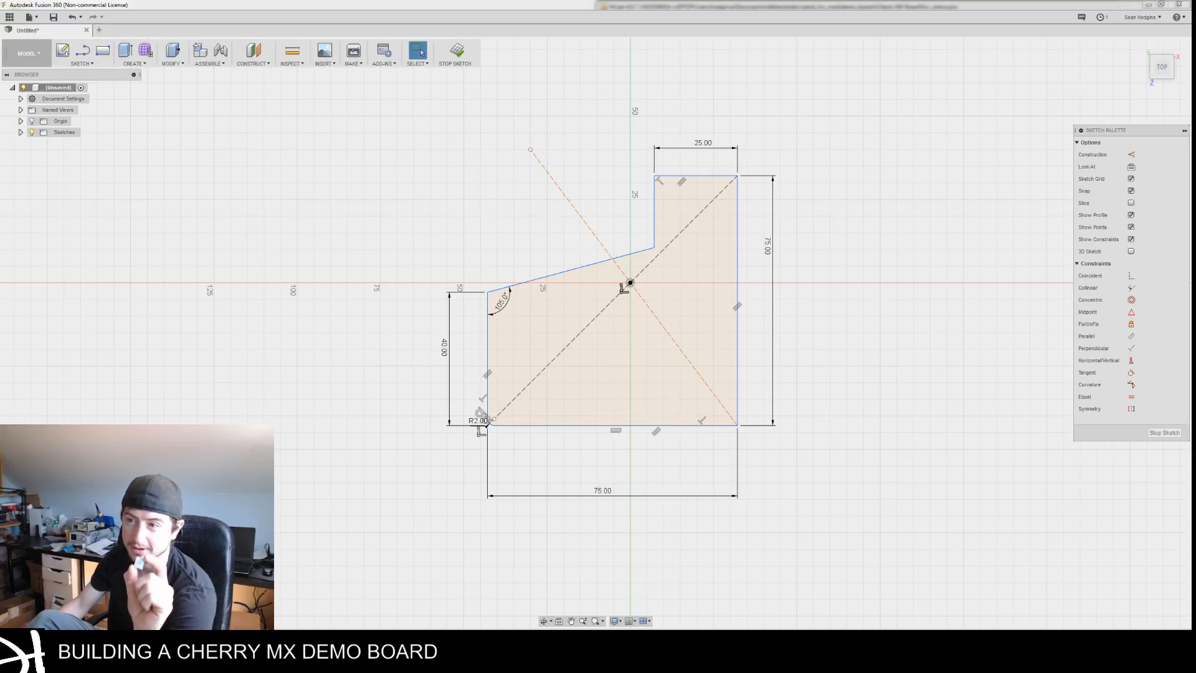
Fillet the 105° corner between the outline's left edge and the slanted edge with a 2 mm radius
{"action": "middle_click_drag", "start_coordinate": [440, 418], "coordinate": [457, 385]}
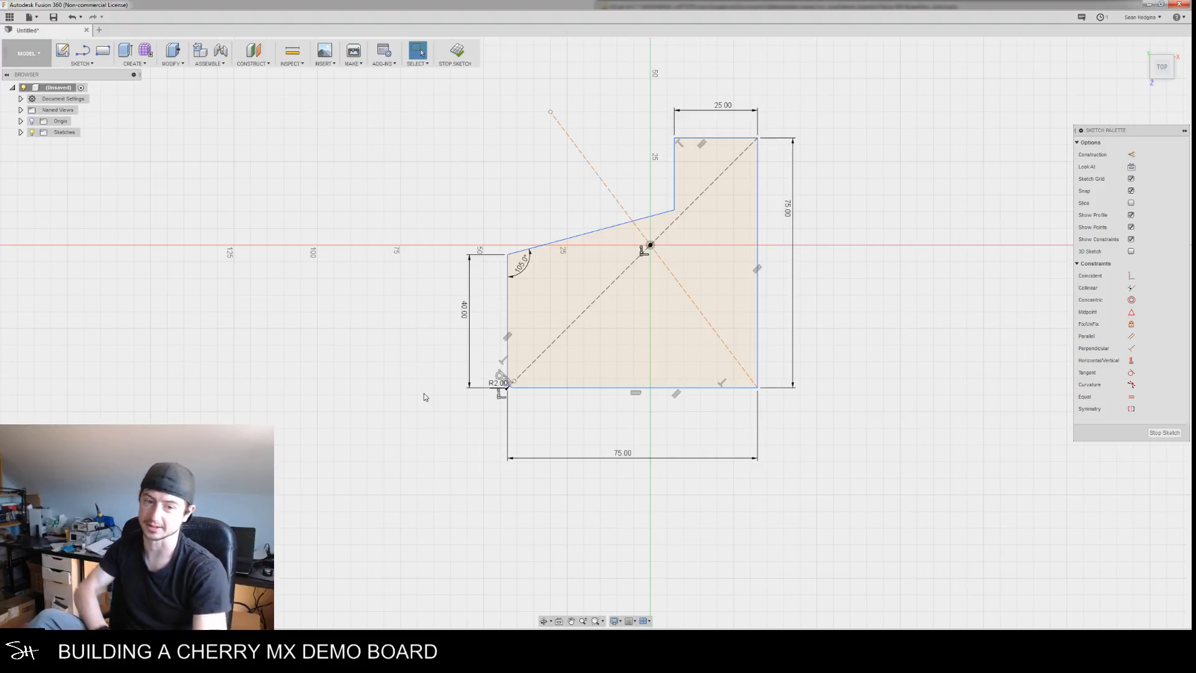
{"action": "mouse_move", "coordinate": [617, 326]}
{"action": "middle_mouse_down"}
{"action": "mouse_move", "coordinate": [586, 382]}
{"action": "mouse_move", "coordinate": [577, 373]}
{"action": "middle_mouse_up"}
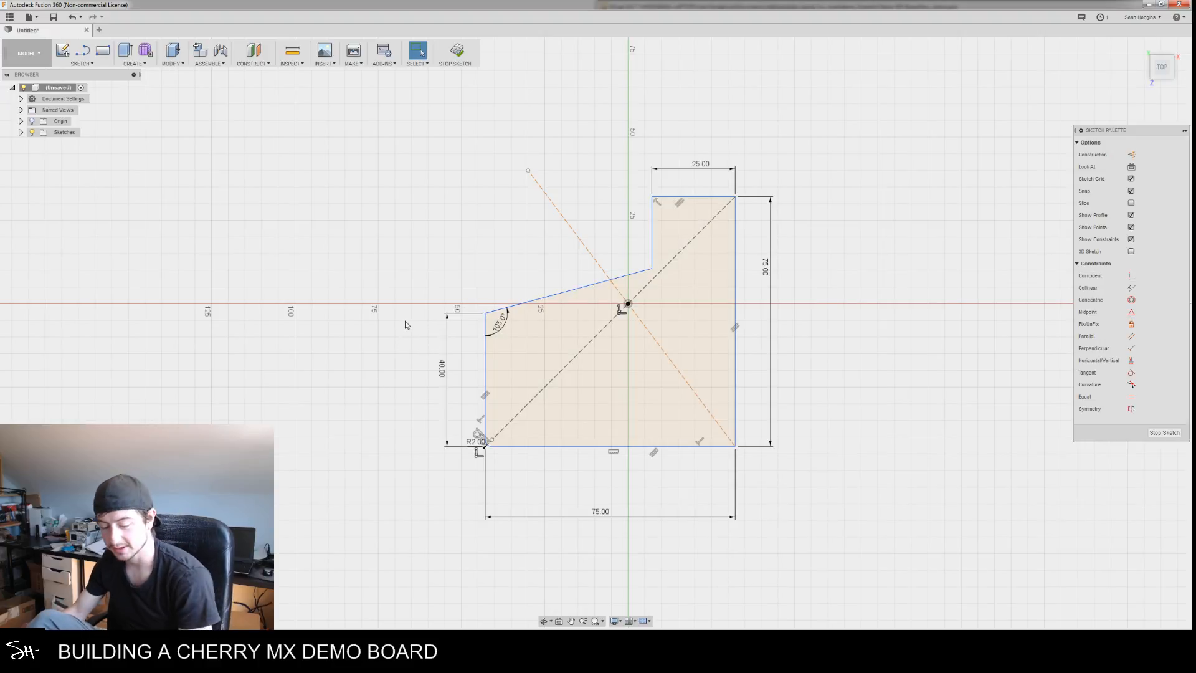
{"action": "key", "text": "d"}
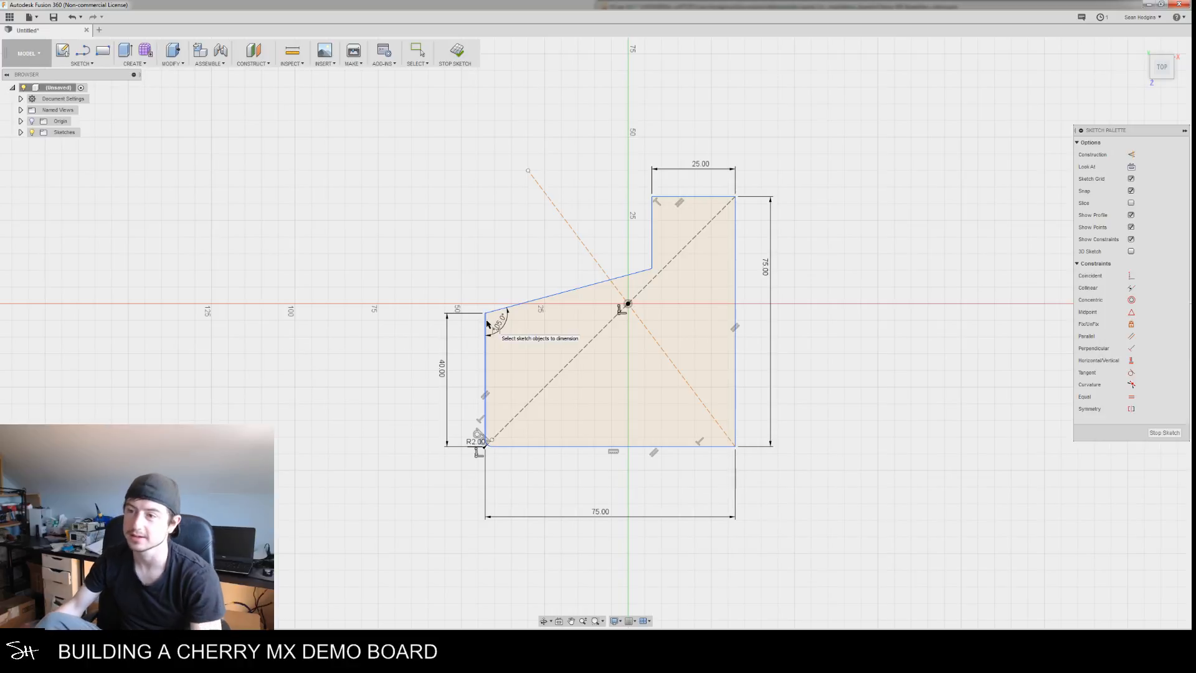
{"action": "key", "text": "Escape"}
{"action": "right_click", "coordinate": [402, 340]}
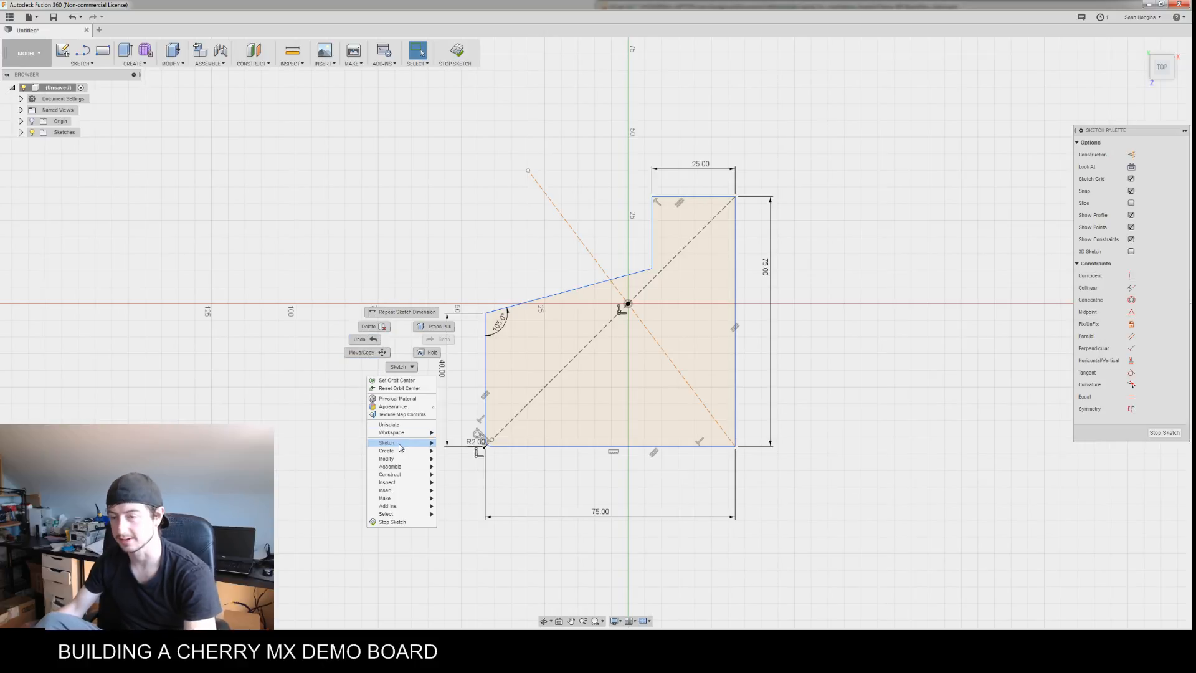
{"action": "mouse_move", "coordinate": [399, 447]}
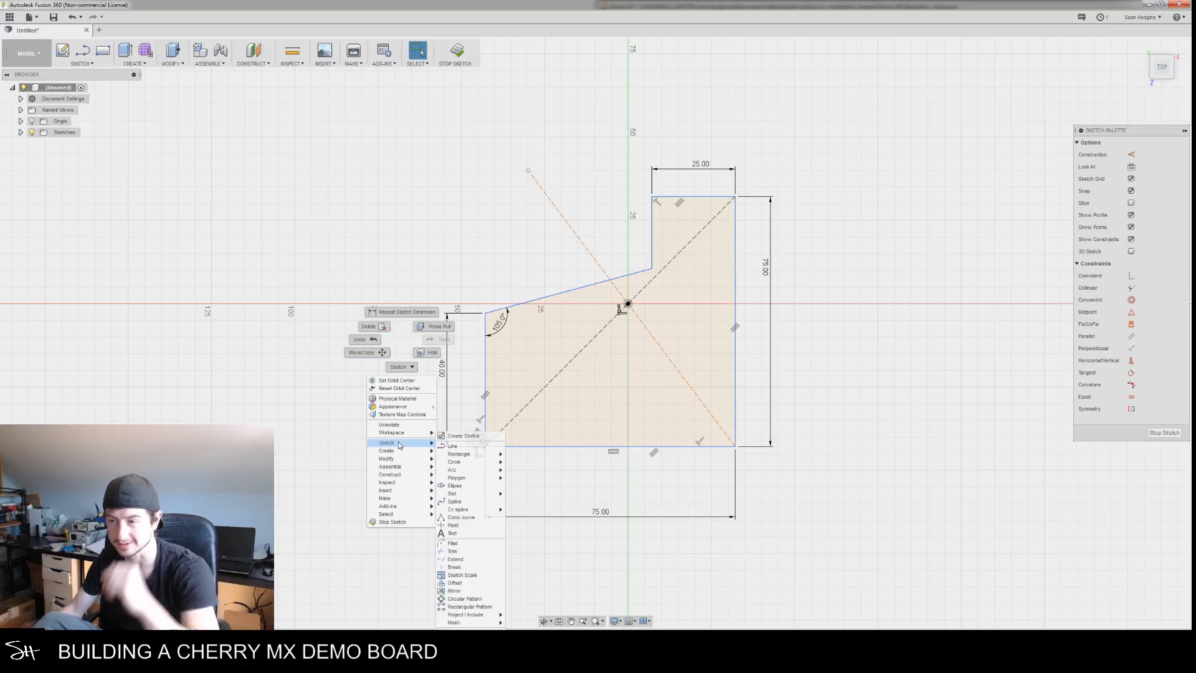
{"action": "left_click", "coordinate": [453, 543]}
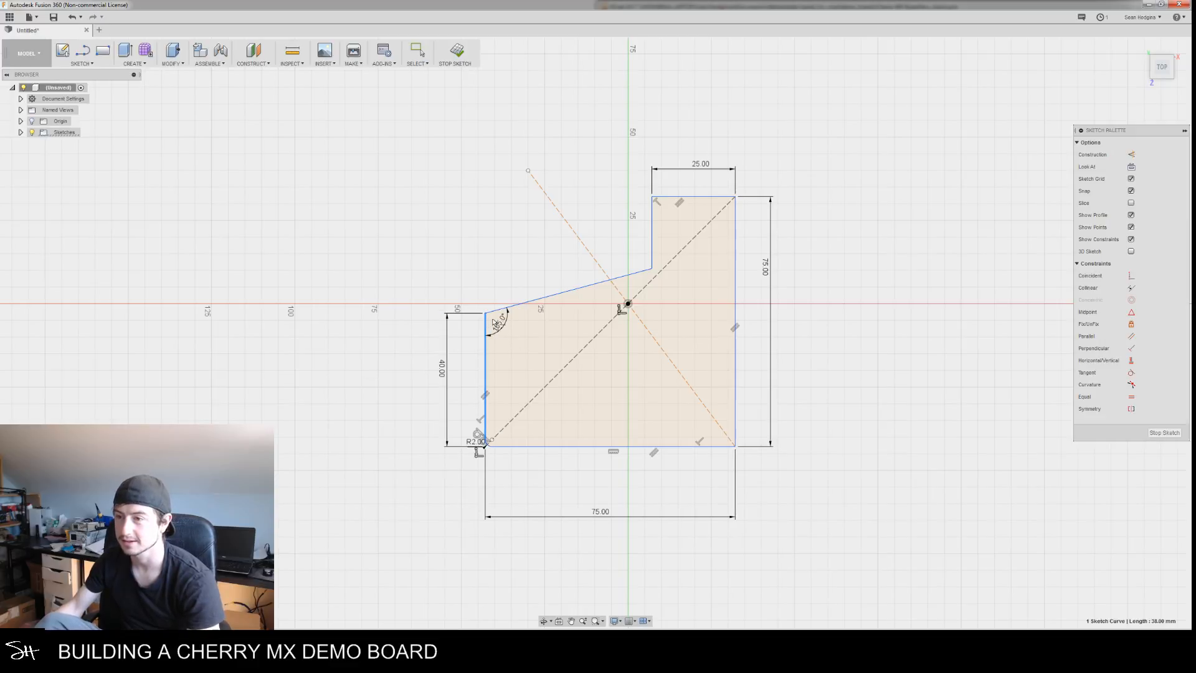
{"action": "left_click", "coordinate": [491, 311]}
{"action": "type", "text": "2"}
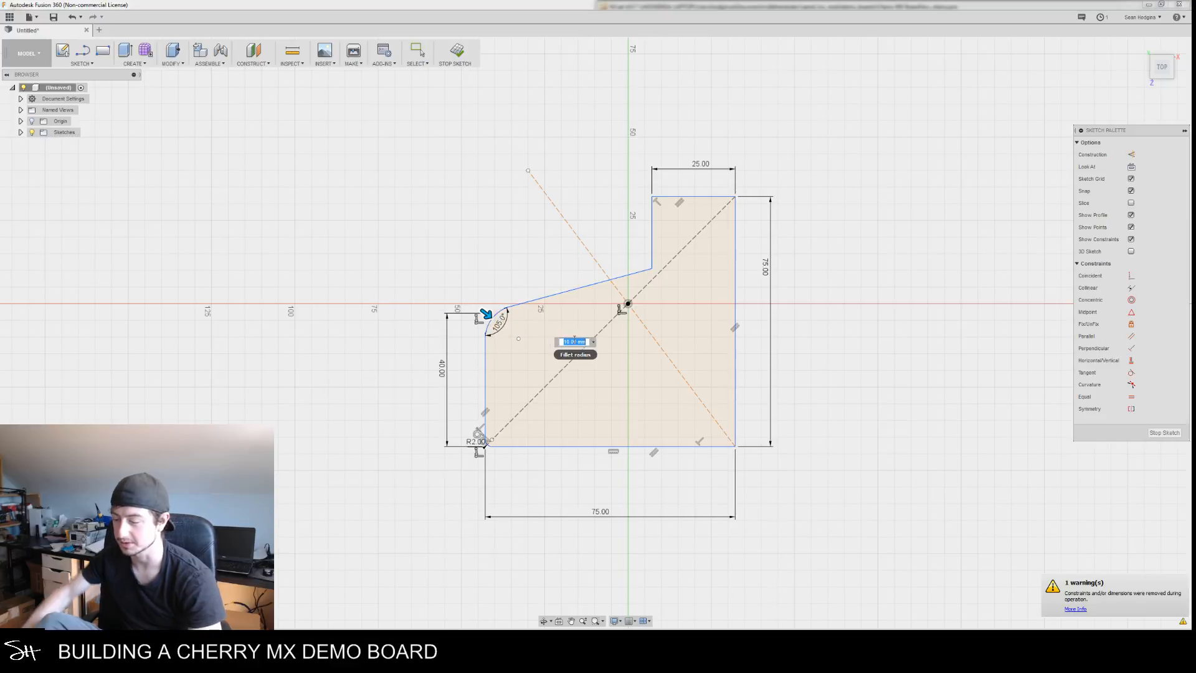
{"action": "key", "text": "Return"}
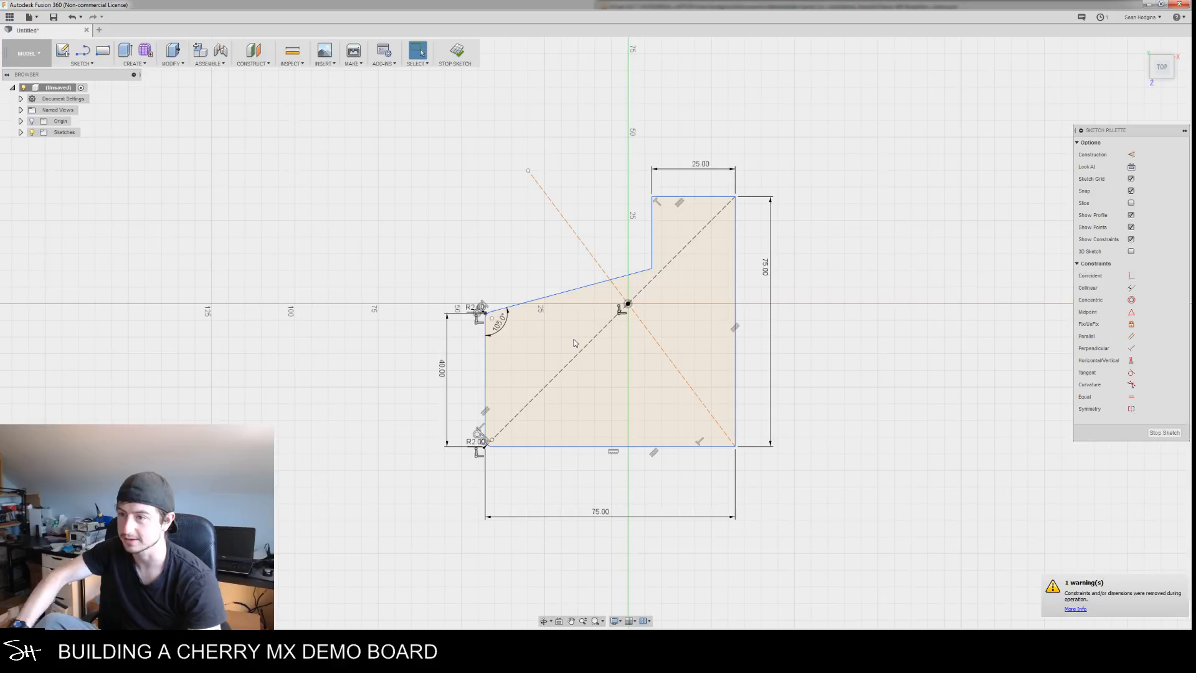
{"action": "left_click", "coordinate": [641, 272]}
{"action": "left_click", "coordinate": [653, 257]}
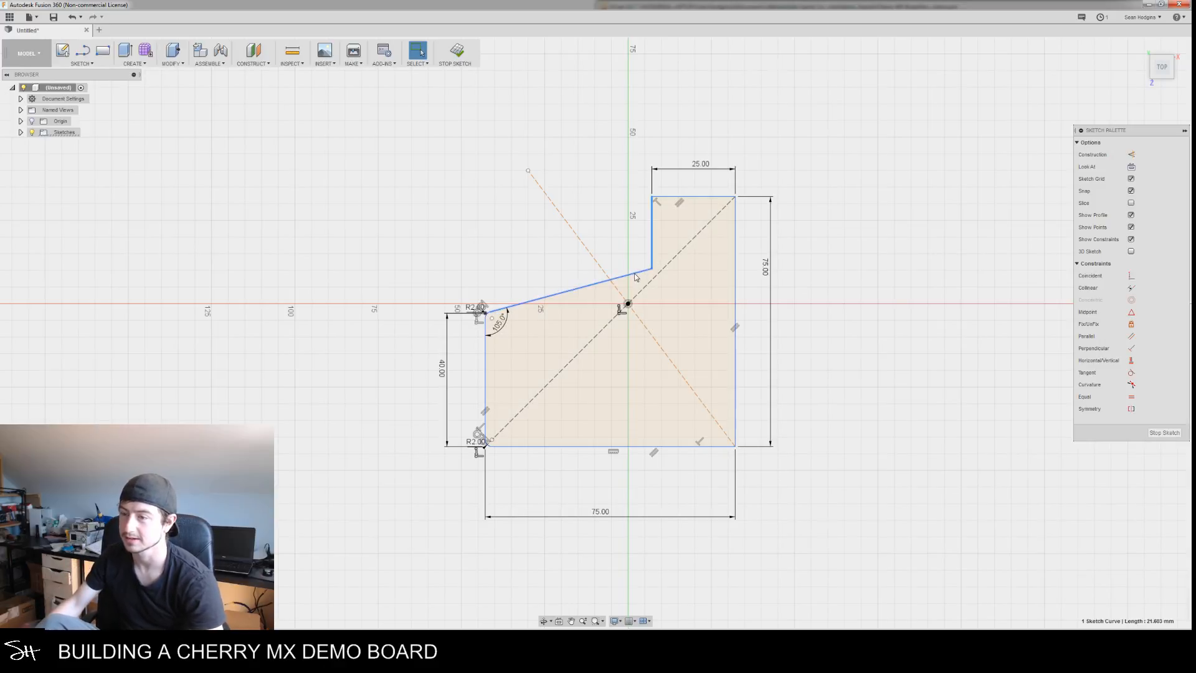
{"action": "key", "text": "d"}
{"action": "key", "text": "Escape"}
{"action": "right_click", "coordinate": [474, 252]}
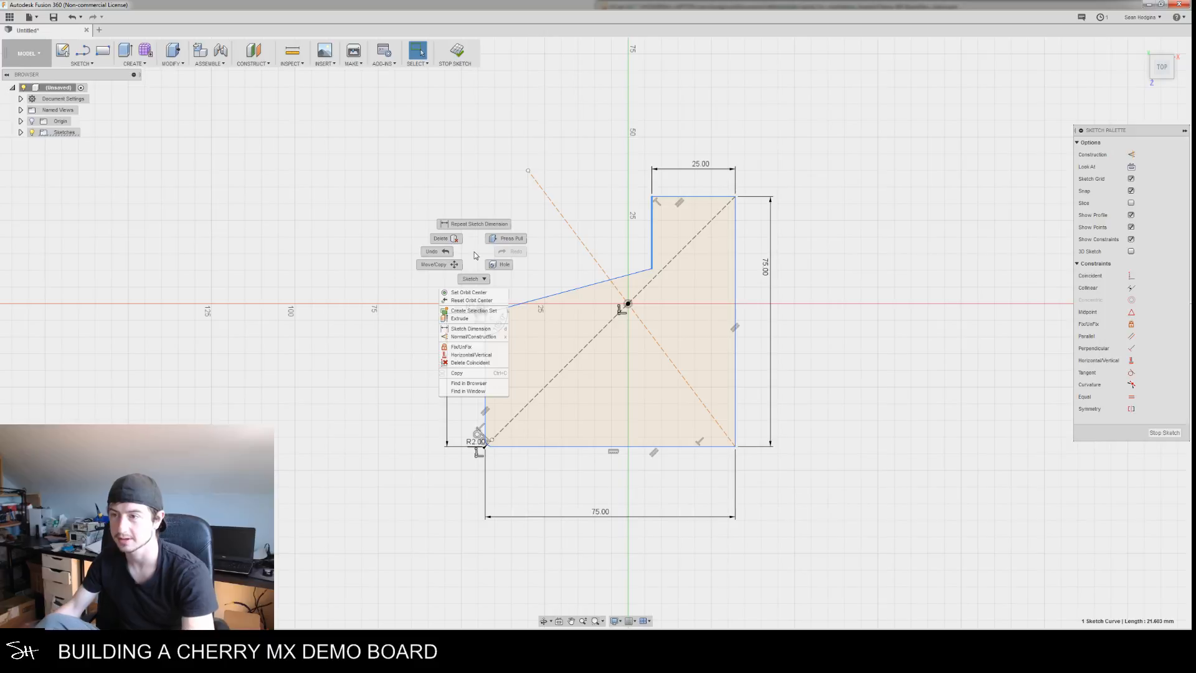
{"action": "left_click", "coordinate": [369, 268]}
Fillet the inner corner where the slanted edge meets the upper tab's vertical edge with a 2 mm radius
{"action": "right_click", "coordinate": [373, 242]}
{"action": "mouse_move", "coordinate": [378, 346]}
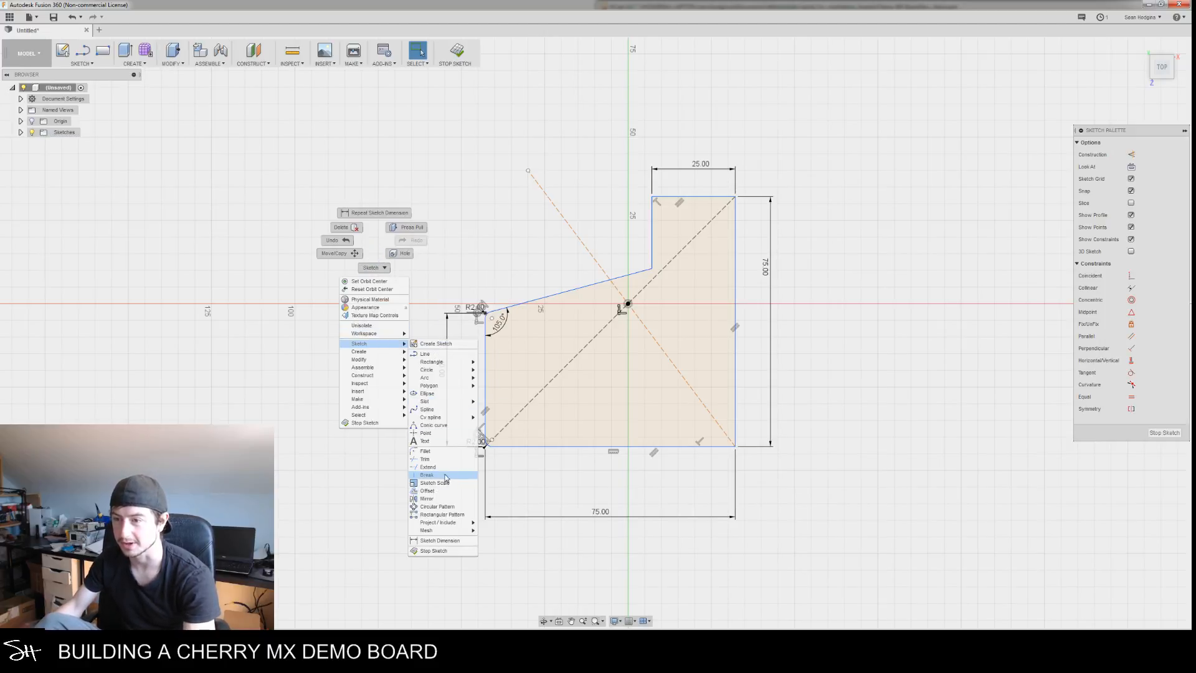
{"action": "left_click", "coordinate": [438, 451]}
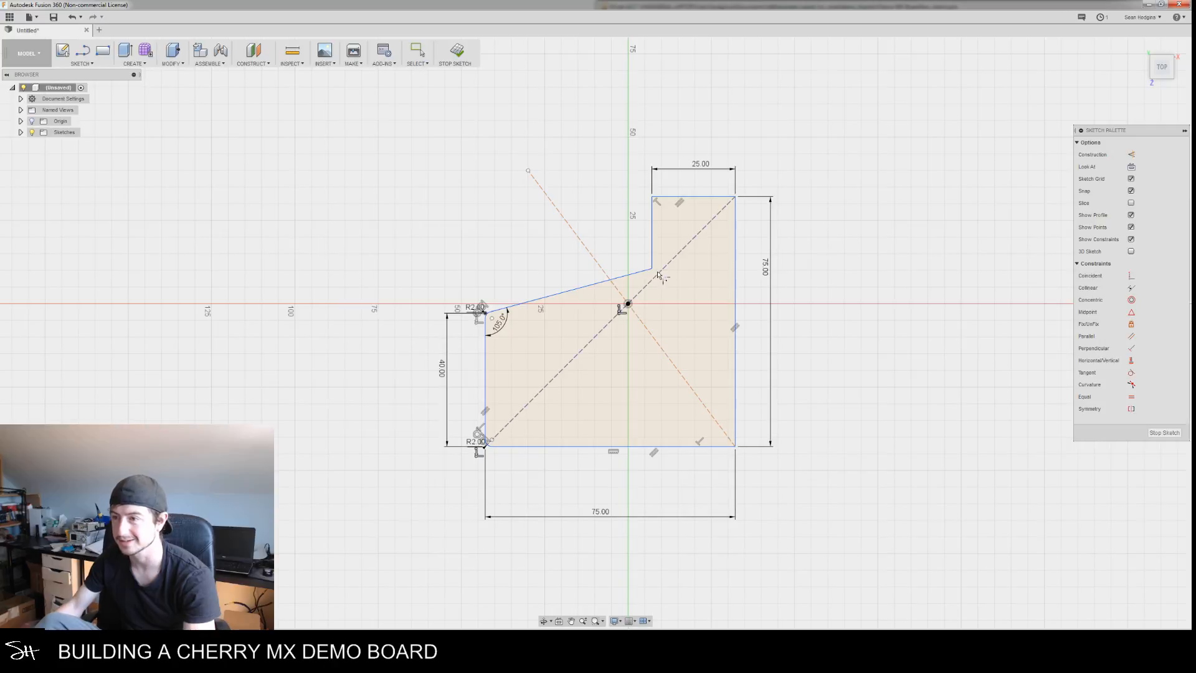
{"action": "left_click", "coordinate": [652, 268]}
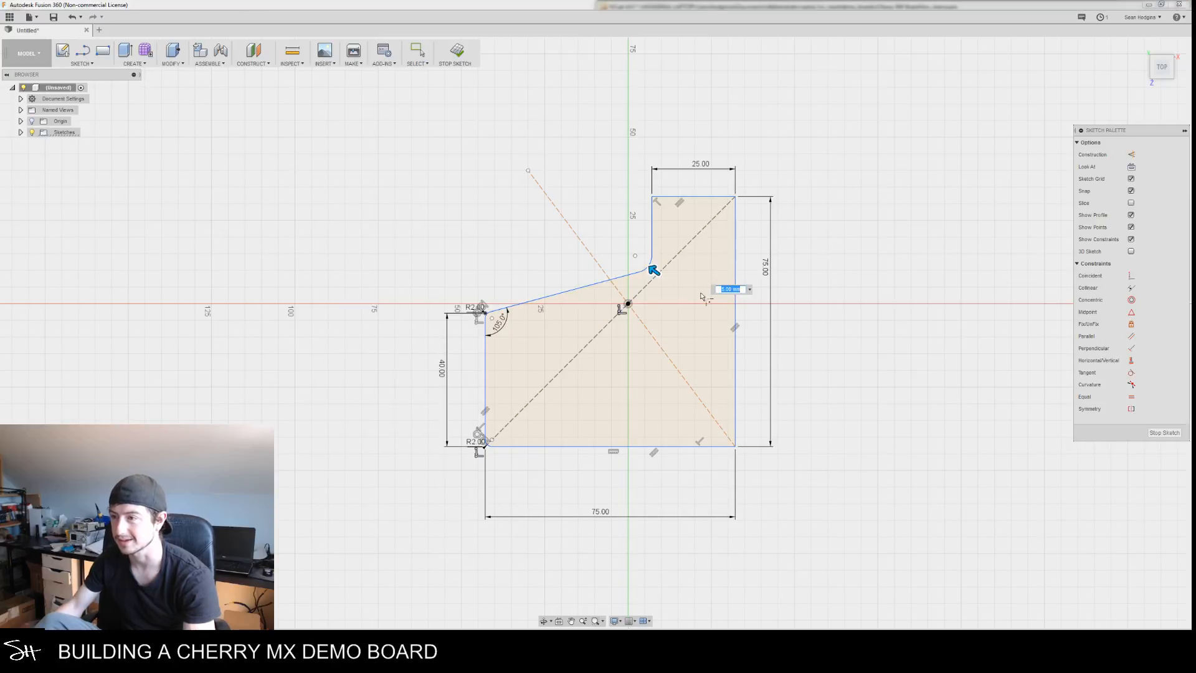
{"action": "type", "text": "2"}
{"action": "key", "text": "Return"}
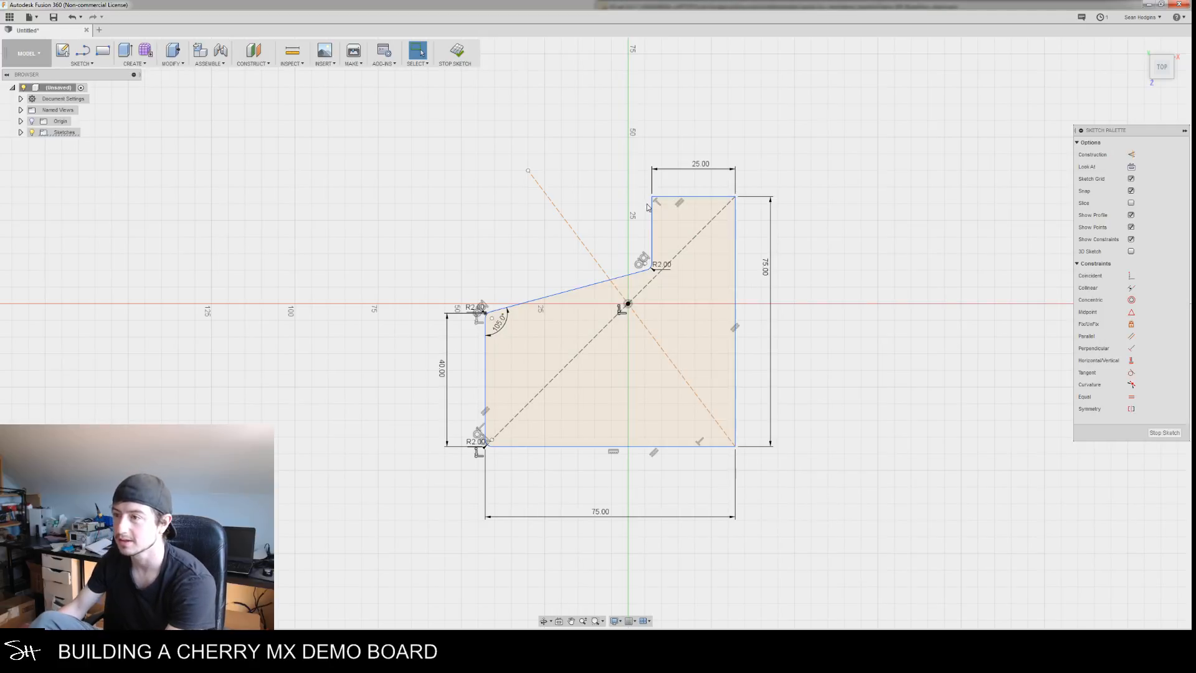
Fillet the upper-left corner of the 25 mm wide tab with a 2 mm radius
{"action": "right_click", "coordinate": [602, 208]}
{"action": "mouse_move", "coordinate": [602, 307]}
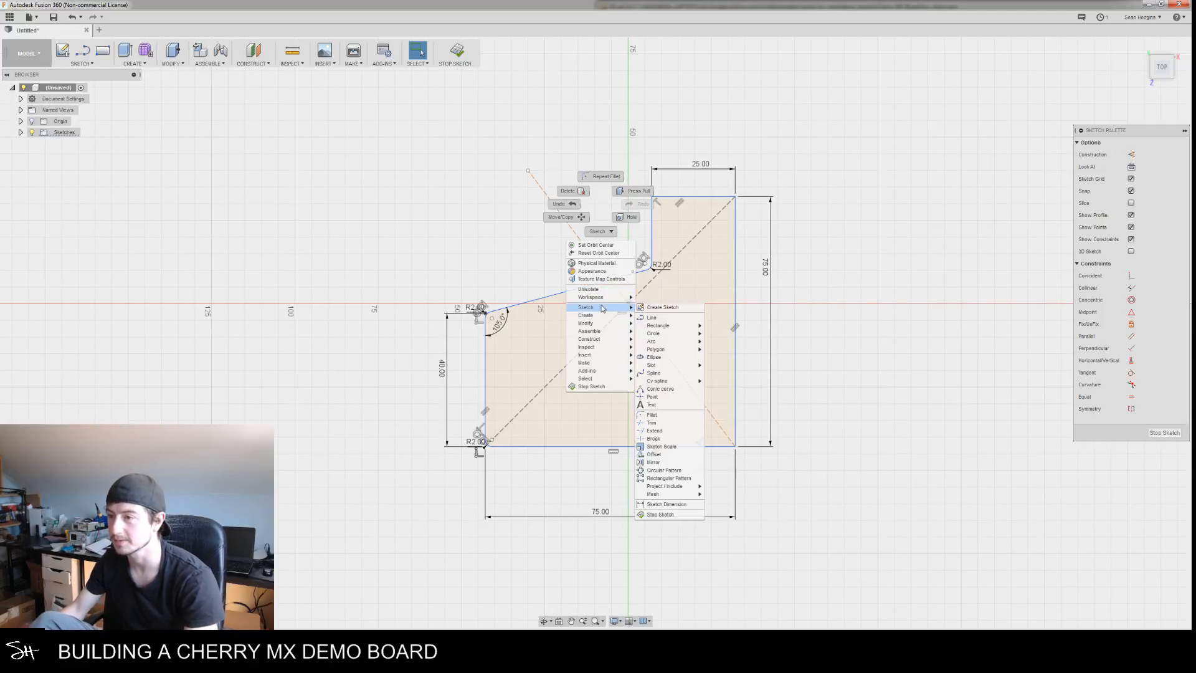
{"action": "left_click", "coordinate": [672, 417]}
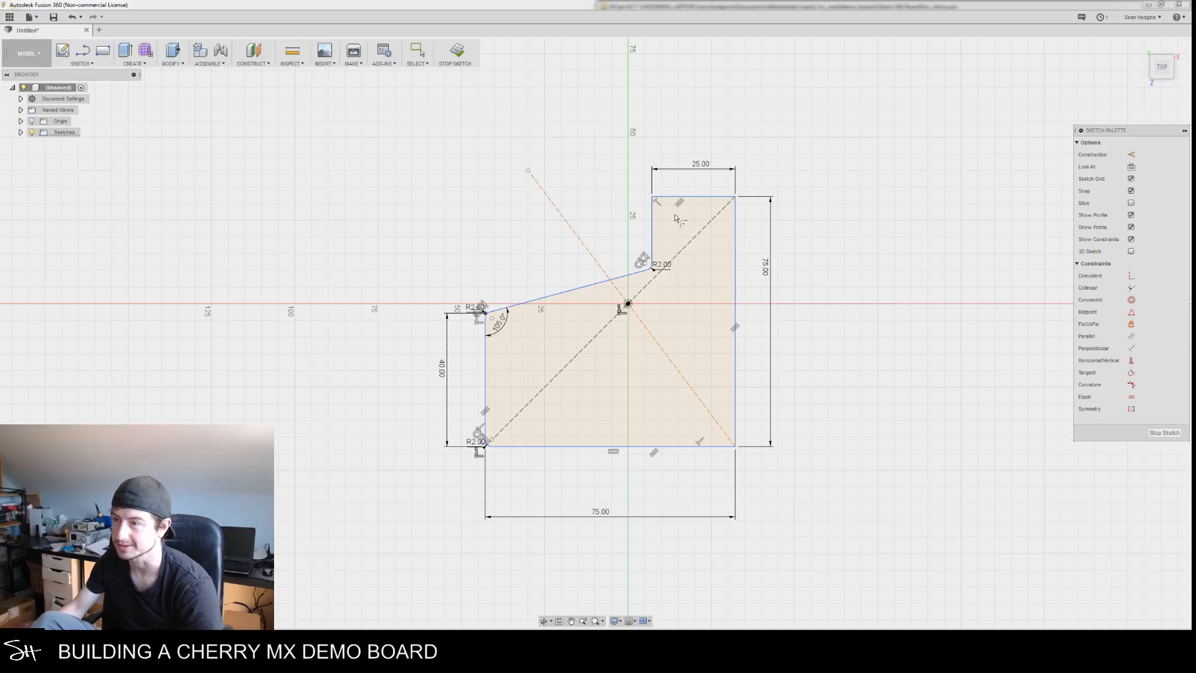
{"action": "left_click", "coordinate": [652, 211]}
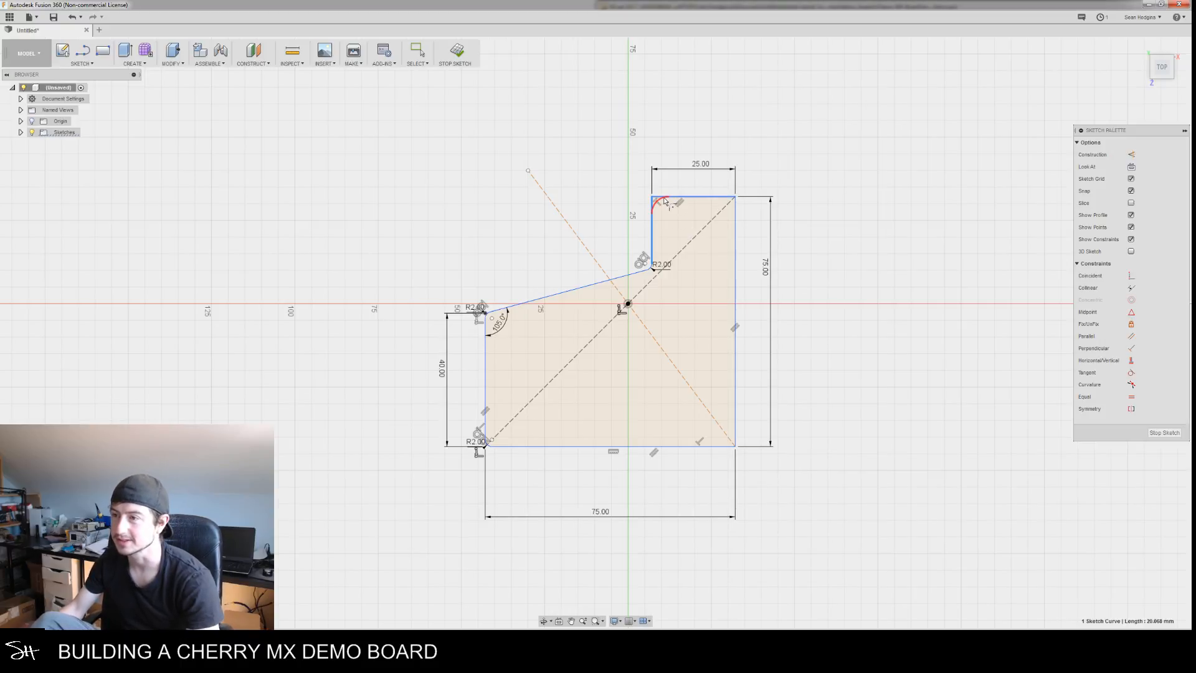
{"action": "left_click", "coordinate": [662, 199]}
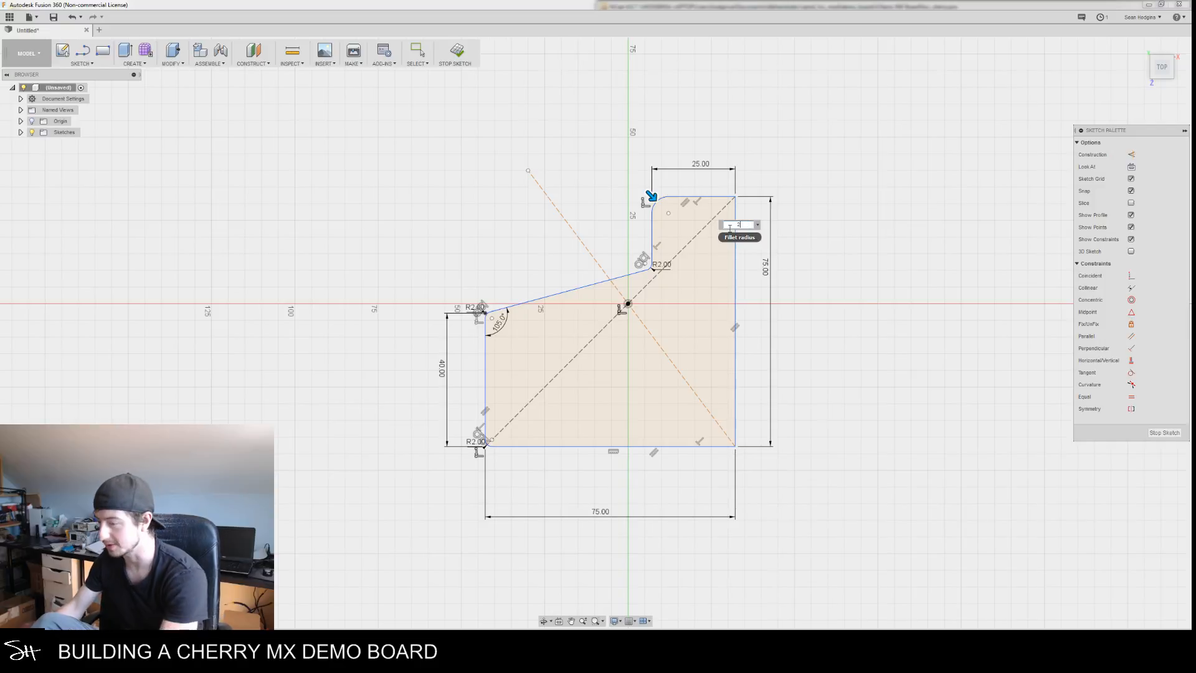
{"action": "key", "text": "Return"}
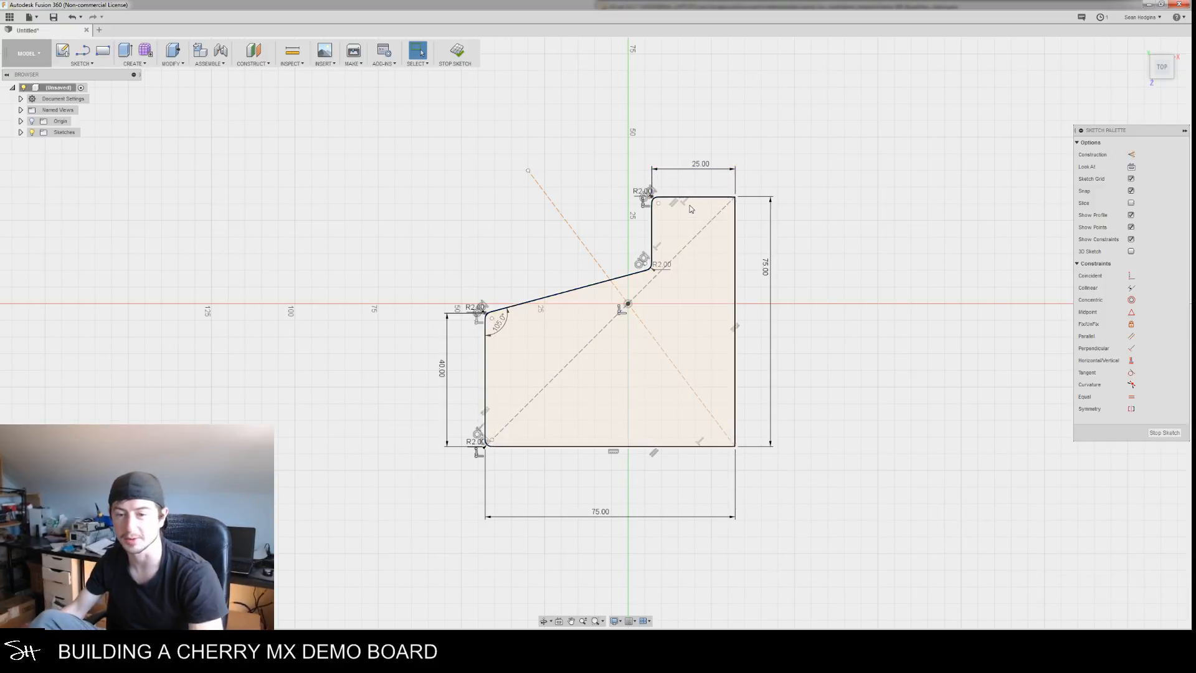
Fillet the upper-right corner of the 25 mm wide tab with a 2 mm radius
{"action": "right_click", "coordinate": [556, 186]}
{"action": "mouse_move", "coordinate": [567, 290]}
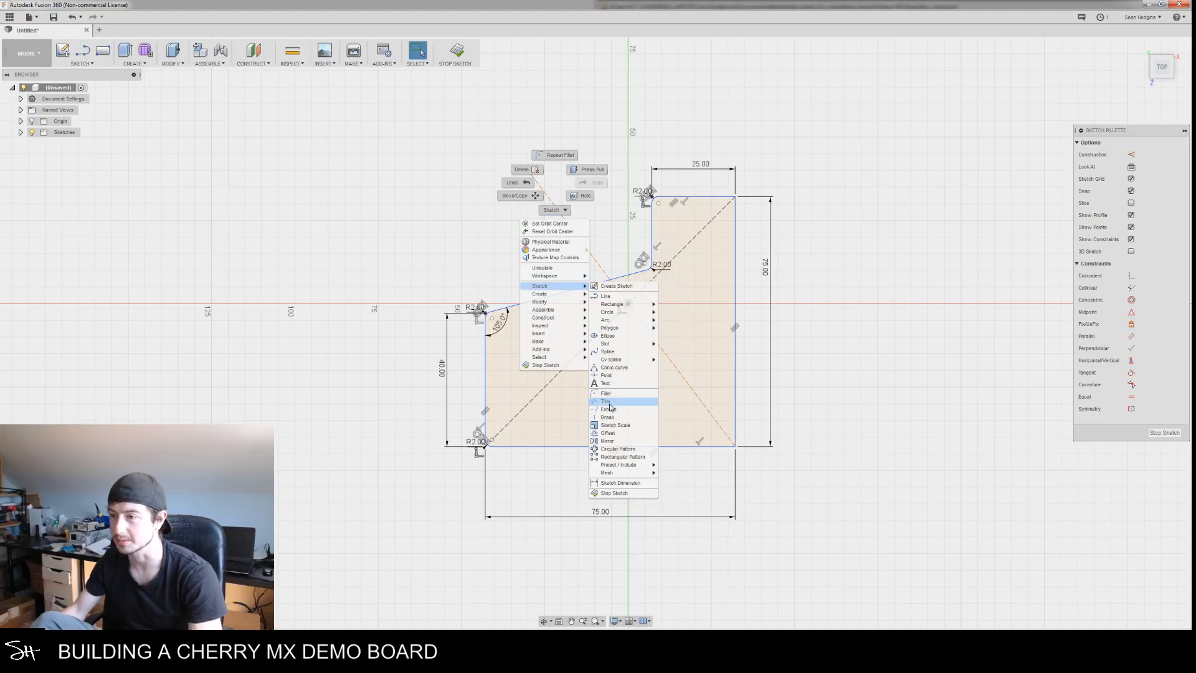
{"action": "left_click", "coordinate": [608, 402]}
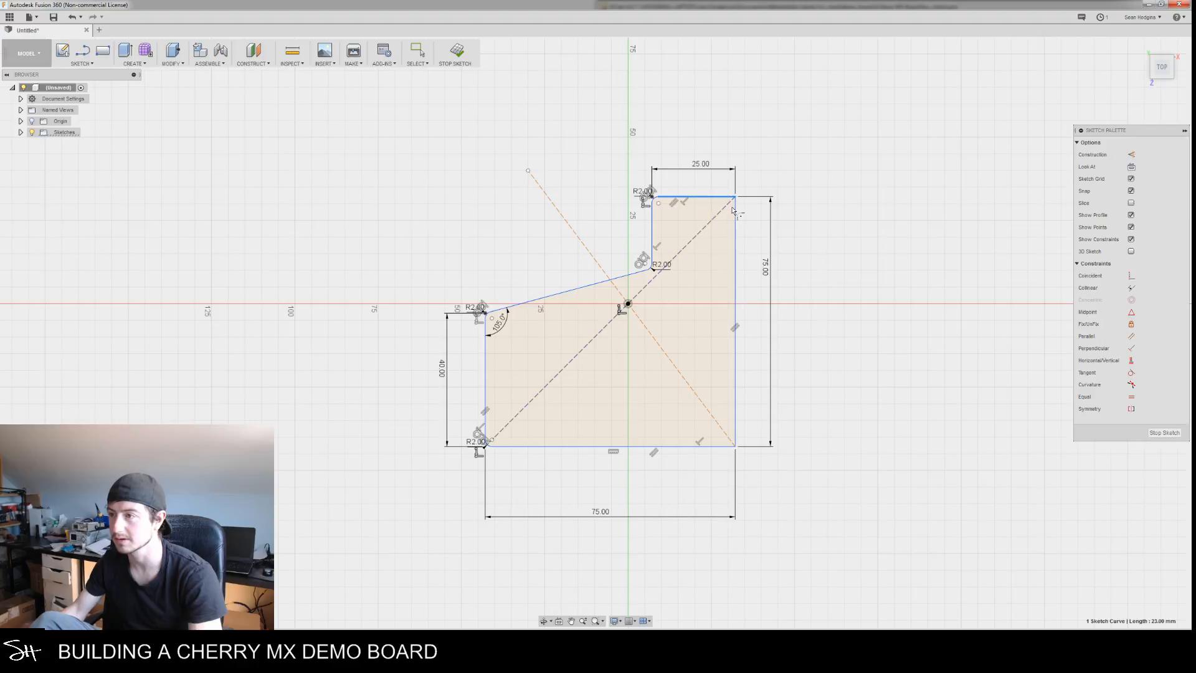
{"action": "left_click", "coordinate": [732, 199]}
{"action": "type", "text": "2"}
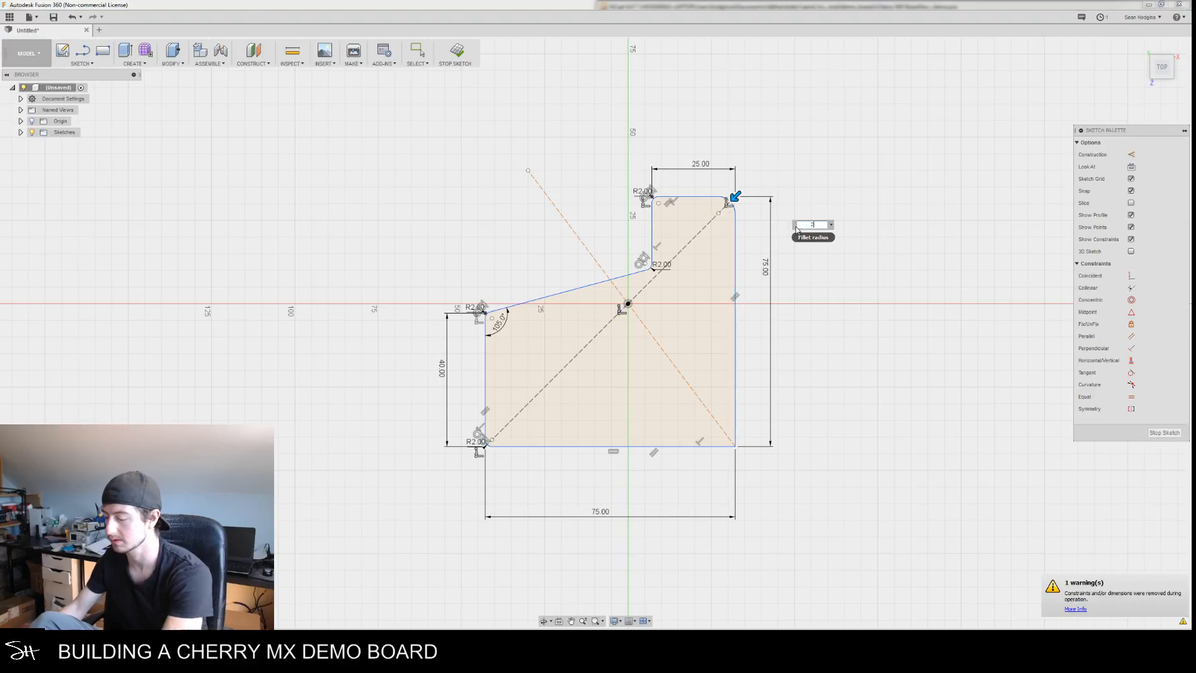
{"action": "key", "text": "Return"}
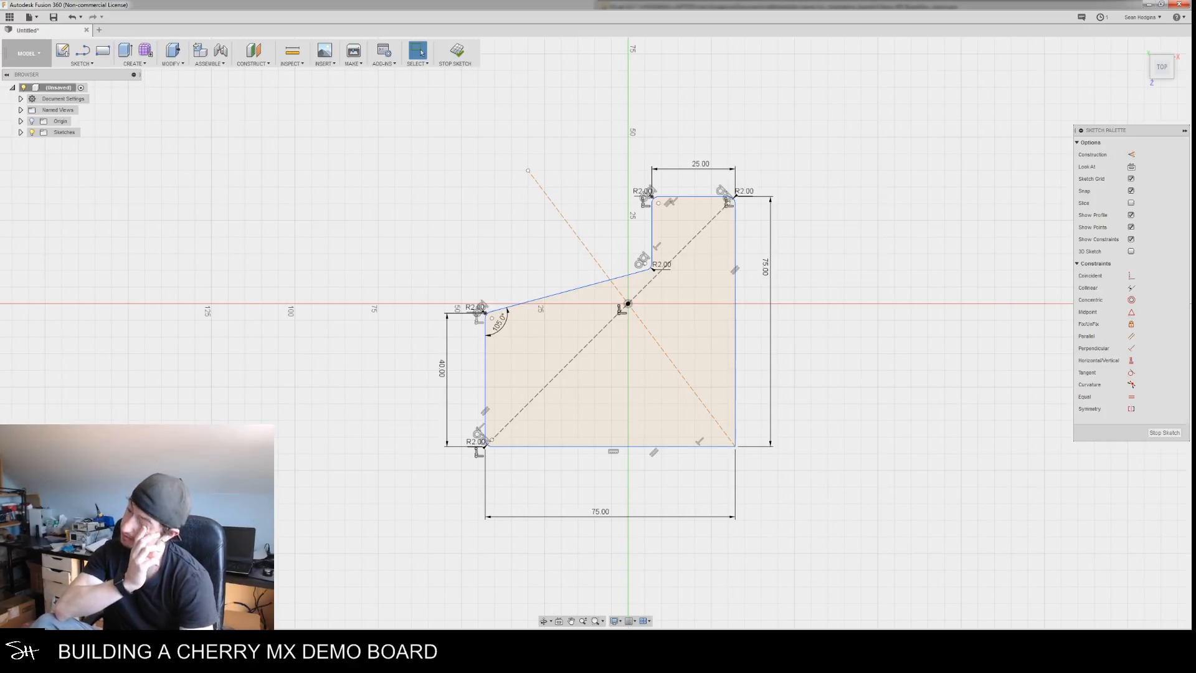
Fillet the lower-right corner of the board outline with a 2 mm radius
{"action": "right_click", "coordinate": [752, 429]}
{"action": "mouse_move", "coordinate": [752, 547]}
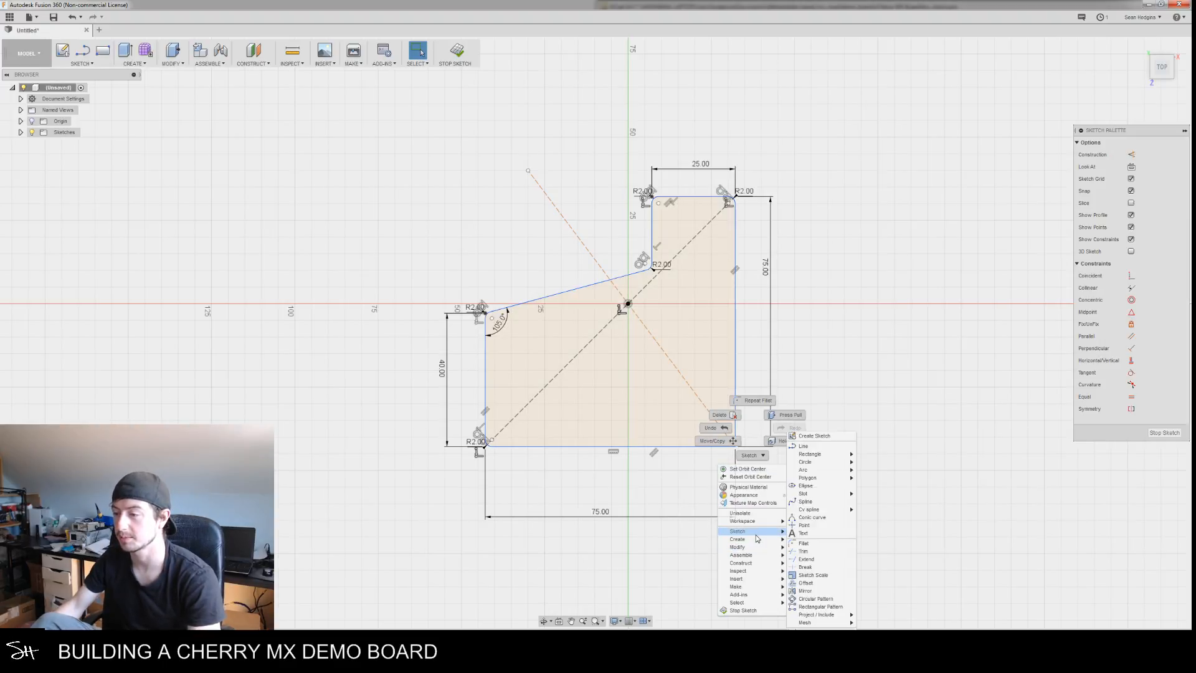
{"action": "left_click", "coordinate": [810, 550]}
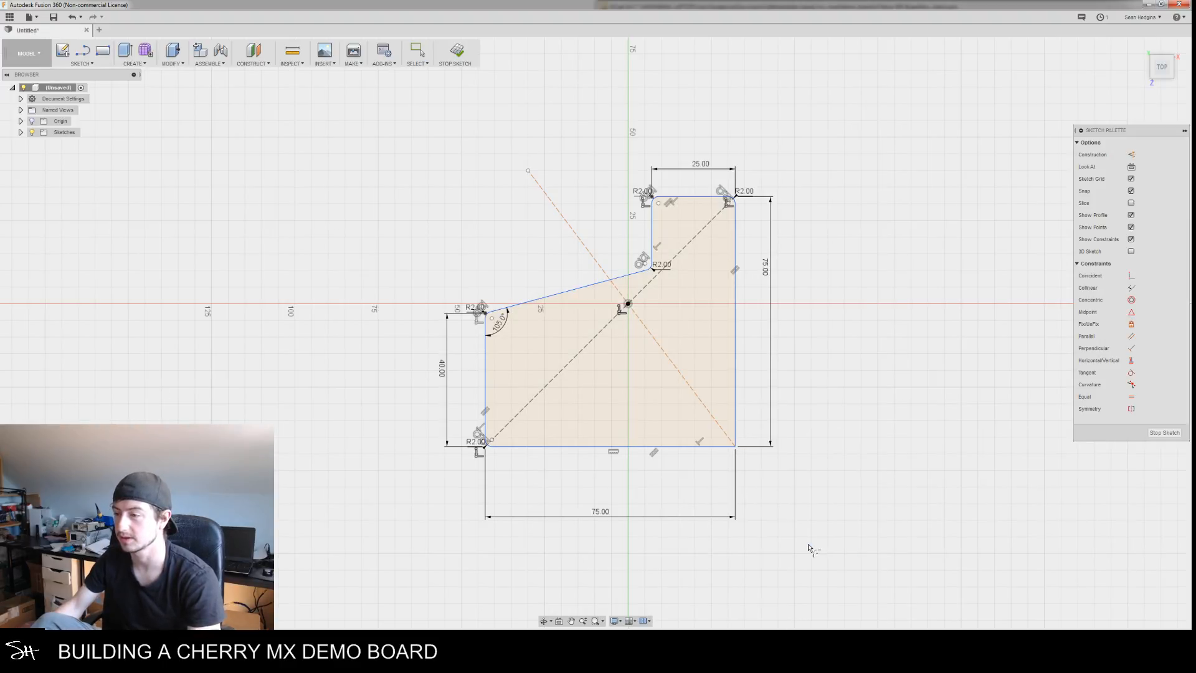
{"action": "left_click", "coordinate": [735, 437]}
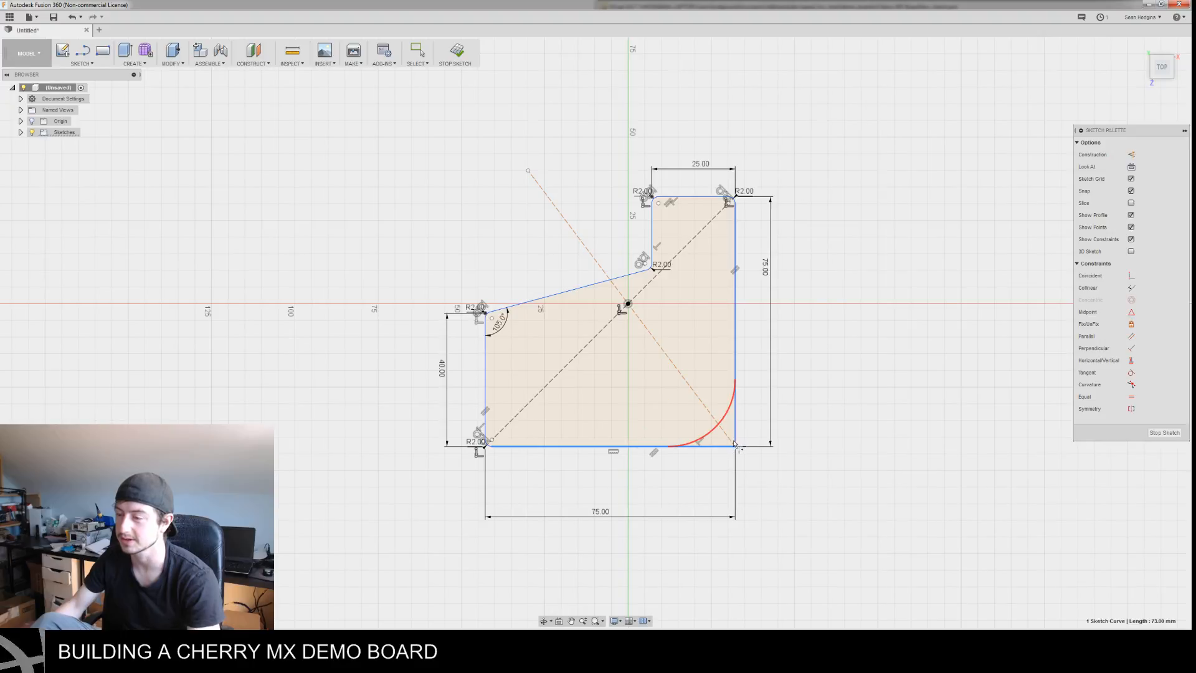
{"action": "left_click", "coordinate": [737, 444]}
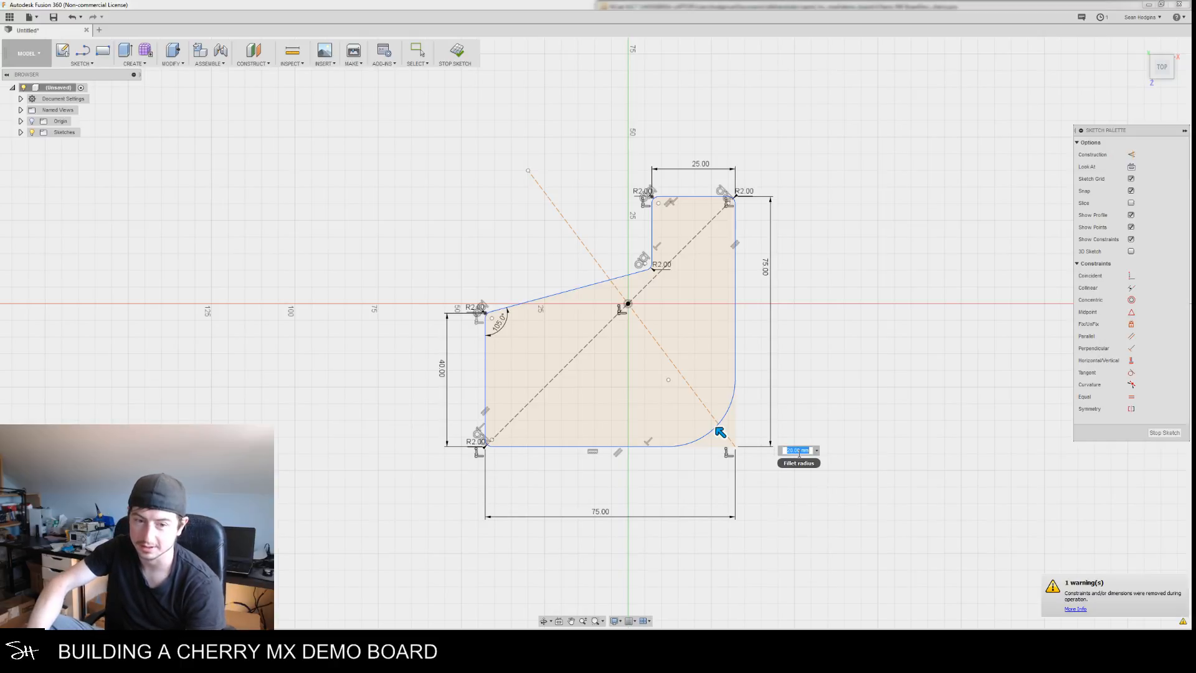
{"action": "type", "text": "2"}
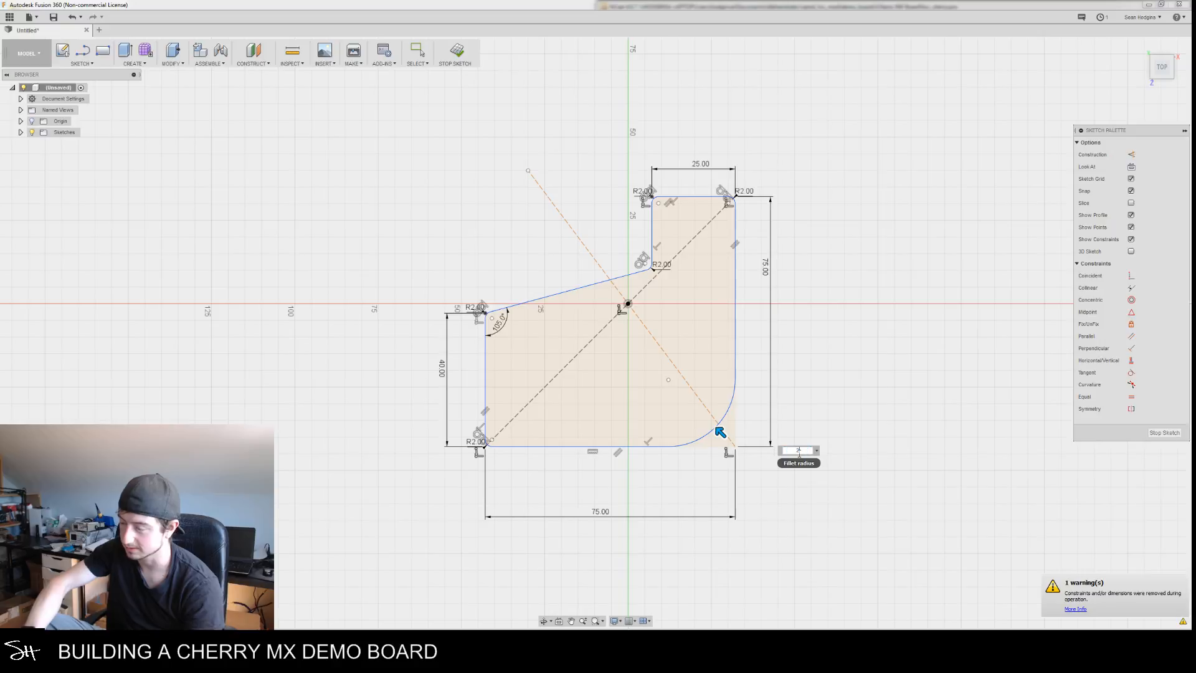
{"action": "key", "text": "Return"}
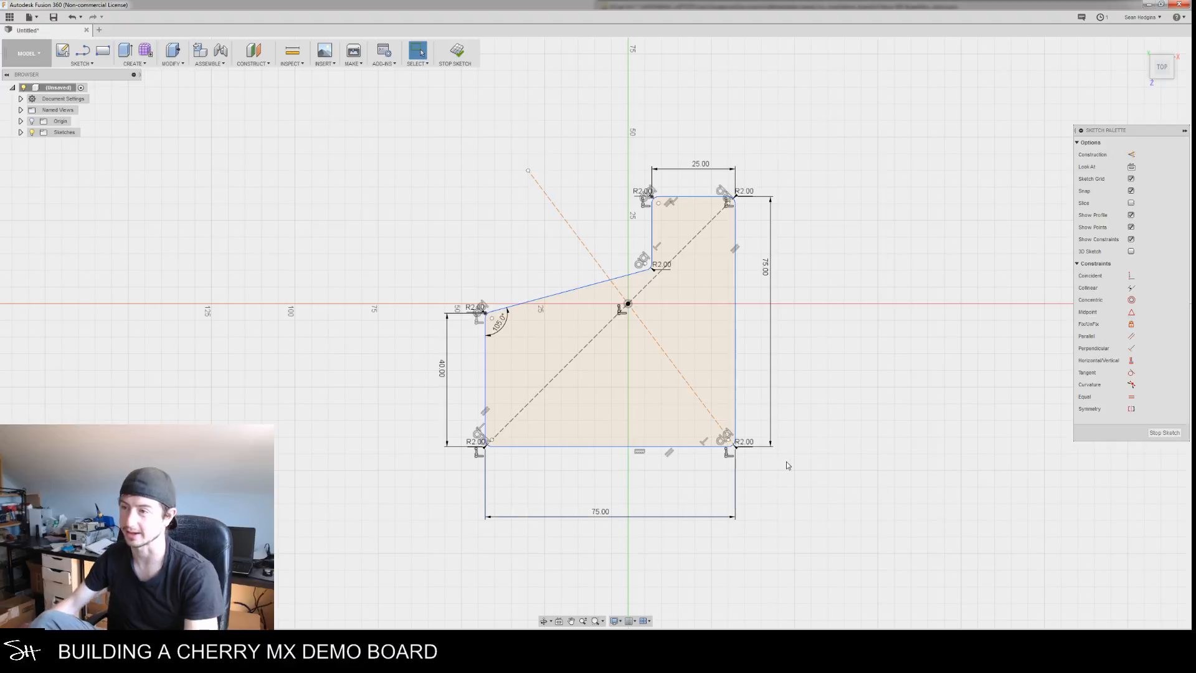
Set the fillet radii of the outline's lower-right and lower-left corners to 3 mm
{"action": "double_click", "coordinate": [745, 442]}
{"action": "type", "text": "3"}
{"action": "key", "text": "Return"}
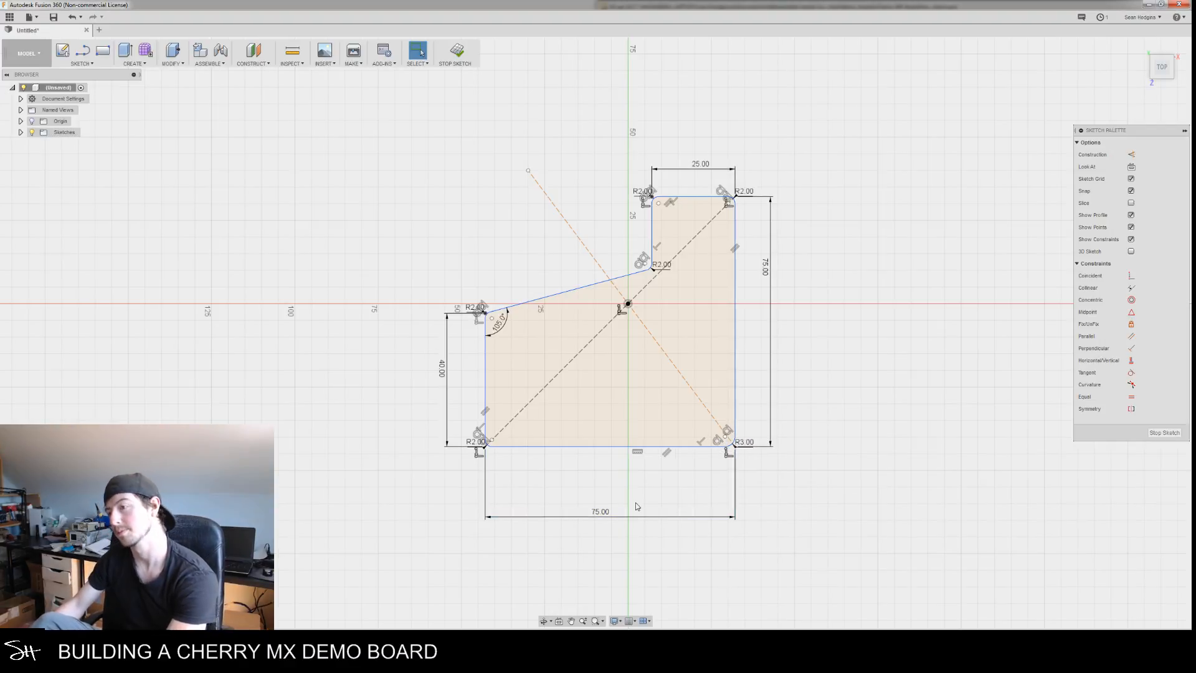
{"action": "double_click", "coordinate": [474, 444]}
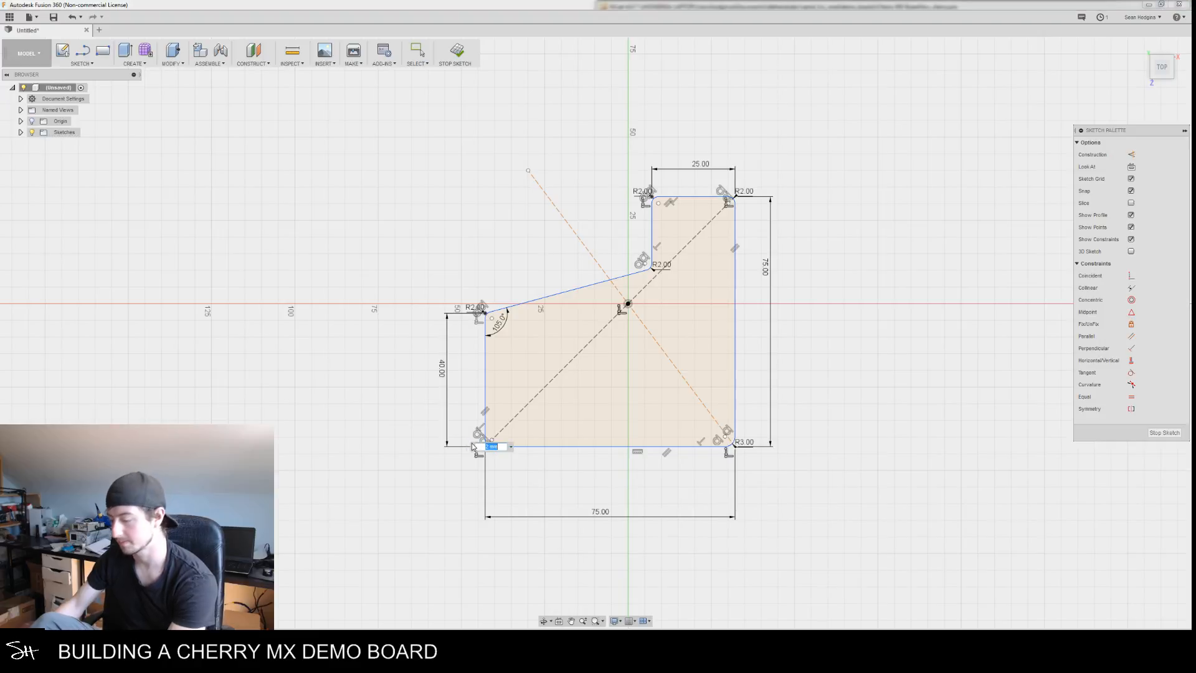
{"action": "type", "text": "3"}
{"action": "key", "text": "Return"}
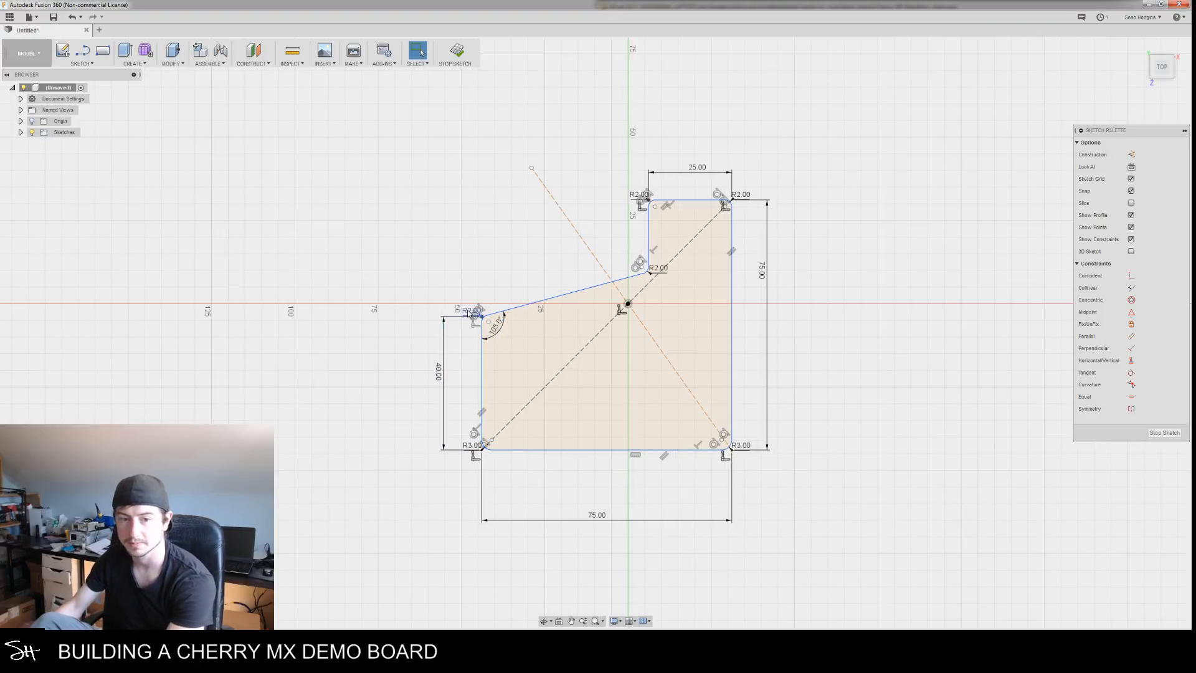
Set the fillet radii at both ends of the slanted edge to 3 mm
{"action": "double_click", "coordinate": [469, 313]}
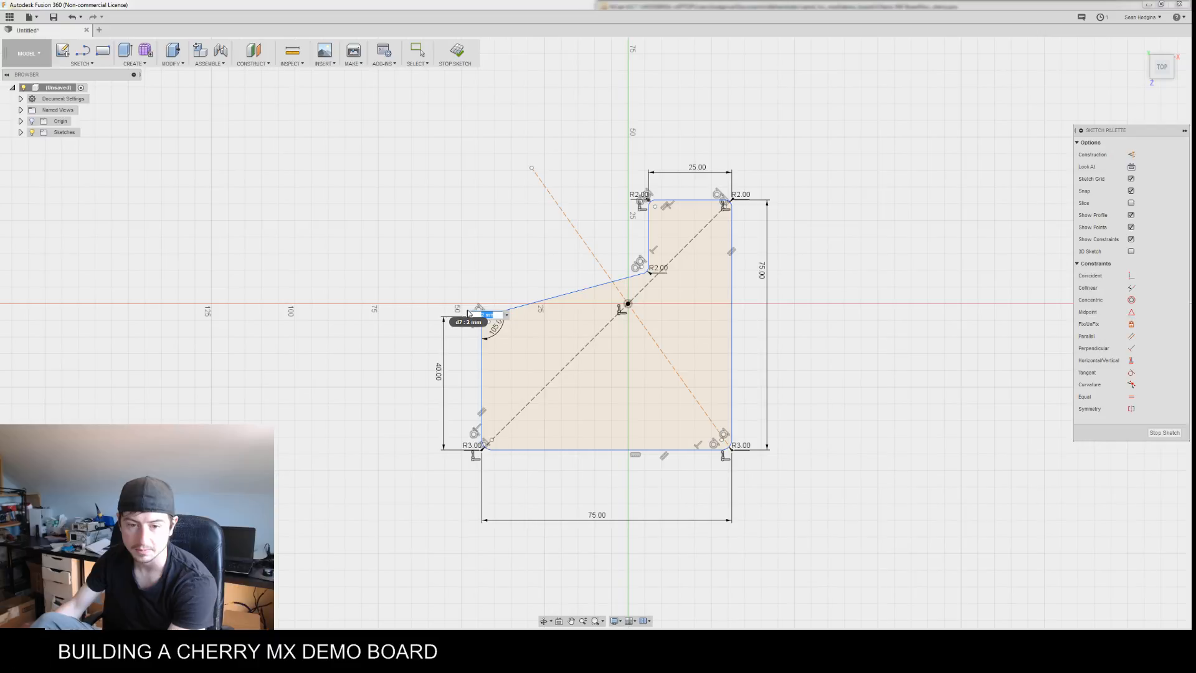
{"action": "type", "text": "3"}
{"action": "key", "text": "Return"}
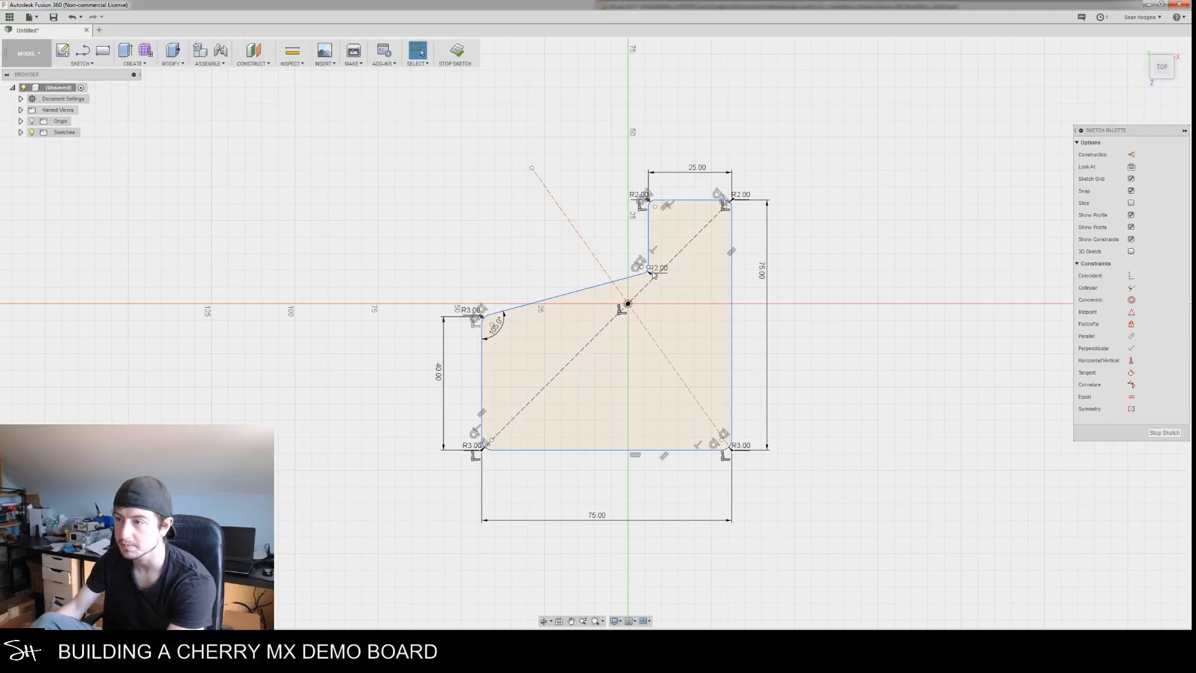
{"action": "double_click", "coordinate": [656, 271]}
{"action": "type", "text": "3"}
{"action": "key", "text": "Return"}
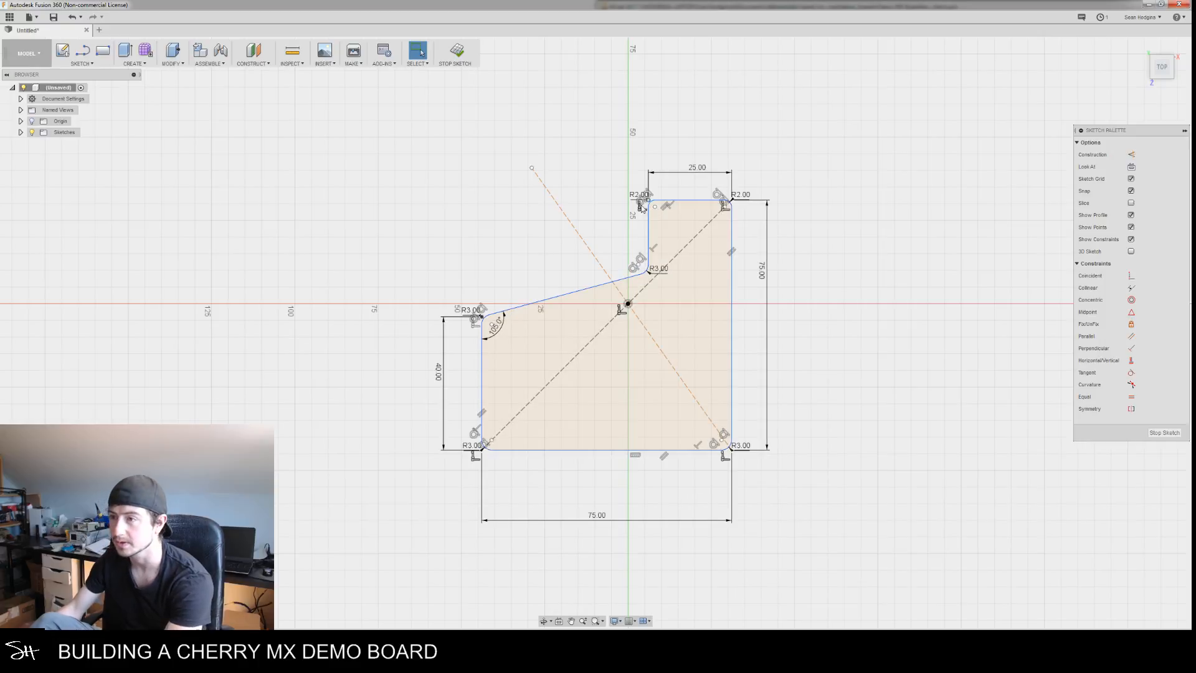
Set the fillet radii of both upper corners of the 25 mm wide tab to 3 mm
{"action": "double_click", "coordinate": [638, 198]}
{"action": "type", "text": "3"}
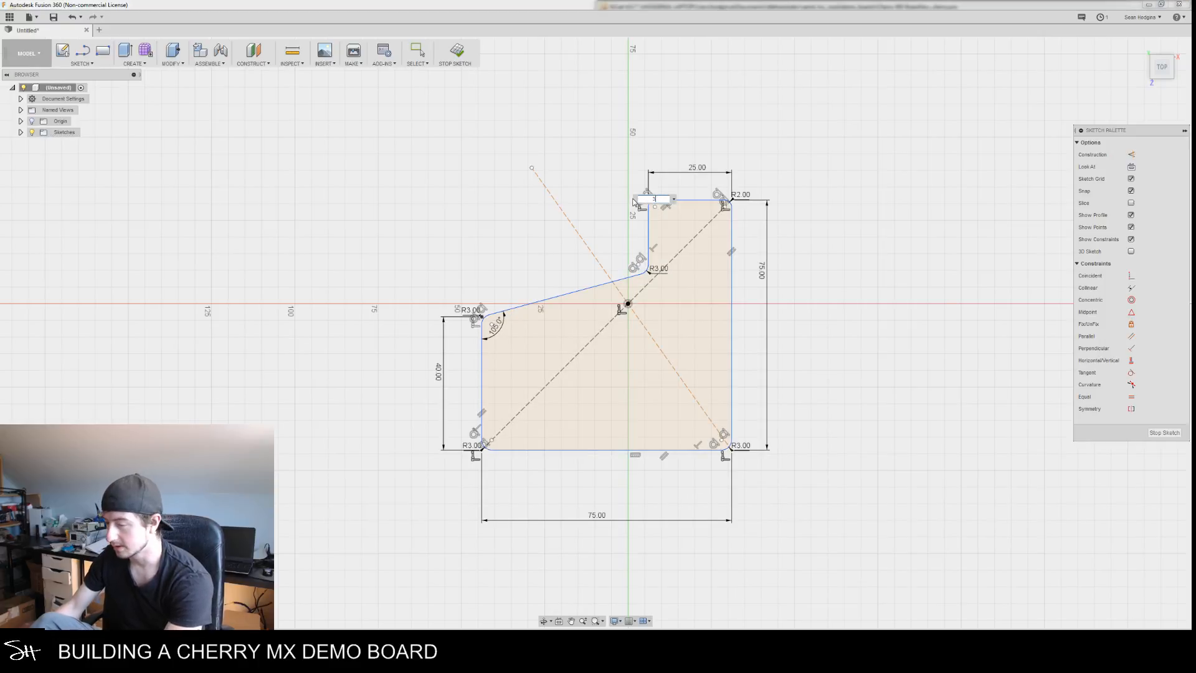
{"action": "key", "text": "Return"}
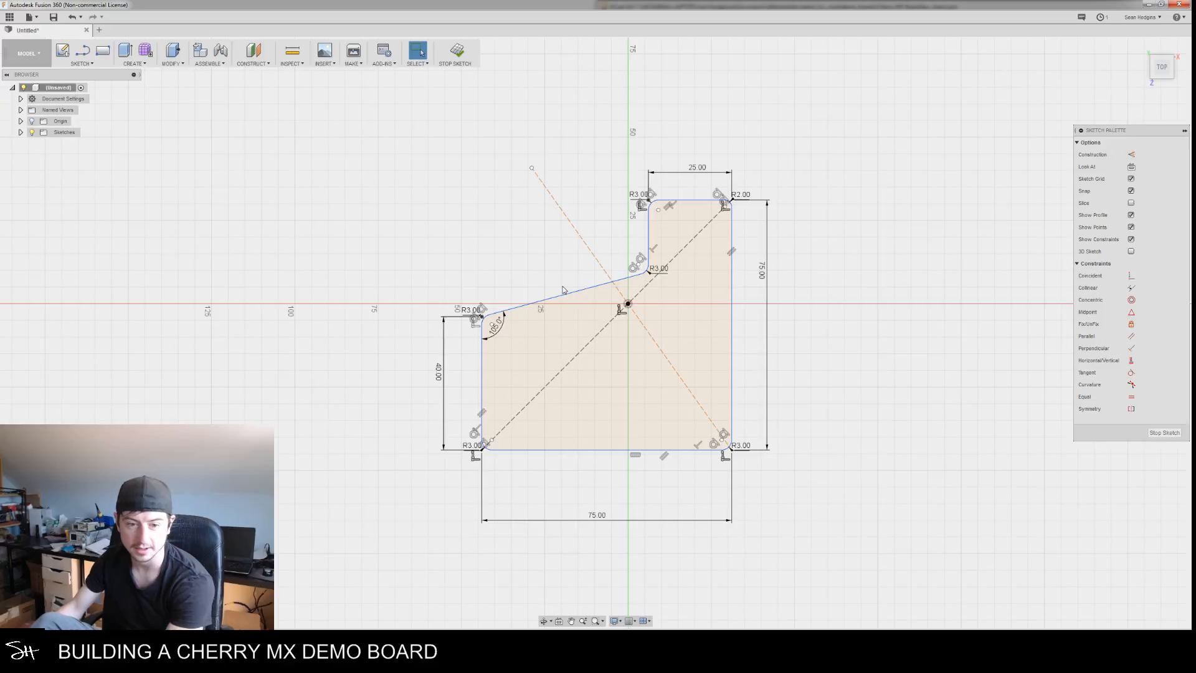
{"action": "double_click", "coordinate": [740, 194]}
{"action": "type", "text": "3"}
{"action": "key", "text": "Return"}
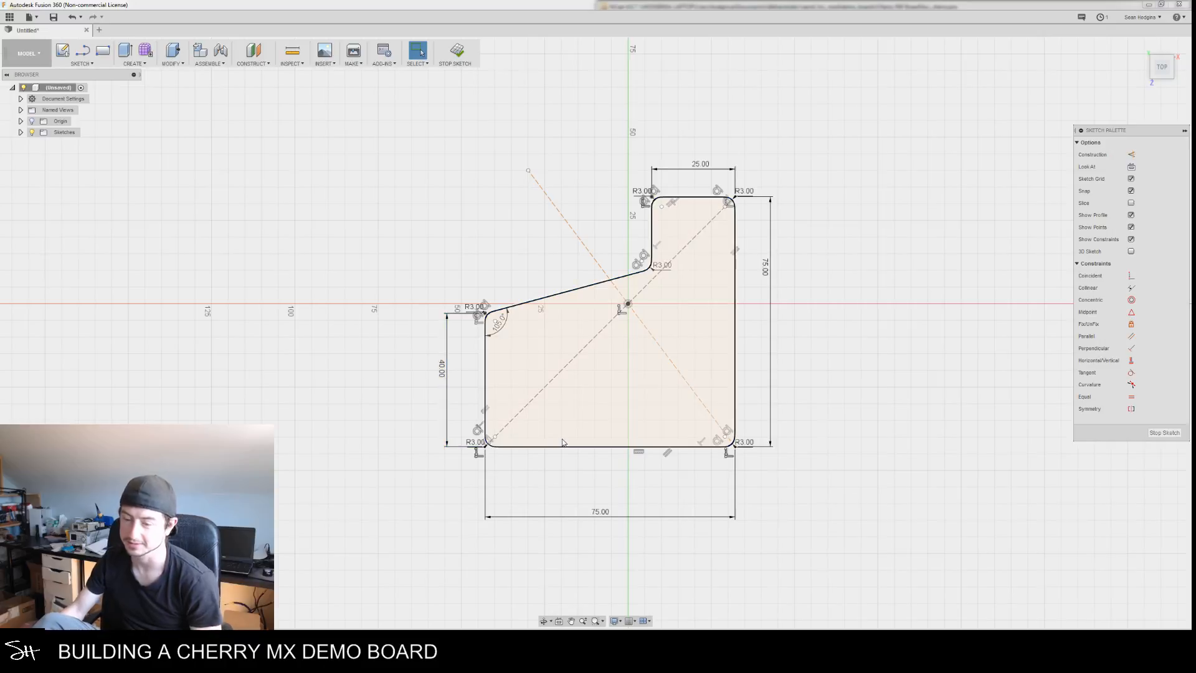
{"action": "mouse_move", "coordinate": [570, 396]}
{"action": "middle_mouse_down"}
{"action": "mouse_move", "coordinate": [564, 434]}
{"action": "mouse_move", "coordinate": [550, 400]}
{"action": "mouse_move", "coordinate": [578, 413]}
{"action": "mouse_move", "coordinate": [569, 397]}
{"action": "middle_mouse_up"}
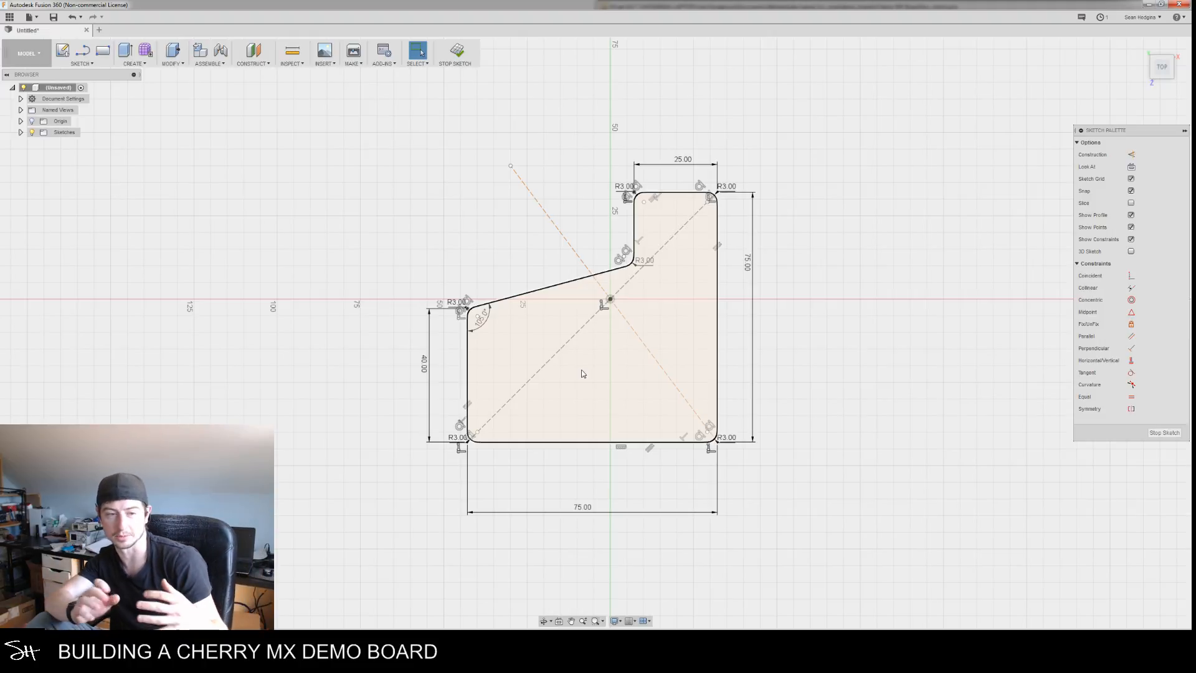
{"action": "mouse_move", "coordinate": [572, 472]}
{"action": "middle_mouse_down"}
{"action": "mouse_move", "coordinate": [596, 448]}
{"action": "mouse_move", "coordinate": [595, 463]}
{"action": "middle_mouse_up"}
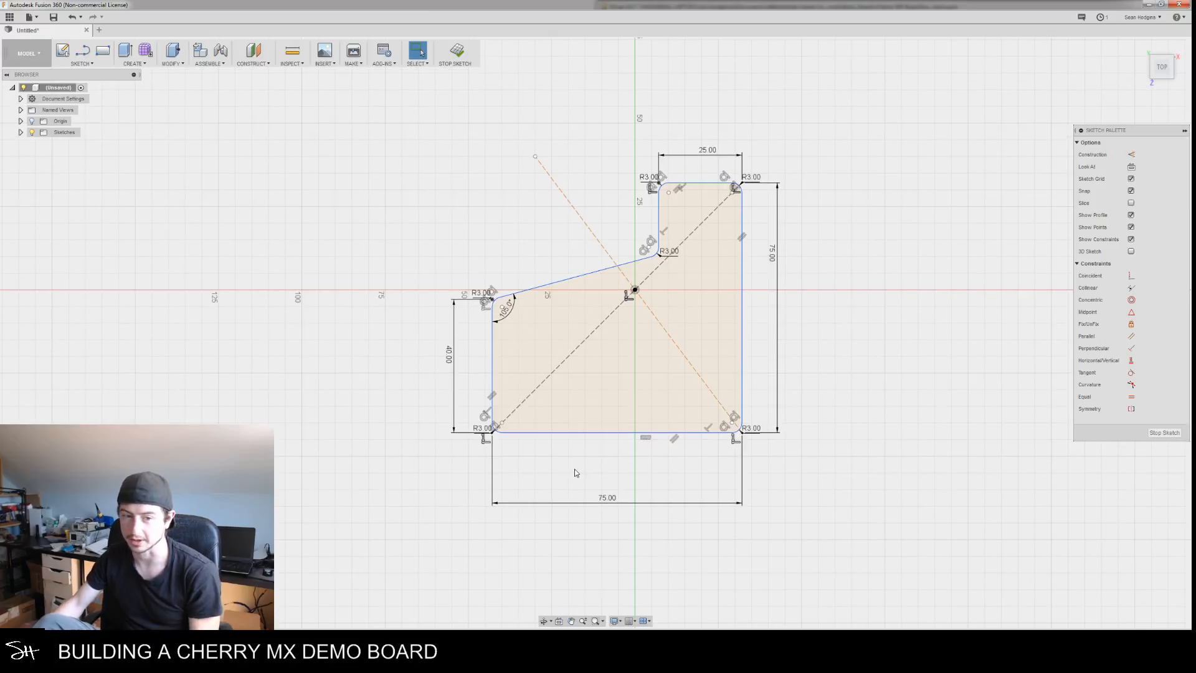
{"action": "middle_click_drag", "start_coordinate": [595, 454], "coordinate": [593, 472]}
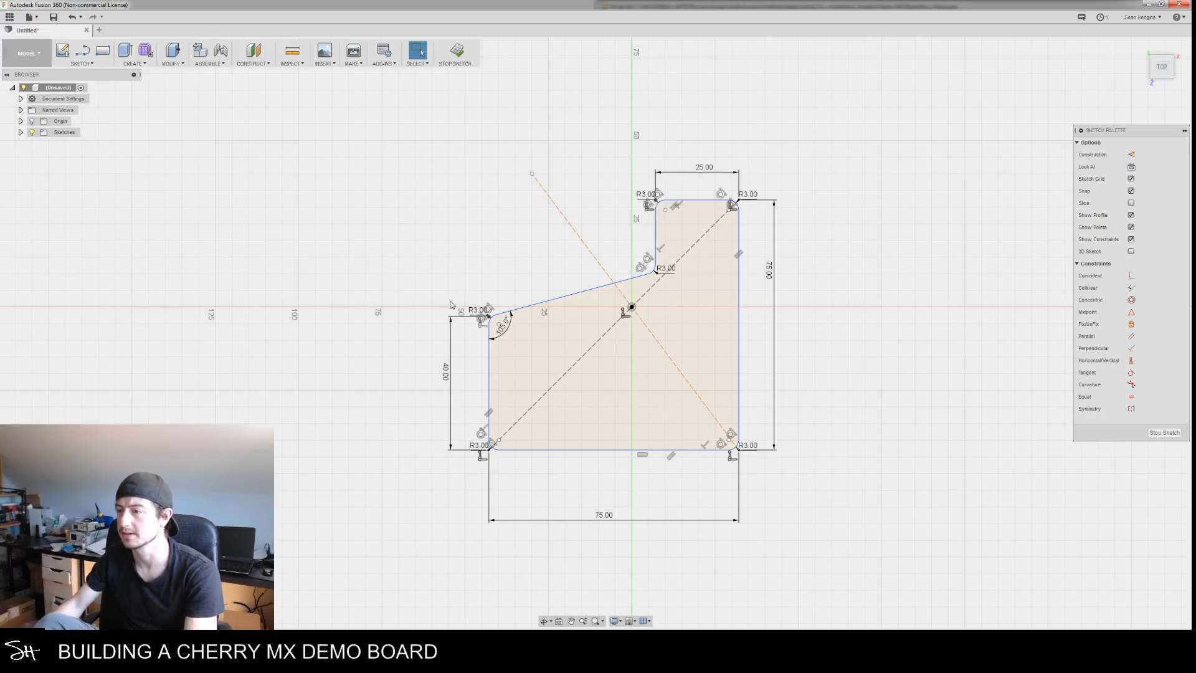
{"action": "mouse_move", "coordinate": [598, 449]}
{"action": "middle_mouse_down"}
{"action": "mouse_move", "coordinate": [628, 461]}
{"action": "mouse_move", "coordinate": [604, 446]}
{"action": "mouse_move", "coordinate": [619, 502]}
{"action": "middle_mouse_up"}
{"action": "scroll", "coordinate": [613, 467], "scroll_direction": "up", "scroll_amount": 4}
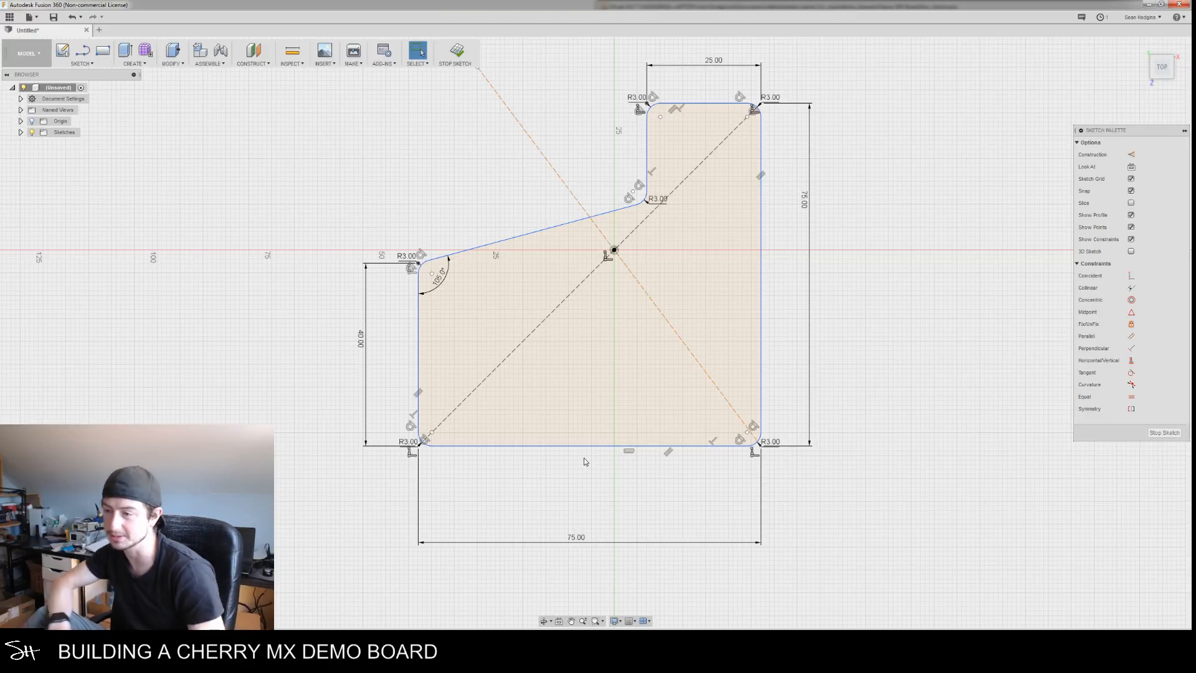
{"action": "middle_click_drag", "start_coordinate": [618, 351], "coordinate": [624, 416]}
{"action": "mouse_move", "coordinate": [543, 461]}
{"action": "middle_mouse_down"}
{"action": "mouse_move", "coordinate": [565, 423]}
{"action": "mouse_move", "coordinate": [573, 458]}
{"action": "middle_mouse_up"}
{"action": "scroll", "coordinate": [561, 457], "scroll_direction": "up", "scroll_amount": 1}
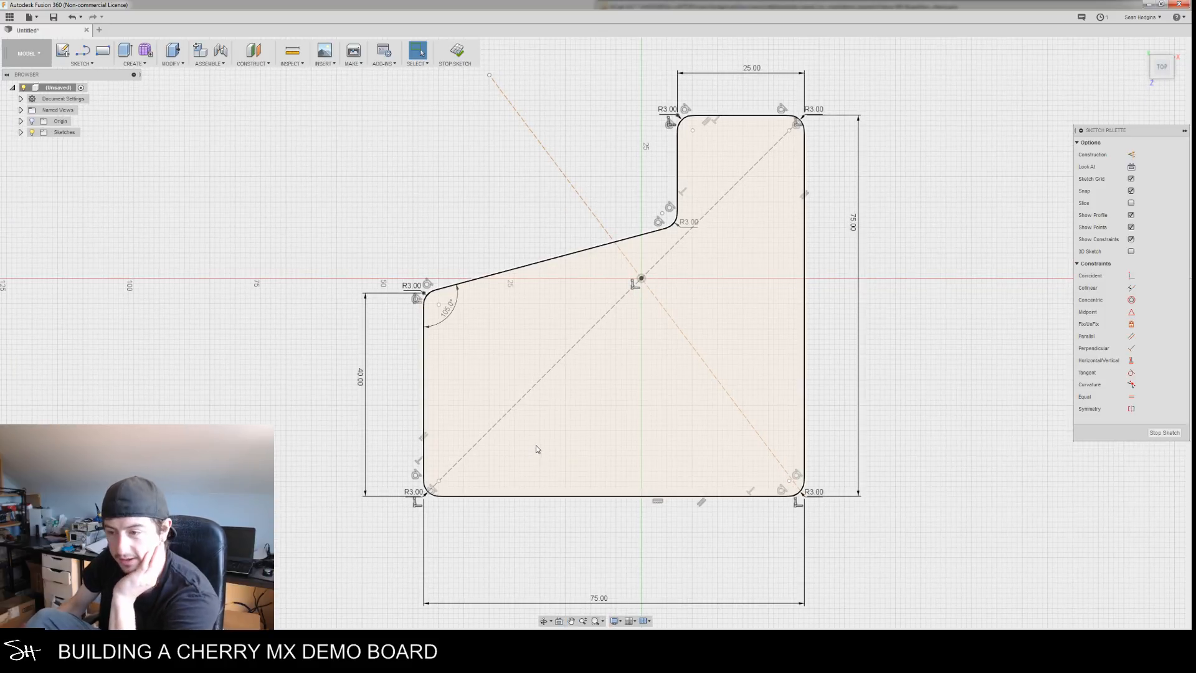
{"action": "left_click", "coordinate": [530, 466]}
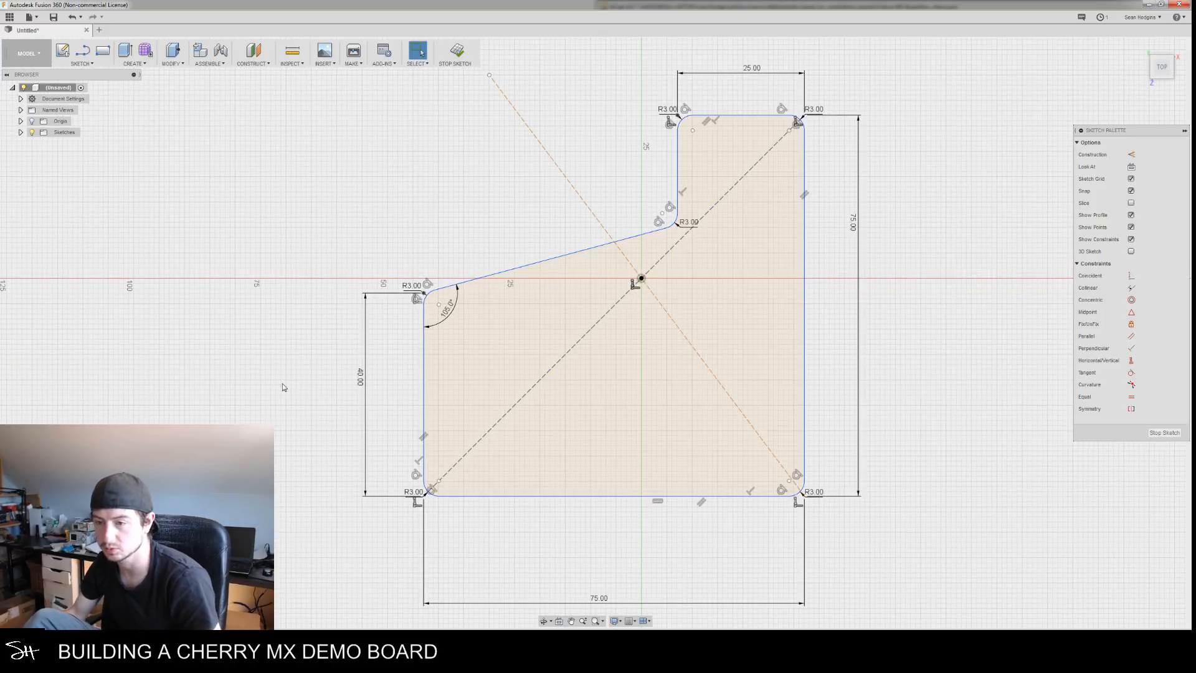
{"action": "right_click", "coordinate": [282, 383]}
{"action": "mouse_move", "coordinate": [283, 488]}
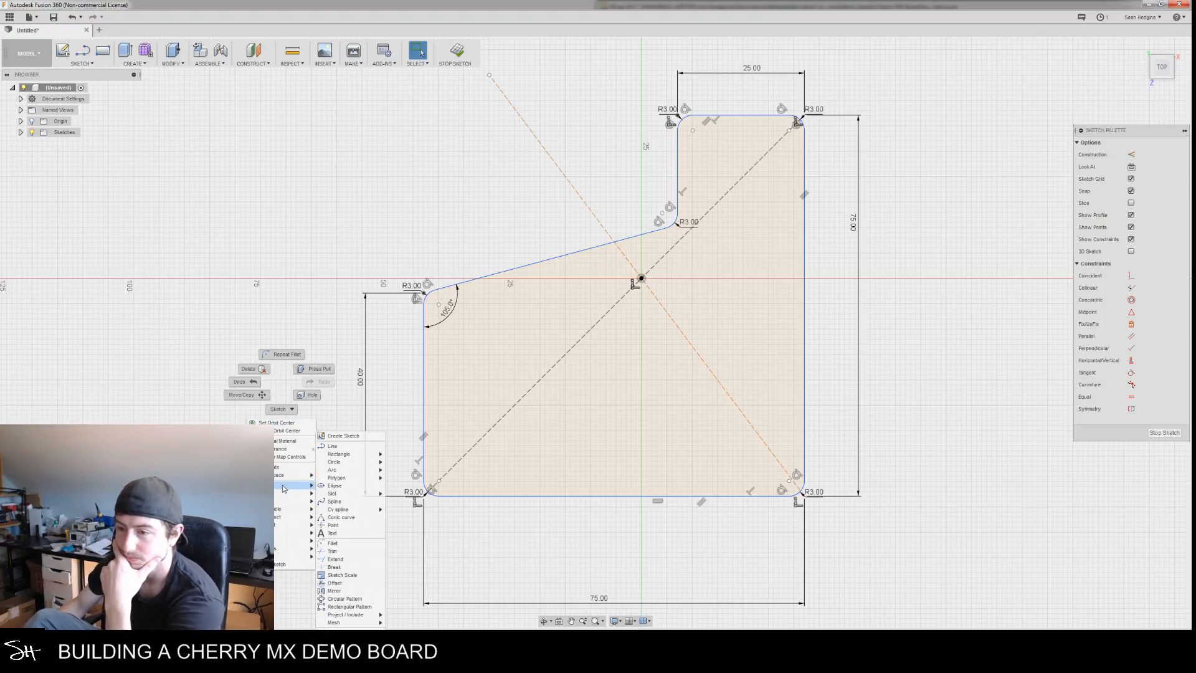
{"action": "left_click", "coordinate": [240, 492]}
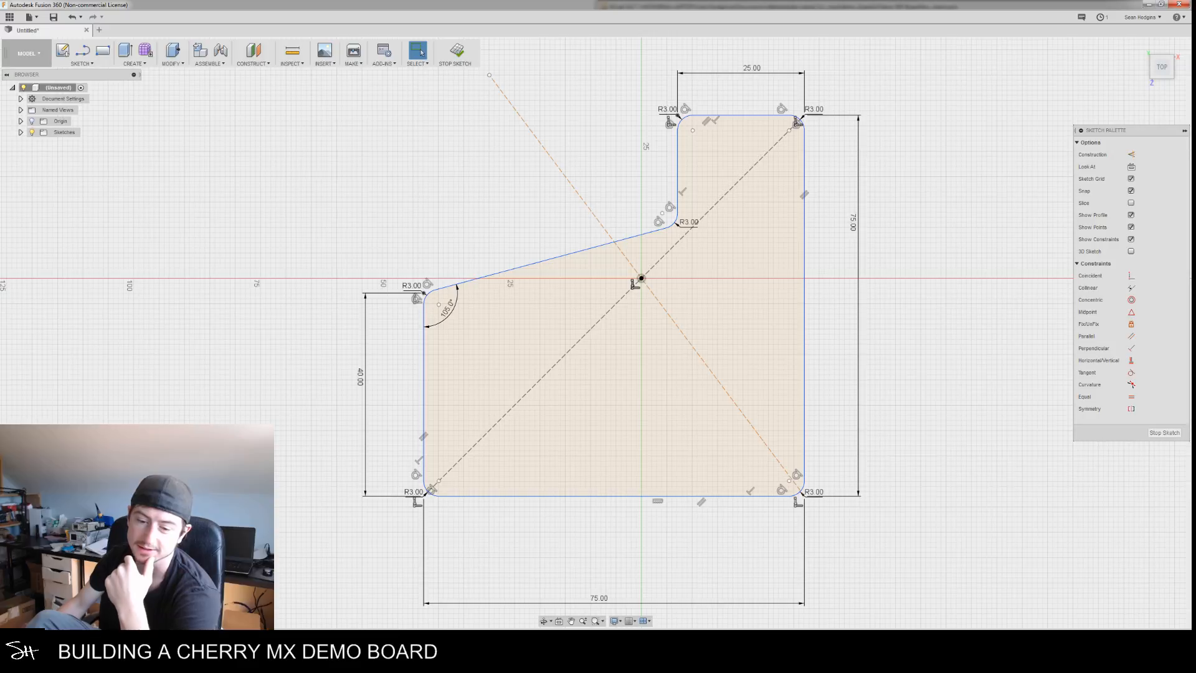
{"action": "mouse_move", "coordinate": [569, 515]}
{"action": "middle_mouse_down"}
{"action": "mouse_move", "coordinate": [569, 483]}
{"action": "mouse_move", "coordinate": [530, 508]}
{"action": "middle_mouse_up"}
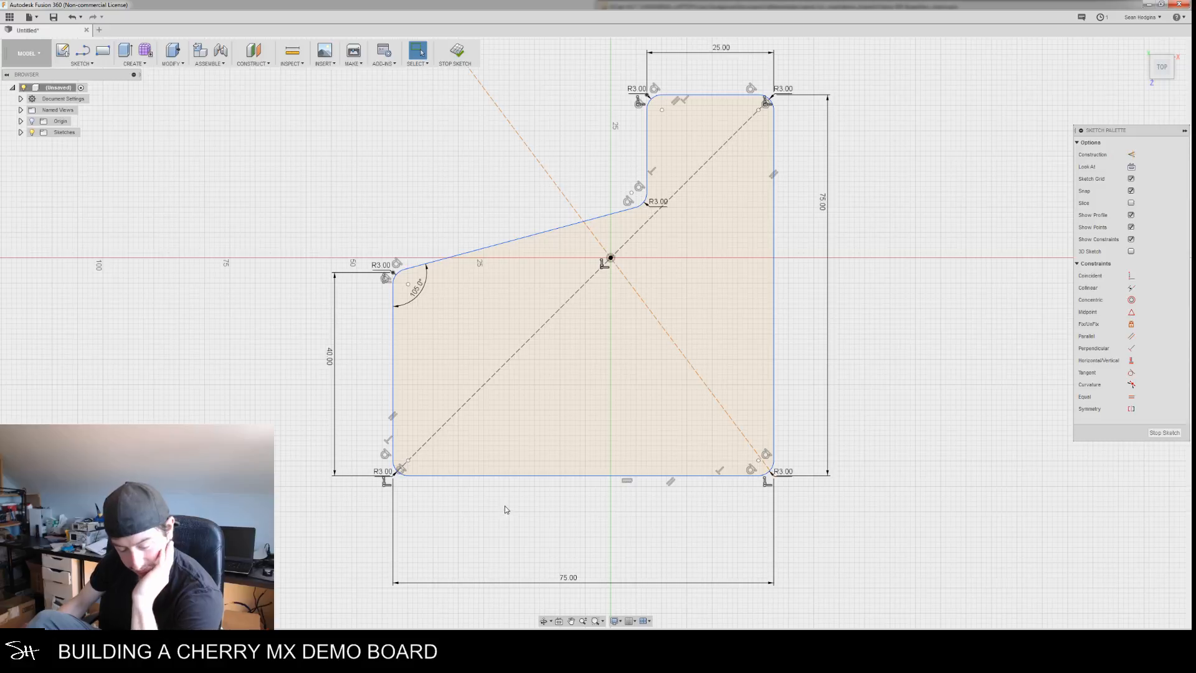
{"action": "scroll", "coordinate": [499, 500], "scroll_direction": "up", "scroll_amount": 3}
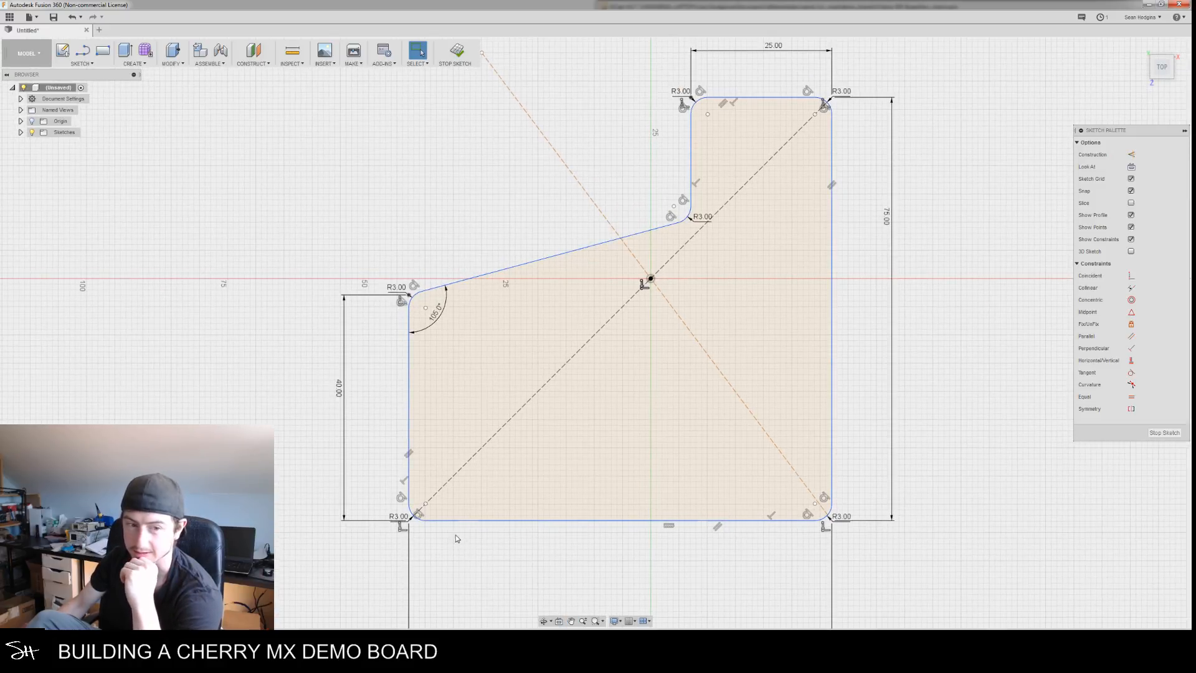
{"action": "scroll", "coordinate": [486, 505], "scroll_direction": "down", "scroll_amount": 2}
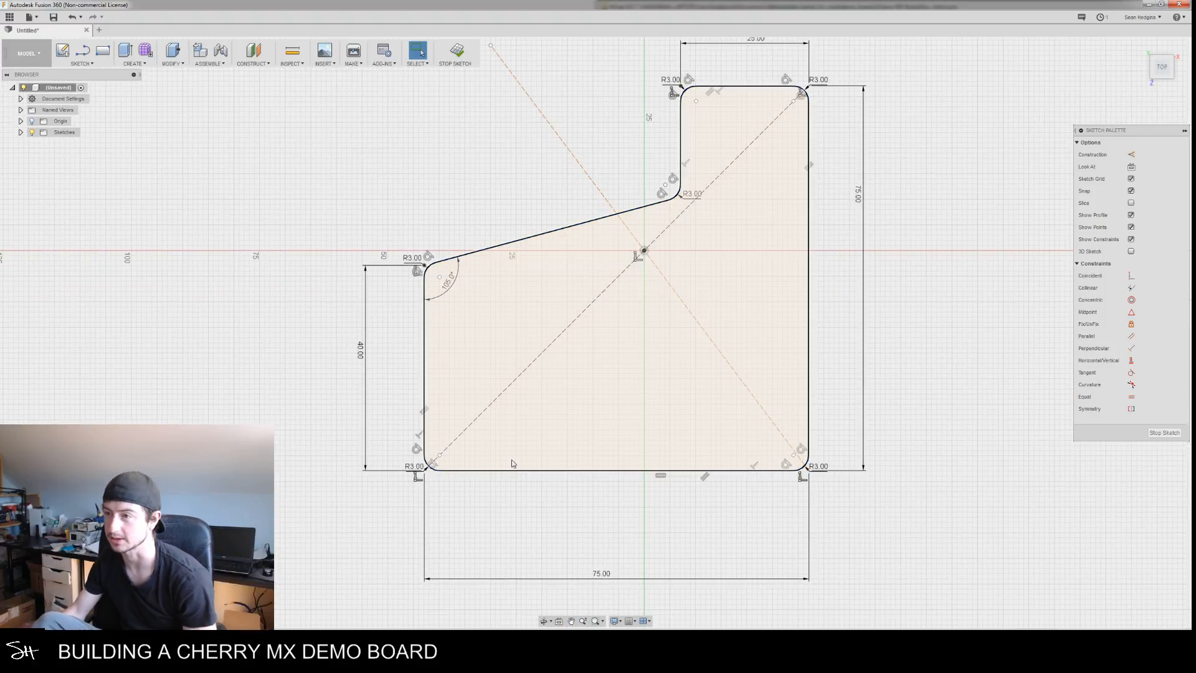
{"action": "scroll", "coordinate": [419, 487], "scroll_direction": "up", "scroll_amount": 2}
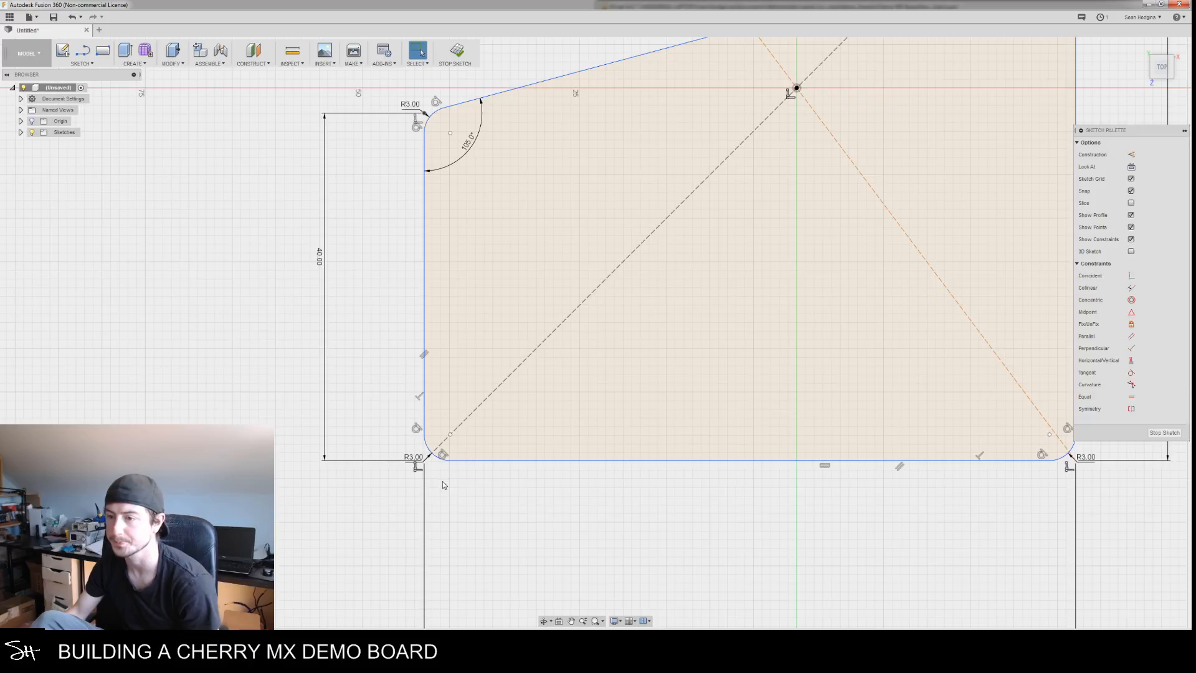
{"action": "right_click", "coordinate": [298, 444]}
{"action": "mouse_move", "coordinate": [295, 546]}
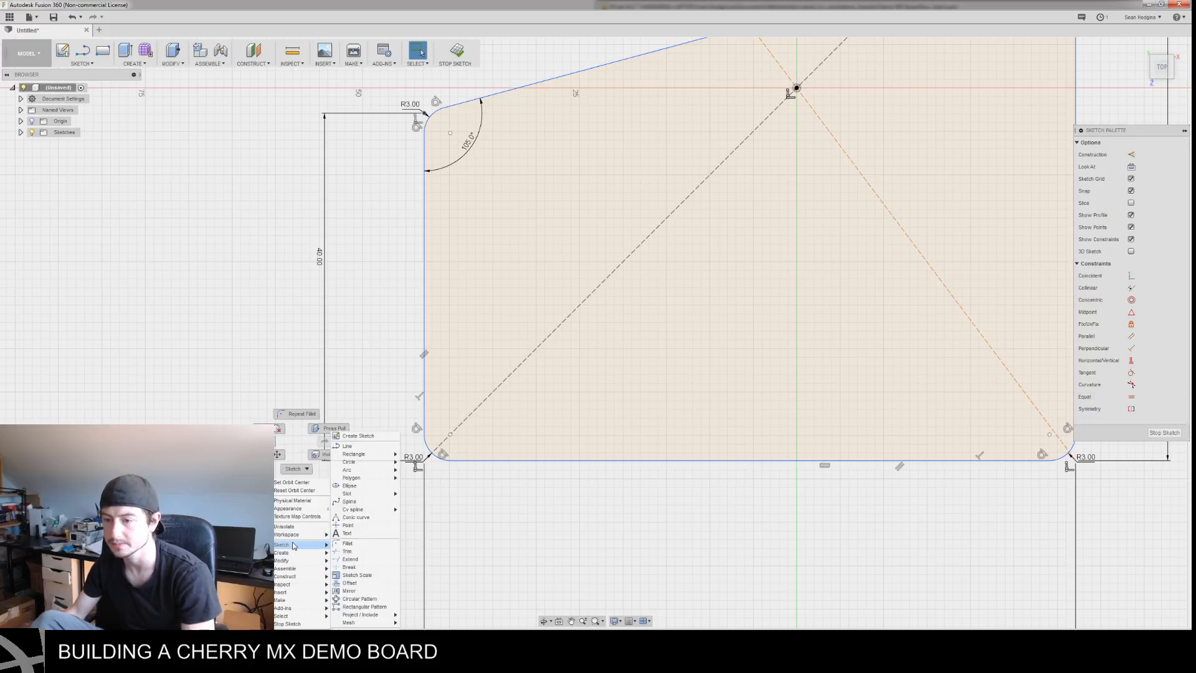
{"action": "mouse_move", "coordinate": [370, 462]}
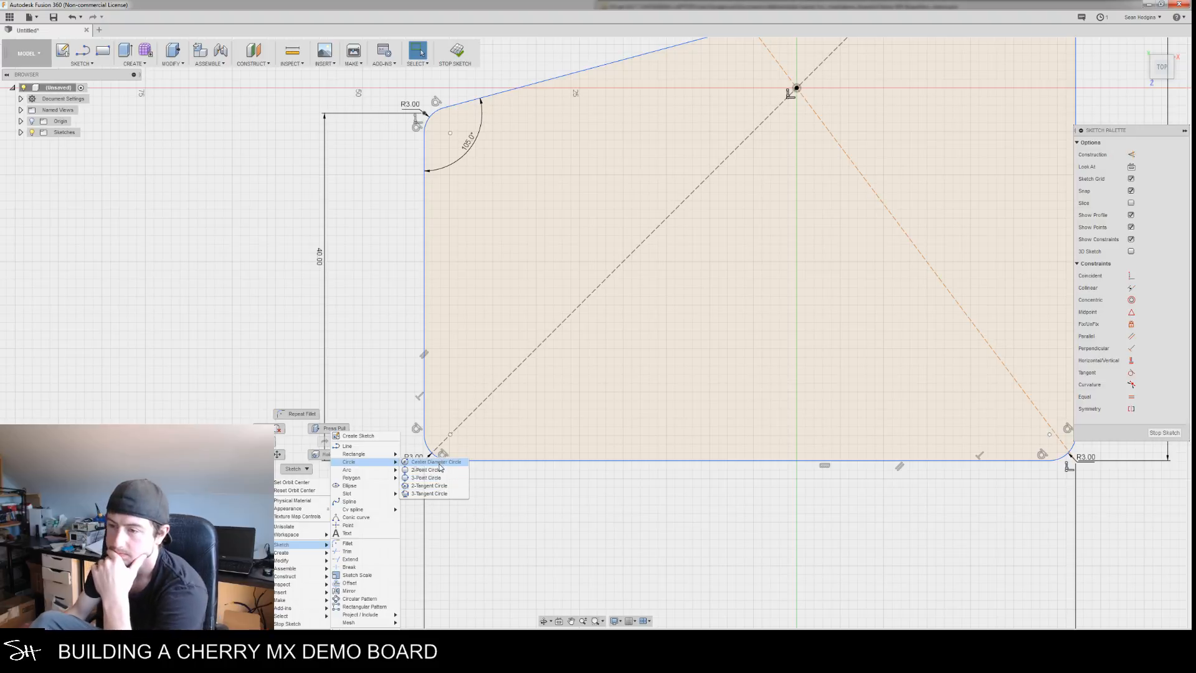
{"action": "left_click", "coordinate": [436, 461]}
{"action": "scroll", "coordinate": [527, 502], "scroll_direction": "down", "scroll_amount": 2}
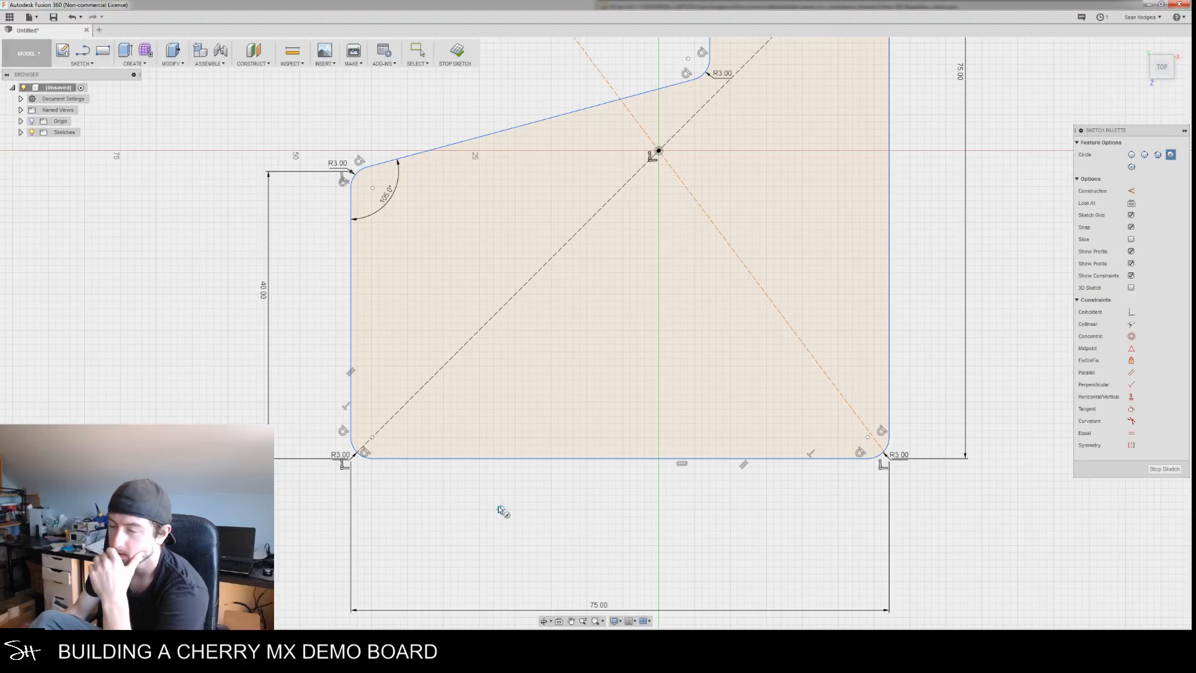
{"action": "mouse_move", "coordinate": [541, 509]}
{"action": "middle_mouse_down"}
{"action": "mouse_move", "coordinate": [520, 523]}
{"action": "mouse_move", "coordinate": [495, 519]}
{"action": "middle_mouse_up"}
{"action": "scroll", "coordinate": [485, 526], "scroll_direction": "down", "scroll_amount": 2}
{"action": "key", "text": "Escape"}
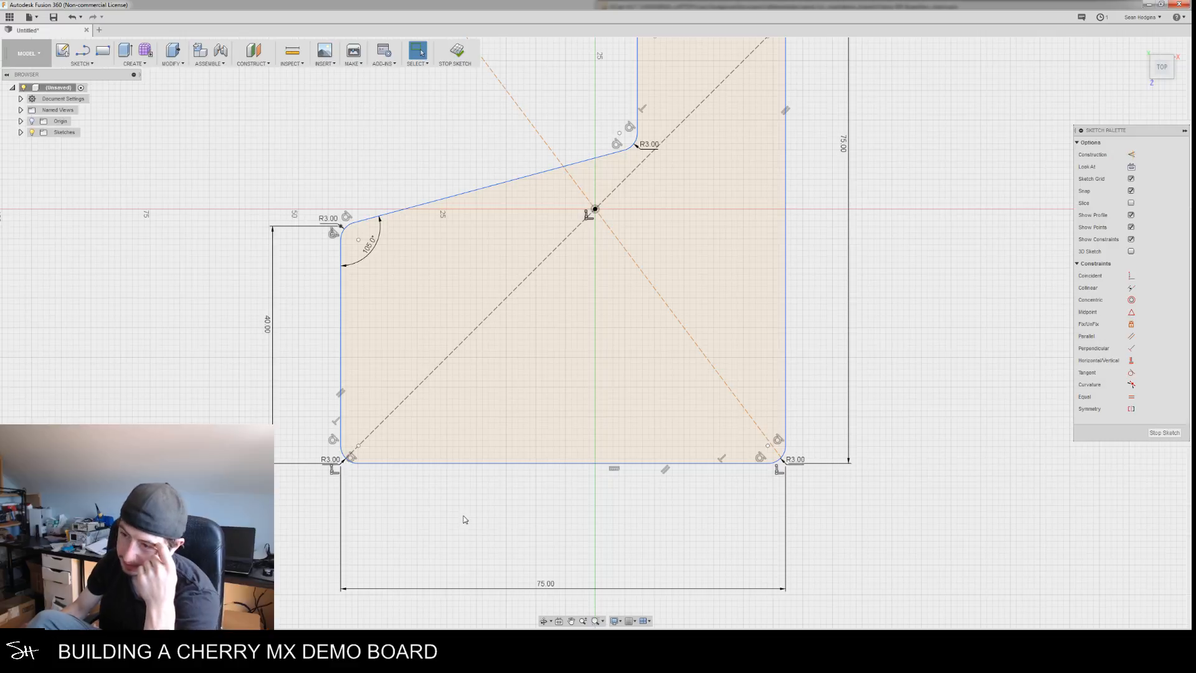
Sketch a small center diameter circle inside the board, just above its lower edge and near the vertical axis
{"action": "mouse_move", "coordinate": [496, 434]}
{"action": "middle_mouse_down"}
{"action": "mouse_move", "coordinate": [498, 468]}
{"action": "mouse_move", "coordinate": [572, 444]}
{"action": "middle_mouse_up"}
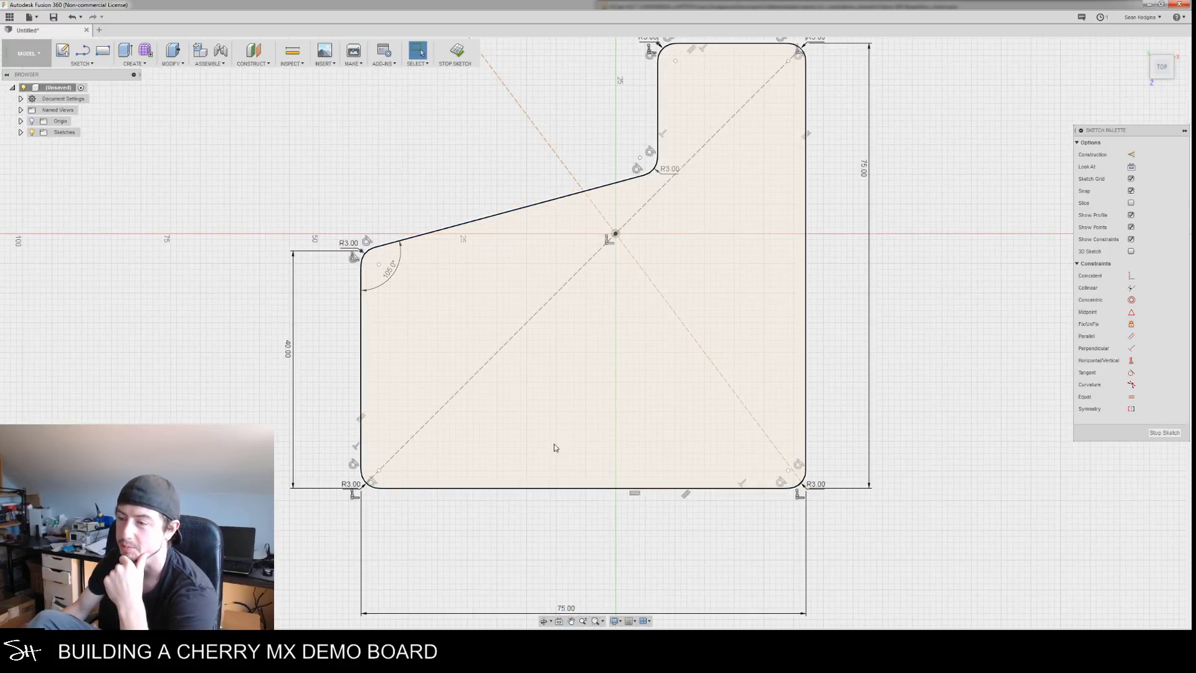
{"action": "right_click", "coordinate": [404, 549]}
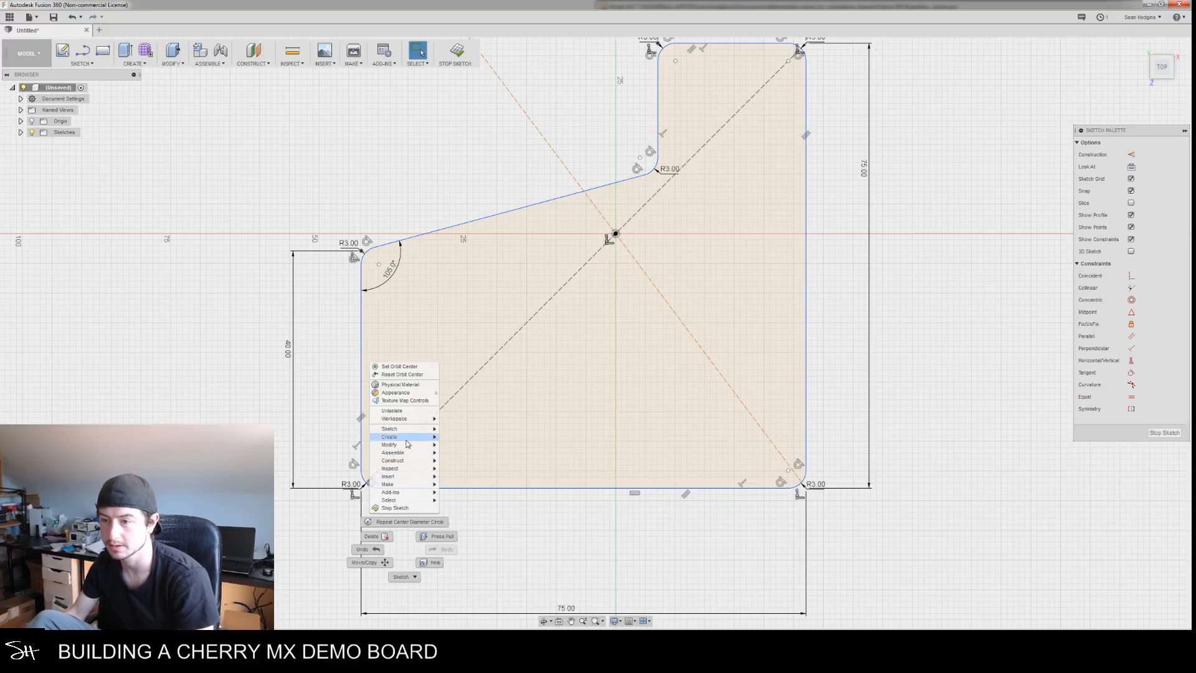
{"action": "mouse_move", "coordinate": [415, 430]}
{"action": "mouse_move", "coordinate": [482, 331]}
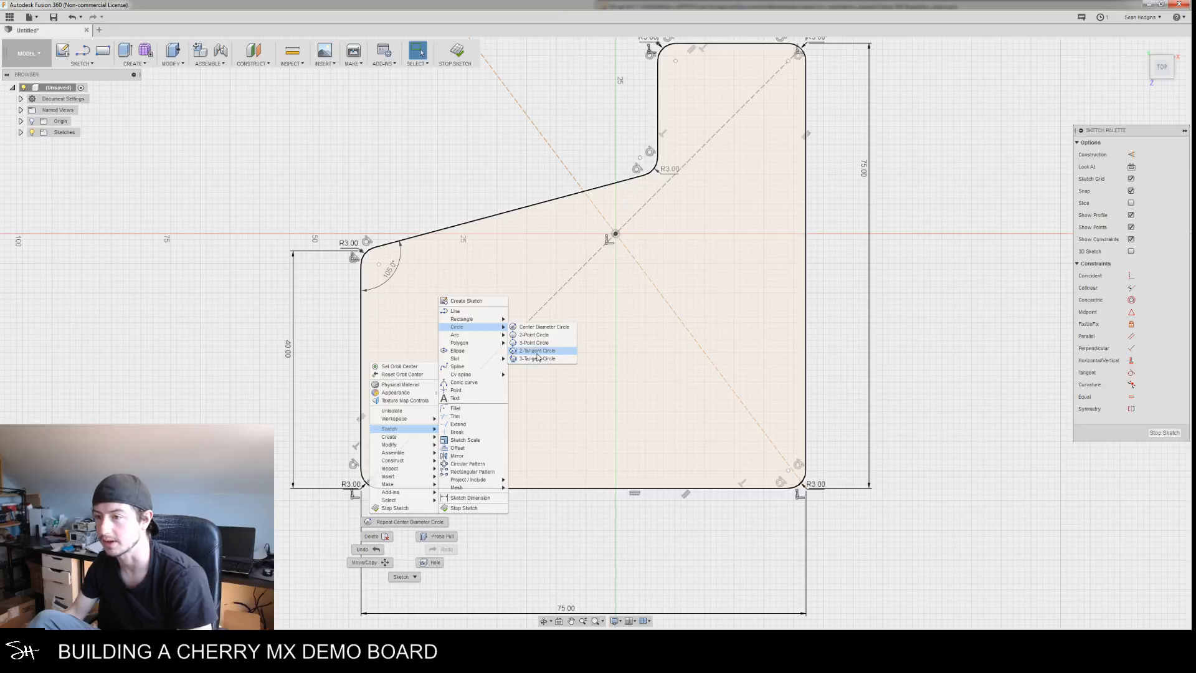
{"action": "left_click", "coordinate": [543, 327]}
{"action": "left_click", "coordinate": [627, 447]}
{"action": "left_click", "coordinate": [633, 456]}
{"action": "scroll", "coordinate": [645, 523], "scroll_direction": "up", "scroll_amount": 3}
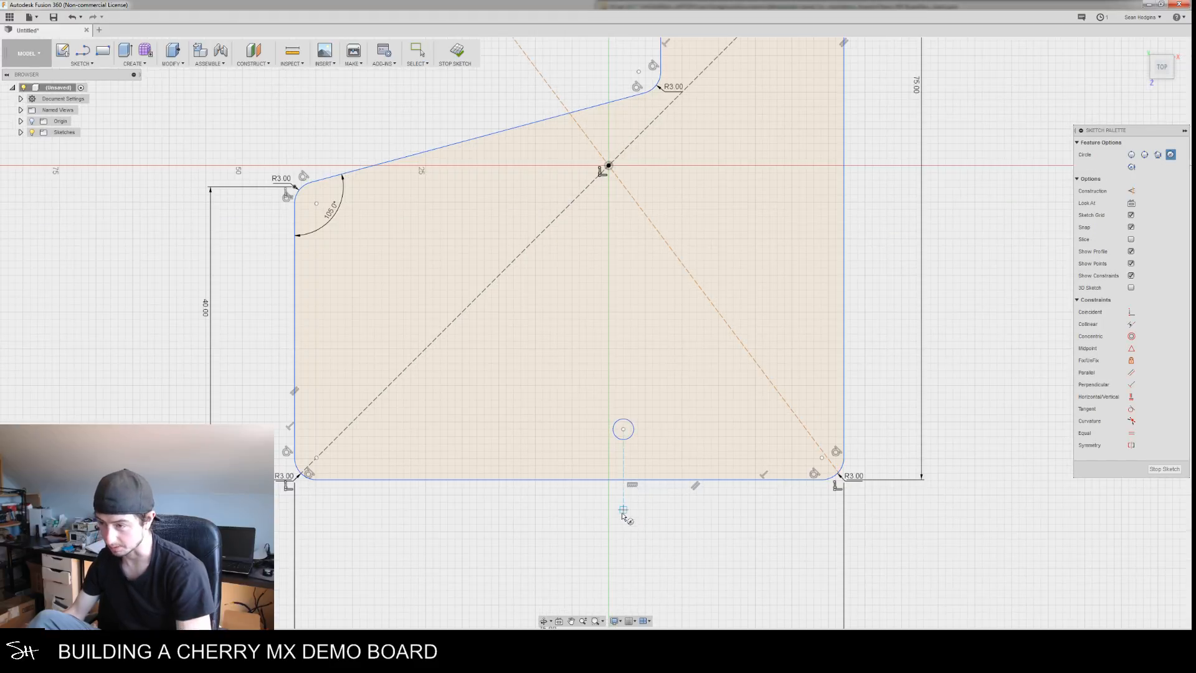
{"action": "scroll", "coordinate": [534, 408], "scroll_direction": "up", "scroll_amount": 3}
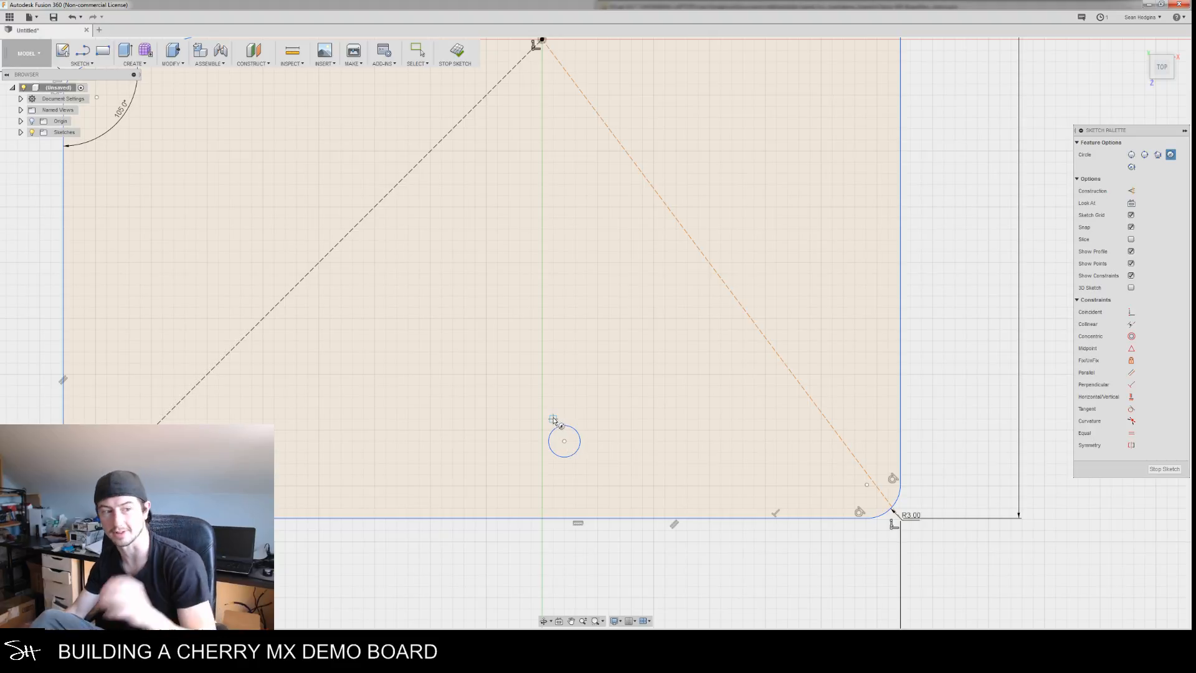
{"action": "scroll", "coordinate": [502, 453], "scroll_direction": "down", "scroll_amount": 1}
{"action": "middle_click_drag", "start_coordinate": [461, 454], "coordinate": [517, 424]}
{"action": "scroll", "coordinate": [515, 423], "scroll_direction": "down", "scroll_amount": 1}
{"action": "middle_click_drag", "start_coordinate": [357, 257], "coordinate": [336, 306]}
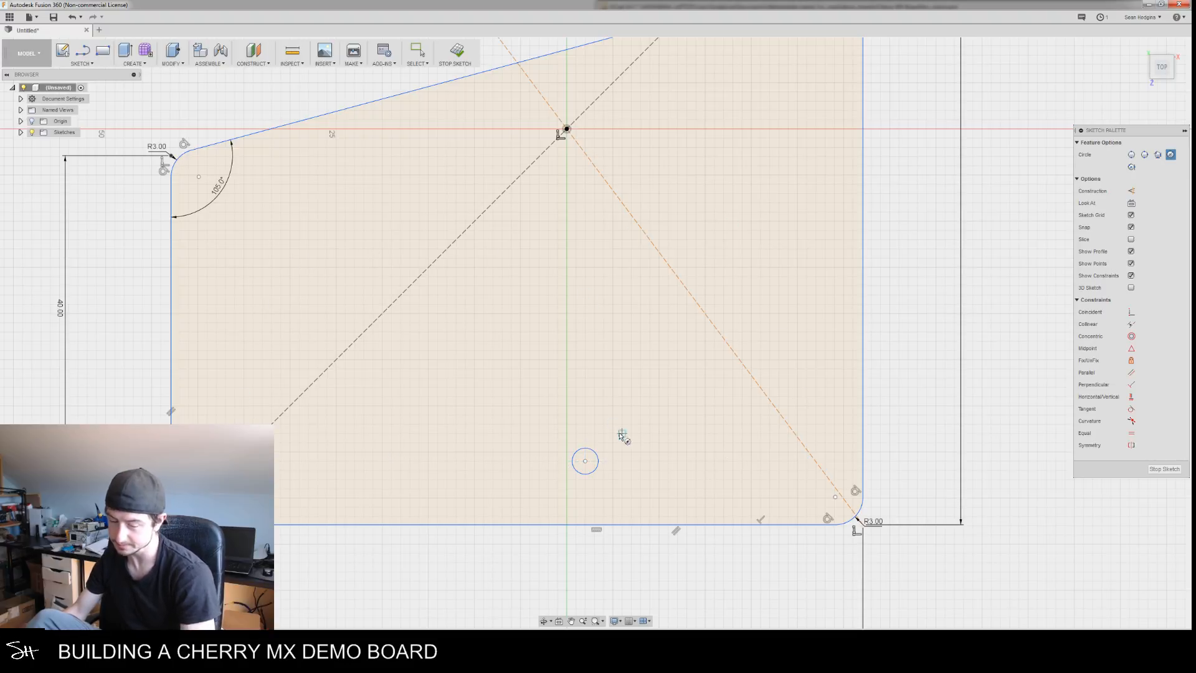
{"action": "middle_click_drag", "start_coordinate": [588, 458], "coordinate": [605, 386]}
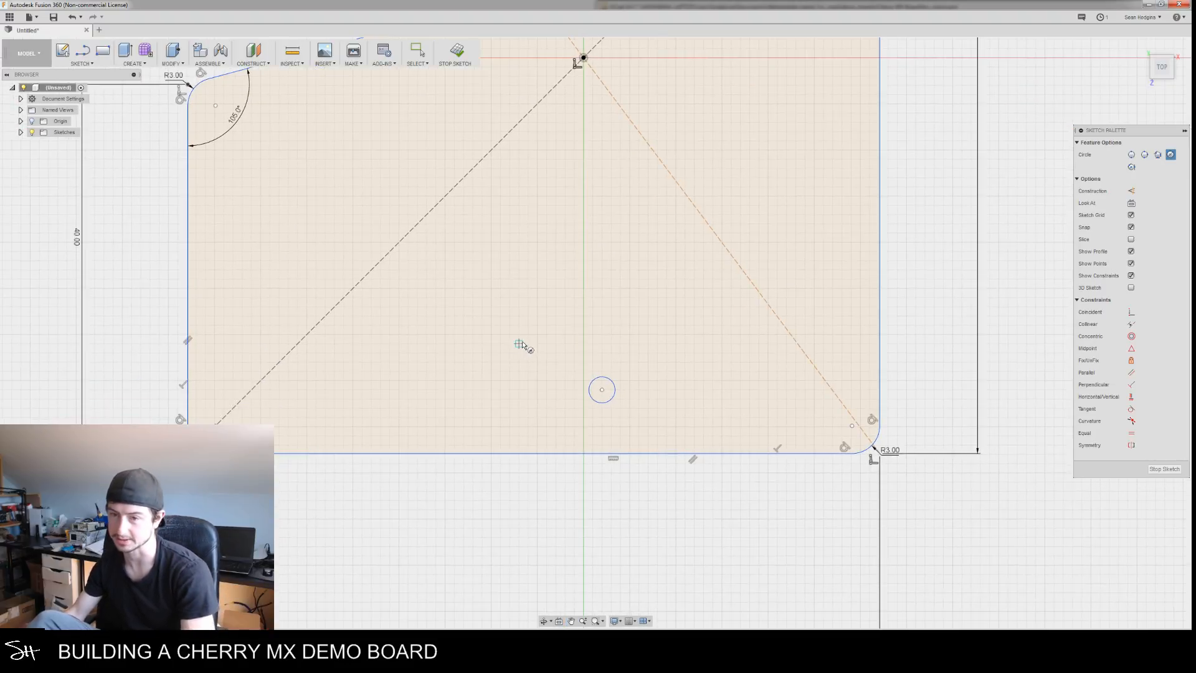
{"action": "mouse_move", "coordinate": [519, 489]}
{"action": "middle_mouse_down"}
{"action": "mouse_move", "coordinate": [561, 548]}
{"action": "mouse_move", "coordinate": [508, 480]}
{"action": "mouse_move", "coordinate": [499, 529]}
{"action": "mouse_move", "coordinate": [517, 510]}
{"action": "middle_mouse_up"}
{"action": "scroll", "coordinate": [548, 547], "scroll_direction": "down", "scroll_amount": 1}
{"action": "scroll", "coordinate": [488, 534], "scroll_direction": "down", "scroll_amount": 1}
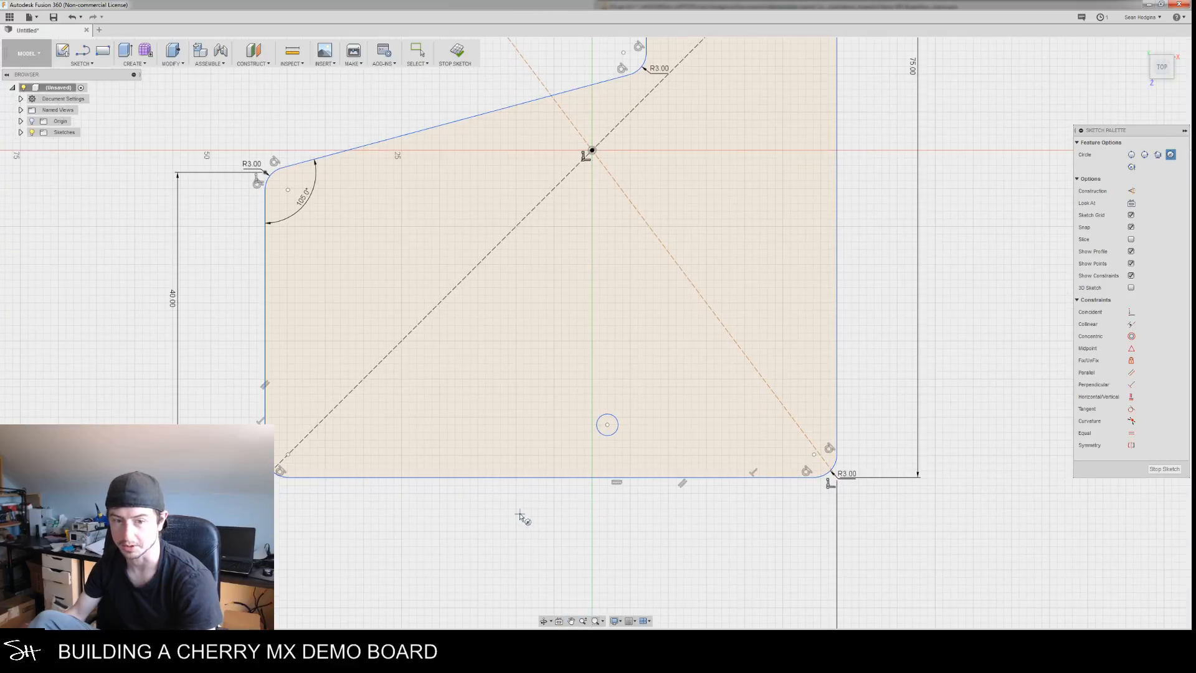
Delete the small circle above the board's lower edge
{"action": "key", "text": "Escape"}
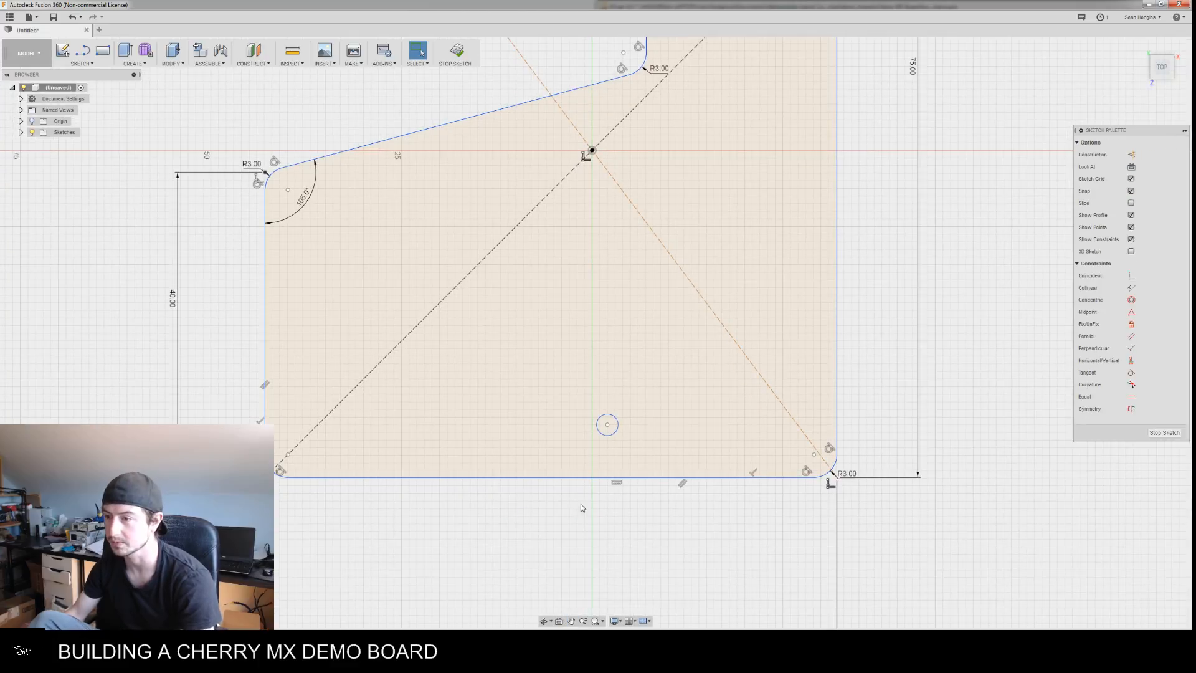
{"action": "left_click", "coordinate": [607, 435]}
{"action": "key", "text": "Delete"}
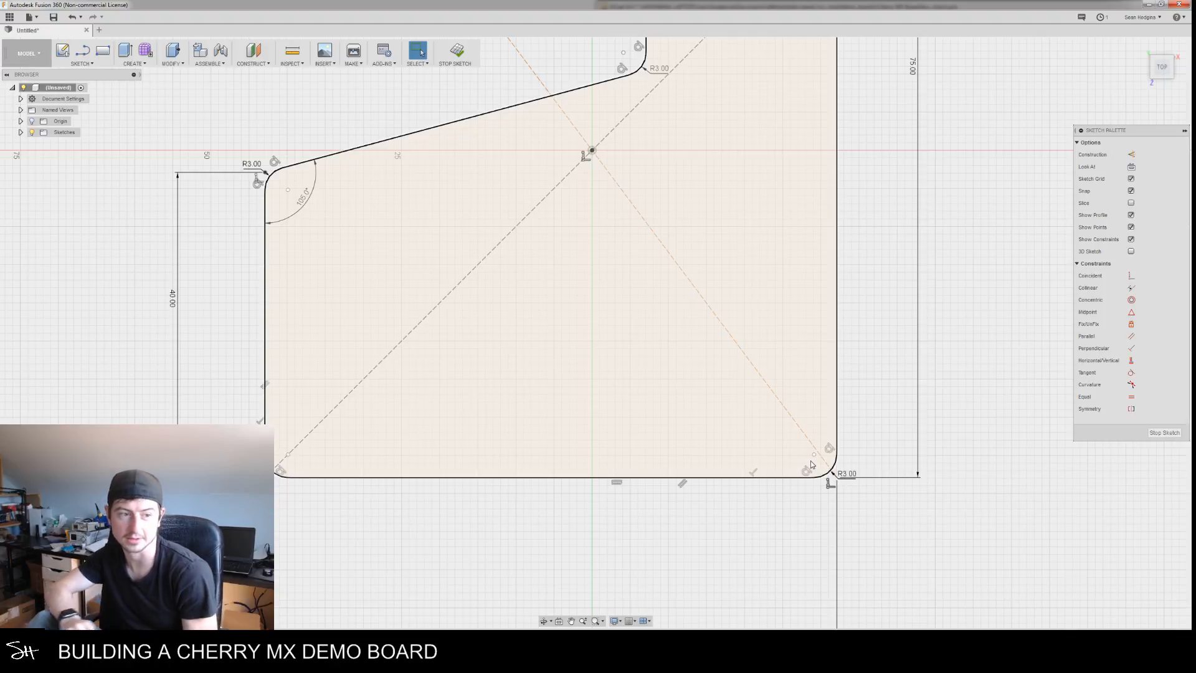
Sketch a vertical line about 71 mm long from below the board's lower edge up past the slanted edge
{"action": "middle_click_drag", "start_coordinate": [610, 524], "coordinate": [655, 500]}
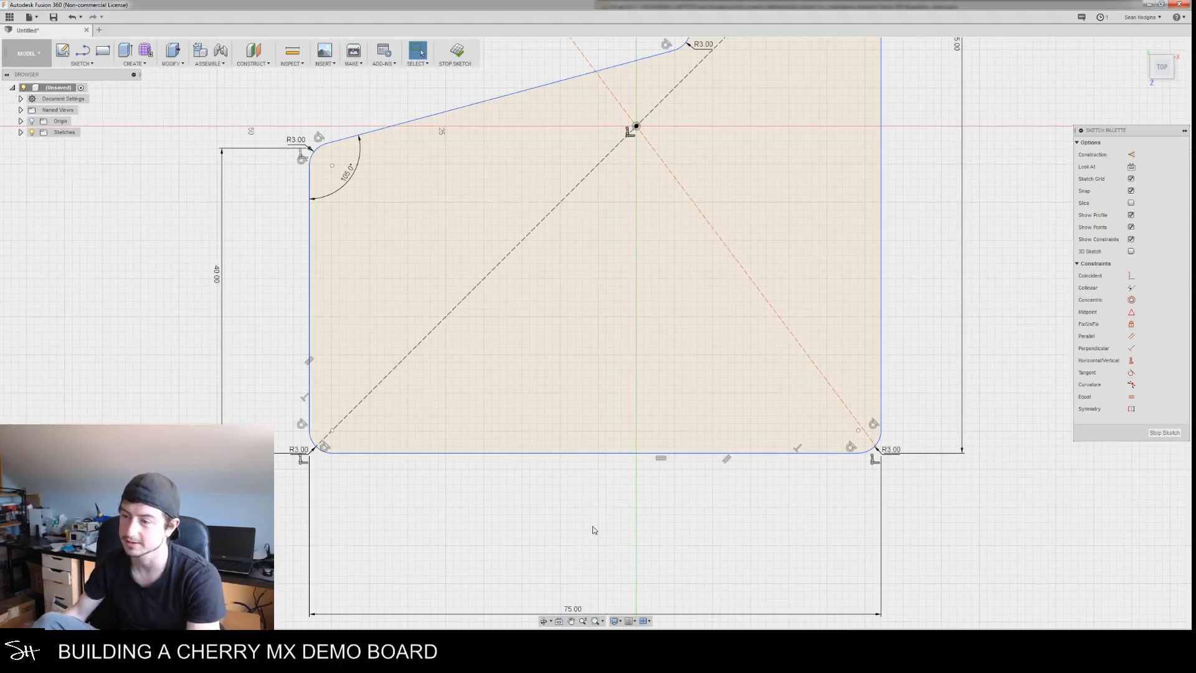
{"action": "mouse_move", "coordinate": [595, 522]}
{"action": "middle_mouse_down"}
{"action": "mouse_move", "coordinate": [614, 502]}
{"action": "mouse_move", "coordinate": [629, 515]}
{"action": "mouse_move", "coordinate": [623, 531]}
{"action": "middle_mouse_up"}
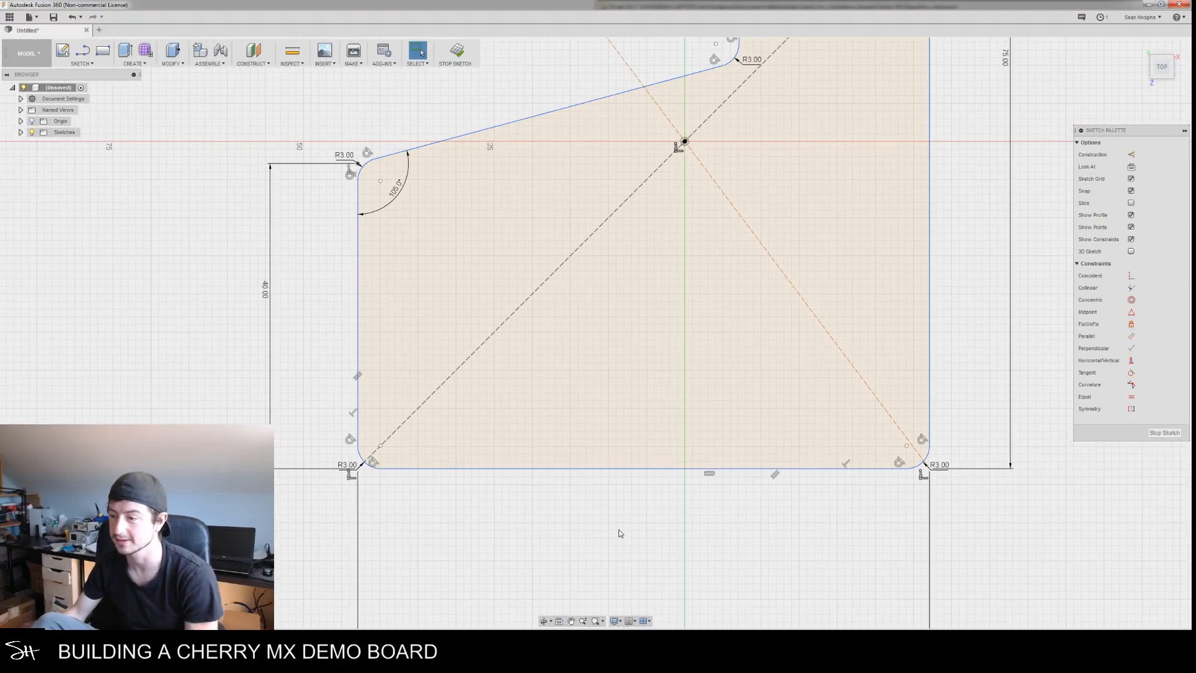
{"action": "mouse_move", "coordinate": [590, 558]}
{"action": "middle_mouse_down"}
{"action": "mouse_move", "coordinate": [619, 521]}
{"action": "mouse_move", "coordinate": [582, 545]}
{"action": "middle_mouse_up"}
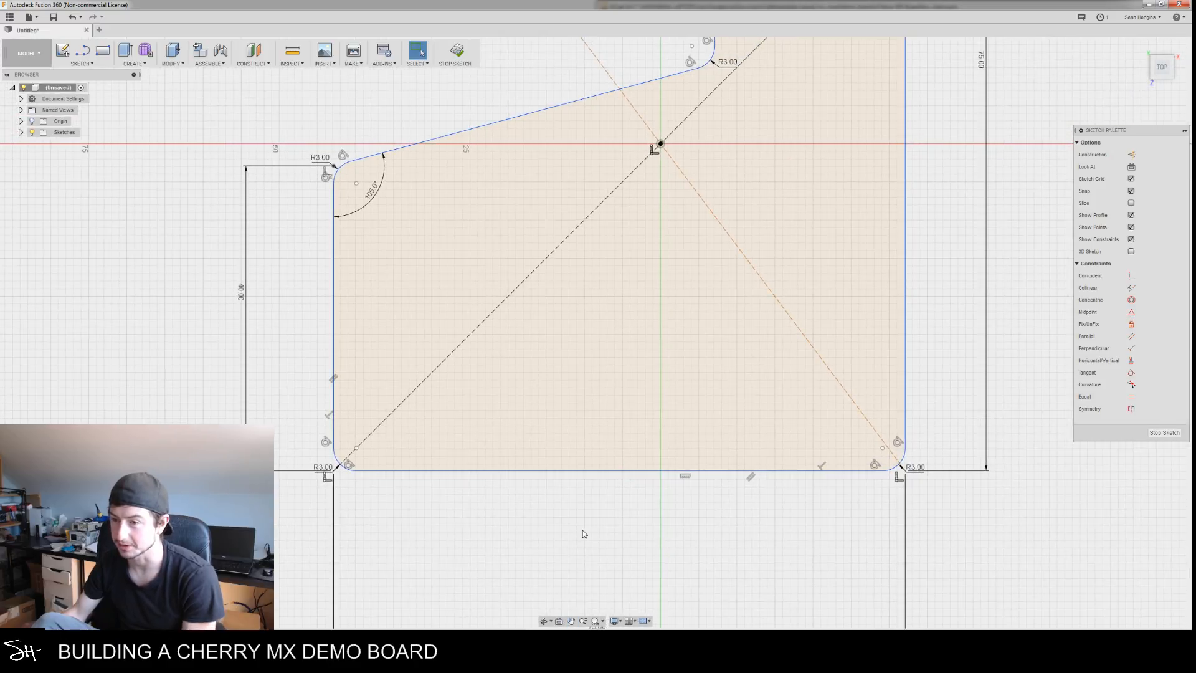
{"action": "right_click", "coordinate": [527, 534]}
{"action": "mouse_move", "coordinate": [528, 411]}
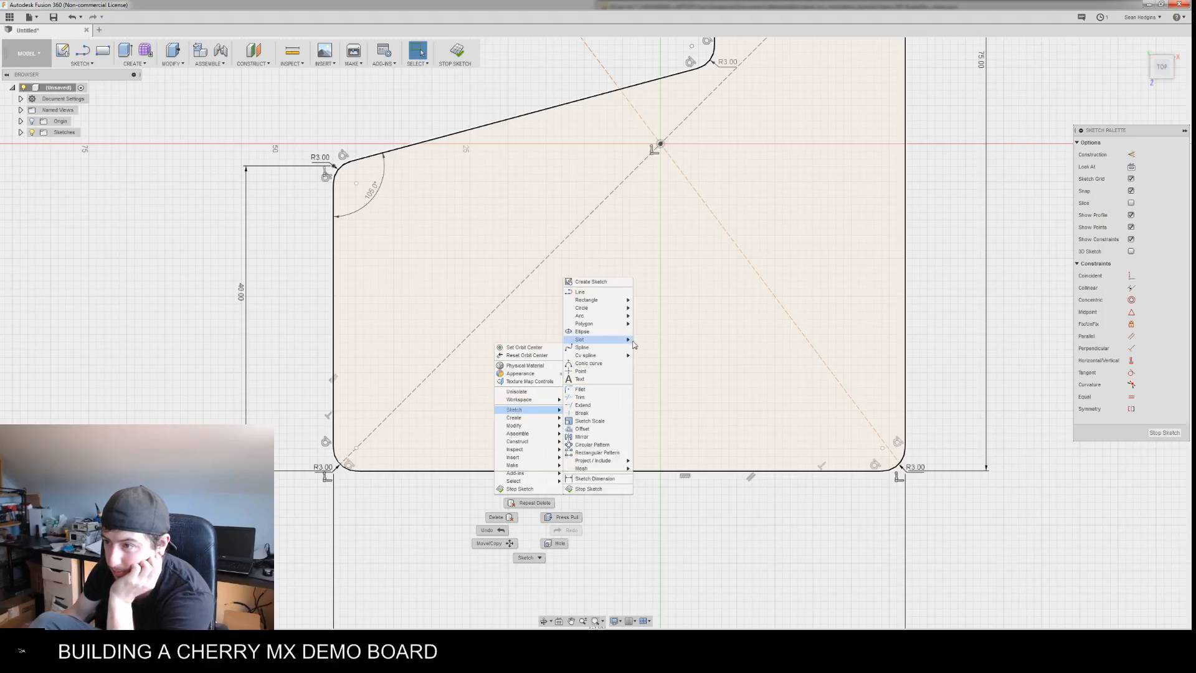
{"action": "left_click", "coordinate": [609, 298]}
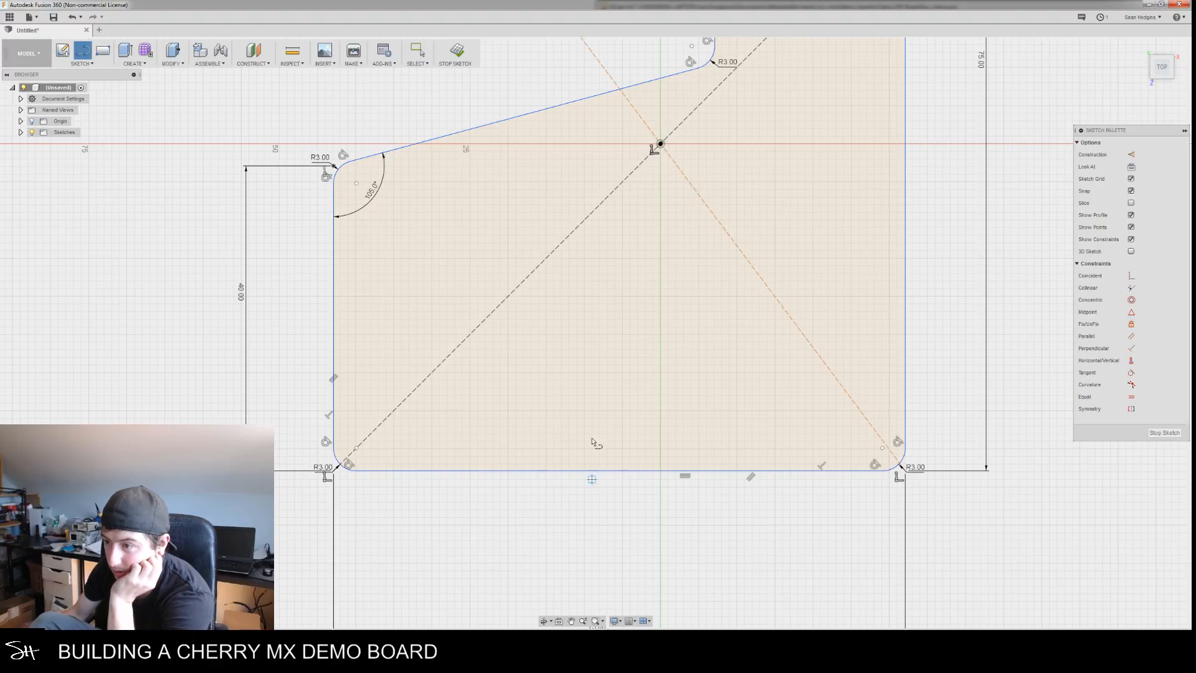
{"action": "left_click", "coordinate": [596, 534]}
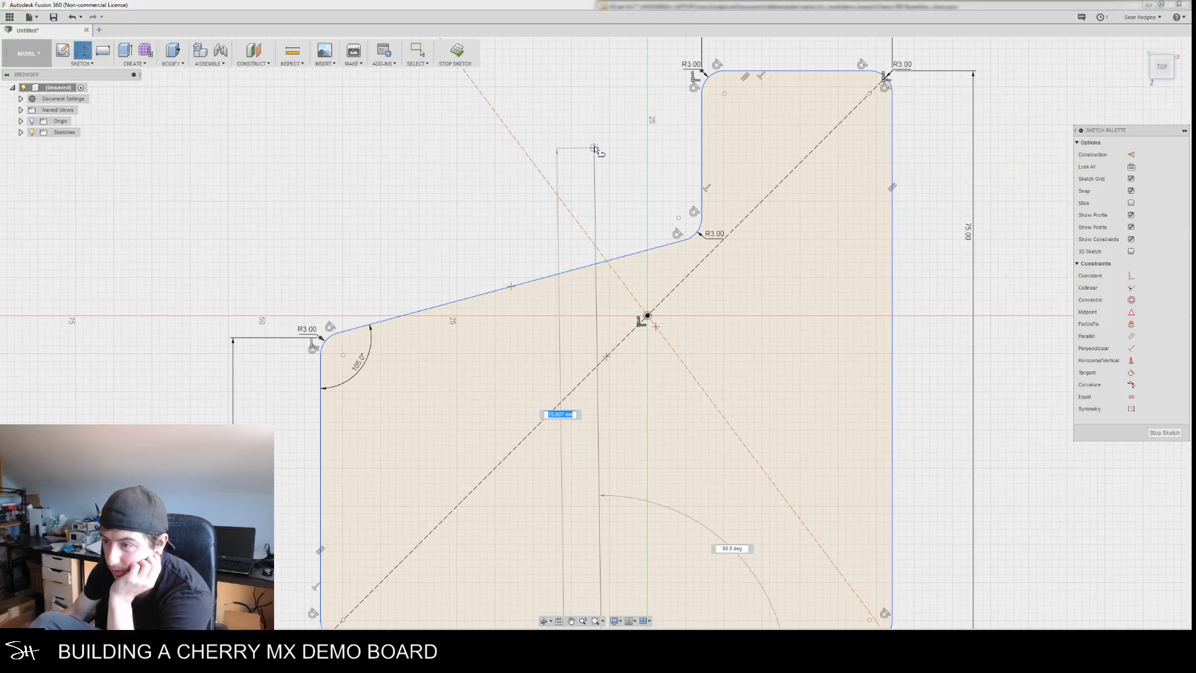
{"action": "left_click", "coordinate": [601, 142]}
{"action": "key", "text": "Escape"}
Convert the new vertical line into a construction line
{"action": "middle_click_drag", "start_coordinate": [642, 535], "coordinate": [647, 370]}
{"action": "left_click", "coordinate": [607, 499]}
{"action": "right_click", "coordinate": [607, 499]}
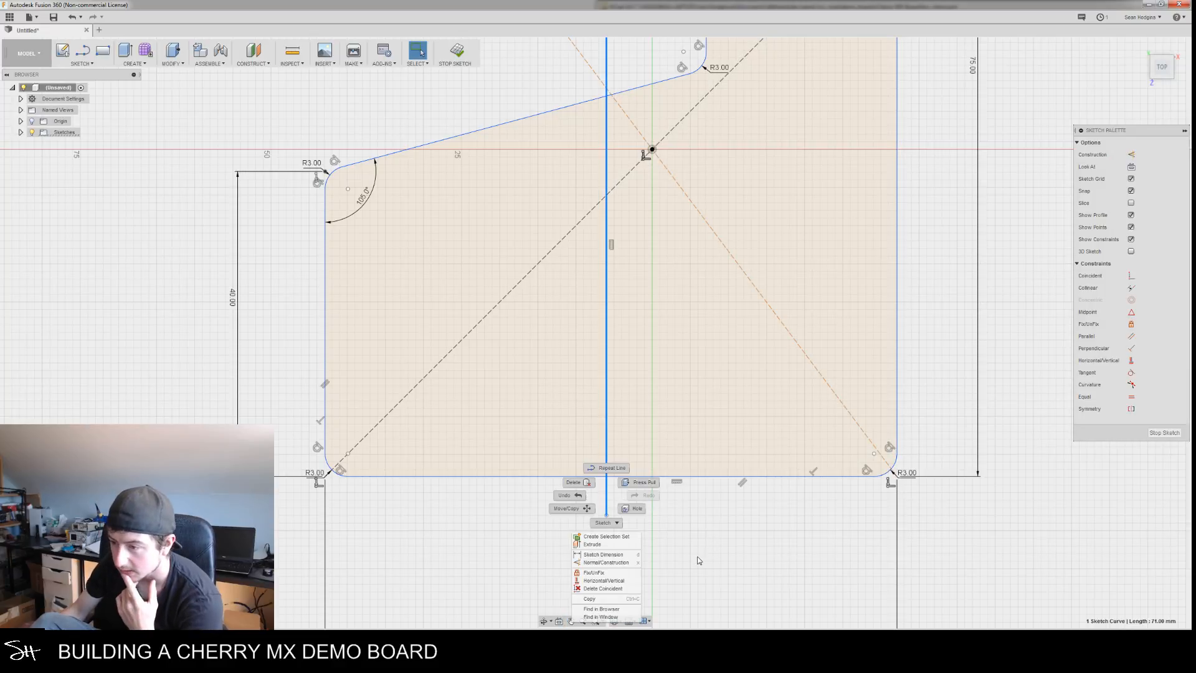
{"action": "left_click", "coordinate": [621, 563]}
{"action": "middle_click_drag", "start_coordinate": [670, 527], "coordinate": [664, 507]}
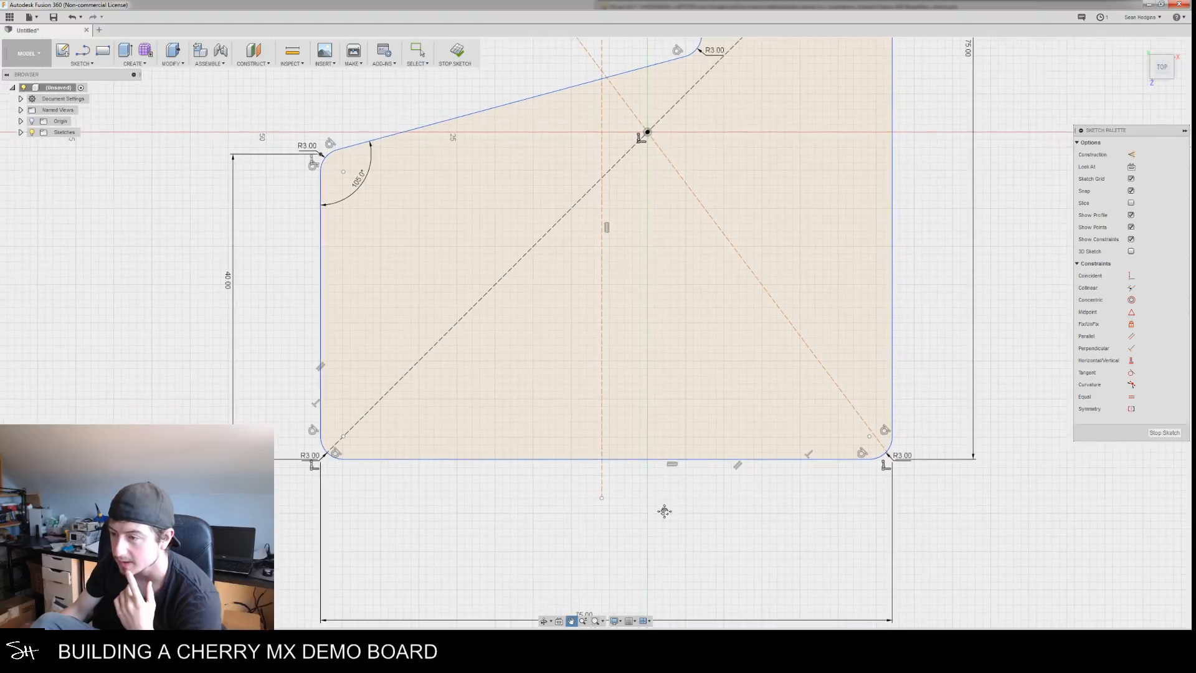
Apply a midpoint constraint between the vertical construction line and the board's lower edge
{"action": "left_click", "coordinate": [621, 461]}
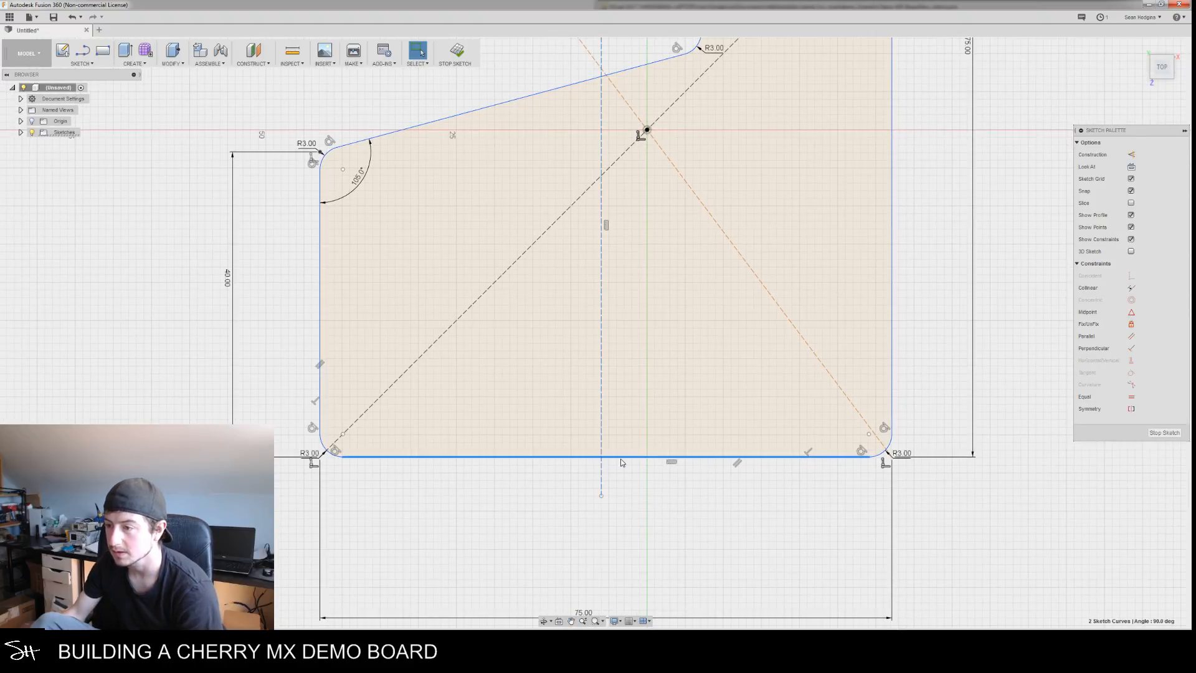
{"action": "right_click", "coordinate": [619, 459]}
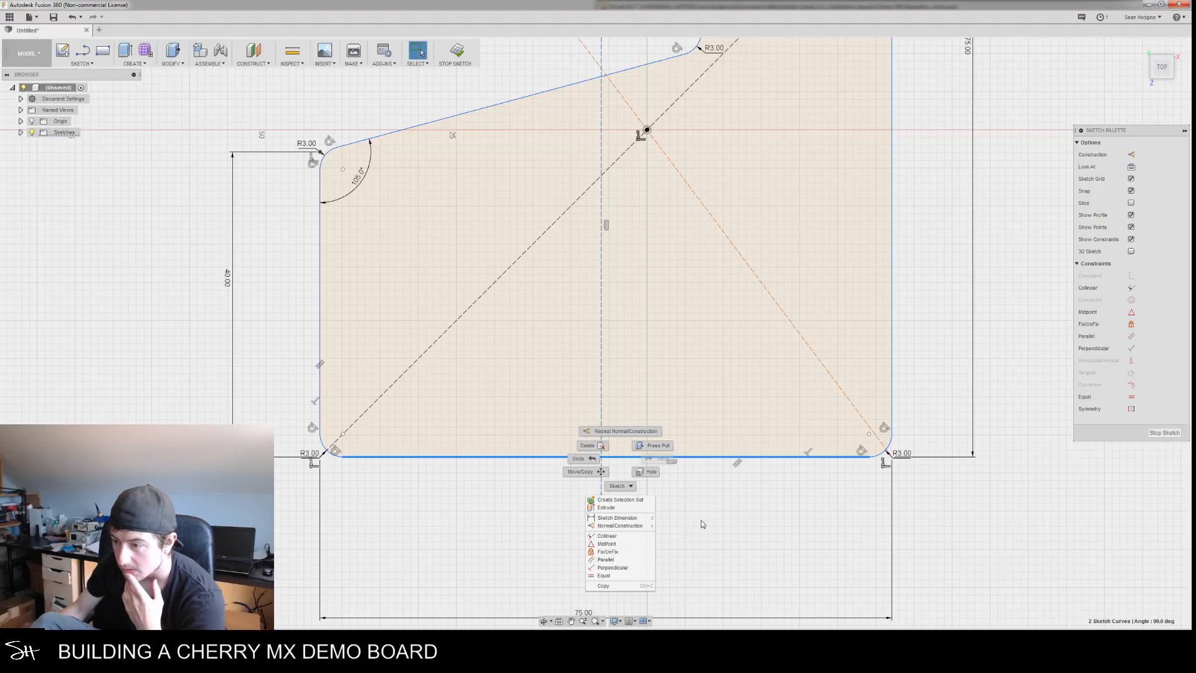
{"action": "left_click", "coordinate": [635, 545]}
{"action": "mouse_move", "coordinate": [723, 535]}
{"action": "middle_mouse_down"}
{"action": "mouse_move", "coordinate": [711, 488]}
{"action": "mouse_move", "coordinate": [699, 529]}
{"action": "mouse_move", "coordinate": [701, 476]}
{"action": "middle_mouse_up"}
{"action": "scroll", "coordinate": [710, 489], "scroll_direction": "down", "scroll_amount": 2}
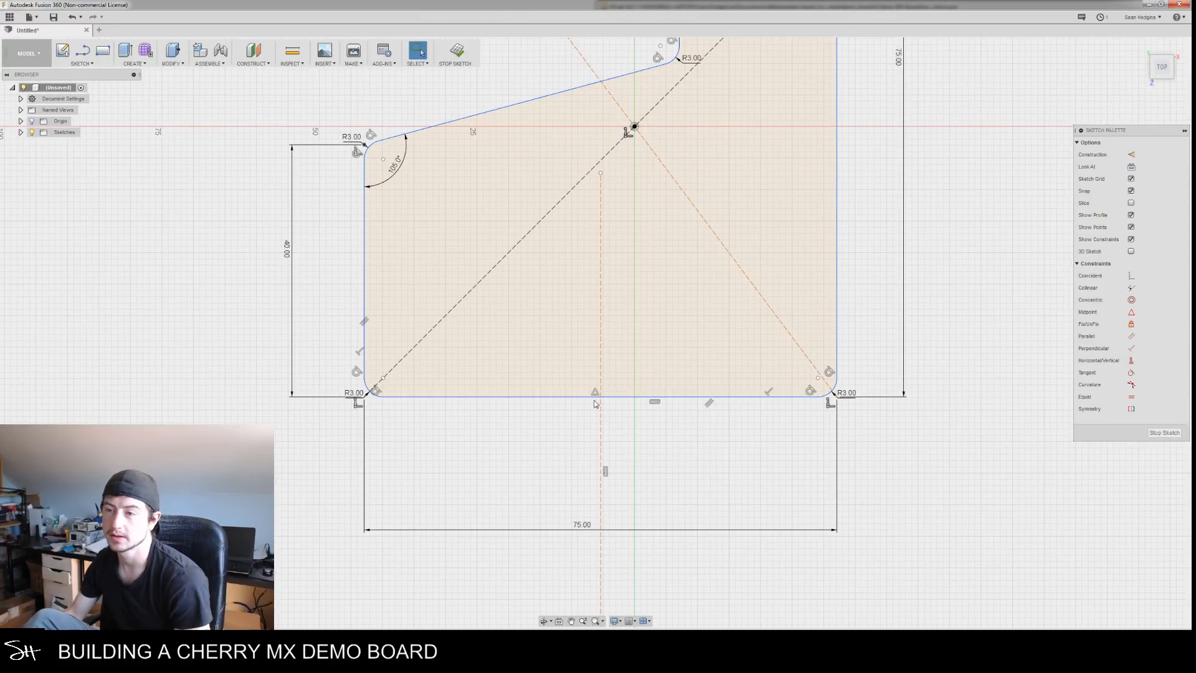
Lengthen the vertical construction line by moving its upper endpoint above the board's slanted edge
{"action": "mouse_move", "coordinate": [654, 479]}
{"action": "middle_mouse_down"}
{"action": "mouse_move", "coordinate": [641, 323]}
{"action": "mouse_move", "coordinate": [648, 395]}
{"action": "mouse_move", "coordinate": [648, 342]}
{"action": "mouse_move", "coordinate": [615, 346]}
{"action": "middle_mouse_up"}
{"action": "left_click_drag", "start_coordinate": [599, 346], "coordinate": [608, 159]}
{"action": "middle_click_drag", "start_coordinate": [582, 469], "coordinate": [592, 345]}
{"action": "middle_click_drag", "start_coordinate": [613, 481], "coordinate": [619, 401]}
{"action": "scroll", "coordinate": [664, 443], "scroll_direction": "down", "scroll_amount": 1}
{"action": "middle_click_drag", "start_coordinate": [665, 446], "coordinate": [654, 480]}
{"action": "scroll", "coordinate": [654, 480], "scroll_direction": "down", "scroll_amount": 1}
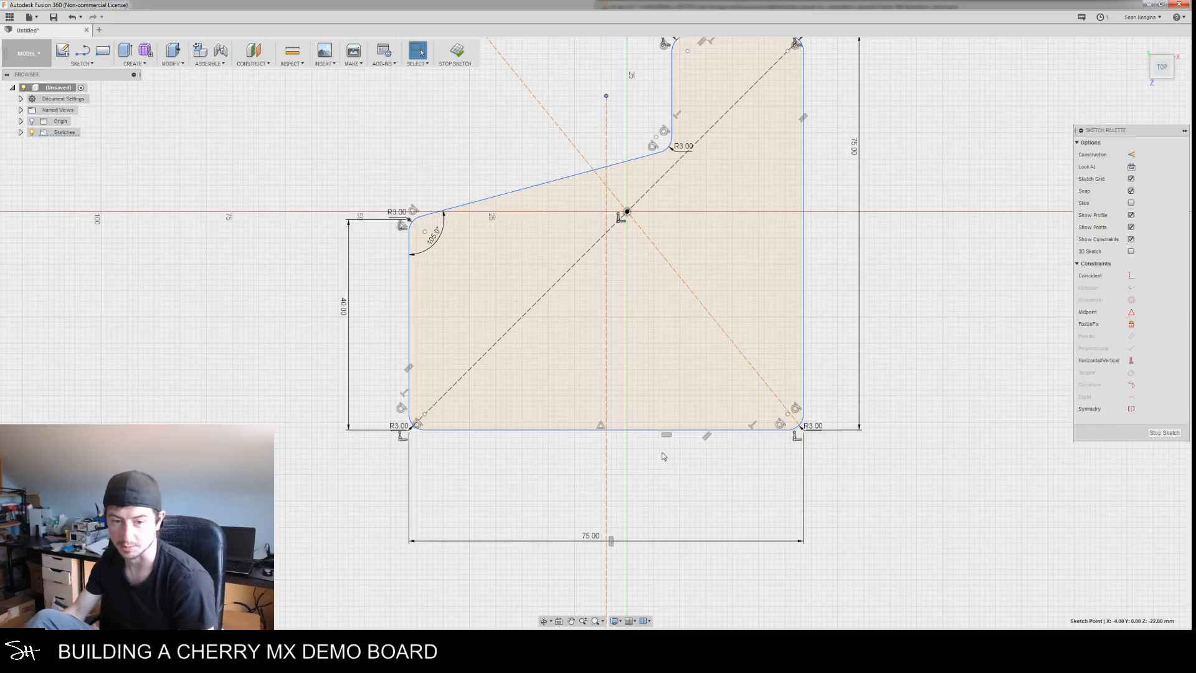
{"action": "middle_click_drag", "start_coordinate": [609, 471], "coordinate": [598, 505]}
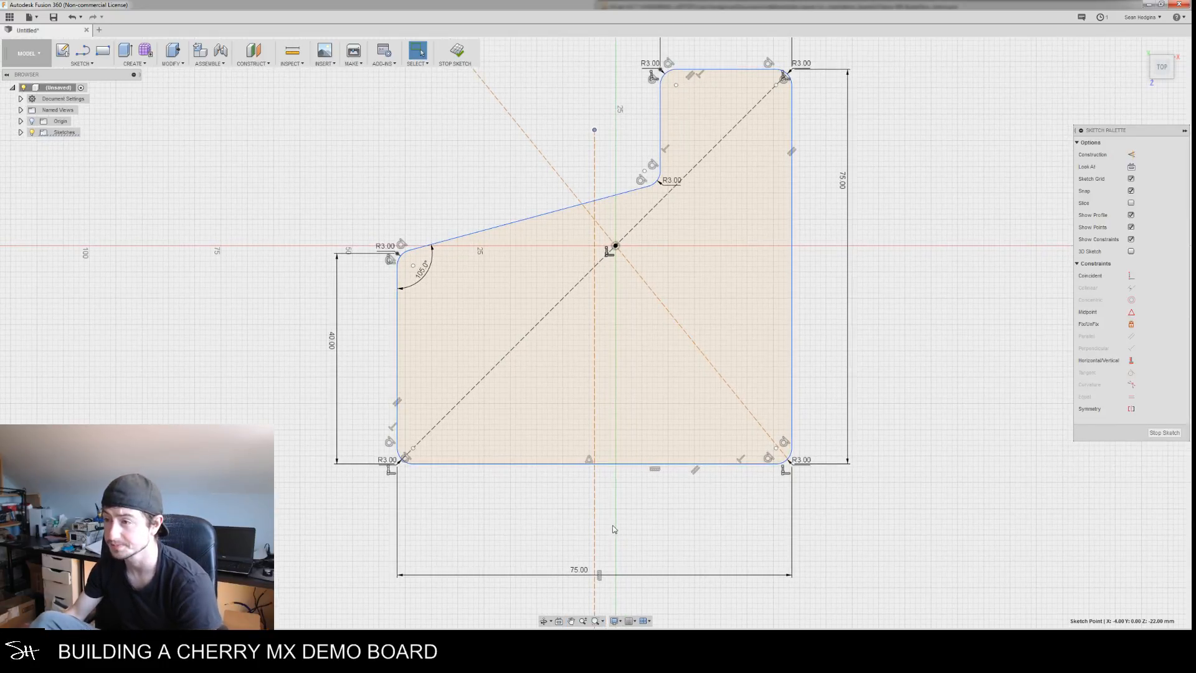
{"action": "middle_click_drag", "start_coordinate": [521, 496], "coordinate": [521, 509]}
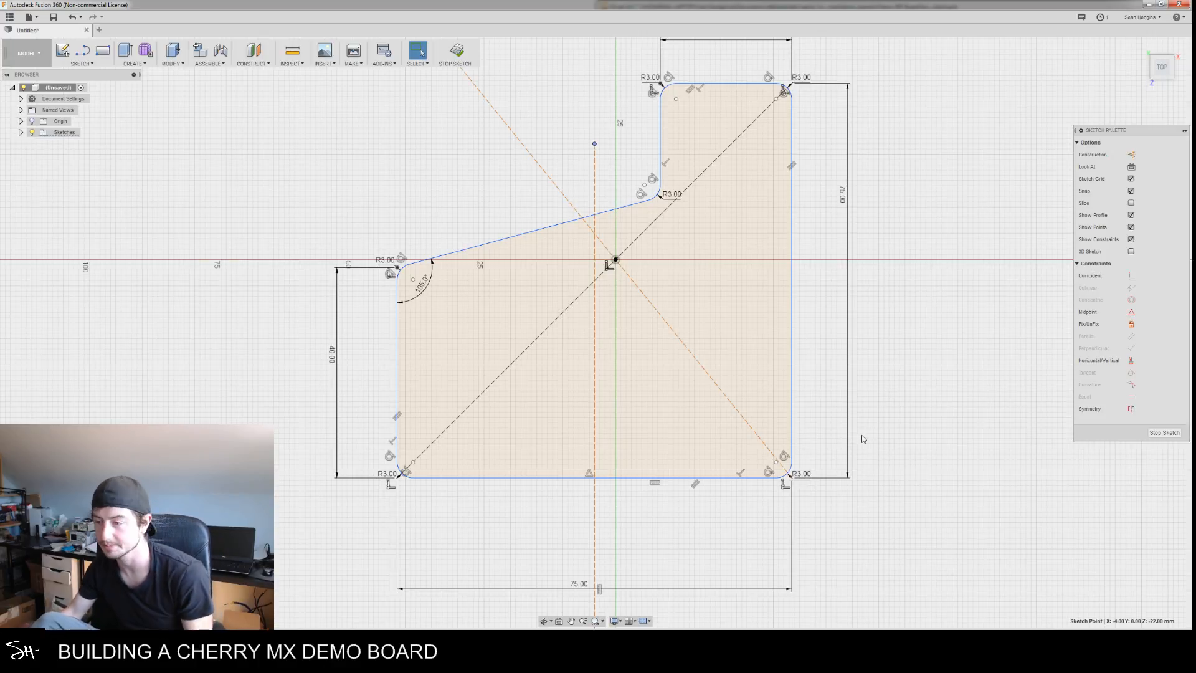
{"action": "mouse_move", "coordinate": [870, 496]}
{"action": "middle_mouse_down"}
{"action": "mouse_move", "coordinate": [903, 427]}
{"action": "mouse_move", "coordinate": [853, 460]}
{"action": "middle_mouse_up"}
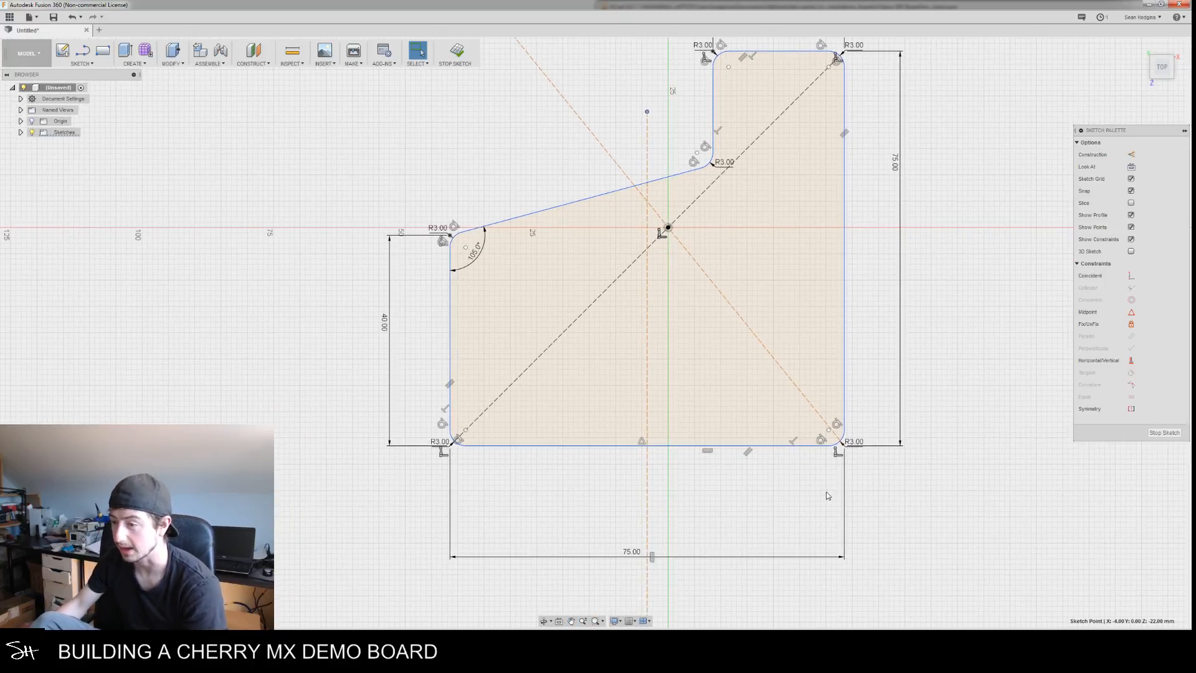
{"action": "middle_click_drag", "start_coordinate": [757, 484], "coordinate": [777, 465]}
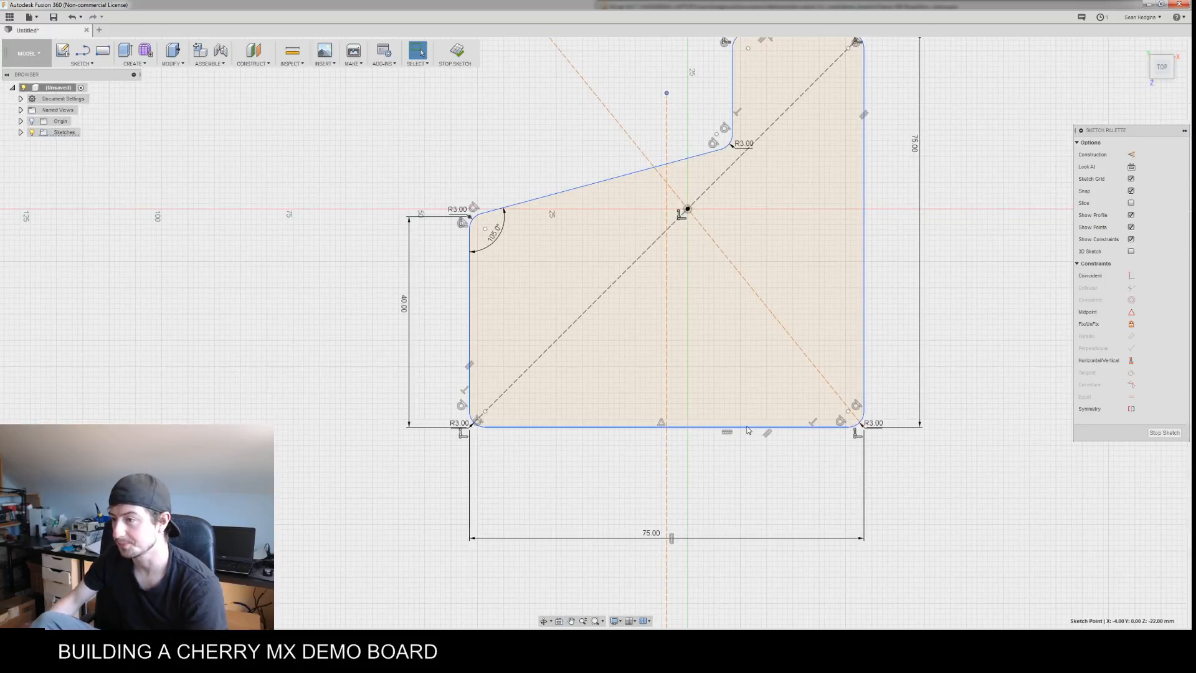
{"action": "right_click", "coordinate": [357, 490]}
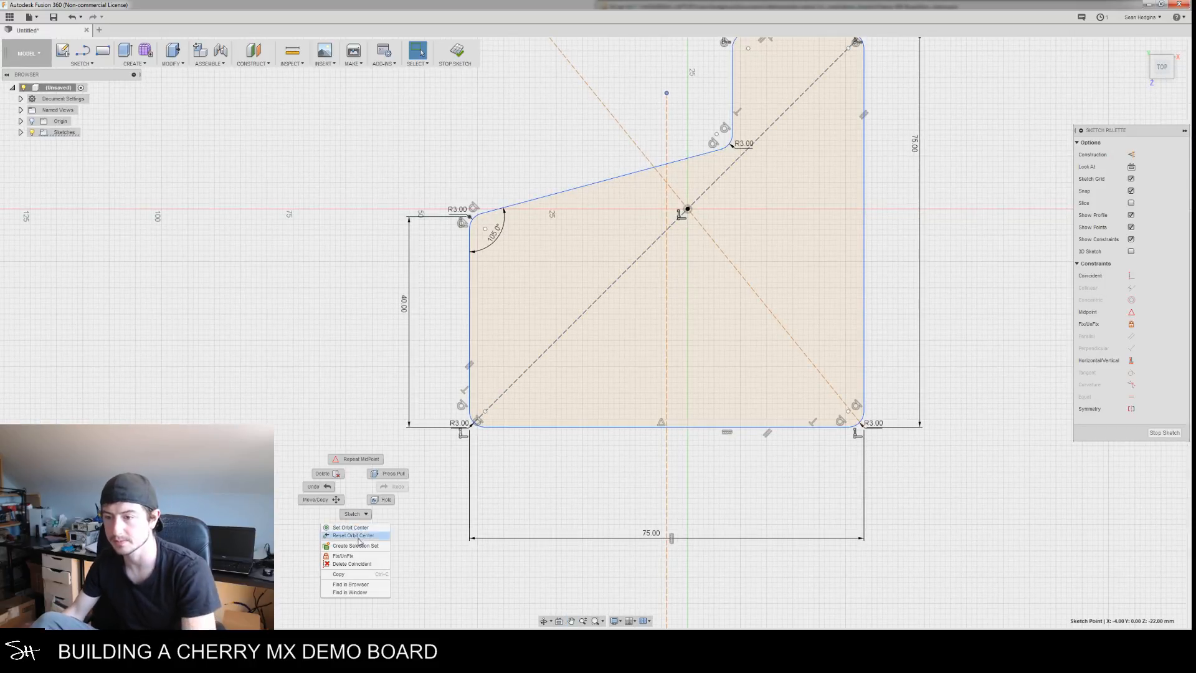
{"action": "left_click", "coordinate": [322, 467]}
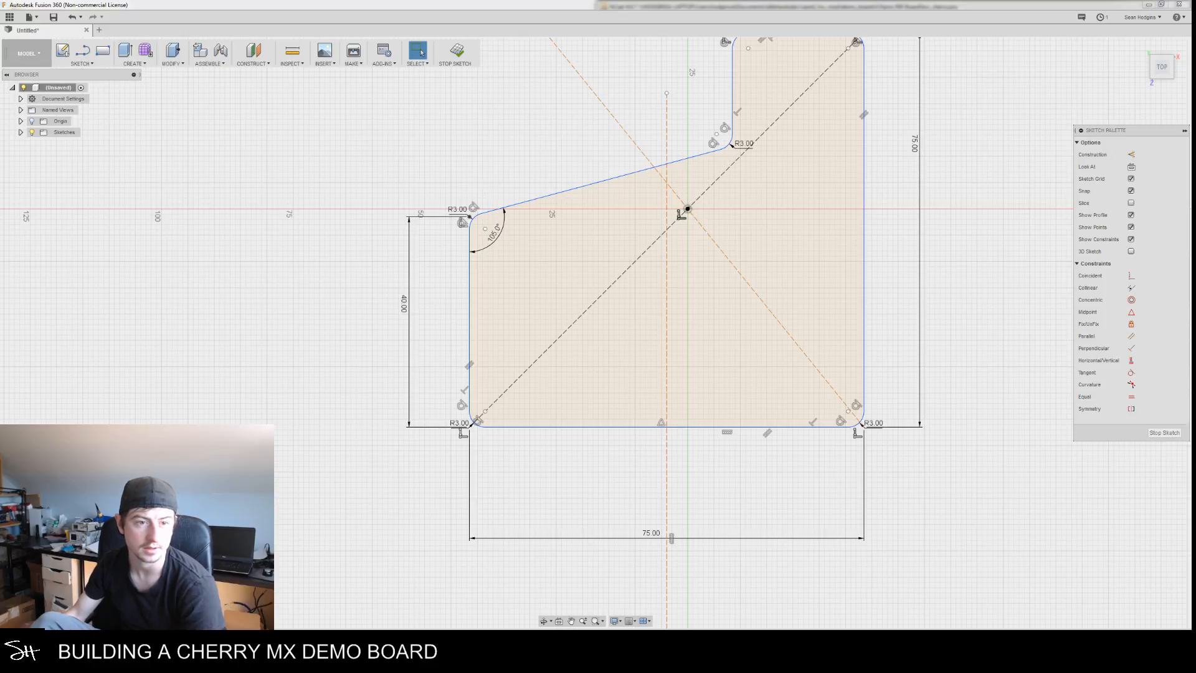
Bring up the Cherry MX Series keyswitch datasheet in the browser and examine its switch dimensions, circuit board layouts and metal frame cutouts
{"action": "left_click_drag", "start_coordinate": [0, 280], "coordinate": [560, 174]}
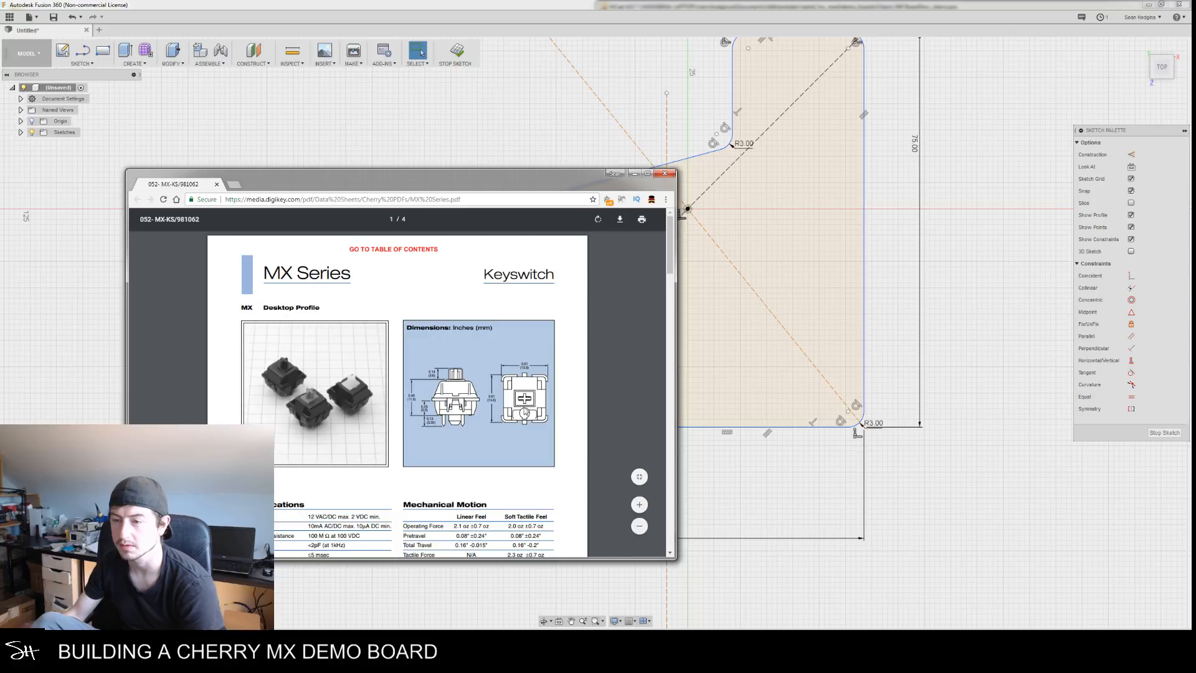
{"action": "scroll", "coordinate": [536, 418], "scroll_direction": "down", "scroll_amount": 2}
{"action": "scroll", "coordinate": [568, 399], "scroll_direction": "up", "scroll_amount": 1}
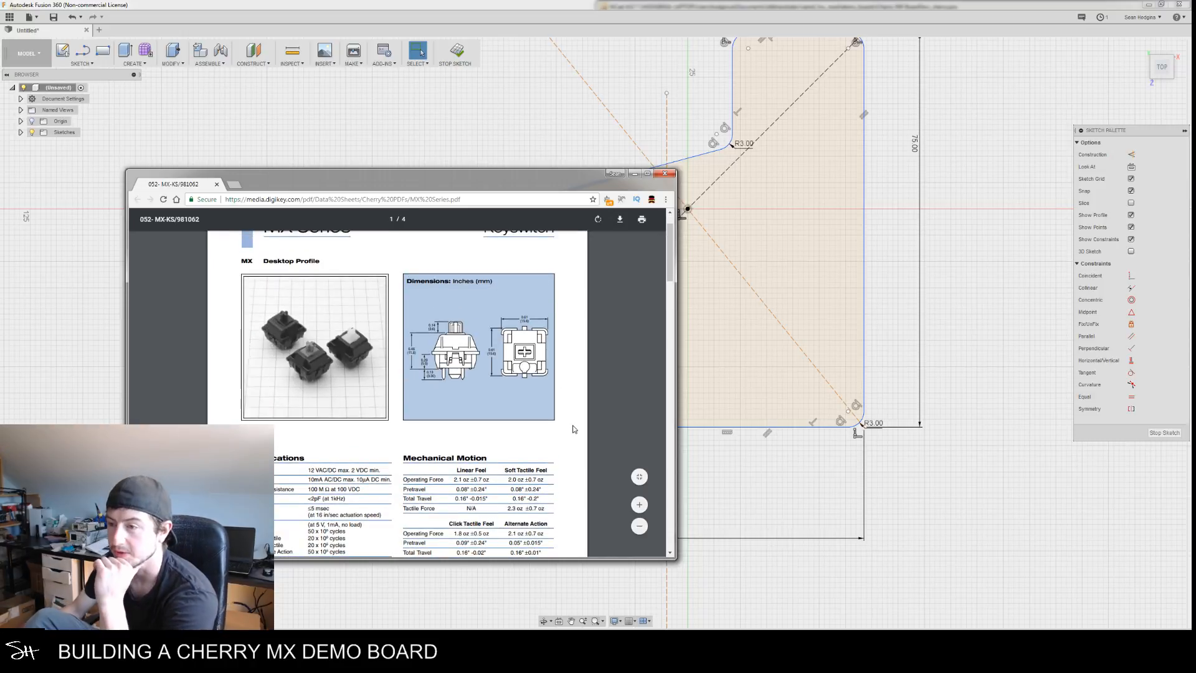
{"action": "scroll", "coordinate": [573, 430], "scroll_direction": "down", "scroll_amount": 10}
{"action": "scroll", "coordinate": [579, 457], "scroll_direction": "up", "scroll_amount": 3}
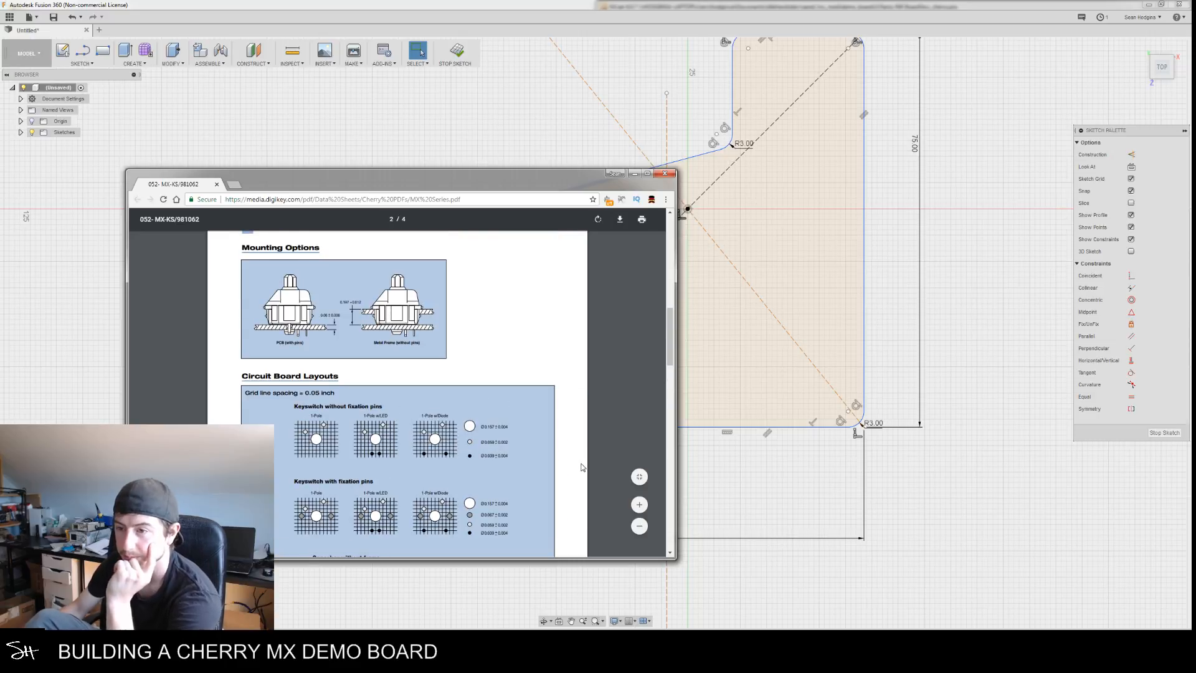
{"action": "scroll", "coordinate": [583, 461], "scroll_direction": "down", "scroll_amount": 2}
{"action": "scroll", "coordinate": [584, 455], "scroll_direction": "down", "scroll_amount": 5}
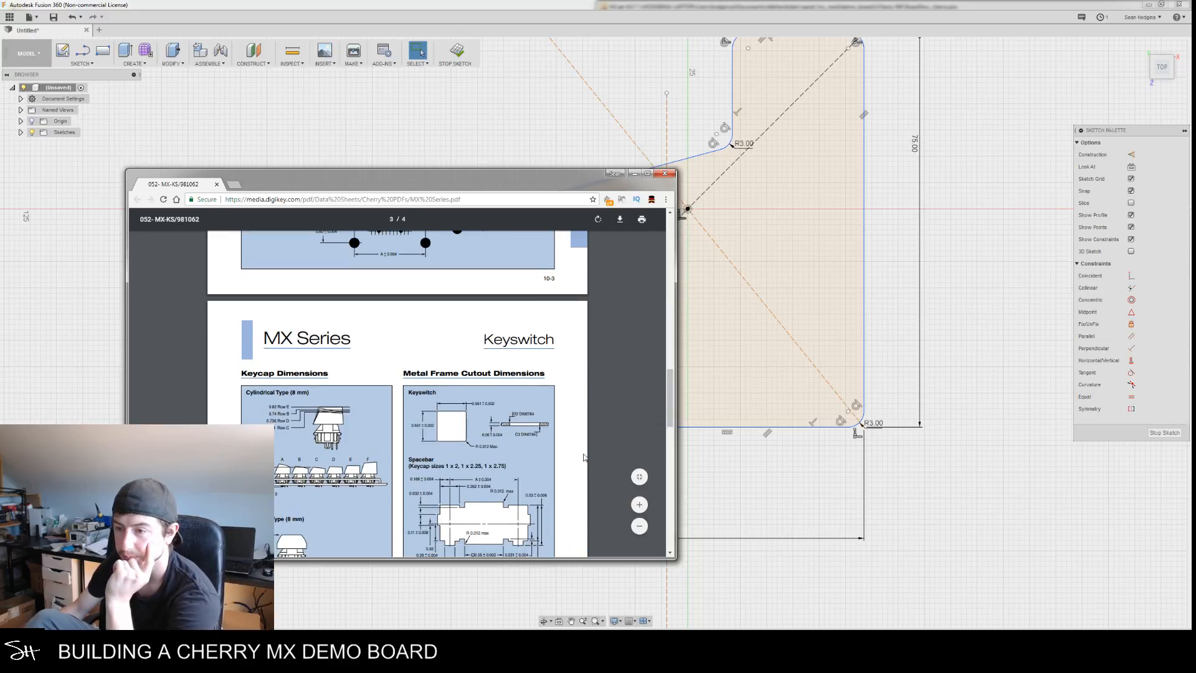
{"action": "scroll", "coordinate": [584, 456], "scroll_direction": "up", "scroll_amount": 4}
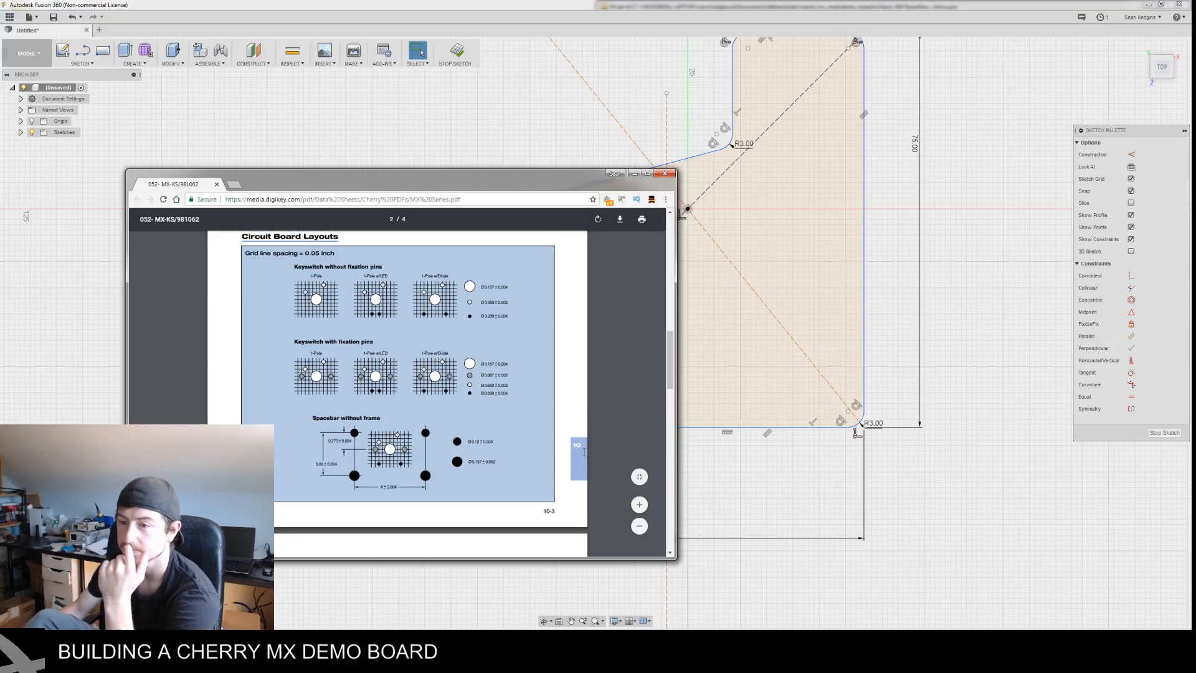
{"action": "scroll", "coordinate": [584, 452], "scroll_direction": "down", "scroll_amount": 7}
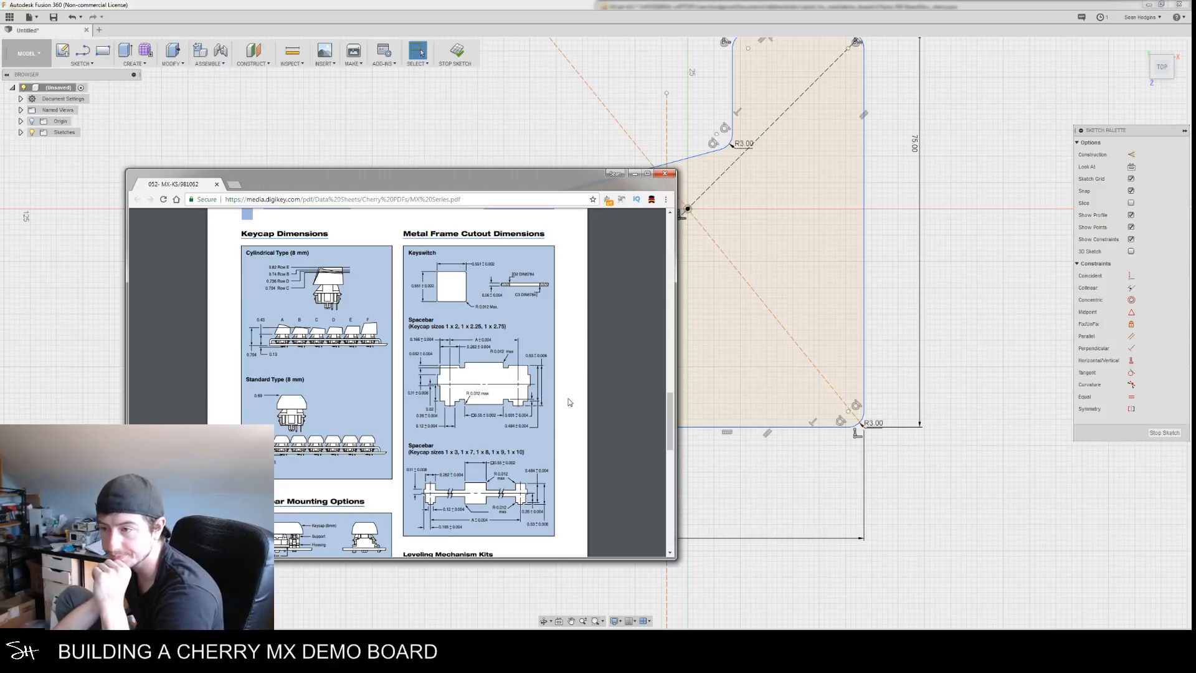
{"action": "scroll", "coordinate": [614, 417], "scroll_direction": "down", "scroll_amount": 10}
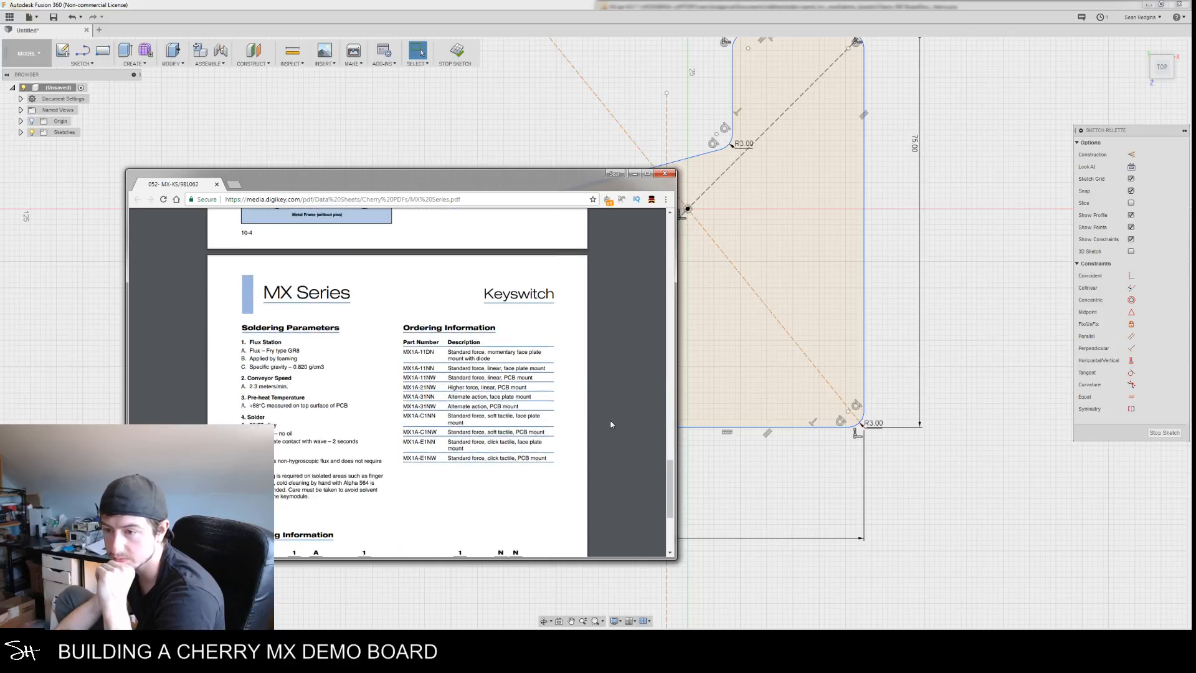
{"action": "scroll", "coordinate": [610, 424], "scroll_direction": "down", "scroll_amount": 10}
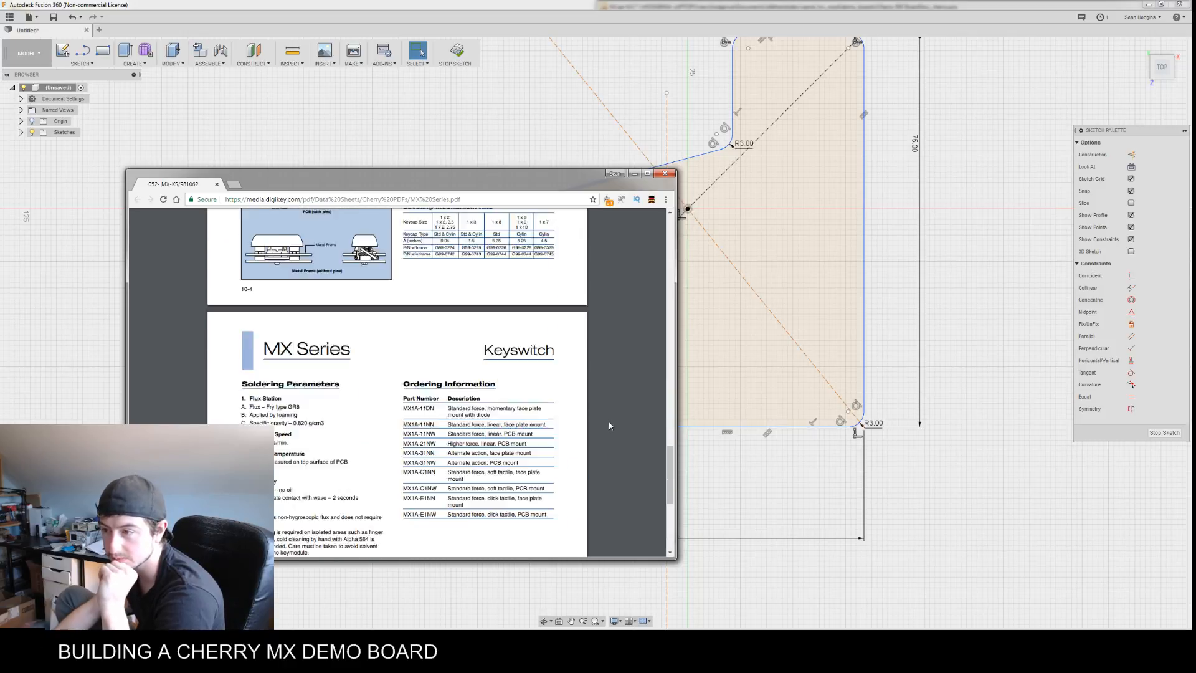
{"action": "scroll", "coordinate": [609, 424], "scroll_direction": "up", "scroll_amount": 15}
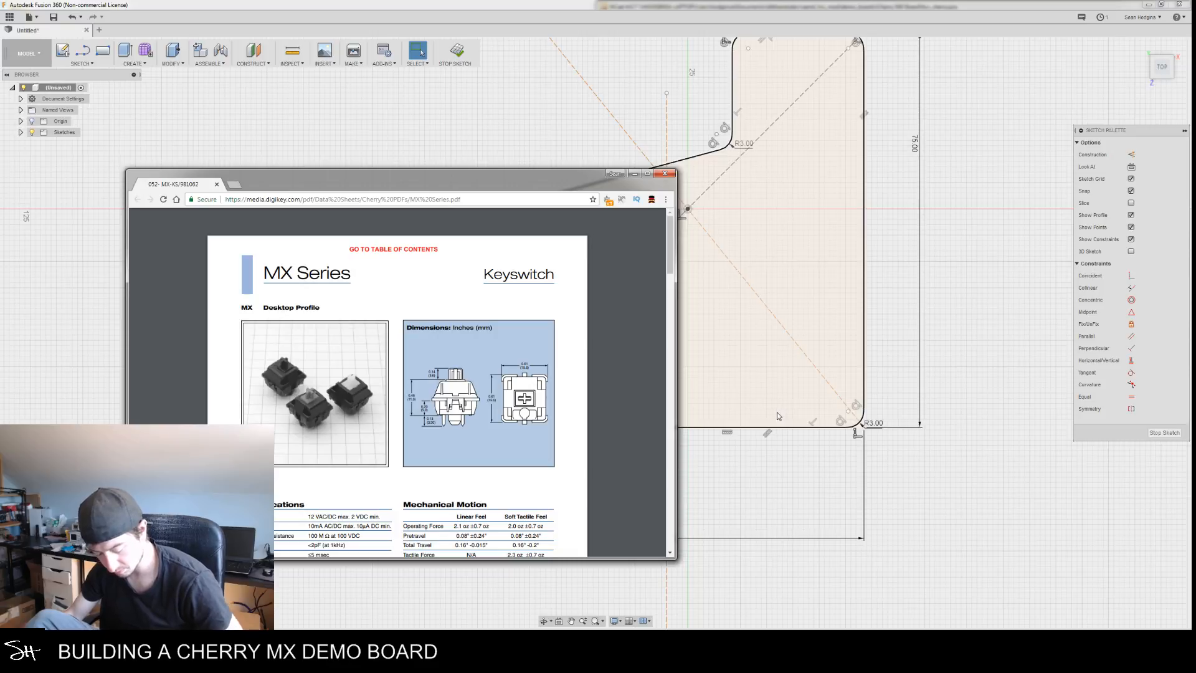
Return to the sketch and draw a small center diameter circle just above the board's lower edge, right of the vertical construction line
{"action": "mouse_move", "coordinate": [960, 455]}
{"action": "middle_mouse_down"}
{"action": "mouse_move", "coordinate": [990, 426]}
{"action": "mouse_move", "coordinate": [977, 458]}
{"action": "middle_mouse_up"}
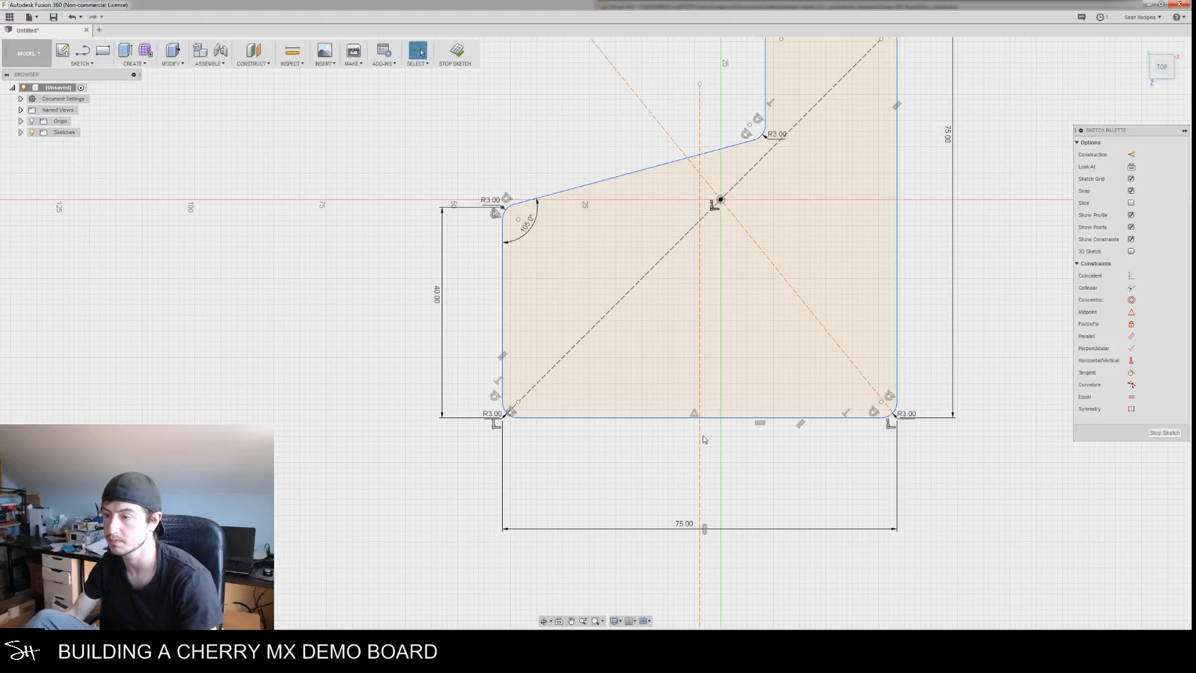
{"action": "right_click", "coordinate": [363, 429]}
{"action": "mouse_move", "coordinate": [373, 532]}
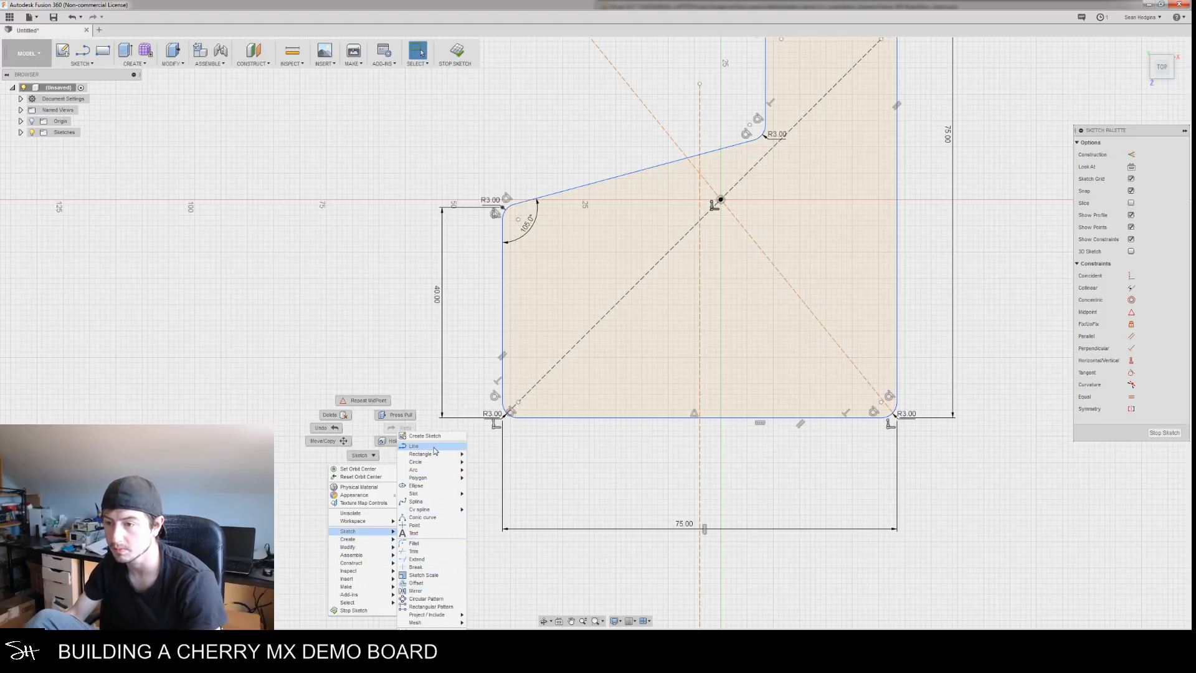
{"action": "mouse_move", "coordinate": [429, 462]}
{"action": "left_click", "coordinate": [503, 464]}
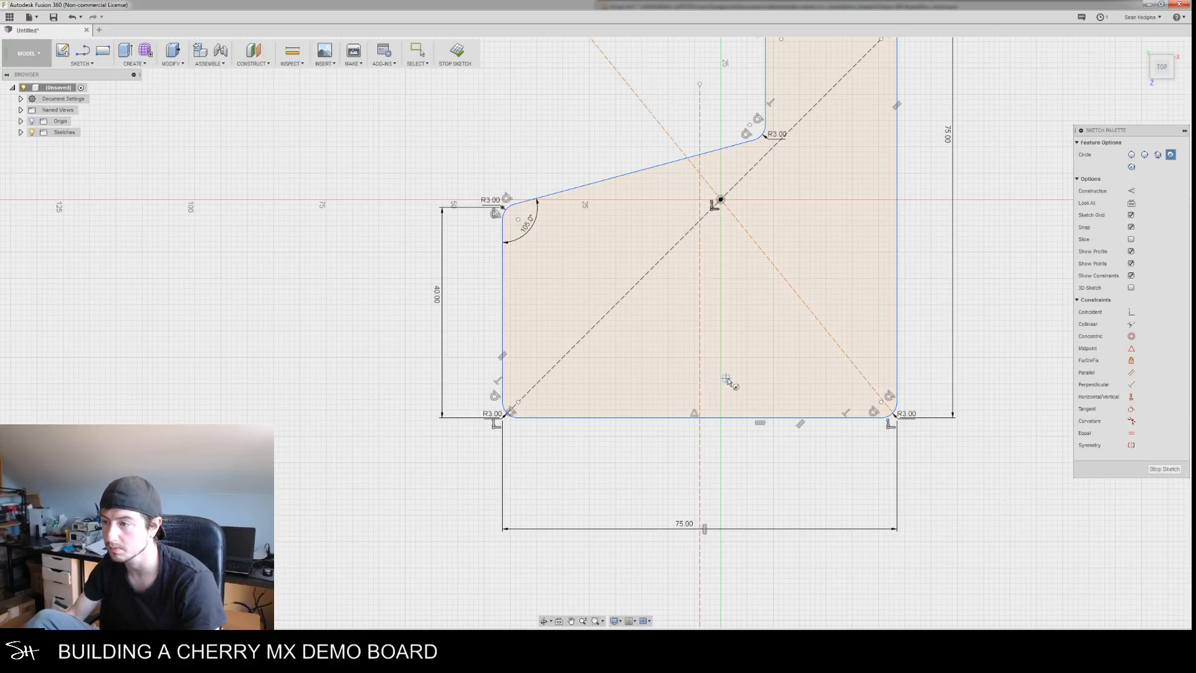
{"action": "left_click", "coordinate": [736, 383]}
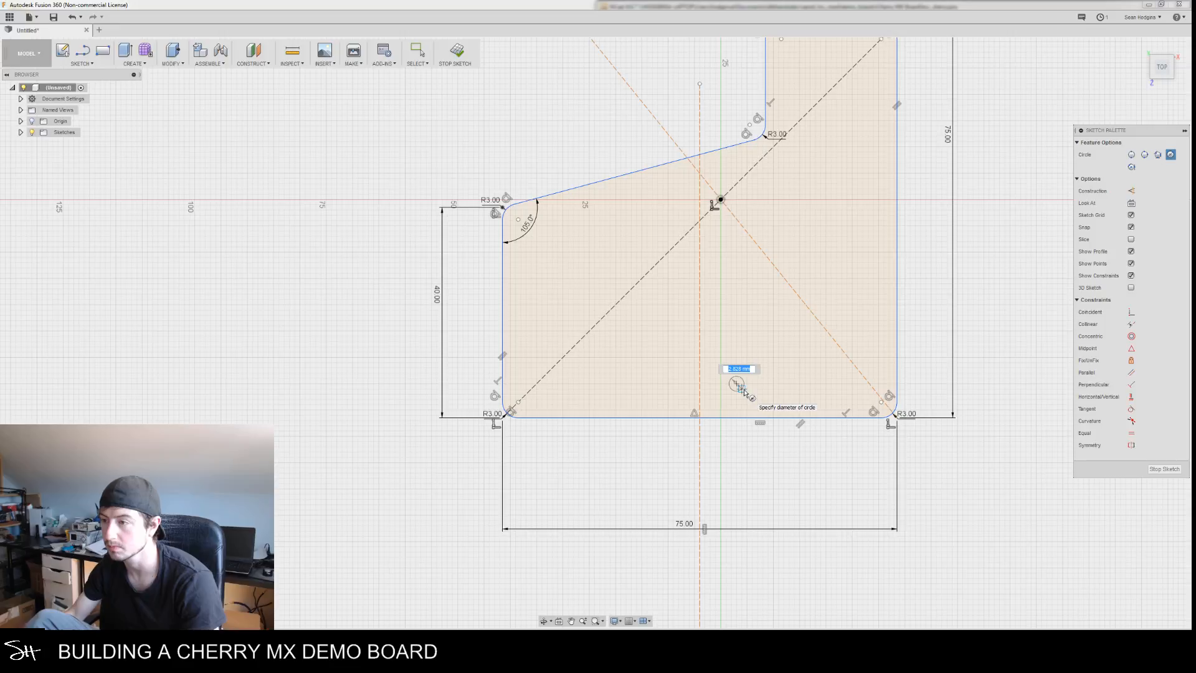
{"action": "left_click", "coordinate": [745, 385]}
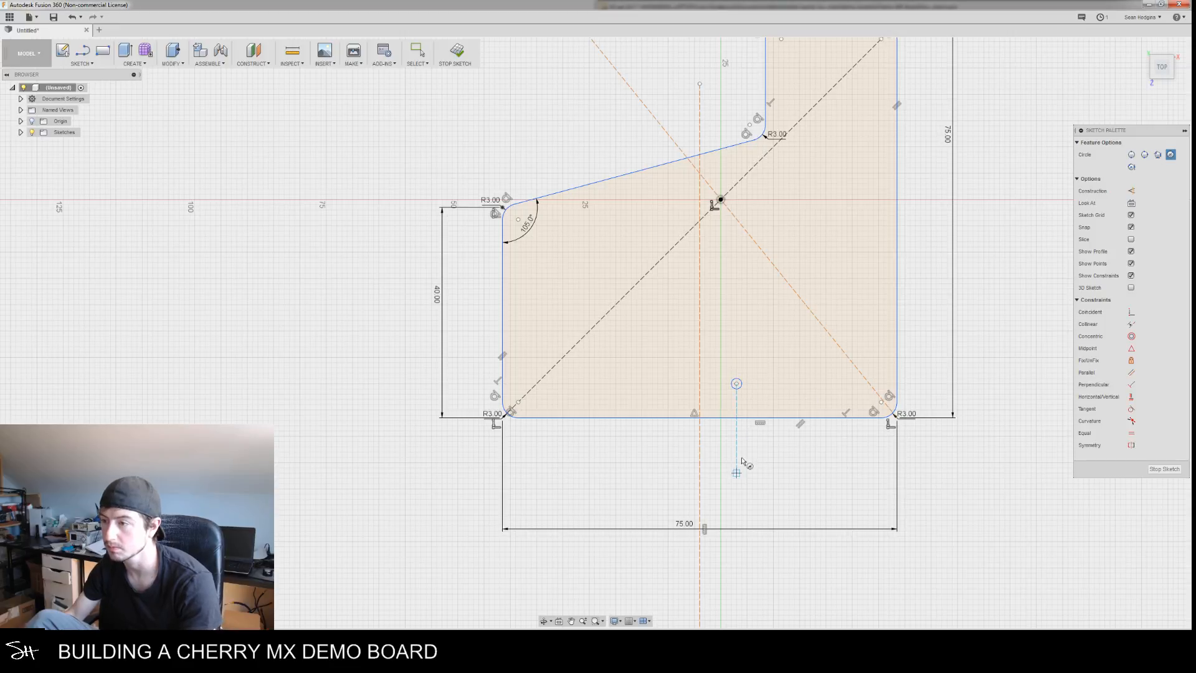
{"action": "key", "text": "Escape"}
Dimension the horizontal distance from the vertical construction line to the small circle's center as 8 mm
{"action": "key", "text": "d"}
{"action": "middle_click_drag", "start_coordinate": [734, 468], "coordinate": [720, 465]}
{"action": "scroll", "coordinate": [720, 444], "scroll_direction": "up", "scroll_amount": 2}
{"action": "scroll", "coordinate": [719, 444], "scroll_direction": "up", "scroll_amount": 1}
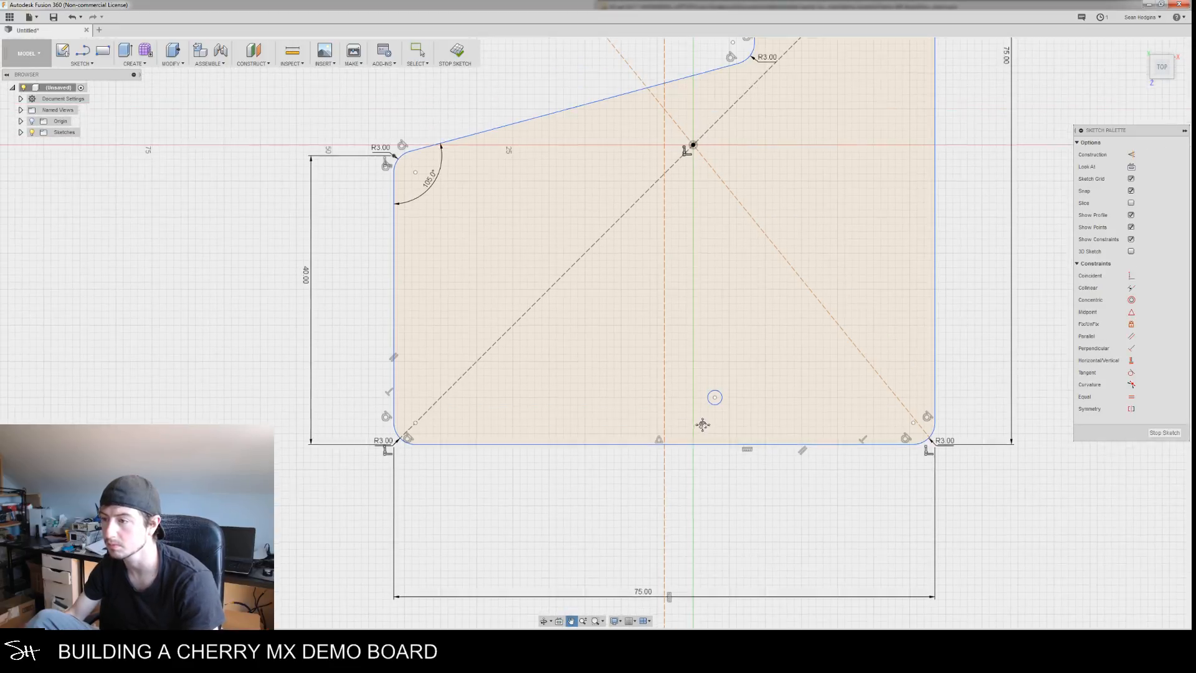
{"action": "left_click", "coordinate": [664, 395]}
{"action": "left_click", "coordinate": [715, 399]}
{"action": "middle_click_drag", "start_coordinate": [711, 476], "coordinate": [702, 464]}
{"action": "left_click", "coordinate": [702, 464]}
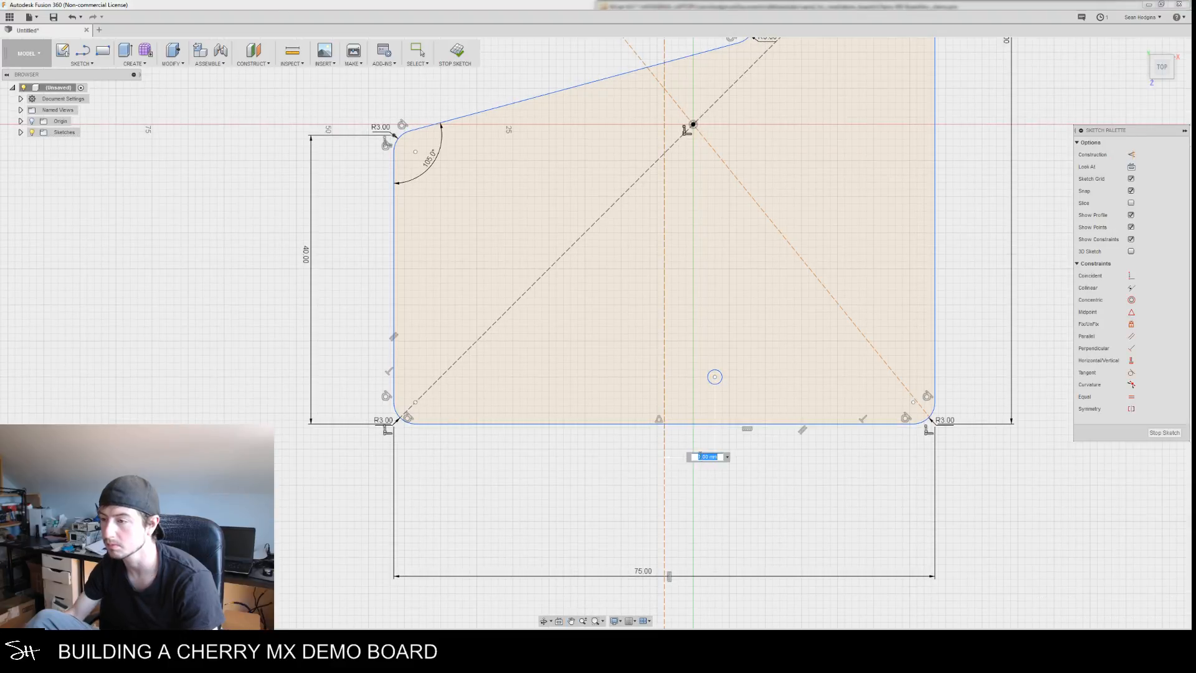
{"action": "type", "text": "8"}
{"action": "key", "text": "Return"}
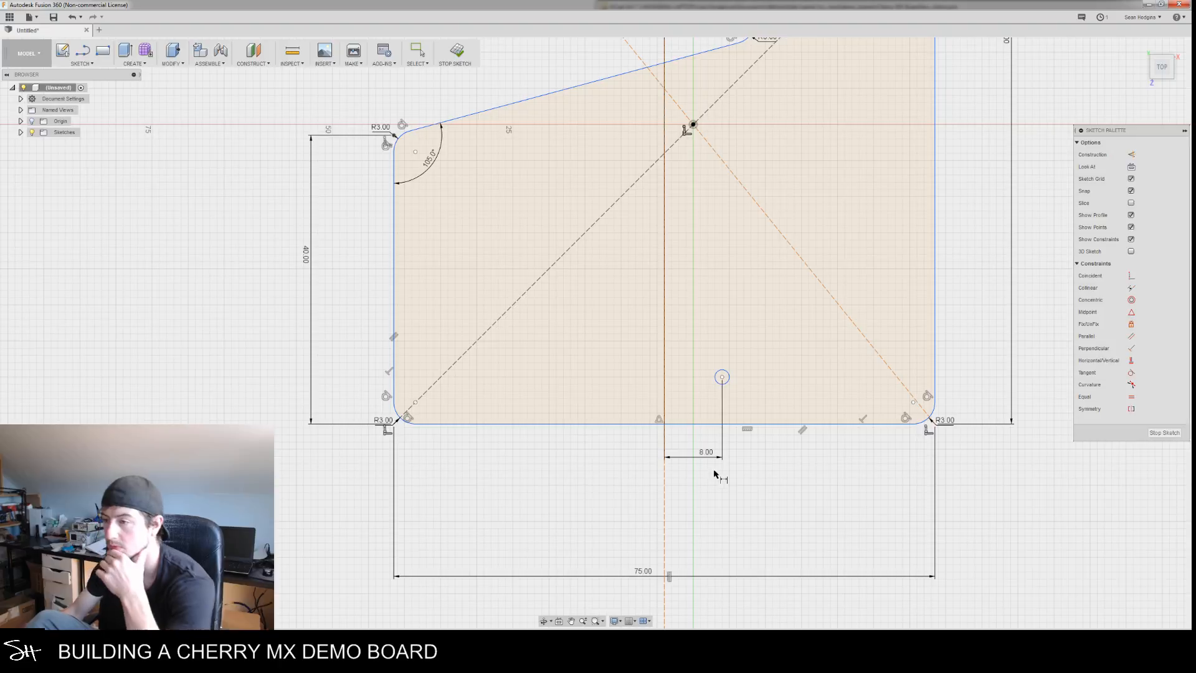
Dimension the vertical distance from the small circle's center to the board's lower edge as 10 mm
{"action": "left_click", "coordinate": [722, 377]}
{"action": "left_click", "coordinate": [710, 424]}
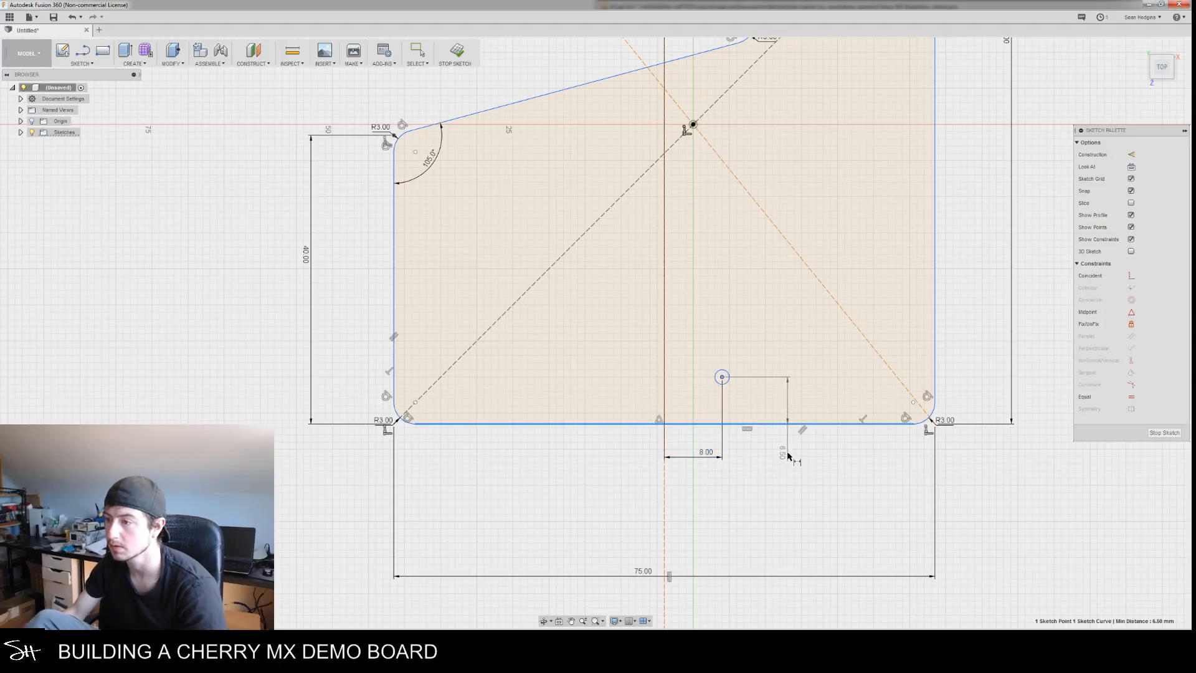
{"action": "left_click", "coordinate": [973, 405]}
{"action": "type", "text": "10"}
{"action": "key", "text": "Return"}
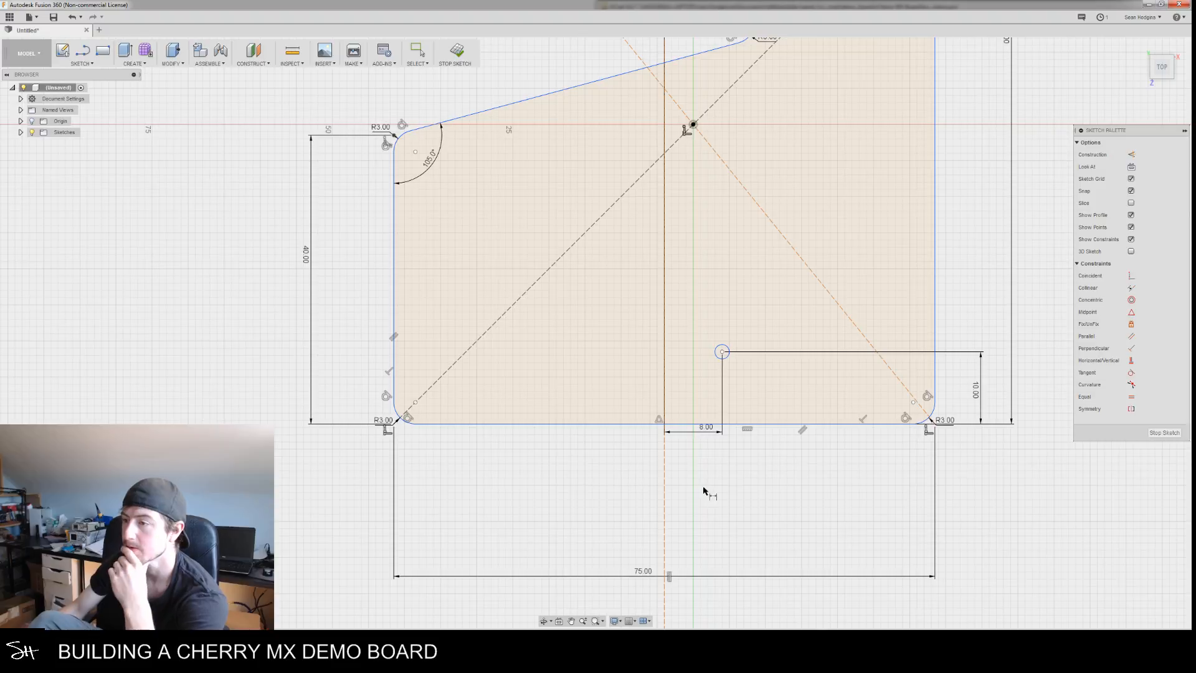
{"action": "middle_click_drag", "start_coordinate": [783, 503], "coordinate": [745, 505]}
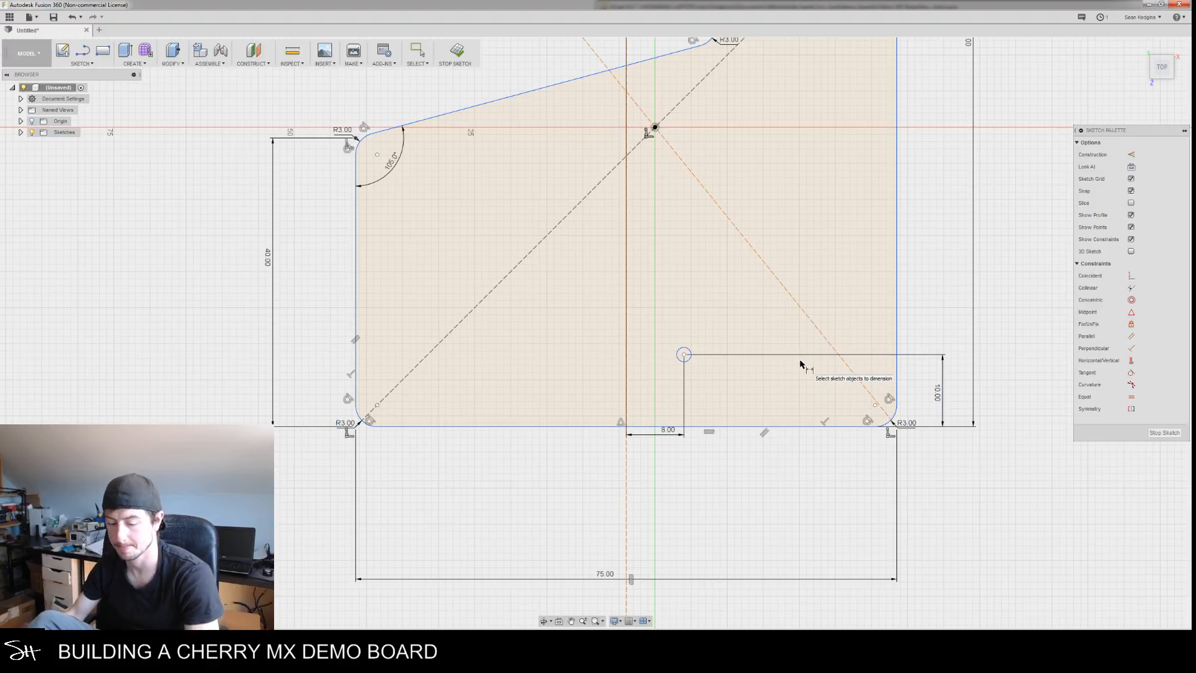
{"action": "key", "text": "Escape"}
{"action": "left_click", "coordinate": [688, 360]}
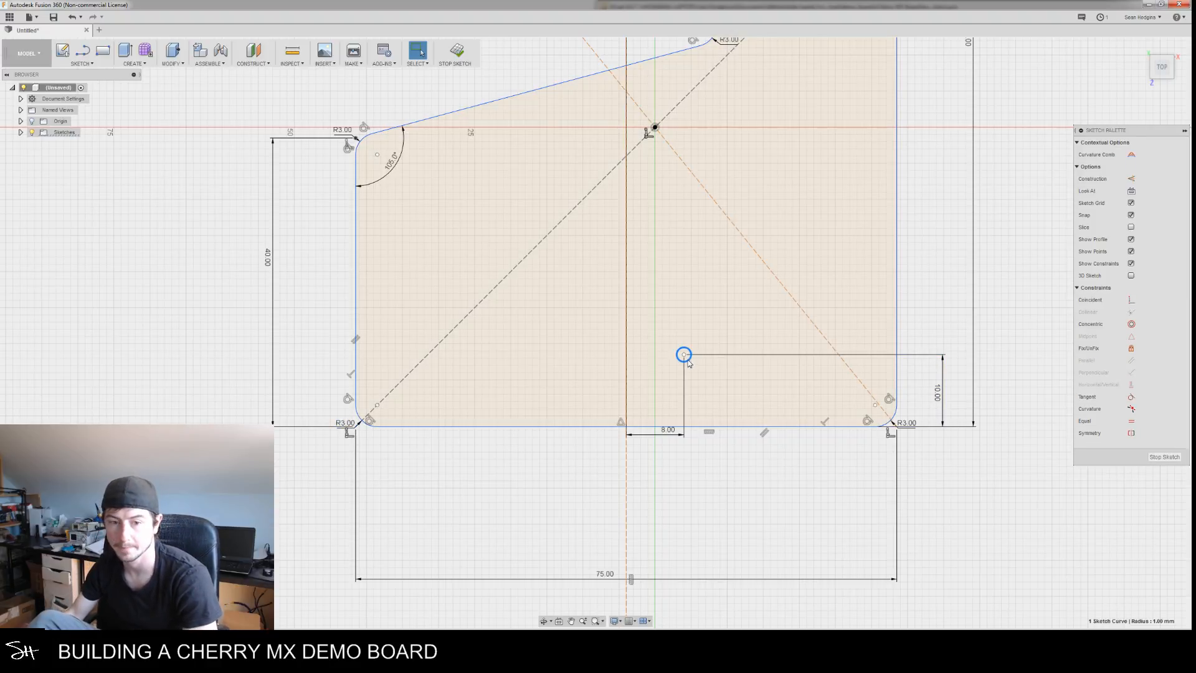
{"action": "key", "text": "m"}
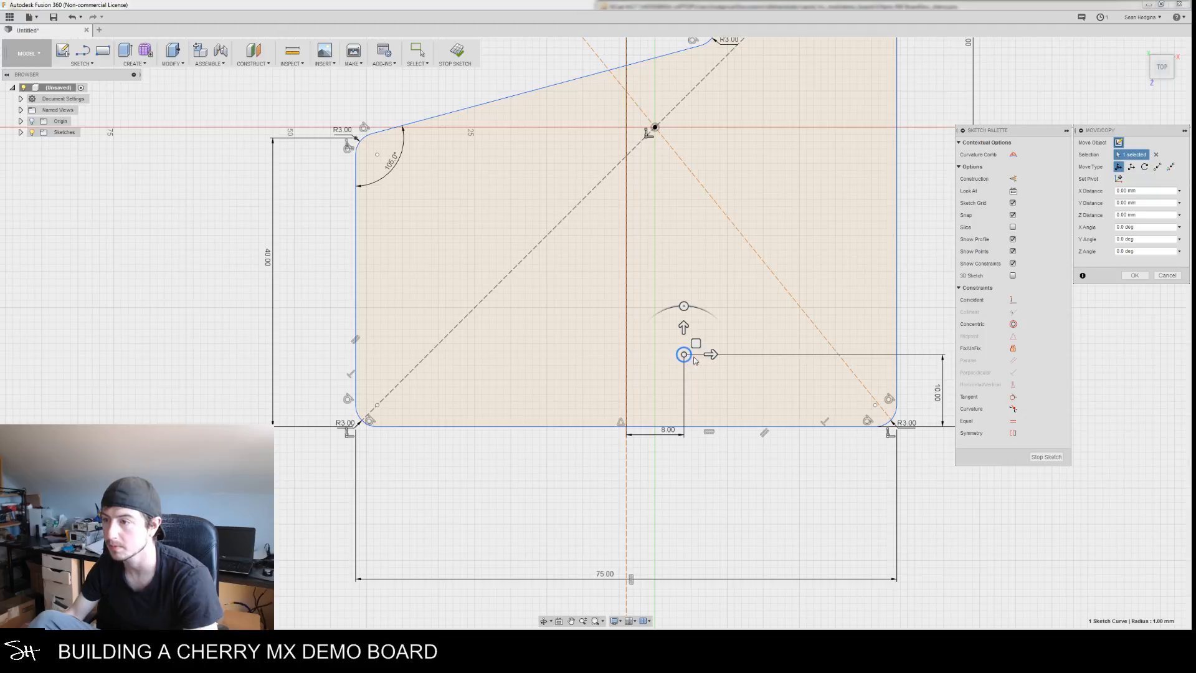
{"action": "left_click_drag", "start_coordinate": [710, 355], "coordinate": [799, 354]}
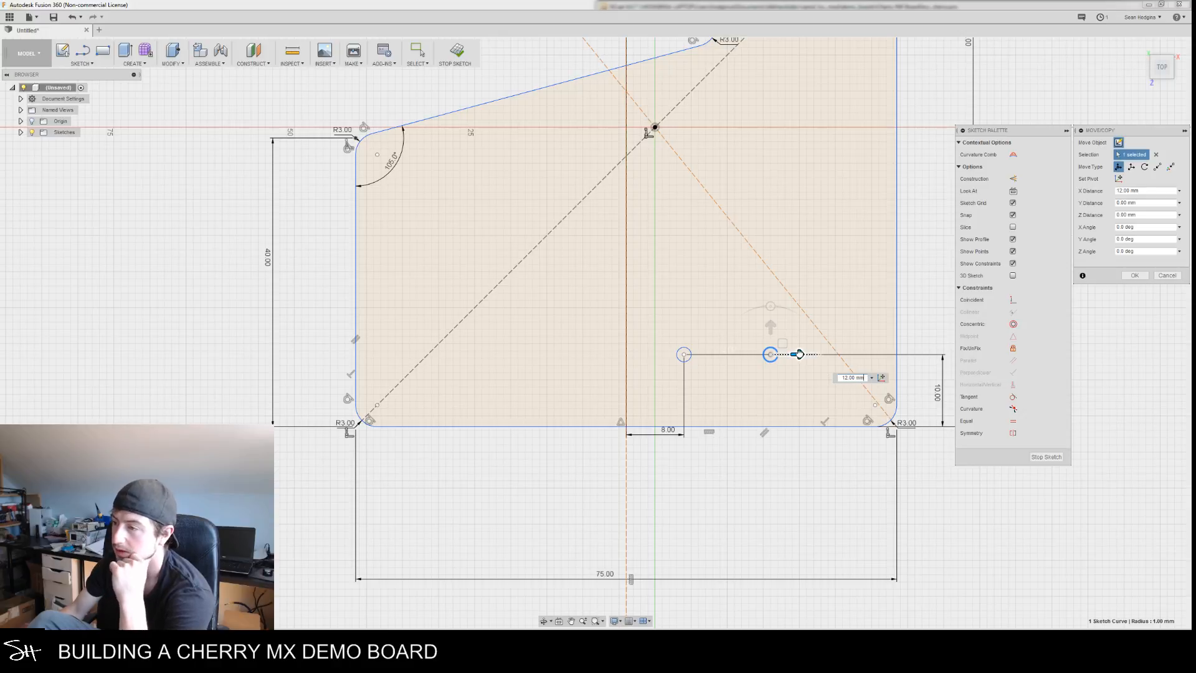
{"action": "left_click_drag", "start_coordinate": [799, 353], "coordinate": [805, 354]}
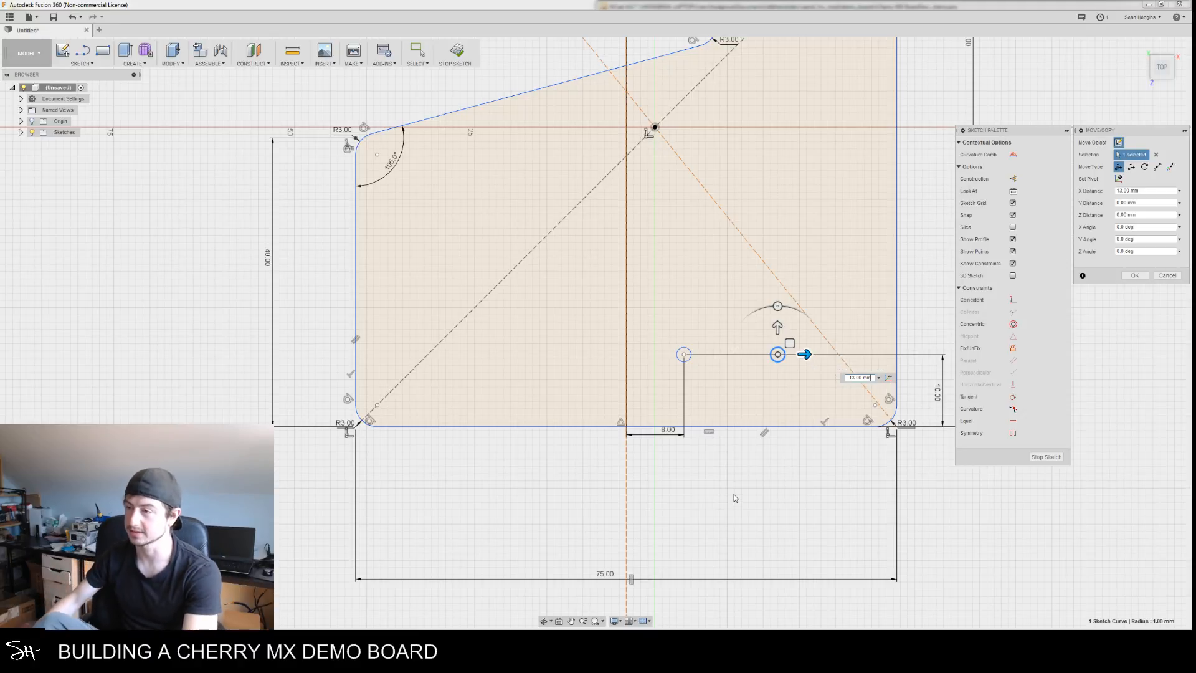
{"action": "key", "text": "Escape"}
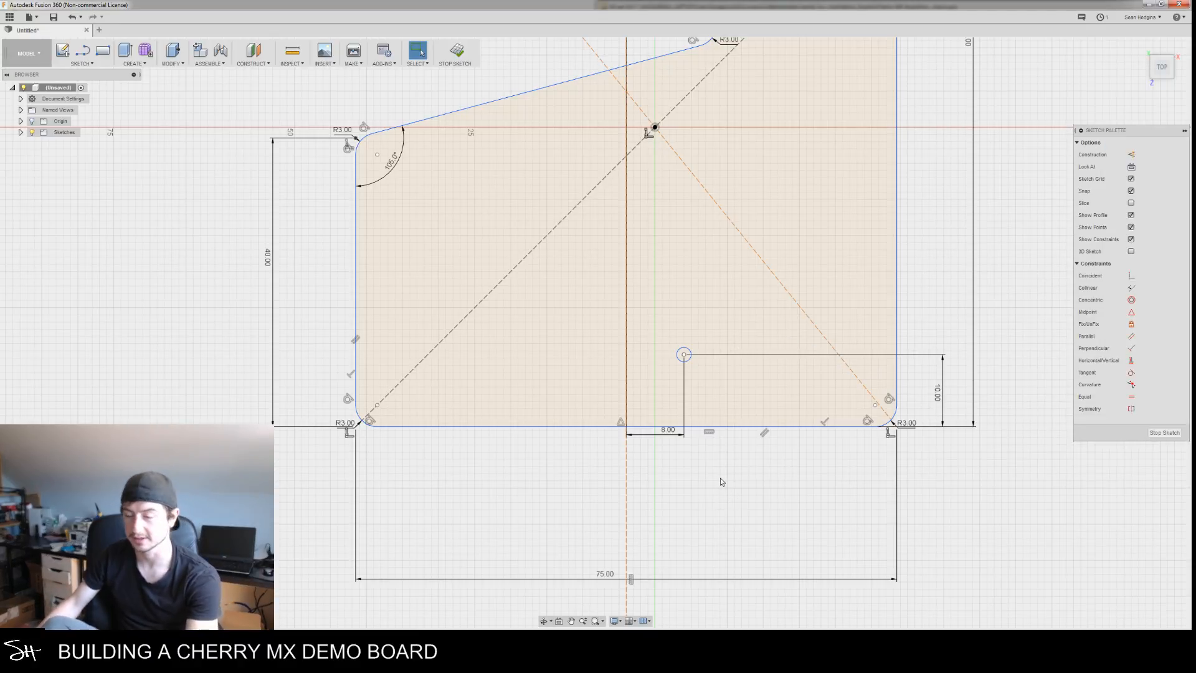
Place a copy of the small circle 18 mm to the right of the original at the same height
{"action": "left_click", "coordinate": [720, 480]}
{"action": "left_click", "coordinate": [685, 355]}
{"action": "key", "text": "m"}
{"action": "left_click_drag", "start_coordinate": [711, 354], "coordinate": [820, 354]}
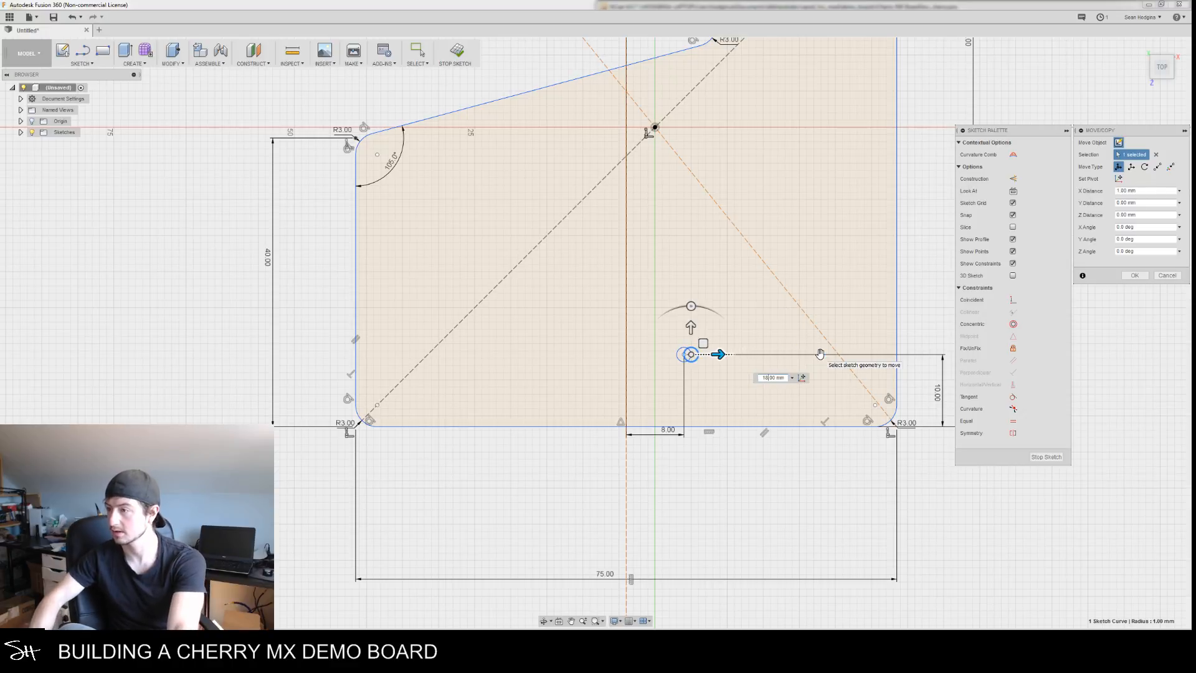
{"action": "key", "text": "Return"}
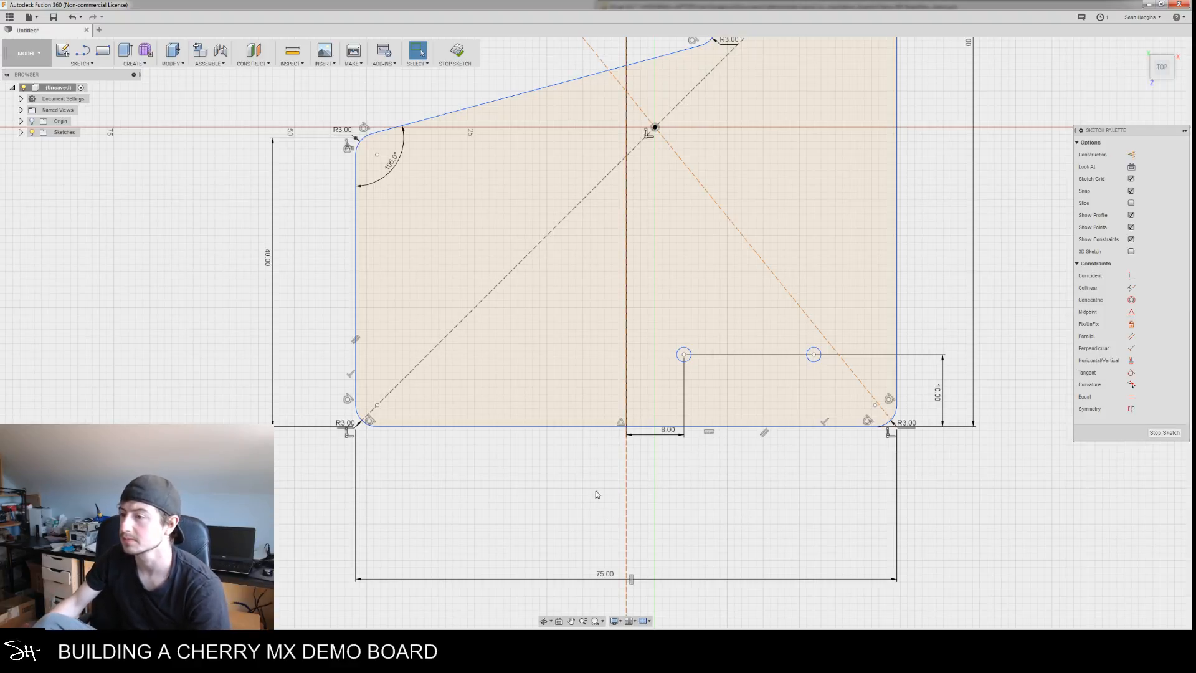
{"action": "left_click", "coordinate": [686, 361]}
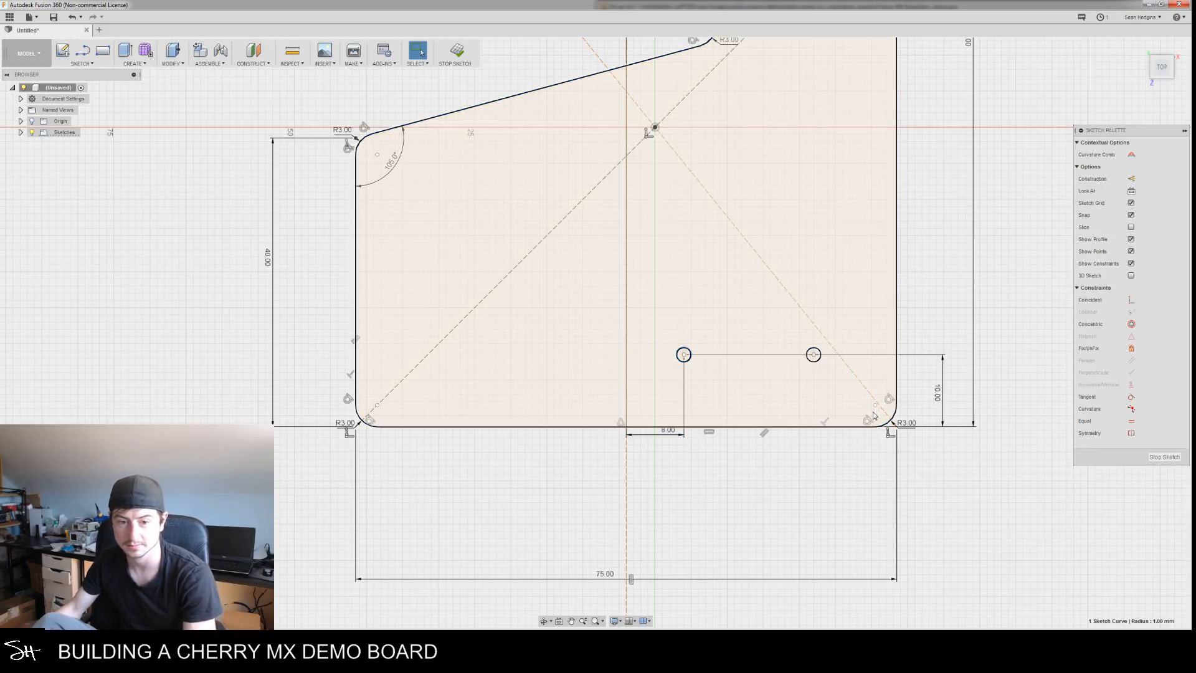
{"action": "left_click", "coordinate": [813, 361], "text": "shift"}
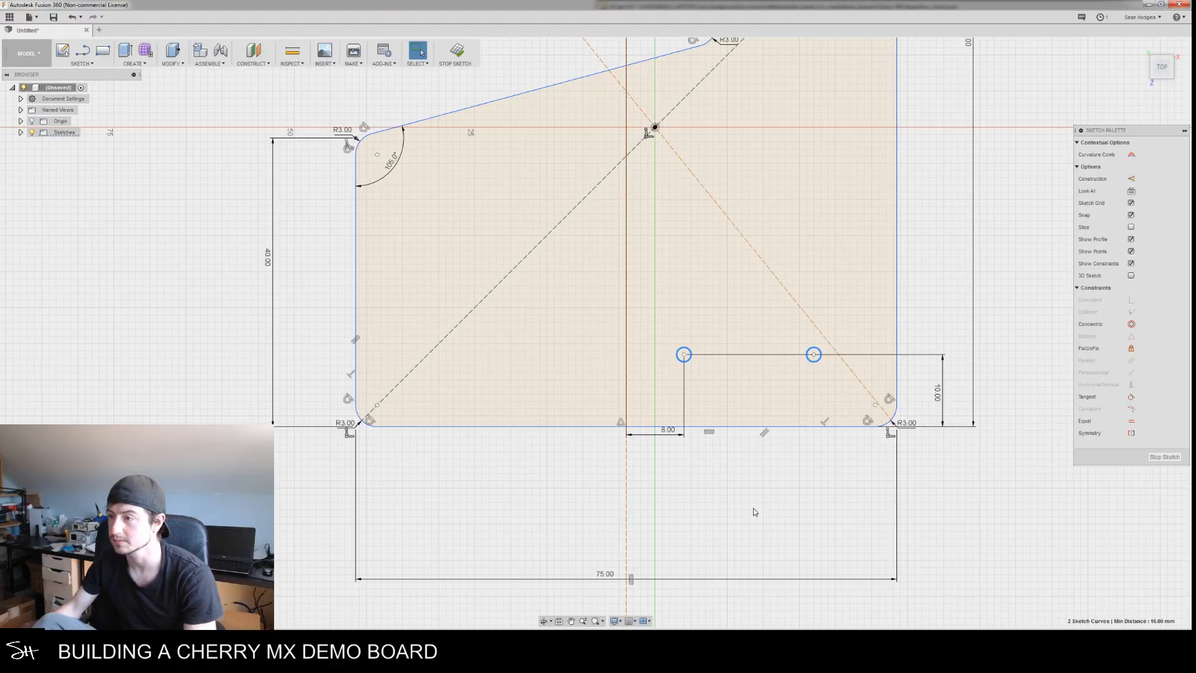
{"action": "right_click", "coordinate": [680, 495]}
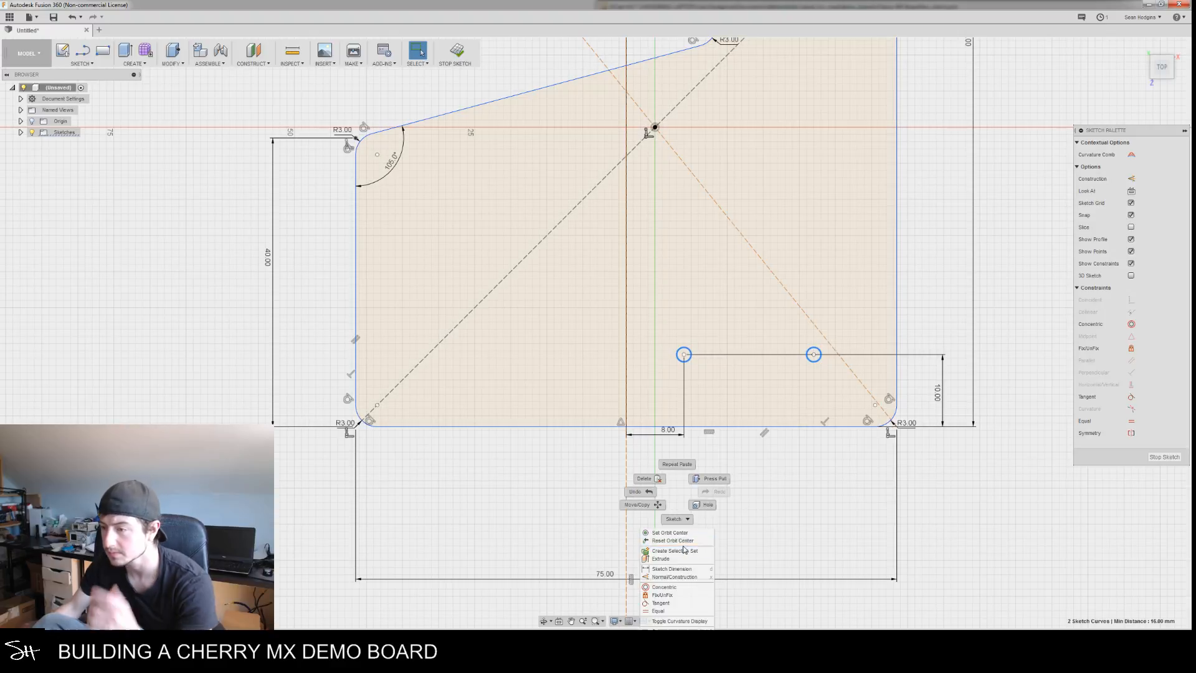
{"action": "left_click", "coordinate": [576, 548]}
{"action": "right_click", "coordinate": [660, 481]}
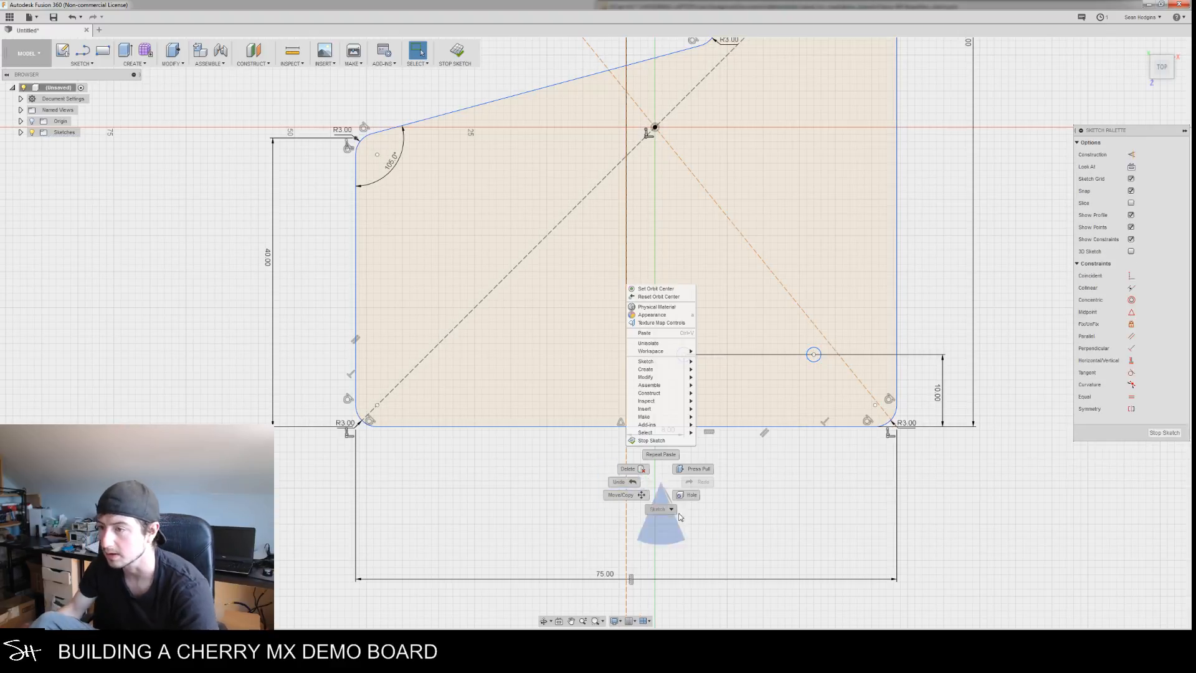
{"action": "left_click", "coordinate": [783, 539]}
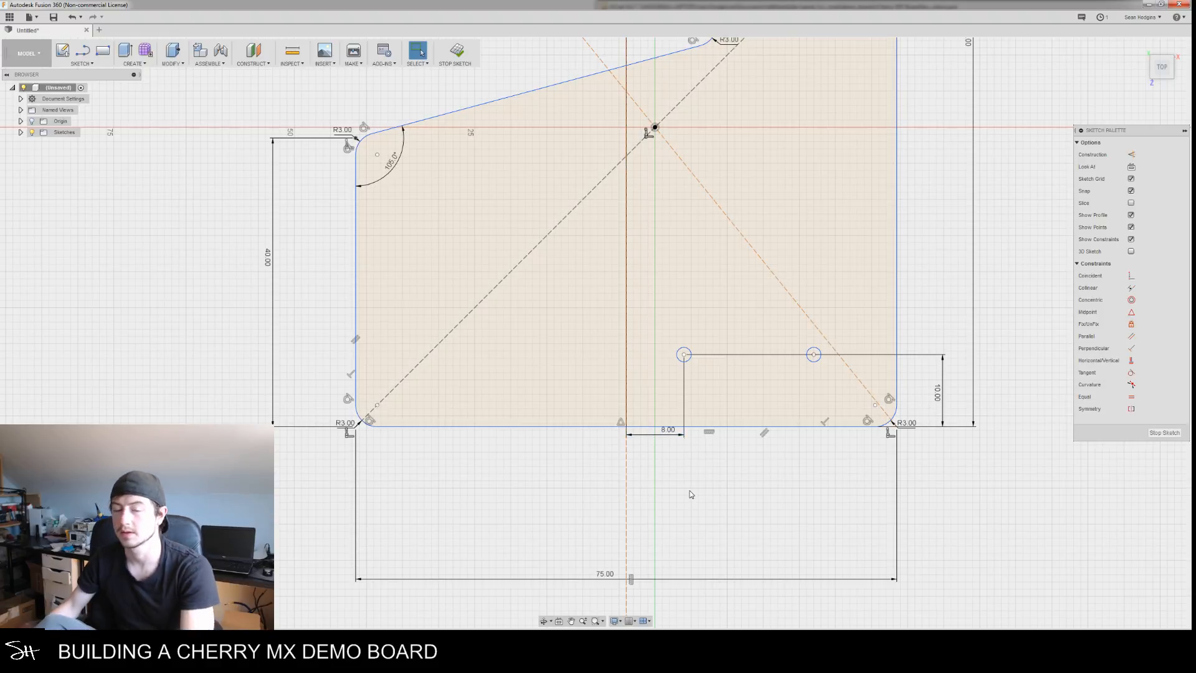
Mirror the two small circles across the vertical construction line
{"action": "right_click", "coordinate": [715, 488]}
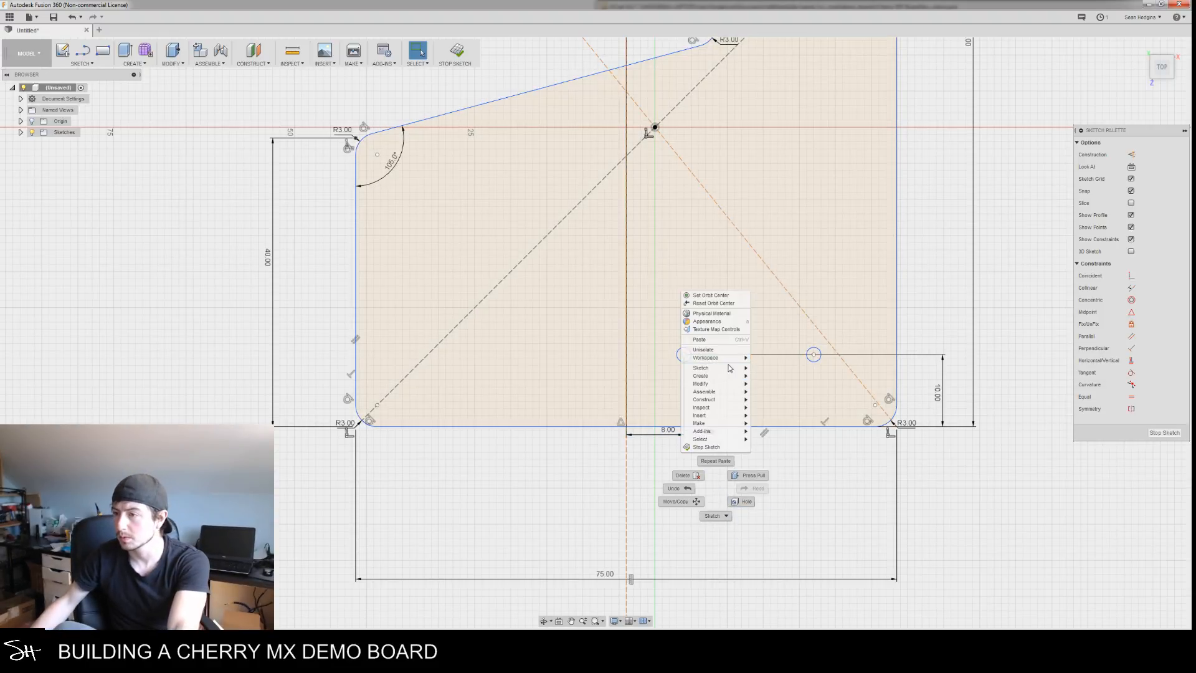
{"action": "mouse_move", "coordinate": [726, 371]}
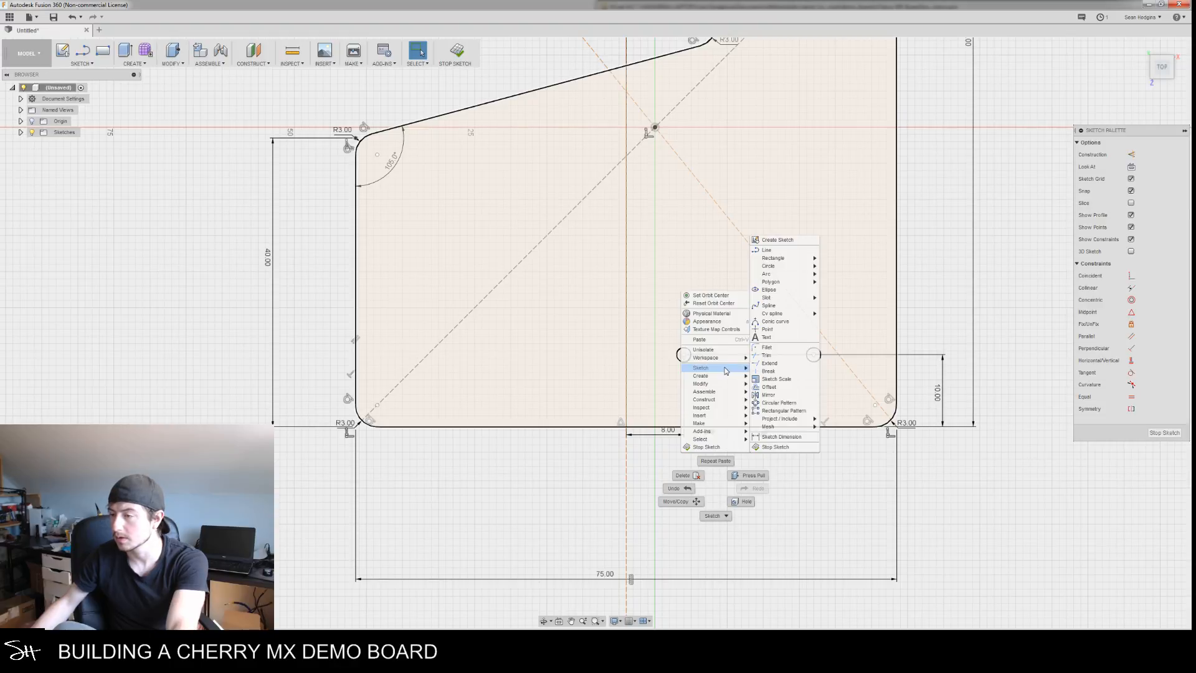
{"action": "left_click", "coordinate": [779, 397]}
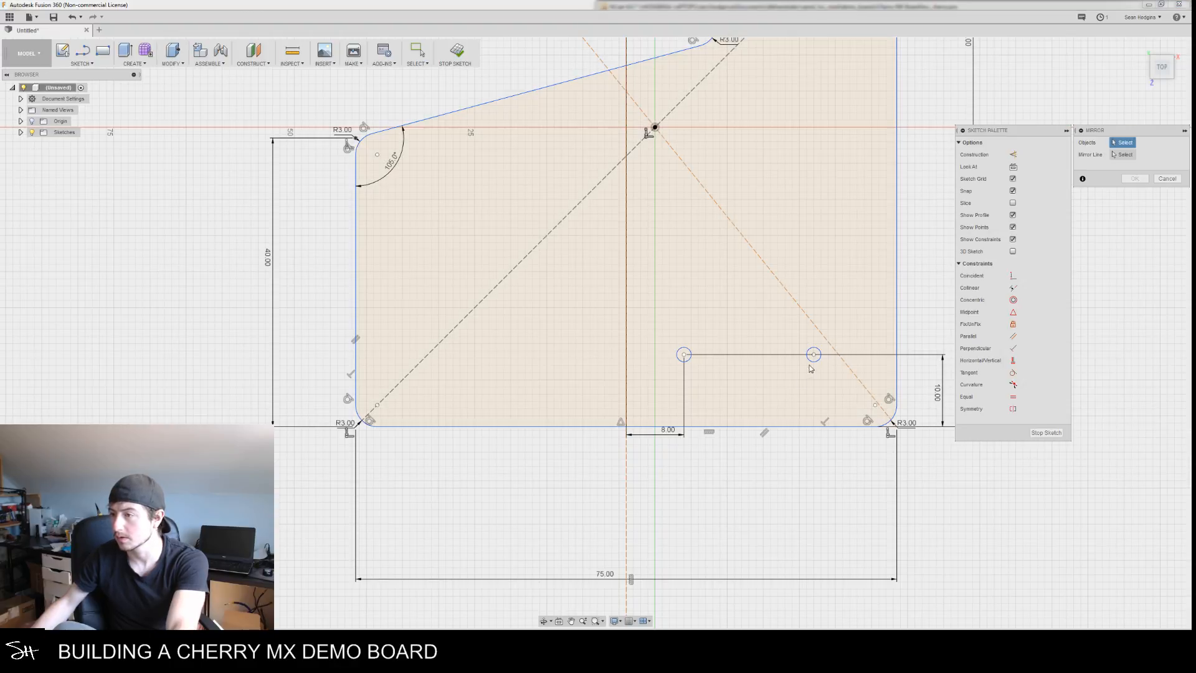
{"action": "left_click", "coordinate": [685, 363]}
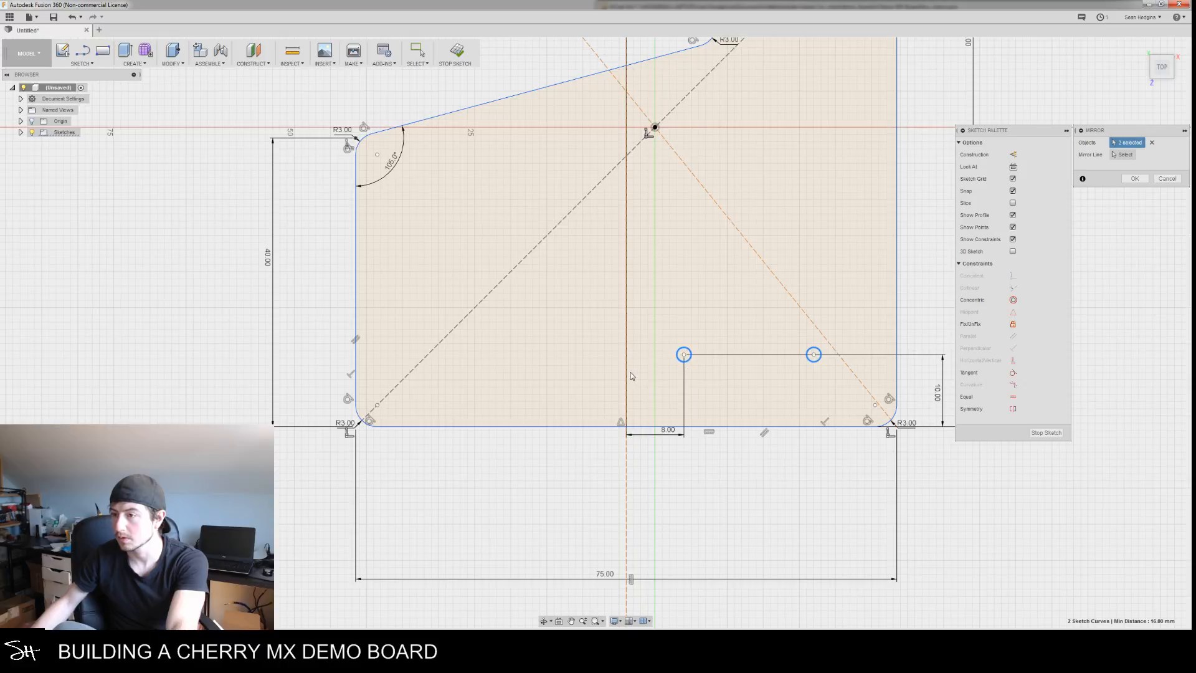
{"action": "left_click", "coordinate": [1121, 155]}
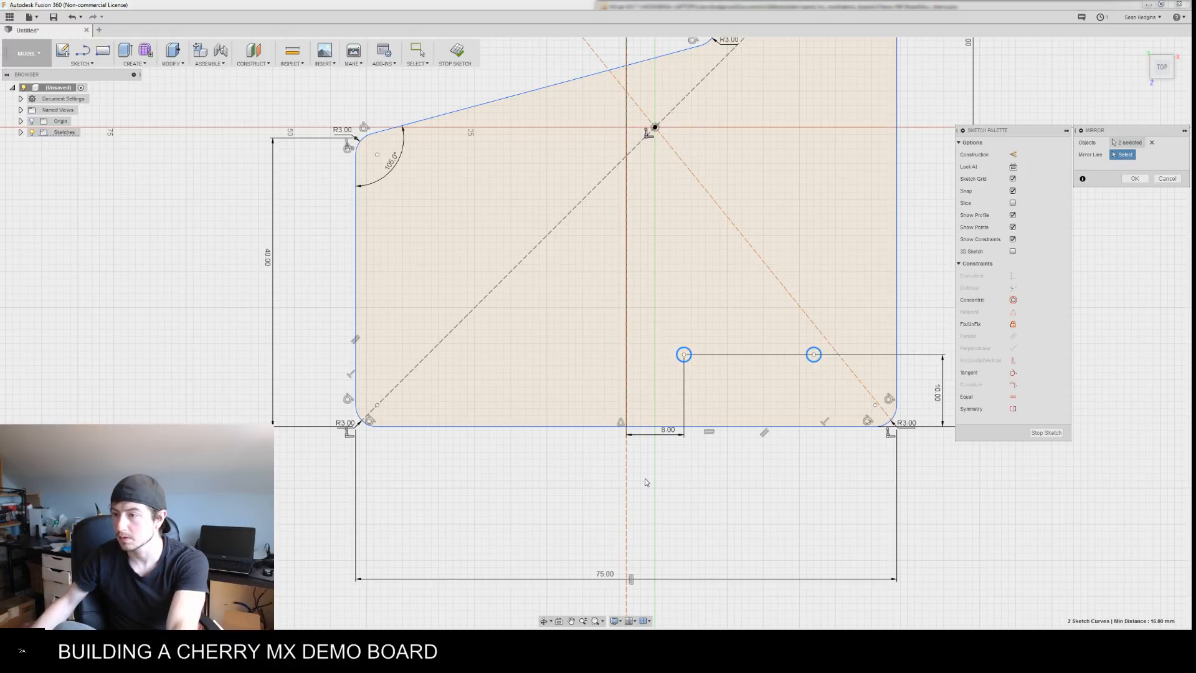
{"action": "left_click", "coordinate": [627, 468]}
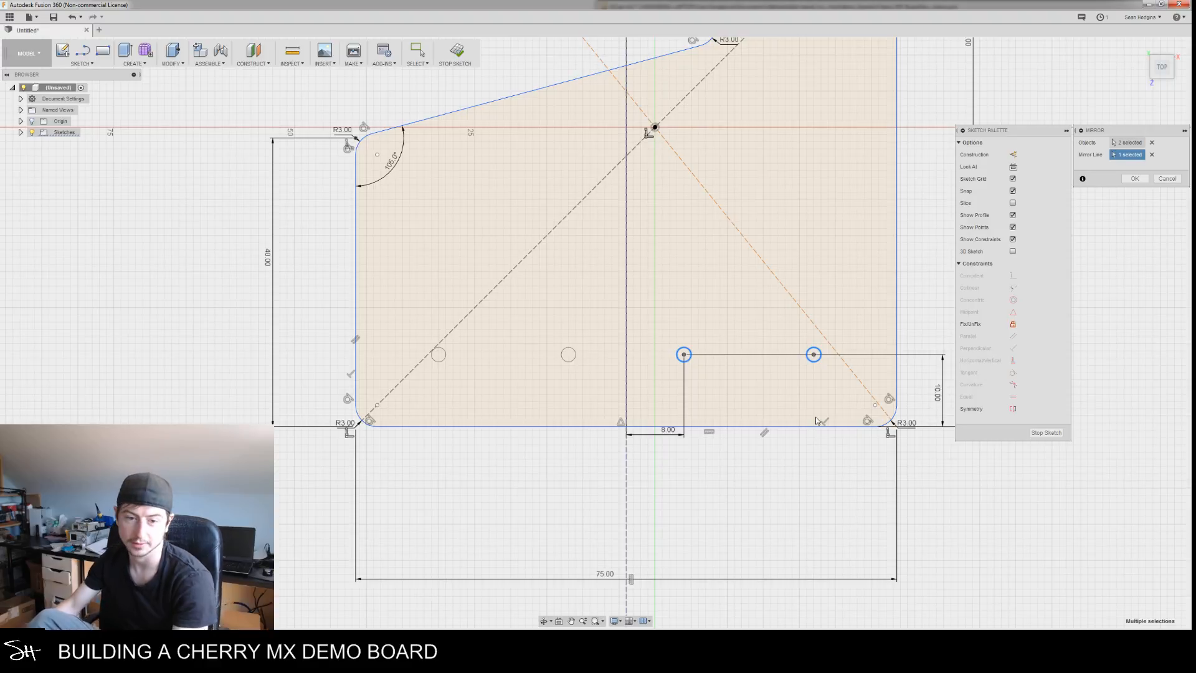
{"action": "left_click", "coordinate": [1134, 179]}
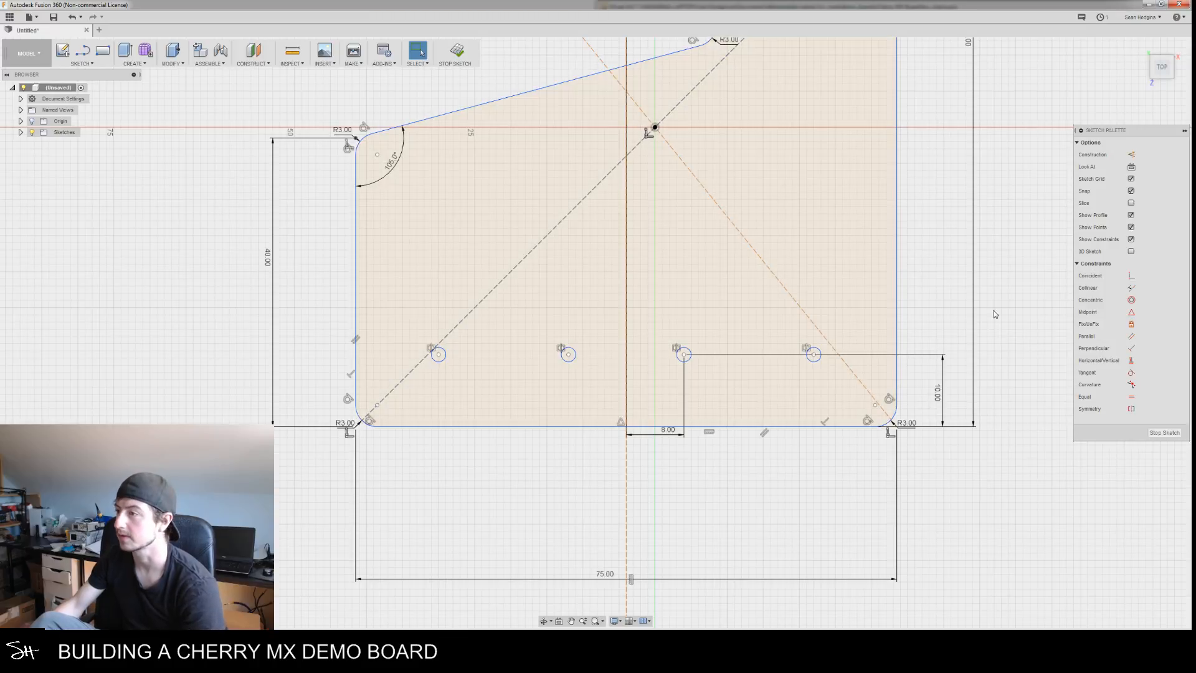
Draw a horizontal line about 95 mm long above the four circles, extending past both sides of the board
{"action": "right_click", "coordinate": [993, 285]}
{"action": "mouse_move", "coordinate": [996, 399]}
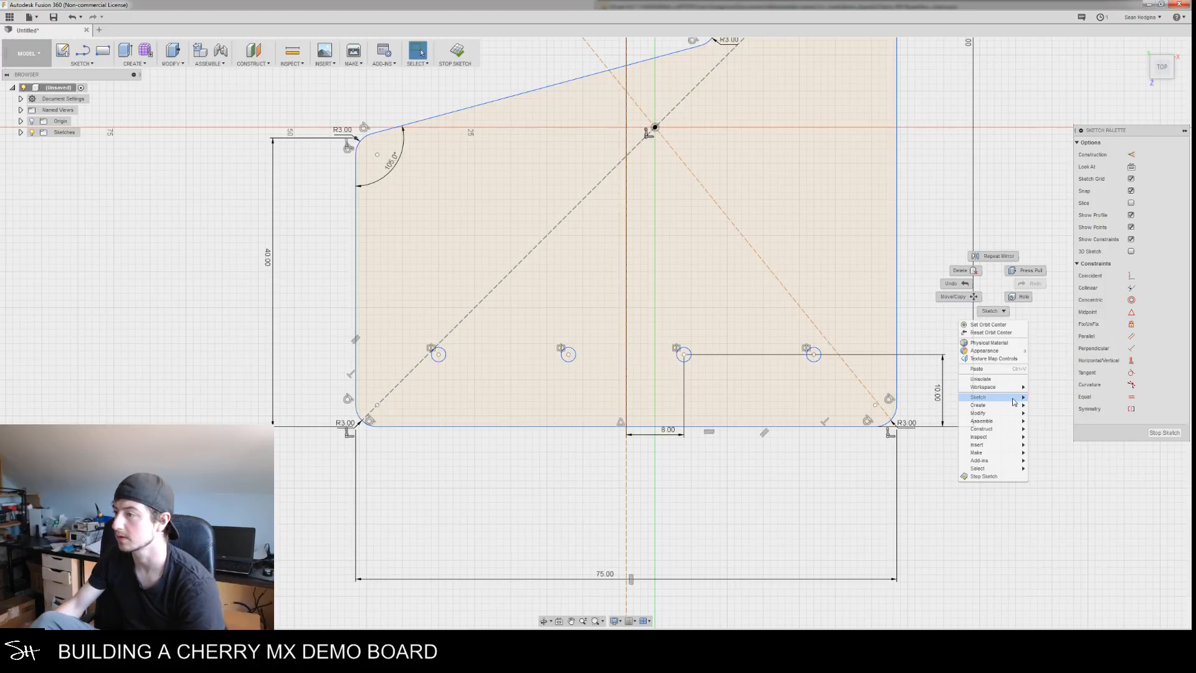
{"action": "left_click", "coordinate": [1043, 406]}
{"action": "left_click", "coordinate": [311, 275]}
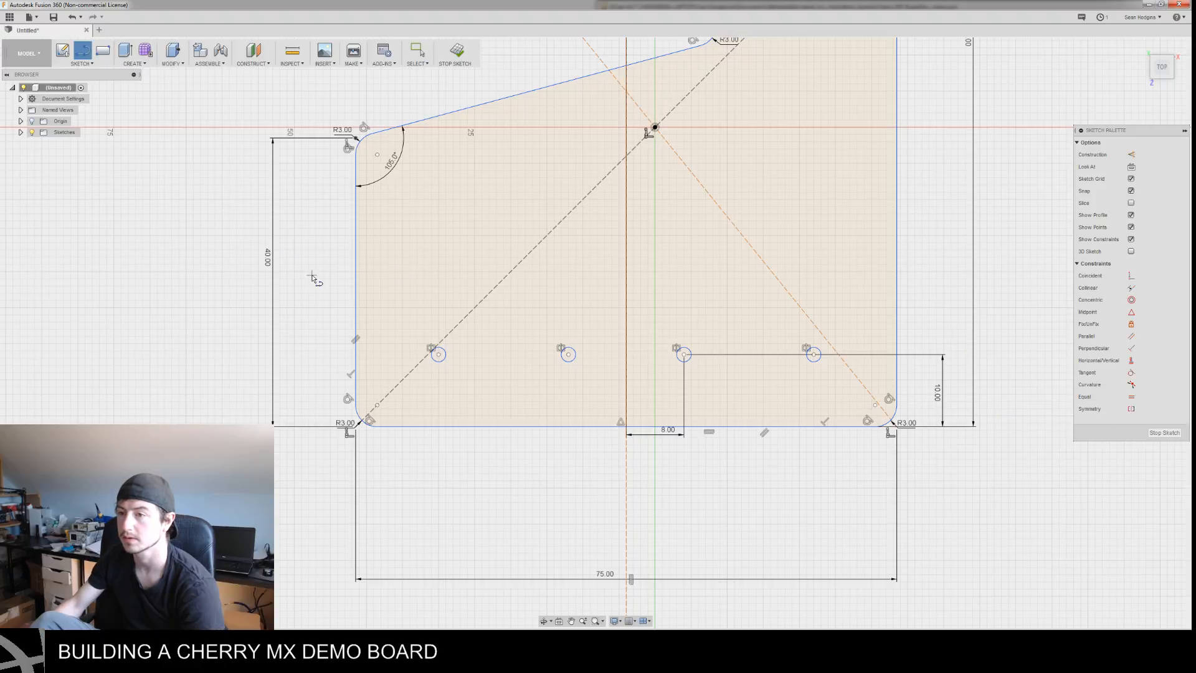
{"action": "left_click", "coordinate": [995, 275]}
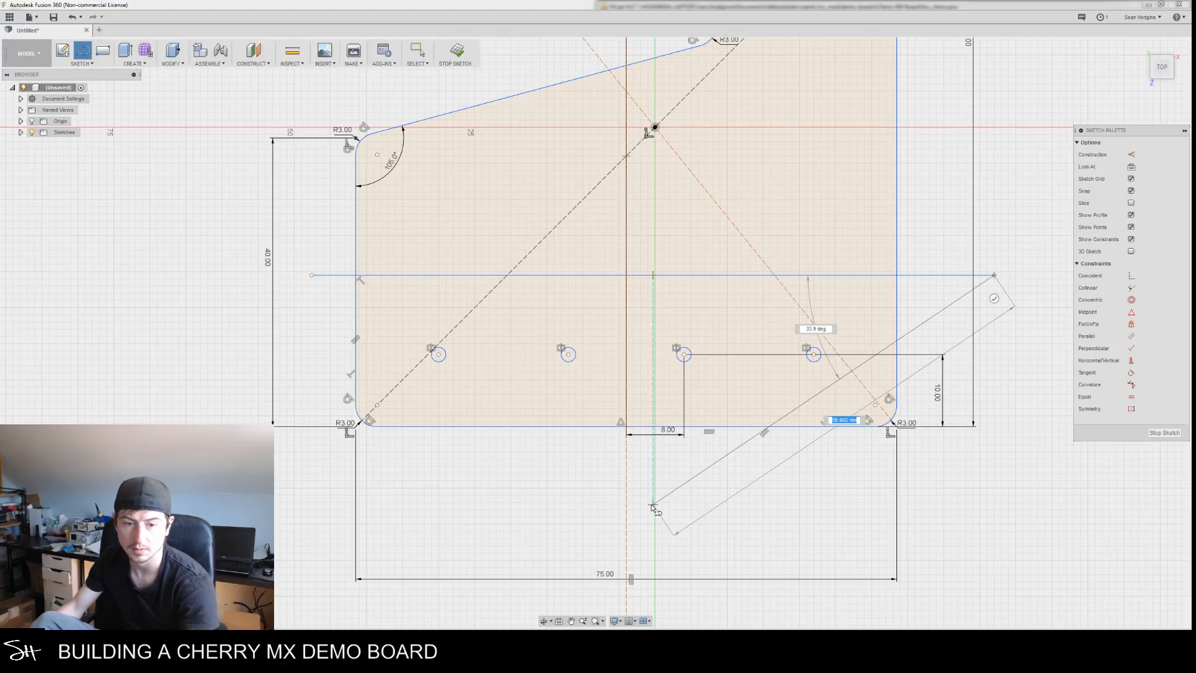
{"action": "key", "text": "Escape"}
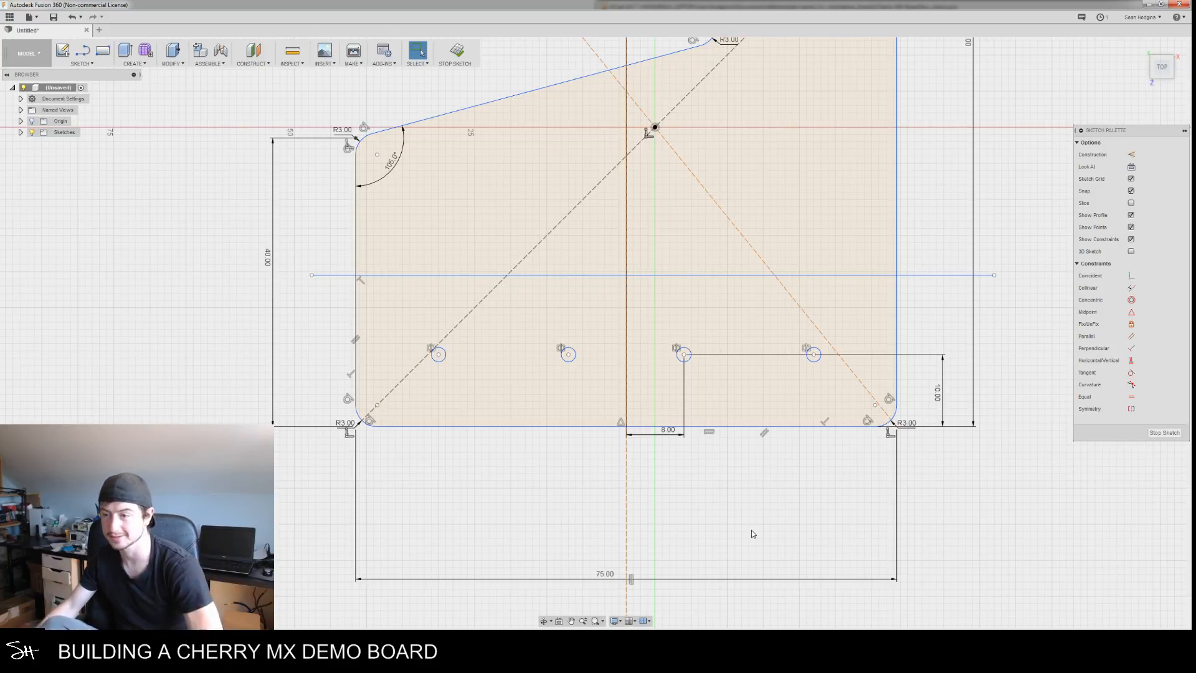
Lower the horizontal line slightly and dimension it 9 mm above the rightmost circle's center
{"action": "left_click_drag", "start_coordinate": [947, 274], "coordinate": [938, 287]}
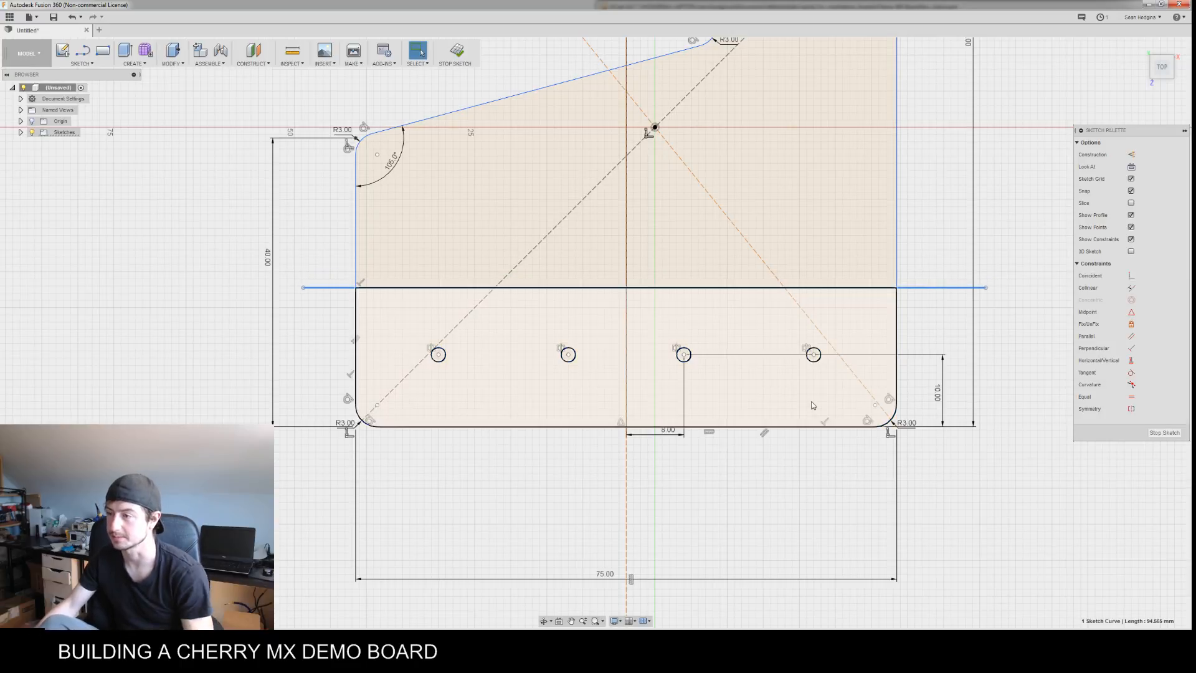
{"action": "left_click", "coordinate": [813, 354], "text": "ctrl"}
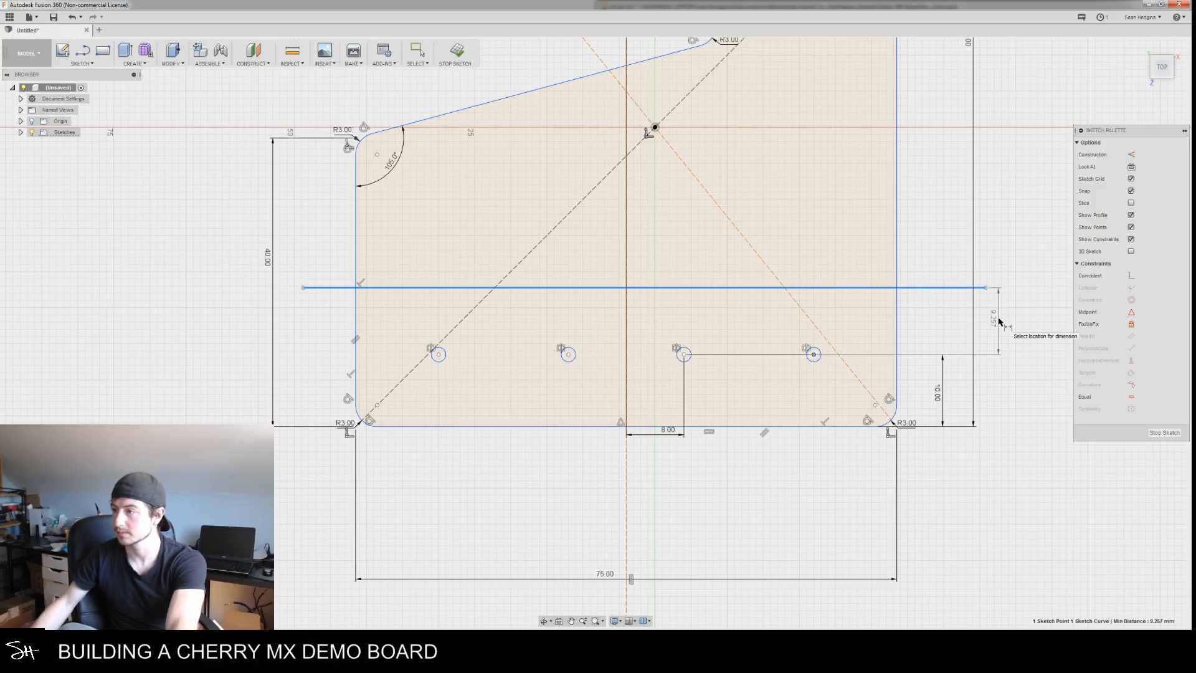
{"action": "left_click", "coordinate": [997, 320]}
{"action": "type", "text": "9.257452"}
{"action": "key", "text": "Return"}
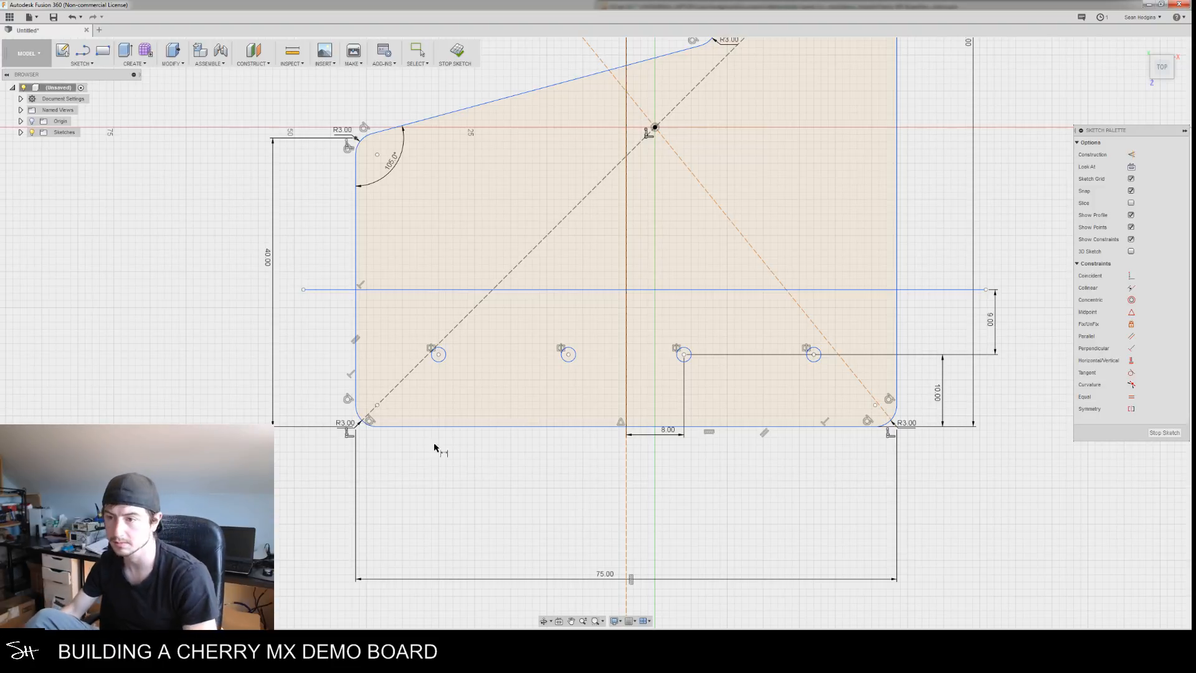
{"action": "key", "text": "Escape"}
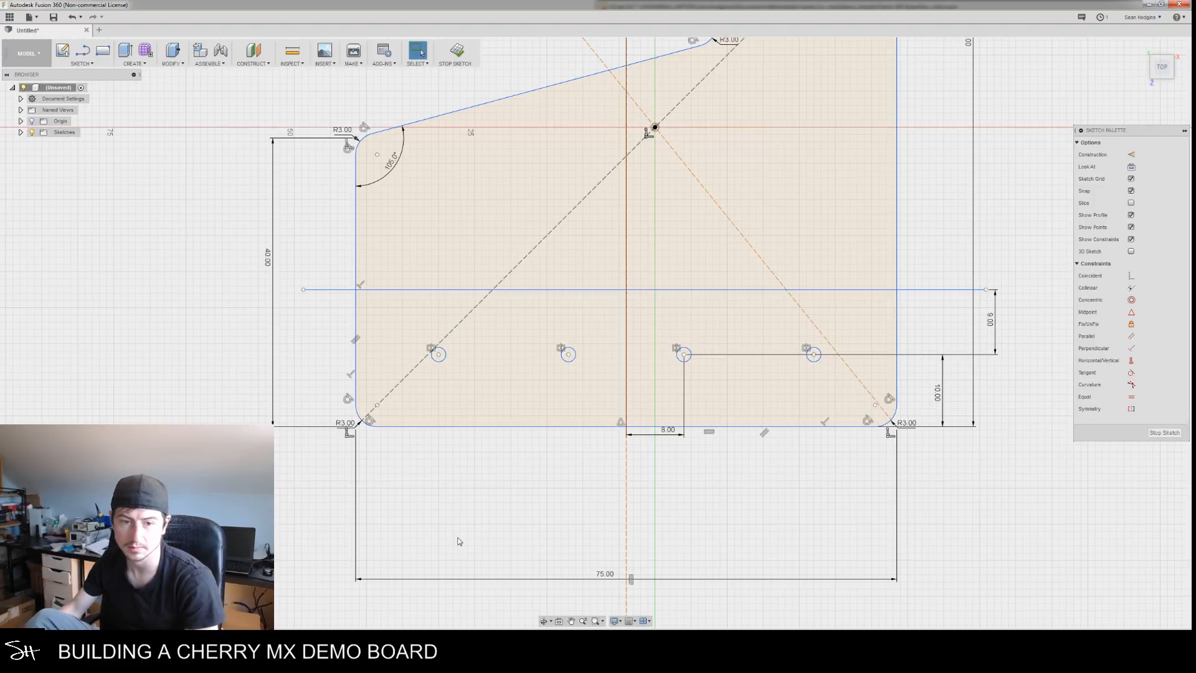
{"action": "left_click", "coordinate": [443, 363]}
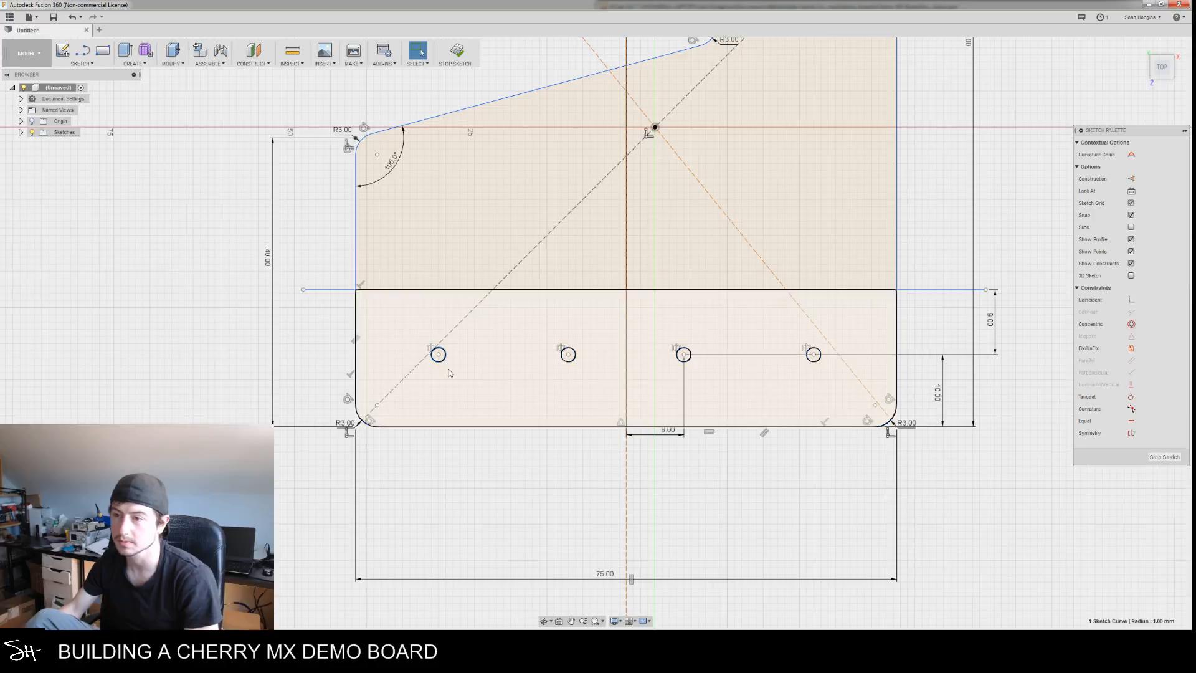
{"action": "left_click", "coordinate": [571, 362], "text": "ctrl"}
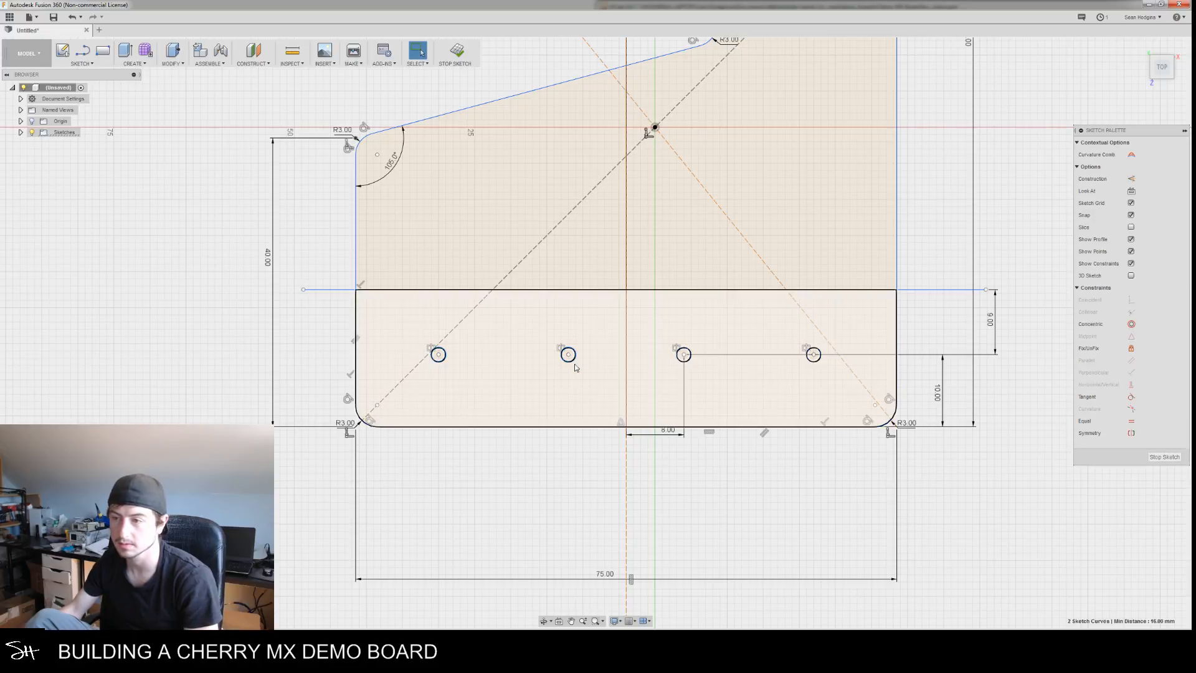
{"action": "left_click", "coordinate": [687, 360], "text": "ctrl"}
{"action": "left_click", "coordinate": [815, 358], "text": "ctrl"}
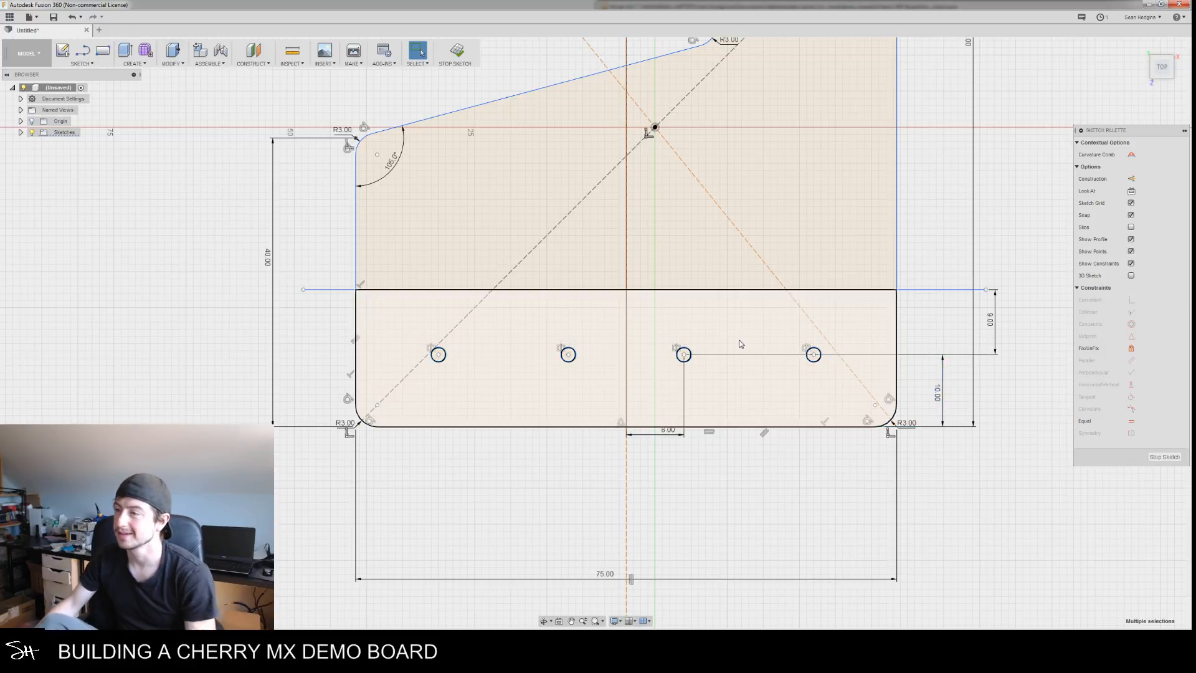
{"action": "left_click", "coordinate": [747, 509]}
Convert the horizontal line above the four circles into a construction line
{"action": "left_click", "coordinate": [928, 291]}
{"action": "right_click", "coordinate": [928, 291]}
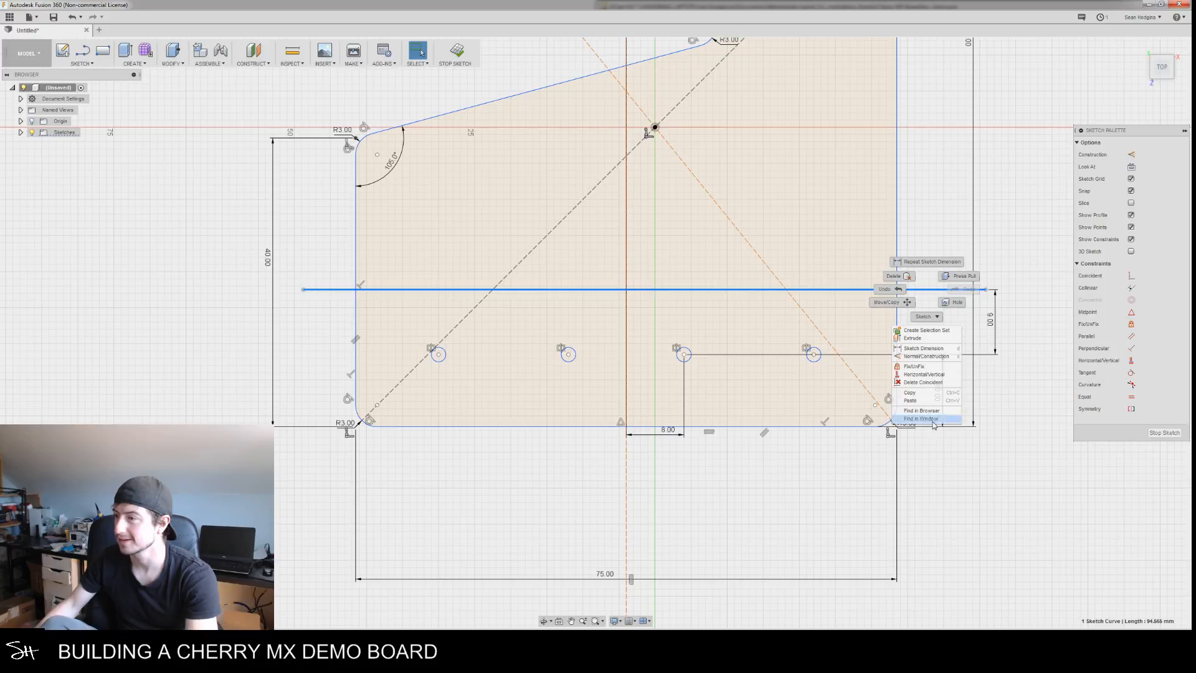
{"action": "left_click", "coordinate": [933, 357]}
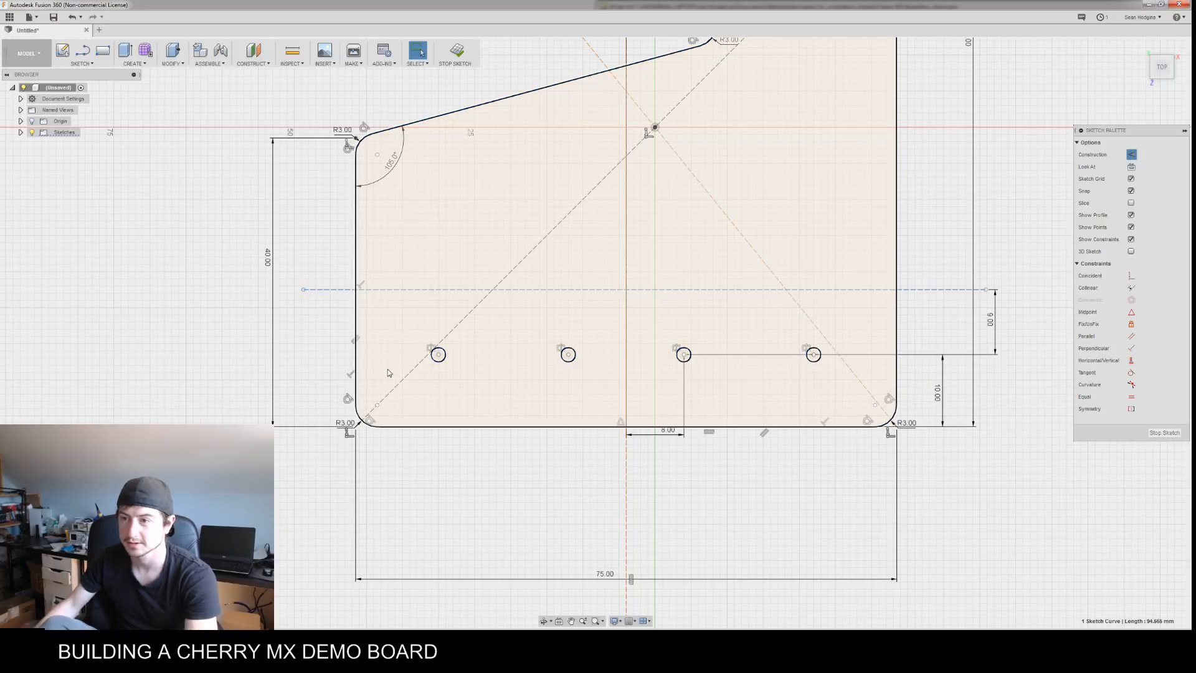
{"action": "left_click", "coordinate": [444, 362]}
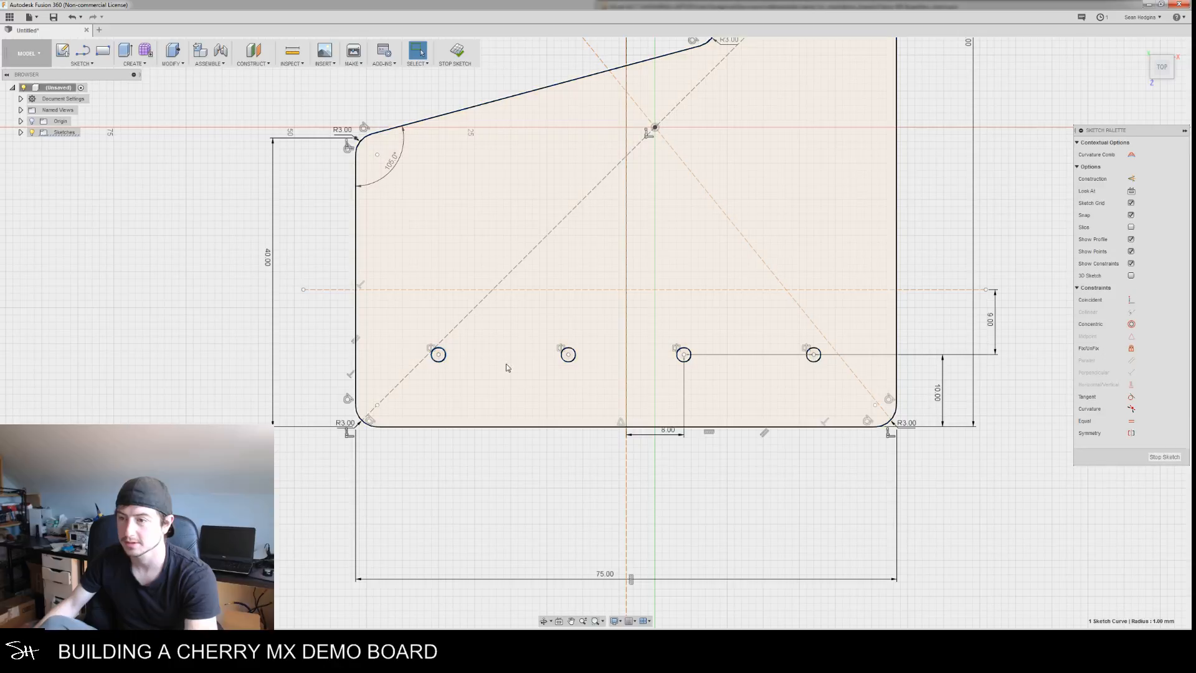
{"action": "left_click", "coordinate": [539, 508]}
{"action": "right_click", "coordinate": [539, 507]}
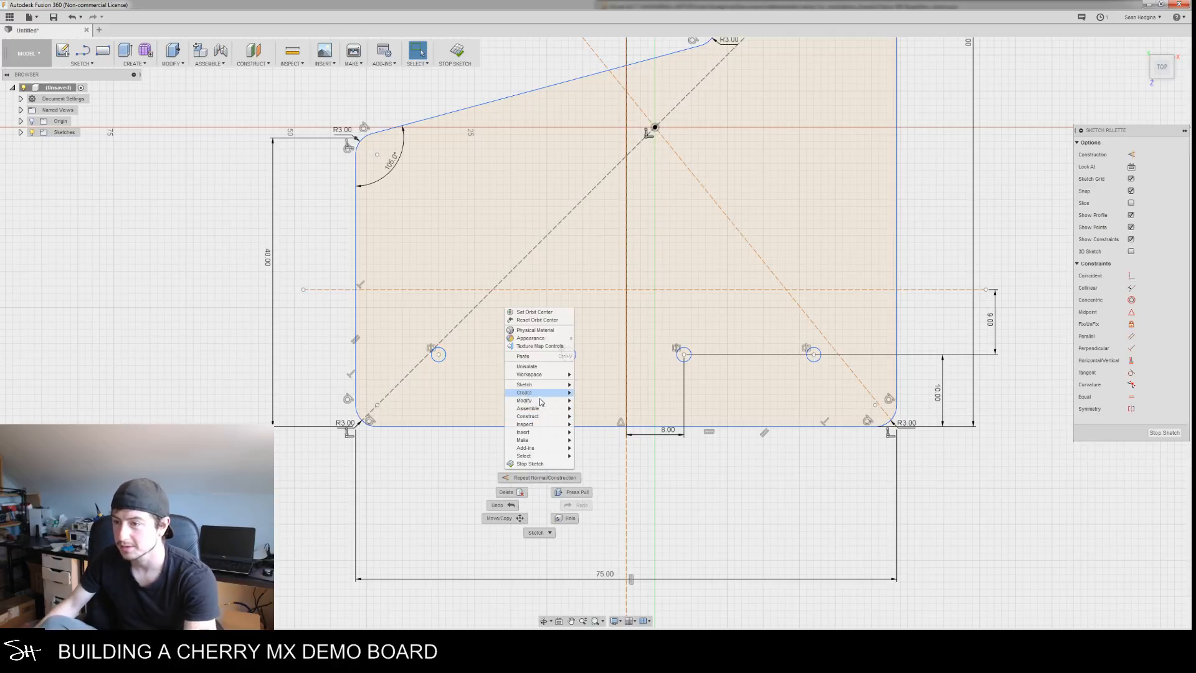
{"action": "key", "text": "Escape"}
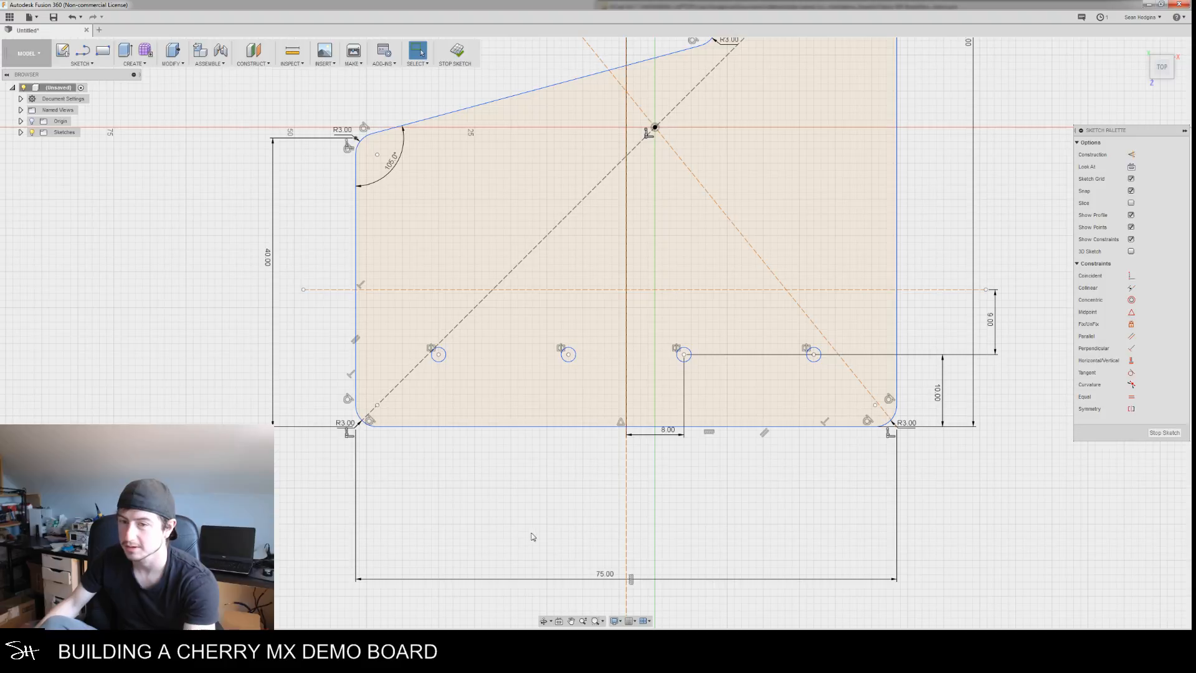
Mirror the four small circles across the horizontal construction line to create a second row above them
{"action": "right_click", "coordinate": [510, 499]}
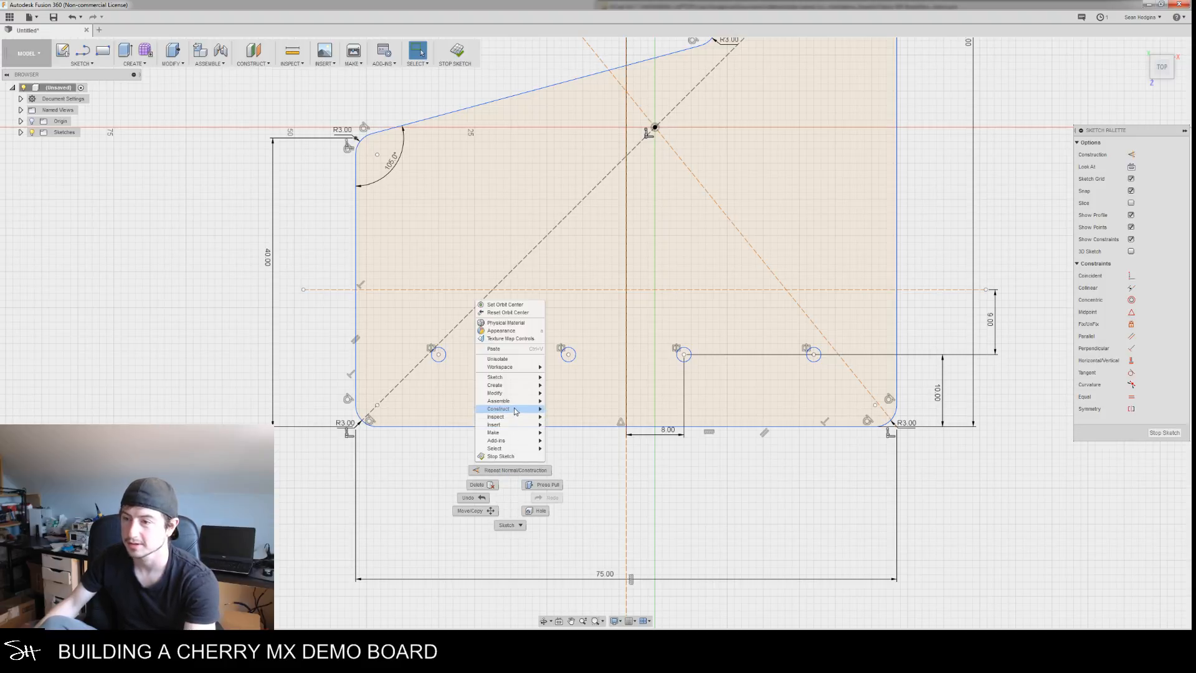
{"action": "mouse_move", "coordinate": [515, 378]}
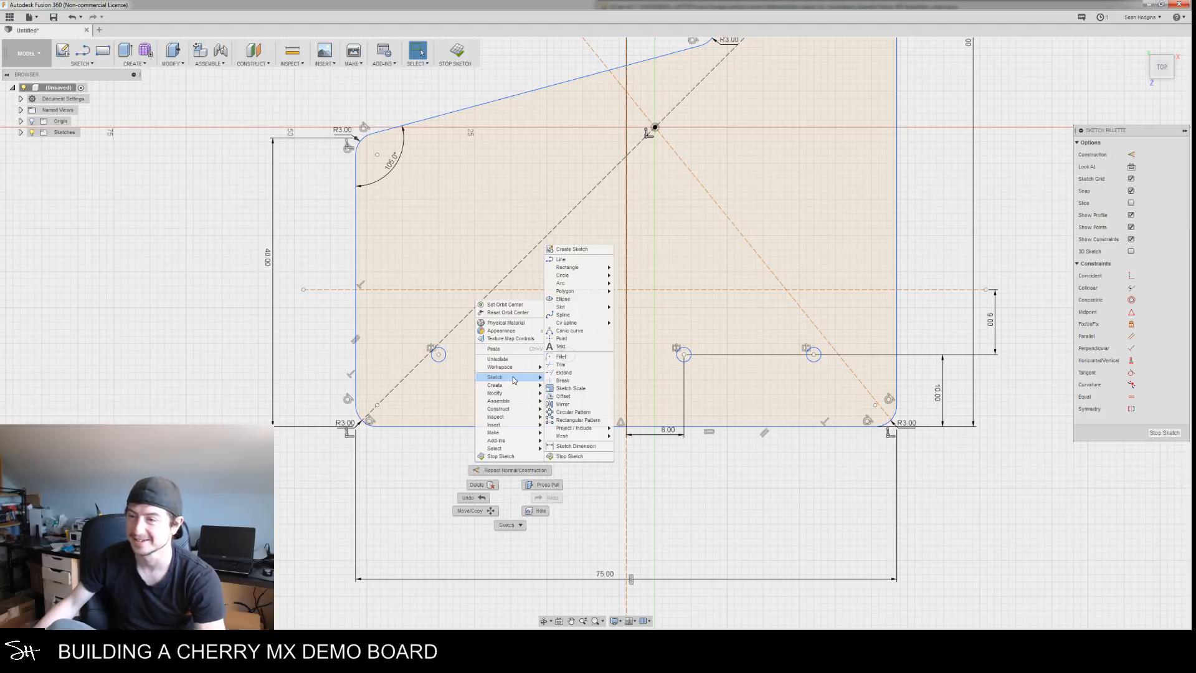
{"action": "left_click", "coordinate": [567, 403]}
{"action": "left_click", "coordinate": [431, 356]}
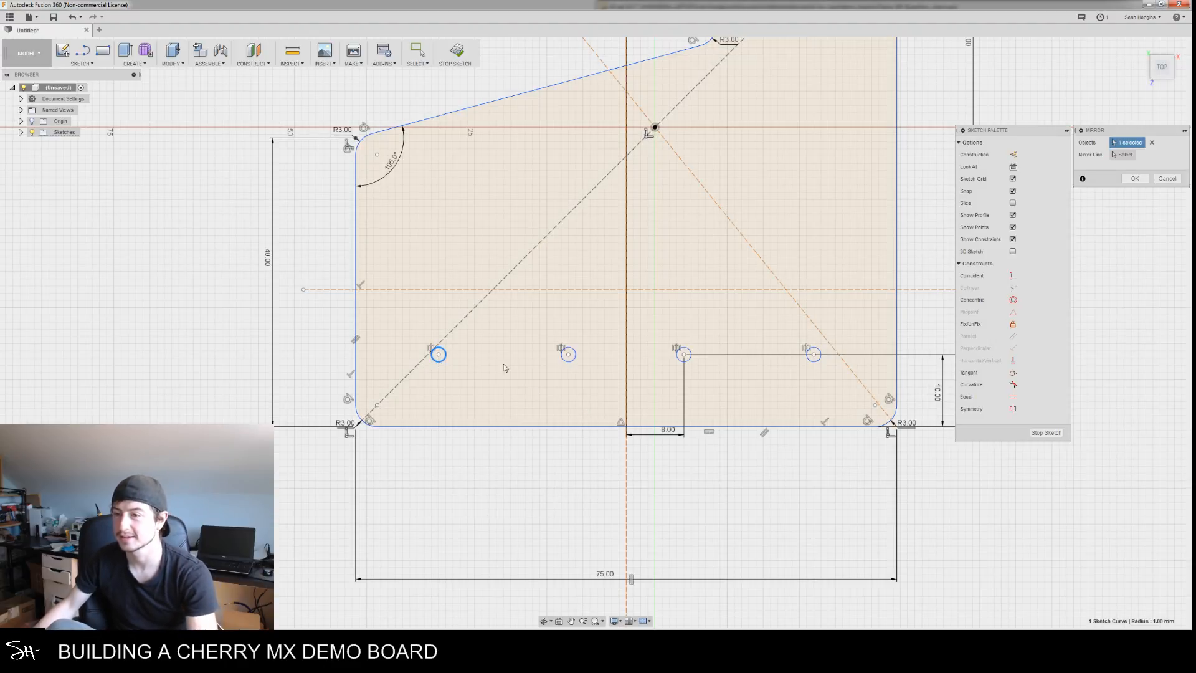
{"action": "left_click", "coordinate": [573, 367]}
{"action": "left_click", "coordinate": [690, 365]}
{"action": "left_click", "coordinate": [805, 369]}
{"action": "left_click", "coordinate": [1122, 154]}
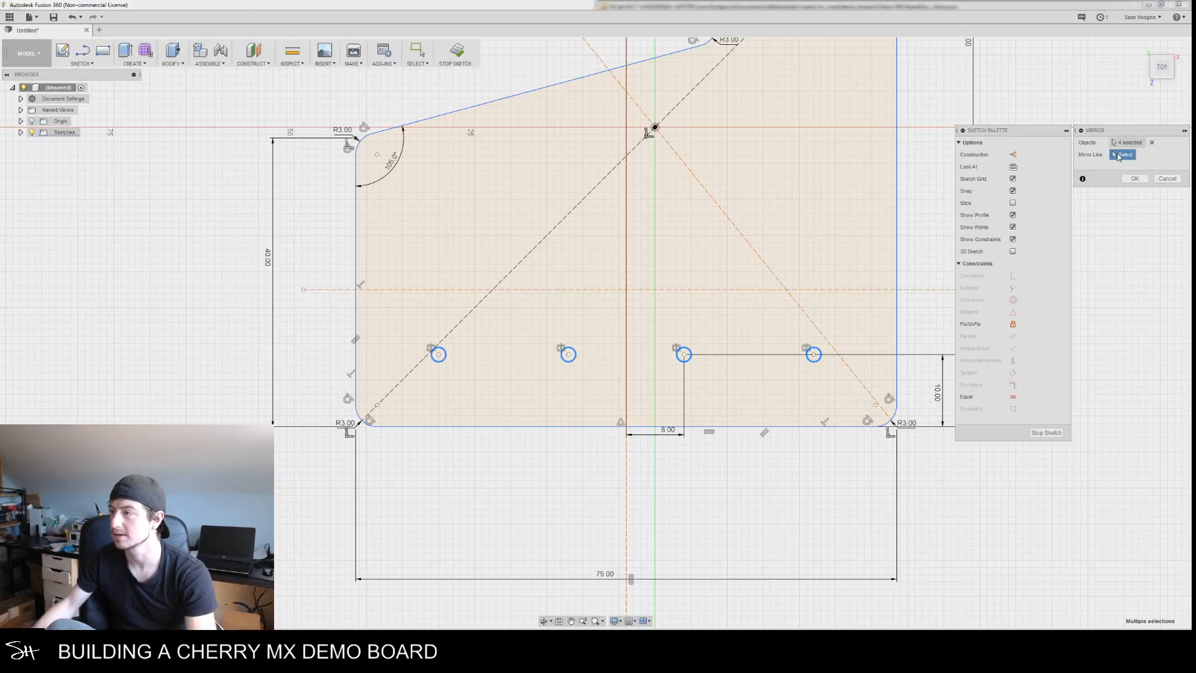
{"action": "left_click", "coordinate": [792, 290]}
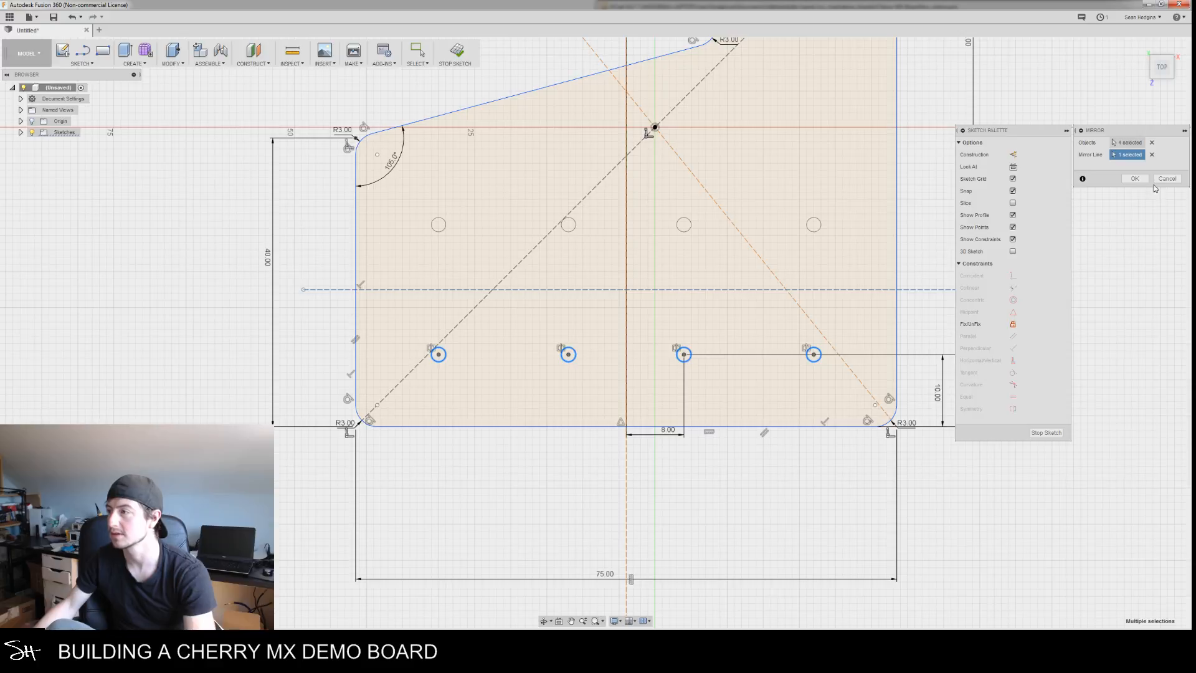
{"action": "left_click", "coordinate": [1135, 178]}
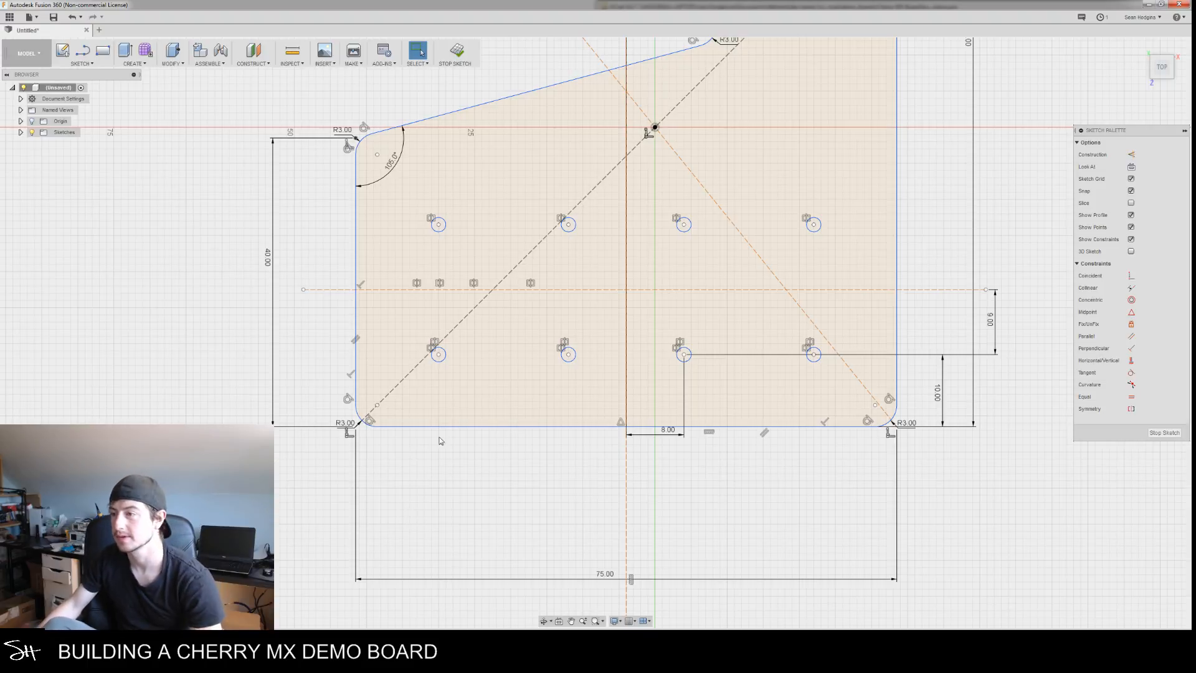
Examine the arrangement of the two circle rows within the whole board outline
{"action": "middle_click_drag", "start_coordinate": [452, 434], "coordinate": [446, 465]}
{"action": "mouse_move", "coordinate": [458, 513]}
{"action": "middle_mouse_down"}
{"action": "mouse_move", "coordinate": [457, 540]}
{"action": "mouse_move", "coordinate": [466, 486]}
{"action": "mouse_move", "coordinate": [474, 515]}
{"action": "mouse_move", "coordinate": [490, 494]}
{"action": "mouse_move", "coordinate": [430, 513]}
{"action": "mouse_move", "coordinate": [434, 534]}
{"action": "middle_mouse_up"}
{"action": "scroll", "coordinate": [457, 527], "scroll_direction": "down", "scroll_amount": 1}
{"action": "scroll", "coordinate": [479, 478], "scroll_direction": "down", "scroll_amount": 1}
{"action": "scroll", "coordinate": [478, 493], "scroll_direction": "down", "scroll_amount": 1}
{"action": "scroll", "coordinate": [475, 514], "scroll_direction": "down", "scroll_amount": 1}
{"action": "scroll", "coordinate": [457, 513], "scroll_direction": "up", "scroll_amount": 2}
{"action": "scroll", "coordinate": [445, 504], "scroll_direction": "up", "scroll_amount": 1}
{"action": "scroll", "coordinate": [363, 504], "scroll_direction": "up", "scroll_amount": 3}
{"action": "scroll", "coordinate": [449, 525], "scroll_direction": "up", "scroll_amount": 3}
{"action": "scroll", "coordinate": [433, 532], "scroll_direction": "down", "scroll_amount": 2}
{"action": "scroll", "coordinate": [505, 530], "scroll_direction": "up", "scroll_amount": 1}
{"action": "middle_click_drag", "start_coordinate": [514, 530], "coordinate": [428, 530]}
{"action": "scroll", "coordinate": [428, 530], "scroll_direction": "down", "scroll_amount": 1}
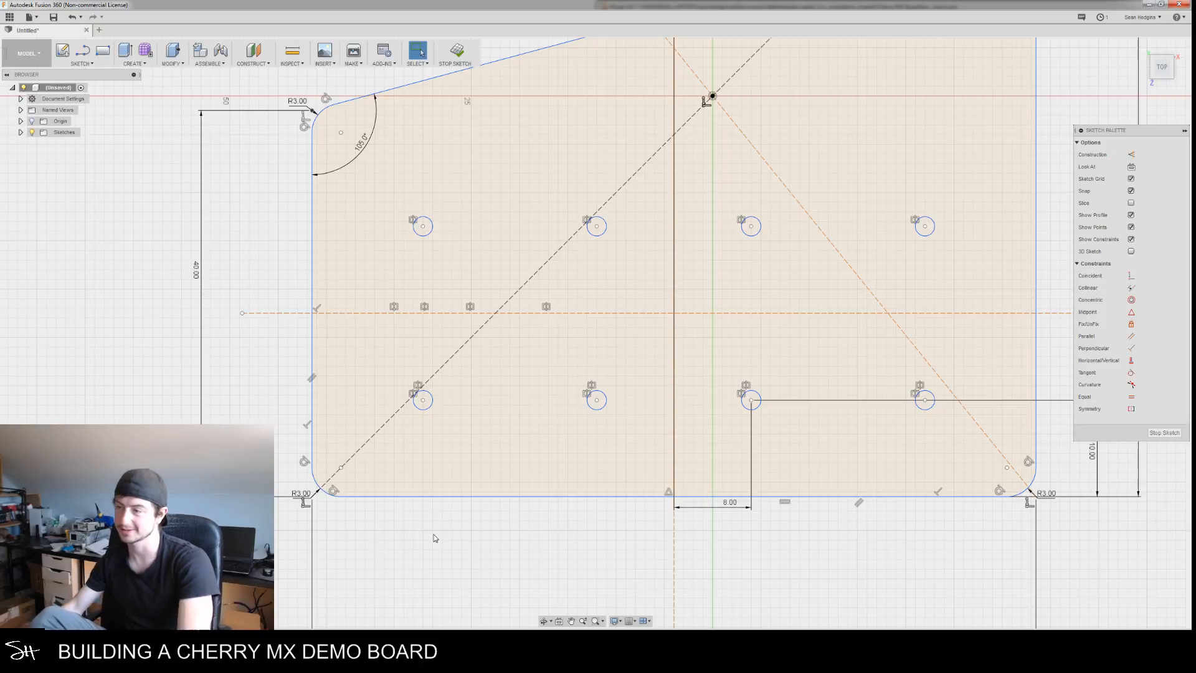
{"action": "middle_click_drag", "start_coordinate": [427, 522], "coordinate": [462, 518]}
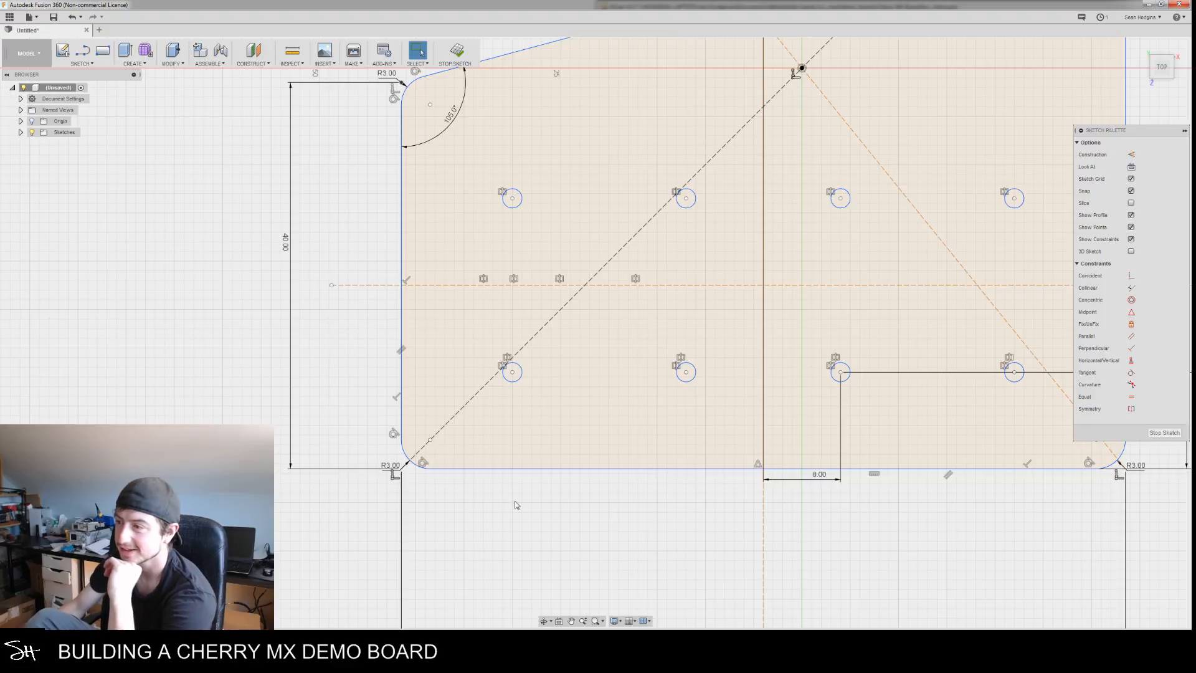
{"action": "scroll", "coordinate": [513, 502], "scroll_direction": "down", "scroll_amount": 2}
{"action": "mouse_move", "coordinate": [514, 503]}
{"action": "middle_mouse_down"}
{"action": "mouse_move", "coordinate": [450, 510]}
{"action": "mouse_move", "coordinate": [481, 534]}
{"action": "mouse_move", "coordinate": [521, 496]}
{"action": "mouse_move", "coordinate": [480, 565]}
{"action": "mouse_move", "coordinate": [531, 523]}
{"action": "middle_mouse_up"}
{"action": "scroll", "coordinate": [473, 541], "scroll_direction": "down", "scroll_amount": 1}
{"action": "scroll", "coordinate": [480, 563], "scroll_direction": "down", "scroll_amount": 2}
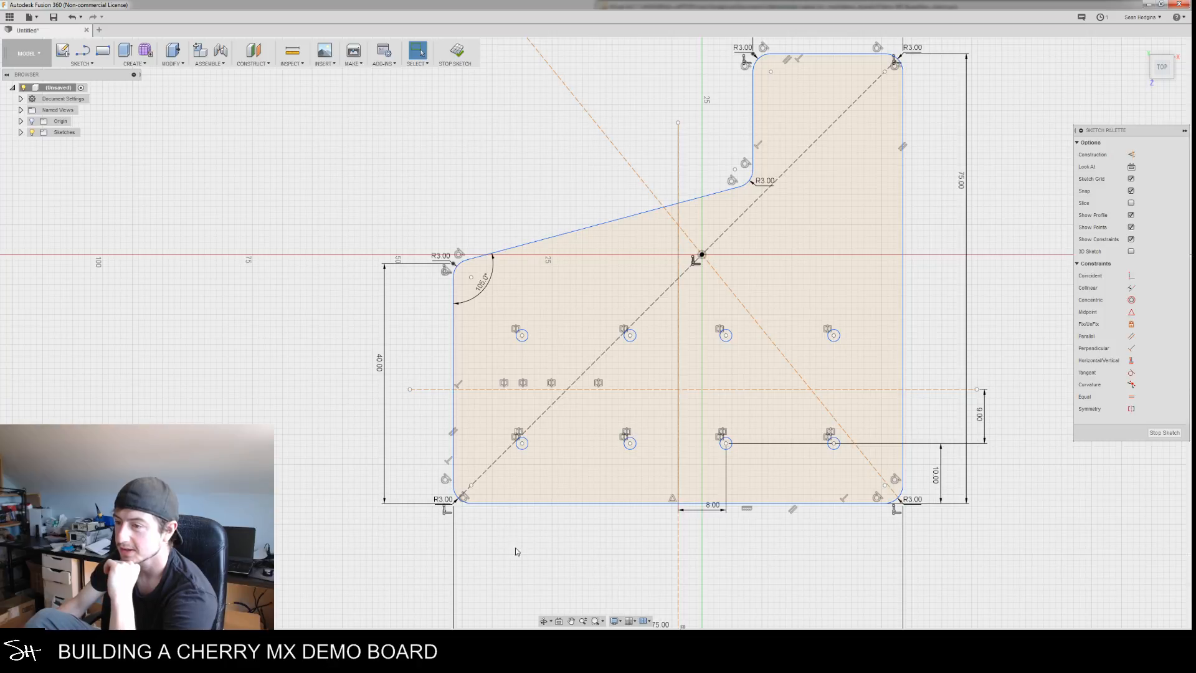
{"action": "scroll", "coordinate": [510, 548], "scroll_direction": "up", "scroll_amount": 3}
{"action": "middle_click_drag", "start_coordinate": [448, 512], "coordinate": [539, 521]}
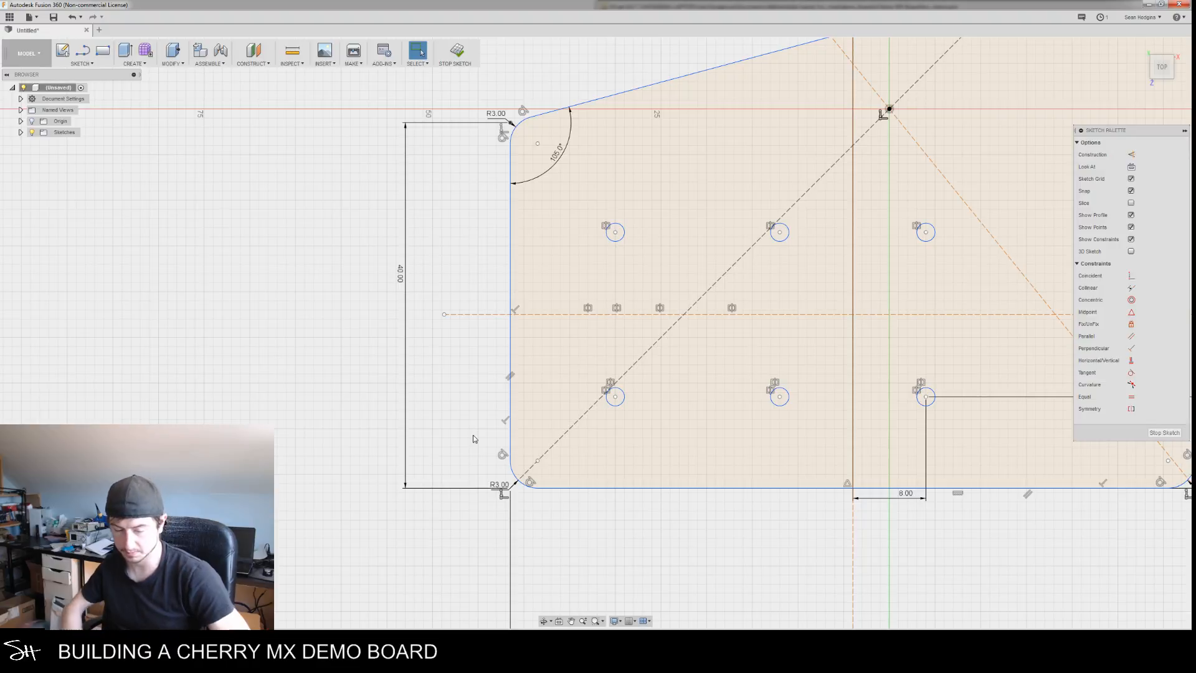
Draw a center rectangle about 16.7 mm square around the center of the lower row's leftmost circle
{"action": "right_click", "coordinate": [334, 388]}
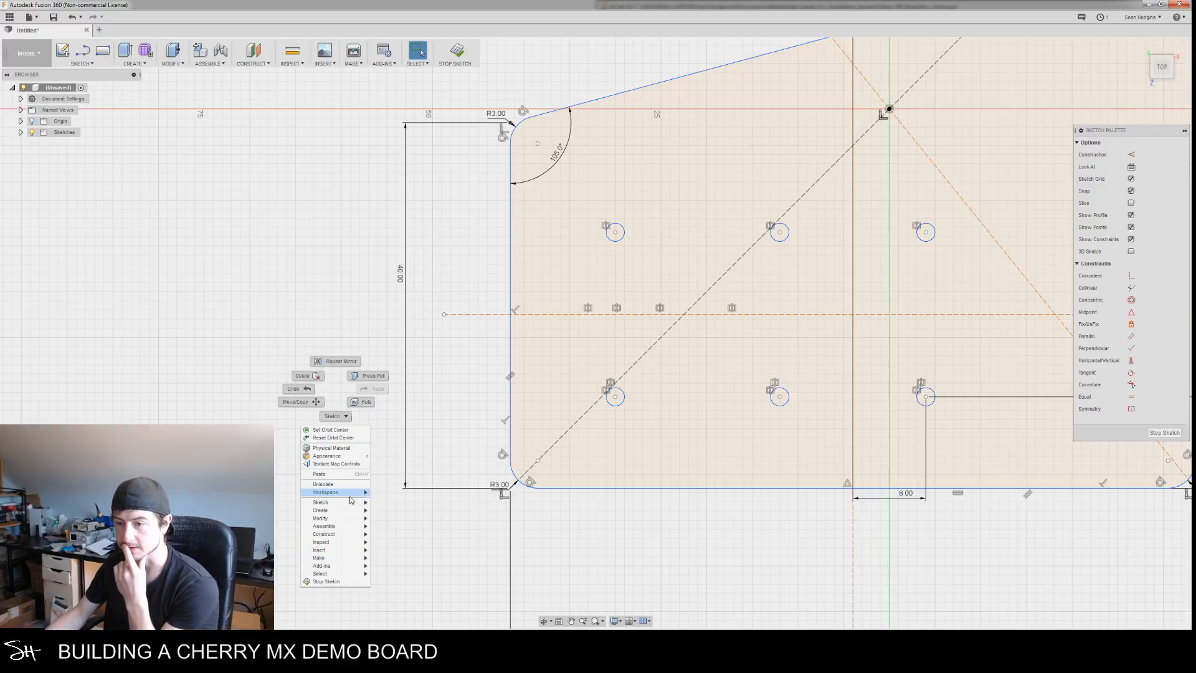
{"action": "mouse_move", "coordinate": [349, 502]}
{"action": "mouse_move", "coordinate": [413, 455]}
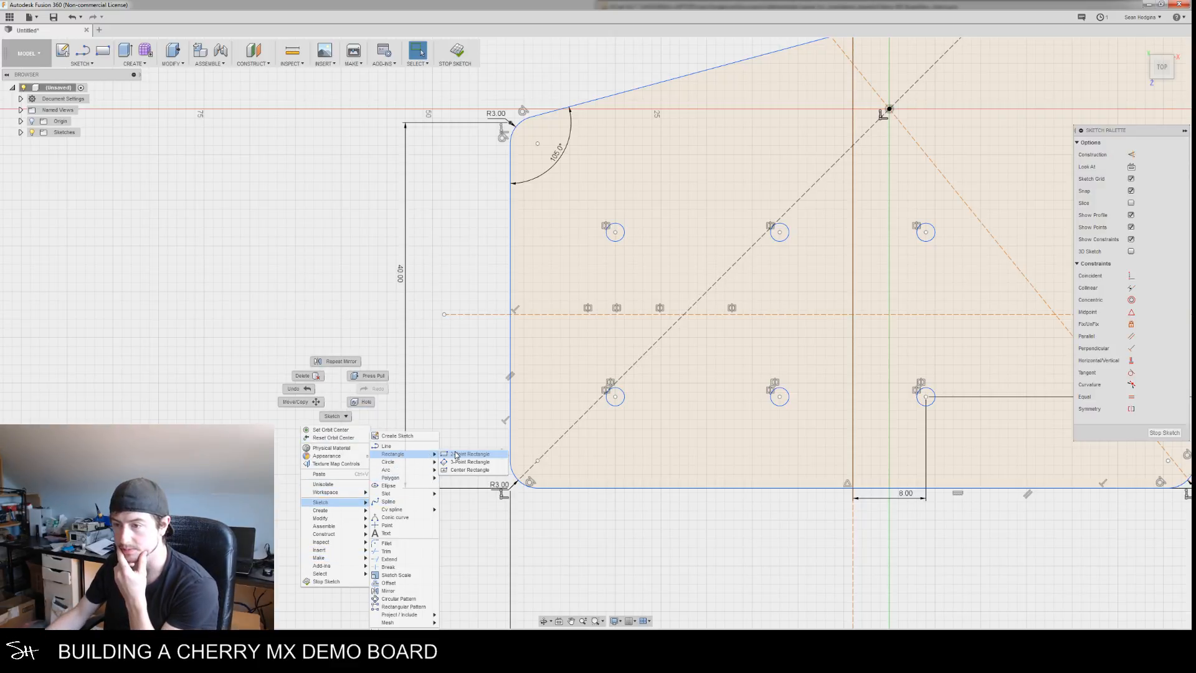
{"action": "left_click", "coordinate": [464, 470]}
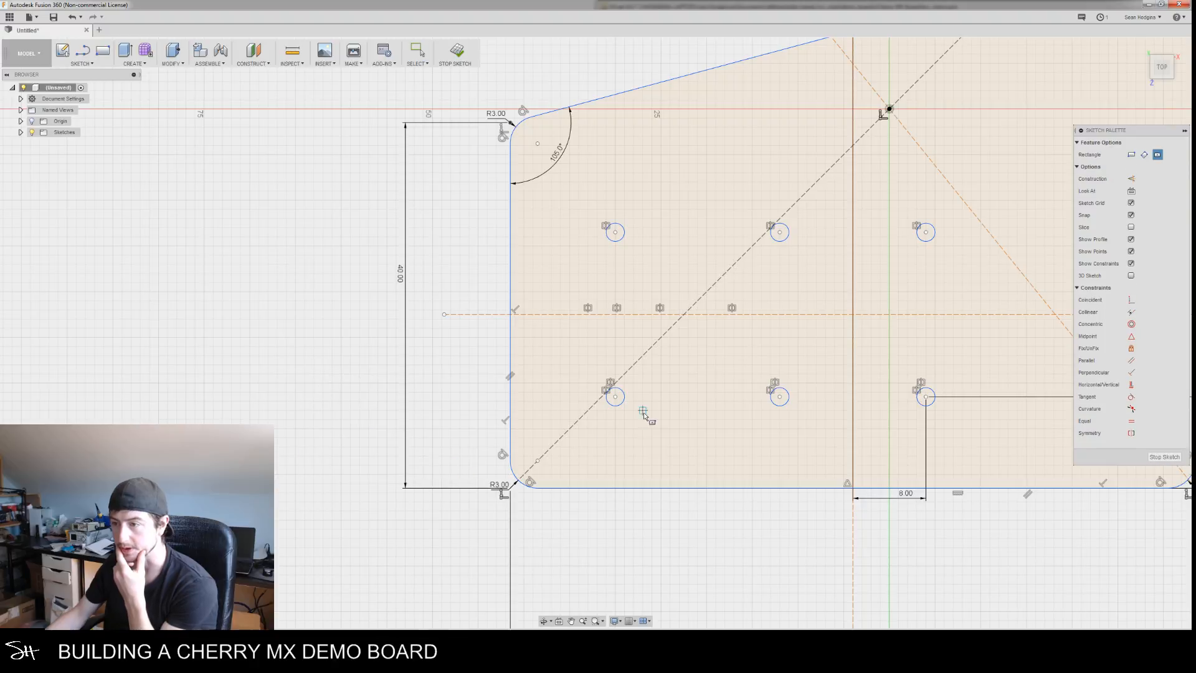
{"action": "left_click", "coordinate": [615, 397]}
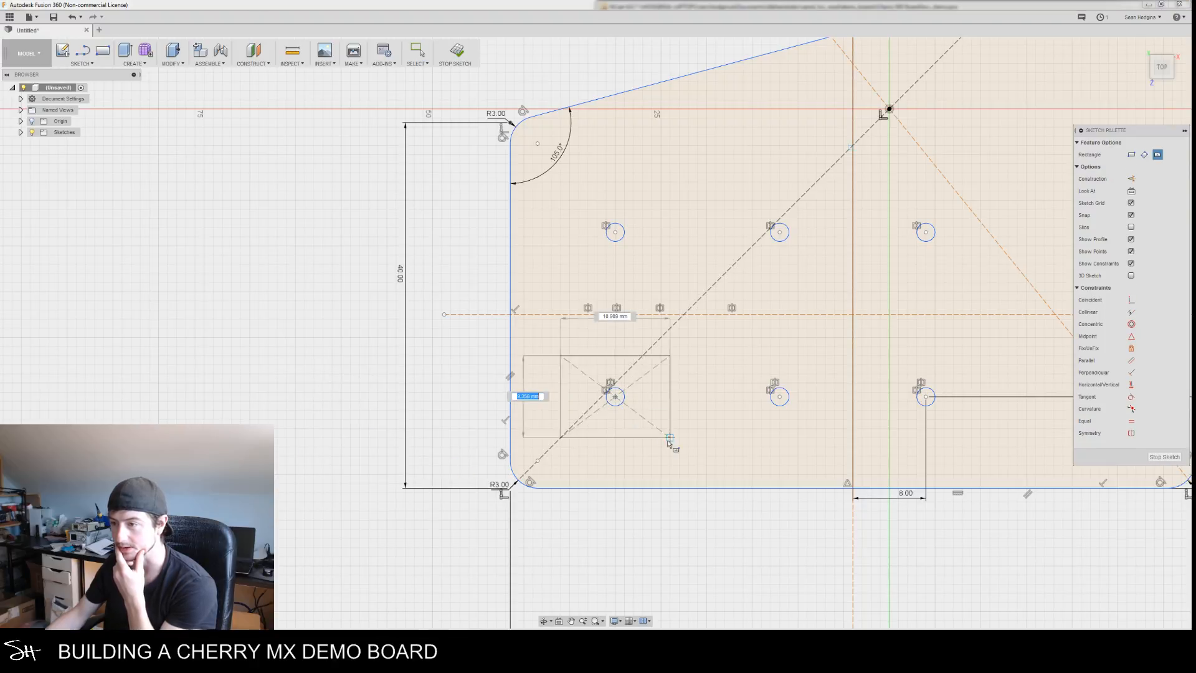
{"action": "left_click", "coordinate": [692, 474]}
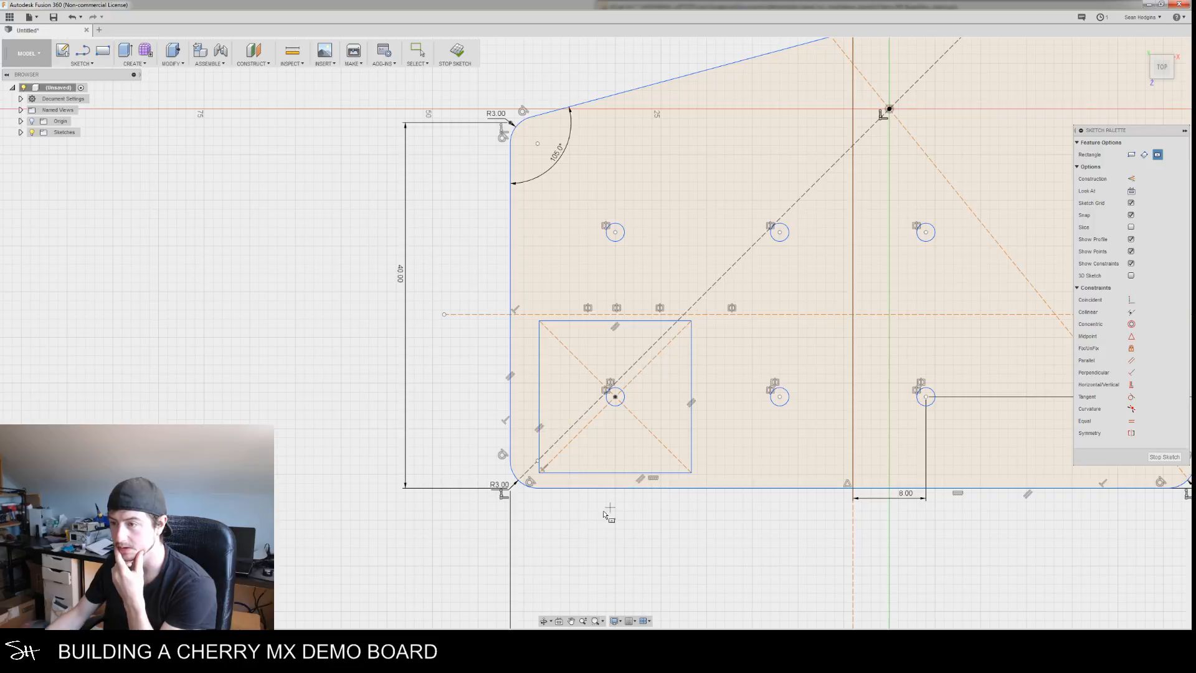
Dimension the rectangle's width, try 15.5 mm as its value, and undo that value change
{"action": "left_click", "coordinate": [616, 473]}
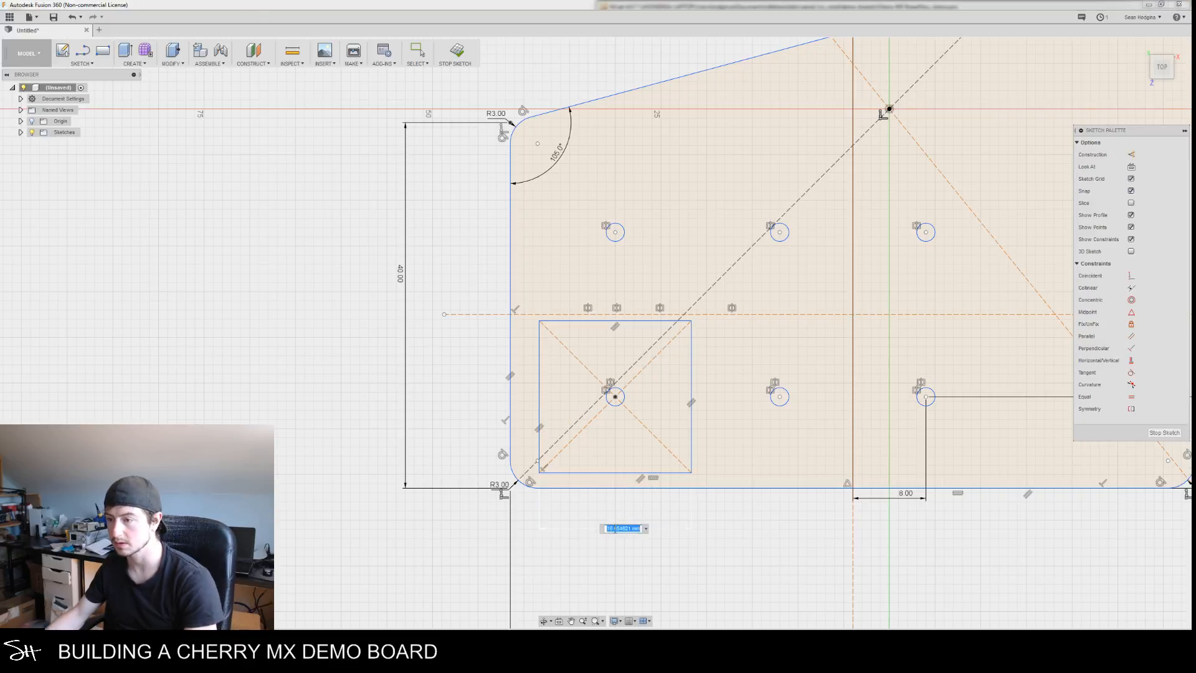
{"action": "type", "text": "15.5"}
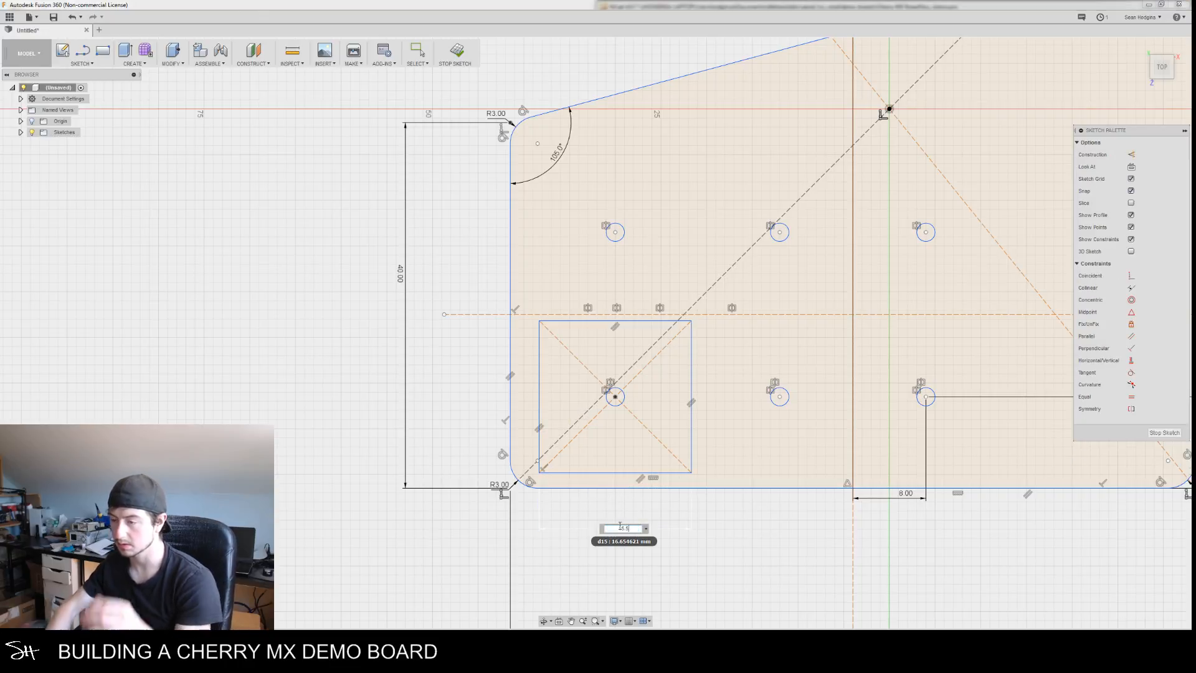
{"action": "key", "text": "Return"}
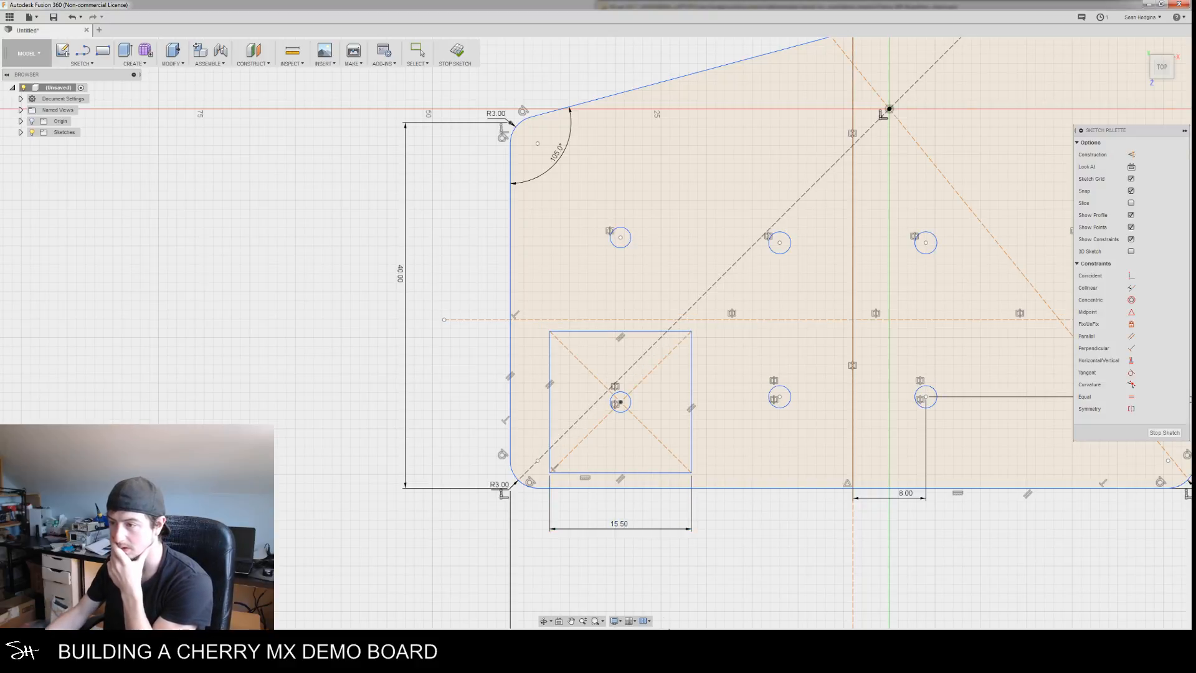
{"action": "key", "text": "Escape"}
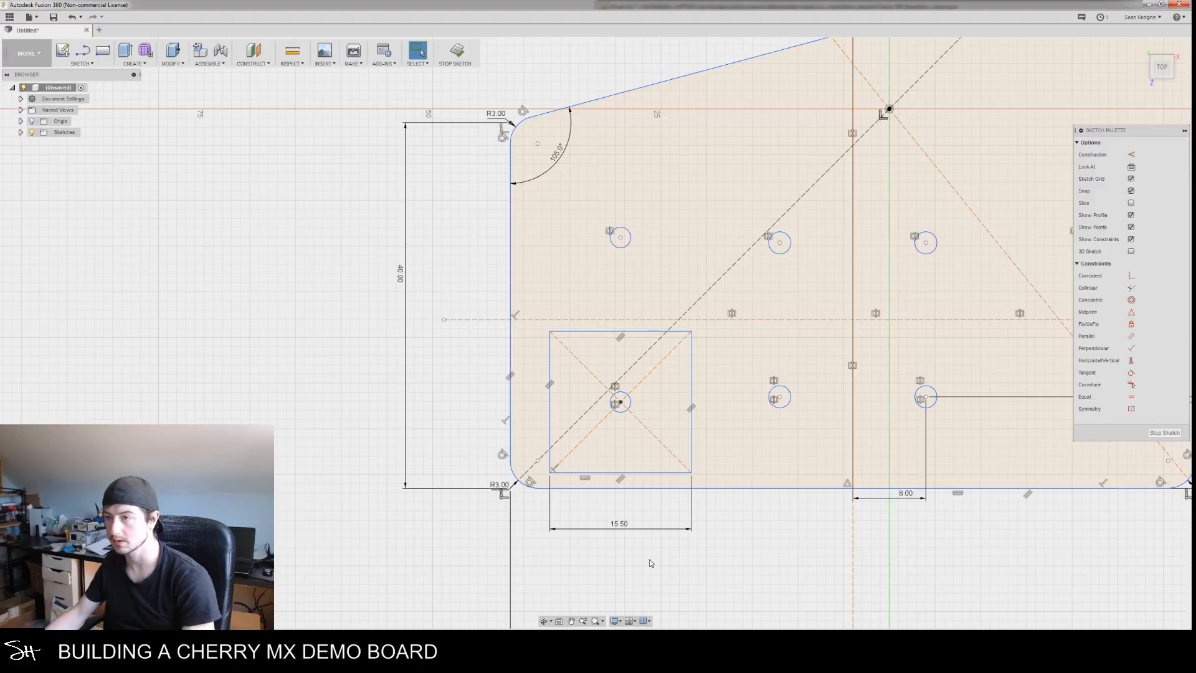
{"action": "key", "text": "ctrl+z"}
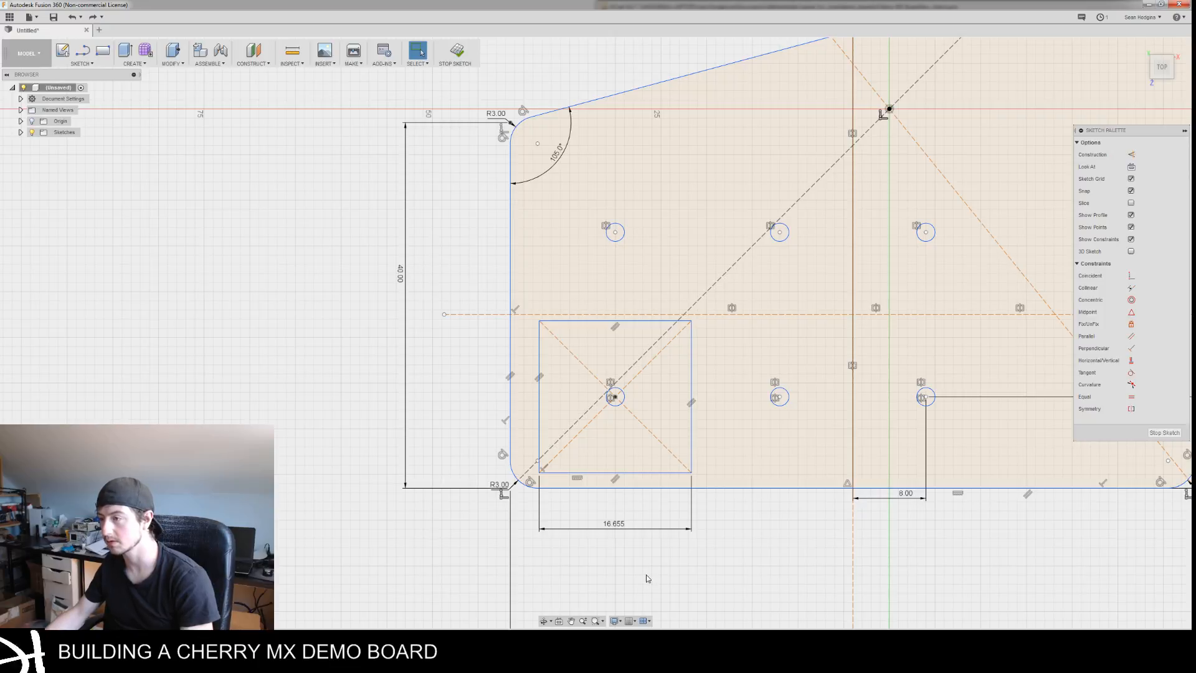
Try the rectangle's width at 15.5 mm once more and undo the change
{"action": "double_click", "coordinate": [618, 526]}
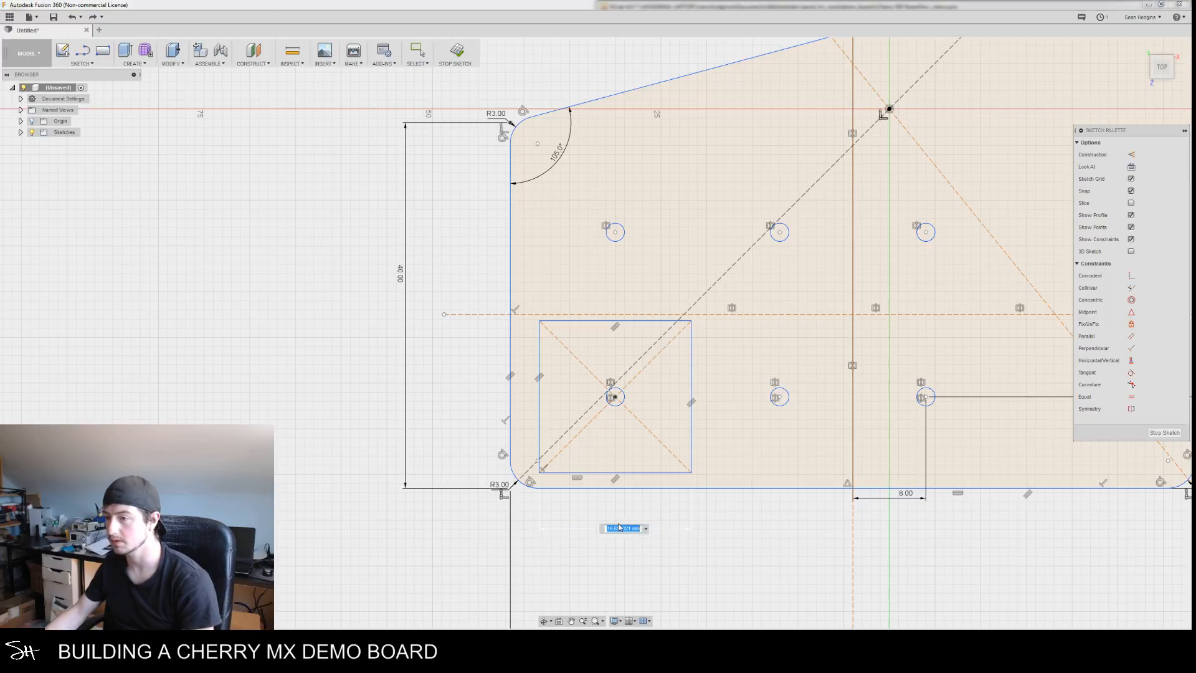
{"action": "type", "text": "15.5"}
{"action": "key", "text": "Return"}
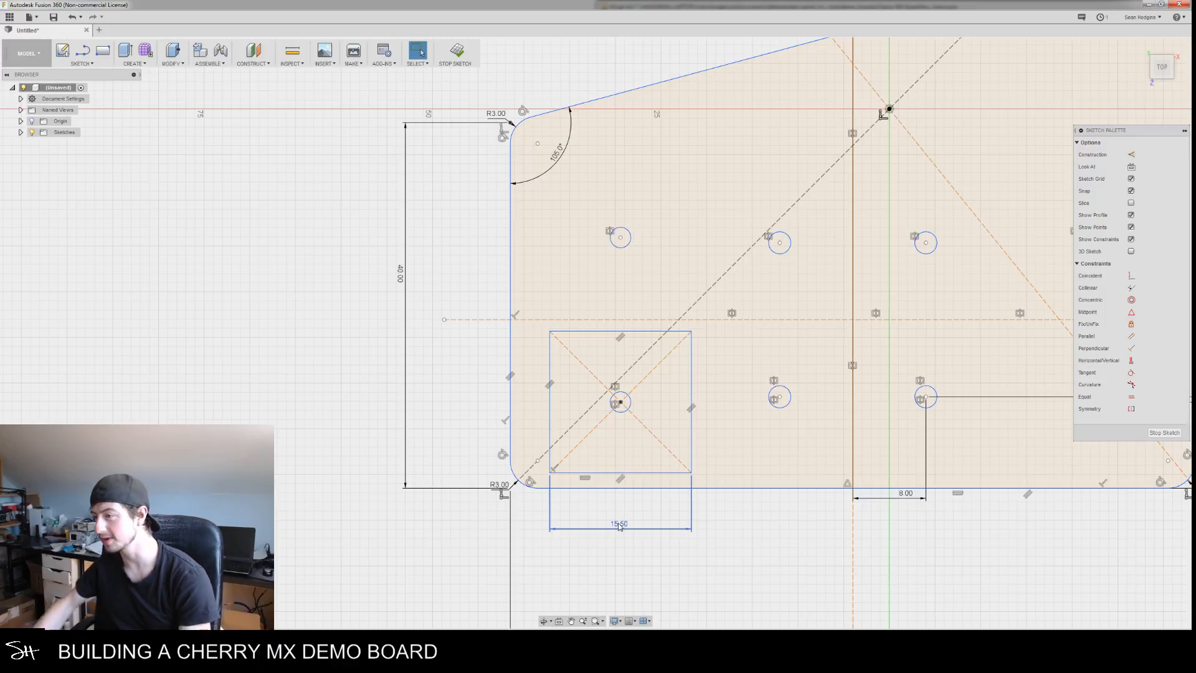
{"action": "key", "text": "ctrl+z"}
{"action": "scroll", "coordinate": [734, 514], "scroll_direction": "down", "scroll_amount": 4}
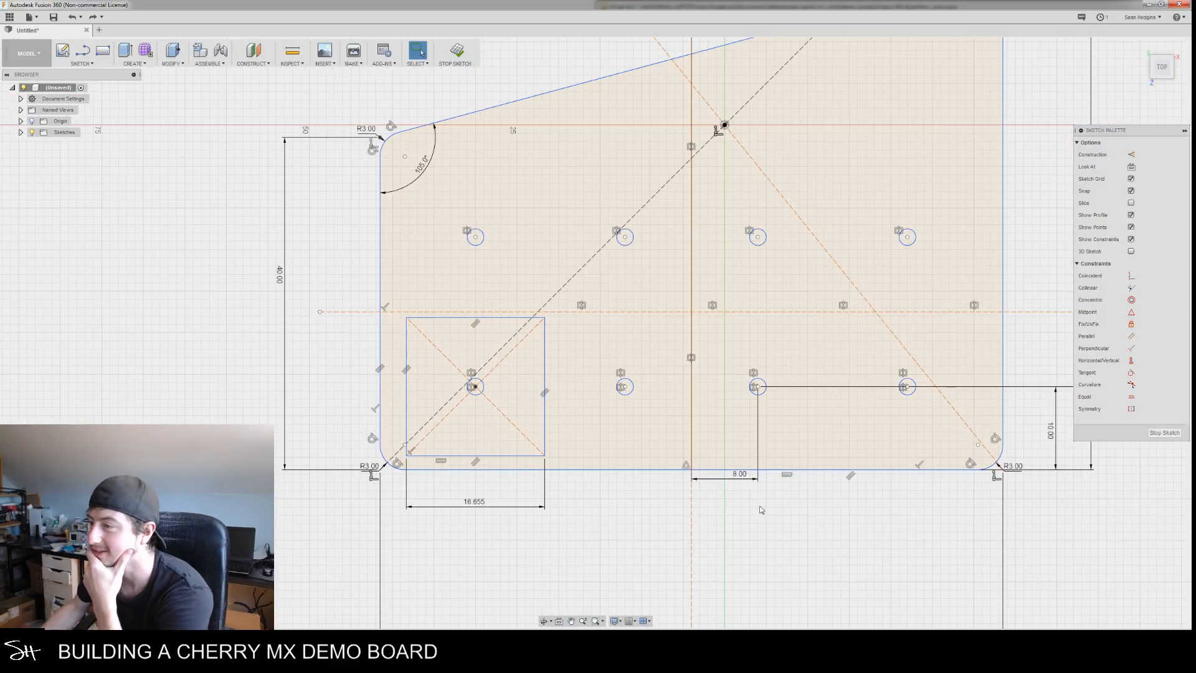
{"action": "middle_click_drag", "start_coordinate": [758, 463], "coordinate": [817, 458]}
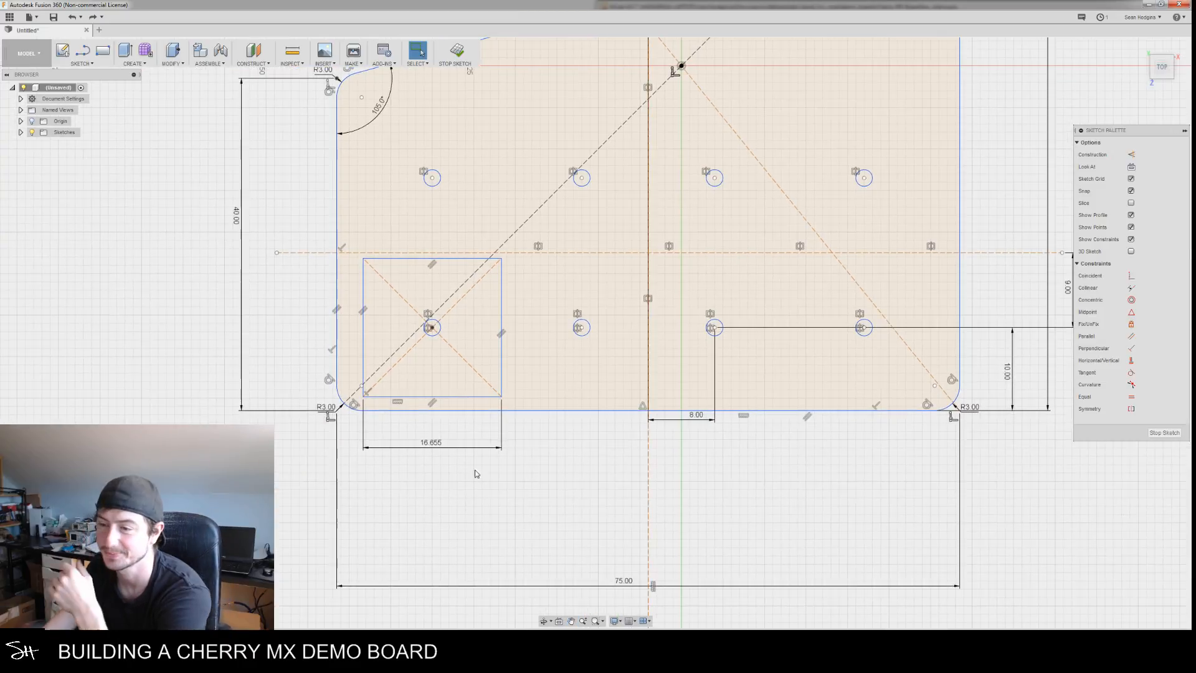
{"action": "left_click", "coordinate": [464, 398]}
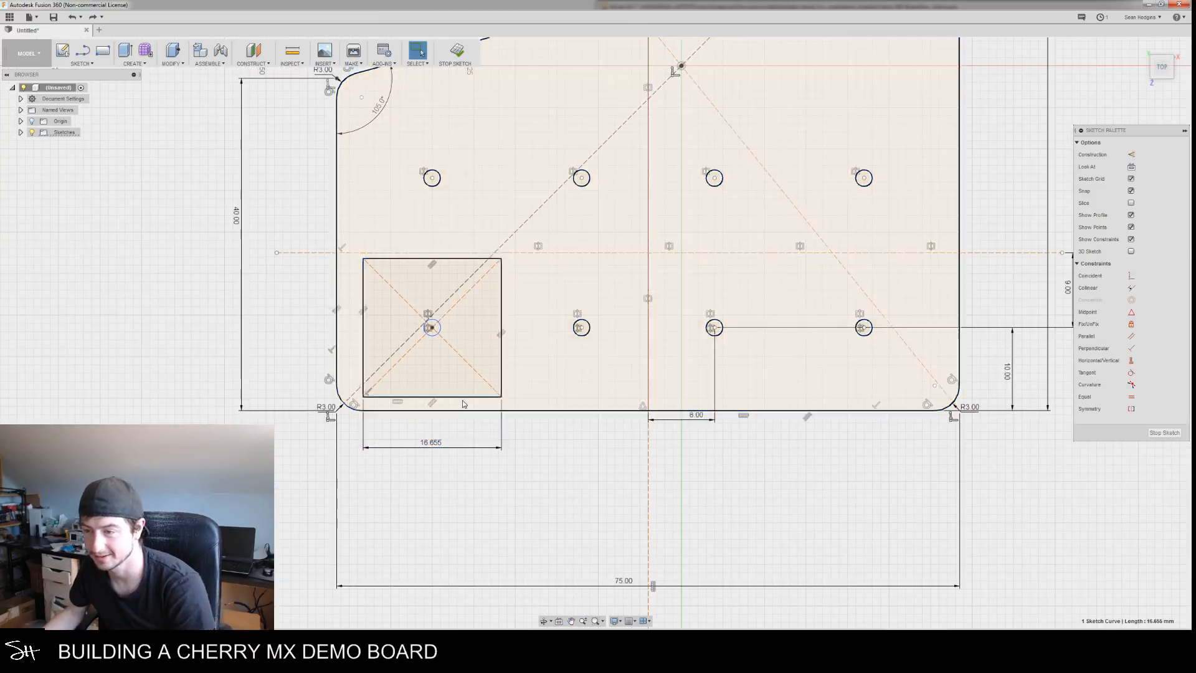
{"action": "left_click", "coordinate": [479, 508]}
{"action": "right_click", "coordinate": [466, 488]}
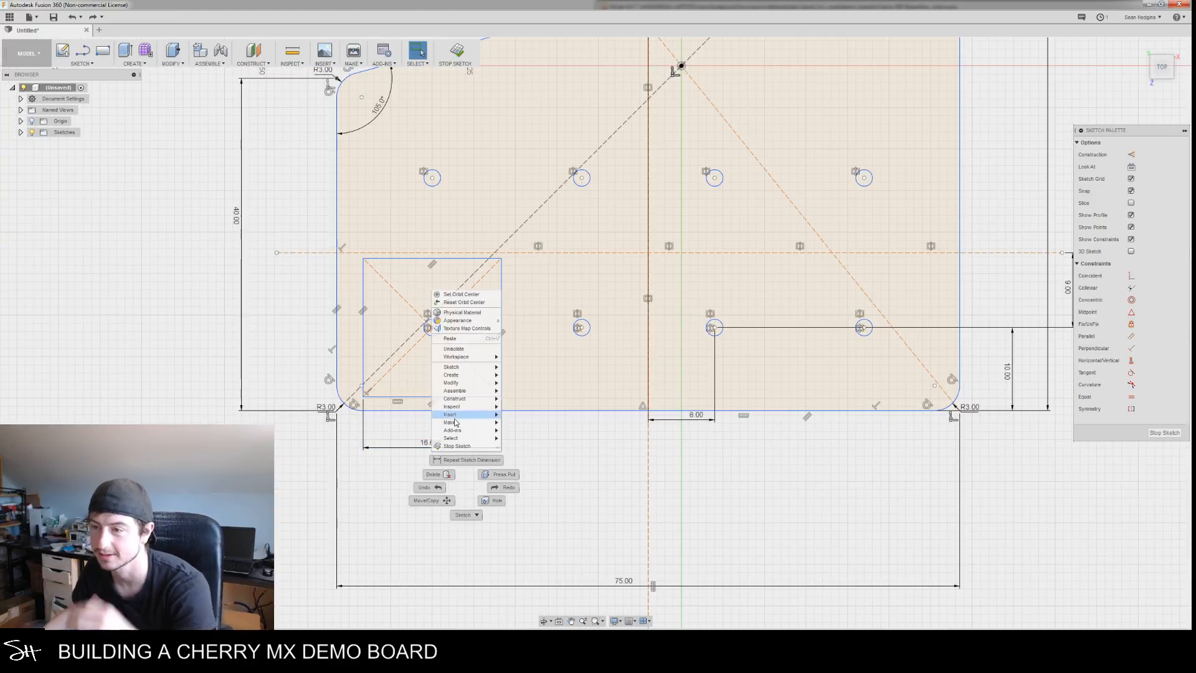
{"action": "left_click", "coordinate": [378, 406]}
{"action": "right_click", "coordinate": [395, 394]}
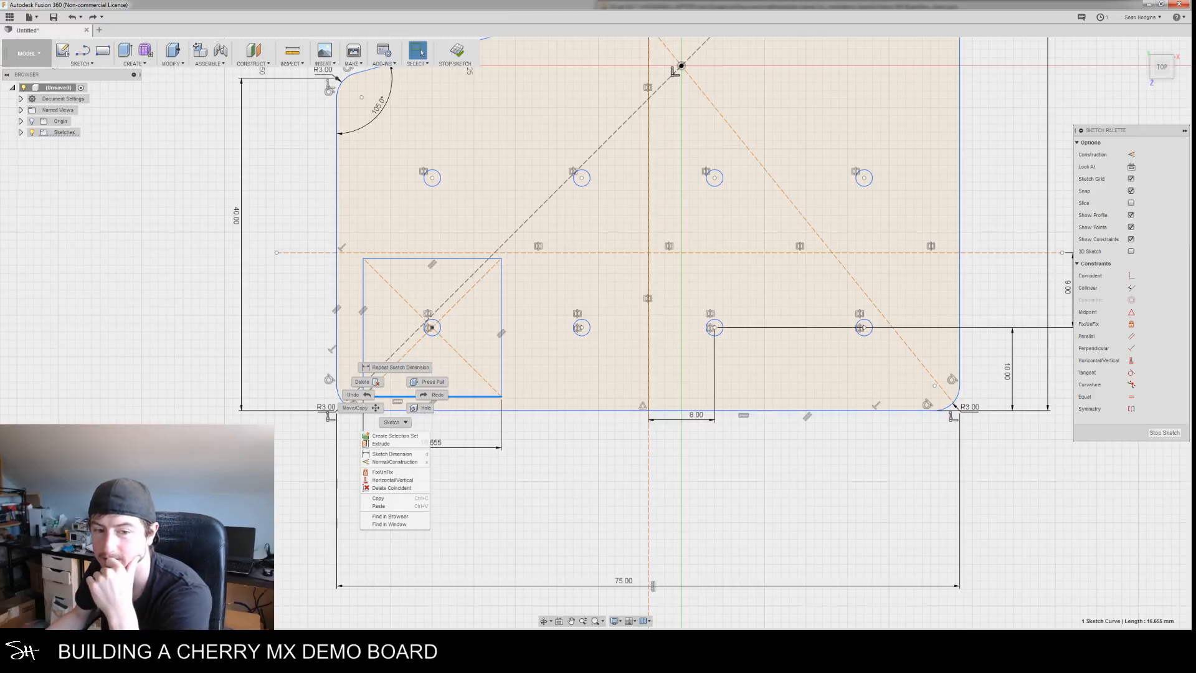
{"action": "left_click", "coordinate": [403, 420]}
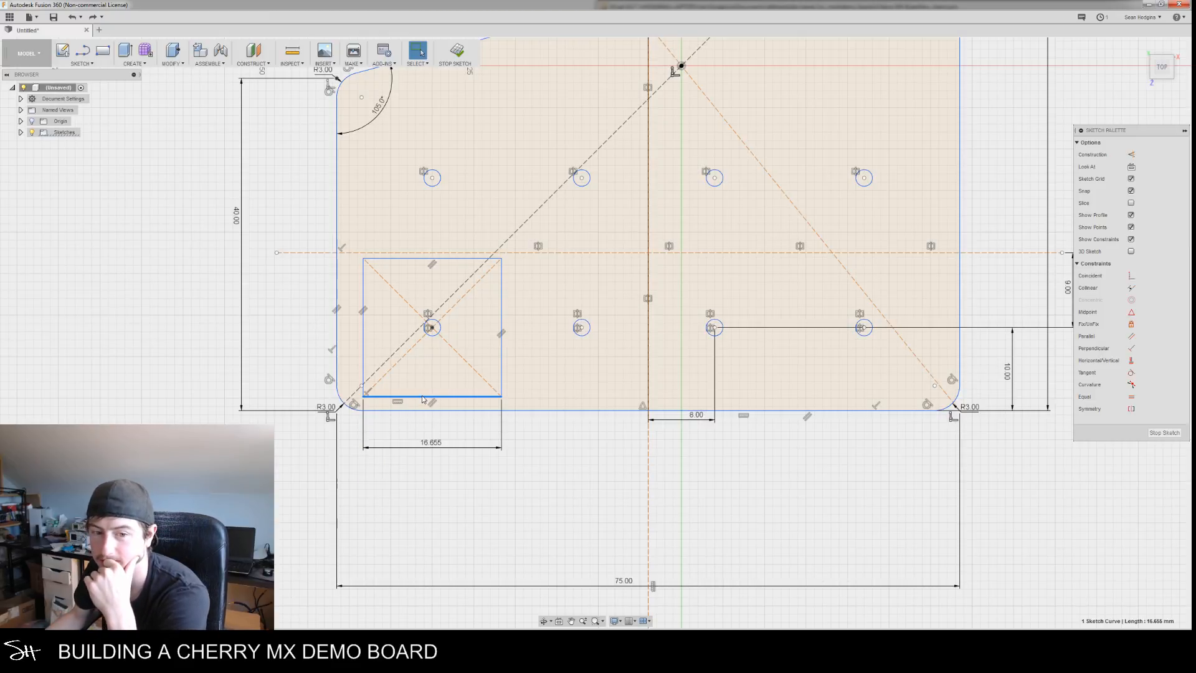
Convert all four sides of the rectangle around the lower row's leftmost circle into construction lines
{"action": "right_click", "coordinate": [423, 399]}
{"action": "left_click", "coordinate": [413, 461]}
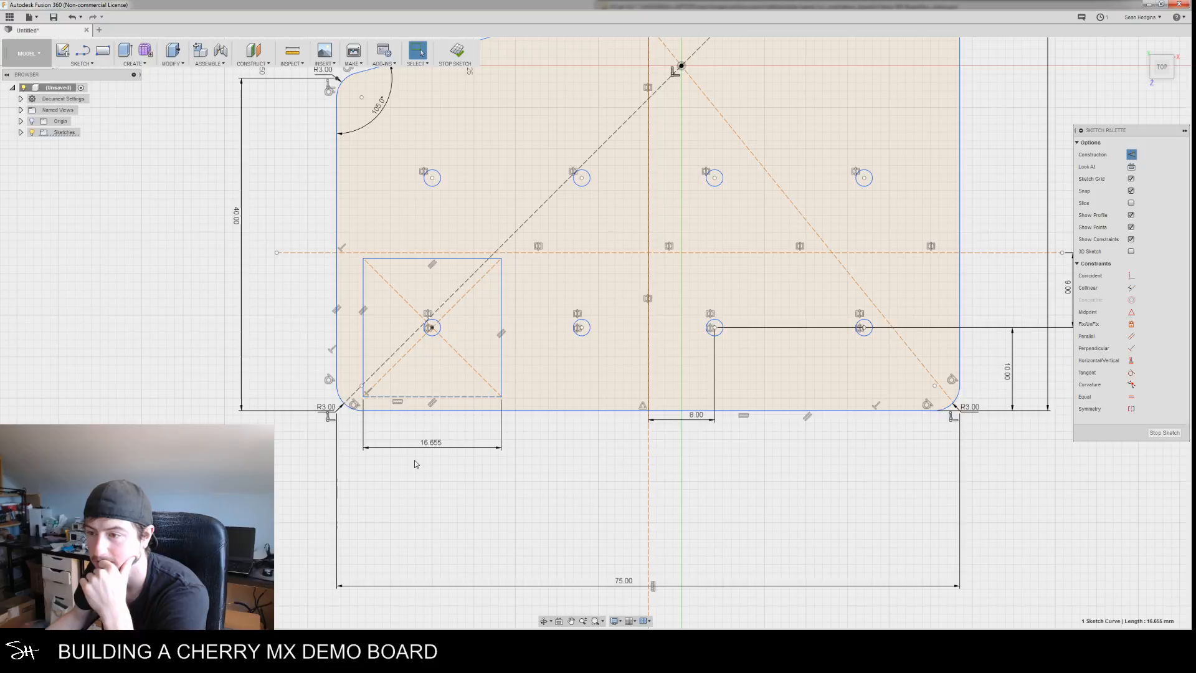
{"action": "right_click", "coordinate": [504, 367]}
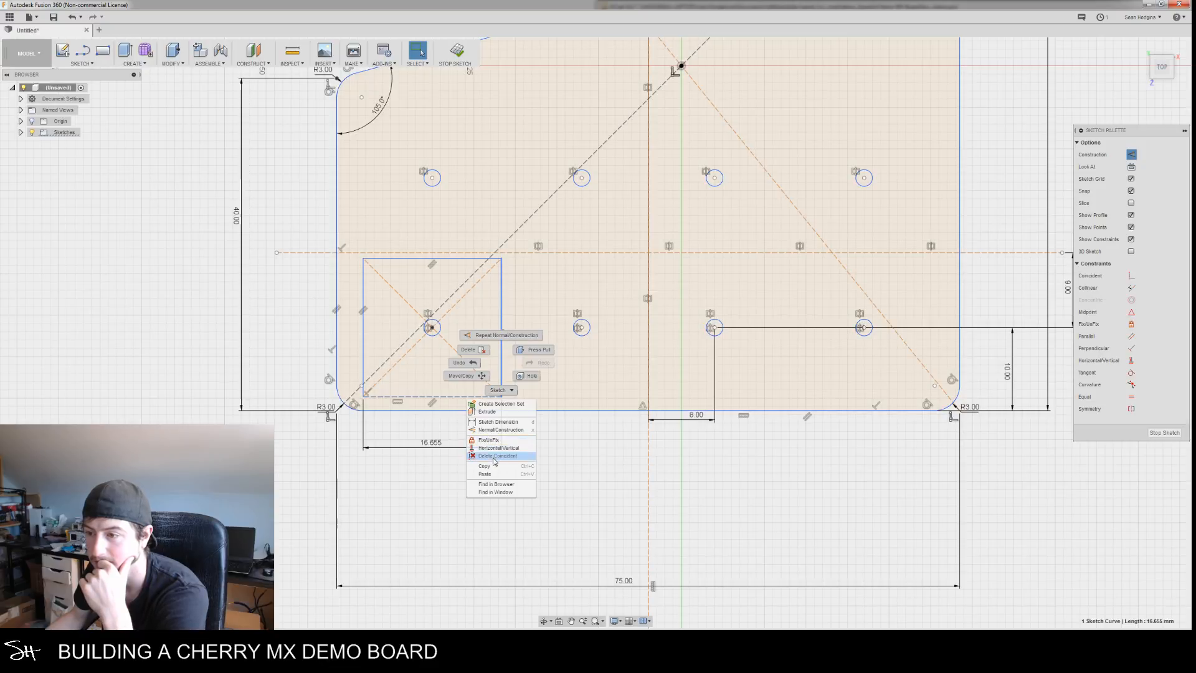
{"action": "left_click", "coordinate": [501, 432]}
{"action": "right_click", "coordinate": [453, 258]}
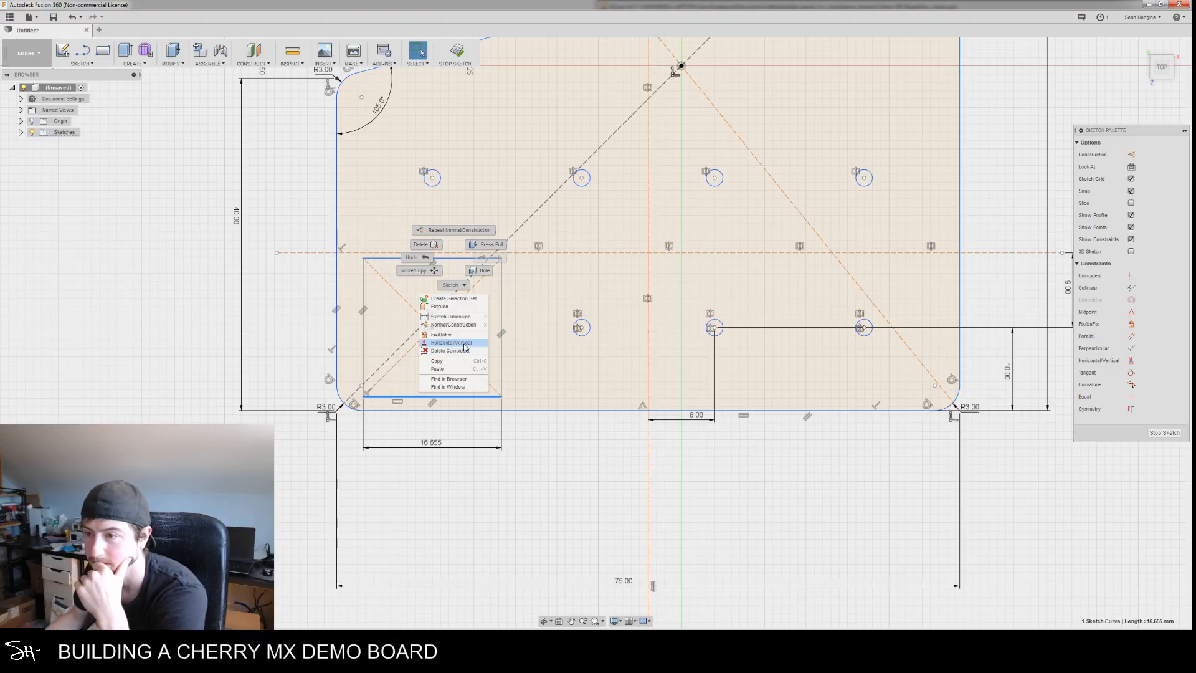
{"action": "left_click", "coordinate": [453, 324]}
{"action": "key", "text": "x"}
{"action": "left_click", "coordinate": [414, 258]}
{"action": "key", "text": "x"}
{"action": "left_click", "coordinate": [502, 302]}
{"action": "key", "text": "x"}
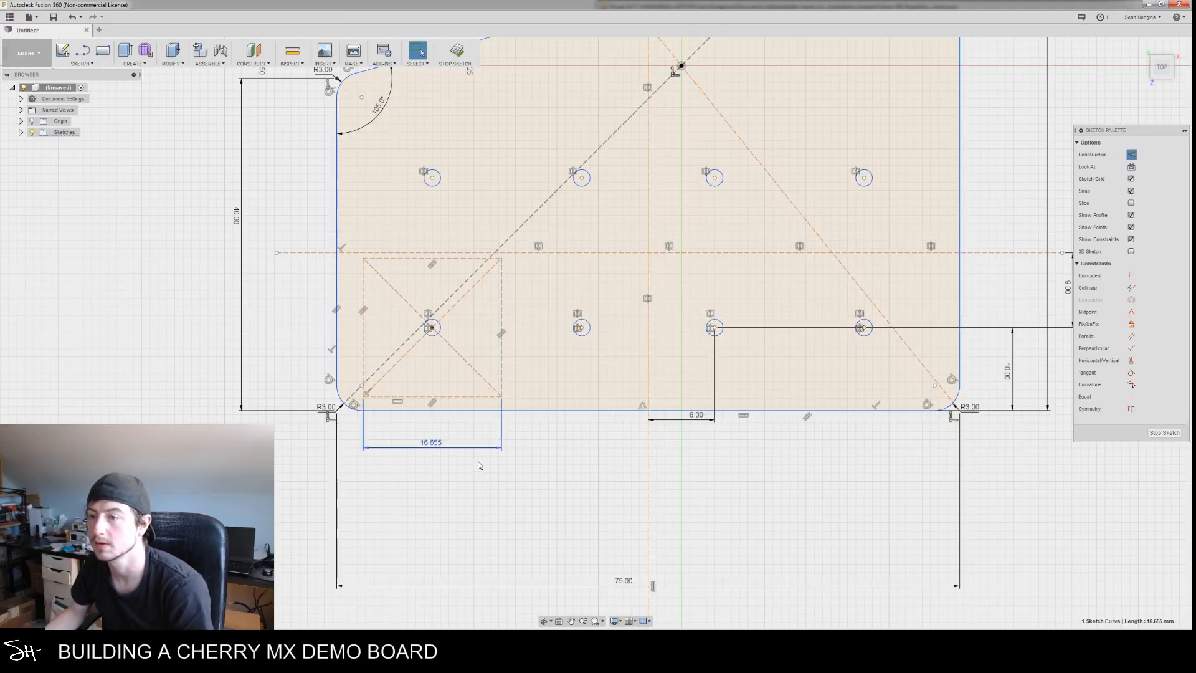
Try moving the lower side of the rectangle around the lower row's leftmost circle and undo the move
{"action": "left_click", "coordinate": [484, 553]}
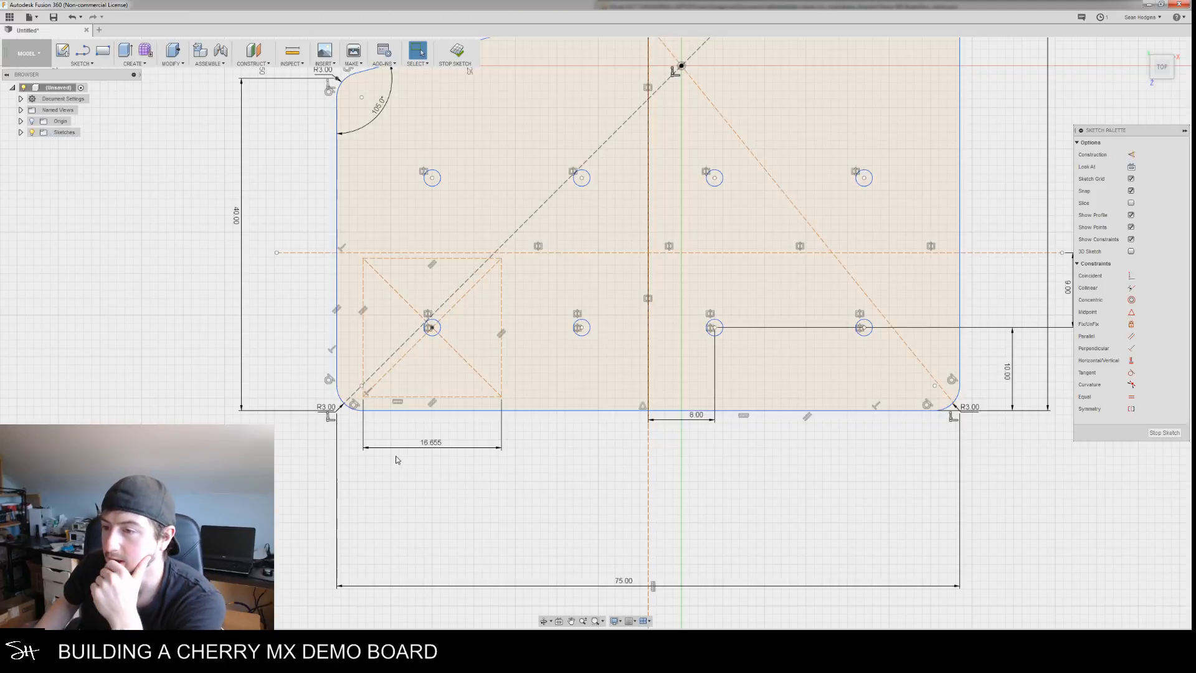
{"action": "mouse_move", "coordinate": [457, 397]}
{"action": "left_mouse_down"}
{"action": "mouse_move", "coordinate": [472, 381]}
{"action": "mouse_move", "coordinate": [461, 391]}
{"action": "left_mouse_up"}
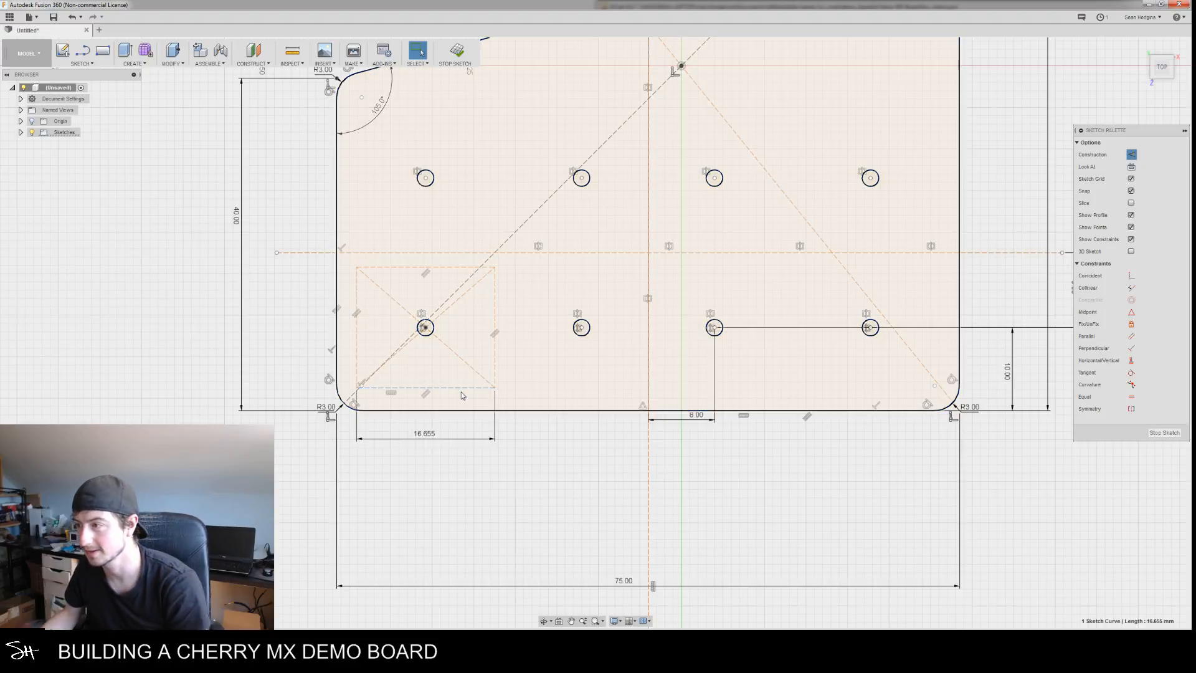
{"action": "key", "text": "ctrl+z"}
Dimension the horizontal distance between the centers of the two lower-row circles on the right of the centerline
{"action": "middle_click_drag", "start_coordinate": [856, 456], "coordinate": [745, 441]}
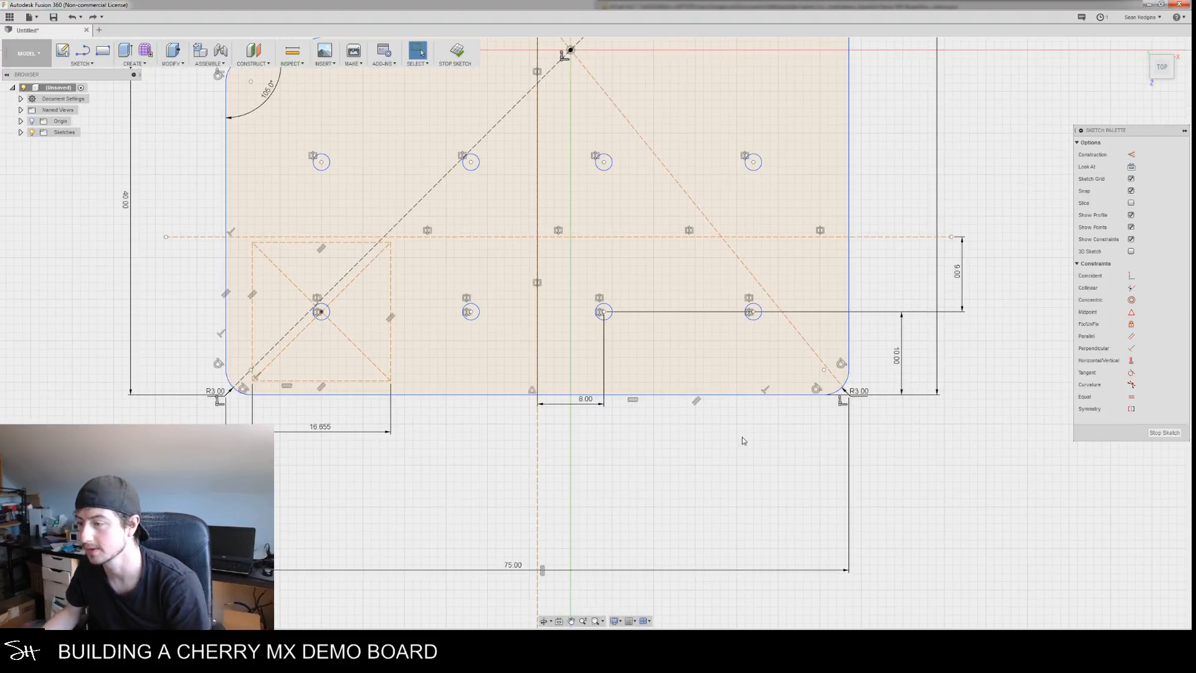
{"action": "left_click", "coordinate": [604, 311]}
{"action": "left_click", "coordinate": [753, 312]}
{"action": "left_click", "coordinate": [716, 454]}
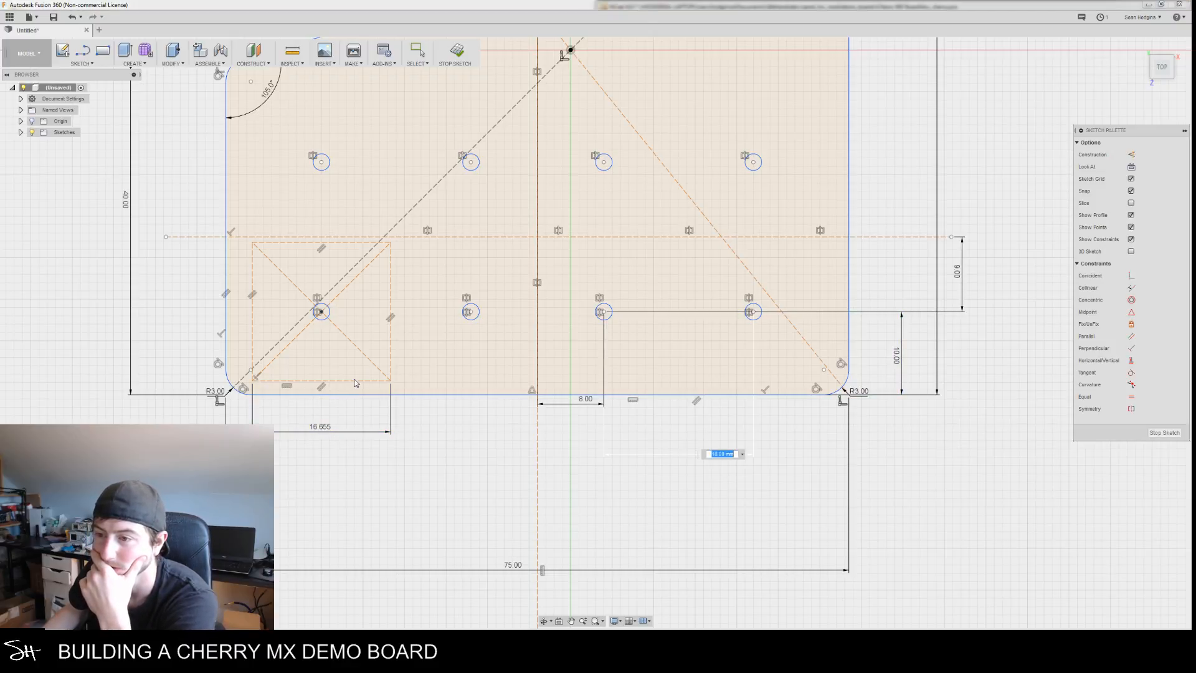
{"action": "left_click", "coordinate": [323, 428]}
{"action": "double_click", "coordinate": [323, 429]}
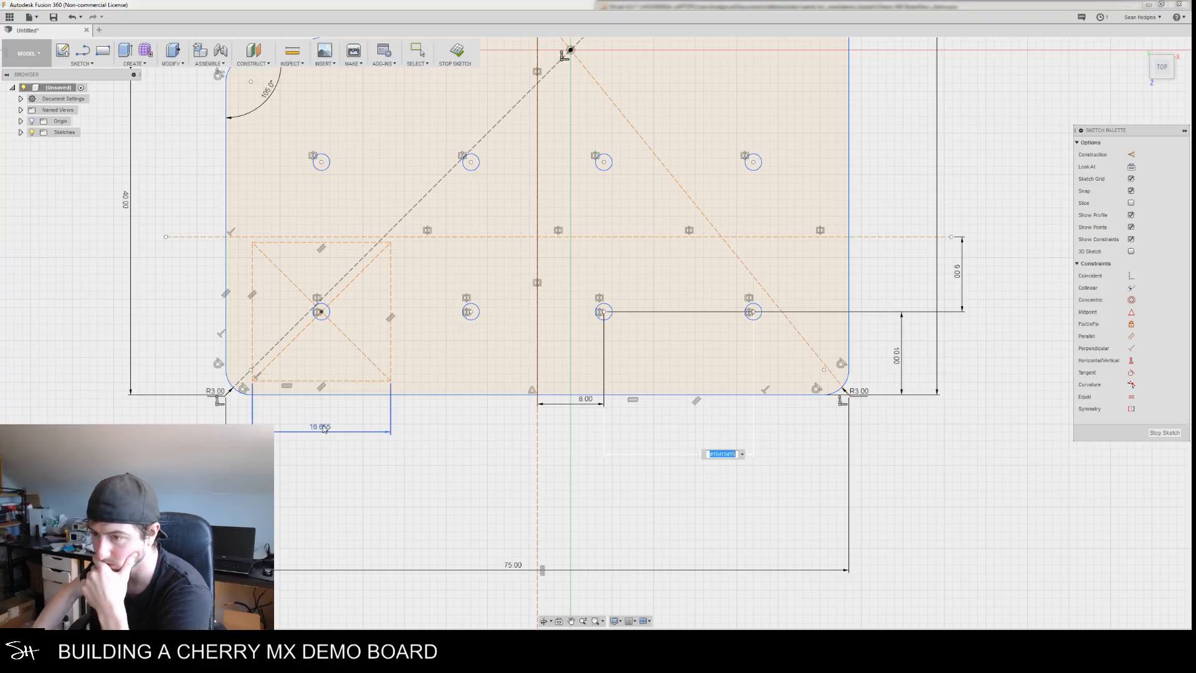
{"action": "key", "text": "Escape"}
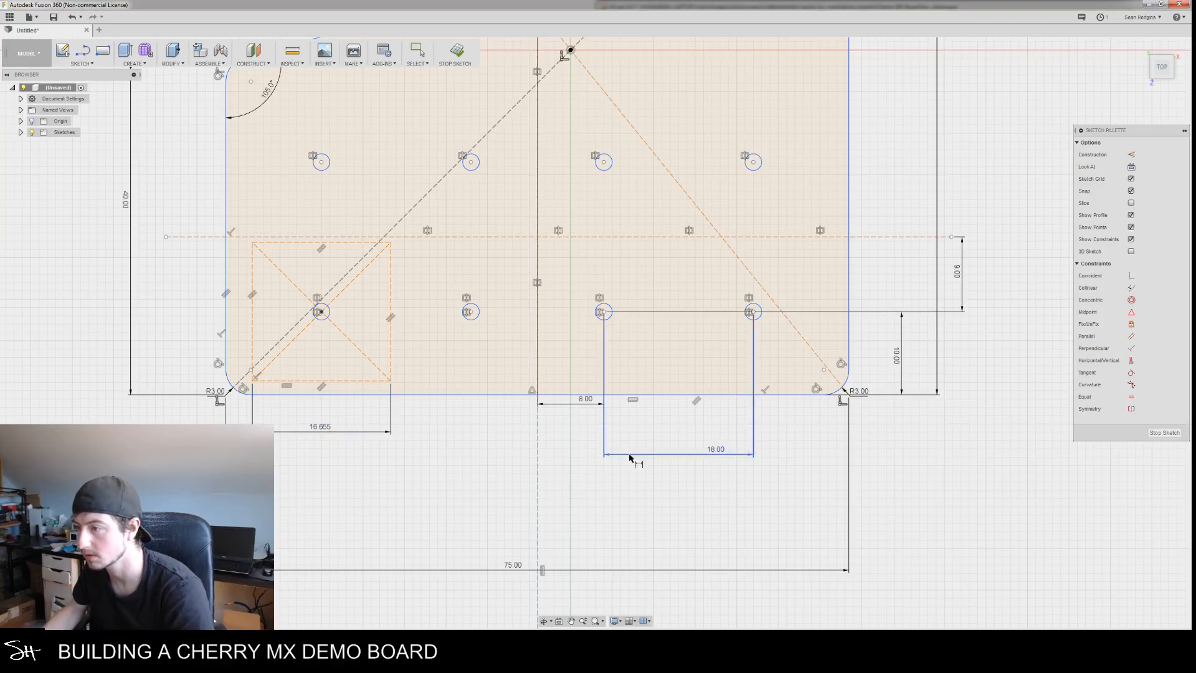
Try the construction rectangle's width at 15.5 mm and undo the value change
{"action": "double_click", "coordinate": [320, 427]}
{"action": "type", "text": "15.5"}
{"action": "key", "text": "Return"}
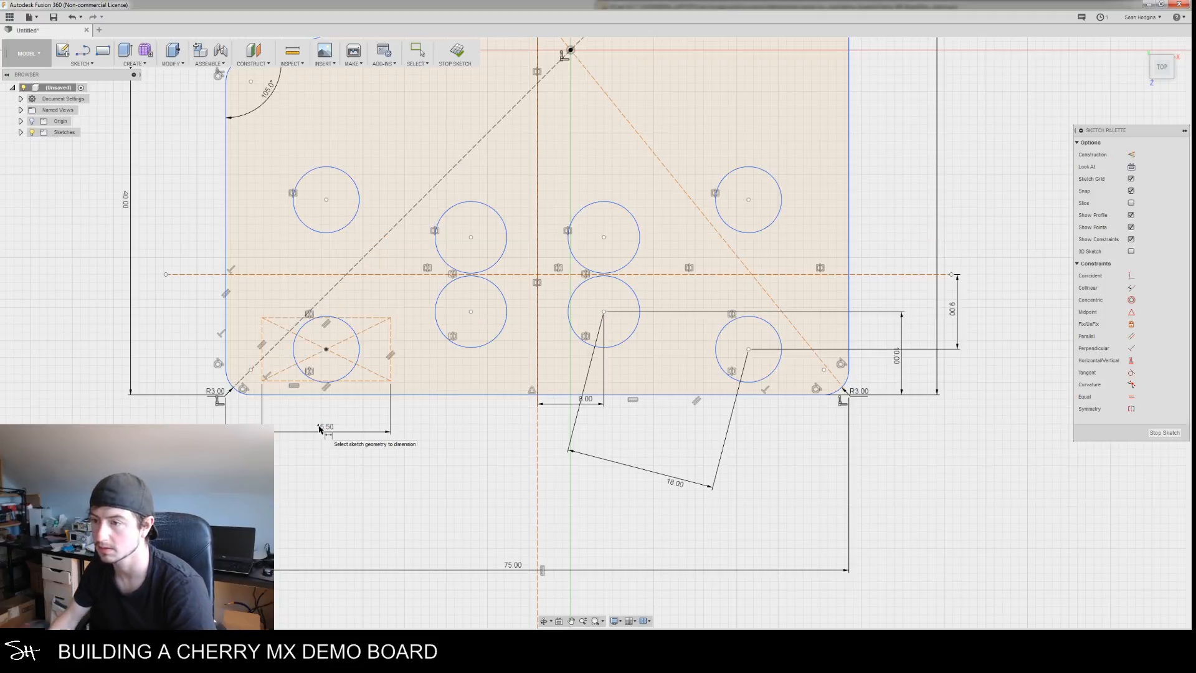
{"action": "key", "text": "Escape"}
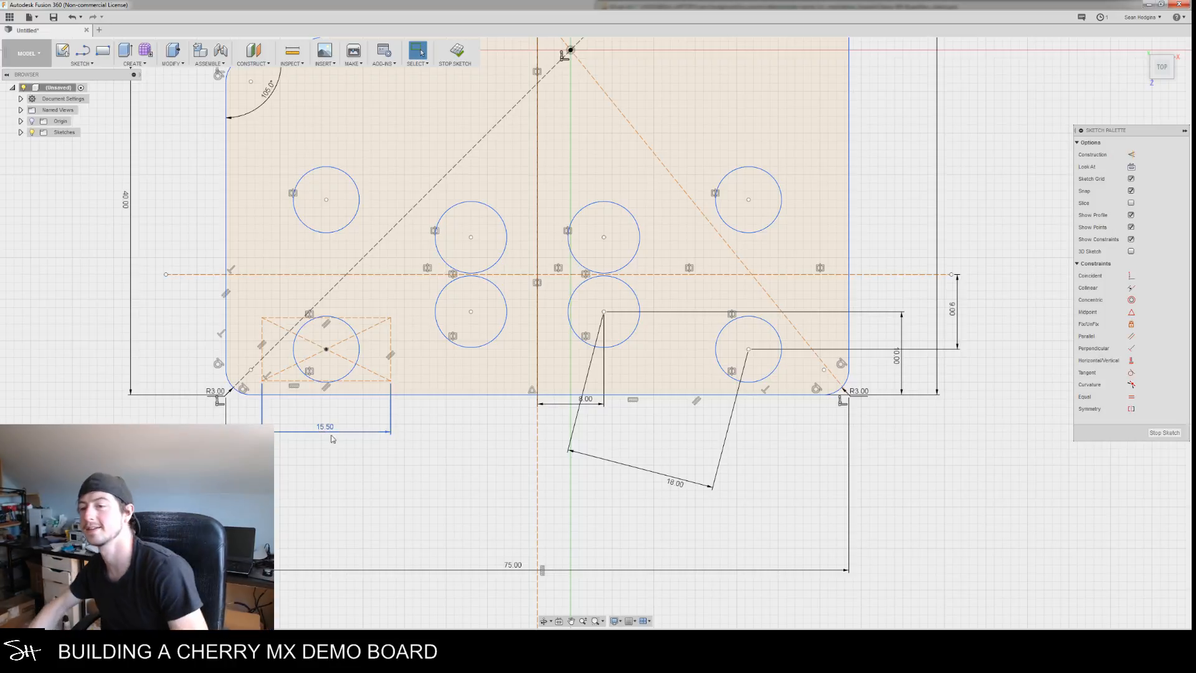
{"action": "key", "text": "ctrl+z"}
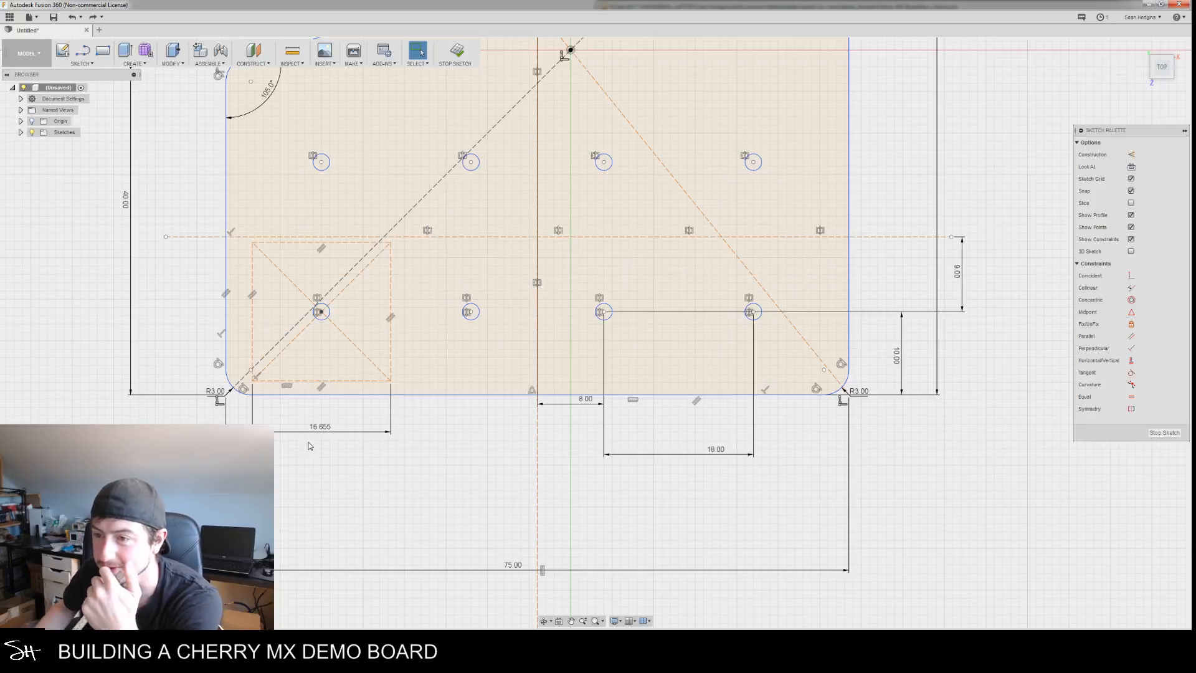
Try deleting the symmetry constraint between the lower row's outermost circles and shifting the rectangle sideways, and undo both changes
{"action": "left_click", "coordinate": [317, 297]}
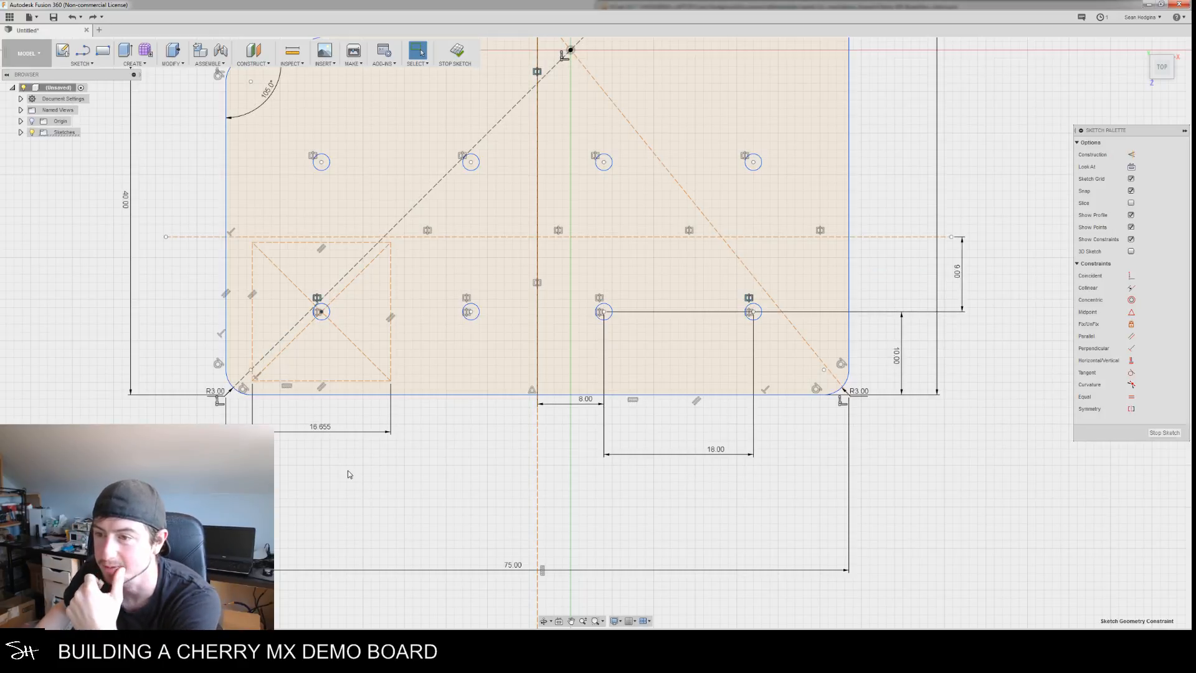
{"action": "key", "text": "Delete"}
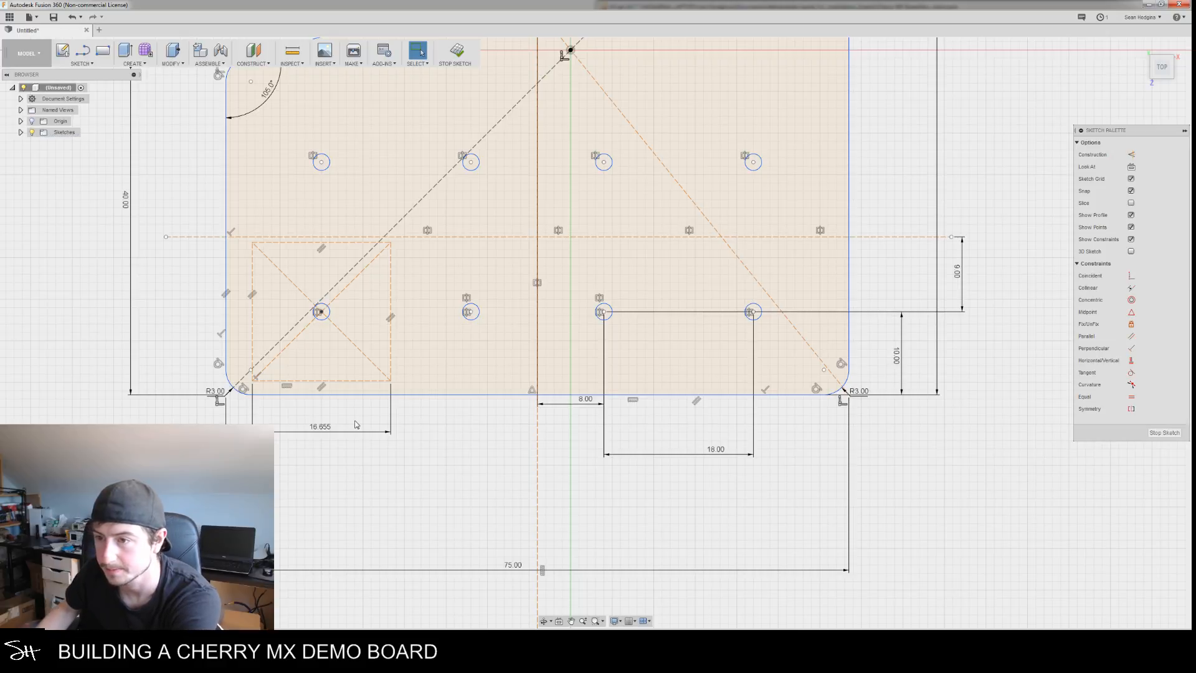
{"action": "left_click_drag", "start_coordinate": [359, 385], "coordinate": [376, 385]}
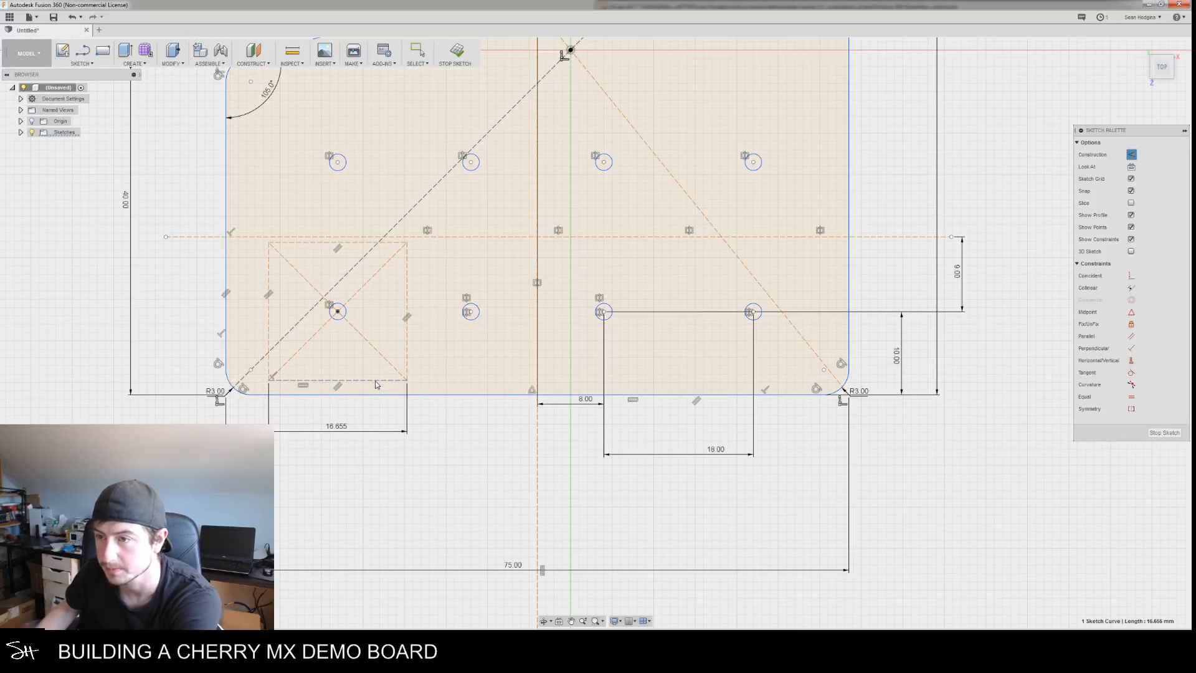
{"action": "key", "text": "ctrl+z"}
{"action": "key", "text": "ctrl+z"}
{"action": "key", "text": "ctrl+z"}
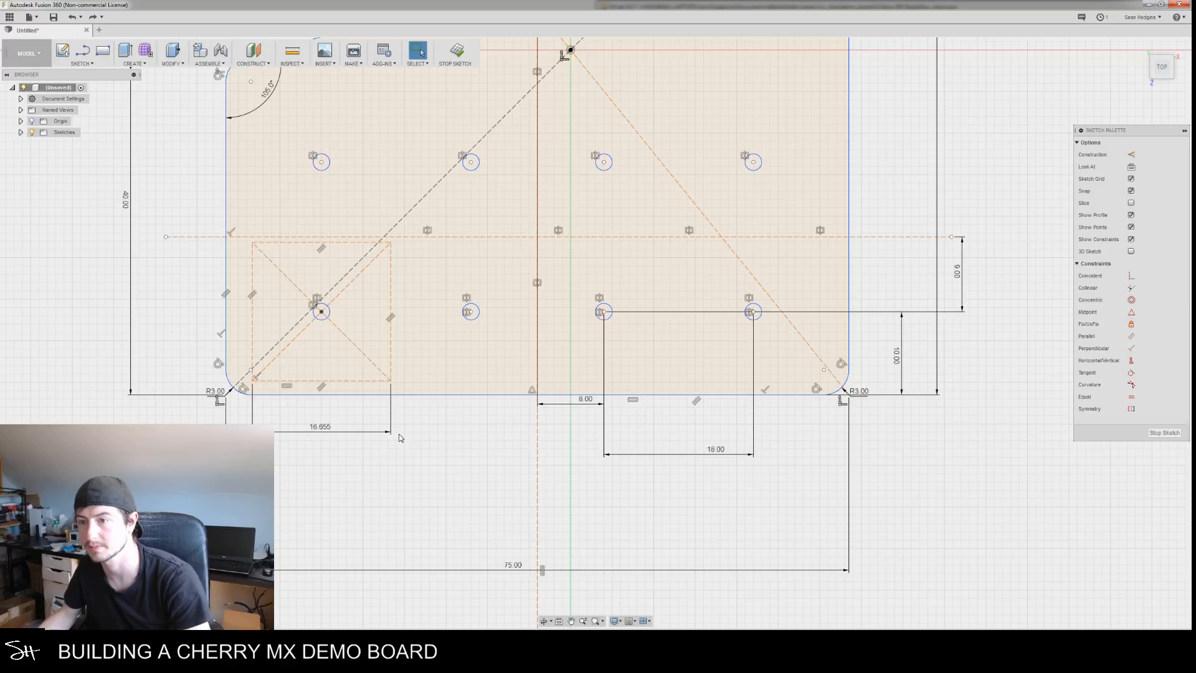
Undo the circle spacing dimension and the construction rectangle around the lower row's leftmost circle
{"action": "key", "text": "ctrl+z"}
{"action": "key", "text": "ctrl+z"}
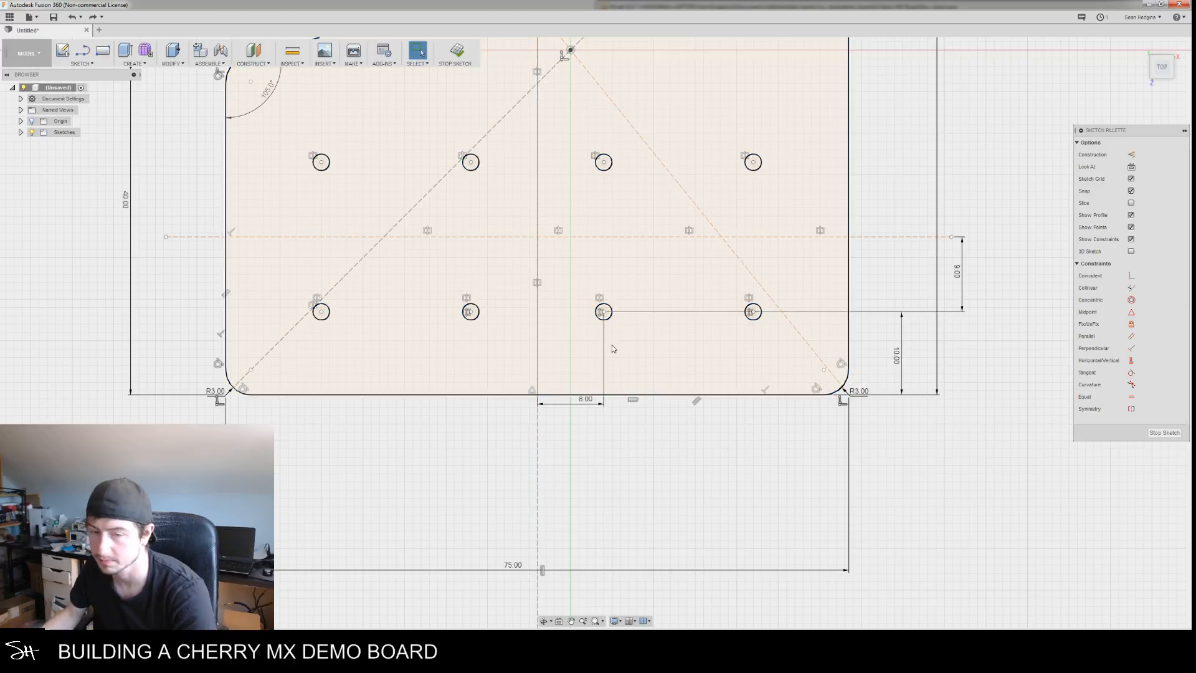
{"action": "left_click", "coordinate": [608, 352]}
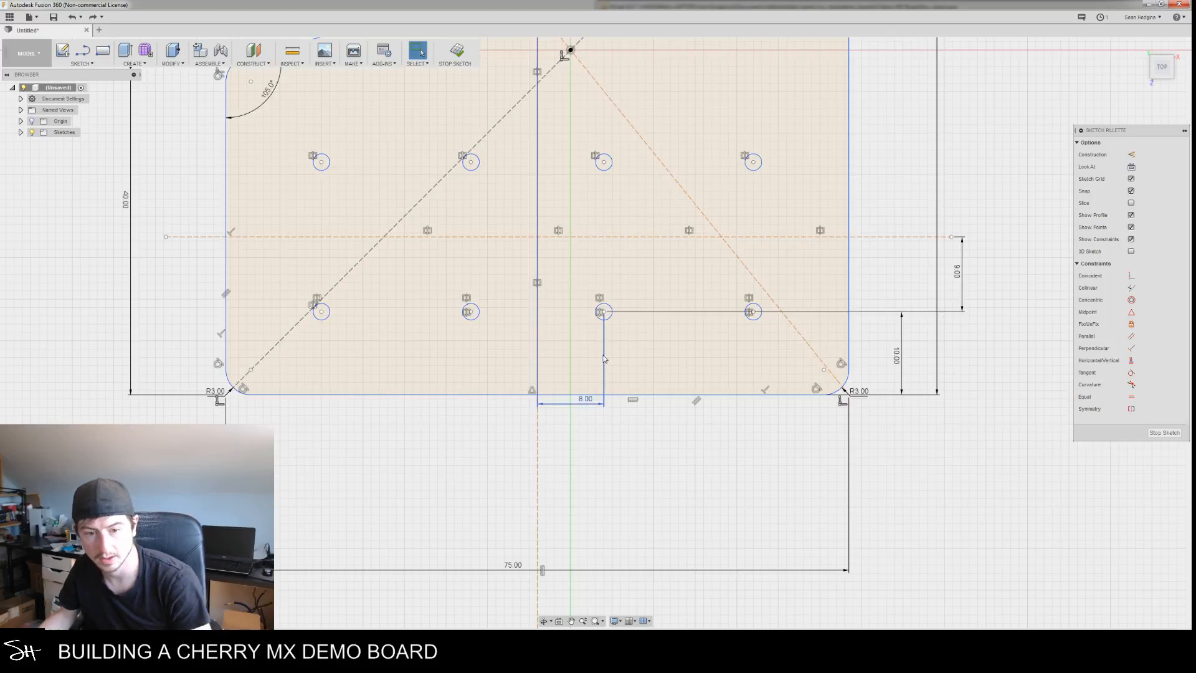
Dimension the spacing between the two lower-row circles on the right of the centerline at 18 mm
{"action": "mouse_move", "coordinate": [548, 357]}
{"action": "middle_mouse_down"}
{"action": "mouse_move", "coordinate": [470, 395]}
{"action": "mouse_move", "coordinate": [468, 437]}
{"action": "mouse_move", "coordinate": [488, 354]}
{"action": "mouse_move", "coordinate": [499, 384]}
{"action": "middle_mouse_up"}
{"action": "scroll", "coordinate": [462, 418], "scroll_direction": "down", "scroll_amount": 1}
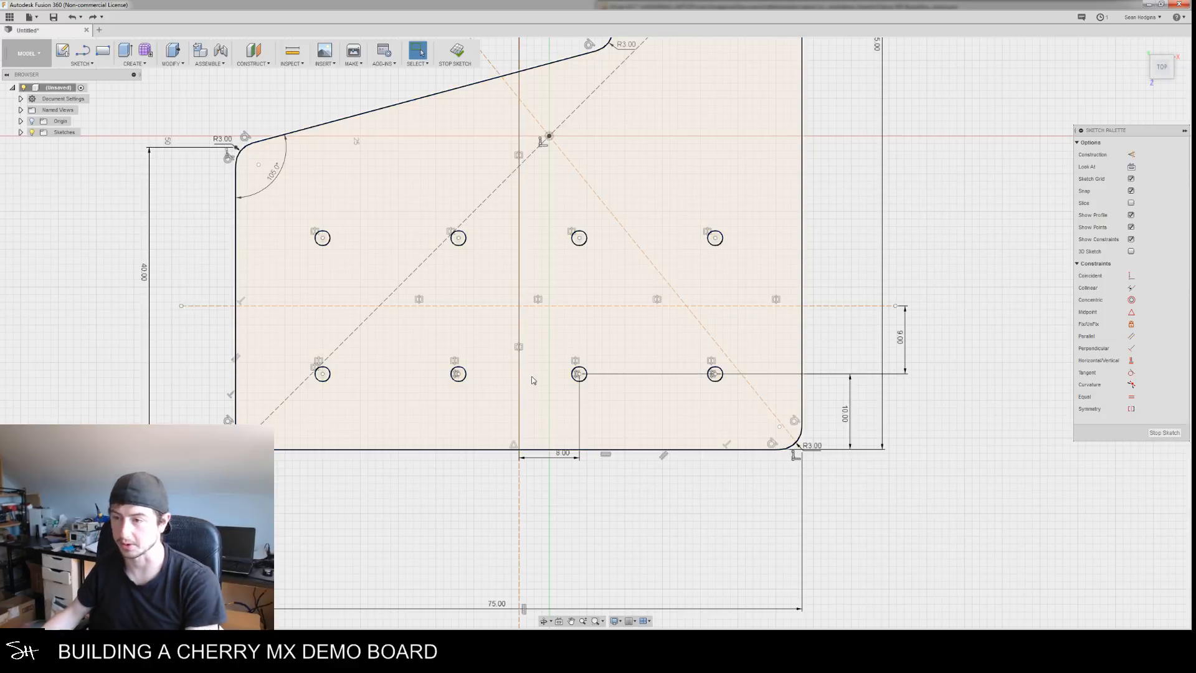
{"action": "left_click", "coordinate": [579, 373]}
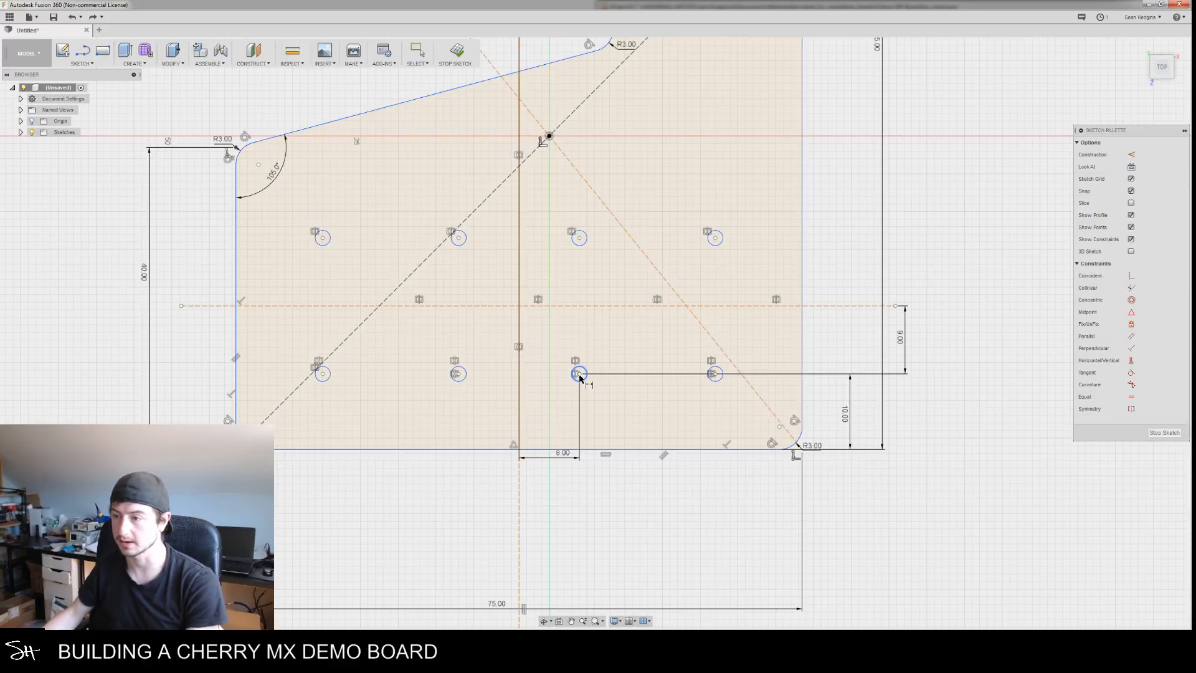
{"action": "left_click", "coordinate": [715, 375]}
{"action": "left_click", "coordinate": [676, 512]}
{"action": "scroll", "coordinate": [659, 487], "scroll_direction": "down", "scroll_amount": 1}
{"action": "mouse_move", "coordinate": [455, 507]}
{"action": "middle_mouse_down"}
{"action": "mouse_move", "coordinate": [503, 448]}
{"action": "mouse_move", "coordinate": [545, 468]}
{"action": "mouse_move", "coordinate": [556, 397]}
{"action": "middle_mouse_up"}
{"action": "scroll", "coordinate": [504, 448], "scroll_direction": "down", "scroll_amount": 1}
{"action": "scroll", "coordinate": [542, 464], "scroll_direction": "down", "scroll_amount": 1}
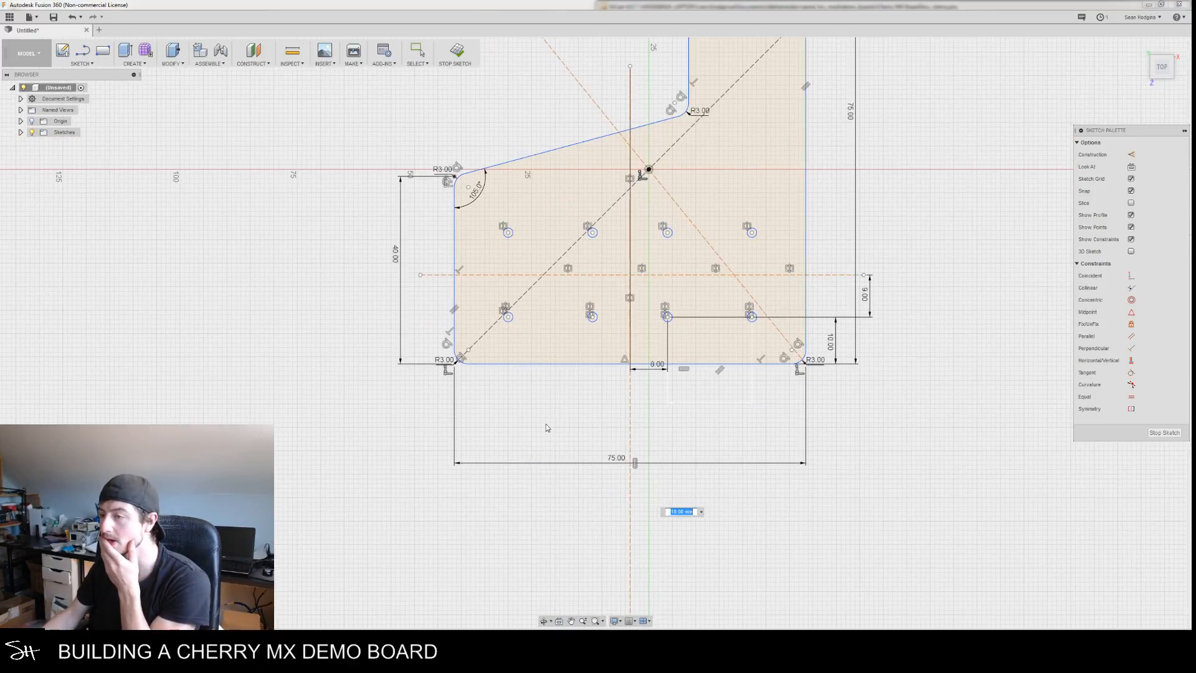
{"action": "middle_click_drag", "start_coordinate": [577, 456], "coordinate": [565, 484]}
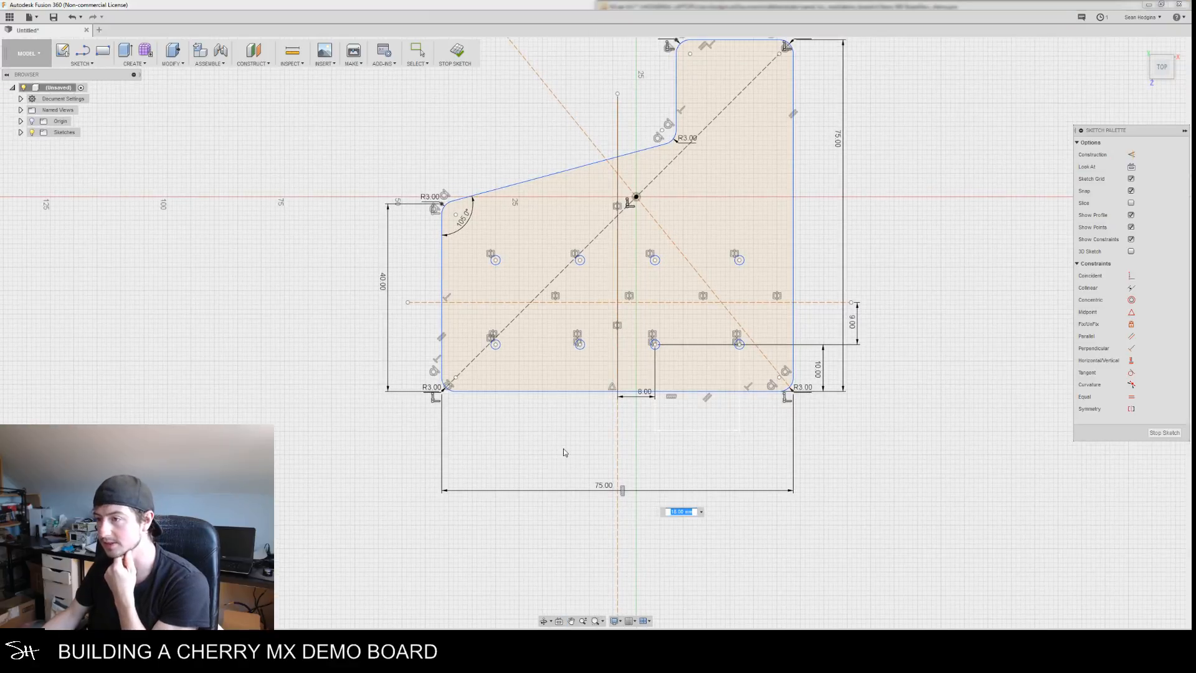
{"action": "middle_click_drag", "start_coordinate": [564, 453], "coordinate": [555, 471]}
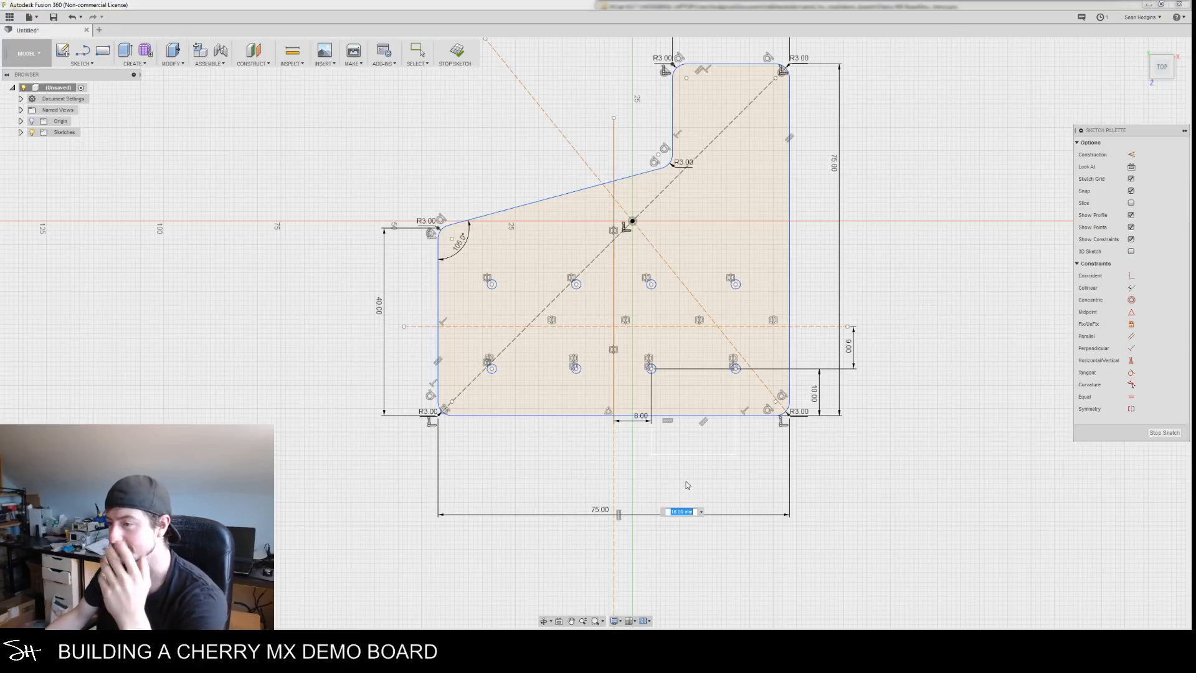
{"action": "scroll", "coordinate": [528, 492], "scroll_direction": "up", "scroll_amount": 4}
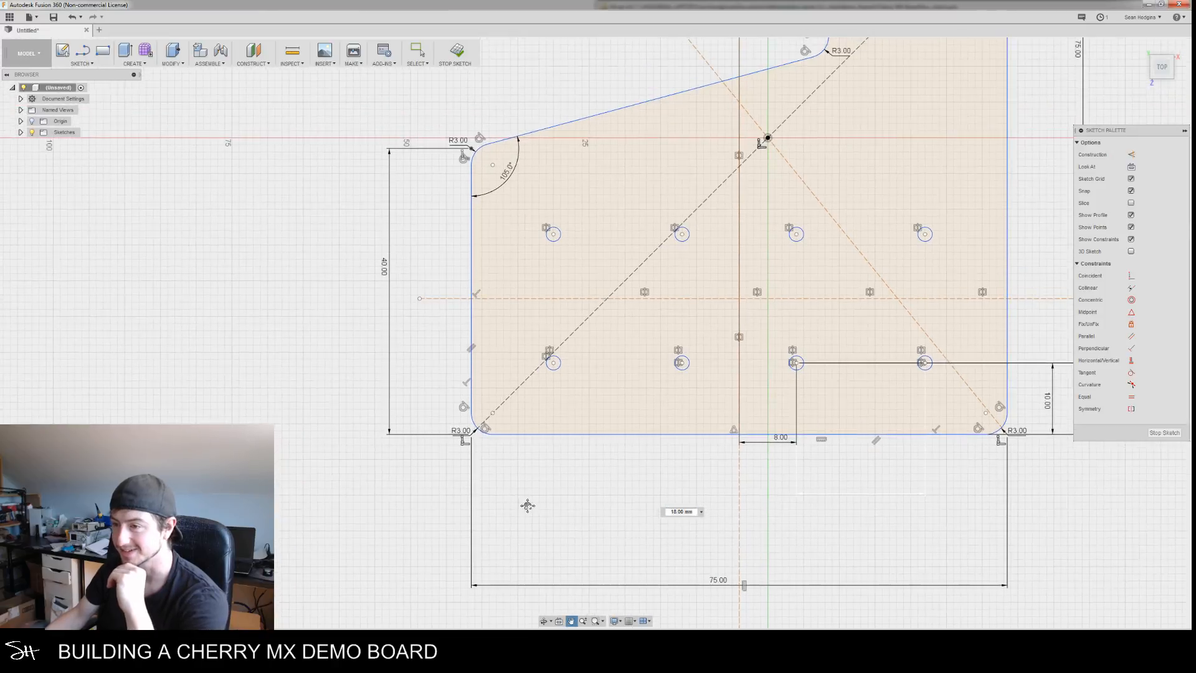
{"action": "scroll", "coordinate": [749, 508], "scroll_direction": "up", "scroll_amount": 2}
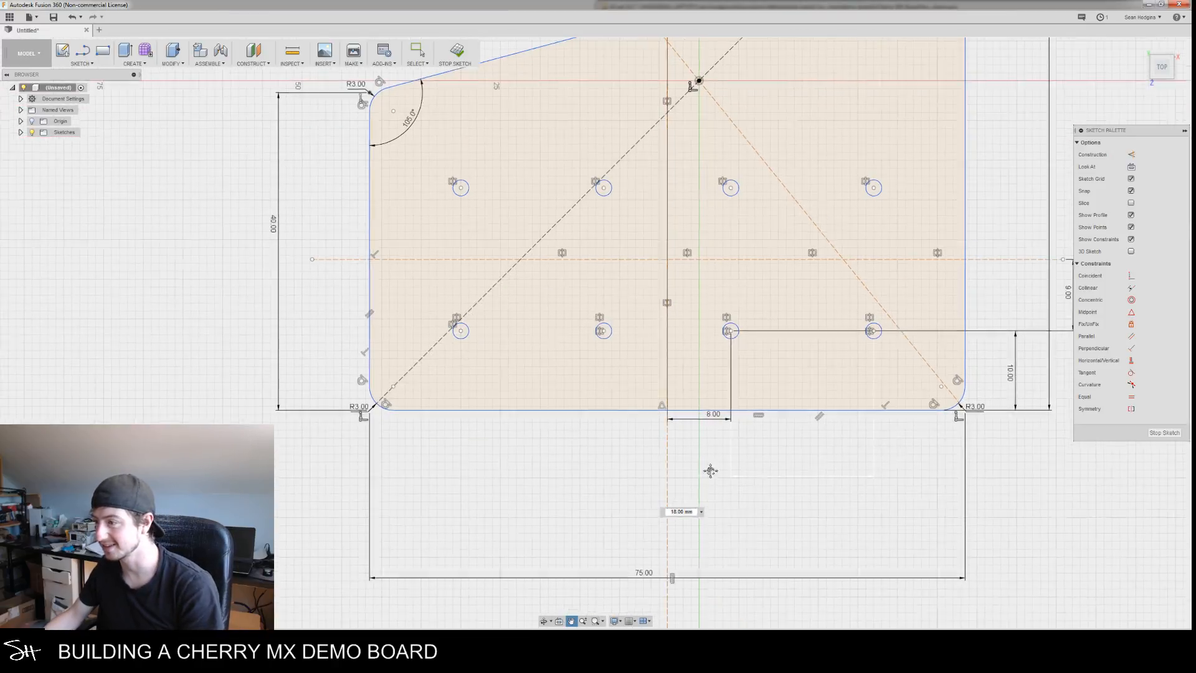
{"action": "key", "text": "Return"}
{"action": "scroll", "coordinate": [807, 485], "scroll_direction": "up", "scroll_amount": 1}
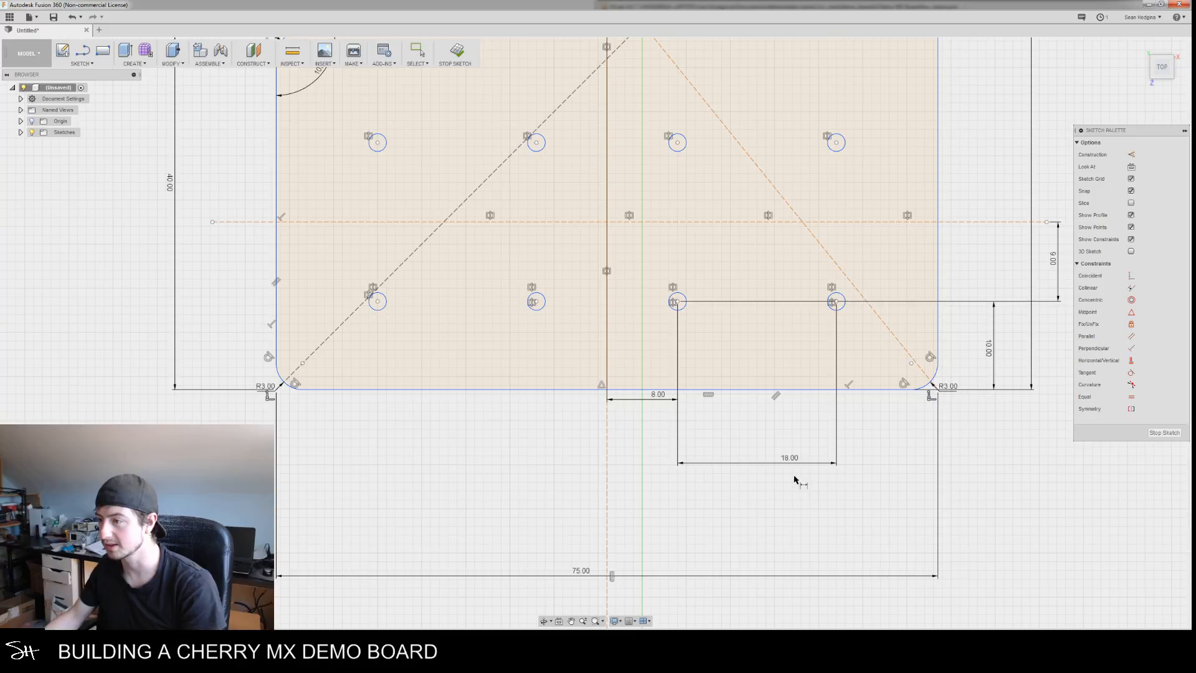
{"action": "double_click", "coordinate": [789, 462]}
{"action": "key", "text": "Return"}
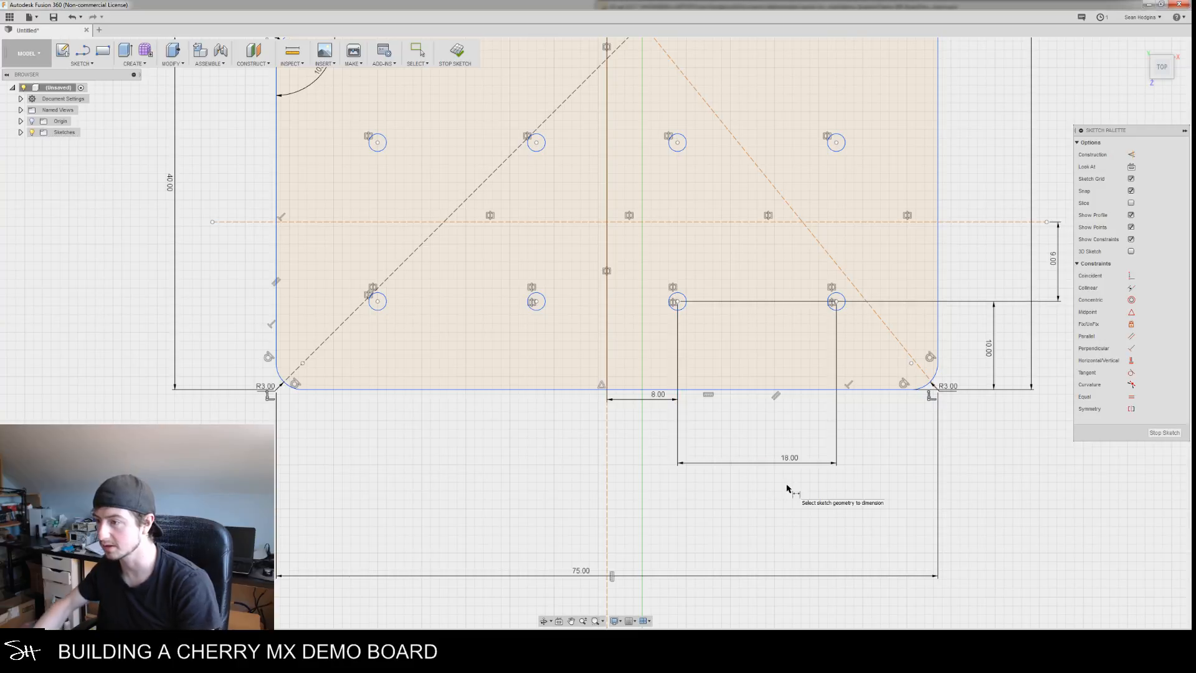
{"action": "key", "text": "Escape"}
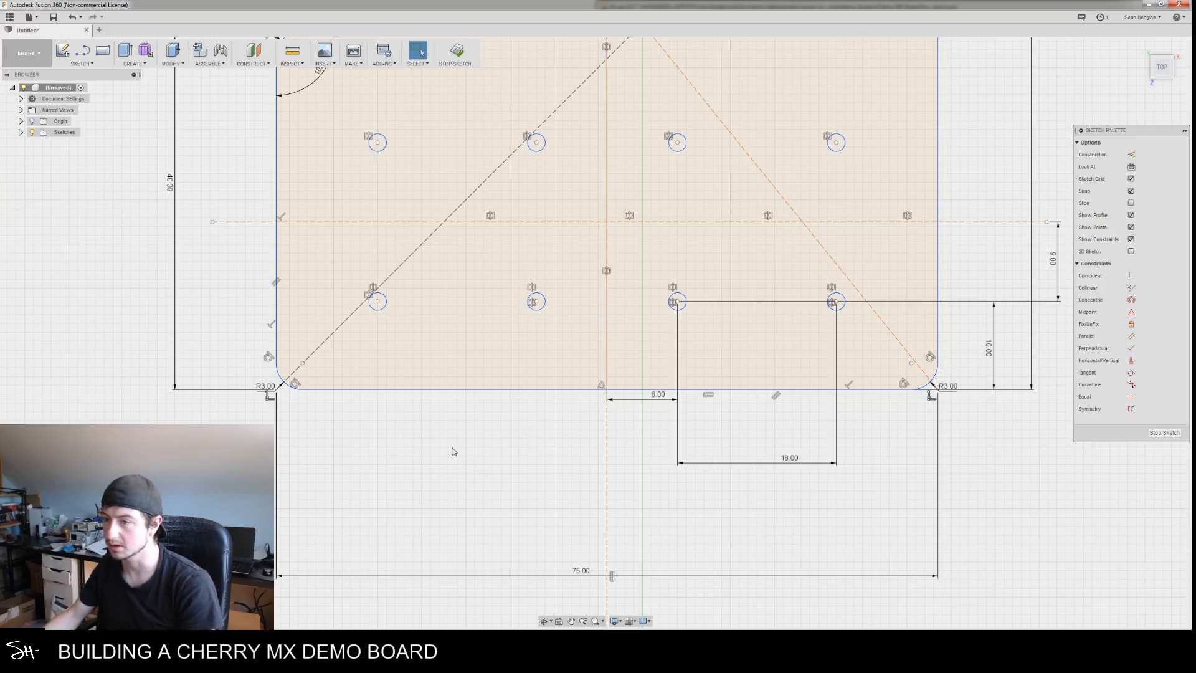
Try enlarging the lower row's leftmost circle by pulling its edge outward
{"action": "right_click", "coordinate": [323, 467]}
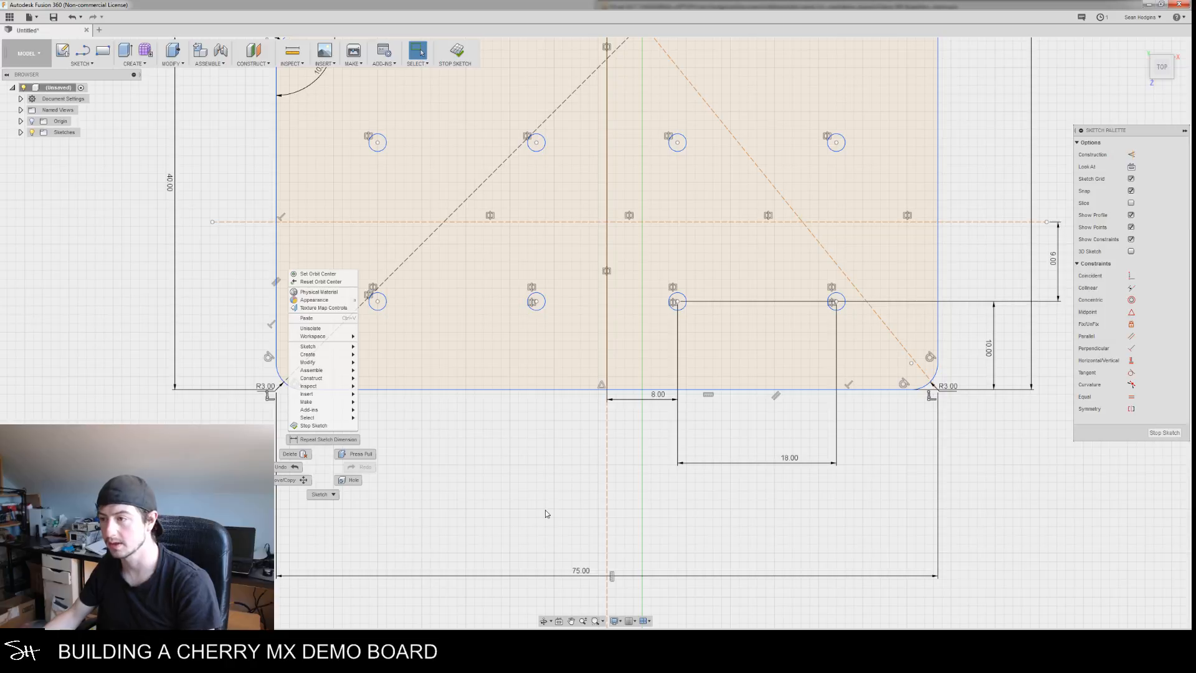
{"action": "left_click", "coordinate": [503, 517]}
{"action": "mouse_move", "coordinate": [382, 310]}
{"action": "left_mouse_down"}
{"action": "mouse_move", "coordinate": [397, 312]}
{"action": "mouse_move", "coordinate": [387, 308]}
{"action": "left_mouse_up"}
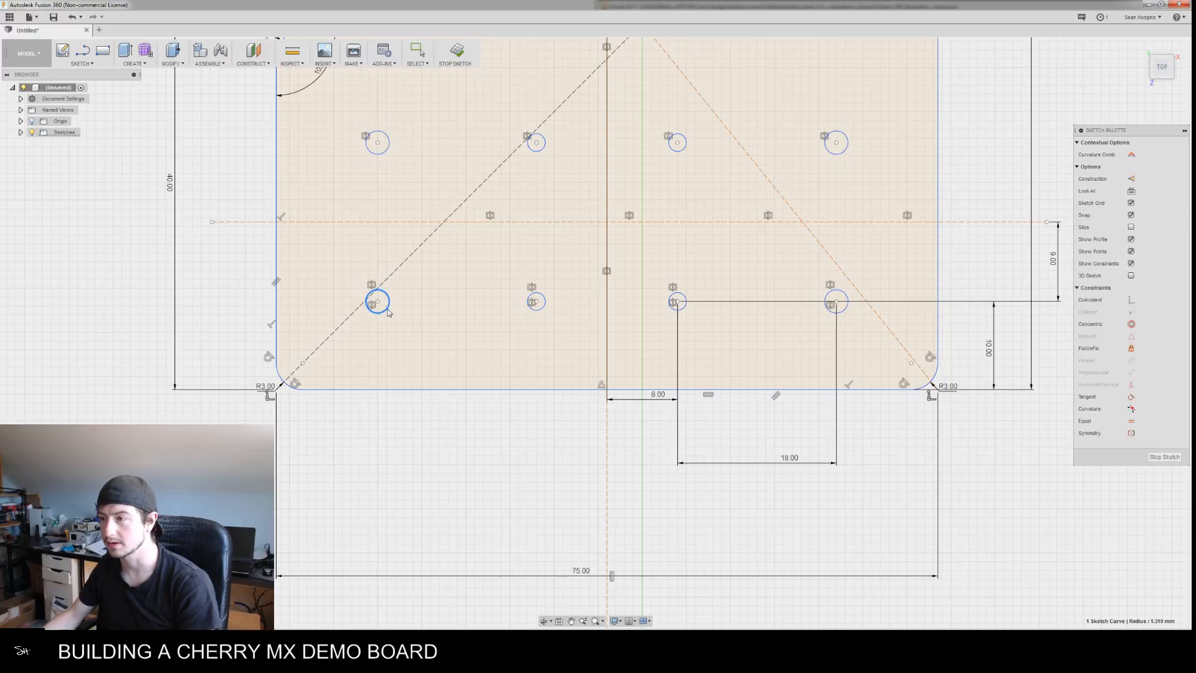
Dimension the diameter of the lower row's first circle right of the centerline at 2 mm
{"action": "key", "text": "d"}
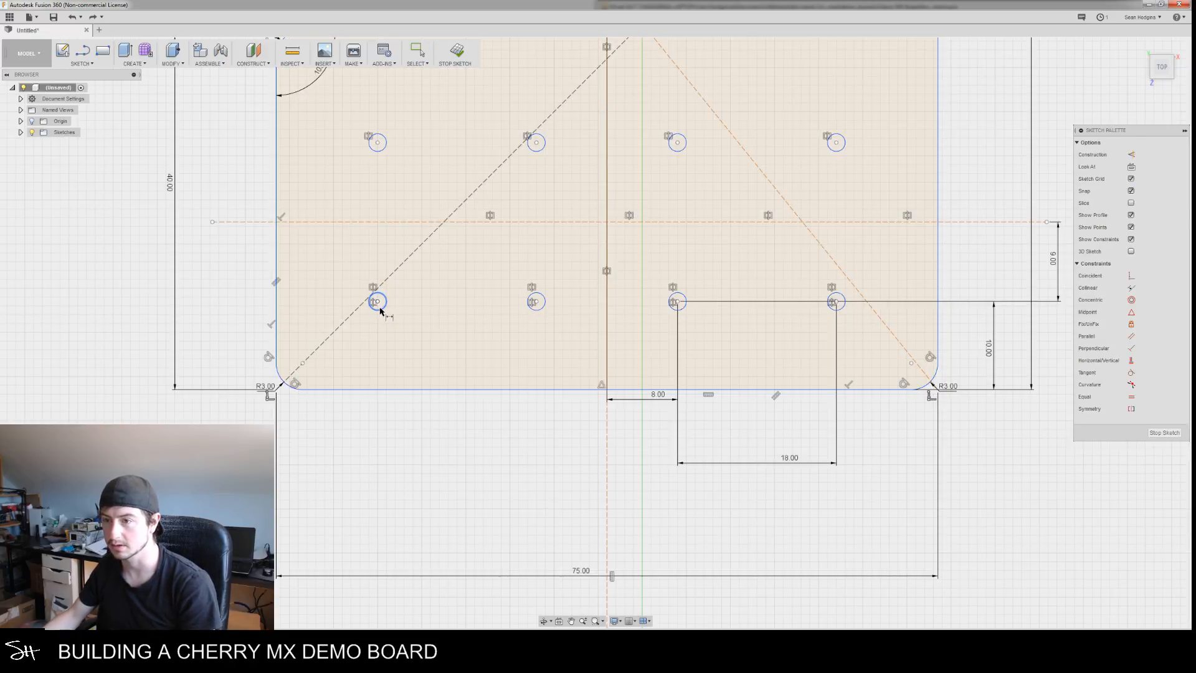
{"action": "left_click", "coordinate": [679, 305]}
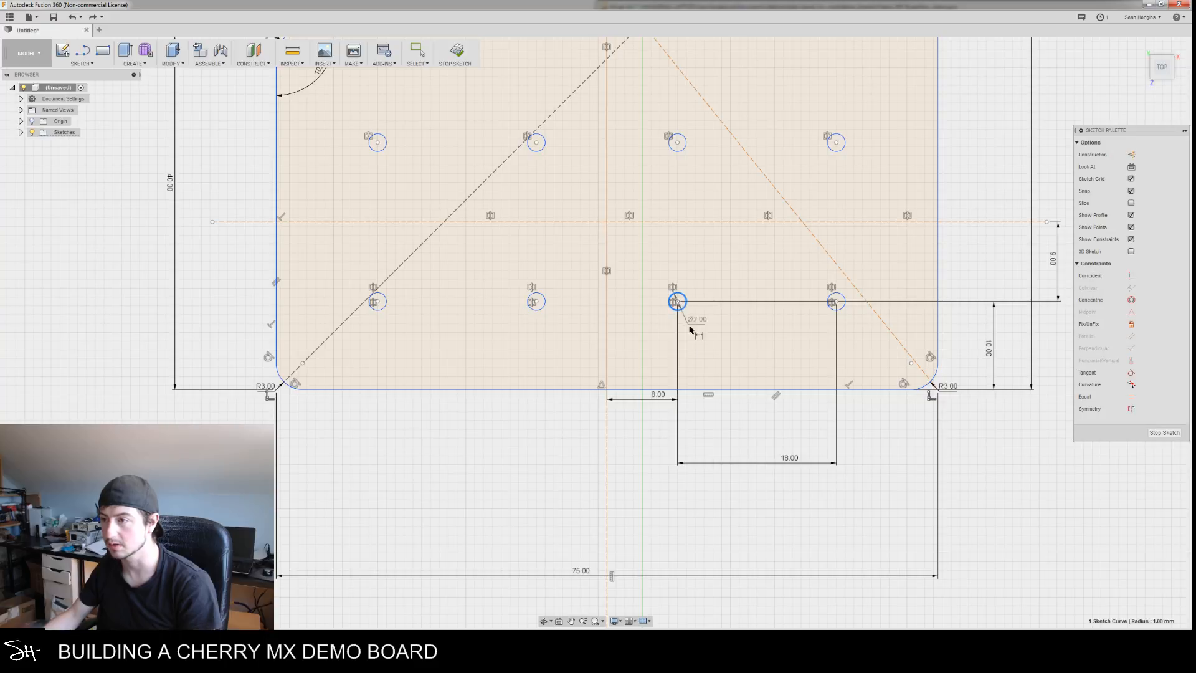
{"action": "left_click", "coordinate": [725, 416]}
{"action": "type", "text": "d"}
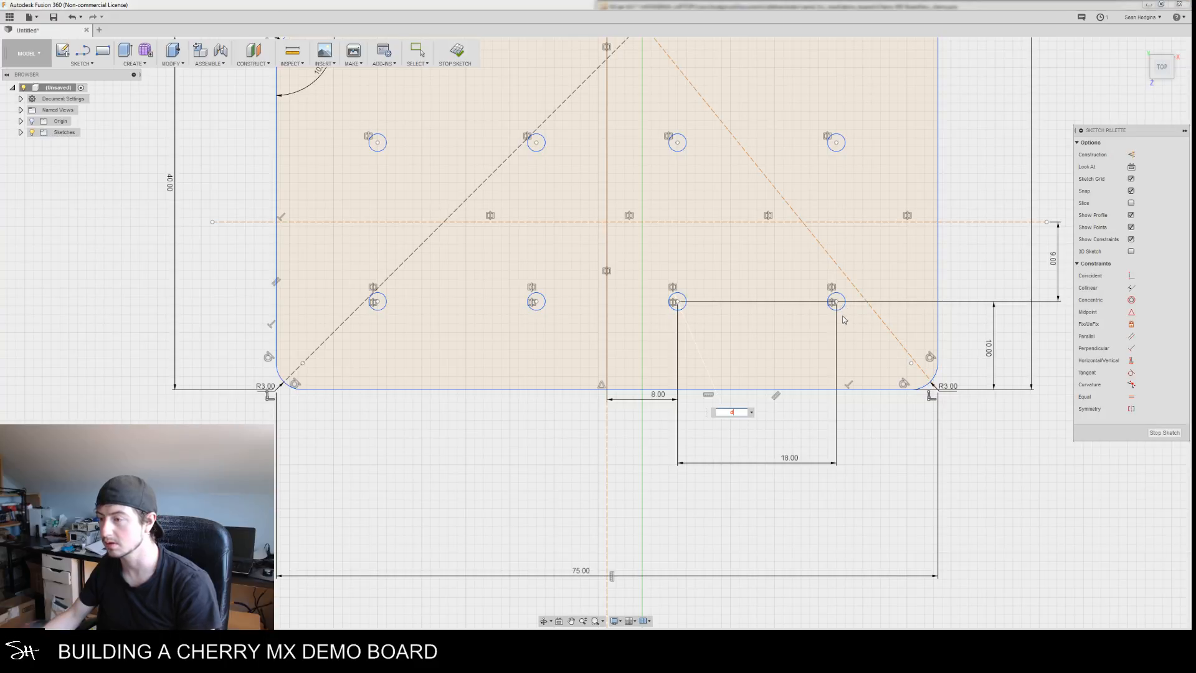
{"action": "key", "text": "Escape"}
{"action": "left_click", "coordinate": [837, 304]}
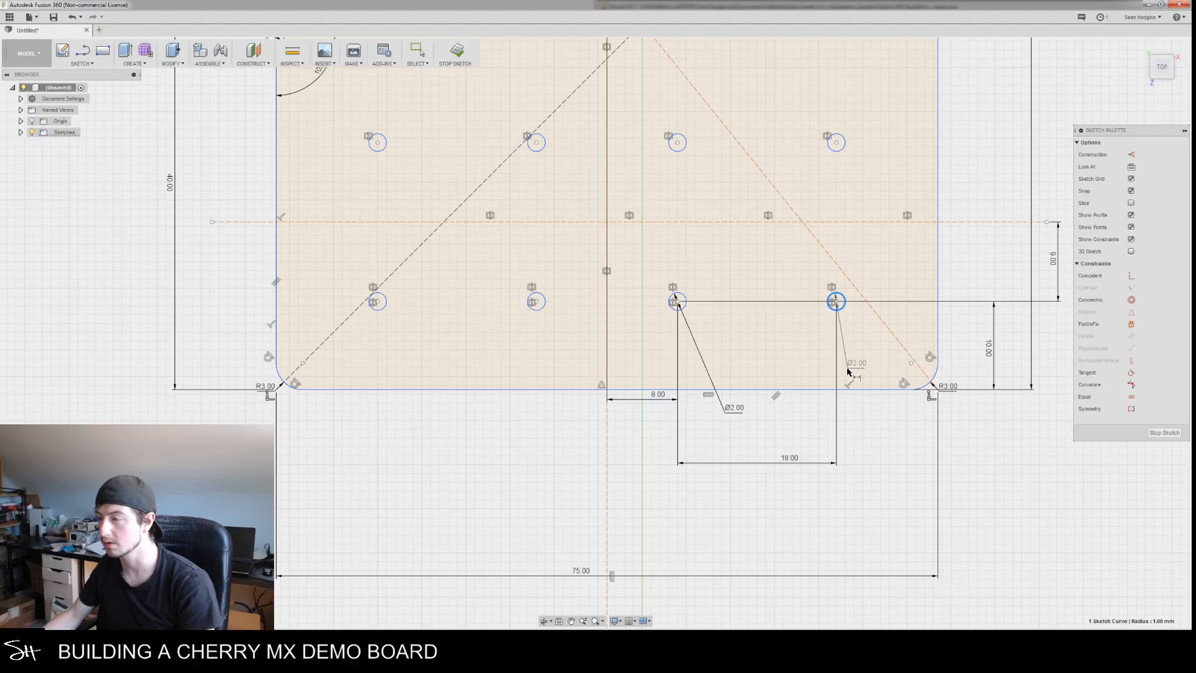
{"action": "key", "text": "Escape"}
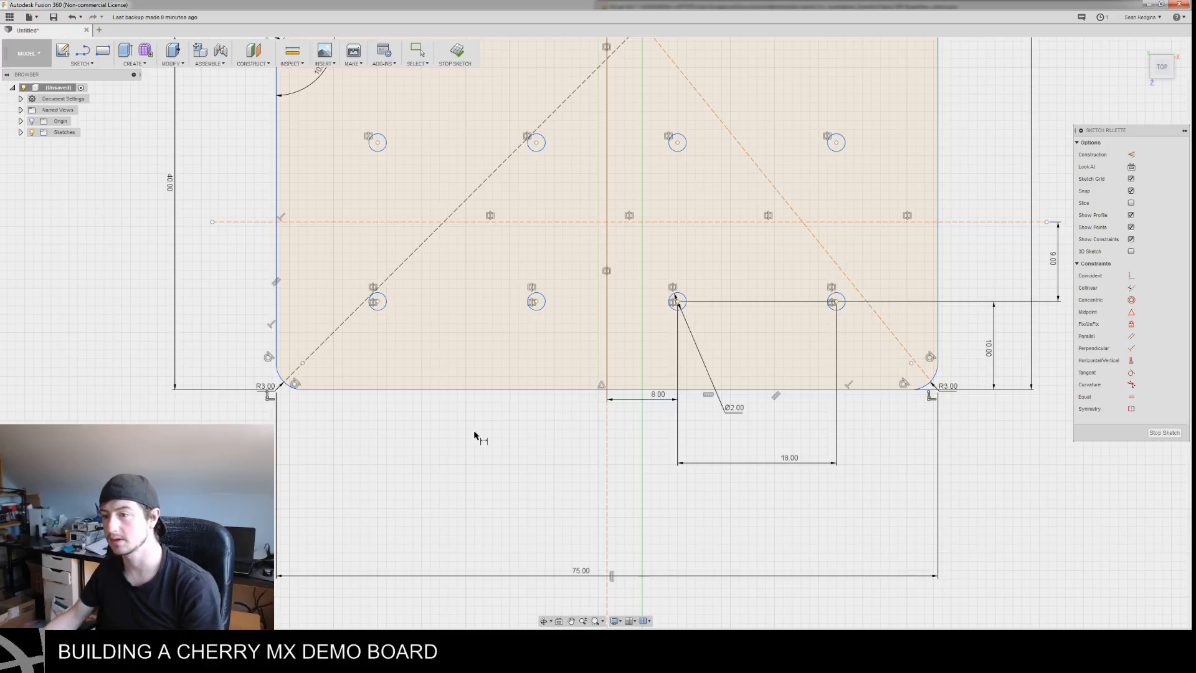
Draw a center rectangle about 16 by 15 mm around the lower row's leftmost circle, centered on that circle
{"action": "right_click", "coordinate": [412, 435]}
{"action": "right_click", "coordinate": [430, 460]}
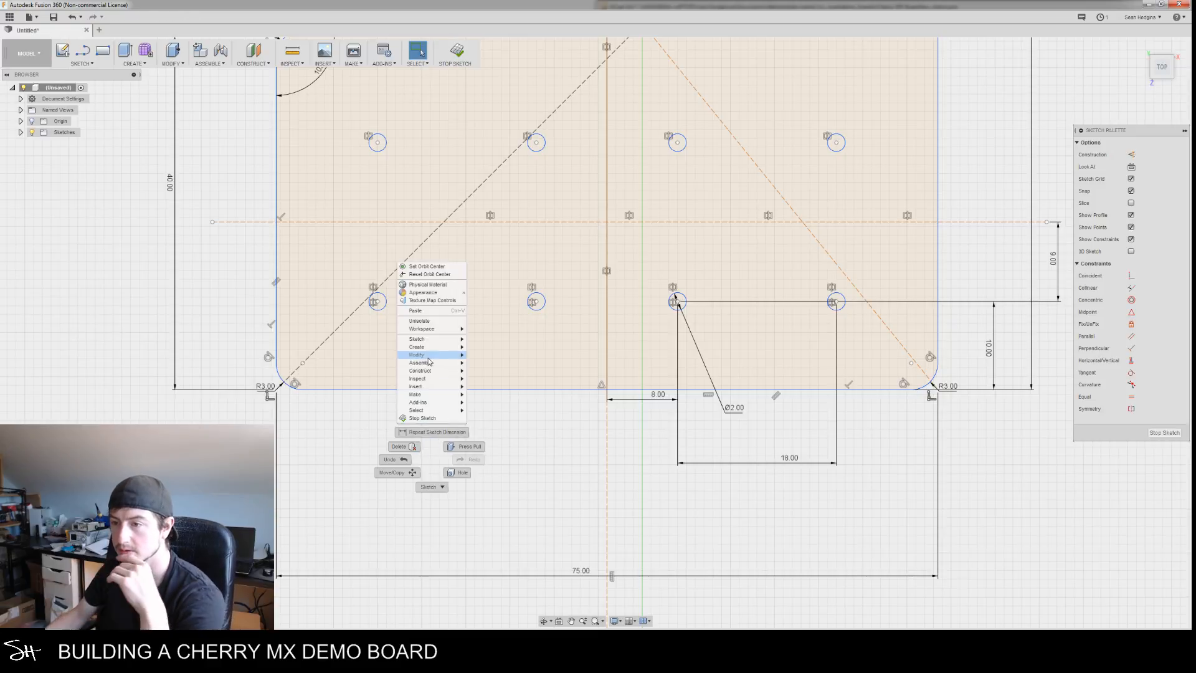
{"action": "left_click", "coordinate": [433, 341]}
{"action": "right_click", "coordinate": [403, 422]}
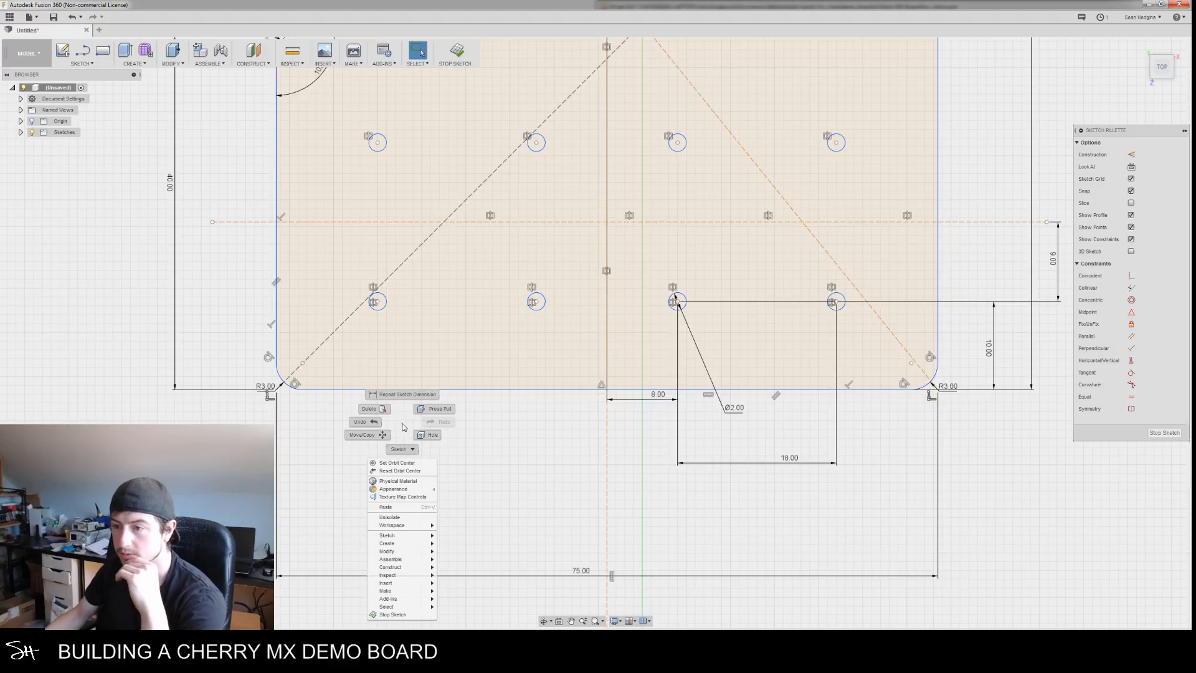
{"action": "mouse_move", "coordinate": [413, 535]}
{"action": "mouse_move", "coordinate": [477, 454]}
{"action": "left_click", "coordinate": [533, 470]}
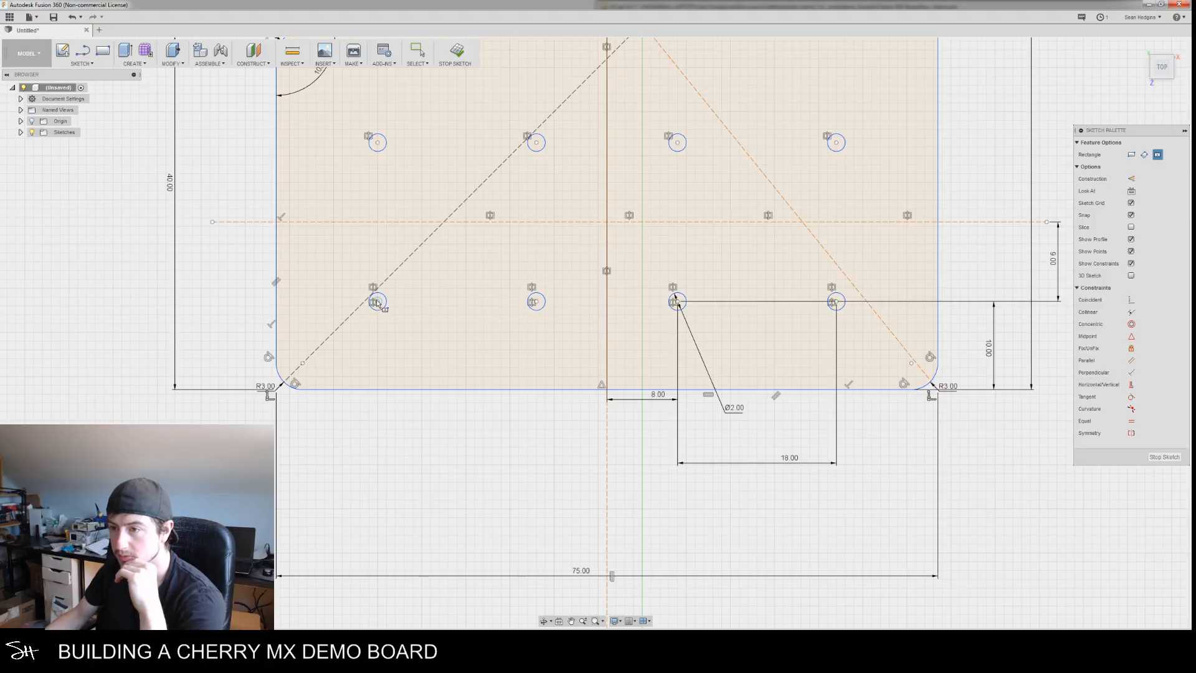
{"action": "left_click", "coordinate": [377, 301]}
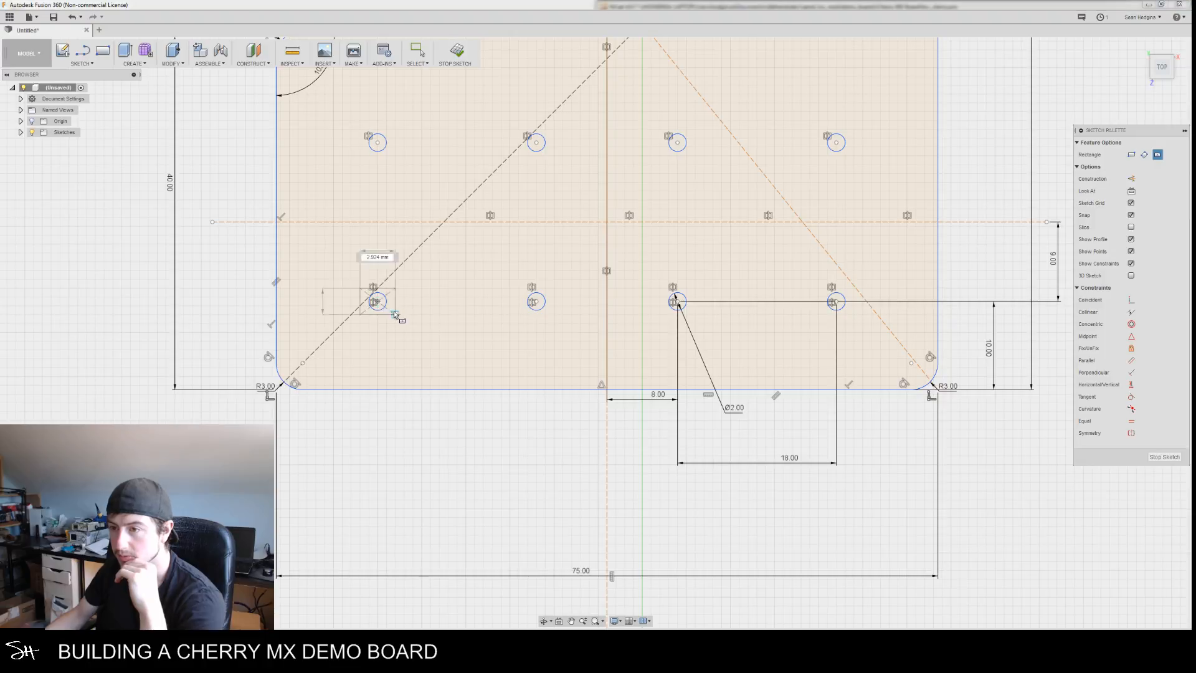
{"action": "left_click", "coordinate": [448, 369]}
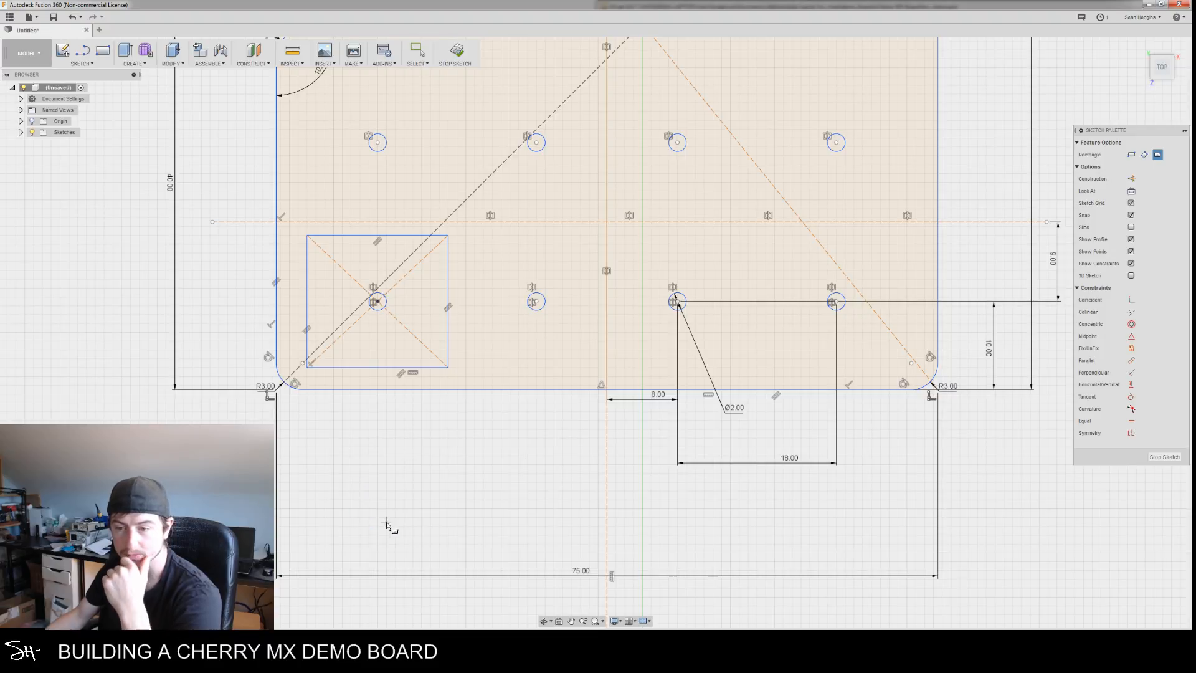
{"action": "key", "text": "Escape"}
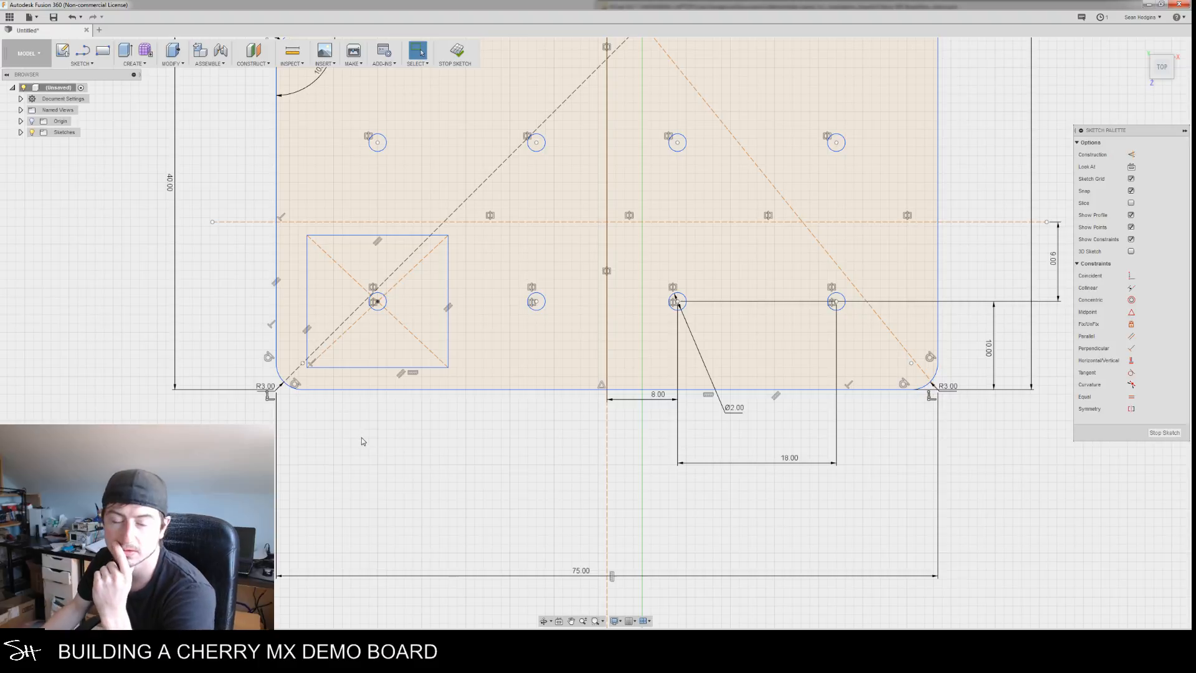
Convert the edges of the rectangle around the lower row's leftmost circle to construction lines
{"action": "mouse_move", "coordinate": [427, 459]}
{"action": "middle_mouse_down"}
{"action": "mouse_move", "coordinate": [393, 451]}
{"action": "mouse_move", "coordinate": [405, 496]}
{"action": "mouse_move", "coordinate": [432, 521]}
{"action": "mouse_move", "coordinate": [479, 429]}
{"action": "middle_mouse_up"}
{"action": "scroll", "coordinate": [393, 451], "scroll_direction": "down", "scroll_amount": 2}
{"action": "scroll", "coordinate": [437, 520], "scroll_direction": "down", "scroll_amount": 2}
{"action": "mouse_move", "coordinate": [465, 505]}
{"action": "middle_mouse_down"}
{"action": "mouse_move", "coordinate": [471, 479]}
{"action": "mouse_move", "coordinate": [481, 515]}
{"action": "middle_mouse_up"}
{"action": "scroll", "coordinate": [466, 477], "scroll_direction": "up", "scroll_amount": 1}
{"action": "scroll", "coordinate": [461, 506], "scroll_direction": "up", "scroll_amount": 2}
{"action": "middle_click_drag", "start_coordinate": [372, 477], "coordinate": [375, 514]}
{"action": "scroll", "coordinate": [392, 456], "scroll_direction": "up", "scroll_amount": 2}
{"action": "left_click", "coordinate": [410, 444]}
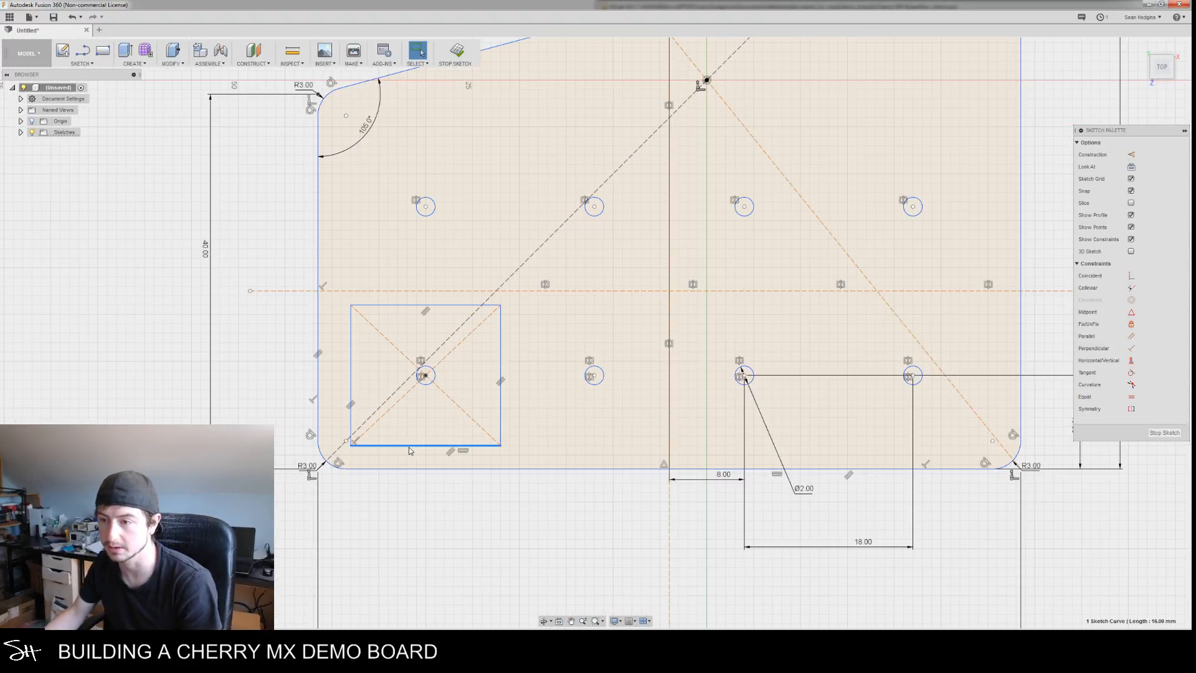
{"action": "key", "text": "x"}
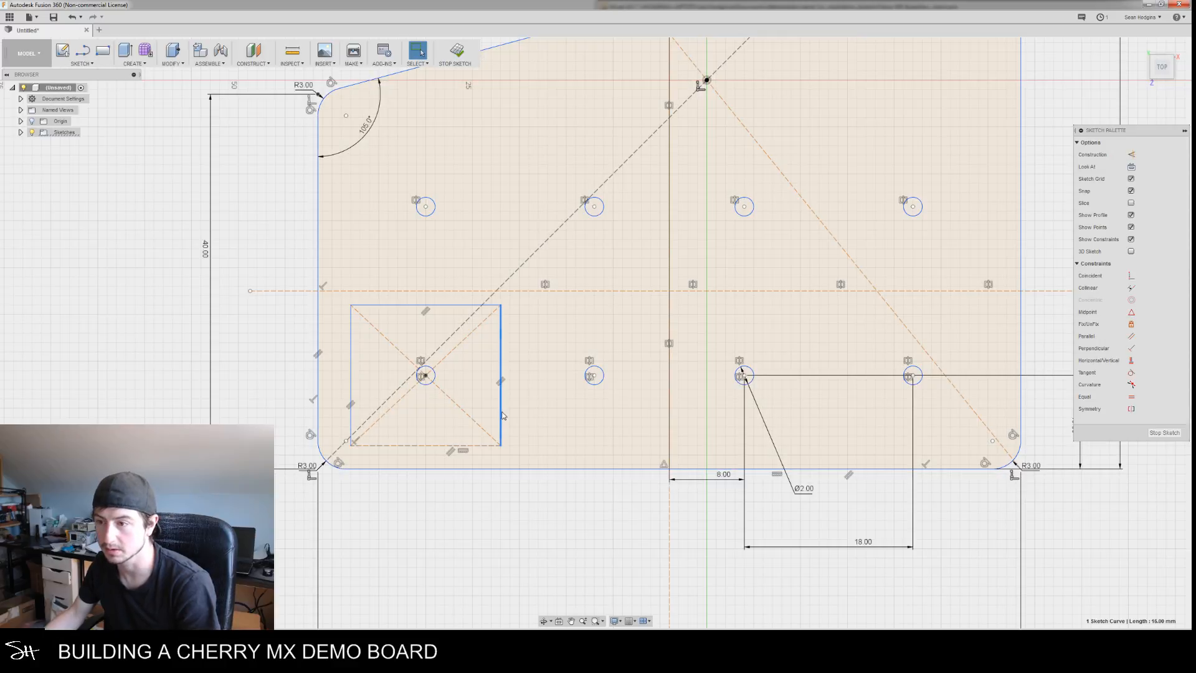
{"action": "key", "text": "x"}
{"action": "left_click", "coordinate": [350, 355]}
{"action": "key", "text": "x"}
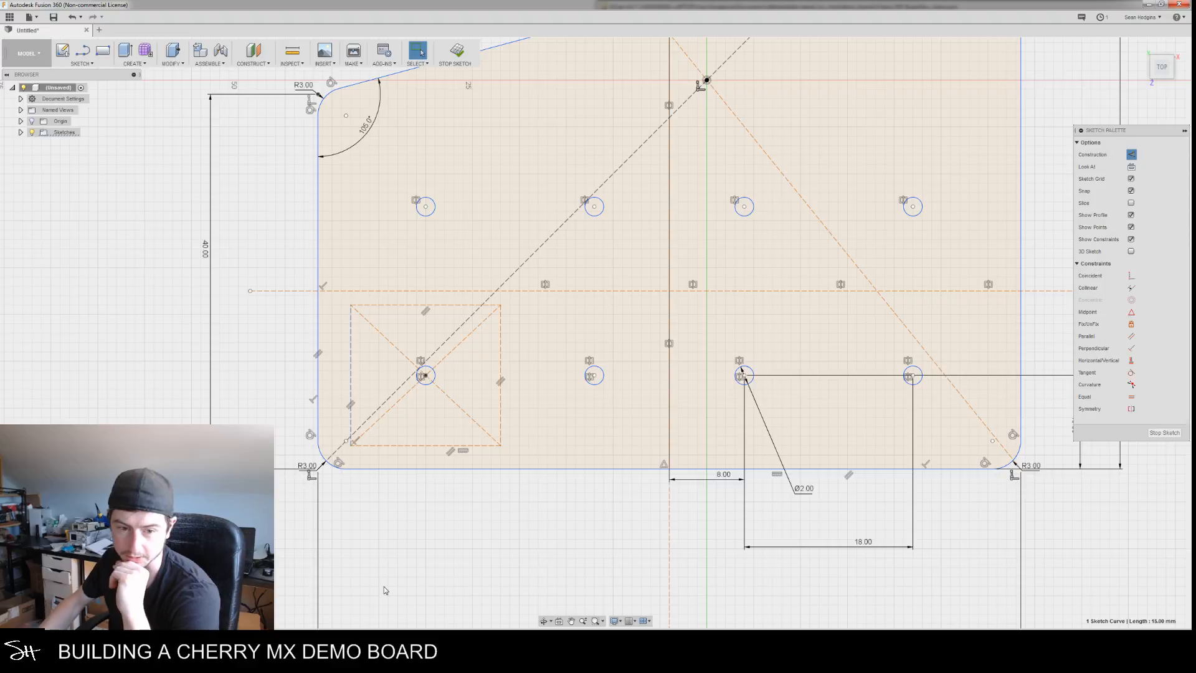
Dimension the construction rectangle's lower edge at 15.5 mm
{"action": "middle_click_drag", "start_coordinate": [438, 496], "coordinate": [451, 480]}
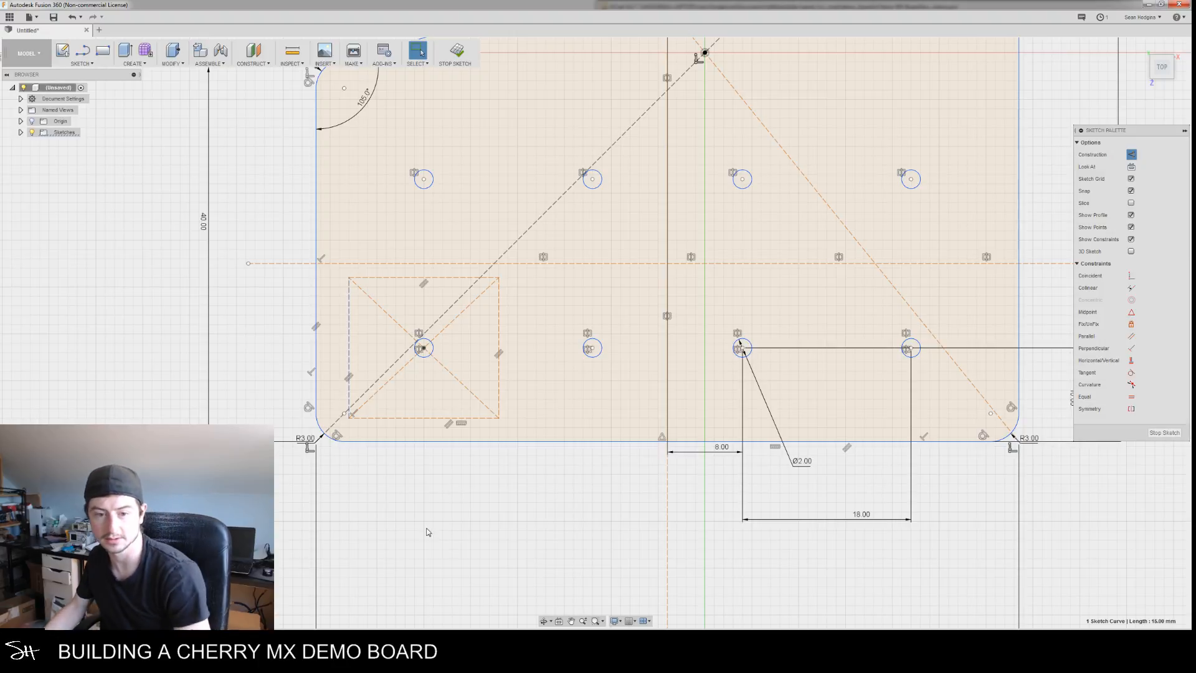
{"action": "scroll", "coordinate": [424, 548], "scroll_direction": "down", "scroll_amount": 2}
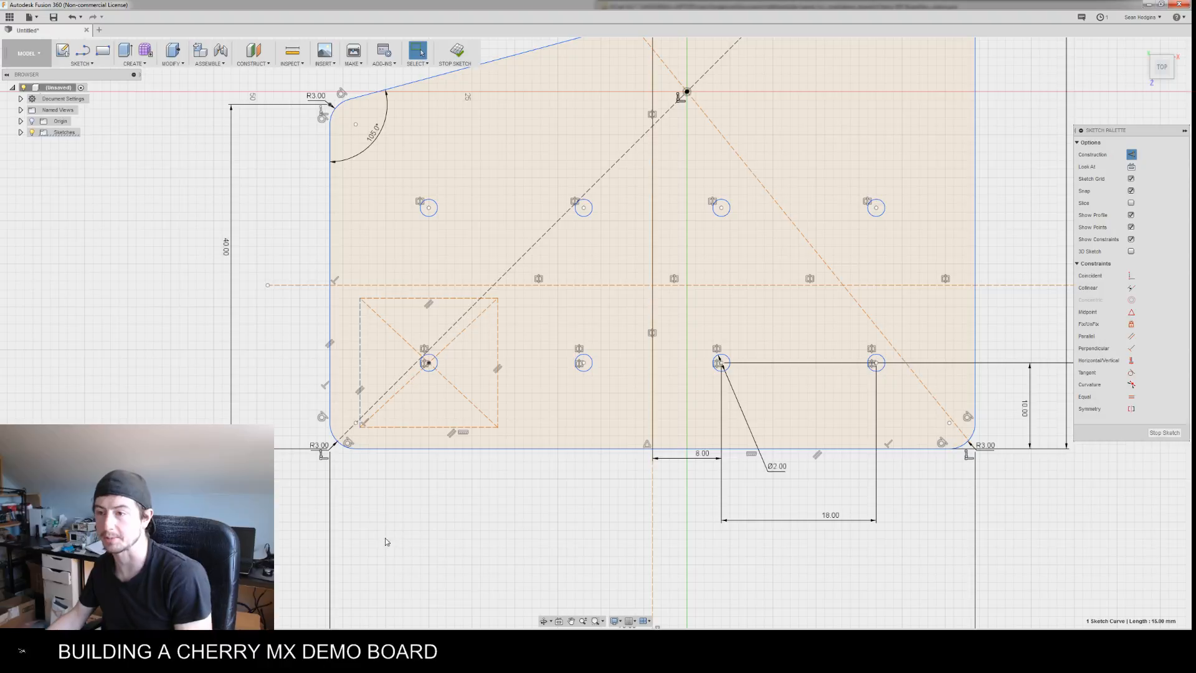
{"action": "middle_click_drag", "start_coordinate": [381, 530], "coordinate": [397, 539]}
{"action": "key", "text": "d"}
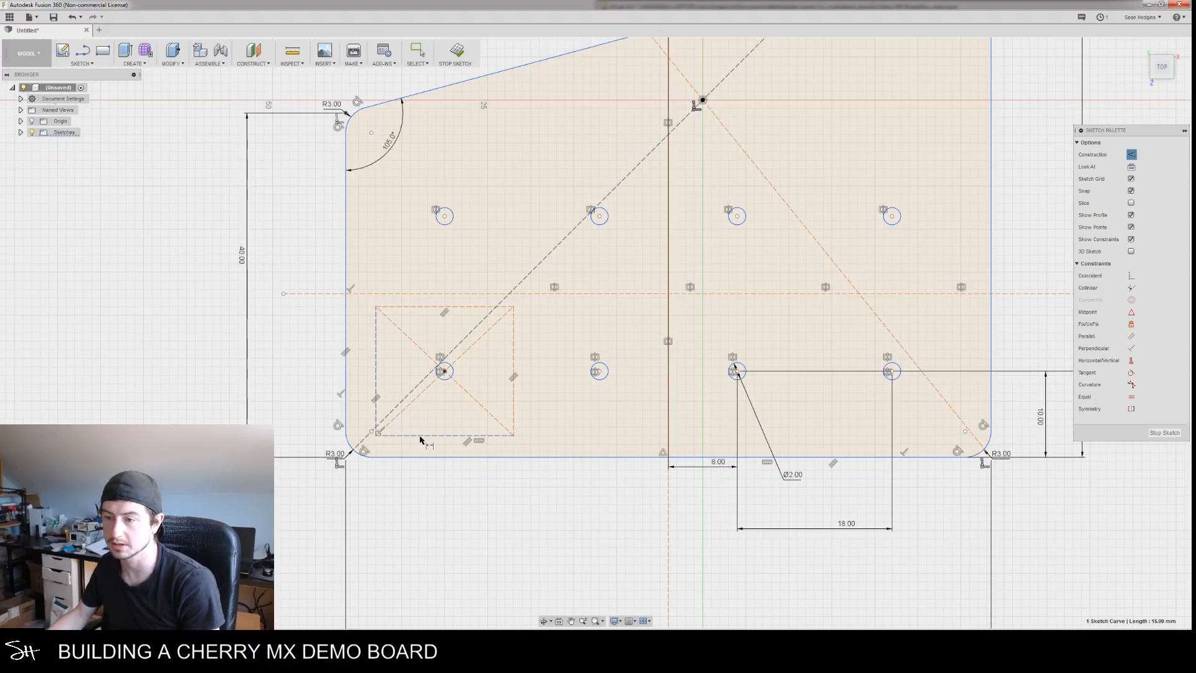
{"action": "left_click", "coordinate": [413, 456]}
{"action": "key", "text": "Escape"}
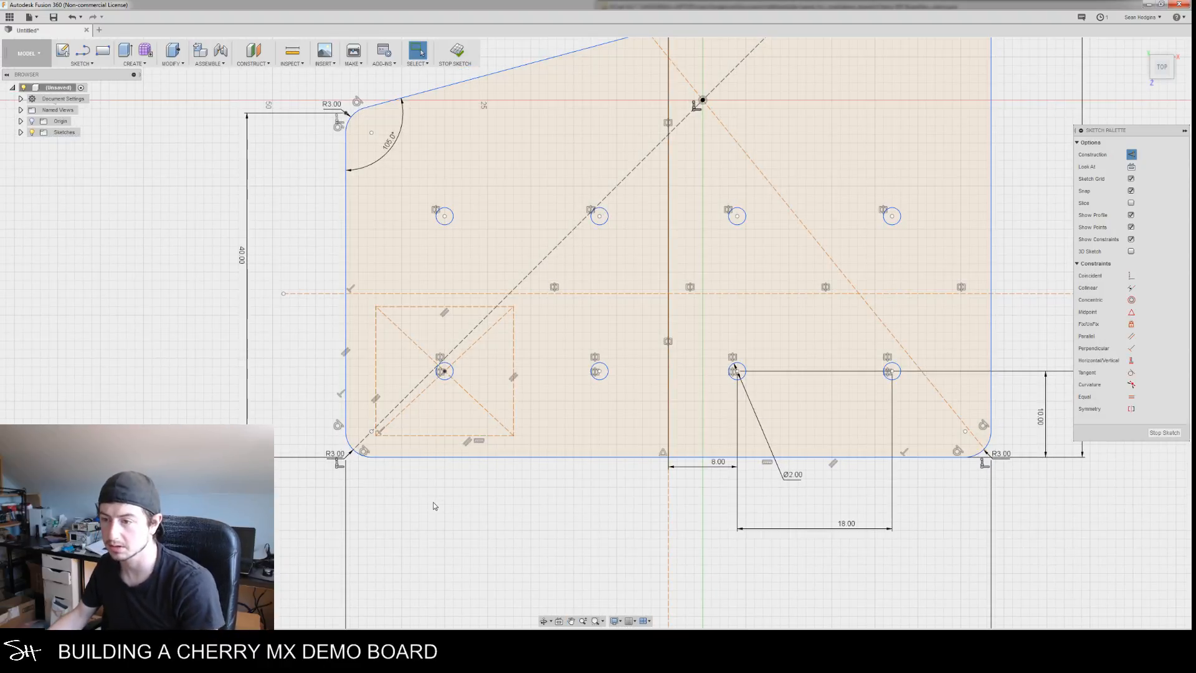
{"action": "key", "text": "d"}
{"action": "left_click", "coordinate": [444, 436]}
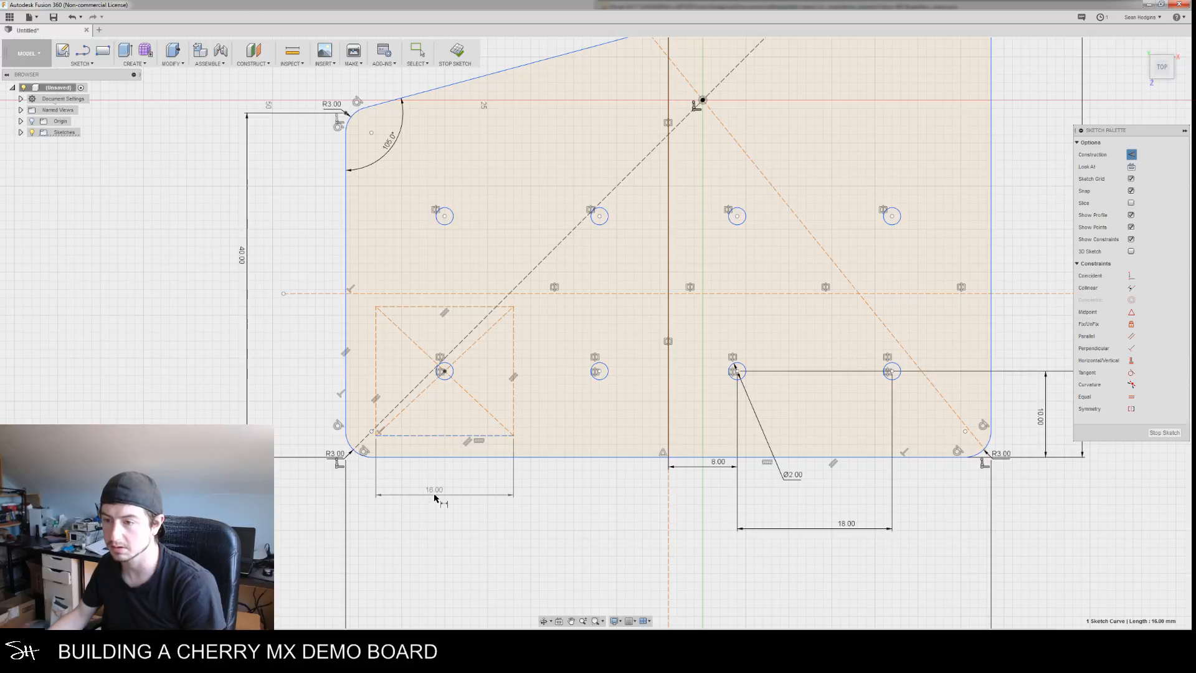
{"action": "left_click", "coordinate": [435, 496]}
{"action": "type", "text": "15.5"}
{"action": "key", "text": "Return"}
{"action": "key", "text": "Escape"}
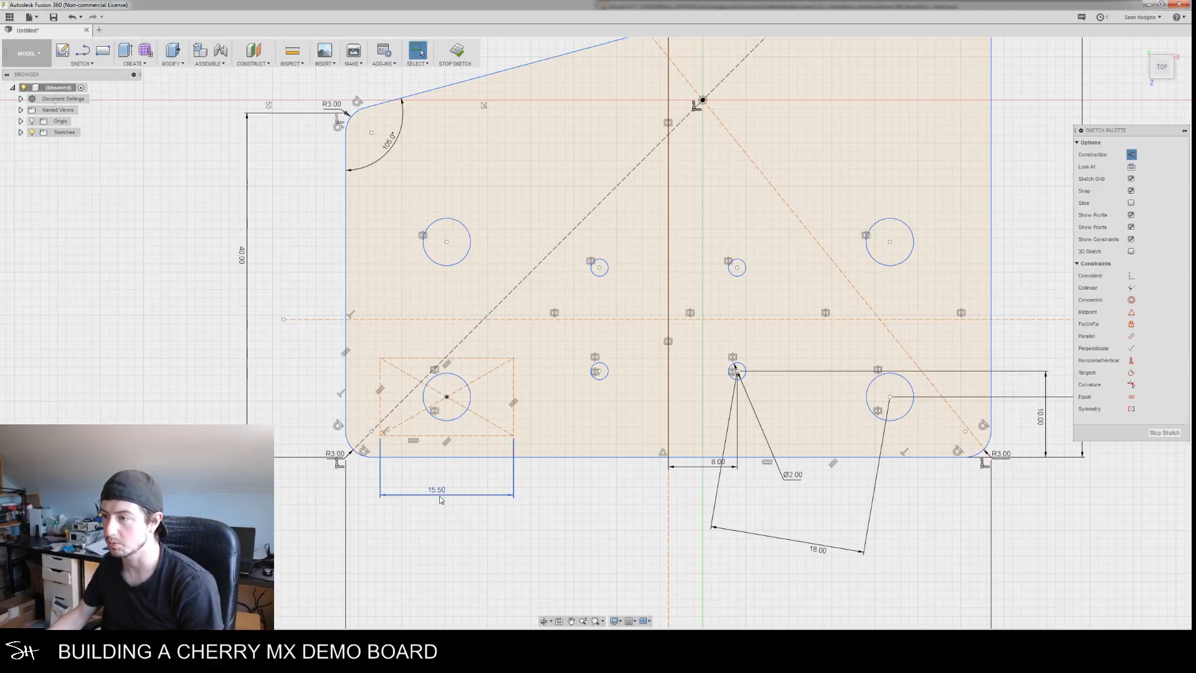
Undo the rectangle's width dimension and the construction rectangle around the lower row's leftmost circle
{"action": "key", "text": "ctrl+z"}
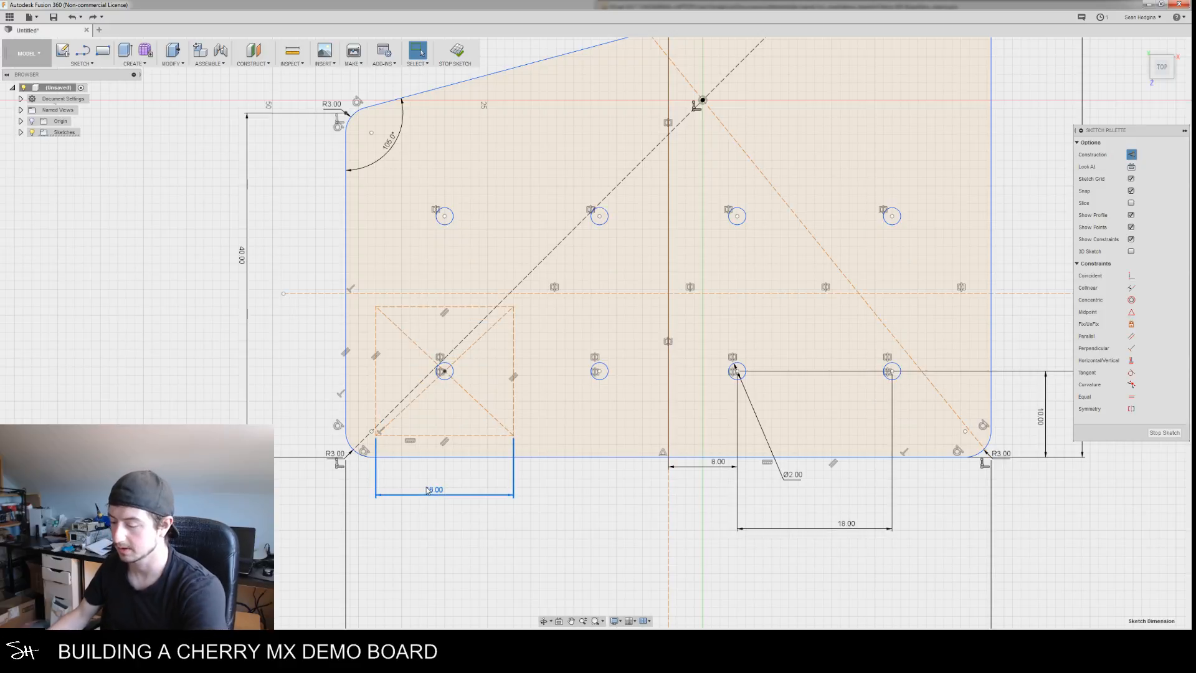
{"action": "key", "text": "ctrl+z"}
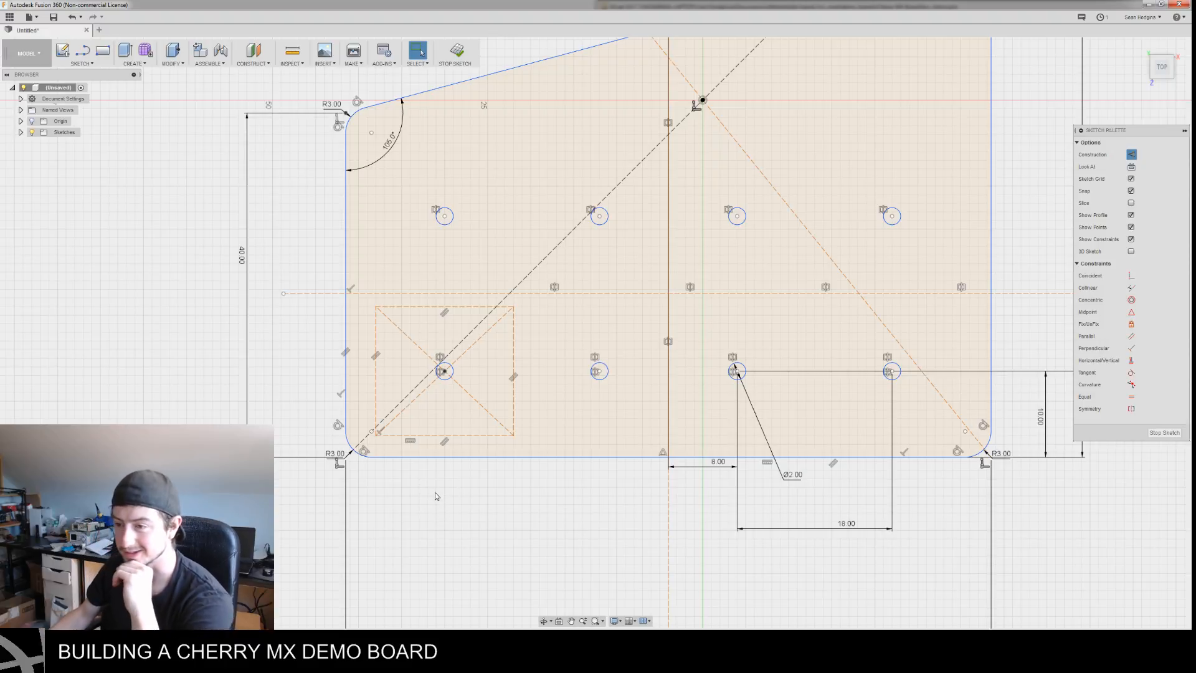
{"action": "mouse_move", "coordinate": [475, 507]}
{"action": "middle_mouse_down"}
{"action": "mouse_move", "coordinate": [507, 507]}
{"action": "mouse_move", "coordinate": [435, 492]}
{"action": "mouse_move", "coordinate": [515, 470]}
{"action": "mouse_move", "coordinate": [527, 508]}
{"action": "middle_mouse_up"}
{"action": "left_click", "coordinate": [439, 426]}
{"action": "left_click", "coordinate": [435, 460]}
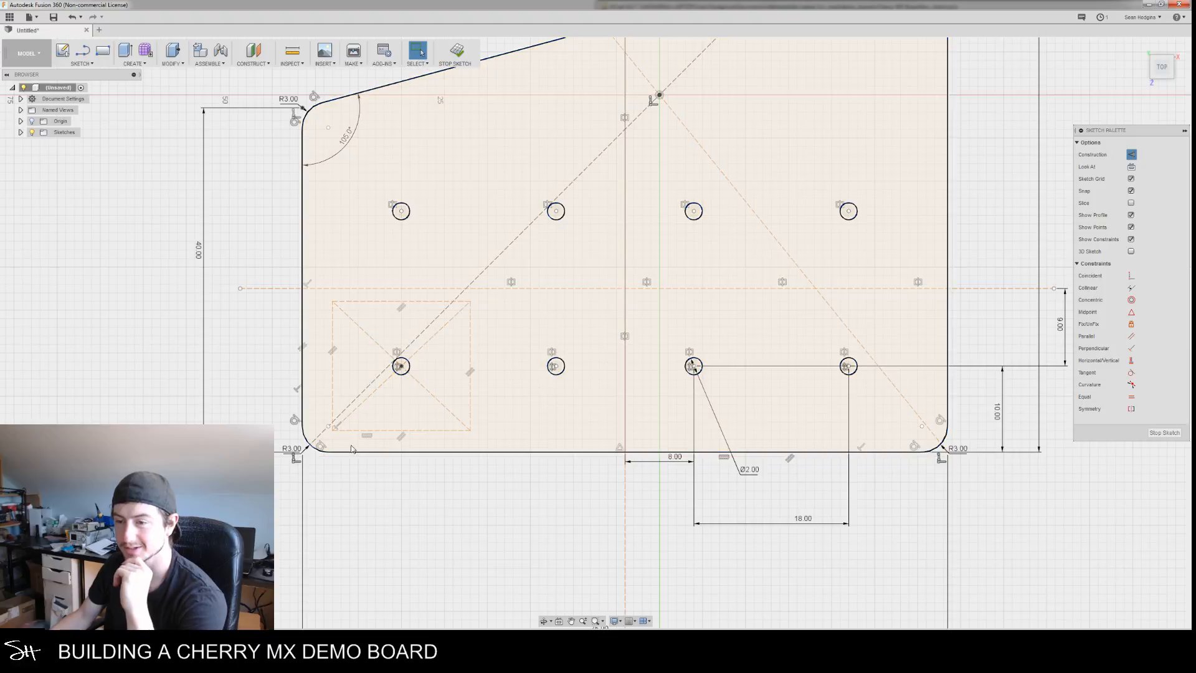
{"action": "left_click", "coordinate": [337, 426]}
{"action": "left_click", "coordinate": [444, 529]}
{"action": "key", "text": "ctrl+z"}
{"action": "key", "text": "ctrl+z"}
{"action": "key", "text": "ctrl+z"}
{"action": "key", "text": "ctrl+z"}
{"action": "key", "text": "ctrl+z"}
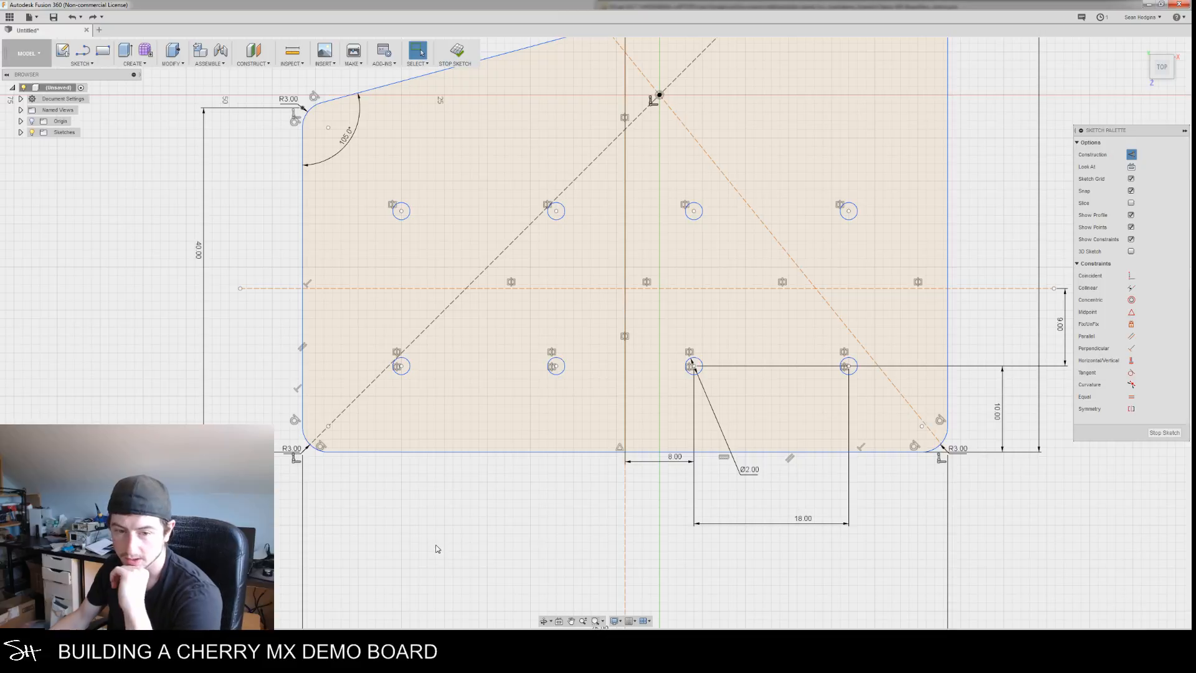
{"action": "mouse_move", "coordinate": [491, 518]}
{"action": "middle_mouse_down"}
{"action": "mouse_move", "coordinate": [459, 508]}
{"action": "mouse_move", "coordinate": [439, 543]}
{"action": "middle_mouse_up"}
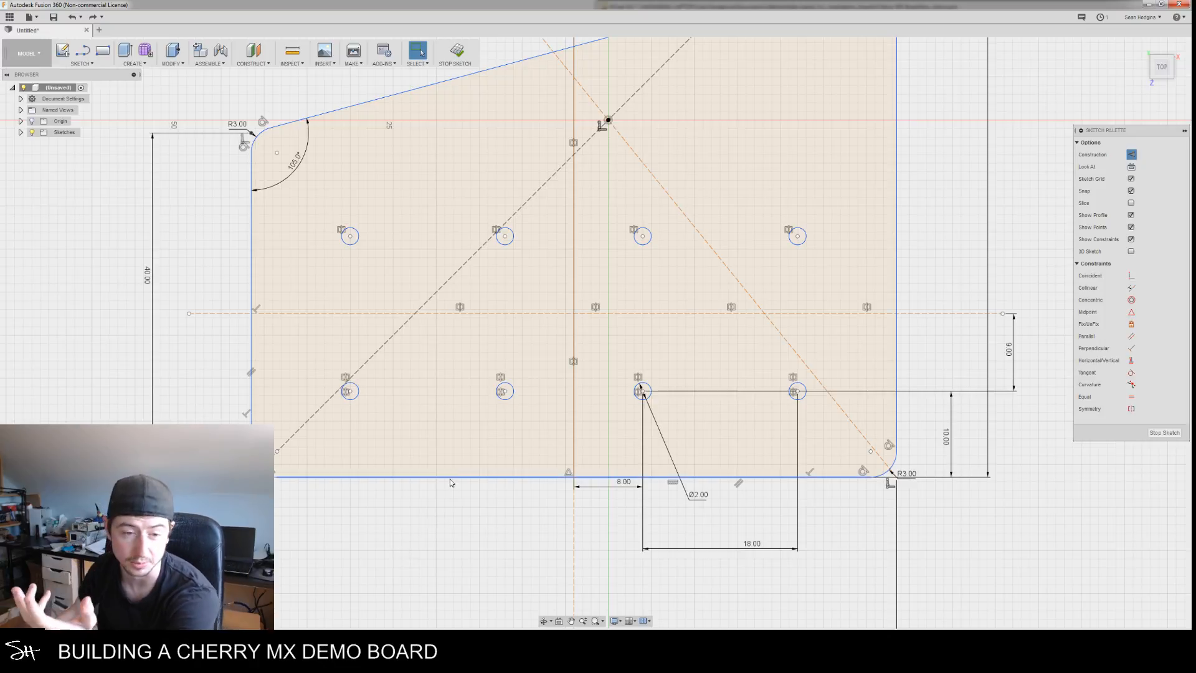
{"action": "scroll", "coordinate": [398, 505], "scroll_direction": "down", "scroll_amount": 2}
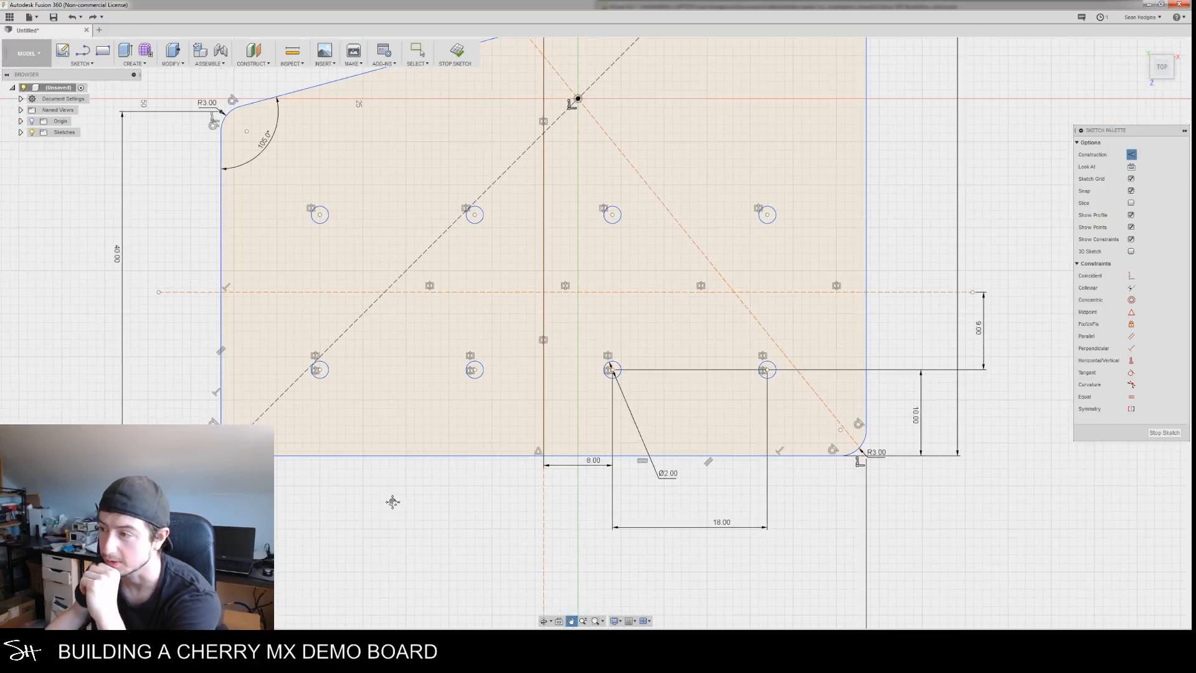
{"action": "mouse_move", "coordinate": [419, 516]}
{"action": "middle_mouse_down"}
{"action": "mouse_move", "coordinate": [406, 568]}
{"action": "mouse_move", "coordinate": [502, 506]}
{"action": "mouse_move", "coordinate": [521, 521]}
{"action": "mouse_move", "coordinate": [499, 546]}
{"action": "middle_mouse_up"}
{"action": "scroll", "coordinate": [405, 542], "scroll_direction": "down", "scroll_amount": 1}
{"action": "scroll", "coordinate": [408, 559], "scroll_direction": "down", "scroll_amount": 1}
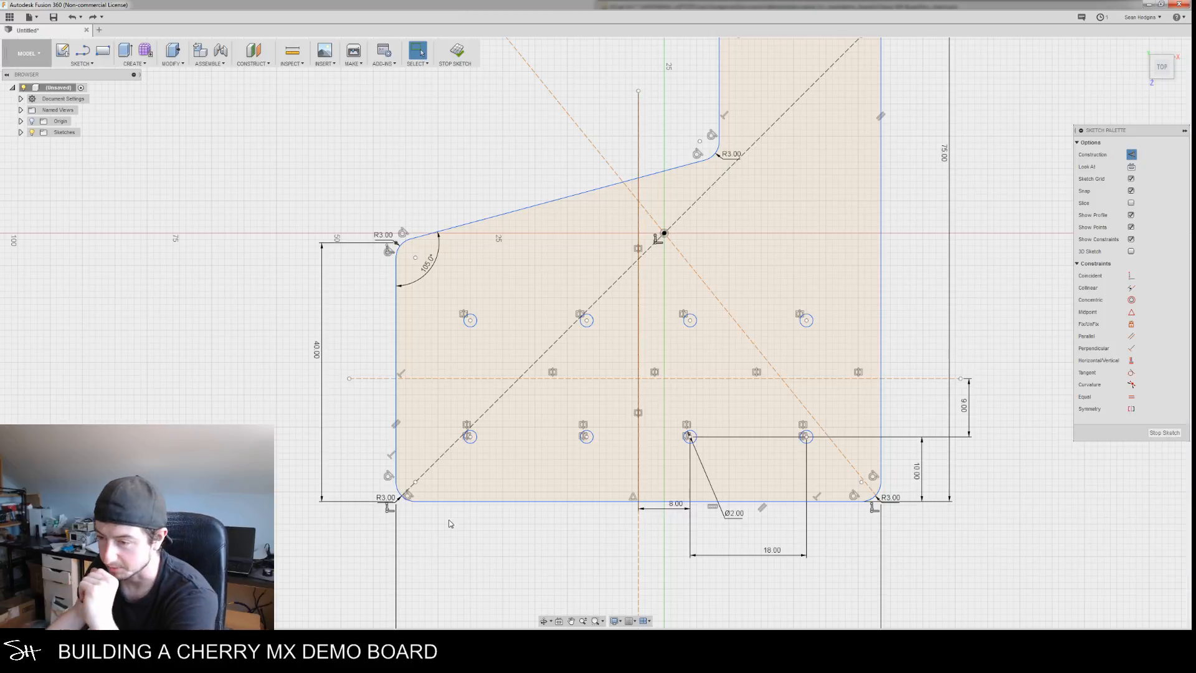
Draw a center-diameter construction circle on the center point of the board's lower-left corner fillet
{"action": "mouse_move", "coordinate": [468, 536]}
{"action": "middle_mouse_down"}
{"action": "mouse_move", "coordinate": [524, 504]}
{"action": "mouse_move", "coordinate": [505, 513]}
{"action": "middle_mouse_up"}
{"action": "scroll", "coordinate": [476, 506], "scroll_direction": "up", "scroll_amount": 3}
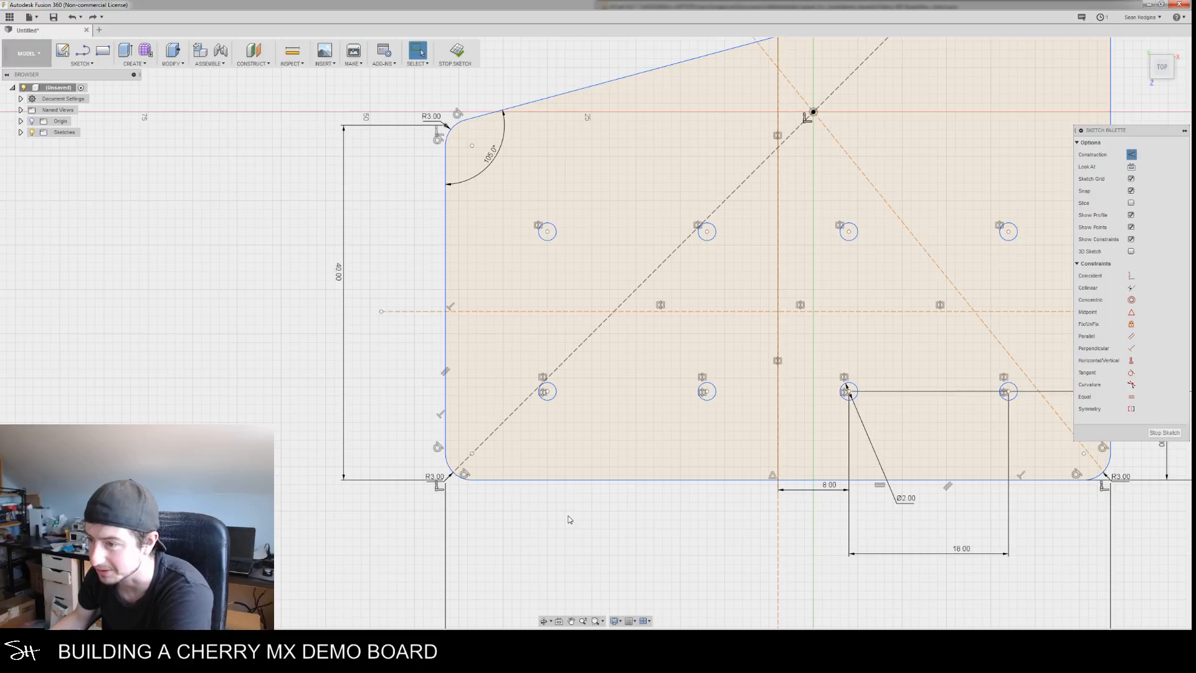
{"action": "middle_click_drag", "start_coordinate": [570, 520], "coordinate": [551, 484]}
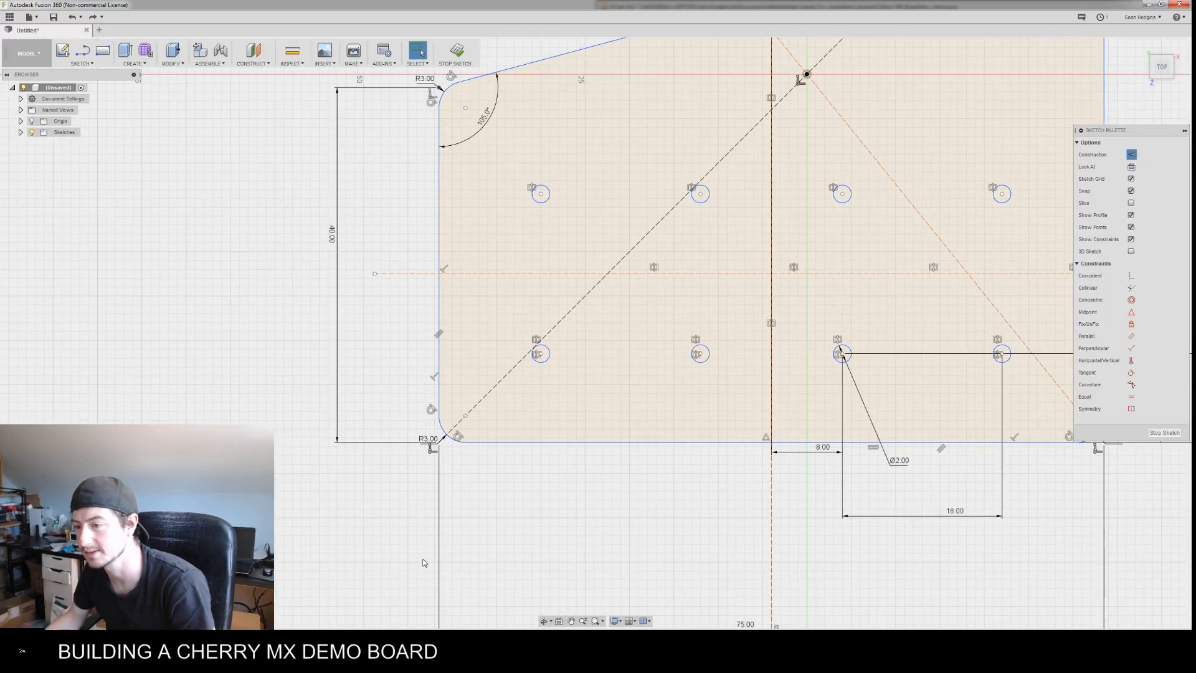
{"action": "key", "text": "d"}
{"action": "key", "text": "Escape"}
{"action": "right_click", "coordinate": [507, 497]}
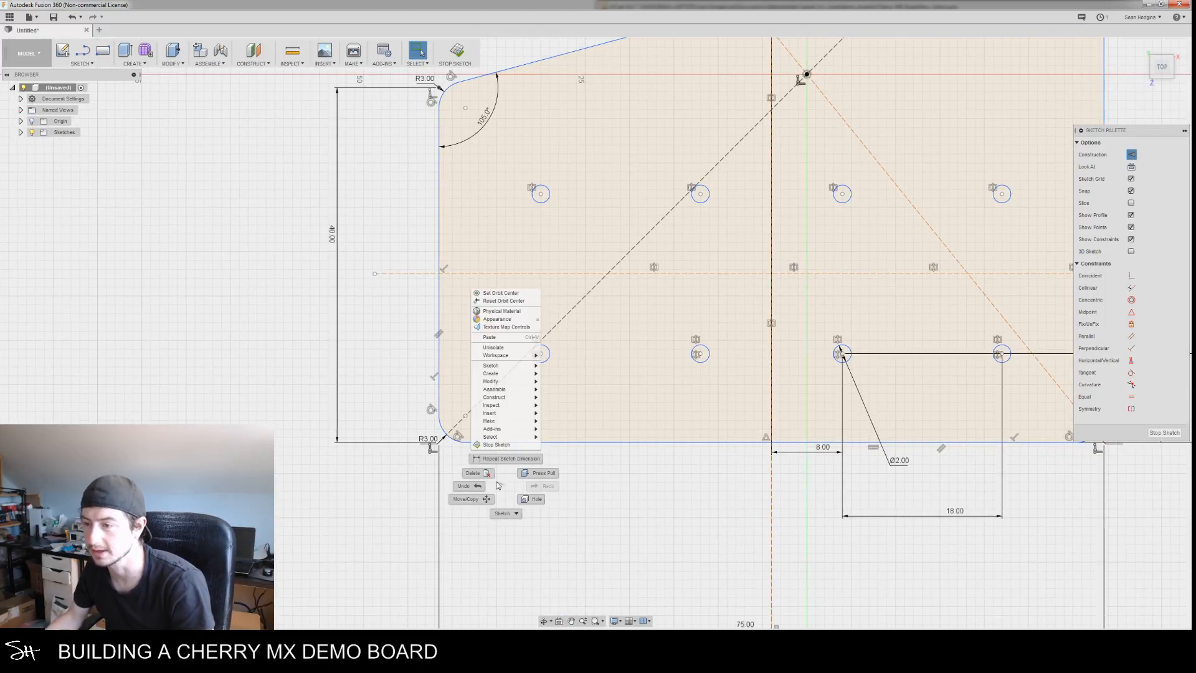
{"action": "mouse_move", "coordinate": [514, 370]}
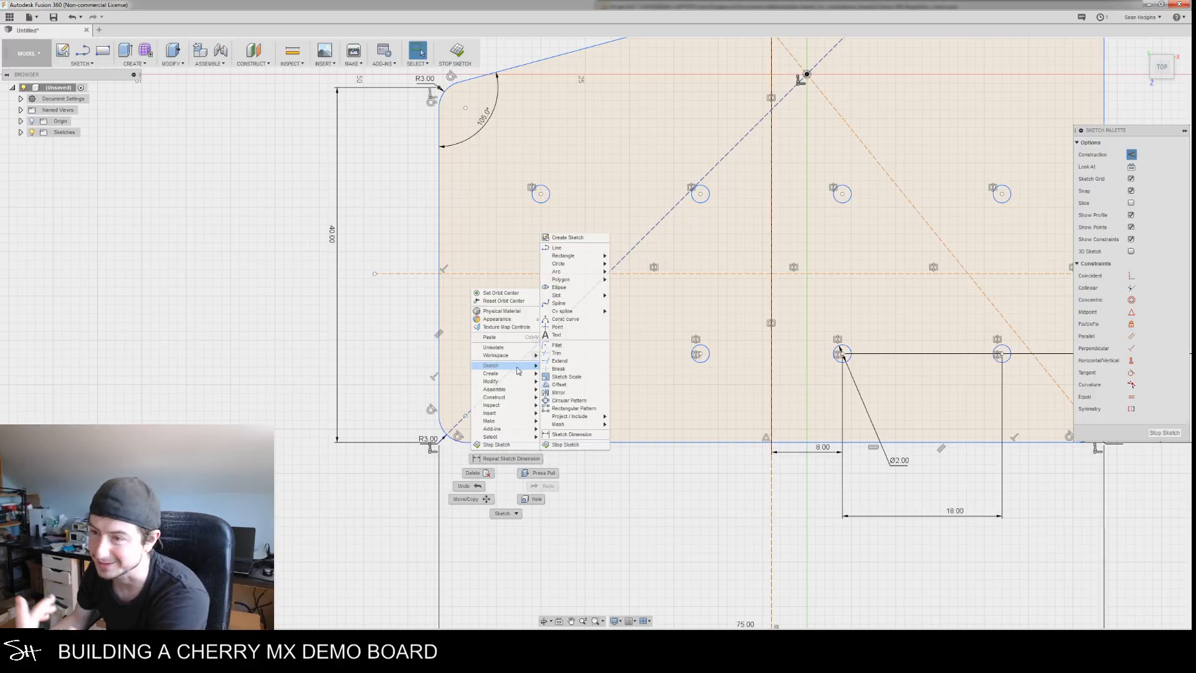
{"action": "mouse_move", "coordinate": [587, 256]}
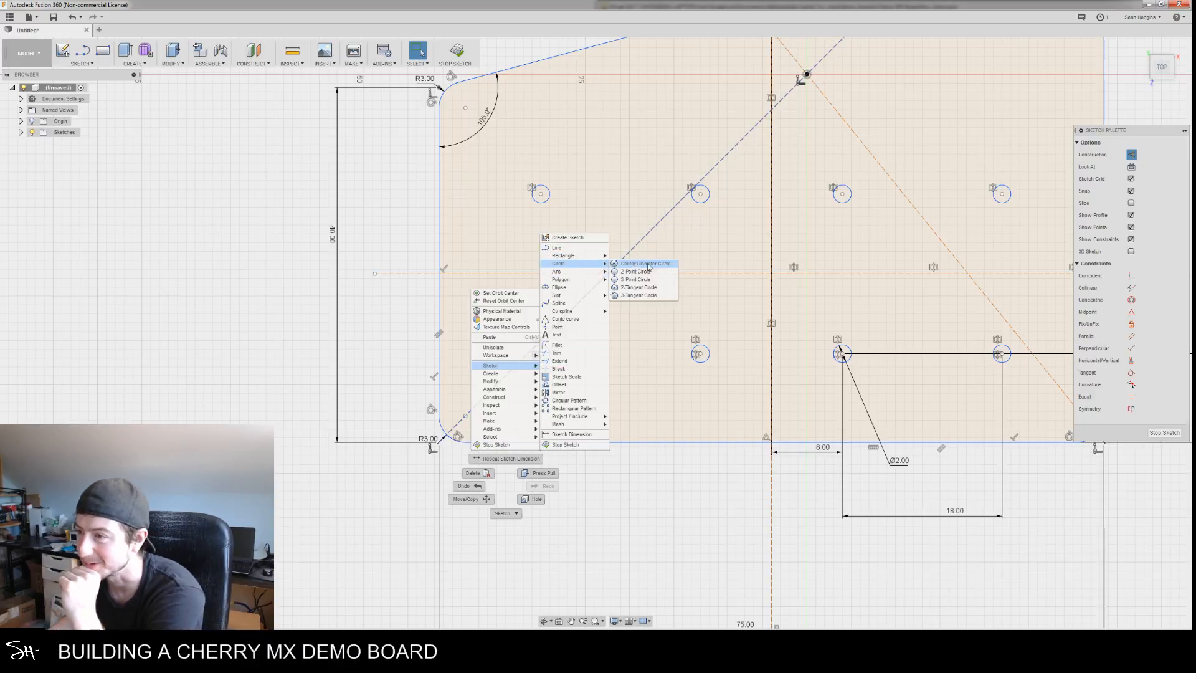
{"action": "left_click", "coordinate": [648, 268]}
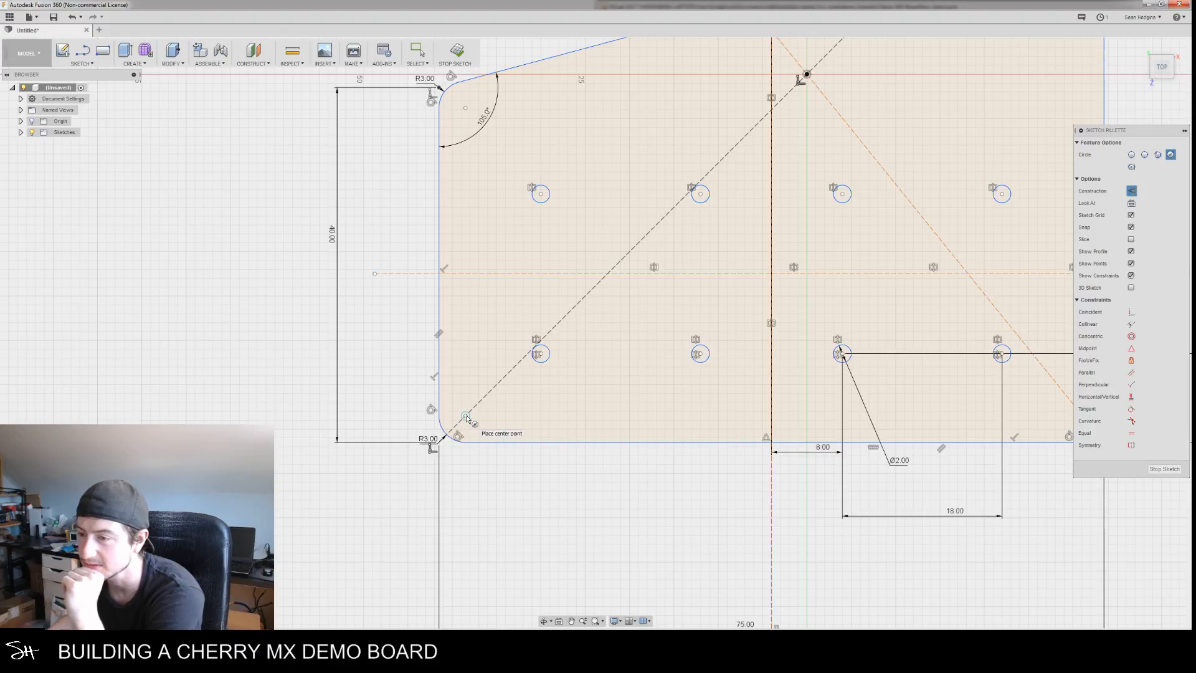
{"action": "left_click", "coordinate": [466, 416]}
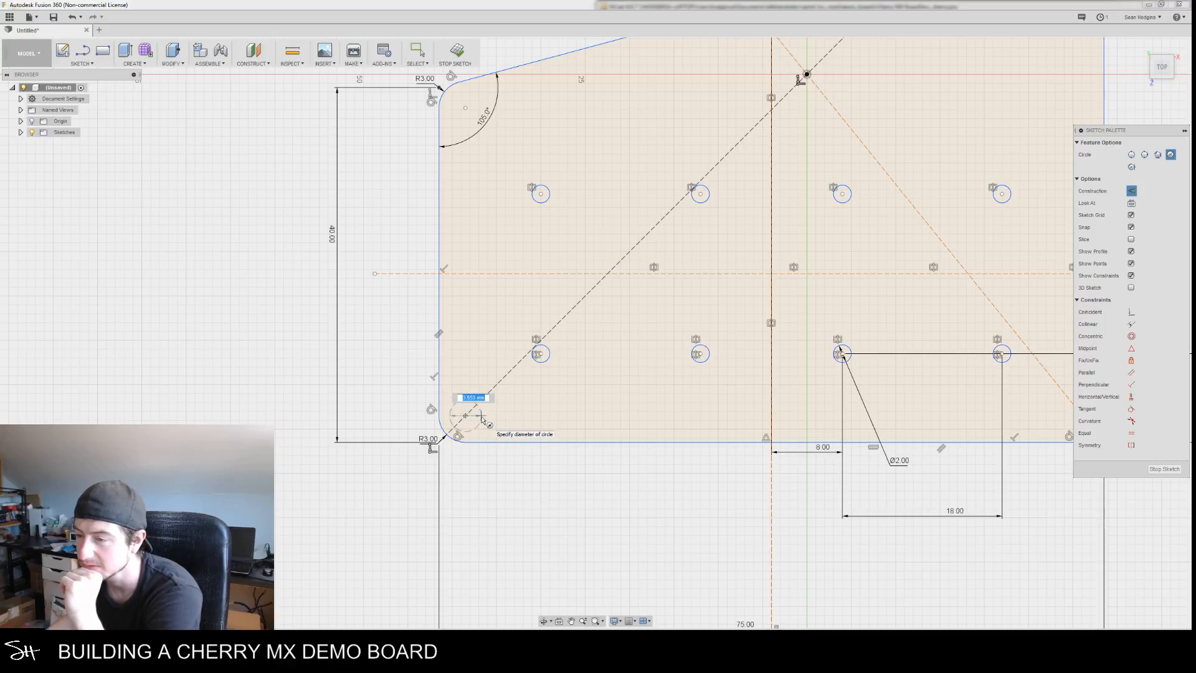
{"action": "left_click", "coordinate": [482, 419]}
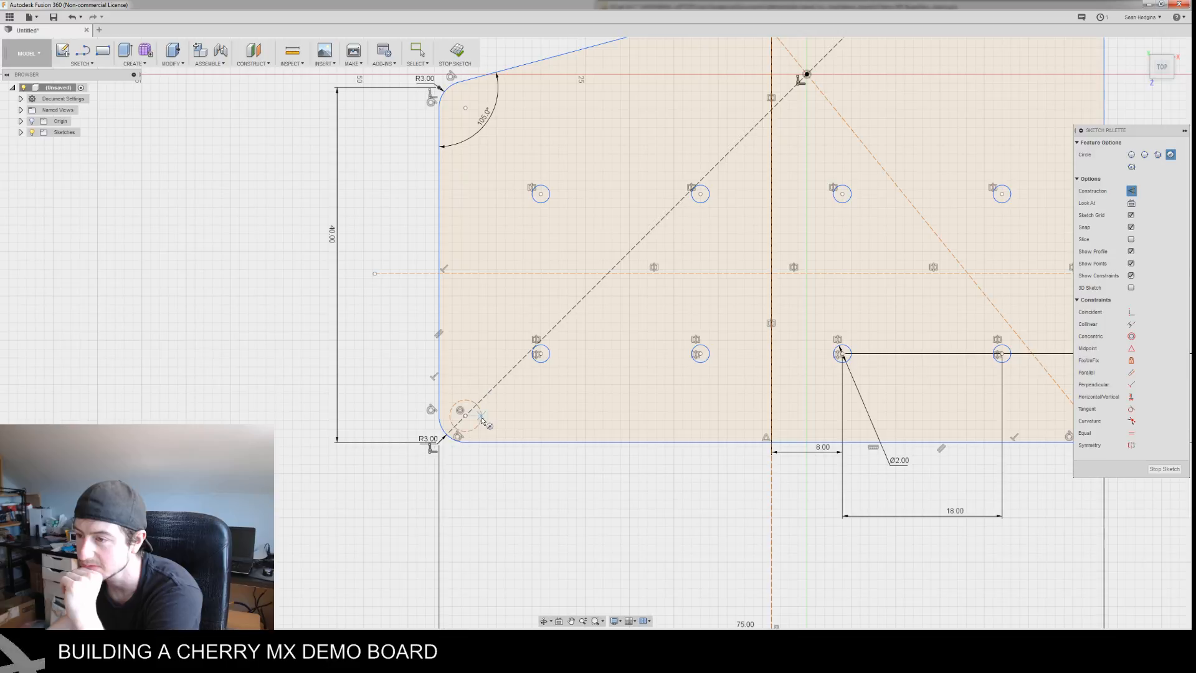
Dimension the diameter of the construction circle in the board's lower-left corner at 3 mm
{"action": "key", "text": "d"}
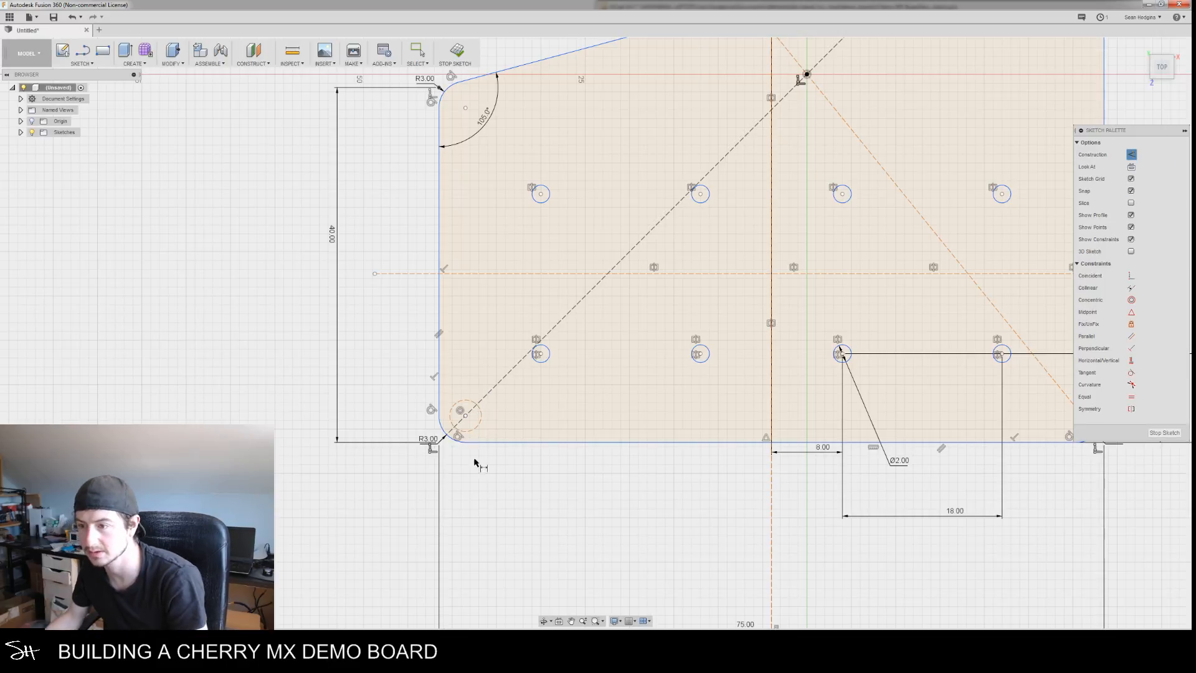
{"action": "left_click", "coordinate": [476, 428]}
{"action": "left_click", "coordinate": [496, 480]}
{"action": "type", "text": "3"}
{"action": "key", "text": "Return"}
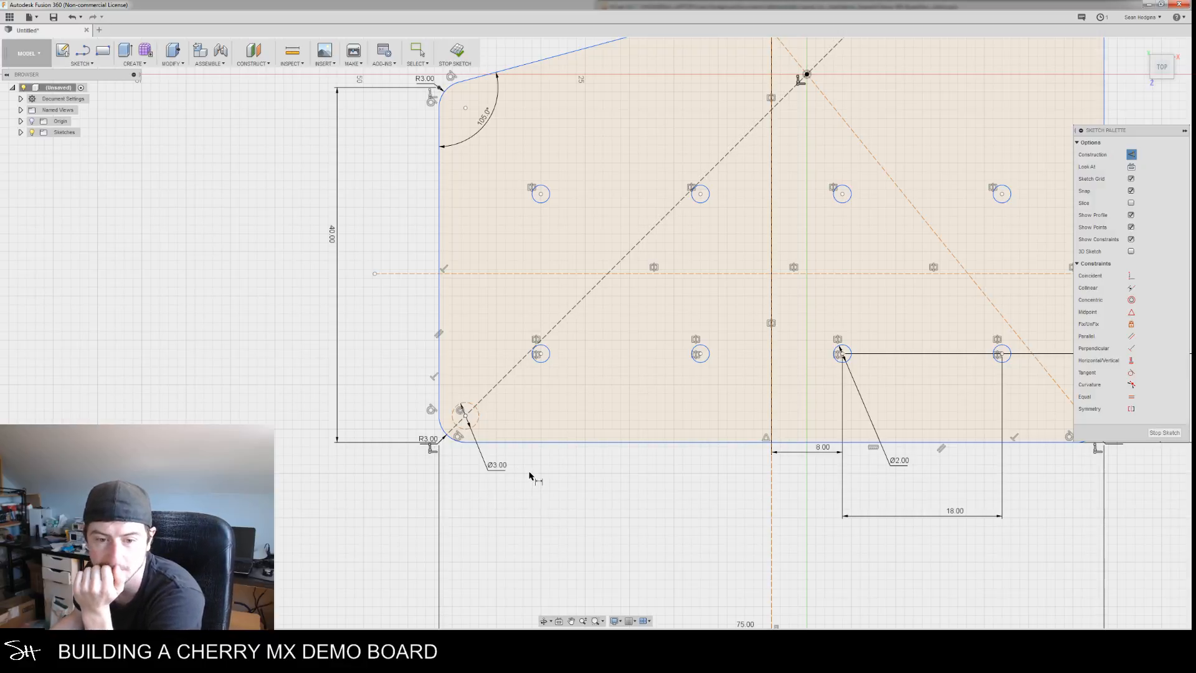
{"action": "mouse_move", "coordinate": [725, 479]}
{"action": "middle_mouse_down"}
{"action": "mouse_move", "coordinate": [530, 476]}
{"action": "mouse_move", "coordinate": [483, 454]}
{"action": "mouse_move", "coordinate": [430, 504]}
{"action": "mouse_move", "coordinate": [515, 484]}
{"action": "middle_mouse_up"}
{"action": "scroll", "coordinate": [636, 487], "scroll_direction": "down", "scroll_amount": 1}
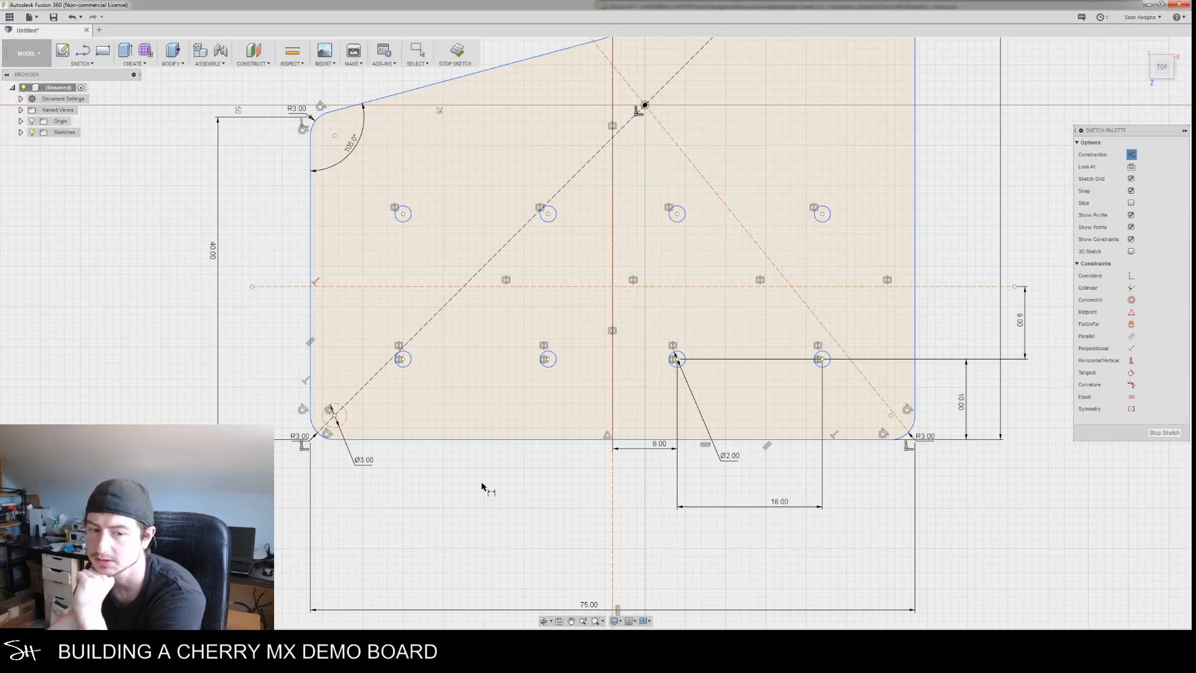
{"action": "mouse_move", "coordinate": [530, 496]}
{"action": "middle_mouse_down"}
{"action": "mouse_move", "coordinate": [484, 493]}
{"action": "mouse_move", "coordinate": [480, 475]}
{"action": "mouse_move", "coordinate": [537, 502]}
{"action": "middle_mouse_up"}
{"action": "middle_click_drag", "start_coordinate": [462, 481], "coordinate": [505, 526]}
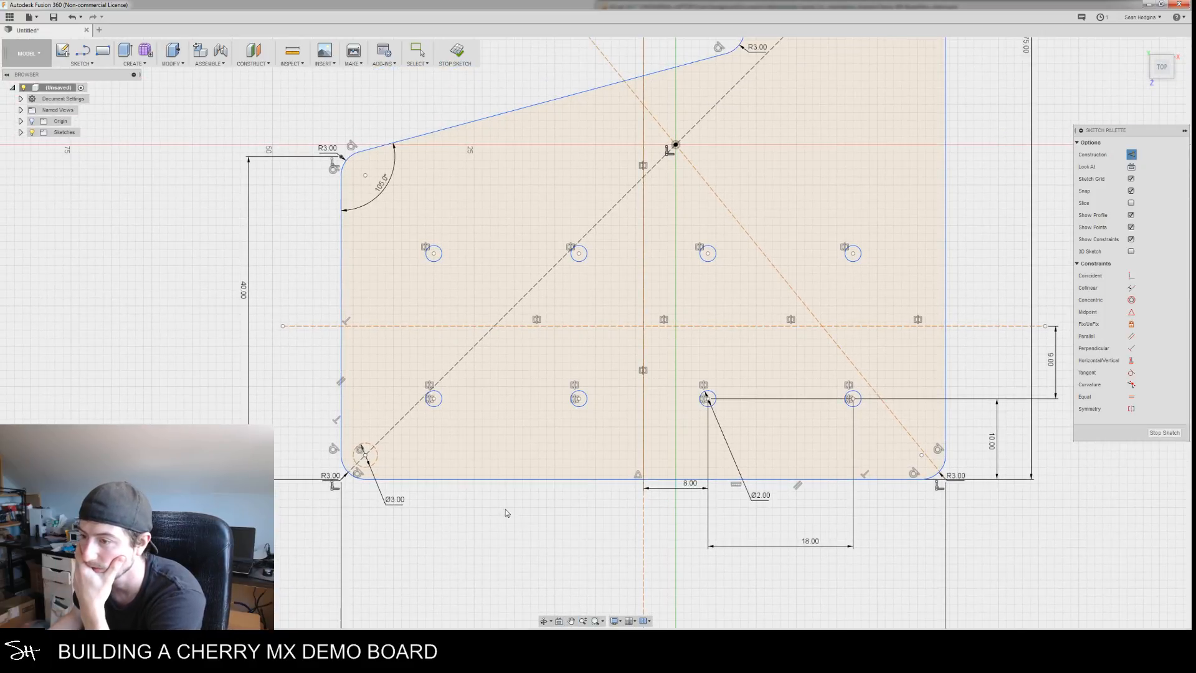
{"action": "right_click", "coordinate": [506, 509]}
{"action": "key", "text": "Escape"}
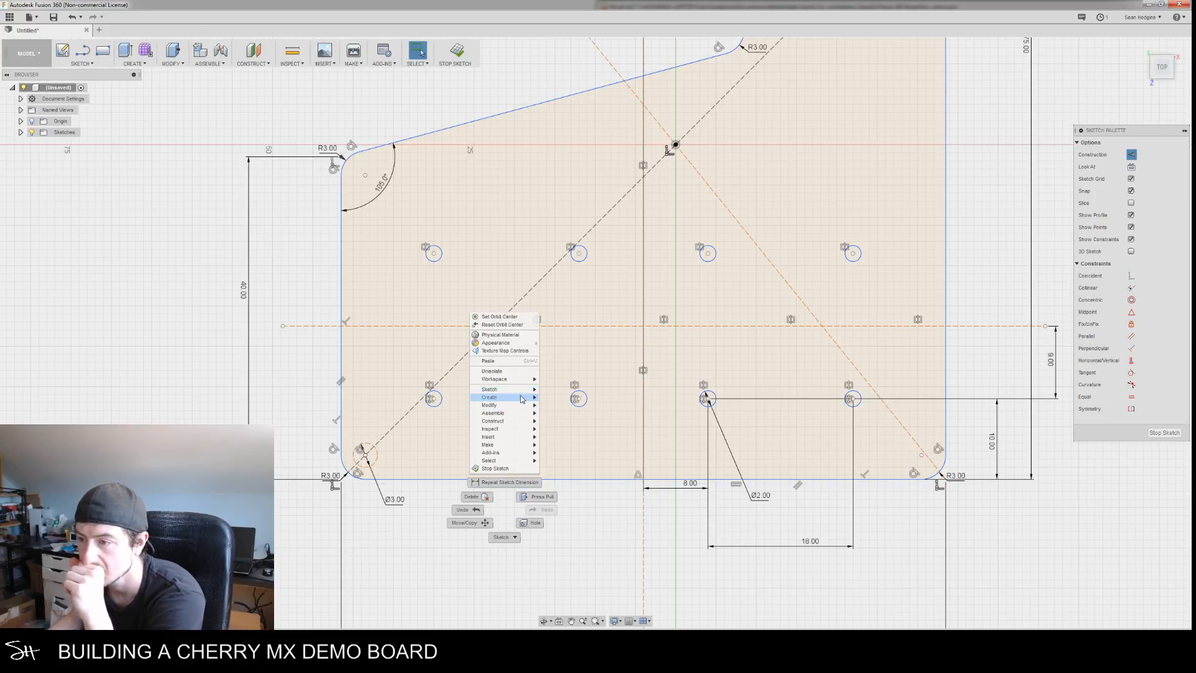
{"action": "mouse_move", "coordinate": [499, 389]}
{"action": "mouse_move", "coordinate": [579, 284]}
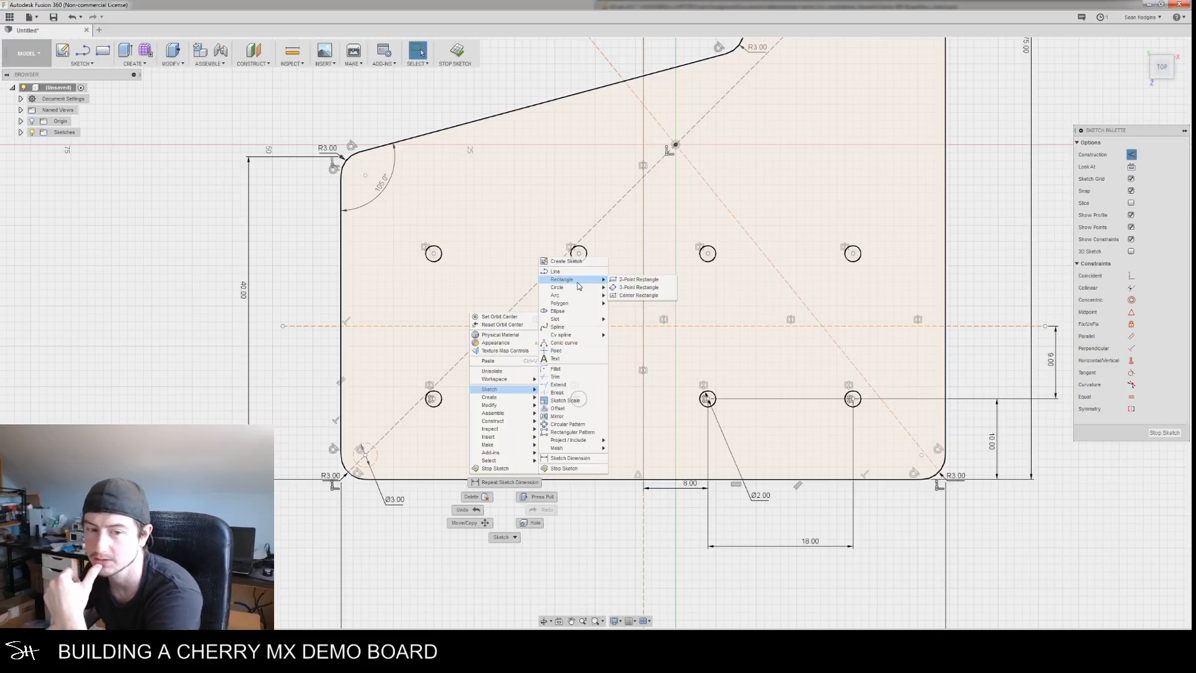
{"action": "left_click", "coordinate": [628, 298]}
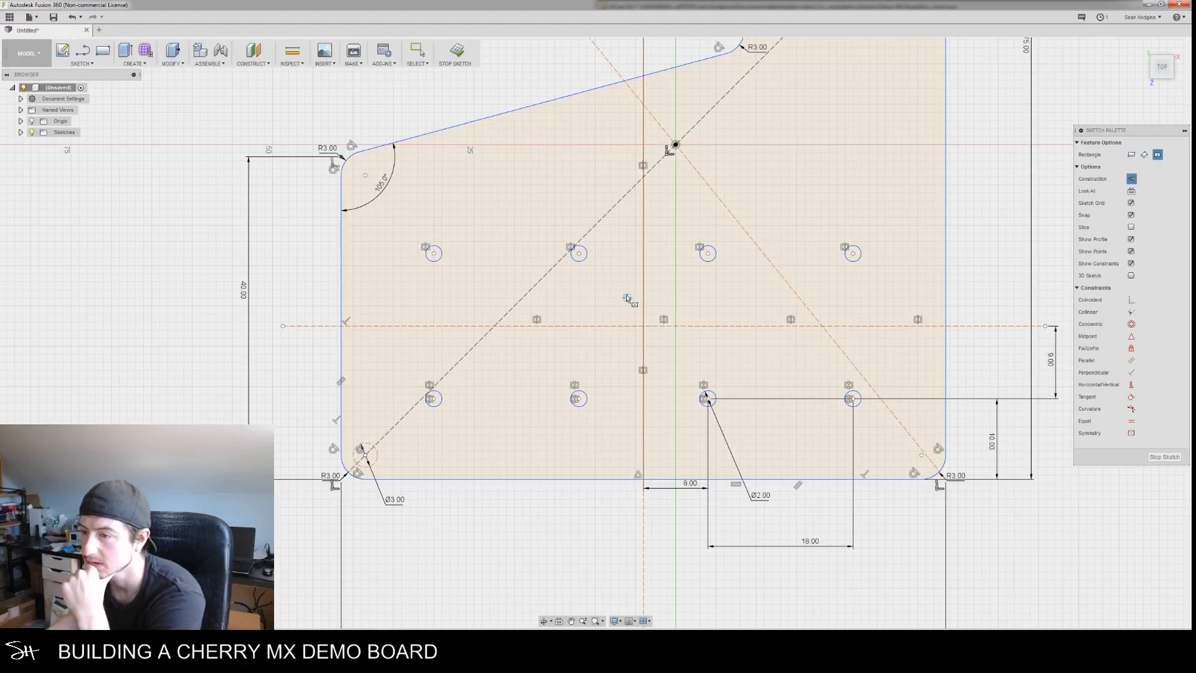
{"action": "left_click", "coordinate": [434, 399]}
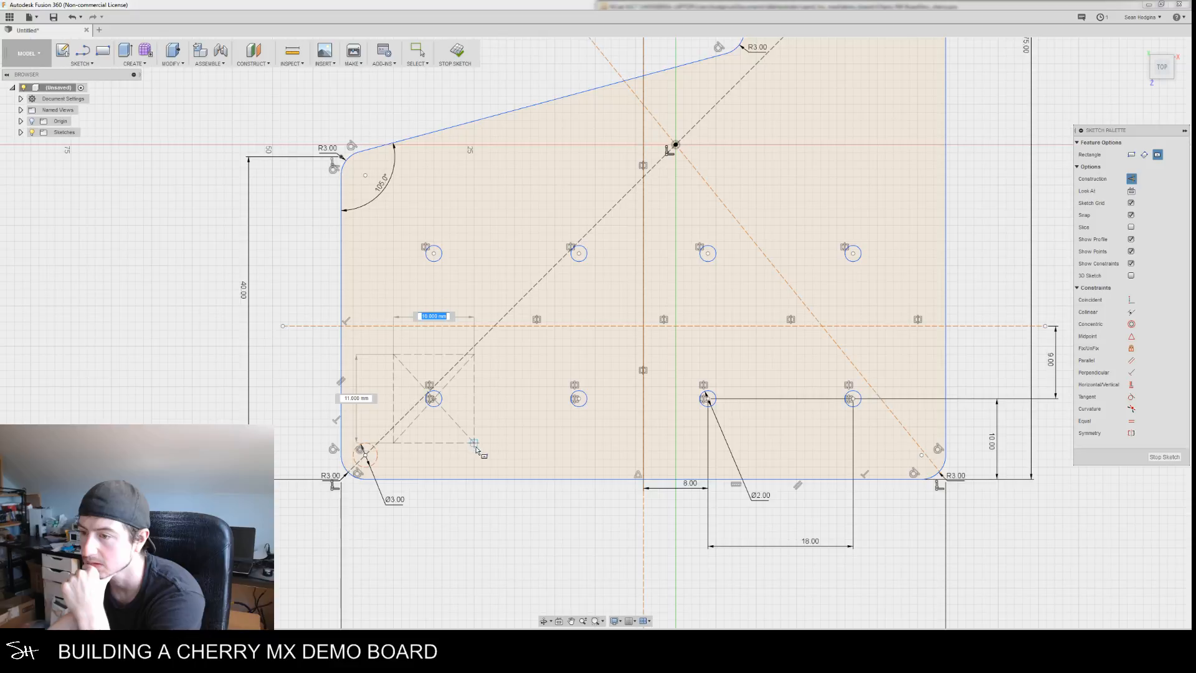
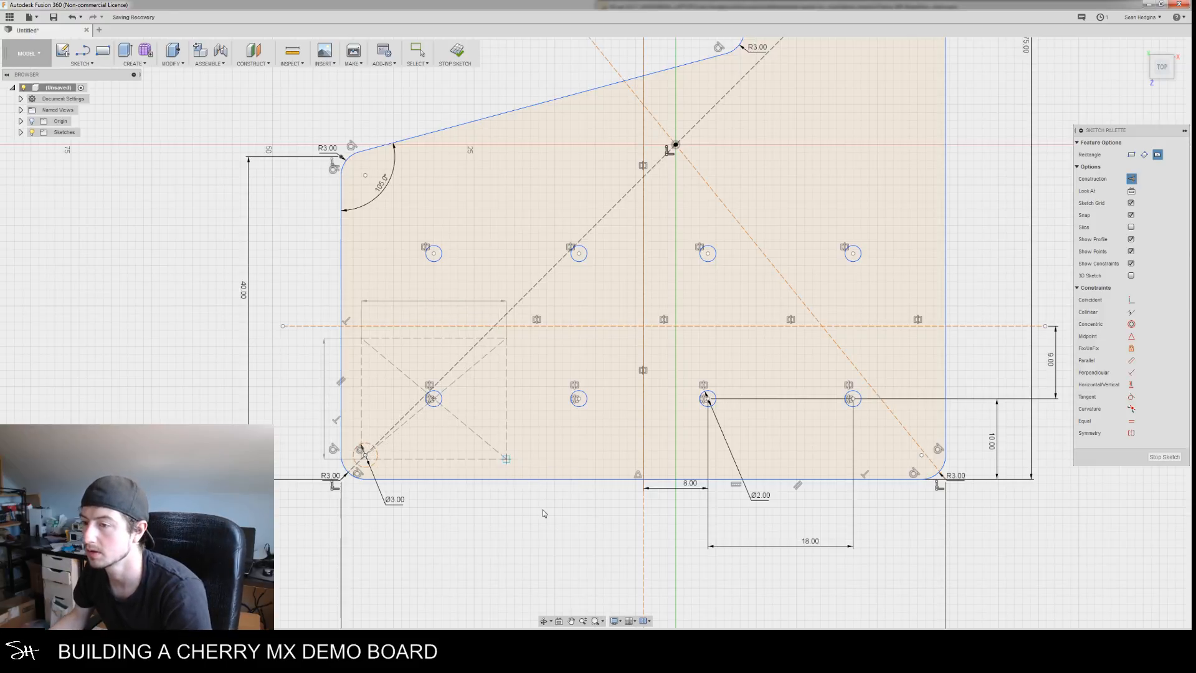
{"action": "key", "text": "Escape"}
Try an overall board width of 77 mm and undo the change
{"action": "scroll", "coordinate": [517, 489], "scroll_direction": "down", "scroll_amount": 3}
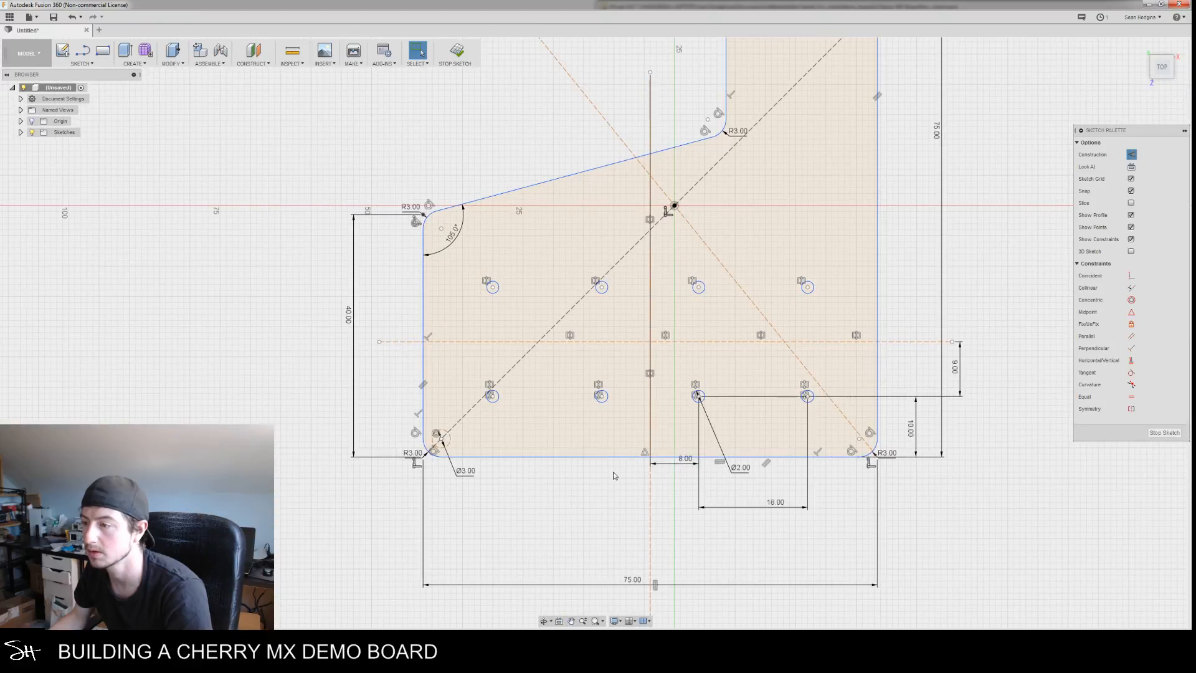
{"action": "middle_click_drag", "start_coordinate": [744, 514], "coordinate": [745, 489]}
{"action": "double_click", "coordinate": [637, 555]}
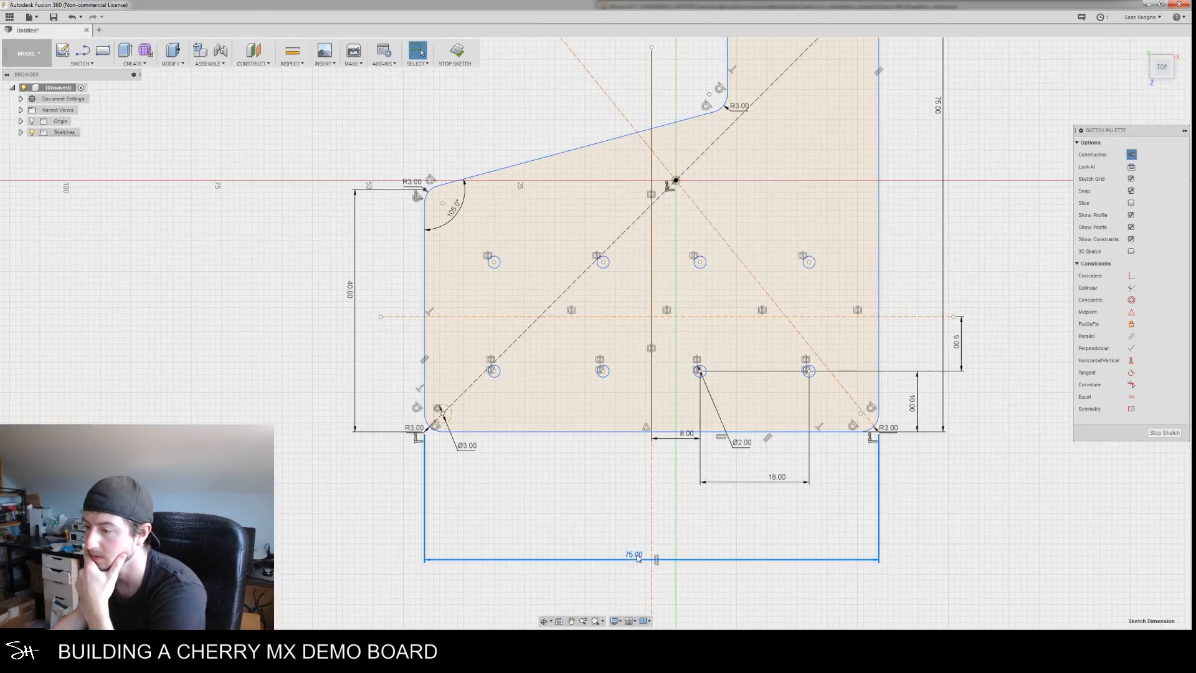
{"action": "key", "text": "BackSpace"}
{"action": "type", "text": "77"}
{"action": "key", "text": "Return"}
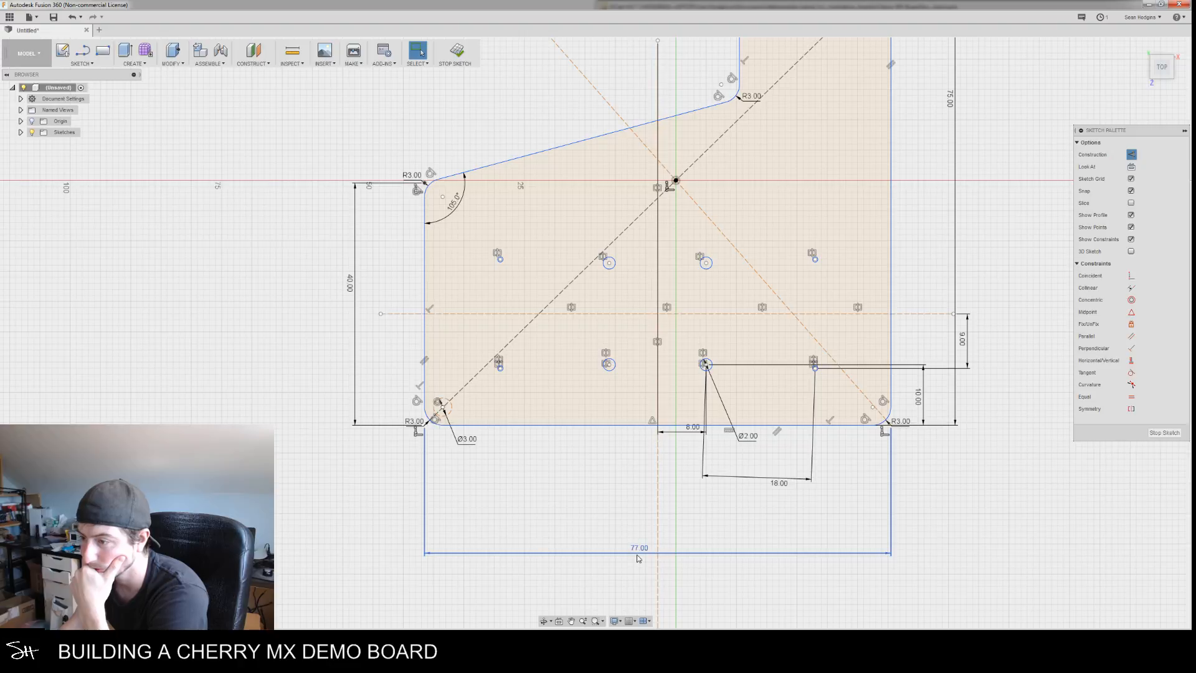
{"action": "middle_click_drag", "start_coordinate": [669, 484], "coordinate": [539, 497]}
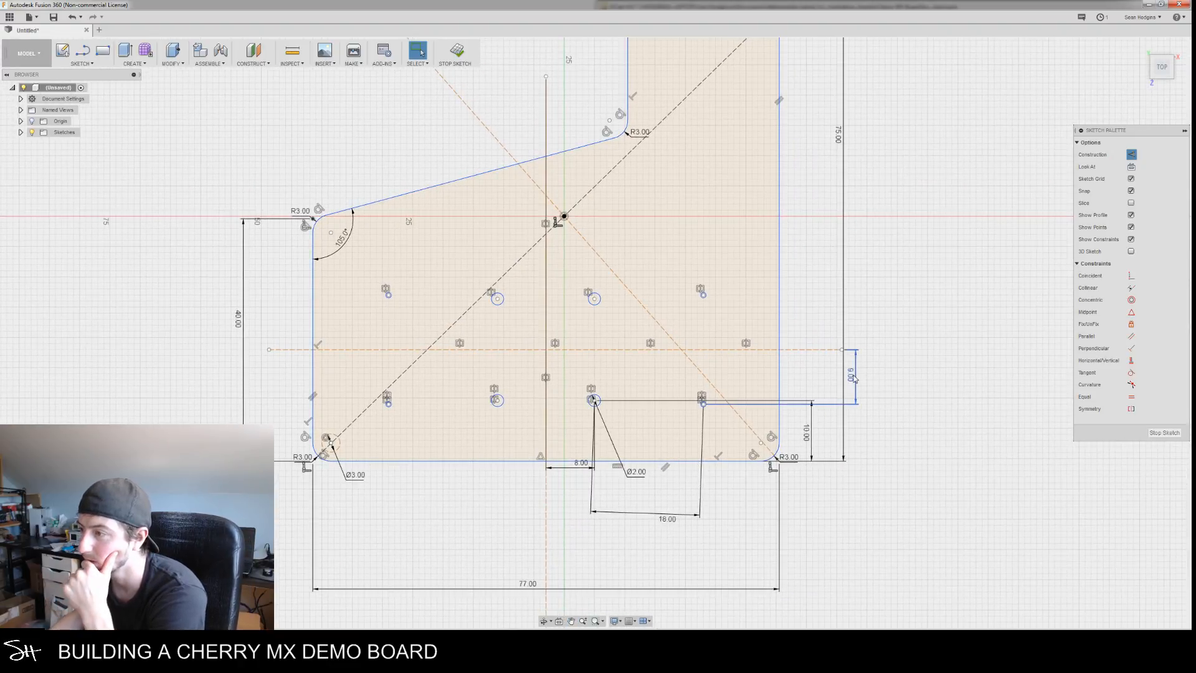
{"action": "middle_click_drag", "start_coordinate": [908, 428], "coordinate": [897, 435]}
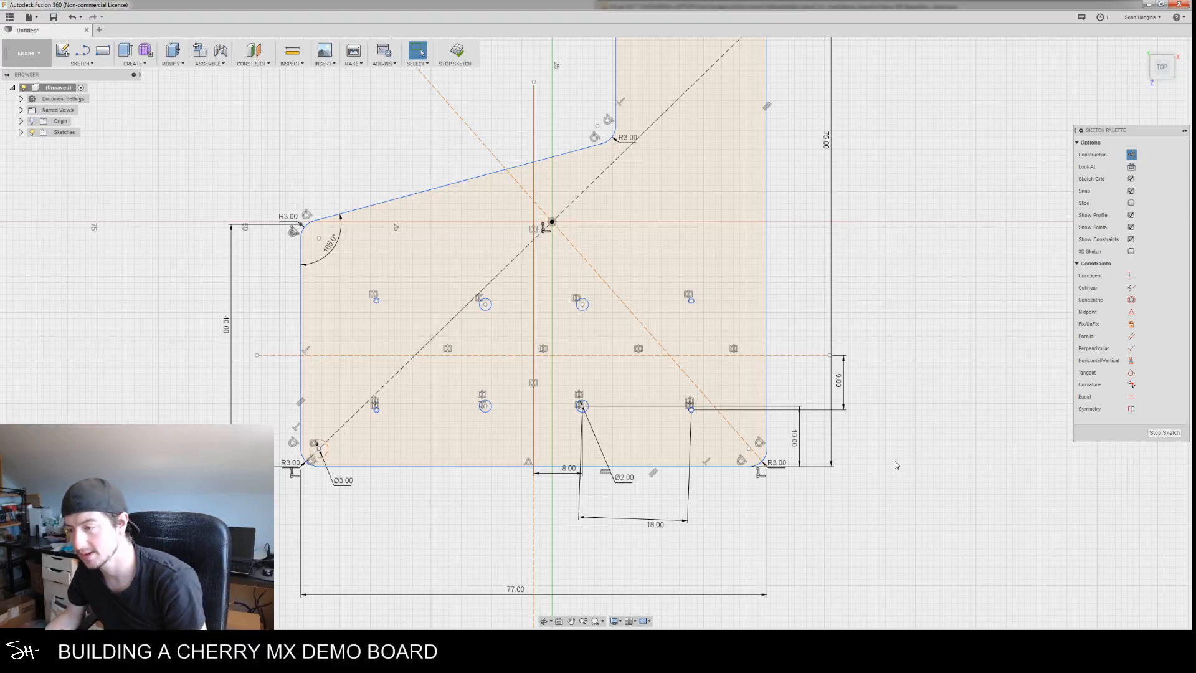
{"action": "key", "text": "ctrl+z"}
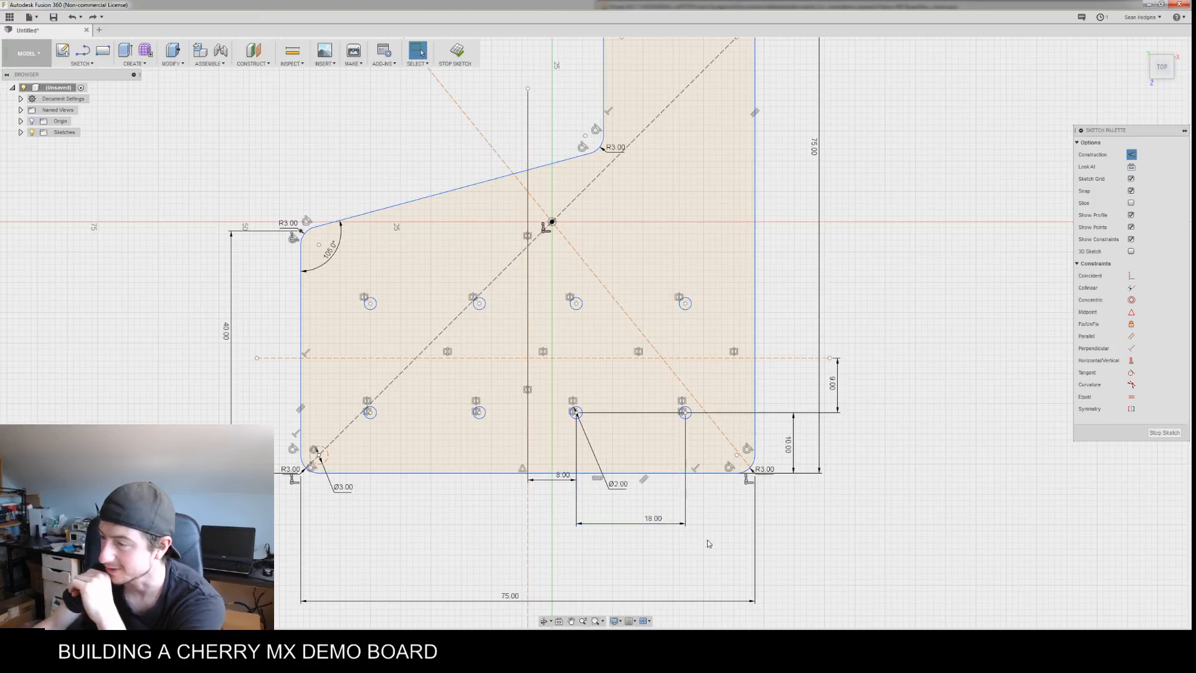
Reposition the 9 mm dimension outside the board's right edge and move the 75 mm height dimension farther out
{"action": "left_click_drag", "start_coordinate": [834, 385], "coordinate": [786, 385]}
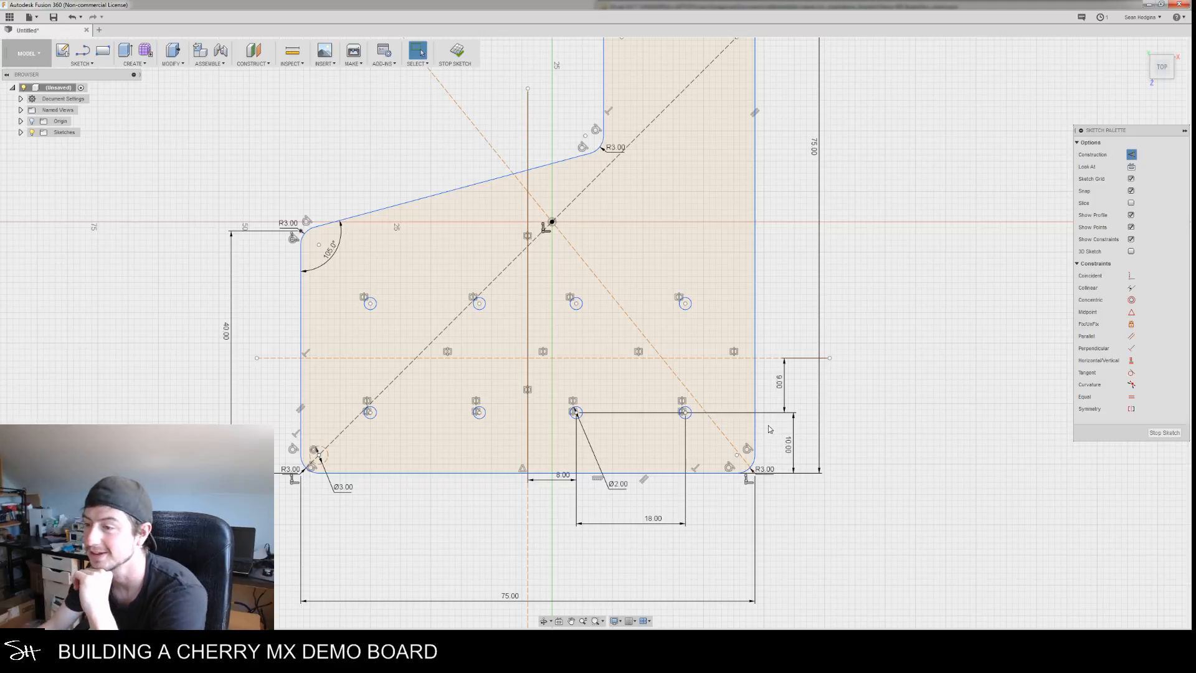
{"action": "middle_click_drag", "start_coordinate": [897, 402], "coordinate": [899, 437]}
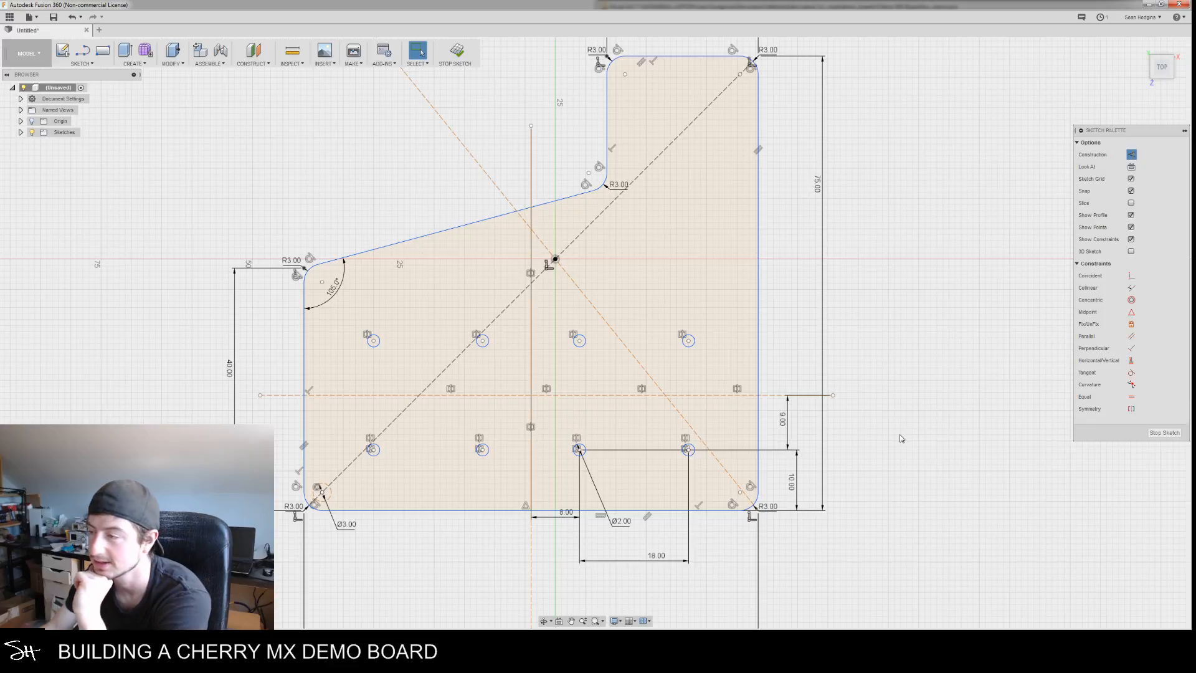
{"action": "left_click_drag", "start_coordinate": [782, 404], "coordinate": [849, 427]}
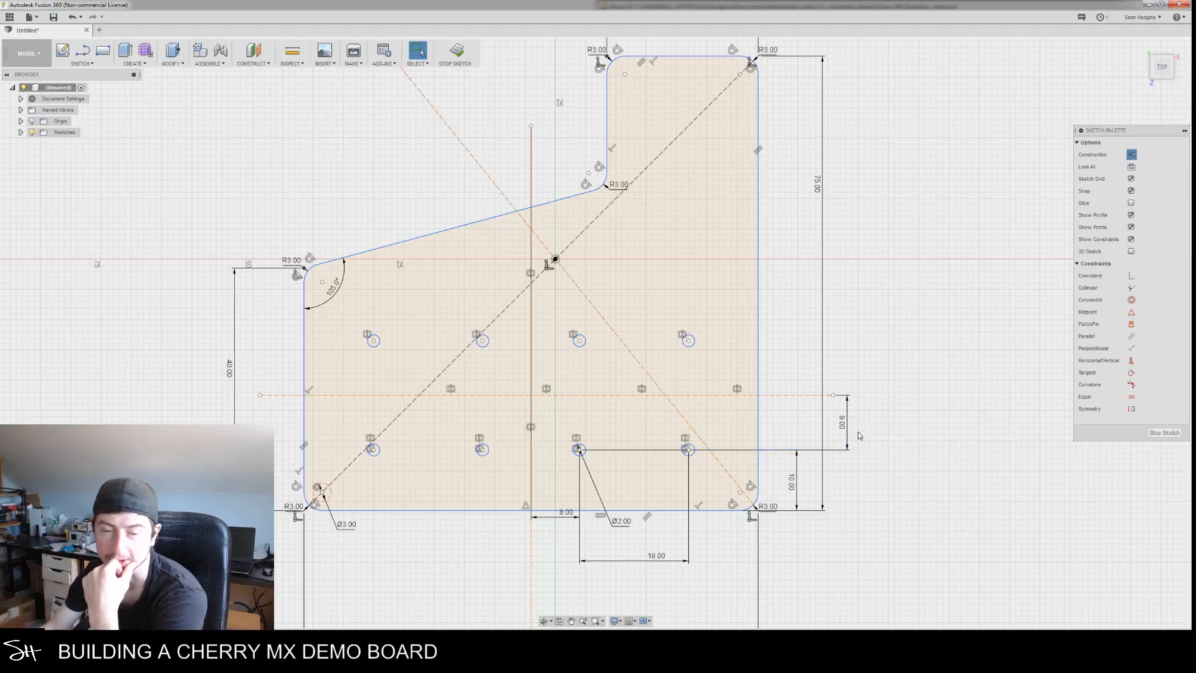
{"action": "mouse_move", "coordinate": [848, 428]}
{"action": "left_mouse_down"}
{"action": "mouse_move", "coordinate": [784, 430]}
{"action": "mouse_move", "coordinate": [854, 429]}
{"action": "left_mouse_up"}
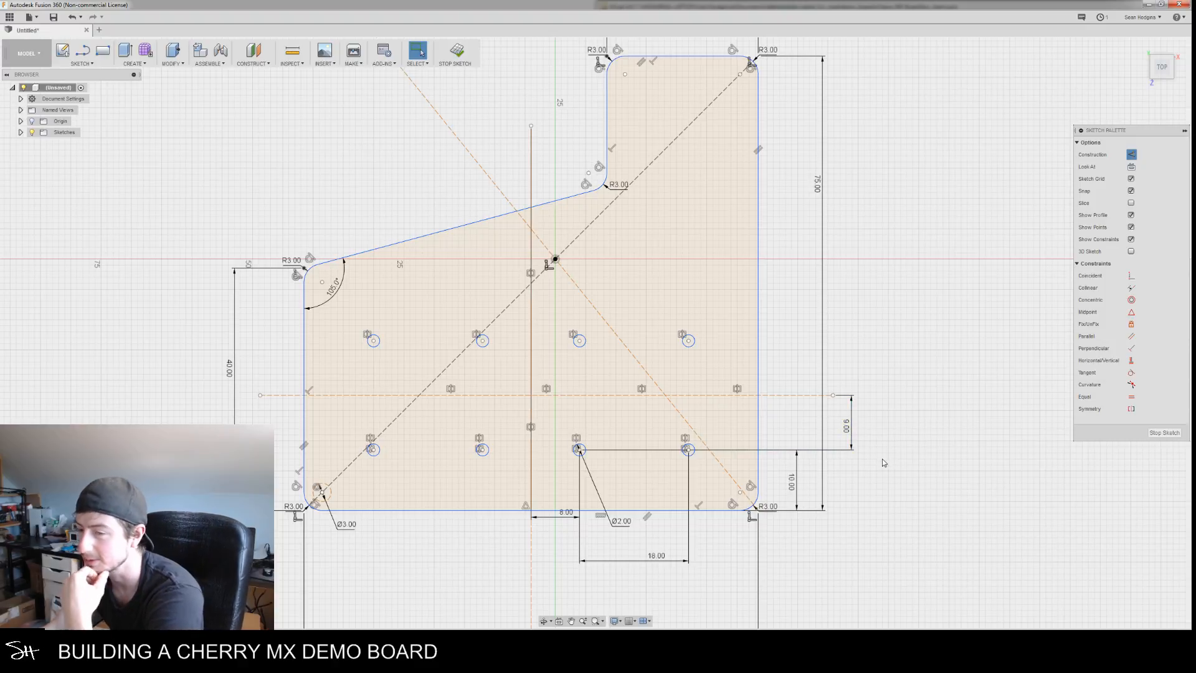
{"action": "mouse_move", "coordinate": [850, 430]}
{"action": "left_mouse_down"}
{"action": "mouse_move", "coordinate": [817, 429]}
{"action": "mouse_move", "coordinate": [846, 428]}
{"action": "left_mouse_up"}
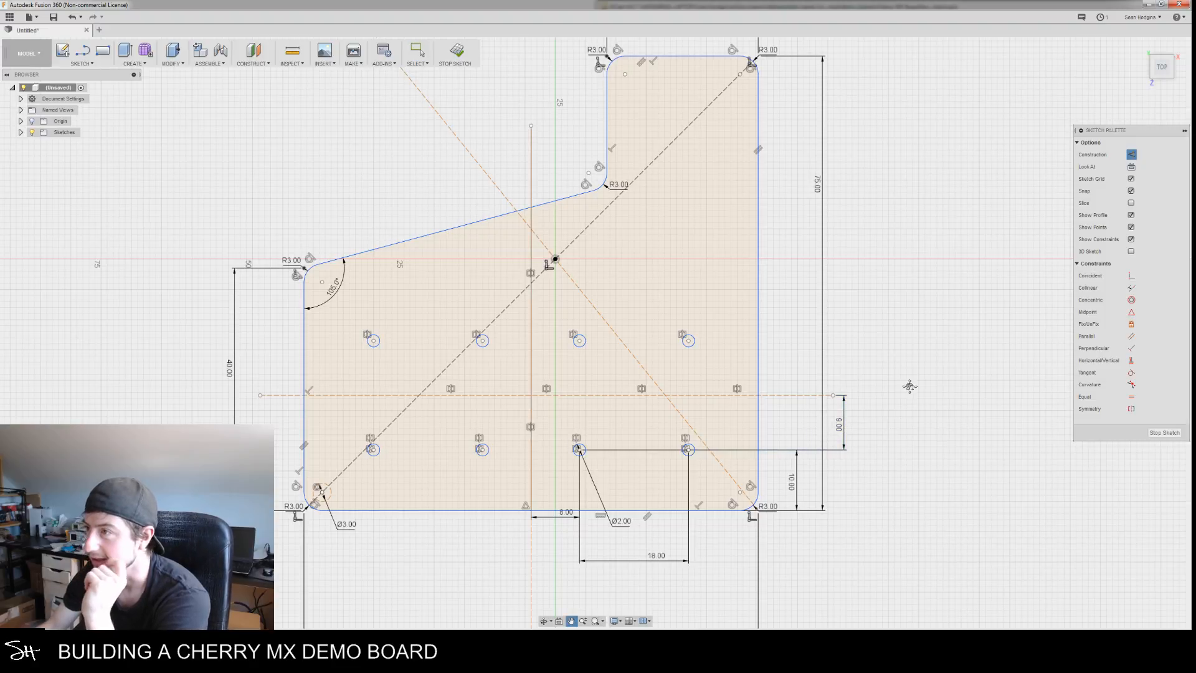
{"action": "middle_click_drag", "start_coordinate": [909, 385], "coordinate": [907, 411]}
{"action": "middle_click_drag", "start_coordinate": [872, 364], "coordinate": [873, 388]}
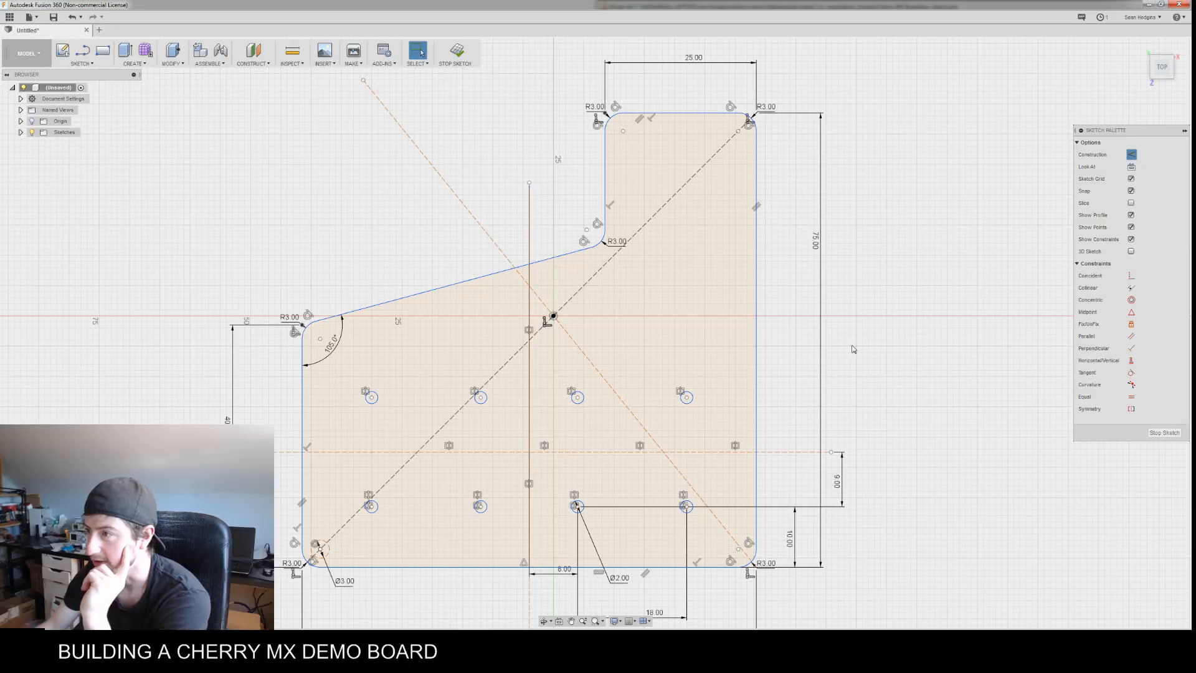
{"action": "left_click_drag", "start_coordinate": [815, 242], "coordinate": [848, 251]}
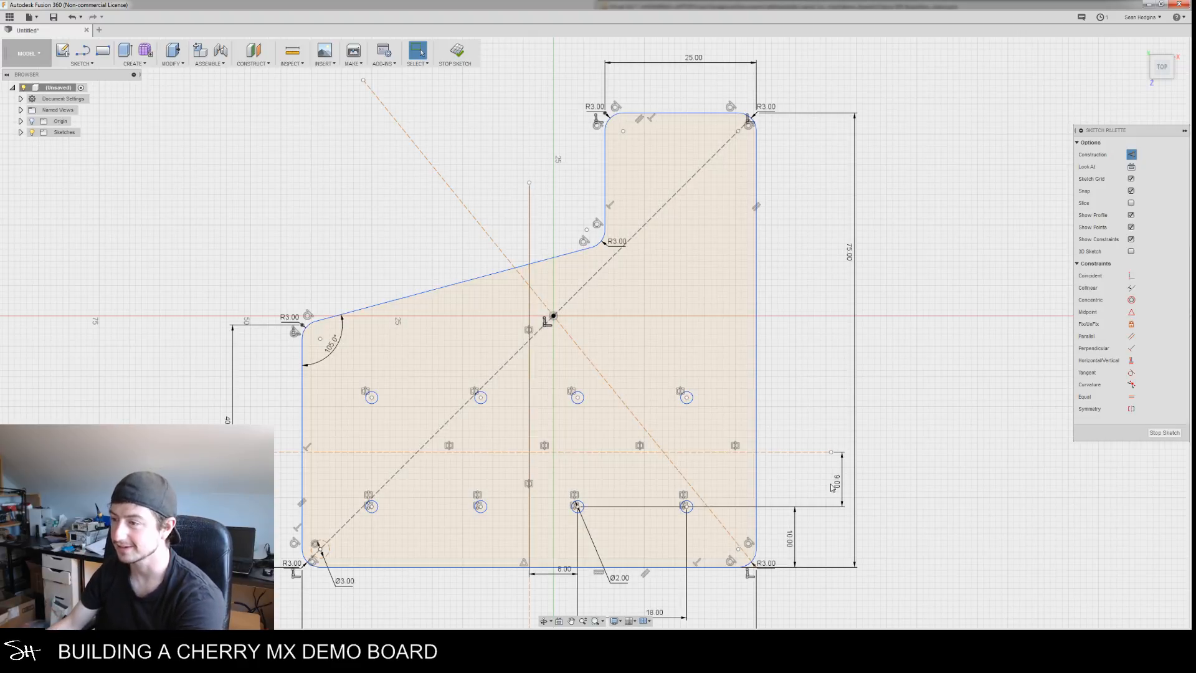
Delete the 3 mm construction circle in the board's lower-left corner
{"action": "middle_click_drag", "start_coordinate": [861, 503], "coordinate": [878, 460]}
{"action": "mouse_move", "coordinate": [822, 544]}
{"action": "middle_mouse_down"}
{"action": "mouse_move", "coordinate": [826, 509]}
{"action": "mouse_move", "coordinate": [861, 458]}
{"action": "middle_mouse_up"}
{"action": "middle_click_drag", "start_coordinate": [604, 506], "coordinate": [617, 517]}
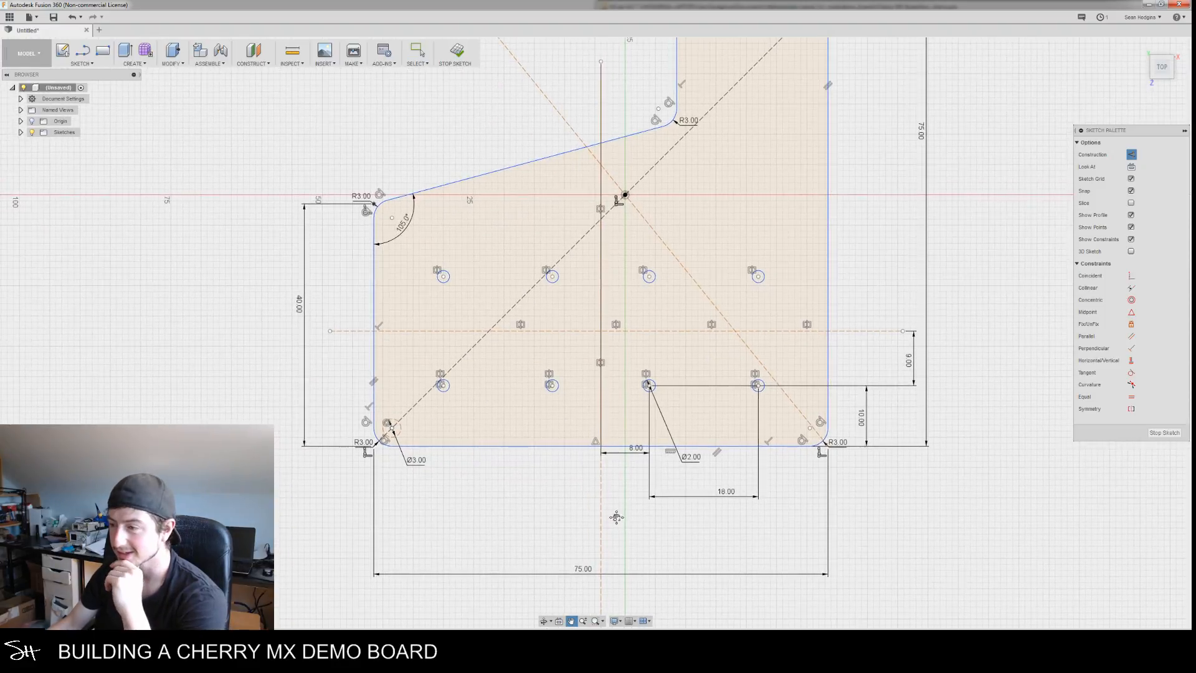
{"action": "mouse_move", "coordinate": [514, 530]}
{"action": "middle_mouse_down"}
{"action": "mouse_move", "coordinate": [656, 537]}
{"action": "mouse_move", "coordinate": [548, 516]}
{"action": "middle_mouse_up"}
{"action": "scroll", "coordinate": [468, 514], "scroll_direction": "up", "scroll_amount": 5}
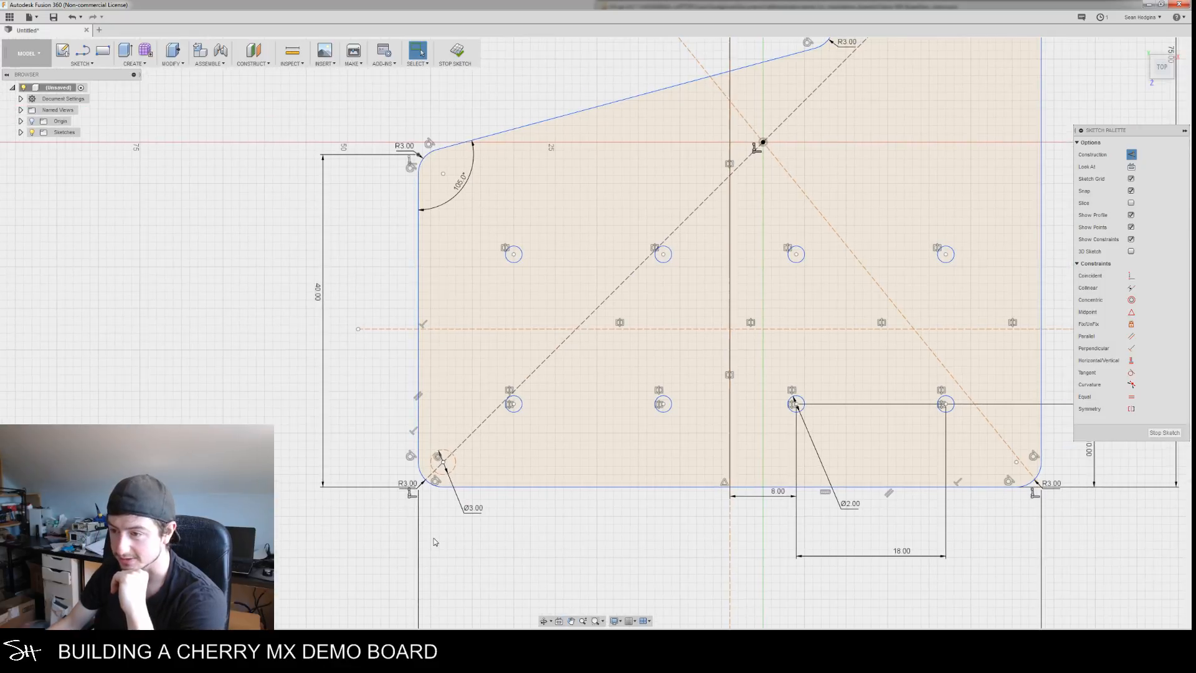
{"action": "left_click_drag", "start_coordinate": [462, 443], "coordinate": [455, 448]}
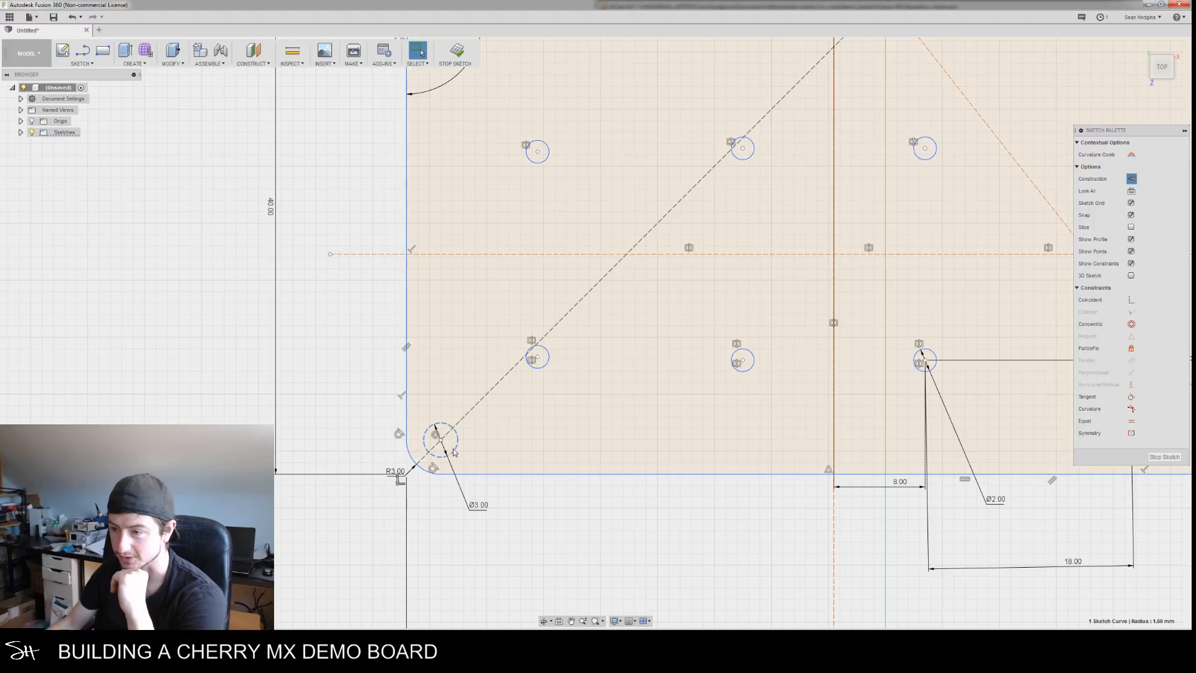
{"action": "scroll", "coordinate": [448, 459], "scroll_direction": "down", "scroll_amount": 5}
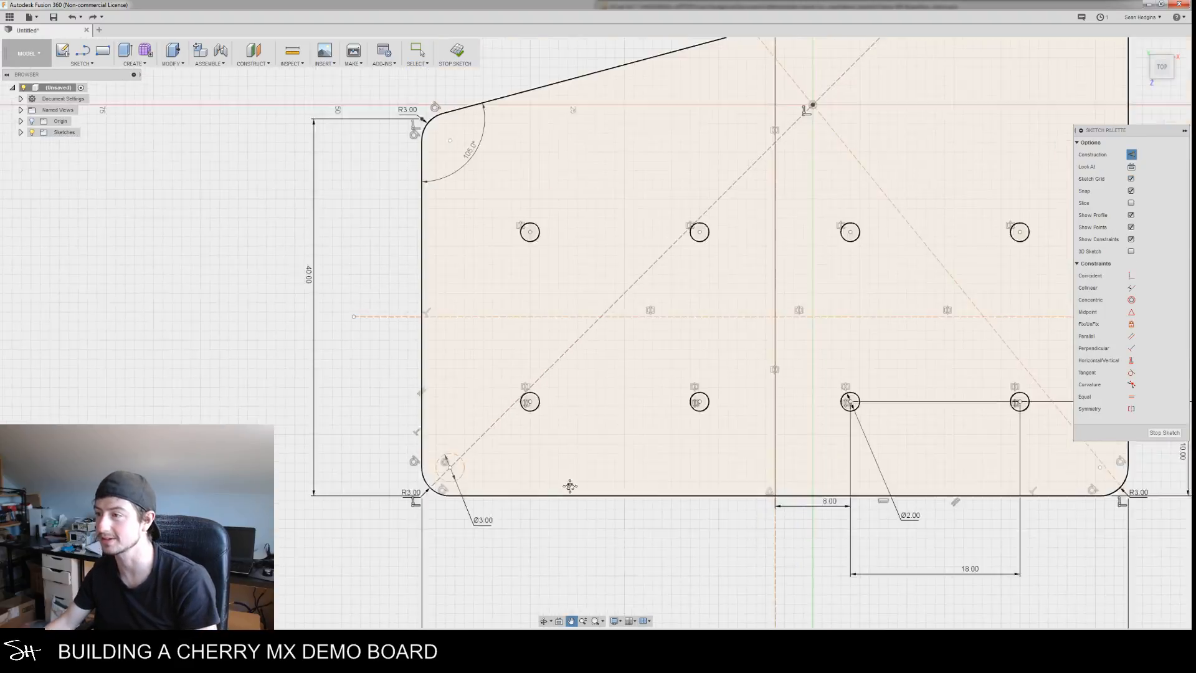
{"action": "middle_click_drag", "start_coordinate": [537, 459], "coordinate": [540, 450]}
{"action": "scroll", "coordinate": [528, 498], "scroll_direction": "down", "scroll_amount": 2}
{"action": "middle_click_drag", "start_coordinate": [528, 501], "coordinate": [534, 475]}
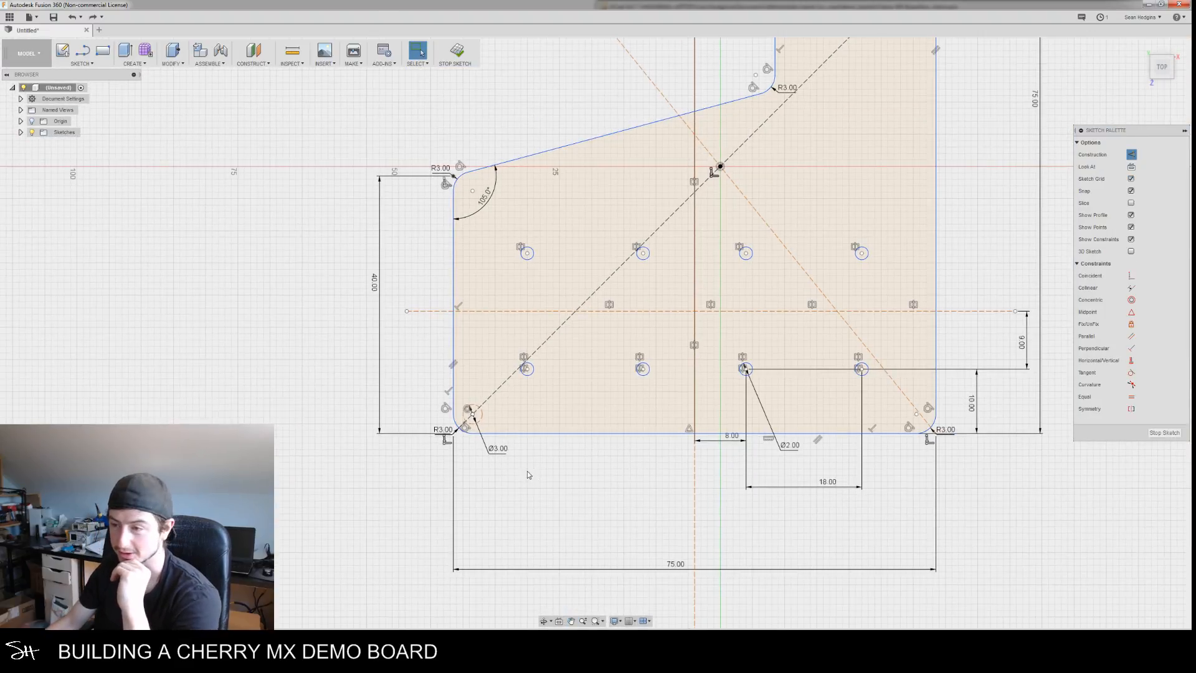
{"action": "left_click", "coordinate": [481, 419]}
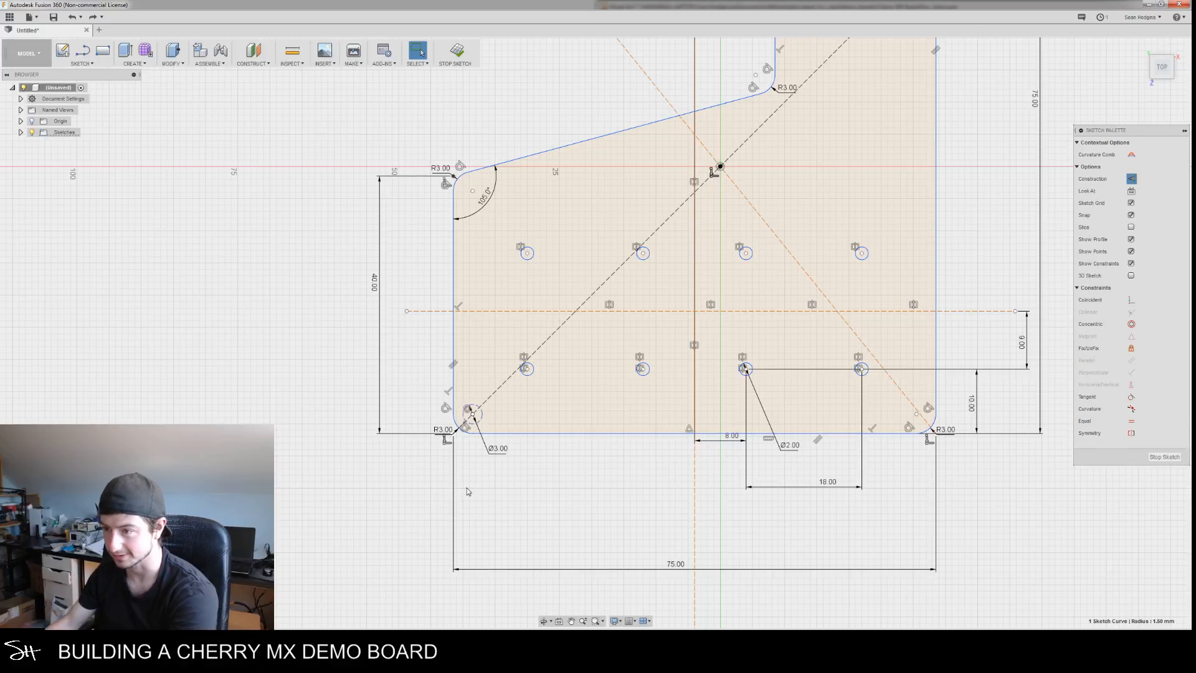
{"action": "key", "text": "Delete"}
Try to make the center points of the lower row's two rightmost circles coincident, and review the error details
{"action": "scroll", "coordinate": [477, 465], "scroll_direction": "up", "scroll_amount": 1}
{"action": "middle_click_drag", "start_coordinate": [536, 470], "coordinate": [518, 490]}
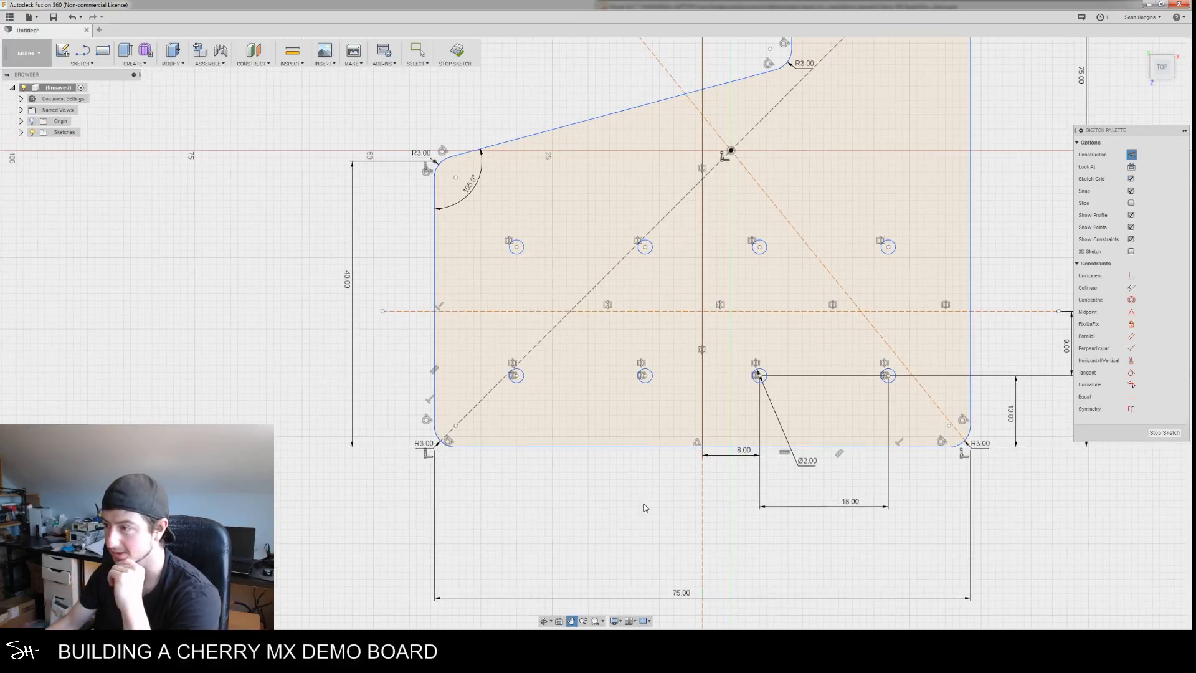
{"action": "middle_click_drag", "start_coordinate": [679, 502], "coordinate": [553, 482]}
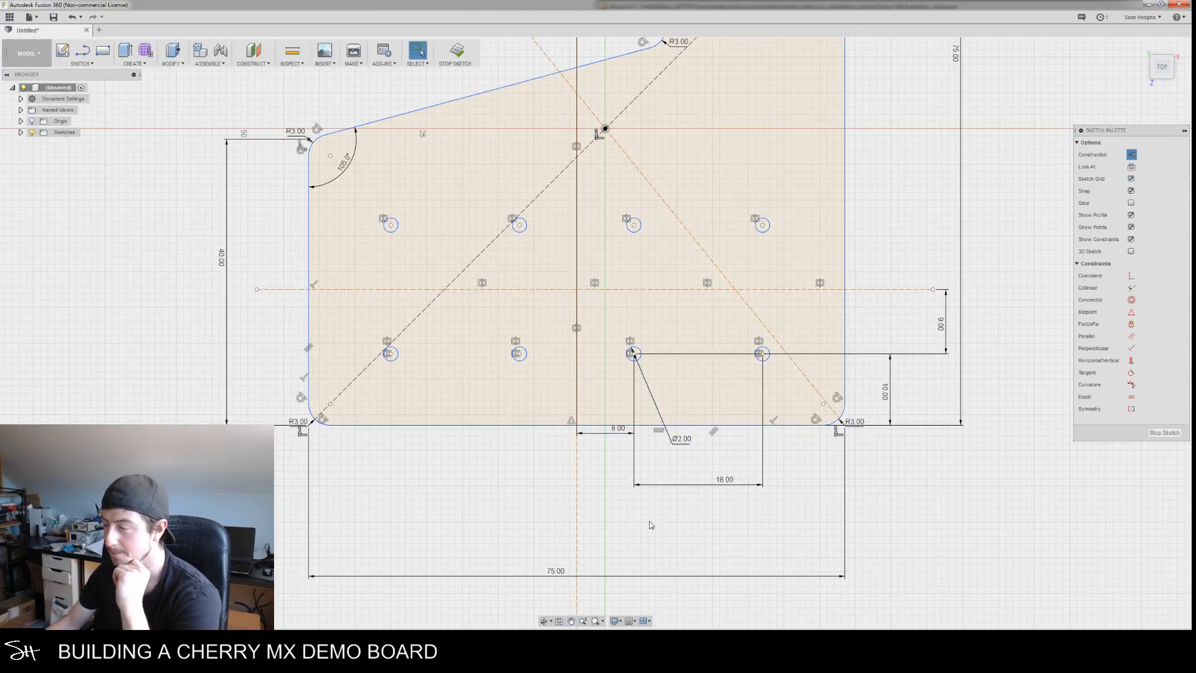
{"action": "right_click", "coordinate": [623, 537]}
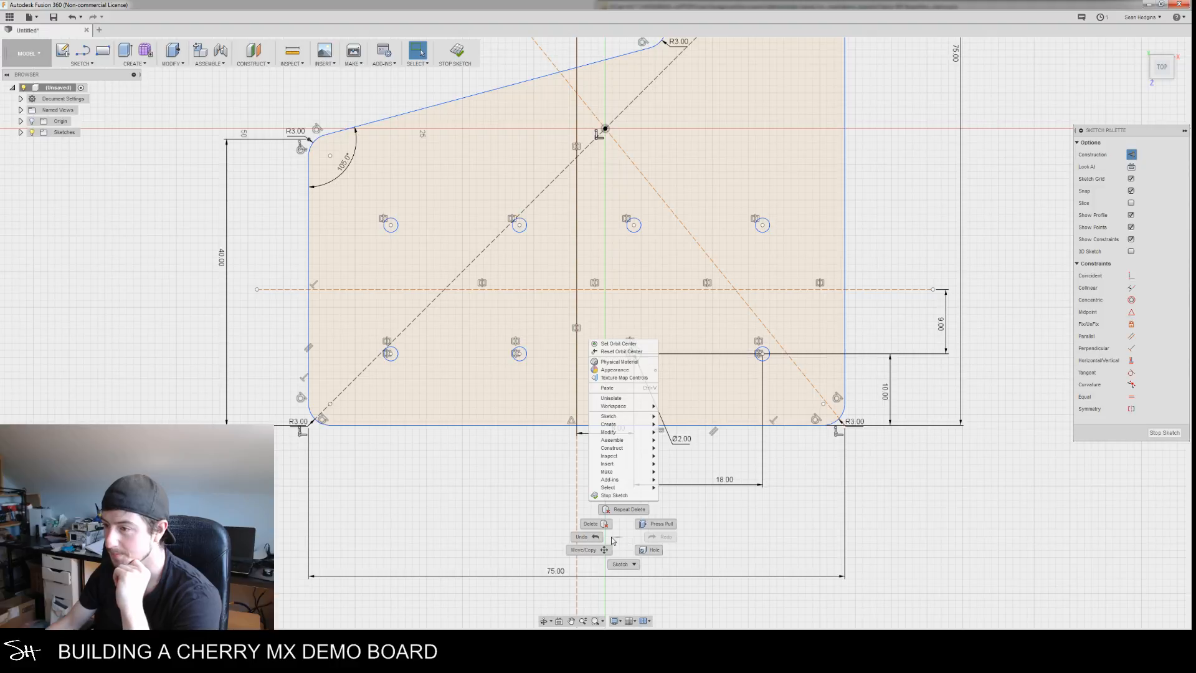
{"action": "left_click", "coordinate": [757, 536]}
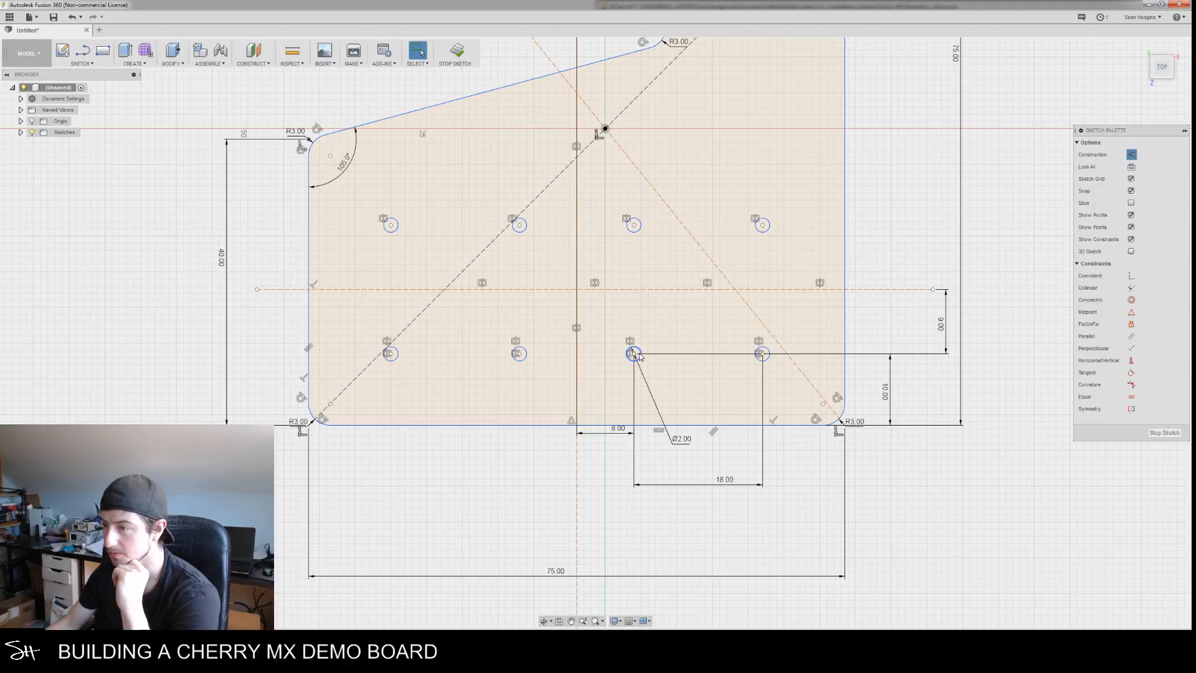
{"action": "left_click", "coordinate": [634, 354]}
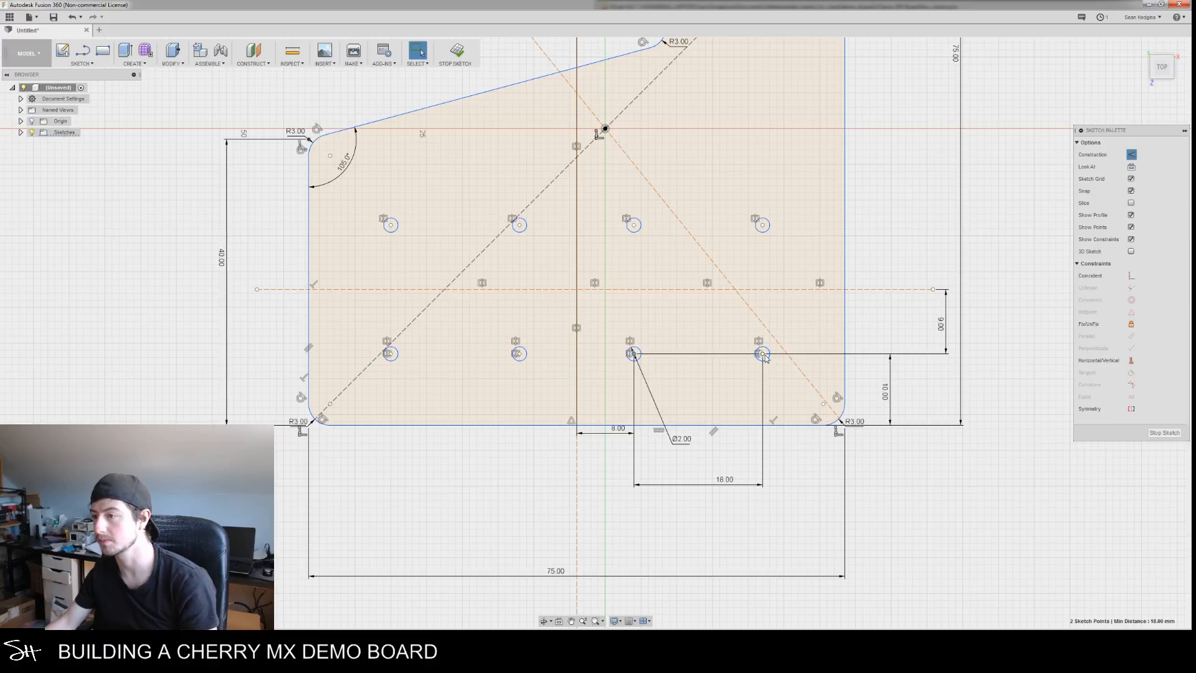
{"action": "right_click", "coordinate": [690, 510]}
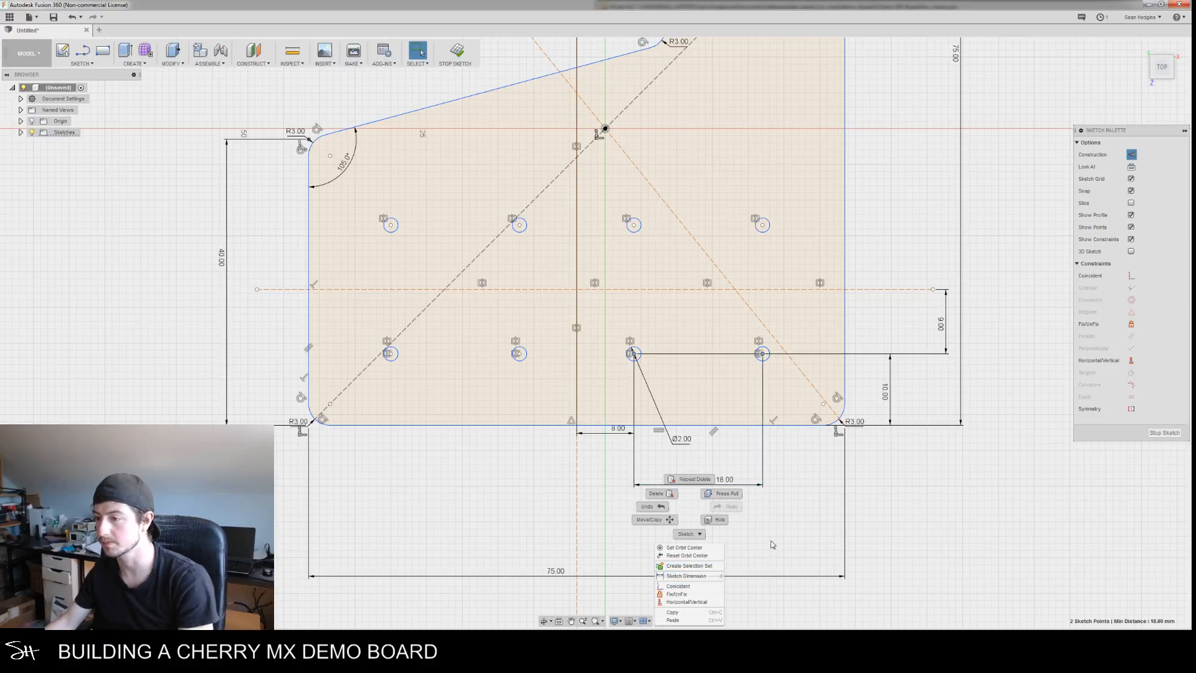
{"action": "left_click", "coordinate": [685, 587]}
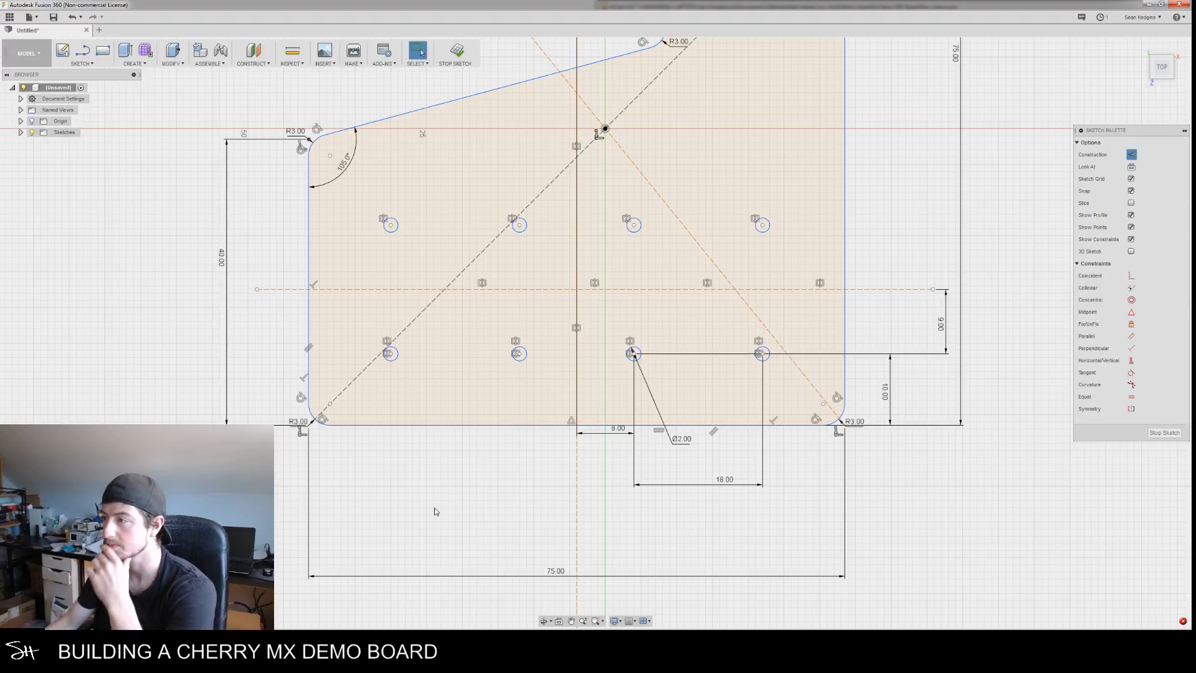
{"action": "scroll", "coordinate": [458, 472], "scroll_direction": "down", "scroll_amount": 1}
{"action": "mouse_move", "coordinate": [441, 502]}
{"action": "middle_mouse_down"}
{"action": "mouse_move", "coordinate": [512, 449]}
{"action": "mouse_move", "coordinate": [516, 529]}
{"action": "middle_mouse_up"}
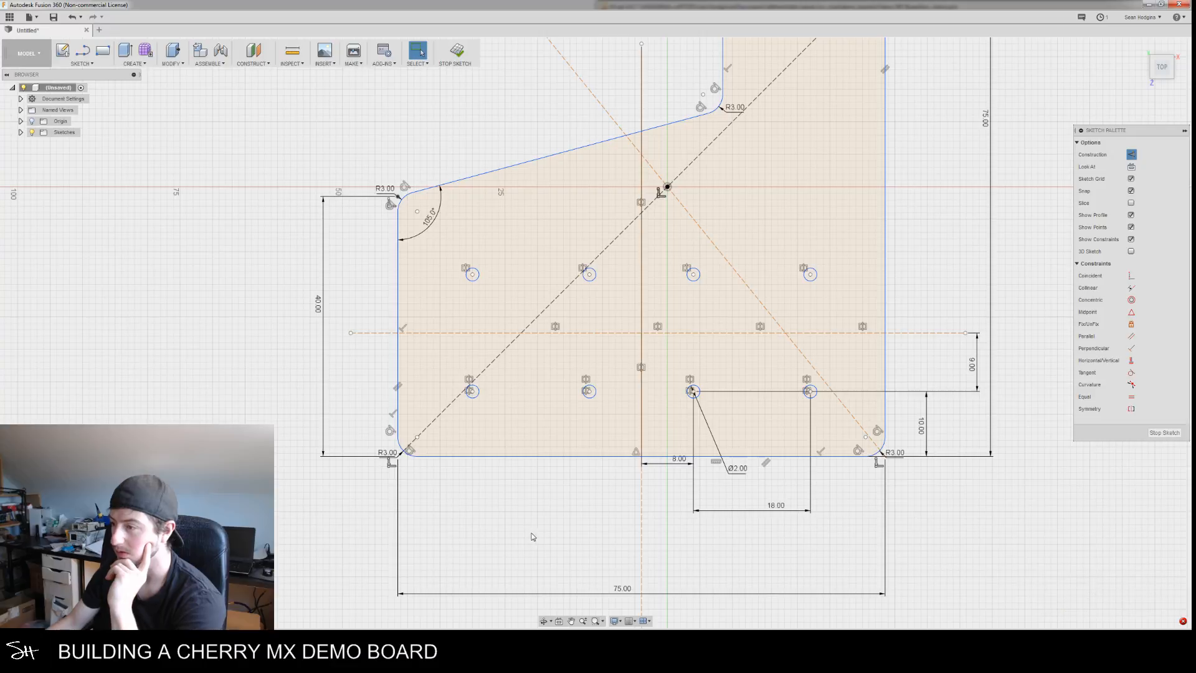
{"action": "left_click", "coordinate": [1183, 621]}
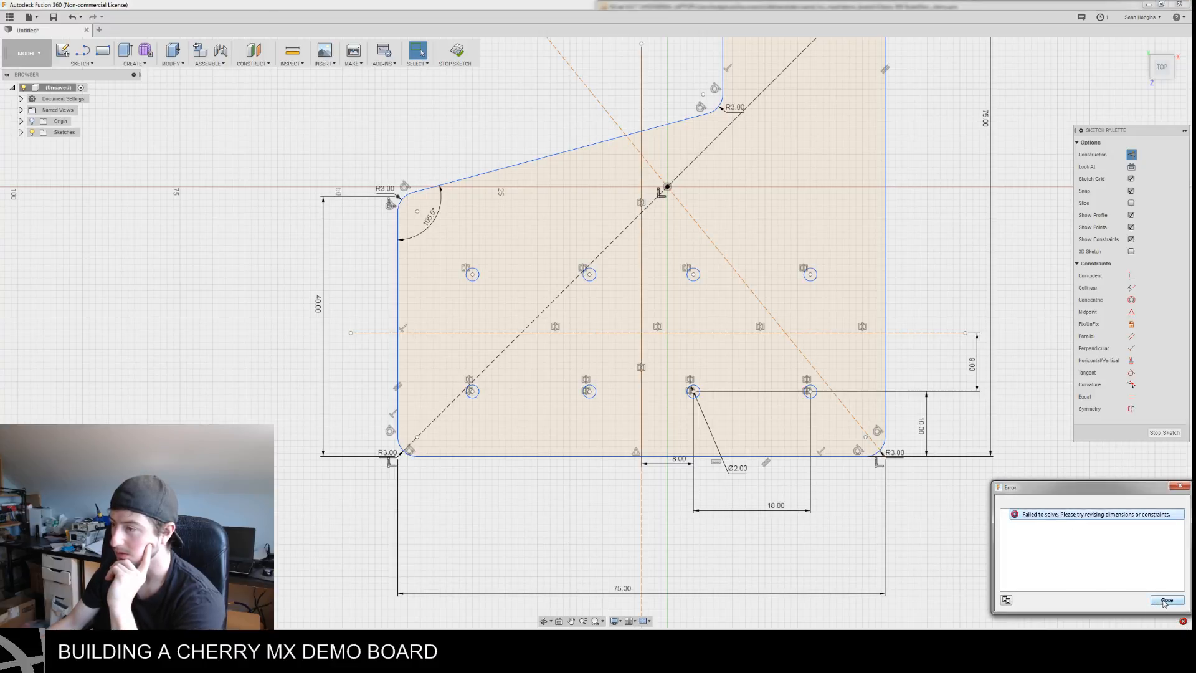
{"action": "left_click", "coordinate": [1162, 601]}
Restore the 3 mm construction circle in the lower-left corner and remove it again
{"action": "key", "text": "ctrl+z"}
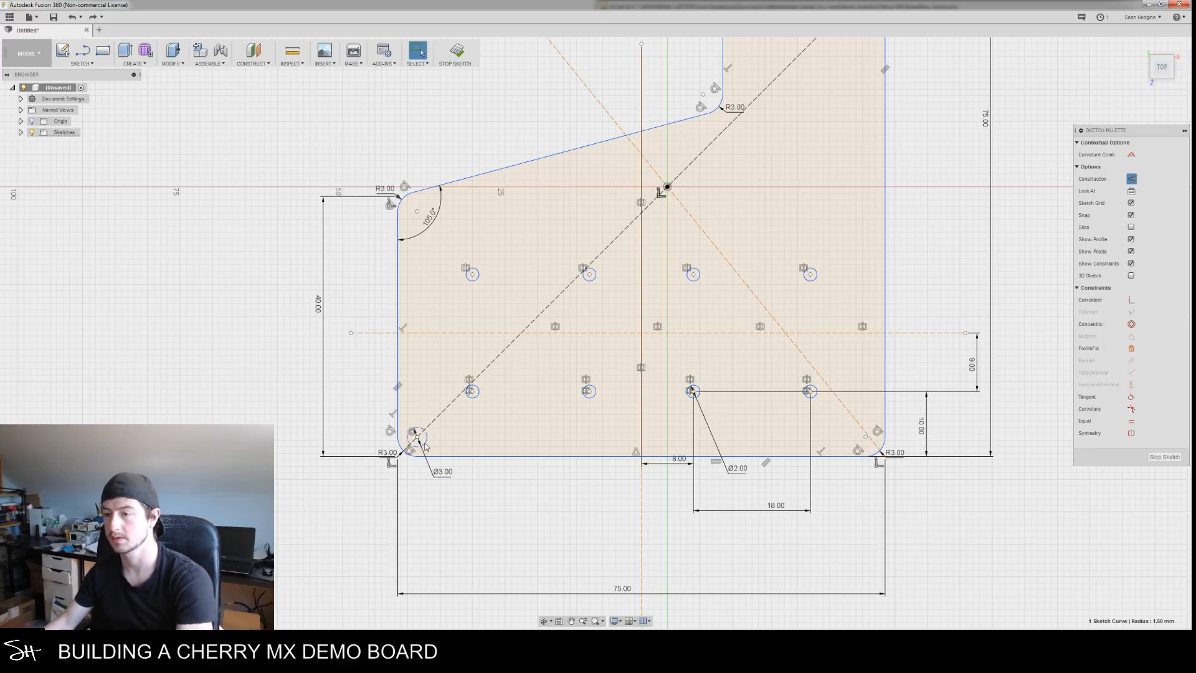
{"action": "key", "text": "ctrl+y"}
{"action": "scroll", "coordinate": [420, 488], "scroll_direction": "up", "scroll_amount": 5}
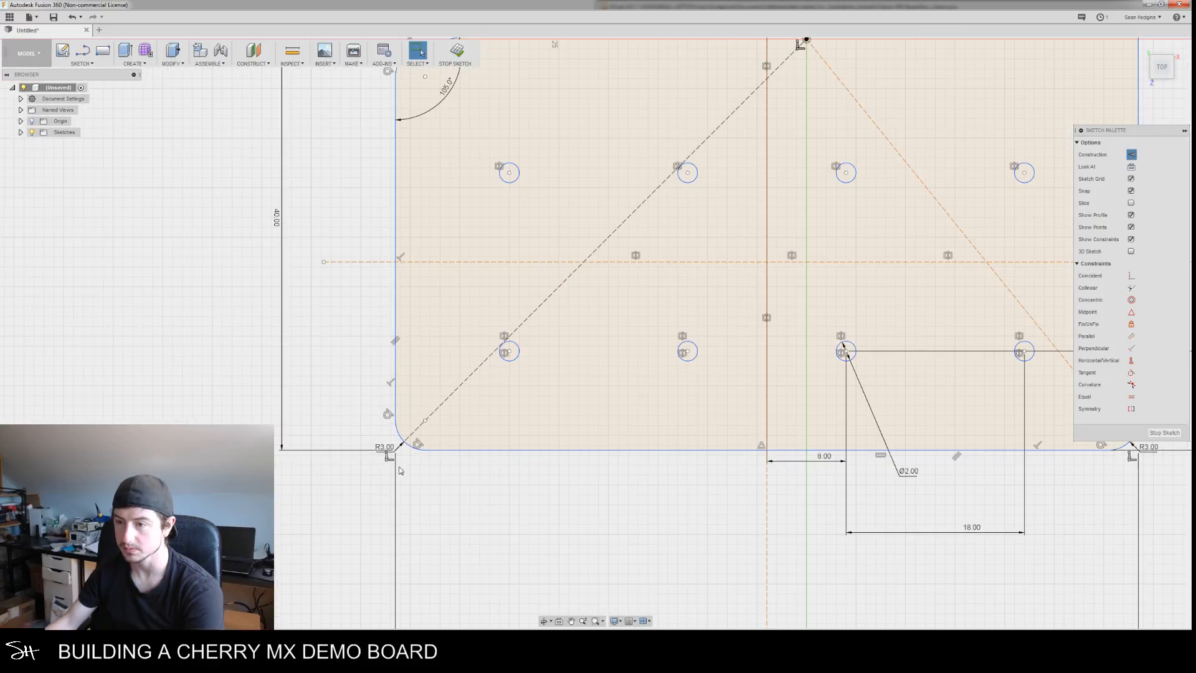
{"action": "scroll", "coordinate": [421, 500], "scroll_direction": "down", "scroll_amount": 5}
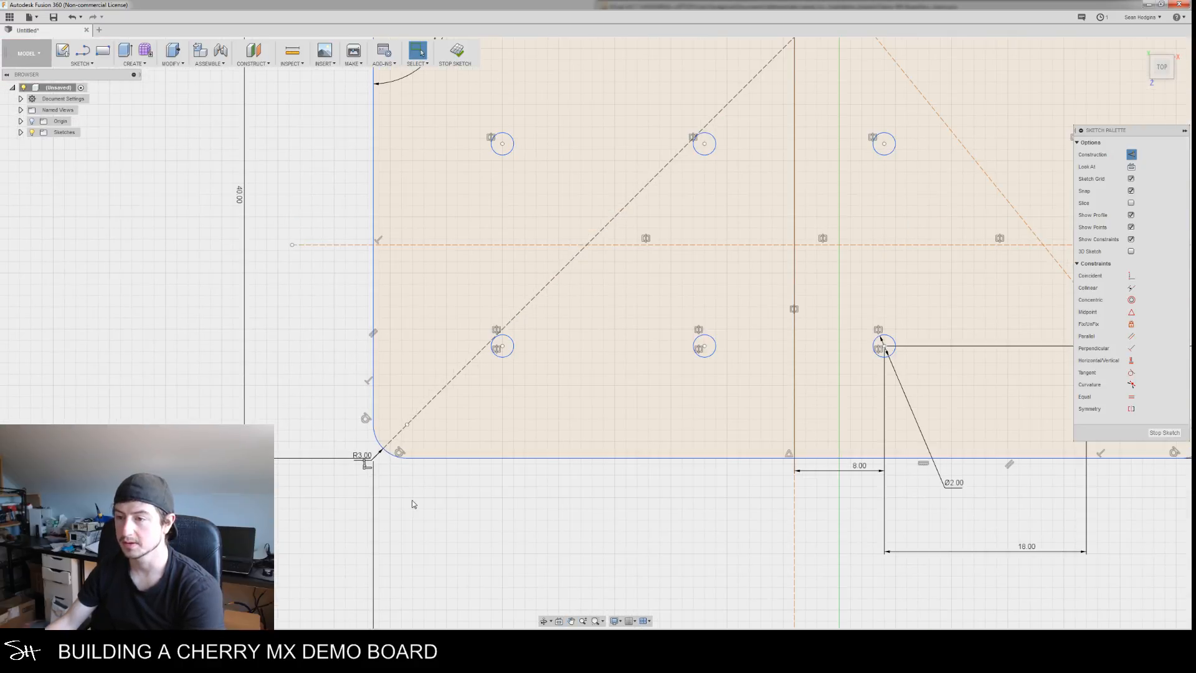
Draw a construction line connecting the center points of the lower row's two rightmost circles
{"action": "scroll", "coordinate": [441, 517], "scroll_direction": "down", "scroll_amount": 3}
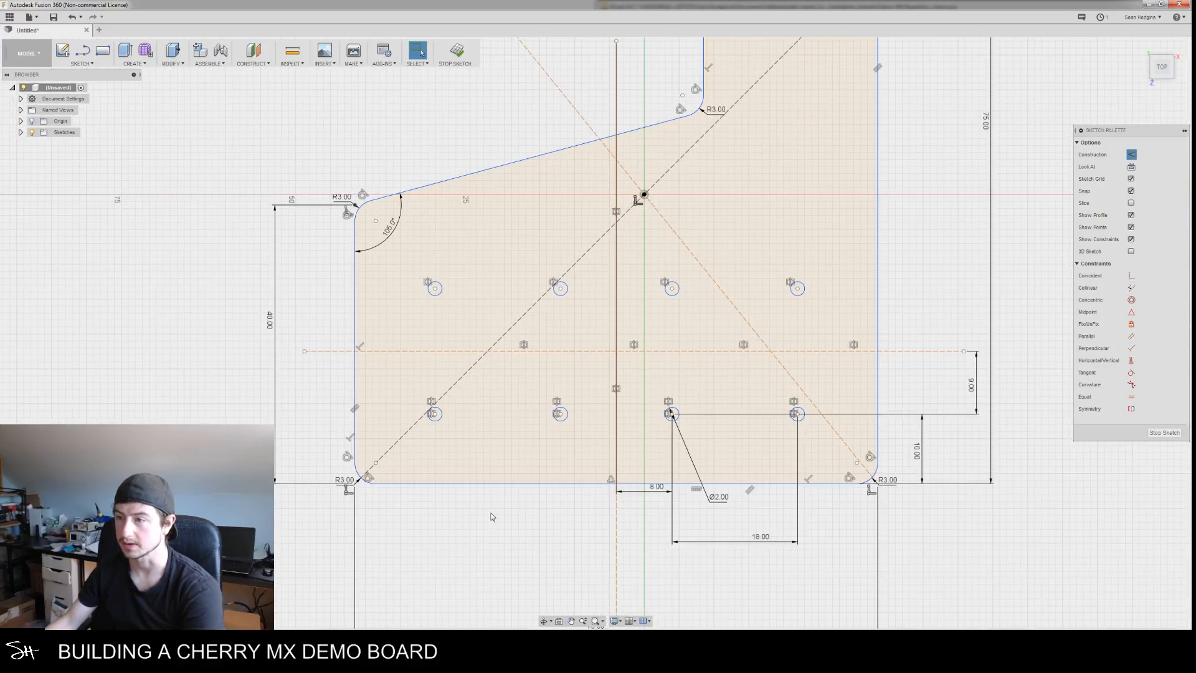
{"action": "scroll", "coordinate": [454, 534], "scroll_direction": "down", "scroll_amount": 3}
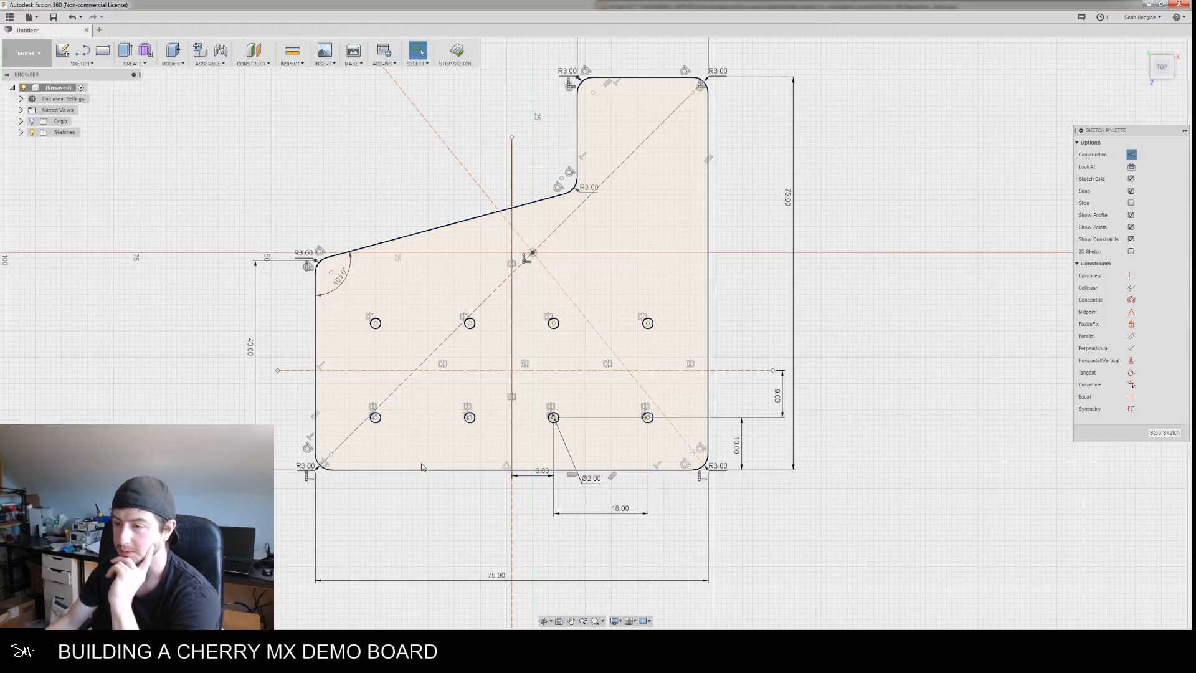
{"action": "middle_click_drag", "start_coordinate": [461, 514], "coordinate": [457, 447]}
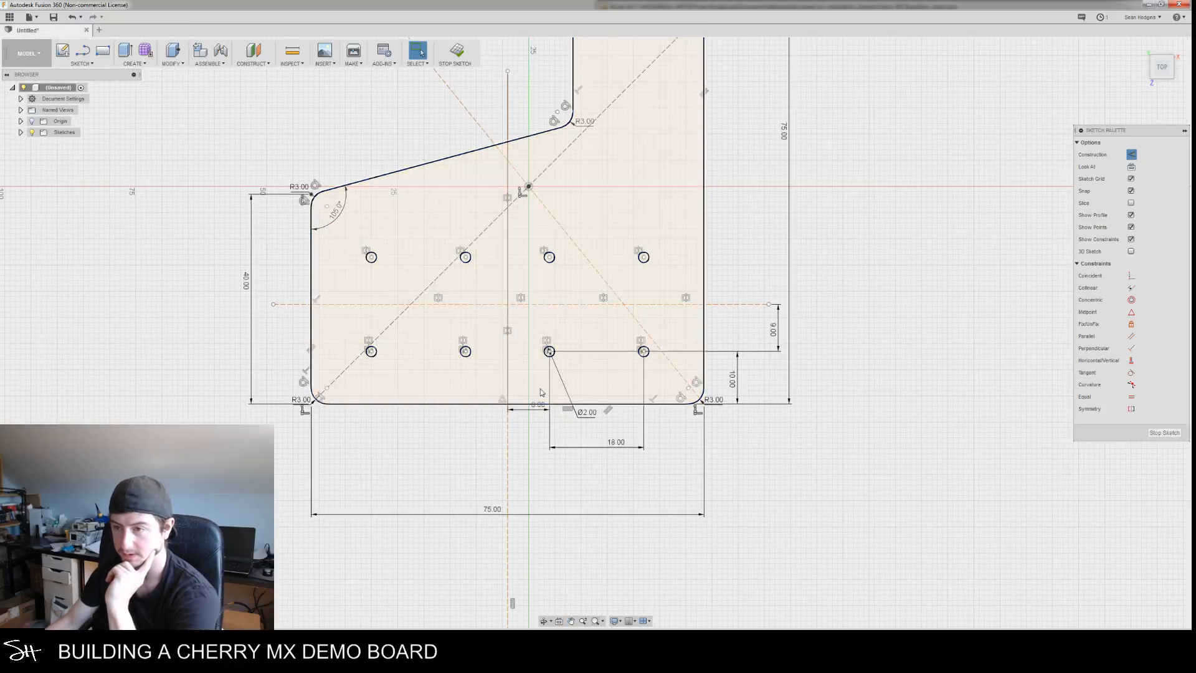
{"action": "scroll", "coordinate": [386, 441], "scroll_direction": "up", "scroll_amount": 2}
{"action": "middle_click_drag", "start_coordinate": [362, 426], "coordinate": [460, 472]}
{"action": "scroll", "coordinate": [471, 471], "scroll_direction": "up", "scroll_amount": 2}
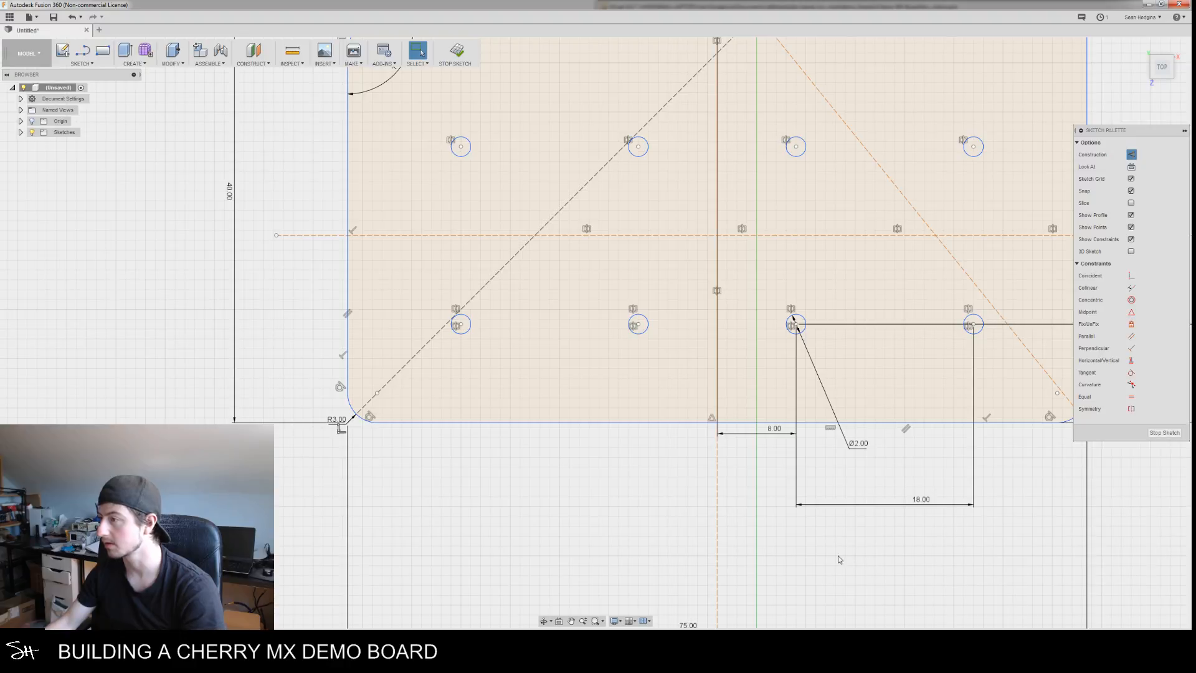
{"action": "right_click", "coordinate": [562, 507]}
{"action": "mouse_move", "coordinate": [566, 387]}
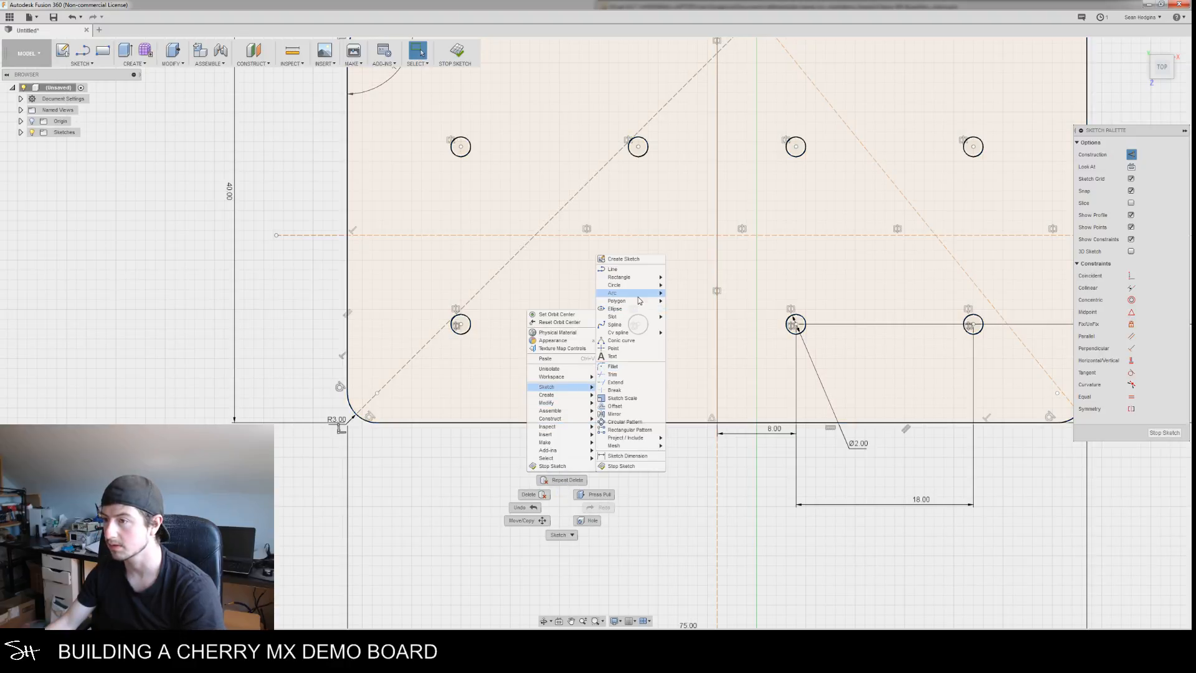
{"action": "left_click", "coordinate": [638, 270]}
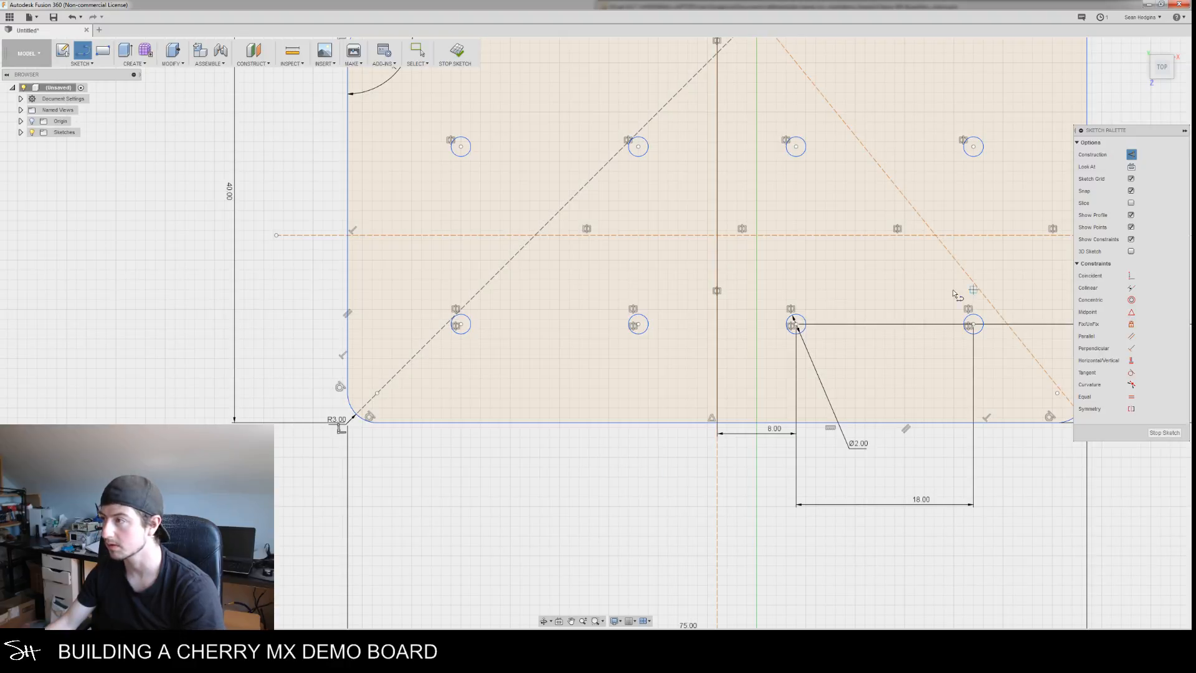
{"action": "left_click", "coordinate": [795, 323]}
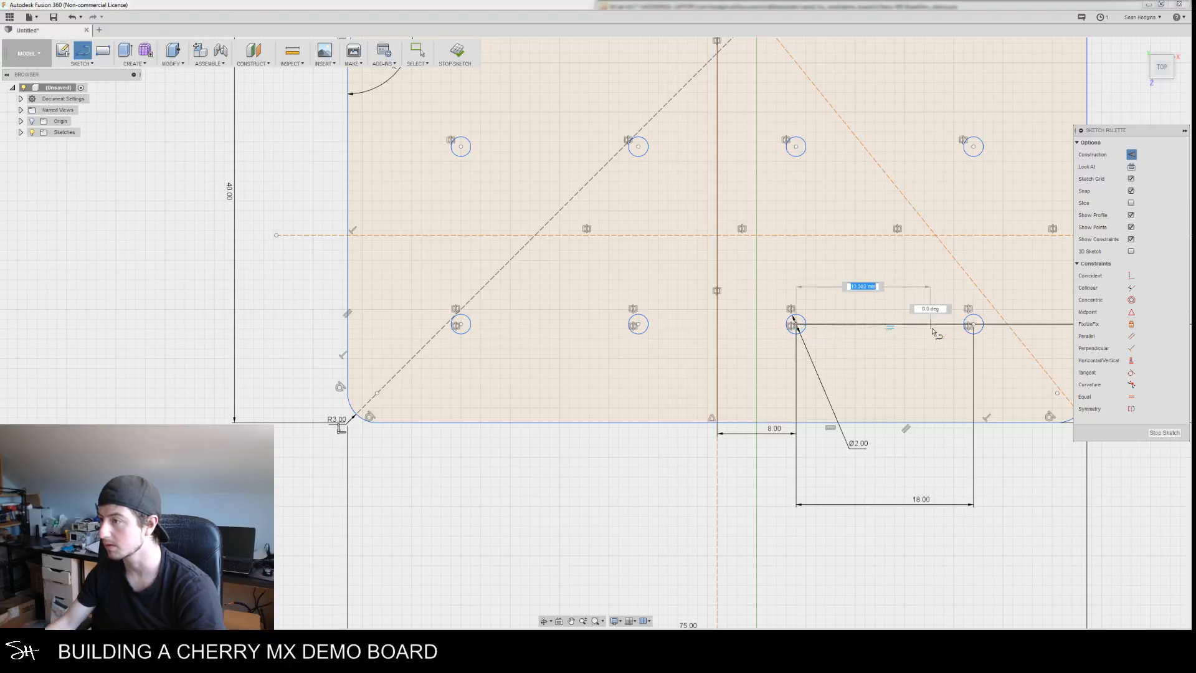
{"action": "left_click", "coordinate": [973, 324]}
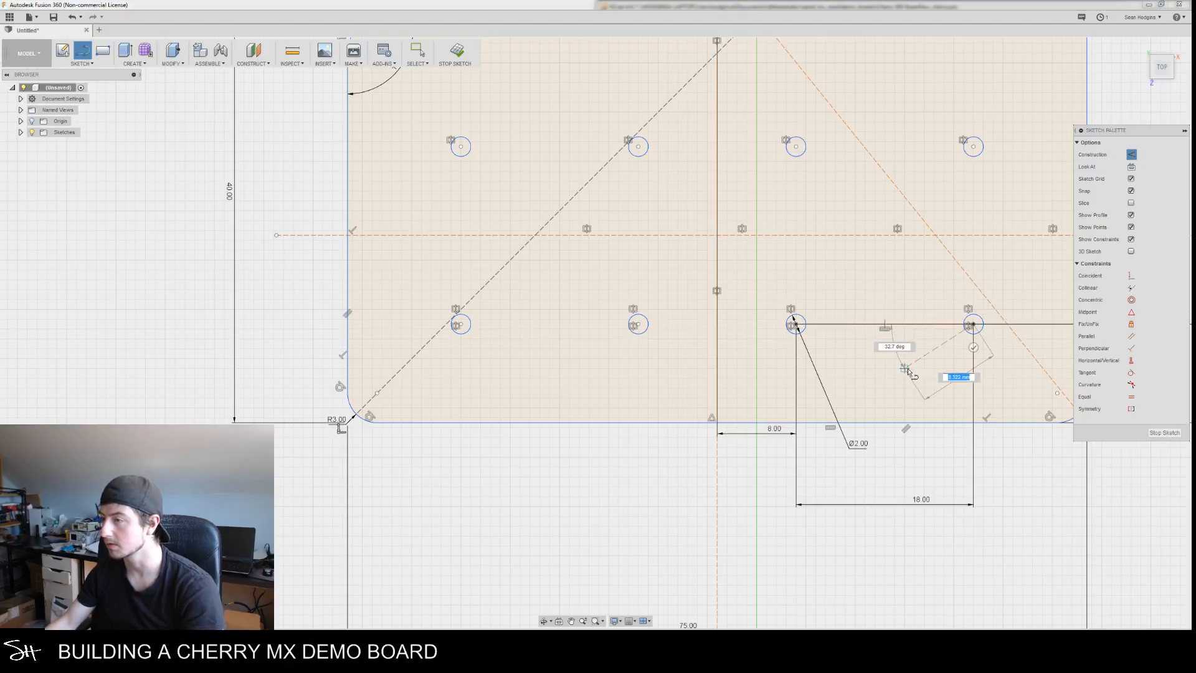
{"action": "key", "text": "Escape"}
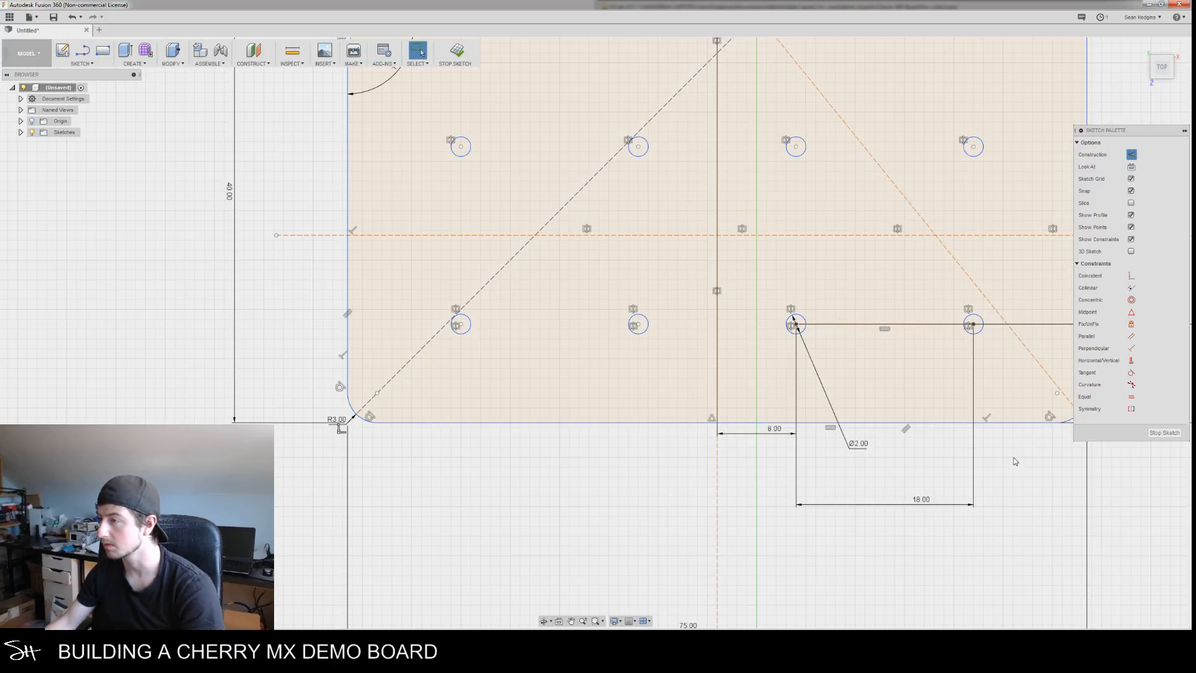
Move the 9 mm dimension slightly closer to the board and set the lower circle row's distance from the bottom edge to 12 mm
{"action": "middle_click_drag", "start_coordinate": [1014, 461], "coordinate": [761, 439]}
{"action": "mouse_move", "coordinate": [971, 272]}
{"action": "left_mouse_down"}
{"action": "mouse_move", "coordinate": [512, 295]}
{"action": "mouse_move", "coordinate": [950, 282]}
{"action": "left_mouse_up"}
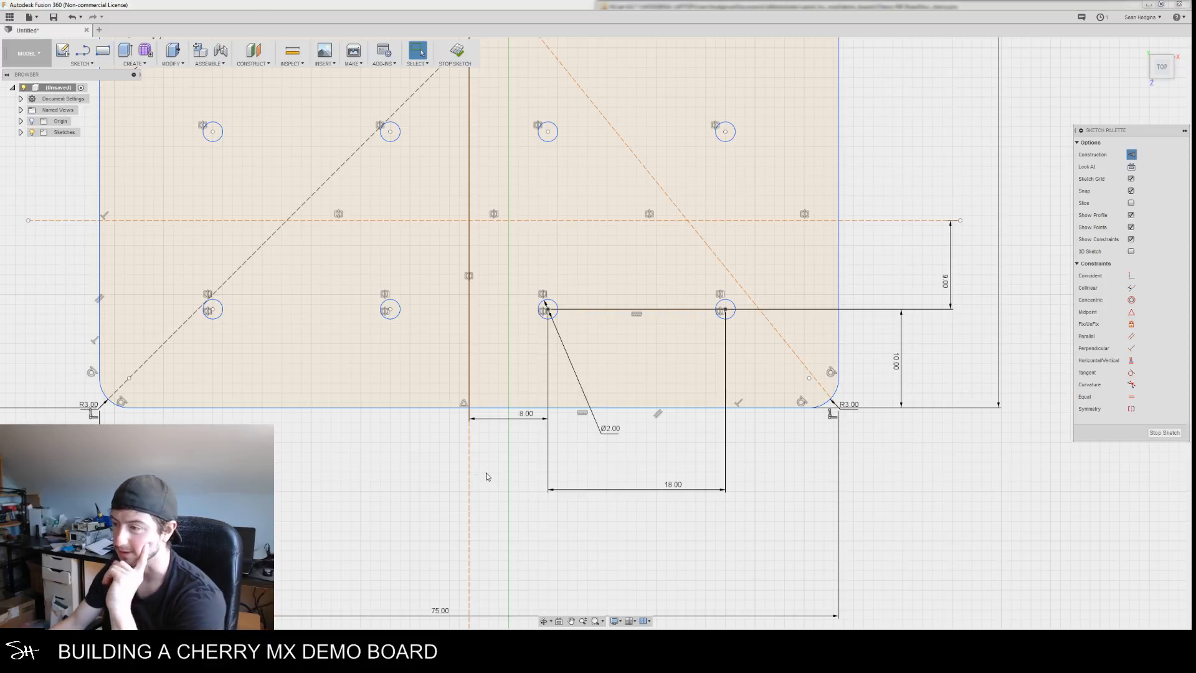
{"action": "double_click", "coordinate": [897, 362]}
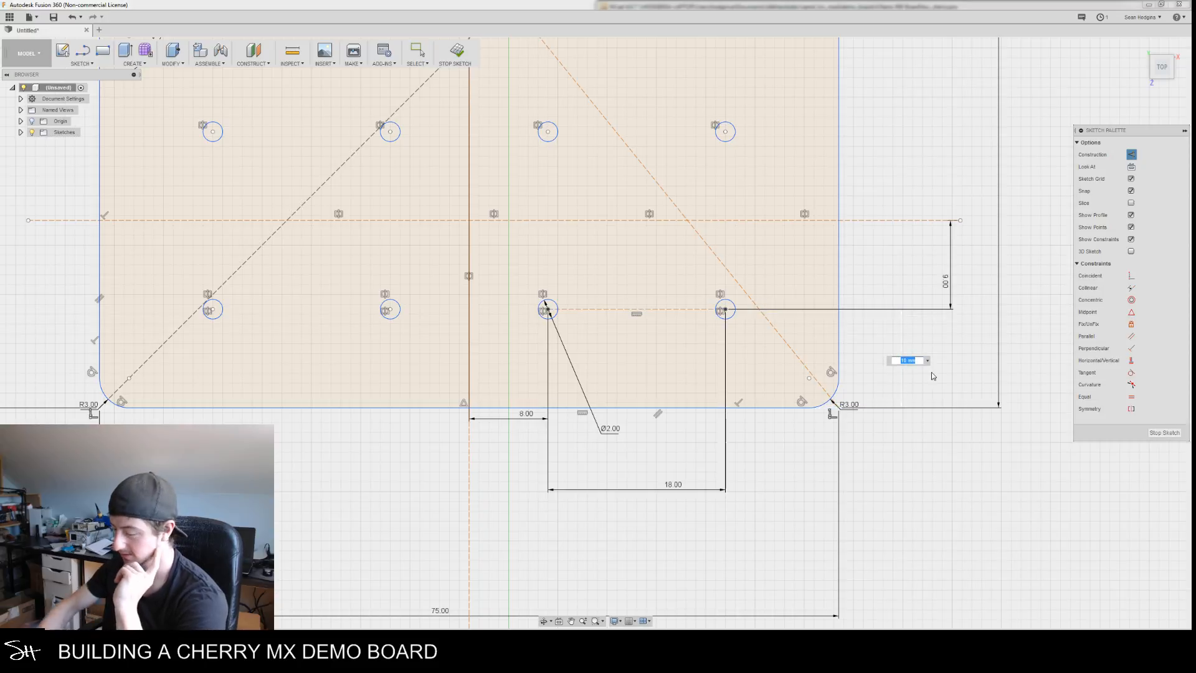
{"action": "key", "text": "Return"}
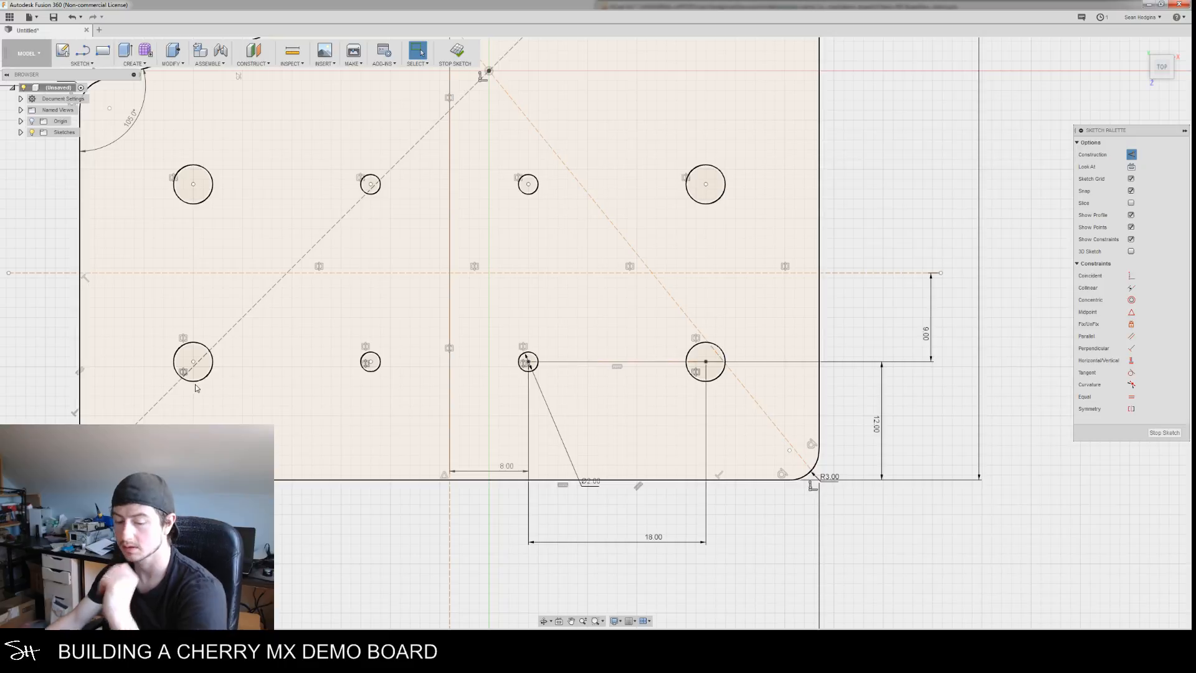
Dimension the lower row's rightmost circle with a diameter of 2 mm
{"action": "key", "text": "d"}
{"action": "left_click", "coordinate": [723, 379]}
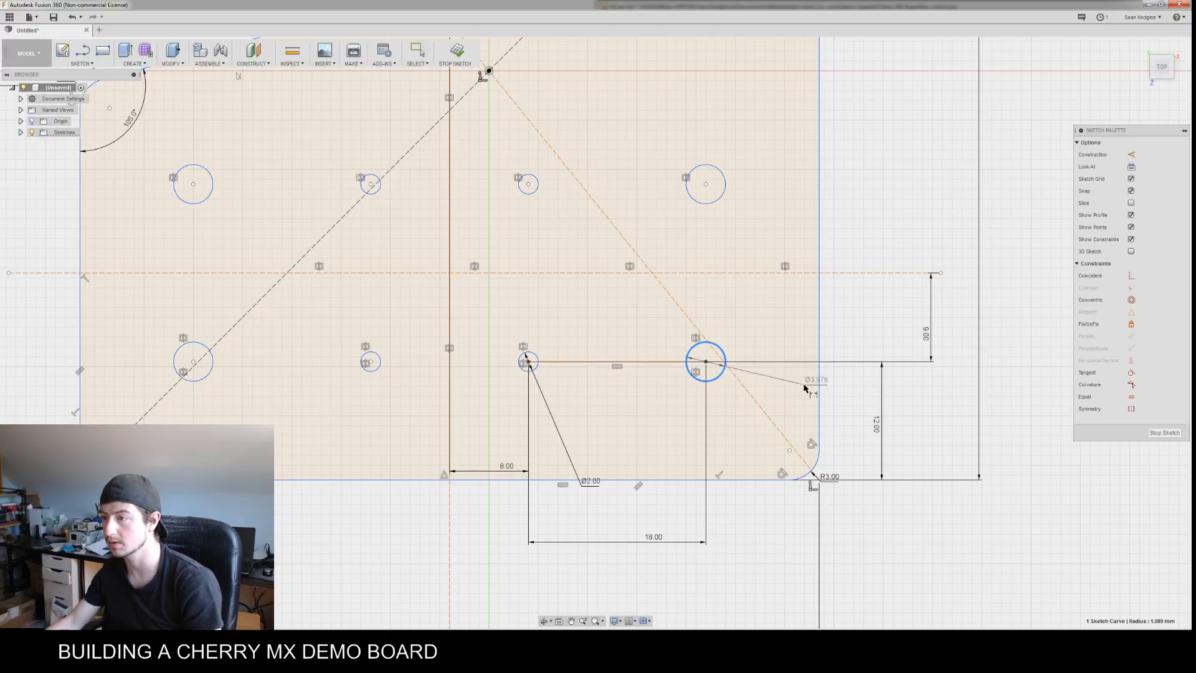
{"action": "left_click", "coordinate": [861, 387]}
{"action": "type", "text": "2"}
{"action": "key", "text": "Return"}
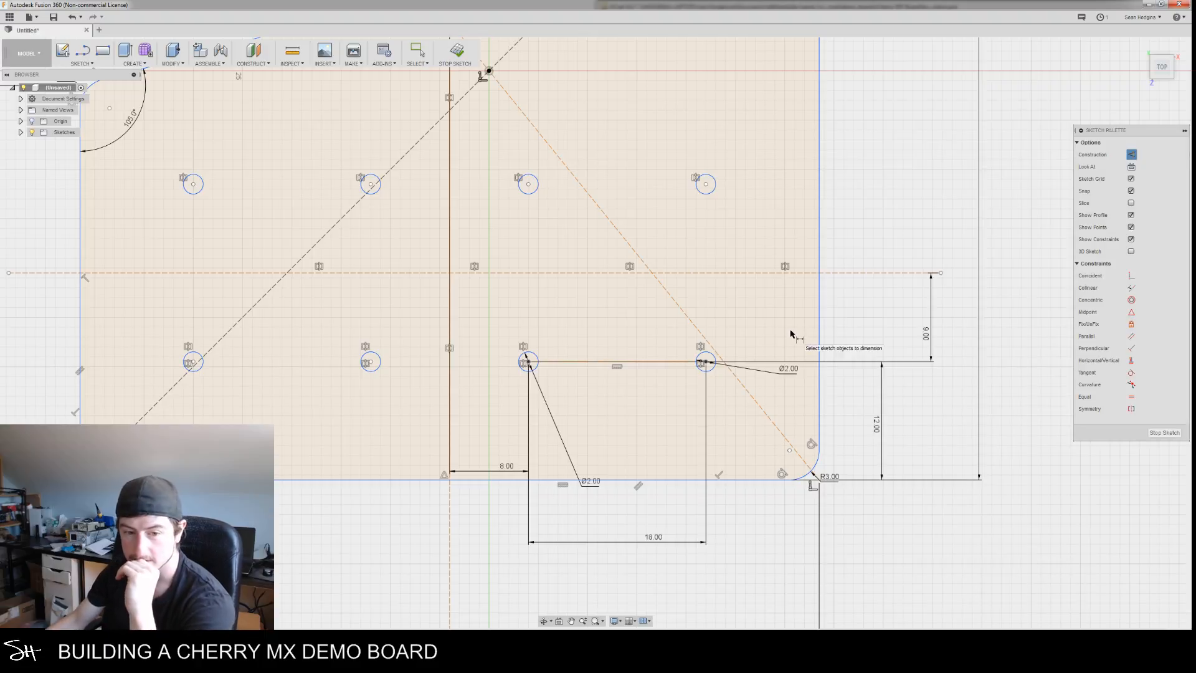
Draw a construction circle about 3.16 mm in diameter, centered on the fillet center of the board's lower-left corner
{"action": "middle_click_drag", "start_coordinate": [898, 498], "coordinate": [896, 469]}
{"action": "mouse_move", "coordinate": [334, 473]}
{"action": "middle_mouse_down"}
{"action": "mouse_move", "coordinate": [475, 480]}
{"action": "mouse_move", "coordinate": [488, 499]}
{"action": "mouse_move", "coordinate": [472, 488]}
{"action": "middle_mouse_up"}
{"action": "scroll", "coordinate": [472, 488], "scroll_direction": "down", "scroll_amount": 4}
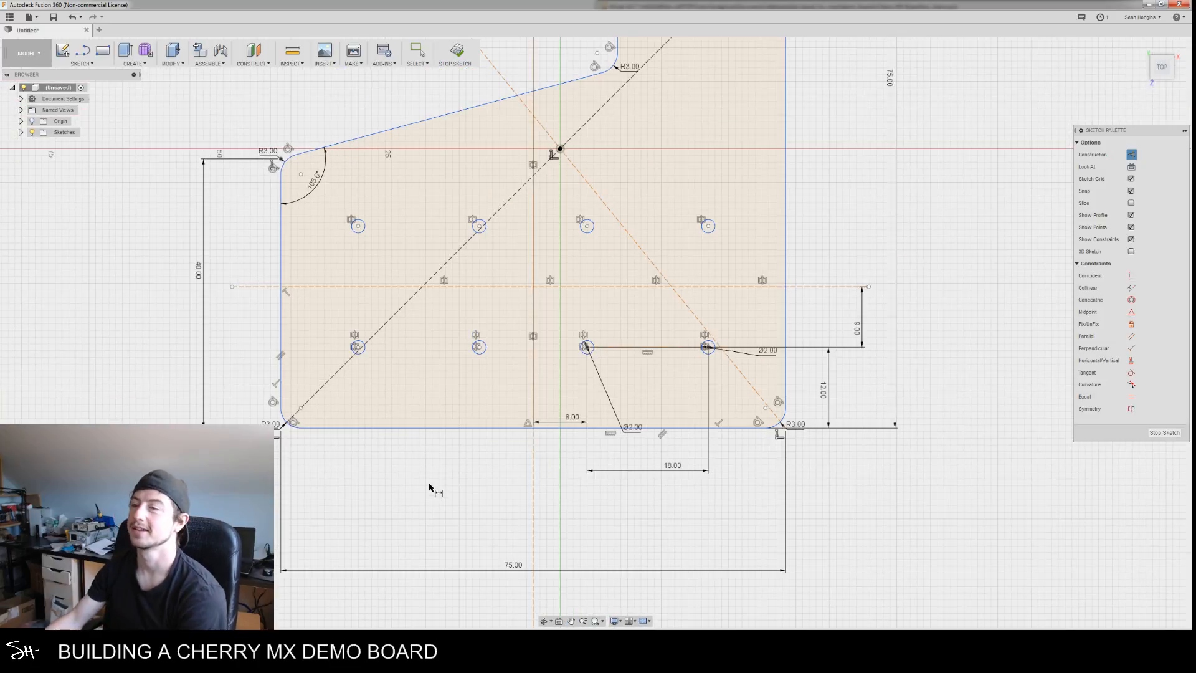
{"action": "scroll", "coordinate": [430, 492], "scroll_direction": "down", "scroll_amount": 3}
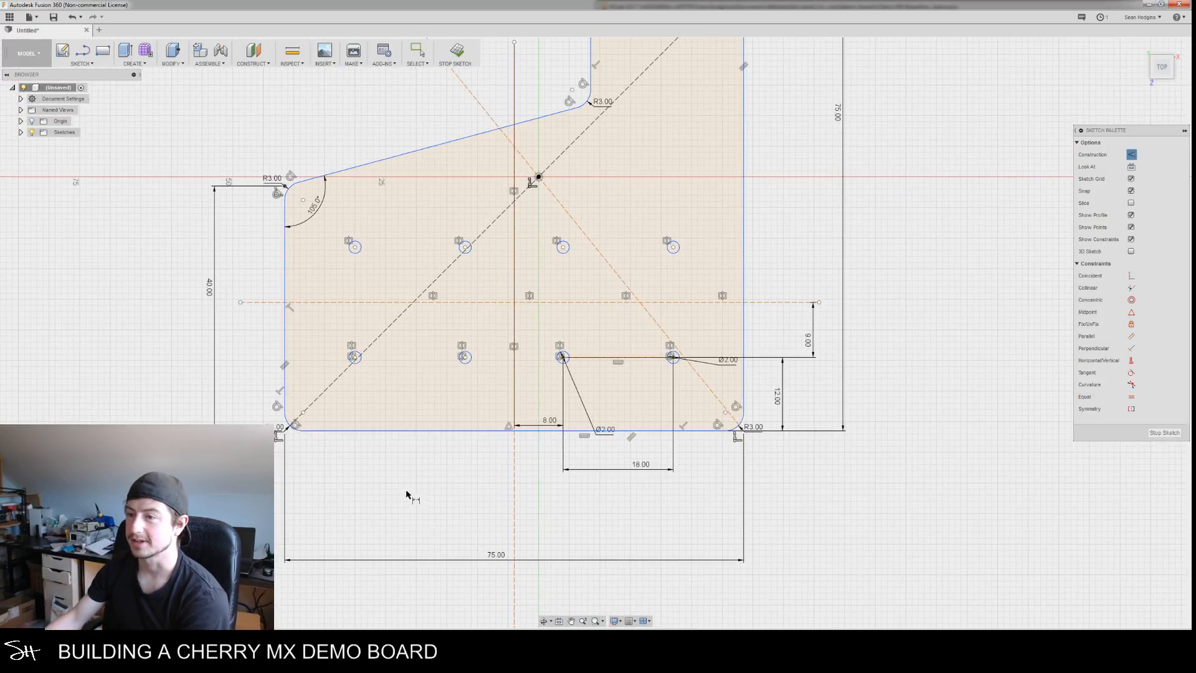
{"action": "scroll", "coordinate": [406, 495], "scroll_direction": "up", "scroll_amount": 5}
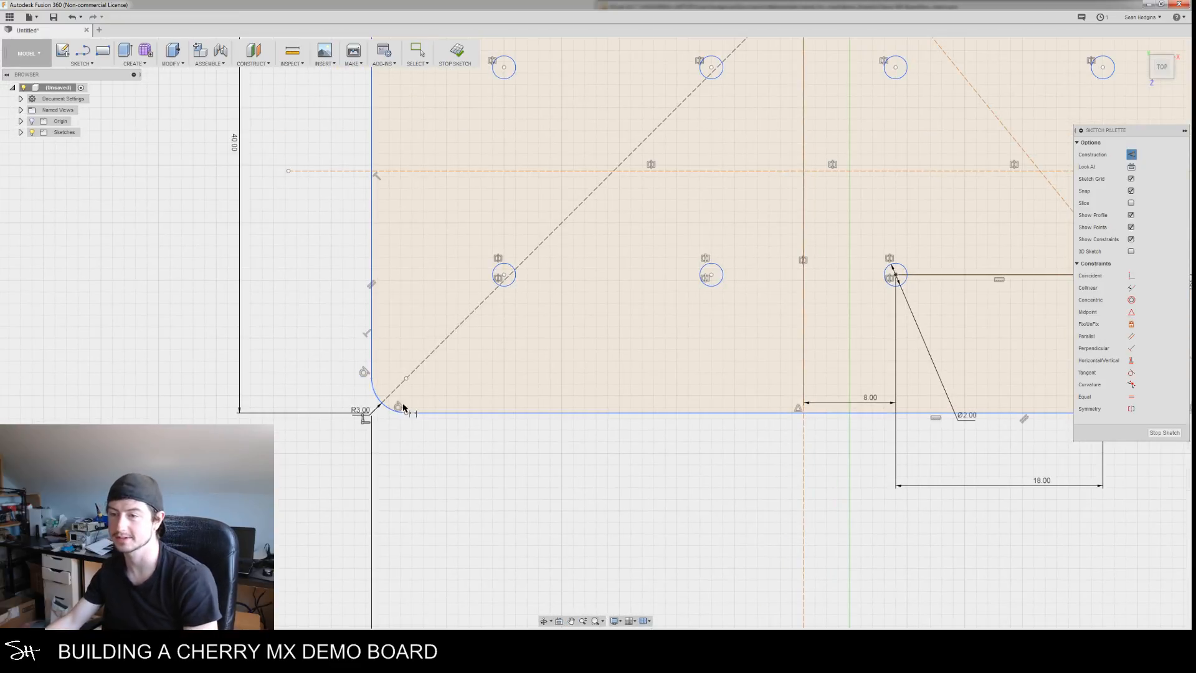
{"action": "key", "text": "Escape"}
{"action": "right_click", "coordinate": [437, 474]}
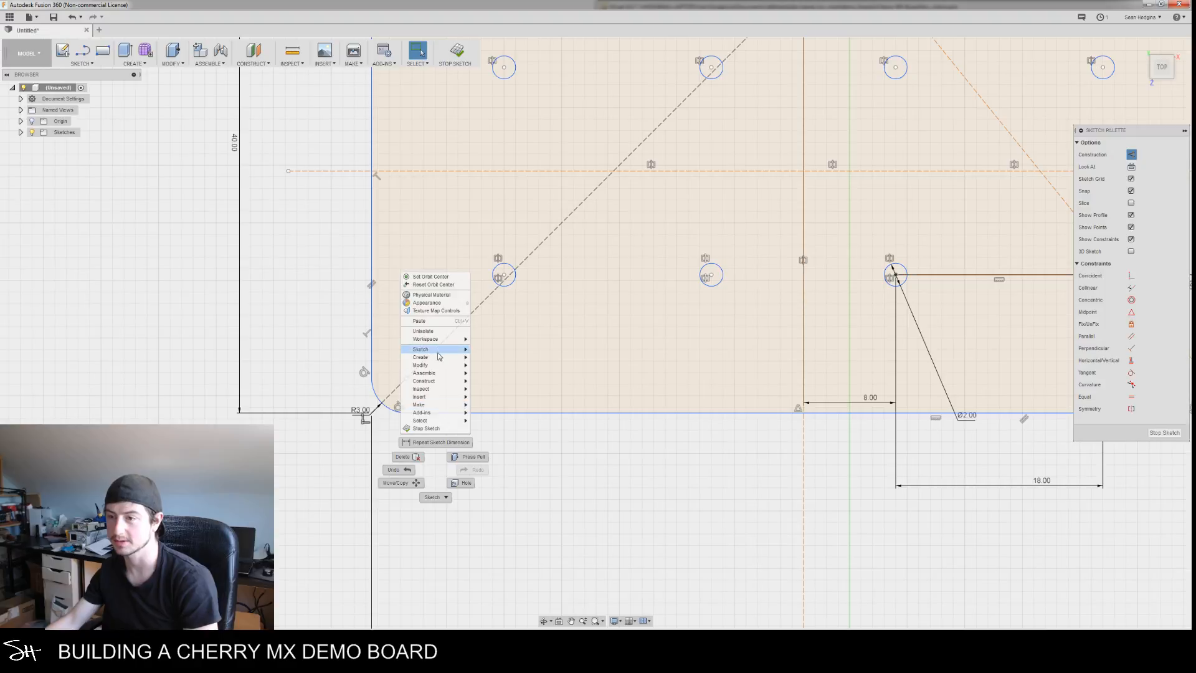
{"action": "mouse_move", "coordinate": [439, 350]}
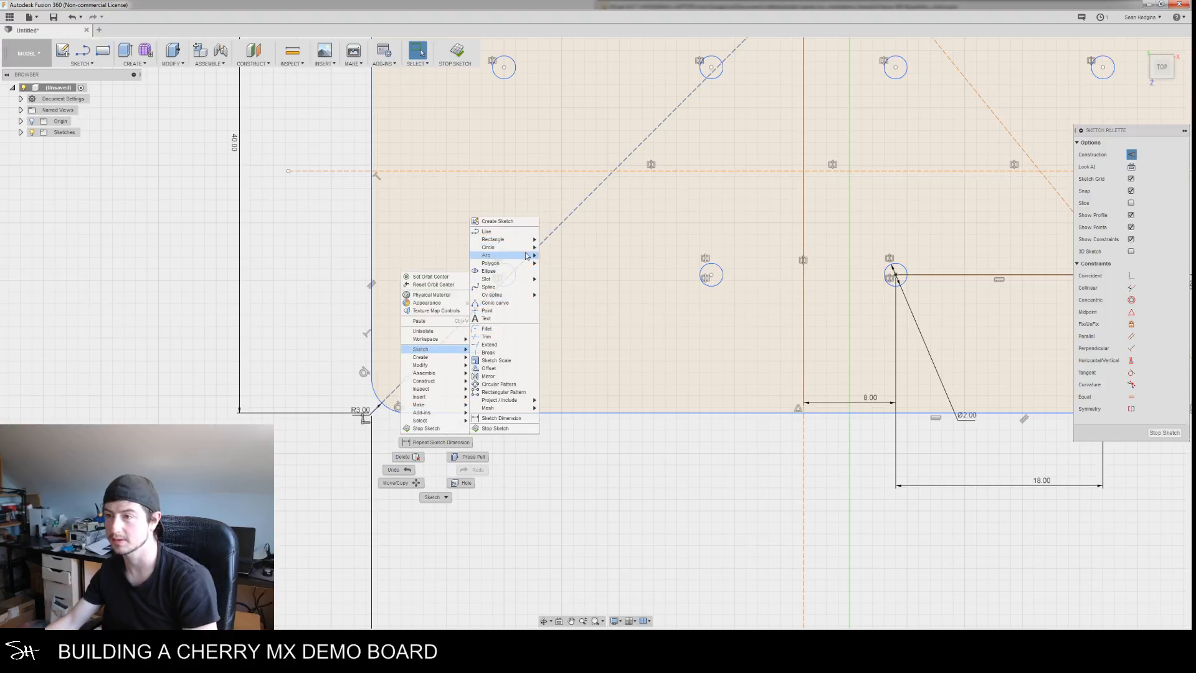
{"action": "mouse_move", "coordinate": [509, 255]}
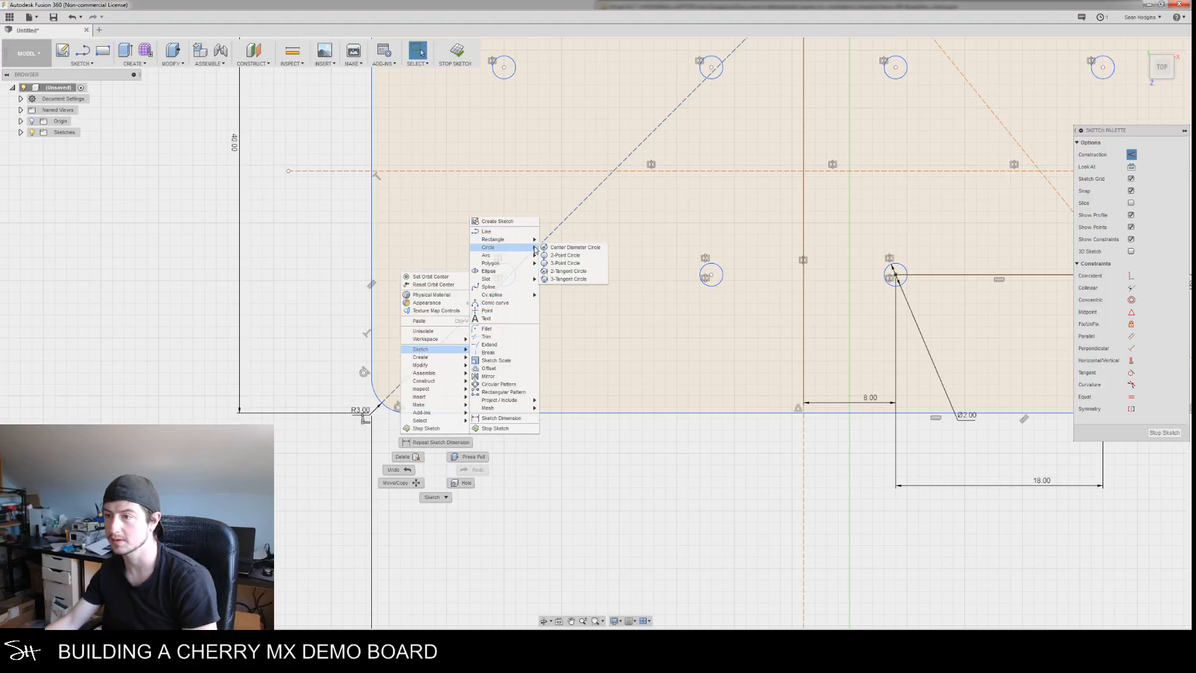
{"action": "left_click", "coordinate": [583, 248]}
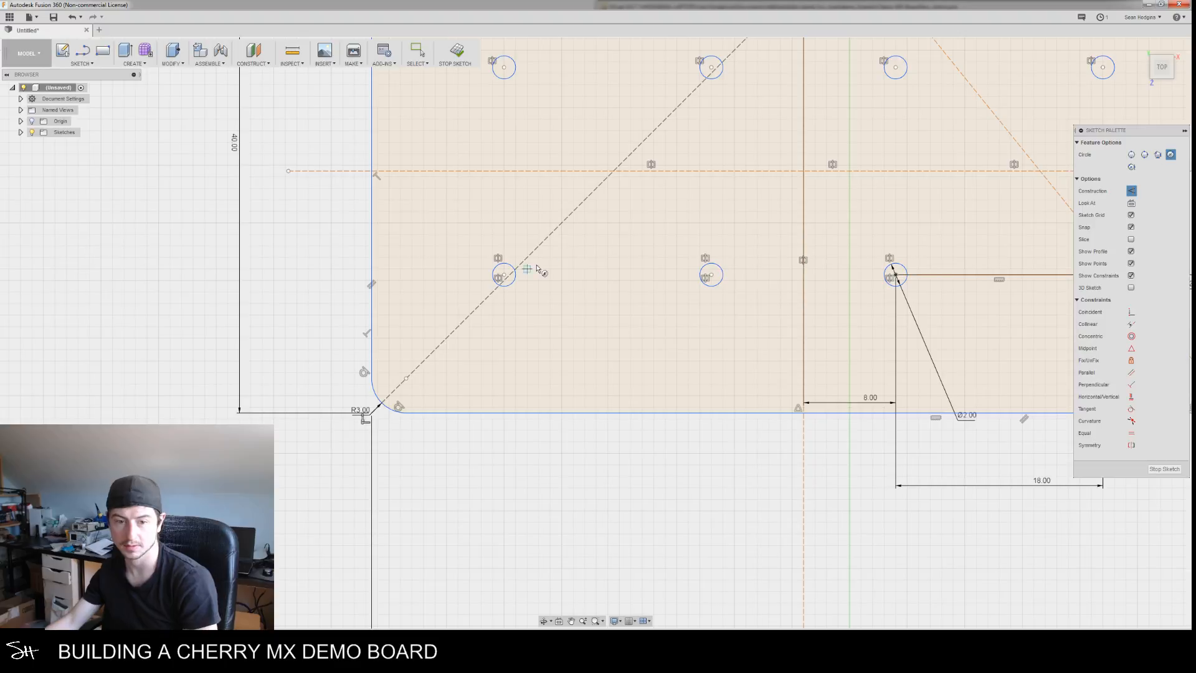
{"action": "left_click", "coordinate": [406, 379]}
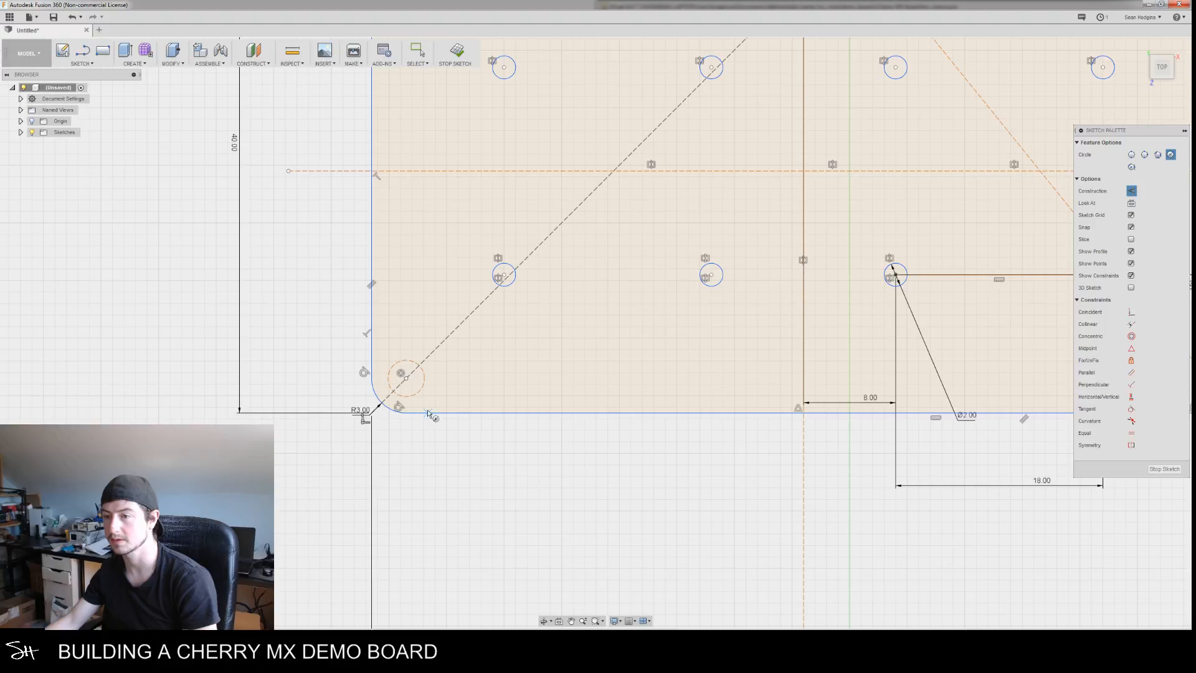
Dimension the lower-left corner's construction circle with a diameter of 3 mm
{"action": "key", "text": "d"}
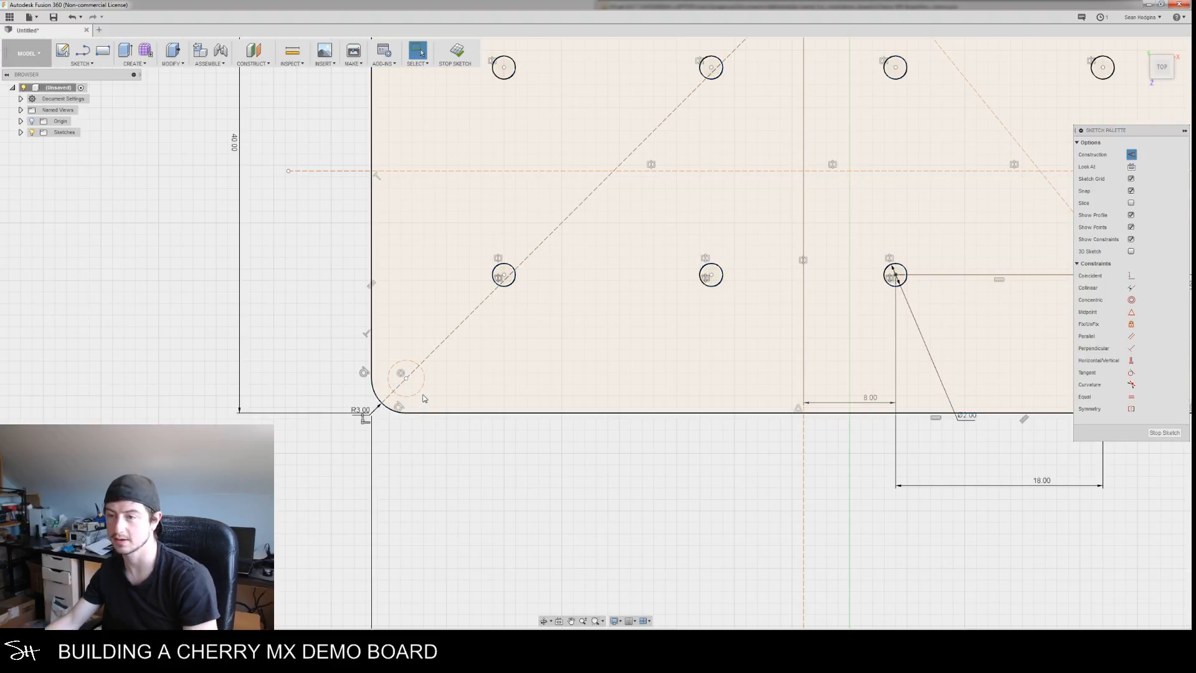
{"action": "left_click", "coordinate": [420, 392]}
{"action": "left_click", "coordinate": [429, 442]}
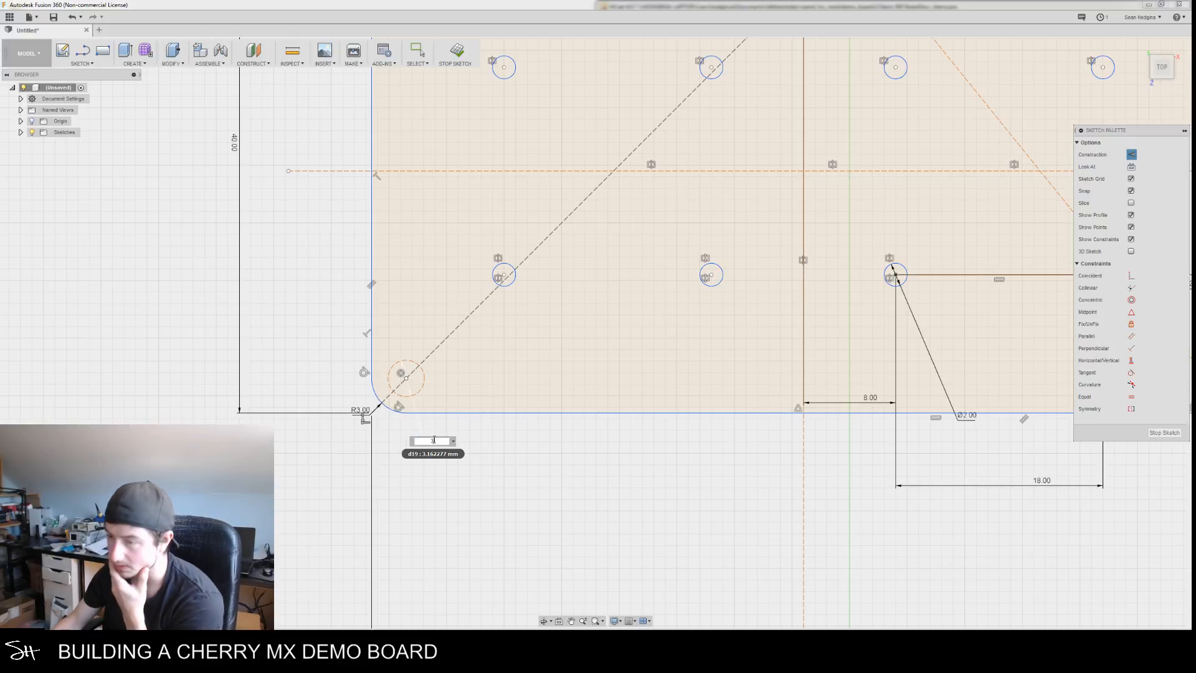
{"action": "type", "text": "3"}
{"action": "key", "text": "Return"}
{"action": "middle_click_drag", "start_coordinate": [526, 380], "coordinate": [489, 431]}
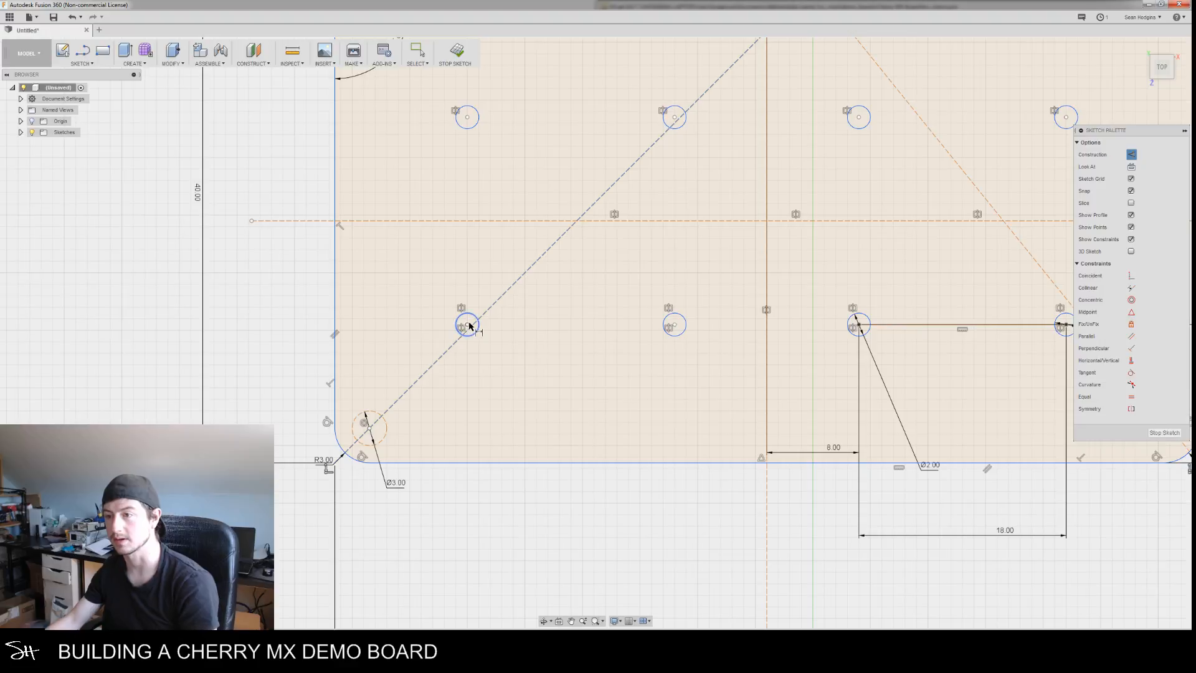
{"action": "key", "text": "Escape"}
Sketch a square construction center rectangle around the lower row's leftmost circle, extending close to the 3 mm corner circle
{"action": "right_click", "coordinate": [305, 303]}
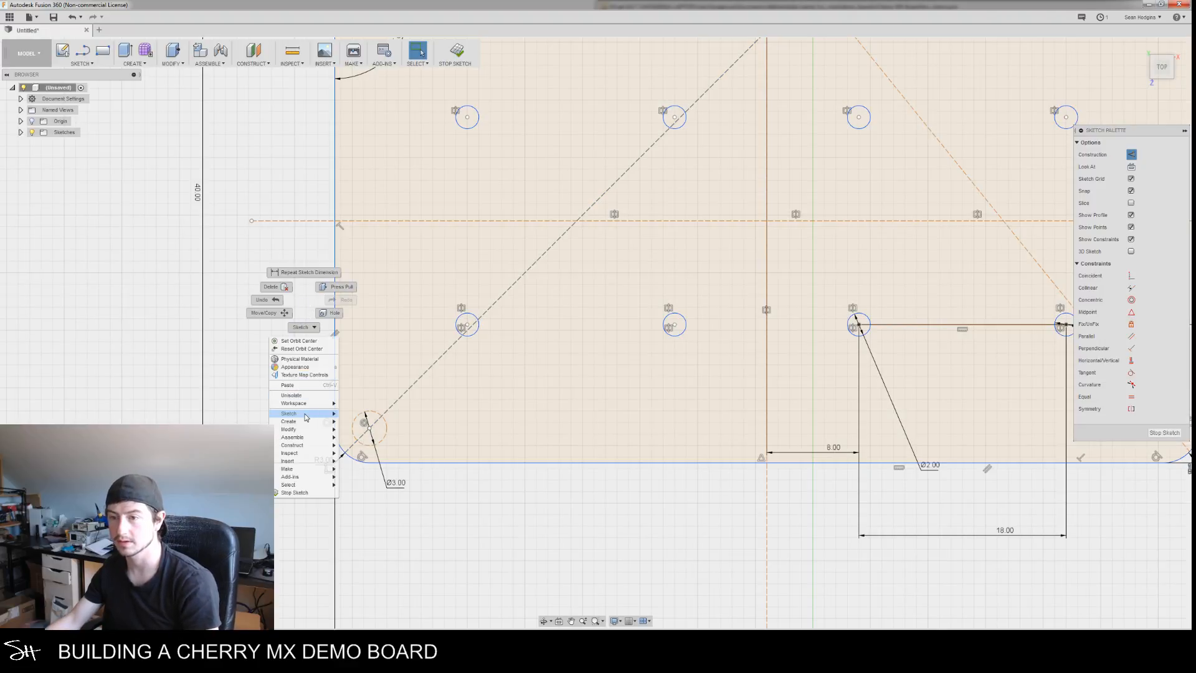
{"action": "mouse_move", "coordinate": [309, 416]}
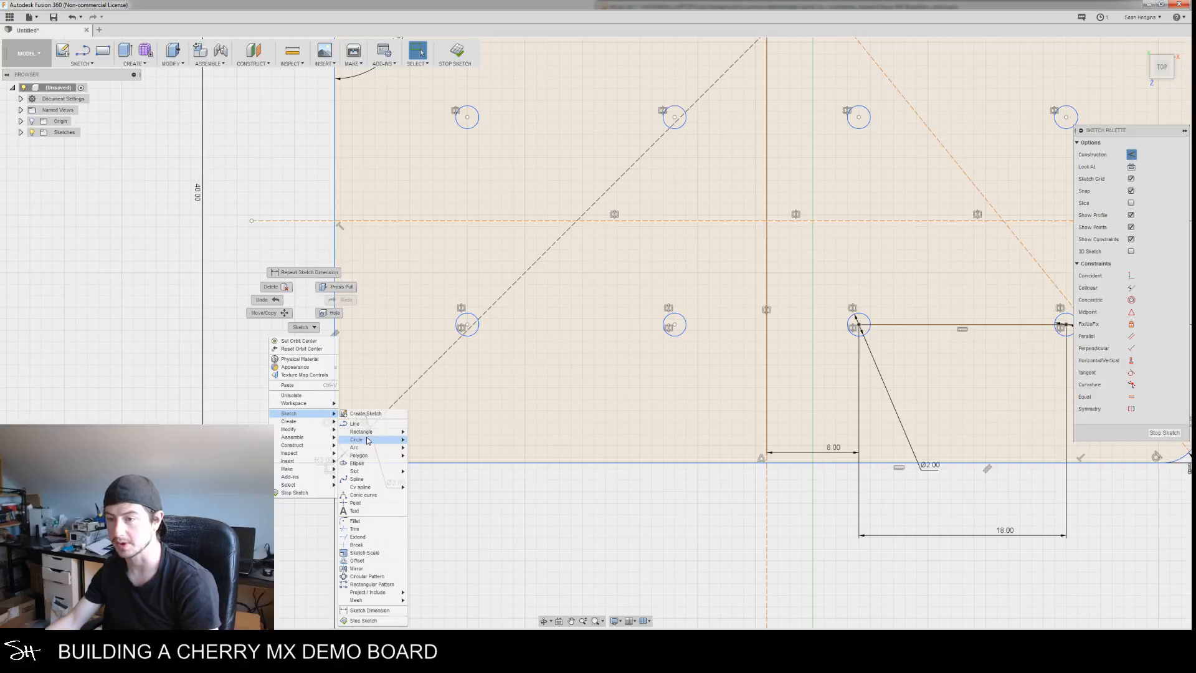
{"action": "mouse_move", "coordinate": [384, 437]}
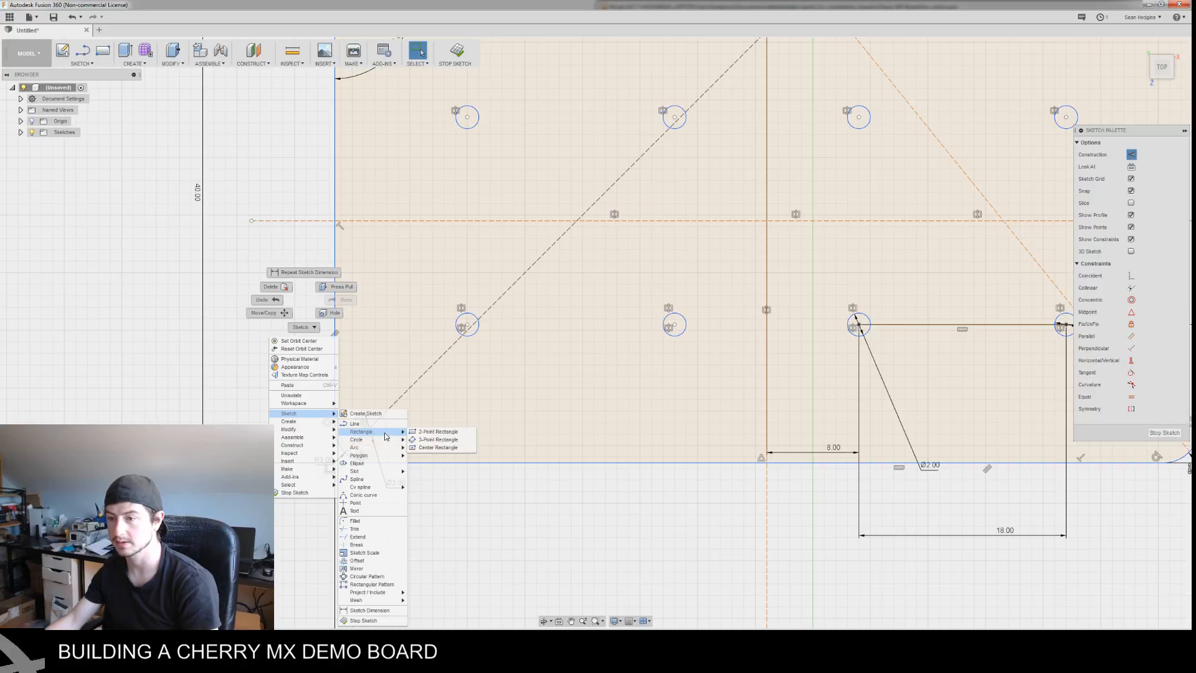
{"action": "left_click", "coordinate": [442, 447]}
{"action": "left_click", "coordinate": [468, 325]}
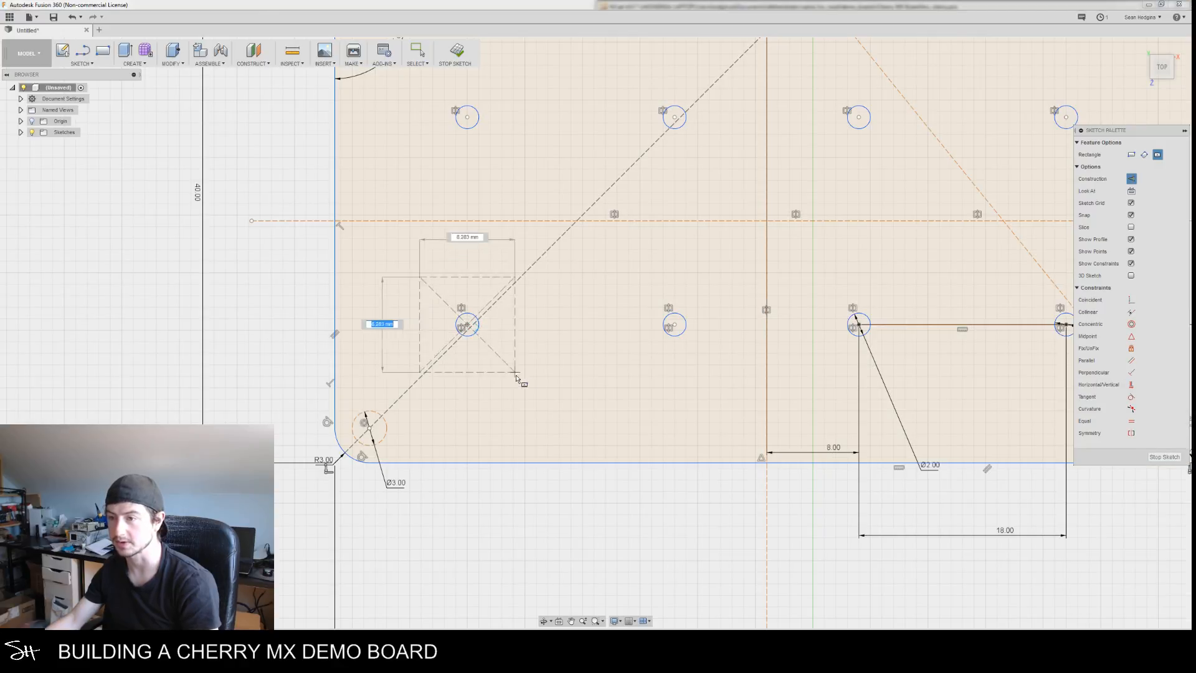
{"action": "left_click", "coordinate": [558, 422]}
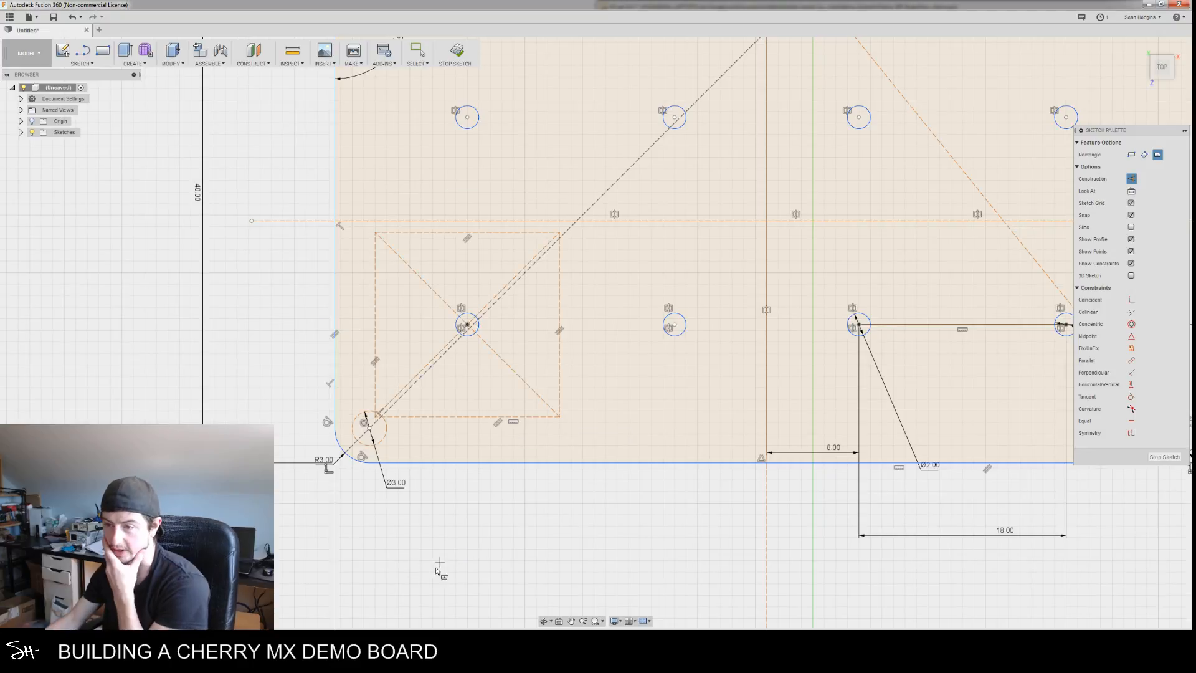
{"action": "scroll", "coordinate": [473, 541], "scroll_direction": "down", "scroll_amount": 2}
{"action": "scroll", "coordinate": [566, 515], "scroll_direction": "down", "scroll_amount": 3}
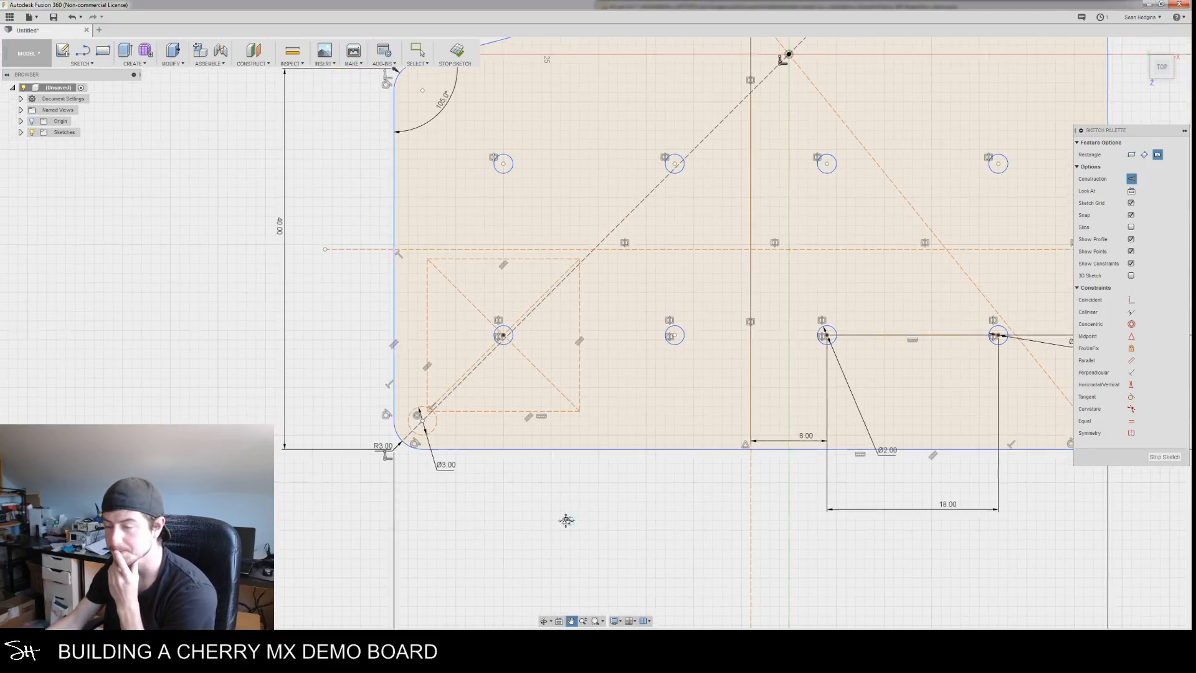
{"action": "mouse_move", "coordinate": [654, 511]}
{"action": "middle_mouse_down"}
{"action": "mouse_move", "coordinate": [496, 502]}
{"action": "mouse_move", "coordinate": [454, 478]}
{"action": "middle_mouse_up"}
{"action": "scroll", "coordinate": [454, 478], "scroll_direction": "down", "scroll_amount": 1}
{"action": "scroll", "coordinate": [373, 484], "scroll_direction": "up", "scroll_amount": 1}
{"action": "mouse_move", "coordinate": [209, 479]}
{"action": "middle_mouse_down"}
{"action": "mouse_move", "coordinate": [384, 464]}
{"action": "mouse_move", "coordinate": [399, 518]}
{"action": "middle_mouse_up"}
{"action": "scroll", "coordinate": [374, 461], "scroll_direction": "up", "scroll_amount": 4}
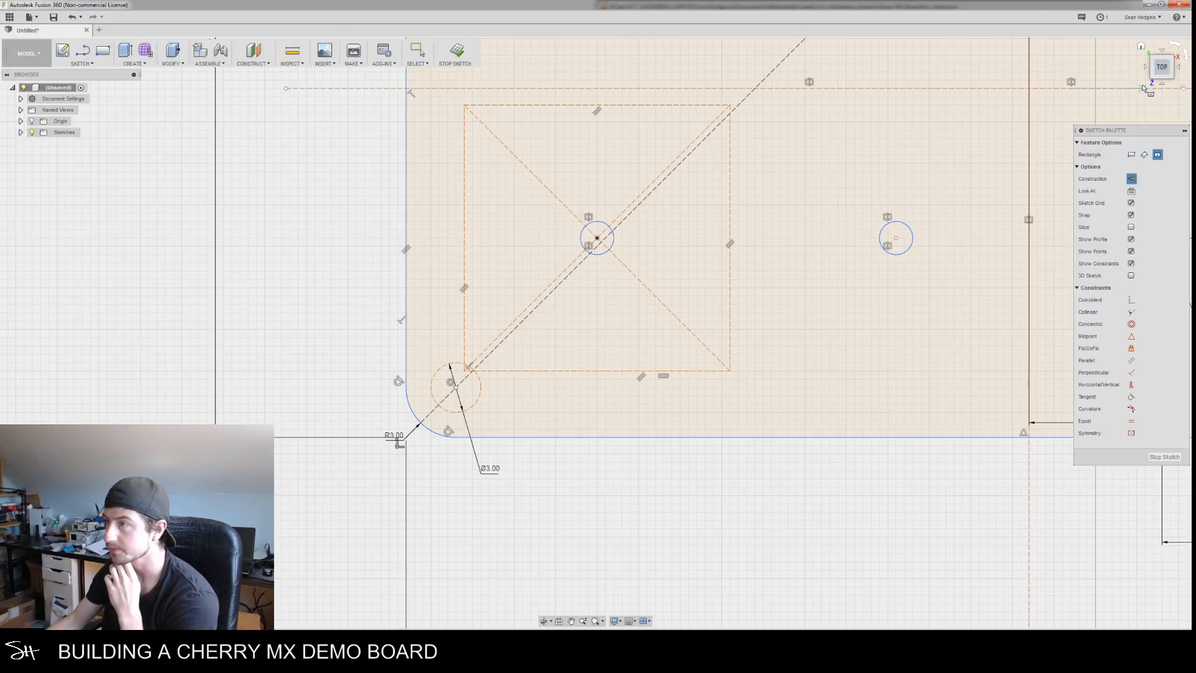
{"action": "key", "text": "Escape"}
Draw a regular, non-construction circle inside the 3 mm construction circle, centered on the fillet center of the board's lower-left corner
{"action": "key", "text": "d"}
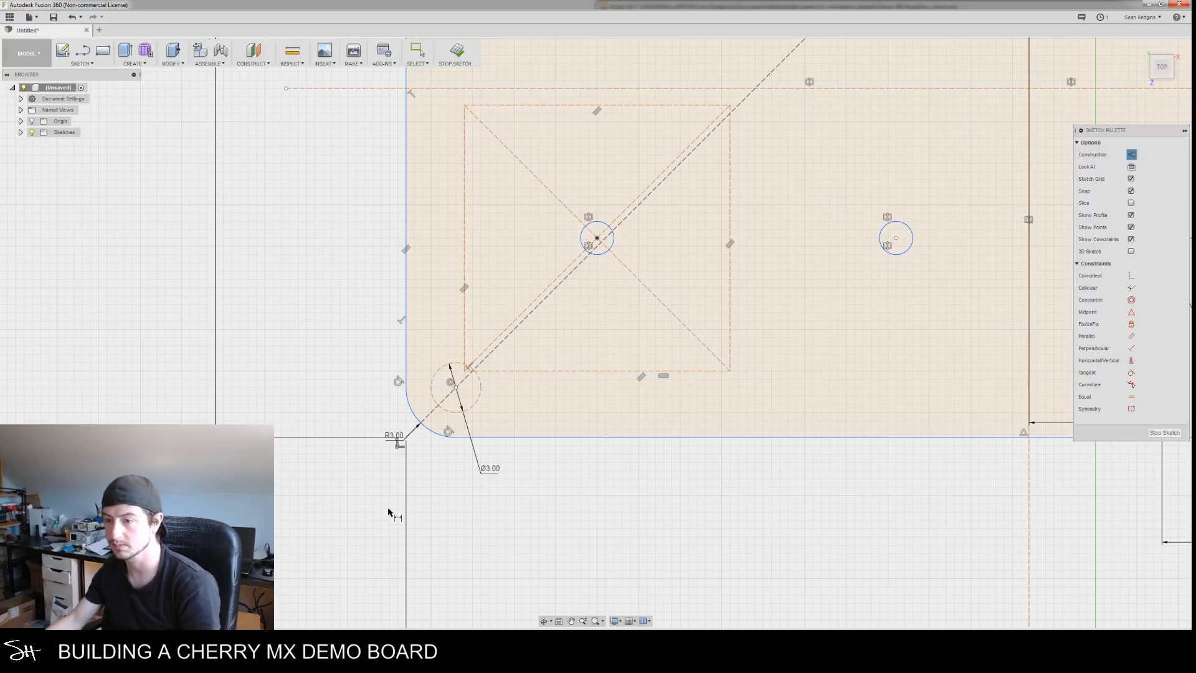
{"action": "right_click", "coordinate": [368, 499]}
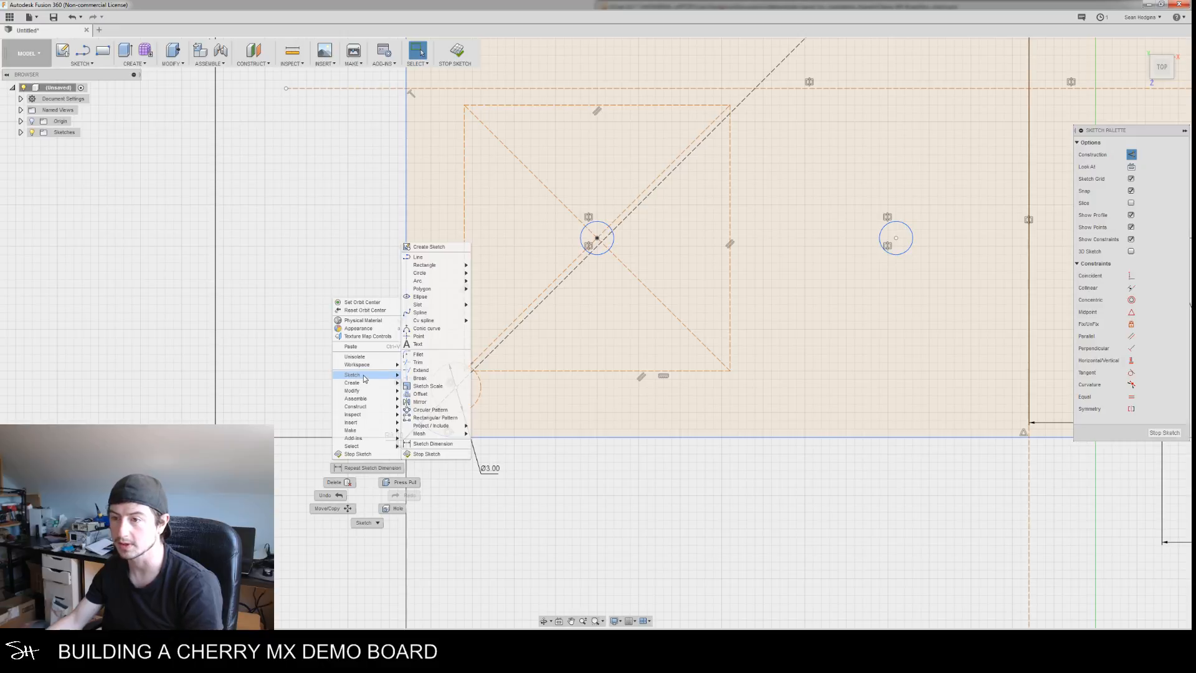
{"action": "mouse_move", "coordinate": [378, 375]}
{"action": "mouse_move", "coordinate": [435, 274]}
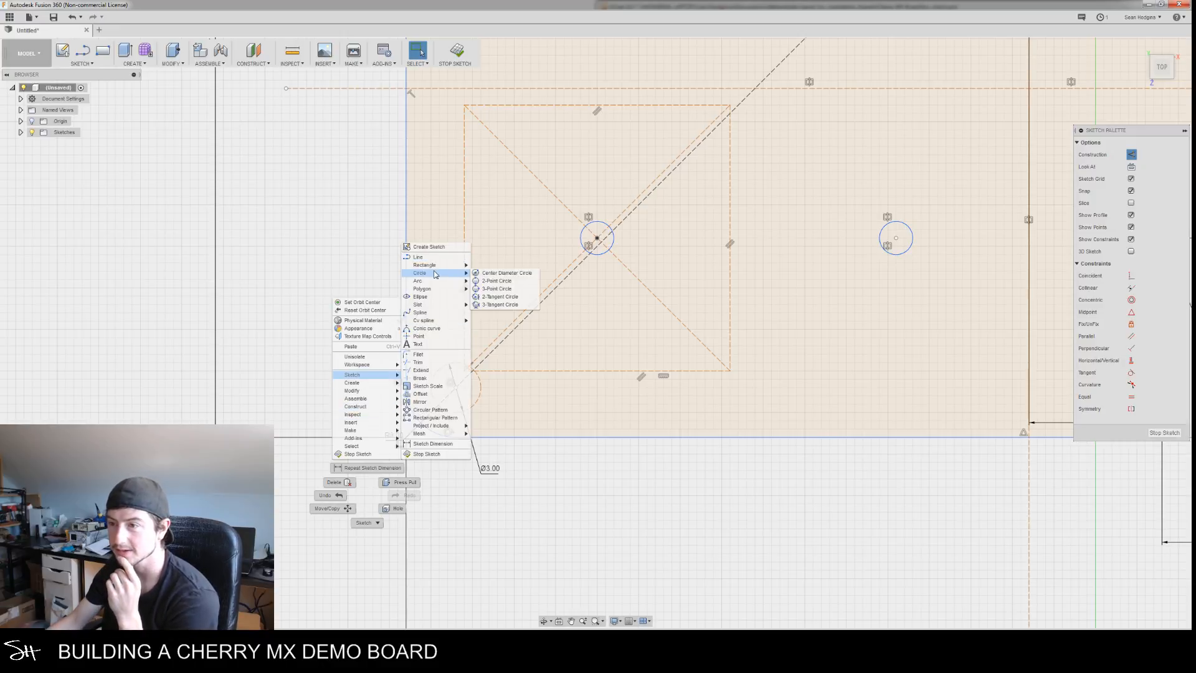
{"action": "left_click", "coordinate": [507, 273]}
{"action": "left_click", "coordinate": [1131, 191]}
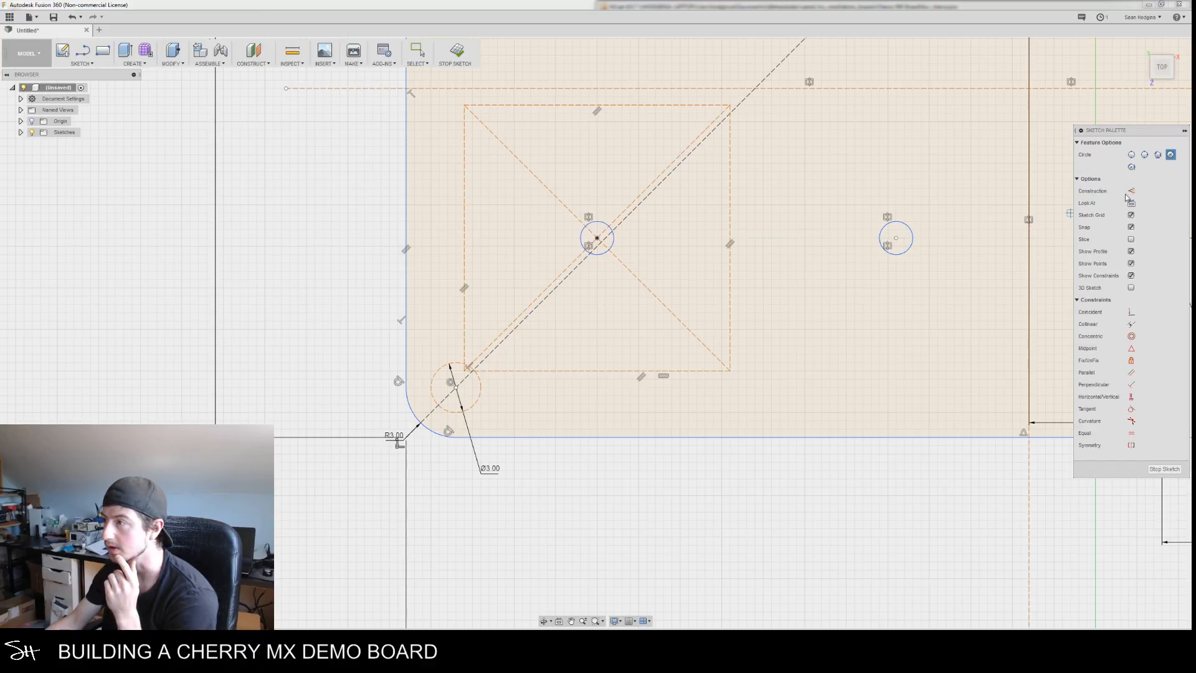
{"action": "left_click", "coordinate": [456, 387]}
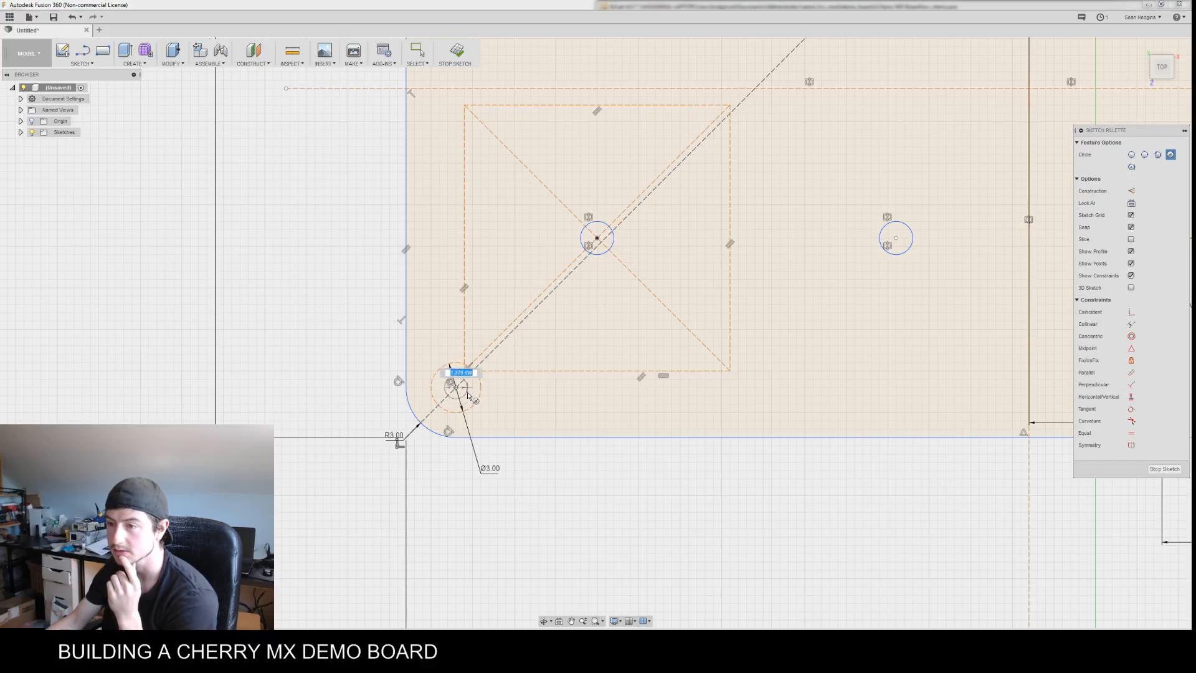
{"action": "left_click", "coordinate": [471, 397]}
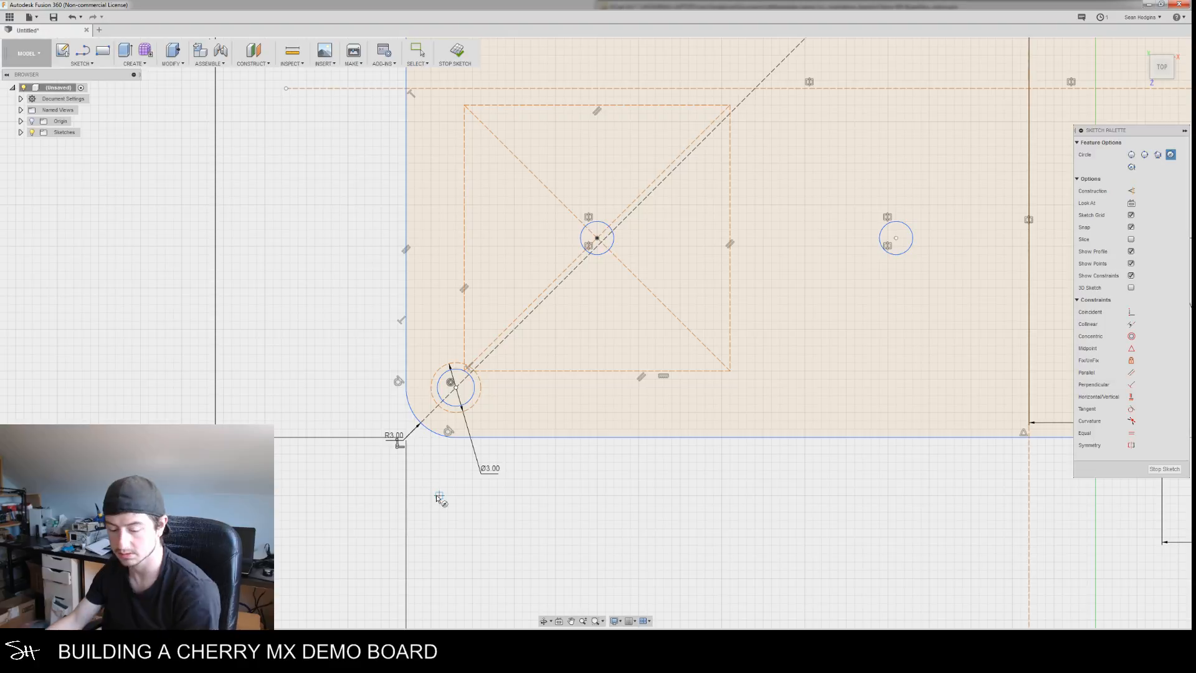
Dimension the inner circle at the board's lower-left corner with a diameter of 2 mm
{"action": "key", "text": "d"}
{"action": "left_click", "coordinate": [468, 401]}
{"action": "left_click", "coordinate": [448, 476]}
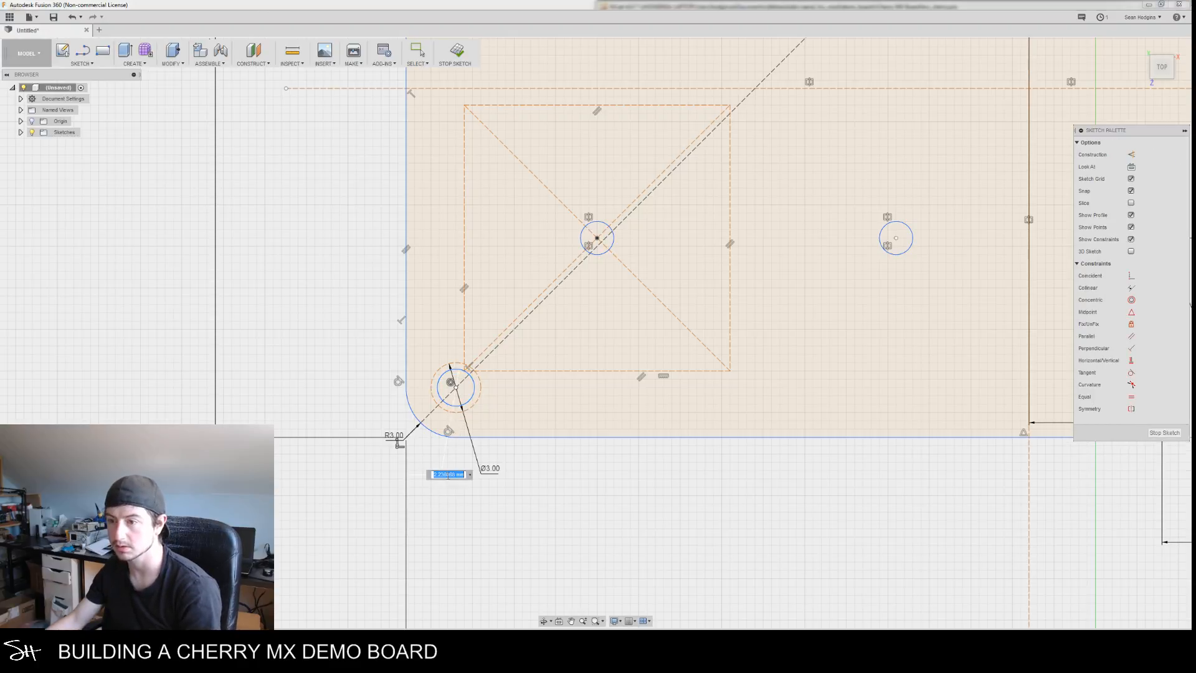
{"action": "type", "text": "2"}
{"action": "key", "text": "Return"}
{"action": "scroll", "coordinate": [748, 436], "scroll_direction": "down", "scroll_amount": 2}
{"action": "scroll", "coordinate": [789, 474], "scroll_direction": "down", "scroll_amount": 2}
{"action": "middle_click_drag", "start_coordinate": [889, 486], "coordinate": [629, 472]}
{"action": "mouse_move", "coordinate": [793, 477]}
{"action": "middle_mouse_down"}
{"action": "mouse_move", "coordinate": [628, 459]}
{"action": "mouse_move", "coordinate": [559, 470]}
{"action": "middle_mouse_up"}
{"action": "scroll", "coordinate": [417, 476], "scroll_direction": "down", "scroll_amount": 2}
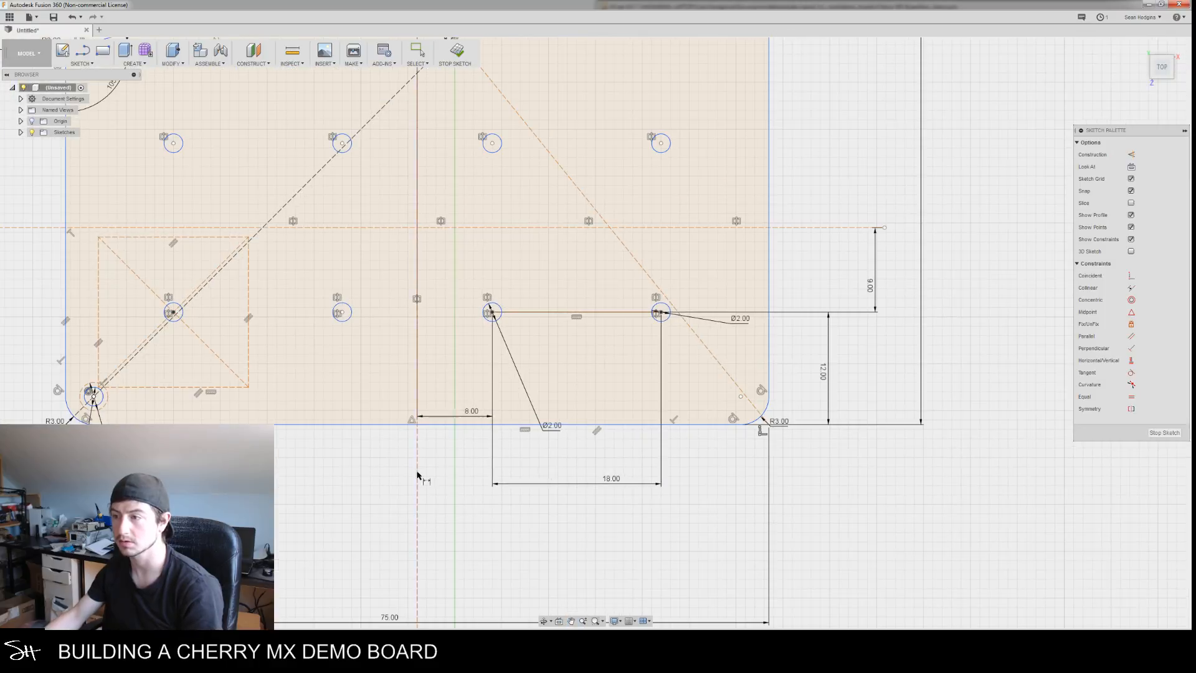
{"action": "middle_click_drag", "start_coordinate": [418, 476], "coordinate": [654, 440]}
{"action": "key", "text": "Escape"}
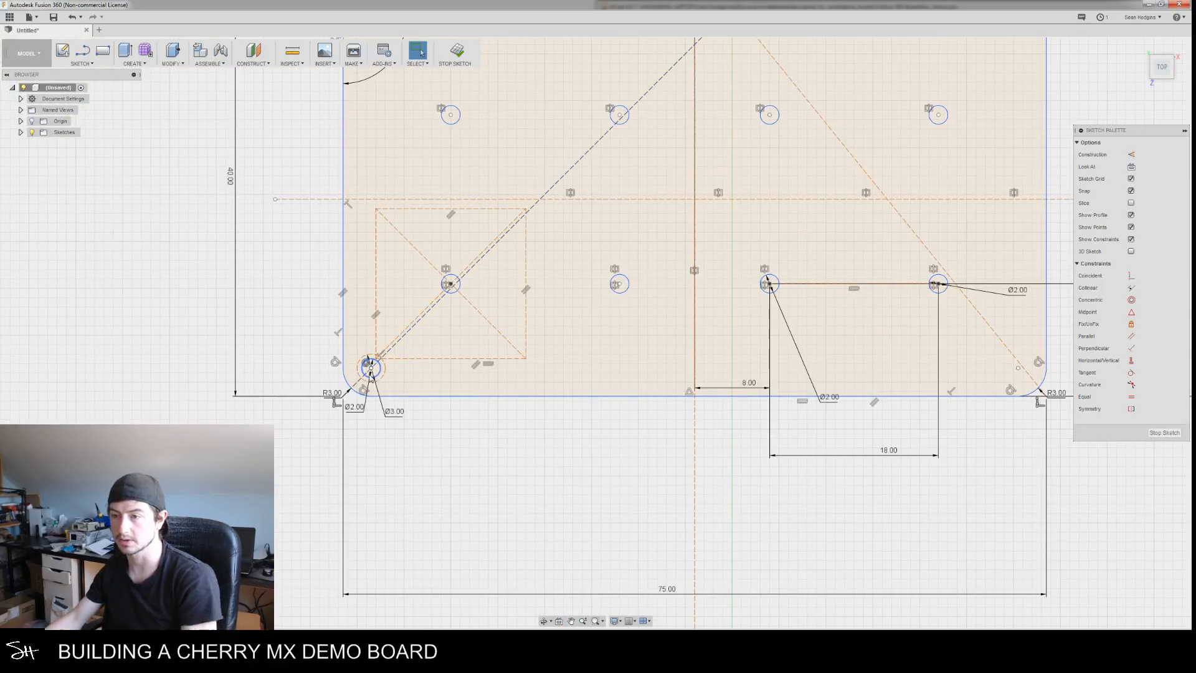
Mirror the lower-left corner's 2 mm circle about the vertical construction centerline to the lower-right corner
{"action": "right_click", "coordinate": [403, 460]}
{"action": "mouse_move", "coordinate": [398, 336]}
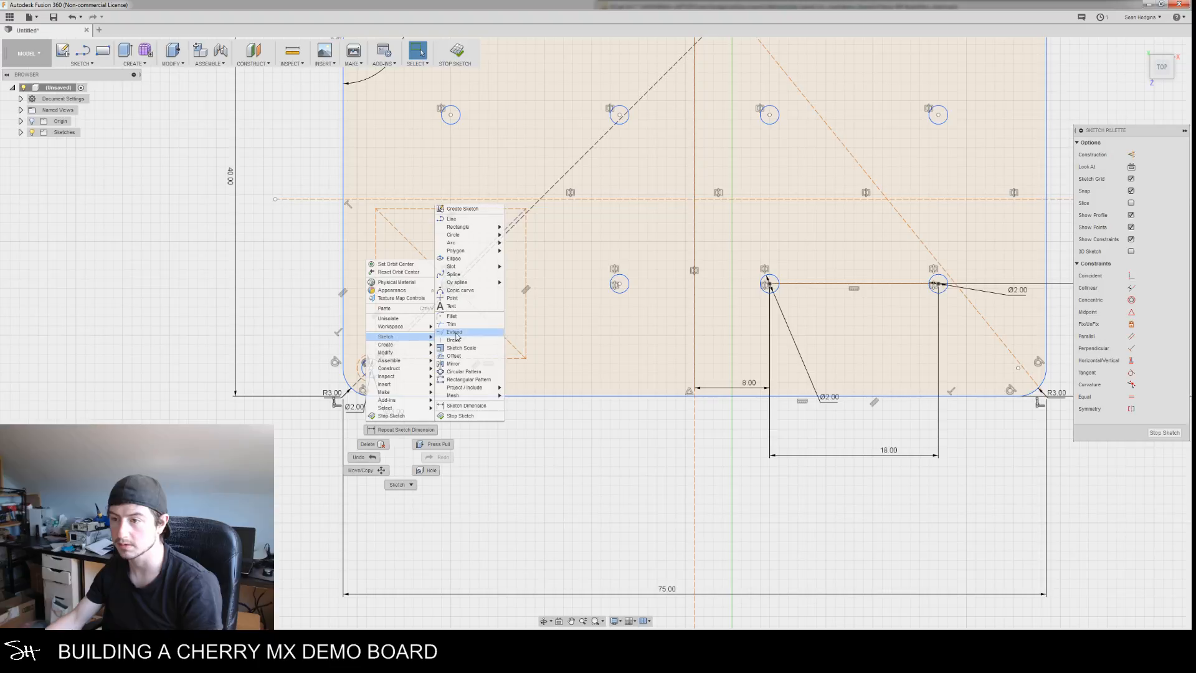
{"action": "left_click", "coordinate": [453, 363]}
{"action": "left_click", "coordinate": [376, 376]}
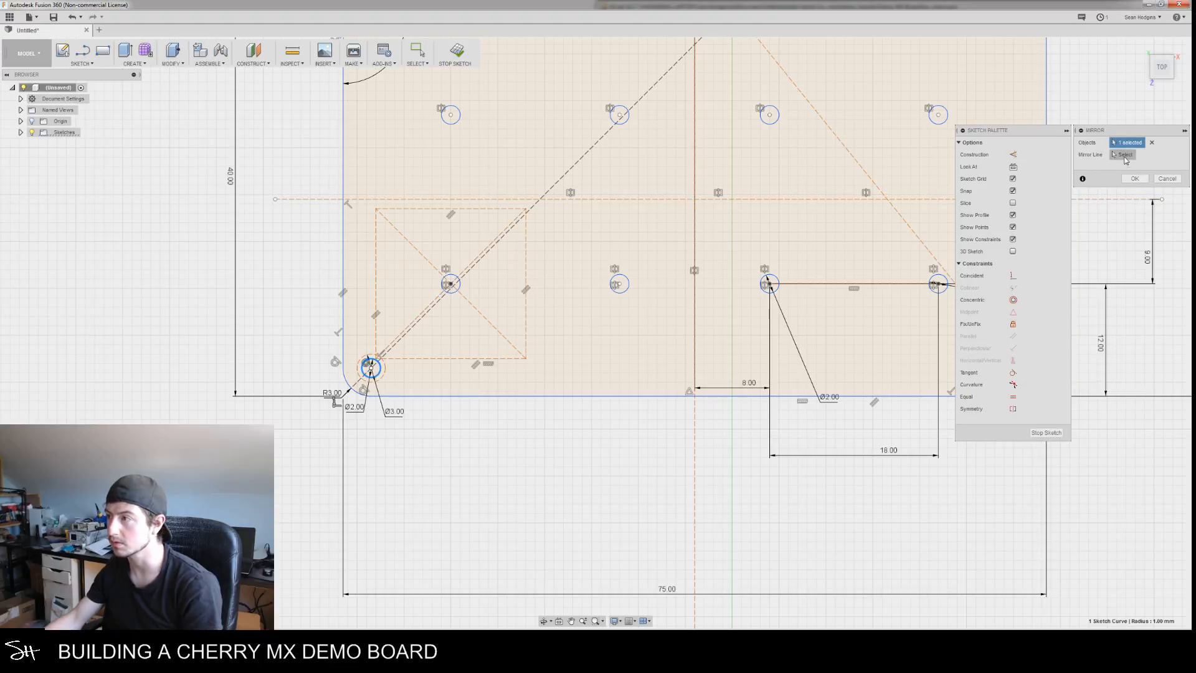
{"action": "left_click", "coordinate": [1126, 157]}
{"action": "left_click", "coordinate": [695, 421]}
{"action": "middle_click_drag", "start_coordinate": [786, 420], "coordinate": [608, 425]}
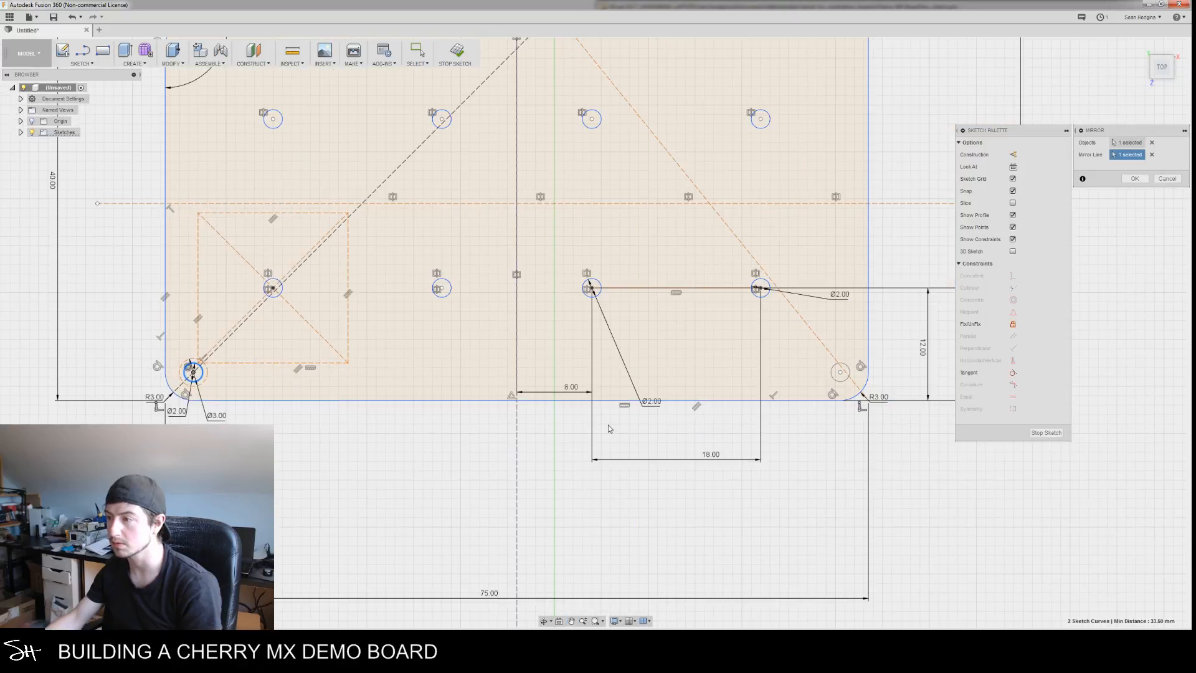
{"action": "left_click", "coordinate": [1141, 179]}
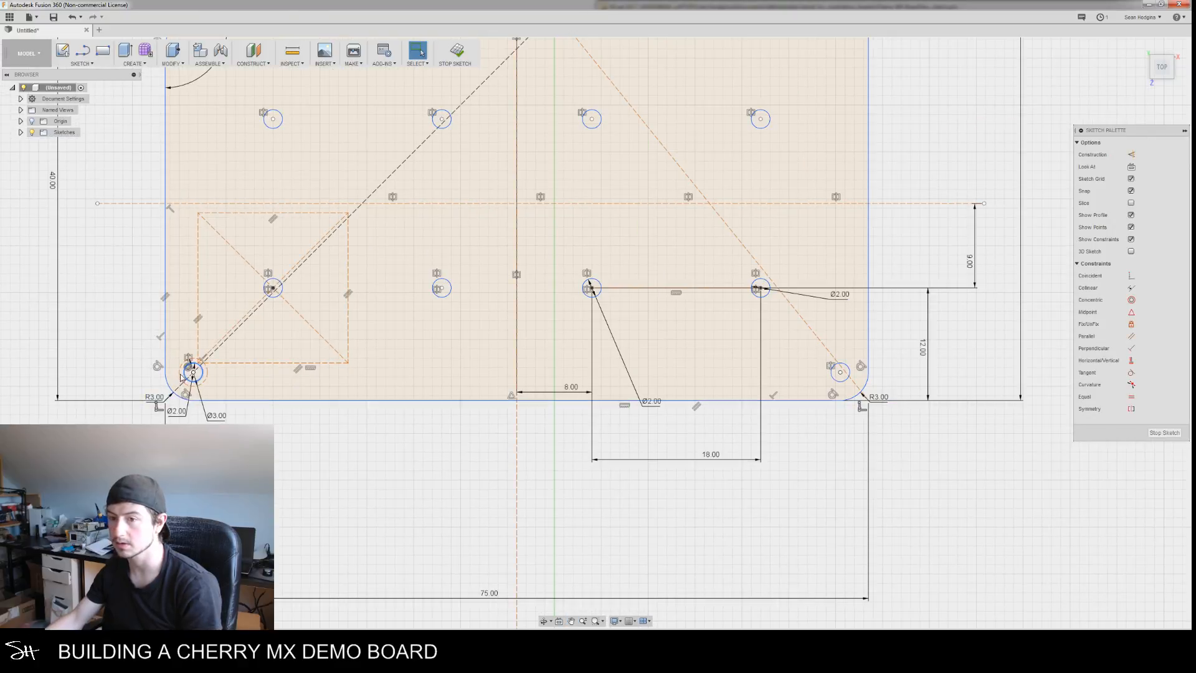
{"action": "right_click", "coordinate": [209, 412]}
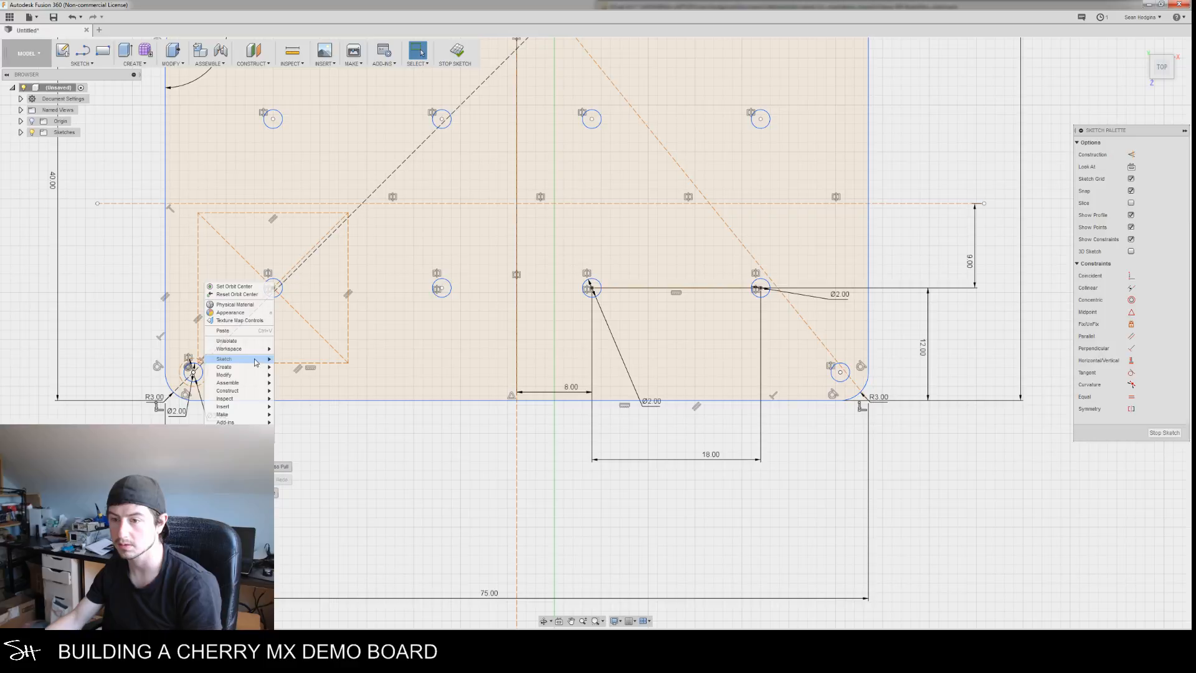
{"action": "left_click", "coordinate": [209, 381]}
{"action": "left_click", "coordinate": [201, 379]}
{"action": "left_click", "coordinate": [849, 376]}
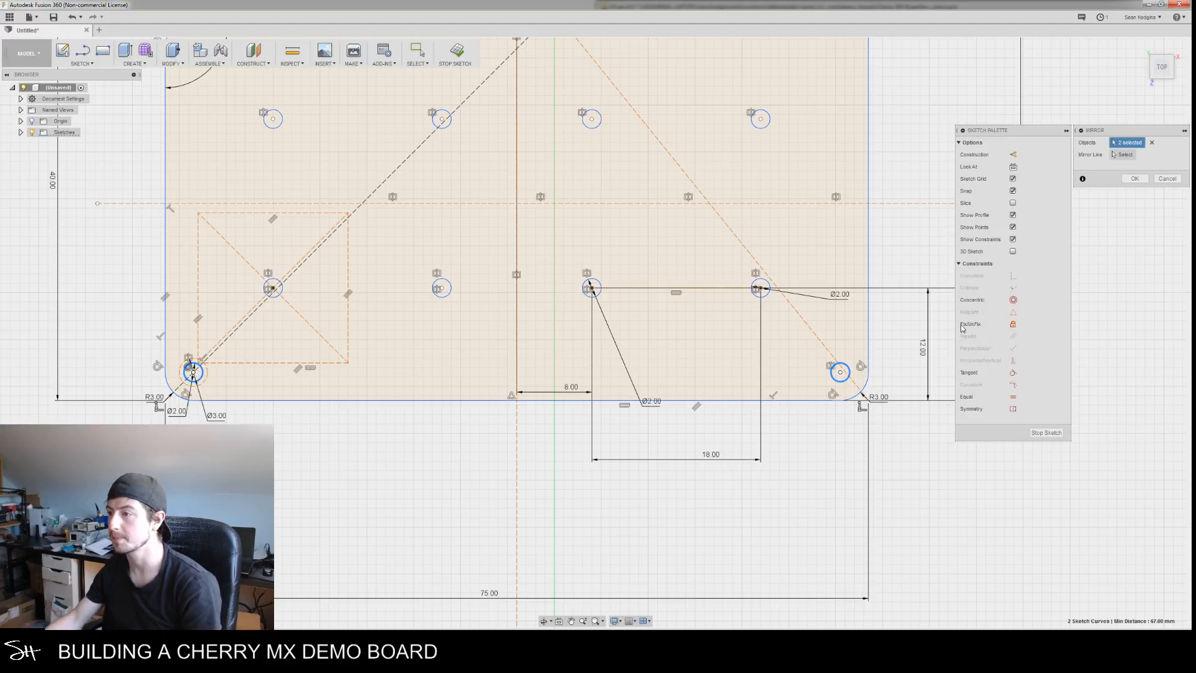
{"action": "left_click", "coordinate": [1125, 155]}
{"action": "left_click", "coordinate": [603, 204]}
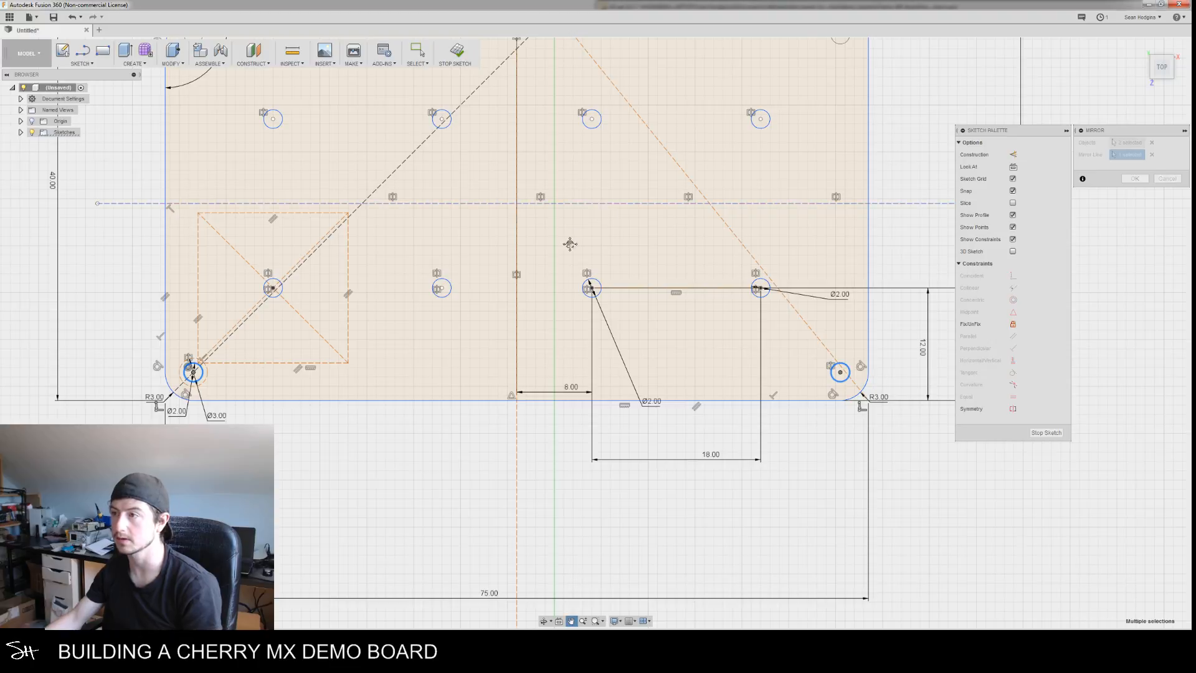
{"action": "middle_click_drag", "start_coordinate": [569, 243], "coordinate": [541, 399]}
{"action": "middle_click_drag", "start_coordinate": [534, 333], "coordinate": [551, 446]}
{"action": "middle_click_drag", "start_coordinate": [615, 349], "coordinate": [583, 382]}
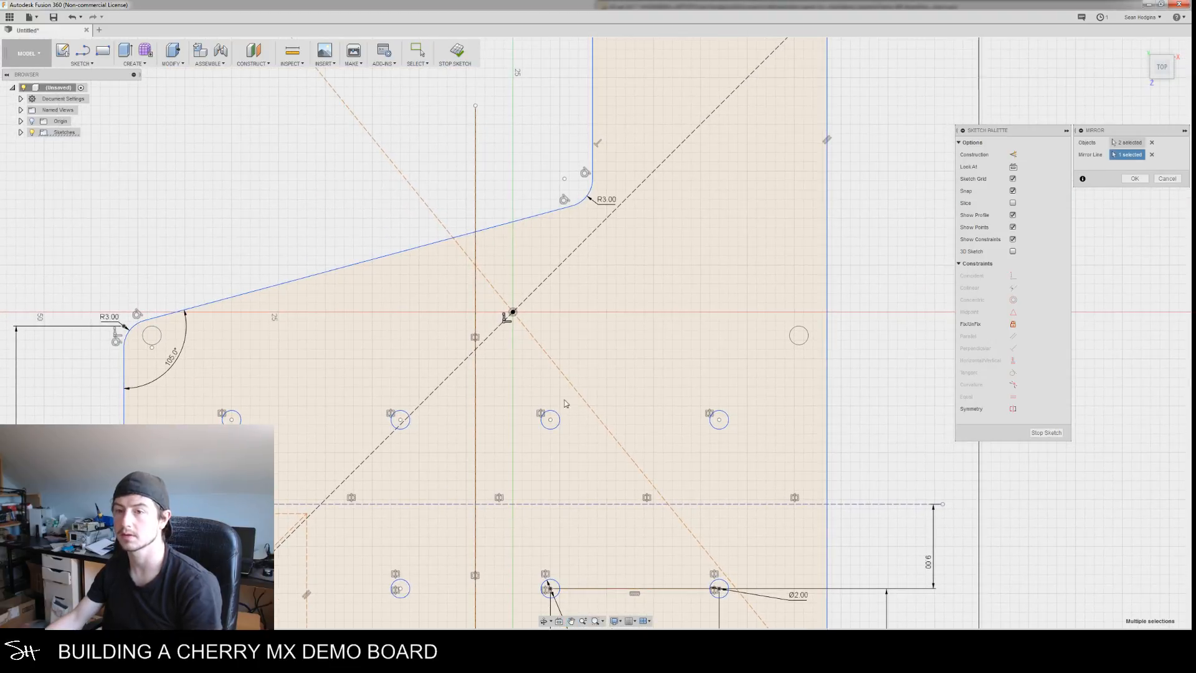
{"action": "scroll", "coordinate": [539, 429], "scroll_direction": "down", "scroll_amount": 1}
{"action": "mouse_move", "coordinate": [532, 449]}
{"action": "middle_mouse_down"}
{"action": "mouse_move", "coordinate": [653, 316]}
{"action": "mouse_move", "coordinate": [569, 340]}
{"action": "middle_mouse_up"}
{"action": "scroll", "coordinate": [661, 316], "scroll_direction": "up", "scroll_amount": 2}
{"action": "middle_click_drag", "start_coordinate": [518, 380], "coordinate": [574, 343]}
{"action": "scroll", "coordinate": [575, 343], "scroll_direction": "down", "scroll_amount": 2}
{"action": "mouse_move", "coordinate": [527, 382]}
{"action": "middle_mouse_down"}
{"action": "mouse_move", "coordinate": [584, 356]}
{"action": "mouse_move", "coordinate": [551, 366]}
{"action": "middle_mouse_up"}
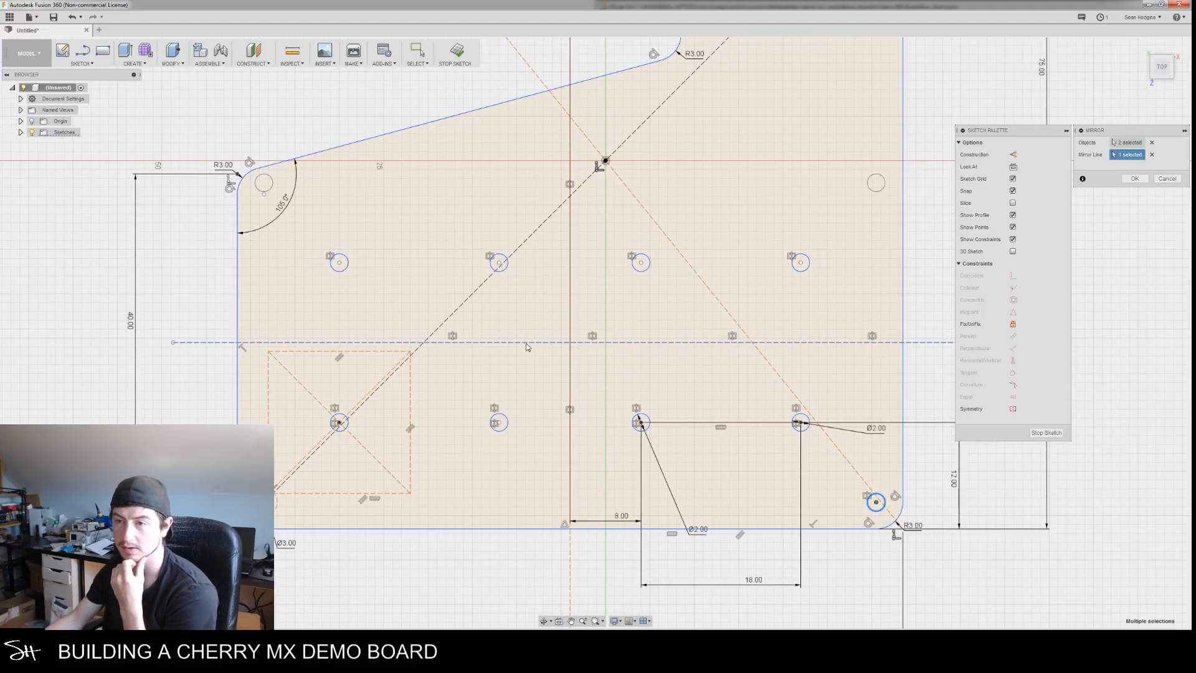
{"action": "left_click", "coordinate": [1169, 179]}
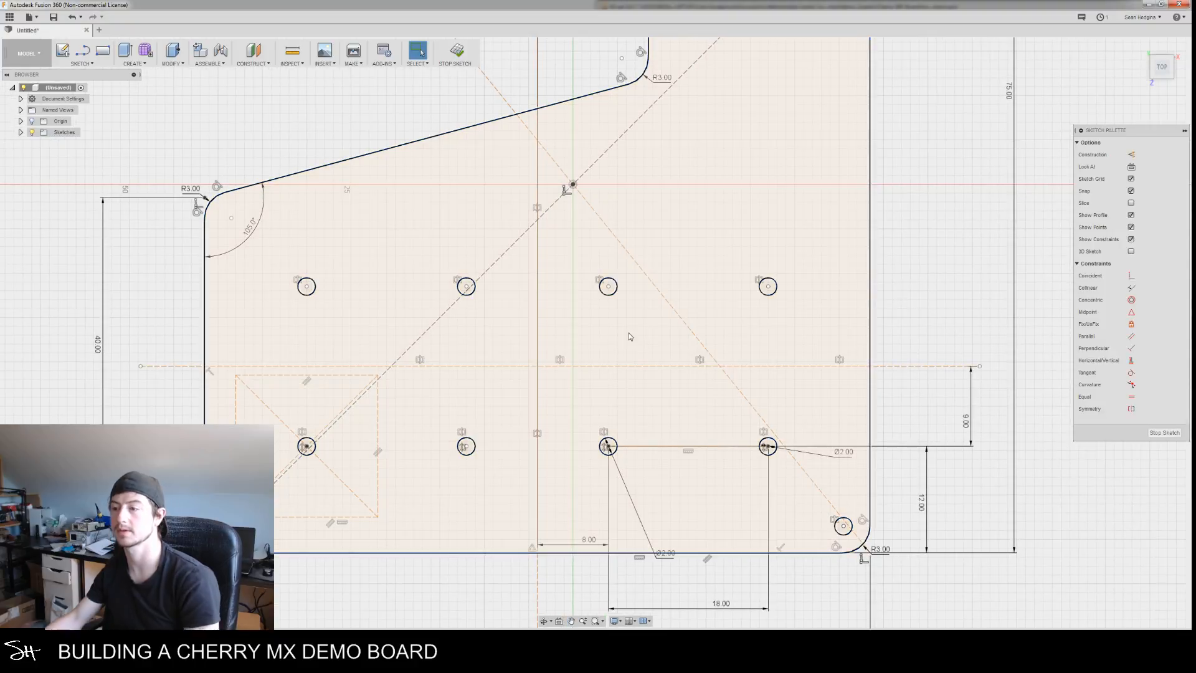
Draw a circle about 2.6 mm in diameter, centered on the fillet center at the left end of the board's slanted edge
{"action": "mouse_move", "coordinate": [508, 313]}
{"action": "middle_mouse_down"}
{"action": "mouse_move", "coordinate": [493, 395]}
{"action": "mouse_move", "coordinate": [525, 367]}
{"action": "mouse_move", "coordinate": [497, 400]}
{"action": "middle_mouse_up"}
{"action": "scroll", "coordinate": [460, 383], "scroll_direction": "down", "scroll_amount": 2}
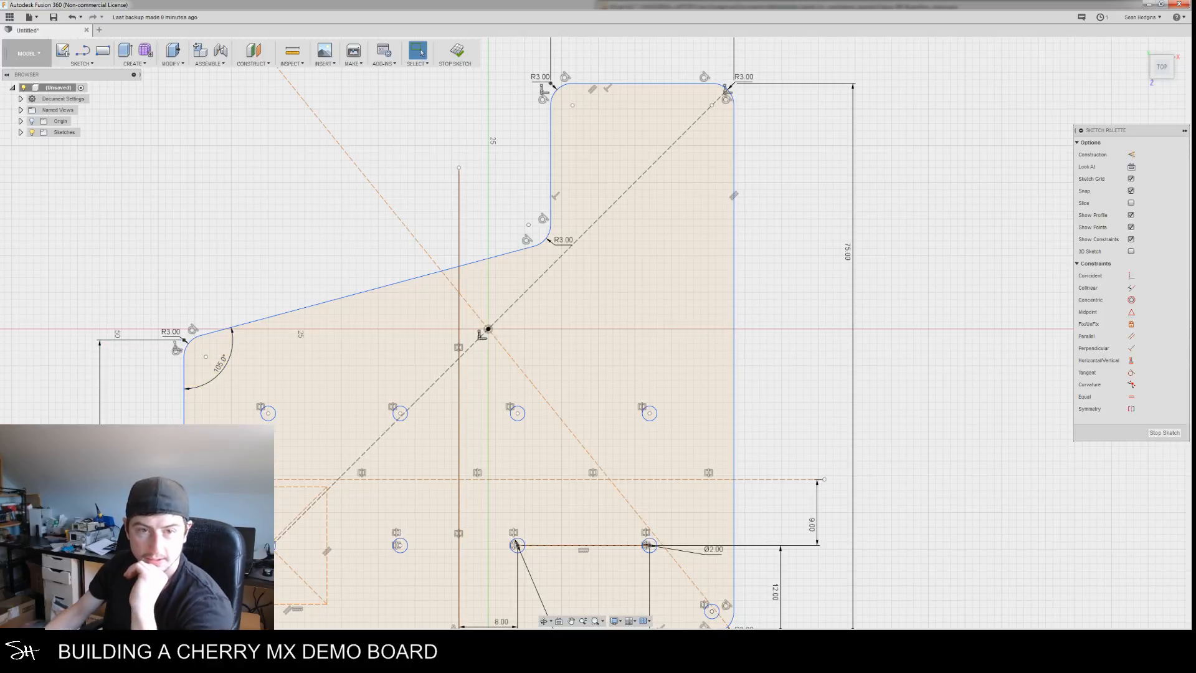
{"action": "left_click", "coordinate": [162, 644]}
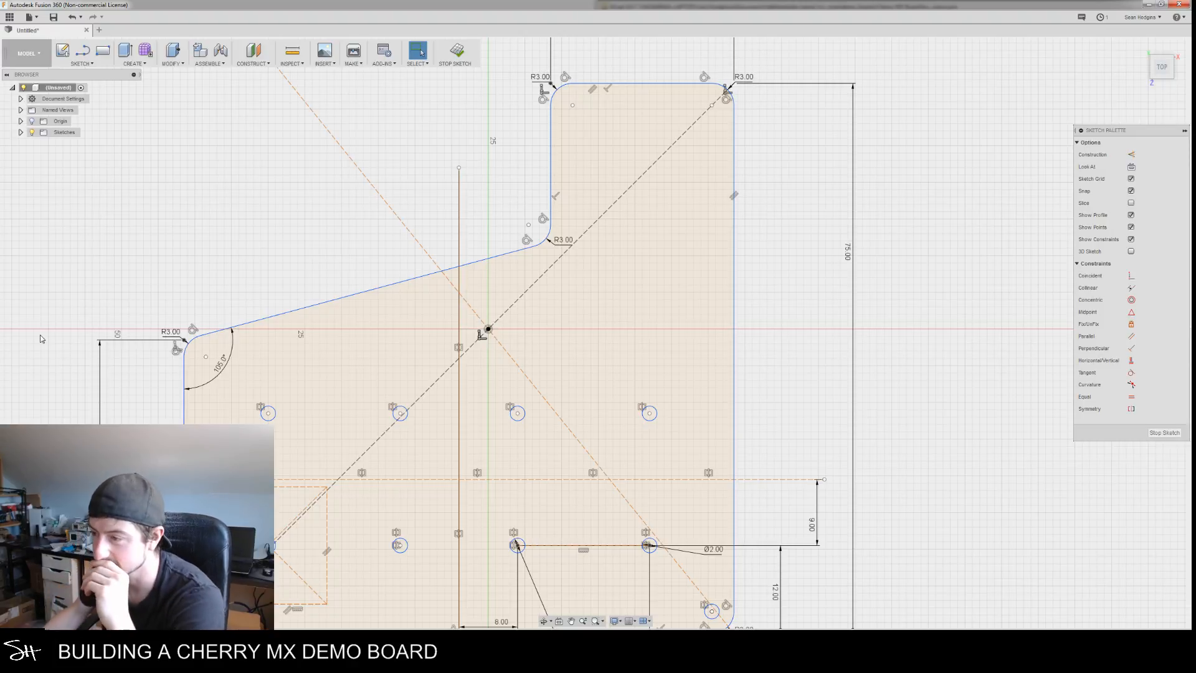
{"action": "mouse_move", "coordinate": [175, 461]}
{"action": "middle_mouse_down"}
{"action": "mouse_move", "coordinate": [276, 383]}
{"action": "mouse_move", "coordinate": [407, 372]}
{"action": "mouse_move", "coordinate": [372, 402]}
{"action": "mouse_move", "coordinate": [366, 366]}
{"action": "middle_mouse_up"}
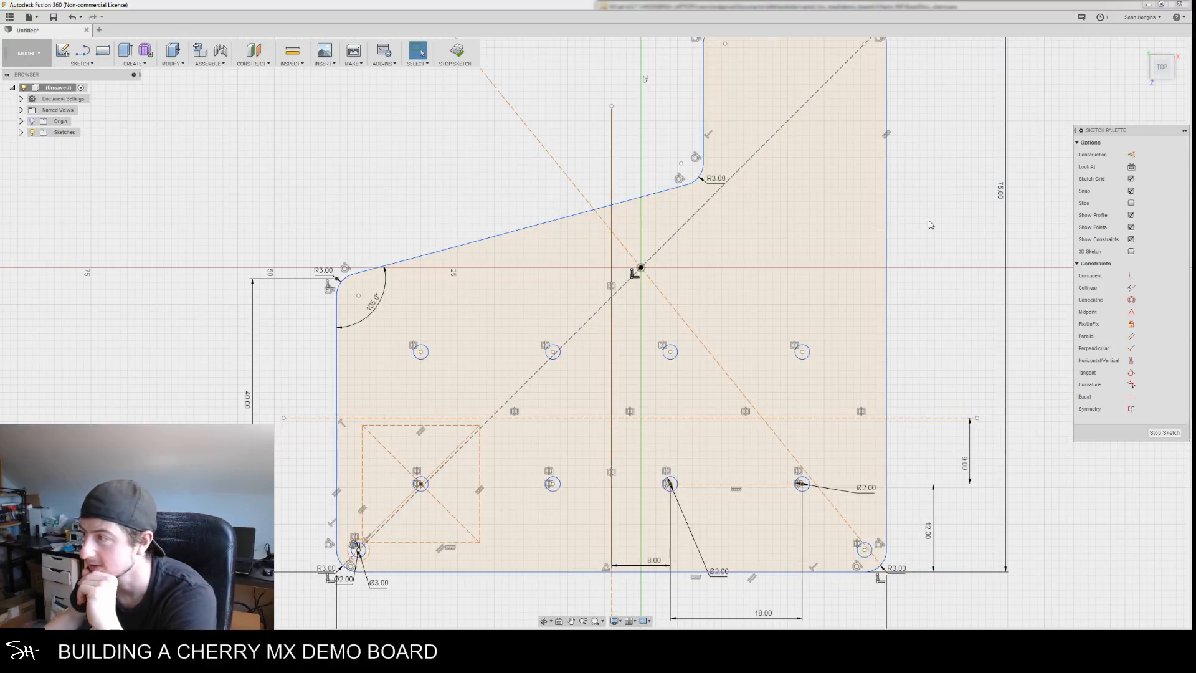
{"action": "left_click", "coordinate": [360, 325]}
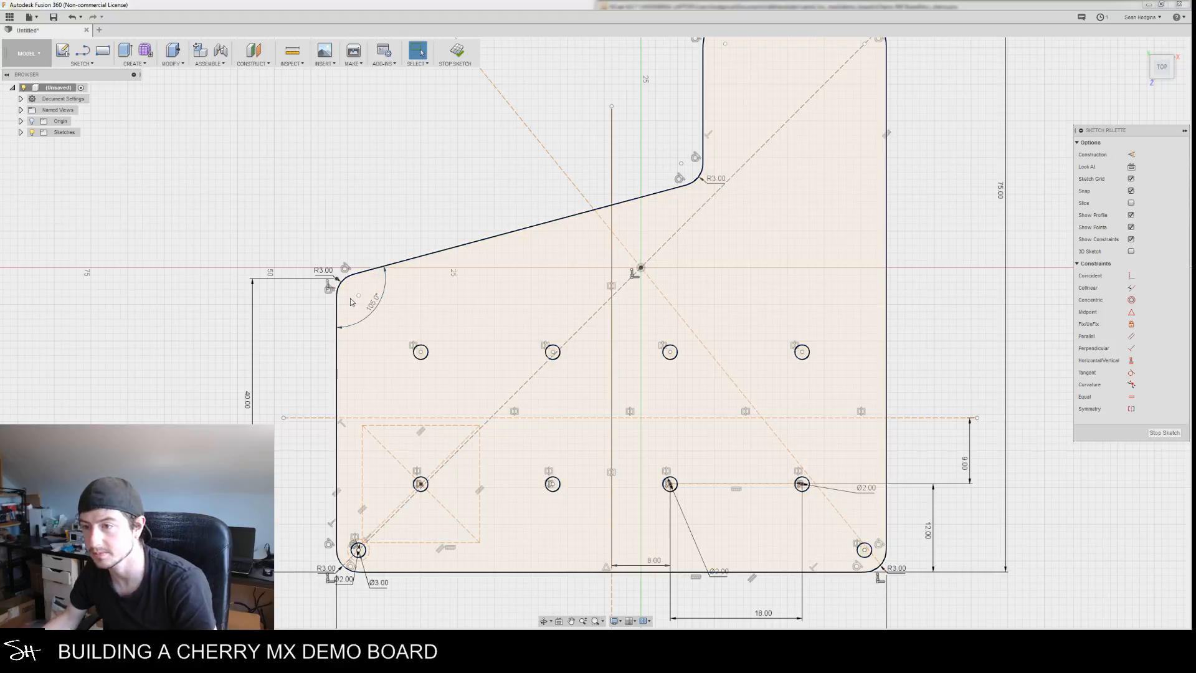
{"action": "right_click", "coordinate": [291, 239]}
{"action": "mouse_move", "coordinate": [299, 356]}
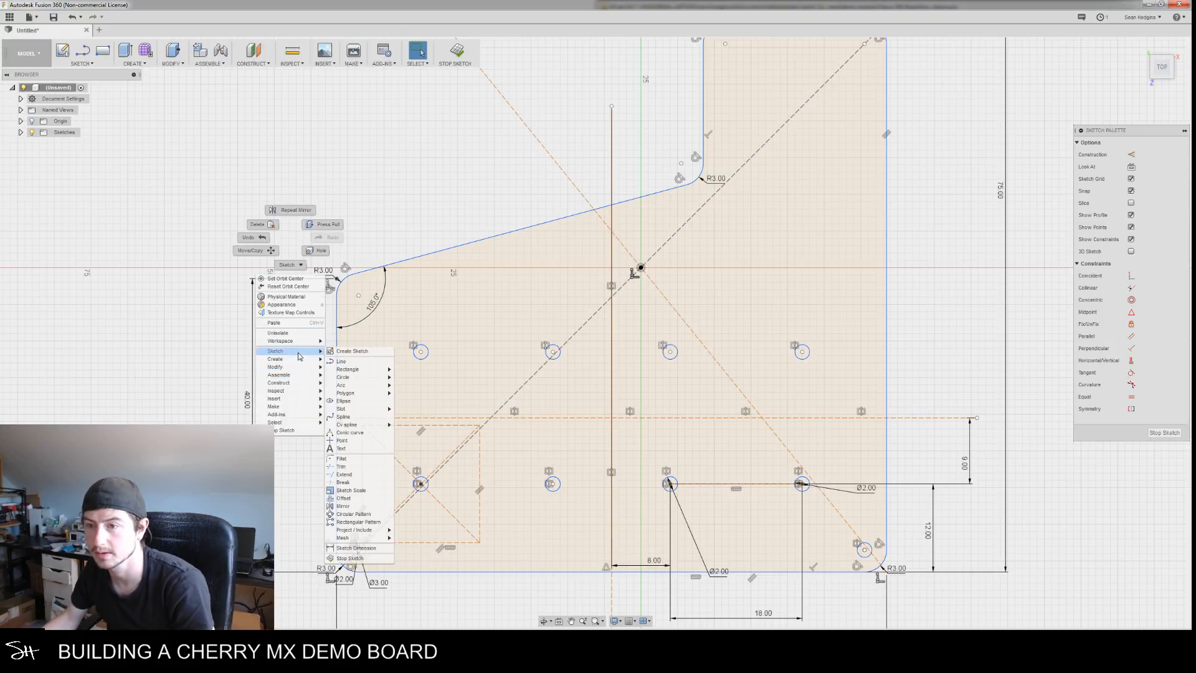
{"action": "mouse_move", "coordinate": [367, 378]}
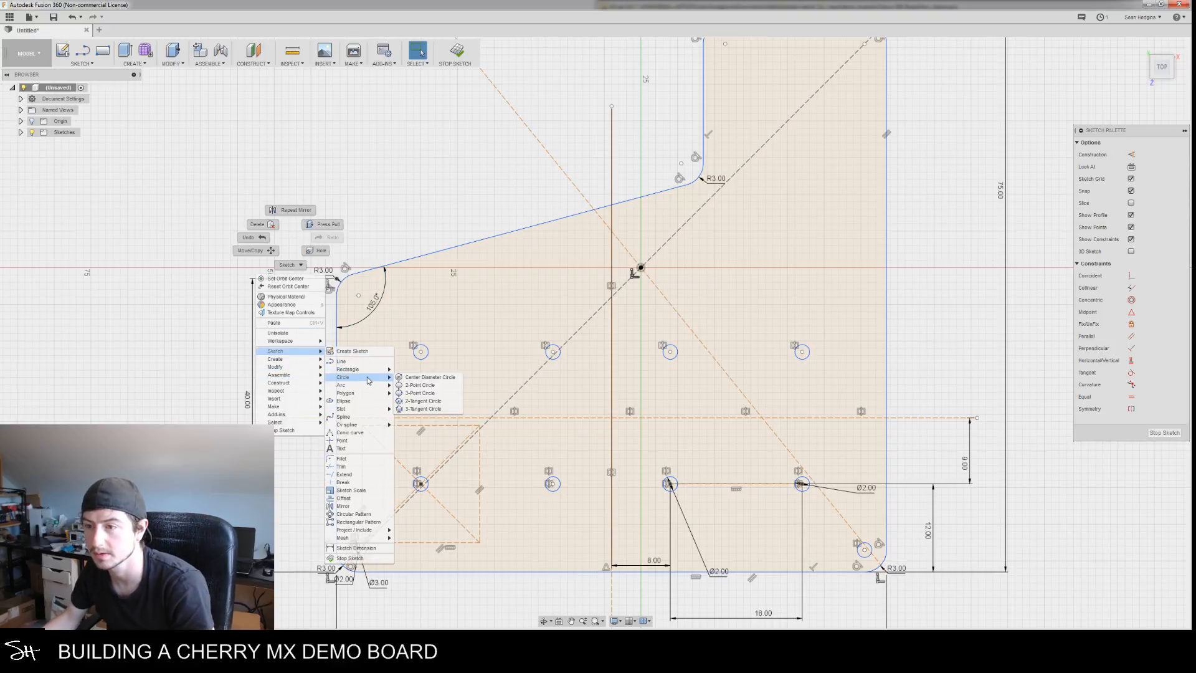
{"action": "left_click", "coordinate": [428, 379]}
{"action": "left_click", "coordinate": [358, 296]}
{"action": "left_click", "coordinate": [365, 304]}
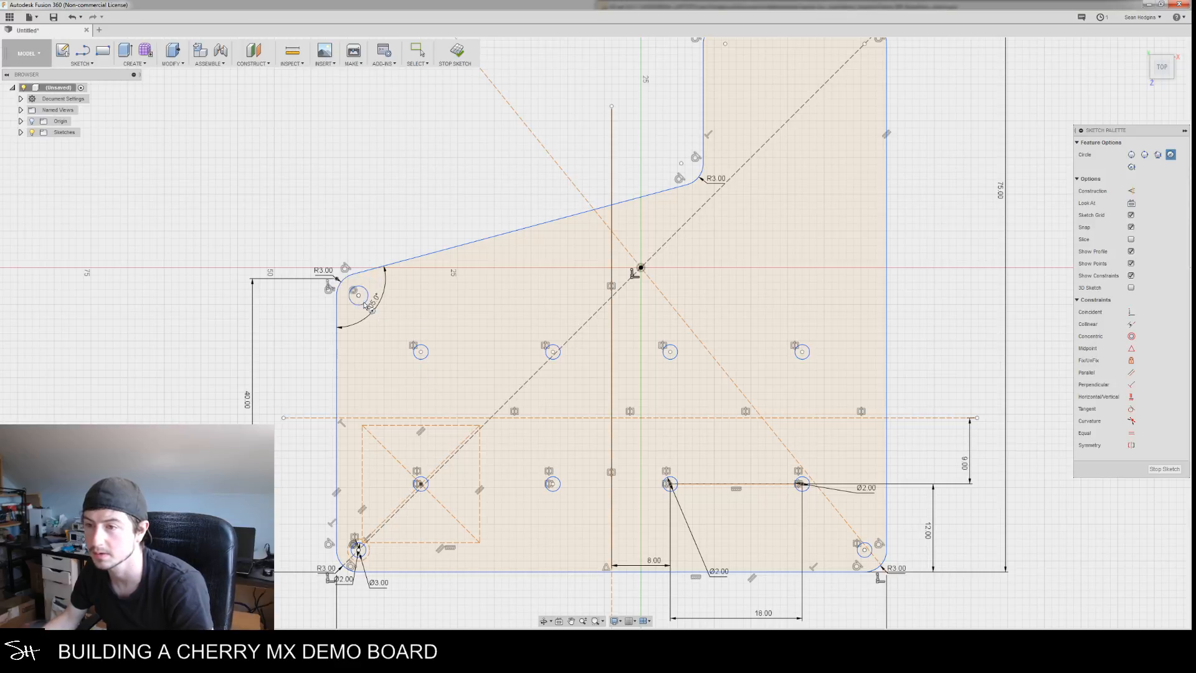
{"action": "key", "text": "Escape"}
Dimension the circle at the left end of the slanted edge with a diameter of 2 mm
{"action": "key", "text": "d"}
{"action": "left_click", "coordinate": [358, 304]}
{"action": "left_click", "coordinate": [306, 308]}
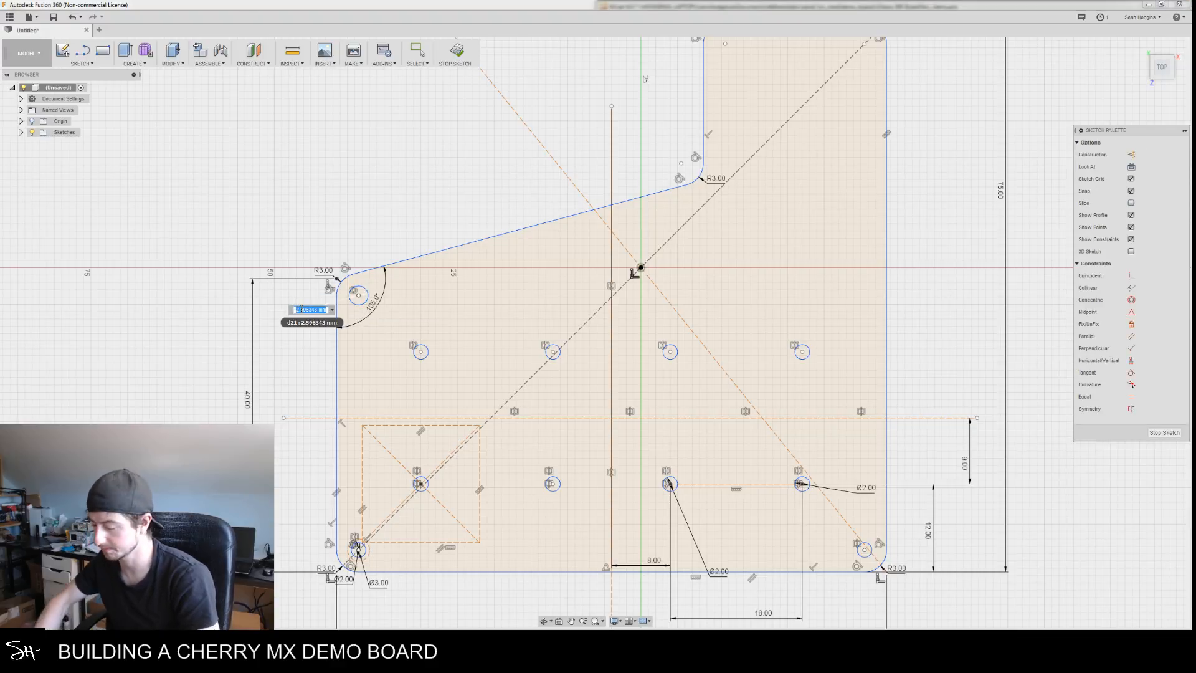
{"action": "type", "text": "2"}
{"action": "key", "text": "Return"}
{"action": "mouse_move", "coordinate": [828, 259]}
{"action": "middle_mouse_down"}
{"action": "mouse_move", "coordinate": [740, 381]}
{"action": "mouse_move", "coordinate": [743, 297]}
{"action": "mouse_move", "coordinate": [781, 234]}
{"action": "middle_mouse_up"}
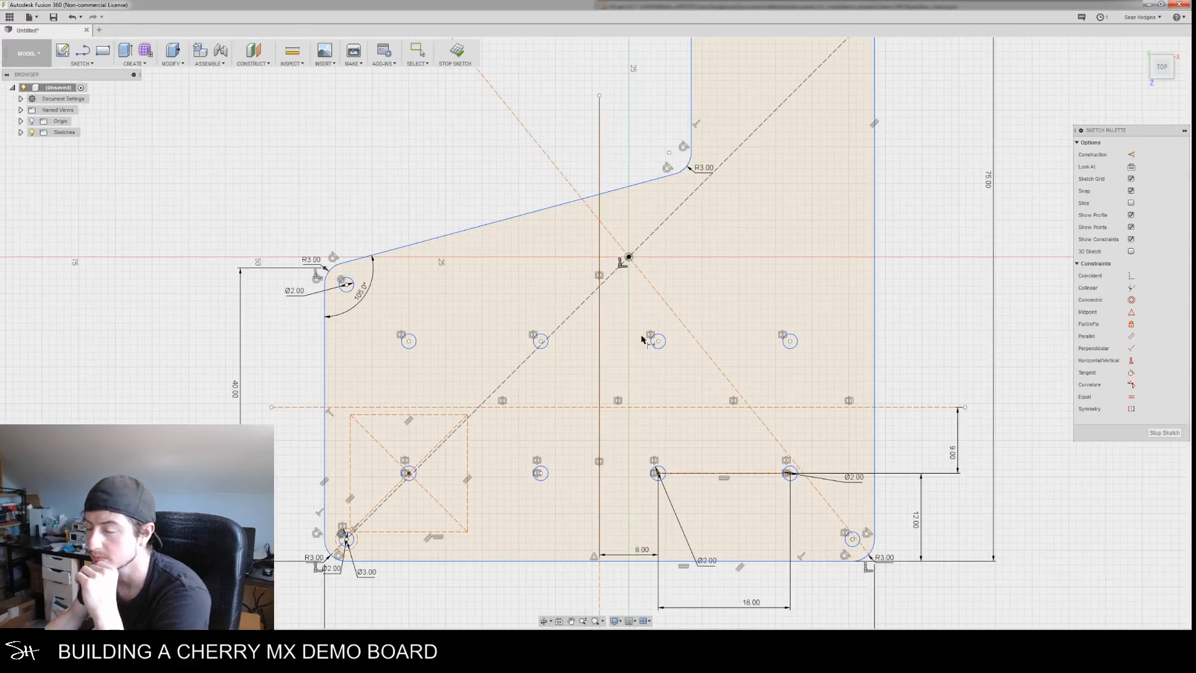
{"action": "right_click", "coordinate": [266, 340]}
{"action": "key", "text": "Escape"}
{"action": "right_click", "coordinate": [265, 338]}
{"action": "mouse_move", "coordinate": [265, 452]}
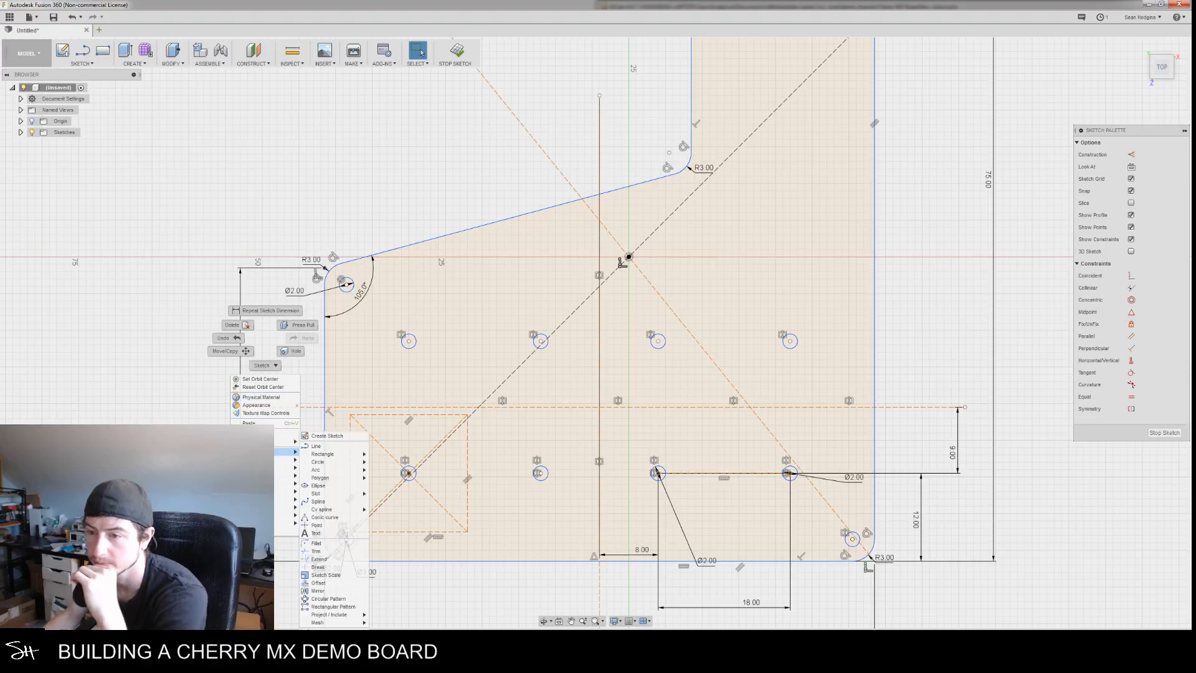
{"action": "mouse_move", "coordinate": [344, 459]}
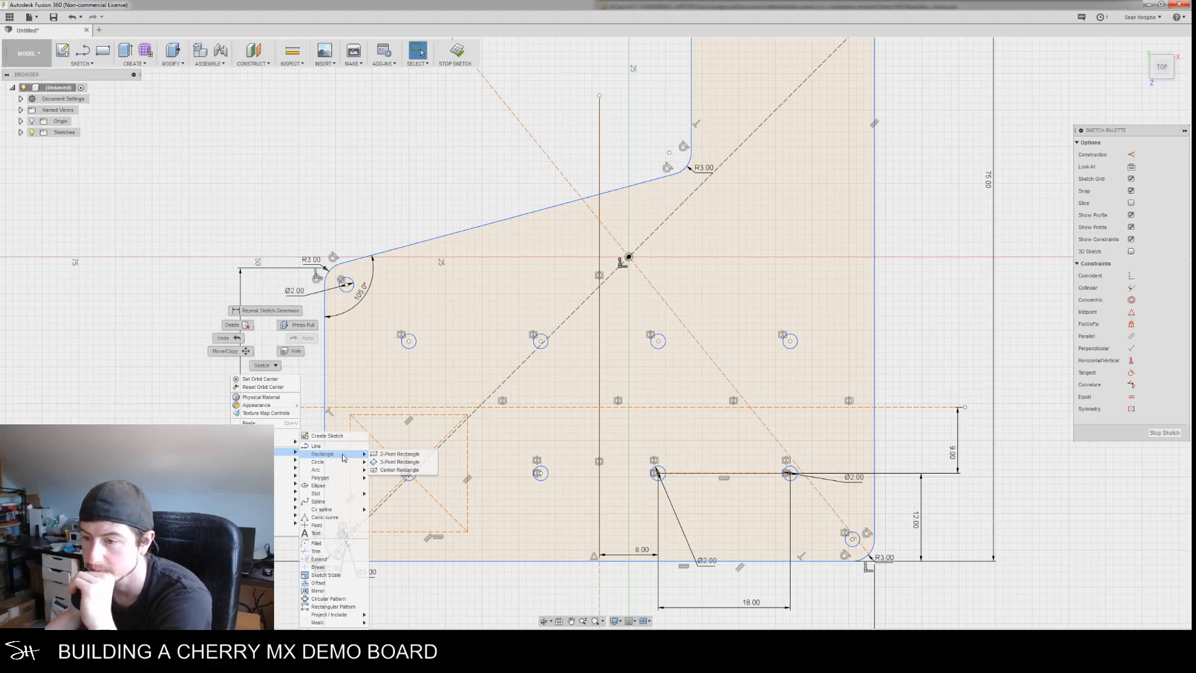
{"action": "left_click", "coordinate": [399, 469]}
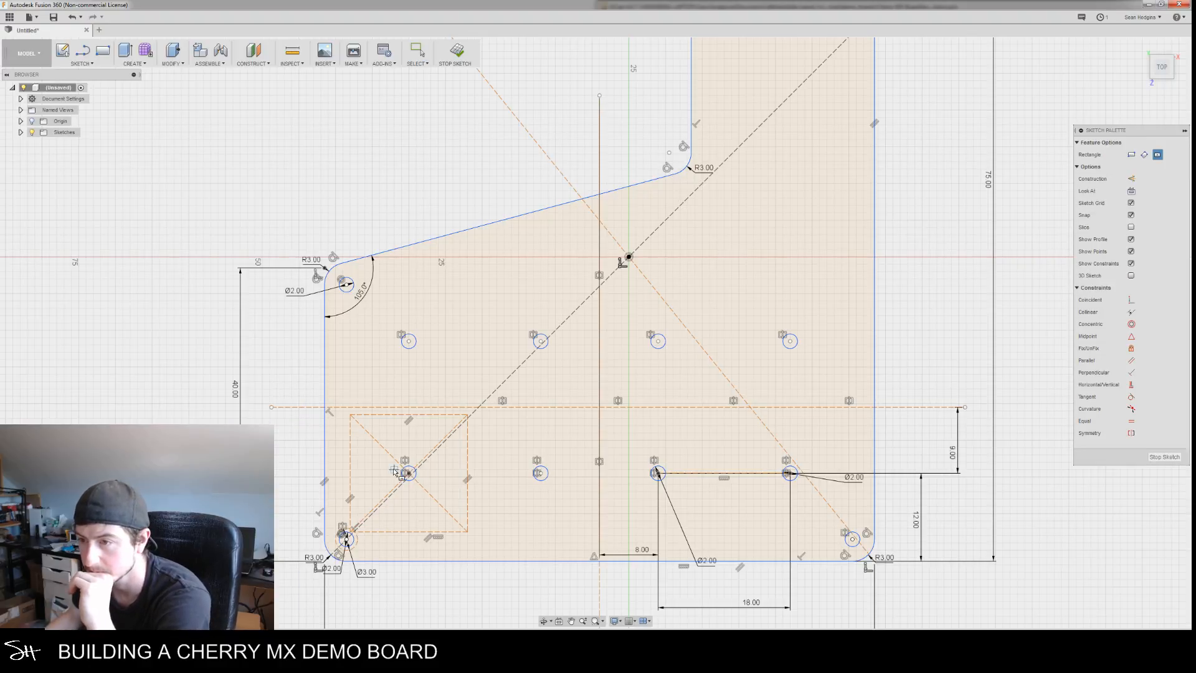
{"action": "left_click", "coordinate": [1132, 179]}
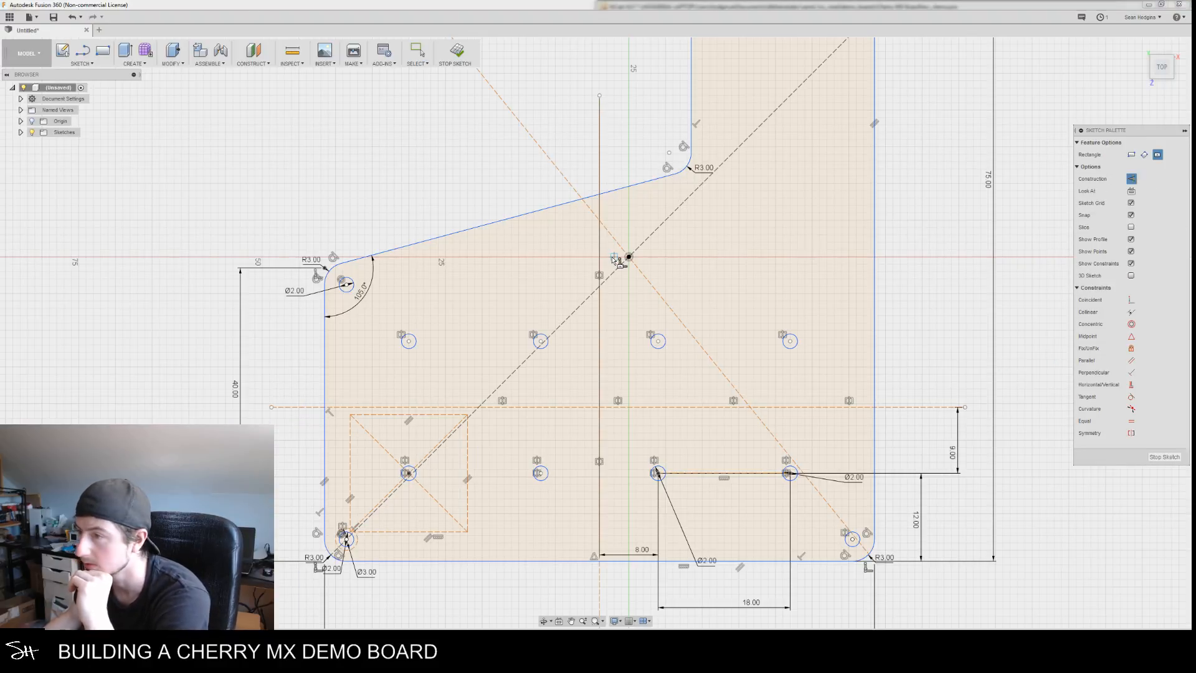
{"action": "left_click", "coordinate": [409, 341]}
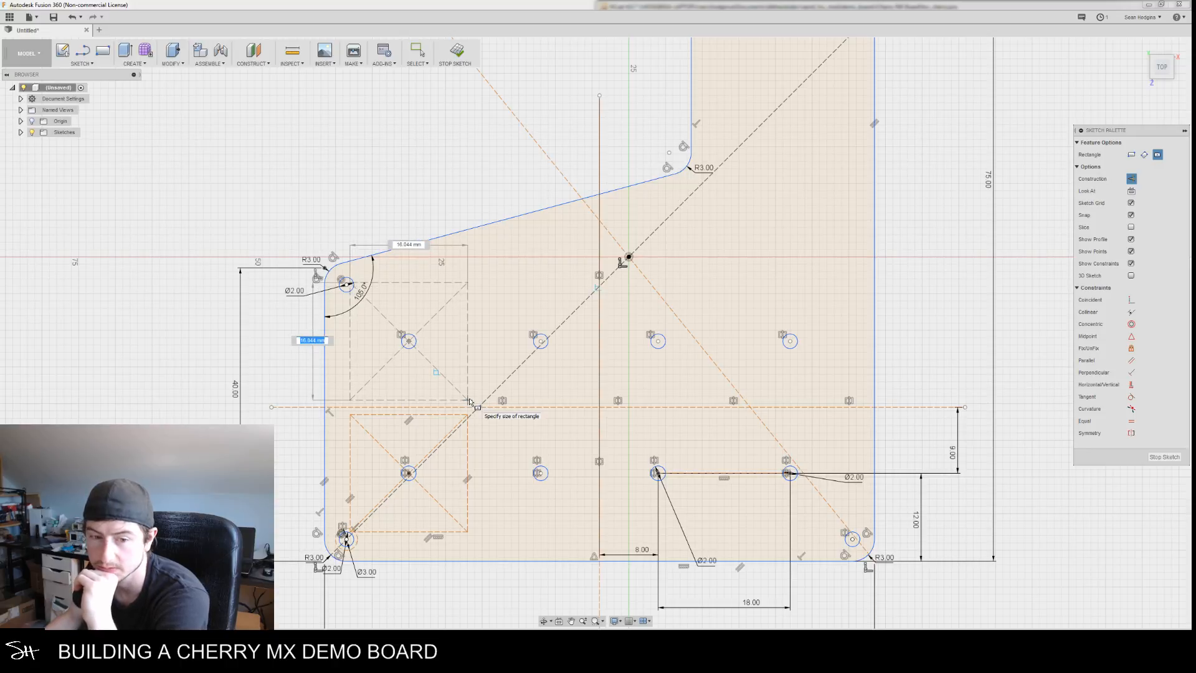
{"action": "key", "text": "Escape"}
{"action": "middle_click_drag", "start_coordinate": [786, 256], "coordinate": [739, 371]}
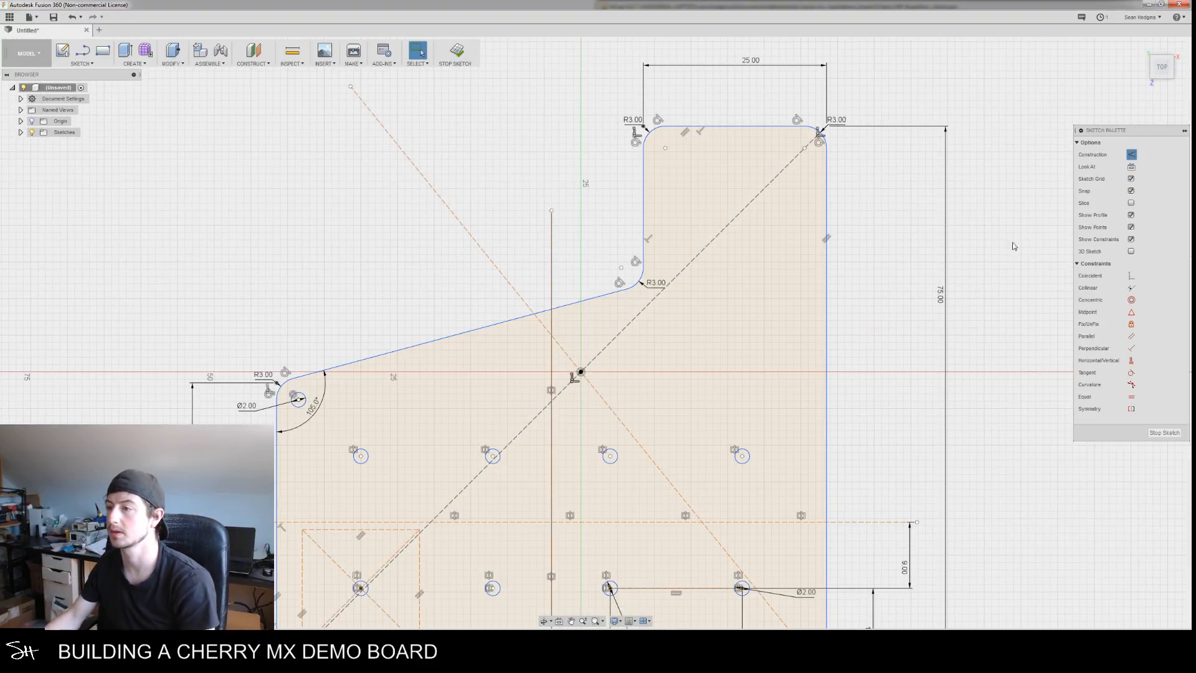
{"action": "scroll", "coordinate": [984, 246], "scroll_direction": "down", "scroll_amount": 2}
{"action": "middle_click_drag", "start_coordinate": [954, 245], "coordinate": [932, 310]}
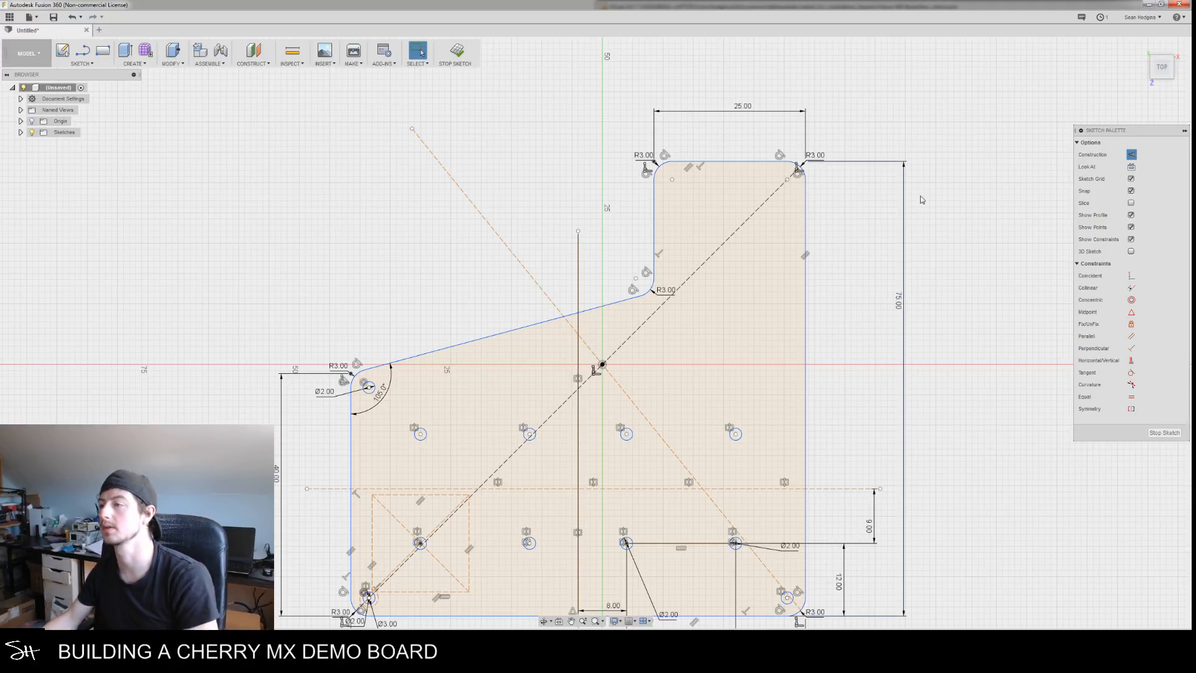
{"action": "key", "text": "d"}
{"action": "key", "text": "Escape"}
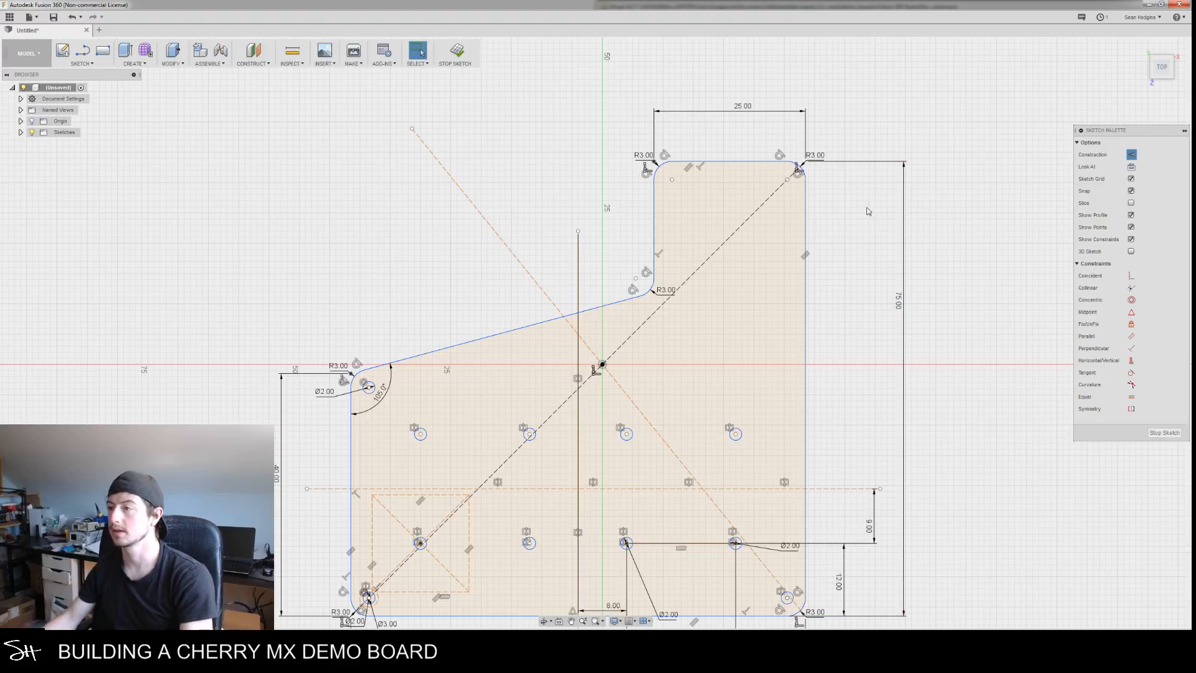
{"action": "right_click", "coordinate": [849, 201]}
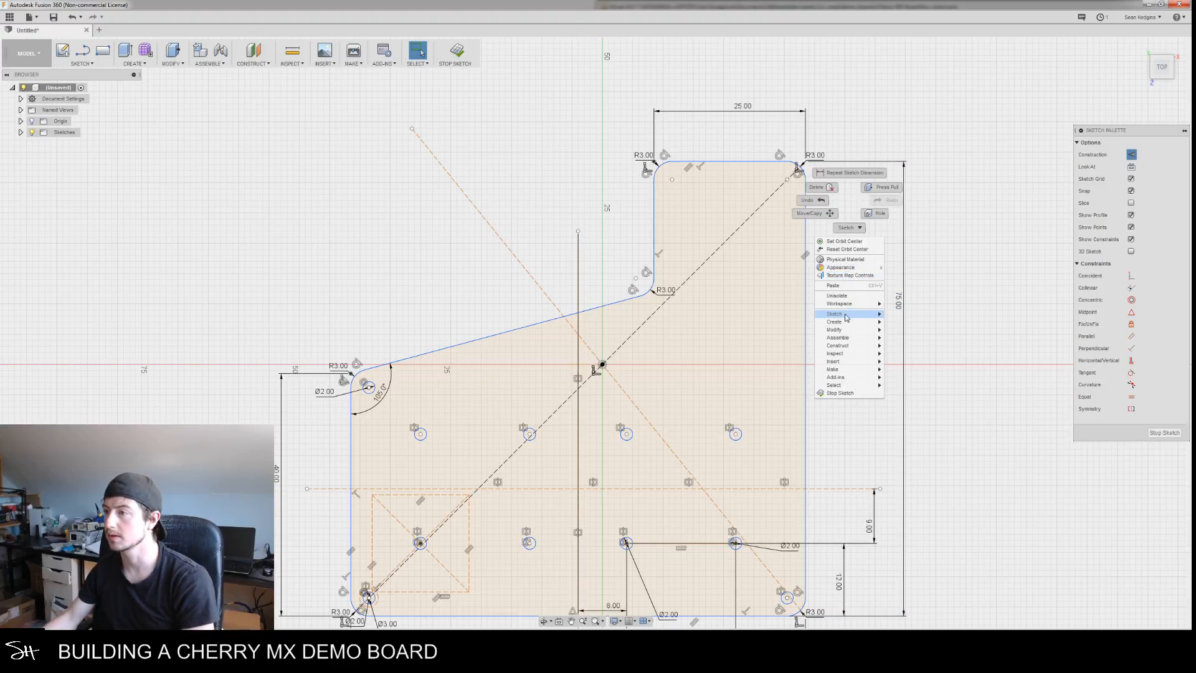
{"action": "mouse_move", "coordinate": [845, 316]}
{"action": "mouse_move", "coordinate": [913, 345]}
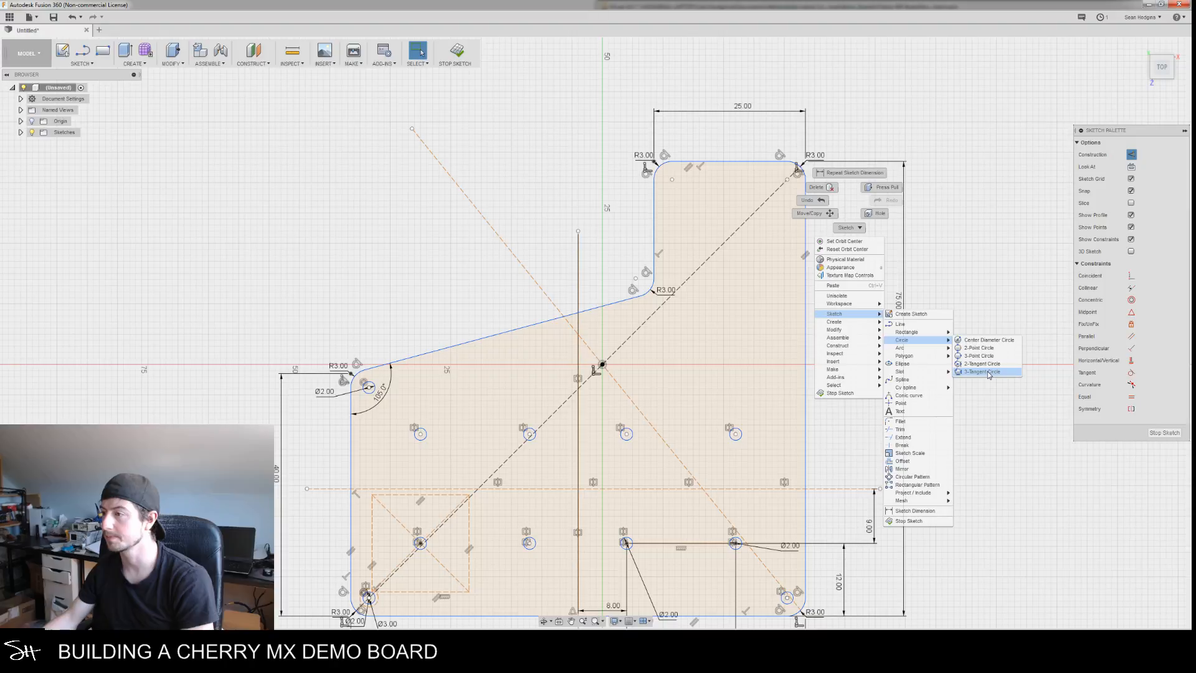
{"action": "left_click", "coordinate": [986, 372]}
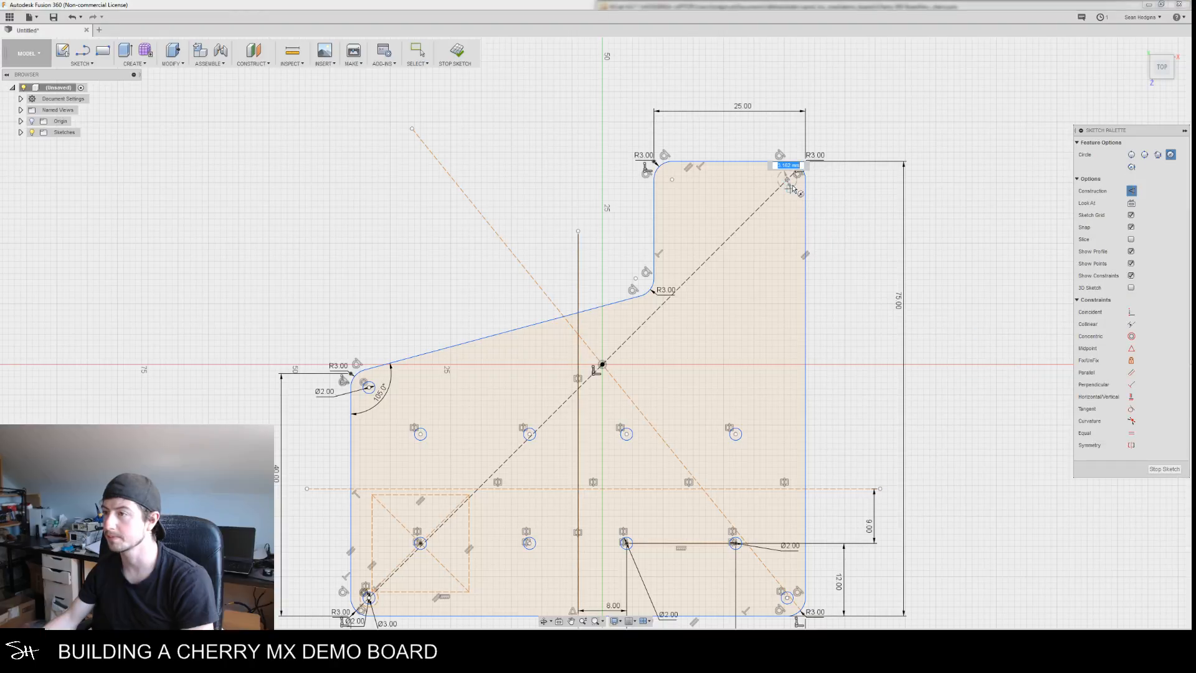
{"action": "key", "text": "Escape"}
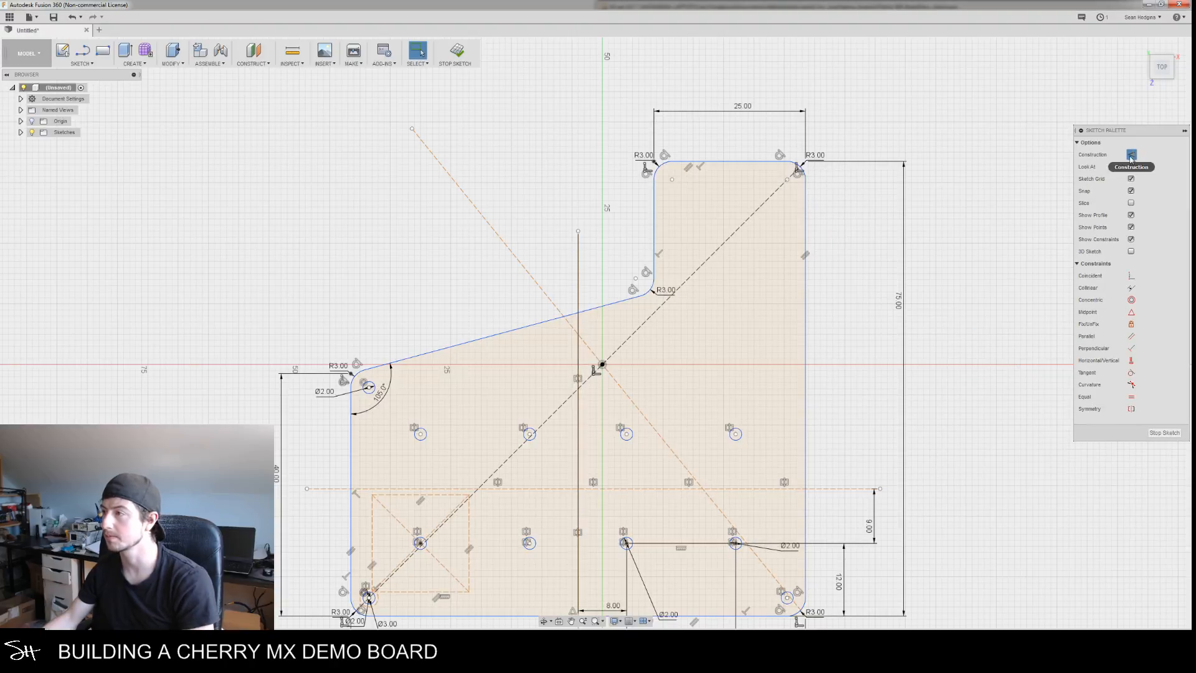
With construction mode off, draw a circle about 3.3 mm in diameter centered on the fillet center at the board's upper-right corner
{"action": "left_click", "coordinate": [787, 179]}
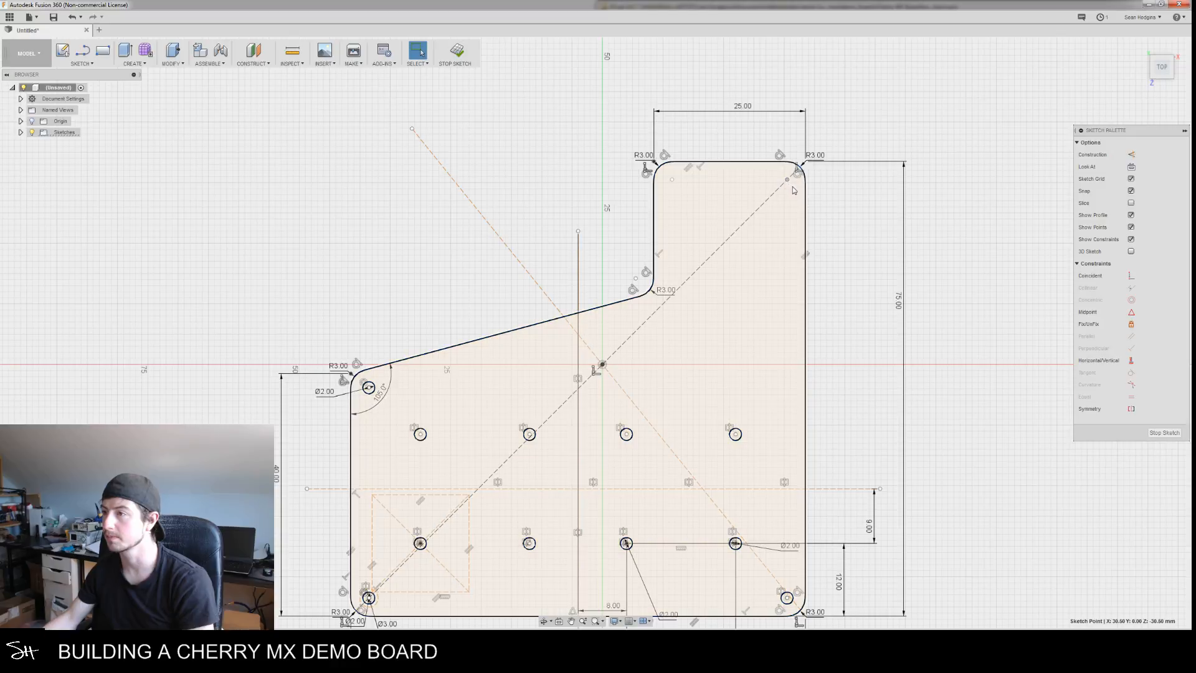
{"action": "right_click", "coordinate": [966, 219]}
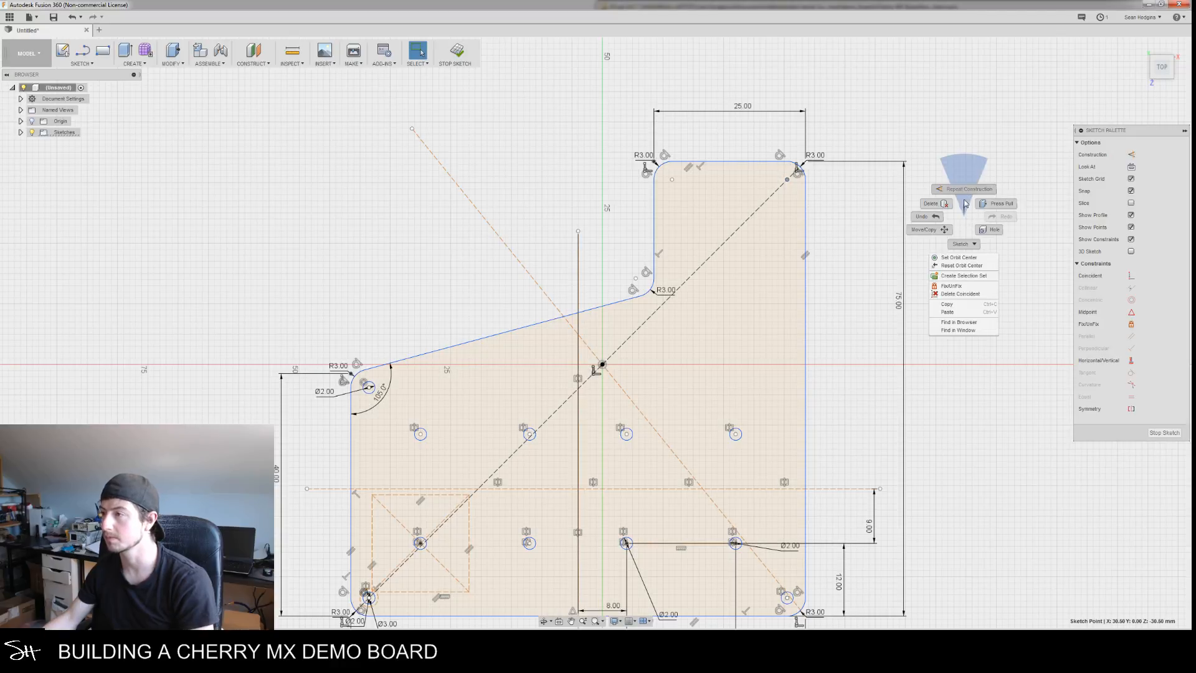
{"action": "left_click", "coordinate": [979, 251]}
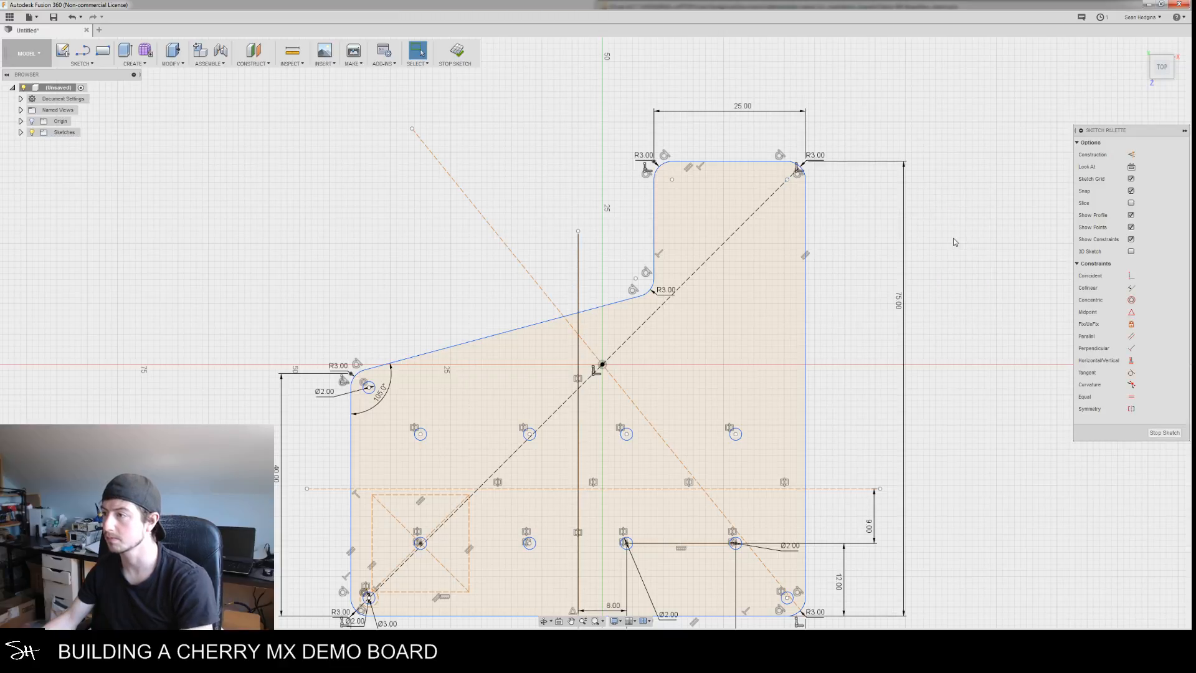
{"action": "right_click", "coordinate": [955, 242]}
{"action": "mouse_move", "coordinate": [954, 353]}
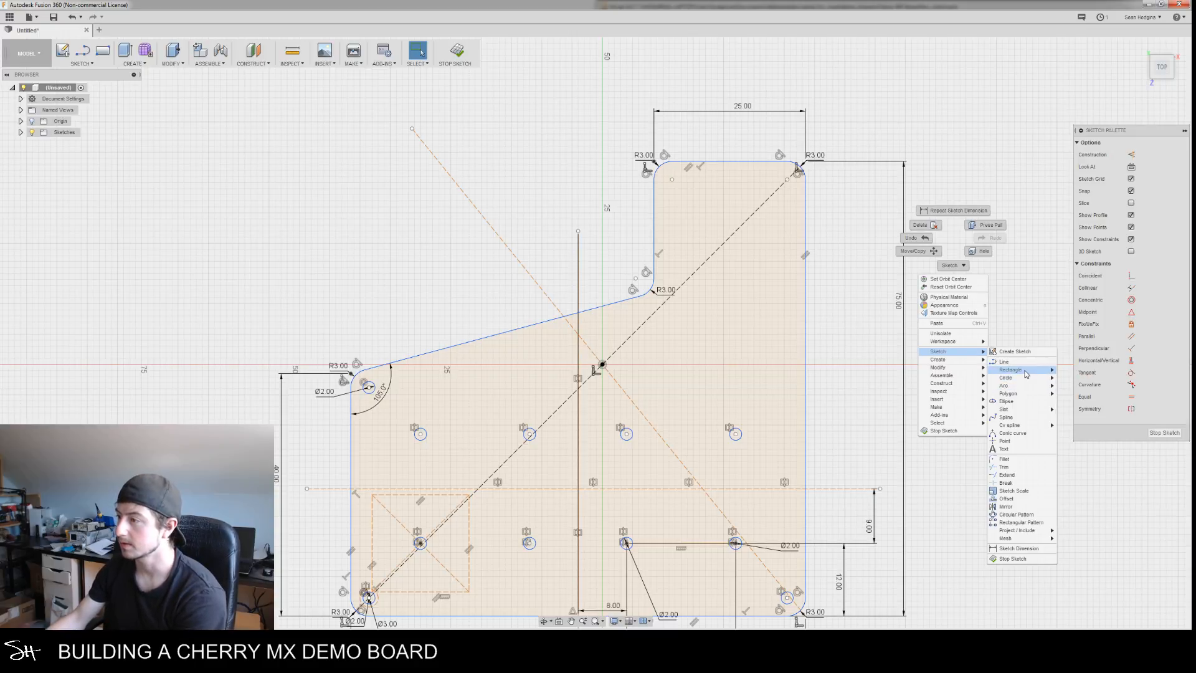
{"action": "mouse_move", "coordinate": [1008, 378]}
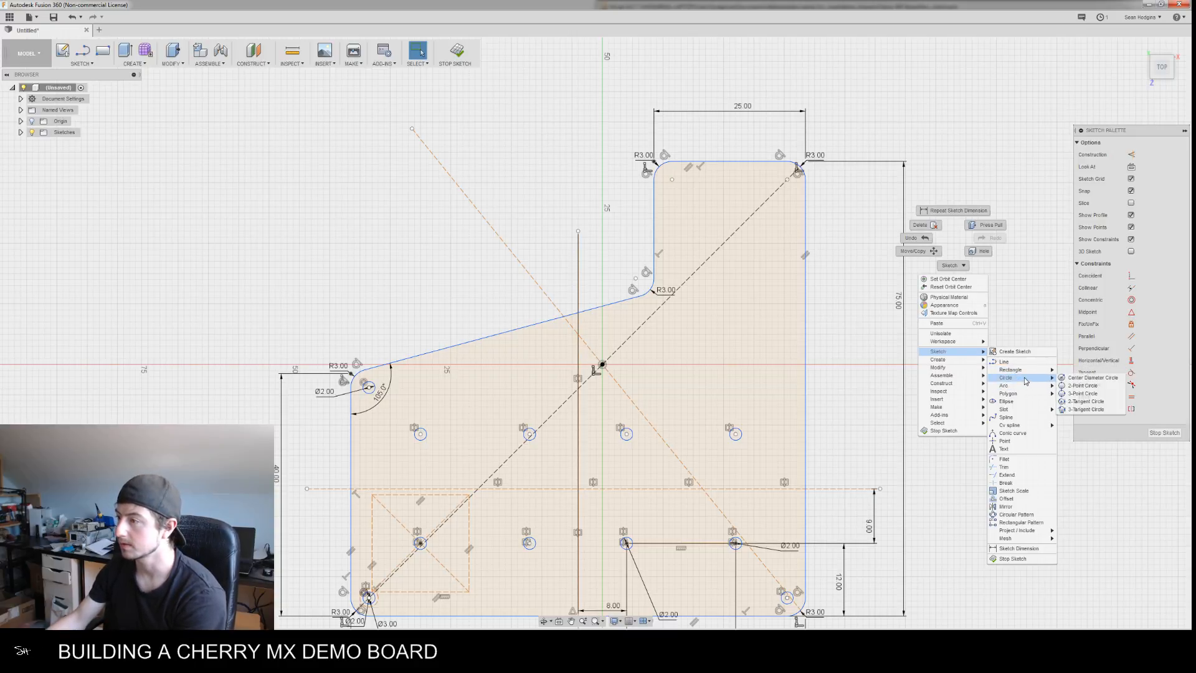
{"action": "left_click", "coordinate": [1078, 378]}
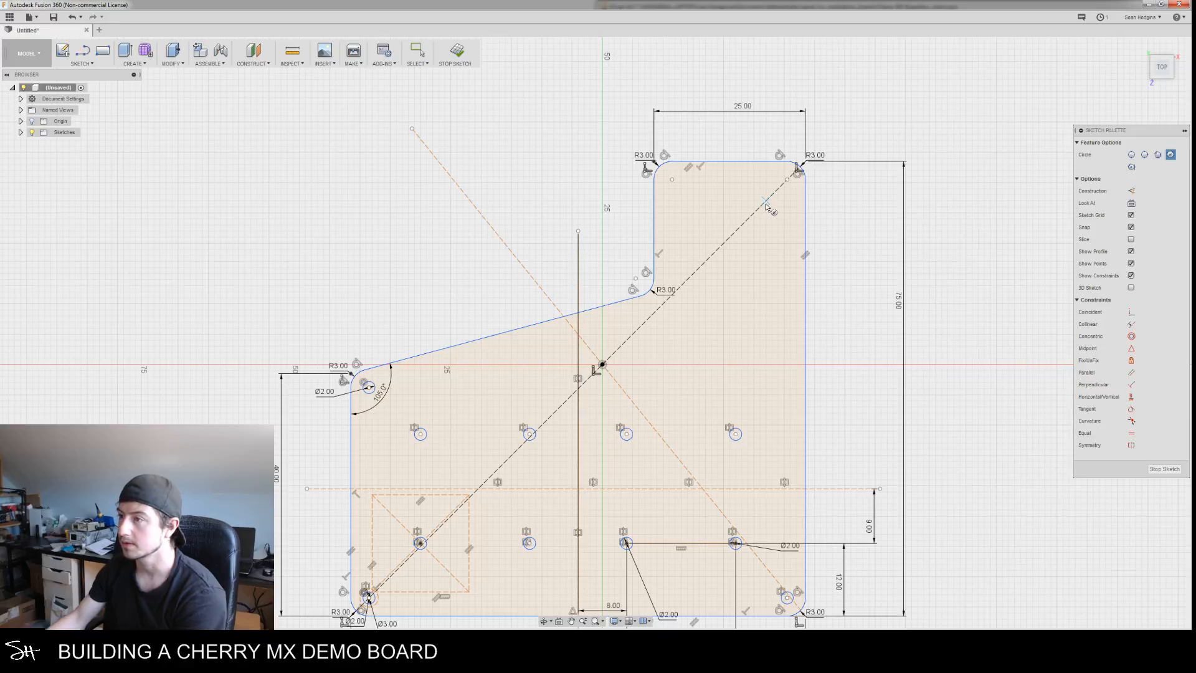
{"action": "left_click", "coordinate": [788, 180]}
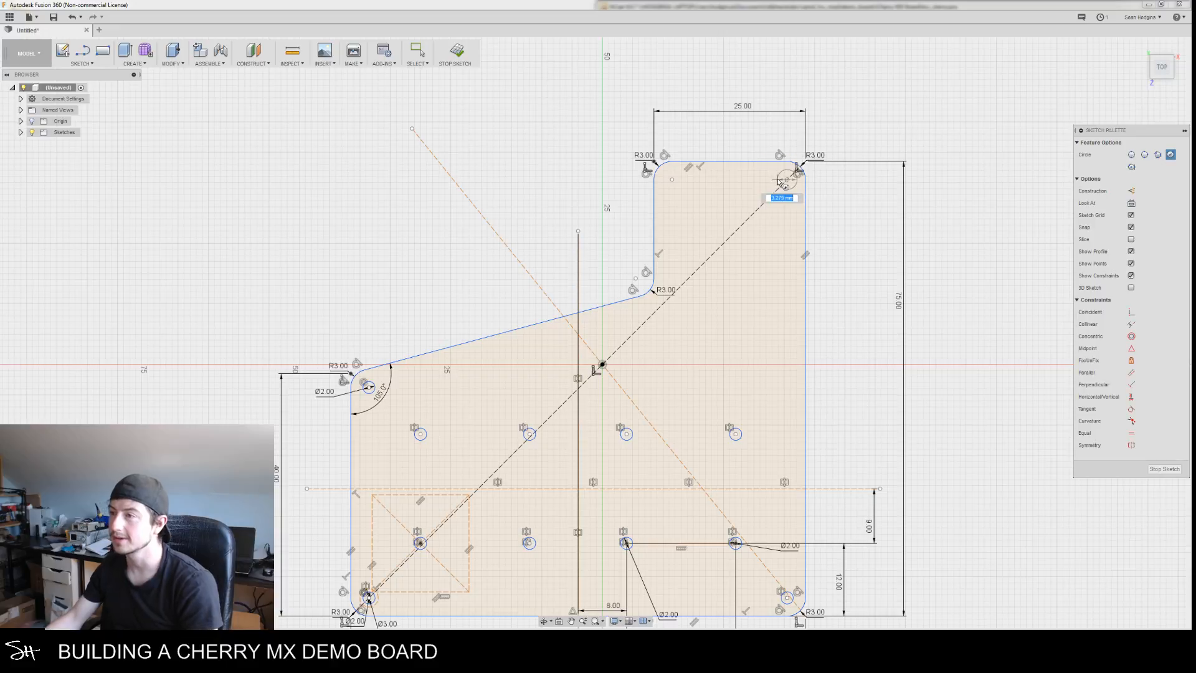
{"action": "left_click", "coordinate": [793, 188]}
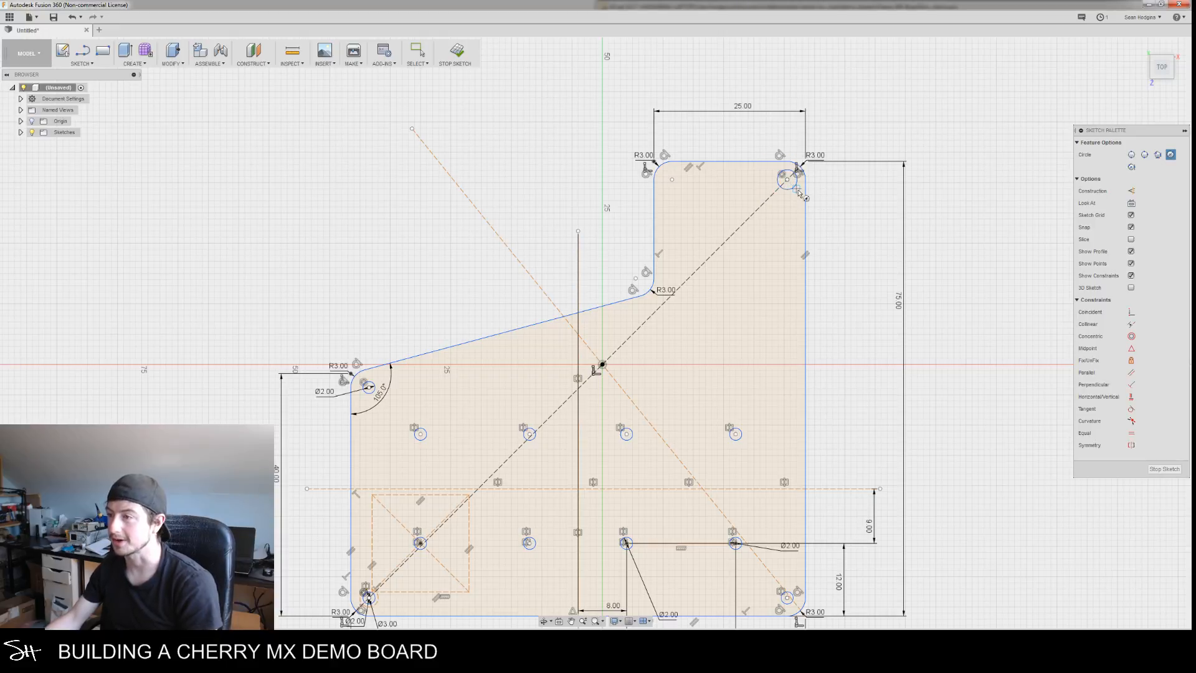
Dimension the circle at the board's upper-right corner with a diameter of 2 mm
{"action": "key", "text": "d"}
{"action": "left_click", "coordinate": [795, 187]}
{"action": "left_click", "coordinate": [850, 200]}
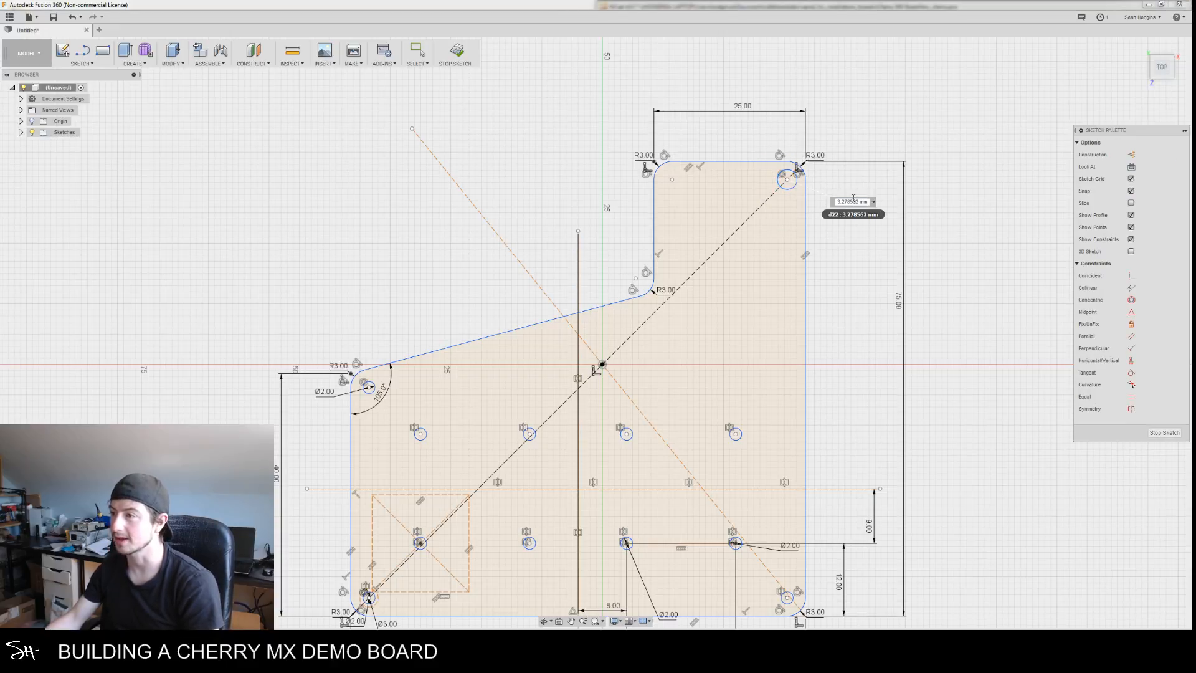
{"action": "type", "text": "2"}
{"action": "key", "text": "Return"}
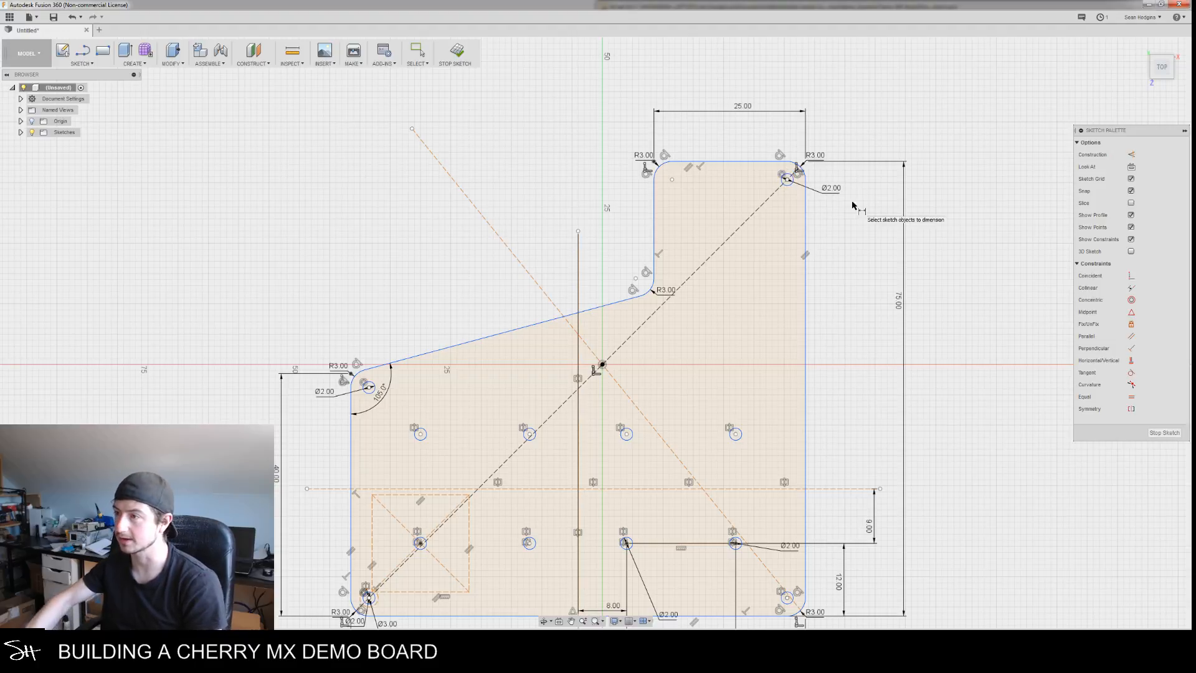
Draw a center diameter circle about 2.7 mm in diameter on the fillet center at the upper-left corner of the board's raised section
{"action": "middle_click_drag", "start_coordinate": [874, 275], "coordinate": [902, 302]}
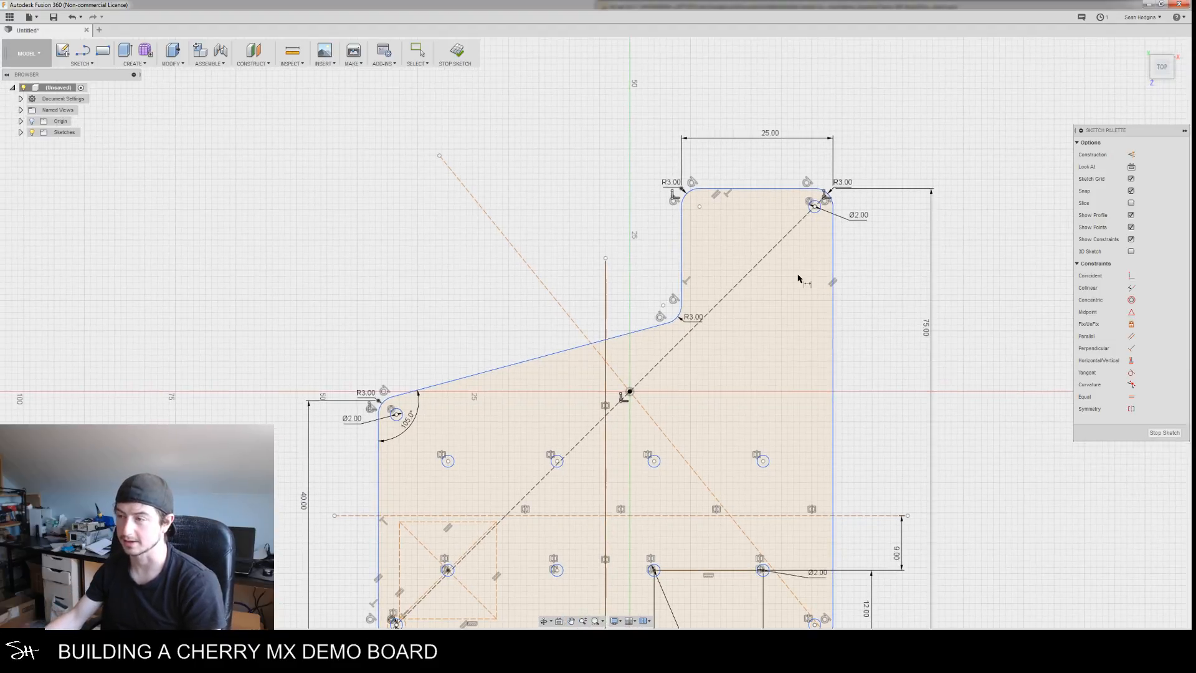
{"action": "middle_click_drag", "start_coordinate": [491, 234], "coordinate": [504, 254]}
{"action": "scroll", "coordinate": [636, 244], "scroll_direction": "up", "scroll_amount": 3}
{"action": "middle_click_drag", "start_coordinate": [664, 225], "coordinate": [591, 250]}
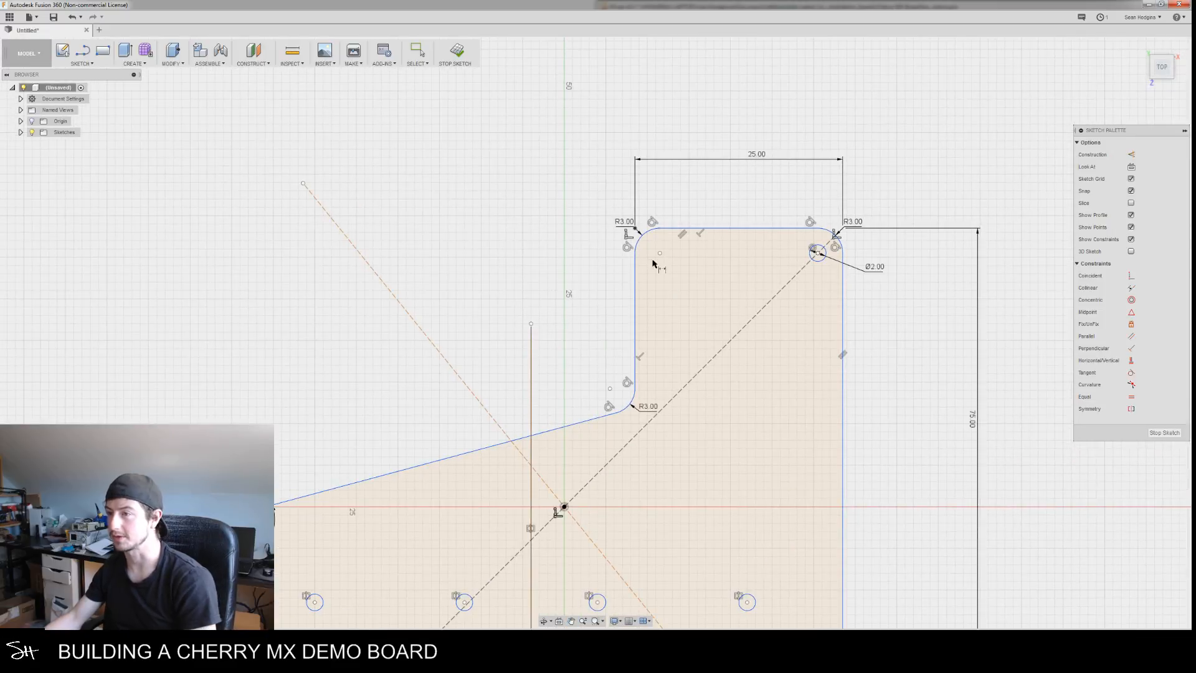
{"action": "key", "text": "Escape"}
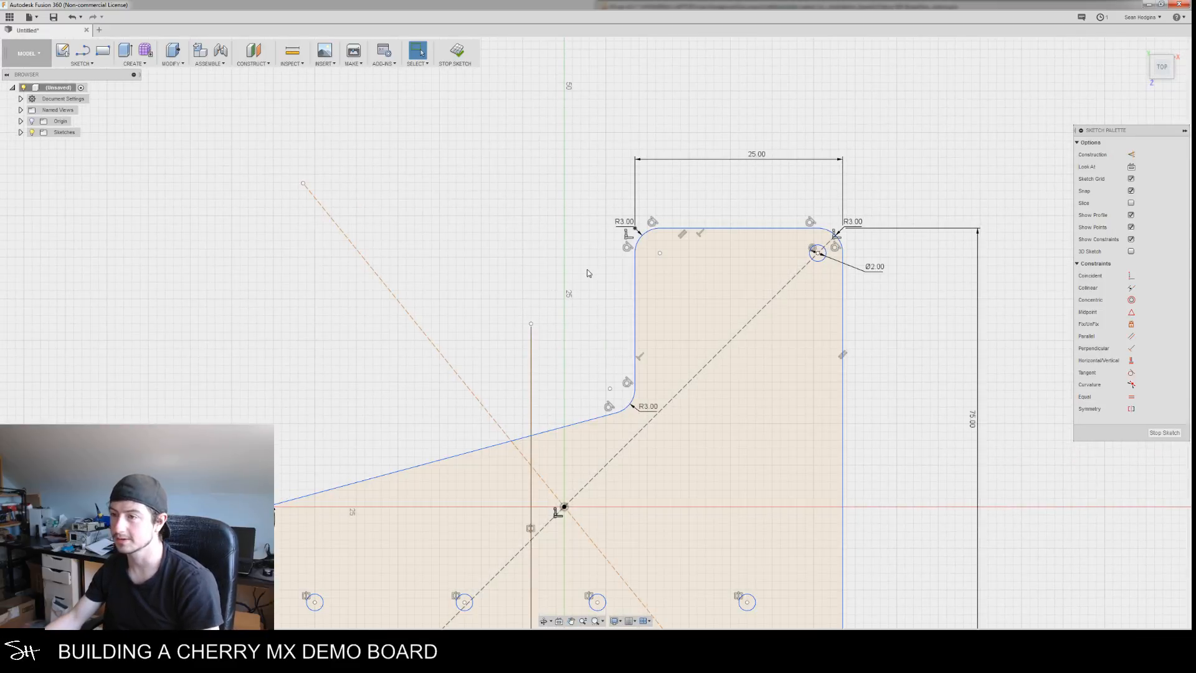
{"action": "right_click", "coordinate": [588, 270]}
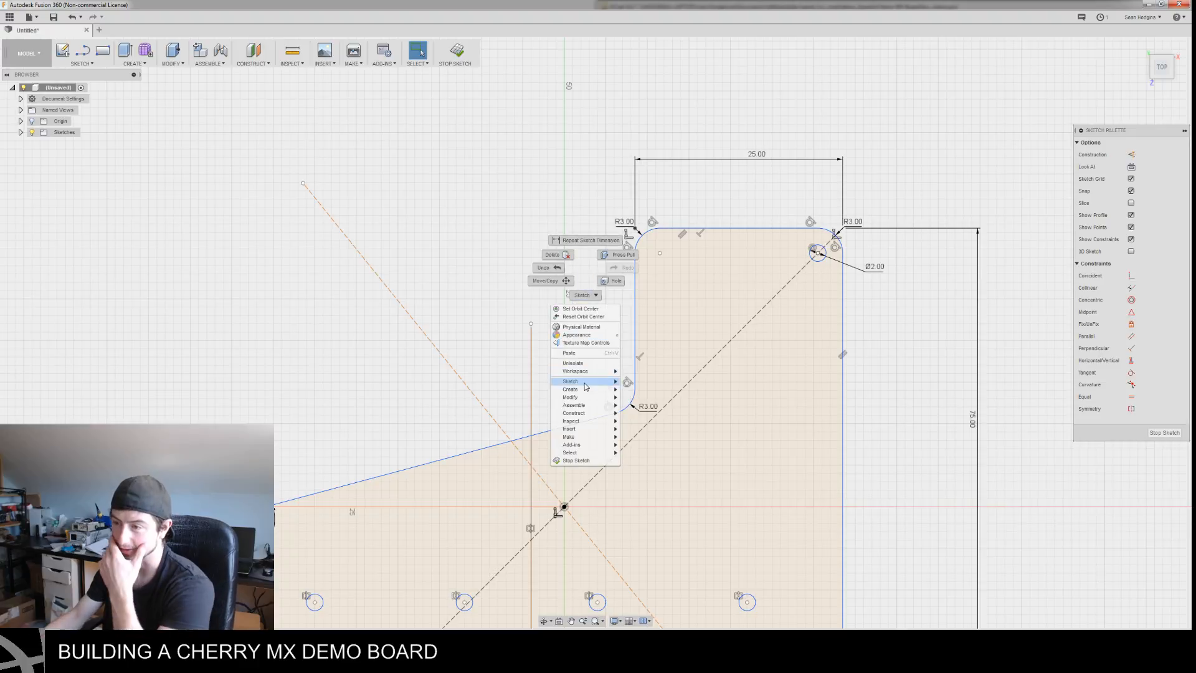
{"action": "mouse_move", "coordinate": [588, 386]}
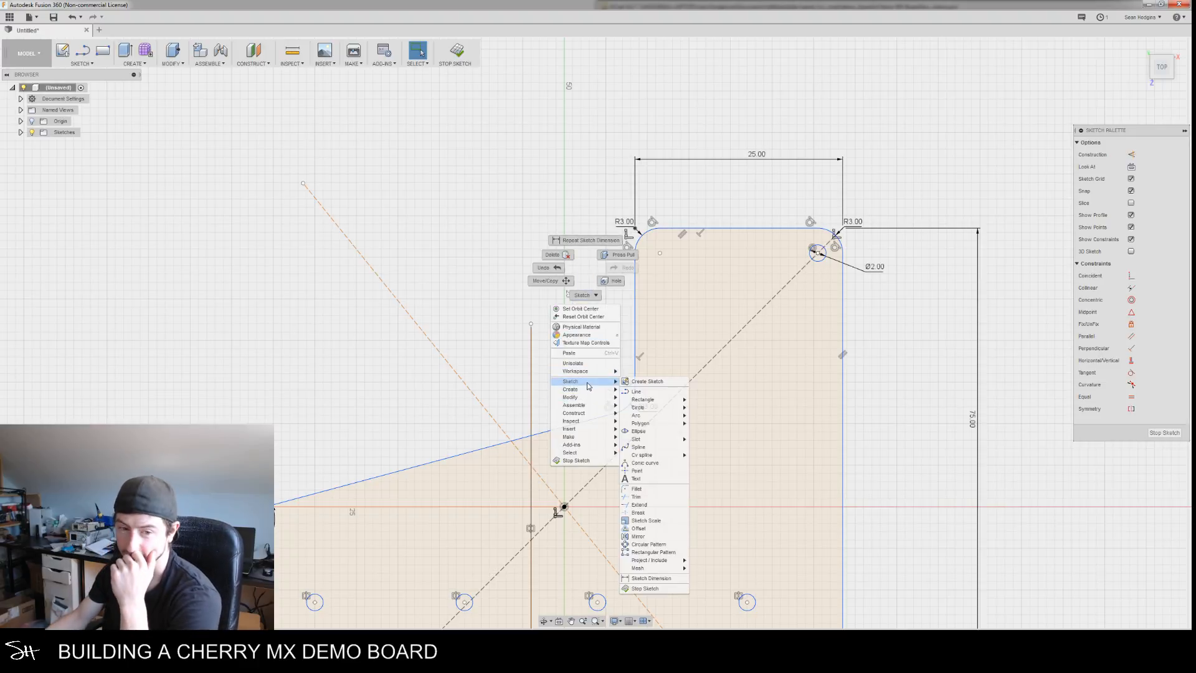
{"action": "mouse_move", "coordinate": [657, 408]}
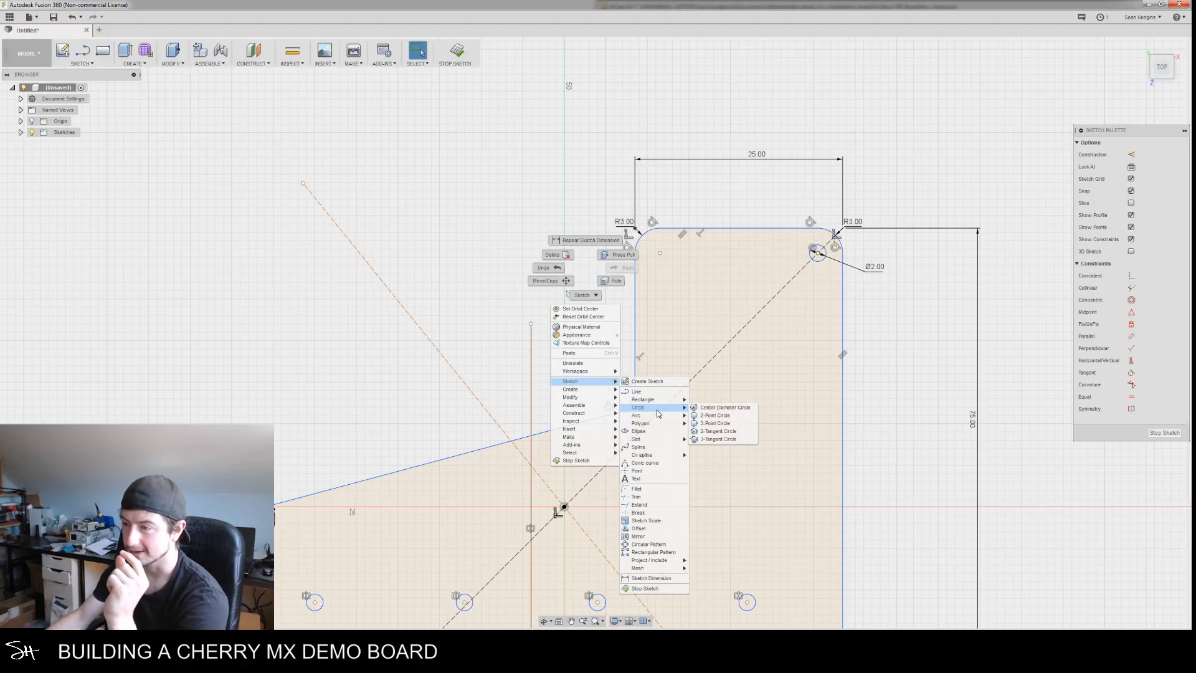
{"action": "left_click", "coordinate": [724, 408]}
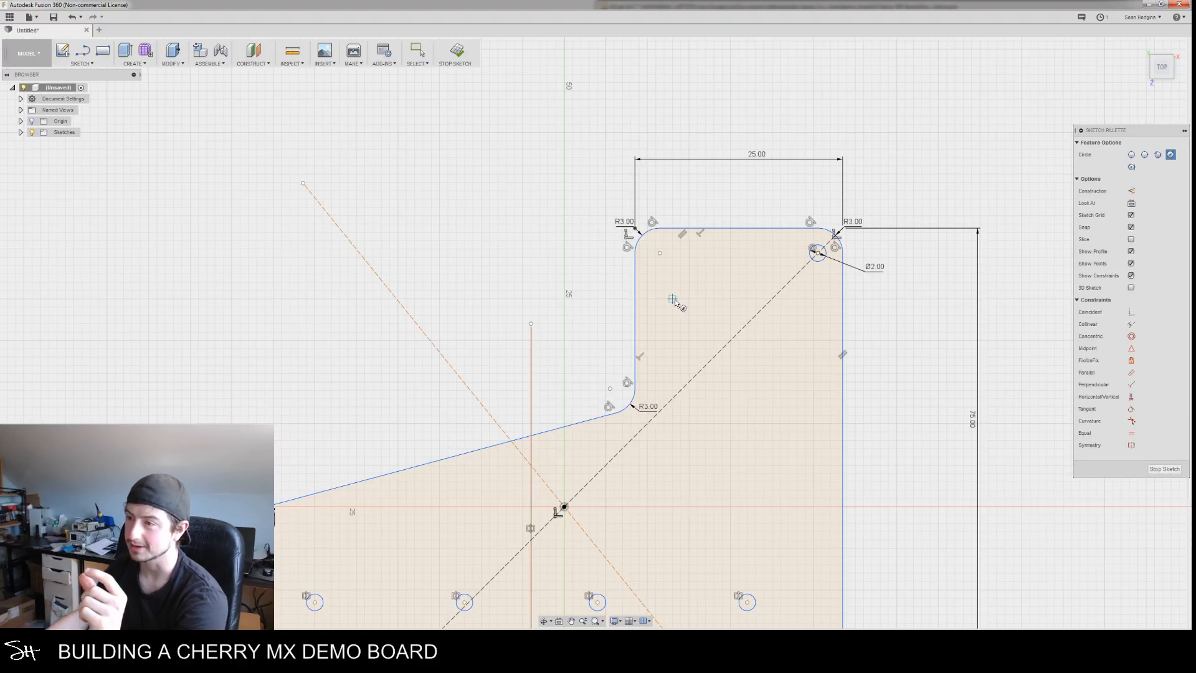
{"action": "left_click", "coordinate": [660, 253]}
{"action": "left_click", "coordinate": [671, 255]}
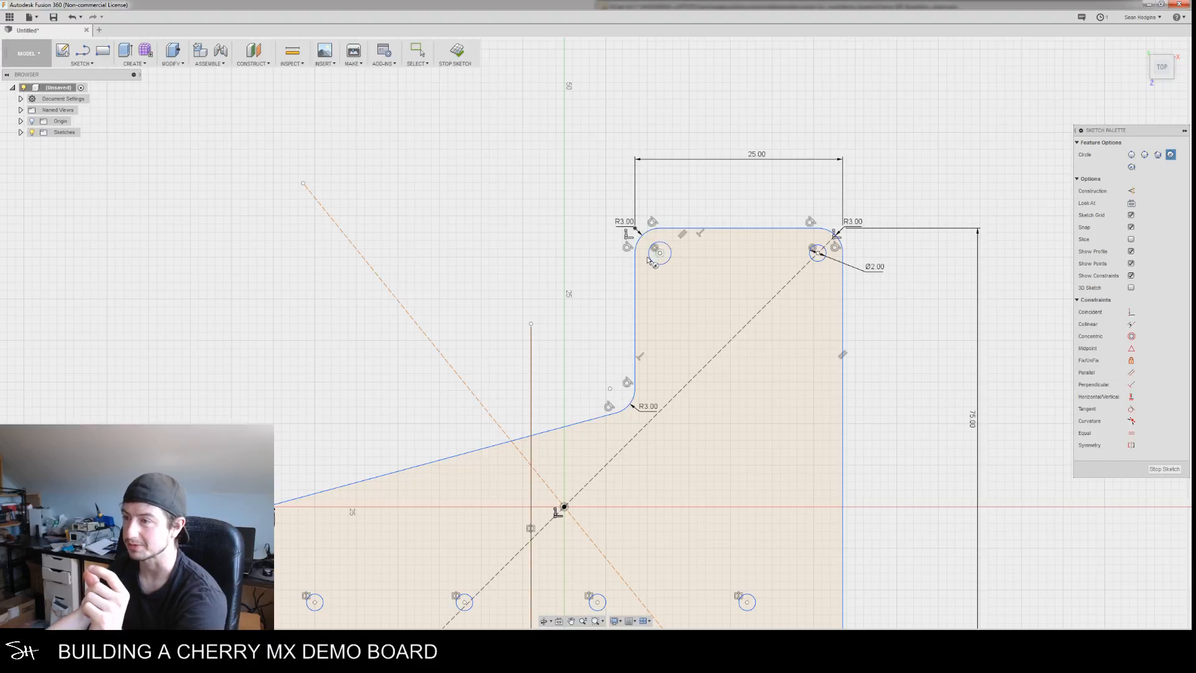
Dimension the circle at the raised section's upper-left corner with a diameter of 2 mm
{"action": "key", "text": "d"}
{"action": "left_click", "coordinate": [653, 246]}
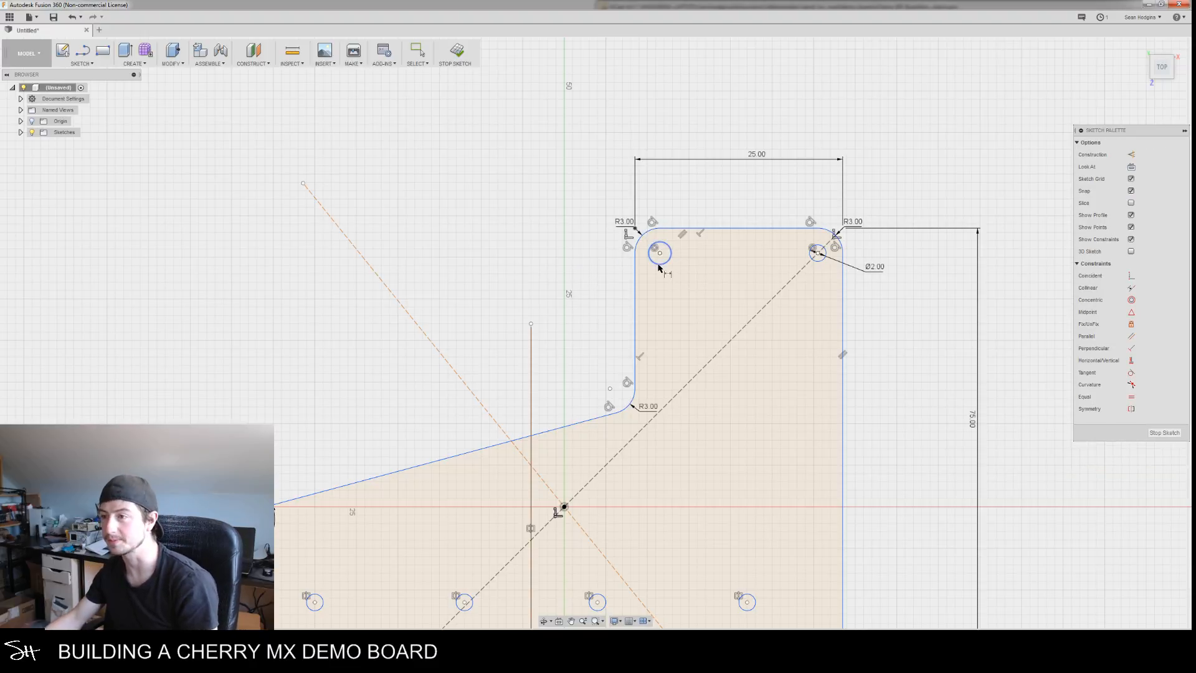
{"action": "left_click", "coordinate": [576, 278]}
{"action": "type", "text": "2"}
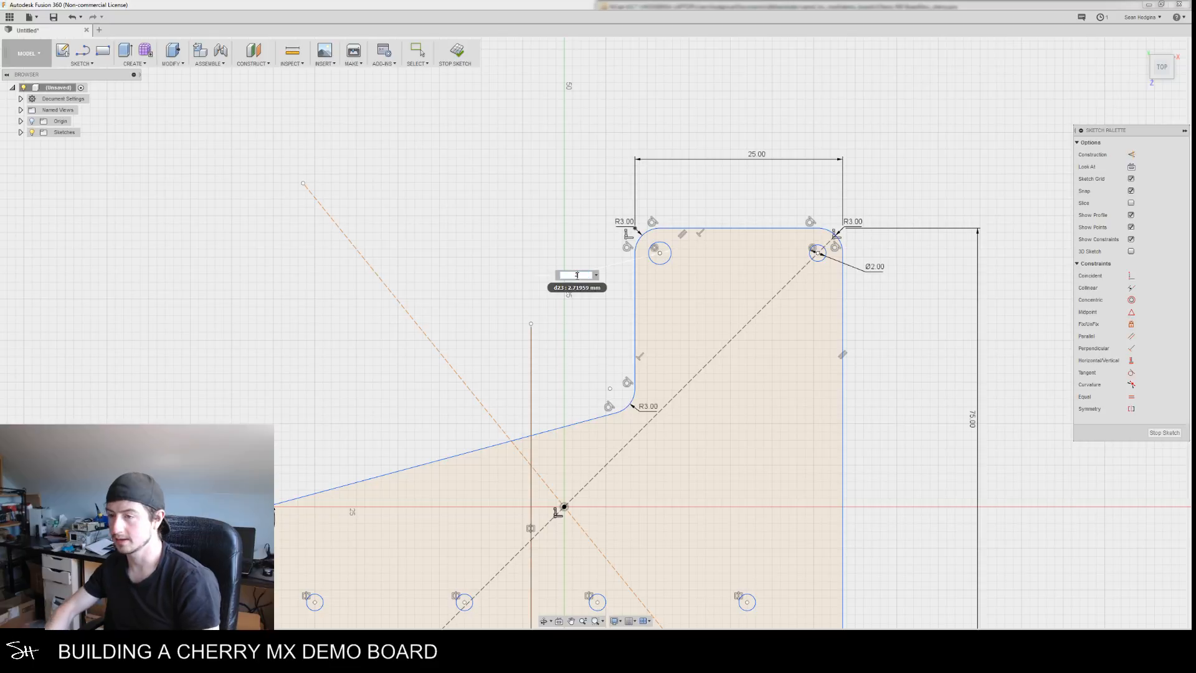
{"action": "key", "text": "Return"}
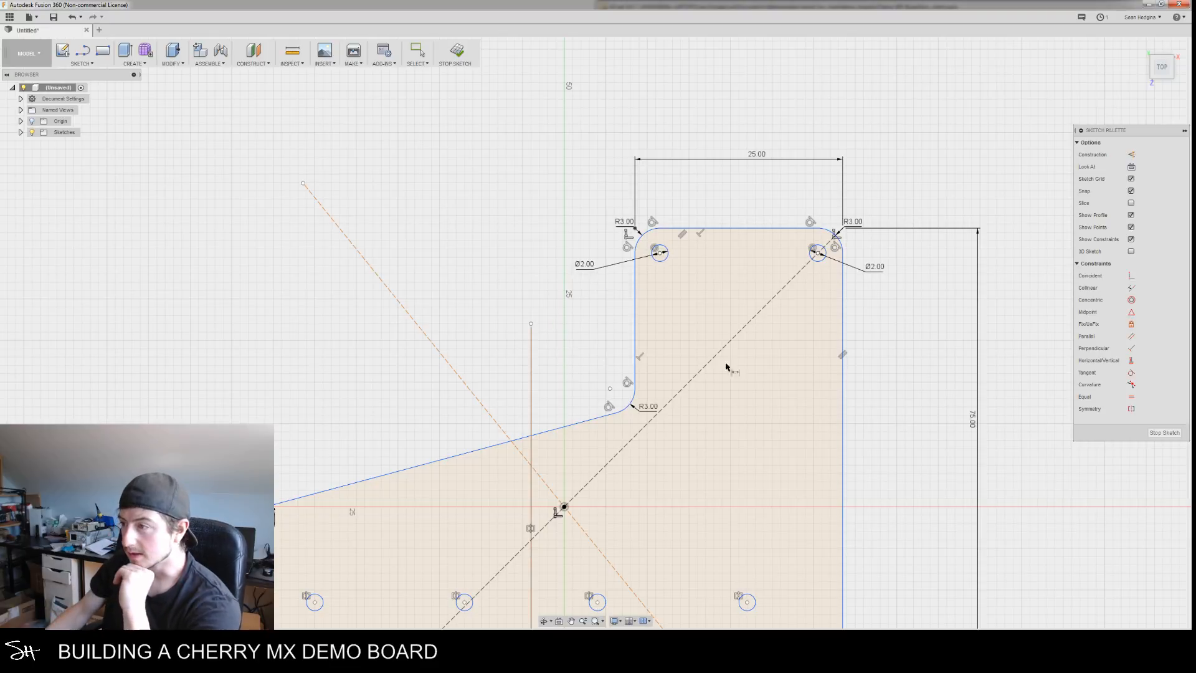
Finish the sketch and extrude the board profile 3 mm as a new body, leaving the hole circles open
{"action": "middle_click_drag", "start_coordinate": [899, 374], "coordinate": [848, 292]}
{"action": "scroll", "coordinate": [848, 294], "scroll_direction": "down", "scroll_amount": 5}
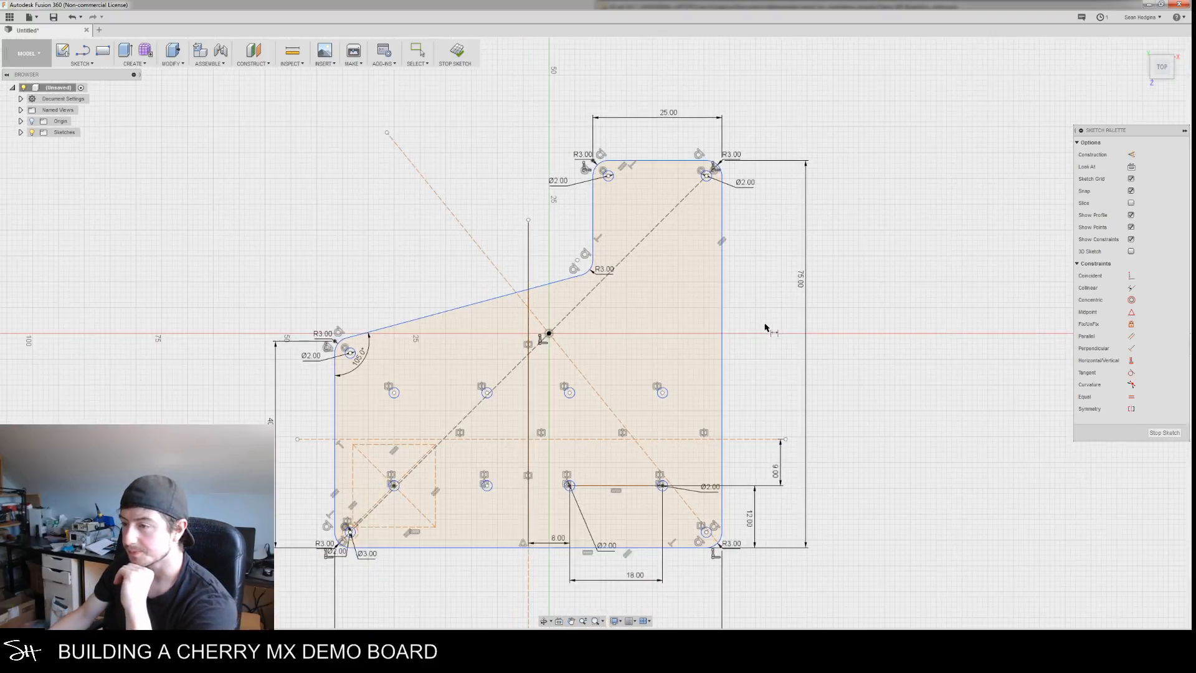
{"action": "middle_click_drag", "start_coordinate": [785, 348], "coordinate": [785, 344]}
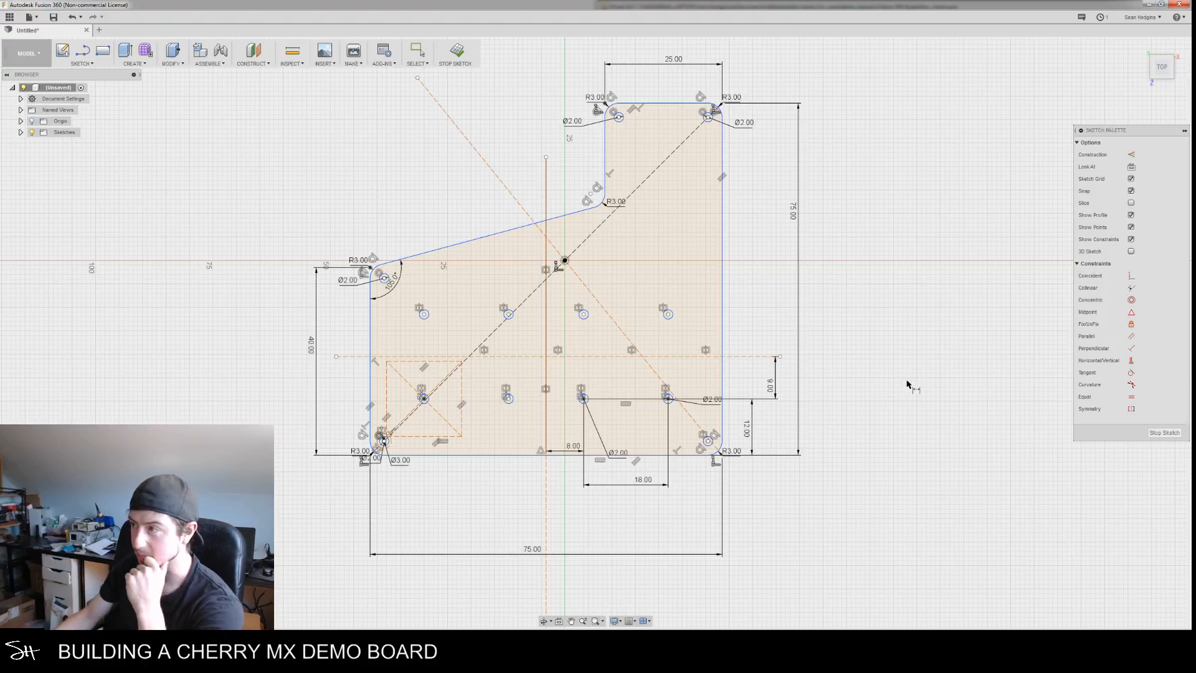
{"action": "left_click", "coordinate": [457, 51]}
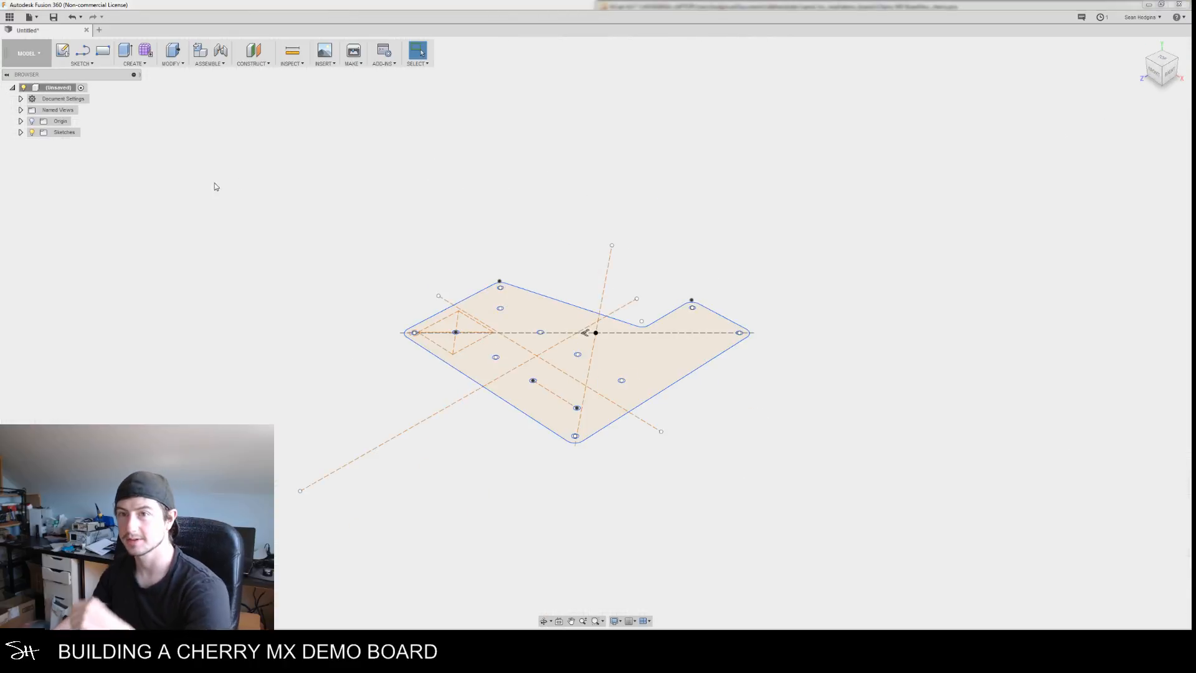
{"action": "left_click", "coordinate": [125, 50]}
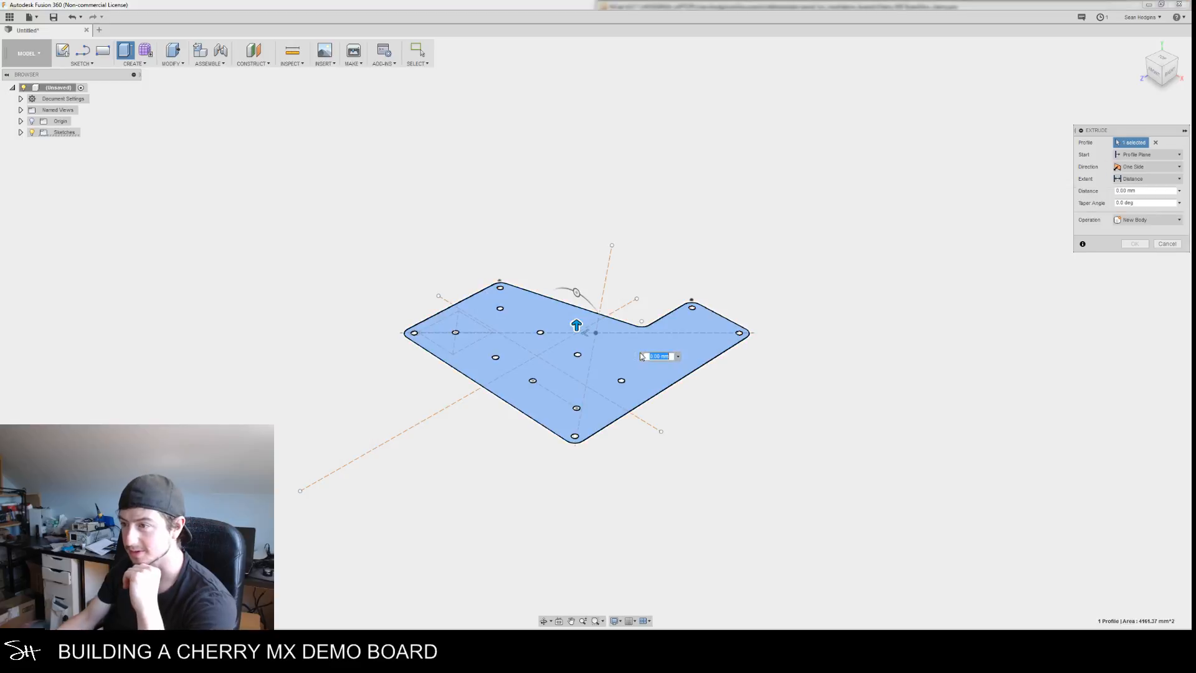
{"action": "type", "text": "3"}
{"action": "key", "text": "Return"}
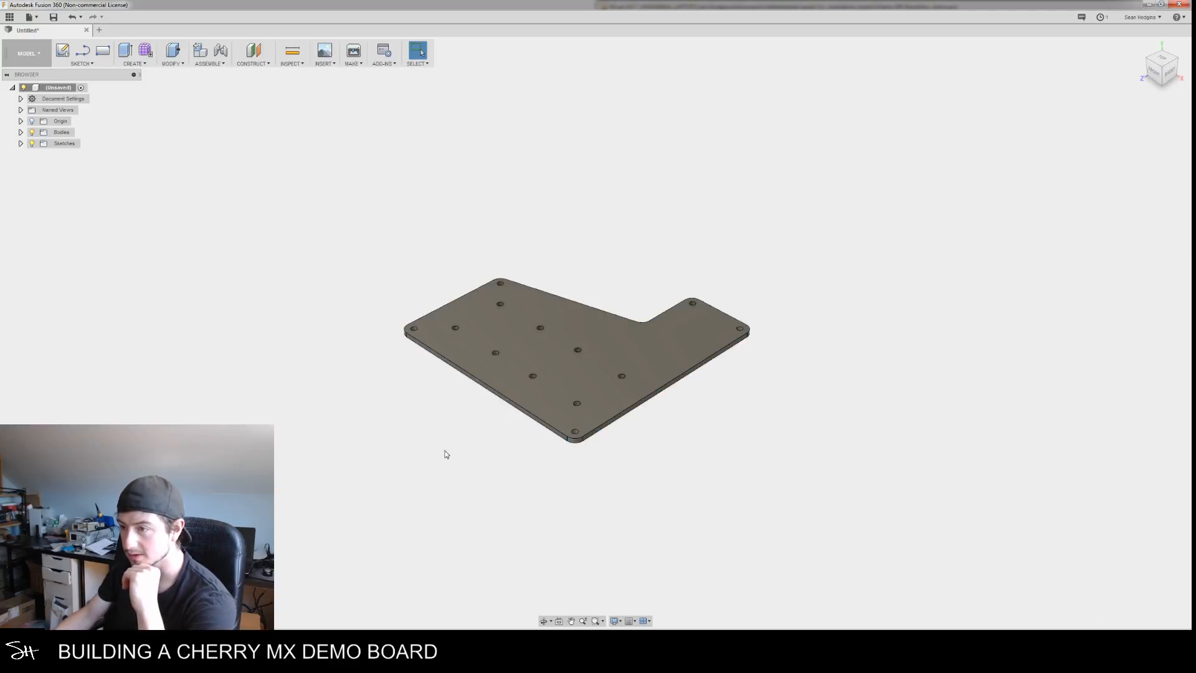
{"action": "key", "text": "h"}
{"action": "middle_click_drag", "start_coordinate": [462, 403], "coordinate": [553, 467]}
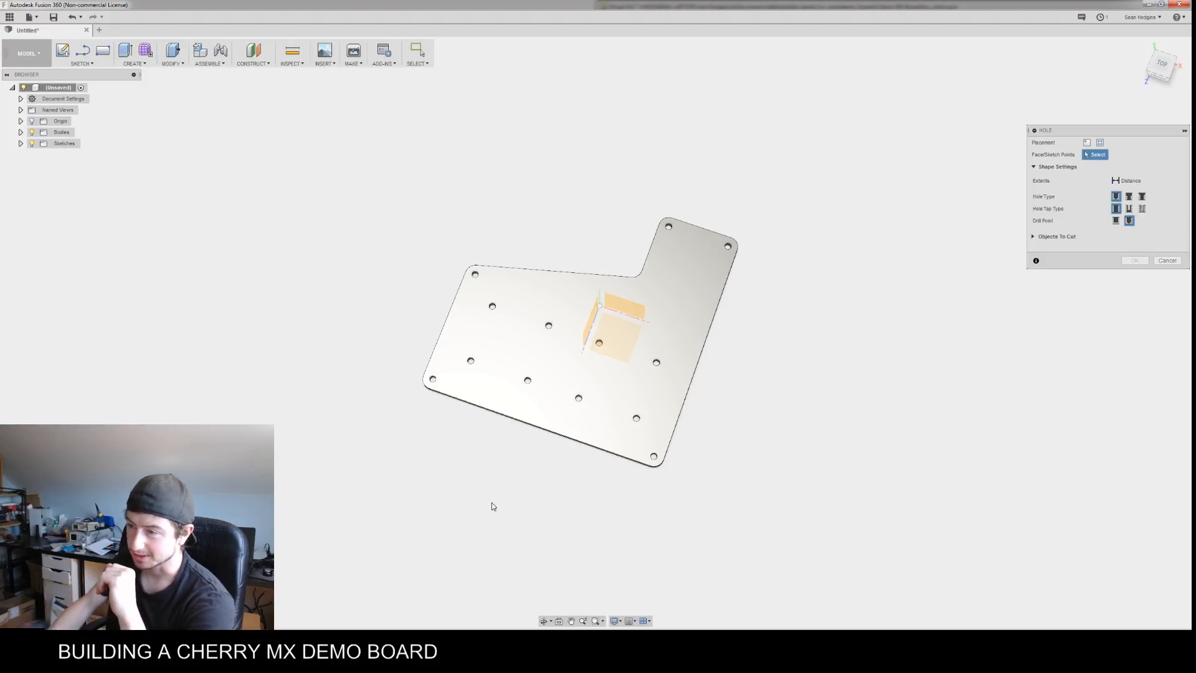
{"action": "middle_click_drag", "start_coordinate": [472, 482], "coordinate": [426, 490]}
{"action": "right_click_drag", "start_coordinate": [498, 514], "coordinate": [522, 490]}
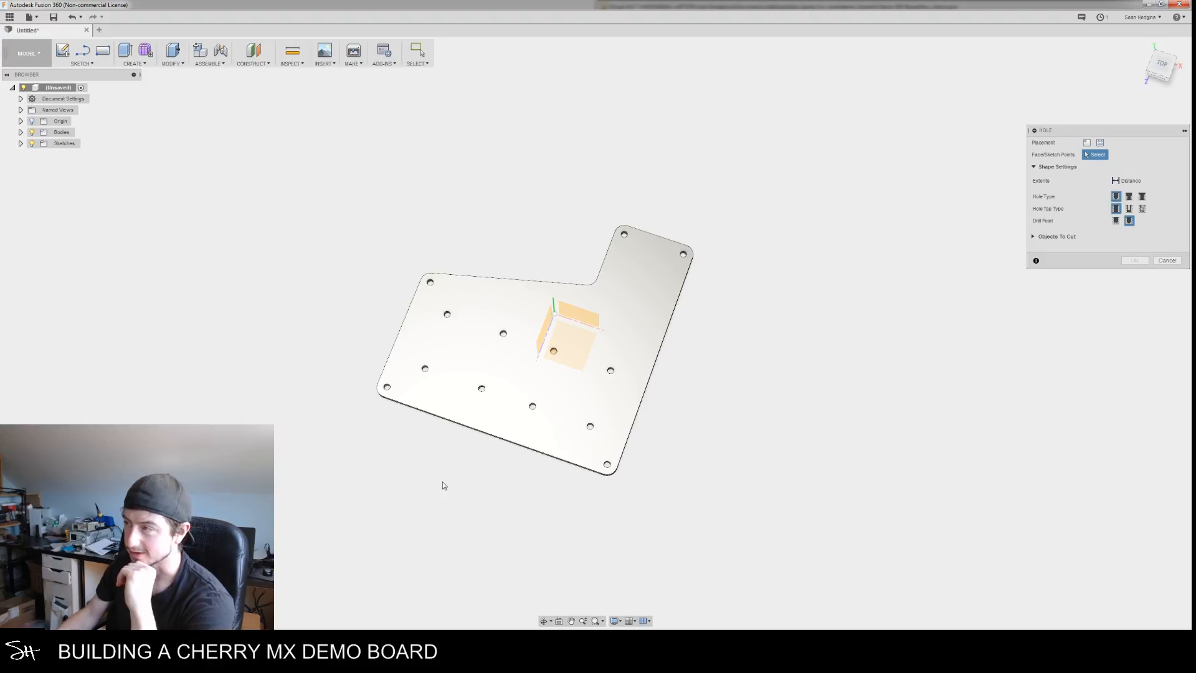
{"action": "middle_click_drag", "start_coordinate": [513, 498], "coordinate": [607, 443]}
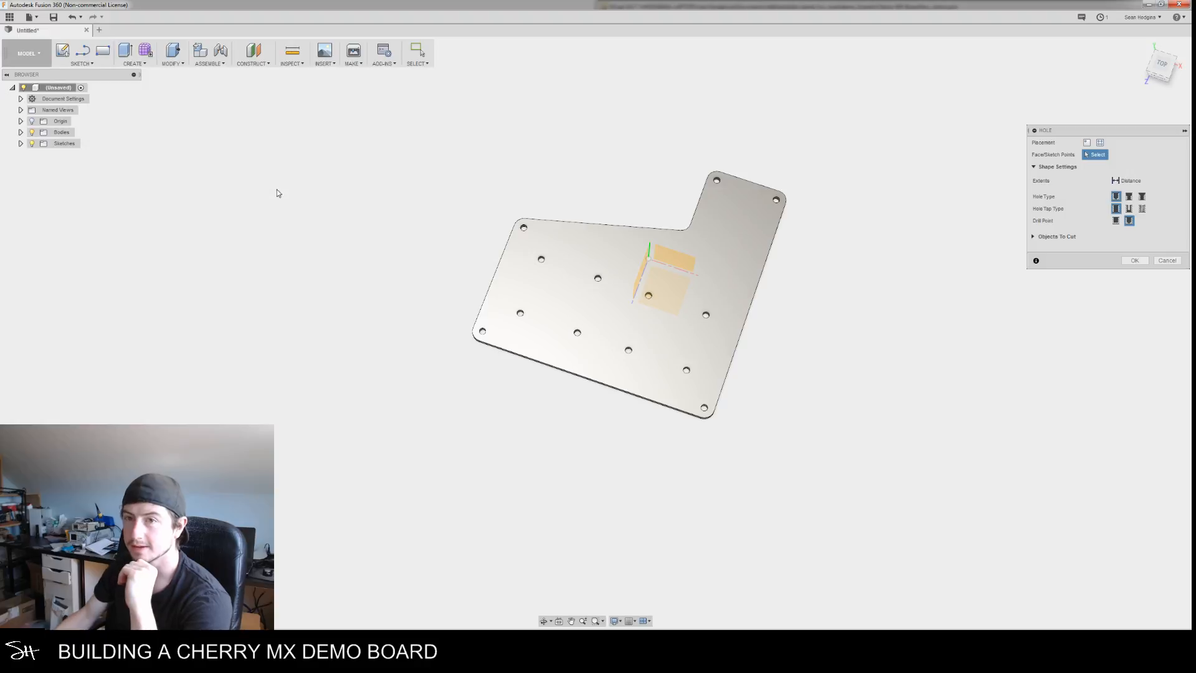
Start a drawing from the design and create a project named "HCC Demo Boards" to save it in
{"action": "left_click", "coordinate": [27, 57]}
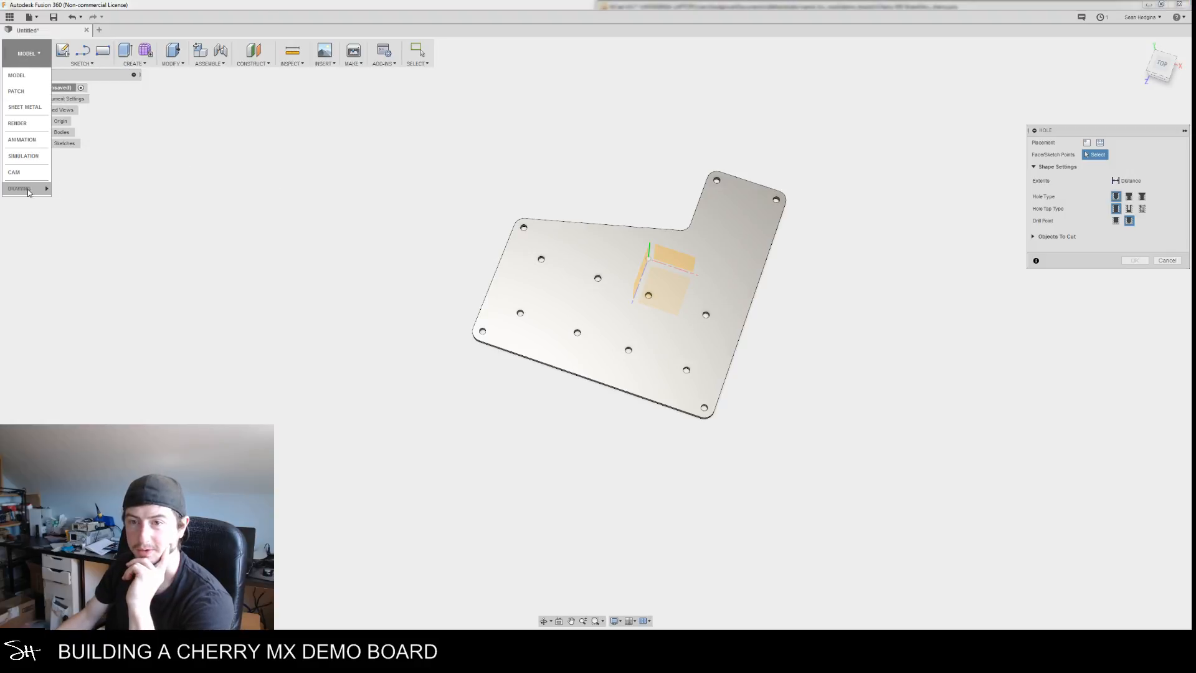
{"action": "mouse_move", "coordinate": [33, 190]}
{"action": "left_click", "coordinate": [83, 190]}
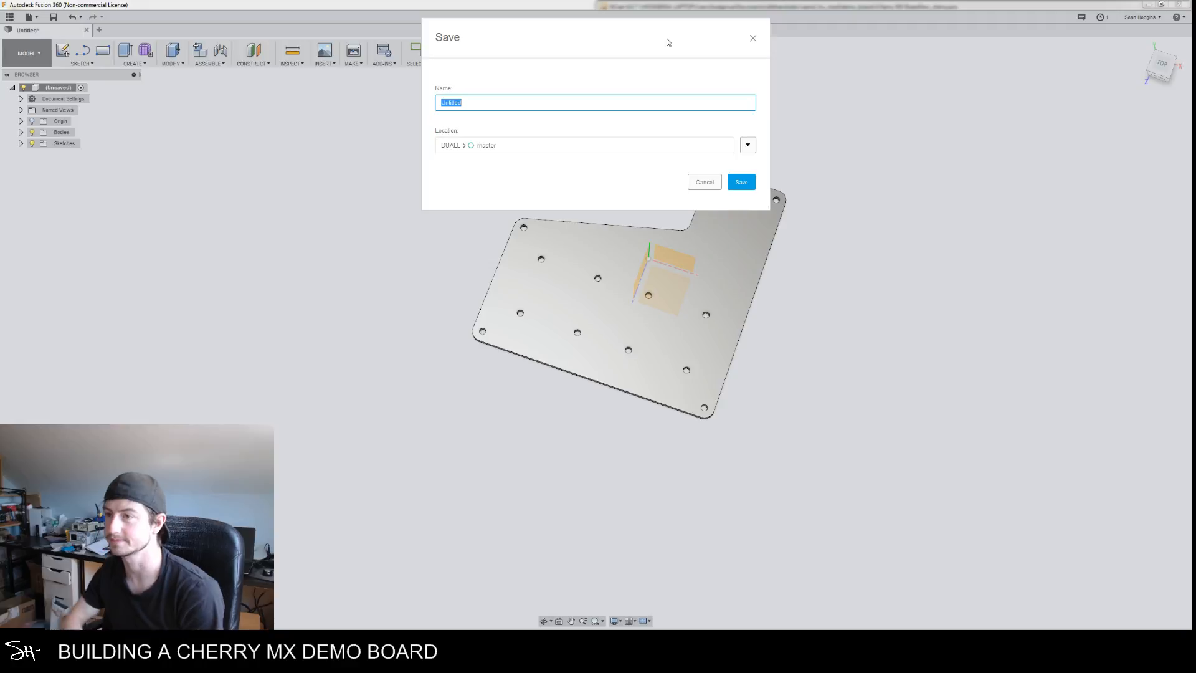
{"action": "left_click", "coordinate": [750, 146]}
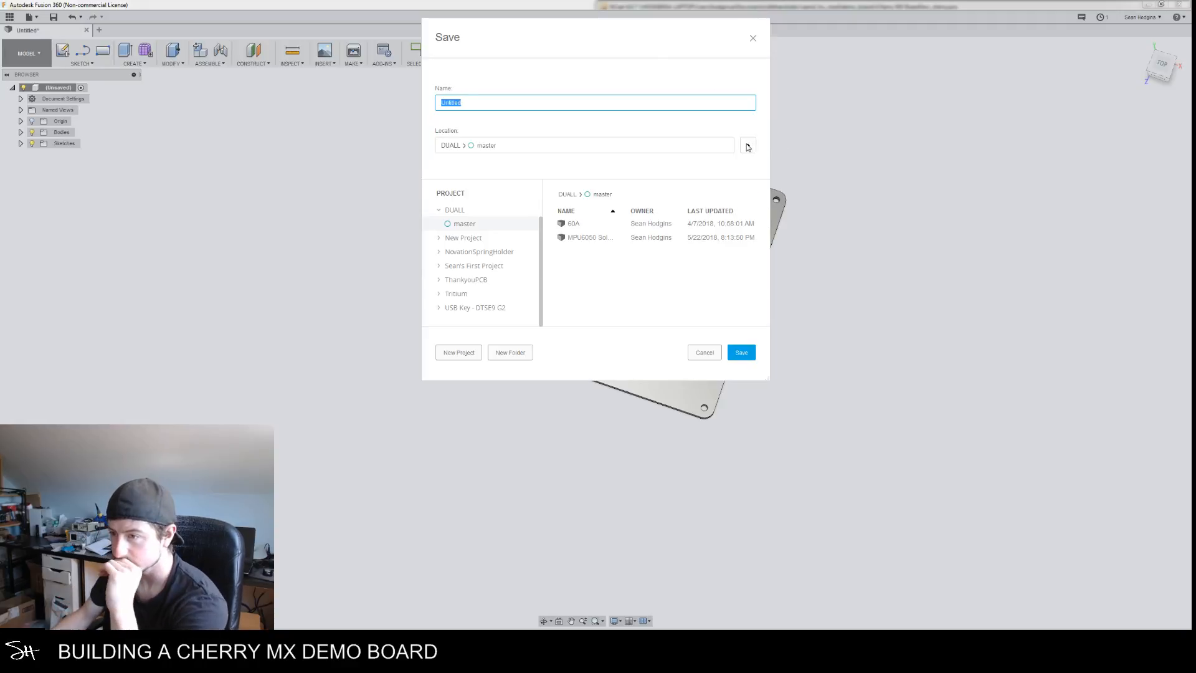
{"action": "left_click", "coordinate": [466, 353]}
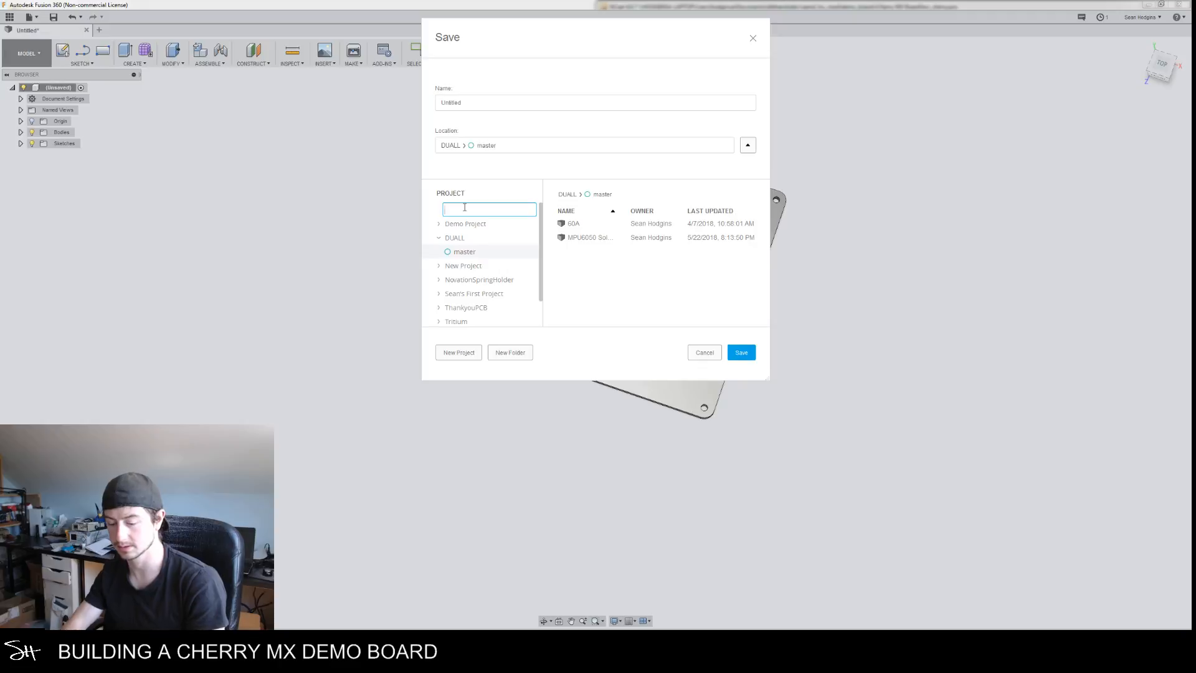
{"action": "type", "text": "HCC Demo Boards"}
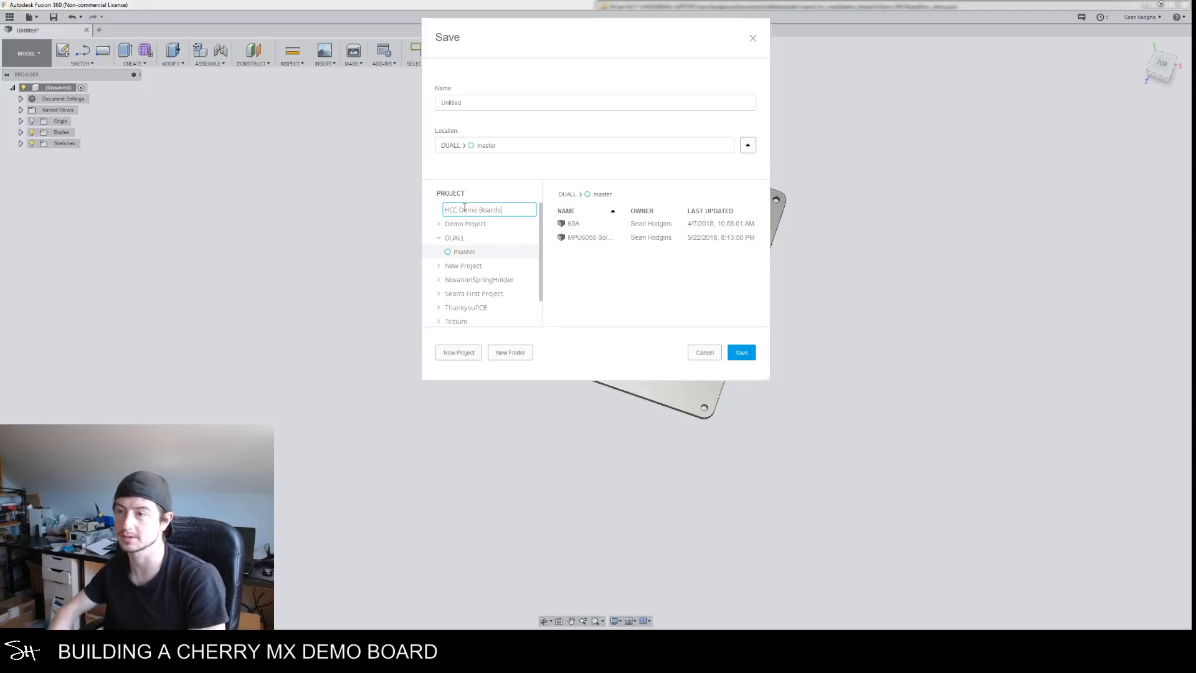
Name the design "CherryMX_pcb" and save it in the master location of the HCC Demo Boards project
{"action": "left_click", "coordinate": [489, 100]}
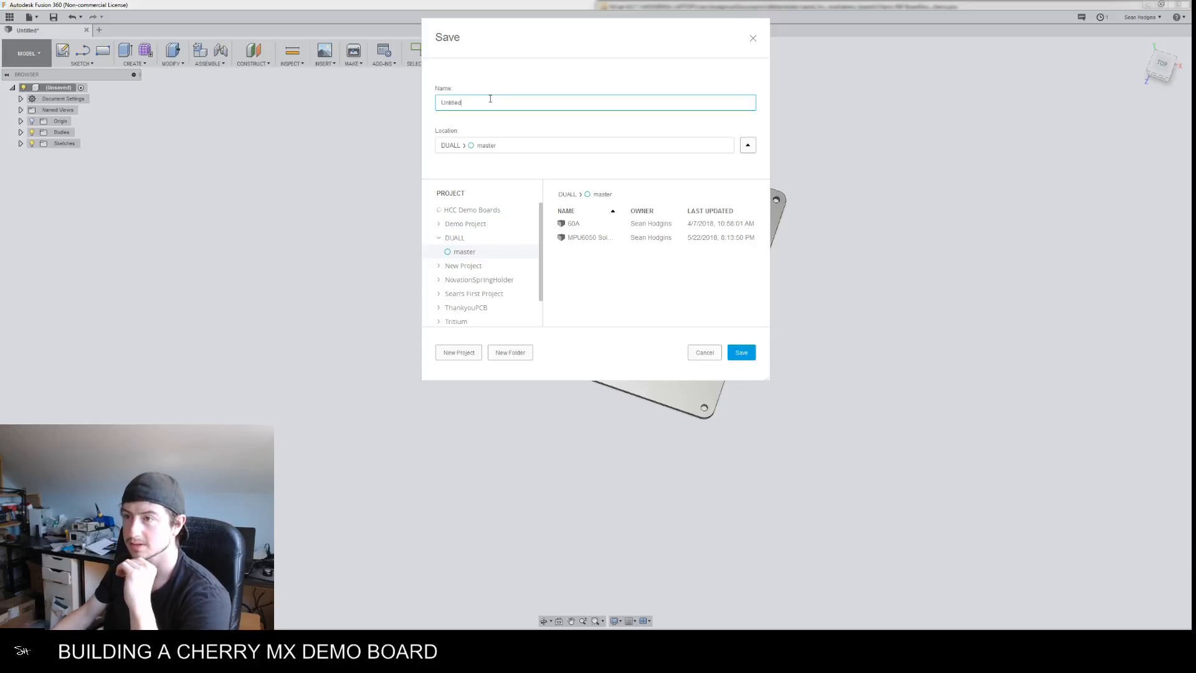
{"action": "double_click", "coordinate": [489, 100]}
{"action": "type", "text": "Cherr"}
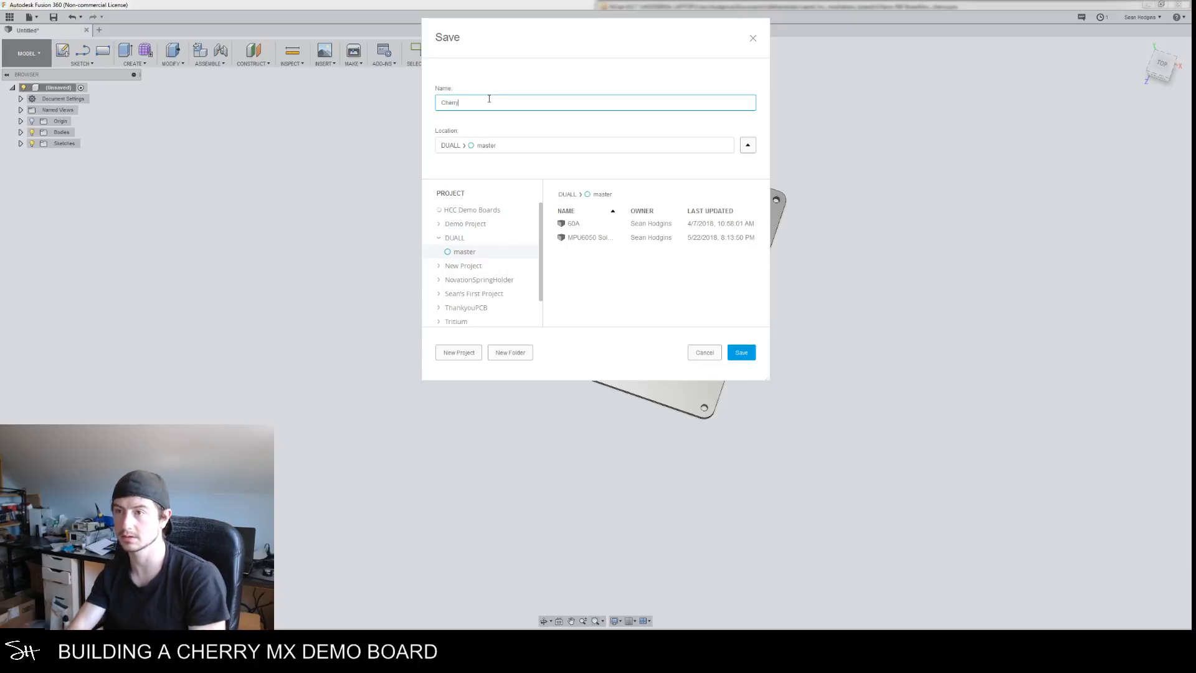
{"action": "type", "text": "yMX_pcb"}
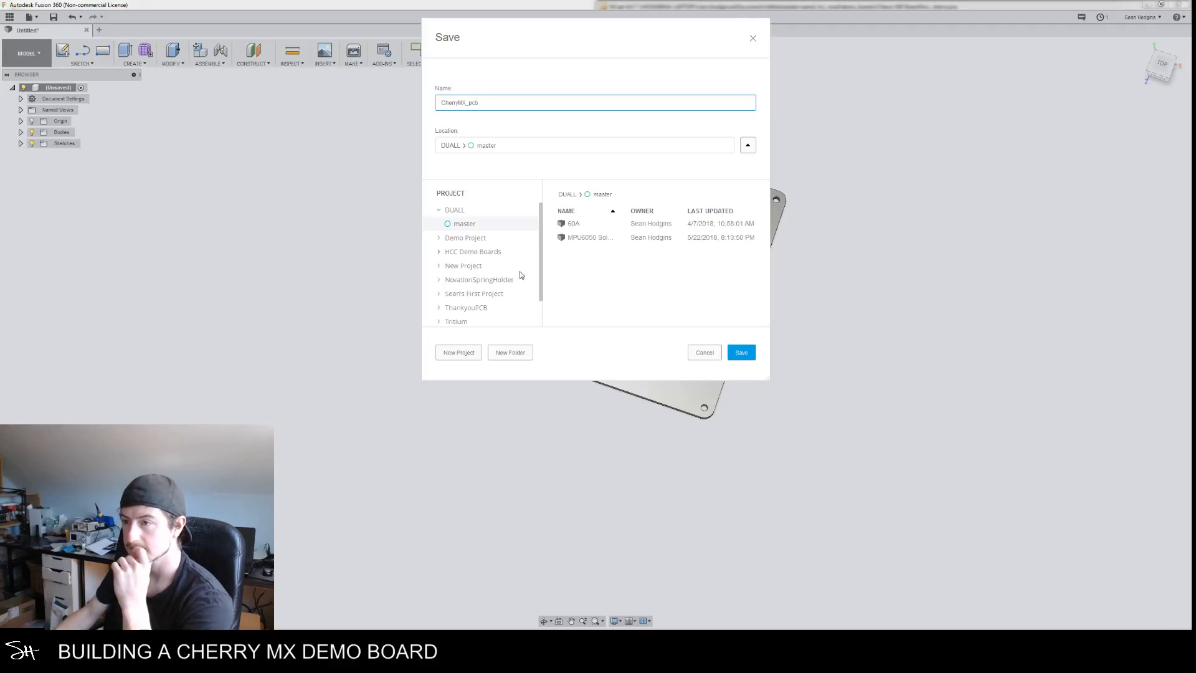
{"action": "left_click", "coordinate": [542, 226]}
{"action": "left_click_drag", "start_coordinate": [542, 213], "coordinate": [534, 247]}
{"action": "left_click", "coordinate": [485, 239]}
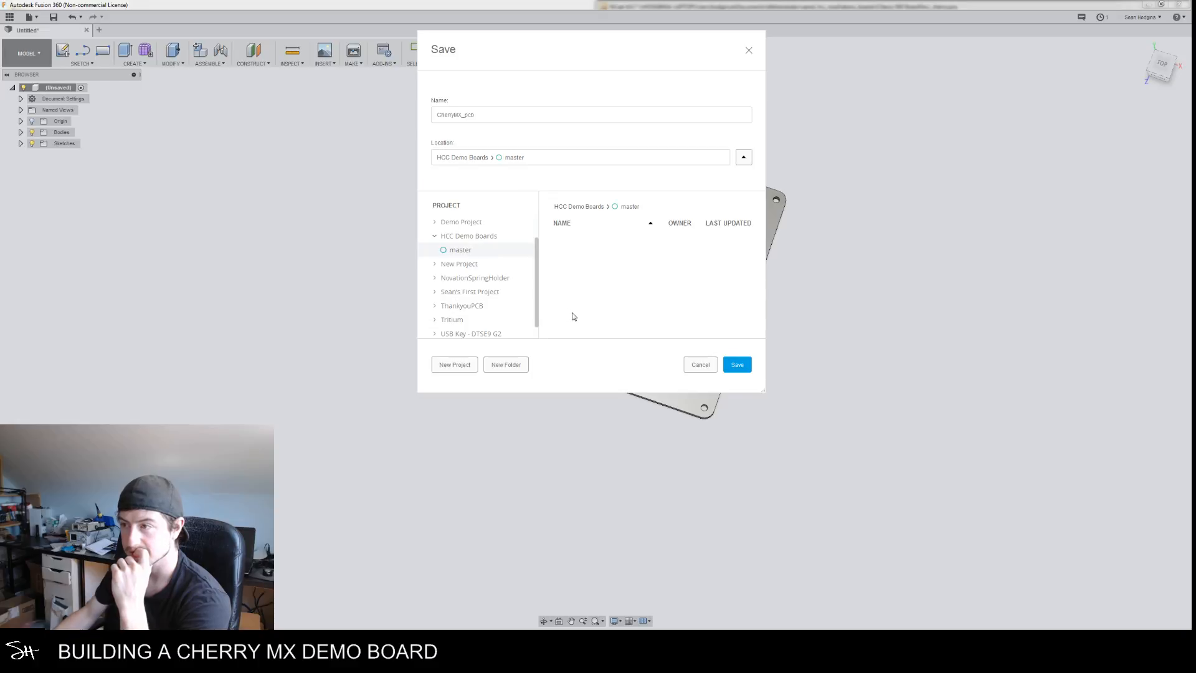
{"action": "left_click", "coordinate": [738, 365]}
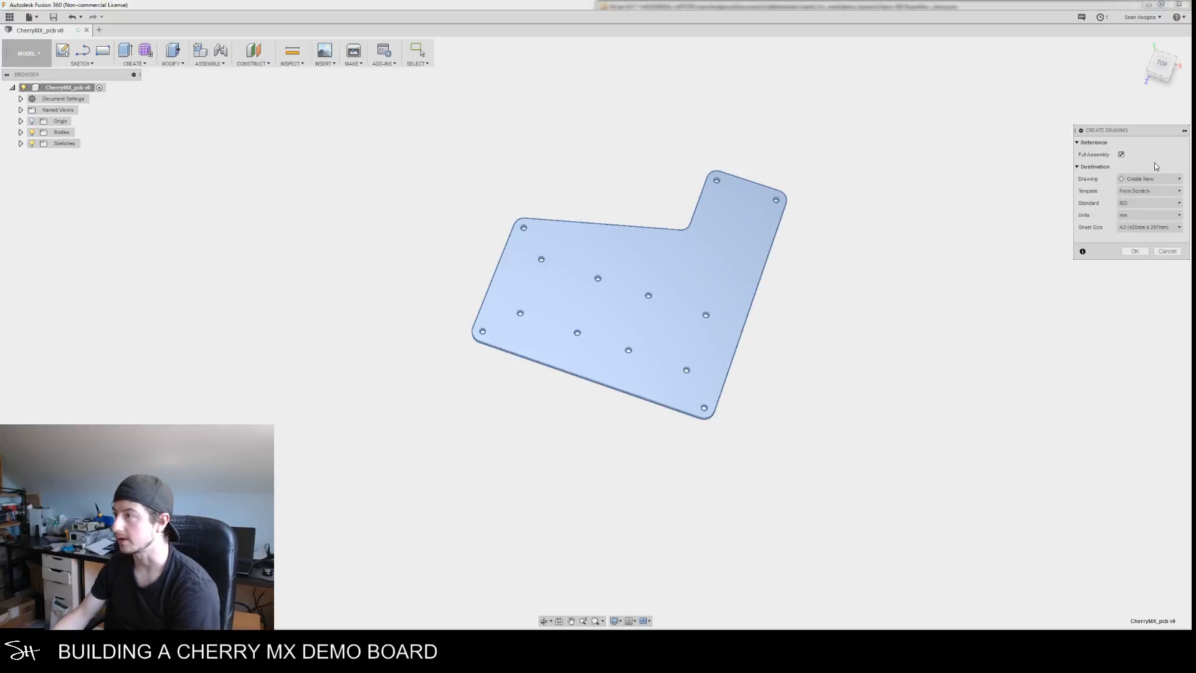
Create a new full-assembly drawing from scratch using the ISO standard, mm units and an A3 (420mm x 297mm) sheet
{"action": "left_click", "coordinate": [1153, 191]}
{"action": "left_click", "coordinate": [1145, 202]}
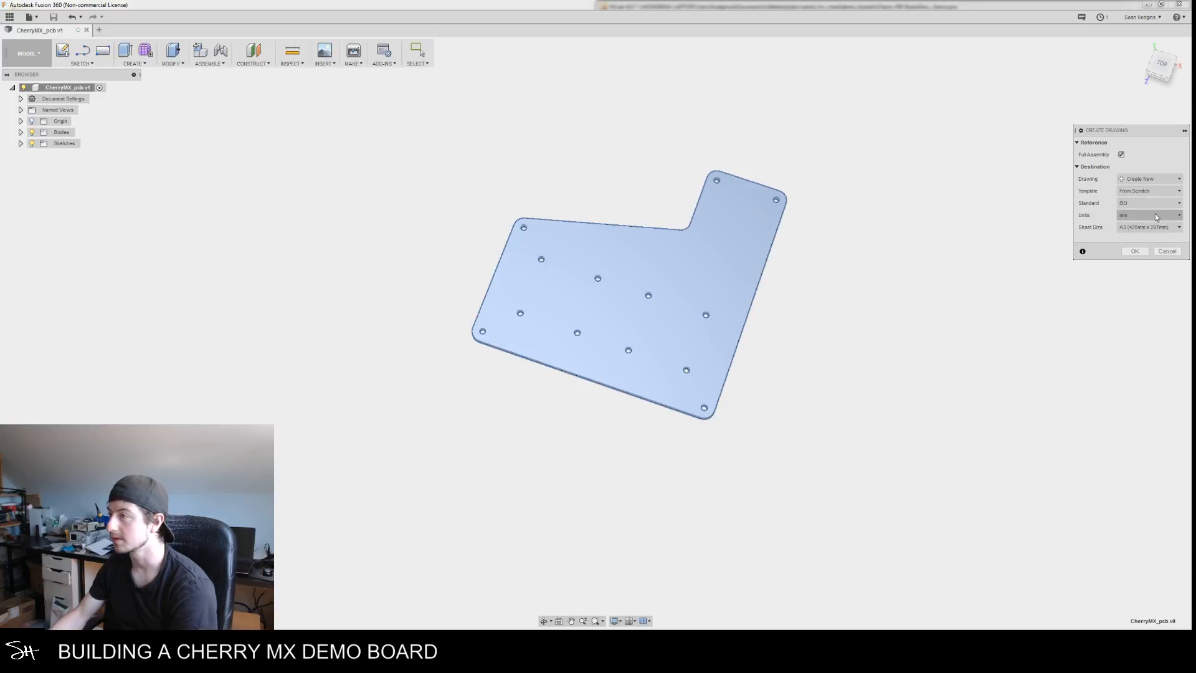
{"action": "left_click", "coordinate": [1157, 204]}
{"action": "left_click", "coordinate": [1157, 203]}
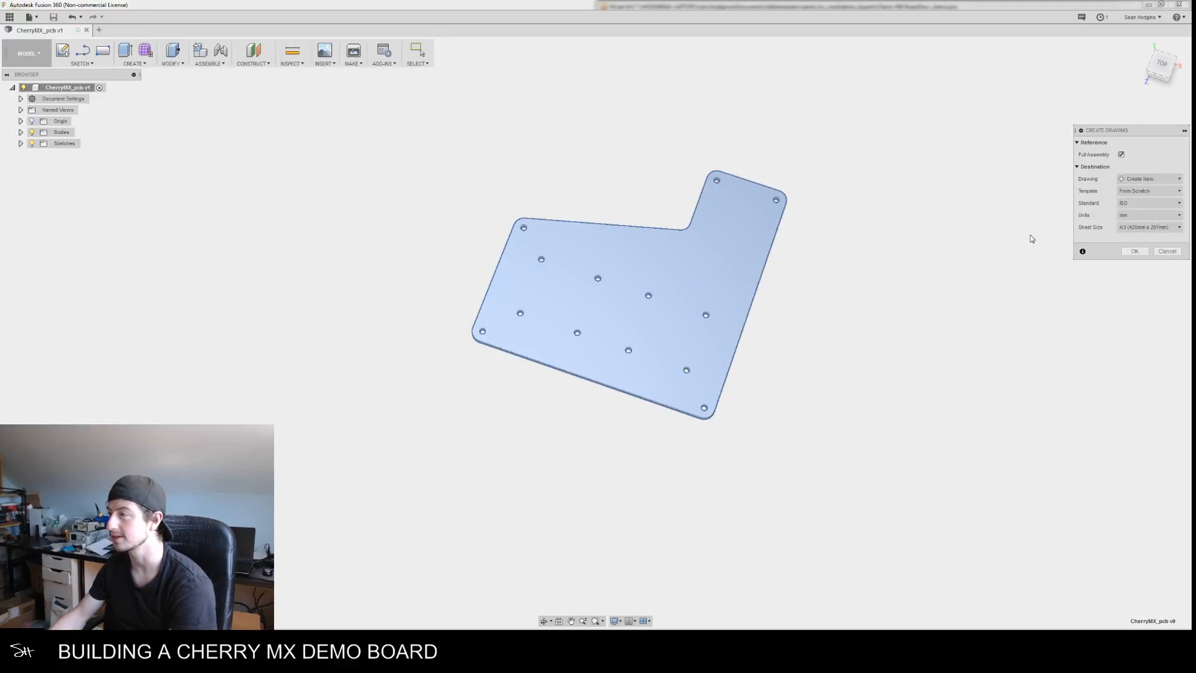
{"action": "left_click", "coordinate": [1148, 215]}
{"action": "left_click", "coordinate": [1073, 253]}
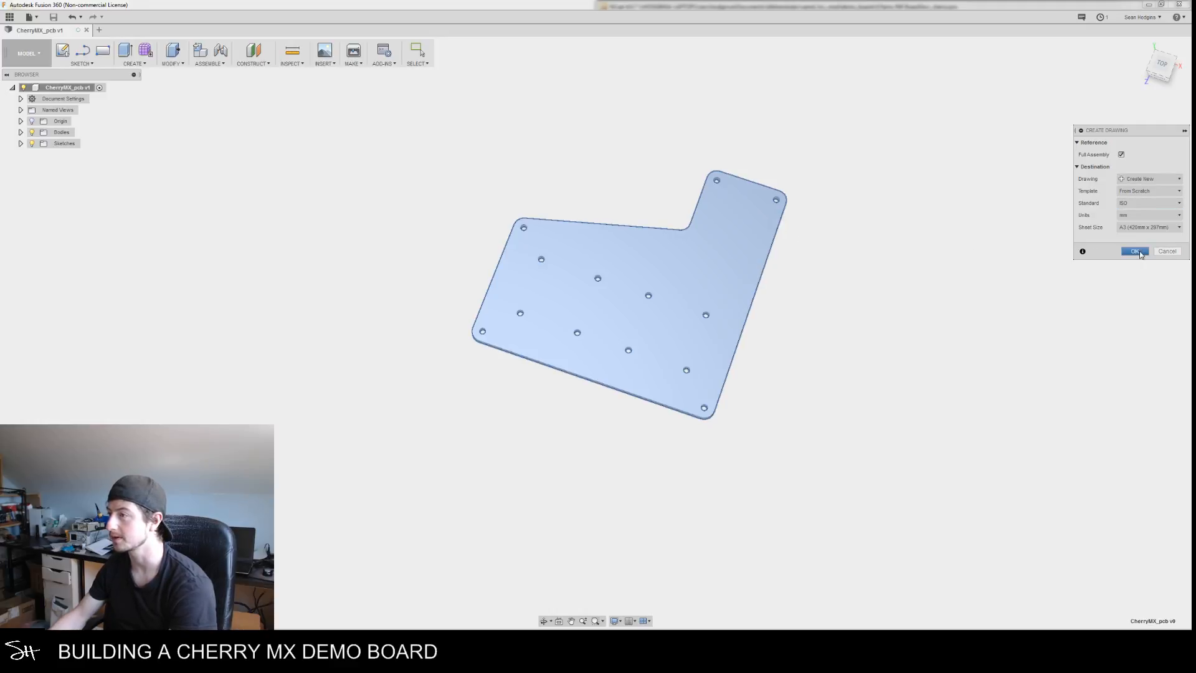
{"action": "left_click", "coordinate": [1134, 251]}
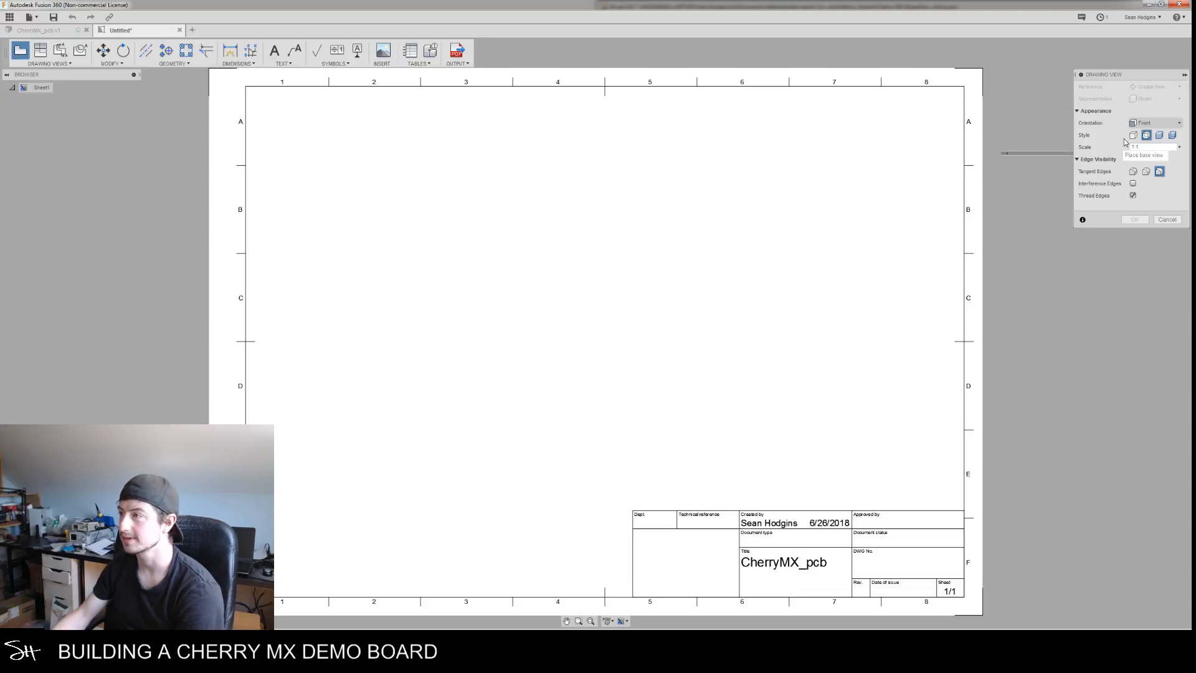
Set the base view of the board to the TOP orientation for placement on the sheet
{"action": "left_click", "coordinate": [1159, 124]}
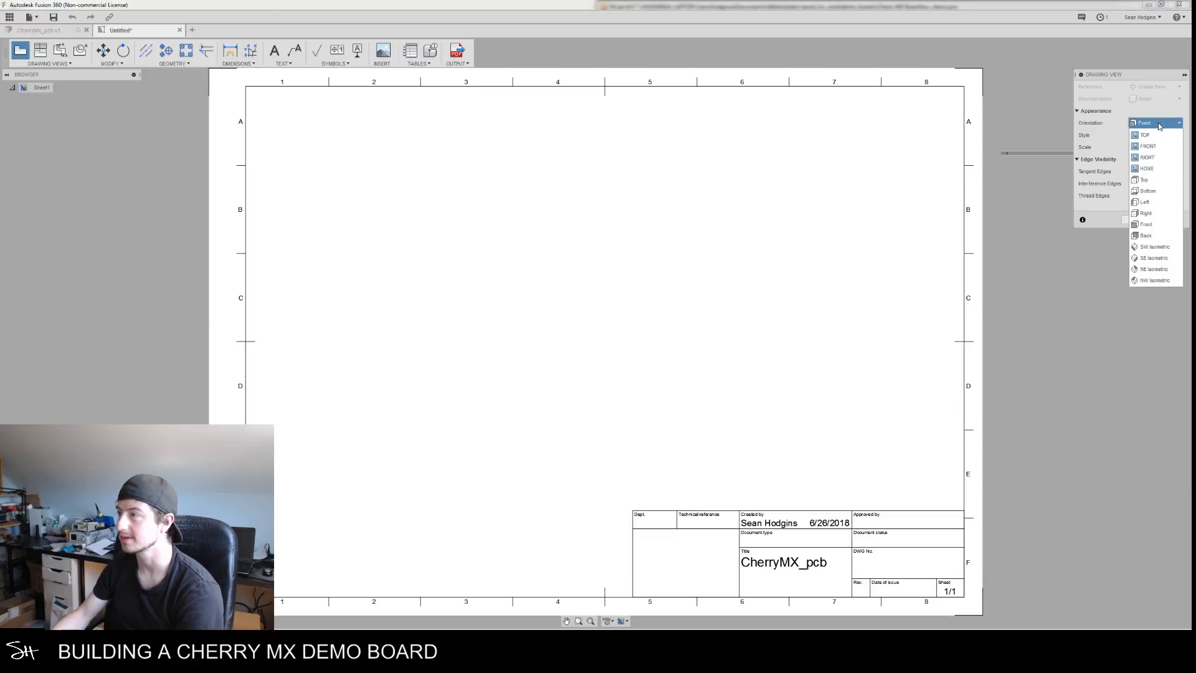
{"action": "left_click", "coordinate": [1145, 134]}
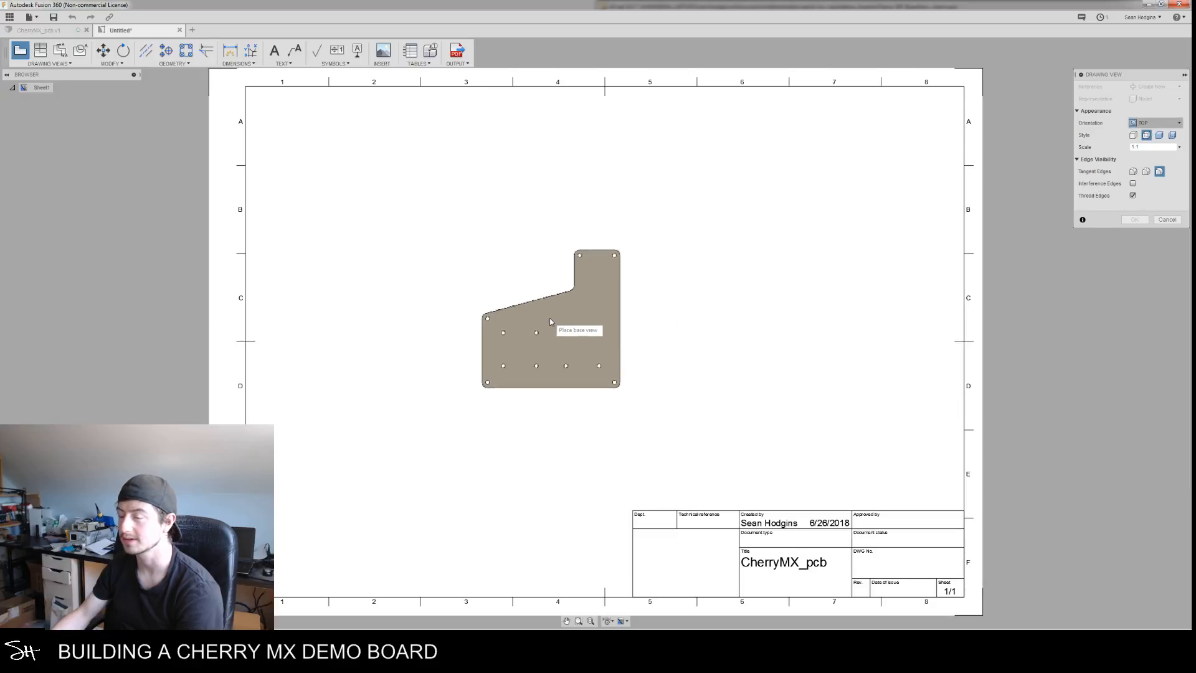
Place a 1:1 top view of the board as the base view near the centre of the drawing sheet
{"action": "left_click", "coordinate": [602, 309]}
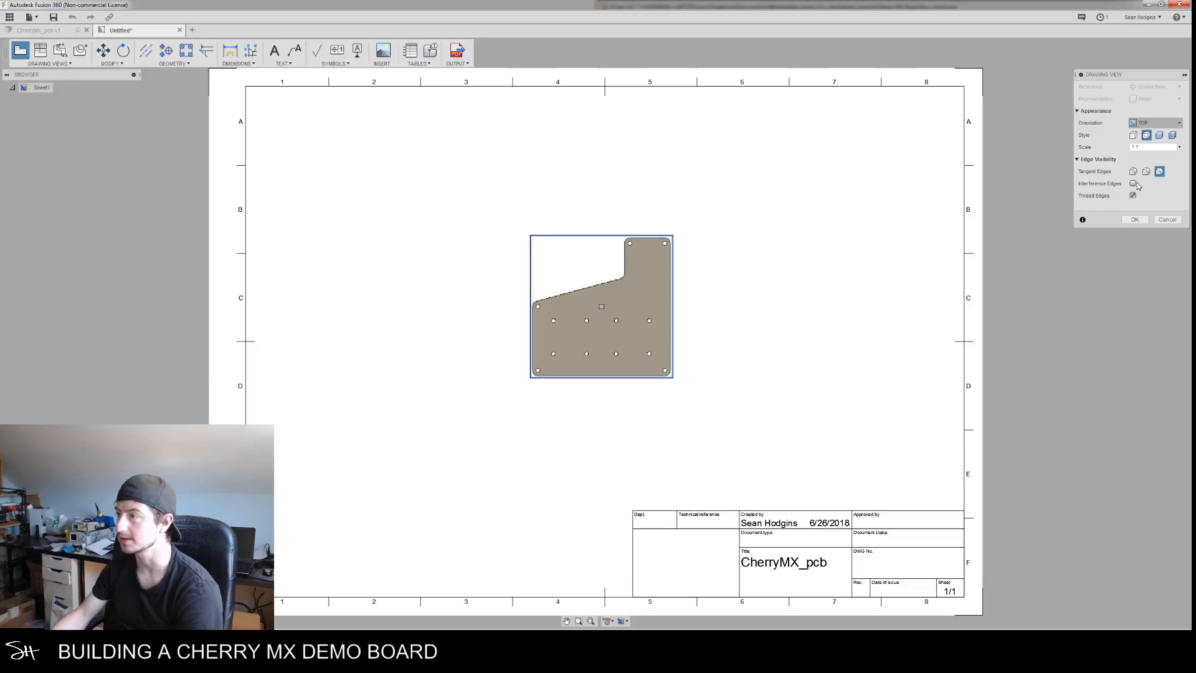
{"action": "left_click", "coordinate": [1136, 220]}
{"action": "scroll", "coordinate": [621, 304], "scroll_direction": "up", "scroll_amount": 6}
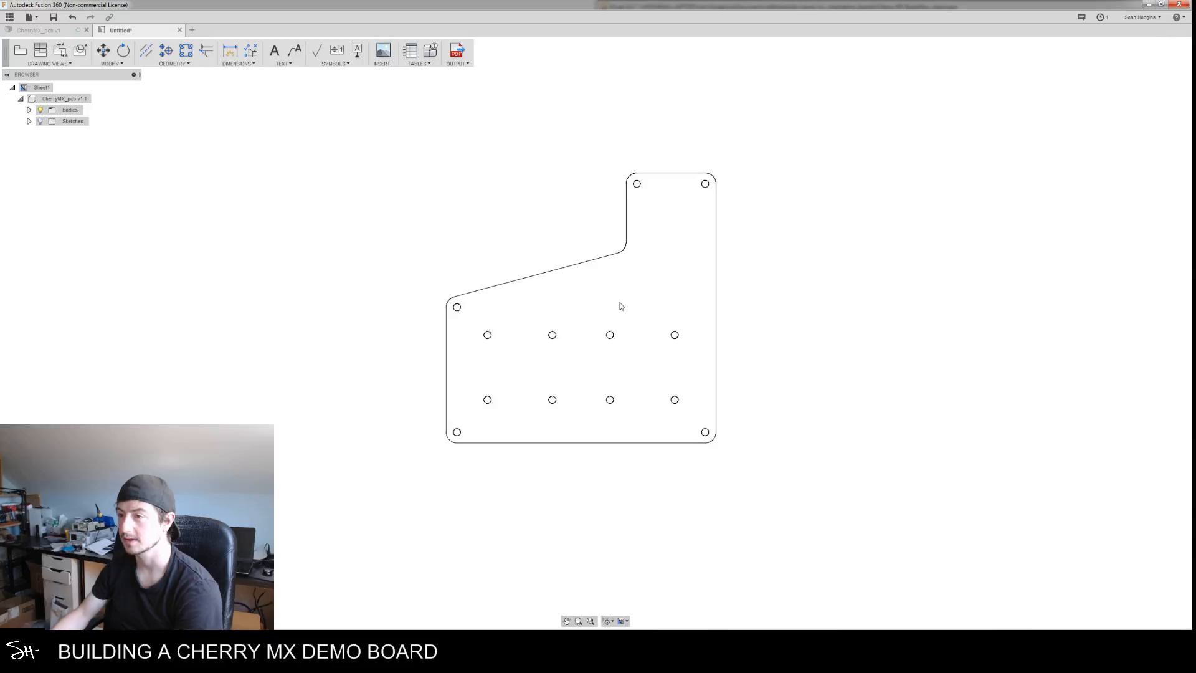
{"action": "scroll", "coordinate": [598, 361], "scroll_direction": "up", "scroll_amount": 3}
{"action": "scroll", "coordinate": [552, 330], "scroll_direction": "down", "scroll_amount": 7}
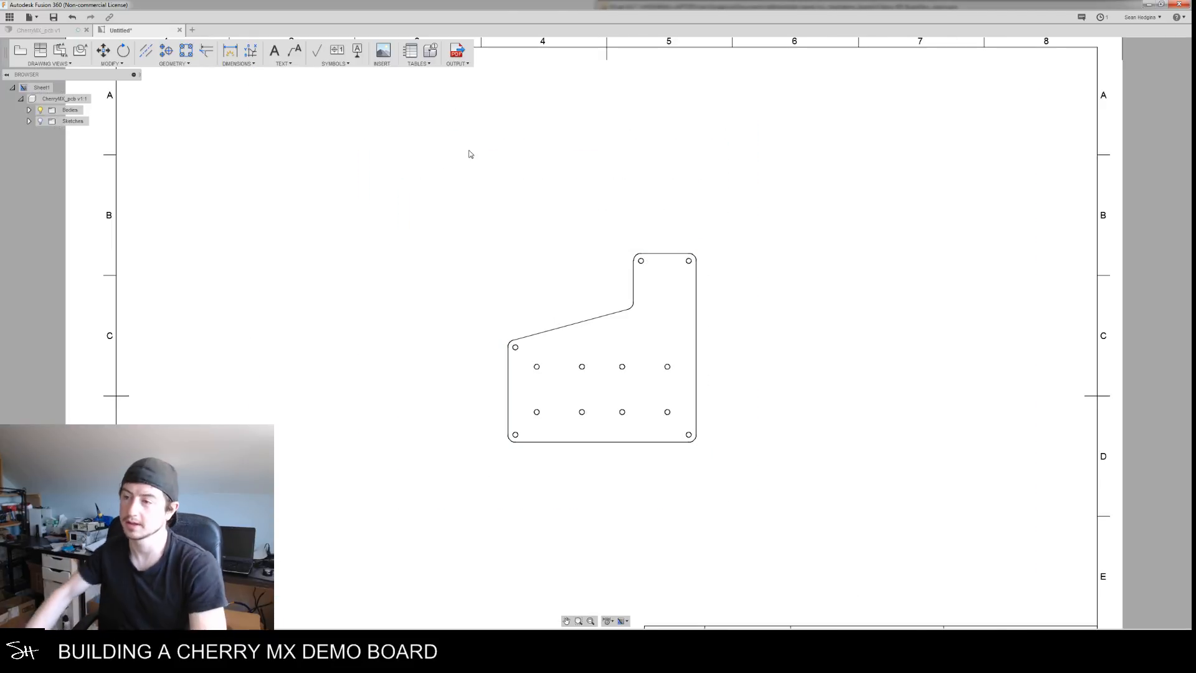
Output the drawing sheet as a DWG file
{"action": "left_click", "coordinate": [464, 64]}
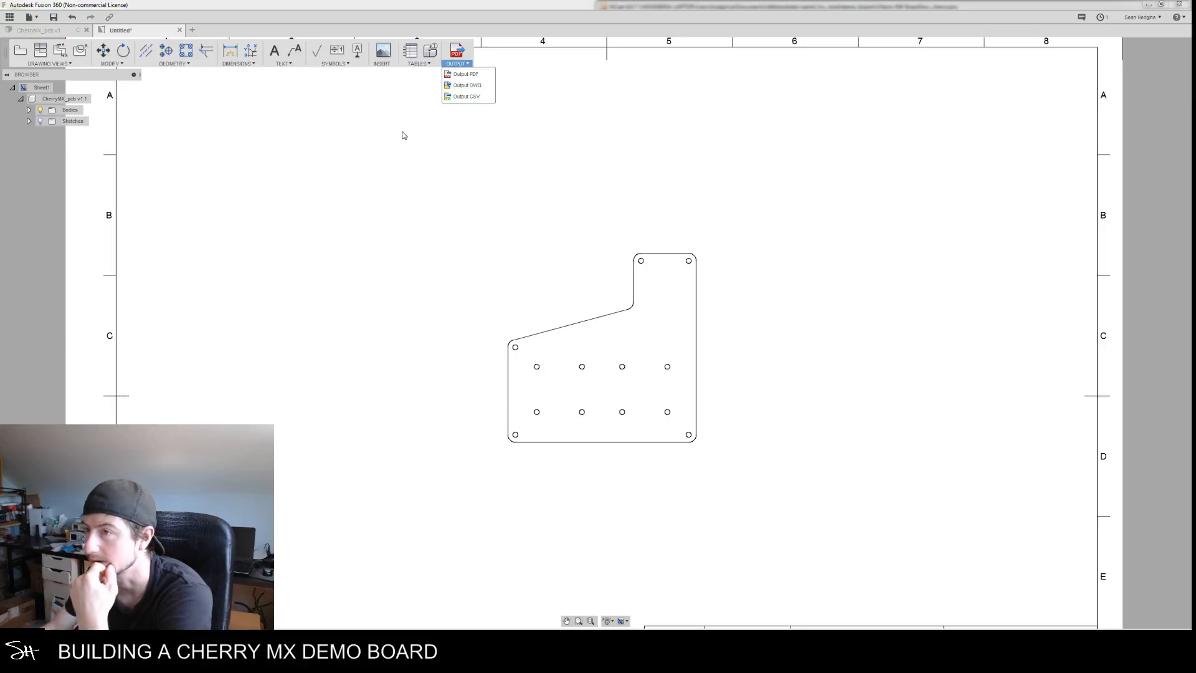
{"action": "left_click", "coordinate": [459, 86]}
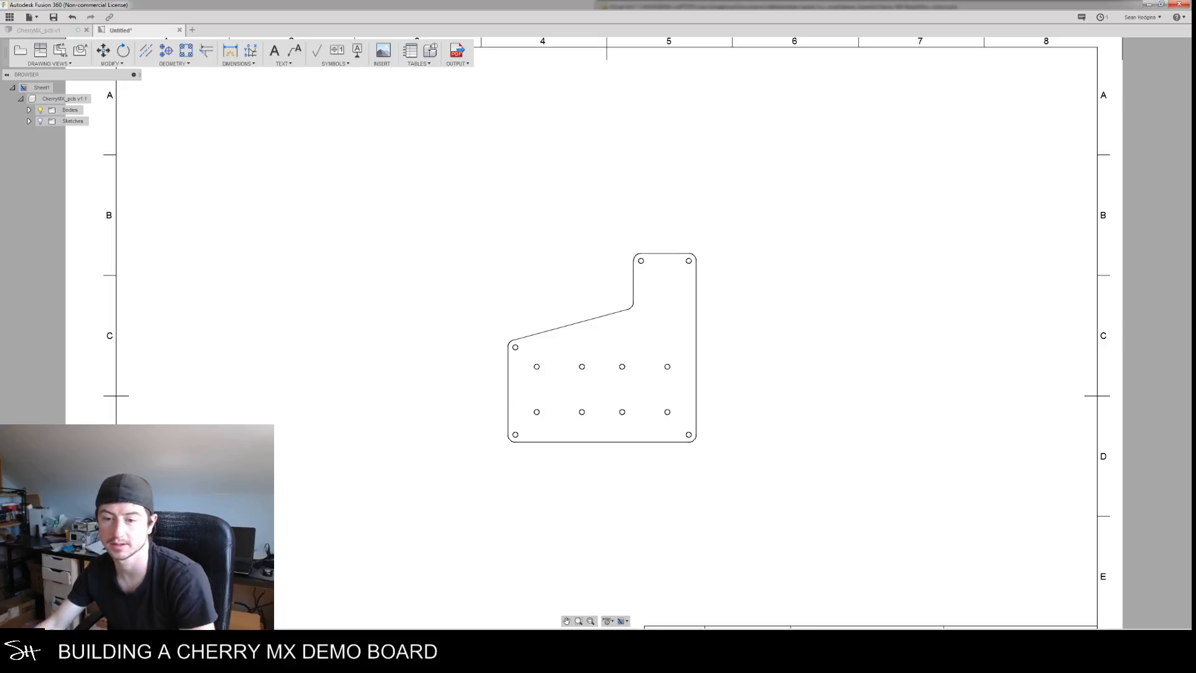
{"action": "left_click", "coordinate": [168, 661]}
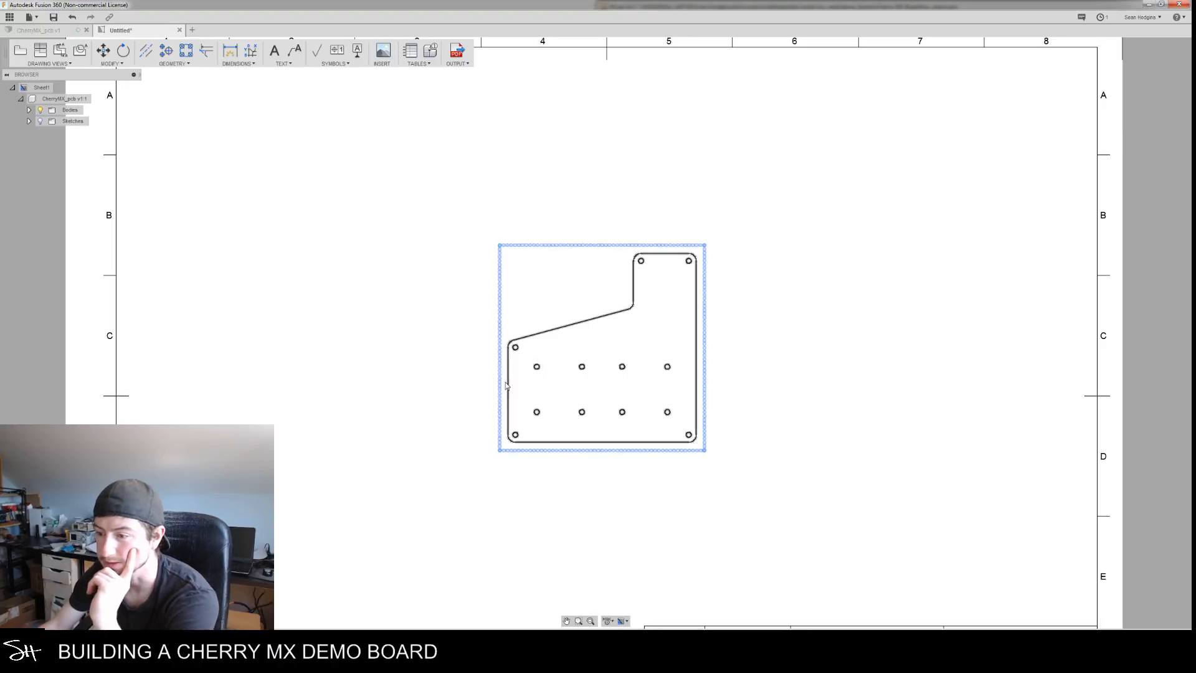
Save the sketch of the CherryMX_pcb design as a DXF file, browsing the network locations for the destination
{"action": "left_click", "coordinate": [37, 30]}
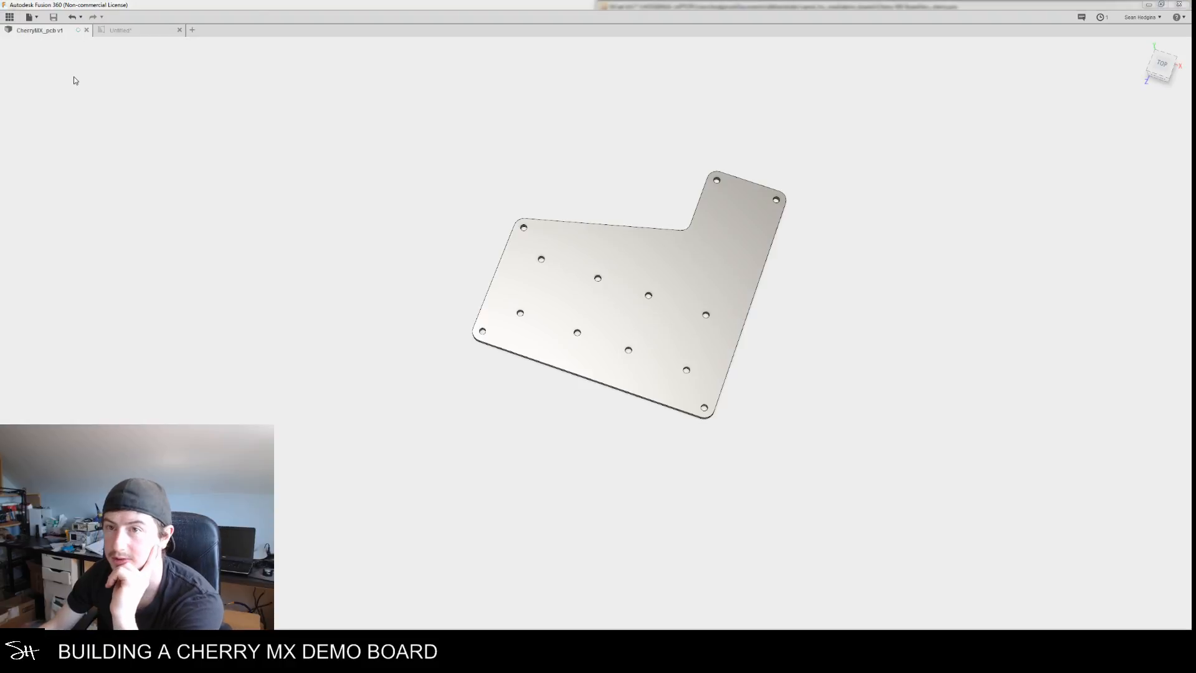
{"action": "left_click", "coordinate": [21, 144]}
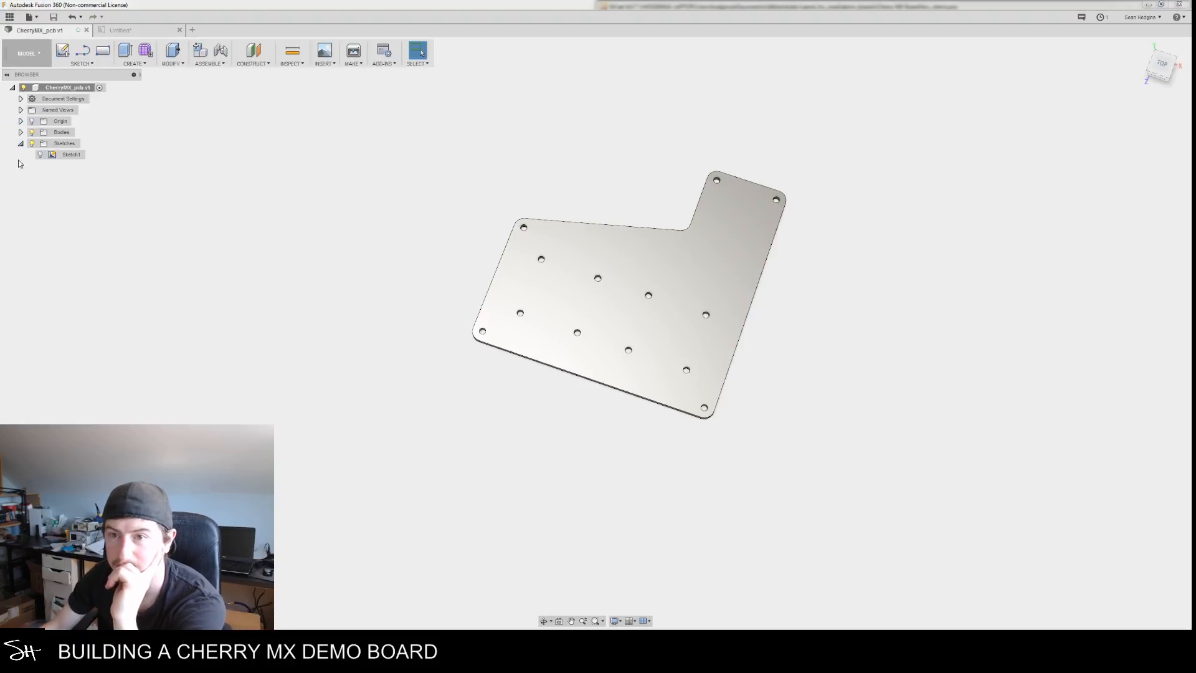
{"action": "left_click", "coordinate": [72, 155]}
{"action": "right_click", "coordinate": [73, 156]}
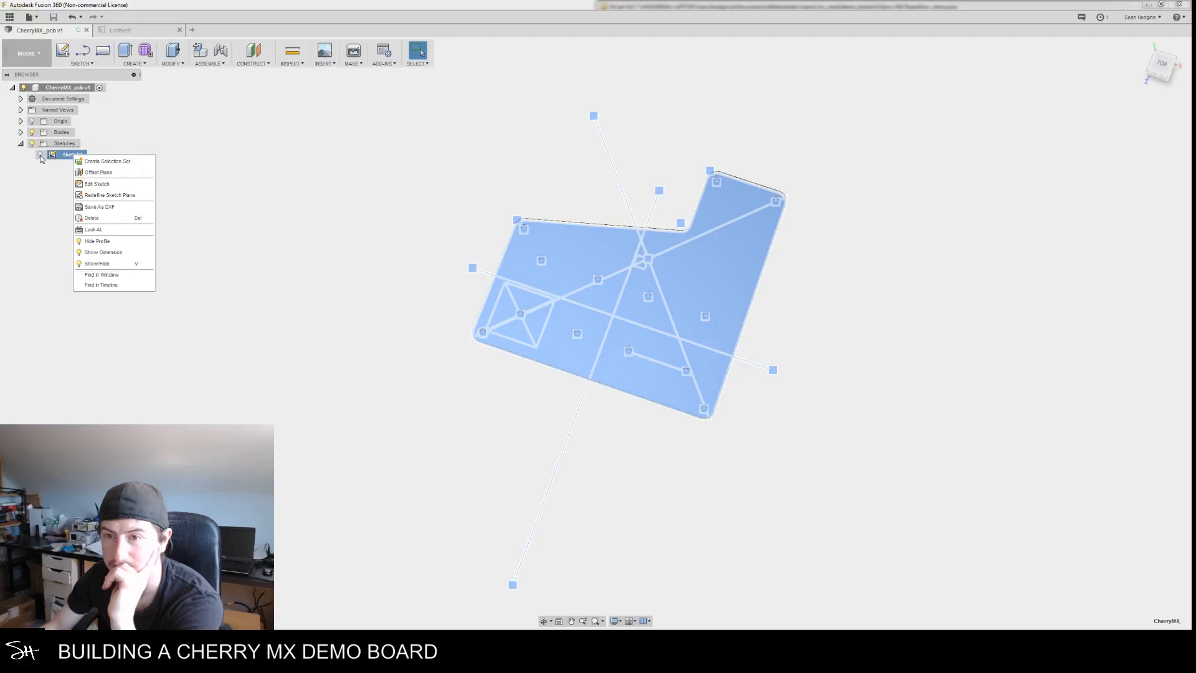
{"action": "left_click", "coordinate": [112, 211]}
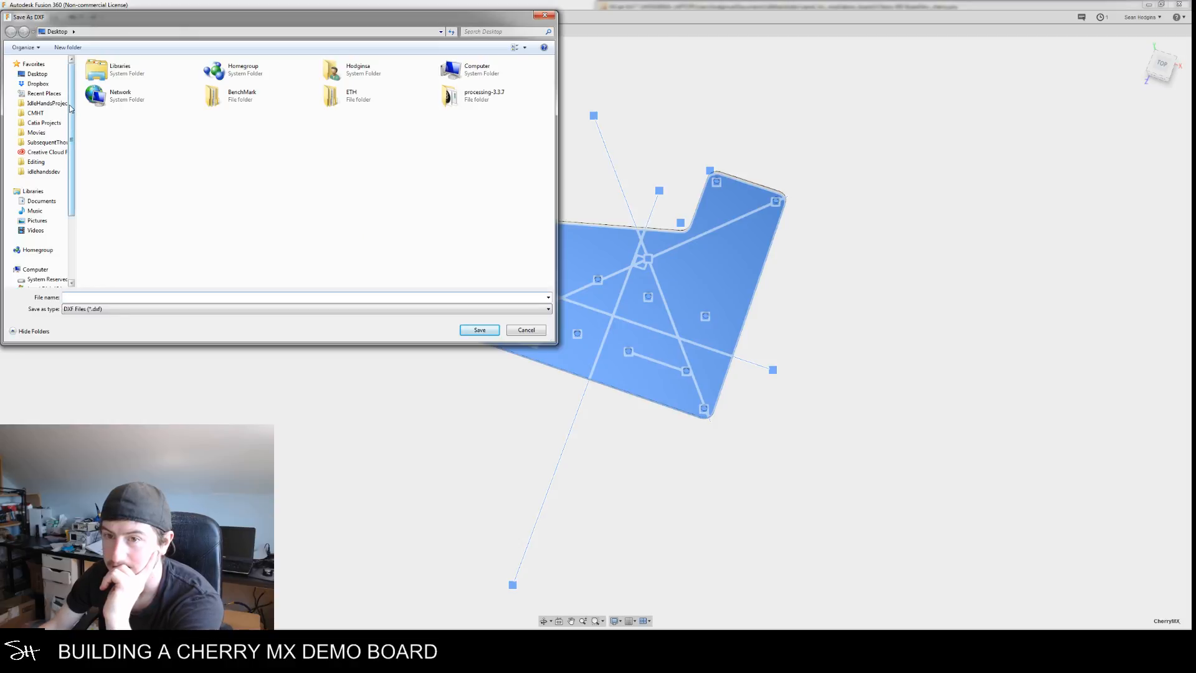
{"action": "left_click_drag", "start_coordinate": [72, 190], "coordinate": [74, 273]}
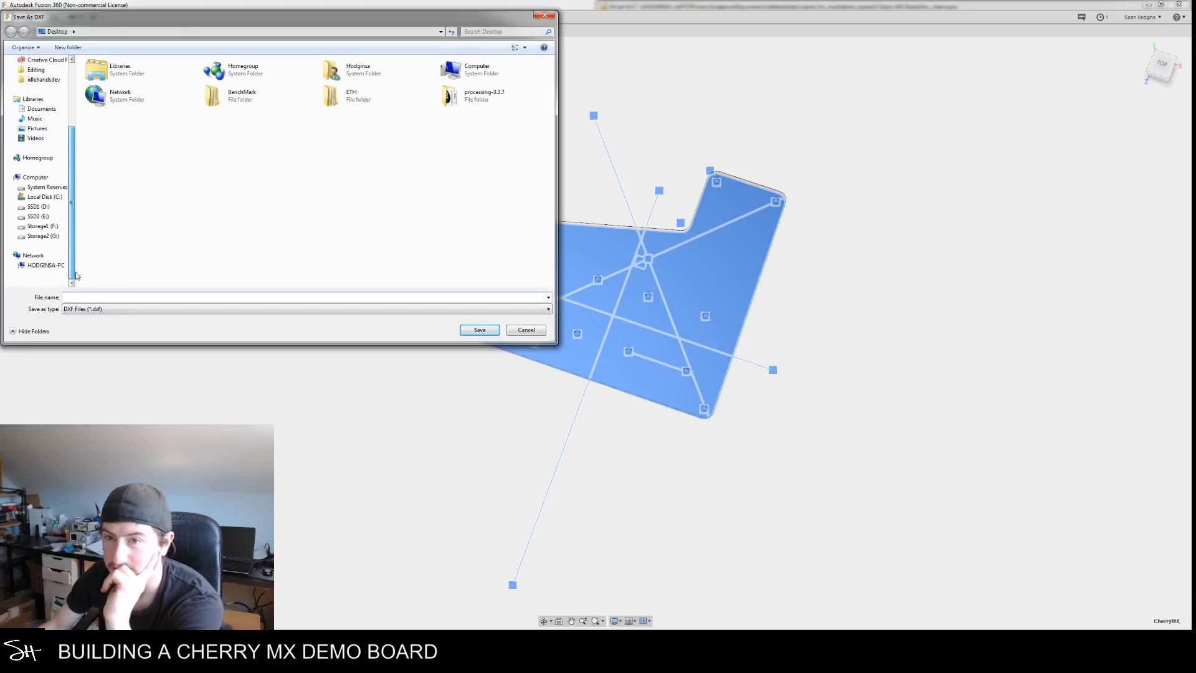
{"action": "left_click", "coordinate": [43, 254]}
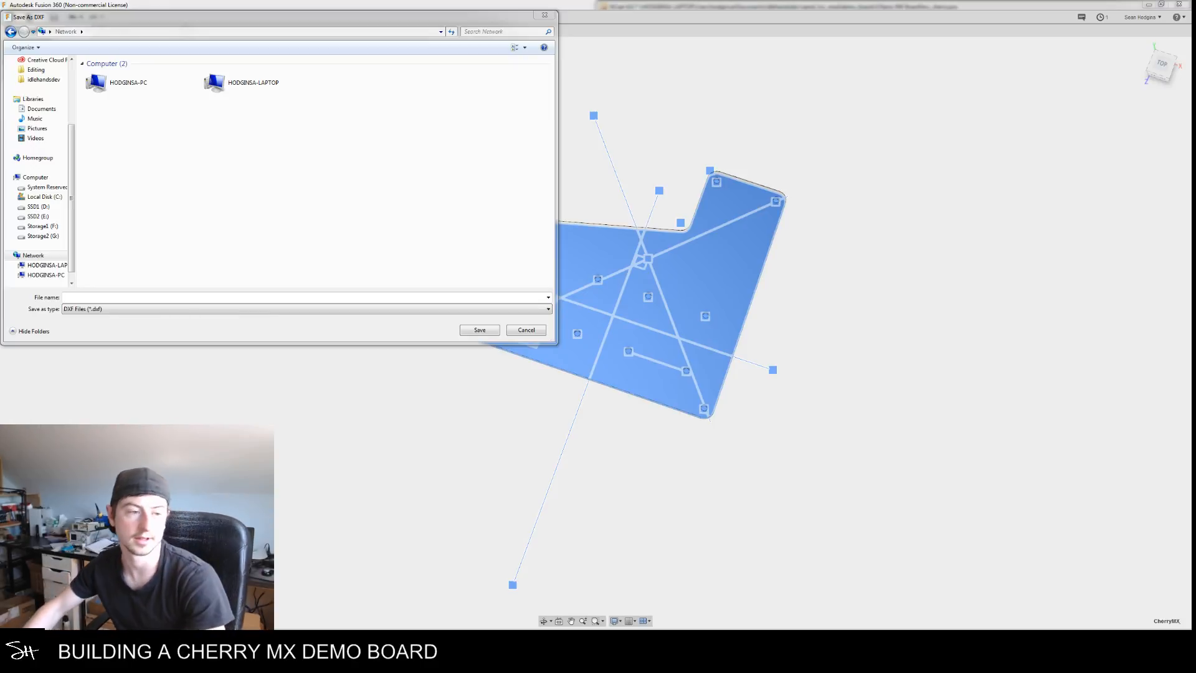
{"action": "left_click", "coordinate": [345, 186]}
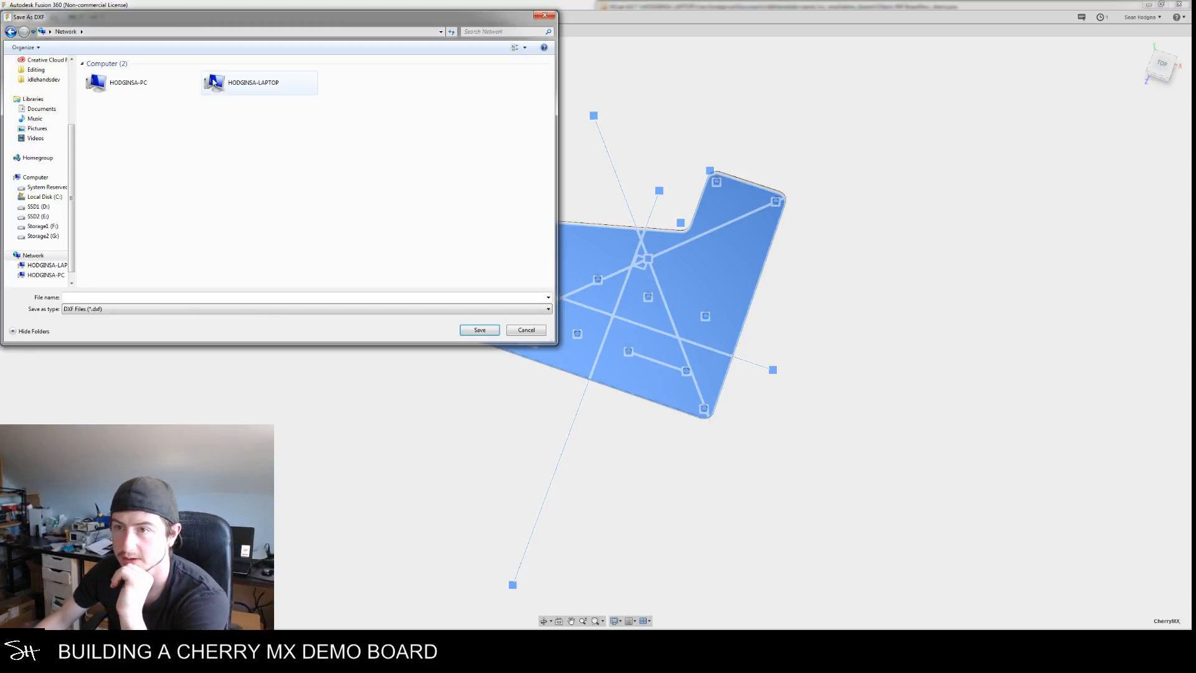
{"action": "left_click_drag", "start_coordinate": [289, 18], "coordinate": [0, 99]}
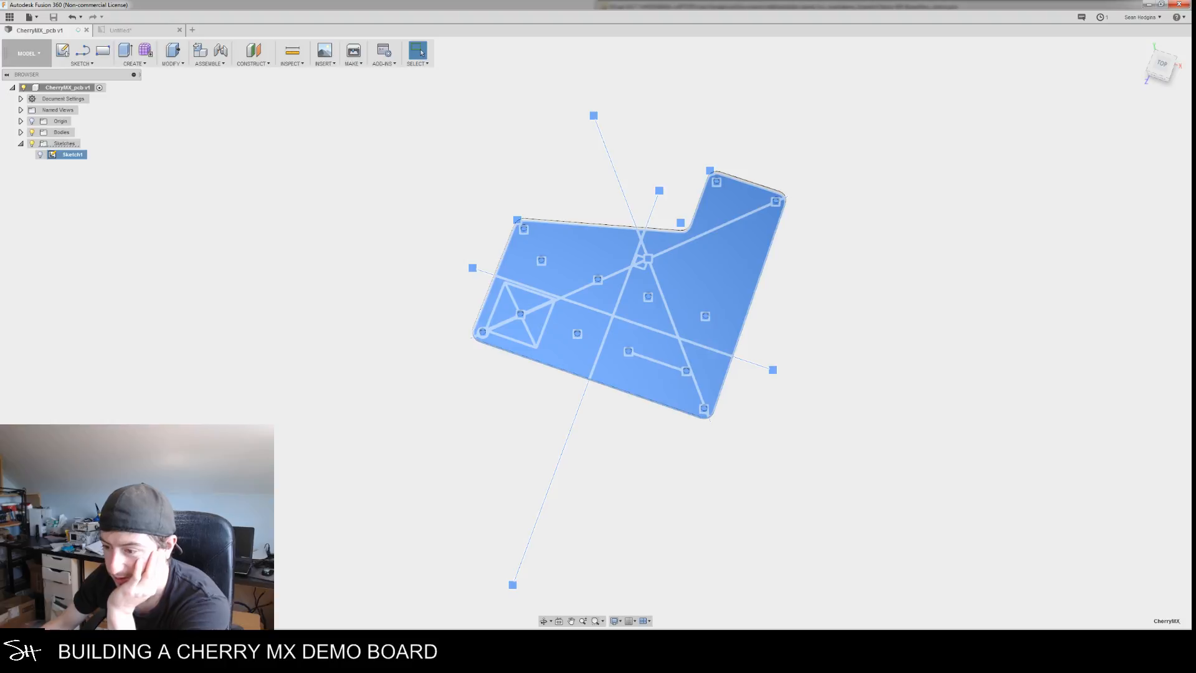
Switch to the hcc_cherry board layout in Pcbnew
{"action": "left_click", "coordinate": [358, 659]}
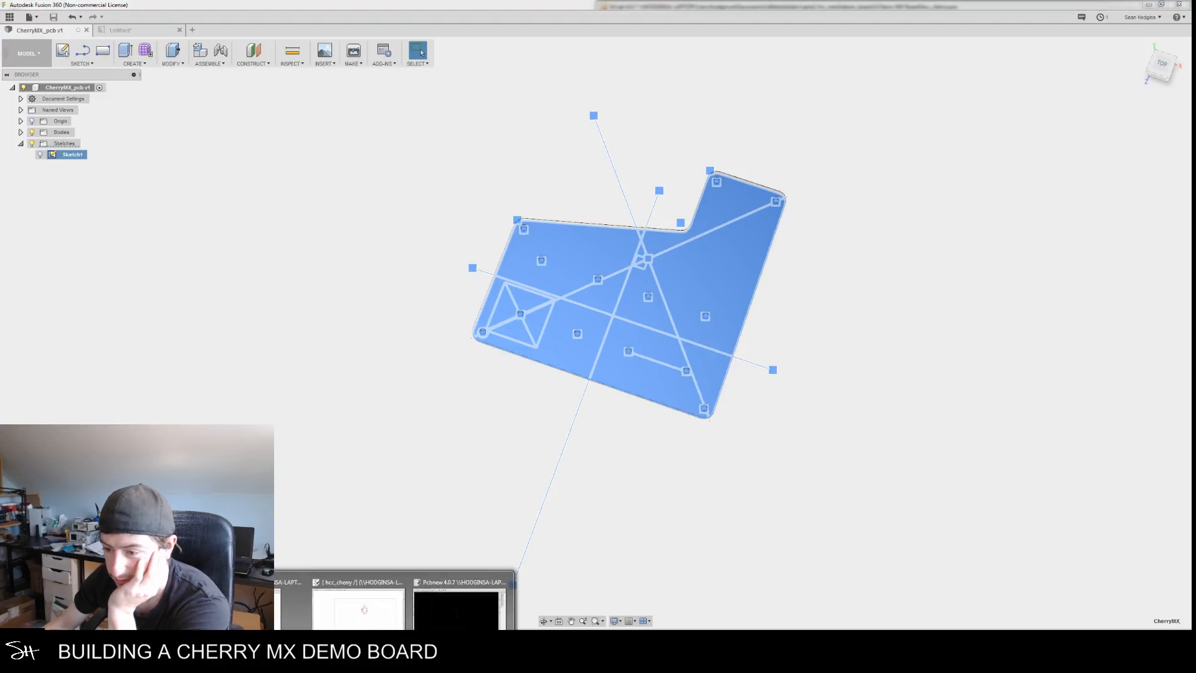
{"action": "left_click", "coordinate": [468, 607]}
{"action": "middle_click_drag", "start_coordinate": [583, 363], "coordinate": [587, 383]}
{"action": "middle_click_drag", "start_coordinate": [509, 349], "coordinate": [533, 397]}
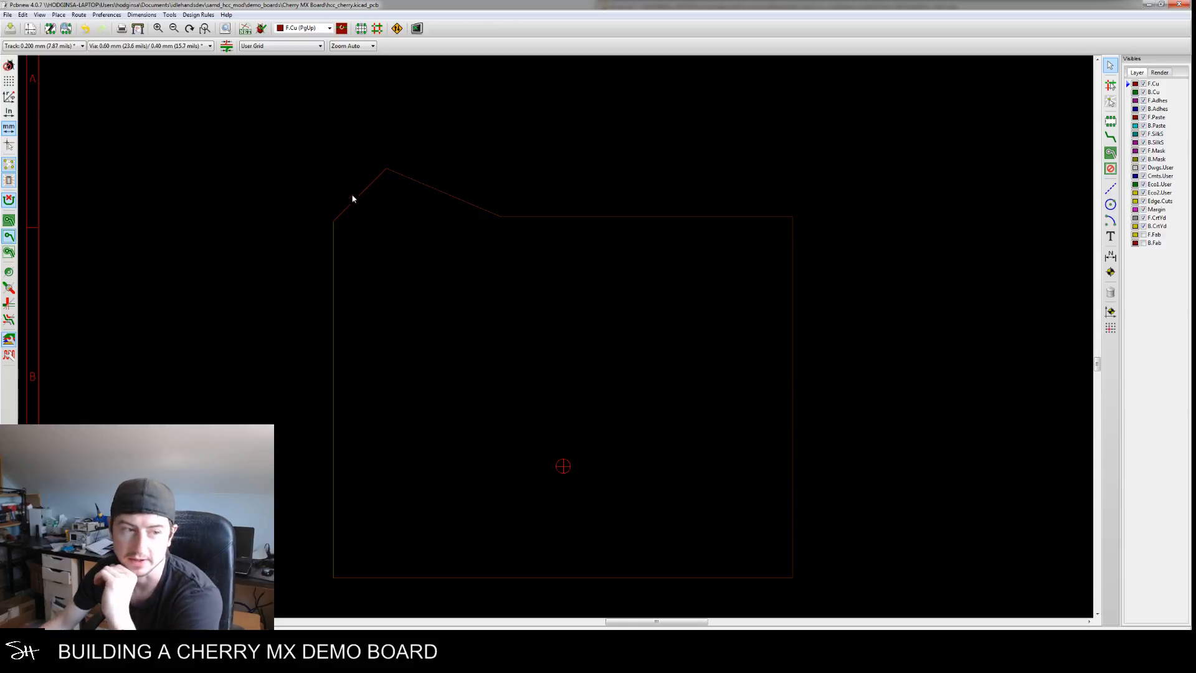
{"action": "left_click", "coordinate": [8, 15]}
{"action": "left_click", "coordinate": [257, 101]}
Enlarge the GND zone outline on F.Cu by moving its lower-right, lower-left and upper-right corners outward
{"action": "scroll", "coordinate": [279, 164], "scroll_direction": "down", "scroll_amount": 4}
{"action": "scroll", "coordinate": [373, 261], "scroll_direction": "up", "scroll_amount": 5}
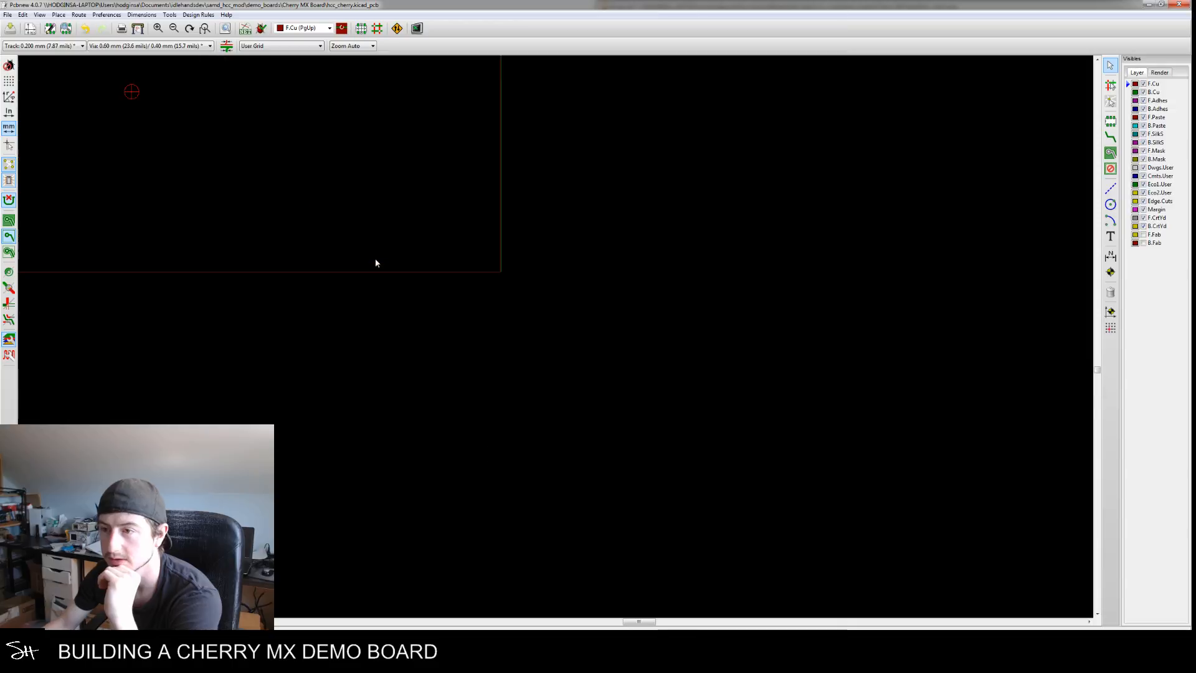
{"action": "right_click", "coordinate": [395, 287]}
{"action": "left_click", "coordinate": [420, 306]}
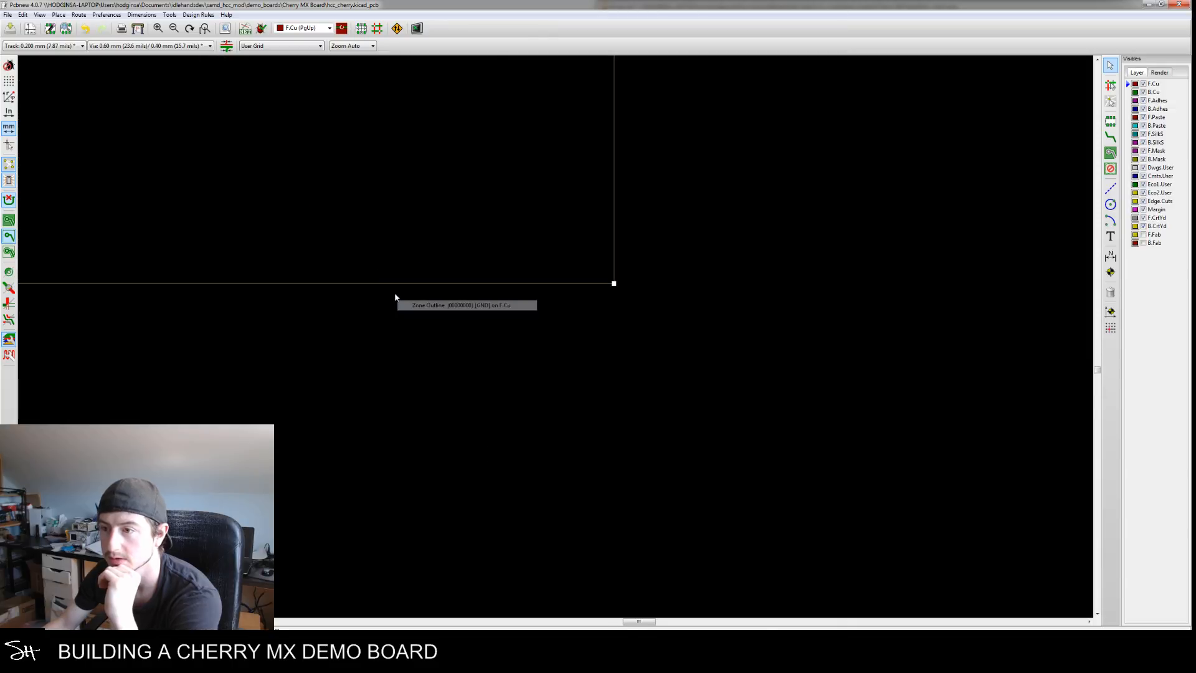
{"action": "scroll", "coordinate": [334, 277], "scroll_direction": "down", "scroll_amount": 3}
{"action": "middle_click_drag", "start_coordinate": [381, 281], "coordinate": [523, 335]}
{"action": "scroll", "coordinate": [524, 336], "scroll_direction": "down", "scroll_amount": 2}
{"action": "left_click_drag", "start_coordinate": [548, 333], "coordinate": [657, 428]}
{"action": "left_click_drag", "start_coordinate": [358, 335], "coordinate": [354, 429]}
{"action": "left_click_drag", "start_coordinate": [548, 184], "coordinate": [664, 177]}
Enlarge the back copper zone outline by moving its lower-right, upper-right and lower-left corners out to match the front zone
{"action": "left_click", "coordinate": [530, 331]}
{"action": "left_click", "coordinate": [541, 335]}
{"action": "left_click_drag", "start_coordinate": [549, 334], "coordinate": [657, 429]}
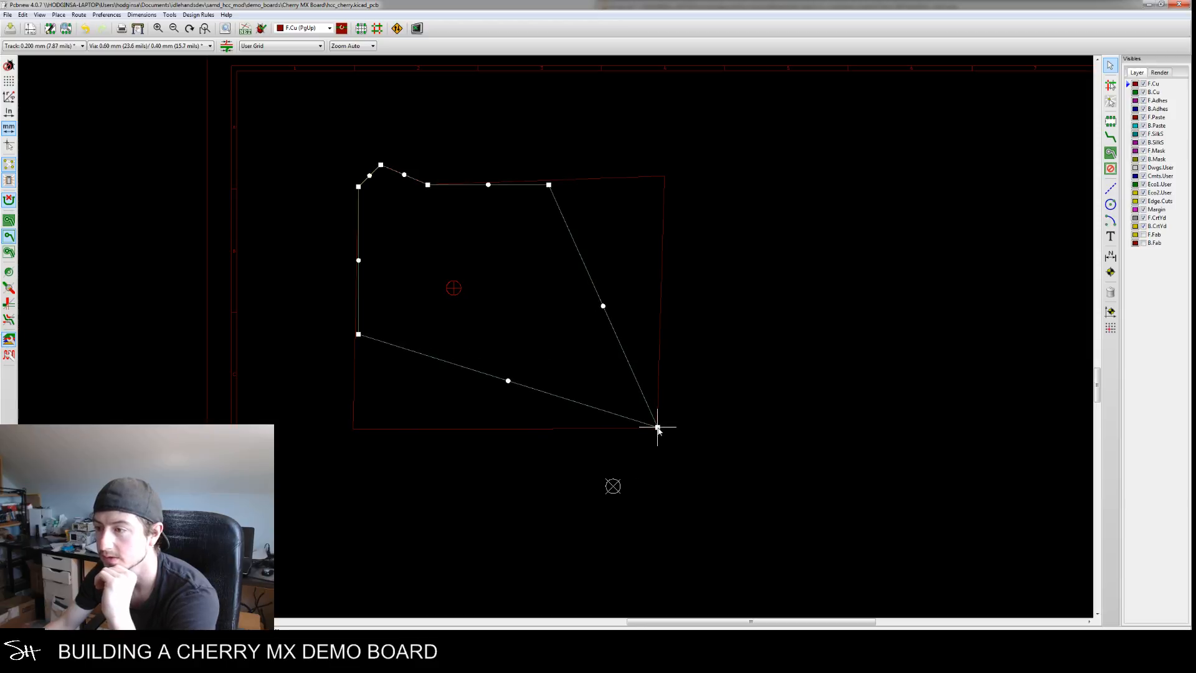
{"action": "left_click_drag", "start_coordinate": [549, 184], "coordinate": [664, 176]}
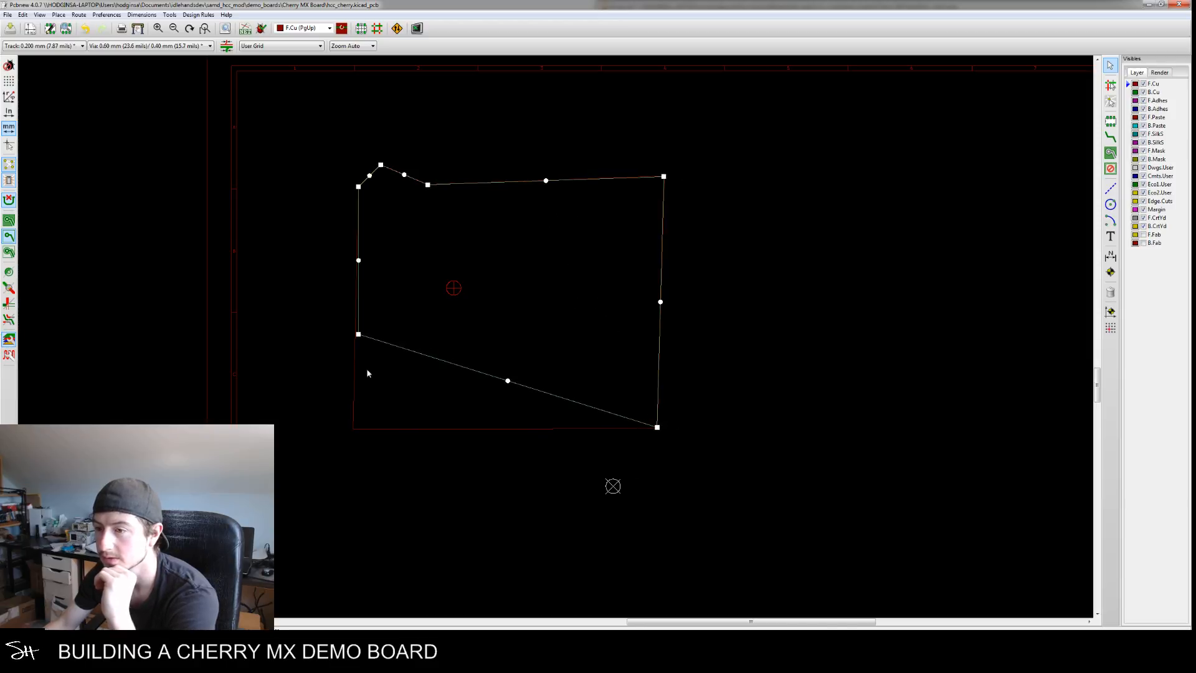
{"action": "left_click_drag", "start_coordinate": [359, 335], "coordinate": [356, 428]}
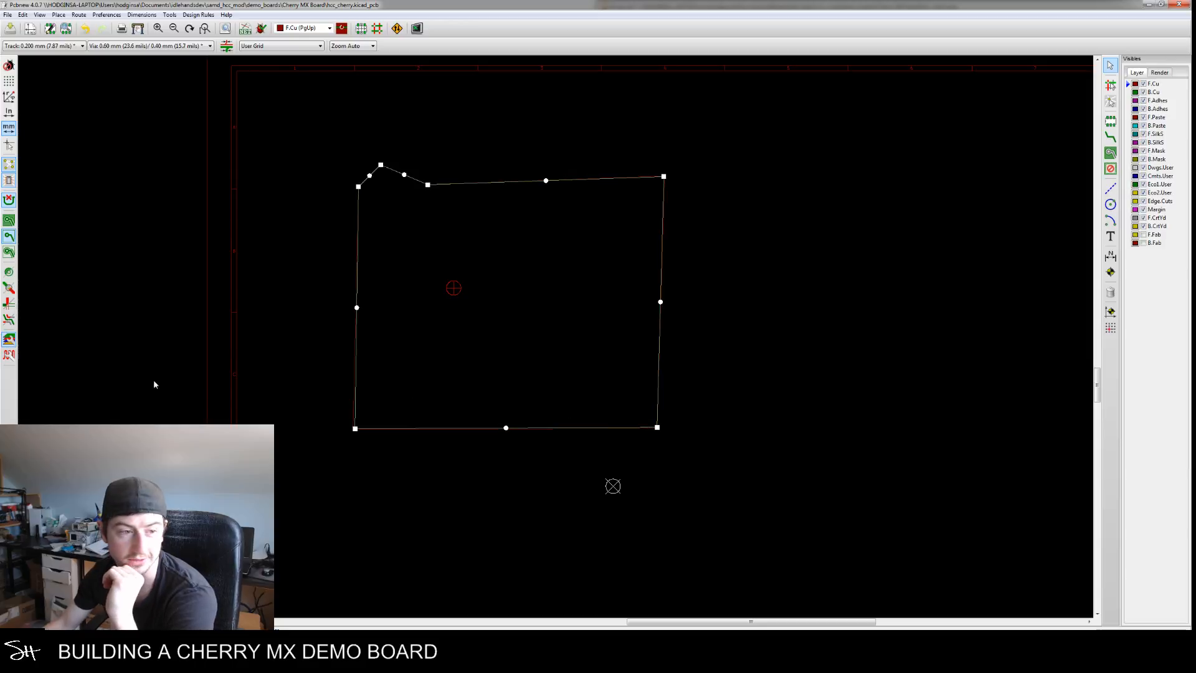
{"action": "left_click", "coordinate": [165, 248]}
Import the board outline DXF onto the Edge.Cuts layer with its origin at the centre of the page, and place it inside the zone outlines
{"action": "left_click", "coordinate": [8, 14]}
{"action": "mouse_move", "coordinate": [38, 129]}
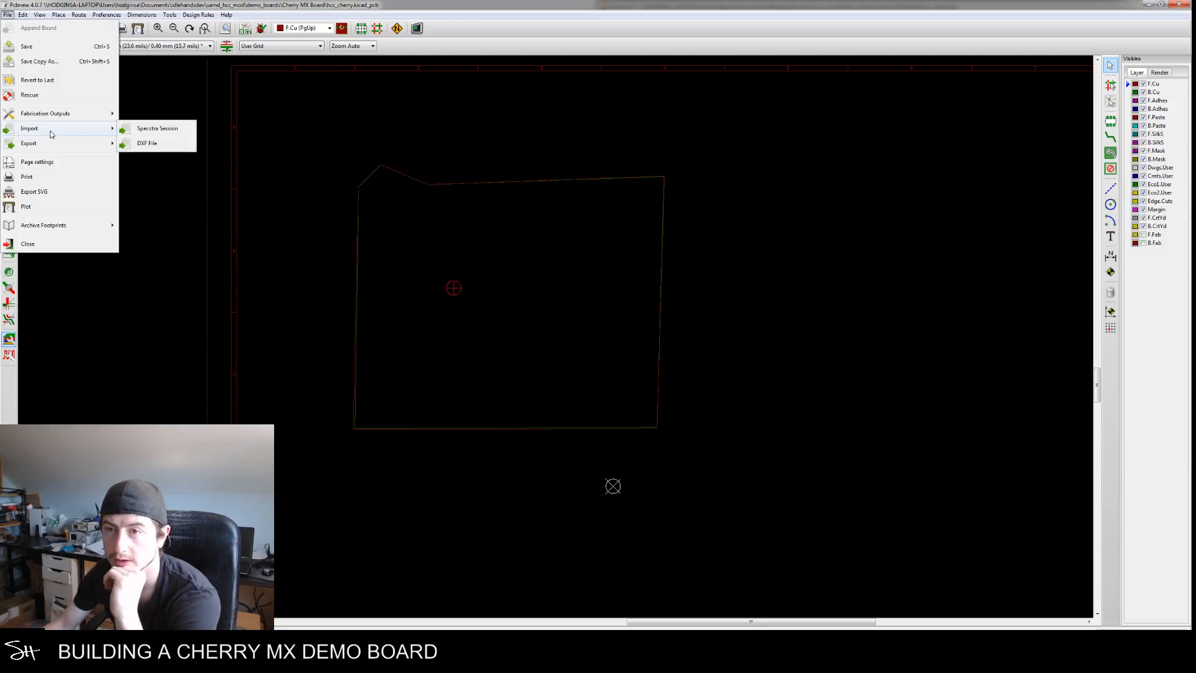
{"action": "left_click", "coordinate": [159, 143]}
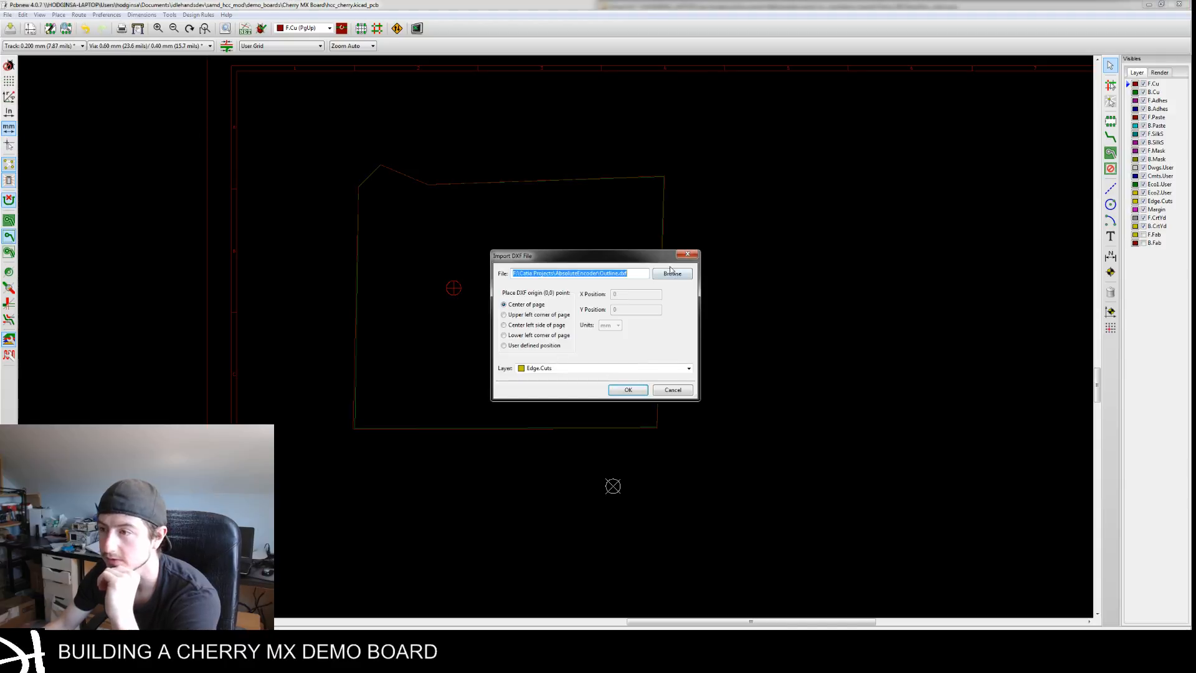
{"action": "left_click", "coordinate": [672, 274]}
{"action": "key", "text": "Escape"}
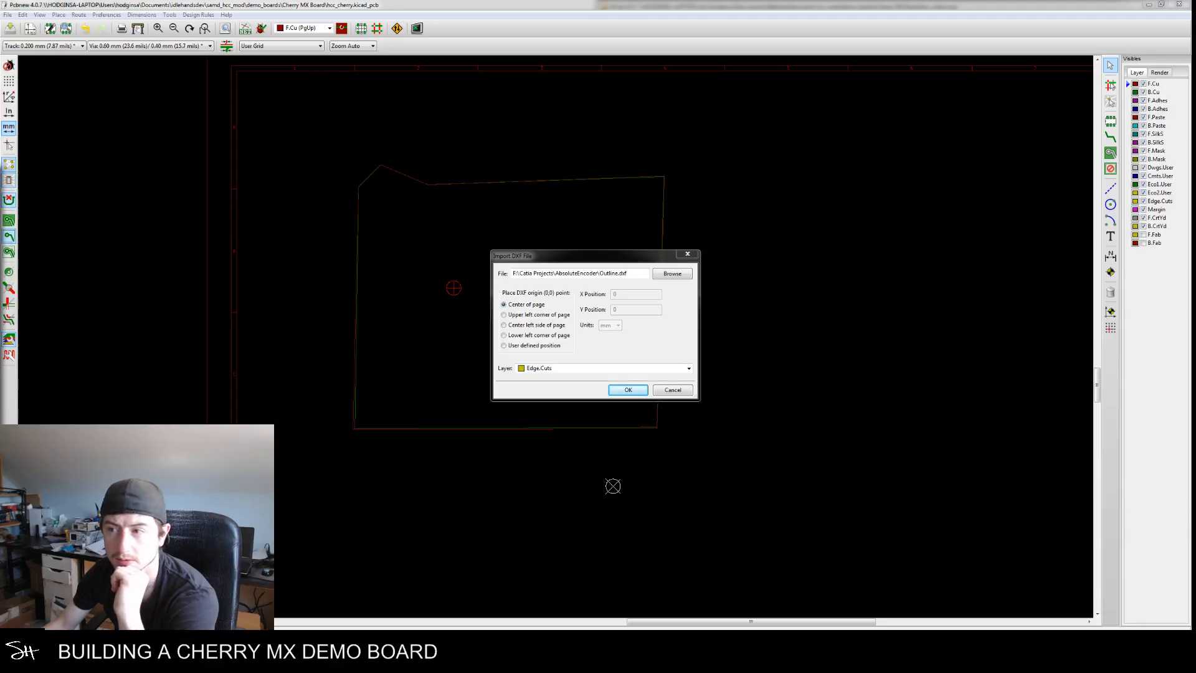
{"action": "left_click", "coordinate": [628, 389]}
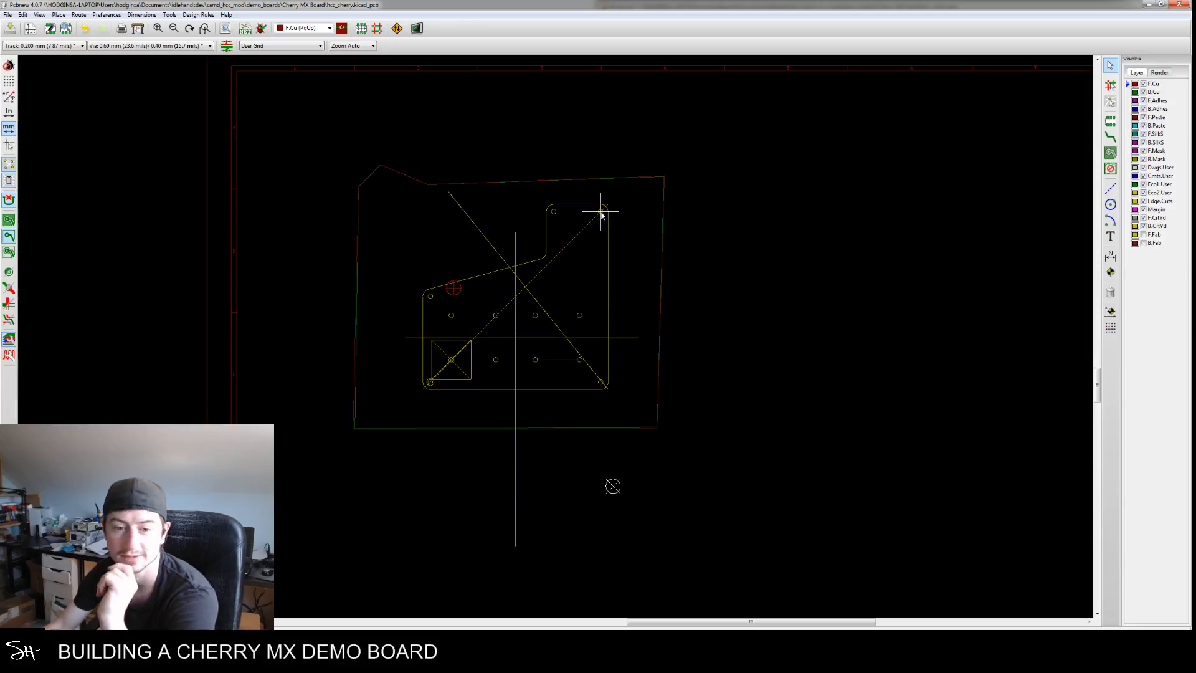
{"action": "left_click", "coordinate": [598, 214]}
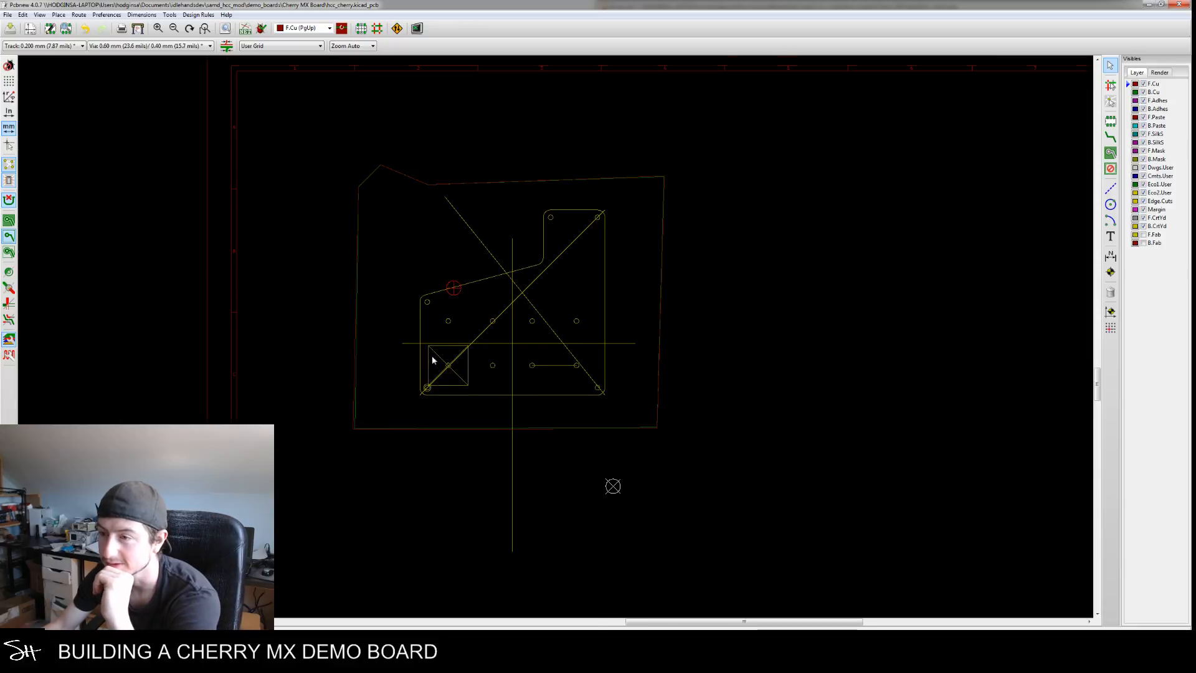
Examine the imported board outline, its holes and the leftover construction lines against the zone outlines
{"action": "scroll", "coordinate": [434, 352], "scroll_direction": "up", "scroll_amount": 5}
{"action": "scroll", "coordinate": [536, 419], "scroll_direction": "down", "scroll_amount": 6}
{"action": "scroll", "coordinate": [649, 414], "scroll_direction": "up", "scroll_amount": 2}
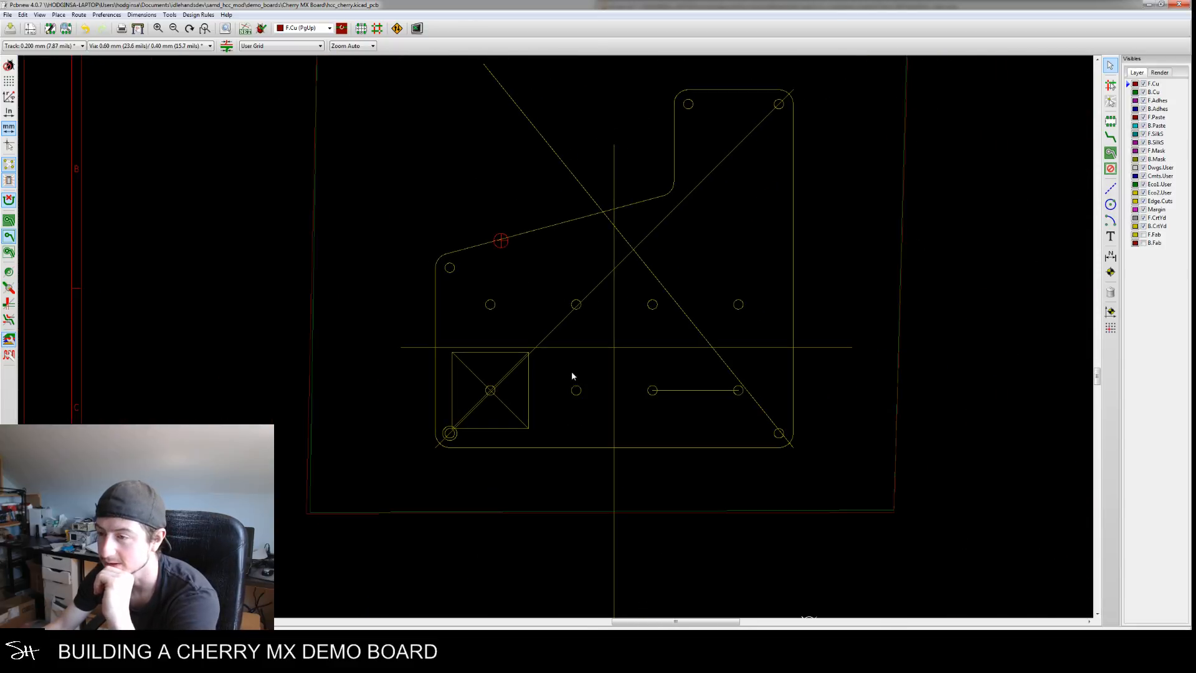
{"action": "scroll", "coordinate": [616, 422], "scroll_direction": "down", "scroll_amount": 1}
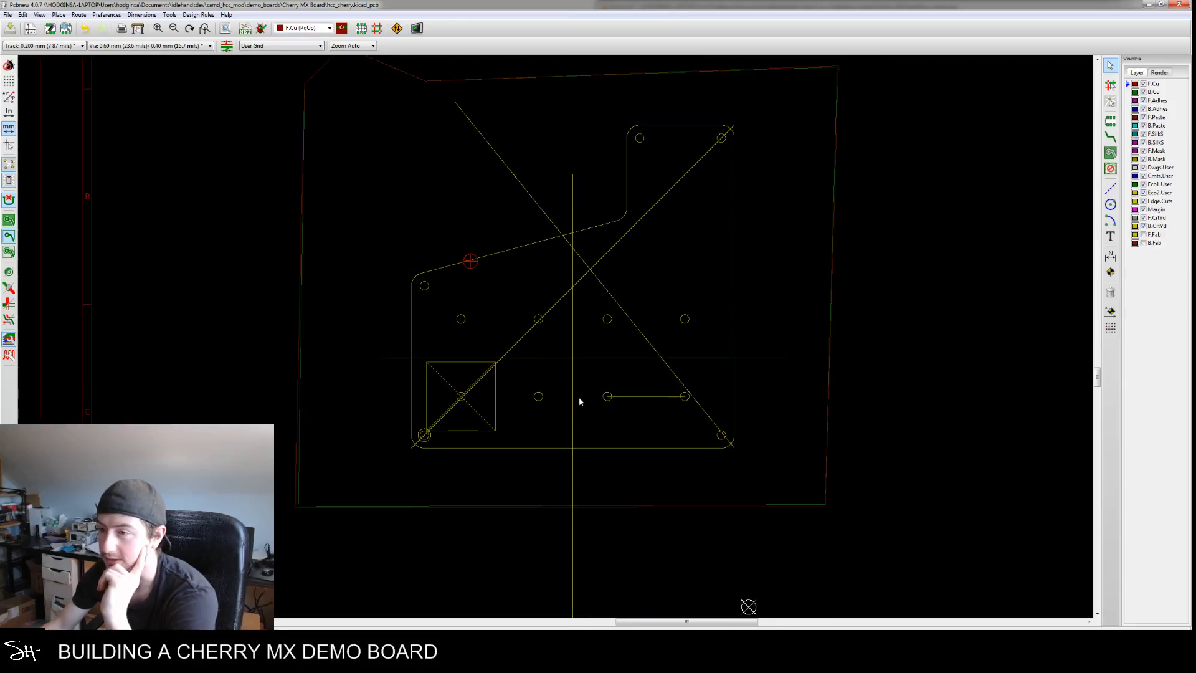
{"action": "middle_click_drag", "start_coordinate": [560, 350], "coordinate": [602, 387]}
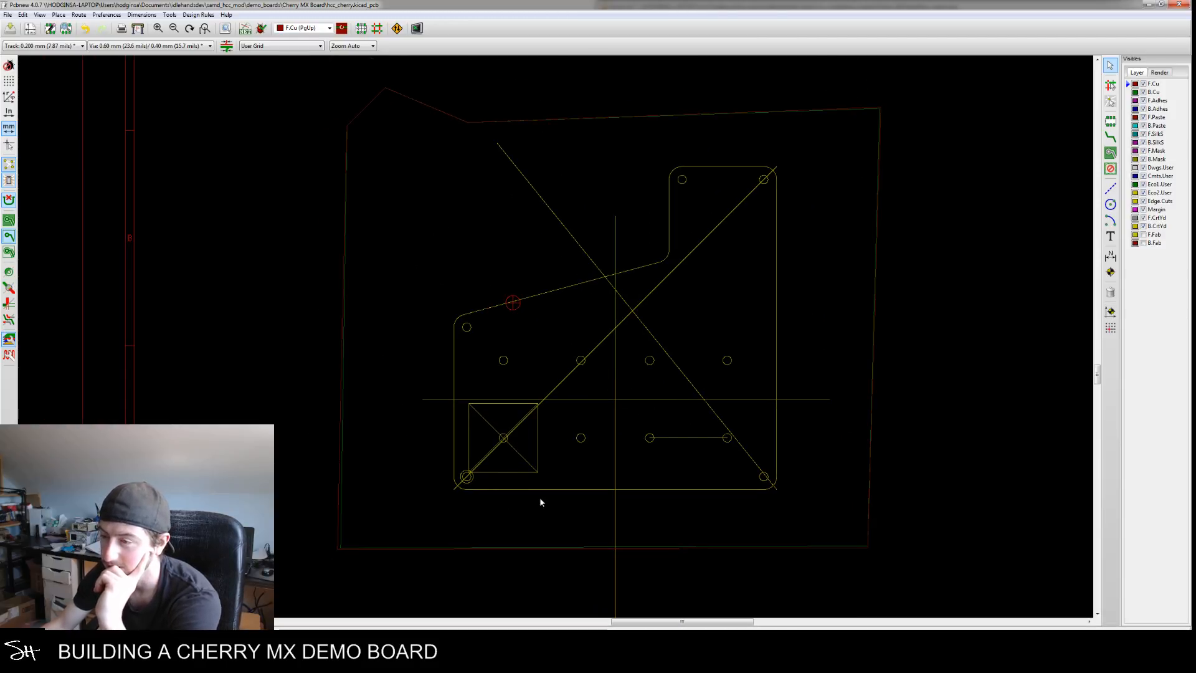
{"action": "scroll", "coordinate": [629, 373], "scroll_direction": "down", "scroll_amount": 2}
{"action": "scroll", "coordinate": [625, 422], "scroll_direction": "up", "scroll_amount": 2}
{"action": "scroll", "coordinate": [620, 386], "scroll_direction": "up", "scroll_amount": 3}
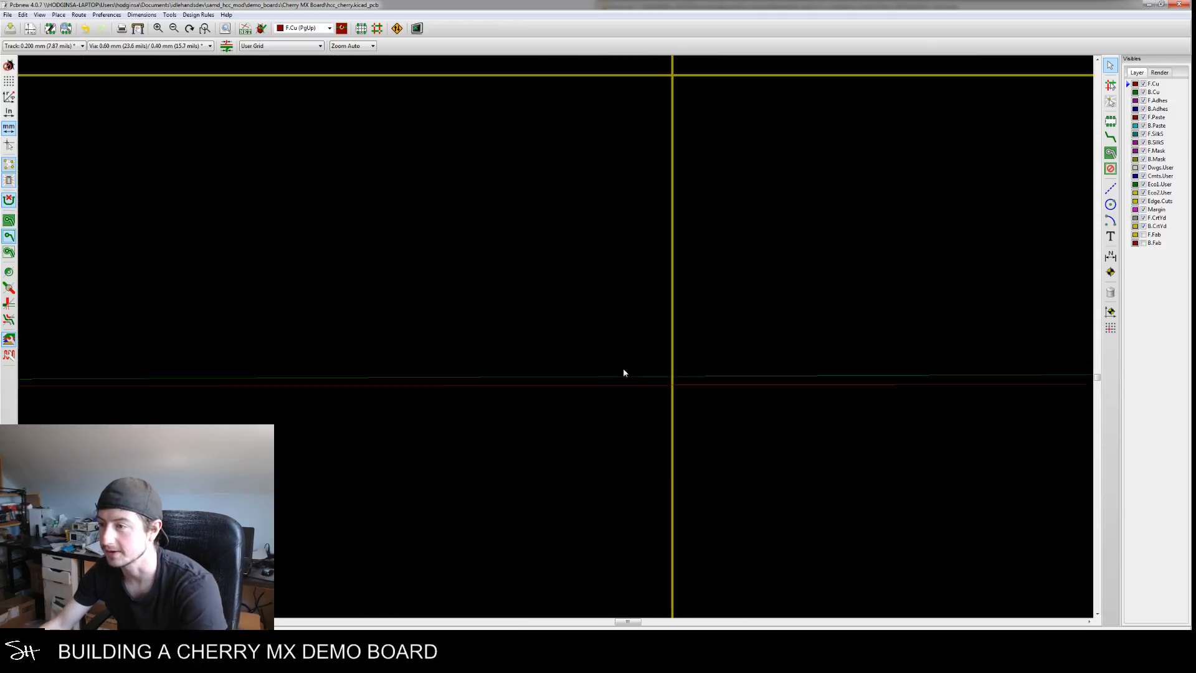
Delete the vertical construction line and the bottom edge of the small square from the imported outline
{"action": "scroll", "coordinate": [635, 386], "scroll_direction": "down", "scroll_amount": 3}
{"action": "scroll", "coordinate": [639, 405], "scroll_direction": "up", "scroll_amount": 1}
{"action": "scroll", "coordinate": [636, 398], "scroll_direction": "up", "scroll_amount": 1}
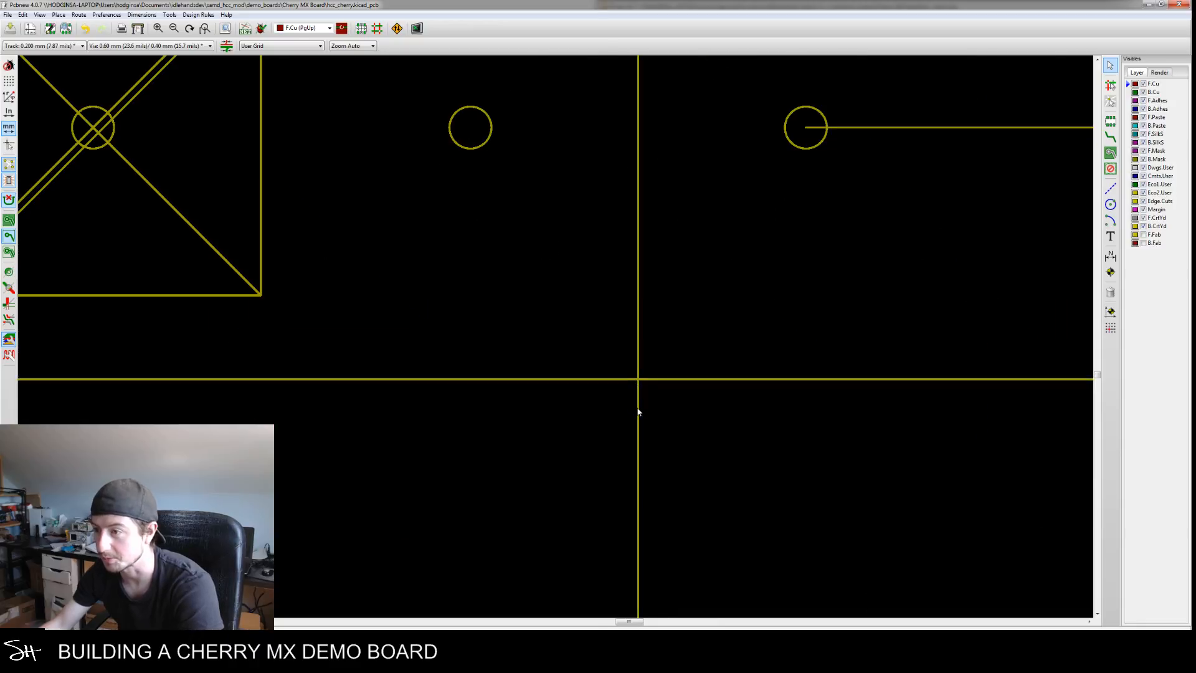
{"action": "scroll", "coordinate": [411, 320], "scroll_direction": "down", "scroll_amount": 2}
{"action": "key", "text": "Delete"}
{"action": "key", "text": "Delete"}
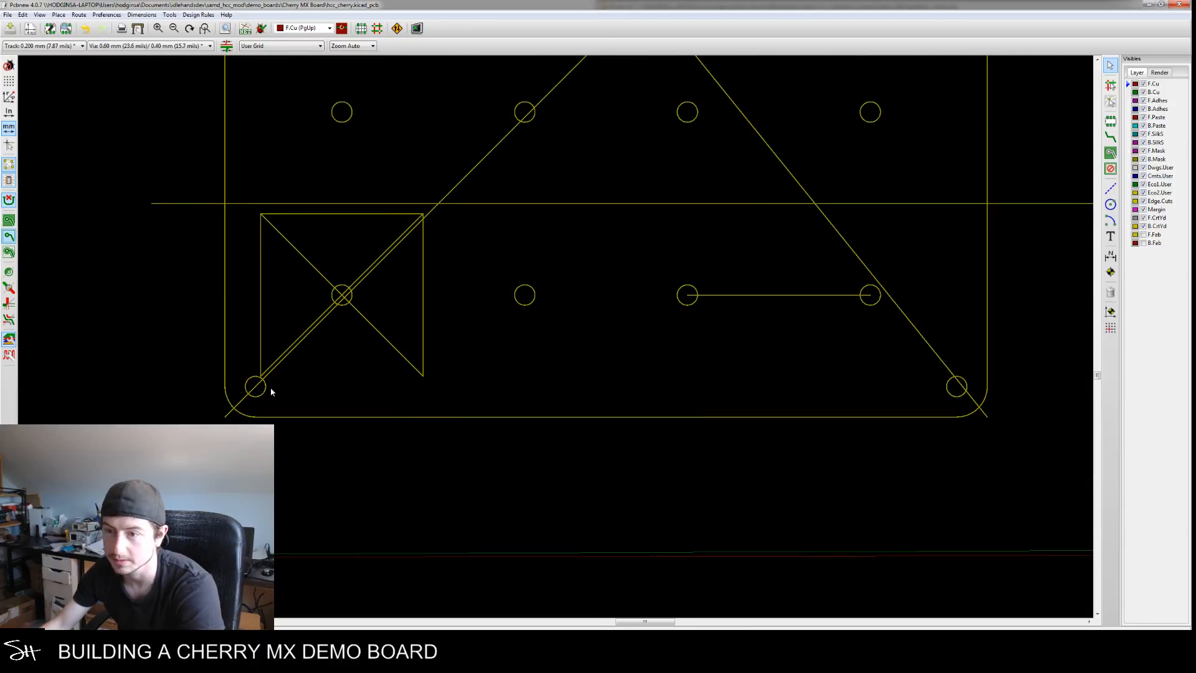
Delete the small square's diagonals and remaining edges, and the long diagonal line through the lower-left corner hole
{"action": "key", "text": "Delete"}
{"action": "key", "text": "Delete"}
{"action": "key", "text": "Delete"}
{"action": "key", "text": "Delete"}
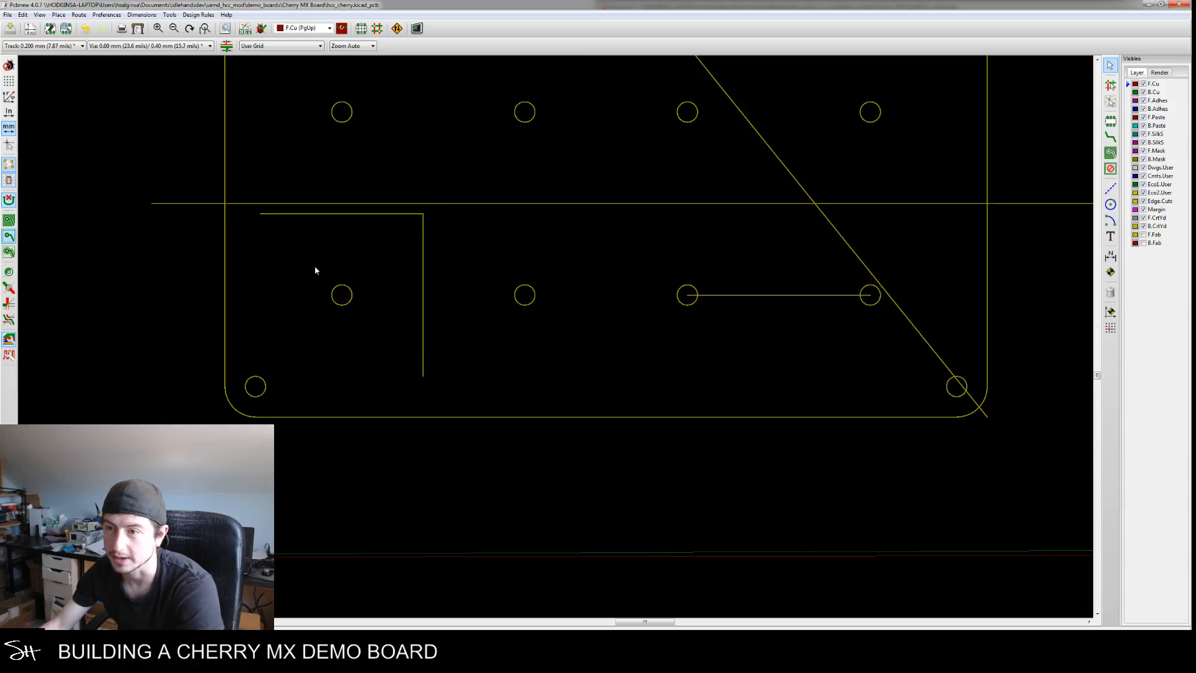
{"action": "key", "text": "Delete"}
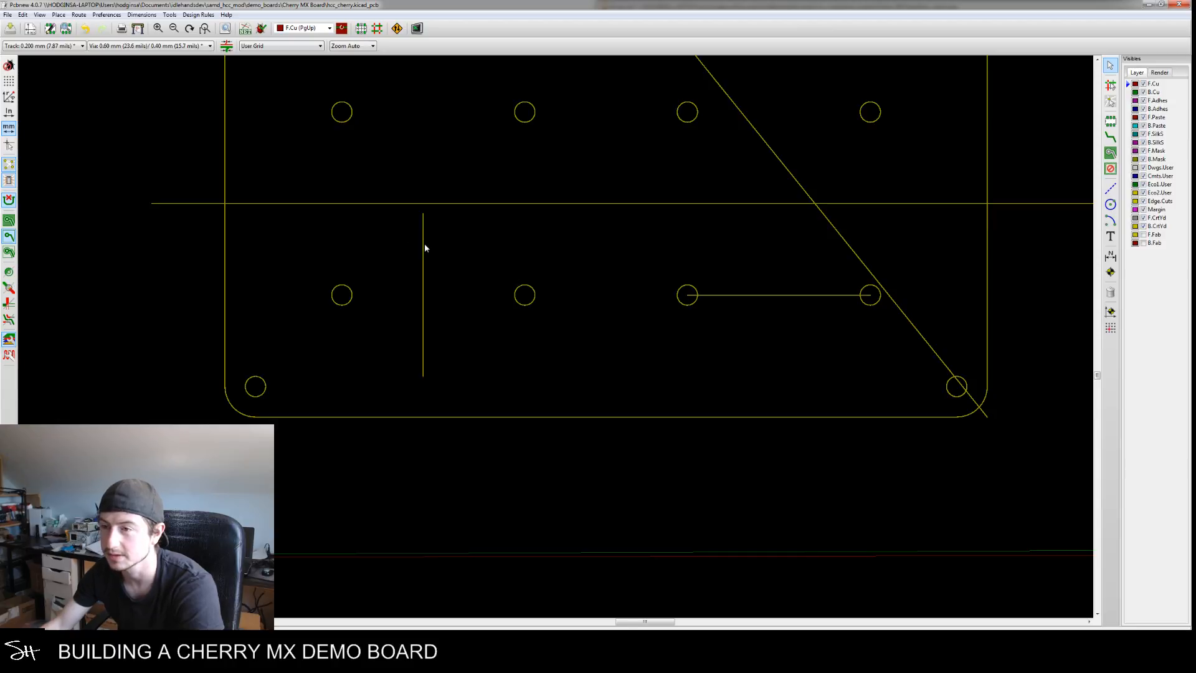
{"action": "key", "text": "Delete"}
{"action": "key", "text": "F4"}
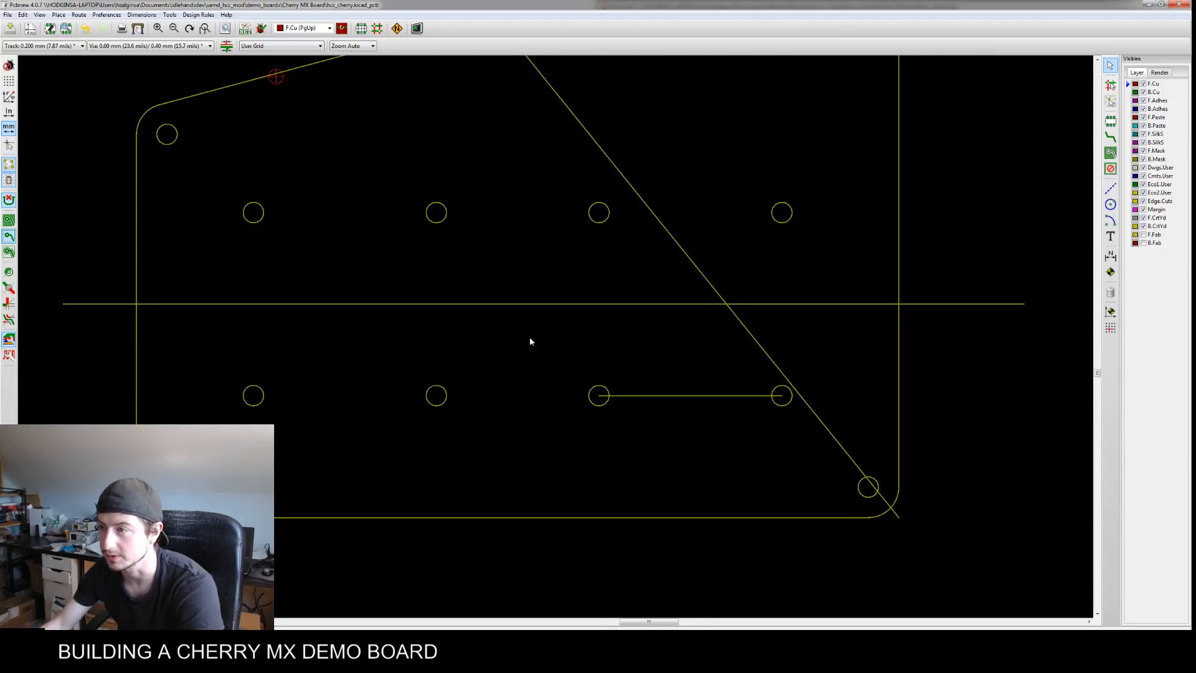
Delete the line joining two lower-row holes, the long diagonal through the lower-right corner hole, and the horizontal construction line
{"action": "key", "text": "Delete"}
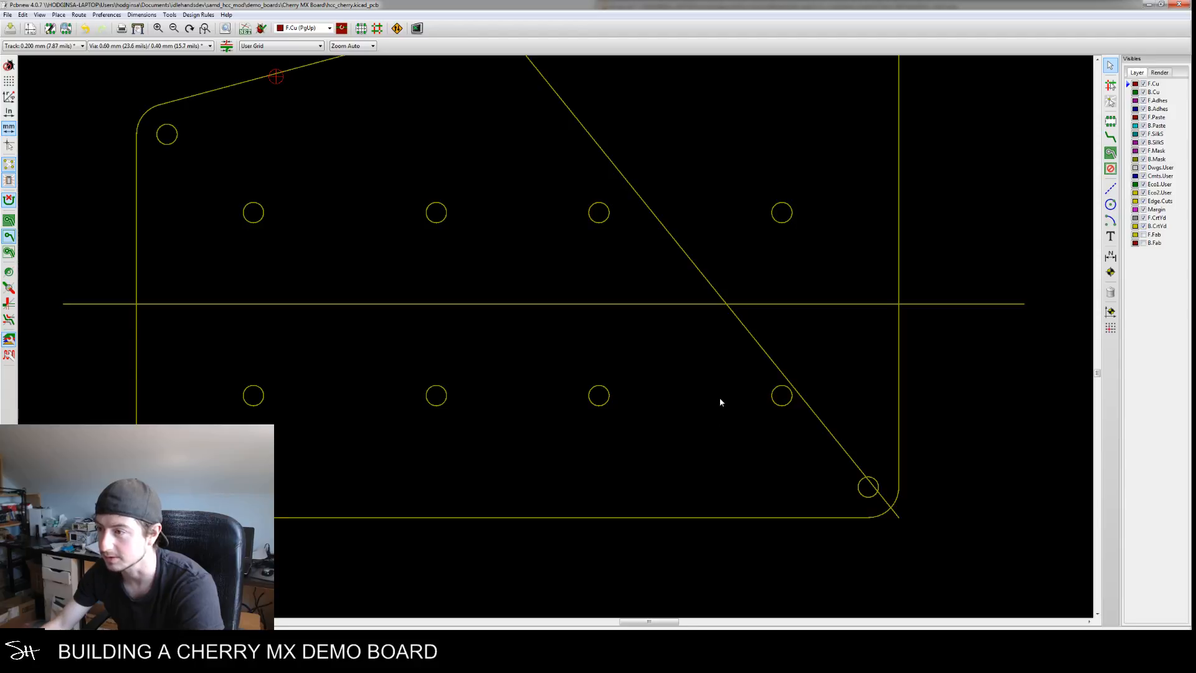
{"action": "key", "text": "Delete"}
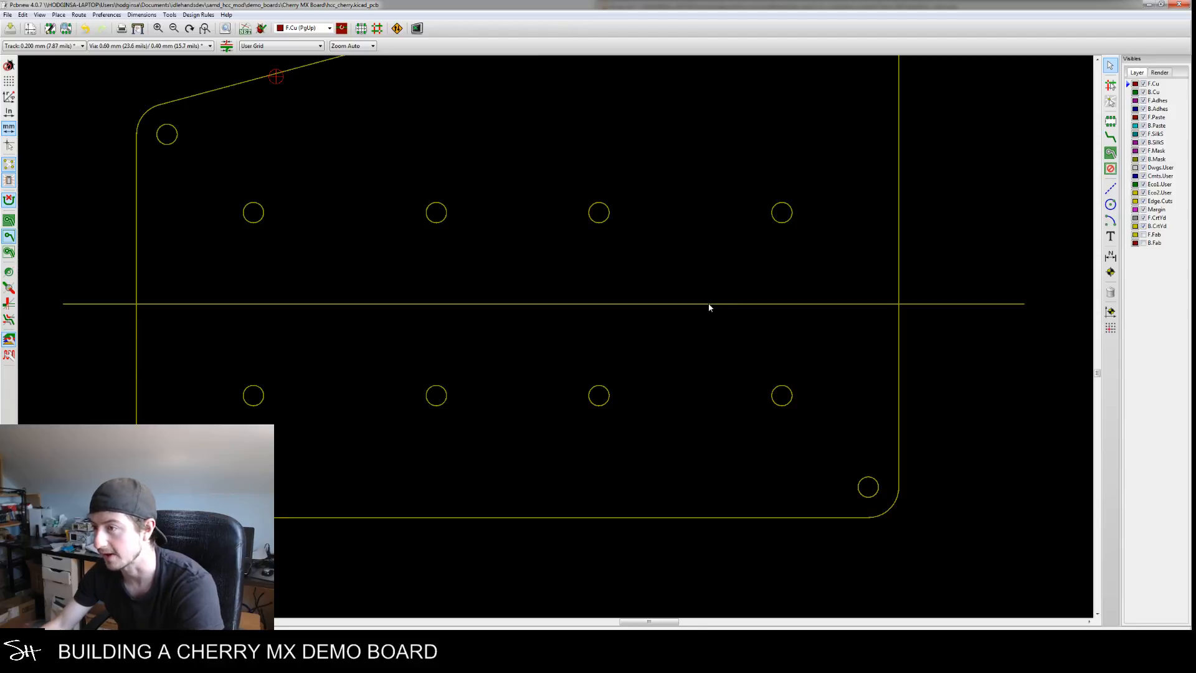
{"action": "key", "text": "Delete"}
Move the cleaned board outline with its holes as one block to a slightly lower position inside the zone outlines
{"action": "scroll", "coordinate": [673, 310], "scroll_direction": "down", "scroll_amount": 5}
{"action": "left_click_drag", "start_coordinate": [522, 253], "coordinate": [761, 450]}
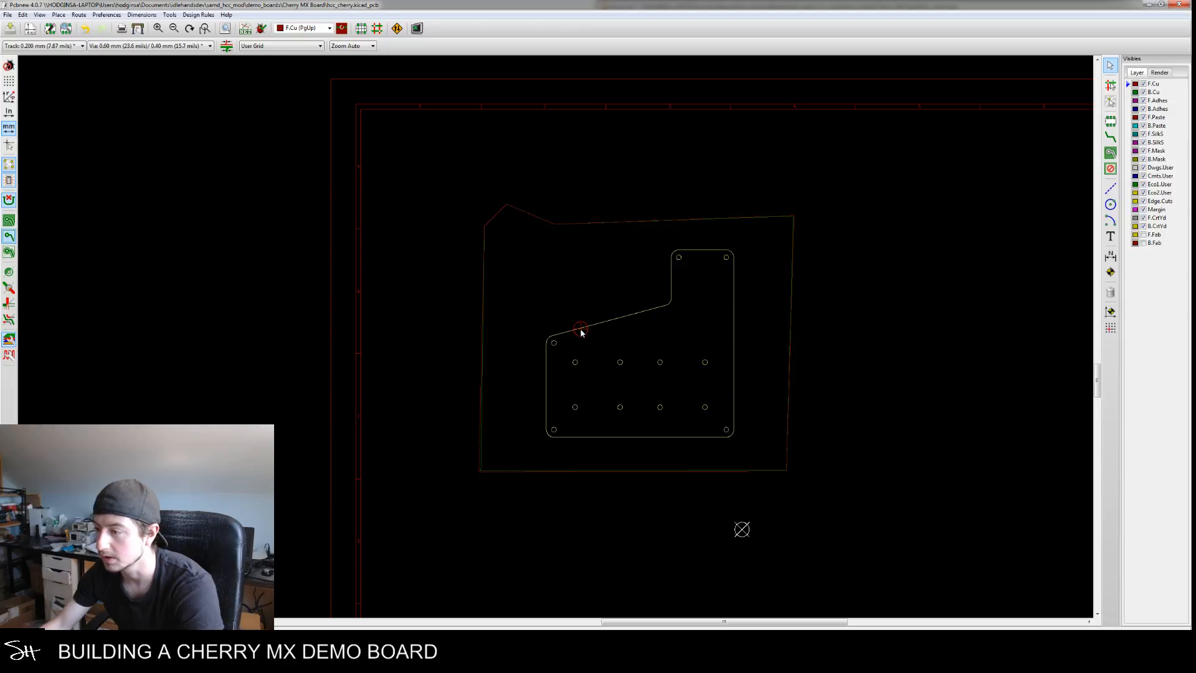
{"action": "scroll", "coordinate": [554, 440], "scroll_direction": "up", "scroll_amount": 4}
{"action": "scroll", "coordinate": [542, 448], "scroll_direction": "down", "scroll_amount": 3}
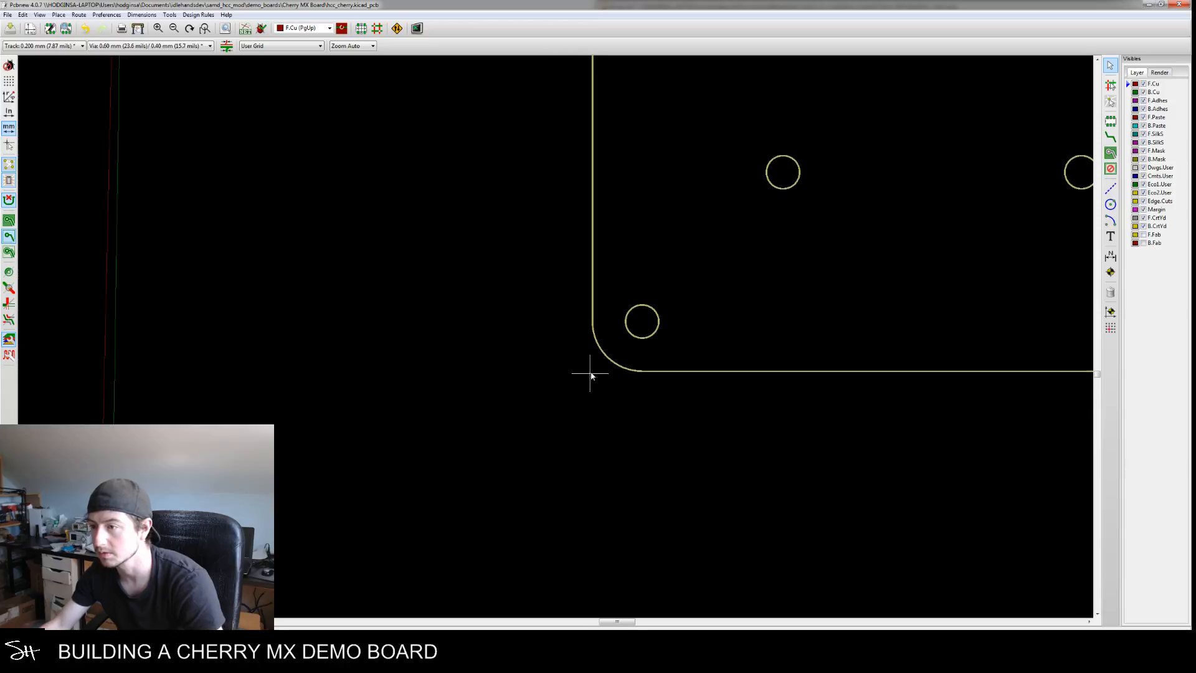
{"action": "middle_click_drag", "start_coordinate": [542, 454], "coordinate": [520, 478]}
{"action": "middle_click_drag", "start_coordinate": [571, 289], "coordinate": [515, 449]}
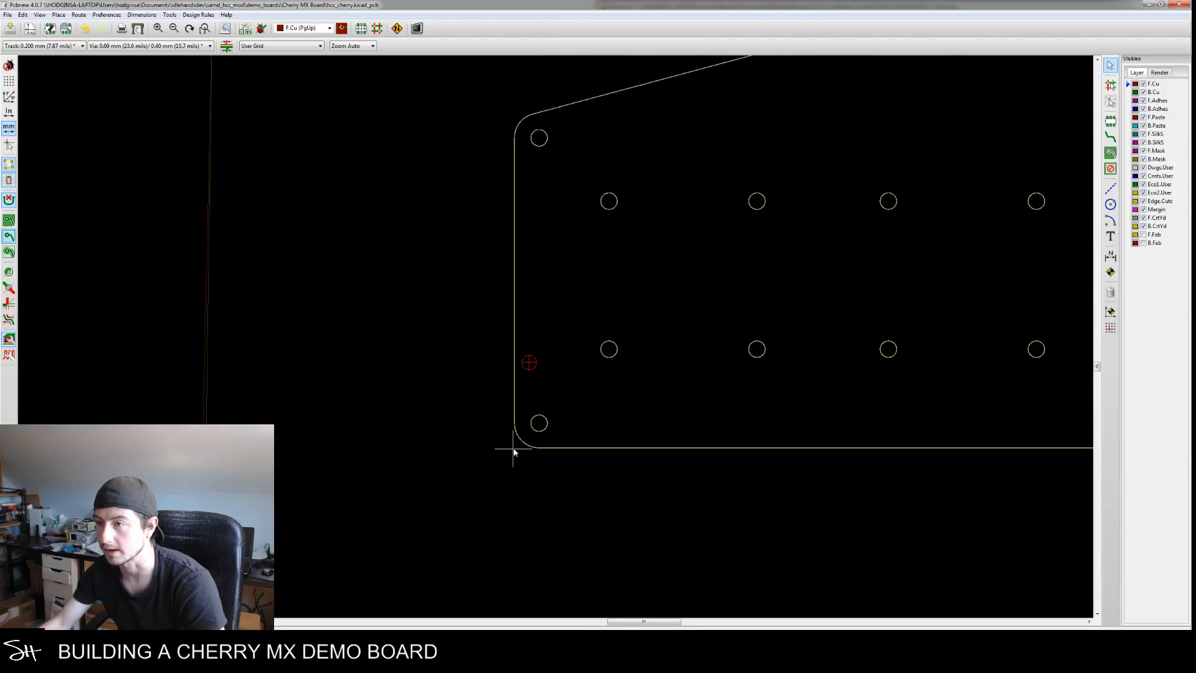
{"action": "scroll", "coordinate": [530, 368], "scroll_direction": "up", "scroll_amount": 5}
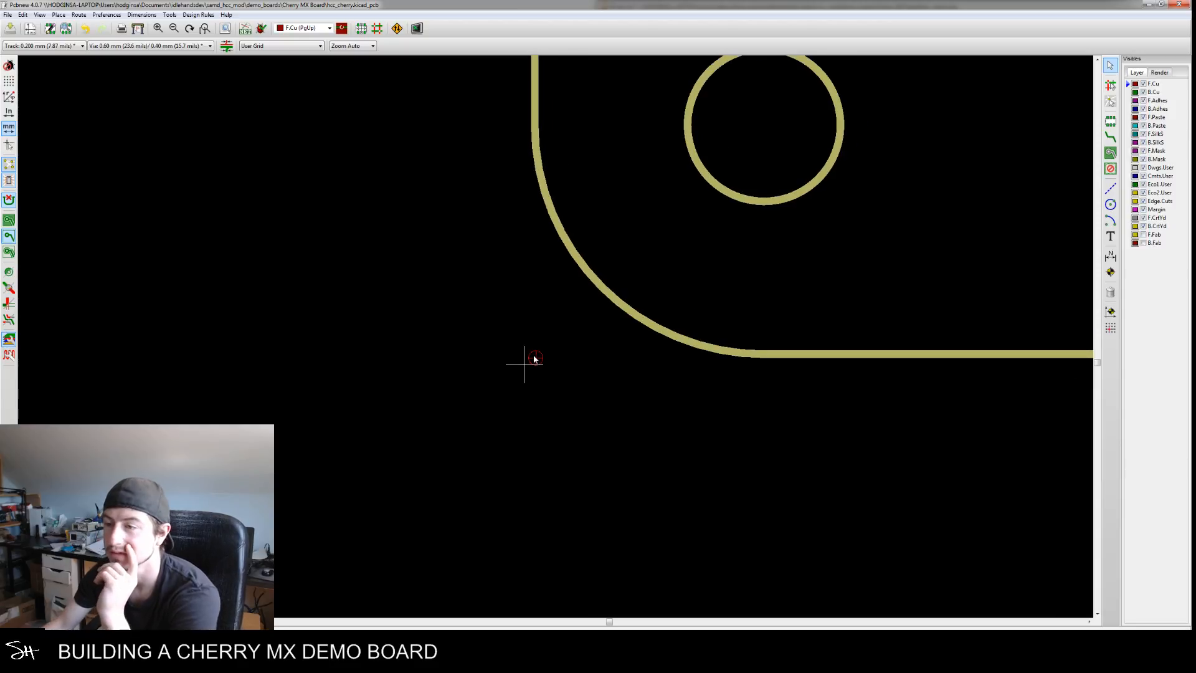
{"action": "scroll", "coordinate": [534, 359], "scroll_direction": "down", "scroll_amount": 6}
{"action": "middle_click_drag", "start_coordinate": [474, 483], "coordinate": [471, 474]}
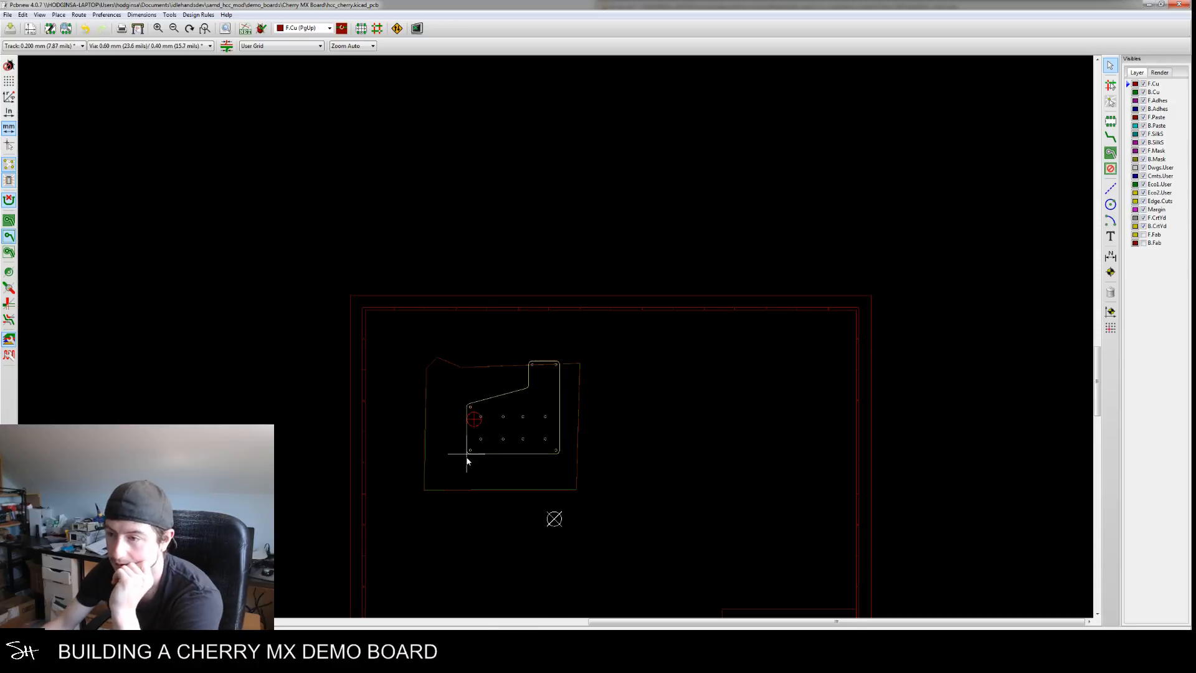
{"action": "middle_click_drag", "start_coordinate": [464, 477], "coordinate": [458, 474]}
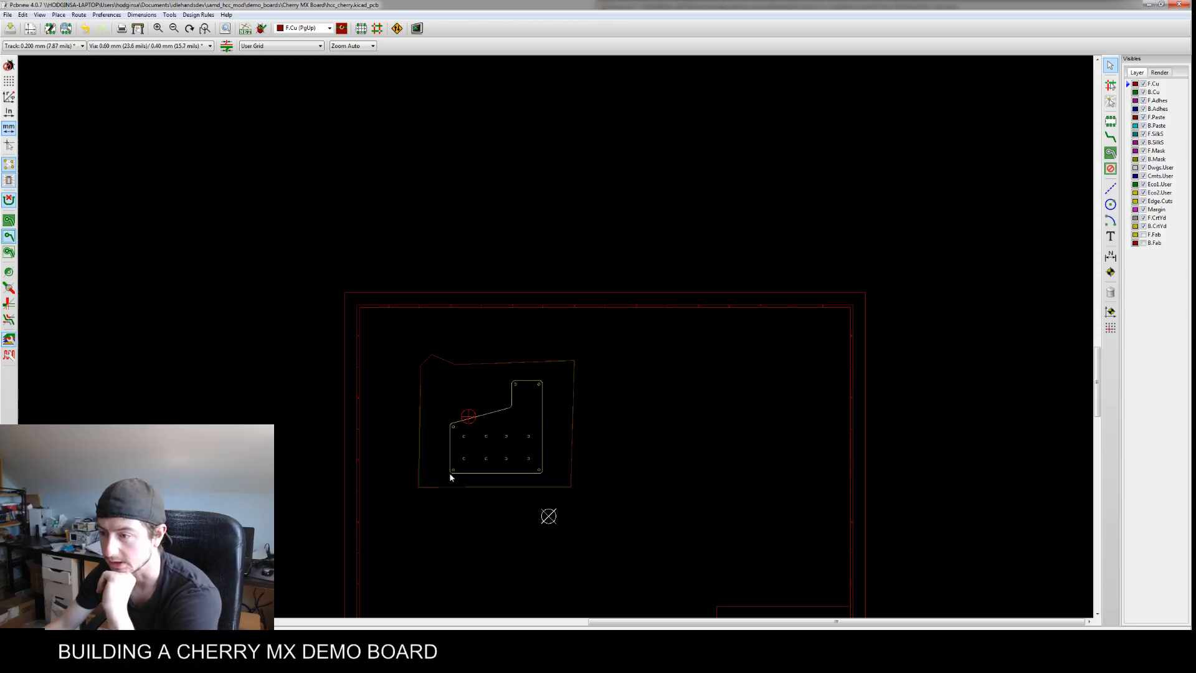
Move the board outline together with the zone outlines so the board's lower-left corner lies near the white origin marker
{"action": "scroll", "coordinate": [593, 506], "scroll_direction": "up", "scroll_amount": 3}
{"action": "scroll", "coordinate": [599, 497], "scroll_direction": "down", "scroll_amount": 5}
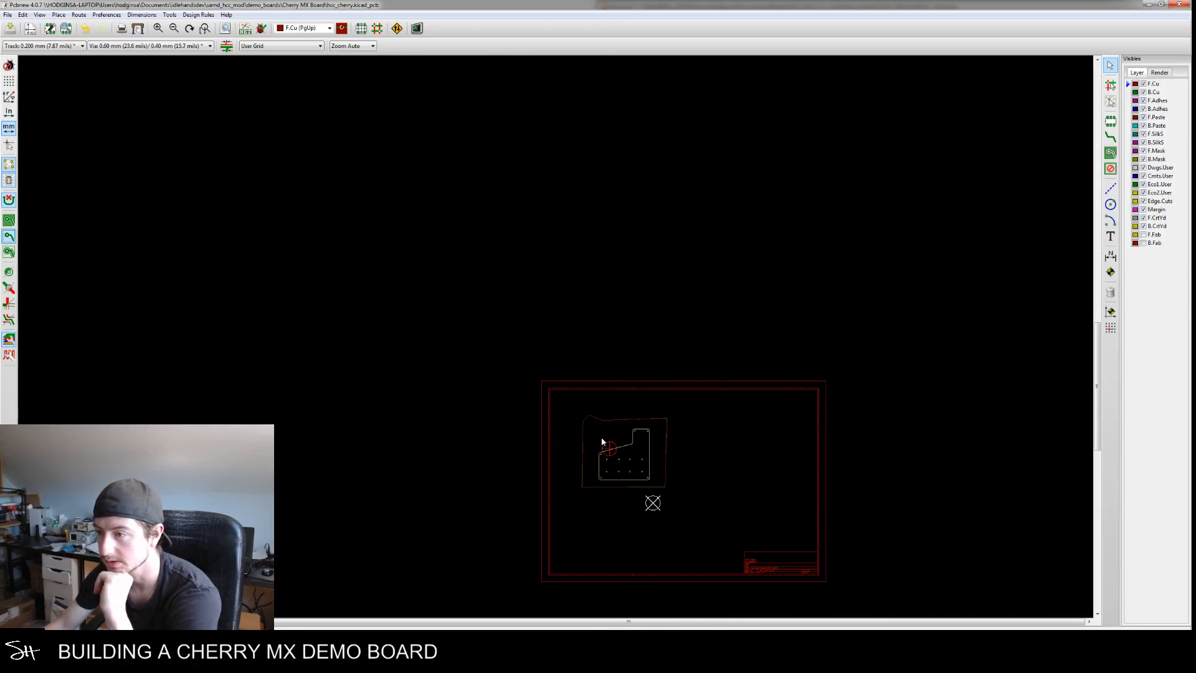
{"action": "left_click_drag", "start_coordinate": [632, 453], "coordinate": [689, 496]}
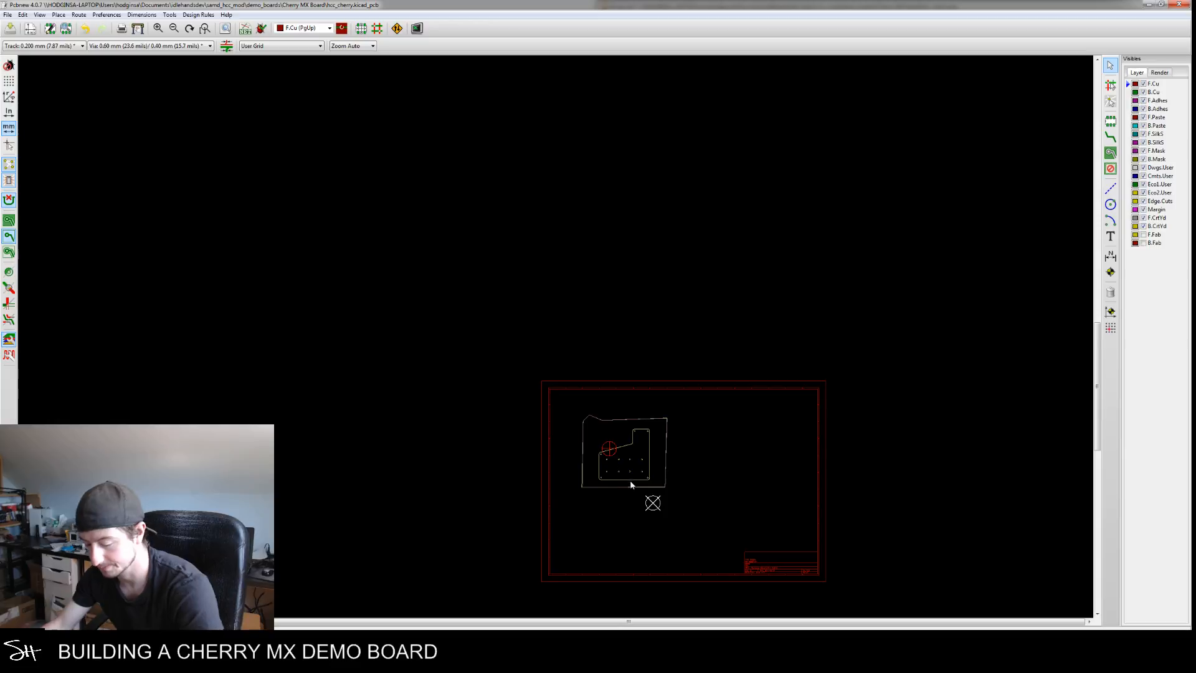
{"action": "scroll", "coordinate": [663, 499], "scroll_direction": "up", "scroll_amount": 5}
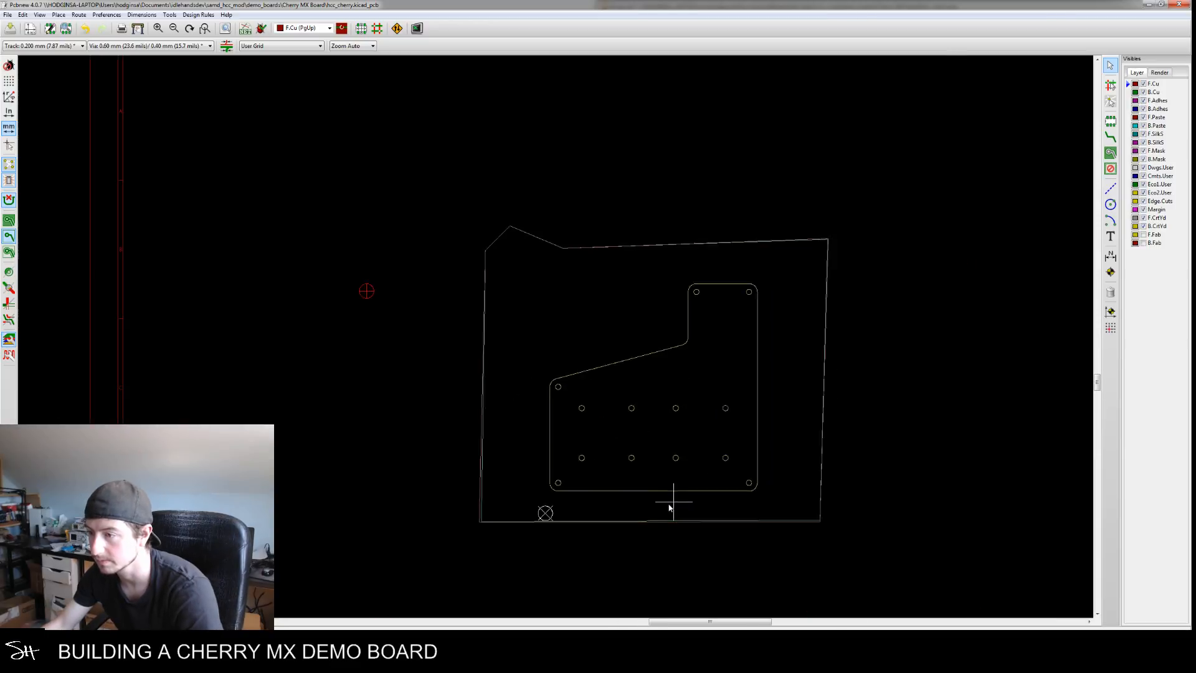
{"action": "left_click", "coordinate": [656, 526]}
{"action": "middle_click_drag", "start_coordinate": [516, 526], "coordinate": [592, 480]}
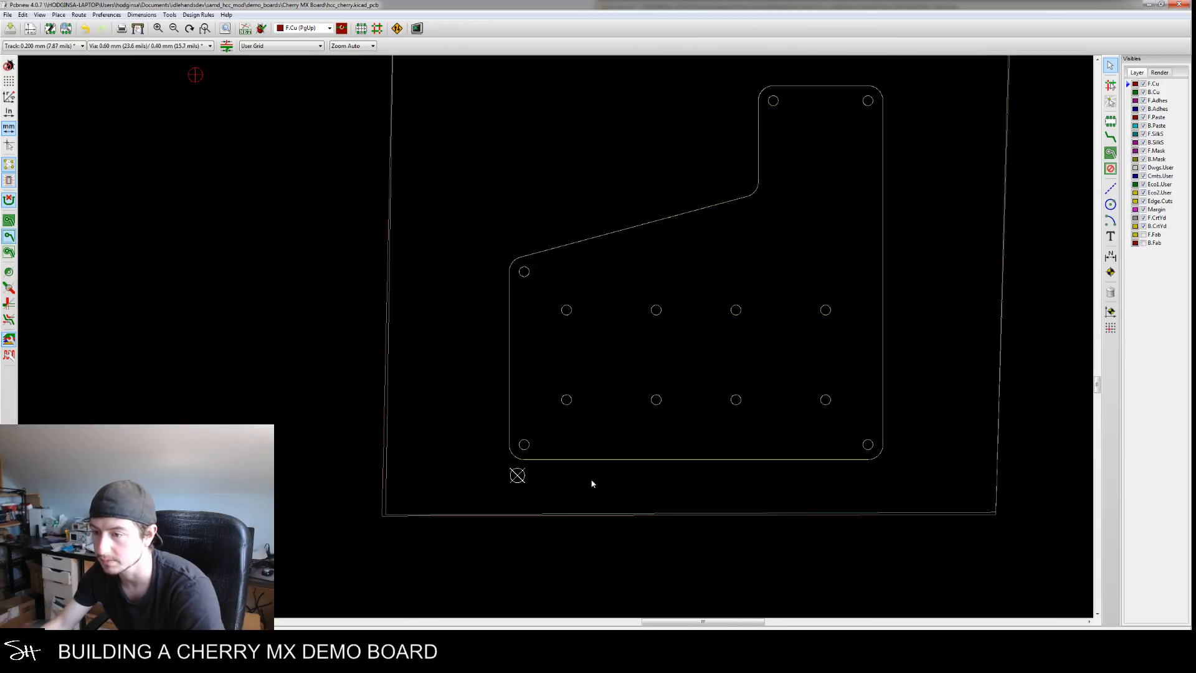
{"action": "scroll", "coordinate": [536, 492], "scroll_direction": "up", "scroll_amount": 4}
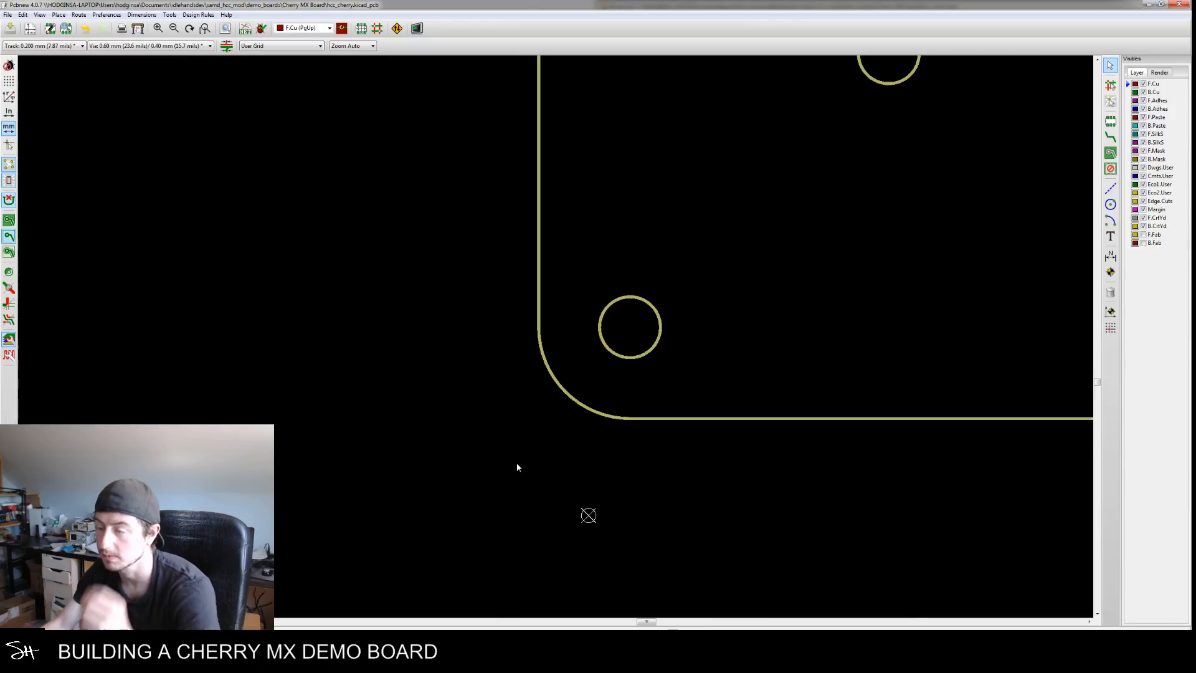
{"action": "scroll", "coordinate": [580, 473], "scroll_direction": "down", "scroll_amount": 4}
{"action": "scroll", "coordinate": [704, 496], "scroll_direction": "down", "scroll_amount": 2}
{"action": "middle_click_drag", "start_coordinate": [703, 496], "coordinate": [629, 492]}
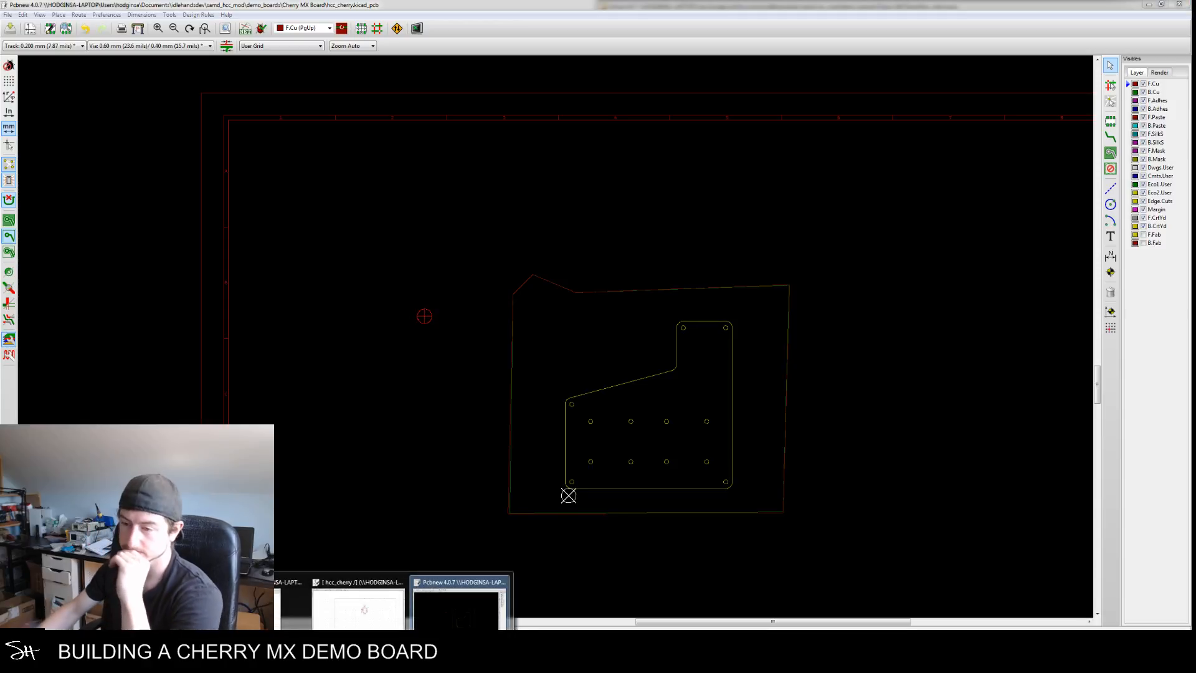
Switch to the schematic editor and move the SAMD21_MOD symbol with its labels and power symbols further right on the sheet
{"action": "left_click", "coordinate": [342, 599]}
{"action": "scroll", "coordinate": [544, 386], "scroll_direction": "down", "scroll_amount": 1}
{"action": "middle_click_drag", "start_coordinate": [529, 393], "coordinate": [564, 410]}
{"action": "middle_click_drag", "start_coordinate": [634, 326], "coordinate": [571, 291]}
{"action": "left_click_drag", "start_coordinate": [567, 222], "coordinate": [727, 307]}
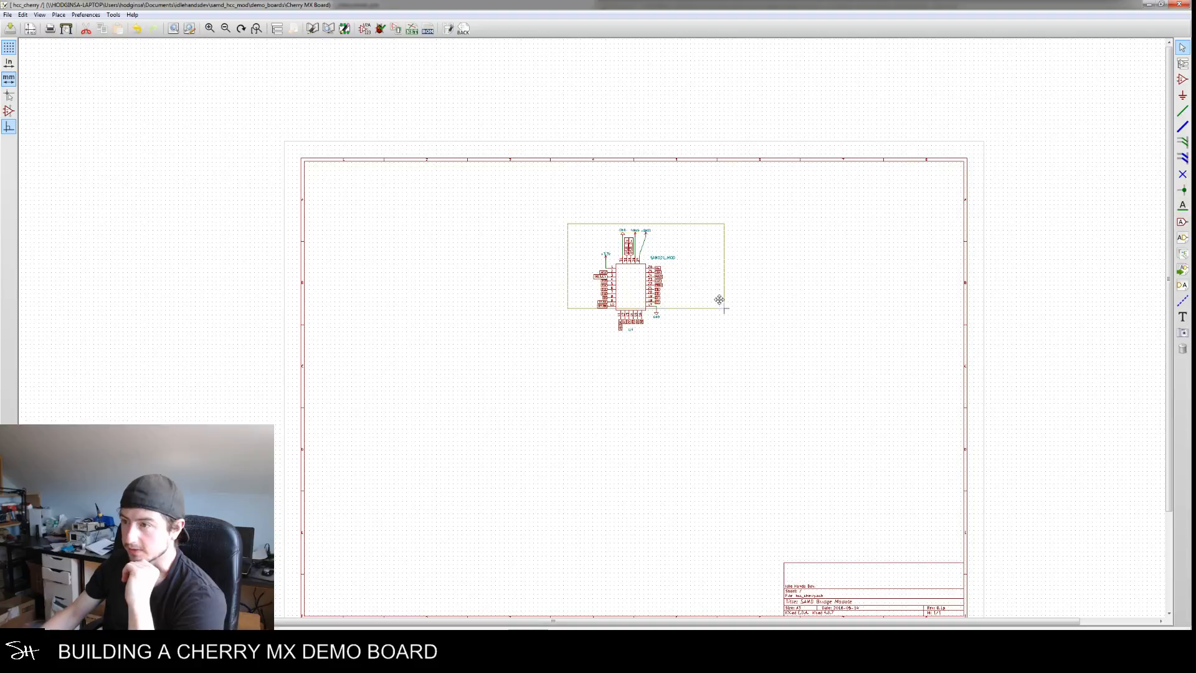
{"action": "left_click", "coordinate": [788, 348]}
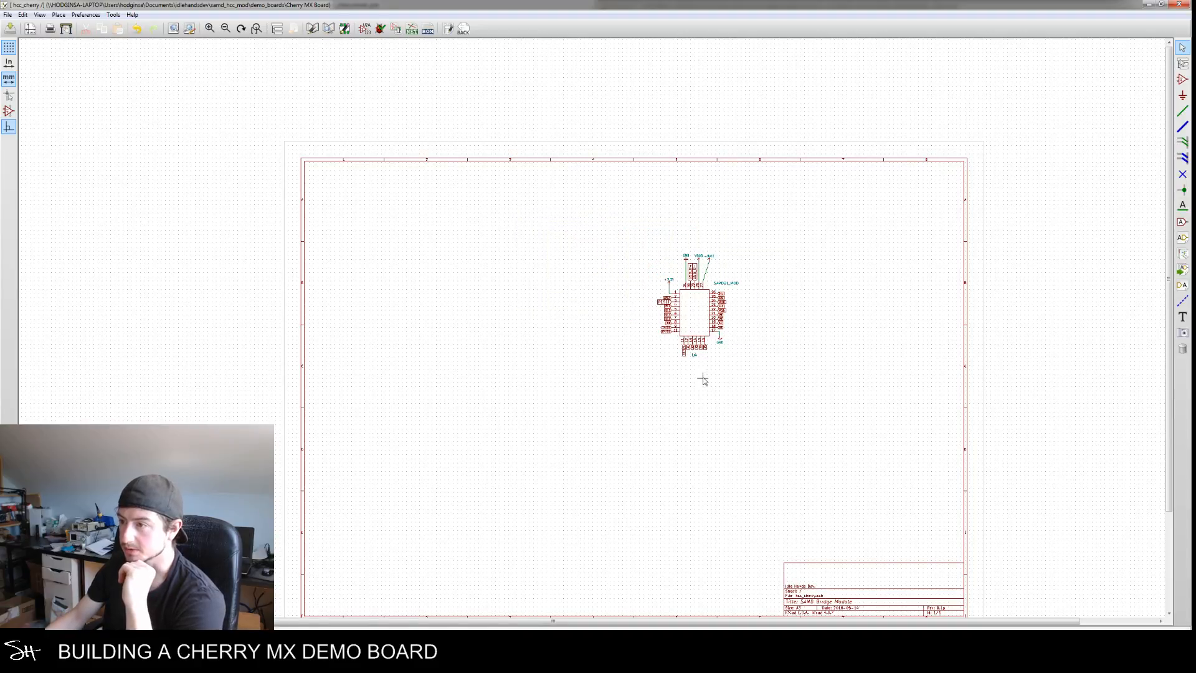
{"action": "scroll", "coordinate": [702, 378], "scroll_direction": "up", "scroll_amount": 2}
{"action": "scroll", "coordinate": [622, 344], "scroll_direction": "down", "scroll_amount": 3}
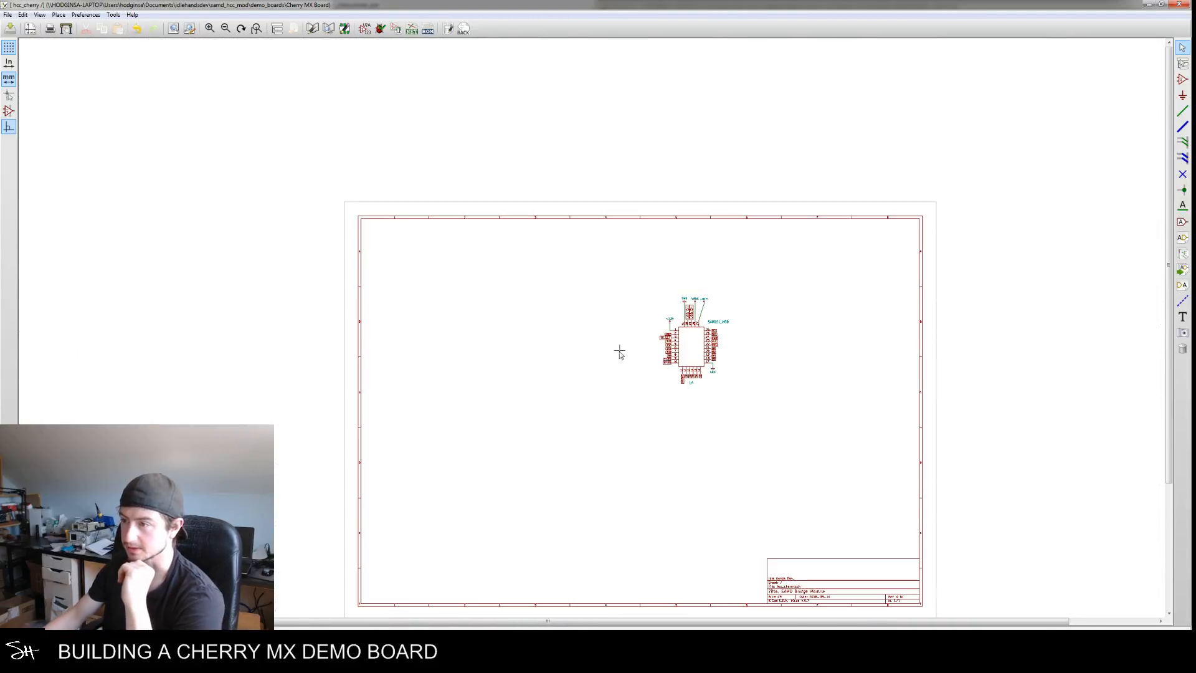
Browse the component chooser for the parts in the samd21_mod library, without placing any component
{"action": "left_click", "coordinate": [1183, 81]}
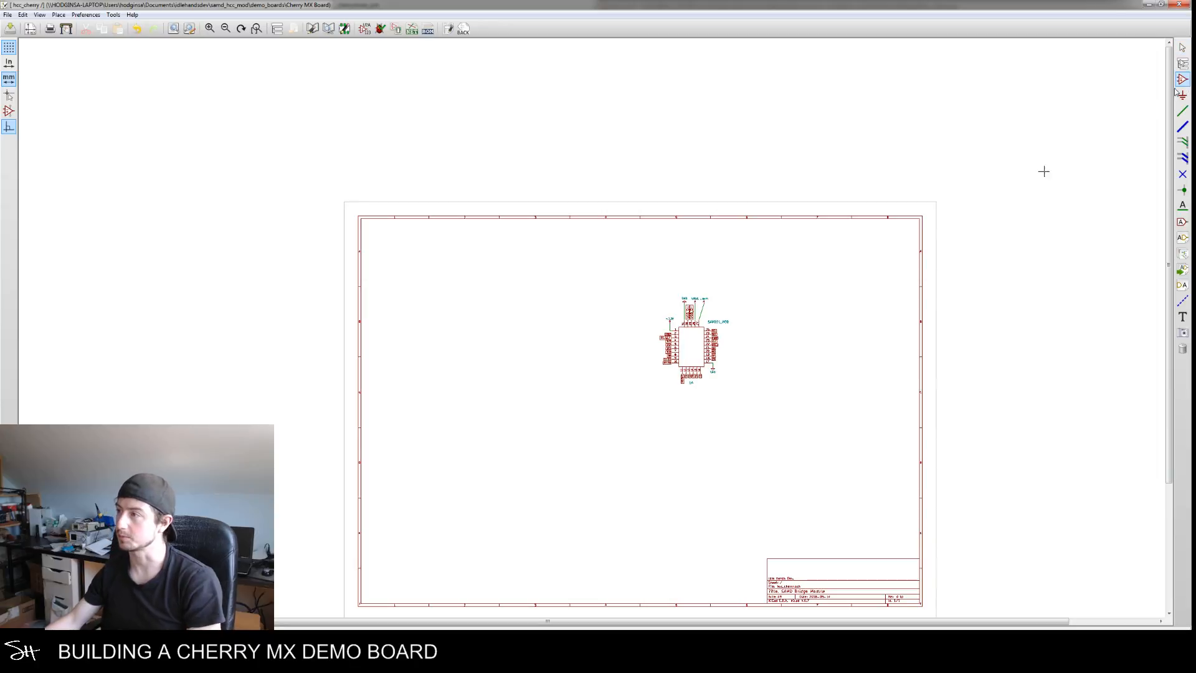
{"action": "left_click", "coordinate": [525, 349]}
{"action": "scroll", "coordinate": [702, 320], "scroll_direction": "down", "scroll_amount": 8}
{"action": "mouse_move", "coordinate": [702, 308]}
{"action": "left_mouse_down"}
{"action": "mouse_move", "coordinate": [703, 277]}
{"action": "mouse_move", "coordinate": [703, 301]}
{"action": "left_mouse_up"}
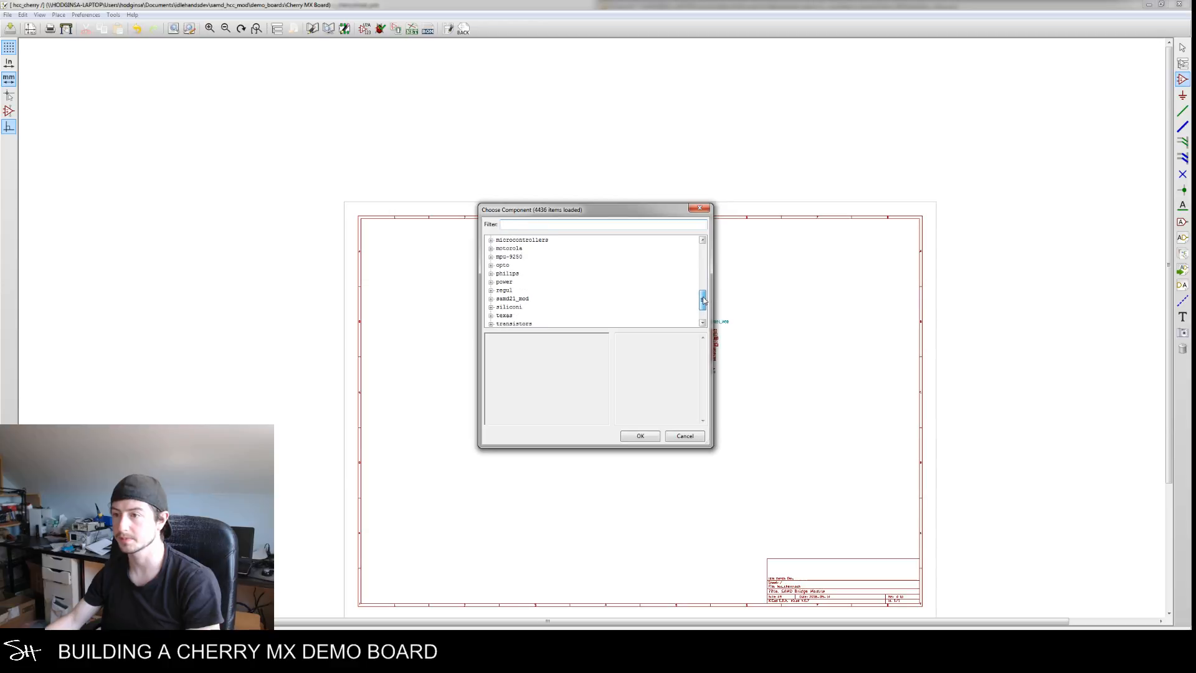
{"action": "left_click", "coordinate": [512, 299]}
{"action": "left_click", "coordinate": [490, 299]}
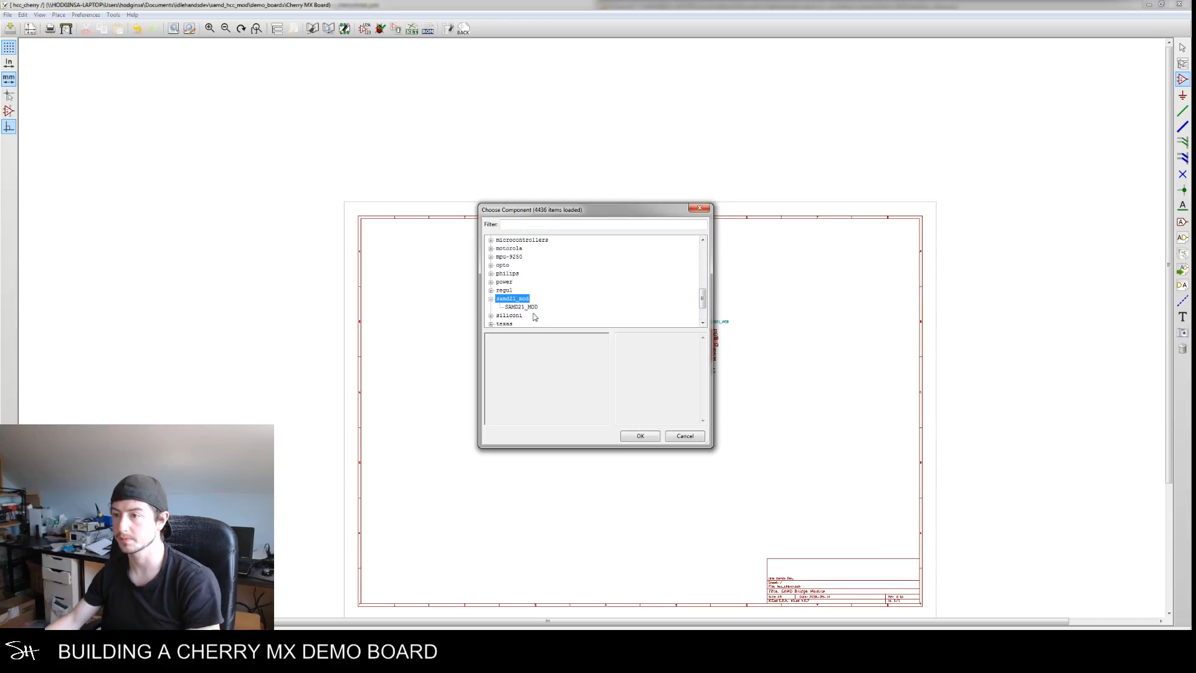
{"action": "left_click", "coordinate": [678, 437]}
{"action": "left_click", "coordinate": [384, 292]}
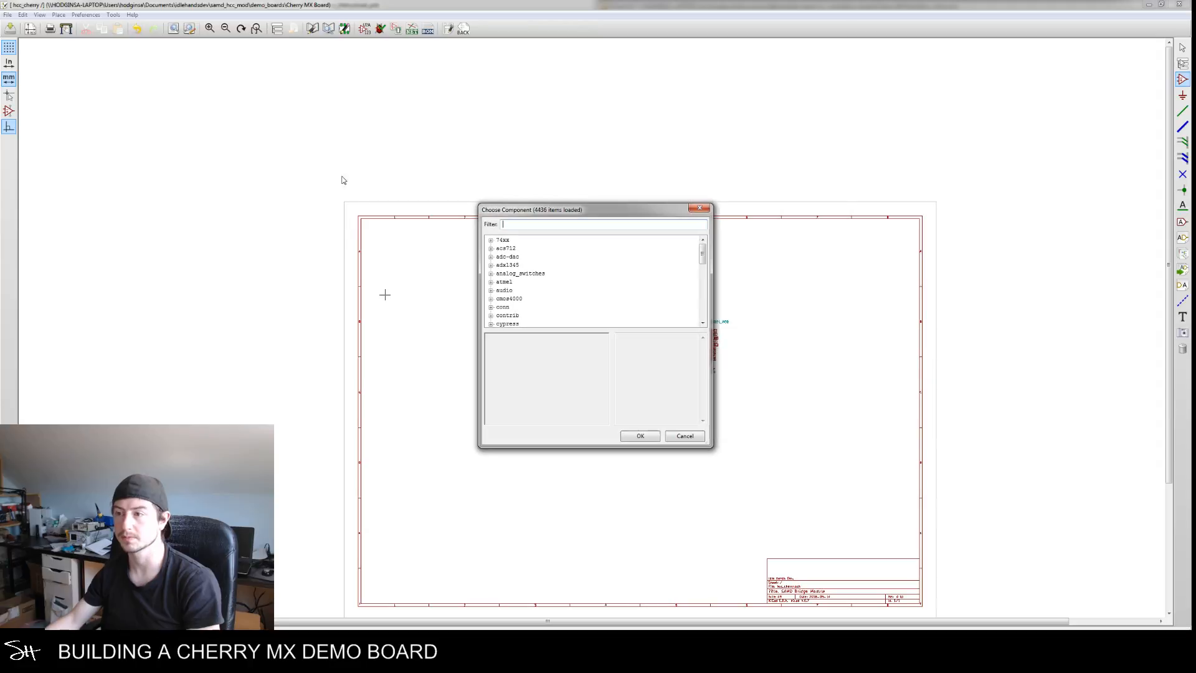
{"action": "left_click", "coordinate": [685, 437]}
{"action": "key", "text": "Escape"}
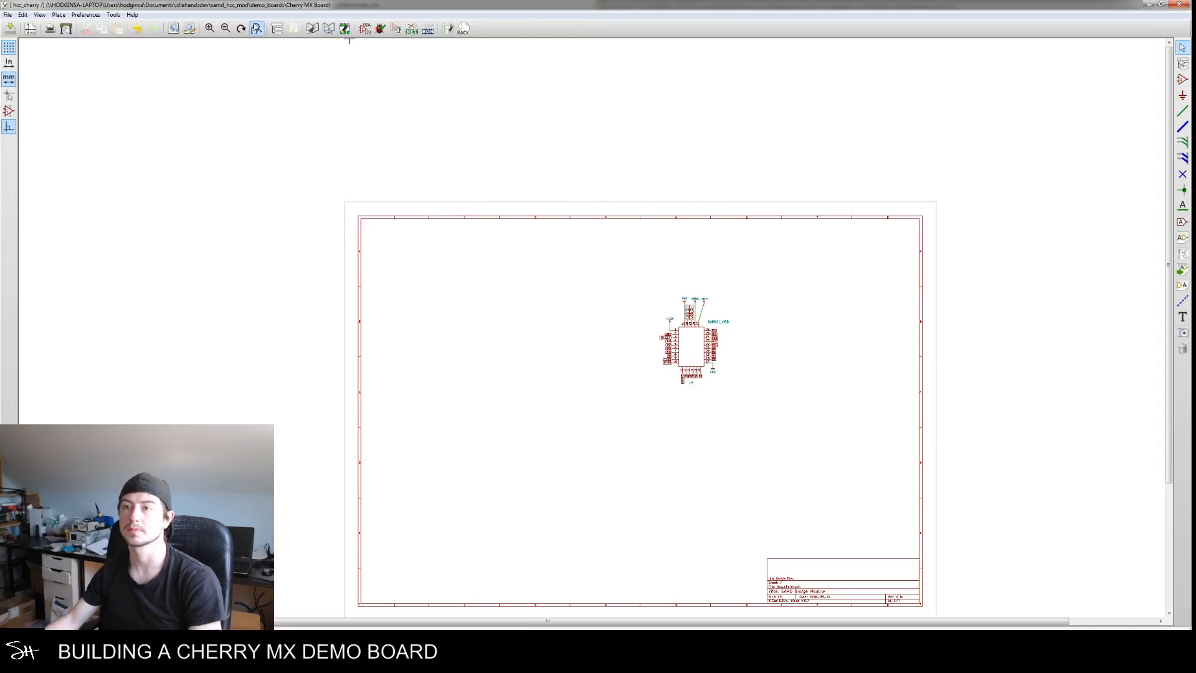
Open the project's component library settings and remove the samd21_mod library from the library files
{"action": "left_click", "coordinate": [85, 14]}
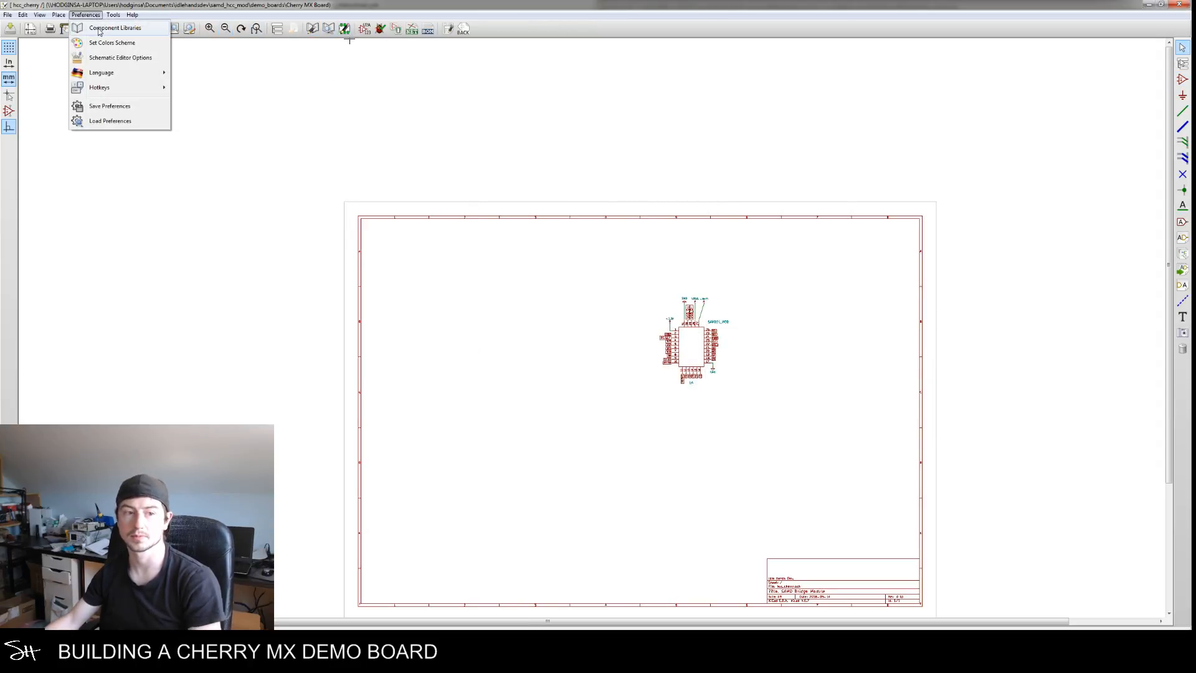
{"action": "left_click", "coordinate": [99, 28]}
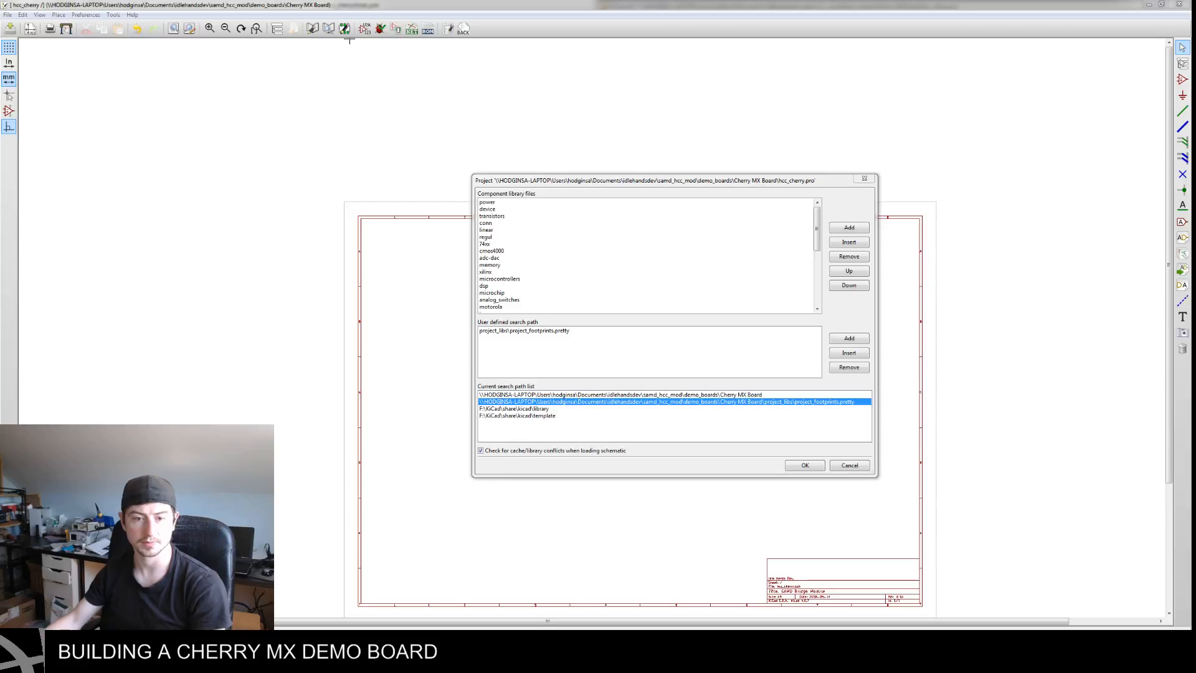
{"action": "left_click", "coordinate": [589, 354]}
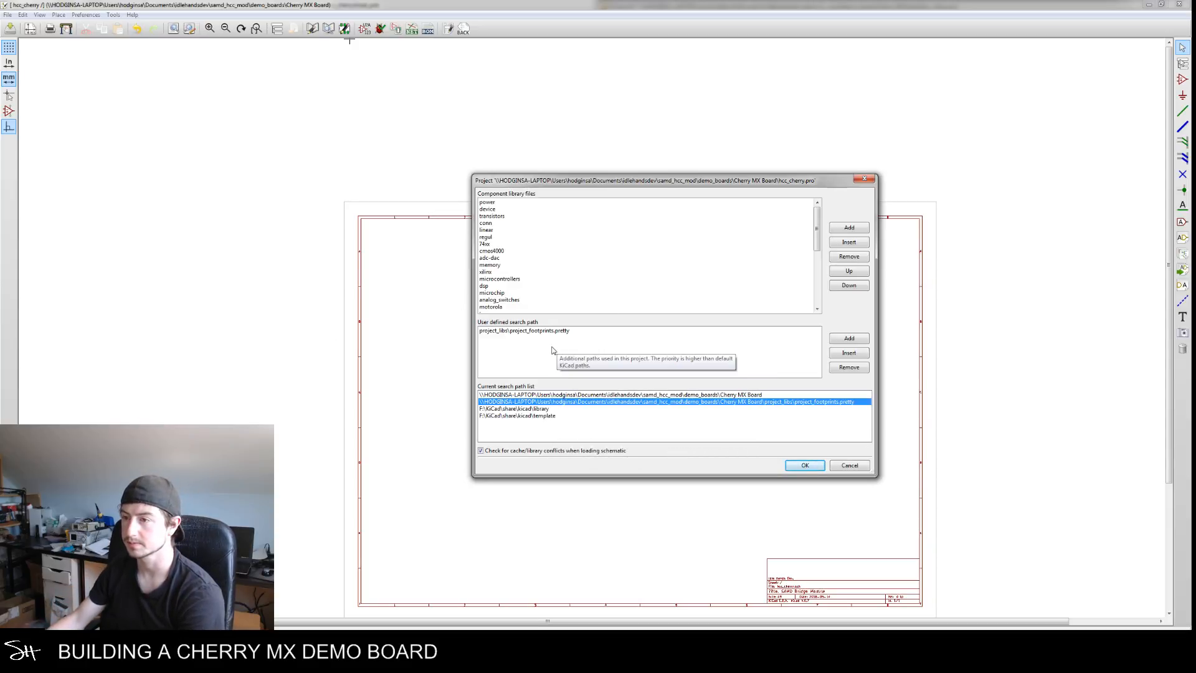
{"action": "scroll", "coordinate": [800, 249], "scroll_direction": "down", "scroll_amount": 5}
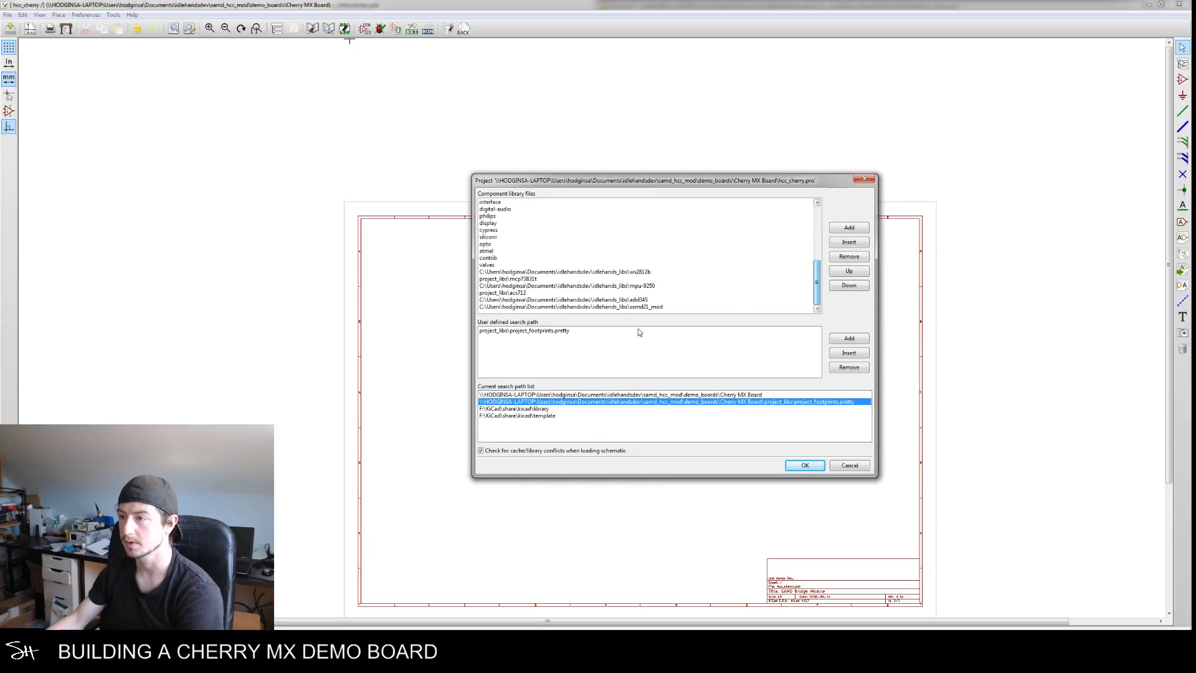
{"action": "left_click", "coordinate": [630, 307]}
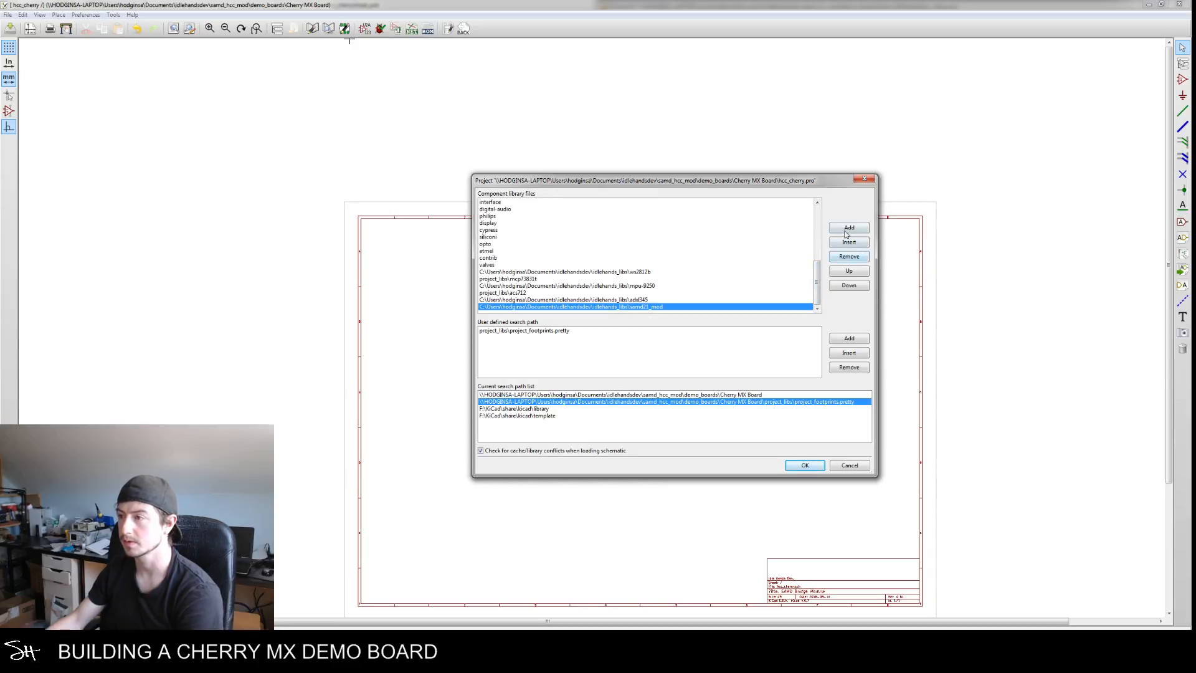
{"action": "left_click", "coordinate": [842, 258]}
Add the samd_hcc_mod component library from the idlehands_libs folder on the networked laptop
{"action": "left_click", "coordinate": [850, 228]}
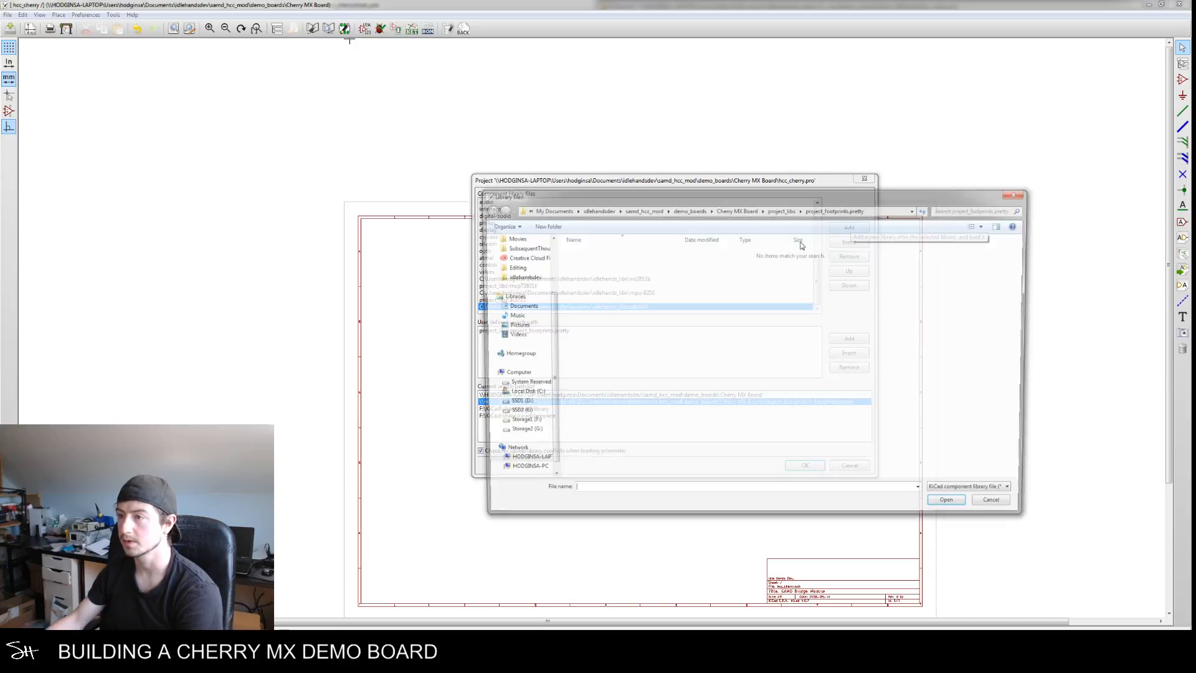
{"action": "scroll", "coordinate": [550, 352], "scroll_direction": "down", "scroll_amount": 1}
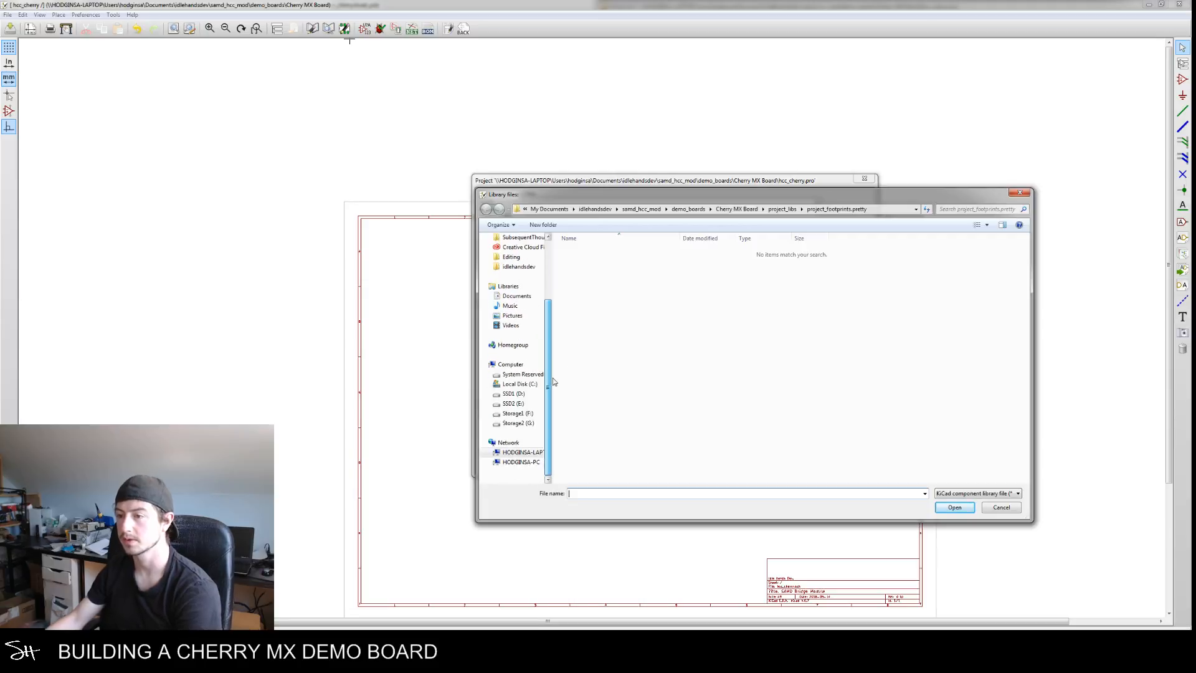
{"action": "left_click", "coordinate": [522, 452]}
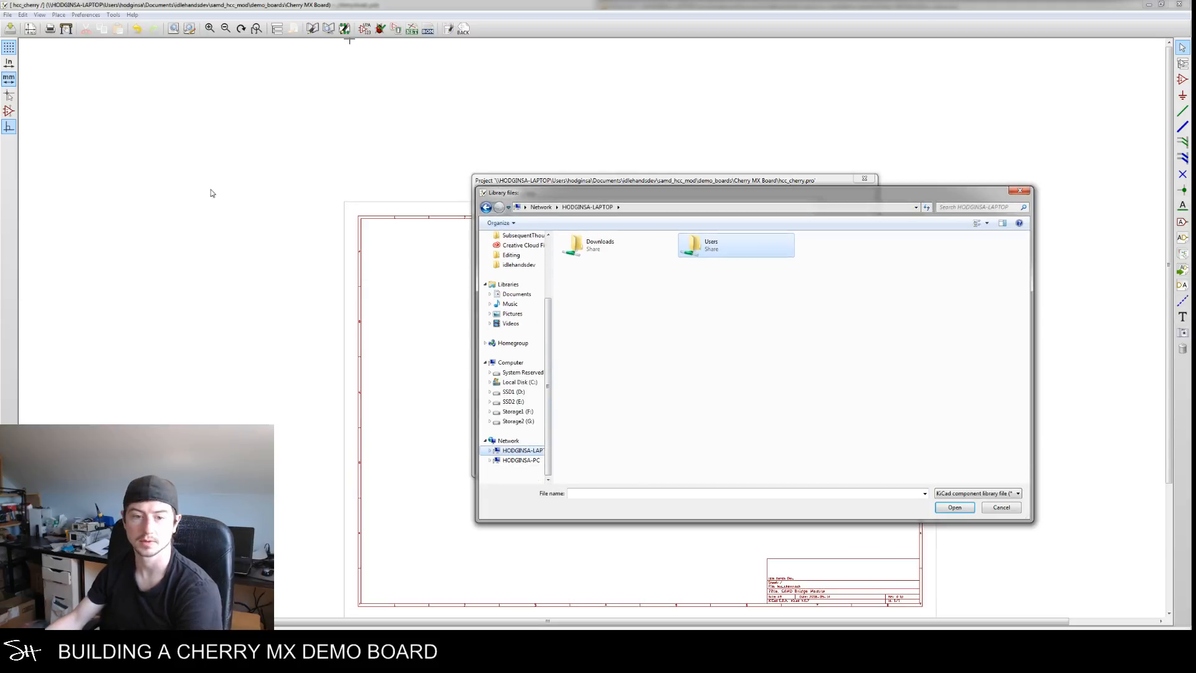
{"action": "left_click_drag", "start_coordinate": [626, 197], "coordinate": [0, 161]}
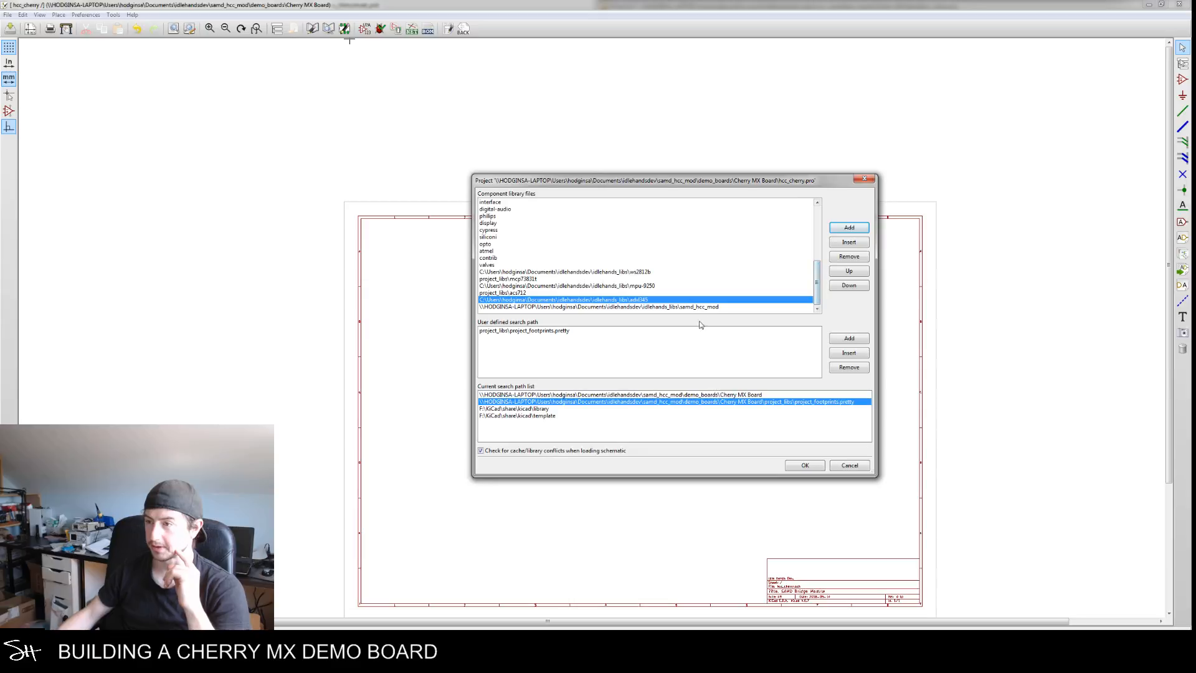
Remove the adxl345, acs712 and mpu-9250 libraries from the component library files
{"action": "left_click", "coordinate": [704, 311]}
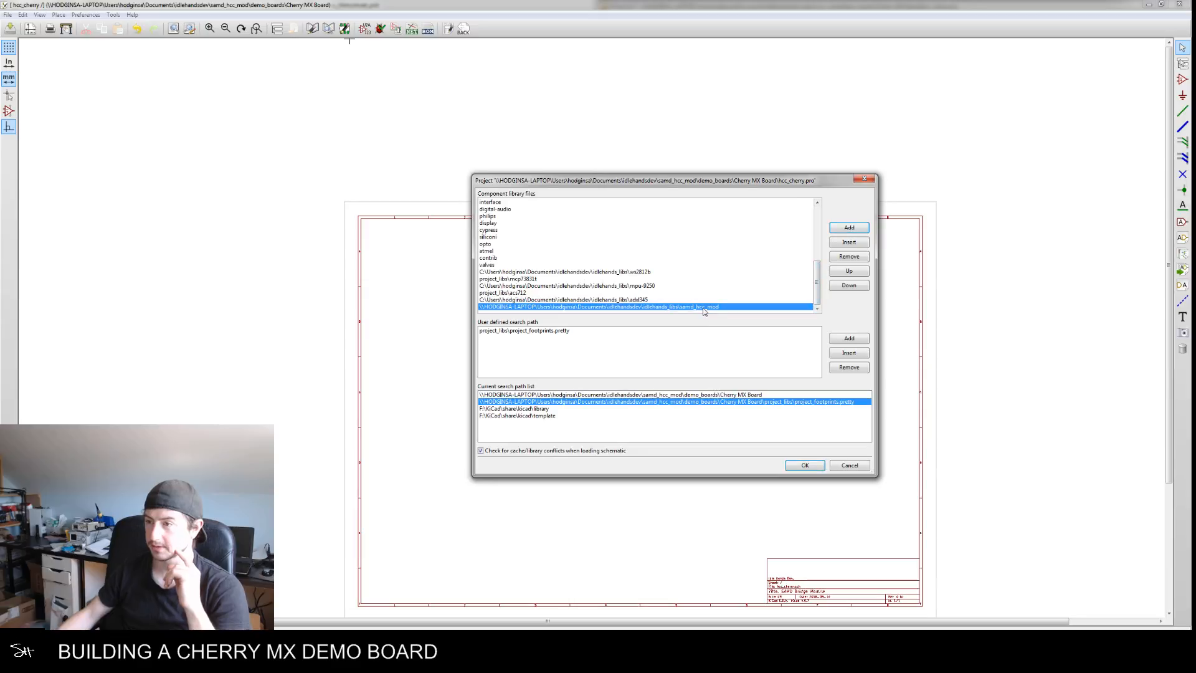
{"action": "left_click", "coordinate": [608, 300]}
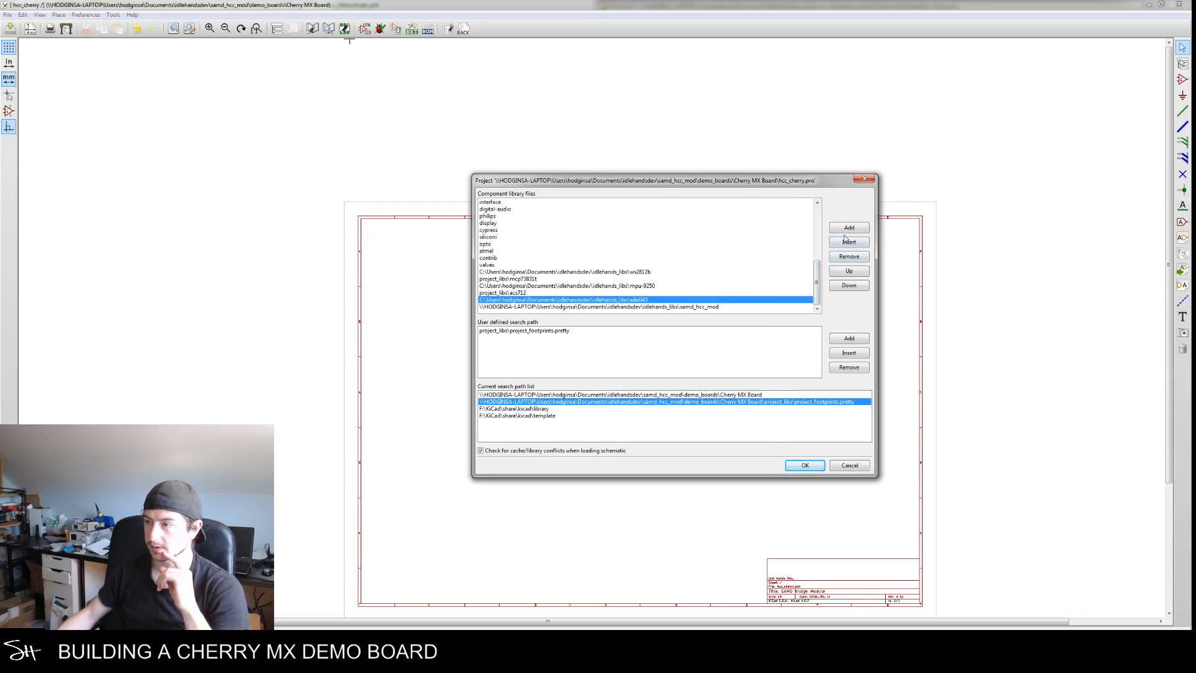
{"action": "left_click", "coordinate": [844, 258]}
{"action": "left_click", "coordinate": [553, 292]}
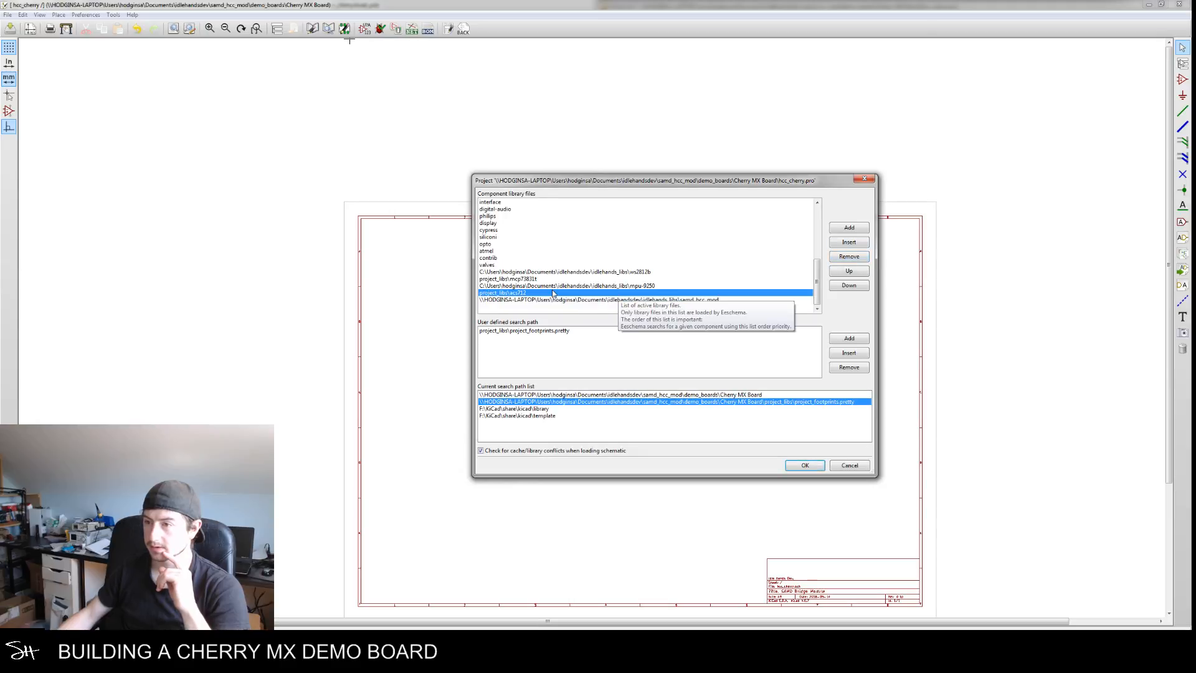
{"action": "left_click", "coordinate": [848, 258]}
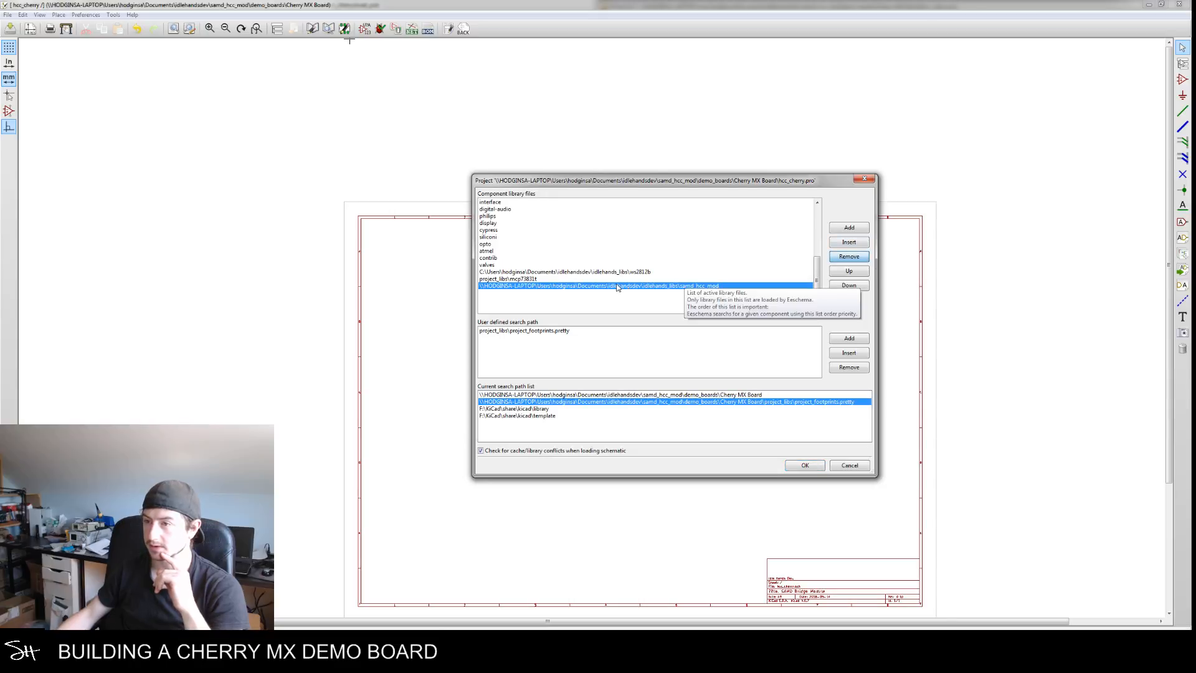
Remove the mcp73831t library from the component library files and apply the library settings
{"action": "left_click", "coordinate": [849, 257]}
{"action": "left_click", "coordinate": [849, 257]}
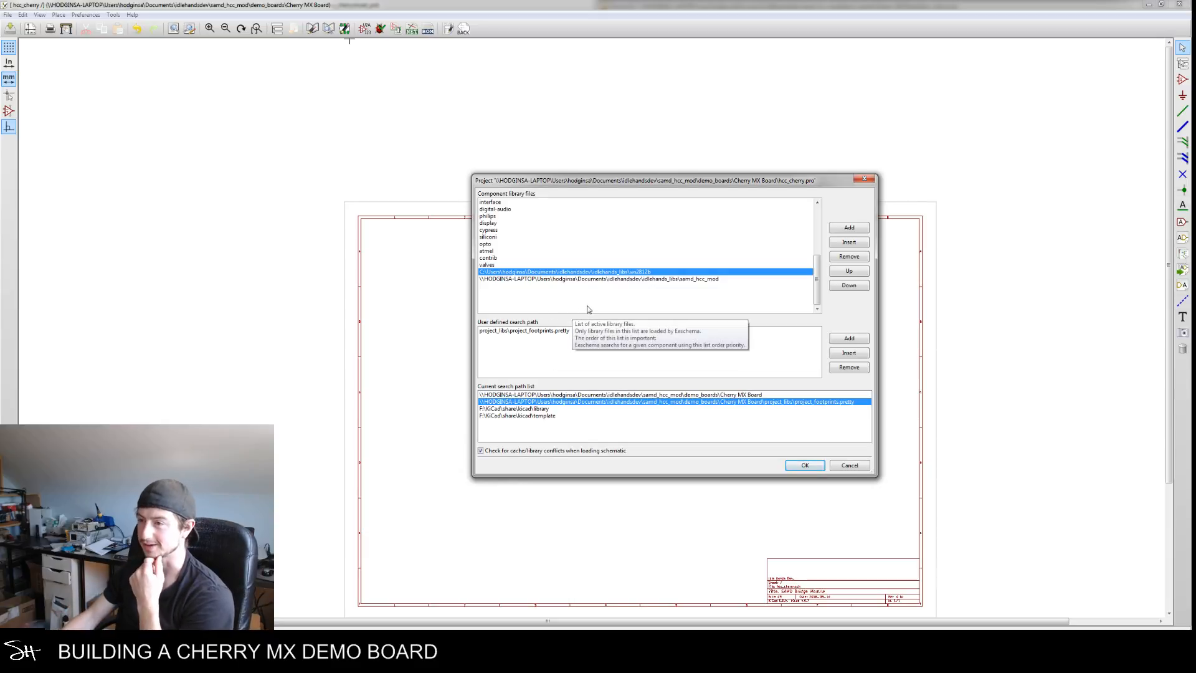
{"action": "left_click", "coordinate": [843, 229]}
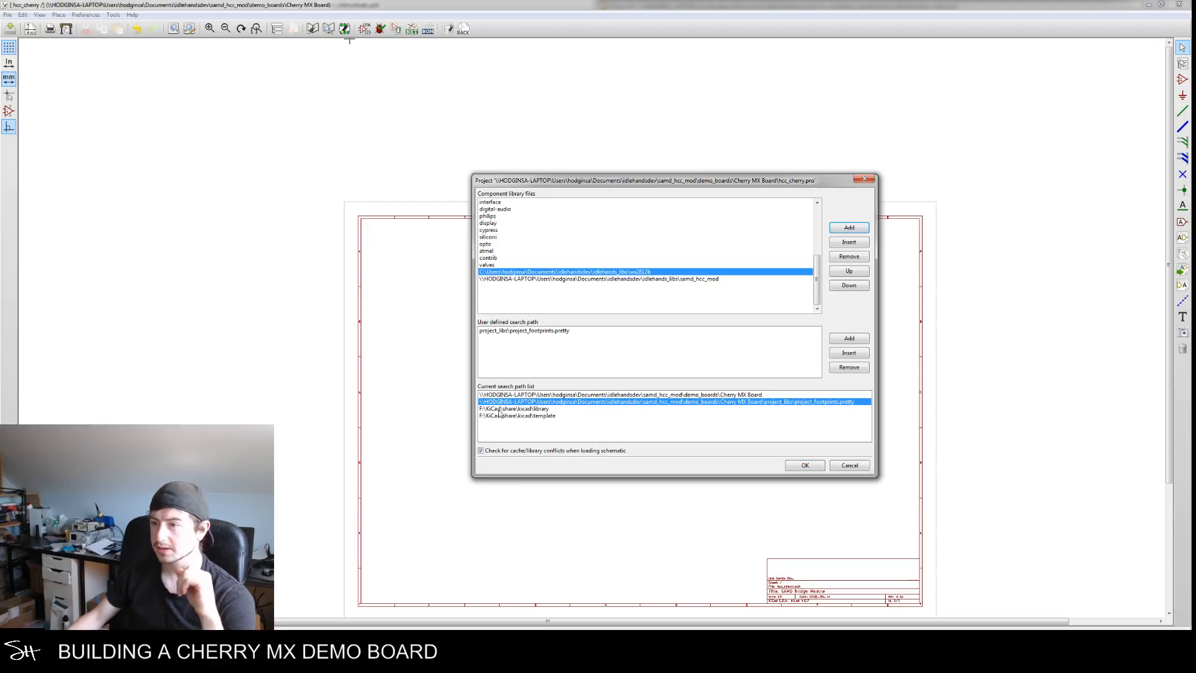
{"action": "left_click", "coordinate": [810, 467]}
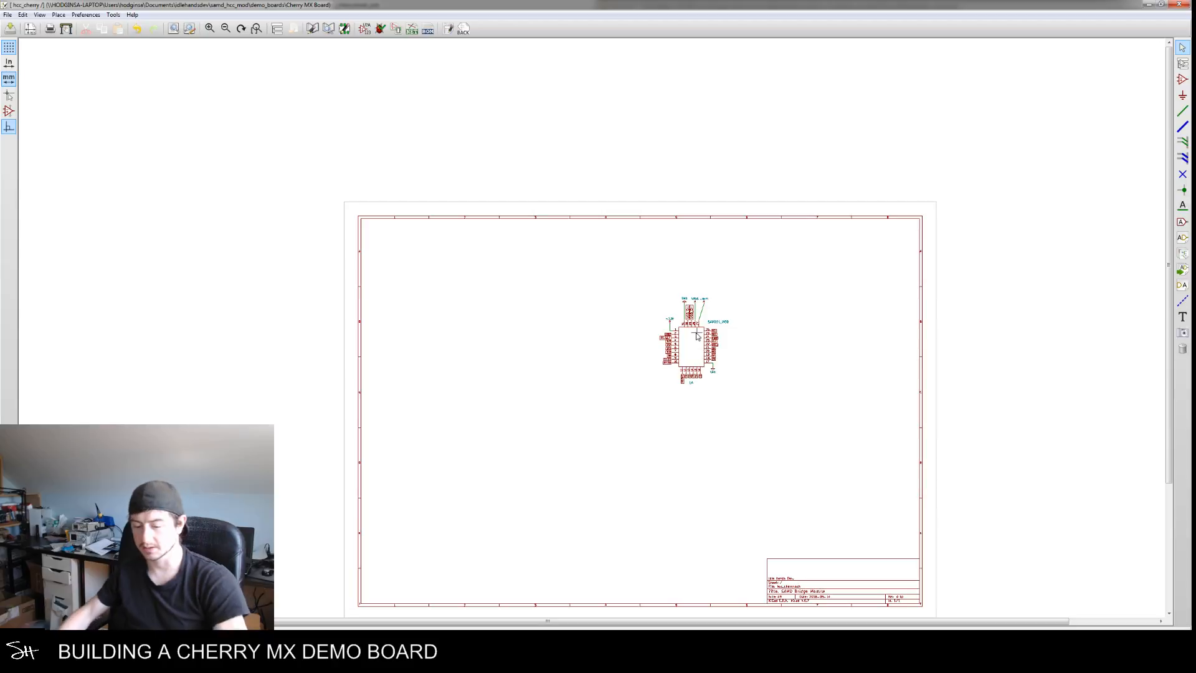
Close the schematic and the board layout, saving the changes to hcc_cherry.kicad_pcb, and minimize Fusion 360
{"action": "left_click", "coordinate": [1180, 6]}
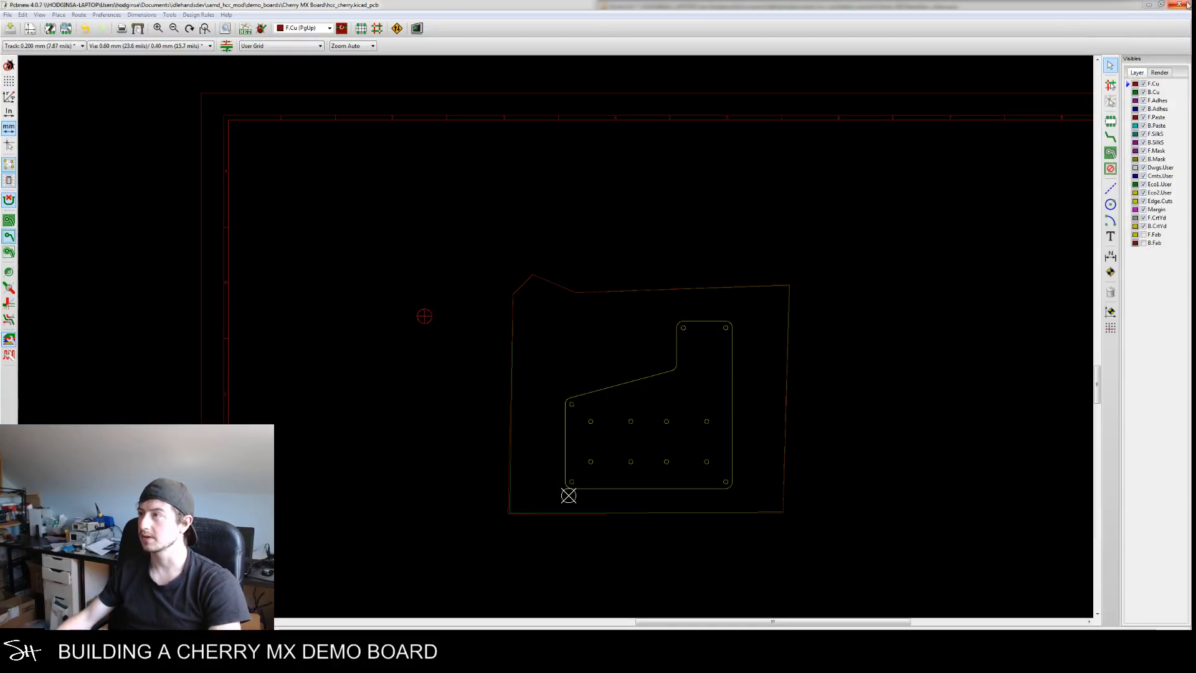
{"action": "left_click", "coordinate": [1180, 5]}
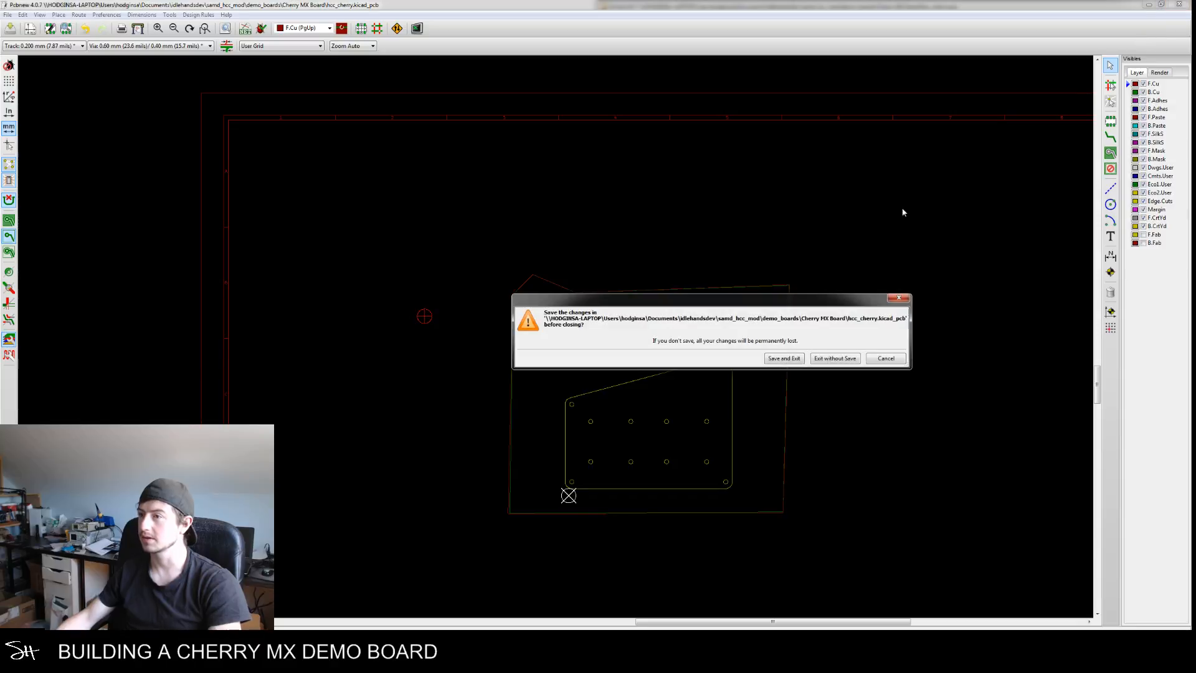
{"action": "left_click", "coordinate": [784, 358]}
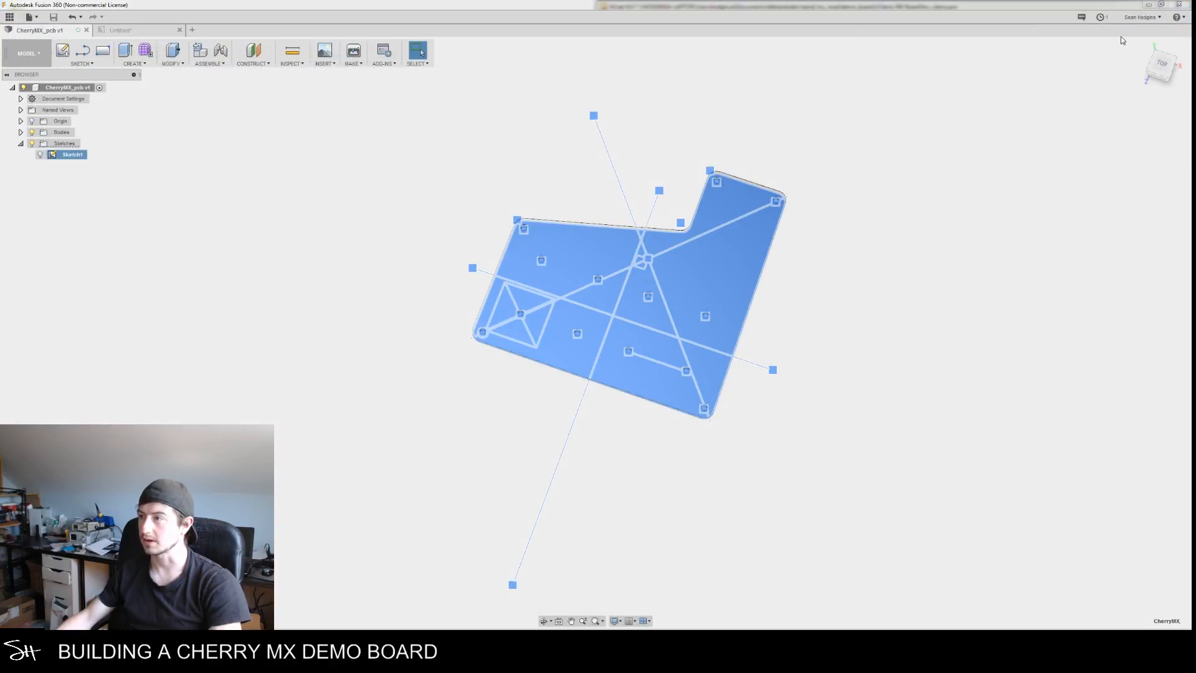
{"action": "left_click", "coordinate": [1149, 6]}
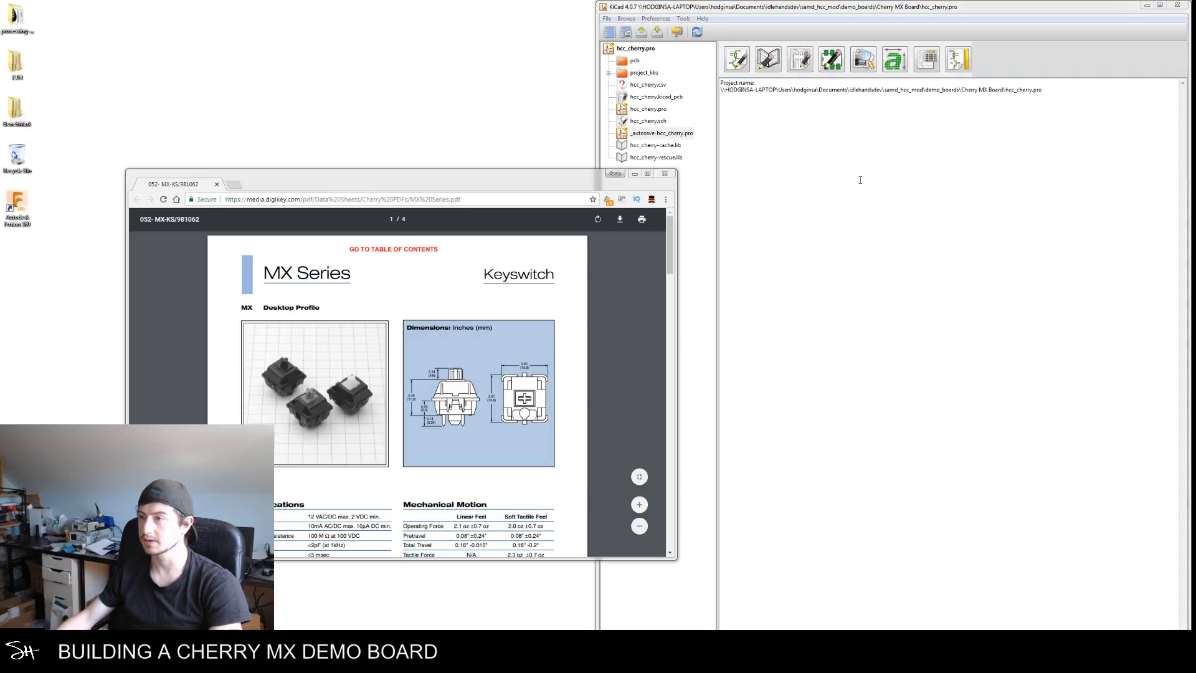
Open the existing theduo project and its schematic theduo.sch, dismissing the missing-library notice
{"action": "left_click", "coordinate": [607, 19]}
{"action": "mouse_move", "coordinate": [647, 46]}
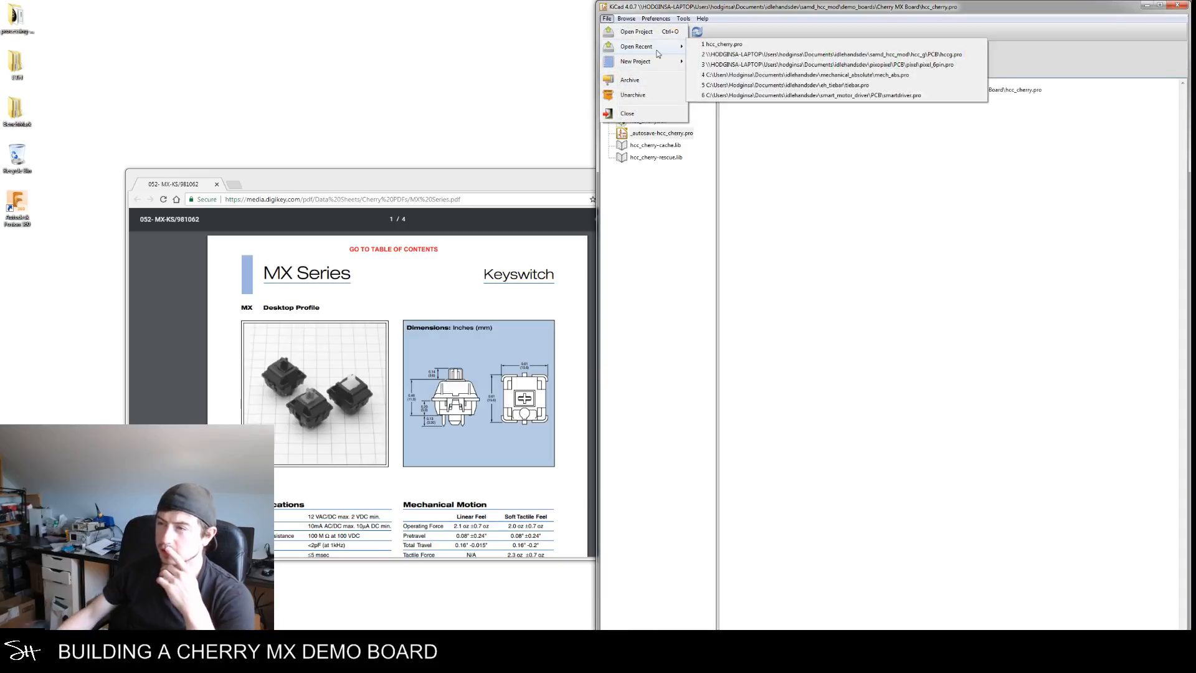
{"action": "left_click", "coordinate": [635, 31]}
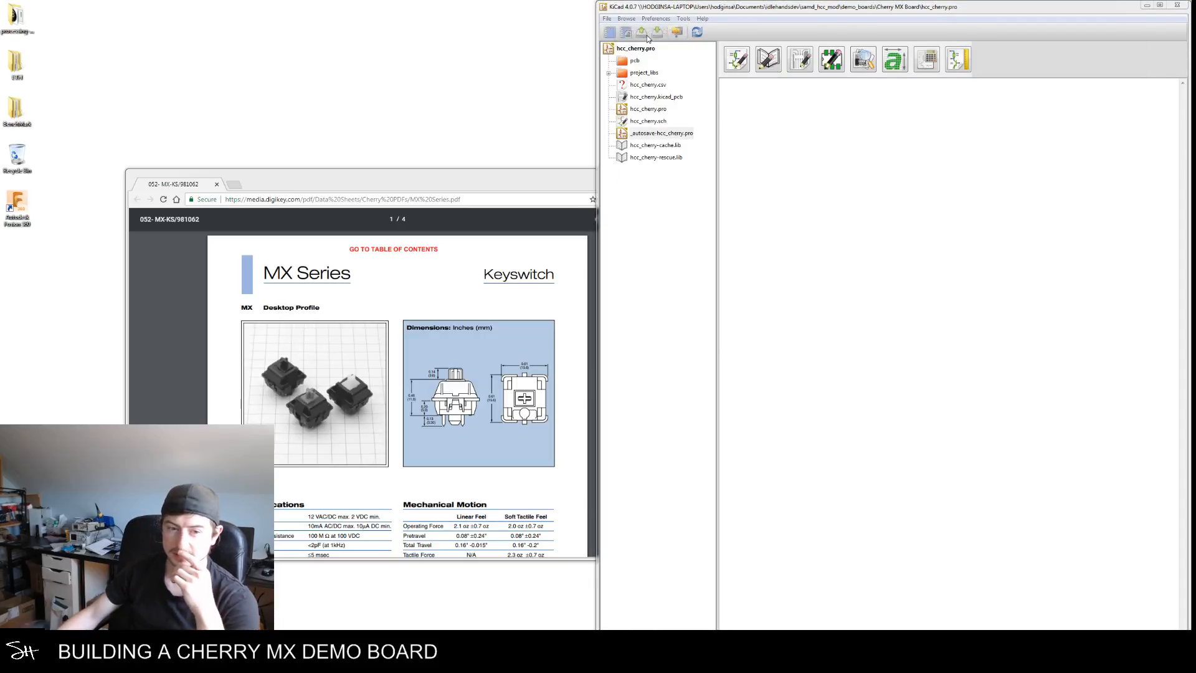
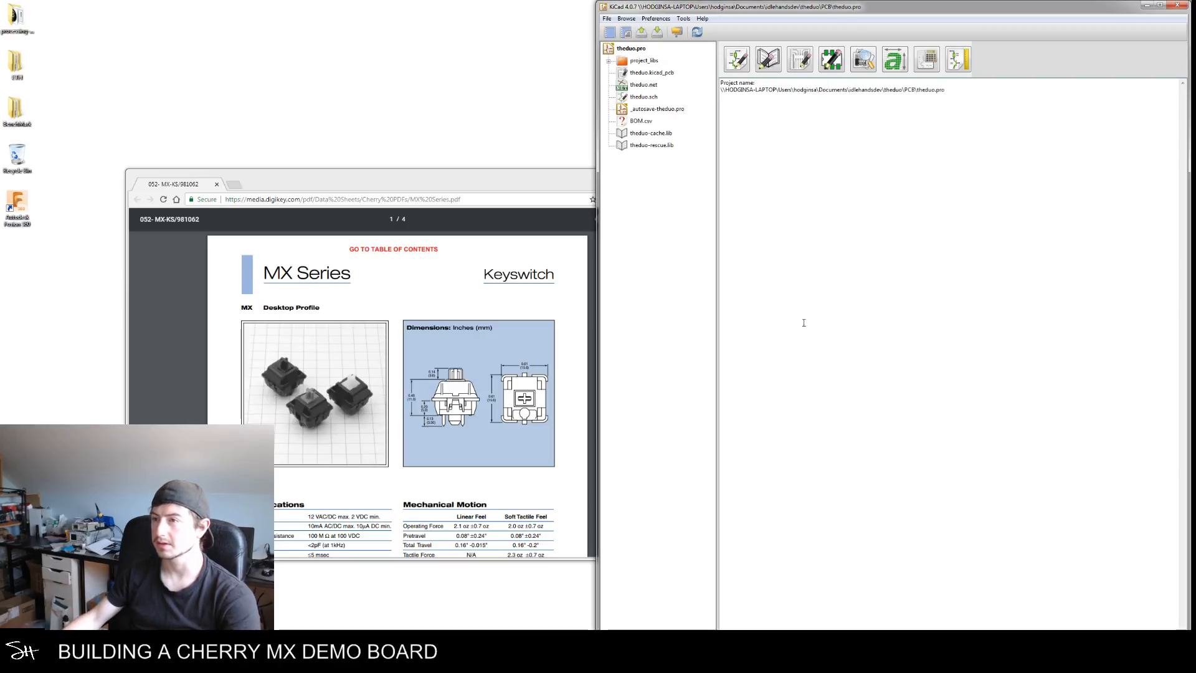
{"action": "left_click", "coordinate": [648, 111]}
{"action": "left_click", "coordinate": [648, 95]}
{"action": "double_click", "coordinate": [651, 97]}
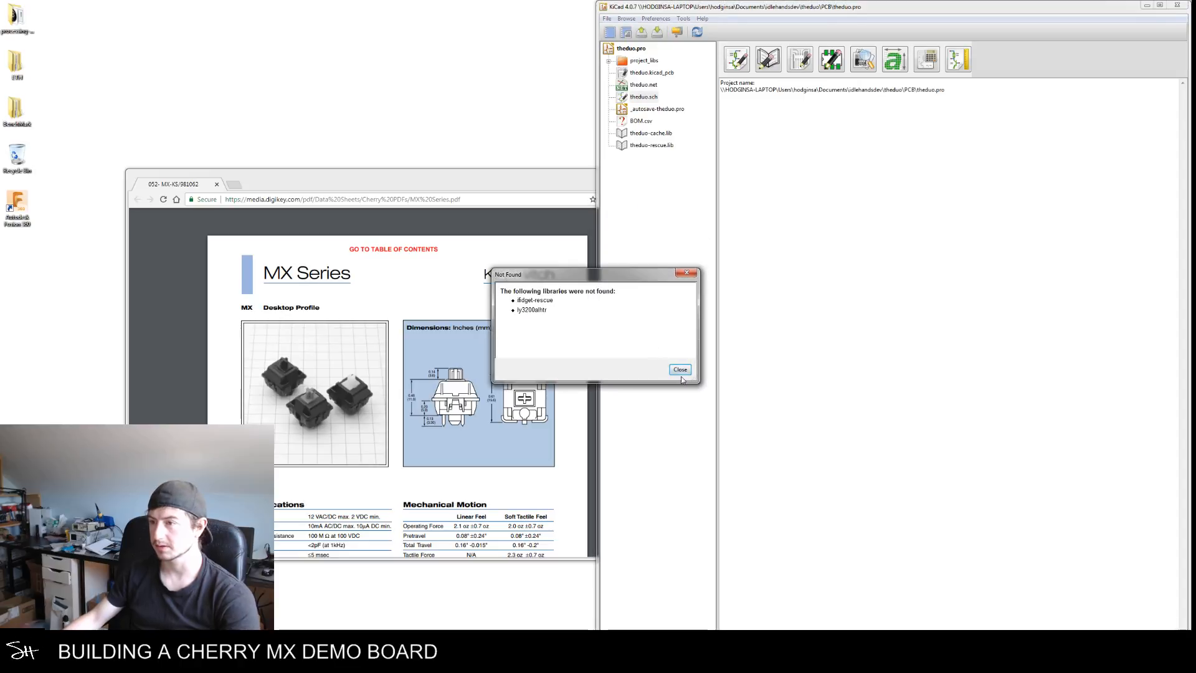
{"action": "left_click", "coordinate": [681, 372]}
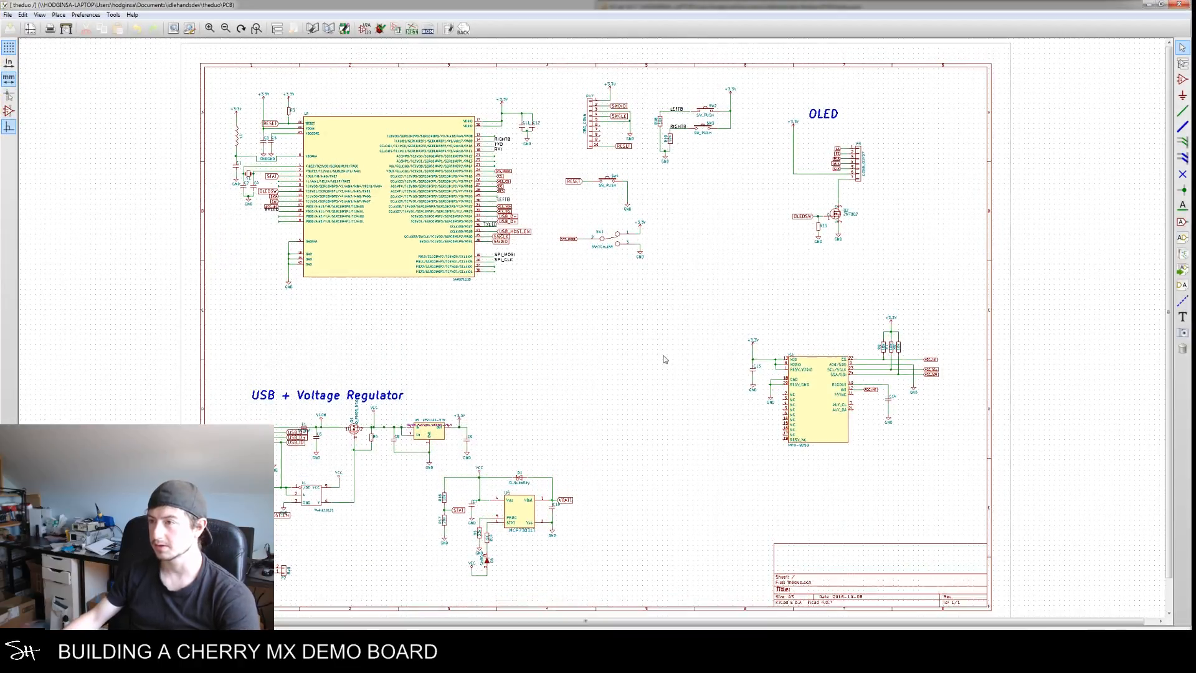
Check which footprint is assigned to push switch SW3 in the theduo schematic, leaving its properties unchanged
{"action": "scroll", "coordinate": [718, 192], "scroll_direction": "up", "scroll_amount": 6}
{"action": "scroll", "coordinate": [718, 192], "scroll_direction": "down", "scroll_amount": 6}
{"action": "double_click", "coordinate": [747, 193]}
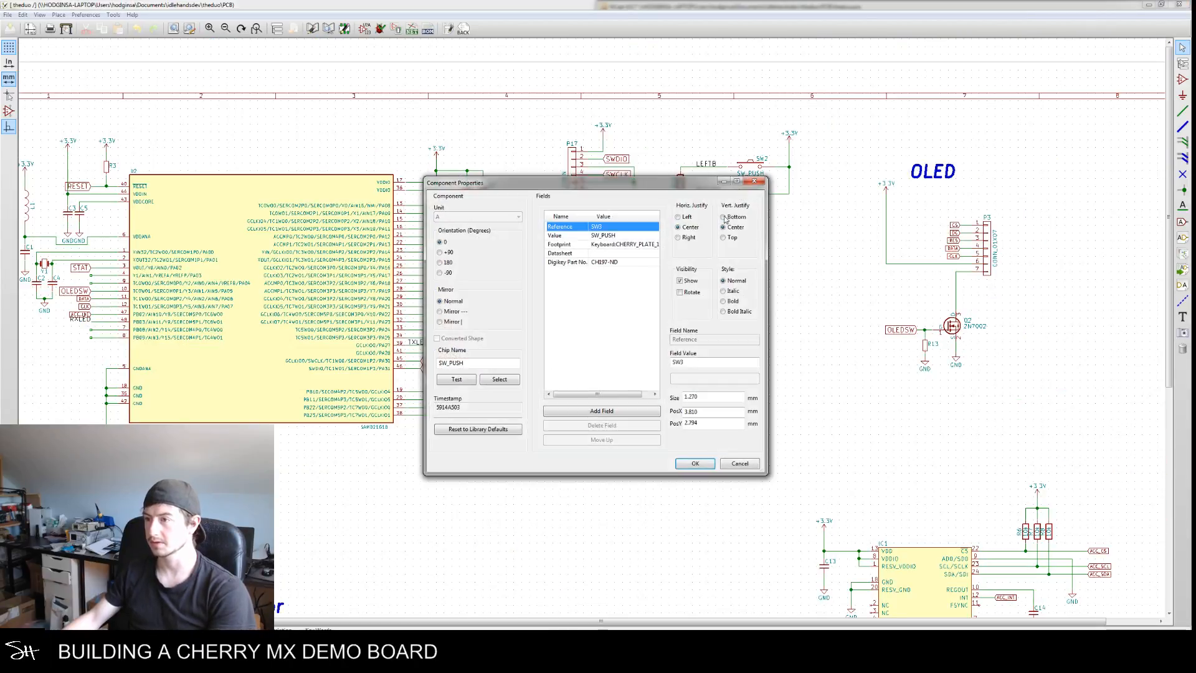
{"action": "left_click", "coordinate": [598, 244]}
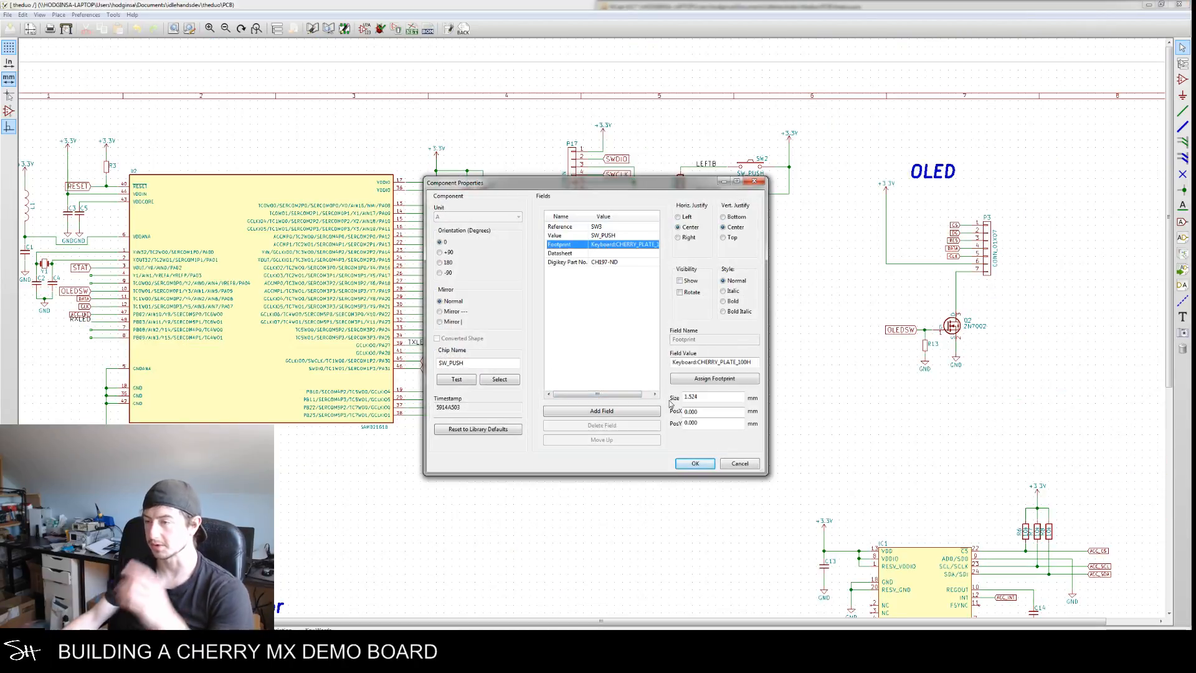
{"action": "left_click", "coordinate": [740, 464]}
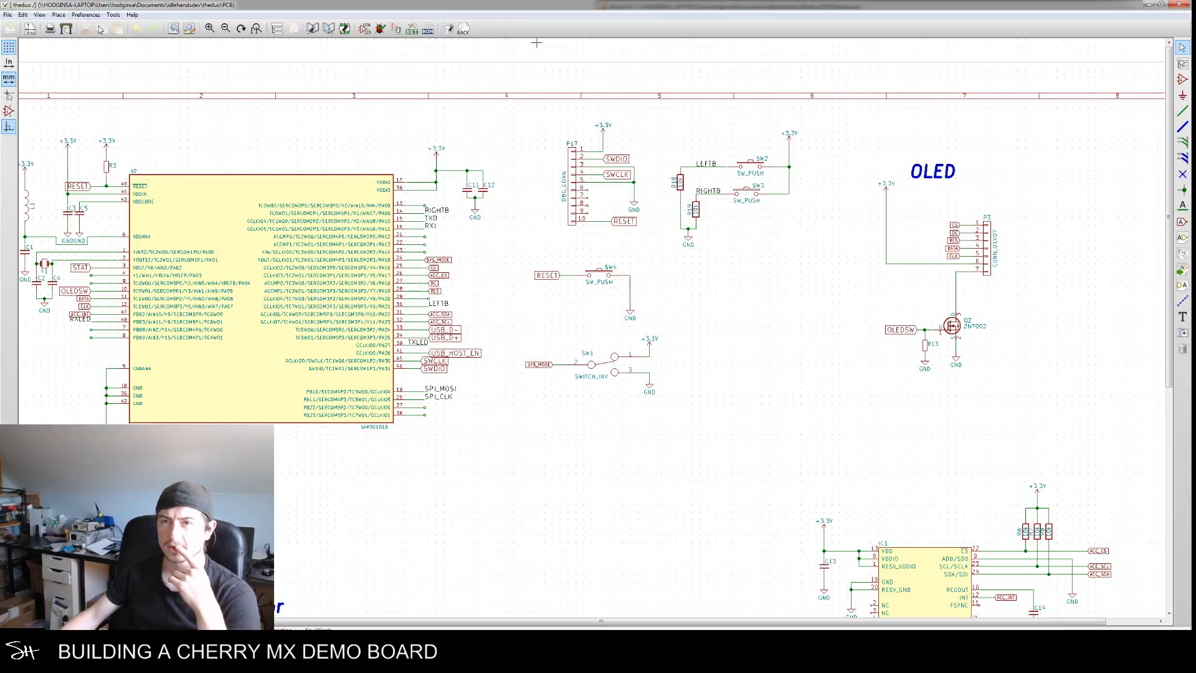
Review the component library files listed in the theduo project's library settings without changing them
{"action": "left_click", "coordinate": [85, 15]}
{"action": "left_click", "coordinate": [93, 23]}
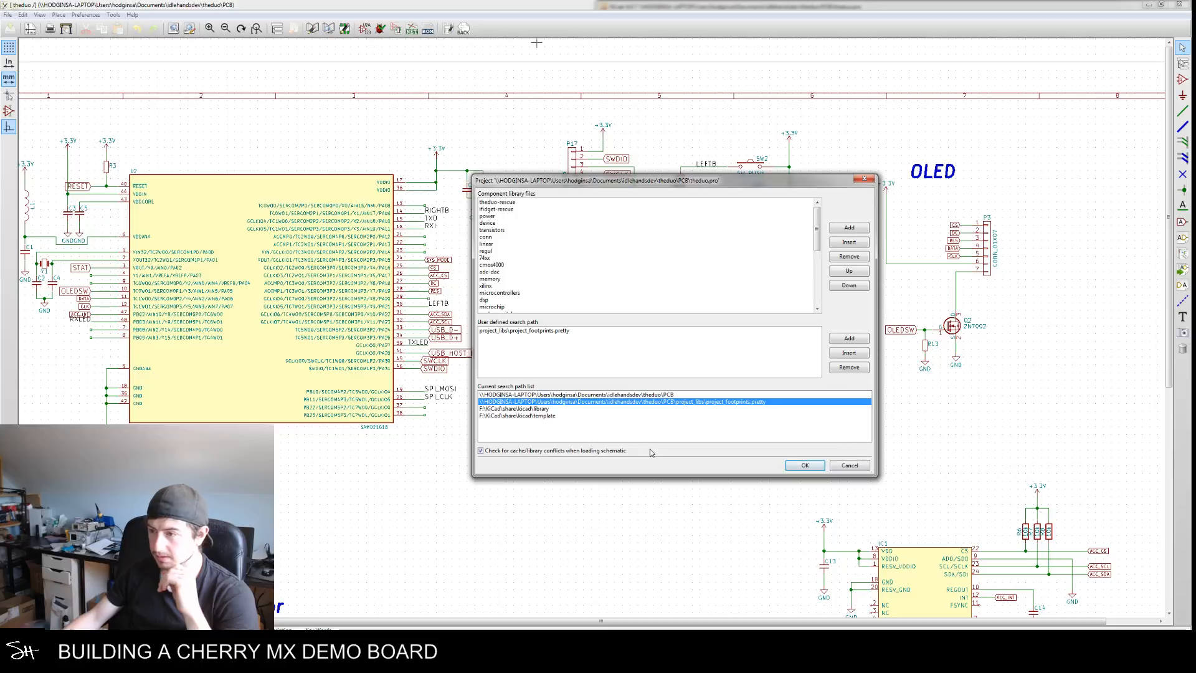
{"action": "left_click_drag", "start_coordinate": [817, 232], "coordinate": [807, 325]}
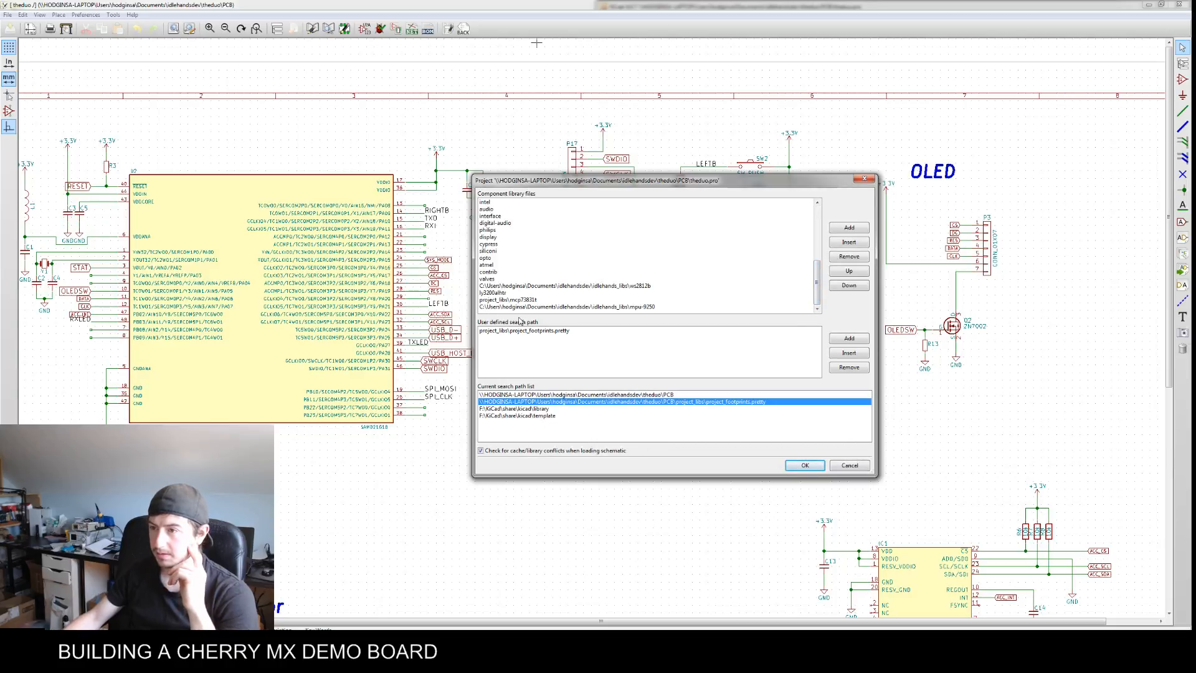
{"action": "left_click_drag", "start_coordinate": [817, 305], "coordinate": [800, 247]}
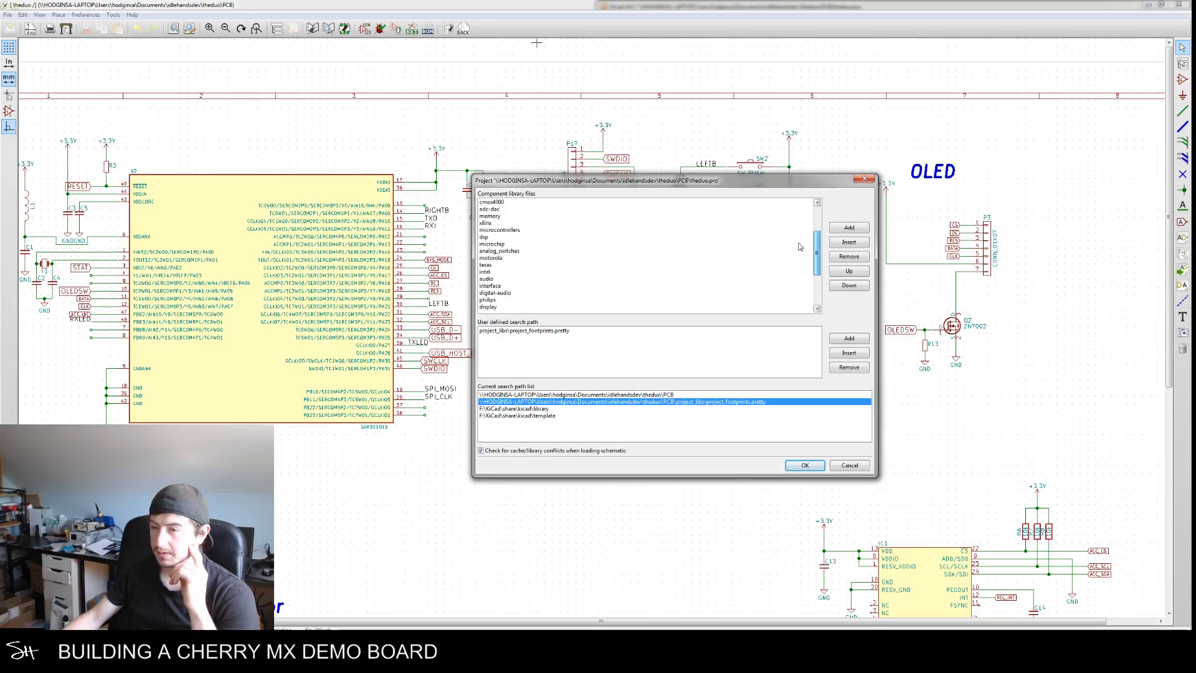
{"action": "left_click", "coordinate": [850, 465]}
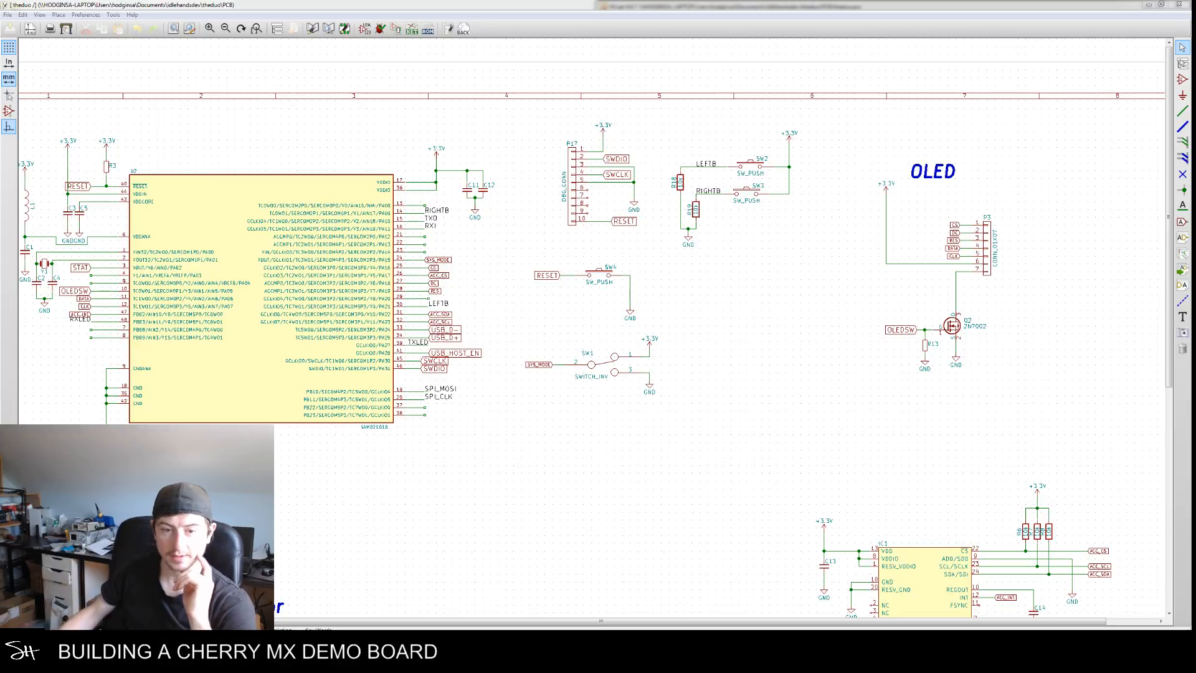
Examine the SW2 and SW3 switch circuit and read SW3's full footprint name with the value column widened
{"action": "middle_click_drag", "start_coordinate": [666, 284], "coordinate": [617, 346]}
{"action": "scroll", "coordinate": [623, 345], "scroll_direction": "up", "scroll_amount": 3}
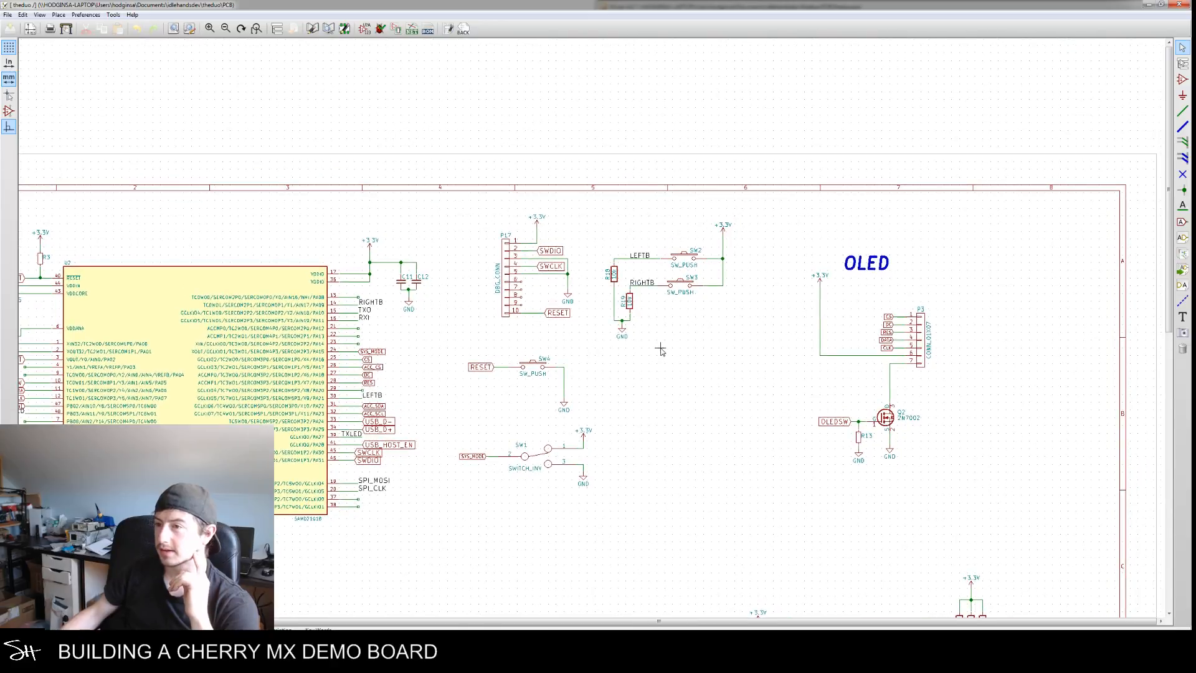
{"action": "middle_click_drag", "start_coordinate": [629, 325], "coordinate": [583, 382]}
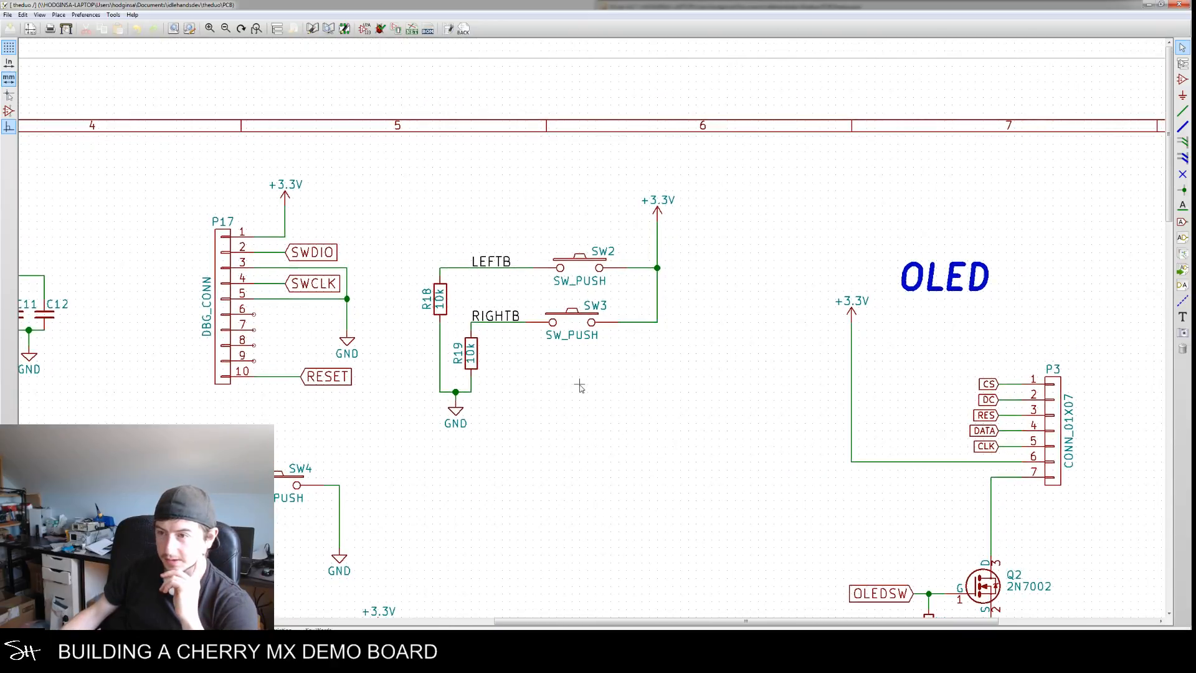
{"action": "middle_click_drag", "start_coordinate": [590, 380], "coordinate": [624, 327]}
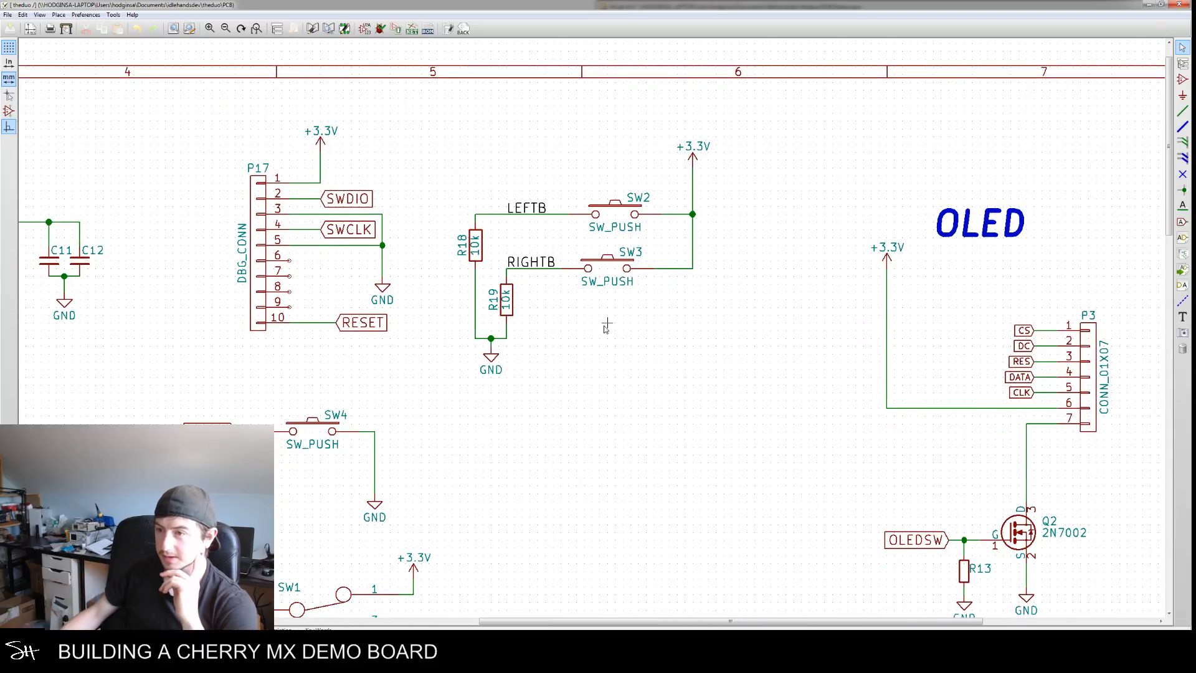
{"action": "double_click", "coordinate": [601, 268]}
{"action": "left_click", "coordinate": [594, 245]}
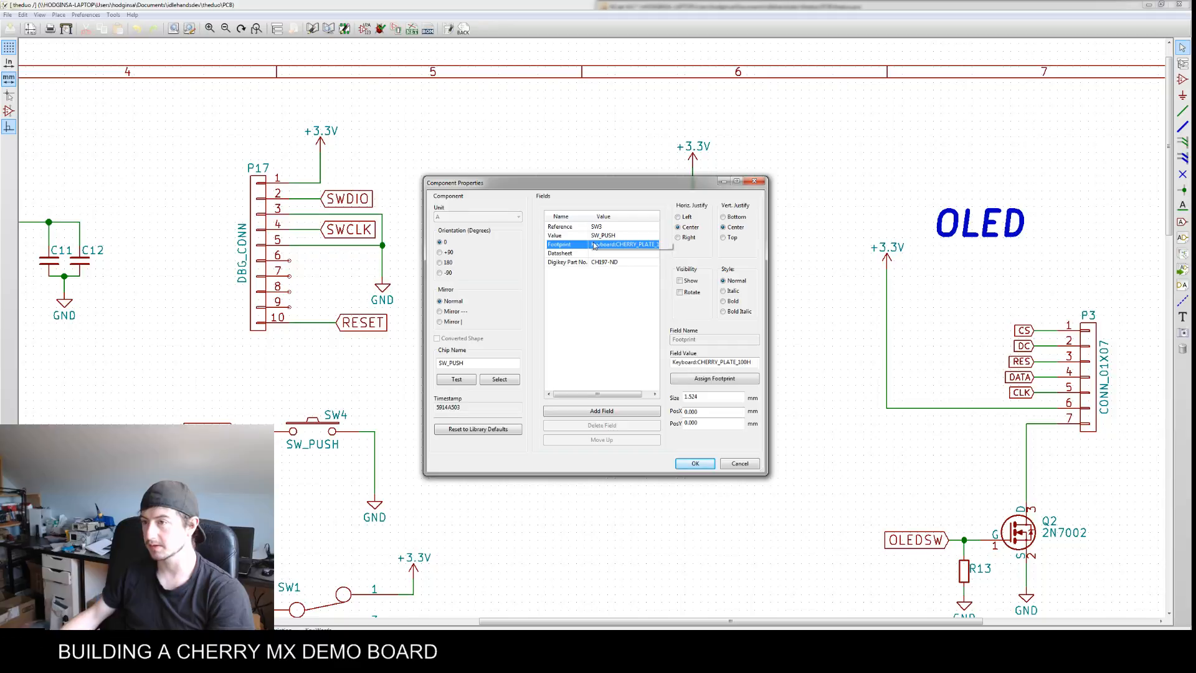
{"action": "left_click_drag", "start_coordinate": [589, 216], "coordinate": [585, 215]}
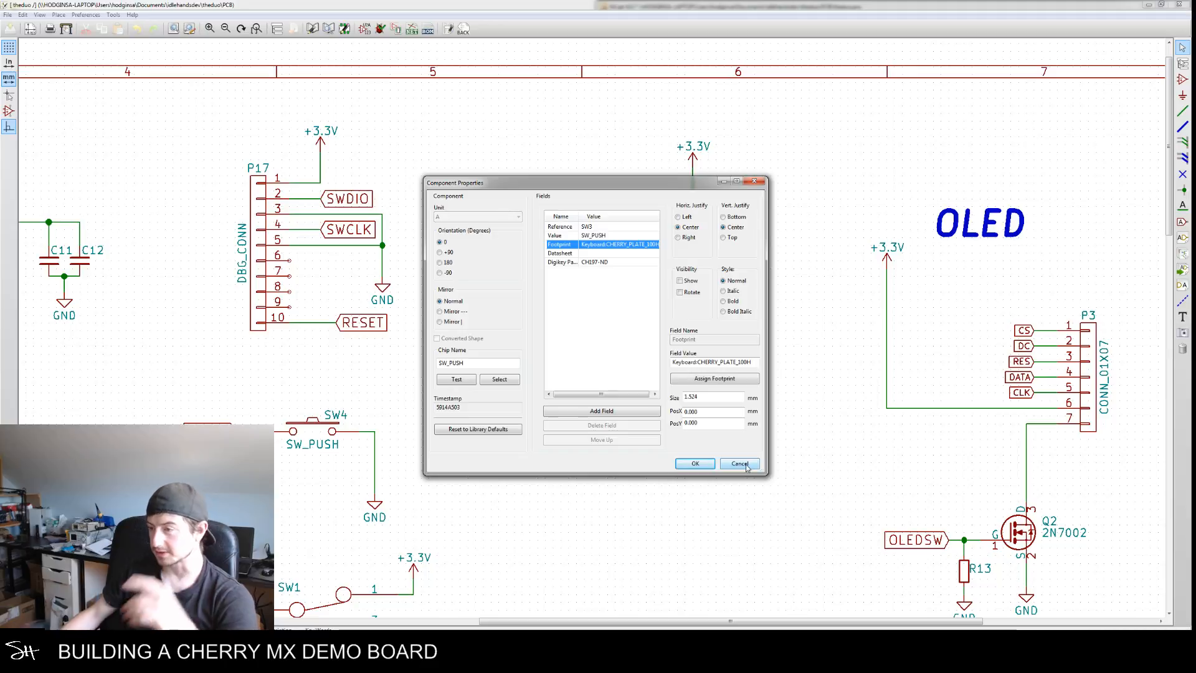
{"action": "left_click", "coordinate": [747, 467]}
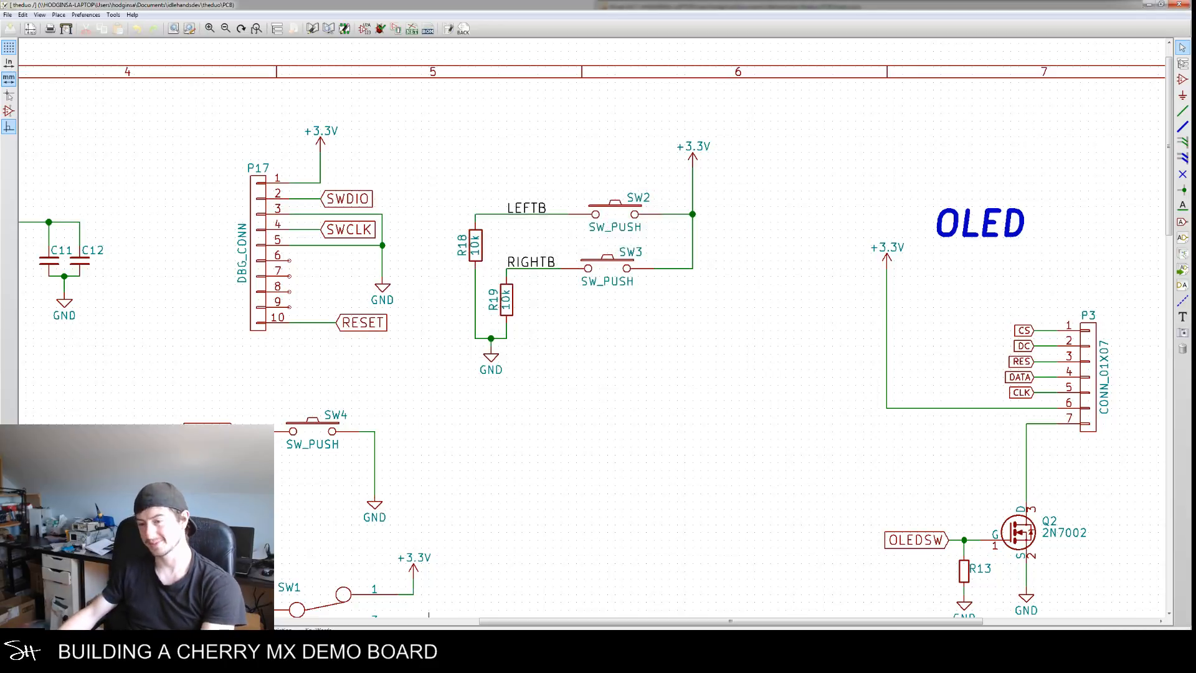
Close the theduo schematic, reopen the recent hcc_cherry project and open its schematic
{"action": "left_click", "coordinate": [361, 660]}
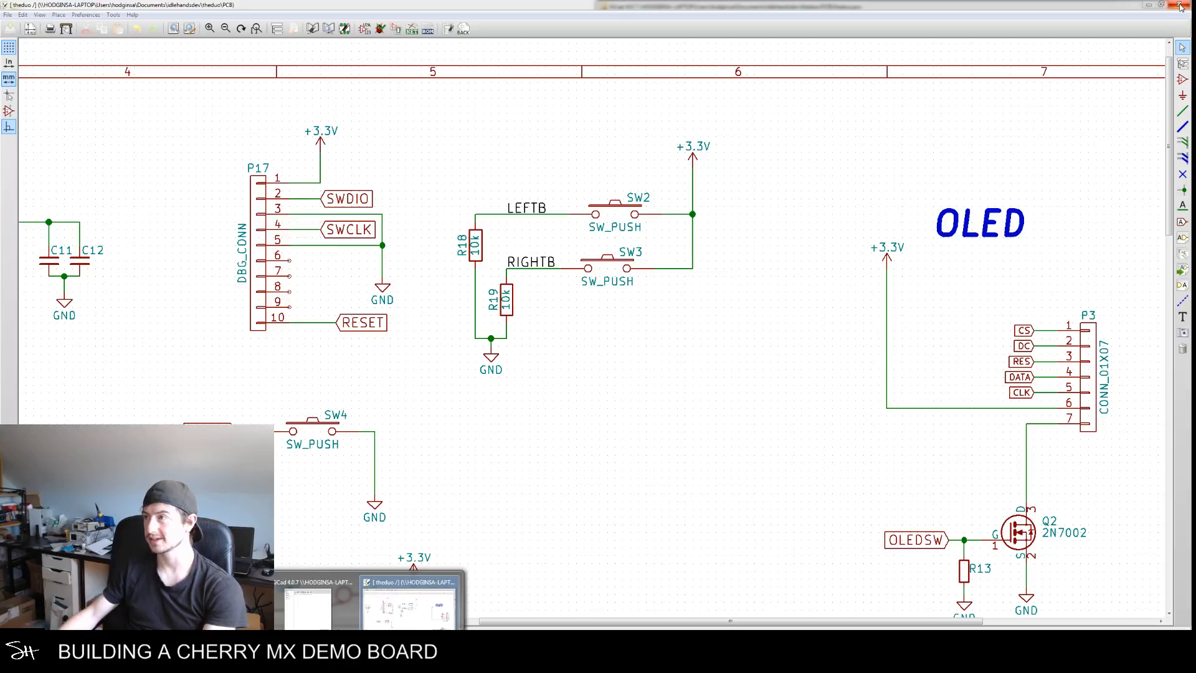
{"action": "left_click", "coordinate": [1179, 4]}
{"action": "left_click", "coordinate": [607, 19]}
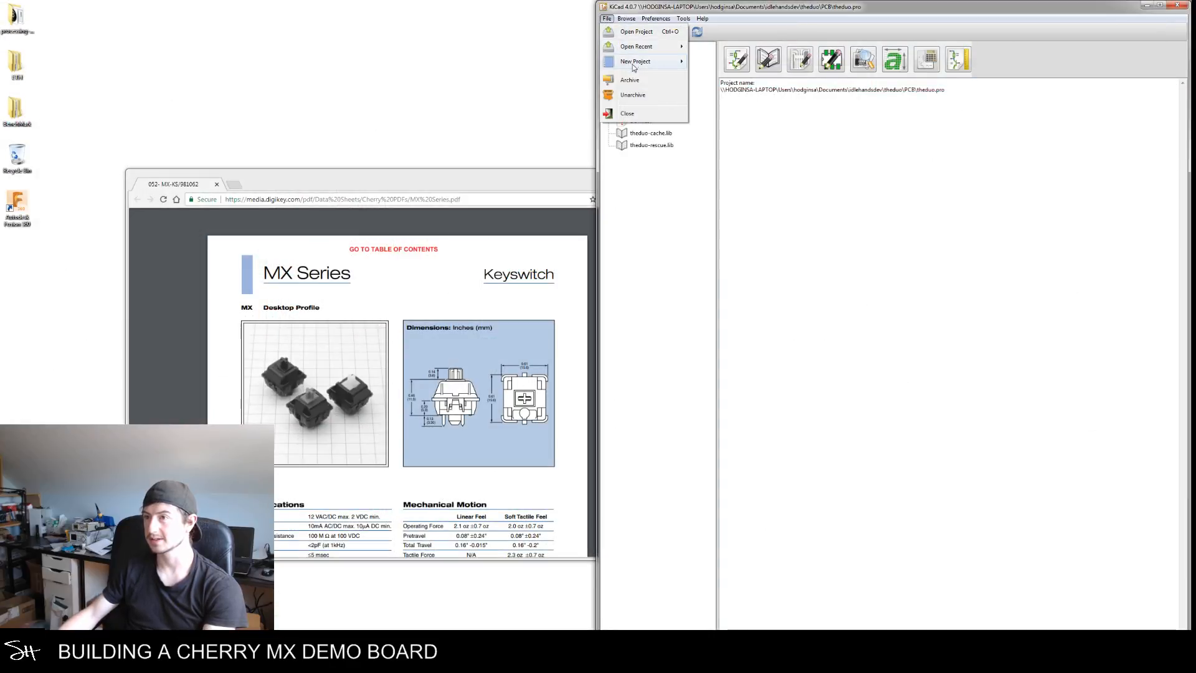
{"action": "mouse_move", "coordinate": [664, 48]}
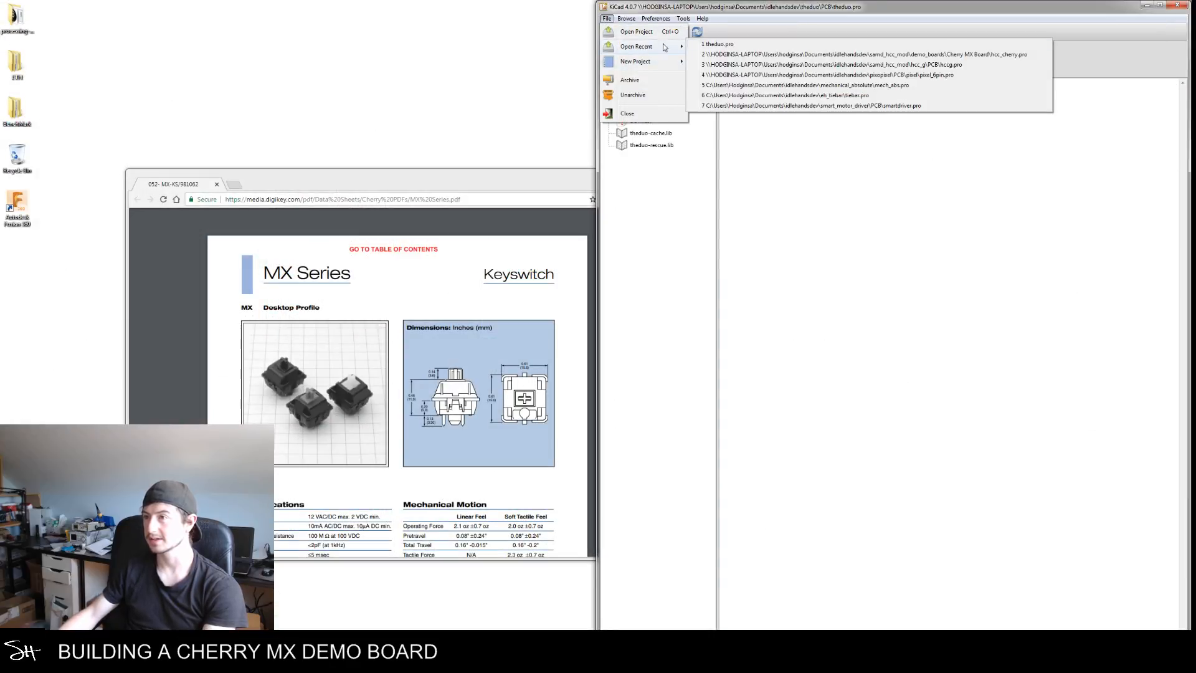
{"action": "left_click", "coordinate": [809, 55]}
{"action": "left_click", "coordinate": [648, 110]}
{"action": "double_click", "coordinate": [647, 108]}
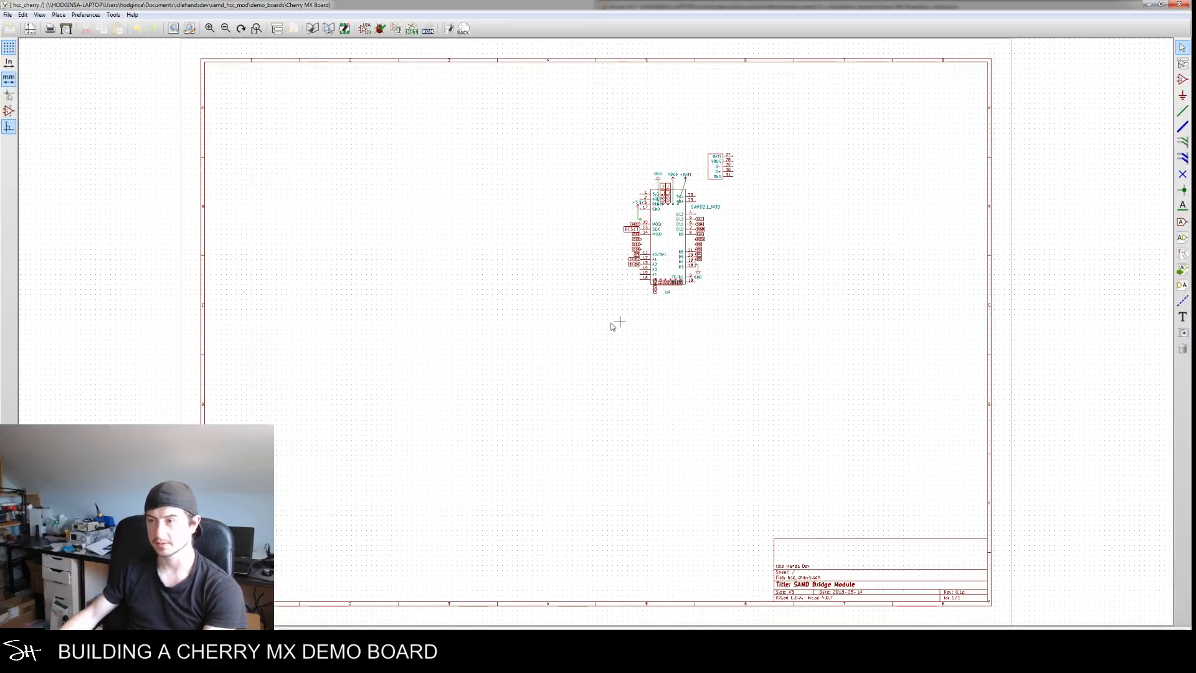
Move the SAMD21_MOD component U4 away from its old net labels into the empty upper-left area of the sheet
{"action": "scroll", "coordinate": [619, 237], "scroll_direction": "up", "scroll_amount": 3}
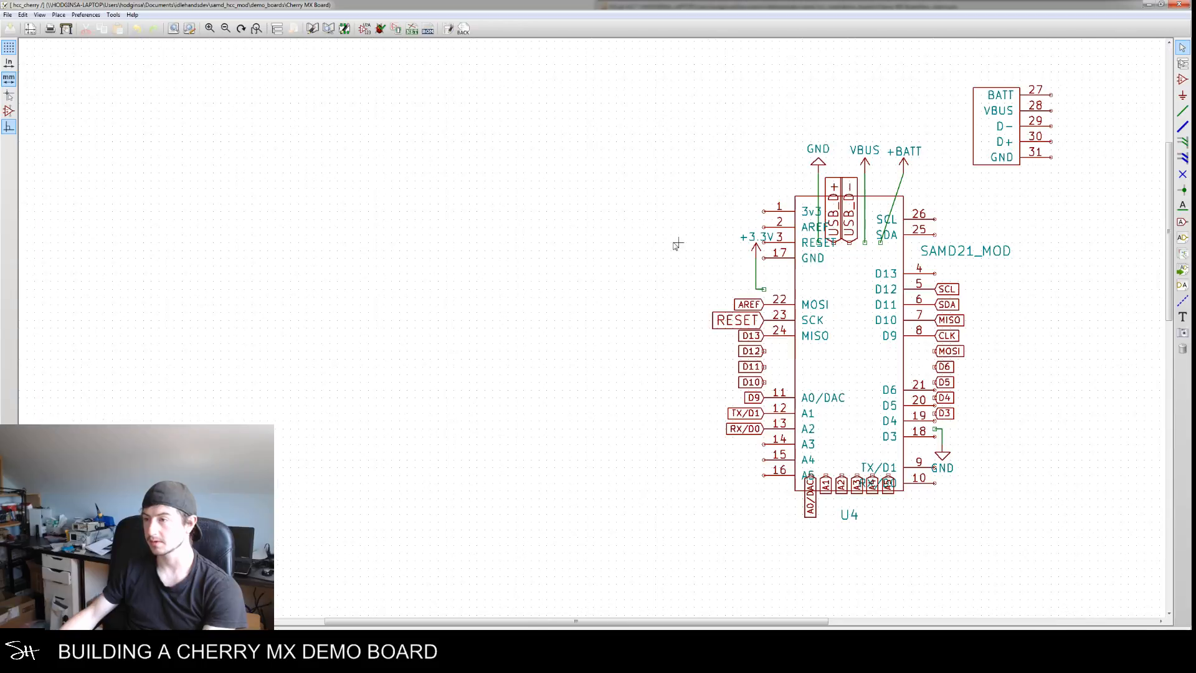
{"action": "scroll", "coordinate": [462, 269], "scroll_direction": "down", "scroll_amount": 3}
{"action": "middle_click_drag", "start_coordinate": [487, 263], "coordinate": [608, 268]}
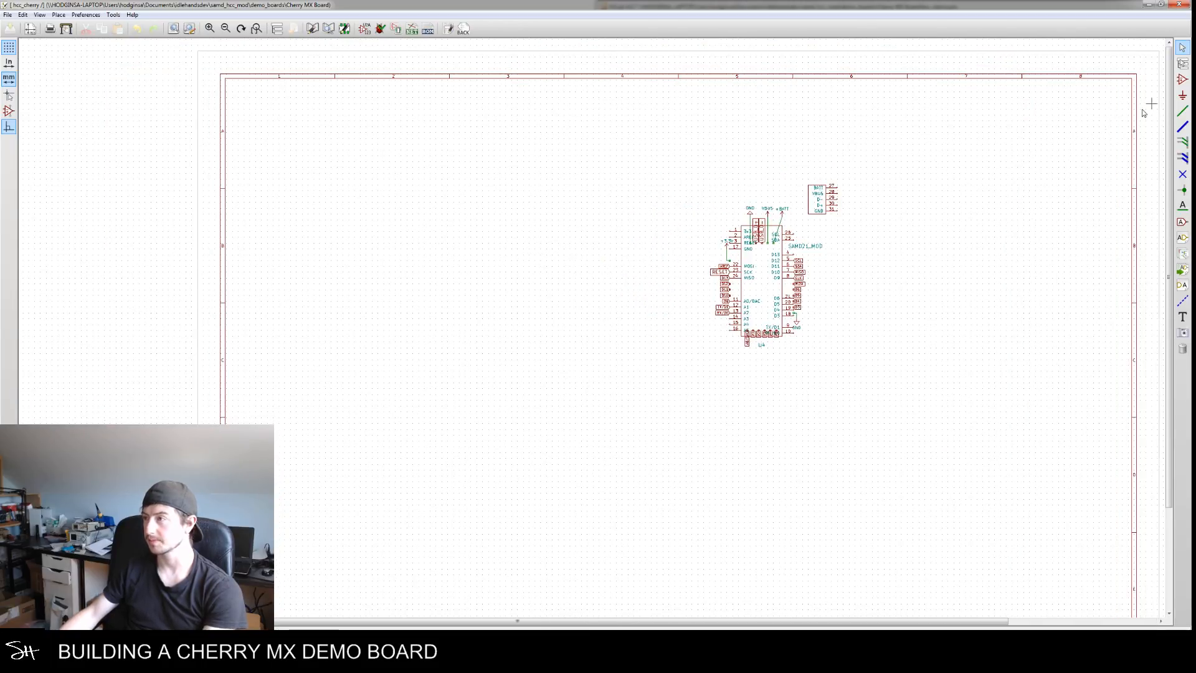
{"action": "scroll", "coordinate": [787, 272], "scroll_direction": "up", "scroll_amount": 1}
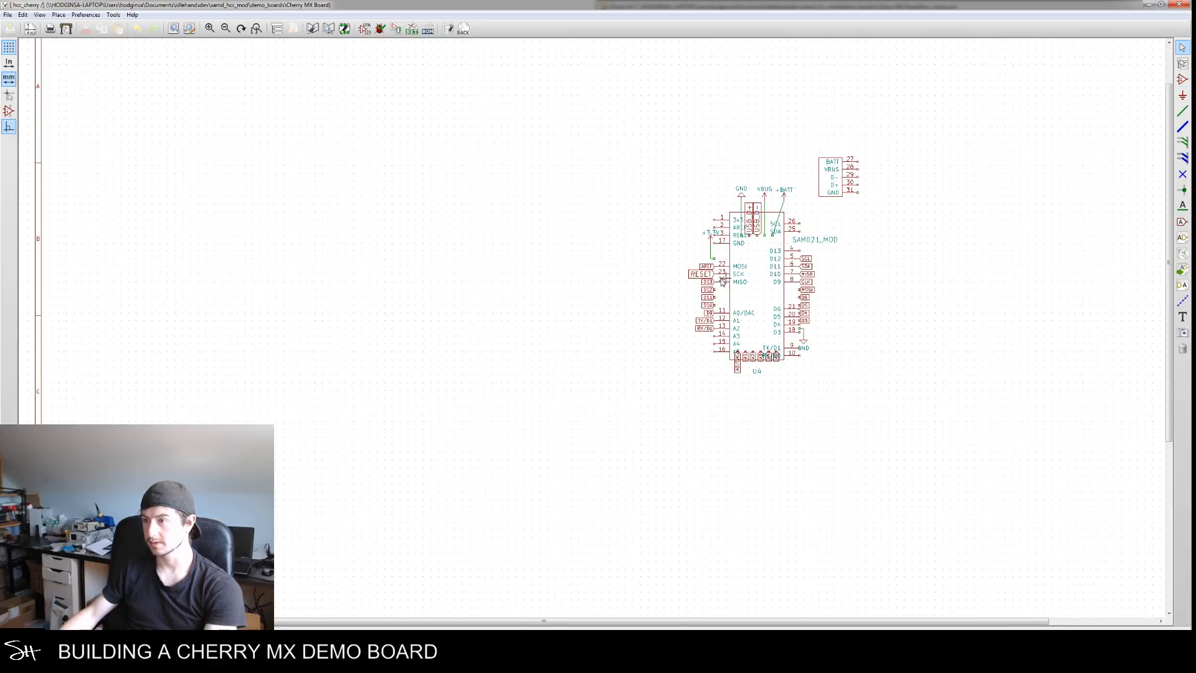
{"action": "key", "text": "m"}
{"action": "scroll", "coordinate": [428, 324], "scroll_direction": "down", "scroll_amount": 1}
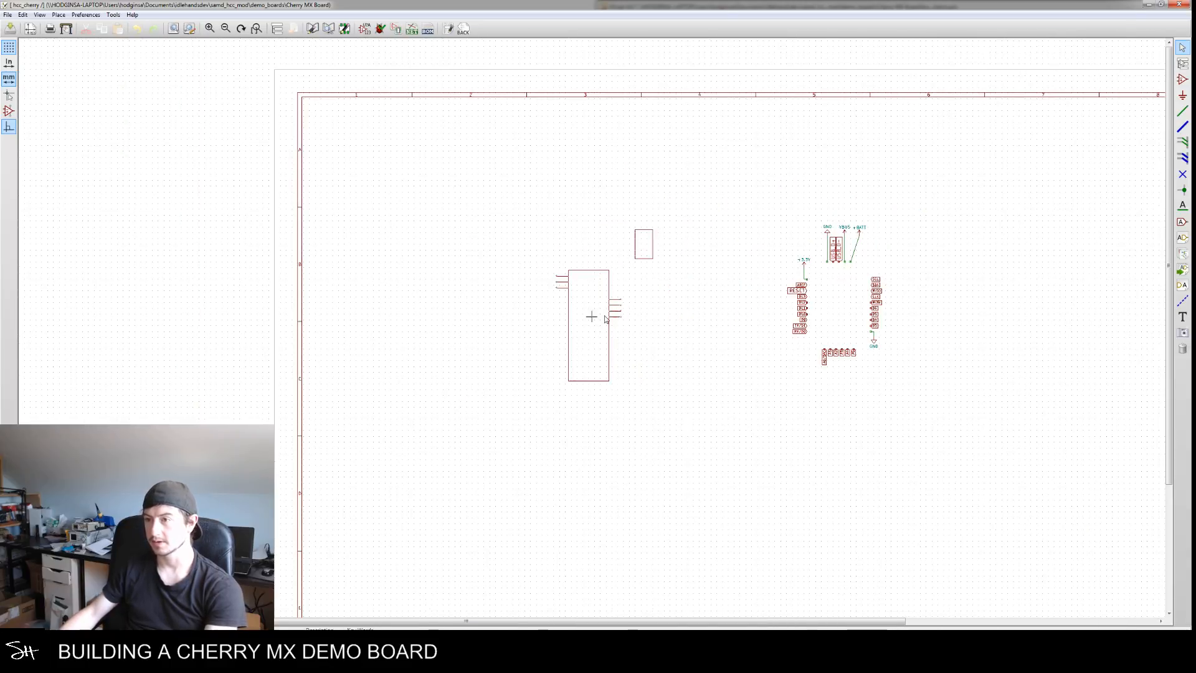
{"action": "left_click", "coordinate": [475, 259]}
{"action": "scroll", "coordinate": [615, 286], "scroll_direction": "up", "scroll_amount": 2}
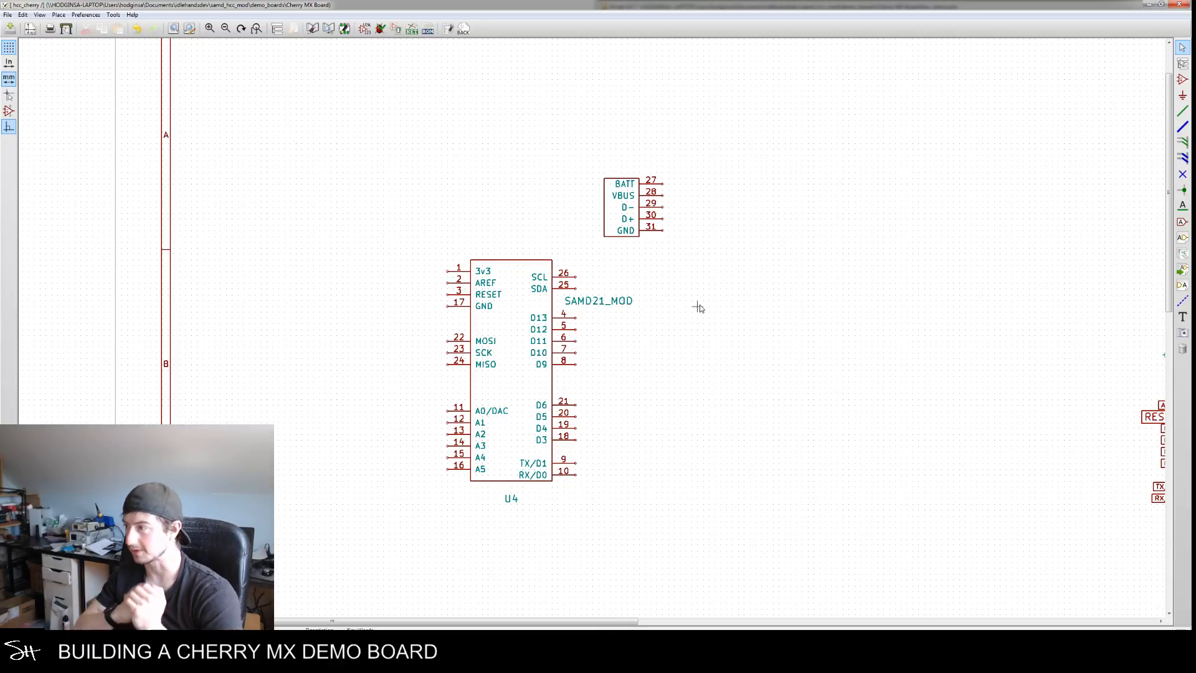
{"action": "middle_click_drag", "start_coordinate": [873, 321], "coordinate": [717, 308]}
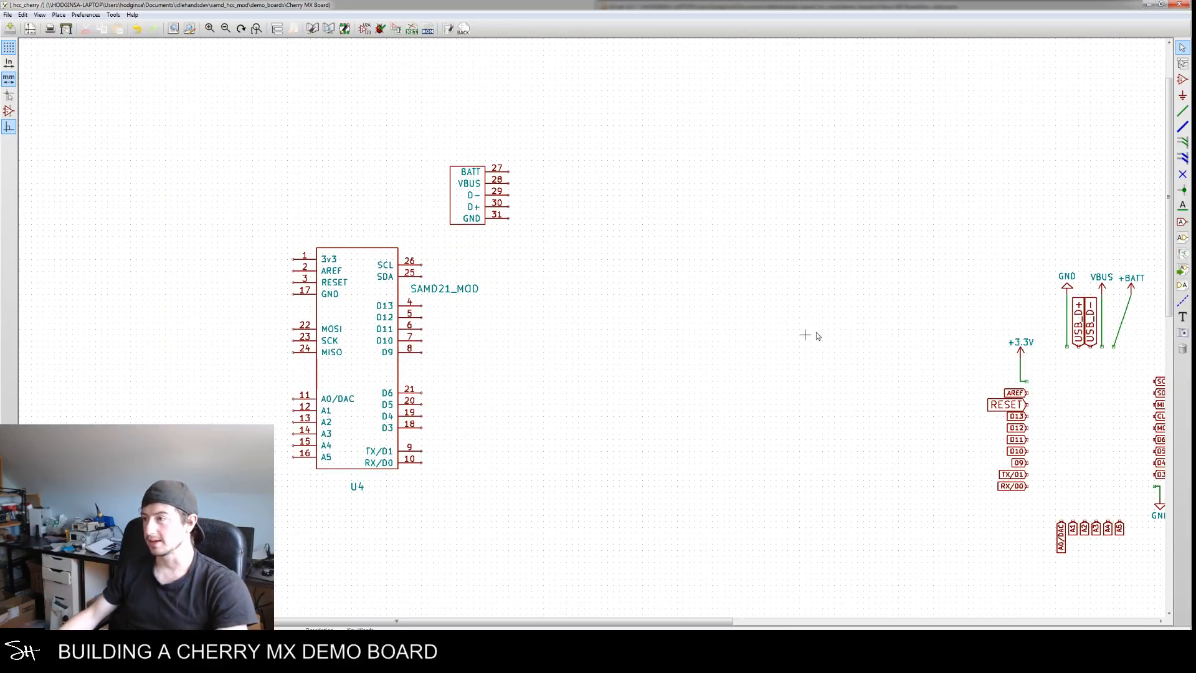
Move the GND, USB_D+, USB_D-, VBUS and +BATT label group up and left of the other labels, and shift U4 slightly right
{"action": "middle_click_drag", "start_coordinate": [906, 337], "coordinate": [741, 354]}
{"action": "left_click_drag", "start_coordinate": [887, 251], "coordinate": [1015, 374]}
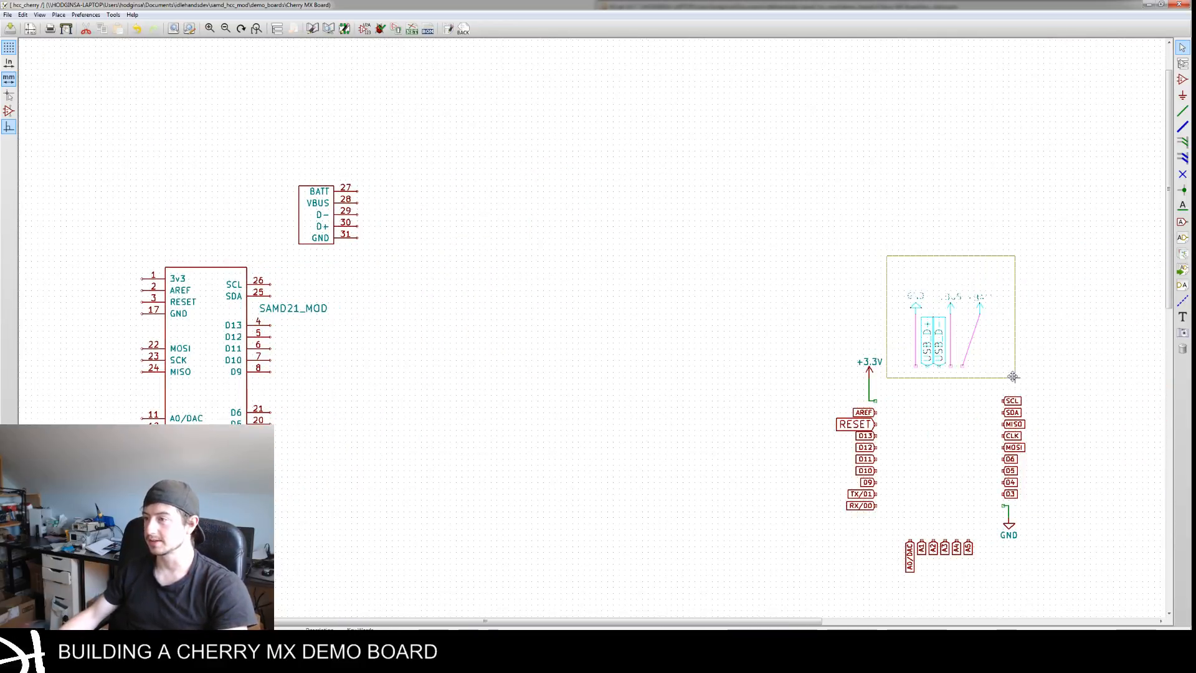
{"action": "left_click", "coordinate": [835, 285]}
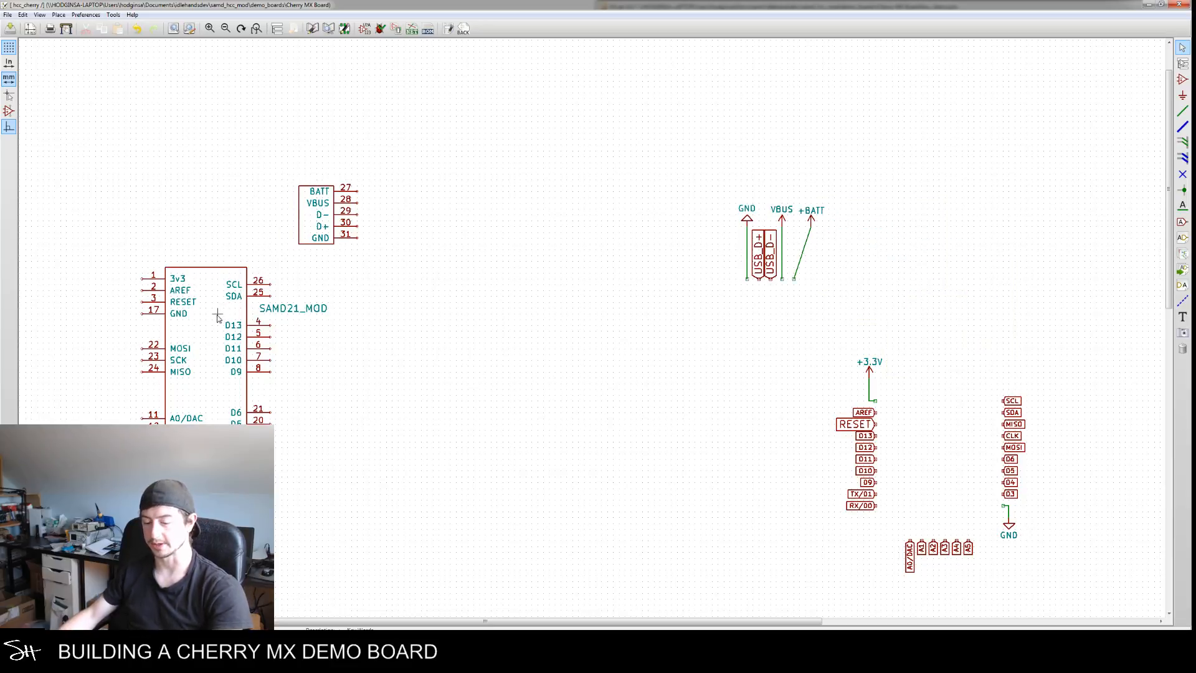
{"action": "key", "text": "m"}
{"action": "left_click", "coordinate": [242, 321]}
{"action": "middle_click_drag", "start_coordinate": [377, 376], "coordinate": [533, 318]}
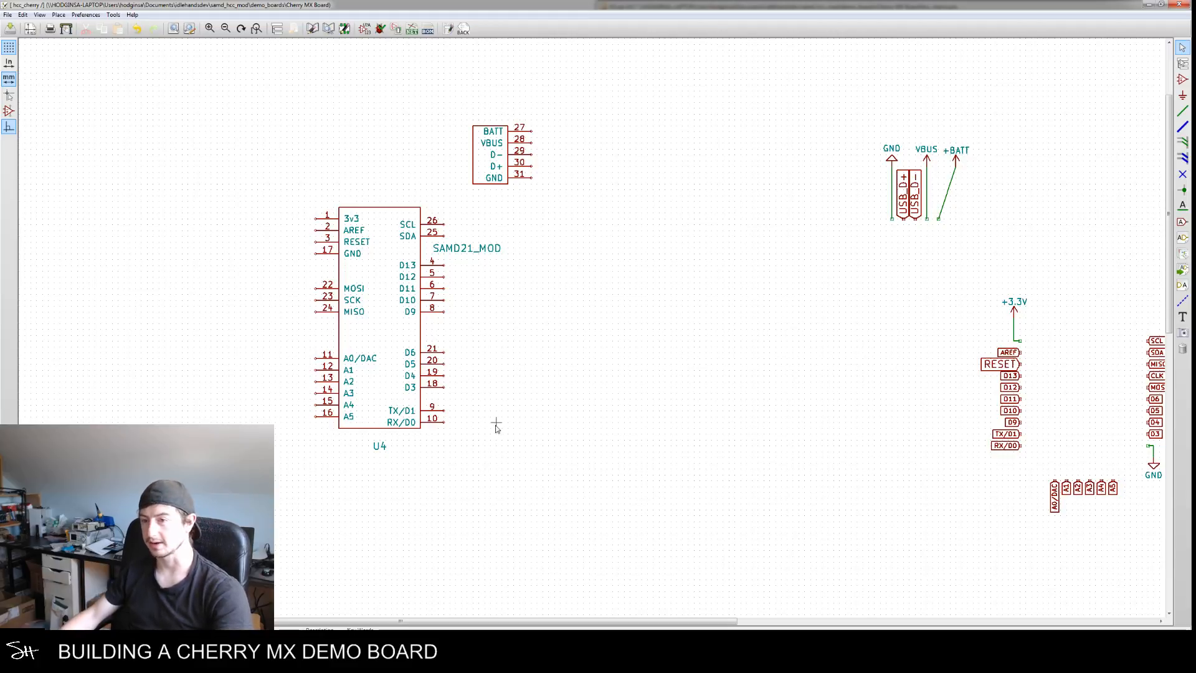
{"action": "middle_click_drag", "start_coordinate": [638, 424], "coordinate": [711, 383]}
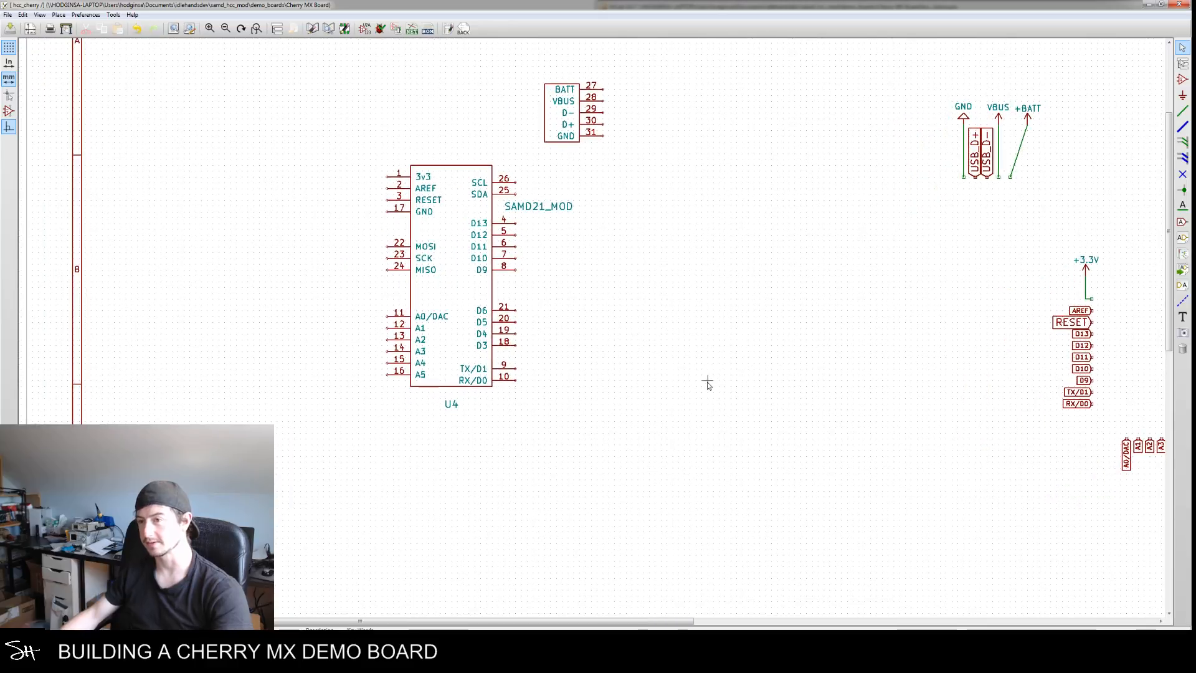
{"action": "middle_click_drag", "start_coordinate": [835, 334], "coordinate": [689, 368]}
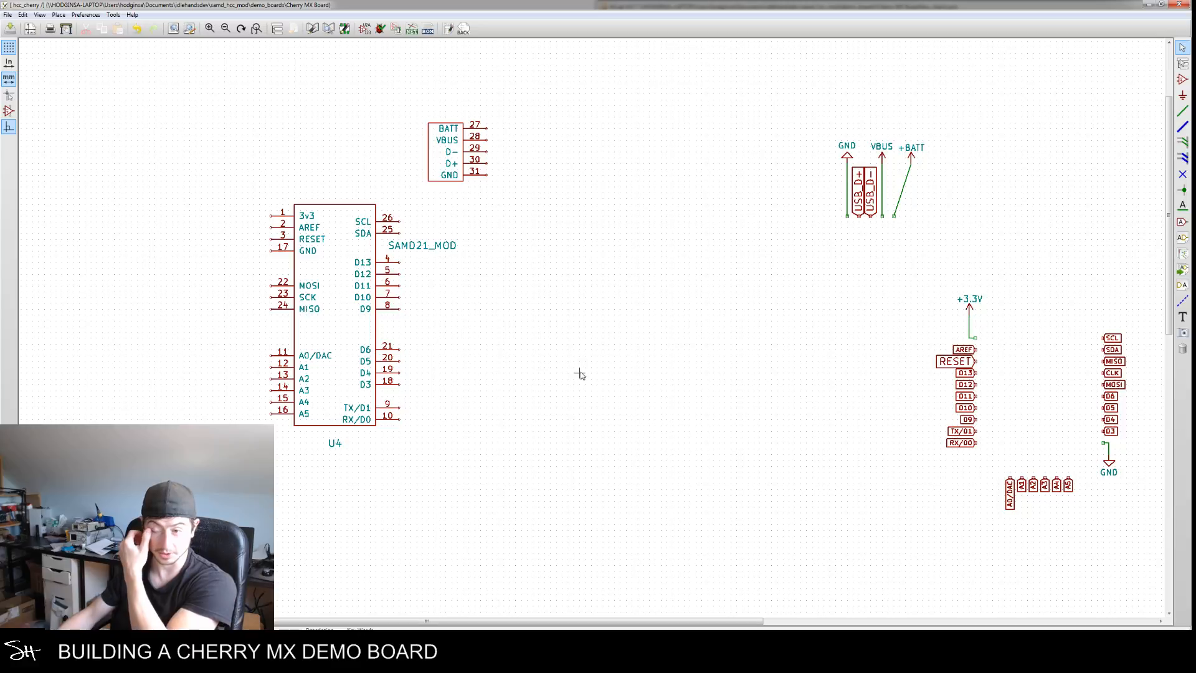
{"action": "middle_click_drag", "start_coordinate": [544, 431], "coordinate": [612, 422]}
{"action": "left_click", "coordinate": [546, 667]}
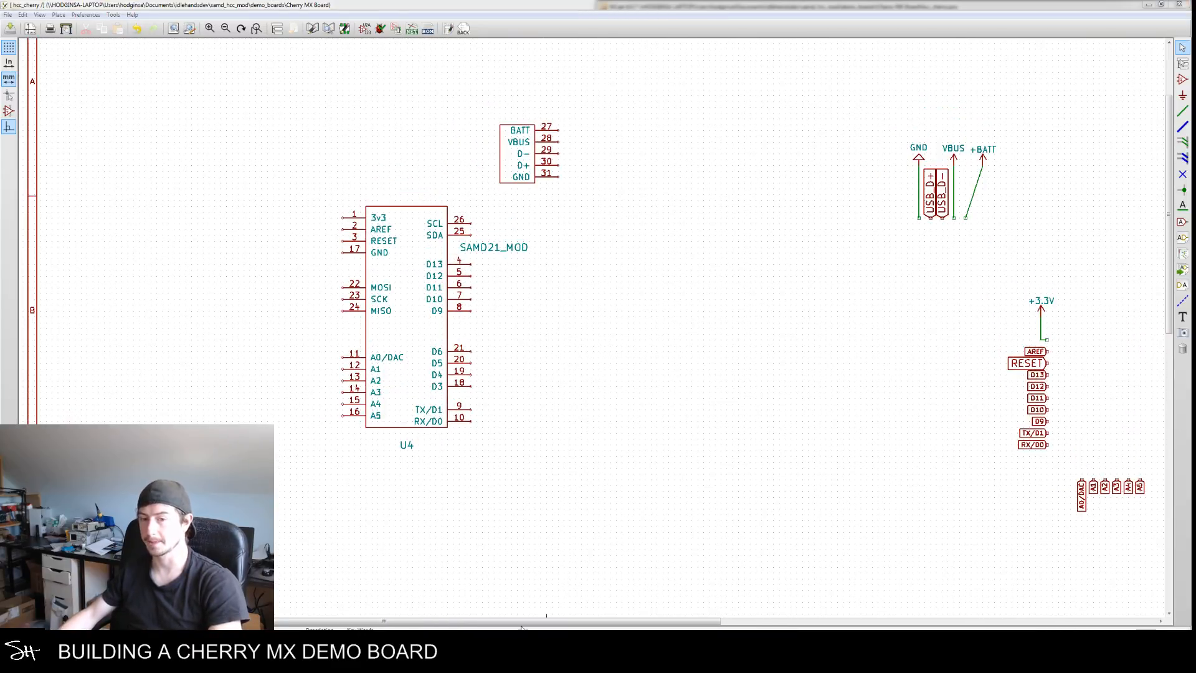
{"action": "left_click", "coordinate": [571, 525]}
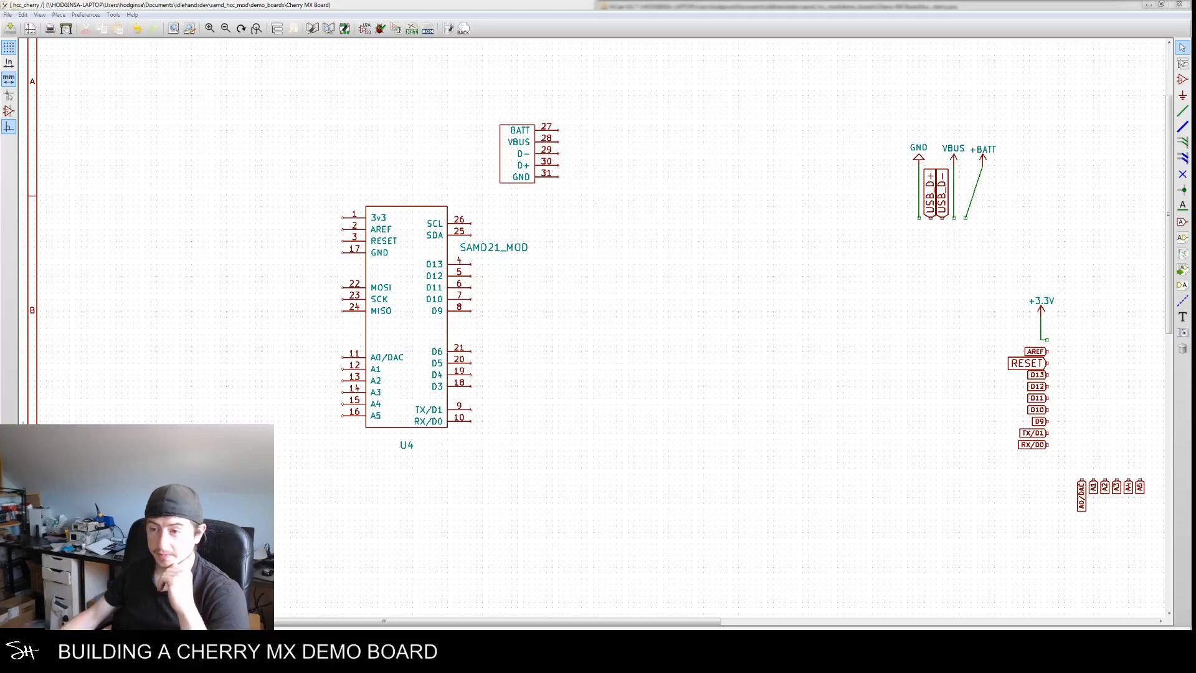
{"action": "middle_click_drag", "start_coordinate": [524, 468], "coordinate": [528, 485]}
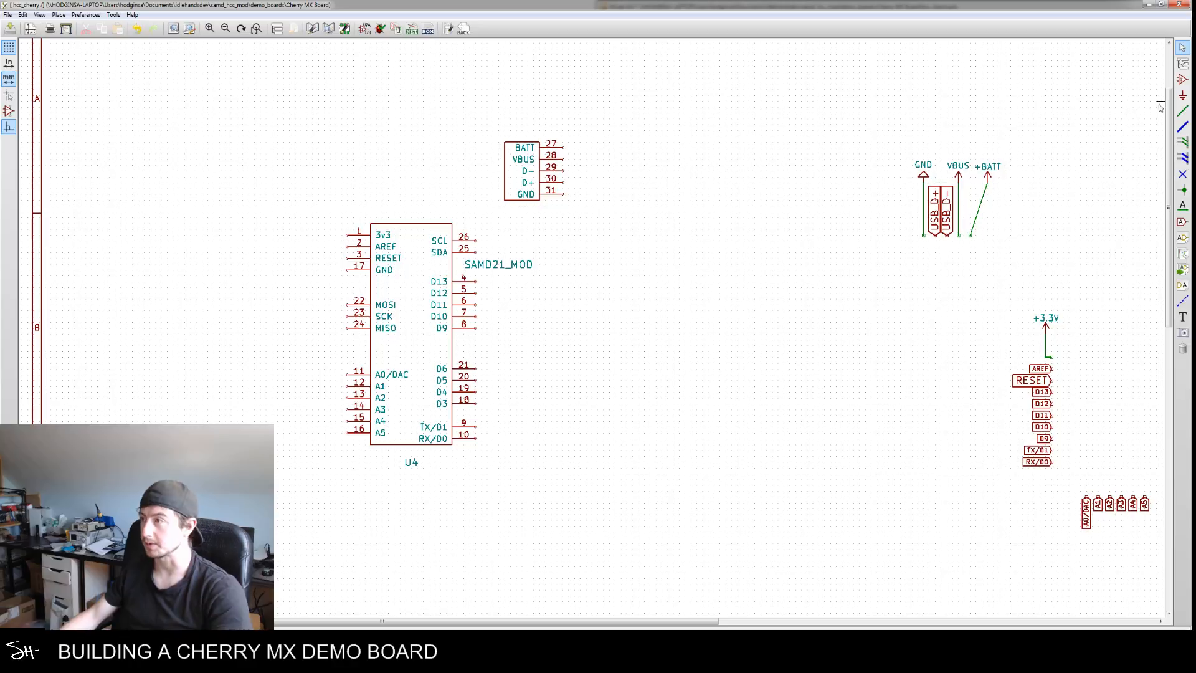
Start placing a component in the open area beside U4 and search the component chooser for button and switch parts
{"action": "left_click", "coordinate": [1183, 79]}
{"action": "left_click", "coordinate": [855, 302]}
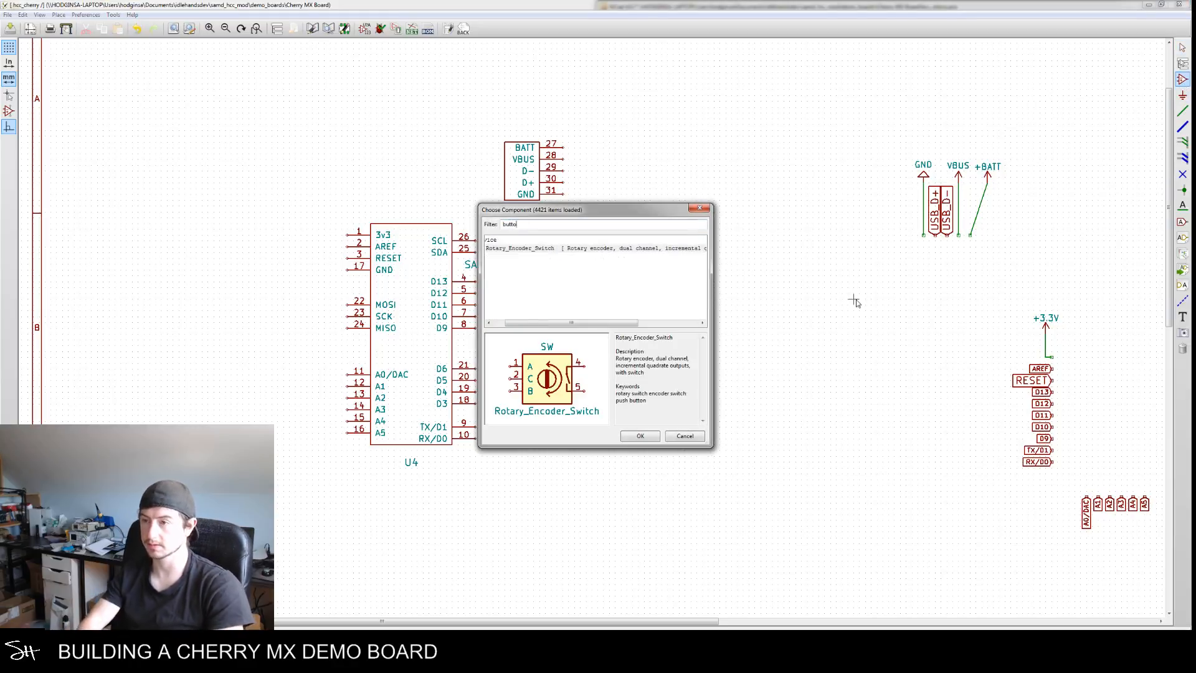
{"action": "type", "text": "swit"}
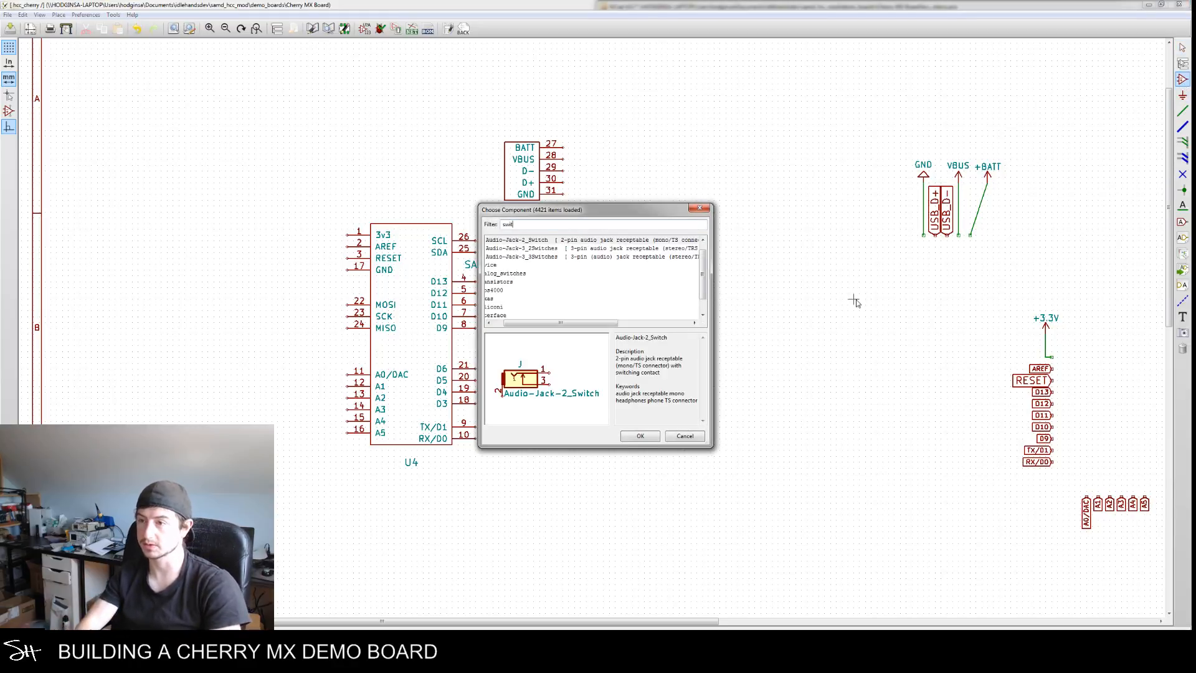
{"action": "key", "text": "BackSpace"}
{"action": "key", "text": "BackSpace"}
{"action": "key", "text": "BackSpace"}
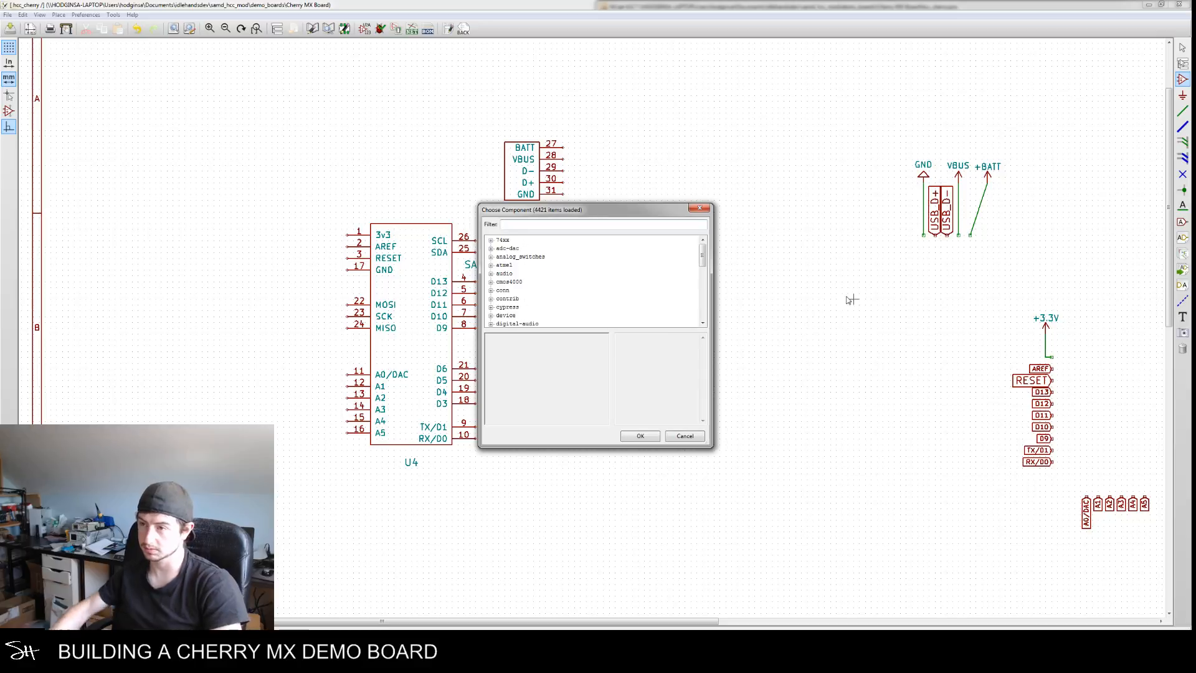
{"action": "mouse_move", "coordinate": [703, 256]}
{"action": "left_mouse_down"}
{"action": "mouse_move", "coordinate": [702, 314]}
{"action": "mouse_move", "coordinate": [697, 255]}
{"action": "left_mouse_up"}
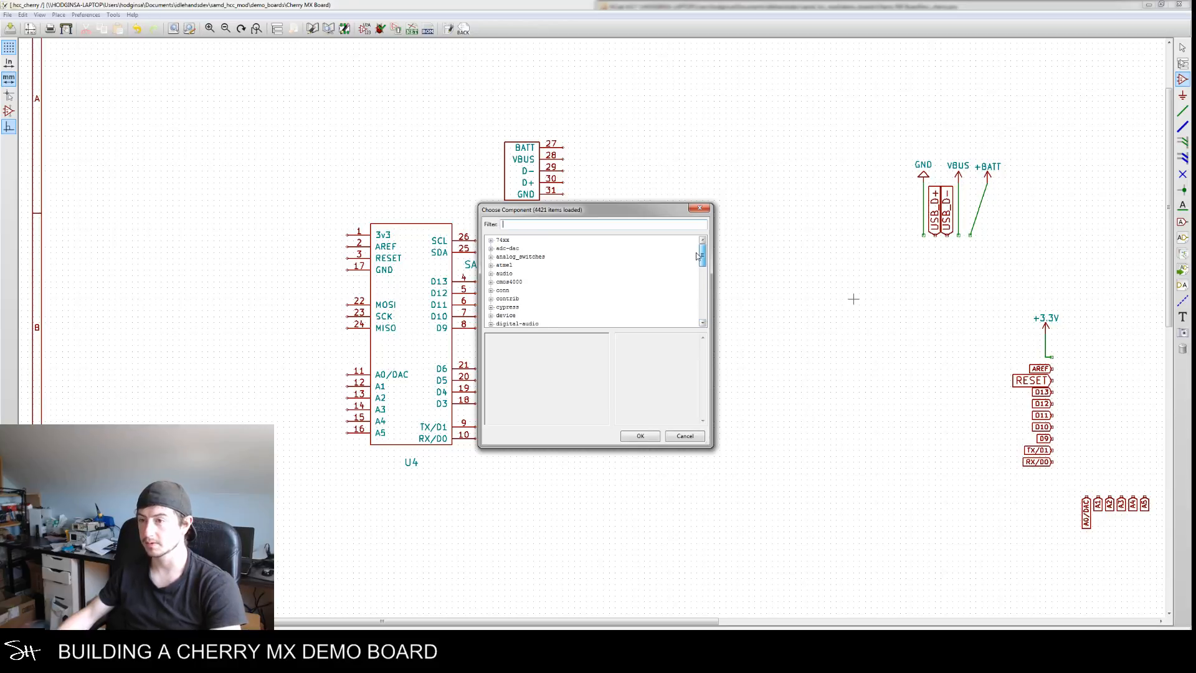
Search the component chooser for "tact" and for "button", checking the matching library entries
{"action": "left_click", "coordinate": [555, 222]}
{"action": "type", "text": "ta"}
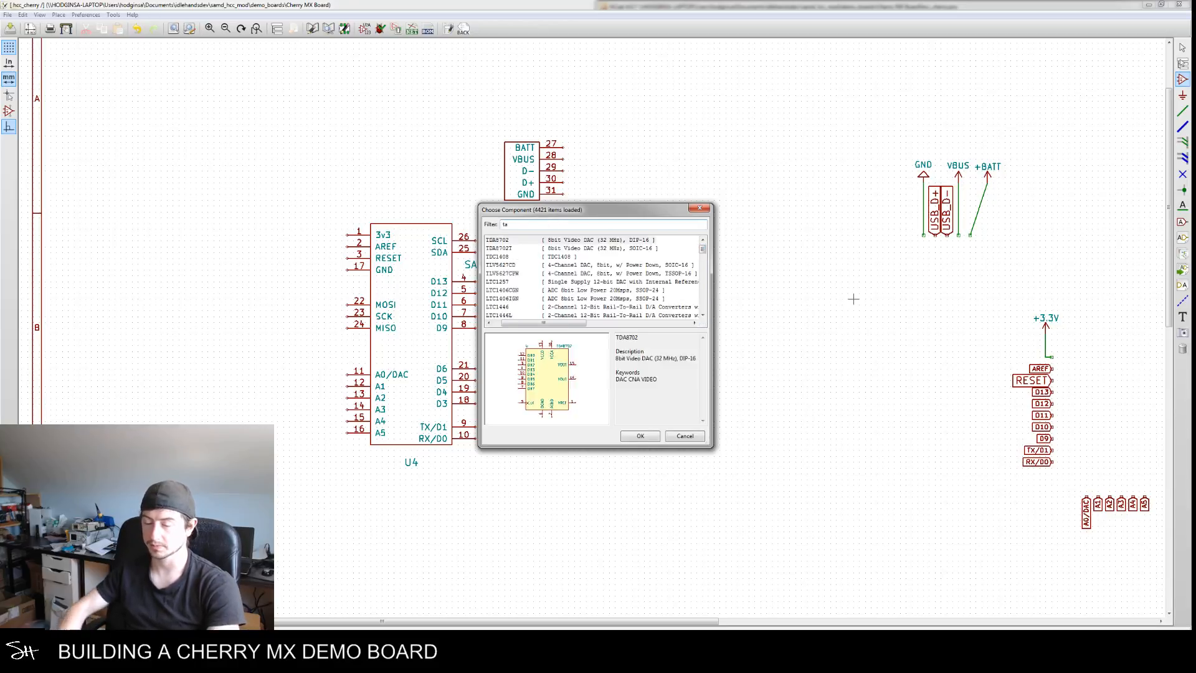
{"action": "type", "text": "ct"}
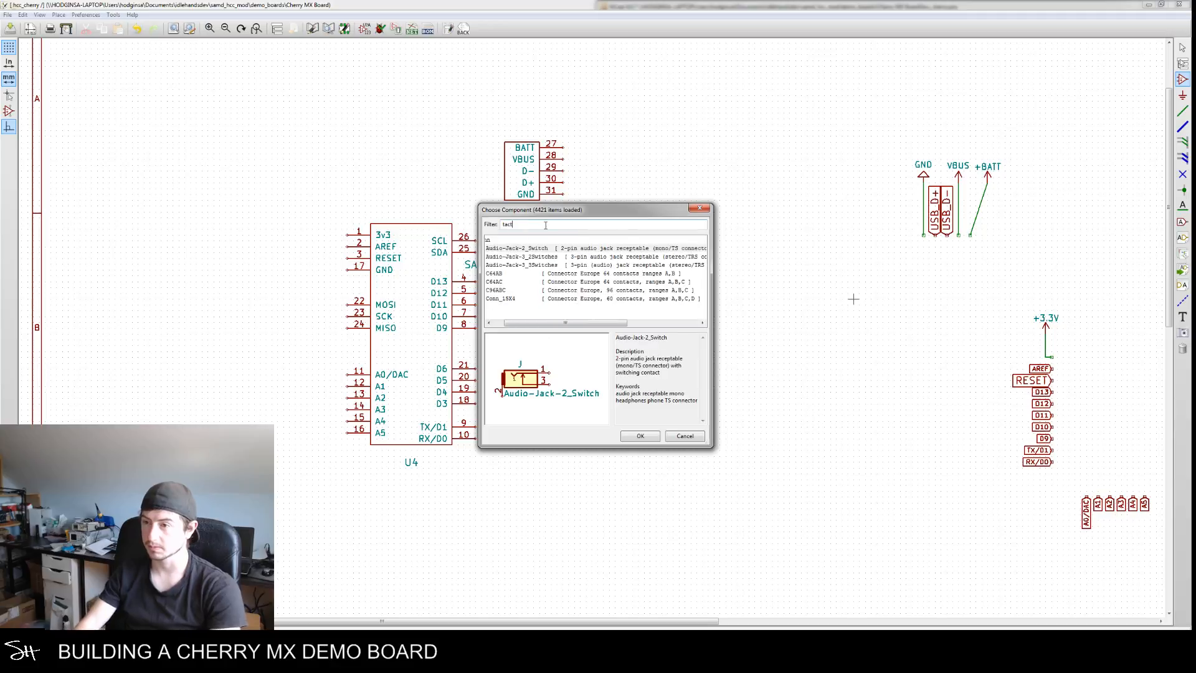
{"action": "left_click_drag", "start_coordinate": [565, 323], "coordinate": [554, 322]}
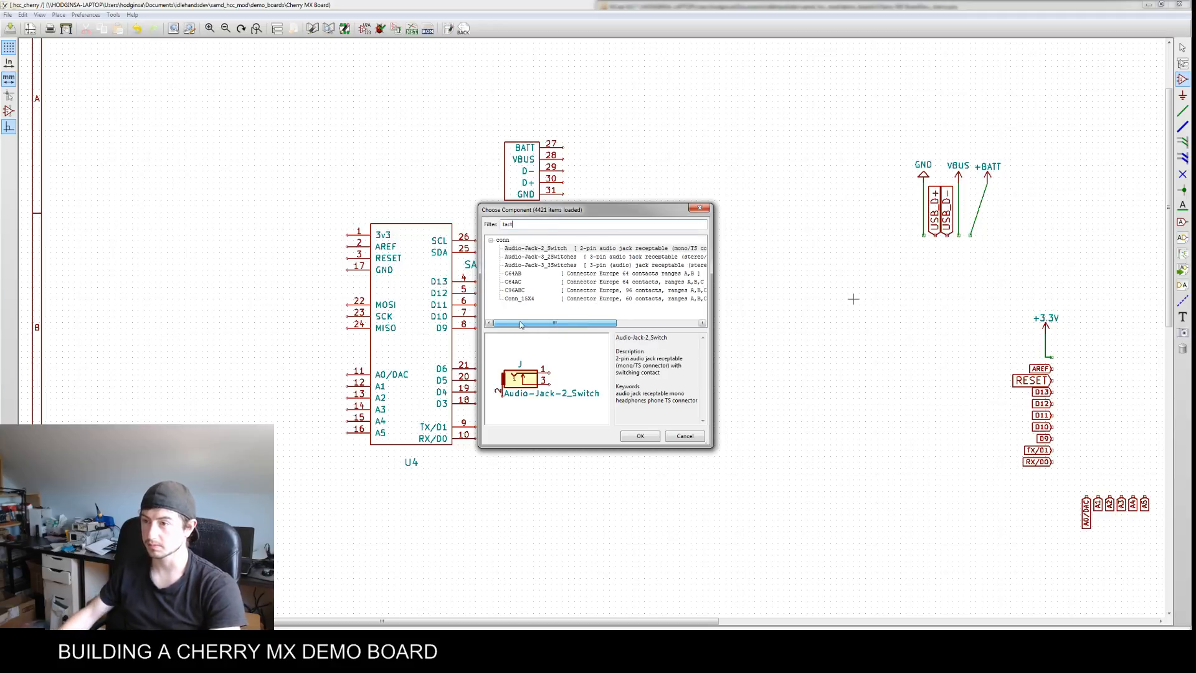
{"action": "type", "text": "button"}
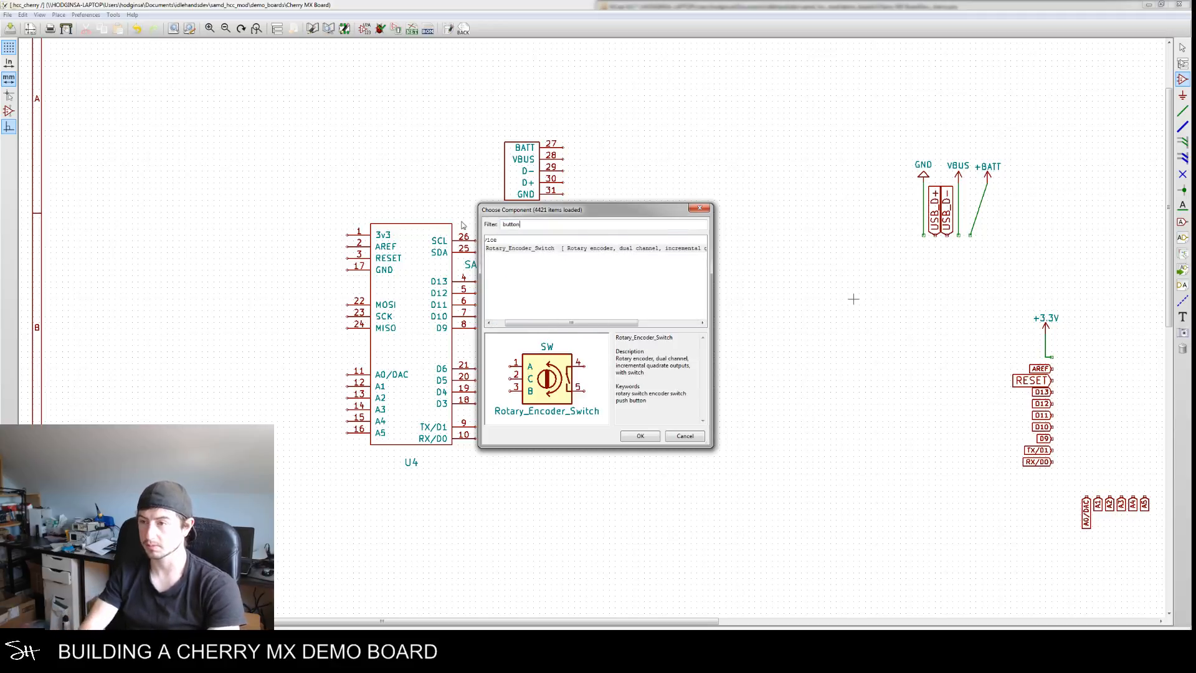
{"action": "left_click_drag", "start_coordinate": [542, 323], "coordinate": [529, 322]}
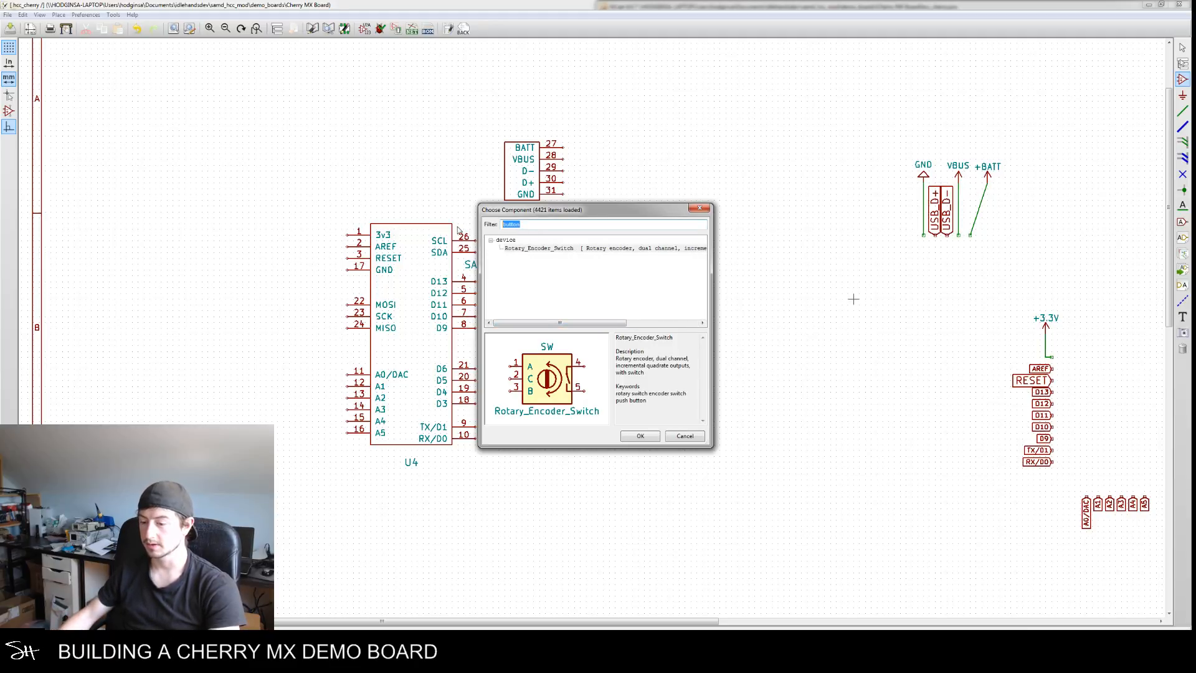
Search the component chooser for "switch" and browse the matches in the interface, siliconi and texas libraries without placing a part
{"action": "type", "text": "switch"}
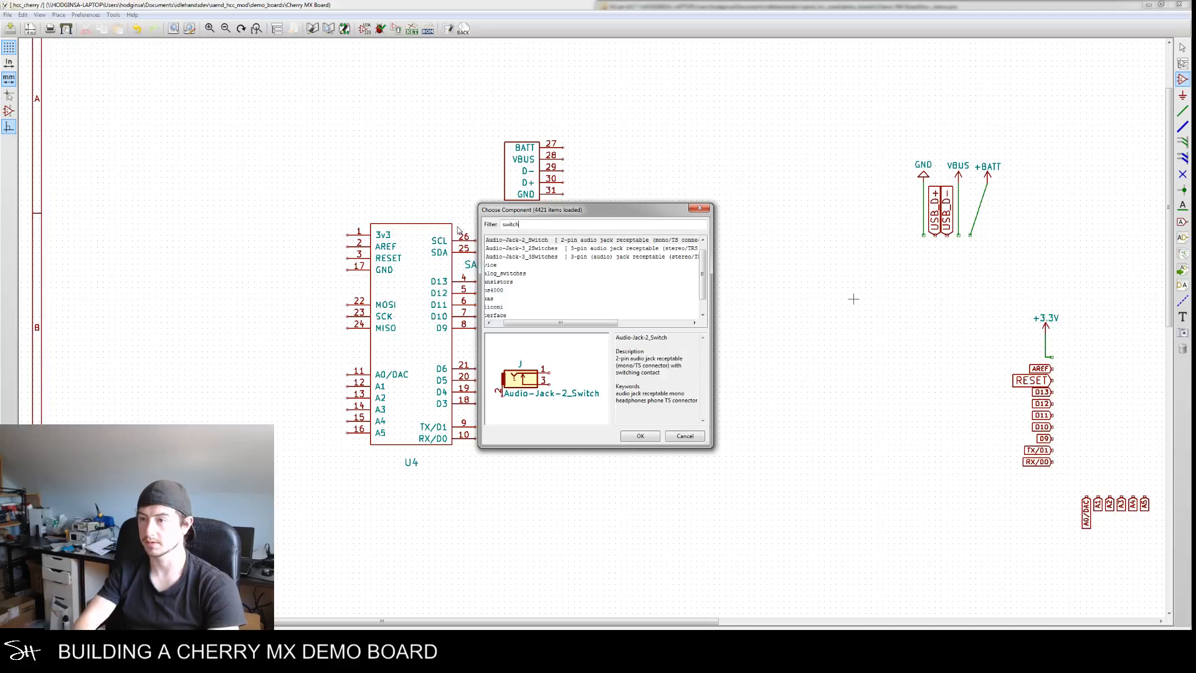
{"action": "left_click_drag", "start_coordinate": [521, 323], "coordinate": [488, 329]}
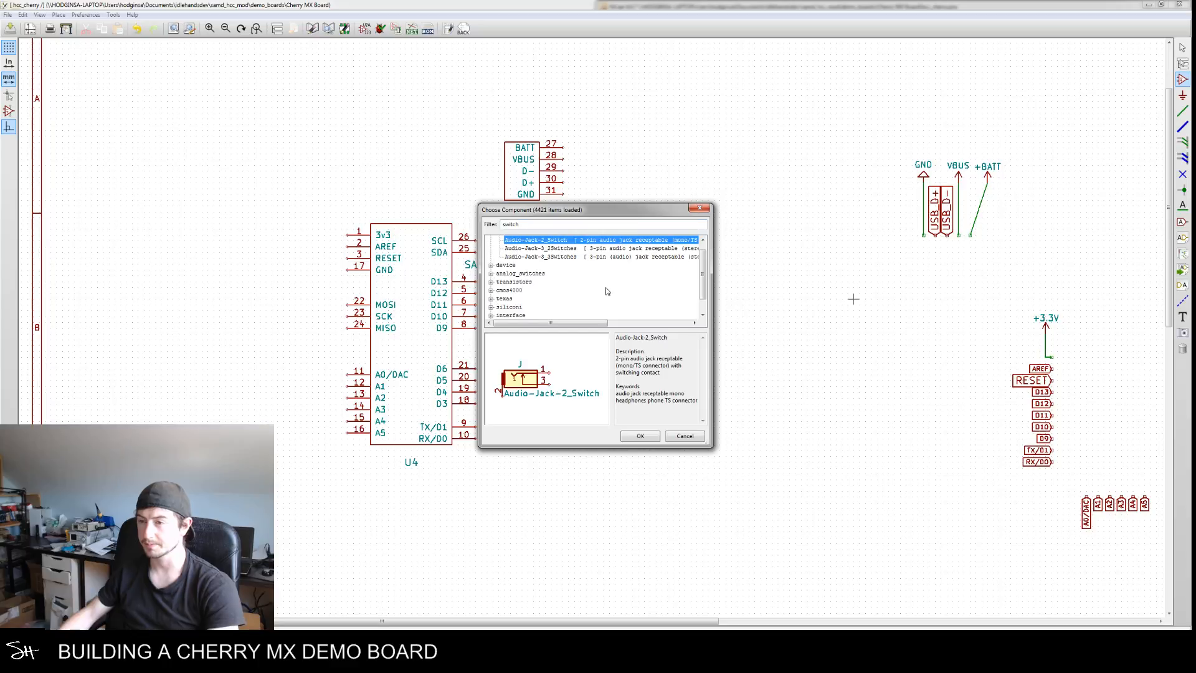
{"action": "scroll", "coordinate": [596, 294], "scroll_direction": "down", "scroll_amount": 1}
{"action": "left_click", "coordinate": [491, 299]}
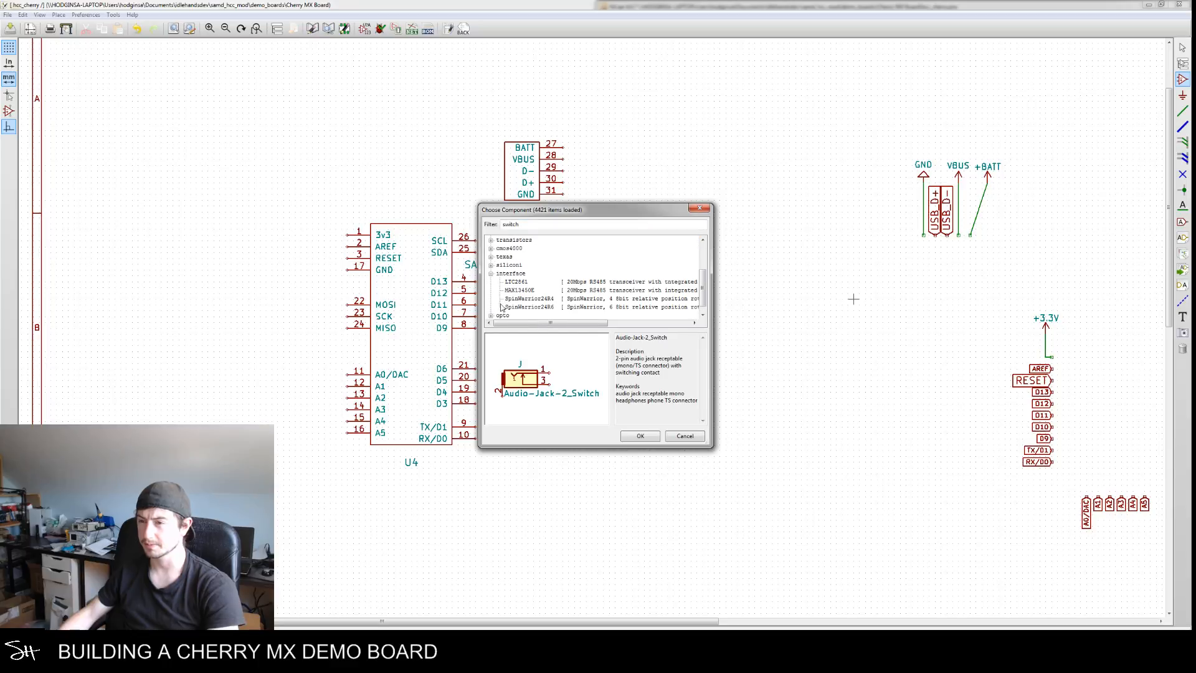
{"action": "left_click", "coordinate": [511, 281]}
{"action": "left_click", "coordinate": [498, 266]}
{"action": "left_click", "coordinate": [491, 257]}
{"action": "scroll", "coordinate": [492, 265], "scroll_direction": "up", "scroll_amount": 3}
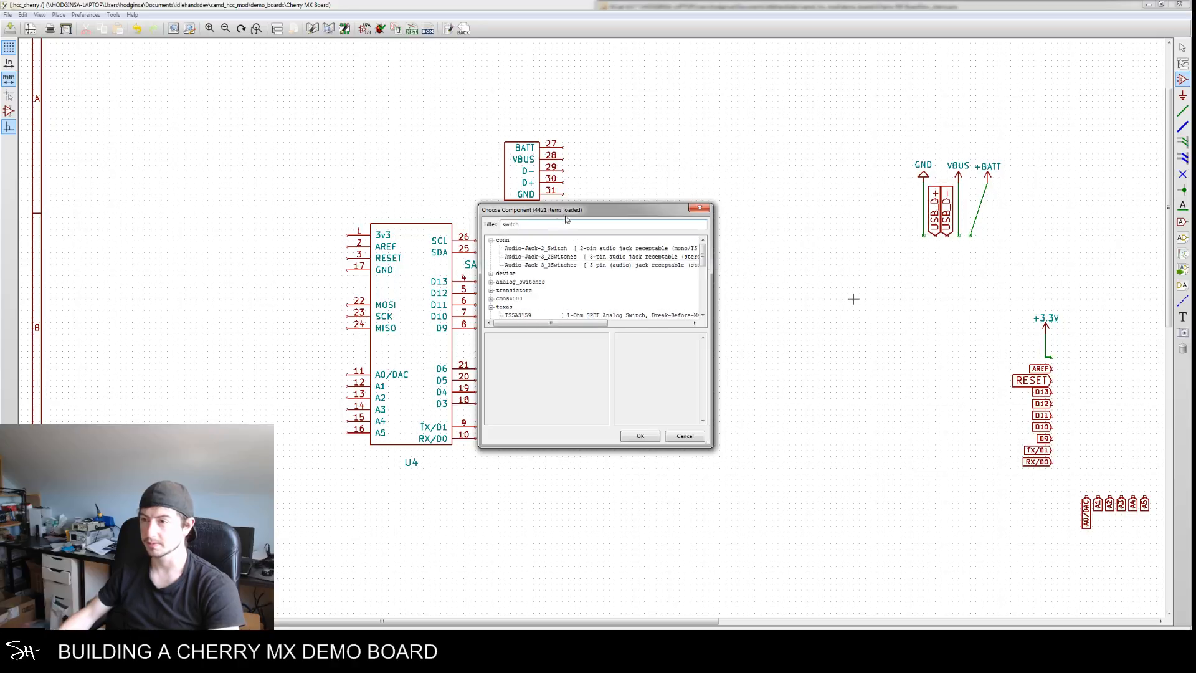
{"action": "left_click_drag", "start_coordinate": [599, 213], "coordinate": [0, 227]}
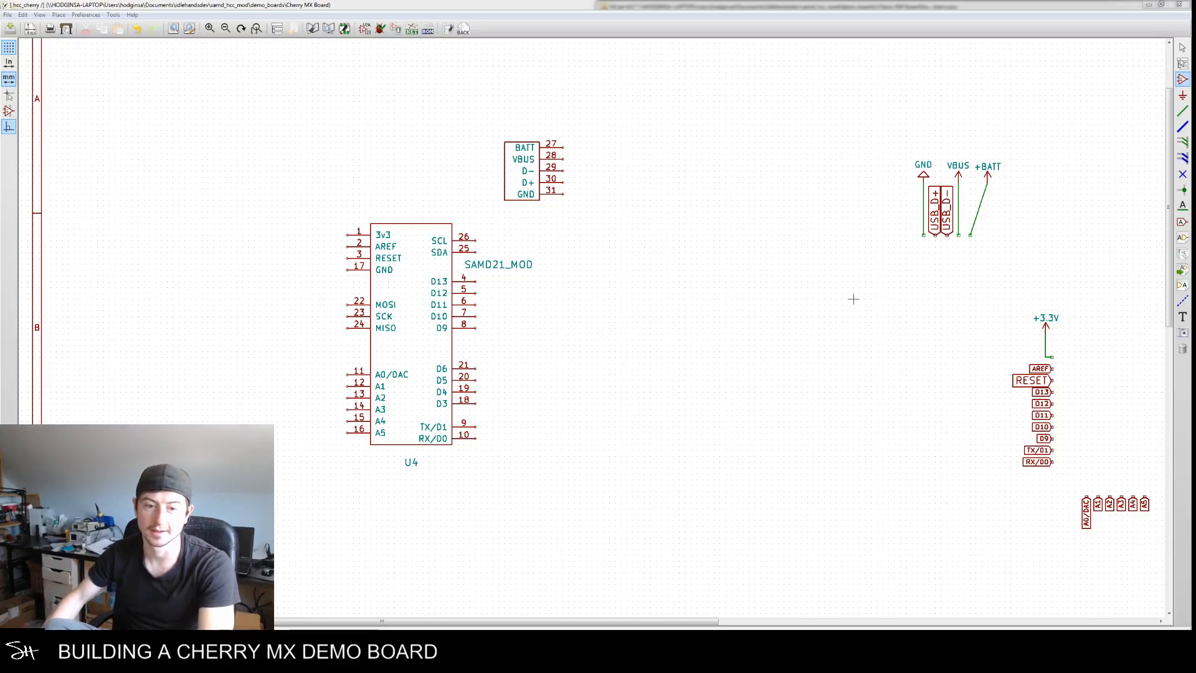
{"action": "middle_click_drag", "start_coordinate": [709, 334], "coordinate": [724, 285]}
{"action": "middle_click_drag", "start_coordinate": [837, 259], "coordinate": [592, 287]}
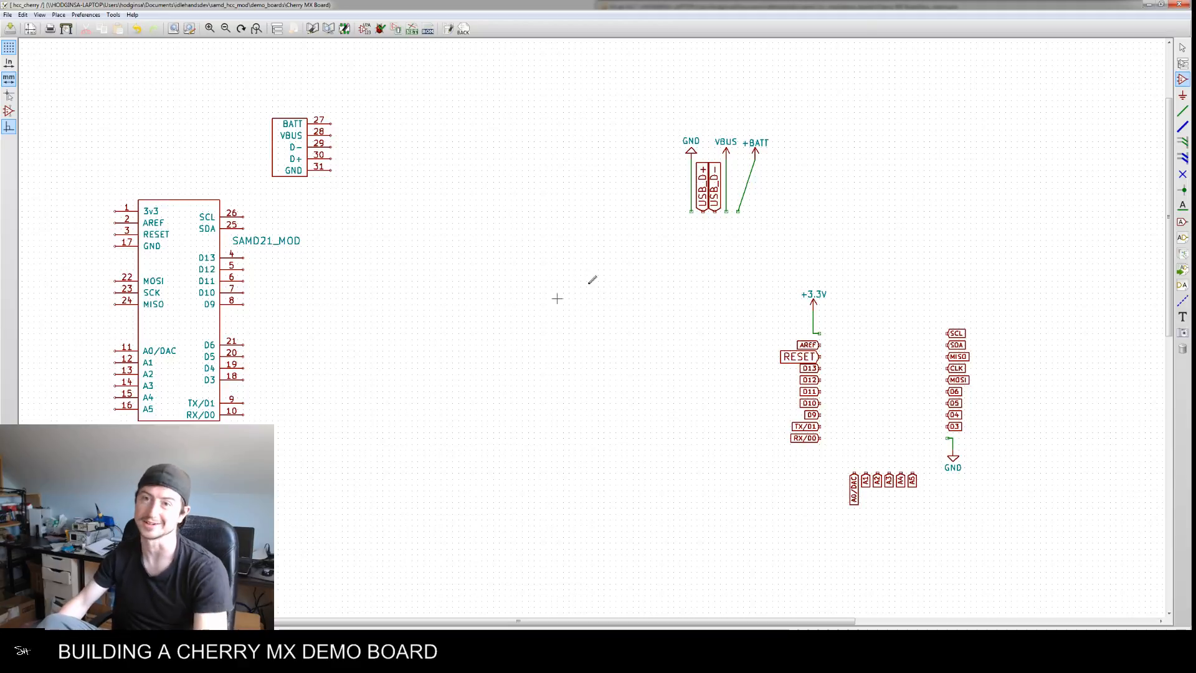
{"action": "scroll", "coordinate": [555, 296], "scroll_direction": "down", "scroll_amount": 2}
{"action": "middle_click_drag", "start_coordinate": [520, 302], "coordinate": [547, 331]}
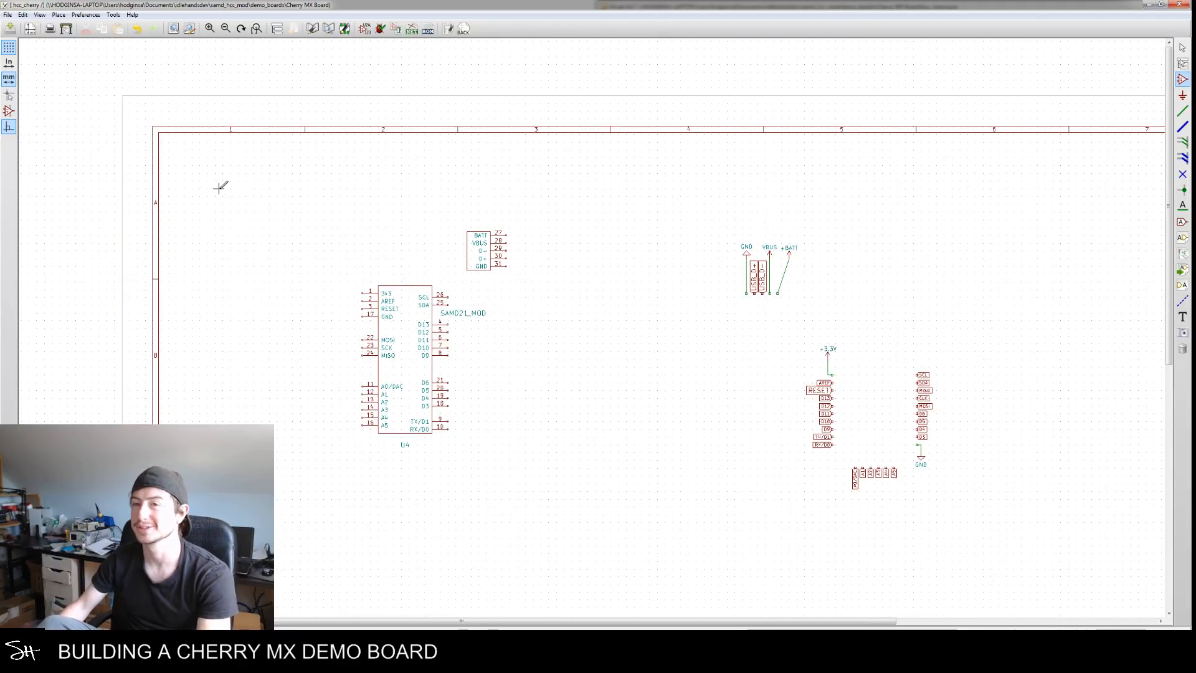
{"action": "left_click", "coordinate": [7, 15]}
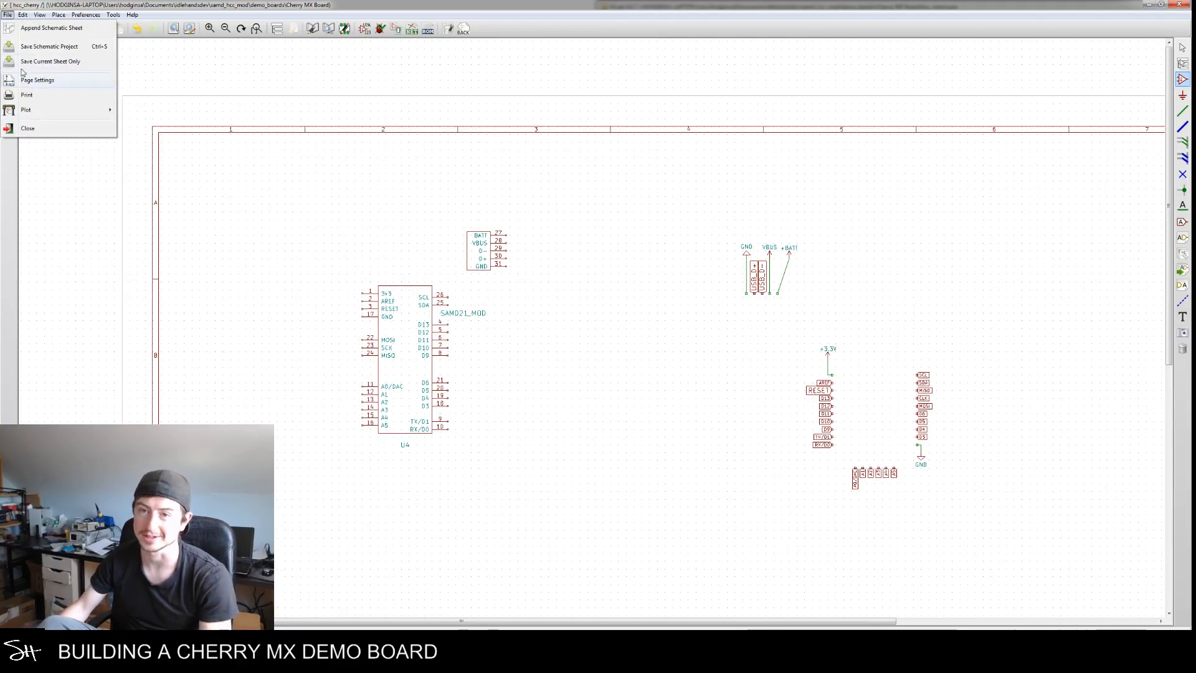
{"action": "mouse_move", "coordinate": [22, 112]}
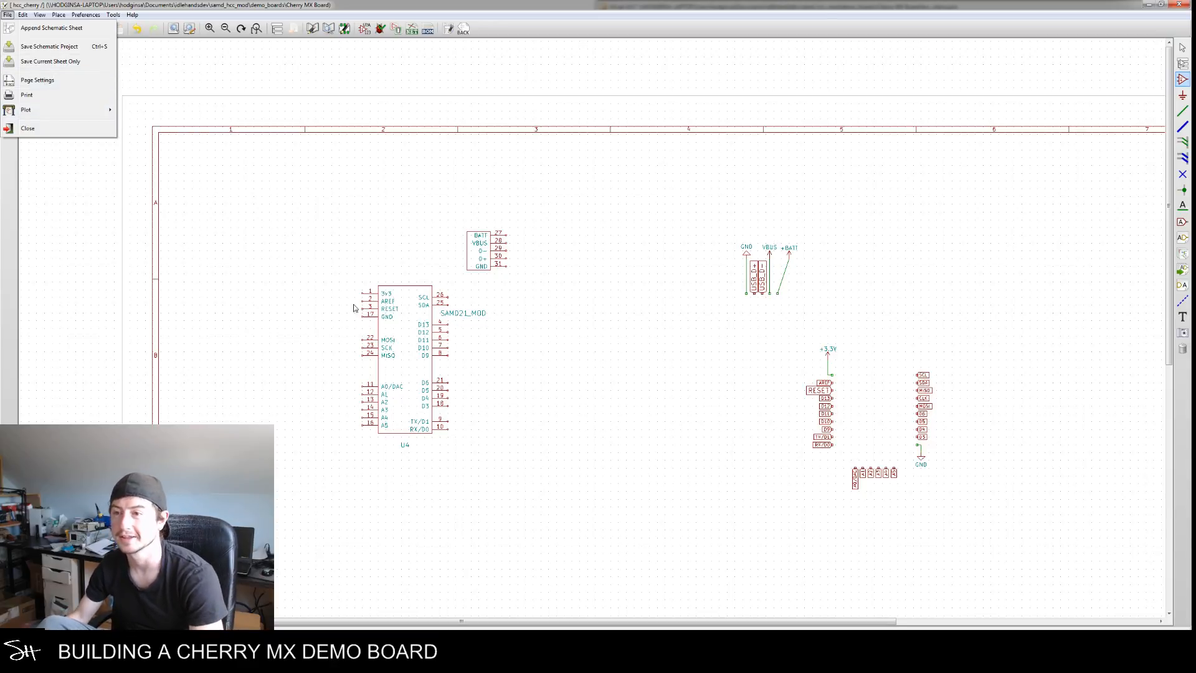
{"action": "left_click", "coordinate": [590, 327]}
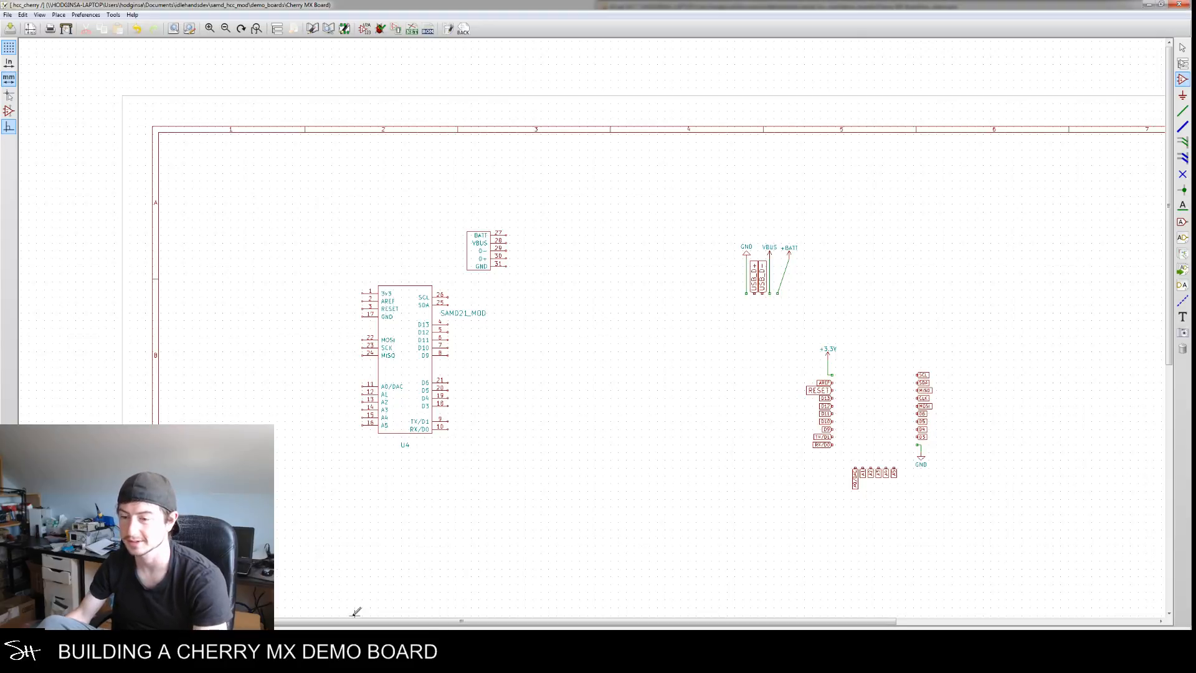
{"action": "mouse_move", "coordinate": [372, 639]}
{"action": "left_click", "coordinate": [321, 608]}
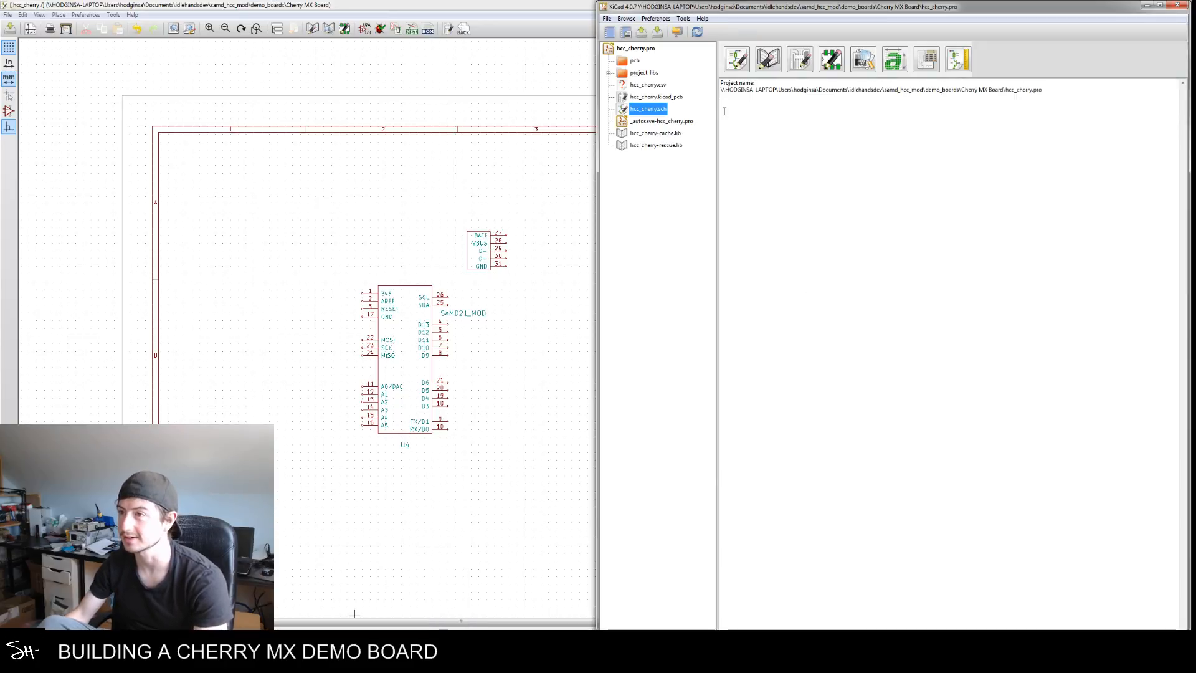
{"action": "left_click", "coordinate": [275, 114]}
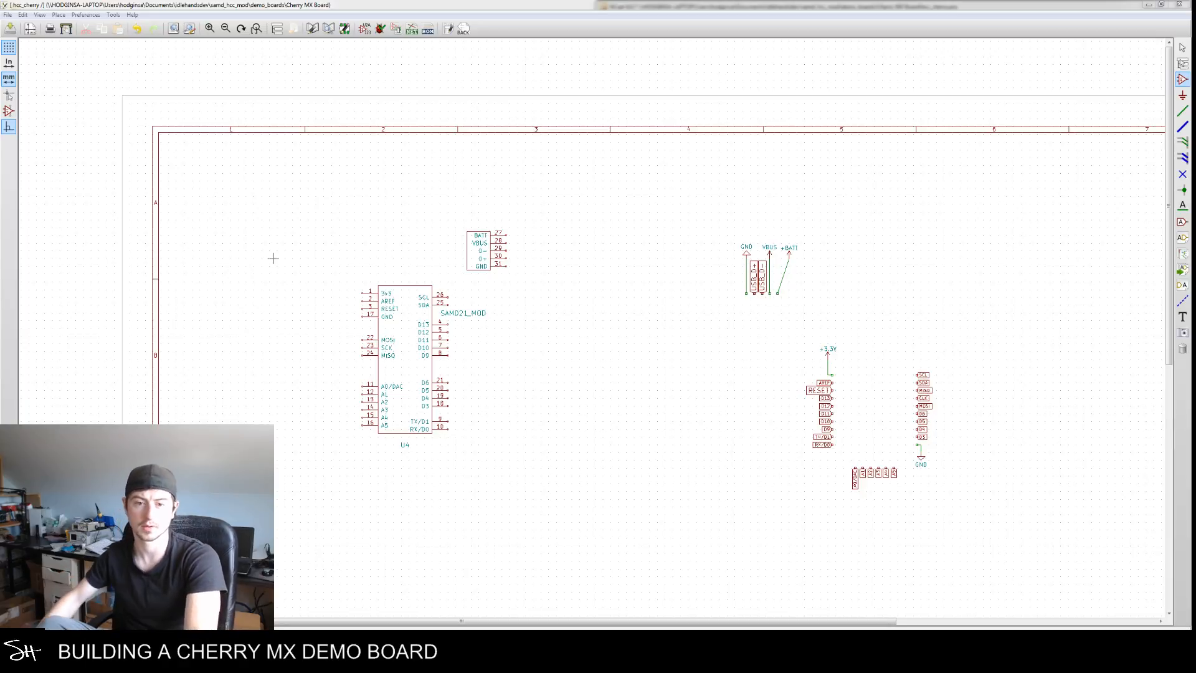
{"action": "left_click", "coordinate": [274, 258]}
Close the hcc_cherry schematic, saving its changes on exit
{"action": "mouse_move", "coordinate": [726, 189]}
{"action": "middle_mouse_down"}
{"action": "mouse_move", "coordinate": [633, 224]}
{"action": "mouse_move", "coordinate": [614, 150]}
{"action": "middle_mouse_up"}
{"action": "scroll", "coordinate": [614, 150], "scroll_direction": "up", "scroll_amount": 1}
{"action": "scroll", "coordinate": [430, 350], "scroll_direction": "down", "scroll_amount": 3}
{"action": "left_click", "coordinate": [1179, 4]}
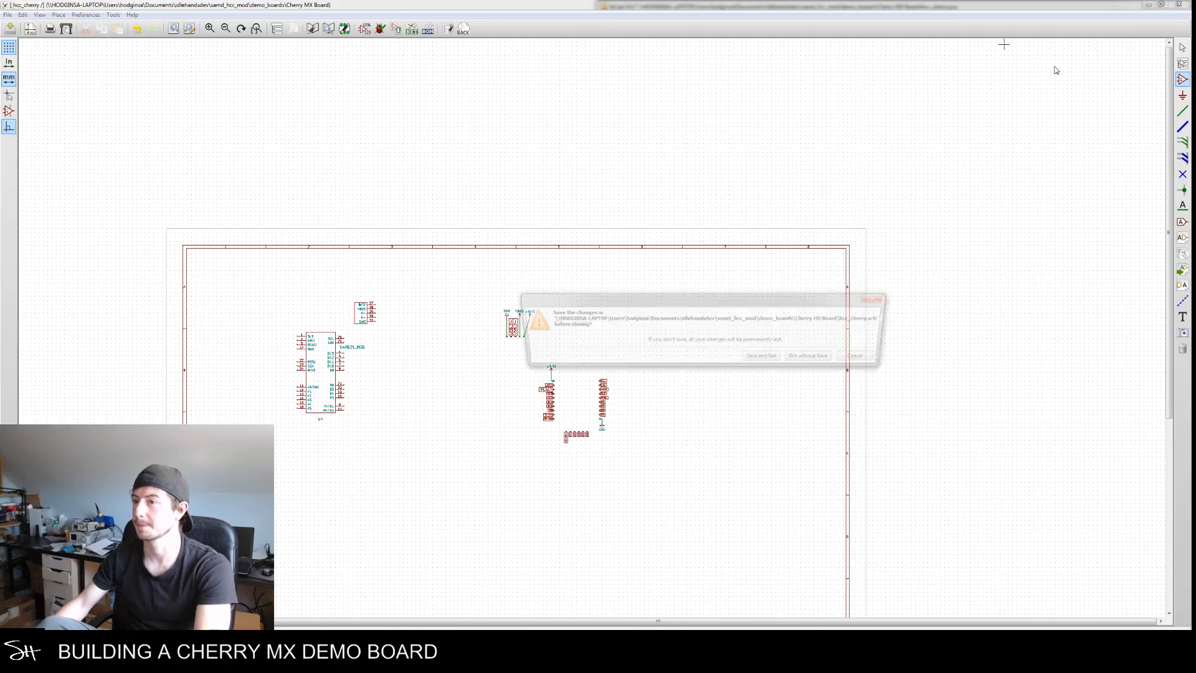
{"action": "left_click", "coordinate": [776, 357]}
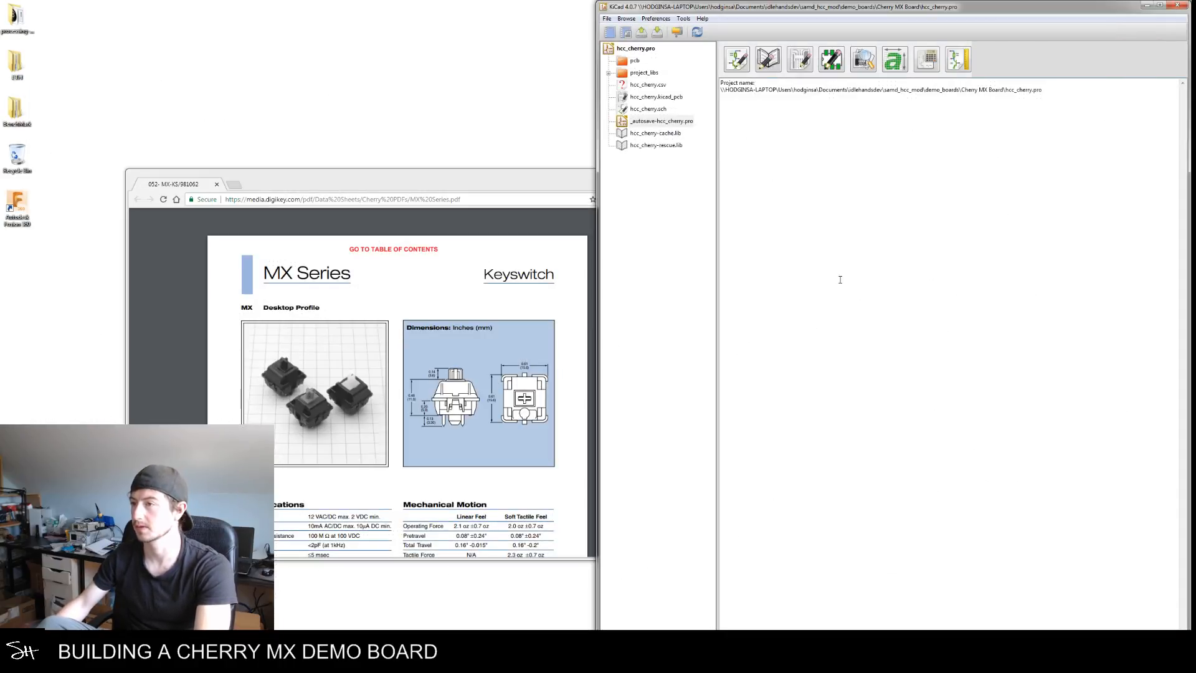
Open the recent theduo project and its schematic theduo.sch
{"action": "left_click", "coordinate": [606, 18]}
{"action": "mouse_move", "coordinate": [648, 46]}
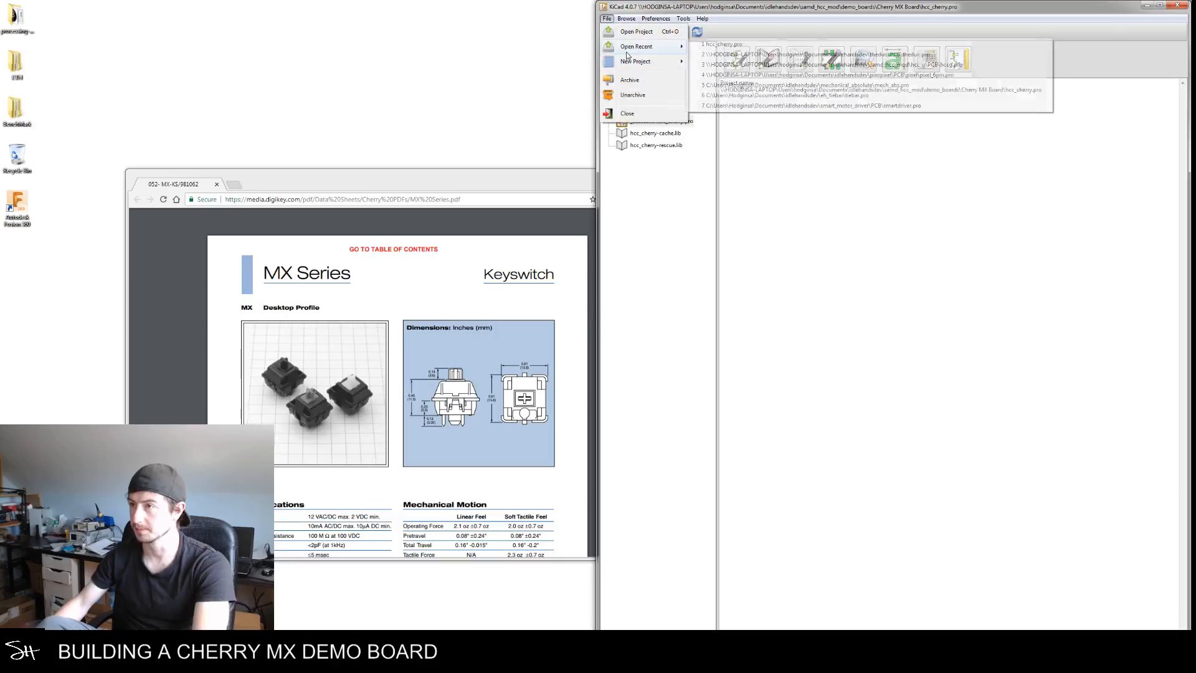
{"action": "left_click", "coordinate": [743, 55]}
{"action": "double_click", "coordinate": [642, 98]}
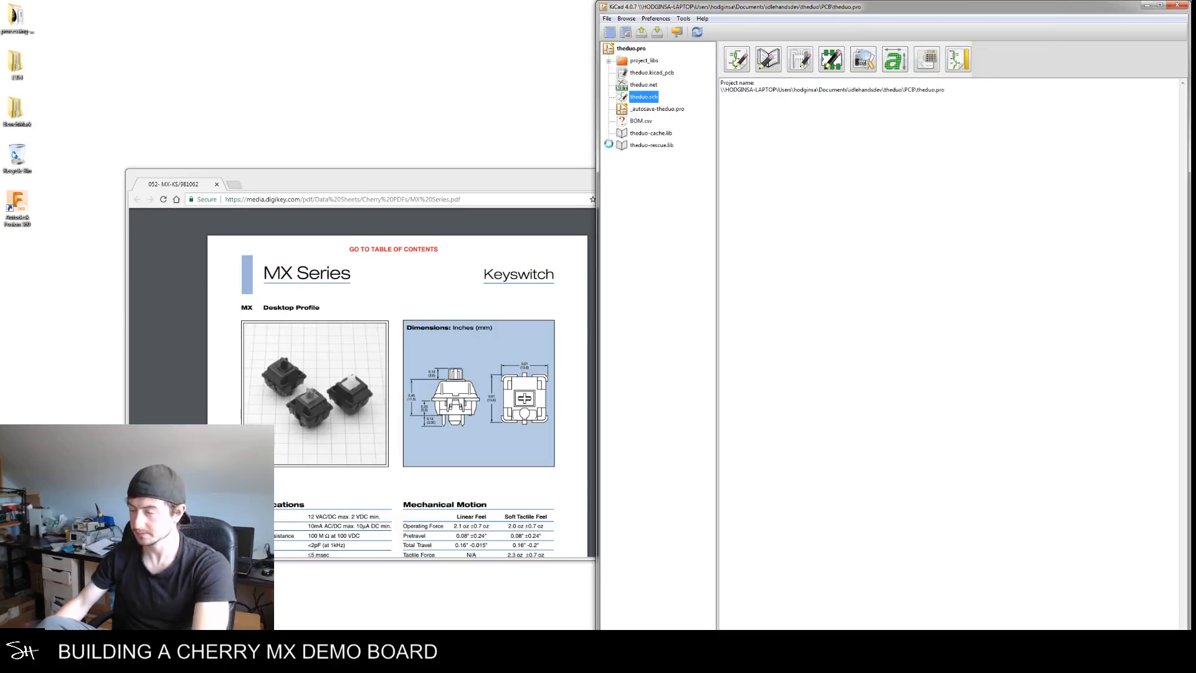
{"action": "left_click", "coordinate": [672, 372]}
Check the component properties of push switch SW3 on the RIGHTB line, closing them without changes
{"action": "scroll", "coordinate": [778, 328], "scroll_direction": "up", "scroll_amount": 4}
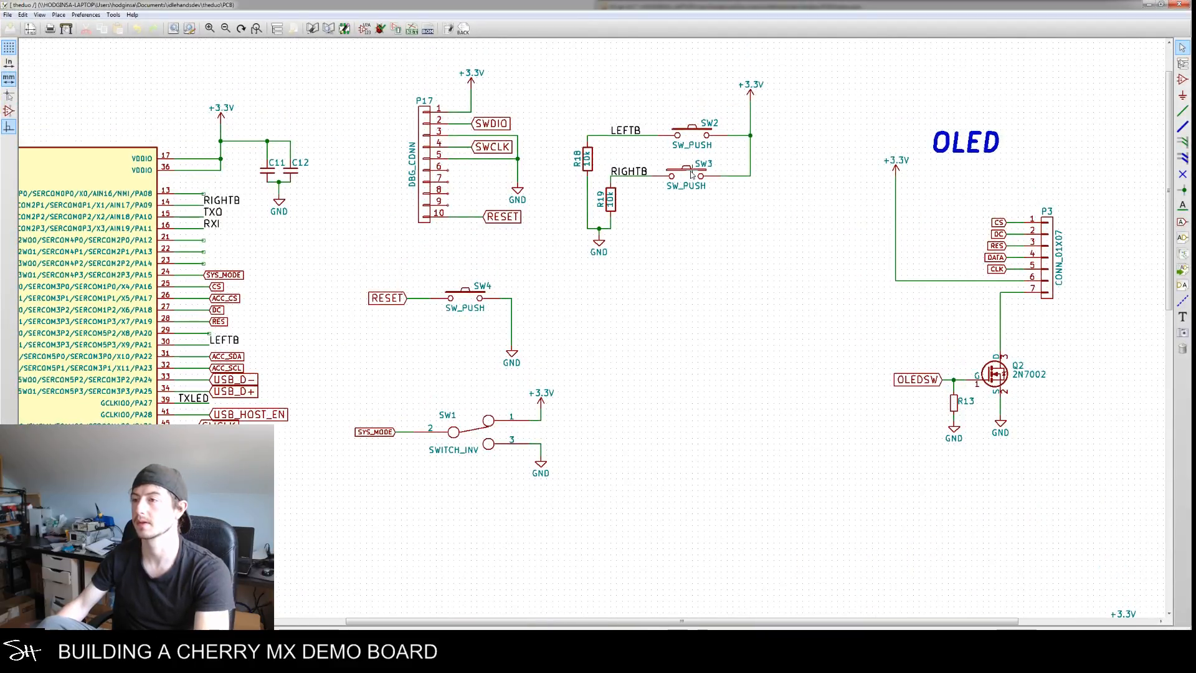
{"action": "double_click", "coordinate": [691, 175]}
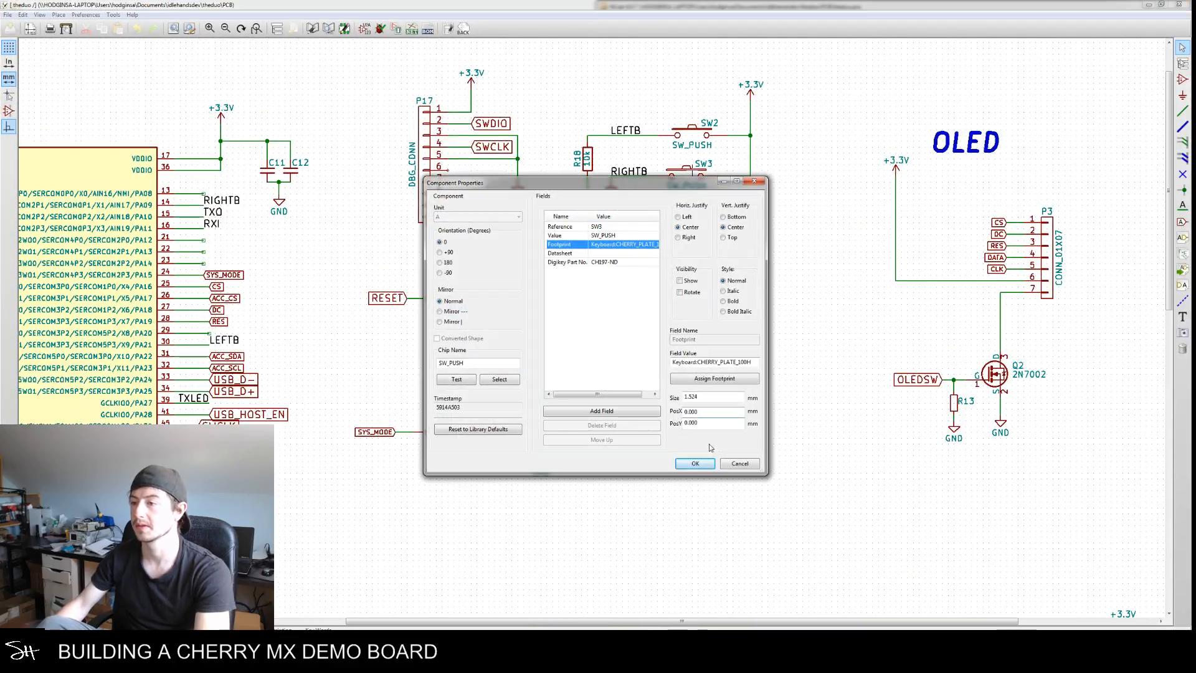
{"action": "left_click", "coordinate": [740, 464]}
{"action": "key", "text": "a"}
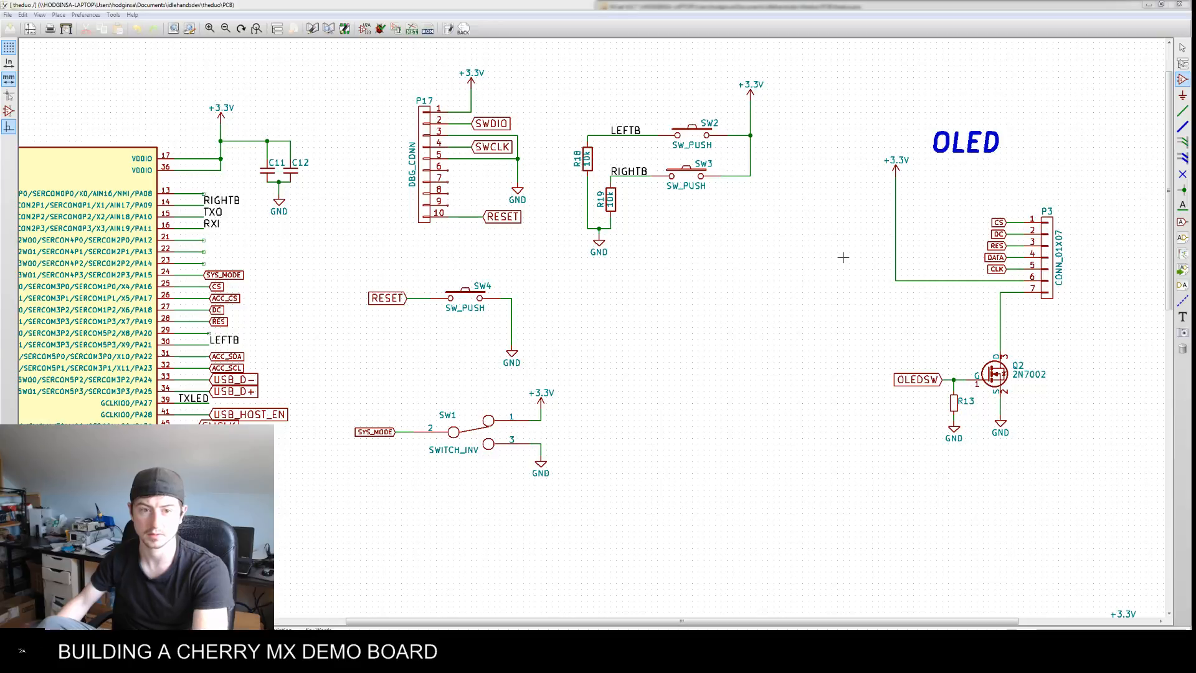
{"action": "key", "text": "Return"}
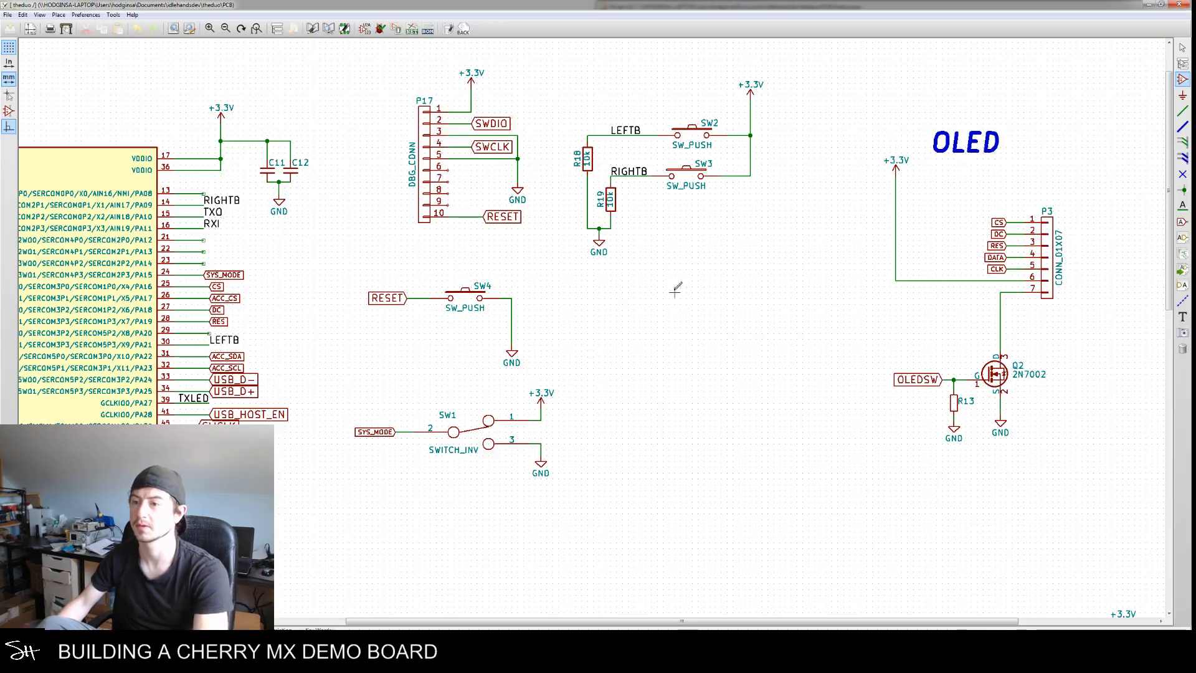
Check the component properties of push switch SW4 on the RESET line, closing them without changes
{"action": "middle_click_drag", "start_coordinate": [672, 292], "coordinate": [765, 233]}
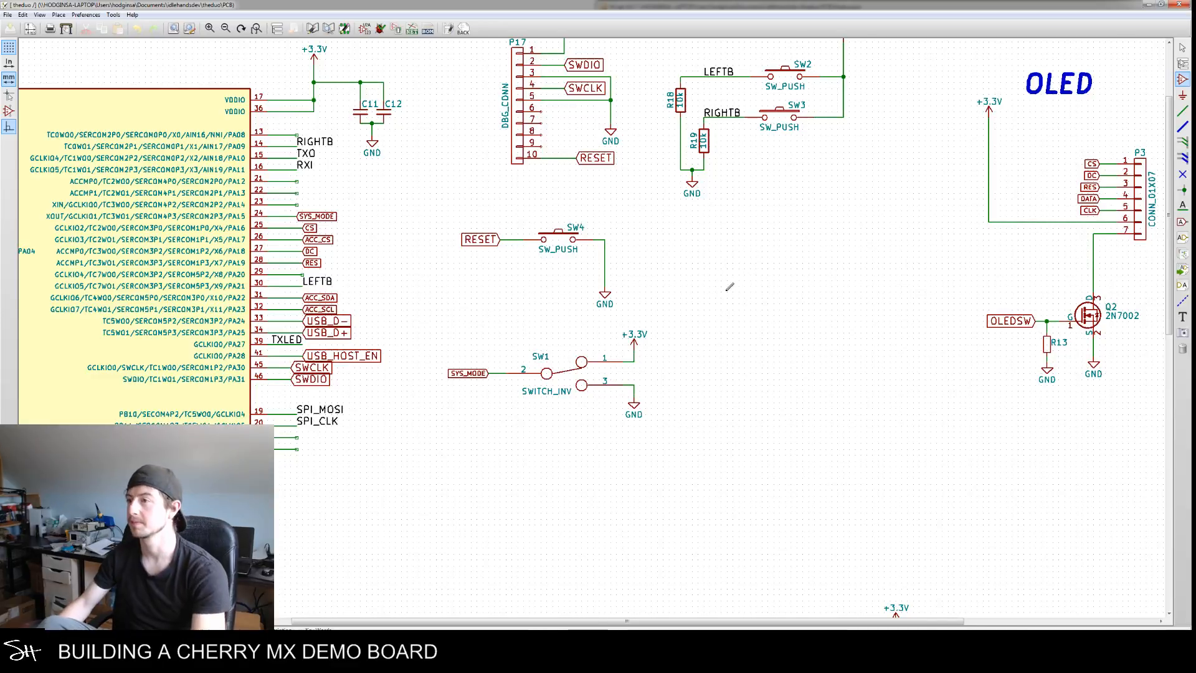
{"action": "scroll", "coordinate": [723, 279], "scroll_direction": "down", "scroll_amount": 2}
{"action": "double_click", "coordinate": [676, 218]}
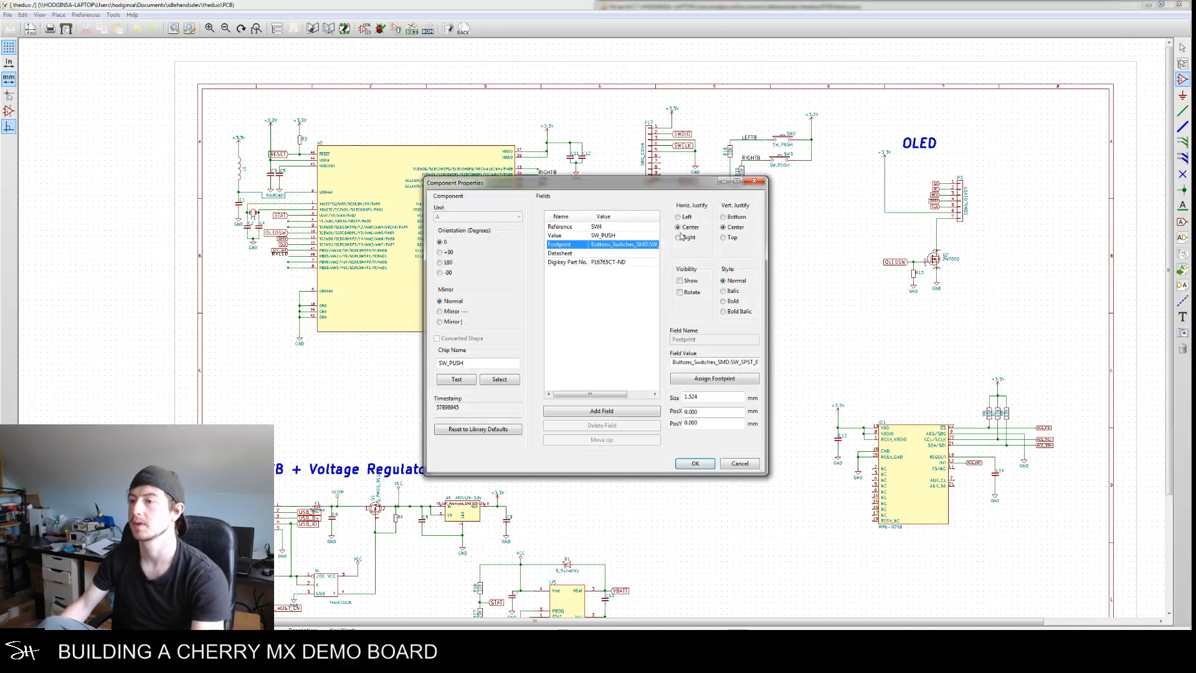
{"action": "middle_click_drag", "start_coordinate": [720, 233], "coordinate": [796, 200]}
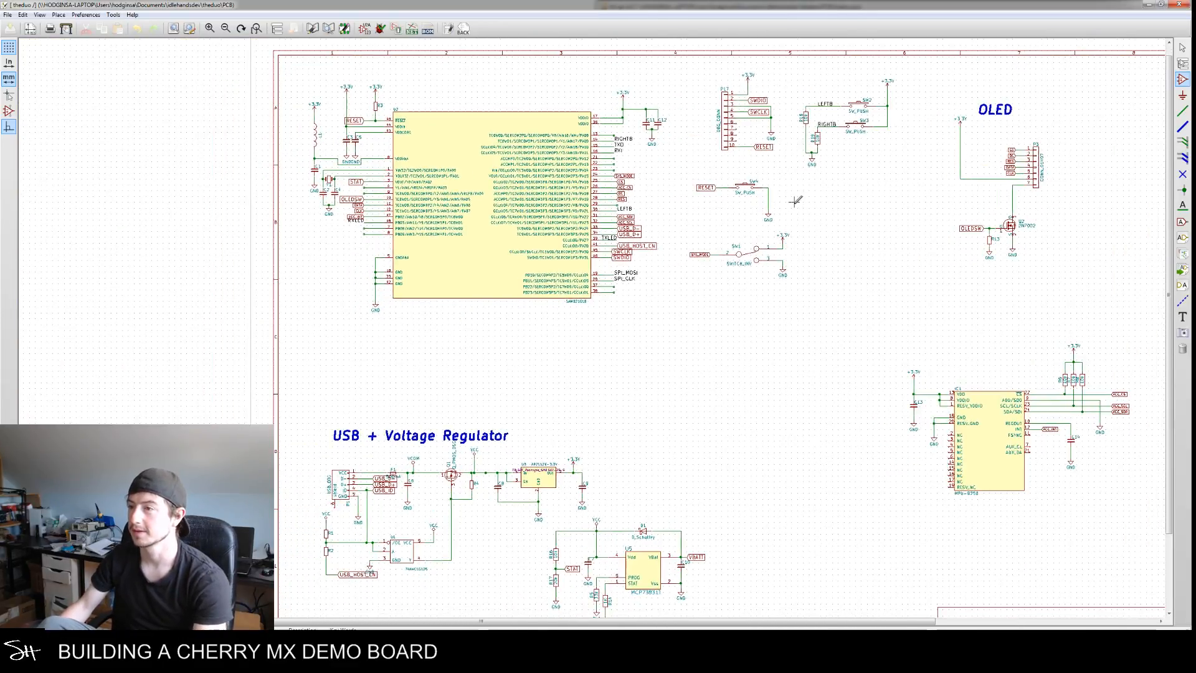
Copy the block holding the SW2 and SW3 switches with their pull-down resistors and power symbols
{"action": "middle_click_drag", "start_coordinate": [865, 167], "coordinate": [838, 193]}
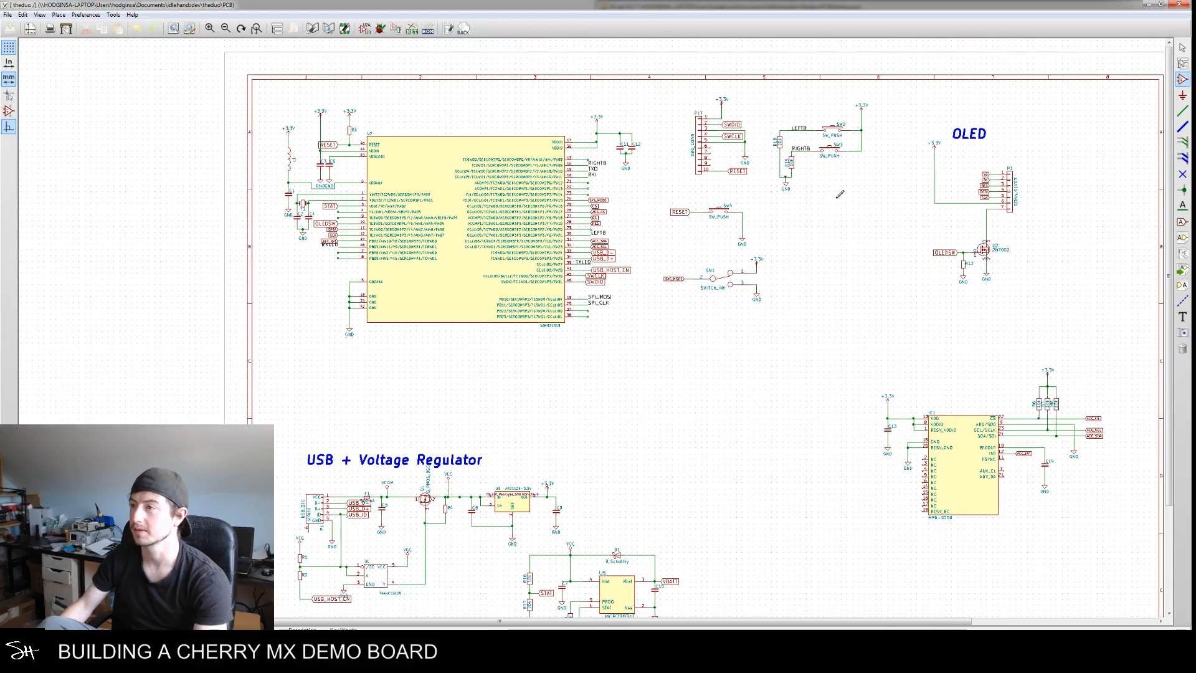
{"action": "left_click_drag", "start_coordinate": [766, 91], "coordinate": [880, 206]}
{"action": "right_click", "coordinate": [880, 206]}
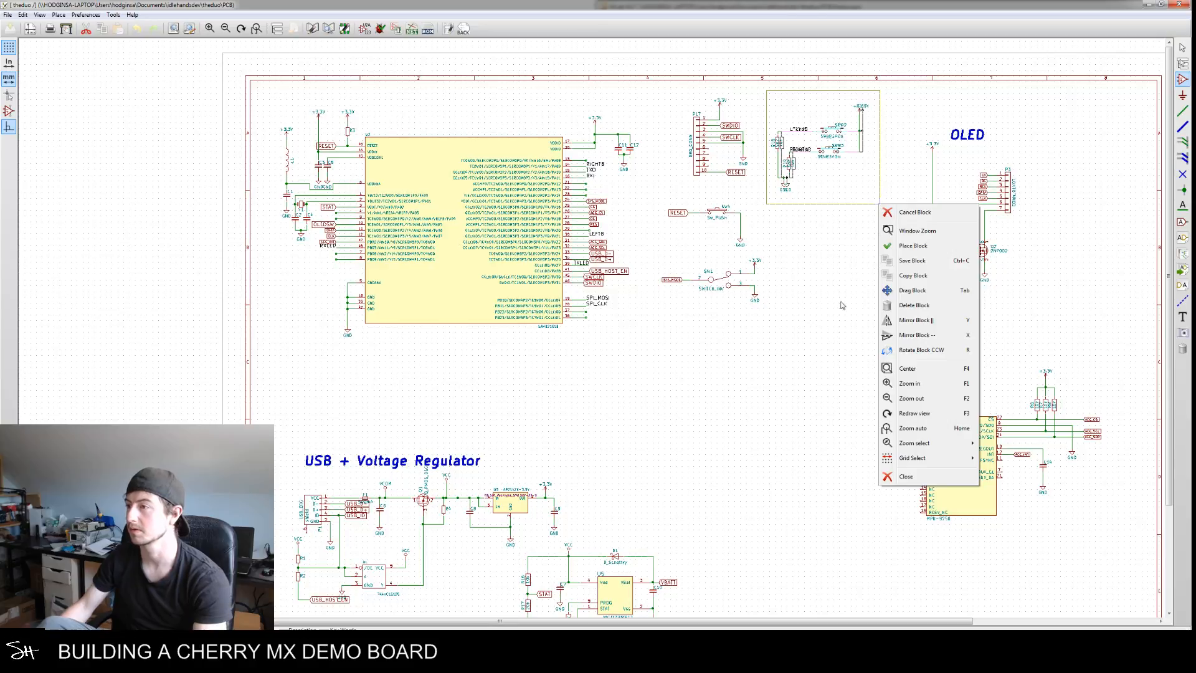
{"action": "left_click", "coordinate": [926, 277]}
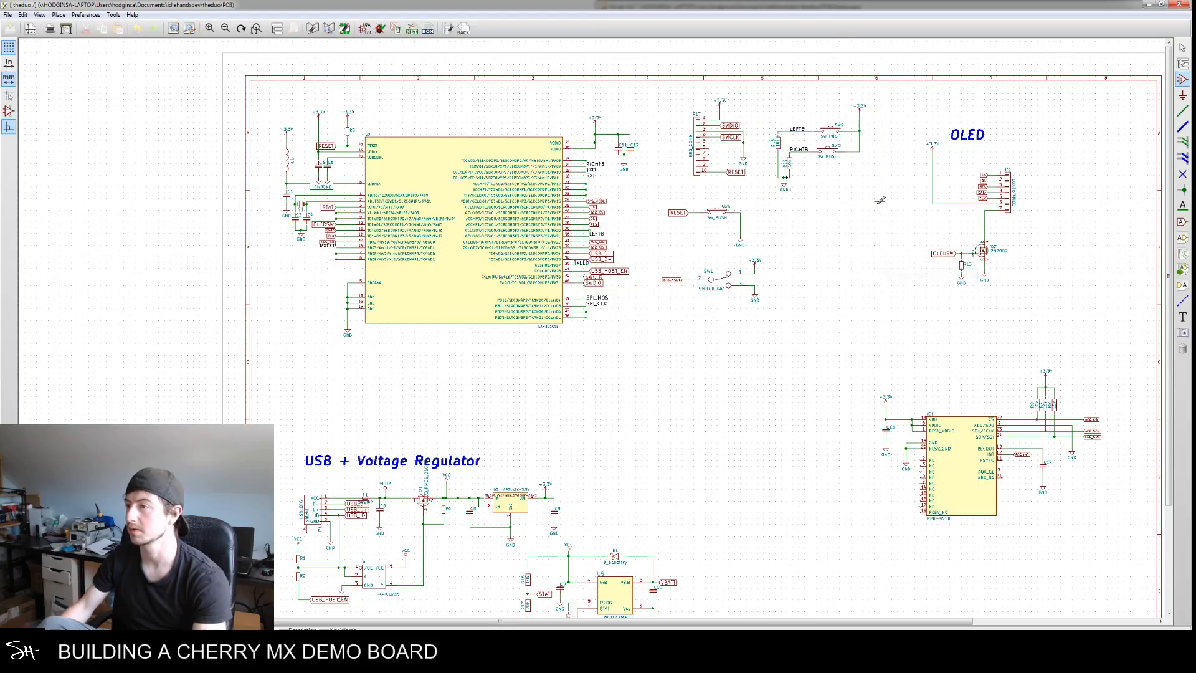
Close theduo schematic, reopen the recent hcc_cherry.pro project and open its schematic hcc_cherry.sch
{"action": "left_click", "coordinate": [1180, 4]}
{"action": "left_click", "coordinate": [607, 18]}
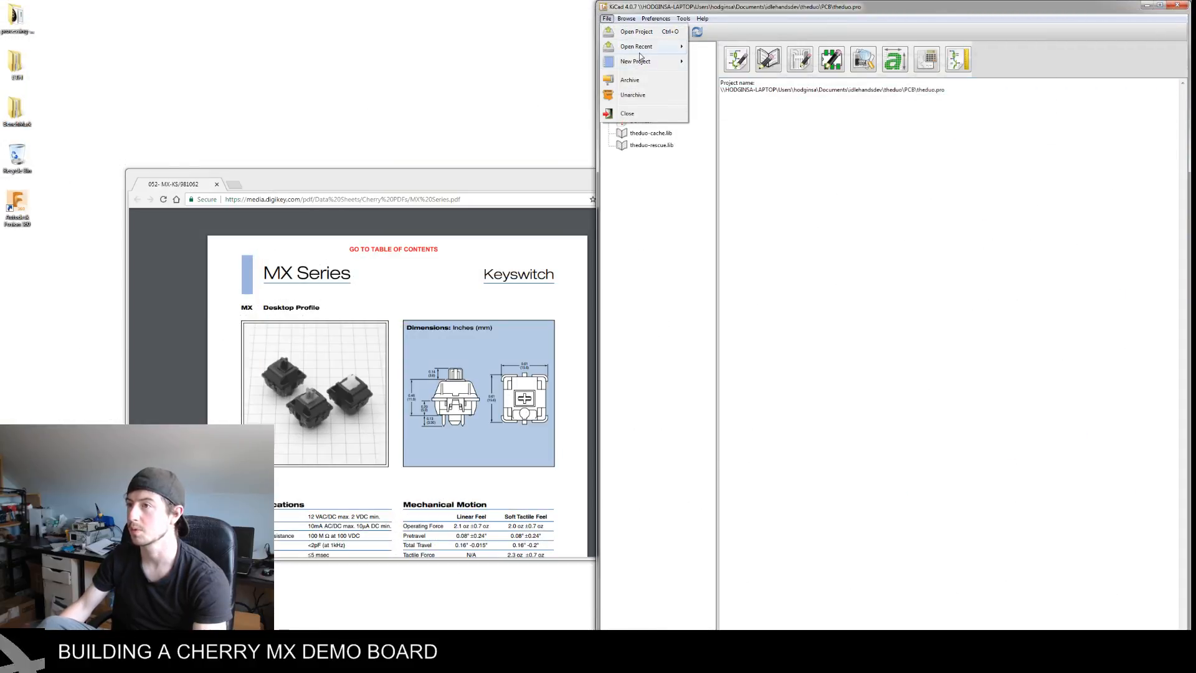
{"action": "mouse_move", "coordinate": [642, 46]}
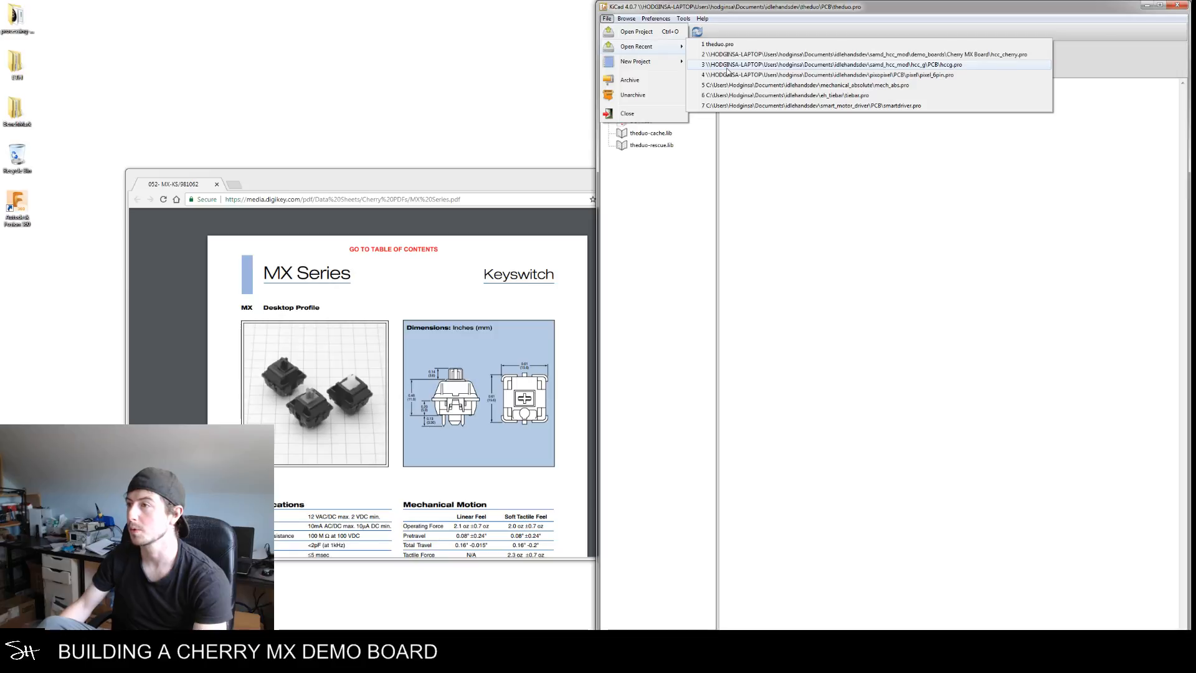
{"action": "left_click", "coordinate": [757, 55]}
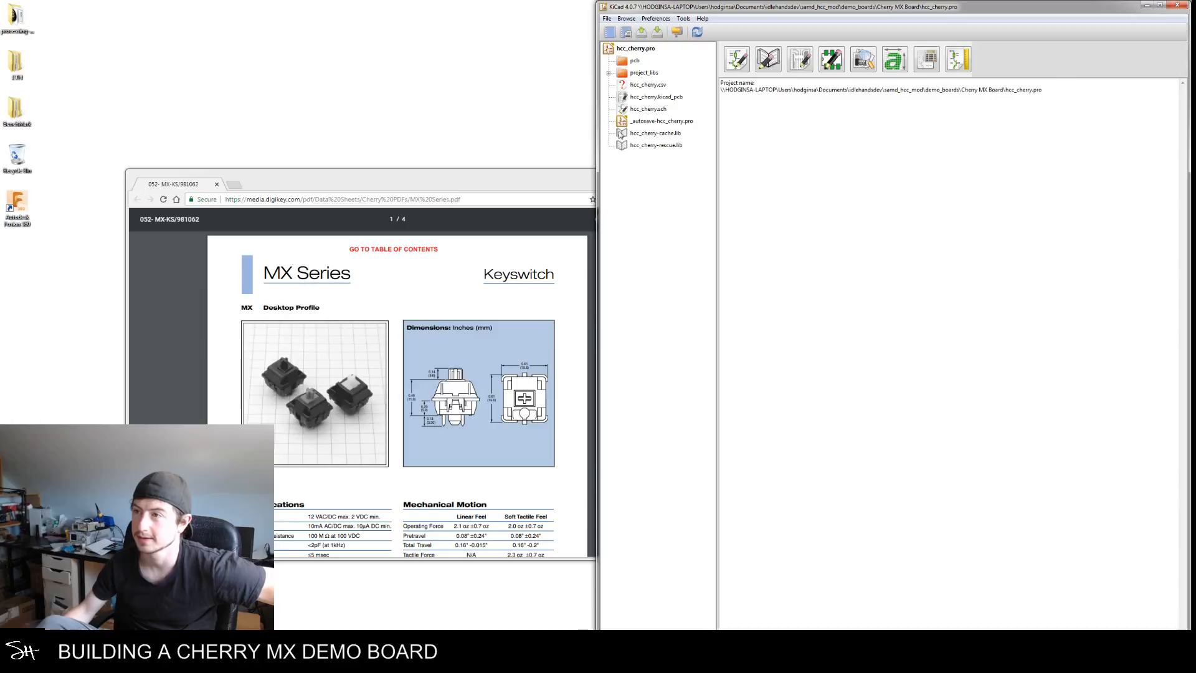
{"action": "double_click", "coordinate": [648, 108]}
{"action": "right_click", "coordinate": [472, 319]}
{"action": "key", "text": "Escape"}
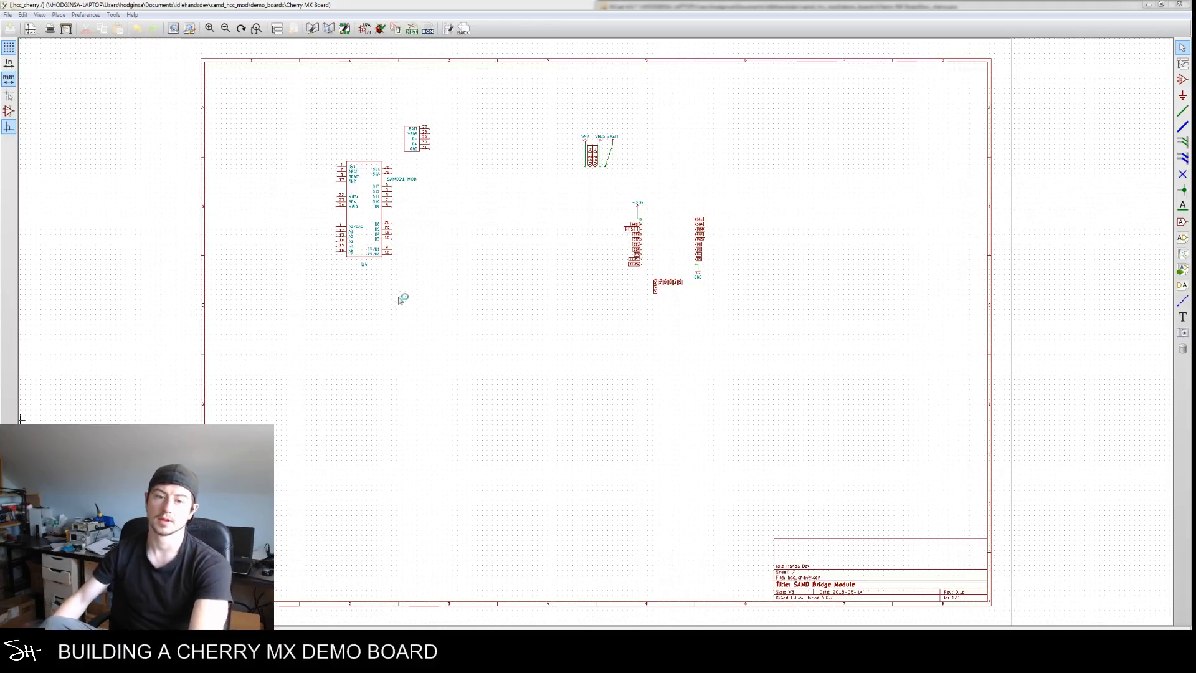
{"action": "left_click", "coordinate": [7, 15]}
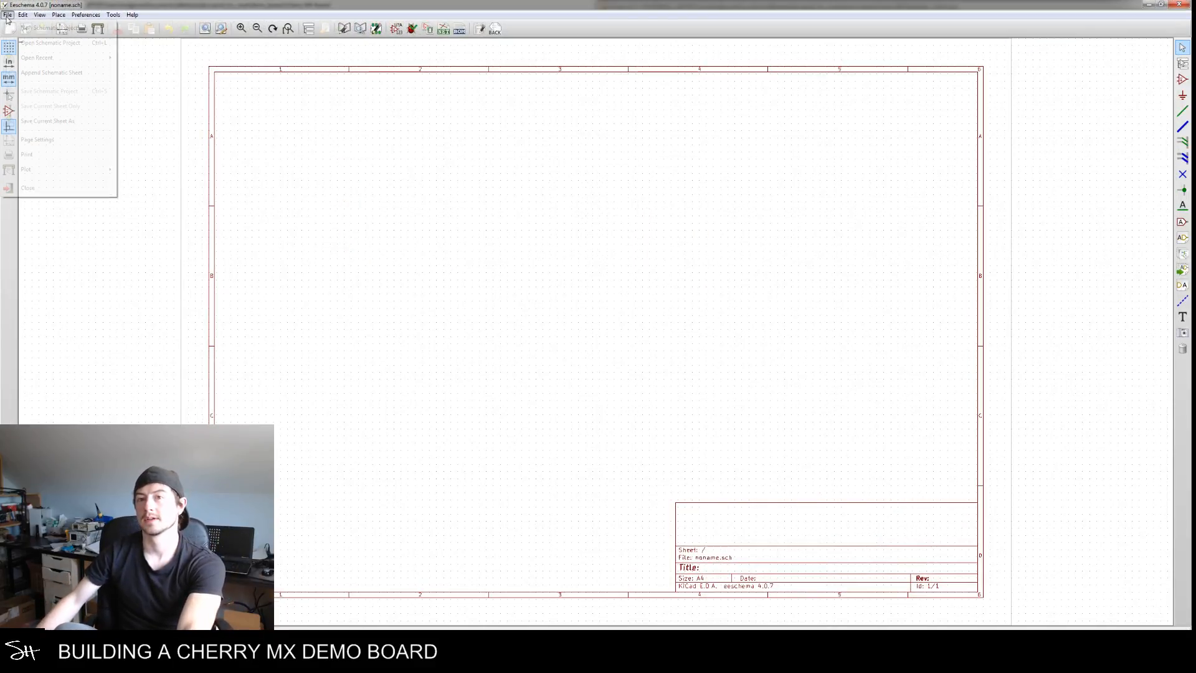
{"action": "mouse_move", "coordinate": [35, 59]}
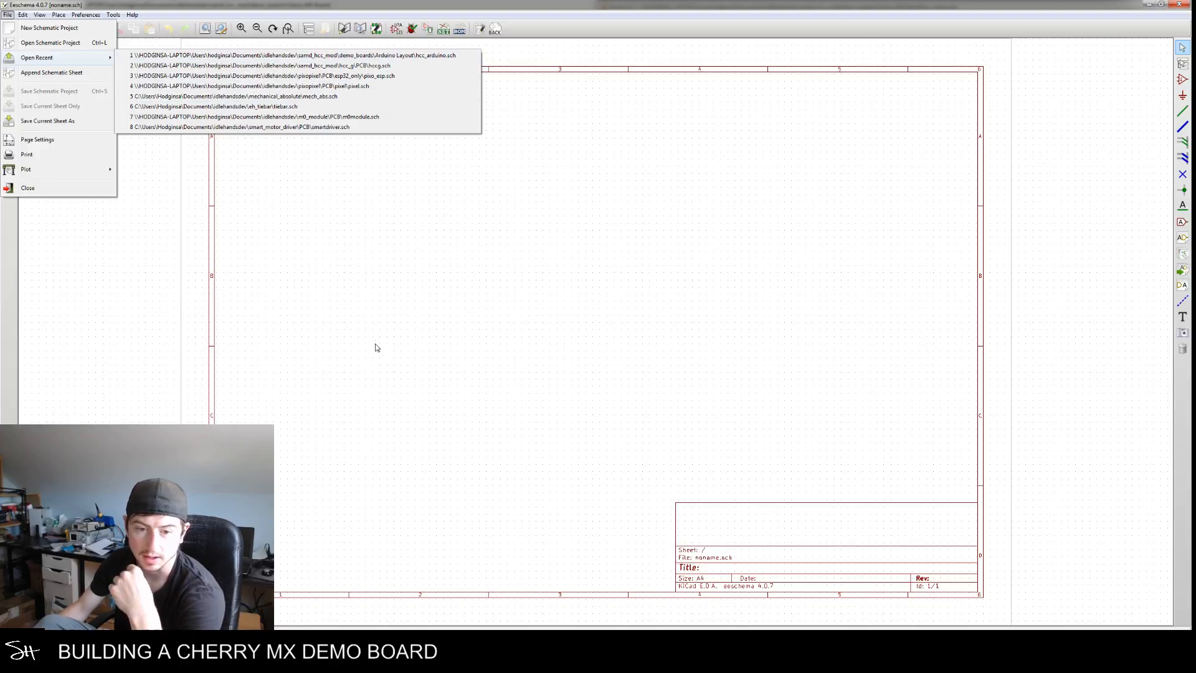
{"action": "left_click", "coordinate": [361, 271]}
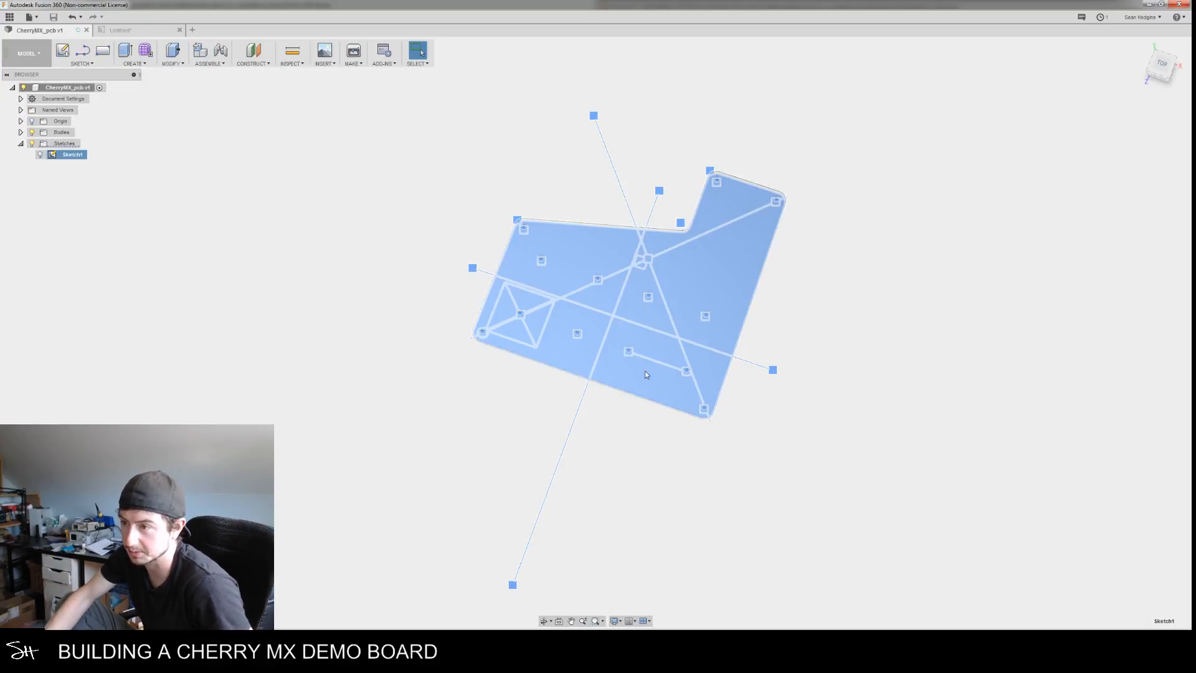
{"action": "left_click", "coordinate": [666, 498]}
{"action": "right_click_drag", "start_coordinate": [621, 446], "coordinate": [668, 494]}
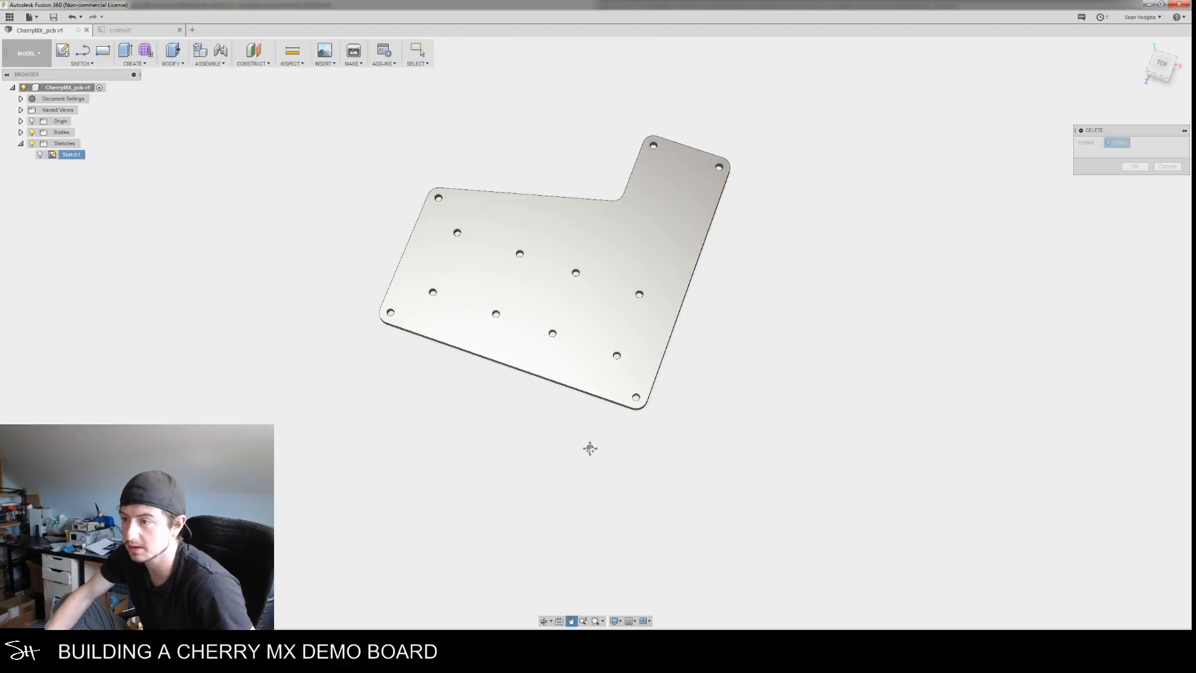
{"action": "scroll", "coordinate": [611, 472], "scroll_direction": "up", "scroll_amount": 1}
{"action": "scroll", "coordinate": [582, 453], "scroll_direction": "down", "scroll_amount": 1}
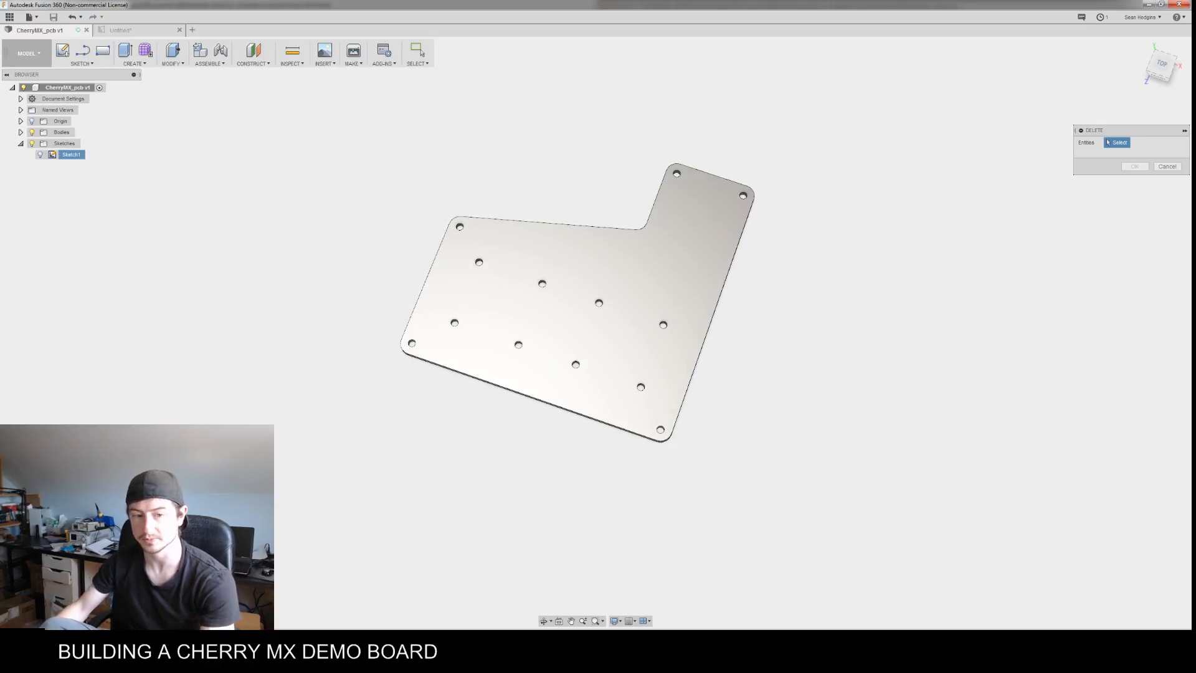
{"action": "left_click", "coordinate": [414, 601]}
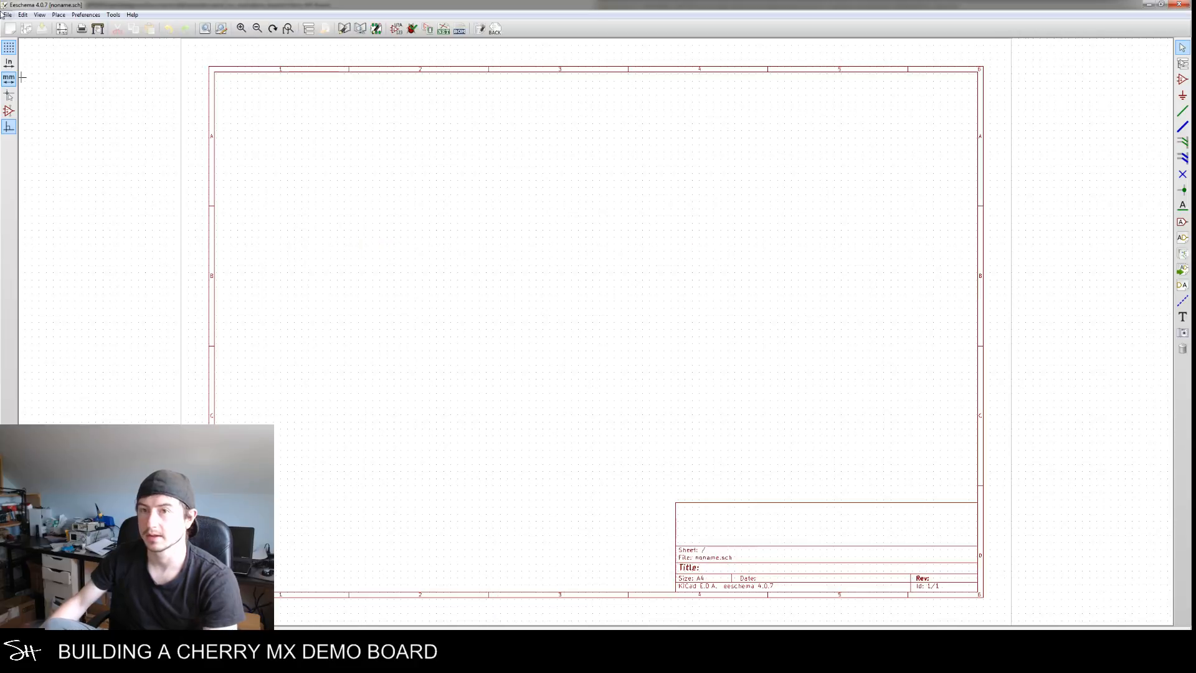
Open the recent pixo_esp.sch schematic in the standalone schematic editor and dismiss the missing-library notice
{"action": "left_click", "coordinate": [7, 15]}
{"action": "mouse_move", "coordinate": [37, 56]}
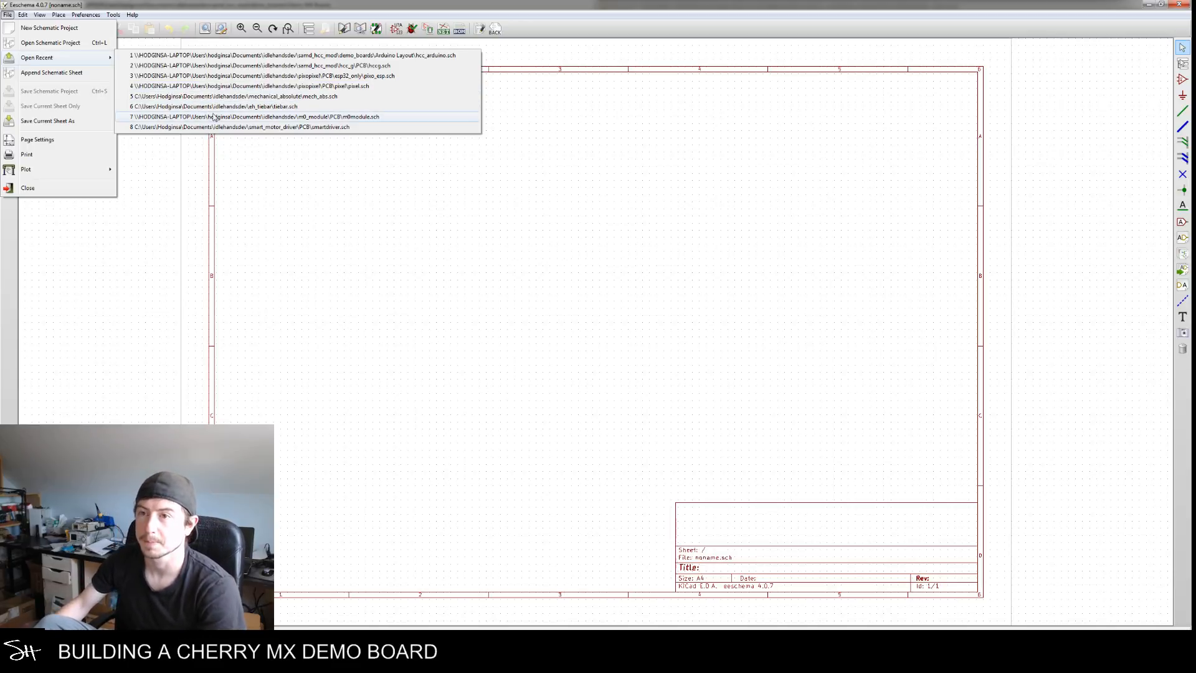
{"action": "left_click", "coordinate": [313, 88]}
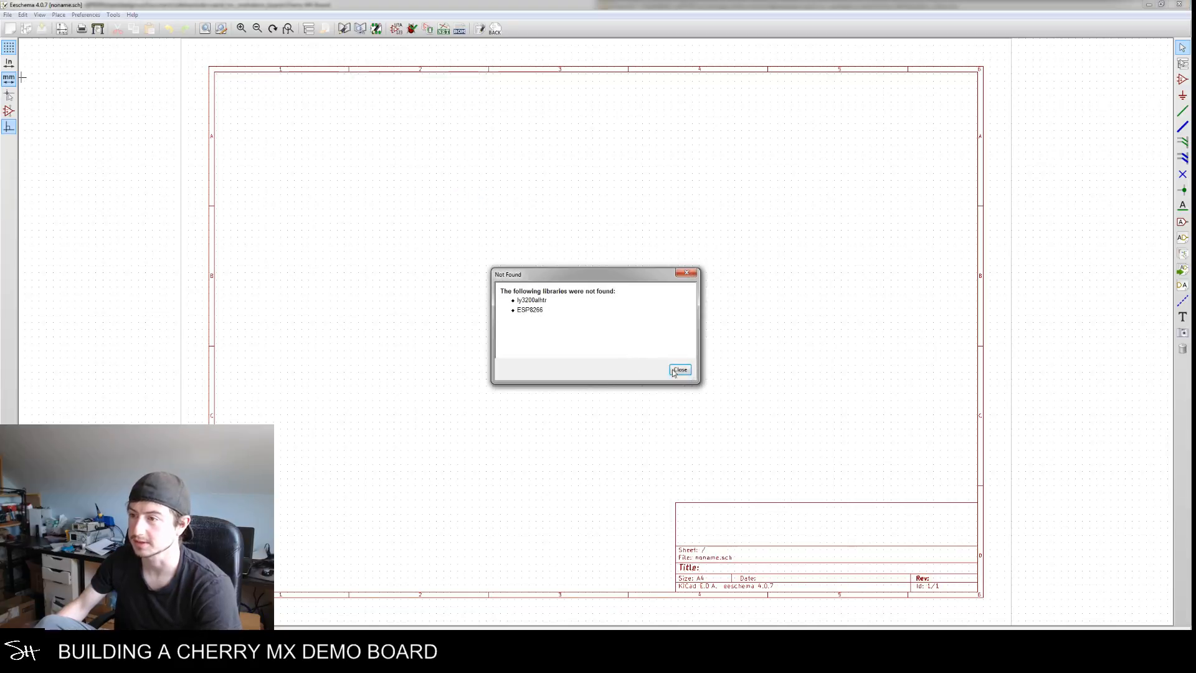
{"action": "left_click", "coordinate": [674, 371]}
Save the reset circuit block beside the ESP32, including its resistor, RESET switch, +3.3V and GND symbols, for pasting
{"action": "middle_click_drag", "start_coordinate": [607, 342], "coordinate": [629, 346]}
{"action": "middle_click_drag", "start_coordinate": [551, 409], "coordinate": [602, 331]}
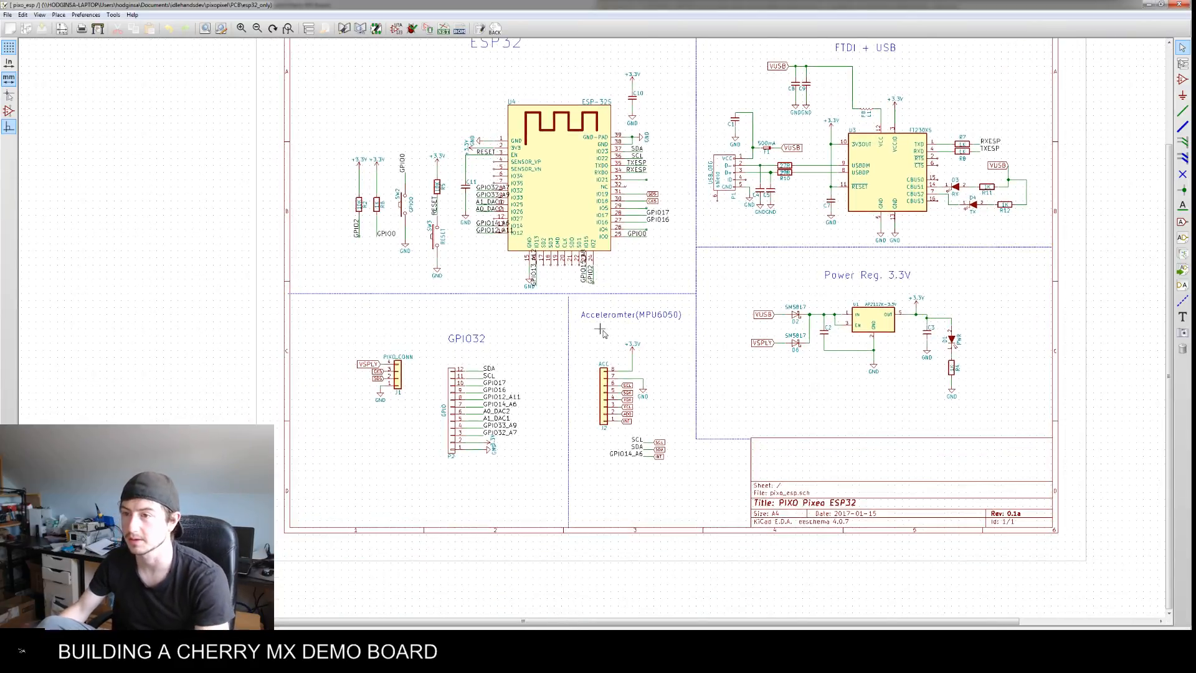
{"action": "middle_click_drag", "start_coordinate": [465, 278], "coordinate": [472, 321]}
{"action": "left_click_drag", "start_coordinate": [459, 326], "coordinate": [427, 185]}
{"action": "right_click", "coordinate": [427, 186]}
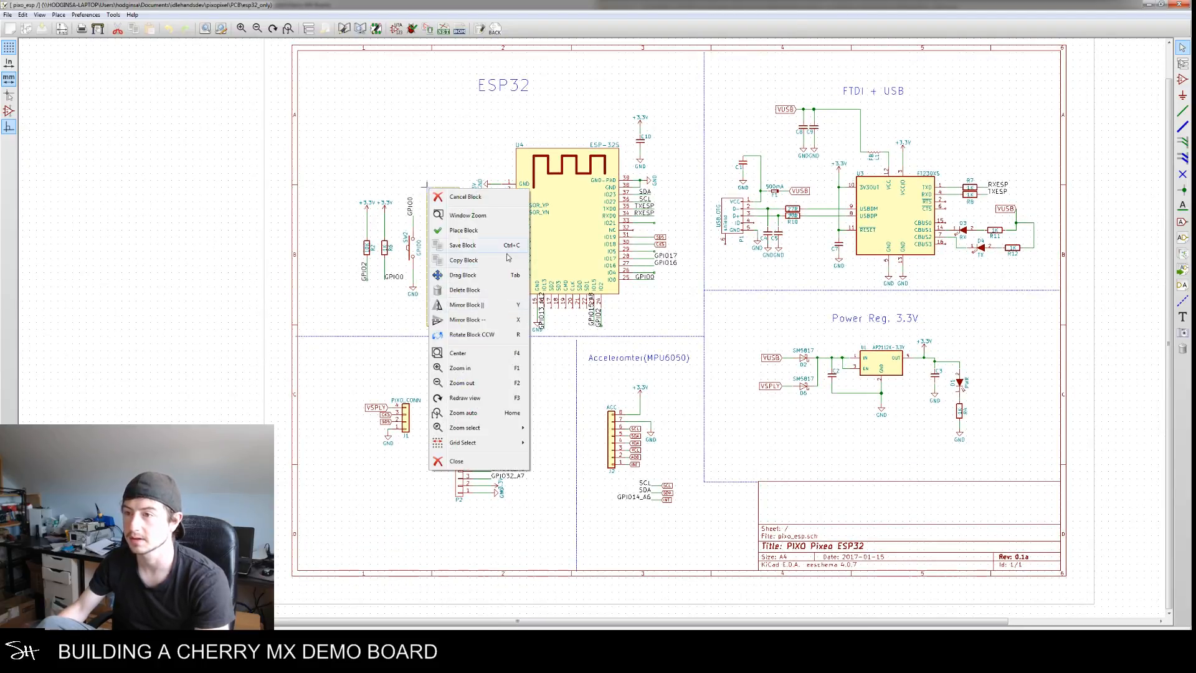
{"action": "left_click", "coordinate": [489, 245]}
Switch to the hcc_cherry schematic and try to paste the saved reset circuit into the empty sheet area
{"action": "left_click", "coordinate": [1148, 4]}
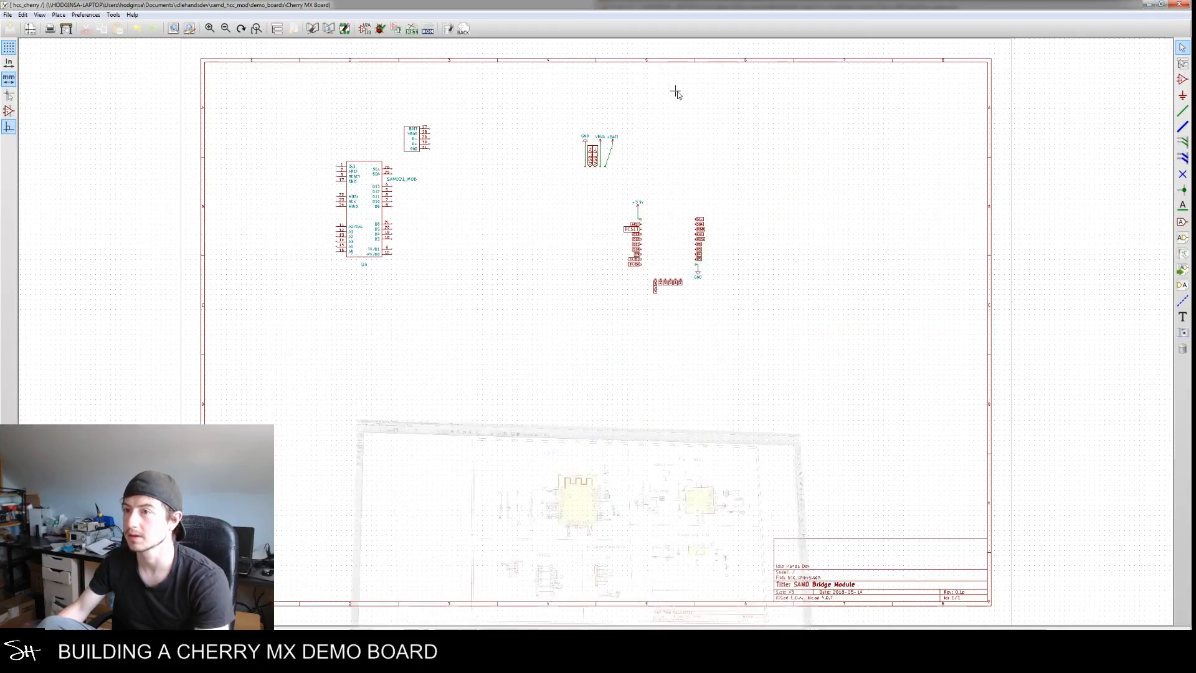
{"action": "right_click", "coordinate": [290, 164]}
{"action": "left_click", "coordinate": [276, 167]}
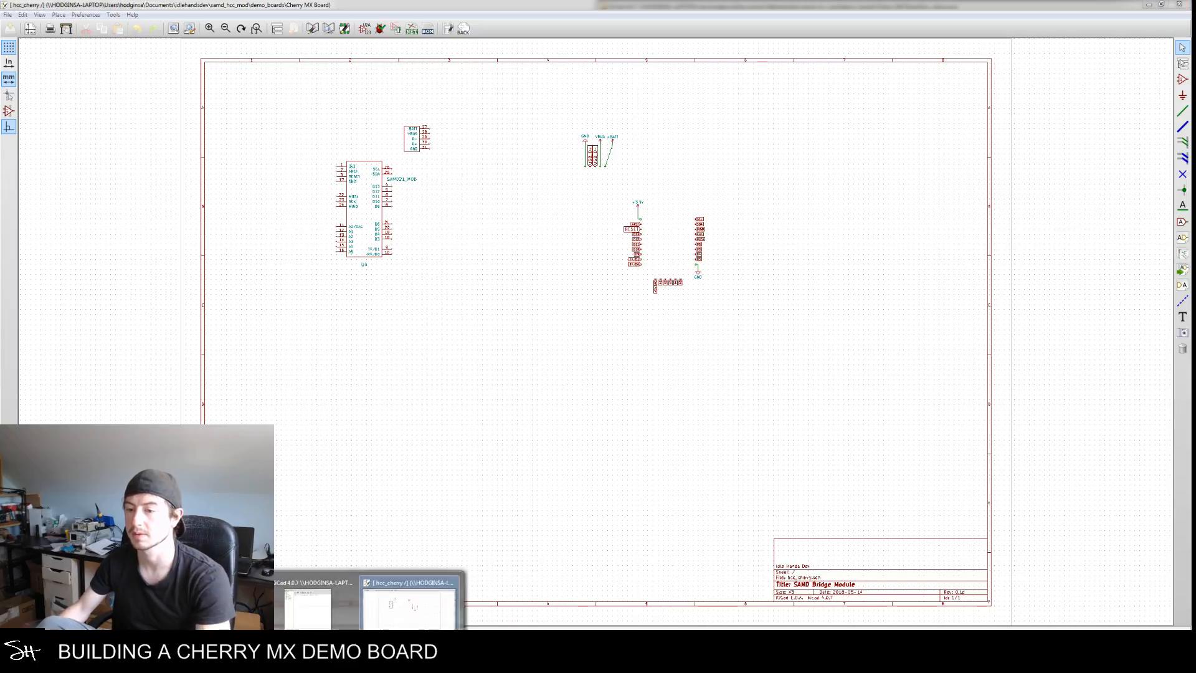
{"action": "right_click", "coordinate": [325, 316]}
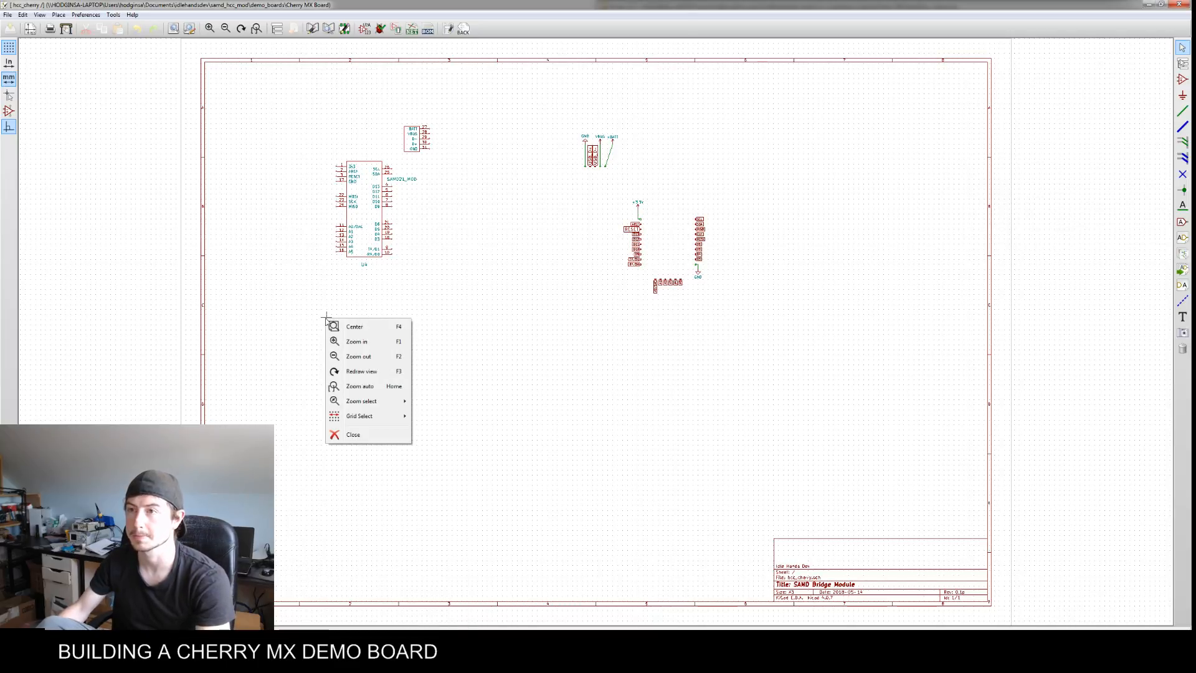
{"action": "left_click", "coordinate": [467, 301]}
{"action": "left_click", "coordinate": [1182, 79]}
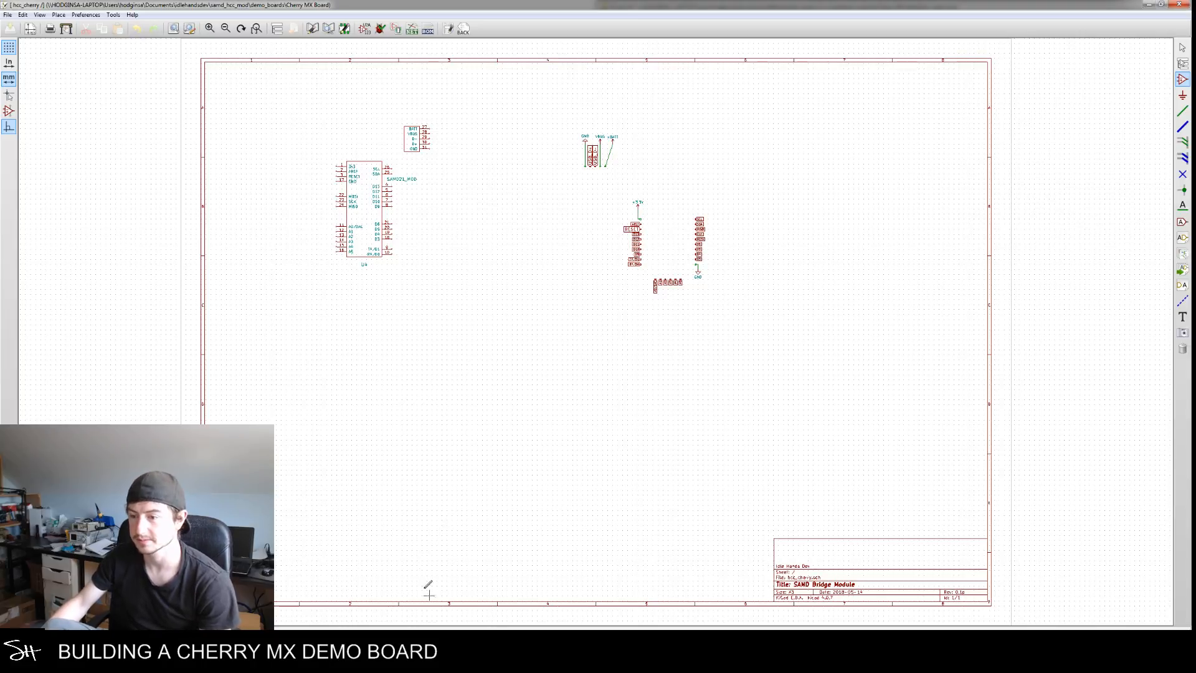
Close the project's hcc_cherry schematic window and open that schematic in the standalone editor in place of pixo_esp
{"action": "left_click", "coordinate": [1182, 4]}
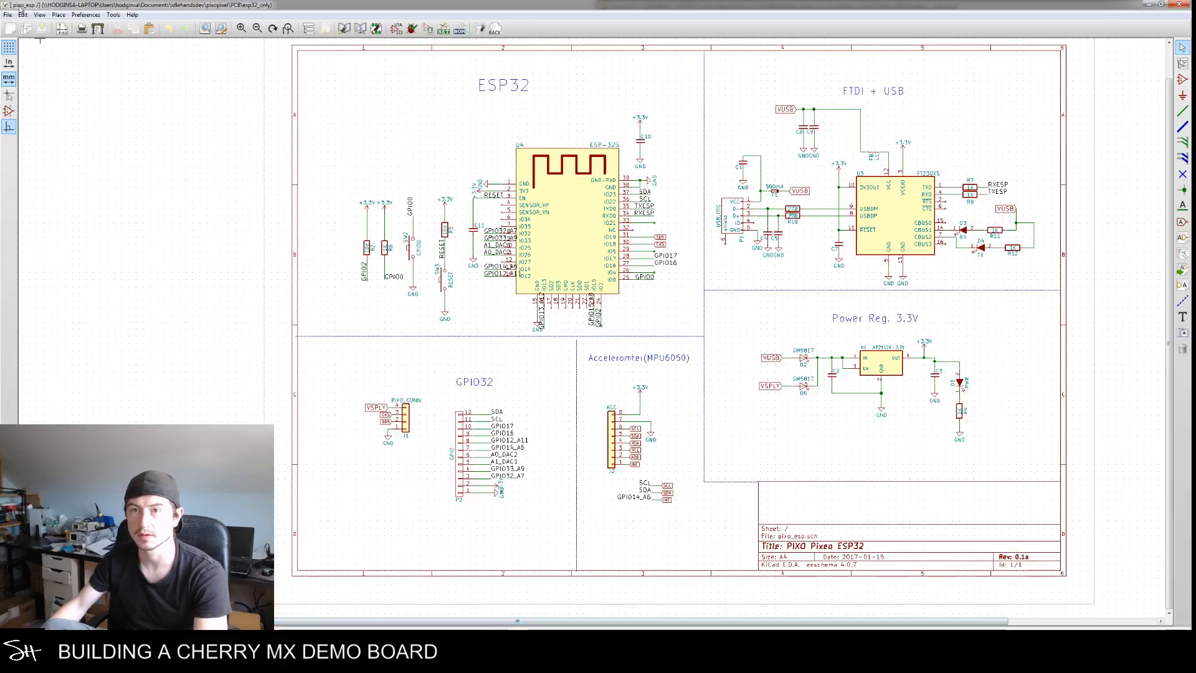
{"action": "left_click", "coordinate": [7, 15]}
{"action": "mouse_move", "coordinate": [37, 62]}
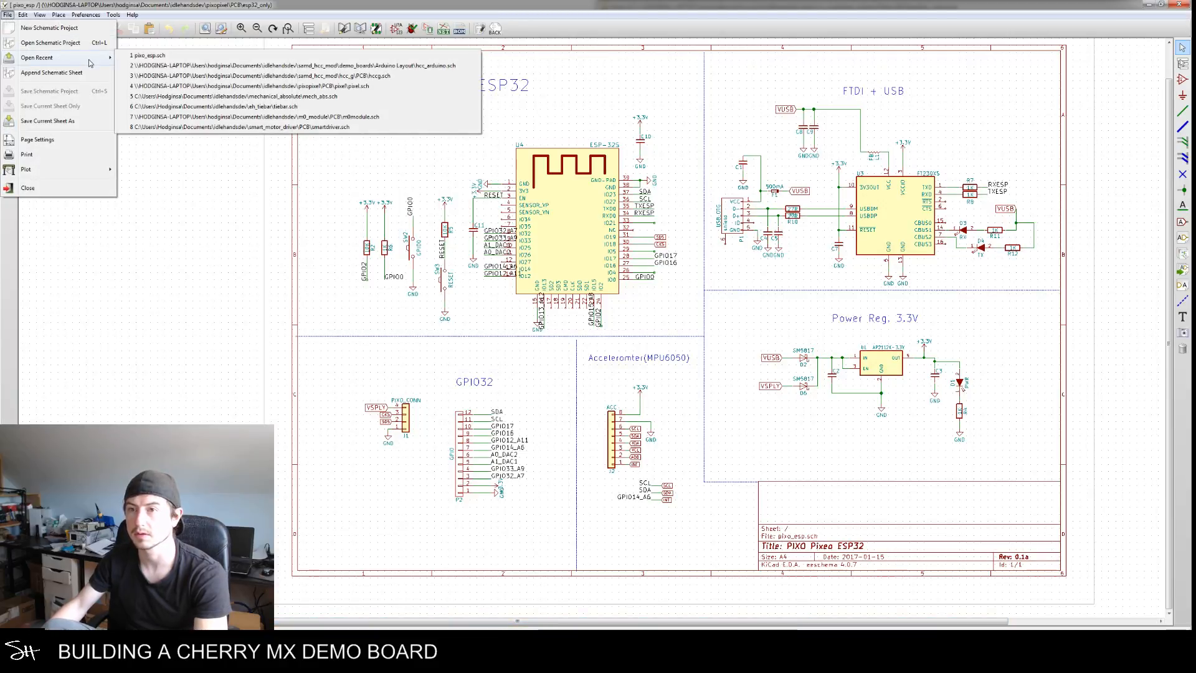
{"action": "left_click", "coordinate": [50, 42]}
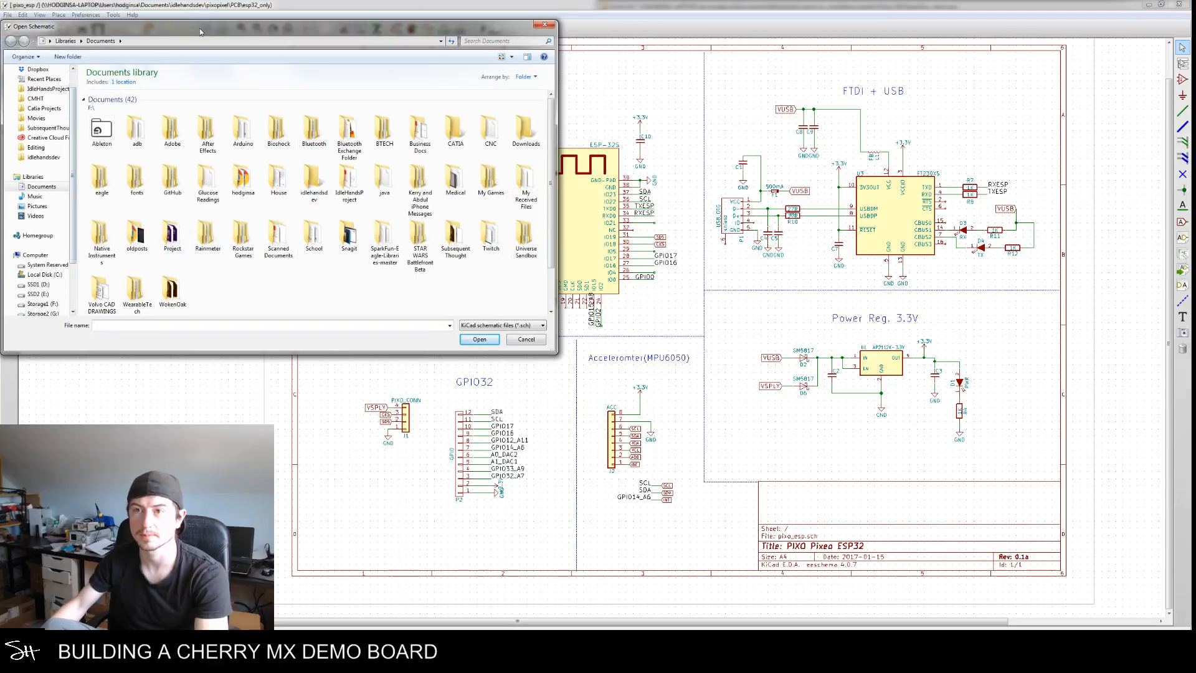
{"action": "key", "text": "Escape"}
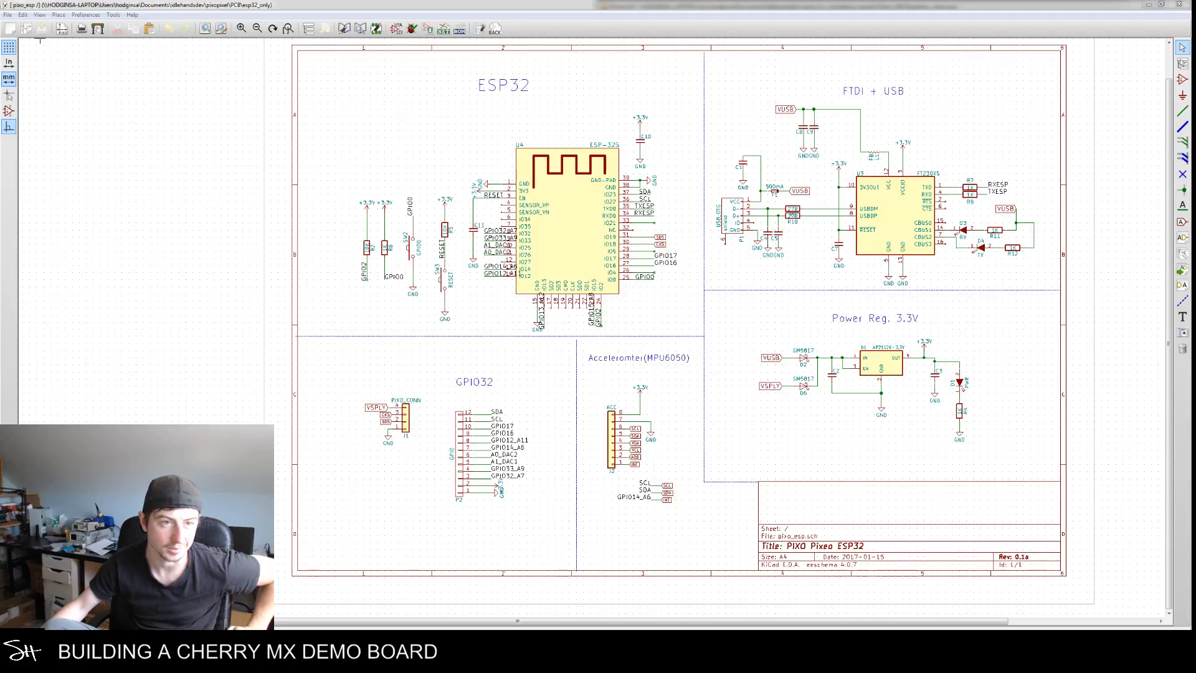
{"action": "key", "text": "alt+Tab"}
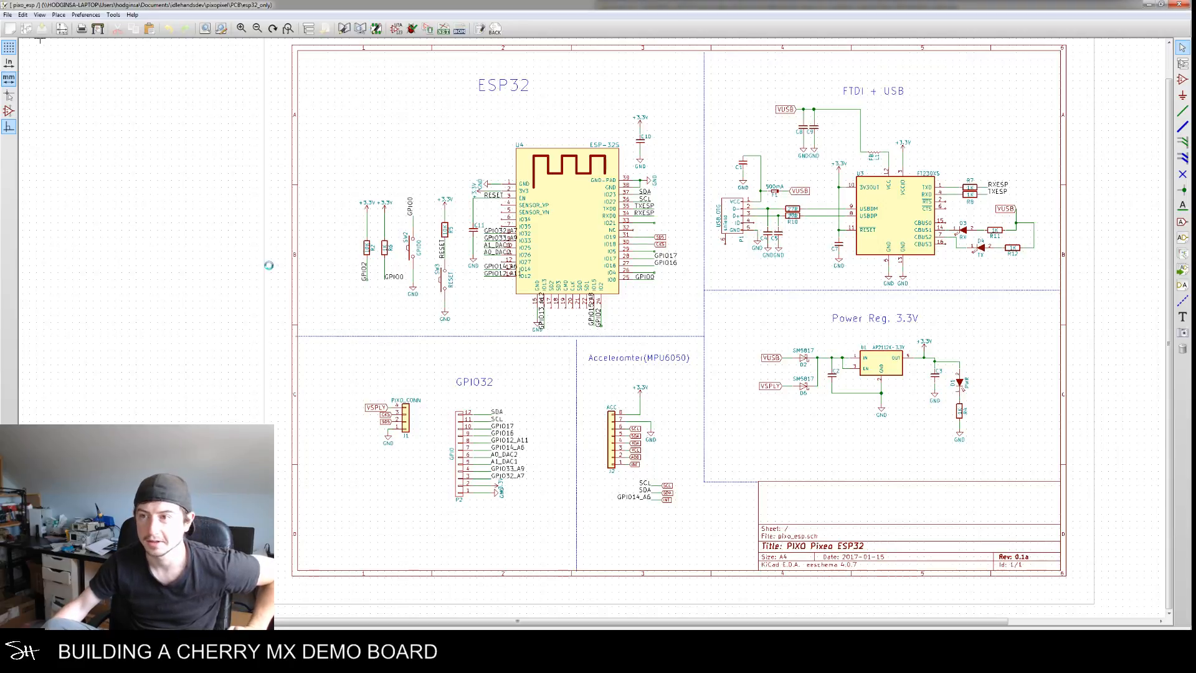
Paste the saved reset circuit block into the hcc_cherry schematic, below and beside the SAMD21_MOD symbol
{"action": "left_click", "coordinate": [149, 29]}
{"action": "left_click", "coordinate": [506, 354]}
{"action": "scroll", "coordinate": [544, 357], "scroll_direction": "up", "scroll_amount": 4}
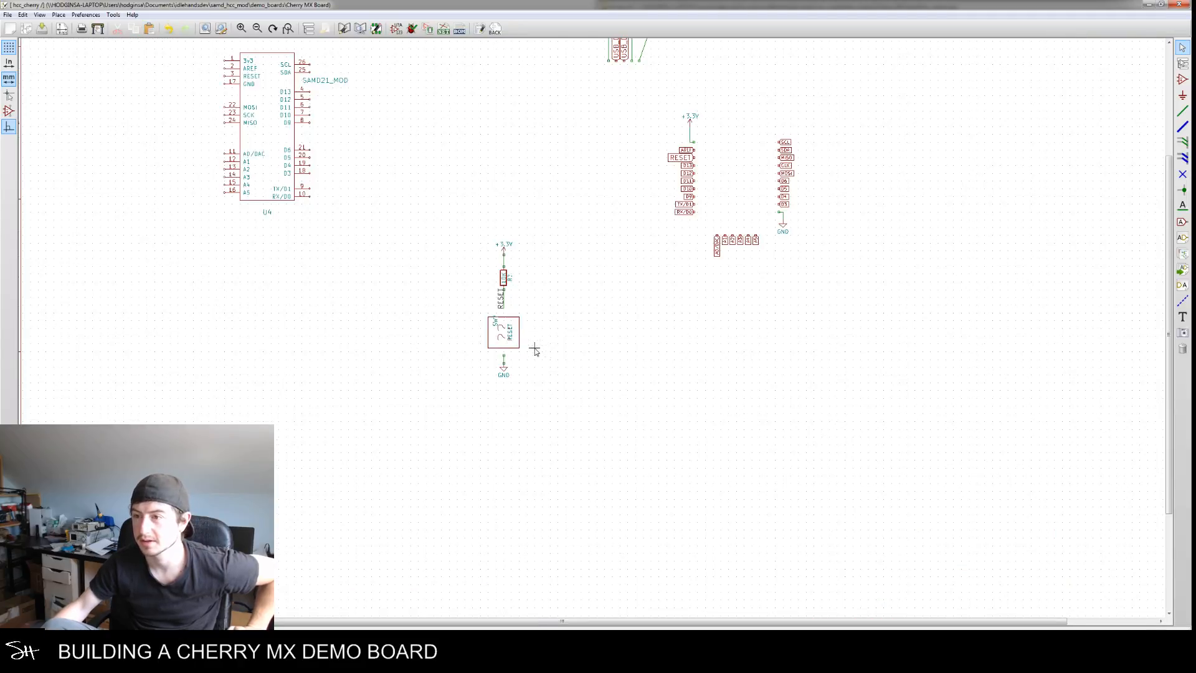
{"action": "scroll", "coordinate": [534, 342], "scroll_direction": "down", "scroll_amount": 5}
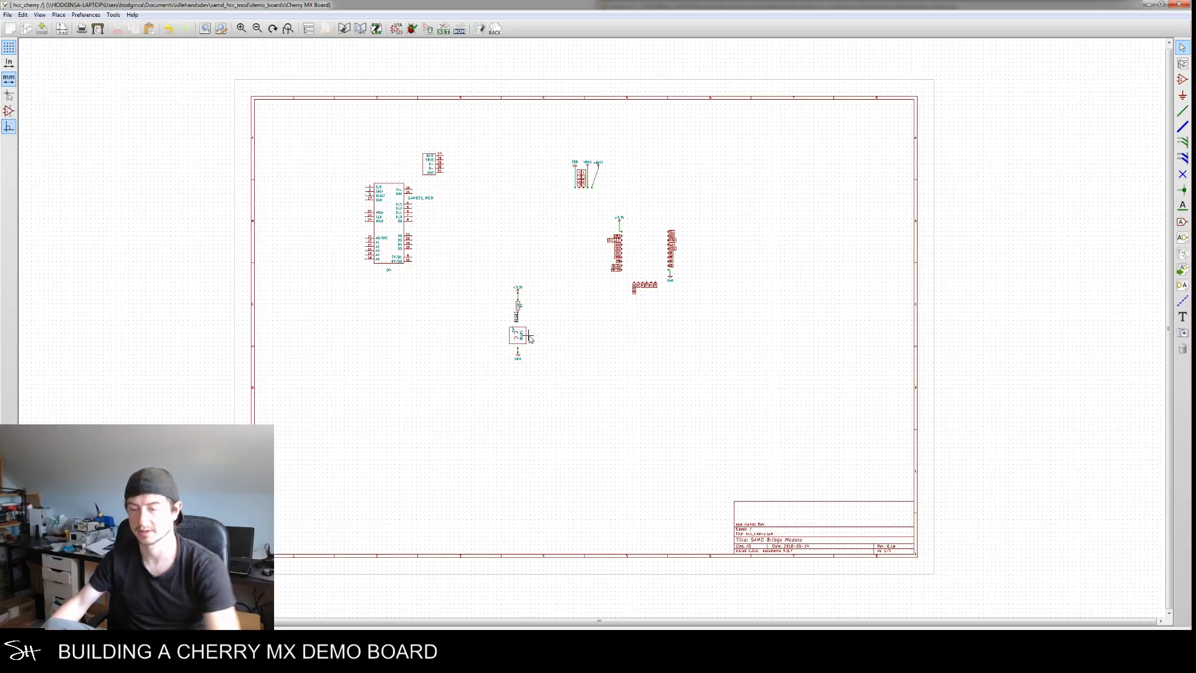
Delete the RESET switch symbol from the pasted reset circuit and undo that deletion
{"action": "key", "text": "Delete"}
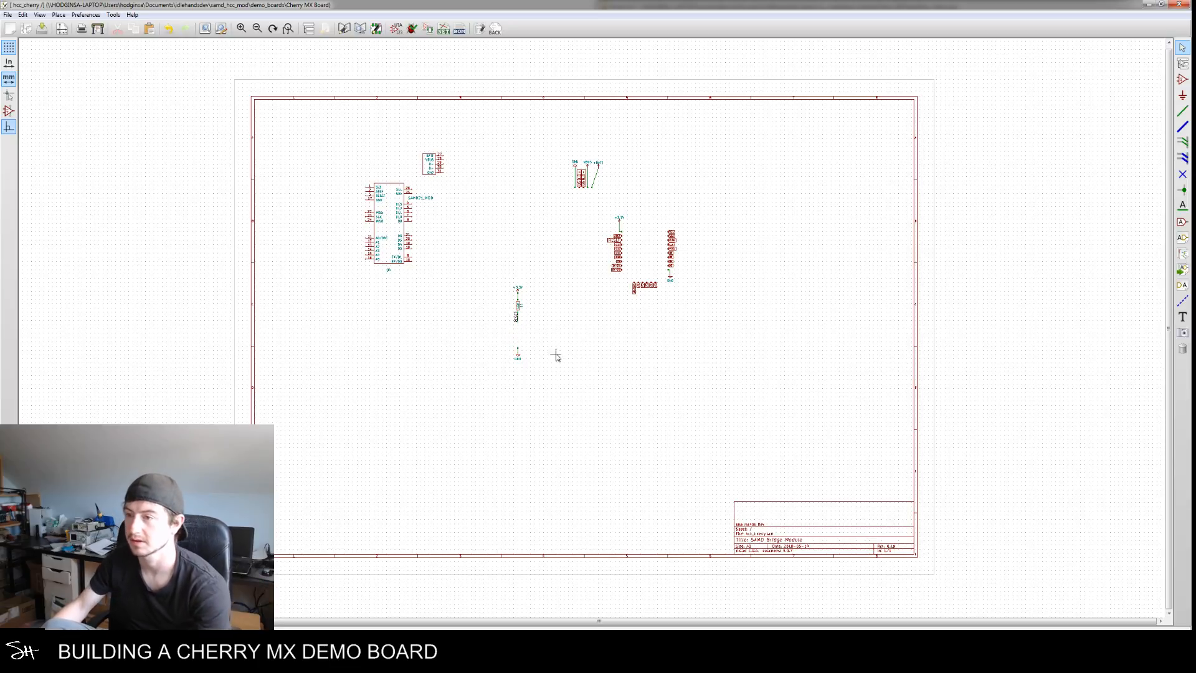
{"action": "key", "text": "ctrl+z"}
{"action": "scroll", "coordinate": [540, 352], "scroll_direction": "up", "scroll_amount": 3}
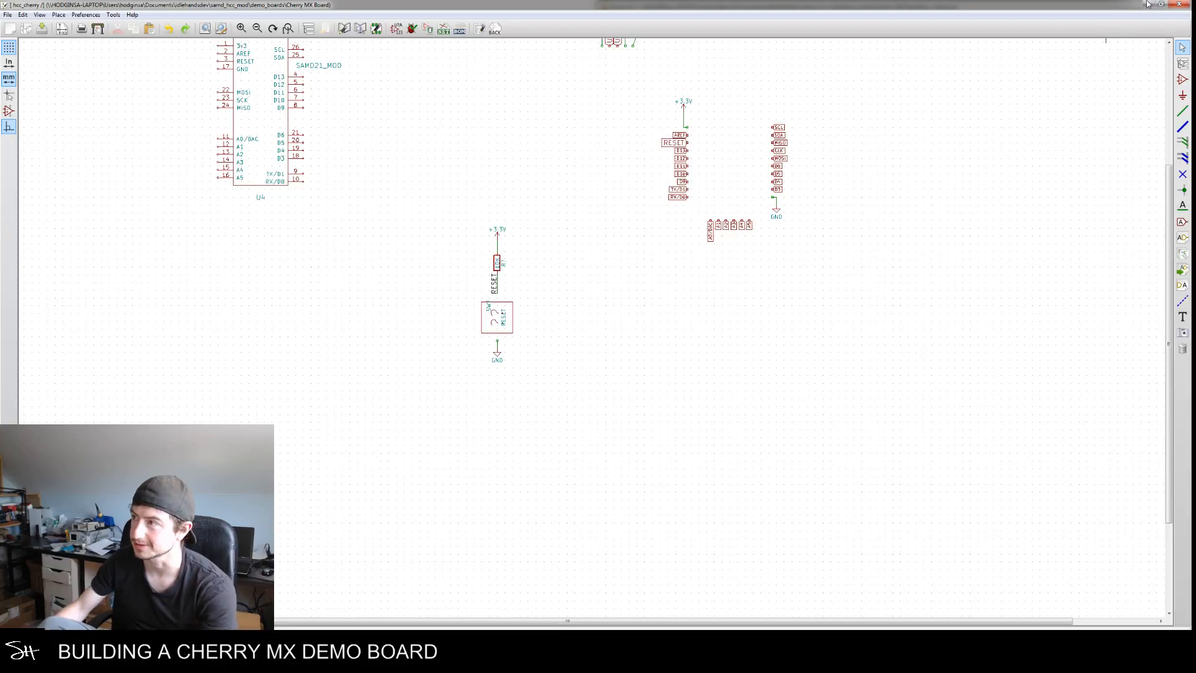
Close the standalone hcc_cherry schematic window and reopen the hcc_cherry schematic from its KiCad project
{"action": "left_click", "coordinate": [1180, 4]}
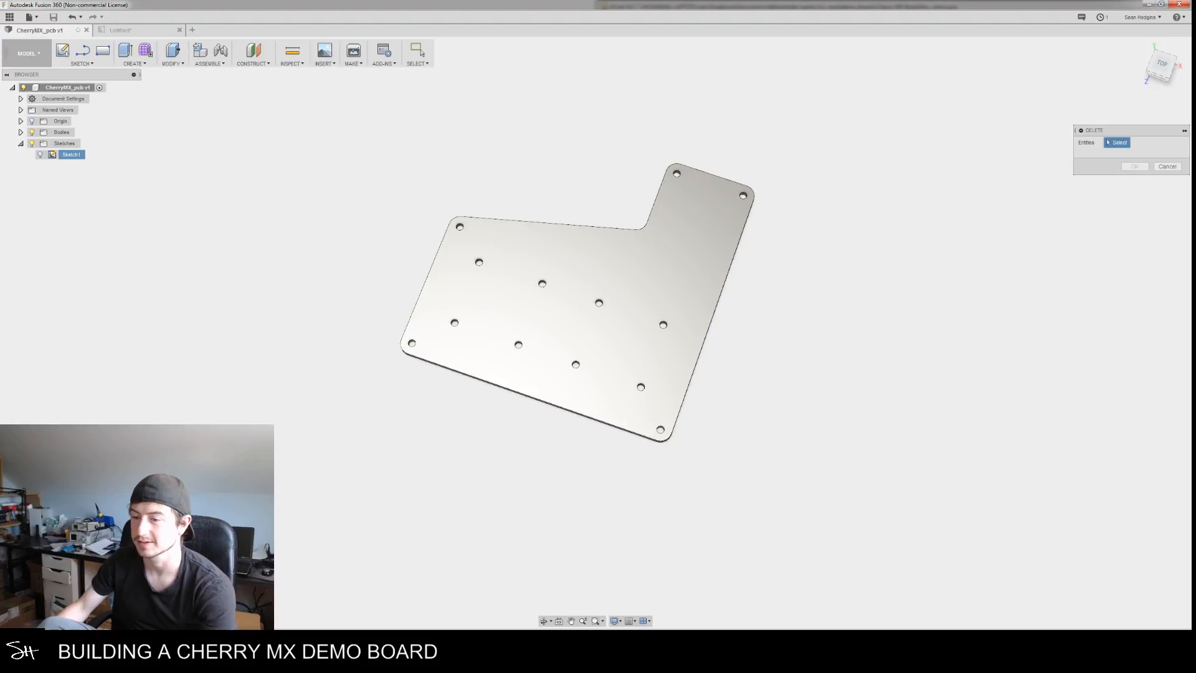
{"action": "key", "text": "alt+Tab"}
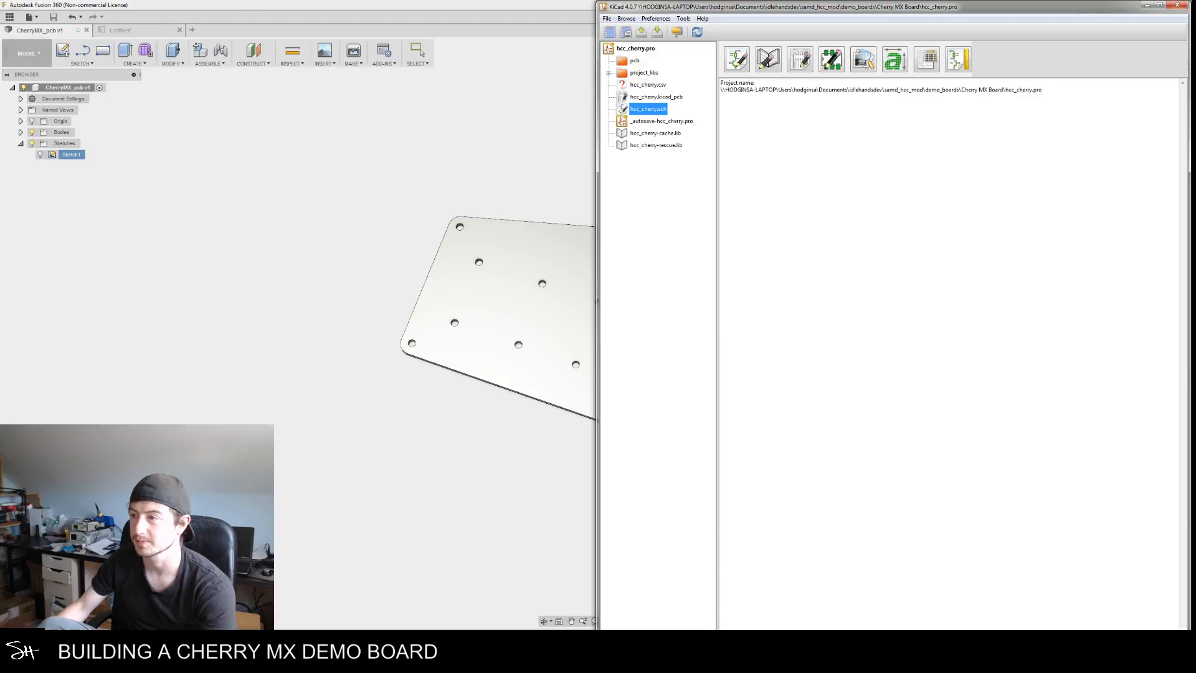
{"action": "left_click", "coordinate": [653, 95]}
{"action": "left_click", "coordinate": [646, 110]}
{"action": "double_click", "coordinate": [648, 113]}
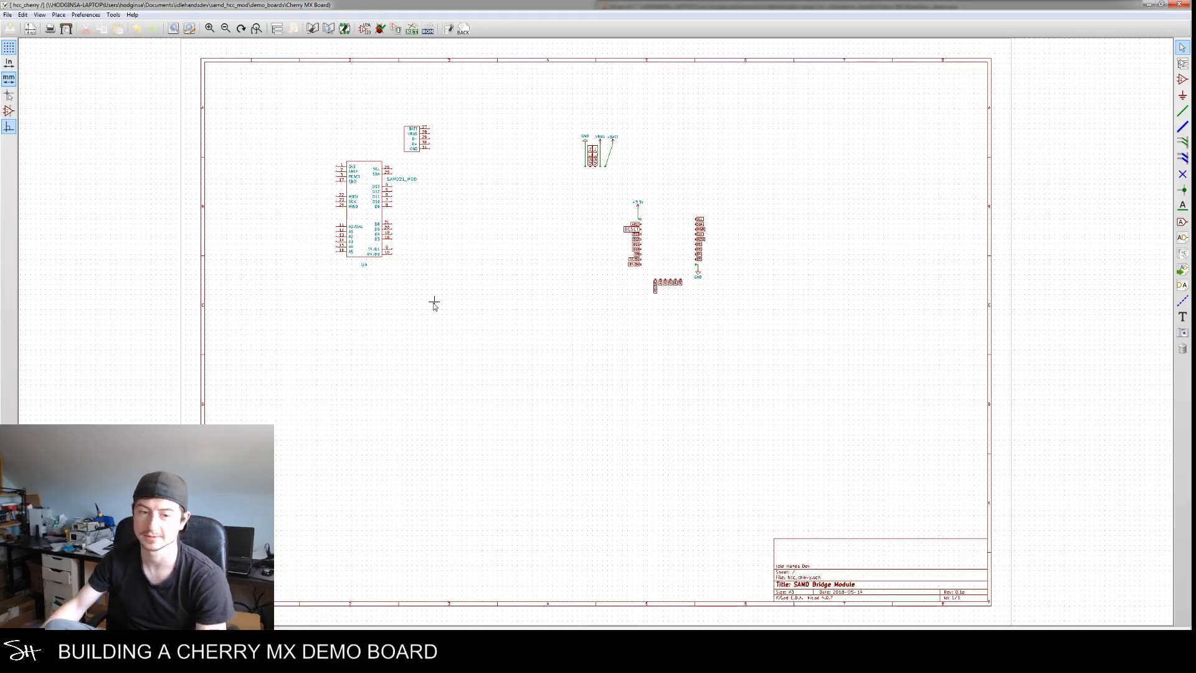
{"action": "middle_click_drag", "start_coordinate": [506, 334], "coordinate": [546, 342]}
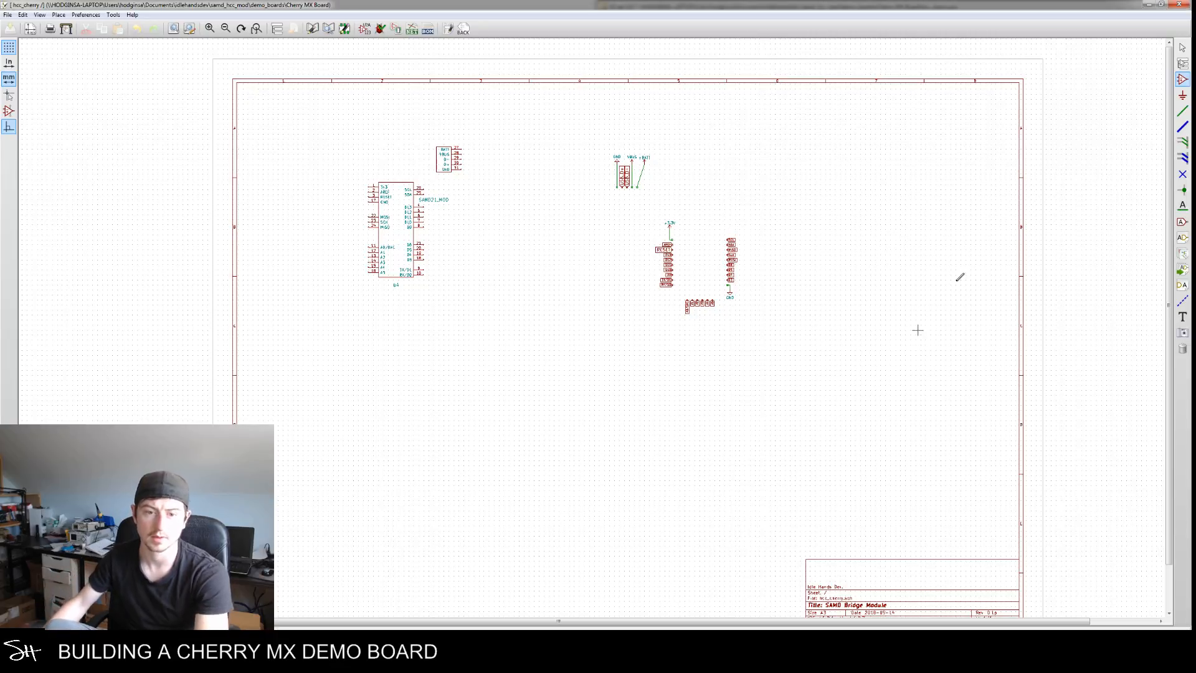
Open the project's component library settings and browse to the idlehands_libs folder for a library to add
{"action": "left_click", "coordinate": [84, 14]}
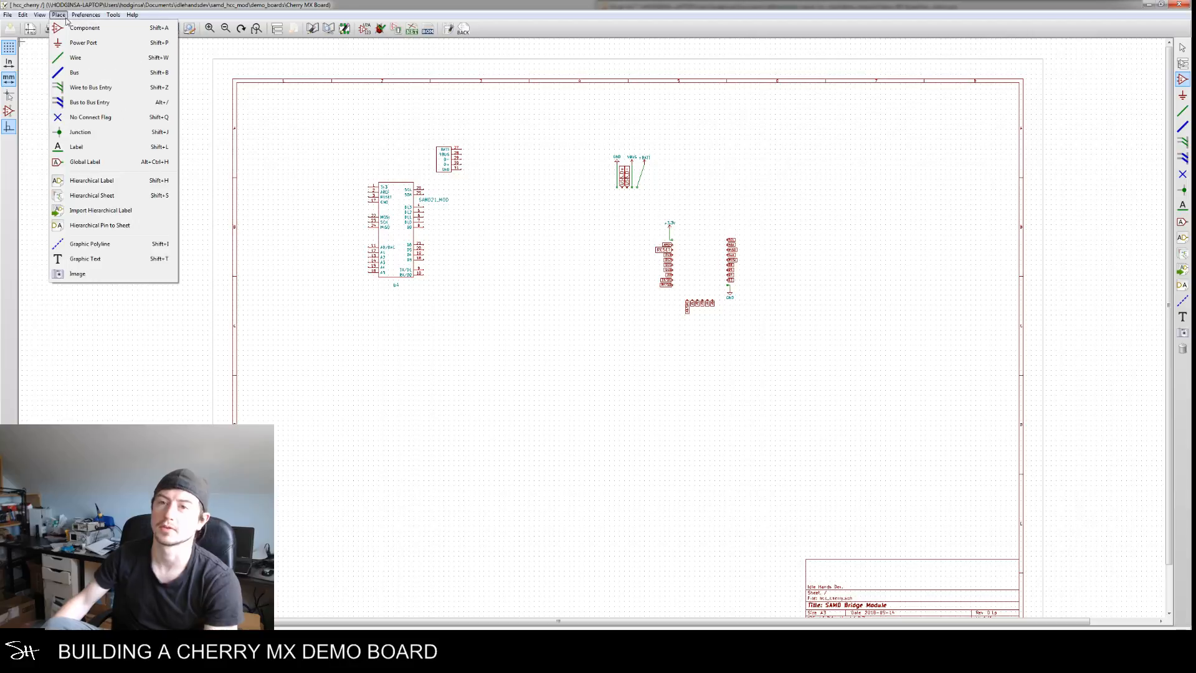
{"action": "left_click", "coordinate": [114, 27]}
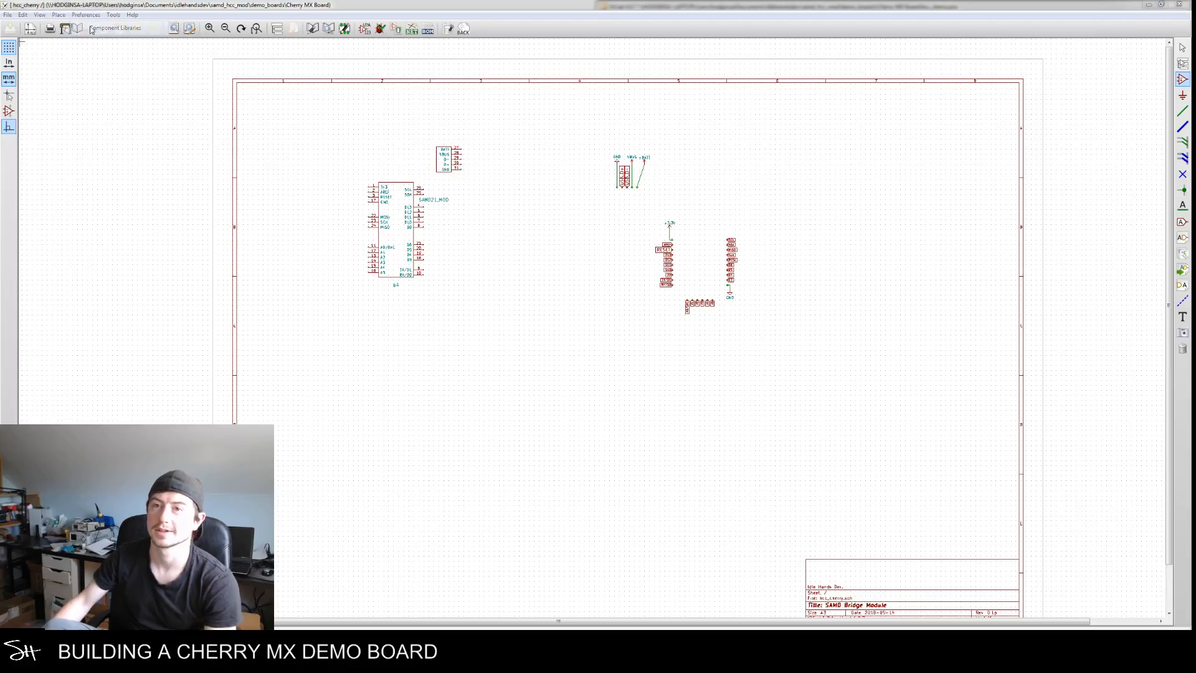
{"action": "left_click", "coordinate": [849, 228]}
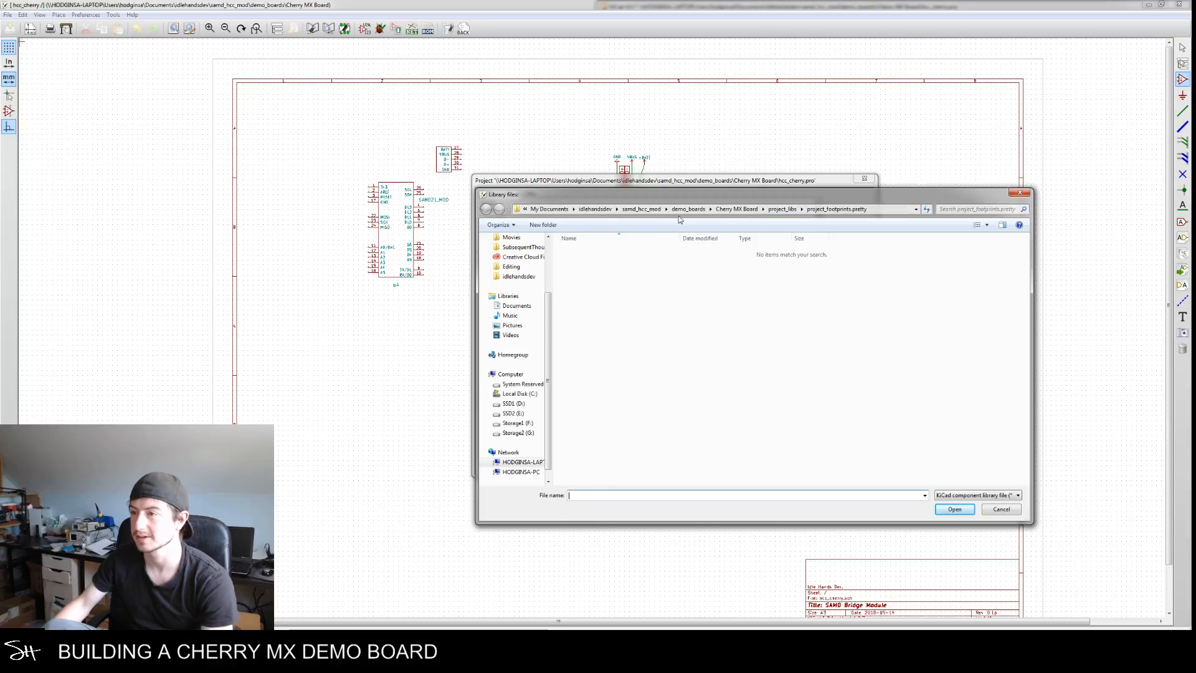
{"action": "left_click", "coordinate": [600, 210]}
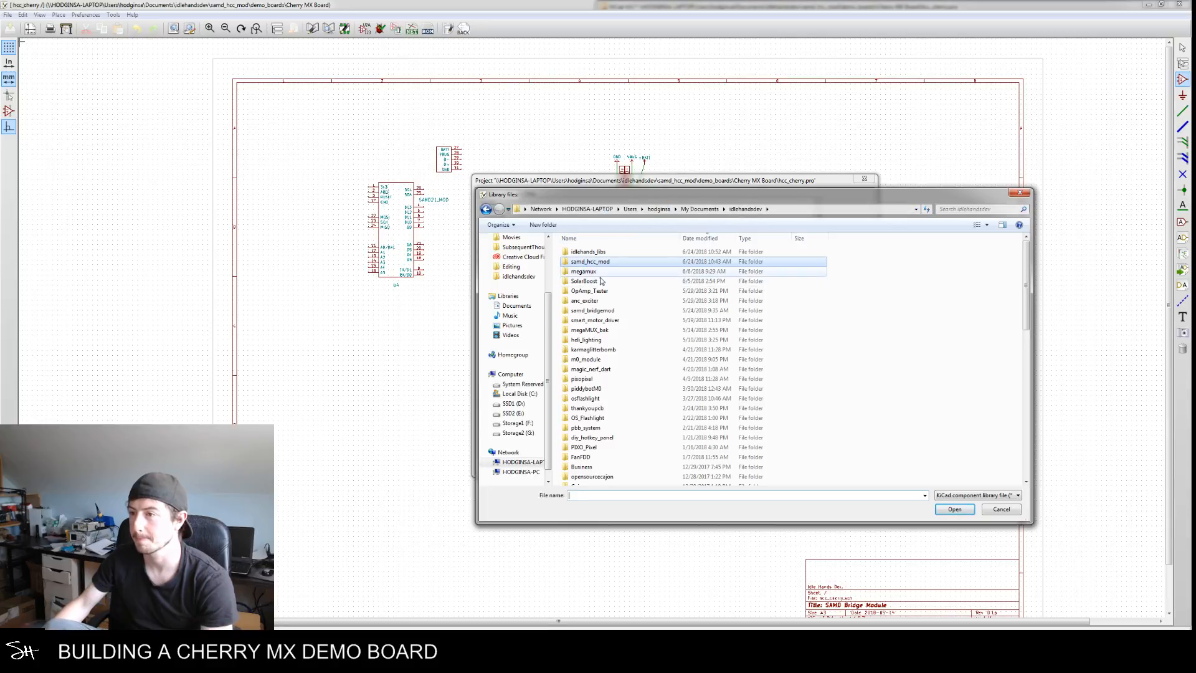
{"action": "double_click", "coordinate": [595, 252]}
Add sparkfun.lib from the idlehands_libs folder to the project's component library files and apply the settings
{"action": "left_click", "coordinate": [695, 342]}
{"action": "key", "text": "s"}
{"action": "key", "text": "s"}
{"action": "key", "text": "s"}
{"action": "key", "text": "s"}
{"action": "key", "text": "s"}
{"action": "key", "text": "s"}
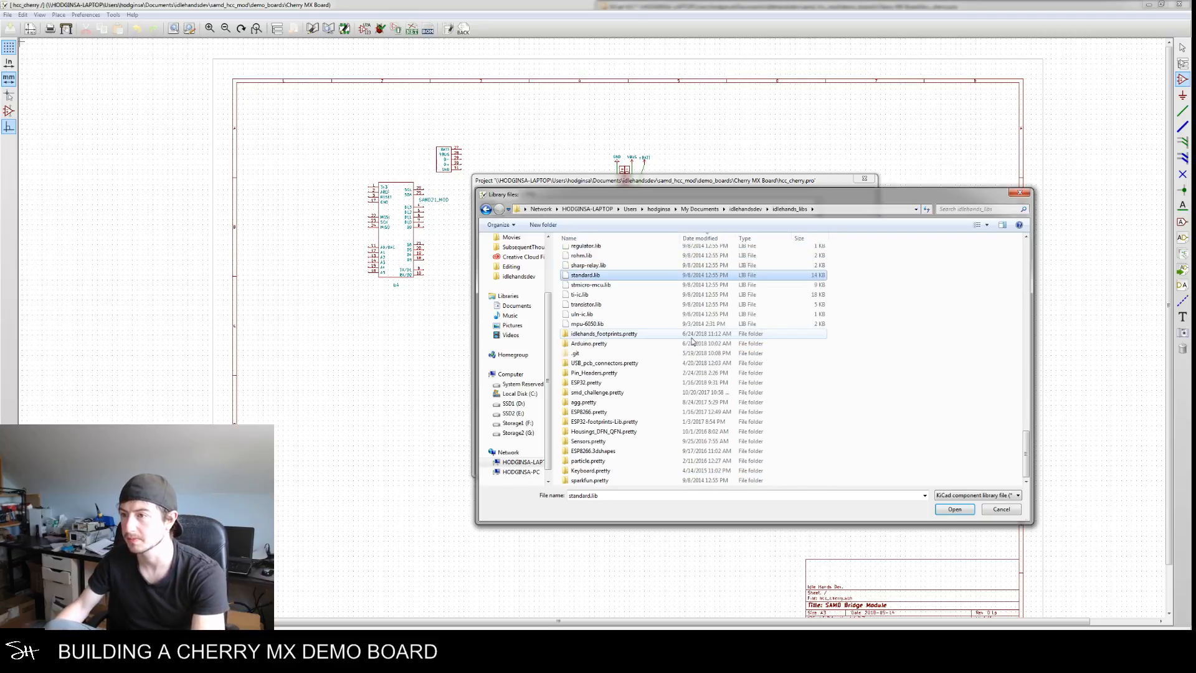
{"action": "left_click", "coordinate": [613, 238]}
{"action": "scroll", "coordinate": [632, 264], "scroll_direction": "down", "scroll_amount": 10}
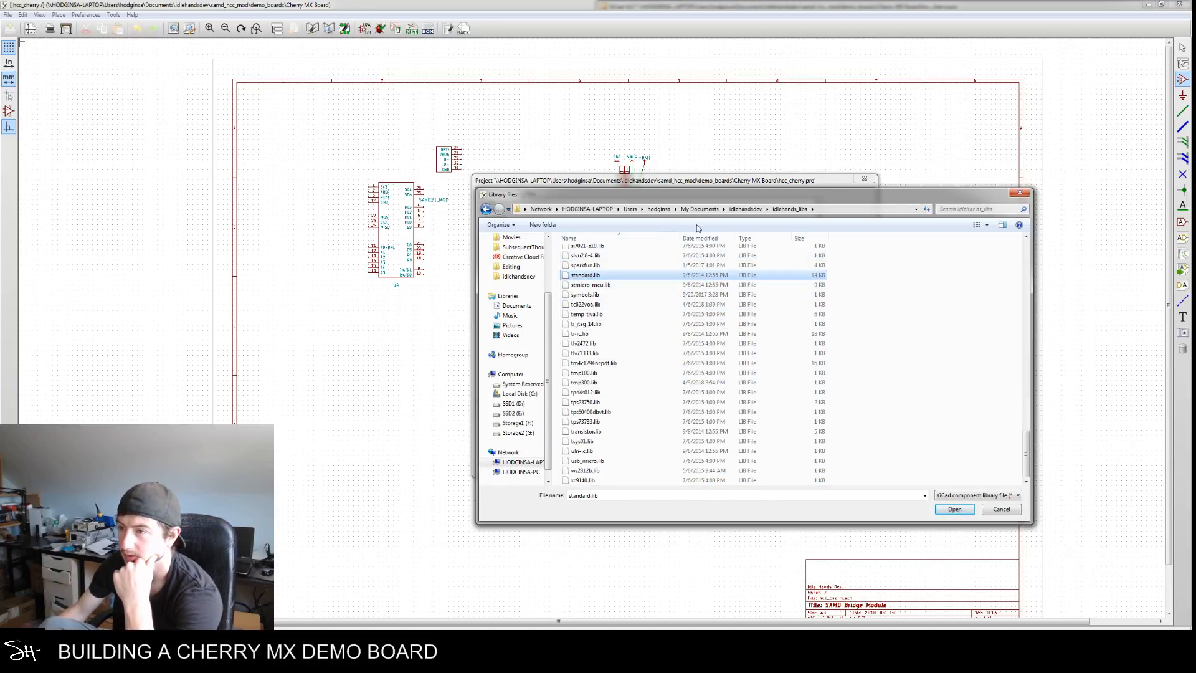
{"action": "left_click", "coordinate": [618, 268]}
{"action": "left_click", "coordinate": [960, 511]}
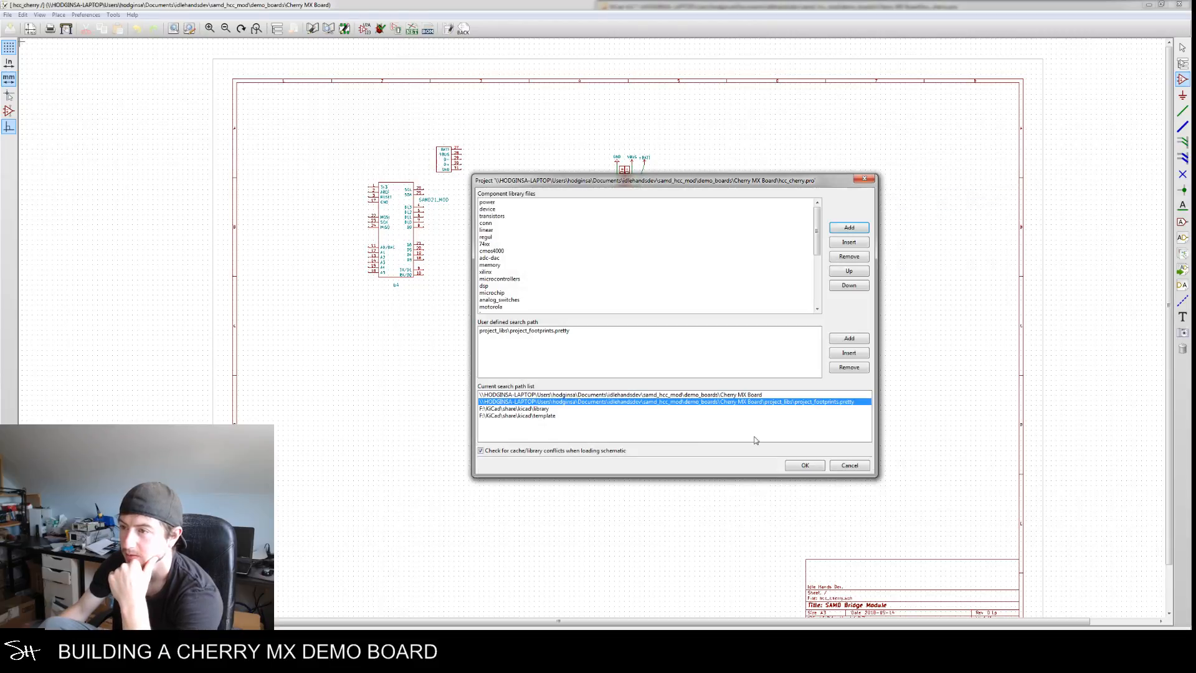
{"action": "left_click", "coordinate": [805, 466]}
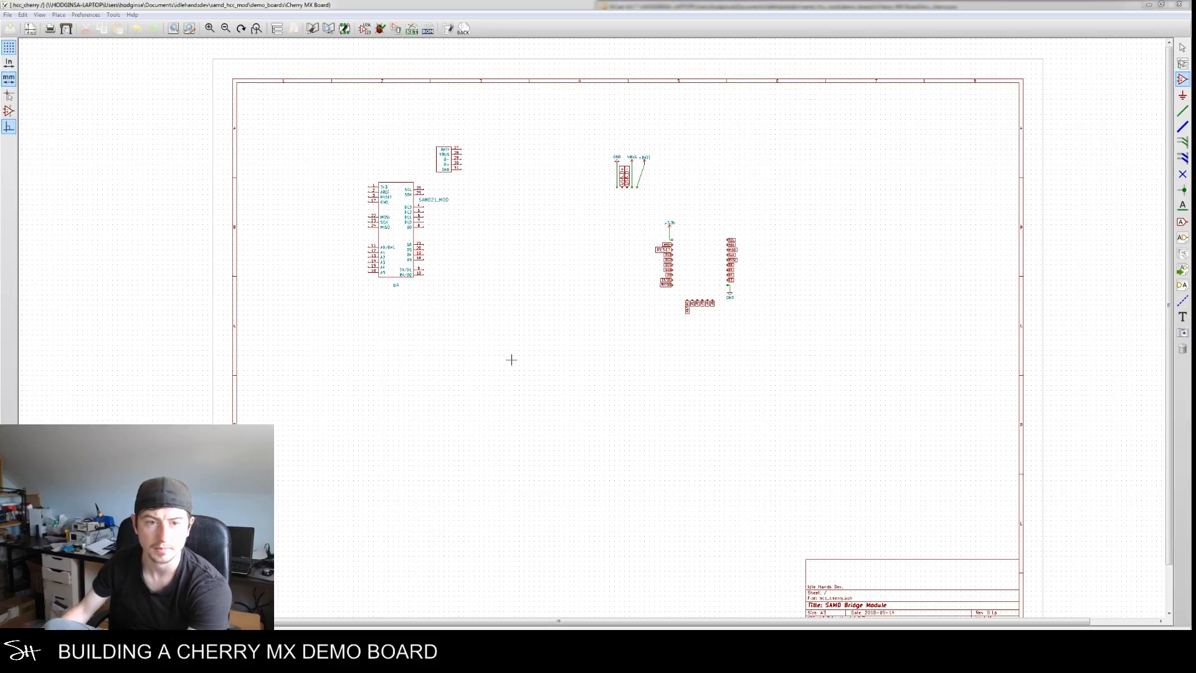
Check the end of the project's component library list and browse the idlehands_libs folder for further component libraries
{"action": "left_click", "coordinate": [86, 14]}
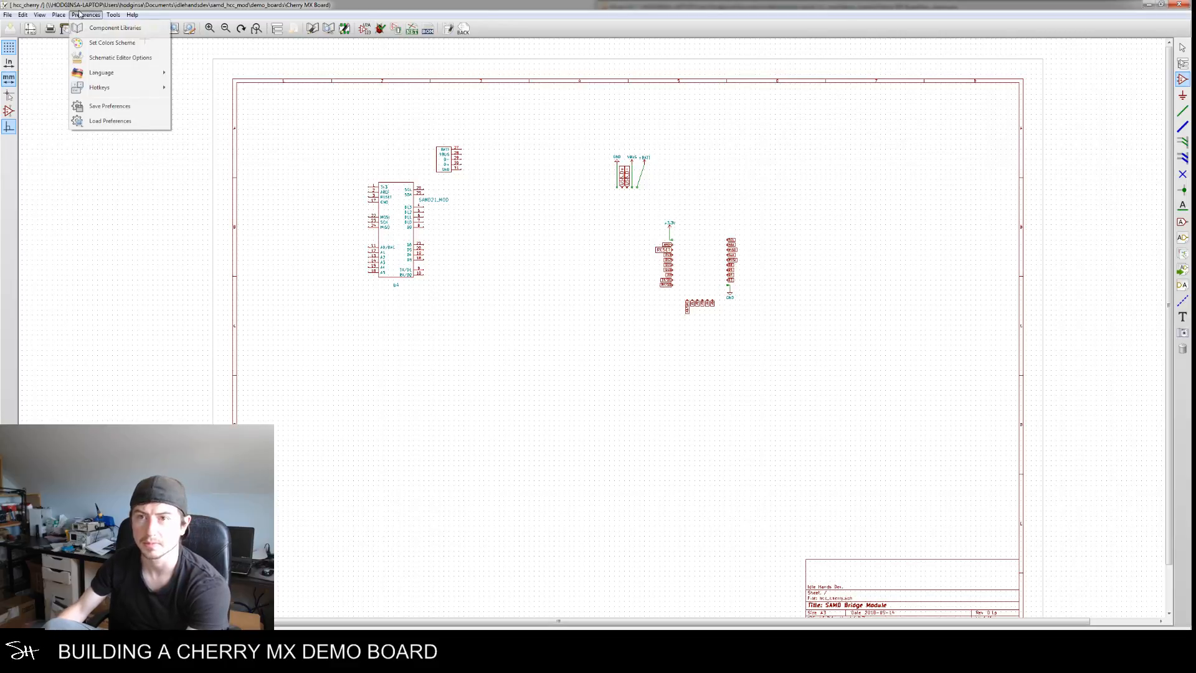
{"action": "left_click", "coordinate": [81, 25]}
{"action": "scroll", "coordinate": [817, 267], "scroll_direction": "down", "scroll_amount": 3}
{"action": "scroll", "coordinate": [818, 271], "scroll_direction": "down", "scroll_amount": 3}
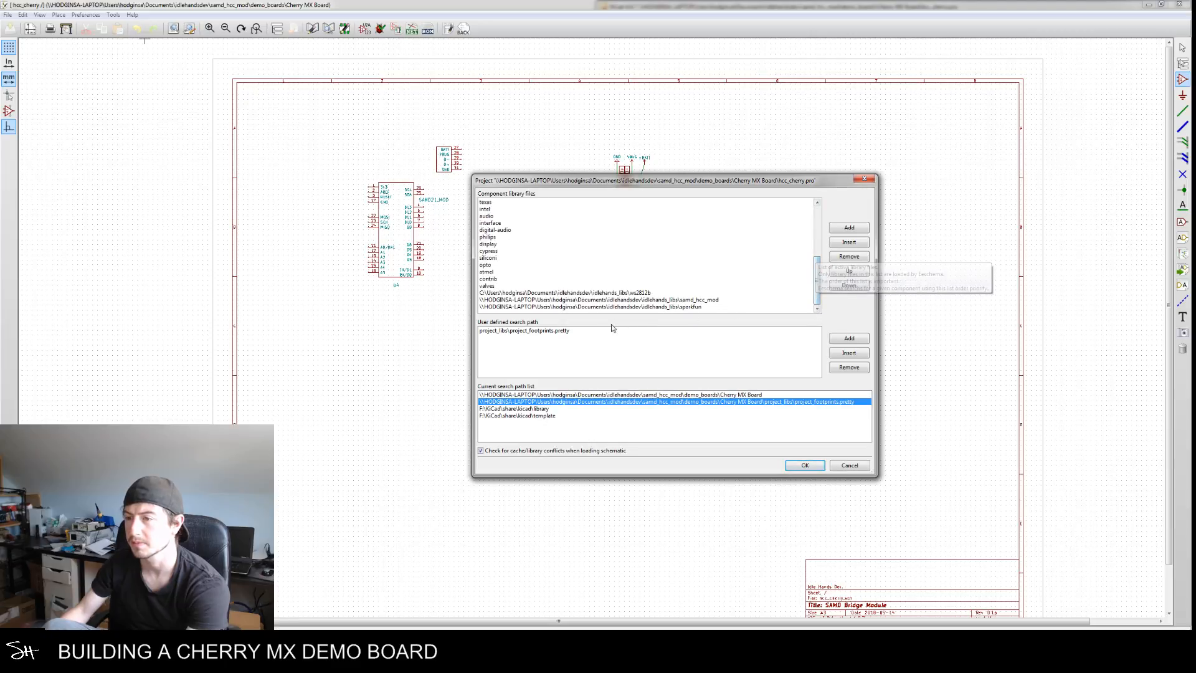
{"action": "left_click", "coordinate": [848, 229]}
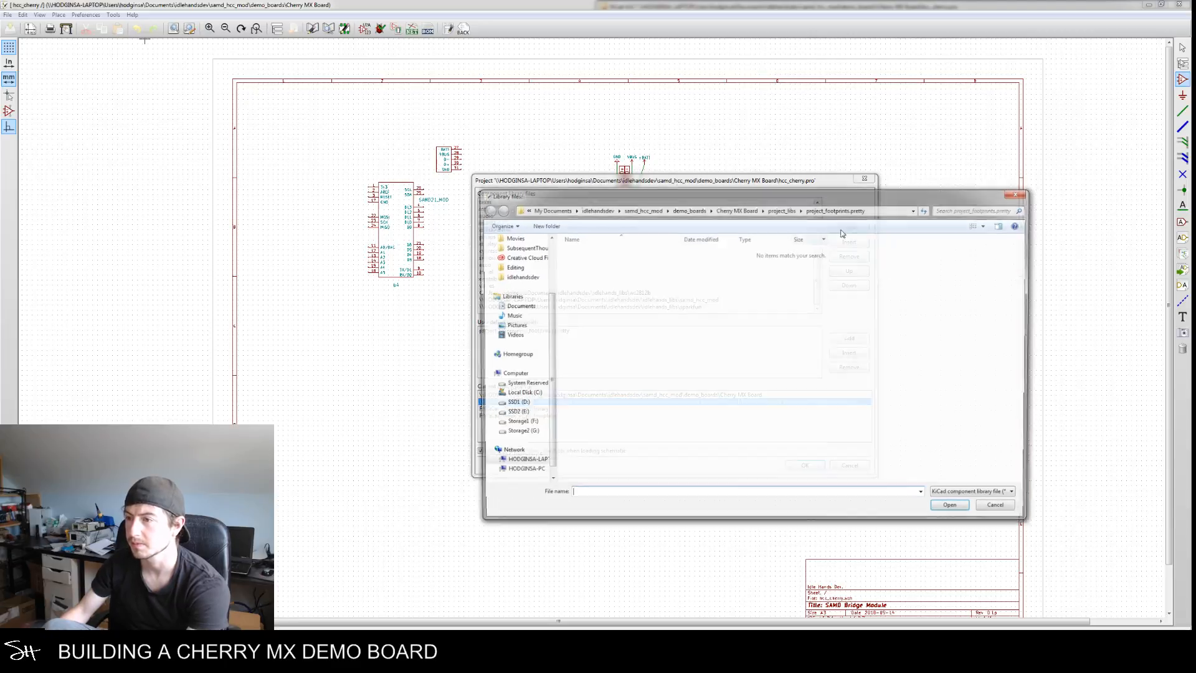
{"action": "left_click", "coordinate": [602, 212]}
{"action": "double_click", "coordinate": [612, 256]}
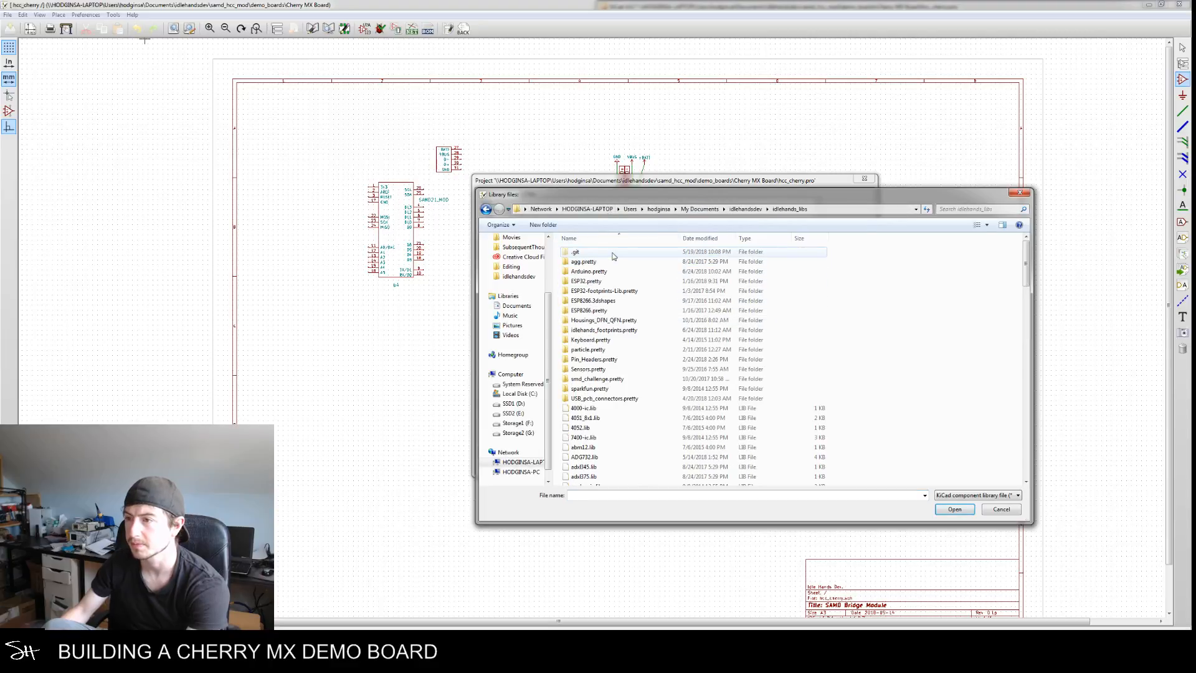
{"action": "left_click_drag", "start_coordinate": [746, 196], "coordinate": [0, 176]}
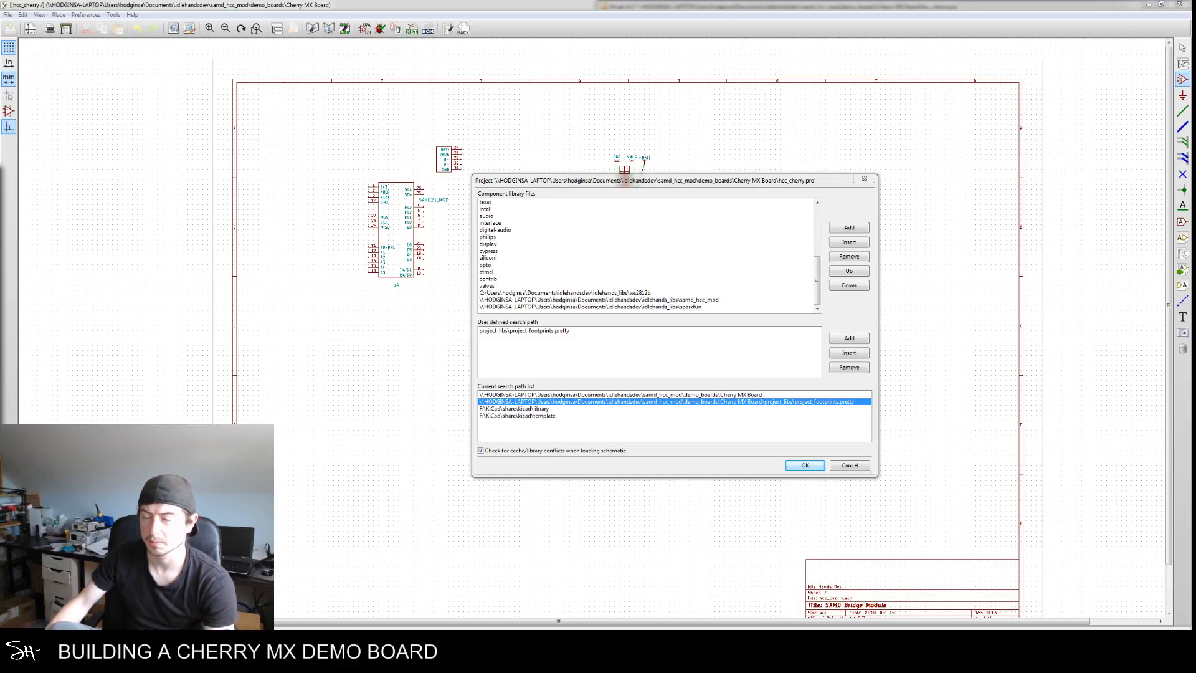
{"action": "key", "text": "super+e"}
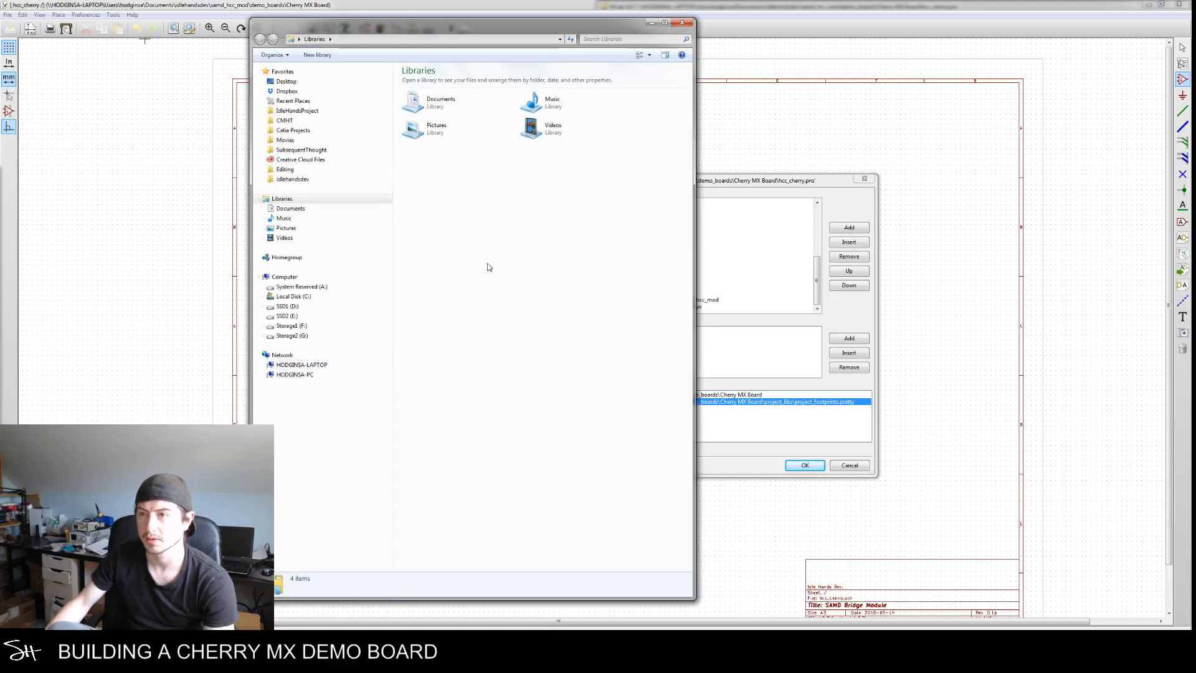
{"action": "key", "text": "alt+F4"}
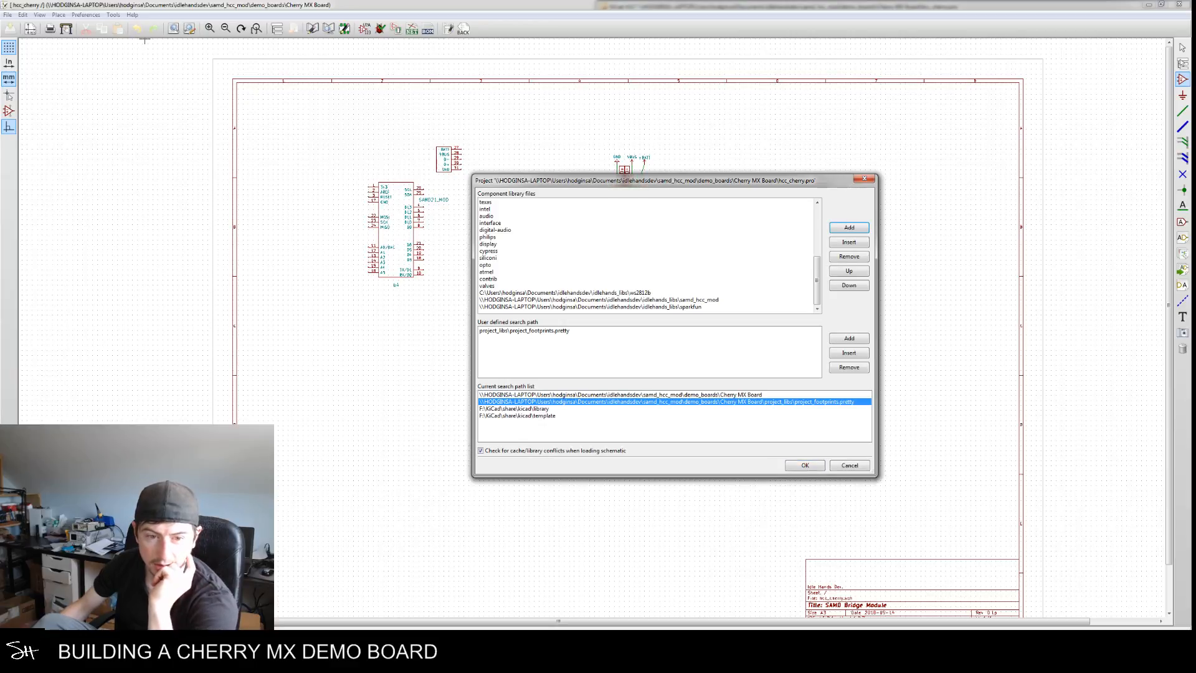
{"action": "left_click", "coordinate": [842, 466]}
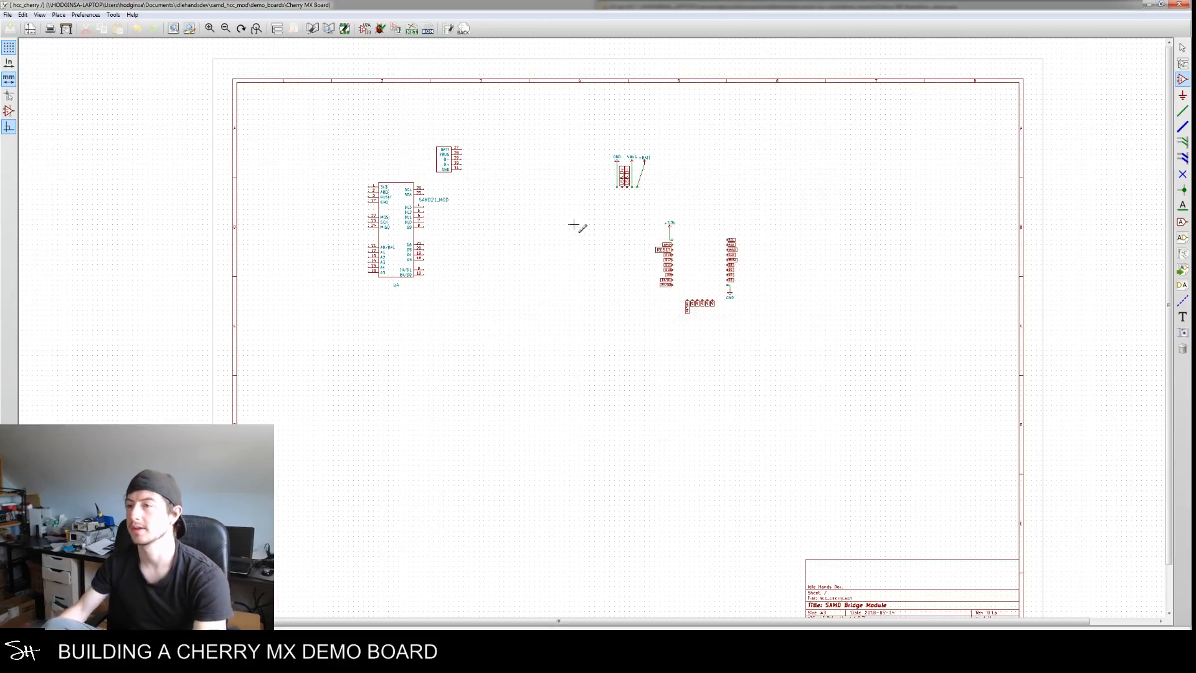
Place a Conn_01x02 two-pin connector in the empty area between the SAMD21_MOD symbol and the net label groups
{"action": "left_click", "coordinate": [636, 413]}
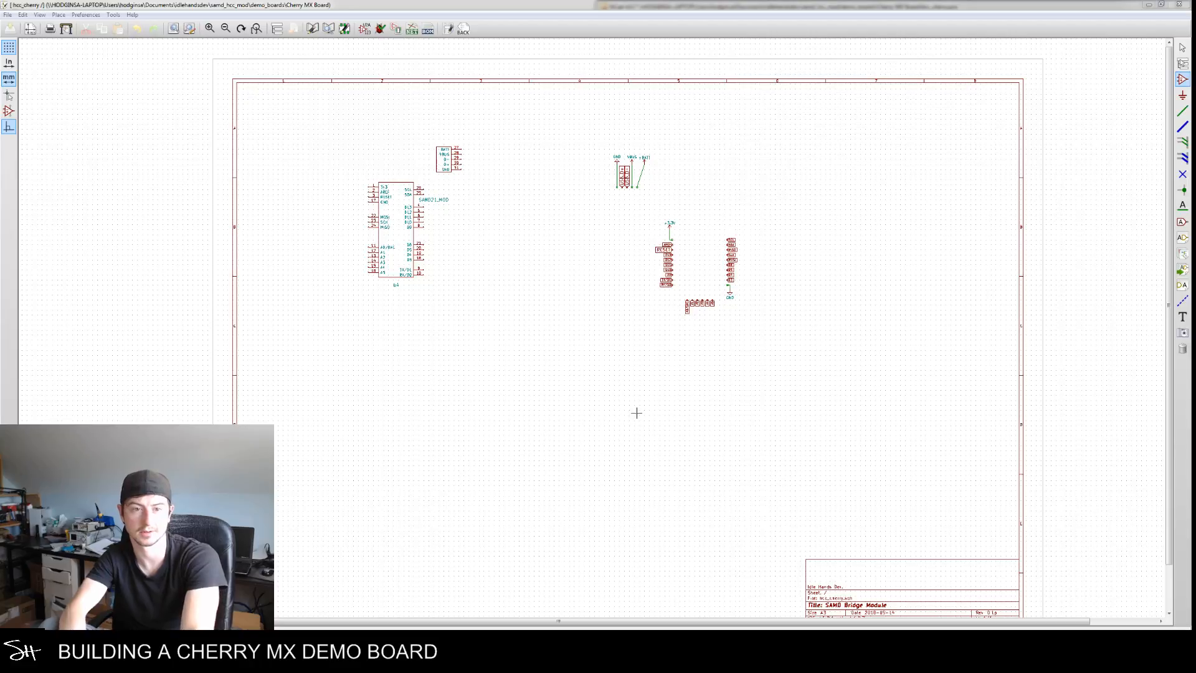
{"action": "key", "text": "Return"}
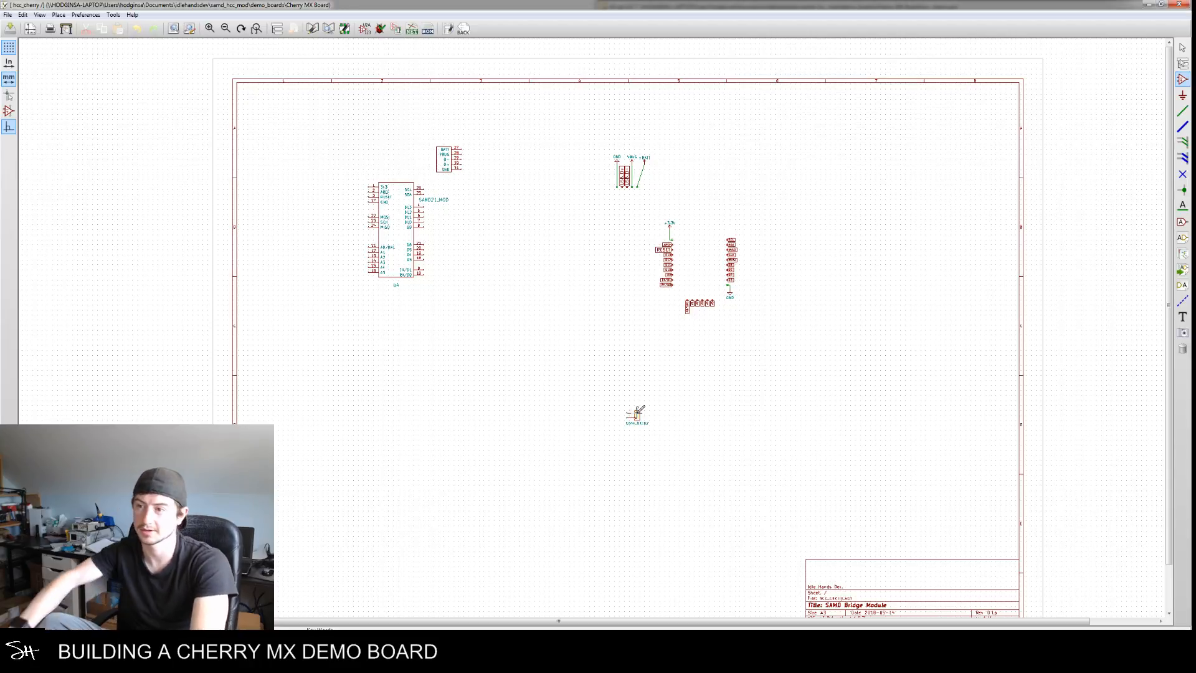
{"action": "left_click", "coordinate": [570, 280]}
{"action": "scroll", "coordinate": [603, 341], "scroll_direction": "up", "scroll_amount": 1}
{"action": "scroll", "coordinate": [566, 352], "scroll_direction": "up", "scroll_amount": 3}
Place a copy of the Conn_01x02 connector directly below the original
{"action": "double_click", "coordinate": [544, 338]}
{"action": "left_click", "coordinate": [727, 464]}
{"action": "key", "text": "c"}
{"action": "left_click", "coordinate": [542, 396]}
Set the upper two-pin connector's value to SW1
{"action": "double_click", "coordinate": [574, 358]}
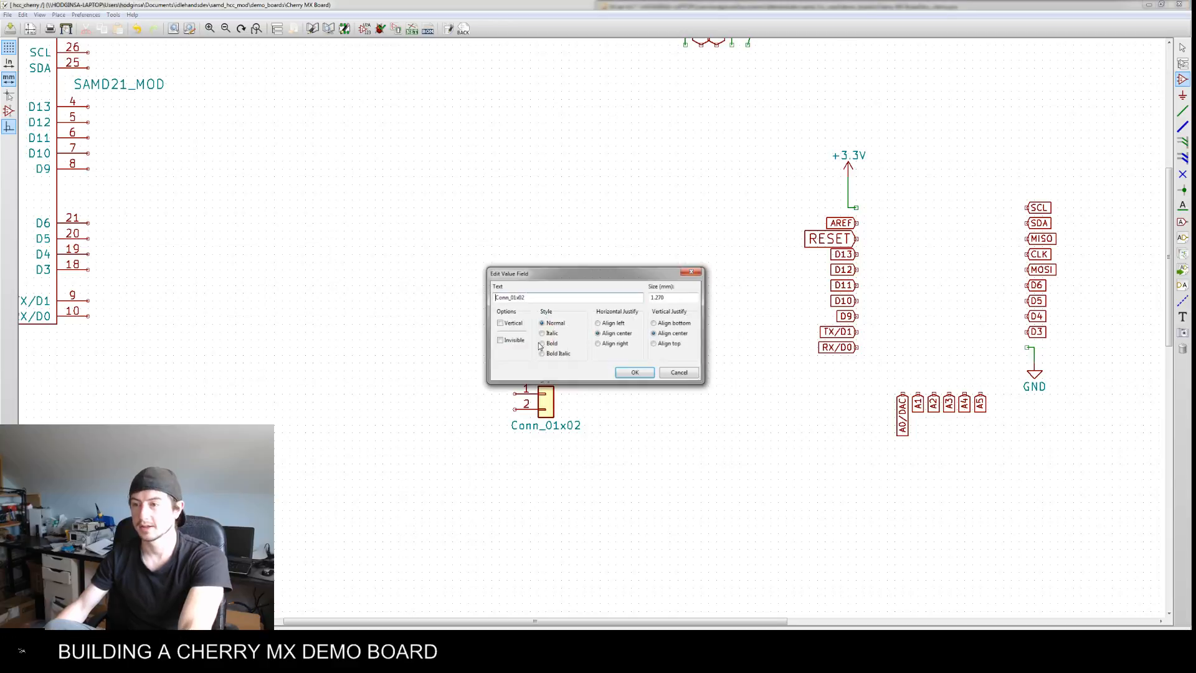
{"action": "type", "text": "SW1"}
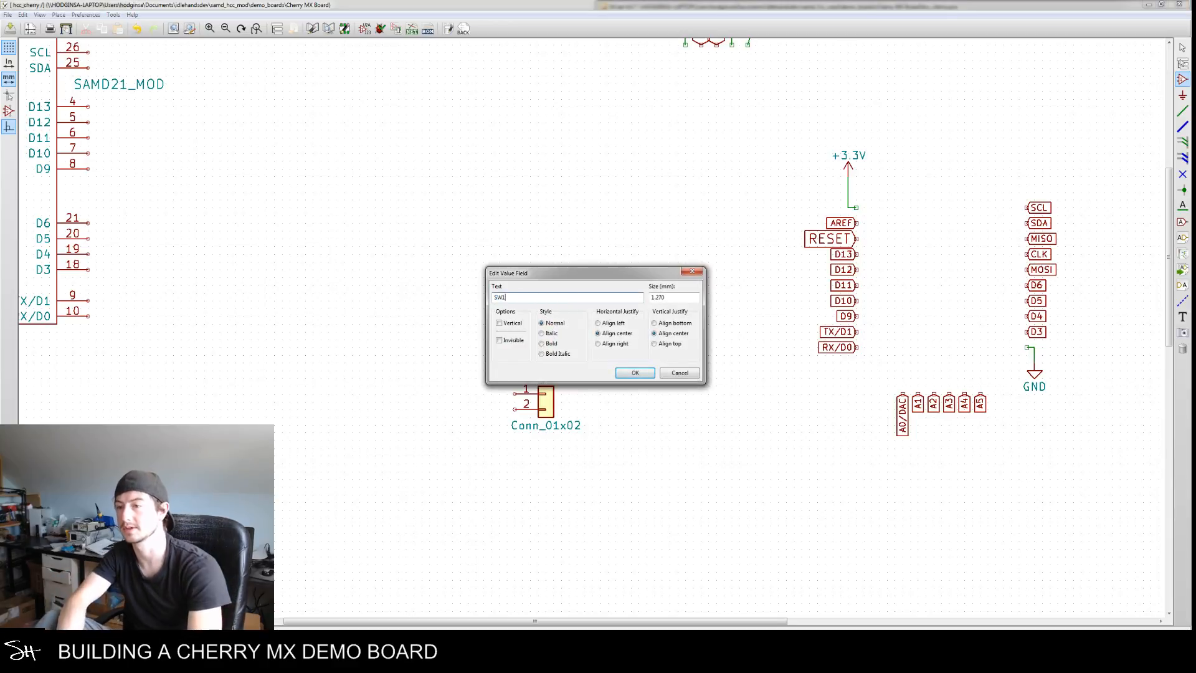
{"action": "key", "text": "Return"}
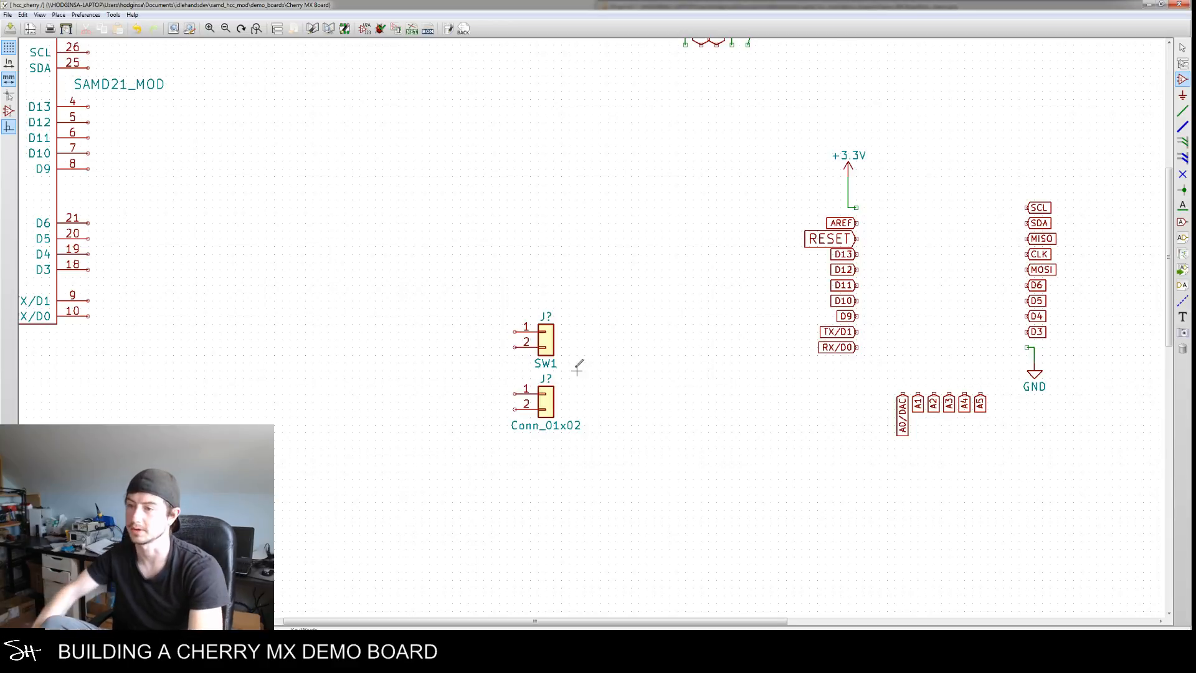
Delete the copied Conn_01x02 connector below SW1
{"action": "left_click_drag", "start_coordinate": [584, 461], "coordinate": [513, 403]}
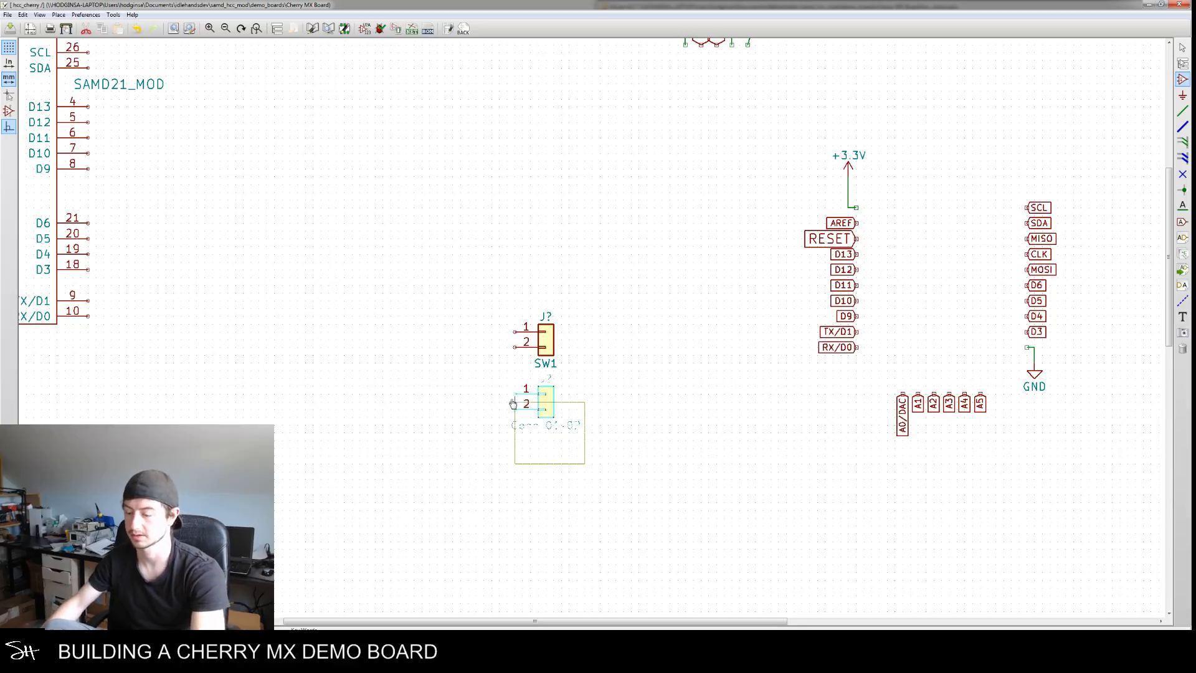
{"action": "key", "text": "Escape"}
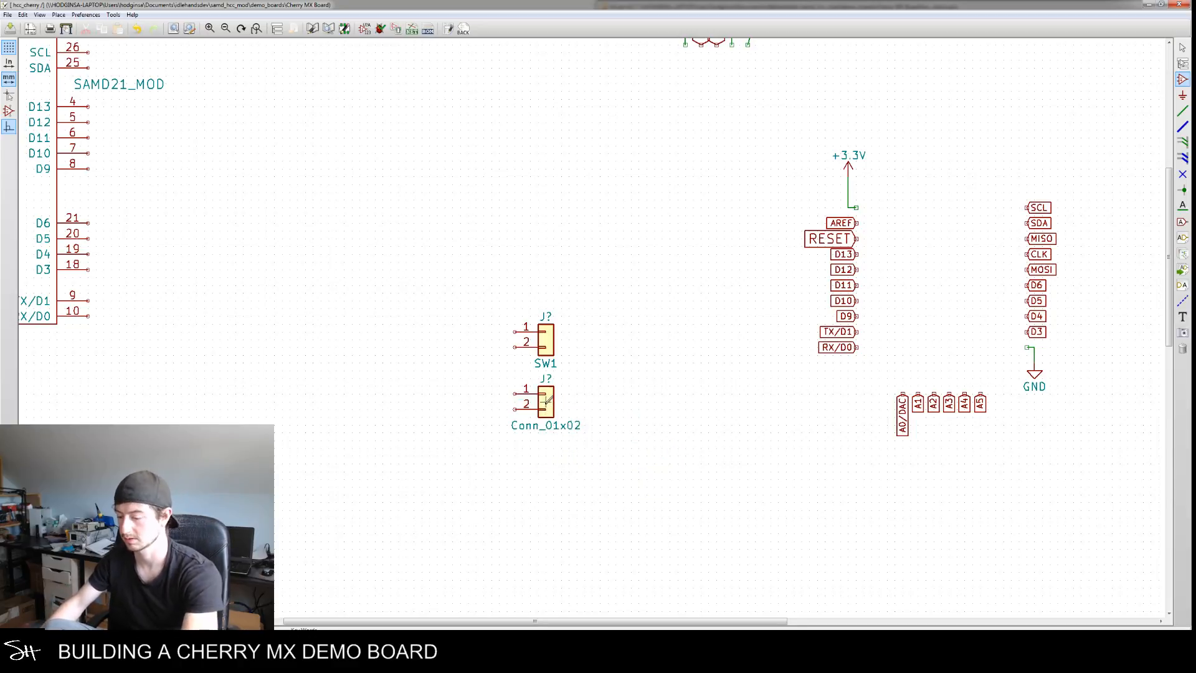
{"action": "key", "text": "Delete"}
Move the SW1 connector as a block a short distance down the sheet
{"action": "left_click_drag", "start_coordinate": [592, 416], "coordinate": [507, 308]}
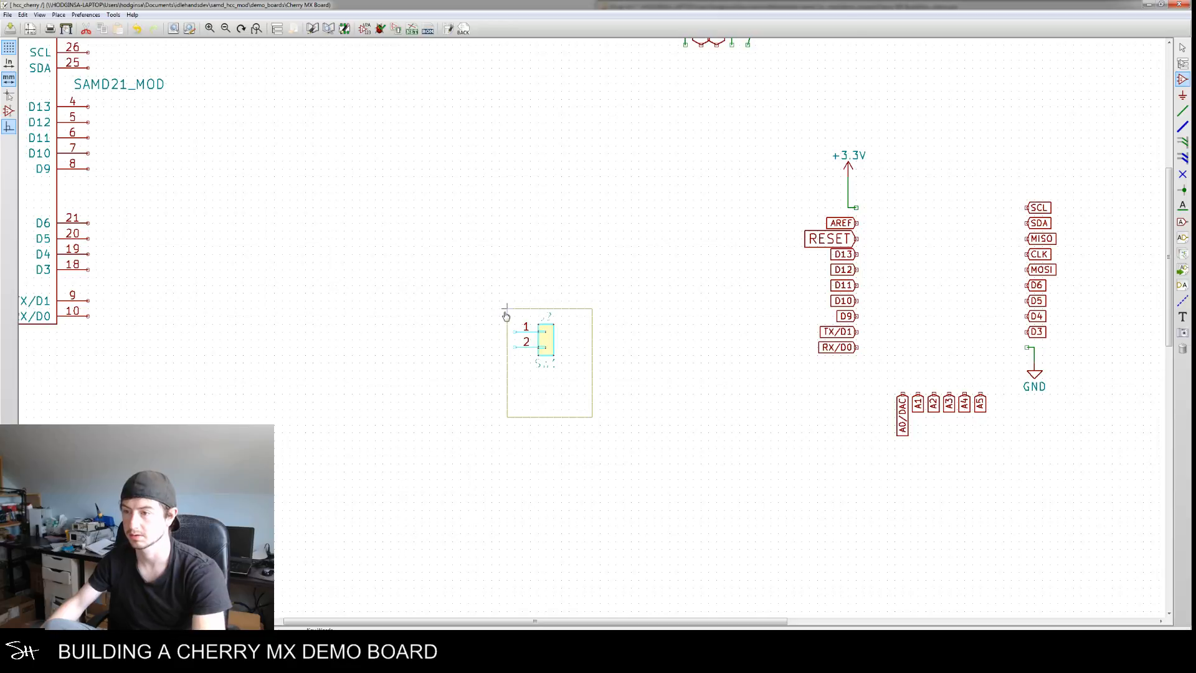
{"action": "right_click", "coordinate": [505, 315]}
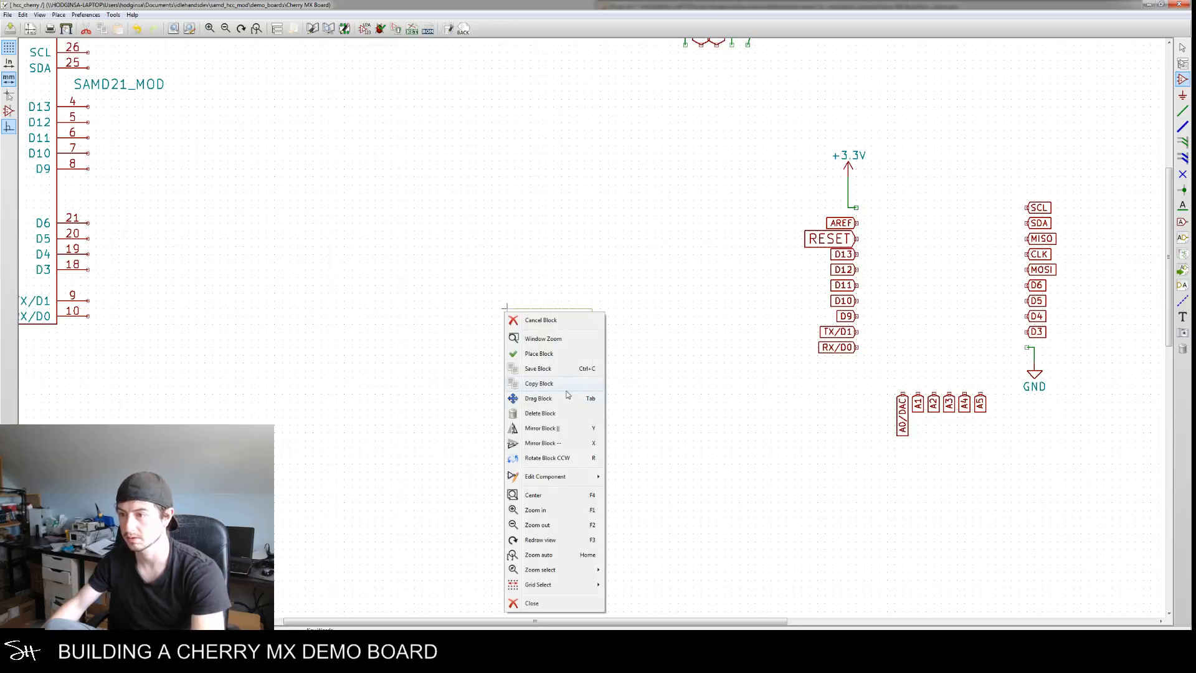
{"action": "left_click", "coordinate": [557, 430]}
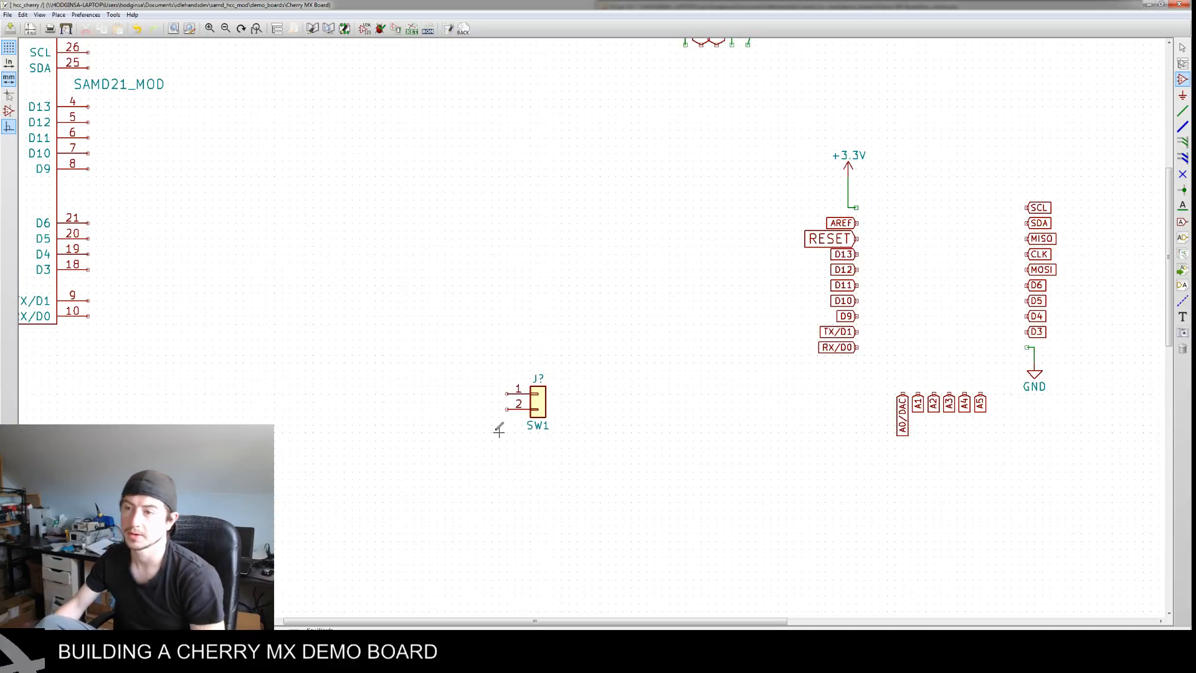
{"action": "scroll", "coordinate": [492, 423], "scroll_direction": "down", "scroll_amount": 3}
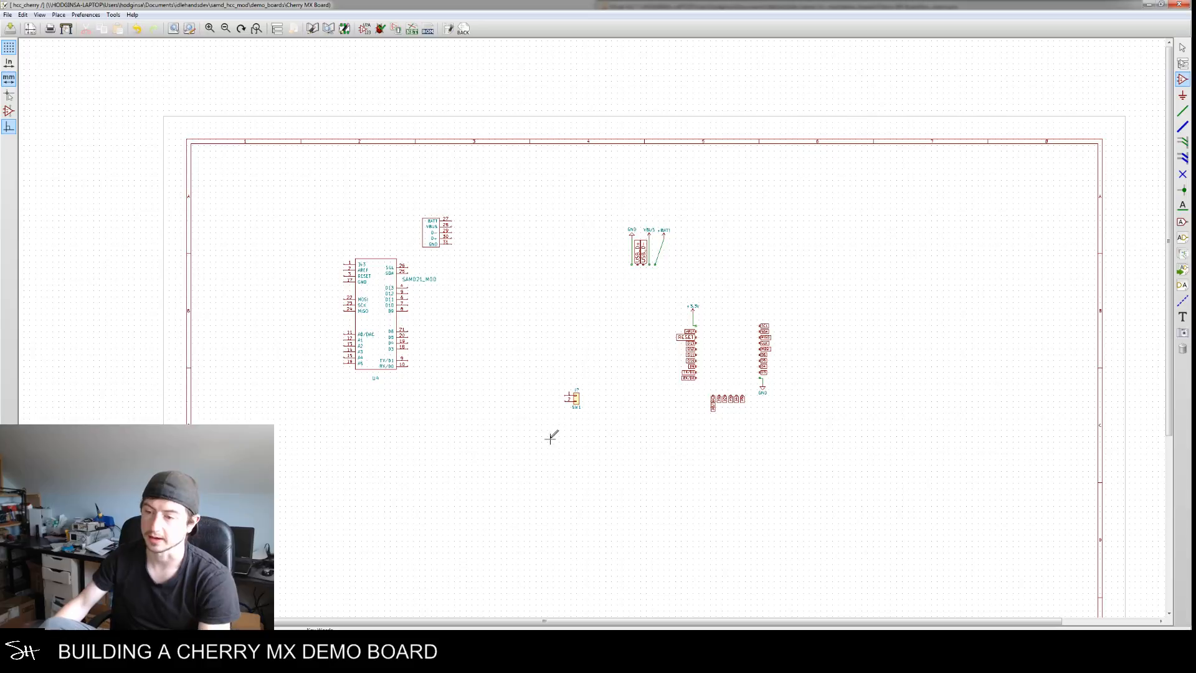
{"action": "left_click", "coordinate": [366, 647]}
{"action": "left_click", "coordinate": [320, 621]}
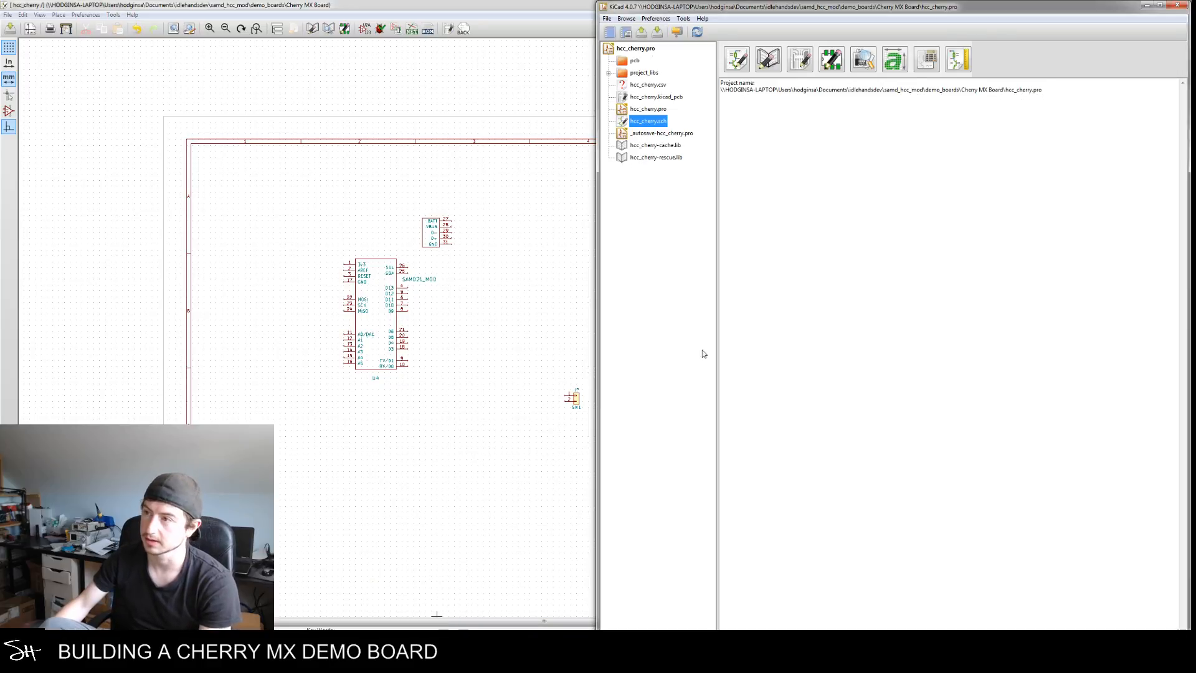
{"action": "left_click", "coordinate": [518, 4]}
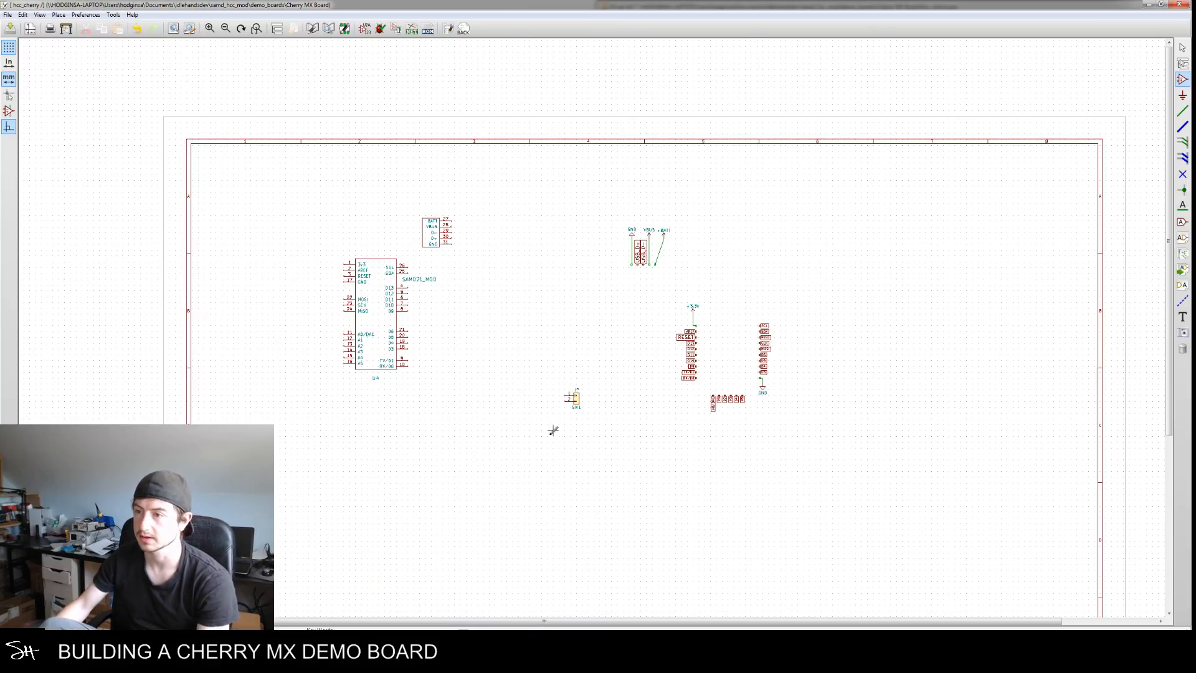
Move the SW1 connector as a block to the empty area of the sheet, right of the USB and power labels
{"action": "scroll", "coordinate": [554, 427], "scroll_direction": "up", "scroll_amount": 5}
{"action": "scroll", "coordinate": [523, 380], "scroll_direction": "down", "scroll_amount": 1}
{"action": "middle_click_drag", "start_coordinate": [444, 358], "coordinate": [417, 401]}
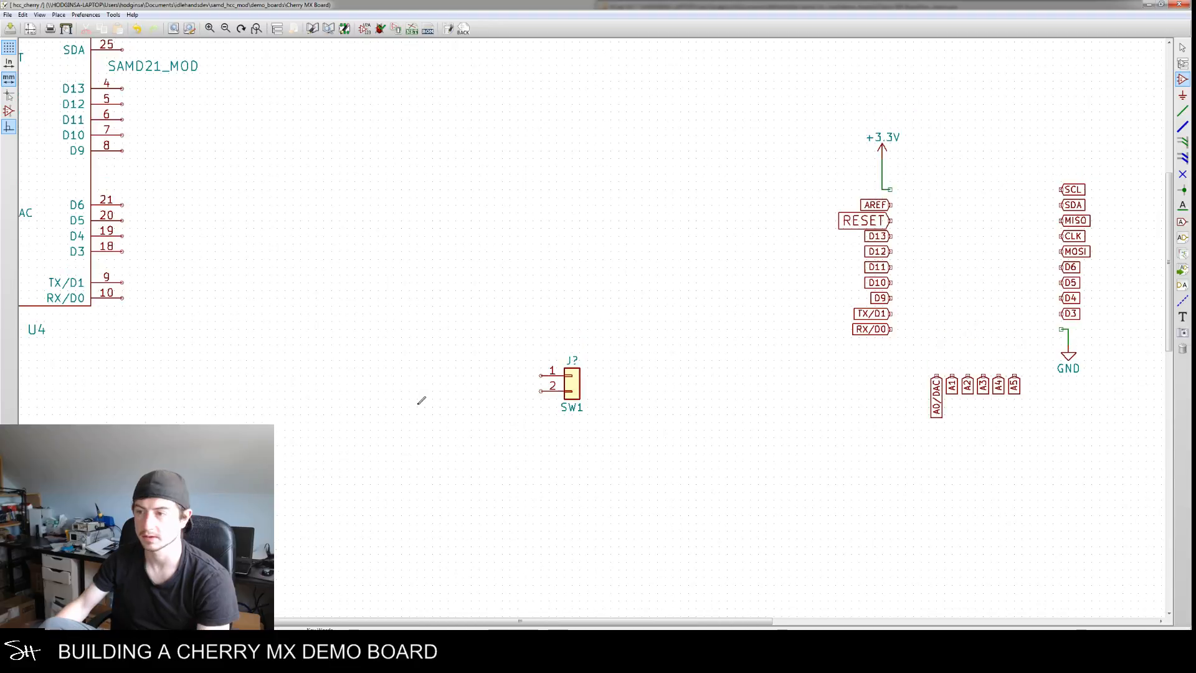
{"action": "left_click_drag", "start_coordinate": [517, 359], "coordinate": [614, 422]}
{"action": "scroll", "coordinate": [623, 399], "scroll_direction": "down", "scroll_amount": 5}
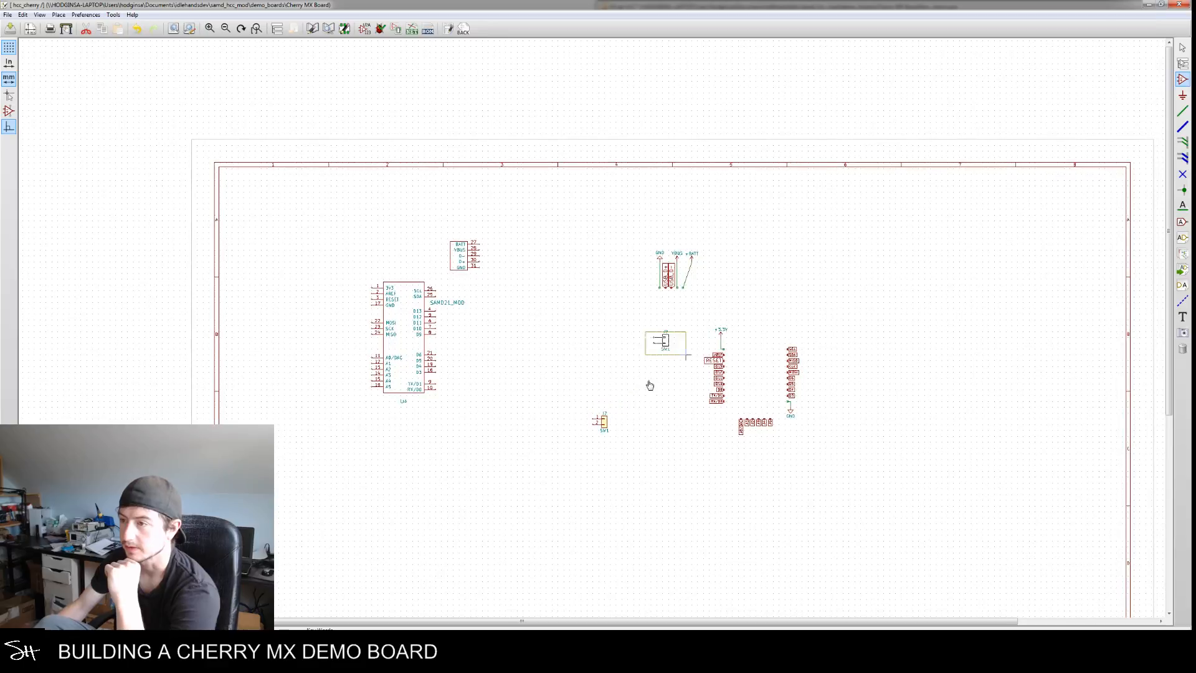
{"action": "left_click", "coordinate": [934, 260]}
Place three copies of the SW1 connector beneath the original to form a vertical column of four
{"action": "scroll", "coordinate": [907, 309], "scroll_direction": "up", "scroll_amount": 2}
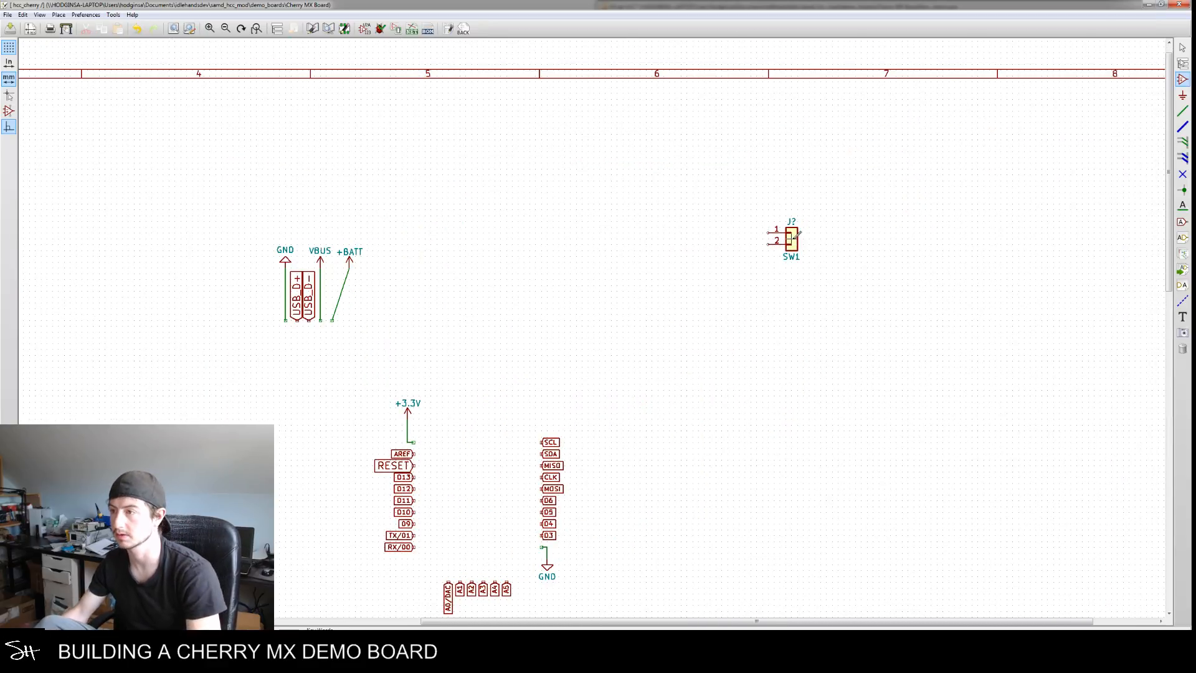
{"action": "key", "text": "c"}
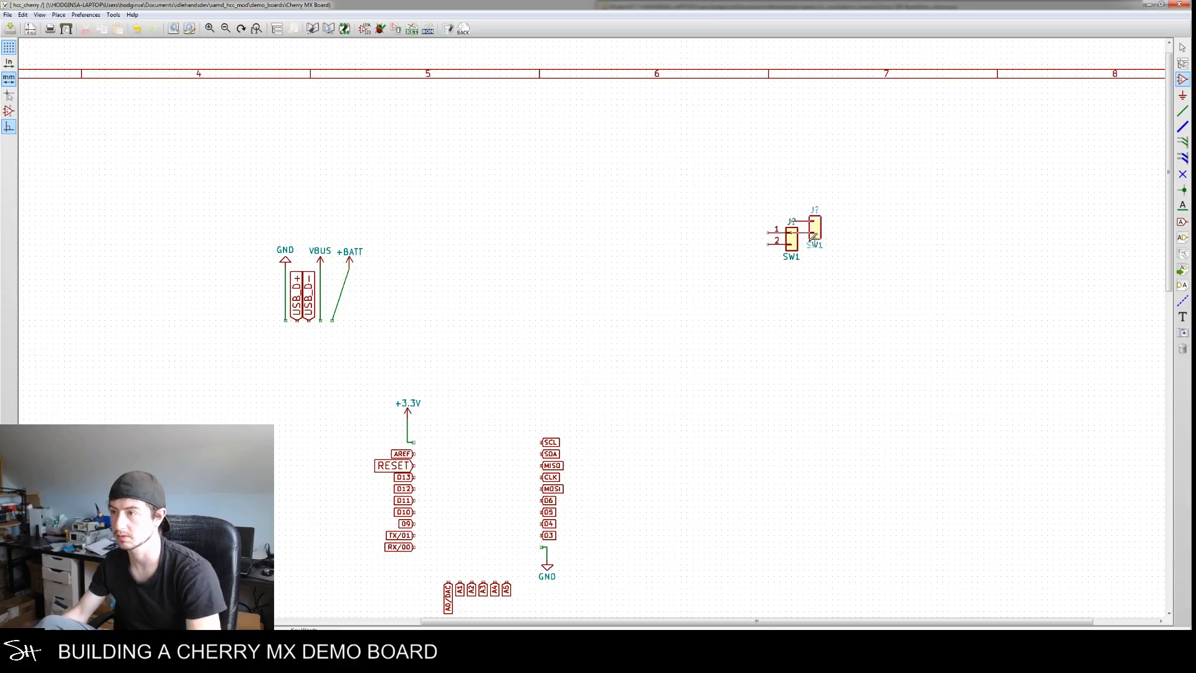
{"action": "left_click", "coordinate": [793, 292]}
{"action": "key", "text": "c"}
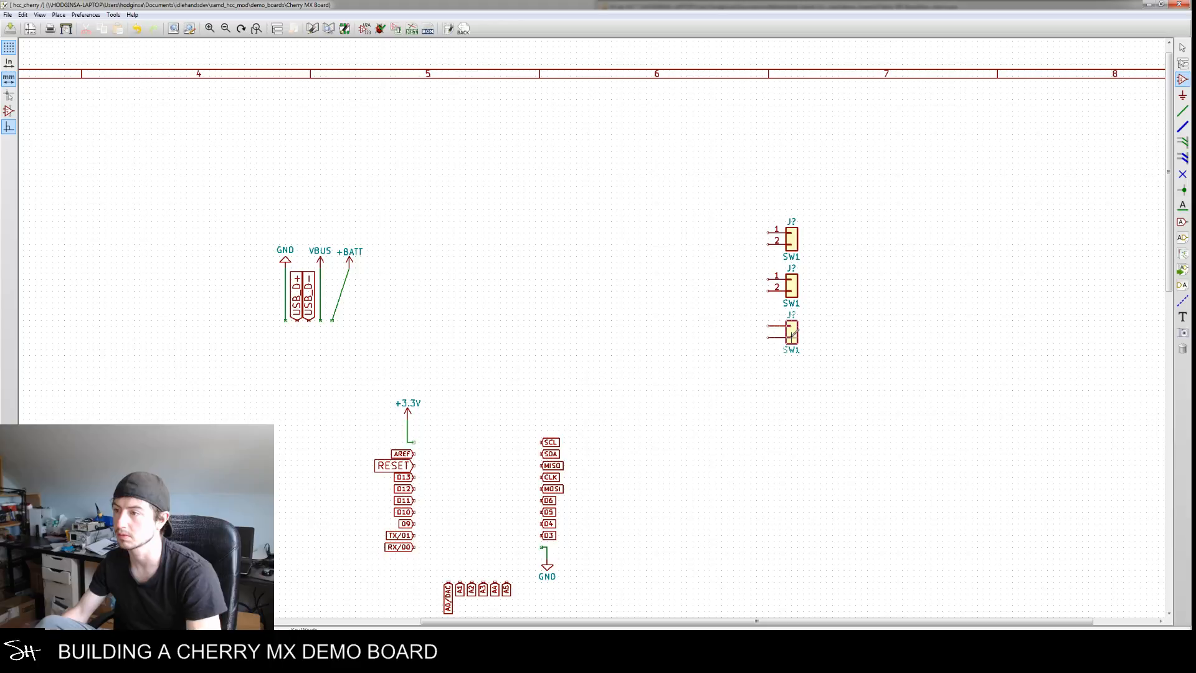
{"action": "left_click", "coordinate": [792, 334]}
{"action": "key", "text": "c"}
{"action": "left_click", "coordinate": [792, 384]}
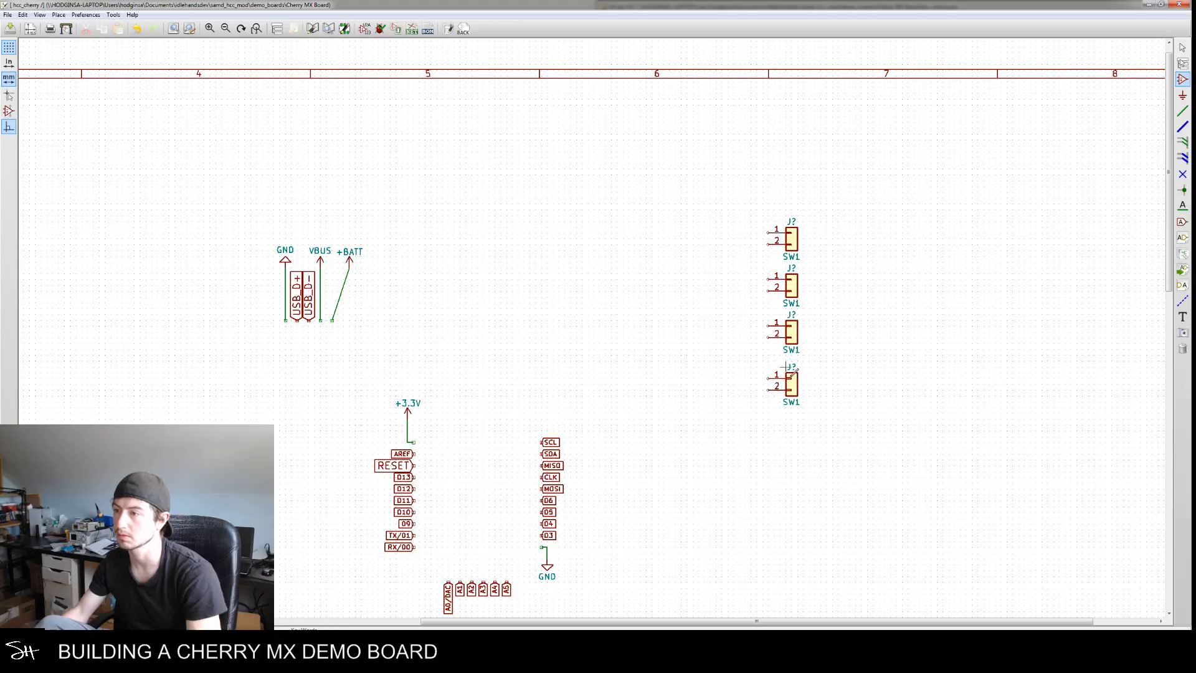
Duplicate the column of four SW1 connectors as a block and place the copy directly to its right
{"action": "left_click_drag", "start_coordinate": [740, 200], "coordinate": [827, 436]}
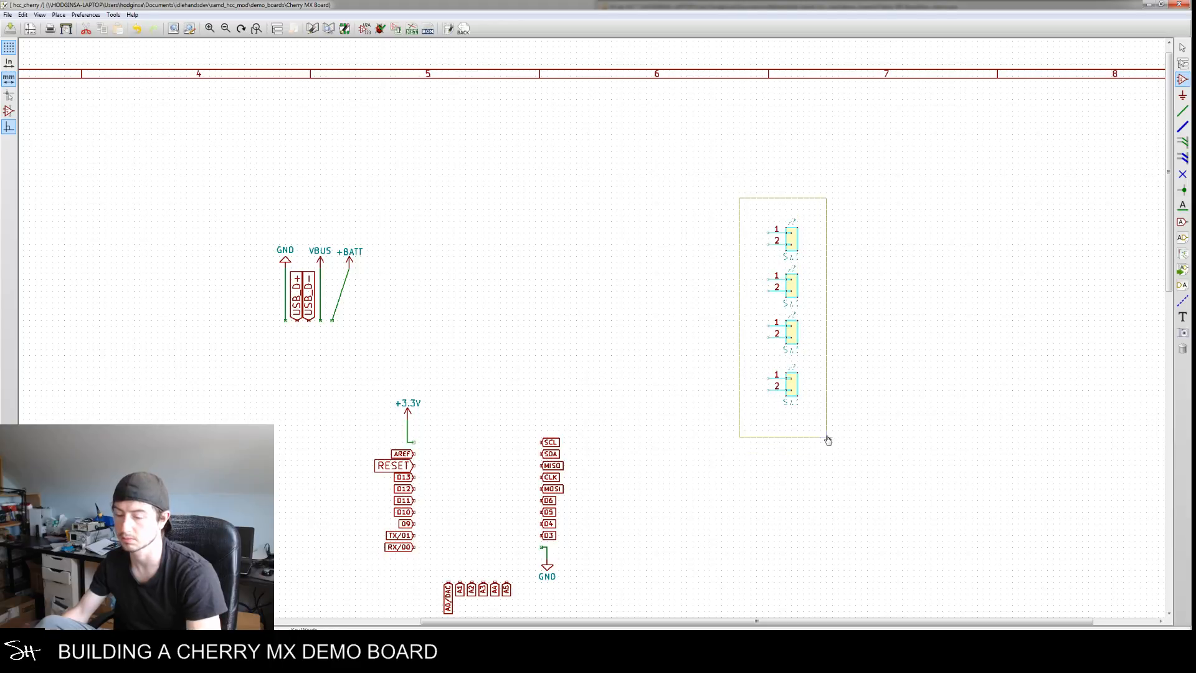
{"action": "left_click", "coordinate": [825, 434]}
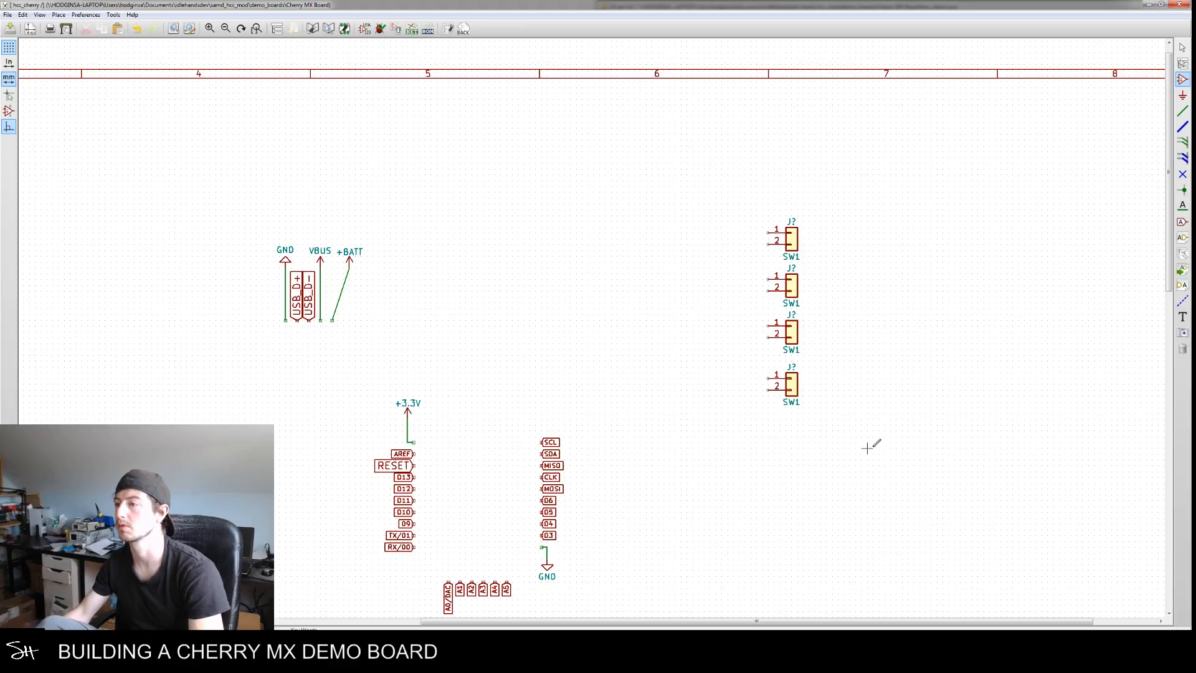
{"action": "middle_click_drag", "start_coordinate": [867, 441], "coordinate": [846, 389]}
{"action": "scroll", "coordinate": [846, 389], "scroll_direction": "down", "scroll_amount": 3}
{"action": "scroll", "coordinate": [826, 350], "scroll_direction": "up", "scroll_amount": 1}
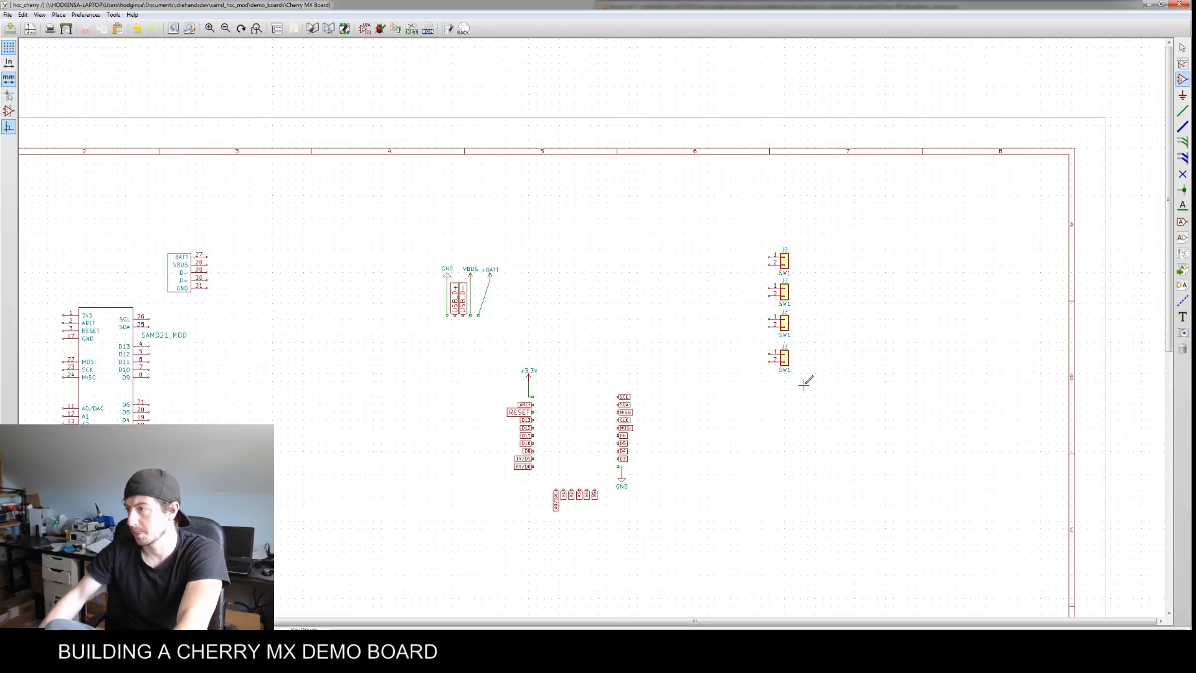
{"action": "left_click_drag", "start_coordinate": [804, 385], "coordinate": [742, 246]}
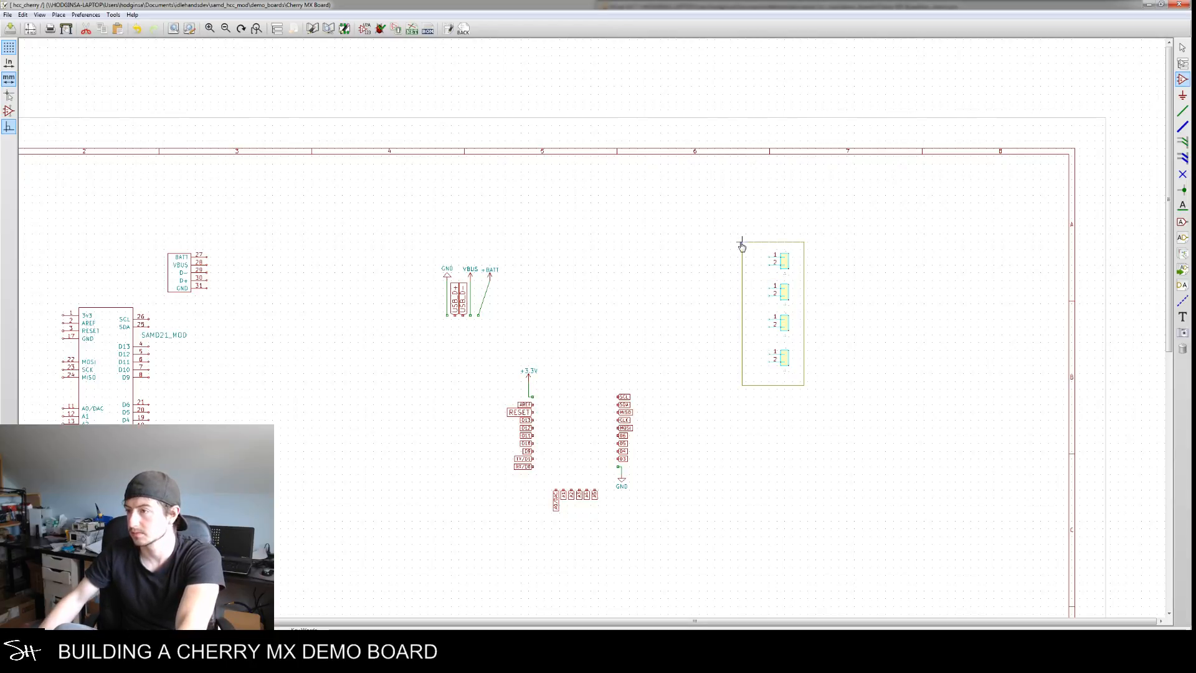
{"action": "right_click", "coordinate": [742, 247]}
{"action": "left_click", "coordinate": [778, 315]}
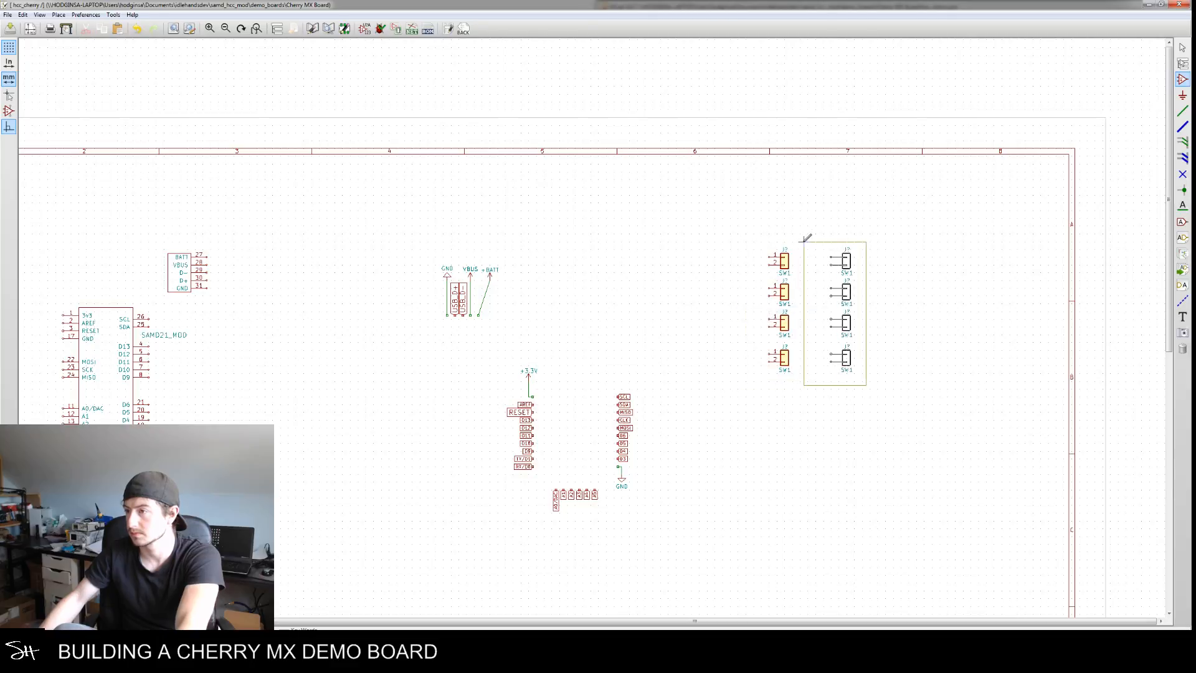
{"action": "left_click", "coordinate": [810, 238]}
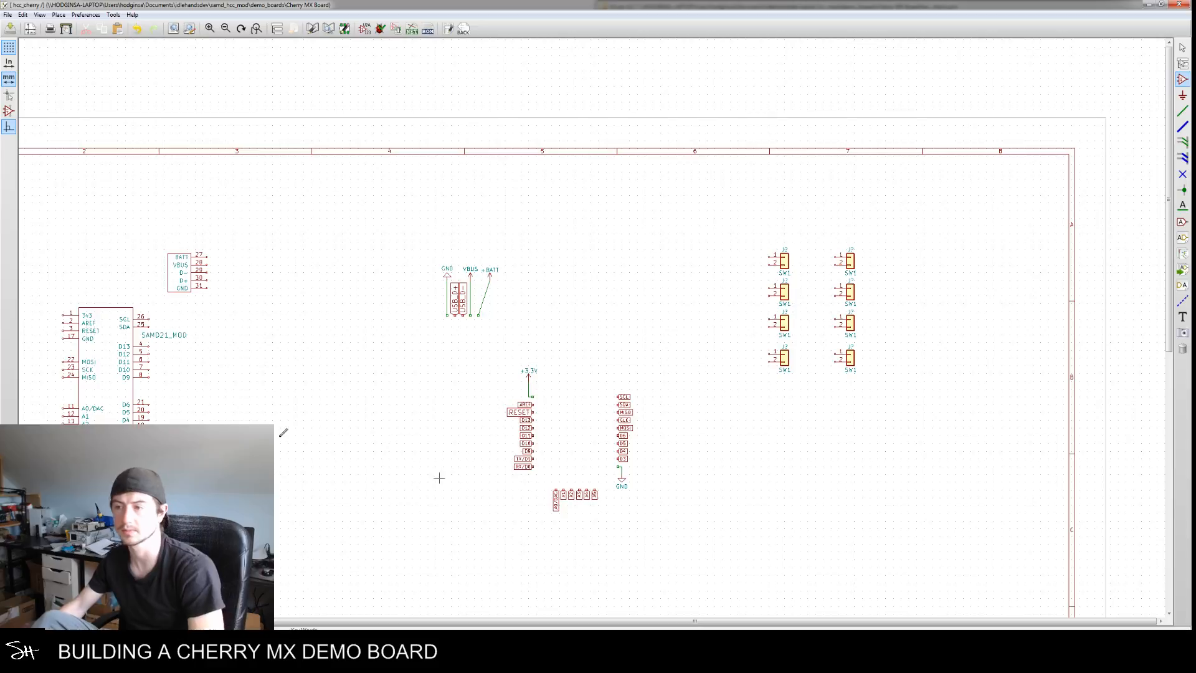
Wire pin 2 of all four left-column connectors to a common vertical wire that extends below the column
{"action": "scroll", "coordinate": [723, 421], "scroll_direction": "up", "scroll_amount": 1}
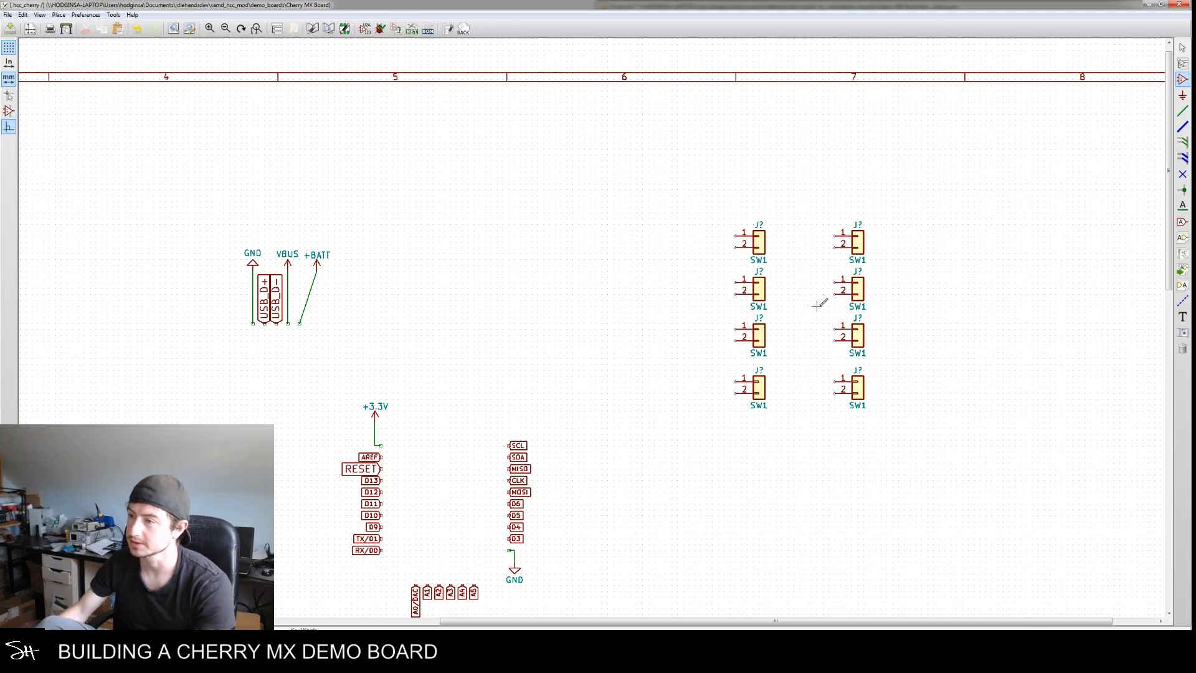
{"action": "middle_click_drag", "start_coordinate": [698, 351], "coordinate": [630, 360]}
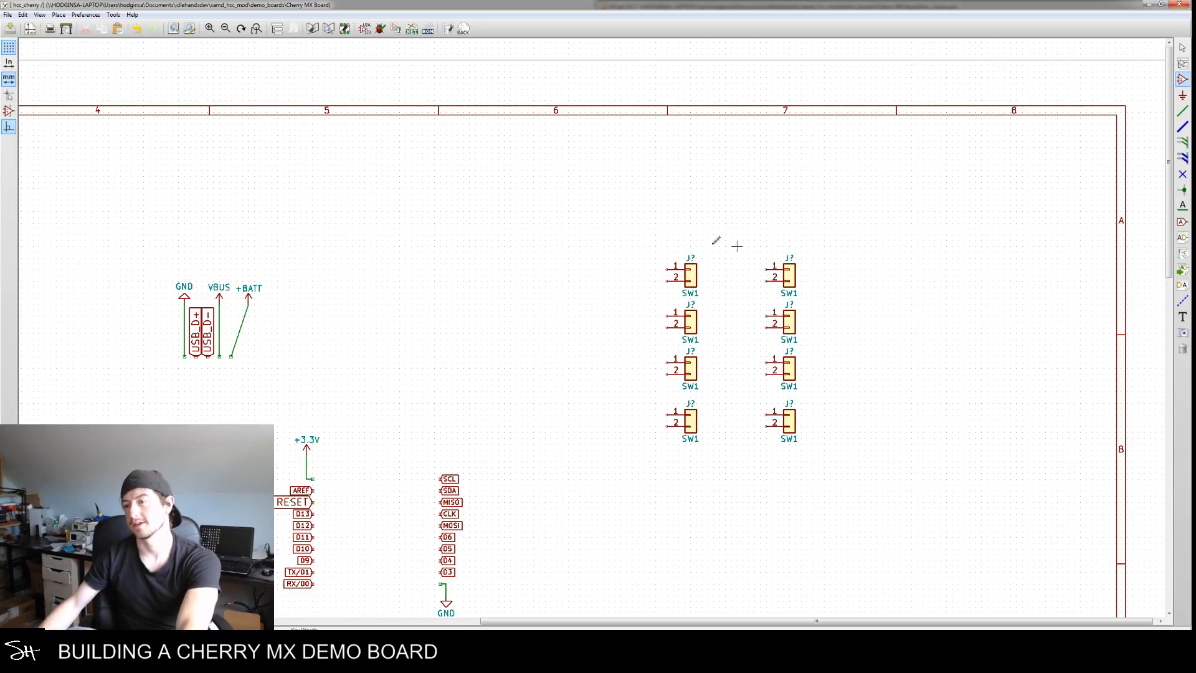
{"action": "left_click", "coordinate": [1182, 111]}
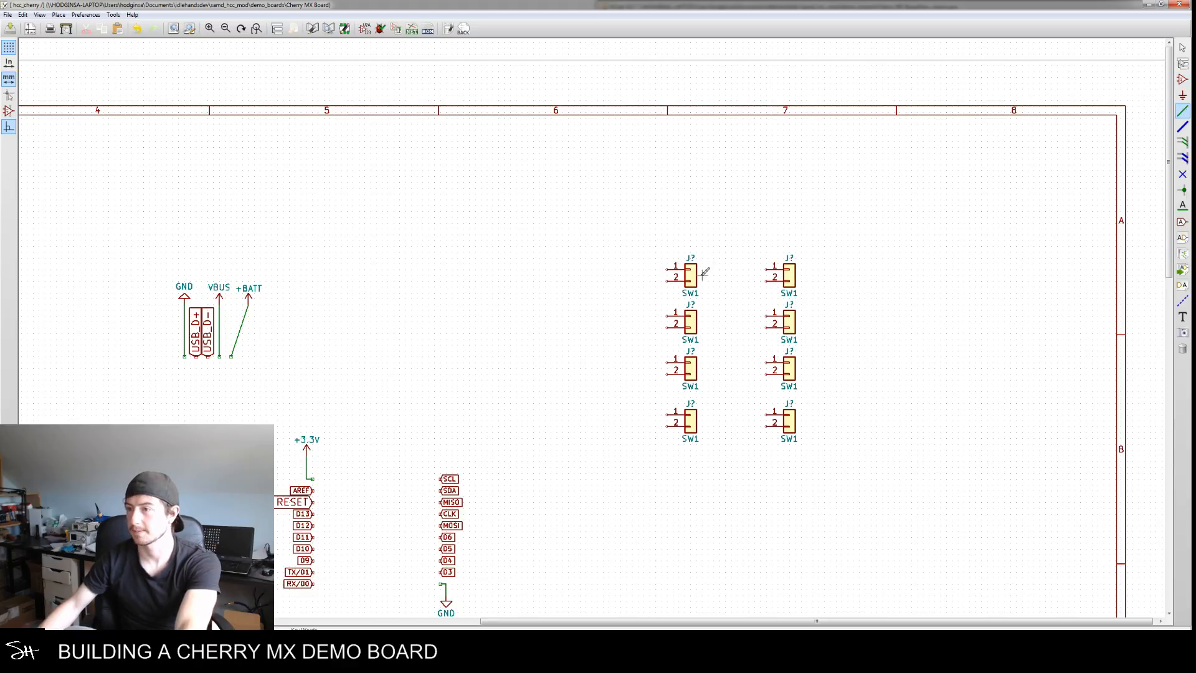
{"action": "left_click", "coordinate": [668, 280]}
{"action": "double_click", "coordinate": [632, 479]}
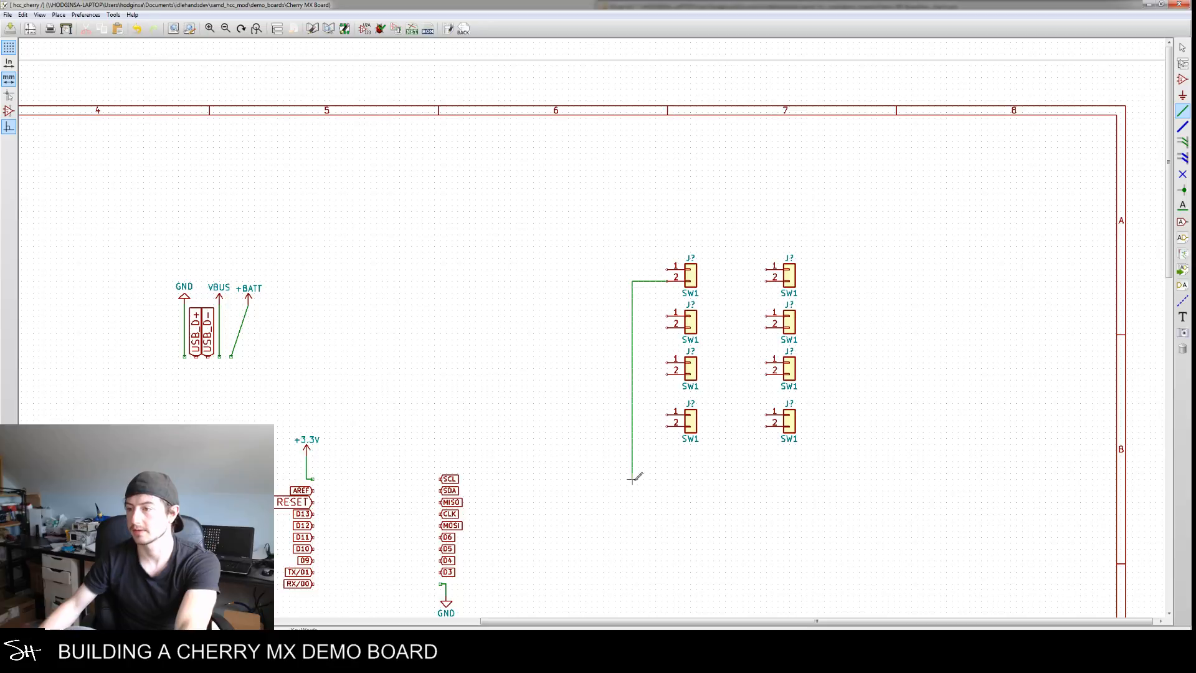
{"action": "left_click", "coordinate": [668, 425]}
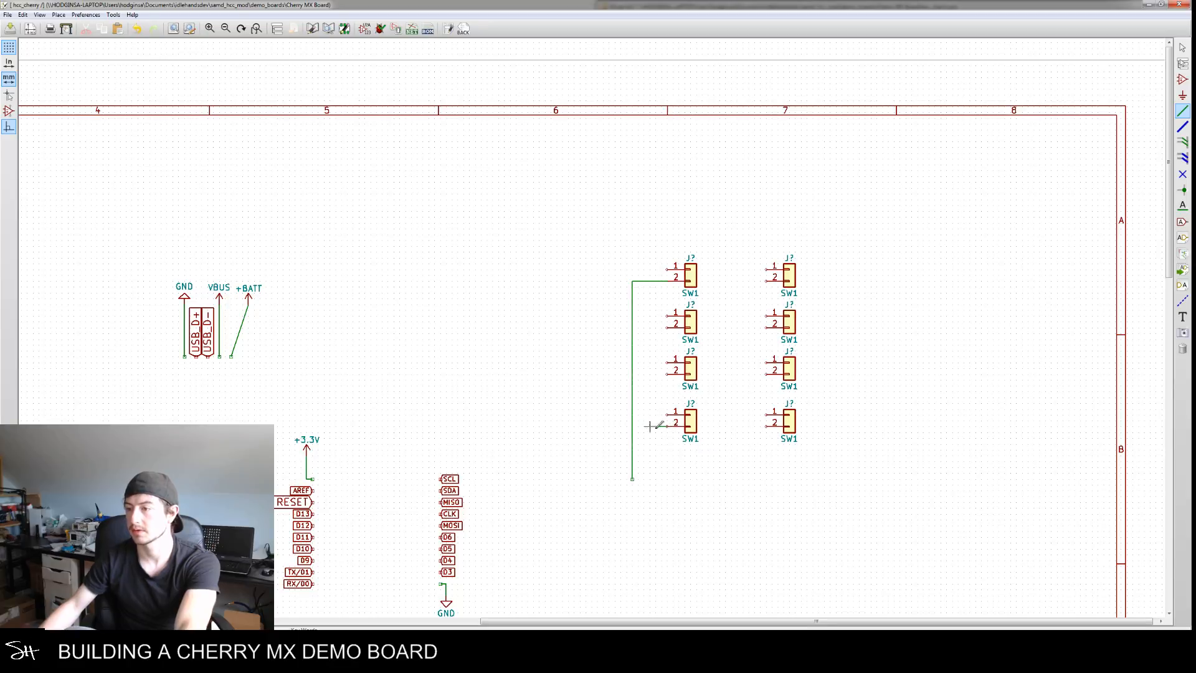
{"action": "left_click", "coordinate": [668, 374]}
{"action": "double_click", "coordinate": [632, 374]}
{"action": "left_click", "coordinate": [668, 327]}
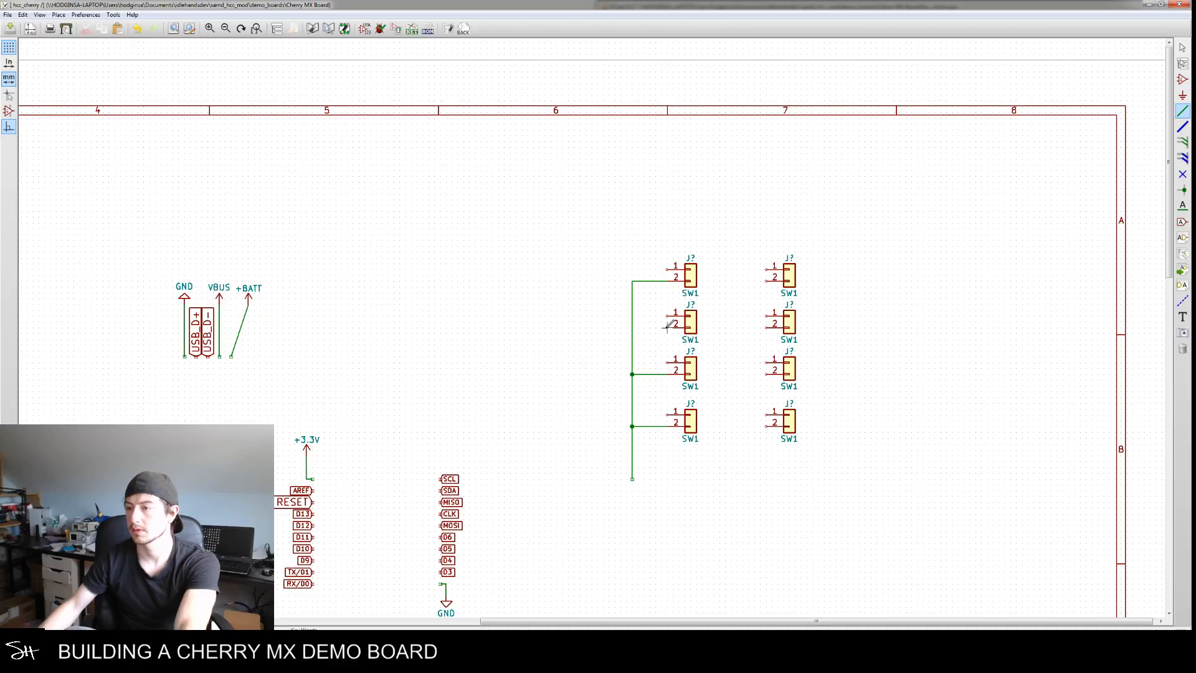
{"action": "double_click", "coordinate": [632, 327]}
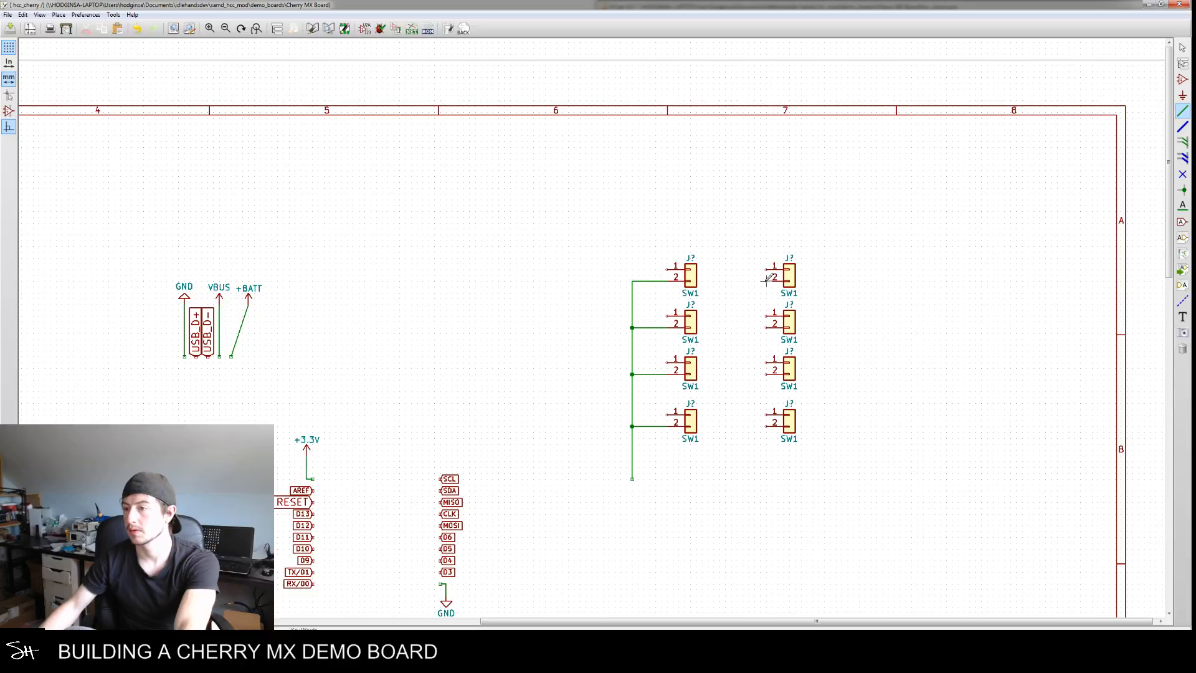
Wire pin 2 of all four right-column connectors to a second common vertical wire that extends below the column
{"action": "left_click", "coordinate": [767, 281]}
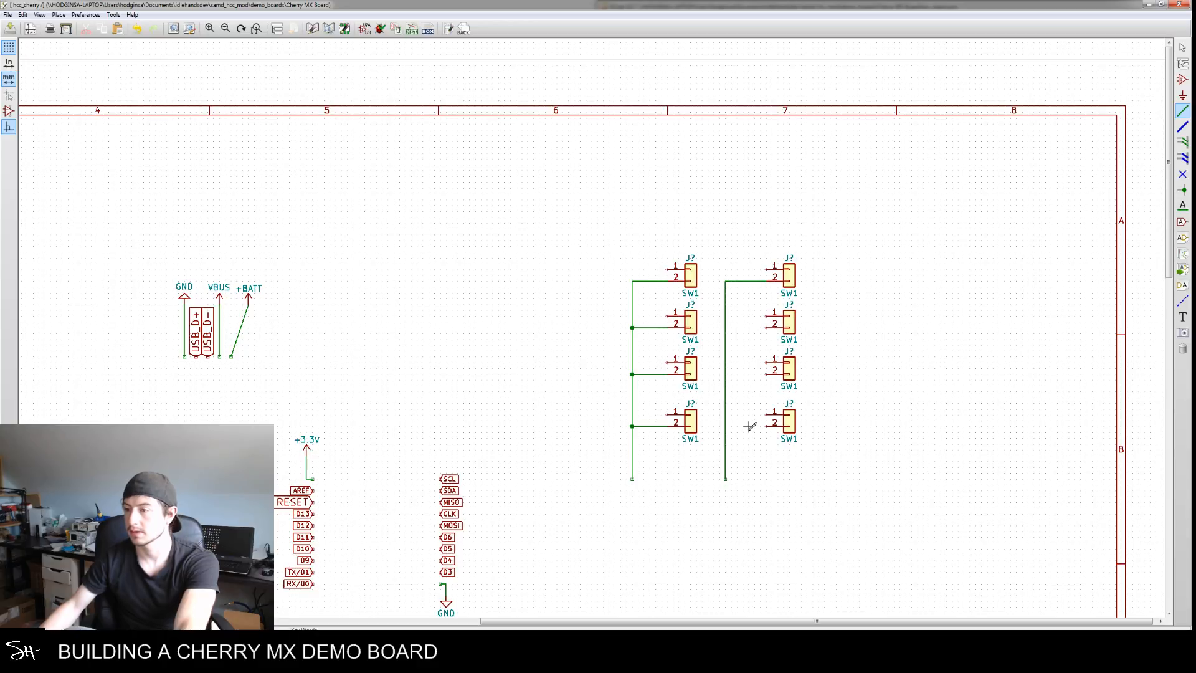
{"action": "left_click", "coordinate": [767, 324]}
{"action": "double_click", "coordinate": [725, 327]}
{"action": "left_click", "coordinate": [766, 372]}
{"action": "double_click", "coordinate": [725, 374]}
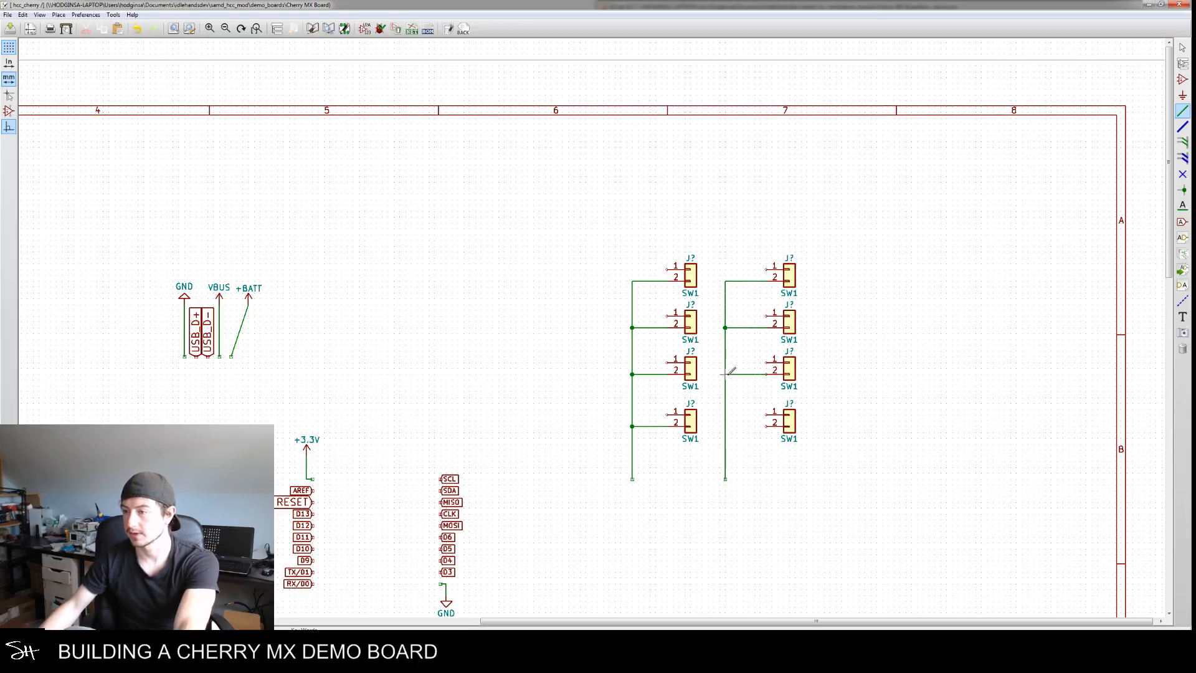
{"action": "double_click", "coordinate": [725, 426]}
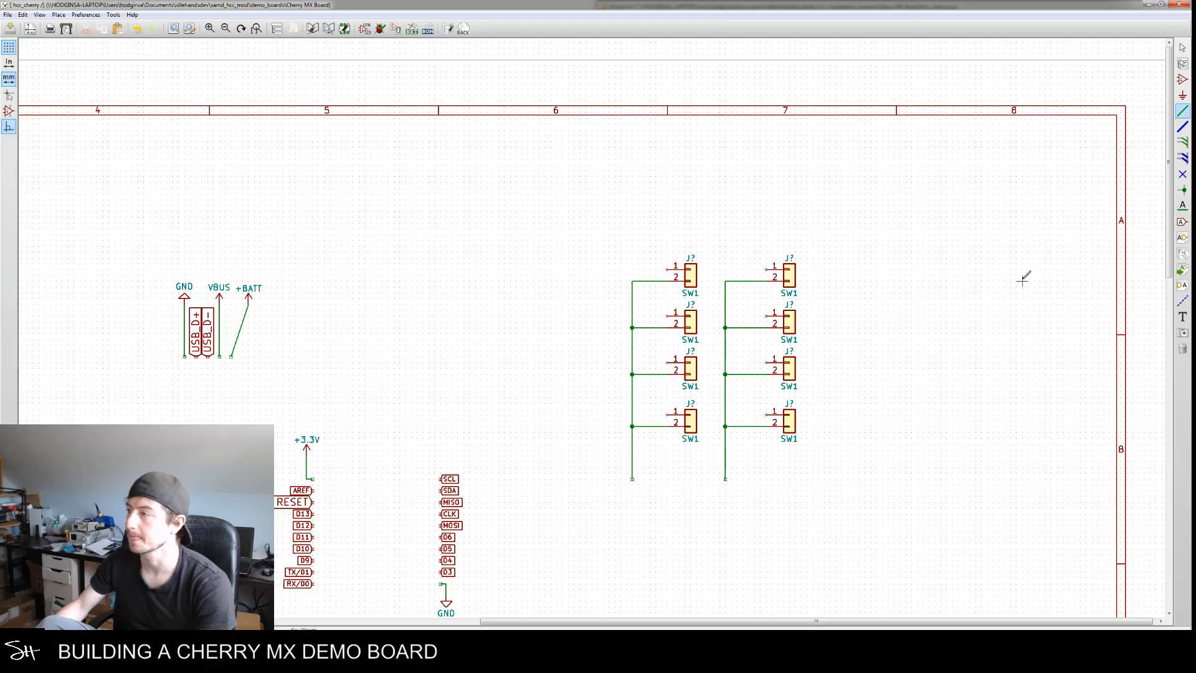
Place GND power symbols on the lower ends of both columns' common wires
{"action": "key", "text": "p"}
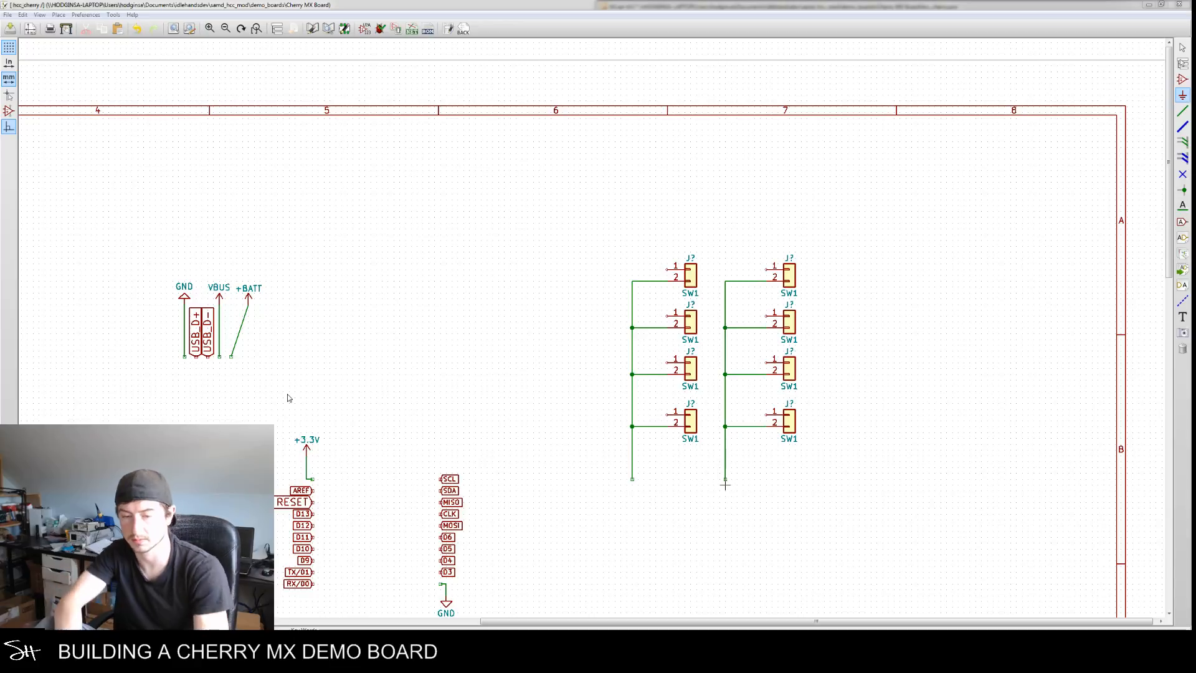
{"action": "left_click", "coordinate": [725, 479]}
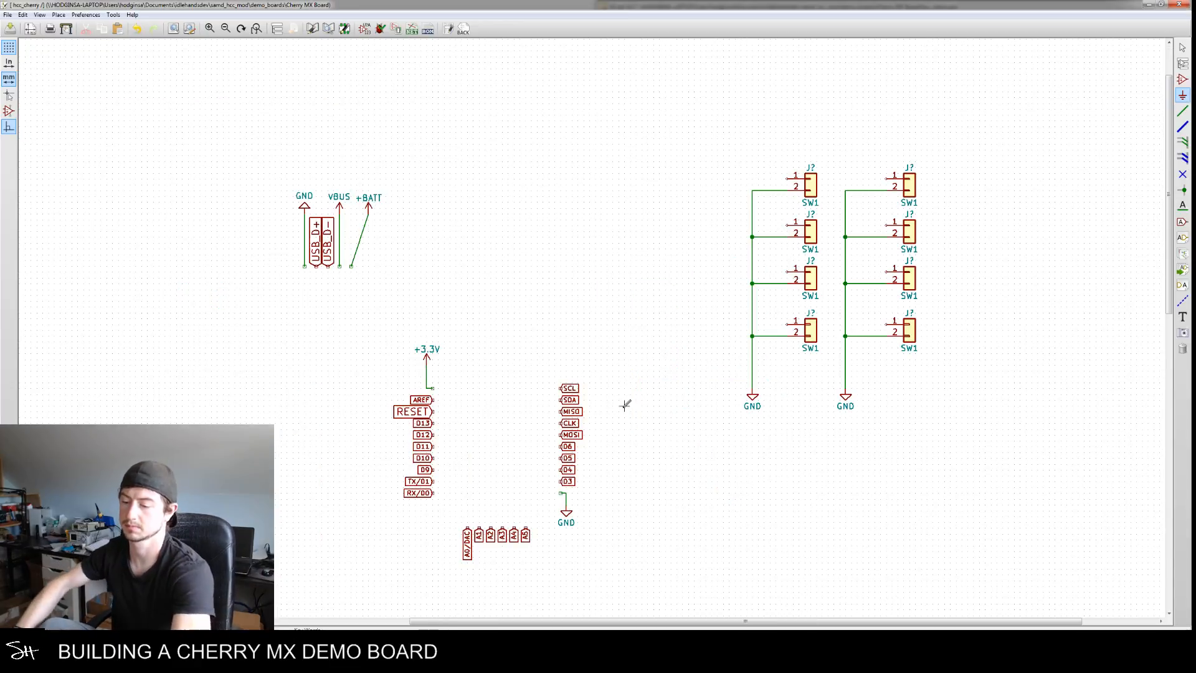
Copy the D13, D12, D11 and D10 labels onto pin 1 of the left-column connectors, from top to bottom
{"action": "middle_click_drag", "start_coordinate": [871, 418], "coordinate": [824, 430]}
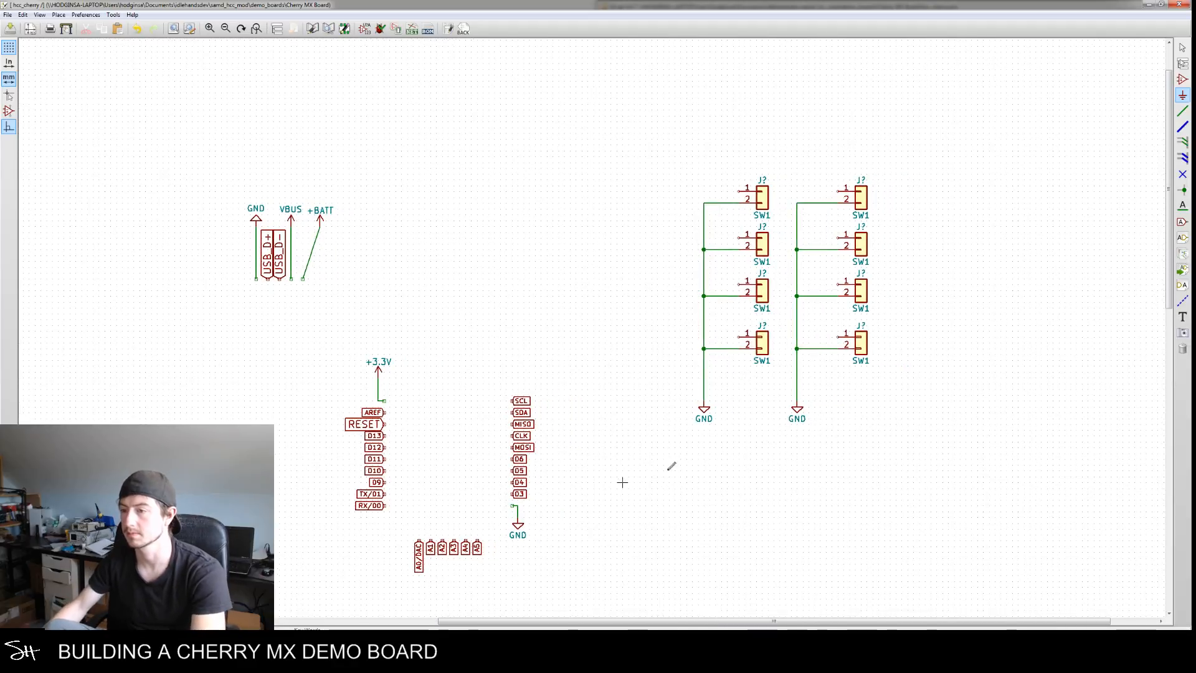
{"action": "middle_click_drag", "start_coordinate": [619, 478], "coordinate": [639, 448]}
{"action": "middle_click_drag", "start_coordinate": [749, 366], "coordinate": [746, 387]}
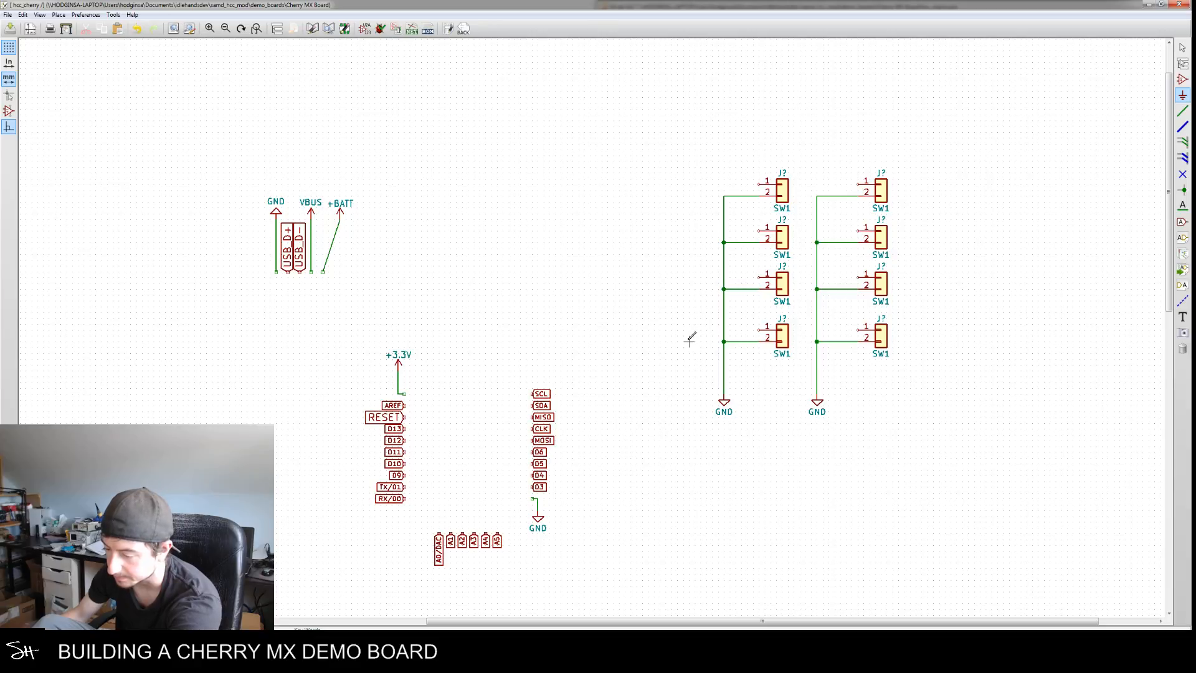
{"action": "middle_click_drag", "start_coordinate": [565, 377], "coordinate": [593, 321]}
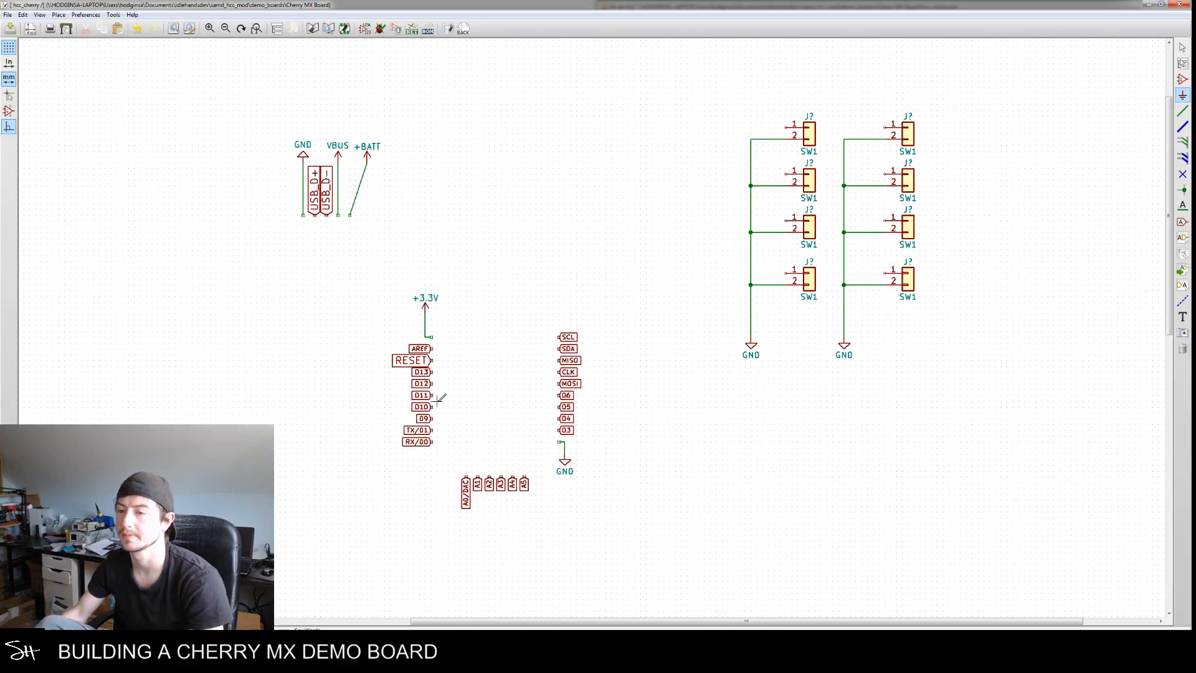
{"action": "key", "text": "c"}
{"action": "left_click", "coordinate": [786, 127]}
{"action": "key", "text": "c"}
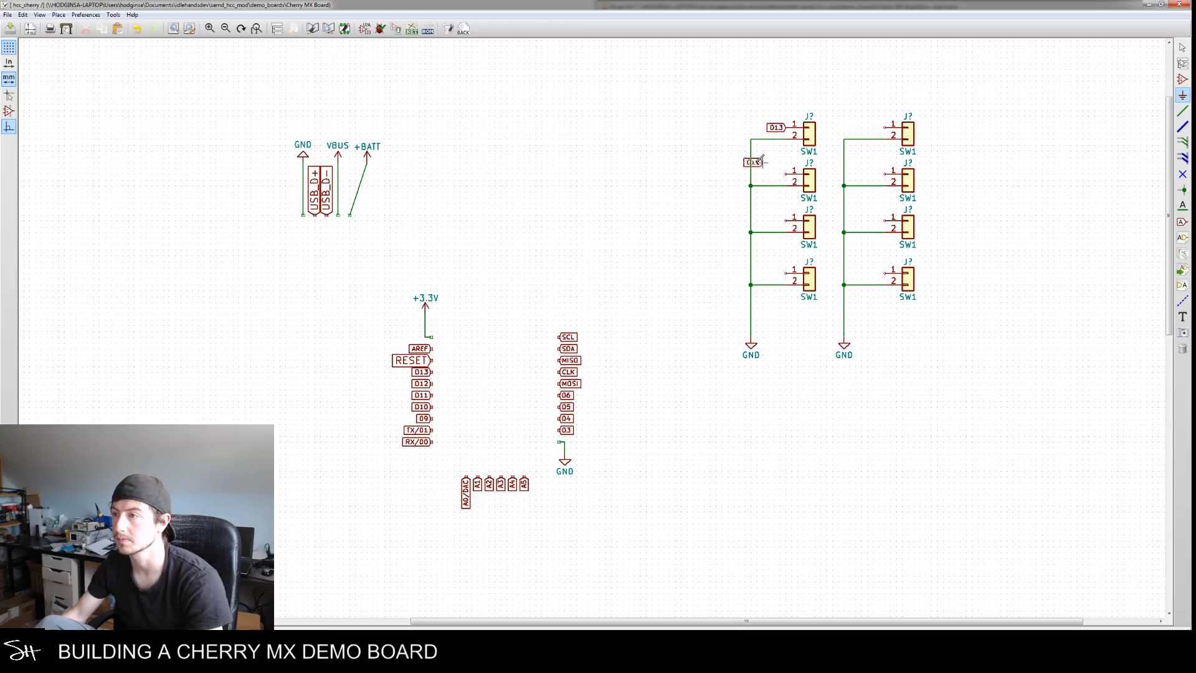
{"action": "key", "text": "c"}
{"action": "left_click", "coordinate": [786, 217]}
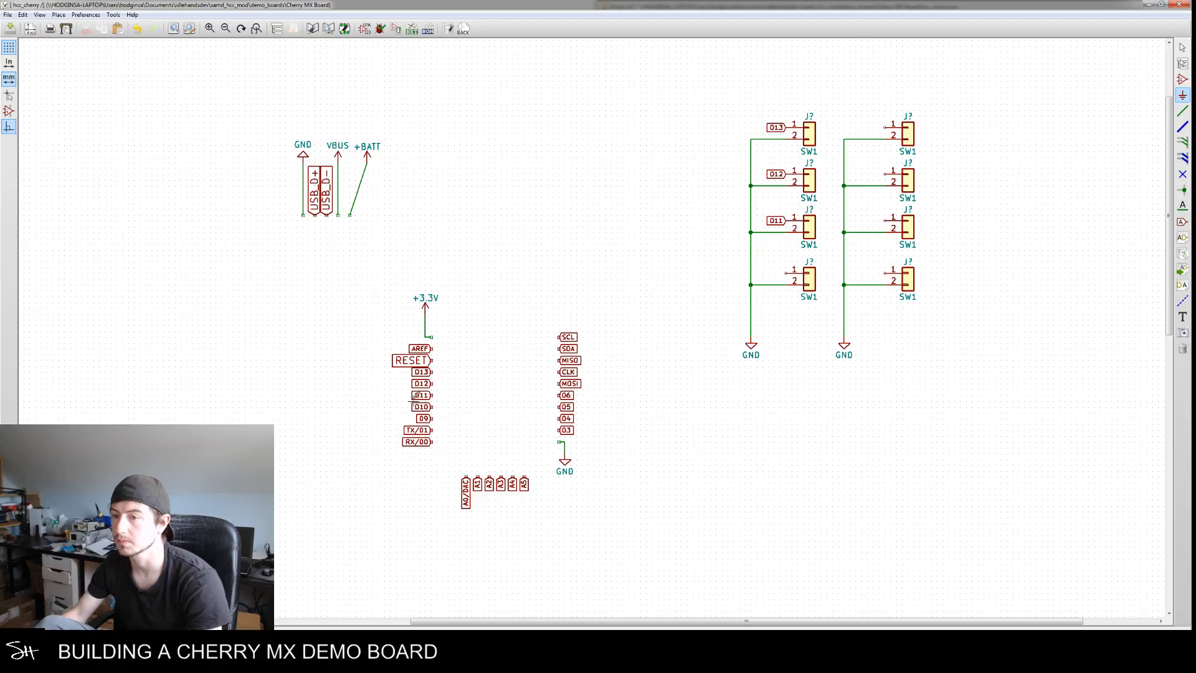
{"action": "key", "text": "c"}
{"action": "left_click", "coordinate": [786, 270]}
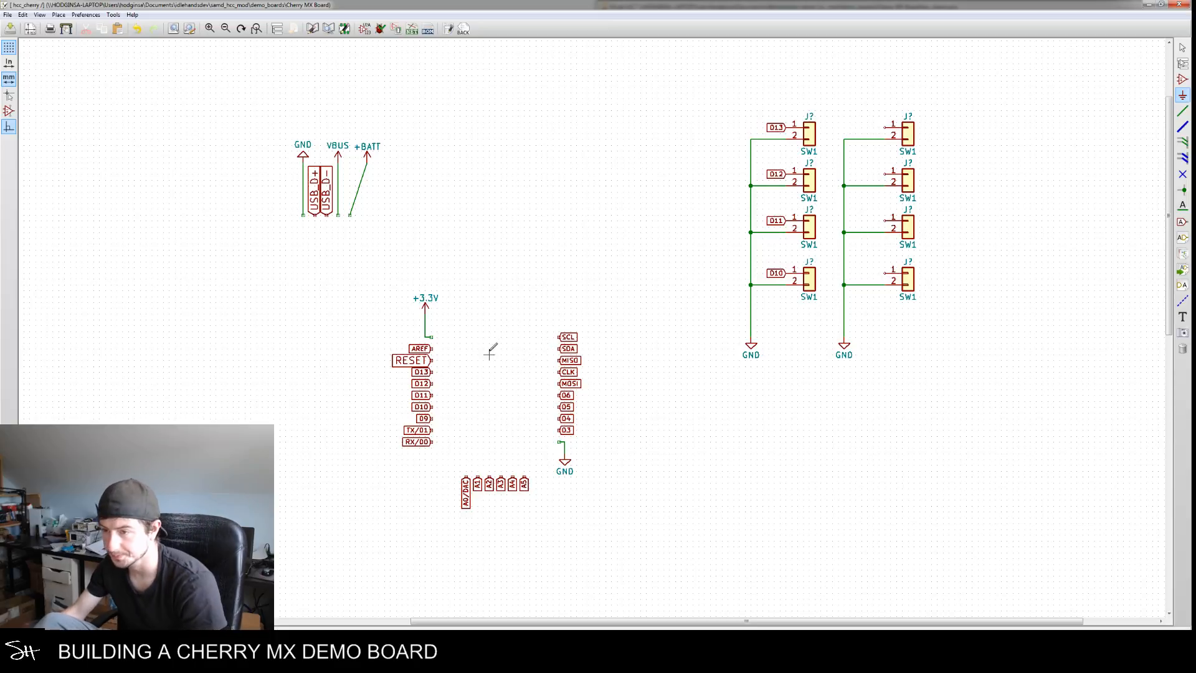
Copy the D9, D6, D5 and D4 labels onto pin 1 of the right-column connectors, from top to bottom
{"action": "key", "text": "c"}
{"action": "left_click", "coordinate": [887, 124]}
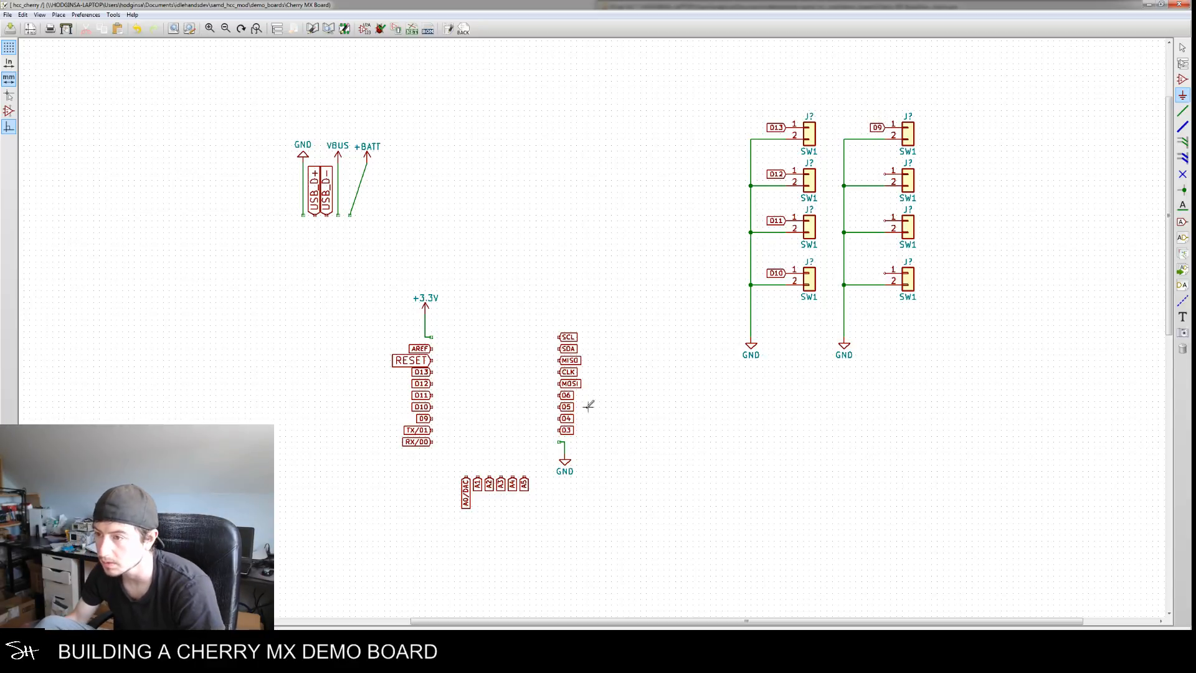
{"action": "key", "text": "c"}
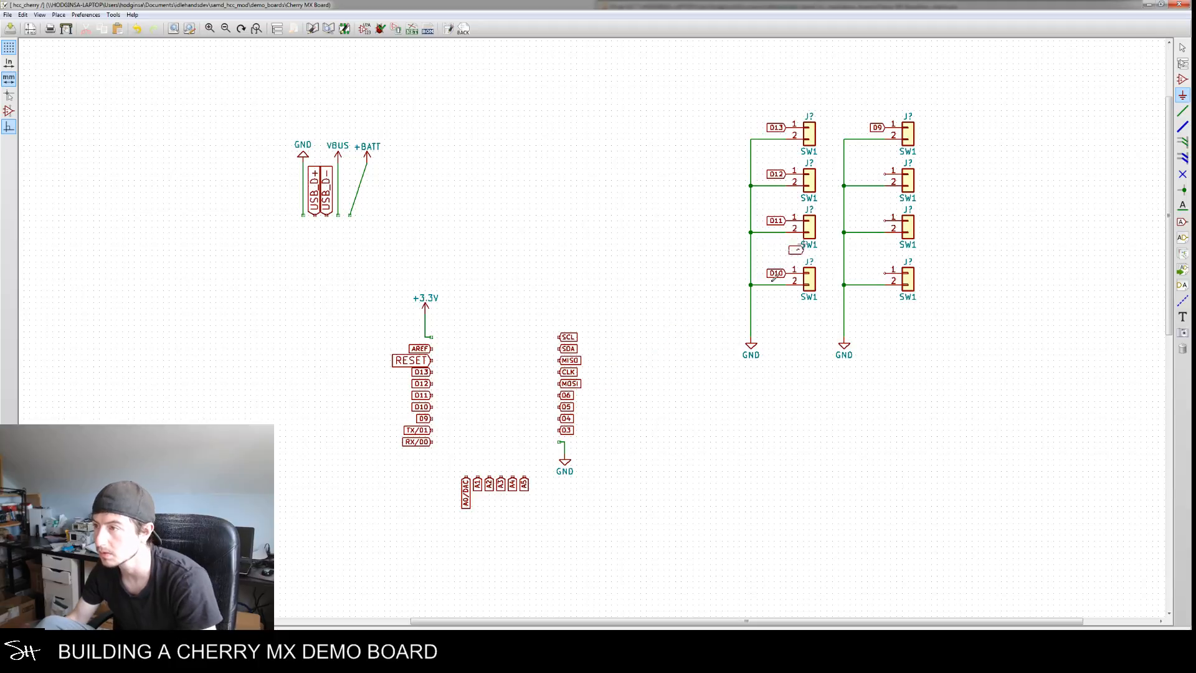
{"action": "left_click", "coordinate": [887, 171]}
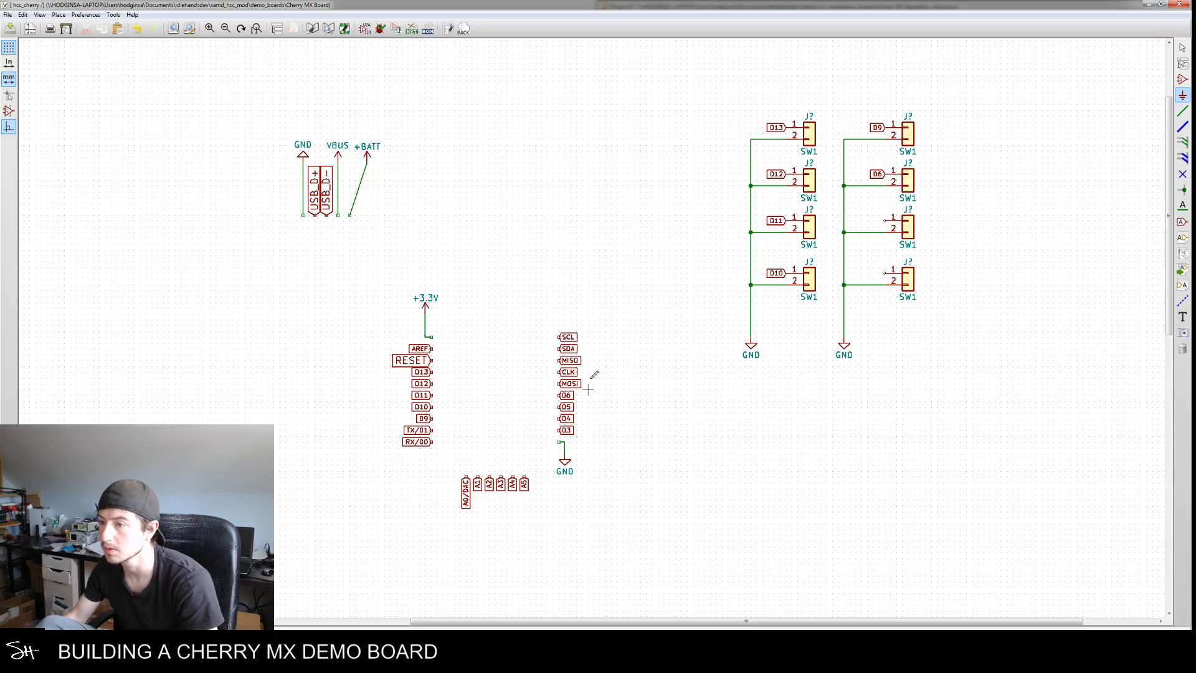
{"action": "key", "text": "c"}
{"action": "left_click", "coordinate": [887, 218]}
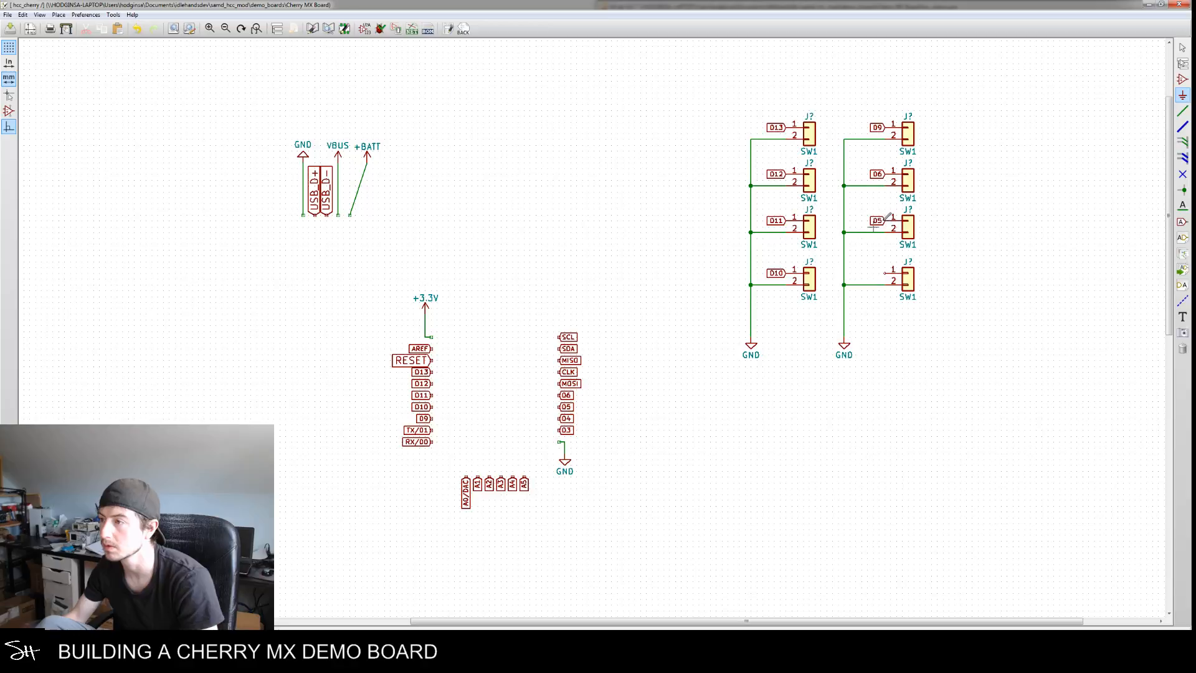
{"action": "key", "text": "c"}
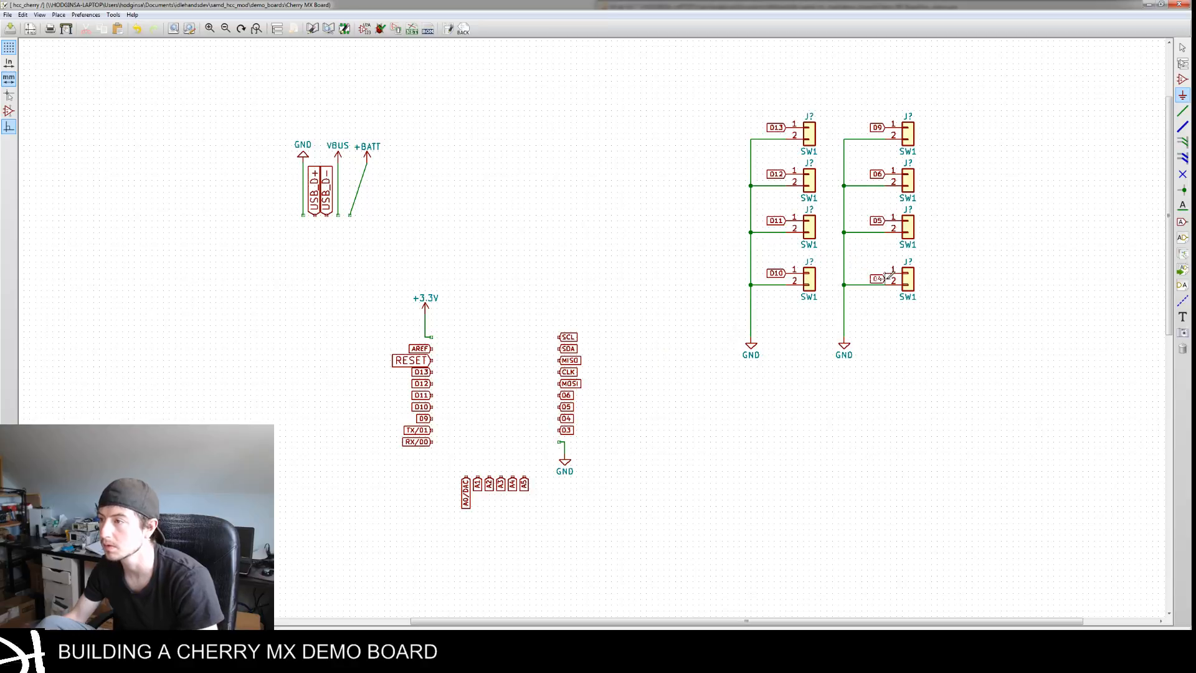
Copy the D13 and D12 labels onto the matching pins 4 and 5 of SAMD21_MOD
{"action": "middle_click_drag", "start_coordinate": [620, 405], "coordinate": [663, 356]}
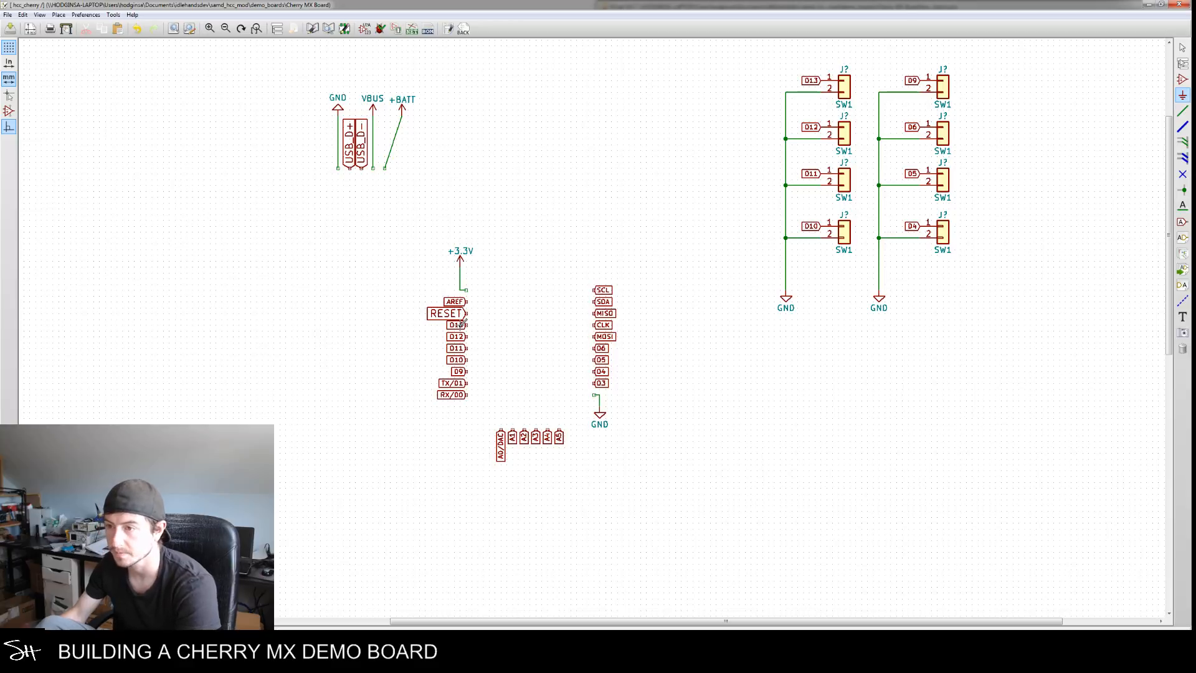
{"action": "scroll", "coordinate": [358, 347], "scroll_direction": "down", "scroll_amount": 2}
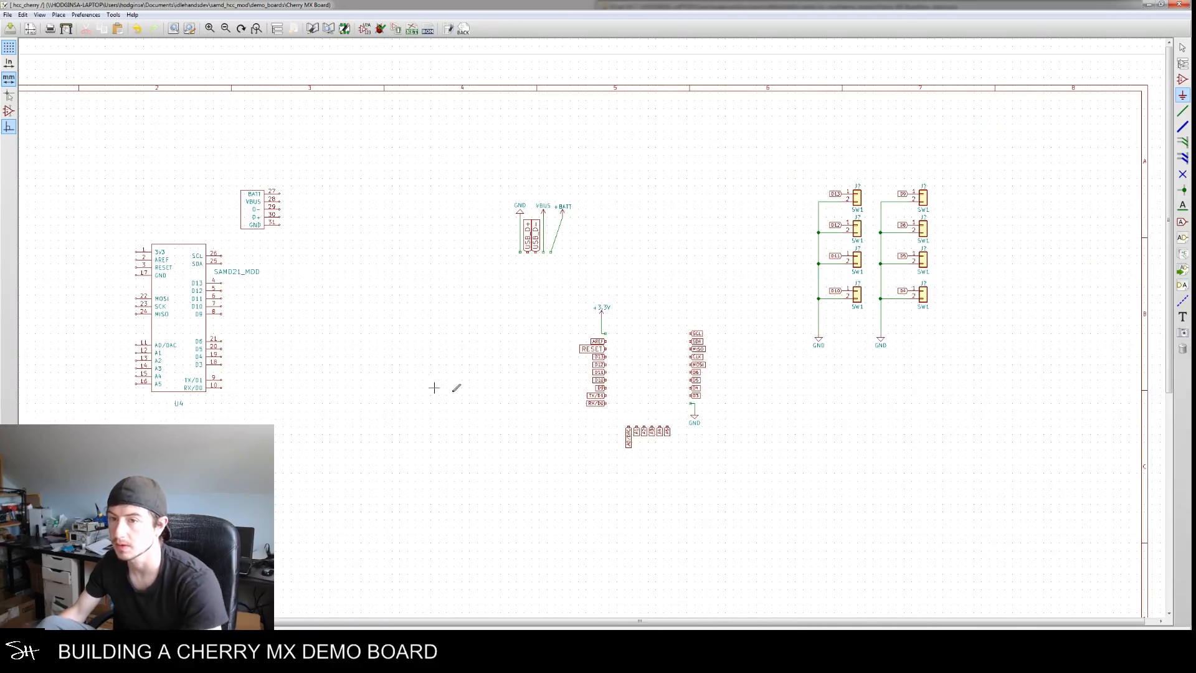
{"action": "middle_click_drag", "start_coordinate": [421, 379], "coordinate": [608, 363]}
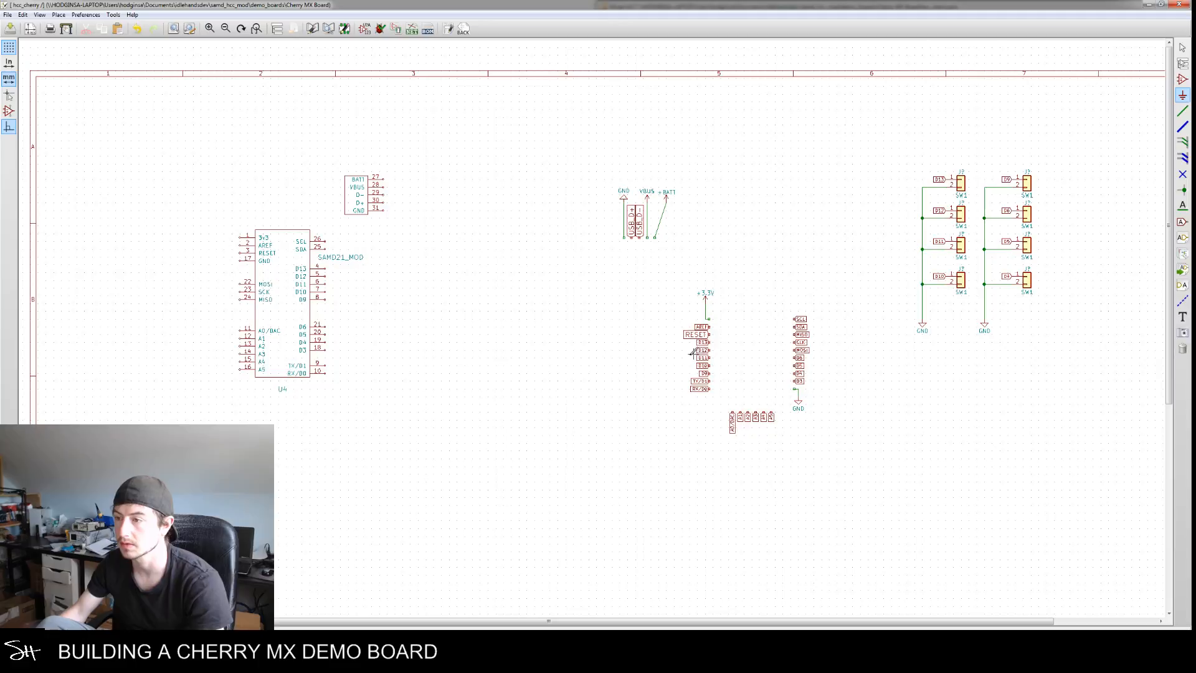
{"action": "key", "text": "c"}
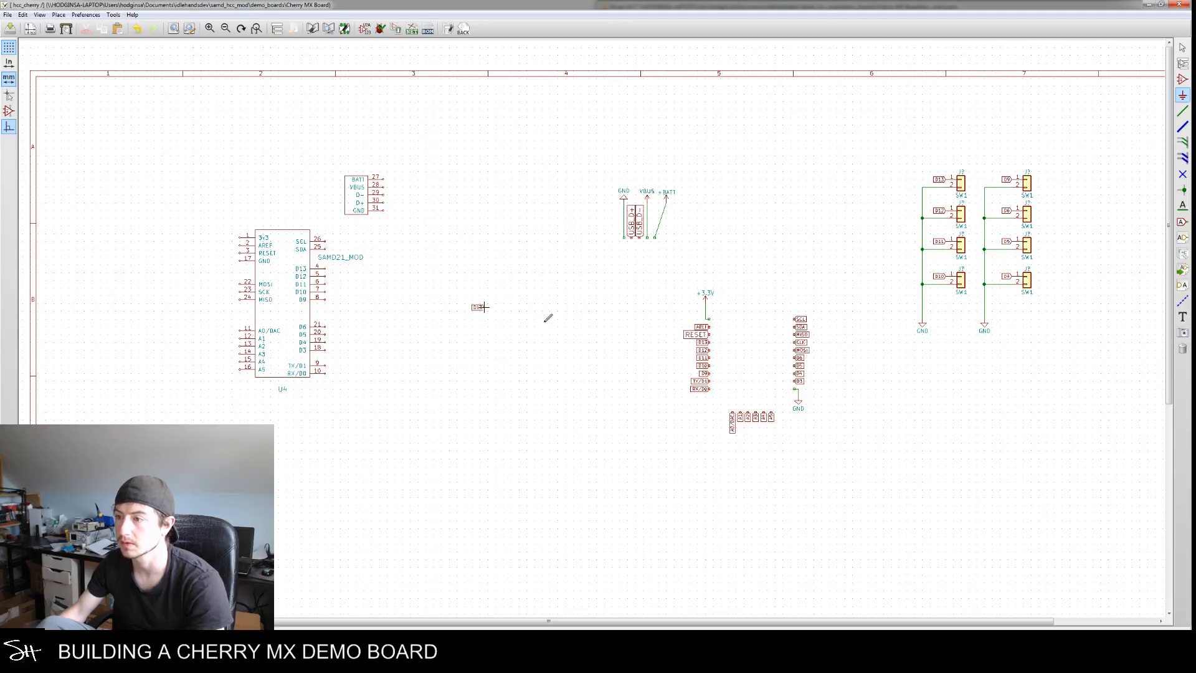
{"action": "left_click", "coordinate": [328, 268]}
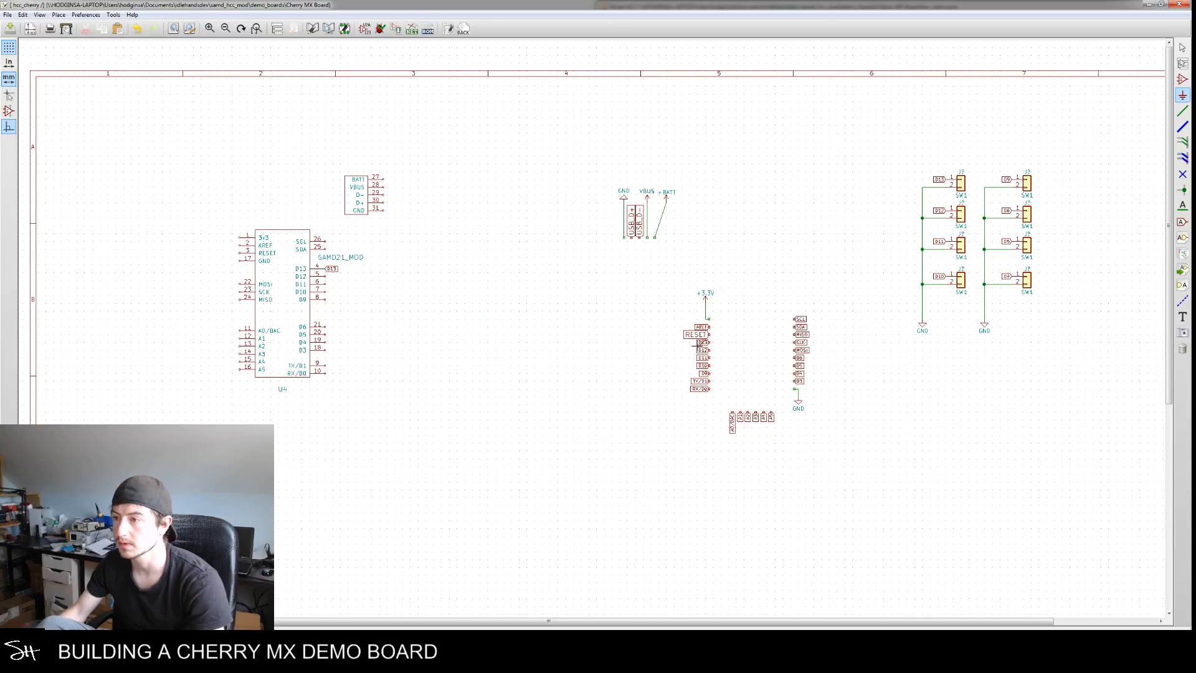
{"action": "key", "text": "c"}
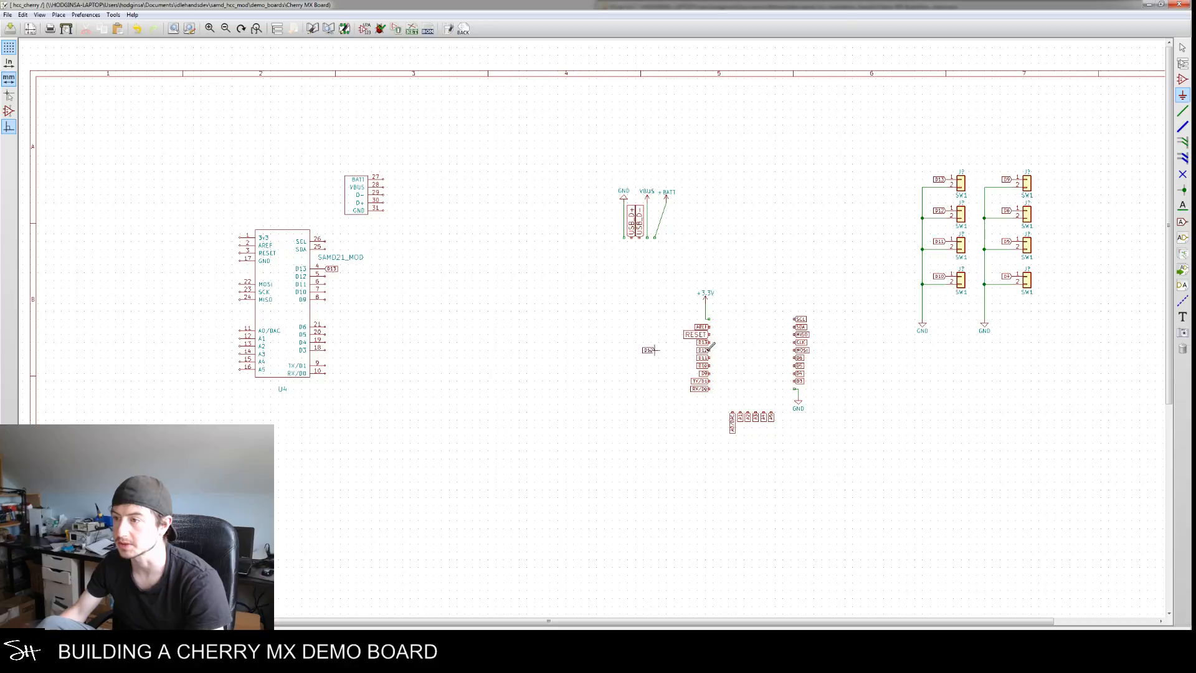
{"action": "left_click", "coordinate": [328, 276]}
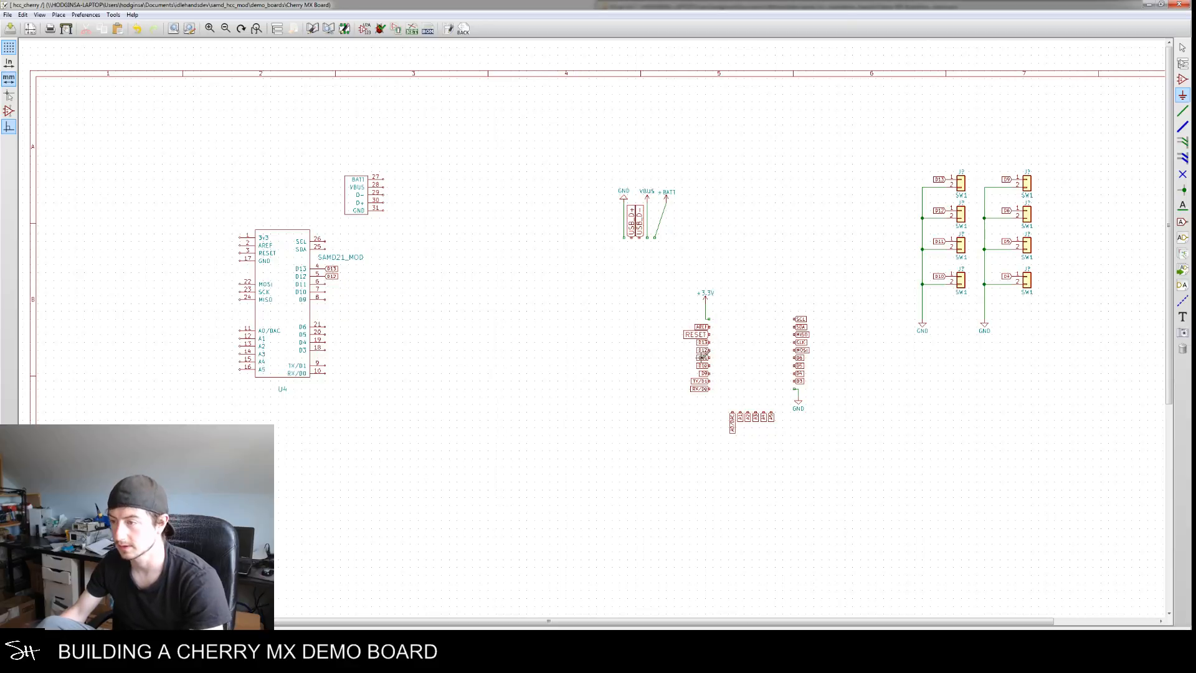
Move the D11, D10 and D9 labels onto SAMD21_MOD pins 6, 7 and 8 and remove the leftover original D13 and D12 labels
{"action": "key", "text": "m"}
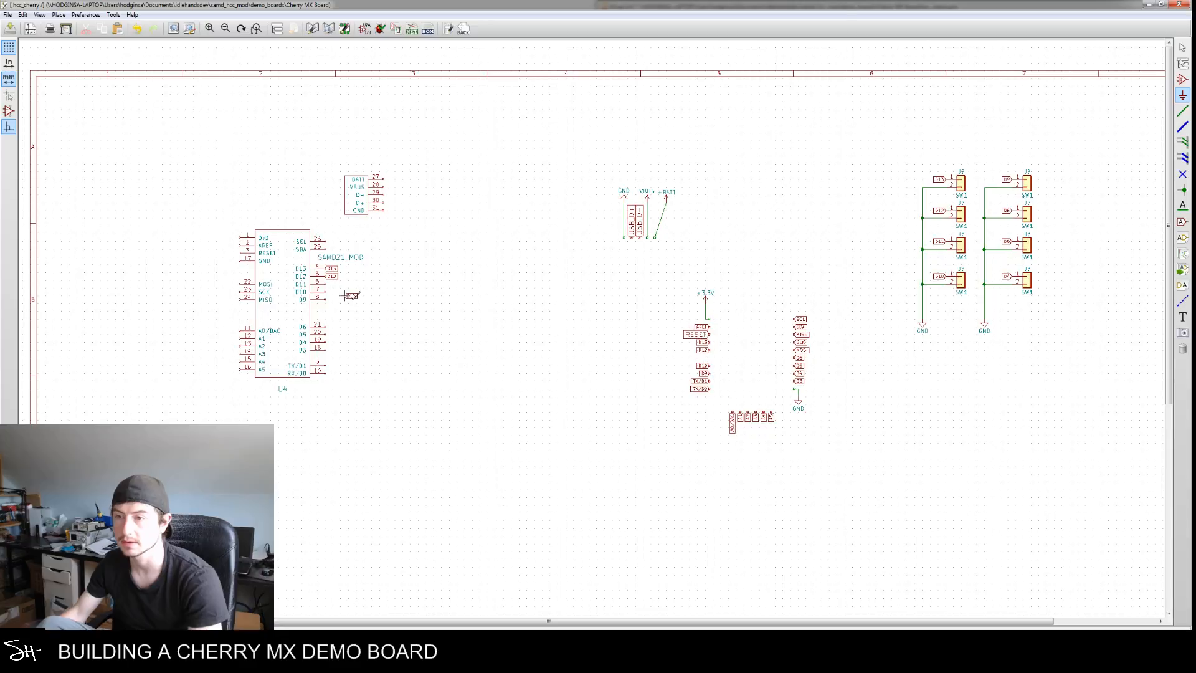
{"action": "left_click", "coordinate": [328, 284]}
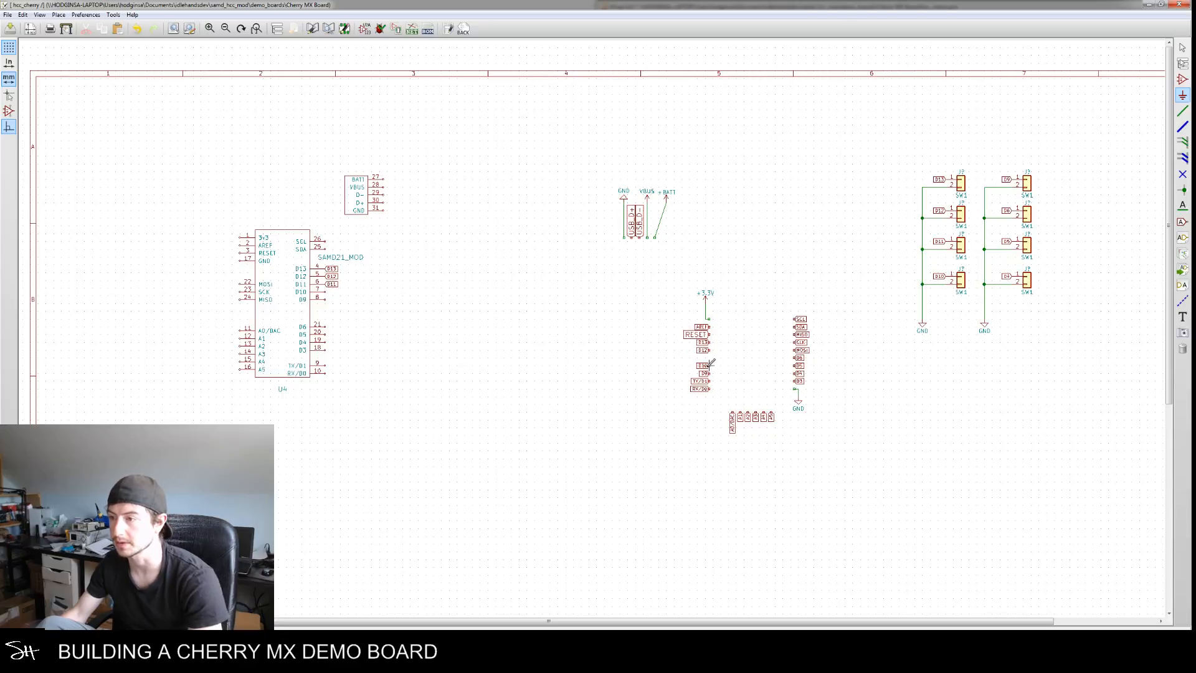
{"action": "key", "text": "m"}
{"action": "left_click", "coordinate": [327, 291]}
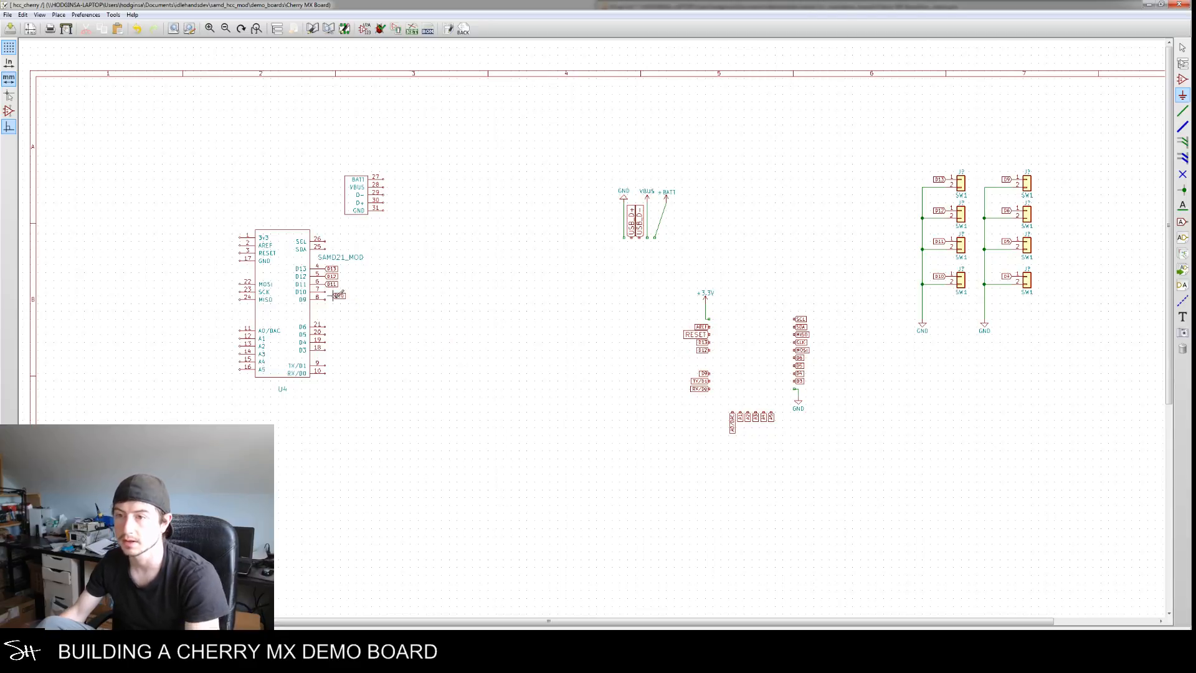
{"action": "key", "text": "m"}
{"action": "left_click", "coordinate": [328, 298]}
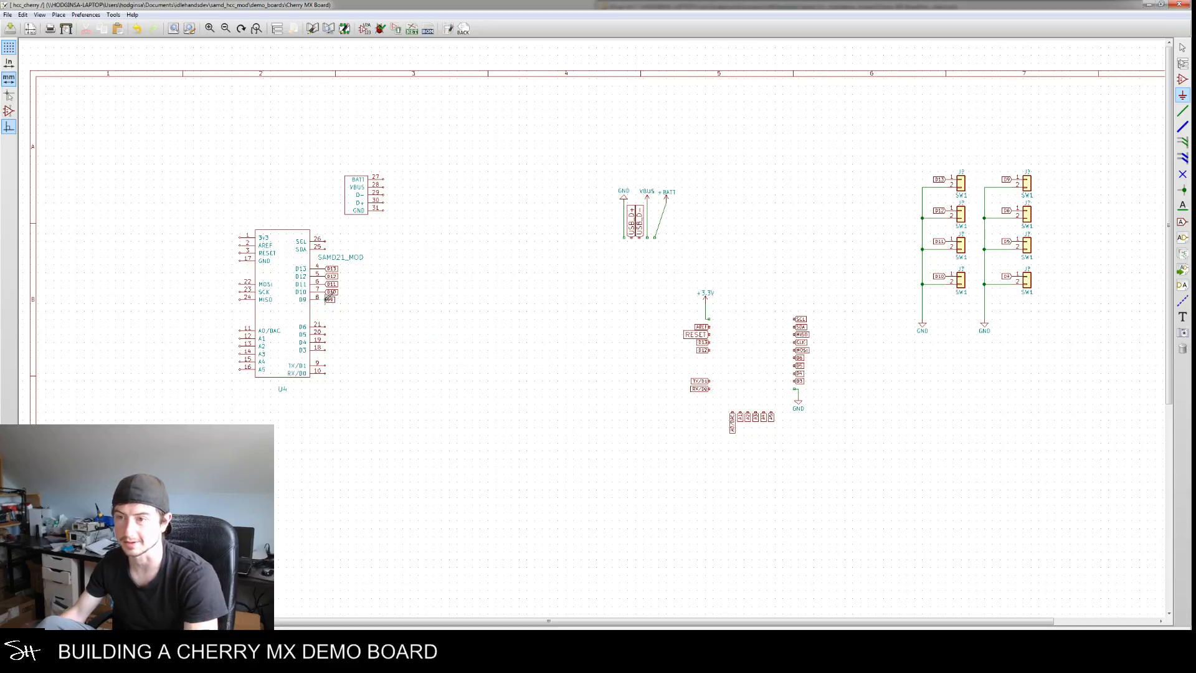
{"action": "middle_click_drag", "start_coordinate": [700, 368], "coordinate": [655, 344]}
{"action": "key", "text": "Escape"}
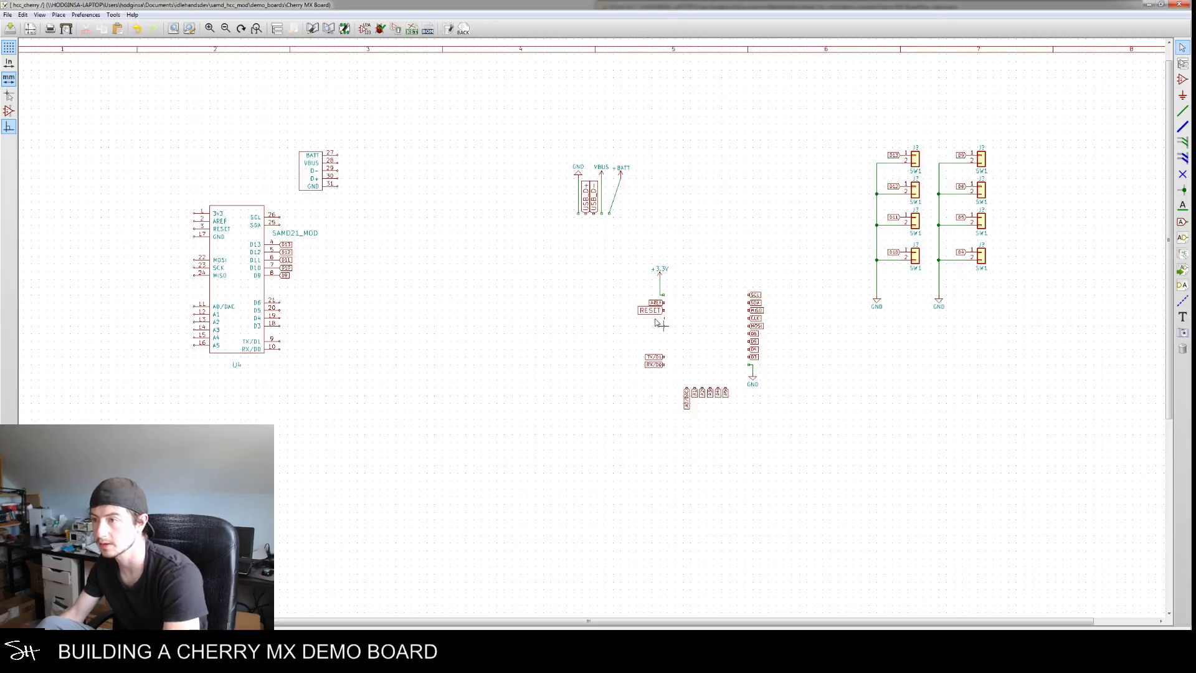
Move the D6, D5 and D4 labels from the old label group onto SAMD21_MOD pins 21, 20 and 19
{"action": "scroll", "coordinate": [659, 330], "scroll_direction": "up", "scroll_amount": 2}
{"action": "middle_click_drag", "start_coordinate": [538, 346], "coordinate": [756, 350]}
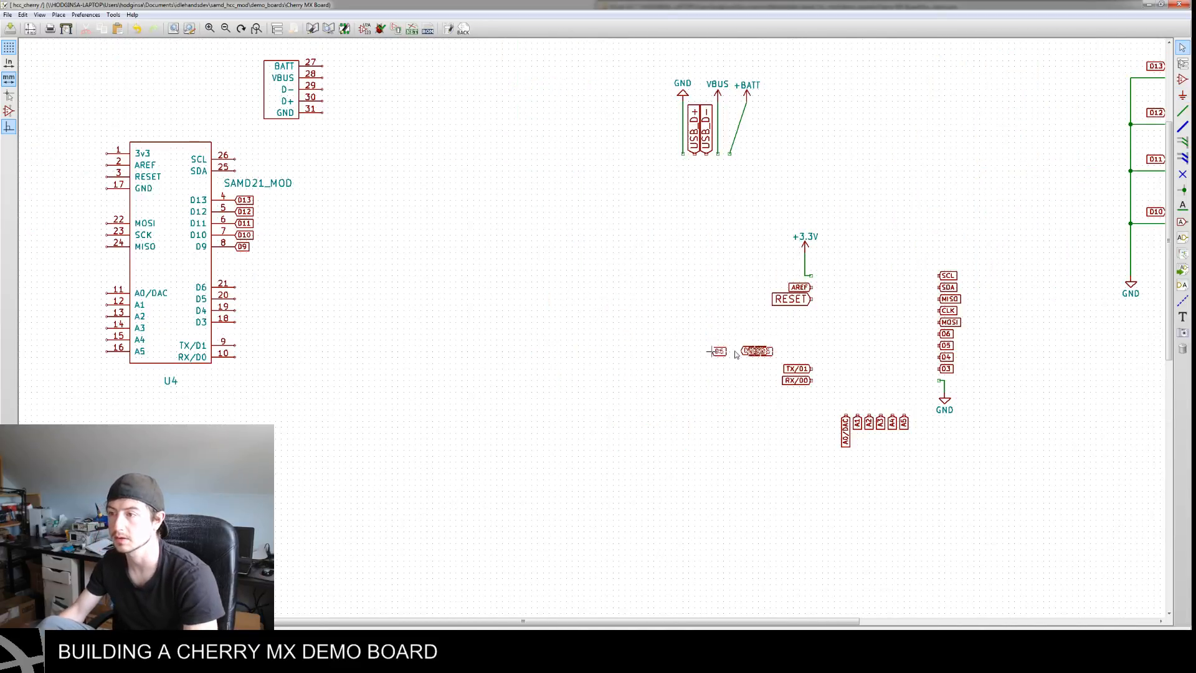
{"action": "key", "text": "Escape"}
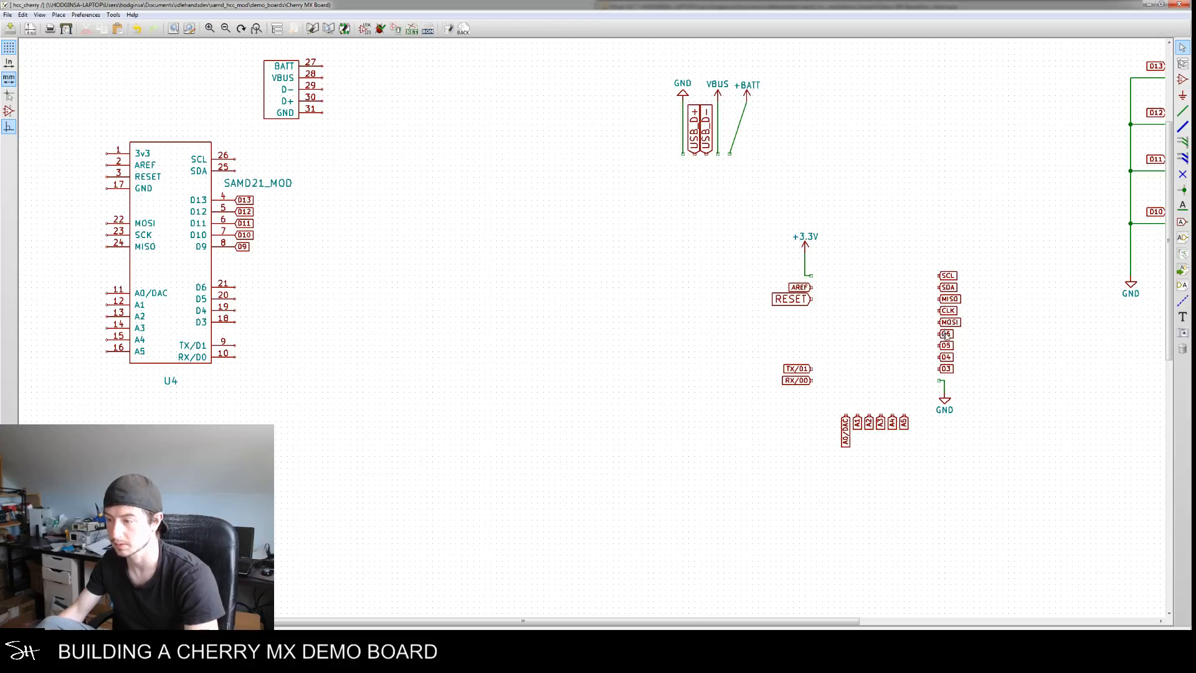
{"action": "key", "text": "m"}
{"action": "left_click", "coordinate": [247, 288]}
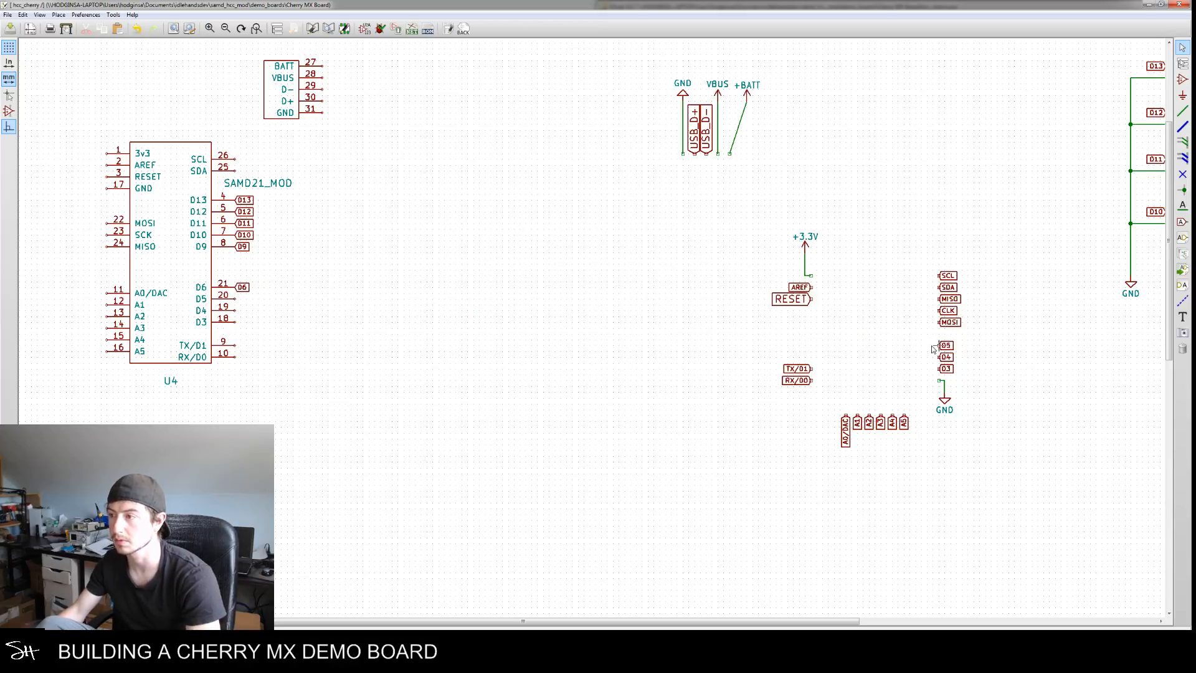
{"action": "key", "text": "m"}
{"action": "left_click", "coordinate": [237, 300]}
{"action": "scroll", "coordinate": [521, 326], "scroll_direction": "down", "scroll_amount": 3}
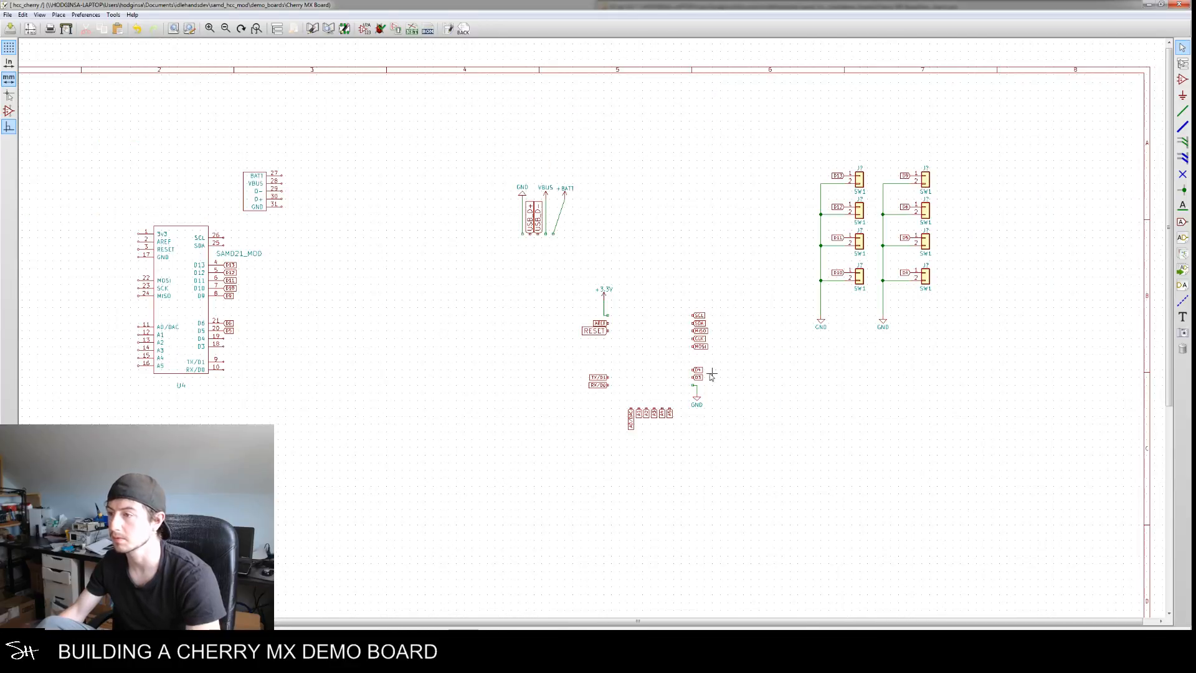
{"action": "key", "text": "m"}
{"action": "left_click", "coordinate": [227, 339]}
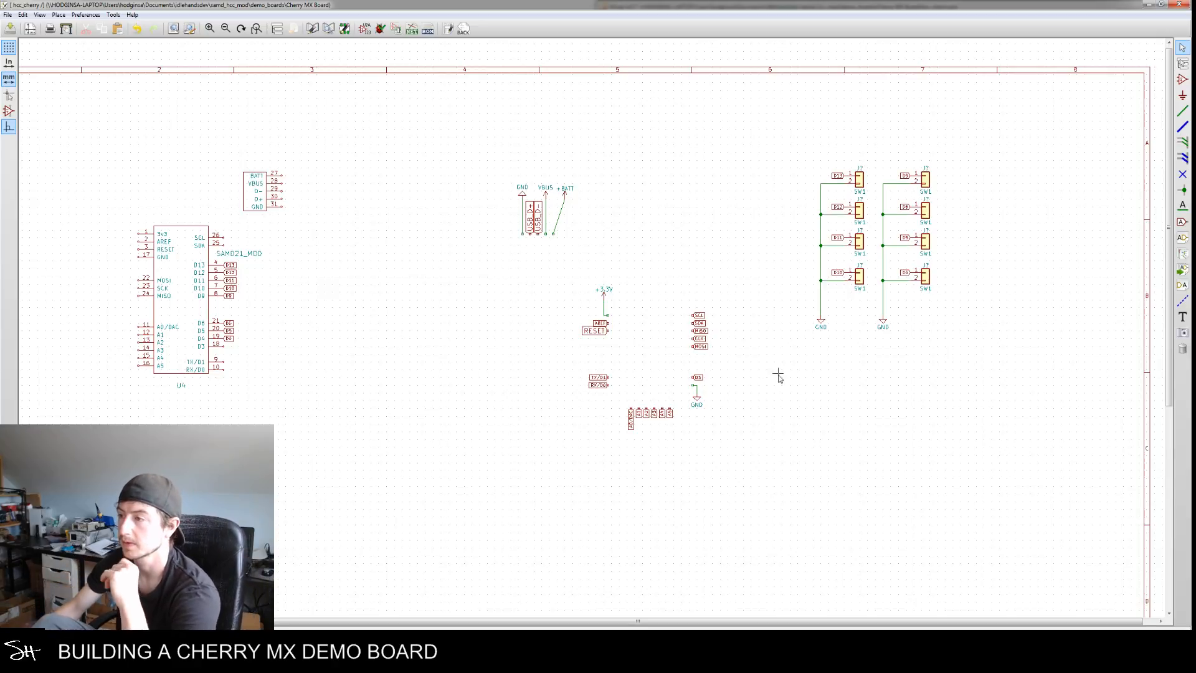
Place a USB_B connector beside the module's BATT/VBUS pin block, mirrored so that its pins face the block
{"action": "middle_click_drag", "start_coordinate": [780, 379], "coordinate": [789, 408]}
{"action": "scroll", "coordinate": [582, 375], "scroll_direction": "up", "scroll_amount": 1}
{"action": "middle_click_drag", "start_coordinate": [559, 363], "coordinate": [690, 394]}
{"action": "scroll", "coordinate": [663, 394], "scroll_direction": "down", "scroll_amount": 1}
{"action": "middle_click_drag", "start_coordinate": [577, 394], "coordinate": [628, 388]}
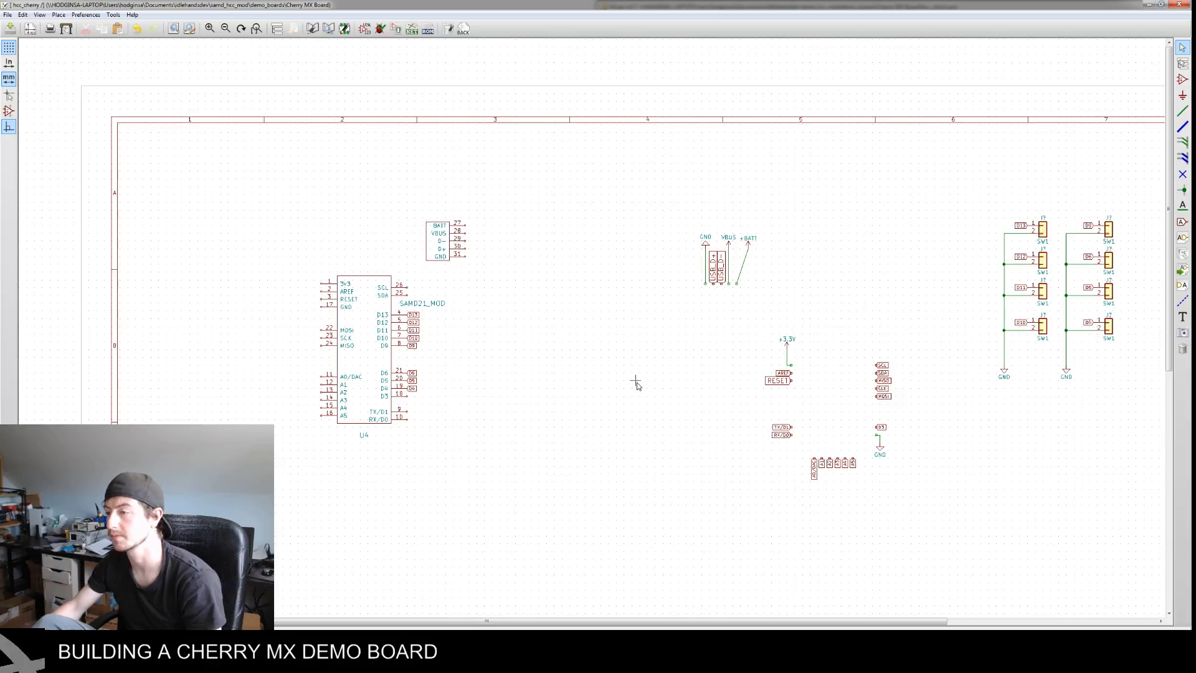
{"action": "left_click", "coordinate": [1182, 79]}
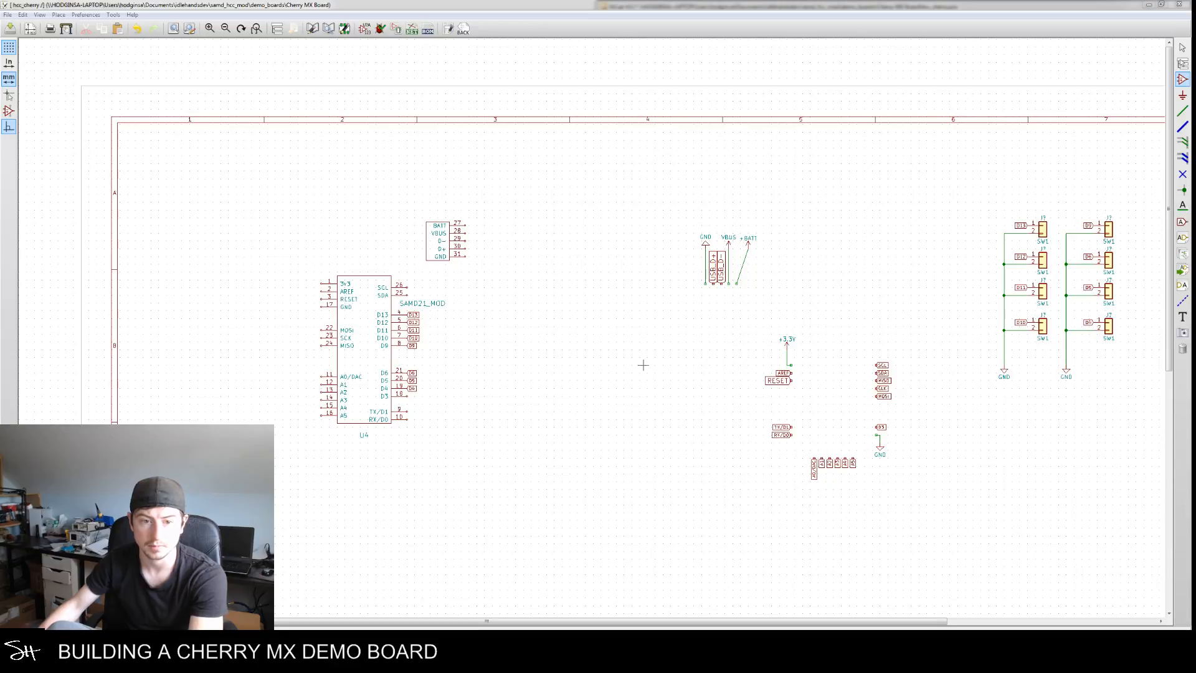
{"action": "key", "text": "Return"}
{"action": "left_click", "coordinate": [564, 258]}
{"action": "double_click", "coordinate": [564, 258]}
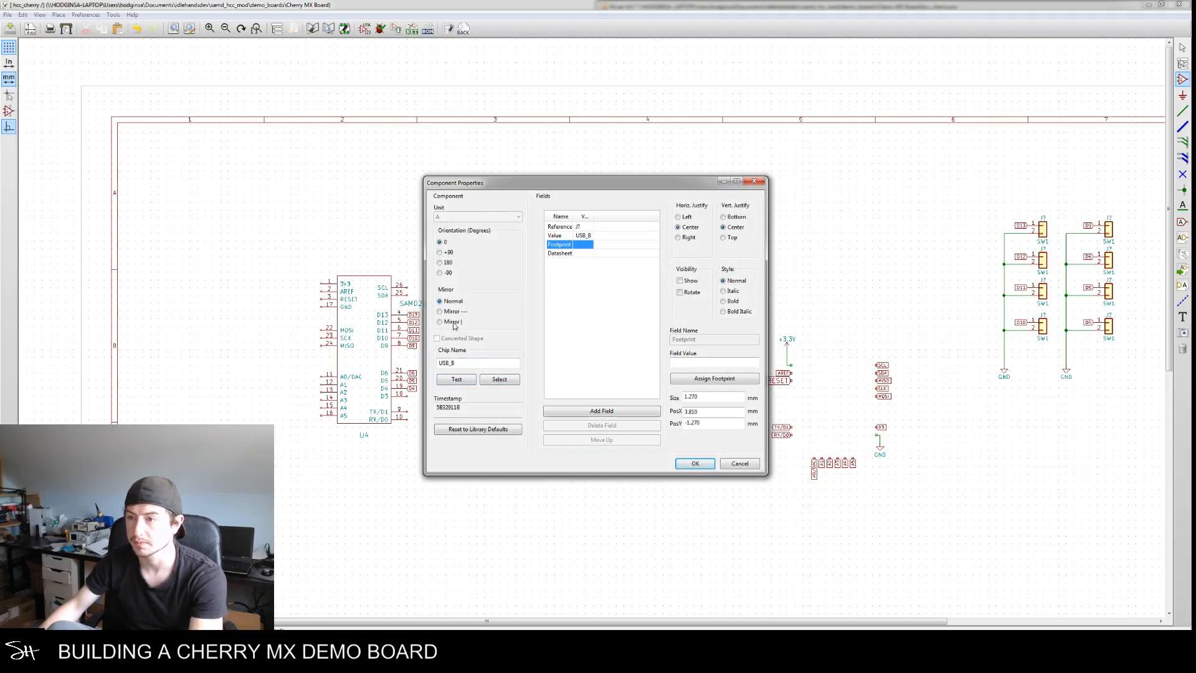
{"action": "left_click", "coordinate": [685, 464]}
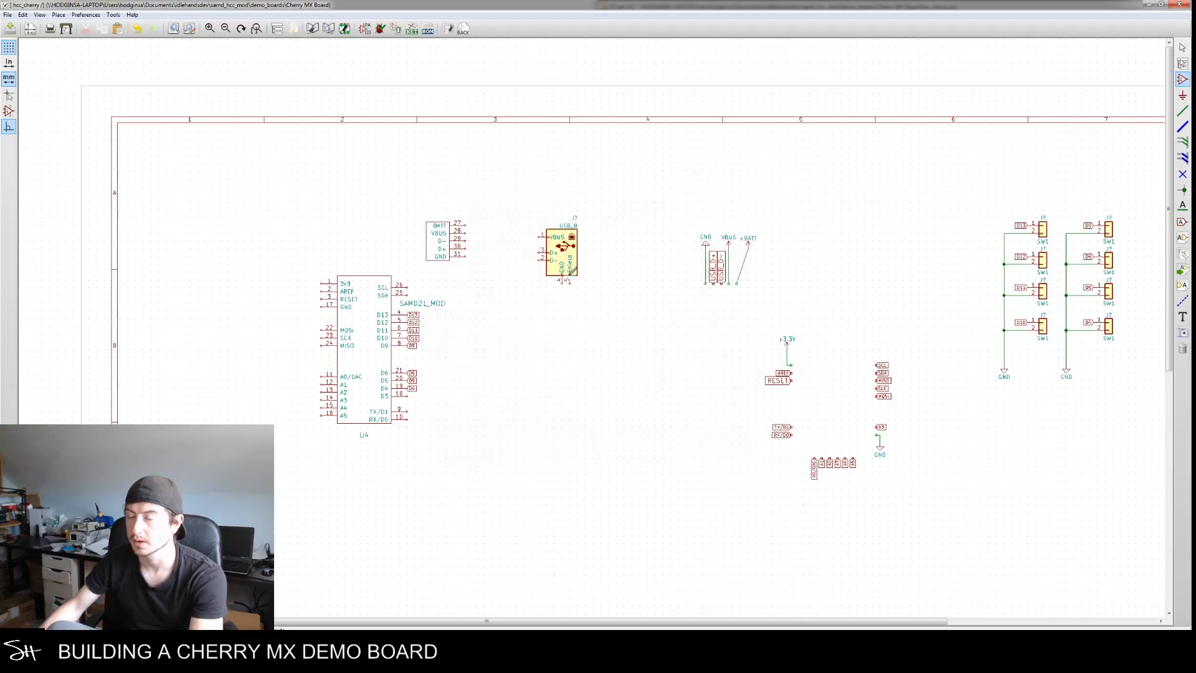
Reposition the USB_B connector closer to the module's pin block, with its data pins level with the block's D- and D+ pins
{"action": "scroll", "coordinate": [573, 271], "scroll_direction": "up", "scroll_amount": 3}
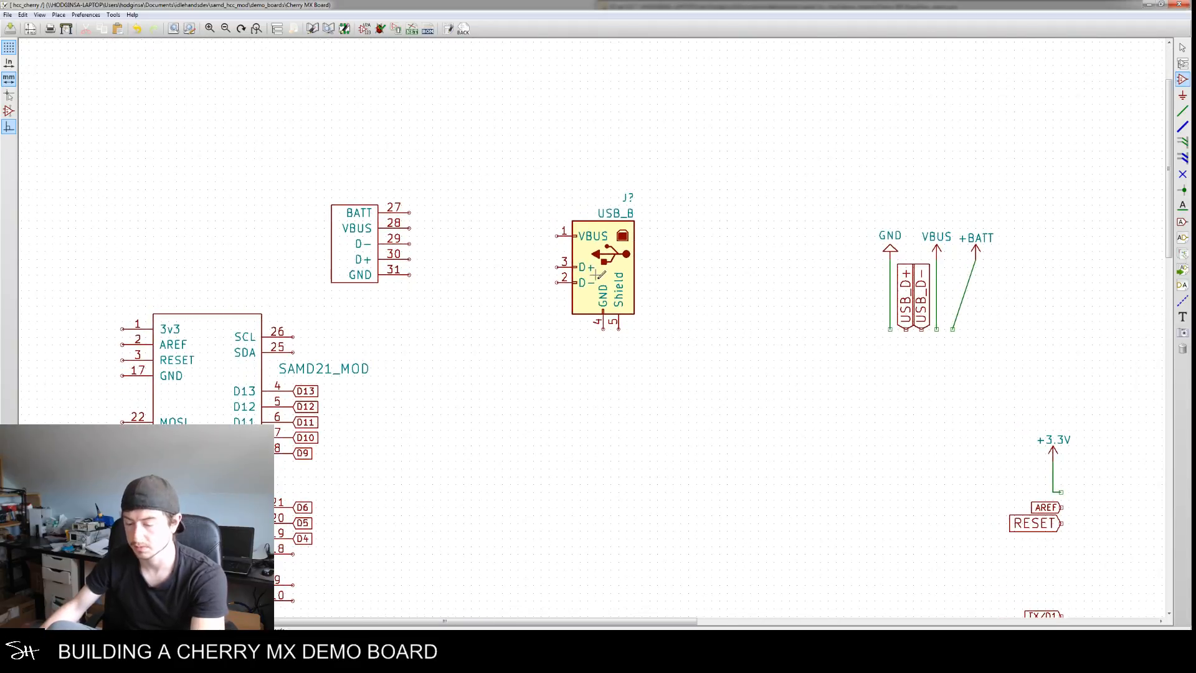
{"action": "key", "text": "m"}
{"action": "left_click", "coordinate": [564, 258]}
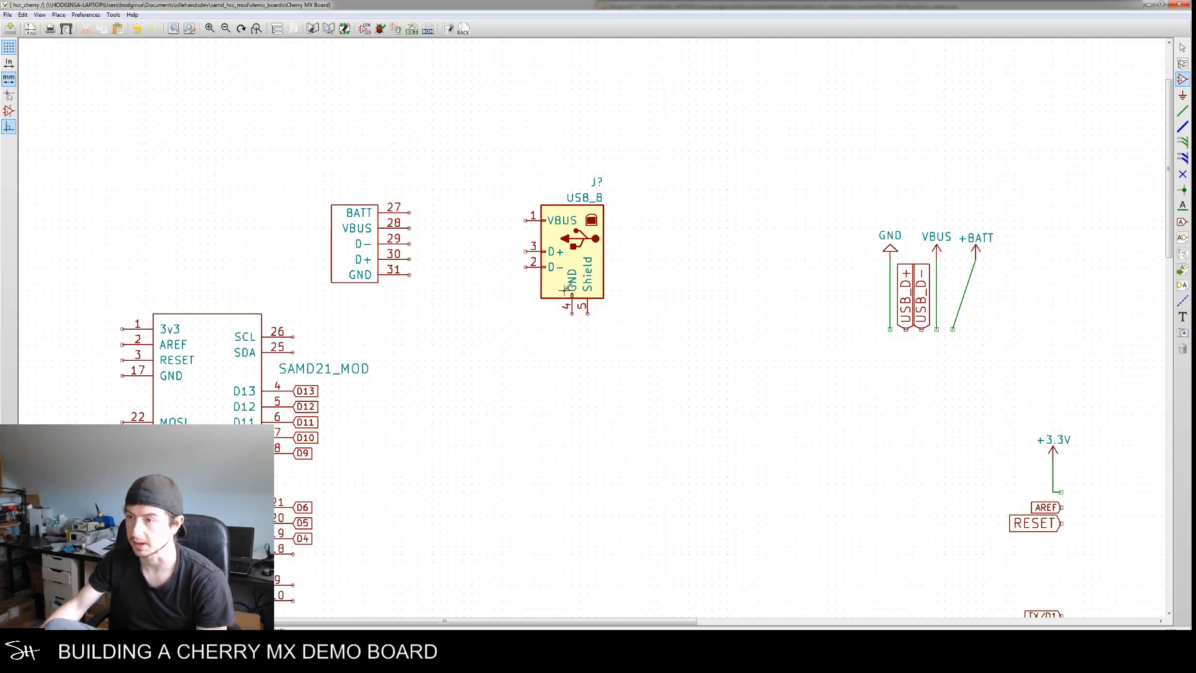
{"action": "middle_click_drag", "start_coordinate": [422, 385], "coordinate": [547, 316]}
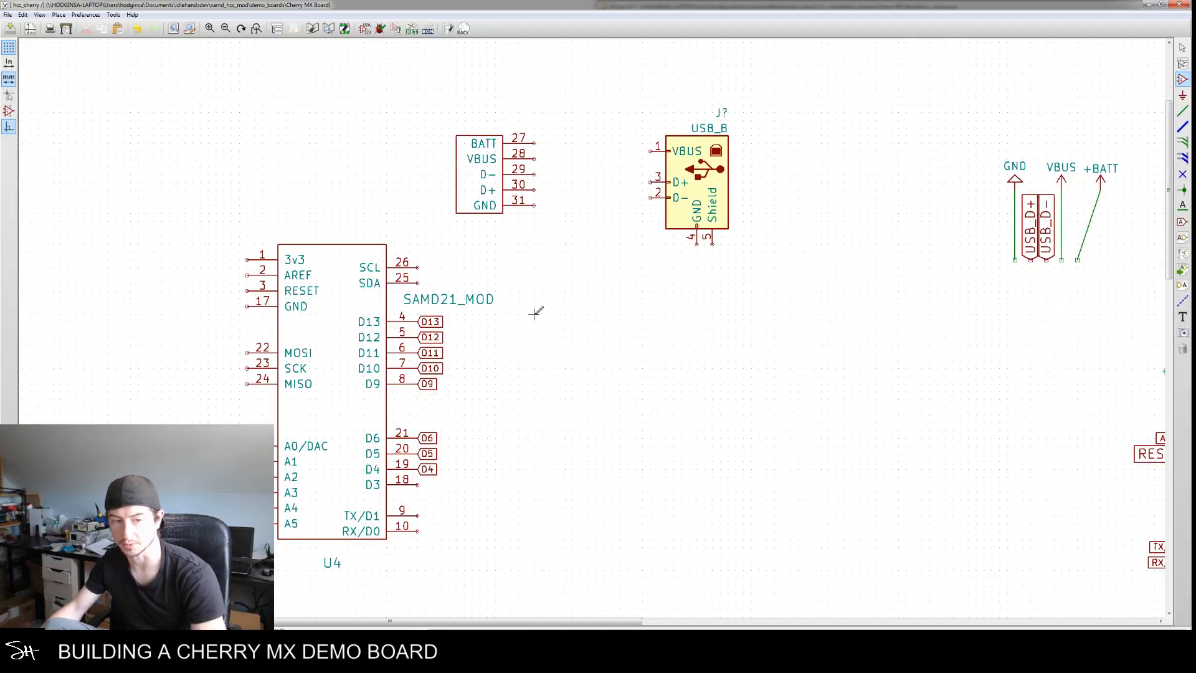
{"action": "middle_click_drag", "start_coordinate": [538, 333], "coordinate": [552, 349]}
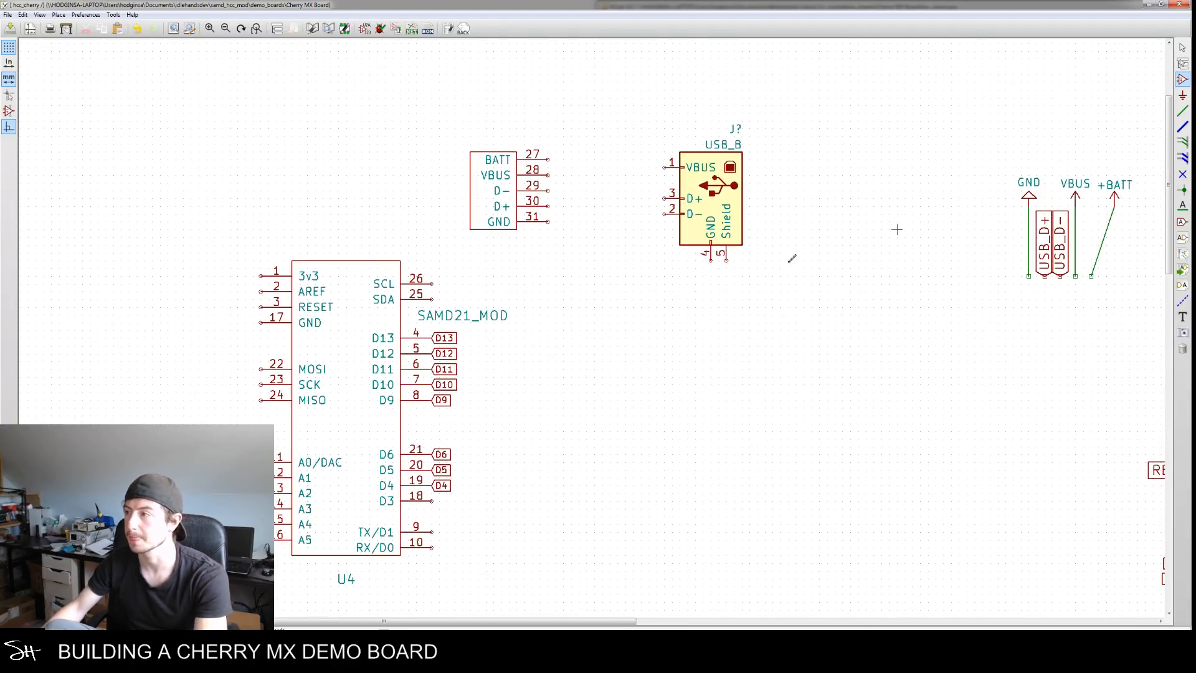
{"action": "left_click", "coordinate": [549, 174]}
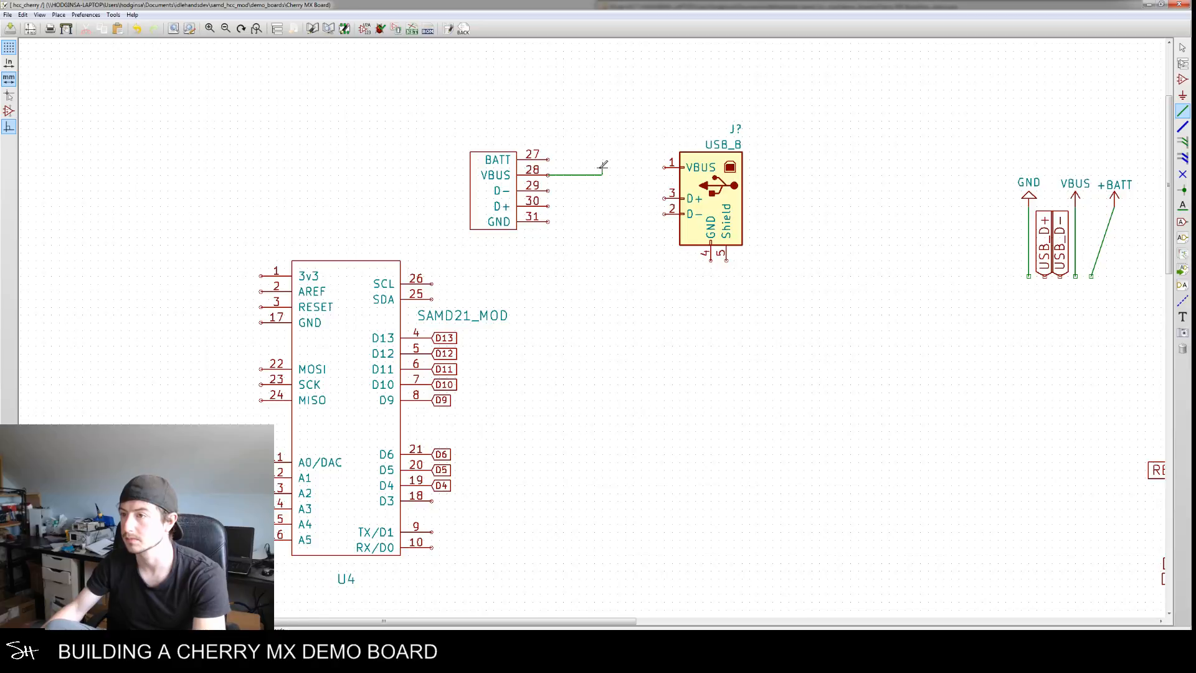
{"action": "key", "text": "Escape"}
{"action": "key", "text": "m"}
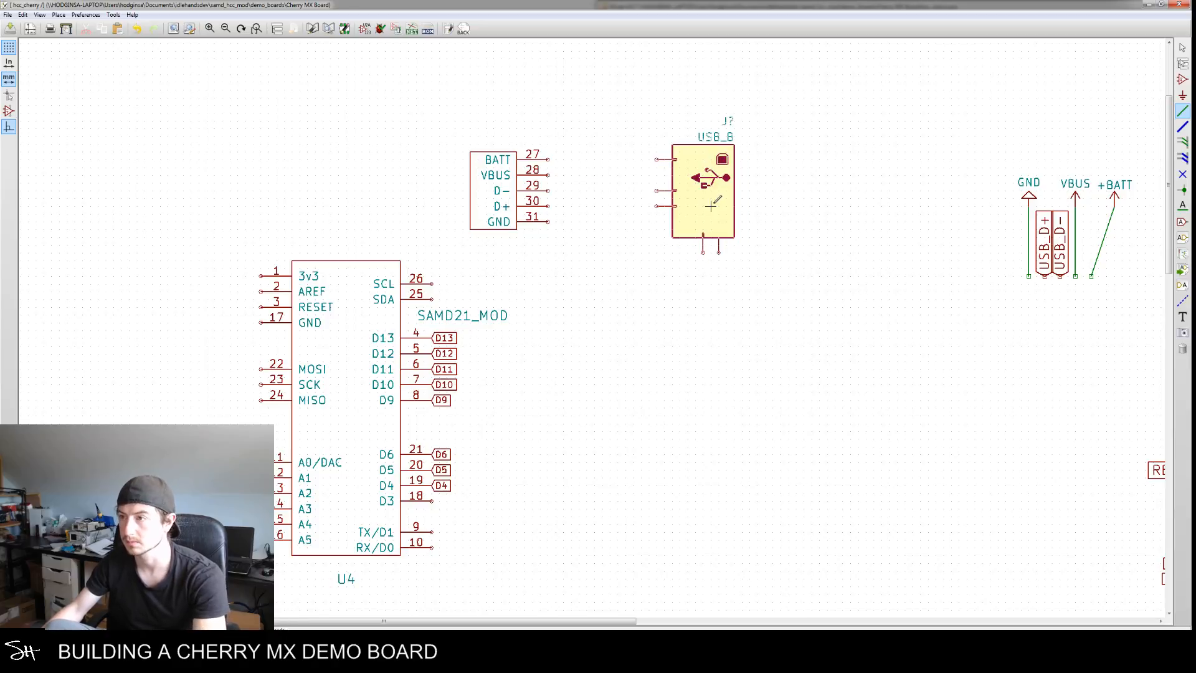
{"action": "left_click", "coordinate": [721, 204]}
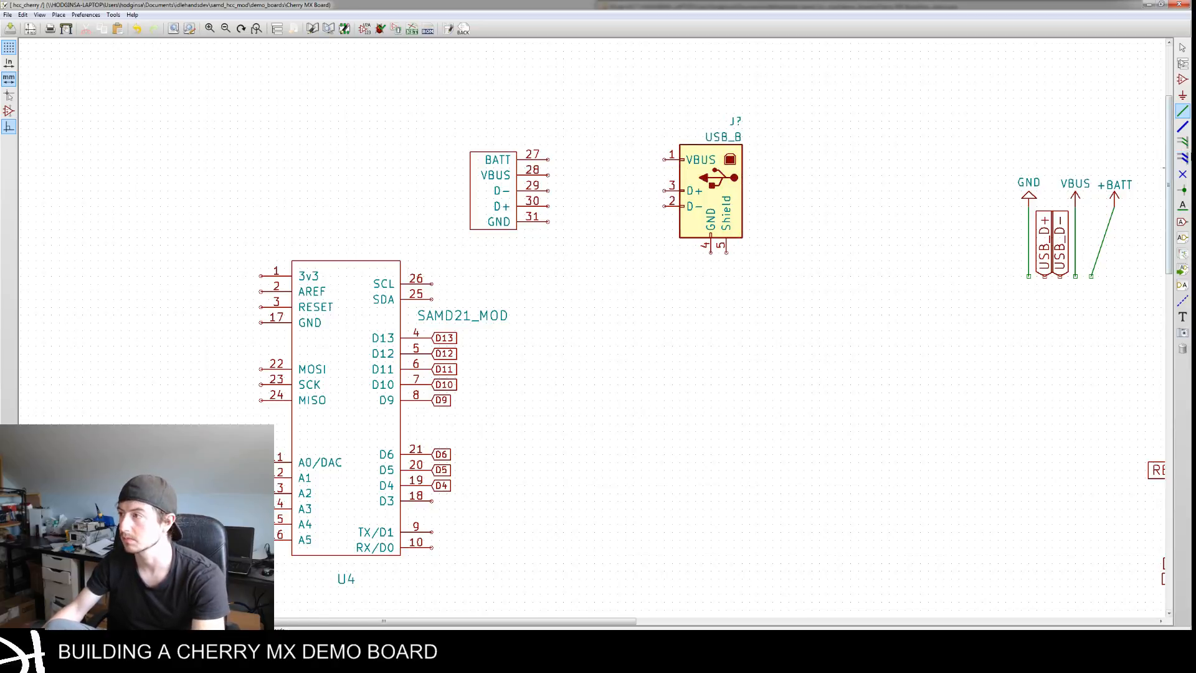
Wire the module's VBUS pin 28 to pin 1 (VBUS) of the USB_B connector
{"action": "left_click", "coordinate": [1181, 110]}
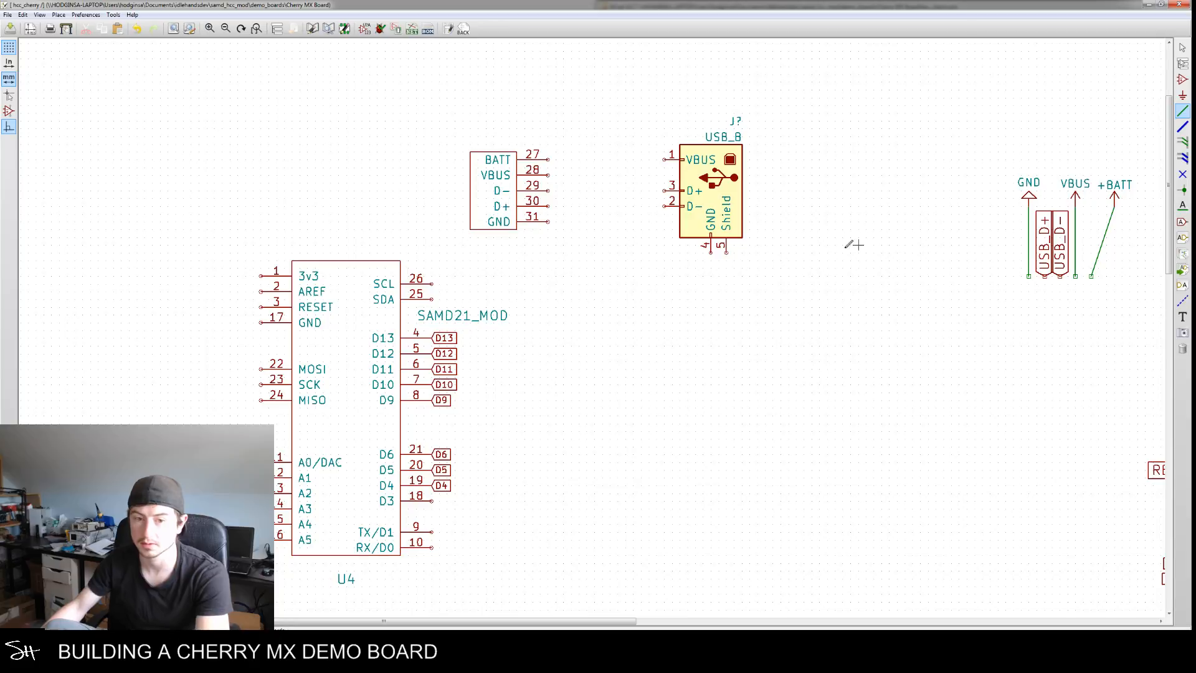
{"action": "left_click", "coordinate": [548, 174]}
{"action": "left_click", "coordinate": [617, 159]}
{"action": "left_click", "coordinate": [664, 160]}
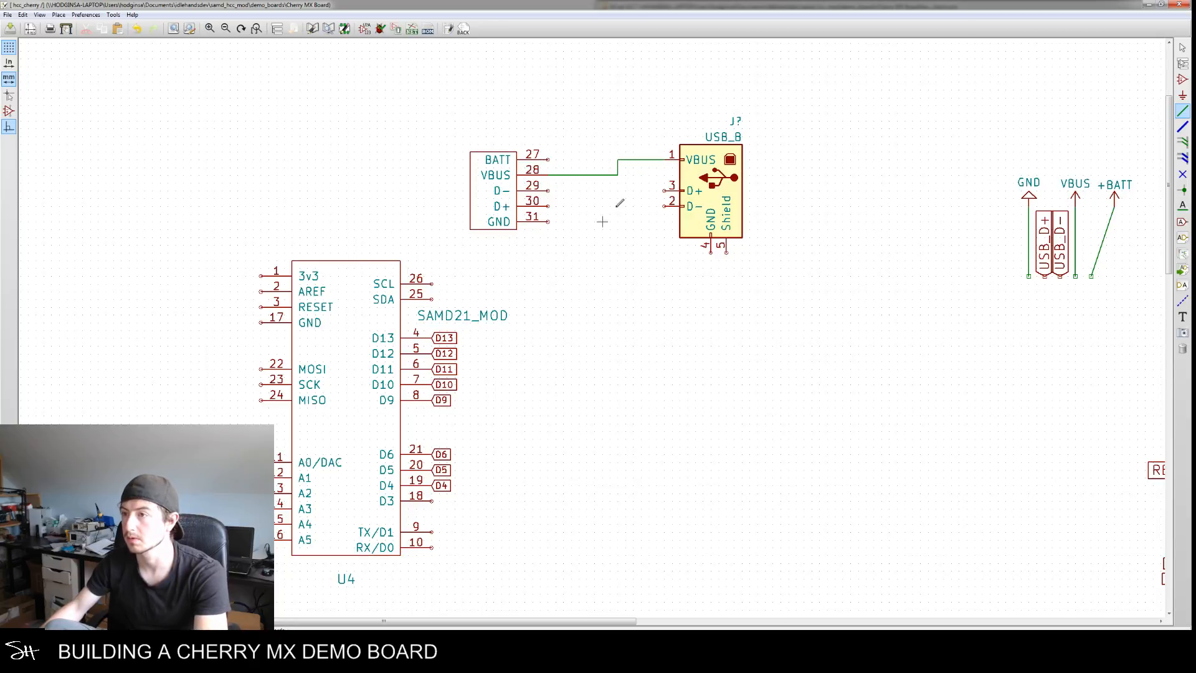
Wire the module's D- pin 29 to pin 2 (D-) of the USB_B connector
{"action": "left_click", "coordinate": [549, 190]}
{"action": "left_click", "coordinate": [610, 190]}
{"action": "left_click", "coordinate": [664, 205]}
{"action": "left_click", "coordinate": [548, 205]}
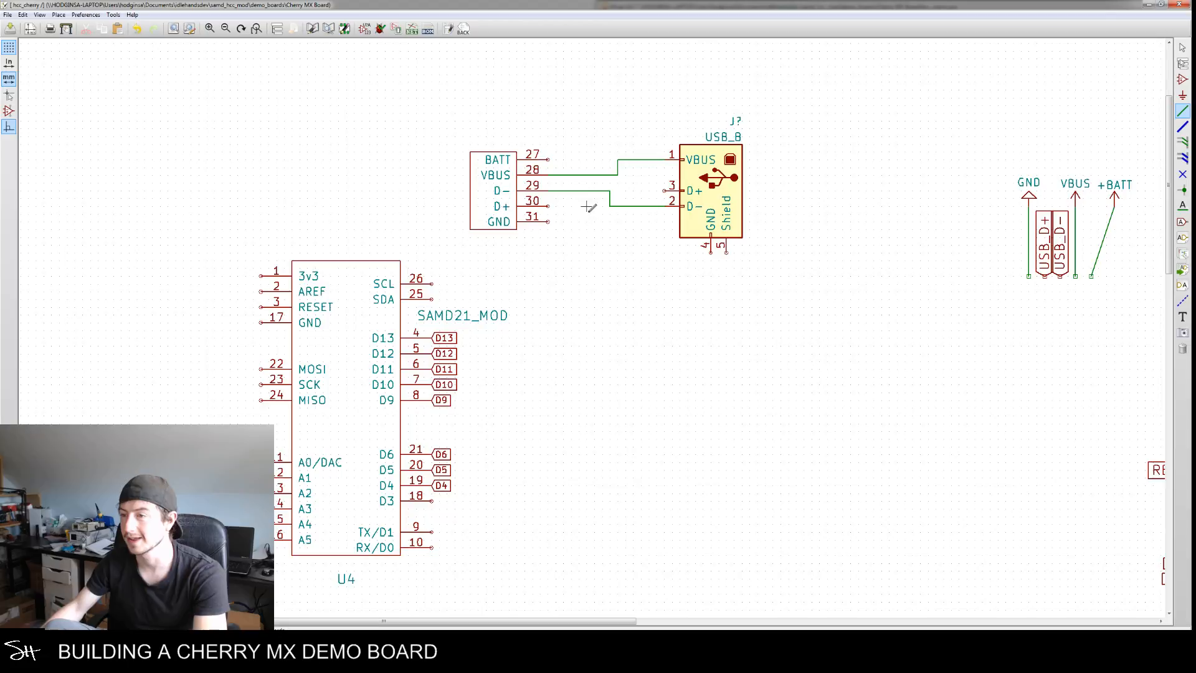
{"action": "key", "text": "Escape"}
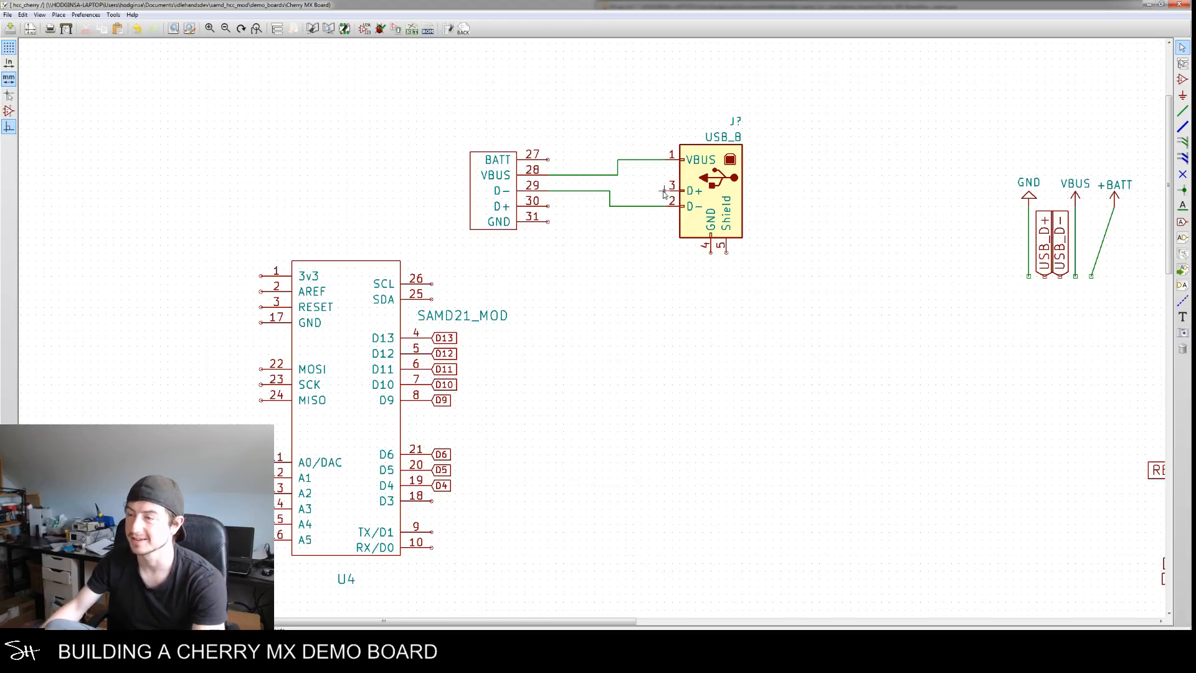
Shift the USB_B connector slightly down with its wires attached and straighten the slanted VBUS and D- wires
{"action": "key", "text": "g"}
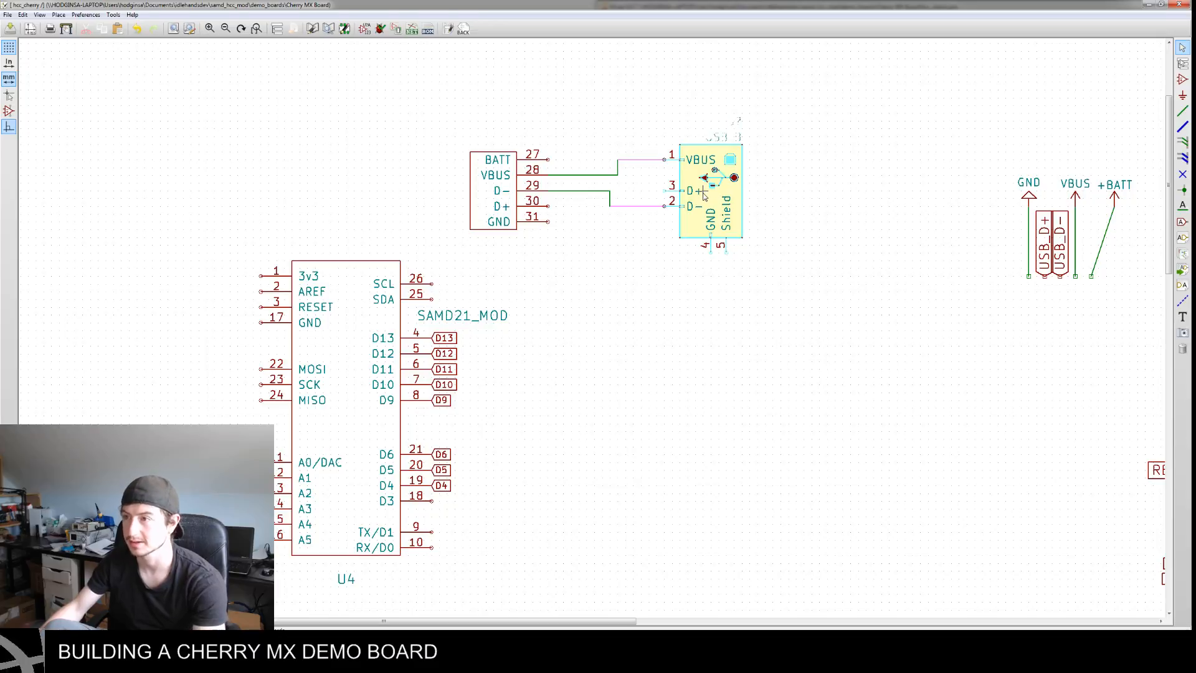
{"action": "left_click", "coordinate": [702, 206]}
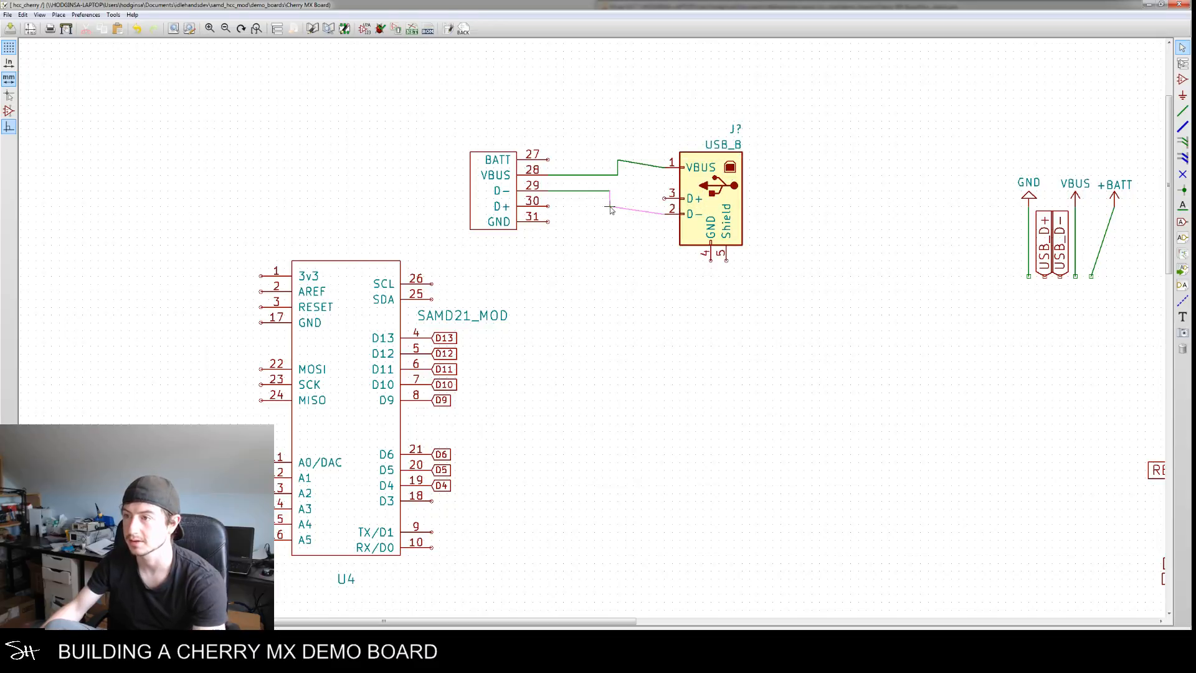
{"action": "key", "text": "g"}
{"action": "left_click", "coordinate": [618, 168]}
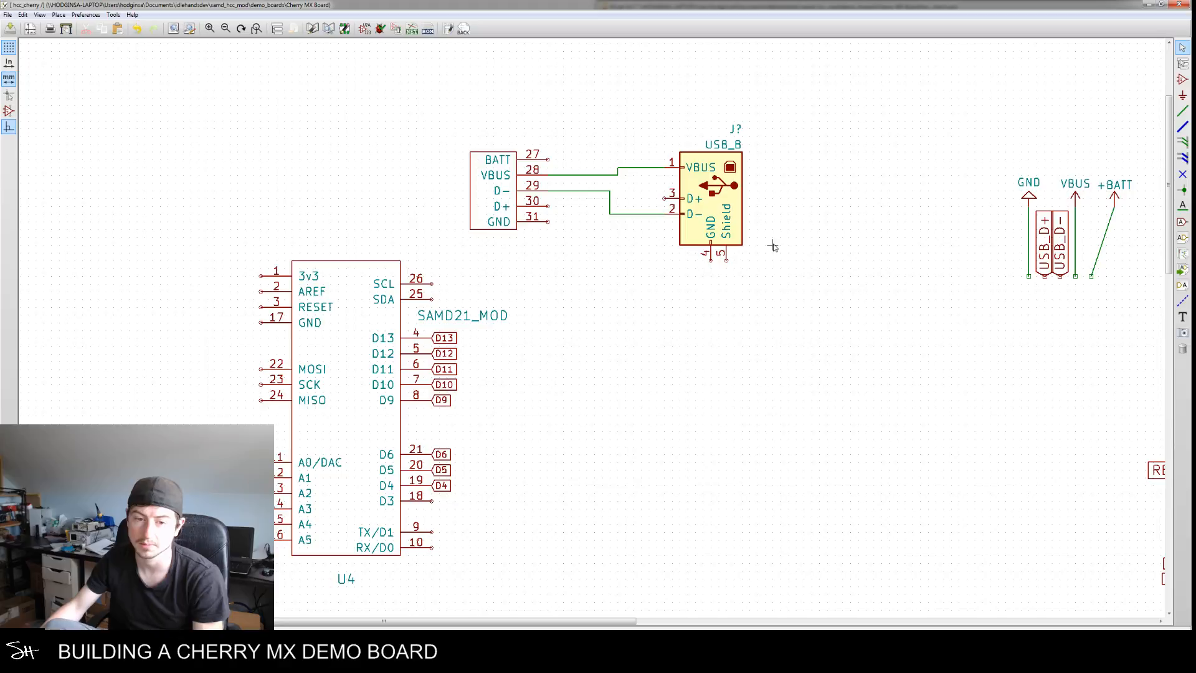
Wire the module's D+ pin 30 to pin 3 (D+) of the USB_B connector
{"action": "left_click", "coordinate": [1181, 111]}
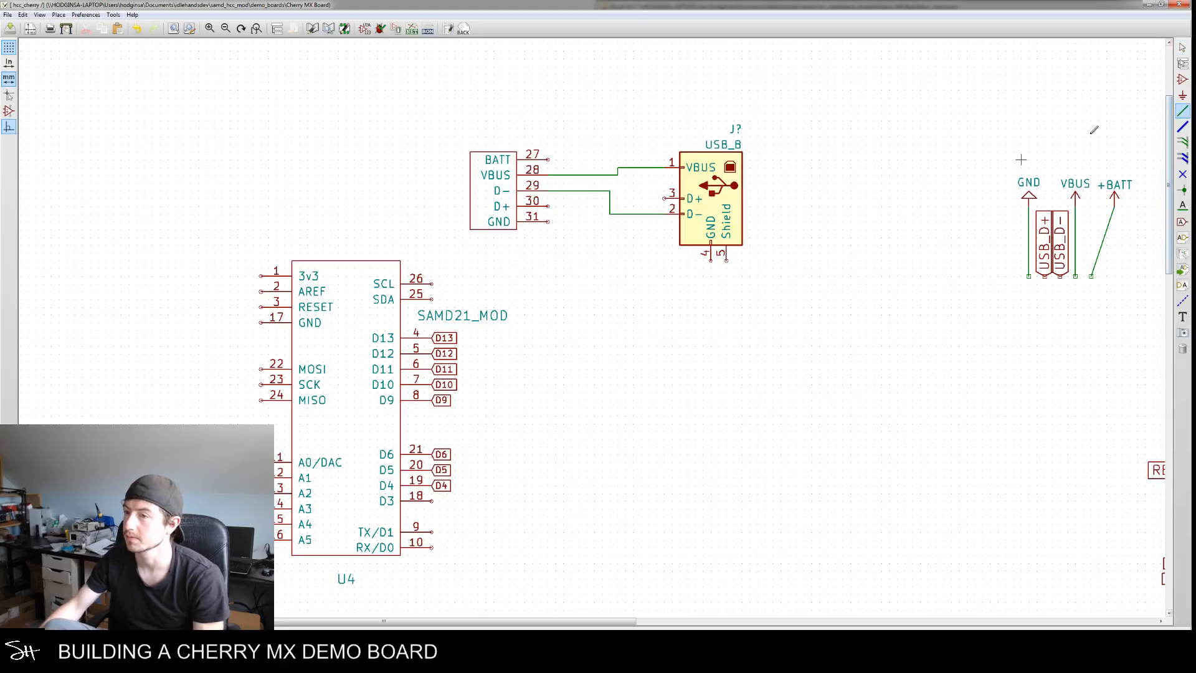
{"action": "left_click", "coordinate": [548, 205]}
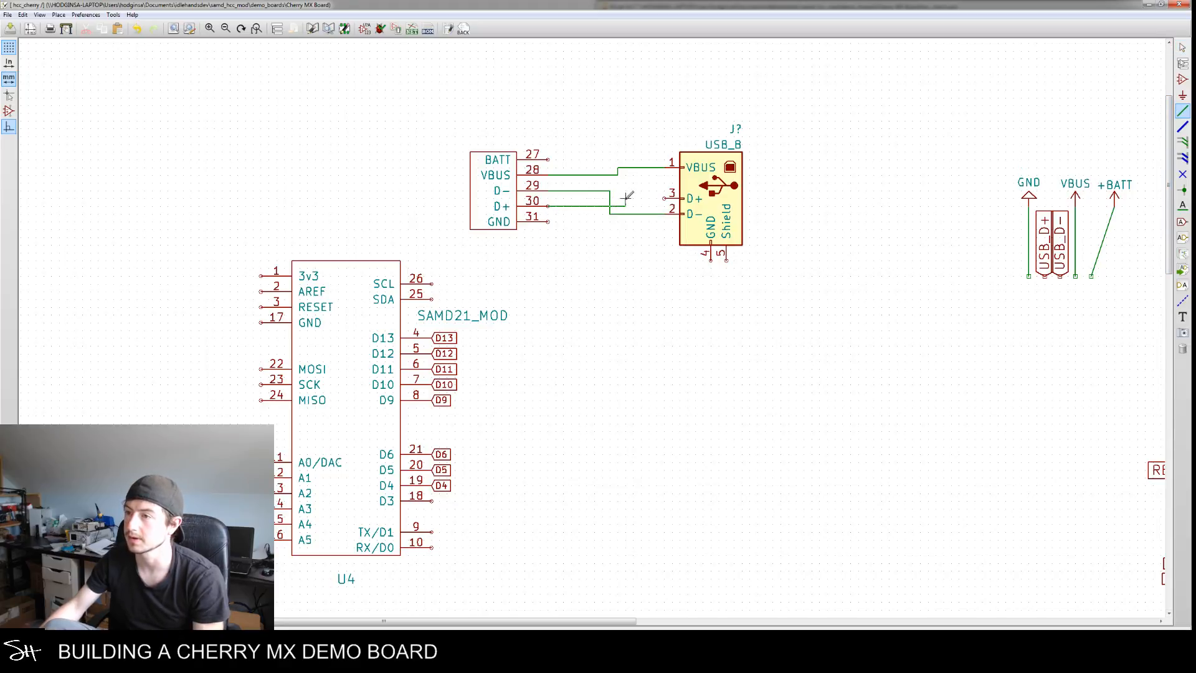
{"action": "left_click", "coordinate": [664, 199]}
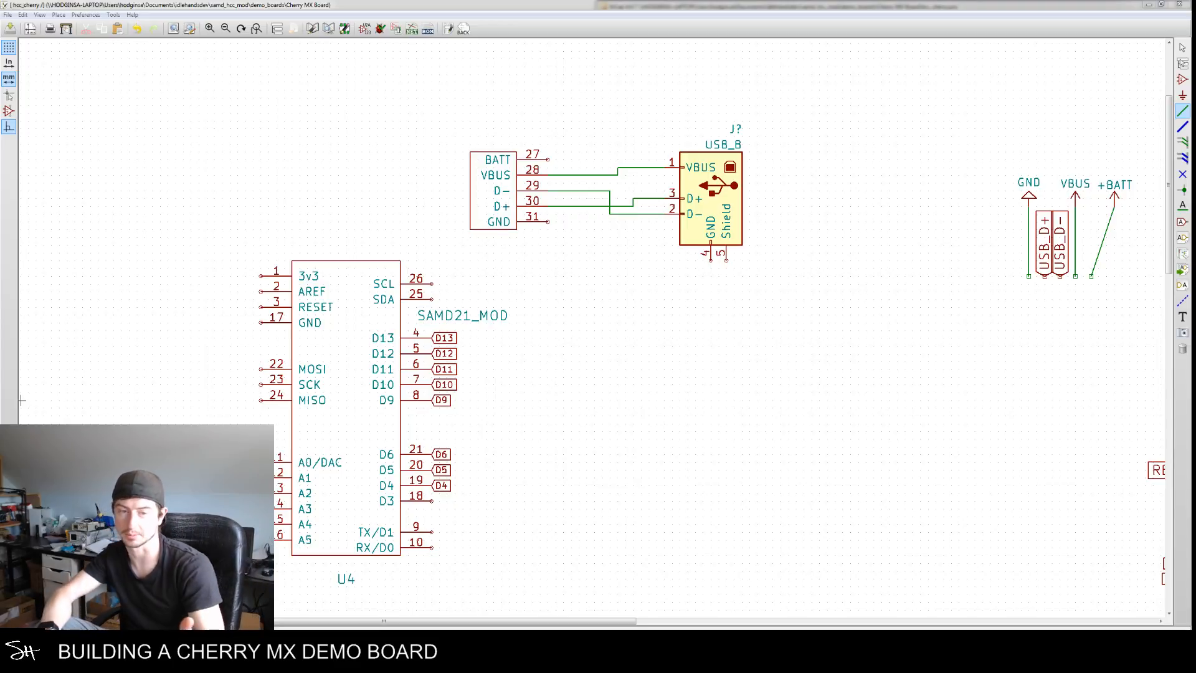
Draw short wires down from the module's GND pin 31 and from pin 4 (GND) of the USB_B connector
{"action": "middle_click_drag", "start_coordinate": [633, 252], "coordinate": [613, 289]}
{"action": "left_click", "coordinate": [529, 258]}
{"action": "double_click", "coordinate": [529, 280]}
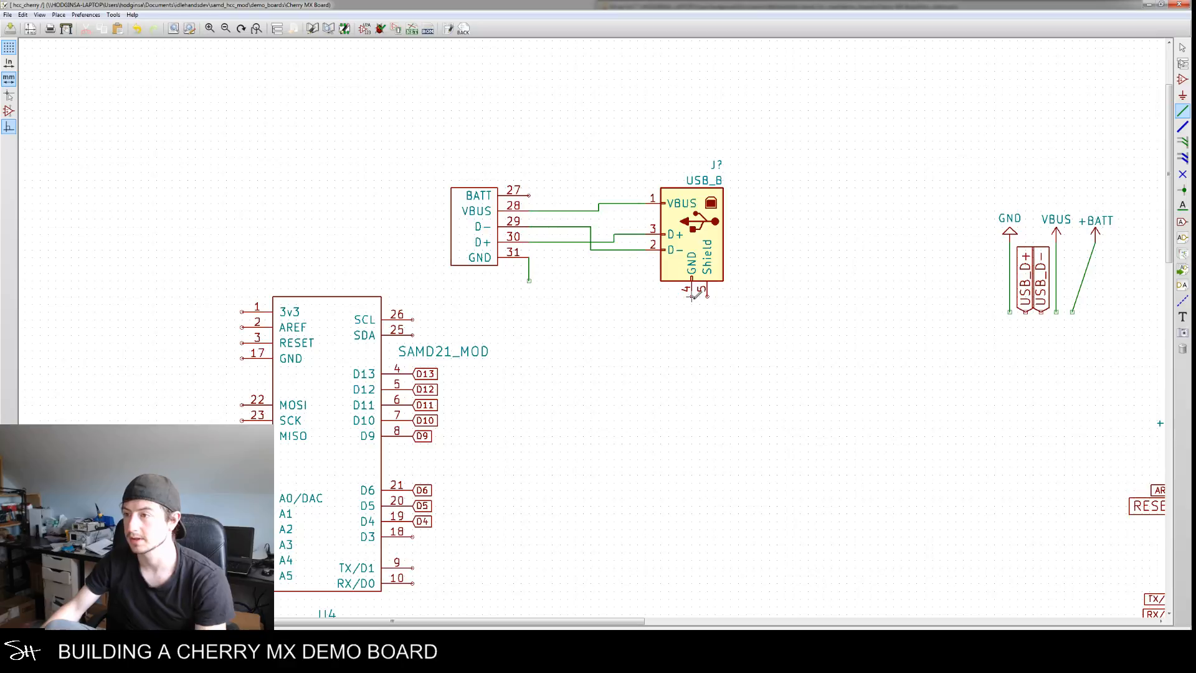
Place copies of a GND power symbol on the wire ends below module pin 31 and USB_B pin 4
{"action": "scroll", "coordinate": [694, 315], "scroll_direction": "down", "scroll_amount": 2}
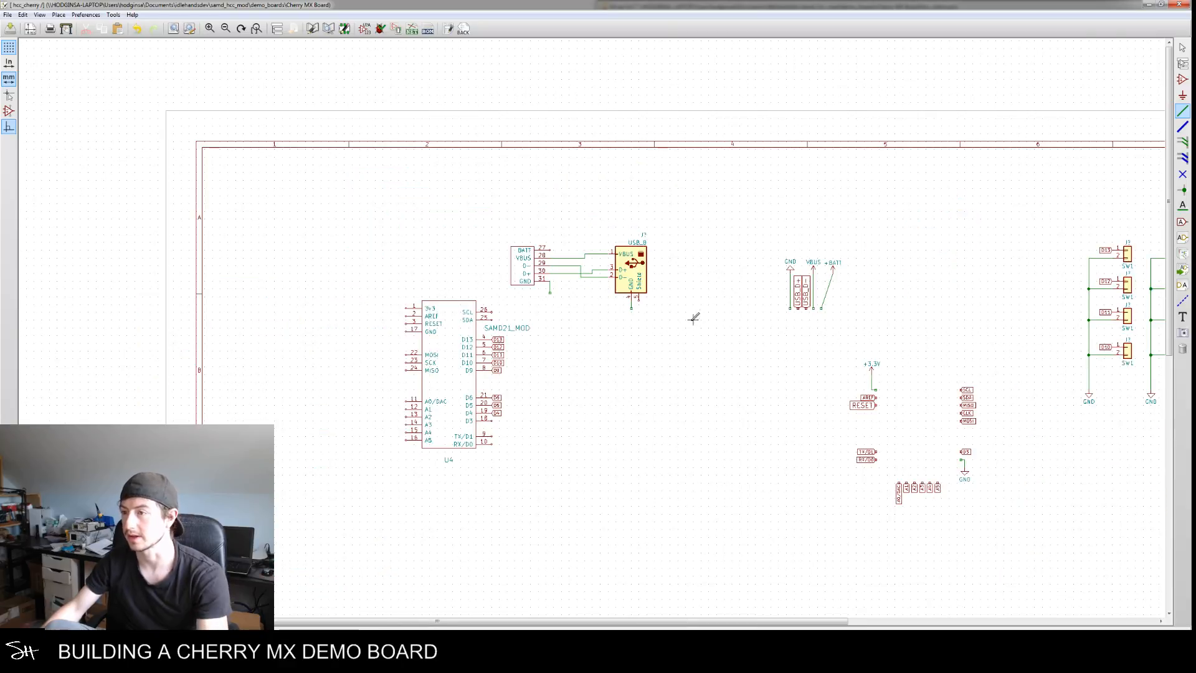
{"action": "key", "text": "c"}
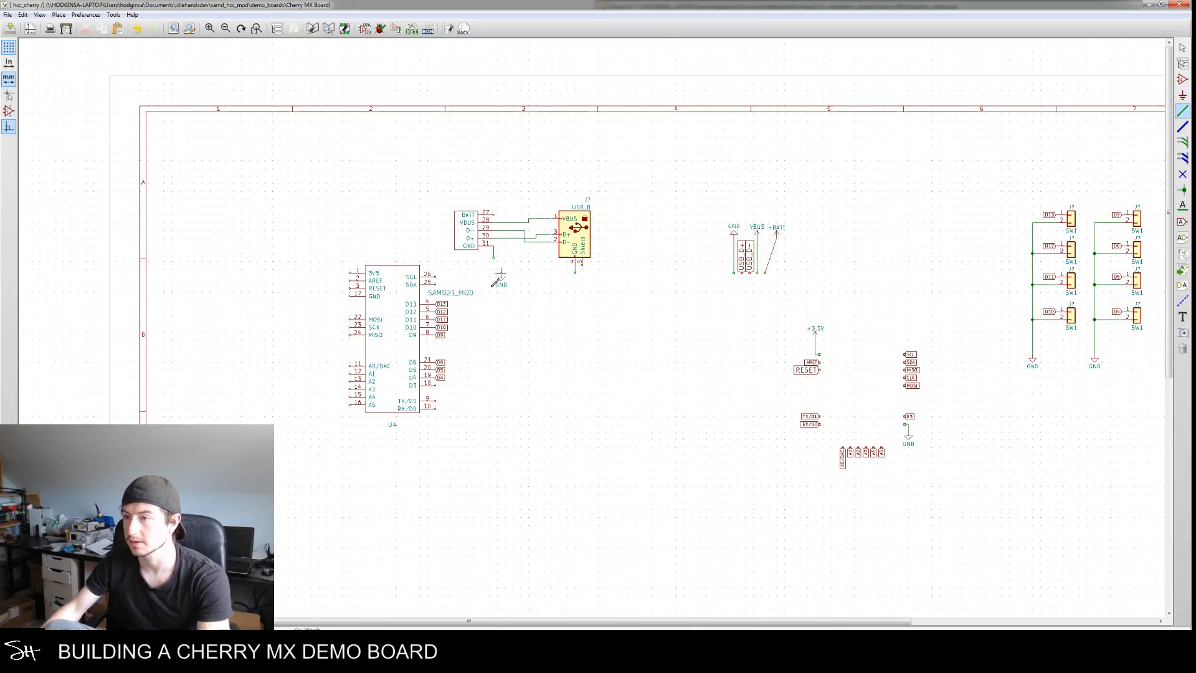
{"action": "scroll", "coordinate": [494, 265], "scroll_direction": "up", "scroll_amount": 2}
{"action": "left_click", "coordinate": [494, 263]}
{"action": "left_click", "coordinate": [493, 263]}
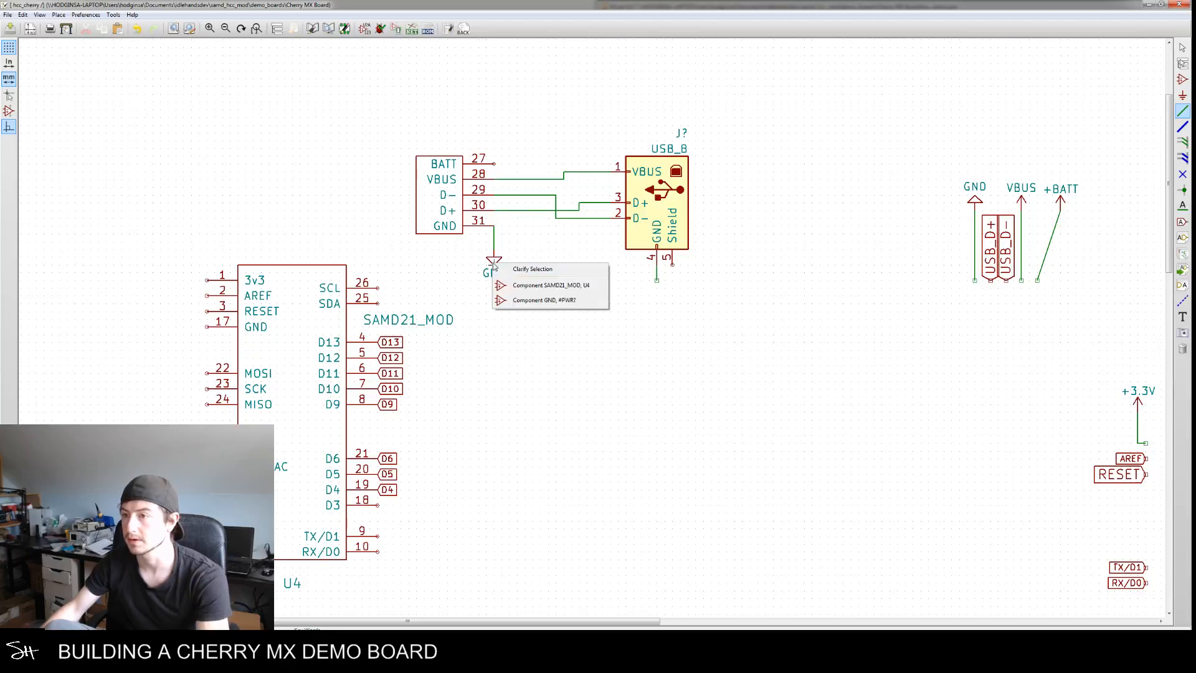
{"action": "left_click", "coordinate": [547, 300]}
{"action": "left_click", "coordinate": [657, 294]}
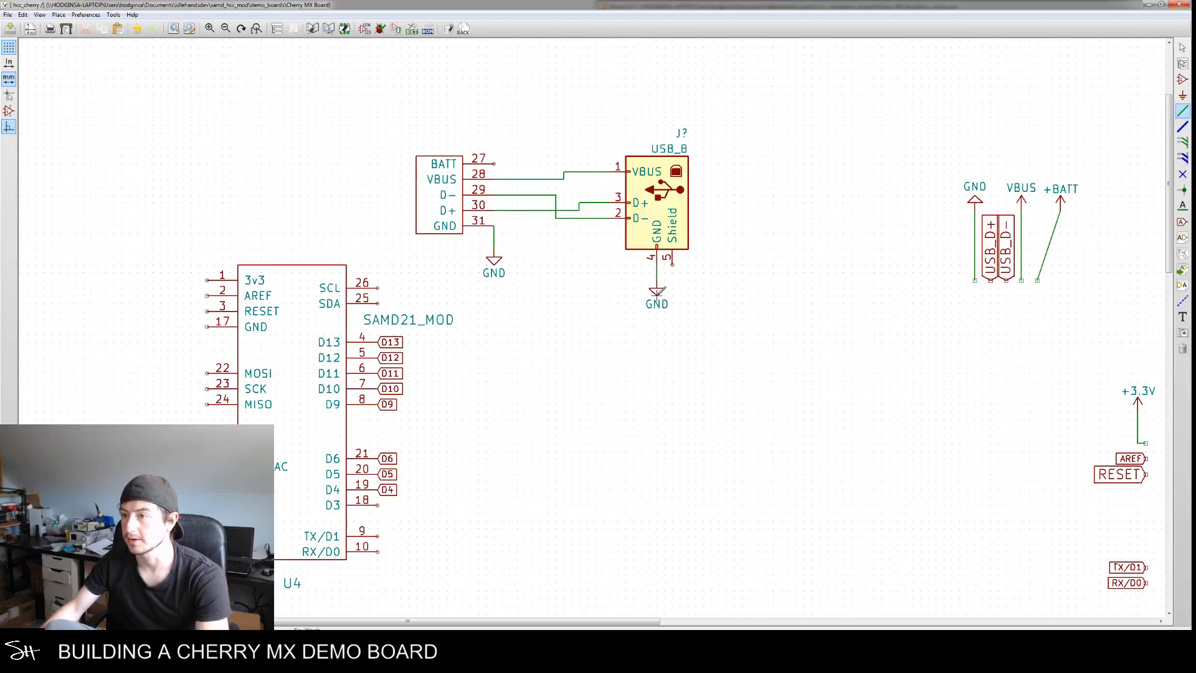
Move the +3.3V symbol with its wire onto SAMD21_MOD pin 1 and the AREF label onto pin 2
{"action": "middle_click_drag", "start_coordinate": [549, 306], "coordinate": [600, 344]}
{"action": "scroll", "coordinate": [598, 349], "scroll_direction": "down", "scroll_amount": 2}
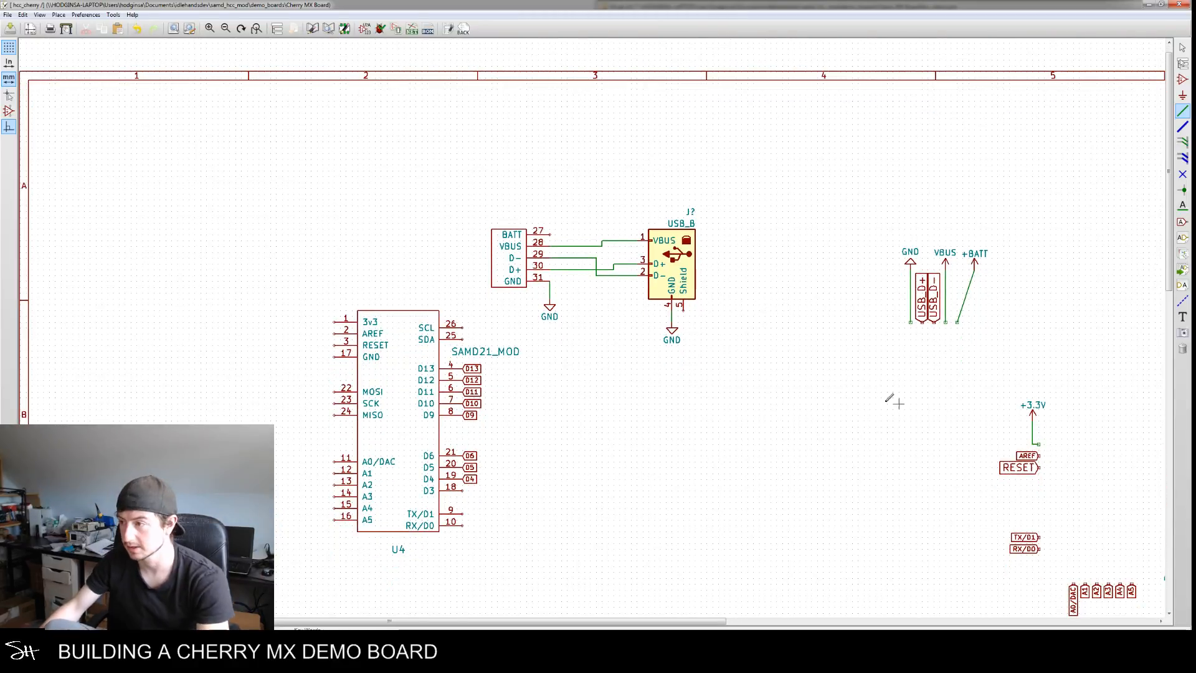
{"action": "middle_click_drag", "start_coordinate": [869, 432], "coordinate": [743, 369]}
{"action": "middle_click_drag", "start_coordinate": [884, 490], "coordinate": [866, 476]}
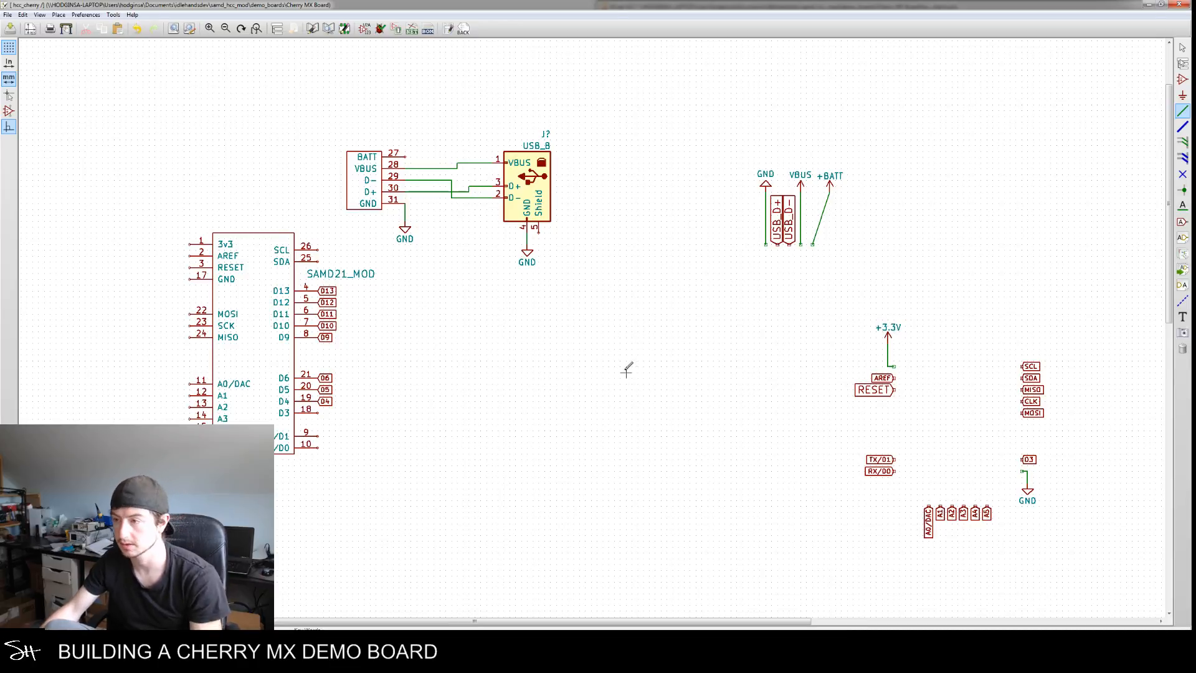
{"action": "left_click_drag", "start_coordinate": [905, 366], "coordinate": [870, 320], "text": "shift"}
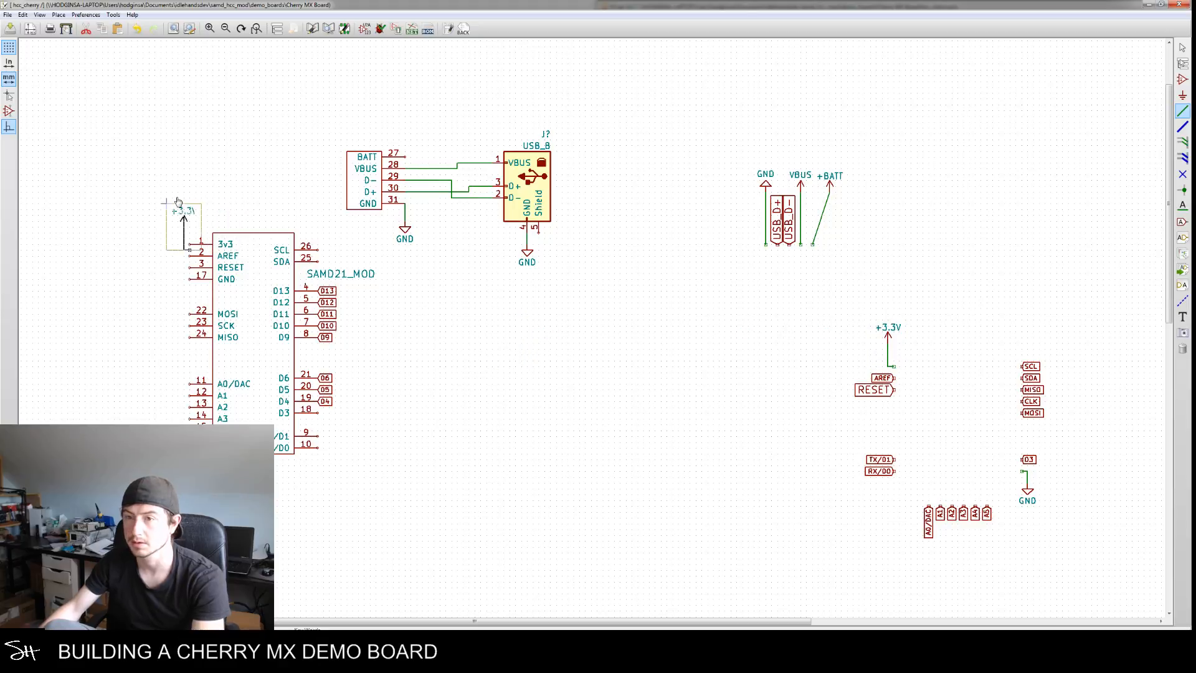
{"action": "left_click", "coordinate": [166, 198]}
{"action": "key", "text": "c"}
{"action": "left_click", "coordinate": [188, 255]}
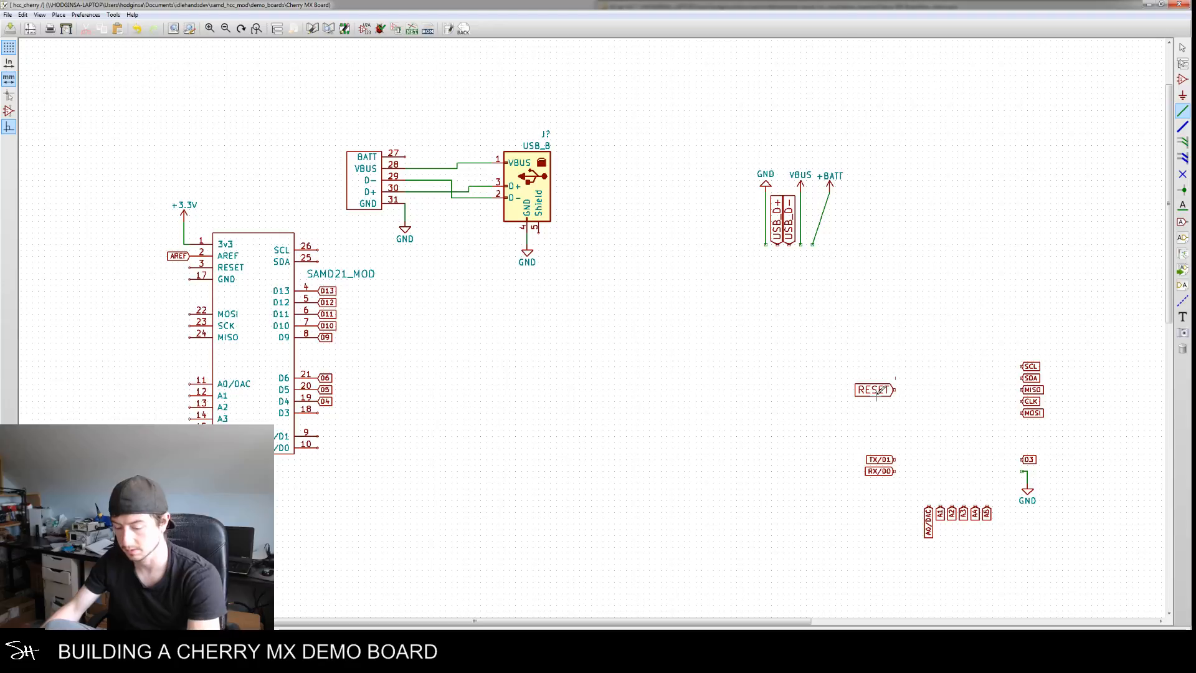
Move the RESET label onto SAMD21_MOD pin 3 and reduce its text size to match the AREF label
{"action": "key", "text": "m"}
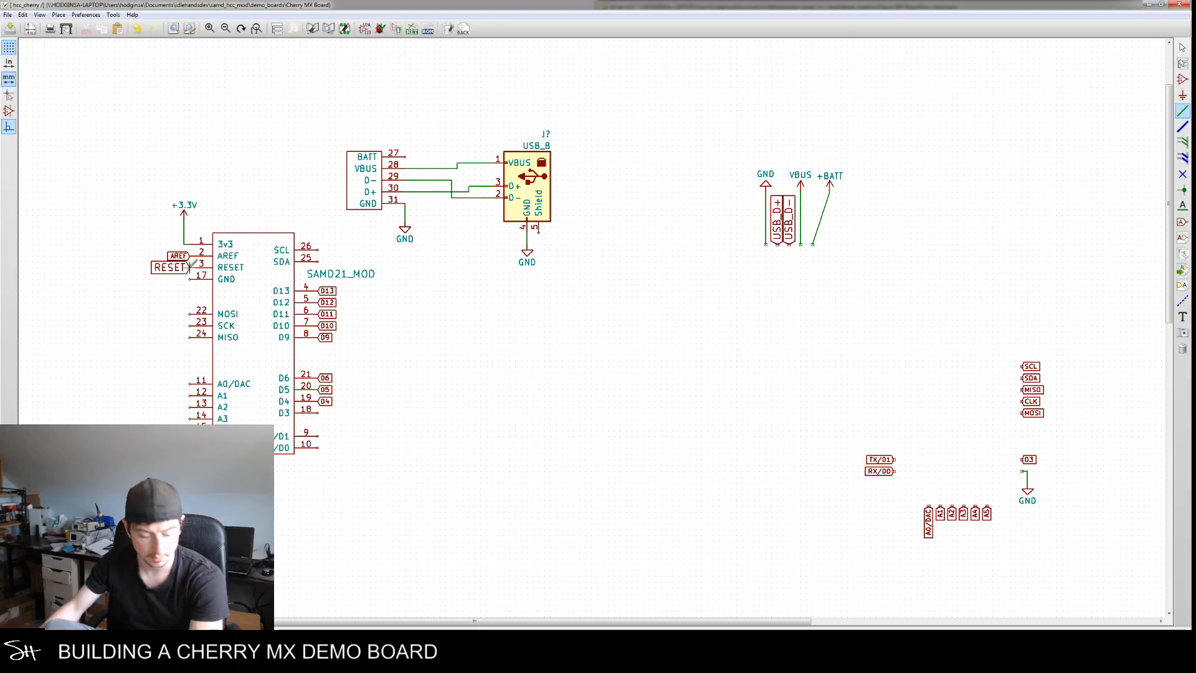
{"action": "double_click", "coordinate": [169, 268]}
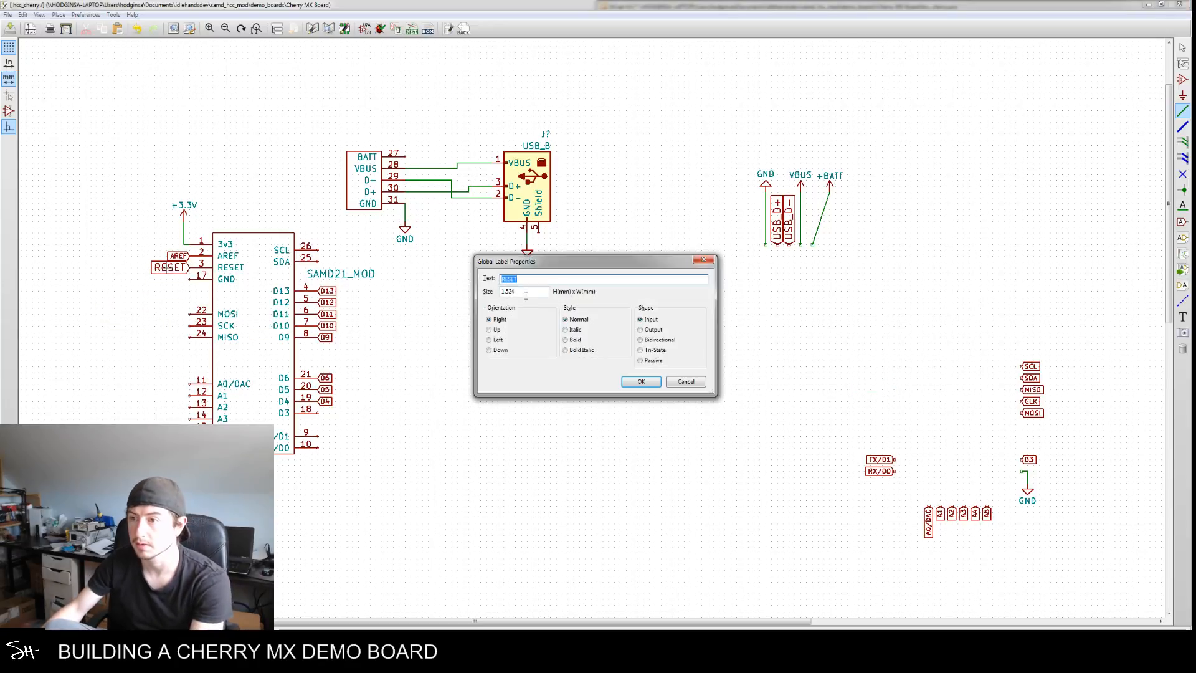
{"action": "key", "text": "Return"}
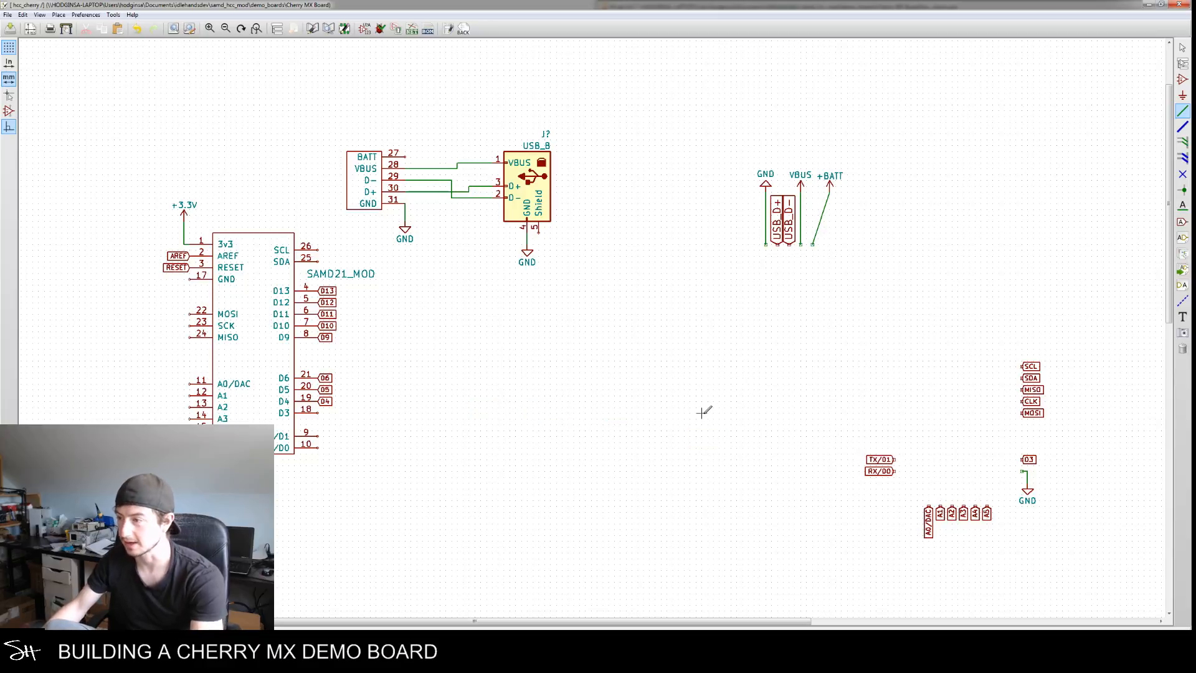
Move the TX/D1 and RX/D0 labels onto SAMD21_MOD pins 9 and 10
{"action": "key", "text": "m"}
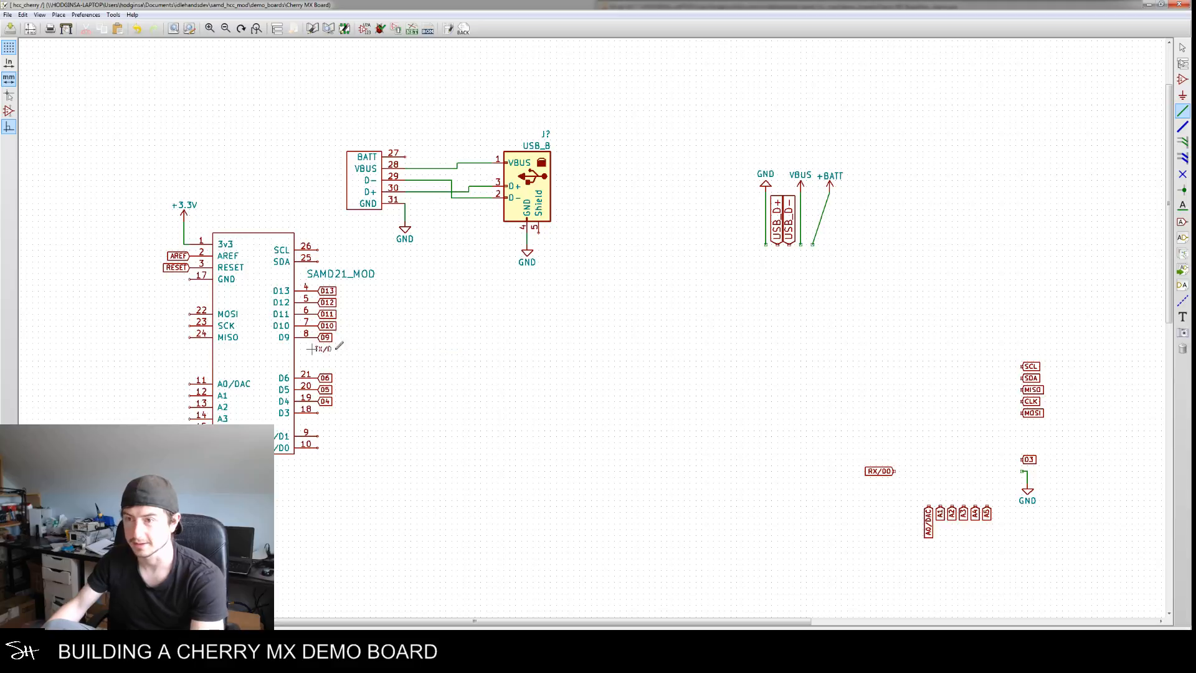
{"action": "key", "text": "m"}
{"action": "left_click", "coordinate": [319, 447]}
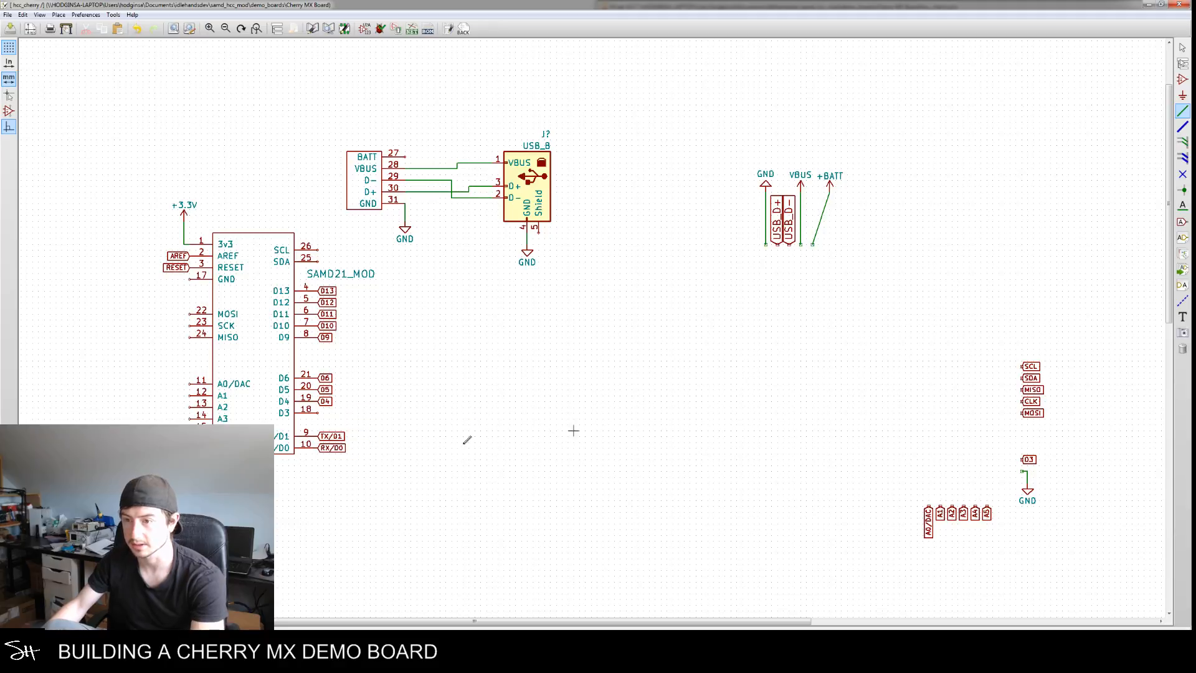
Rotate the A0/DAC to A5 label group so A0/DAC comes first, and move it onto SAMD21_MOD pins 11 to 16
{"action": "left_click_drag", "start_coordinate": [847, 484], "coordinate": [1000, 544]}
{"action": "key", "text": "r"}
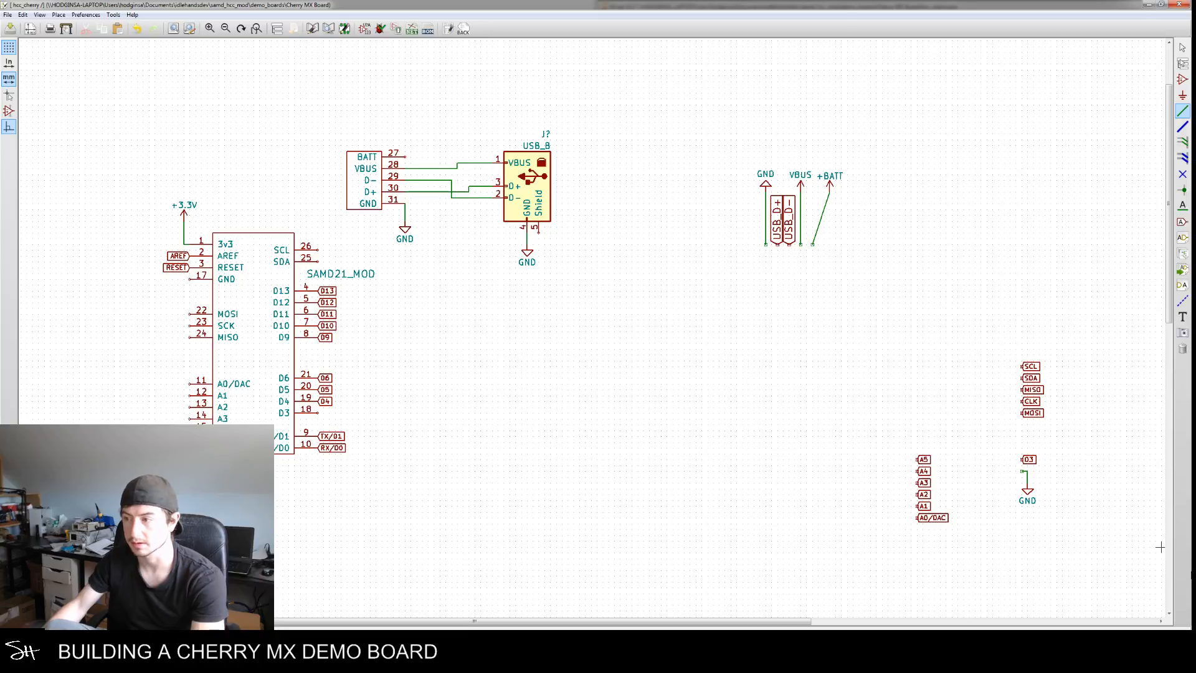
{"action": "left_click_drag", "start_coordinate": [858, 430], "coordinate": [975, 553]}
{"action": "key", "text": "r"}
{"action": "left_click_drag", "start_coordinate": [853, 436], "coordinate": [975, 529]}
{"action": "key", "text": "r"}
{"action": "left_click_drag", "start_coordinate": [865, 438], "coordinate": [973, 560]}
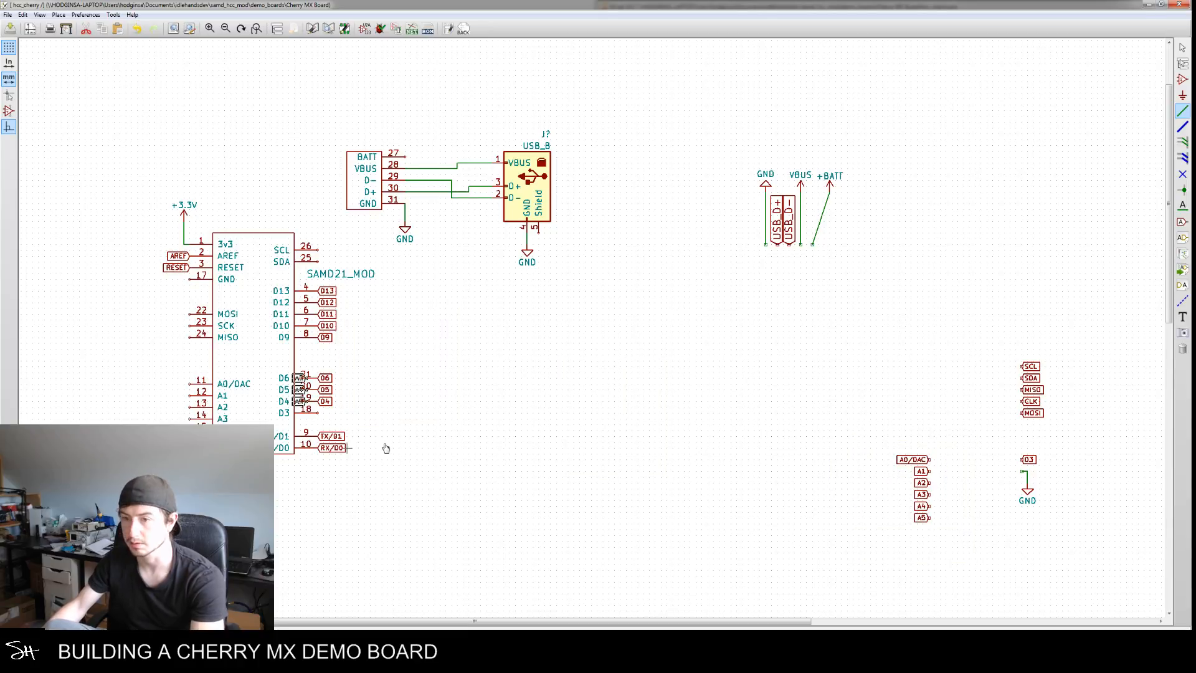
{"action": "left_click", "coordinate": [184, 405]}
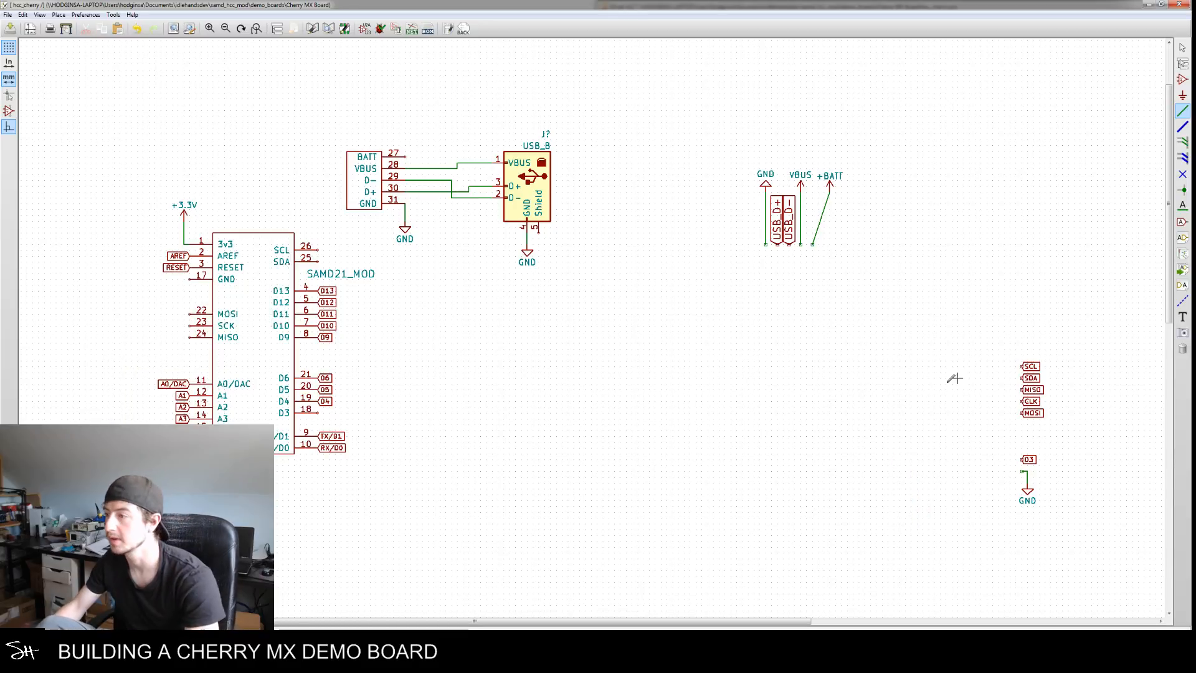
Move the SCL and SDA labels onto pins 26 and 25, and the MOSI, CLK and MISO labels, rotated 180 degrees, onto pins 22 to 24
{"action": "left_click_drag", "start_coordinate": [1021, 349], "coordinate": [1039, 384]}
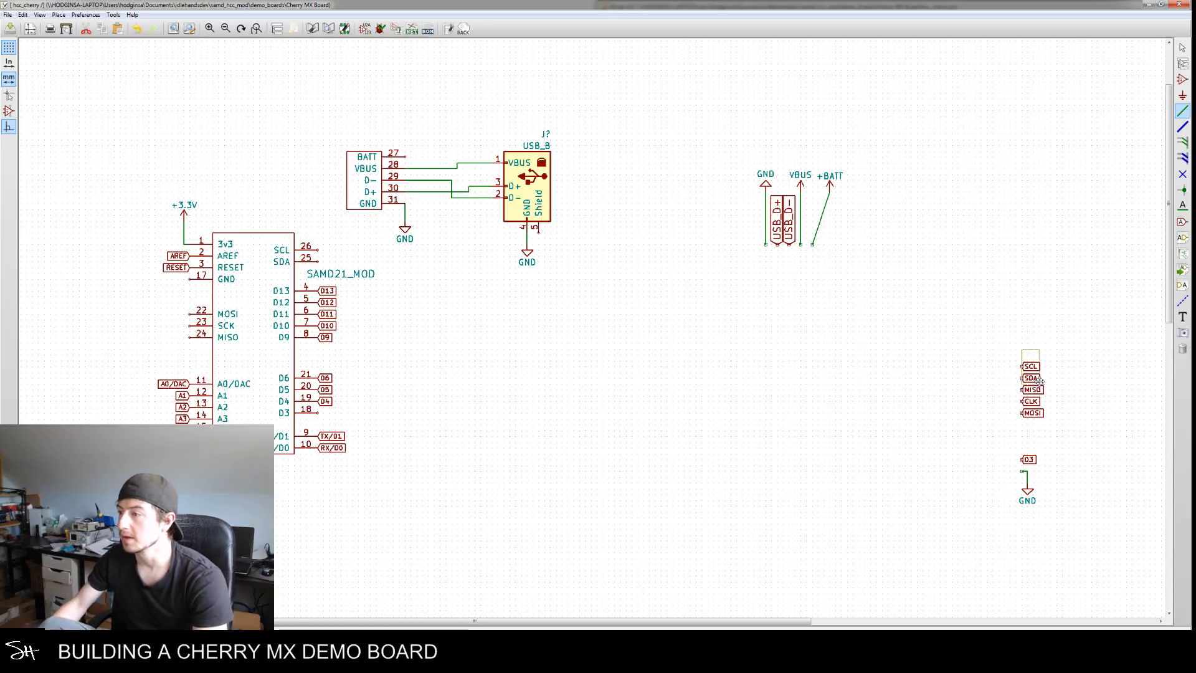
{"action": "left_click", "coordinate": [335, 272]}
{"action": "left_click_drag", "start_coordinate": [1016, 361], "coordinate": [1062, 429]}
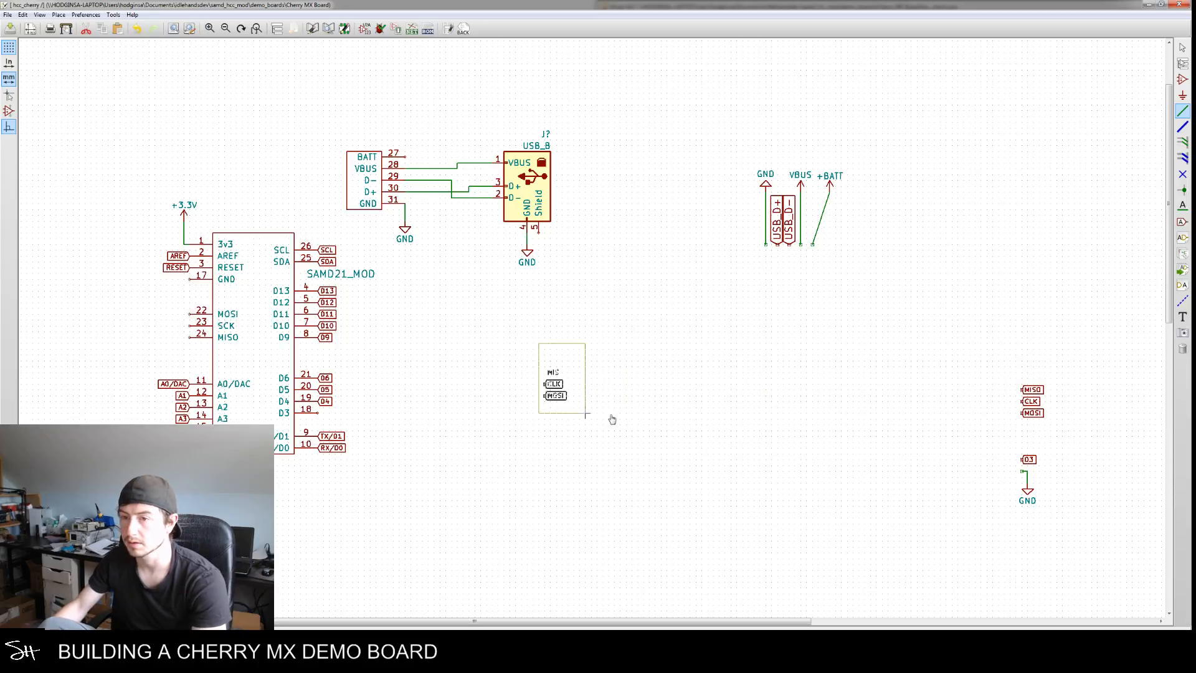
{"action": "key", "text": "r"}
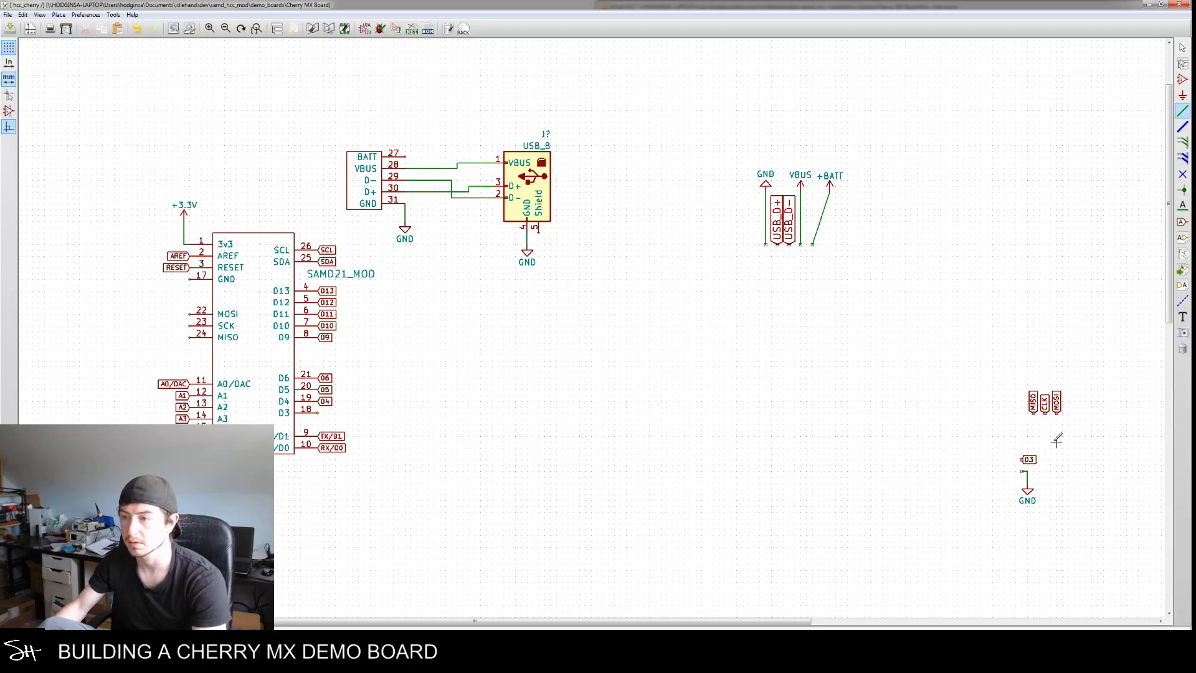
{"action": "key", "text": "r"}
{"action": "left_click_drag", "start_coordinate": [1007, 374], "coordinate": [1082, 438]}
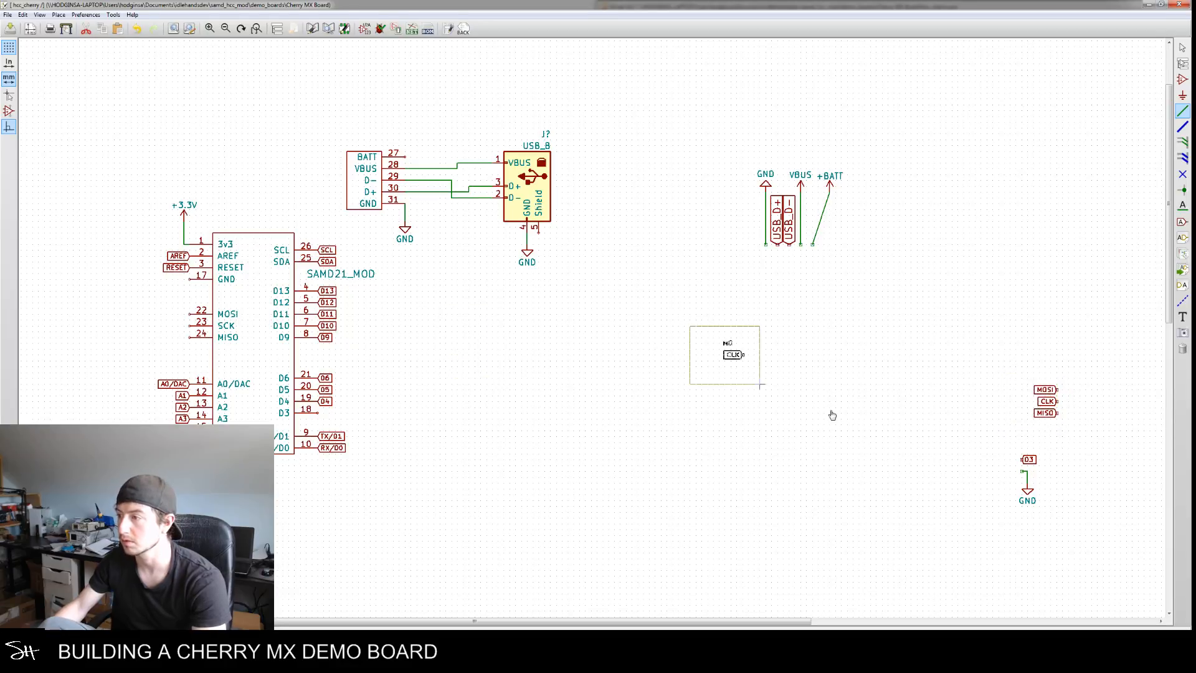
{"action": "left_click", "coordinate": [203, 359]}
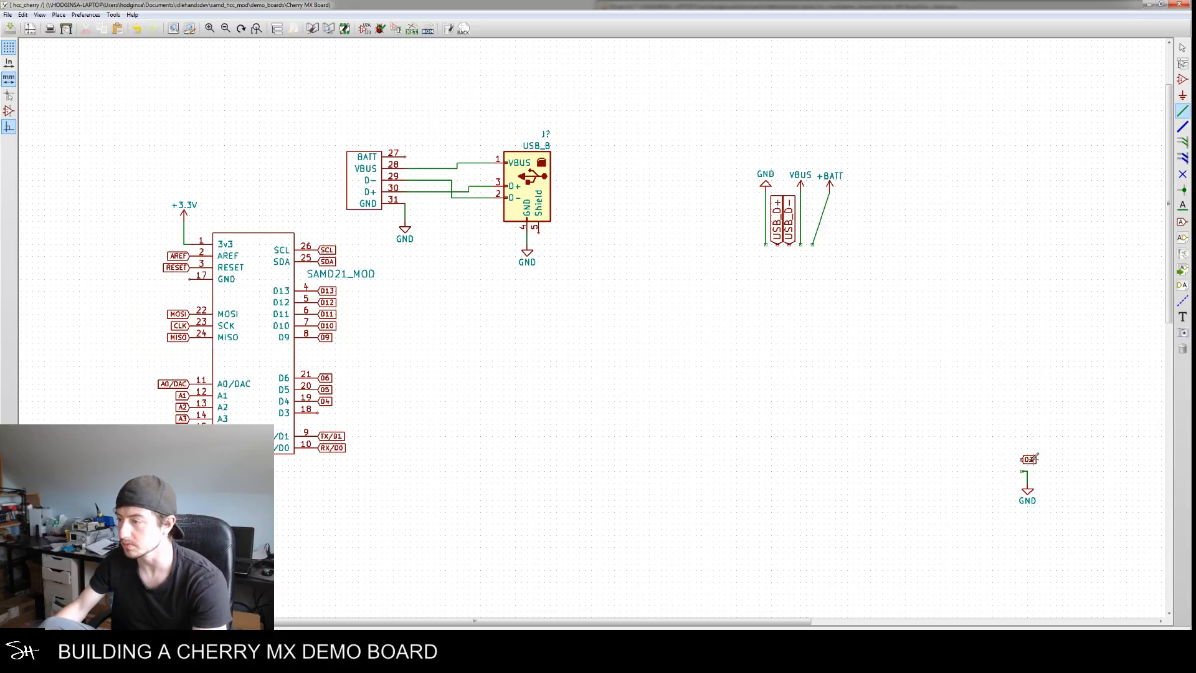
Move the D3 label onto pin 18, and bring the remaining GND symbol and its wire, rotated 180 degrees, beside the module's GND pin 17
{"action": "left_click", "coordinate": [330, 410]}
{"action": "left_click_drag", "start_coordinate": [1011, 460], "coordinate": [1045, 508]}
{"action": "key", "text": "r"}
{"action": "left_click", "coordinate": [1044, 507]}
{"action": "left_click_drag", "start_coordinate": [1006, 466], "coordinate": [1050, 514]}
{"action": "key", "text": "r"}
{"action": "left_click", "coordinate": [1050, 514]}
{"action": "left_click_drag", "start_coordinate": [992, 459], "coordinate": [1056, 512]}
{"action": "left_click", "coordinate": [125, 290]}
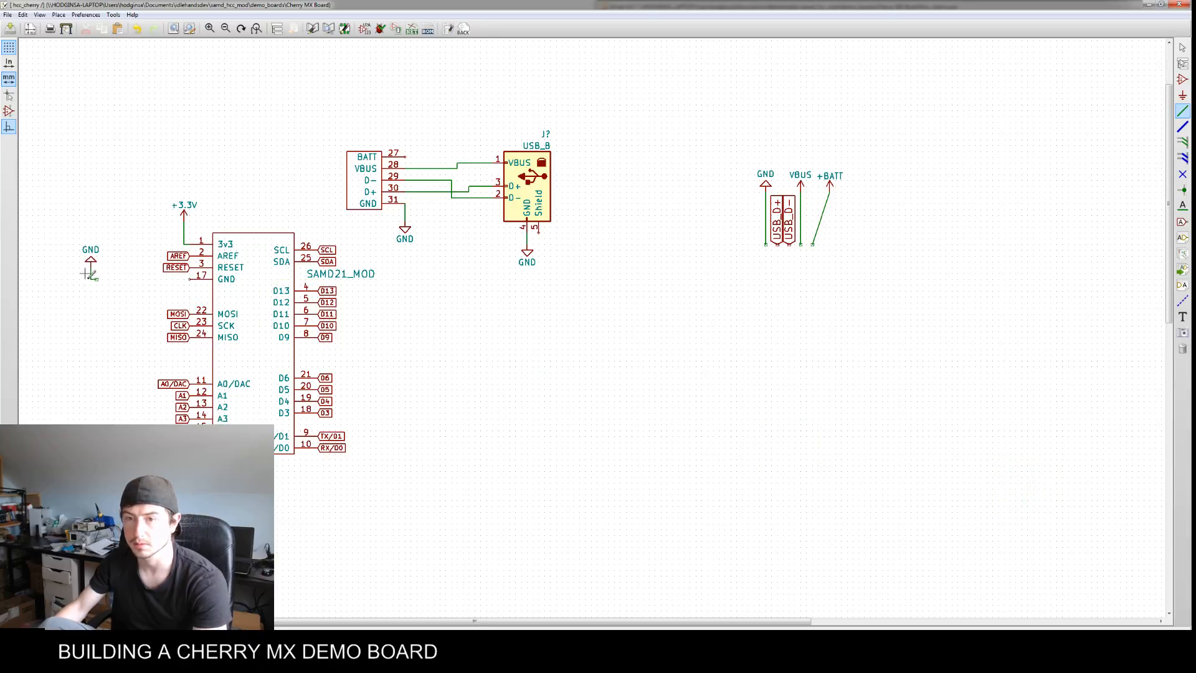
Flip the GND symbol to point down below its wire, and move symbol and wire closer to the module's GND pin 17
{"action": "key", "text": "h"}
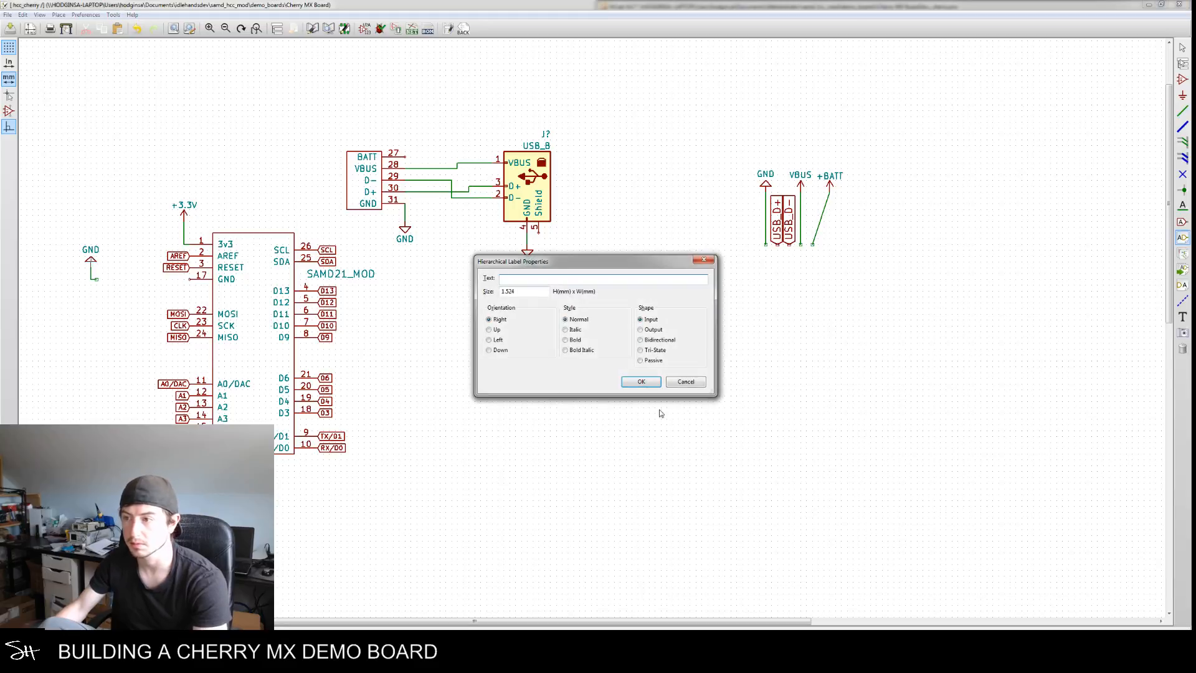
{"action": "left_click", "coordinate": [679, 385]}
{"action": "key", "text": "g"}
{"action": "left_click", "coordinate": [91, 302]}
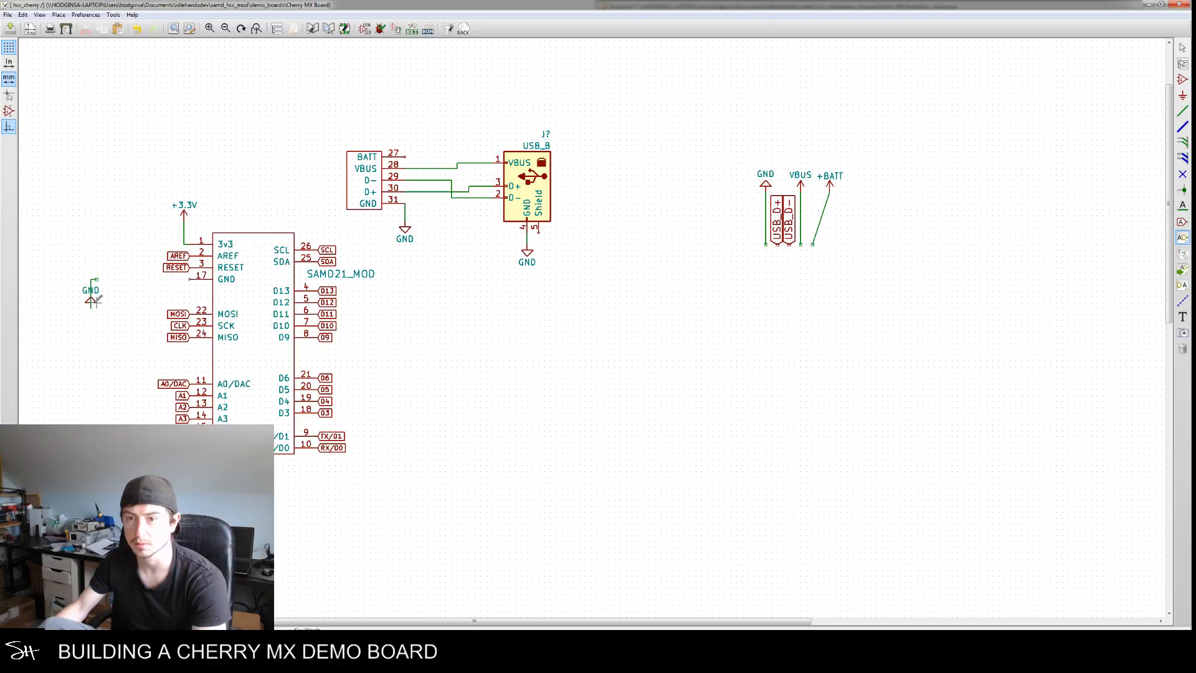
{"action": "key", "text": "e"}
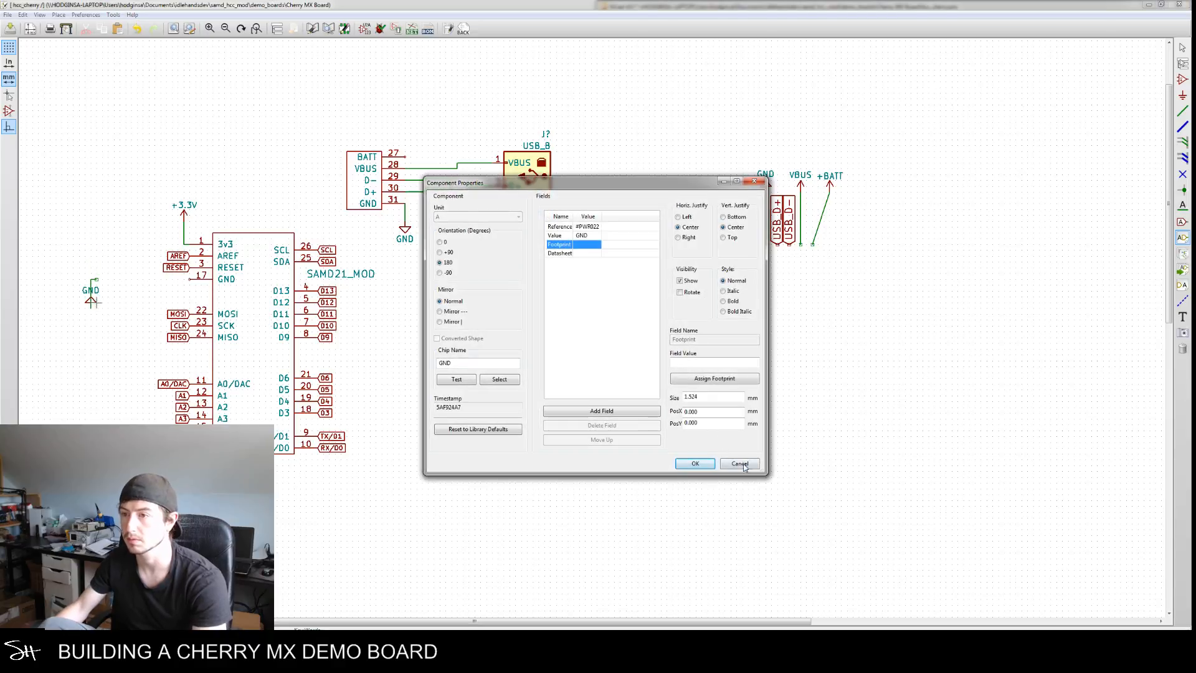
{"action": "left_click", "coordinate": [741, 464]}
{"action": "key", "text": "r"}
{"action": "key", "text": "r"}
{"action": "left_click_drag", "start_coordinate": [78, 261], "coordinate": [113, 331]}
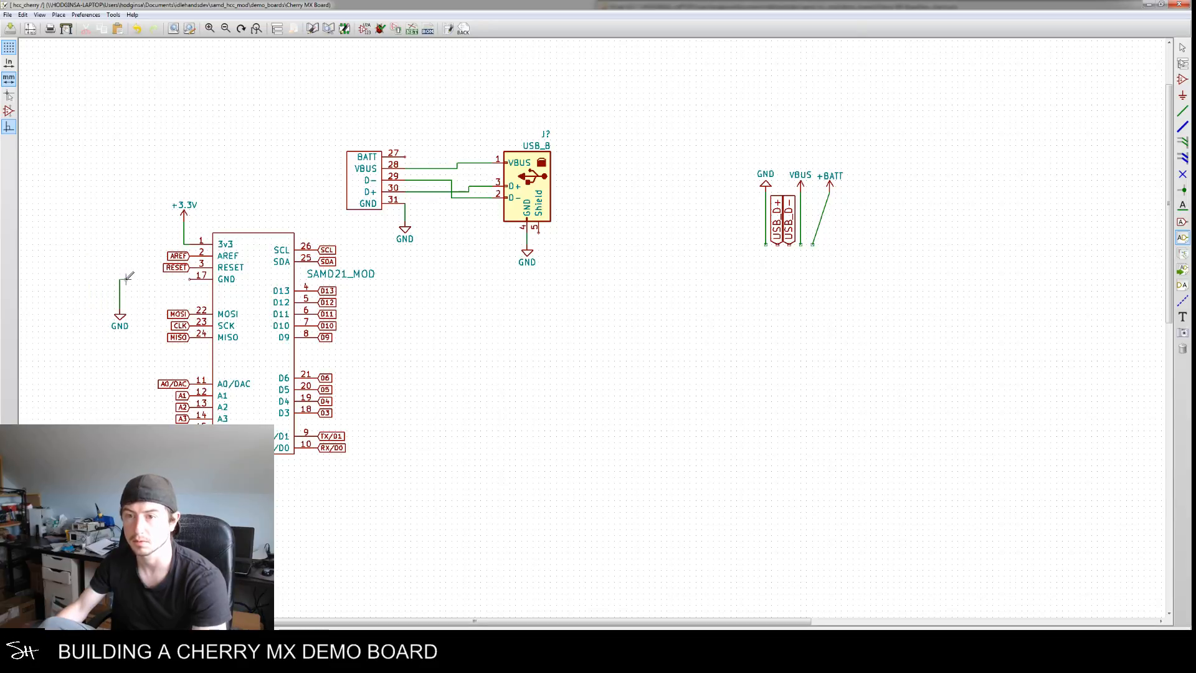
Wire the GND symbol to SAMD21_MOD pin 17, and shift the vertical wire and symbol closer to the module
{"action": "left_click", "coordinate": [190, 279]}
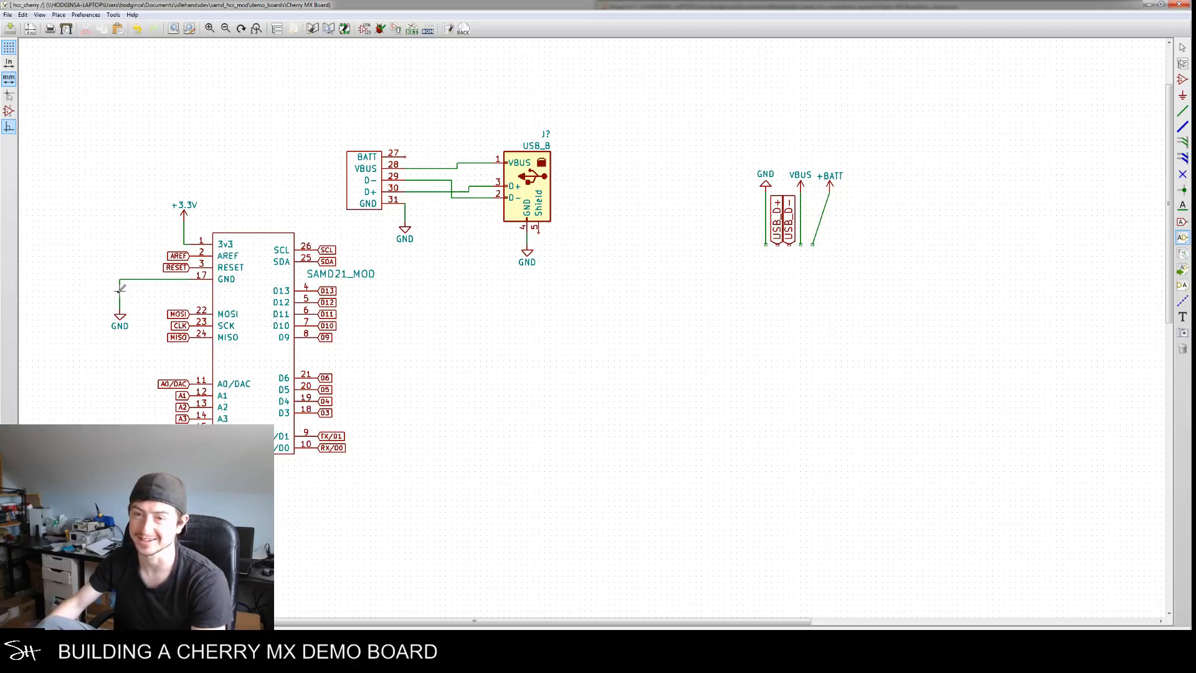
{"action": "key", "text": "g"}
{"action": "left_click", "coordinate": [154, 279]}
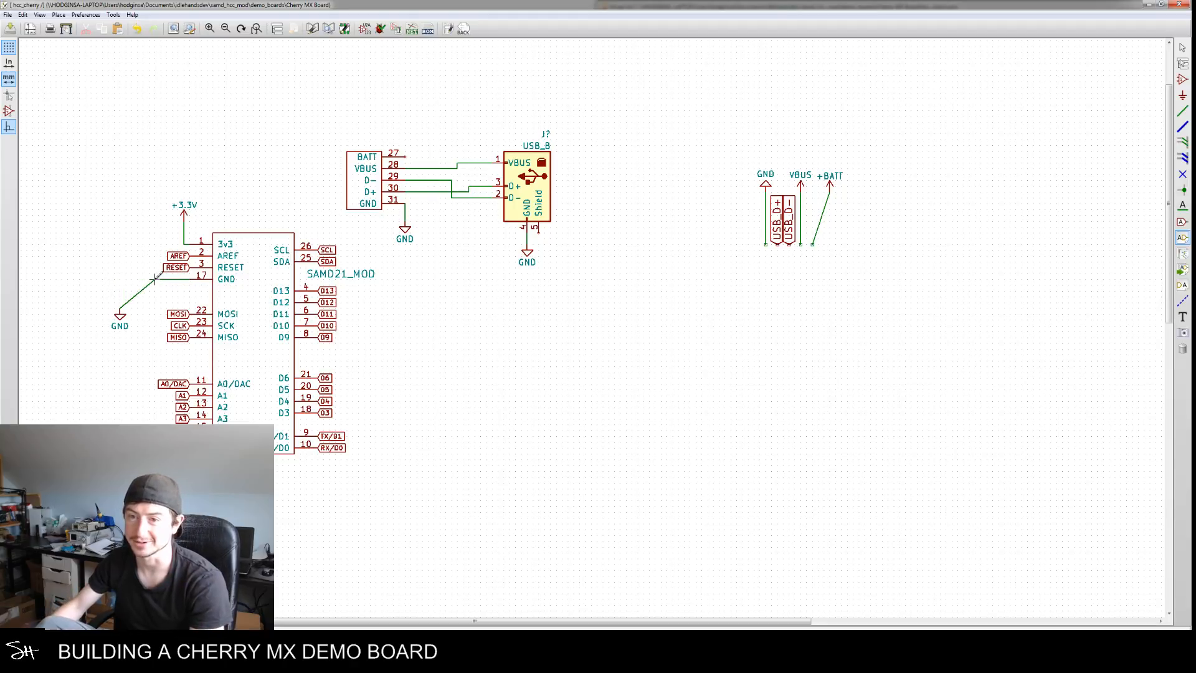
{"action": "key", "text": "g"}
{"action": "left_click", "coordinate": [154, 315]}
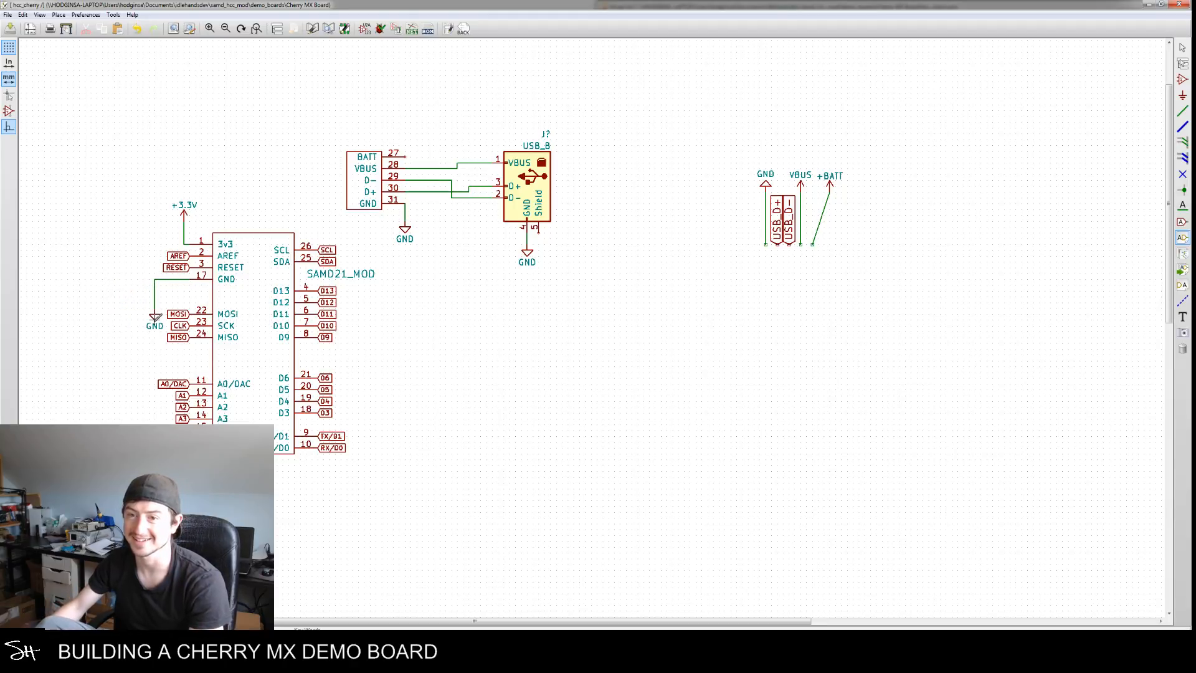
{"action": "left_click", "coordinate": [439, 360]}
{"action": "left_click", "coordinate": [643, 384]}
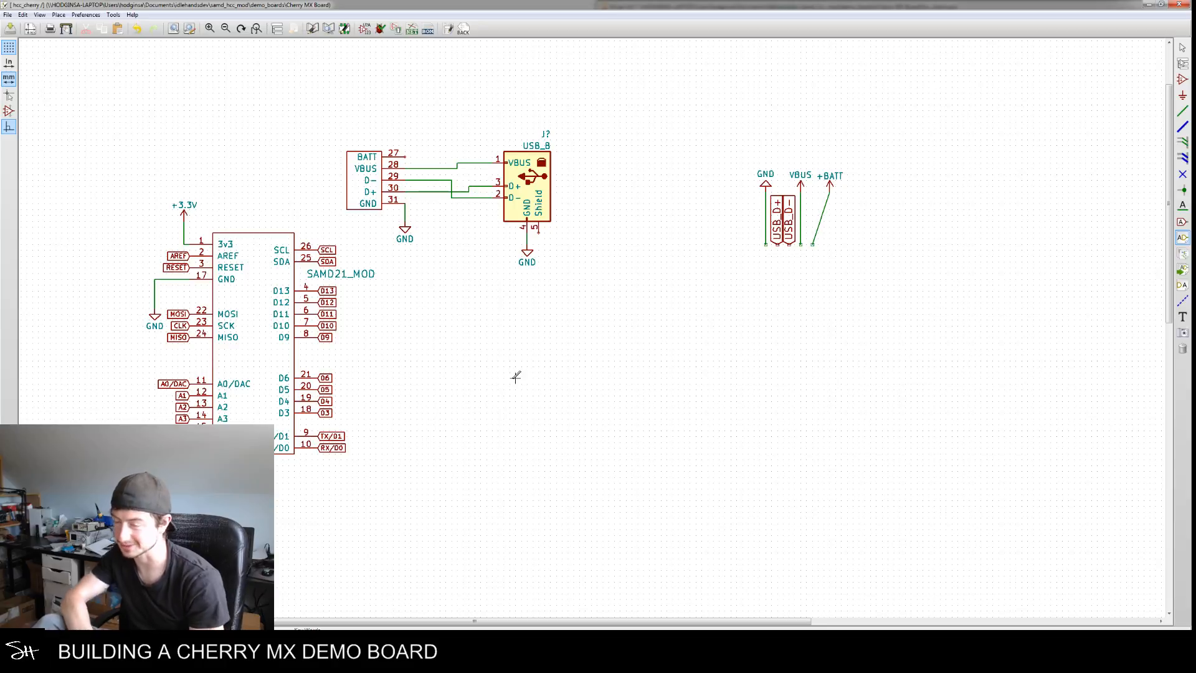
{"action": "scroll", "coordinate": [718, 330], "scroll_direction": "down", "scroll_amount": 1}
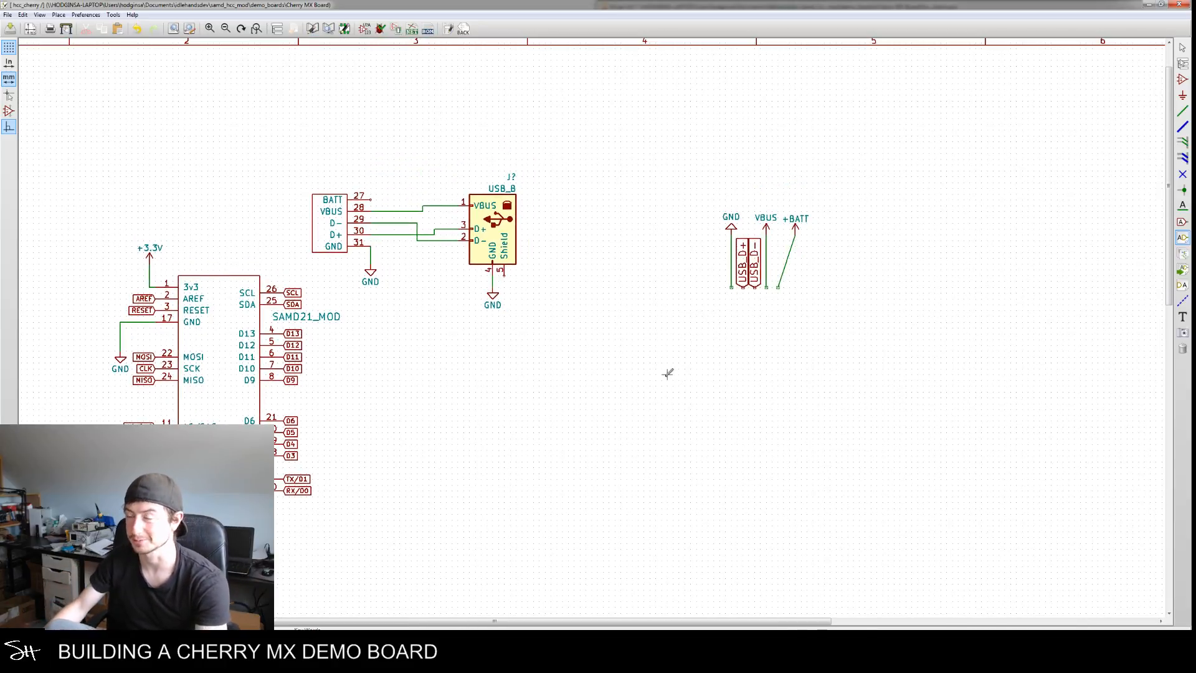
{"action": "scroll", "coordinate": [683, 353], "scroll_direction": "down", "scroll_amount": 3}
{"action": "middle_click_drag", "start_coordinate": [733, 413], "coordinate": [690, 379]}
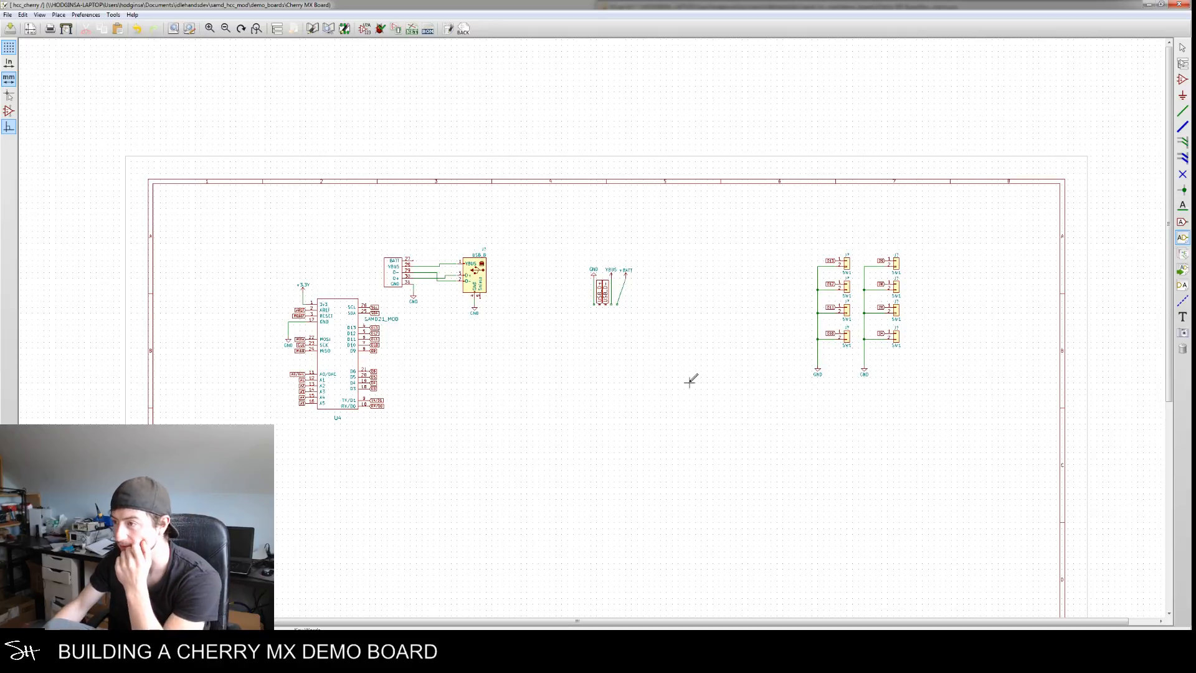
{"action": "scroll", "coordinate": [690, 377], "scroll_direction": "up", "scroll_amount": 3}
{"action": "middle_click_drag", "start_coordinate": [672, 422], "coordinate": [628, 355]}
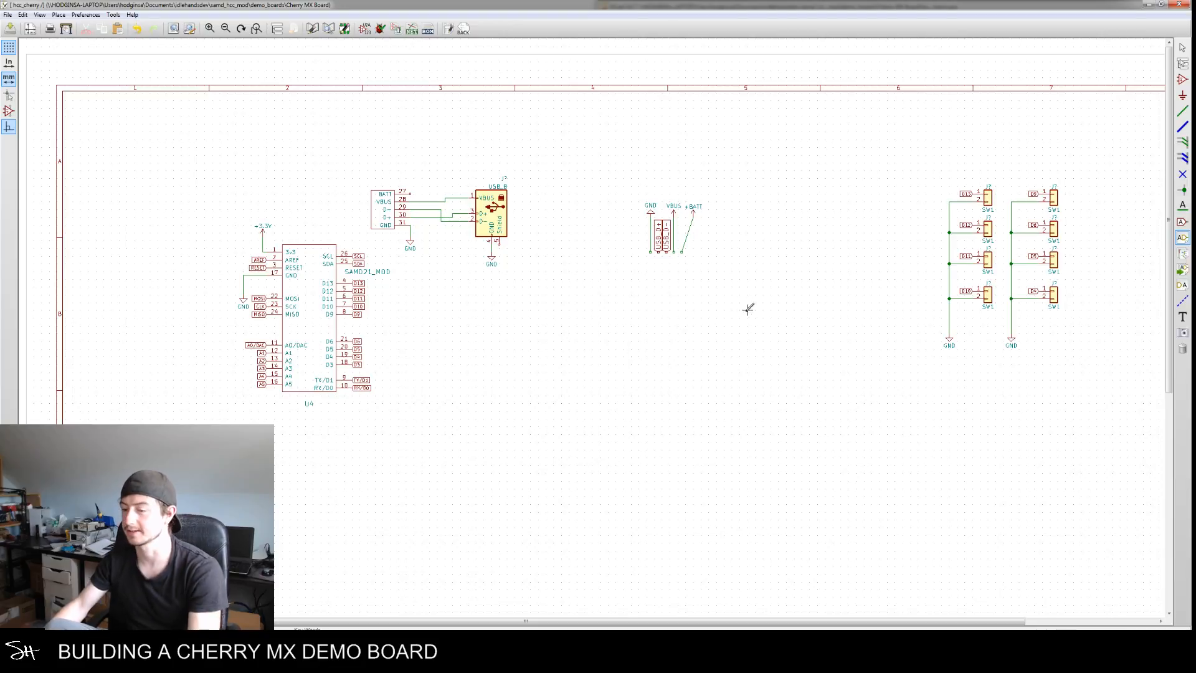
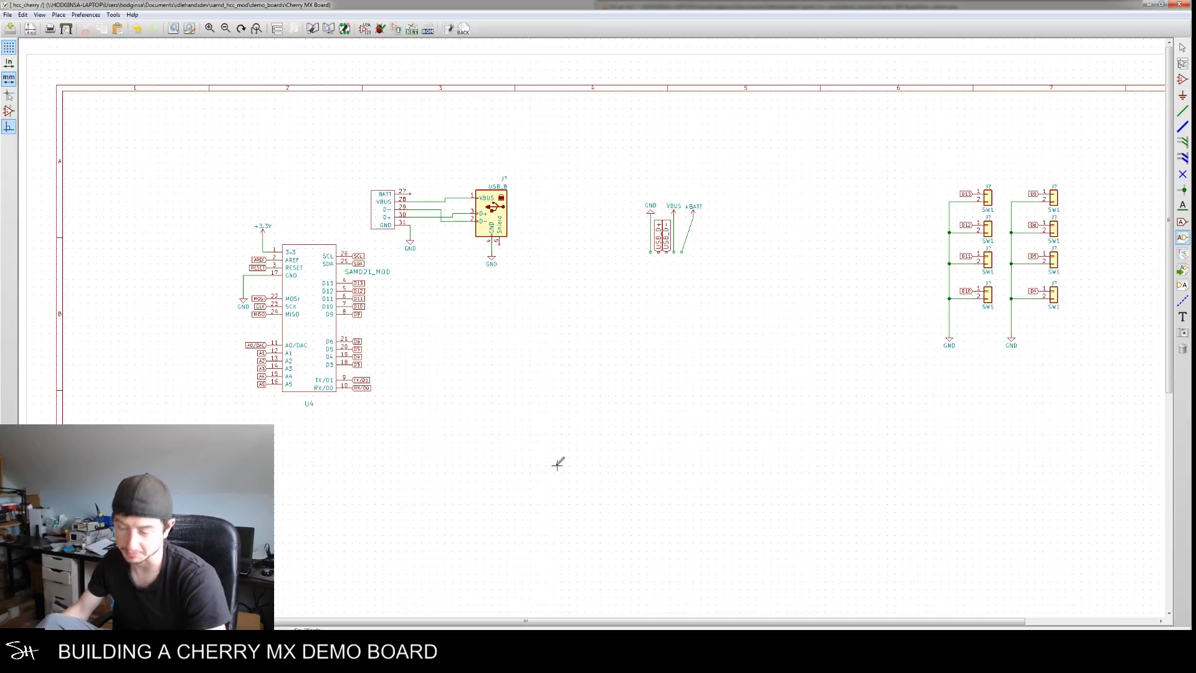
{"action": "middle_click_drag", "start_coordinate": [550, 387], "coordinate": [595, 434]}
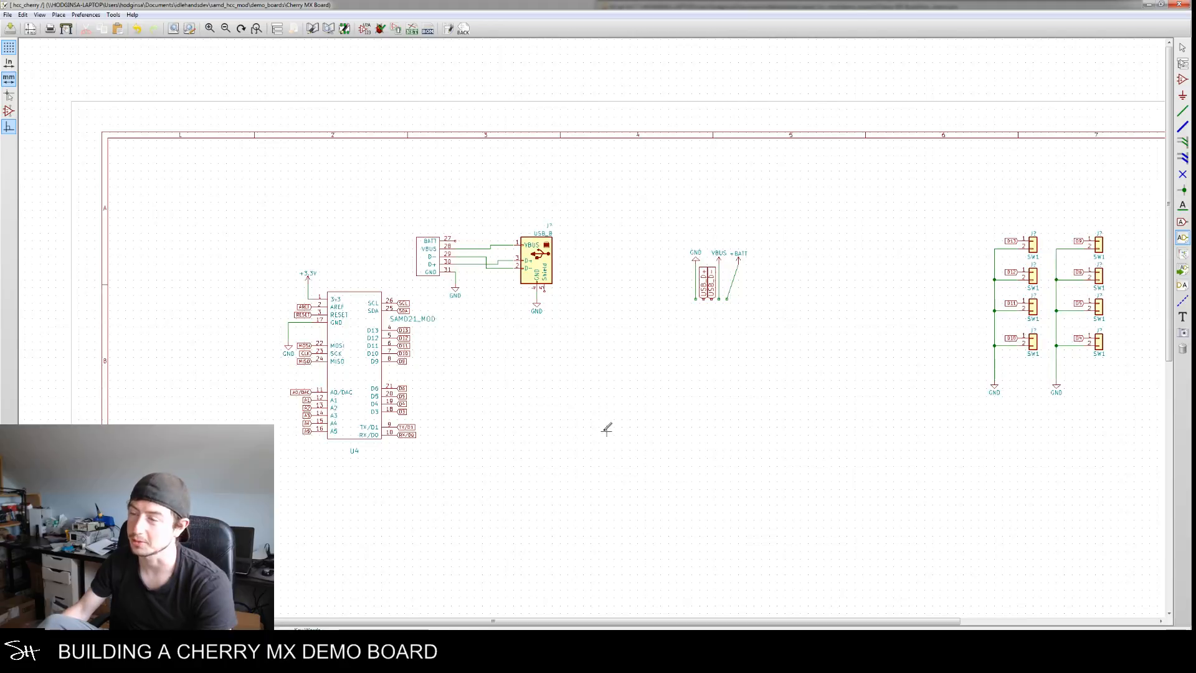
{"action": "middle_click_drag", "start_coordinate": [704, 418], "coordinate": [671, 407]}
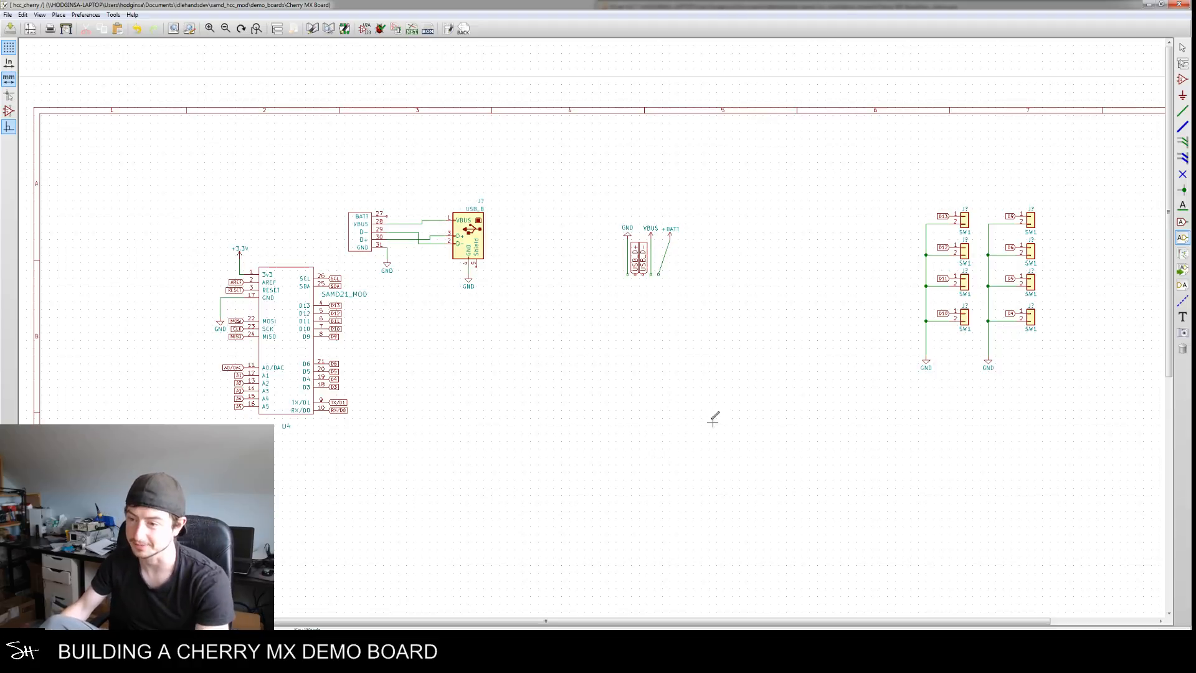
{"action": "scroll", "coordinate": [775, 417], "scroll_direction": "down", "scroll_amount": 2}
{"action": "middle_click_drag", "start_coordinate": [770, 361], "coordinate": [686, 368]}
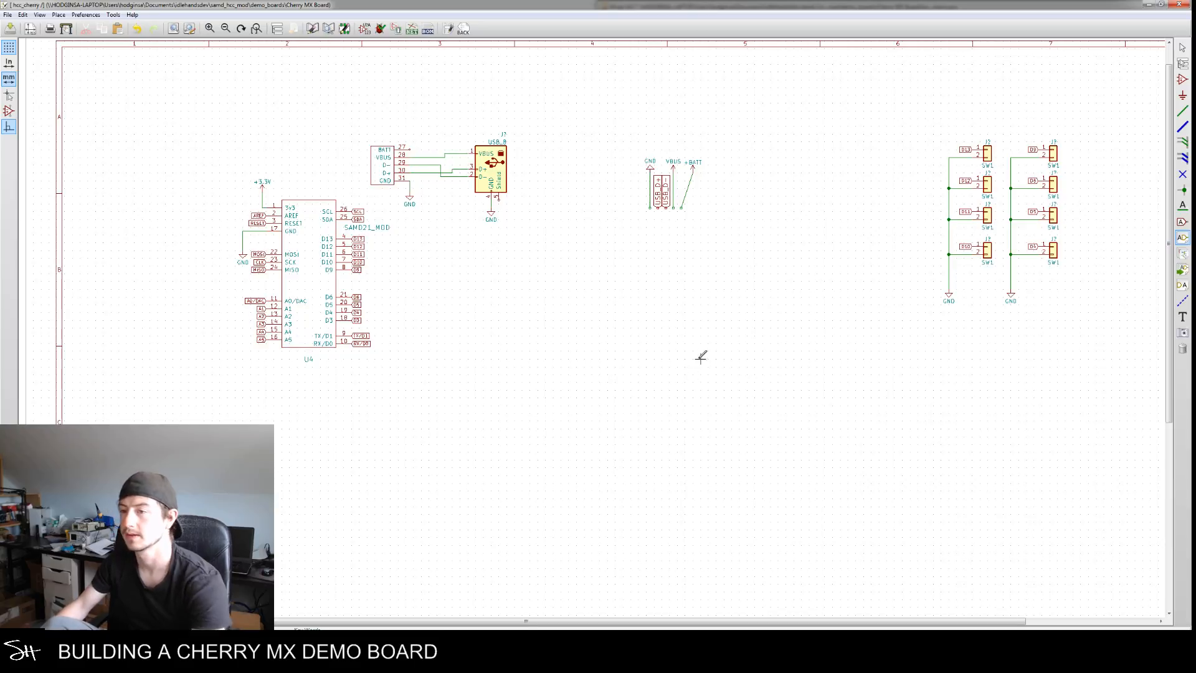
{"action": "middle_click_drag", "start_coordinate": [693, 324], "coordinate": [664, 342]}
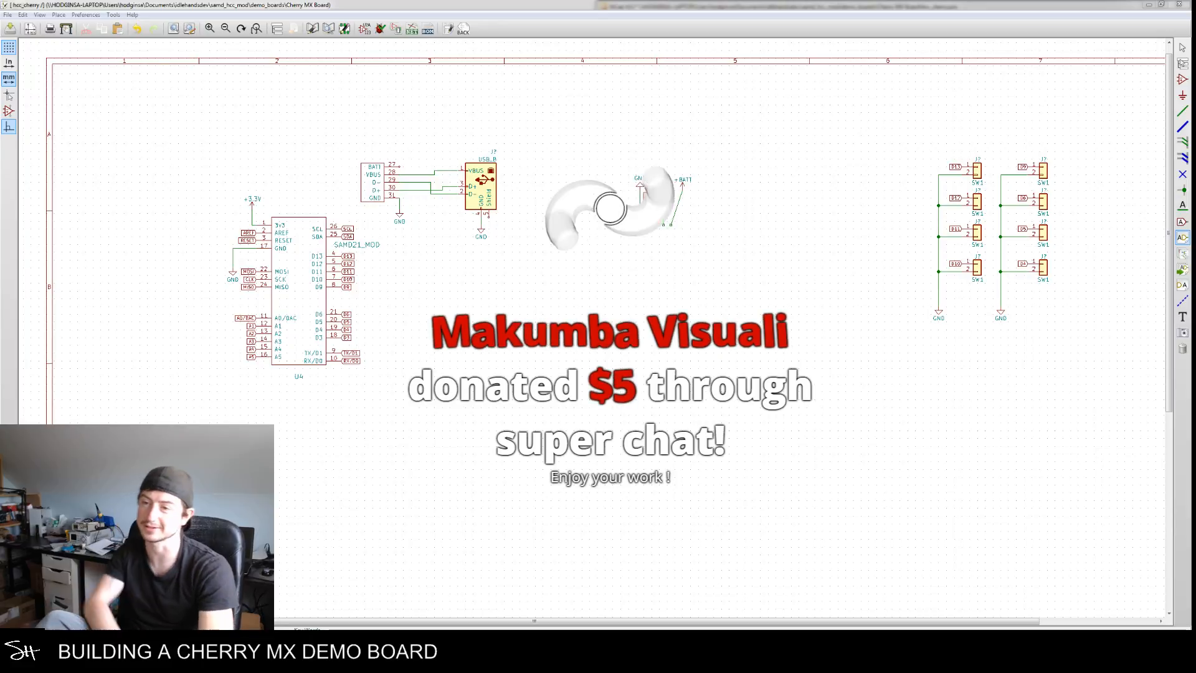
{"action": "middle_click_drag", "start_coordinate": [536, 353], "coordinate": [568, 302]}
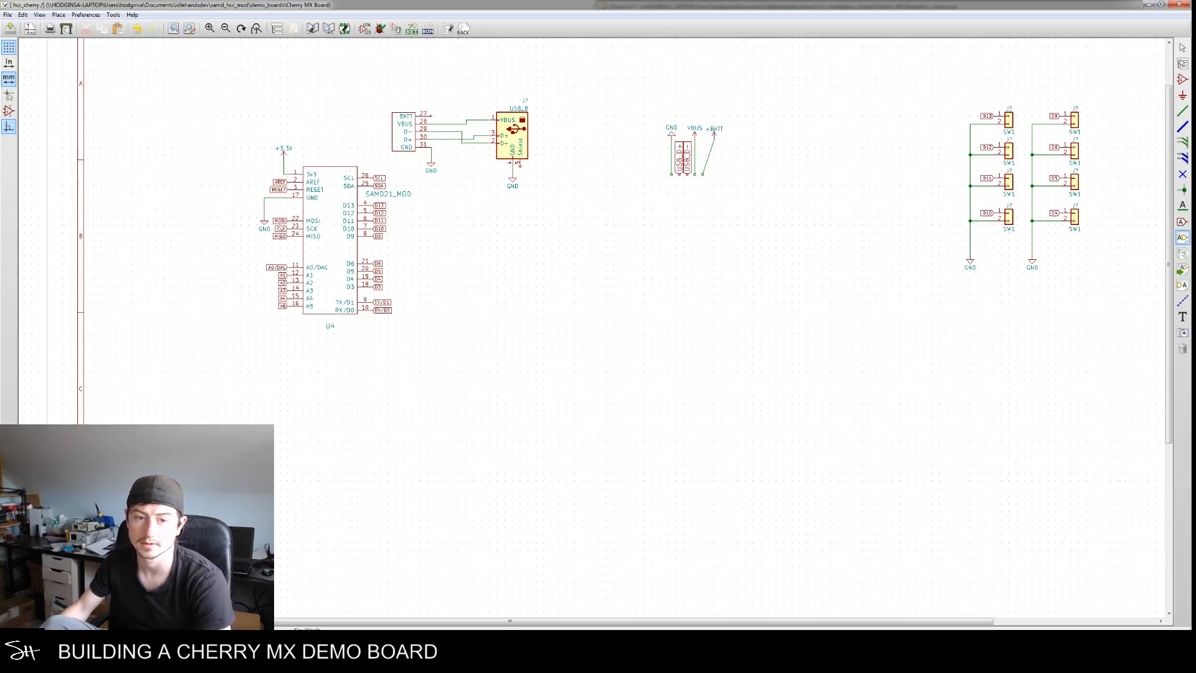
{"action": "left_click", "coordinate": [554, 372]}
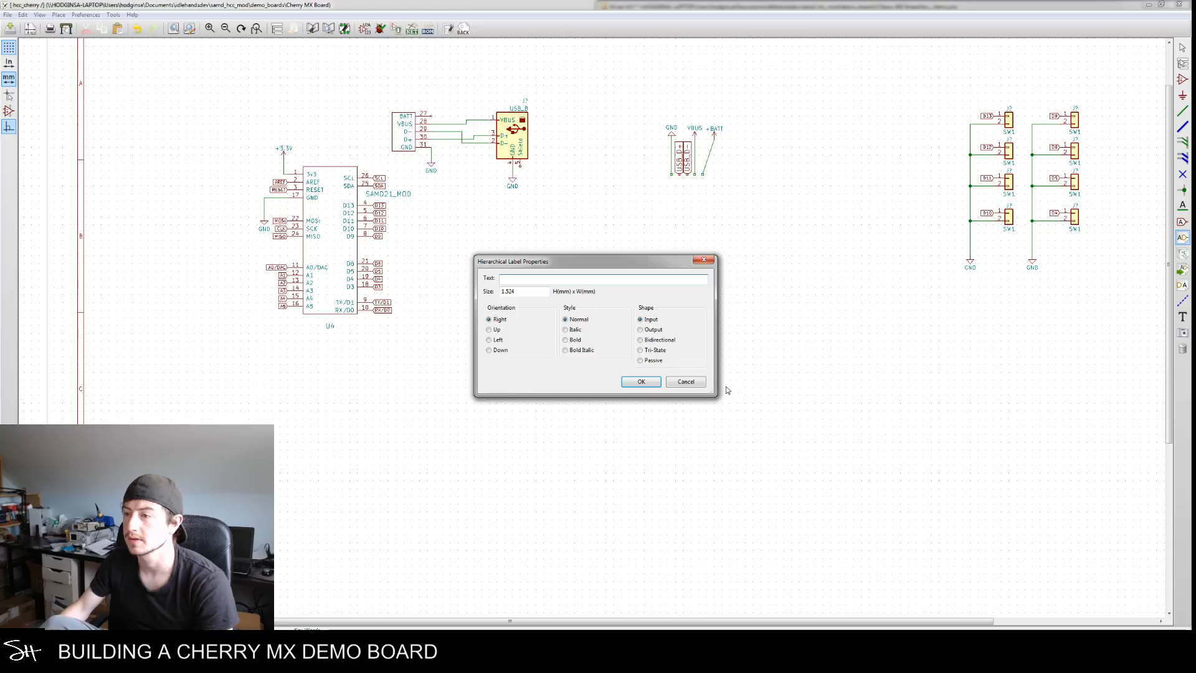
{"action": "left_click", "coordinate": [686, 381]}
{"action": "key", "text": "Escape"}
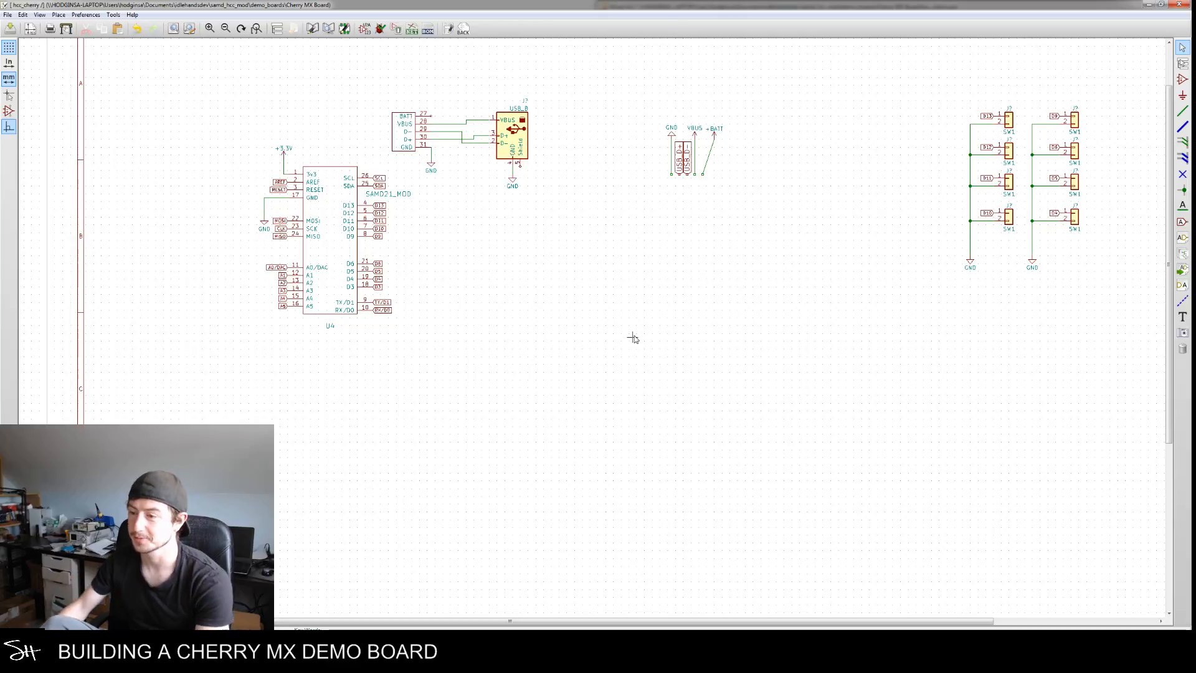
{"action": "middle_click_drag", "start_coordinate": [776, 324], "coordinate": [710, 366]}
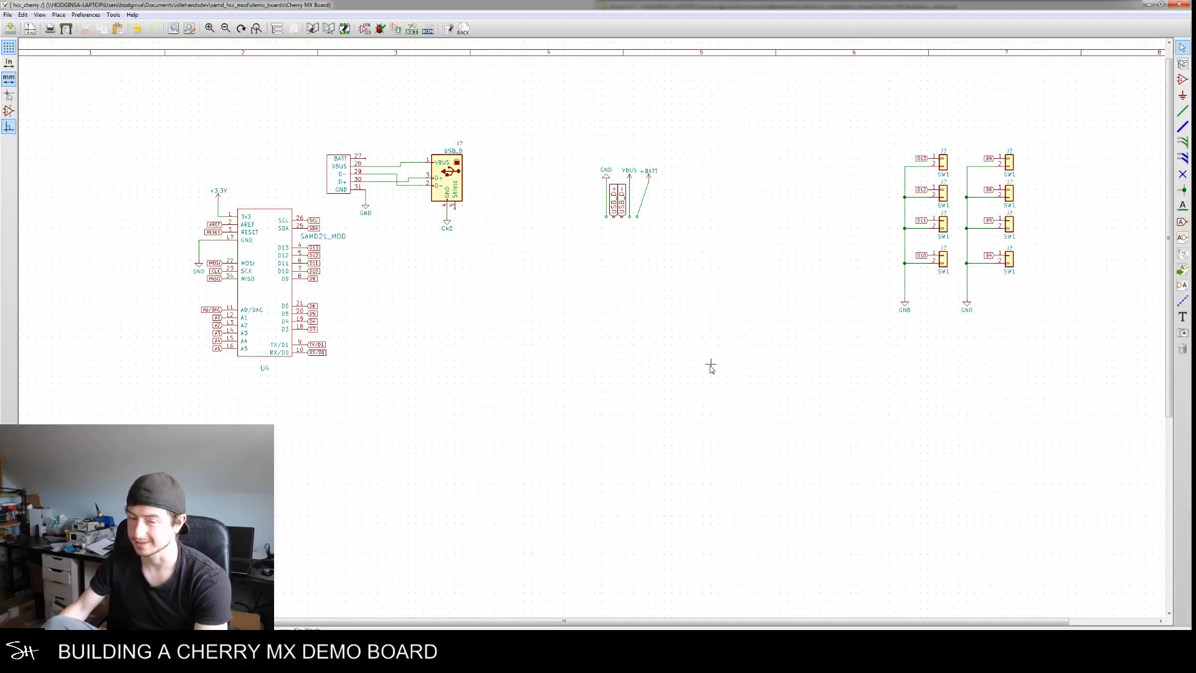
{"action": "middle_click_drag", "start_coordinate": [737, 374], "coordinate": [729, 349]}
{"action": "middle_click_drag", "start_coordinate": [558, 215], "coordinate": [574, 280]}
{"action": "middle_click_drag", "start_coordinate": [476, 264], "coordinate": [516, 294]}
{"action": "scroll", "coordinate": [516, 297], "scroll_direction": "up", "scroll_amount": 3}
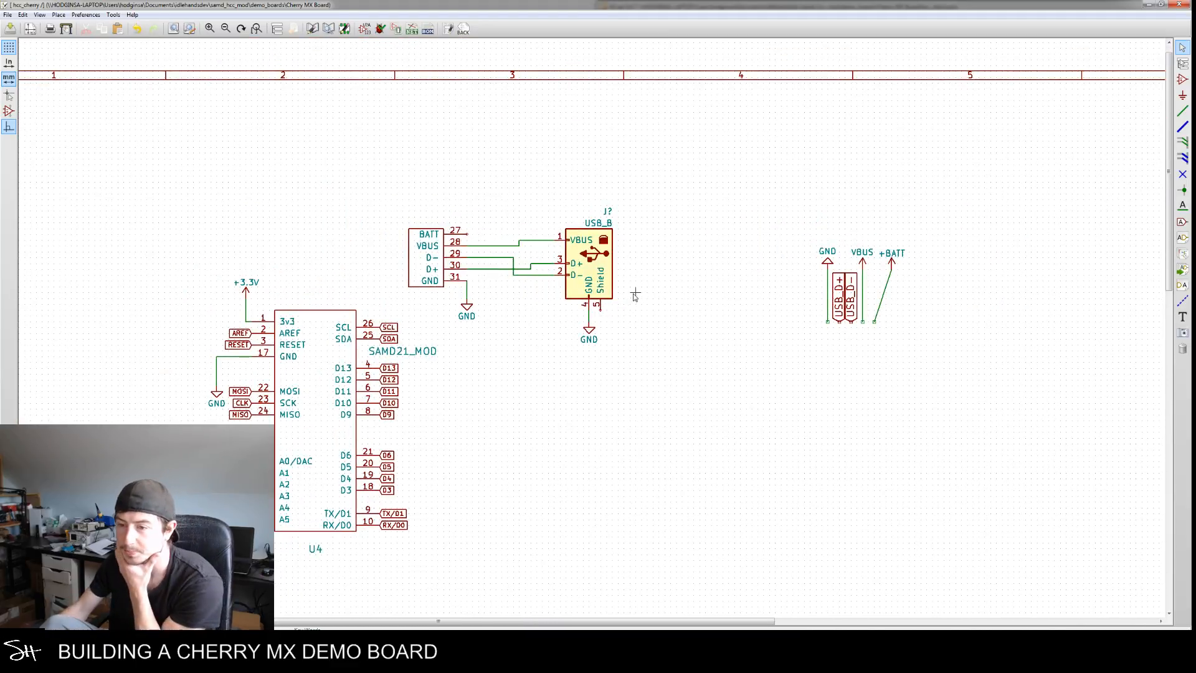
{"action": "scroll", "coordinate": [715, 342], "scroll_direction": "down", "scroll_amount": 3}
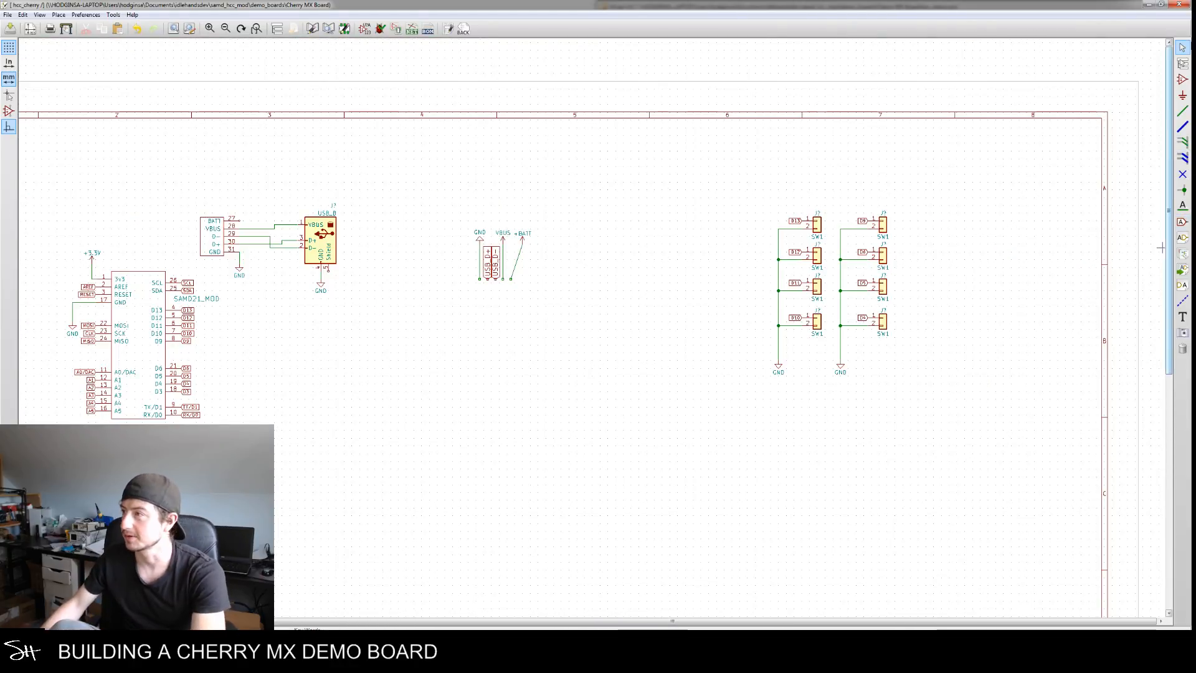
Add a library file to the project's component library files
{"action": "left_click", "coordinate": [1182, 80]}
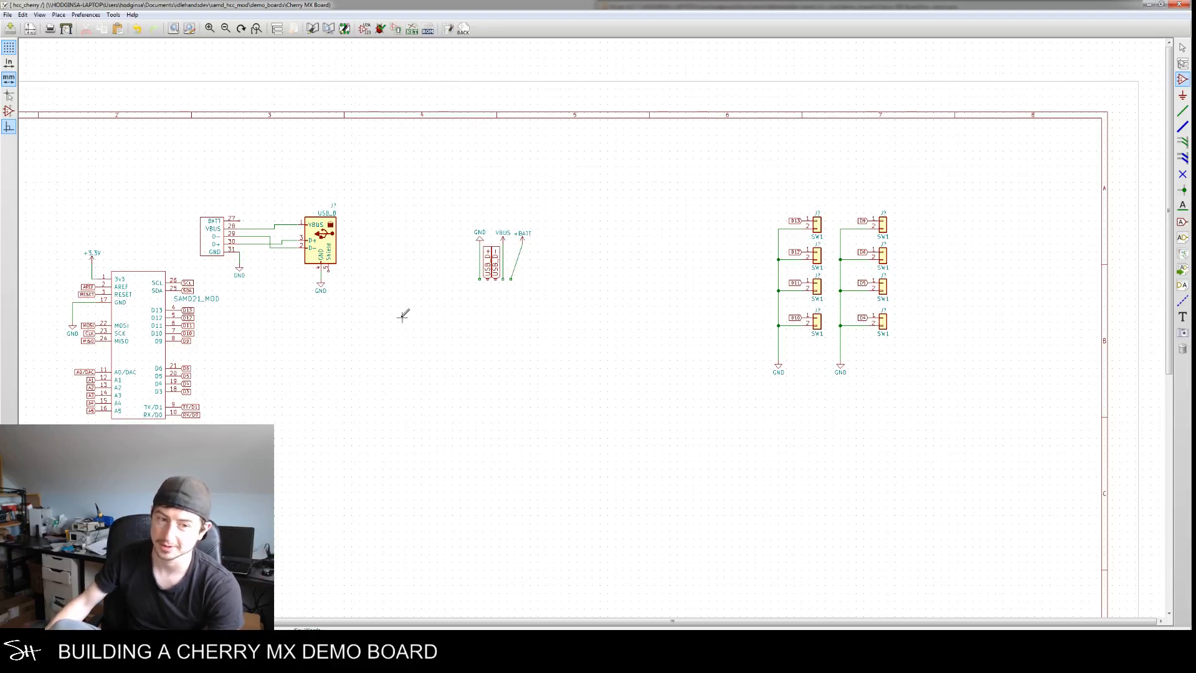
{"action": "middle_click_drag", "start_coordinate": [409, 384], "coordinate": [484, 392]}
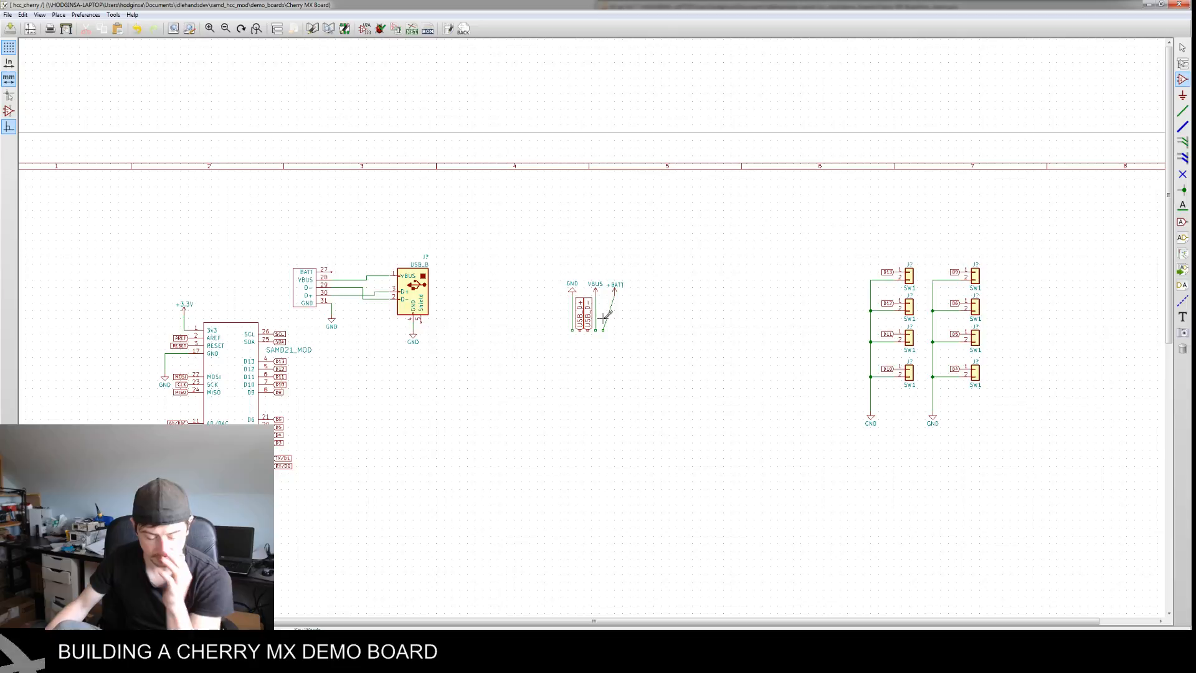
{"action": "left_click", "coordinate": [603, 329]}
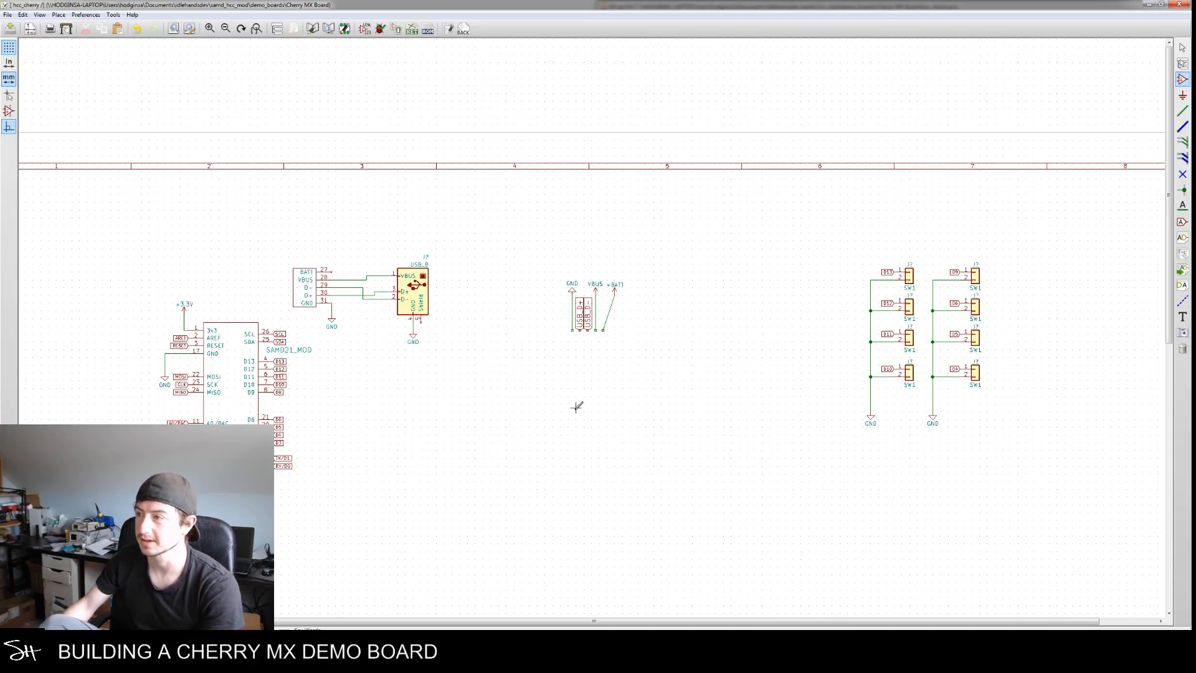
{"action": "left_click", "coordinate": [85, 14]}
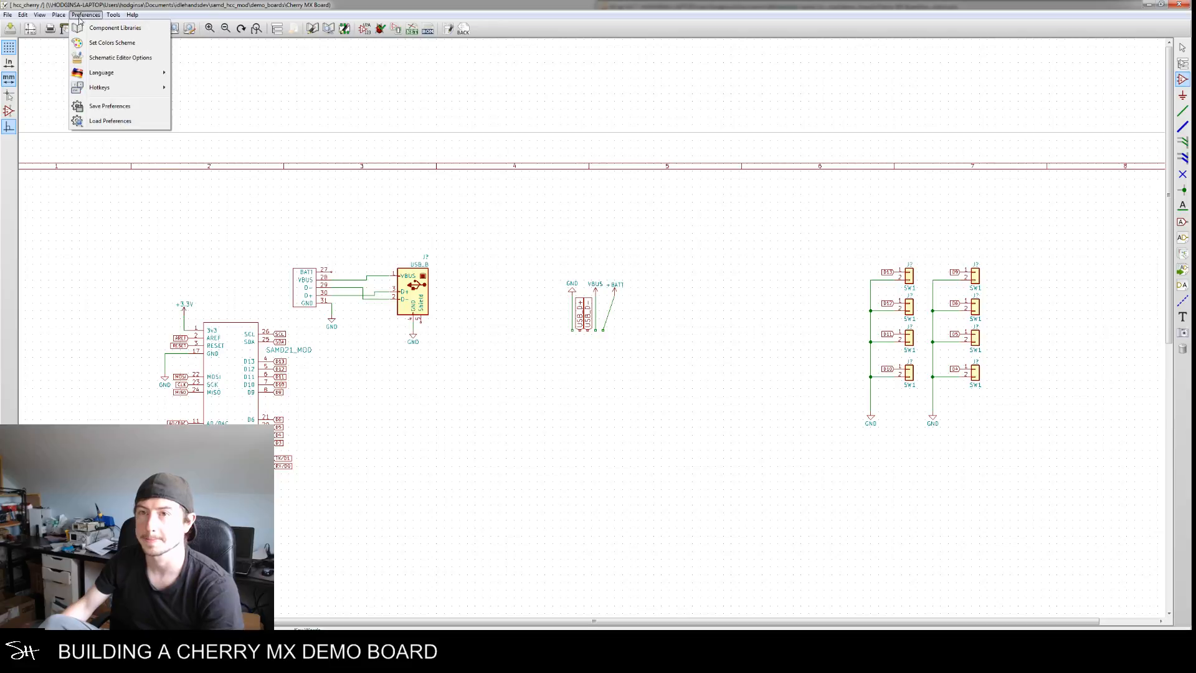
{"action": "left_click", "coordinate": [104, 28]}
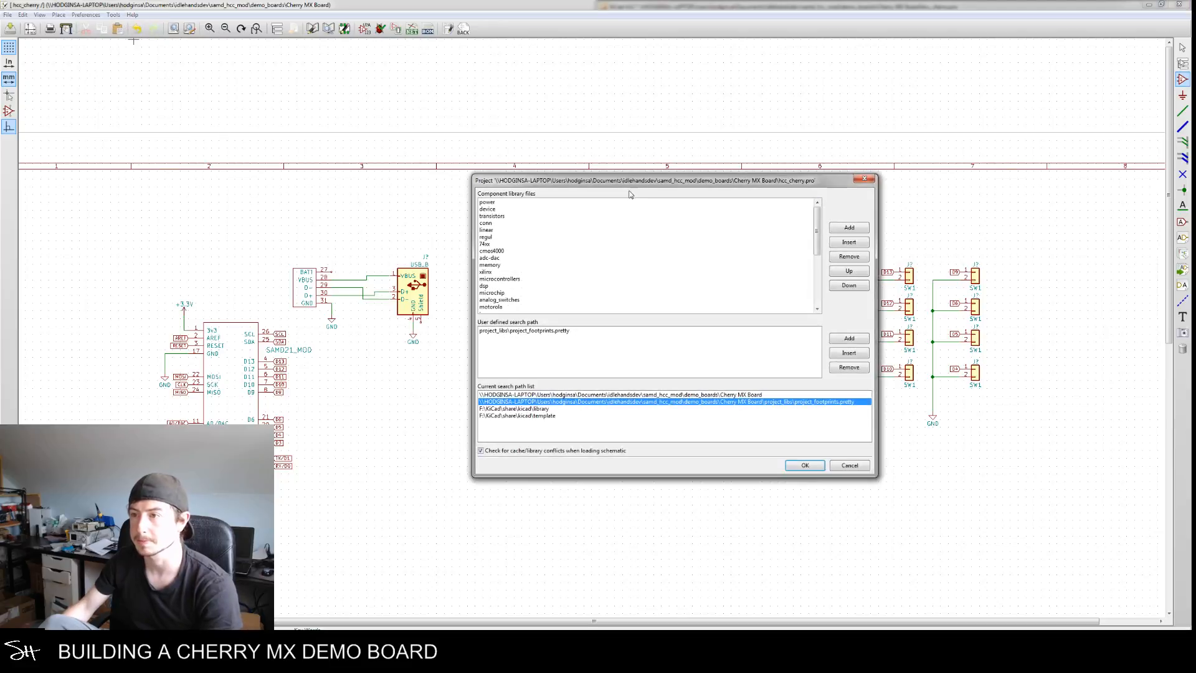
{"action": "left_click", "coordinate": [849, 228]}
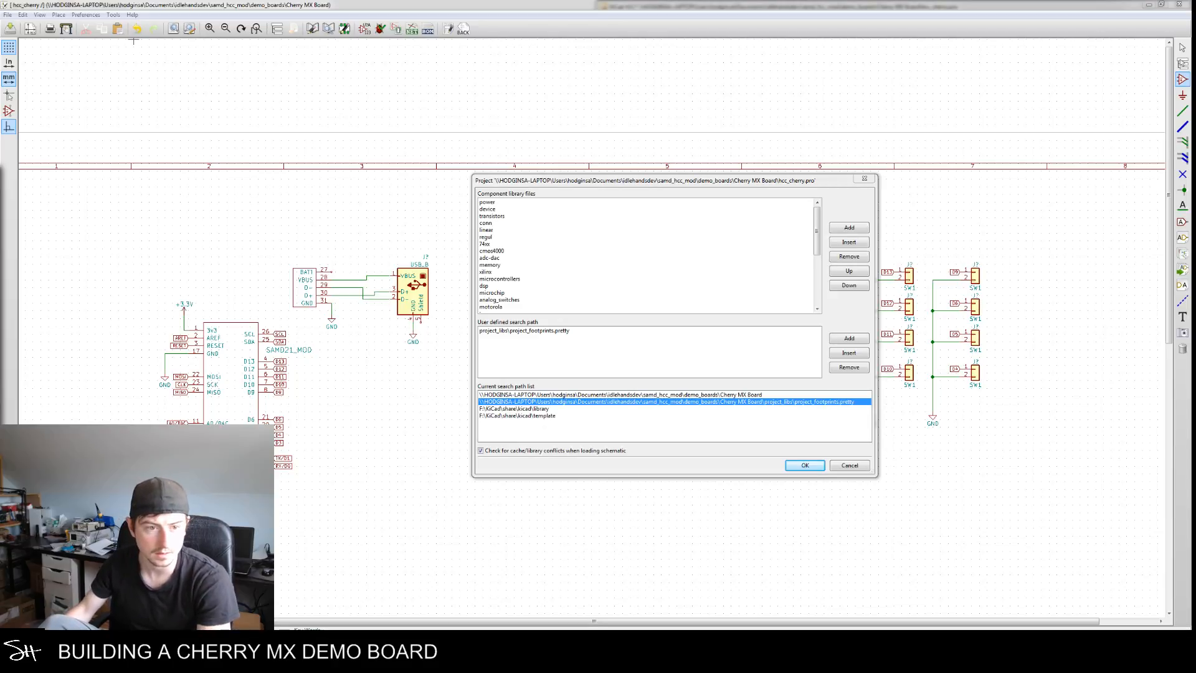
{"action": "key", "text": "Return"}
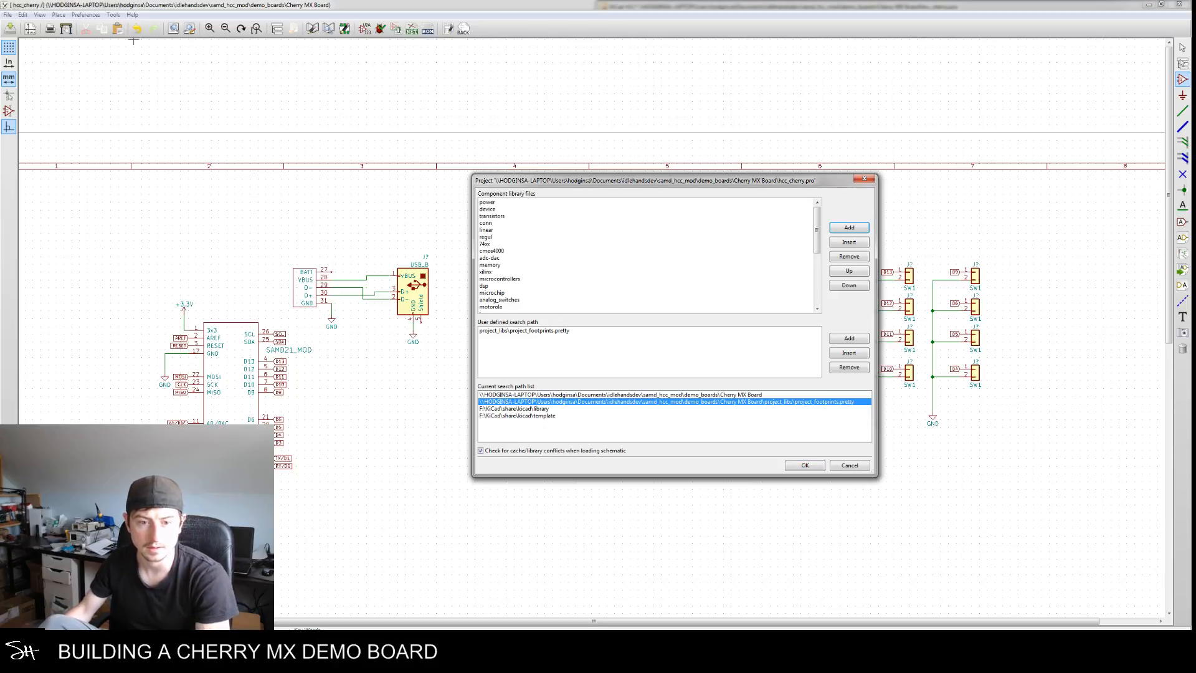
{"action": "left_click", "coordinate": [804, 465]}
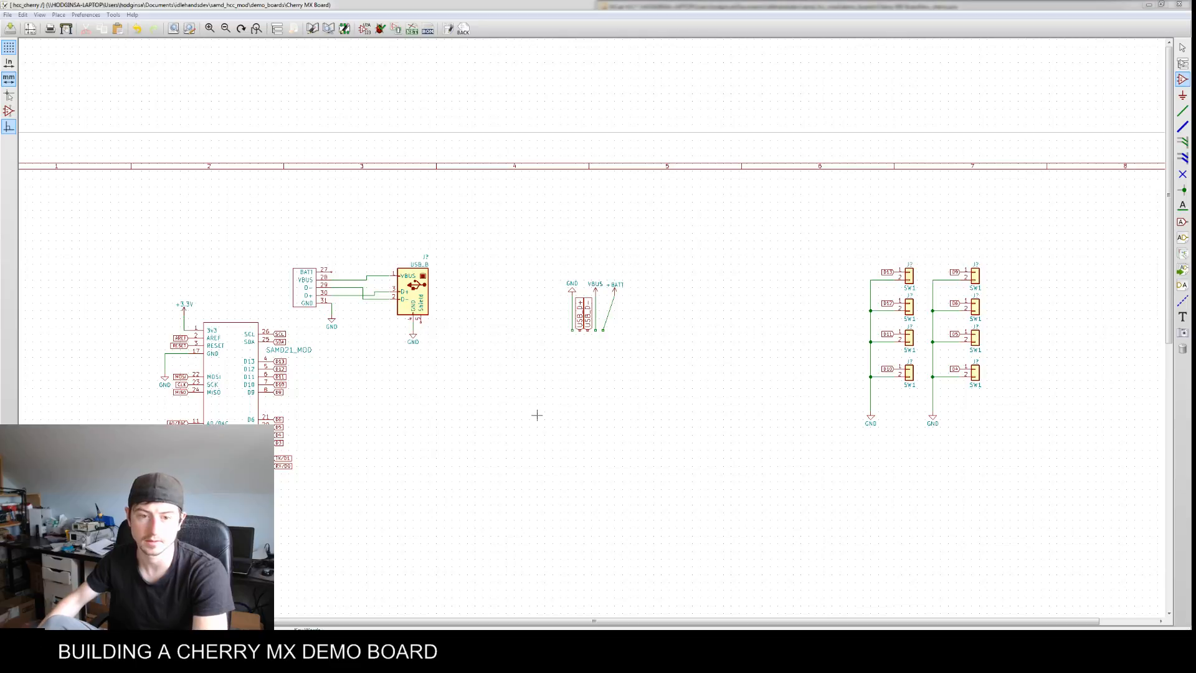
Place an APA102 component and move it into the empty area below the USB_D+ and USB_D- label group
{"action": "left_click", "coordinate": [717, 449]}
{"action": "scroll", "coordinate": [784, 454], "scroll_direction": "up", "scroll_amount": 2}
{"action": "scroll", "coordinate": [778, 445], "scroll_direction": "up", "scroll_amount": 1}
{"action": "middle_click_drag", "start_coordinate": [751, 425], "coordinate": [785, 365]}
{"action": "scroll", "coordinate": [785, 365], "scroll_direction": "down", "scroll_amount": 1}
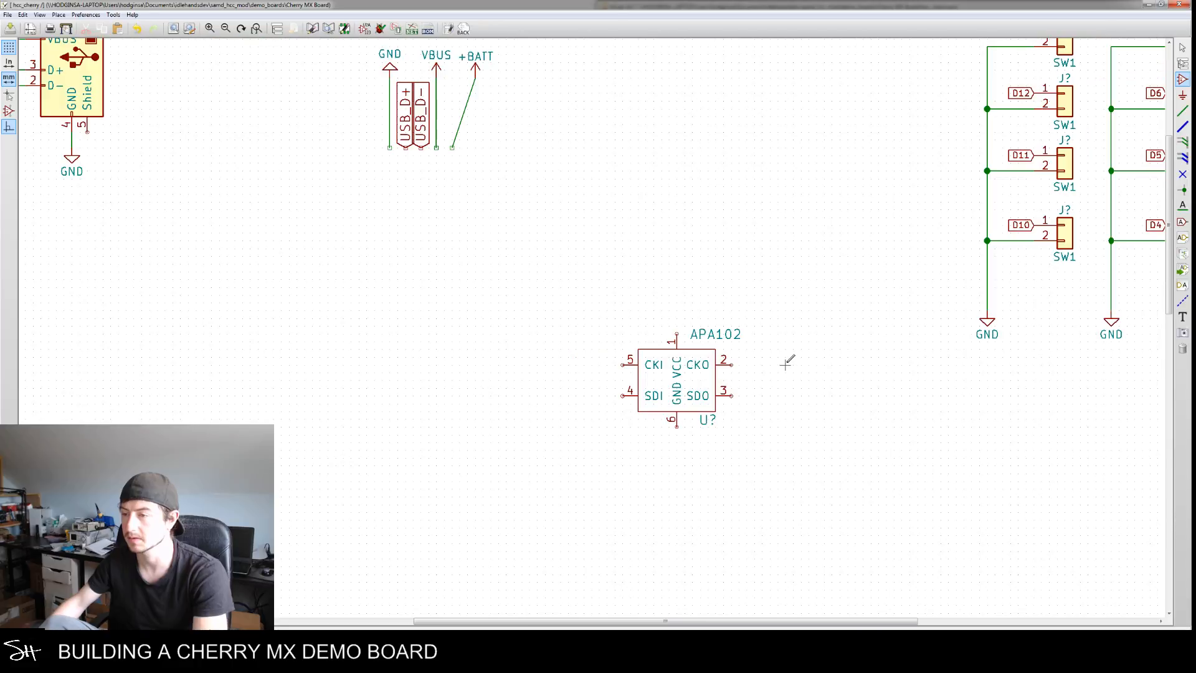
{"action": "middle_click_drag", "start_coordinate": [770, 458], "coordinate": [681, 419]}
{"action": "scroll", "coordinate": [721, 431], "scroll_direction": "down", "scroll_amount": 1}
{"action": "scroll", "coordinate": [681, 420], "scroll_direction": "down", "scroll_amount": 1}
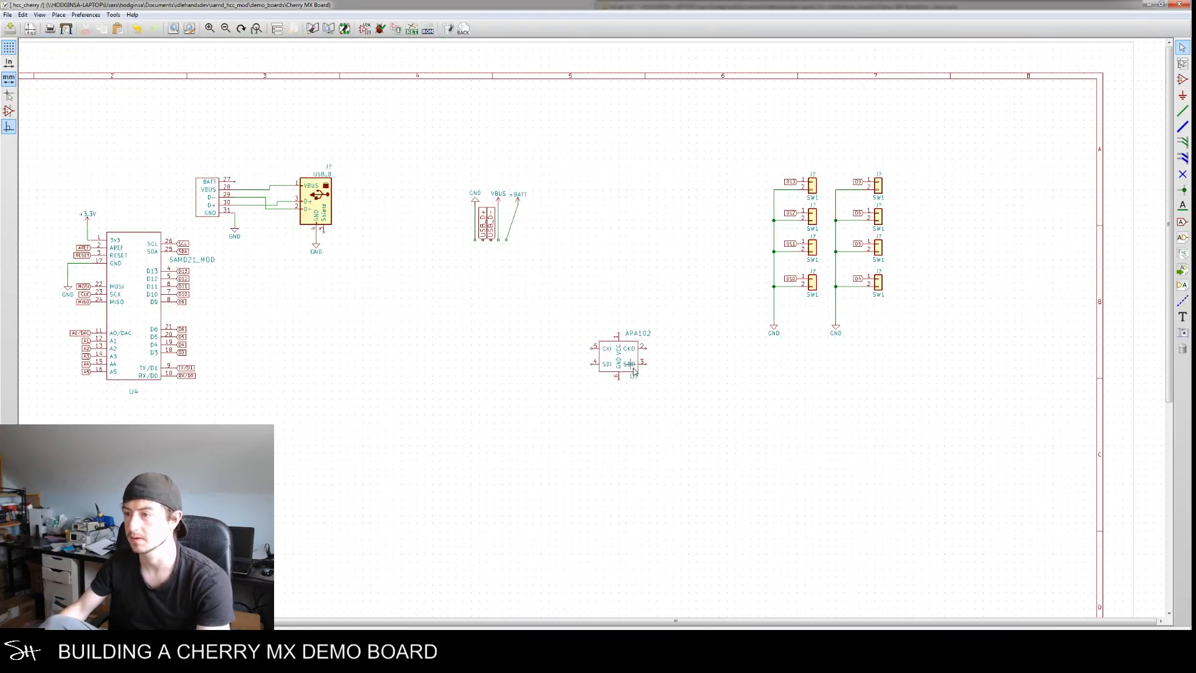
{"action": "key", "text": "m"}
{"action": "left_click", "coordinate": [452, 463]}
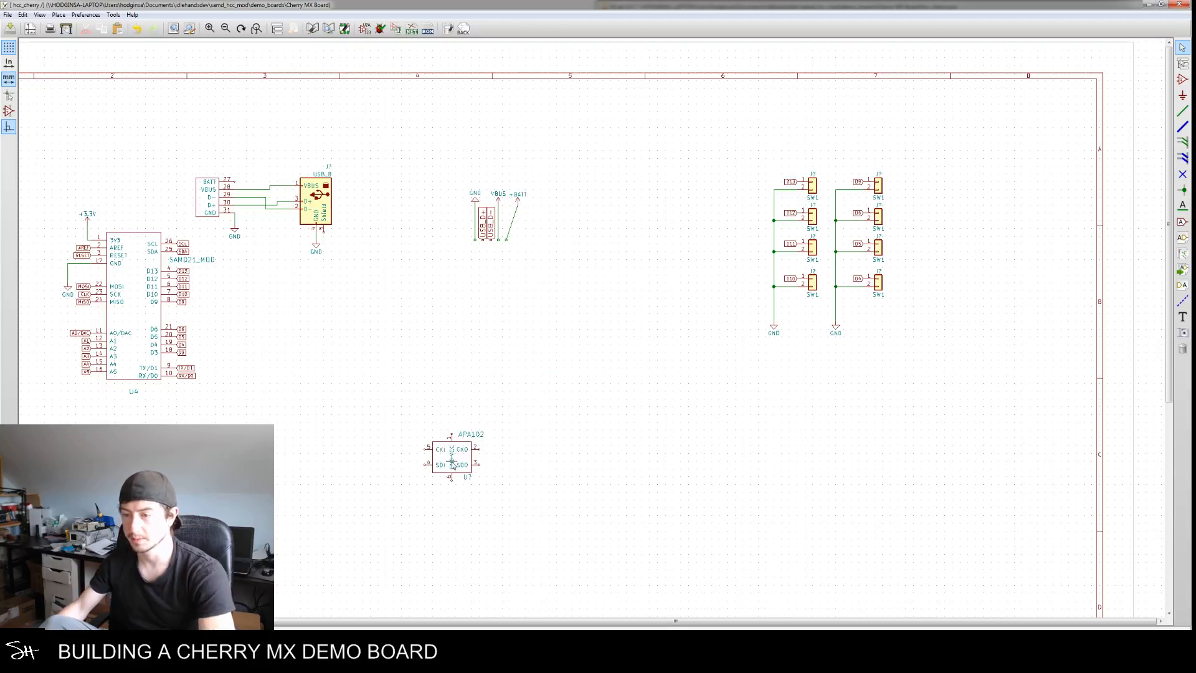
Copy the APA102 three times to form an evenly spaced horizontal row of four
{"action": "key", "text": "c"}
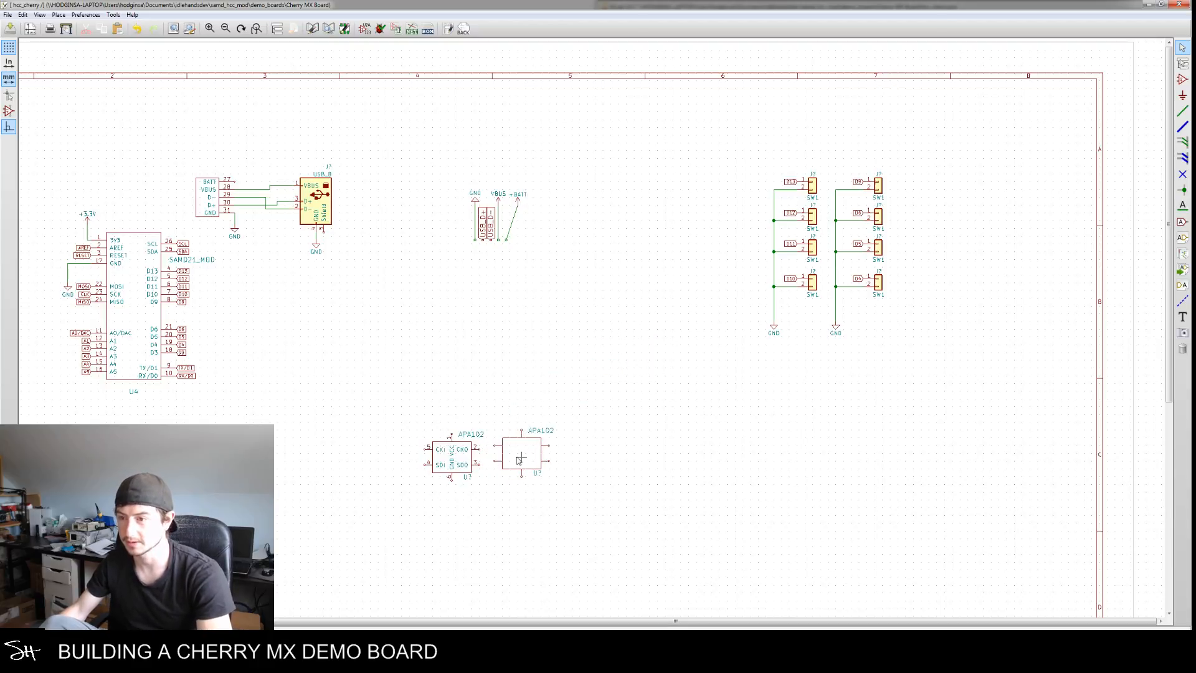
{"action": "left_click", "coordinate": [526, 463]}
{"action": "key", "text": "c"}
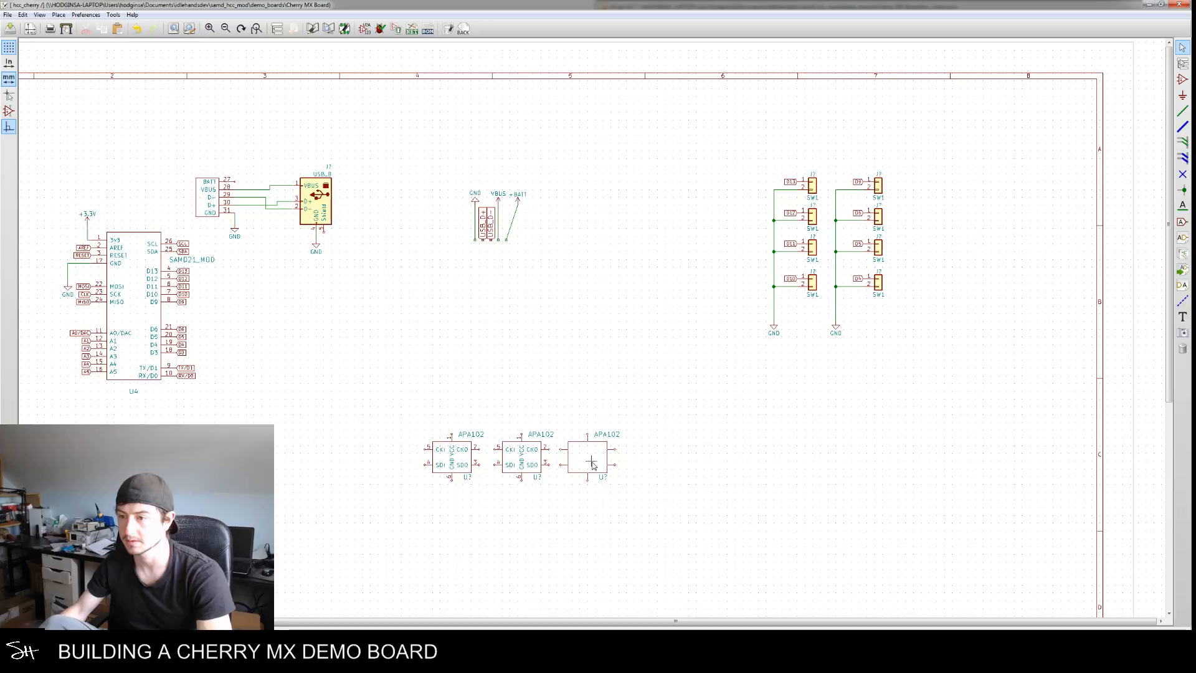
{"action": "left_click", "coordinate": [592, 465]}
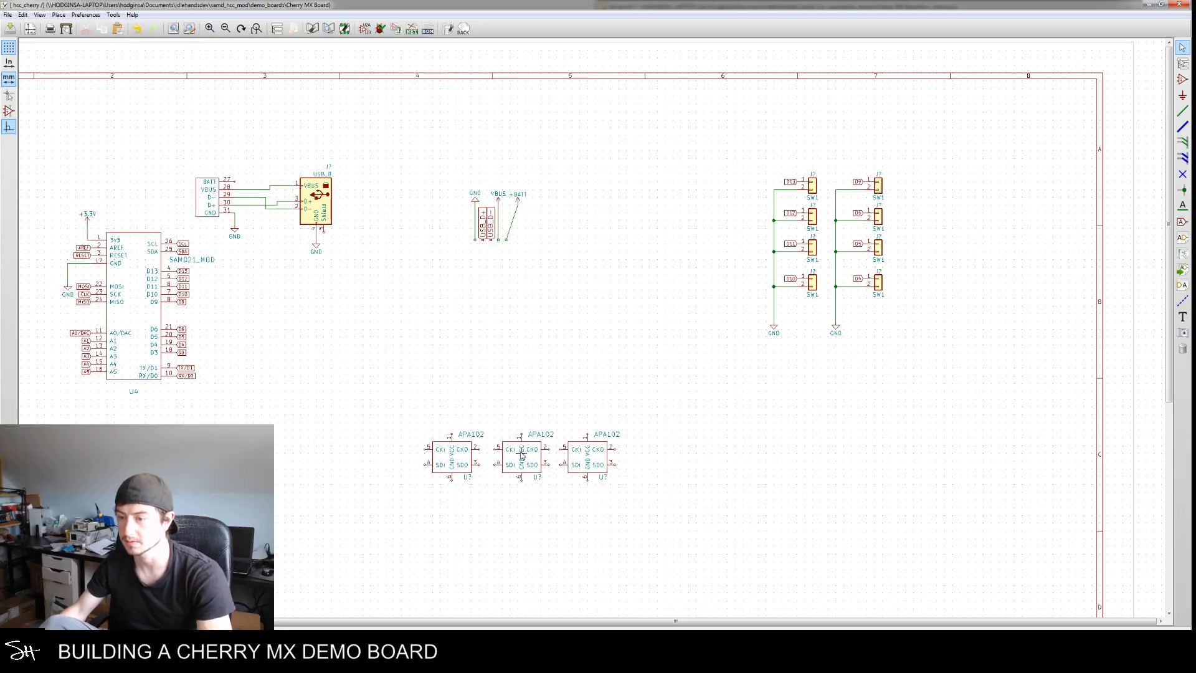
{"action": "key", "text": "c"}
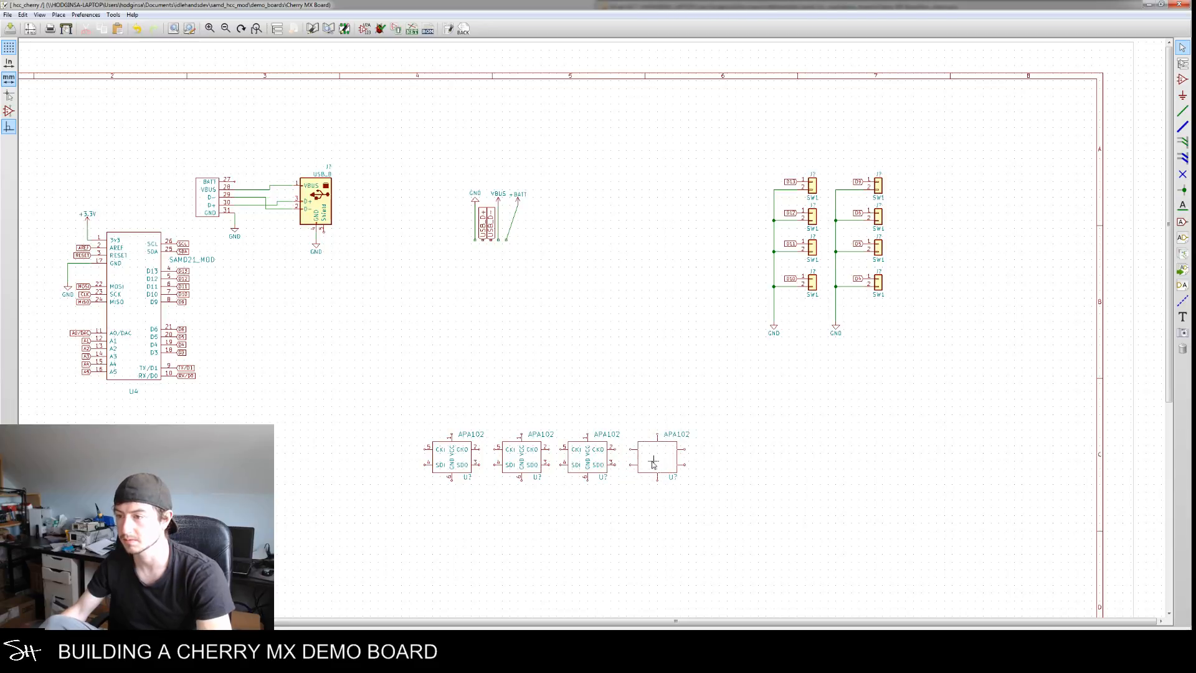
{"action": "left_click", "coordinate": [649, 464]}
Copy the block of four APA102 components and place it beside the originals to extend the row to eight
{"action": "left_click_drag", "start_coordinate": [409, 403], "coordinate": [654, 492]}
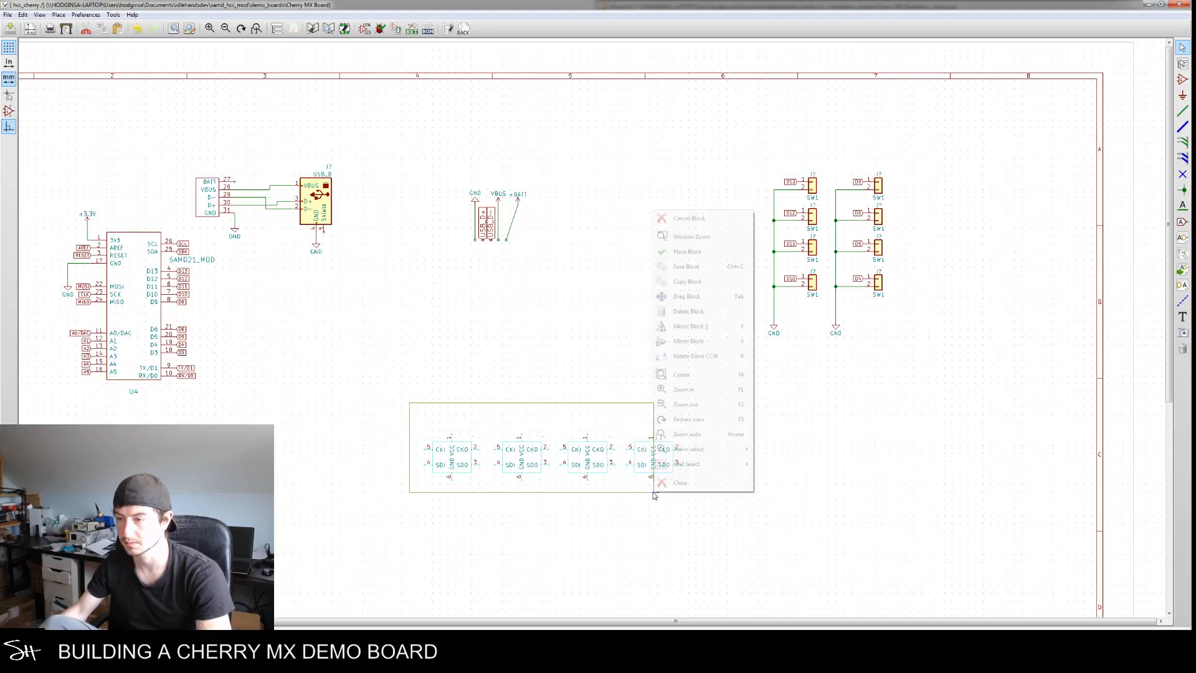
{"action": "left_click", "coordinate": [685, 280]}
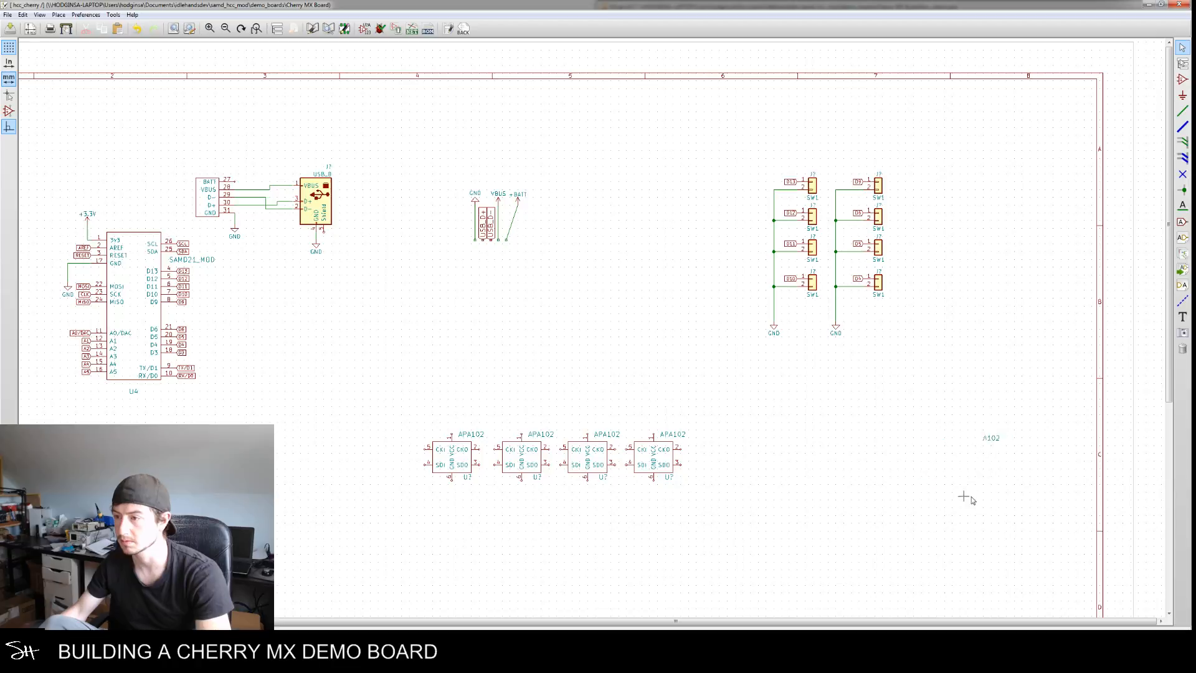
{"action": "left_click", "coordinate": [917, 497]}
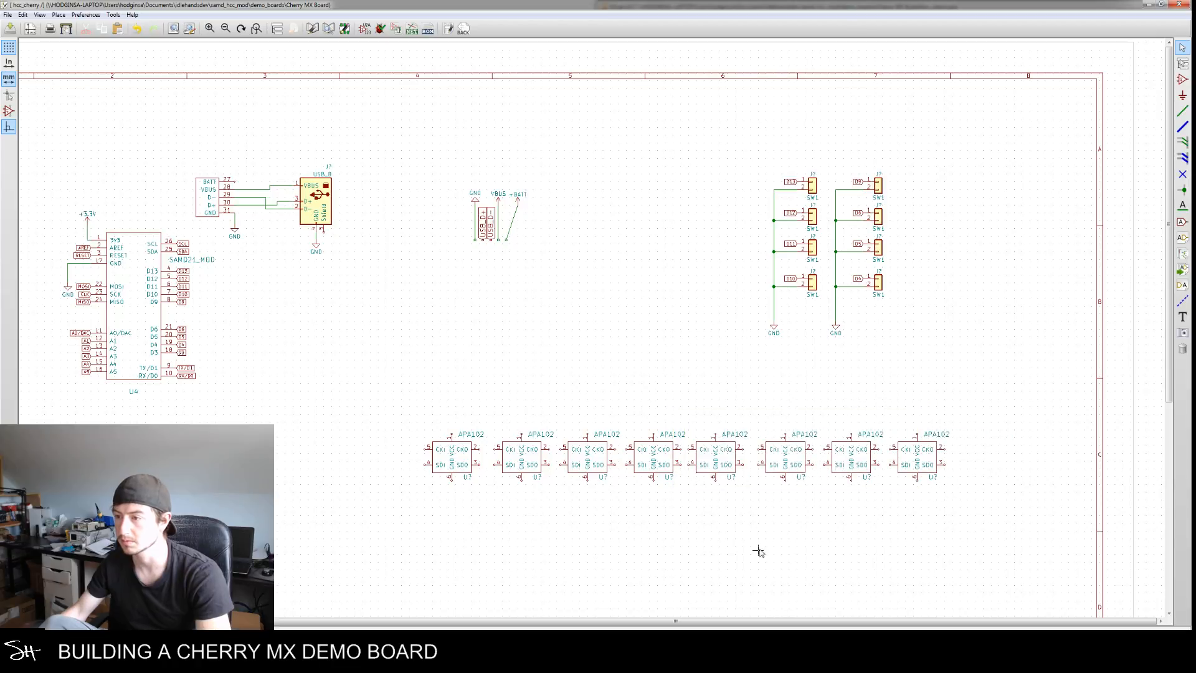
Wire a horizontal VCC bus above the row from the first to the last APA102, with an upward stub and the last VCC pin connected
{"action": "middle_click_drag", "start_coordinate": [595, 560], "coordinate": [641, 488]}
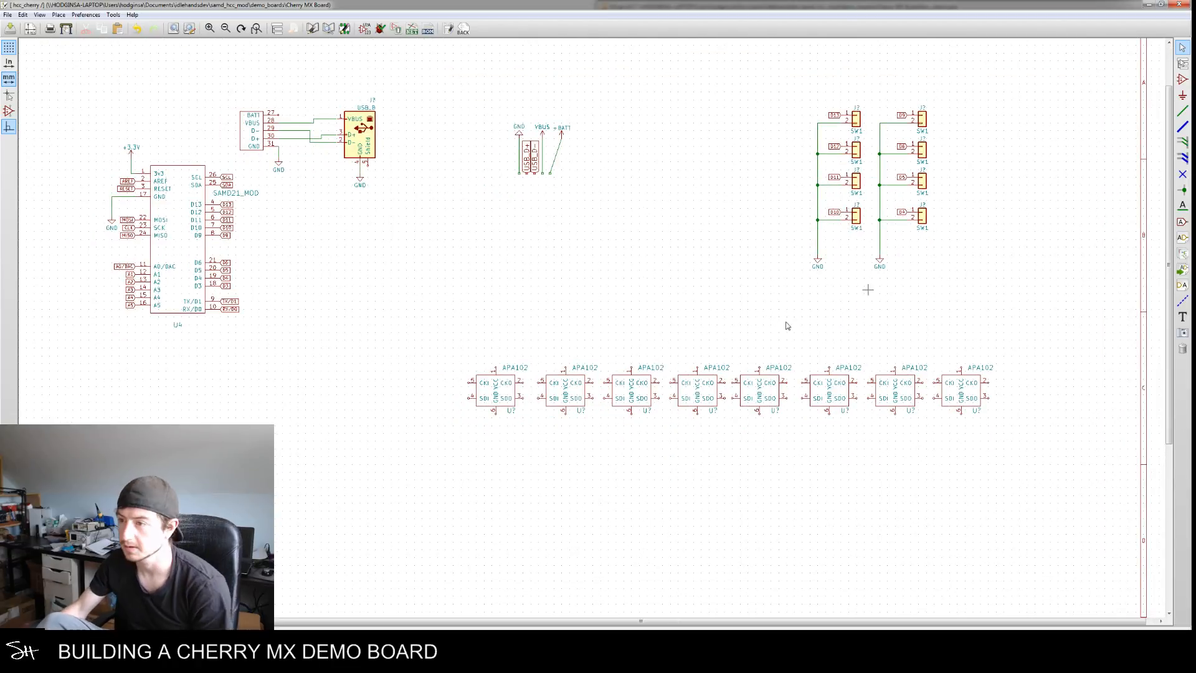
{"action": "key", "text": "w"}
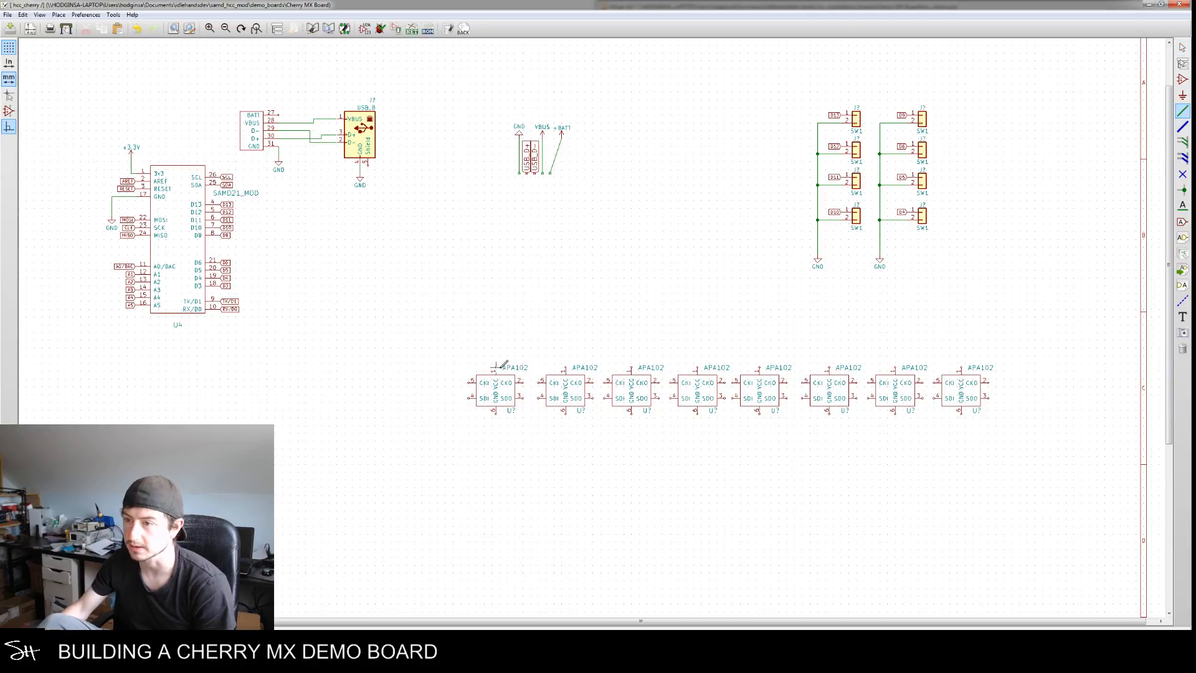
{"action": "left_click", "coordinate": [495, 361]}
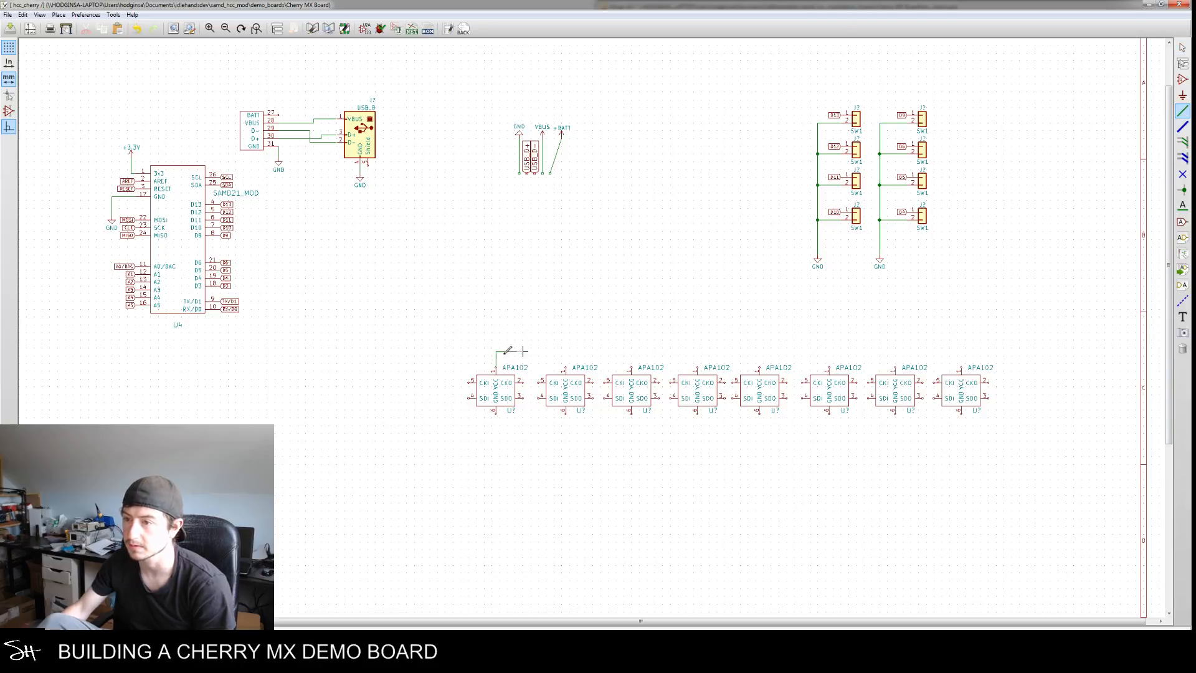
{"action": "left_click", "coordinate": [961, 352]}
{"action": "double_click", "coordinate": [961, 333]}
{"action": "left_click", "coordinate": [961, 367]}
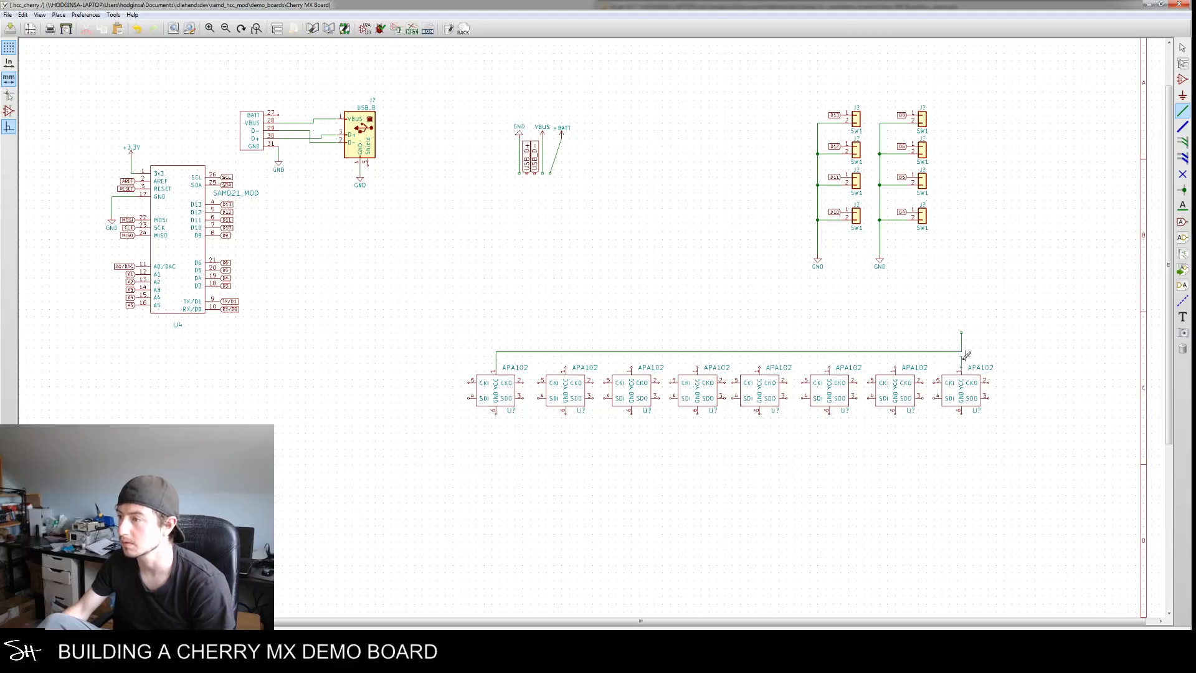
{"action": "scroll", "coordinate": [962, 386], "scroll_direction": "up", "scroll_amount": 1}
{"action": "middle_click_drag", "start_coordinate": [963, 387], "coordinate": [954, 391]}
{"action": "left_click", "coordinate": [952, 338]}
{"action": "left_click", "coordinate": [952, 361]}
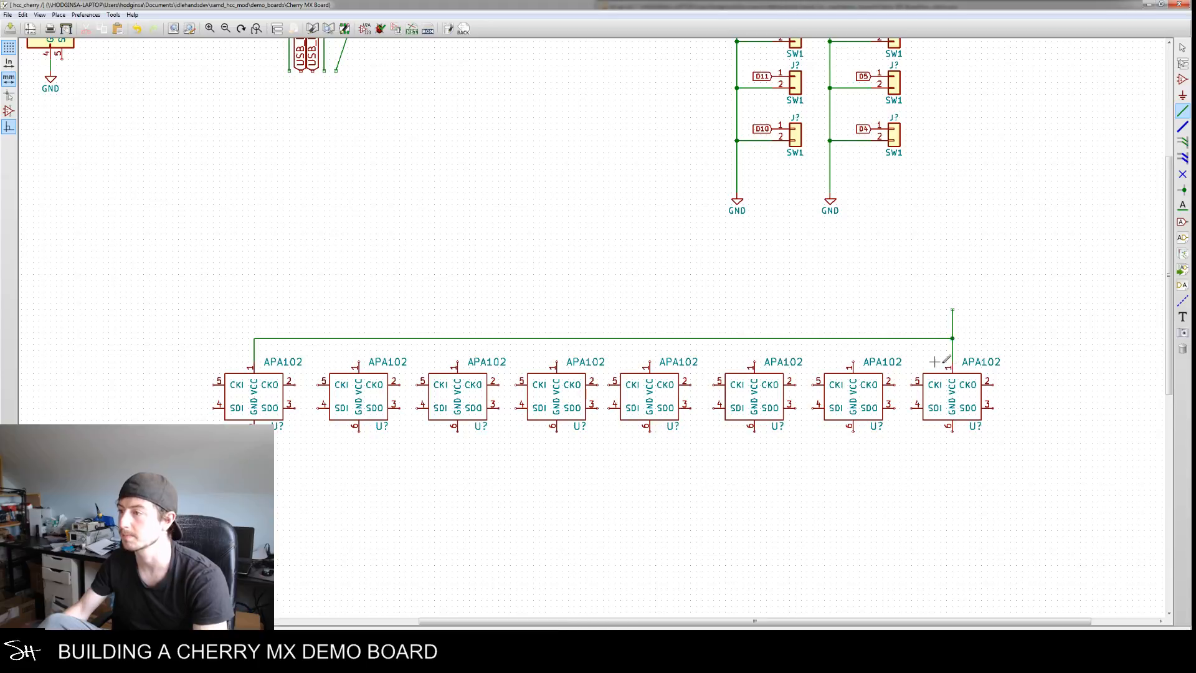
Connect the VCC pins of the six middle APA102 components to the bus above them
{"action": "left_click", "coordinate": [853, 338]}
{"action": "left_click", "coordinate": [853, 361]}
{"action": "left_click", "coordinate": [754, 338]}
{"action": "left_click", "coordinate": [650, 338]}
{"action": "left_click", "coordinate": [650, 366]}
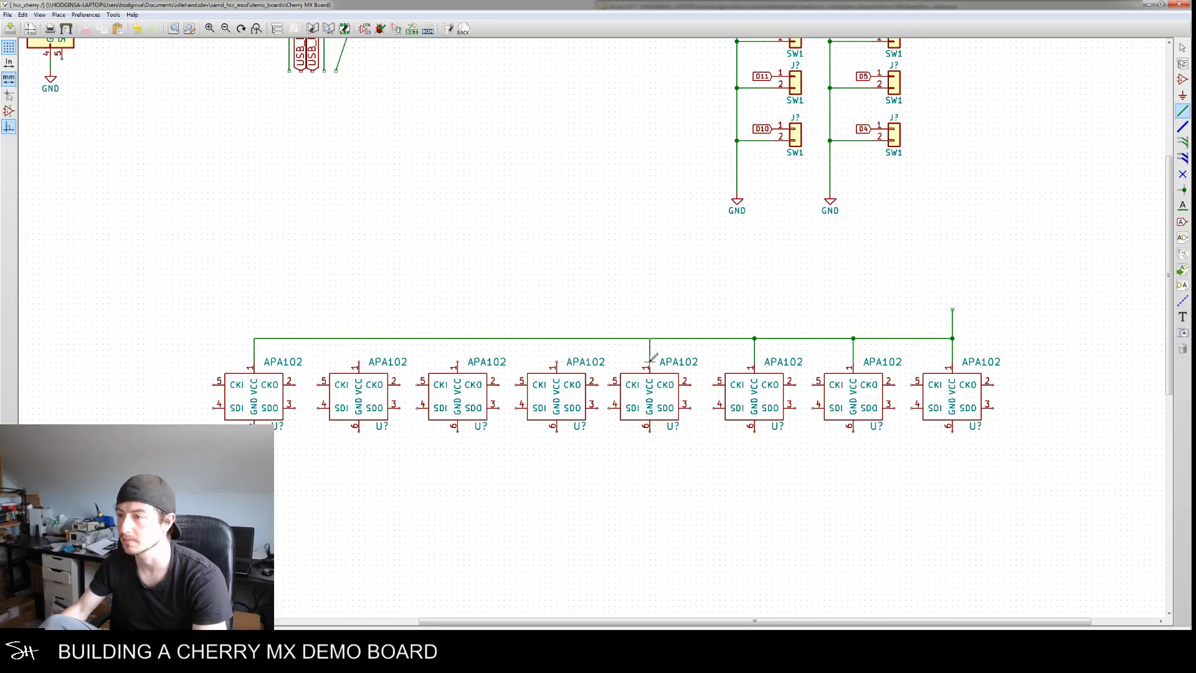
{"action": "left_click", "coordinate": [556, 338]}
{"action": "left_click", "coordinate": [556, 367]}
{"action": "left_click", "coordinate": [457, 338]}
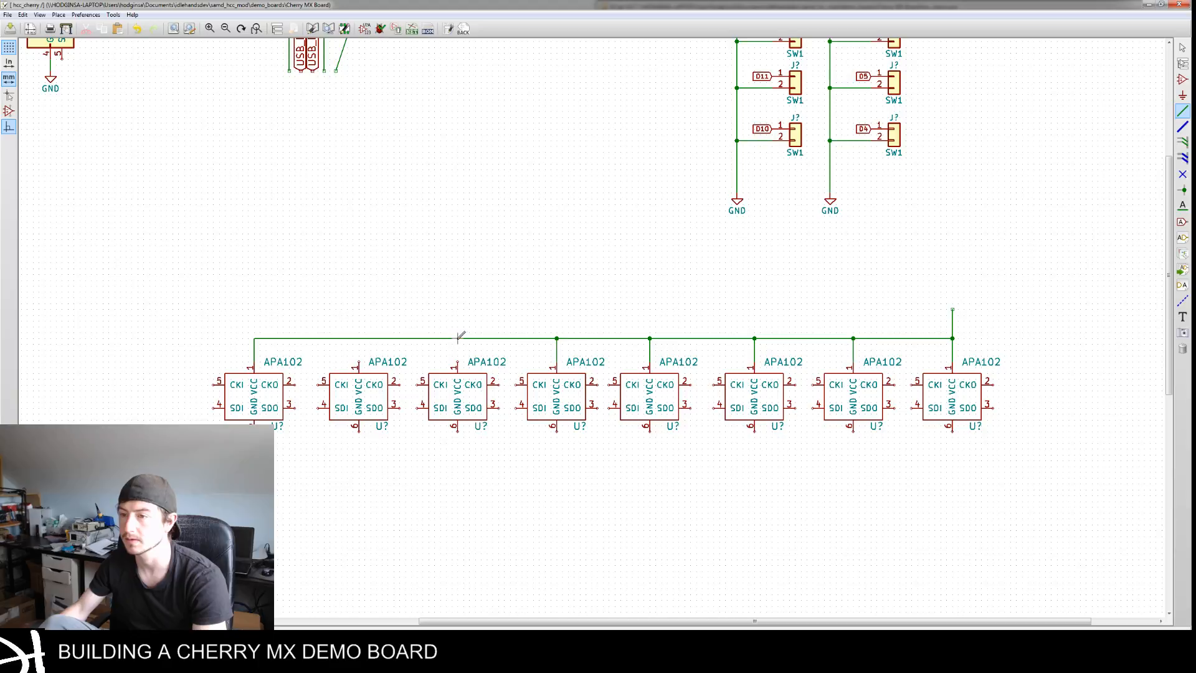
{"action": "left_click", "coordinate": [458, 367]}
{"action": "left_click", "coordinate": [358, 338]}
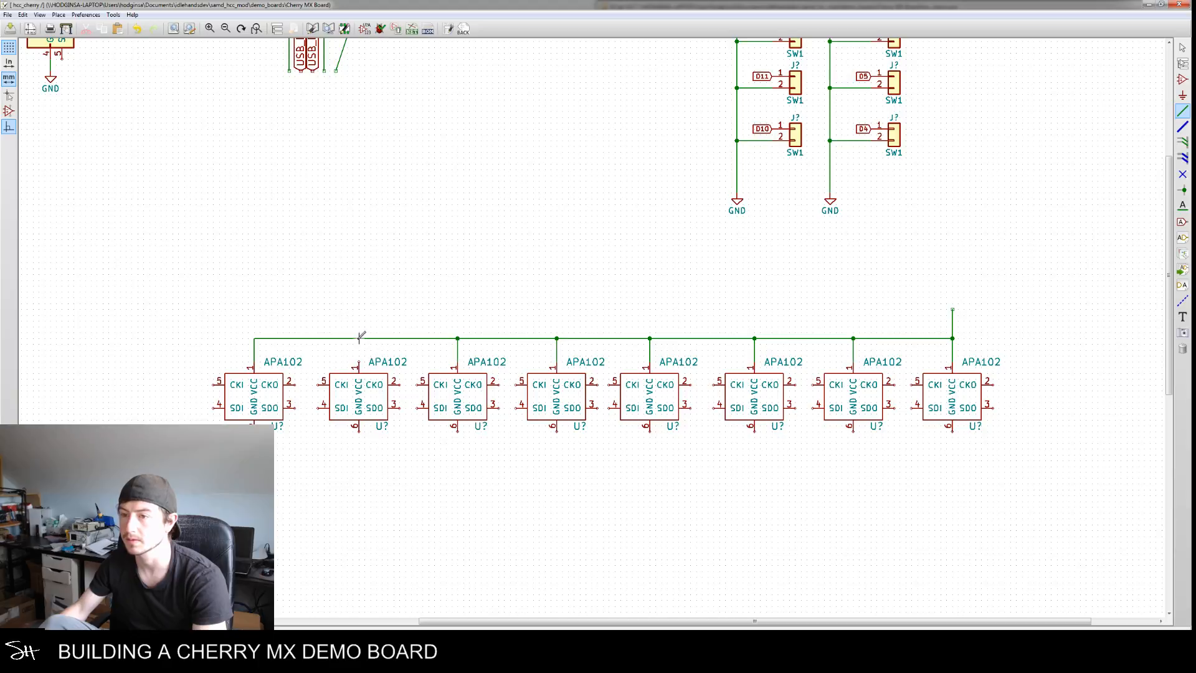
{"action": "left_click", "coordinate": [359, 367]}
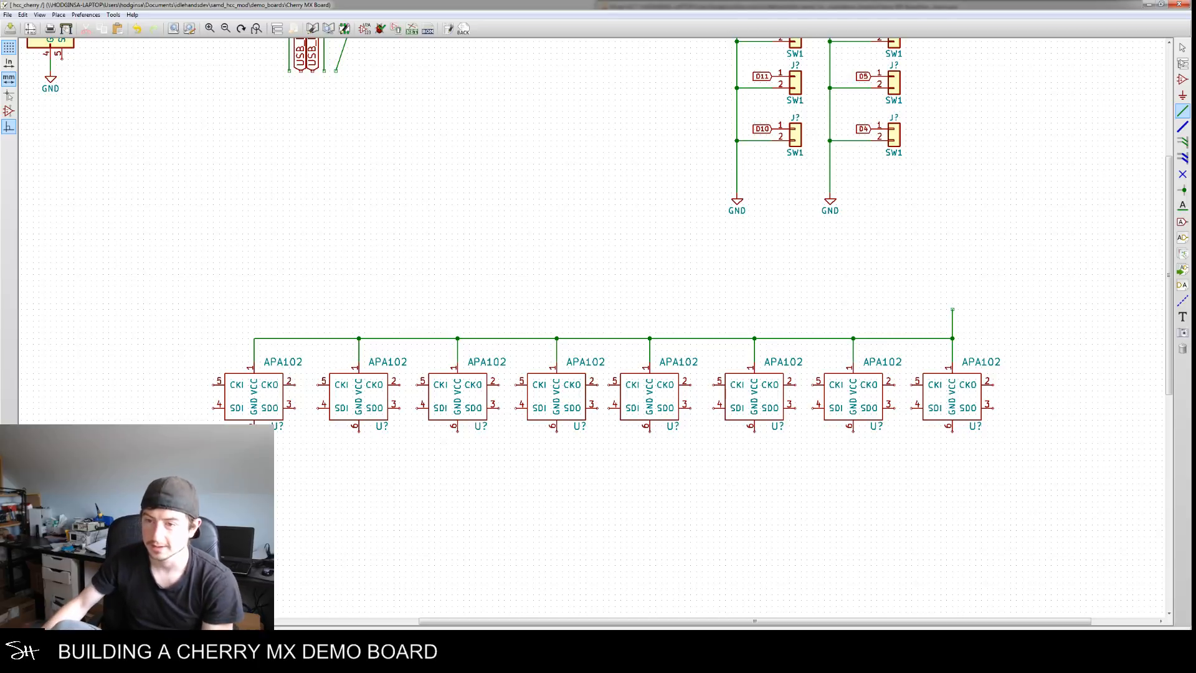
Wire a horizontal ground bus below the row from the first to the last APA102's GND pin, with a downward stub at the last one
{"action": "left_click", "coordinate": [254, 431]}
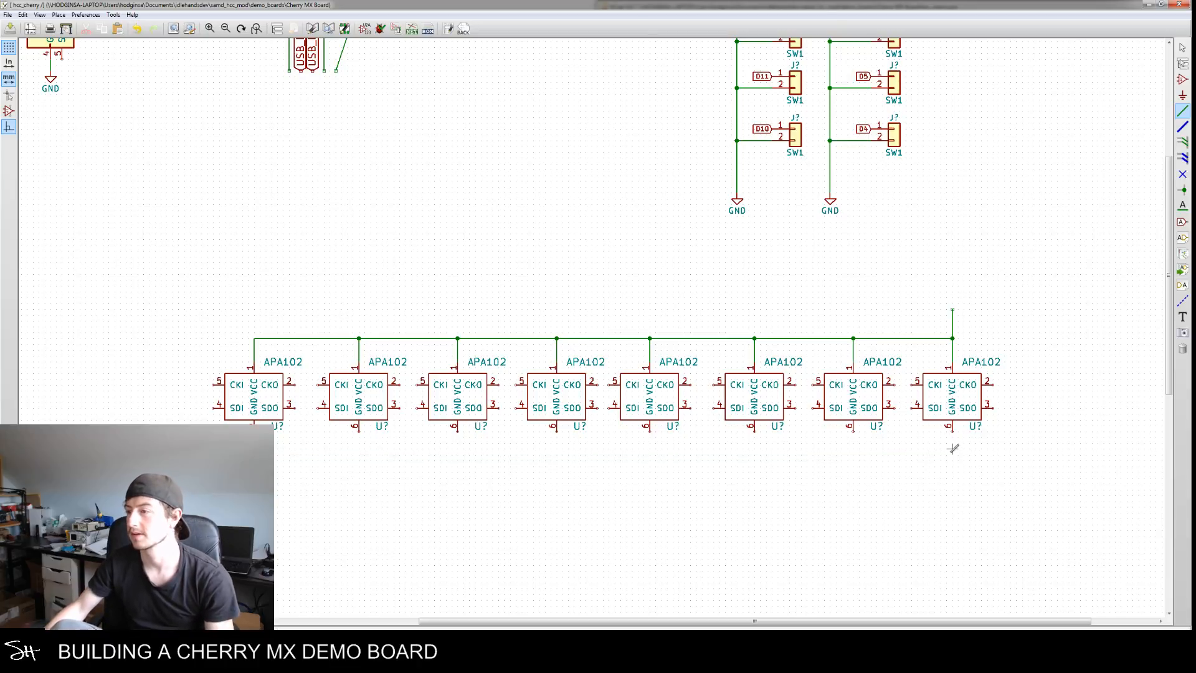
{"action": "double_click", "coordinate": [952, 472]}
{"action": "left_click", "coordinate": [953, 432]}
{"action": "double_click", "coordinate": [953, 454]}
Connect the GND pins of the six middle APA102 components to the ground bus below them
{"action": "double_click", "coordinate": [853, 455]}
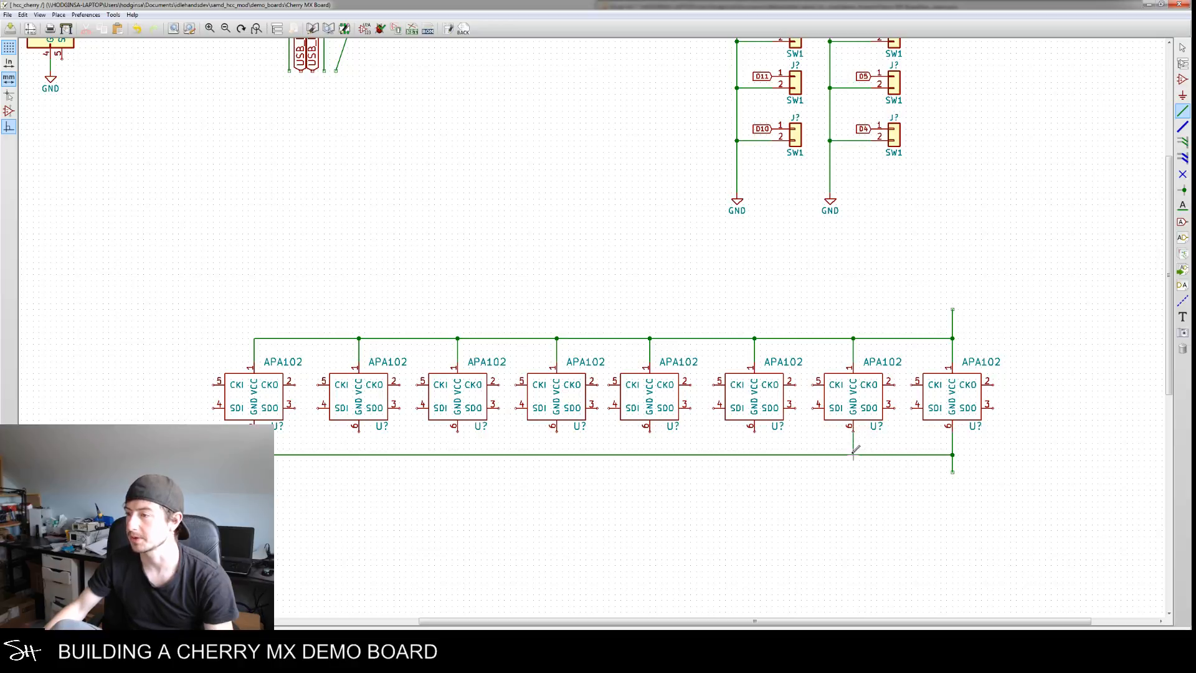
{"action": "left_click", "coordinate": [755, 432]}
{"action": "double_click", "coordinate": [754, 455]}
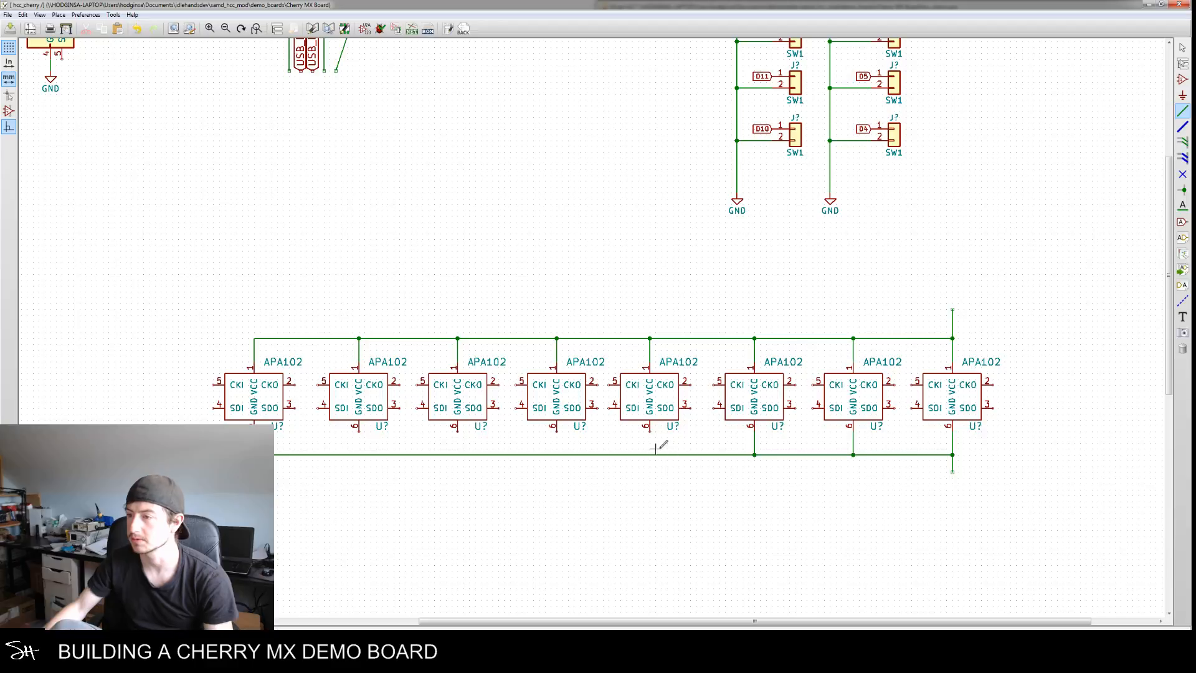
{"action": "left_click", "coordinate": [650, 432]}
{"action": "double_click", "coordinate": [649, 455]}
{"action": "left_click", "coordinate": [557, 432]}
{"action": "double_click", "coordinate": [557, 455]}
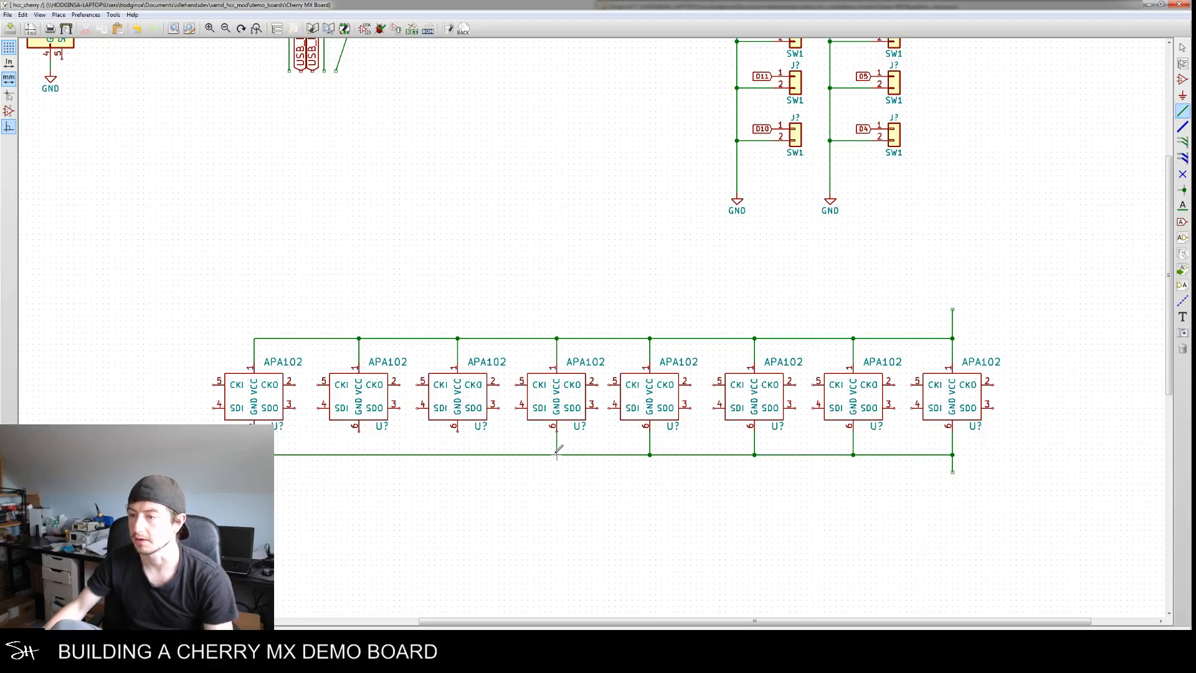
{"action": "left_click", "coordinate": [458, 432]}
{"action": "double_click", "coordinate": [458, 455]}
{"action": "left_click", "coordinate": [359, 432]}
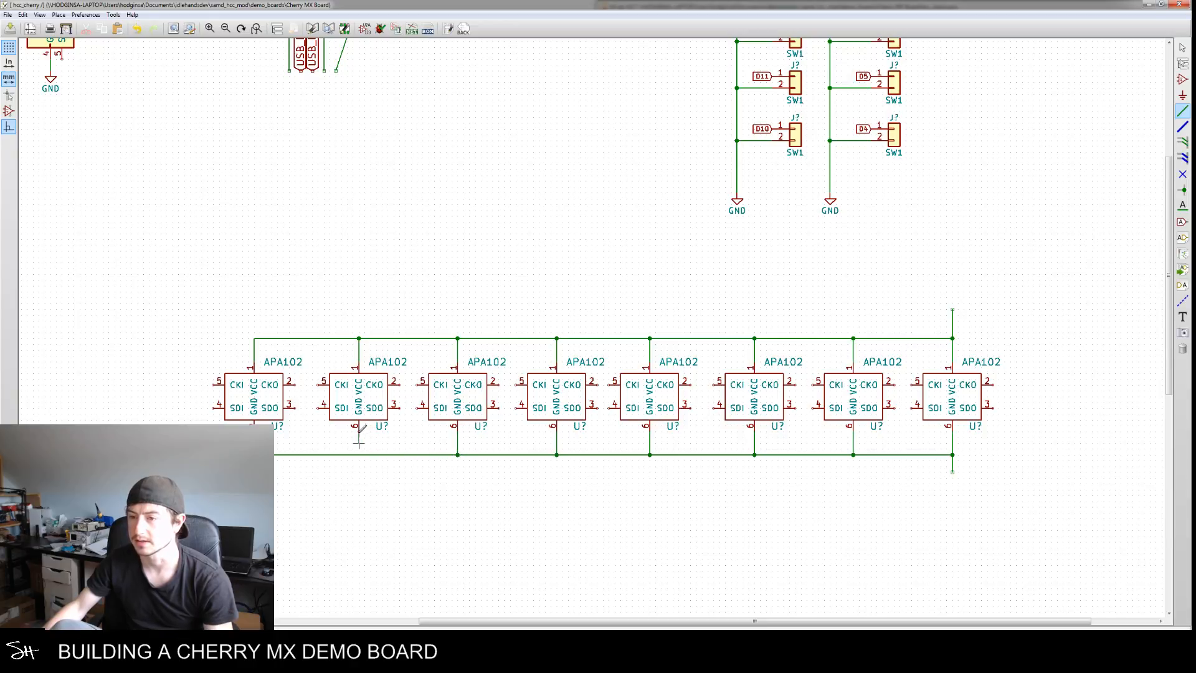
{"action": "double_click", "coordinate": [358, 455]}
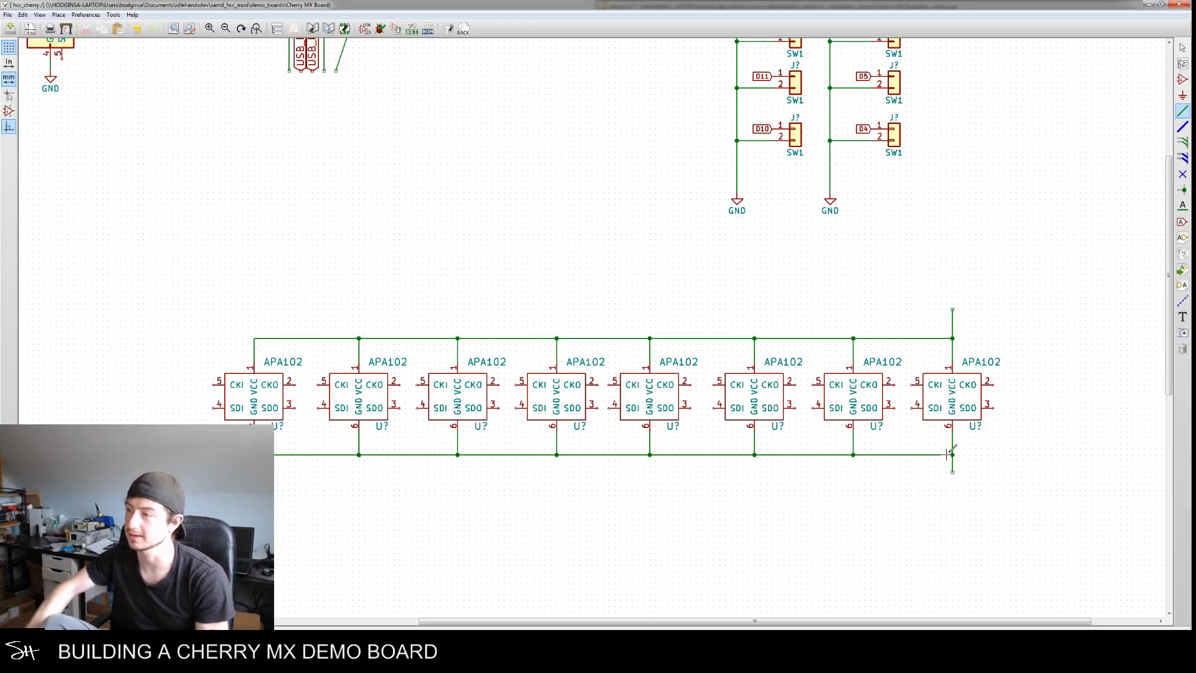
Copy a GND symbol from the switch circuit onto the ground bus stub below the last APA102
{"action": "key", "text": "Escape"}
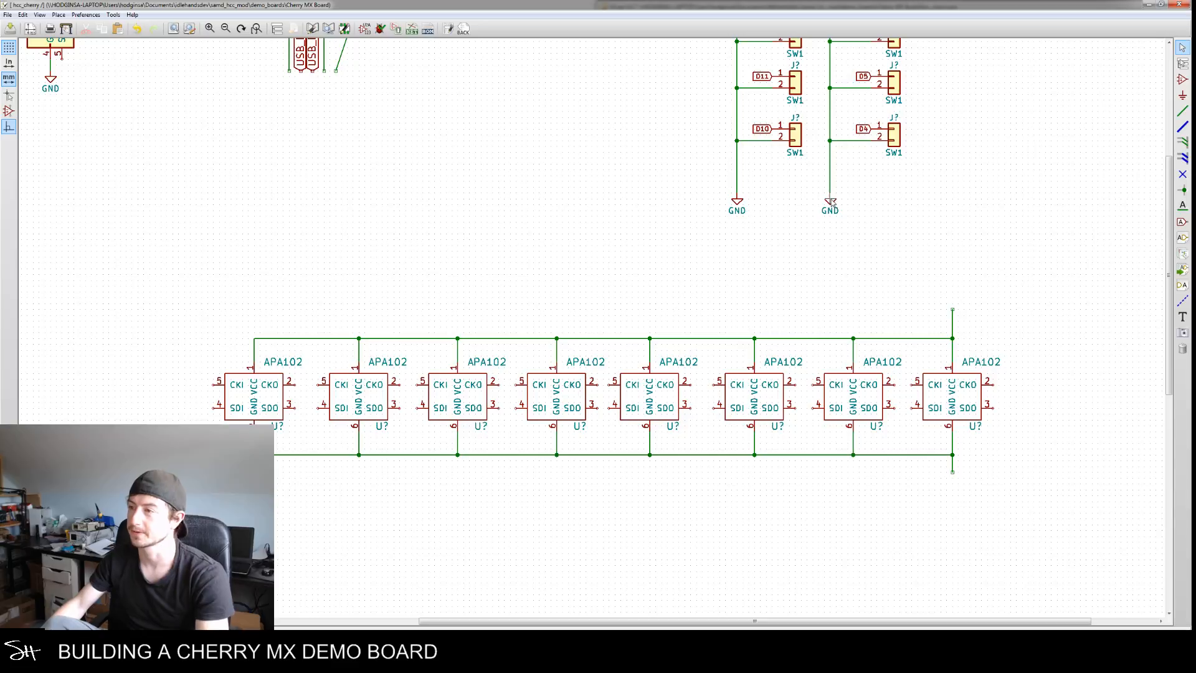
{"action": "key", "text": "c"}
{"action": "left_click", "coordinate": [952, 480]}
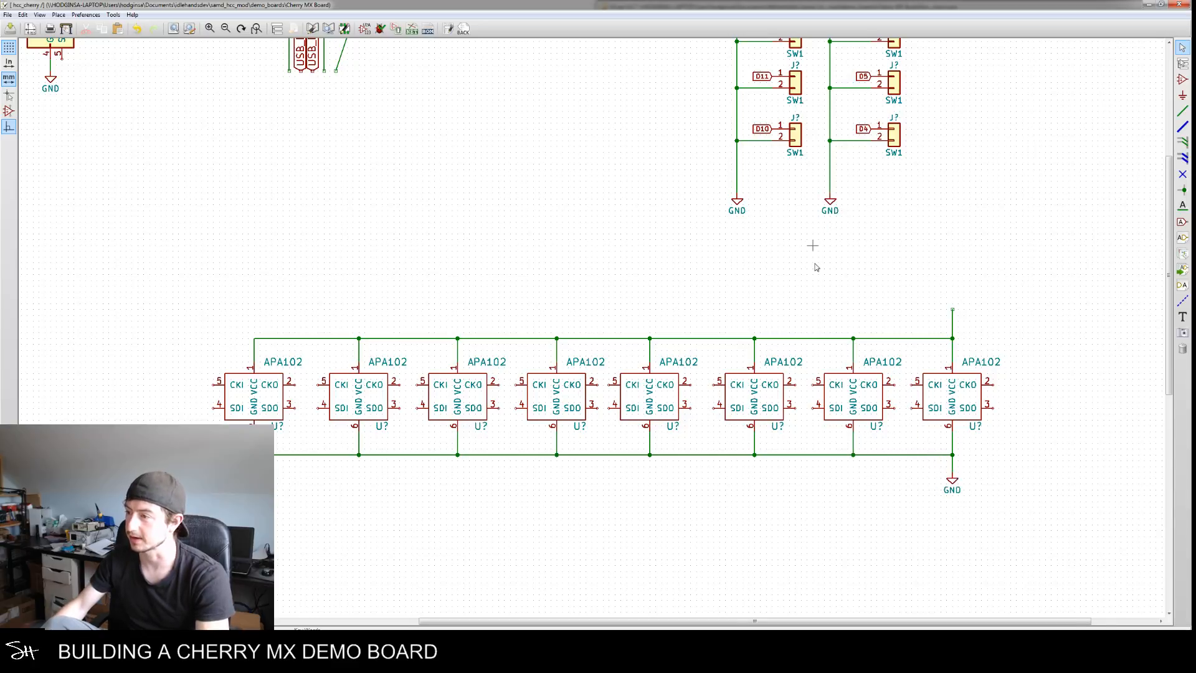
Review the APA102 row alongside the SAMD21_MOD, USB and switch circuits
{"action": "middle_click_drag", "start_coordinate": [810, 243], "coordinate": [772, 361]}
{"action": "middle_click_drag", "start_coordinate": [766, 315], "coordinate": [758, 394]}
{"action": "middle_click_drag", "start_coordinate": [628, 400], "coordinate": [775, 334]}
{"action": "middle_click_drag", "start_coordinate": [509, 376], "coordinate": [698, 313]}
{"action": "scroll", "coordinate": [698, 315], "scroll_direction": "down", "scroll_amount": 2}
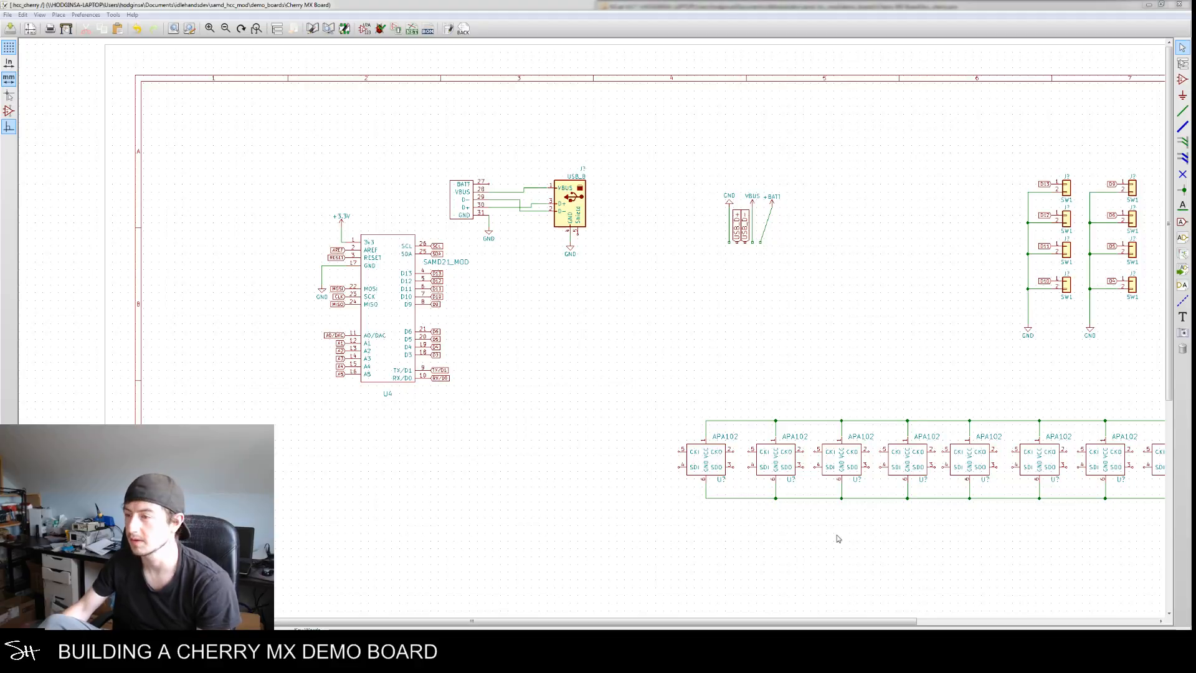
{"action": "middle_click_drag", "start_coordinate": [852, 544], "coordinate": [705, 504]}
{"action": "middle_click_drag", "start_coordinate": [801, 472], "coordinate": [732, 492]}
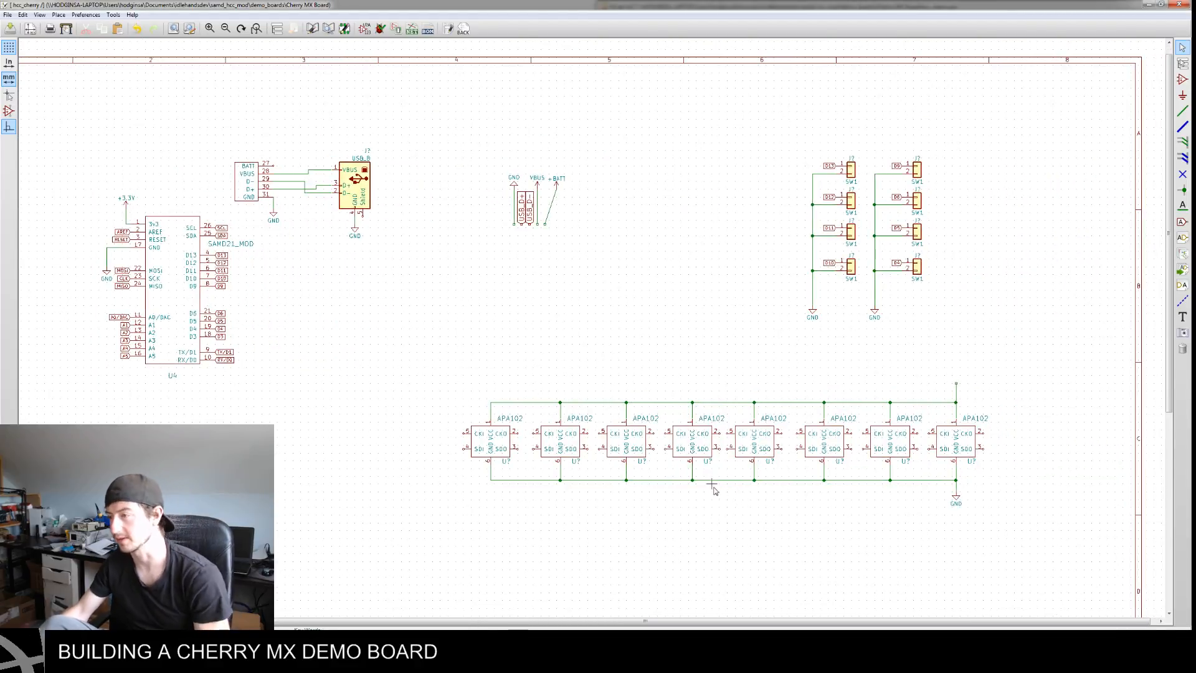
{"action": "middle_click_drag", "start_coordinate": [700, 498], "coordinate": [585, 435]}
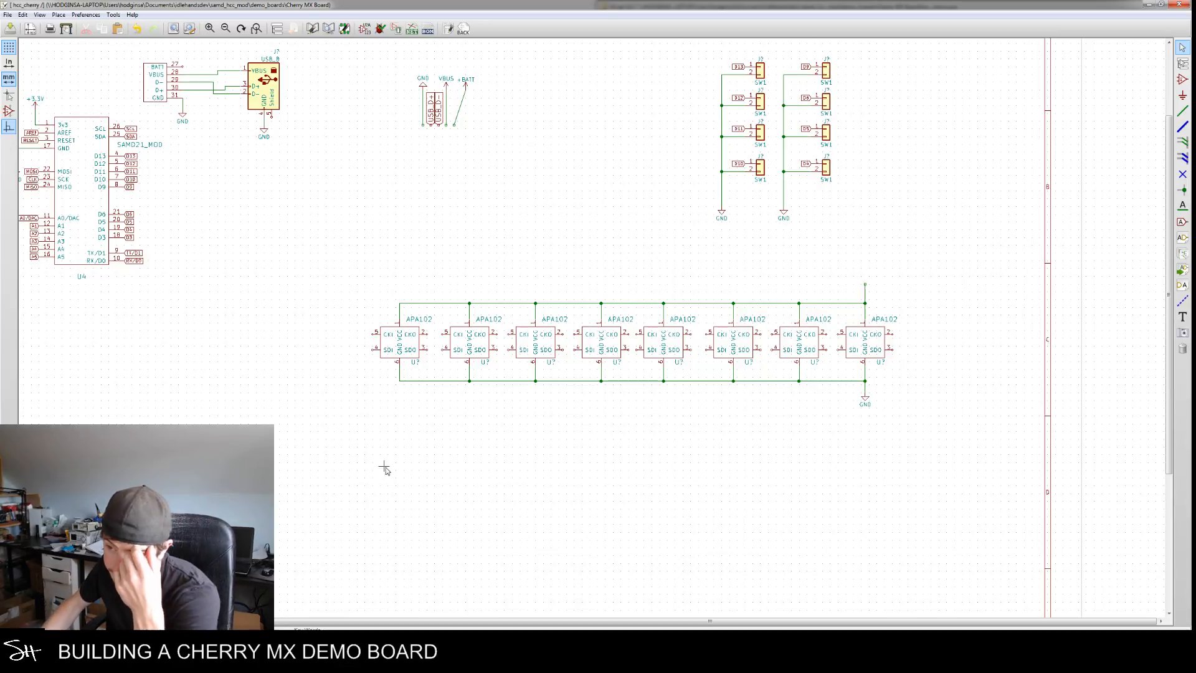
{"action": "middle_click_drag", "start_coordinate": [554, 412], "coordinate": [518, 419]}
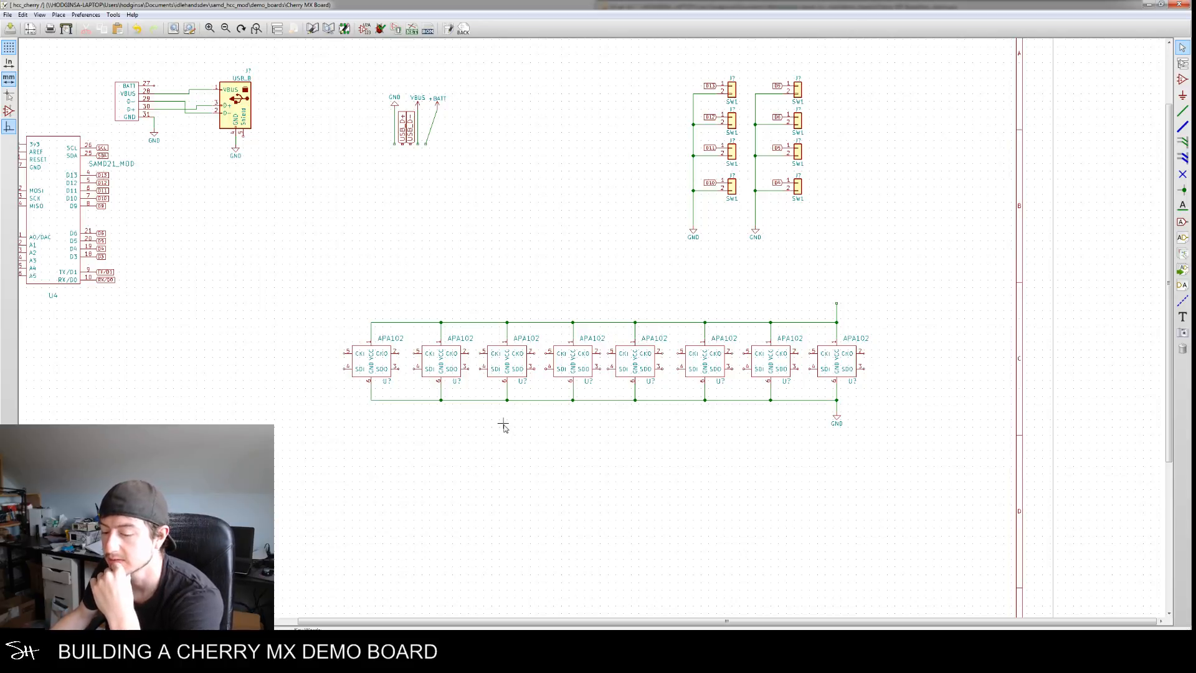
{"action": "middle_click_drag", "start_coordinate": [405, 448], "coordinate": [529, 445]}
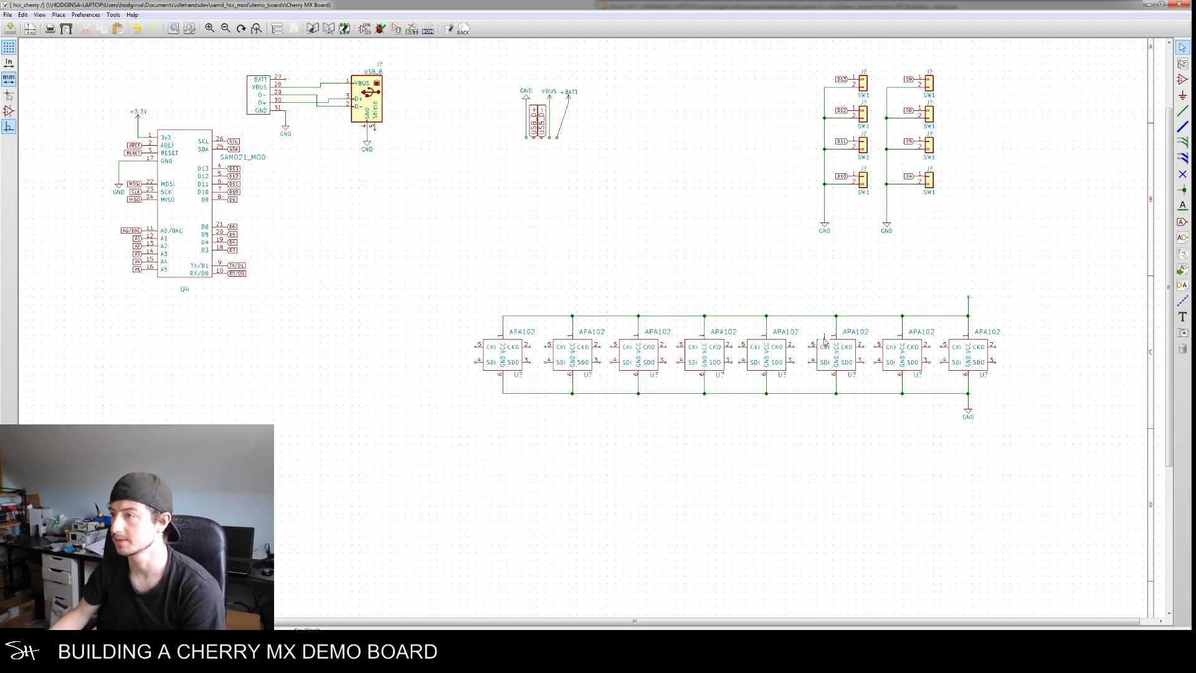
{"action": "middle_click_drag", "start_coordinate": [859, 456], "coordinate": [756, 470]}
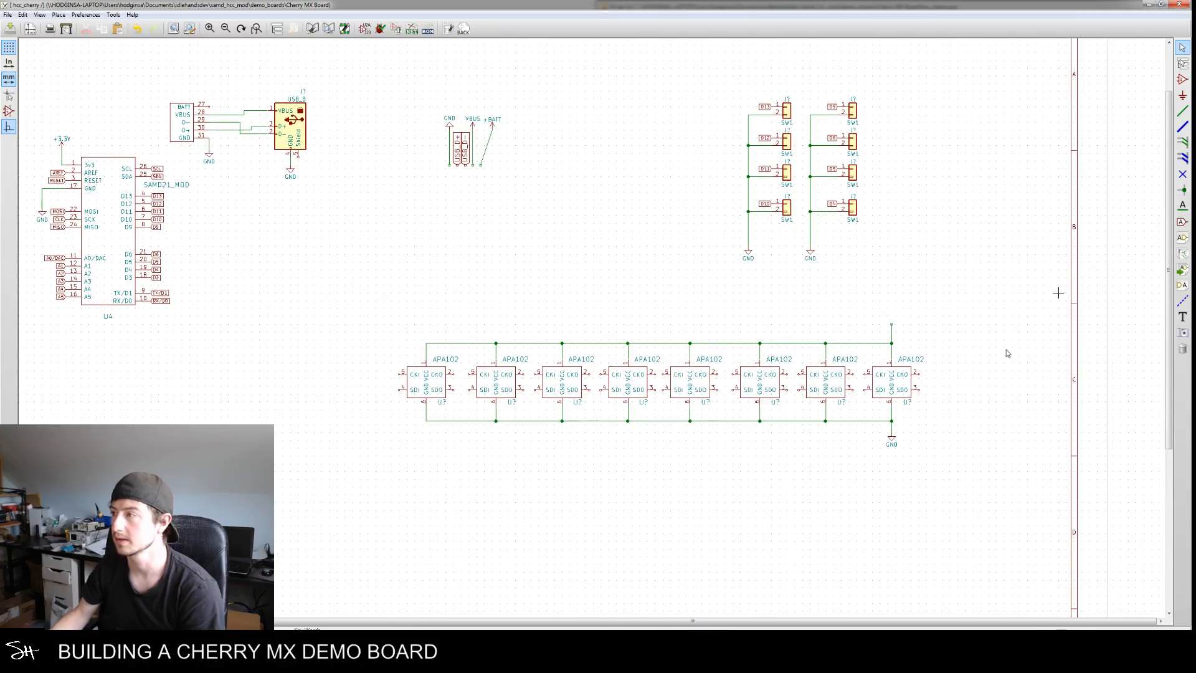
Place a GS3 jumper on the VCC bus stub above the last APA102, rotated so pin 2 faces down onto the stub
{"action": "left_click", "coordinate": [1182, 79]}
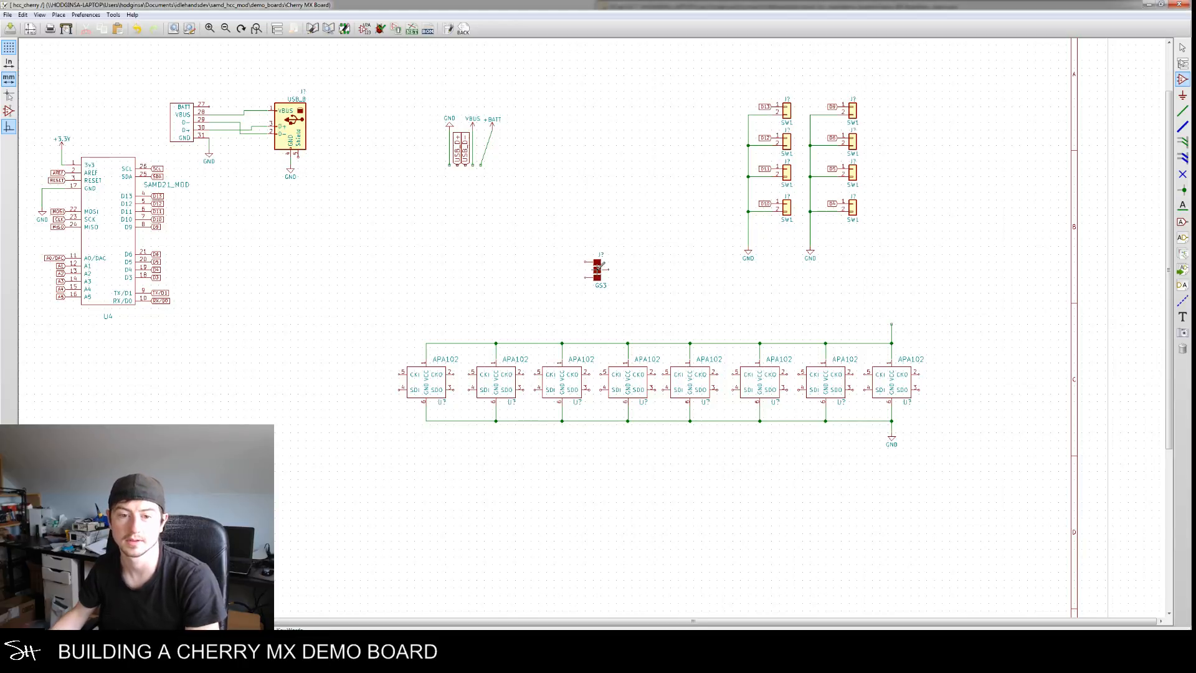
{"action": "key", "text": "r"}
{"action": "key", "text": "r"}
{"action": "key", "text": "r"}
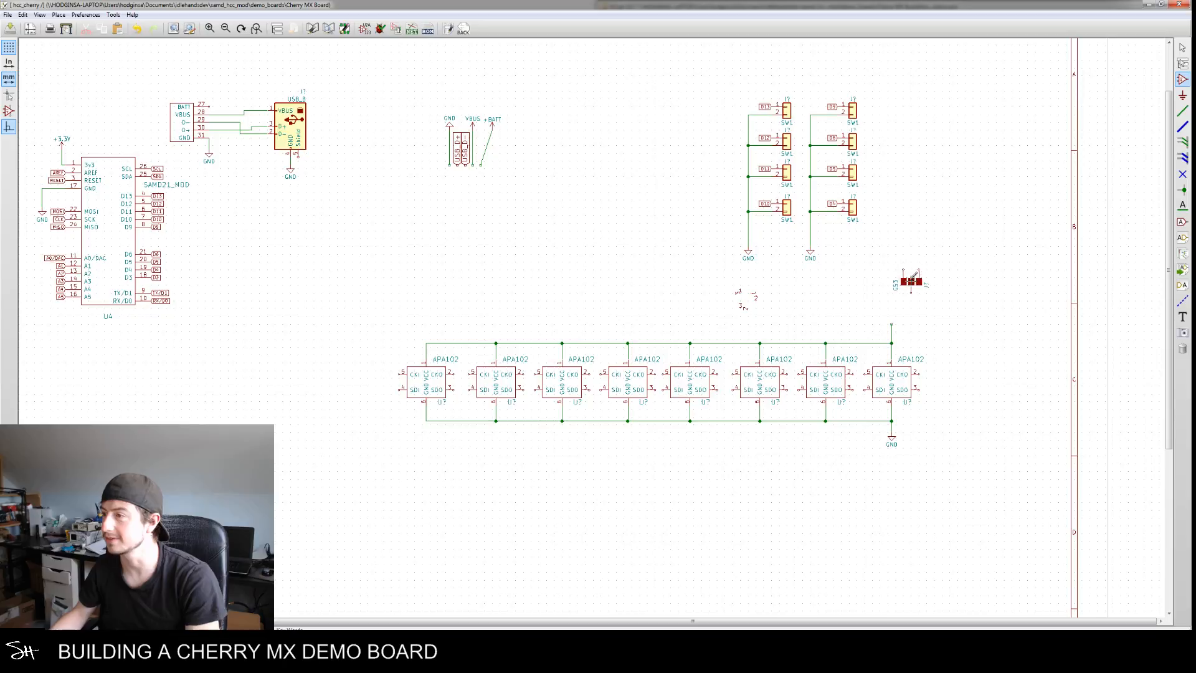
{"action": "left_click", "coordinate": [884, 306]}
Inspect the GS3 jumper's connection to the VCC bus and its position relative to the rest of the schematic
{"action": "middle_click_drag", "start_coordinate": [944, 336], "coordinate": [826, 339]}
{"action": "scroll", "coordinate": [859, 303], "scroll_direction": "up", "scroll_amount": 2}
{"action": "middle_click_drag", "start_coordinate": [858, 302], "coordinate": [799, 373]}
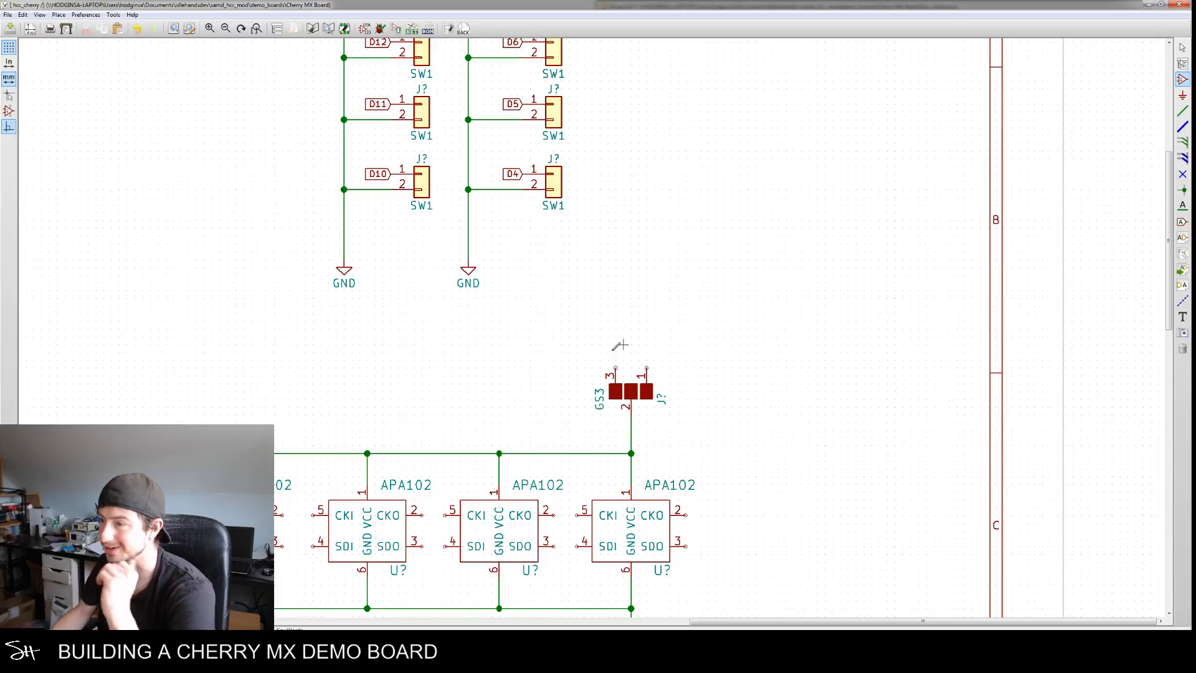
{"action": "middle_click_drag", "start_coordinate": [675, 332], "coordinate": [708, 284]}
{"action": "scroll", "coordinate": [710, 286], "scroll_direction": "down", "scroll_amount": 2}
{"action": "middle_click_drag", "start_coordinate": [738, 376], "coordinate": [780, 323]}
{"action": "middle_click_drag", "start_coordinate": [792, 295], "coordinate": [775, 338]}
{"action": "scroll", "coordinate": [770, 314], "scroll_direction": "up", "scroll_amount": 2}
{"action": "middle_click_drag", "start_coordinate": [752, 290], "coordinate": [777, 308]}
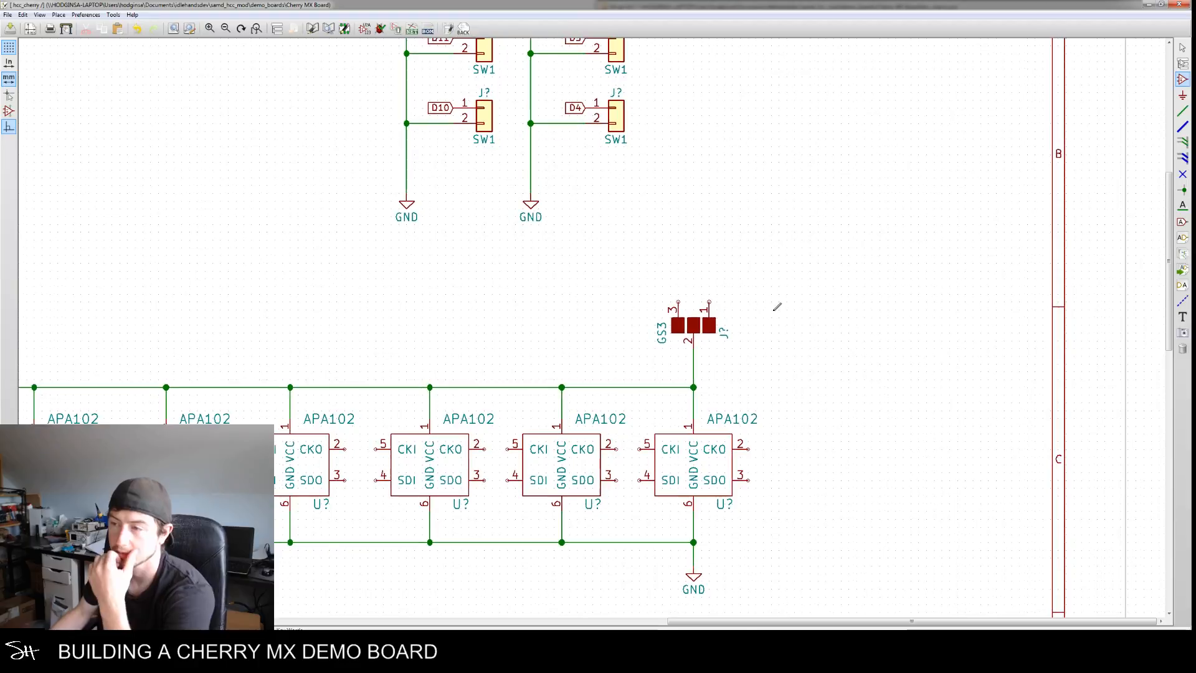
{"action": "scroll", "coordinate": [788, 349], "scroll_direction": "down", "scroll_amount": 2}
{"action": "middle_click_drag", "start_coordinate": [791, 352], "coordinate": [804, 341]}
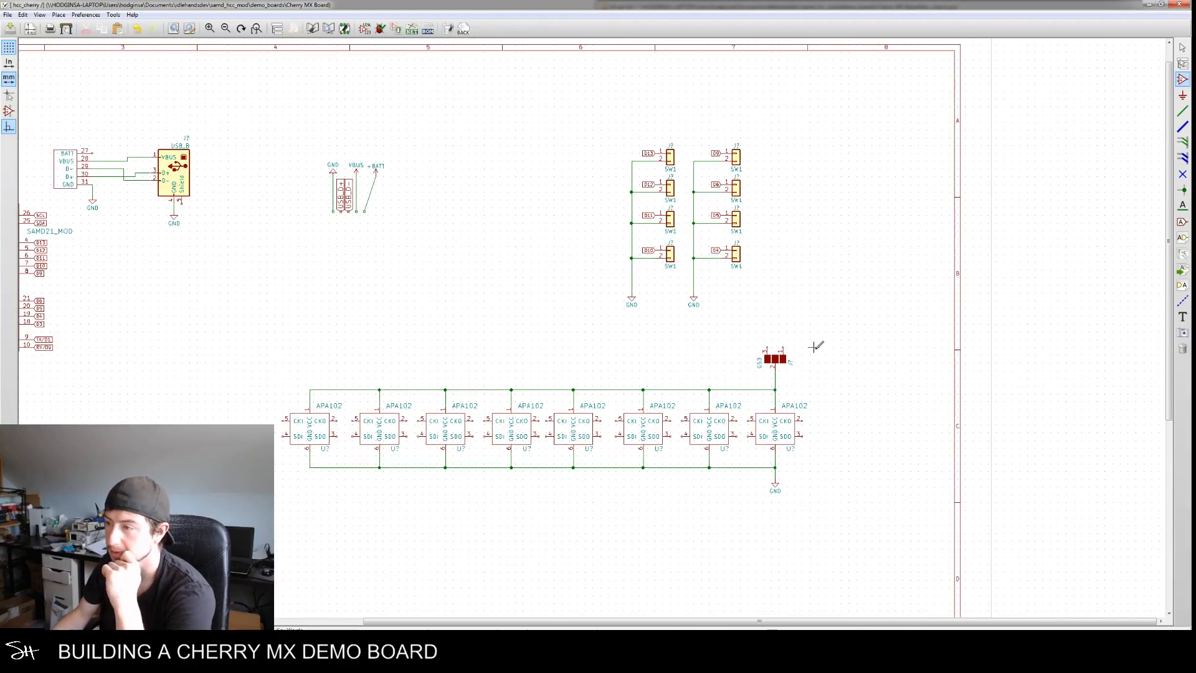
{"action": "middle_click_drag", "start_coordinate": [824, 344], "coordinate": [824, 380]}
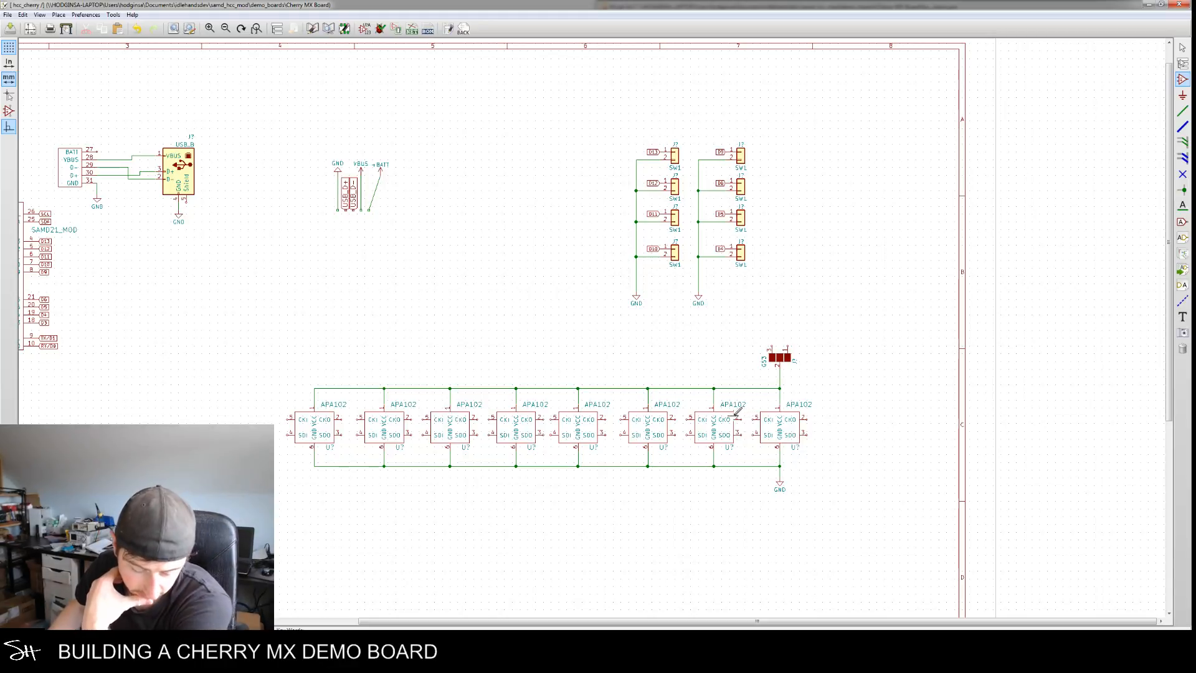
{"action": "middle_click_drag", "start_coordinate": [836, 438], "coordinate": [801, 479]}
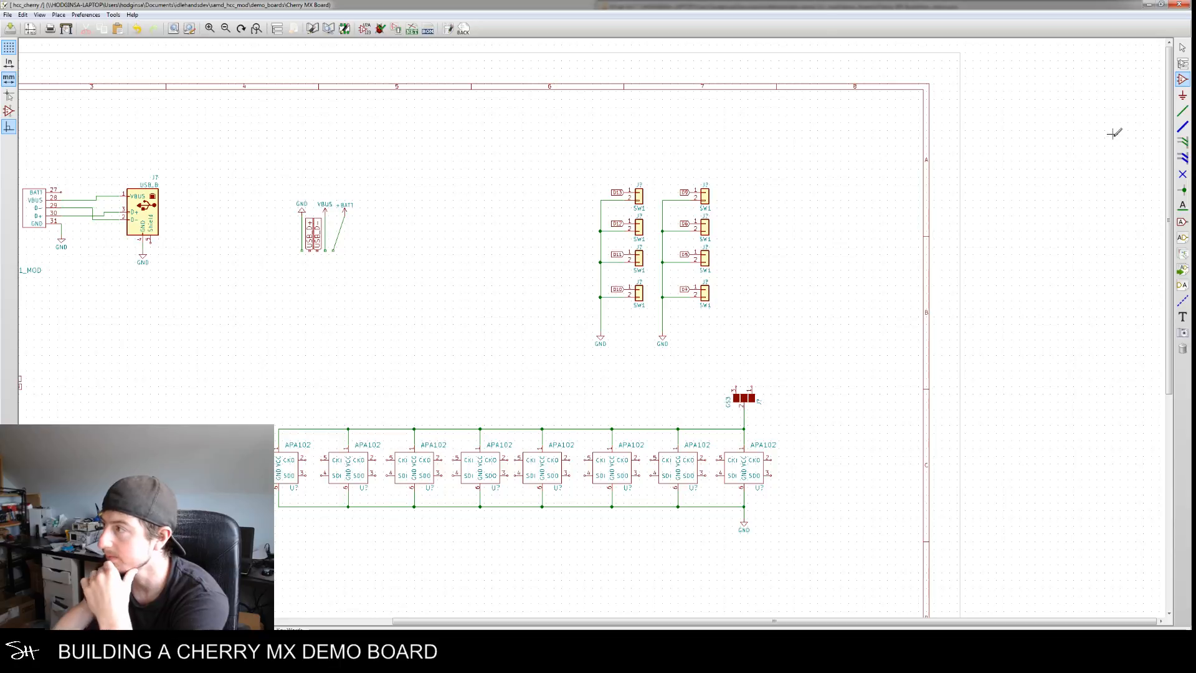
Draw short vertical wire stubs upward from pins 1 and 3 of the GS3 jumper
{"action": "left_click", "coordinate": [1180, 112]}
{"action": "left_click", "coordinate": [752, 389]}
{"action": "double_click", "coordinate": [752, 371]}
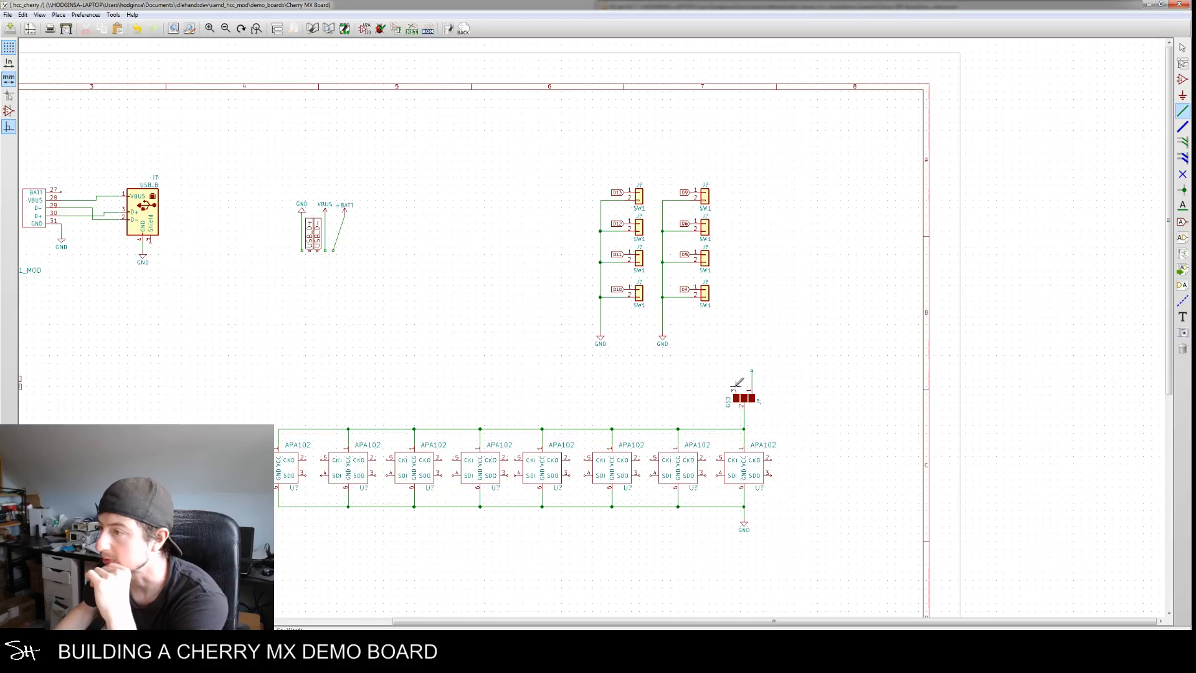
{"action": "left_click", "coordinate": [736, 386]}
{"action": "double_click", "coordinate": [737, 371]}
{"action": "middle_click_drag", "start_coordinate": [301, 341], "coordinate": [539, 335]}
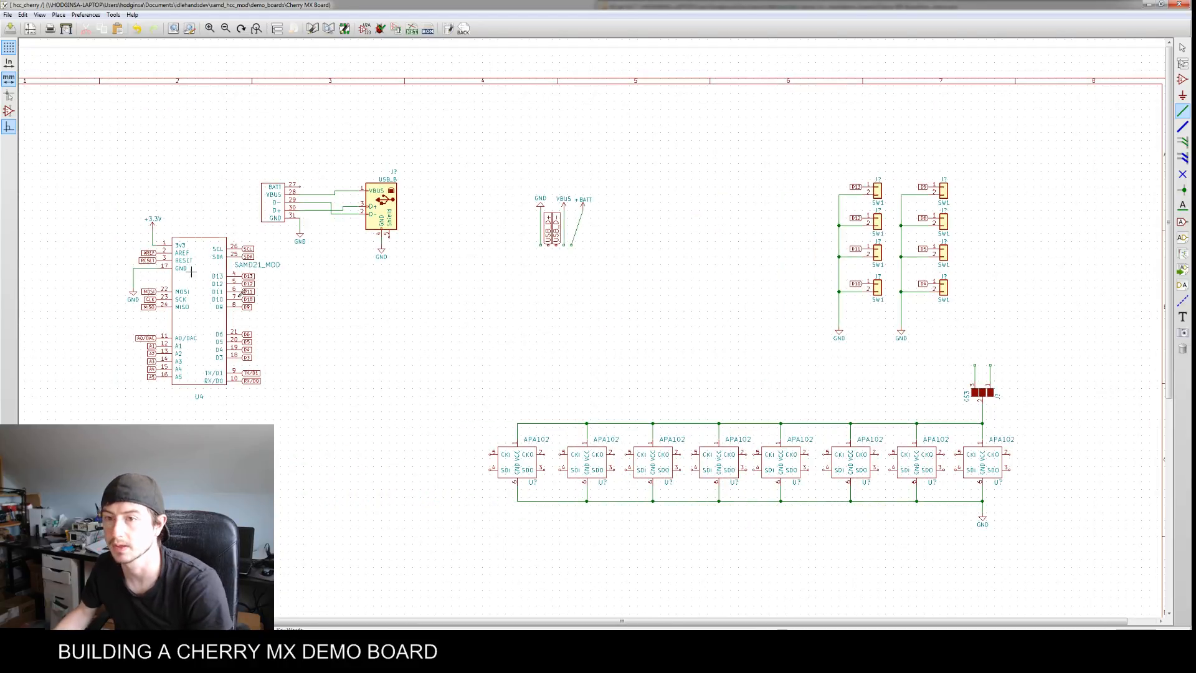
Place a copy of the +3.3V power symbol on the stub above pin 3 of the GS3 jumper
{"action": "key", "text": "c"}
{"action": "left_click", "coordinate": [975, 354]}
Draw a stub up from the USB_B connector's VBUS wire and place VBUS power symbols on it and on the GS3 jumper's pin 1 stub
{"action": "left_click", "coordinate": [327, 195]}
{"action": "double_click", "coordinate": [327, 176]}
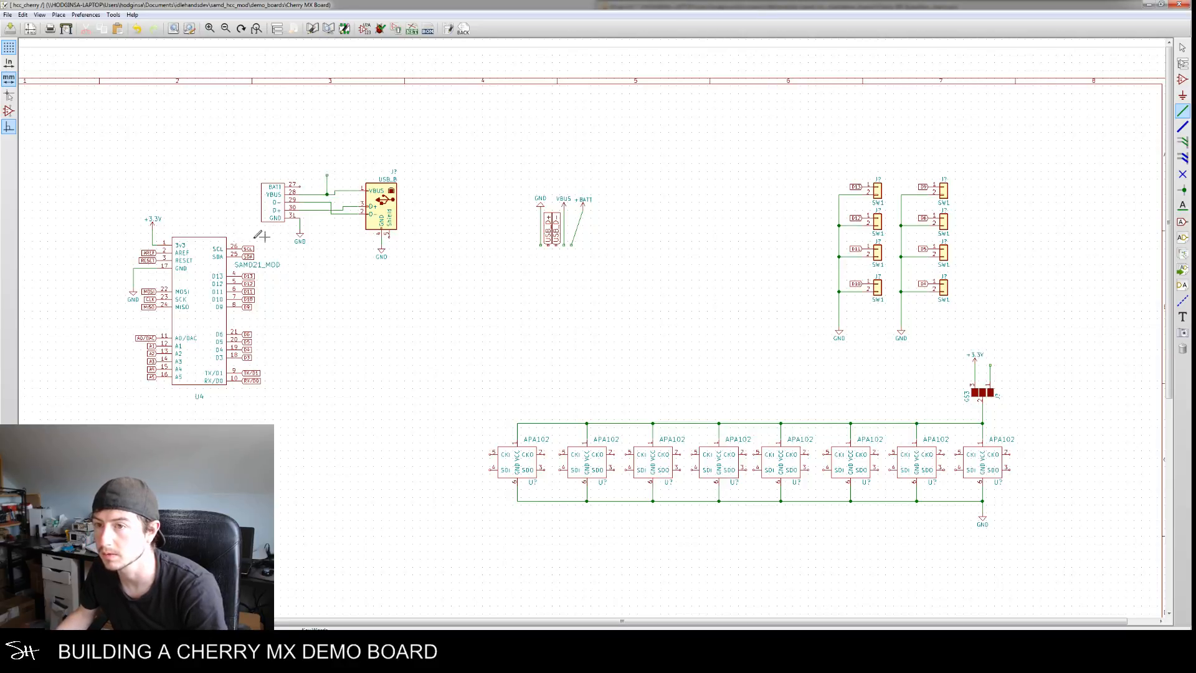
{"action": "left_click", "coordinate": [1183, 79]}
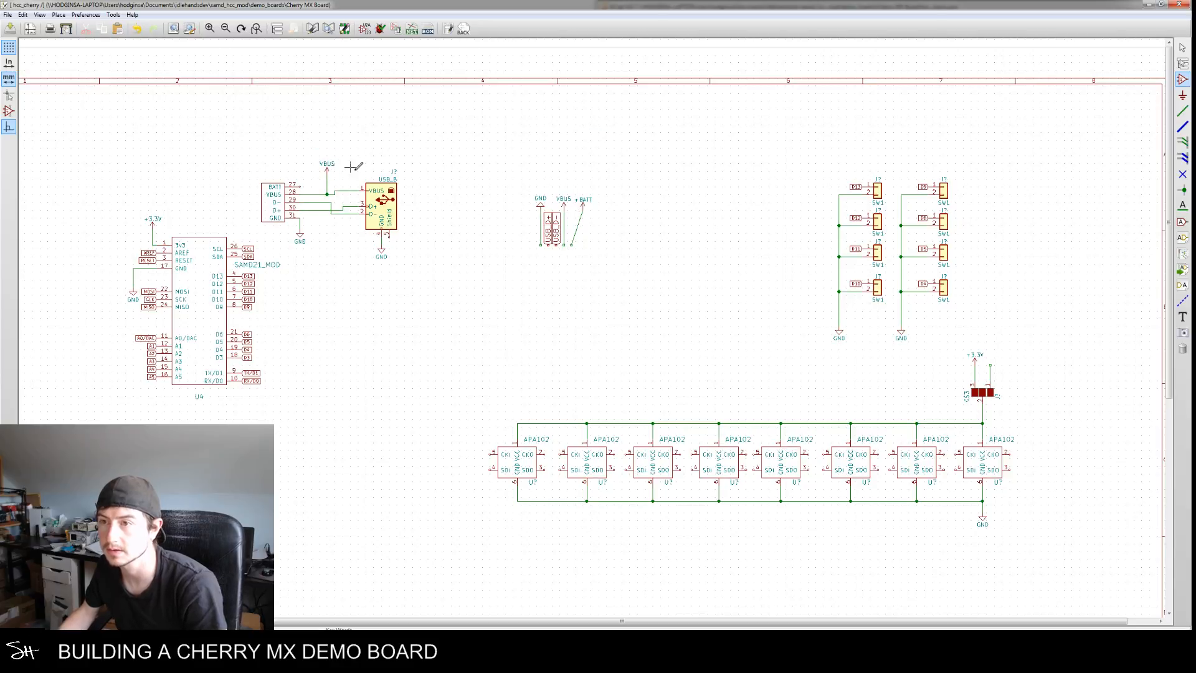
{"action": "left_click", "coordinate": [328, 172]}
{"action": "left_click", "coordinate": [990, 364]}
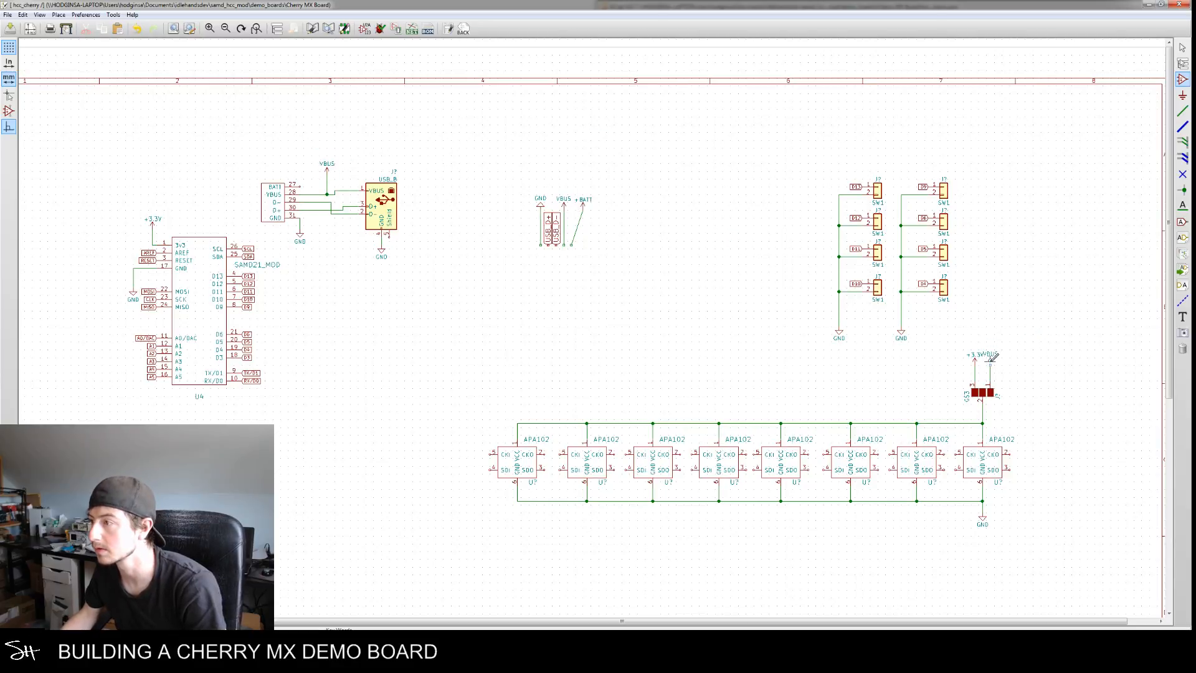
Examine the APA102 row and the SAMD21_MOD module's pin labels for the remaining connections
{"action": "middle_click_drag", "start_coordinate": [995, 330], "coordinate": [966, 293]}
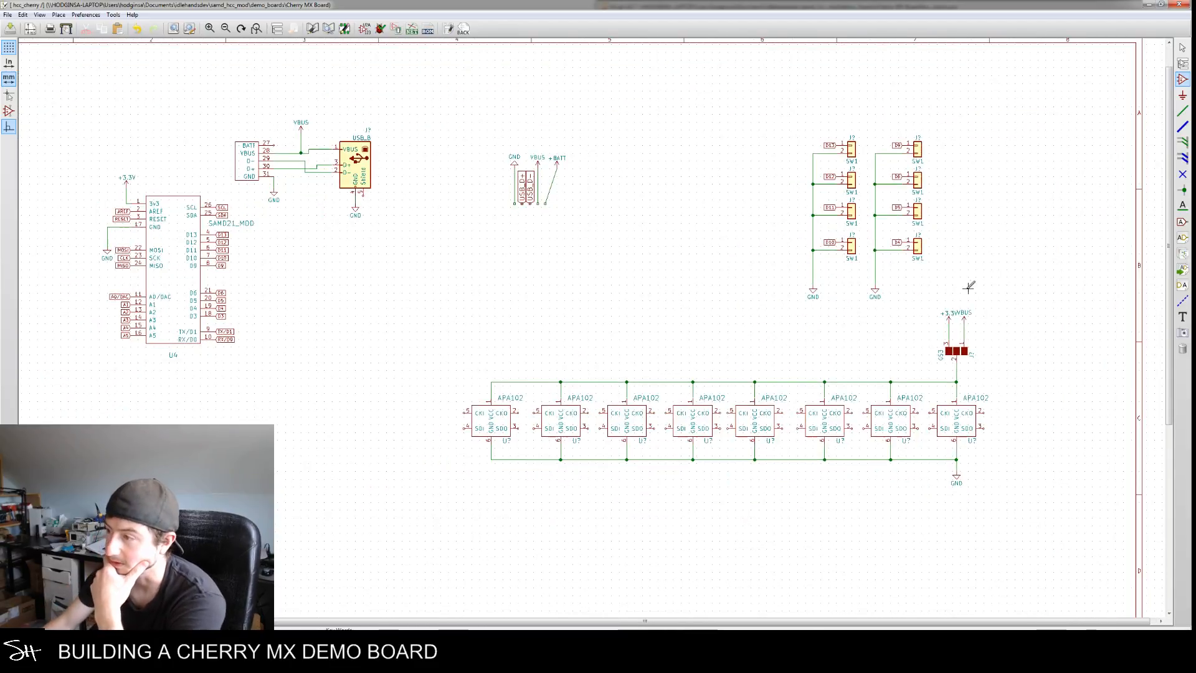
{"action": "middle_click_drag", "start_coordinate": [768, 410], "coordinate": [830, 320]}
{"action": "middle_click_drag", "start_coordinate": [762, 377], "coordinate": [805, 430]}
{"action": "middle_click_drag", "start_coordinate": [499, 382], "coordinate": [582, 392]}
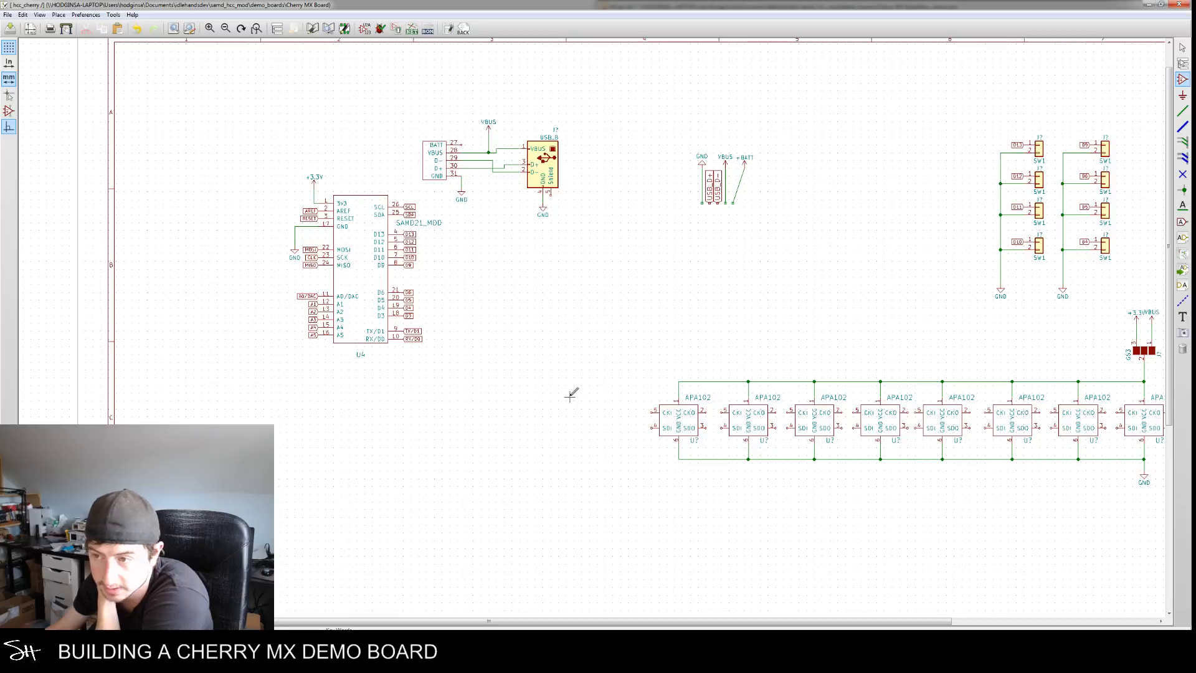
{"action": "scroll", "coordinate": [570, 387], "scroll_direction": "up", "scroll_amount": 1}
{"action": "middle_click_drag", "start_coordinate": [470, 346], "coordinate": [515, 391]}
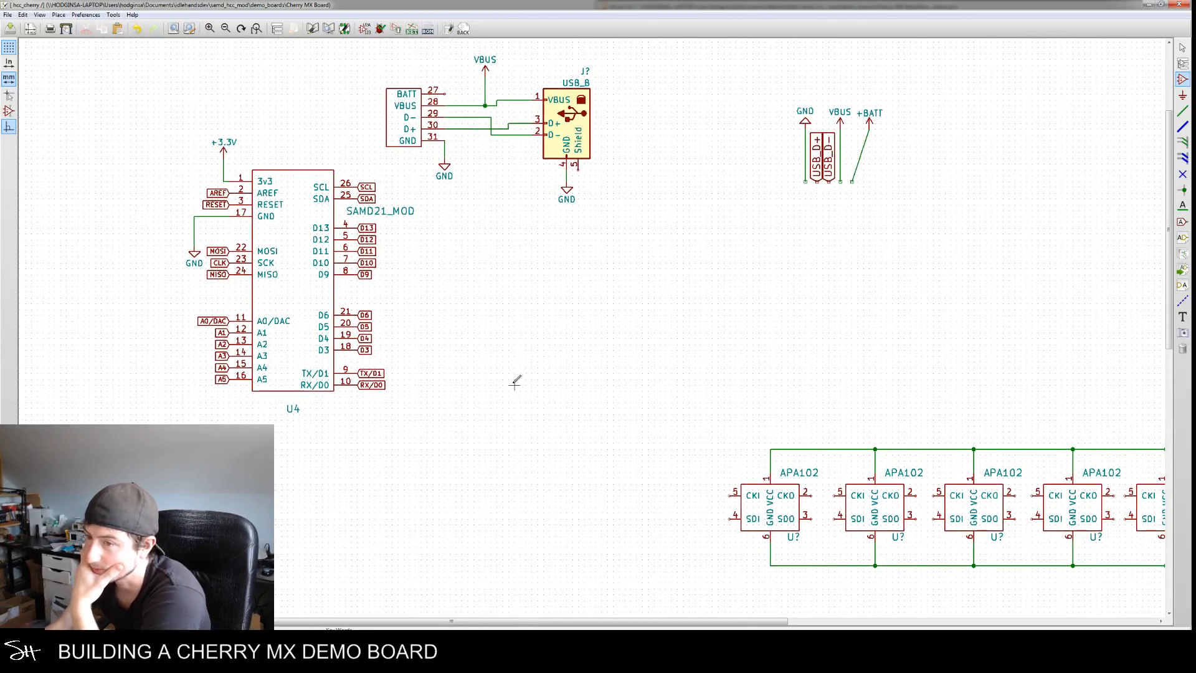
{"action": "mouse_move", "coordinate": [503, 376]}
{"action": "middle_mouse_down"}
{"action": "mouse_move", "coordinate": [503, 435]}
{"action": "mouse_move", "coordinate": [497, 362]}
{"action": "middle_mouse_up"}
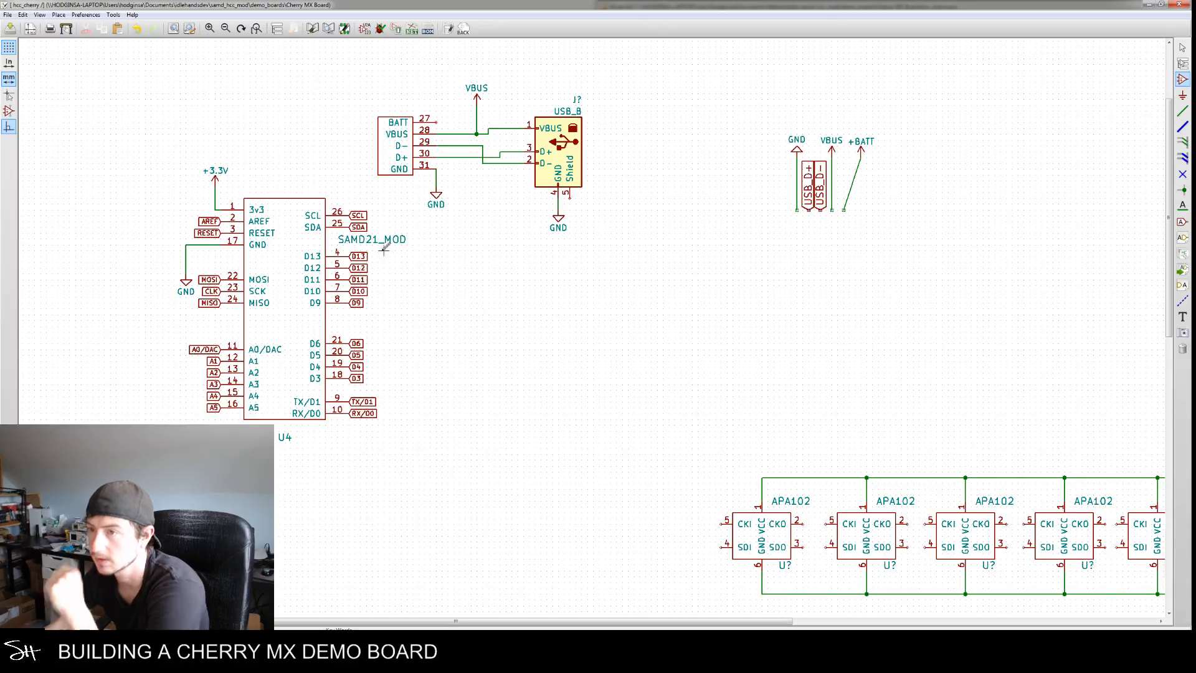
Select the SCL global label on pin 26 of the SAMD21_MOD module, separately from the module itself
{"action": "key", "text": "Escape"}
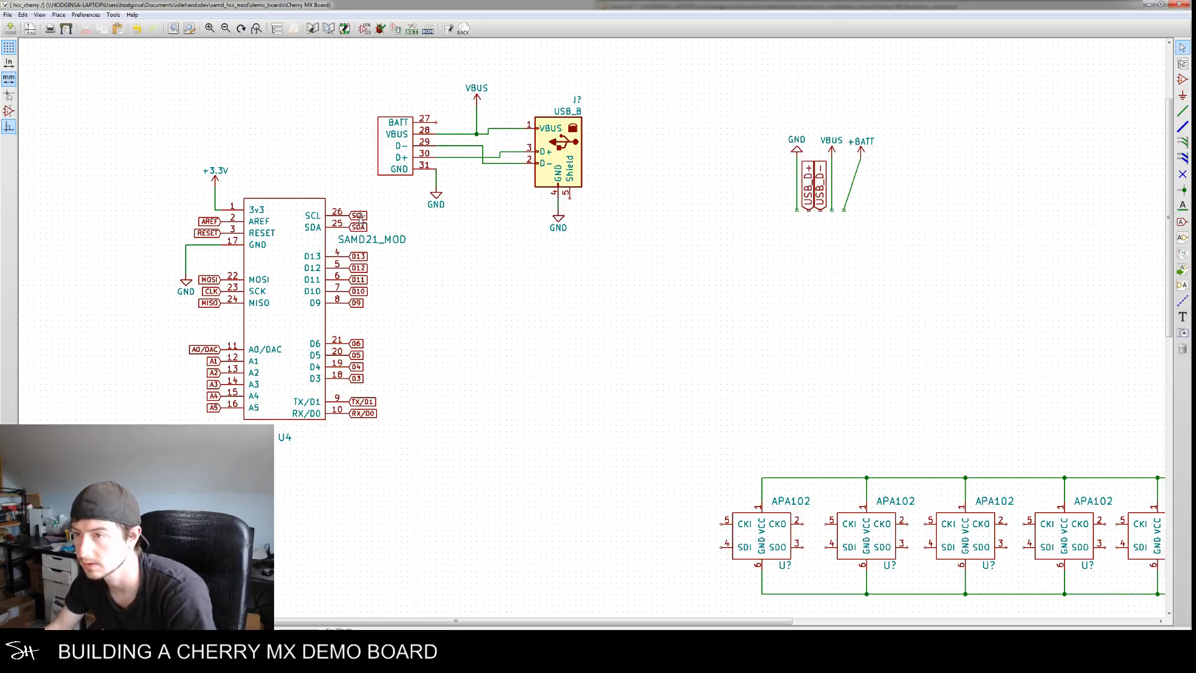
{"action": "left_click", "coordinate": [360, 219]}
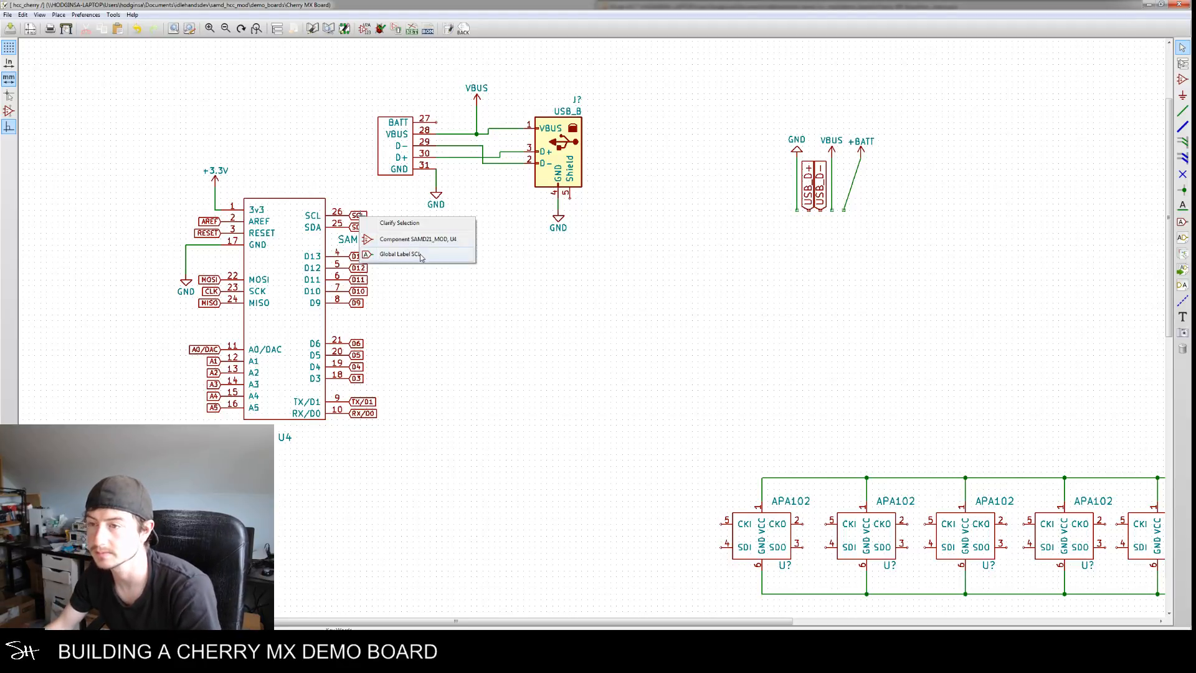
{"action": "left_click", "coordinate": [422, 256]}
{"action": "left_click", "coordinate": [358, 215]}
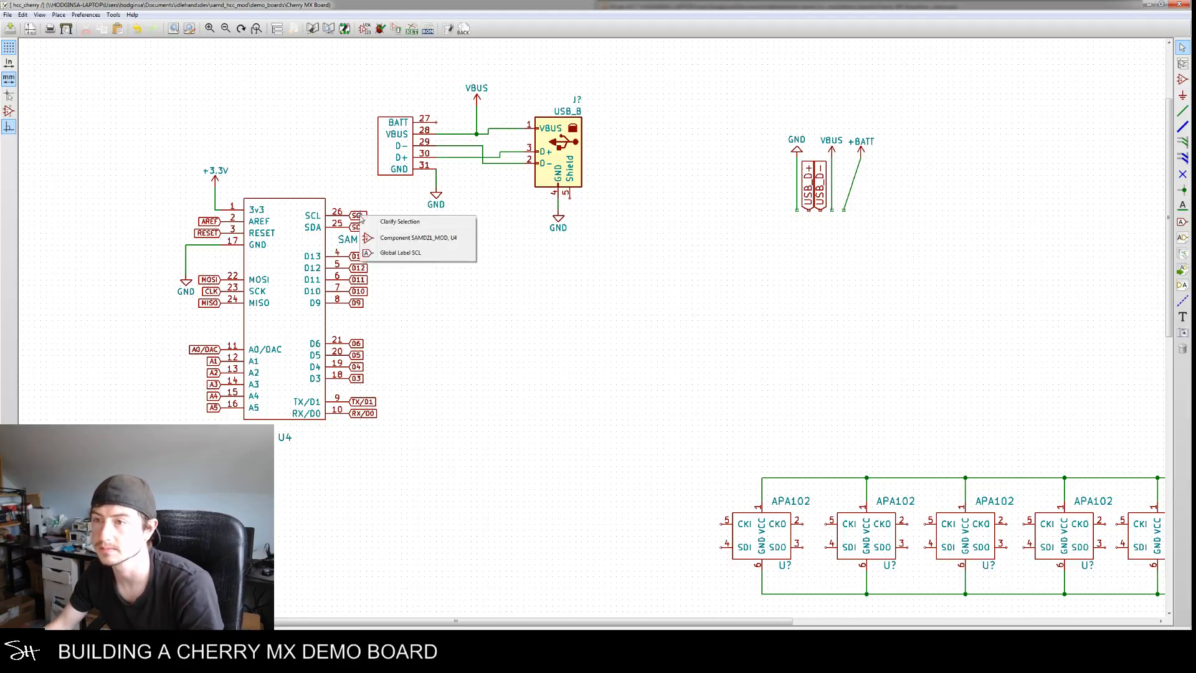
{"action": "left_click", "coordinate": [418, 239]}
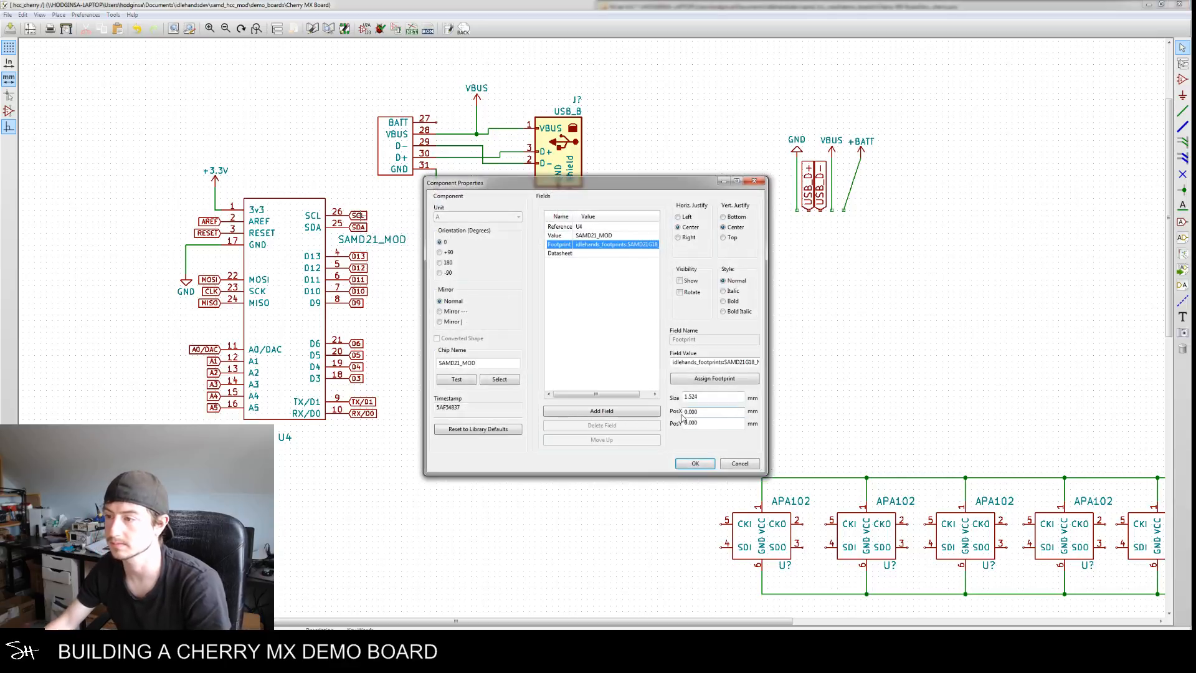
{"action": "key", "text": "Escape"}
{"action": "left_click", "coordinate": [359, 216]}
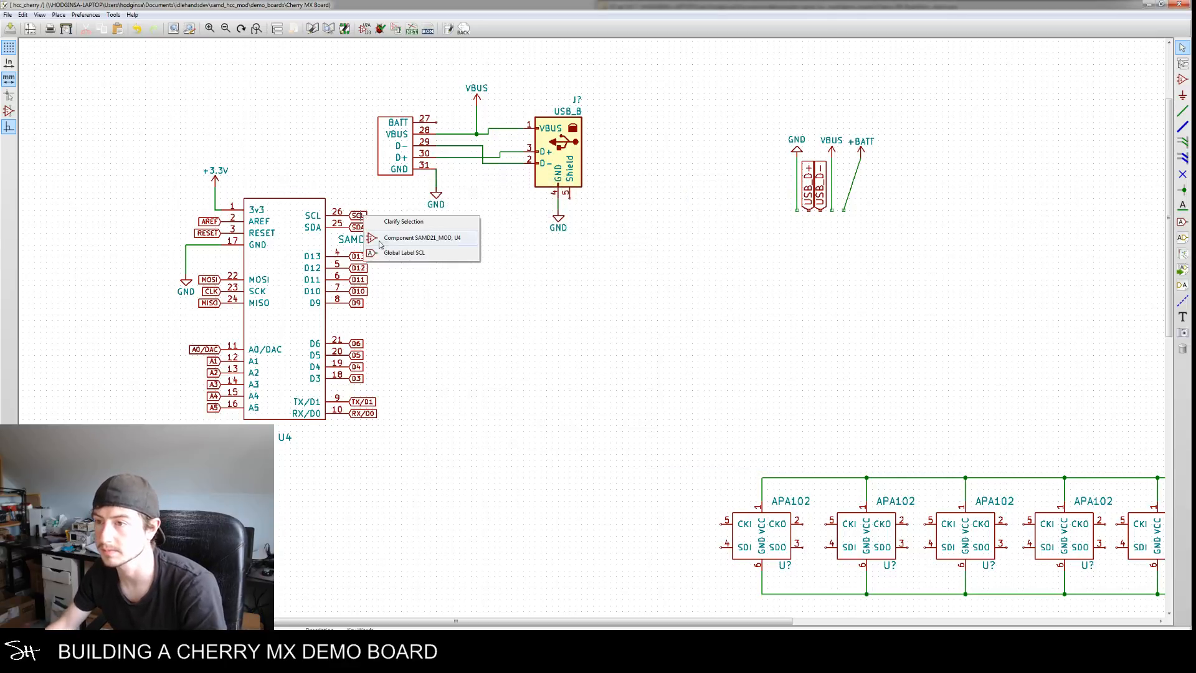
Rename the global labels on the SAMD21_MOD's SCL and SDA pins to CKI and SDI
{"action": "left_click", "coordinate": [404, 253]}
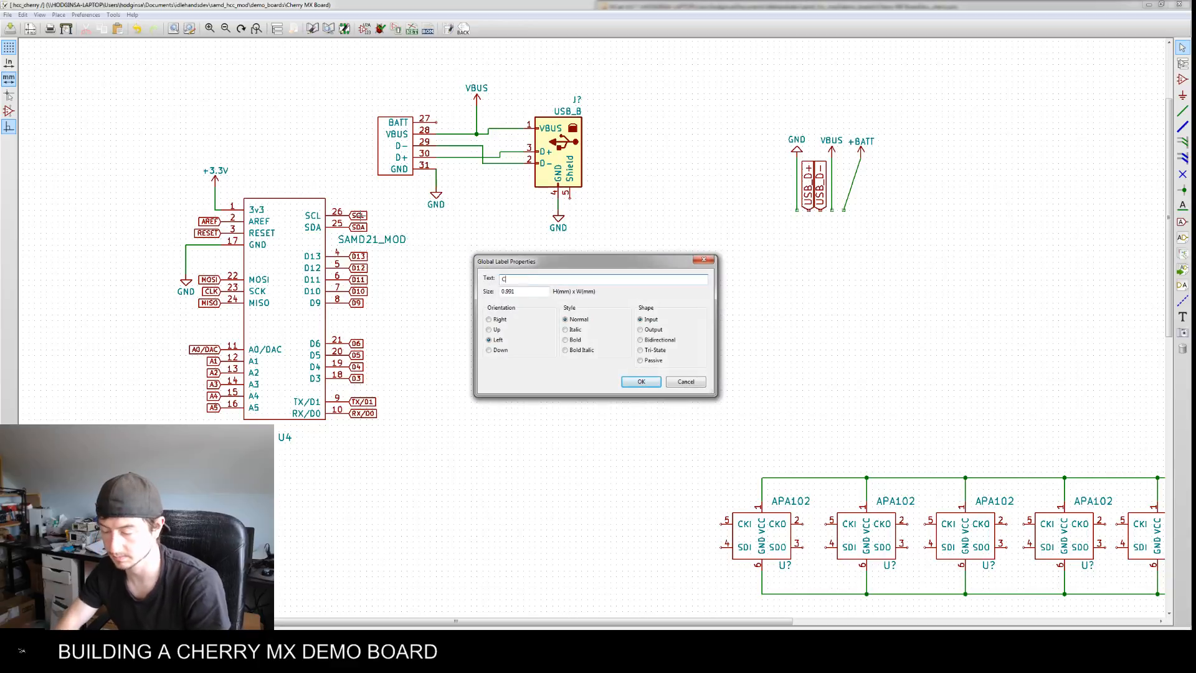
{"action": "key", "text": "Return"}
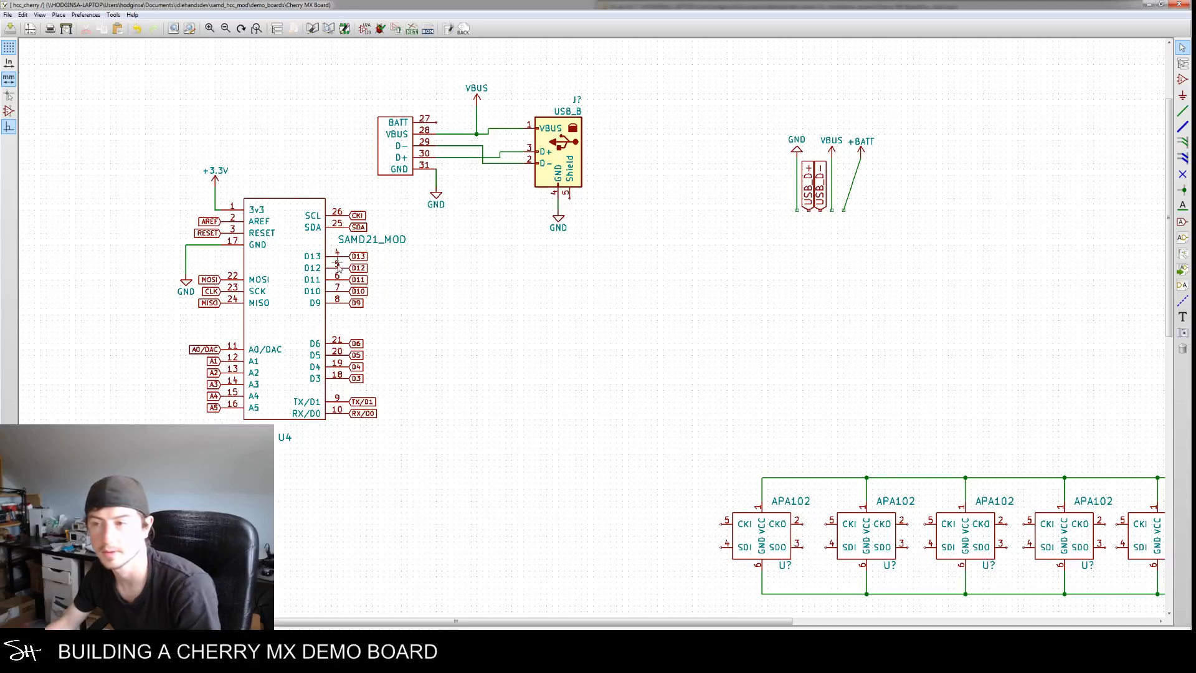
{"action": "double_click", "coordinate": [359, 230]}
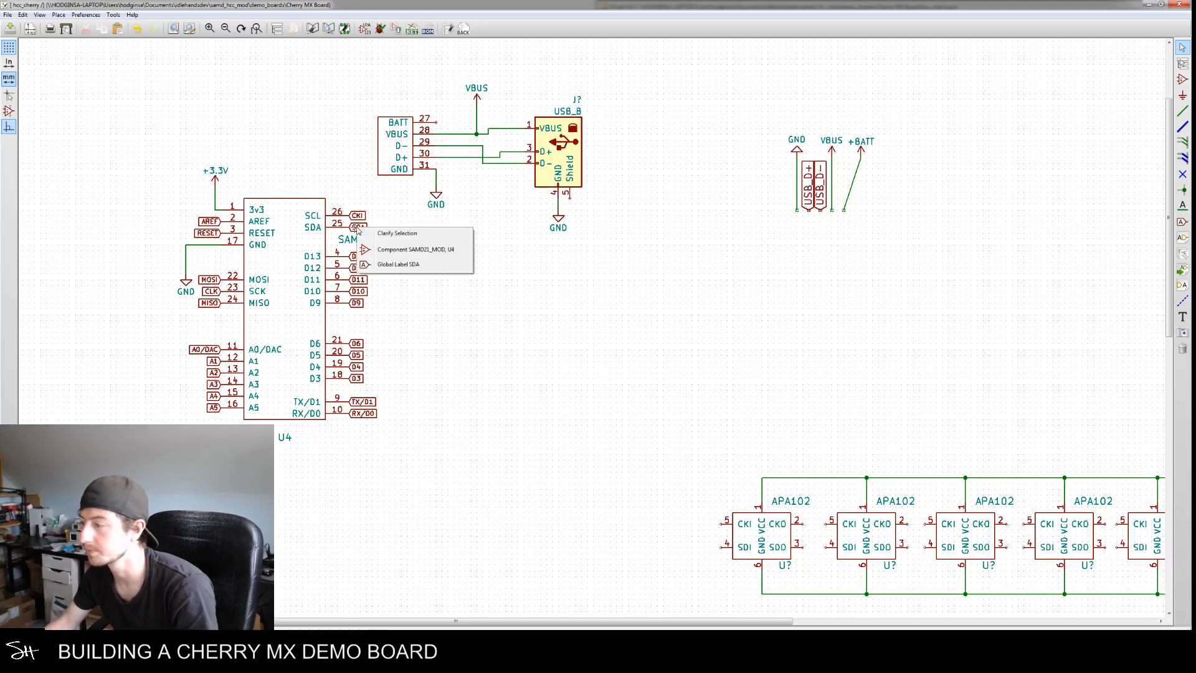
{"action": "left_click", "coordinate": [399, 265]}
{"action": "type", "text": "SDI"}
{"action": "key", "text": "Return"}
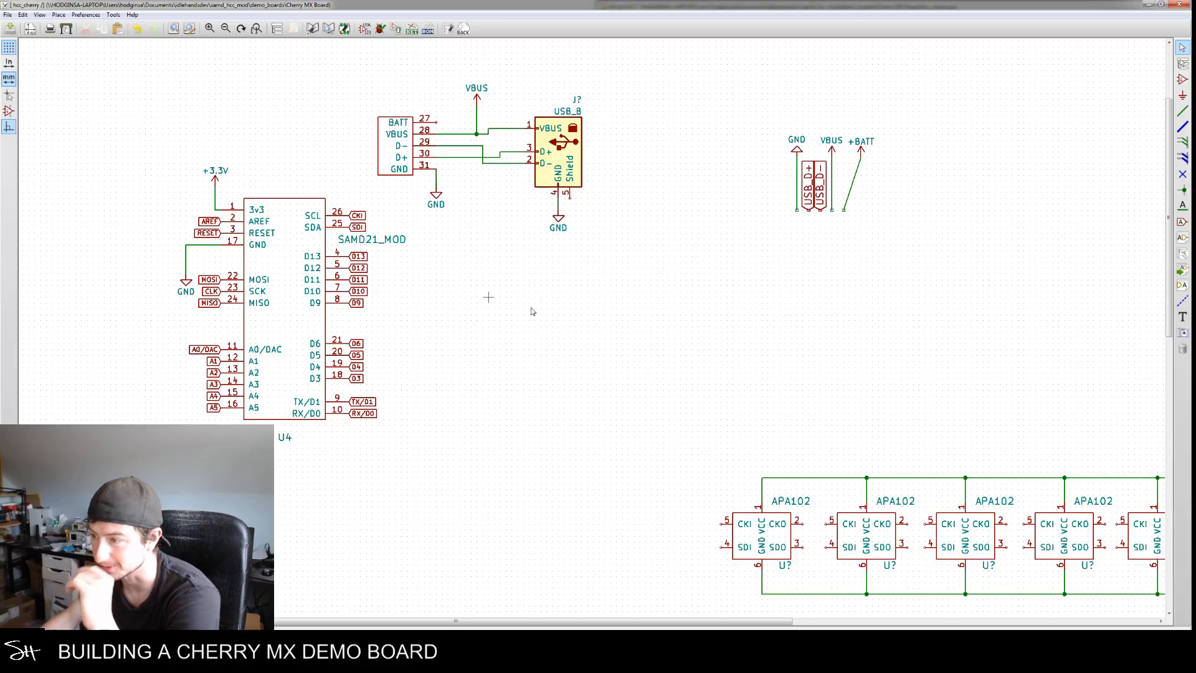
Copy the CKI and SDI global labels onto the matching input pins of the first APA102 in the chain
{"action": "key", "text": "m"}
{"action": "left_click", "coordinate": [406, 256]}
{"action": "left_click", "coordinate": [351, 216]}
{"action": "key", "text": "c"}
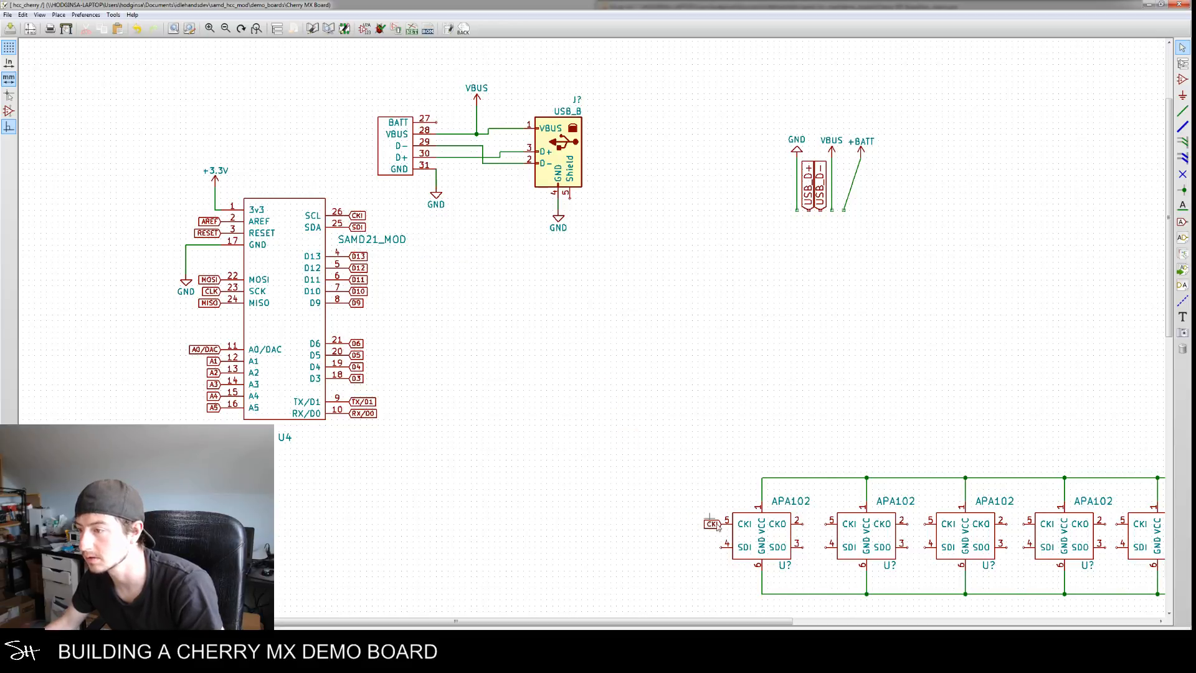
{"action": "key", "text": "c"}
{"action": "left_click", "coordinate": [312, 205]}
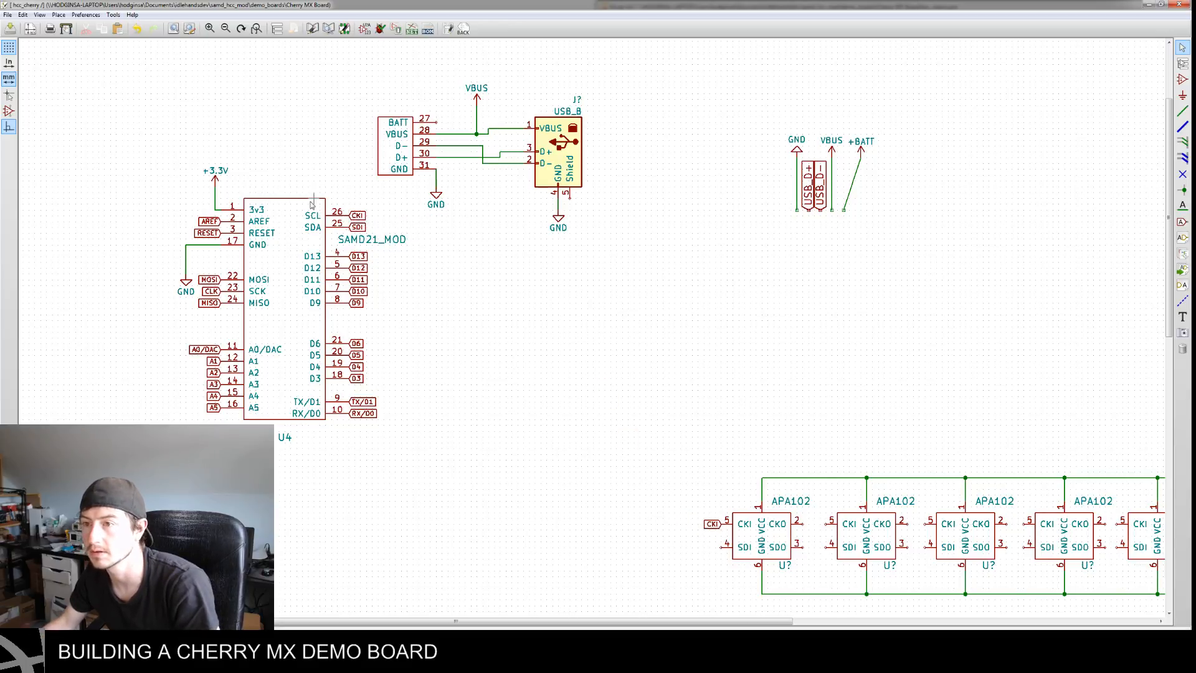
{"action": "key", "text": "c"}
{"action": "left_click", "coordinate": [405, 264]}
{"action": "key", "text": "r"}
{"action": "left_click", "coordinate": [722, 547]}
Wire CKO to CKI and SDO to SDI between the first, second and third APA102 LEDs
{"action": "middle_click_drag", "start_coordinate": [716, 545], "coordinate": [622, 461]}
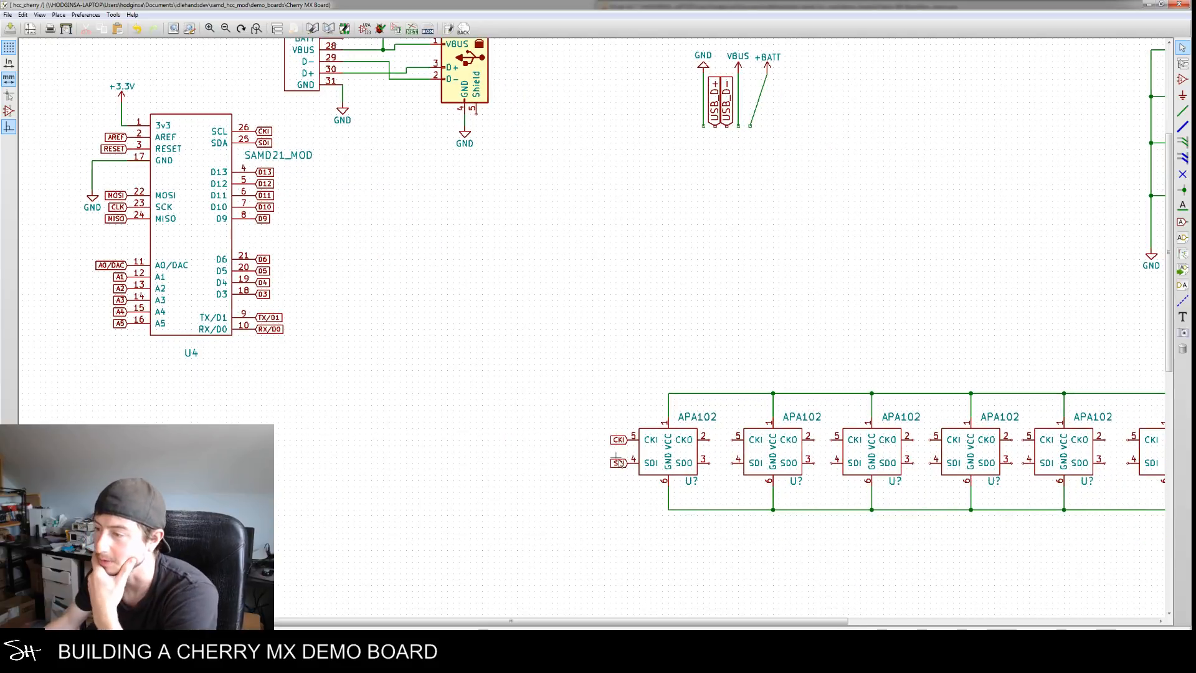
{"action": "left_click", "coordinate": [1182, 111]}
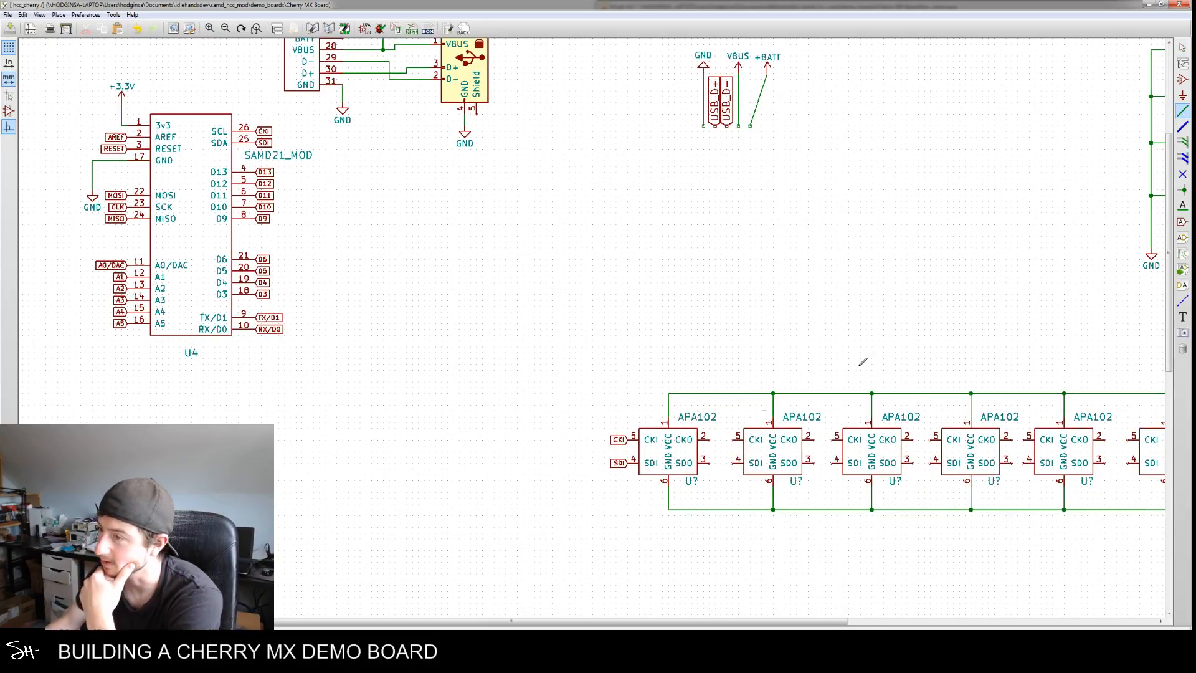
{"action": "left_click", "coordinate": [709, 439]}
{"action": "left_click", "coordinate": [736, 439]}
{"action": "left_click", "coordinate": [708, 462]}
{"action": "left_click", "coordinate": [739, 462]}
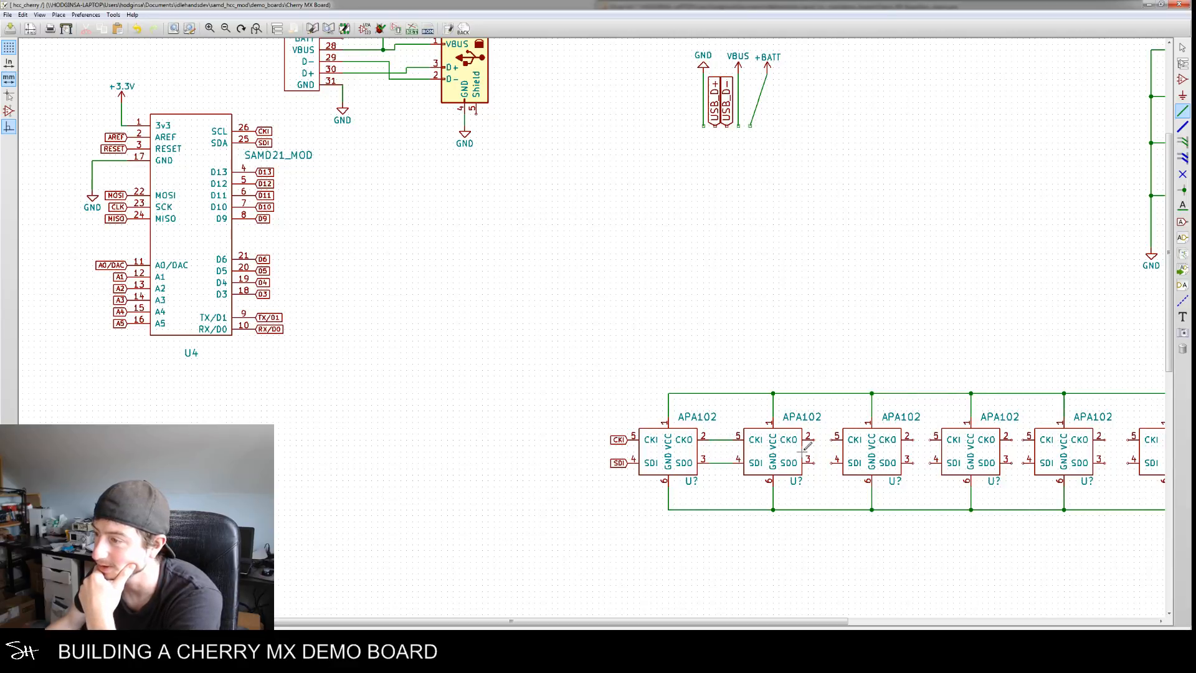
{"action": "left_click", "coordinate": [836, 439]}
{"action": "left_click", "coordinate": [810, 462]}
{"action": "left_click", "coordinate": [836, 462]}
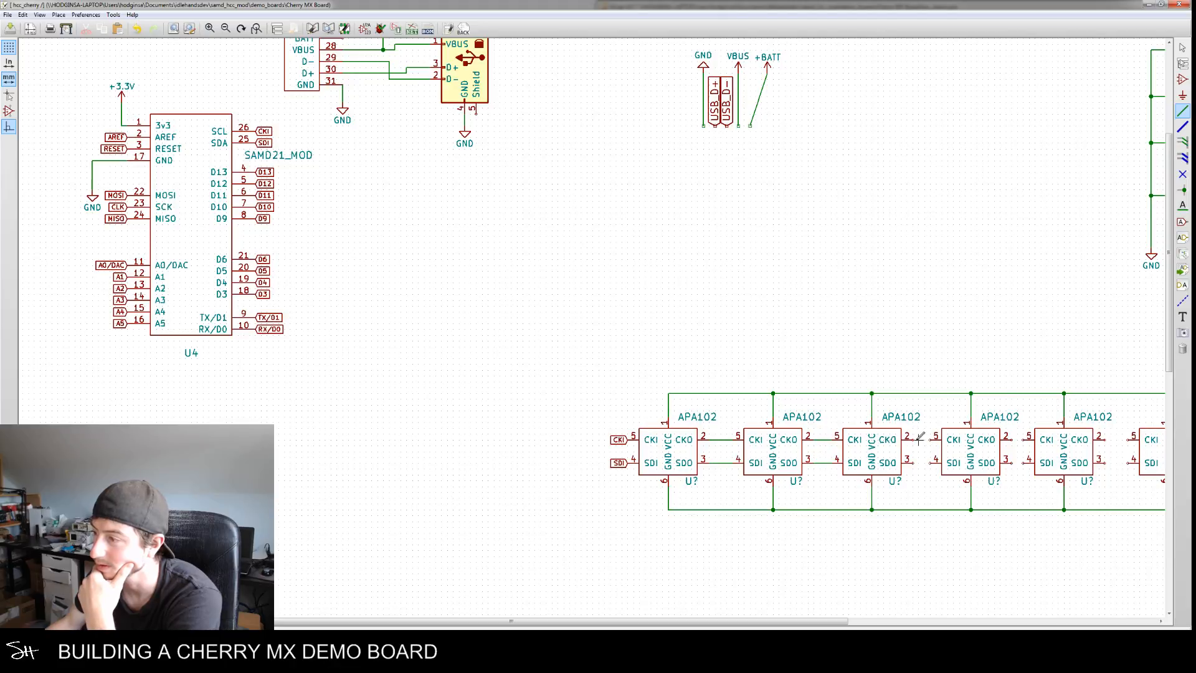
Wire the clock and data outputs to the next LED's inputs from the third through the sixth APA102
{"action": "left_click", "coordinate": [914, 440]}
{"action": "middle_click_drag", "start_coordinate": [913, 439], "coordinate": [810, 444]}
{"action": "left_click", "coordinate": [832, 444]}
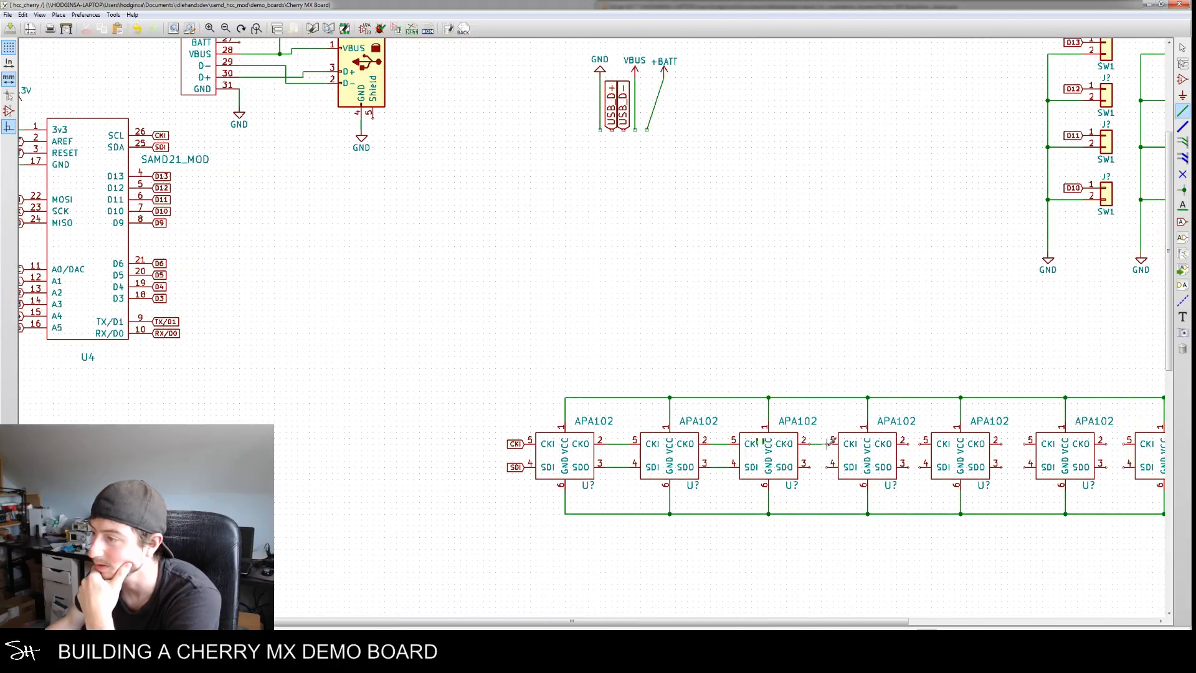
{"action": "left_click", "coordinate": [832, 464]}
{"action": "middle_click_drag", "start_coordinate": [915, 452], "coordinate": [794, 447]}
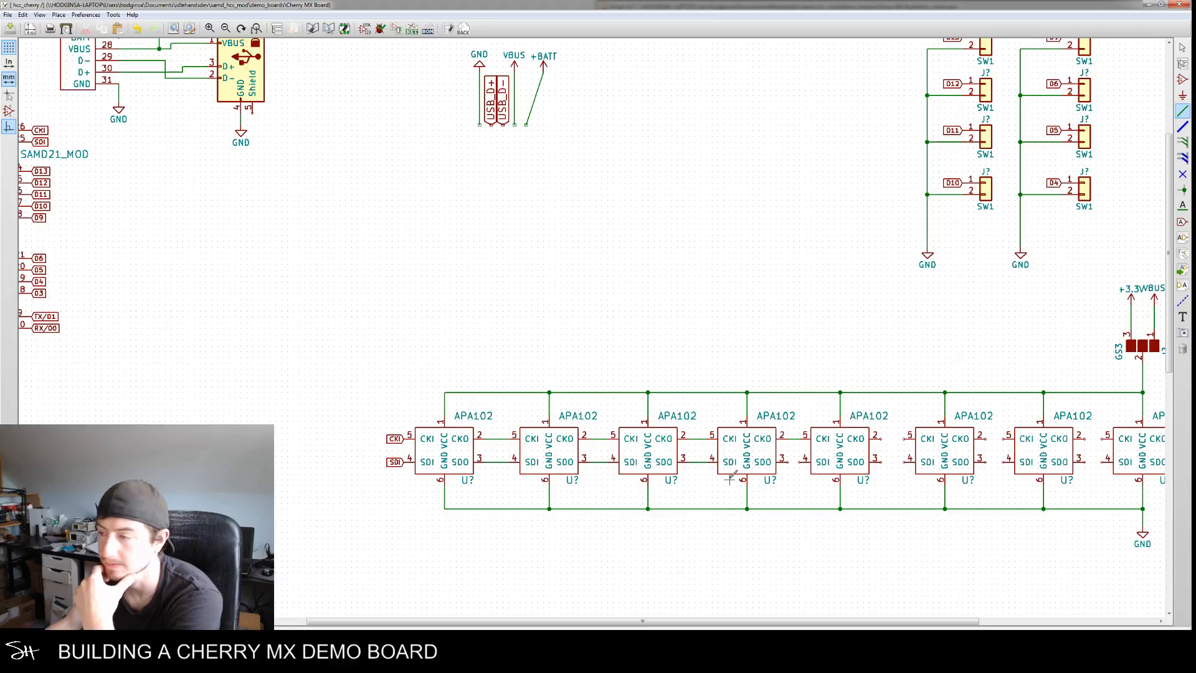
{"action": "left_click", "coordinate": [788, 462]}
{"action": "left_click", "coordinate": [805, 462]}
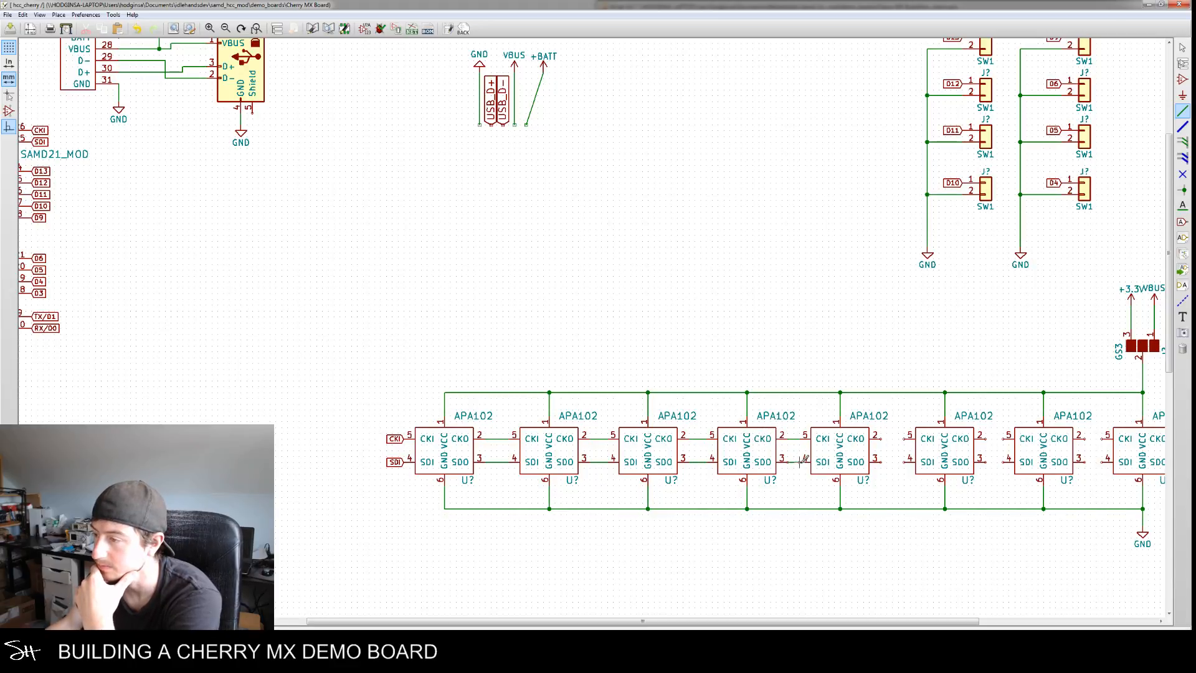
{"action": "left_click", "coordinate": [880, 438]}
{"action": "left_click", "coordinate": [904, 438]}
{"action": "left_click", "coordinate": [881, 462]}
{"action": "left_click", "coordinate": [905, 462]}
Wire the clock and data outputs to the next LED's inputs from the sixth through the eighth APA102
{"action": "middle_click_drag", "start_coordinate": [962, 468], "coordinate": [748, 455]}
{"action": "left_click", "coordinate": [771, 427]}
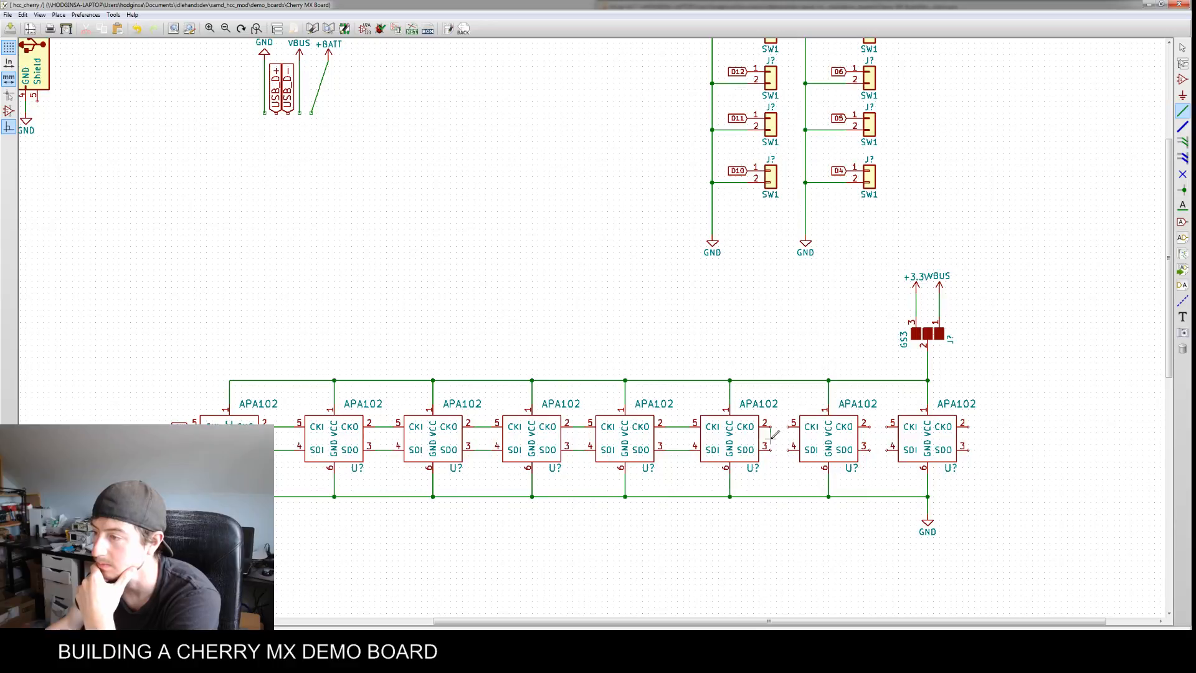
{"action": "left_click", "coordinate": [789, 426]}
{"action": "left_click", "coordinate": [770, 449]}
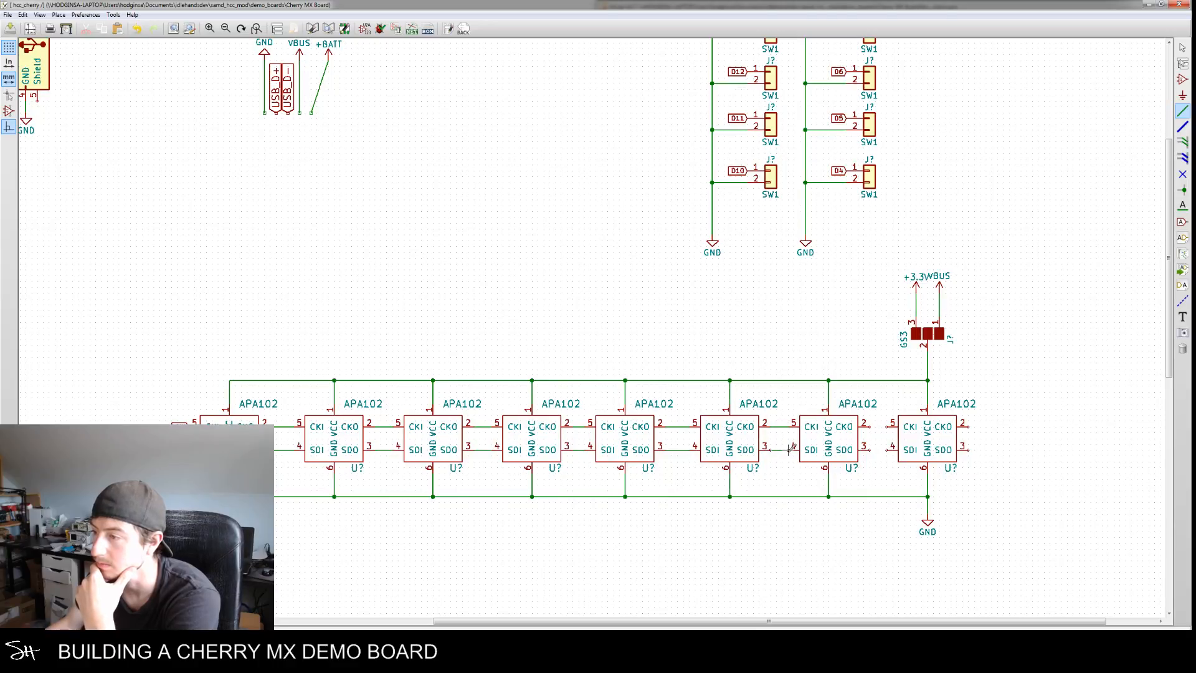
{"action": "left_click", "coordinate": [789, 449]}
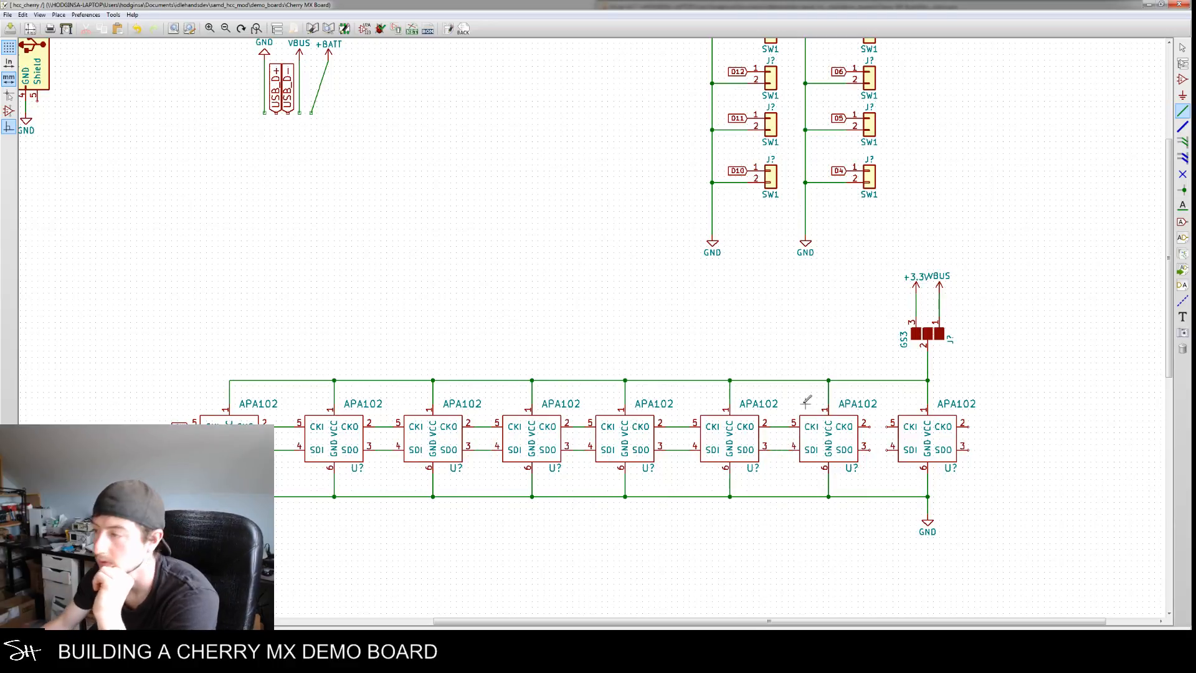
{"action": "left_click", "coordinate": [869, 449]}
{"action": "left_click", "coordinate": [887, 449]}
{"action": "middle_click_drag", "start_coordinate": [637, 552], "coordinate": [640, 515]}
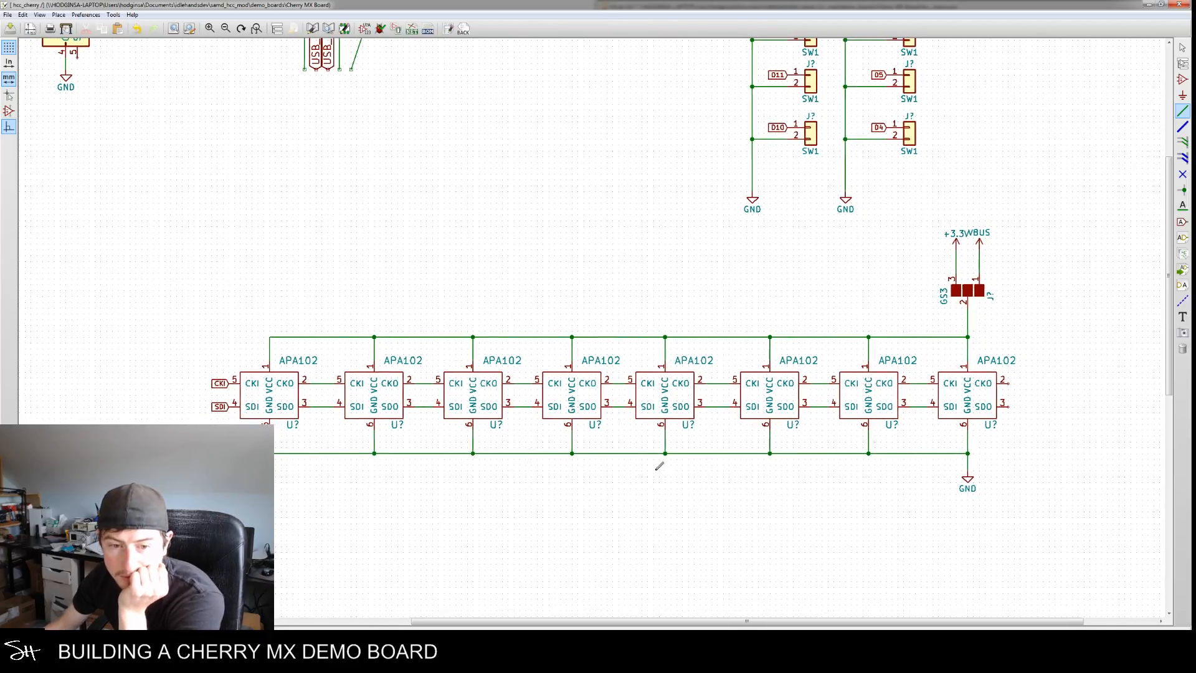
{"action": "middle_click_drag", "start_coordinate": [660, 465], "coordinate": [603, 454]}
{"action": "scroll", "coordinate": [601, 455], "scroll_direction": "down", "scroll_amount": 3}
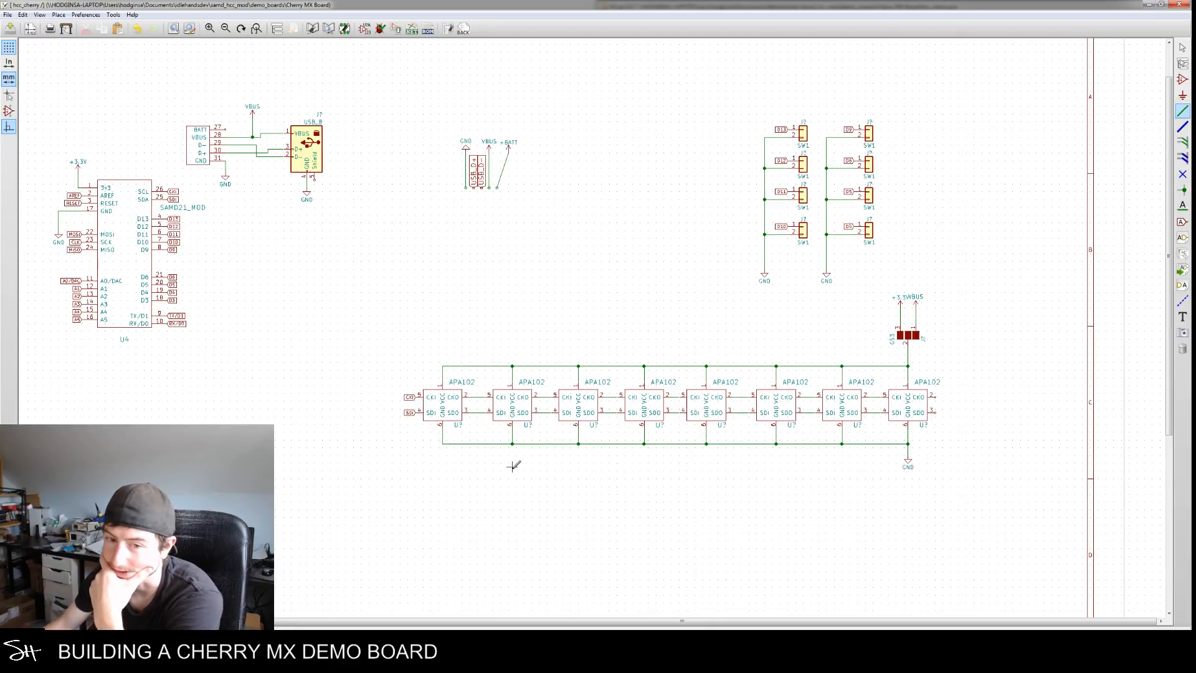
{"action": "middle_click_drag", "start_coordinate": [492, 514], "coordinate": [554, 498]}
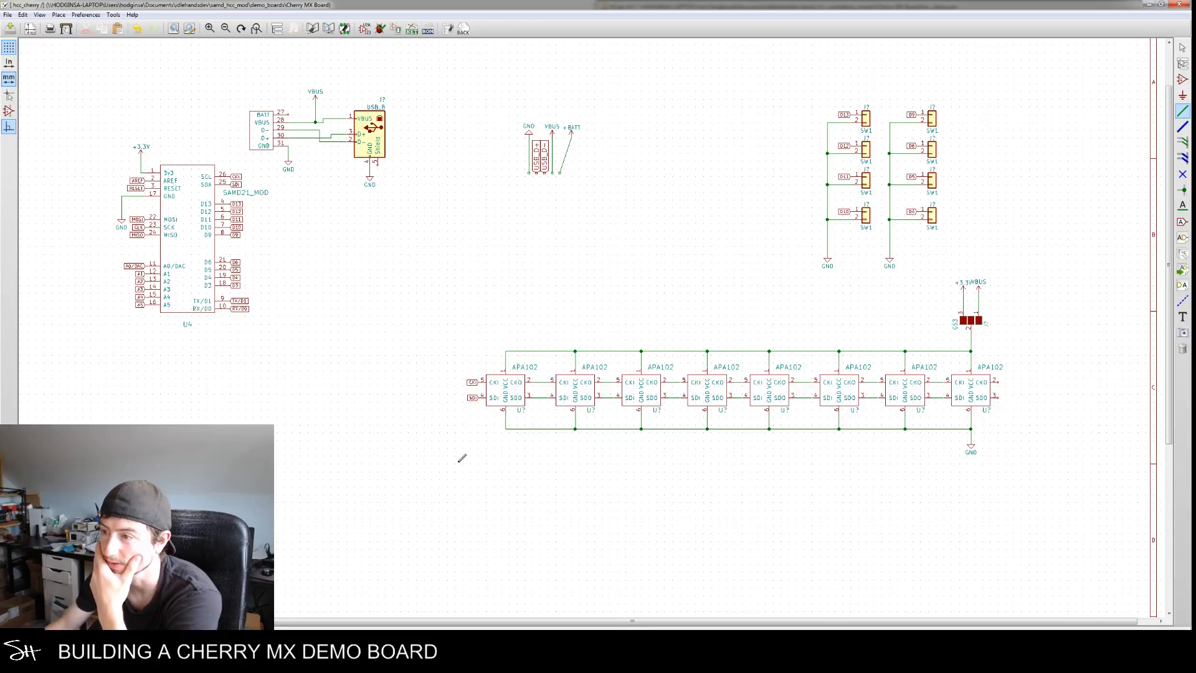
{"action": "middle_click_drag", "start_coordinate": [459, 461], "coordinate": [472, 487]}
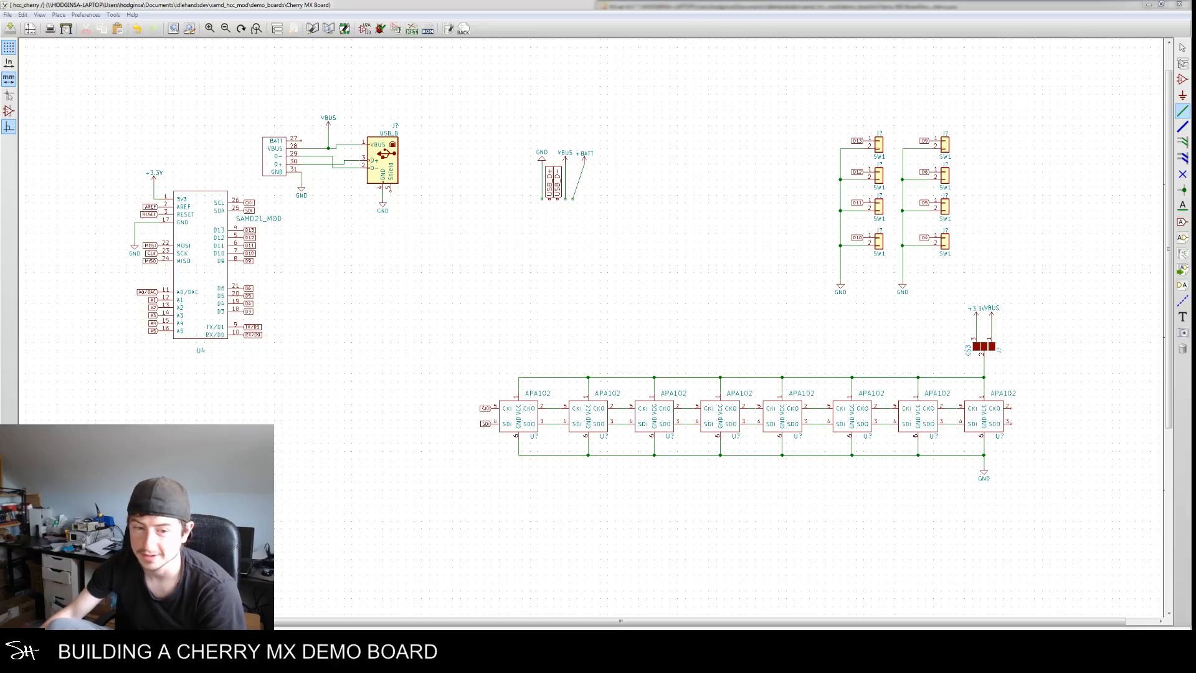
Switch to Calculator and multiply 0.02 by 256
{"action": "key", "text": "XF86Calculator"}
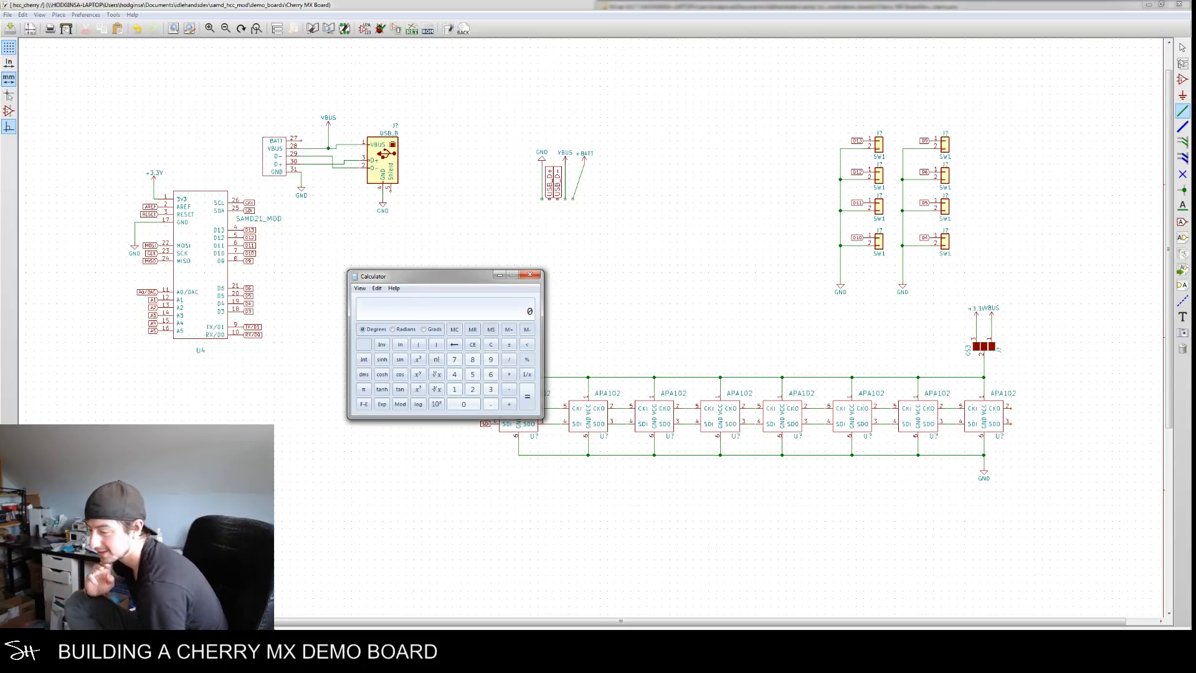
{"action": "type", "text": "5120"}
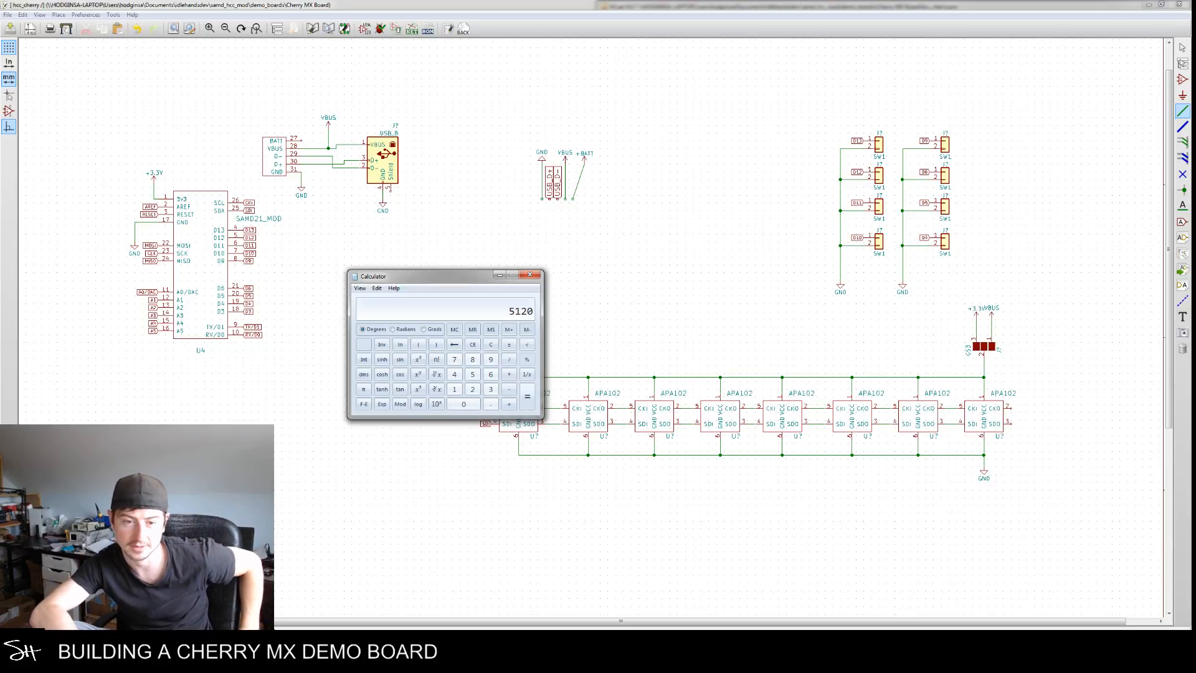
{"action": "type", "text": "3000"}
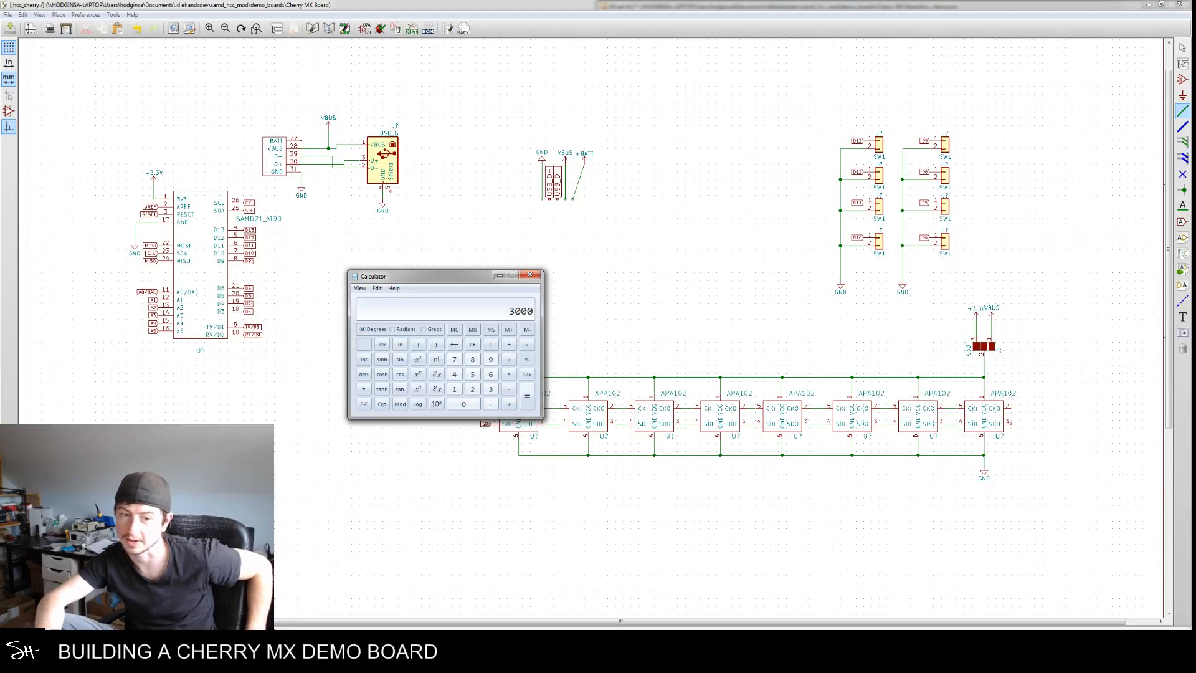
{"action": "type", "text": "20*0"}
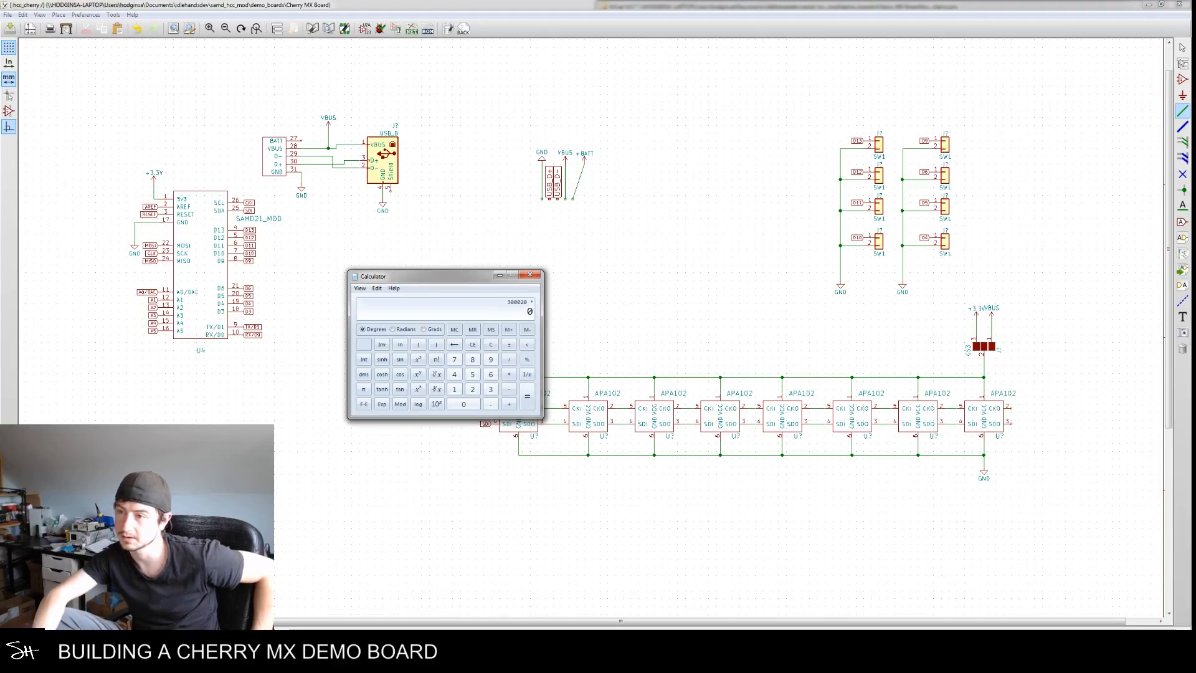
{"action": "type", "text": ".02"}
{"action": "key", "text": "Escape"}
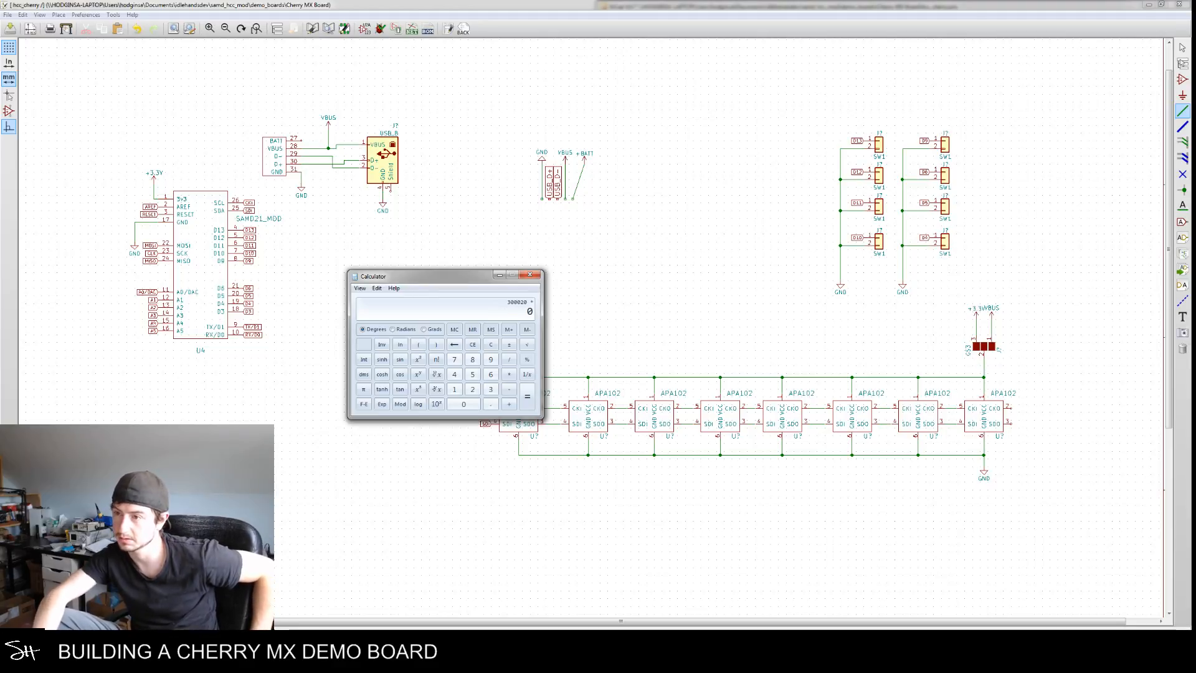
{"action": "type", "text": ".0"}
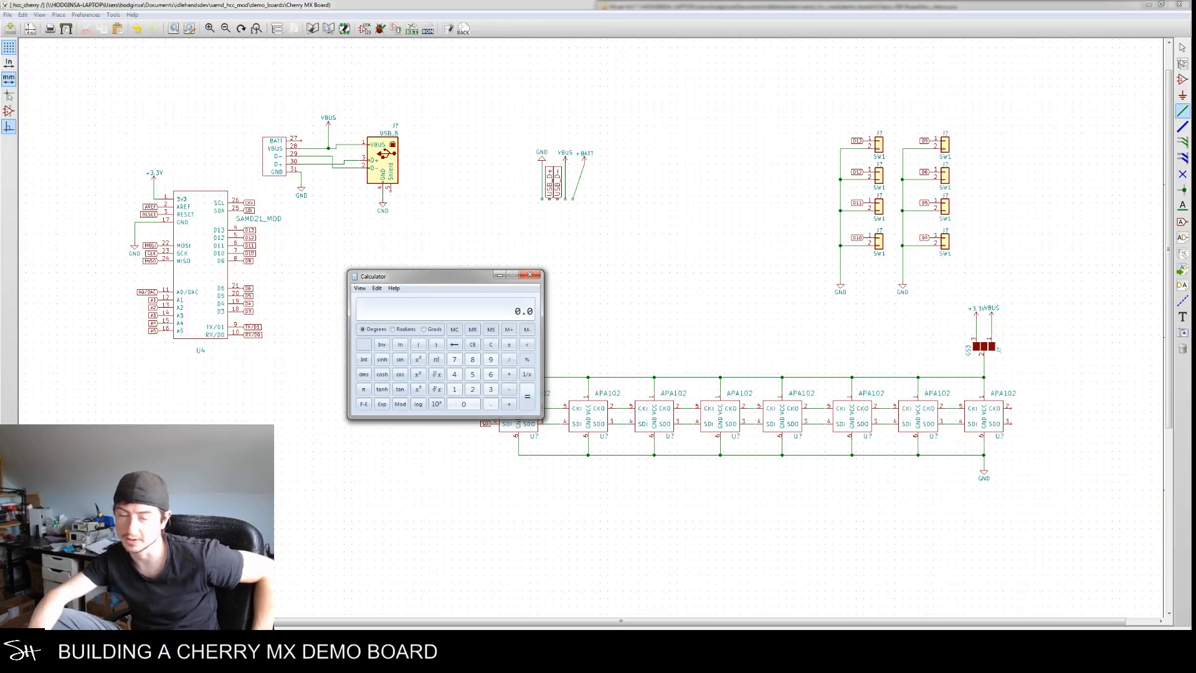
{"action": "type", "text": "2*256"}
{"action": "key", "text": "Return"}
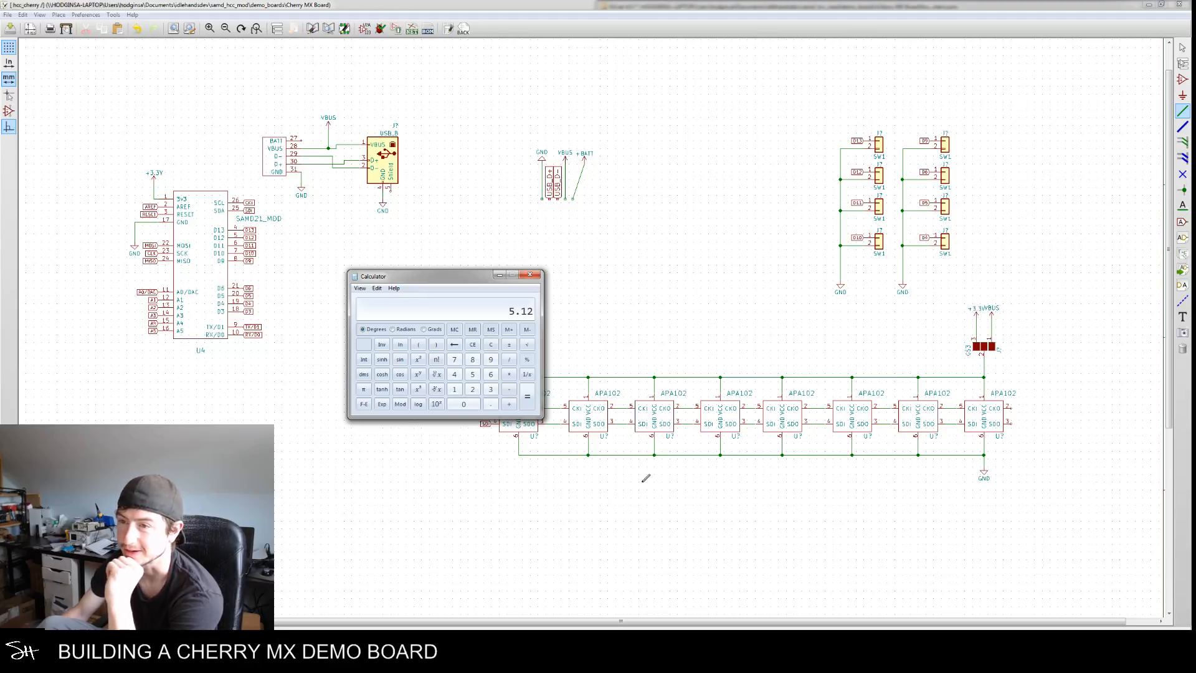
Return to the schematic and delete the leftover block of GND, USB_D+, USB_D-, VBUS and +BATT symbols and labels
{"action": "left_click", "coordinate": [543, 508]}
{"action": "left_click_drag", "start_coordinate": [540, 113], "coordinate": [642, 211]}
{"action": "right_click", "coordinate": [642, 211]}
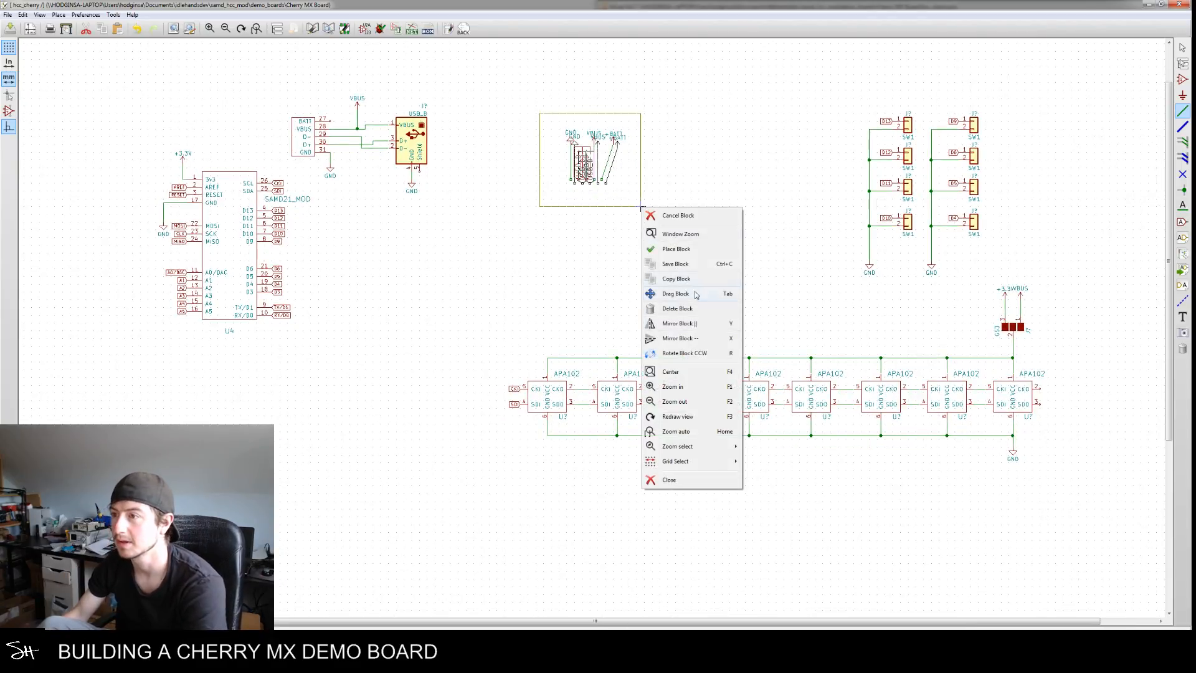
{"action": "left_click", "coordinate": [677, 308]}
Move the block of eight SW1 switch connectors with their GND wiring closer to the USB connector, above the start of the APA102 chain
{"action": "scroll", "coordinate": [636, 204], "scroll_direction": "down", "scroll_amount": 3}
{"action": "scroll", "coordinate": [633, 241], "scroll_direction": "up", "scroll_amount": 2}
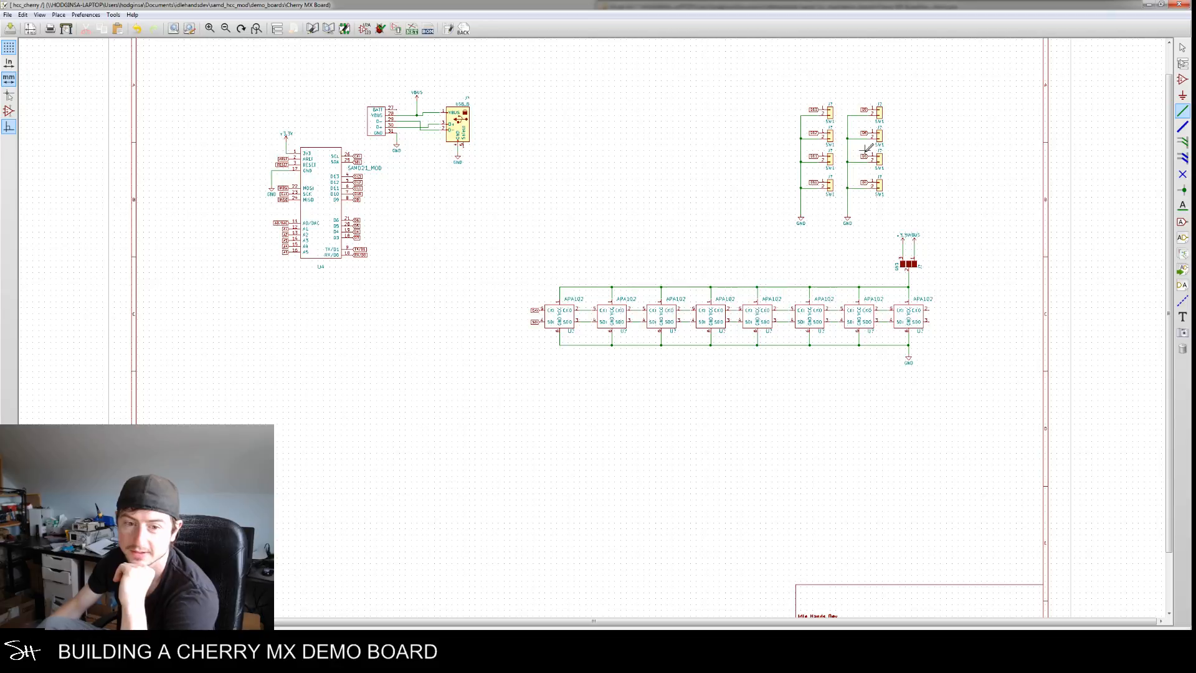
{"action": "left_click_drag", "start_coordinate": [765, 90], "coordinate": [891, 241]}
{"action": "left_click", "coordinate": [668, 231]}
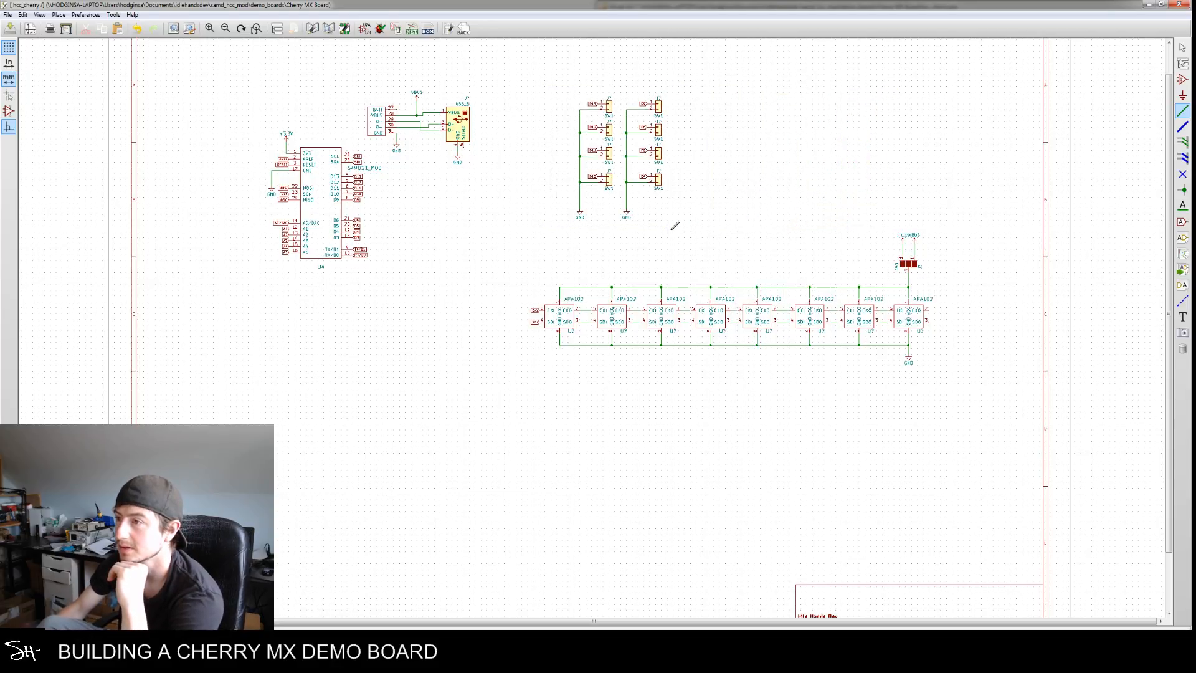
{"action": "left_click", "coordinate": [763, 178]}
{"action": "middle_click_drag", "start_coordinate": [727, 143], "coordinate": [758, 191]}
{"action": "key", "text": "Escape"}
{"action": "key", "text": "Escape"}
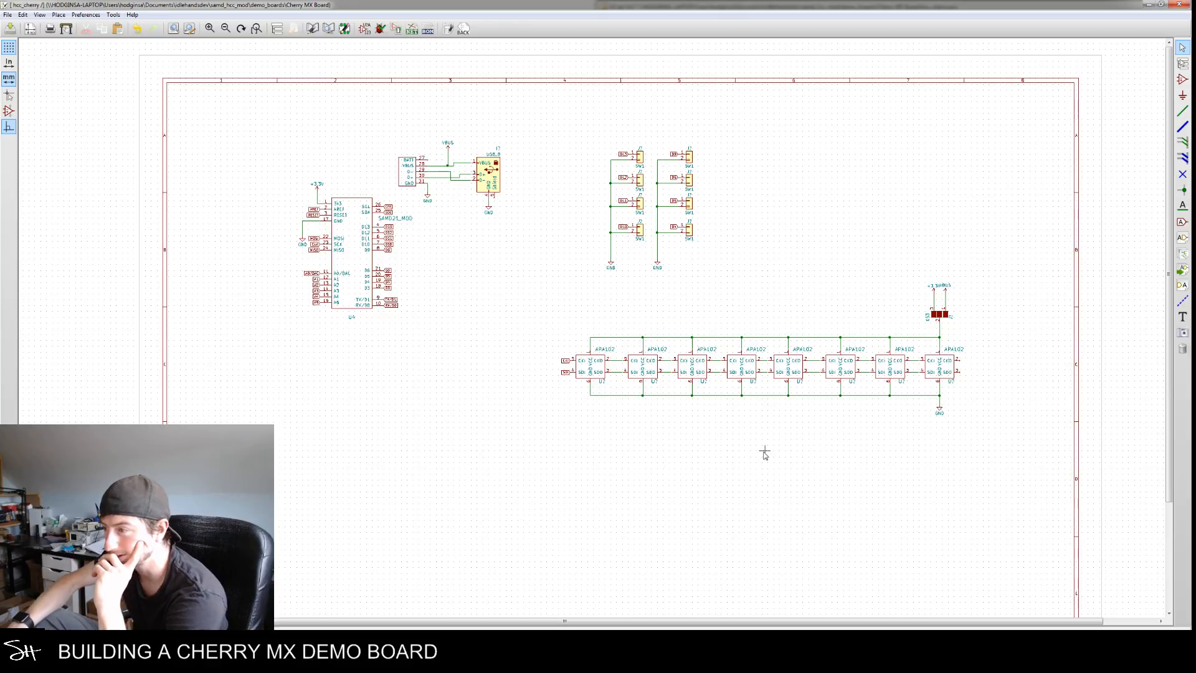
Start footprint assignment and annotate only the unannotated components across the entire schematic, keeping the existing annotation
{"action": "middle_click_drag", "start_coordinate": [766, 454], "coordinate": [744, 466]}
{"action": "middle_click_drag", "start_coordinate": [625, 457], "coordinate": [658, 419]}
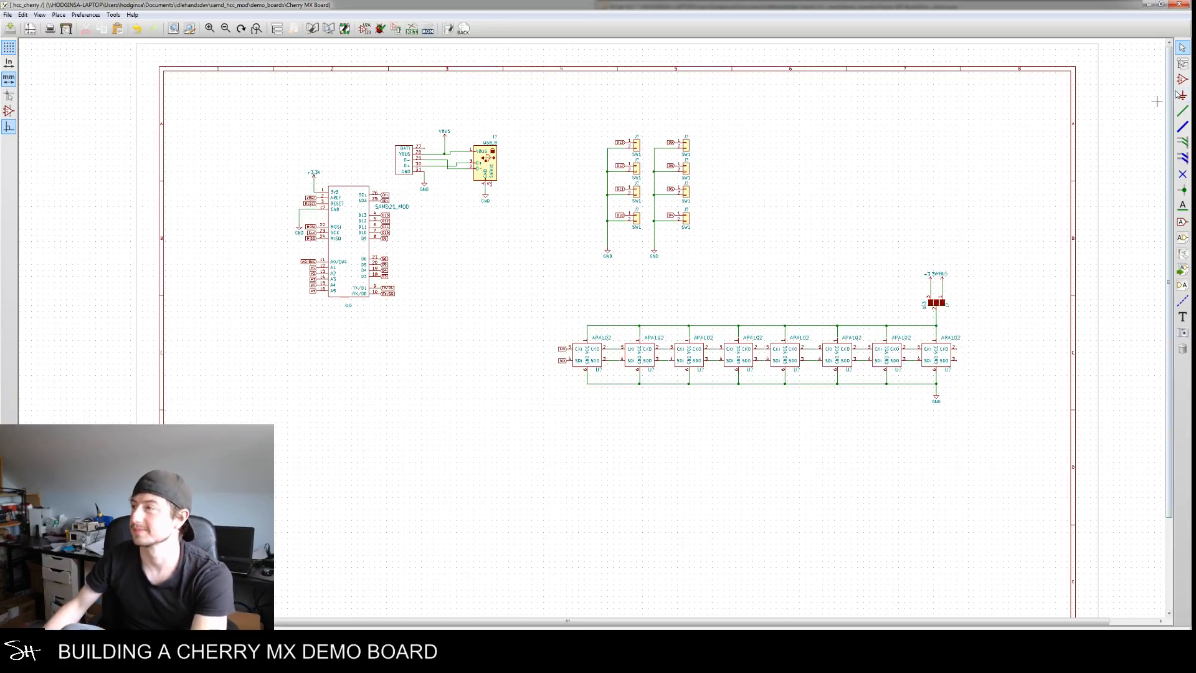
{"action": "middle_click_drag", "start_coordinate": [467, 302], "coordinate": [470, 269]}
{"action": "middle_click_drag", "start_coordinate": [513, 181], "coordinate": [517, 269]}
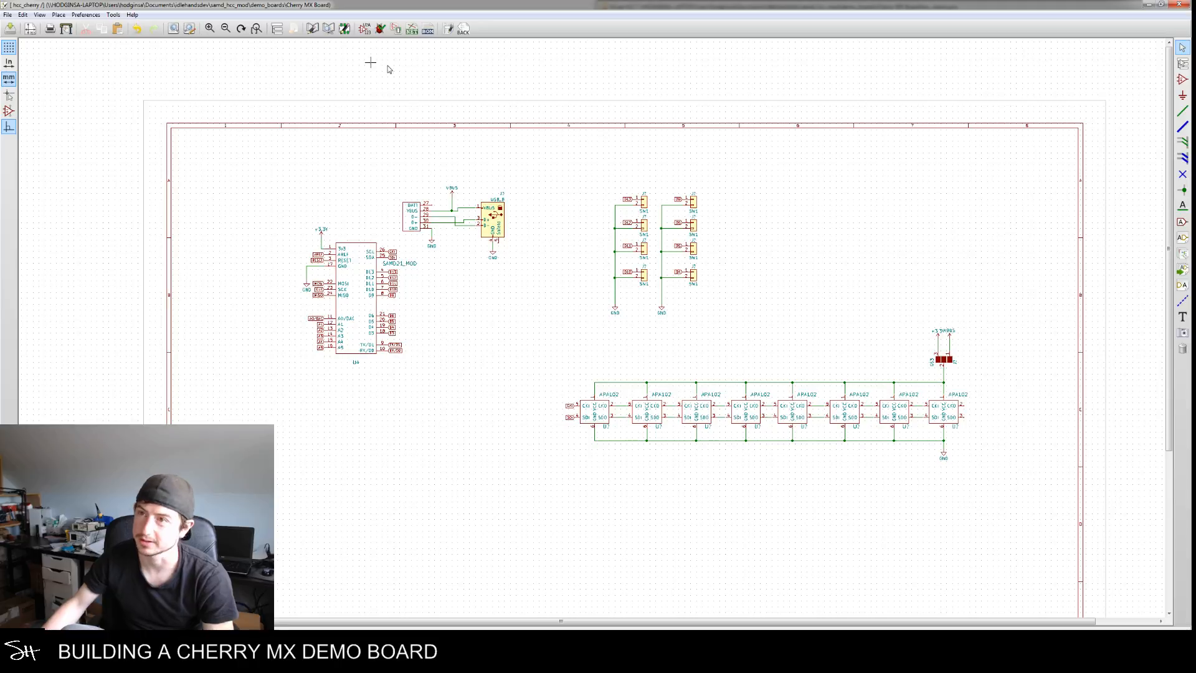
{"action": "left_click", "coordinate": [396, 29]}
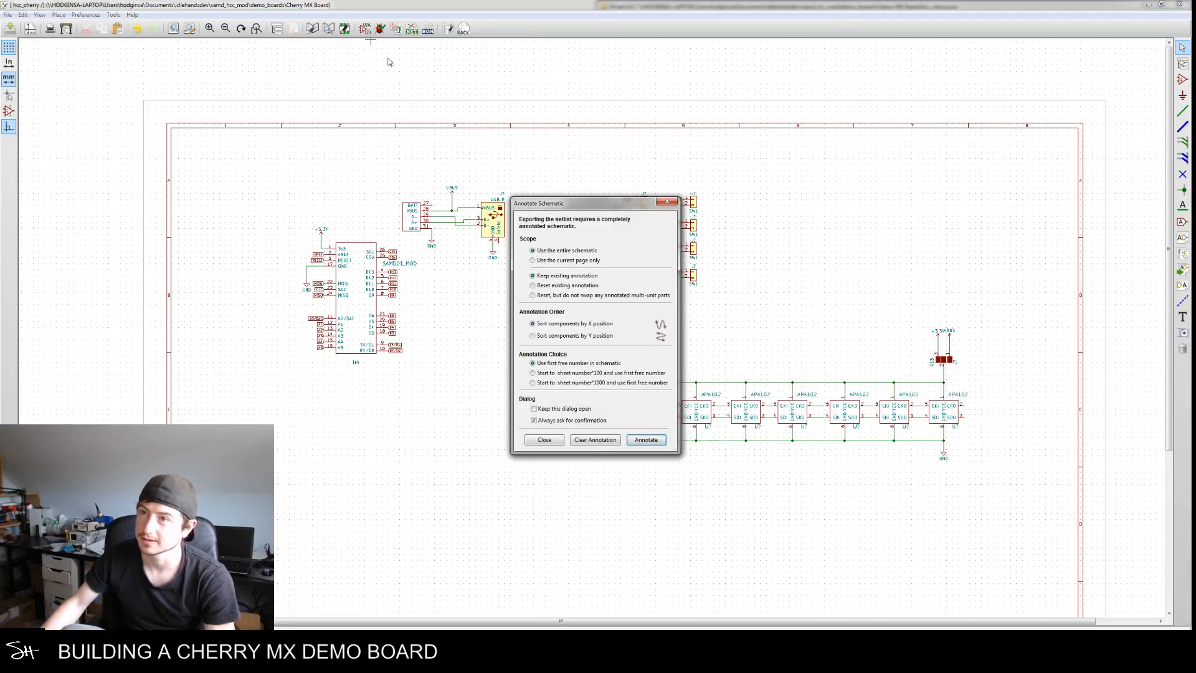
{"action": "left_click", "coordinate": [646, 439]}
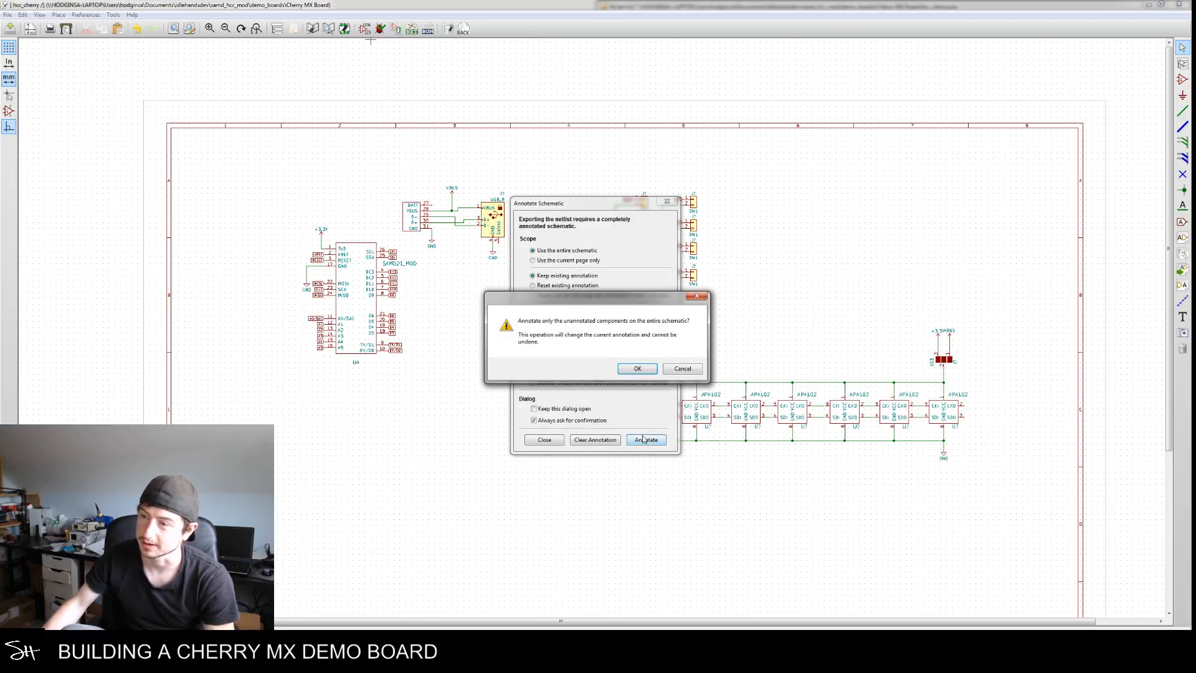
{"action": "left_click", "coordinate": [638, 369]}
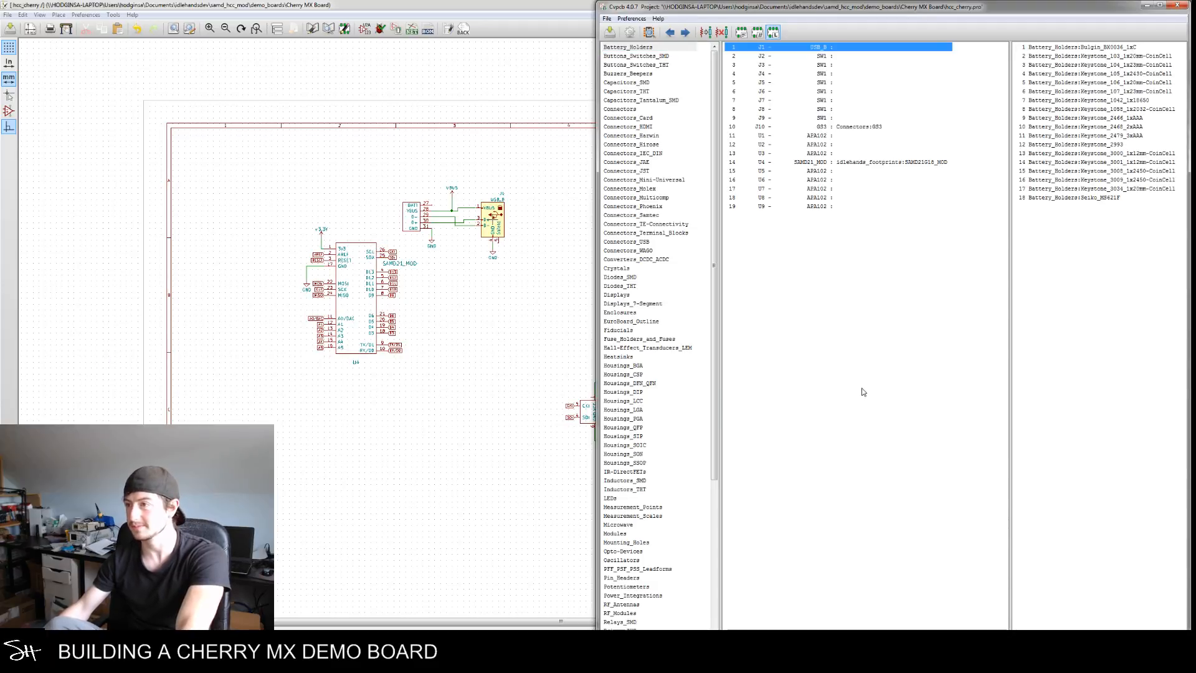
Check the component list in the footprint assignment tool, then close it and return to the schematic
{"action": "left_click", "coordinate": [870, 128]}
{"action": "left_click", "coordinate": [854, 255]}
{"action": "left_click_drag", "start_coordinate": [833, 9], "coordinate": [853, 154]}
{"action": "left_click", "coordinate": [1011, 148]}
Change the value of switch connector J3 to SW2 and of J4 to SW3
{"action": "scroll", "coordinate": [620, 221], "scroll_direction": "up", "scroll_amount": 3}
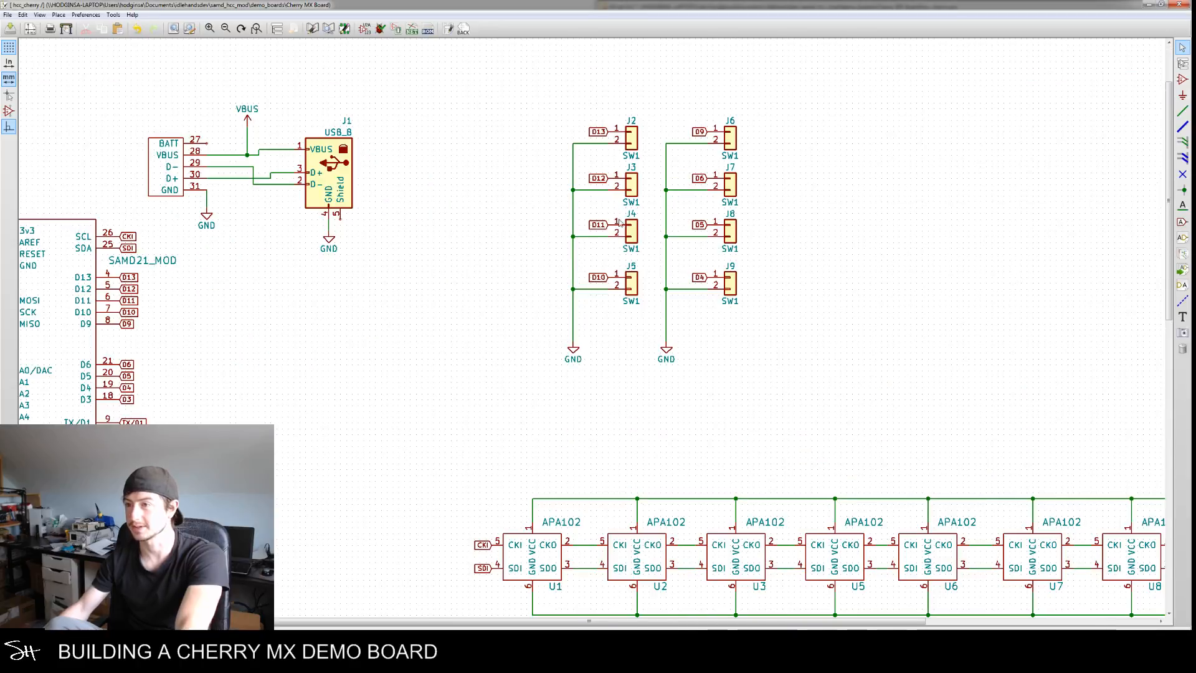
{"action": "double_click", "coordinate": [647, 284]}
{"action": "left_click", "coordinate": [576, 237]}
{"action": "double_click", "coordinate": [697, 362]}
{"action": "type", "text": "SW2"}
{"action": "key", "text": "Return"}
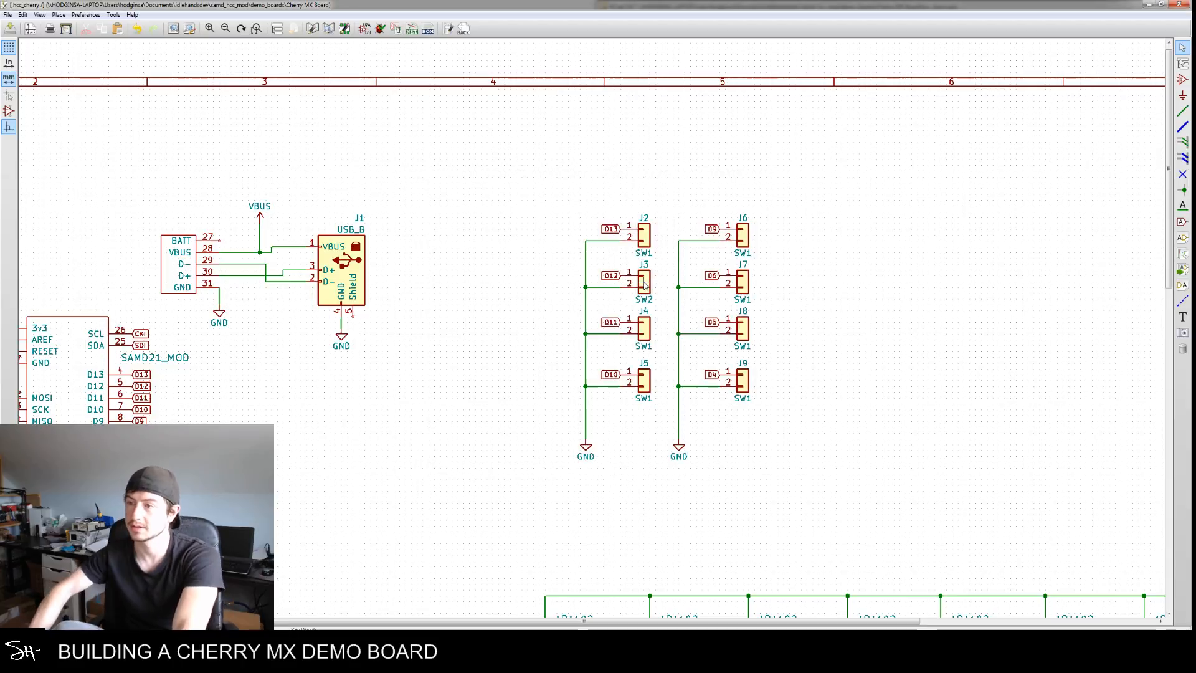
{"action": "double_click", "coordinate": [645, 328]}
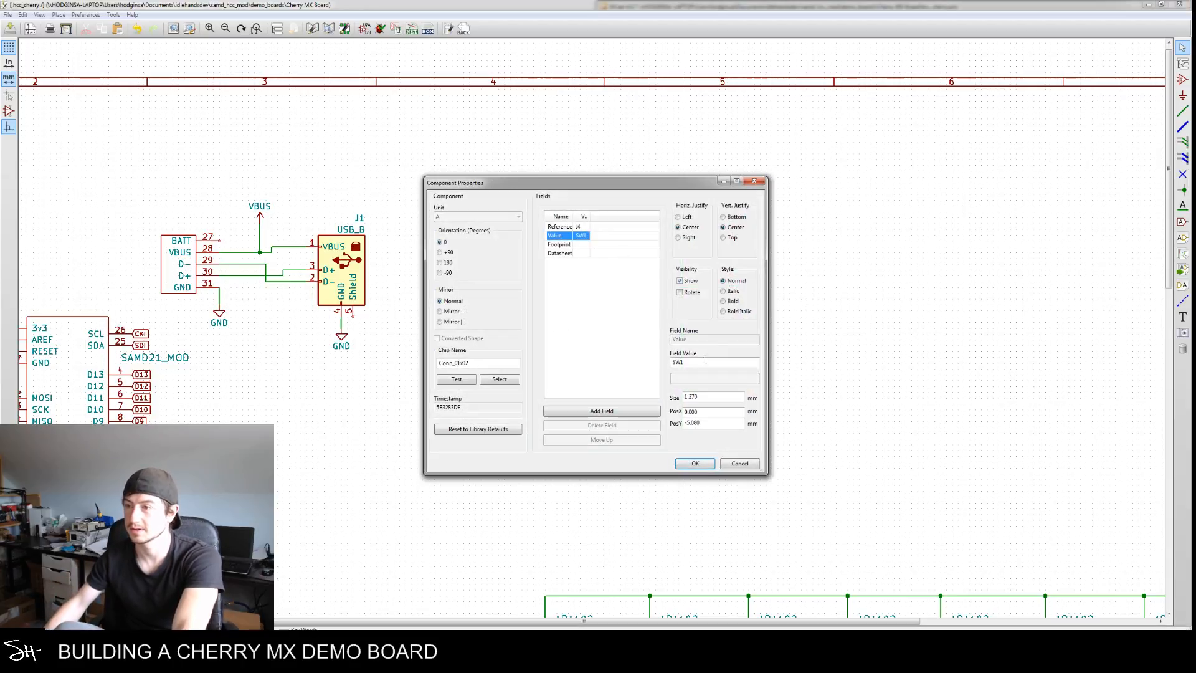
{"action": "double_click", "coordinate": [698, 362]}
{"action": "type", "text": "SW3"}
{"action": "key", "text": "Return"}
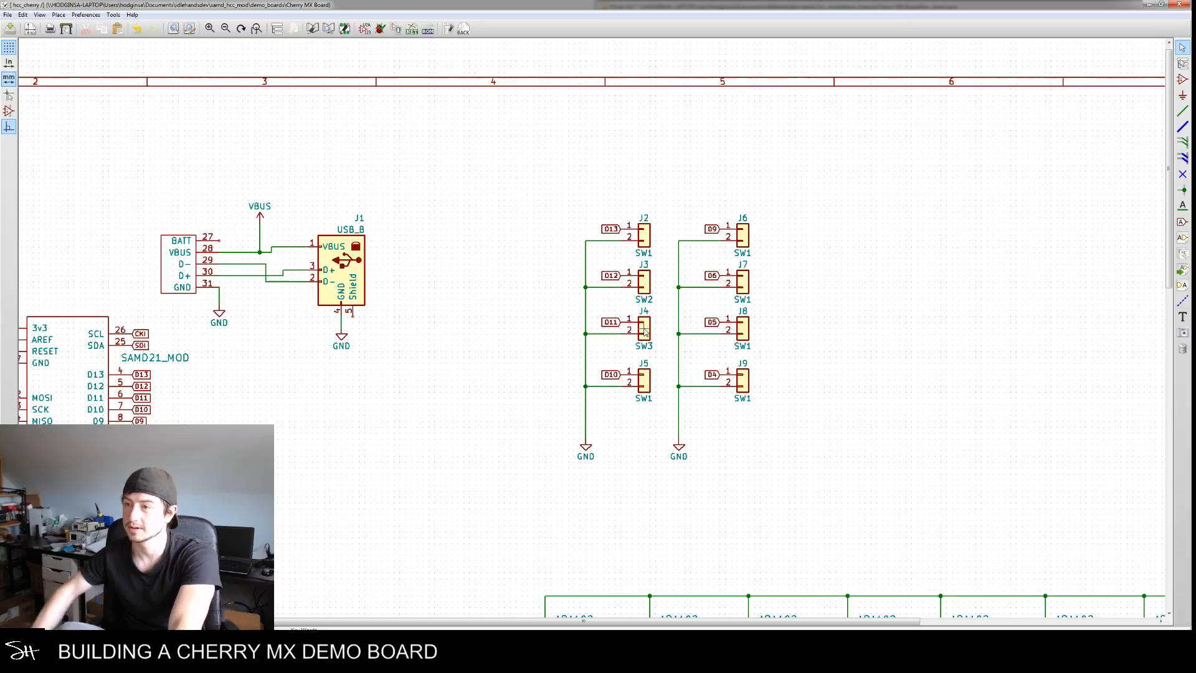
Change the value of switch connector J5 to SW4 and of J6 to SW5
{"action": "double_click", "coordinate": [644, 379]}
{"action": "double_click", "coordinate": [703, 362]}
{"action": "type", "text": "SW"}
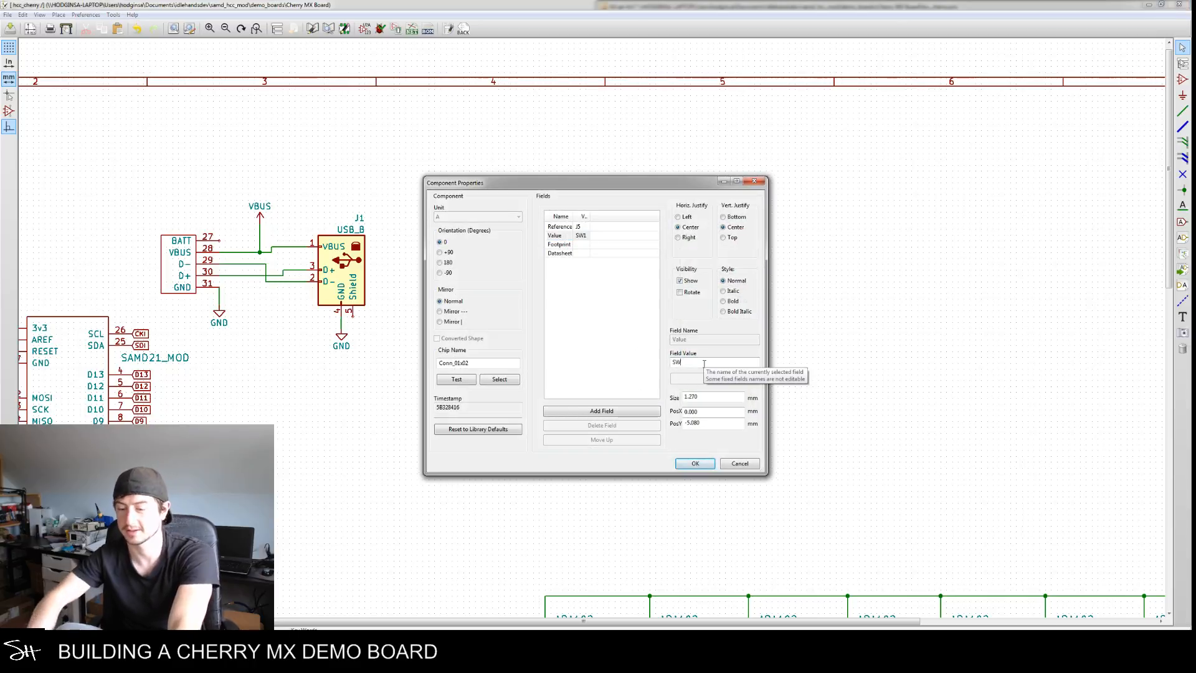
{"action": "type", "text": "4"}
{"action": "key", "text": "Return"}
{"action": "double_click", "coordinate": [750, 241]}
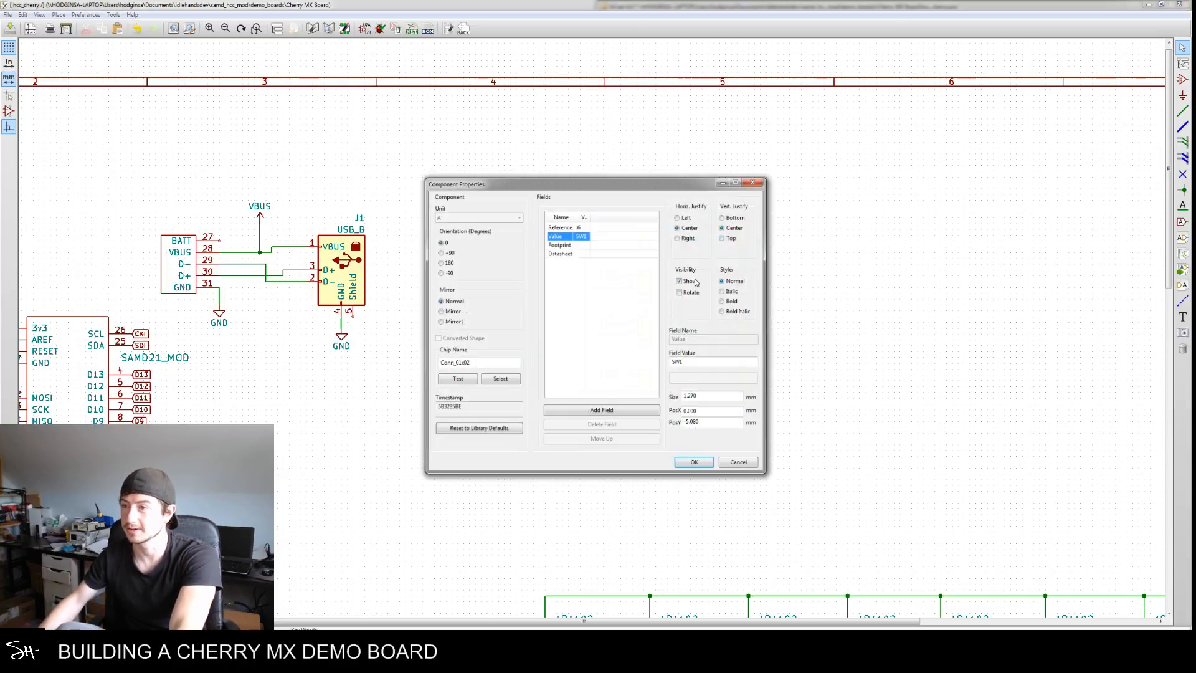
{"action": "left_click", "coordinate": [703, 363]}
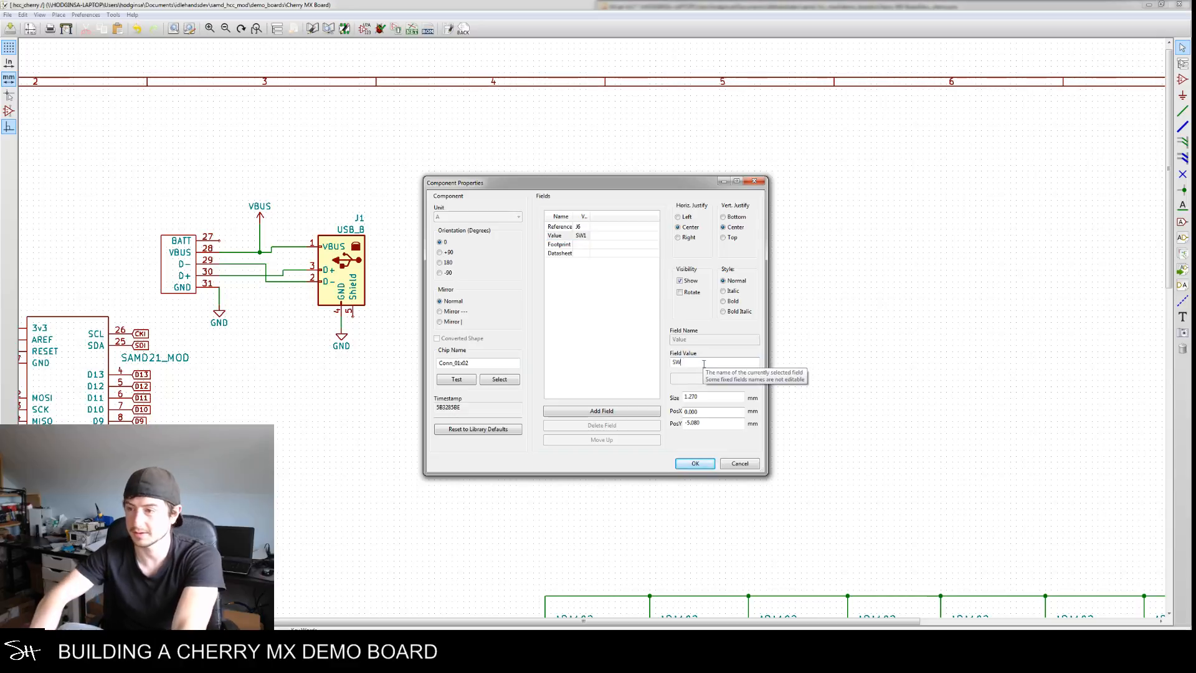
{"action": "type", "text": "5"}
{"action": "key", "text": "Return"}
Change the value of switch connector J7 to SW6 and of J8 to SW7
{"action": "double_click", "coordinate": [744, 282]}
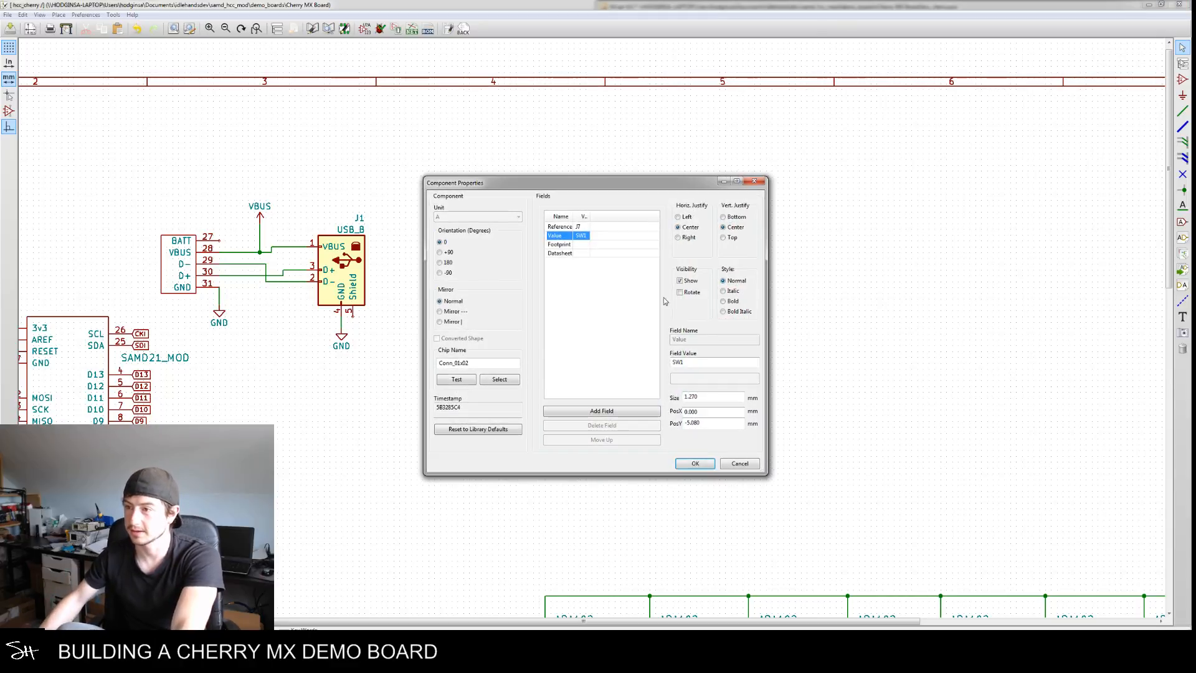
{"action": "left_click", "coordinate": [705, 364]}
{"action": "type", "text": "6"}
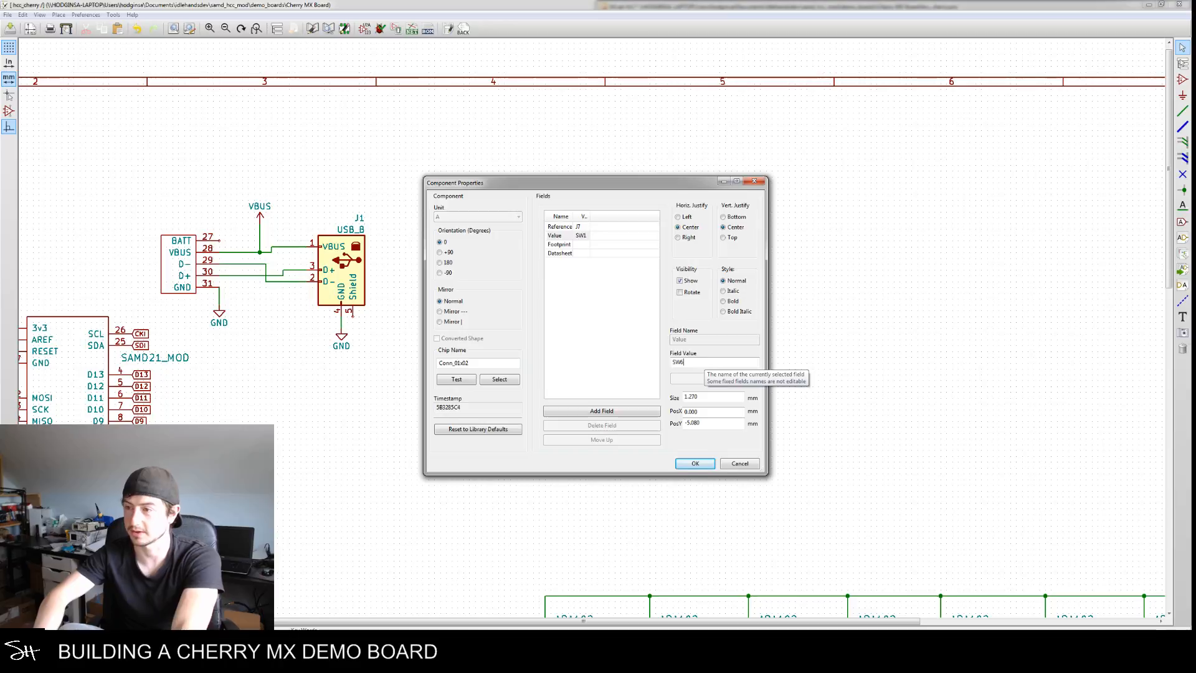
{"action": "key", "text": "Return"}
{"action": "double_click", "coordinate": [747, 332]}
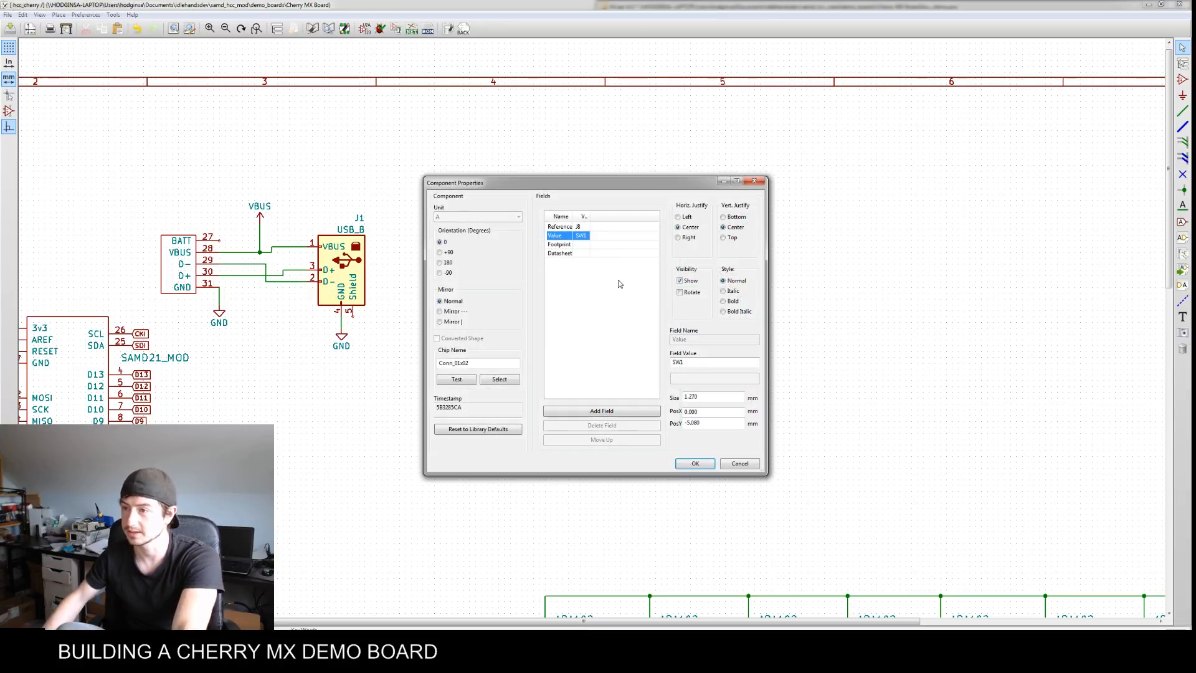
{"action": "left_click", "coordinate": [703, 364]}
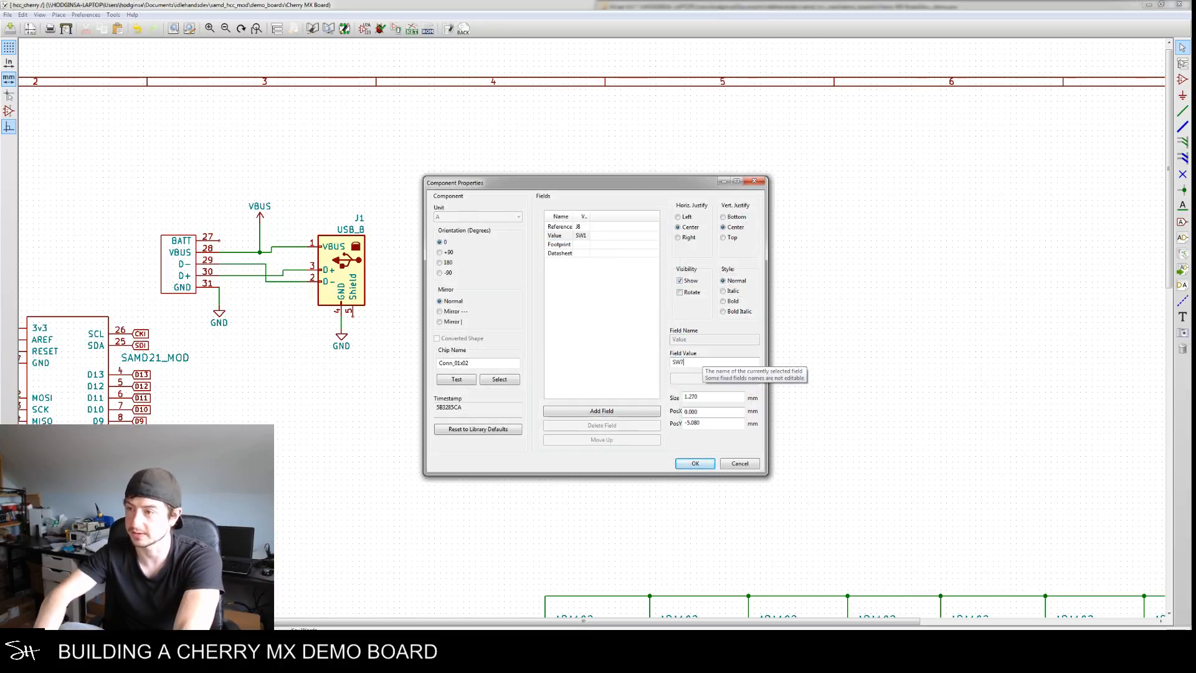
{"action": "type", "text": "7"}
{"action": "key", "text": "Return"}
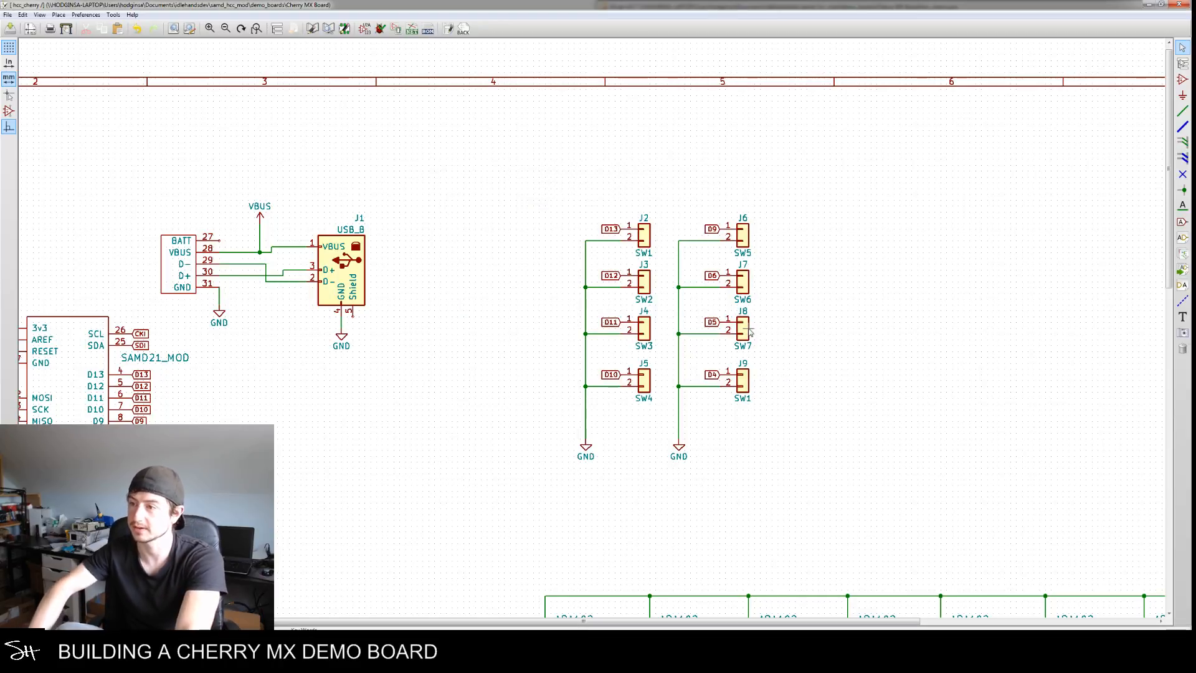
Change the value of the last switch connector, J9, to SW8
{"action": "double_click", "coordinate": [748, 387]}
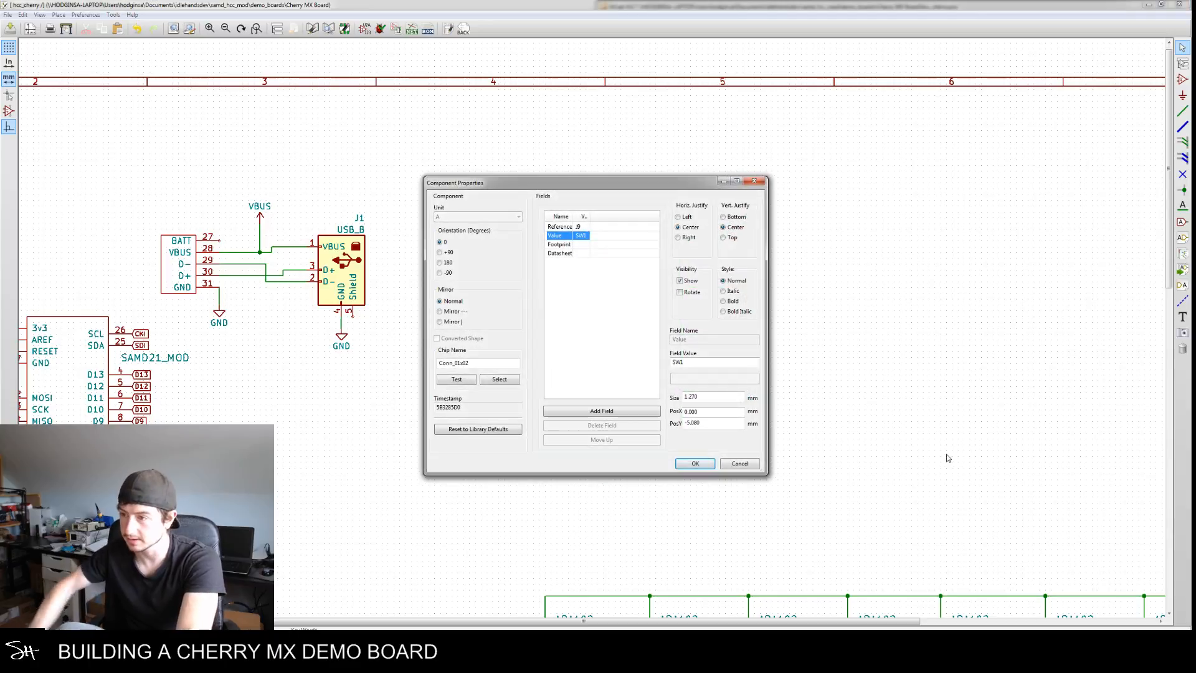
{"action": "left_click", "coordinate": [724, 362]}
{"action": "key", "text": "BackSpace"}
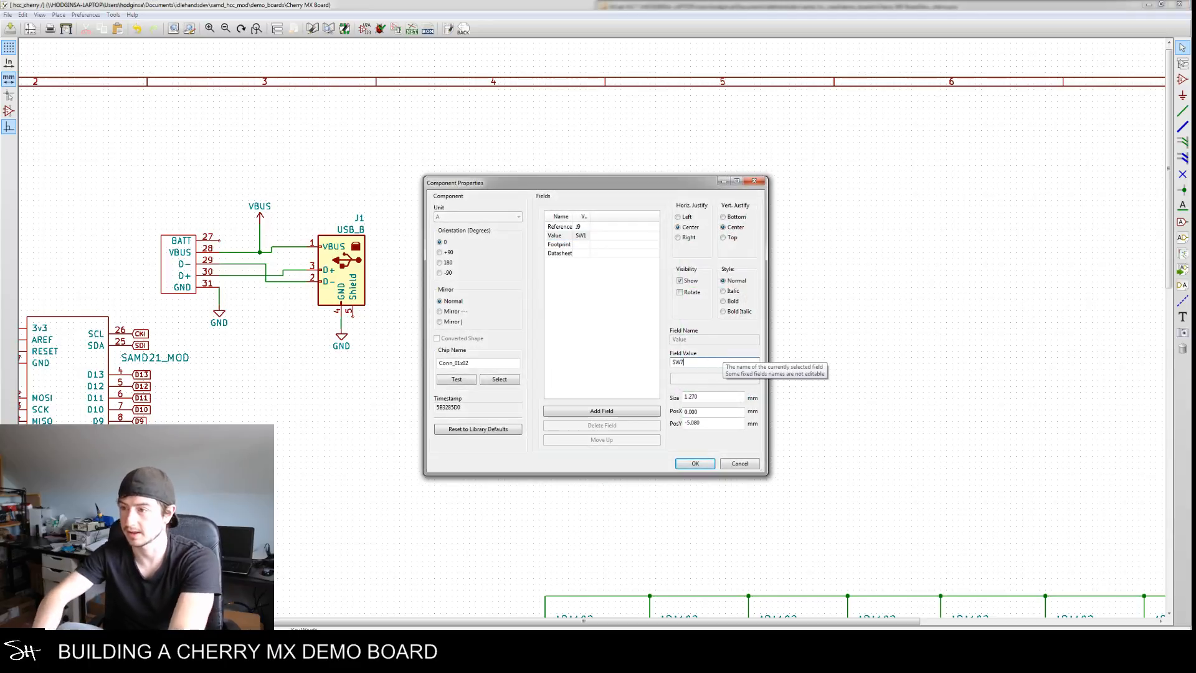
{"action": "key", "text": "BackSpace"}
{"action": "type", "text": "8"}
{"action": "key", "text": "Return"}
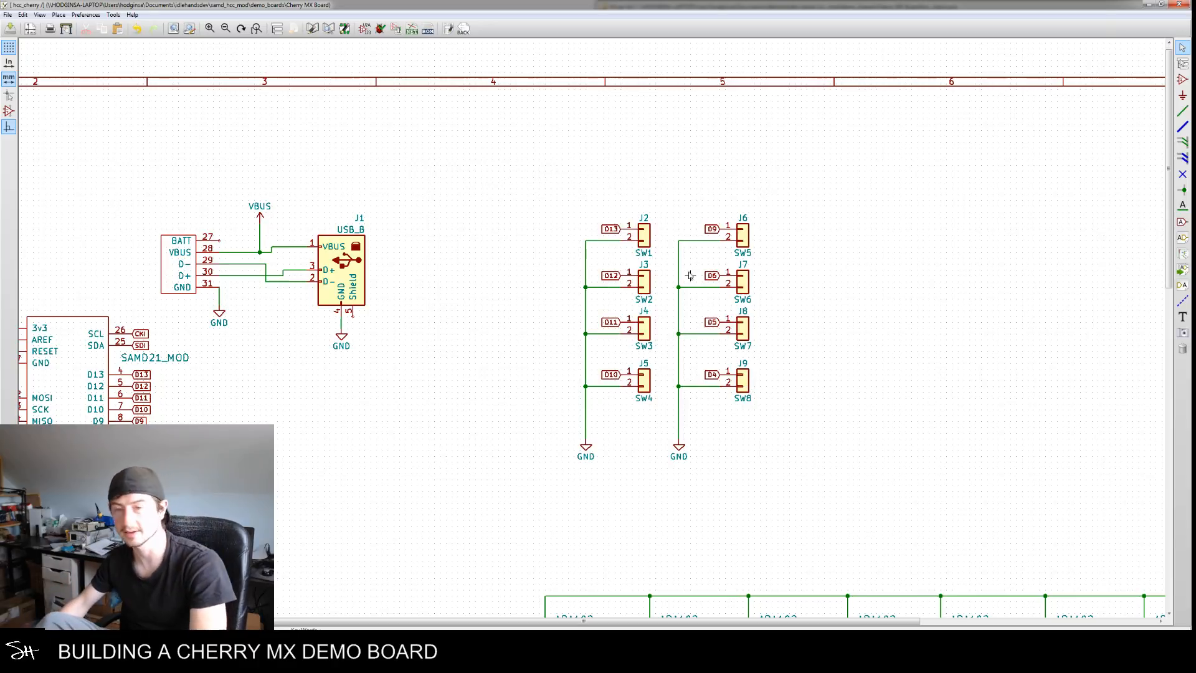
{"action": "middle_click_drag", "start_coordinate": [584, 375], "coordinate": [659, 371]}
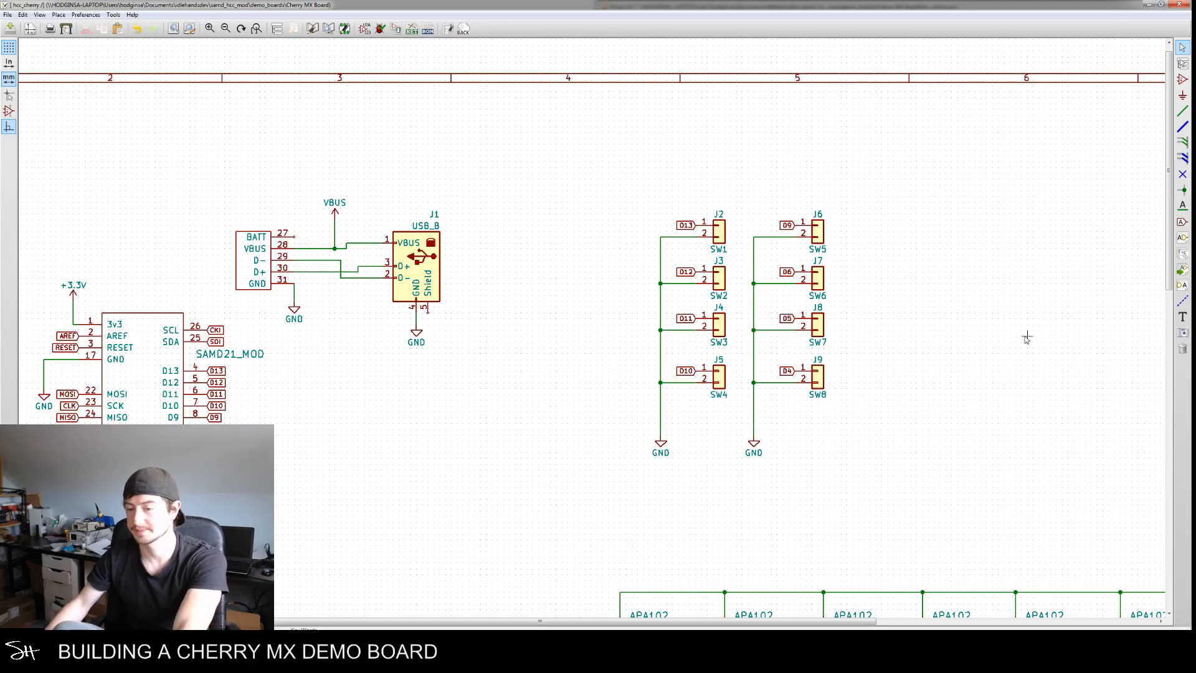
{"action": "middle_click_drag", "start_coordinate": [743, 484], "coordinate": [727, 429]}
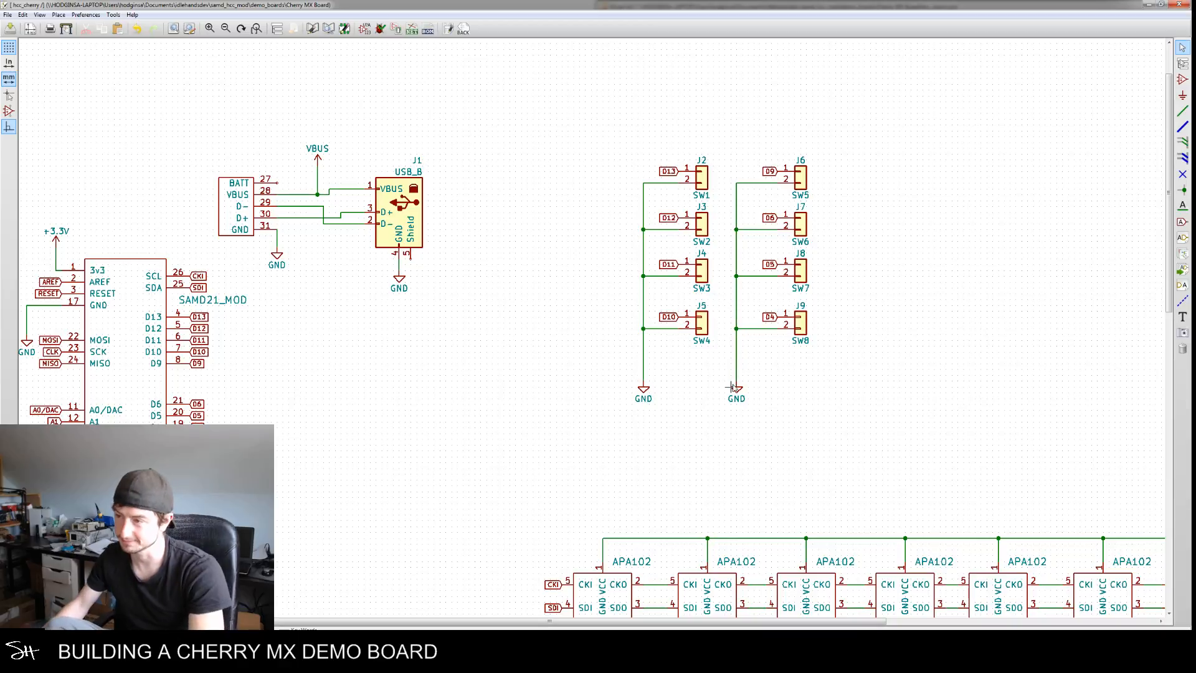
{"action": "scroll", "coordinate": [712, 427], "scroll_direction": "down", "scroll_amount": 3}
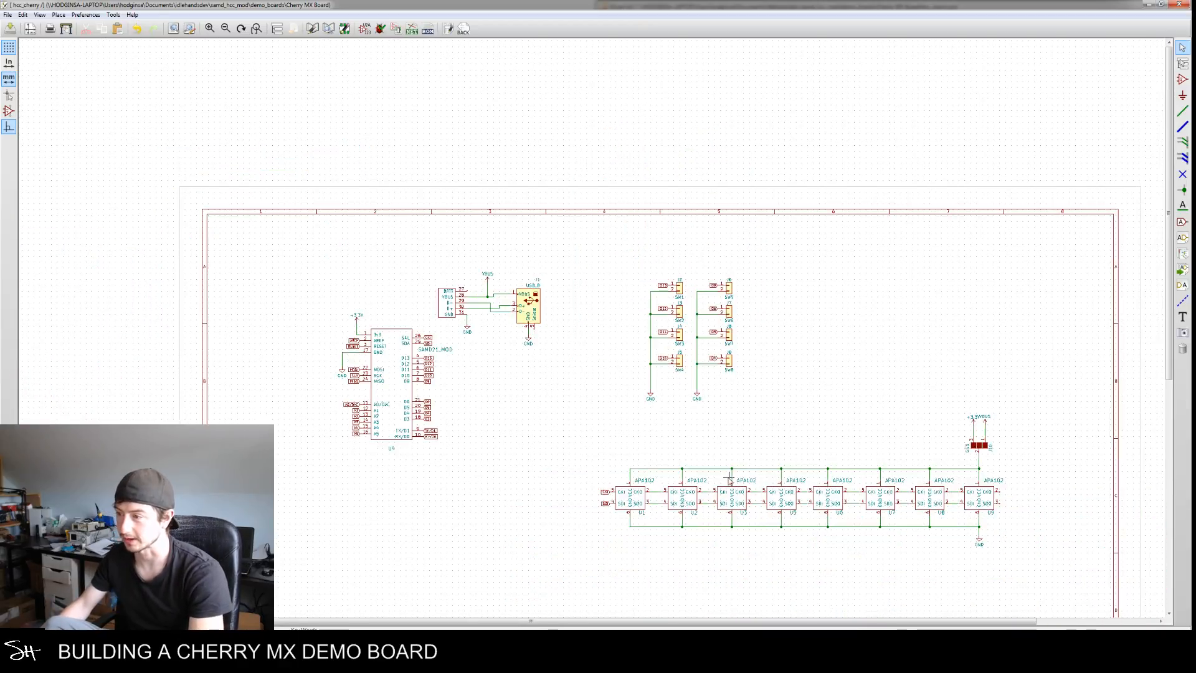
{"action": "middle_click_drag", "start_coordinate": [667, 396], "coordinate": [666, 393]}
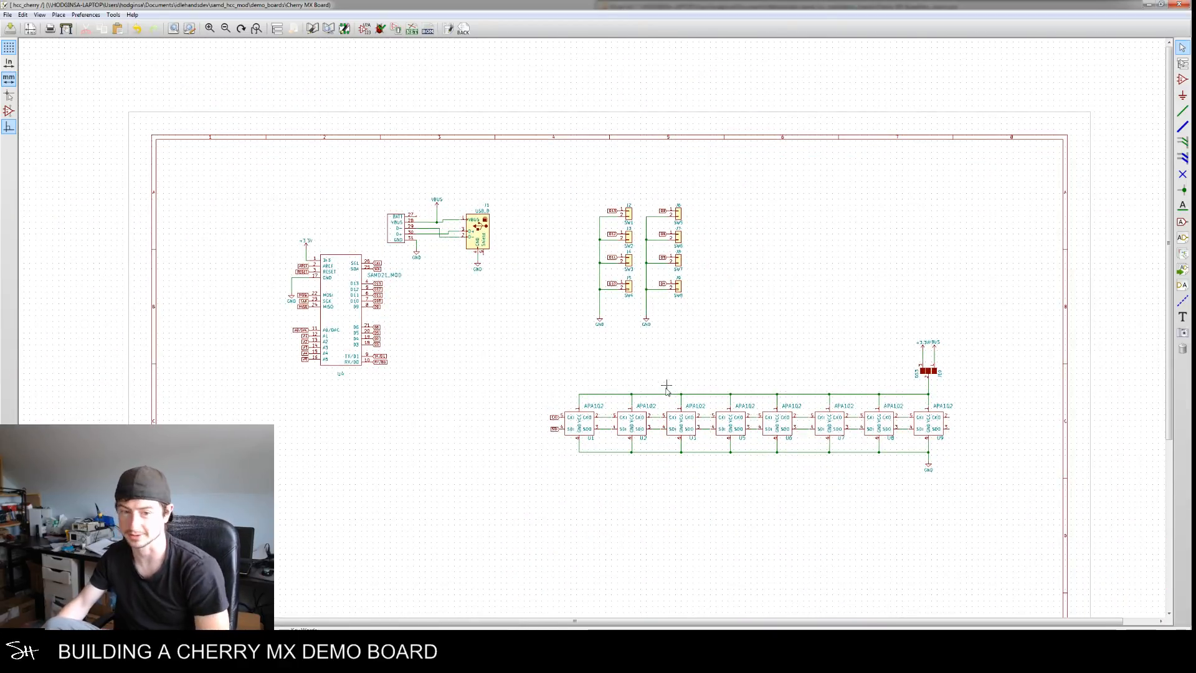
{"action": "mouse_move", "coordinate": [549, 434]}
{"action": "middle_mouse_down"}
{"action": "mouse_move", "coordinate": [568, 405]}
{"action": "mouse_move", "coordinate": [567, 429]}
{"action": "middle_mouse_up"}
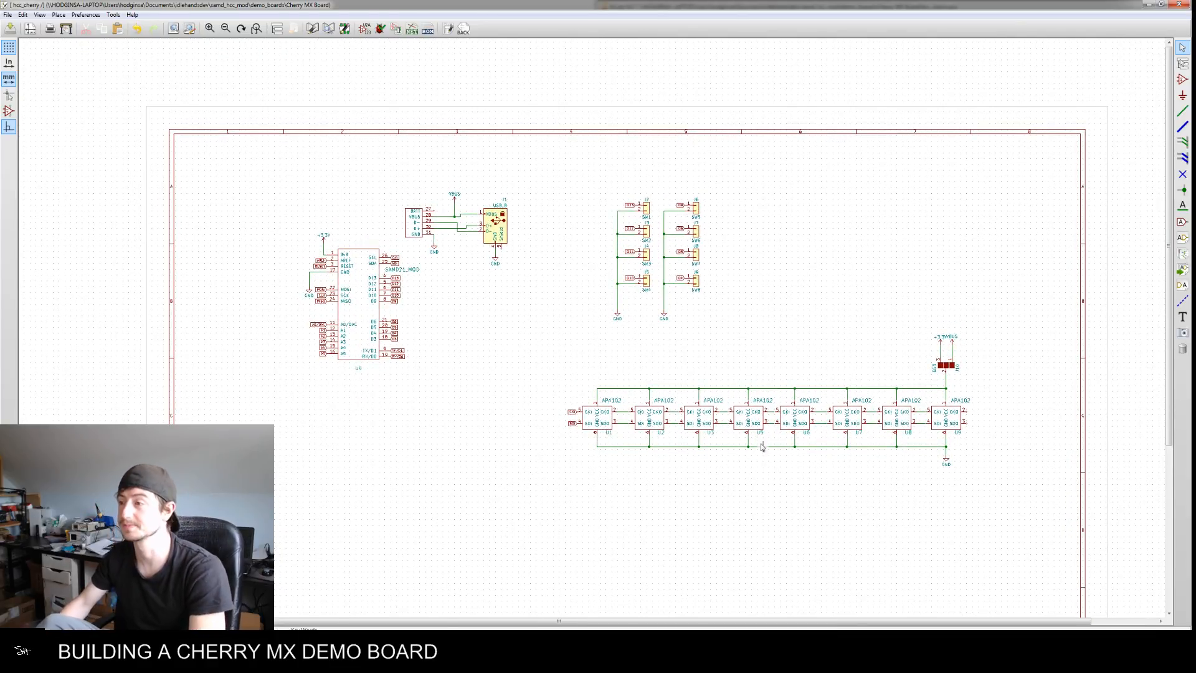
{"action": "middle_click_drag", "start_coordinate": [752, 475], "coordinate": [772, 443]}
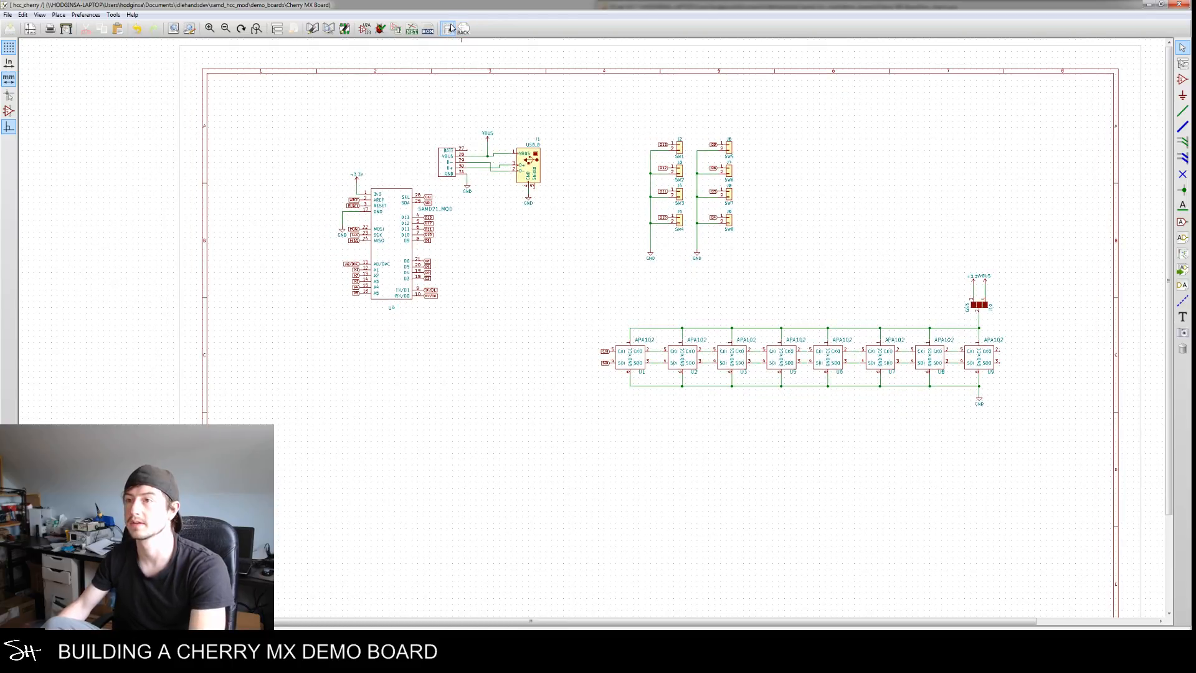
Reopen the footprint assignment tool, look through its list of available footprint libraries, and close it
{"action": "left_click", "coordinate": [395, 29]}
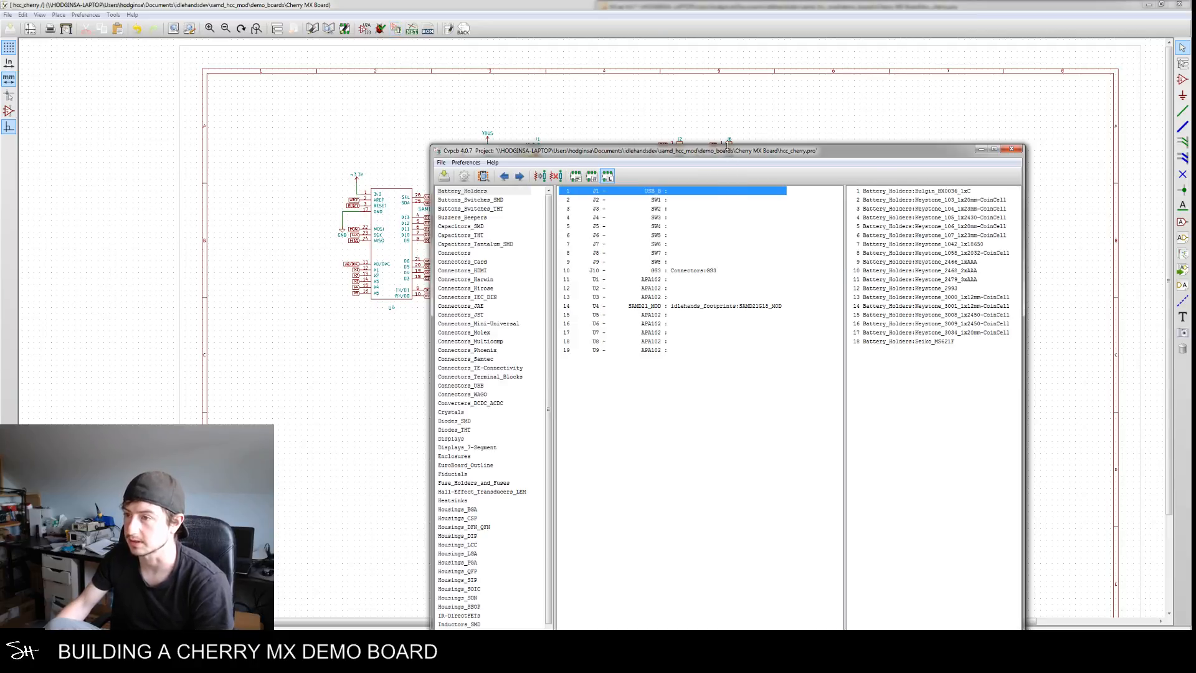
{"action": "left_click_drag", "start_coordinate": [606, 148], "coordinate": [608, 94]}
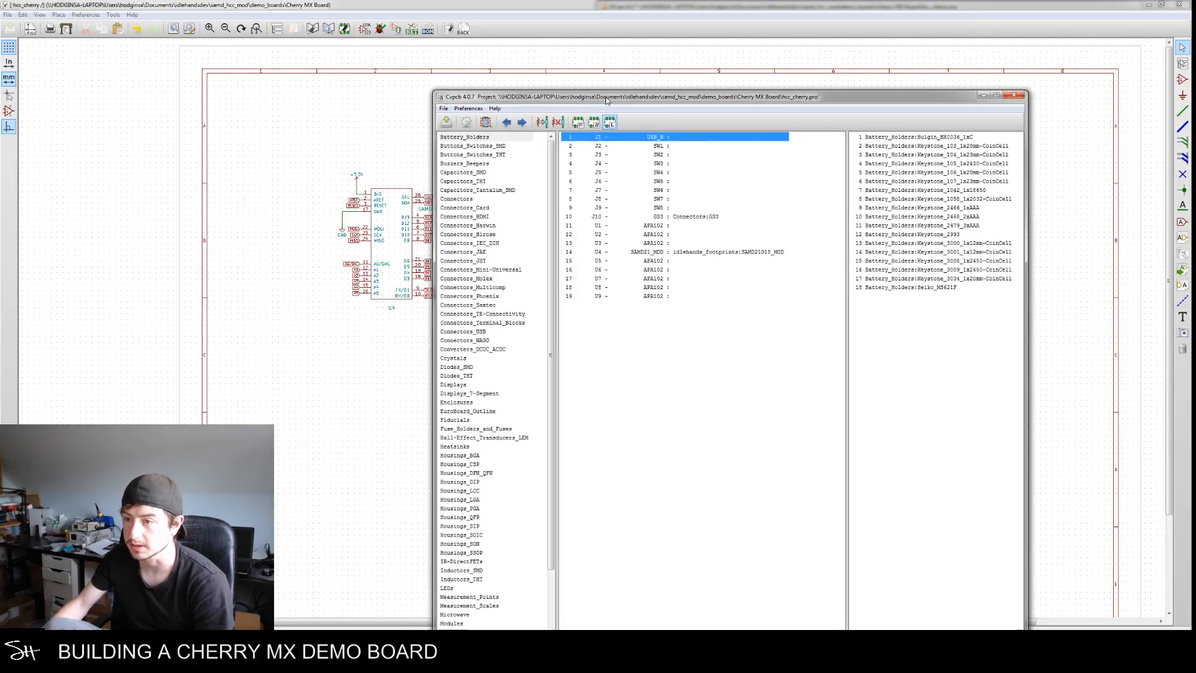
{"action": "scroll", "coordinate": [547, 458], "scroll_direction": "down", "scroll_amount": 2}
{"action": "scroll", "coordinate": [548, 458], "scroll_direction": "down", "scroll_amount": 3}
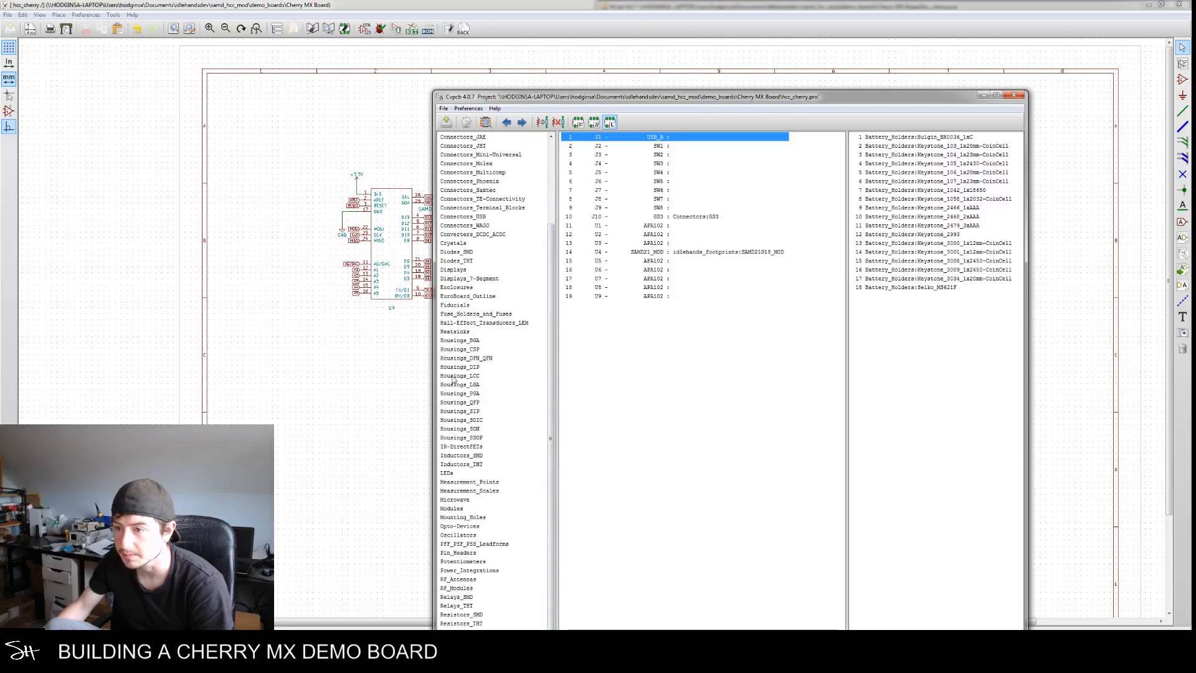
{"action": "left_click", "coordinate": [1013, 94]}
Switch to Pcbnew and bring the Cherry MX board outline into view
{"action": "left_click", "coordinate": [448, 29]}
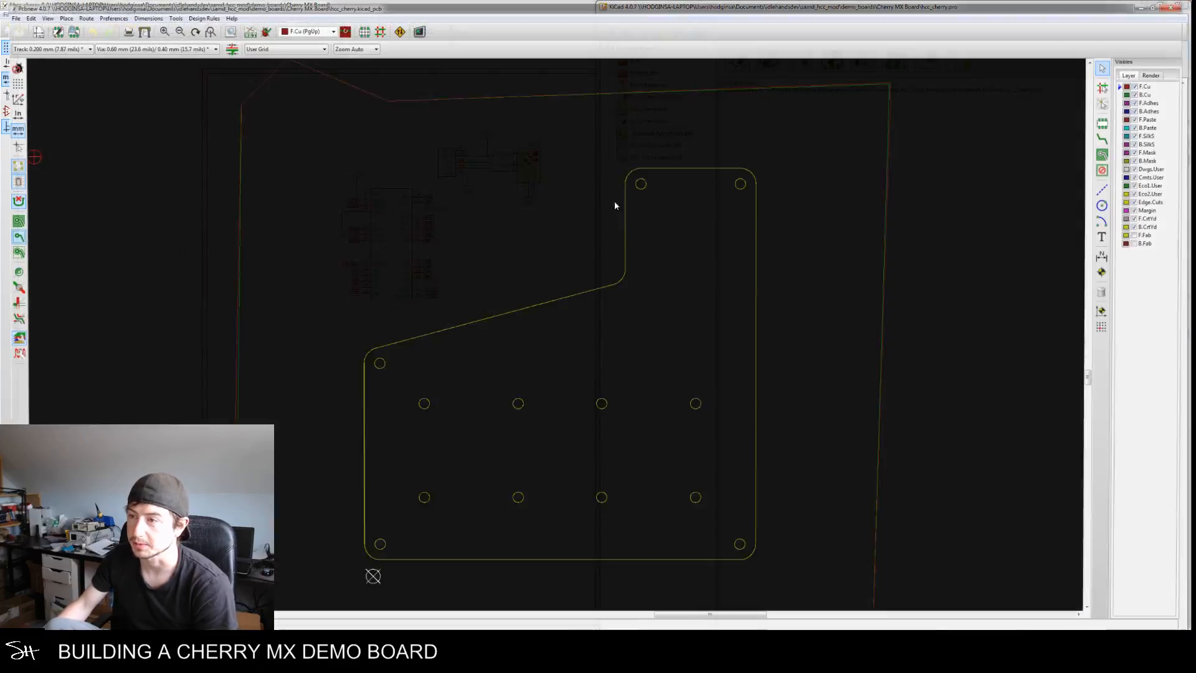
{"action": "middle_click_drag", "start_coordinate": [503, 231], "coordinate": [501, 274]}
{"action": "scroll", "coordinate": [492, 249], "scroll_direction": "down", "scroll_amount": 1}
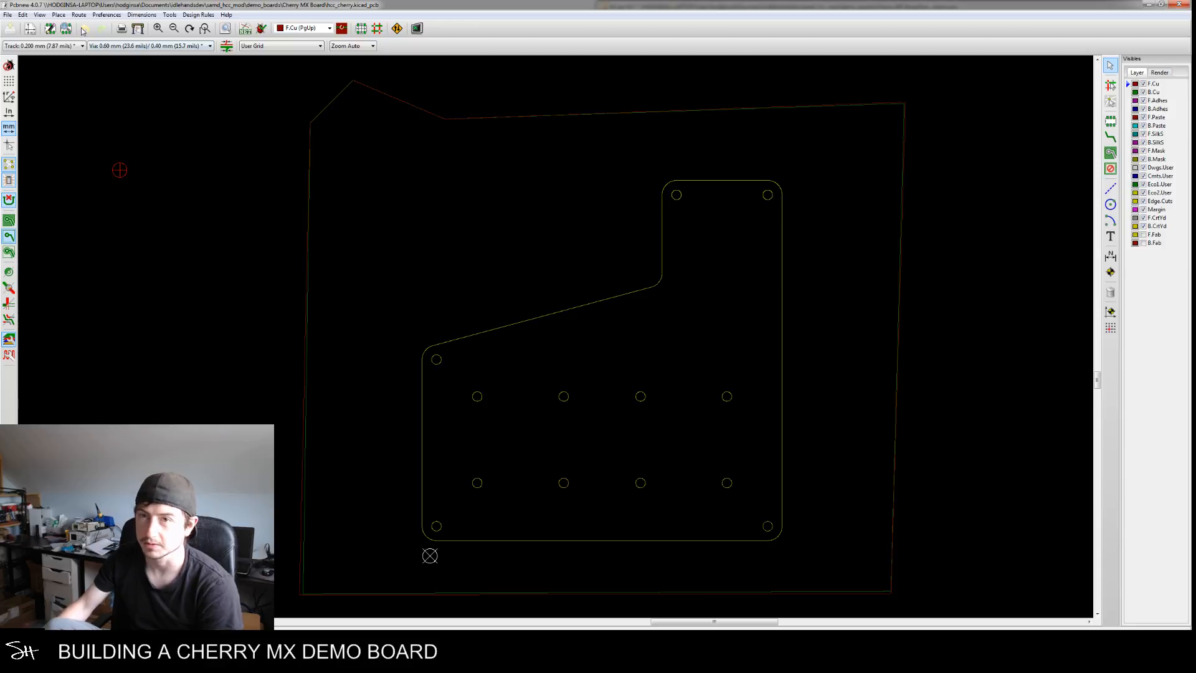
Append a library with the nickname cherrymx to the global footprint library table
{"action": "left_click", "coordinate": [107, 14]}
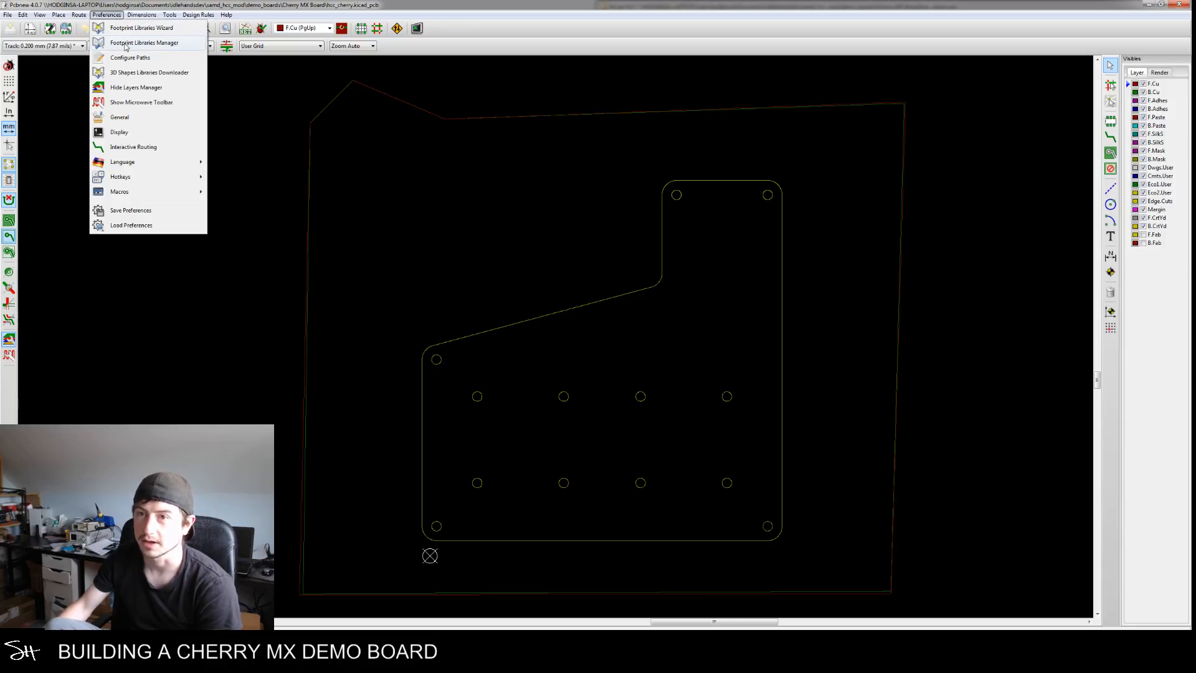
{"action": "left_click", "coordinate": [126, 44]}
{"action": "left_click_drag", "start_coordinate": [749, 238], "coordinate": [743, 326]}
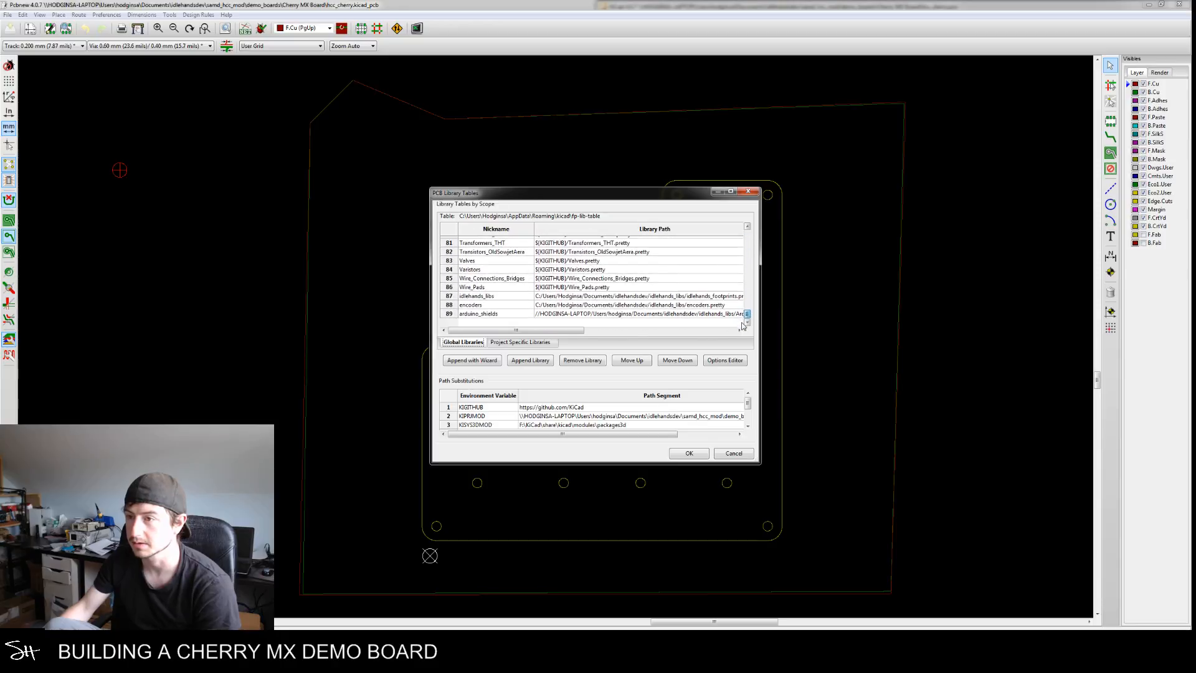
{"action": "left_click", "coordinate": [531, 360]}
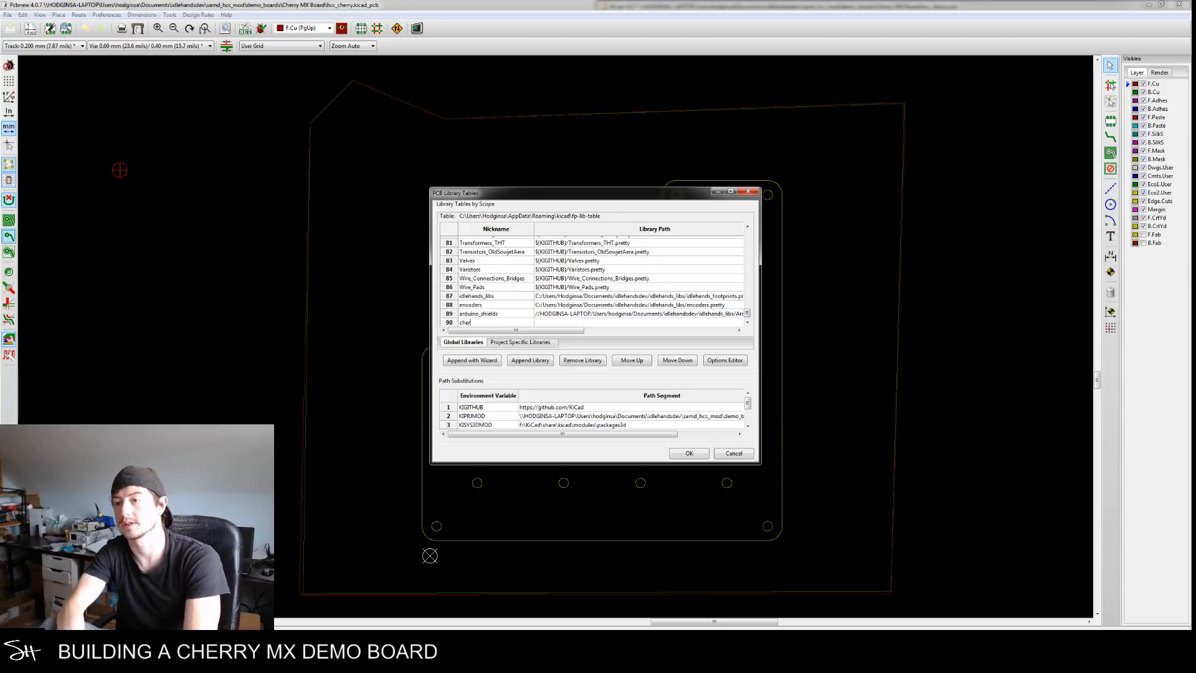
{"action": "key", "text": "Tab"}
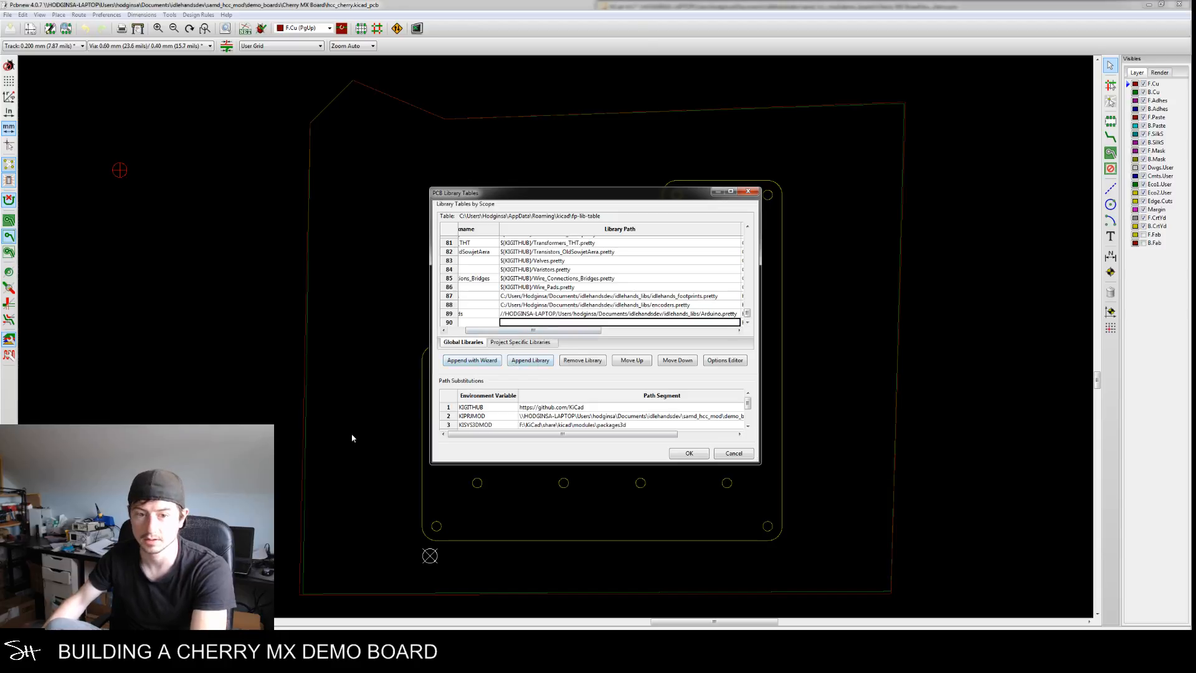
{"action": "key", "text": "alt+Tab"}
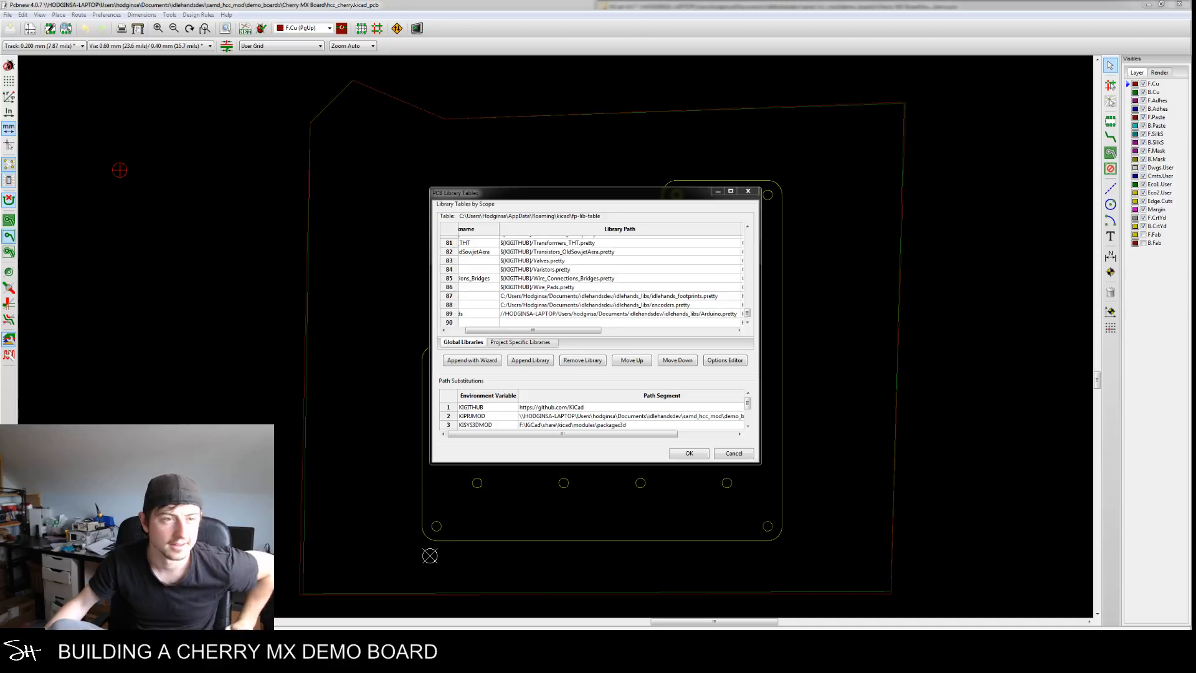
{"action": "key", "text": "Escape"}
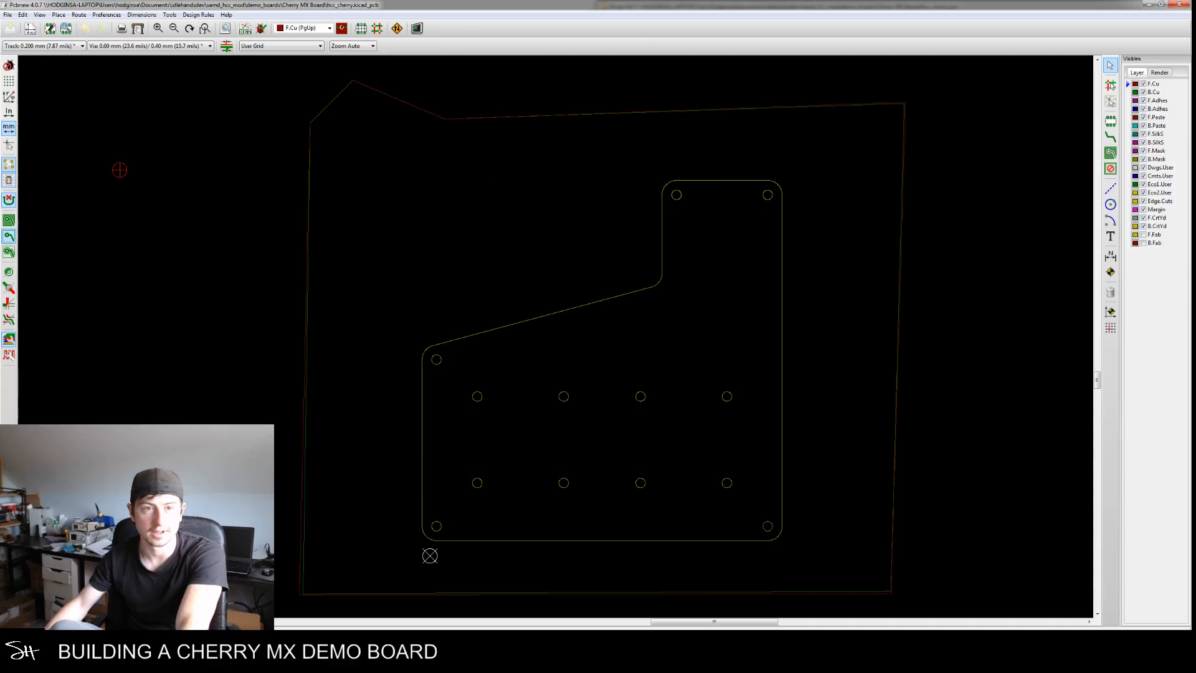
Close the board and schematic editors, then reopen the hcc_cherry project's schematic and board with the board beside the schematic
{"action": "left_click", "coordinate": [1179, 4]}
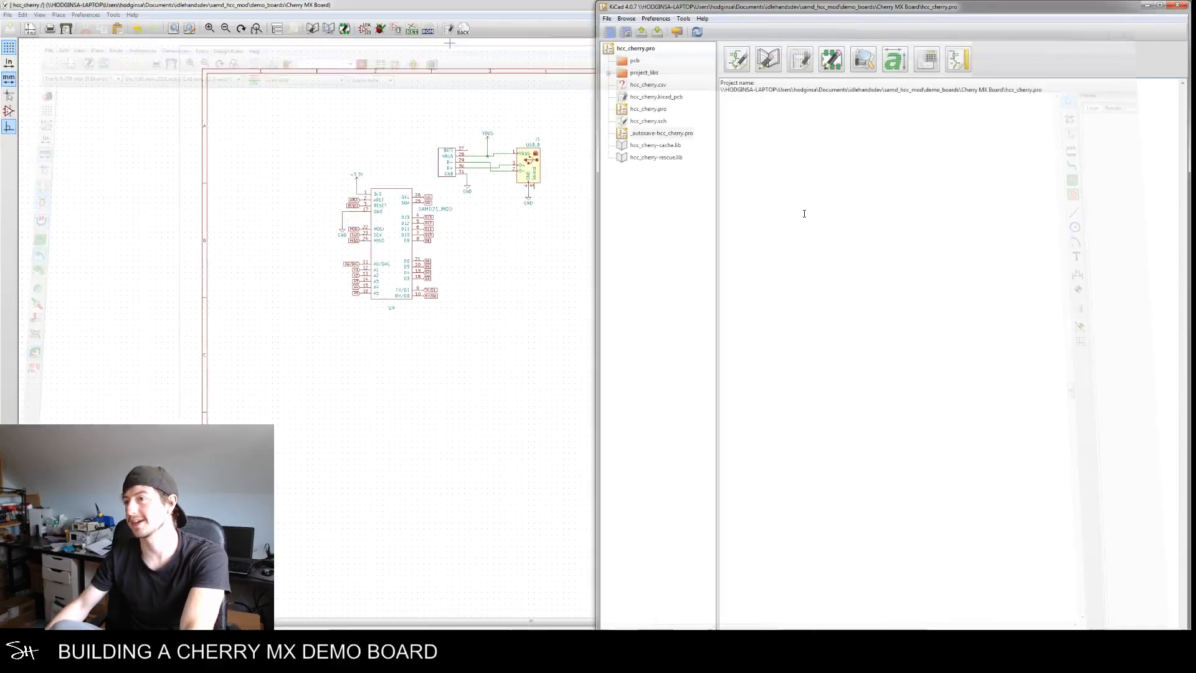
{"action": "double_click", "coordinate": [498, 4]}
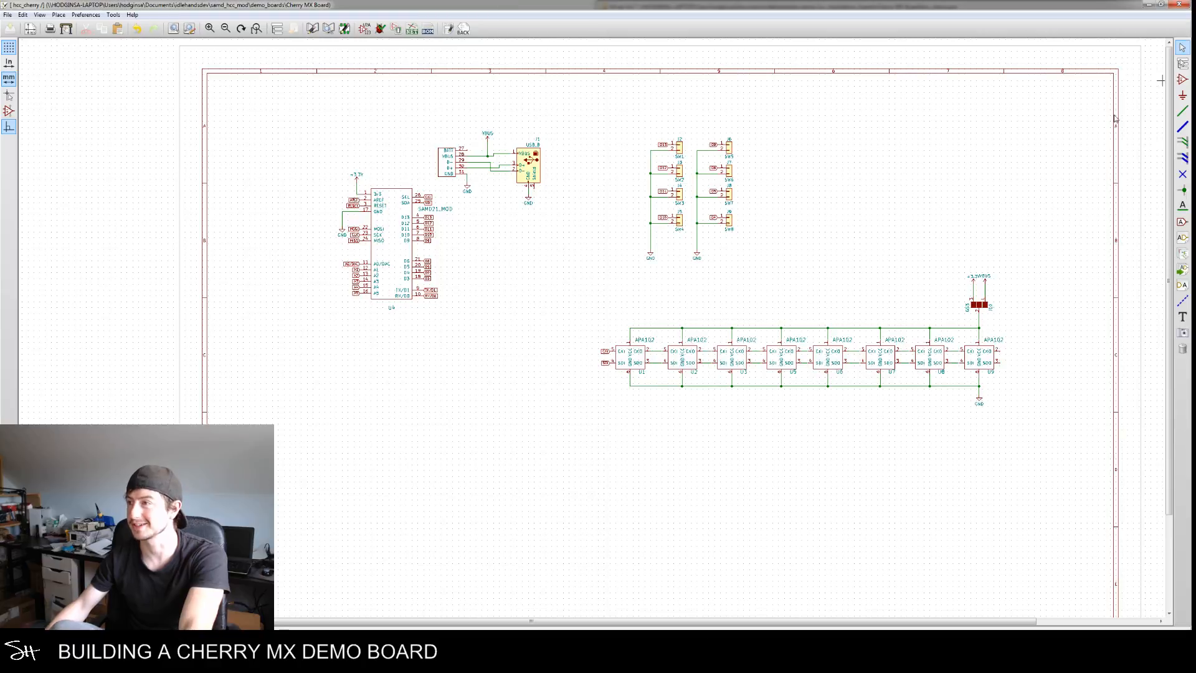
{"action": "left_click", "coordinate": [1187, 5]}
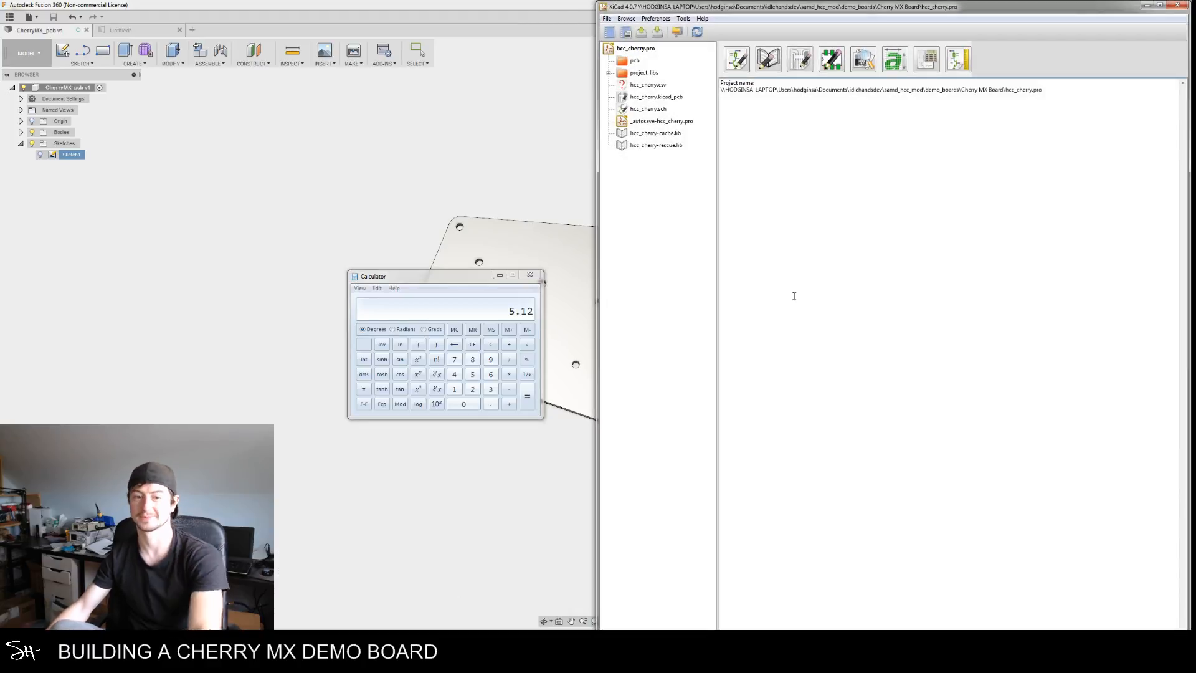
{"action": "left_click", "coordinate": [651, 111]}
{"action": "double_click", "coordinate": [648, 109]}
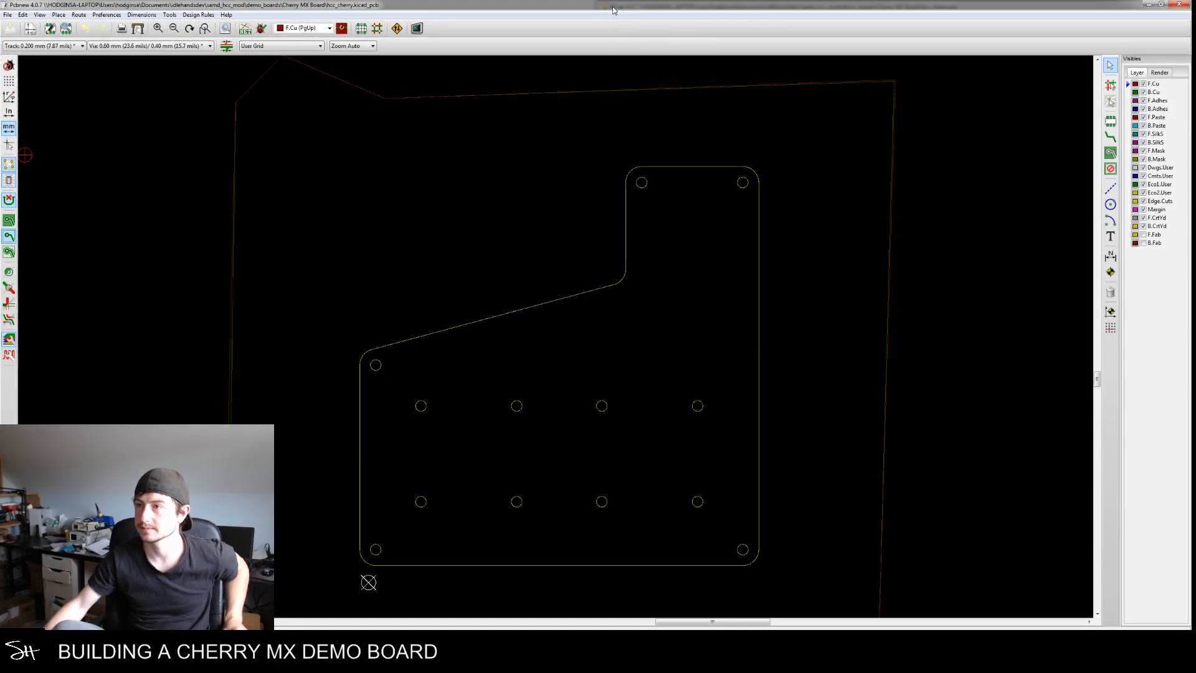
{"action": "left_click_drag", "start_coordinate": [614, 6], "coordinate": [1190, 129]}
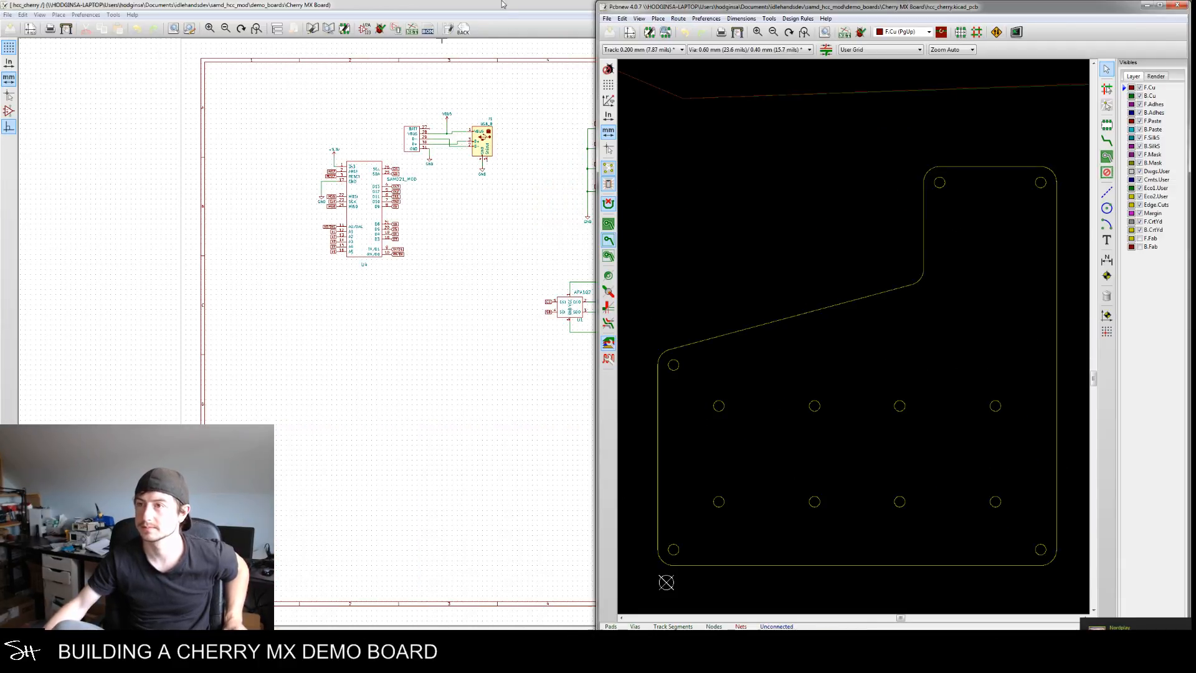
Open the footprint assignment tool from the schematic and list the footprints of the cherrymx library
{"action": "left_click", "coordinate": [504, 5]}
{"action": "left_click", "coordinate": [397, 28]}
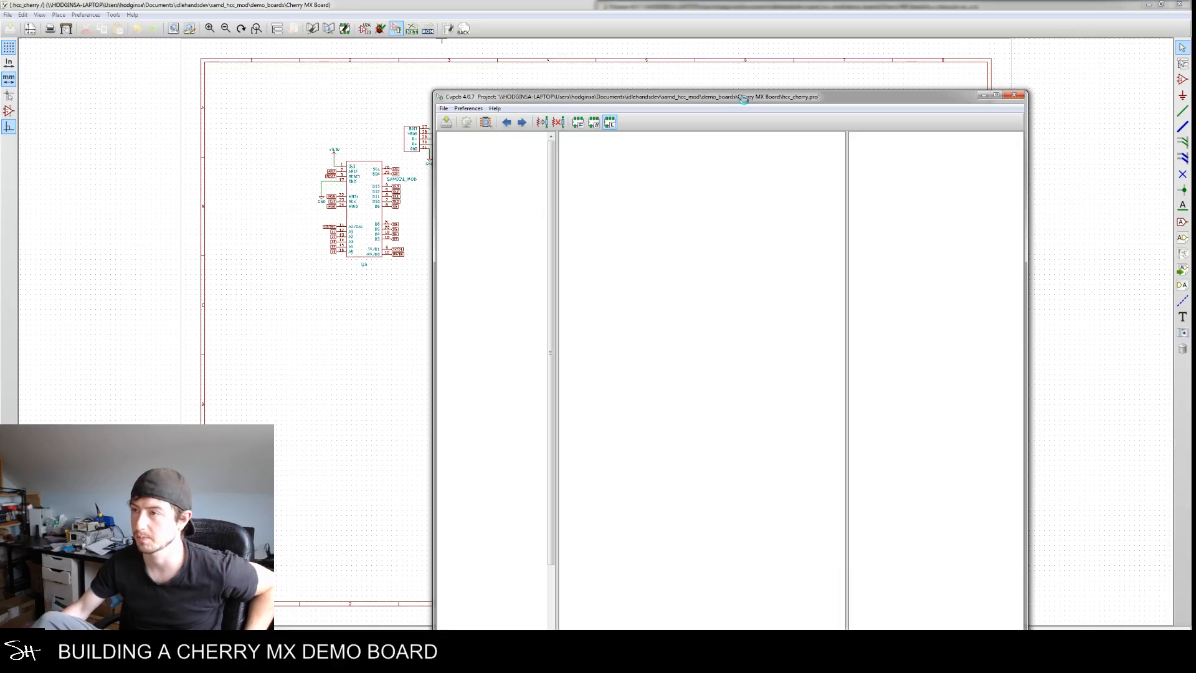
{"action": "left_click_drag", "start_coordinate": [746, 98], "coordinate": [1191, 106]}
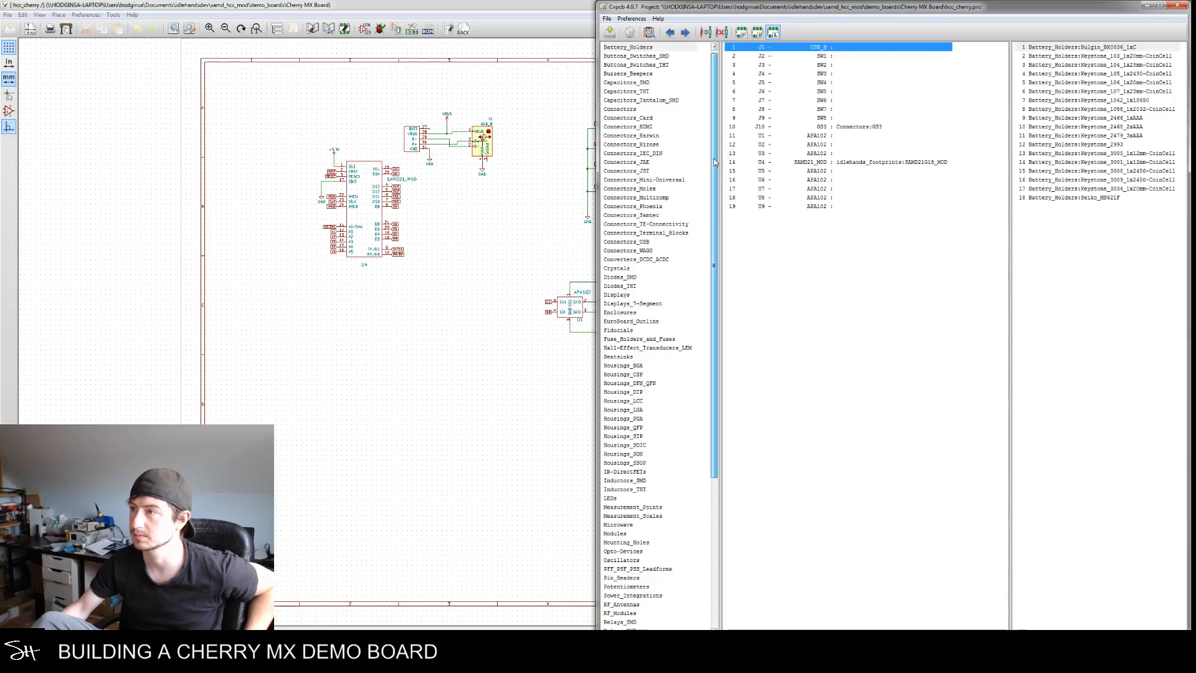
{"action": "scroll", "coordinate": [696, 273], "scroll_direction": "down", "scroll_amount": 6}
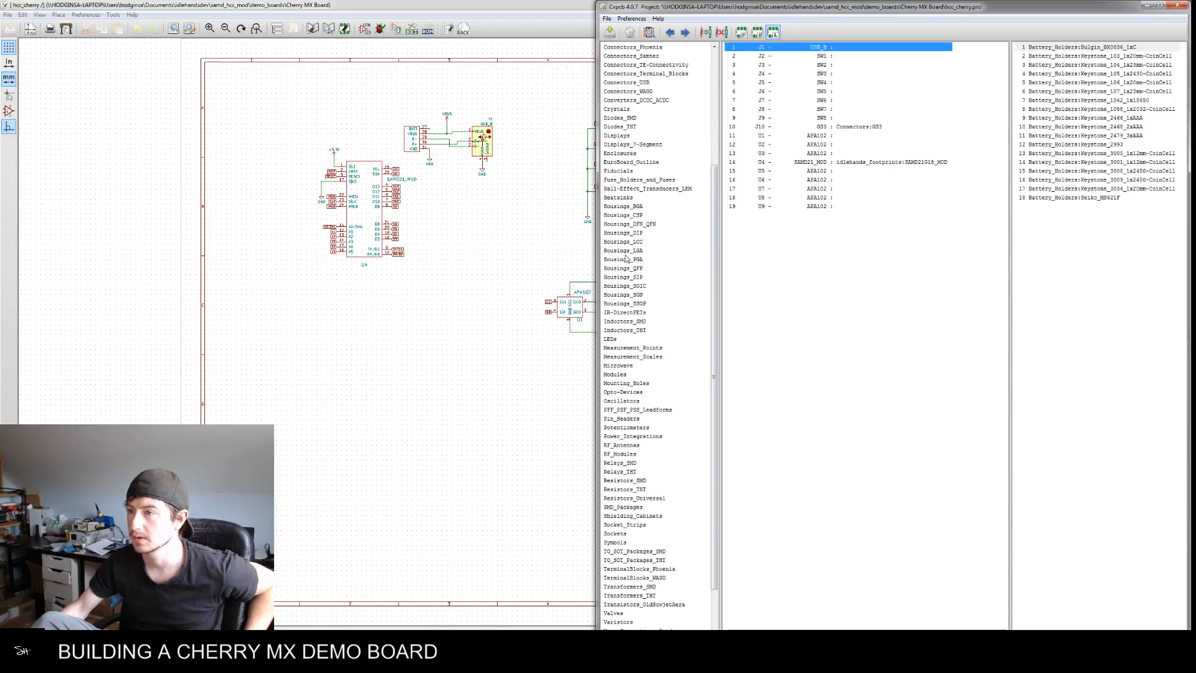
{"action": "scroll", "coordinate": [639, 477], "scroll_direction": "down", "scroll_amount": 2}
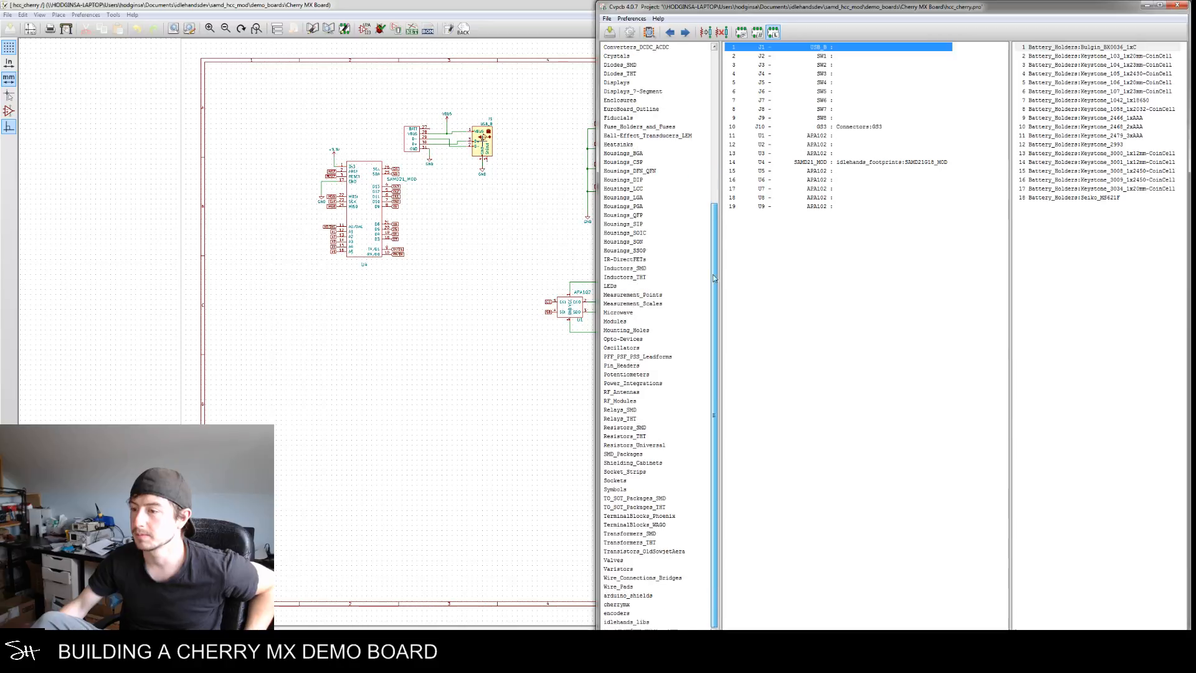
{"action": "left_click", "coordinate": [630, 605]}
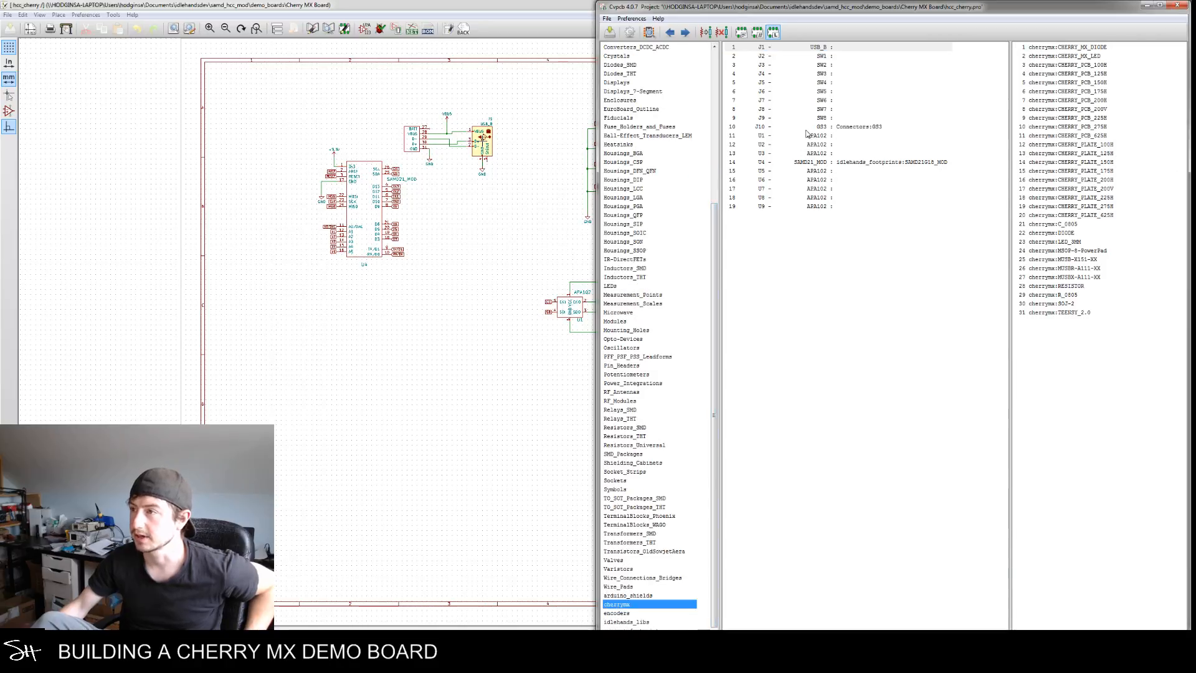
Select switch connector J2 (SW1) and open the footprint viewer alongside the assignment list
{"action": "left_click", "coordinate": [833, 57]}
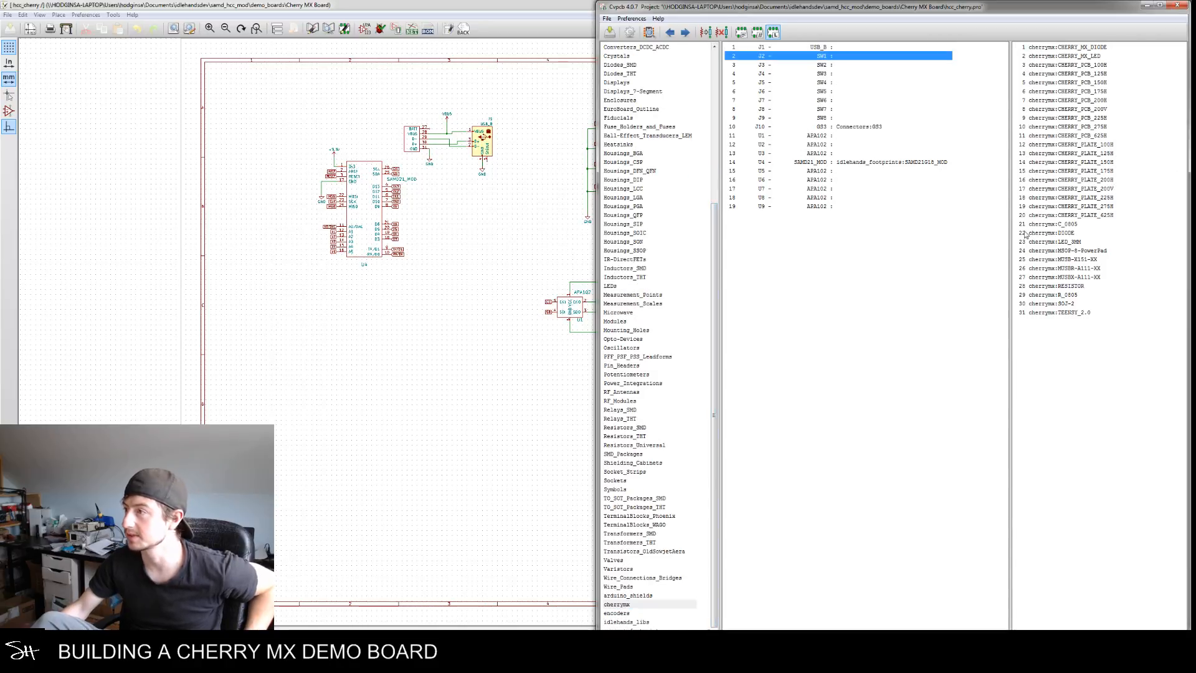
{"action": "left_click", "coordinate": [649, 32]}
{"action": "left_click_drag", "start_coordinate": [278, 185], "coordinate": [595, 651]}
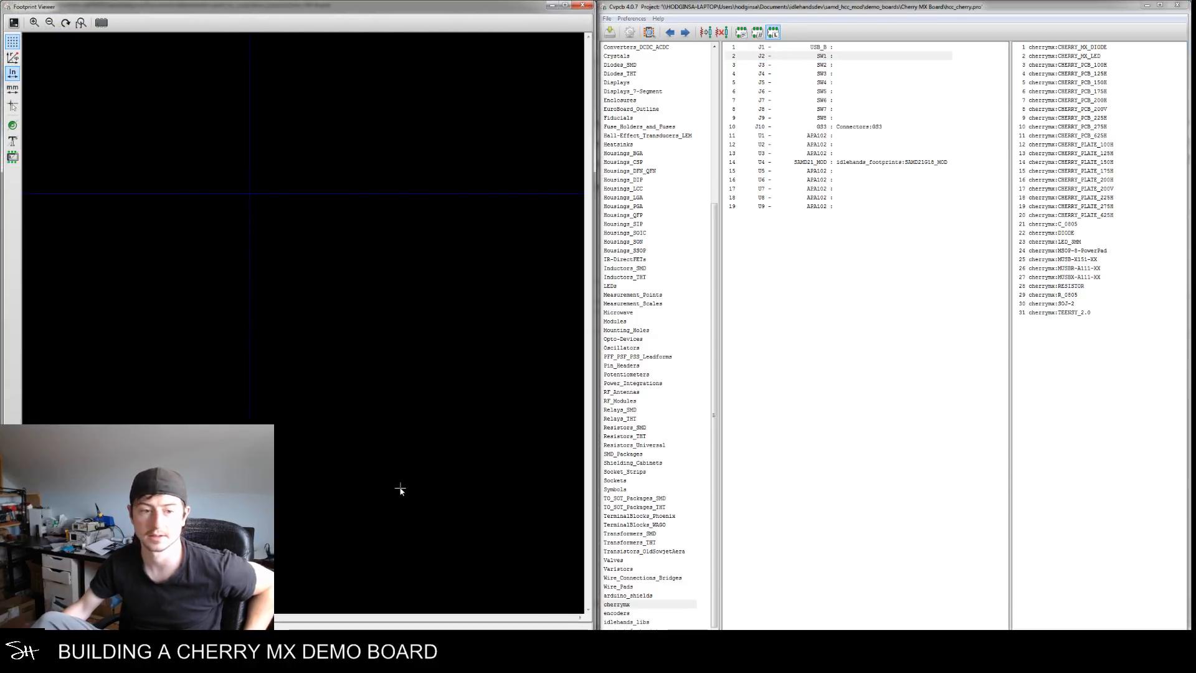
Preview the cherrymx footprints one by one, examining the pads, holes and key sizes of the PCB and PLATE variants
{"action": "left_click", "coordinate": [1081, 49]}
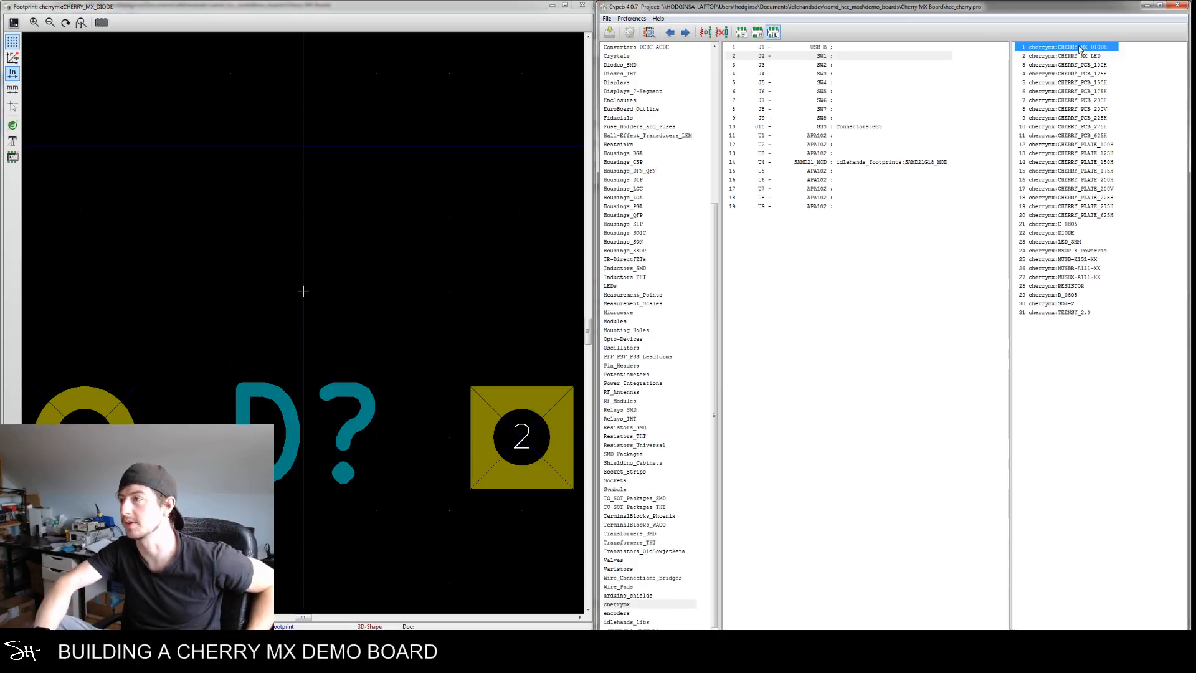
{"action": "key", "text": "Down"}
{"action": "key", "text": "Down"}
{"action": "key", "text": "Down"}
{"action": "key", "text": "Down"}
{"action": "key", "text": "Down"}
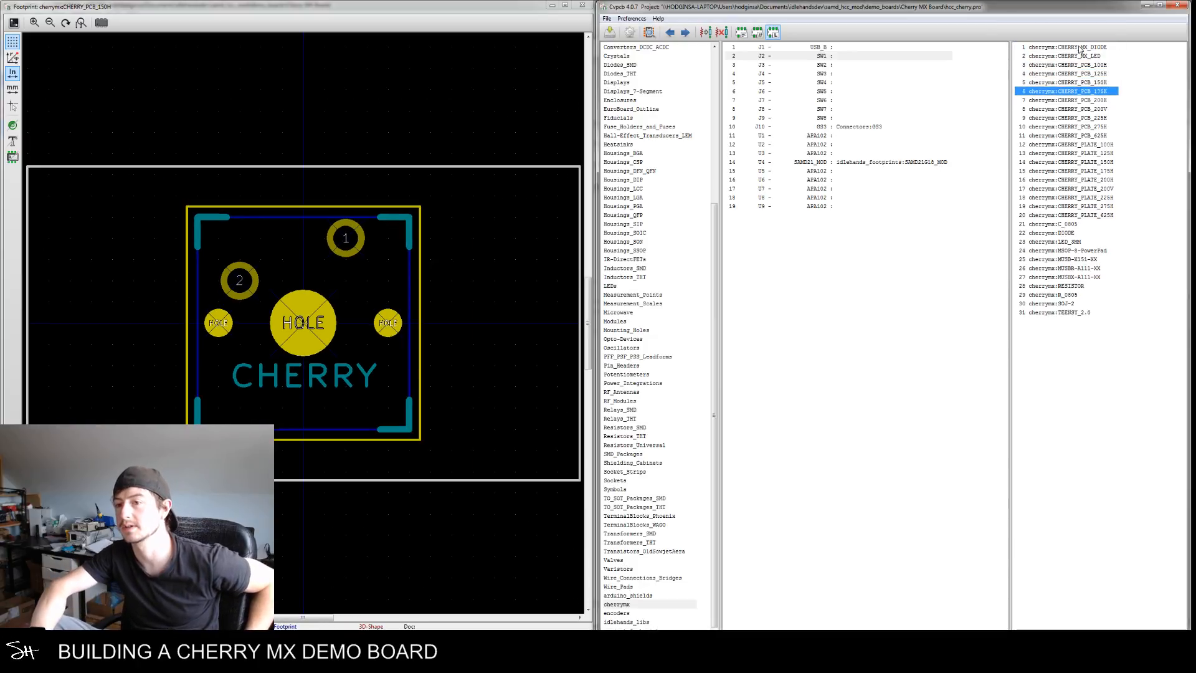
{"action": "key", "text": "Down"}
{"action": "key", "text": "Down"}
{"action": "key", "text": "Down"}
{"action": "key", "text": "Down"}
{"action": "key", "text": "Down"}
{"action": "key", "text": "Down"}
{"action": "key", "text": "Down"}
{"action": "key", "text": "Down"}
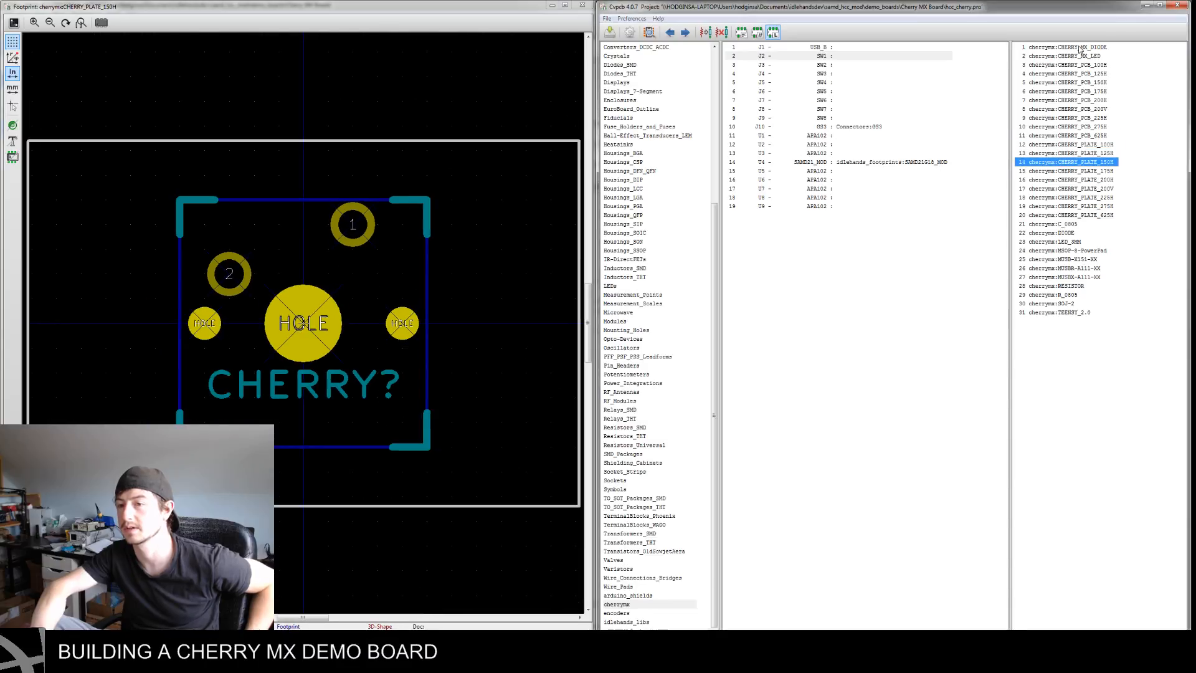
{"action": "key", "text": "Down"}
{"action": "key", "text": "Down"}
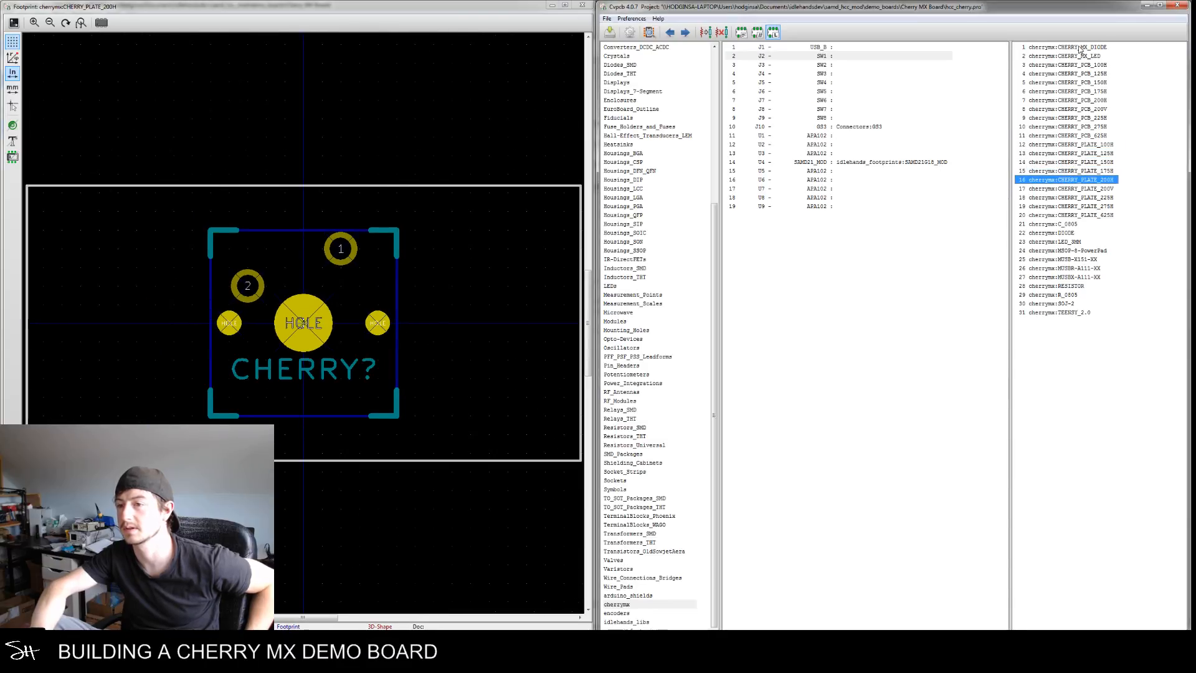
{"action": "key", "text": "Up"}
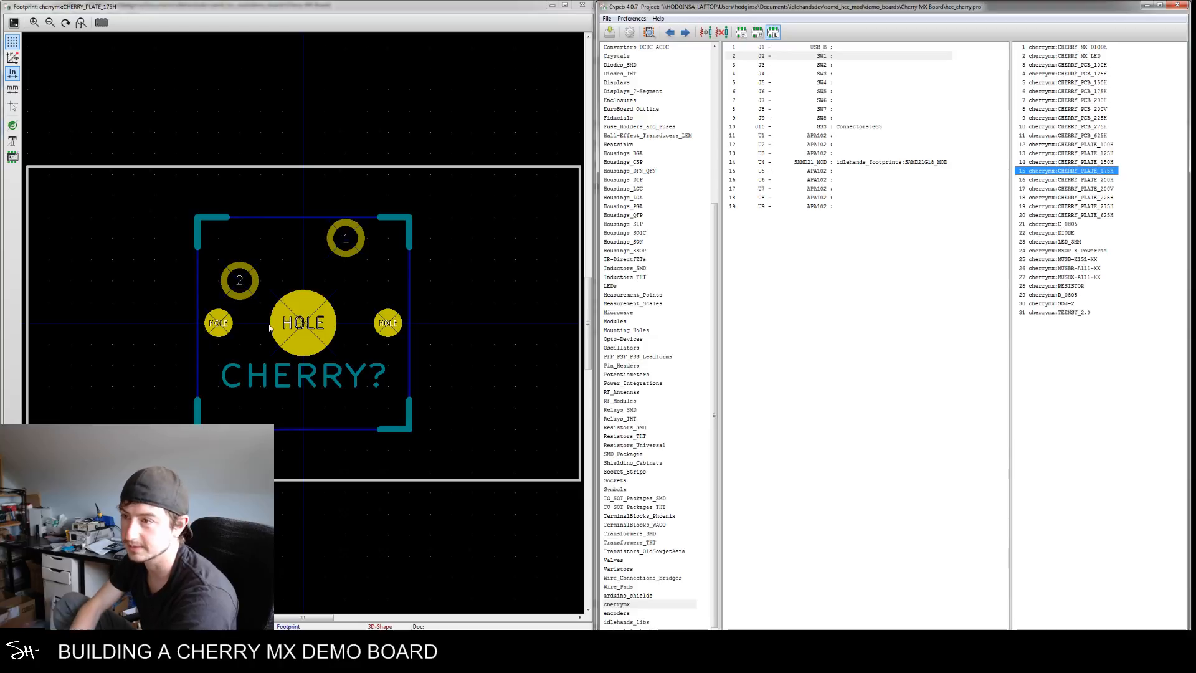
{"action": "key", "text": "Up"}
{"action": "key", "text": "Down"}
{"action": "key", "text": "Down"}
{"action": "key", "text": "Down"}
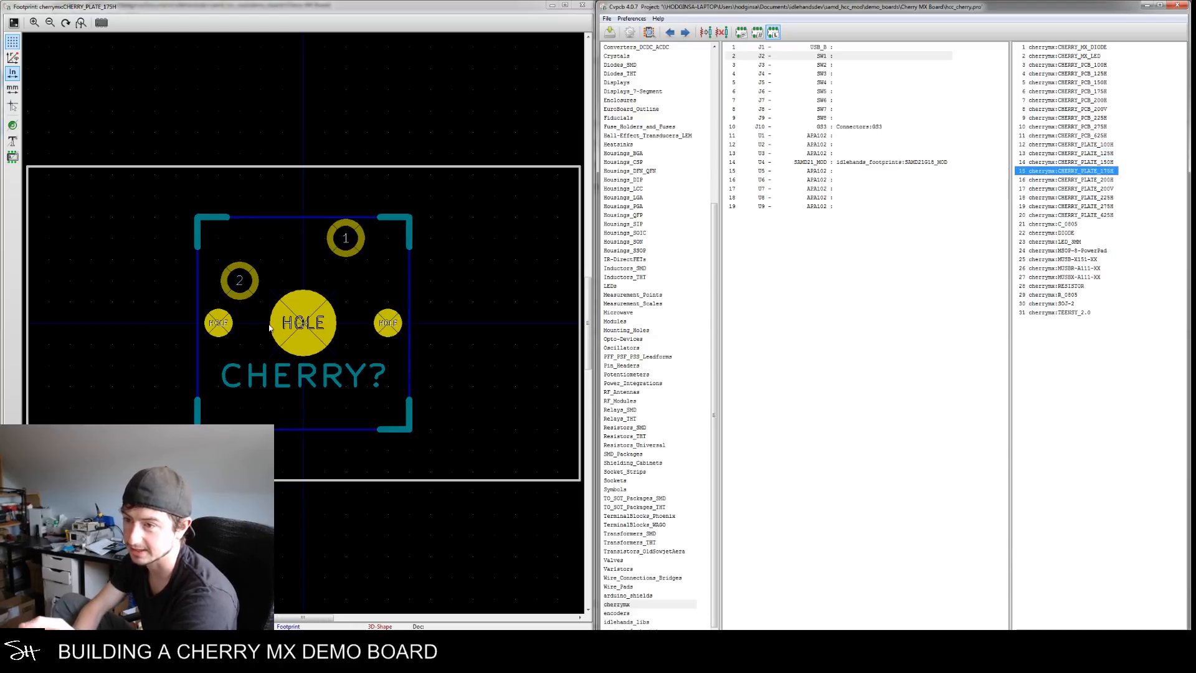
{"action": "key", "text": "Down"}
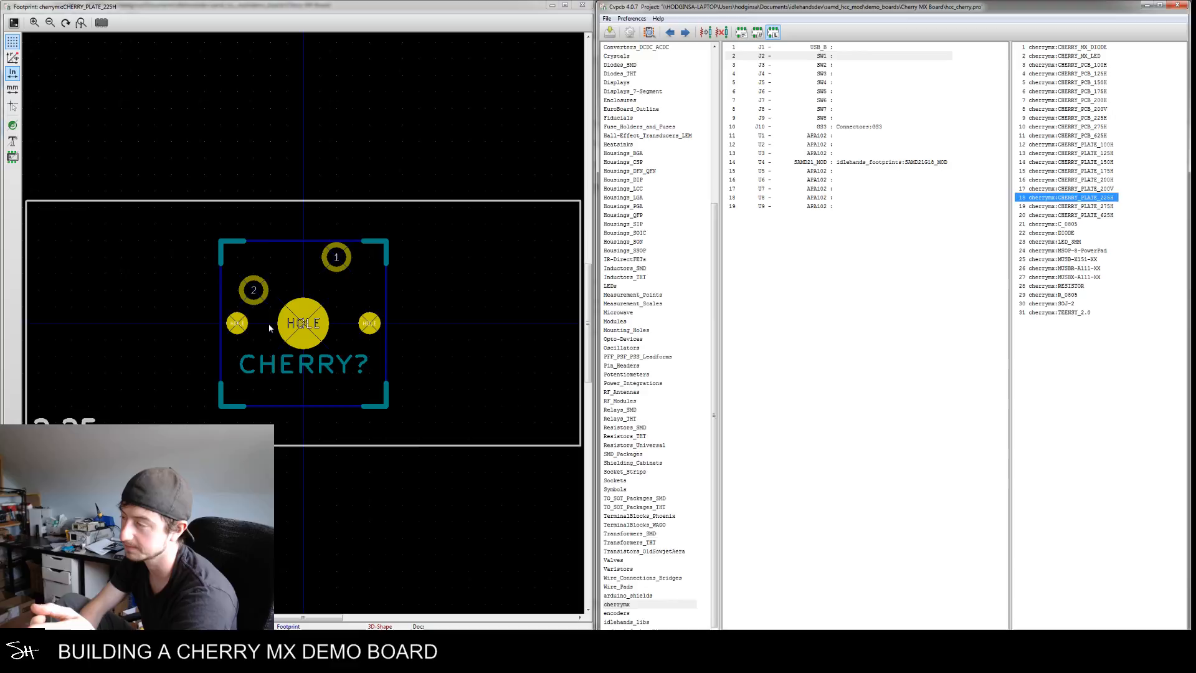
{"action": "key", "text": "Down"}
{"action": "key", "text": "Down"}
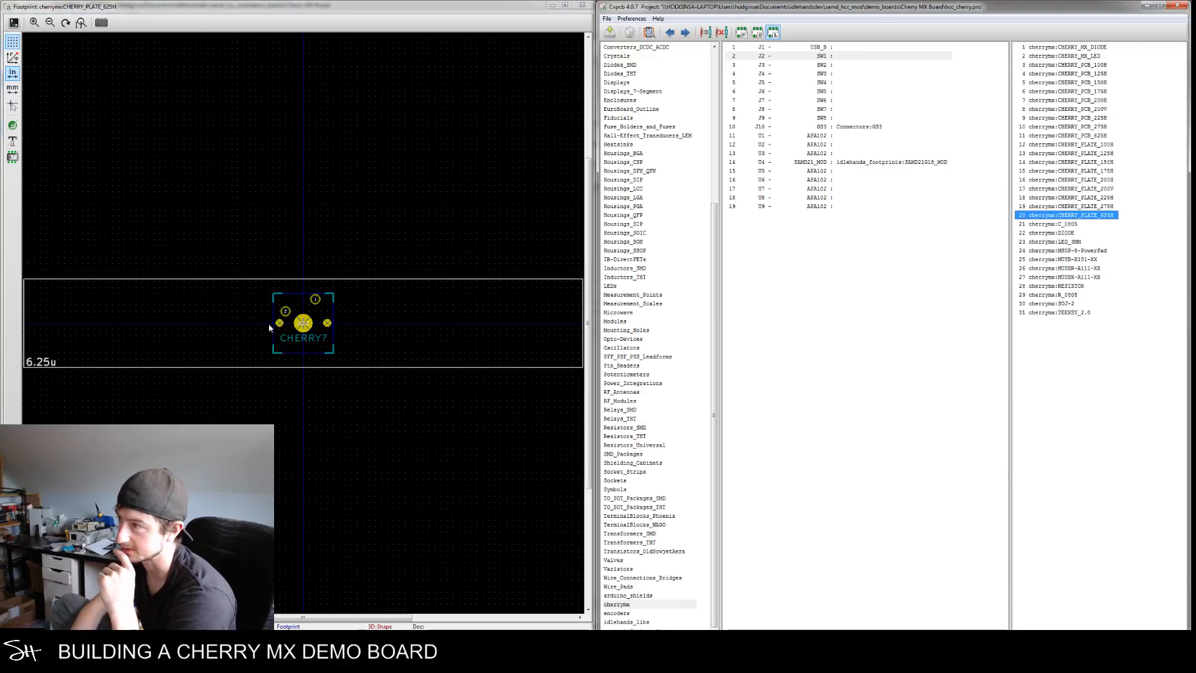
{"action": "key", "text": "Down"}
{"action": "key", "text": "Down"}
{"action": "key", "text": "Down"}
{"action": "key", "text": "Down"}
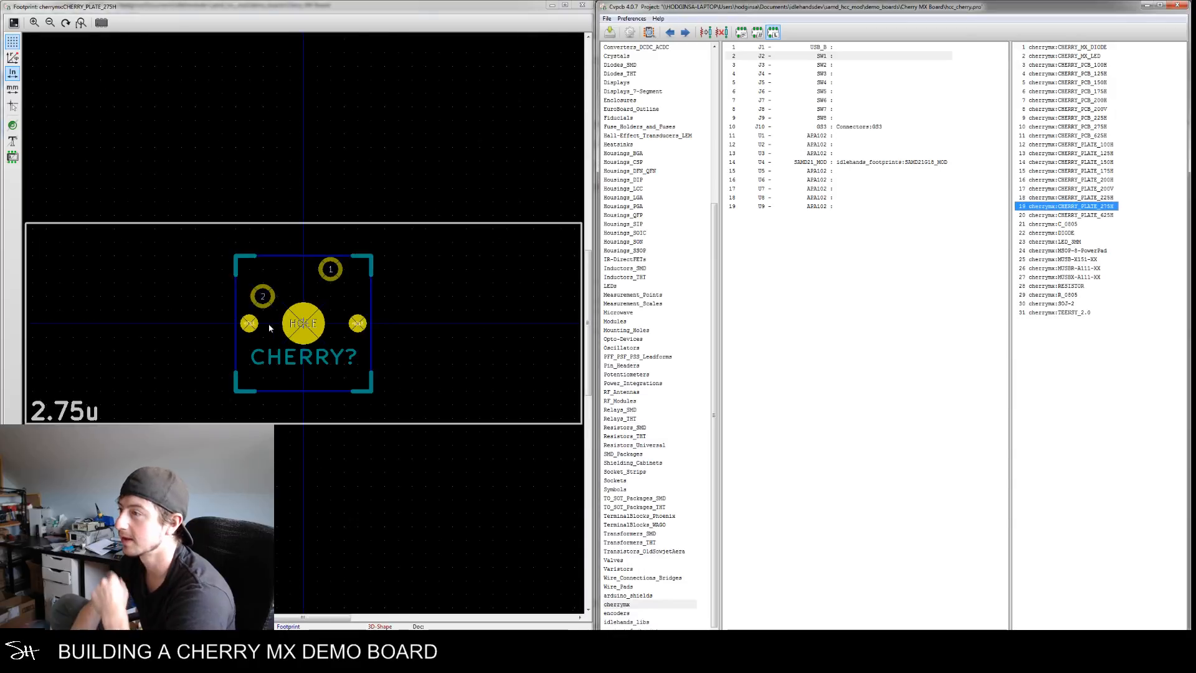
{"action": "key", "text": "Up"}
{"action": "key", "text": "Down"}
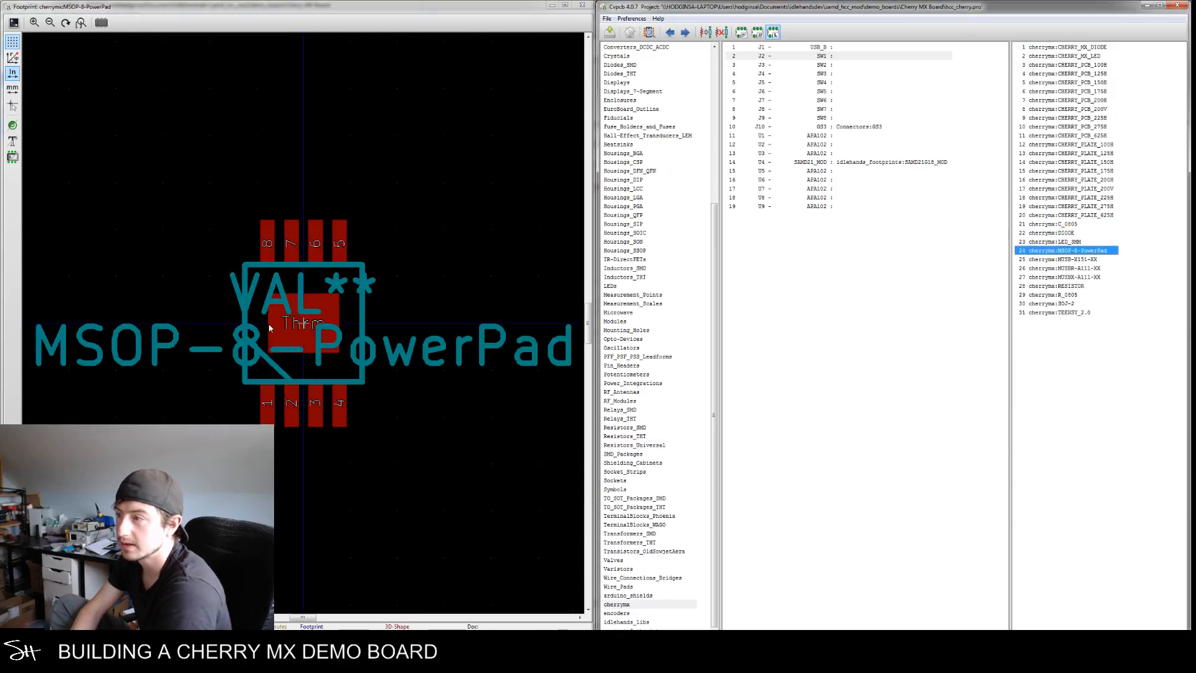
{"action": "key", "text": "Down"}
{"action": "key", "text": "Down"}
{"action": "key", "text": "Down"}
{"action": "key", "text": "Down"}
{"action": "key", "text": "Down"}
{"action": "key", "text": "Down"}
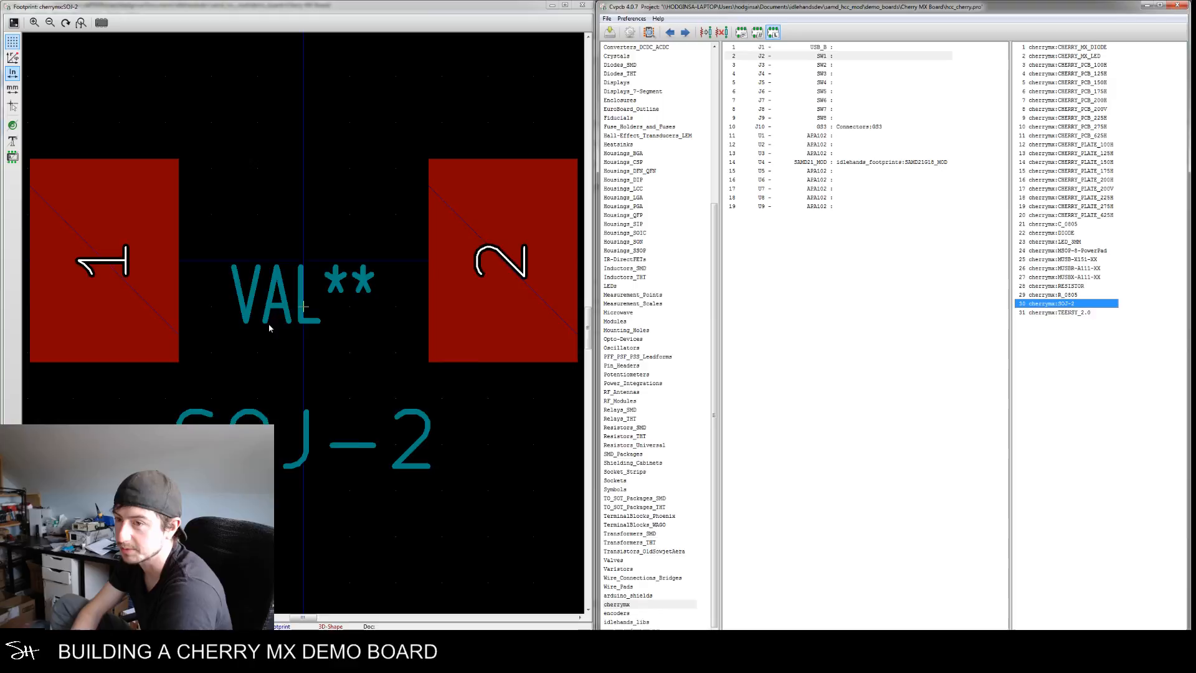
{"action": "key", "text": "Up"}
{"action": "key", "text": "Up"}
{"action": "key", "text": "Up"}
{"action": "key", "text": "Up"}
{"action": "key", "text": "Up"}
{"action": "key", "text": "Up"}
{"action": "key", "text": "Up"}
{"action": "key", "text": "Up"}
{"action": "key", "text": "Up"}
{"action": "key", "text": "Up"}
{"action": "key", "text": "Up"}
{"action": "key", "text": "Up"}
{"action": "key", "text": "Up"}
{"action": "key", "text": "Up"}
{"action": "key", "text": "Up"}
{"action": "key", "text": "Up"}
{"action": "key", "text": "Up"}
{"action": "key", "text": "Up"}
{"action": "key", "text": "Up"}
{"action": "key", "text": "Up"}
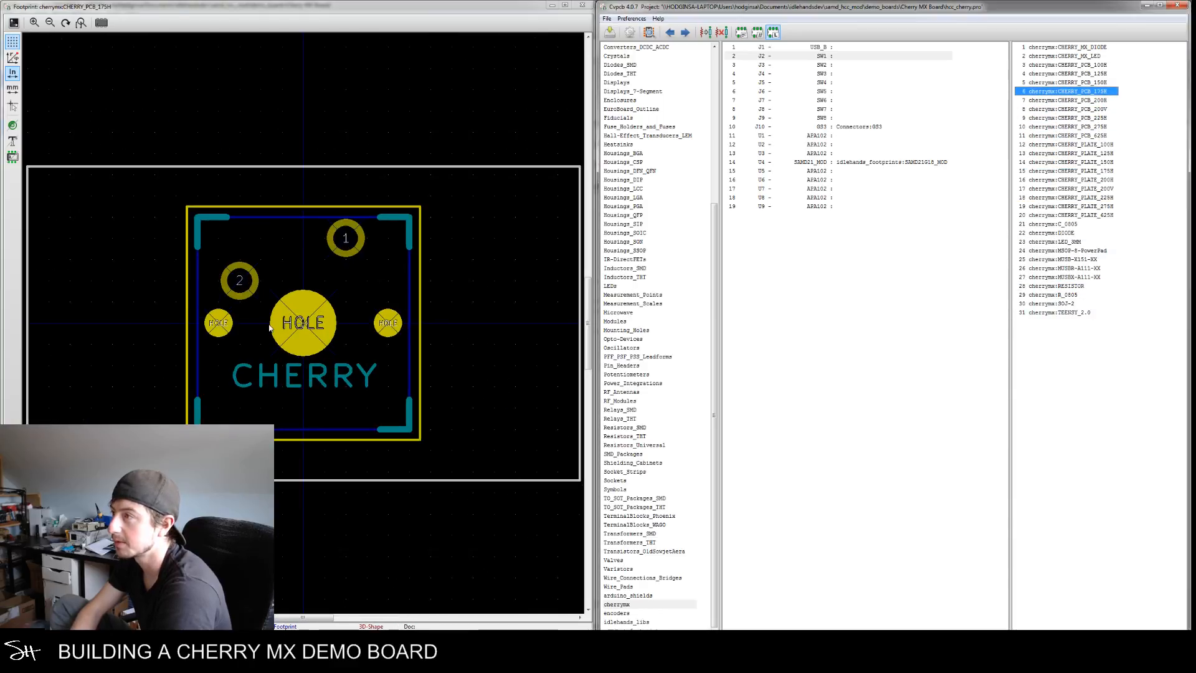
Compare the CHERRY_PCB_100H footprint with CHERRY_PLATE_100H in the viewer
{"action": "key", "text": "Up"}
{"action": "key", "text": "Down"}
{"action": "key", "text": "Up"}
{"action": "key", "text": "Down"}
{"action": "key", "text": "Up"}
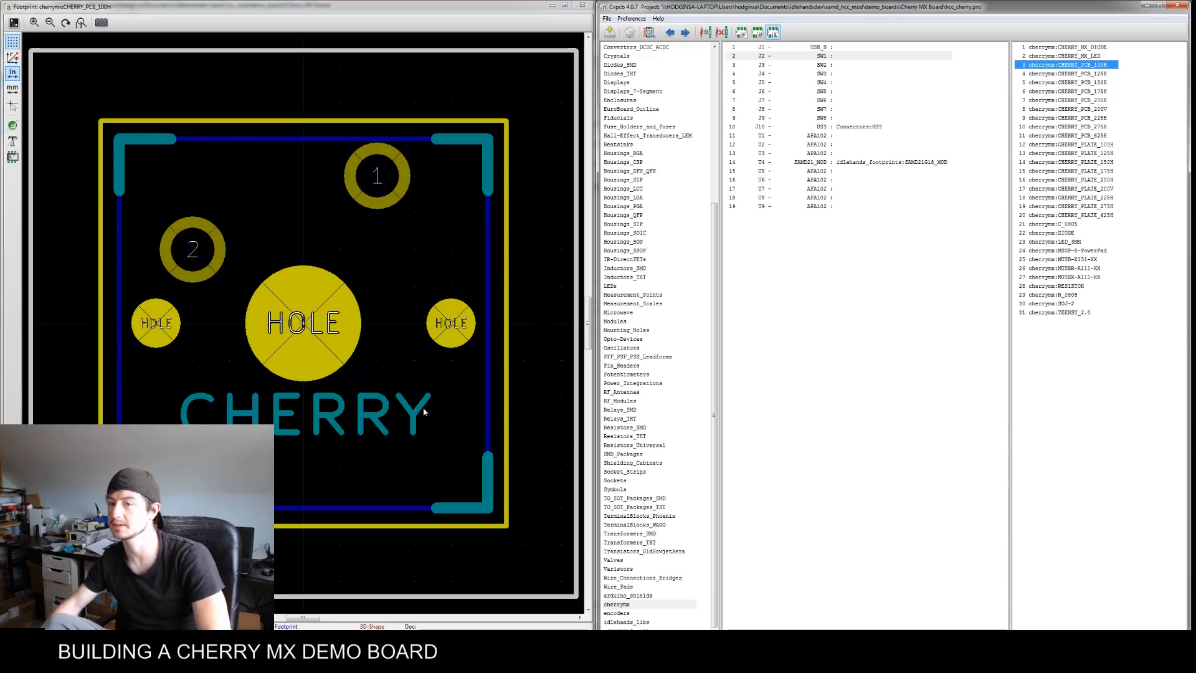
{"action": "left_click", "coordinate": [1095, 148]}
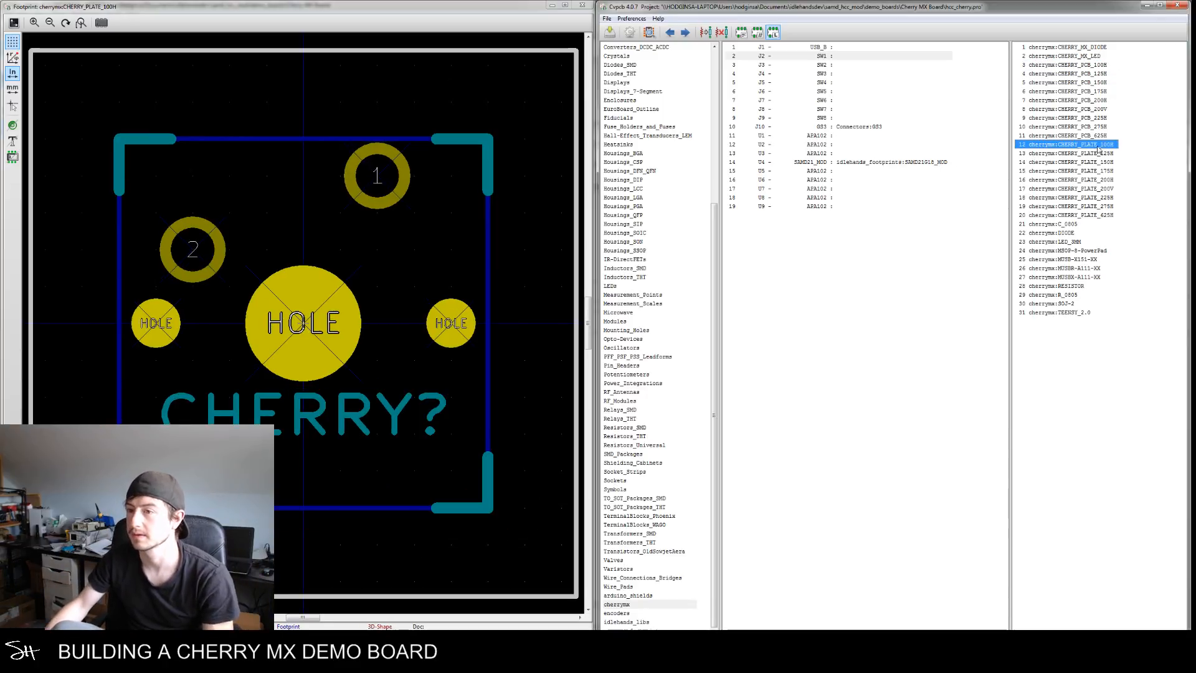
{"action": "left_click", "coordinate": [1095, 64]}
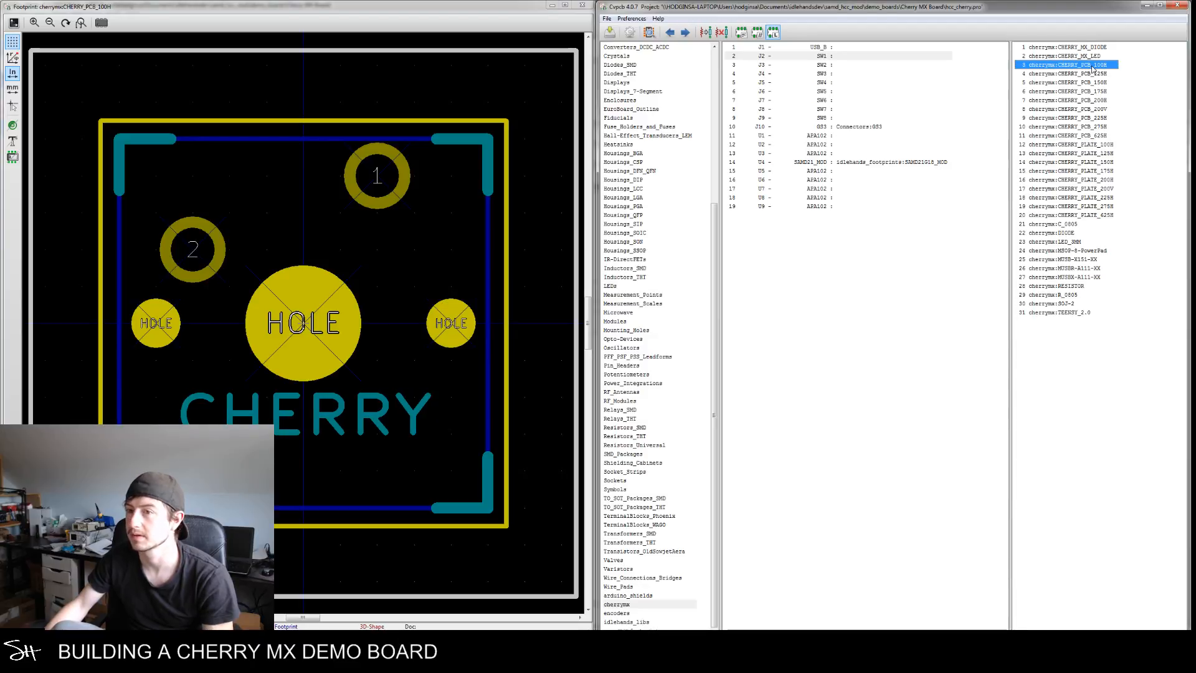
{"action": "left_click", "coordinate": [1110, 145]}
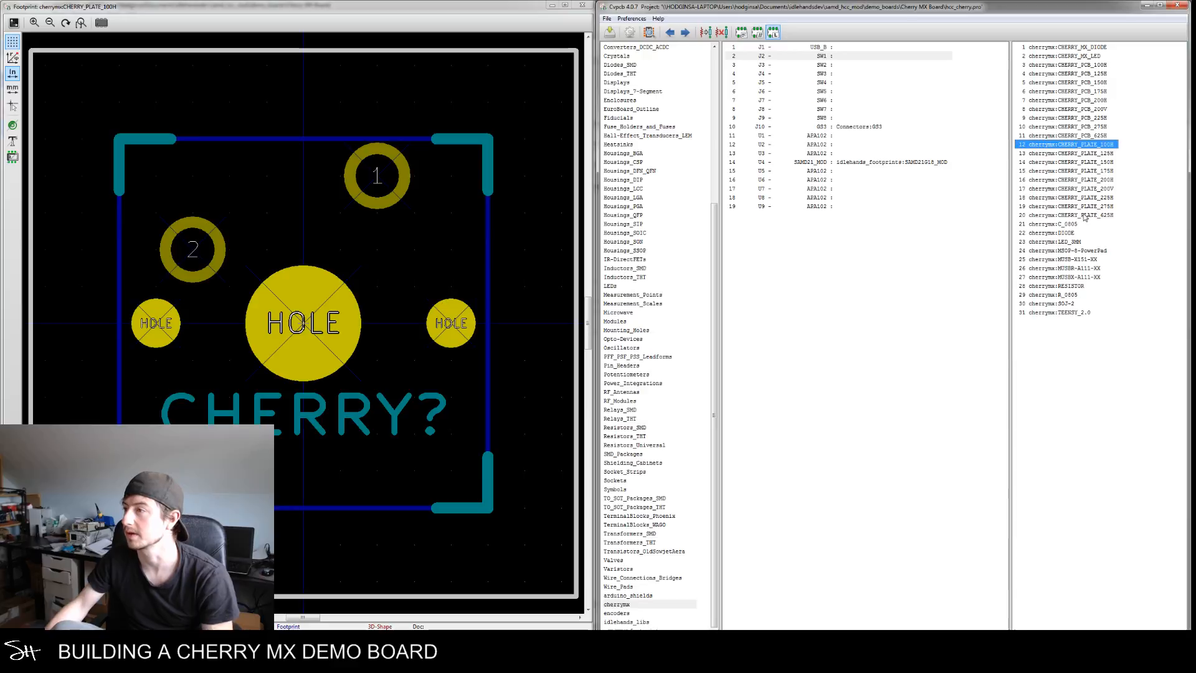
Assign the cherrymx CHERRY_PCB_100H footprint to switch connectors J2 through J9 (SW1 to SW8)
{"action": "left_click", "coordinate": [1088, 66]}
{"action": "left_click", "coordinate": [838, 58]}
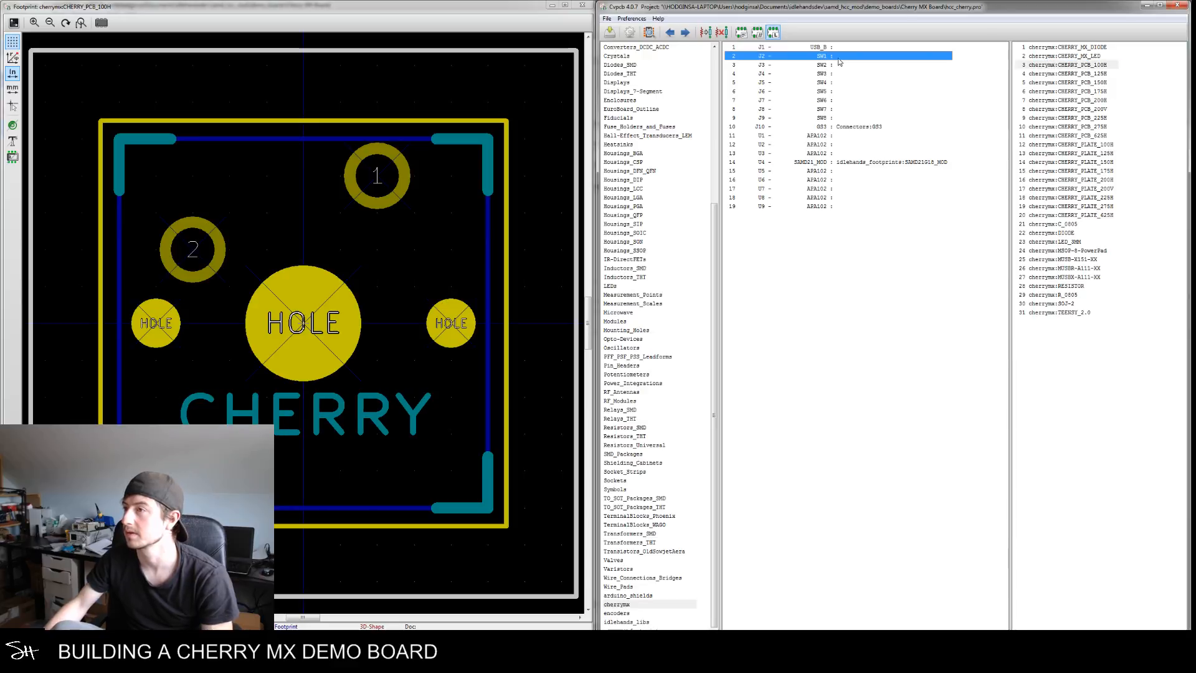
{"action": "double_click", "coordinate": [1098, 66]}
{"action": "double_click", "coordinate": [1098, 66]}
{"action": "double_click", "coordinate": [1098, 66]}
{"action": "double_click", "coordinate": [1098, 66]}
{"action": "double_click", "coordinate": [1098, 66]}
{"action": "double_click", "coordinate": [1099, 66]}
{"action": "double_click", "coordinate": [1098, 66]}
{"action": "double_click", "coordinate": [1099, 66]}
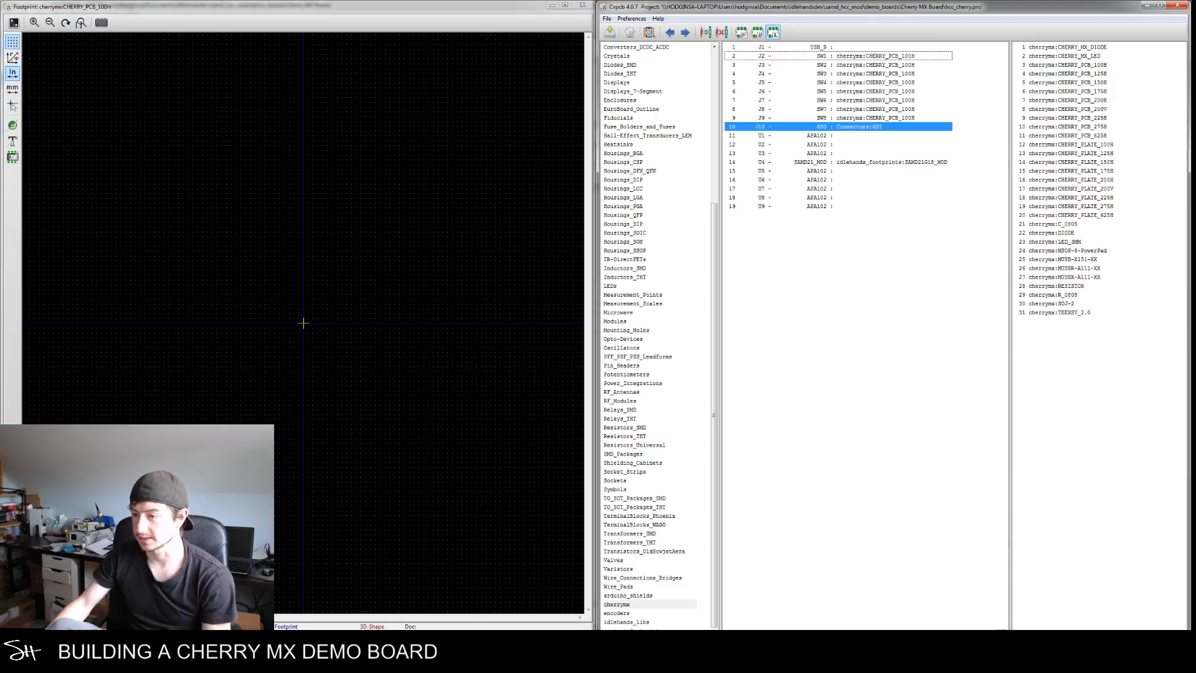
List the idlehands_libs footprints and preview them one by one from 0900PC15J0013 to the coin cell holders
{"action": "left_click", "coordinate": [640, 622]}
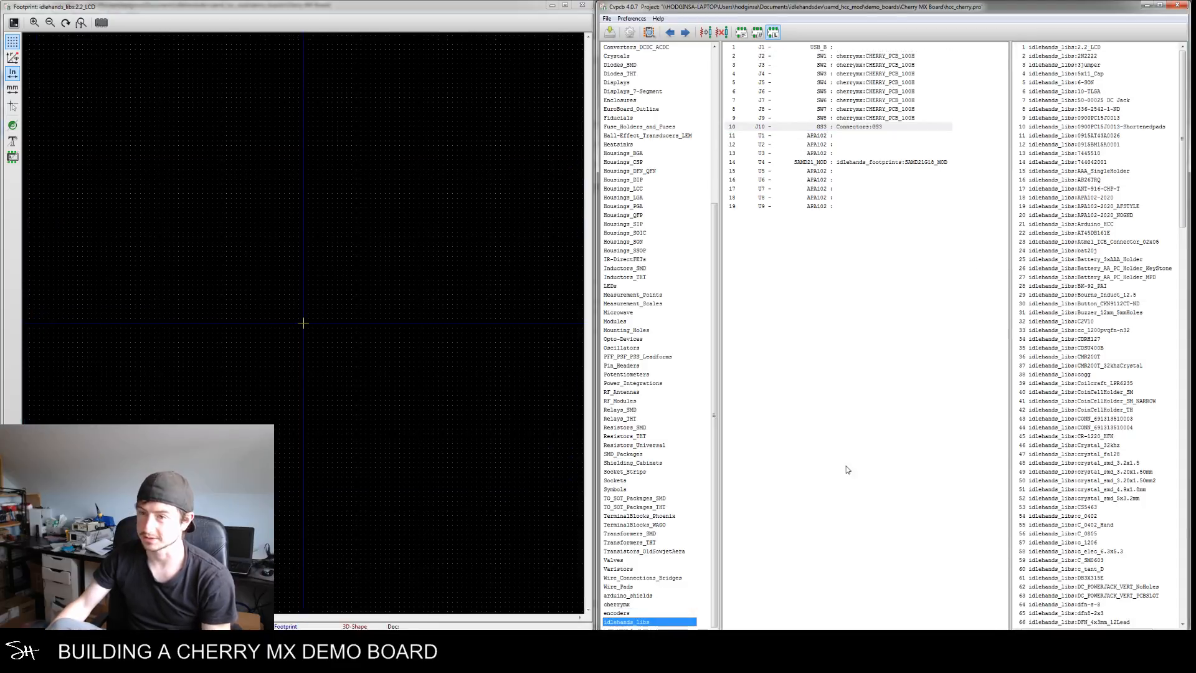
{"action": "left_click", "coordinate": [1062, 119]}
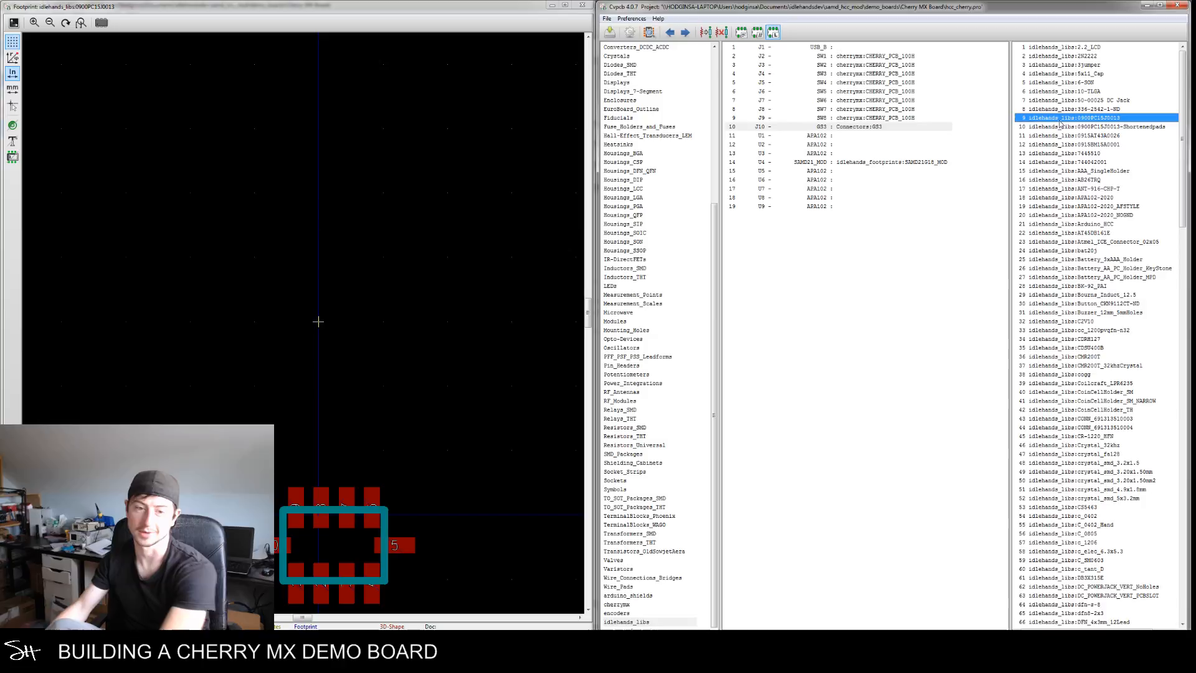
{"action": "left_click", "coordinate": [1059, 123]}
{"action": "key", "text": "Down"}
{"action": "key", "text": "Down"}
{"action": "key", "text": "Down"}
{"action": "key", "text": "Down"}
{"action": "key", "text": "Down"}
{"action": "key", "text": "Down"}
{"action": "key", "text": "Down"}
{"action": "key", "text": "Down"}
{"action": "key", "text": "Down"}
{"action": "key", "text": "Down"}
{"action": "key", "text": "Down"}
{"action": "key", "text": "Down"}
{"action": "key", "text": "Down"}
{"action": "key", "text": "Down"}
{"action": "key", "text": "Down"}
{"action": "key", "text": "Down"}
{"action": "key", "text": "Down"}
{"action": "key", "text": "Down"}
{"action": "key", "text": "Down"}
{"action": "key", "text": "Down"}
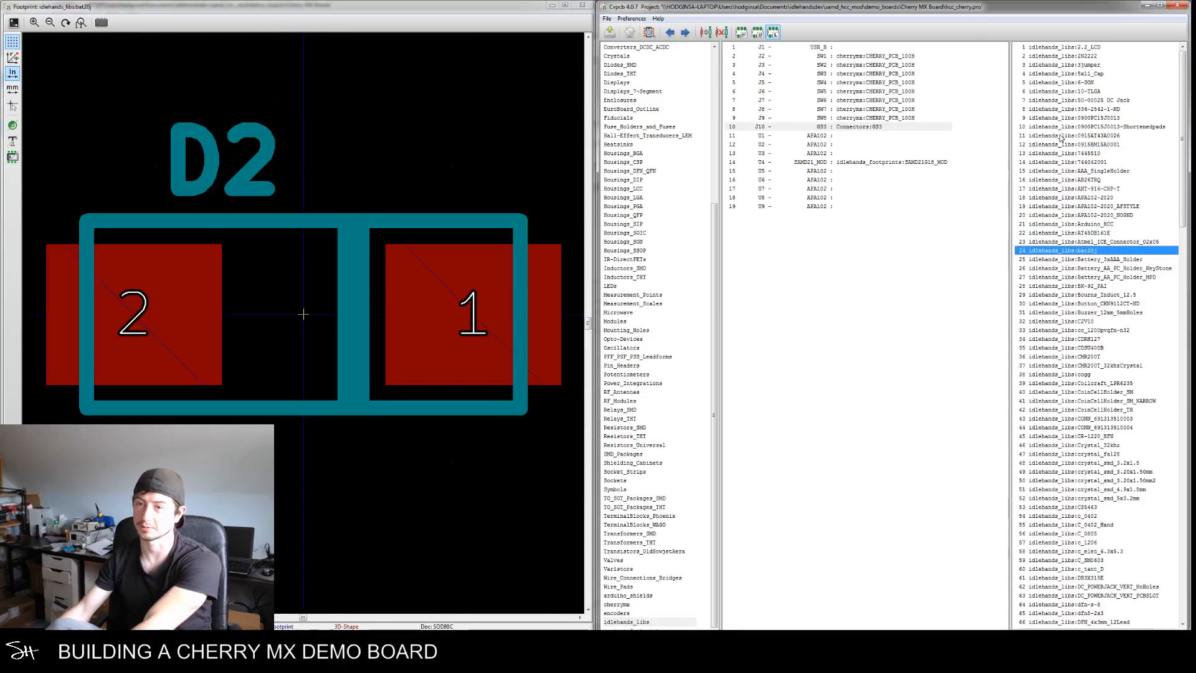
{"action": "key", "text": "Down"}
{"action": "key", "text": "Down"}
{"action": "key", "text": "Down"}
{"action": "key", "text": "Down"}
{"action": "key", "text": "Down"}
{"action": "key", "text": "Down"}
{"action": "key", "text": "Down"}
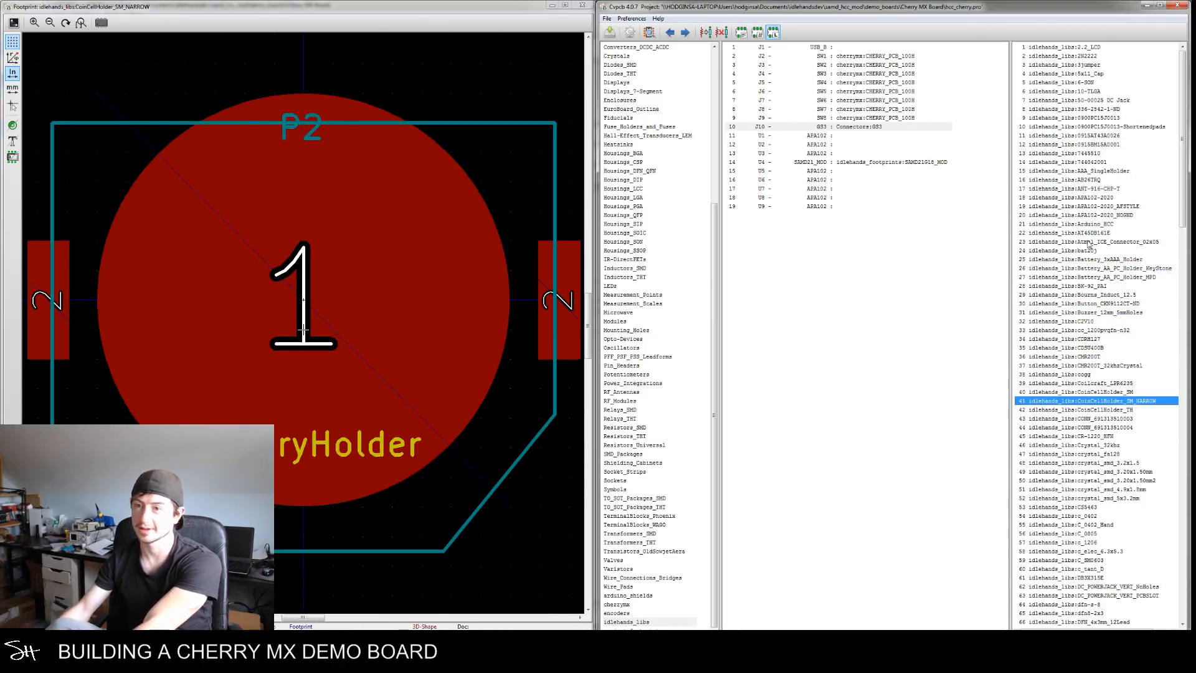
Search further through idlehands_libs, previewing footprints from the IDH logos and mkds_1,5-2 terminal block to PS1240P02CT3
{"action": "left_click_drag", "start_coordinate": [1187, 207], "coordinate": [1180, 337]}
{"action": "left_click", "coordinate": [1082, 322]}
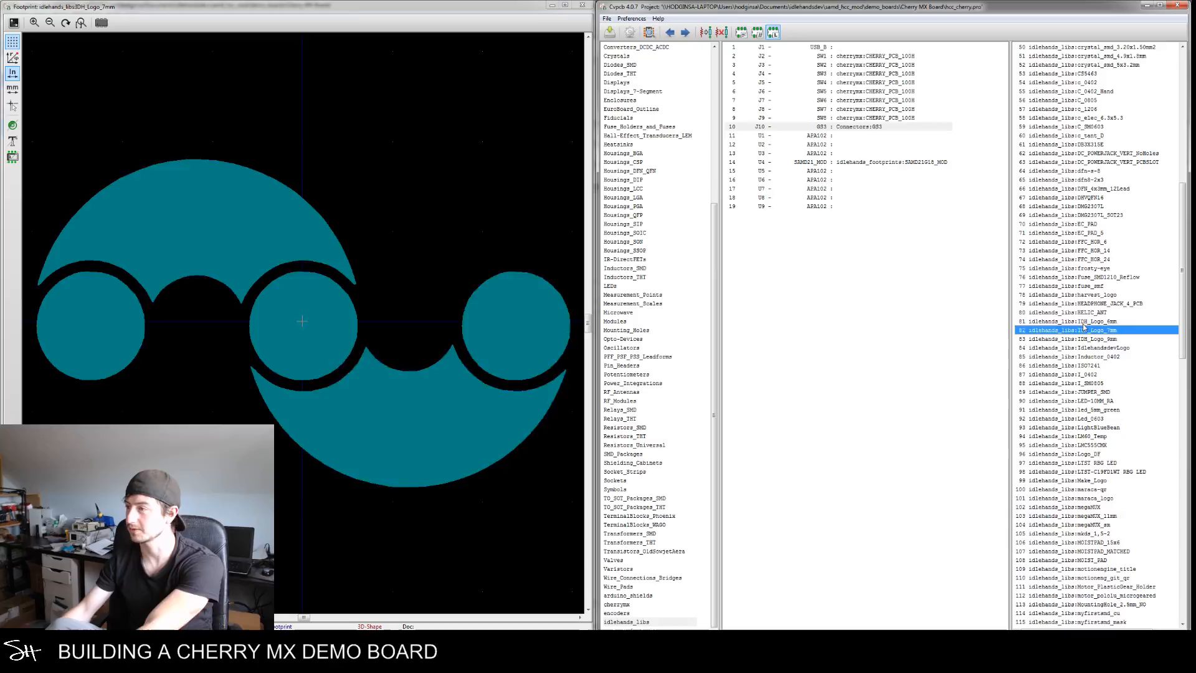
{"action": "left_click_drag", "start_coordinate": [1186, 224], "coordinate": [1186, 276]}
{"action": "left_click", "coordinate": [1071, 366]}
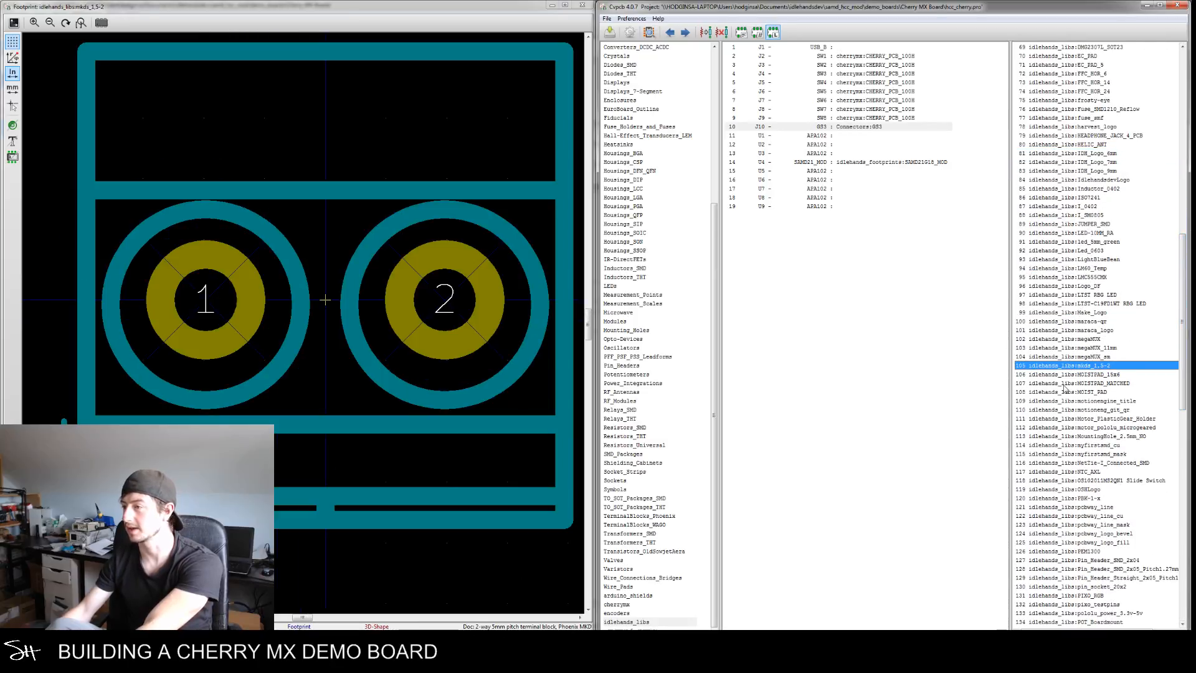
{"action": "left_click", "coordinate": [1061, 428]}
{"action": "left_click", "coordinate": [1054, 473]}
{"action": "left_click", "coordinate": [1054, 550]}
{"action": "left_click", "coordinate": [1057, 516]}
{"action": "scroll", "coordinate": [1058, 481], "scroll_direction": "down", "scroll_amount": 6}
{"action": "left_click", "coordinate": [1057, 507]}
{"action": "left_click", "coordinate": [1057, 481]}
{"action": "left_click", "coordinate": [1065, 430]}
{"action": "key", "text": "Down"}
{"action": "key", "text": "Down"}
{"action": "key", "text": "Down"}
{"action": "key", "text": "Down"}
{"action": "key", "text": "Down"}
{"action": "key", "text": "Down"}
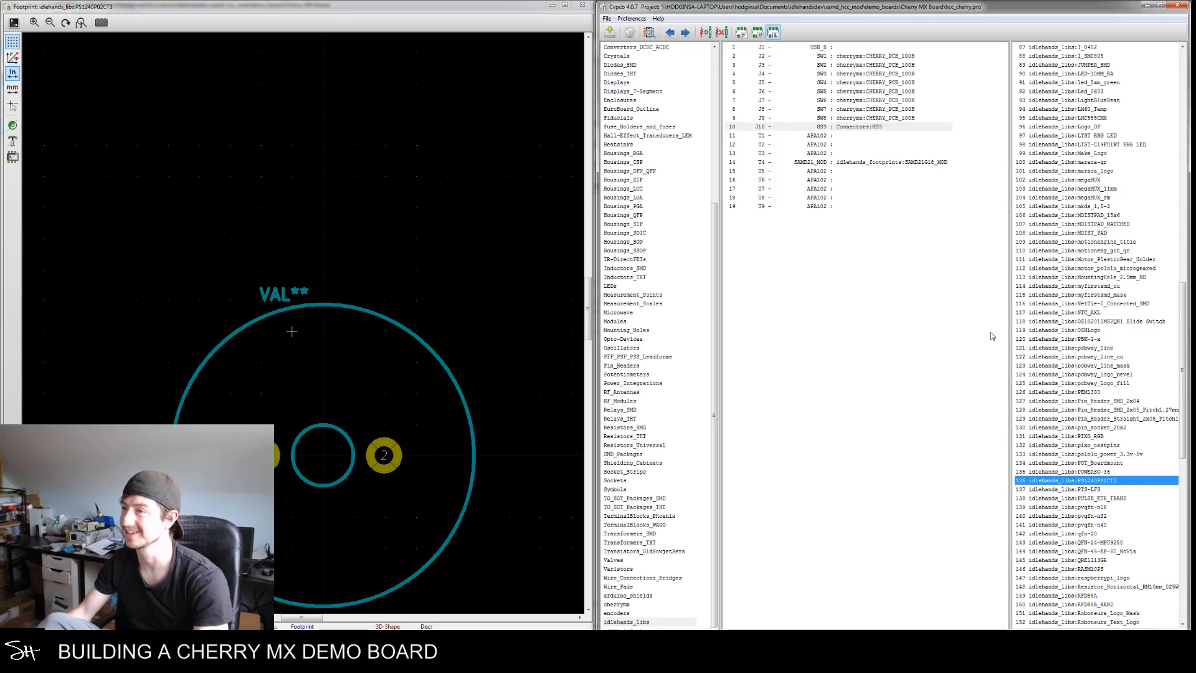
Compare the SAMD21G18_MOD and SAMD_HCC_G_FOOT footprints and assign SAMD_HCC_G_FOOT from idlehands_libs to U4 (SAMD21_MOD)
{"action": "scroll", "coordinate": [1120, 455], "scroll_direction": "down", "scroll_amount": 5}
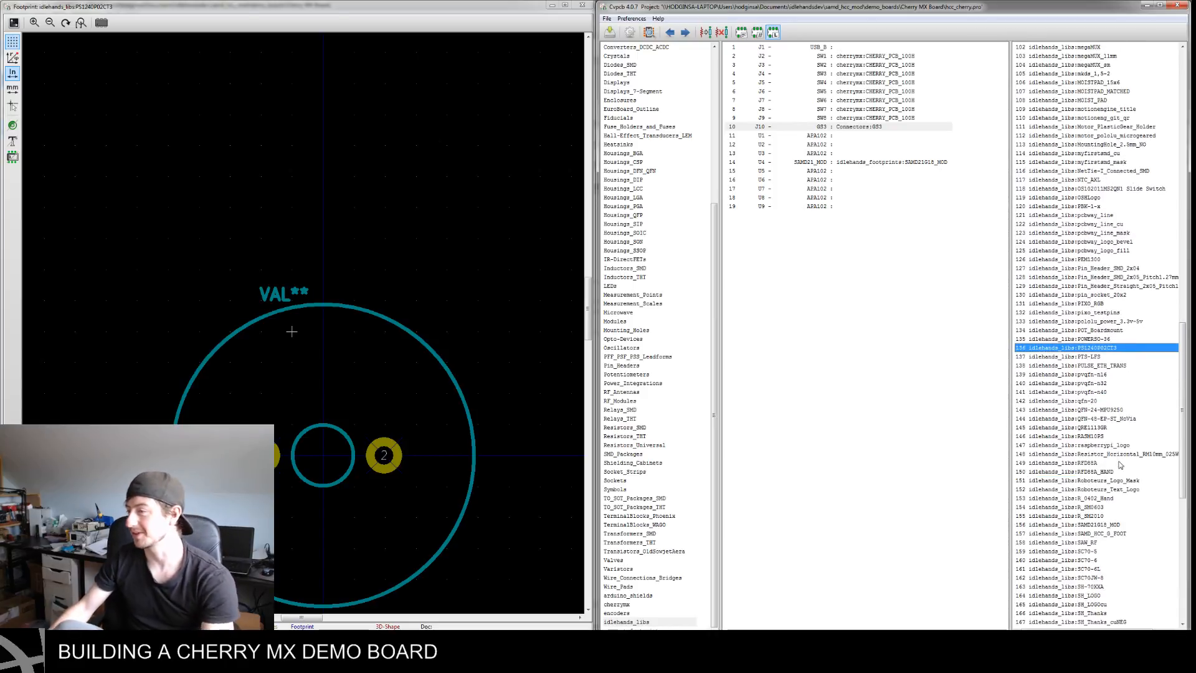
{"action": "left_click", "coordinate": [1109, 533]}
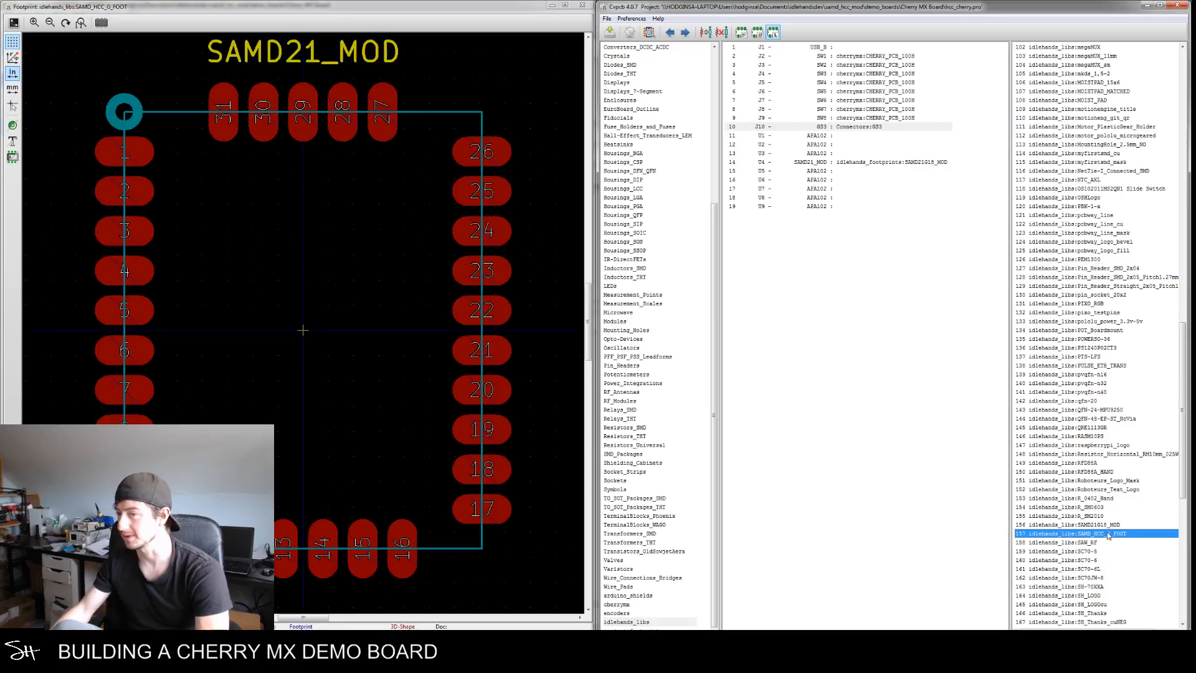
{"action": "left_click", "coordinate": [1101, 526]}
{"action": "left_click", "coordinate": [1102, 534]}
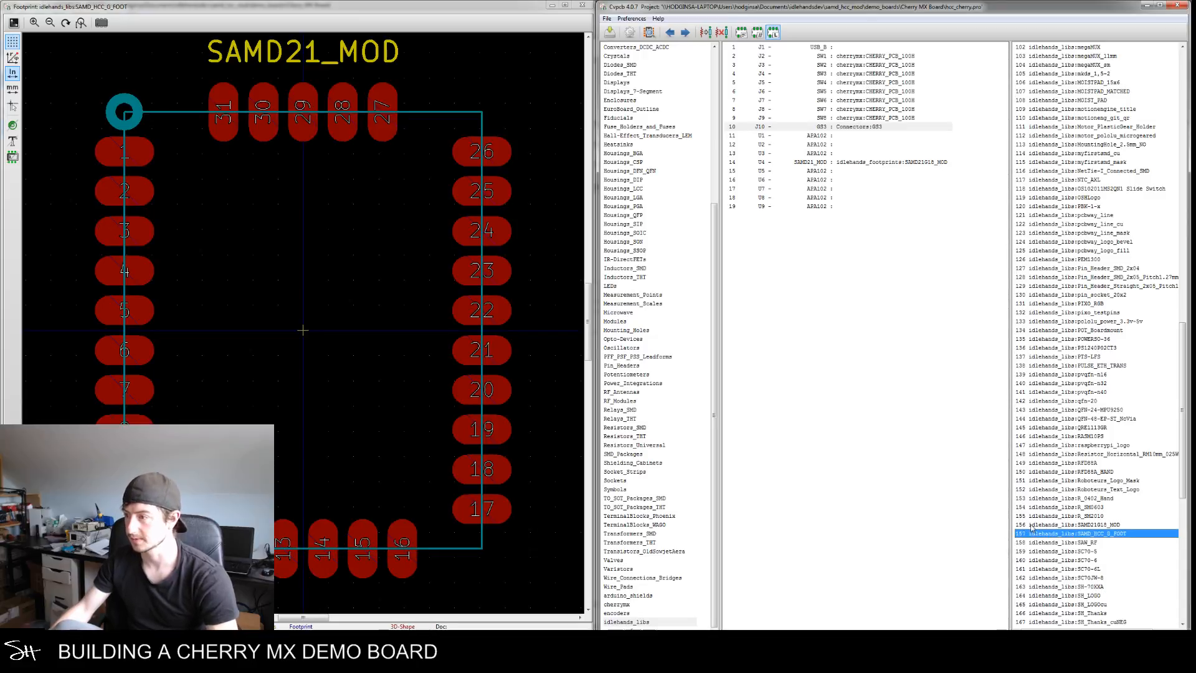
{"action": "left_click", "coordinate": [1070, 525]}
{"action": "left_click", "coordinate": [1081, 534]}
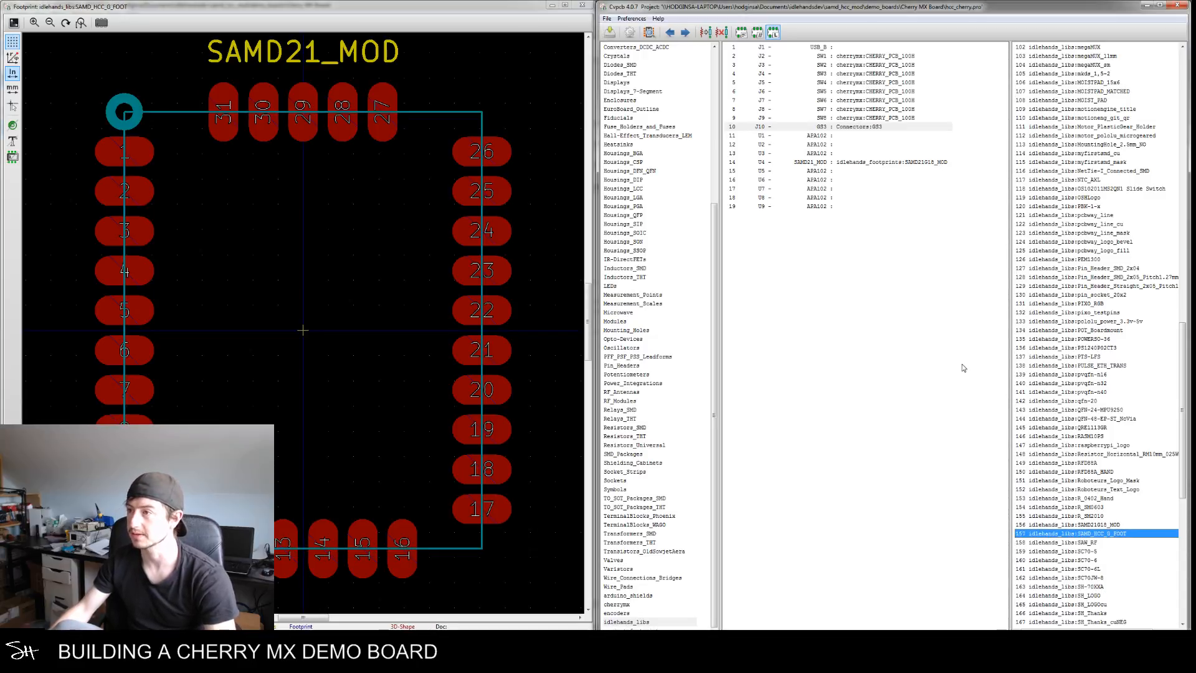
{"action": "left_click", "coordinate": [853, 163]}
{"action": "left_click", "coordinate": [1106, 534]}
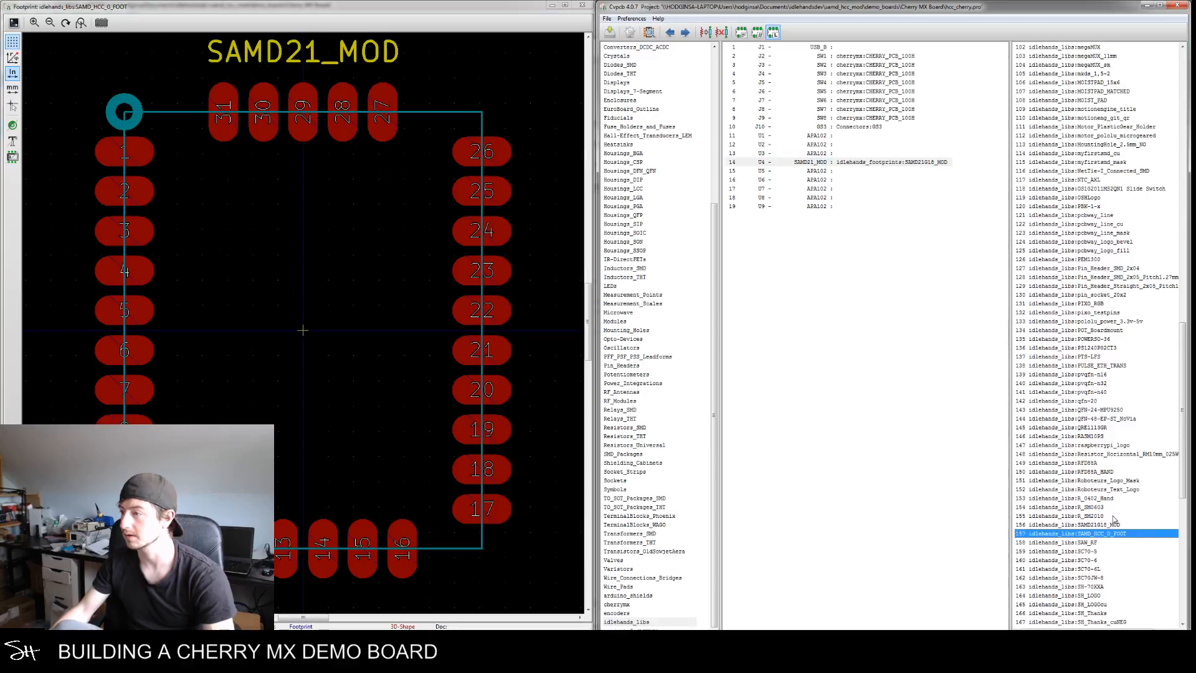
{"action": "scroll", "coordinate": [1104, 517], "scroll_direction": "down", "scroll_amount": 1}
{"action": "double_click", "coordinate": [1103, 510]}
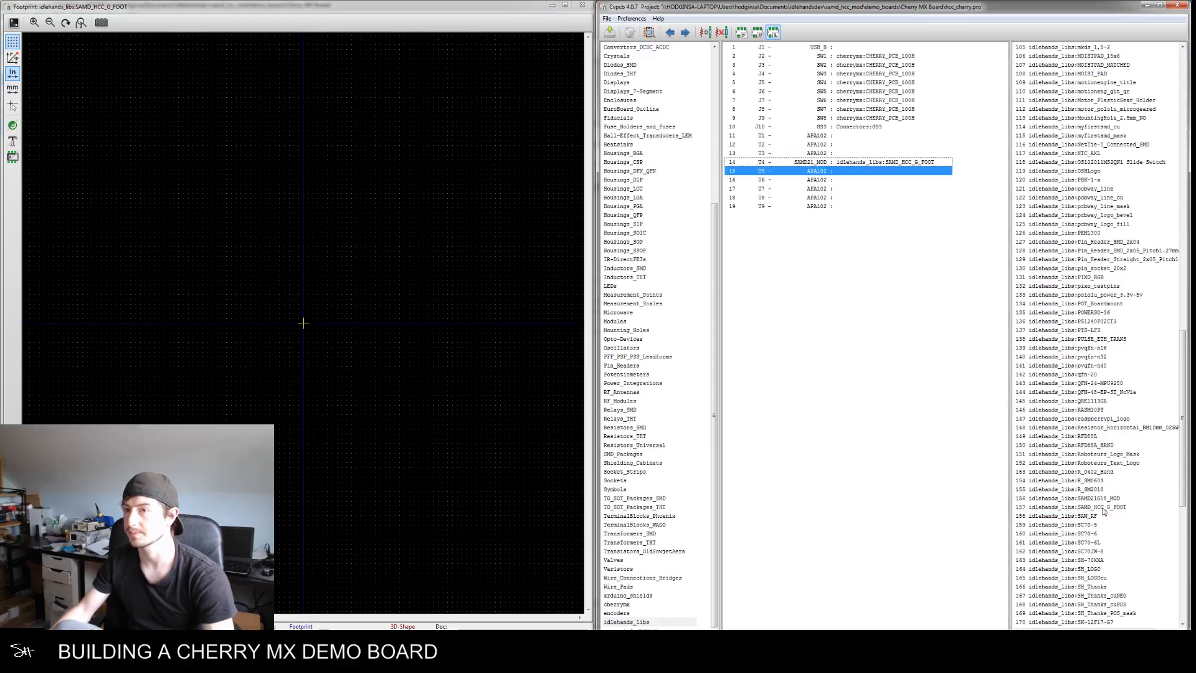
Select LED U1 and compare the APA102-2020, APA102-2020_AFSTYLE and APA102-2020_NOGND footprints in idlehands_libs
{"action": "left_click", "coordinate": [851, 136]}
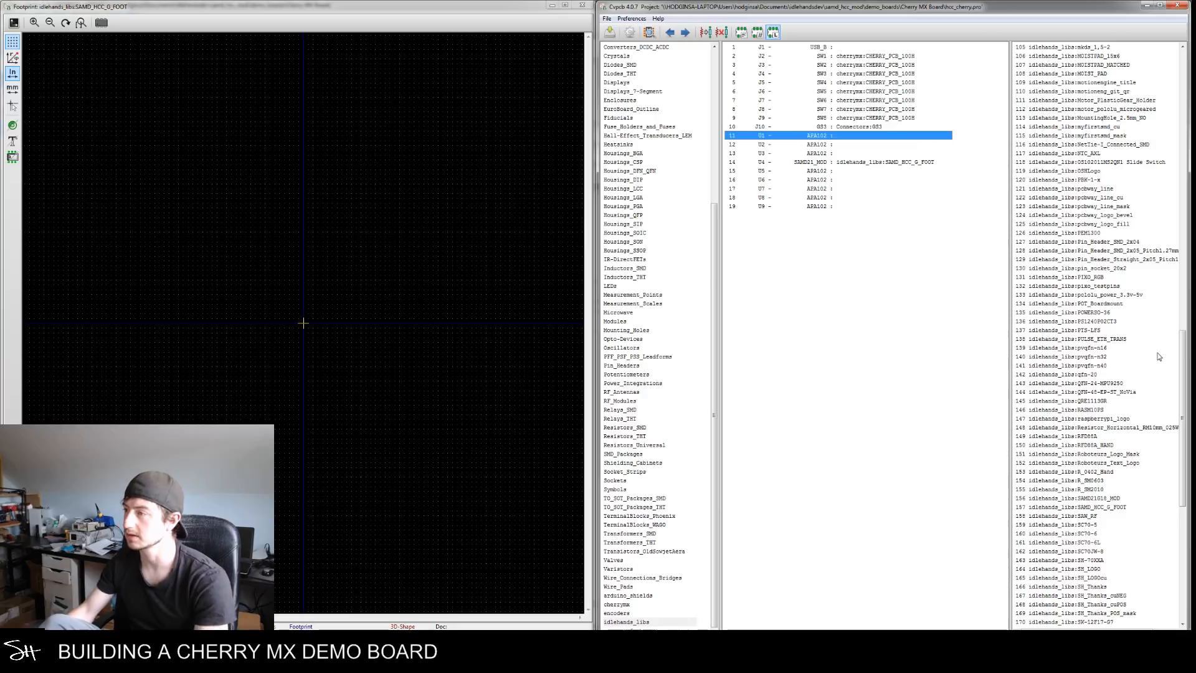
{"action": "left_click_drag", "start_coordinate": [1187, 371], "coordinate": [1183, 45]}
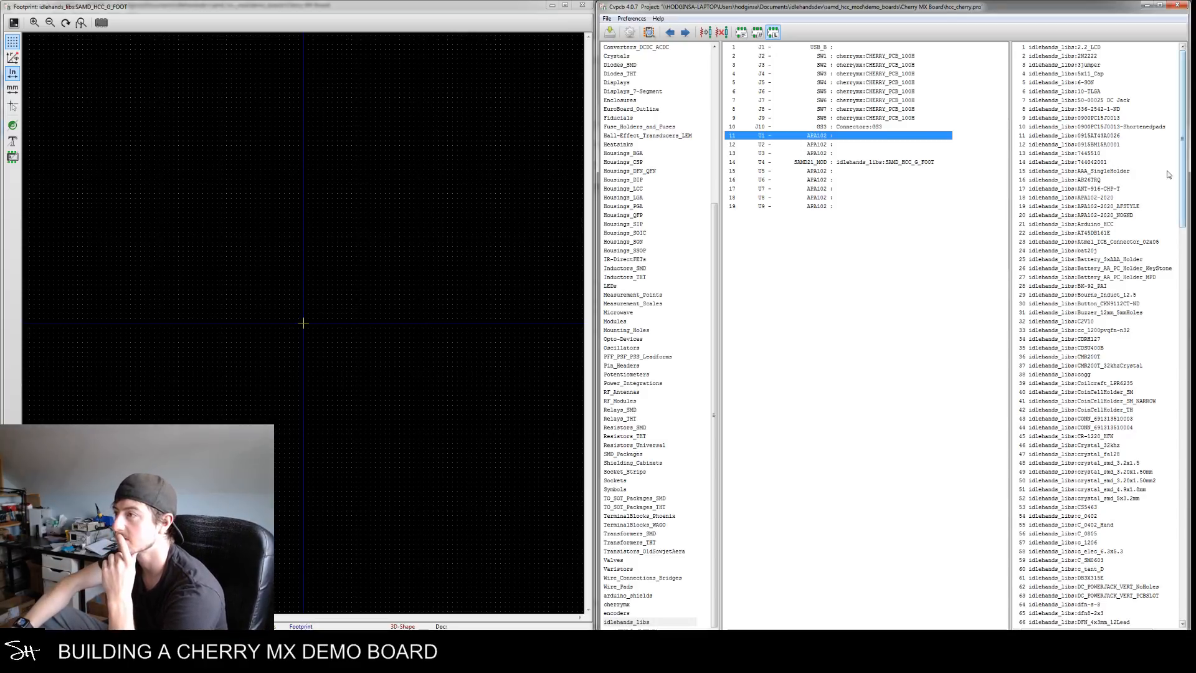
{"action": "left_click", "coordinate": [1140, 196]}
{"action": "scroll", "coordinate": [1115, 331], "scroll_direction": "down", "scroll_amount": 20}
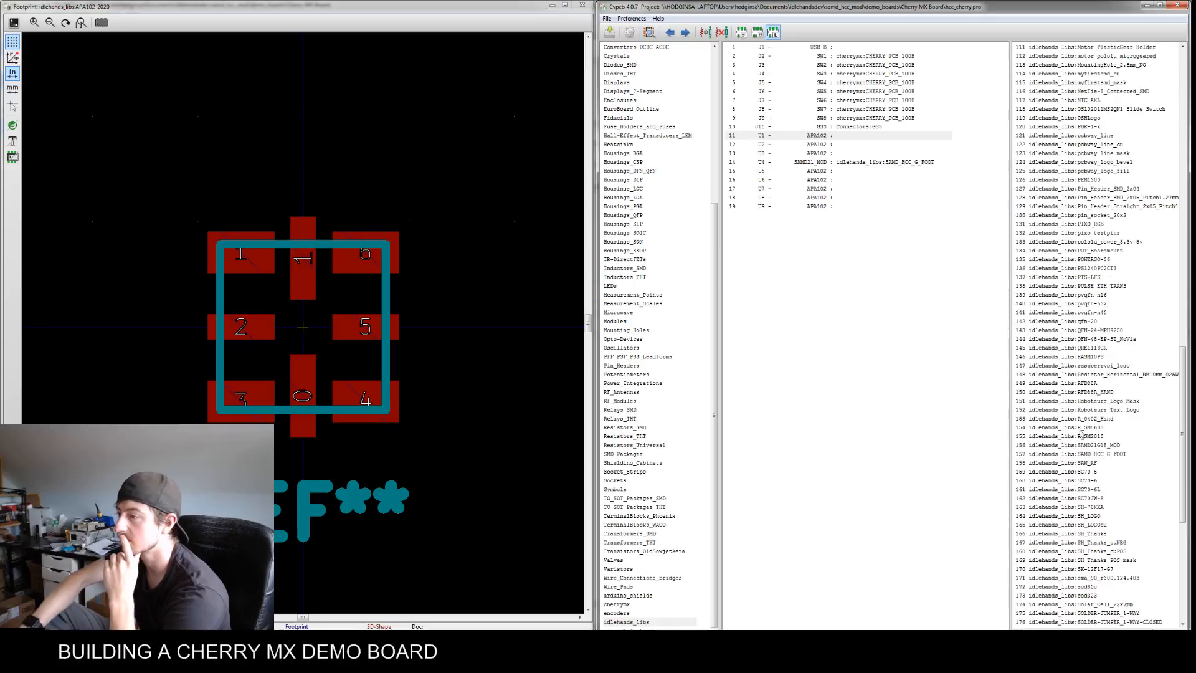
{"action": "scroll", "coordinate": [1097, 464], "scroll_direction": "down", "scroll_amount": 12}
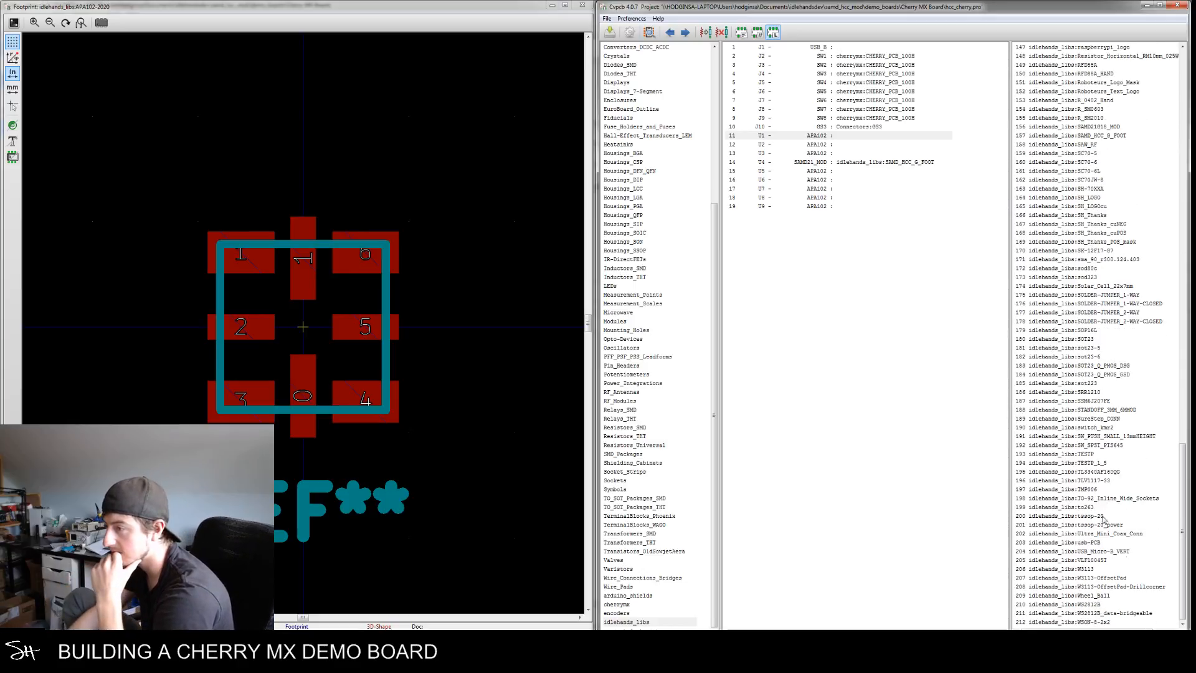
{"action": "left_click_drag", "start_coordinate": [1179, 568], "coordinate": [1174, 152]}
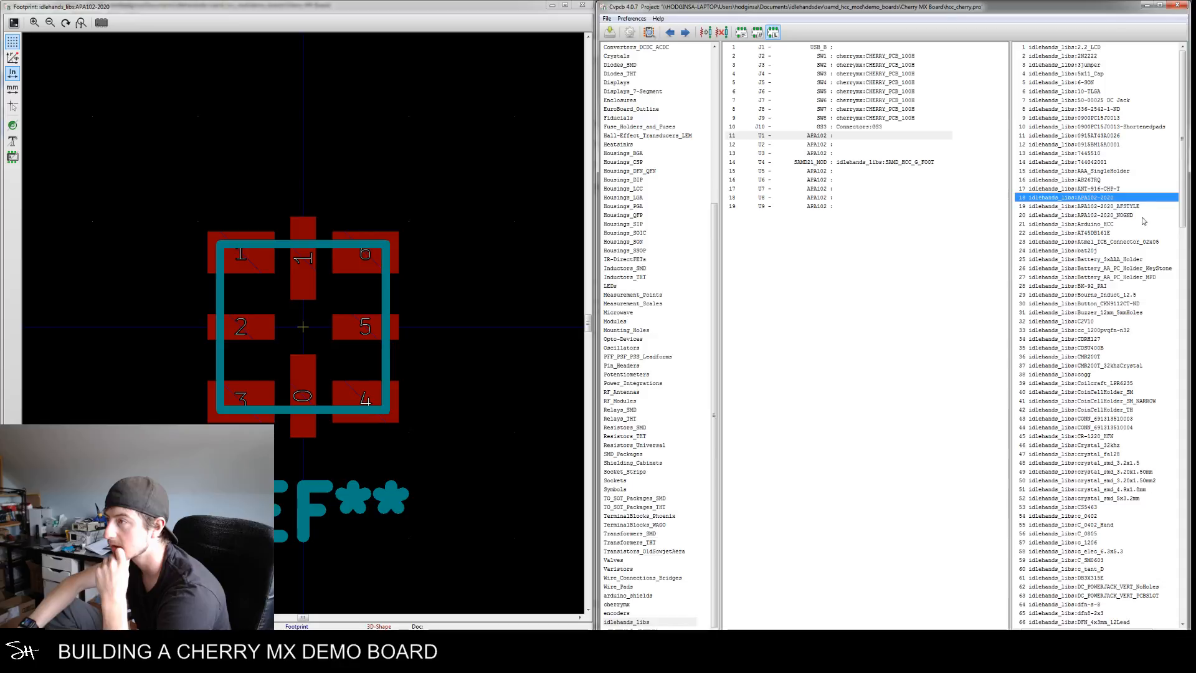
{"action": "left_click", "coordinate": [1120, 207]}
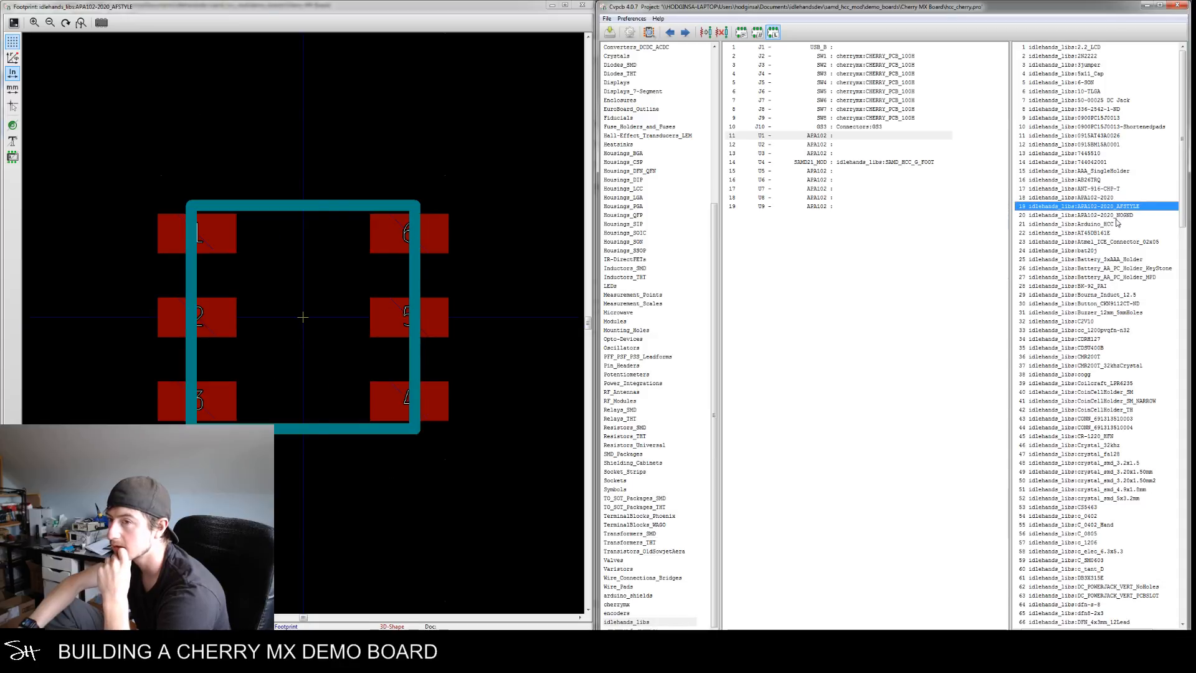
{"action": "left_click", "coordinate": [1116, 217]}
{"action": "left_click", "coordinate": [1116, 208]}
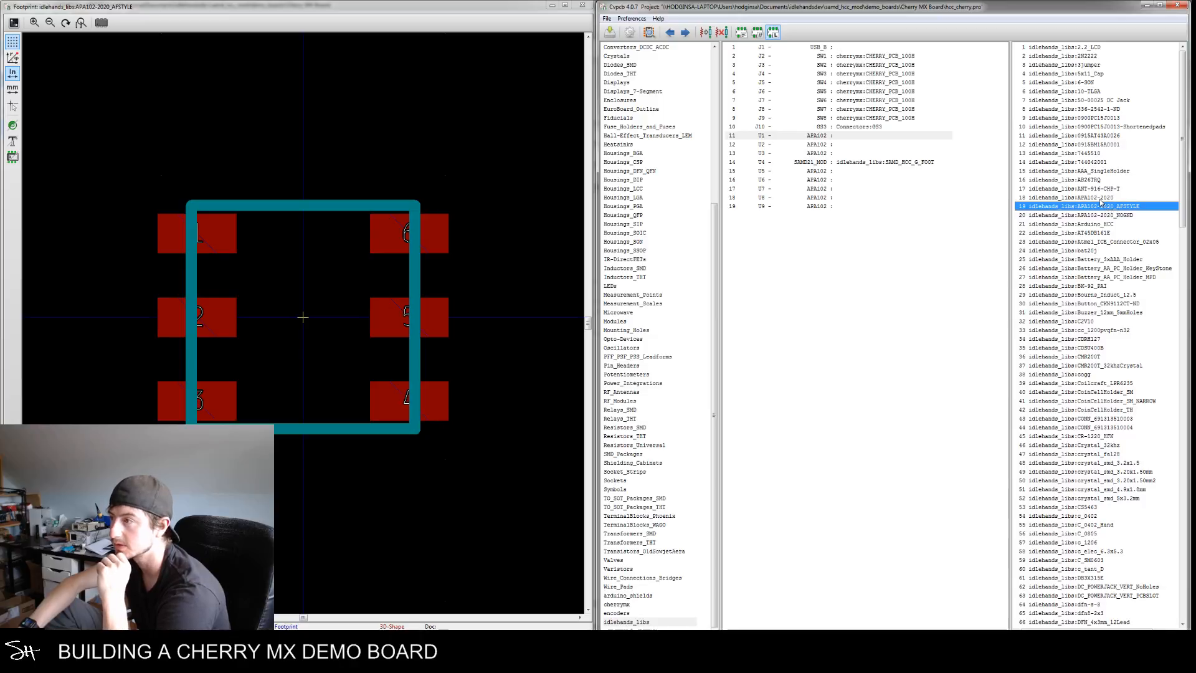
{"action": "left_click", "coordinate": [1101, 198]}
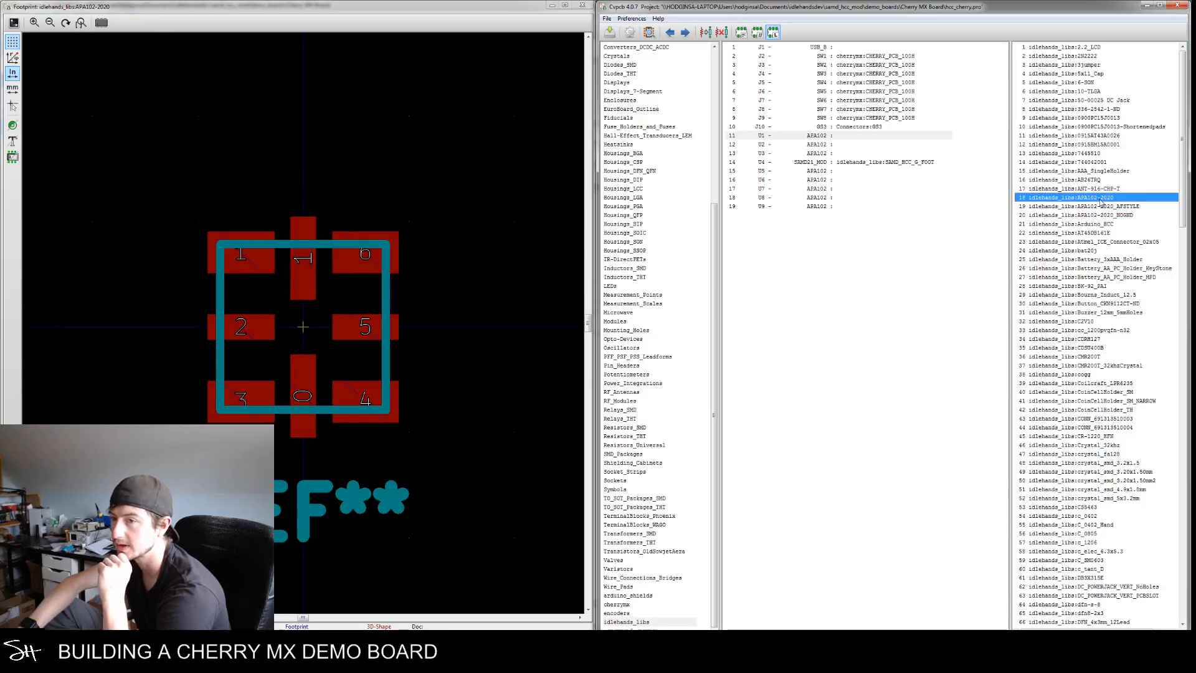
{"action": "left_click", "coordinate": [1107, 206]}
{"action": "left_click", "coordinate": [1103, 199]}
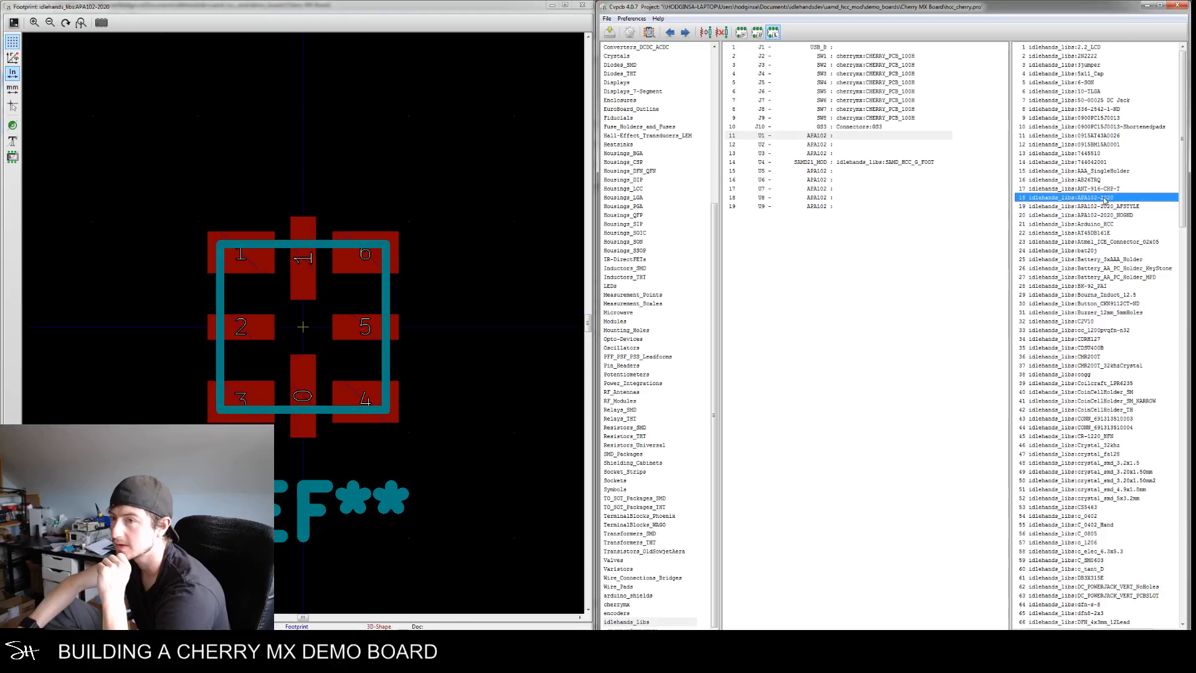
{"action": "left_click", "coordinate": [1105, 207]}
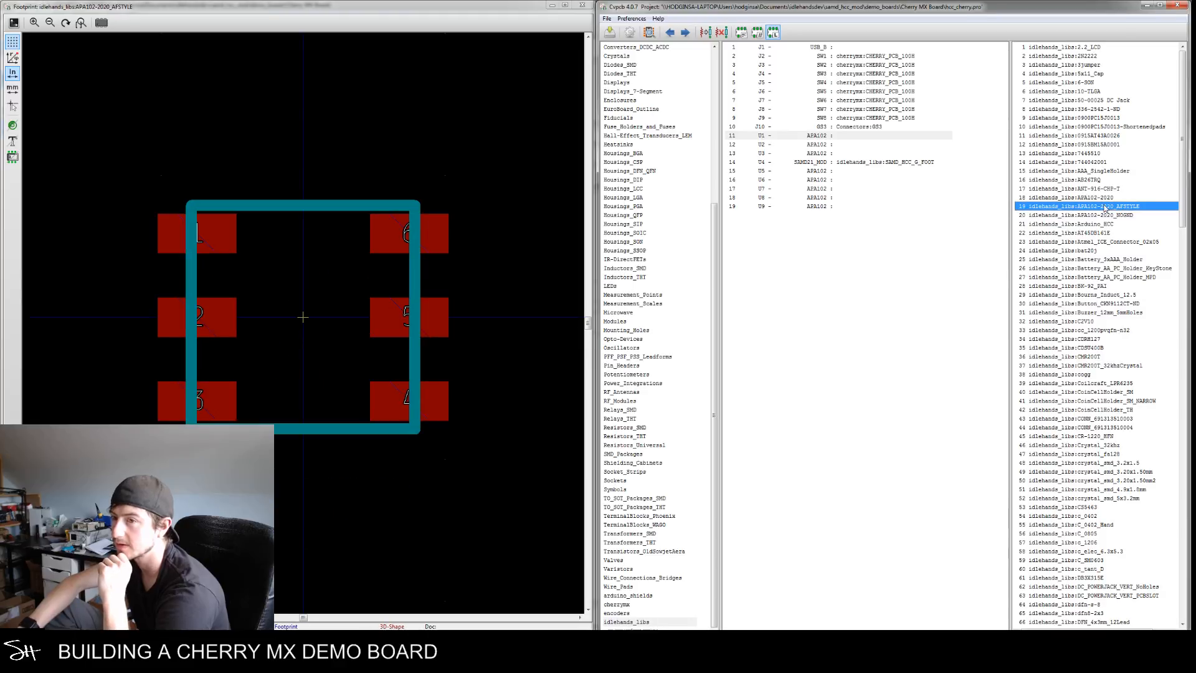
Assign the idlehands_libs APA102-2020_AFSTYLE footprint to the APA102 LEDs U1 to U3 and U5 to U9
{"action": "double_click", "coordinate": [1104, 208]}
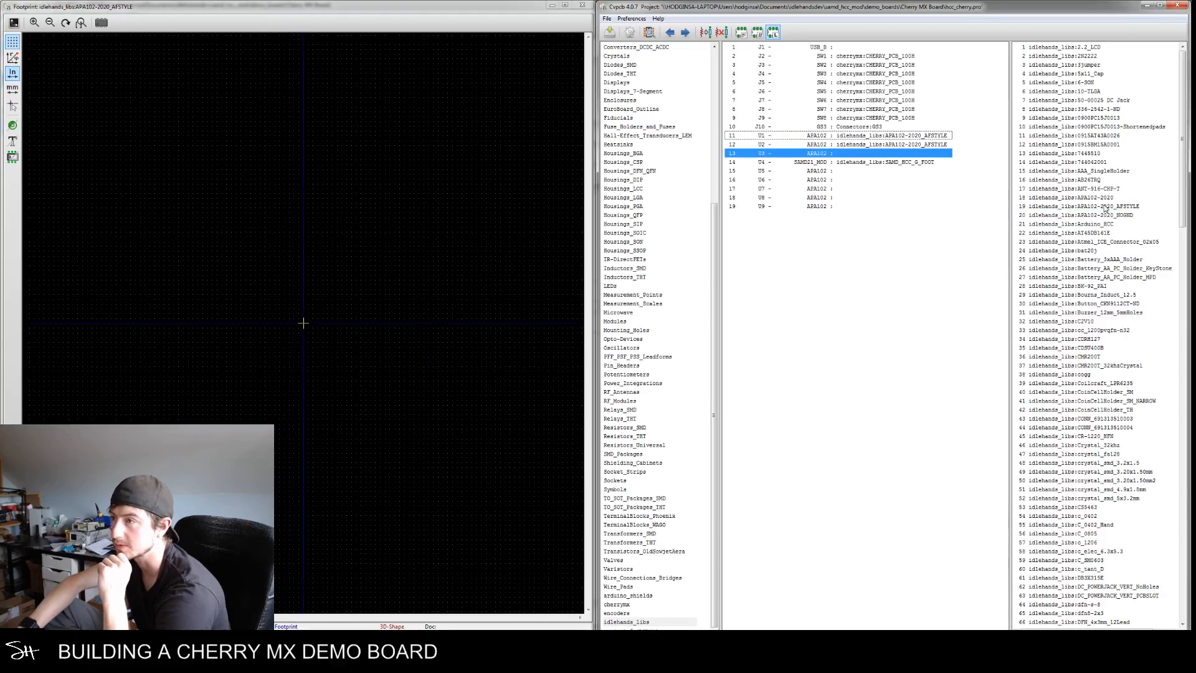
{"action": "double_click", "coordinate": [1105, 208]}
{"action": "left_click", "coordinate": [899, 174]}
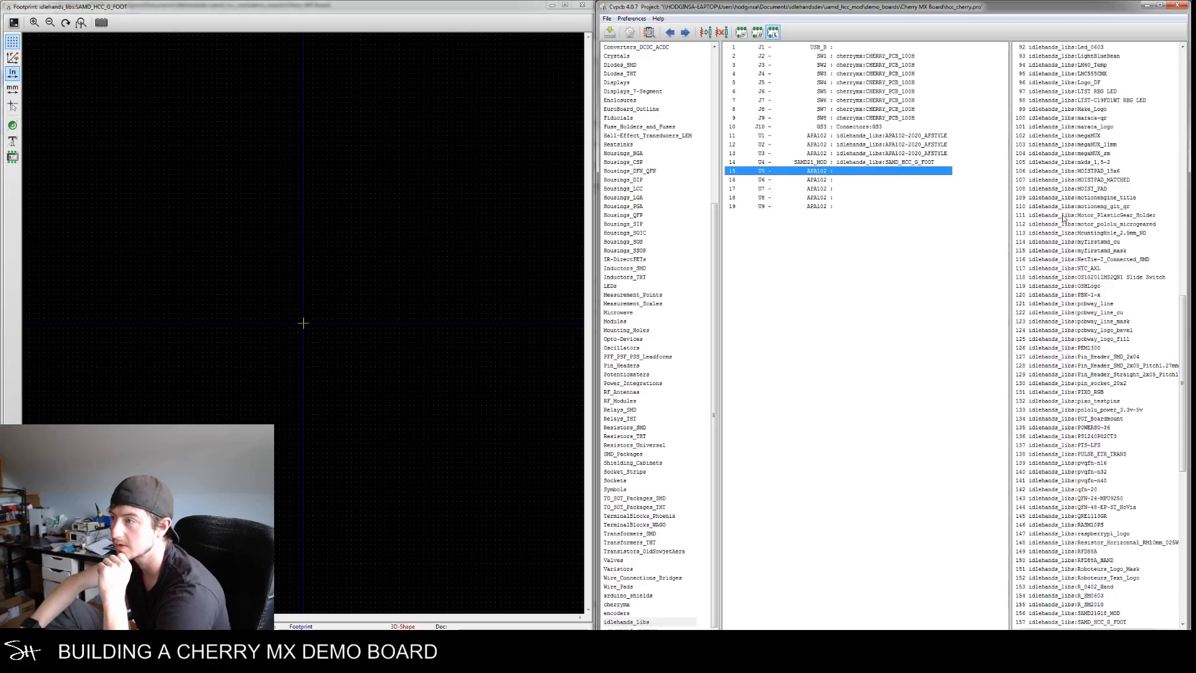
{"action": "left_click", "coordinate": [911, 149]}
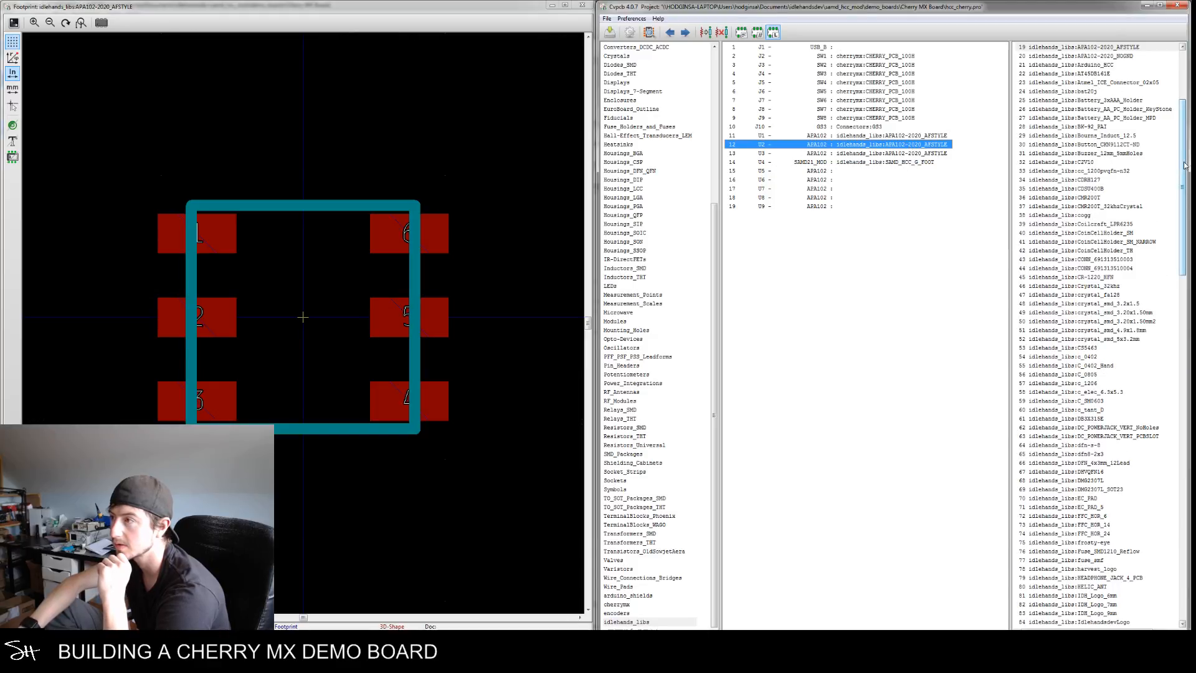
{"action": "left_click", "coordinate": [935, 173]}
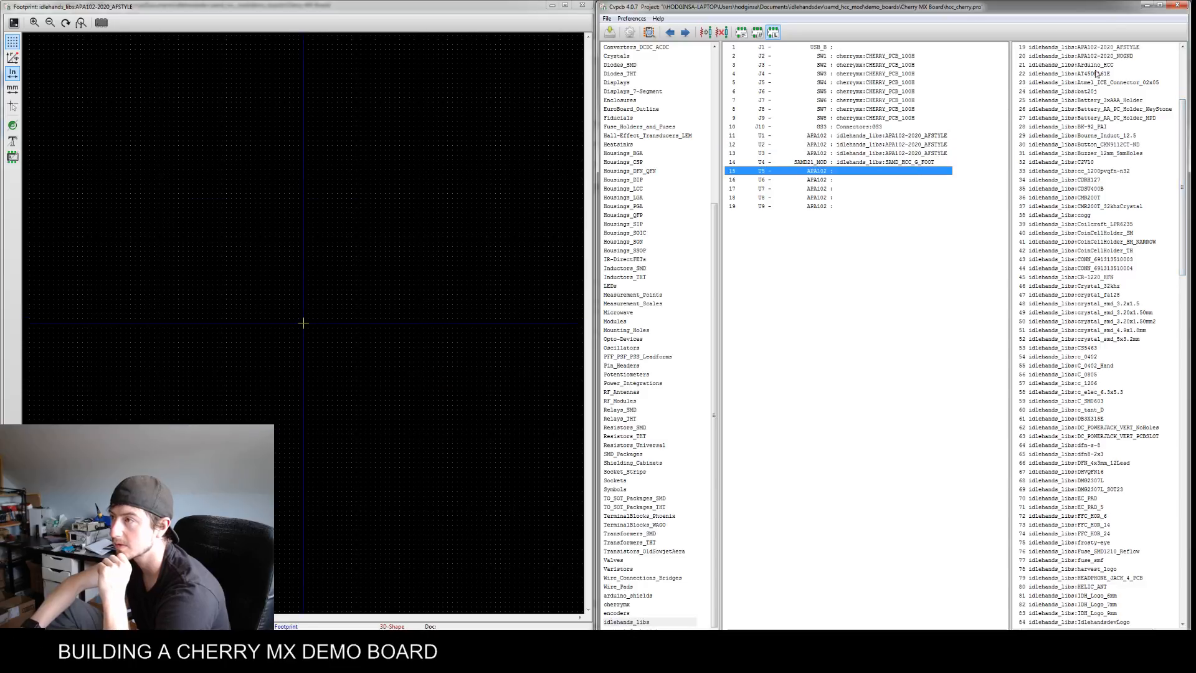
{"action": "double_click", "coordinate": [1098, 48]}
{"action": "double_click", "coordinate": [1098, 47]}
{"action": "double_click", "coordinate": [1099, 48]}
{"action": "double_click", "coordinate": [1099, 47]}
{"action": "double_click", "coordinate": [1099, 50]}
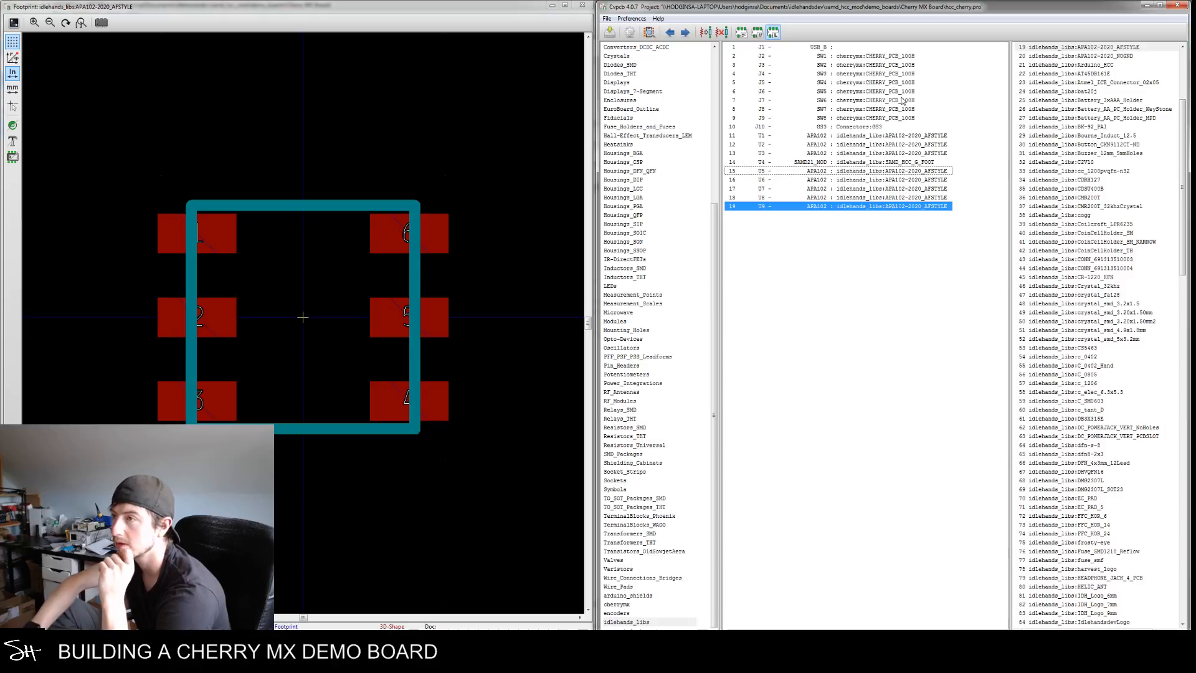
Select USB connector J1 (USB_B), look through idlehands_libs for its footprint, and switch to the schematic to view the USB circuit
{"action": "left_click", "coordinate": [837, 48]}
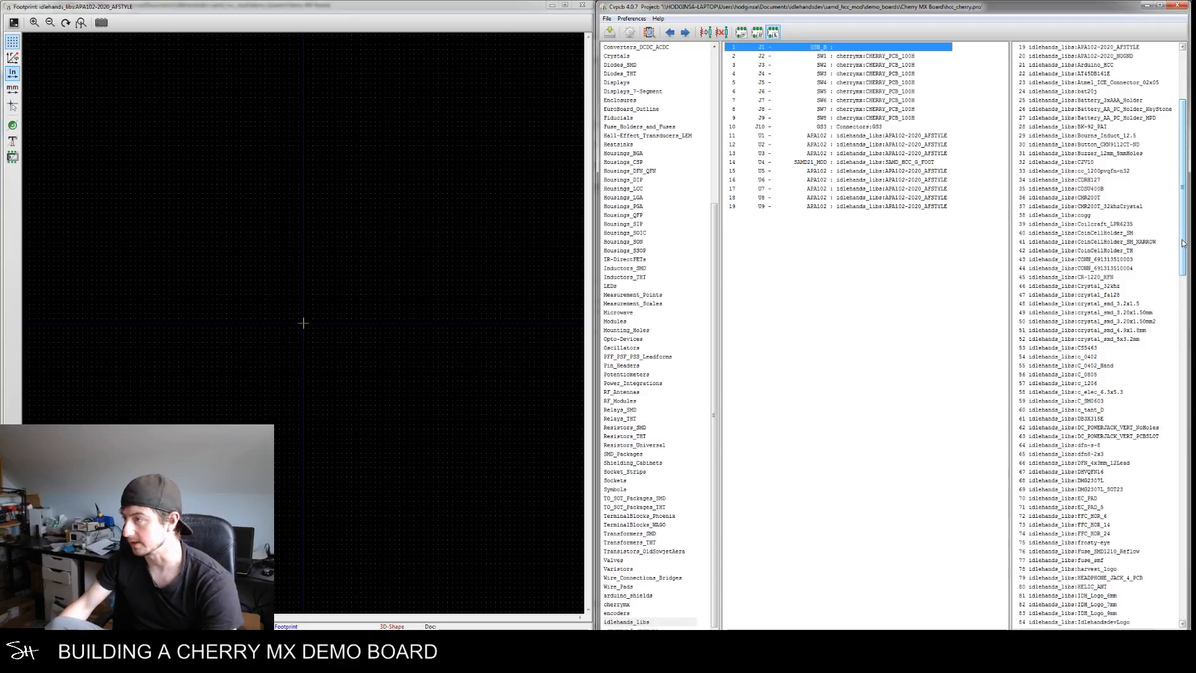
{"action": "scroll", "coordinate": [1183, 243], "scroll_direction": "down", "scroll_amount": 3}
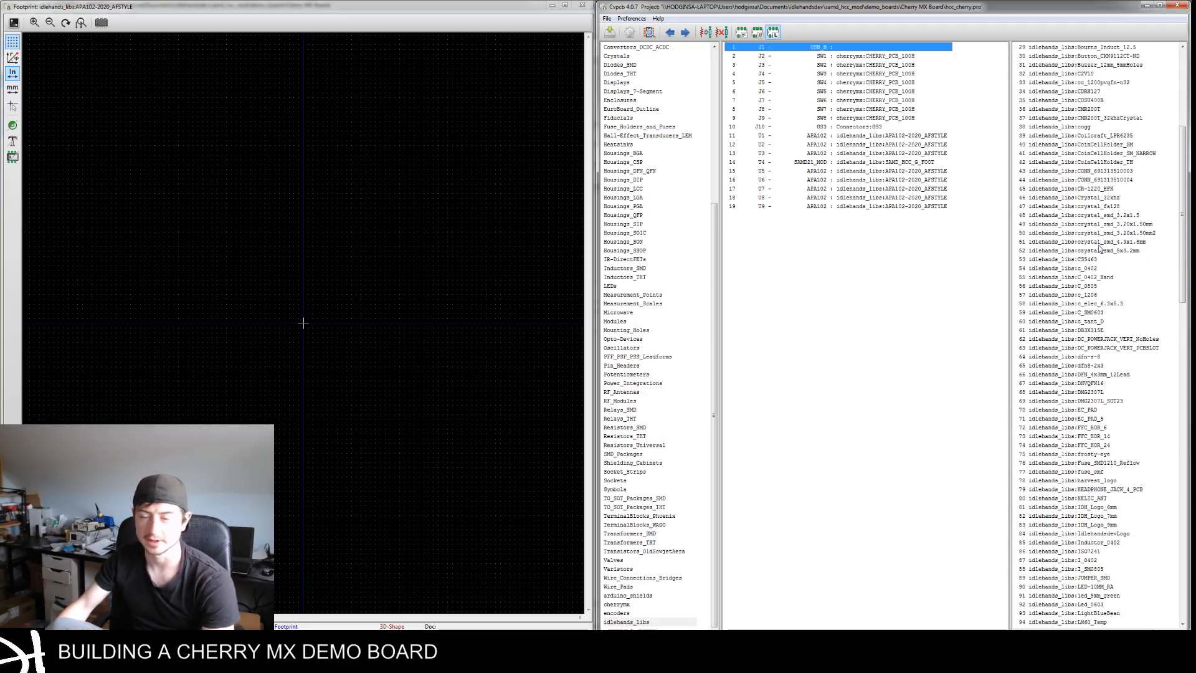
{"action": "left_click_drag", "start_coordinate": [1184, 248], "coordinate": [1185, 300]}
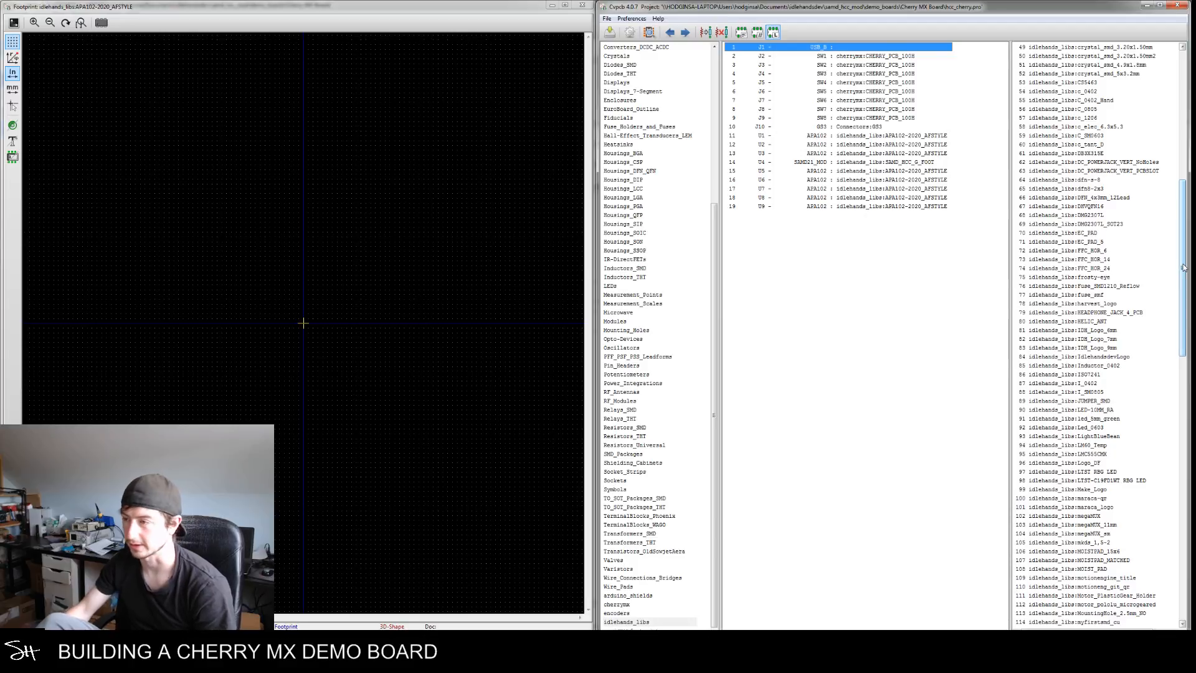
{"action": "left_click", "coordinate": [292, 659]}
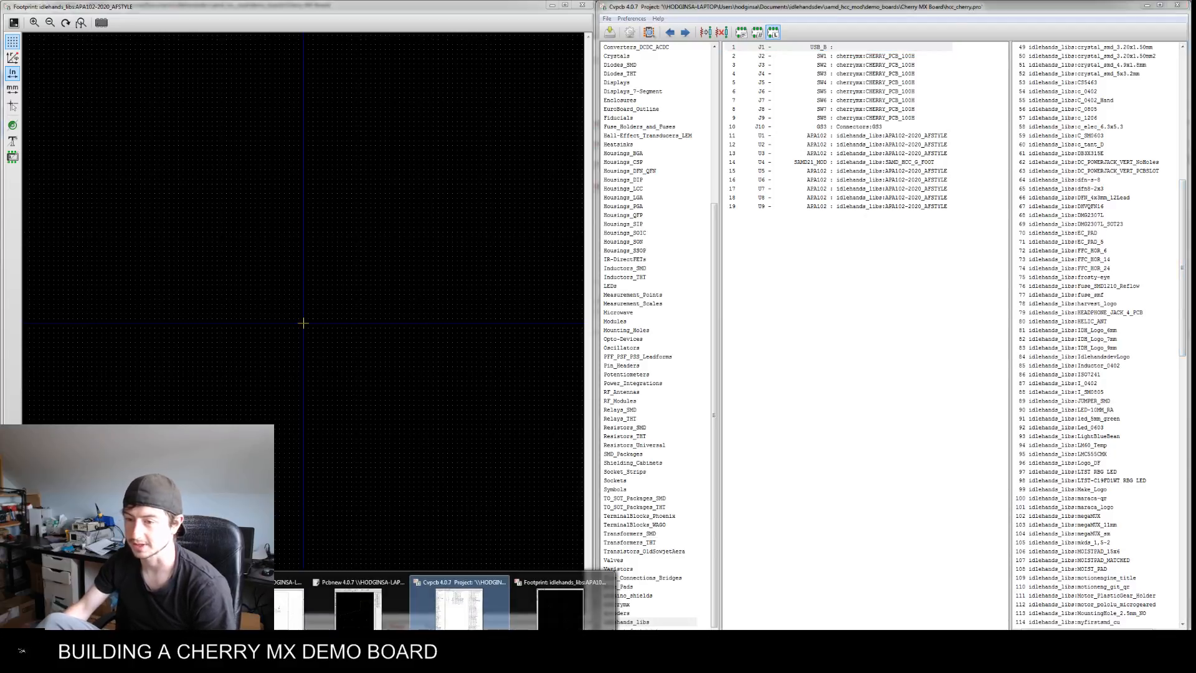
{"action": "left_click", "coordinate": [280, 610]}
{"action": "scroll", "coordinate": [587, 344], "scroll_direction": "up", "scroll_amount": 4}
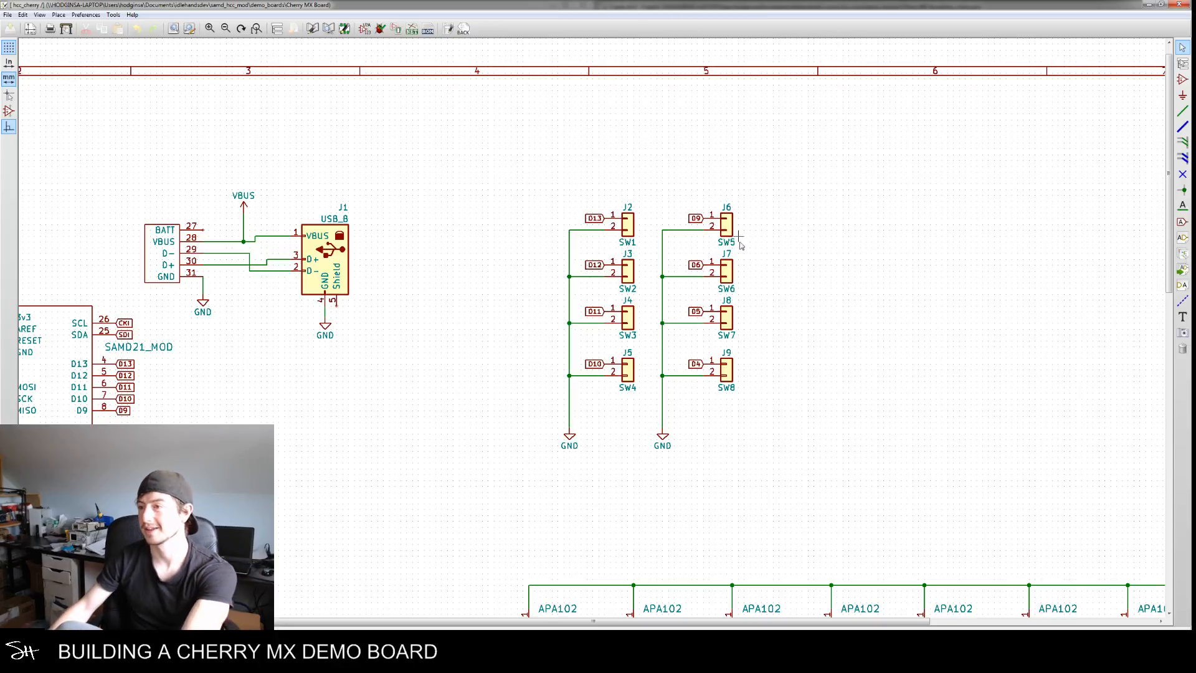
Review the switch connectors in the schematic and the board outline in the PCB editor, and return to the footprint assignment window
{"action": "scroll", "coordinate": [761, 258], "scroll_direction": "down", "scroll_amount": 3}
{"action": "middle_click_drag", "start_coordinate": [697, 331], "coordinate": [692, 348]}
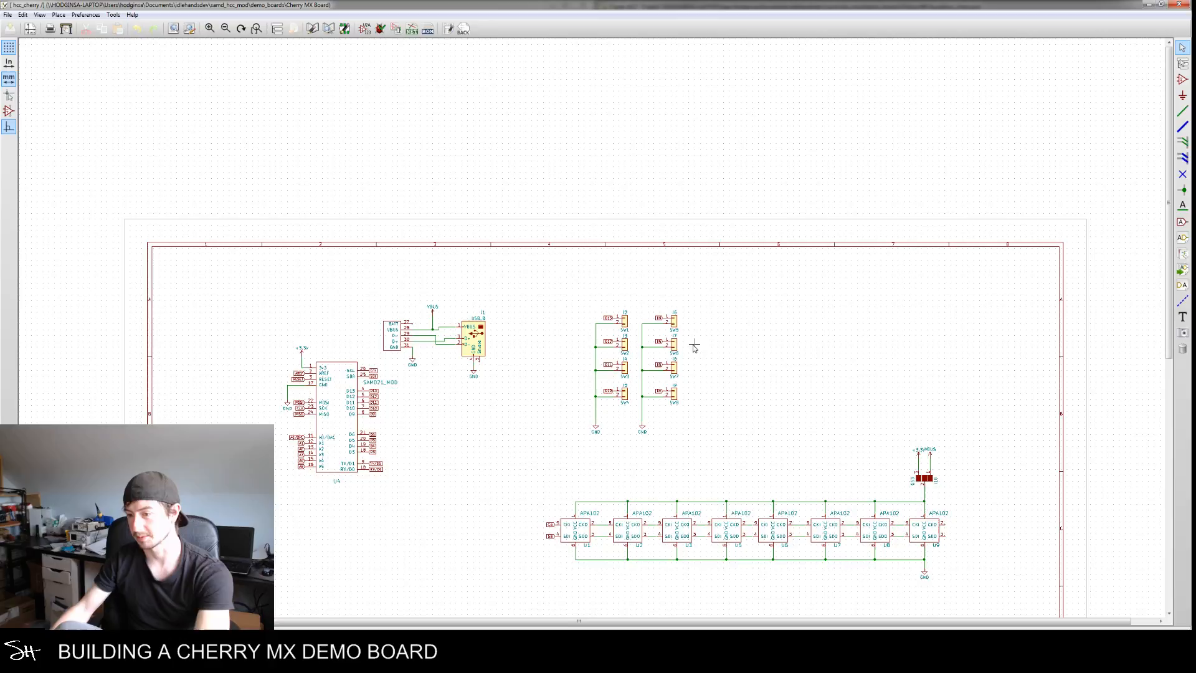
{"action": "scroll", "coordinate": [688, 357], "scroll_direction": "up", "scroll_amount": 3}
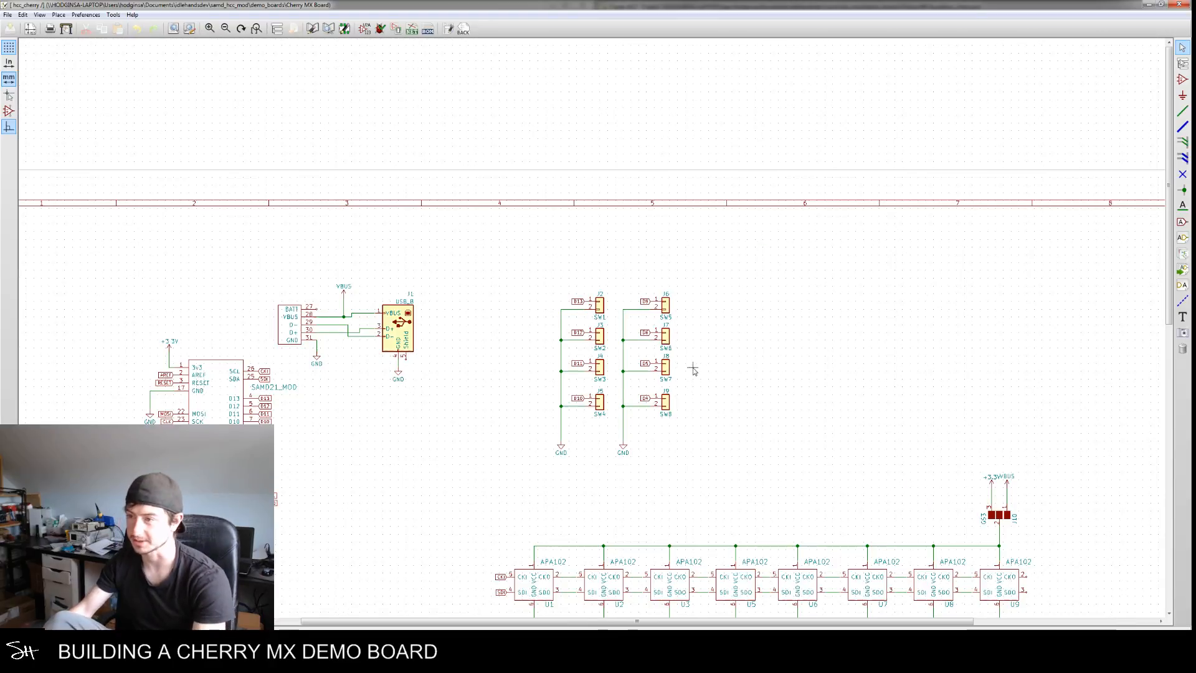
{"action": "scroll", "coordinate": [472, 544], "scroll_direction": "up", "scroll_amount": 1}
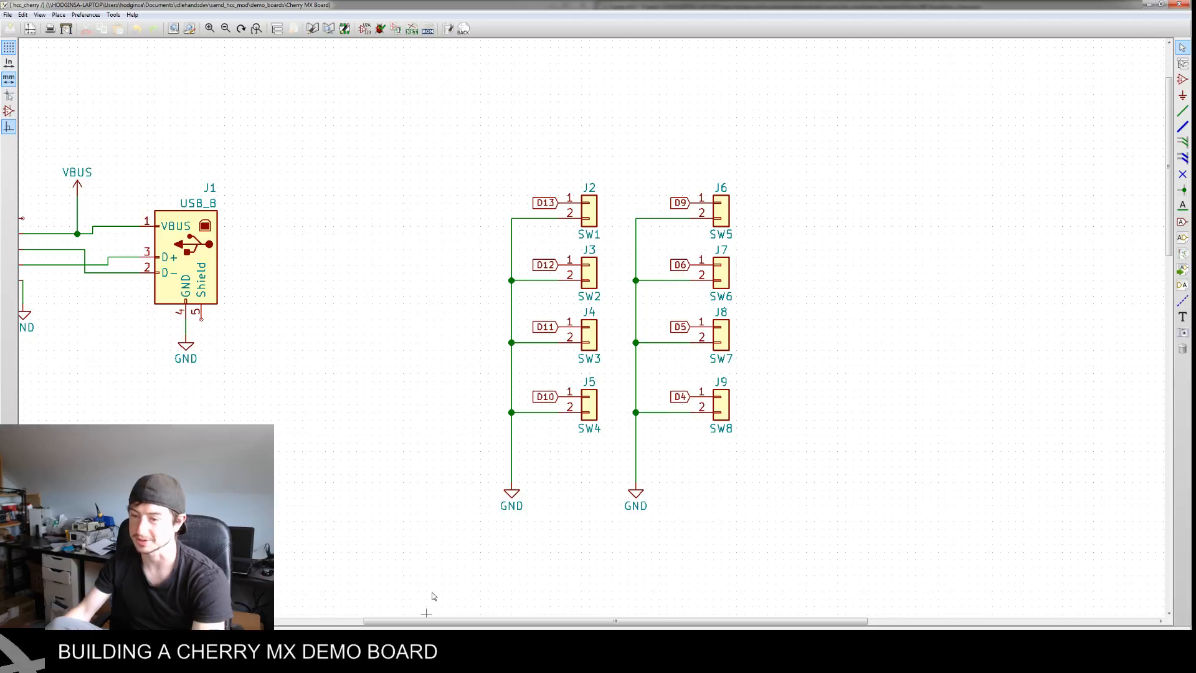
{"action": "left_click", "coordinate": [354, 620]}
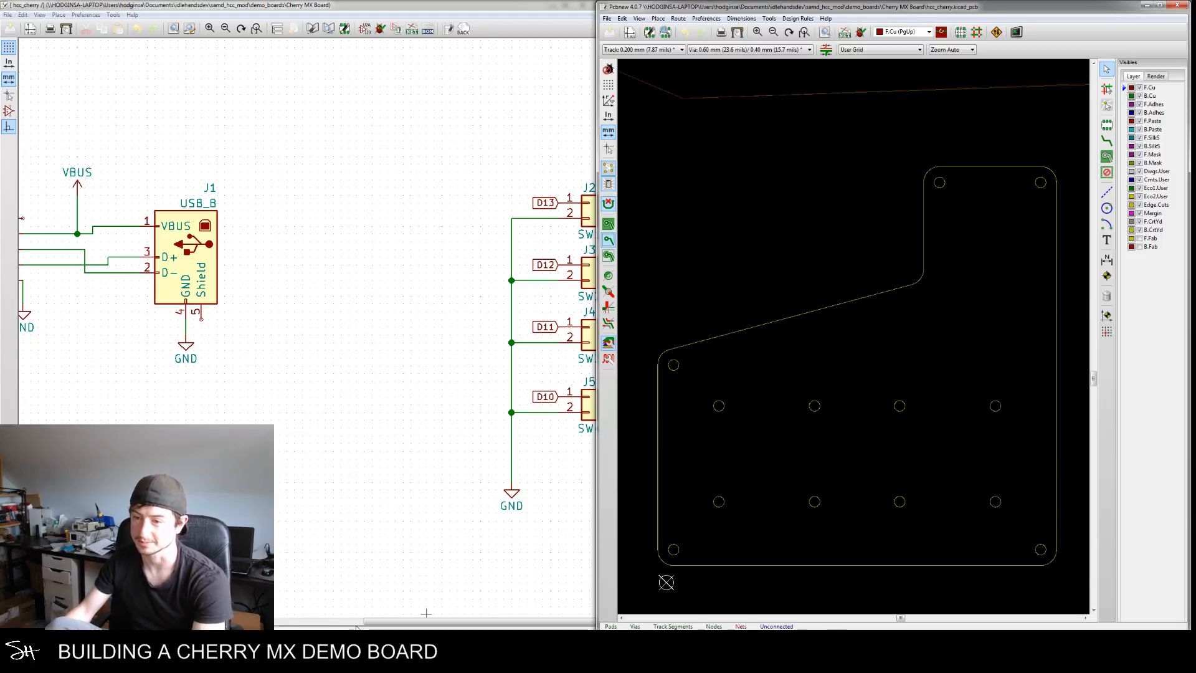
{"action": "left_click", "coordinate": [424, 641]}
{"action": "left_click", "coordinate": [566, 606]}
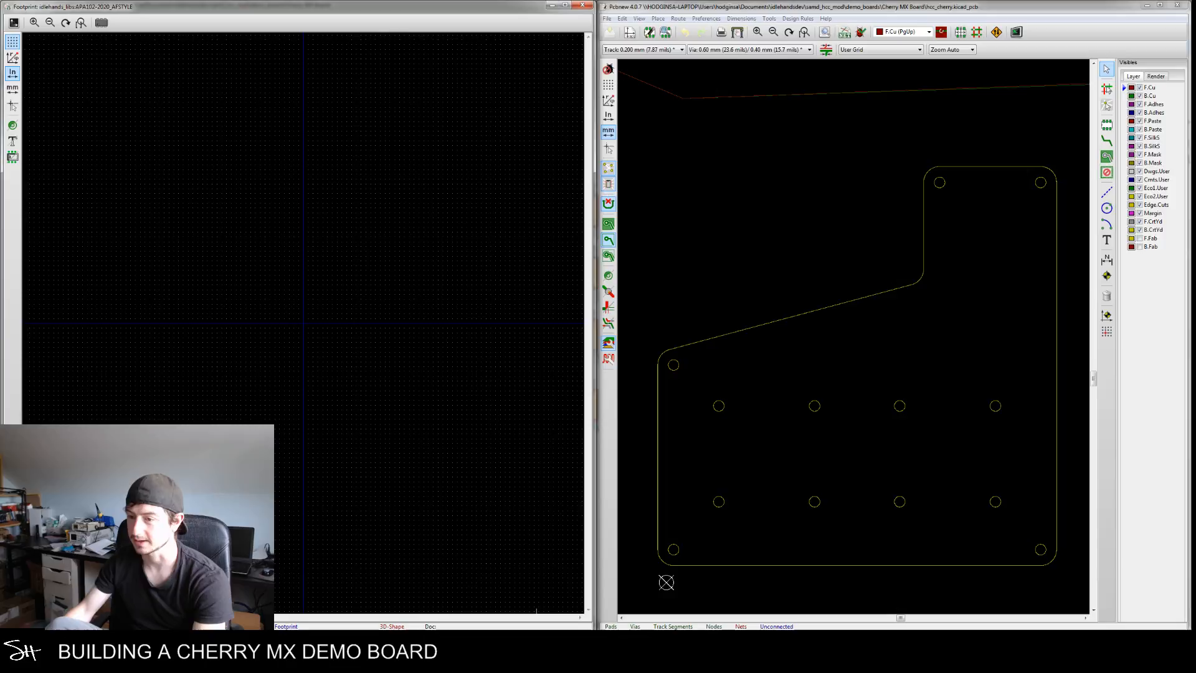
{"action": "left_click", "coordinate": [561, 603]}
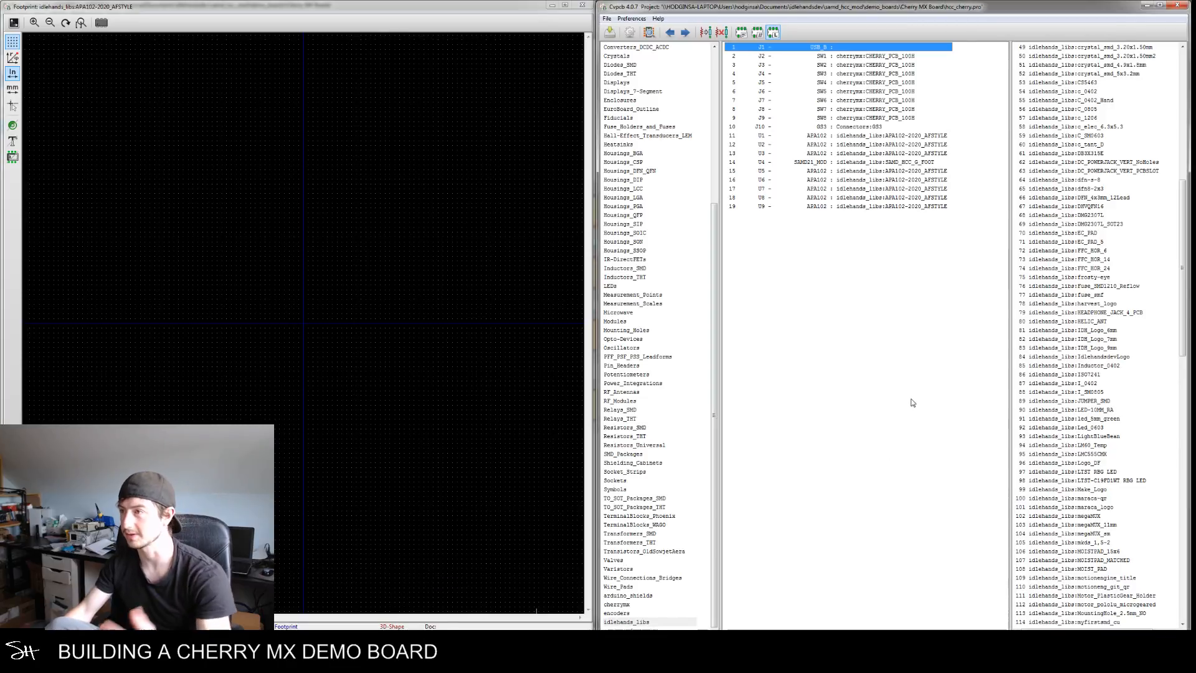
Check the CHERRY_PCB_100H footprint assigned to the switch connectors in the cherrymx library
{"action": "left_click", "coordinate": [903, 57]}
{"action": "left_click", "coordinate": [895, 64]}
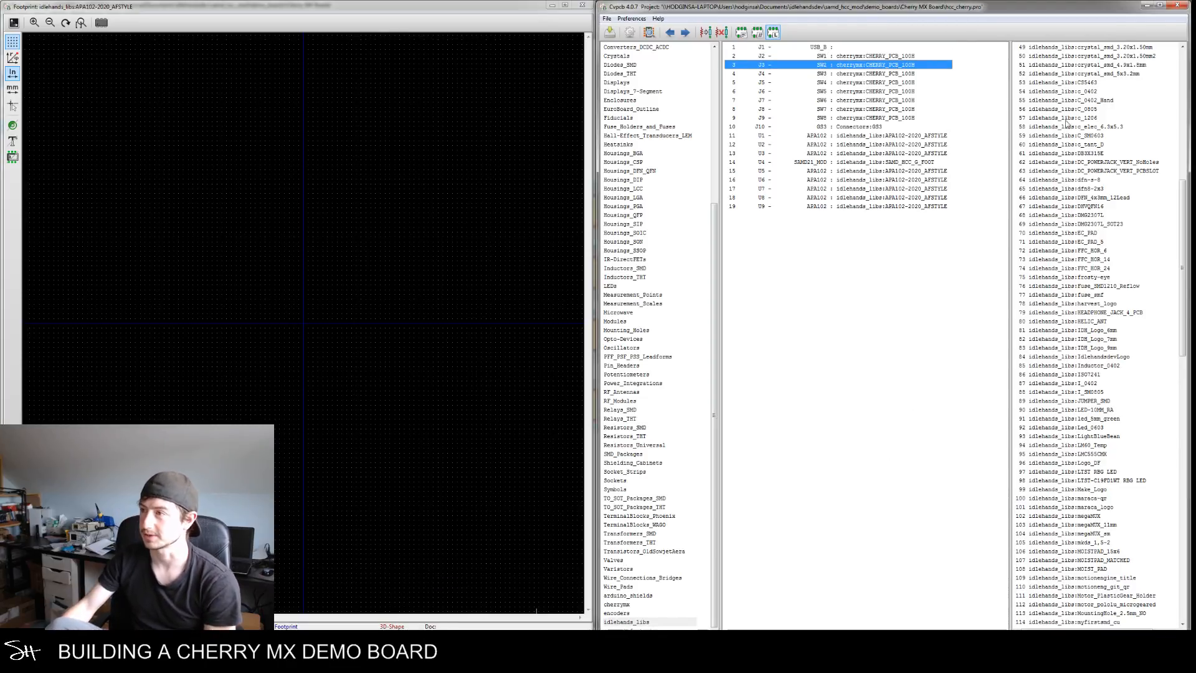
{"action": "left_click", "coordinate": [895, 101]}
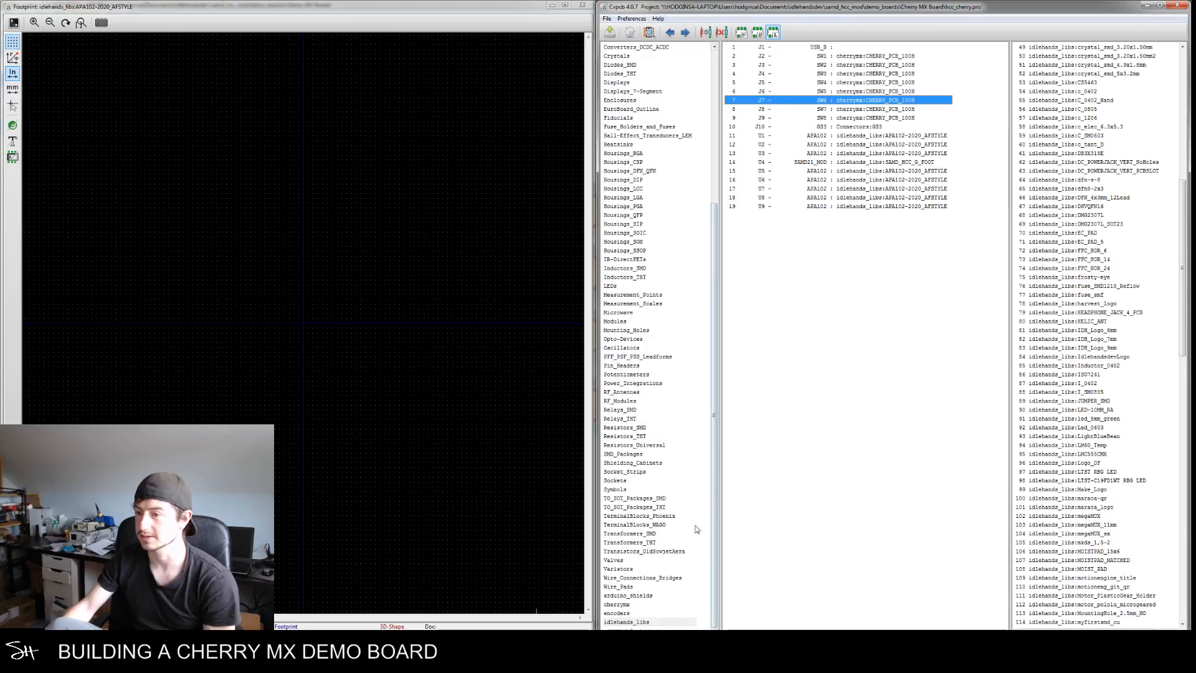
{"action": "left_click", "coordinate": [620, 604]}
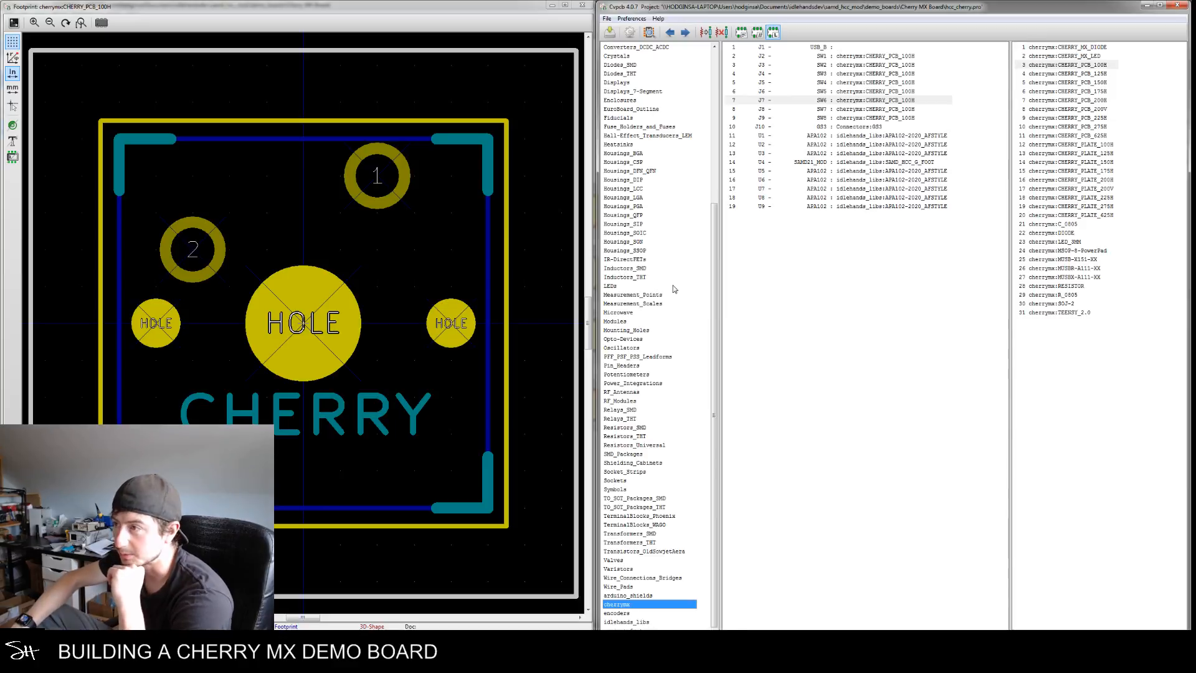
Select jumper J10 (GS3), examine its supply connections in the schematic, and return to the footprint assignment window
{"action": "left_click", "coordinate": [866, 127]}
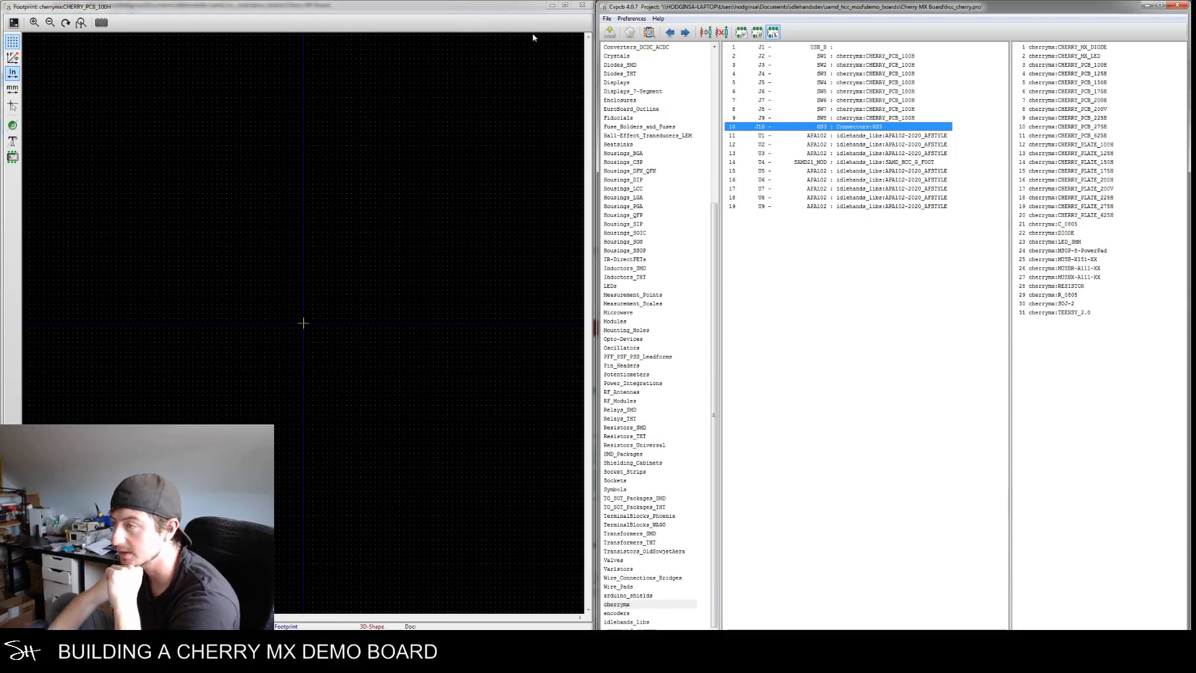
{"action": "left_click", "coordinate": [490, 17]}
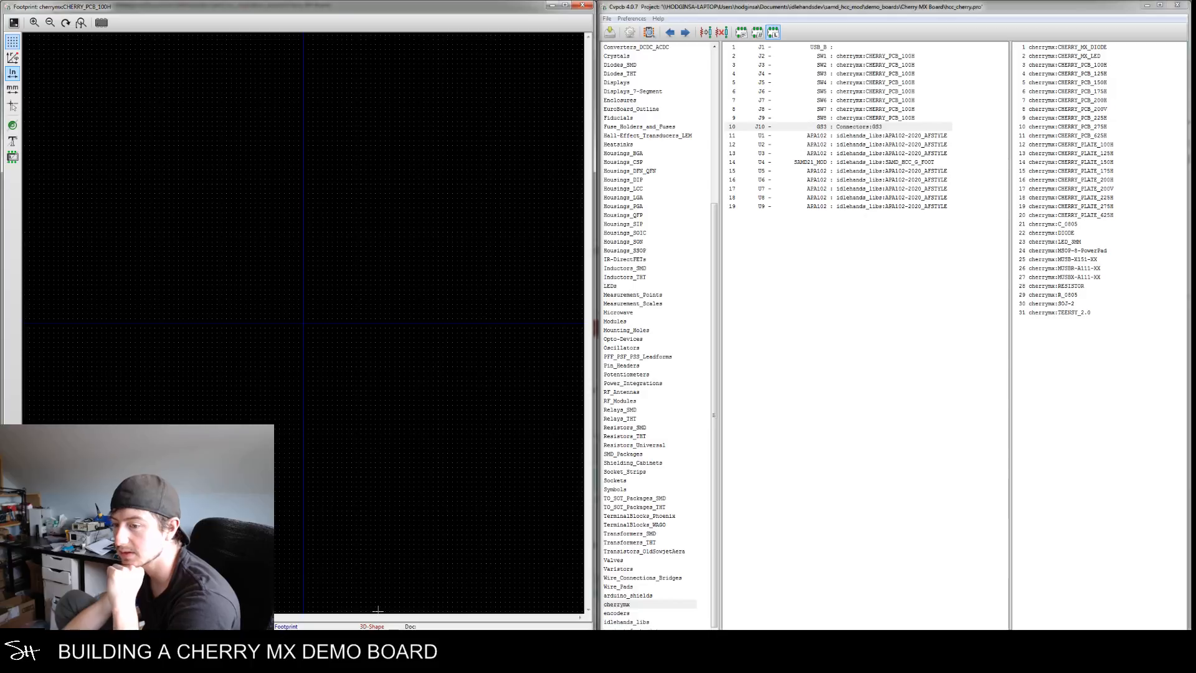
{"action": "mouse_move", "coordinate": [408, 647]}
{"action": "left_click", "coordinate": [269, 604]}
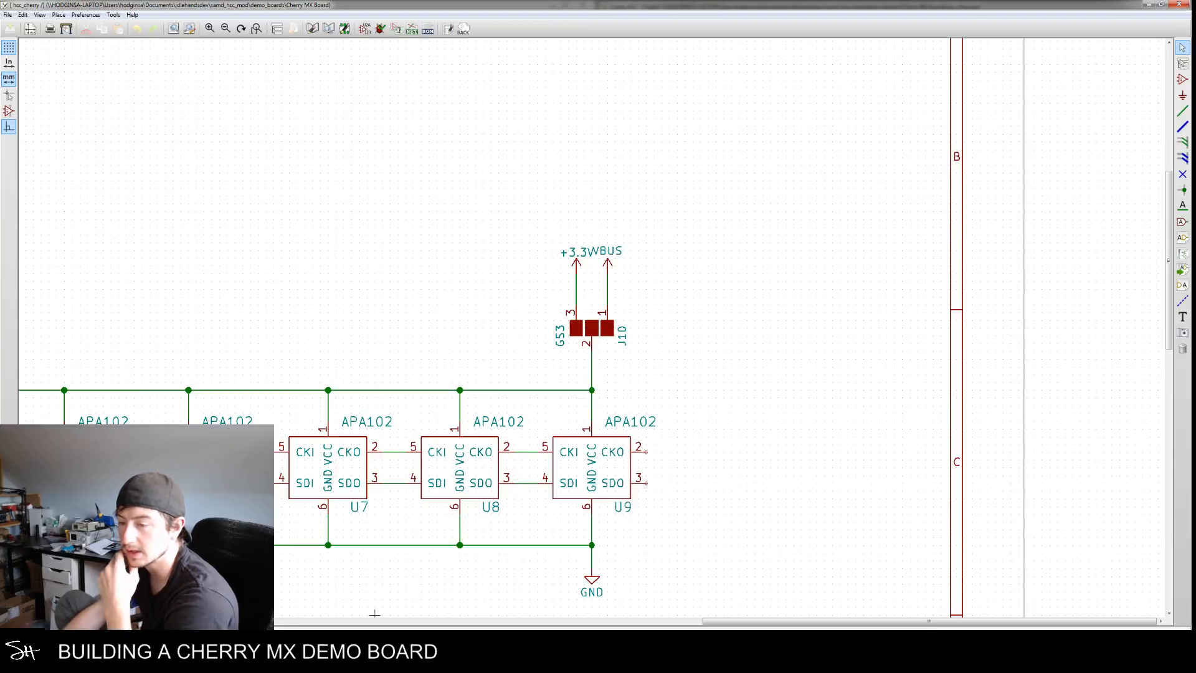
{"action": "mouse_move", "coordinate": [408, 647]}
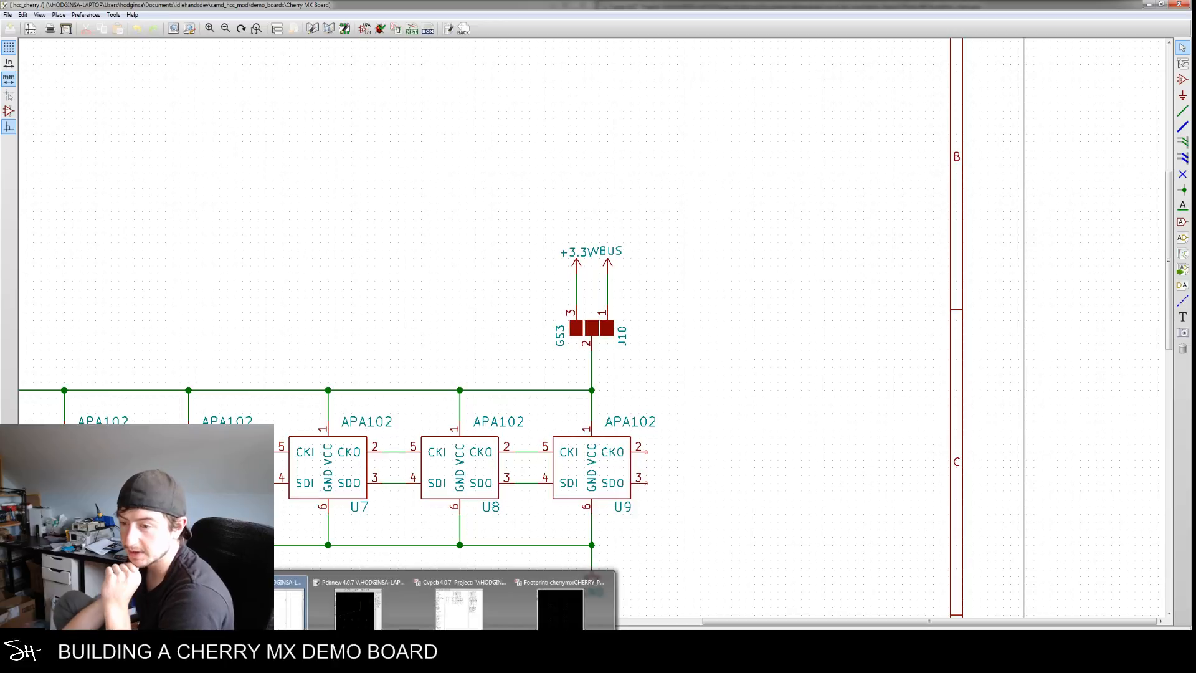
{"action": "left_click", "coordinate": [459, 607]}
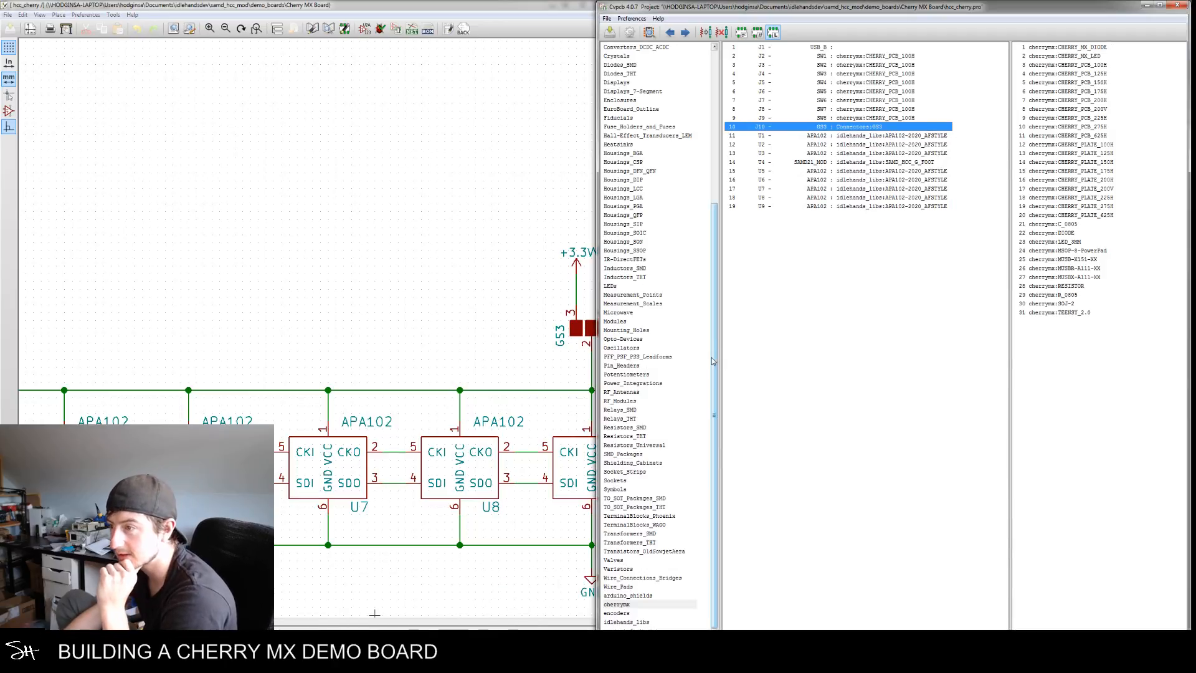
Look through Wire_Connections_Bridges and idlehands_libs for a jumper footprint for J10, previewing pololu_power_3.3v-5v
{"action": "mouse_move", "coordinate": [716, 420]}
{"action": "left_mouse_down"}
{"action": "mouse_move", "coordinate": [713, 381]}
{"action": "mouse_move", "coordinate": [714, 429]}
{"action": "left_mouse_up"}
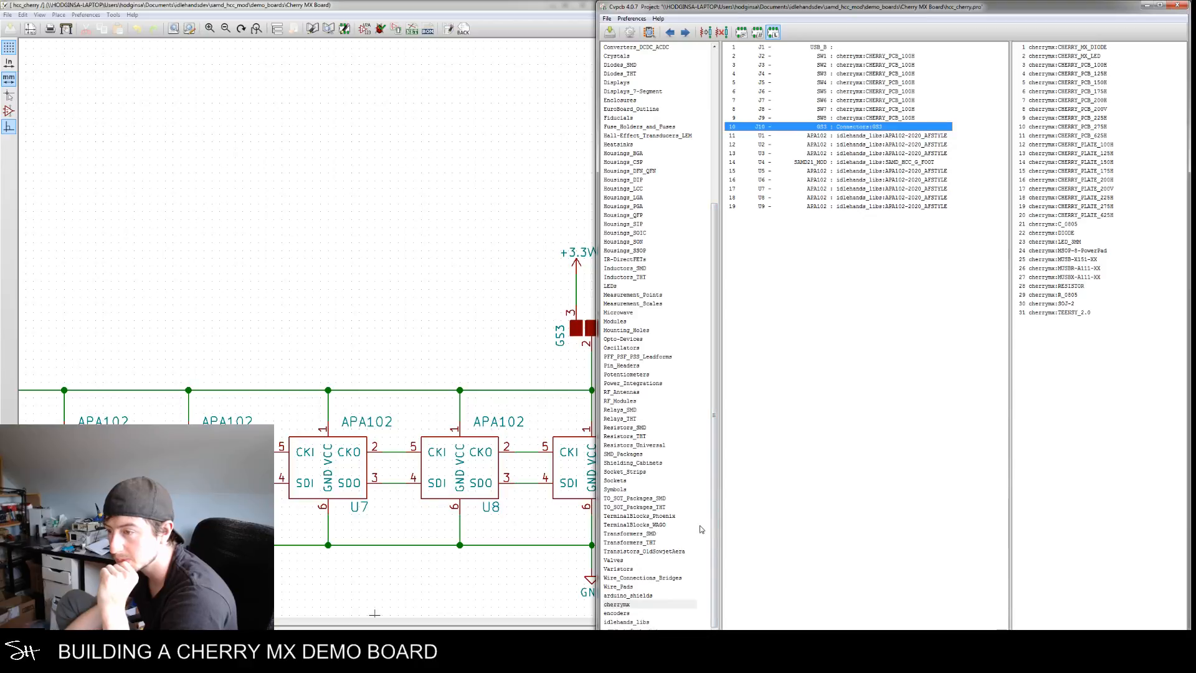
{"action": "mouse_move", "coordinate": [714, 525]}
{"action": "left_mouse_down"}
{"action": "mouse_move", "coordinate": [715, 439]}
{"action": "mouse_move", "coordinate": [717, 548]}
{"action": "left_mouse_up"}
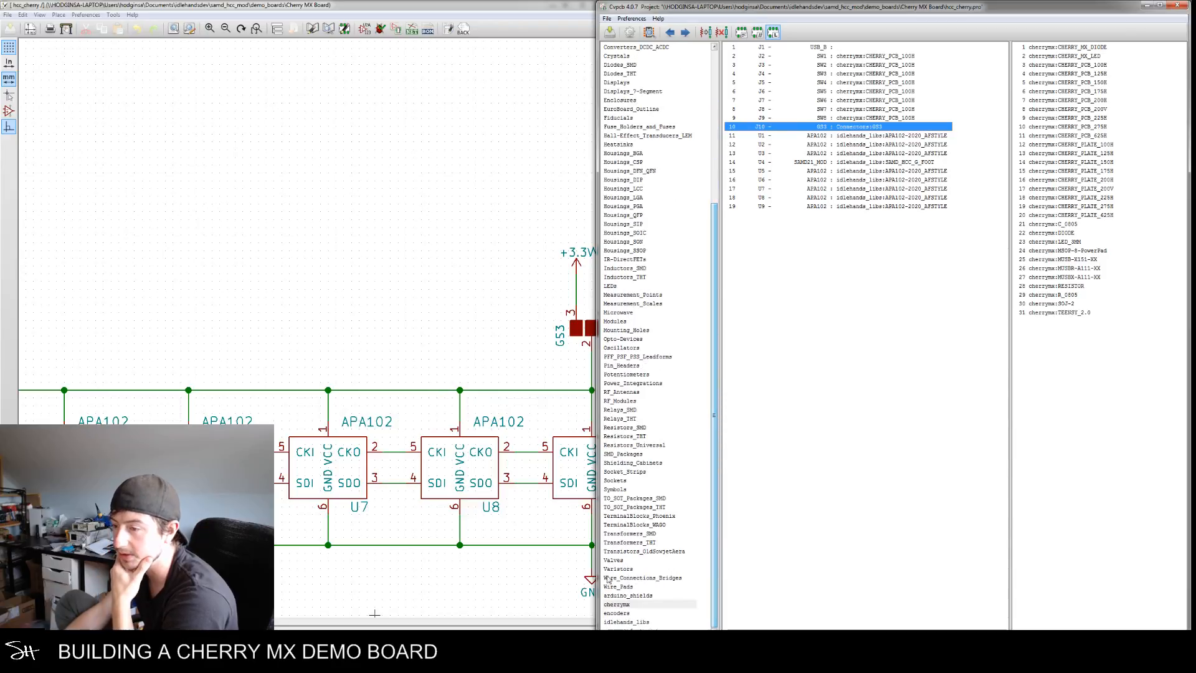
{"action": "left_click", "coordinate": [642, 578]}
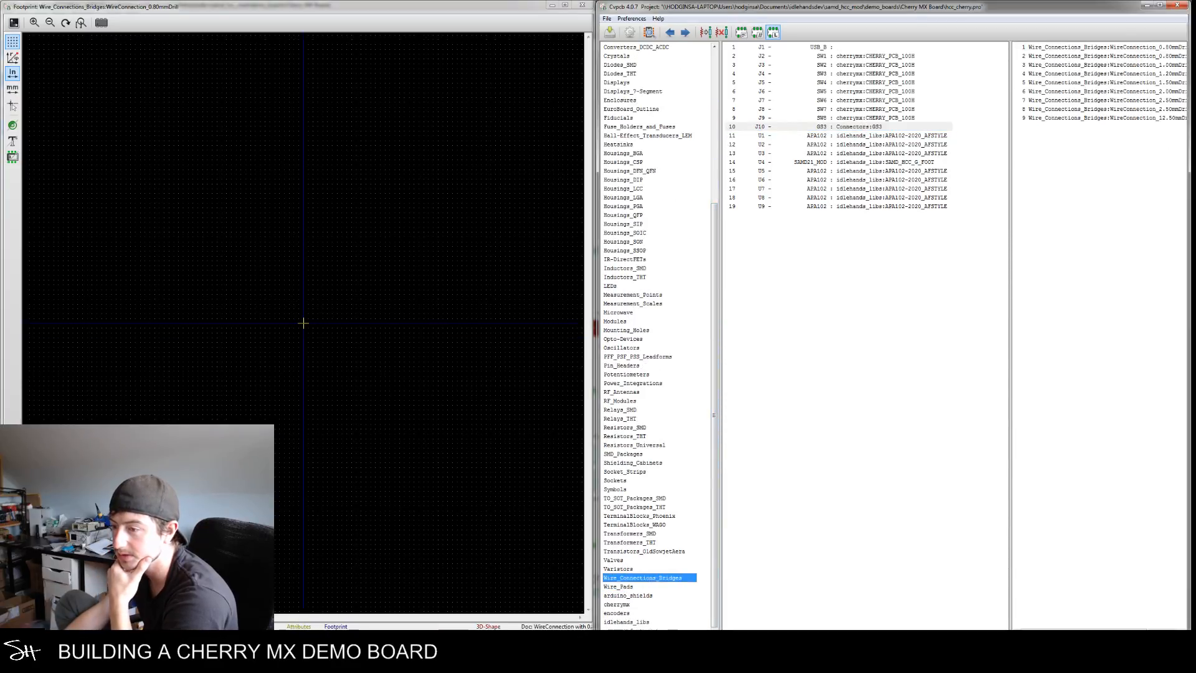
{"action": "left_click", "coordinate": [623, 615]}
{"action": "left_click", "coordinate": [624, 621]}
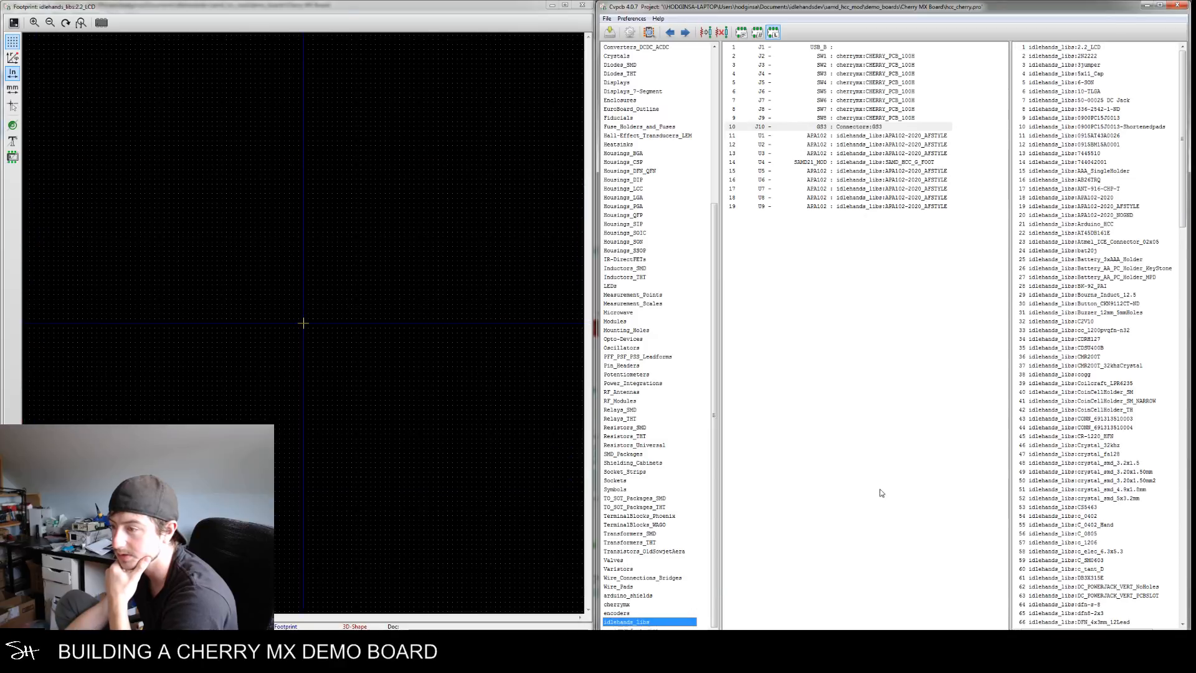
{"action": "left_click_drag", "start_coordinate": [1186, 169], "coordinate": [1188, 298]}
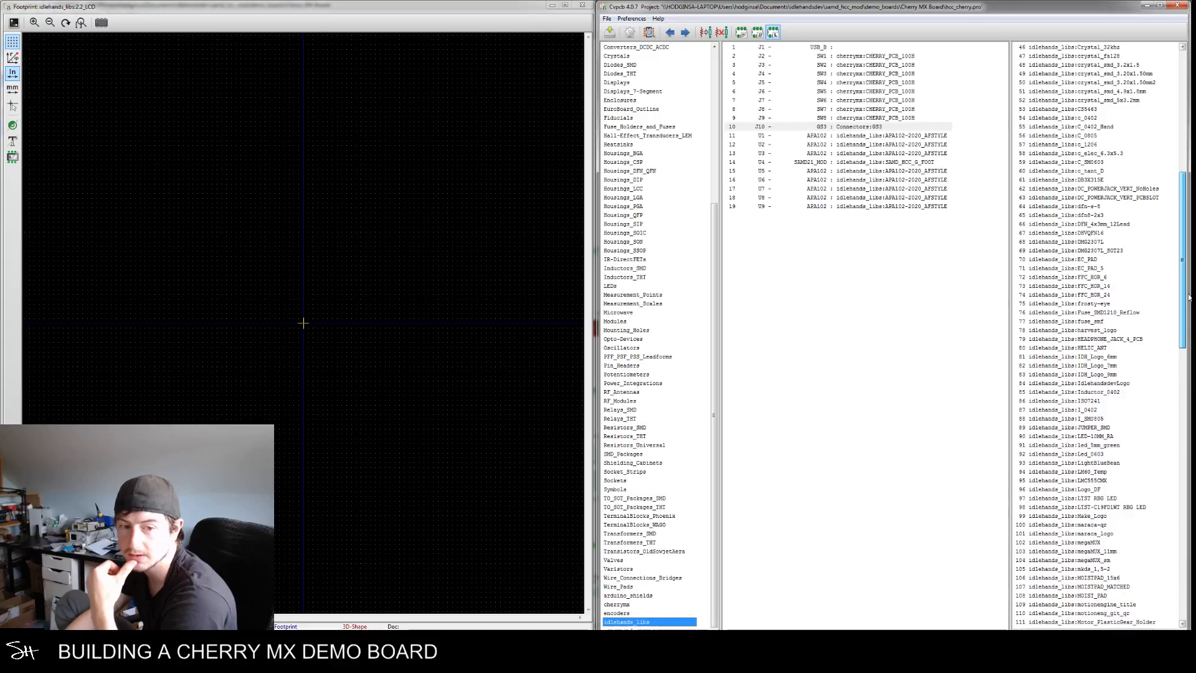
{"action": "left_click_drag", "start_coordinate": [1188, 298], "coordinate": [1189, 385]}
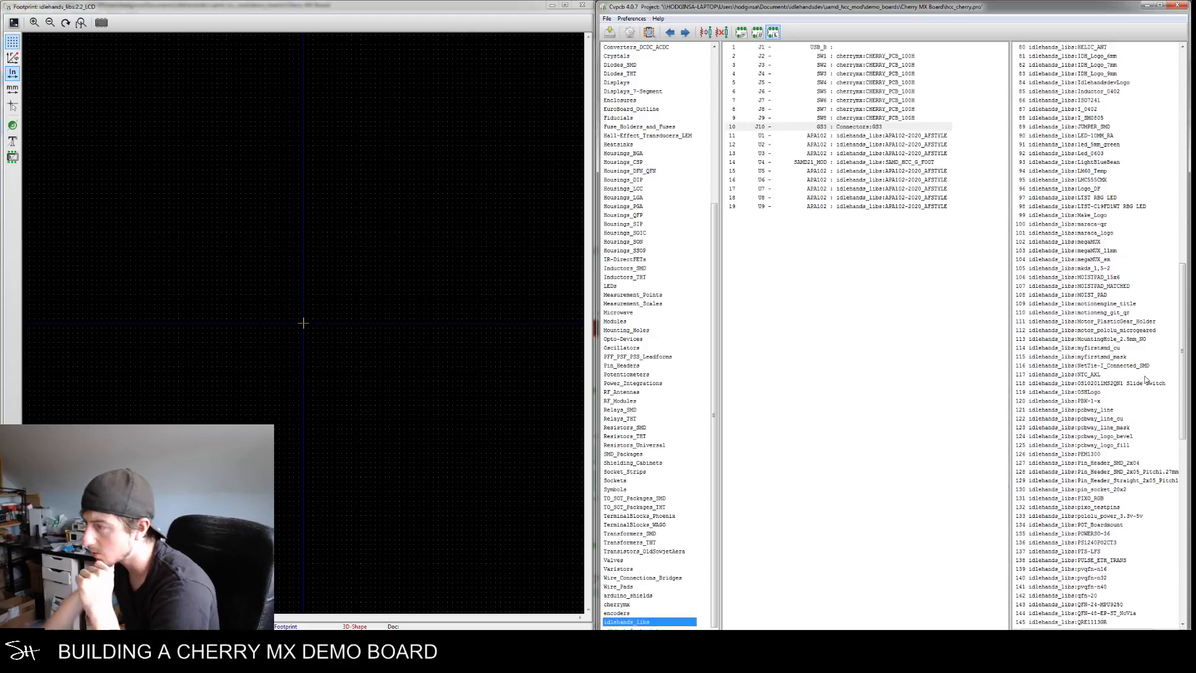
{"action": "left_click", "coordinate": [1066, 517]}
{"action": "scroll", "coordinate": [1064, 522], "scroll_direction": "down", "scroll_amount": 3}
{"action": "scroll", "coordinate": [1064, 523], "scroll_direction": "up", "scroll_amount": 5}
{"action": "scroll", "coordinate": [1065, 523], "scroll_direction": "up", "scroll_amount": 3}
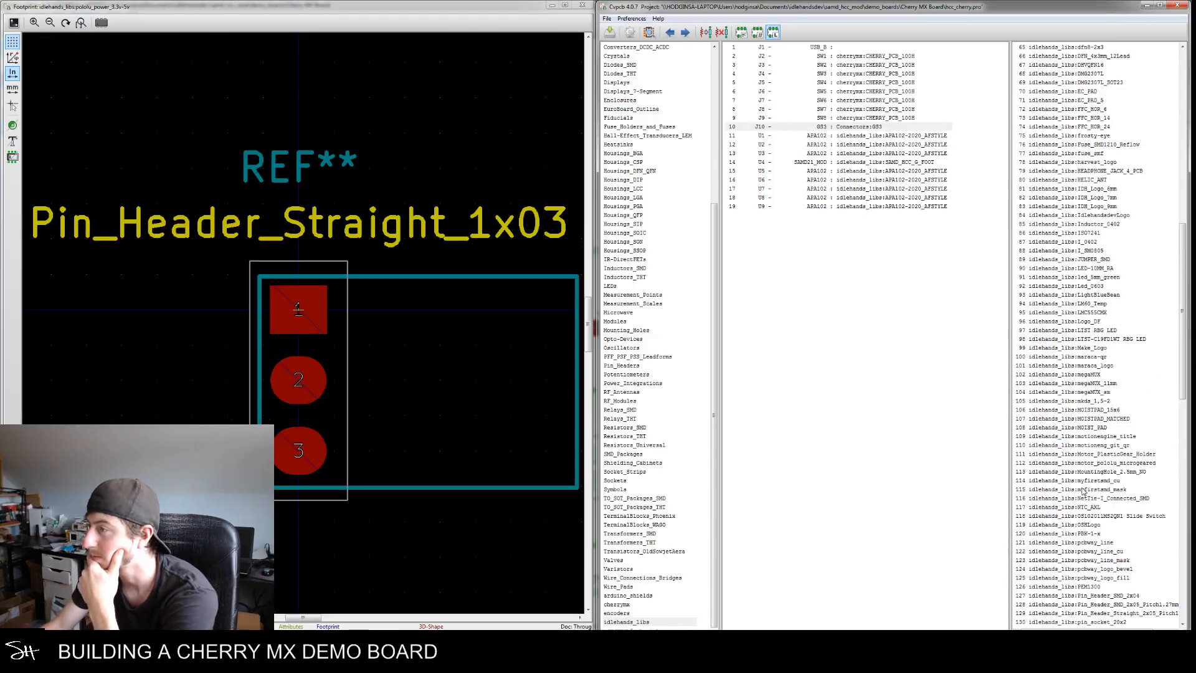
Preview the JUMPER_SMD, I_SMD0805, I_0402 and ISO7241 footprints in idlehands_libs as candidates for J10
{"action": "left_click", "coordinate": [1096, 261]}
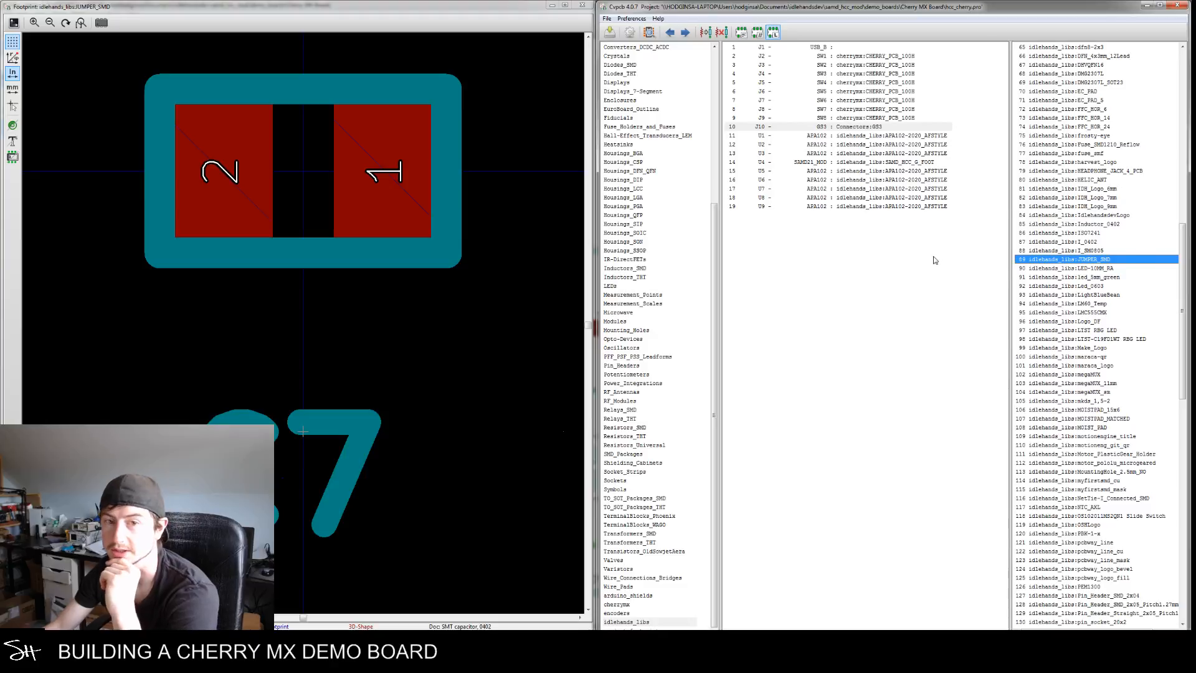
{"action": "left_click", "coordinate": [1083, 251]}
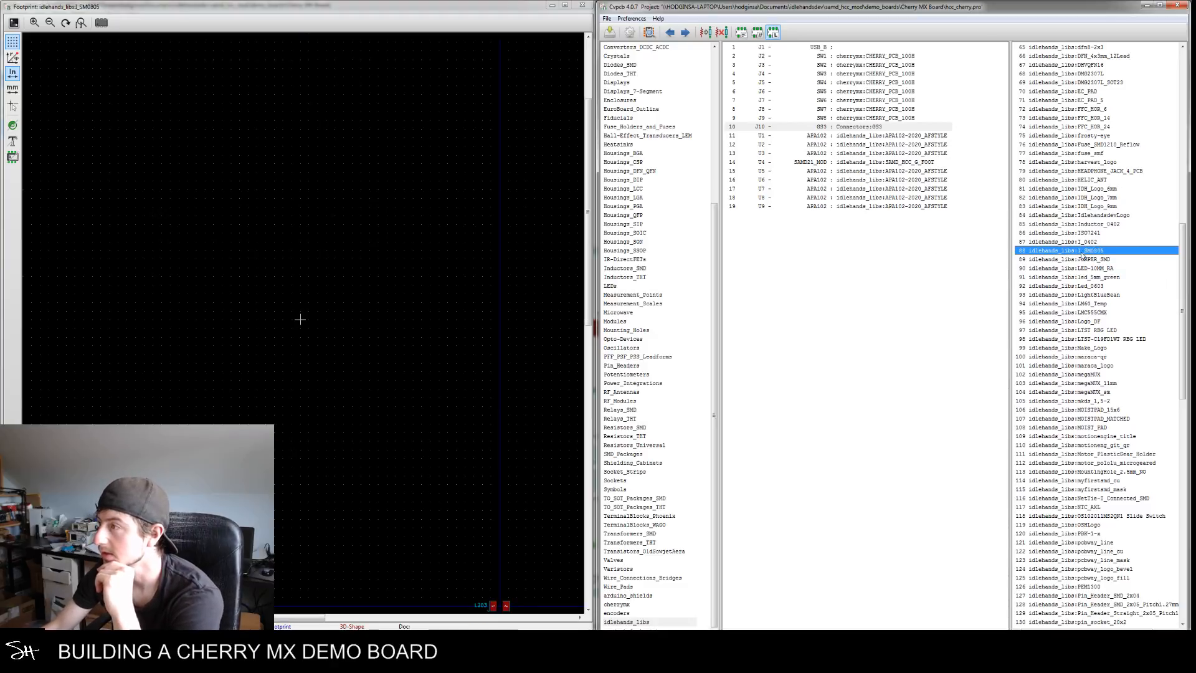
{"action": "left_click", "coordinate": [1082, 242]}
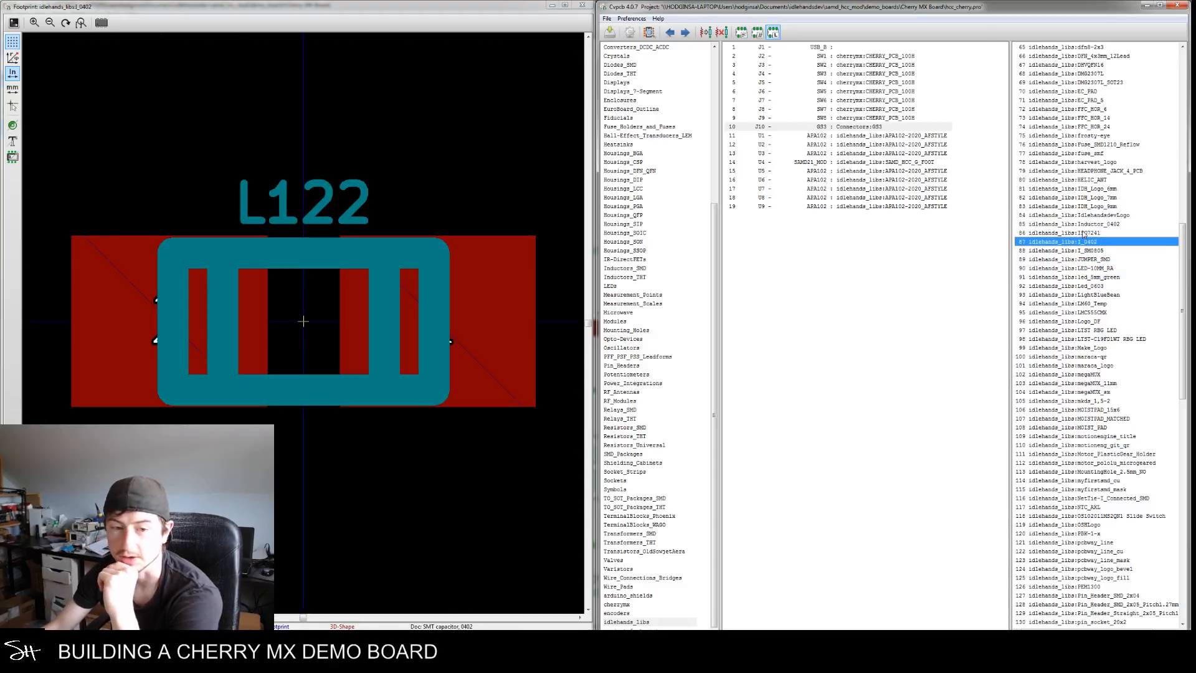
{"action": "left_click", "coordinate": [1084, 233]}
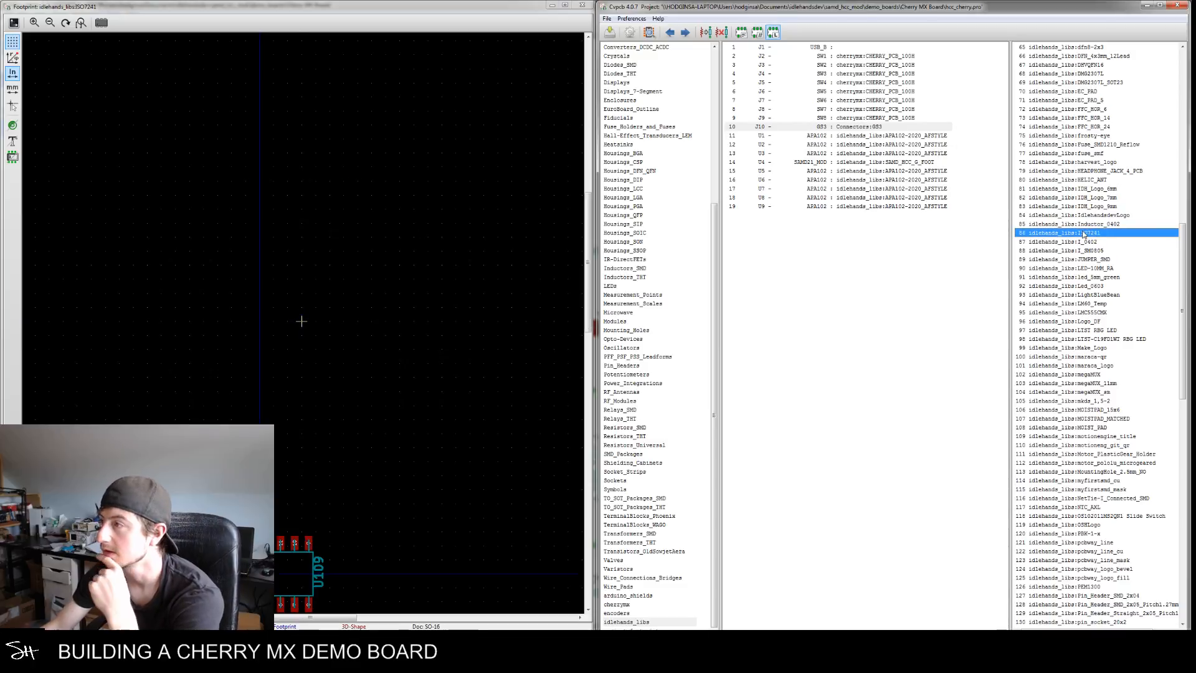
Search the remaining idlehands_libs footprints and the Battery_Holders library for a J10 footprint
{"action": "scroll", "coordinate": [1084, 234], "scroll_direction": "up", "scroll_amount": 20}
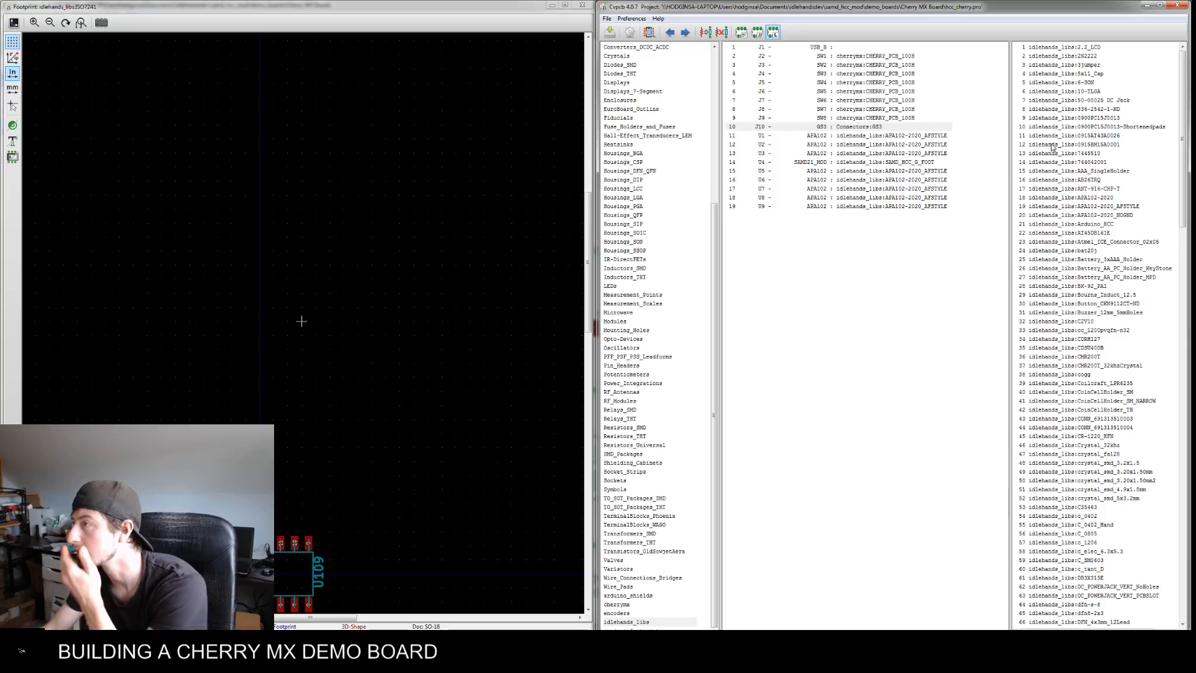
{"action": "scroll", "coordinate": [1086, 158], "scroll_direction": "down", "scroll_amount": 1}
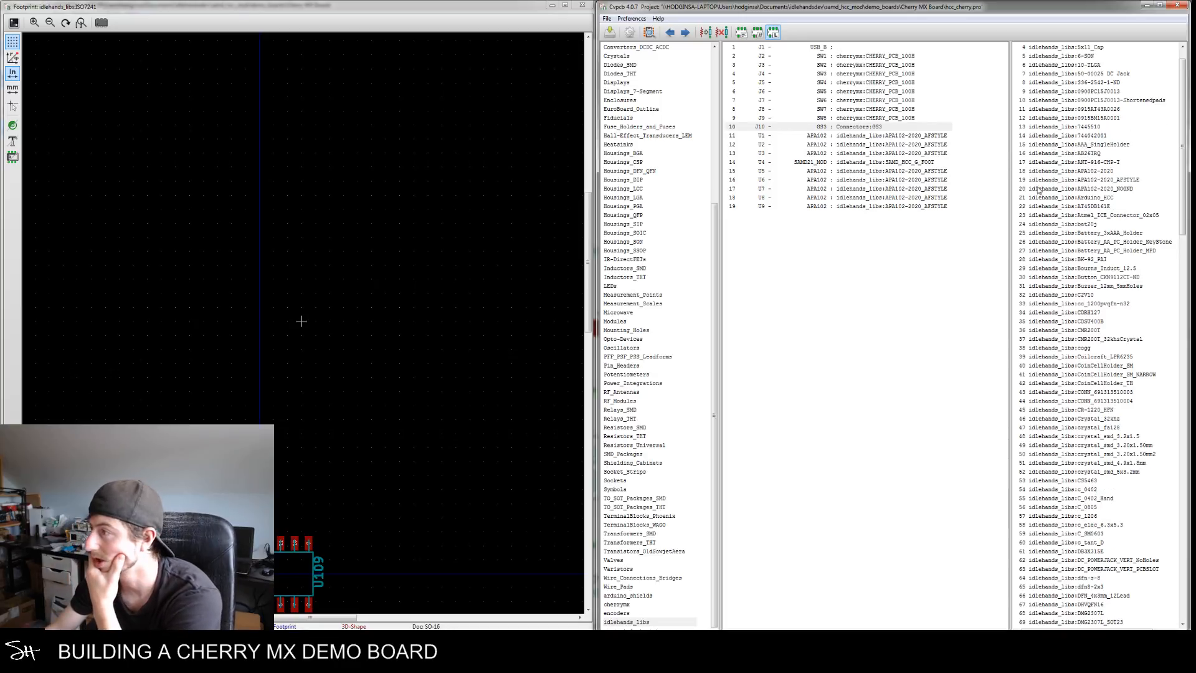
{"action": "scroll", "coordinate": [1037, 192], "scroll_direction": "down", "scroll_amount": 13}
{"action": "left_click_drag", "start_coordinate": [714, 330], "coordinate": [718, 166]}
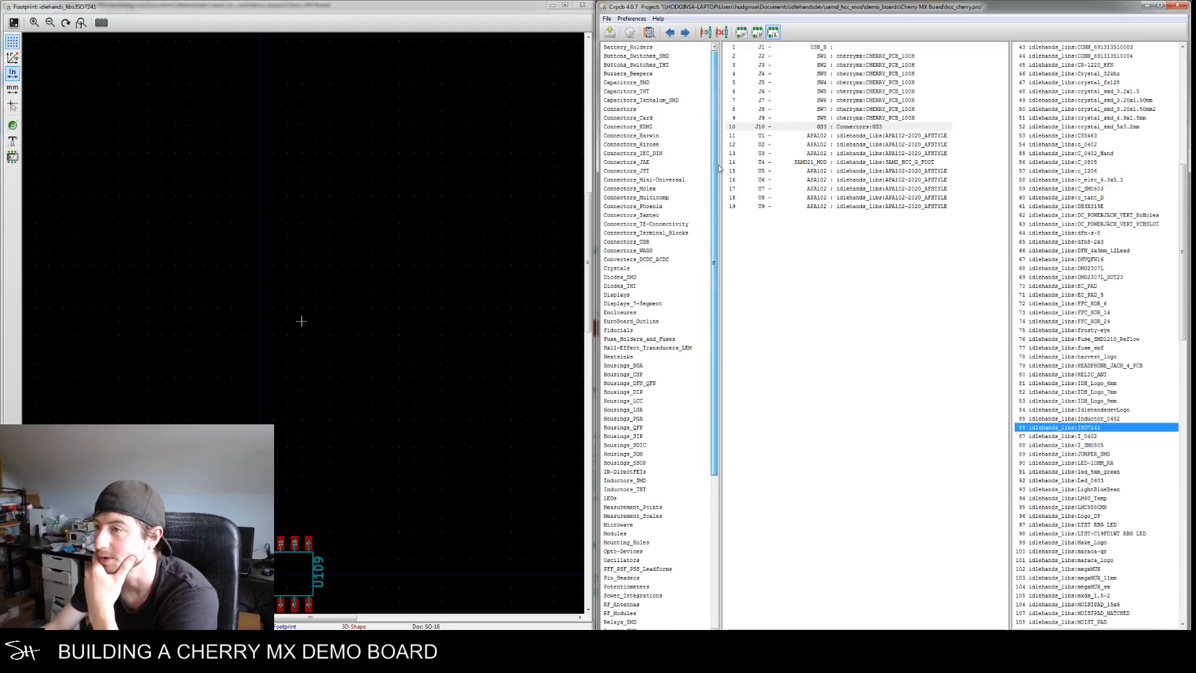
{"action": "left_click", "coordinate": [621, 48]}
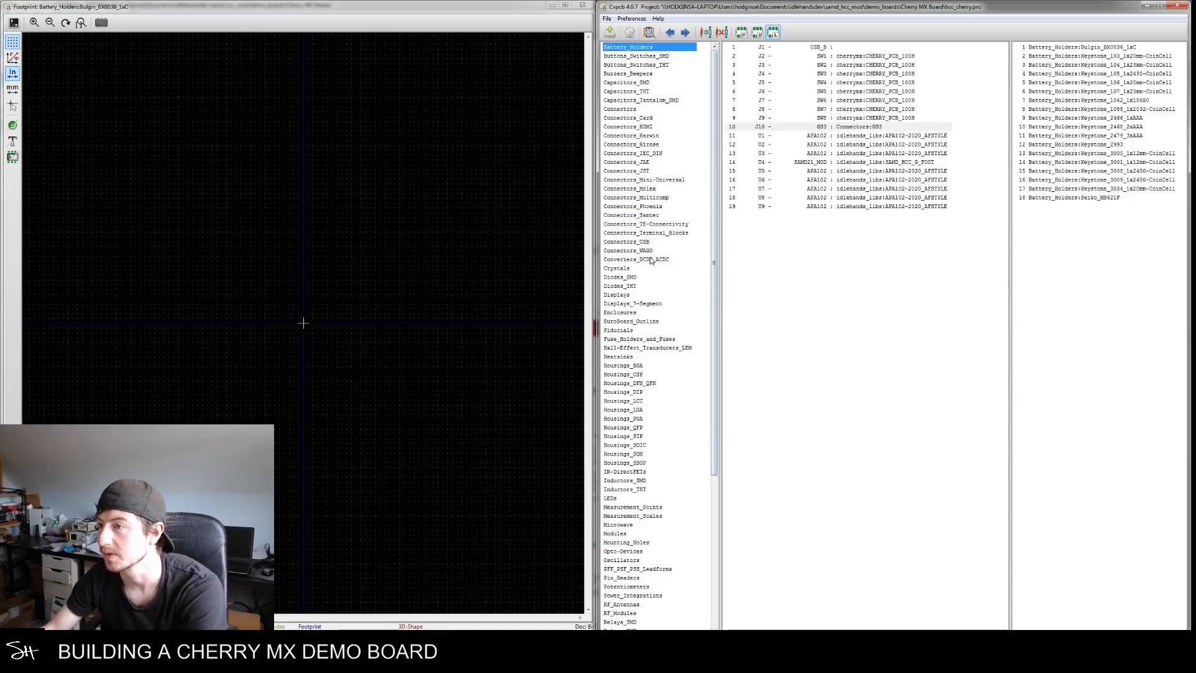
{"action": "left_click", "coordinate": [821, 48]}
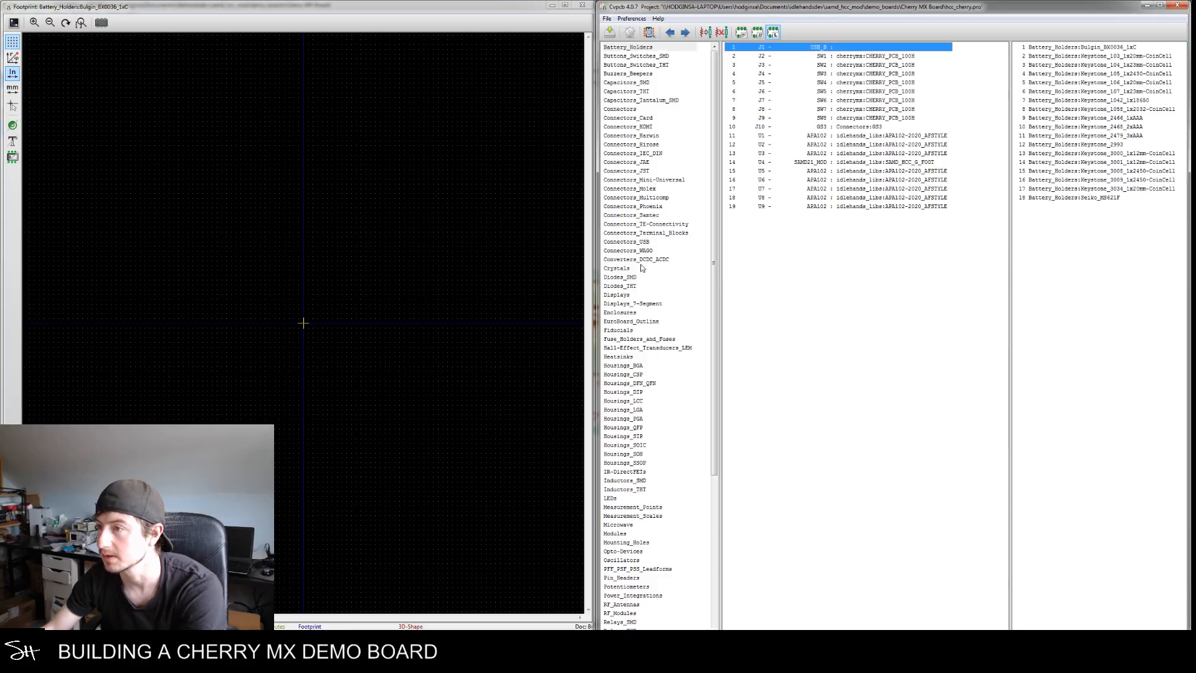
{"action": "left_click", "coordinate": [652, 243]}
{"action": "left_click", "coordinate": [1082, 48]}
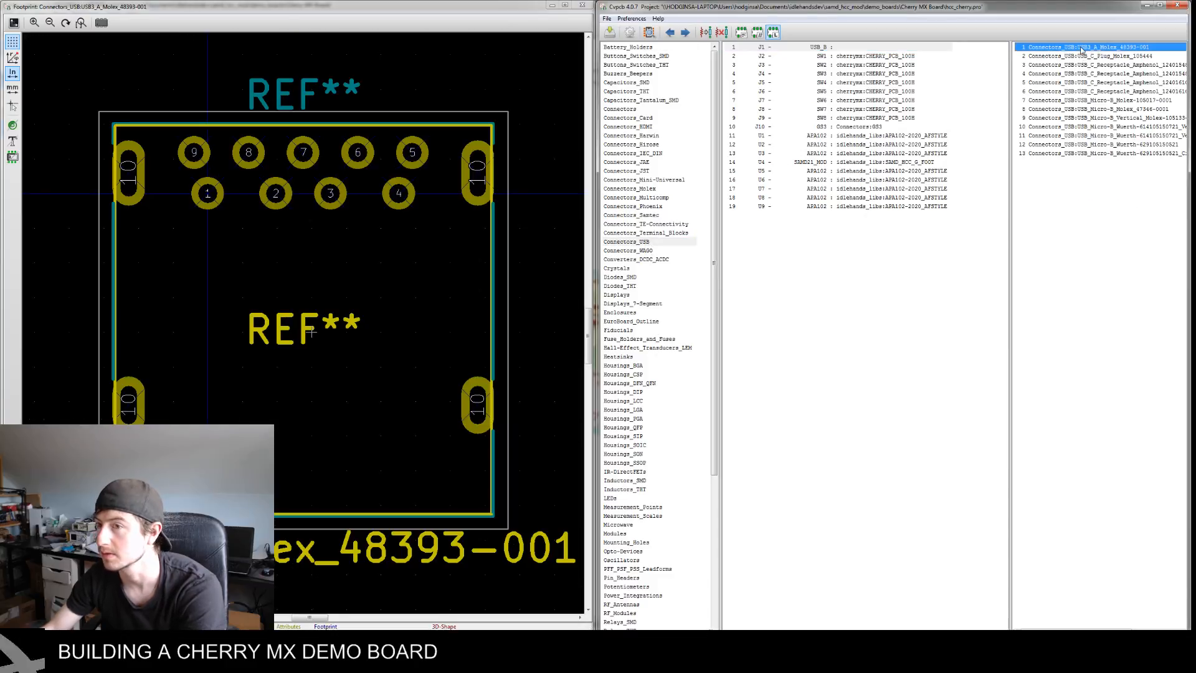
{"action": "key", "text": "Down"}
{"action": "key", "text": "Down"}
{"action": "key", "text": "Down"}
{"action": "key", "text": "Down"}
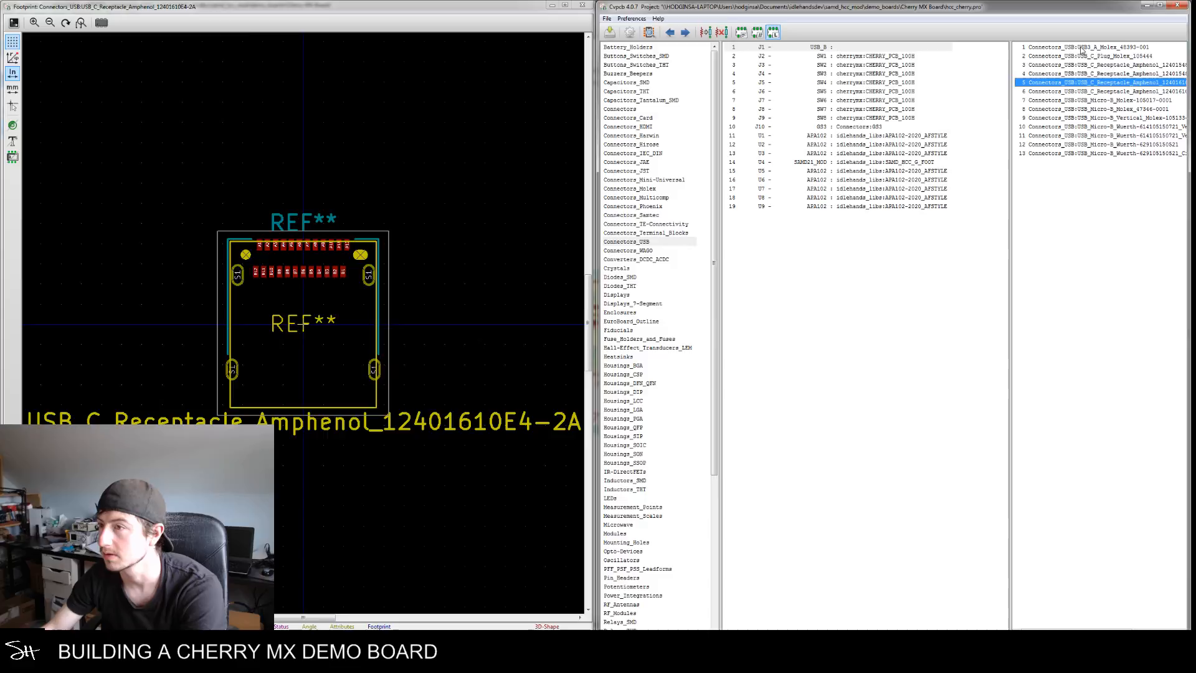
{"action": "key", "text": "Down"}
{"action": "key", "text": "Down"}
{"action": "key", "text": "Down"}
{"action": "key", "text": "Down"}
{"action": "key", "text": "Up"}
{"action": "key", "text": "Up"}
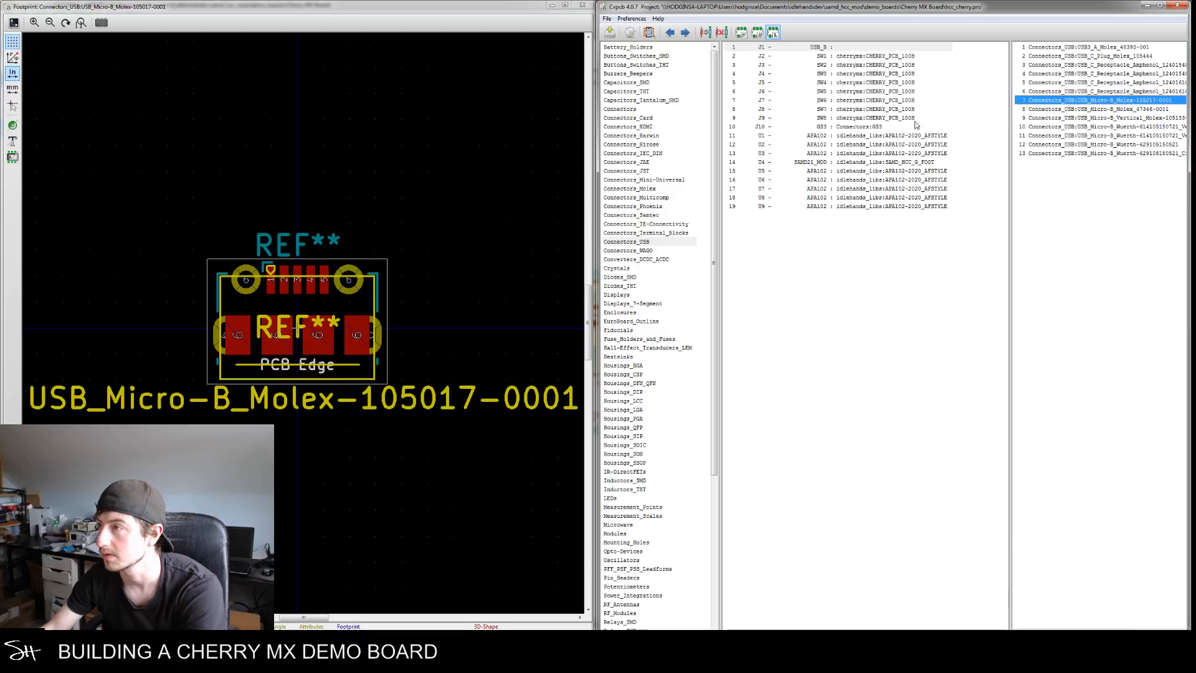
{"action": "double_click", "coordinate": [1084, 100]}
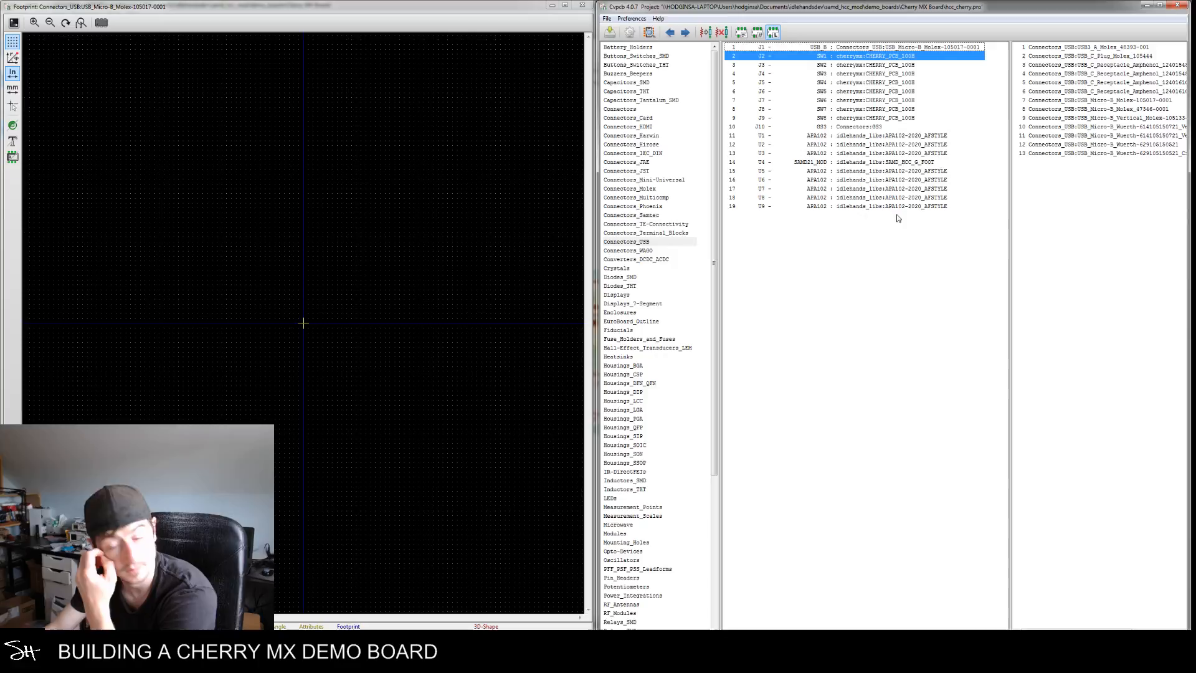
Search the idlehands_libs footprint library for a jumper footprint for J10 (GS3)
{"action": "left_click", "coordinate": [865, 127]}
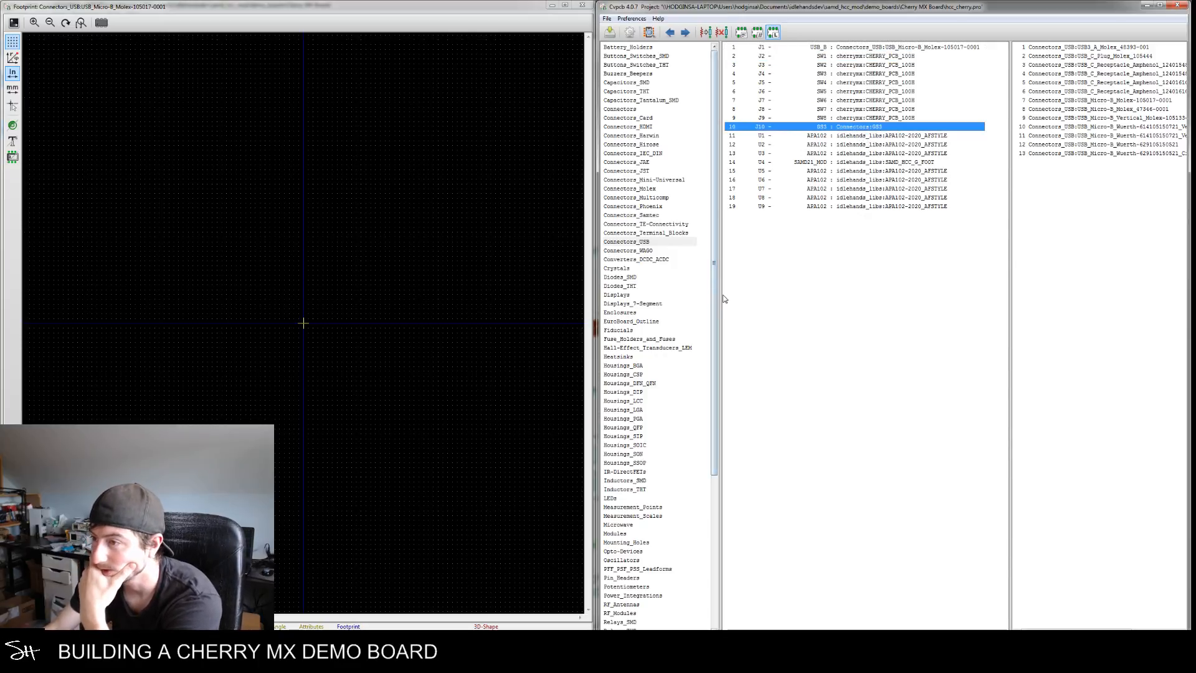
{"action": "left_click_drag", "start_coordinate": [715, 296], "coordinate": [699, 439]}
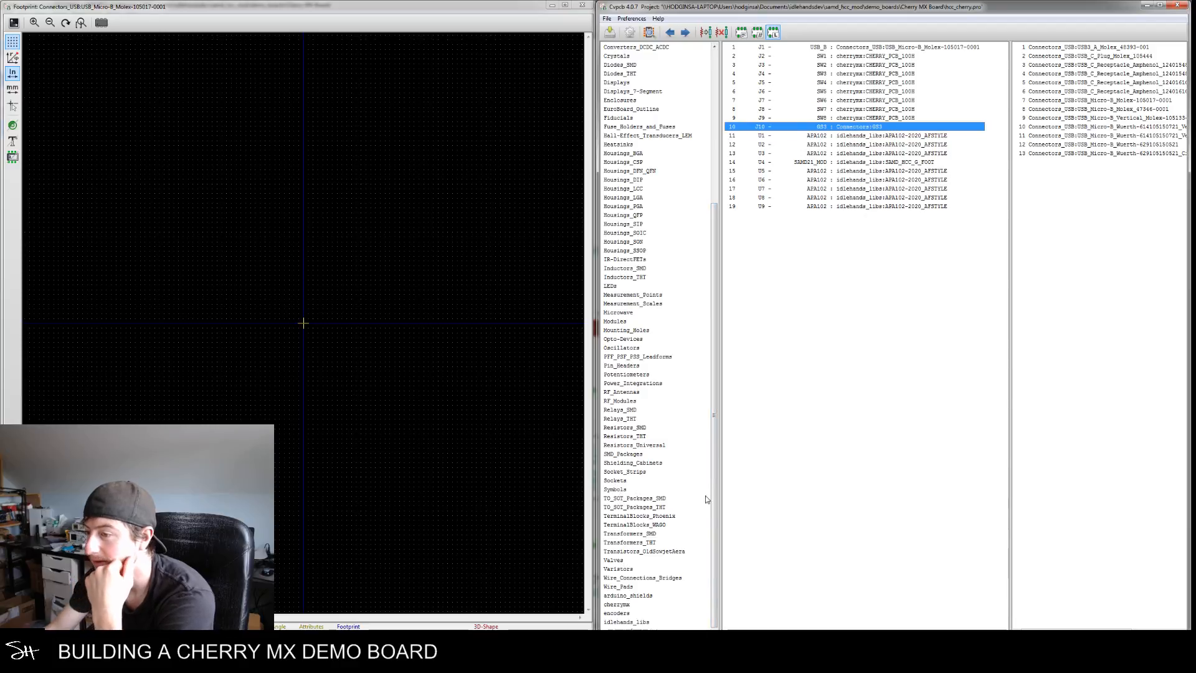
{"action": "left_click", "coordinate": [642, 622]}
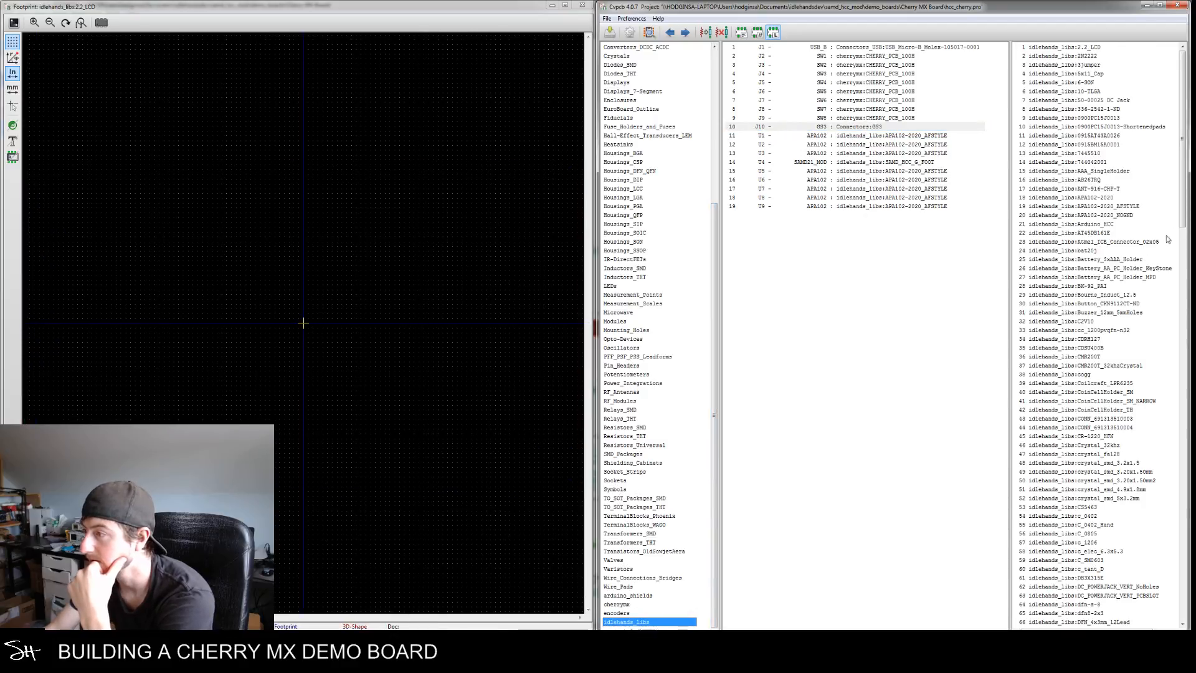
{"action": "left_click_drag", "start_coordinate": [1183, 210], "coordinate": [1183, 273]}
{"action": "left_click_drag", "start_coordinate": [1182, 395], "coordinate": [1182, 416]}
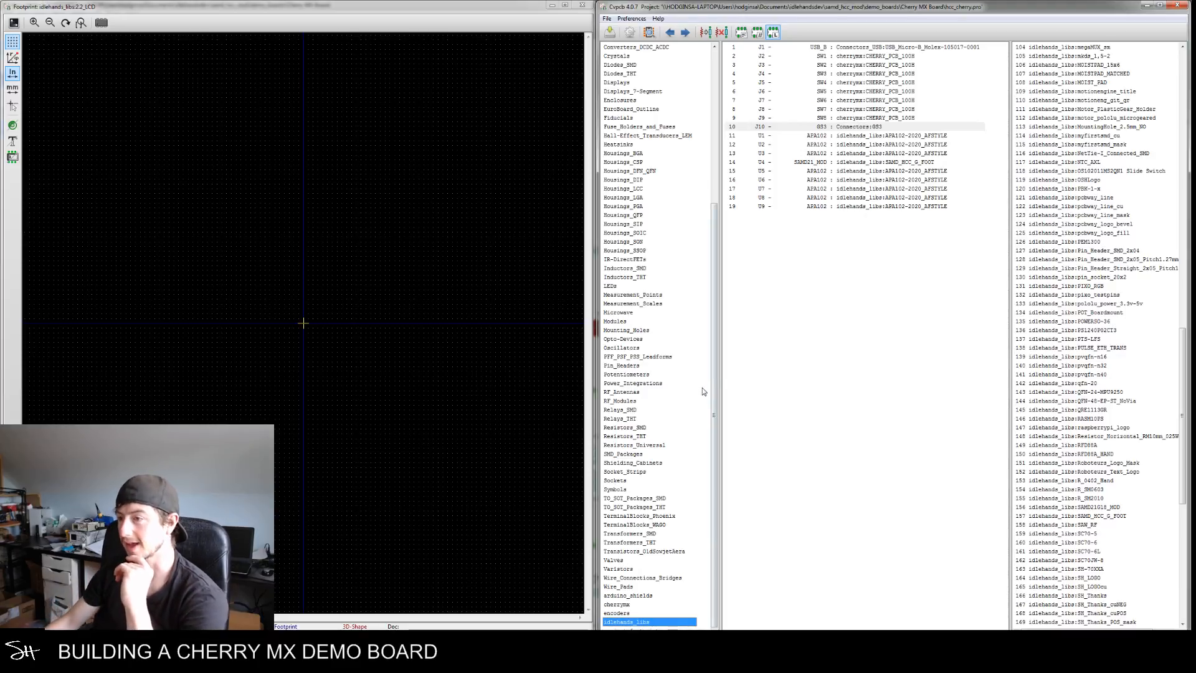
{"action": "left_click_drag", "start_coordinate": [716, 367], "coordinate": [711, 334]}
{"action": "scroll", "coordinate": [711, 335], "scroll_direction": "up", "scroll_amount": 6}
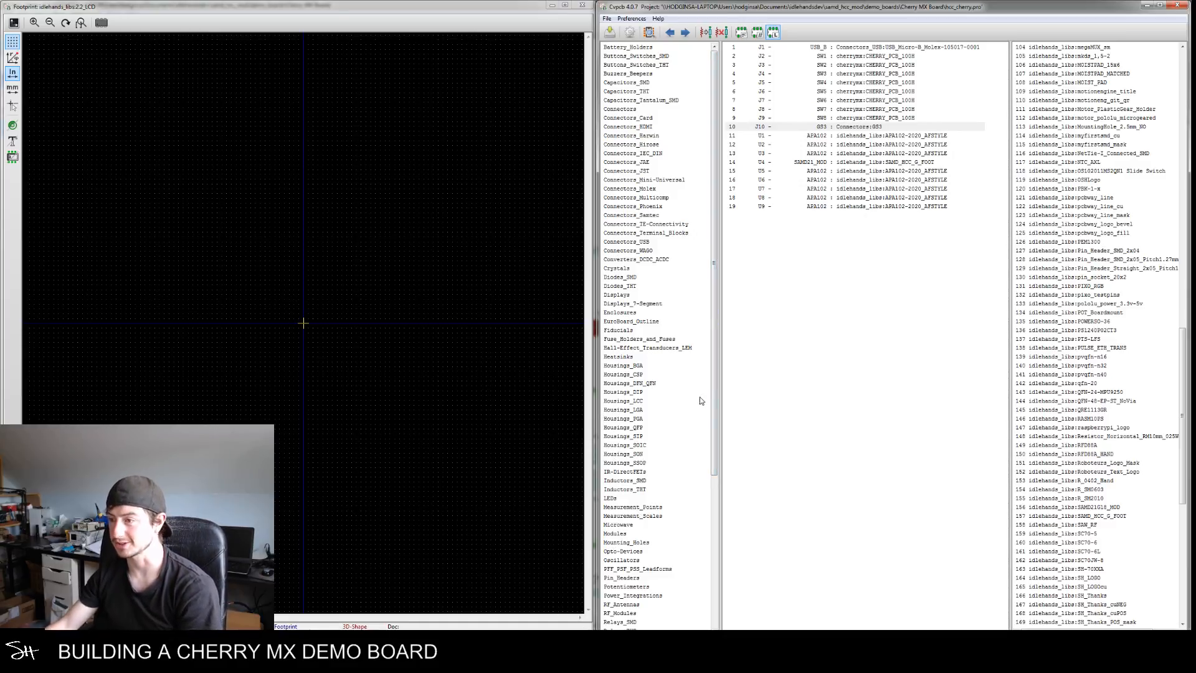
{"action": "left_click_drag", "start_coordinate": [715, 377], "coordinate": [578, 451]}
{"action": "left_click", "coordinate": [359, 659]}
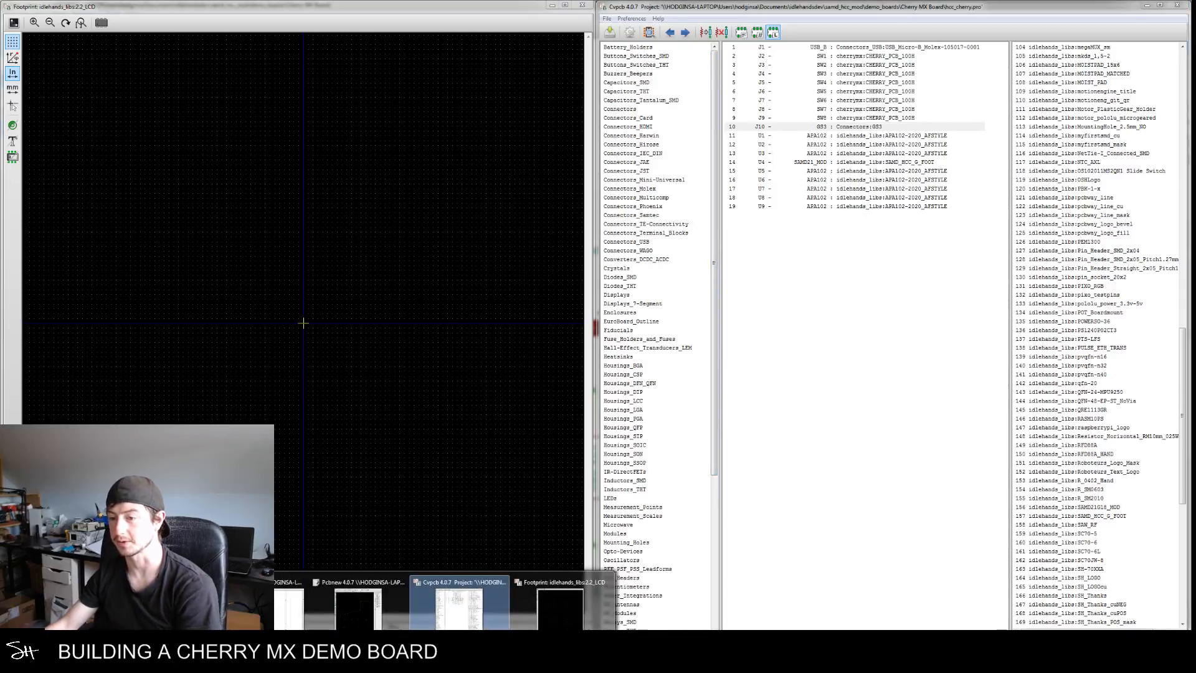
{"action": "left_click", "coordinate": [841, 476]}
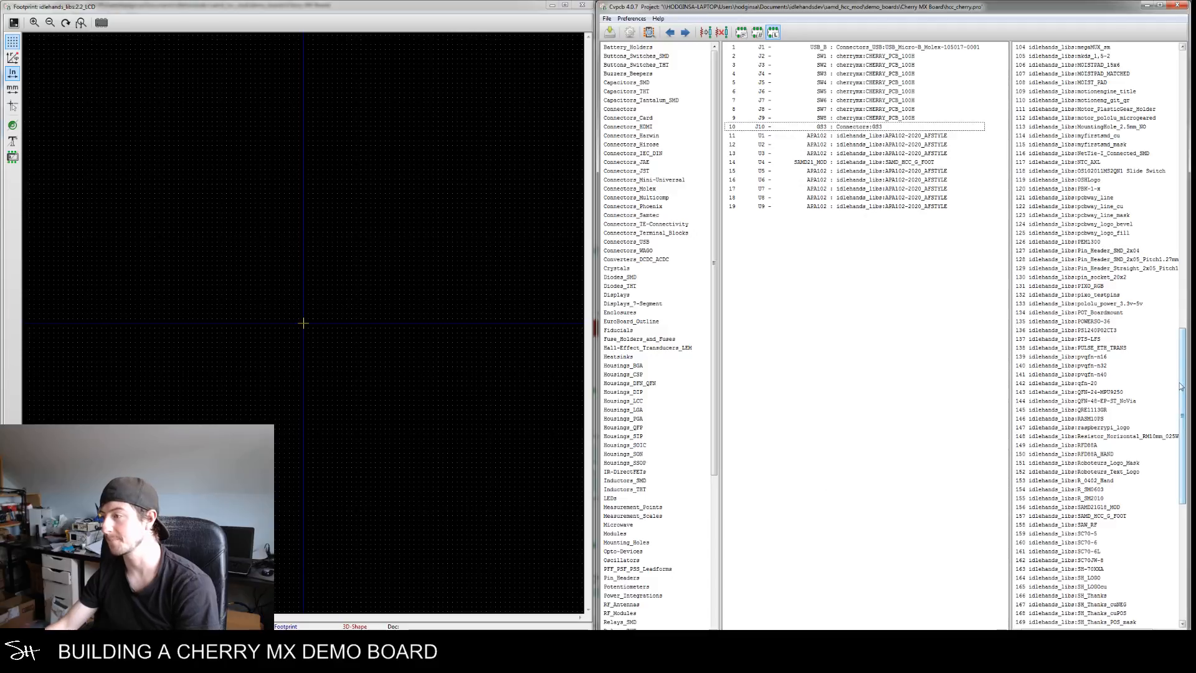
Find and preview JUMPER_SMD in idlehands_libs and assign it as the footprint of jumper J10
{"action": "left_click_drag", "start_coordinate": [1187, 393], "coordinate": [1183, 438]}
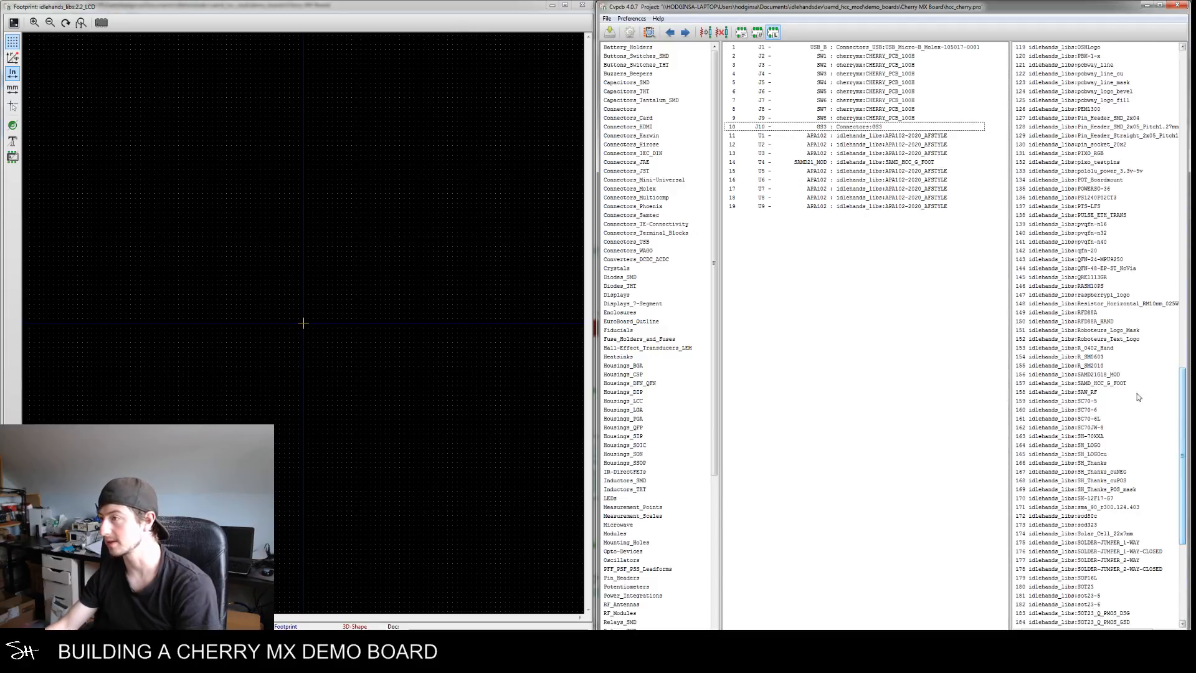
{"action": "left_click", "coordinate": [1103, 261]}
{"action": "scroll", "coordinate": [1102, 258], "scroll_direction": "up", "scroll_amount": 6}
{"action": "scroll", "coordinate": [1101, 254], "scroll_direction": "up", "scroll_amount": 8}
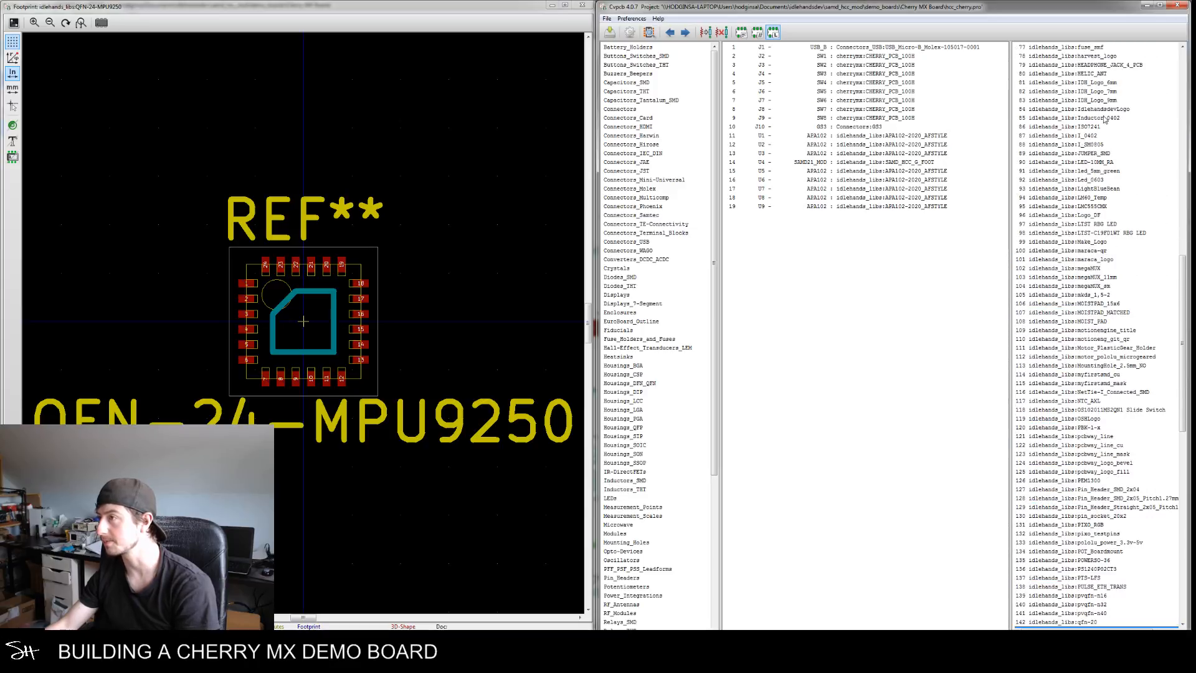
{"action": "left_click", "coordinate": [1088, 156]}
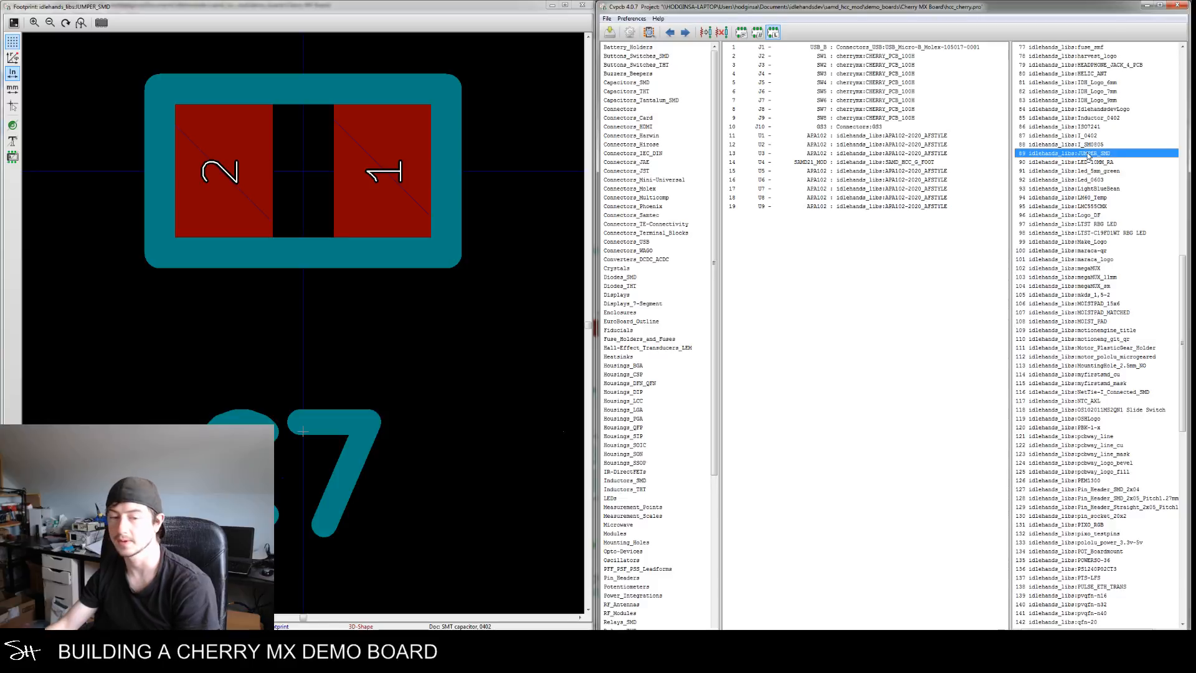
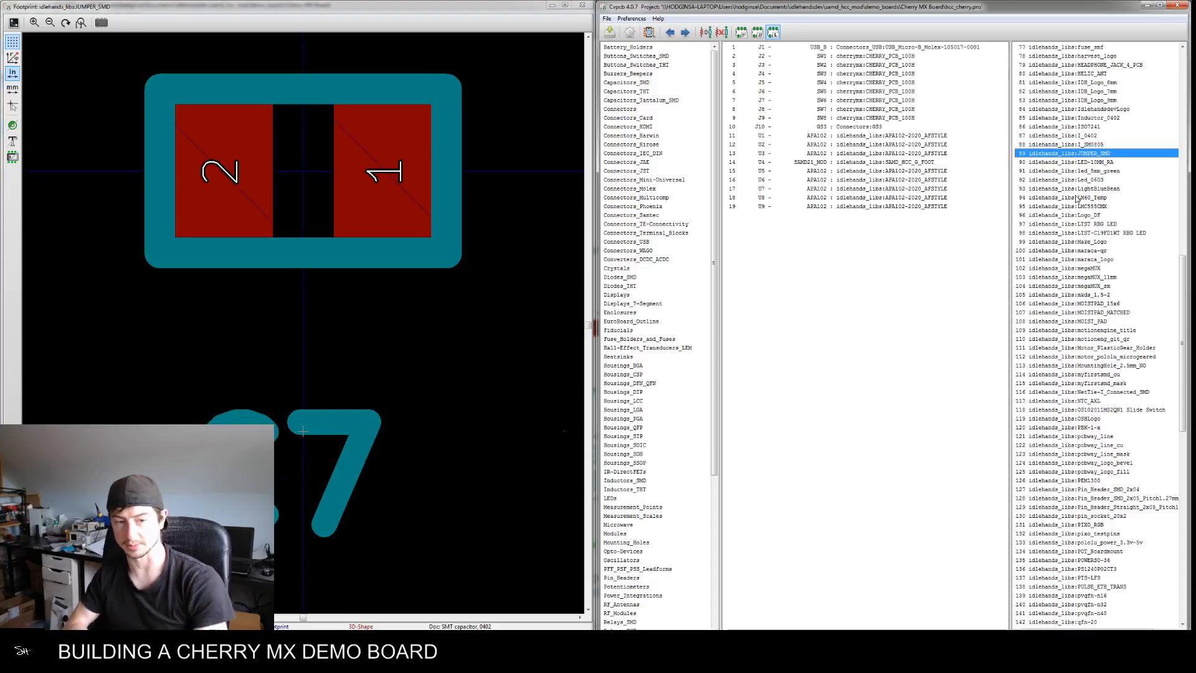
{"action": "left_click", "coordinate": [871, 125]}
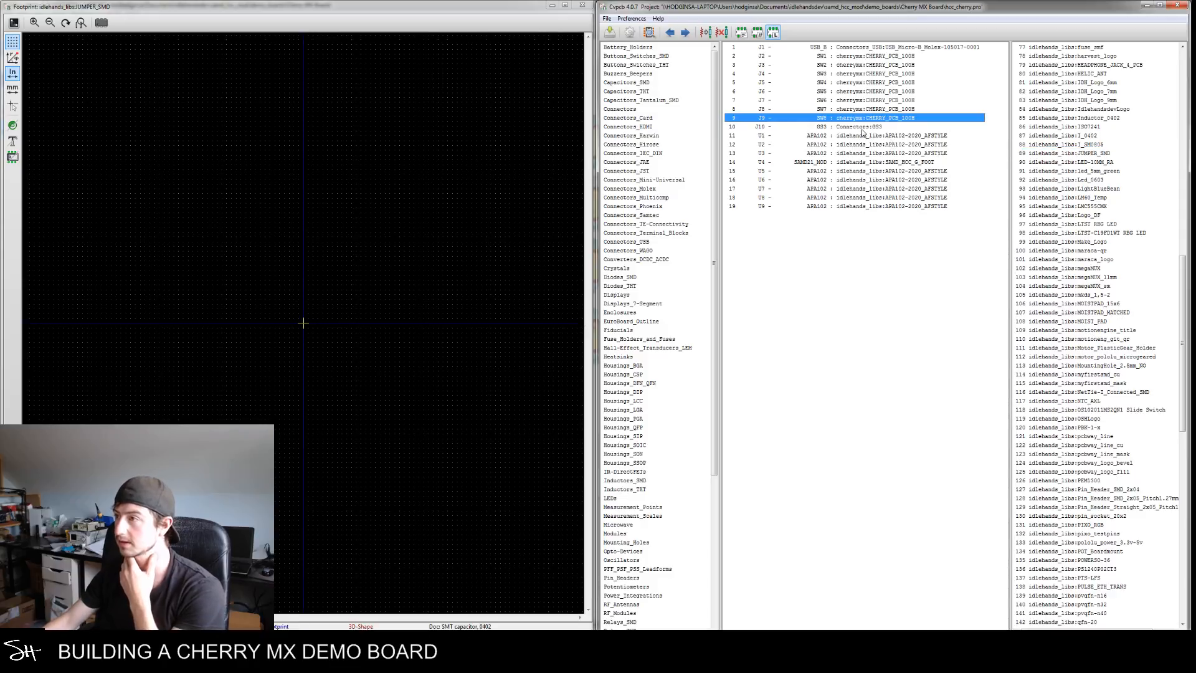
{"action": "double_click", "coordinate": [1064, 153]}
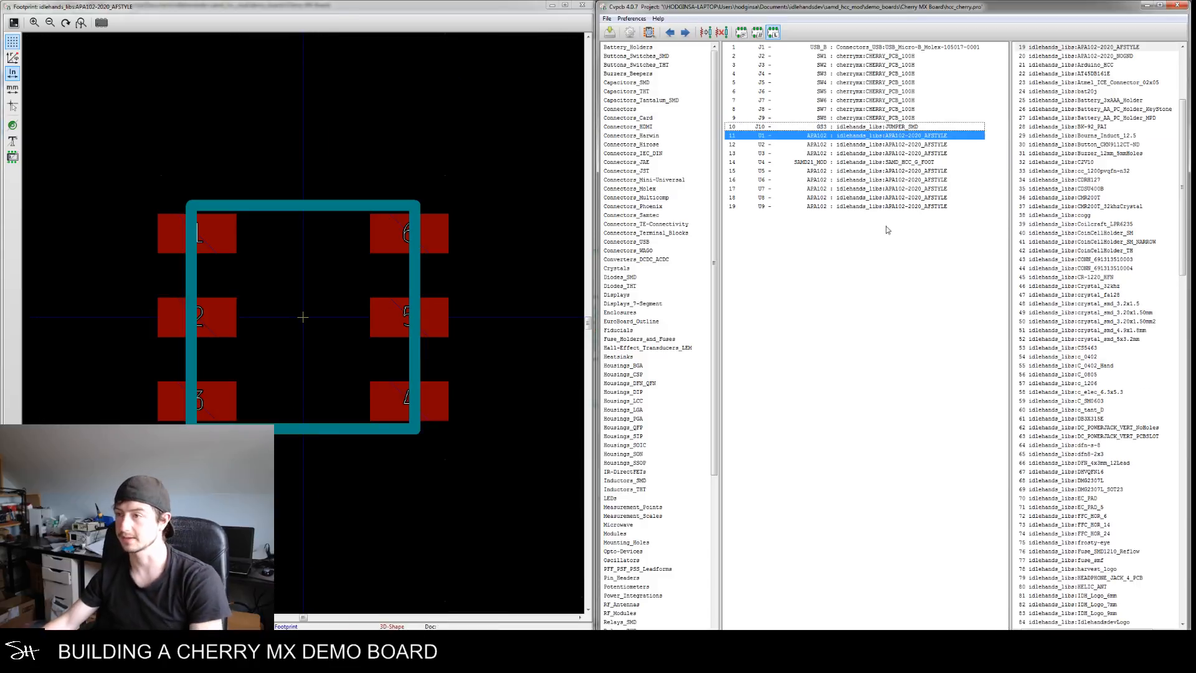
{"action": "left_click", "coordinate": [903, 127]}
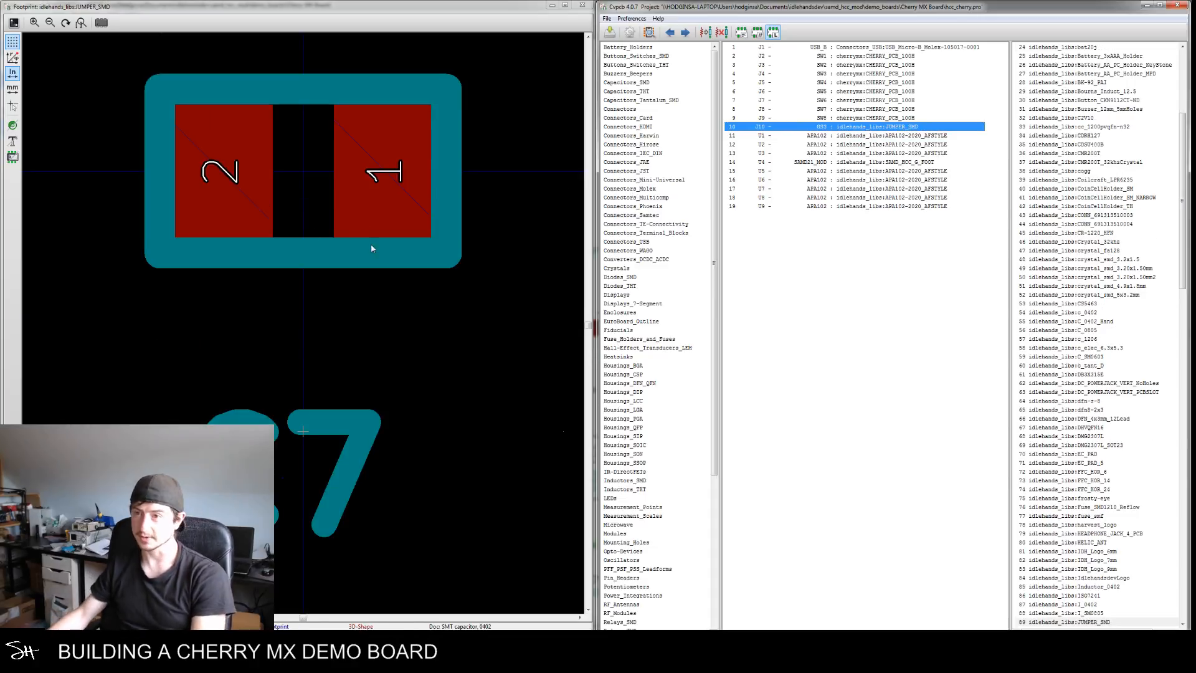
Close the footprint preview, save the footprint assignments and leave the assignment tool
{"action": "left_click", "coordinate": [390, 12]}
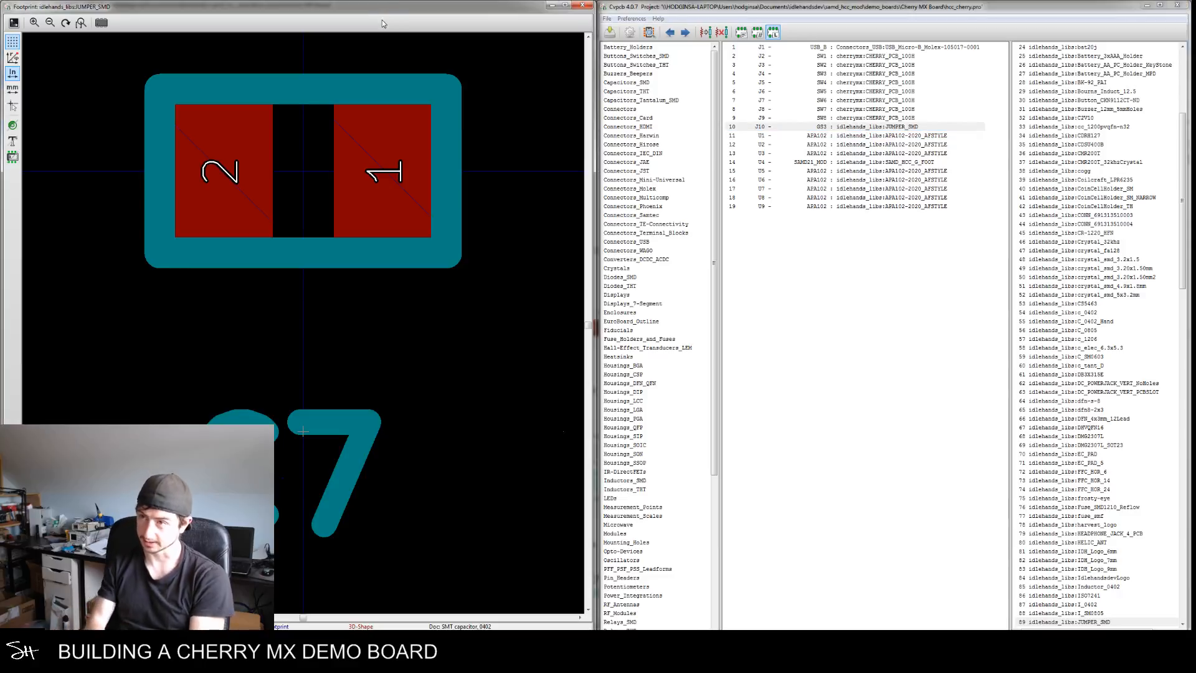
{"action": "left_click", "coordinate": [582, 6]}
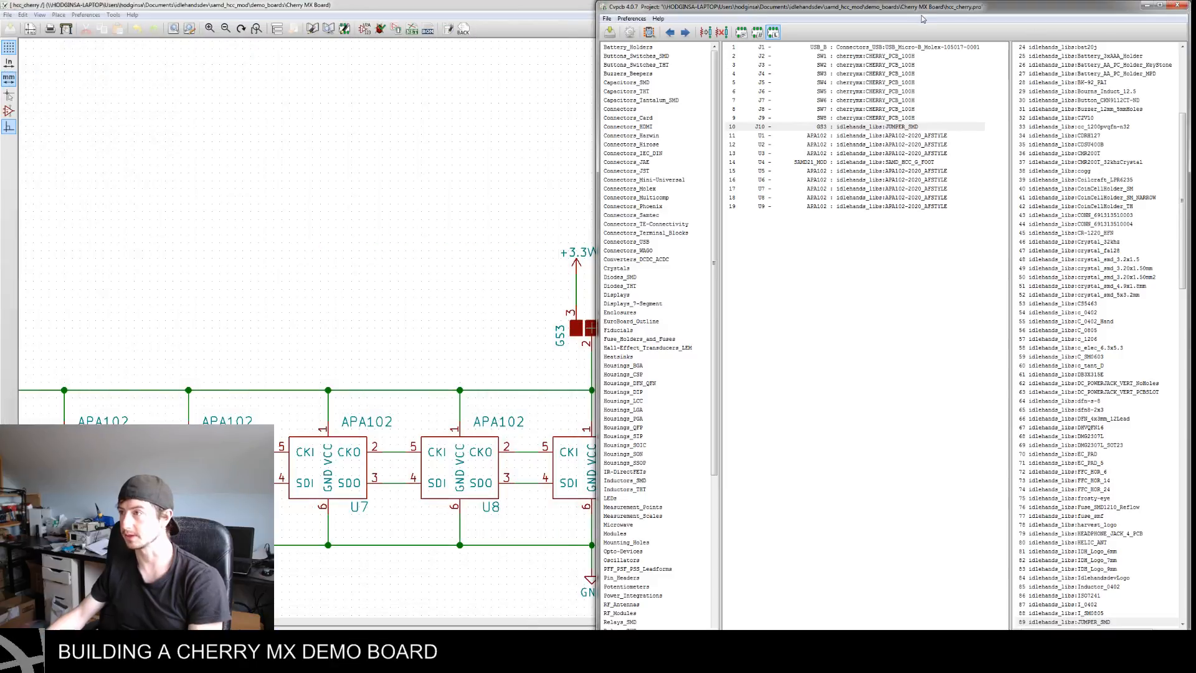
{"action": "left_click", "coordinate": [927, 272]}
{"action": "key", "text": "ctrl+s"}
{"action": "left_click", "coordinate": [1176, 5]}
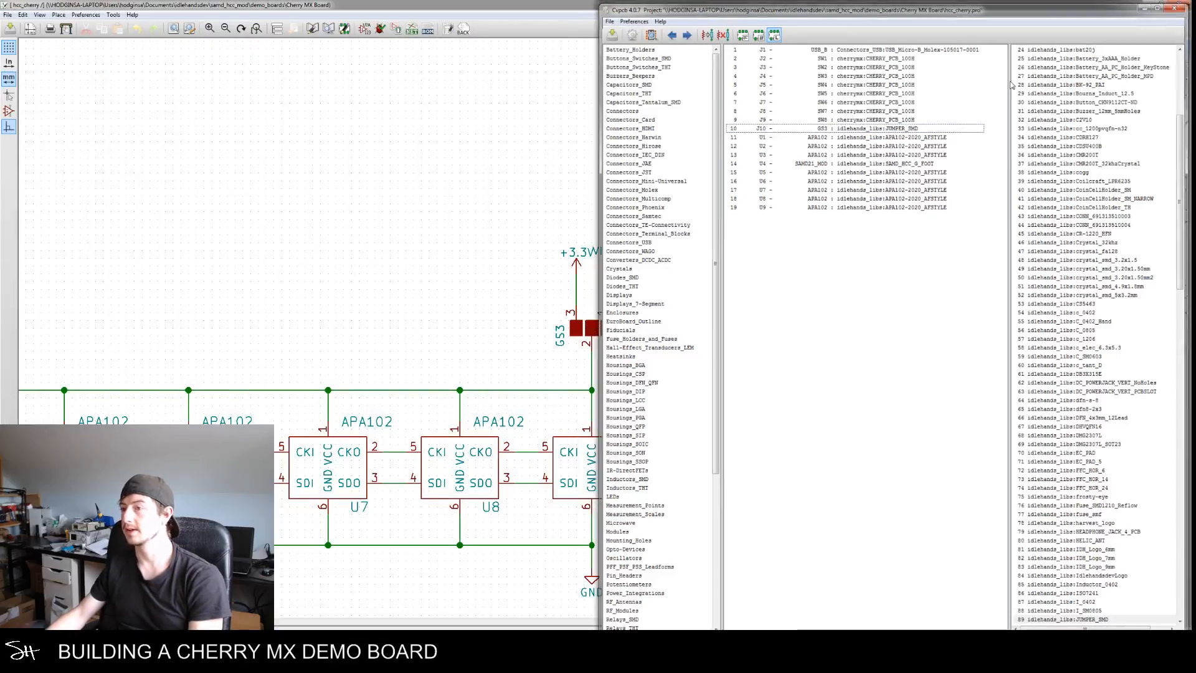
Open the hcc_cherry board layout from the schematic and dock its window on one half of the screen
{"action": "scroll", "coordinate": [446, 259], "scroll_direction": "down", "scroll_amount": 6}
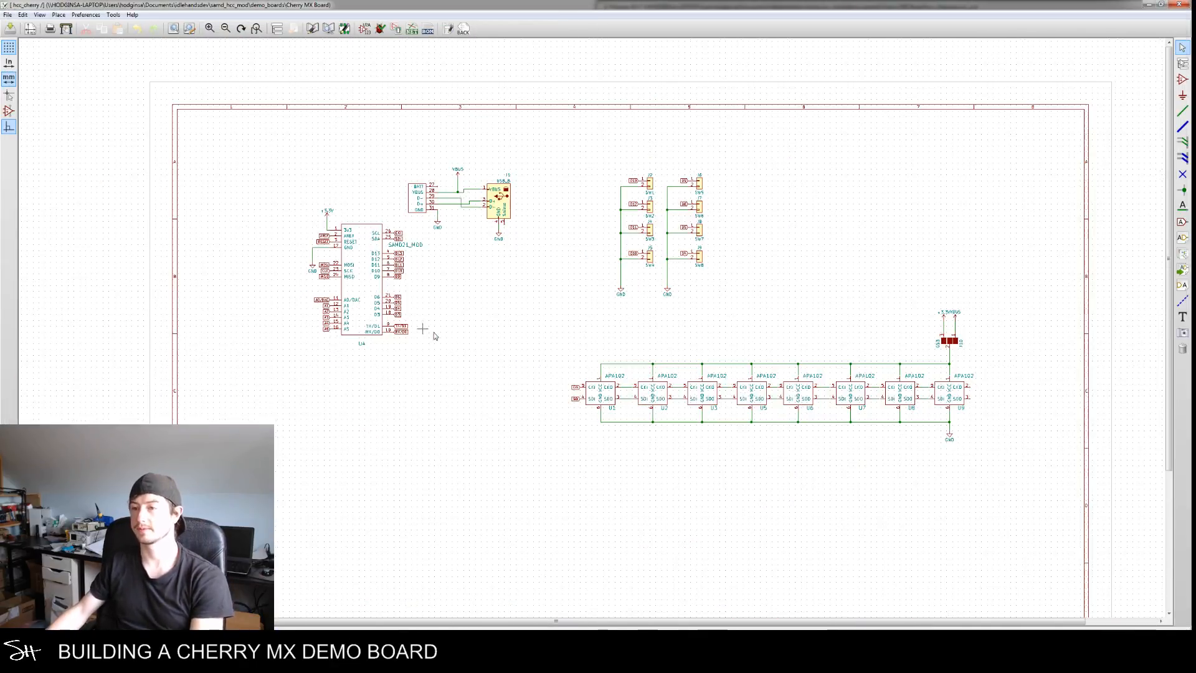
{"action": "middle_click_drag", "start_coordinate": [434, 332], "coordinate": [479, 357]}
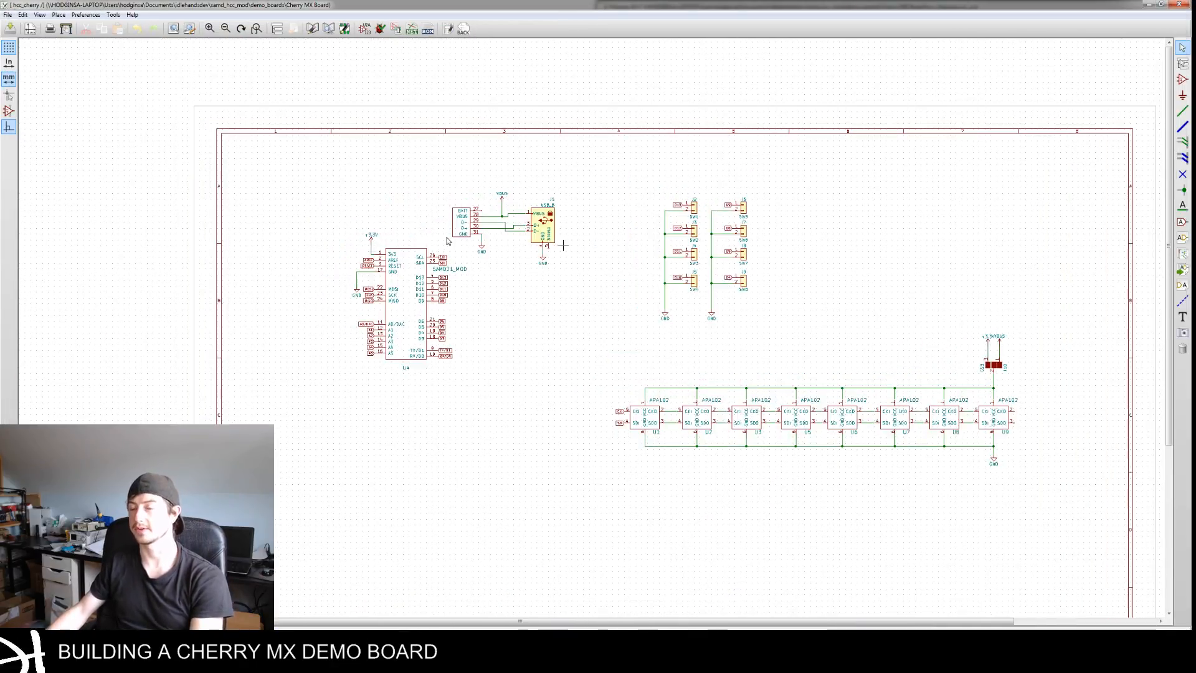
{"action": "left_click", "coordinate": [448, 30]}
{"action": "scroll", "coordinate": [876, 218], "scroll_direction": "down", "scroll_amount": 3}
{"action": "left_click_drag", "start_coordinate": [954, 8], "coordinate": [580, 1]}
{"action": "left_click", "coordinate": [1163, 5]}
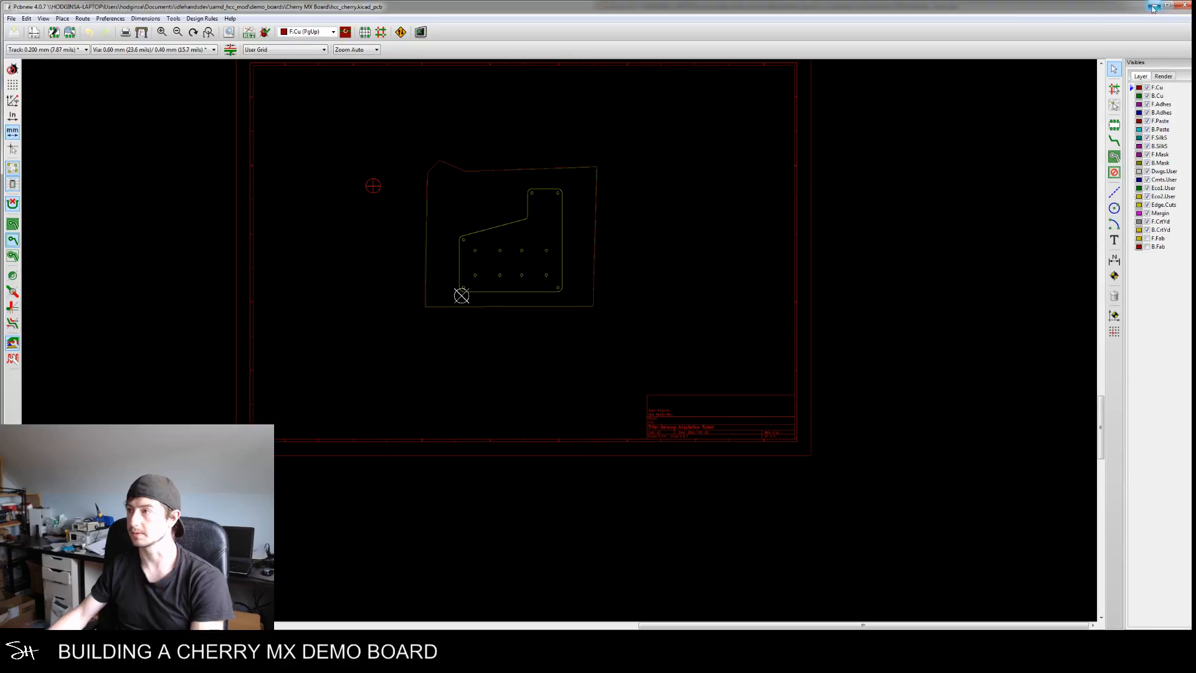
{"action": "left_click_drag", "start_coordinate": [864, 12], "coordinate": [1193, 149]}
Generate the schematic's netlist in the default Pcbnew format and save it as hcc_cherry in the Cherry MX Board folder
{"action": "left_click", "coordinate": [194, 248]}
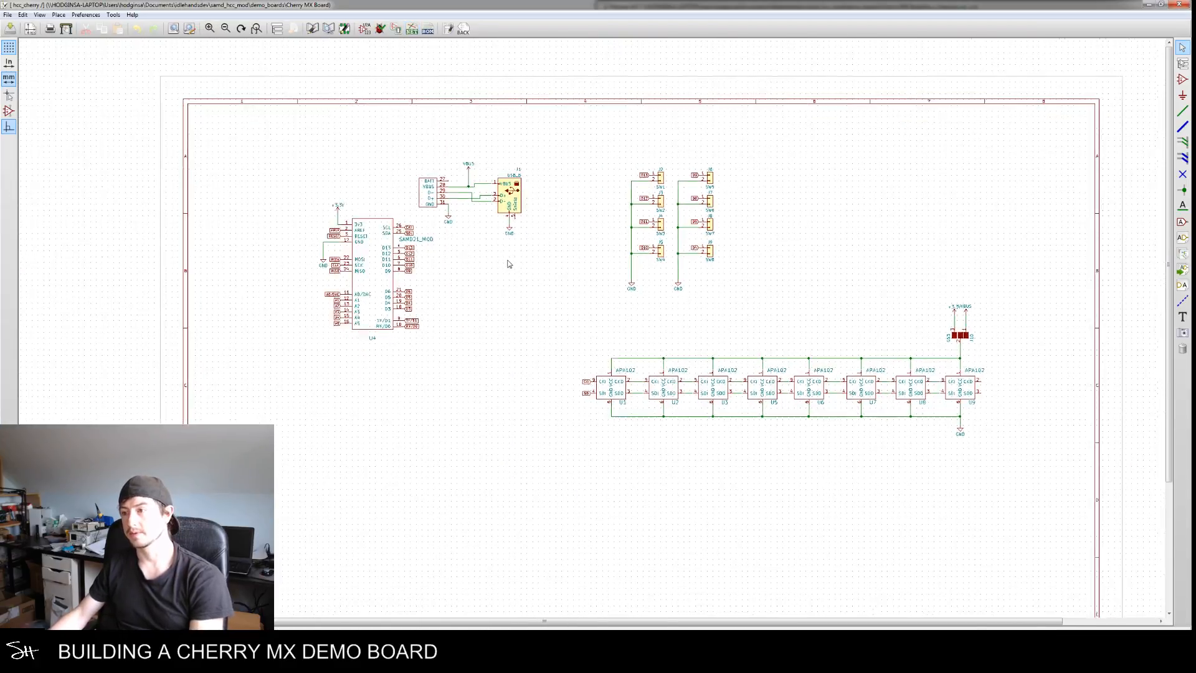
{"action": "left_click", "coordinate": [411, 29]}
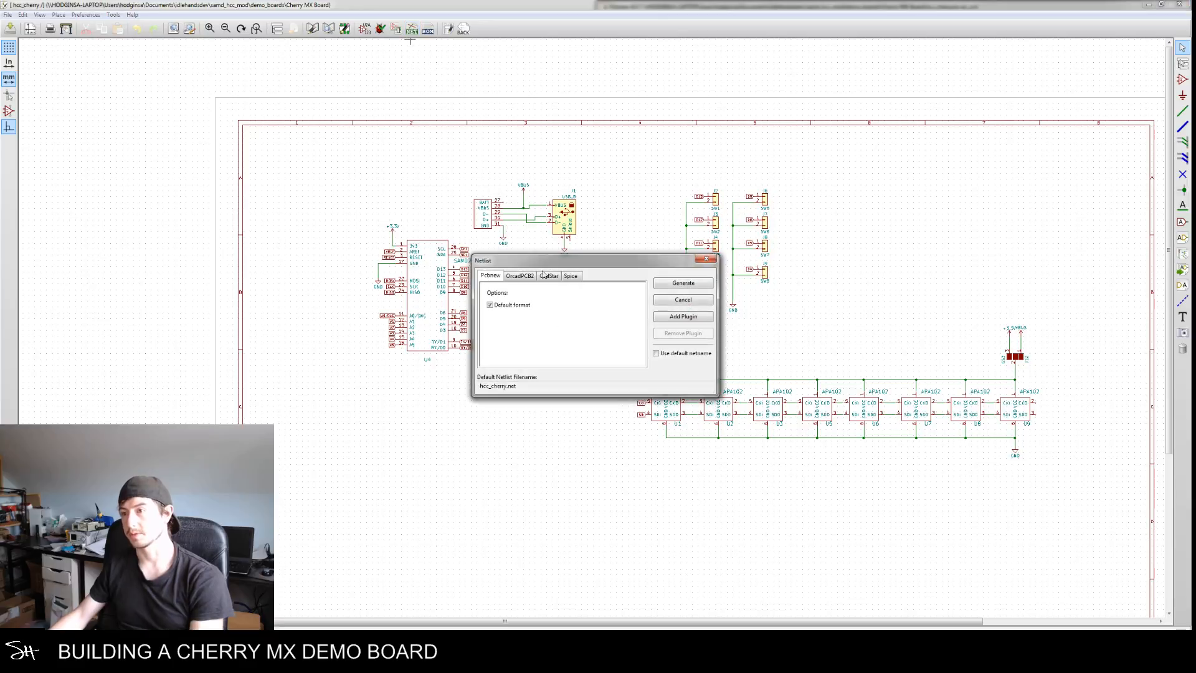
{"action": "left_click", "coordinate": [684, 284]}
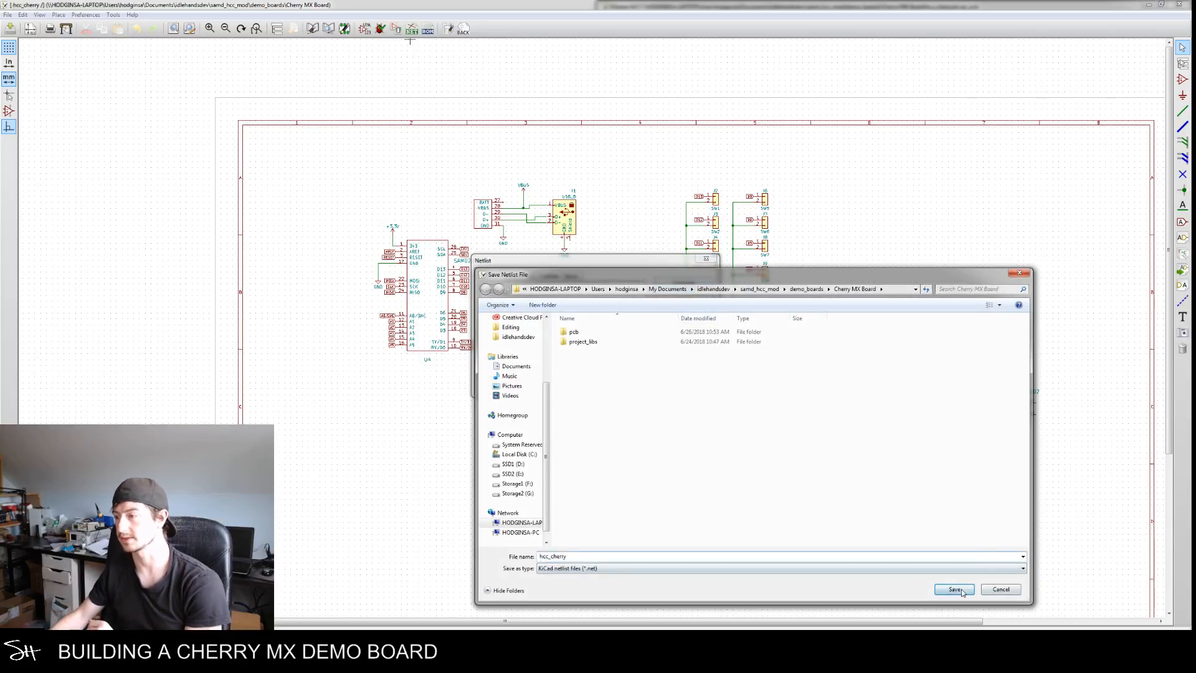
{"action": "left_click", "coordinate": [954, 589]}
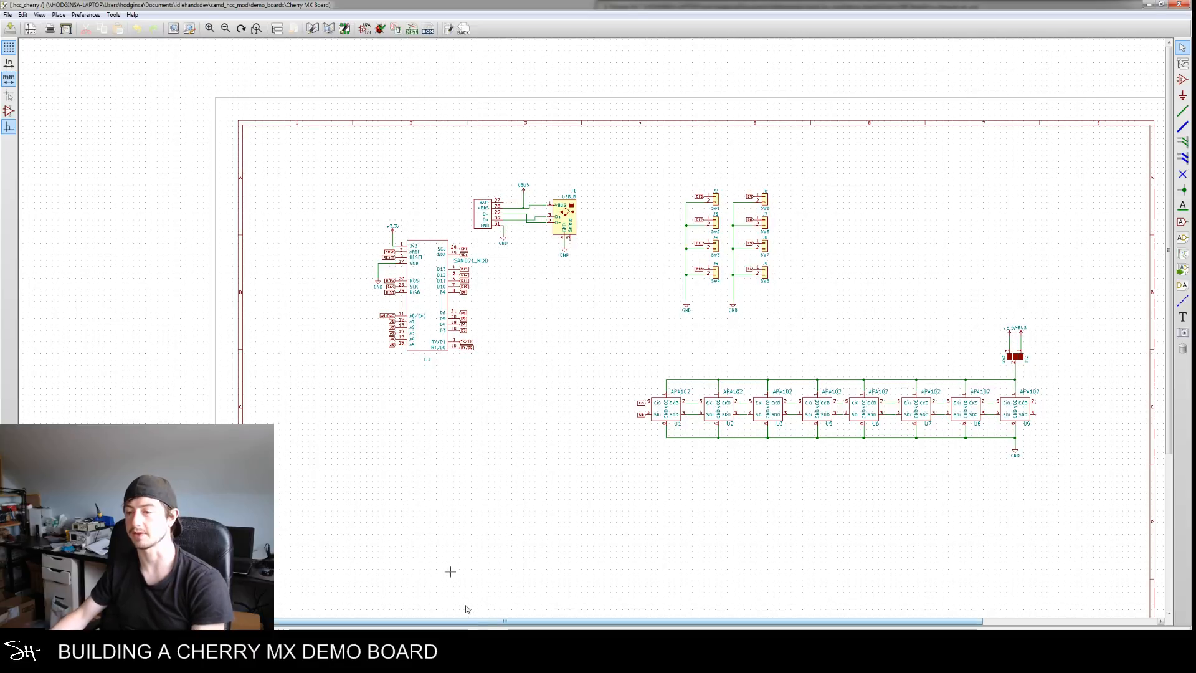
Switch to the board layout in Pcbnew and read the current netlist into it, keeping the default import options
{"action": "mouse_move", "coordinate": [362, 660]}
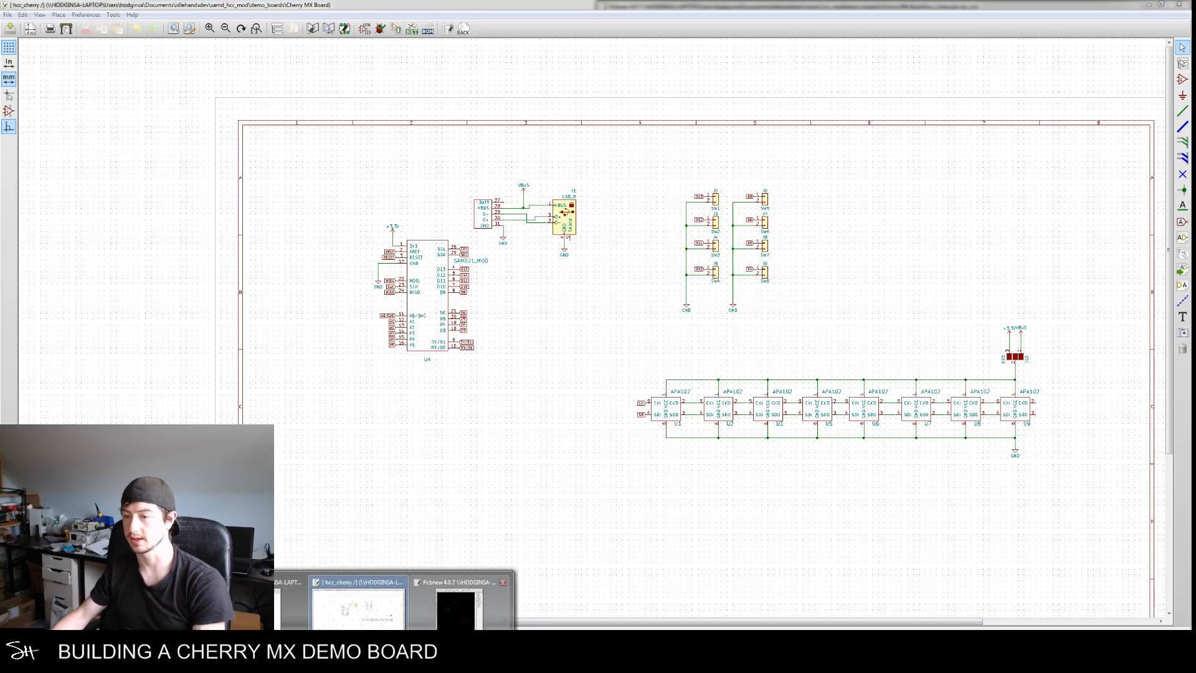
{"action": "left_click", "coordinate": [459, 599]}
{"action": "scroll", "coordinate": [788, 339], "scroll_direction": "up", "scroll_amount": 3}
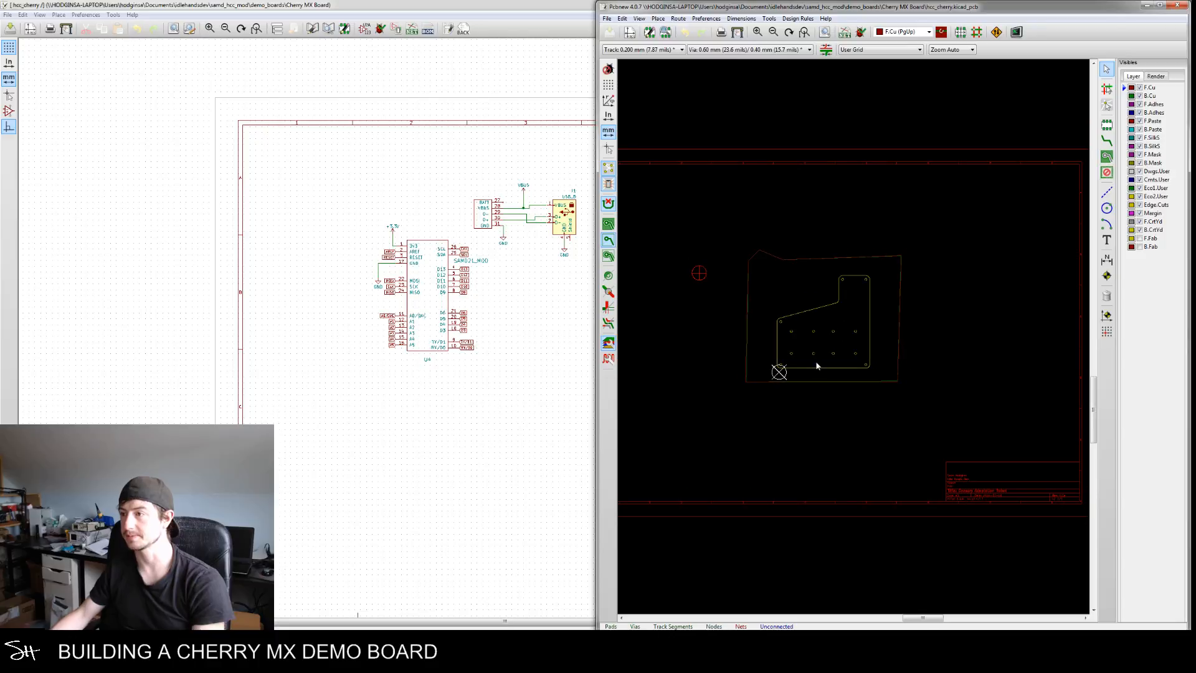
{"action": "left_click", "coordinate": [844, 32]}
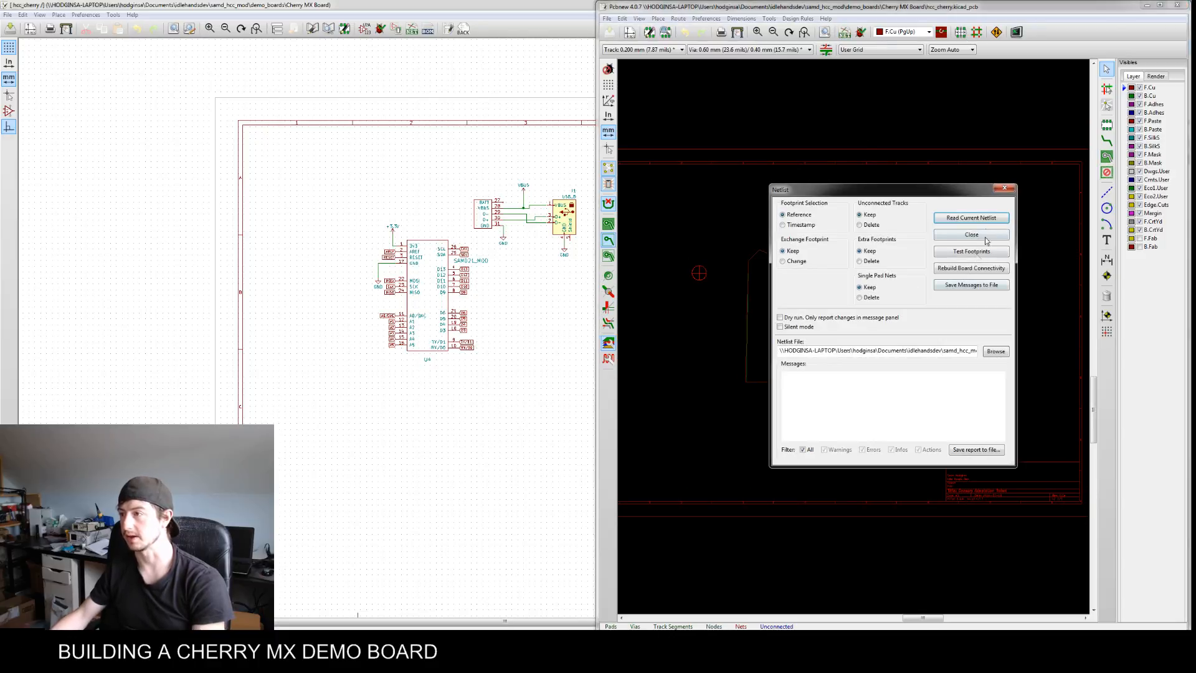
{"action": "left_click", "coordinate": [957, 219]}
{"action": "left_click", "coordinate": [933, 349]}
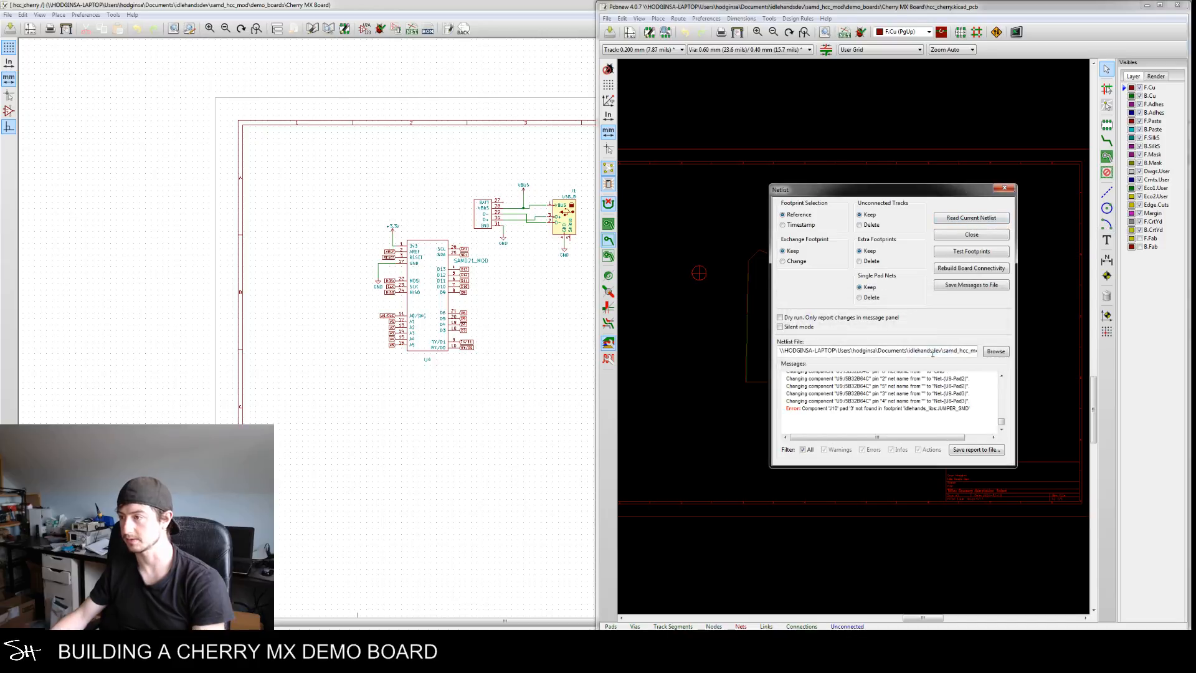
{"action": "left_click", "coordinate": [1004, 188]}
Examine the imported footprints stacked at the board outline's lower edge and compare the layout with the schematic
{"action": "scroll", "coordinate": [860, 391], "scroll_direction": "up", "scroll_amount": 5}
{"action": "middle_click_drag", "start_coordinate": [854, 375], "coordinate": [794, 461]}
{"action": "scroll", "coordinate": [791, 457], "scroll_direction": "down", "scroll_amount": 1}
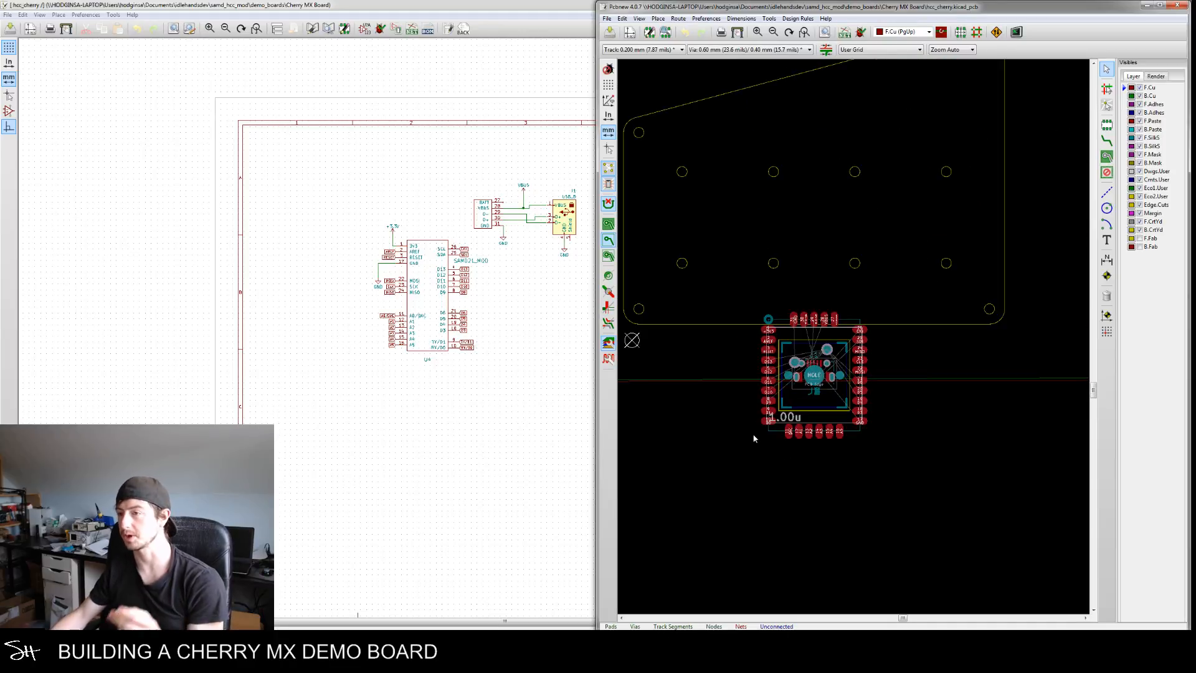
{"action": "left_click", "coordinate": [504, 429]}
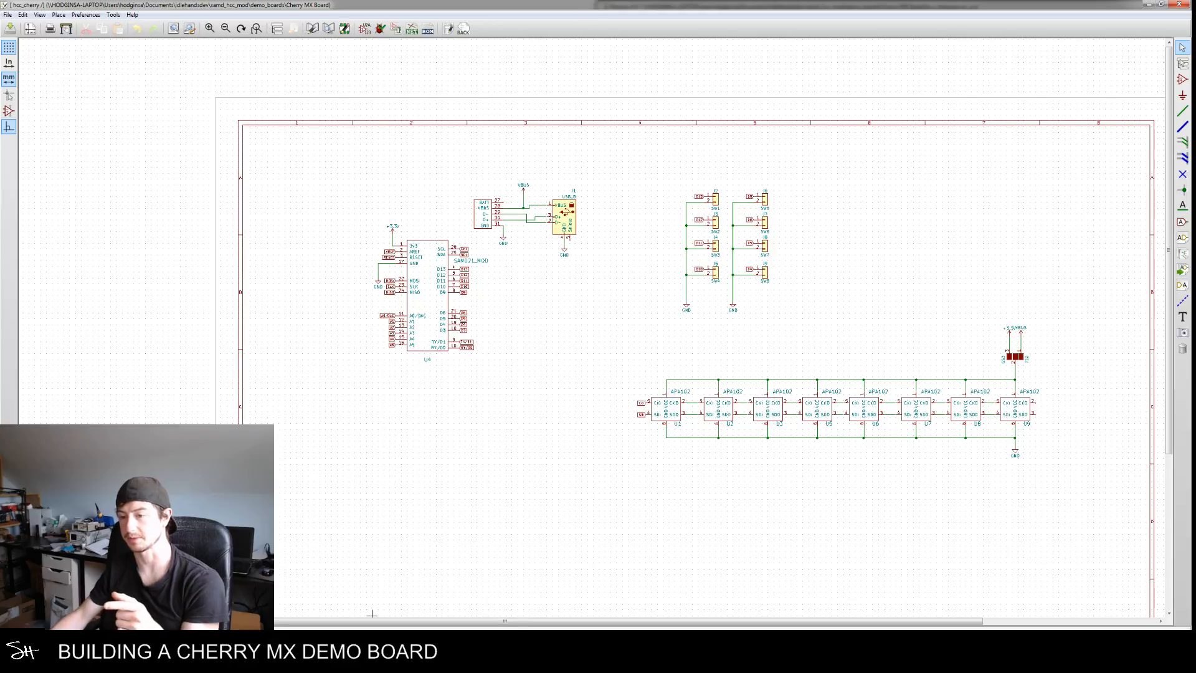
{"action": "left_click", "coordinate": [372, 654]}
{"action": "left_click", "coordinate": [464, 617]}
{"action": "scroll", "coordinate": [861, 465], "scroll_direction": "down", "scroll_amount": 2}
{"action": "scroll", "coordinate": [833, 474], "scroll_direction": "down", "scroll_amount": 2}
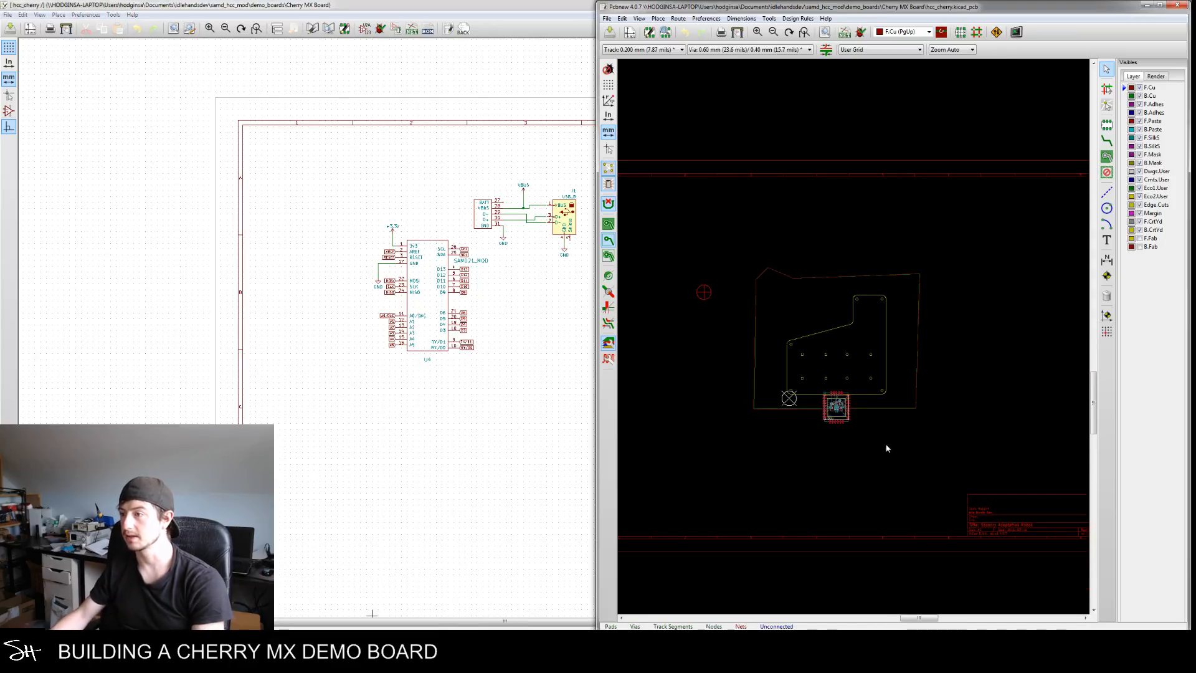
Move USB connector J1 out of the stack of imported footprints and place it beside the SAMD21 module
{"action": "scroll", "coordinate": [859, 440], "scroll_direction": "up", "scroll_amount": 5}
{"action": "left_click_drag", "start_coordinate": [854, 412], "coordinate": [681, 261]}
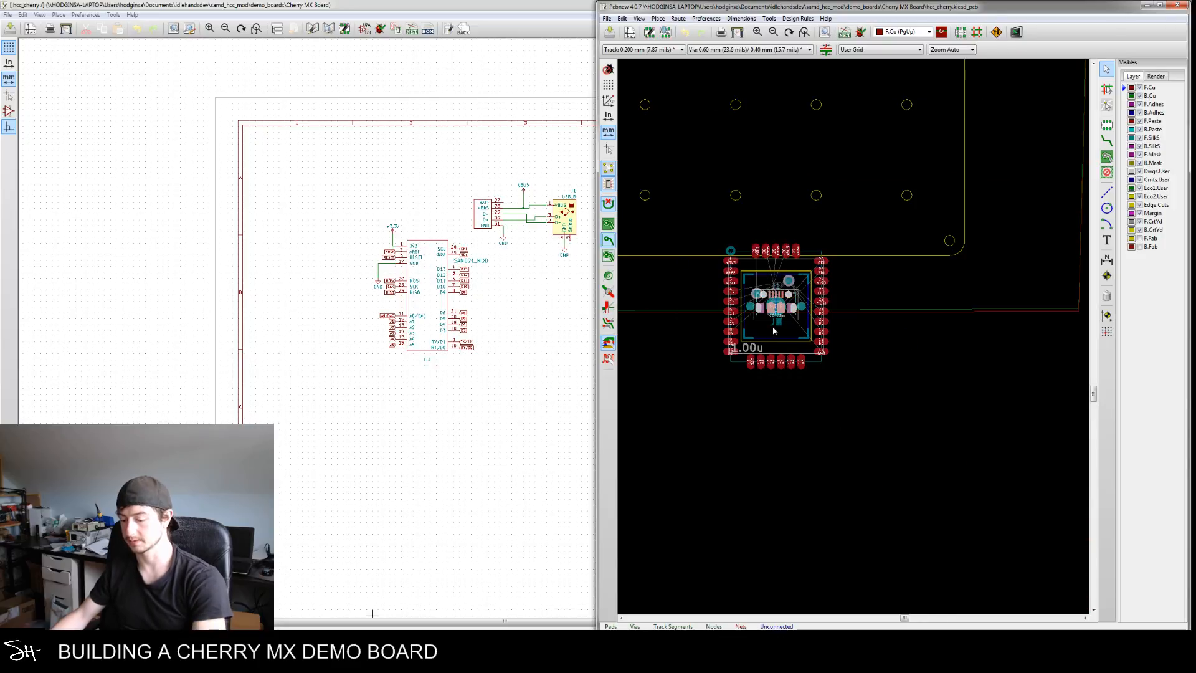
{"action": "left_click_drag", "start_coordinate": [774, 331], "coordinate": [957, 474]}
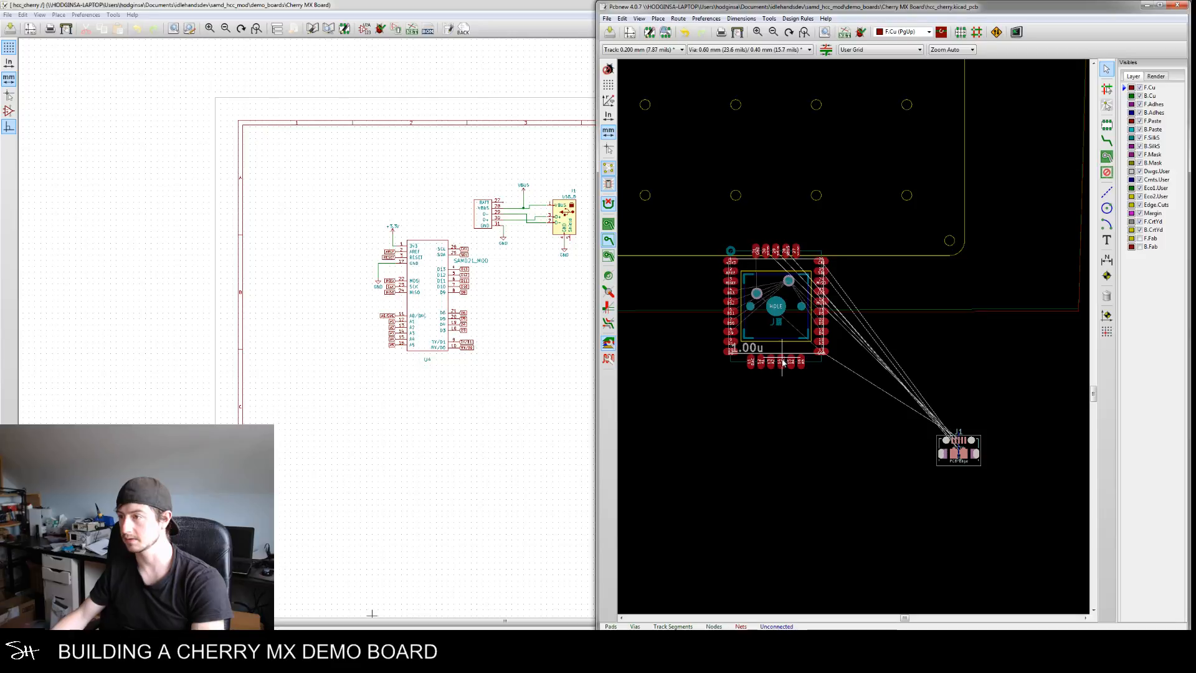
{"action": "middle_click_drag", "start_coordinate": [810, 428], "coordinate": [766, 383]}
{"action": "scroll", "coordinate": [763, 355], "scroll_direction": "down", "scroll_amount": 2}
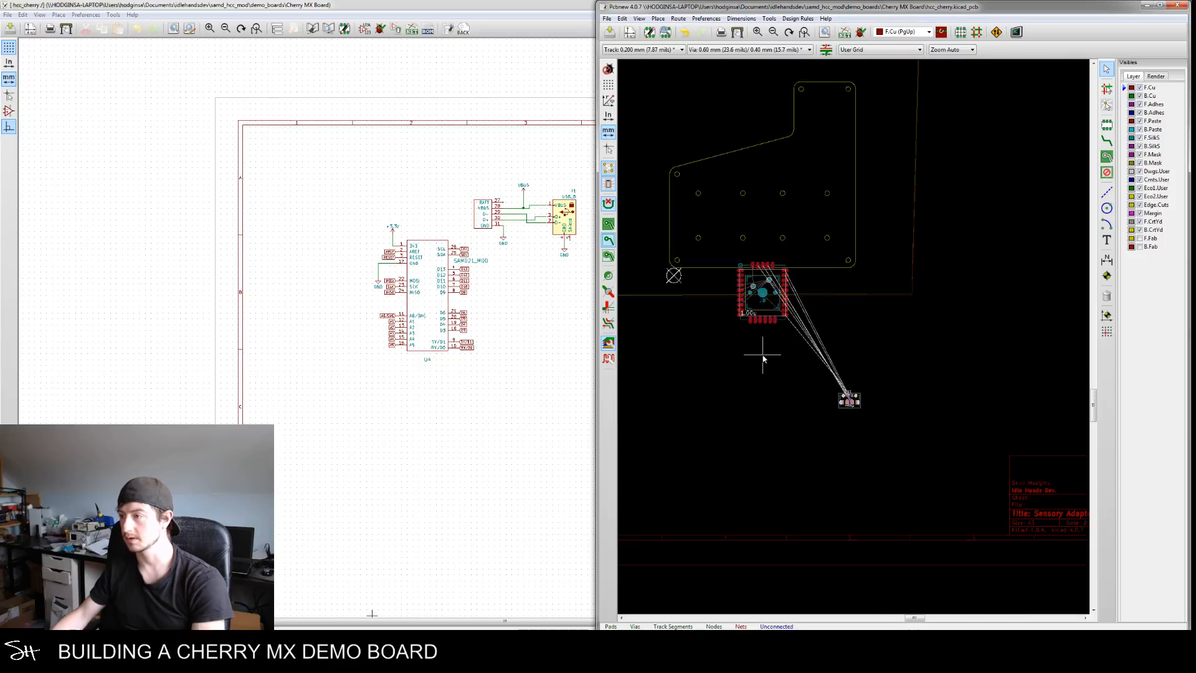
{"action": "left_click", "coordinate": [722, 264]}
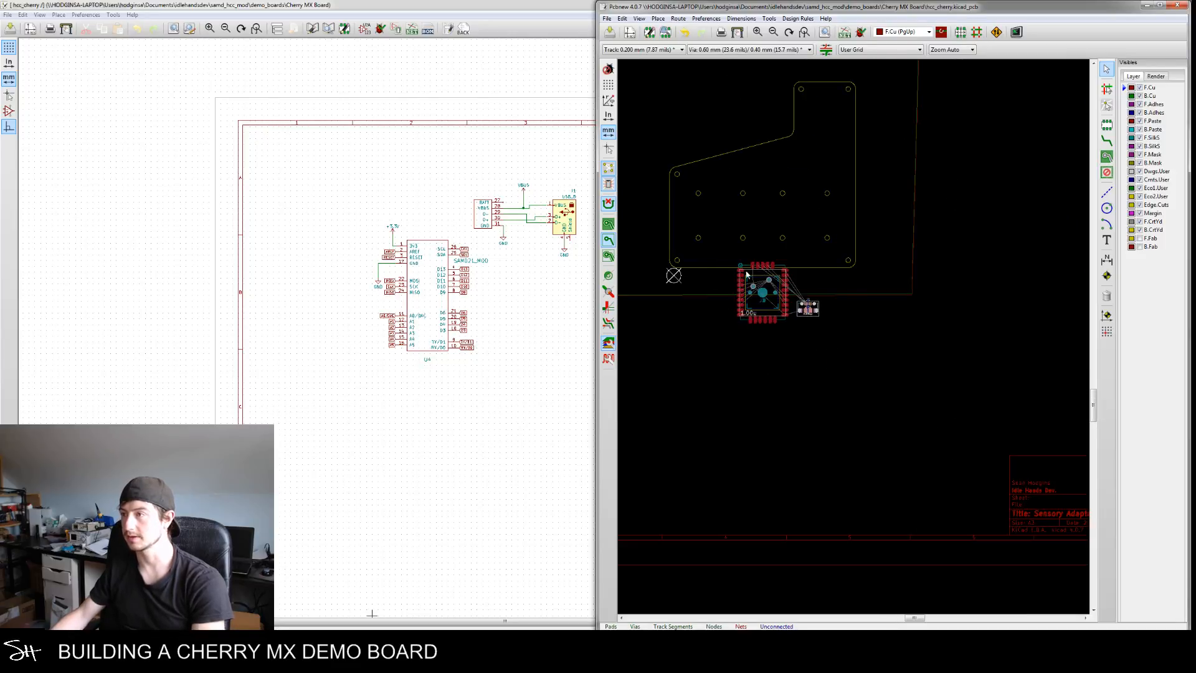
Maximize the board layout window and switch the editor to footprint mode
{"action": "left_click", "coordinate": [1159, 6]}
{"action": "middle_click_drag", "start_coordinate": [702, 264], "coordinate": [787, 425]}
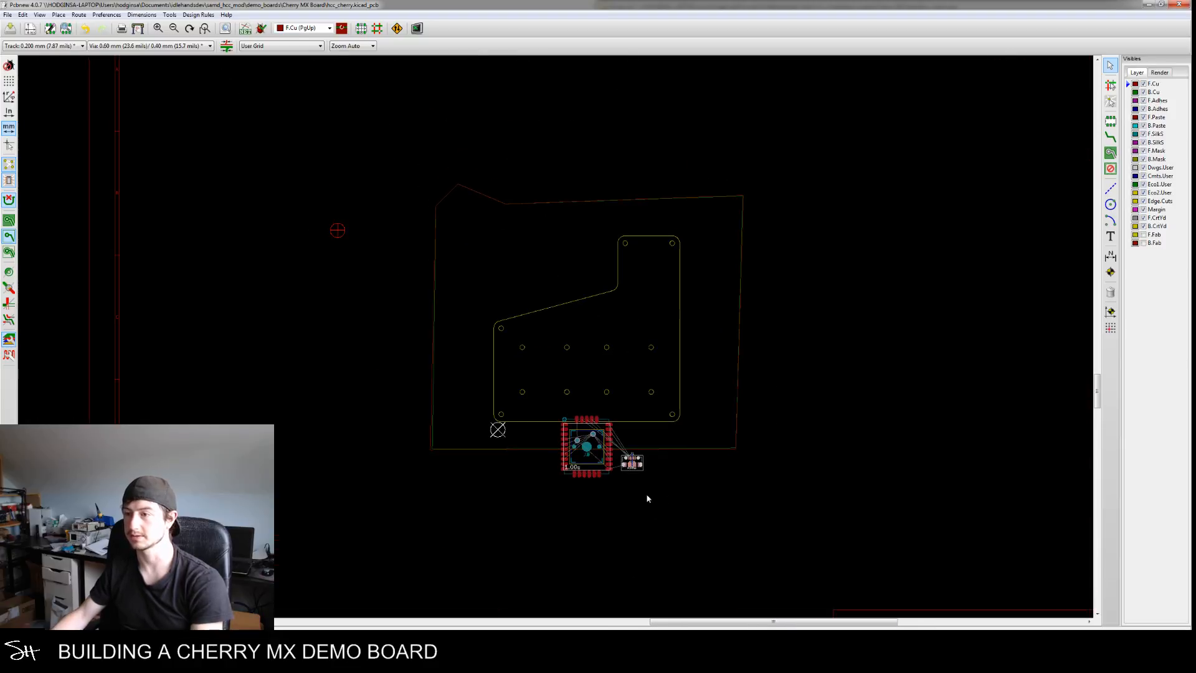
{"action": "left_click", "coordinate": [360, 28]}
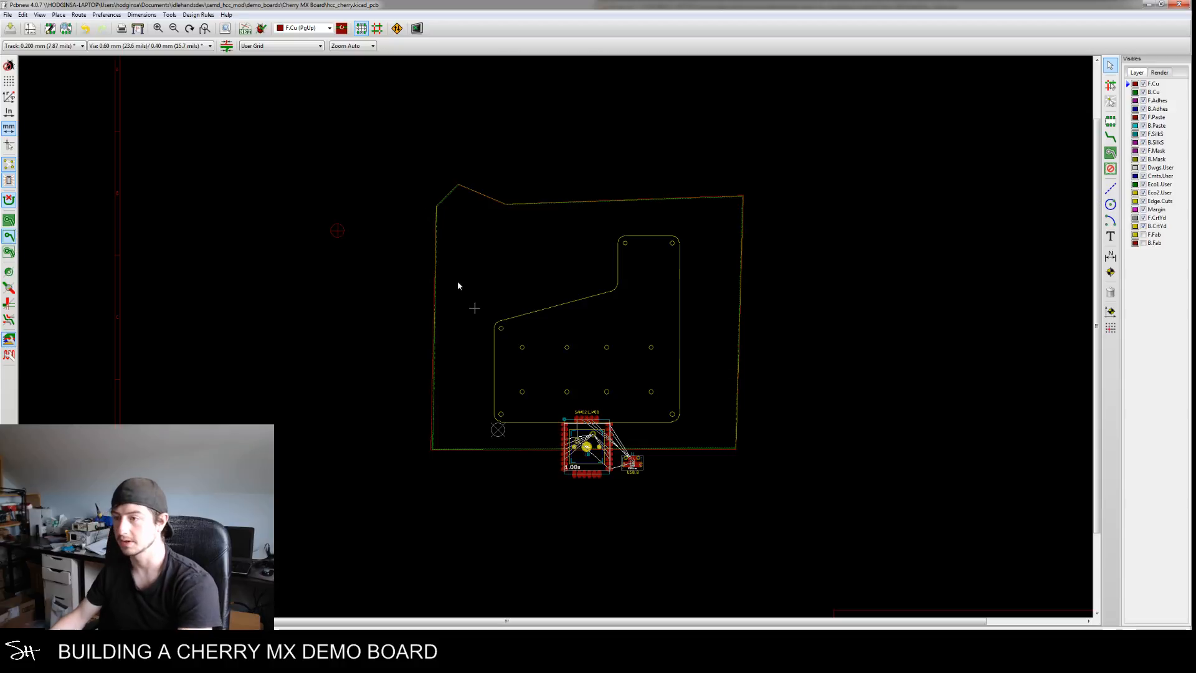
{"action": "scroll", "coordinate": [665, 526], "scroll_direction": "up", "scroll_amount": 3}
{"action": "middle_click_drag", "start_coordinate": [587, 451], "coordinate": [630, 428]}
{"action": "left_click_drag", "start_coordinate": [710, 432], "coordinate": [457, 306]}
{"action": "left_click", "coordinate": [630, 371]}
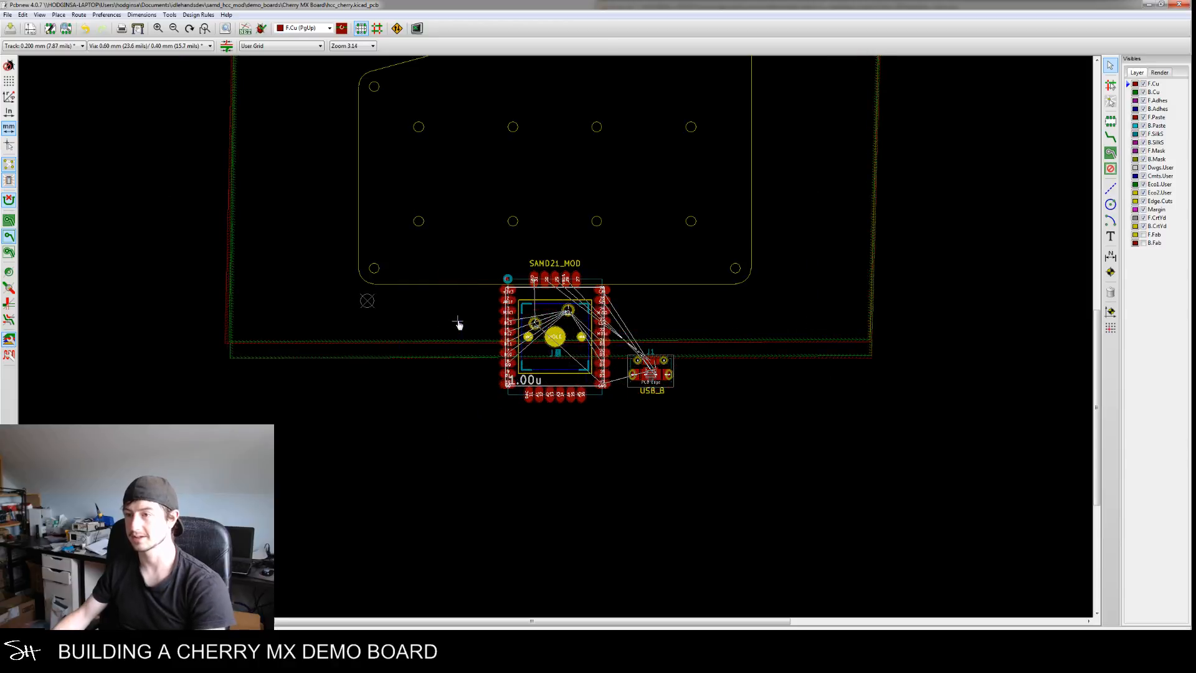
{"action": "scroll", "coordinate": [422, 323], "scroll_direction": "down", "scroll_amount": 2}
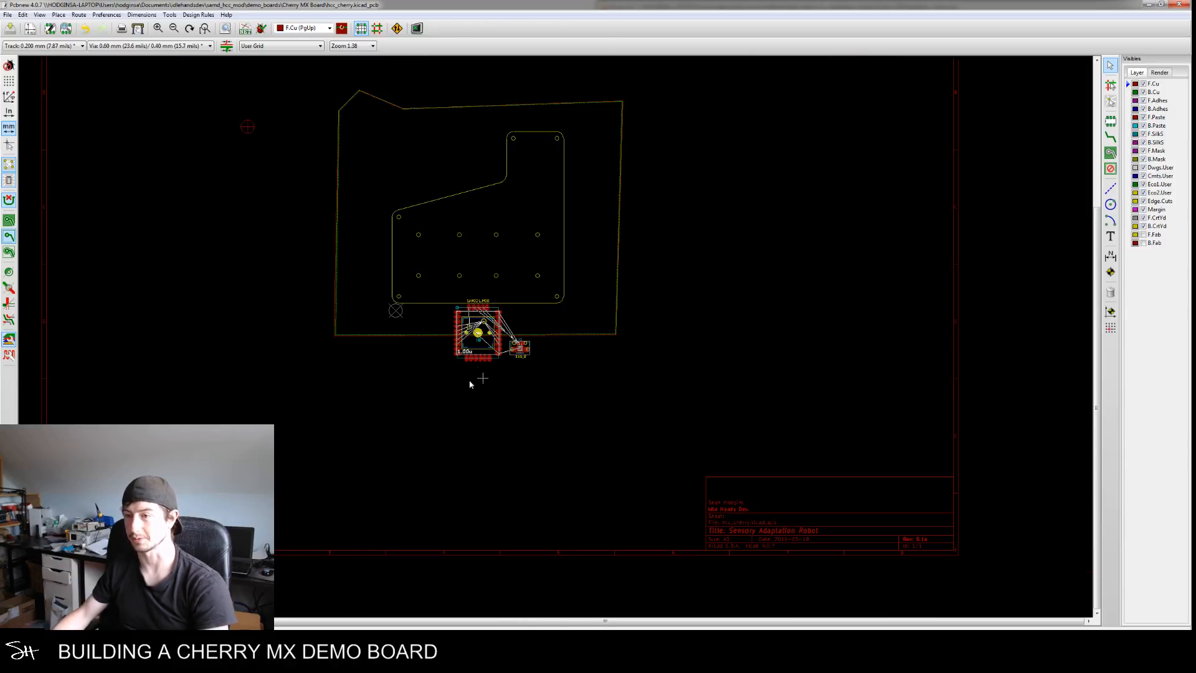
Spread out all the stacked footprints automatically so they lie separately below the board outline
{"action": "scroll", "coordinate": [481, 352], "scroll_direction": "up", "scroll_amount": 2}
{"action": "right_click", "coordinate": [480, 301]}
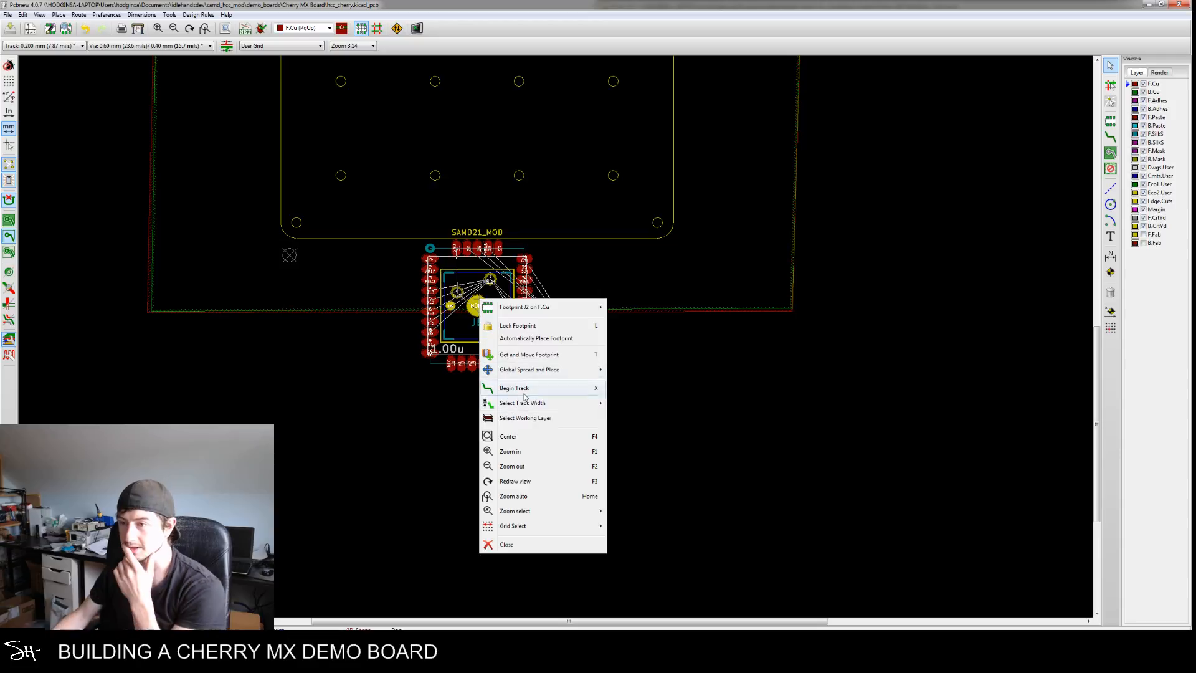
{"action": "mouse_move", "coordinate": [549, 369]}
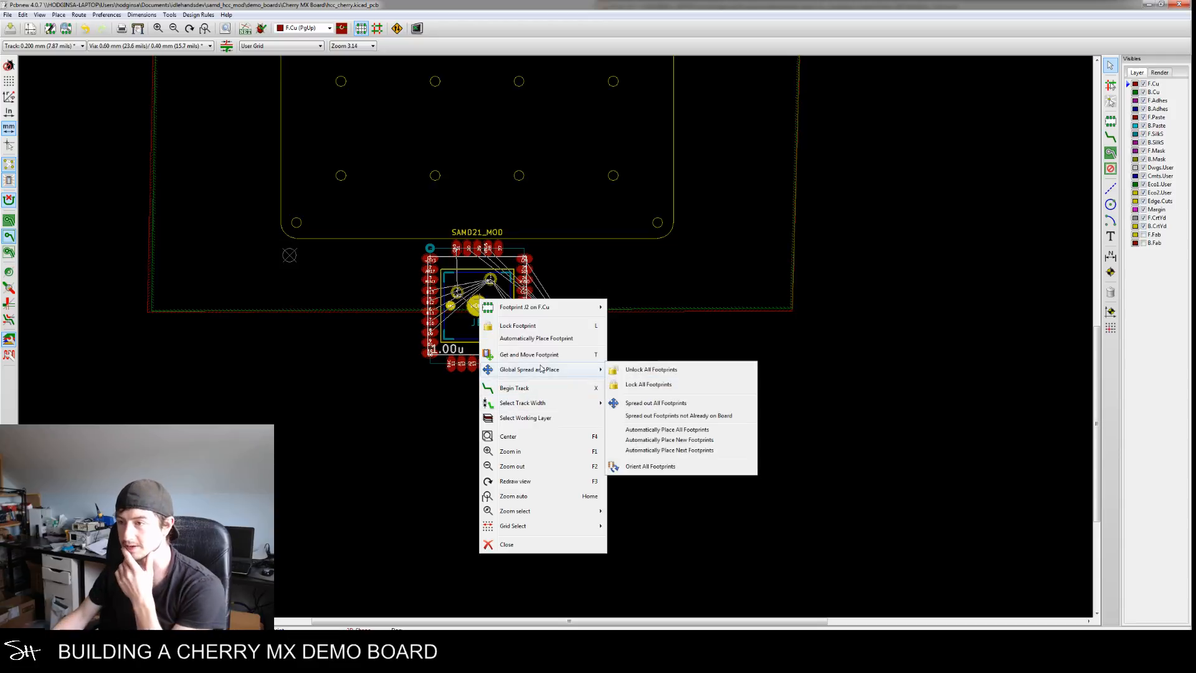
{"action": "left_click", "coordinate": [673, 409]}
{"action": "left_click", "coordinate": [632, 352]}
{"action": "scroll", "coordinate": [468, 327], "scroll_direction": "down", "scroll_amount": 2}
{"action": "scroll", "coordinate": [368, 392], "scroll_direction": "down", "scroll_amount": 3}
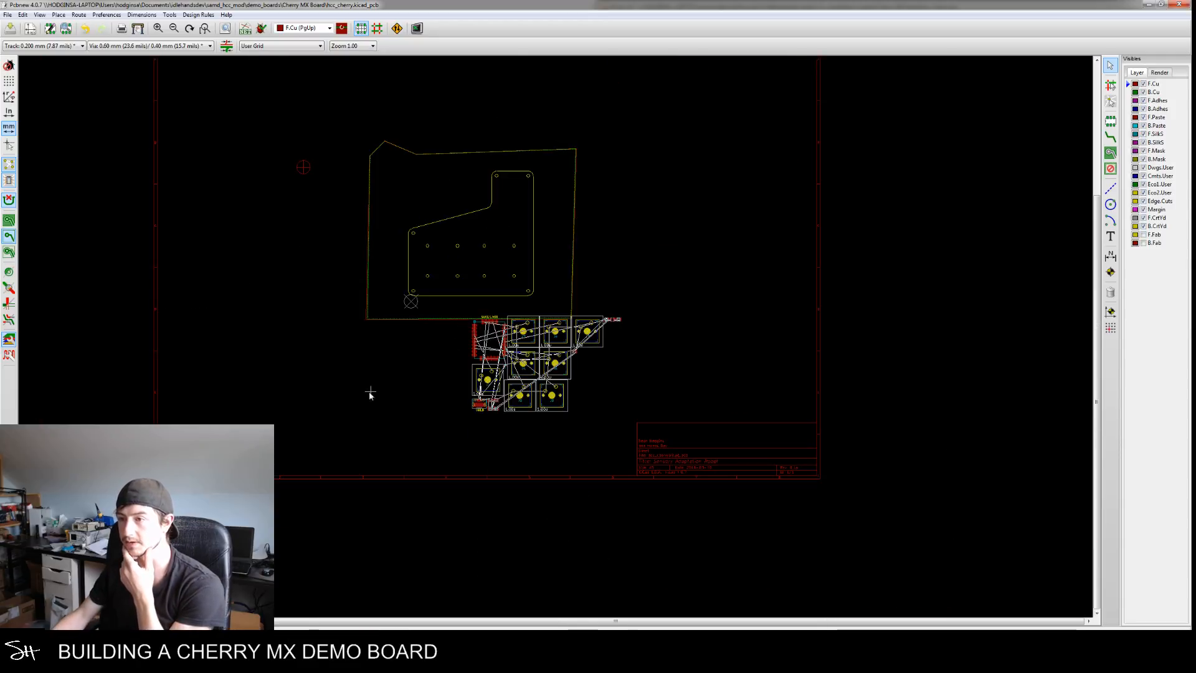
{"action": "scroll", "coordinate": [436, 355], "scroll_direction": "up", "scroll_amount": 5}
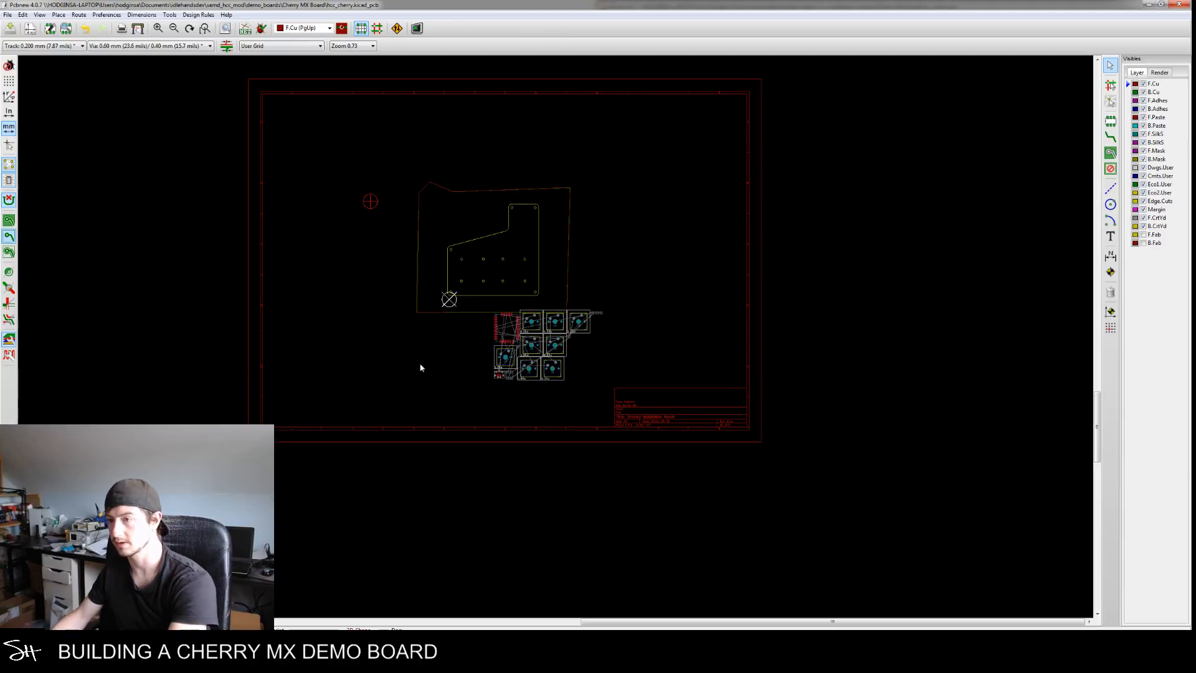
Move the SAMD21 module footprint into the narrow upper section of the board outline, between its side edges and below the two mounting holes
{"action": "middle_click_drag", "start_coordinate": [466, 352], "coordinate": [416, 416]}
{"action": "scroll", "coordinate": [412, 385], "scroll_direction": "down", "scroll_amount": 1}
{"action": "middle_click_drag", "start_coordinate": [411, 364], "coordinate": [387, 433]}
{"action": "key", "text": "m"}
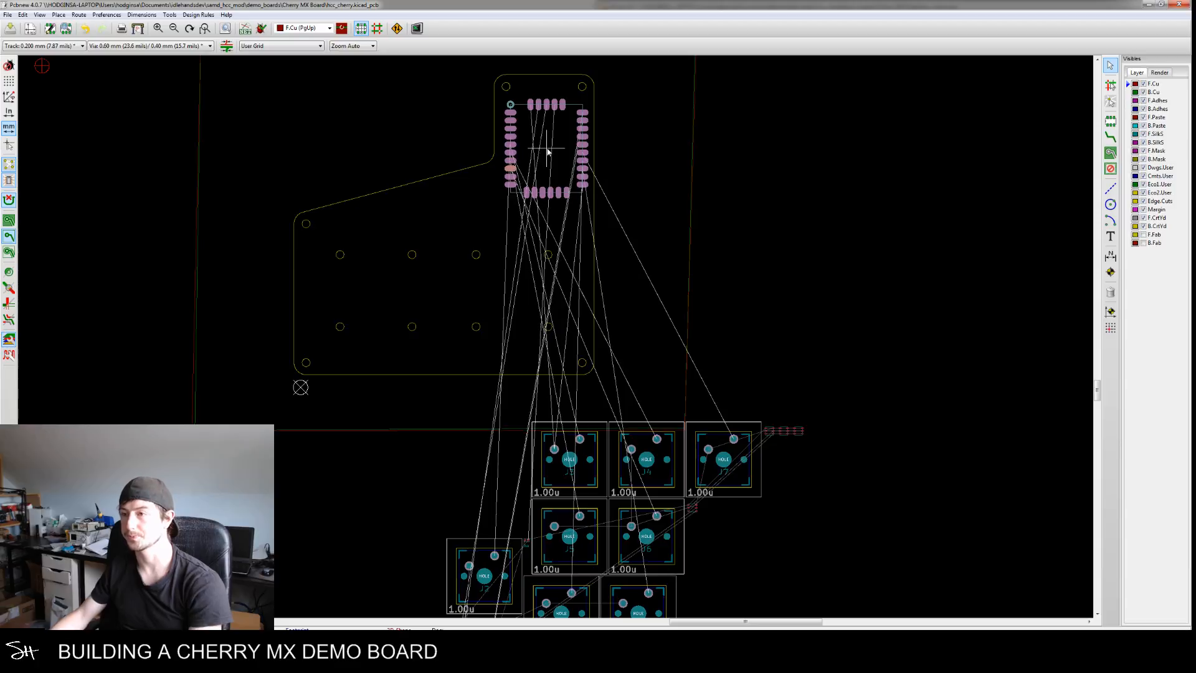
{"action": "left_click", "coordinate": [548, 151]}
{"action": "scroll", "coordinate": [540, 160], "scroll_direction": "up", "scroll_amount": 5}
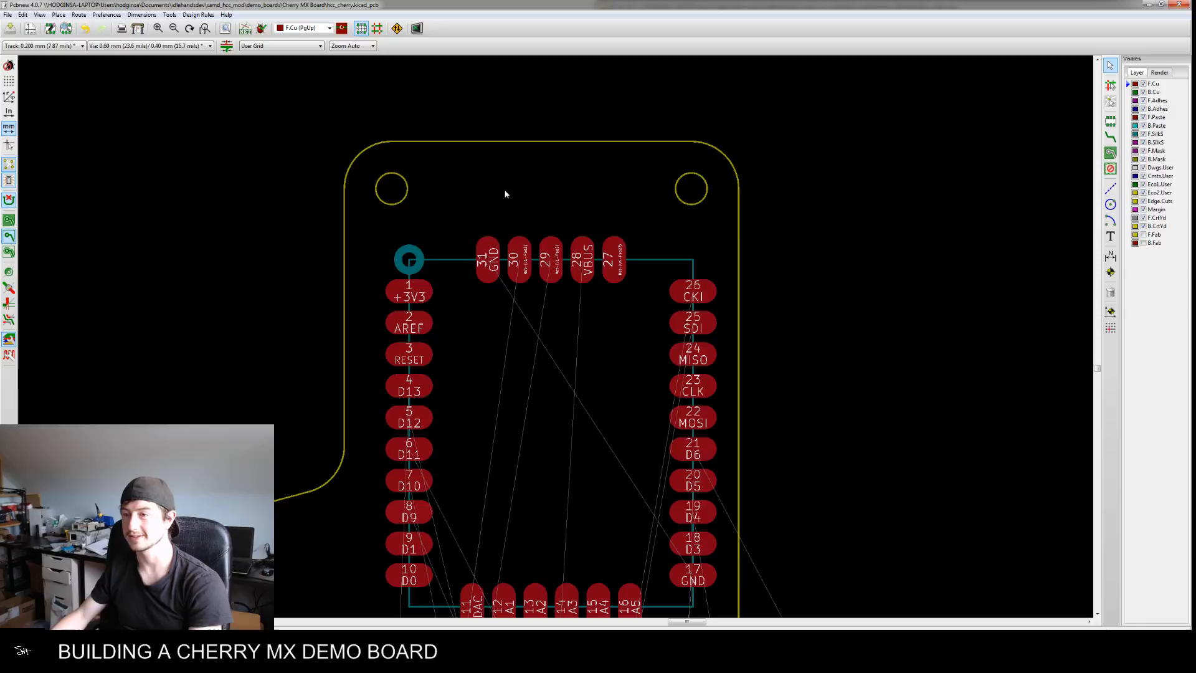
{"action": "scroll", "coordinate": [547, 389], "scroll_direction": "down", "scroll_amount": 2}
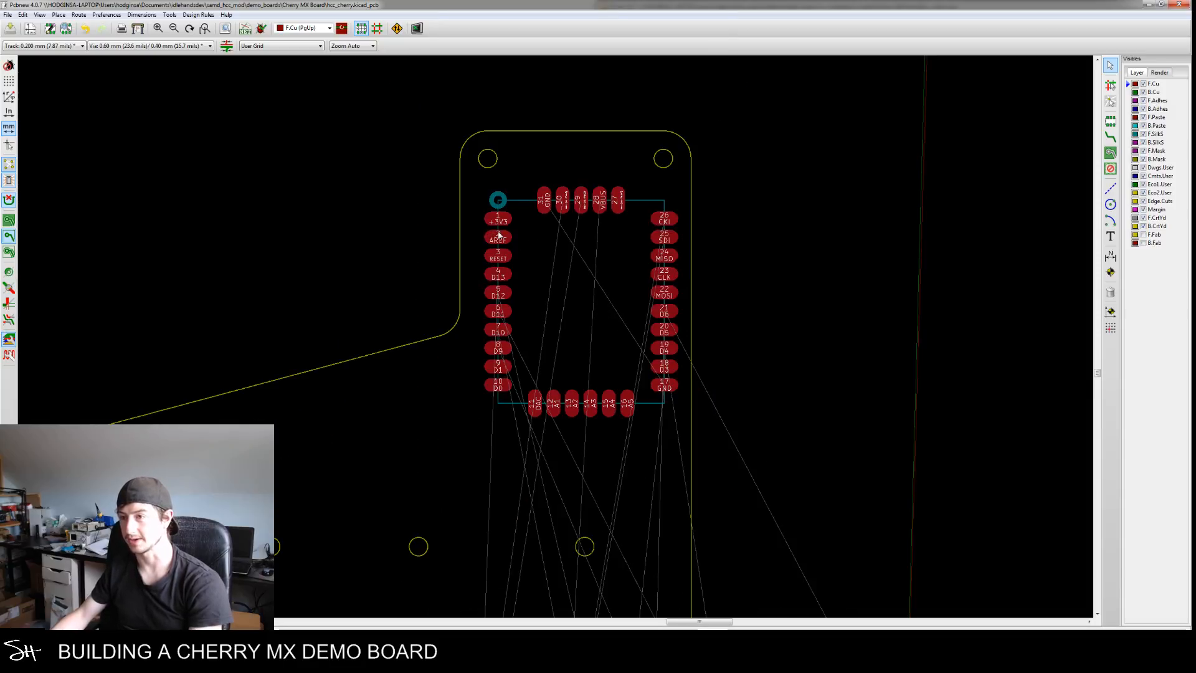
Move switch footprint J2 out of the spread group into the empty area below the board outline
{"action": "scroll", "coordinate": [530, 256], "scroll_direction": "down", "scroll_amount": 3}
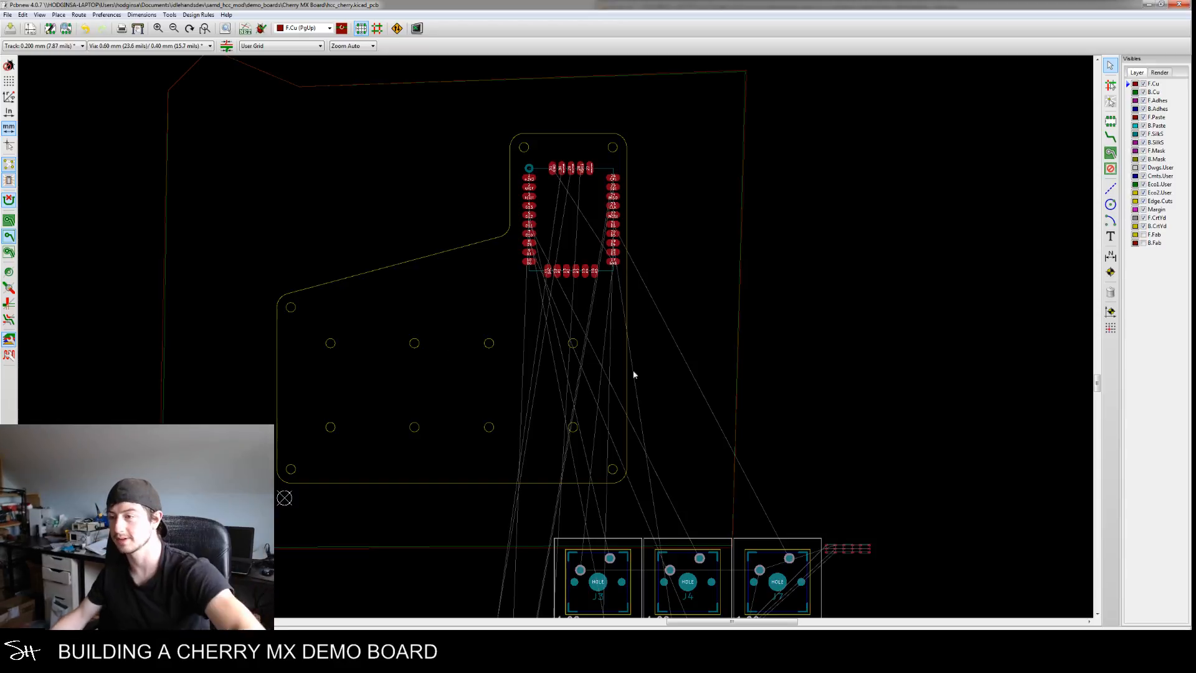
{"action": "middle_click_drag", "start_coordinate": [620, 446], "coordinate": [664, 350]}
{"action": "middle_click_drag", "start_coordinate": [597, 571], "coordinate": [584, 405]}
{"action": "scroll", "coordinate": [596, 505], "scroll_direction": "up", "scroll_amount": 4}
{"action": "key", "text": "m"}
{"action": "left_click", "coordinate": [406, 319]}
{"action": "key", "text": "m"}
{"action": "left_click", "coordinate": [407, 316]}
Check the centre coordinates of the lower-left switch position circle on Edge.Cuts and leave its properties unchanged
{"action": "middle_click_drag", "start_coordinate": [360, 268], "coordinate": [433, 415]}
{"action": "middle_click_drag", "start_coordinate": [365, 189], "coordinate": [368, 243]}
{"action": "scroll", "coordinate": [361, 222], "scroll_direction": "up", "scroll_amount": 4}
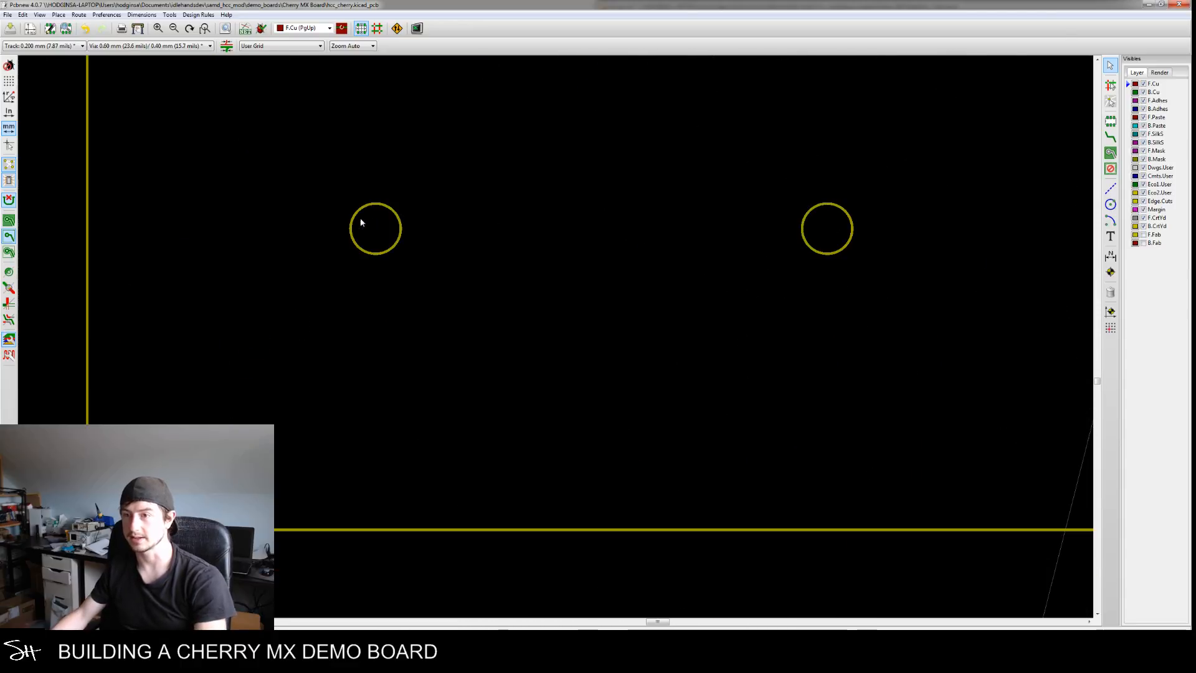
{"action": "middle_click_drag", "start_coordinate": [438, 269], "coordinate": [436, 286]}
{"action": "scroll", "coordinate": [437, 287], "scroll_direction": "down", "scroll_amount": 2}
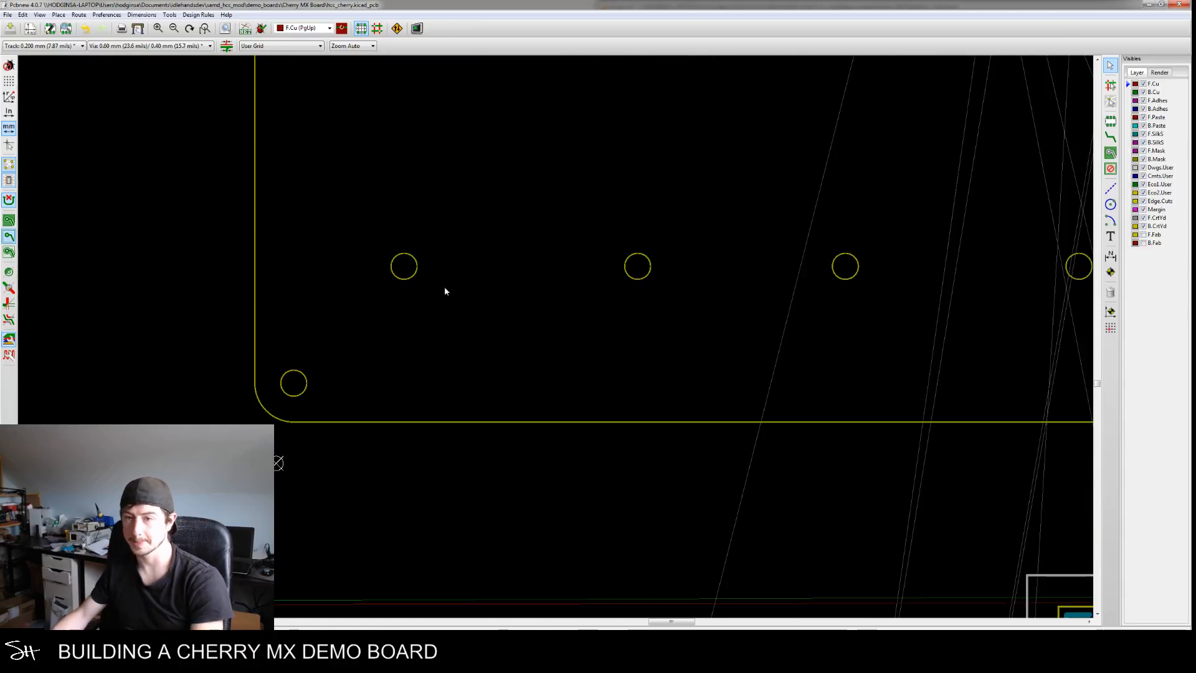
{"action": "double_click", "coordinate": [413, 281]}
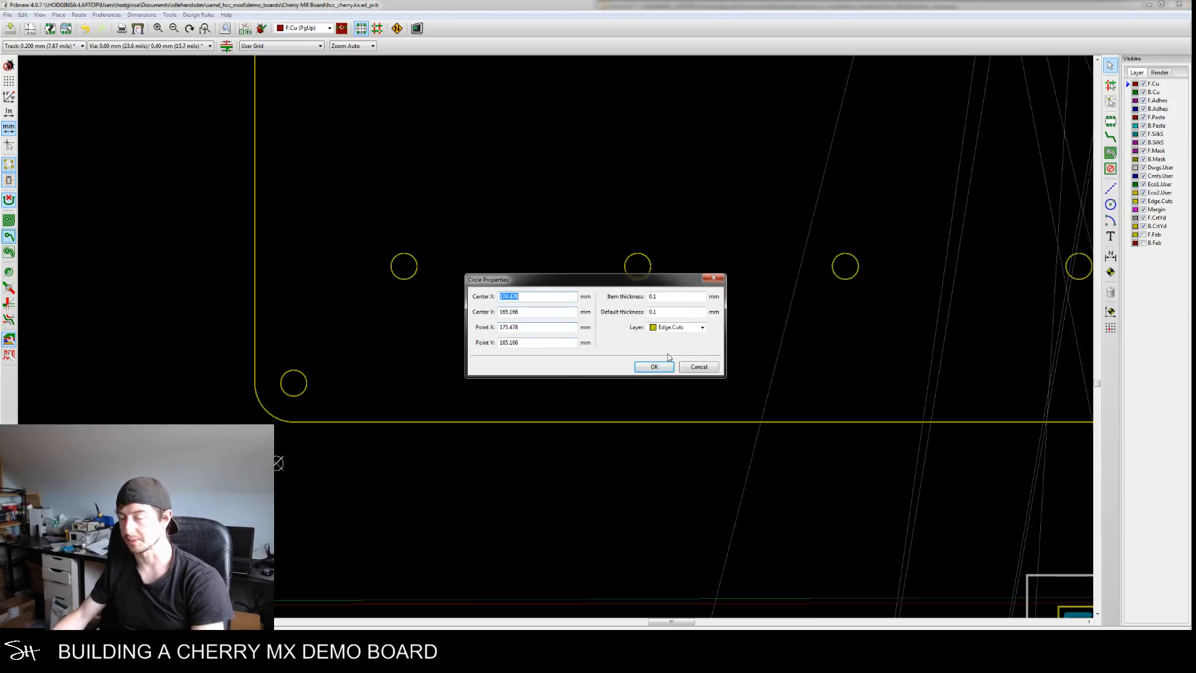
{"action": "left_click", "coordinate": [699, 366]}
Try to centre switch J2 on a switch position circle inside the board, and set it back down below the outline
{"action": "scroll", "coordinate": [634, 402], "scroll_direction": "down", "scroll_amount": 4}
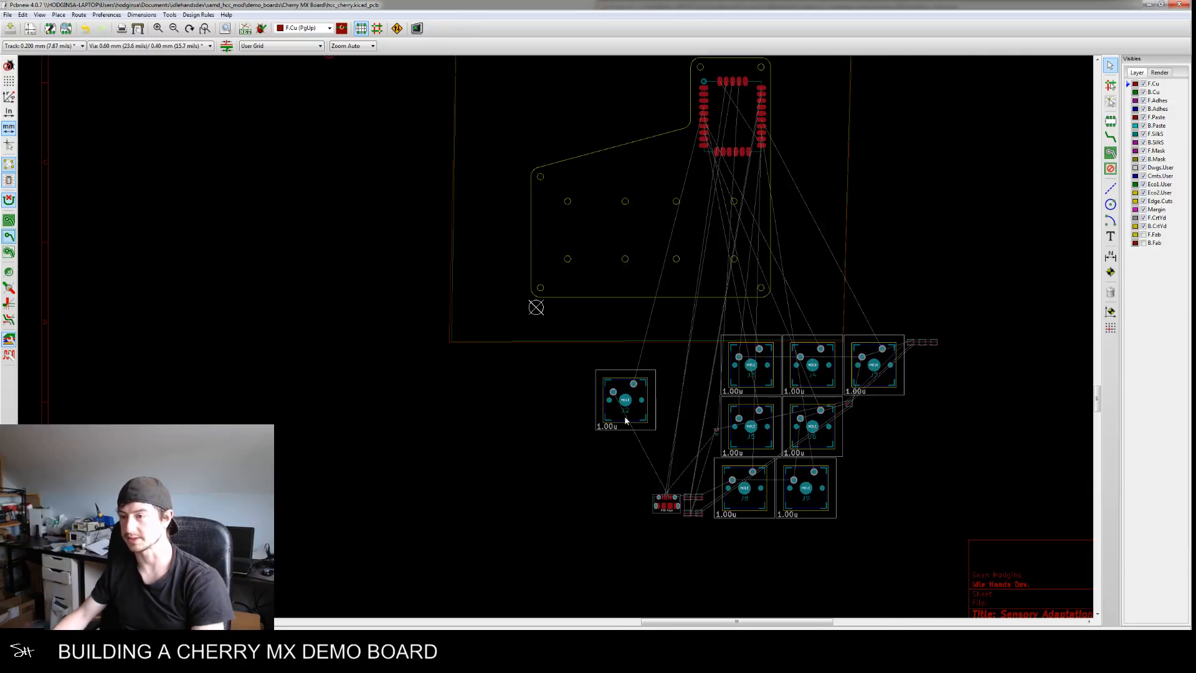
{"action": "scroll", "coordinate": [624, 392], "scroll_direction": "up", "scroll_amount": 4}
{"action": "scroll", "coordinate": [605, 369], "scroll_direction": "down", "scroll_amount": 3}
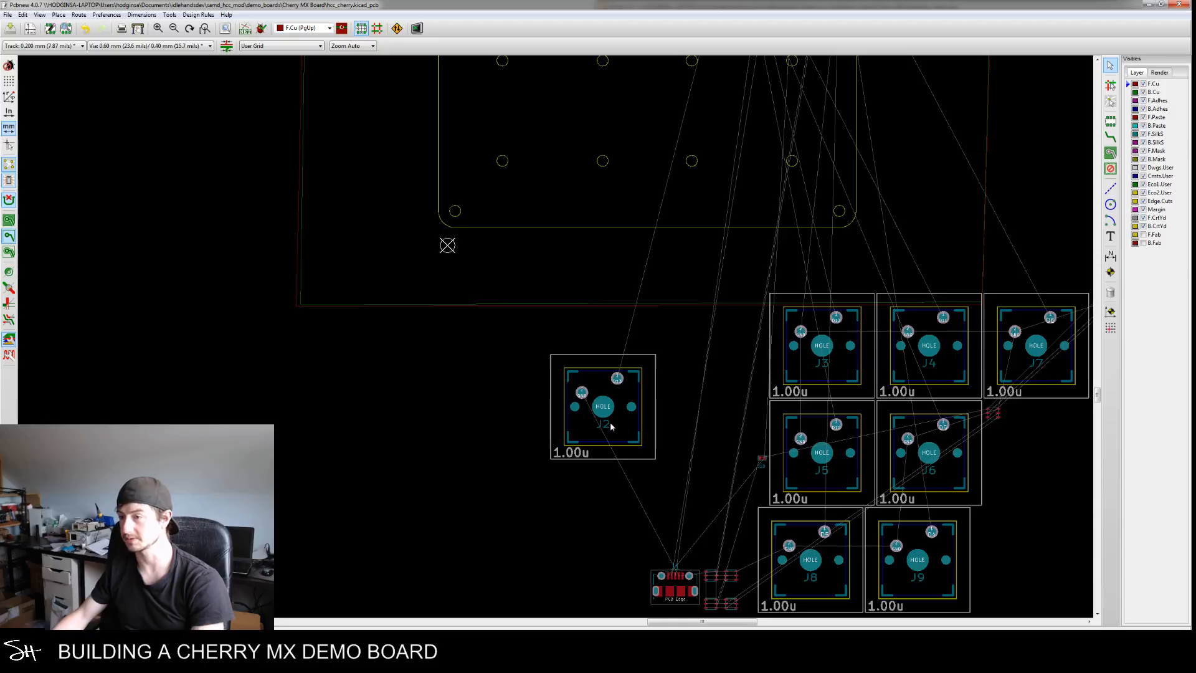
{"action": "middle_click_drag", "start_coordinate": [672, 477], "coordinate": [606, 446]}
{"action": "left_click", "coordinate": [573, 389]}
{"action": "middle_click_drag", "start_coordinate": [553, 386], "coordinate": [563, 515]}
{"action": "middle_click_drag", "start_coordinate": [499, 274], "coordinate": [497, 339]}
{"action": "scroll", "coordinate": [486, 269], "scroll_direction": "up", "scroll_amount": 2}
{"action": "scroll", "coordinate": [486, 269], "scroll_direction": "up", "scroll_amount": 4}
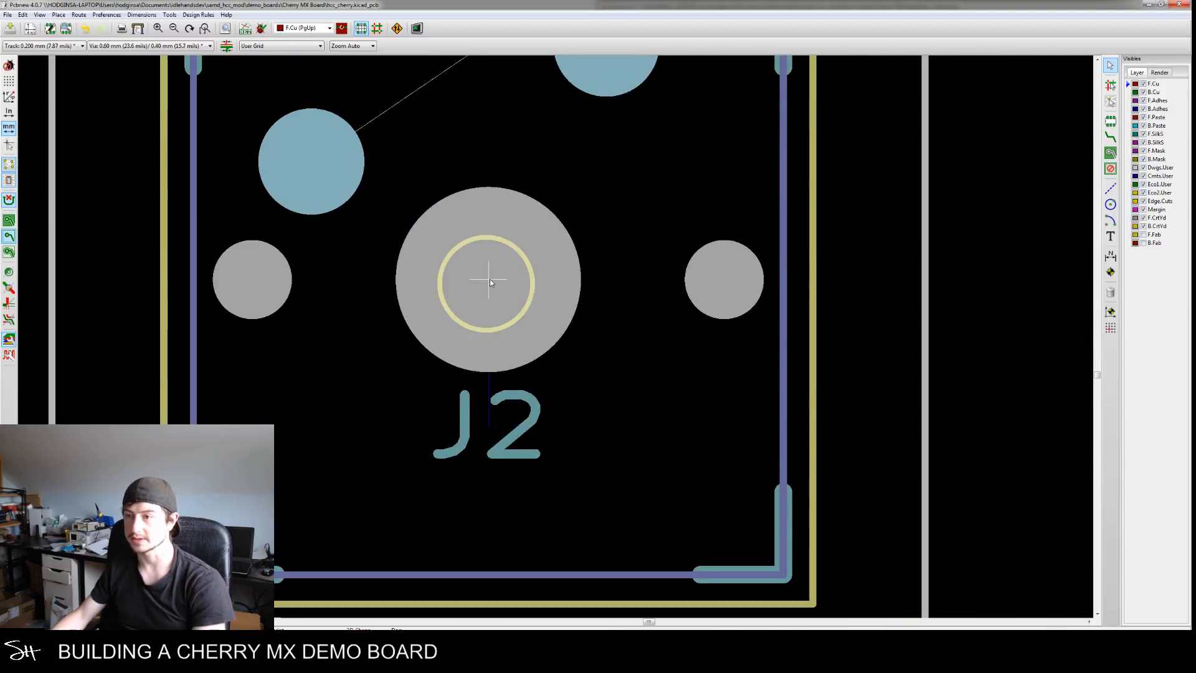
{"action": "scroll", "coordinate": [486, 289], "scroll_direction": "down", "scroll_amount": 6}
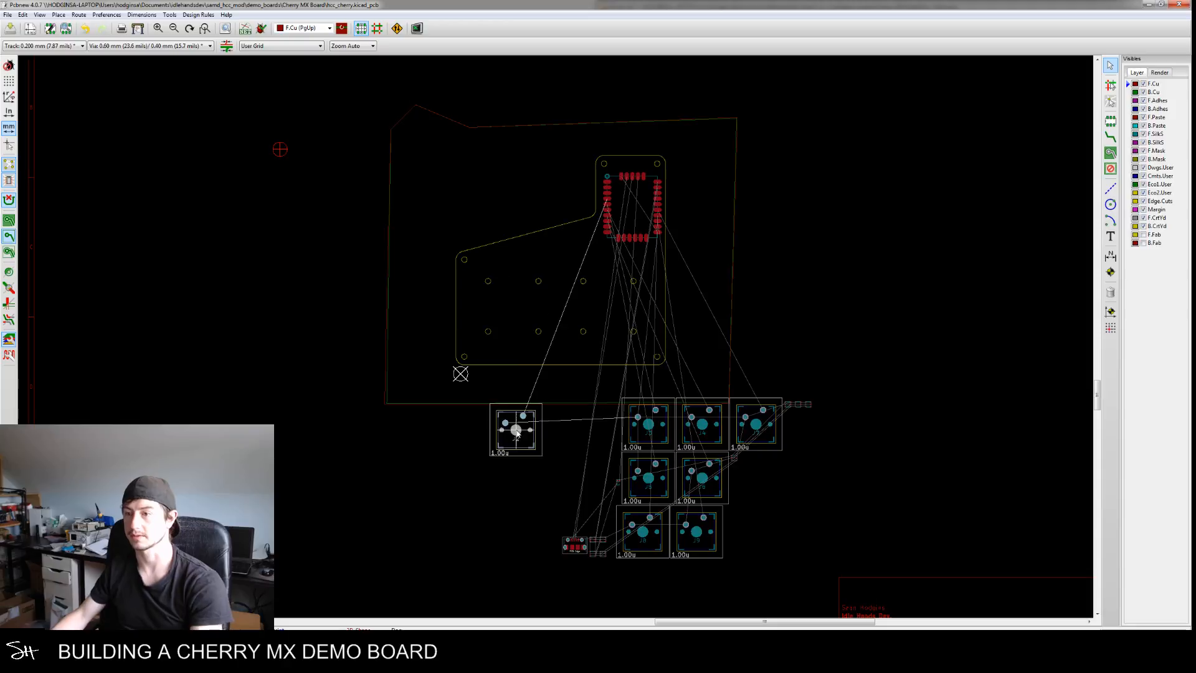
{"action": "left_click", "coordinate": [516, 451]}
Set the placement grid to 0.1000 mm
{"action": "left_click", "coordinate": [42, 45]}
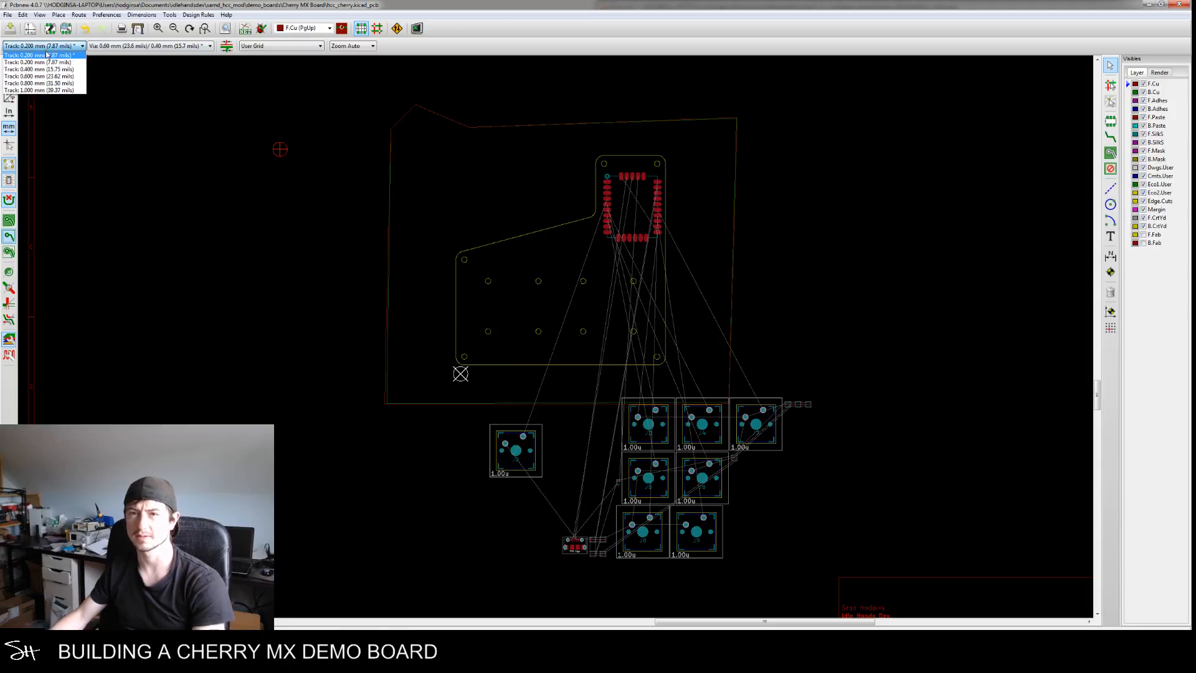
{"action": "left_click", "coordinate": [48, 55]}
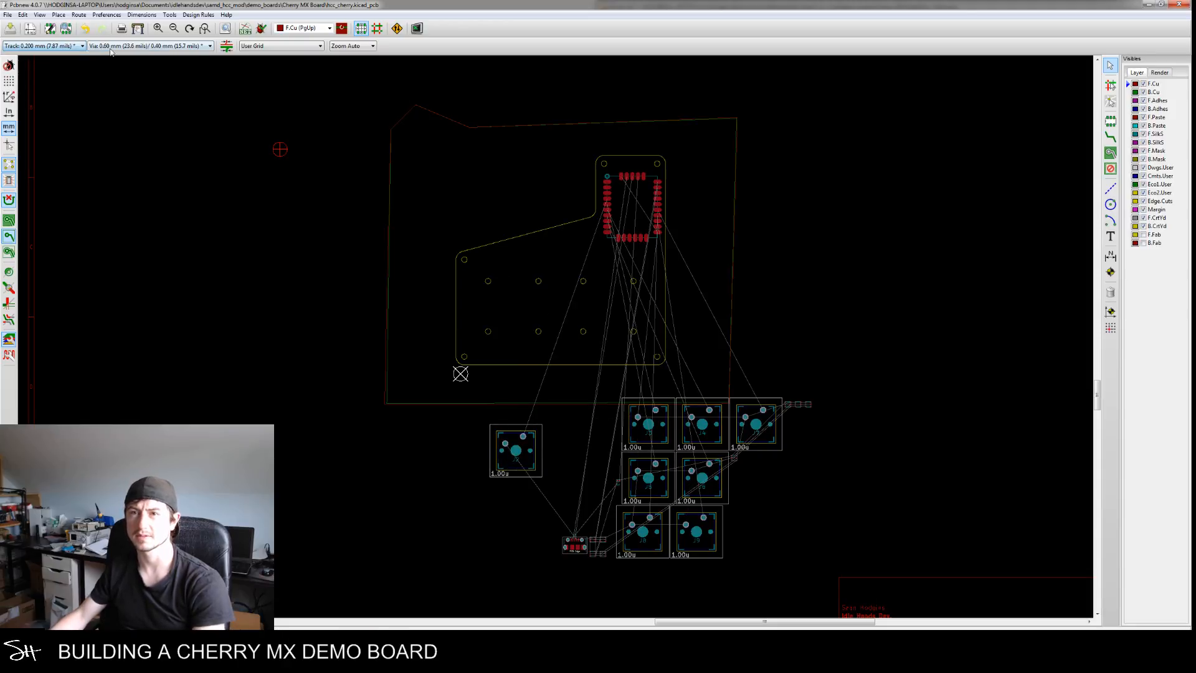
{"action": "left_click", "coordinate": [284, 45]}
{"action": "left_click", "coordinate": [282, 181]}
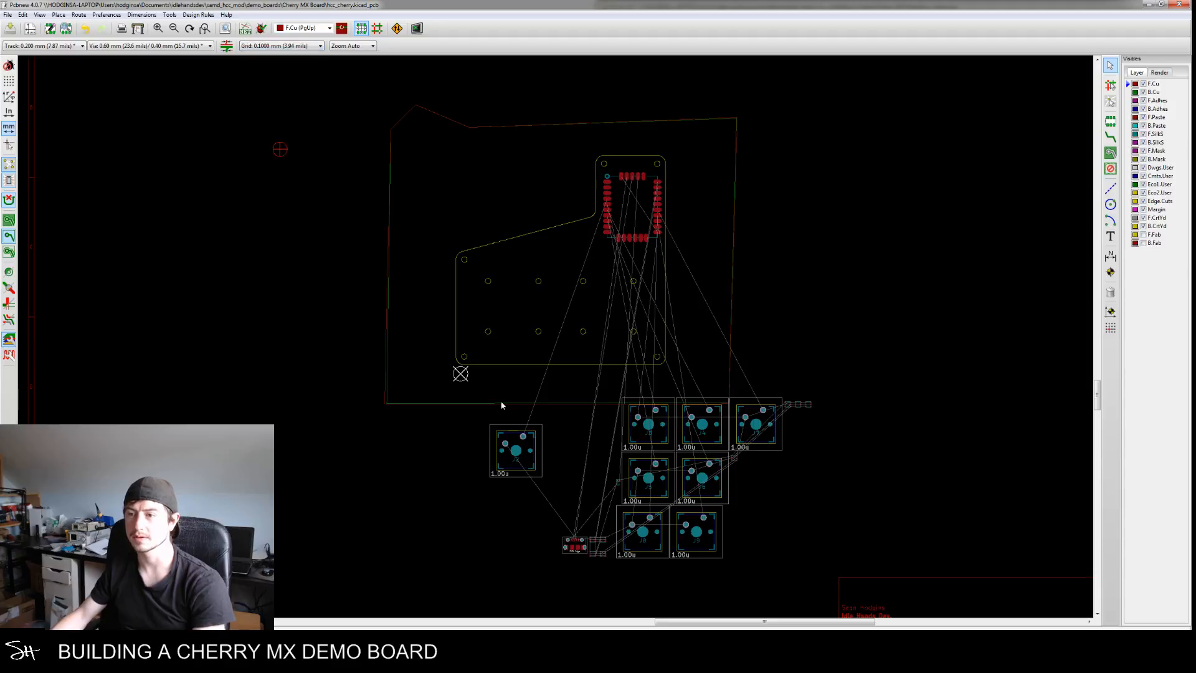
Try to centre switch J2 on the upper-left switch circle using the 0.1 mm grid, and return it below the board
{"action": "scroll", "coordinate": [516, 451], "scroll_direction": "up", "scroll_amount": 6}
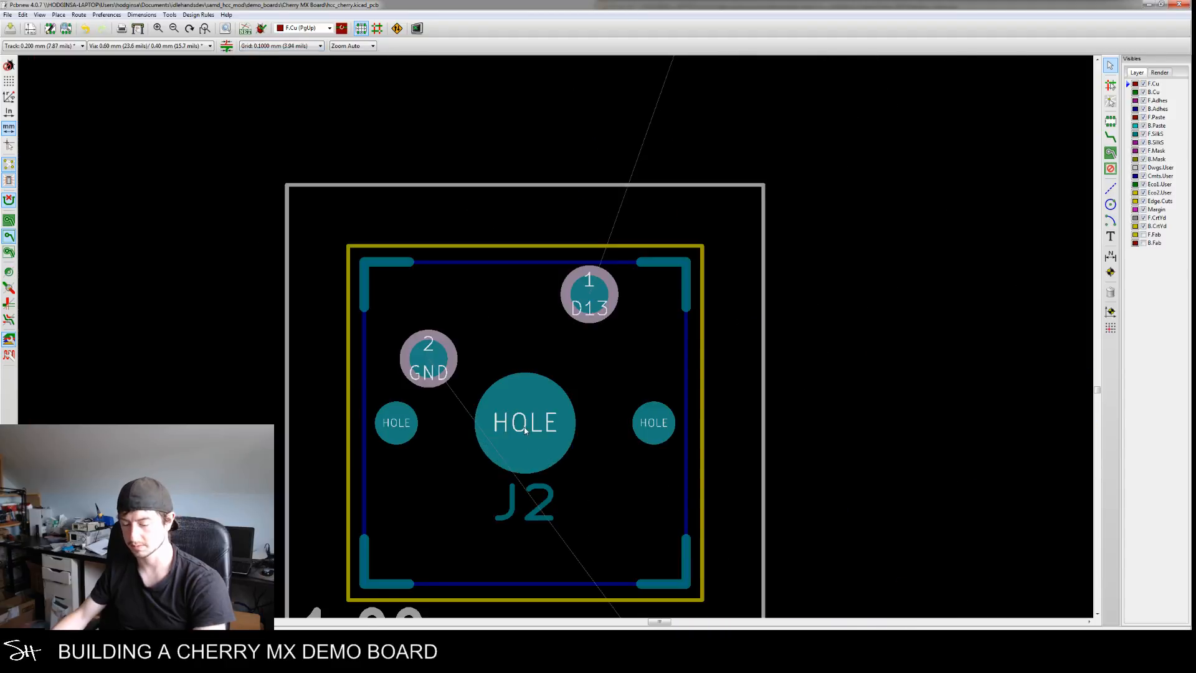
{"action": "key", "text": "m"}
{"action": "scroll", "coordinate": [458, 317], "scroll_direction": "down", "scroll_amount": 3}
{"action": "middle_click_drag", "start_coordinate": [397, 137], "coordinate": [426, 355]}
{"action": "scroll", "coordinate": [409, 259], "scroll_direction": "down", "scroll_amount": 2}
{"action": "middle_click_drag", "start_coordinate": [427, 202], "coordinate": [423, 315]}
{"action": "scroll", "coordinate": [410, 244], "scroll_direction": "up", "scroll_amount": 4}
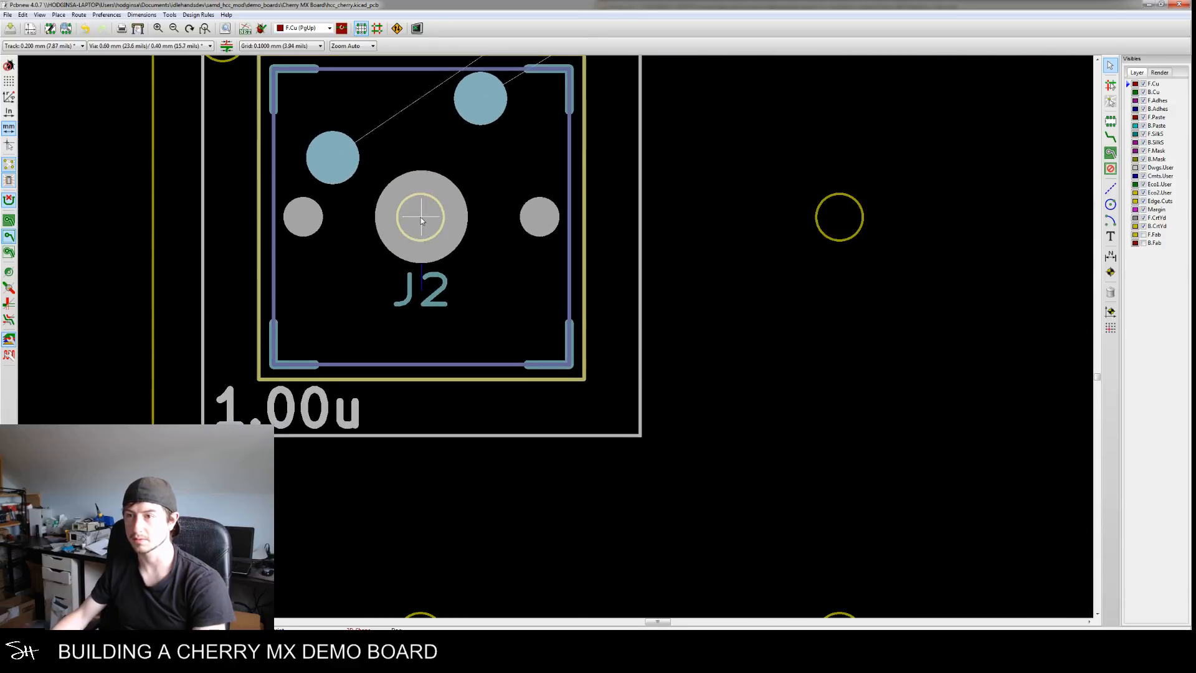
{"action": "scroll", "coordinate": [421, 218], "scroll_direction": "up", "scroll_amount": 4}
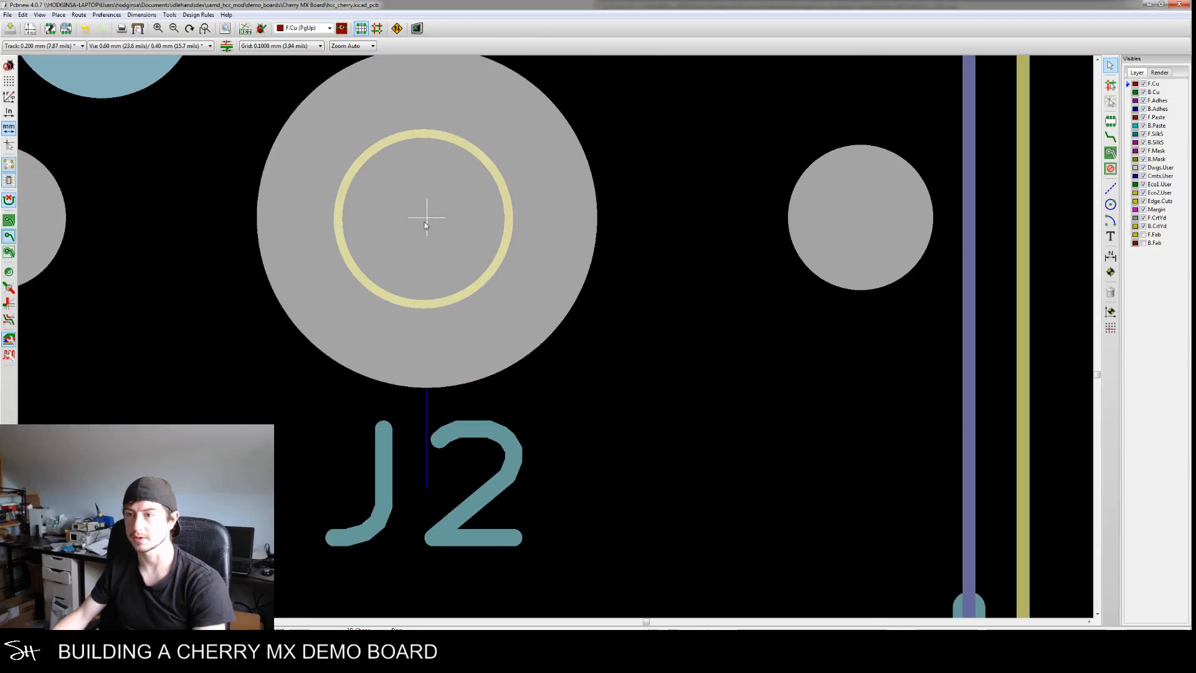
{"action": "scroll", "coordinate": [428, 228], "scroll_direction": "down", "scroll_amount": 8}
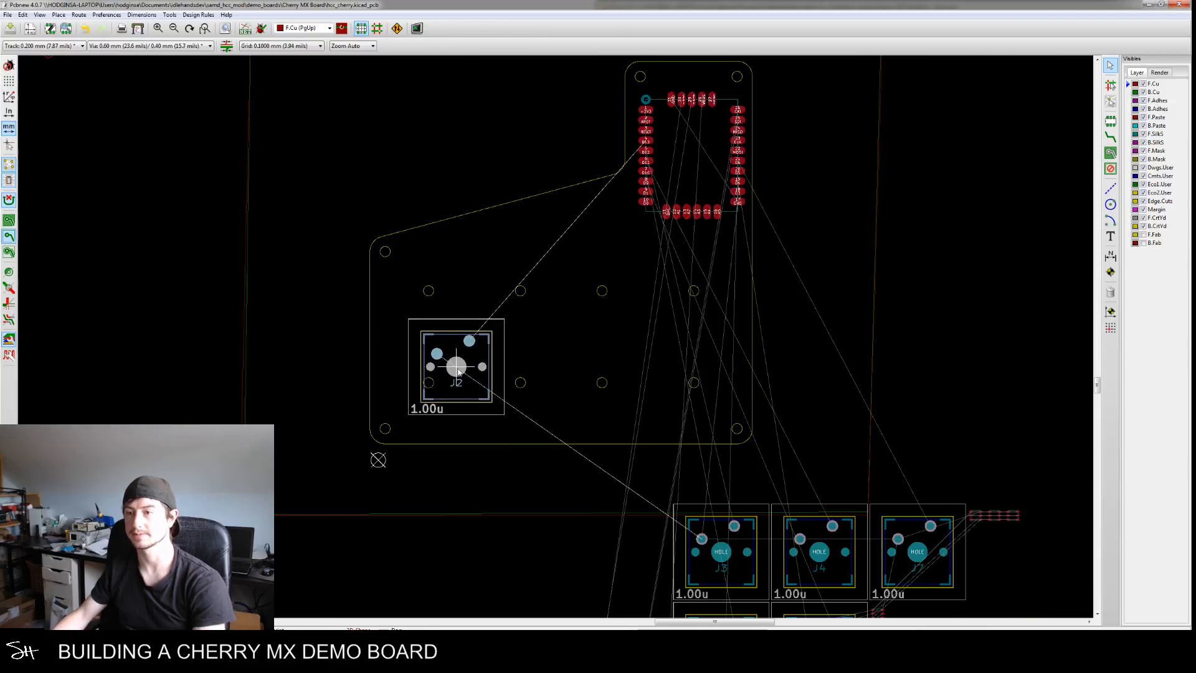
{"action": "middle_click_drag", "start_coordinate": [458, 371], "coordinate": [453, 301]}
{"action": "left_click", "coordinate": [493, 506]}
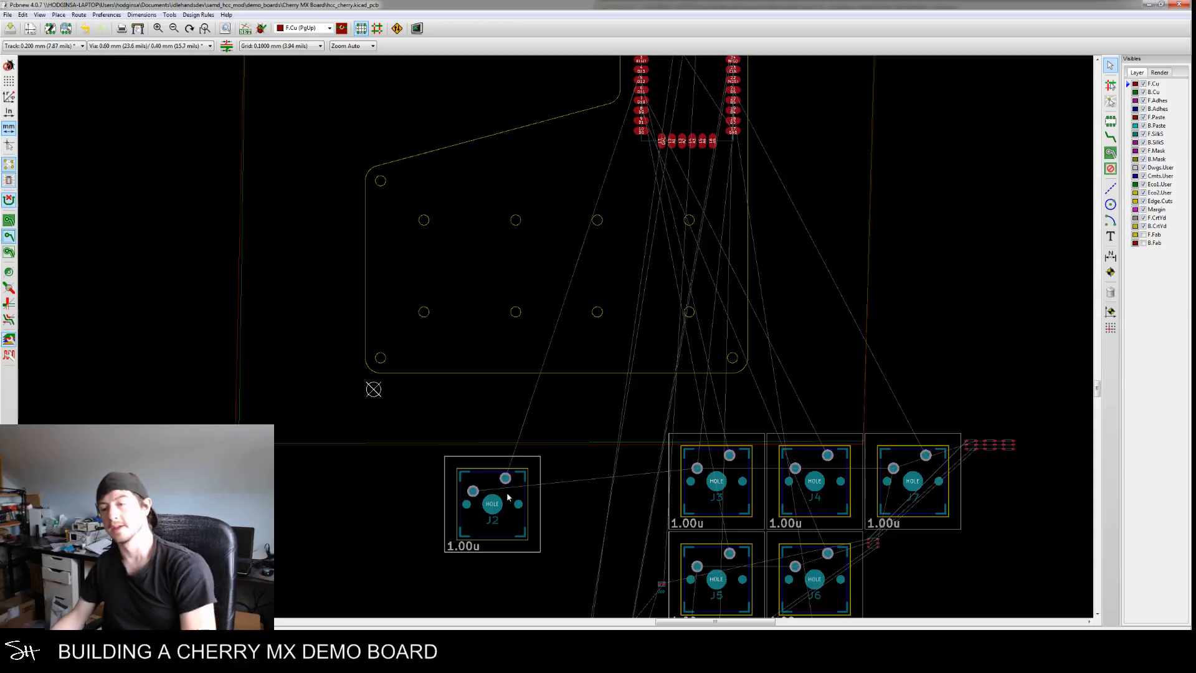
Inspect the properties of J2's central hole pad and of the J2 footprint for position settings, discarding both dialogs
{"action": "double_click", "coordinate": [505, 508]}
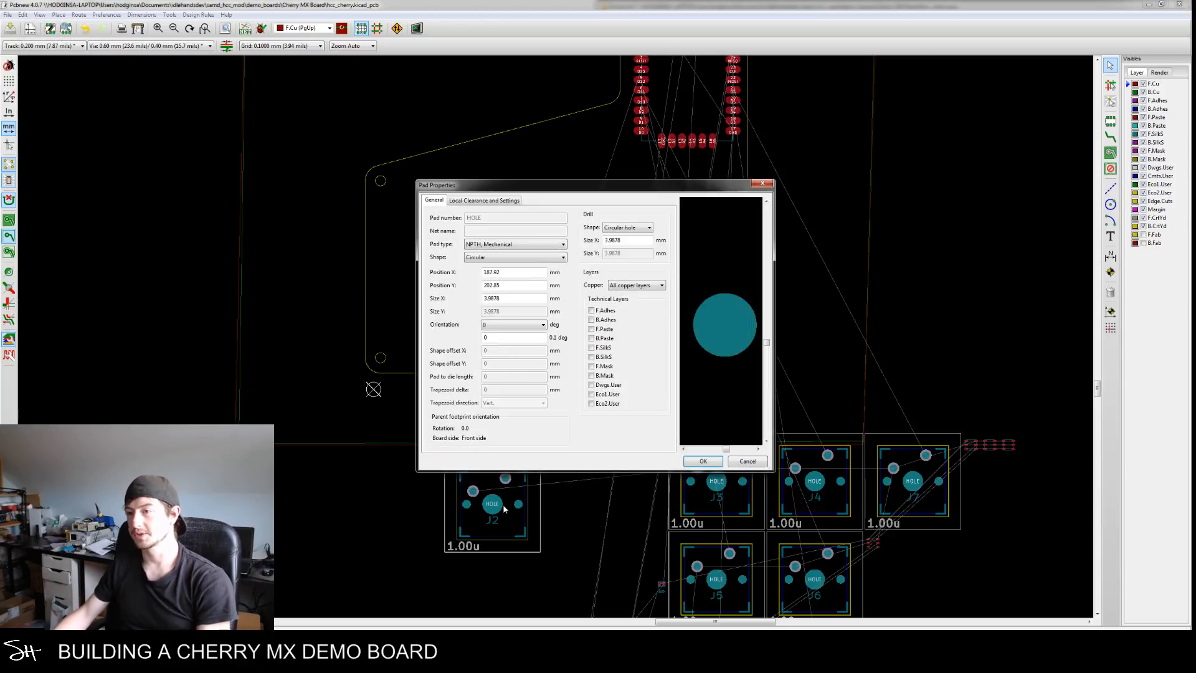
{"action": "left_click", "coordinate": [747, 461]}
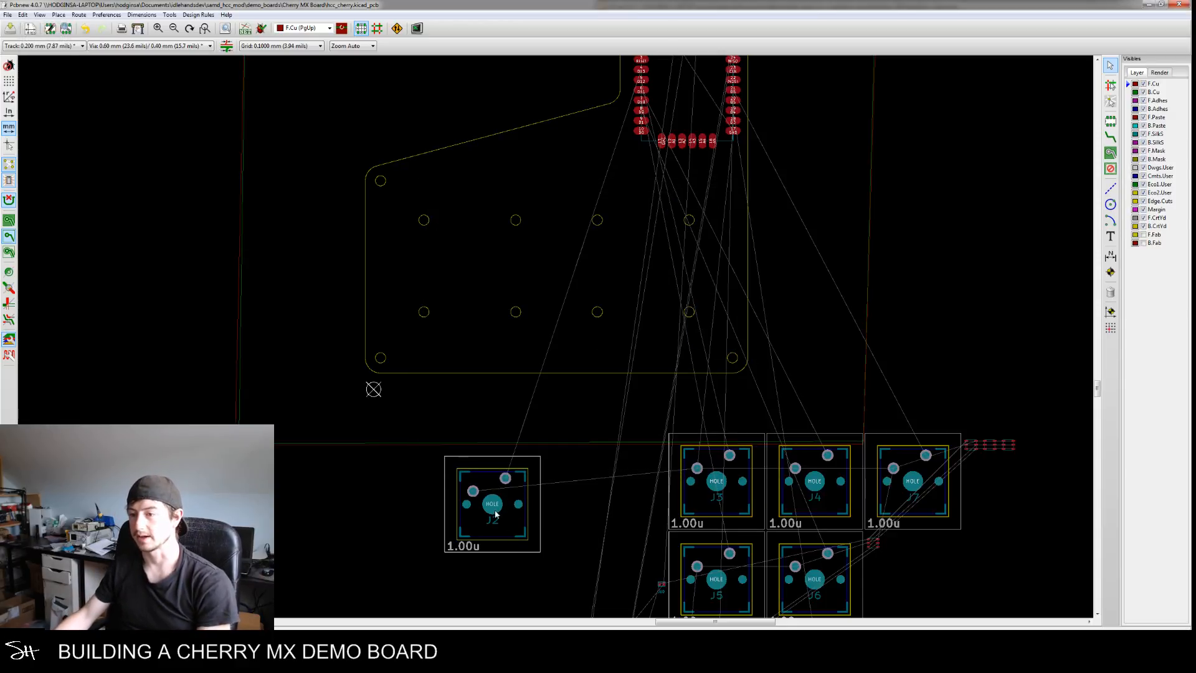
{"action": "double_click", "coordinate": [527, 527]}
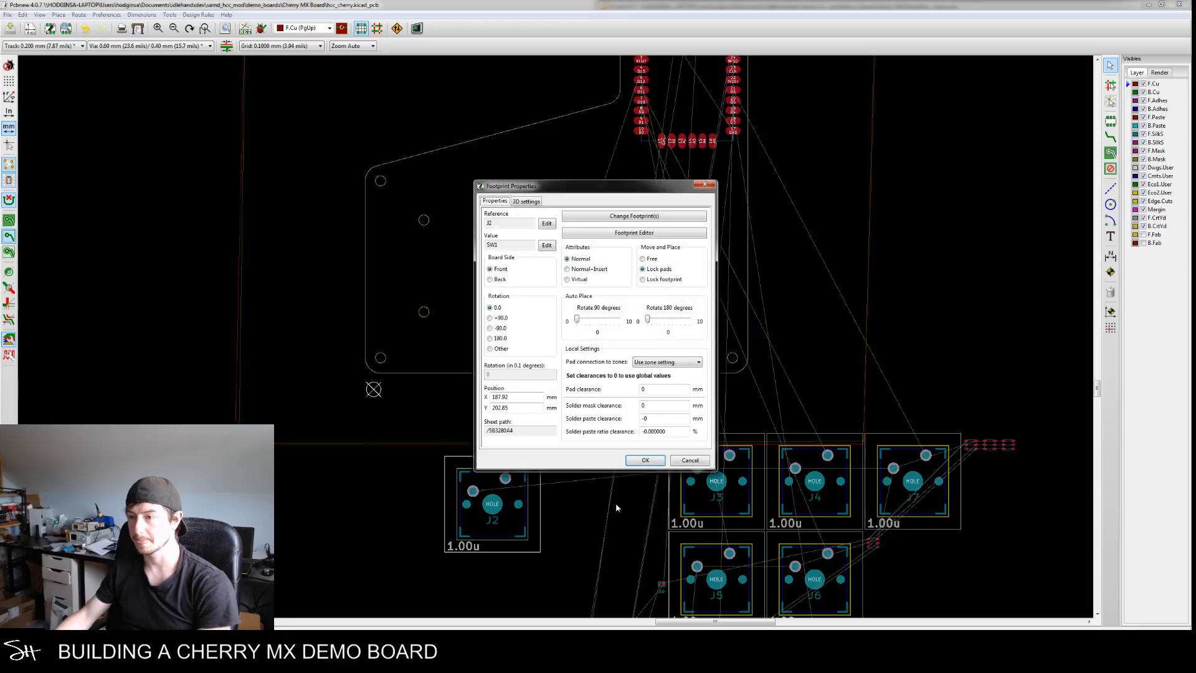
{"action": "left_click", "coordinate": [689, 461]}
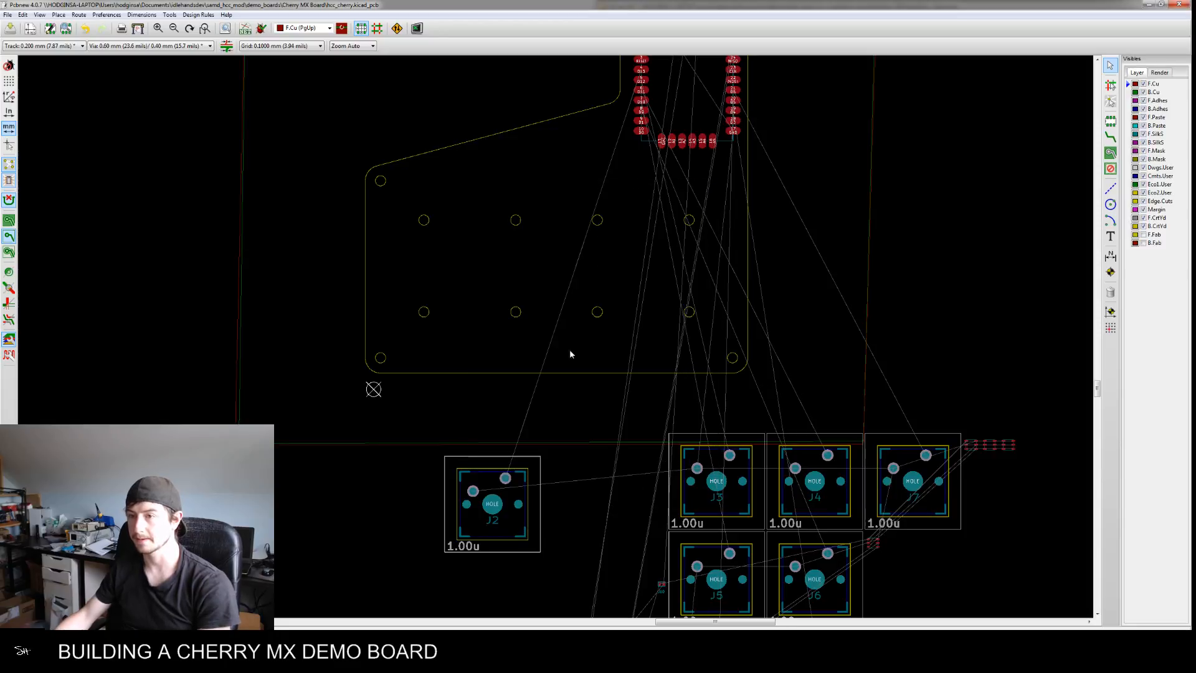
Copy the upper-left switch circle's centre X and set switch J2's X position to 174.478 mm
{"action": "double_click", "coordinate": [424, 221]}
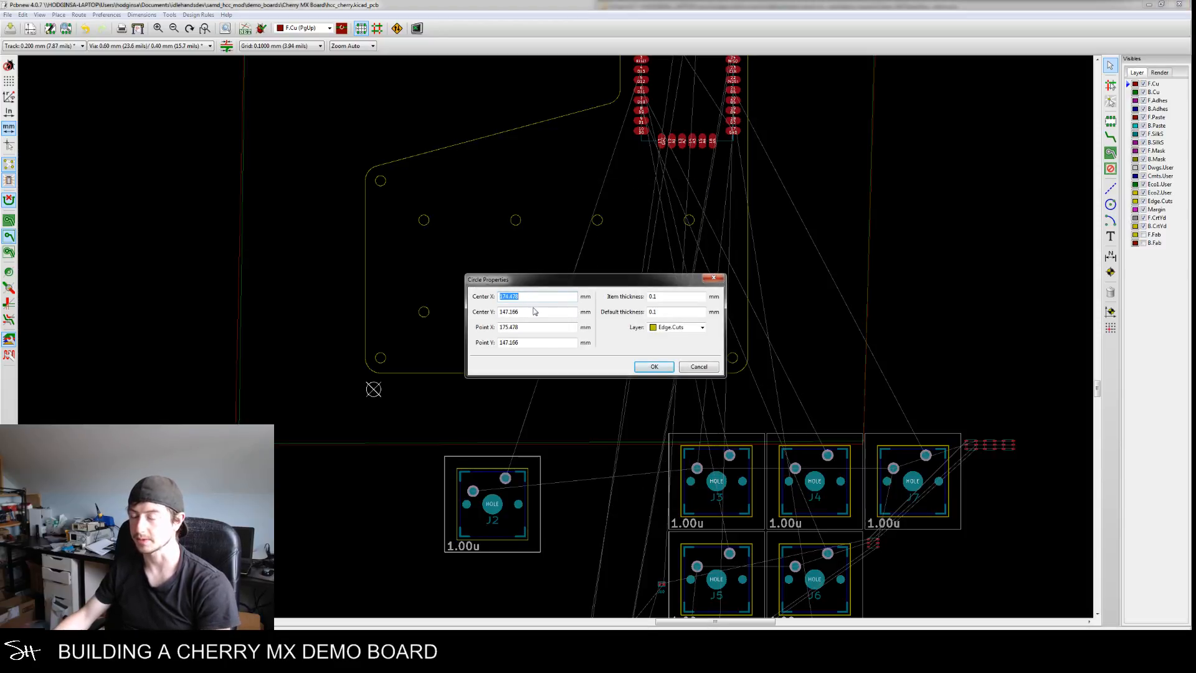
{"action": "left_click", "coordinate": [654, 367]}
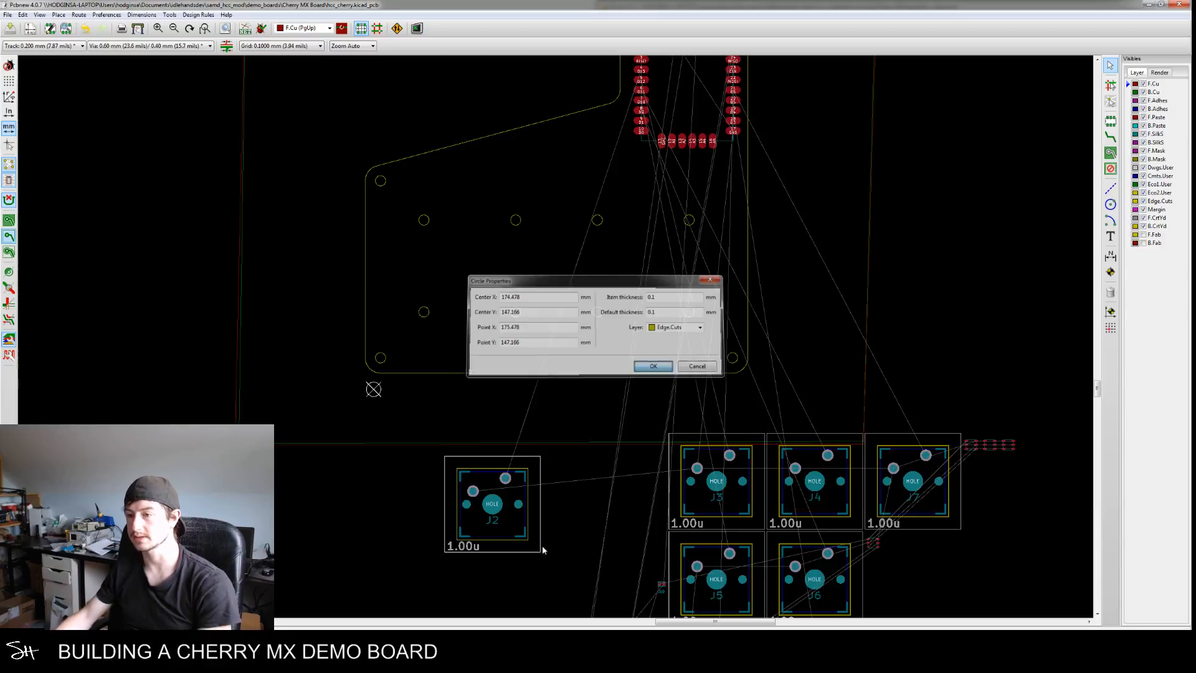
{"action": "double_click", "coordinate": [530, 528]}
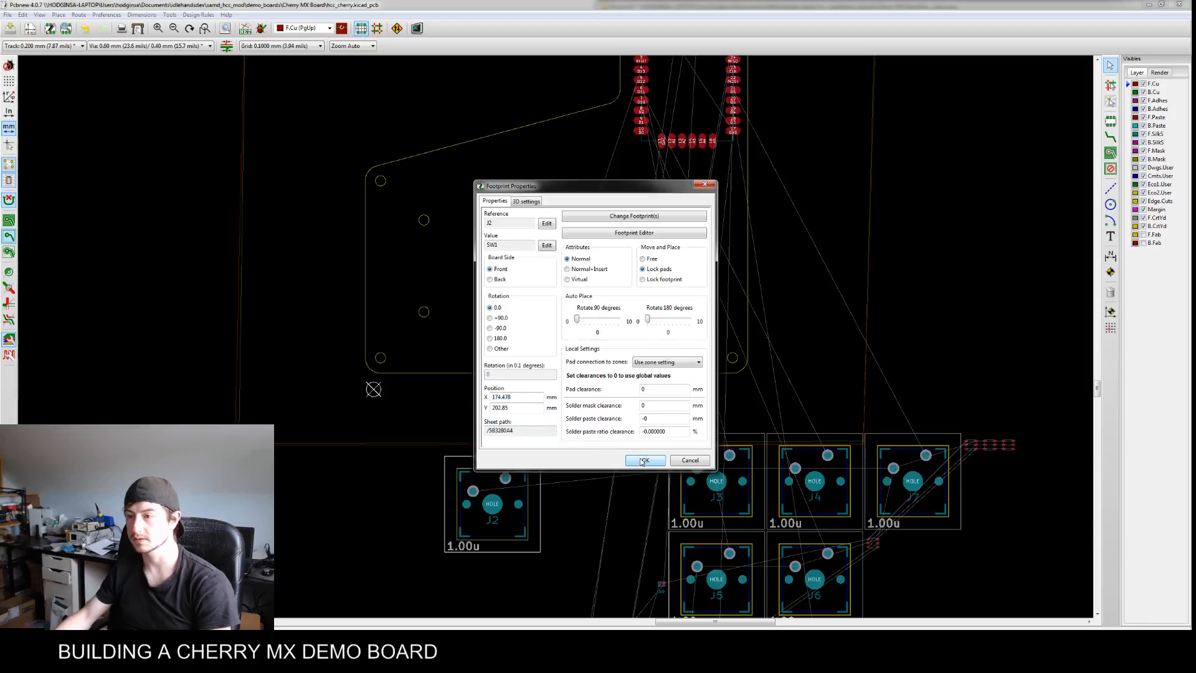
{"action": "left_click", "coordinate": [645, 459]}
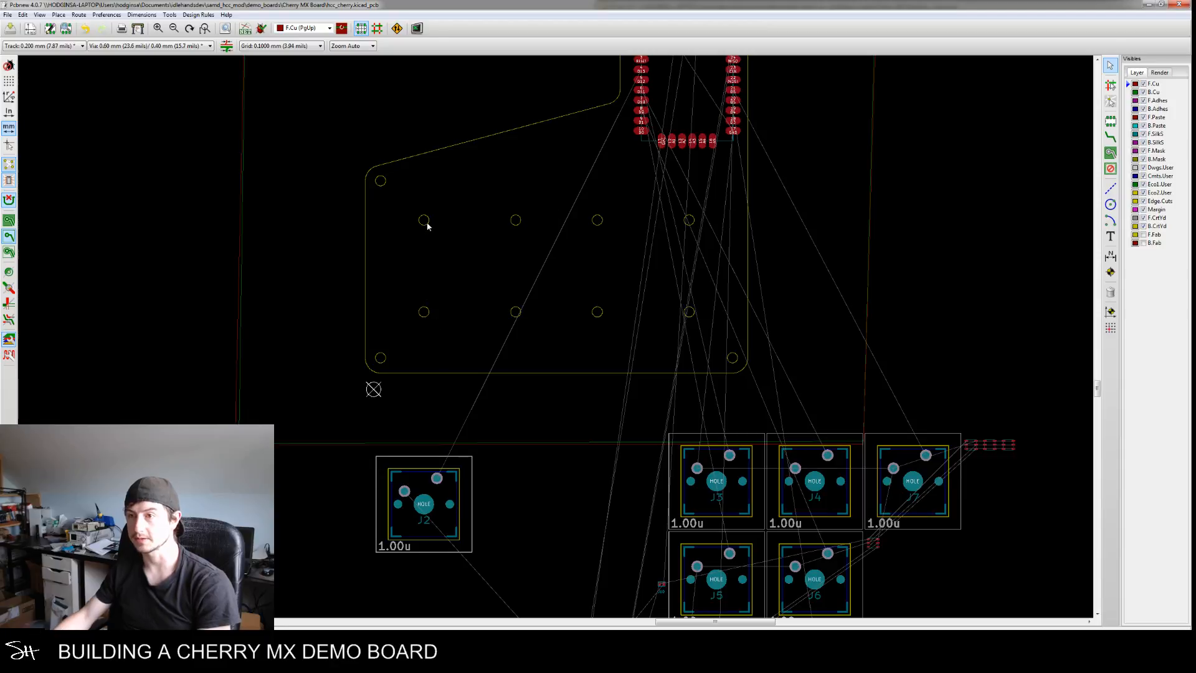
Copy the upper-left switch circle's centre Y and set switch J2's Y position to 147.166 mm
{"action": "scroll", "coordinate": [427, 228], "scroll_direction": "up", "scroll_amount": 5}
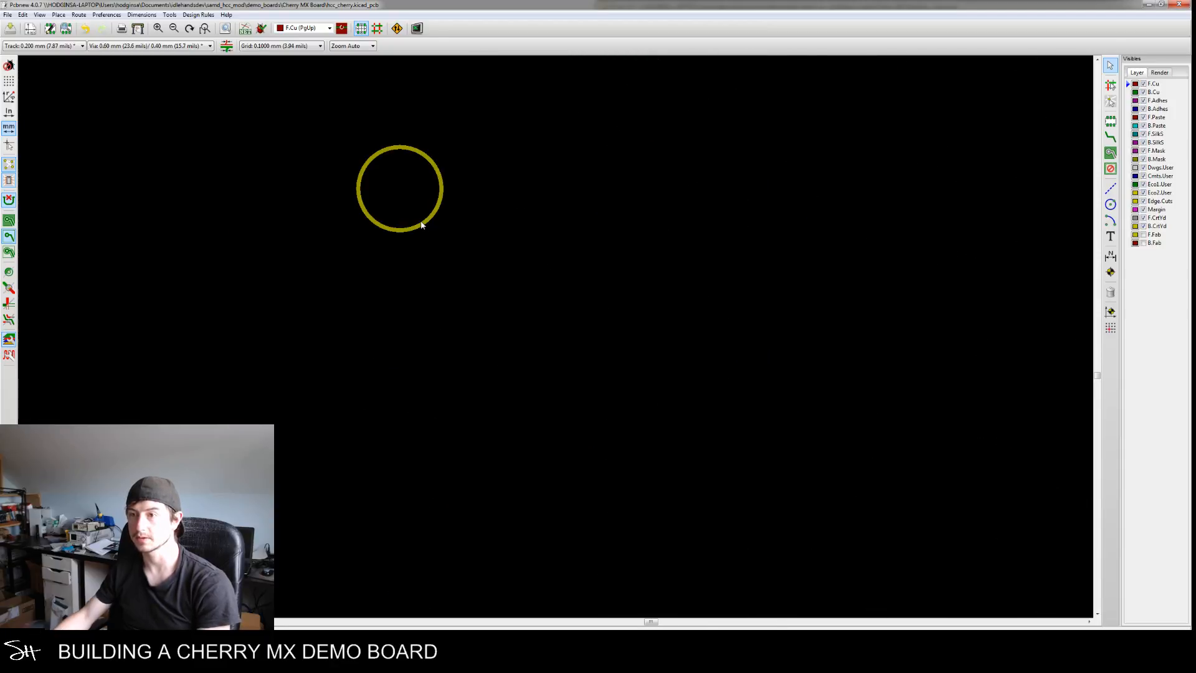
{"action": "double_click", "coordinate": [422, 225]}
{"action": "key", "text": "Tab"}
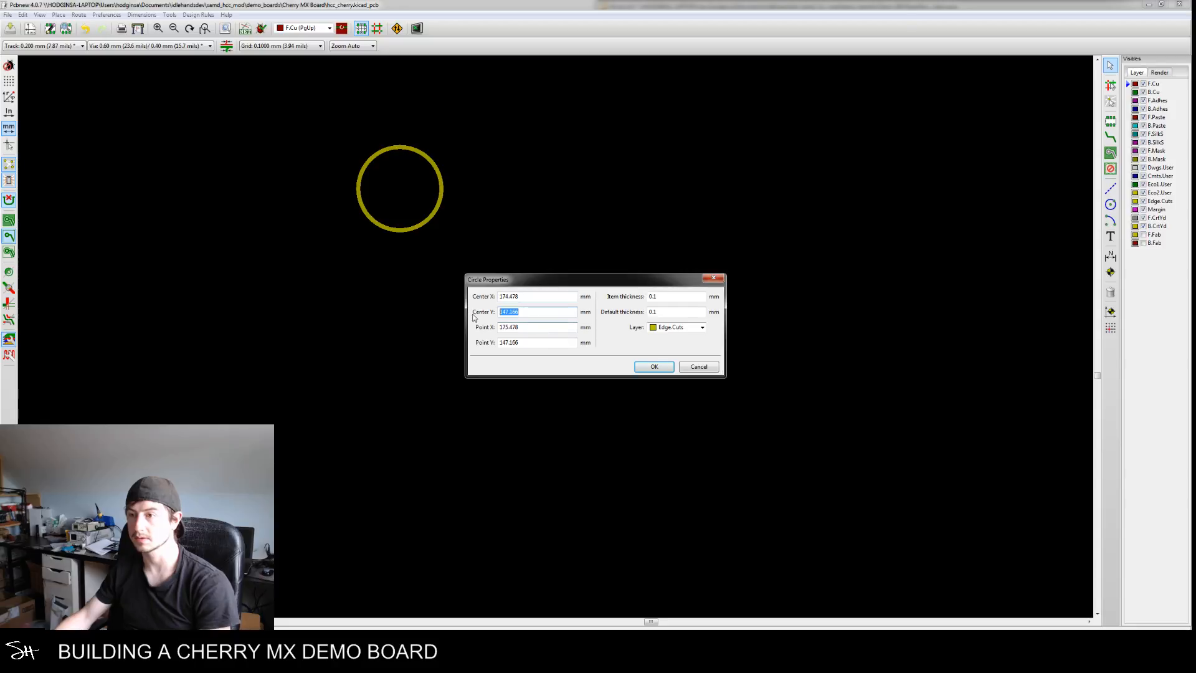
{"action": "left_click", "coordinate": [655, 369]}
{"action": "scroll", "coordinate": [641, 393], "scroll_direction": "down", "scroll_amount": 6}
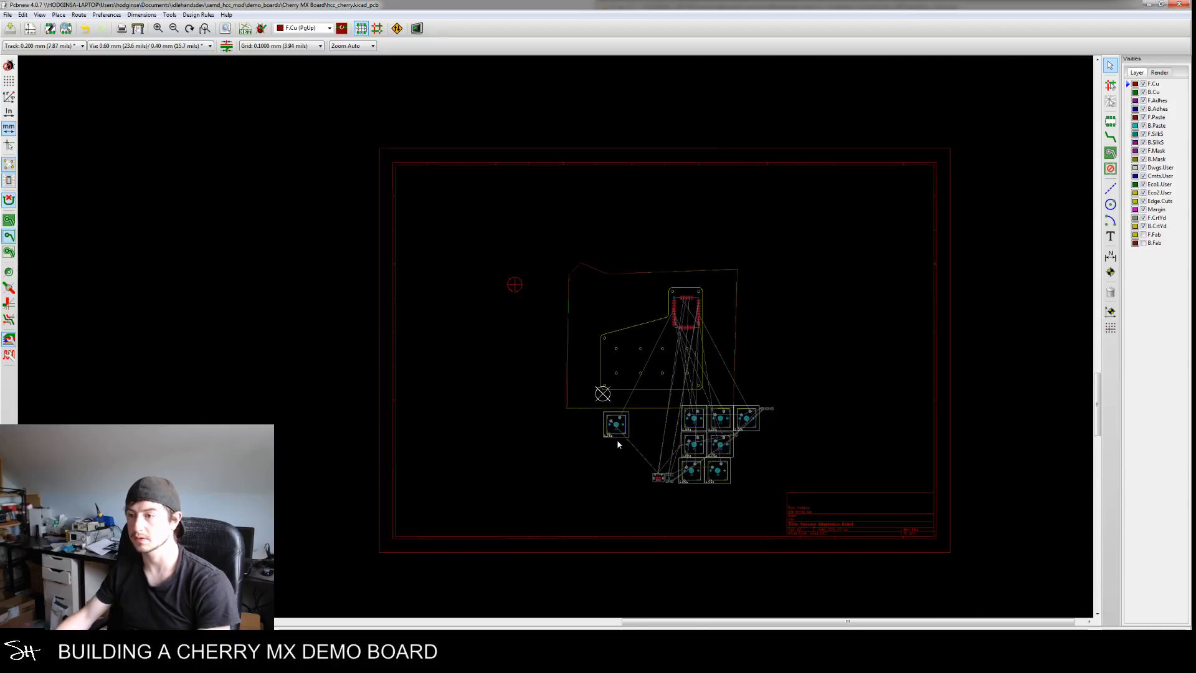
{"action": "scroll", "coordinate": [646, 402], "scroll_direction": "up", "scroll_amount": 4}
{"action": "double_click", "coordinate": [643, 397]}
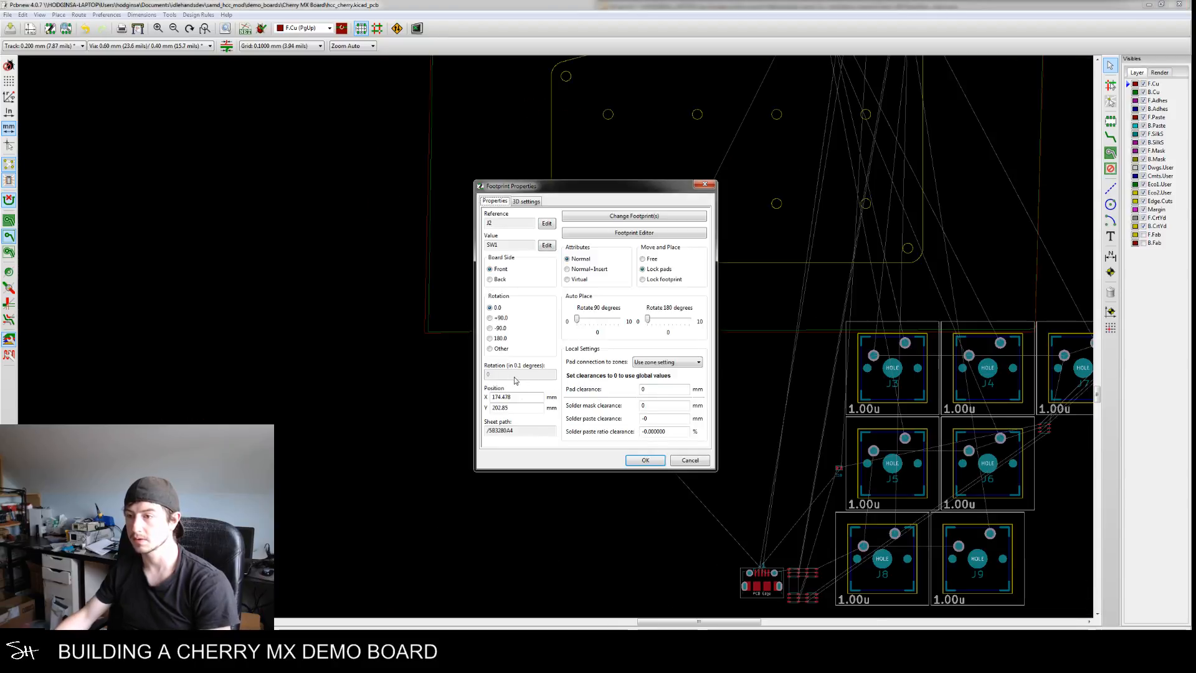
{"action": "left_click", "coordinate": [645, 461]}
{"action": "scroll", "coordinate": [630, 356], "scroll_direction": "up", "scroll_amount": 5, "text": "shift"}
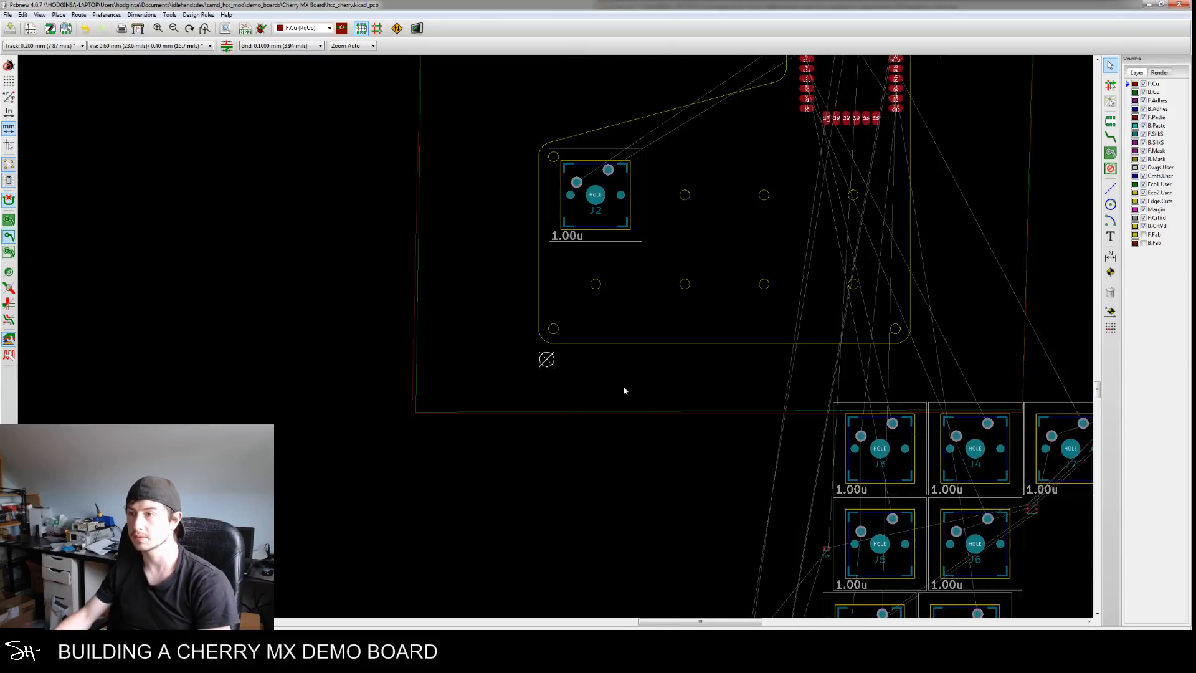
Examine how switch J2 sits over its marked circle and where the remaining switches lie below the board
{"action": "scroll", "coordinate": [590, 393], "scroll_direction": "up", "scroll_amount": 4}
{"action": "scroll", "coordinate": [569, 414], "scroll_direction": "up", "scroll_amount": 2, "text": "shift"}
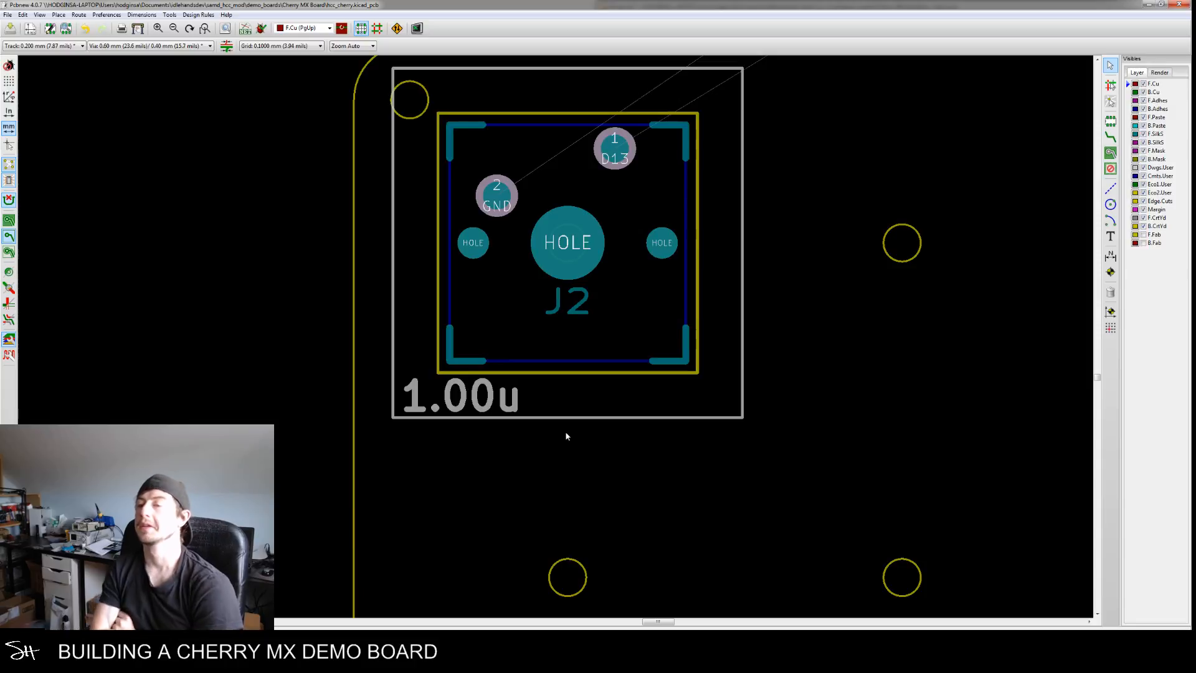
{"action": "scroll", "coordinate": [576, 377], "scroll_direction": "down", "scroll_amount": 3}
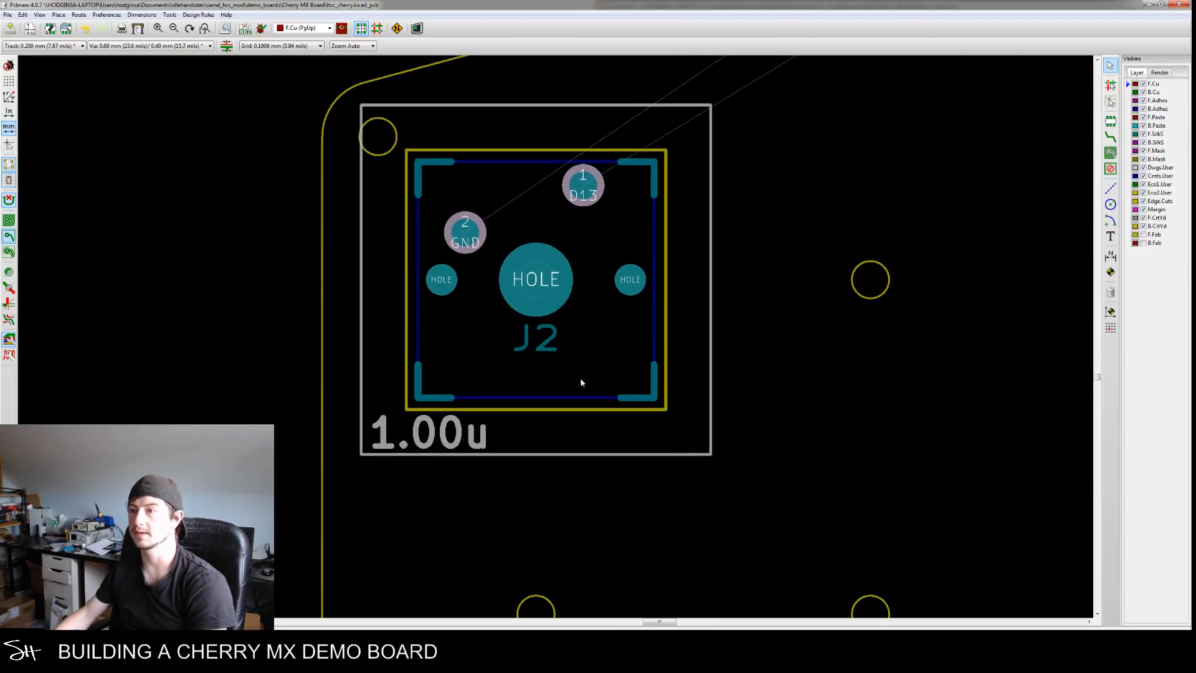
{"action": "scroll", "coordinate": [620, 389], "scroll_direction": "down", "scroll_amount": 5}
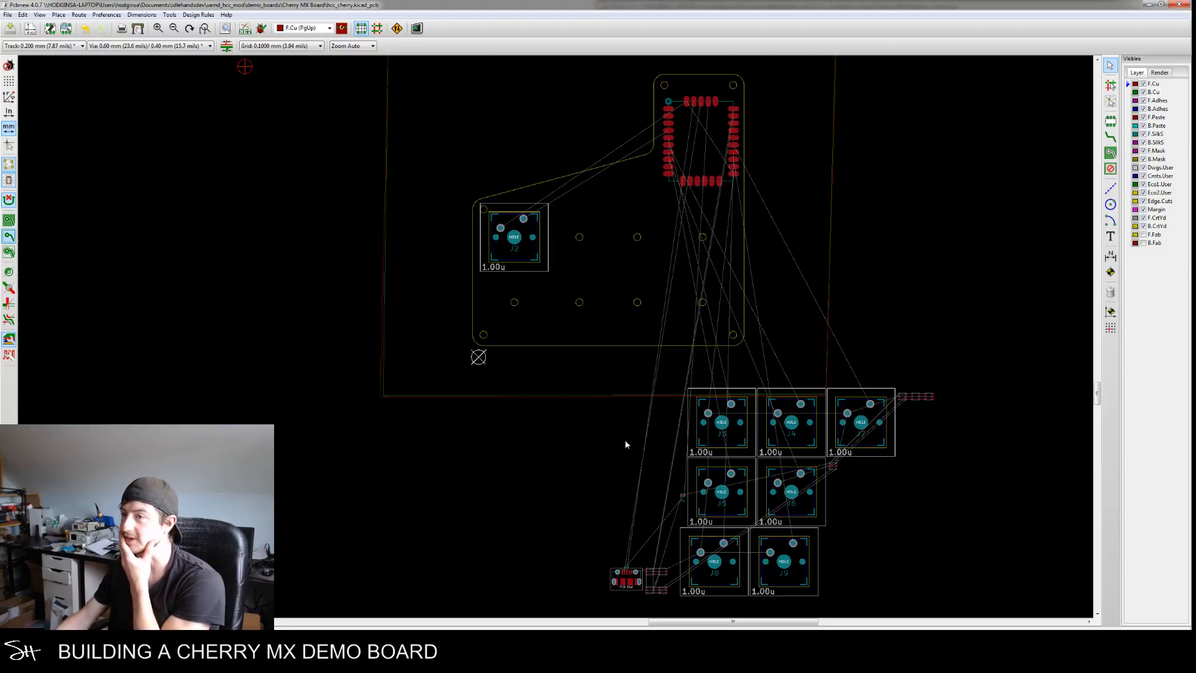
{"action": "scroll", "coordinate": [603, 444], "scroll_direction": "down", "scroll_amount": 2}
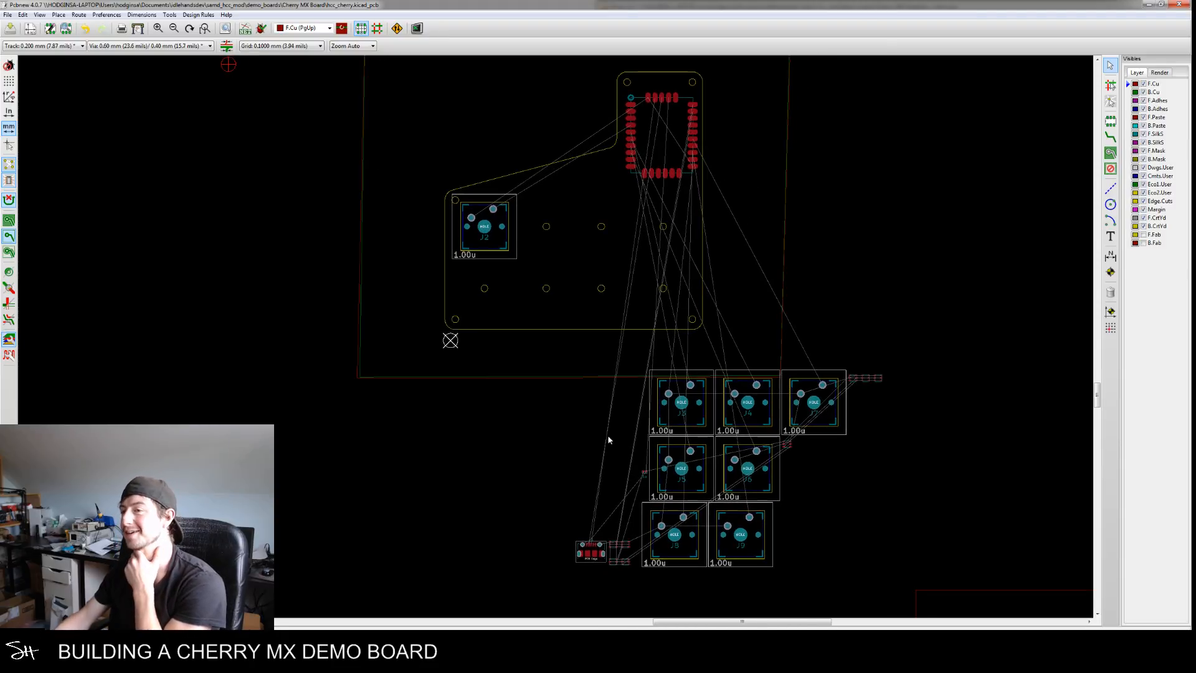
{"action": "scroll", "coordinate": [604, 449], "scroll_direction": "down", "scroll_amount": 1}
{"action": "scroll", "coordinate": [683, 419], "scroll_direction": "up", "scroll_amount": 5}
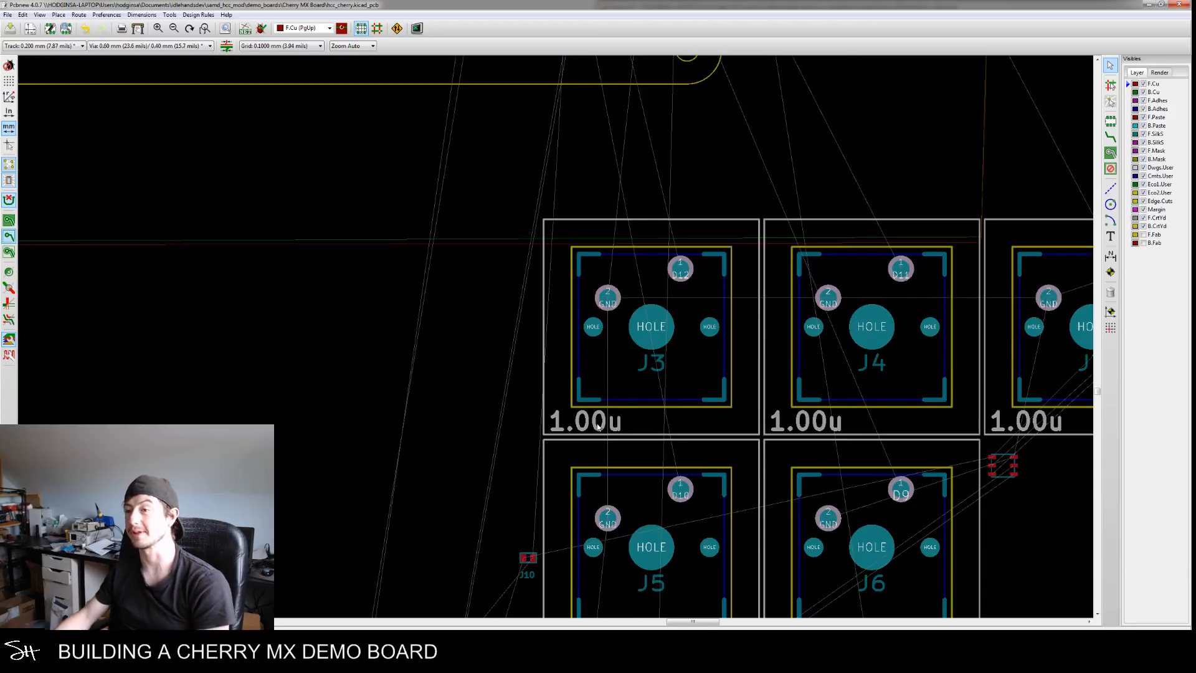
{"action": "scroll", "coordinate": [617, 436], "scroll_direction": "down", "scroll_amount": 1}
{"action": "scroll", "coordinate": [430, 401], "scroll_direction": "down", "scroll_amount": 2}
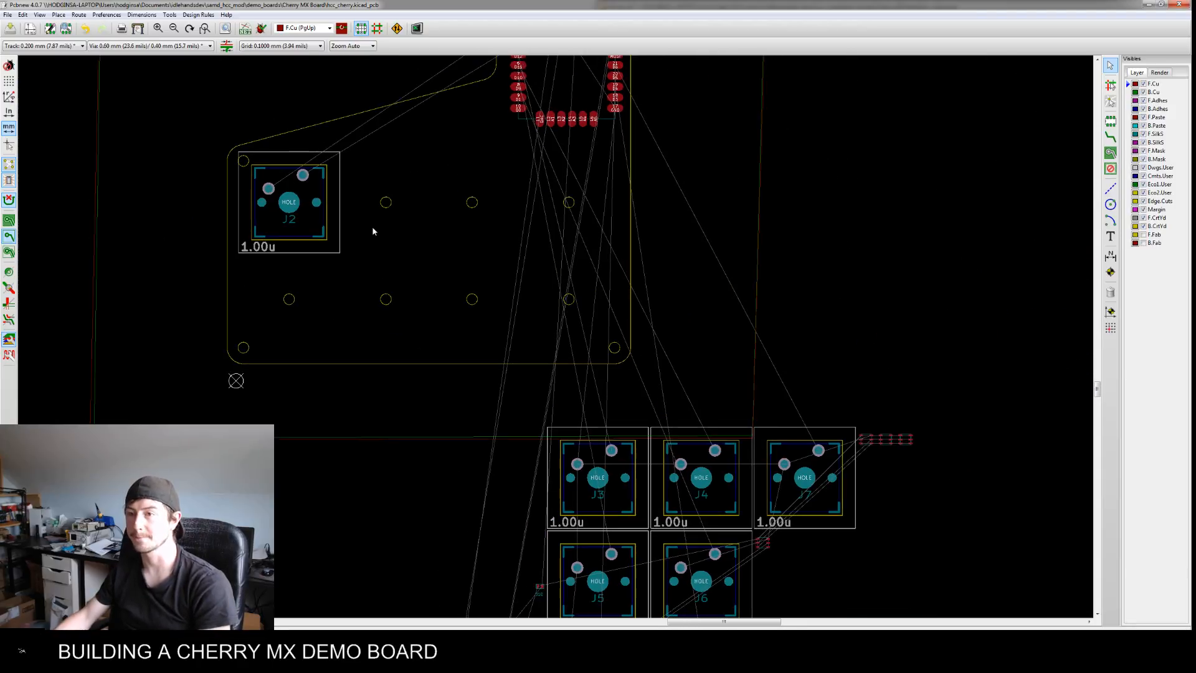
Copy the centre X of the switch circle just right of J2 and set switch J3's X position to 192.478 mm
{"action": "scroll", "coordinate": [389, 202], "scroll_direction": "up", "scroll_amount": 4}
{"action": "double_click", "coordinate": [393, 200]}
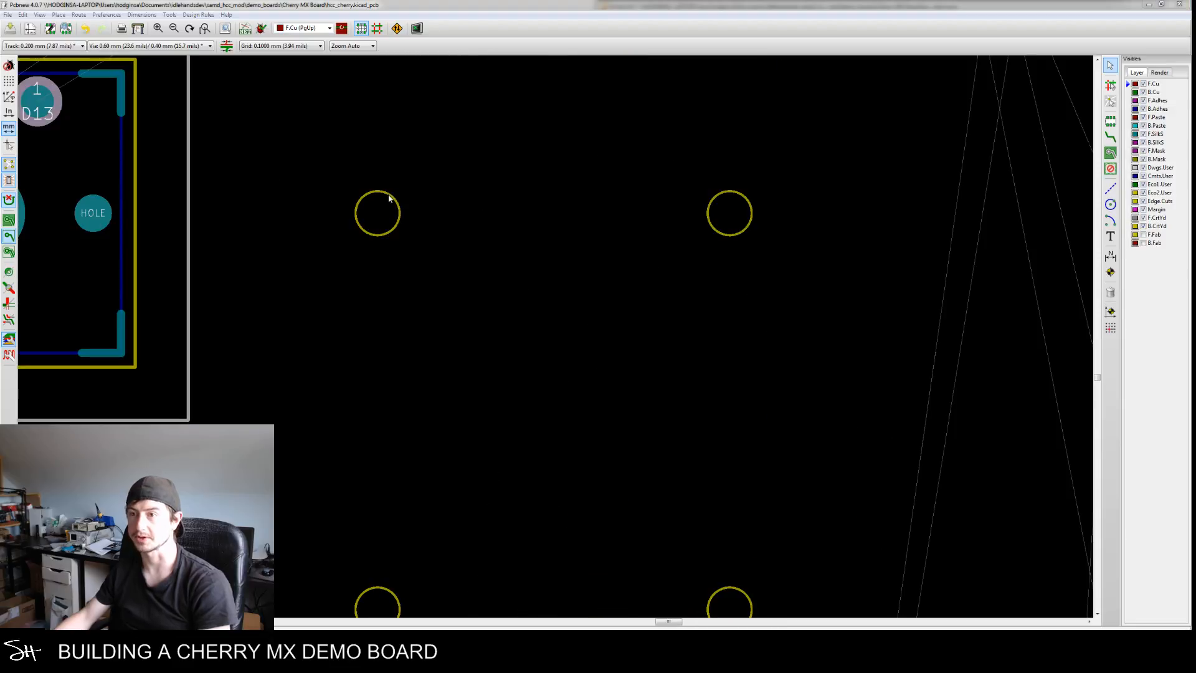
{"action": "left_click", "coordinate": [647, 367]}
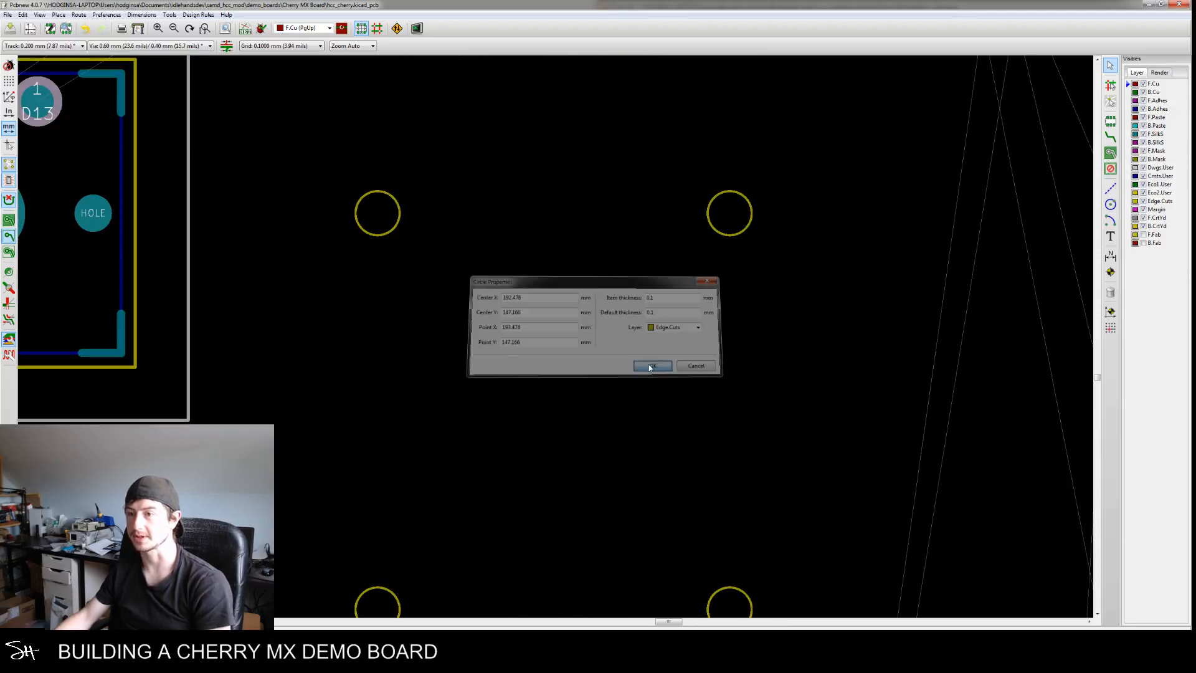
{"action": "scroll", "coordinate": [770, 464], "scroll_direction": "down", "scroll_amount": 2}
{"action": "scroll", "coordinate": [769, 464], "scroll_direction": "down", "scroll_amount": 3}
{"action": "scroll", "coordinate": [761, 449], "scroll_direction": "up", "scroll_amount": 4}
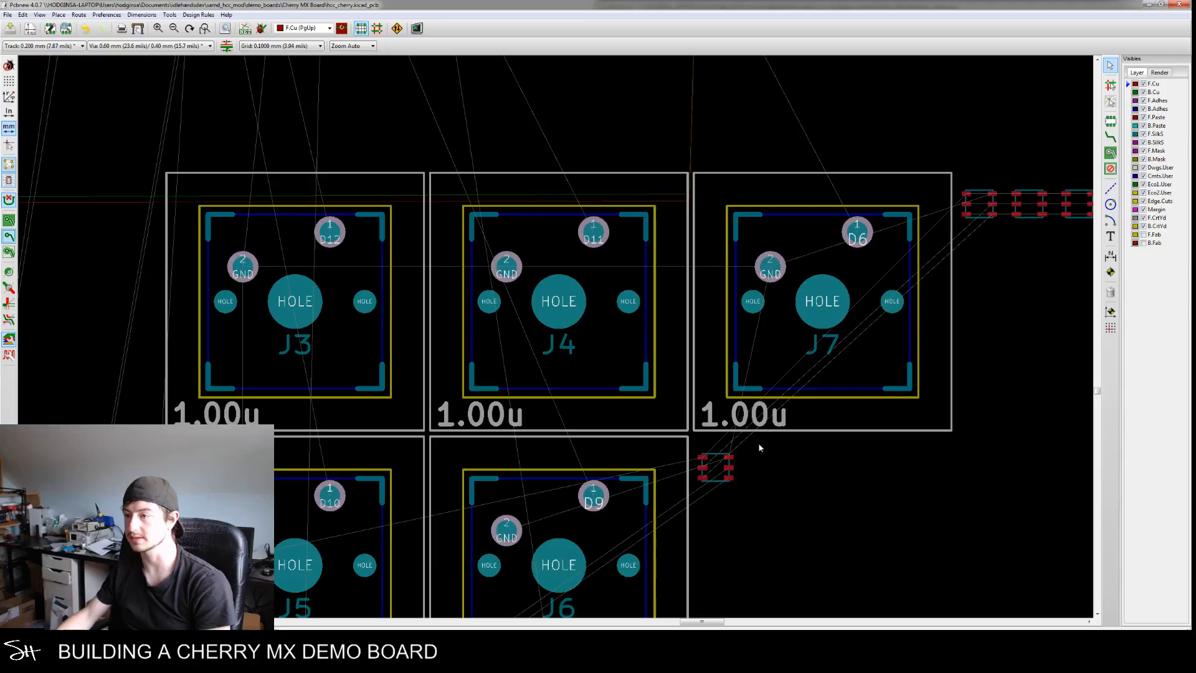
{"action": "double_click", "coordinate": [427, 197]}
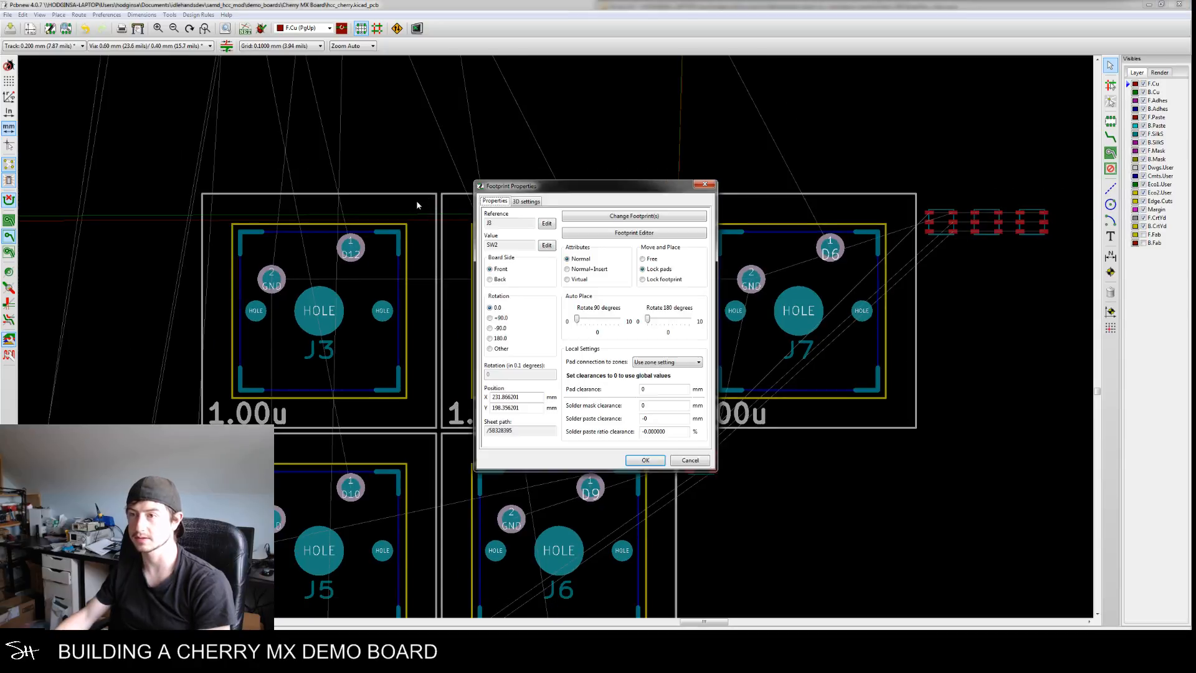
{"action": "left_click", "coordinate": [645, 460]}
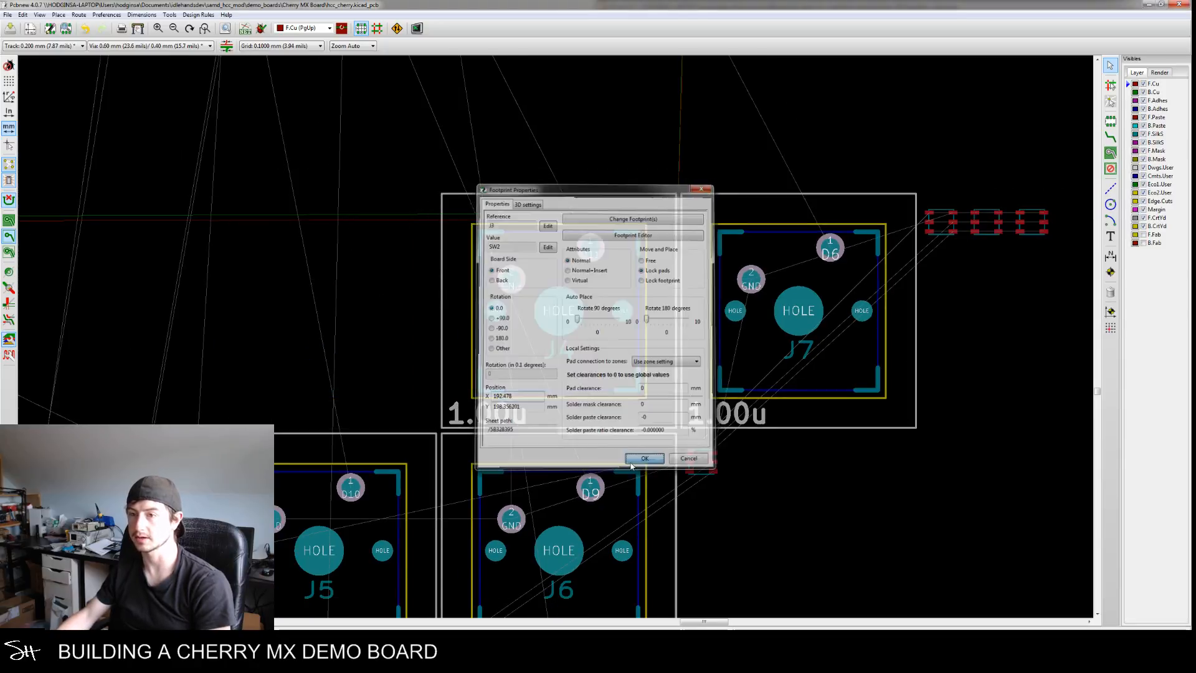
Copy the centre Y of that same circle beside J2 and set switch J3's Y position to 147.166 mm
{"action": "scroll", "coordinate": [282, 244], "scroll_direction": "down", "scroll_amount": 3}
{"action": "middle_click_drag", "start_coordinate": [311, 242], "coordinate": [474, 287]}
{"action": "scroll", "coordinate": [333, 160], "scroll_direction": "up", "scroll_amount": 2}
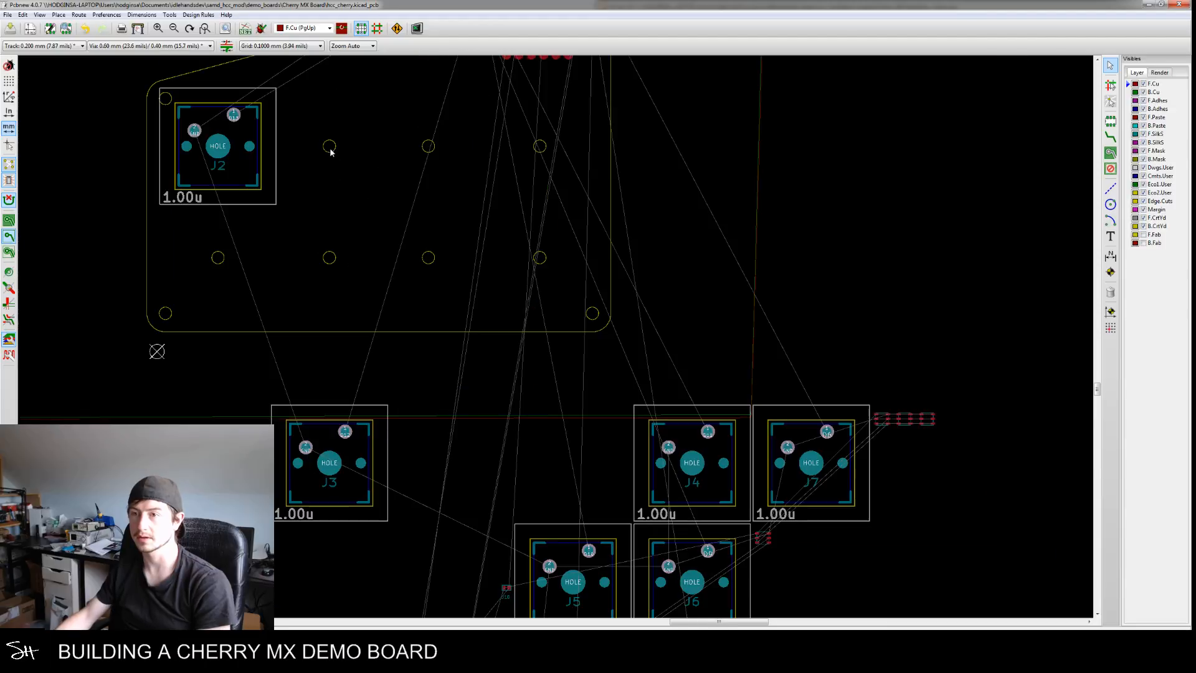
{"action": "double_click", "coordinate": [331, 148]}
{"action": "key", "text": "Tab"}
{"action": "key", "text": "ctrl+c"}
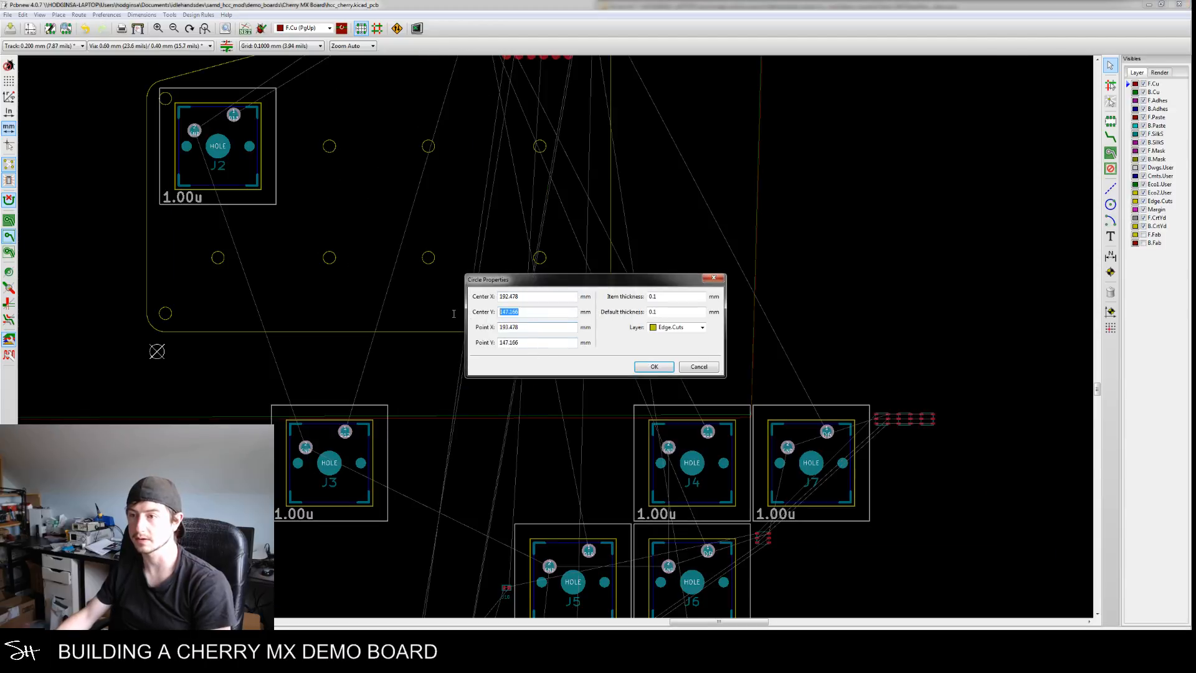
{"action": "left_click", "coordinate": [651, 367]}
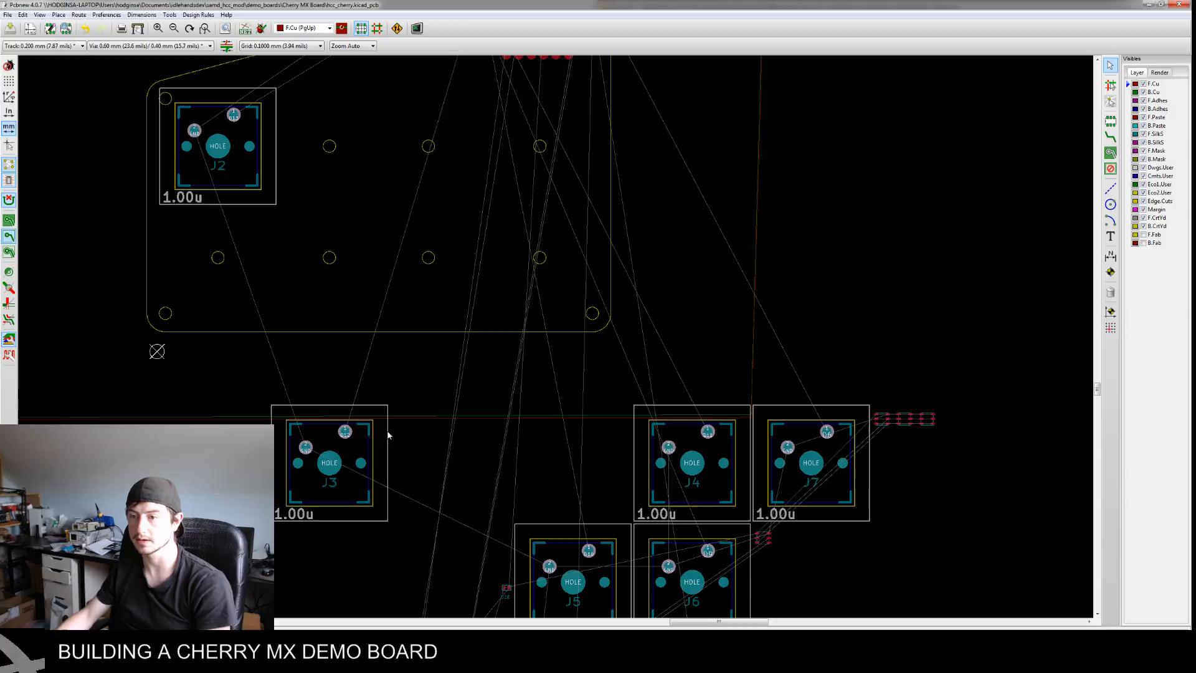
{"action": "key", "text": "e"}
{"action": "left_click_drag", "start_coordinate": [537, 408], "coordinate": [443, 412]}
{"action": "key", "text": "ctrl+v"}
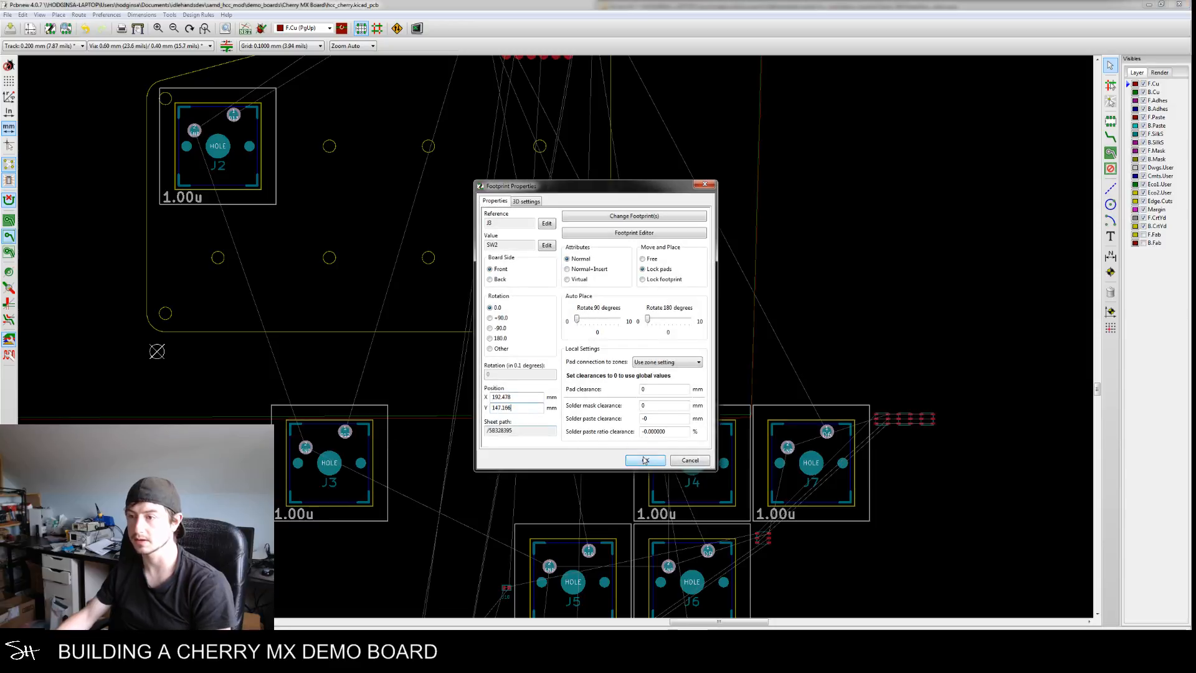
{"action": "left_click", "coordinate": [644, 459]}
Examine the spacing between switches J2 and J3, checking how their 1.00u outlines meet and their centre holes align with the circles
{"action": "middle_click_drag", "start_coordinate": [403, 340], "coordinate": [508, 448]}
{"action": "scroll", "coordinate": [359, 230], "scroll_direction": "up", "scroll_amount": 1}
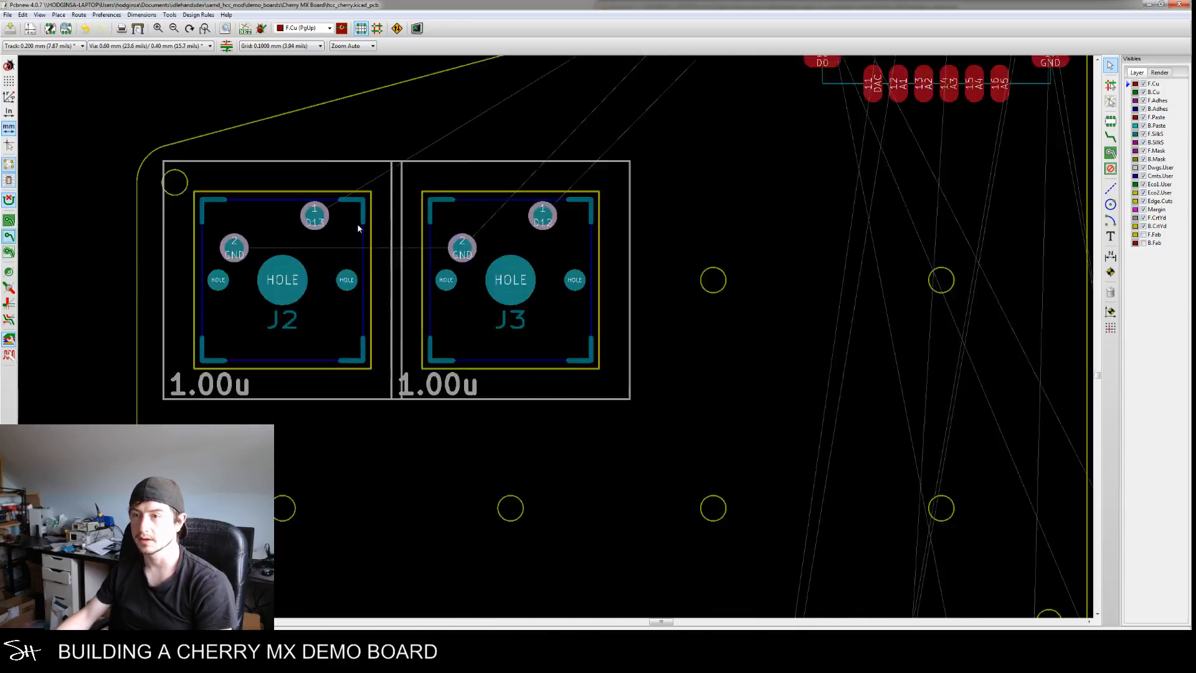
{"action": "scroll", "coordinate": [359, 233], "scroll_direction": "up", "scroll_amount": 2}
{"action": "scroll", "coordinate": [382, 260], "scroll_direction": "down", "scroll_amount": 3}
{"action": "scroll", "coordinate": [424, 324], "scroll_direction": "up", "scroll_amount": 1}
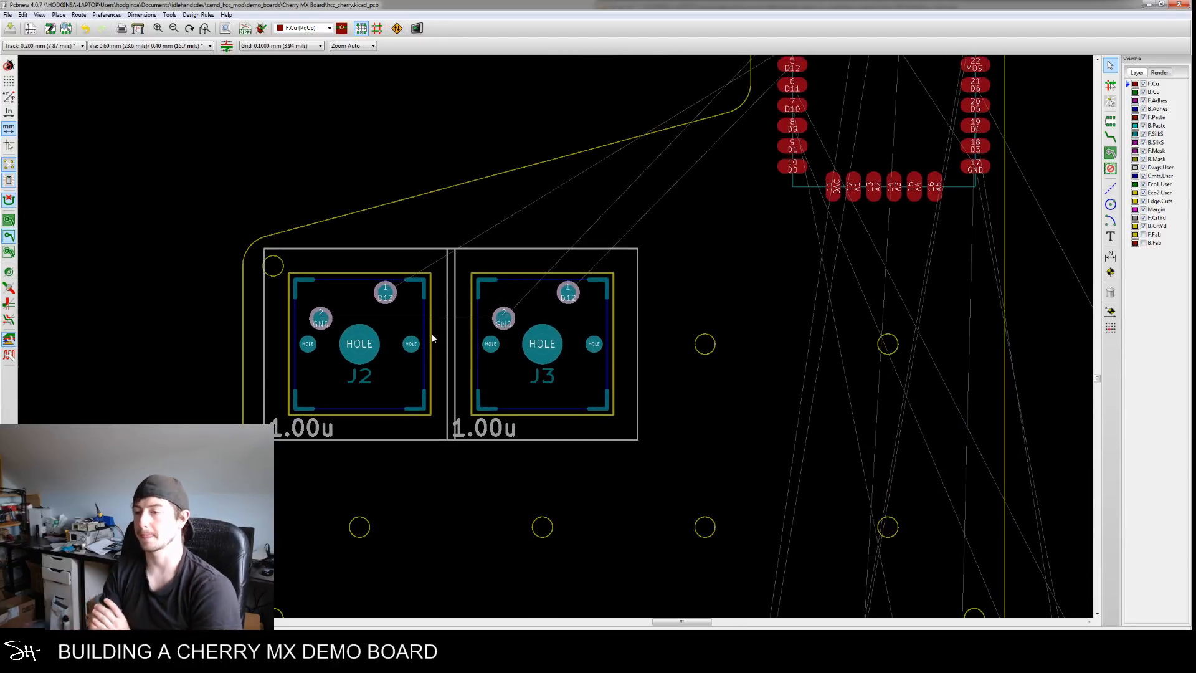
{"action": "scroll", "coordinate": [461, 299], "scroll_direction": "up", "scroll_amount": 1}
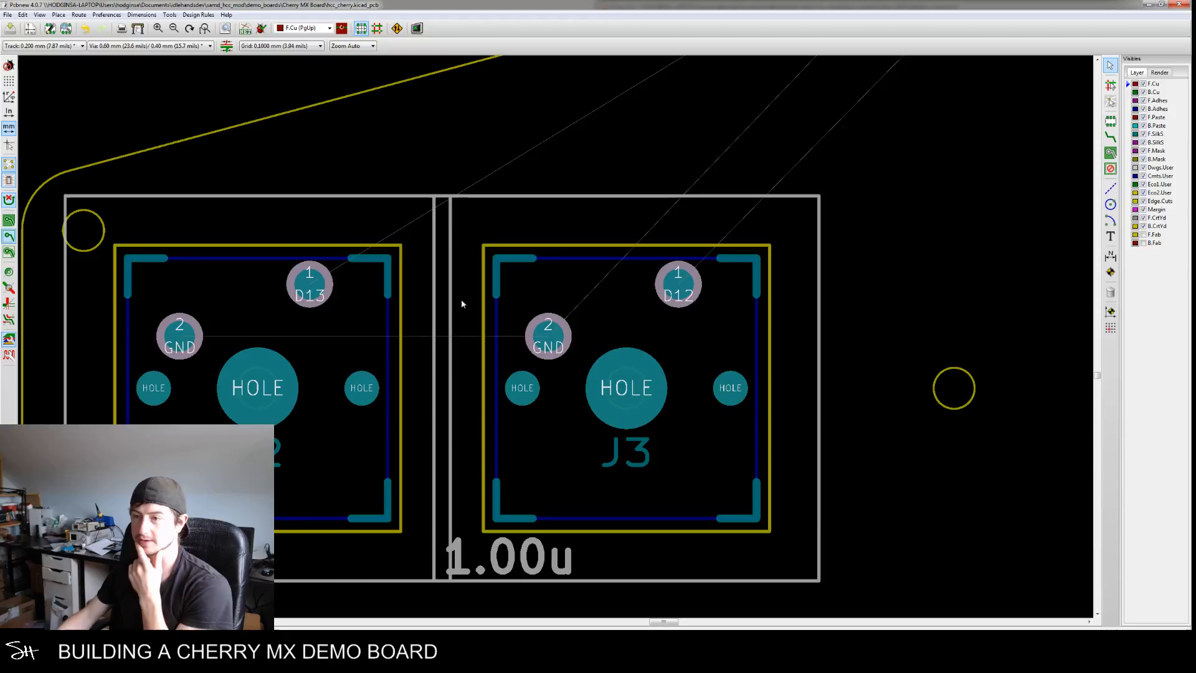
{"action": "middle_click_drag", "start_coordinate": [315, 350], "coordinate": [488, 330]}
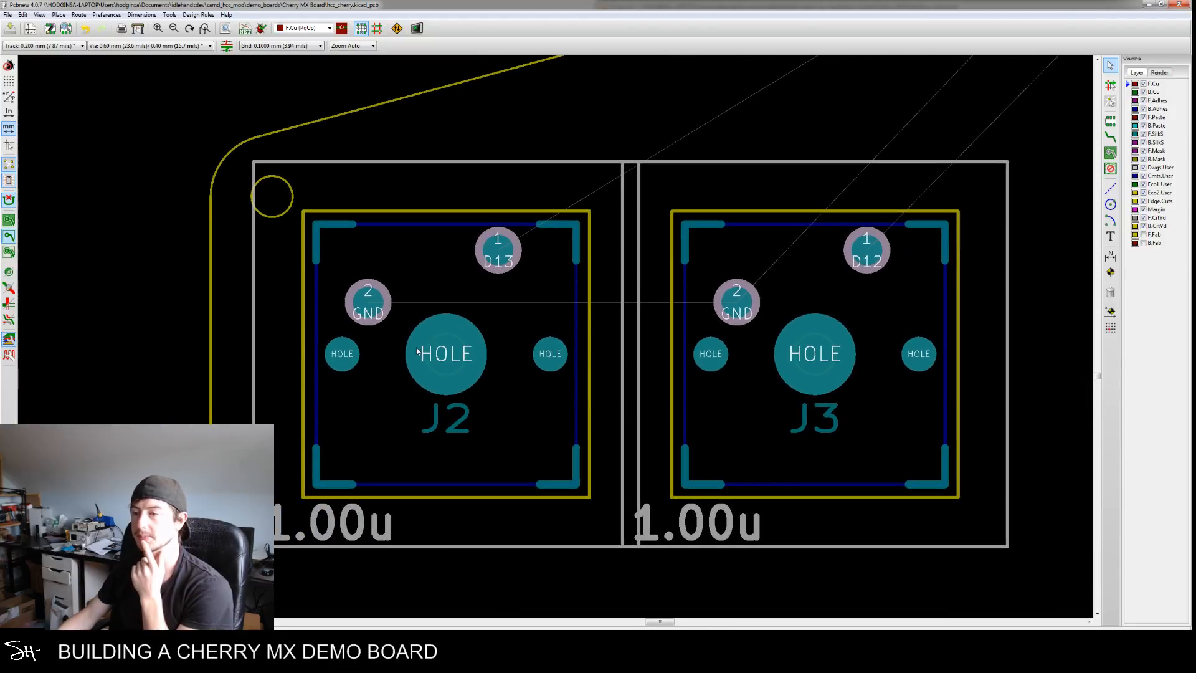
{"action": "middle_click_drag", "start_coordinate": [489, 414], "coordinate": [473, 372]}
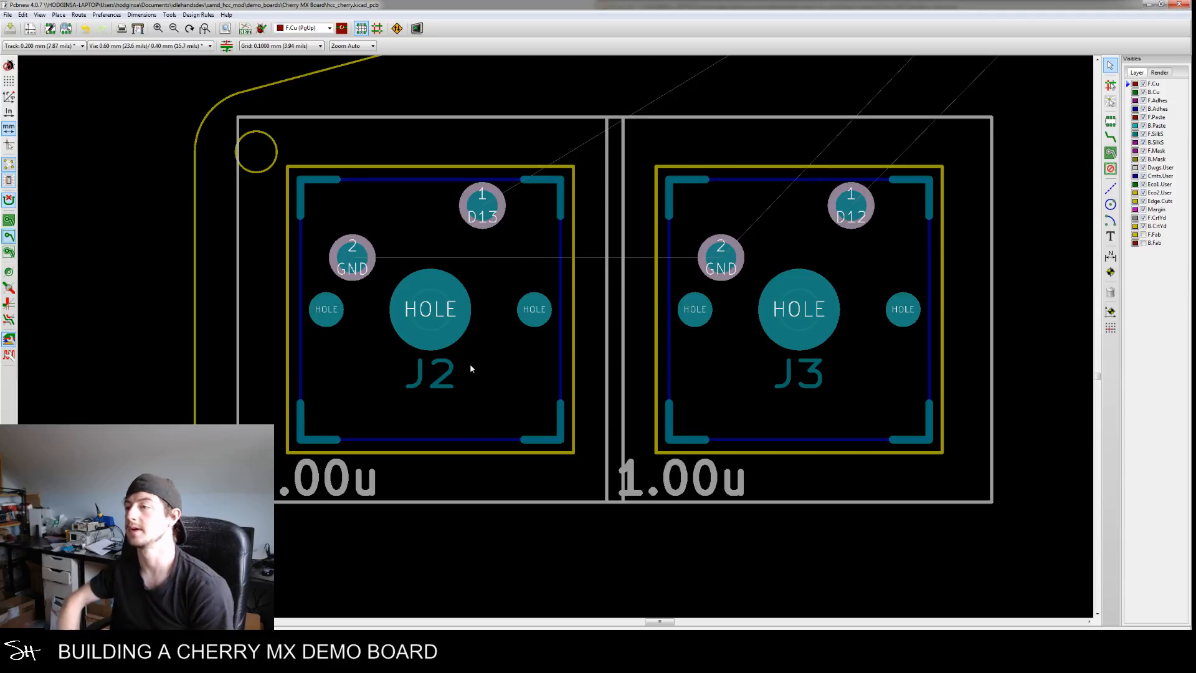
{"action": "scroll", "coordinate": [470, 367], "scroll_direction": "down", "scroll_amount": 6}
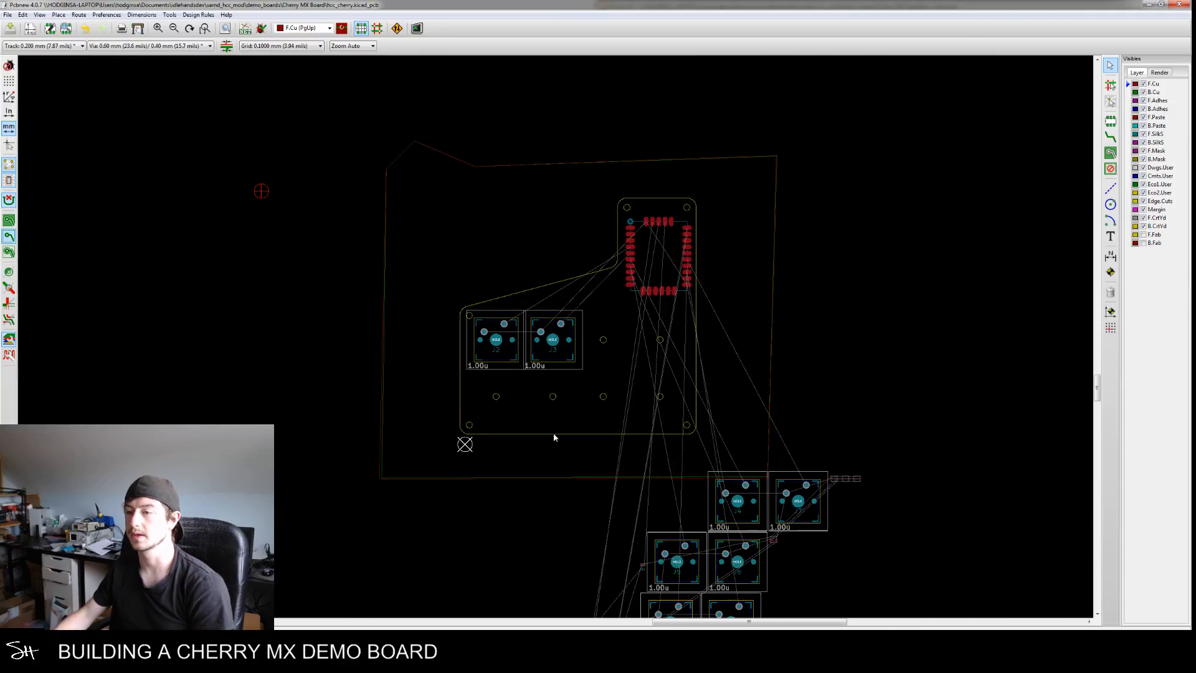
{"action": "scroll", "coordinate": [528, 381], "scroll_direction": "up", "scroll_amount": 3}
{"action": "scroll", "coordinate": [514, 390], "scroll_direction": "up", "scroll_amount": 2}
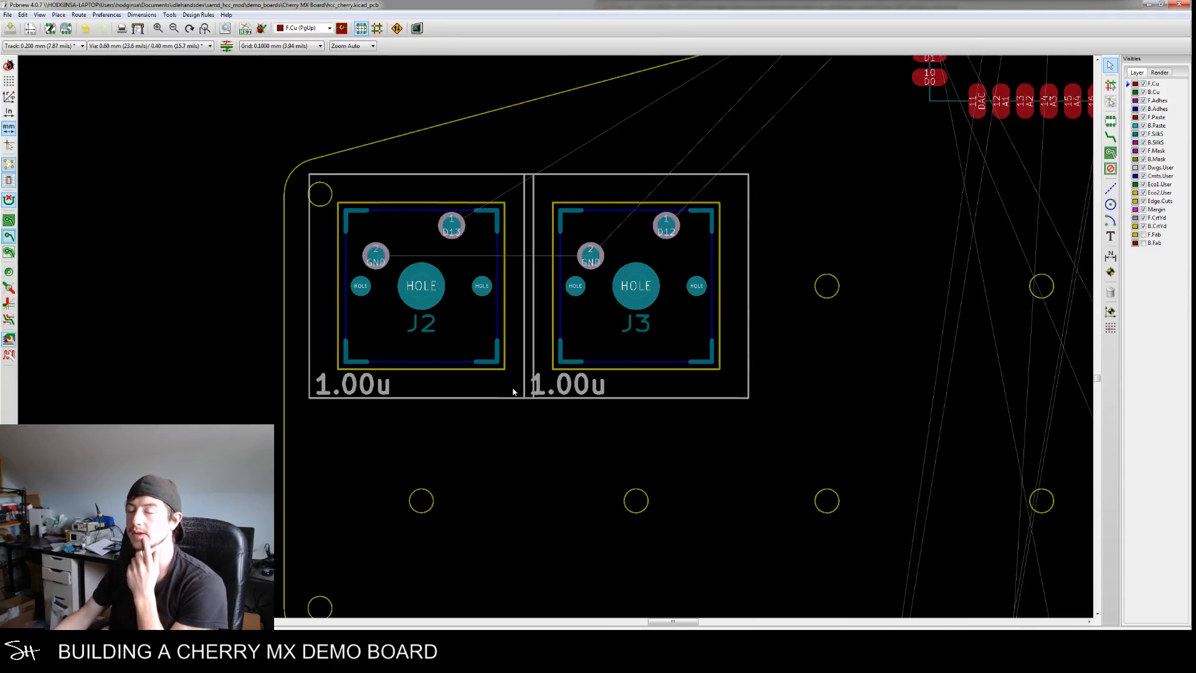
{"action": "scroll", "coordinate": [507, 414], "scroll_direction": "up", "scroll_amount": 1}
{"action": "scroll", "coordinate": [480, 461], "scroll_direction": "down", "scroll_amount": 3}
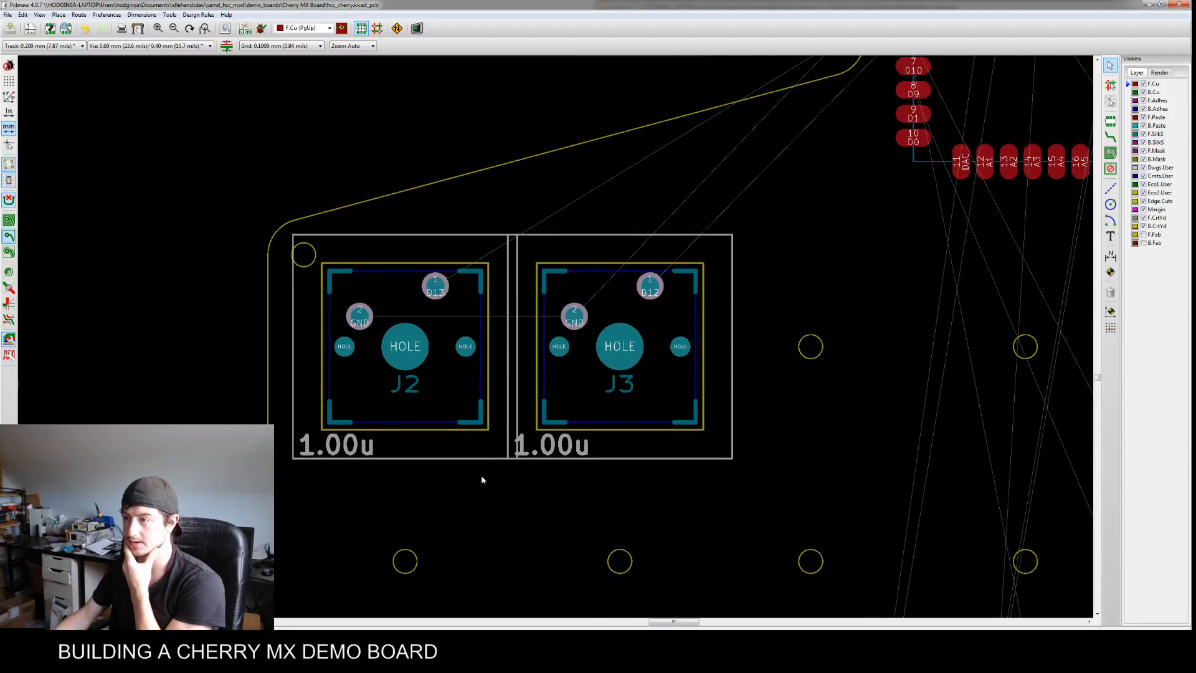
{"action": "scroll", "coordinate": [390, 472], "scroll_direction": "down", "scroll_amount": 2}
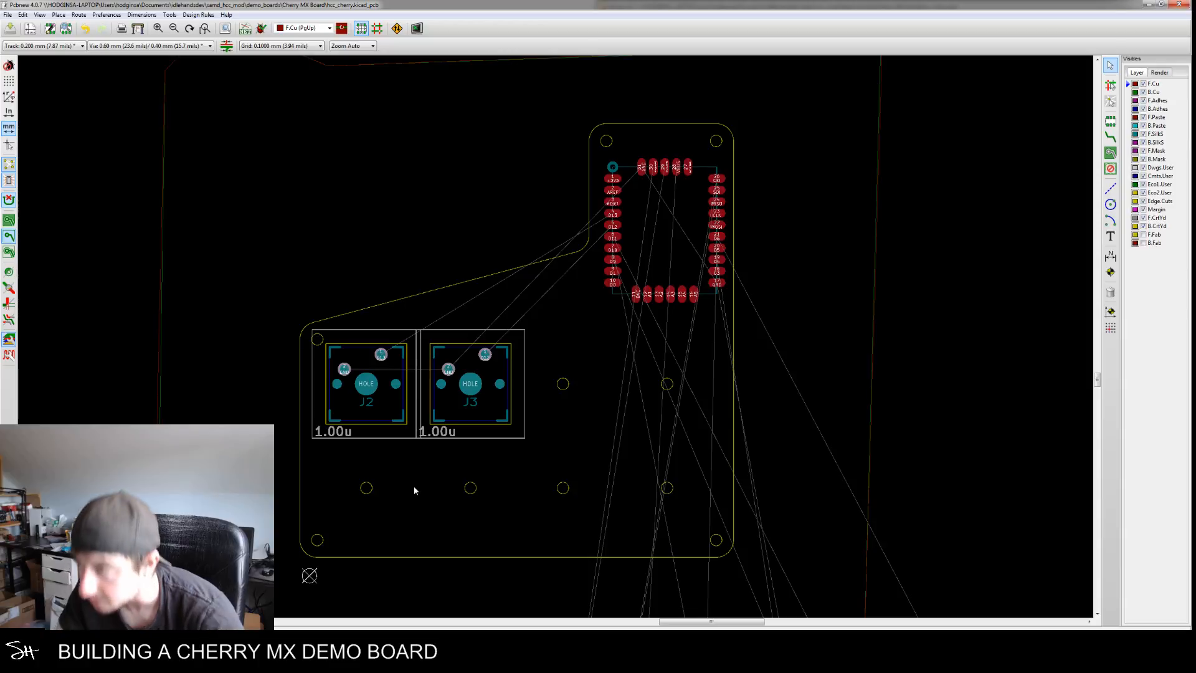
{"action": "scroll", "coordinate": [448, 414], "scroll_direction": "up", "scroll_amount": 5}
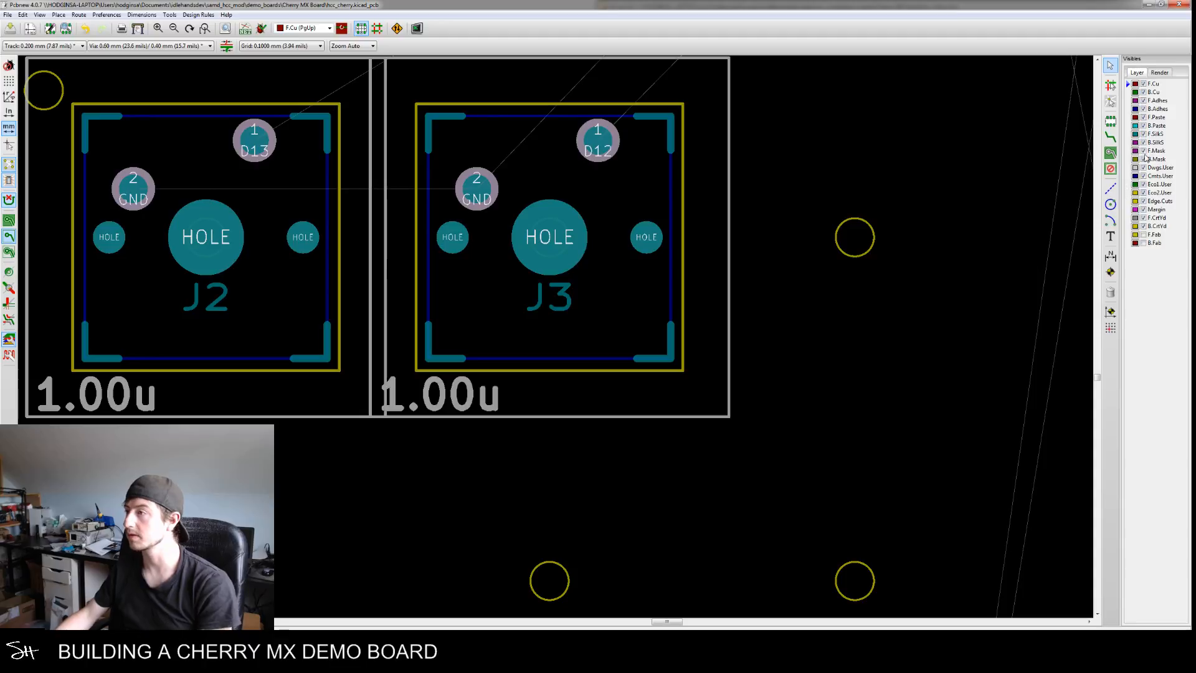
Dimension the width of switch J3's 1.00u outline, placing the dimension just below the footprint
{"action": "left_click", "coordinate": [1110, 256]}
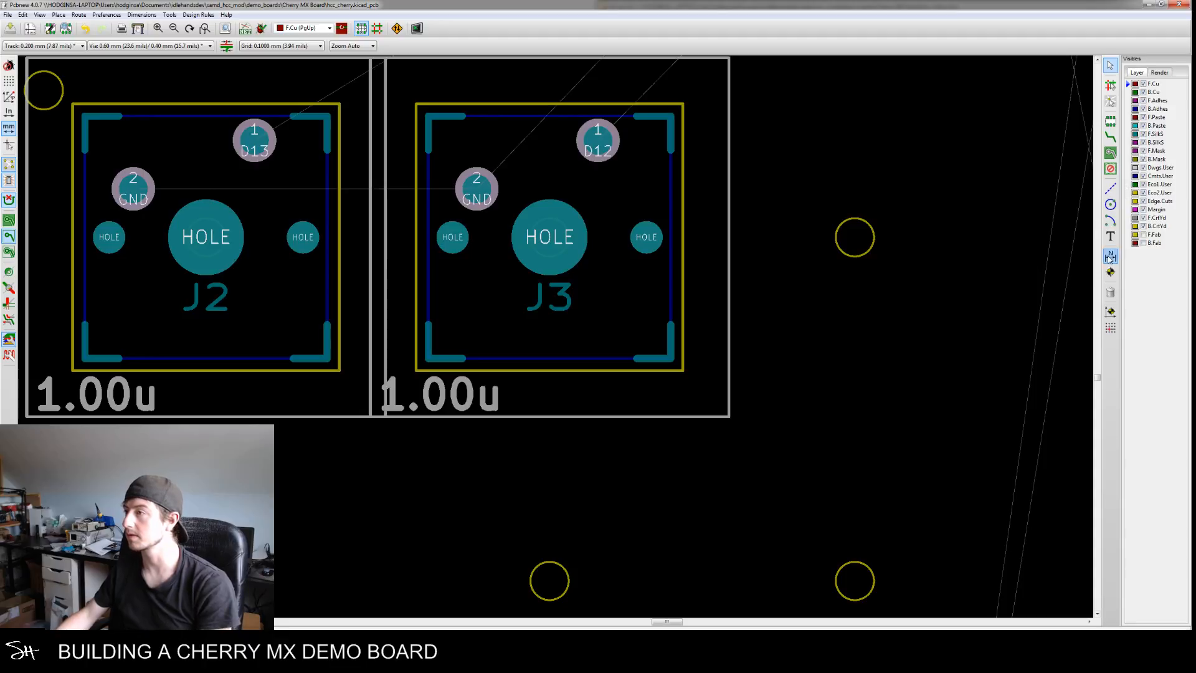
{"action": "left_click", "coordinate": [729, 400]}
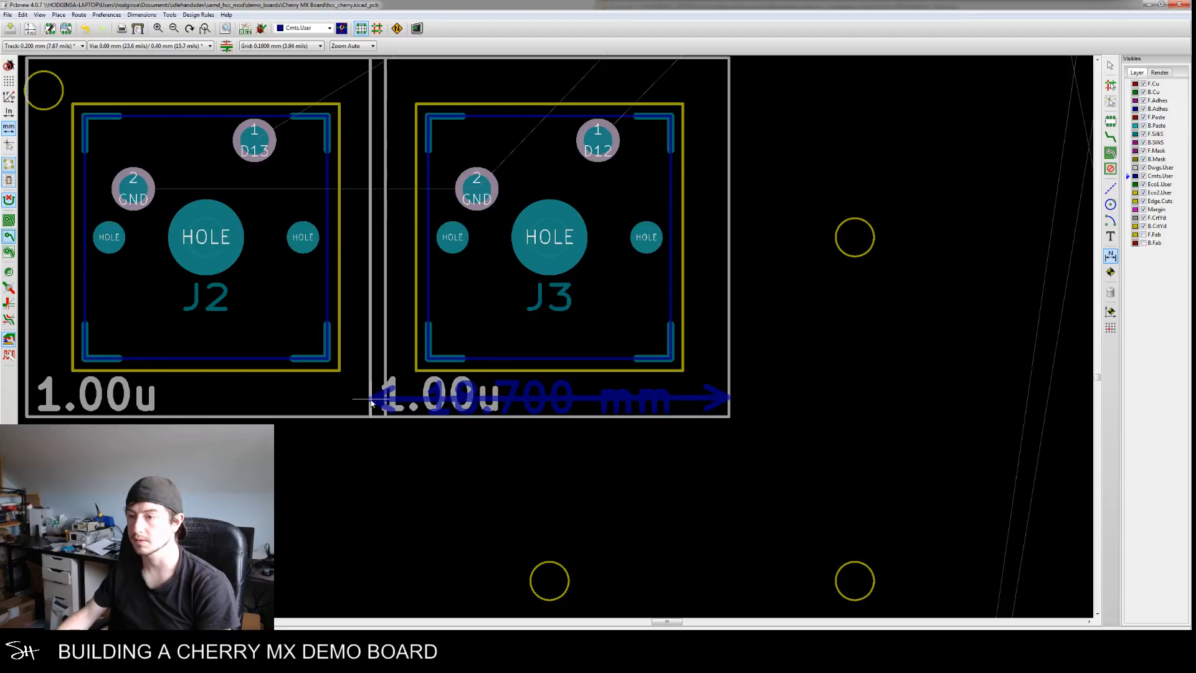
{"action": "left_click", "coordinate": [372, 403]}
{"action": "scroll", "coordinate": [481, 440], "scroll_direction": "down", "scroll_amount": 1}
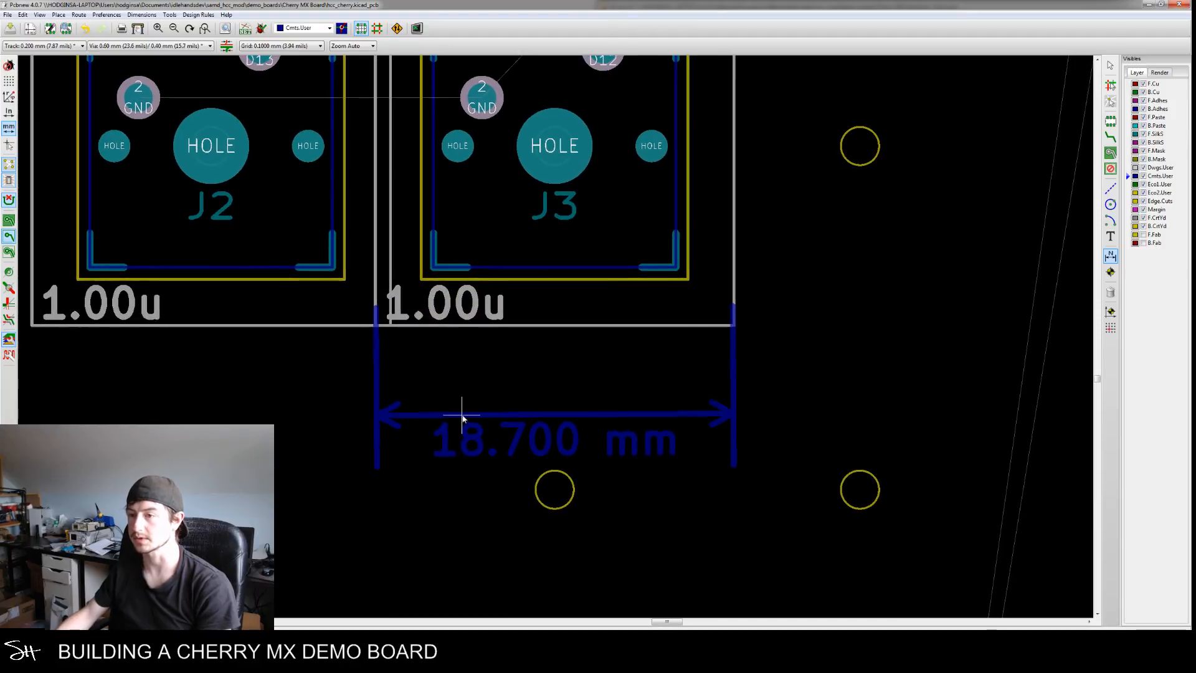
{"action": "left_click", "coordinate": [476, 396]}
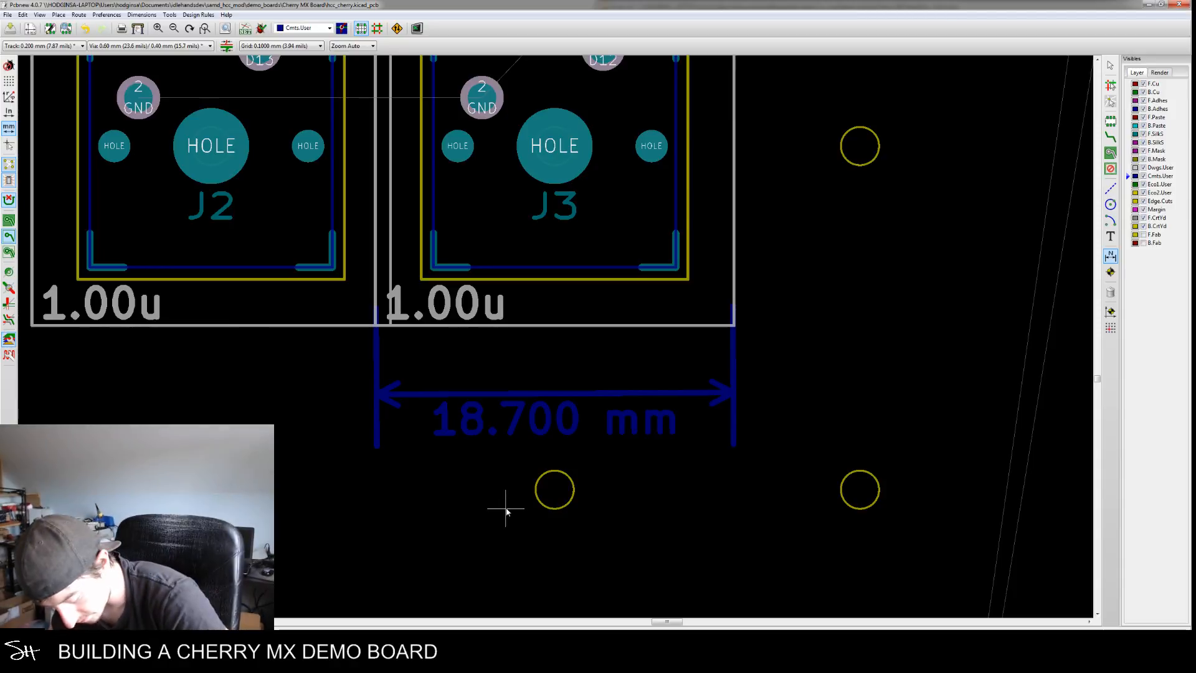
{"action": "key", "text": "alt+space"}
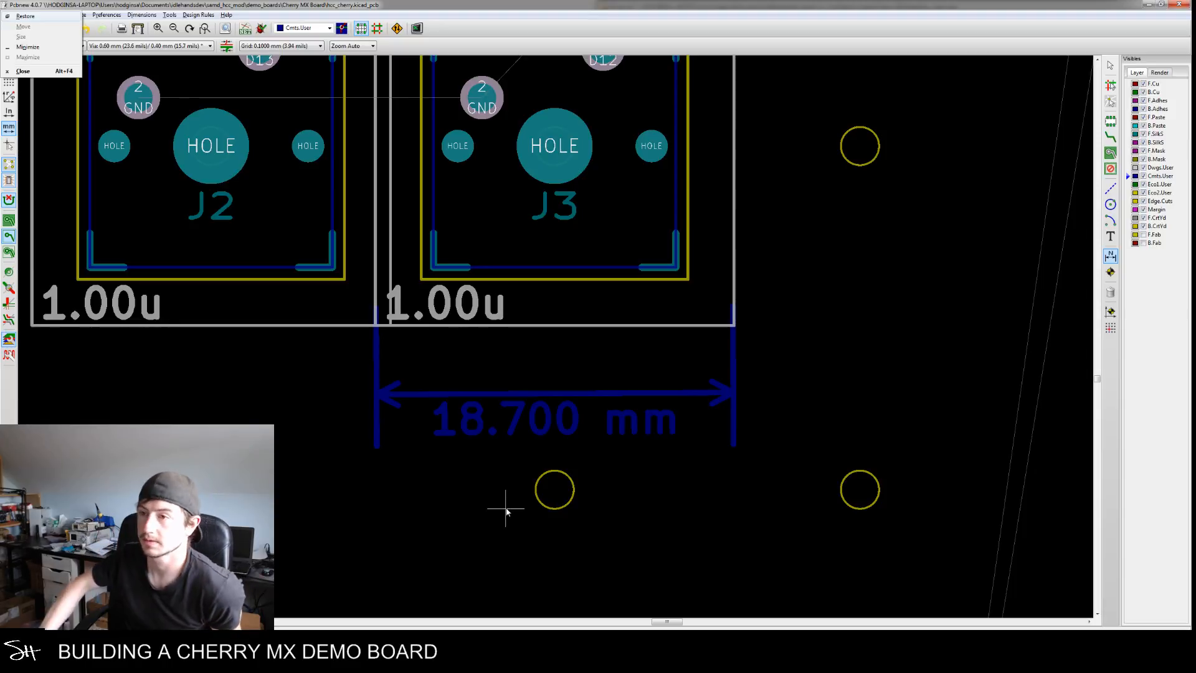
Abandon the stray dimension and undo the width dimension below switch J3's outline
{"action": "left_click", "coordinate": [273, 408]}
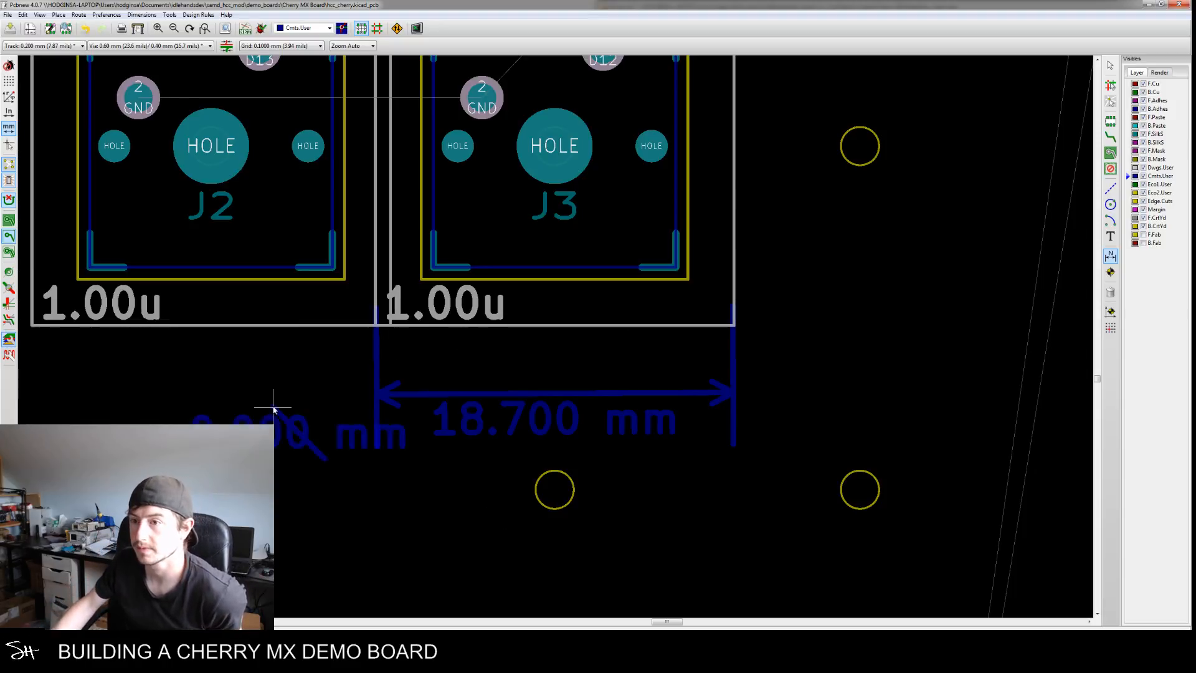
{"action": "key", "text": "Escape"}
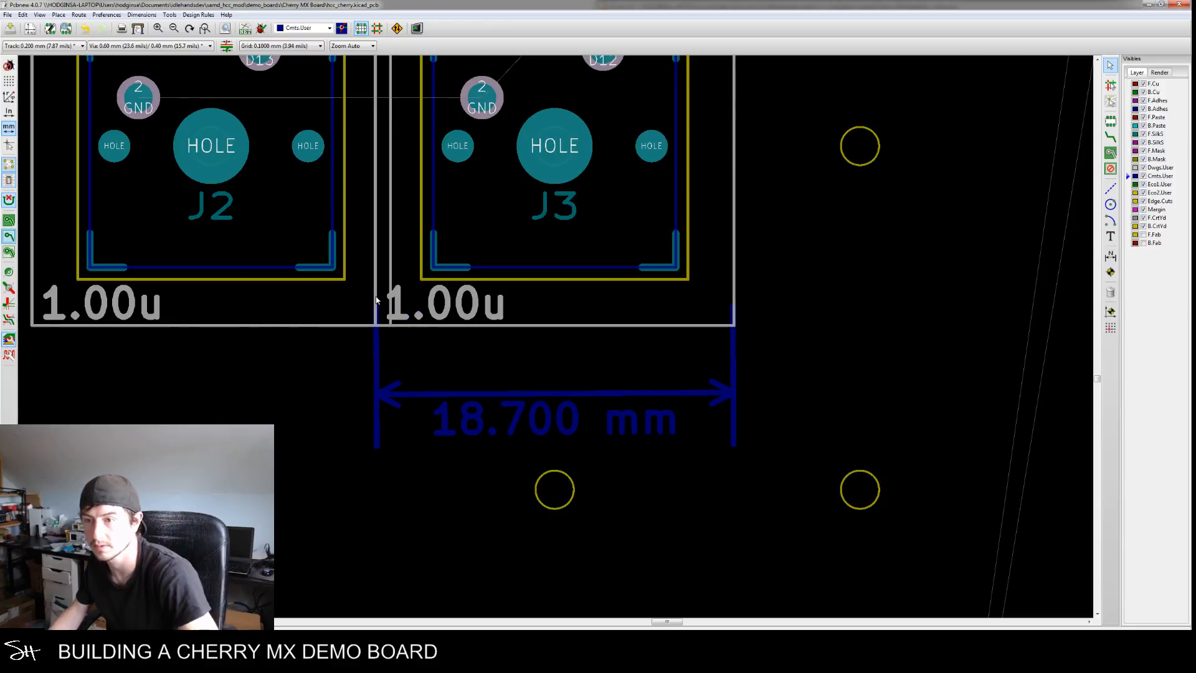
{"action": "key", "text": "ctrl+z"}
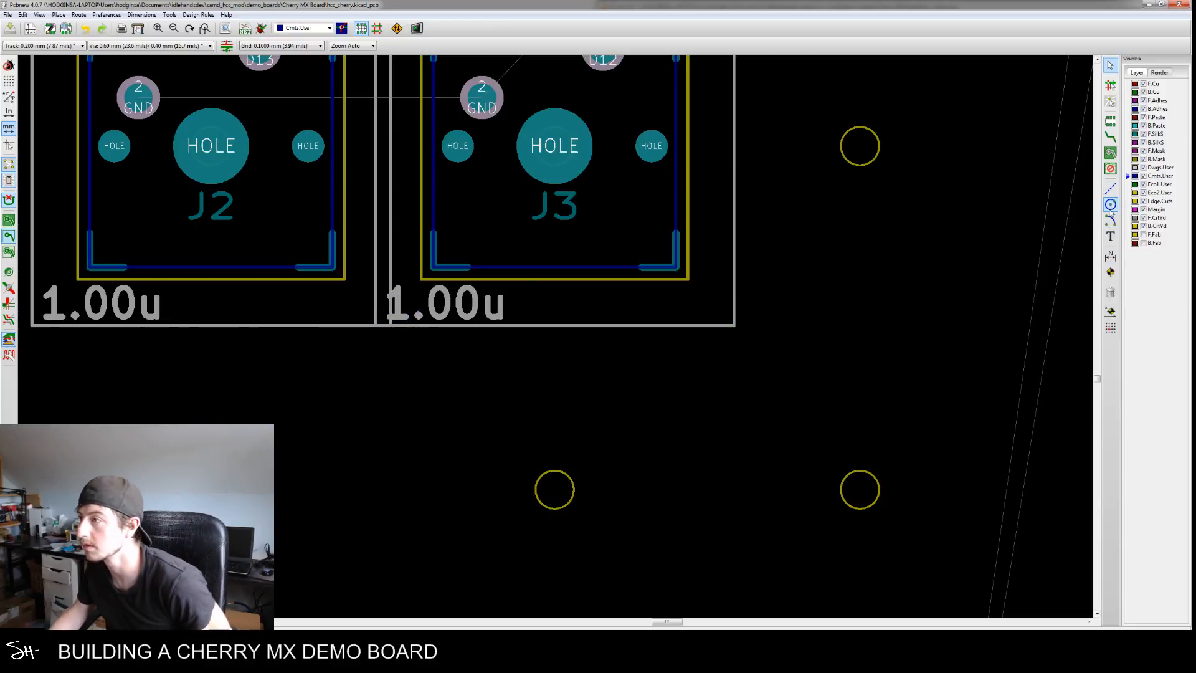
Dimension the overlap between the 1.00u outlines of switches J2 and J3, placing the dimension just below the footprints
{"action": "left_click", "coordinate": [1110, 253]}
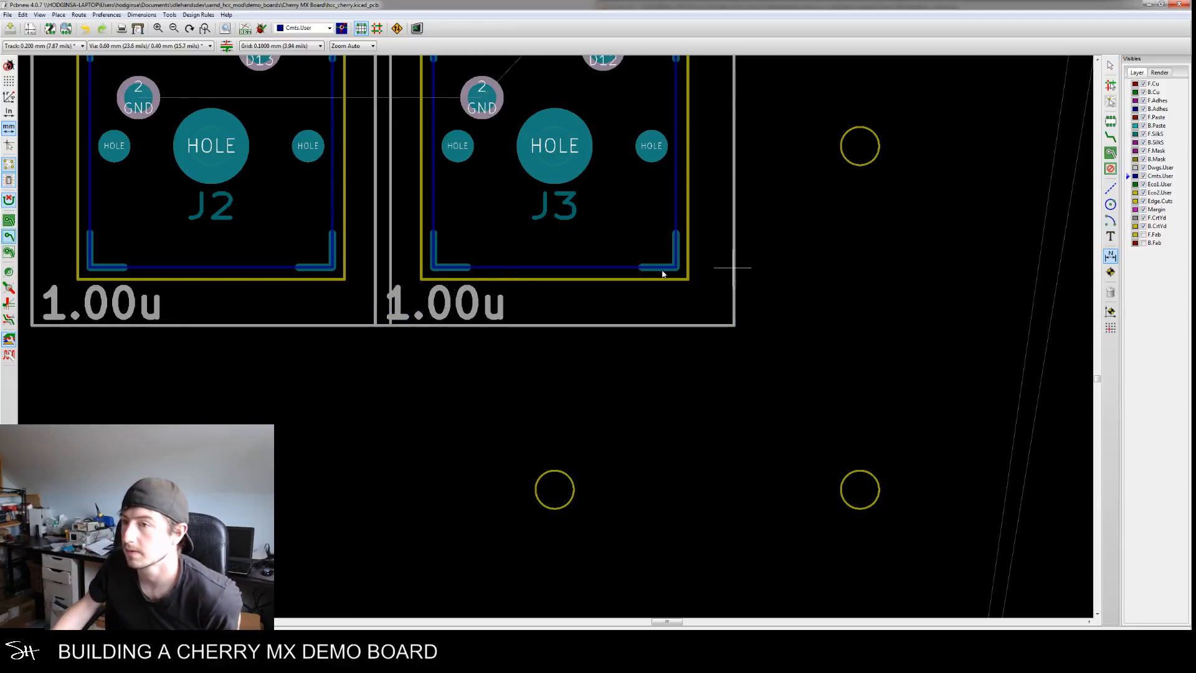
{"action": "left_click", "coordinate": [375, 272]}
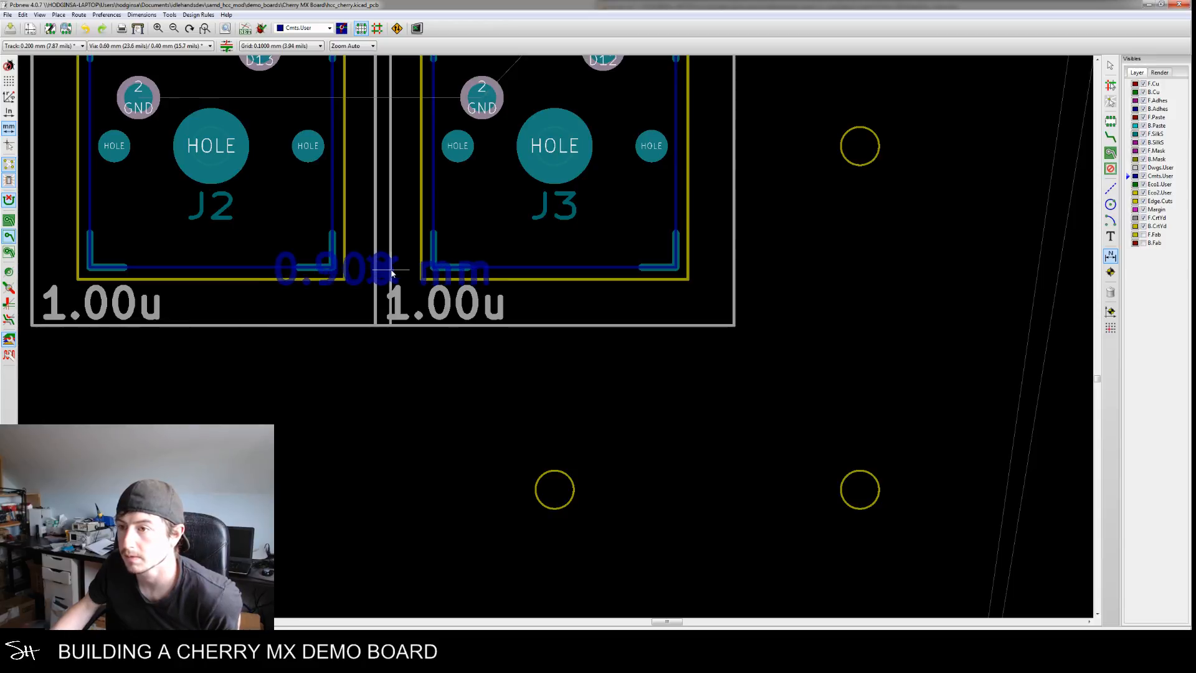
{"action": "left_click", "coordinate": [392, 272]}
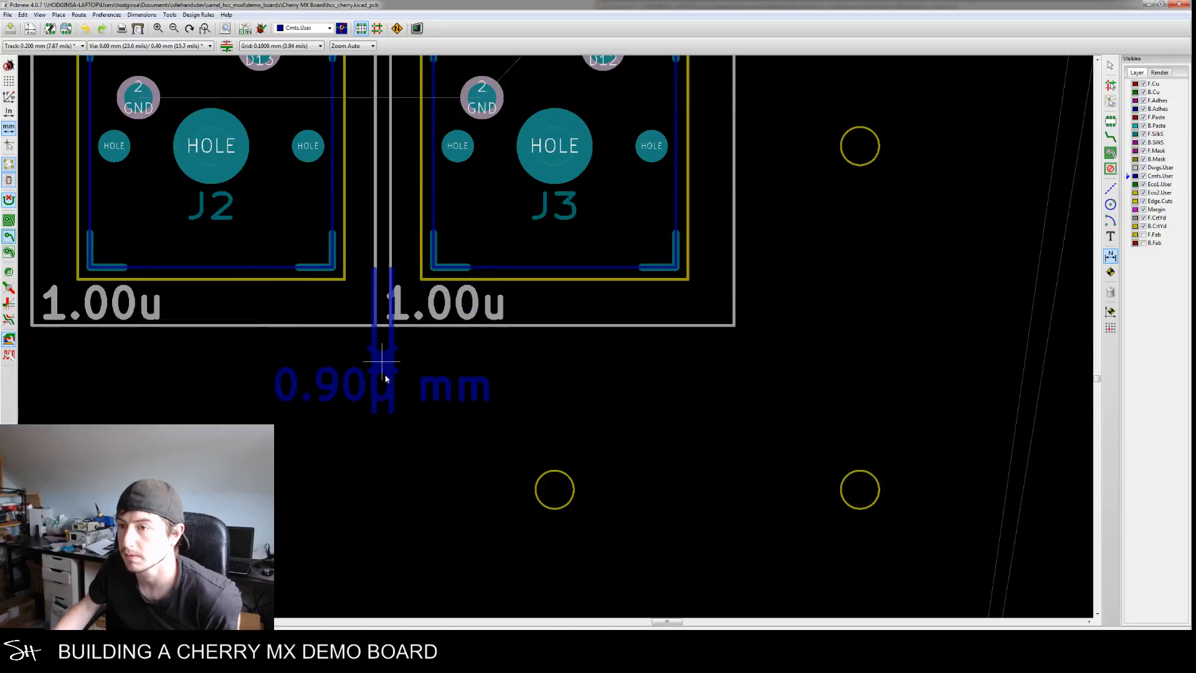
{"action": "left_click", "coordinate": [389, 407]}
{"action": "scroll", "coordinate": [508, 393], "scroll_direction": "down", "scroll_amount": 4}
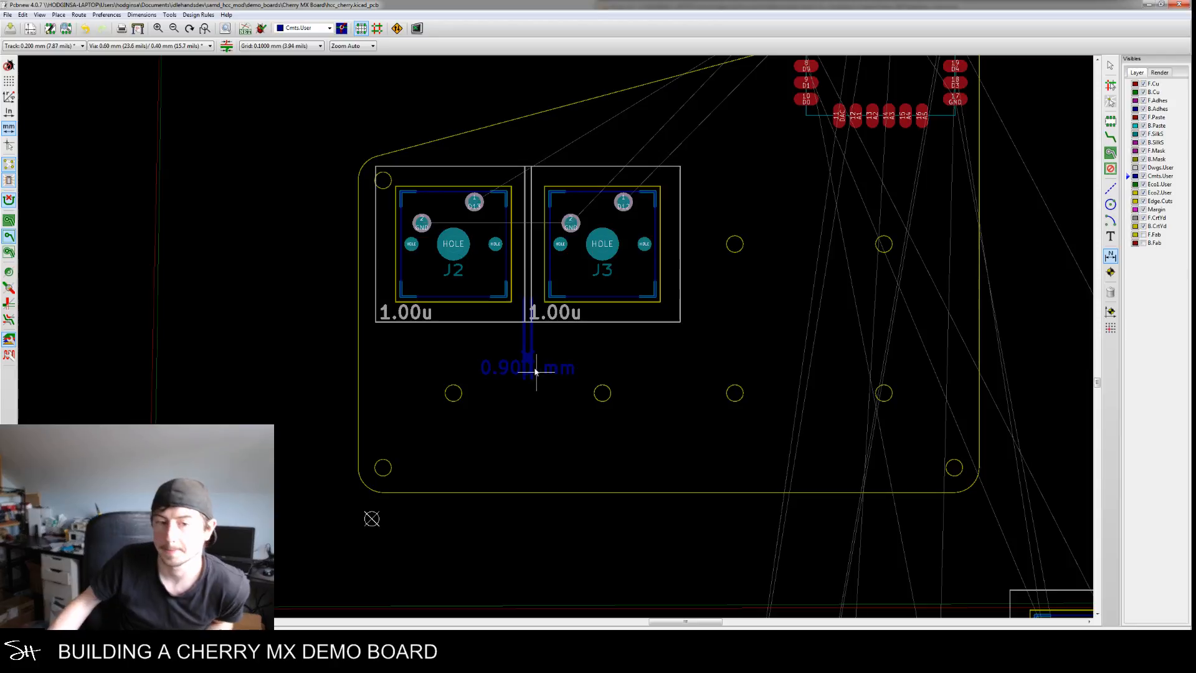
Measure from switch J3's centre hole to the left edge of its 1.00u outline, and clear the test dimensions
{"action": "scroll", "coordinate": [591, 269], "scroll_direction": "up", "scroll_amount": 4}
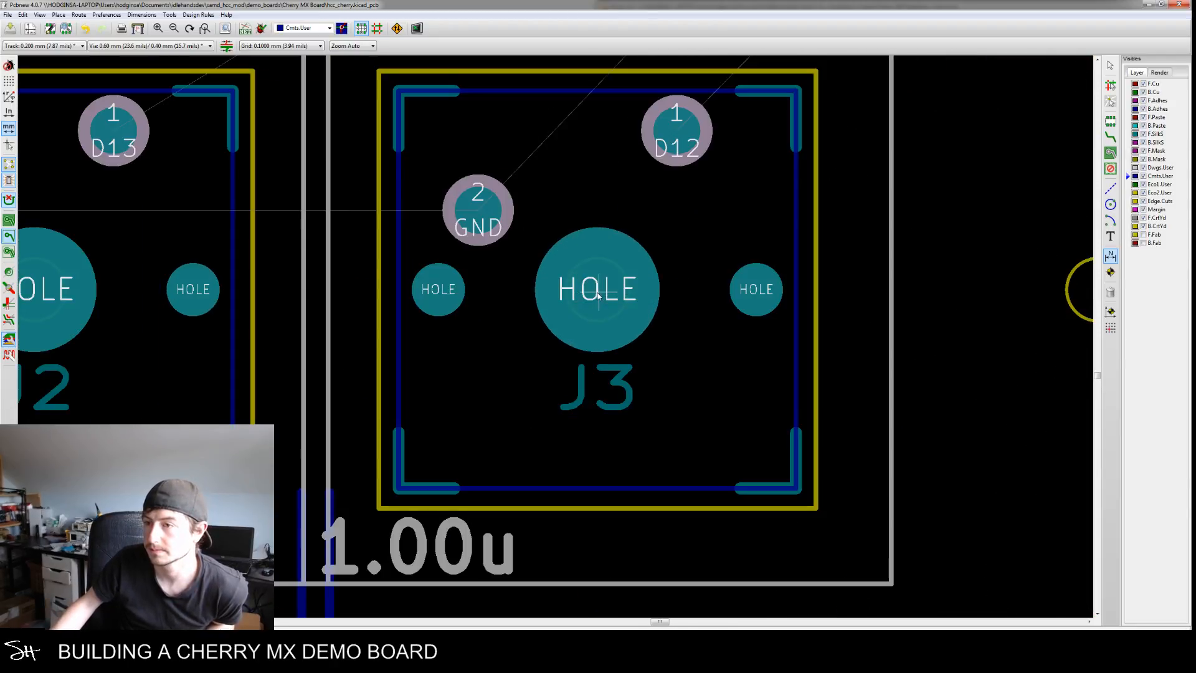
{"action": "left_click", "coordinate": [599, 295]}
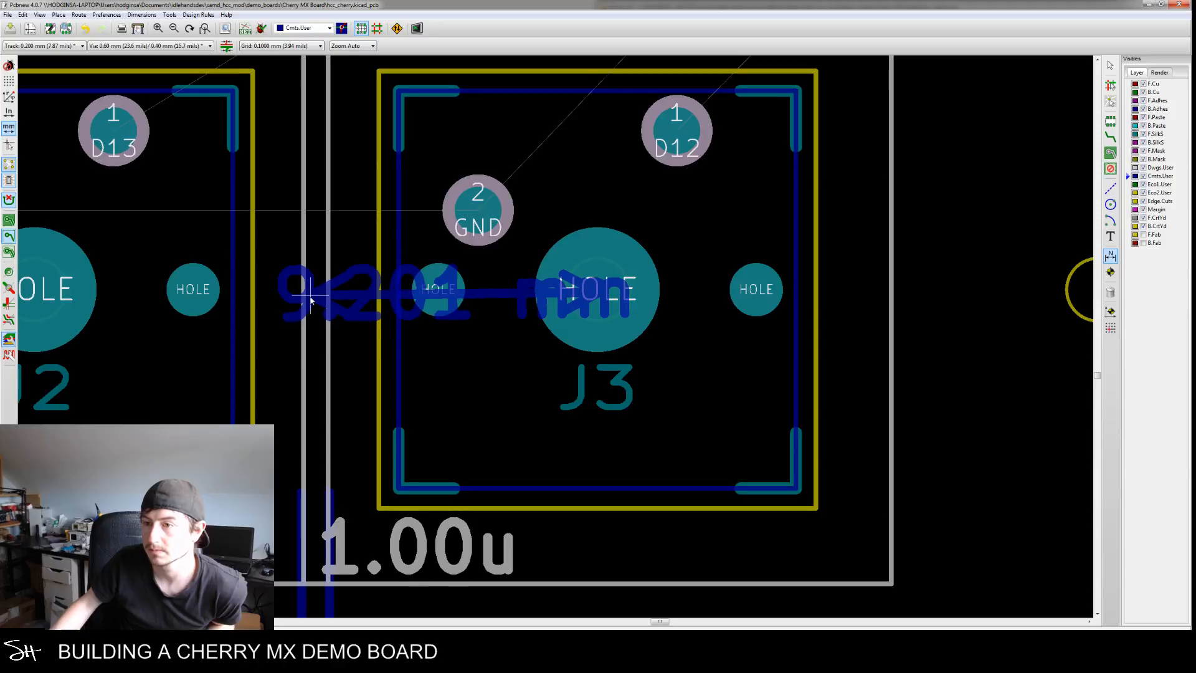
{"action": "scroll", "coordinate": [310, 300], "scroll_direction": "down", "scroll_amount": 4}
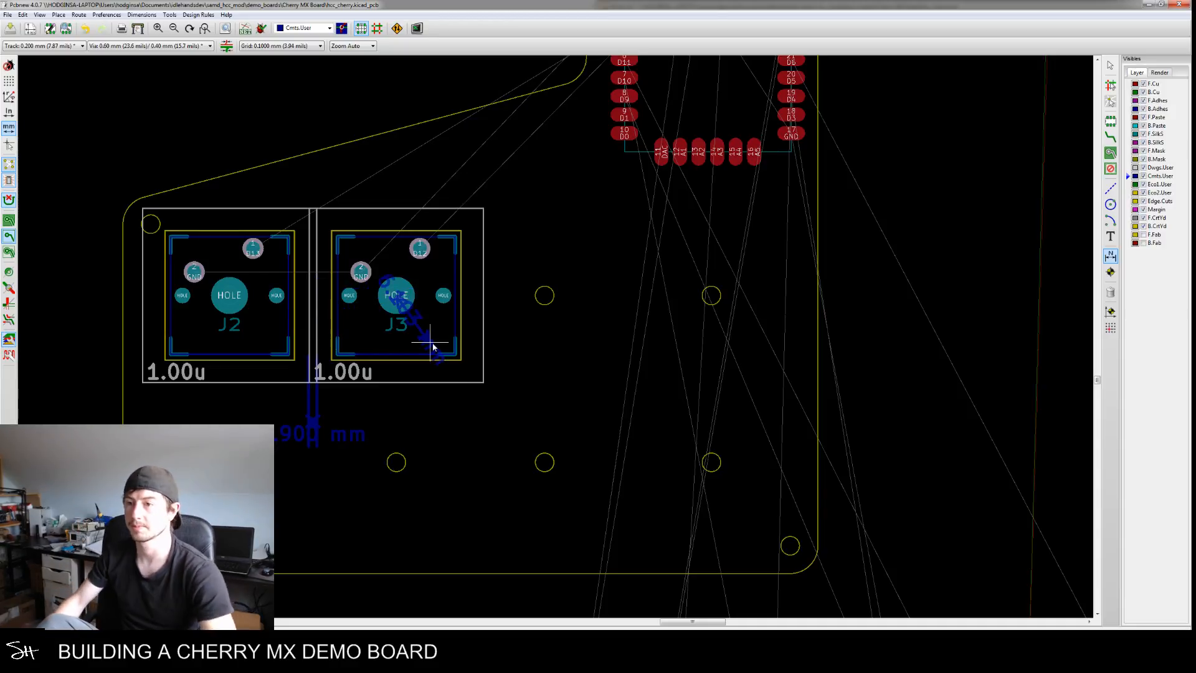
{"action": "key", "text": "Escape"}
{"action": "middle_click_drag", "start_coordinate": [345, 418], "coordinate": [447, 395]}
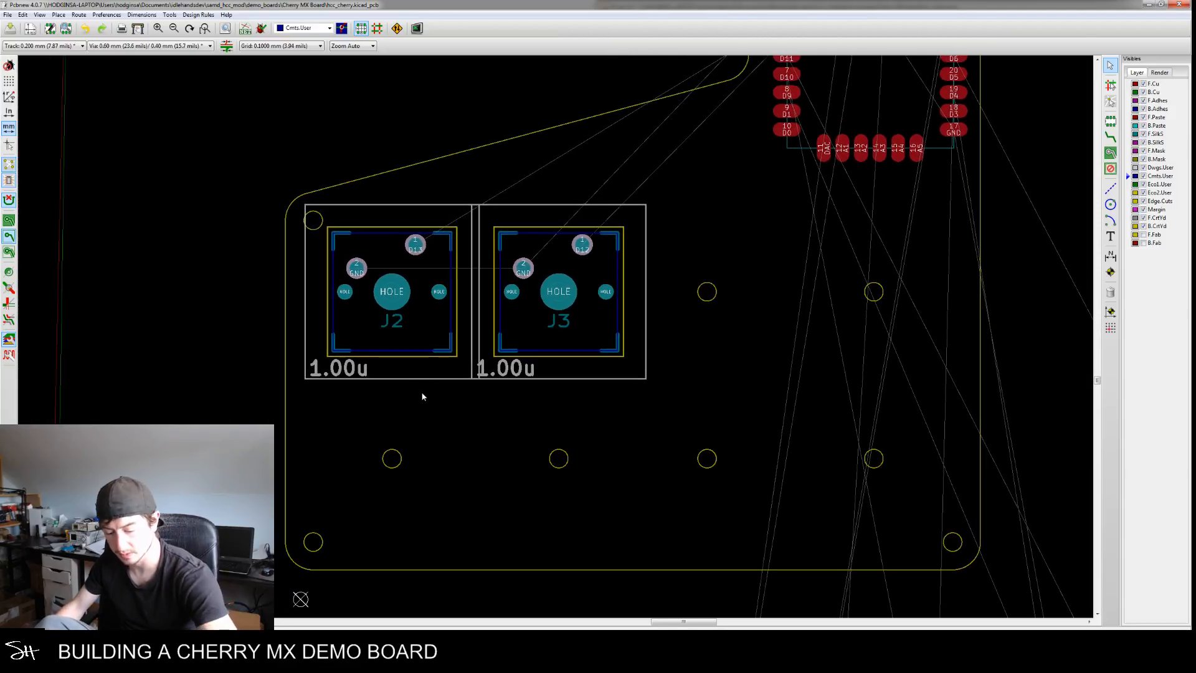
{"action": "key", "text": "x"}
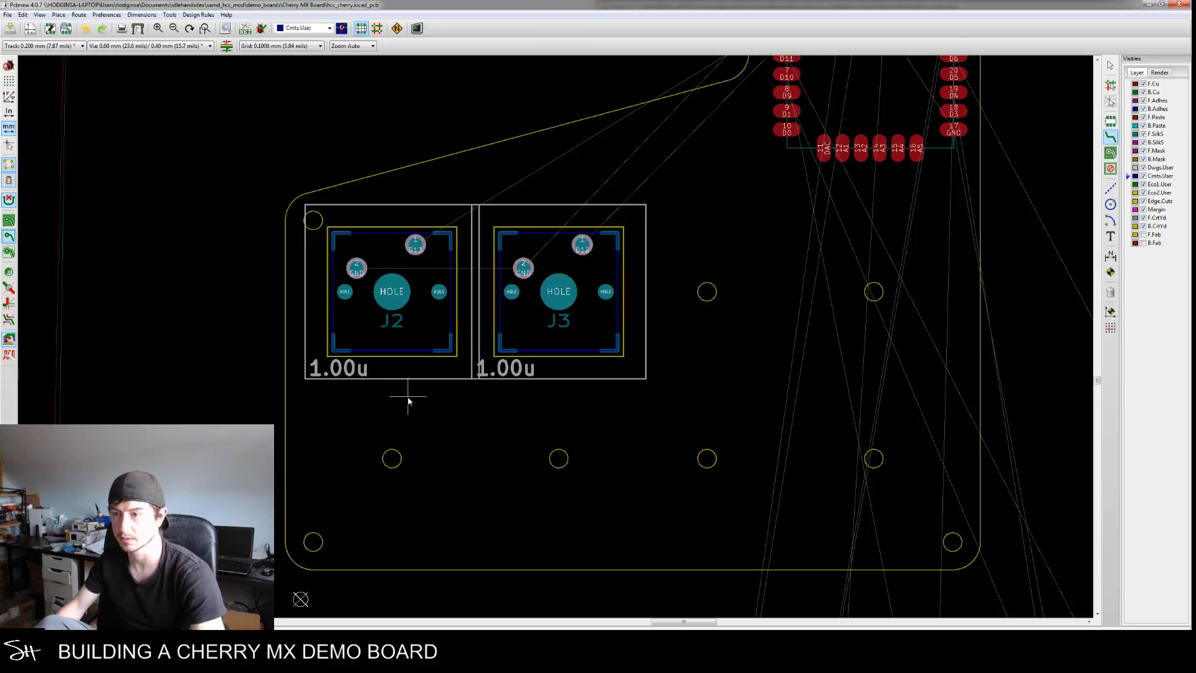
{"action": "middle_click_drag", "start_coordinate": [481, 411], "coordinate": [478, 437]}
{"action": "middle_click_drag", "start_coordinate": [414, 407], "coordinate": [448, 484]}
{"action": "key", "text": "Escape"}
Examine the overlap of switches J2 and J3 against the board circles, and check the pad properties of J2's centre hole
{"action": "scroll", "coordinate": [477, 449], "scroll_direction": "up", "scroll_amount": 3}
{"action": "scroll", "coordinate": [448, 457], "scroll_direction": "down", "scroll_amount": 1}
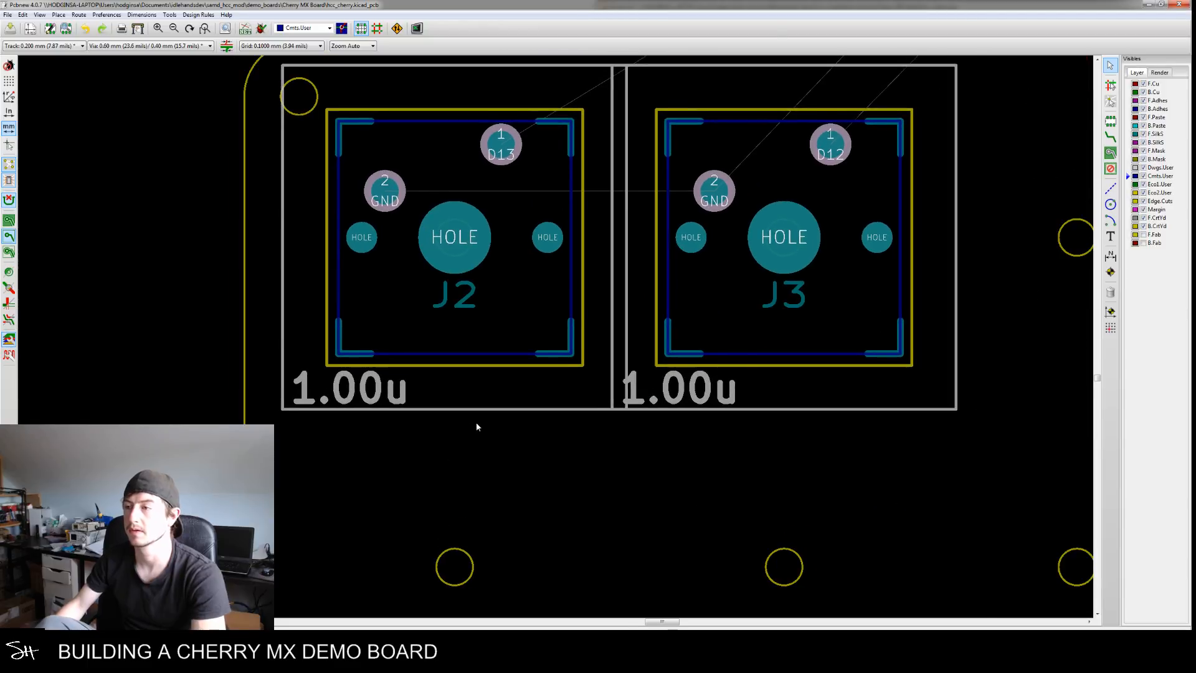
{"action": "scroll", "coordinate": [476, 425], "scroll_direction": "down", "scroll_amount": 3}
{"action": "middle_click_drag", "start_coordinate": [506, 450], "coordinate": [508, 412]}
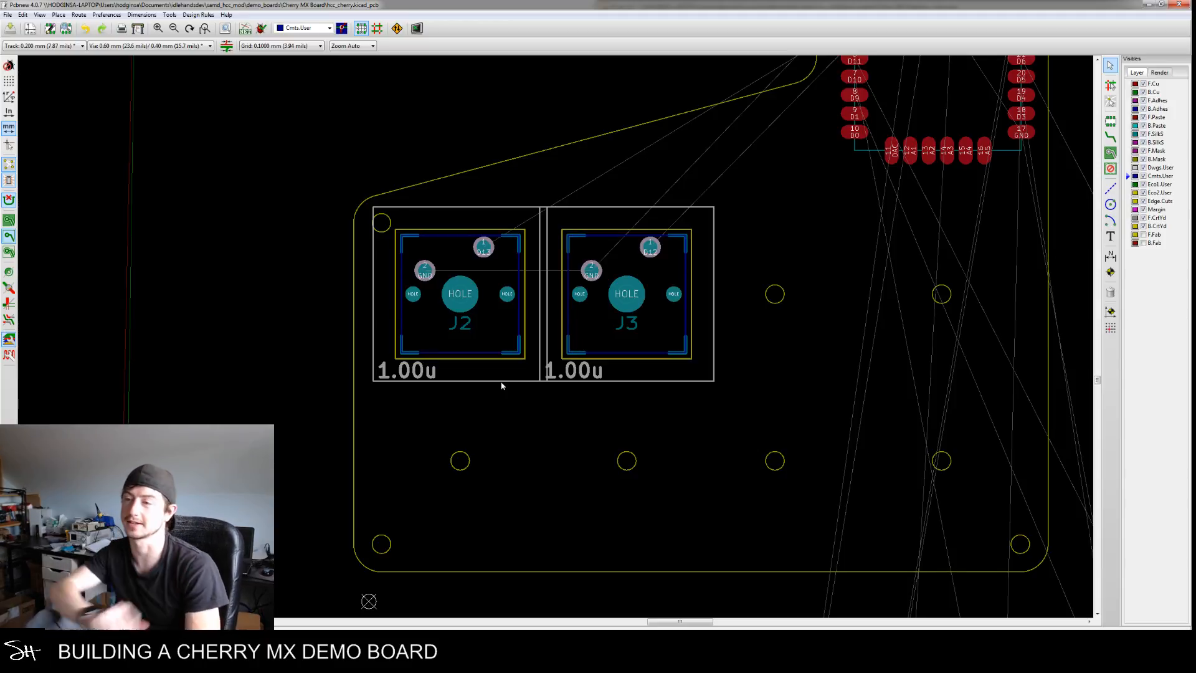
{"action": "middle_click_drag", "start_coordinate": [524, 347], "coordinate": [551, 432]}
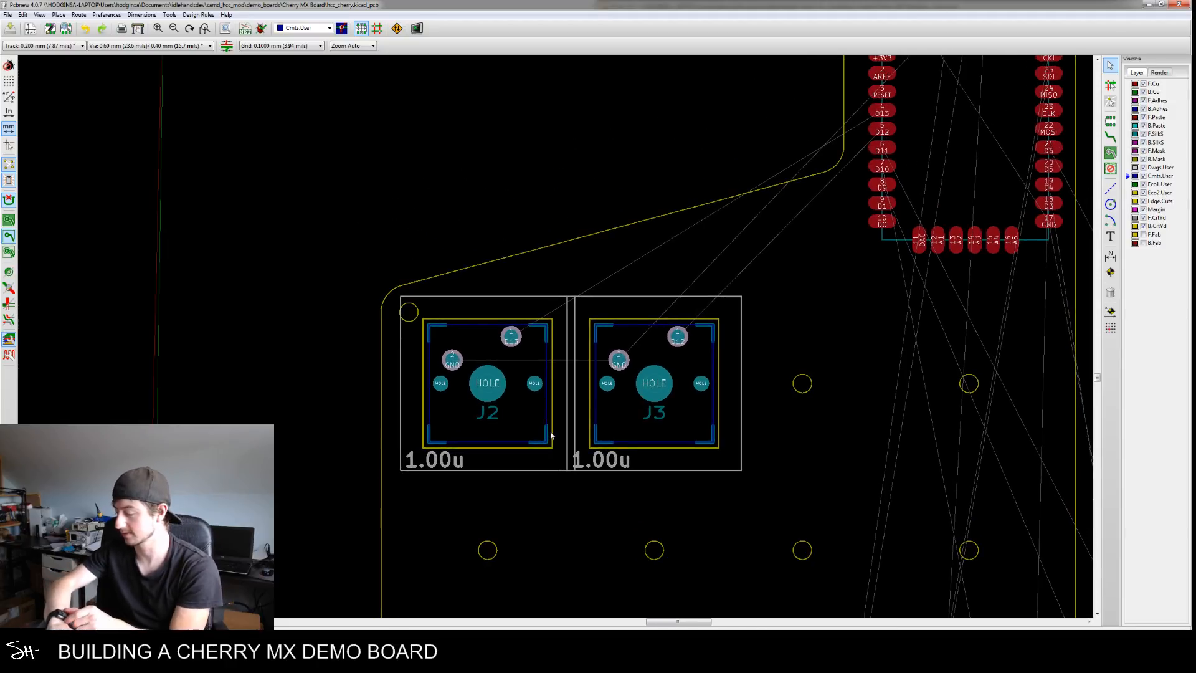
{"action": "scroll", "coordinate": [551, 434], "scroll_direction": "up", "scroll_amount": 3}
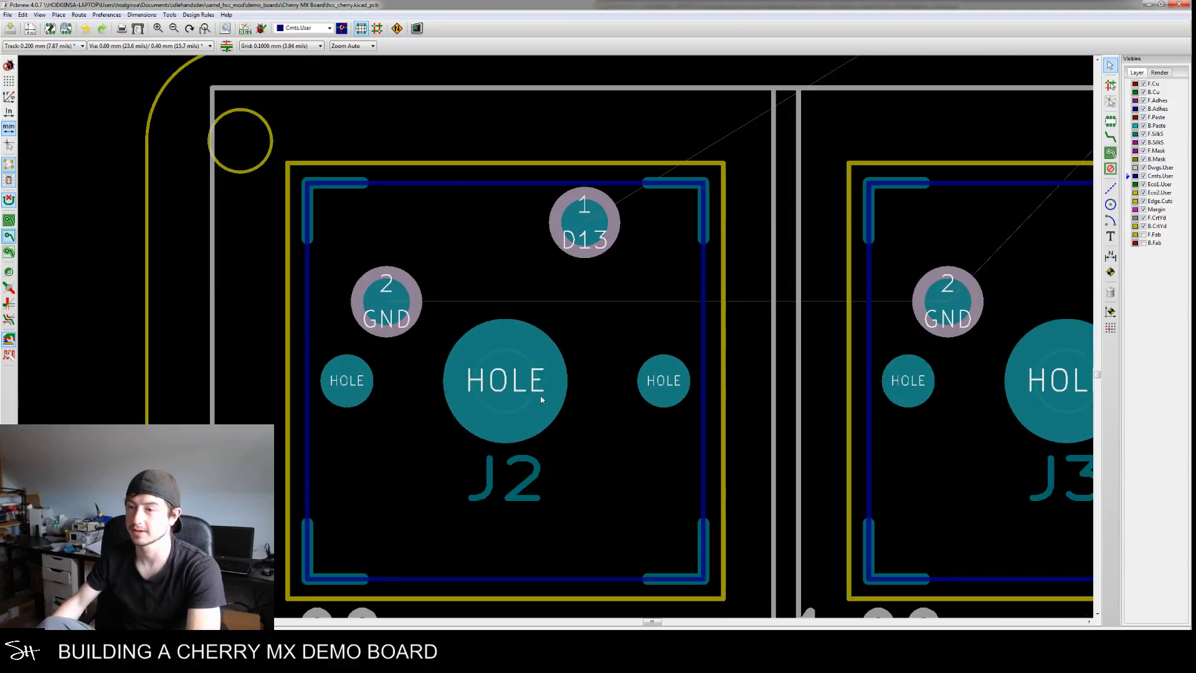
{"action": "scroll", "coordinate": [557, 419], "scroll_direction": "down", "scroll_amount": 3}
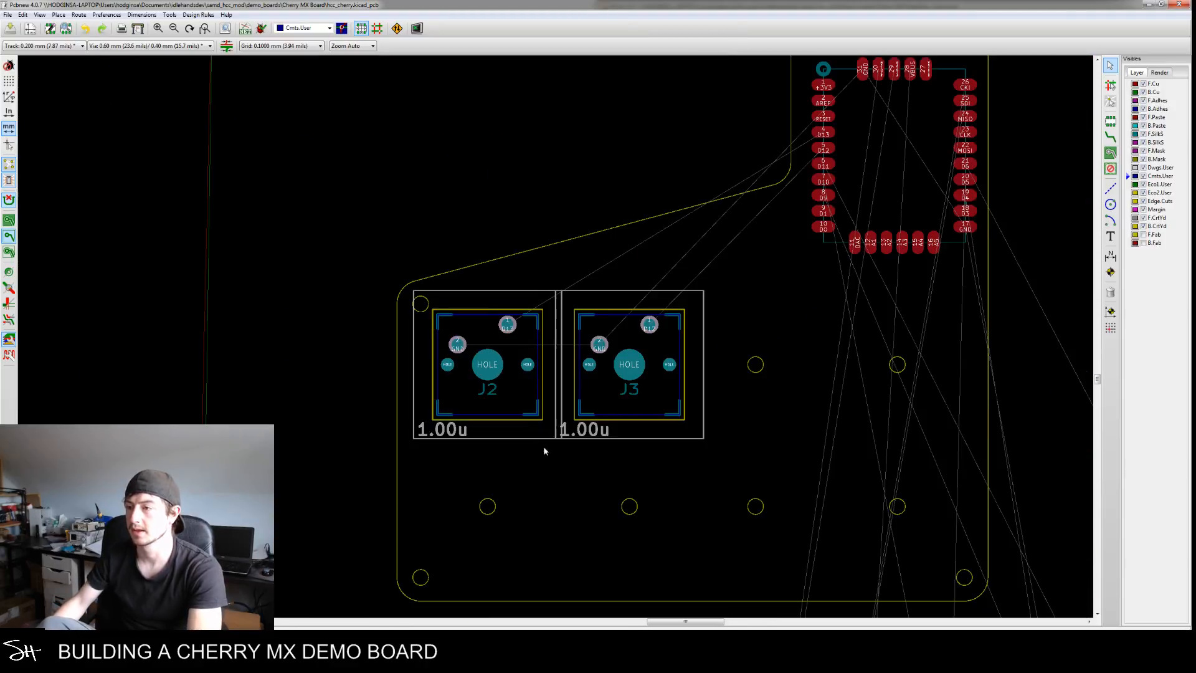
{"action": "scroll", "coordinate": [534, 436], "scroll_direction": "down", "scroll_amount": 2, "text": "shift"}
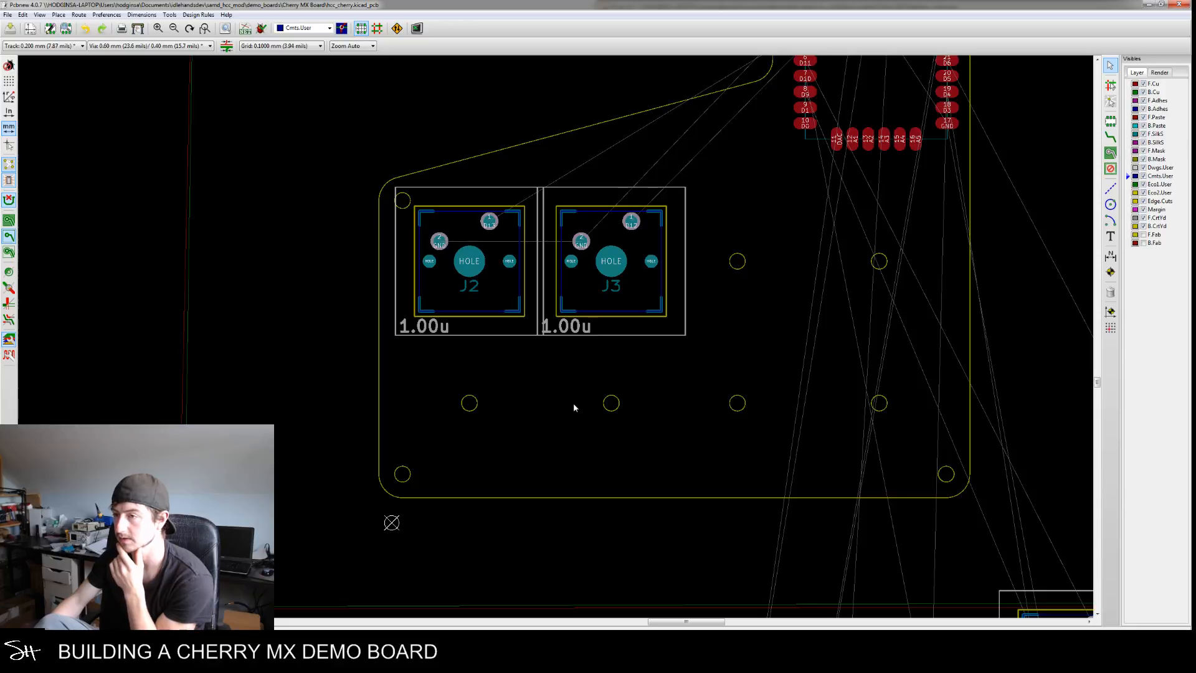
{"action": "middle_click_drag", "start_coordinate": [534, 358], "coordinate": [541, 411]}
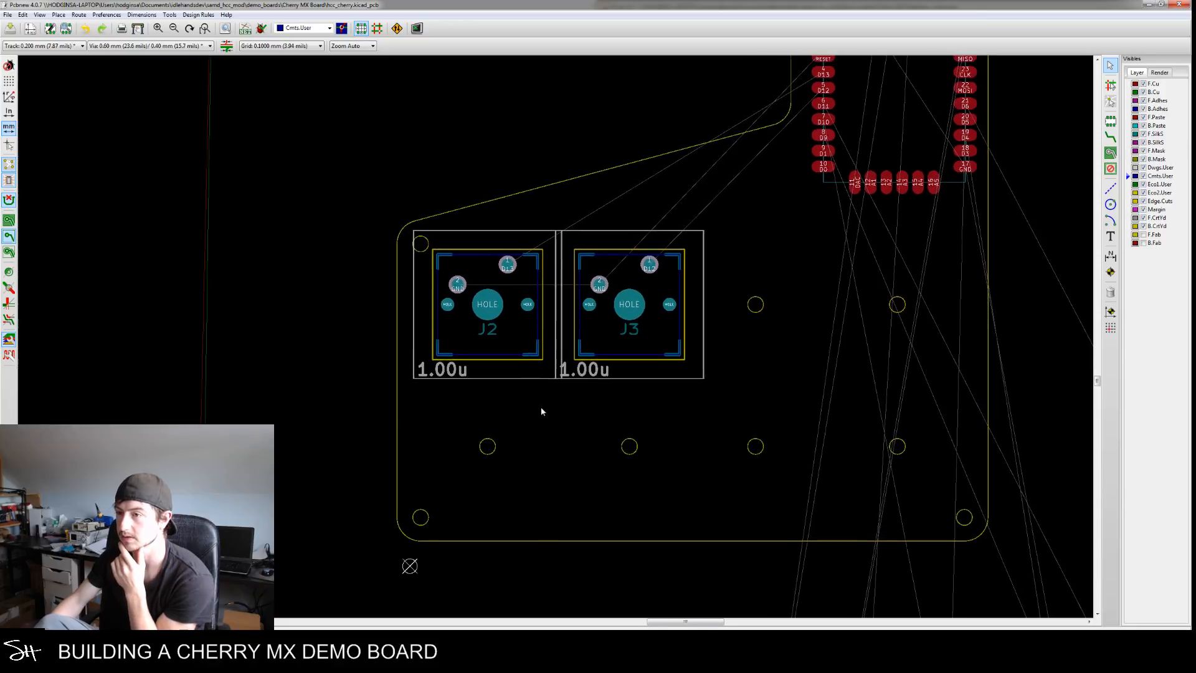
{"action": "double_click", "coordinate": [491, 319]}
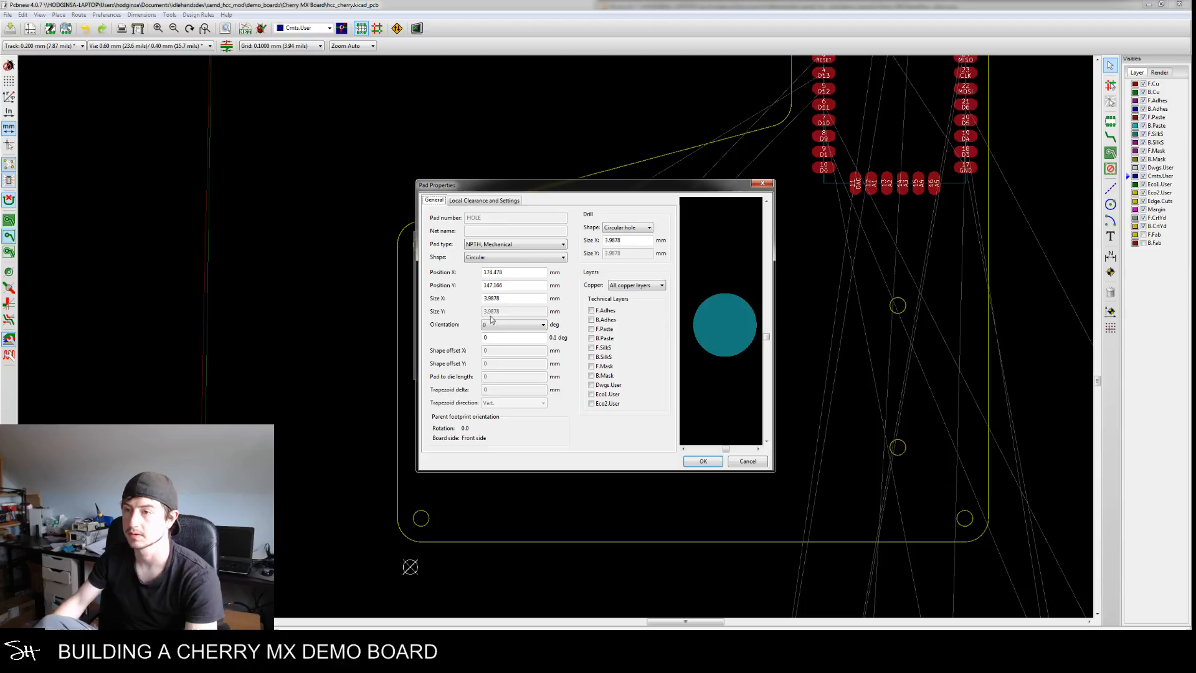
{"action": "left_click", "coordinate": [741, 459]}
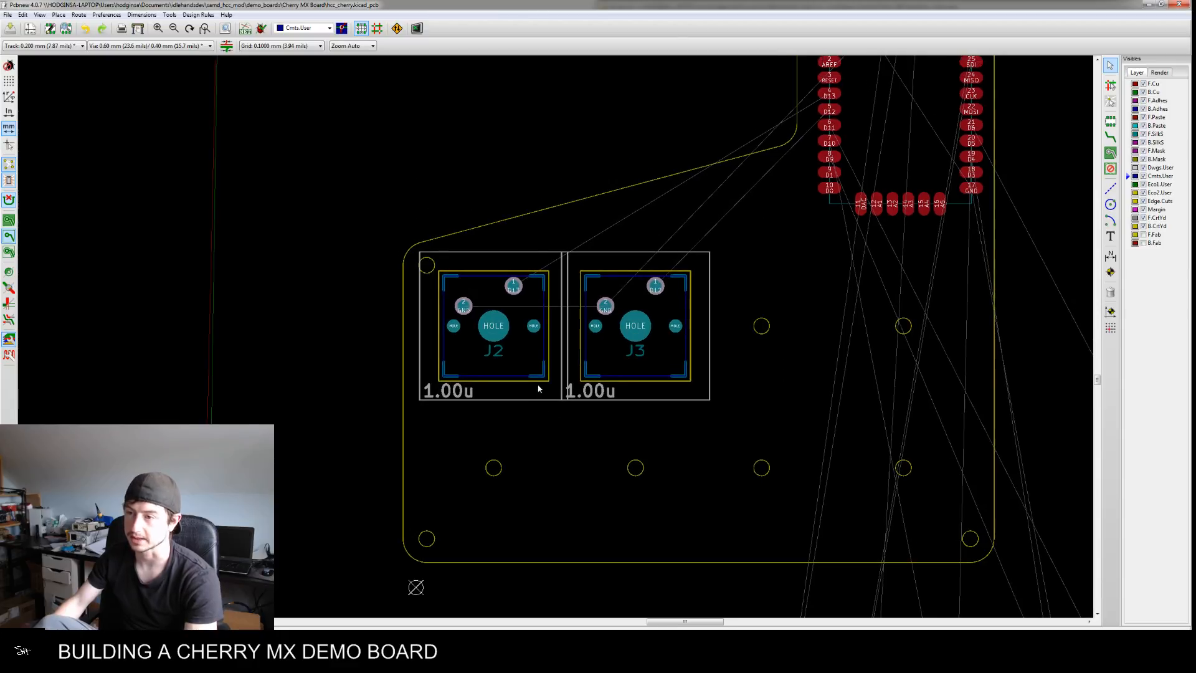
Switch to the CherryMX_pcb model in Fusion 360 and try to select the board's Sketch1
{"action": "scroll", "coordinate": [539, 387], "scroll_direction": "up", "scroll_amount": 4}
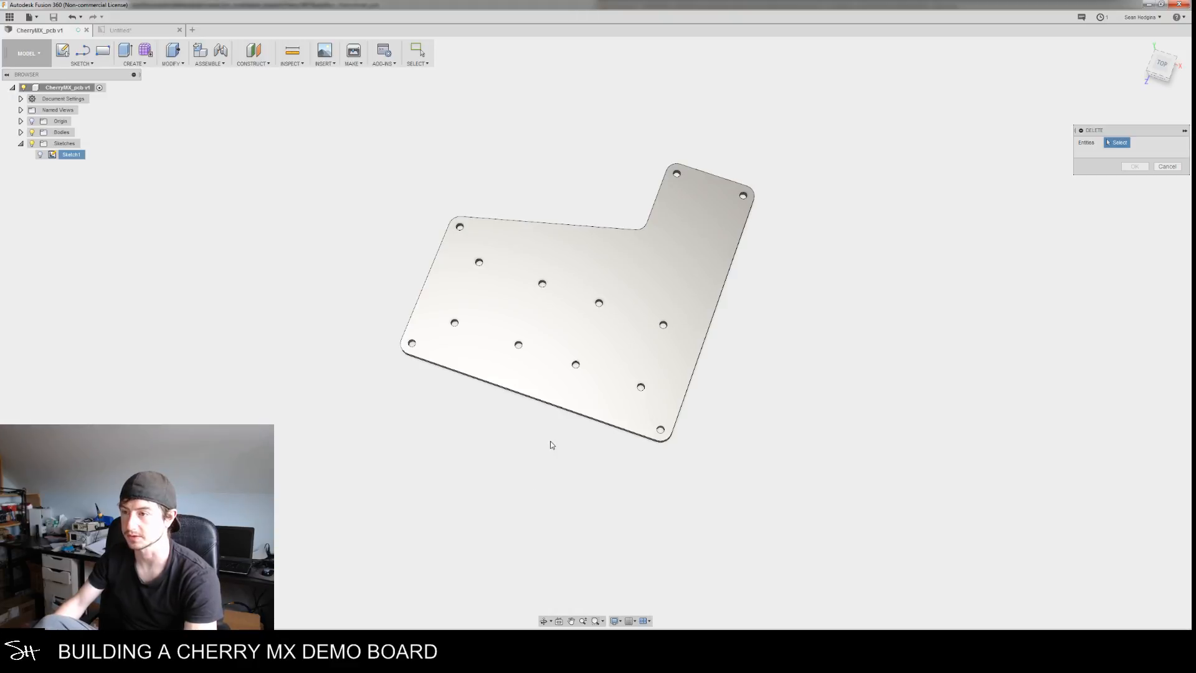
{"action": "middle_click_drag", "start_coordinate": [551, 444], "coordinate": [460, 409], "text": "shift"}
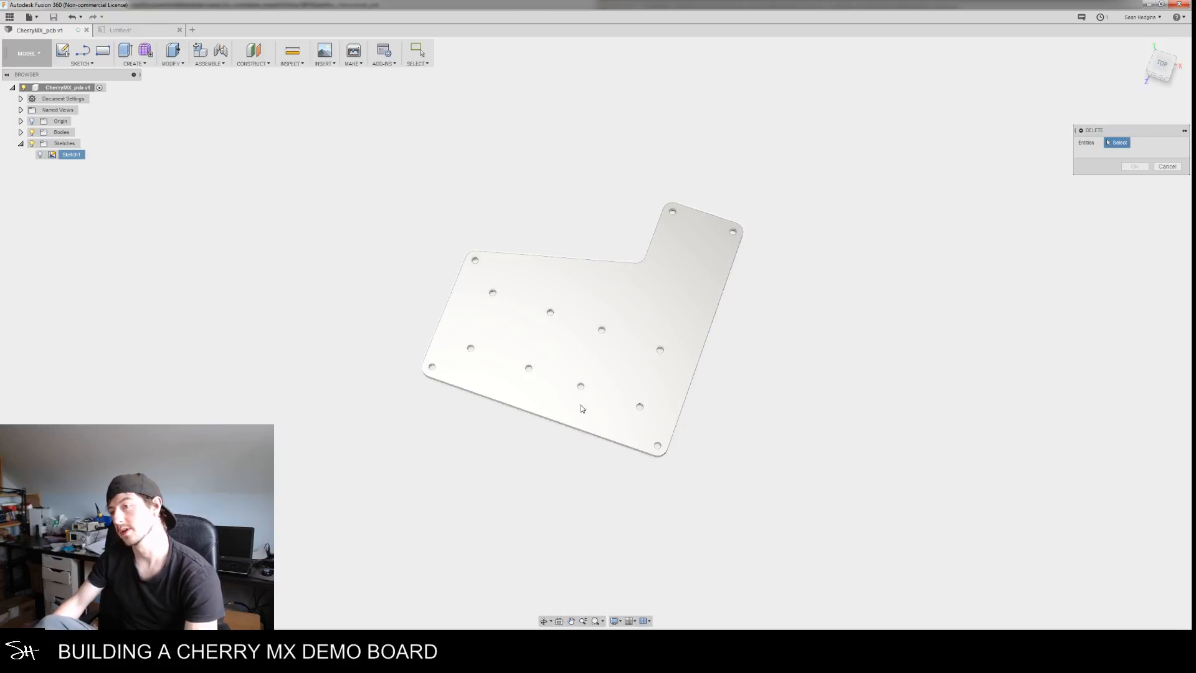
{"action": "left_click", "coordinate": [592, 351]}
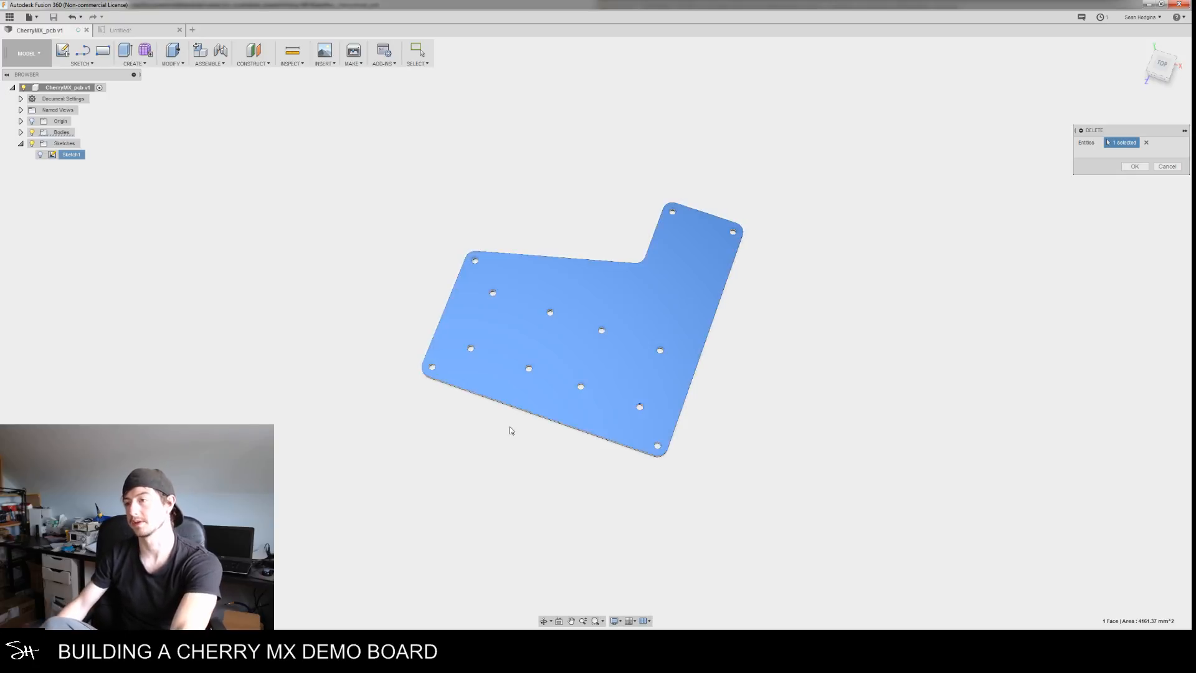
{"action": "left_click", "coordinate": [72, 160]}
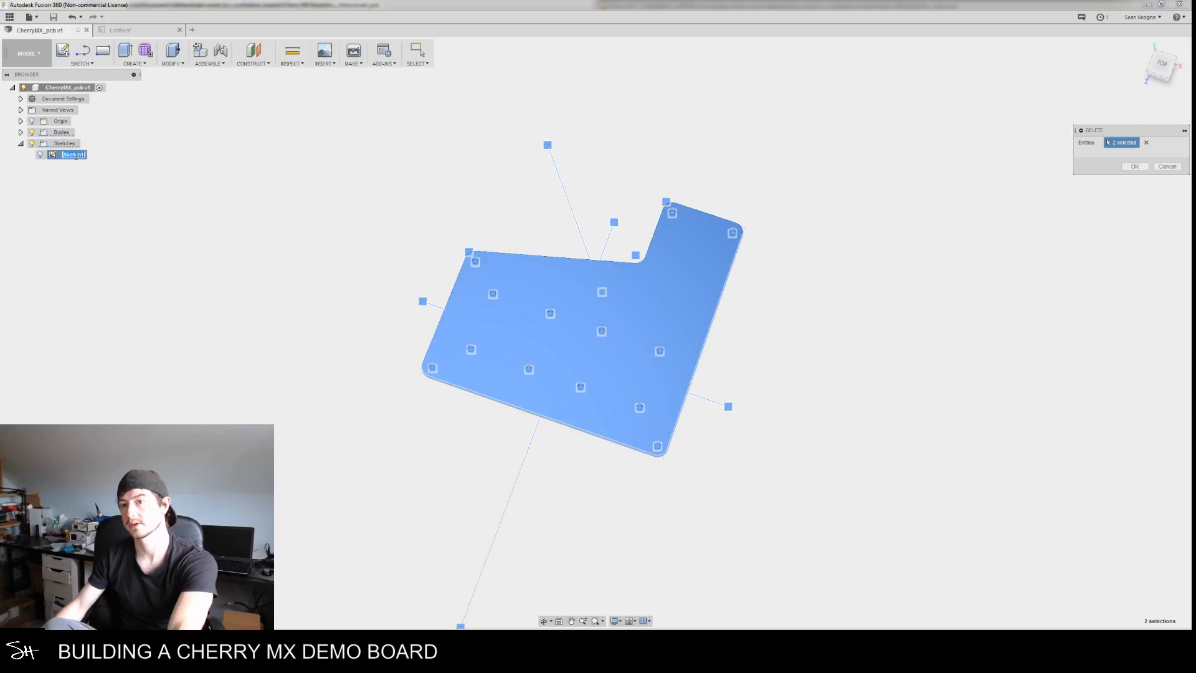
{"action": "left_click", "coordinate": [54, 157]}
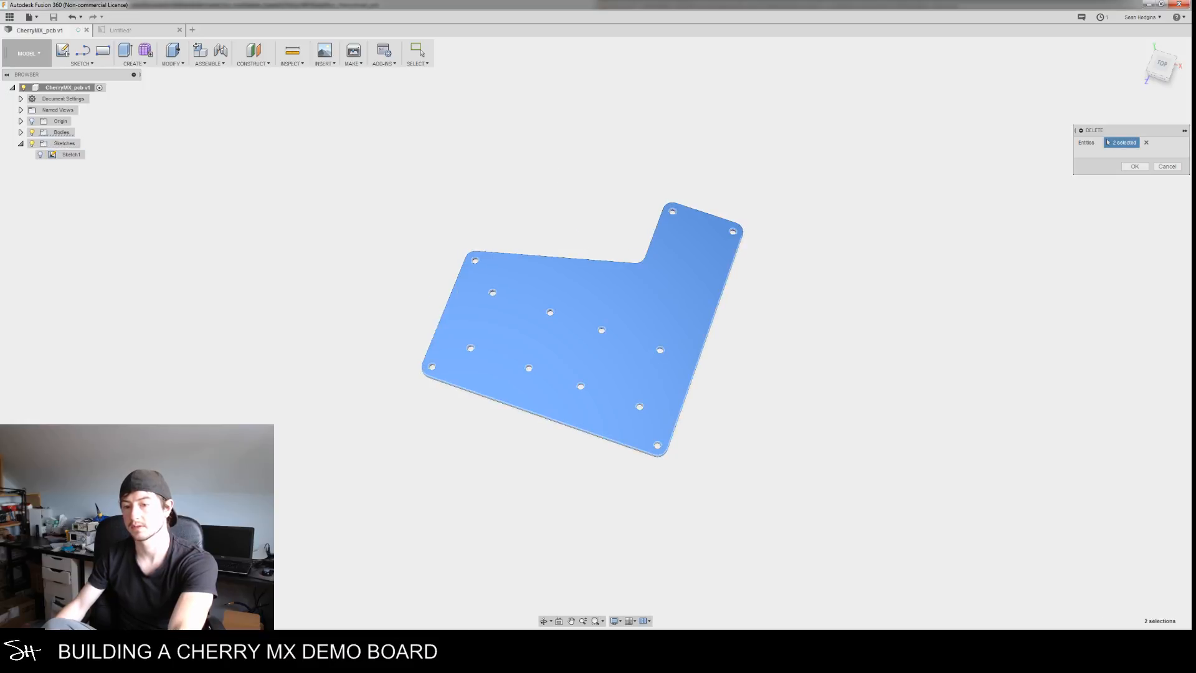
{"action": "left_click", "coordinate": [69, 155]}
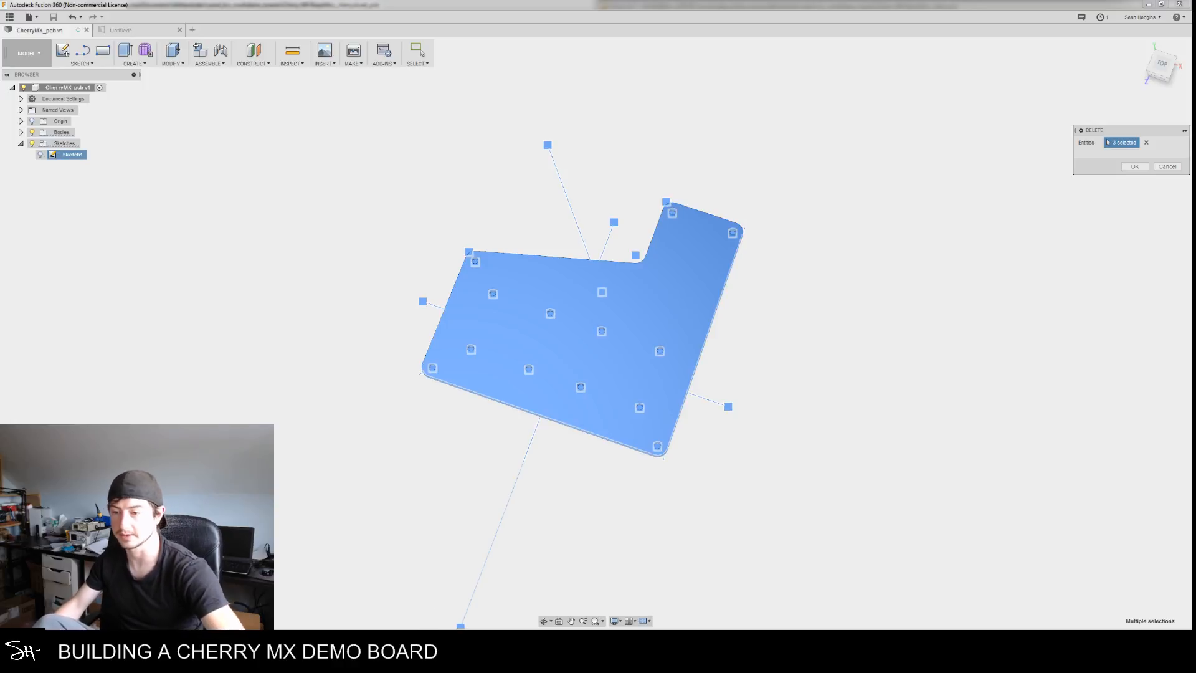
Switch back to the Pcbnew layout and look over the placed switches, the board outline and the remaining footprints
{"action": "mouse_move", "coordinate": [399, 641]}
{"action": "left_click", "coordinate": [457, 623]}
{"action": "scroll", "coordinate": [502, 539], "scroll_direction": "down", "scroll_amount": 8}
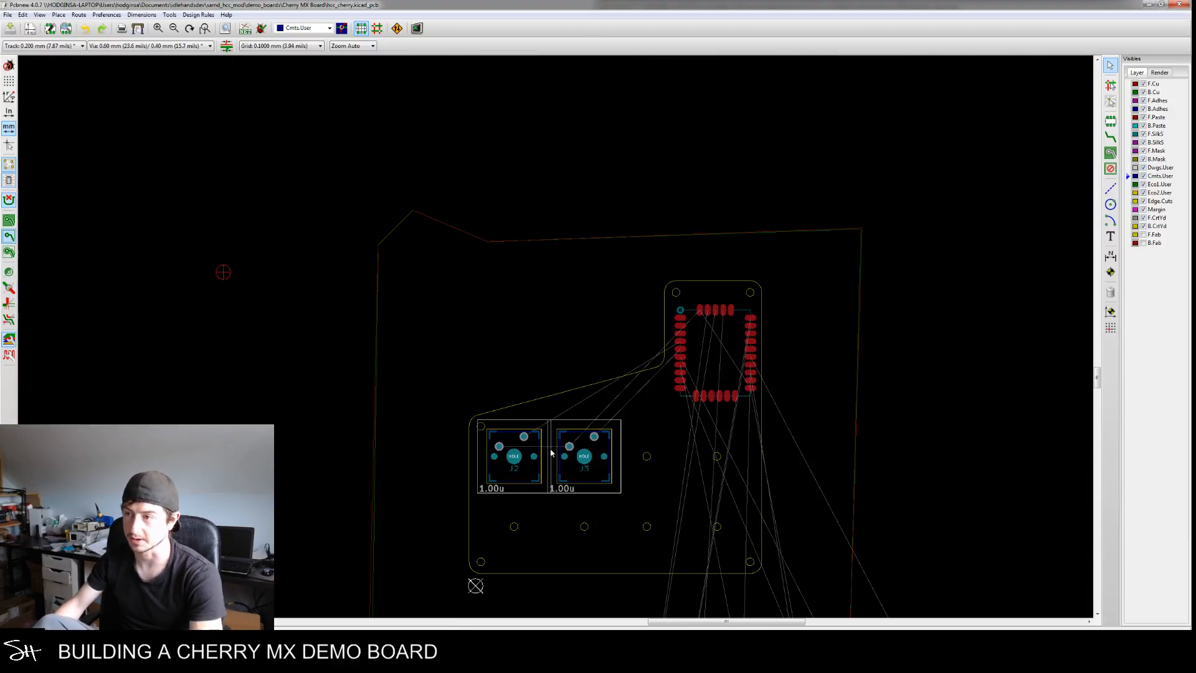
{"action": "scroll", "coordinate": [551, 407], "scroll_direction": "up", "scroll_amount": 4}
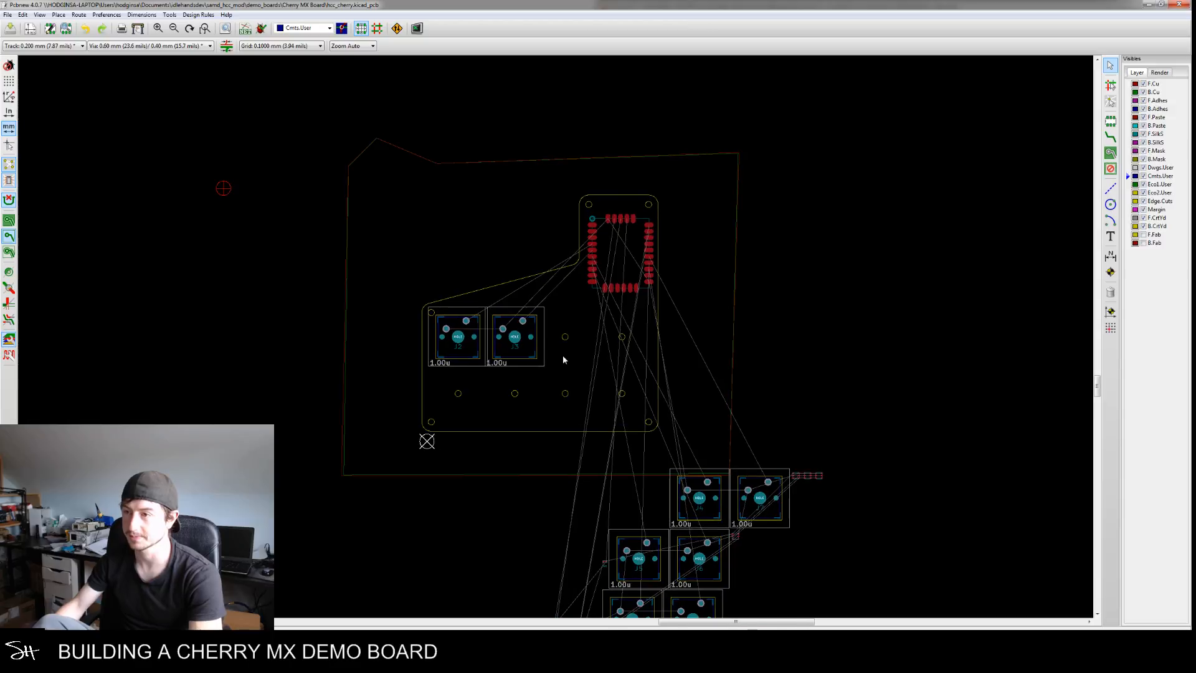
{"action": "middle_click_drag", "start_coordinate": [556, 371], "coordinate": [583, 339]}
Switch to Fusion 360, make Sketch1 visible, cancel the pending Delete command and open Sketch1 for editing
{"action": "key", "text": "alt+Tab"}
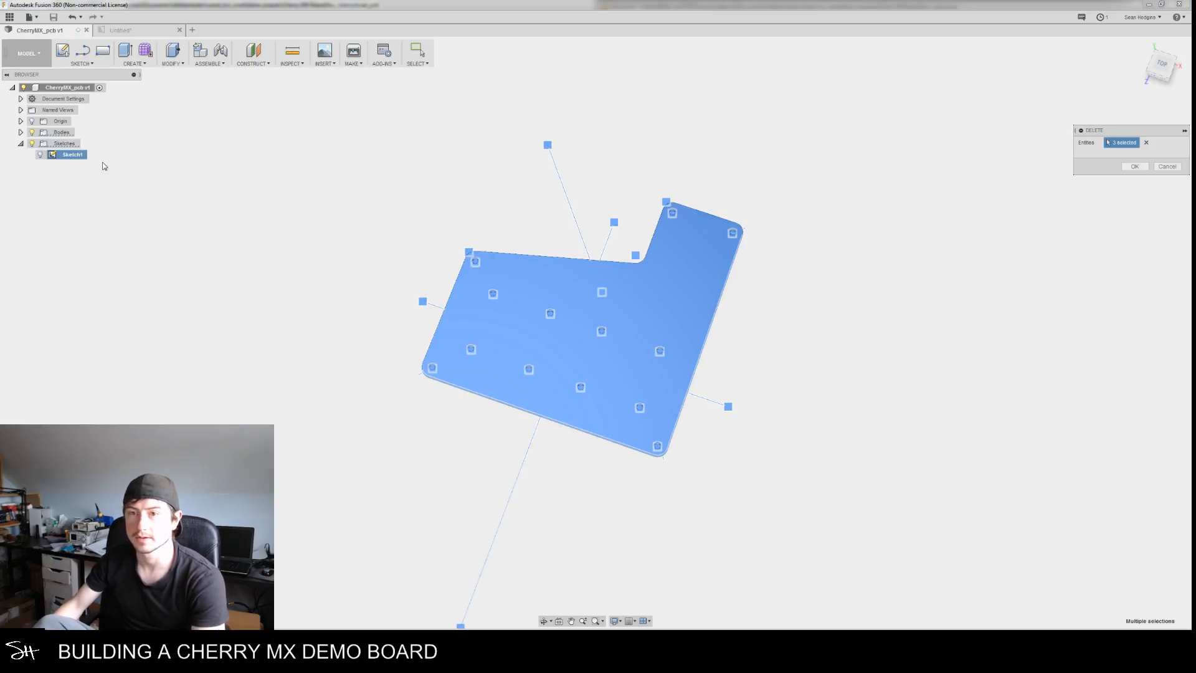
{"action": "left_click", "coordinate": [40, 155]}
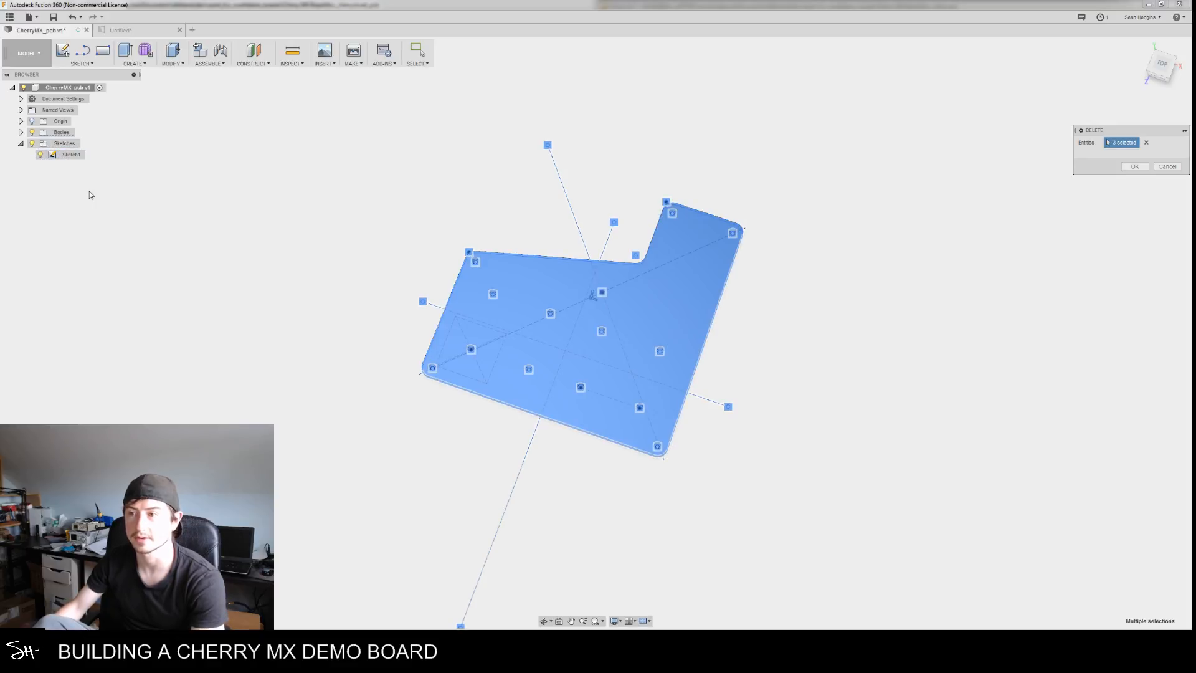
{"action": "left_click", "coordinate": [510, 498]}
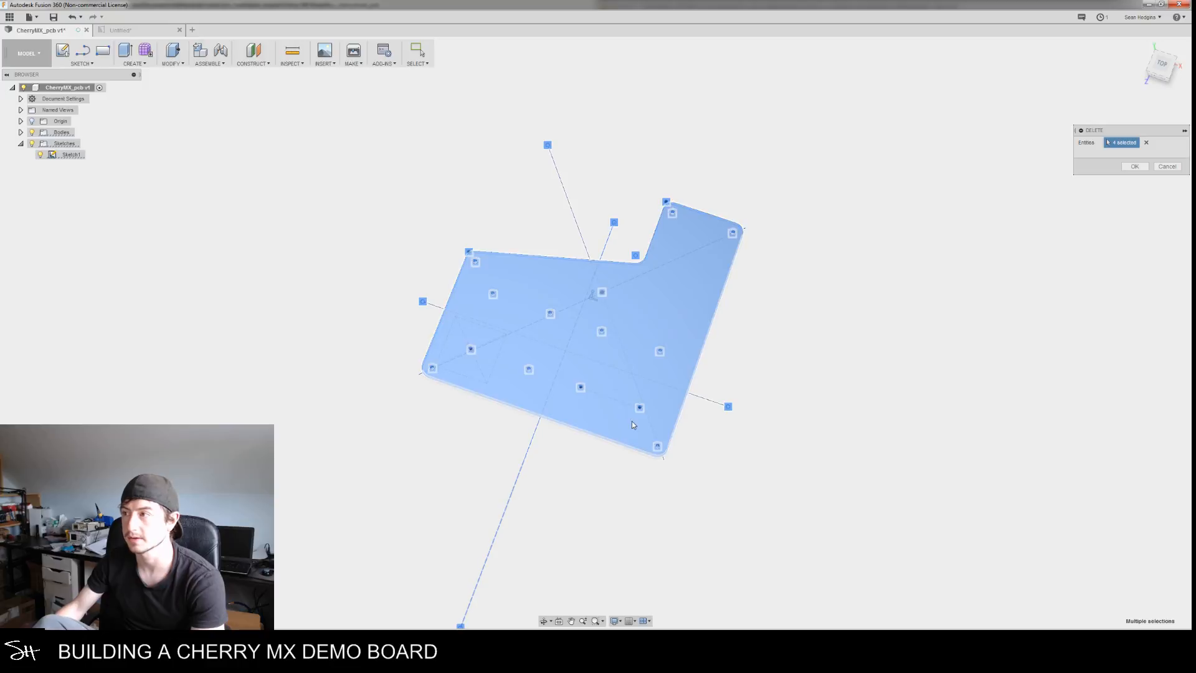
{"action": "left_click", "coordinate": [1168, 167]}
{"action": "left_click", "coordinate": [138, 256]}
{"action": "double_click", "coordinate": [72, 155]}
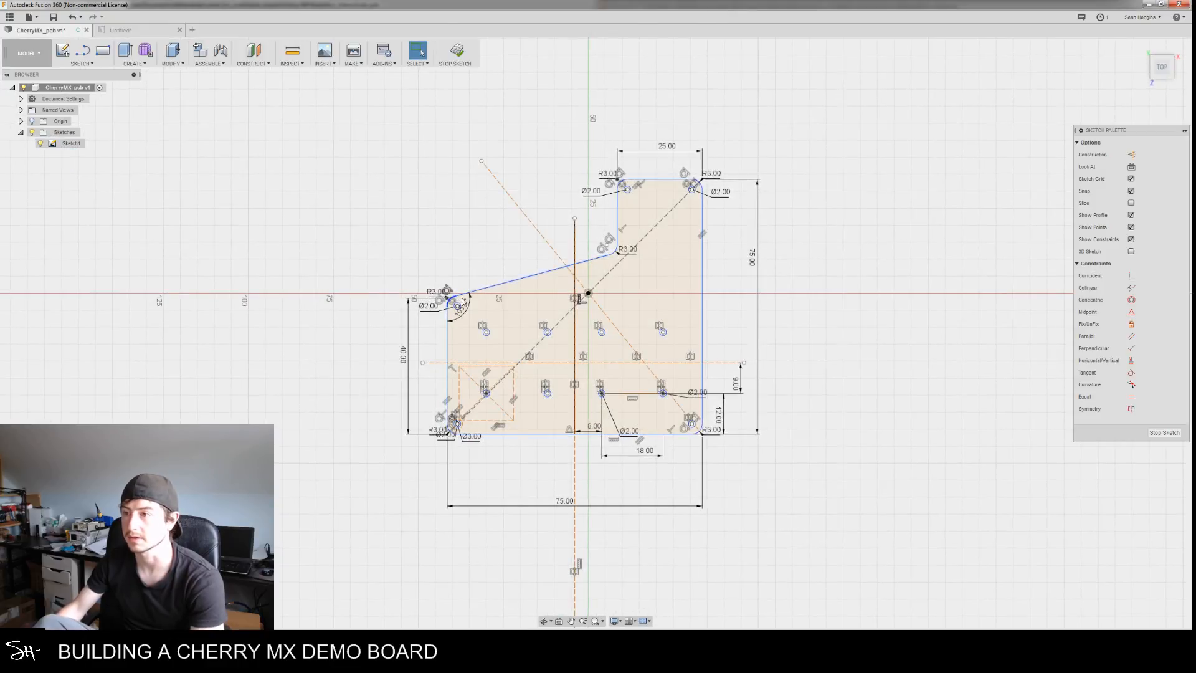
Set the distance from the vertical centreline to the nearest lower-row switch hole to 9 mm
{"action": "middle_click_drag", "start_coordinate": [699, 537], "coordinate": [694, 482]}
{"action": "scroll", "coordinate": [600, 408], "scroll_direction": "up", "scroll_amount": 2}
{"action": "scroll", "coordinate": [596, 405], "scroll_direction": "up", "scroll_amount": 3}
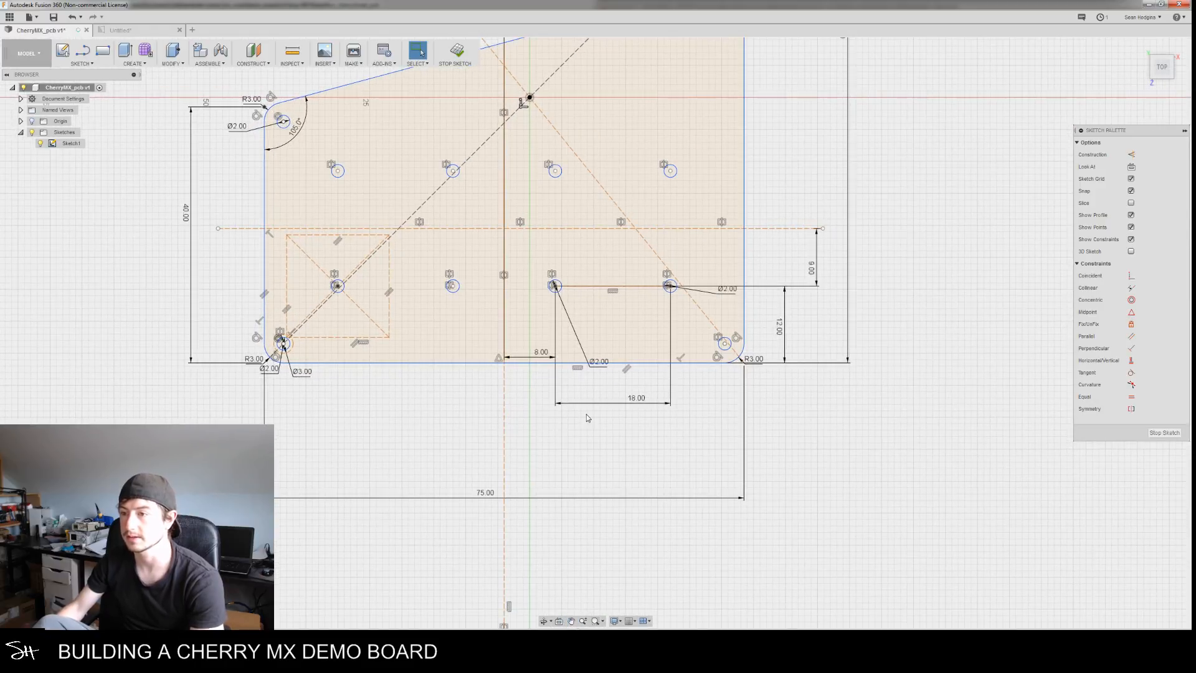
{"action": "double_click", "coordinate": [542, 352]}
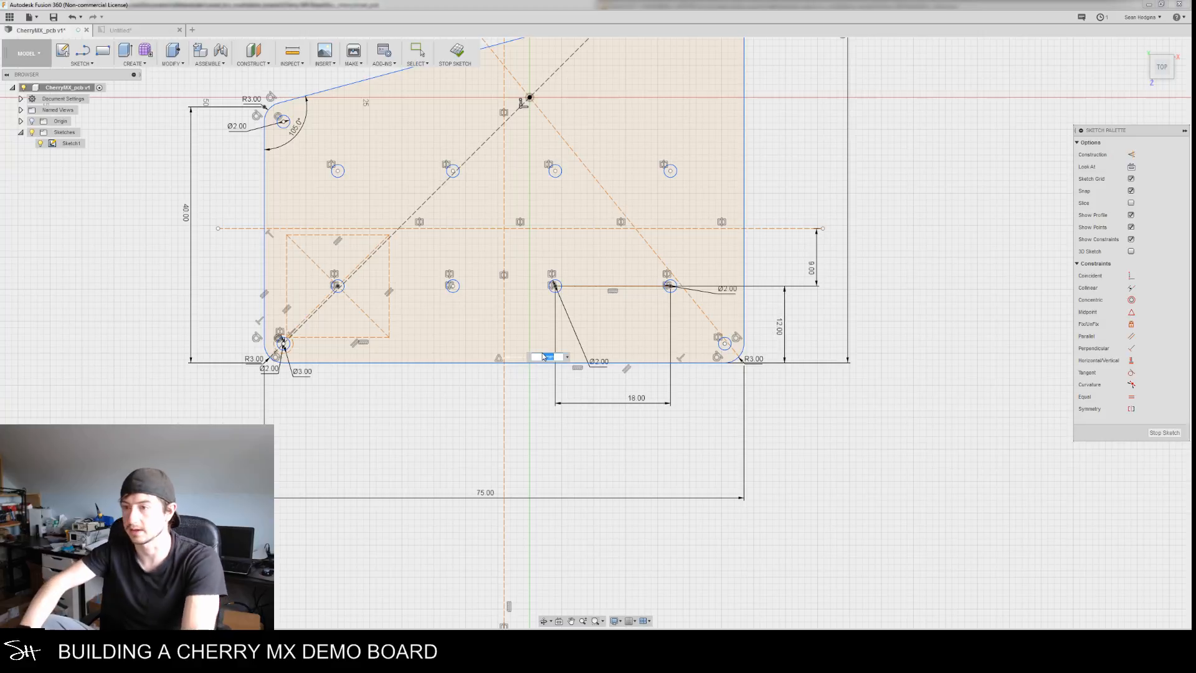
{"action": "type", "text": "9"}
{"action": "key", "text": "Return"}
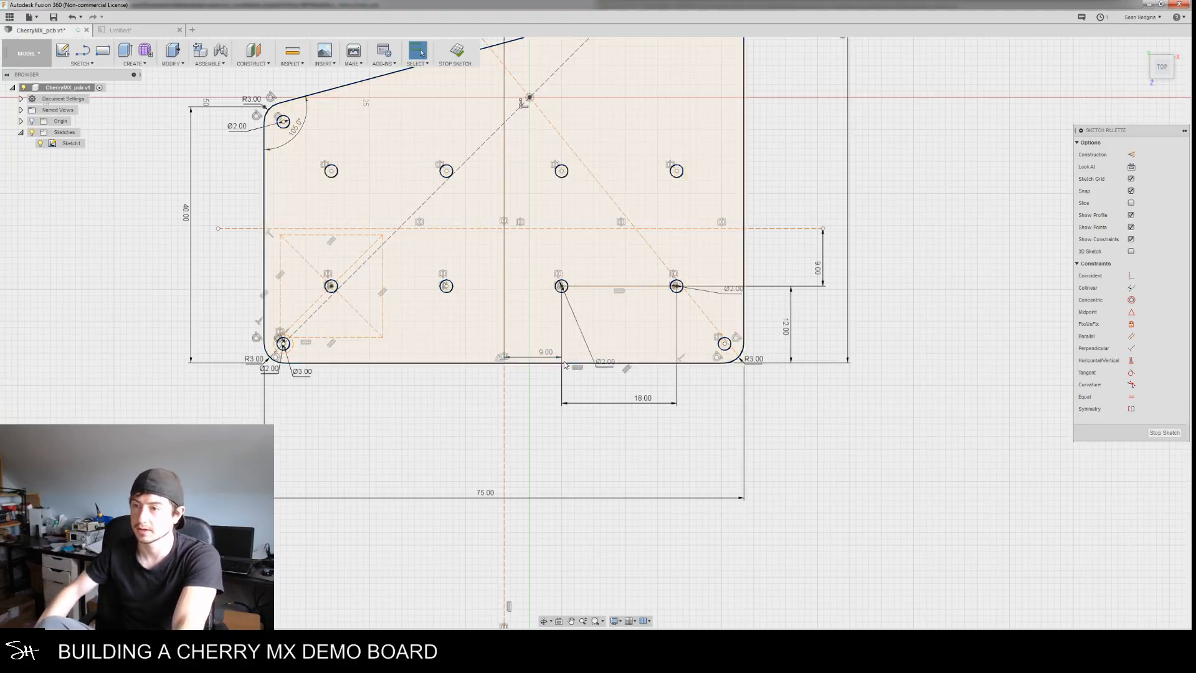
Try 19.5 mm as the distance from the vertical centreline to the nearest lower-row switch hole
{"action": "double_click", "coordinate": [643, 398]}
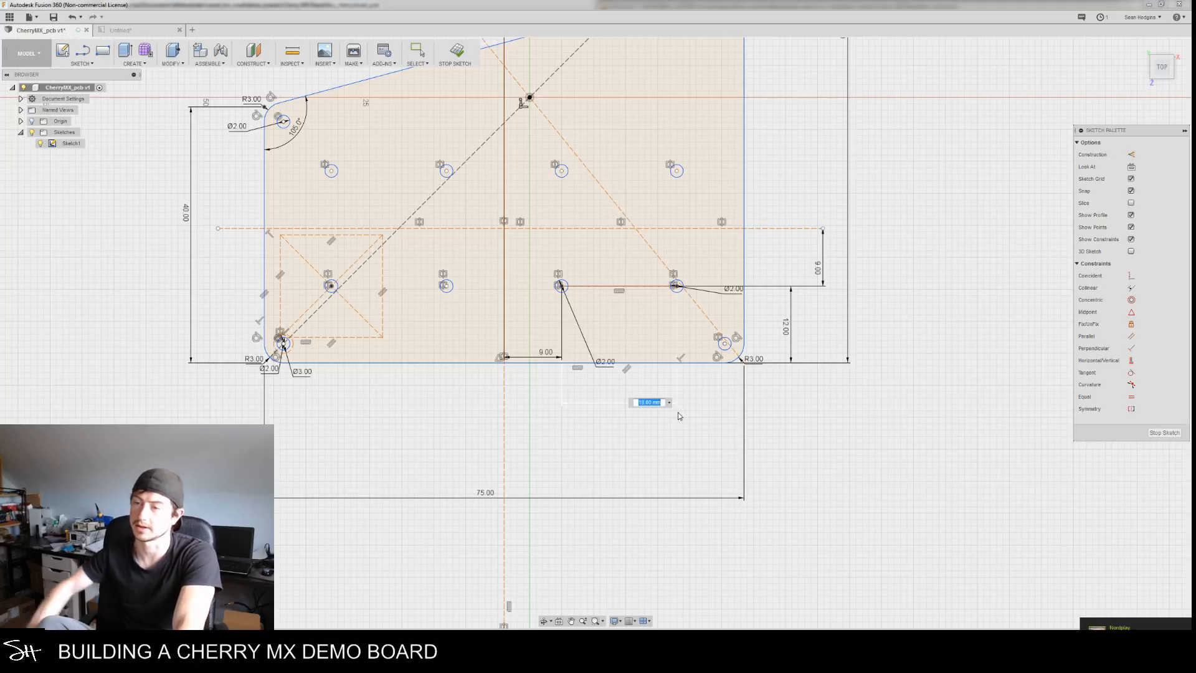
{"action": "left_click", "coordinate": [543, 352]}
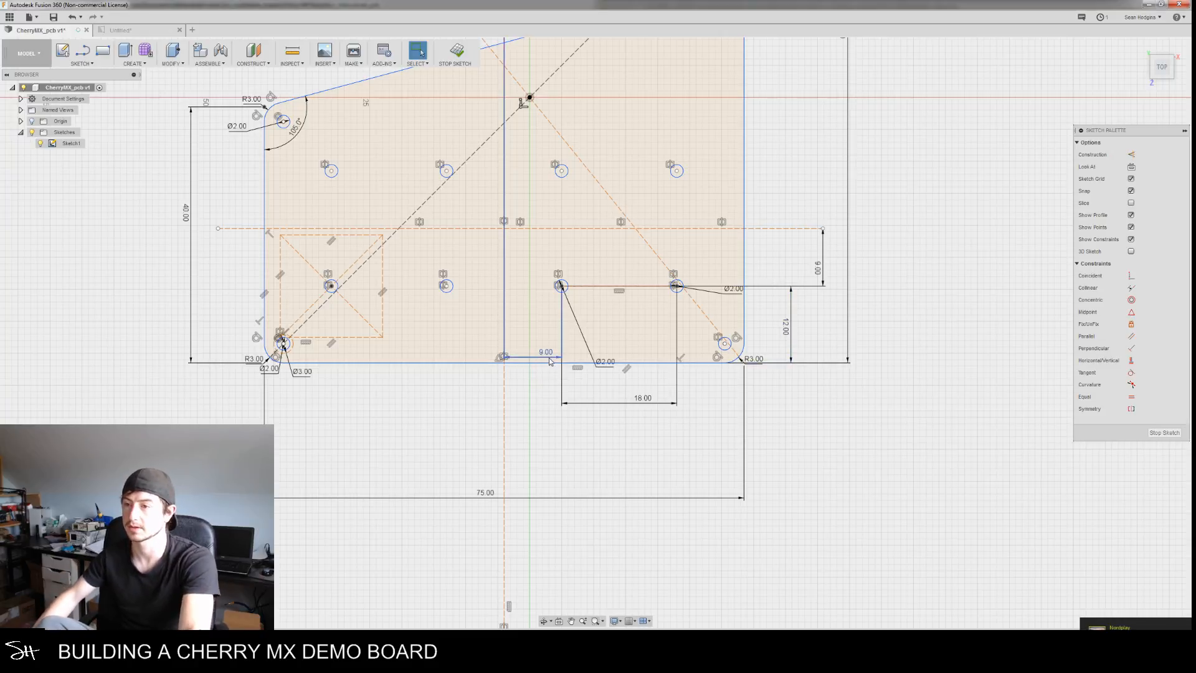
{"action": "double_click", "coordinate": [545, 354]}
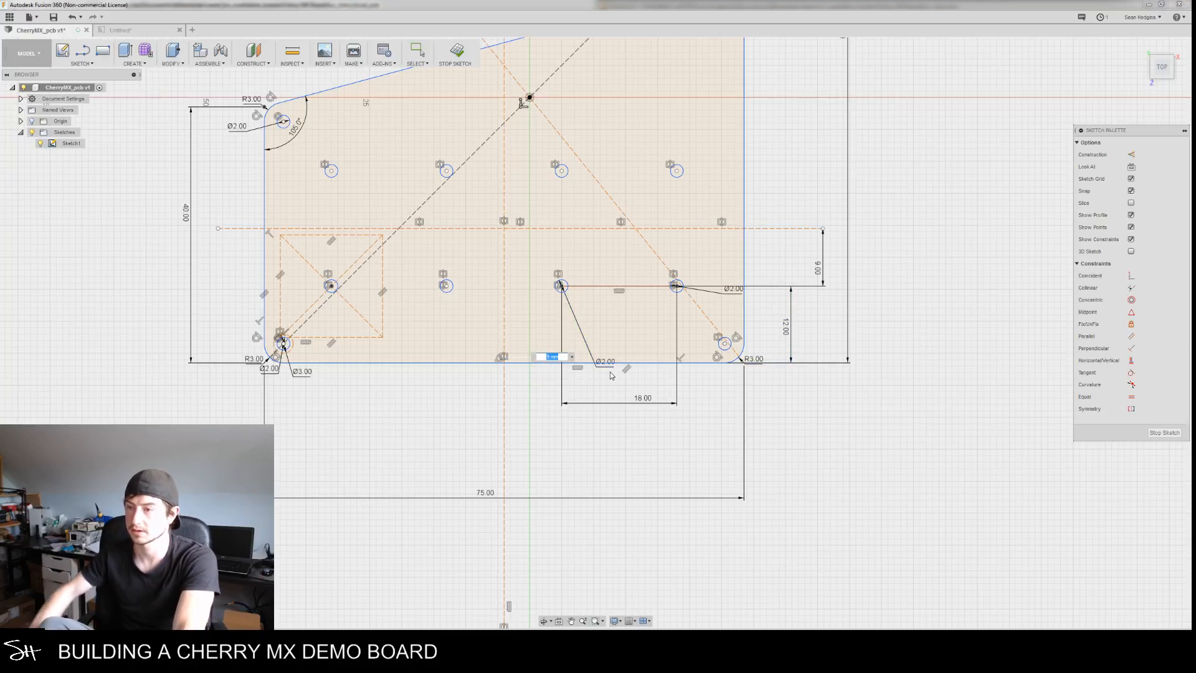
{"action": "type", "text": "19.5"}
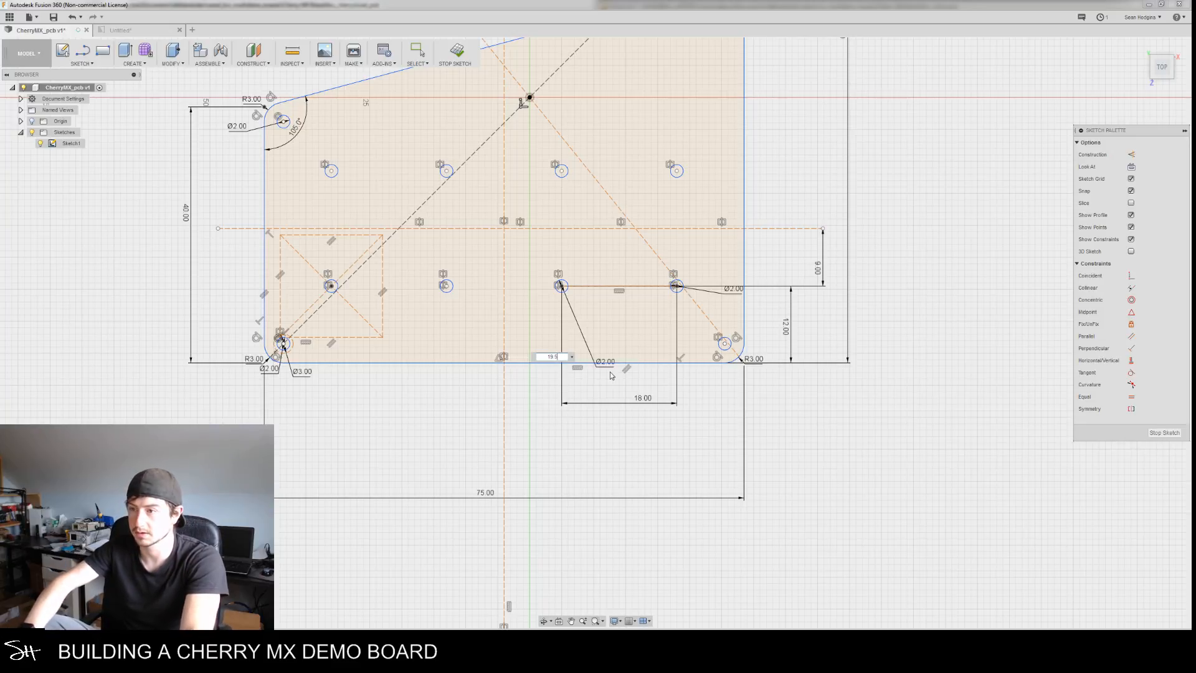
{"action": "key", "text": "Return"}
Set the centreline-to-hole distance to 9.25 mm and the spacing between the two dimensioned lower-row holes to 18.5 mm
{"action": "left_click", "coordinate": [592, 352]}
{"action": "double_click", "coordinate": [592, 352]}
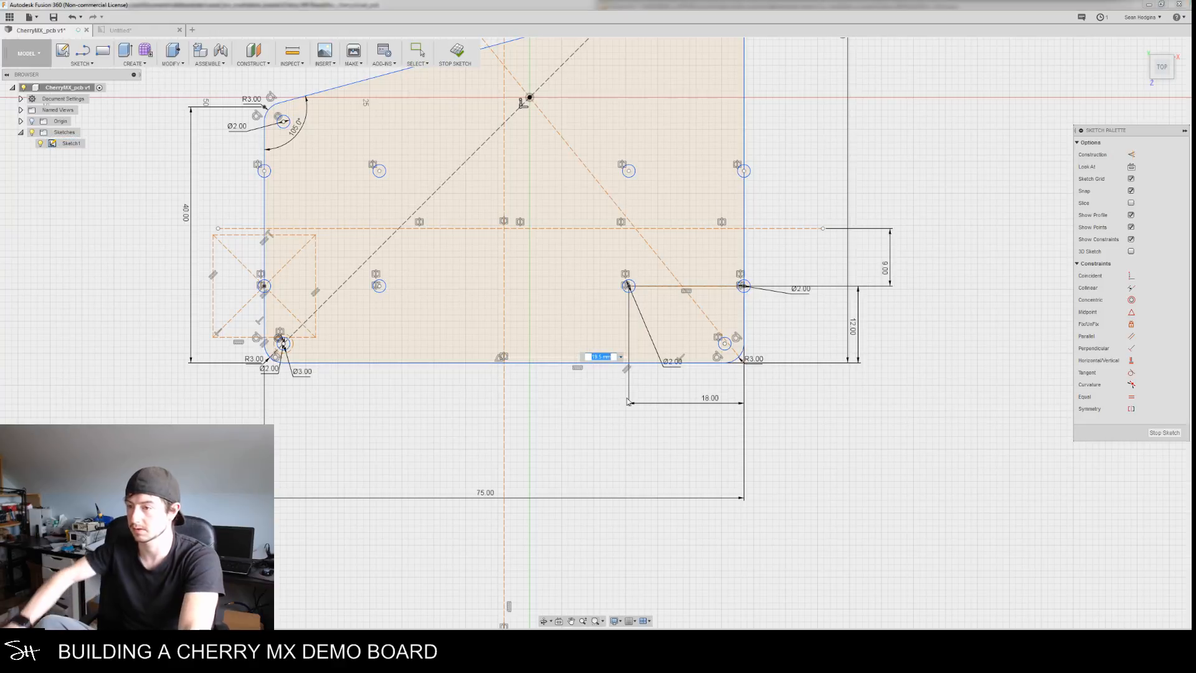
{"action": "type", "text": "9.25"}
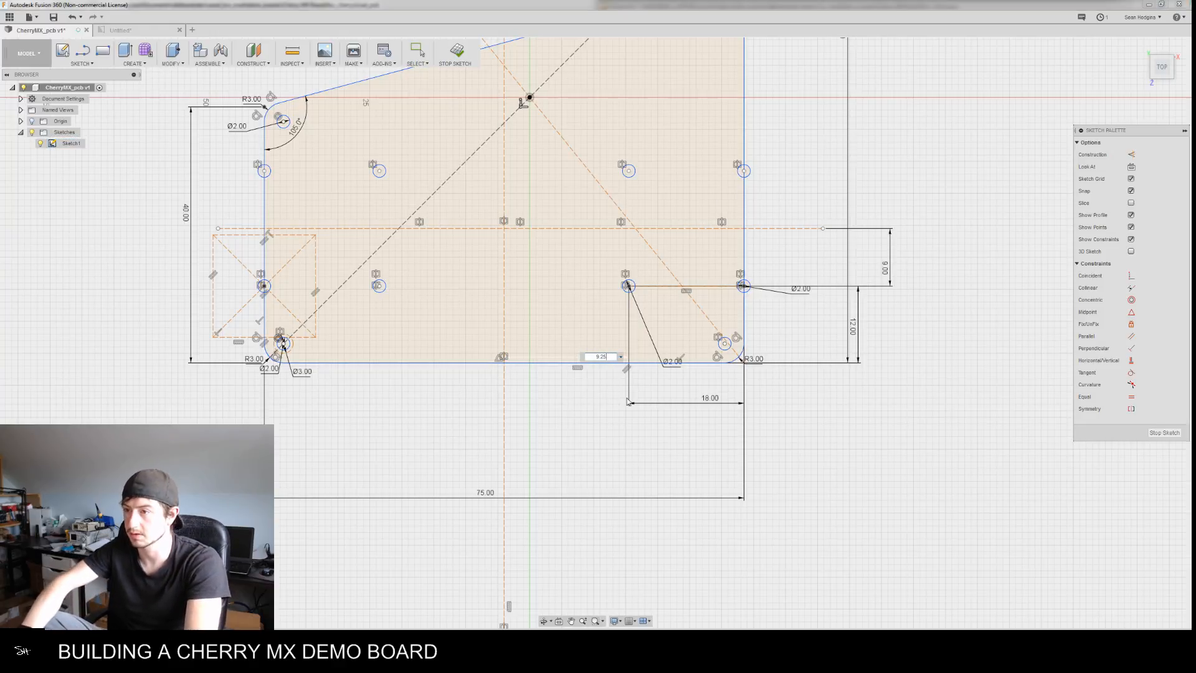
{"action": "key", "text": "Return"}
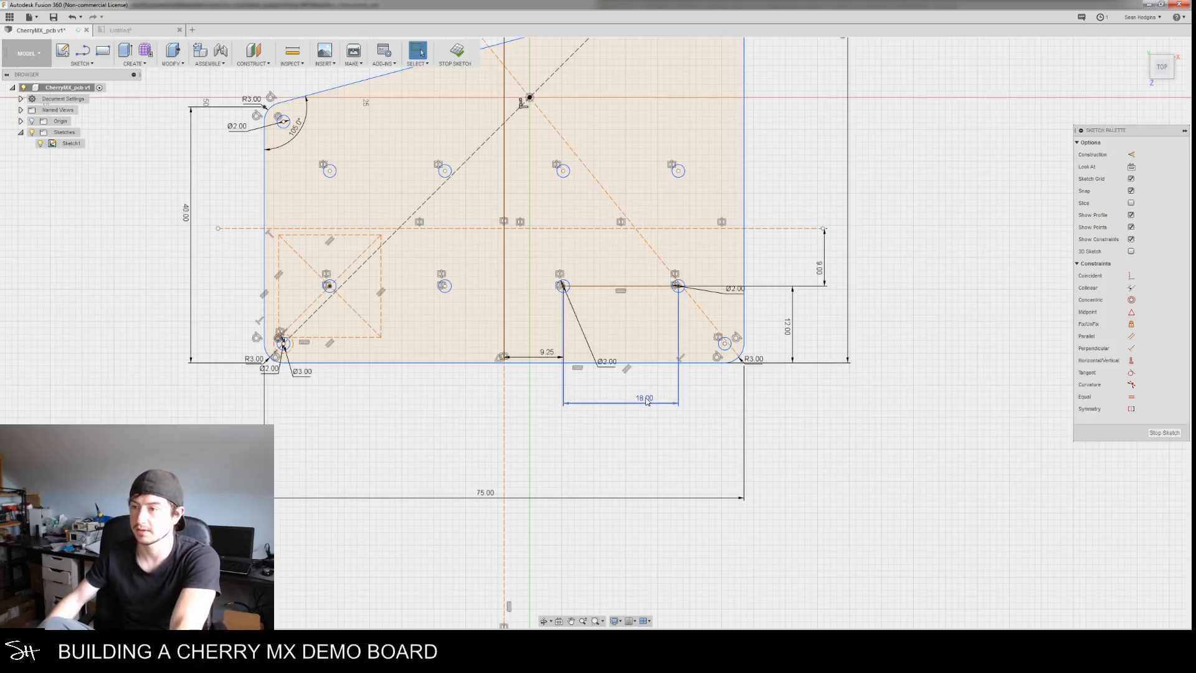
{"action": "double_click", "coordinate": [647, 402]}
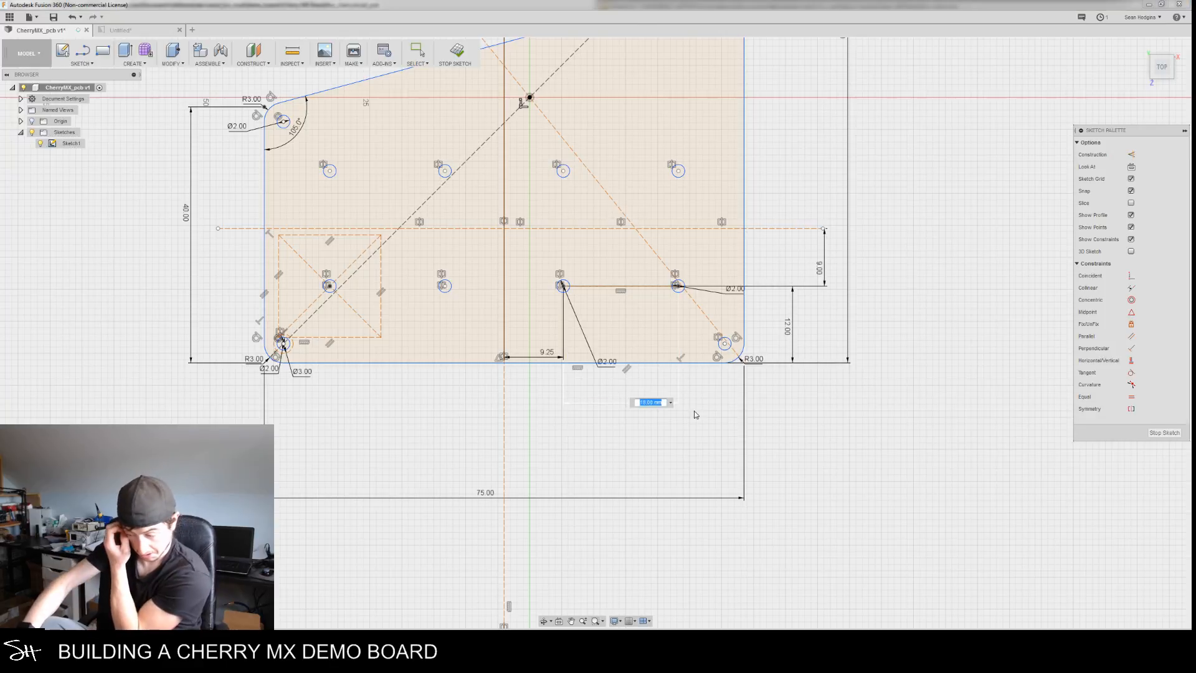
{"action": "type", "text": "18.5"}
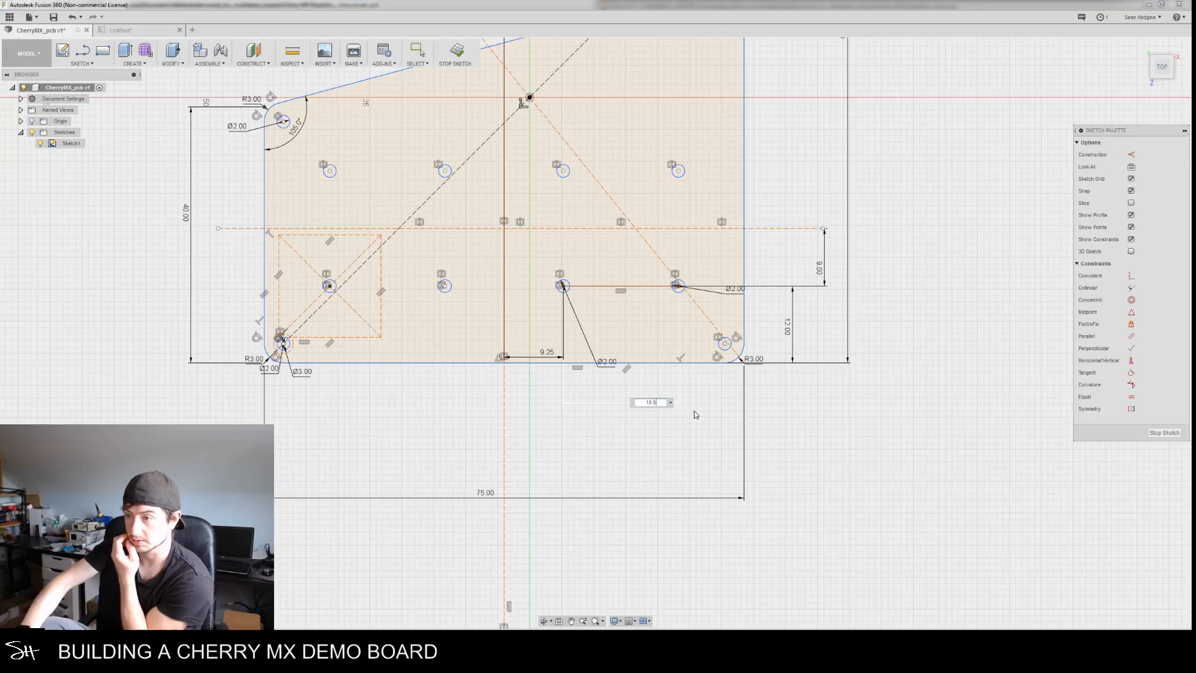
{"action": "key", "text": "Return"}
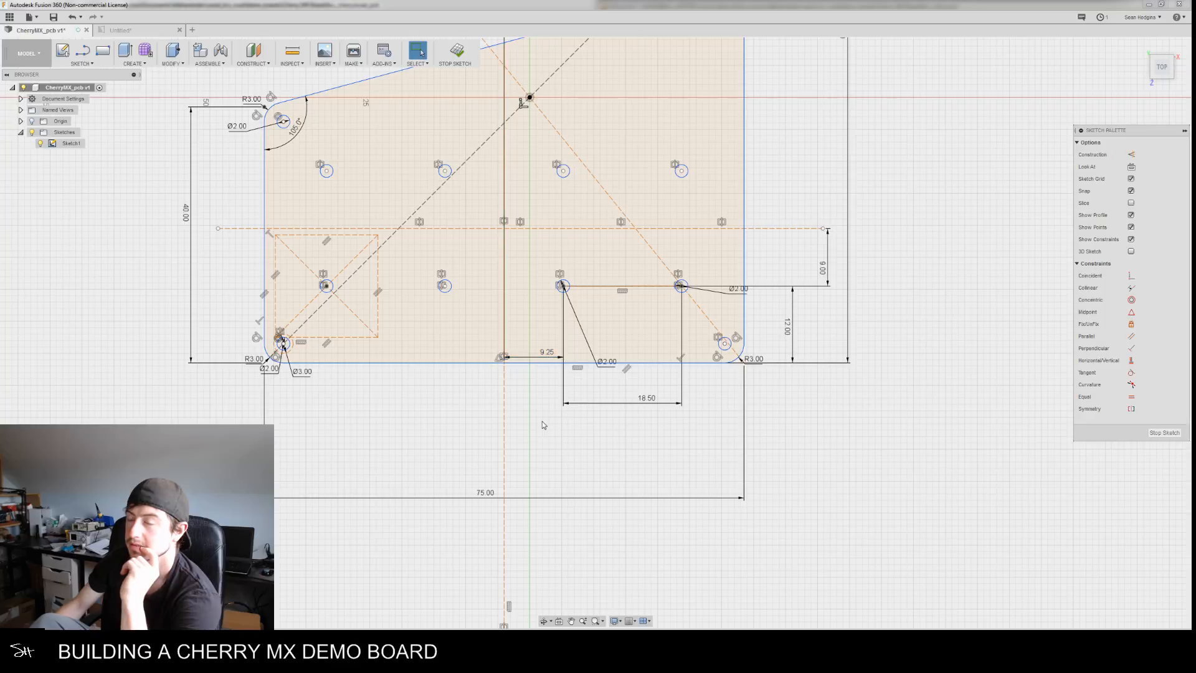
Set the centreline-to-hole distance to 9.5 mm and the horizontal spacing between the switch holes to 19 mm
{"action": "double_click", "coordinate": [550, 355]}
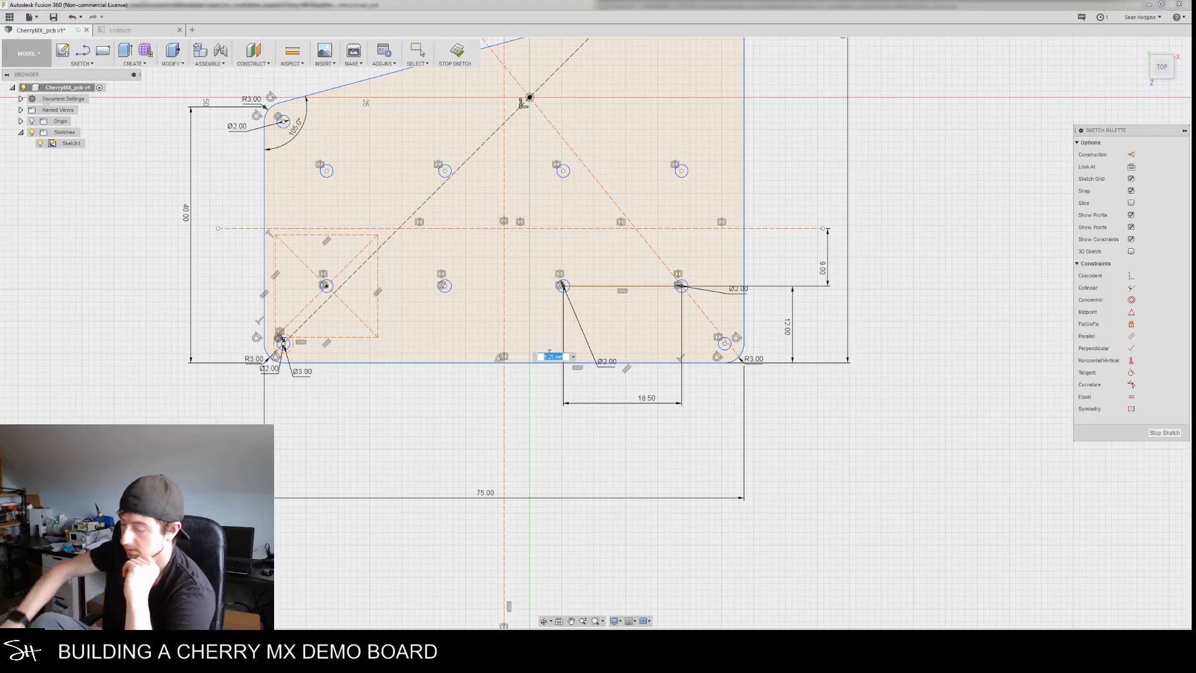
{"action": "type", "text": "9.5"}
{"action": "key", "text": "Return"}
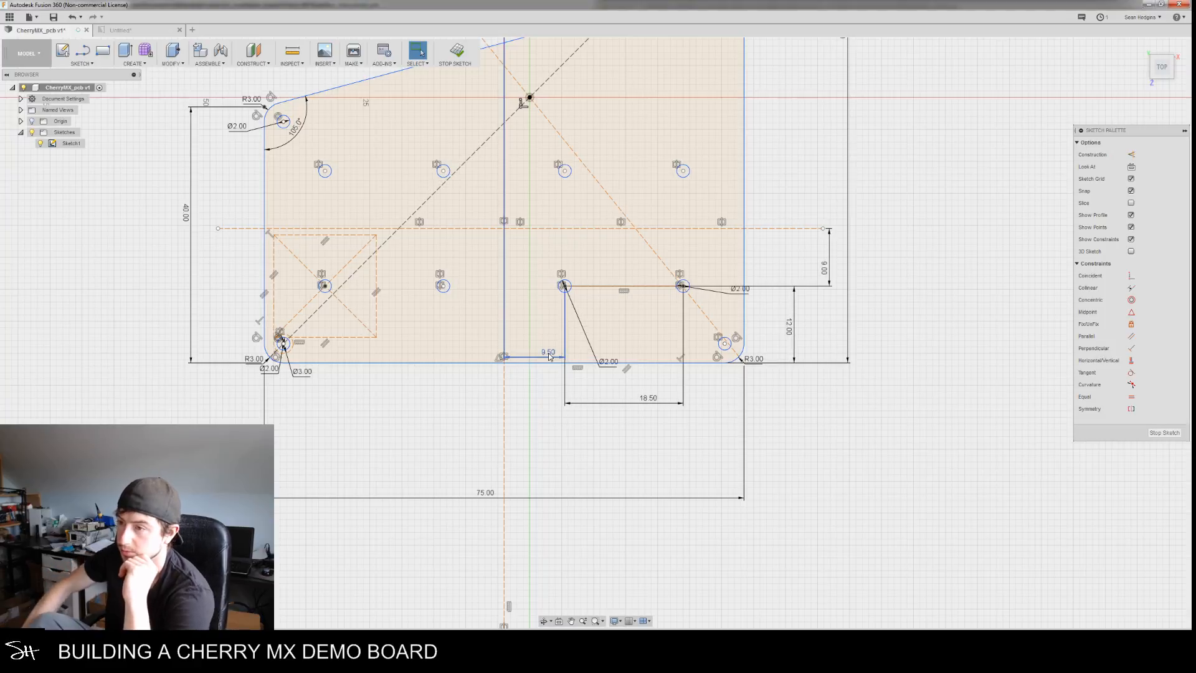
{"action": "double_click", "coordinate": [652, 399]}
{"action": "type", "text": "19"}
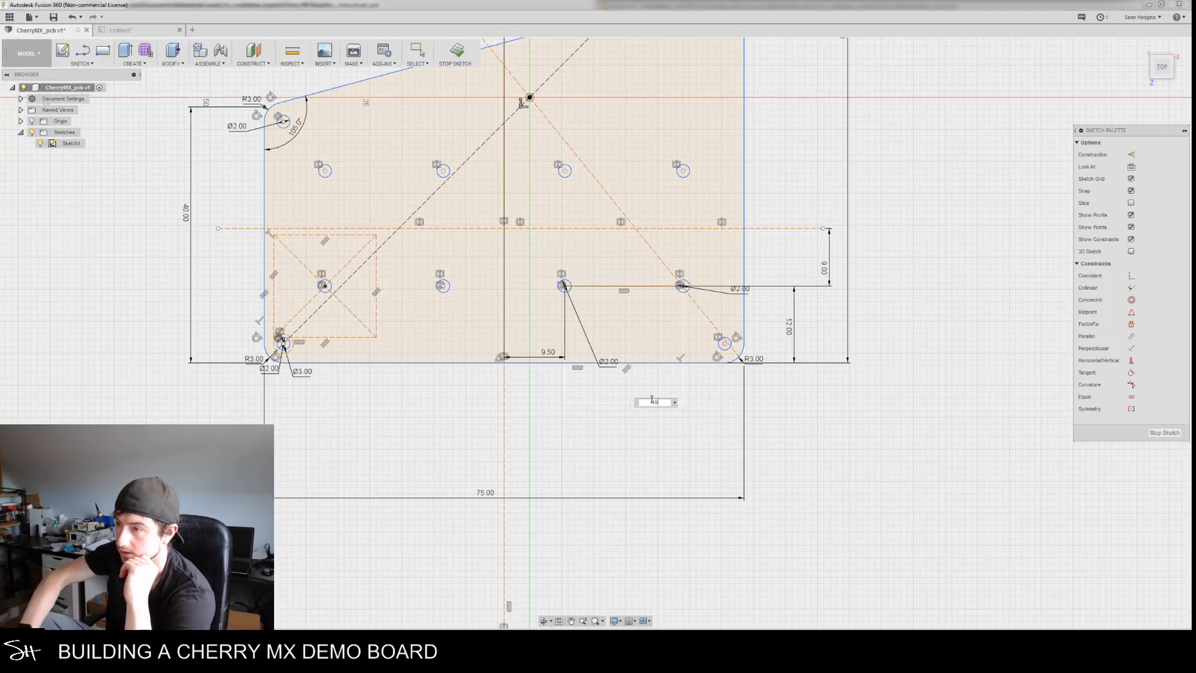
{"action": "key", "text": "Return"}
{"action": "key", "text": "Escape"}
Set the overall width of the board outline to 77 mm
{"action": "middle_click_drag", "start_coordinate": [434, 444], "coordinate": [462, 449]}
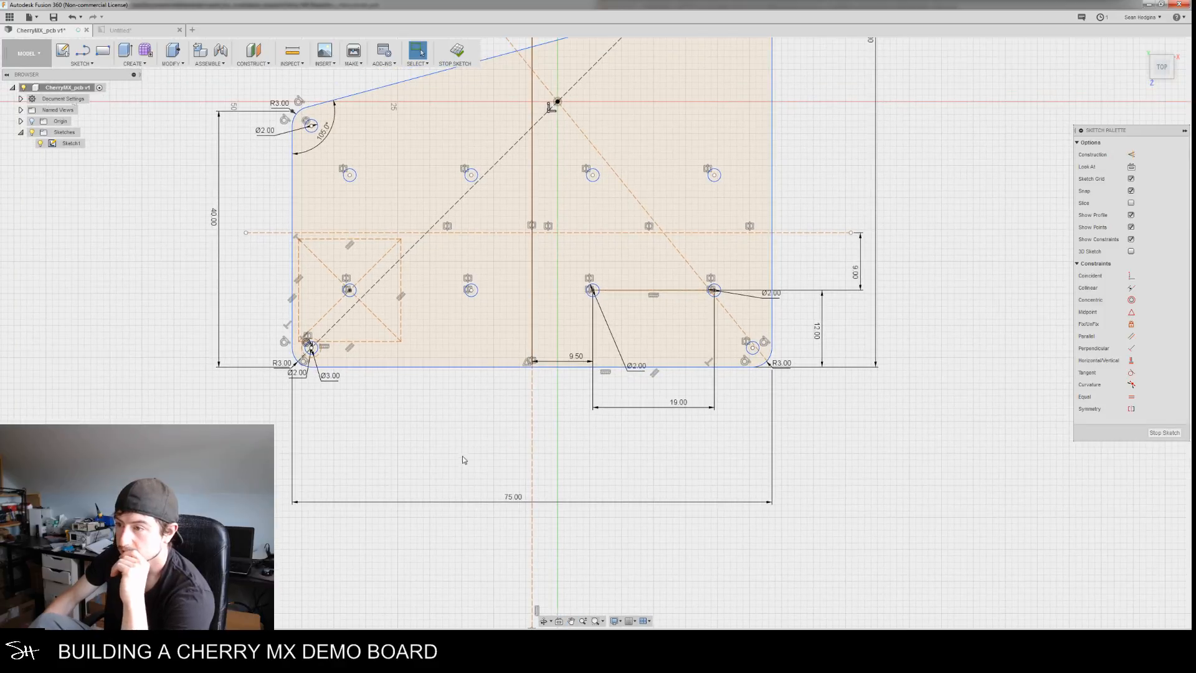
{"action": "left_click", "coordinate": [514, 499]}
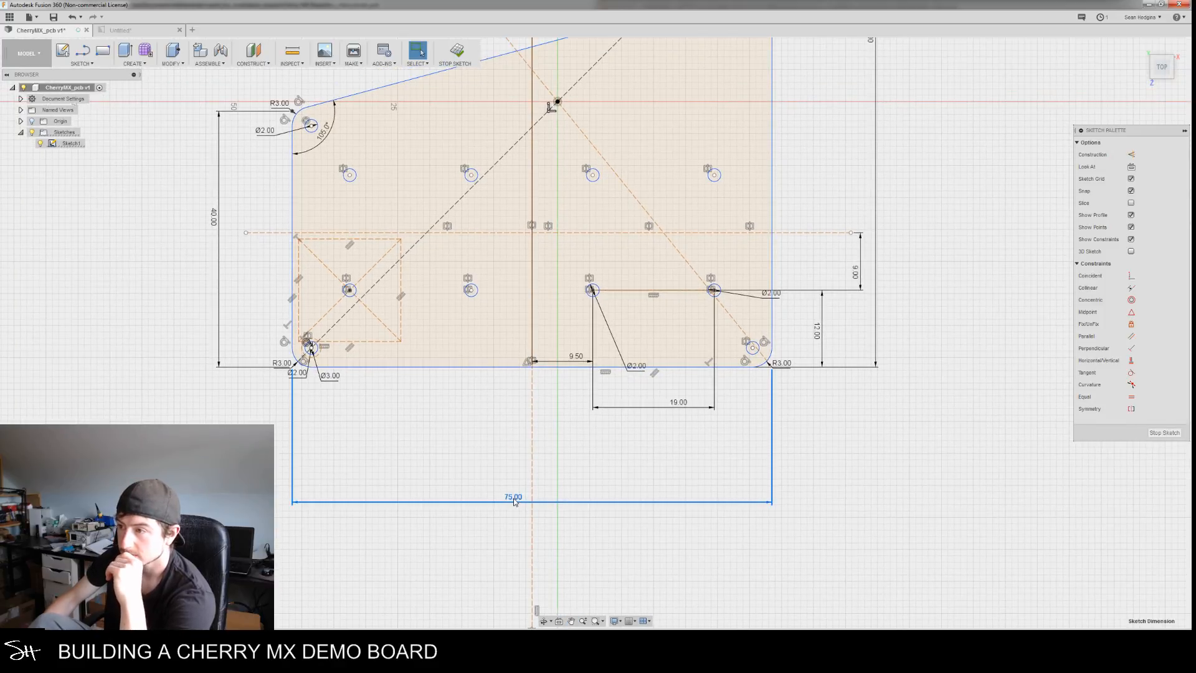
{"action": "double_click", "coordinate": [513, 500]}
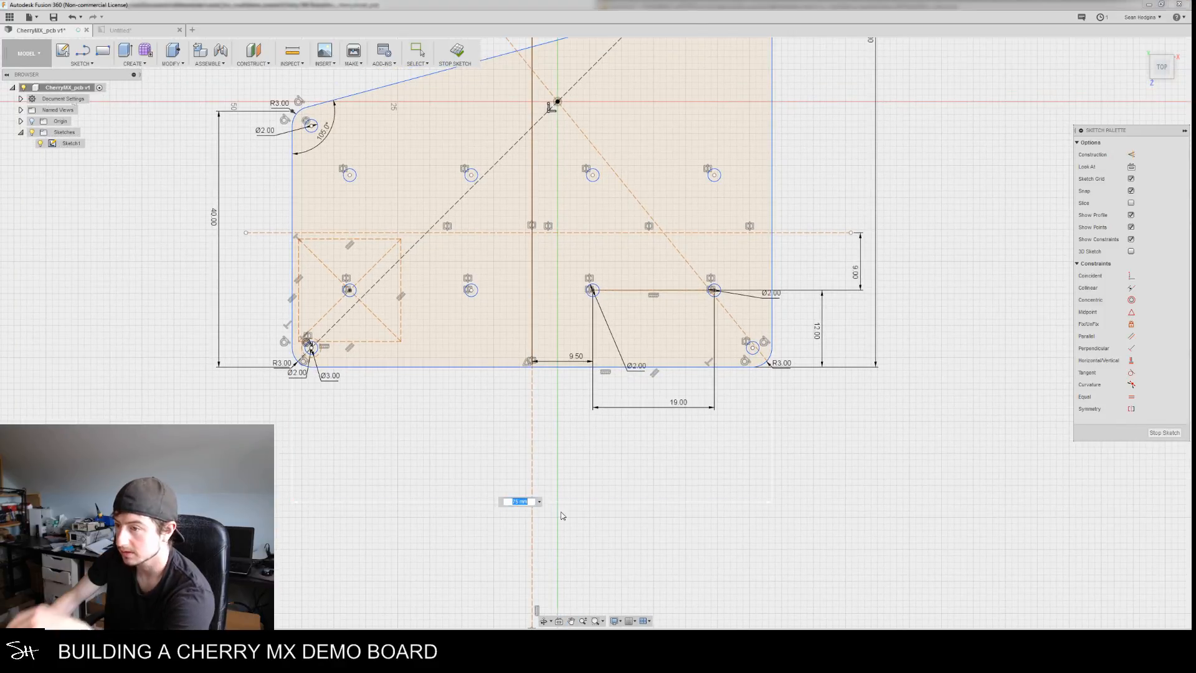
{"action": "middle_click_drag", "start_coordinate": [584, 476], "coordinate": [572, 503]}
{"action": "type", "text": "77"}
{"action": "key", "text": "Return"}
Set the vertical distance from the lower switch hole row to the horizontal construction line to 9.5 mm
{"action": "mouse_move", "coordinate": [518, 435]}
{"action": "middle_mouse_down"}
{"action": "mouse_move", "coordinate": [505, 491]}
{"action": "mouse_move", "coordinate": [475, 506]}
{"action": "middle_mouse_up"}
{"action": "scroll", "coordinate": [464, 505], "scroll_direction": "down", "scroll_amount": 1}
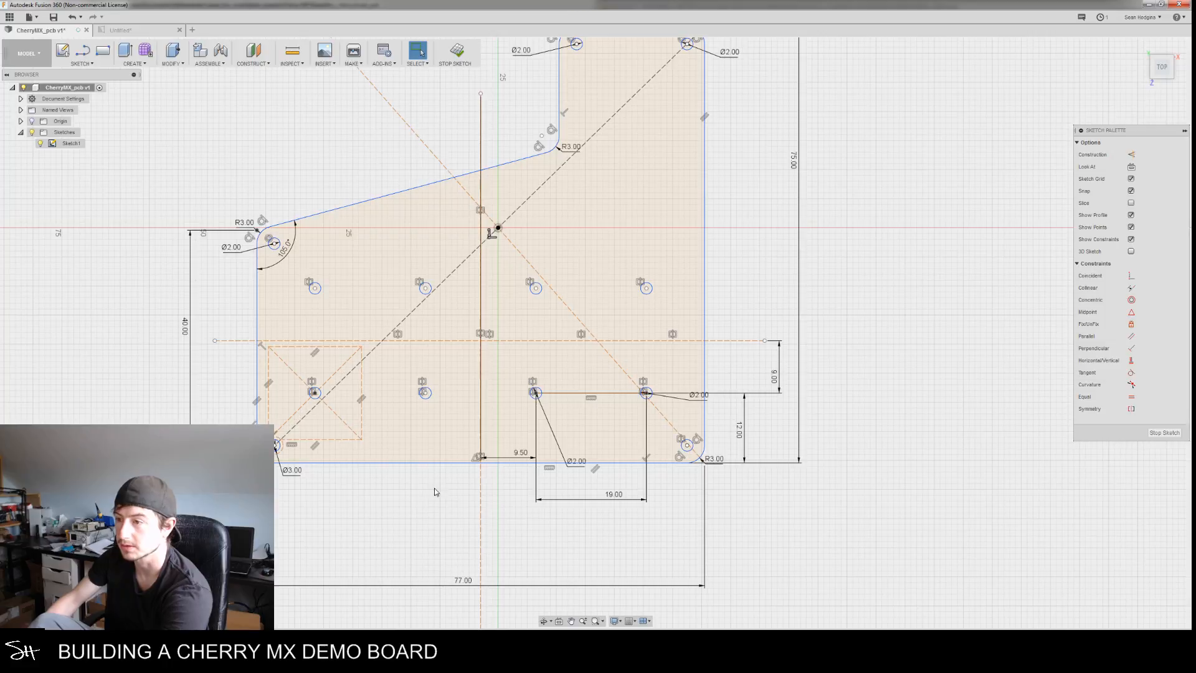
{"action": "scroll", "coordinate": [420, 495], "scroll_direction": "down", "scroll_amount": 1}
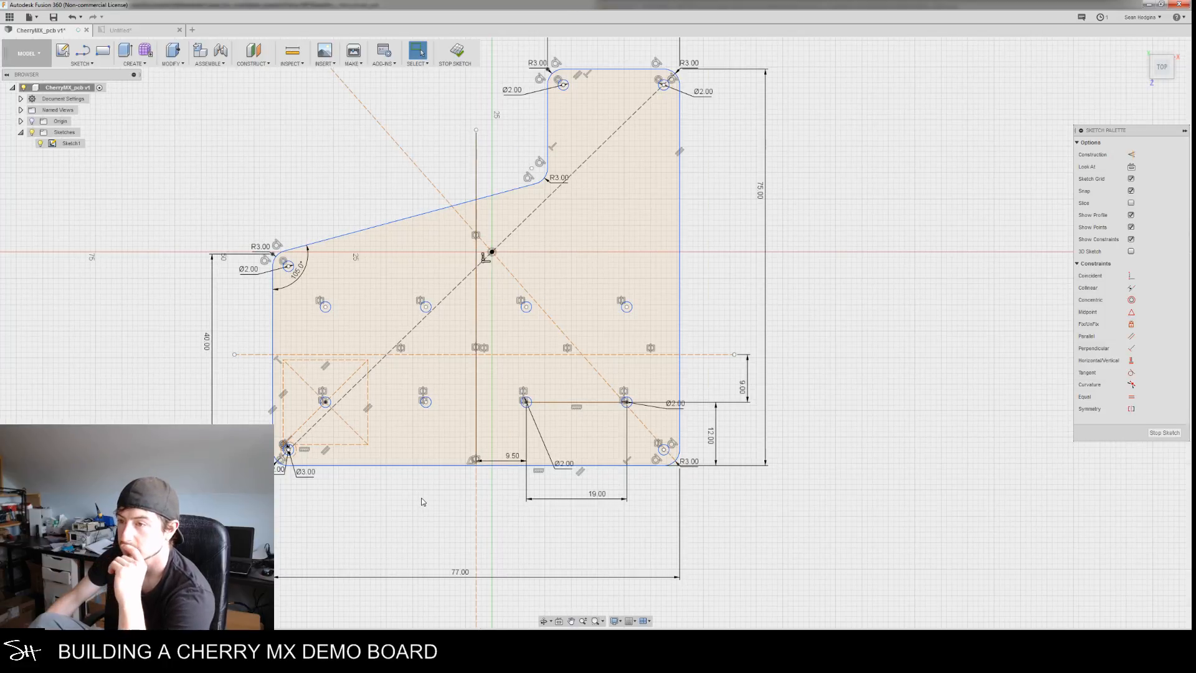
{"action": "middle_click_drag", "start_coordinate": [427, 483], "coordinate": [424, 502]}
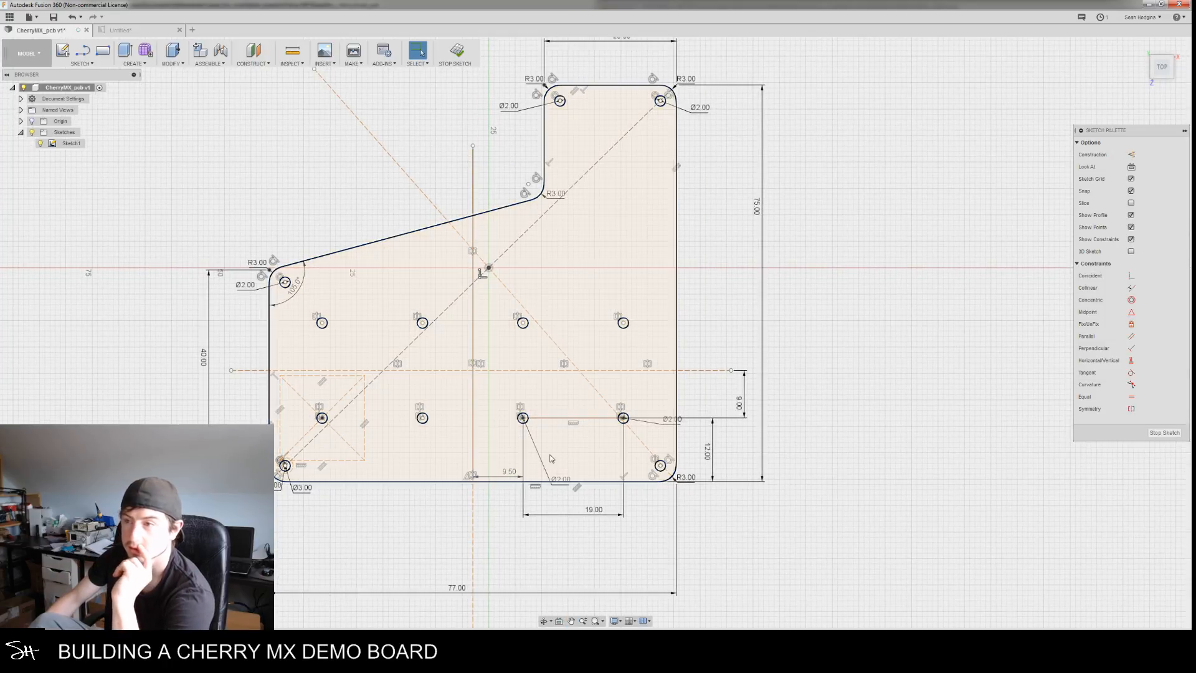
{"action": "mouse_move", "coordinate": [750, 305]}
{"action": "middle_mouse_down"}
{"action": "mouse_move", "coordinate": [732, 389]}
{"action": "mouse_move", "coordinate": [730, 365]}
{"action": "middle_mouse_up"}
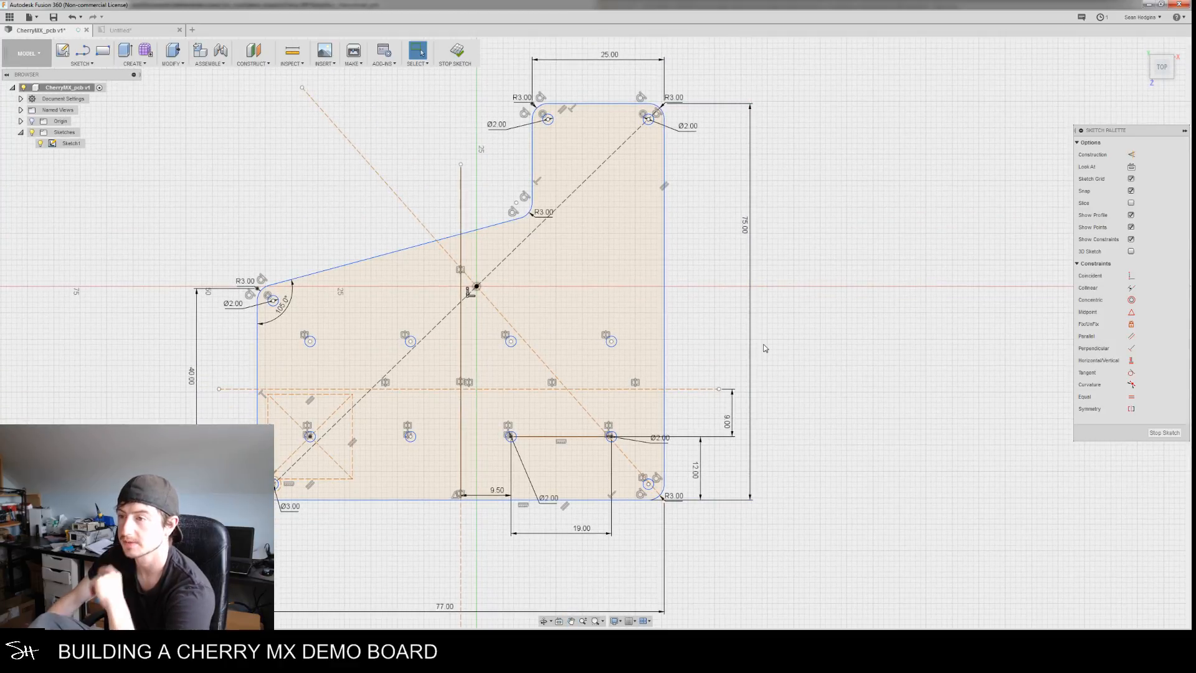
{"action": "middle_click_drag", "start_coordinate": [705, 535], "coordinate": [702, 507]}
{"action": "double_click", "coordinate": [725, 395]}
{"action": "type", "text": "9"}
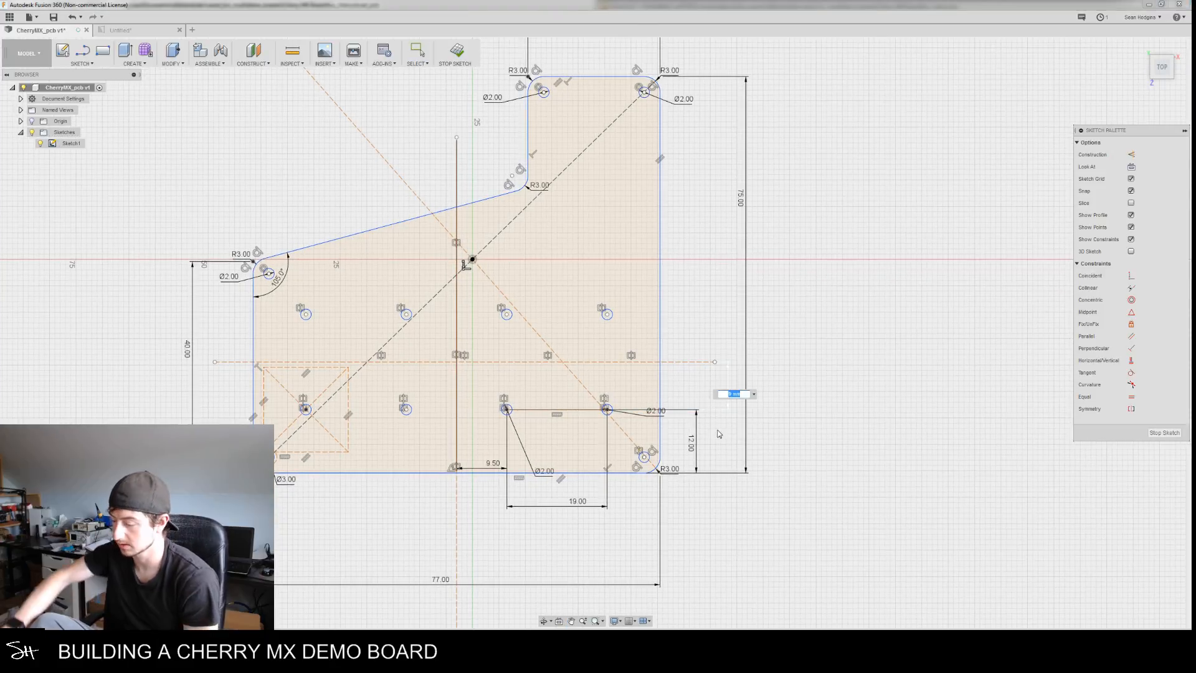
{"action": "type", "text": ".5"}
{"action": "key", "text": "Return"}
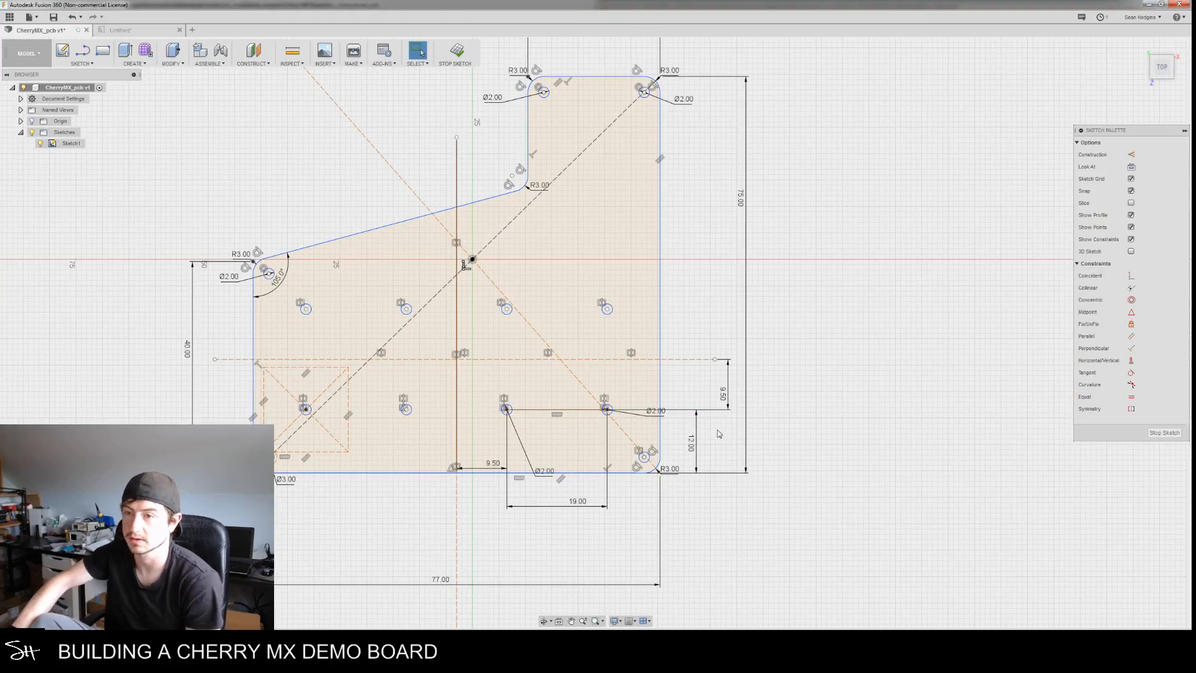
Set the overall height of the board outline to 77 mm
{"action": "double_click", "coordinate": [742, 200]}
{"action": "type", "text": "77"}
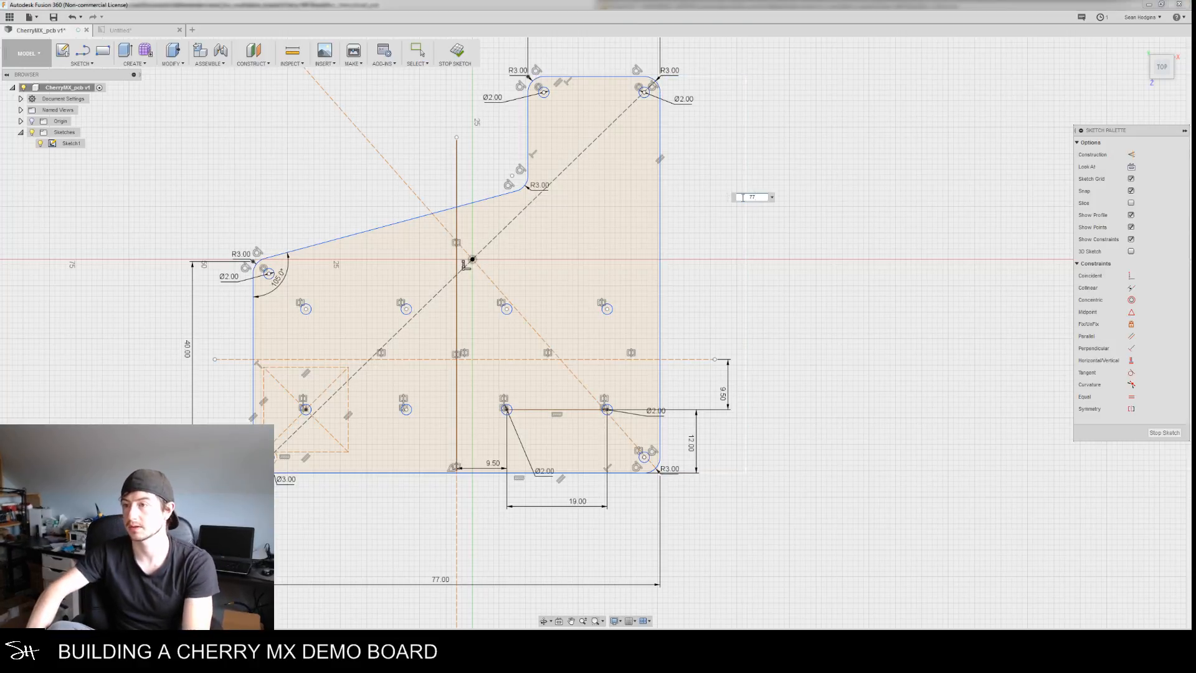
{"action": "key", "text": "Return"}
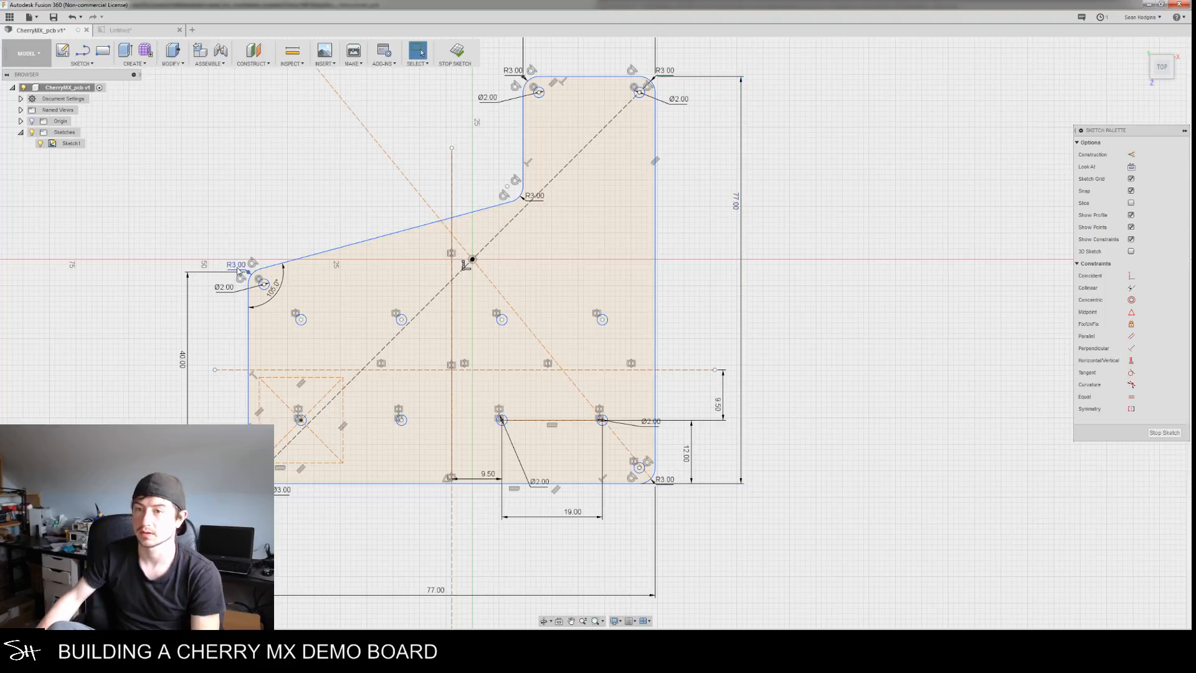
Try 72 mm for the height of the board's shorter left edge, return it to 40 mm, and try 42 mm
{"action": "double_click", "coordinate": [183, 362]}
{"action": "type", "text": "72"}
{"action": "key", "text": "Return"}
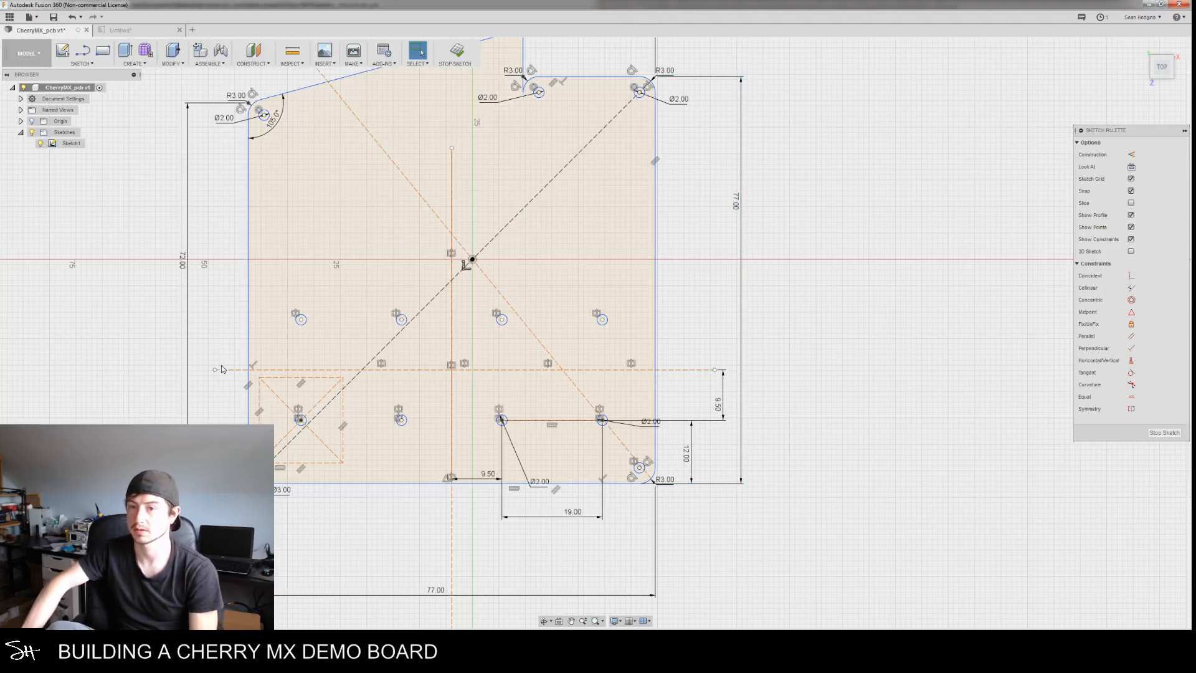
{"action": "double_click", "coordinate": [185, 267]}
{"action": "type", "text": "40"}
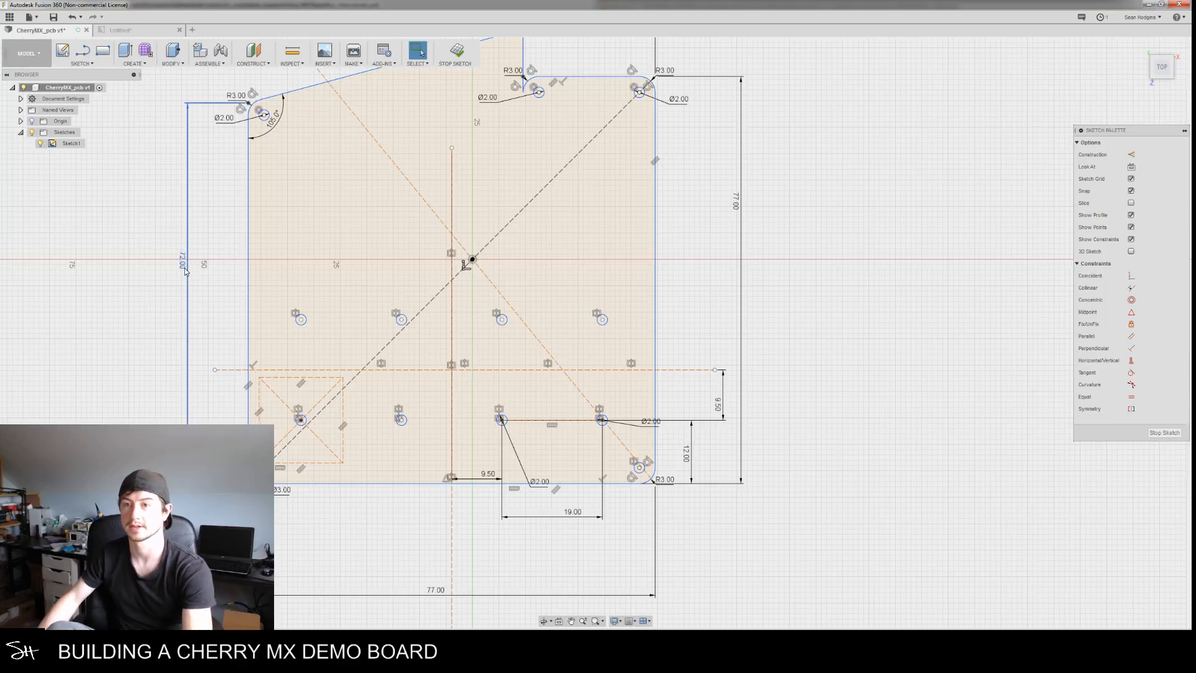
{"action": "key", "text": "Return"}
{"action": "double_click", "coordinate": [184, 361]}
{"action": "type", "text": "42"}
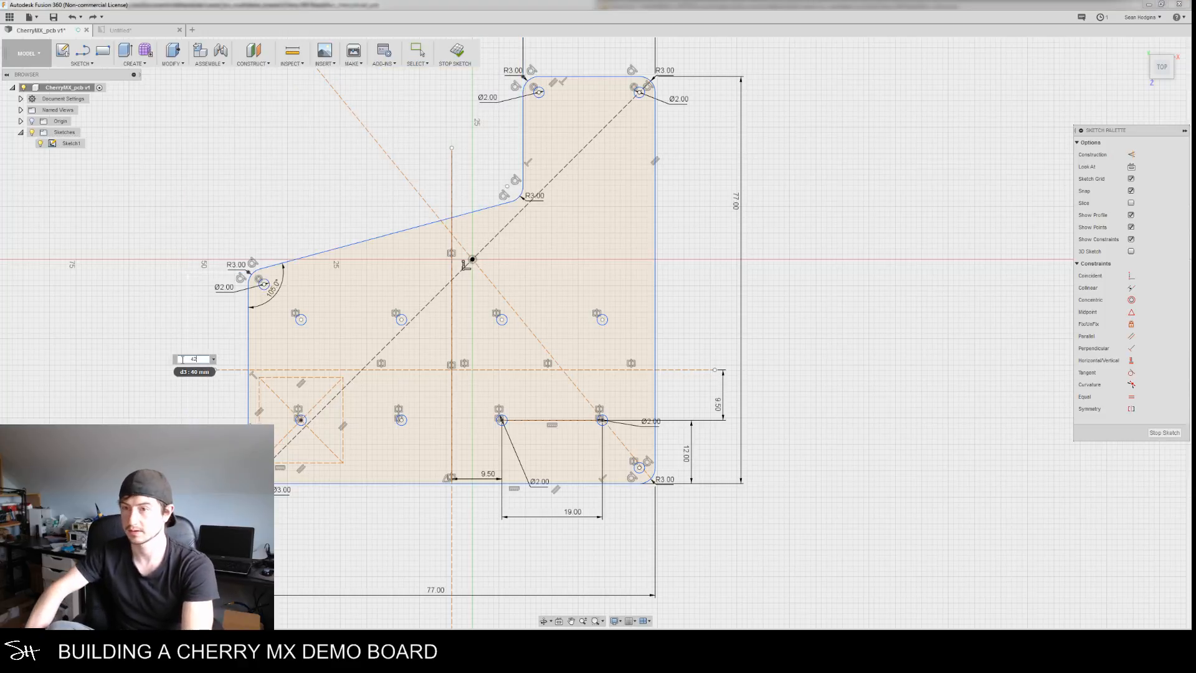
{"action": "key", "text": "Return"}
Set the height of the board's shorter left edge to 45 mm
{"action": "double_click", "coordinate": [182, 356]}
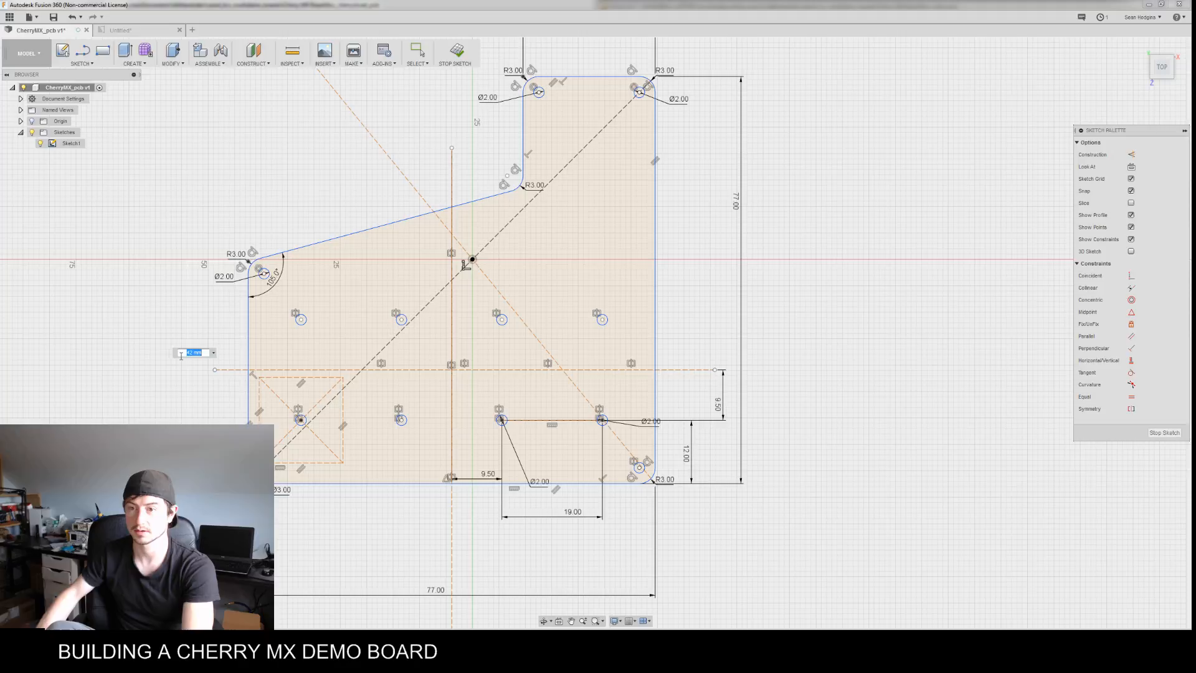
{"action": "type", "text": "45"}
{"action": "key", "text": "Return"}
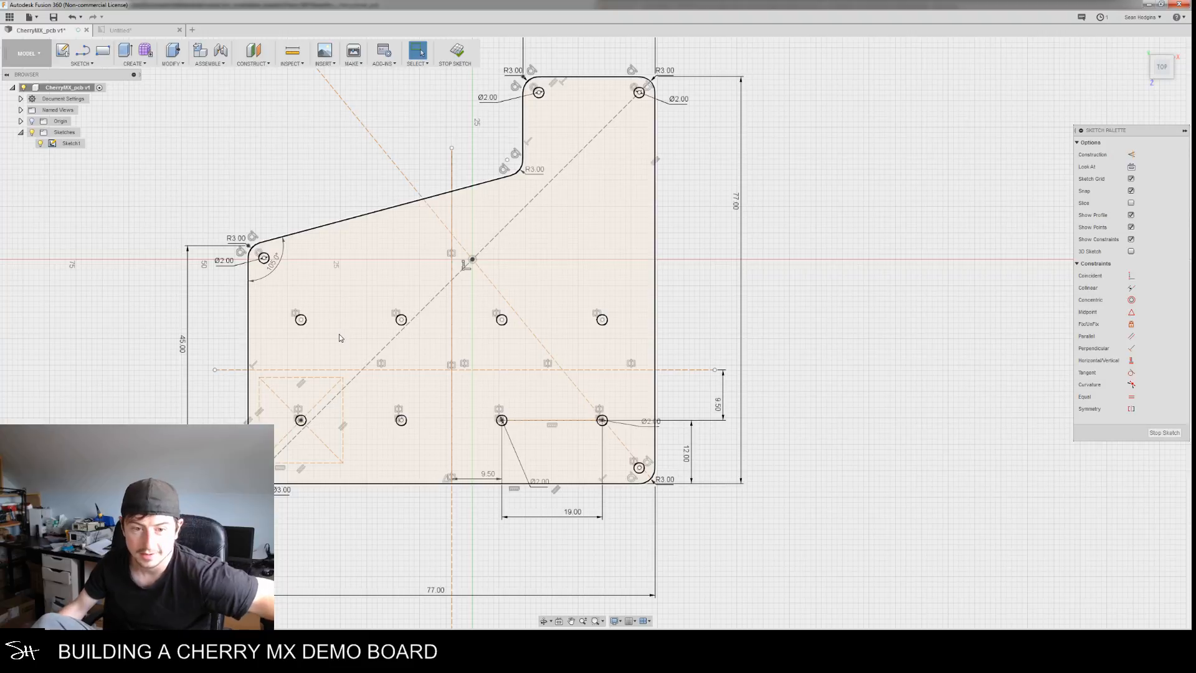
Leave the board sketch and save it as a DXF file
{"action": "middle_click_drag", "start_coordinate": [301, 354], "coordinate": [365, 308]}
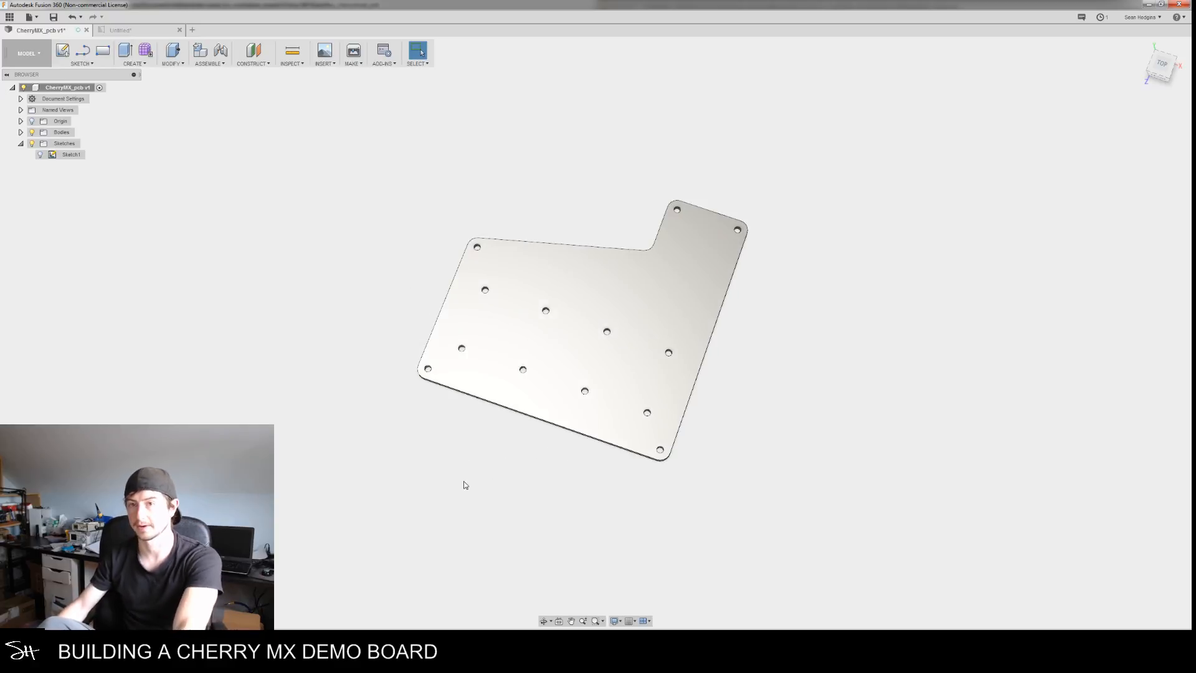
{"action": "middle_click_drag", "start_coordinate": [462, 483], "coordinate": [505, 409]}
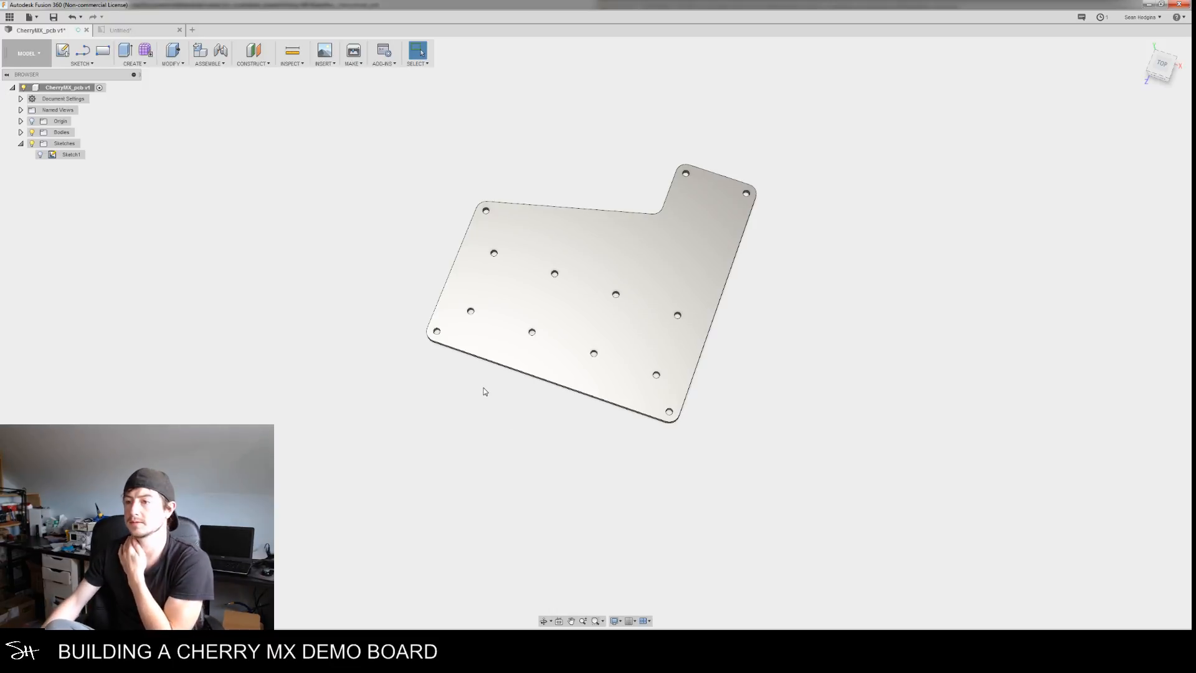
{"action": "right_click", "coordinate": [69, 155]}
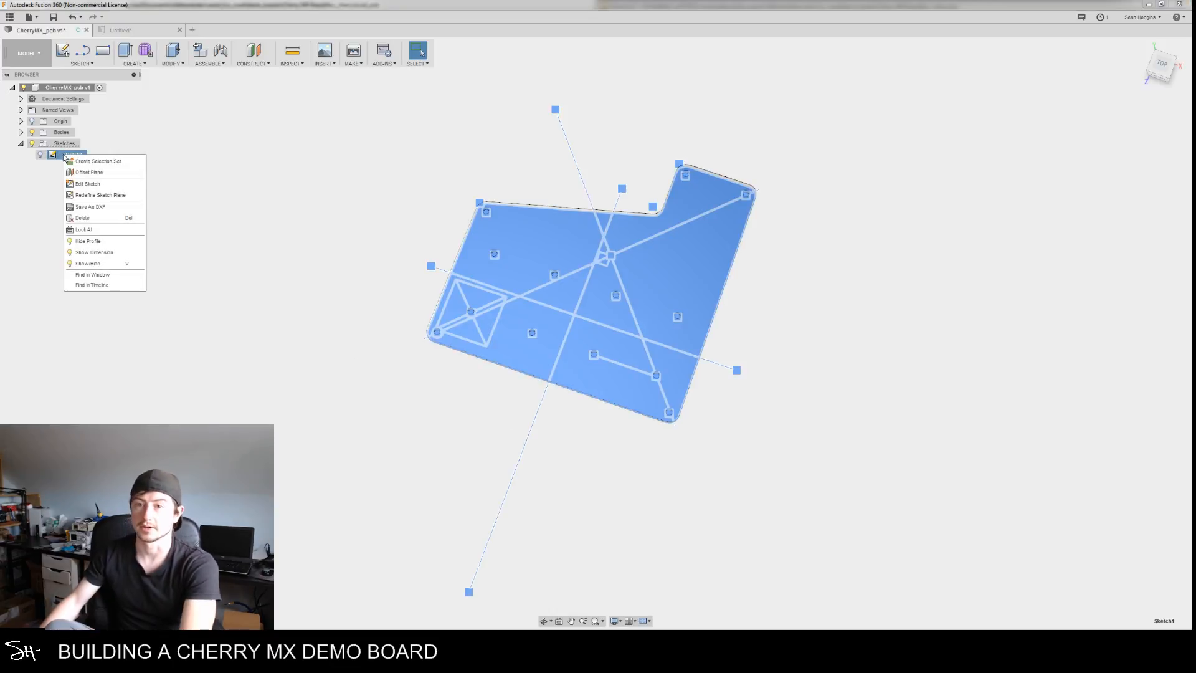
{"action": "left_click", "coordinate": [96, 205]}
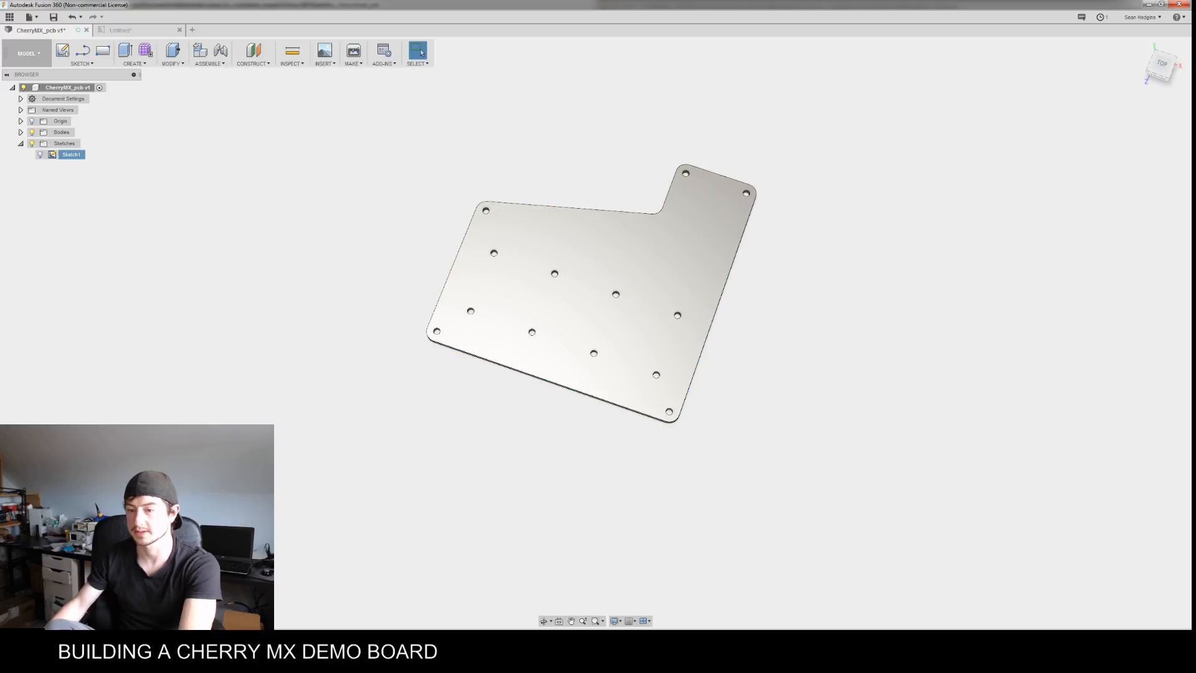
Switch to KiCad Pcbnew and move the old board outline clear of the footprints, including only the board outline layer in the block operation
{"action": "left_click", "coordinate": [459, 592]}
{"action": "scroll", "coordinate": [537, 469], "scroll_direction": "down", "scroll_amount": 1}
{"action": "mouse_move", "coordinate": [520, 444]}
{"action": "middle_mouse_down"}
{"action": "mouse_move", "coordinate": [525, 382]}
{"action": "mouse_move", "coordinate": [509, 447]}
{"action": "middle_mouse_up"}
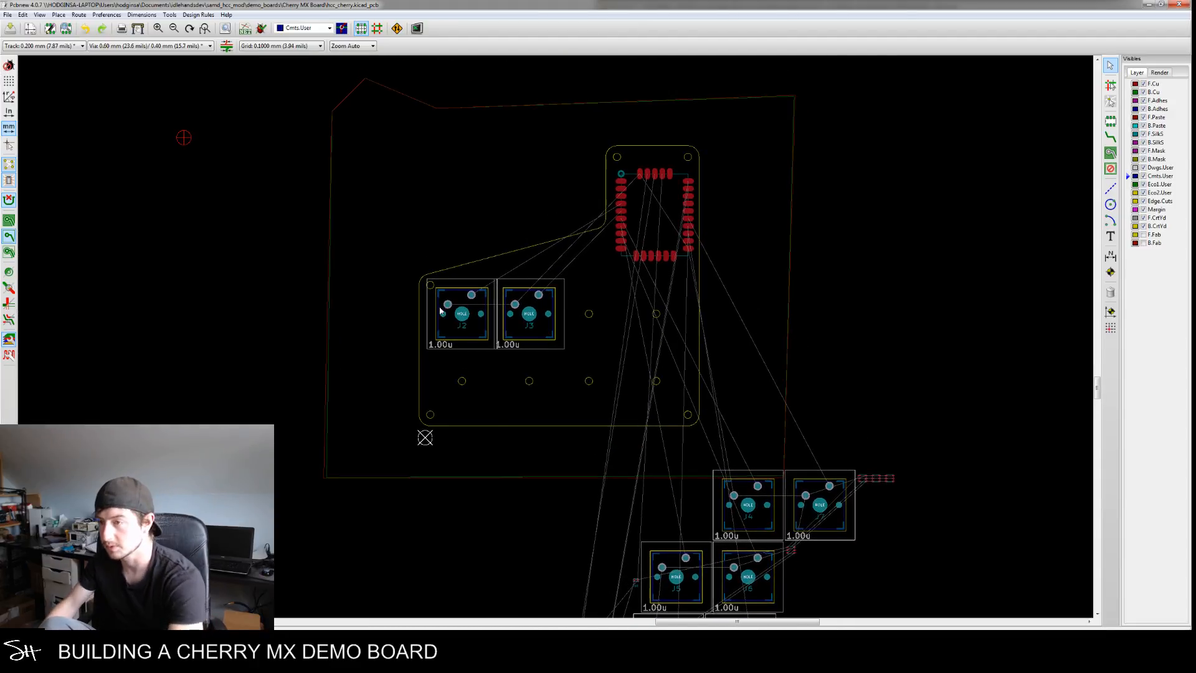
{"action": "key", "text": "F9"}
{"action": "left_click_drag", "start_coordinate": [372, 120], "coordinate": [729, 448]}
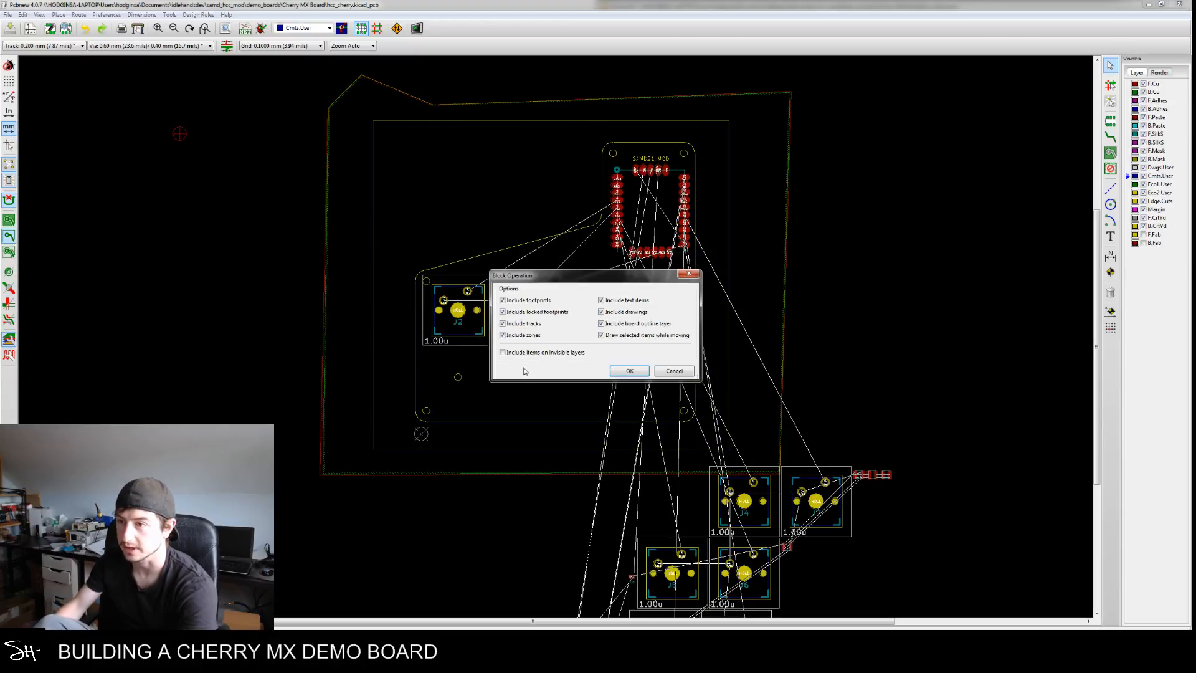
{"action": "left_click", "coordinate": [503, 300]}
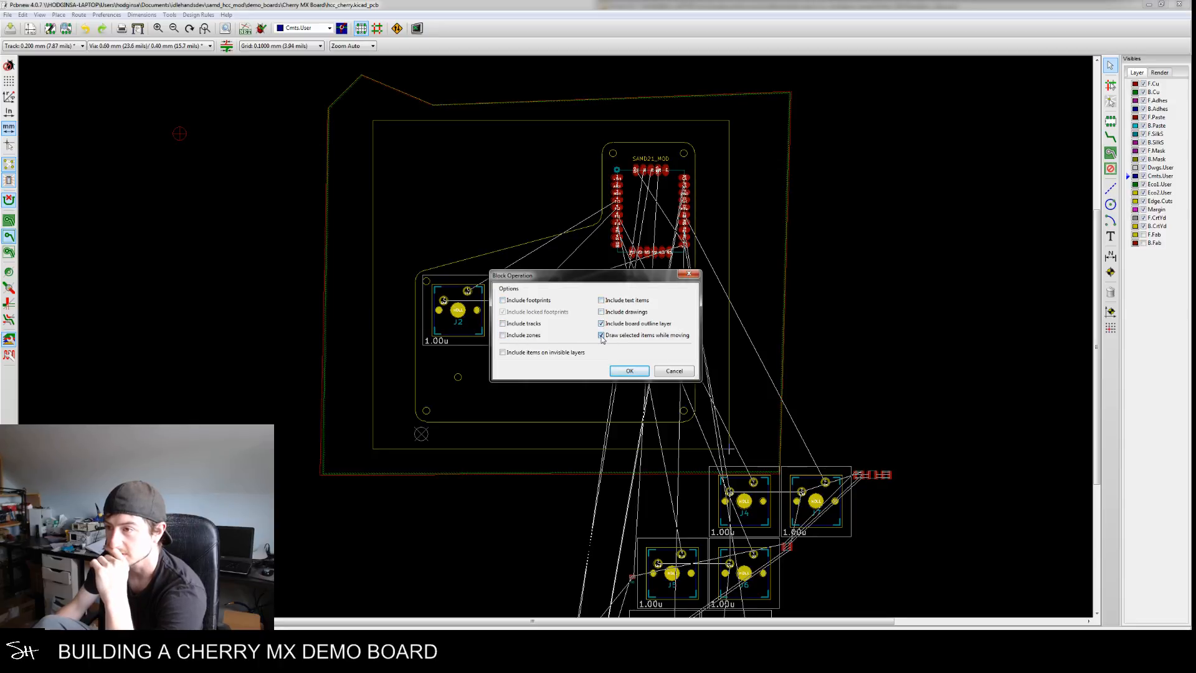
{"action": "left_click", "coordinate": [628, 372]}
{"action": "scroll", "coordinate": [538, 447], "scroll_direction": "down", "scroll_amount": 3}
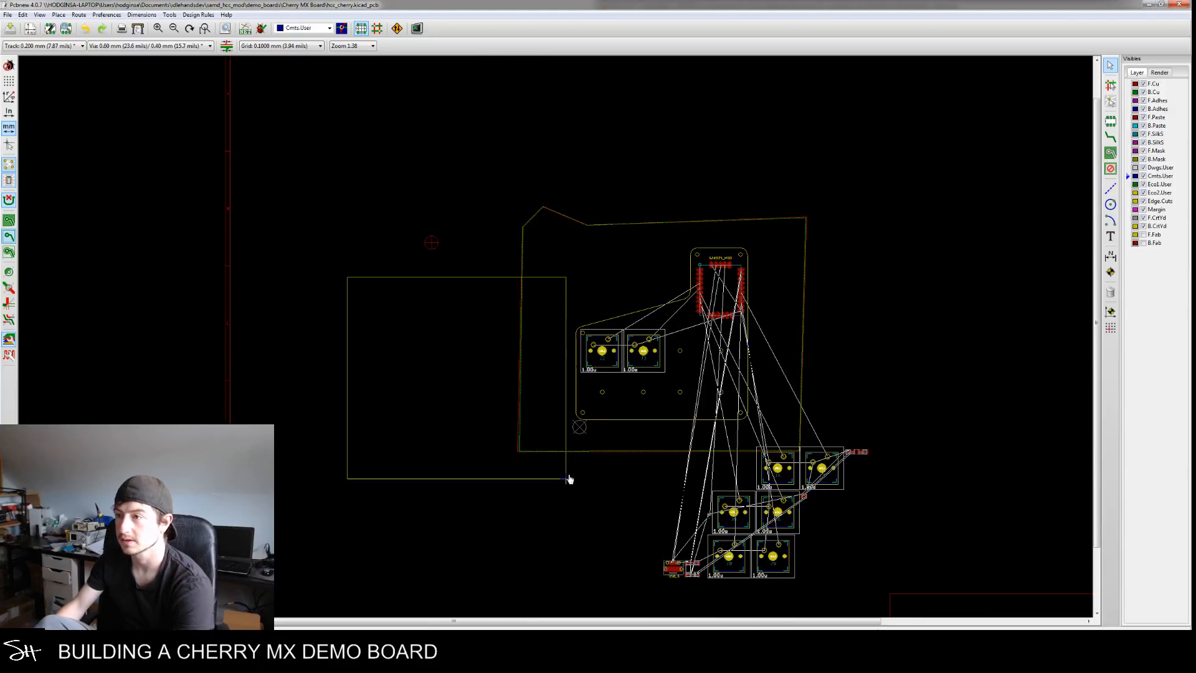
{"action": "left_click", "coordinate": [474, 487]}
Select the entire old board outline with its holes and delete it
{"action": "left_click_drag", "start_coordinate": [260, 294], "coordinate": [488, 509]}
{"action": "left_click", "coordinate": [674, 370]}
{"action": "key", "text": "F11"}
{"action": "left_click_drag", "start_coordinate": [260, 297], "coordinate": [480, 523]}
{"action": "right_click", "coordinate": [446, 243]}
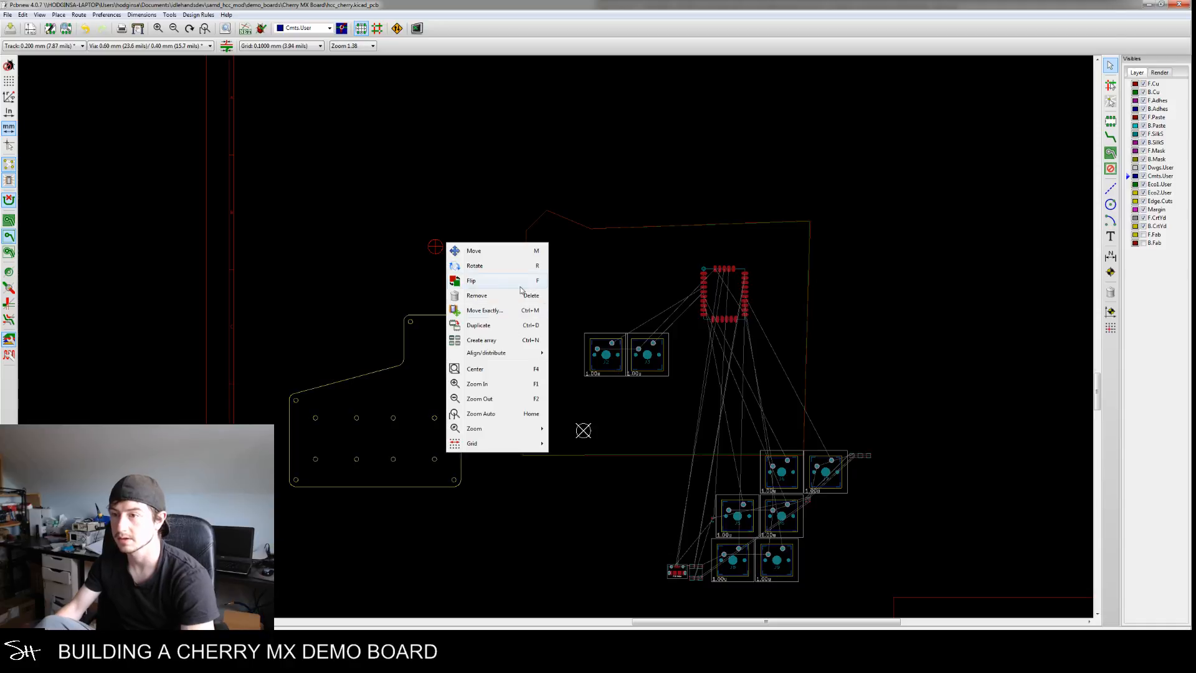
{"action": "left_click", "coordinate": [499, 298]}
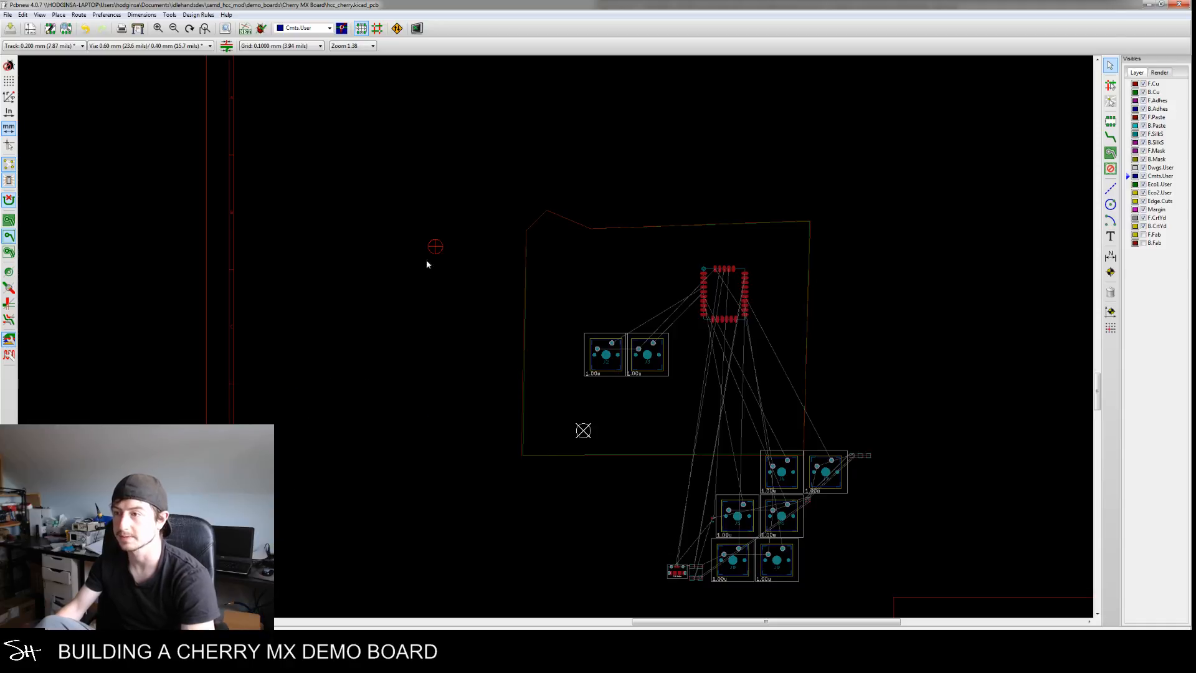
Import the updated pcb.dxf onto the Edge.Cuts layer with its origin at the center of page, and place it beside the existing layout
{"action": "left_click", "coordinate": [7, 15]}
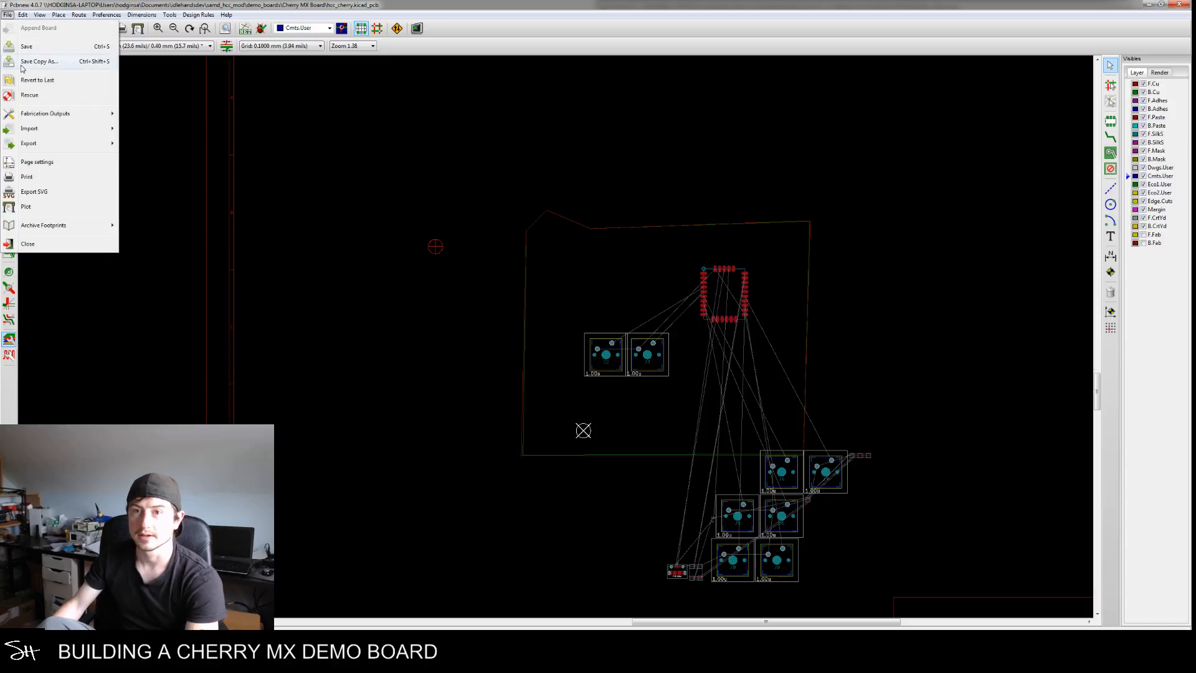
{"action": "mouse_move", "coordinate": [96, 132]}
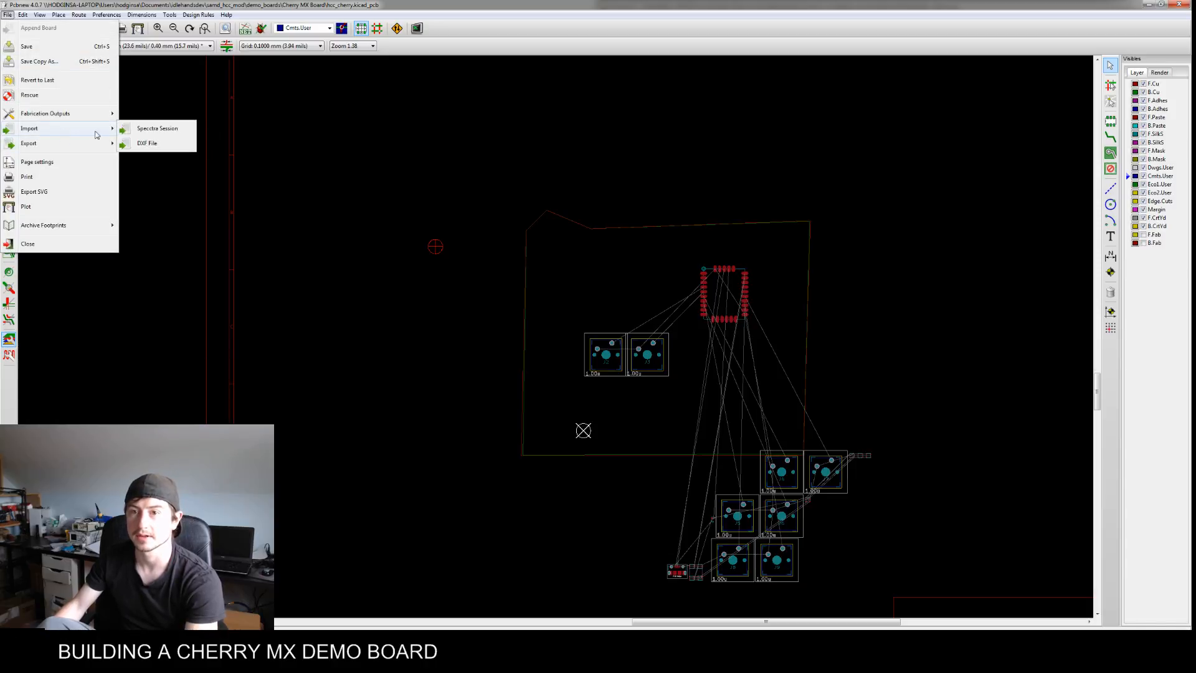
{"action": "left_click", "coordinate": [132, 145]}
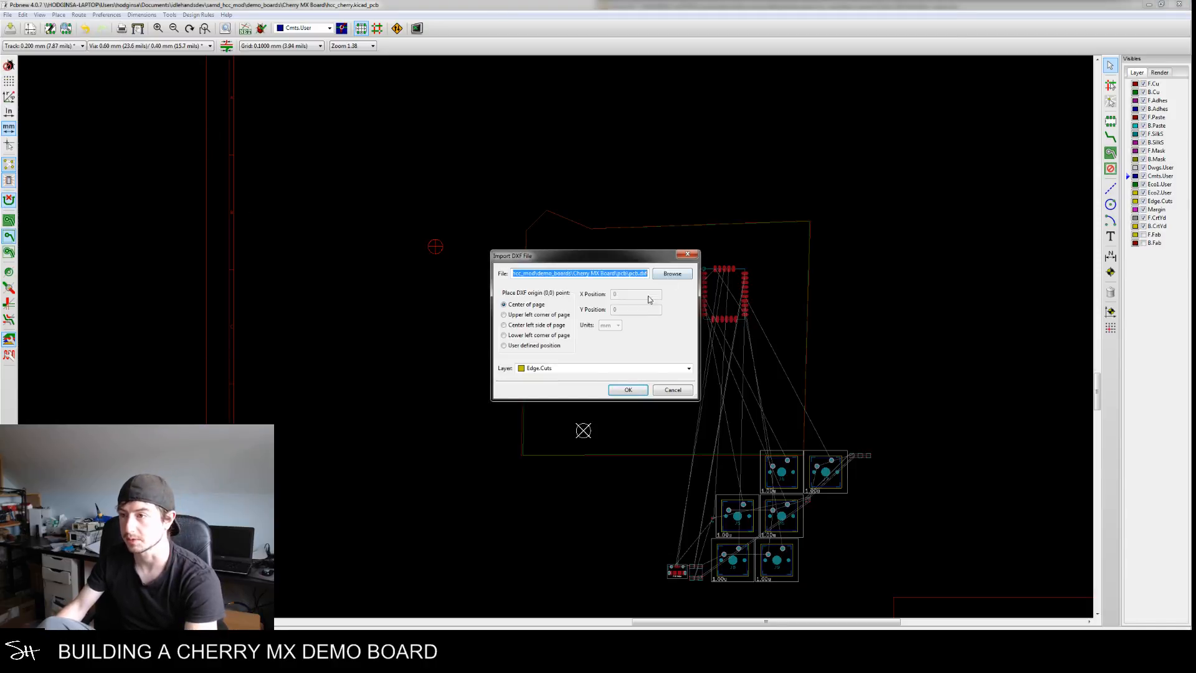
{"action": "left_click", "coordinate": [628, 390]}
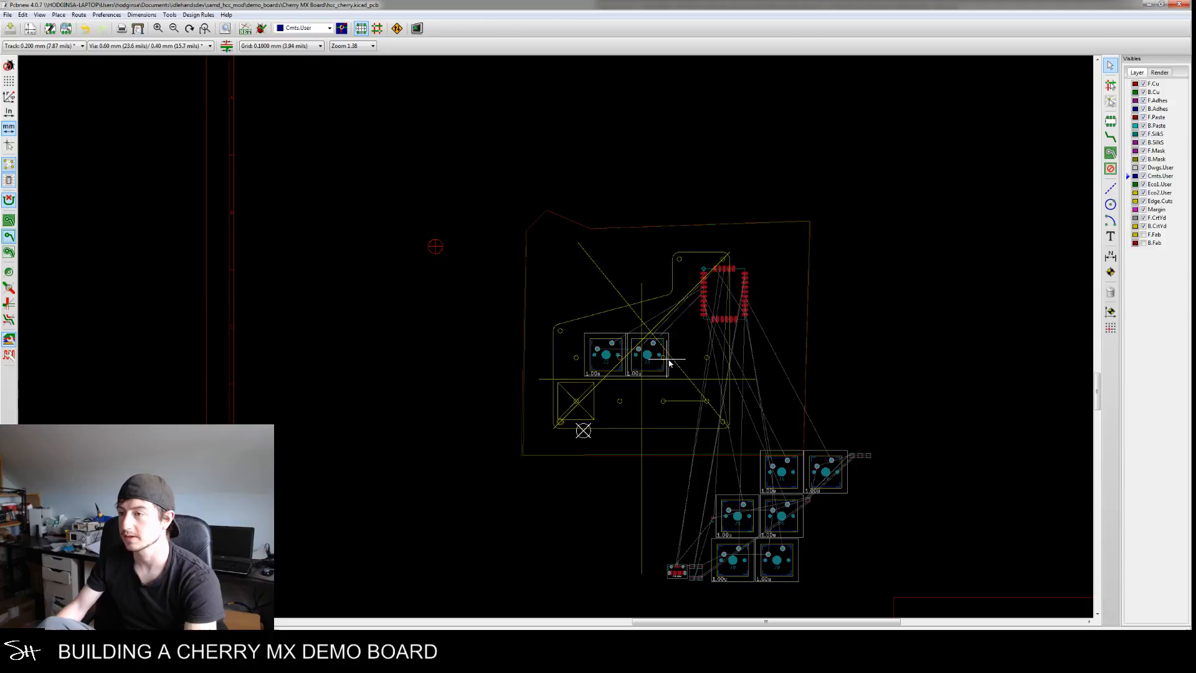
{"action": "middle_click_drag", "start_coordinate": [841, 349], "coordinate": [715, 429]}
{"action": "left_click", "coordinate": [803, 305]}
Delete the construction square and its diagonals around the lower-left switch hole, the board's long diagonal and the extra circle around the corner hole
{"action": "scroll", "coordinate": [740, 375], "scroll_direction": "up", "scroll_amount": 5}
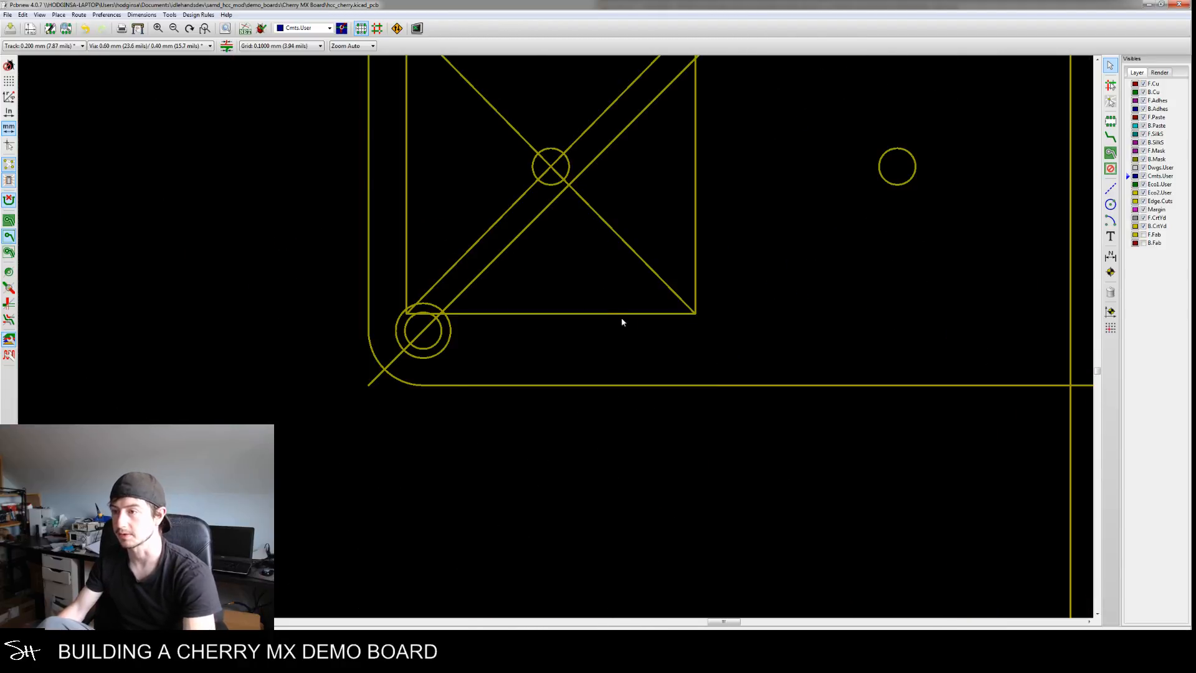
{"action": "key", "text": "Delete"}
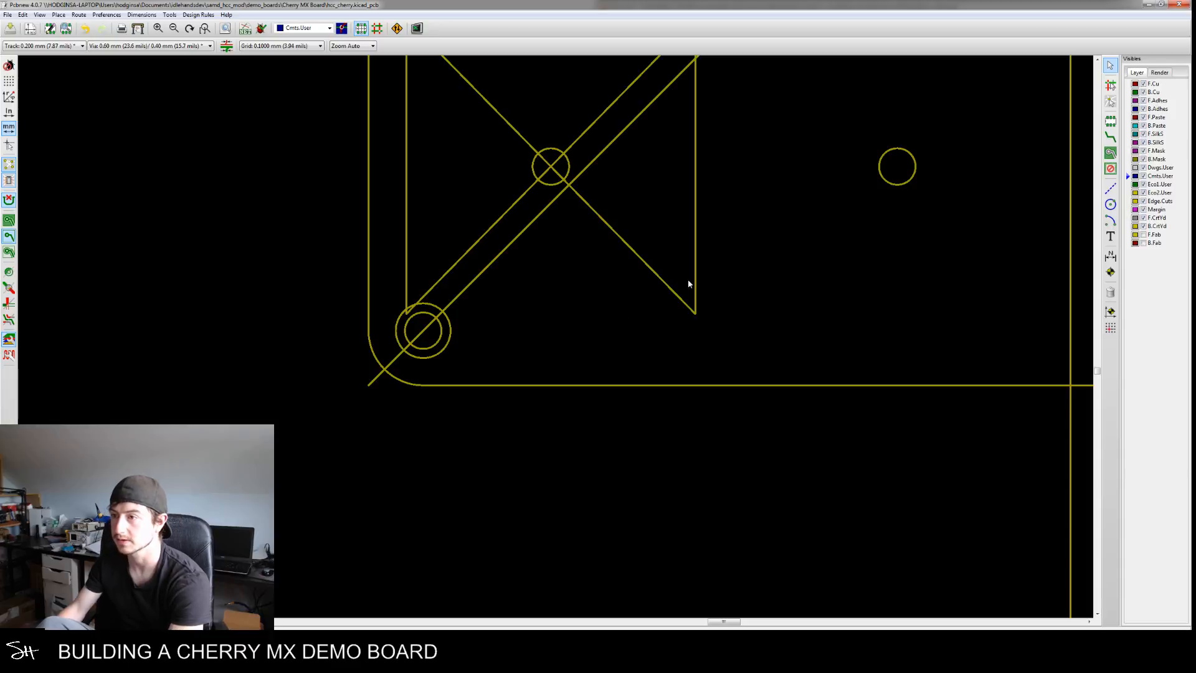
{"action": "key", "text": "Delete"}
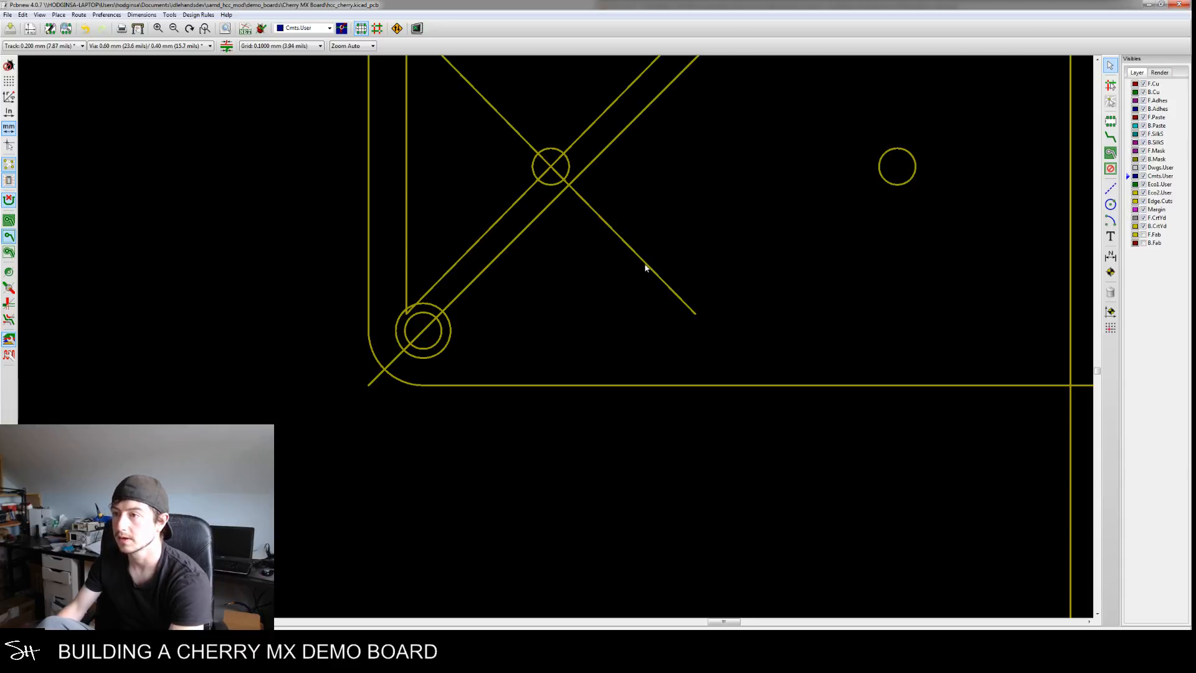
{"action": "key", "text": "Delete"}
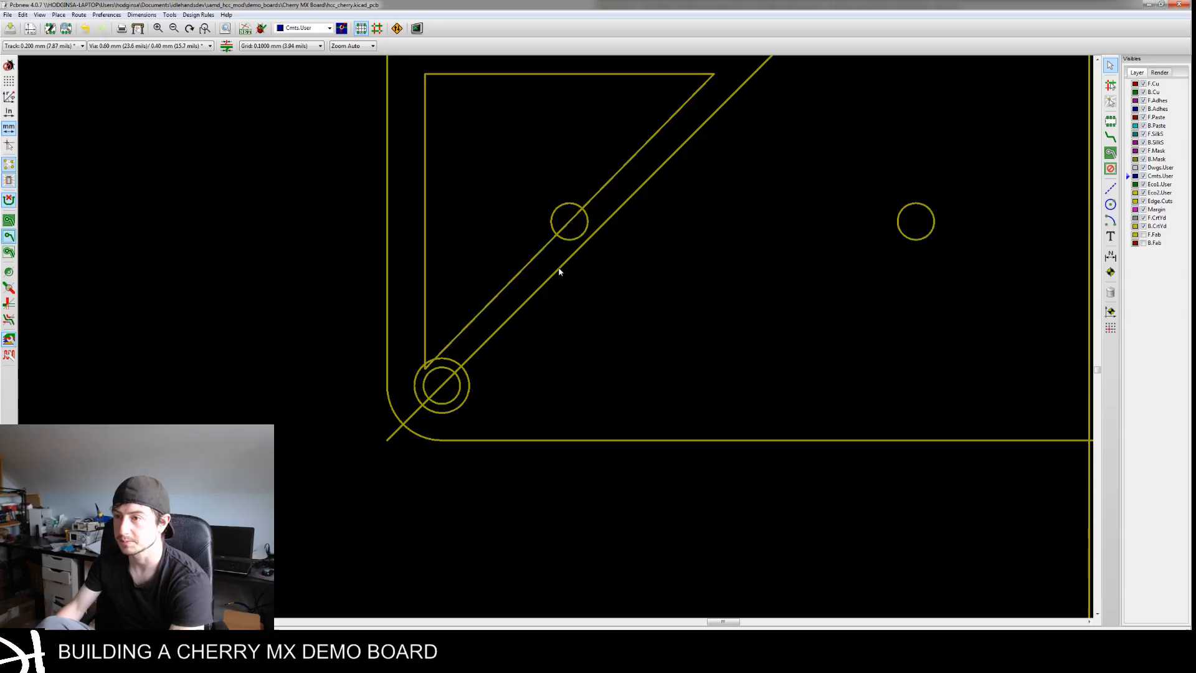
{"action": "key", "text": "Delete"}
{"action": "key", "text": "Delete"}
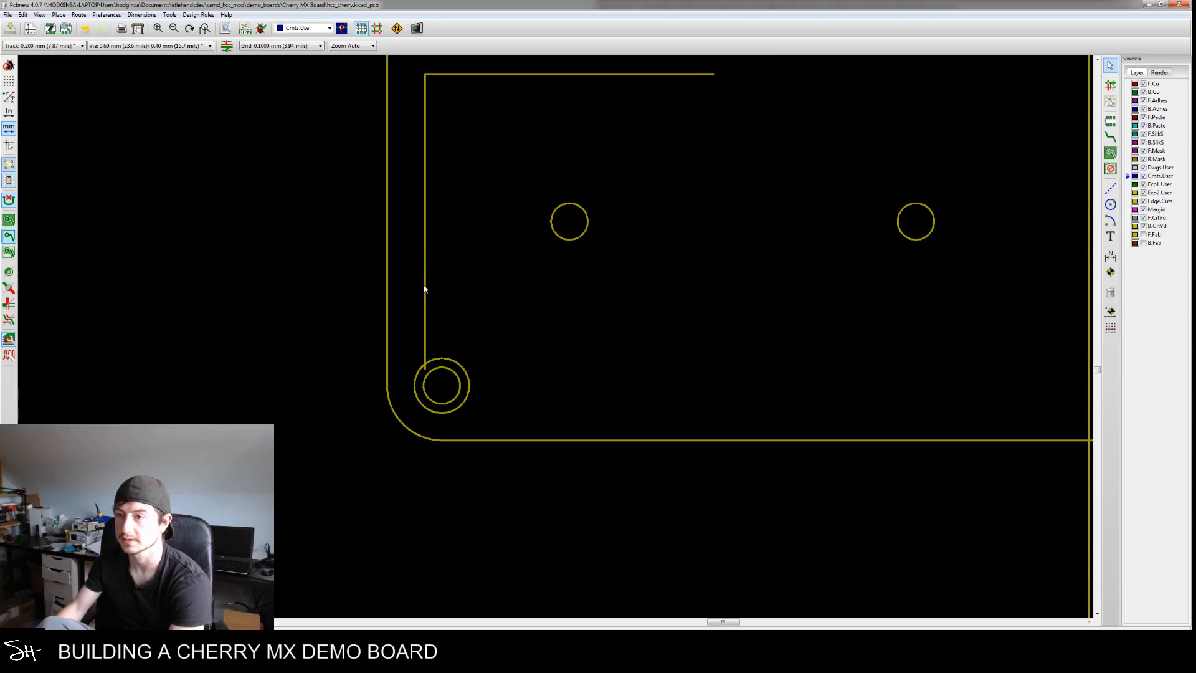
{"action": "key", "text": "Delete"}
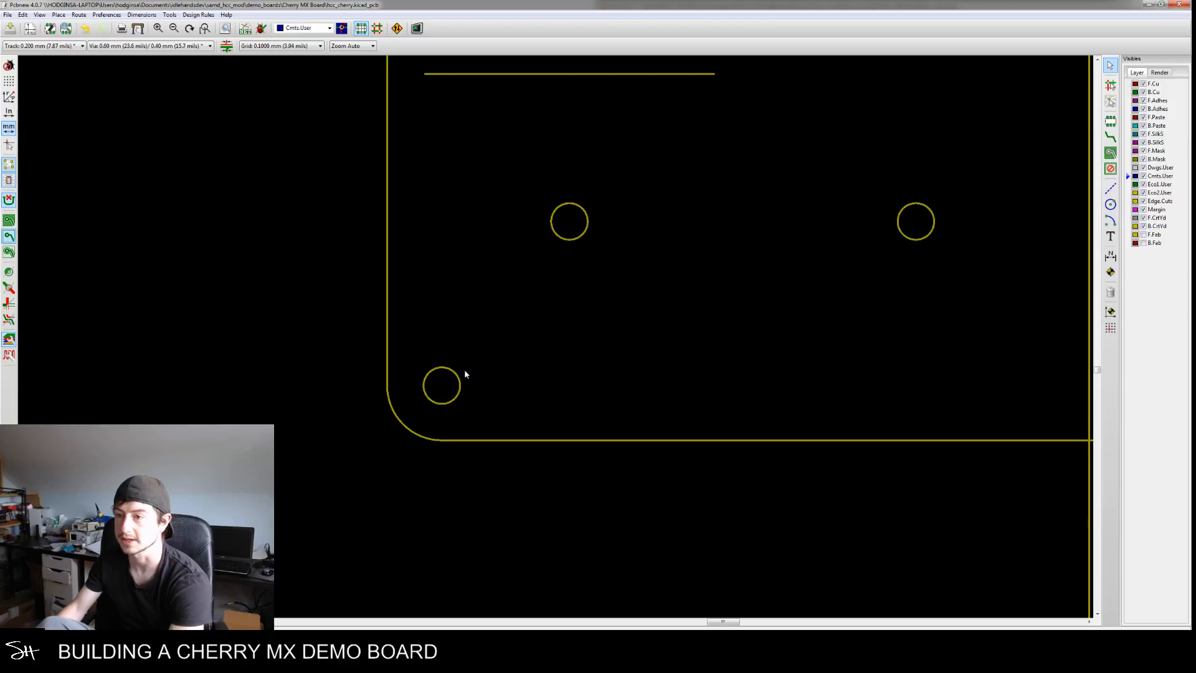
{"action": "scroll", "coordinate": [810, 349], "scroll_direction": "down", "scroll_amount": 3}
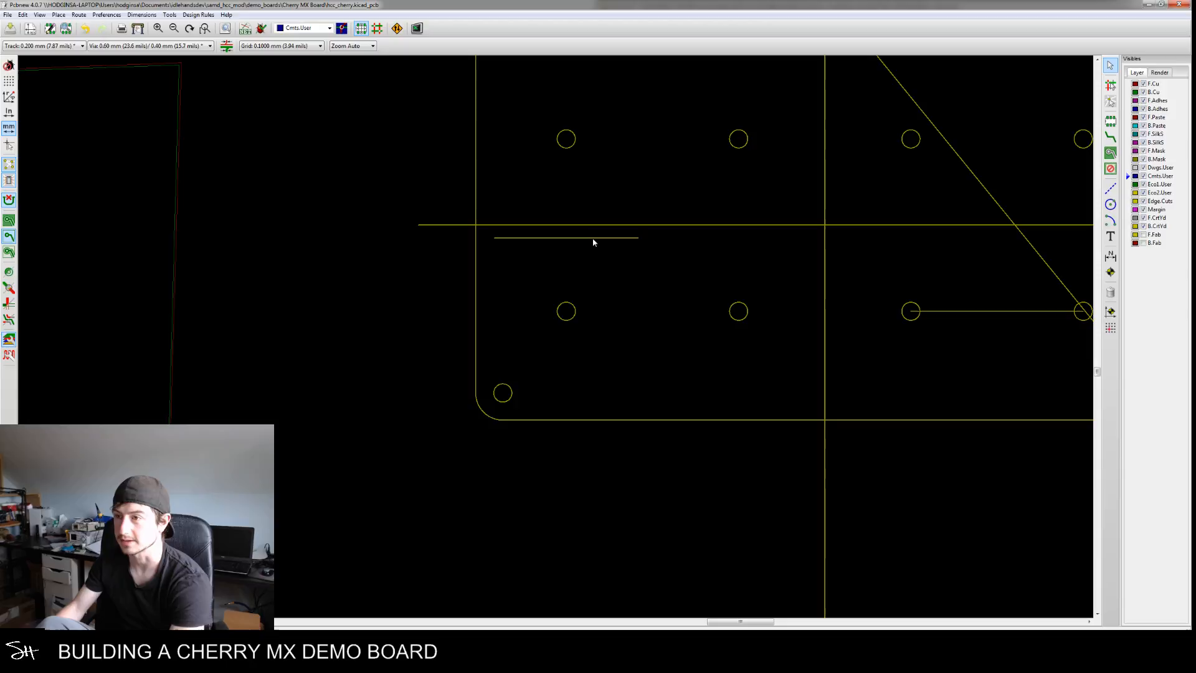
{"action": "scroll", "coordinate": [593, 243], "scroll_direction": "up", "scroll_amount": 3}
{"action": "key", "text": "Delete"}
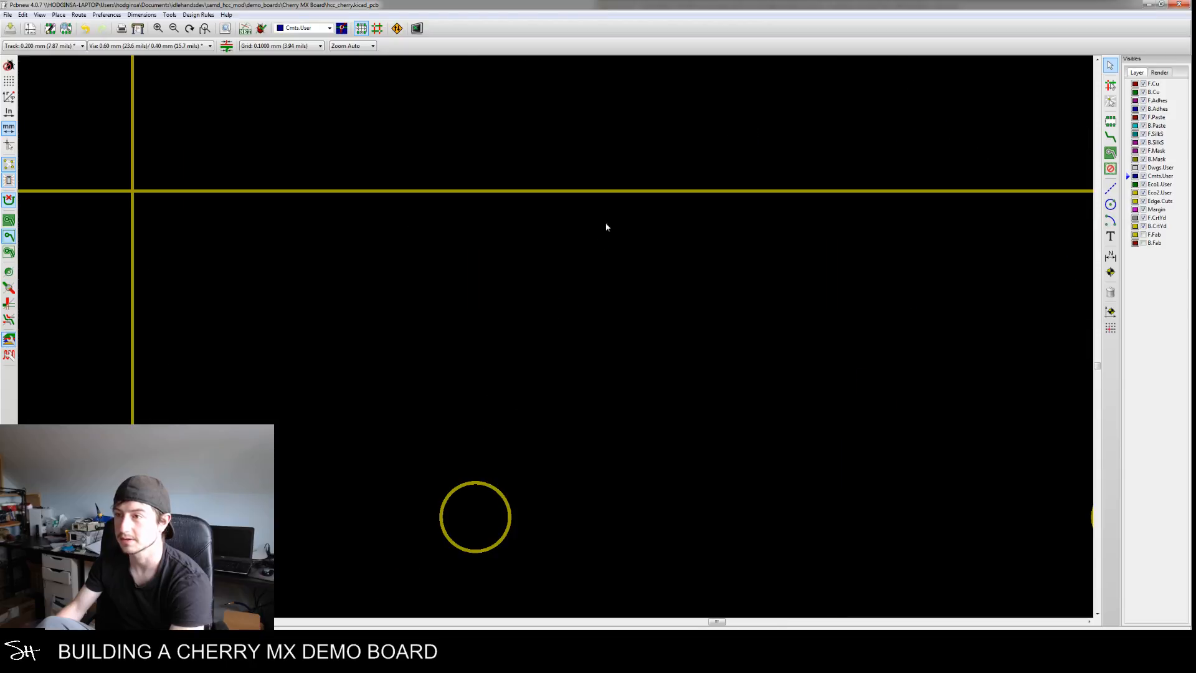
Delete the remaining horizontal, vertical and diagonal construction lines and the line joining the two lower-right switch holes
{"action": "key", "text": "Delete"}
{"action": "scroll", "coordinate": [705, 232], "scroll_direction": "down", "scroll_amount": 6}
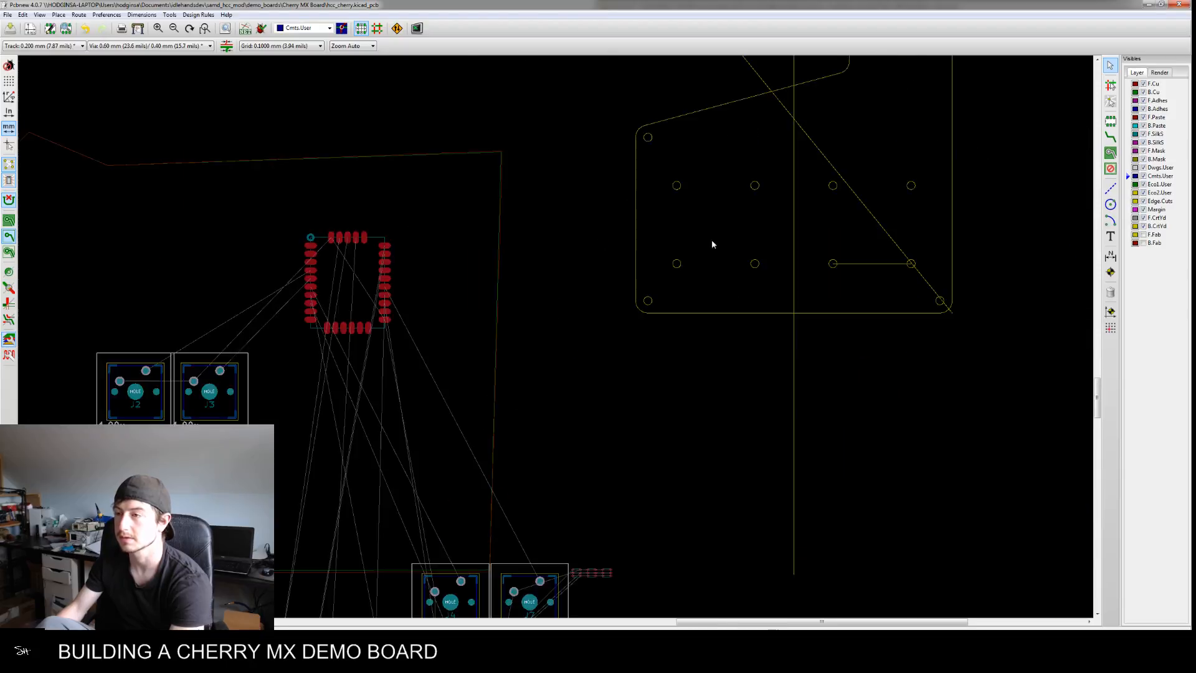
{"action": "scroll", "coordinate": [608, 234], "scroll_direction": "up", "scroll_amount": 3}
{"action": "scroll", "coordinate": [599, 252], "scroll_direction": "up", "scroll_amount": 2}
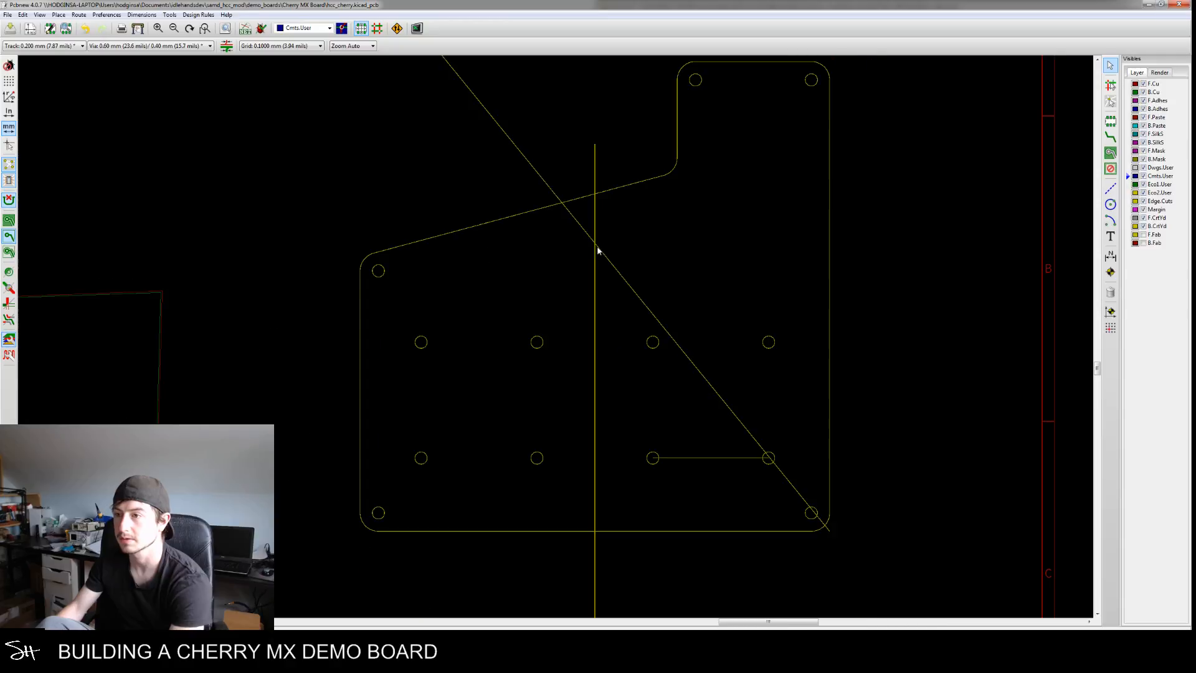
{"action": "scroll", "coordinate": [595, 242], "scroll_direction": "up", "scroll_amount": 4}
{"action": "key", "text": "Delete"}
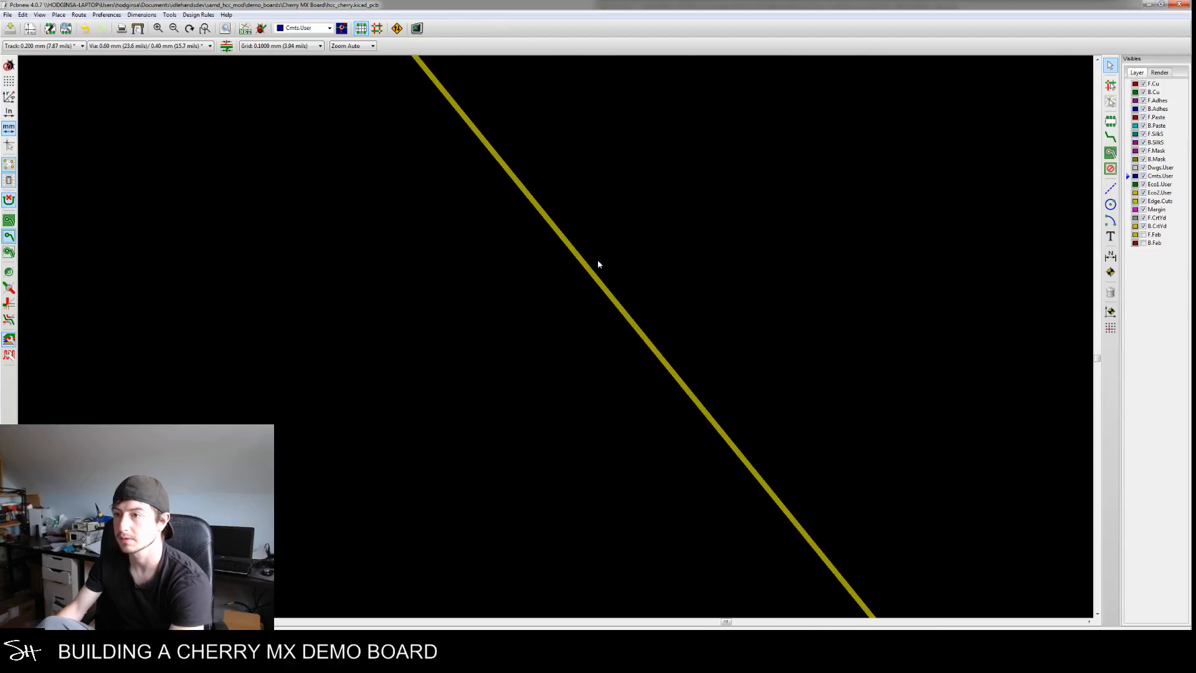
{"action": "scroll", "coordinate": [600, 283], "scroll_direction": "down", "scroll_amount": 6}
{"action": "scroll", "coordinate": [622, 357], "scroll_direction": "up", "scroll_amount": 3}
{"action": "scroll", "coordinate": [679, 392], "scroll_direction": "up", "scroll_amount": 2}
{"action": "key", "text": "Delete"}
{"action": "scroll", "coordinate": [692, 395], "scroll_direction": "down", "scroll_amount": 2}
{"action": "scroll", "coordinate": [543, 351], "scroll_direction": "down", "scroll_amount": 1}
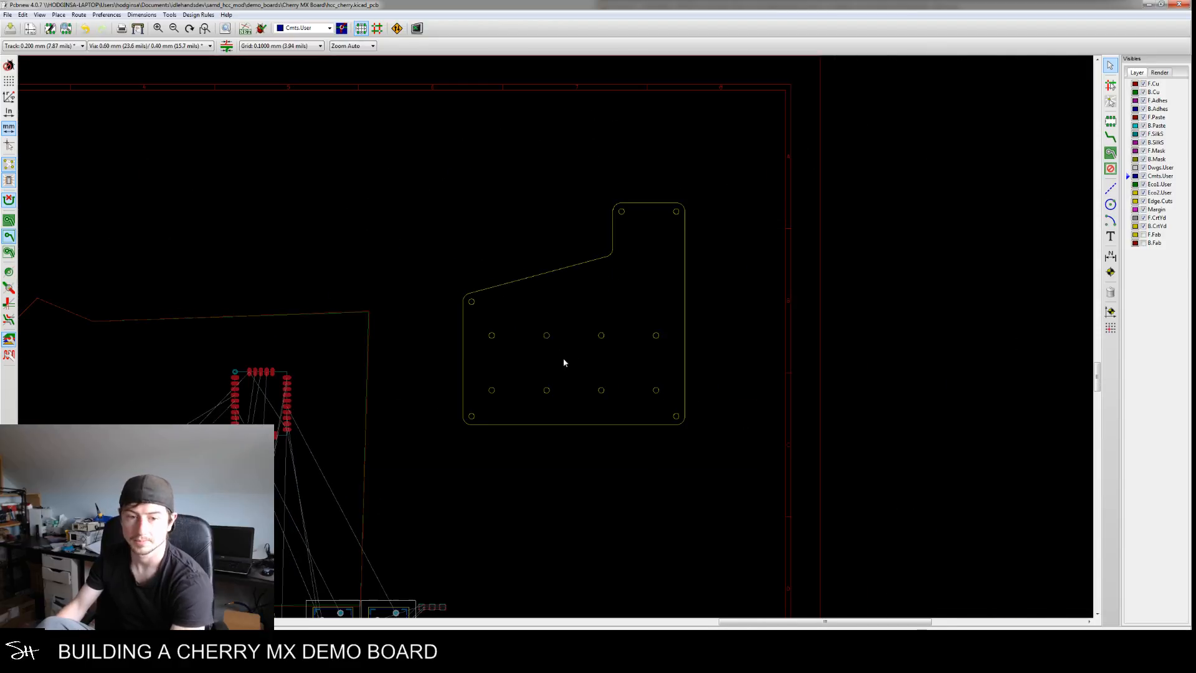
Select the cleaned board outline with its holes and move it over the SAMD21 module and the J2 and J3 switch footprints
{"action": "left_click_drag", "start_coordinate": [415, 178], "coordinate": [692, 451]}
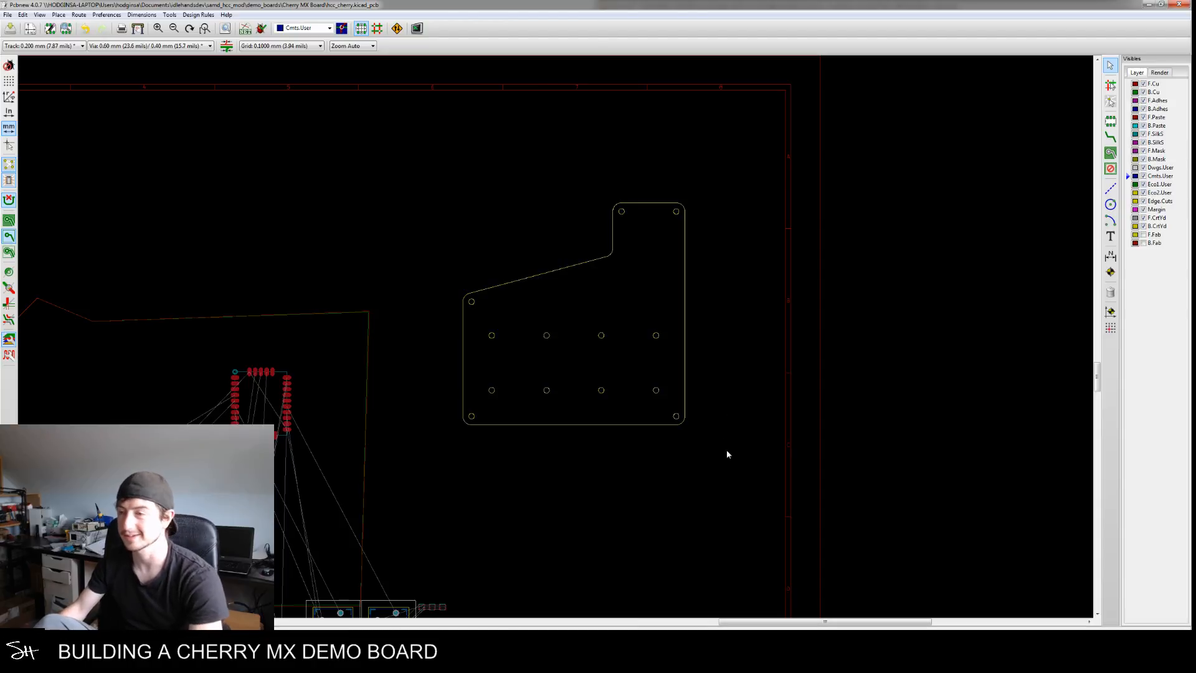
{"action": "middle_click_drag", "start_coordinate": [450, 448], "coordinate": [536, 416]}
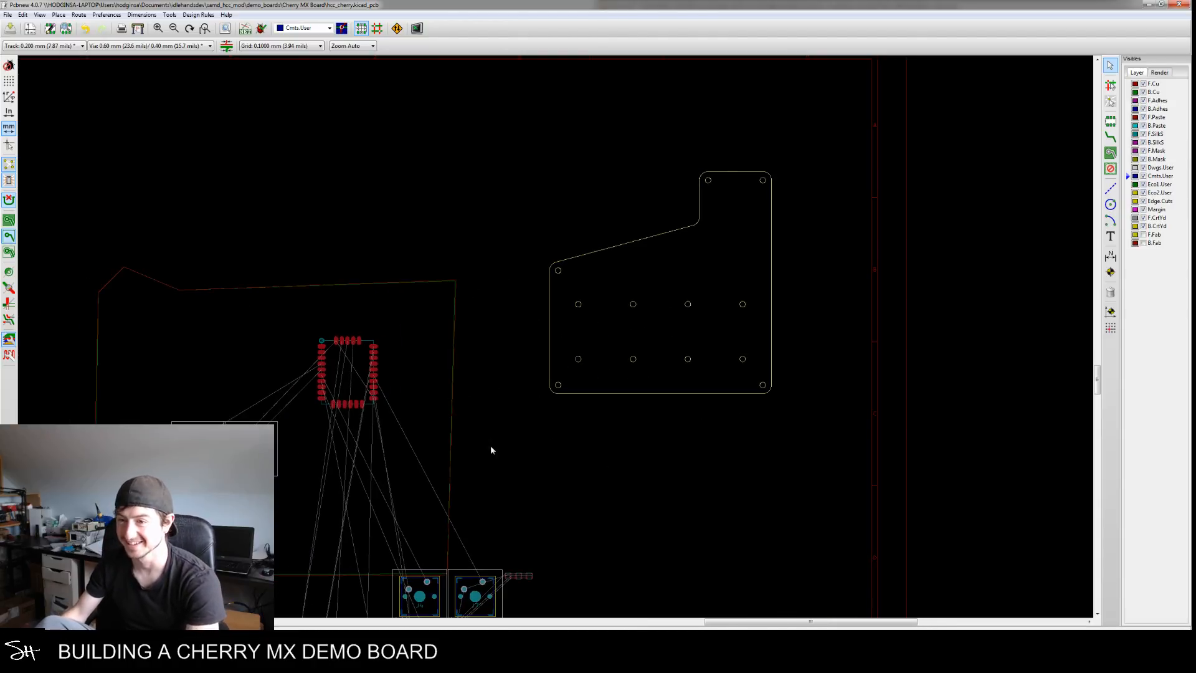
{"action": "scroll", "coordinate": [544, 397], "scroll_direction": "up", "scroll_amount": 5}
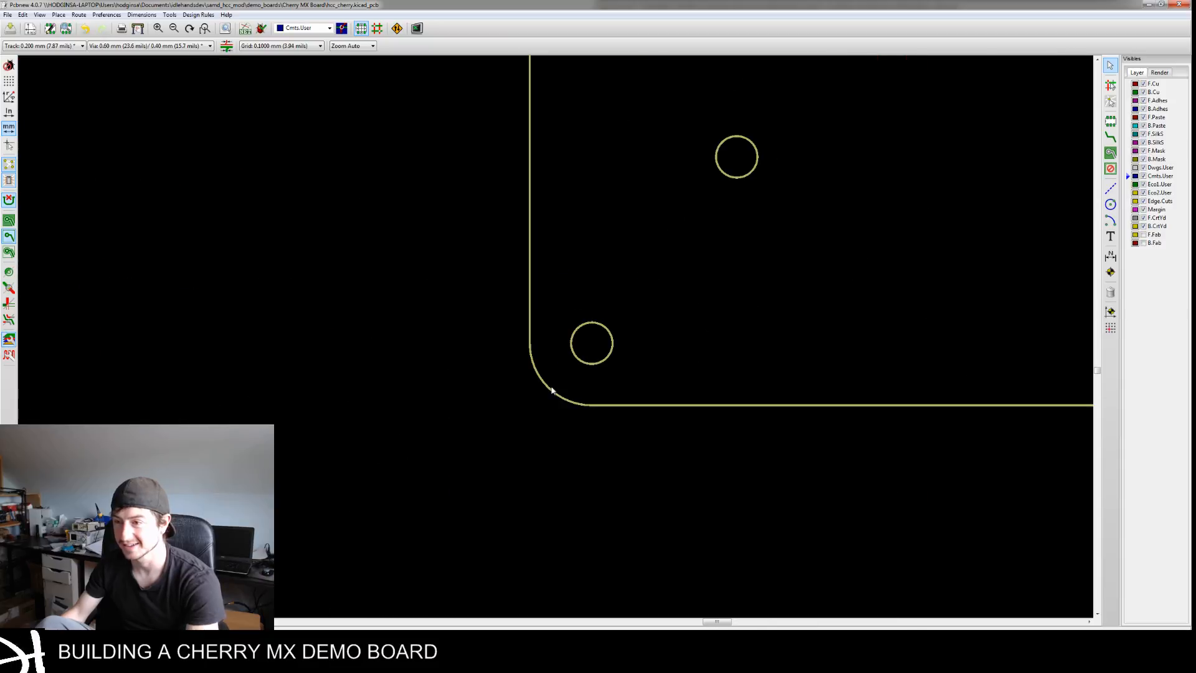
{"action": "scroll", "coordinate": [591, 348], "scroll_direction": "down", "scroll_amount": 6}
{"action": "scroll", "coordinate": [291, 434], "scroll_direction": "up", "scroll_amount": 4}
{"action": "scroll", "coordinate": [273, 436], "scroll_direction": "down", "scroll_amount": 3}
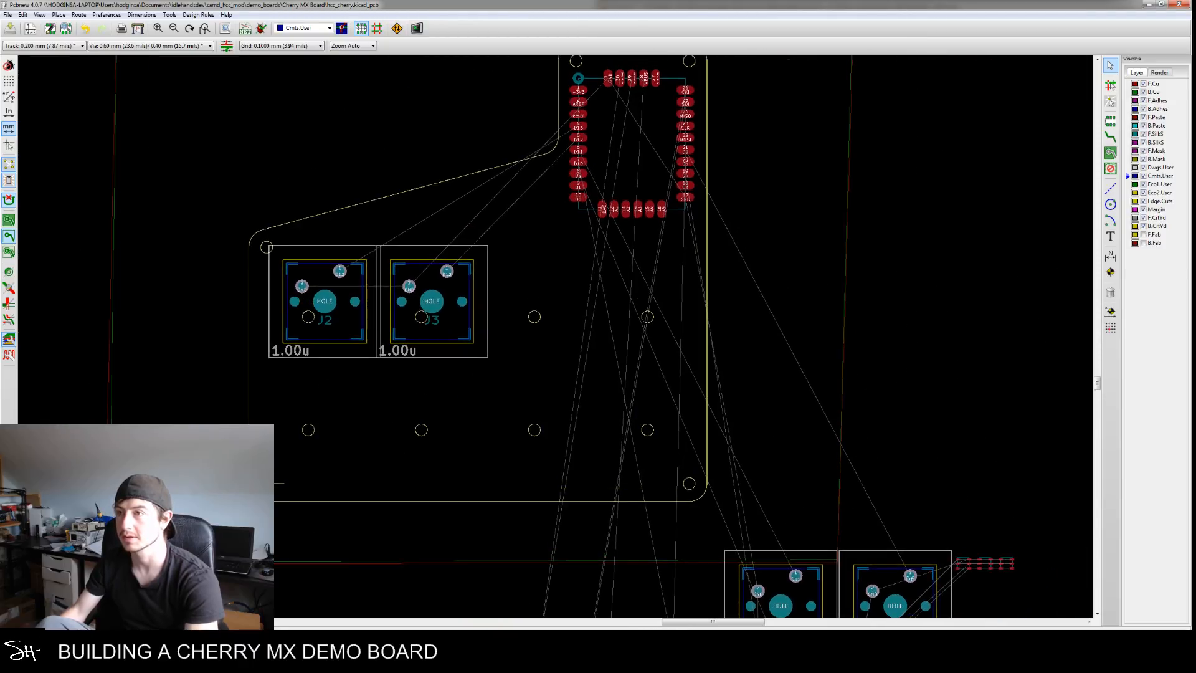
{"action": "middle_click_drag", "start_coordinate": [266, 484], "coordinate": [263, 512]}
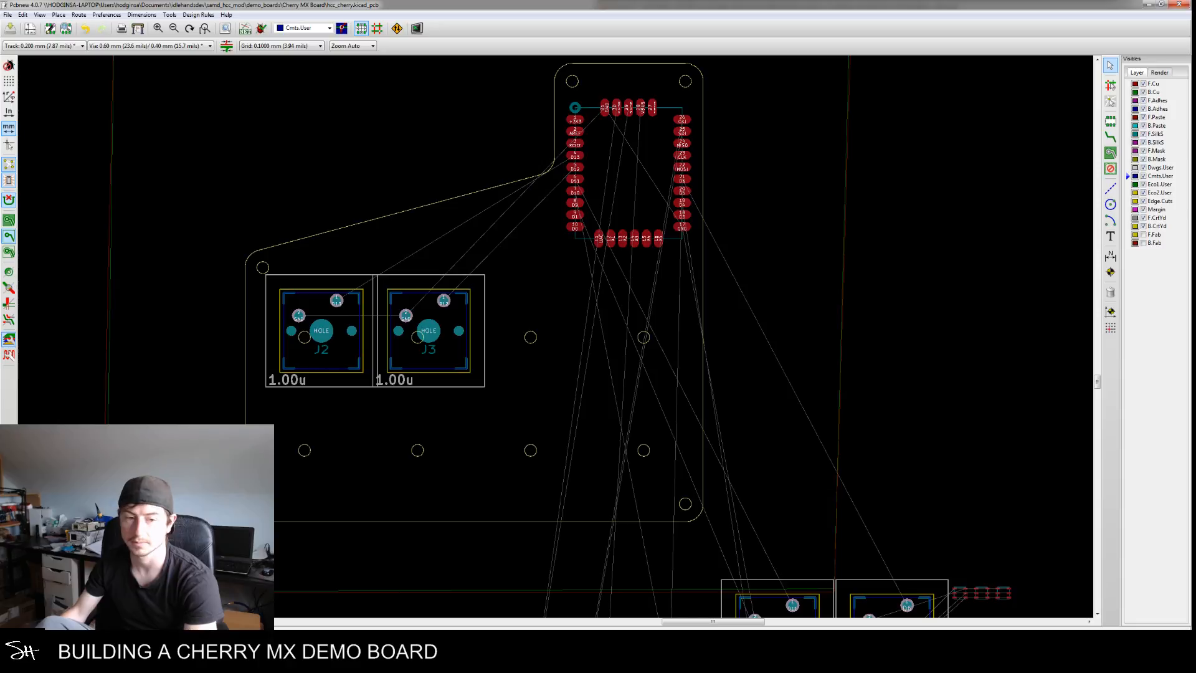
Copy the upper-left switch hole's center X coordinate into the X position of footprint J2 to align them horizontally
{"action": "scroll", "coordinate": [253, 360], "scroll_direction": "up", "scroll_amount": 2}
{"action": "scroll", "coordinate": [253, 360], "scroll_direction": "down", "scroll_amount": 1}
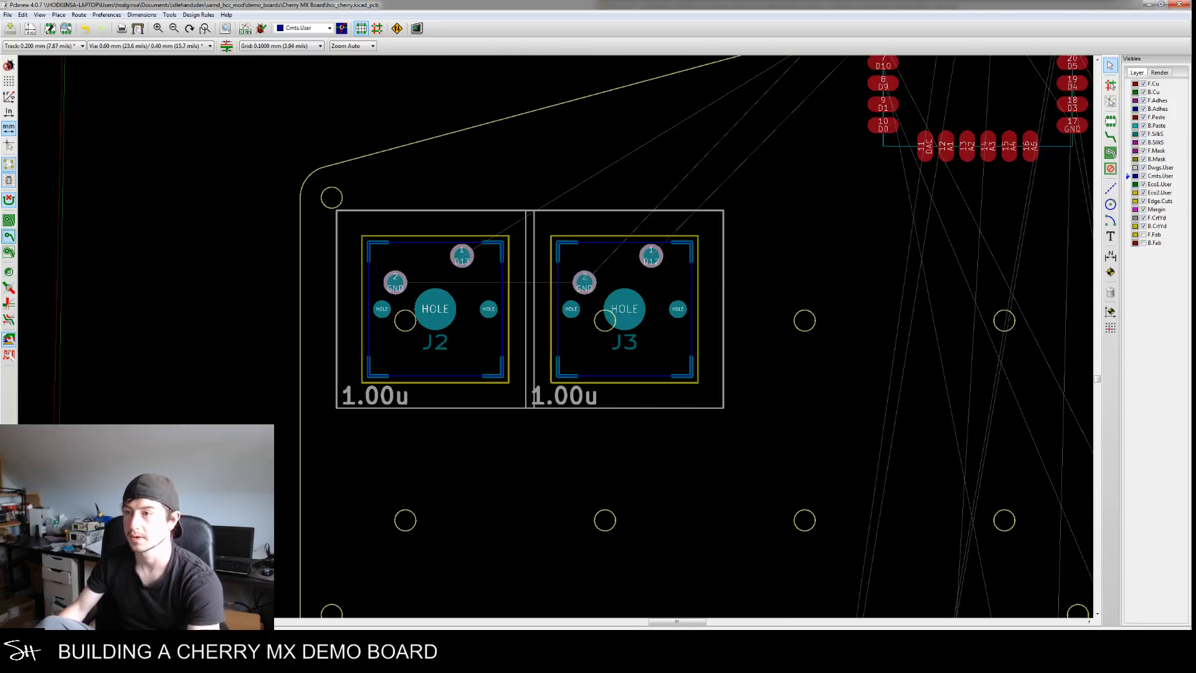
{"action": "left_click", "coordinate": [408, 332]}
{"action": "left_click", "coordinate": [430, 352]}
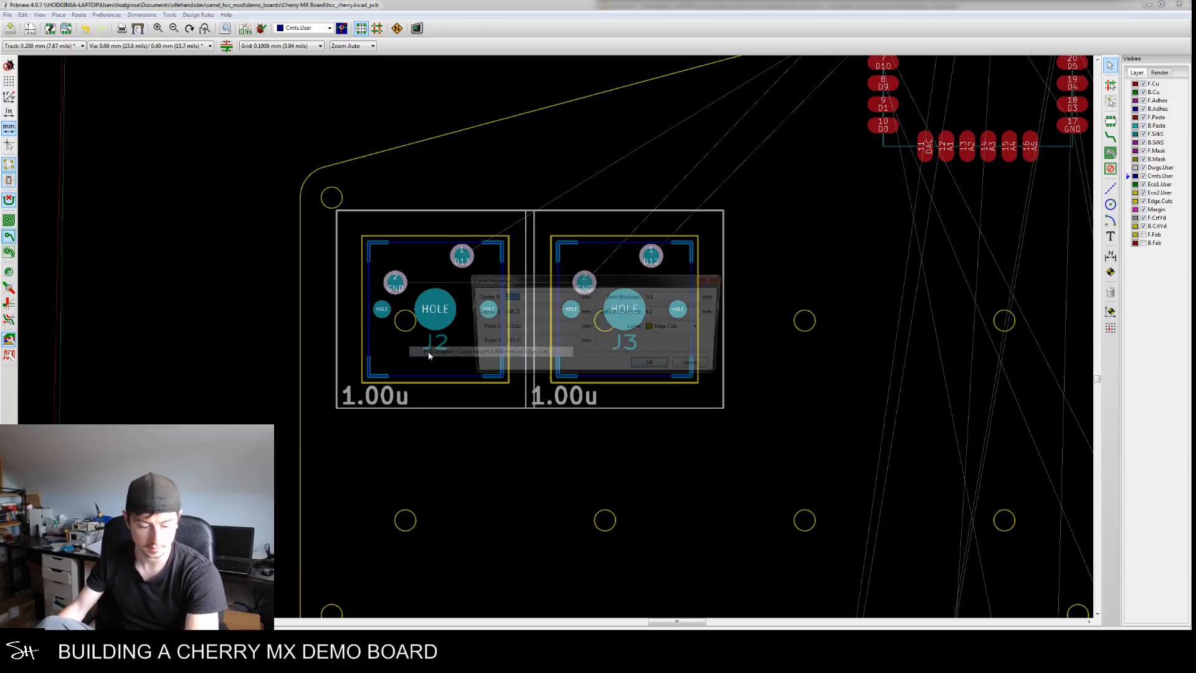
{"action": "key", "text": "Escape"}
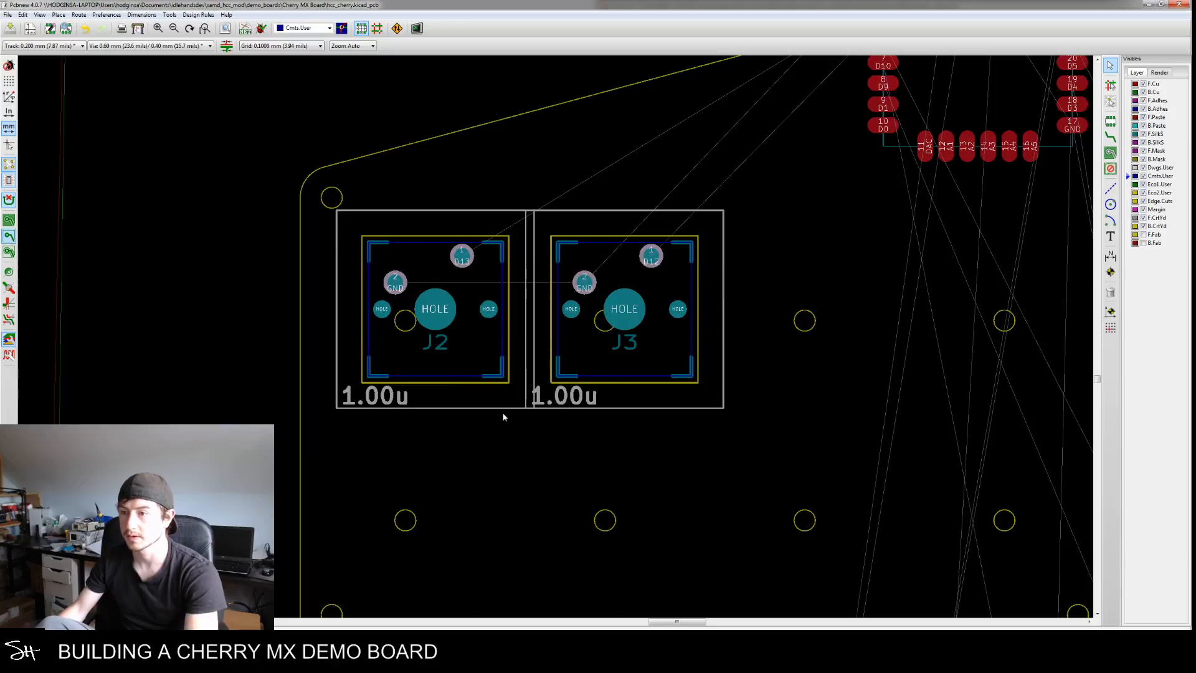
{"action": "double_click", "coordinate": [502, 413]}
{"action": "left_click_drag", "start_coordinate": [517, 396], "coordinate": [462, 399]}
{"action": "key", "text": "ctrl+v"}
{"action": "key", "text": "Return"}
{"action": "scroll", "coordinate": [411, 341], "scroll_direction": "up", "scroll_amount": 4}
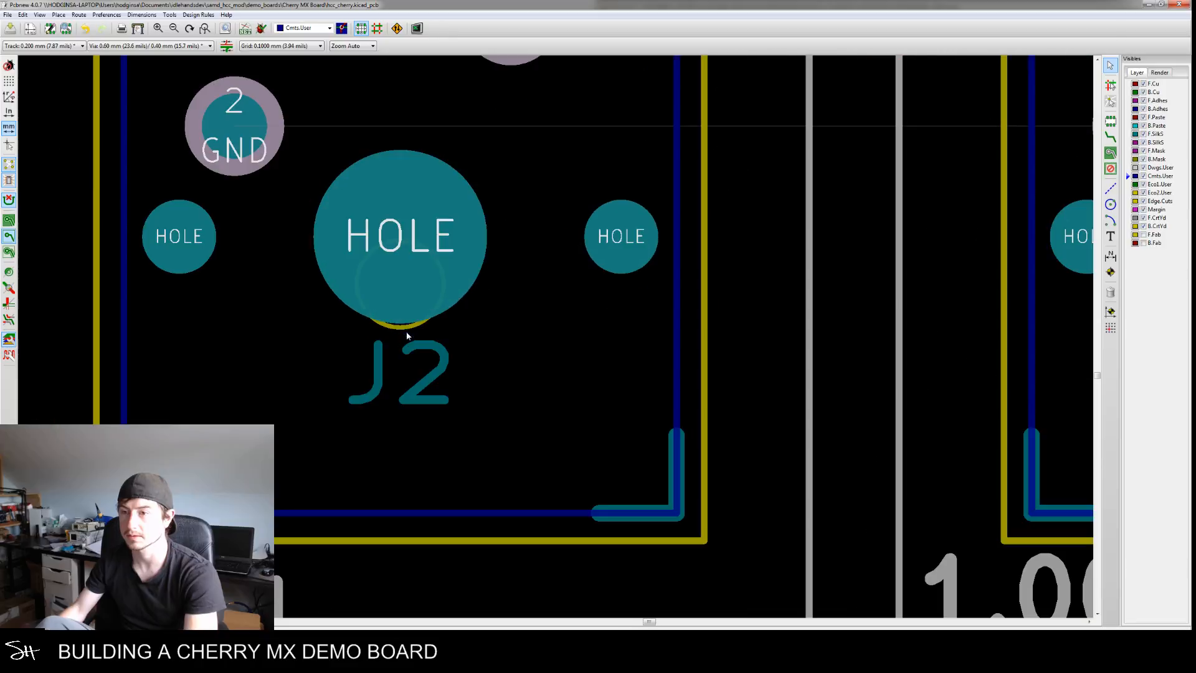
{"action": "left_click", "coordinate": [404, 332]}
{"action": "left_click", "coordinate": [425, 358]}
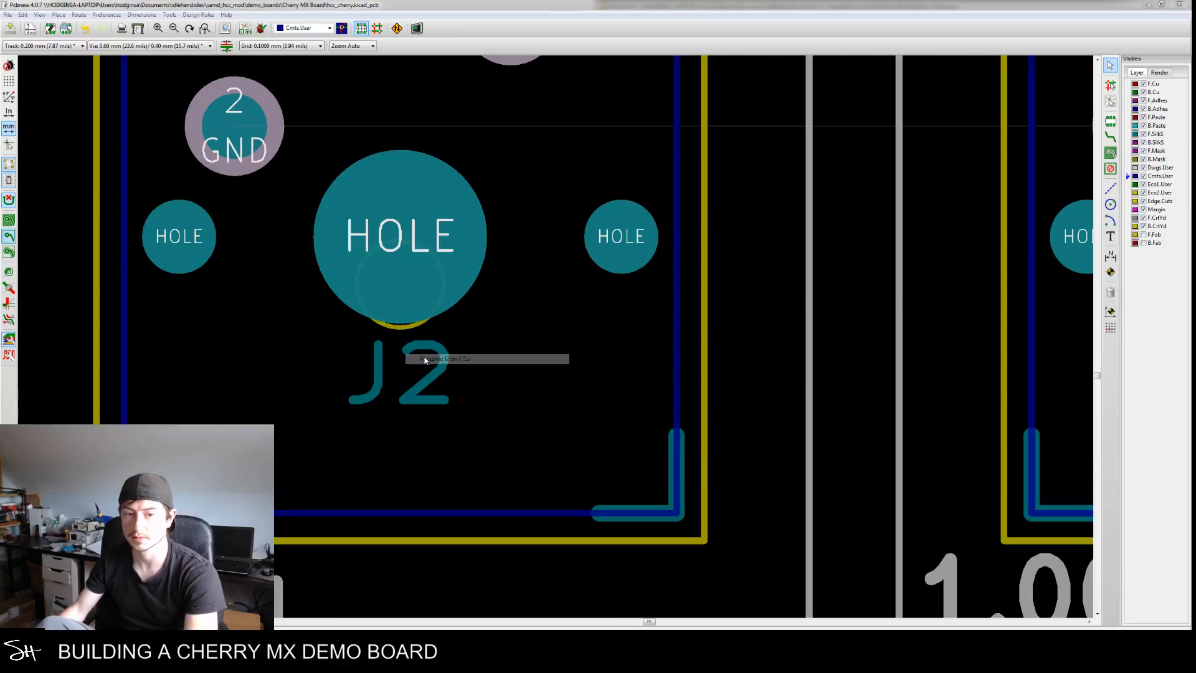
{"action": "left_click", "coordinate": [661, 462]}
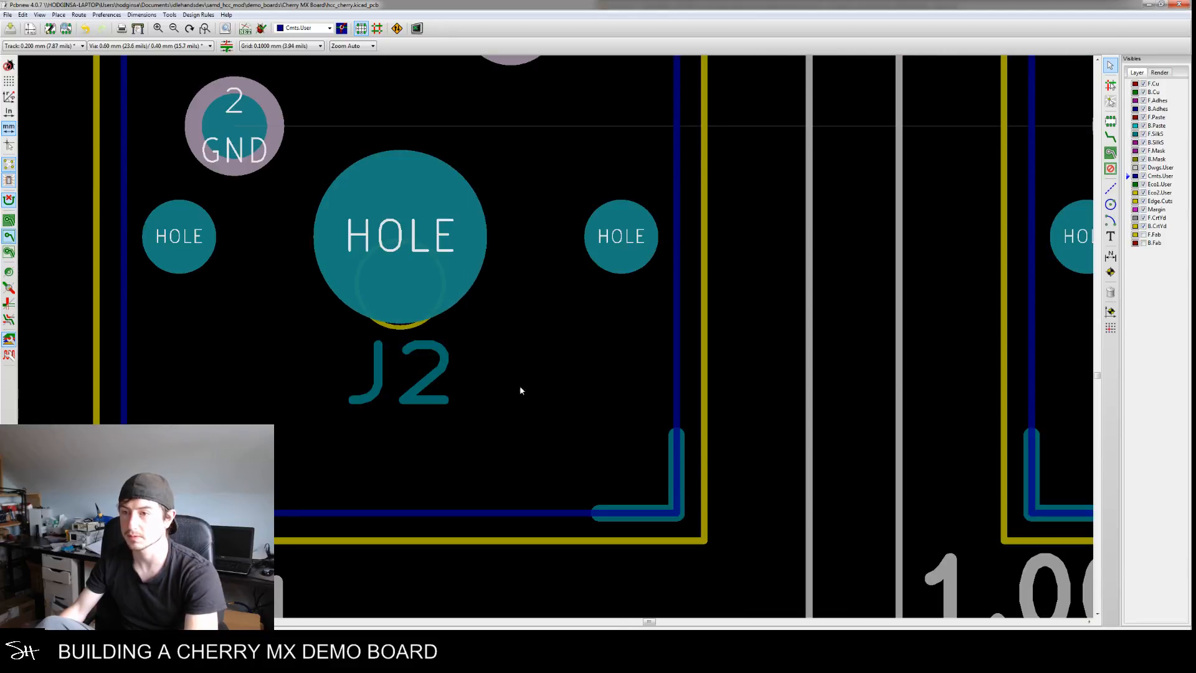
Copy the upper-left switch hole's center Y coordinate, 148.25 mm, into the Y position of footprint J2
{"action": "double_click", "coordinate": [408, 330]}
{"action": "left_click", "coordinate": [436, 346]}
{"action": "key", "text": "Tab"}
{"action": "left_click", "coordinate": [652, 367]}
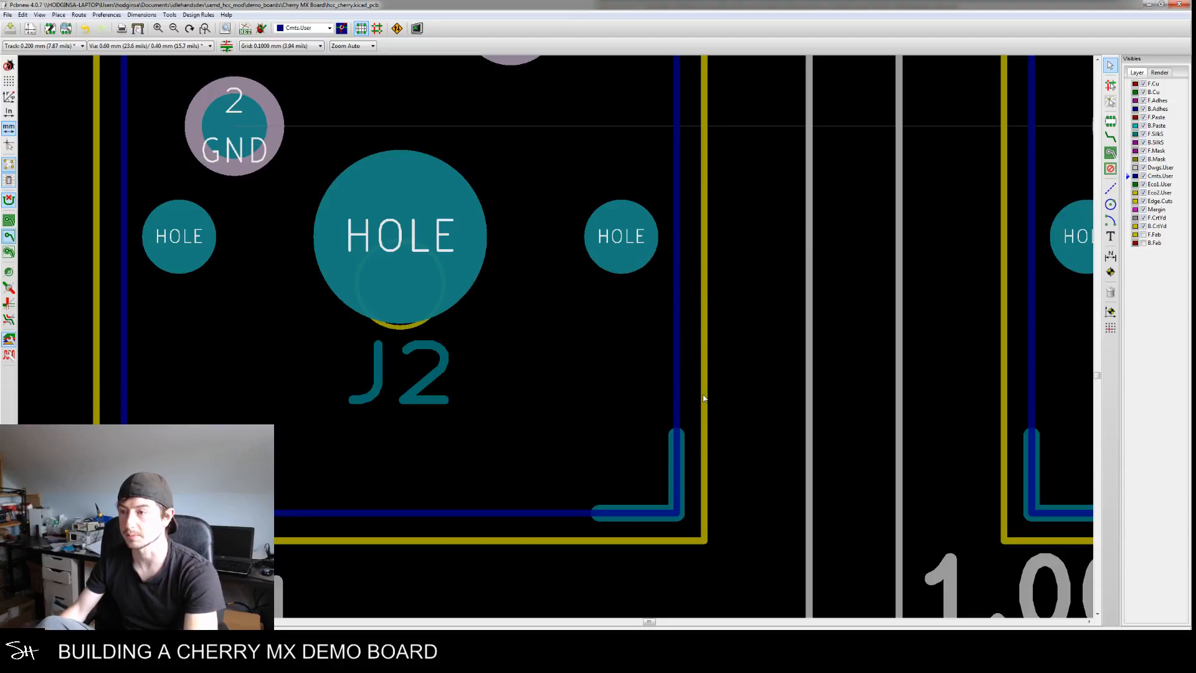
{"action": "double_click", "coordinate": [703, 400]}
{"action": "key", "text": "ctrl+v"}
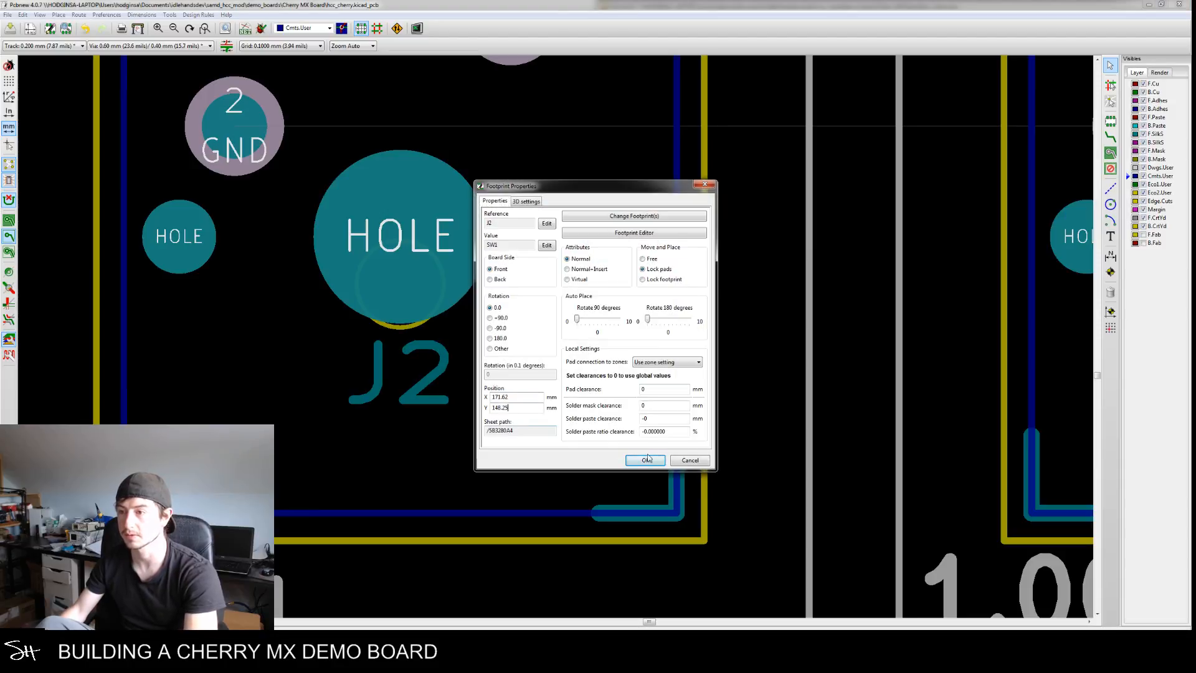
{"action": "left_click", "coordinate": [645, 457]}
{"action": "scroll", "coordinate": [632, 446], "scroll_direction": "down", "scroll_amount": 6}
{"action": "middle_click_drag", "start_coordinate": [638, 449], "coordinate": [588, 409]}
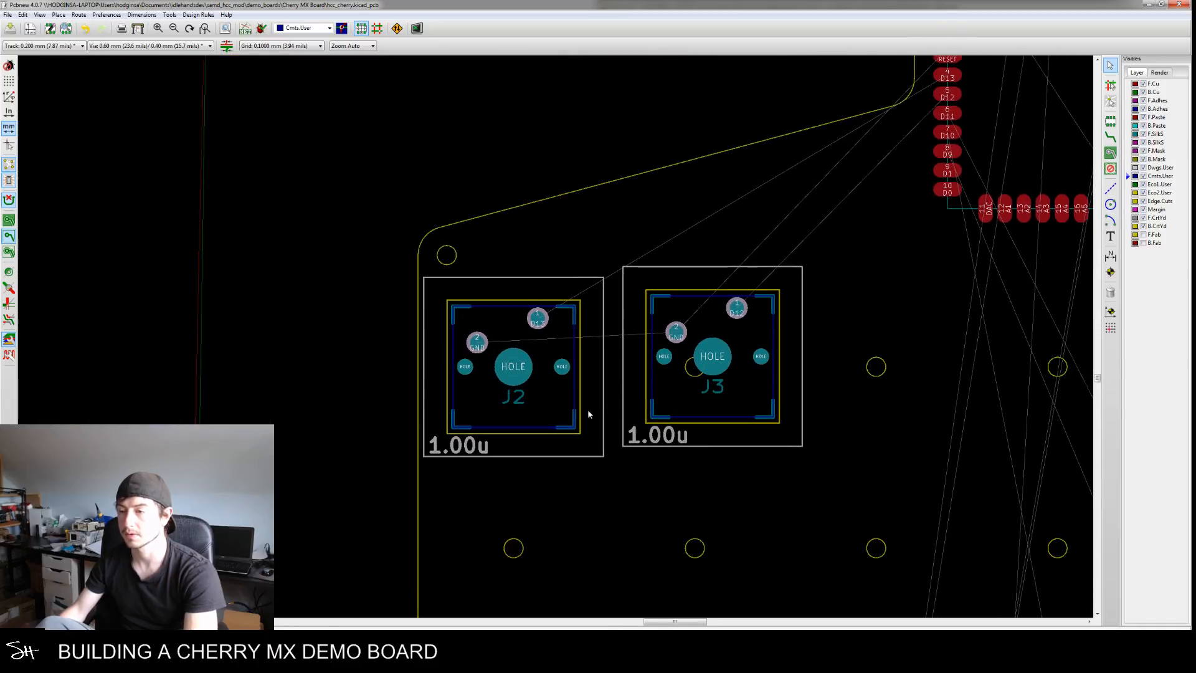
{"action": "scroll", "coordinate": [596, 419], "scroll_direction": "down", "scroll_amount": 3}
{"action": "middle_click_drag", "start_coordinate": [624, 456], "coordinate": [563, 449]}
{"action": "scroll", "coordinate": [585, 436], "scroll_direction": "up", "scroll_amount": 3}
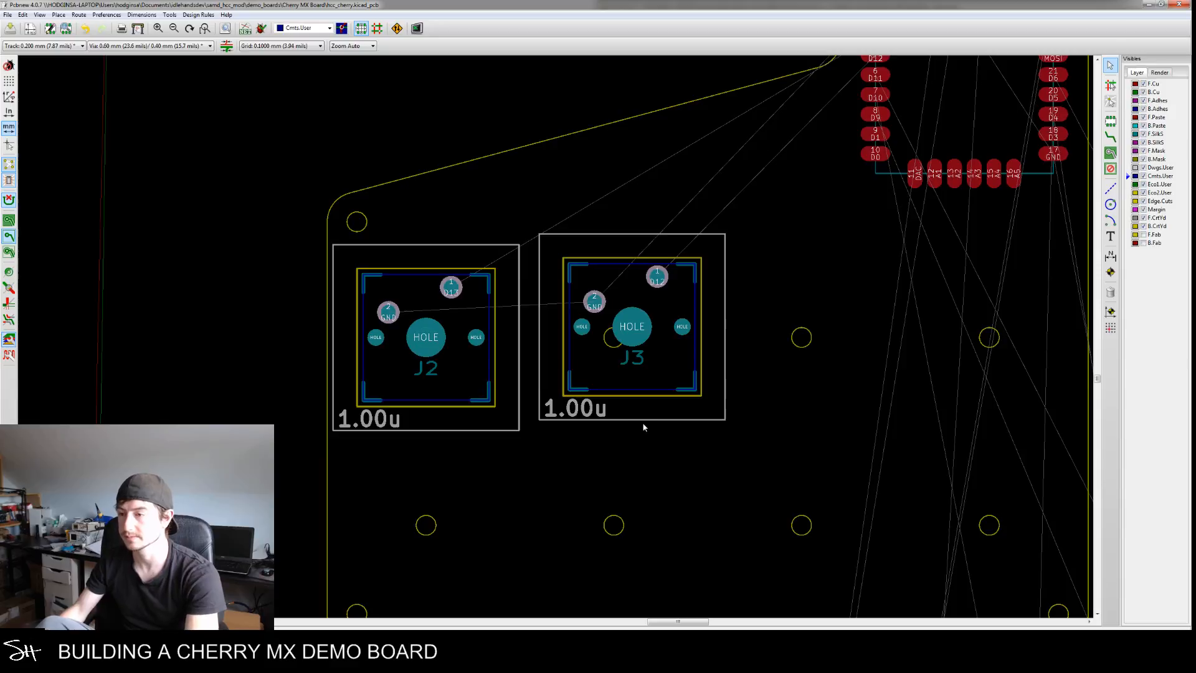
{"action": "double_click", "coordinate": [617, 352]}
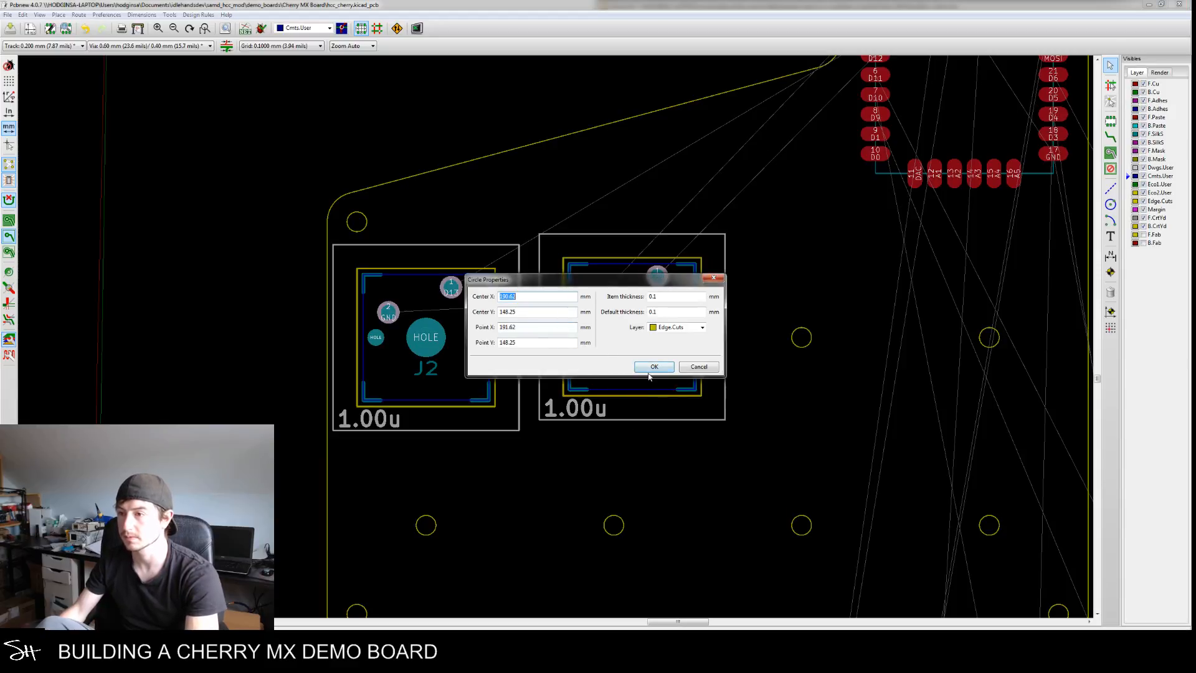
{"action": "left_click", "coordinate": [650, 367]}
{"action": "double_click", "coordinate": [702, 382]}
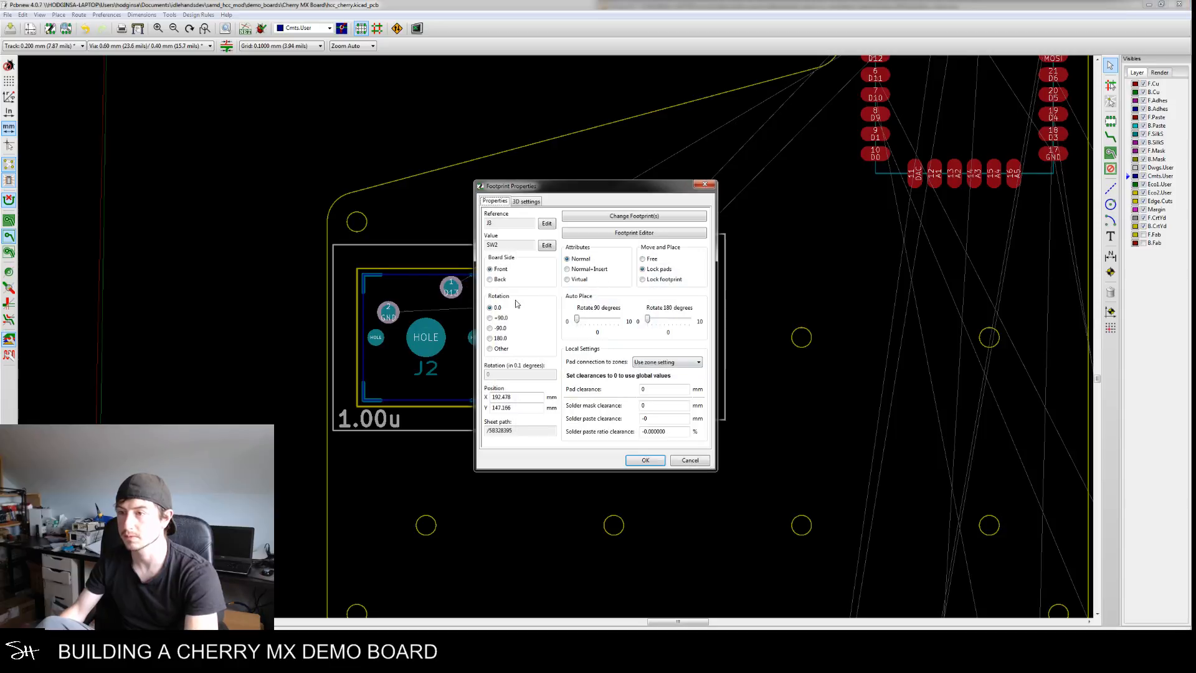
{"action": "double_click", "coordinate": [520, 398]}
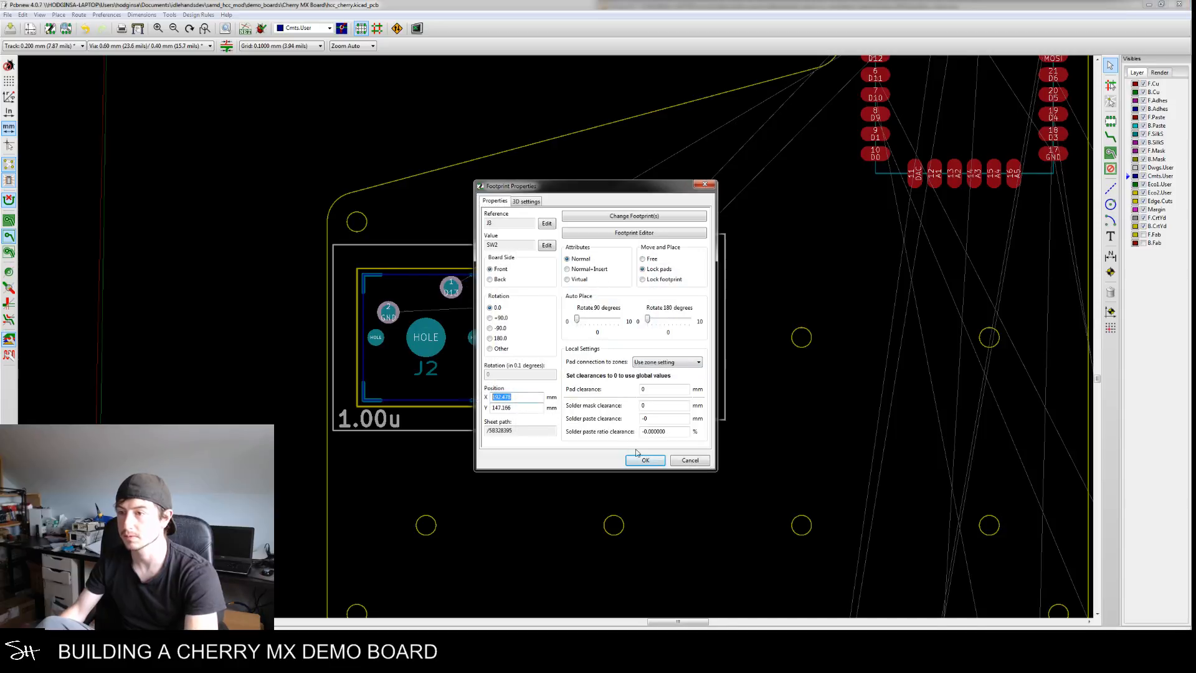
{"action": "left_click", "coordinate": [689, 461]}
Copy the center X coordinate, 190.62 mm, of the second hole in the upper switch row into footprint J3's X position
{"action": "double_click", "coordinate": [610, 351]}
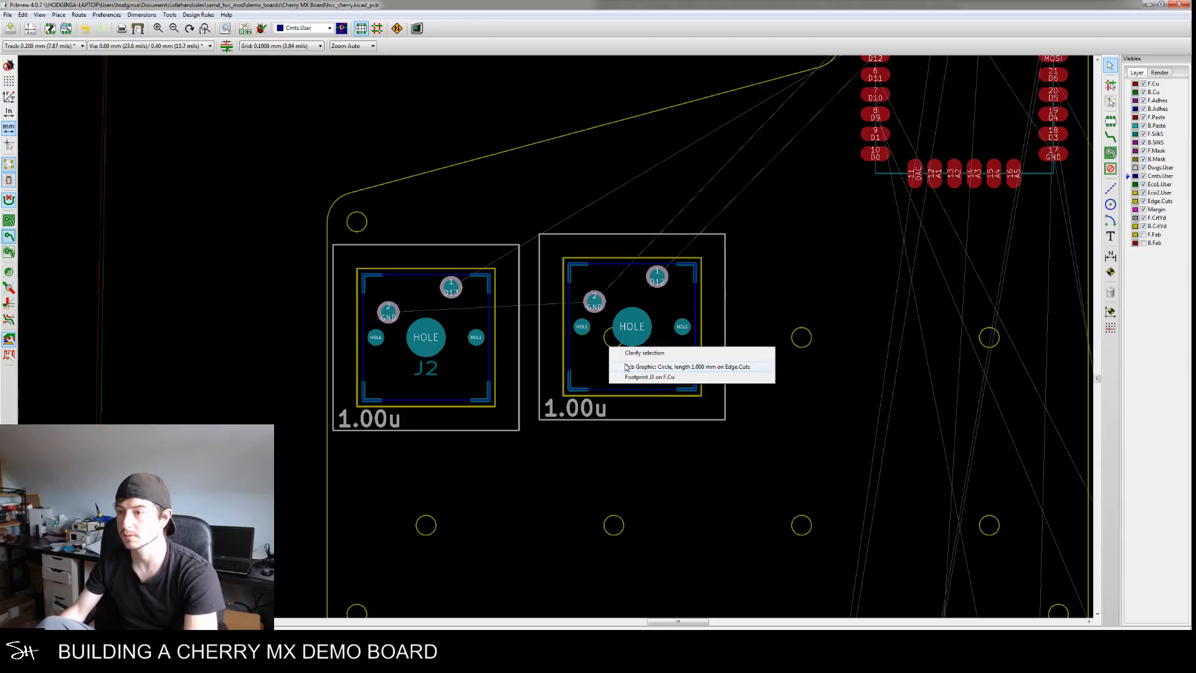
{"action": "left_click", "coordinate": [626, 362]}
{"action": "left_click", "coordinate": [636, 369]}
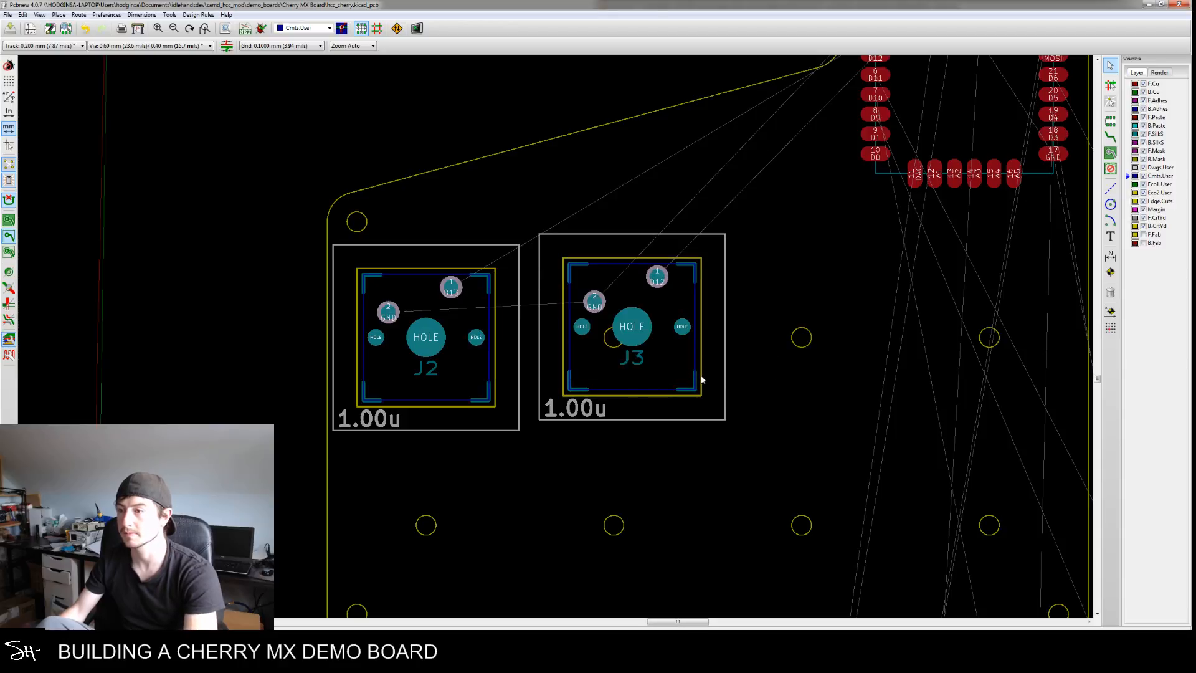
{"action": "double_click", "coordinate": [702, 381]}
{"action": "key", "text": "ctrl+v"}
{"action": "left_click", "coordinate": [644, 456]}
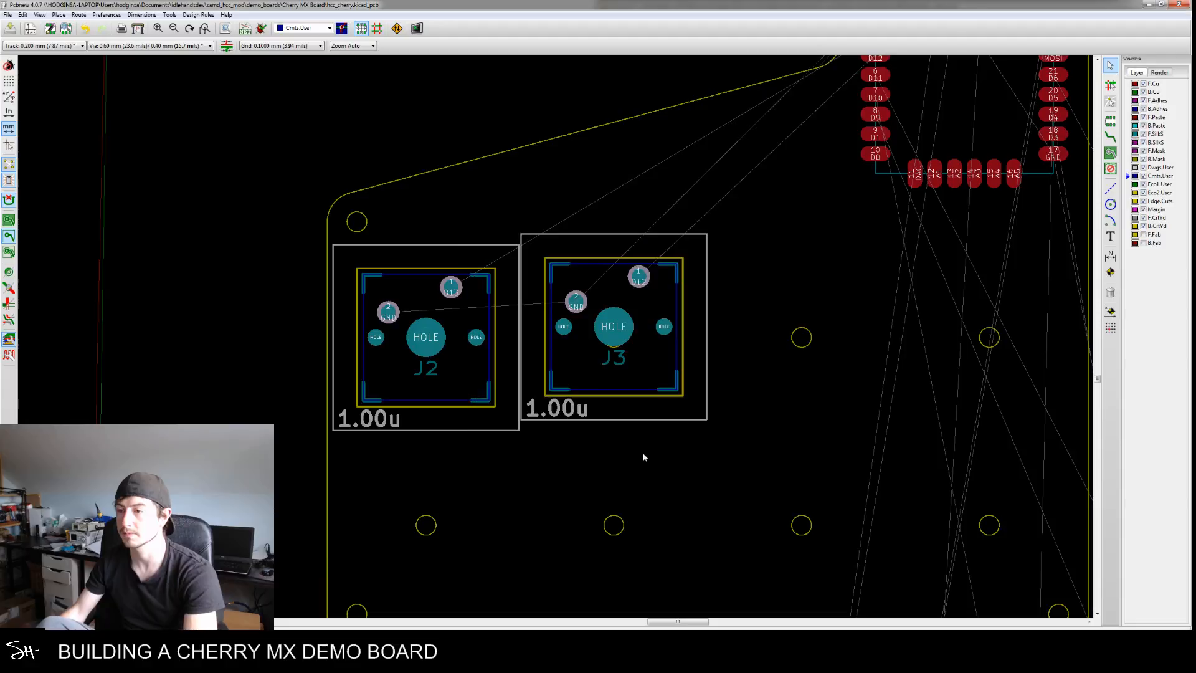
Copy the same hole's center Y coordinate, 148.25 mm, into footprint J3's Y position to center the switch on it
{"action": "right_click", "coordinate": [614, 352]}
{"action": "left_click", "coordinate": [633, 376]}
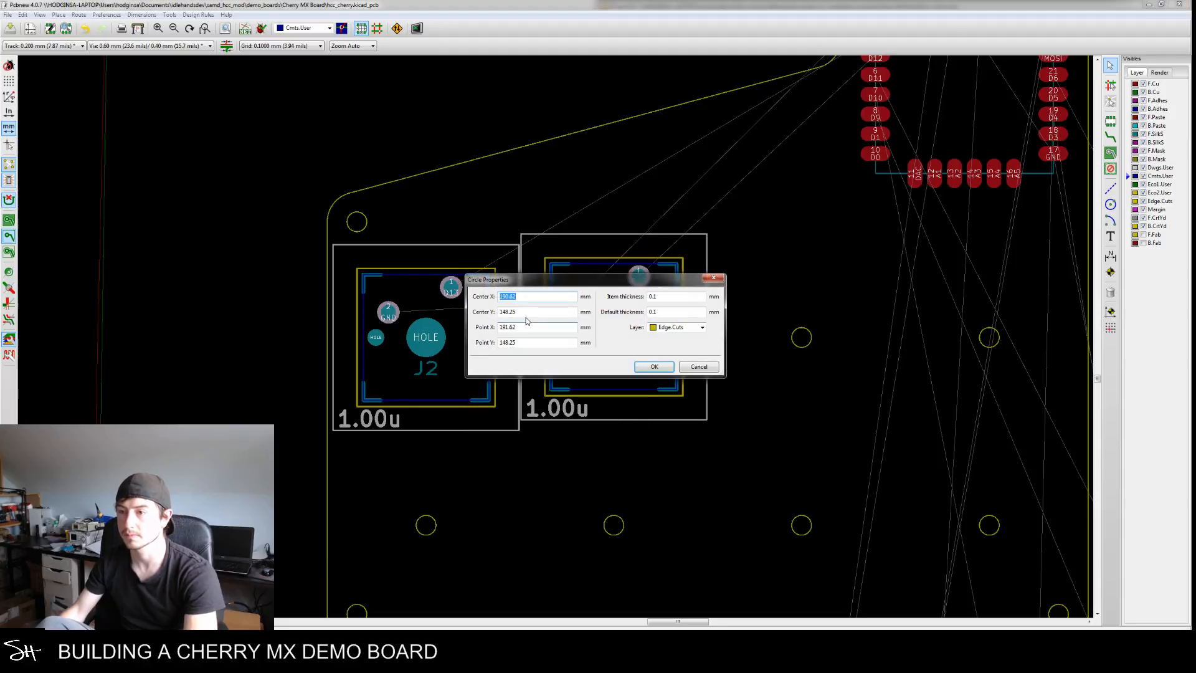
{"action": "key", "text": "Tab"}
{"action": "key", "text": "ctrl+c"}
{"action": "left_click", "coordinate": [656, 368]}
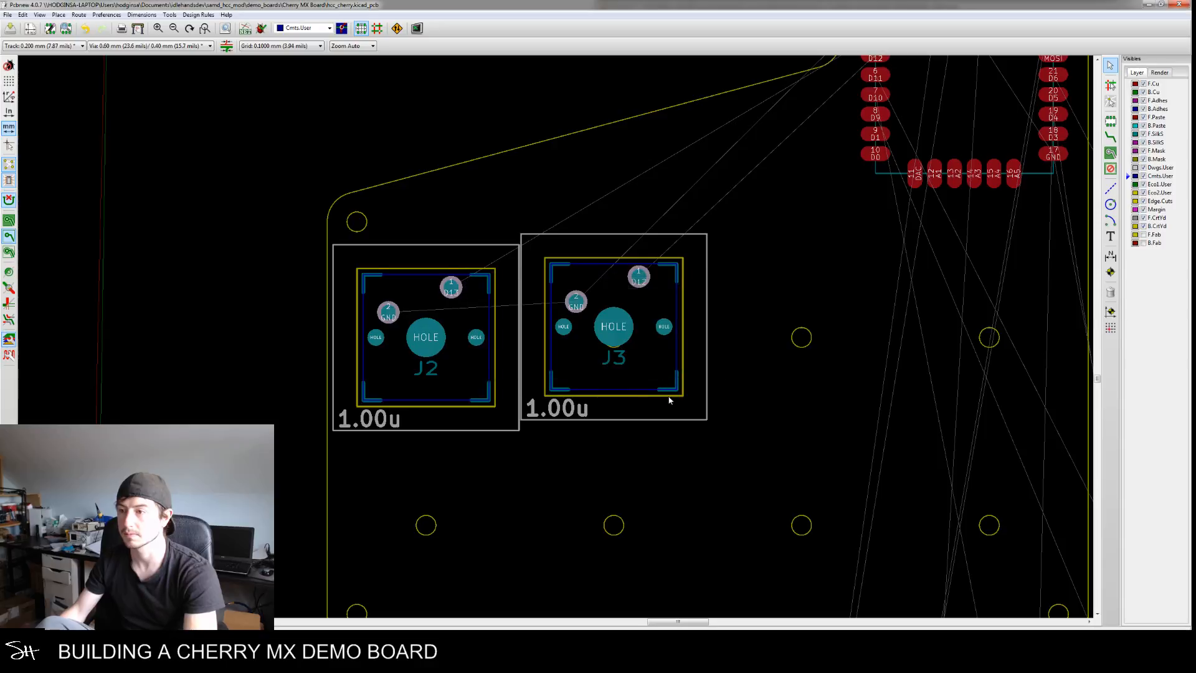
{"action": "double_click", "coordinate": [679, 400]}
{"action": "double_click", "coordinate": [517, 410]}
{"action": "key", "text": "ctrl+v"}
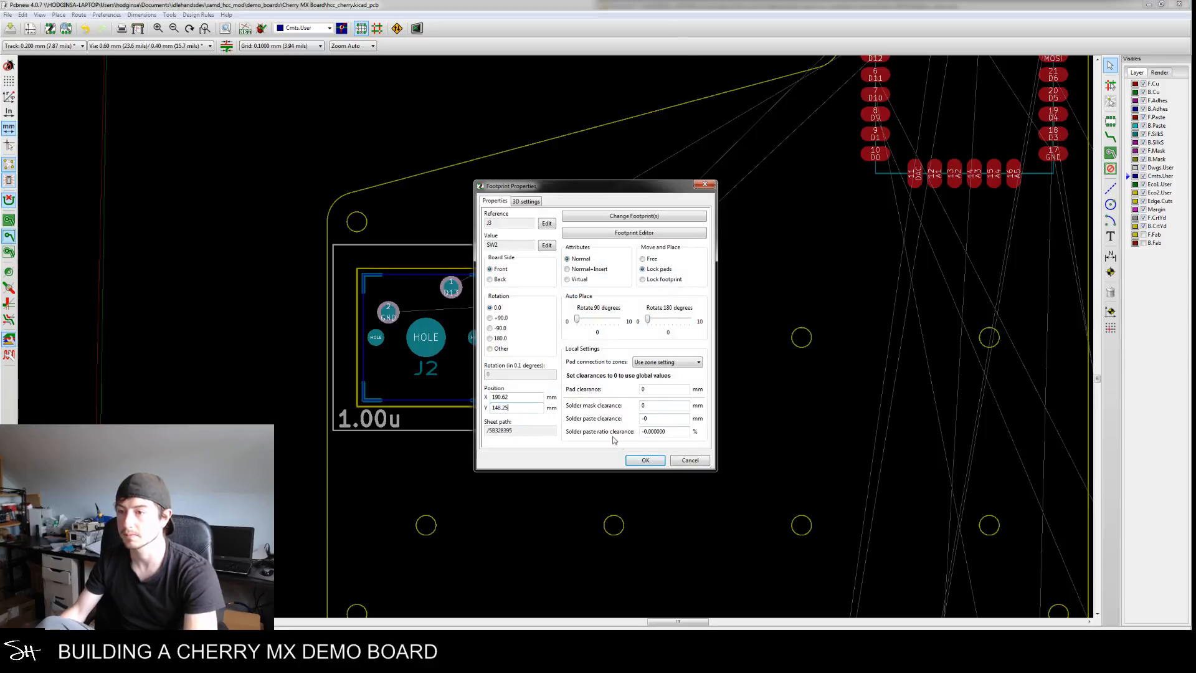
{"action": "left_click", "coordinate": [644, 461]}
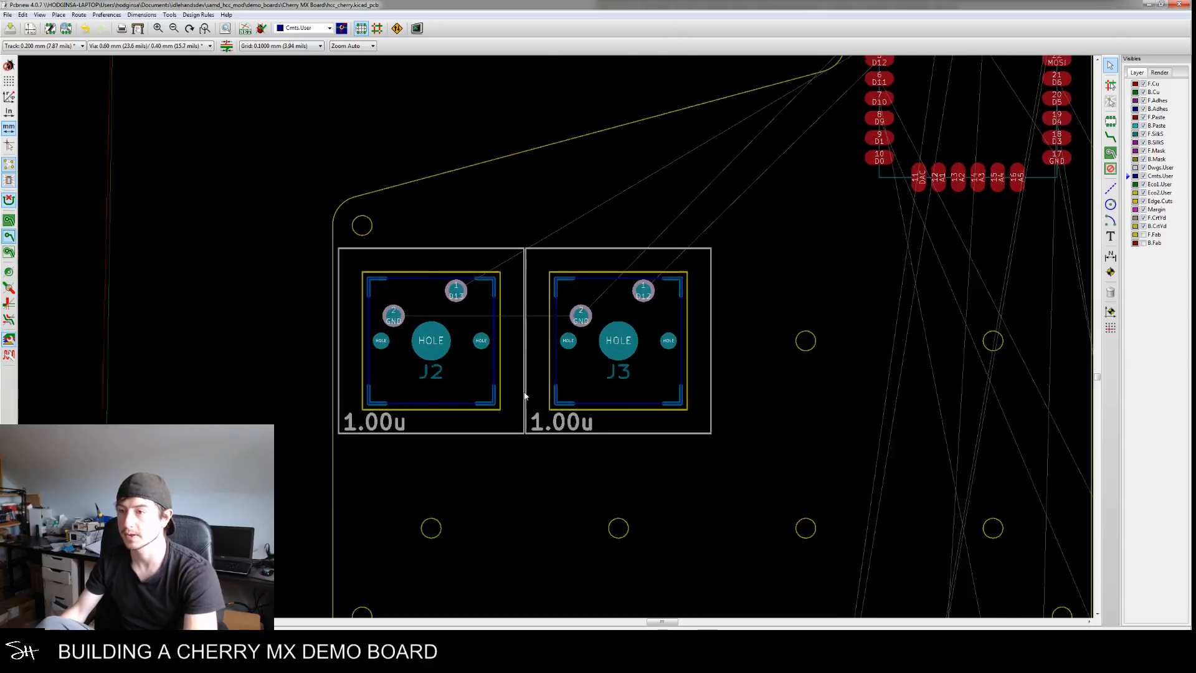
{"action": "scroll", "coordinate": [493, 384], "scroll_direction": "up", "scroll_amount": 5}
{"action": "scroll", "coordinate": [492, 384], "scroll_direction": "down", "scroll_amount": 5}
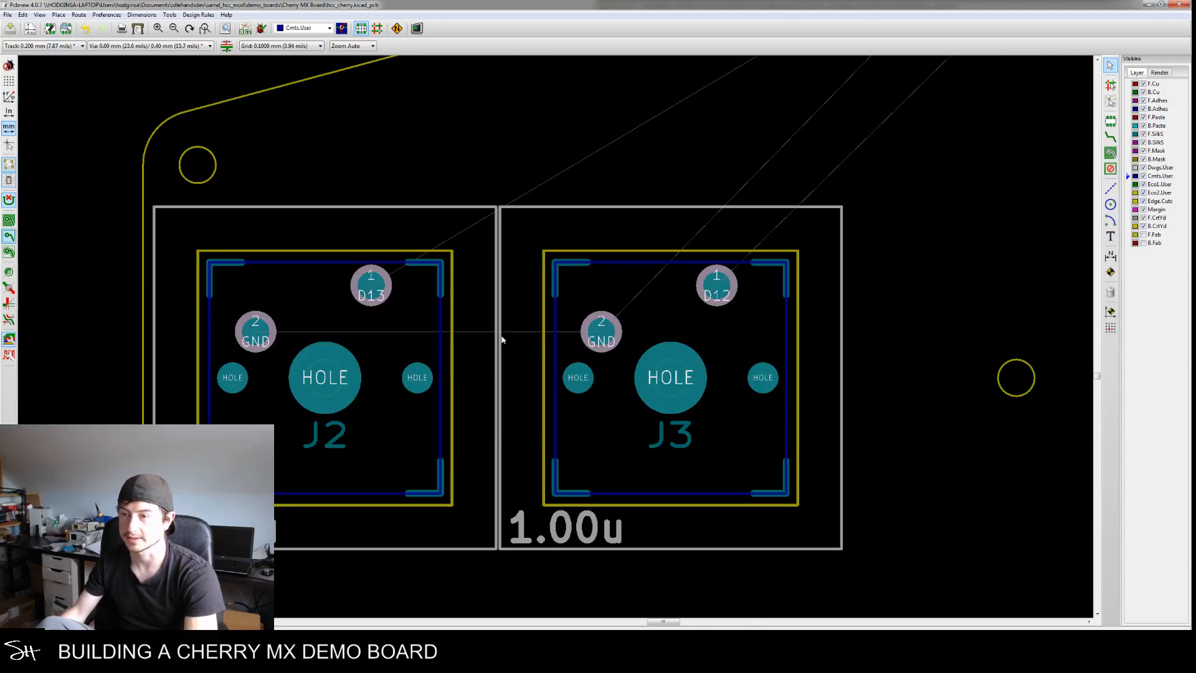
{"action": "scroll", "coordinate": [429, 429], "scroll_direction": "down", "scroll_amount": 4}
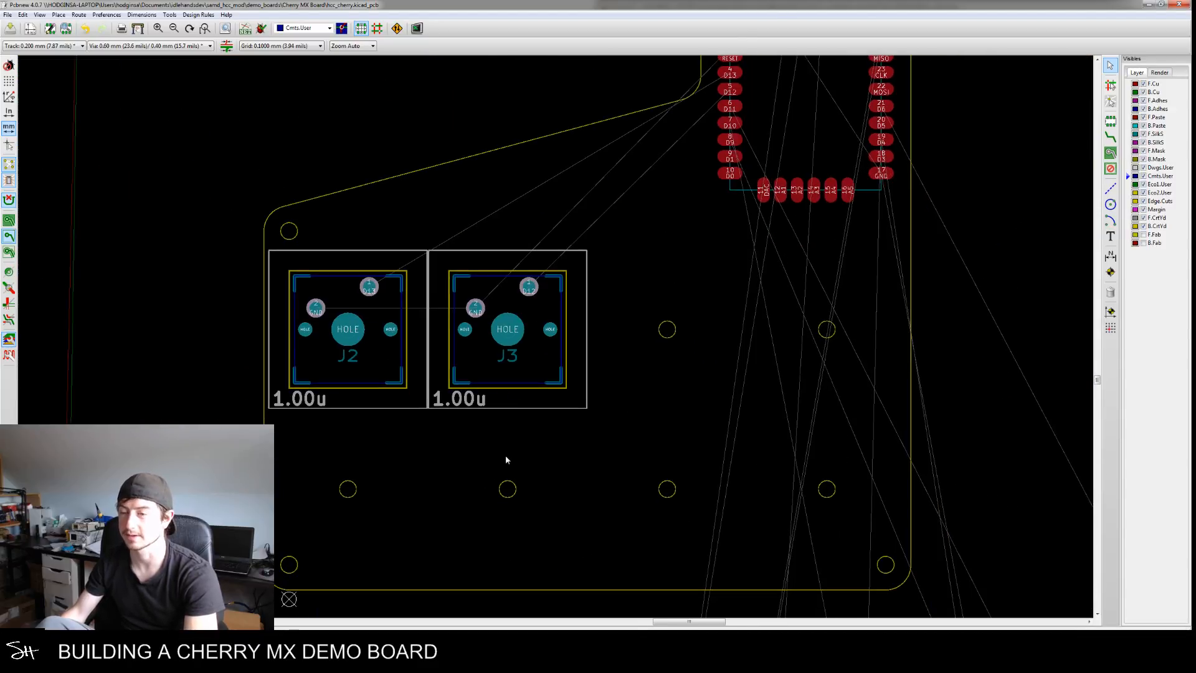
Copy the centre X coordinate of the third Edge.Cuts circle in the board's upper row
{"action": "scroll", "coordinate": [546, 414], "scroll_direction": "down", "scroll_amount": 3}
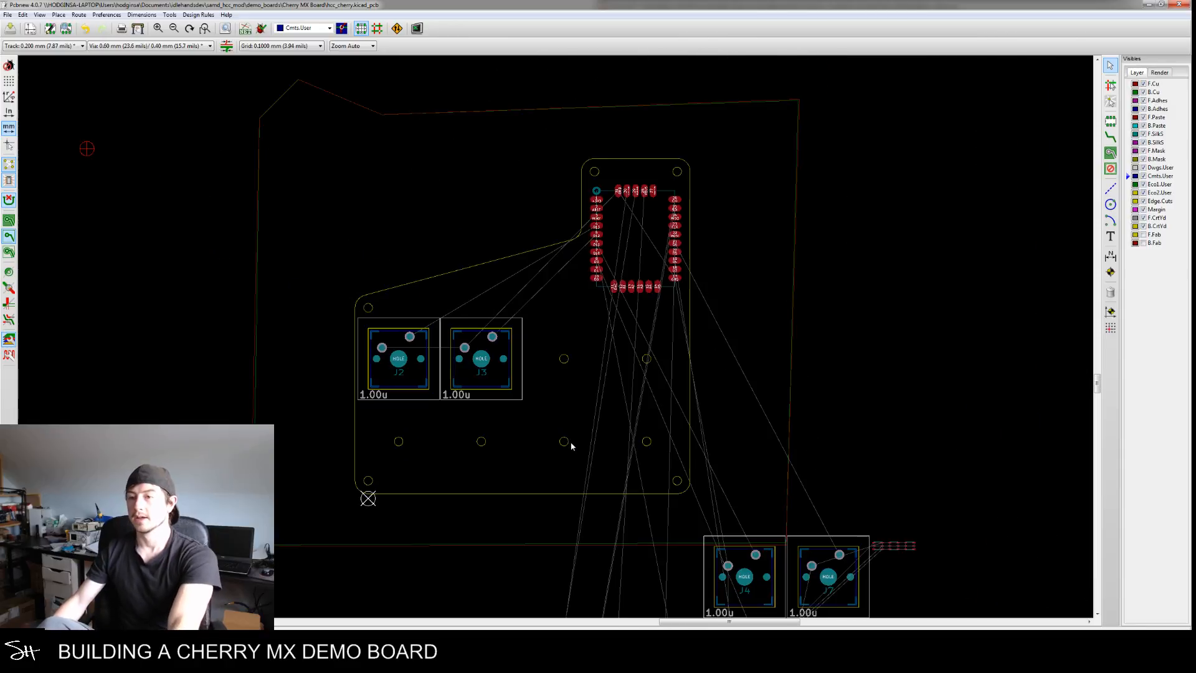
{"action": "scroll", "coordinate": [634, 457], "scroll_direction": "up", "scroll_amount": 5}
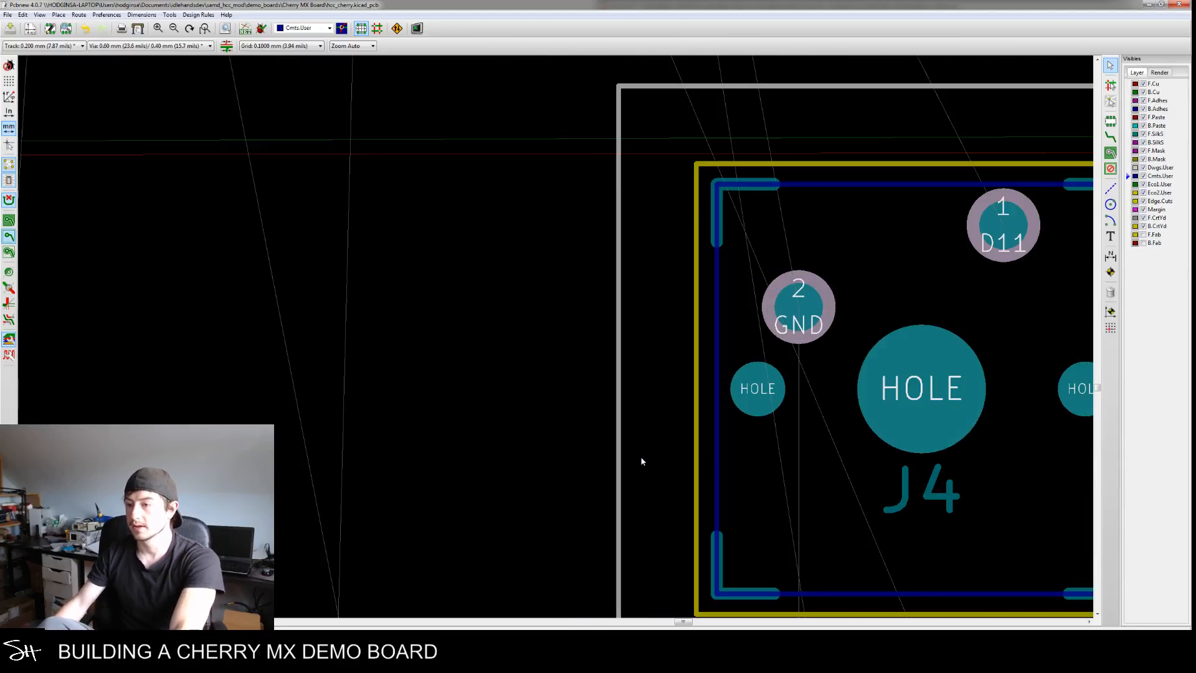
{"action": "scroll", "coordinate": [388, 293], "scroll_direction": "down", "scroll_amount": 2}
{"action": "scroll", "coordinate": [423, 274], "scroll_direction": "down", "scroll_amount": 2}
{"action": "scroll", "coordinate": [416, 250], "scroll_direction": "up", "scroll_amount": 2}
{"action": "scroll", "coordinate": [429, 311], "scroll_direction": "down", "scroll_amount": 2}
{"action": "scroll", "coordinate": [417, 368], "scroll_direction": "down", "scroll_amount": 2}
{"action": "scroll", "coordinate": [383, 305], "scroll_direction": "up", "scroll_amount": 2}
{"action": "scroll", "coordinate": [382, 305], "scroll_direction": "up", "scroll_amount": 3}
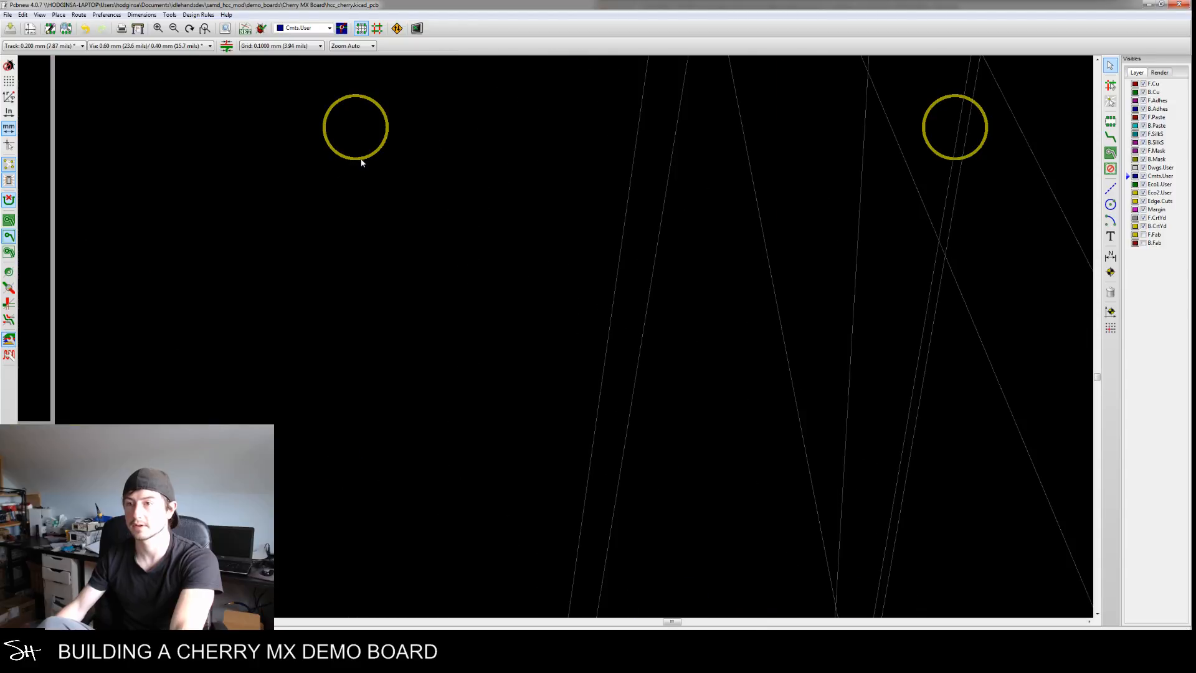
{"action": "double_click", "coordinate": [362, 160]}
{"action": "key", "text": "ctrl+c"}
{"action": "left_click", "coordinate": [652, 367]}
Set footprint J4's X position to the copied 209.62 mm
{"action": "scroll", "coordinate": [716, 394], "scroll_direction": "down", "scroll_amount": 2}
{"action": "scroll", "coordinate": [698, 445], "scroll_direction": "up", "scroll_amount": 3}
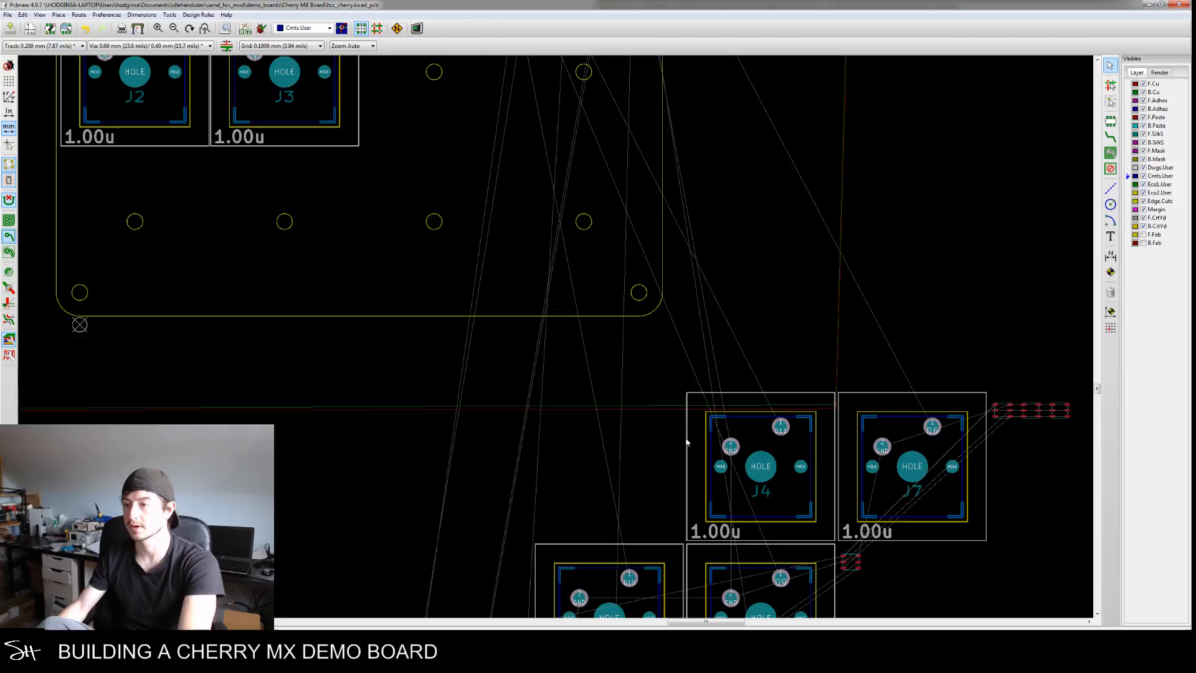
{"action": "double_click", "coordinate": [689, 441]}
{"action": "double_click", "coordinate": [524, 396]}
{"action": "key", "text": "ctrl+v"}
{"action": "left_click", "coordinate": [663, 461]}
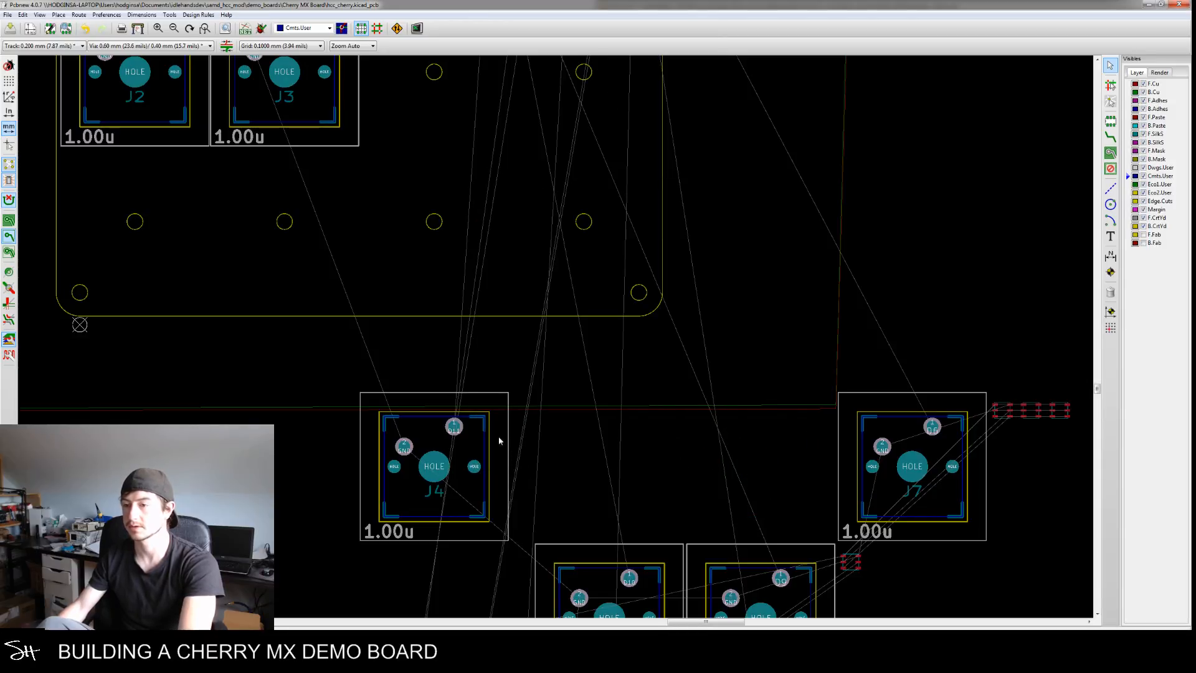
Copy the same circle's centre Y coordinate and set footprint J4's Y position to 148.25 mm
{"action": "scroll", "coordinate": [436, 187], "scroll_direction": "up", "scroll_amount": 2}
{"action": "double_click", "coordinate": [437, 165]}
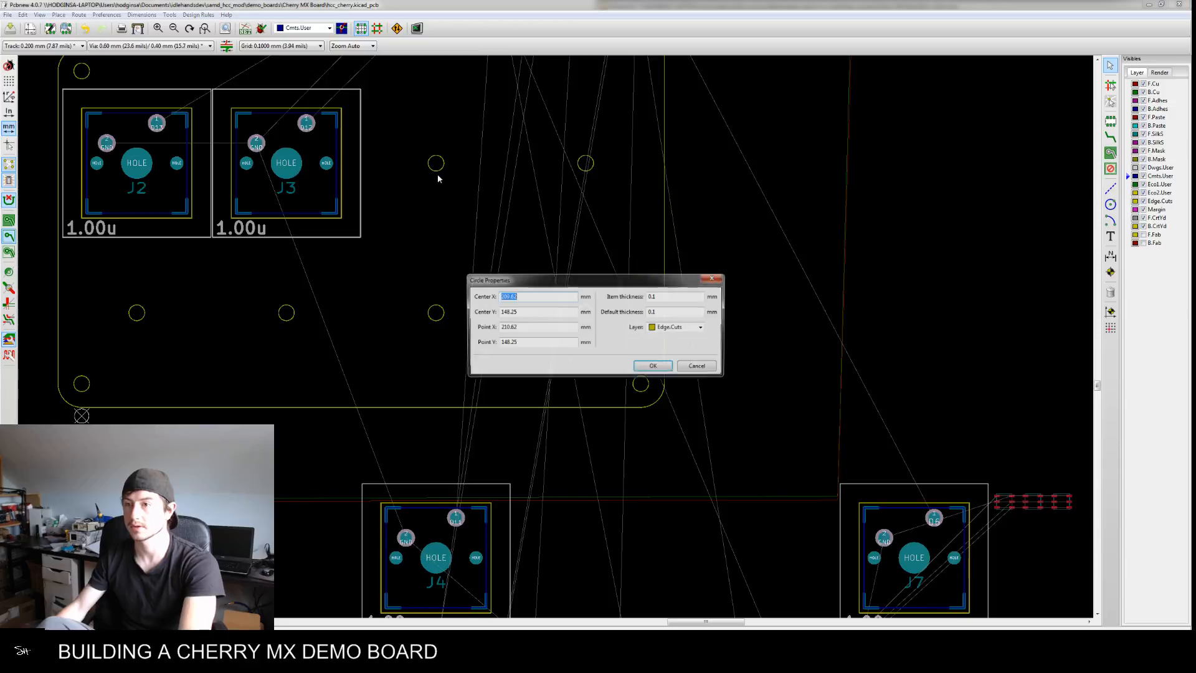
{"action": "key", "text": "Tab"}
{"action": "left_click", "coordinate": [648, 369]}
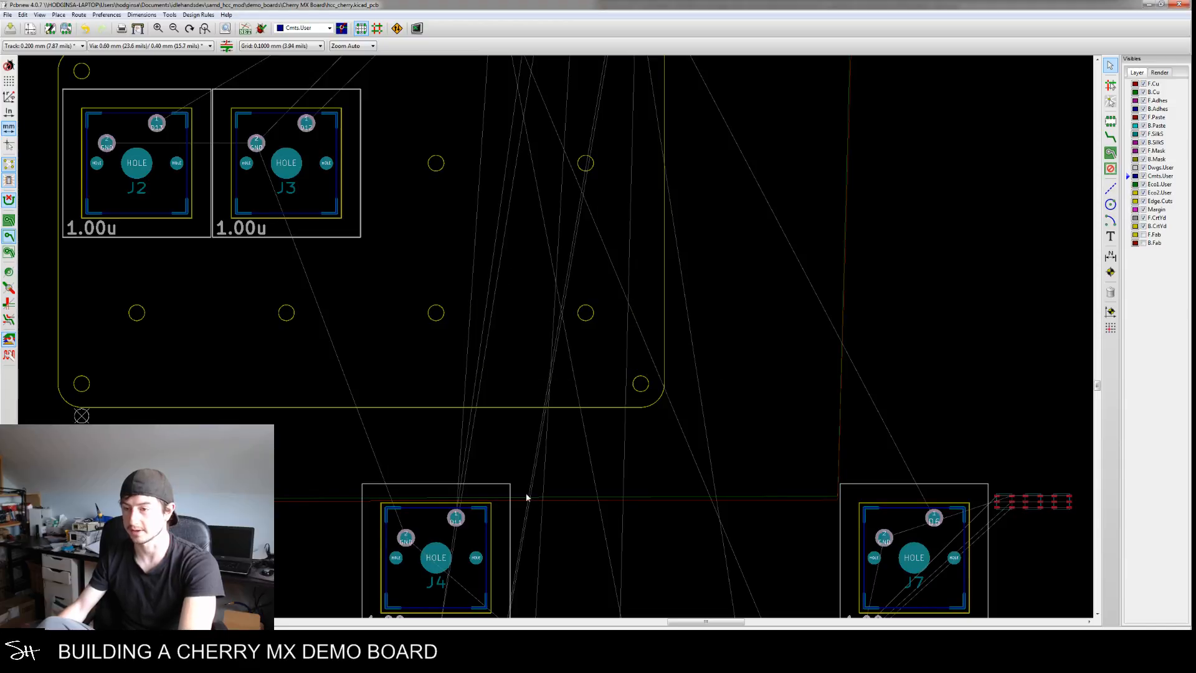
{"action": "double_click", "coordinate": [510, 488]}
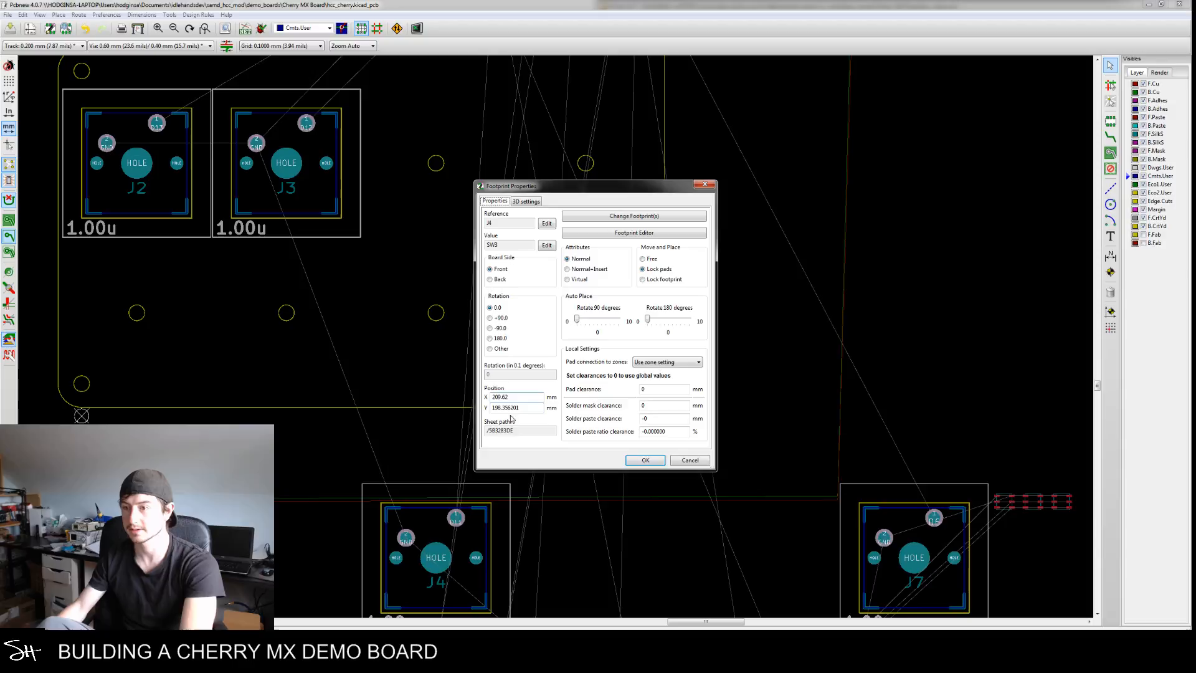
{"action": "double_click", "coordinate": [531, 410]}
{"action": "key", "text": "ctrl+v"}
{"action": "left_click", "coordinate": [647, 462]}
Set footprint J7's Y position to 148.25 mm so it lines up with the upper switch row
{"action": "double_click", "coordinate": [916, 485]}
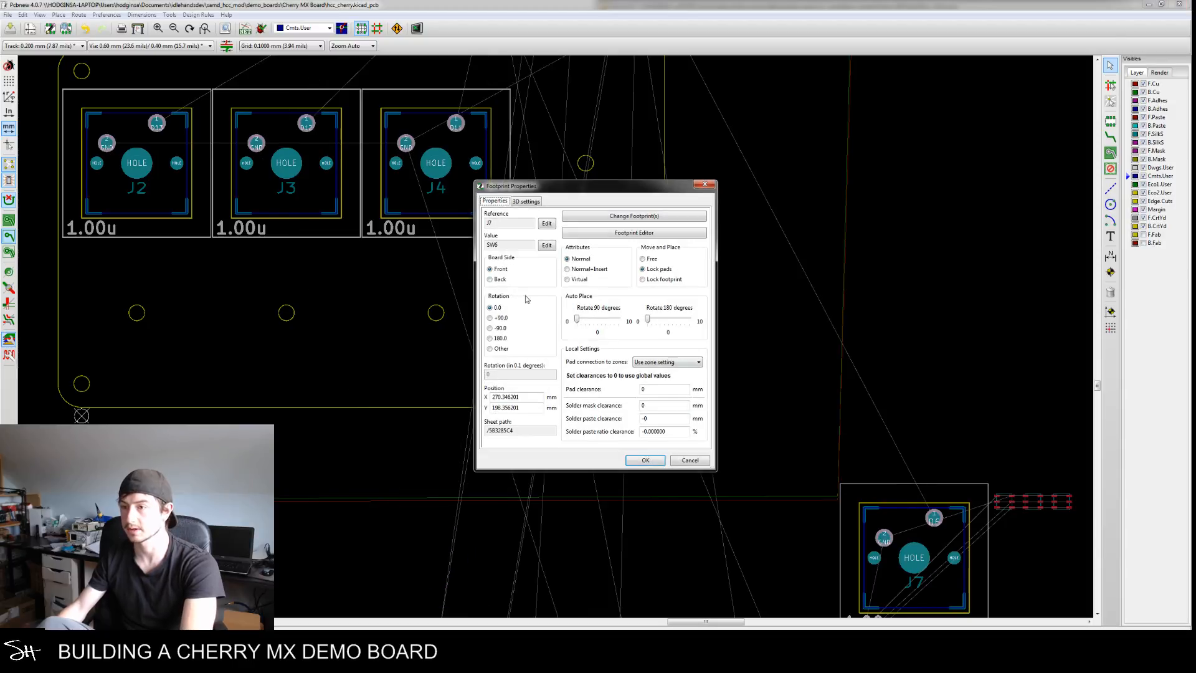
{"action": "double_click", "coordinate": [529, 408]}
{"action": "key", "text": "ctrl+v"}
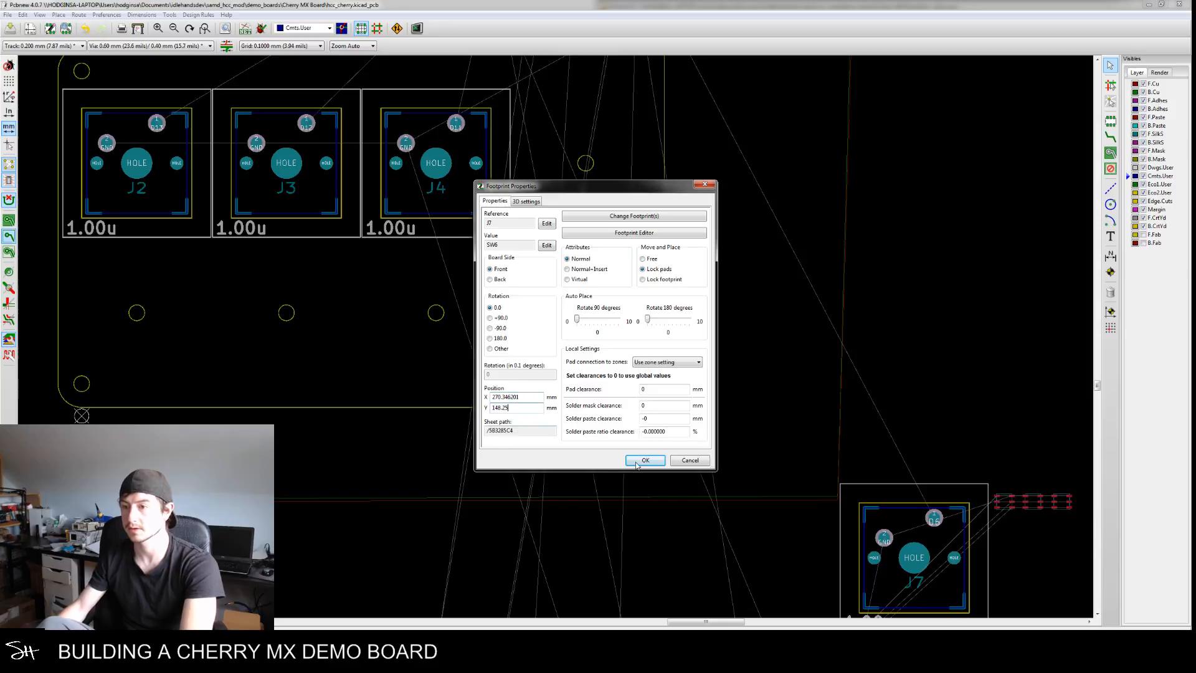
{"action": "left_click", "coordinate": [646, 460]}
Copy the centre X coordinate of the fourth circle in the upper row and set footprint J7's X position to 228.62 mm
{"action": "scroll", "coordinate": [672, 435], "scroll_direction": "down", "scroll_amount": 1}
{"action": "scroll", "coordinate": [673, 435], "scroll_direction": "up", "scroll_amount": 1}
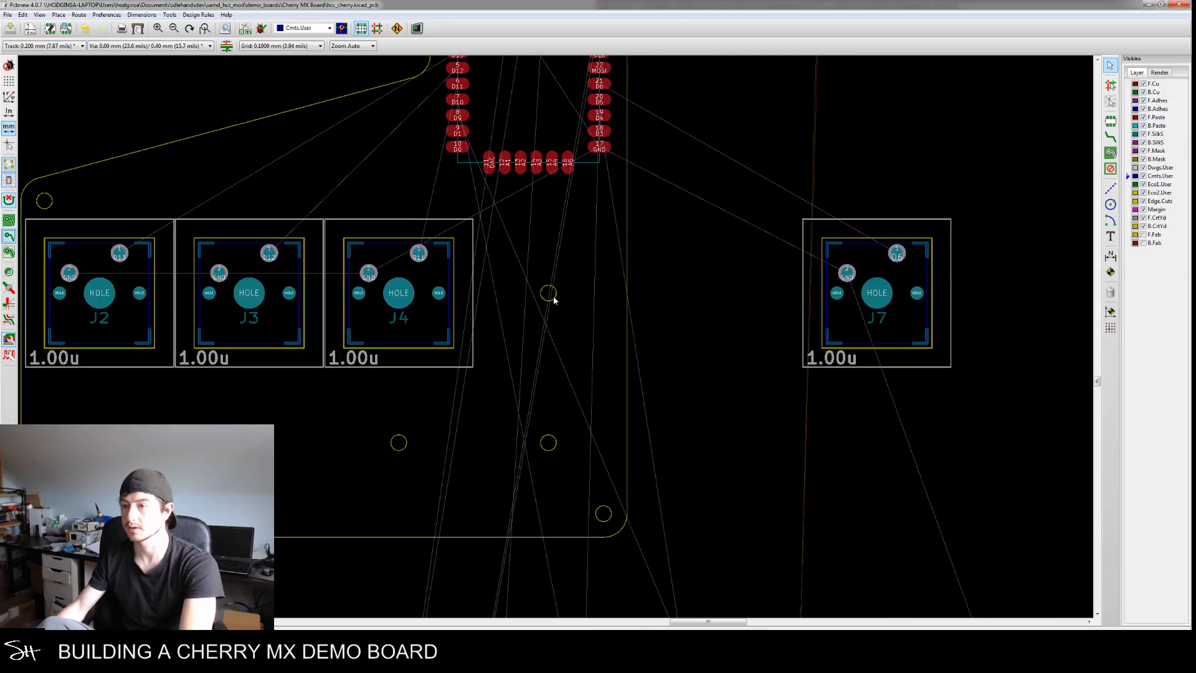
{"action": "double_click", "coordinate": [555, 299]}
{"action": "key", "text": "ctrl+c"}
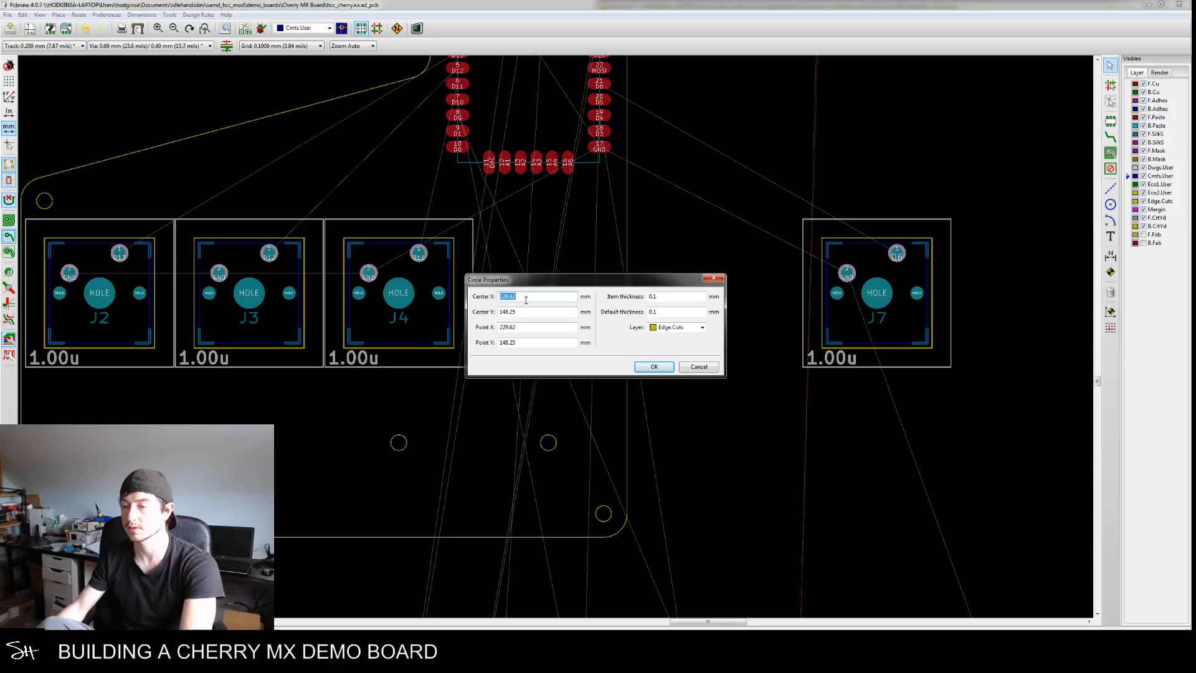
{"action": "left_click", "coordinate": [651, 367]}
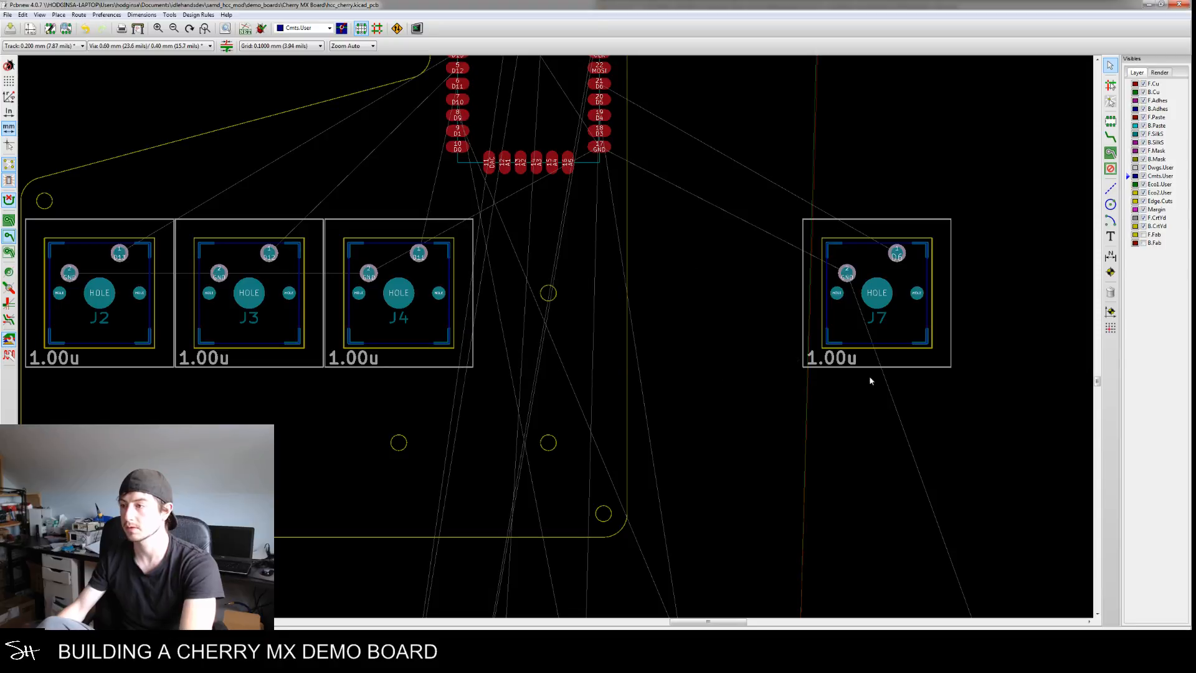
{"action": "double_click", "coordinate": [924, 352]}
{"action": "double_click", "coordinate": [517, 397]}
{"action": "key", "text": "ctrl+v"}
{"action": "left_click", "coordinate": [627, 460]}
Examine the upper row of placed switches and the unplaced footprints below the board
{"action": "scroll", "coordinate": [550, 473], "scroll_direction": "down", "scroll_amount": 2}
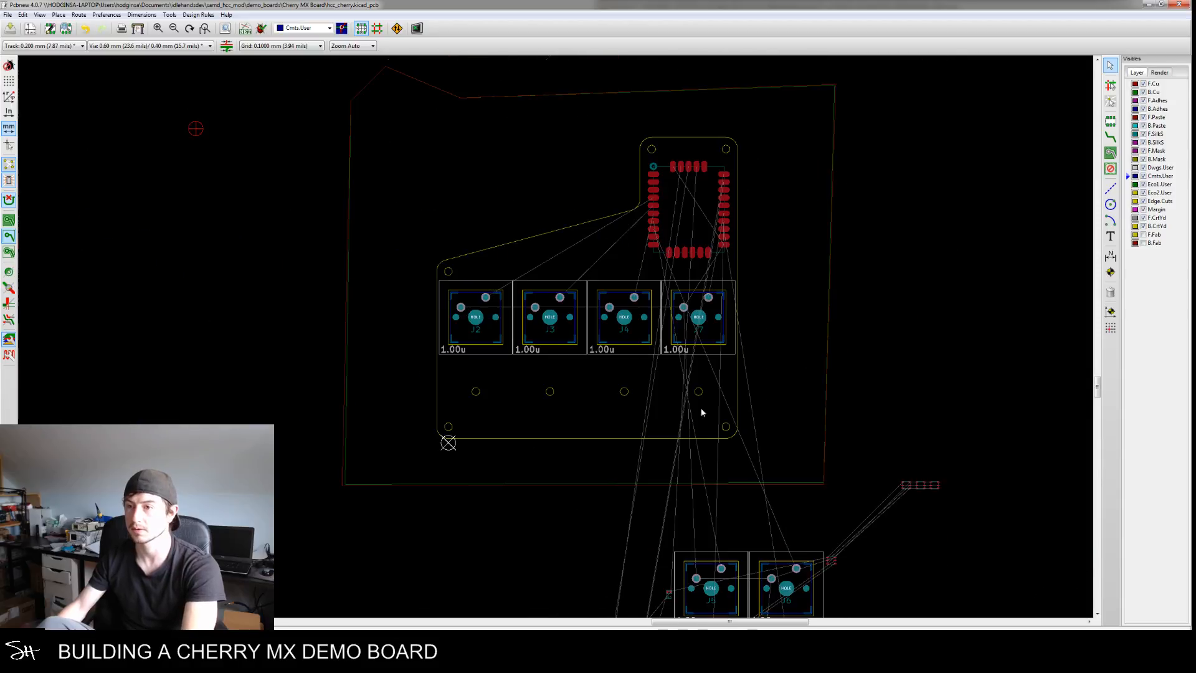
{"action": "scroll", "coordinate": [715, 378], "scroll_direction": "up", "scroll_amount": 3}
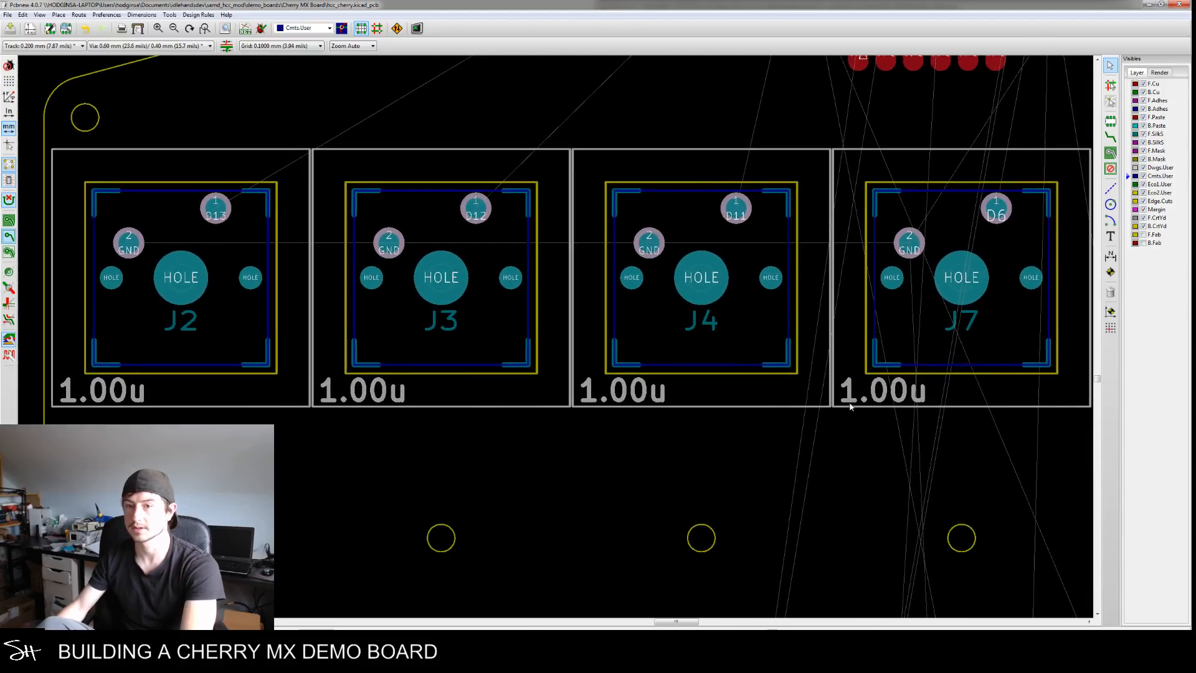
{"action": "scroll", "coordinate": [684, 375], "scroll_direction": "down", "scroll_amount": 3}
{"action": "scroll", "coordinate": [627, 361], "scroll_direction": "up", "scroll_amount": 1}
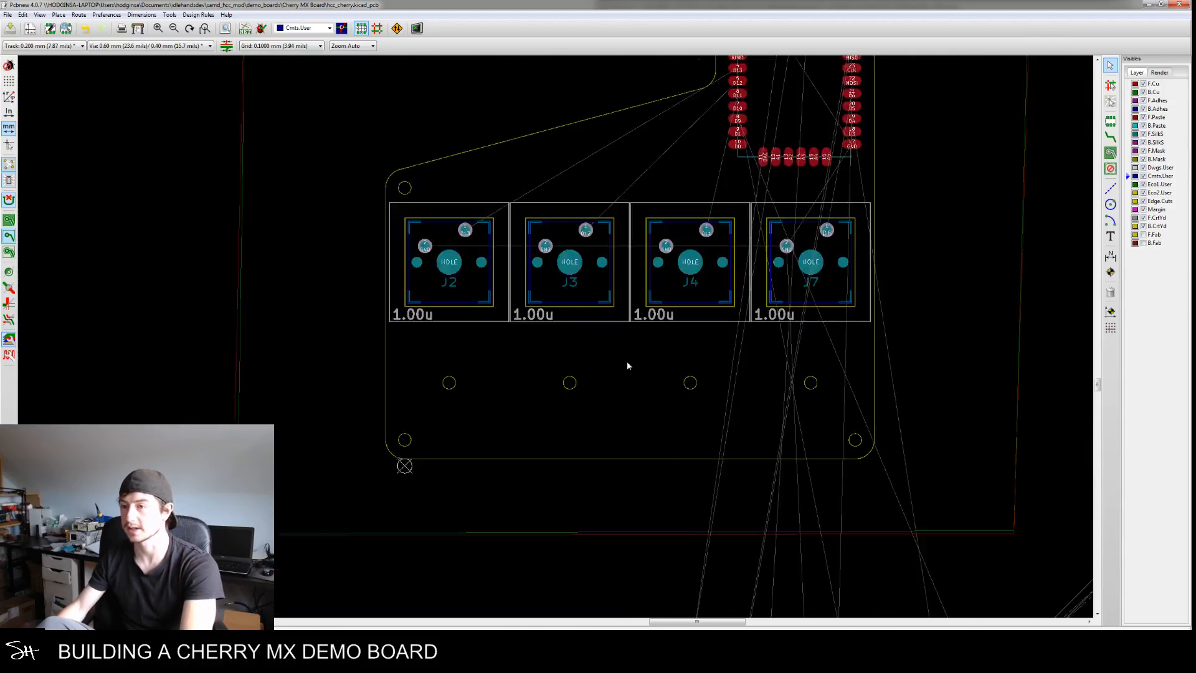
{"action": "scroll", "coordinate": [698, 404], "scroll_direction": "down", "scroll_amount": 3}
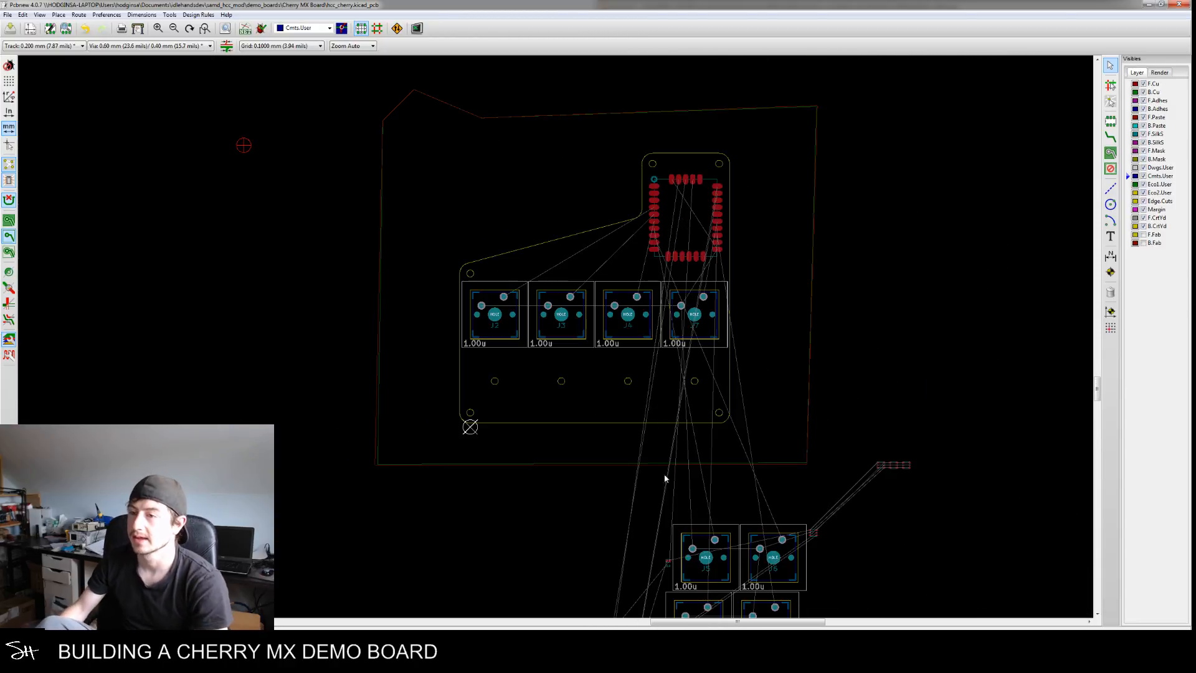
{"action": "middle_click_drag", "start_coordinate": [635, 472], "coordinate": [588, 395]}
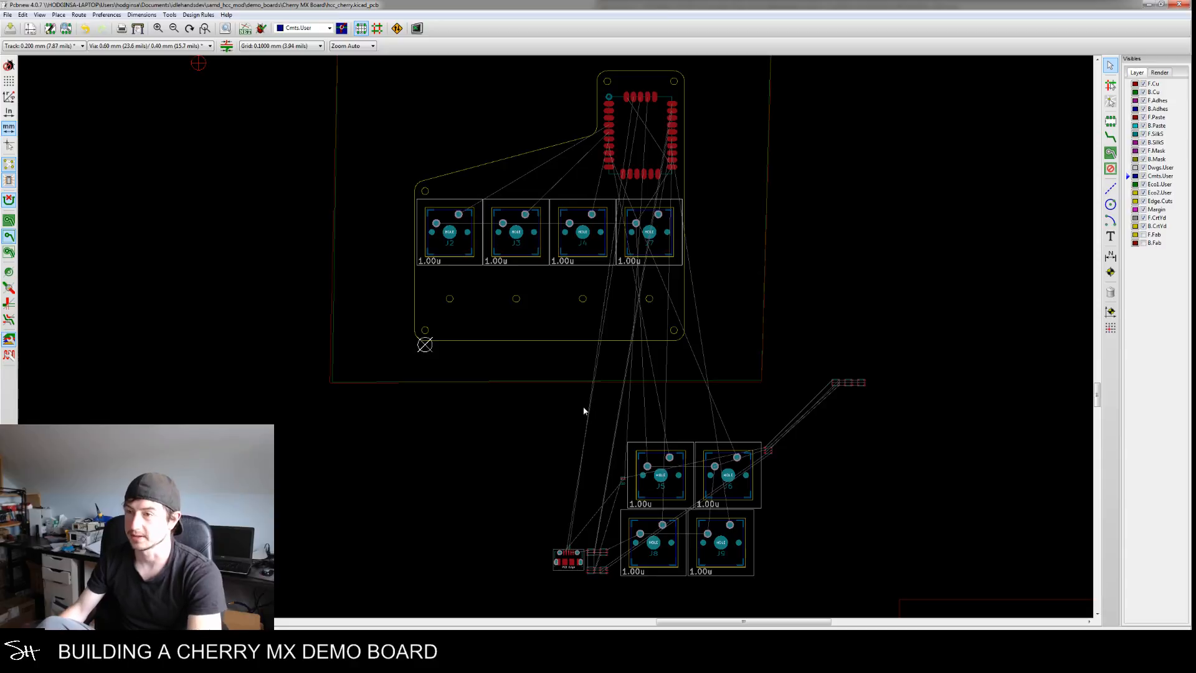
{"action": "middle_click_drag", "start_coordinate": [574, 437], "coordinate": [567, 430]}
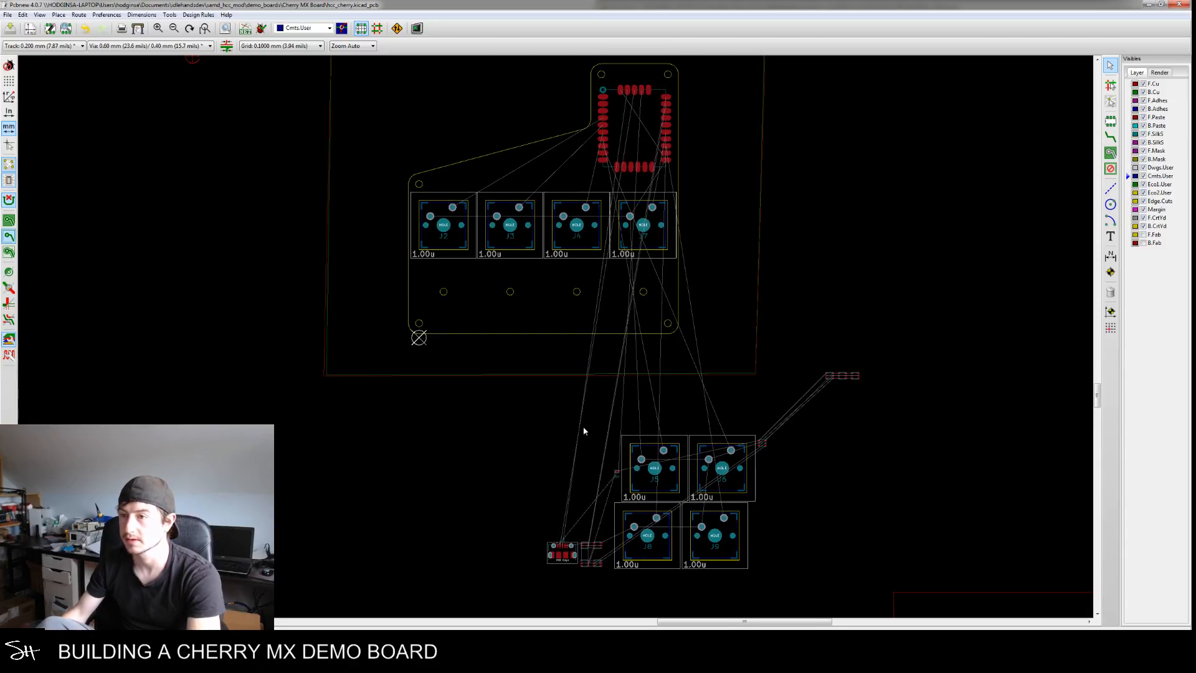
{"action": "middle_click_drag", "start_coordinate": [564, 466], "coordinate": [550, 436]}
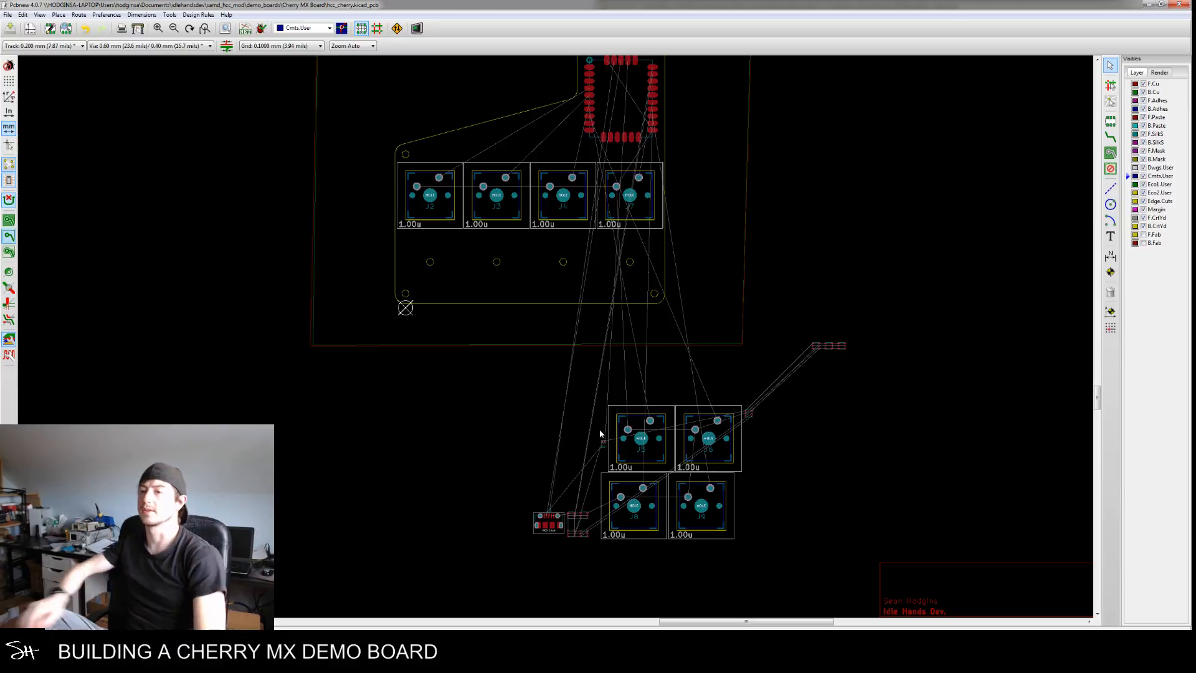
{"action": "middle_click_drag", "start_coordinate": [557, 381], "coordinate": [591, 466]}
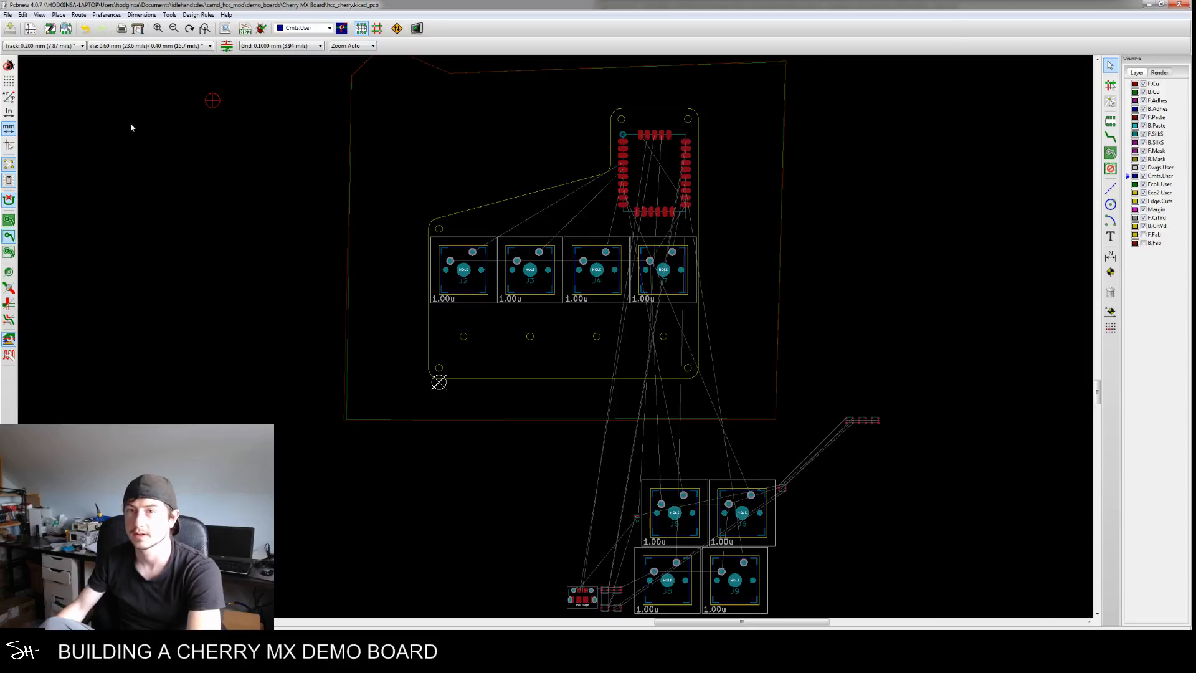
Inspect the board from a tilted angle in the 3D viewer and close the viewer
{"action": "left_click", "coordinate": [41, 15]}
{"action": "left_click", "coordinate": [88, 93]}
{"action": "right_click", "coordinate": [534, 377]}
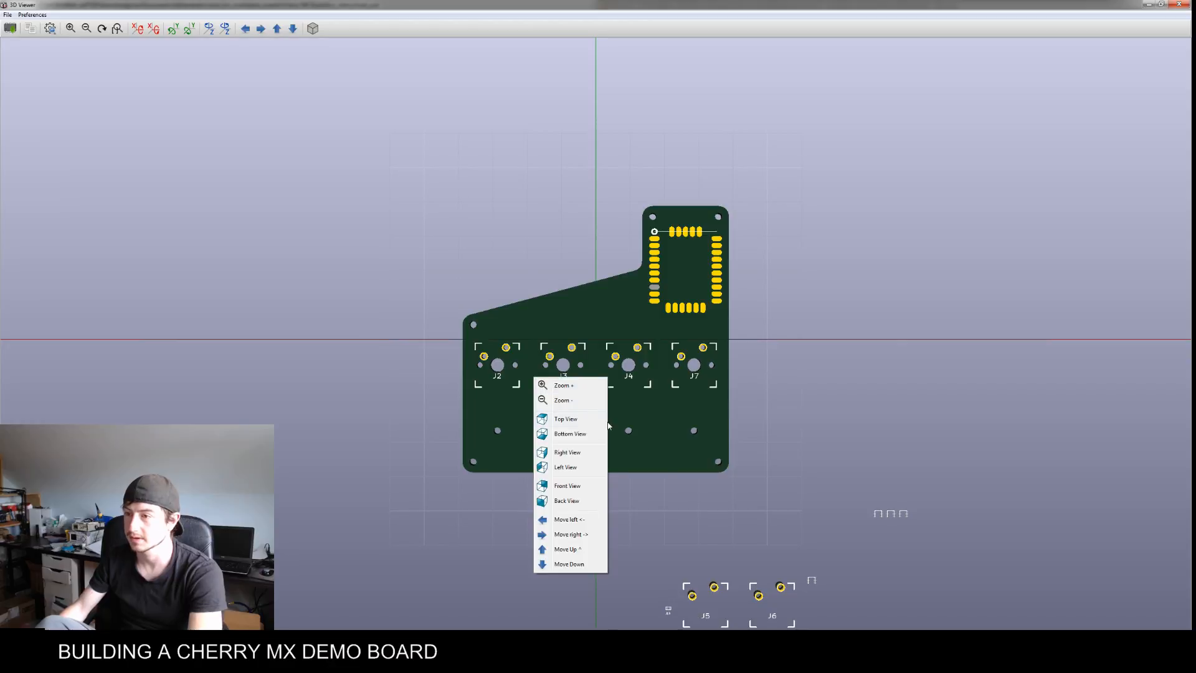
{"action": "left_click_drag", "start_coordinate": [735, 439], "coordinate": [476, 387]}
{"action": "left_click", "coordinate": [1179, 4]}
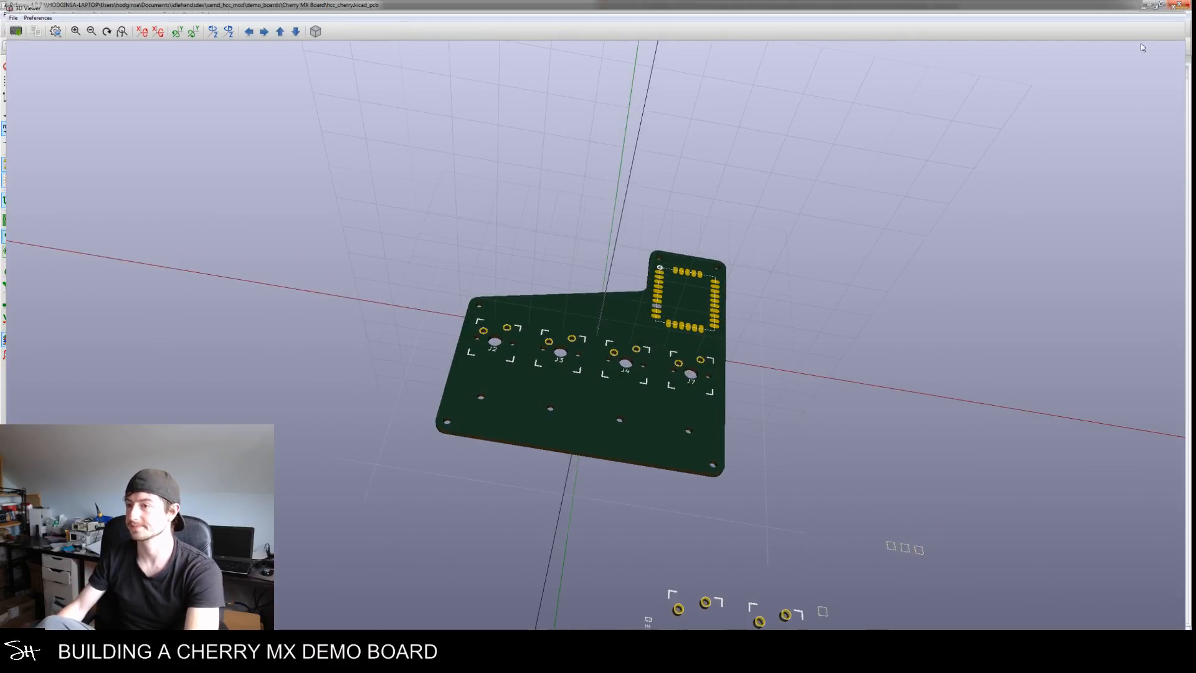
Copy the centre Y coordinate of the first circle in the lower row, beneath J2
{"action": "scroll", "coordinate": [655, 382], "scroll_direction": "up", "scroll_amount": 5}
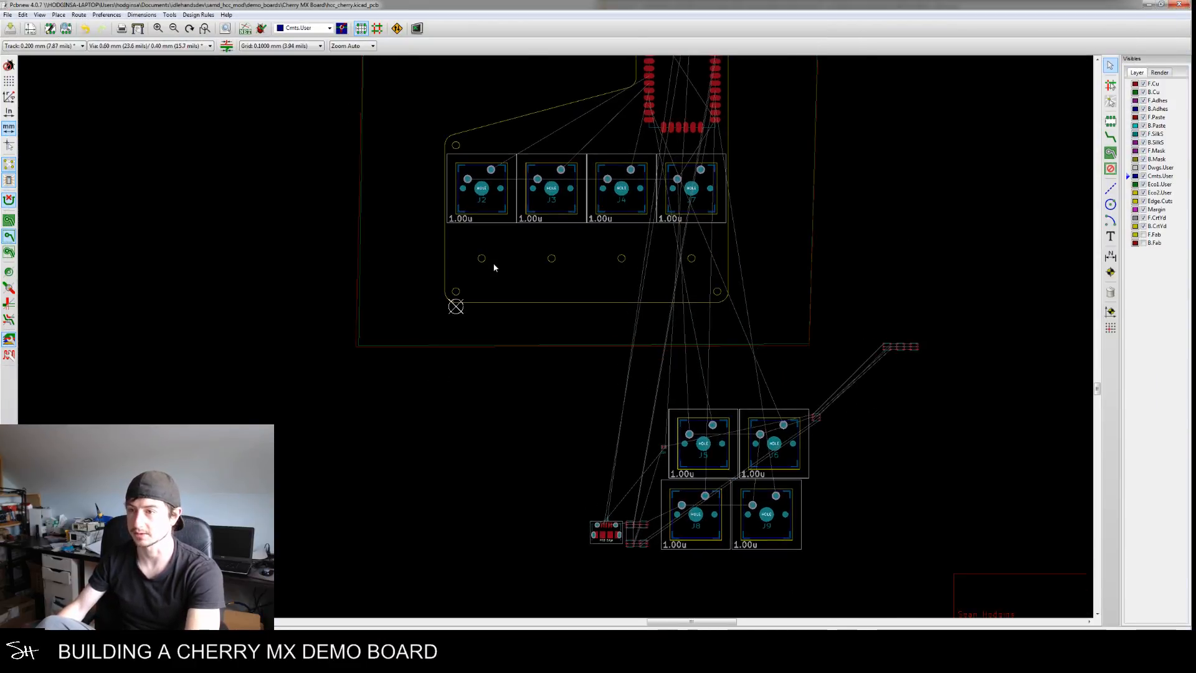
{"action": "double_click", "coordinate": [465, 260]}
{"action": "key", "text": "Tab"}
{"action": "key", "text": "ctrl+c"}
{"action": "left_click", "coordinate": [654, 367]}
Set footprint J5's Y position to the copied 167.25 mm
{"action": "scroll", "coordinate": [839, 477], "scroll_direction": "down", "scroll_amount": 5}
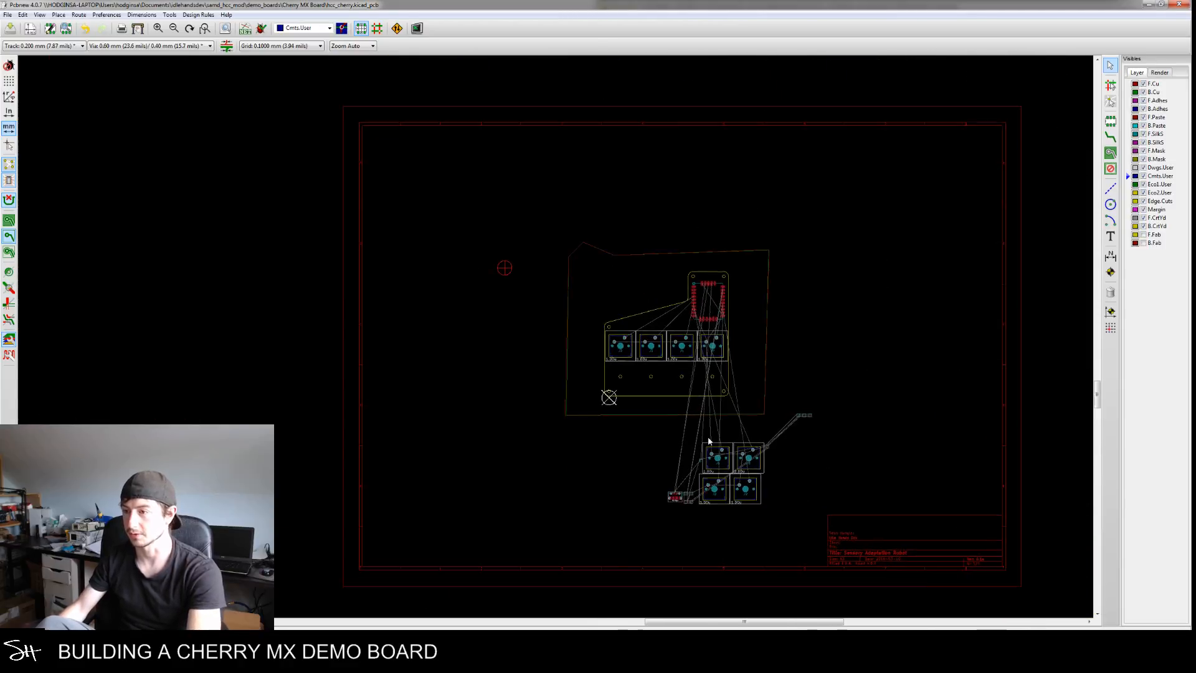
{"action": "scroll", "coordinate": [709, 441], "scroll_direction": "up", "scroll_amount": 5}
{"action": "double_click", "coordinate": [724, 476]}
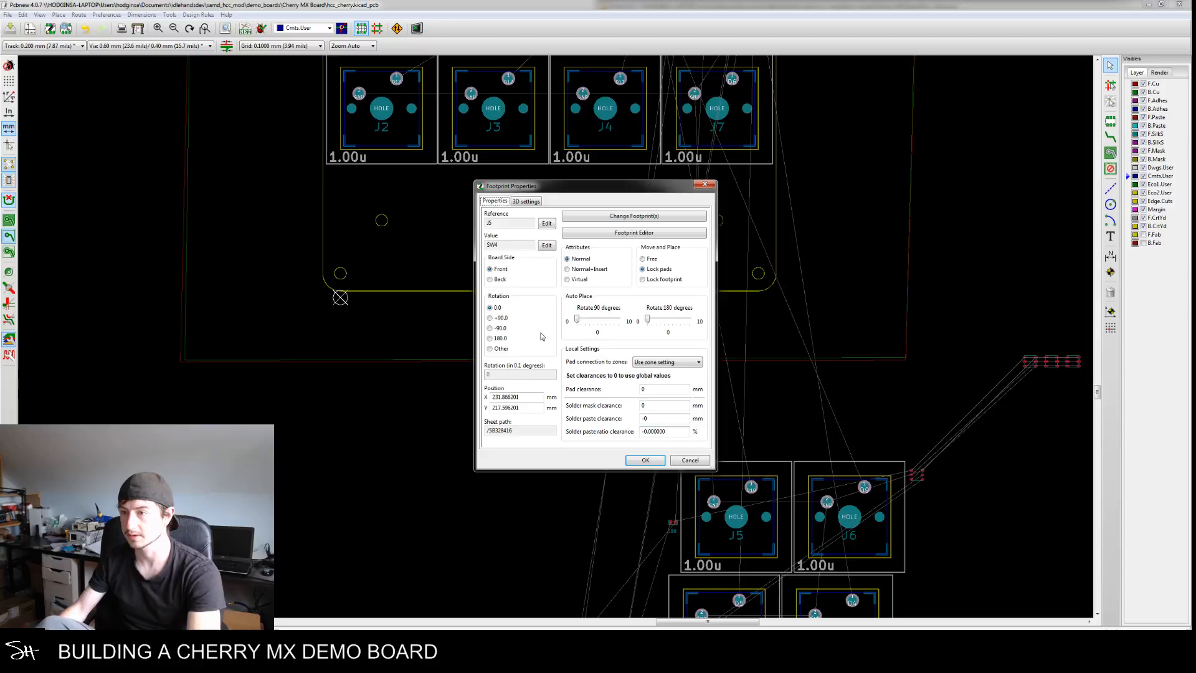
{"action": "double_click", "coordinate": [526, 408]}
{"action": "key", "text": "ctrl+v"}
{"action": "left_click", "coordinate": [644, 461]}
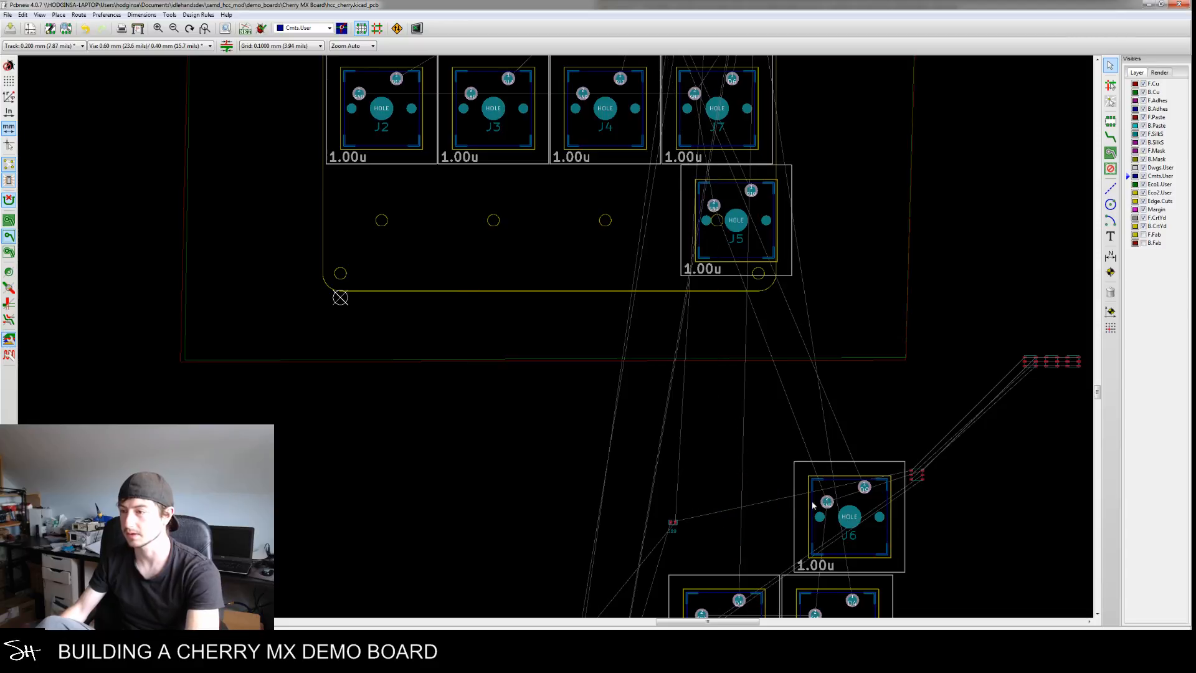
Set footprint J6's Y position to 167.25 mm
{"action": "double_click", "coordinate": [845, 482]}
{"action": "double_click", "coordinate": [523, 407]}
{"action": "key", "text": "ctrl+v"}
{"action": "left_click", "coordinate": [645, 460]}
Set footprint J8's Y position to 167.25 mm
{"action": "scroll", "coordinate": [760, 555], "scroll_direction": "down", "scroll_amount": 3}
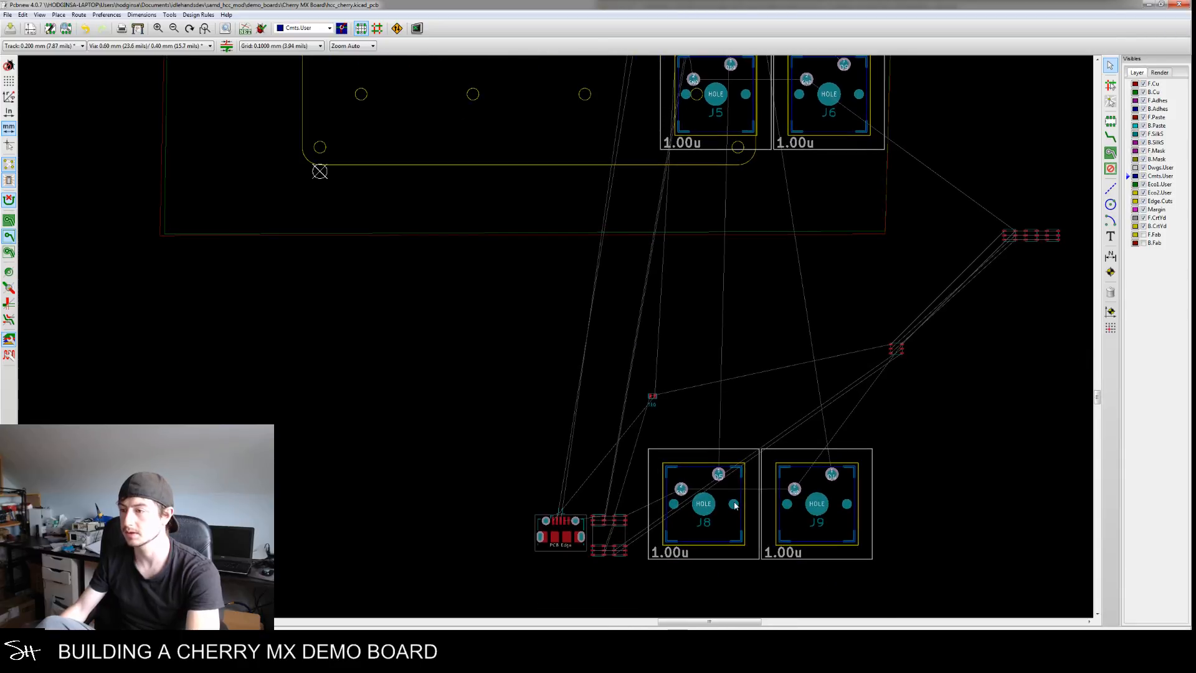
{"action": "double_click", "coordinate": [745, 459]}
{"action": "double_click", "coordinate": [523, 407]}
{"action": "key", "text": "ctrl+v"}
{"action": "left_click", "coordinate": [646, 459]}
Set footprint J9's Y position to 167.25 mm
{"action": "double_click", "coordinate": [803, 476]}
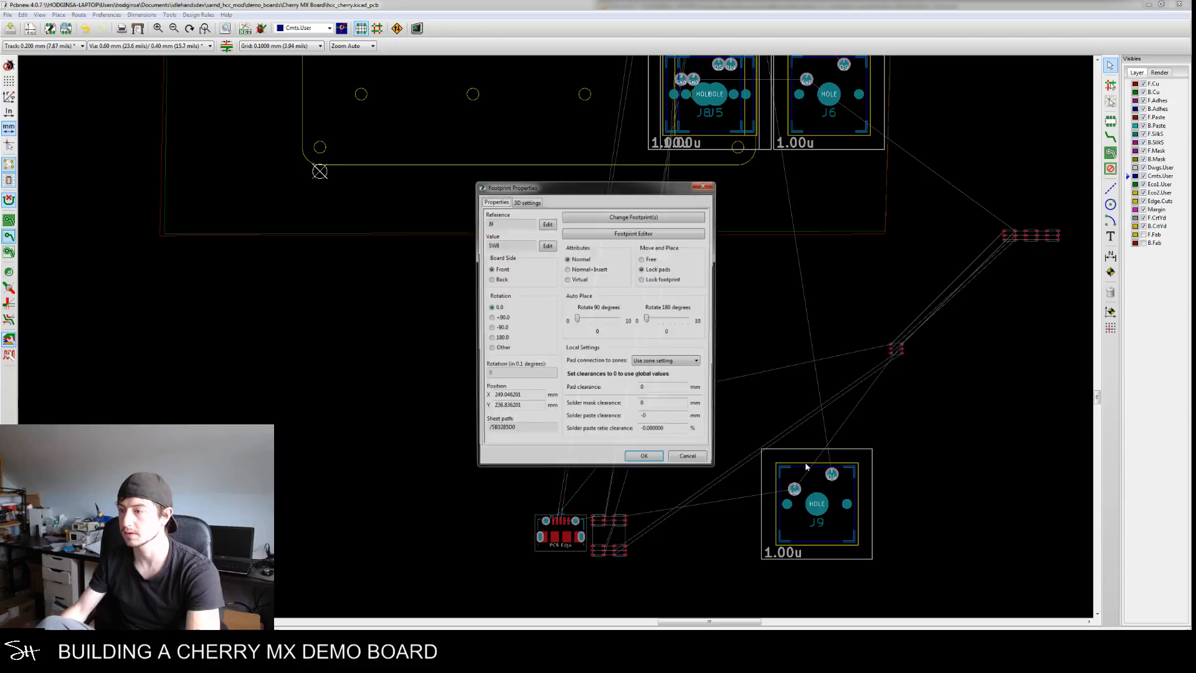
{"action": "double_click", "coordinate": [515, 407]}
{"action": "key", "text": "ctrl+v"}
{"action": "left_click", "coordinate": [645, 460]}
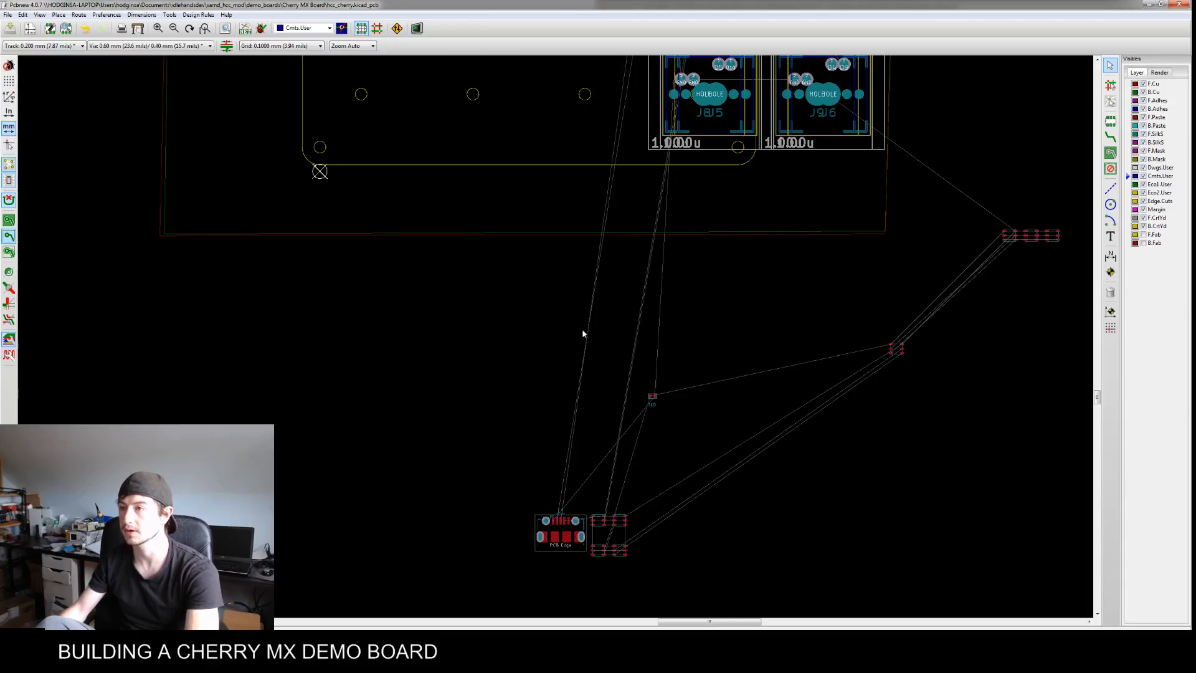
Copy the centre X coordinate of the first circle in the lower row and set footprint J5's X position to 171.62 mm
{"action": "scroll", "coordinate": [521, 466], "scroll_direction": "up", "scroll_amount": 4}
{"action": "scroll", "coordinate": [534, 375], "scroll_direction": "up", "scroll_amount": 2}
{"action": "scroll", "coordinate": [495, 368], "scroll_direction": "down", "scroll_amount": 1}
{"action": "middle_click_drag", "start_coordinate": [493, 366], "coordinate": [473, 426]}
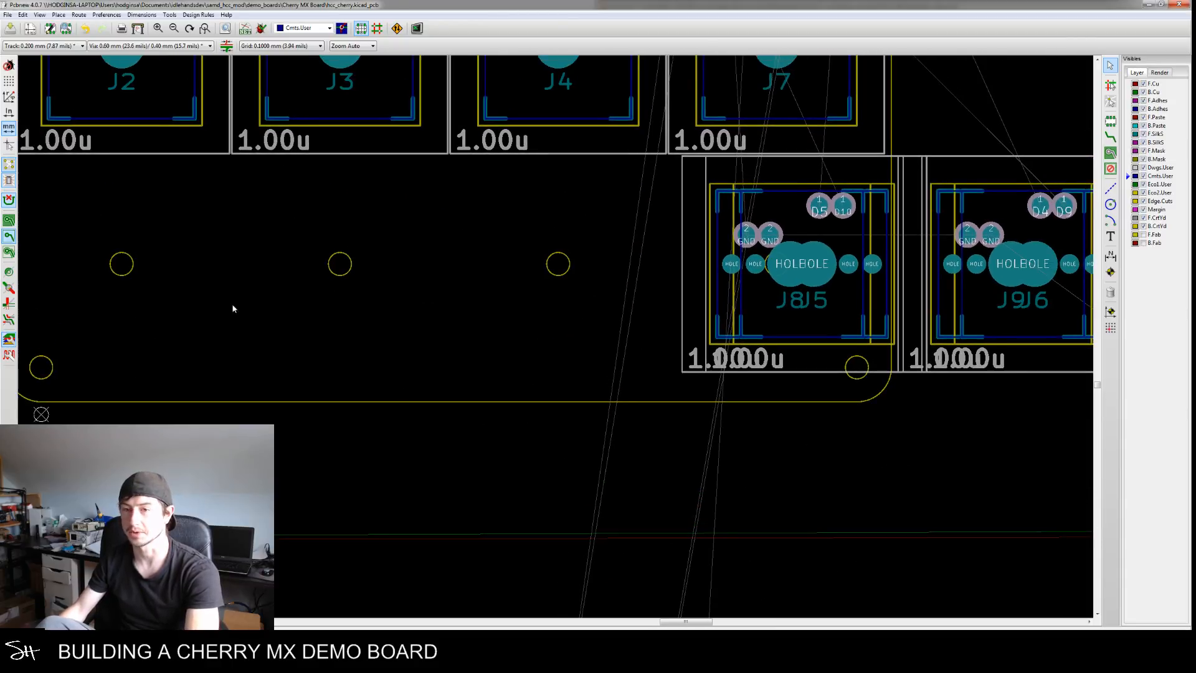
{"action": "middle_click_drag", "start_coordinate": [149, 285], "coordinate": [163, 289]}
{"action": "double_click", "coordinate": [143, 277]}
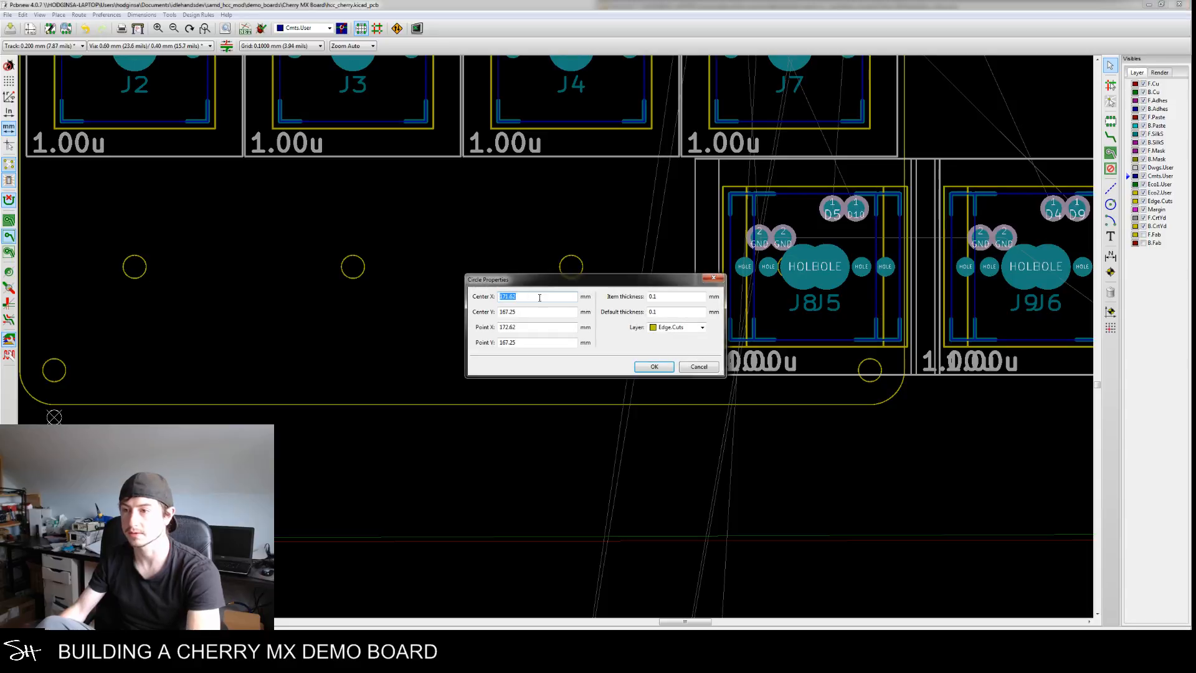
{"action": "scroll", "coordinate": [951, 325], "scroll_direction": "up", "scroll_amount": 2}
{"action": "left_click", "coordinate": [862, 365]}
{"action": "left_click", "coordinate": [883, 387]}
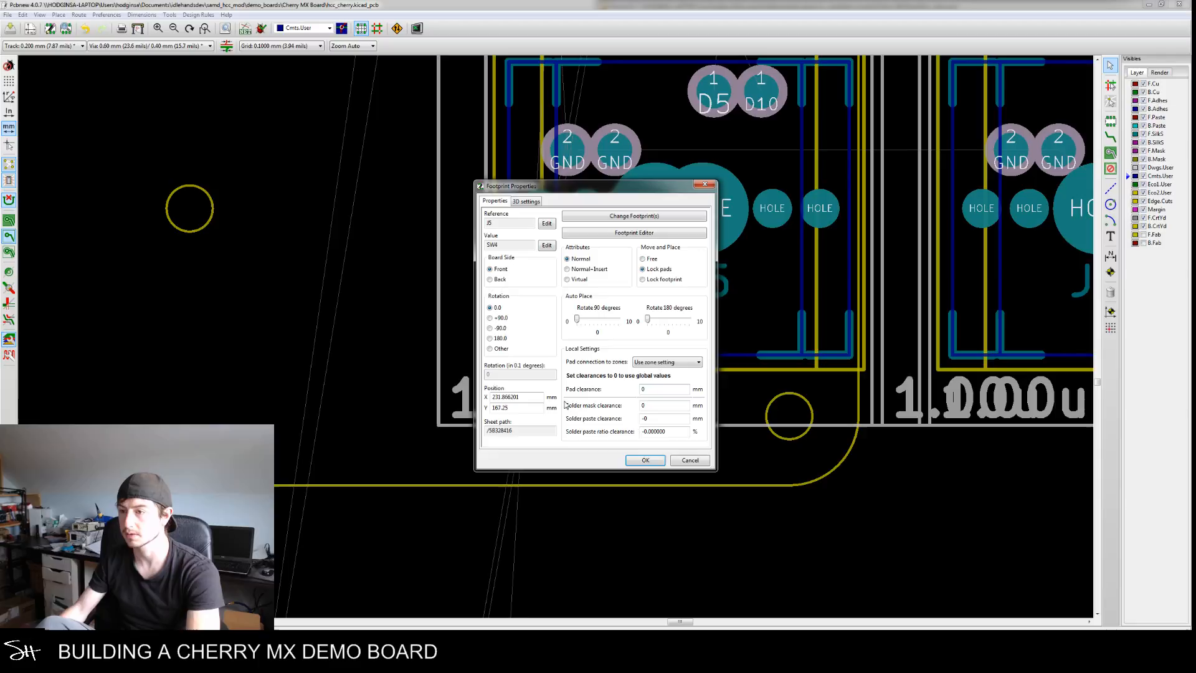
{"action": "left_click", "coordinate": [644, 459]}
Copy the centre X coordinate of the second circle in the lower row and set footprint J8's X position to 190.62 mm
{"action": "scroll", "coordinate": [442, 379], "scroll_direction": "down", "scroll_amount": 2}
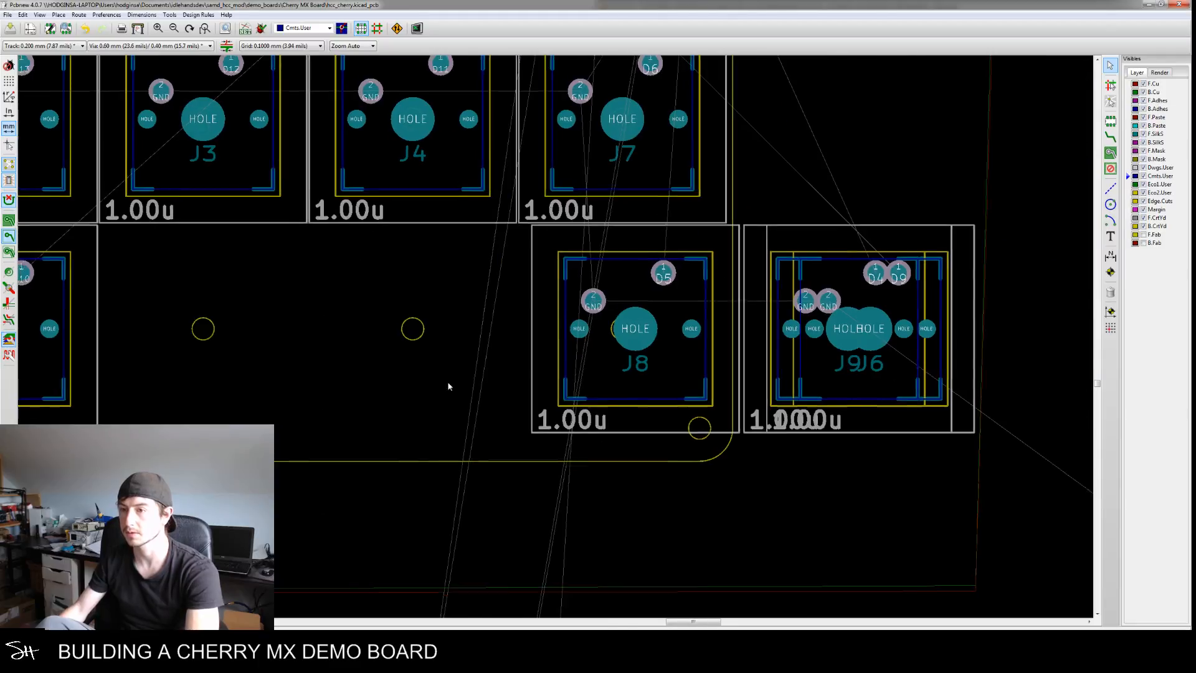
{"action": "middle_click_drag", "start_coordinate": [442, 379], "coordinate": [611, 410]}
{"action": "middle_click_drag", "start_coordinate": [353, 425], "coordinate": [546, 385]}
{"action": "middle_click_drag", "start_coordinate": [436, 427], "coordinate": [545, 430]}
{"action": "scroll", "coordinate": [568, 426], "scroll_direction": "down", "scroll_amount": 1}
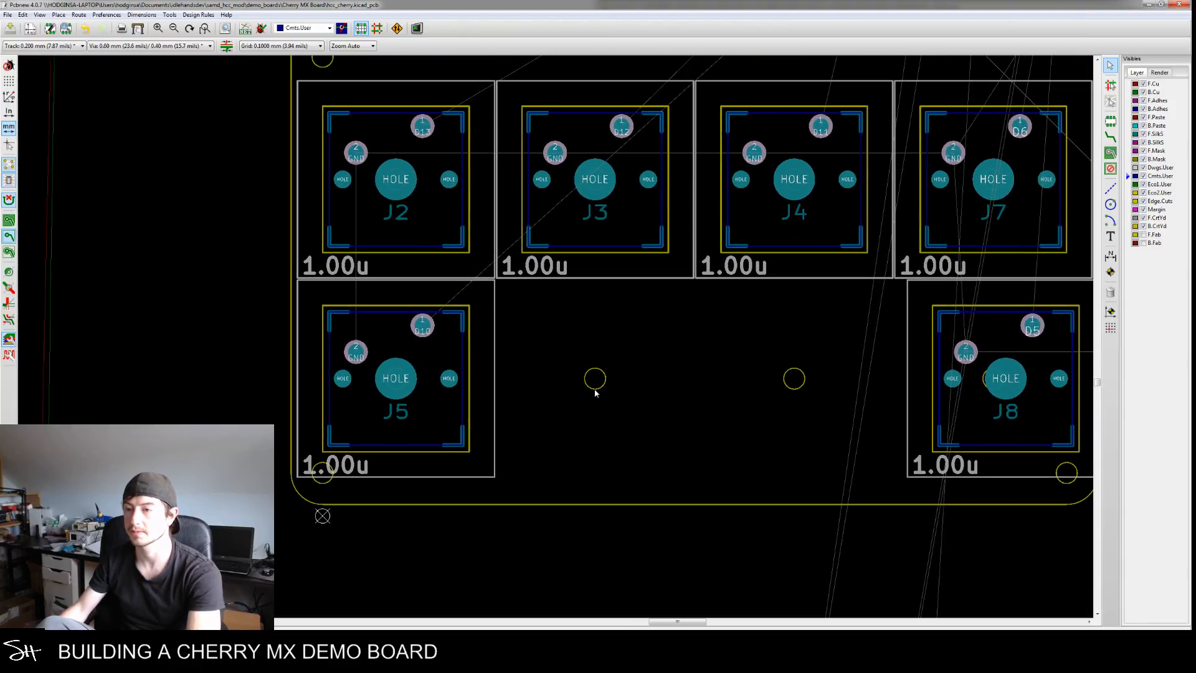
{"action": "middle_click_drag", "start_coordinate": [606, 402], "coordinate": [589, 430]}
{"action": "double_click", "coordinate": [584, 420]}
{"action": "key", "text": "ctrl+c"}
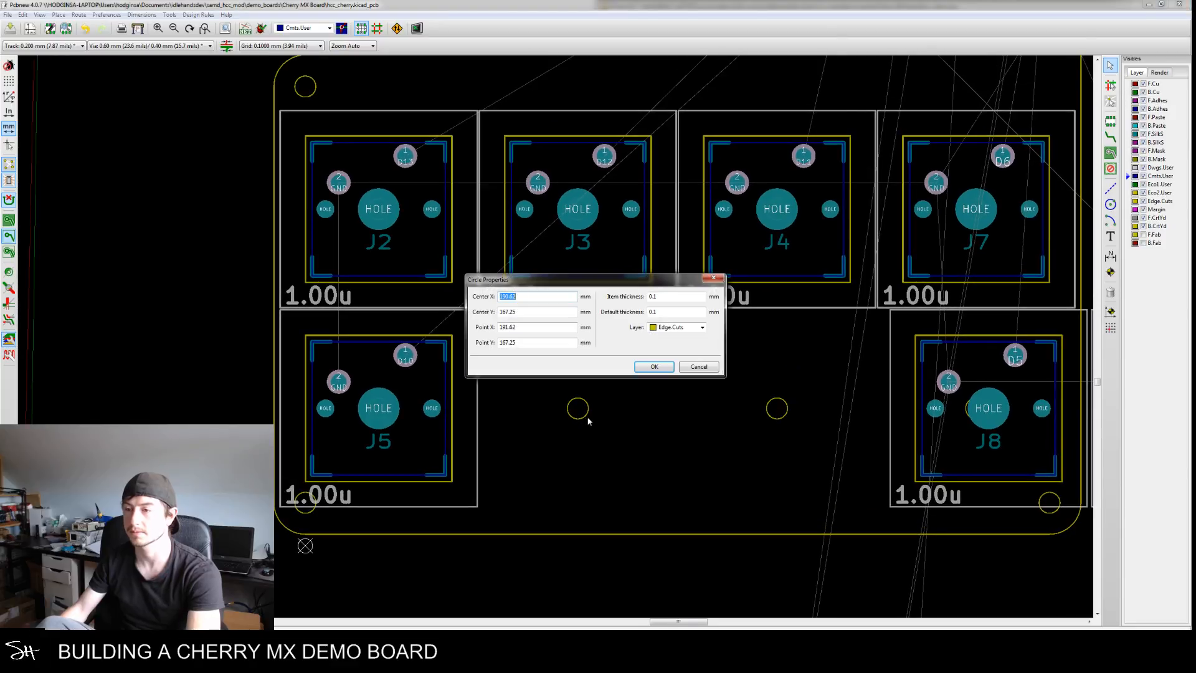
{"action": "left_click", "coordinate": [654, 366]}
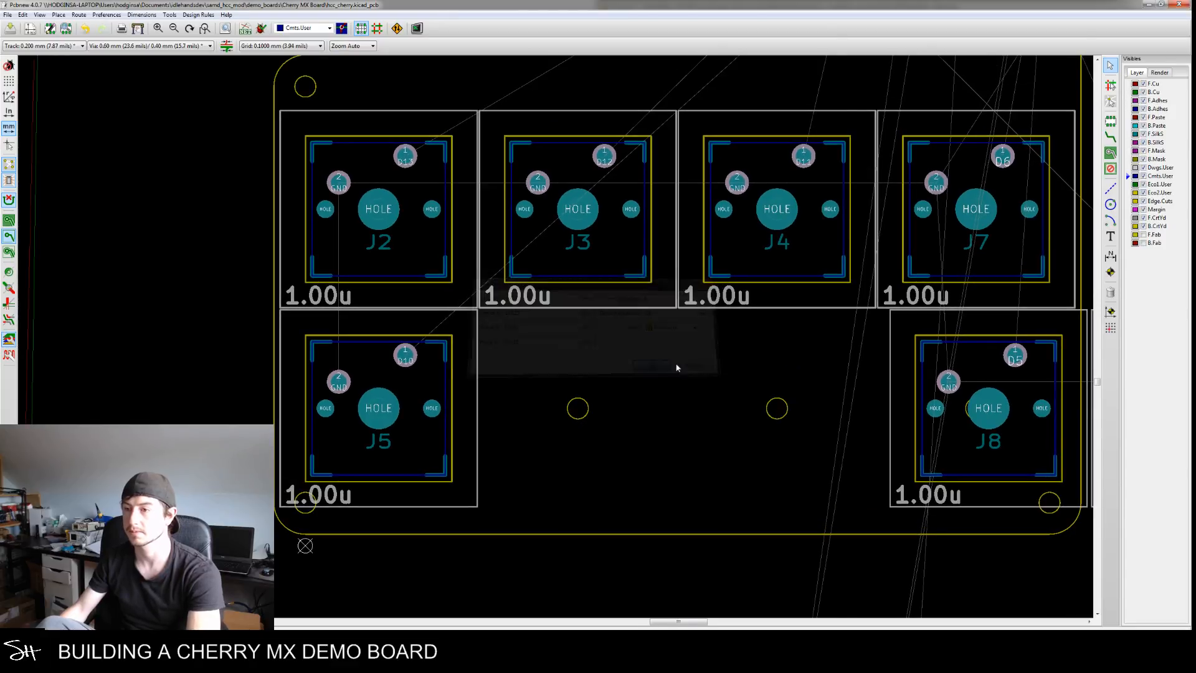
{"action": "middle_click_drag", "start_coordinate": [902, 421], "coordinate": [742, 422]}
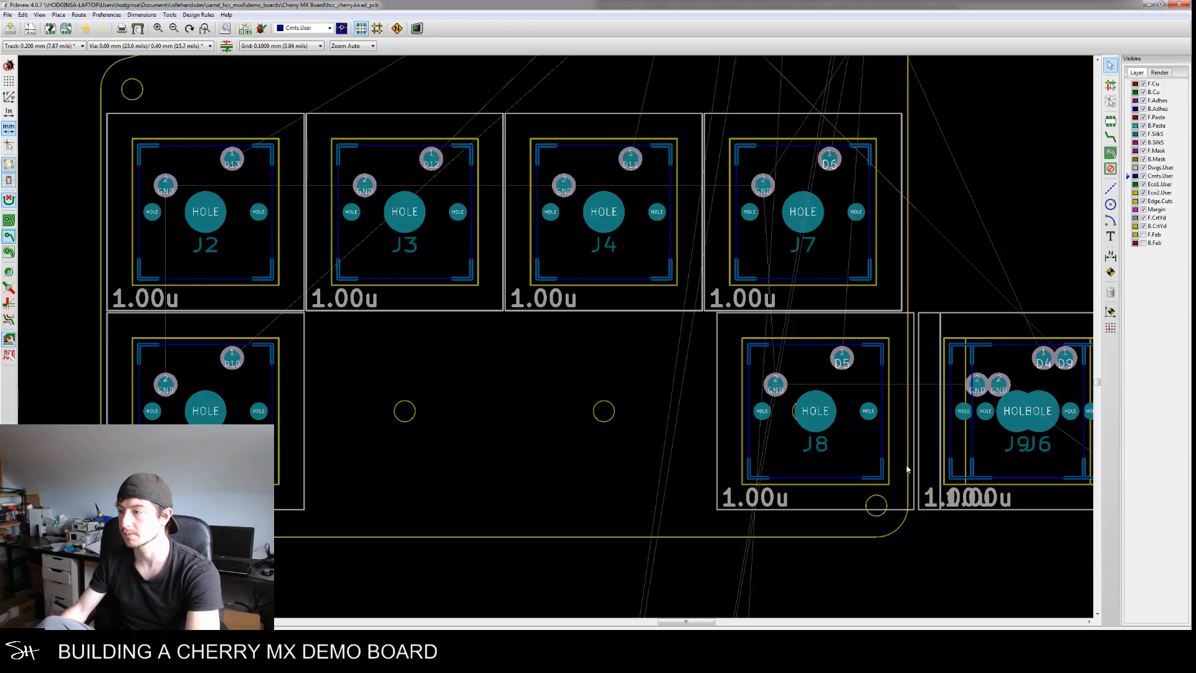
{"action": "key", "text": "e"}
{"action": "left_click_drag", "start_coordinate": [537, 397], "coordinate": [490, 397]}
{"action": "key", "text": "ctrl+v"}
{"action": "left_click", "coordinate": [646, 460]}
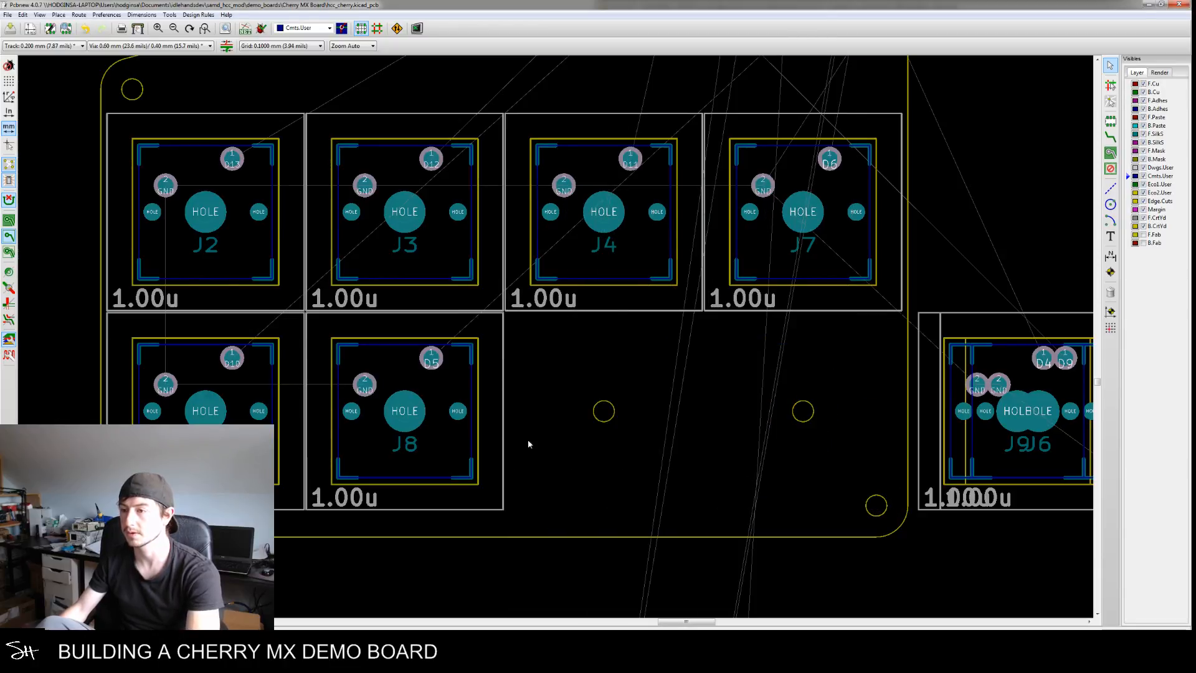
Copy the centre X coordinate of the third circle in the lower row and set footprint J6's X position to 209.62 mm
{"action": "key", "text": "e"}
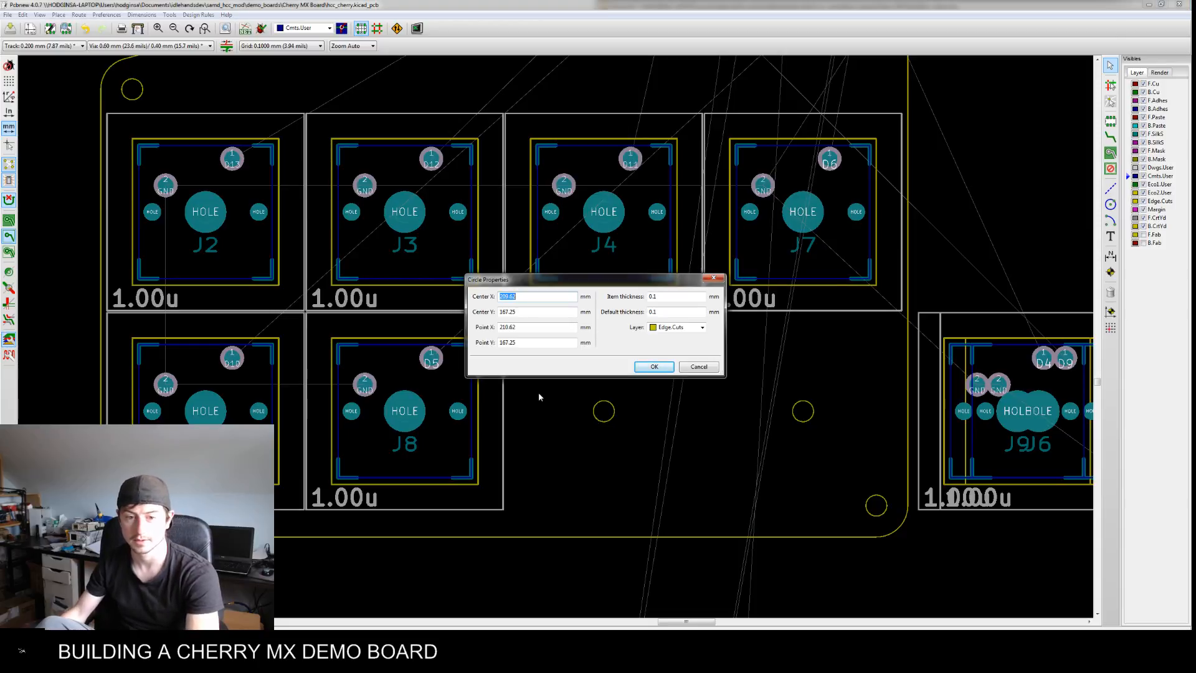
{"action": "left_click", "coordinate": [654, 366]}
{"action": "middle_click_drag", "start_coordinate": [762, 406], "coordinate": [559, 406]}
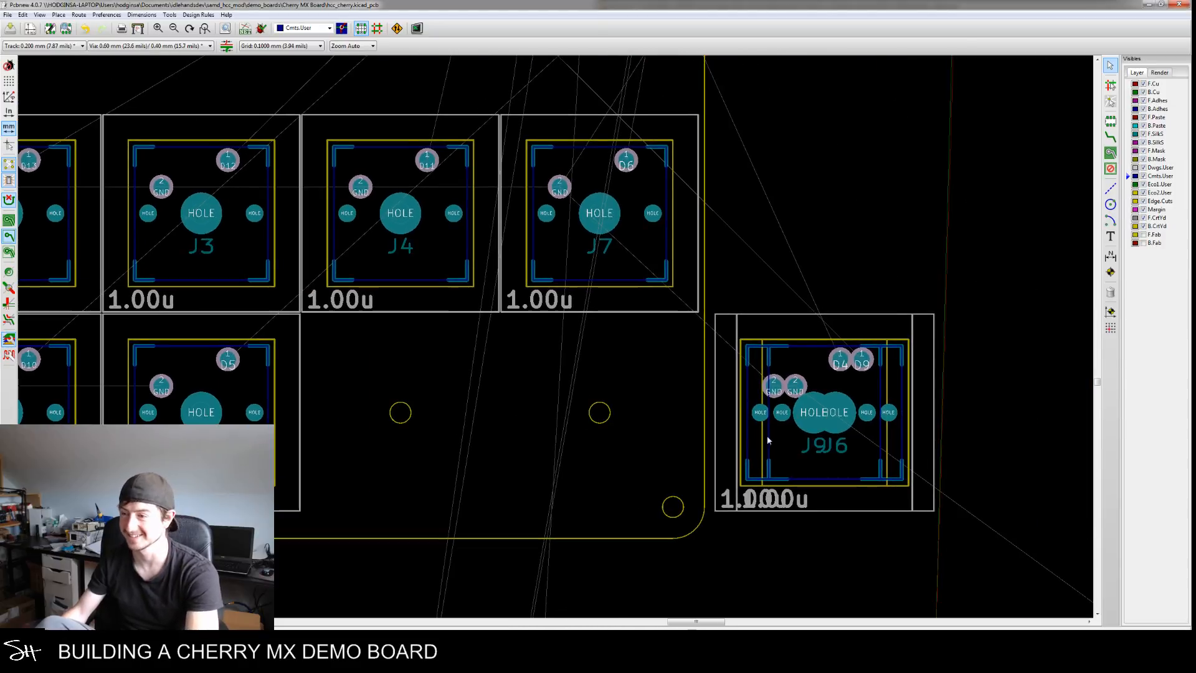
{"action": "middle_click_drag", "start_coordinate": [890, 492], "coordinate": [817, 432]}
{"action": "scroll", "coordinate": [817, 432], "scroll_direction": "down", "scroll_amount": 1}
{"action": "scroll", "coordinate": [826, 426], "scroll_direction": "up", "scroll_amount": 2}
{"action": "double_click", "coordinate": [826, 427]}
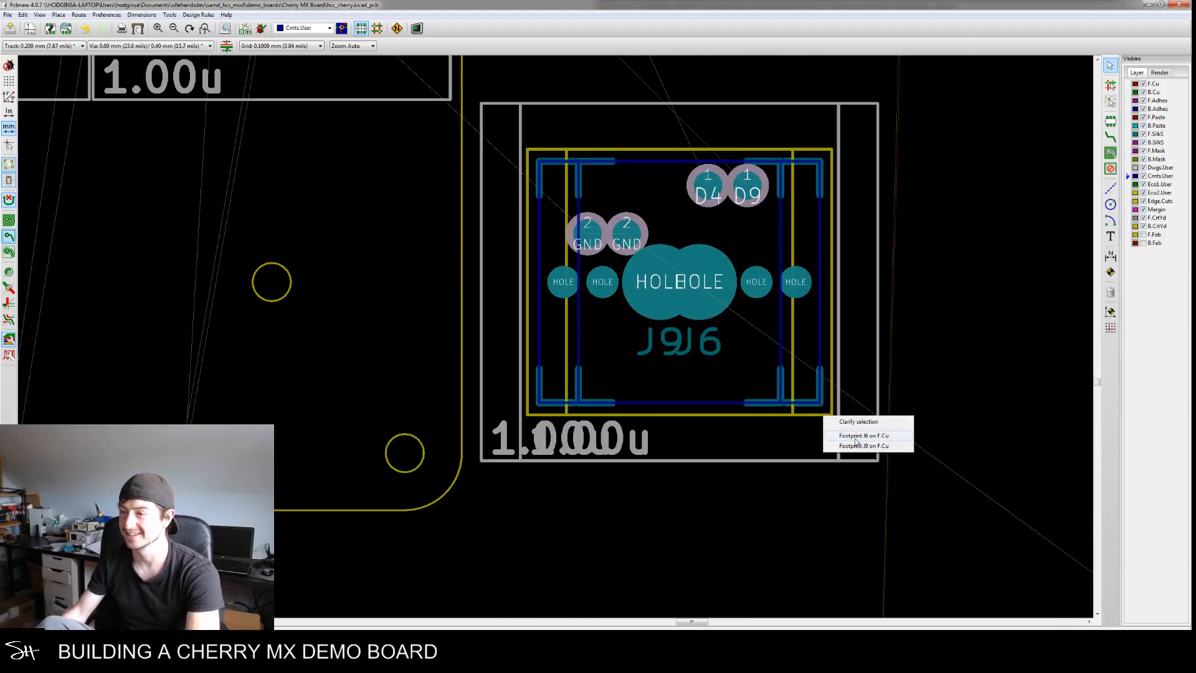
{"action": "left_click", "coordinate": [878, 442]}
{"action": "double_click", "coordinate": [519, 397]}
{"action": "key", "text": "ctrl+v"}
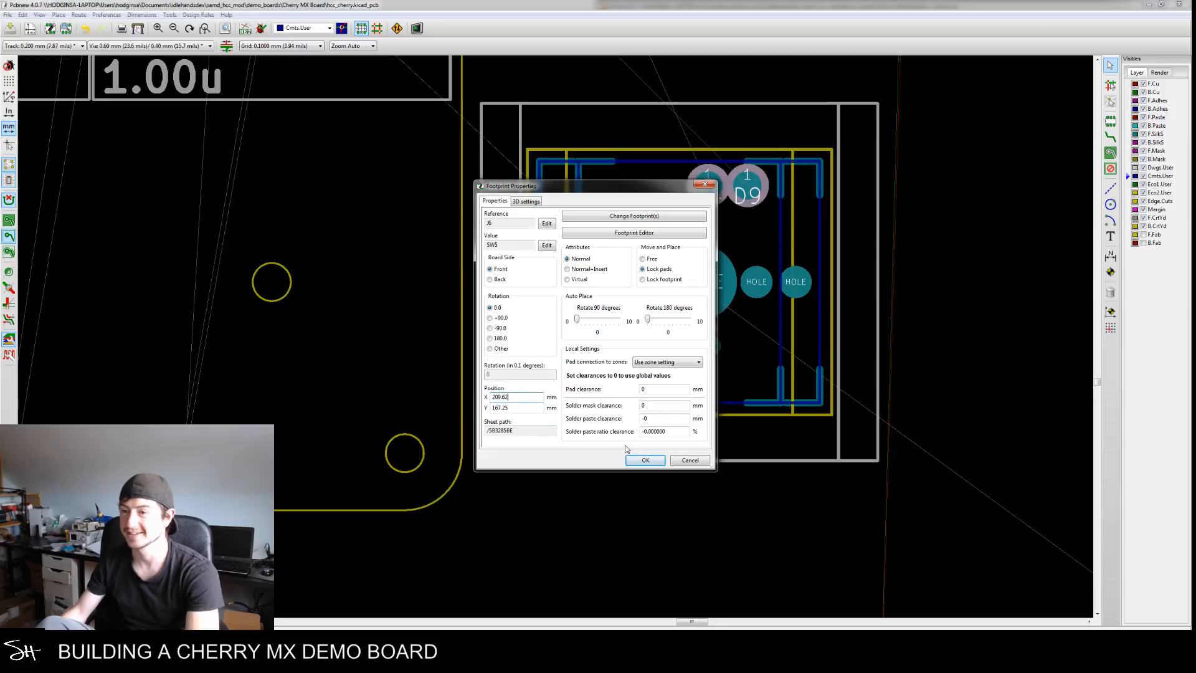
{"action": "left_click", "coordinate": [644, 461]}
Copy the centre X coordinate of the last circle in the lower row and set footprint J9's X position to 228.62 mm
{"action": "scroll", "coordinate": [446, 430], "scroll_direction": "down", "scroll_amount": 2}
{"action": "middle_click_drag", "start_coordinate": [462, 415], "coordinate": [618, 409]}
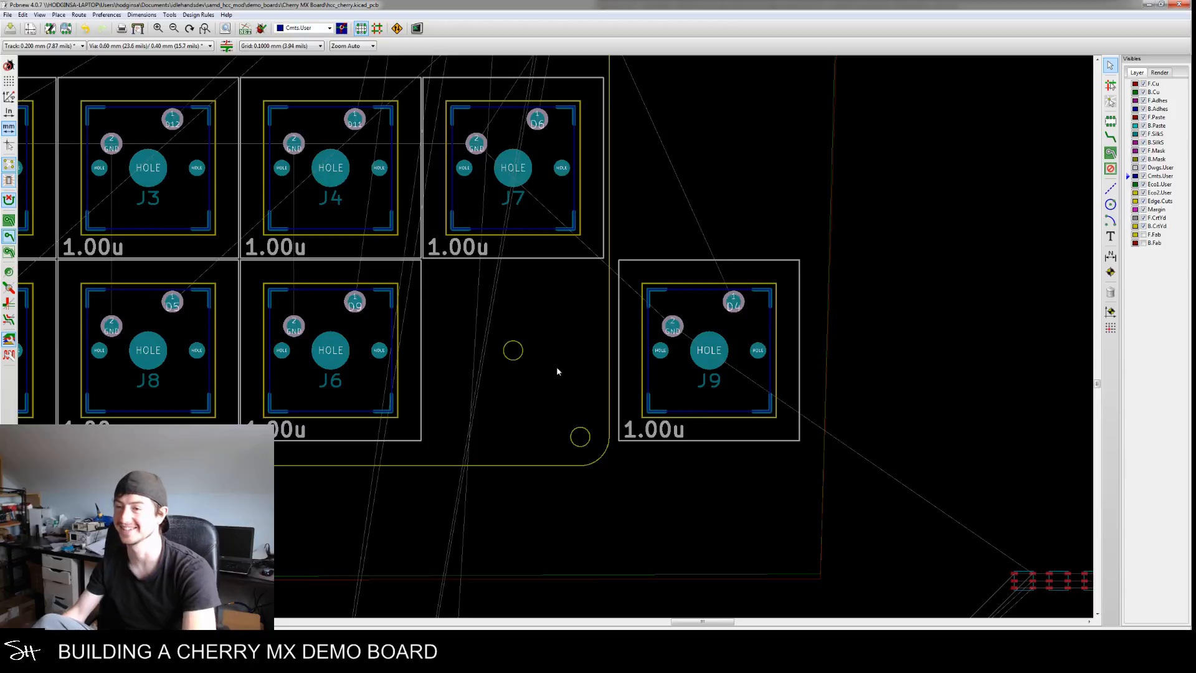
{"action": "double_click", "coordinate": [522, 350]}
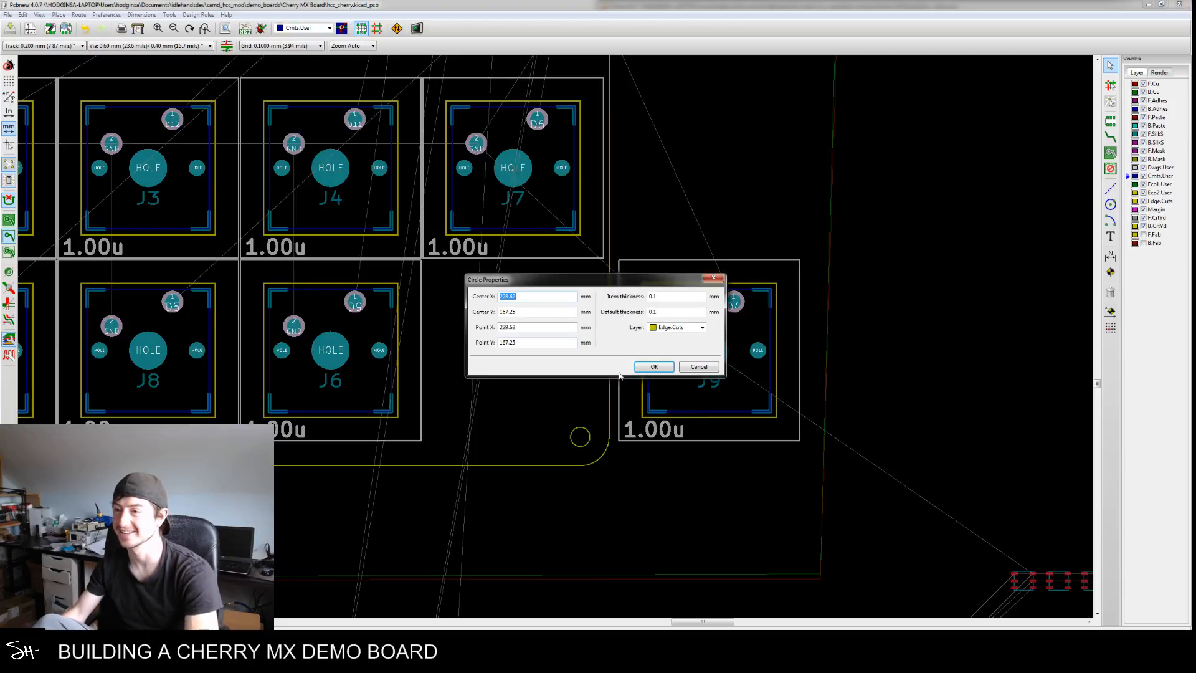
{"action": "left_click", "coordinate": [663, 369]}
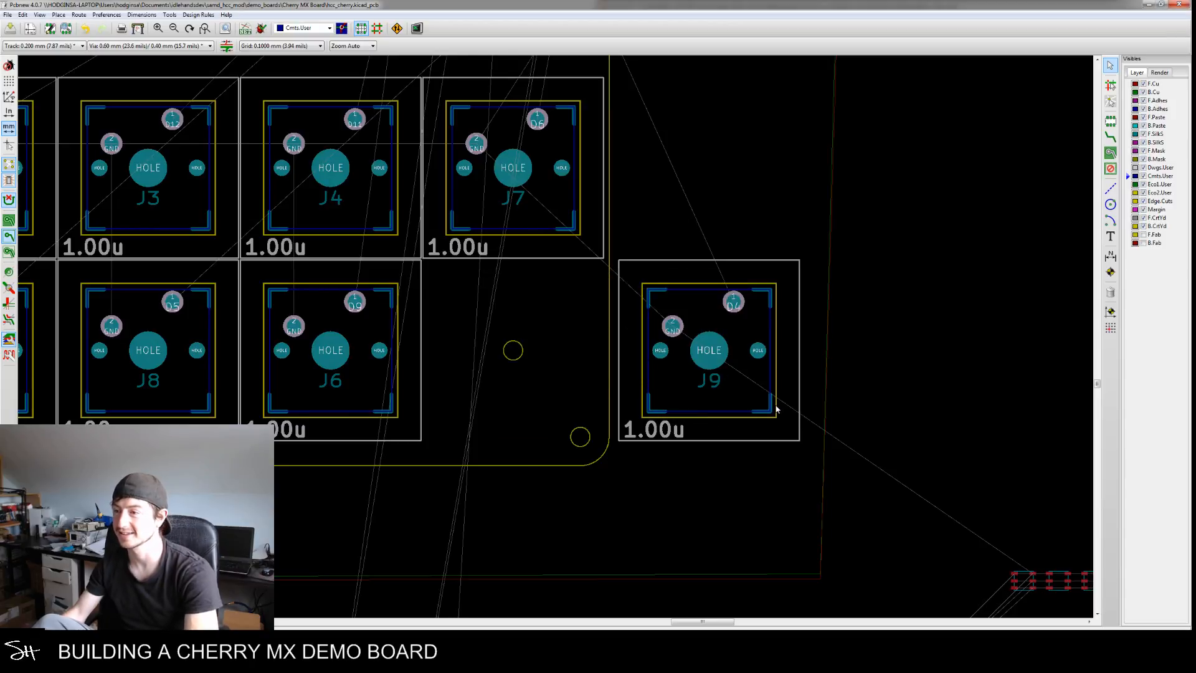
{"action": "double_click", "coordinate": [777, 409]}
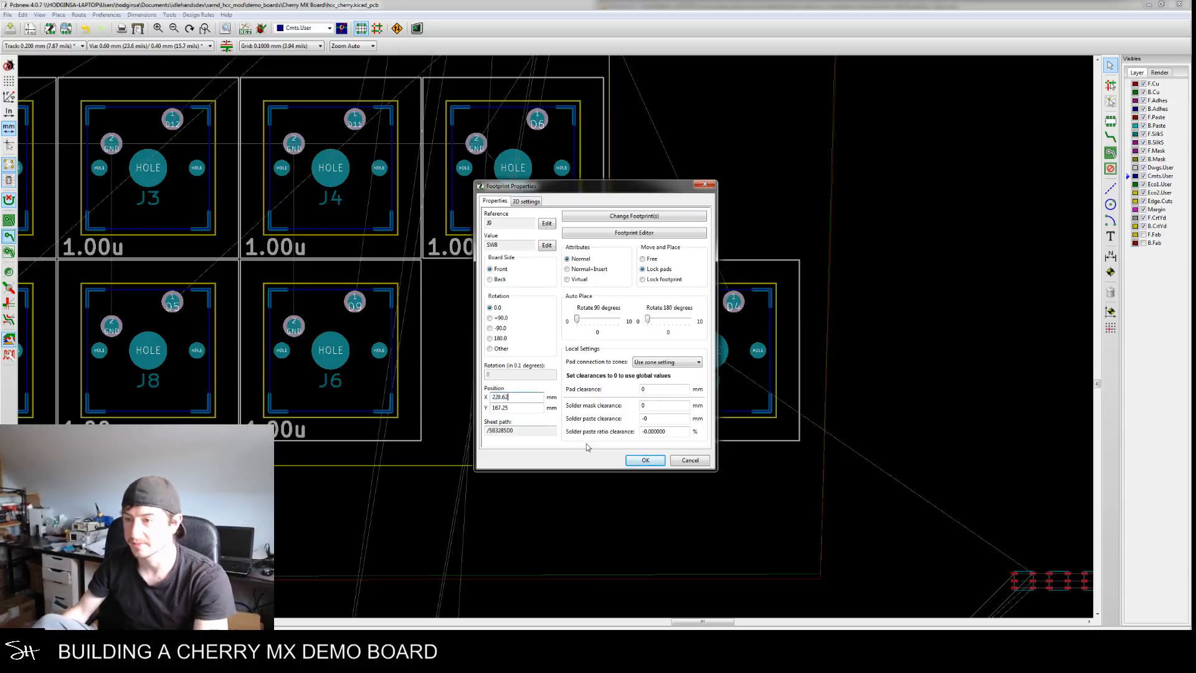
{"action": "key", "text": "Return"}
Examine how the two rows of switch footprints sit inside the board outline, especially around the corner hole beside J9
{"action": "scroll", "coordinate": [434, 460], "scroll_direction": "down", "scroll_amount": 2}
{"action": "scroll", "coordinate": [674, 436], "scroll_direction": "up", "scroll_amount": 5}
{"action": "middle_click_drag", "start_coordinate": [686, 406], "coordinate": [640, 446]}
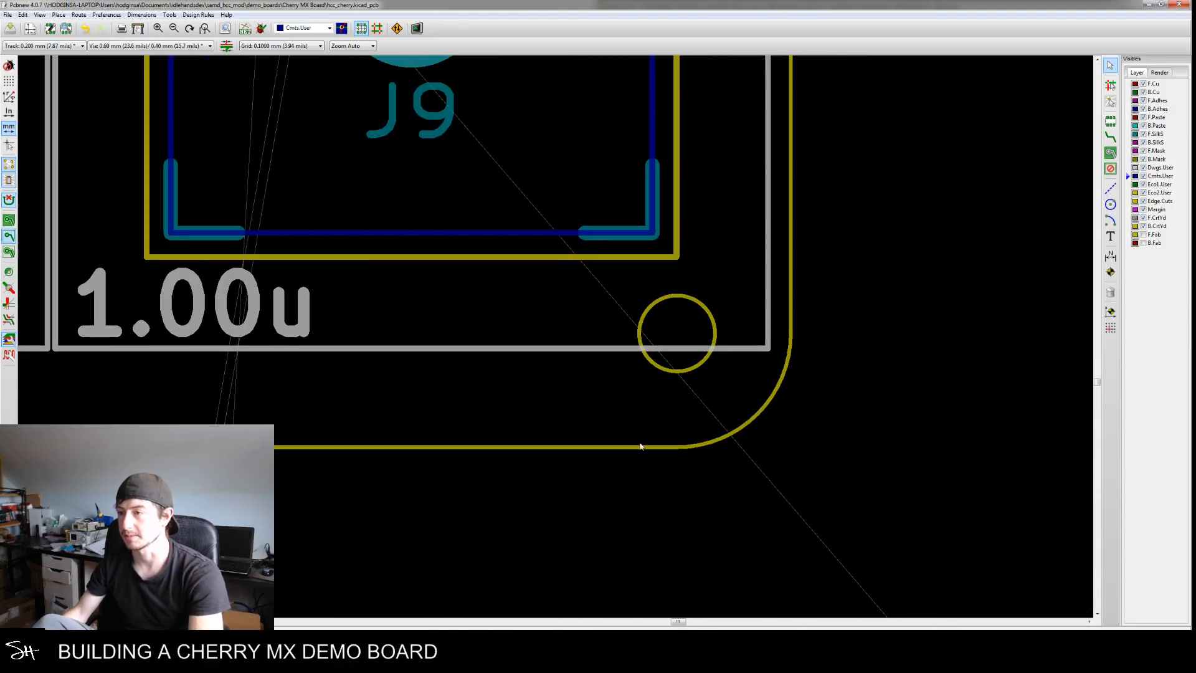
{"action": "scroll", "coordinate": [615, 480], "scroll_direction": "down", "scroll_amount": 5}
{"action": "scroll", "coordinate": [623, 475], "scroll_direction": "up", "scroll_amount": 4}
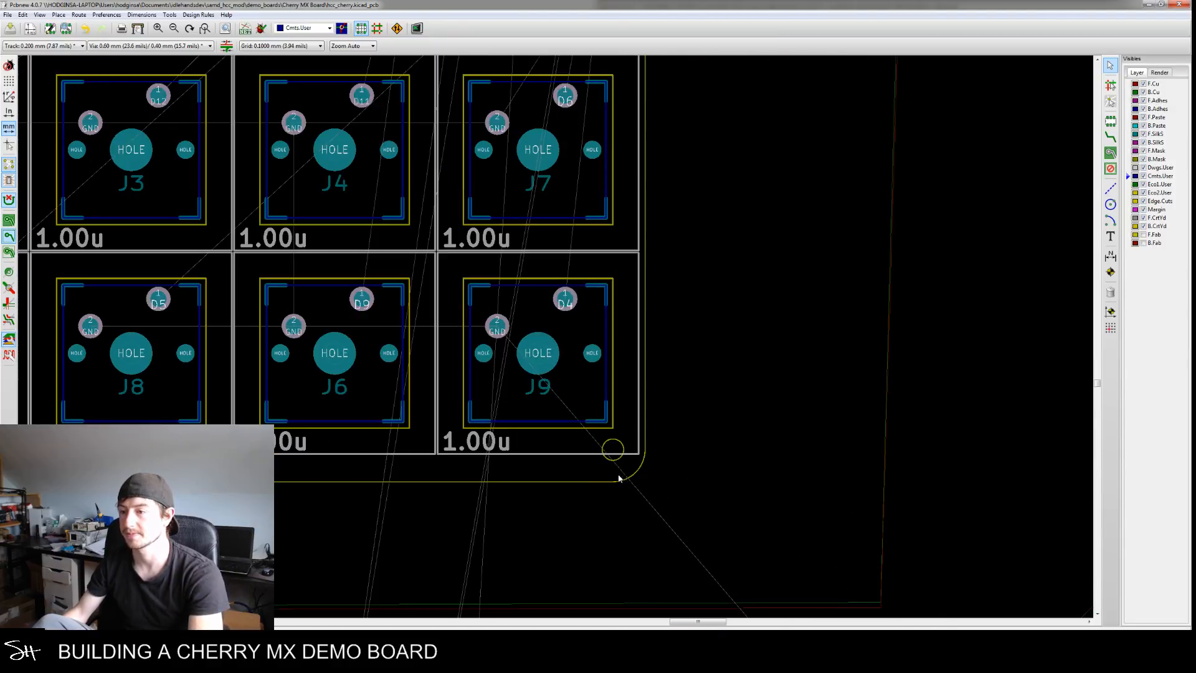
{"action": "scroll", "coordinate": [604, 470], "scroll_direction": "down", "scroll_amount": 5}
{"action": "scroll", "coordinate": [626, 420], "scroll_direction": "up", "scroll_amount": 1}
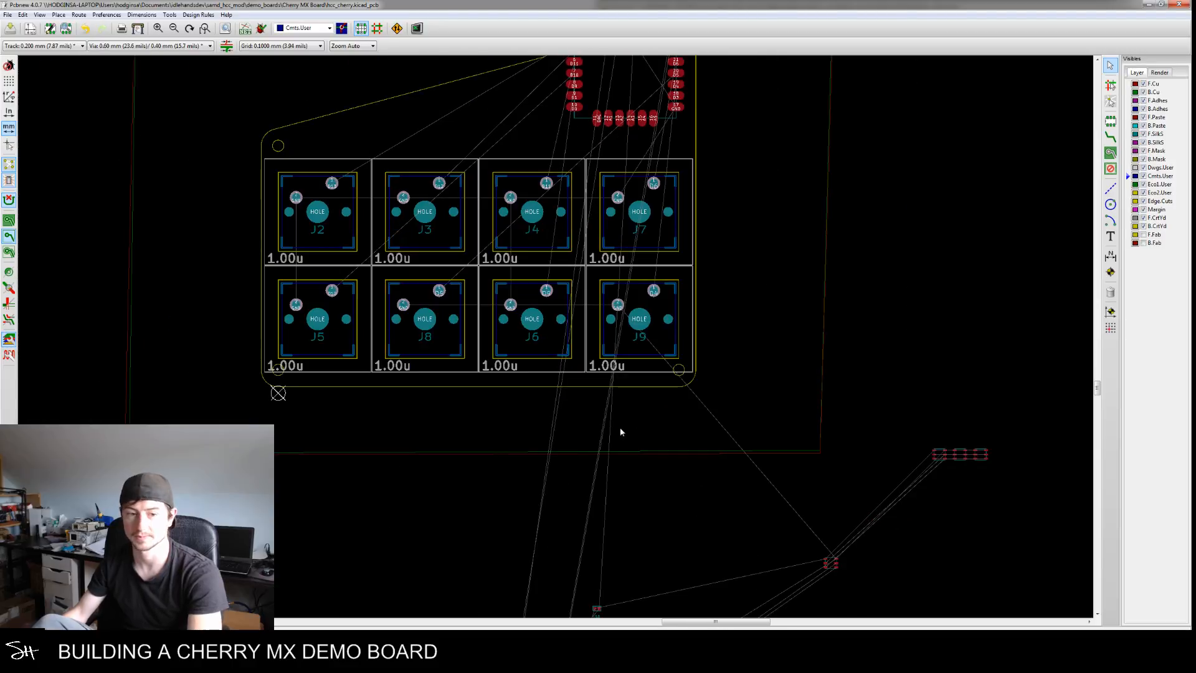
{"action": "middle_click_drag", "start_coordinate": [492, 452], "coordinate": [571, 436]}
{"action": "middle_click_drag", "start_coordinate": [496, 424], "coordinate": [510, 455]}
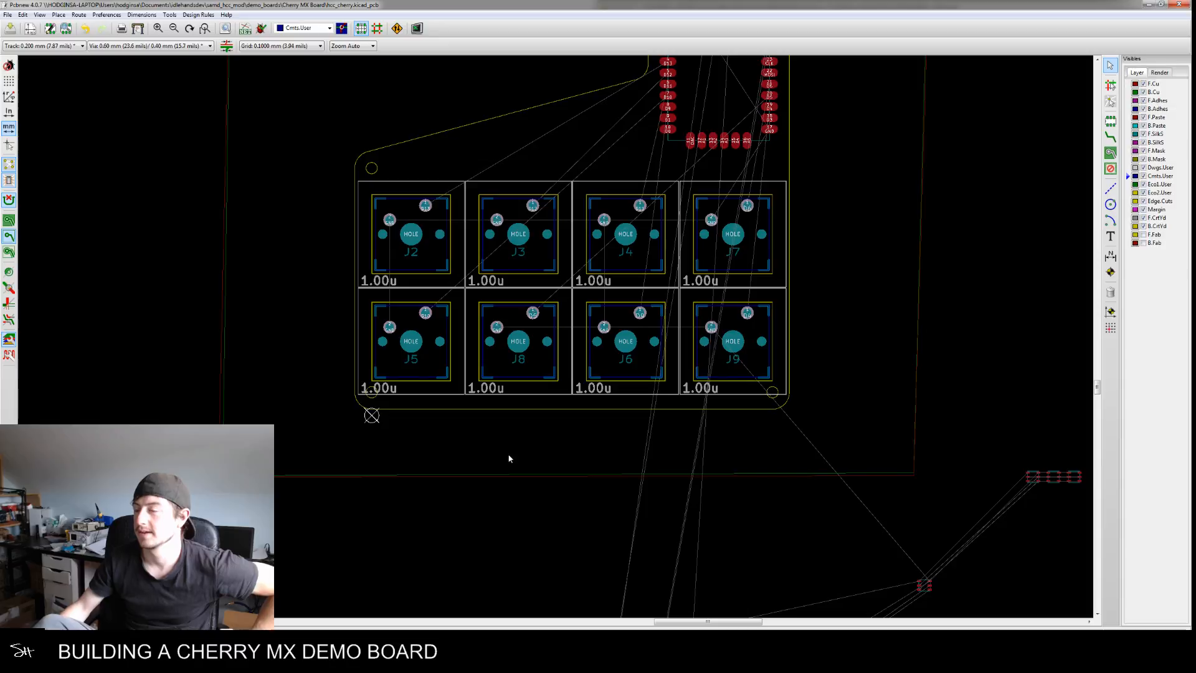
{"action": "middle_click_drag", "start_coordinate": [478, 466], "coordinate": [497, 425]}
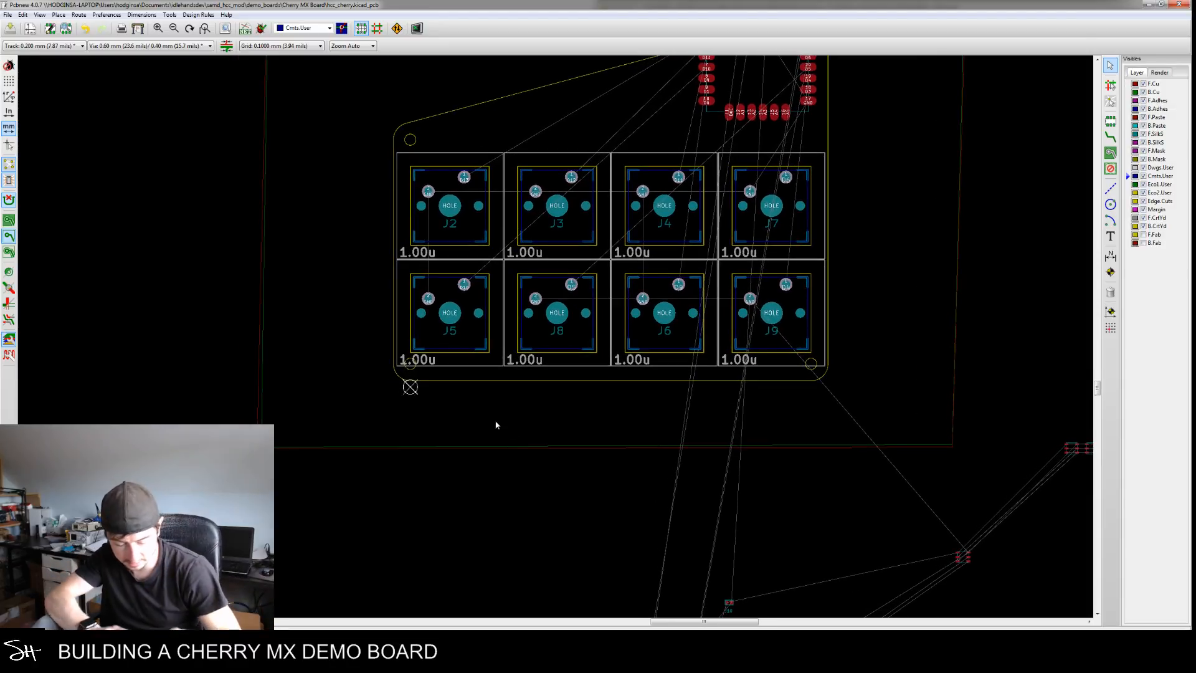
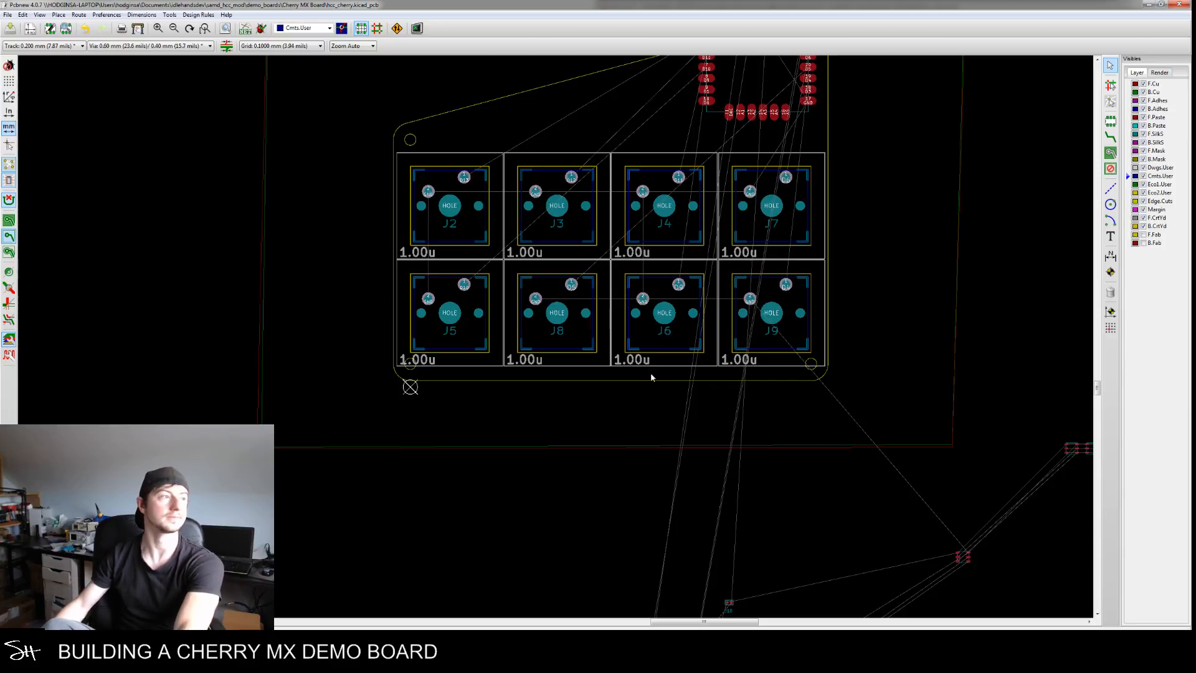
Rotate connector J1 twice and place it across the board's upper edge, centred between the two upper mounting holes
{"action": "scroll", "coordinate": [634, 372], "scroll_direction": "down", "scroll_amount": 3}
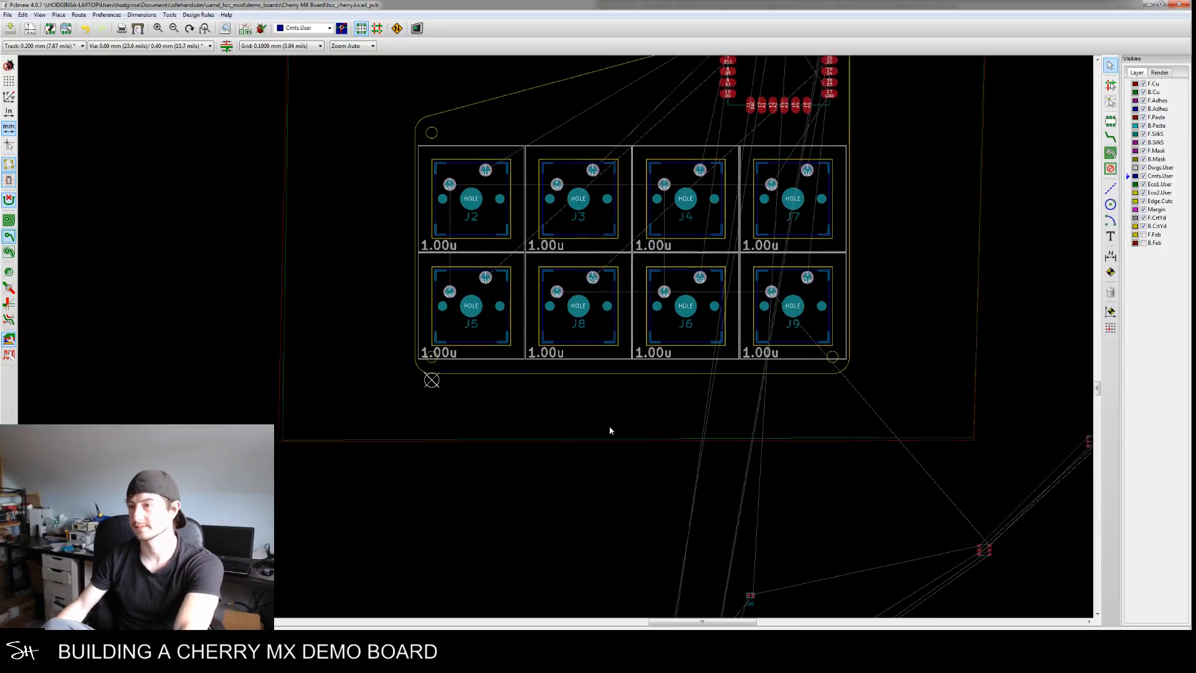
{"action": "middle_click_drag", "start_coordinate": [719, 431], "coordinate": [692, 303]}
{"action": "scroll", "coordinate": [601, 481], "scroll_direction": "up", "scroll_amount": 4}
{"action": "key", "text": "m"}
{"action": "key", "text": "r"}
{"action": "key", "text": "r"}
{"action": "scroll", "coordinate": [617, 392], "scroll_direction": "down", "scroll_amount": 3}
{"action": "middle_click_drag", "start_coordinate": [653, 237], "coordinate": [622, 414]}
{"action": "scroll", "coordinate": [626, 226], "scroll_direction": "up", "scroll_amount": 3}
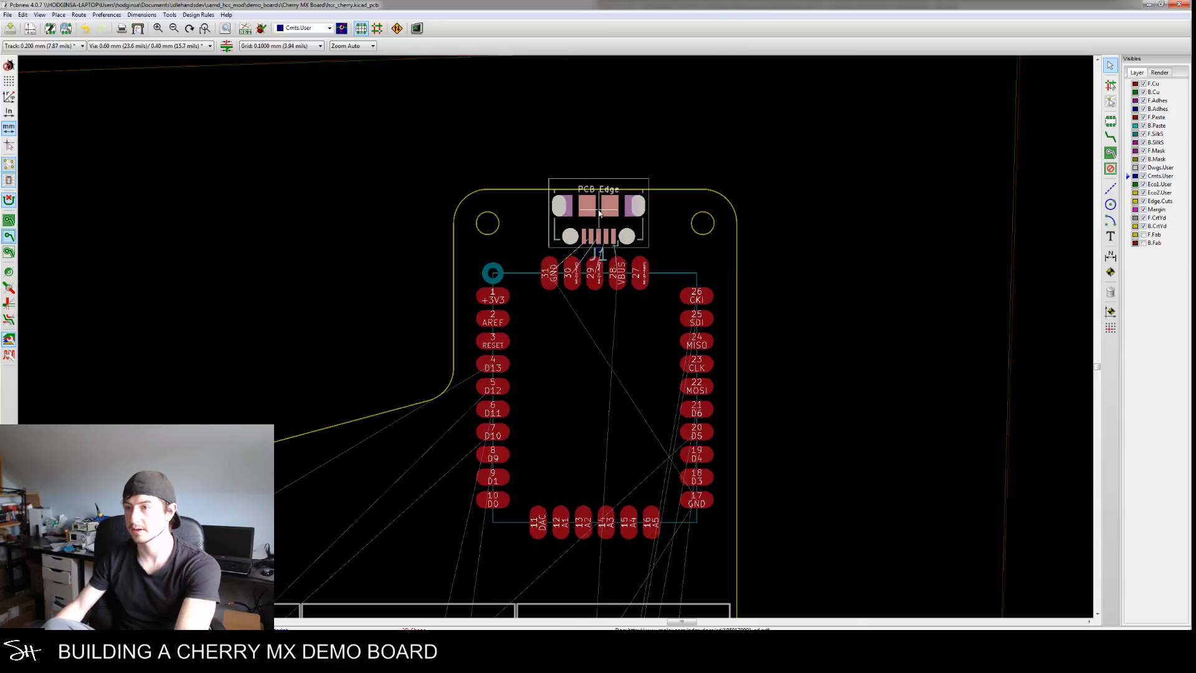
{"action": "scroll", "coordinate": [599, 213], "scroll_direction": "up", "scroll_amount": 2}
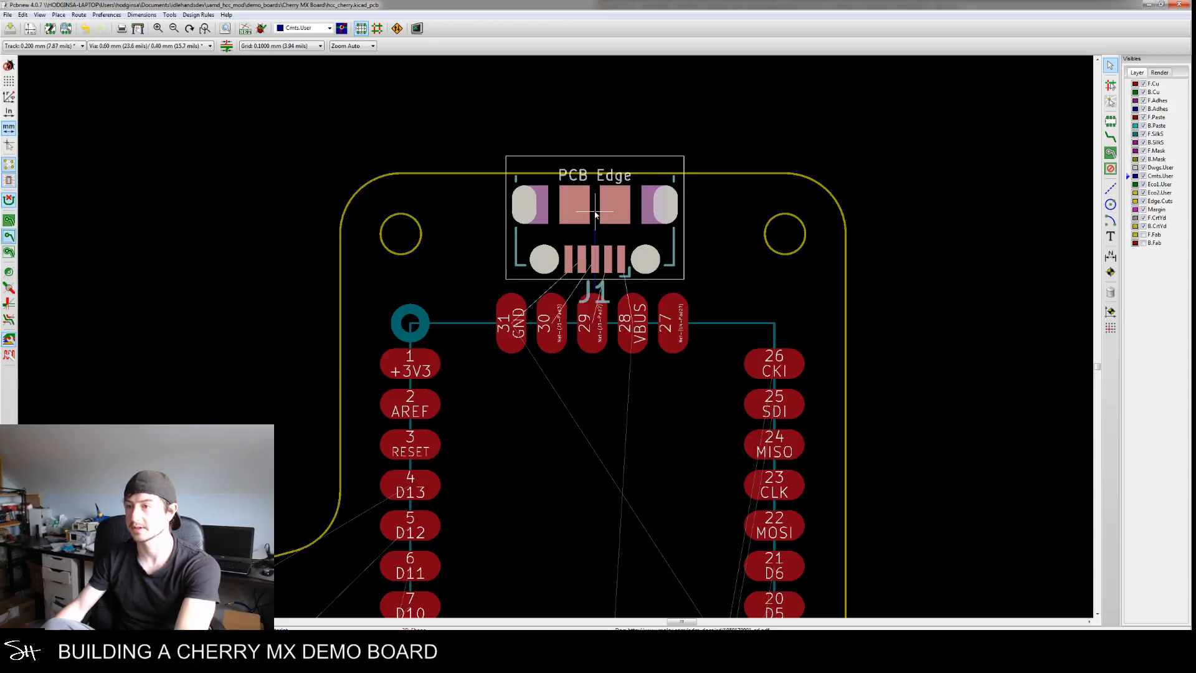
{"action": "left_click", "coordinate": [595, 213]}
{"action": "scroll", "coordinate": [601, 394], "scroll_direction": "down", "scroll_amount": 1}
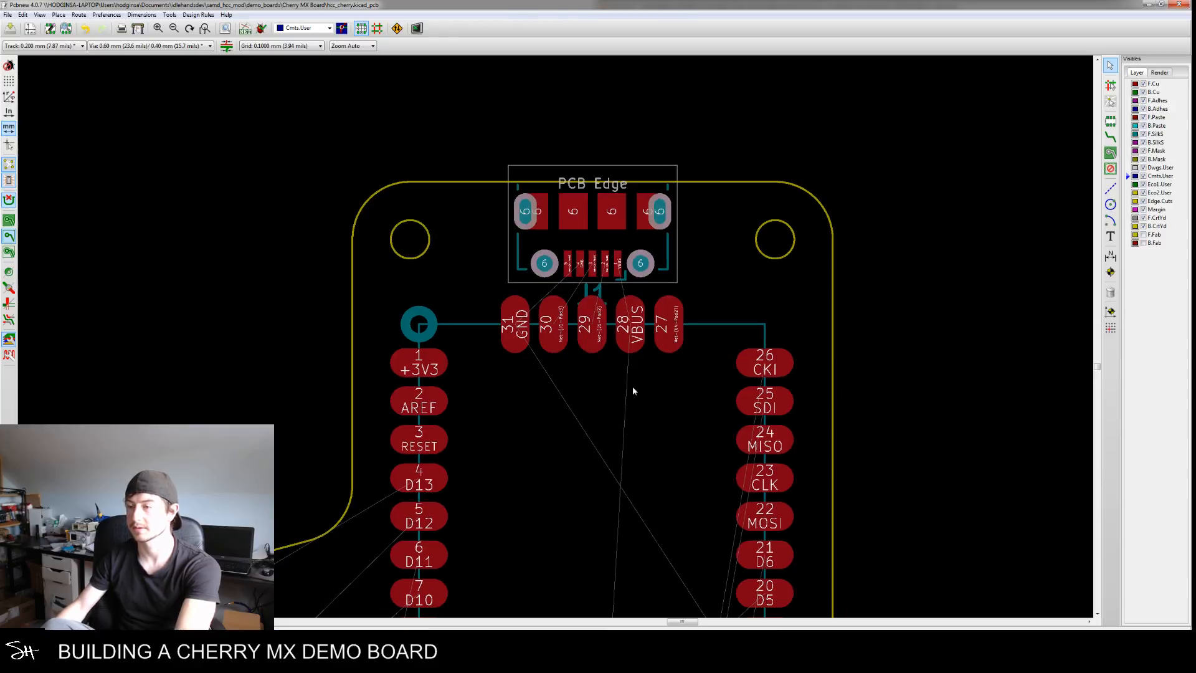
Move the 31-pad controller module down, leaving a wider gap below connector J1 and keeping it above the switch rows
{"action": "scroll", "coordinate": [629, 325], "scroll_direction": "down", "scroll_amount": 3}
{"action": "scroll", "coordinate": [592, 312], "scroll_direction": "up", "scroll_amount": 4}
{"action": "key", "text": "m"}
{"action": "left_click", "coordinate": [586, 404]}
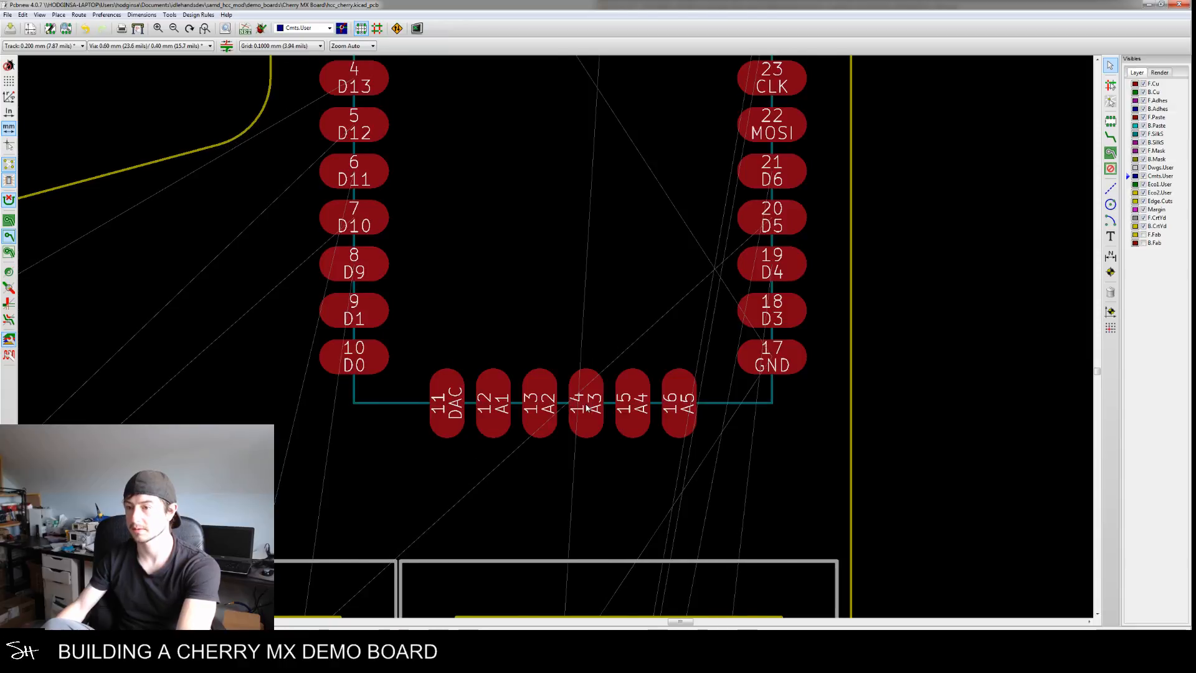
{"action": "scroll", "coordinate": [585, 403], "scroll_direction": "down", "scroll_amount": 2}
{"action": "key", "text": "m"}
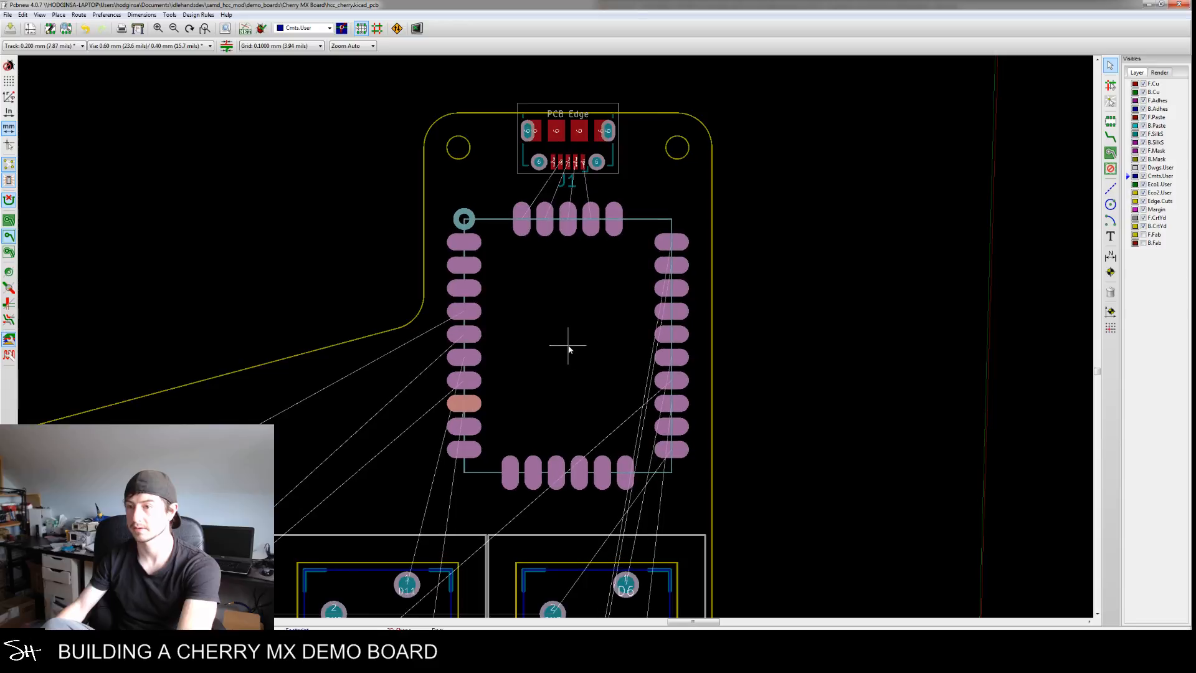
{"action": "left_click", "coordinate": [568, 350]}
Nudge connector J1 slightly further inside the board's upper edge, keeping it between the two mounting holes
{"action": "scroll", "coordinate": [729, 328], "scroll_direction": "down", "scroll_amount": 2}
{"action": "scroll", "coordinate": [748, 349], "scroll_direction": "up", "scroll_amount": 4}
{"action": "scroll", "coordinate": [776, 370], "scroll_direction": "down", "scroll_amount": 3}
{"action": "scroll", "coordinate": [596, 304], "scroll_direction": "up", "scroll_amount": 2}
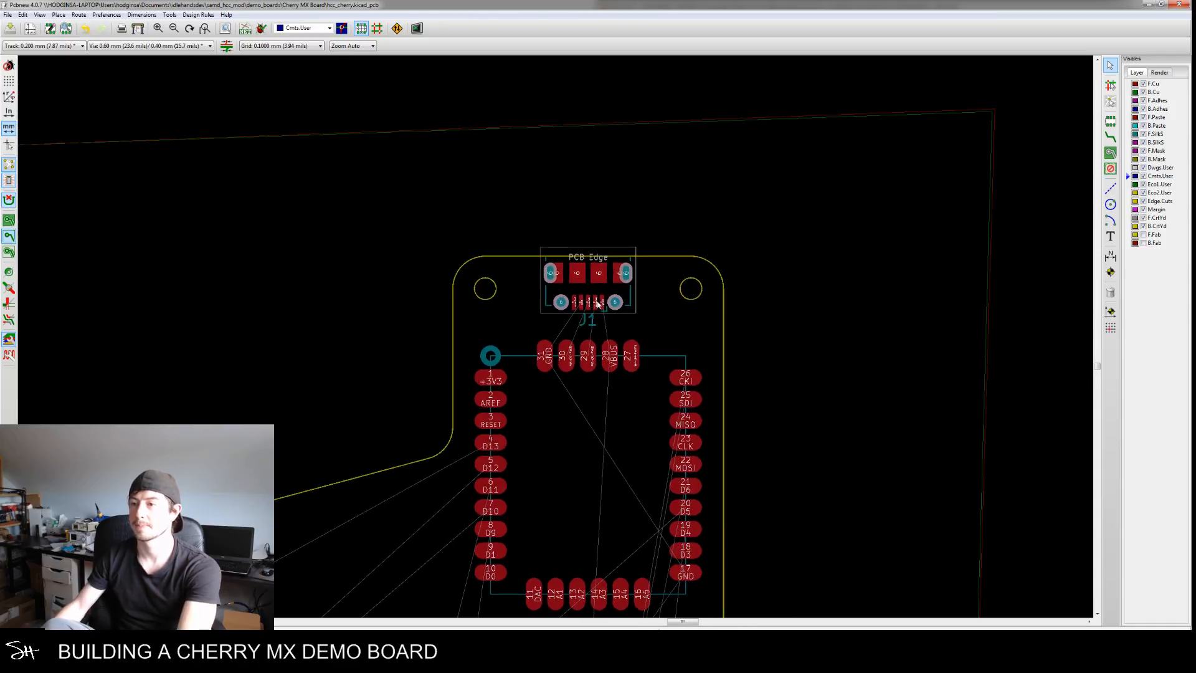
{"action": "scroll", "coordinate": [596, 303], "scroll_direction": "up", "scroll_amount": 2}
{"action": "left_click", "coordinate": [580, 267]}
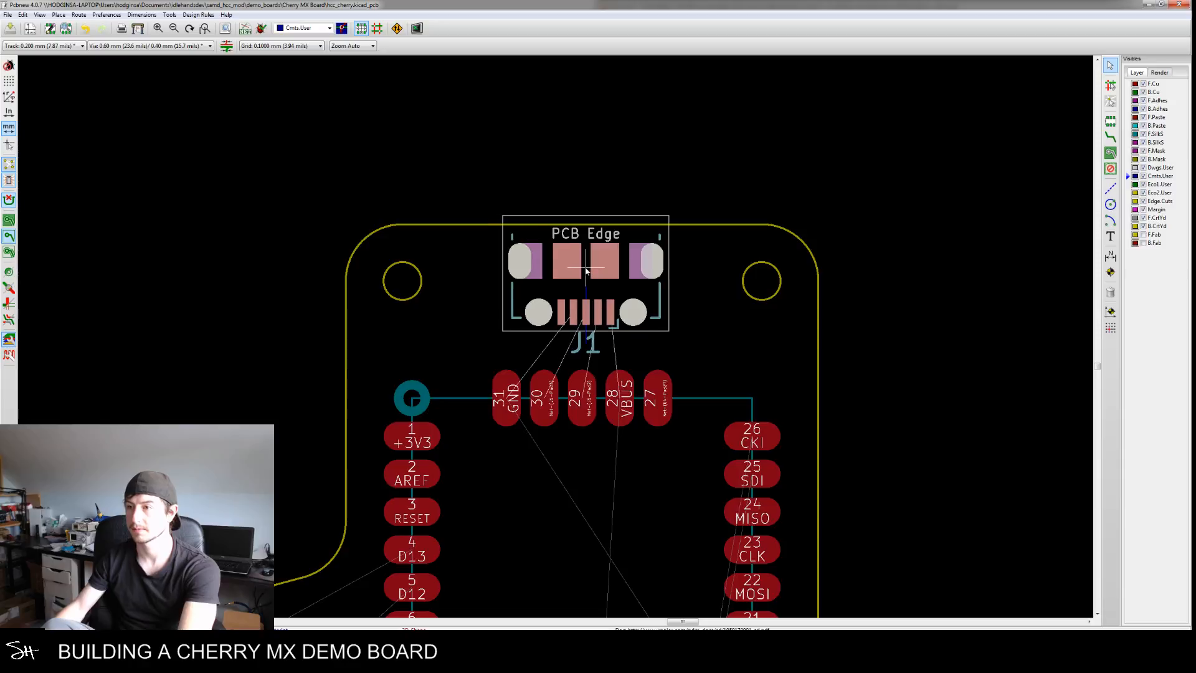
{"action": "left_click", "coordinate": [585, 269]}
Open the GS3 footprint J10, lying outside the board outline, in the Footprint Editor
{"action": "scroll", "coordinate": [817, 314], "scroll_direction": "down", "scroll_amount": 1}
{"action": "scroll", "coordinate": [817, 313], "scroll_direction": "down", "scroll_amount": 6}
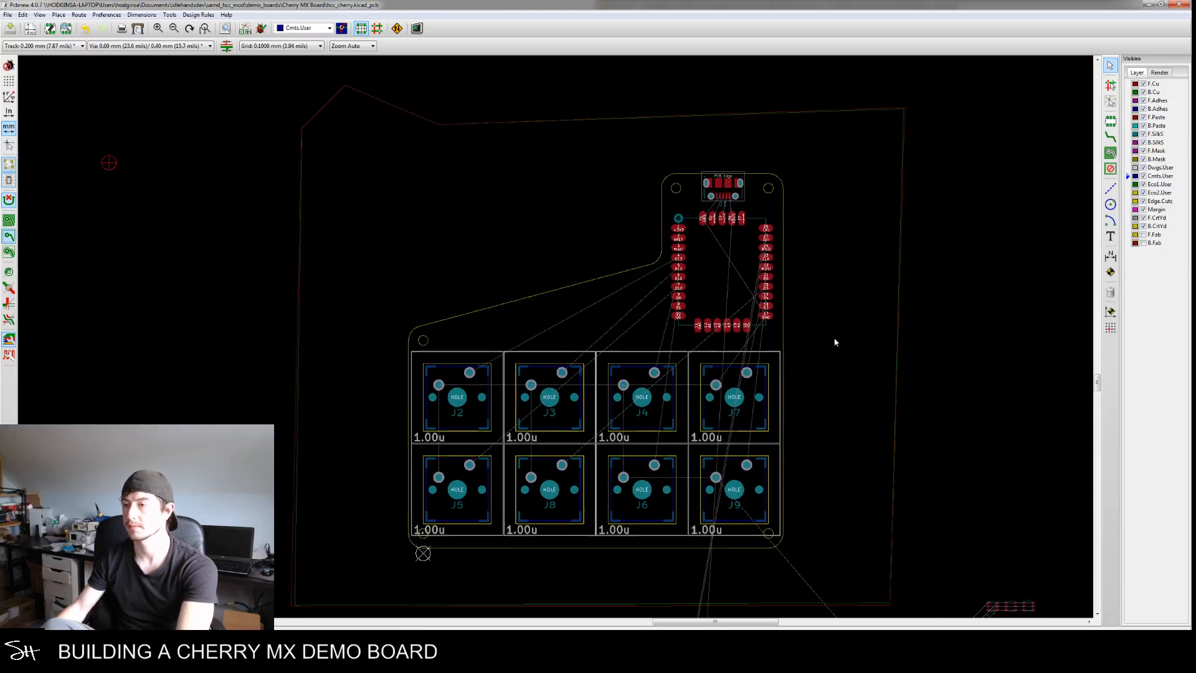
{"action": "scroll", "coordinate": [842, 387], "scroll_direction": "up", "scroll_amount": 4}
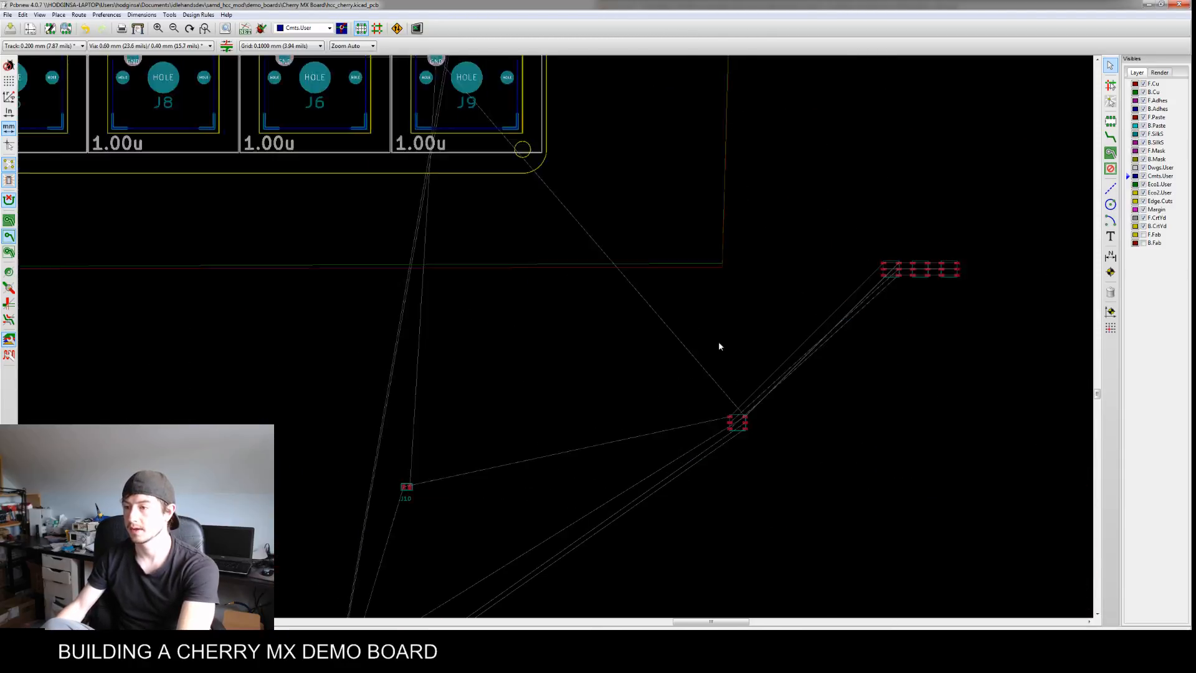
{"action": "middle_click_drag", "start_coordinate": [584, 462], "coordinate": [605, 421]}
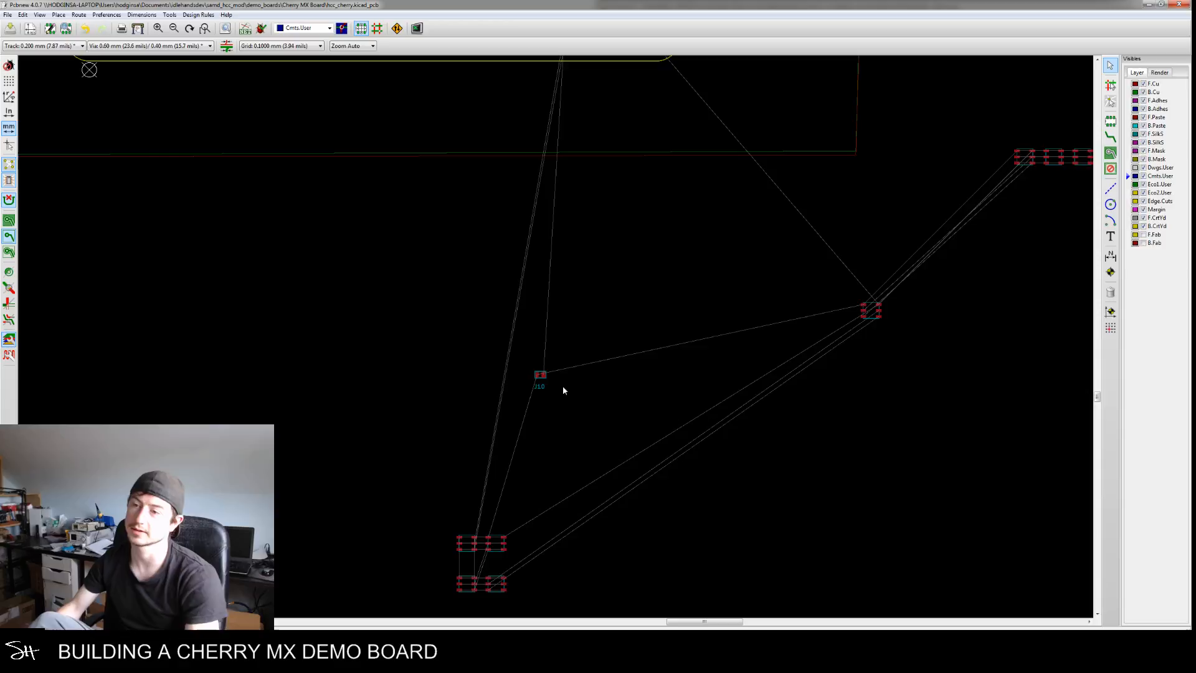
{"action": "double_click", "coordinate": [540, 378]}
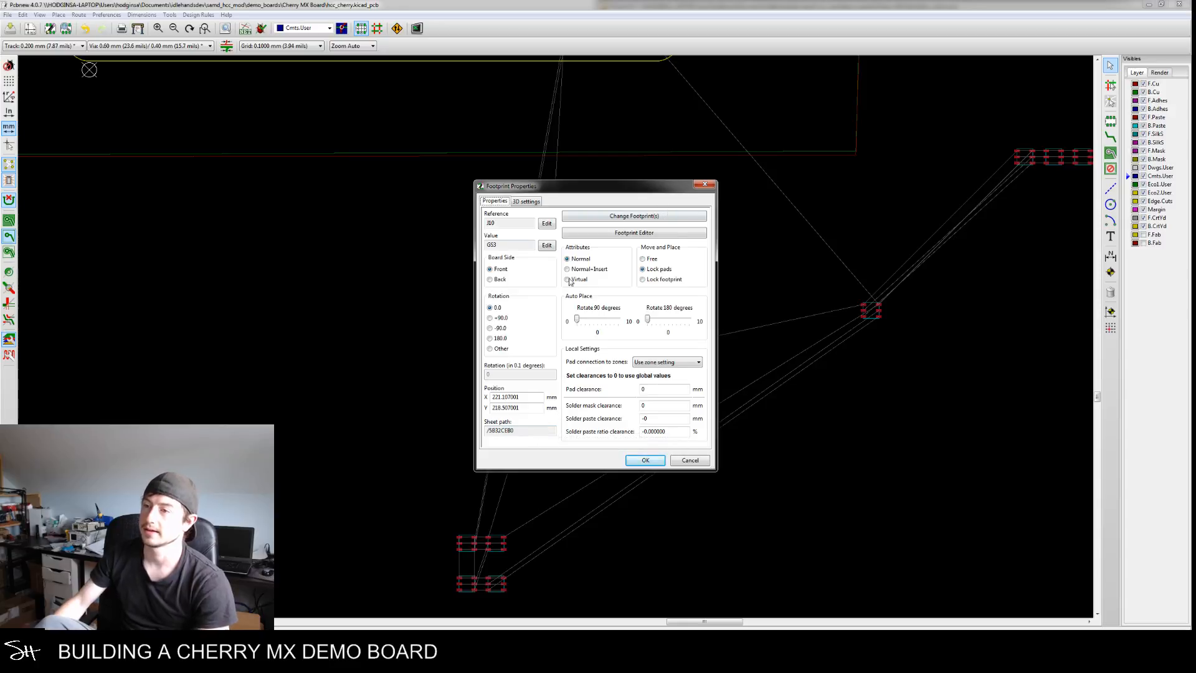
{"action": "left_click", "coordinate": [641, 234]}
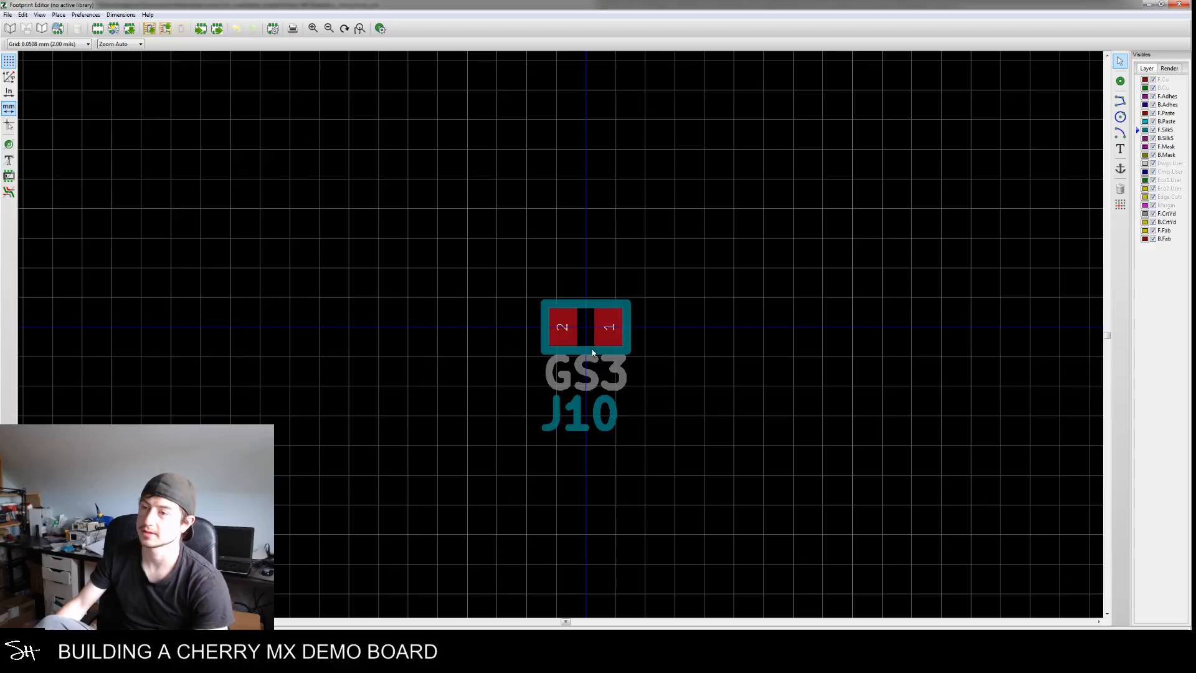
Move both pads and the silkscreen outline together so that pad 2 is centred on the footprint origin
{"action": "scroll", "coordinate": [535, 327], "scroll_direction": "up", "scroll_amount": 2}
{"action": "scroll", "coordinate": [603, 311], "scroll_direction": "down", "scroll_amount": 1}
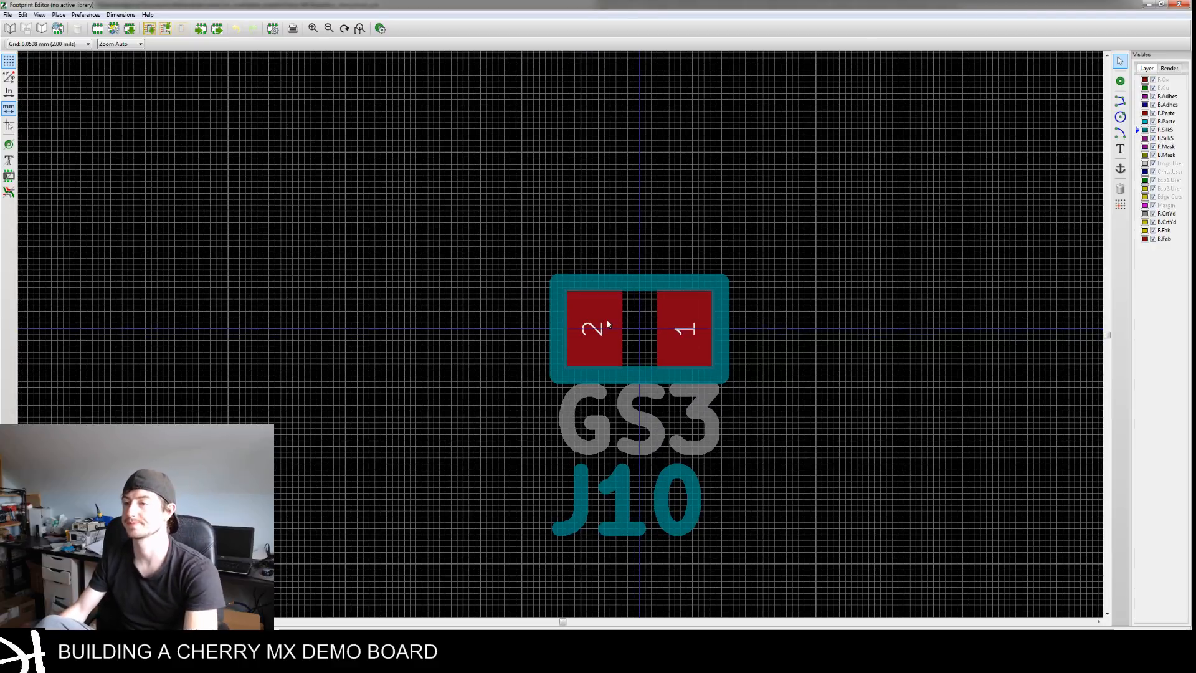
{"action": "left_click_drag", "start_coordinate": [517, 242], "coordinate": [755, 391]}
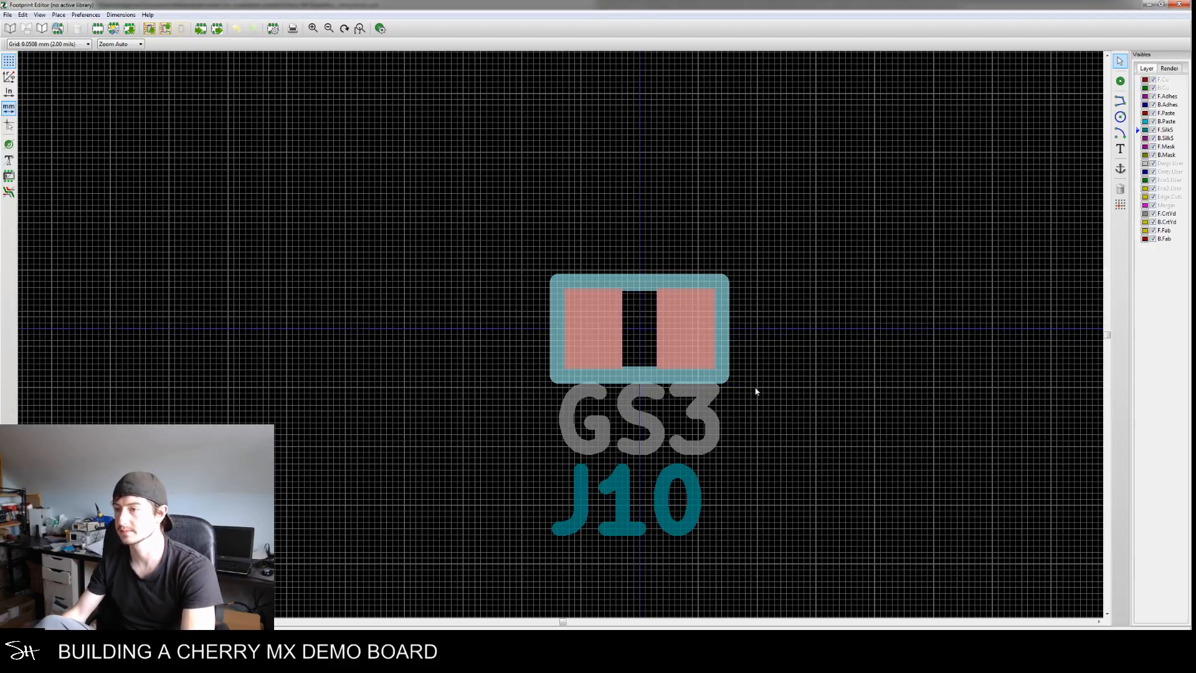
{"action": "key", "text": "m"}
{"action": "left_click", "coordinate": [737, 335]}
{"action": "left_click", "coordinate": [819, 371]}
{"action": "middle_click_drag", "start_coordinate": [784, 409], "coordinate": [776, 390]}
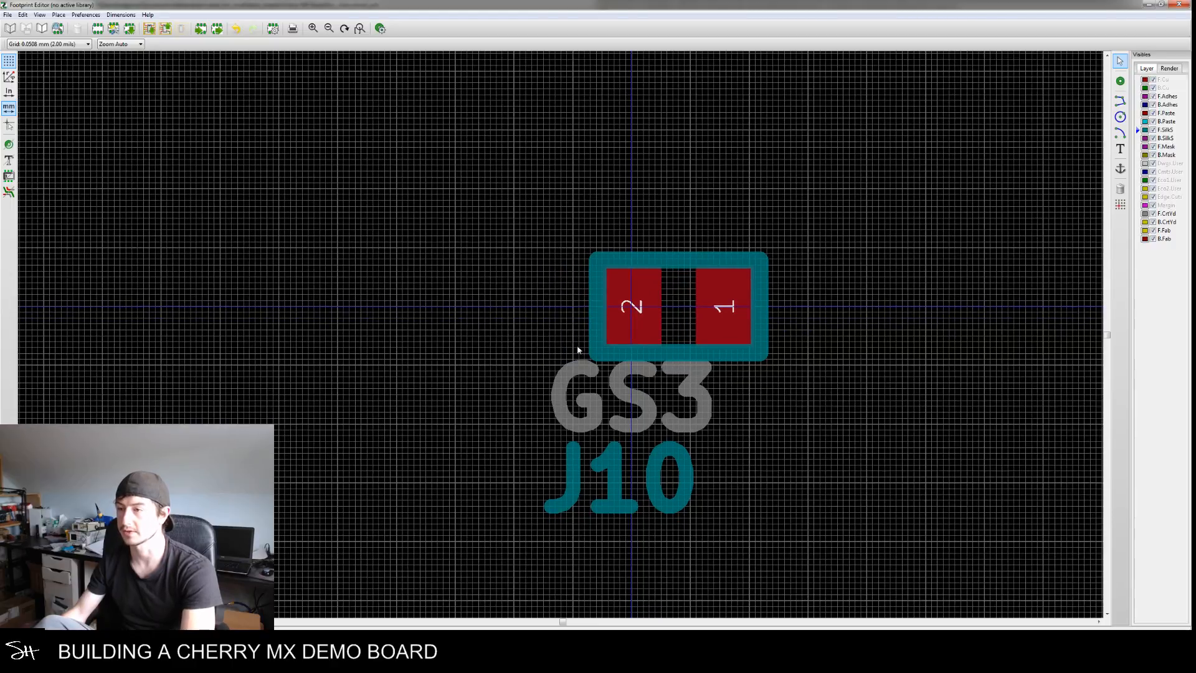
Duplicate pad 1 in place and set the copy's pad number to 3
{"action": "double_click", "coordinate": [716, 314]}
{"action": "left_click", "coordinate": [748, 461]}
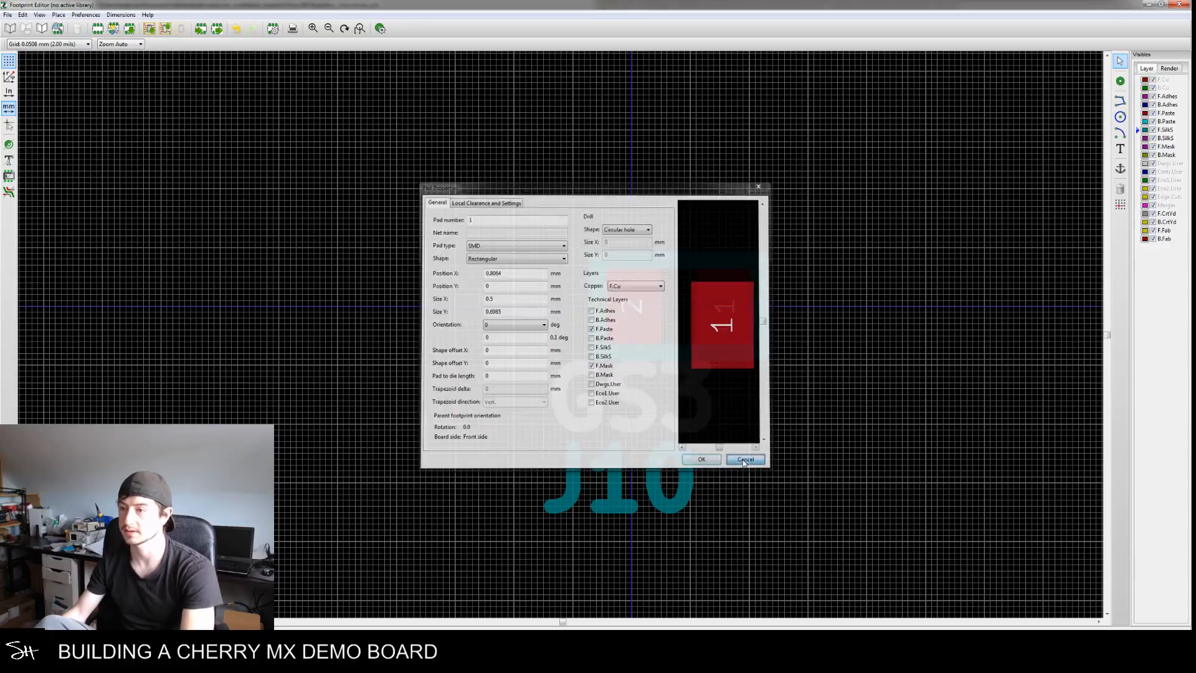
{"action": "double_click", "coordinate": [723, 326]}
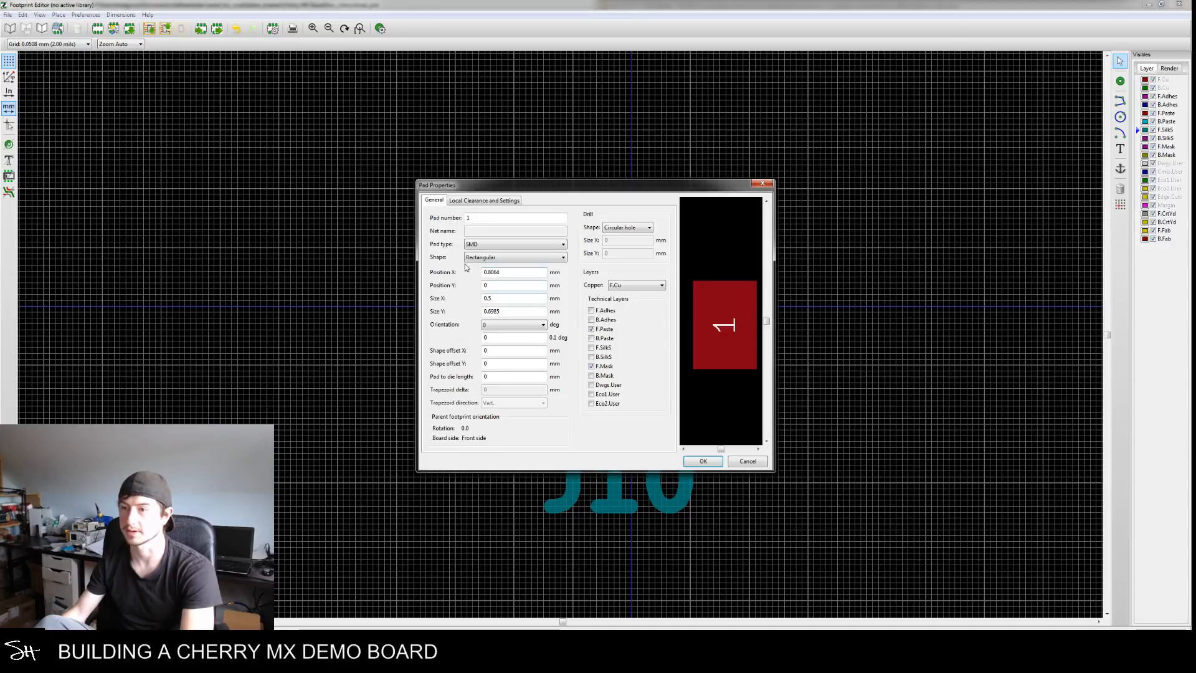
{"action": "type", "text": "3"}
{"action": "key", "text": "Return"}
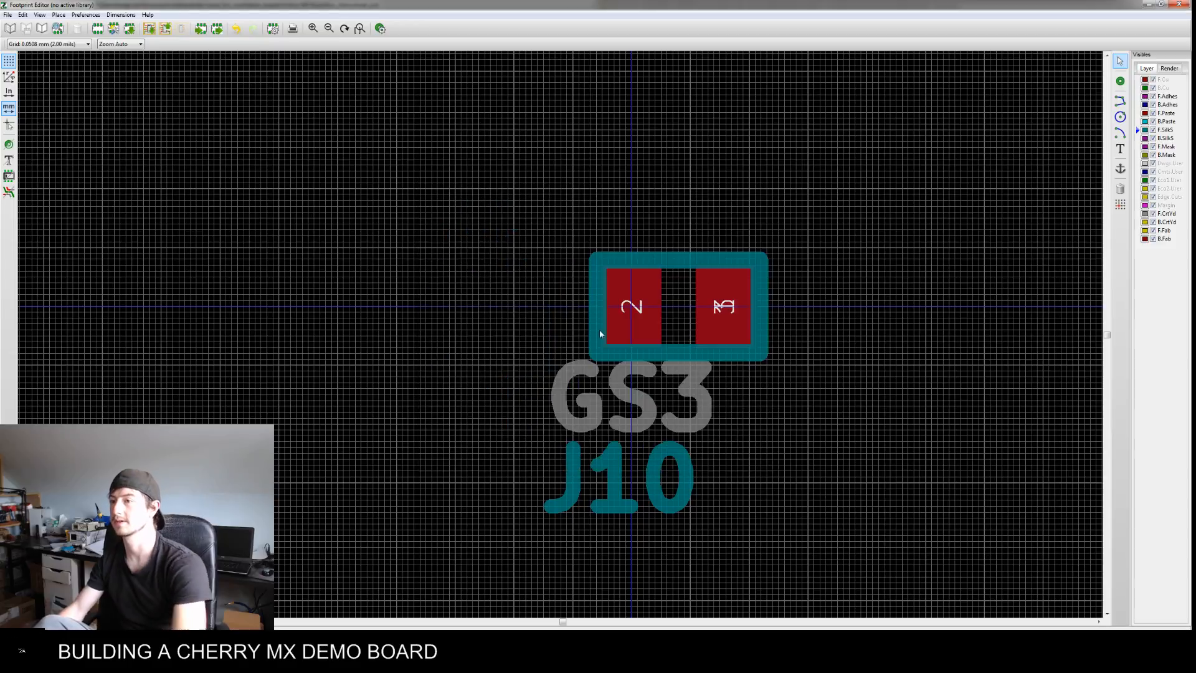
Set pad 3's X position to -0.8064 mm so it mirrors pad 1 on the other side of pad 2
{"action": "left_click", "coordinate": [740, 335]}
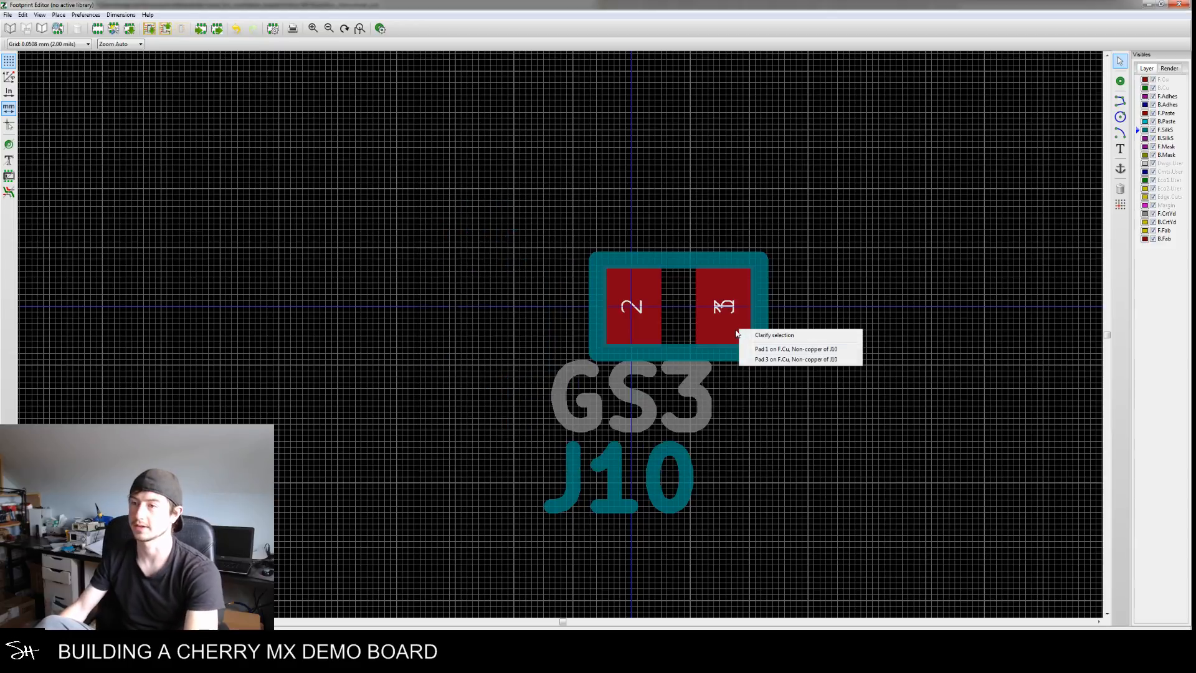
{"action": "left_click", "coordinate": [781, 360]}
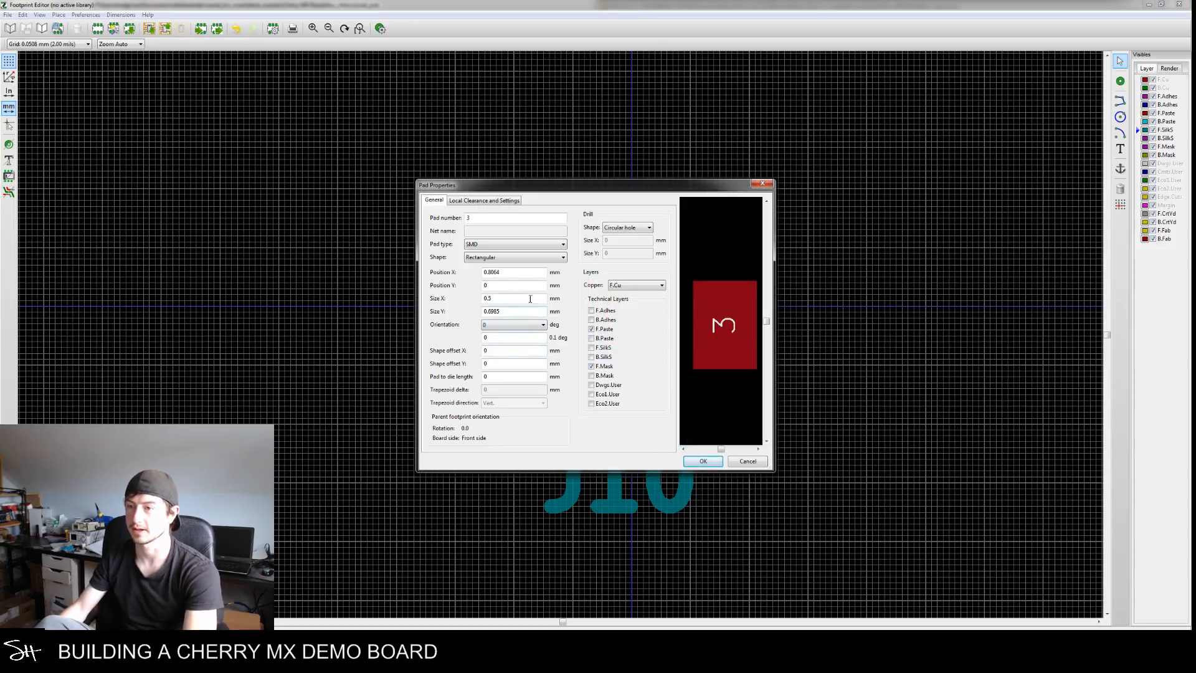
{"action": "left_click", "coordinate": [484, 273]}
{"action": "type", "text": "-"}
{"action": "key", "text": "Return"}
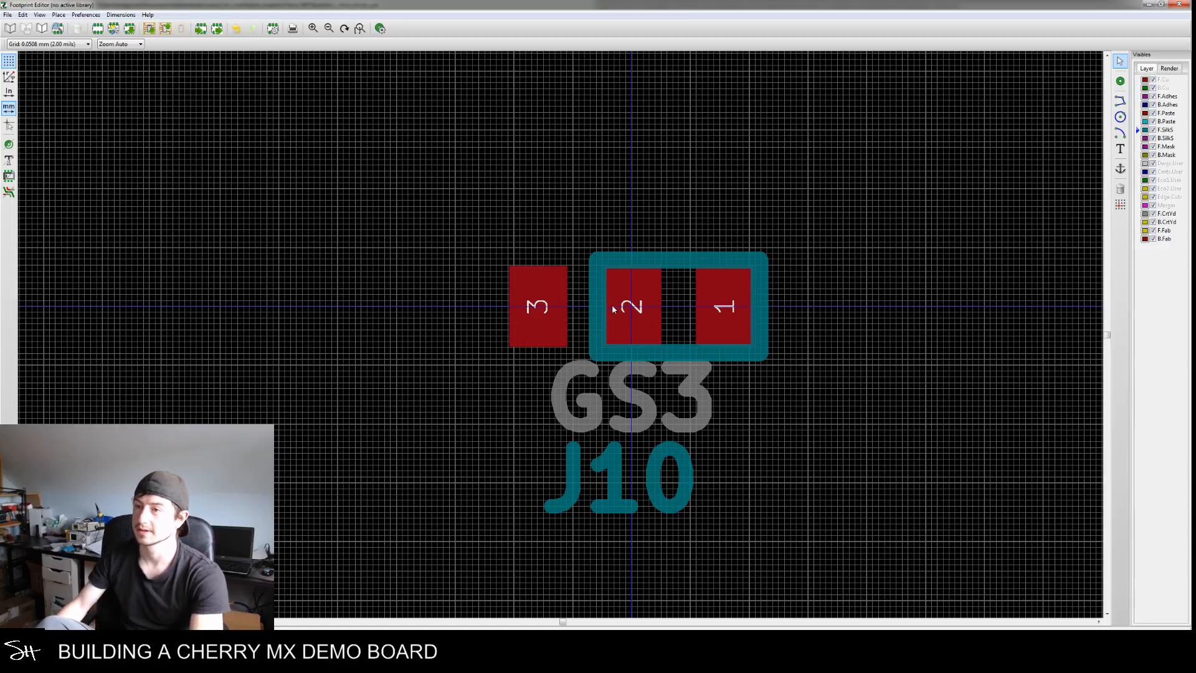
Move the outline's short silkscreen side beyond pad 3 and extend both long lines to meet it, enclosing all three pads
{"action": "key", "text": "m"}
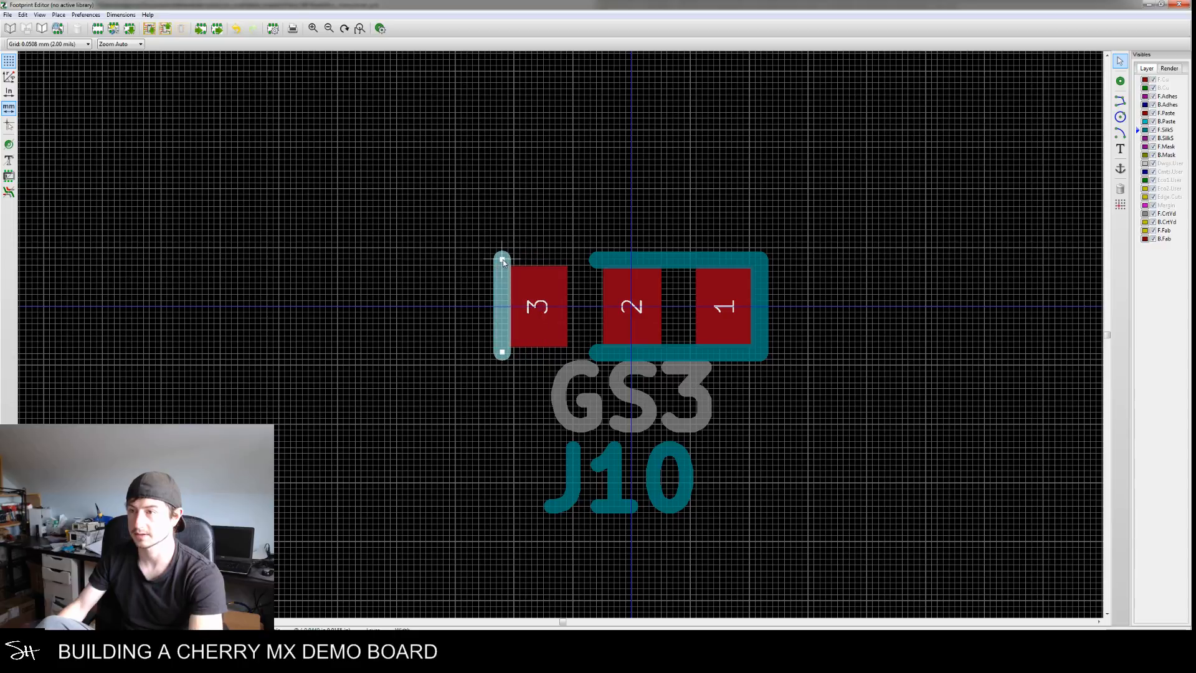
{"action": "left_click", "coordinate": [628, 263]}
{"action": "left_click_drag", "start_coordinate": [597, 261], "coordinate": [504, 264]}
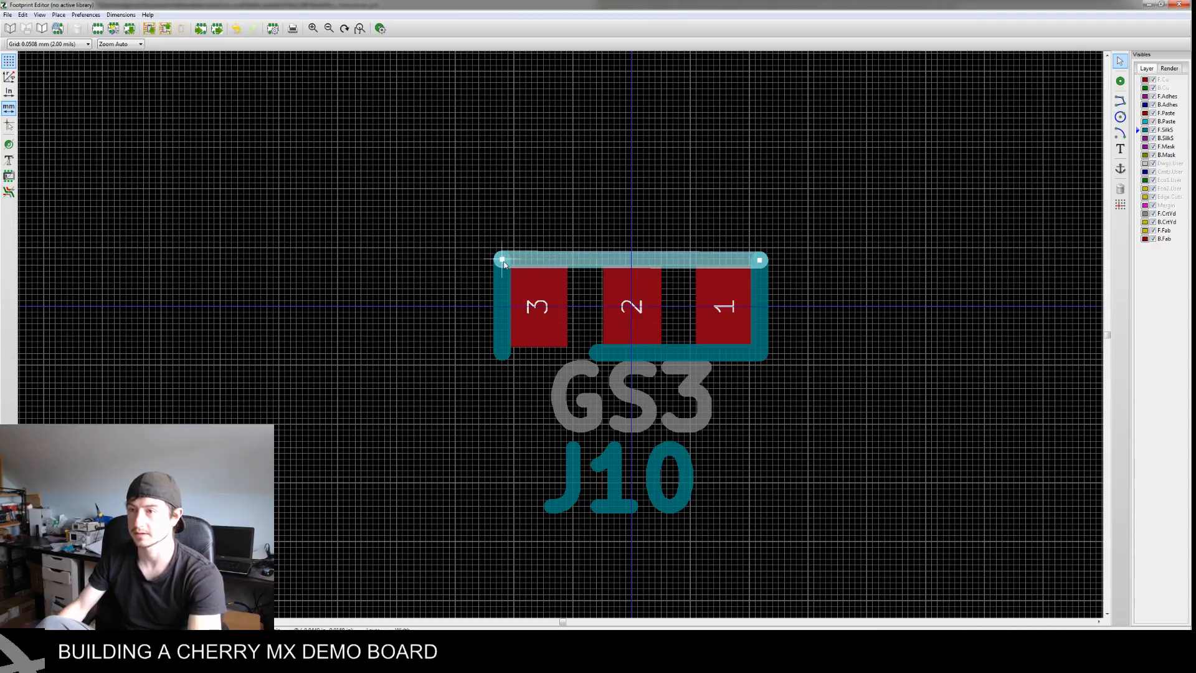
{"action": "left_click", "coordinate": [595, 355]}
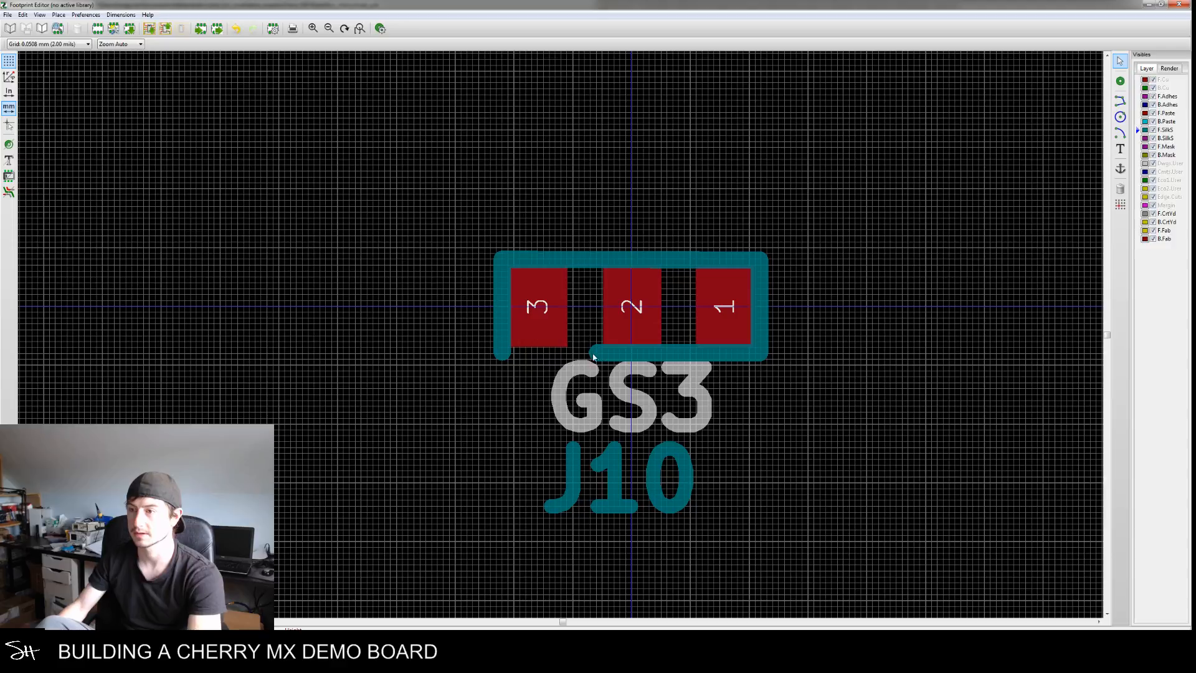
{"action": "left_click", "coordinate": [692, 355]}
{"action": "left_click_drag", "start_coordinate": [598, 353], "coordinate": [504, 357]}
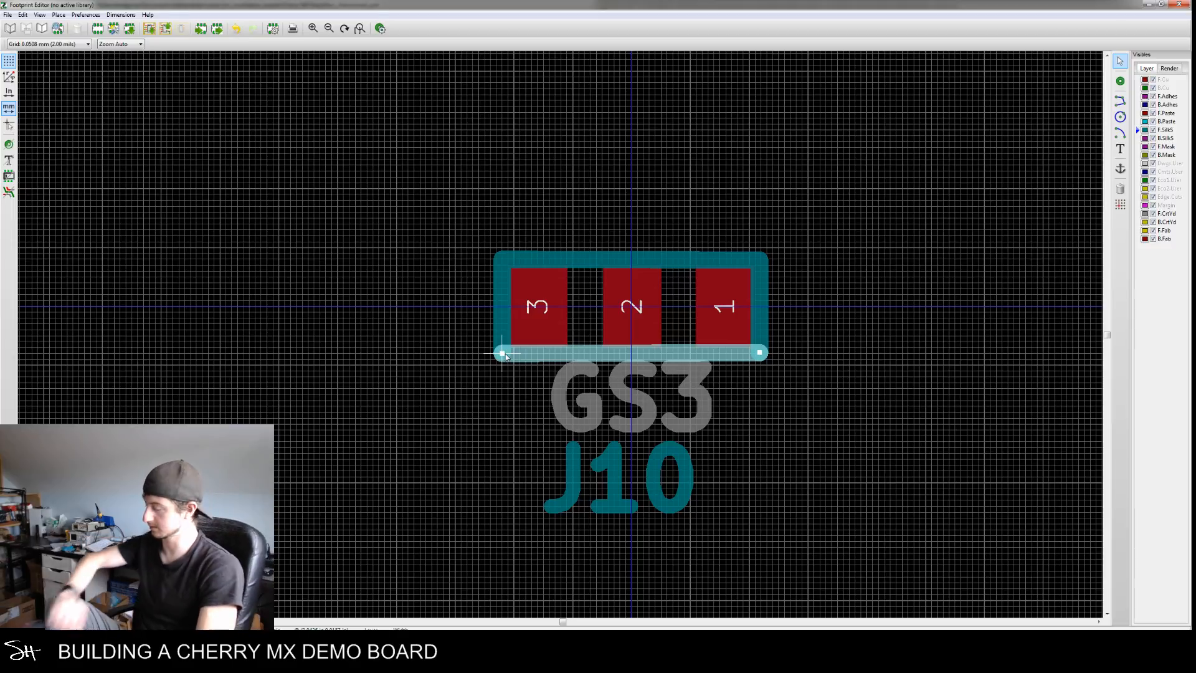
{"action": "middle_click_drag", "start_coordinate": [658, 401], "coordinate": [632, 419]}
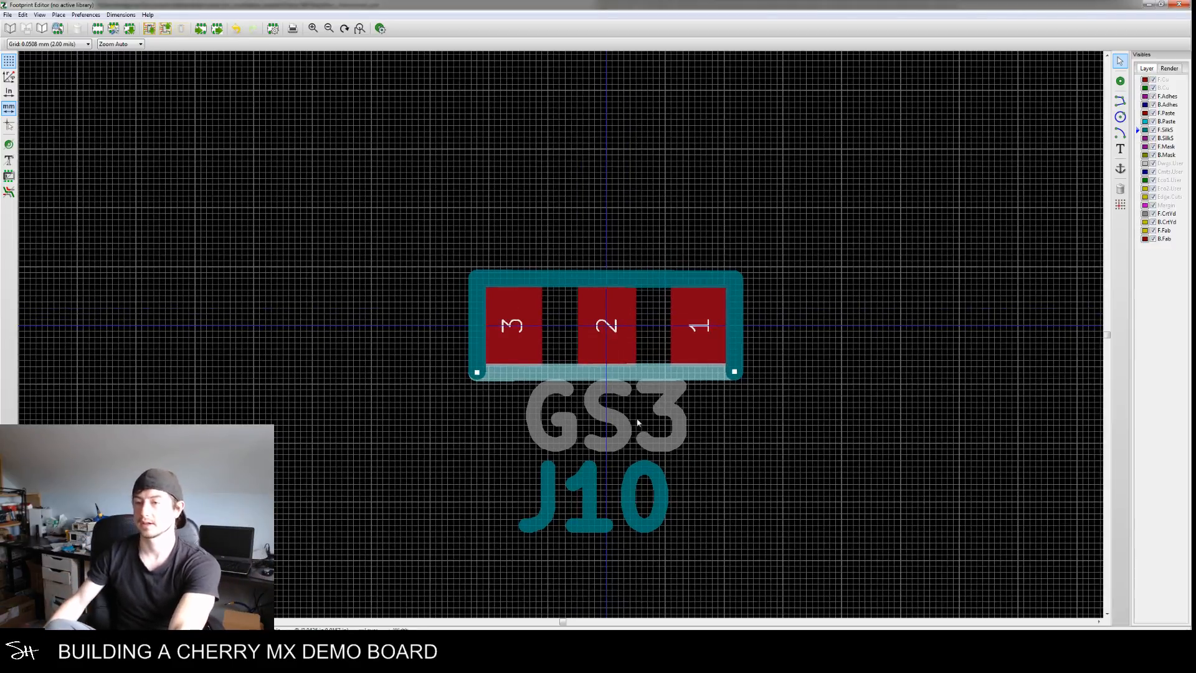
{"action": "scroll", "coordinate": [762, 414], "scroll_direction": "down", "scroll_amount": 1}
{"action": "middle_click_drag", "start_coordinate": [749, 400], "coordinate": [721, 399]}
{"action": "left_click_drag", "start_coordinate": [463, 372], "coordinate": [462, 373]}
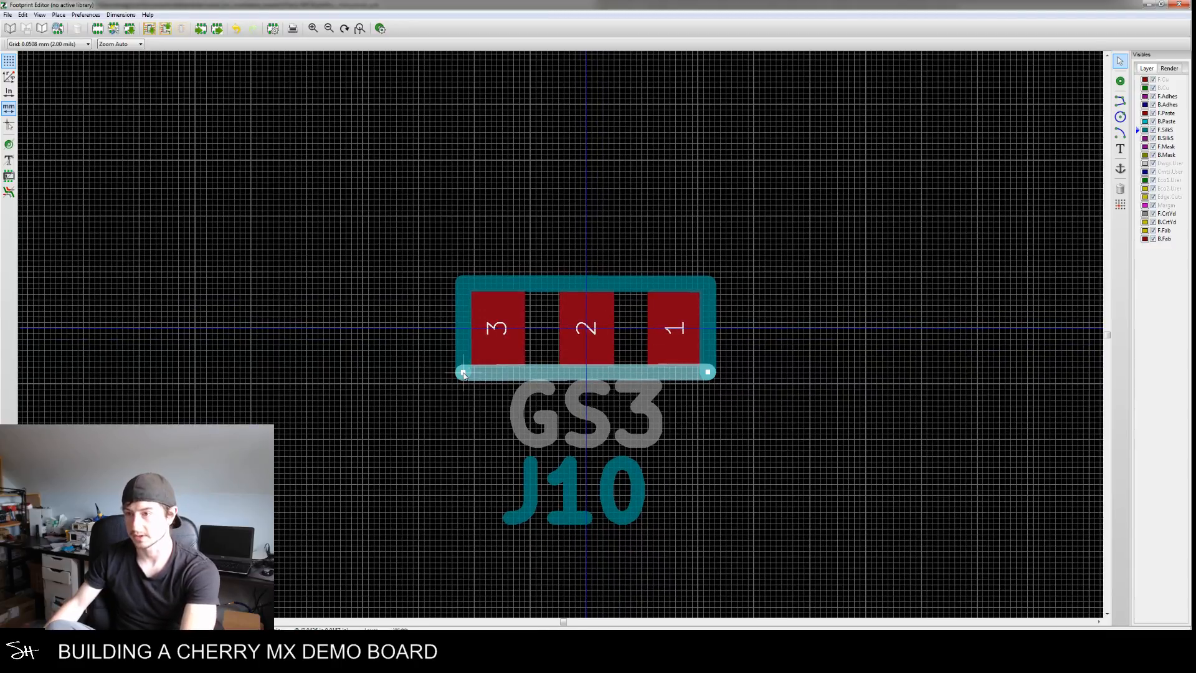
{"action": "key", "text": "ctrl+z"}
Move pad 3 slightly inward along the horizontal axis, narrowing its gap to pad 2
{"action": "double_click", "coordinate": [498, 341]}
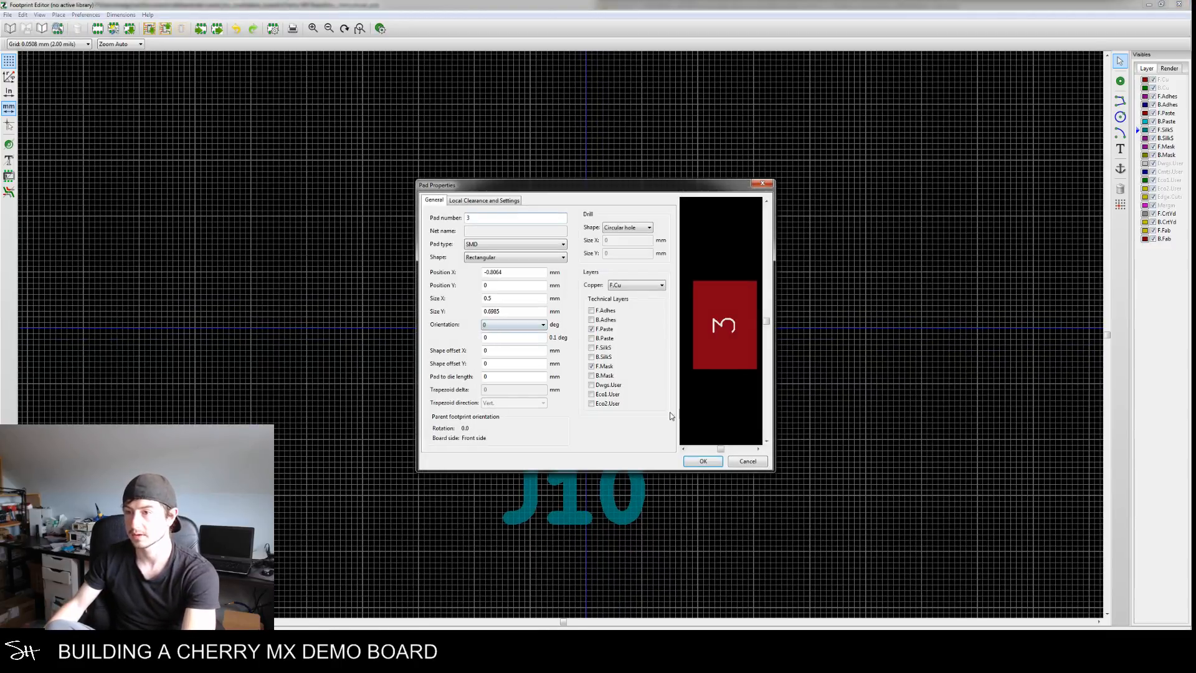
{"action": "key", "text": "Escape"}
{"action": "left_click", "coordinate": [512, 337]}
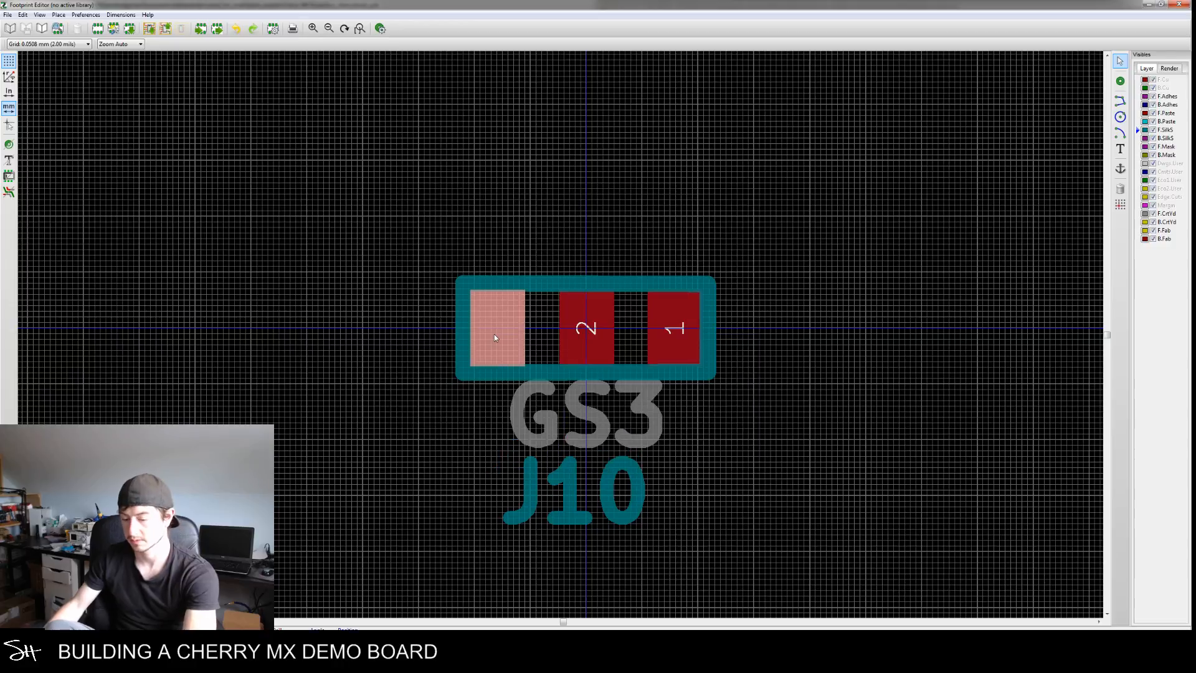
{"action": "key", "text": "m"}
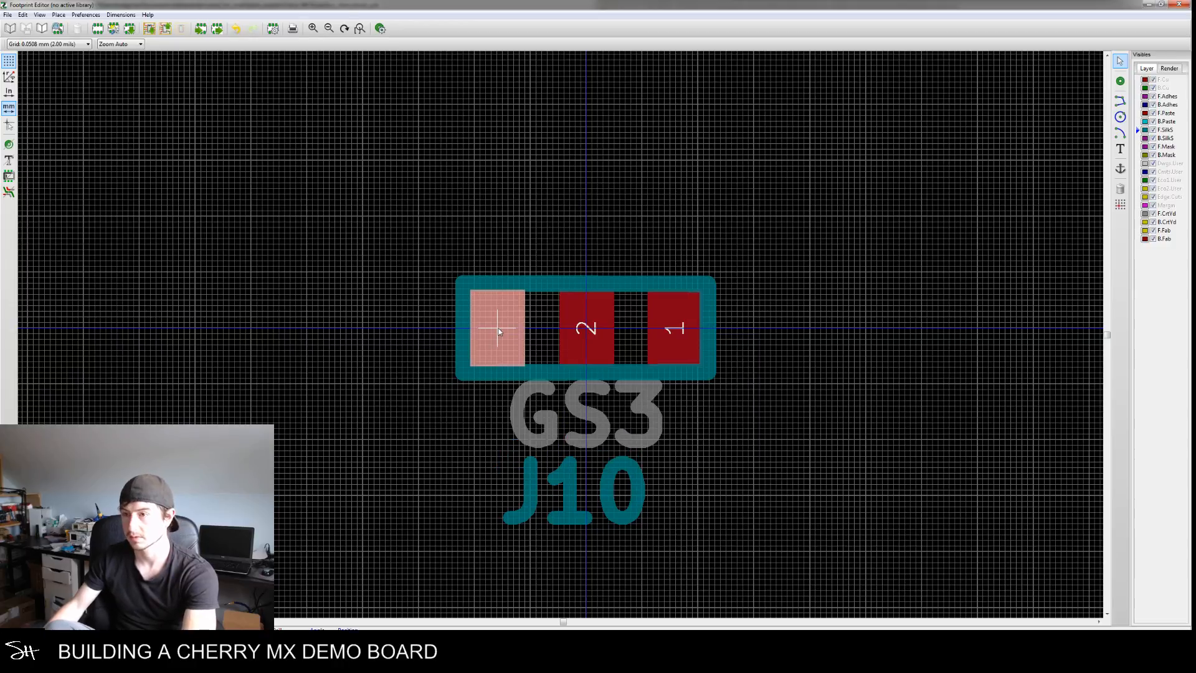
{"action": "left_click", "coordinate": [509, 328]}
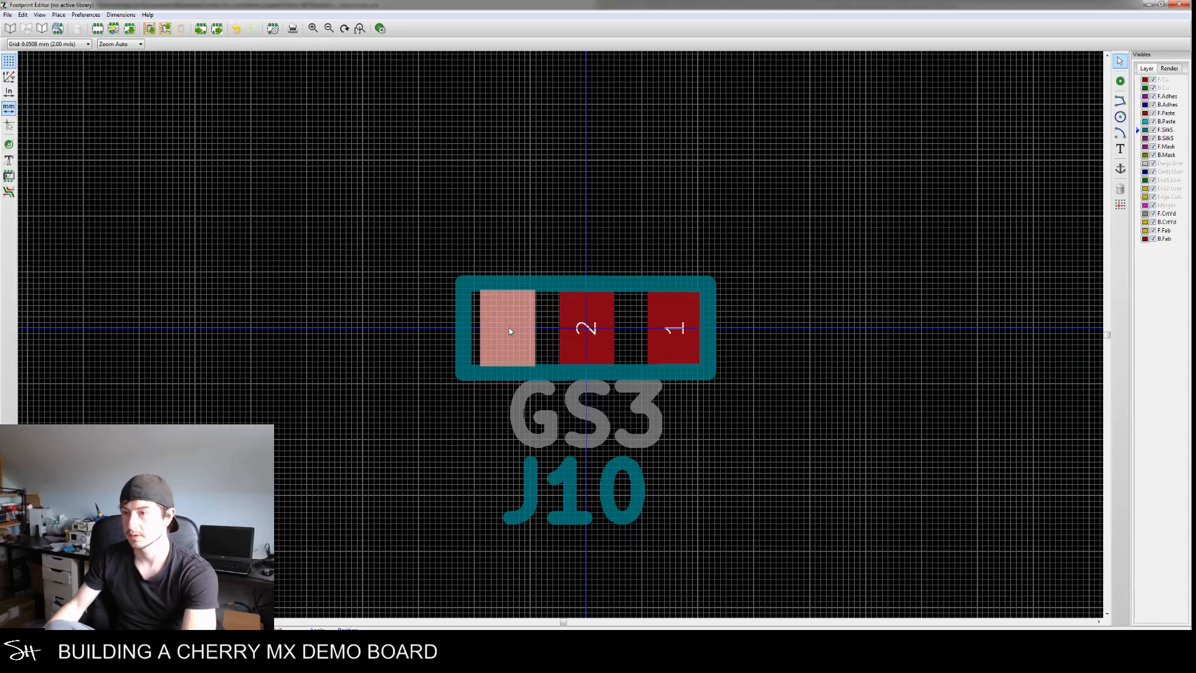
Pull the short silkscreen side beside pad 3 inward and shorten both long outline lines to meet it
{"action": "left_click", "coordinate": [463, 333]}
{"action": "key", "text": "m"}
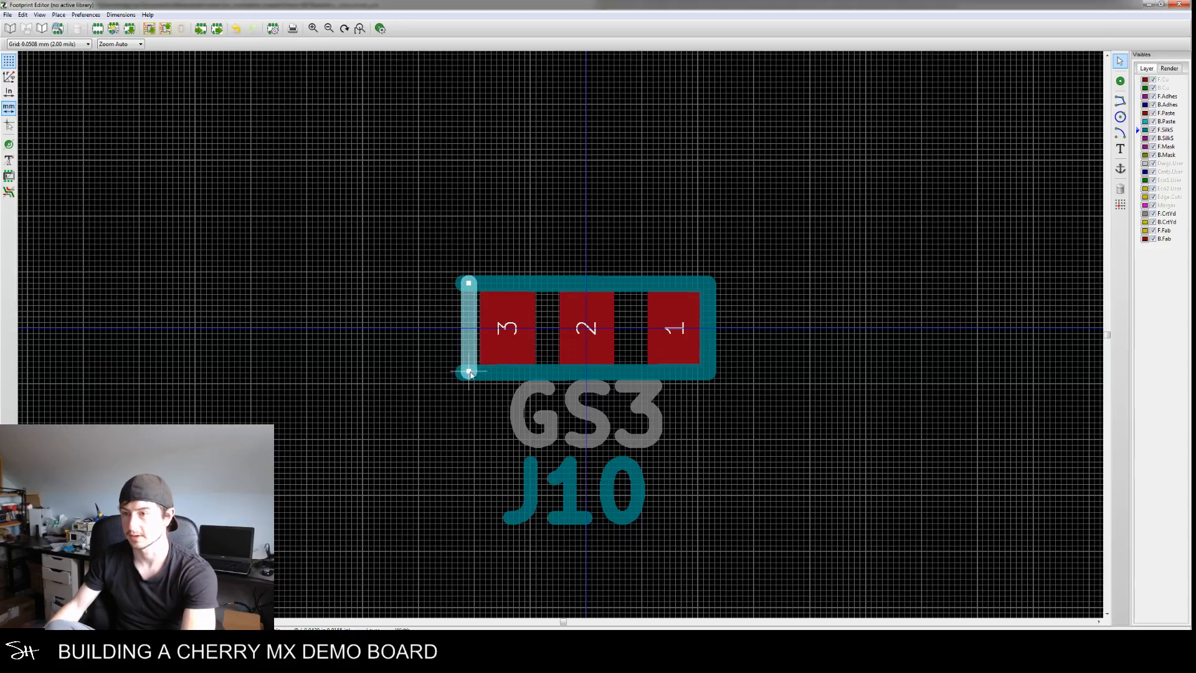
{"action": "left_click", "coordinate": [475, 374]}
{"action": "left_click", "coordinate": [498, 375]}
{"action": "key", "text": "m"}
{"action": "left_click", "coordinate": [474, 376]}
{"action": "left_click", "coordinate": [480, 284]}
{"action": "left_click_drag", "start_coordinate": [463, 284], "coordinate": [474, 284]}
{"action": "left_click", "coordinate": [478, 284]}
{"action": "left_click", "coordinate": [522, 281]}
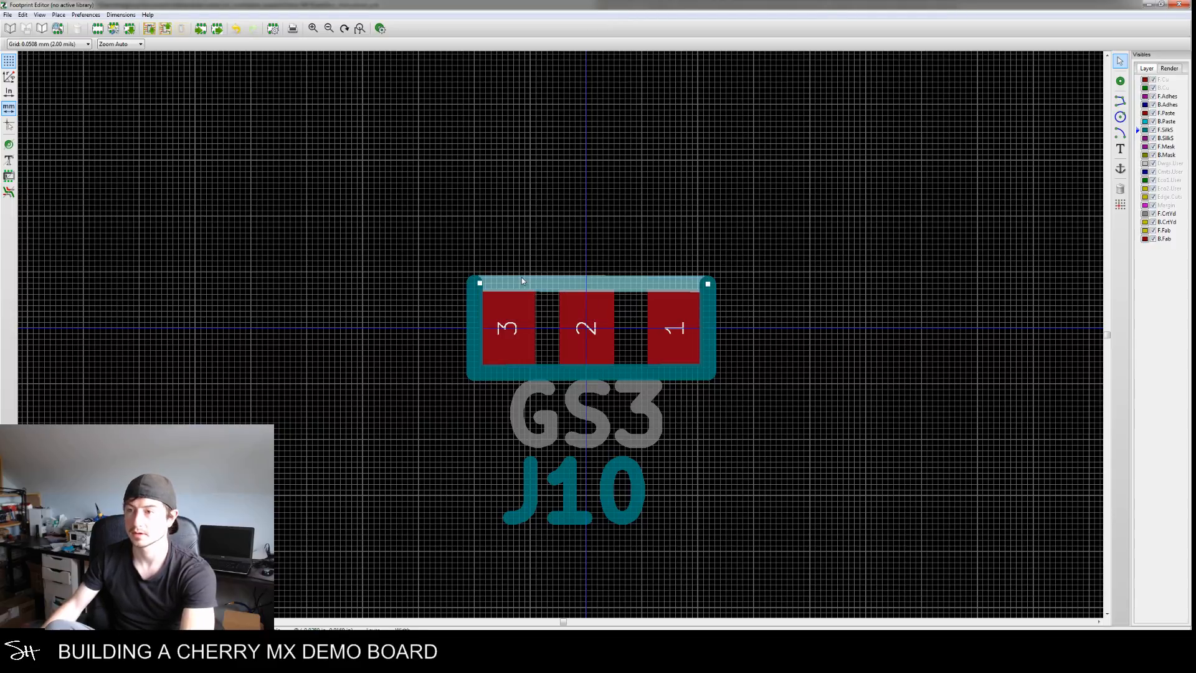
Move pad 1 closer to pad 2 to match pad 3's spacing, and shift the adjacent short silkscreen side inward
{"action": "left_click", "coordinate": [681, 330]}
{"action": "left_click_drag", "start_coordinate": [672, 329], "coordinate": [698, 285]}
{"action": "left_click", "coordinate": [710, 332]}
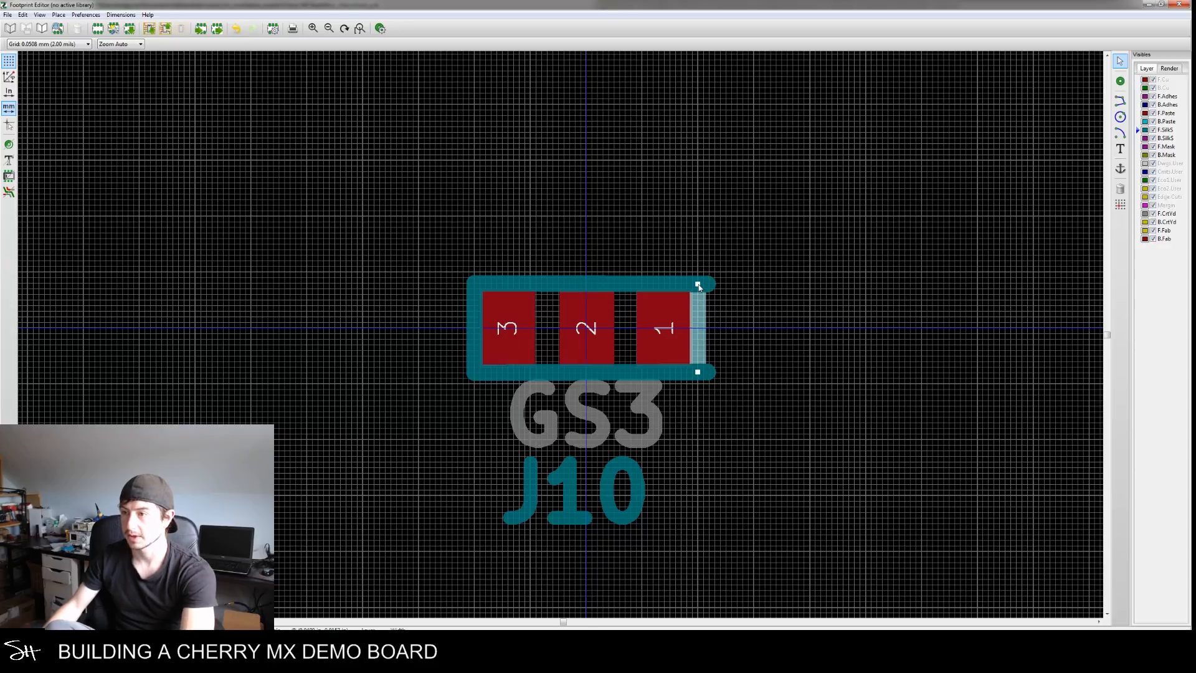
{"action": "left_click", "coordinate": [702, 372]}
Shorten the lower and upper silkscreen lines at pad 1's end so they meet the relocated short side
{"action": "left_click", "coordinate": [667, 379]}
{"action": "left_click", "coordinate": [681, 372]}
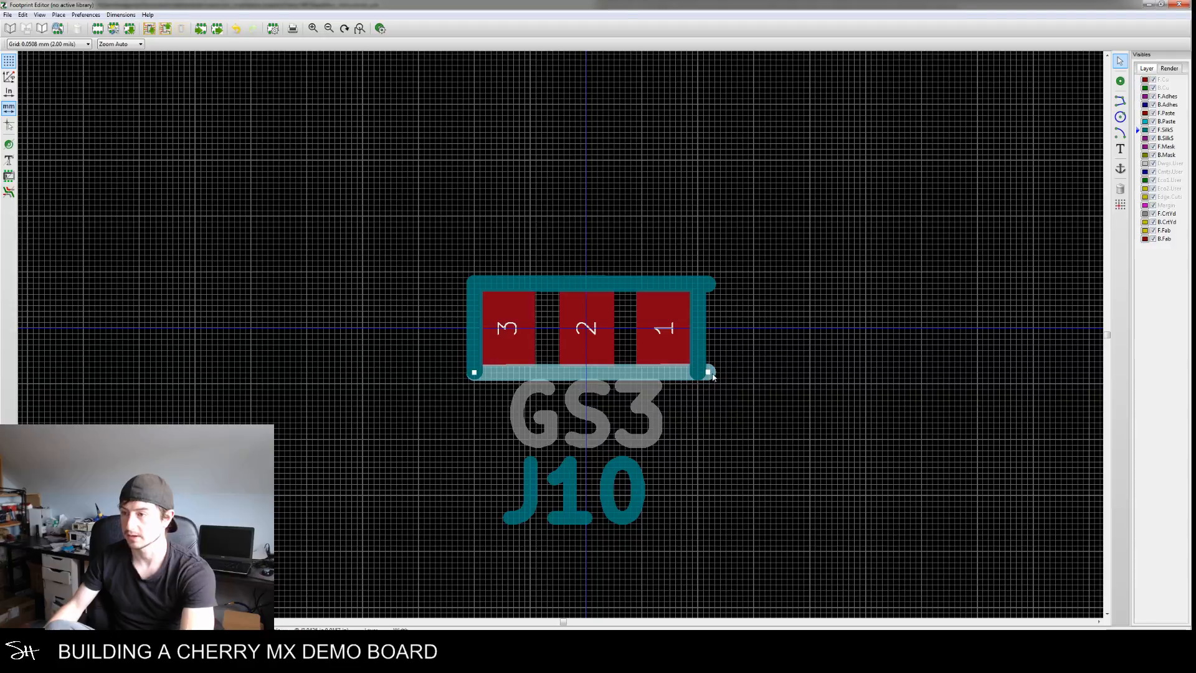
{"action": "left_click_drag", "start_coordinate": [710, 372], "coordinate": [697, 372]}
{"action": "left_click", "coordinate": [707, 283]}
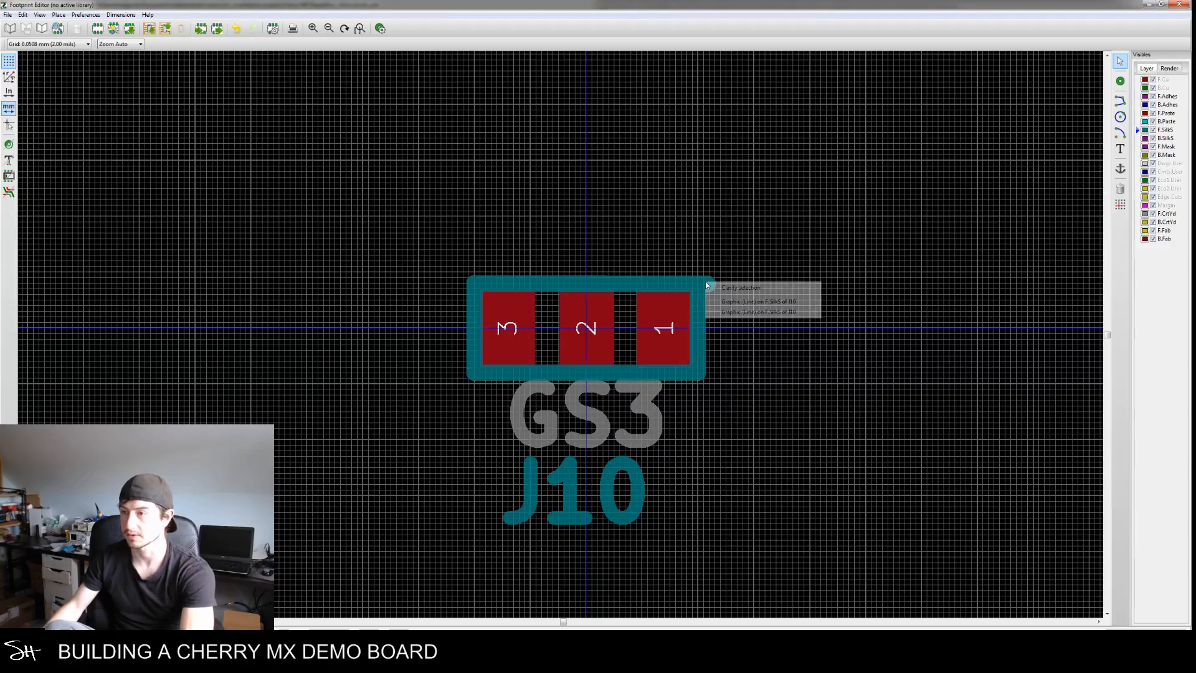
{"action": "left_click", "coordinate": [725, 304]}
{"action": "left_click_drag", "start_coordinate": [709, 284], "coordinate": [698, 284]}
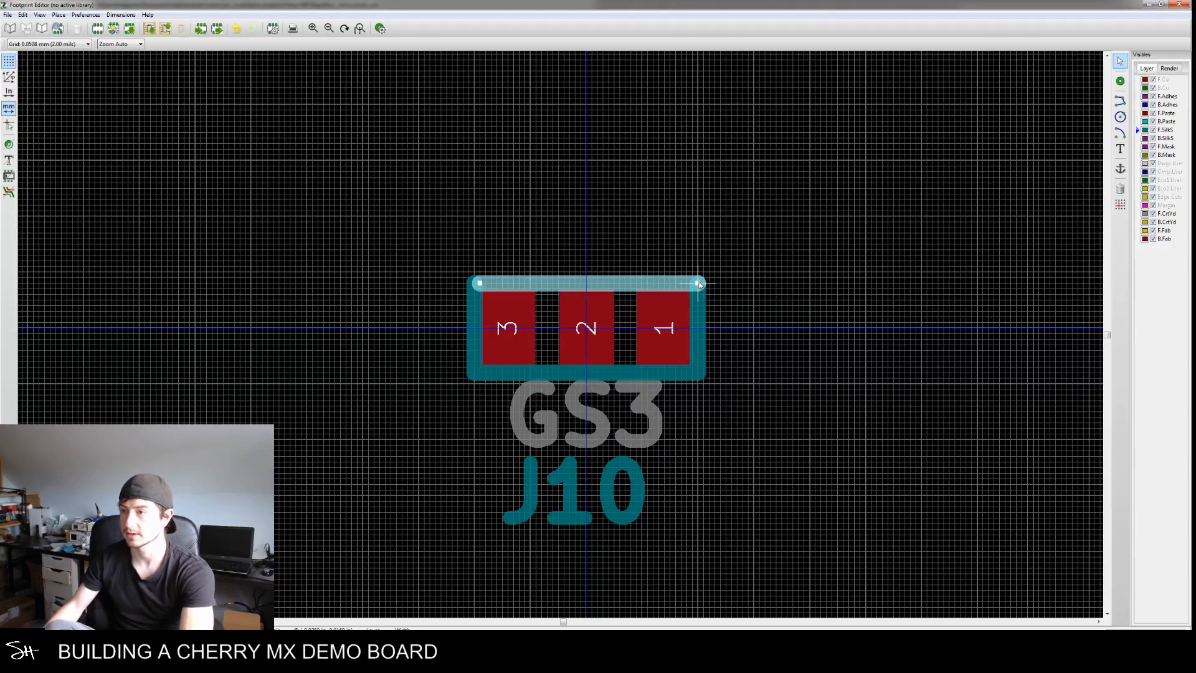
{"action": "scroll", "coordinate": [774, 446], "scroll_direction": "down", "scroll_amount": 2}
{"action": "scroll", "coordinate": [773, 441], "scroll_direction": "down", "scroll_amount": 1}
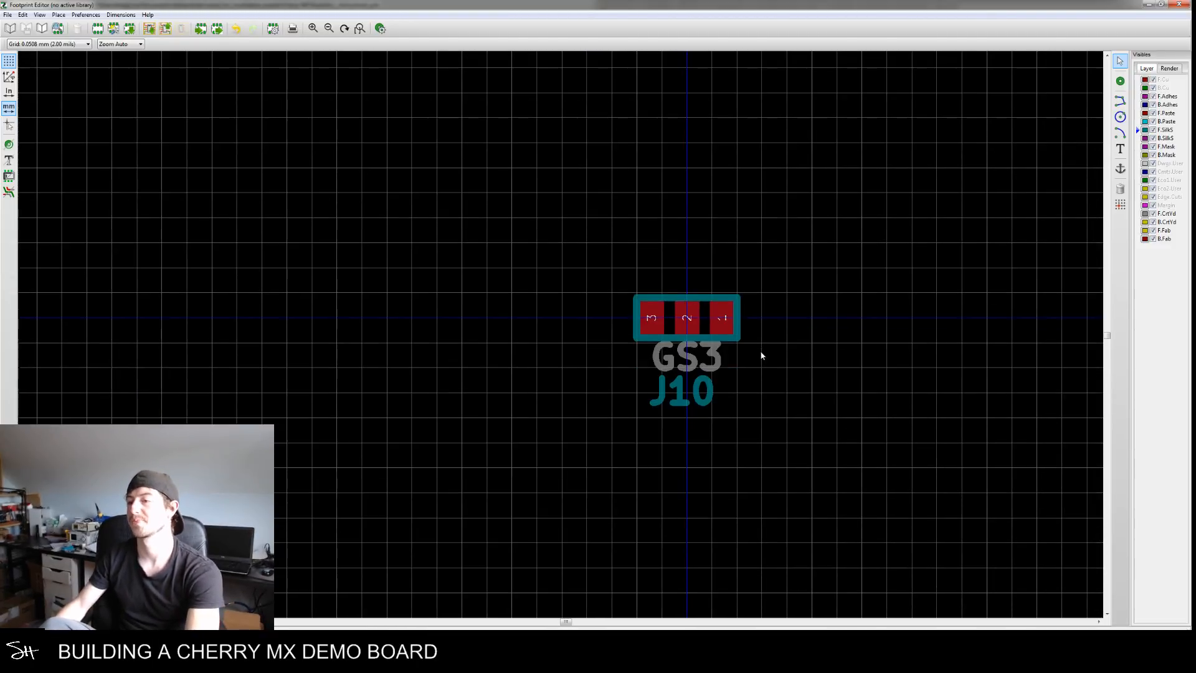
{"action": "scroll", "coordinate": [743, 406], "scroll_direction": "up", "scroll_amount": 2}
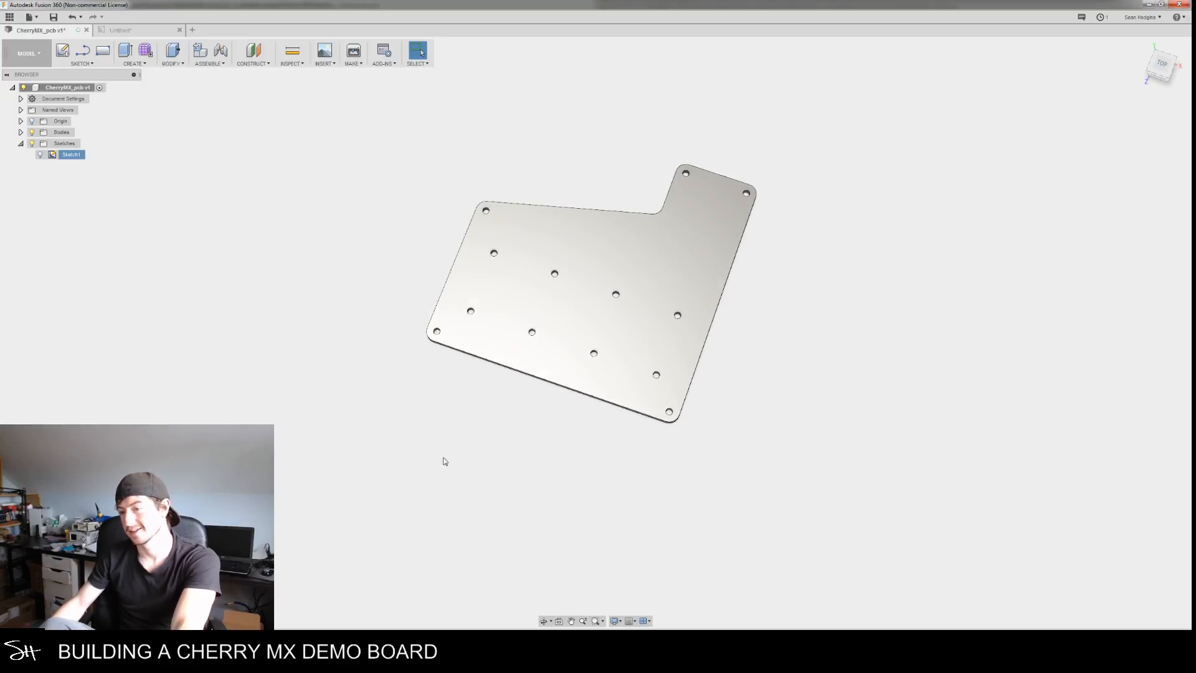
Switch back to the Footprint Editor and start exporting the footprint with the file name 3WAY_JUMPER_SMD
{"action": "mouse_move", "coordinate": [420, 661]}
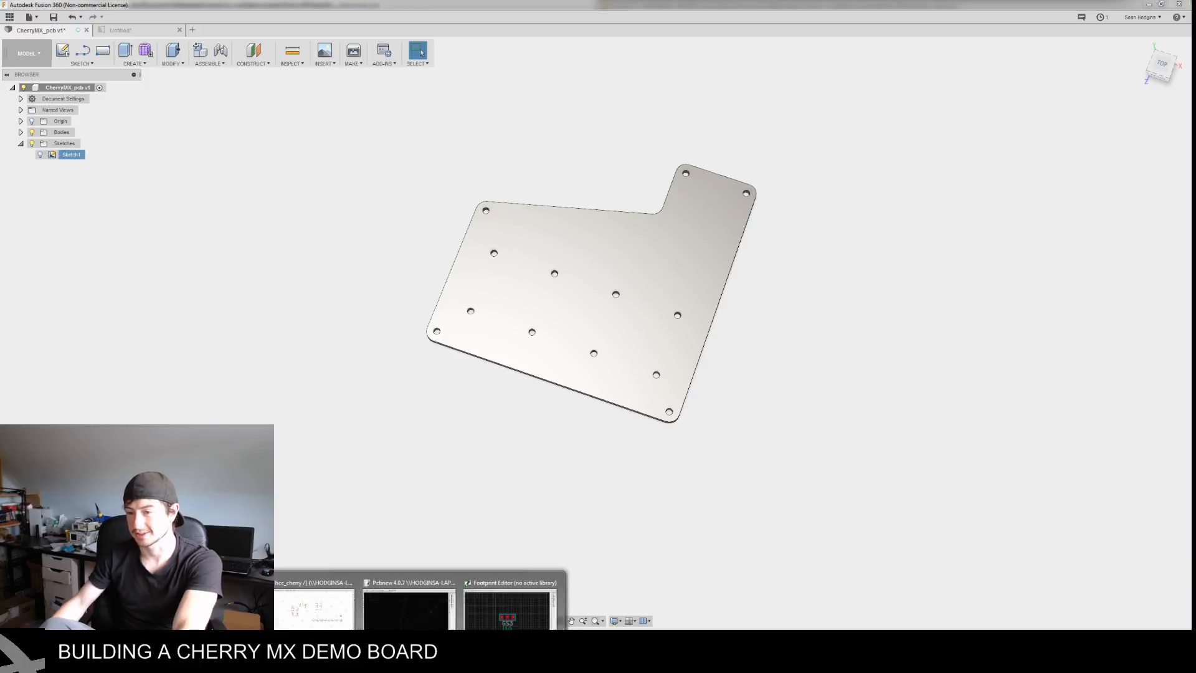
{"action": "left_click", "coordinate": [503, 623]}
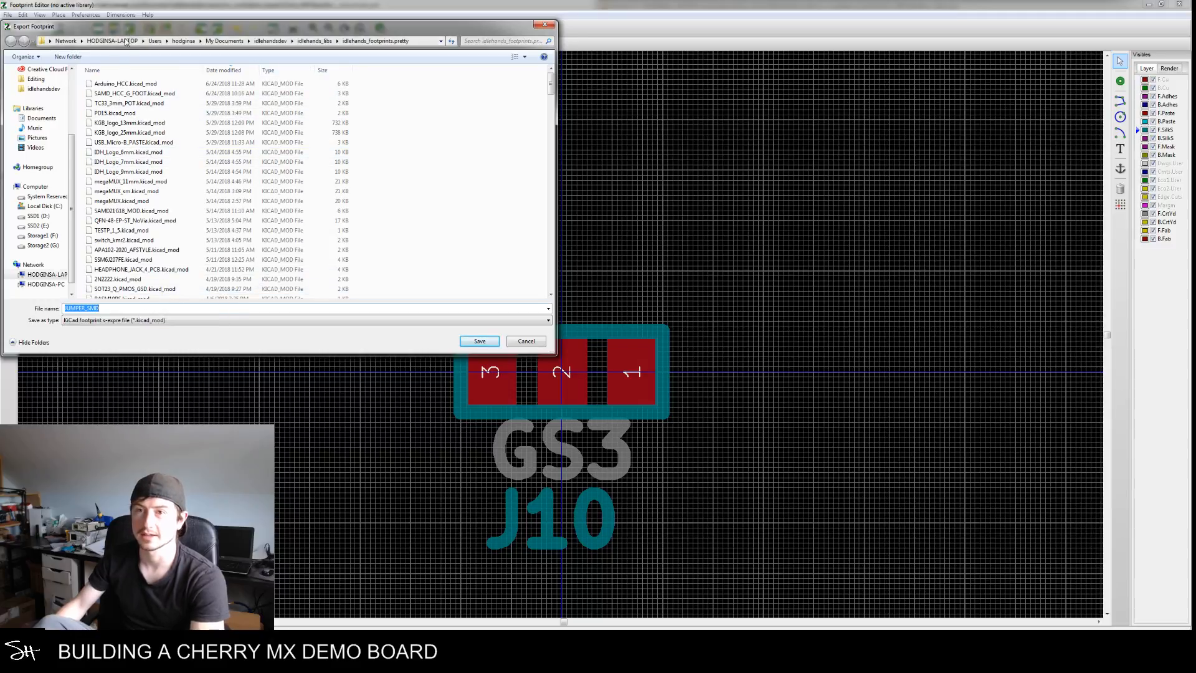
{"action": "left_click", "coordinate": [139, 307]}
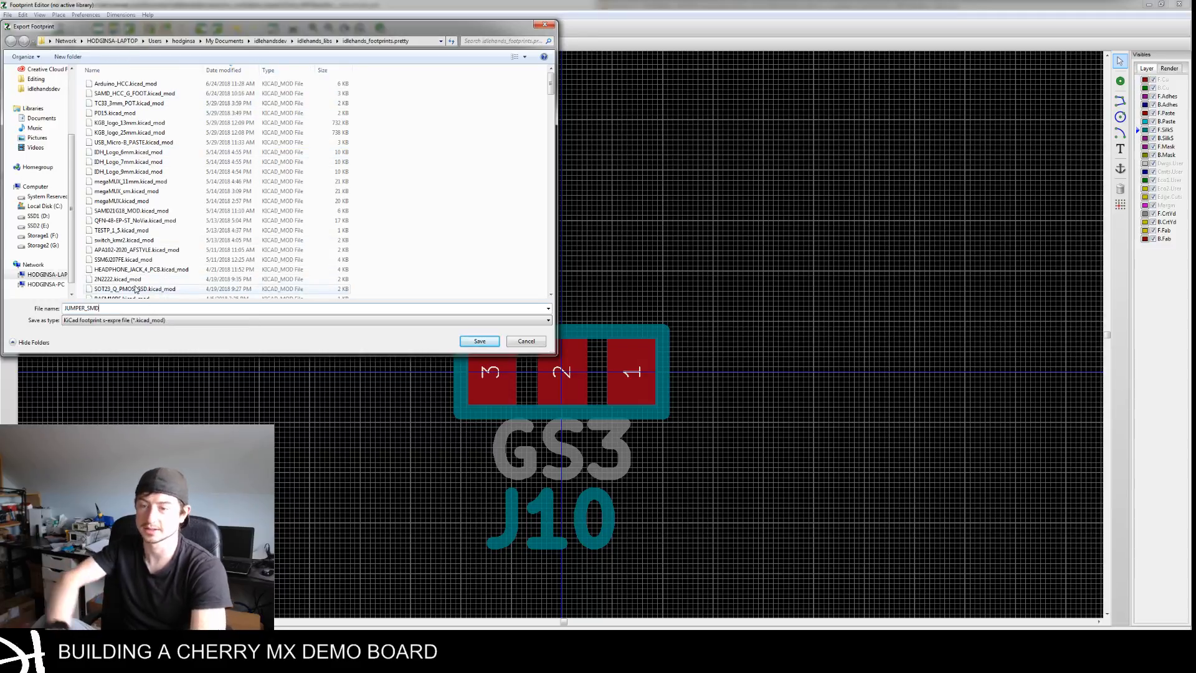
{"action": "type", "text": "_"}
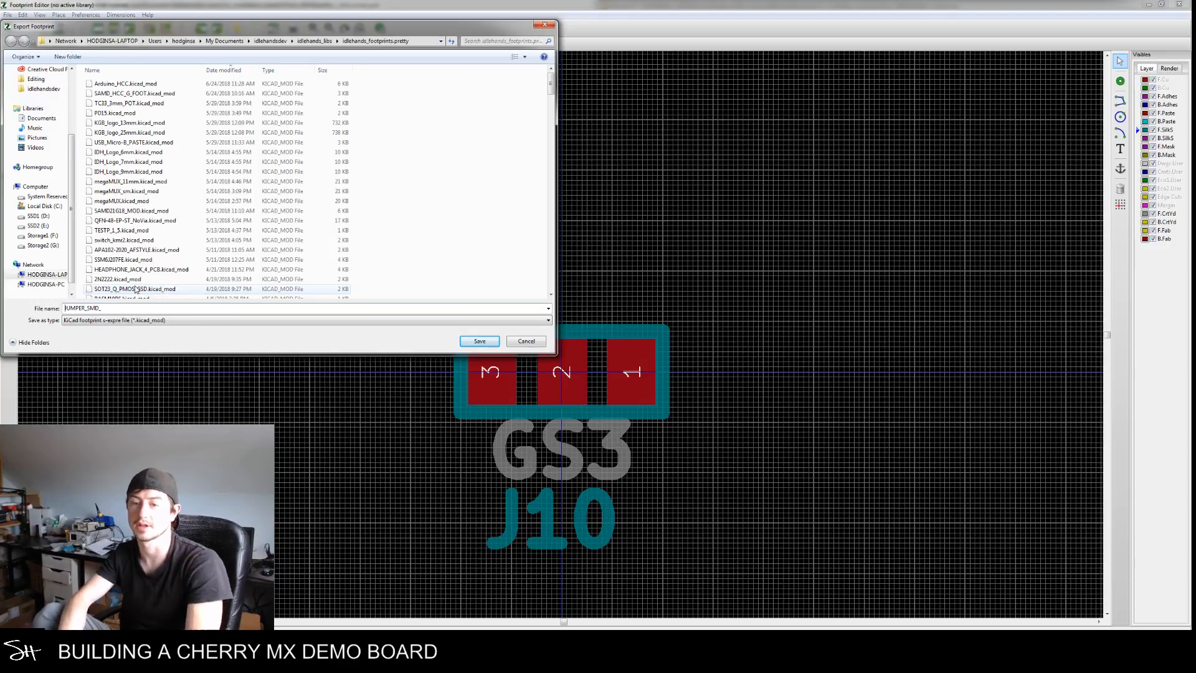
{"action": "key", "text": "Home"}
{"action": "type", "text": "3WAY"}
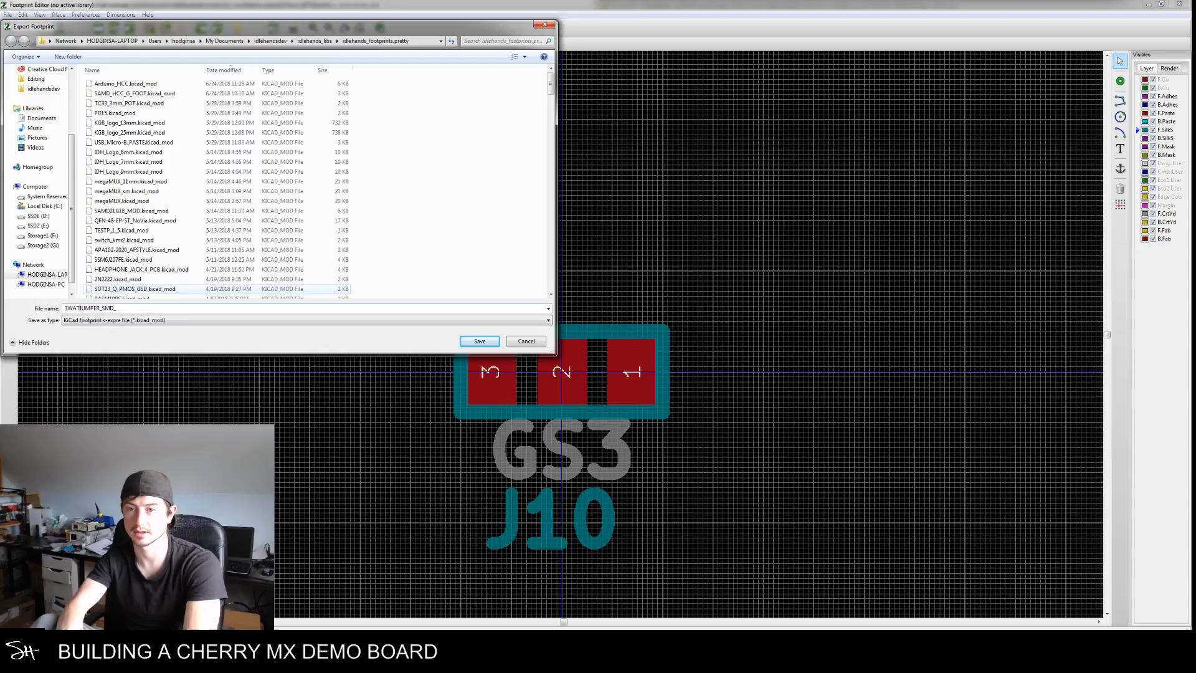
{"action": "type", "text": "_"}
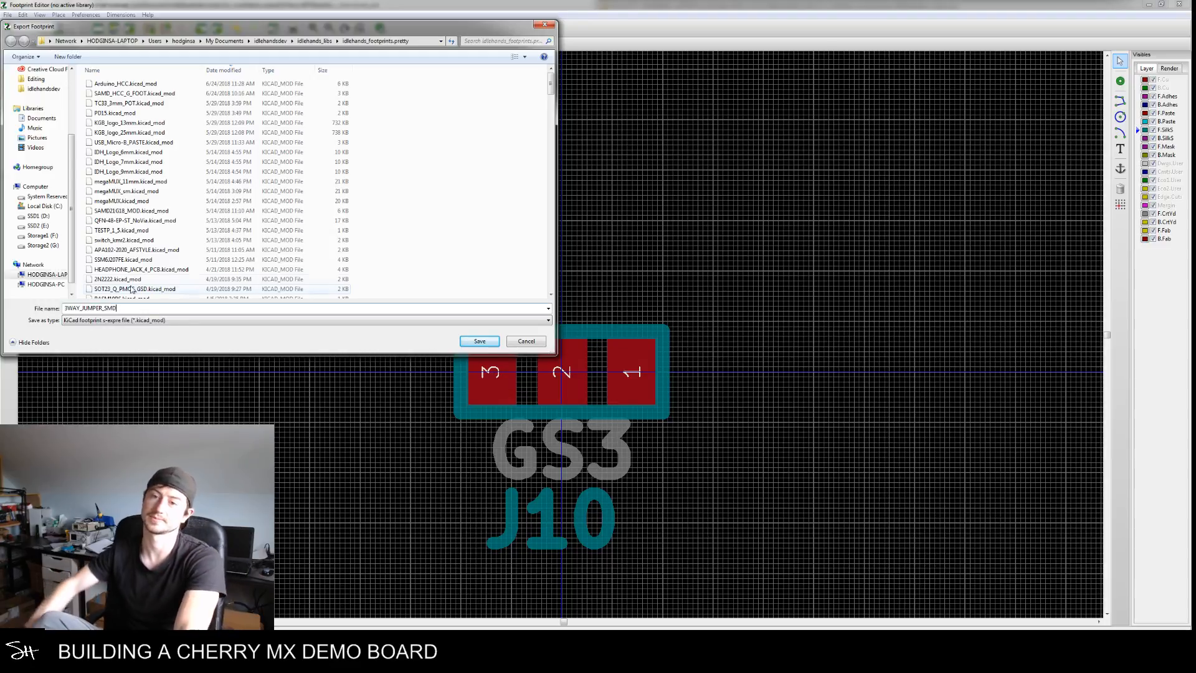
Copy the new file name and save the exported footprint in the idlehands_footprints.pretty folder
{"action": "left_click_drag", "start_coordinate": [132, 308], "coordinate": [49, 309]}
{"action": "key", "text": "ctrl+c"}
{"action": "left_click", "coordinate": [478, 342]}
{"action": "left_click", "coordinate": [683, 357]}
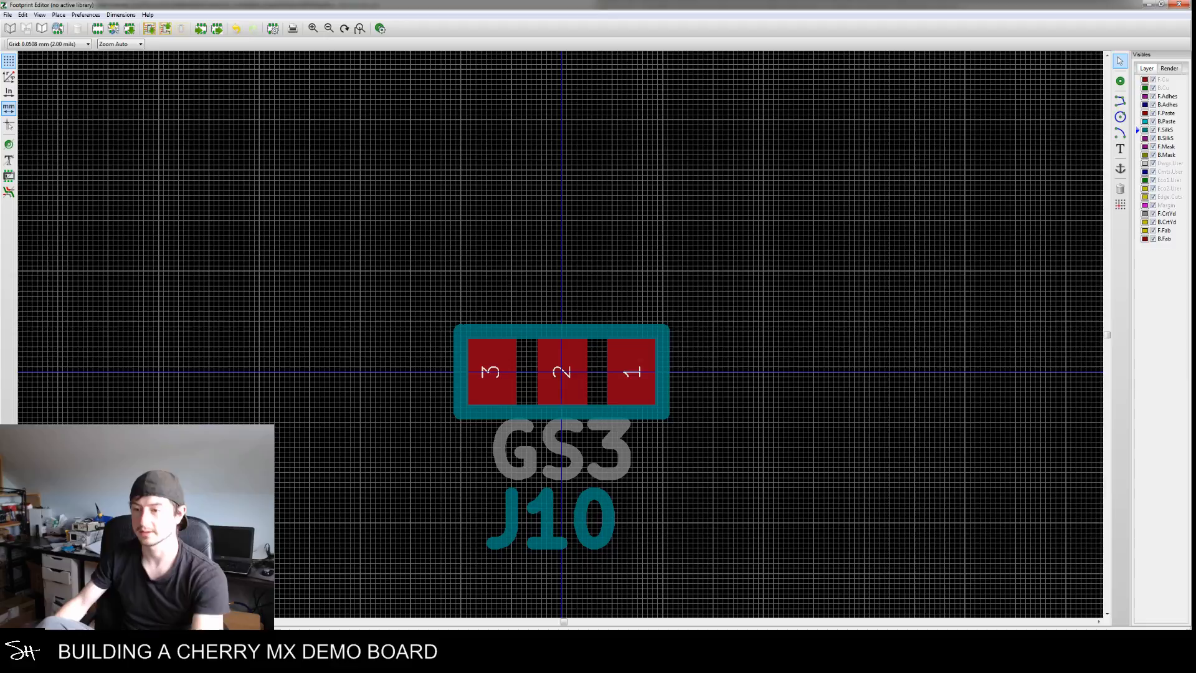
Switch to the board layout and try to change J10's footprint to idlehands_libs:3WAY_JUMPER_SMD
{"action": "left_click", "coordinate": [366, 659]}
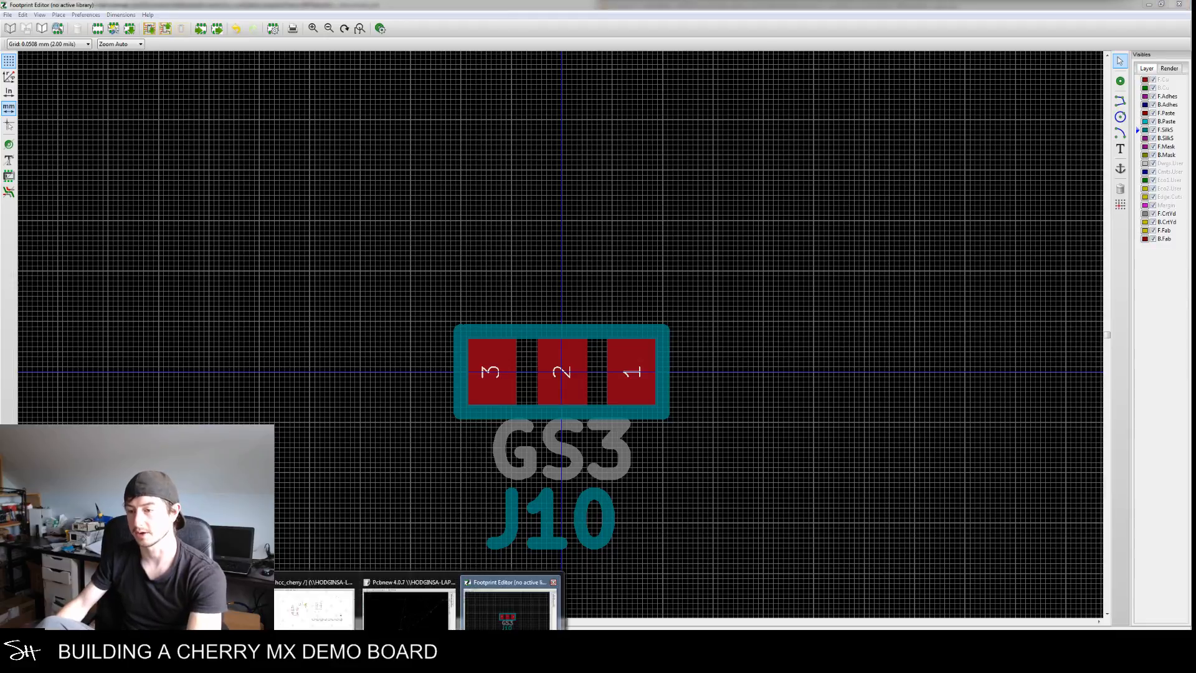
{"action": "left_click", "coordinate": [396, 613]}
{"action": "scroll", "coordinate": [542, 381], "scroll_direction": "up", "scroll_amount": 4}
{"action": "double_click", "coordinate": [546, 379]}
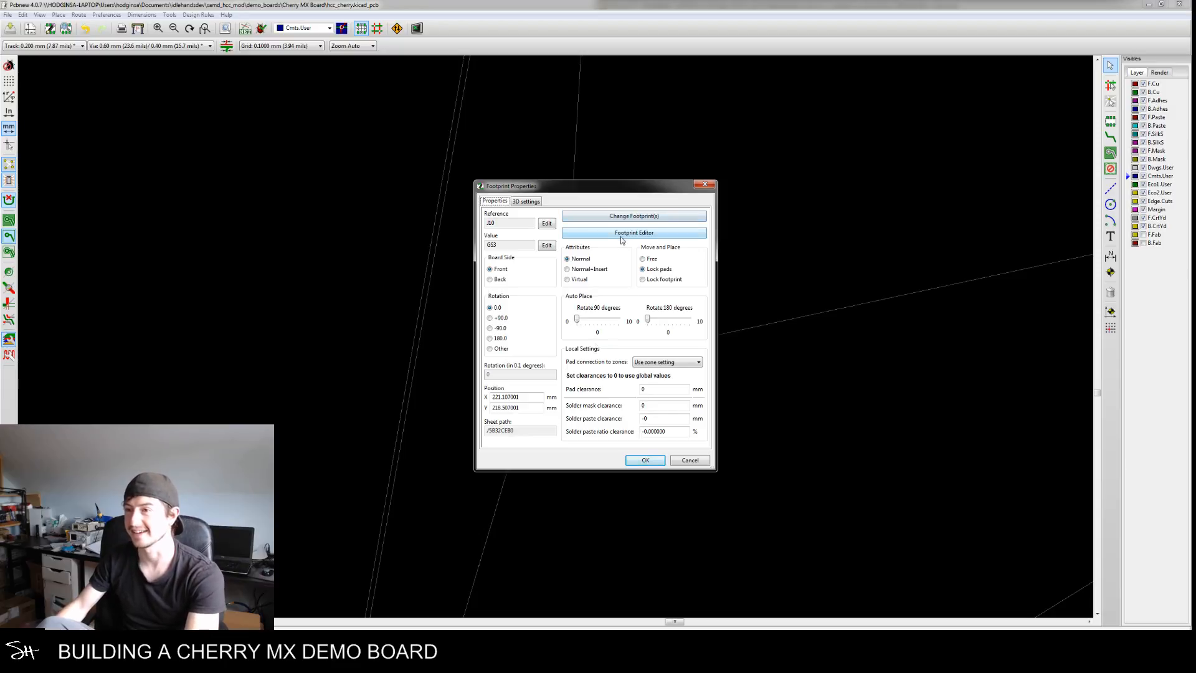
{"action": "left_click", "coordinate": [635, 217]}
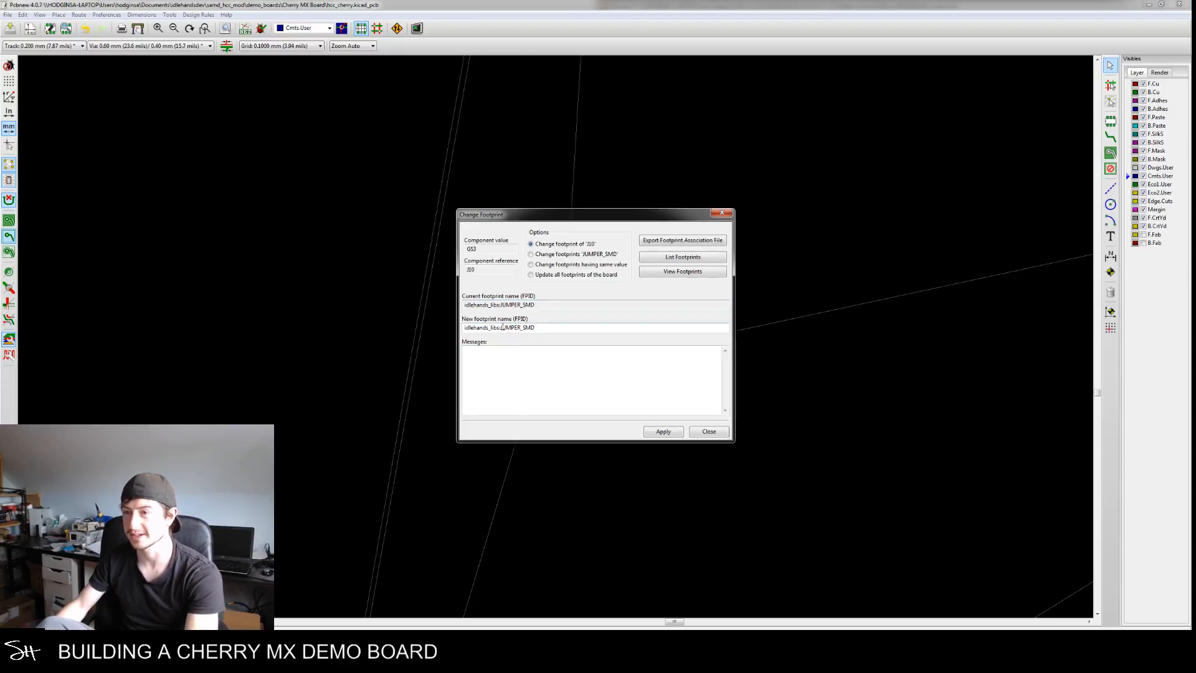
{"action": "left_click_drag", "start_coordinate": [502, 327], "coordinate": [672, 328]}
{"action": "key", "text": "BackSpace"}
{"action": "key", "text": "BackSpace"}
{"action": "key", "text": "ctrl+v"}
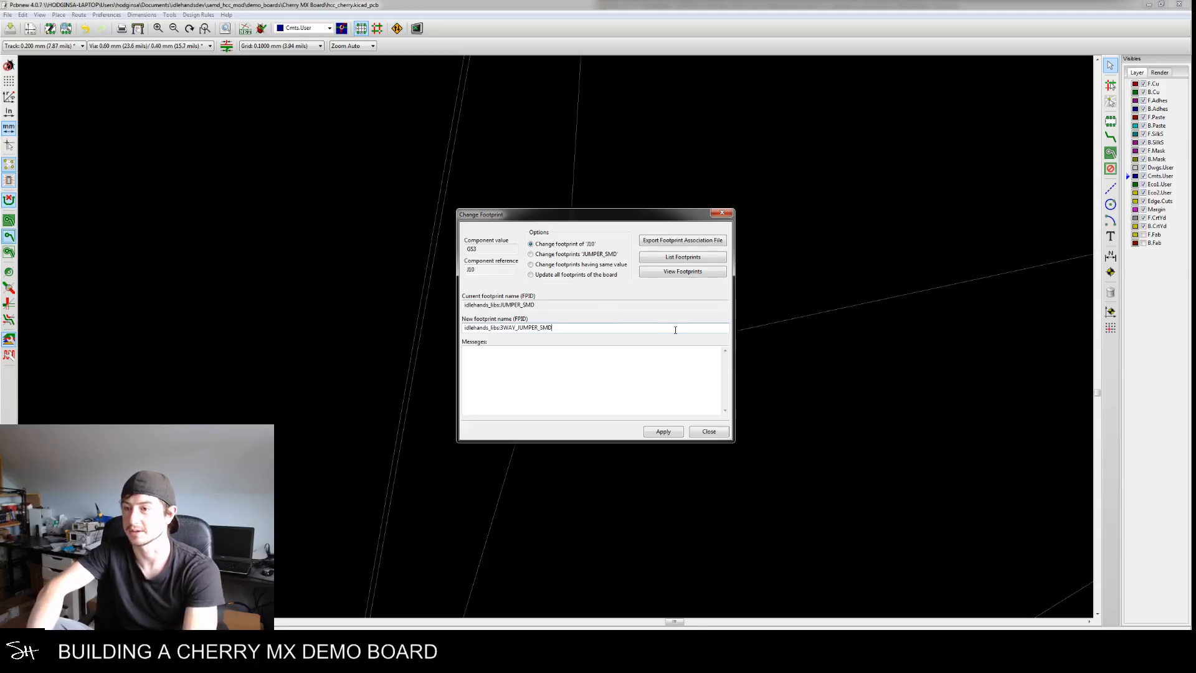
{"action": "left_click", "coordinate": [659, 432]}
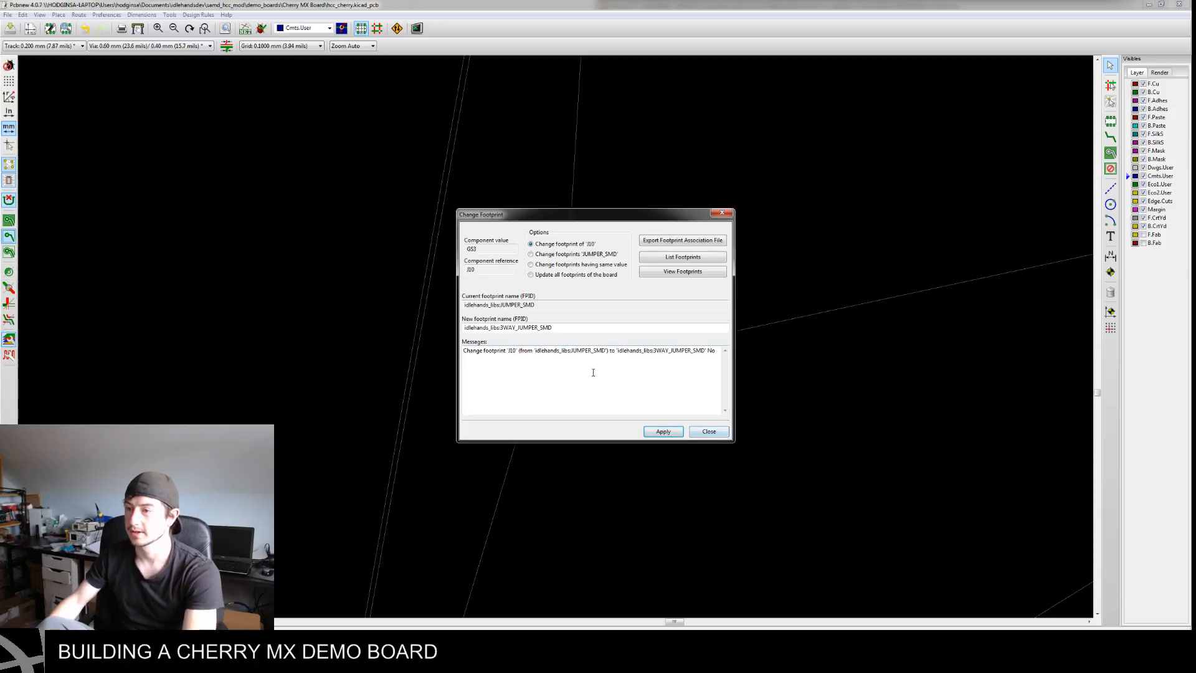
{"action": "left_click", "coordinate": [709, 431]}
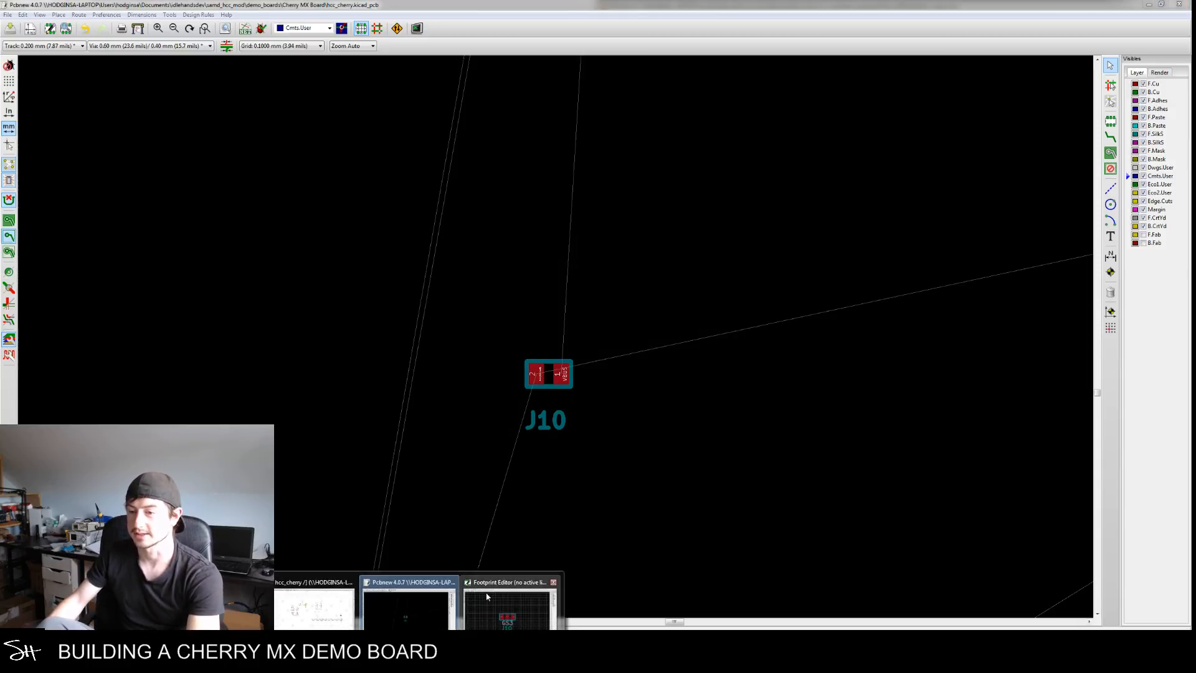
Return to the Footprint Editor and export the footprint as 3WAY_JUMPER_SMD into idlehandsdev's idlehands_libs/idlehands_footprints.pretty folder
{"action": "left_click", "coordinate": [487, 597]}
{"action": "left_click", "coordinate": [217, 29]}
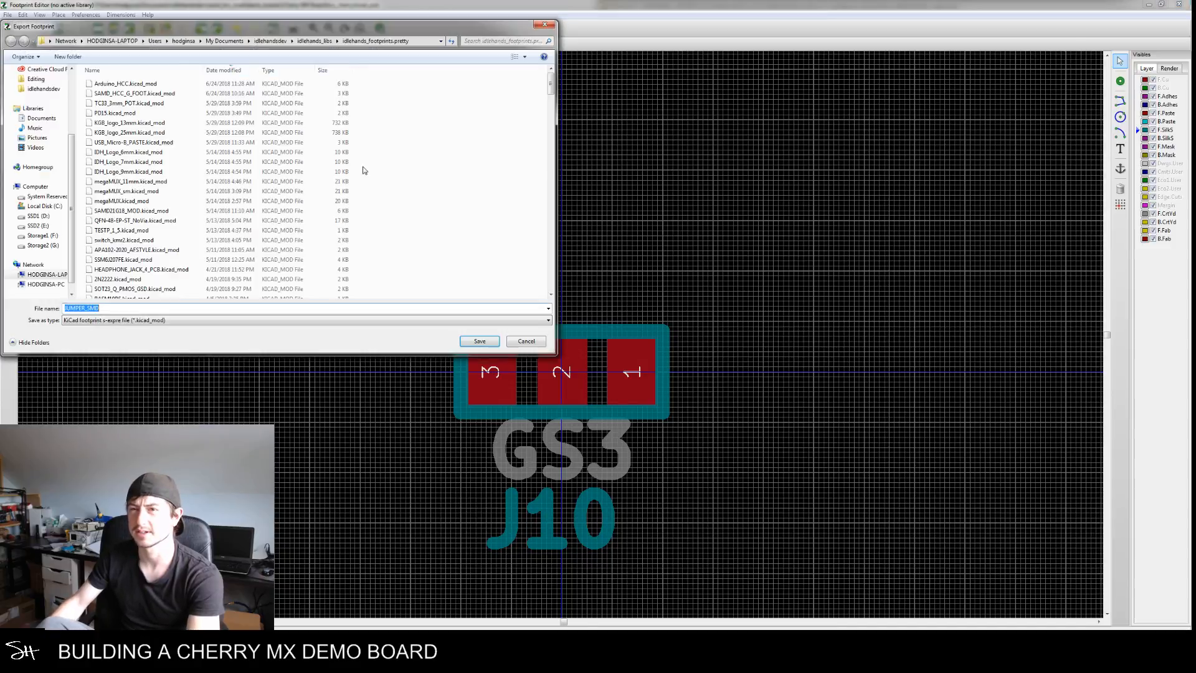
{"action": "left_click_drag", "start_coordinate": [73, 176], "coordinate": [67, 128]}
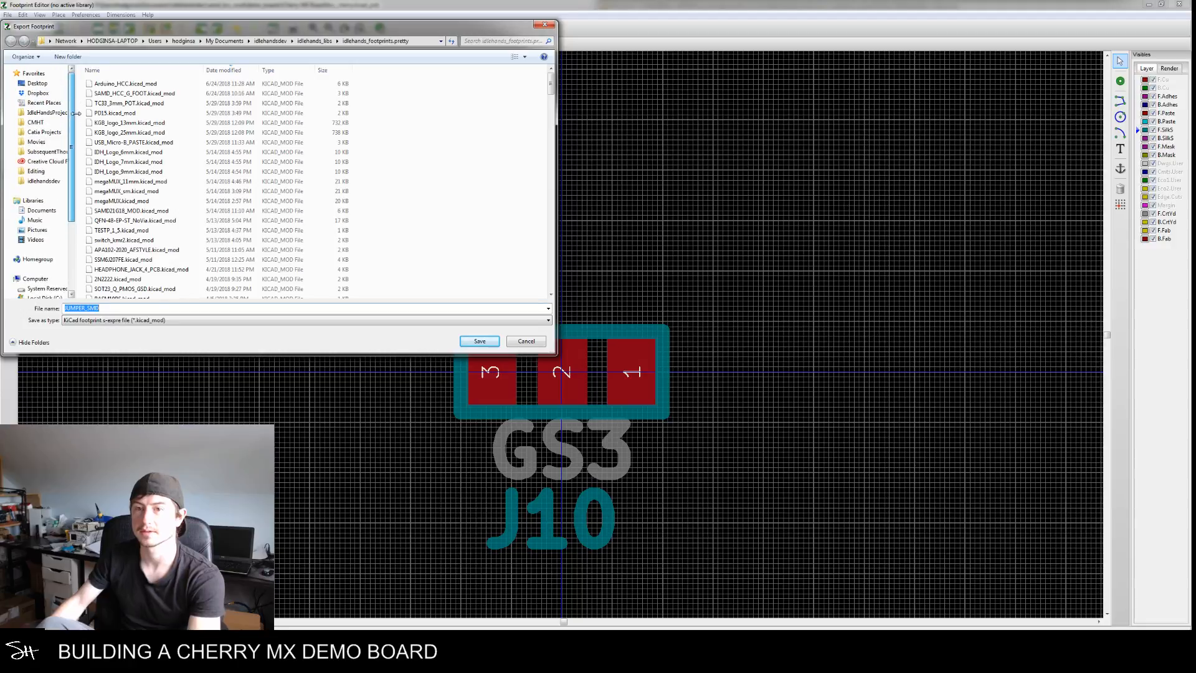
{"action": "left_click", "coordinate": [47, 112]}
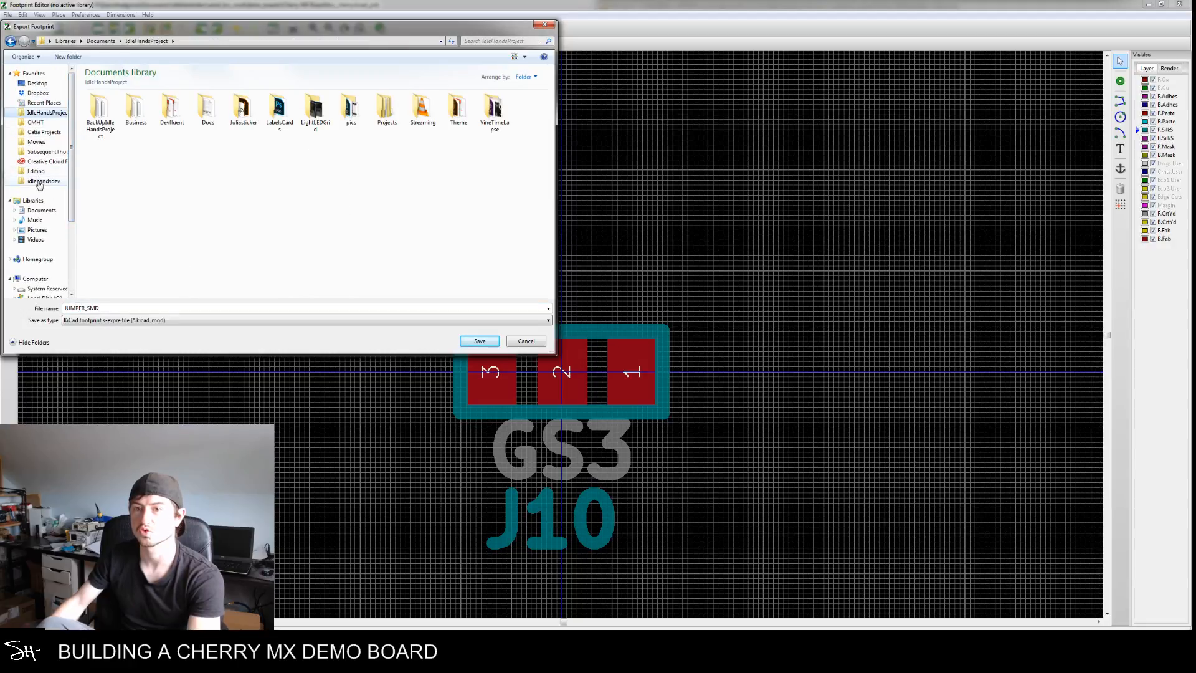
{"action": "left_click", "coordinate": [43, 180]}
{"action": "double_click", "coordinate": [113, 93]}
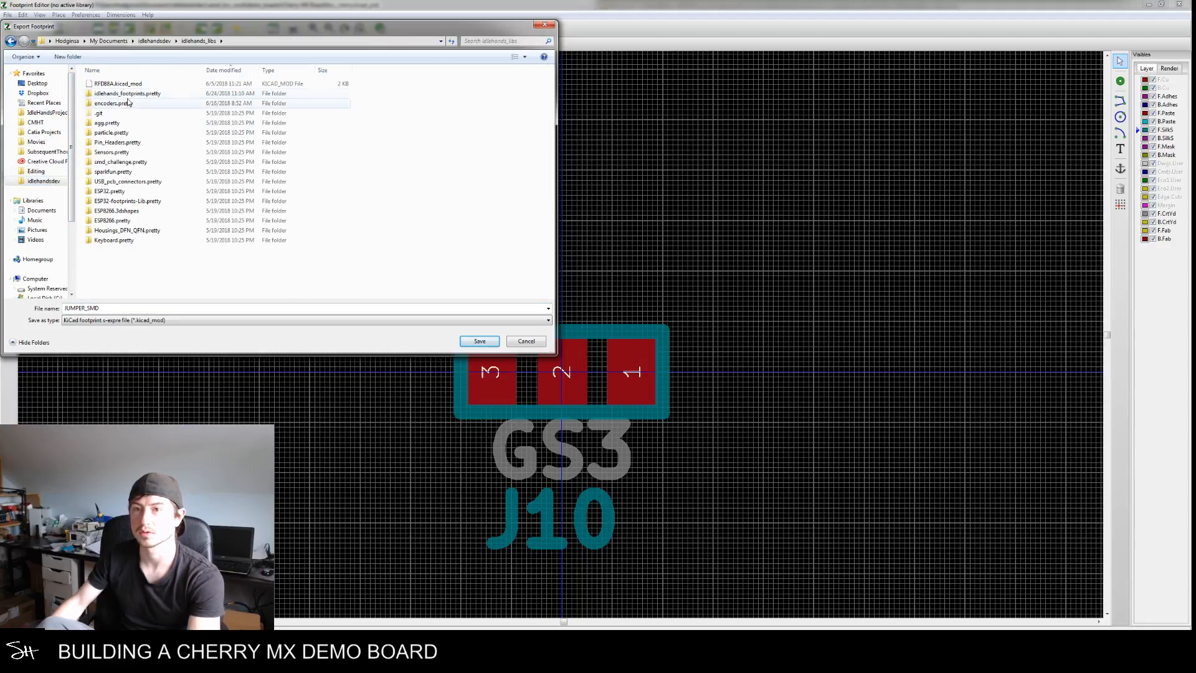
{"action": "double_click", "coordinate": [128, 93]}
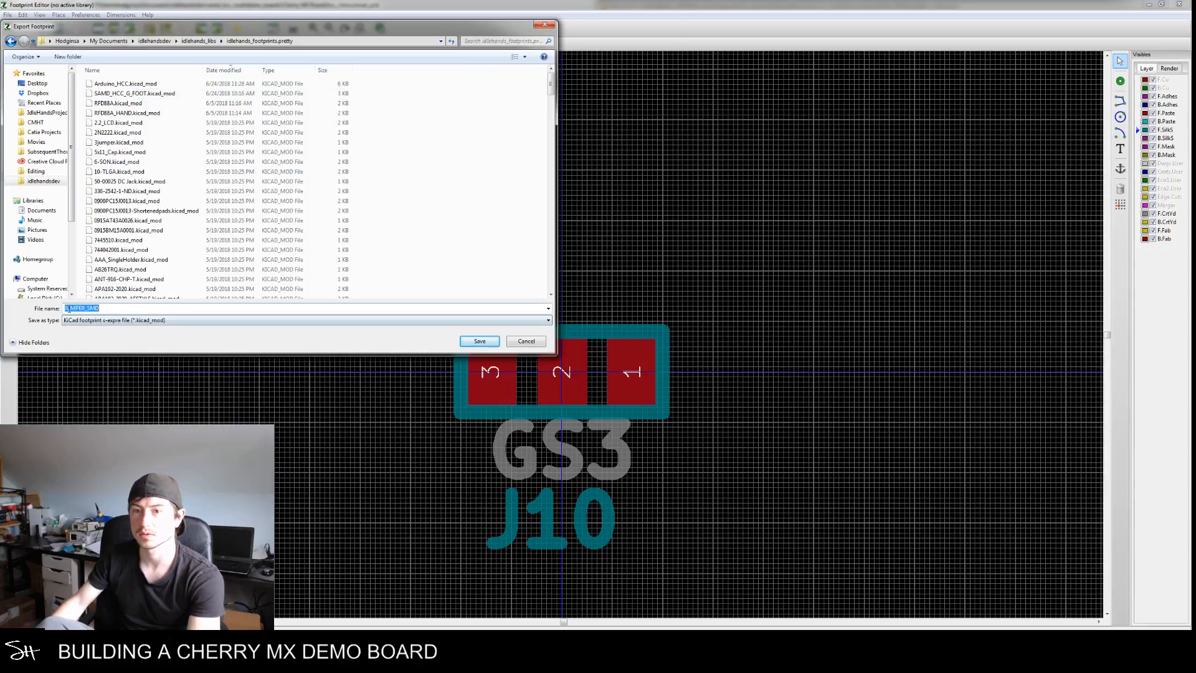
{"action": "type", "text": "3WAY_"}
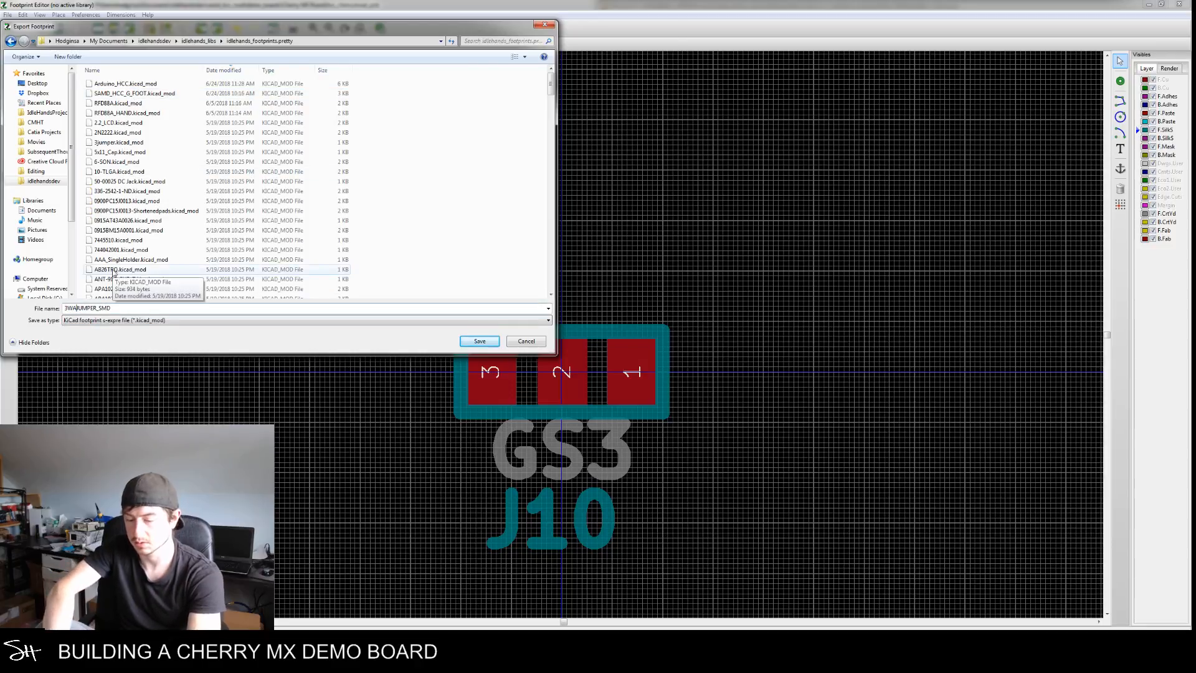
{"action": "key", "text": "Return"}
{"action": "key", "text": "Return"}
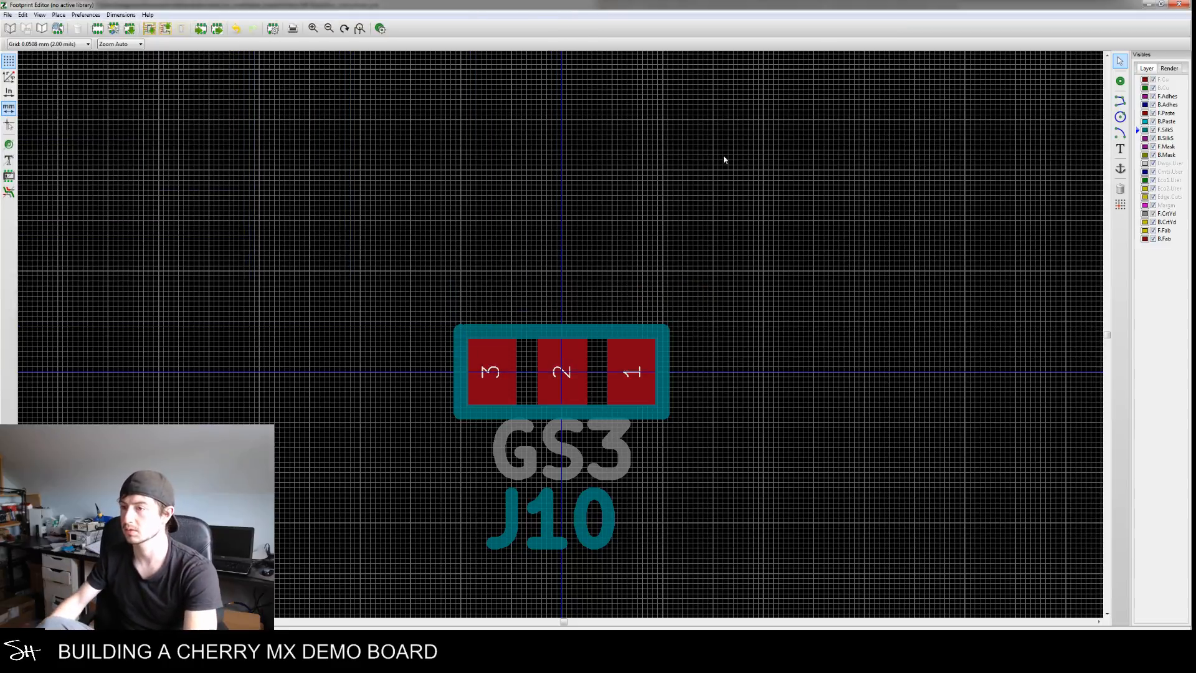
Switch back to the board layout and replace J10's footprint with idlehands_libs:3WAY_JUMPER_SMD
{"action": "mouse_move", "coordinate": [395, 623]}
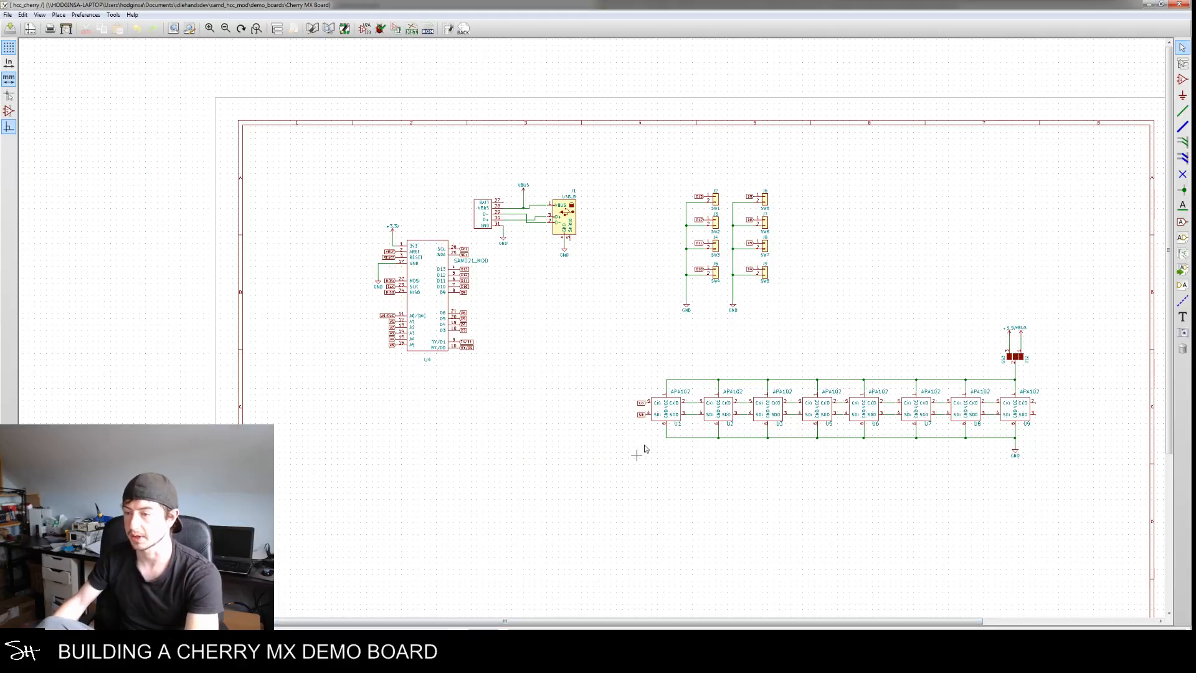
{"action": "left_click", "coordinate": [324, 617]}
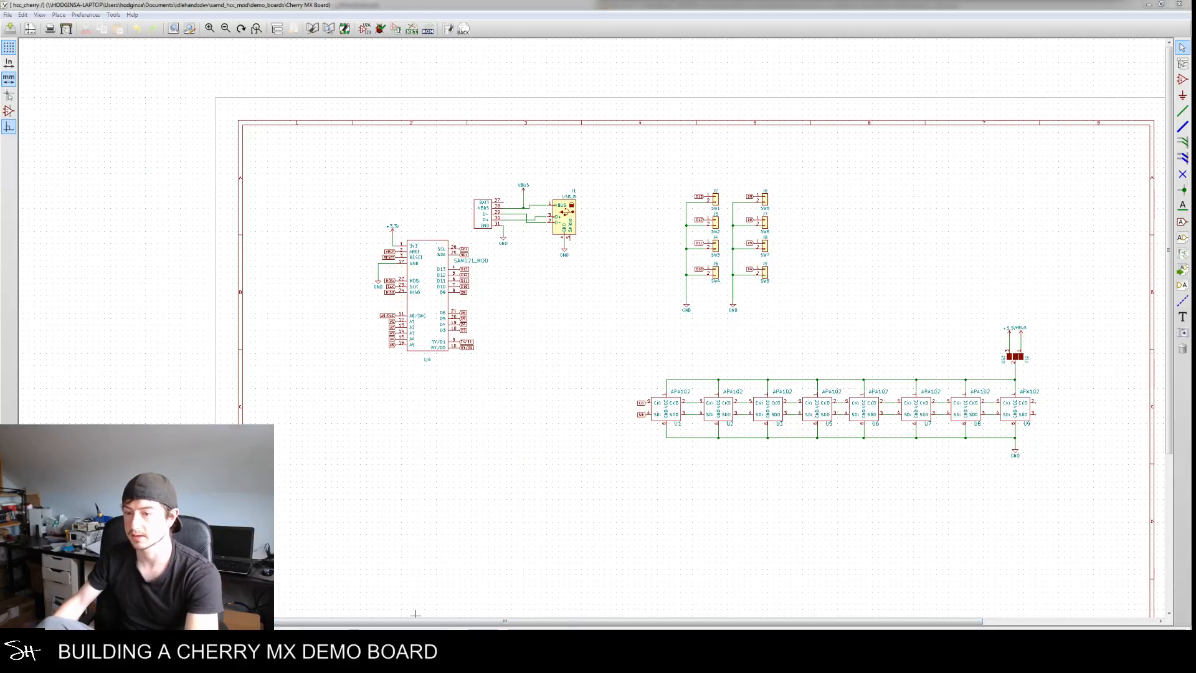
{"action": "left_click", "coordinate": [383, 615]}
{"action": "scroll", "coordinate": [567, 446], "scroll_direction": "up", "scroll_amount": 1}
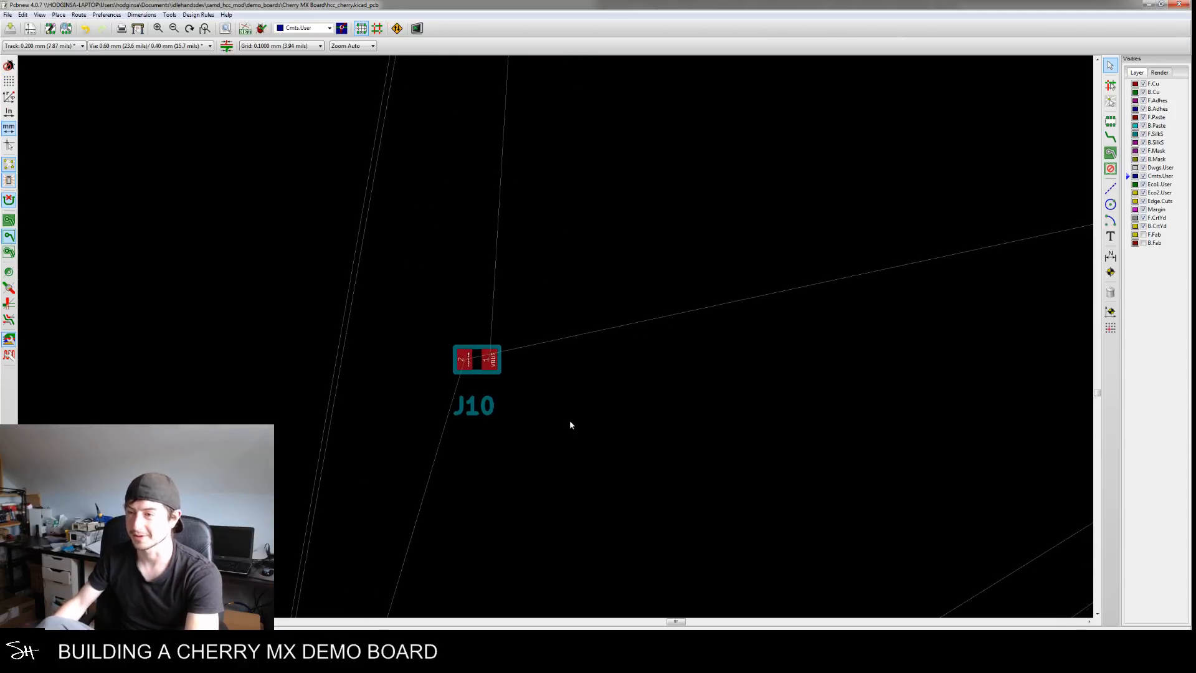
{"action": "middle_click_drag", "start_coordinate": [545, 449], "coordinate": [597, 434]}
{"action": "scroll", "coordinate": [646, 384], "scroll_direction": "down", "scroll_amount": 1}
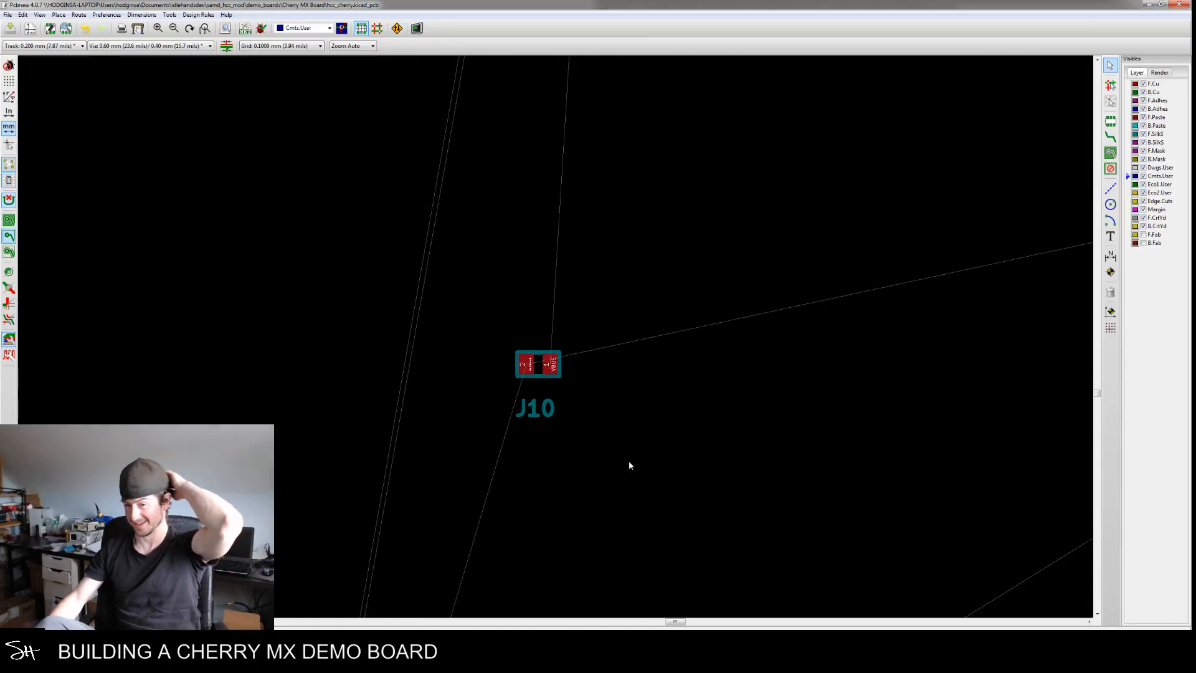
{"action": "double_click", "coordinate": [537, 365]}
{"action": "left_click", "coordinate": [634, 217]}
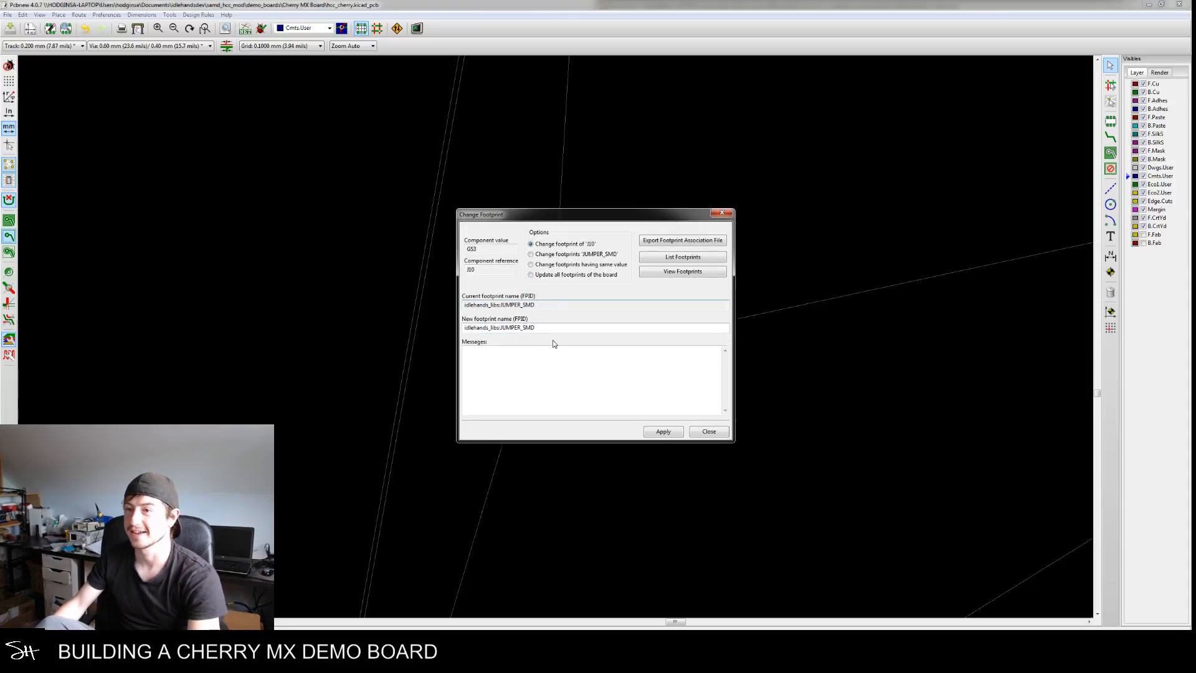
{"action": "left_click_drag", "start_coordinate": [501, 329], "coordinate": [594, 326]}
{"action": "type", "text": "3WAY_JUMPER_SMD"}
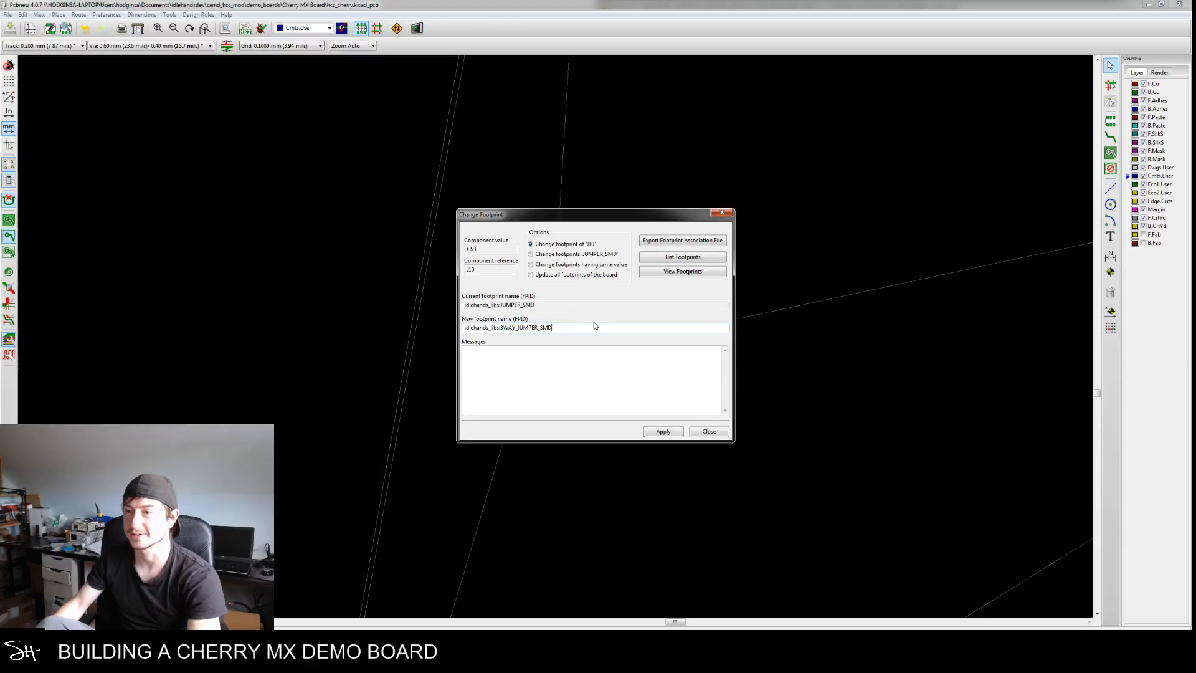
{"action": "left_click", "coordinate": [666, 431]}
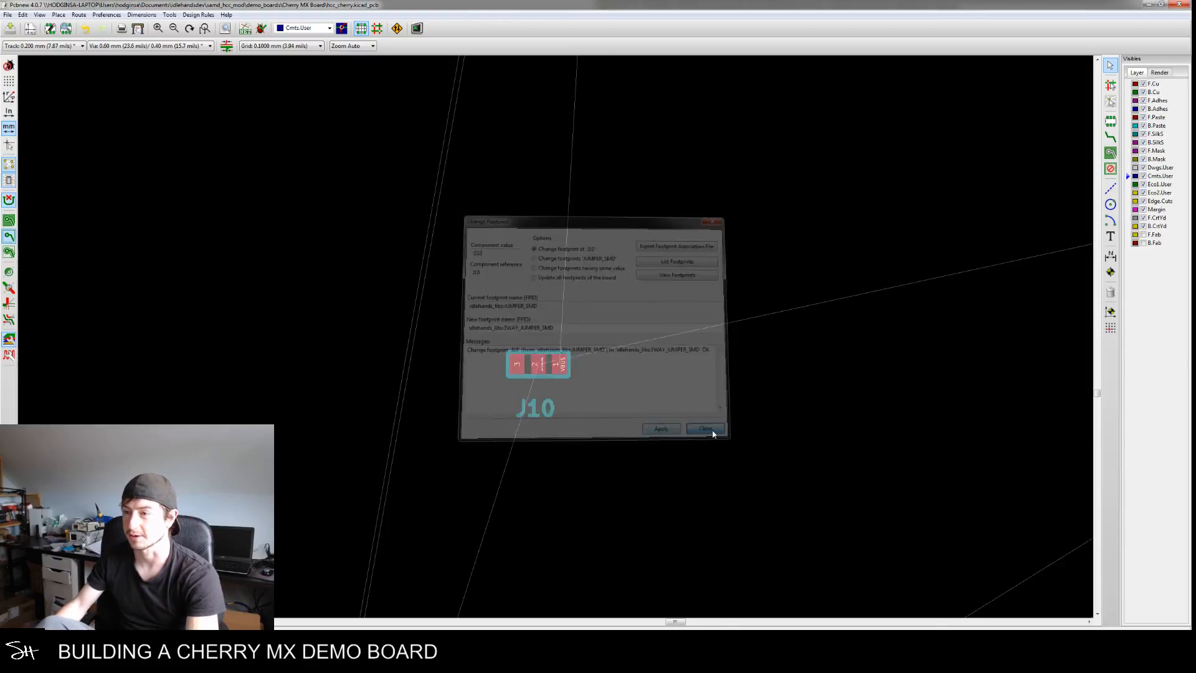
Inspect the three pads of J10 and read the current netlist into the board to assign pad 3's net
{"action": "left_click", "coordinate": [542, 362]}
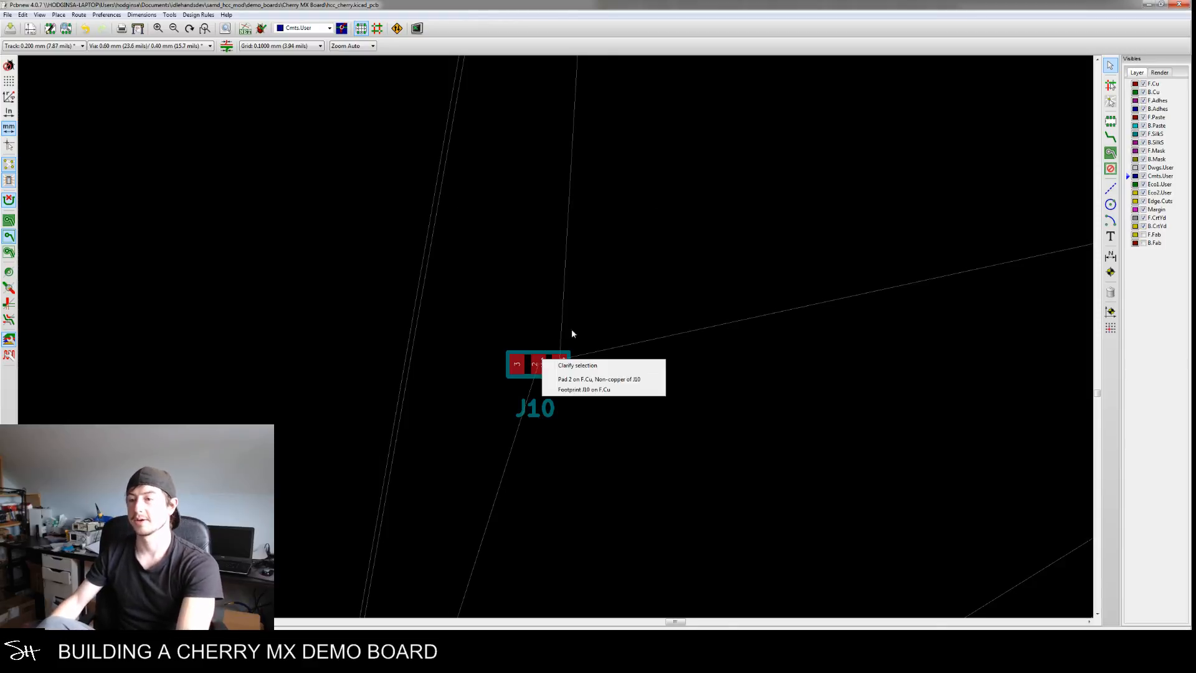
{"action": "key", "text": "Escape"}
{"action": "scroll", "coordinate": [592, 340], "scroll_direction": "up", "scroll_amount": 8}
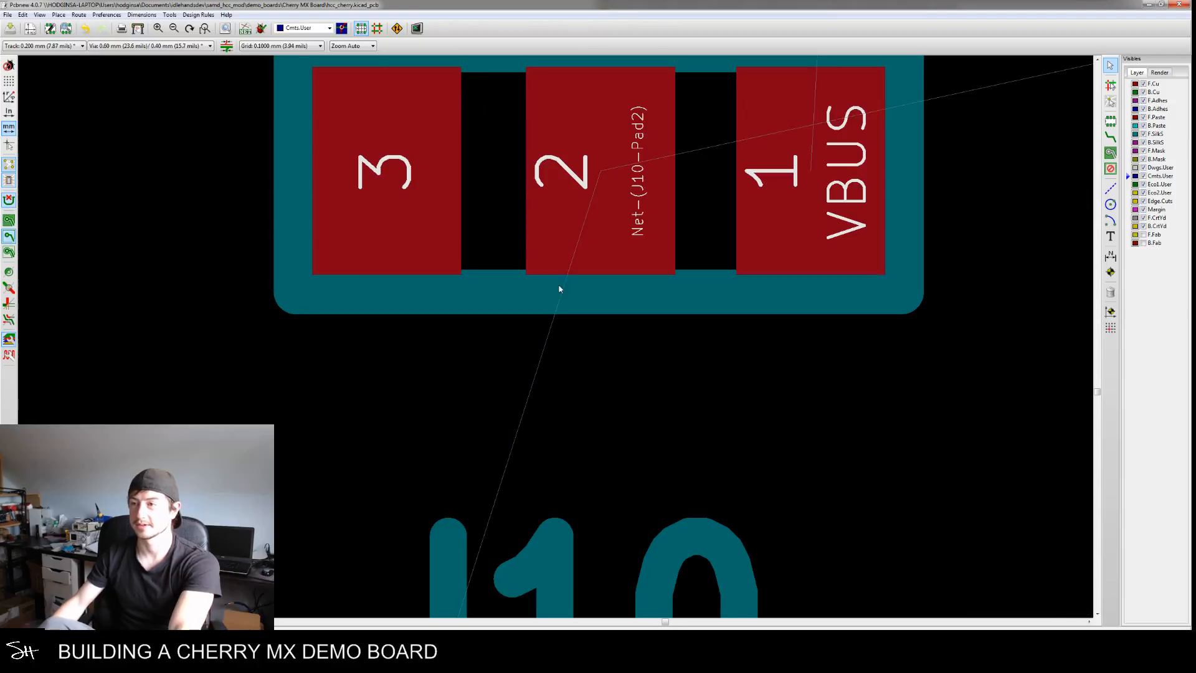
{"action": "scroll", "coordinate": [559, 289], "scroll_direction": "down", "scroll_amount": 3}
{"action": "scroll", "coordinate": [540, 317], "scroll_direction": "down", "scroll_amount": 3}
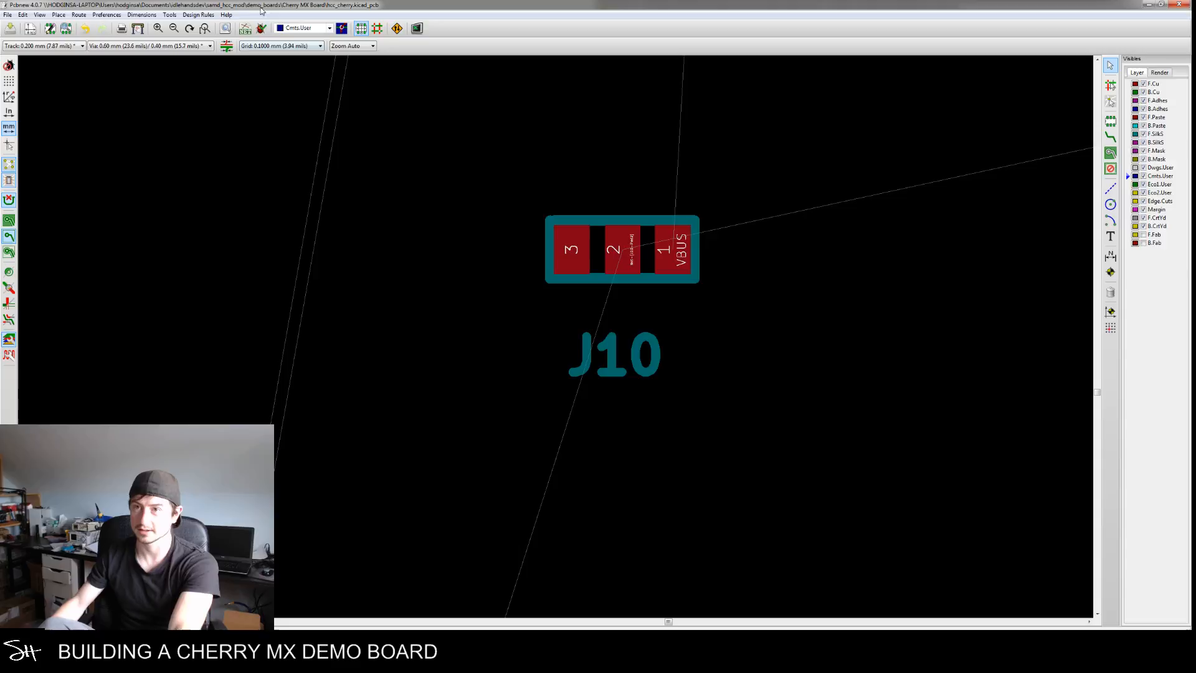
{"action": "left_click", "coordinate": [245, 28]}
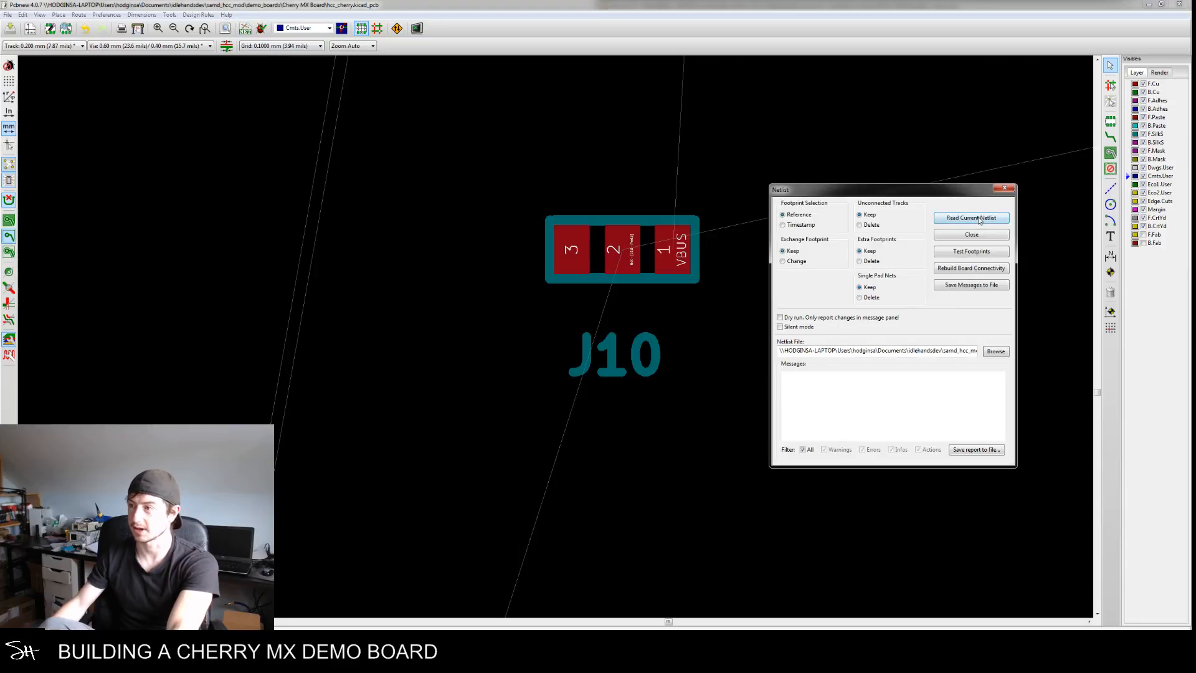
{"action": "left_click", "coordinate": [978, 219]}
{"action": "left_click", "coordinate": [942, 351]}
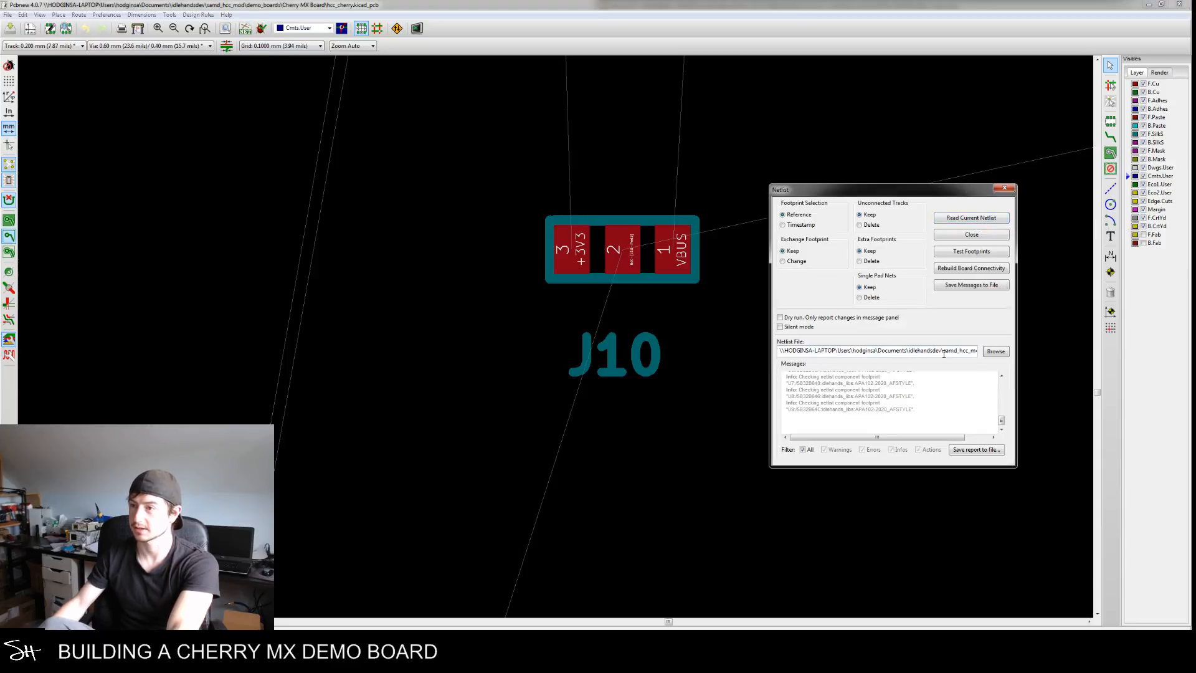
{"action": "left_click", "coordinate": [999, 190]}
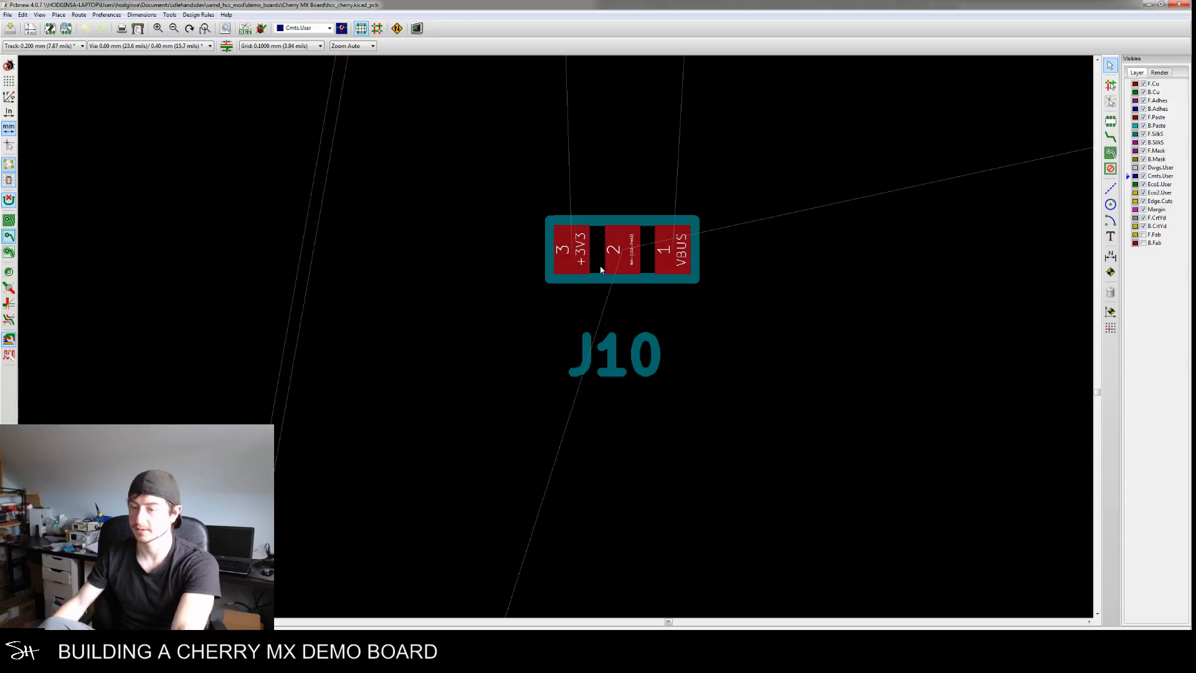
Move the J10 footprint onto the board, placing it at the upper right corner of key J7's outline
{"action": "left_click", "coordinate": [588, 258]}
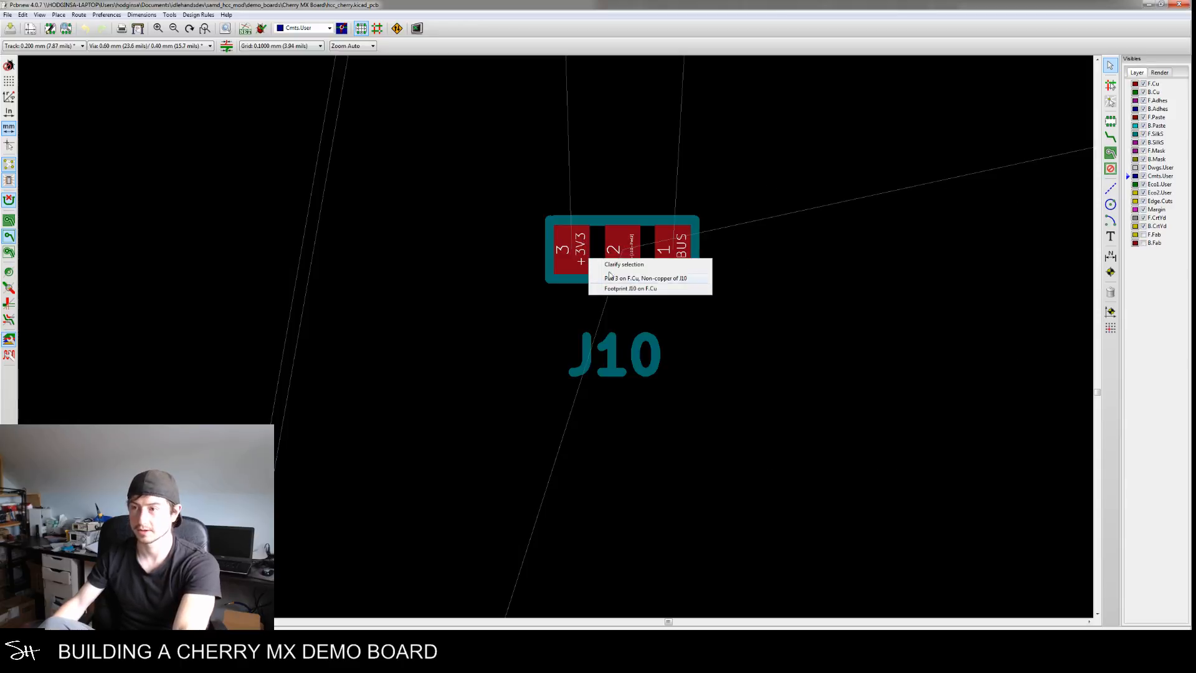
{"action": "left_click", "coordinate": [646, 292]}
{"action": "scroll", "coordinate": [499, 302], "scroll_direction": "down", "scroll_amount": 5}
{"action": "scroll", "coordinate": [481, 305], "scroll_direction": "up", "scroll_amount": 1}
{"action": "scroll", "coordinate": [491, 380], "scroll_direction": "down", "scroll_amount": 2}
{"action": "scroll", "coordinate": [424, 134], "scroll_direction": "down", "scroll_amount": 1}
{"action": "middle_click_drag", "start_coordinate": [423, 131], "coordinate": [452, 408]}
{"action": "scroll", "coordinate": [338, 282], "scroll_direction": "up", "scroll_amount": 2}
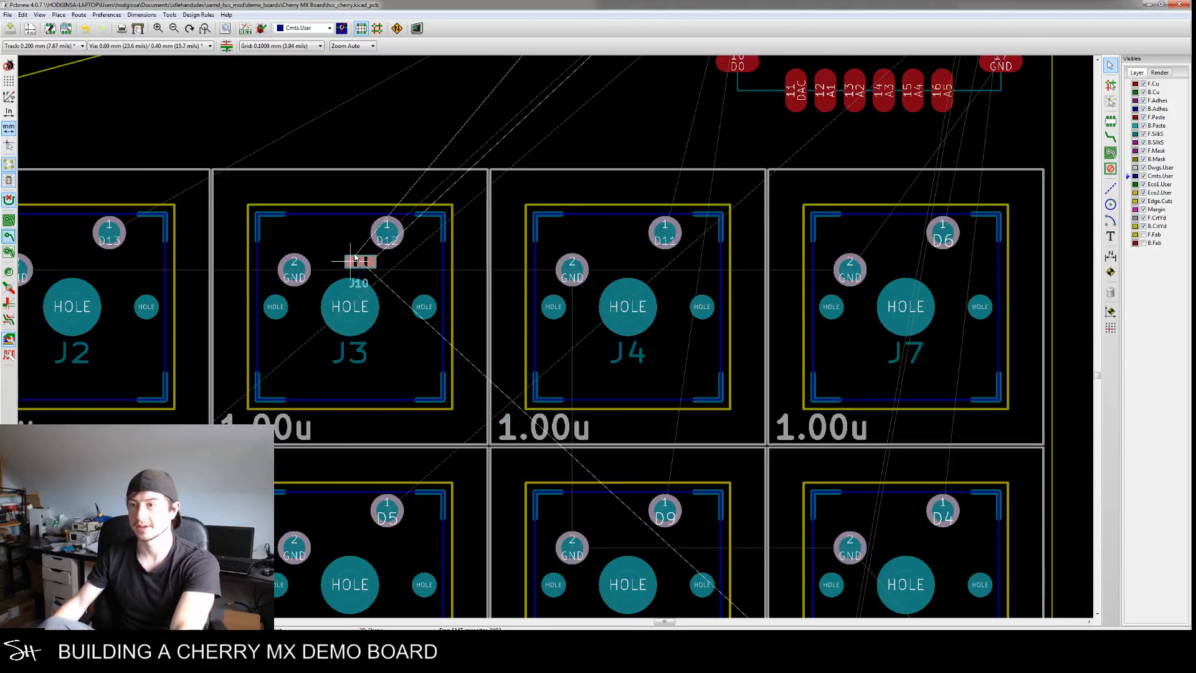
{"action": "scroll", "coordinate": [355, 256], "scroll_direction": "down", "scroll_amount": 2}
{"action": "scroll", "coordinate": [349, 143], "scroll_direction": "up", "scroll_amount": 2}
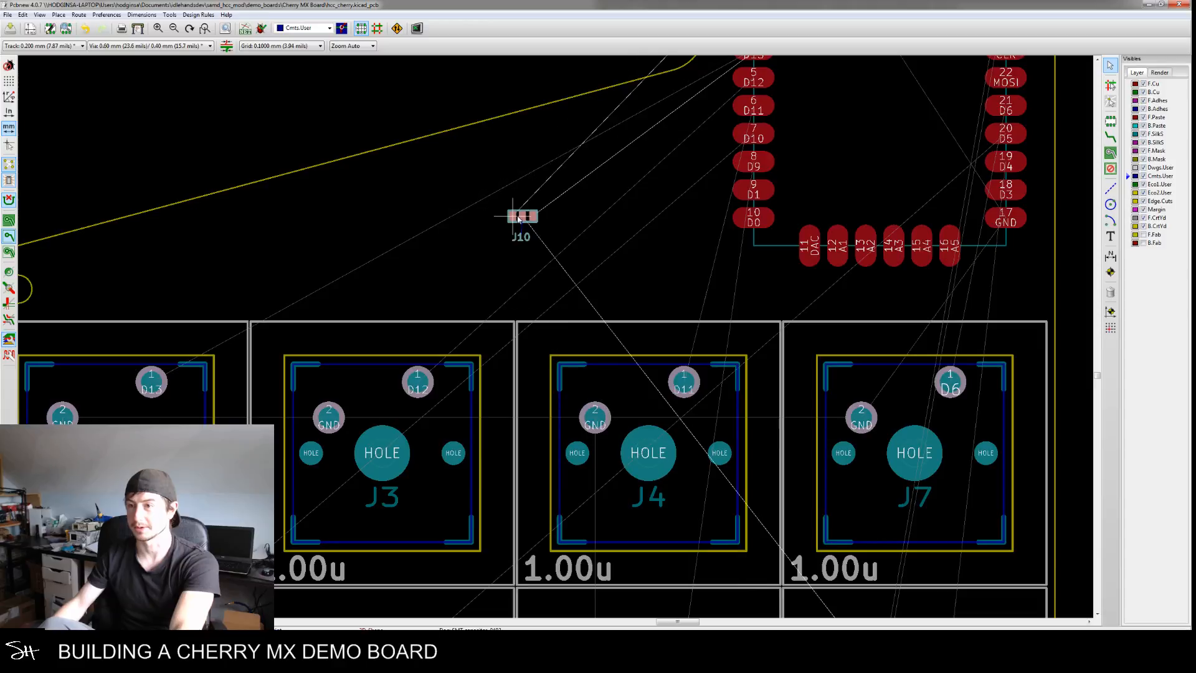
{"action": "scroll", "coordinate": [505, 316], "scroll_direction": "down", "scroll_amount": 3}
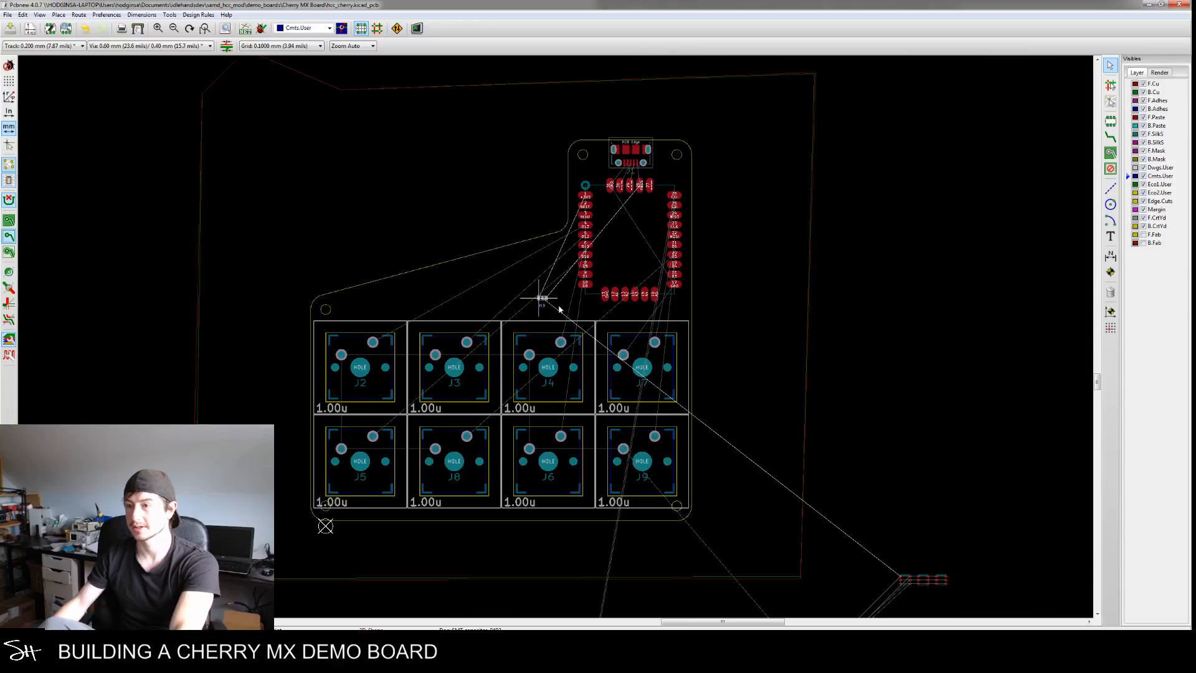
{"action": "left_click", "coordinate": [551, 303]}
Move the APA102 LED footprint carrying the CKI and SDI nets to just below the module's A1 pad, above key J7
{"action": "scroll", "coordinate": [699, 237], "scroll_direction": "down", "scroll_amount": 3}
{"action": "scroll", "coordinate": [676, 384], "scroll_direction": "up", "scroll_amount": 4}
{"action": "scroll", "coordinate": [664, 375], "scroll_direction": "down", "scroll_amount": 2}
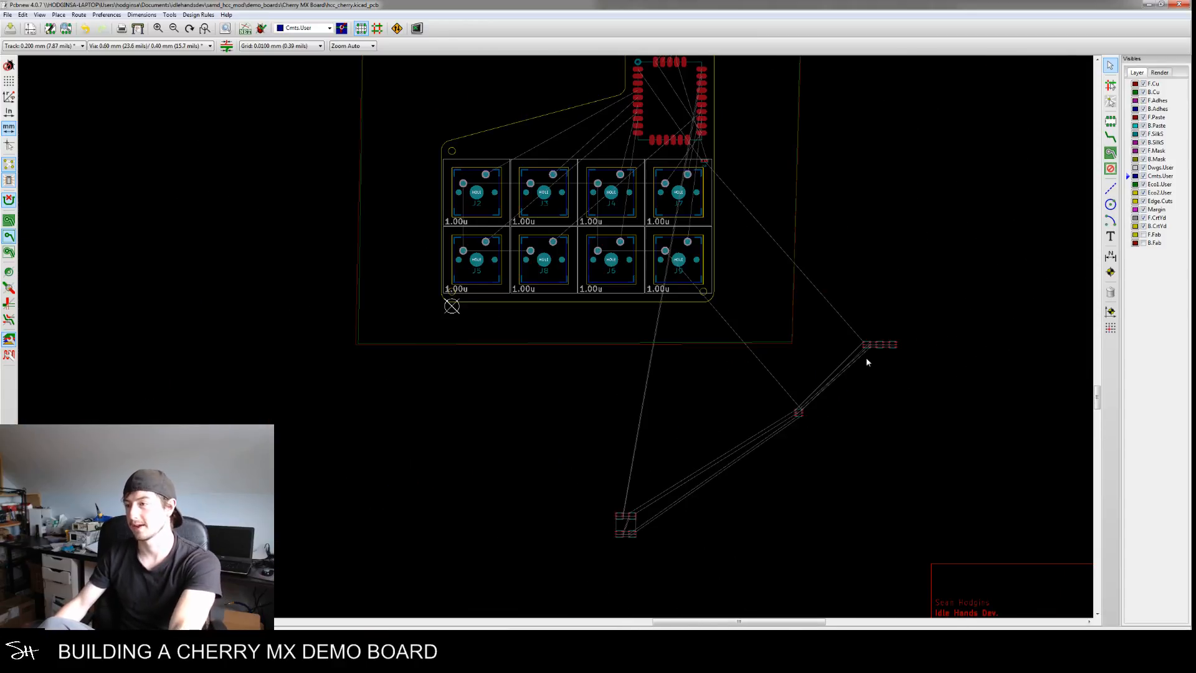
{"action": "scroll", "coordinate": [868, 361], "scroll_direction": "up", "scroll_amount": 4}
{"action": "scroll", "coordinate": [847, 315], "scroll_direction": "down", "scroll_amount": 3}
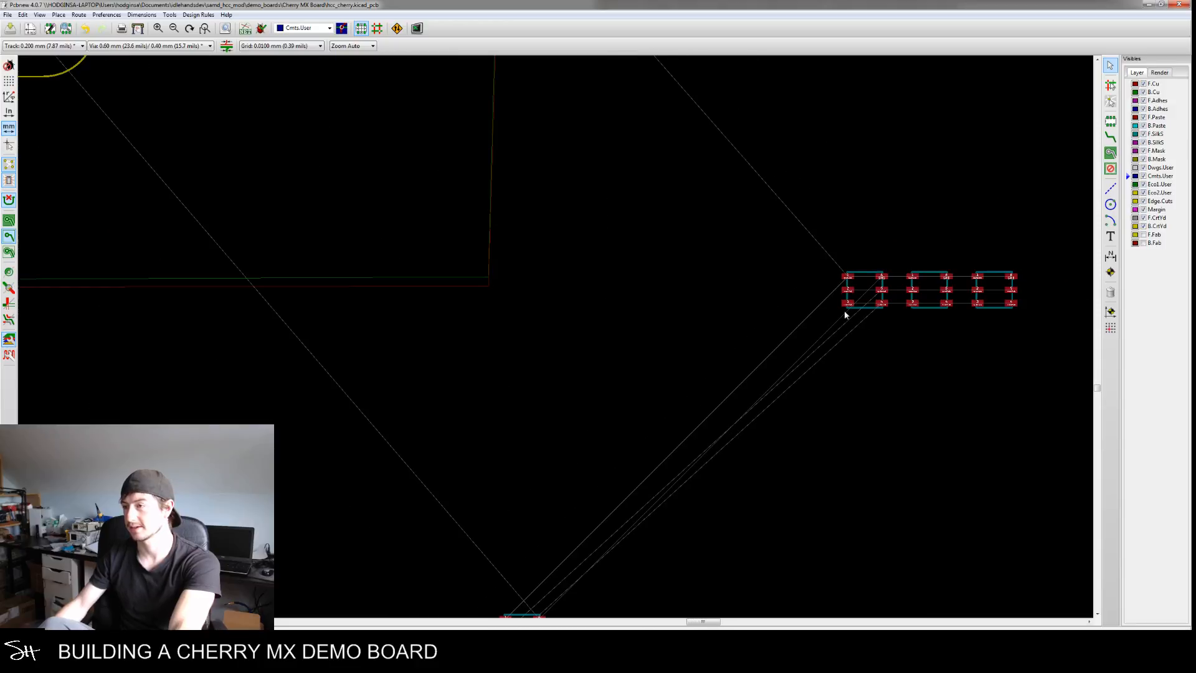
{"action": "scroll", "coordinate": [654, 472], "scroll_direction": "down", "scroll_amount": 4}
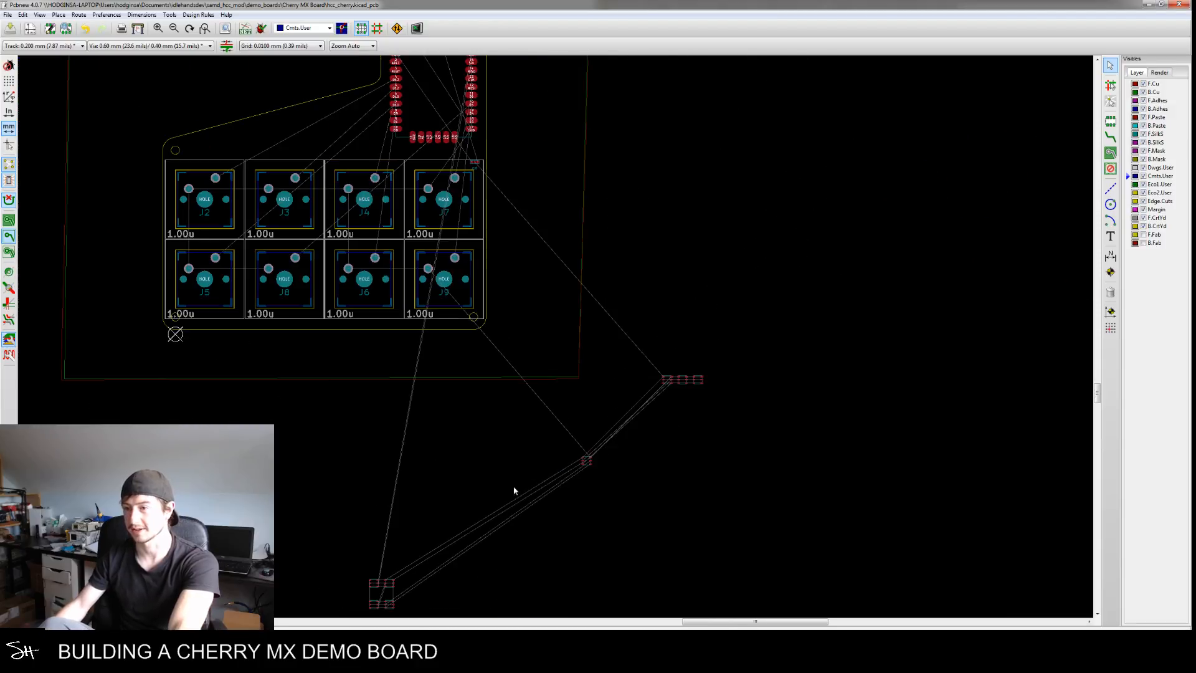
{"action": "key", "text": "m"}
{"action": "middle_click_drag", "start_coordinate": [386, 290], "coordinate": [408, 513]}
{"action": "scroll", "coordinate": [471, 339], "scroll_direction": "up", "scroll_amount": 4}
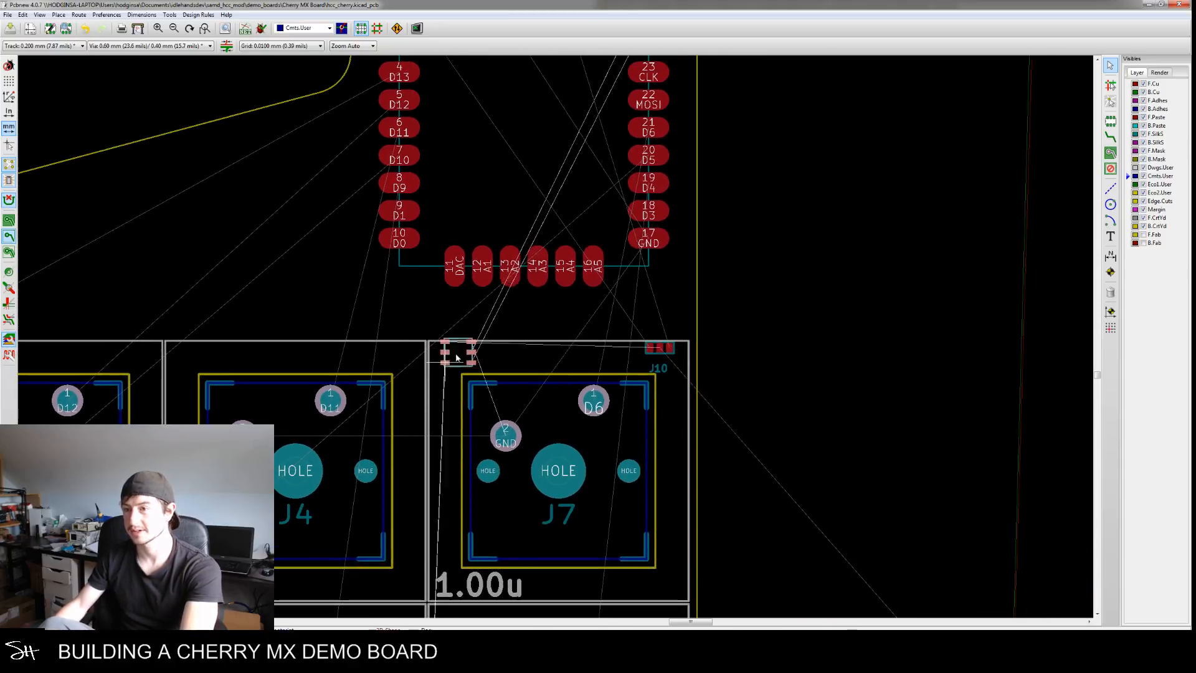
{"action": "left_click", "coordinate": [483, 320]}
{"action": "scroll", "coordinate": [485, 319], "scroll_direction": "up", "scroll_amount": 6}
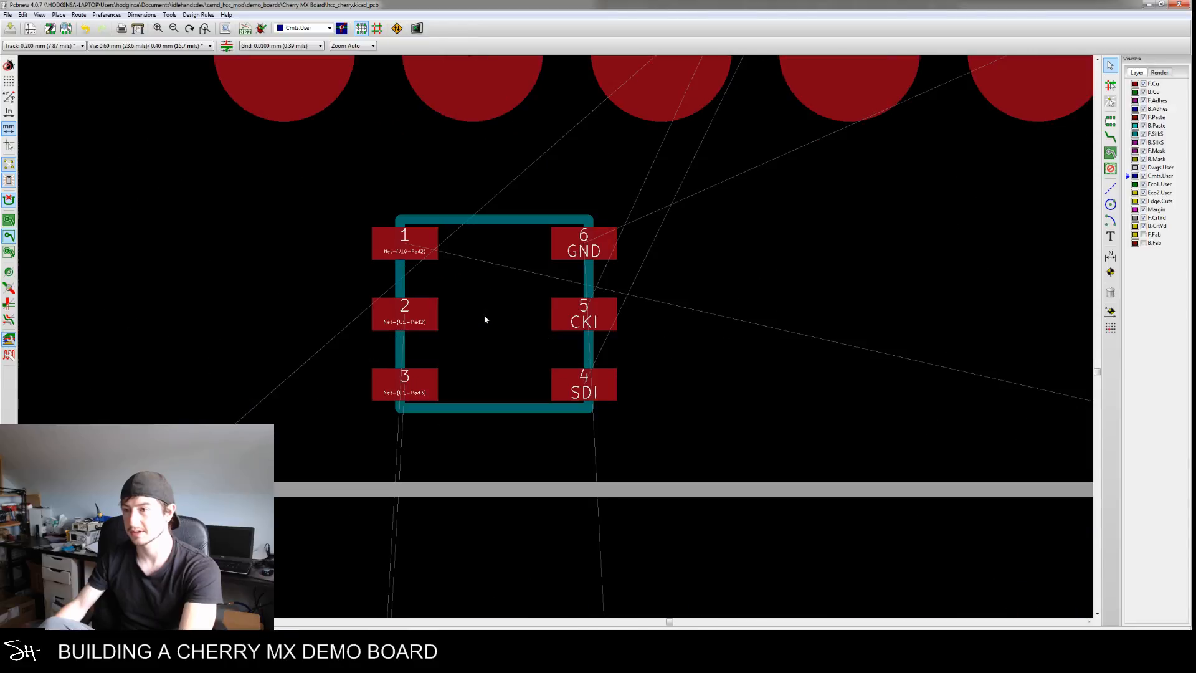
Examine the pads and net names of the APA102 LED placed between the module and key J7
{"action": "scroll", "coordinate": [485, 319], "scroll_direction": "down", "scroll_amount": 4}
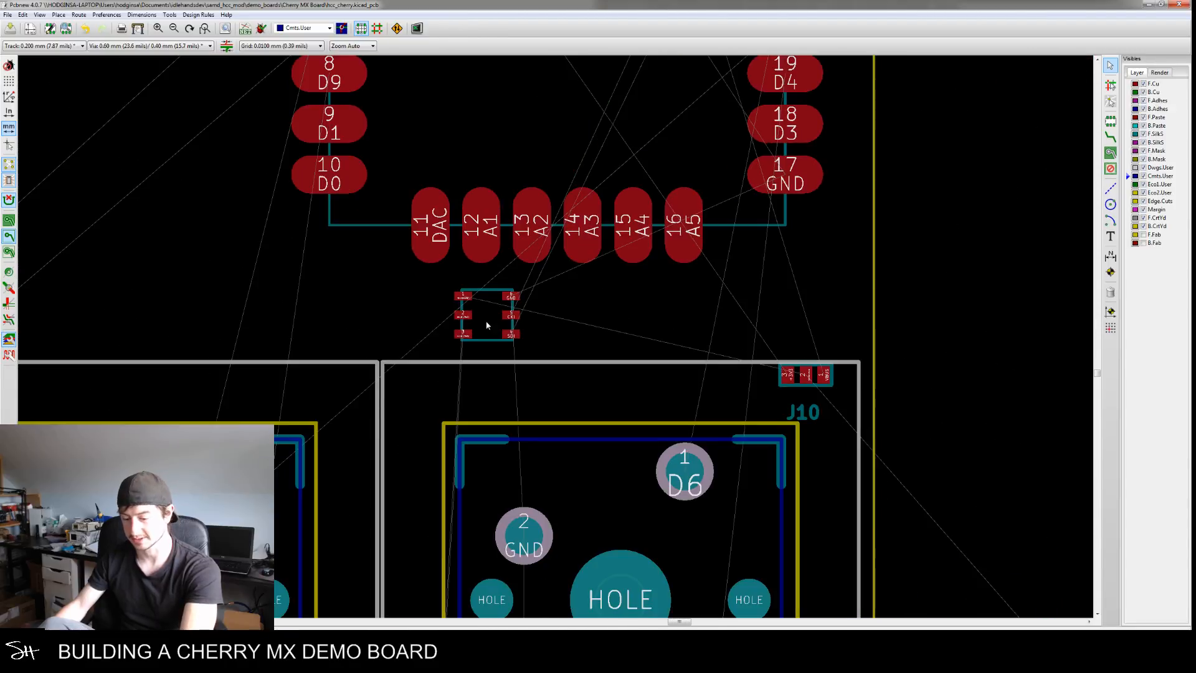
{"action": "scroll", "coordinate": [490, 374], "scroll_direction": "down", "scroll_amount": 3}
{"action": "scroll", "coordinate": [476, 444], "scroll_direction": "up", "scroll_amount": 1}
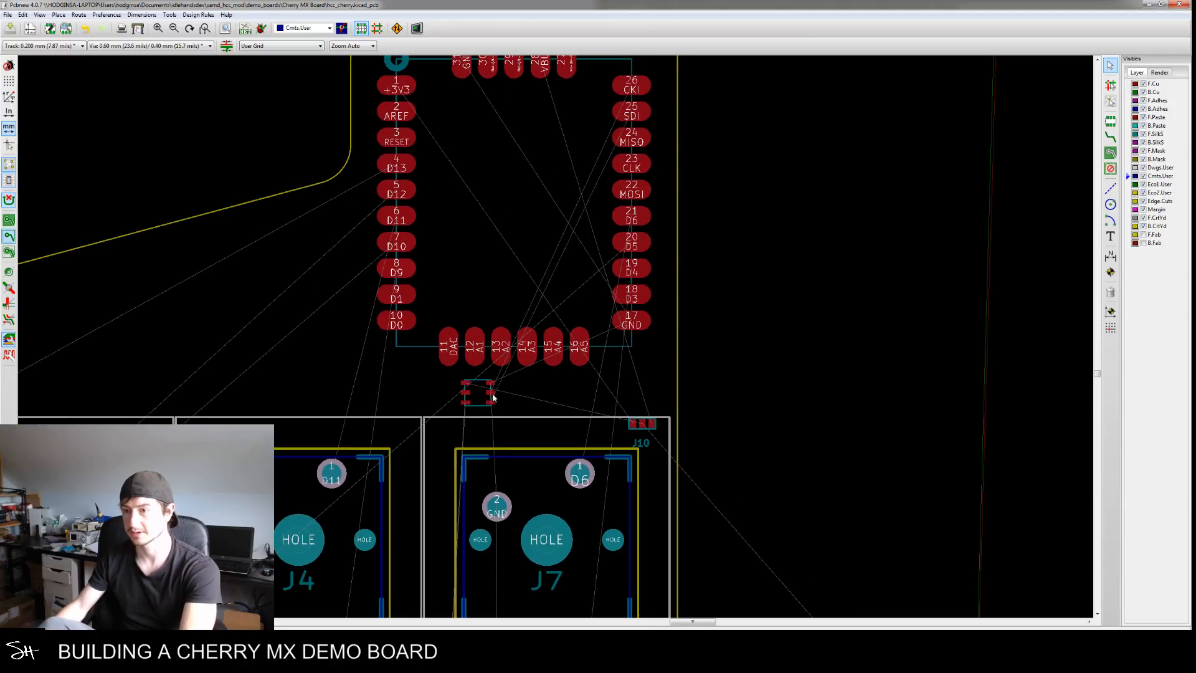
{"action": "scroll", "coordinate": [493, 397], "scroll_direction": "up", "scroll_amount": 3}
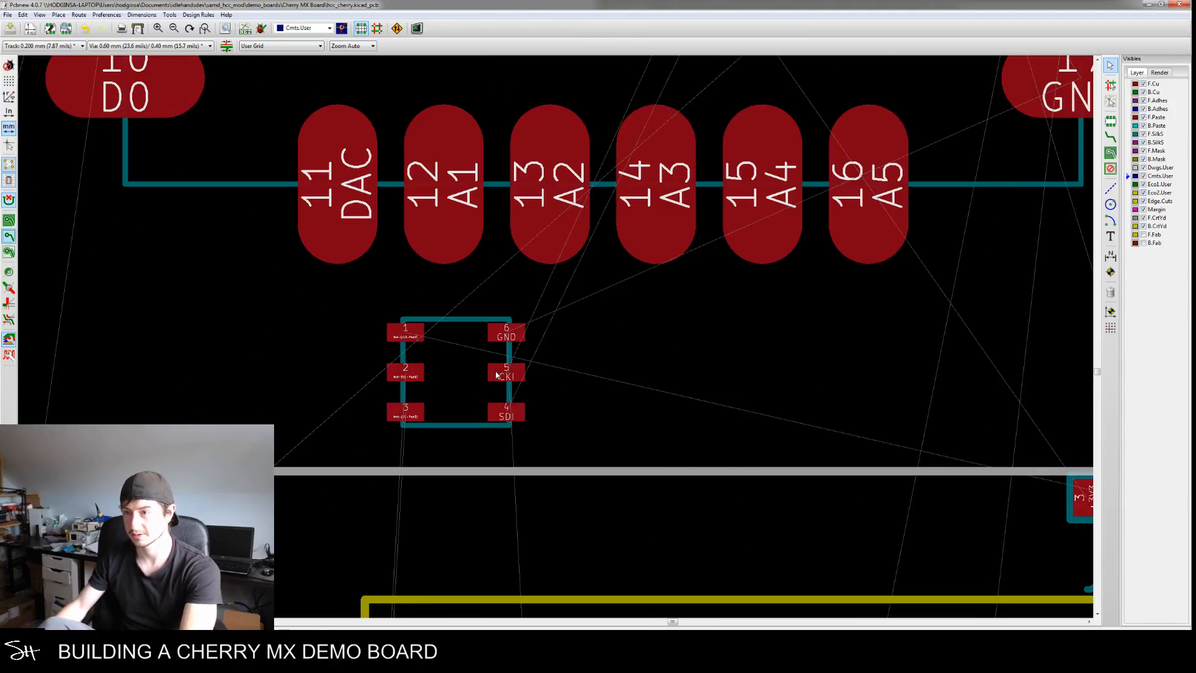
{"action": "left_click", "coordinate": [497, 374]}
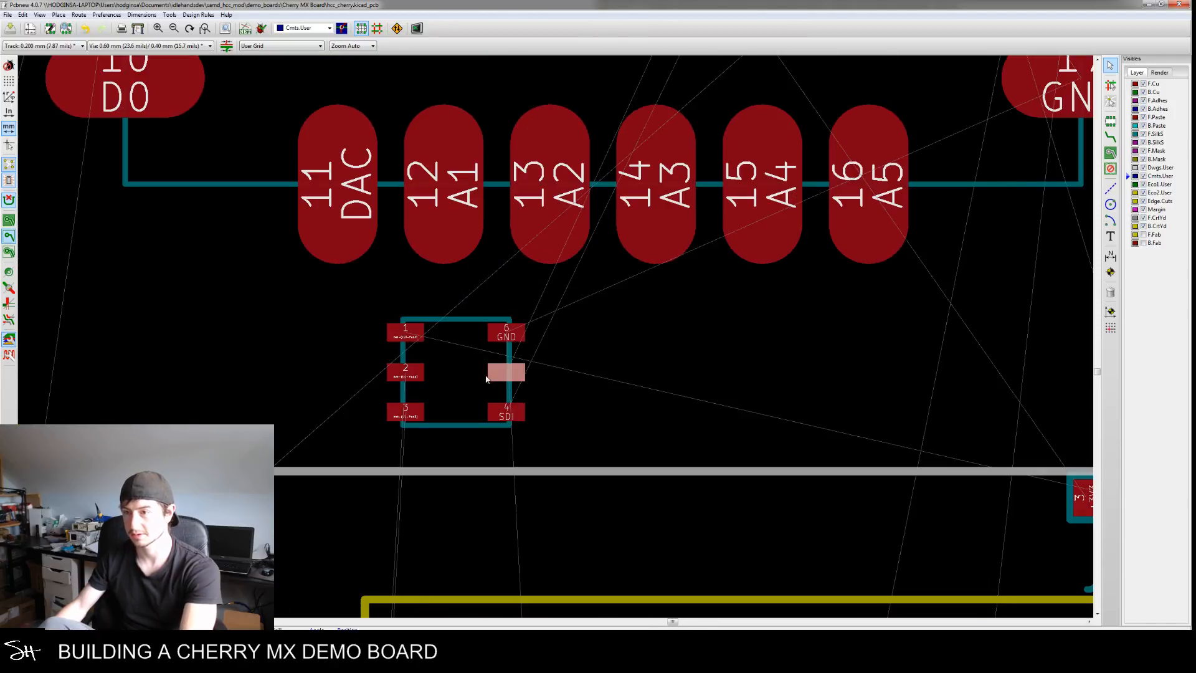
{"action": "right_click", "coordinate": [451, 320]}
{"action": "left_click", "coordinate": [438, 331]}
{"action": "left_click", "coordinate": [438, 331]}
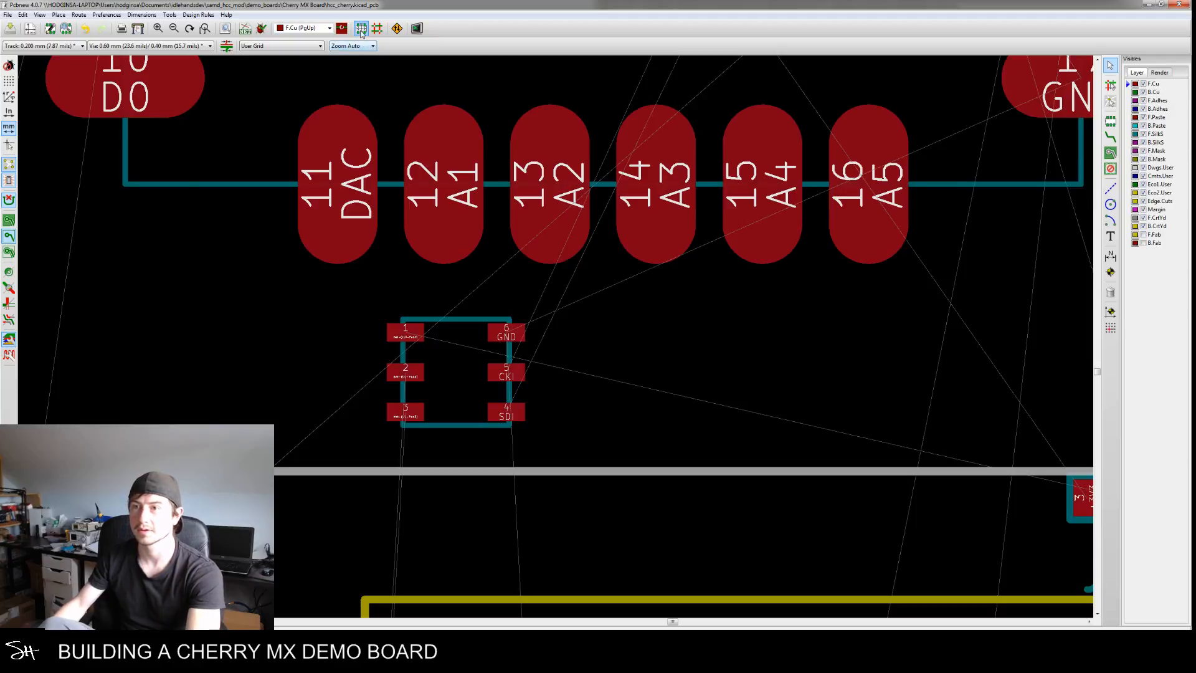
Move the APA102 LED carrying the CKI and SDI nets to the middle of key J7's upper edge, just above the switch outline
{"action": "key", "text": "m"}
{"action": "scroll", "coordinate": [539, 405], "scroll_direction": "down", "scroll_amount": 3}
{"action": "middle_click_drag", "start_coordinate": [591, 441], "coordinate": [514, 268]}
{"action": "middle_click_drag", "start_coordinate": [535, 450], "coordinate": [493, 344]}
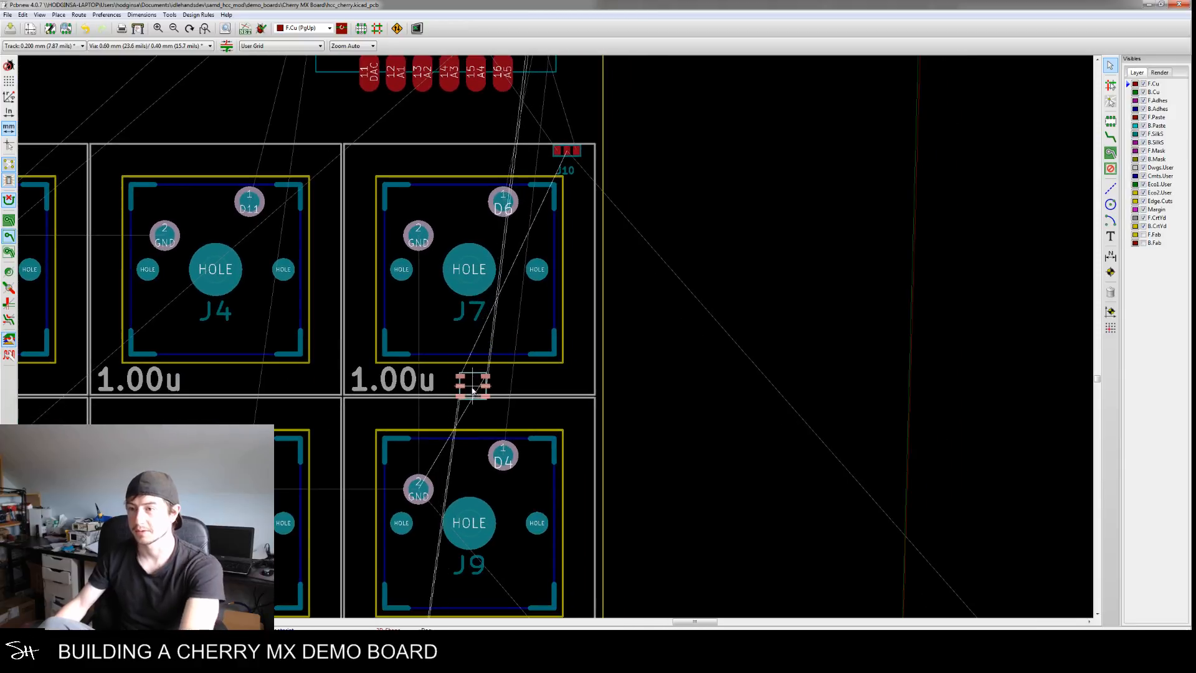
{"action": "middle_click_drag", "start_coordinate": [478, 392], "coordinate": [476, 264]}
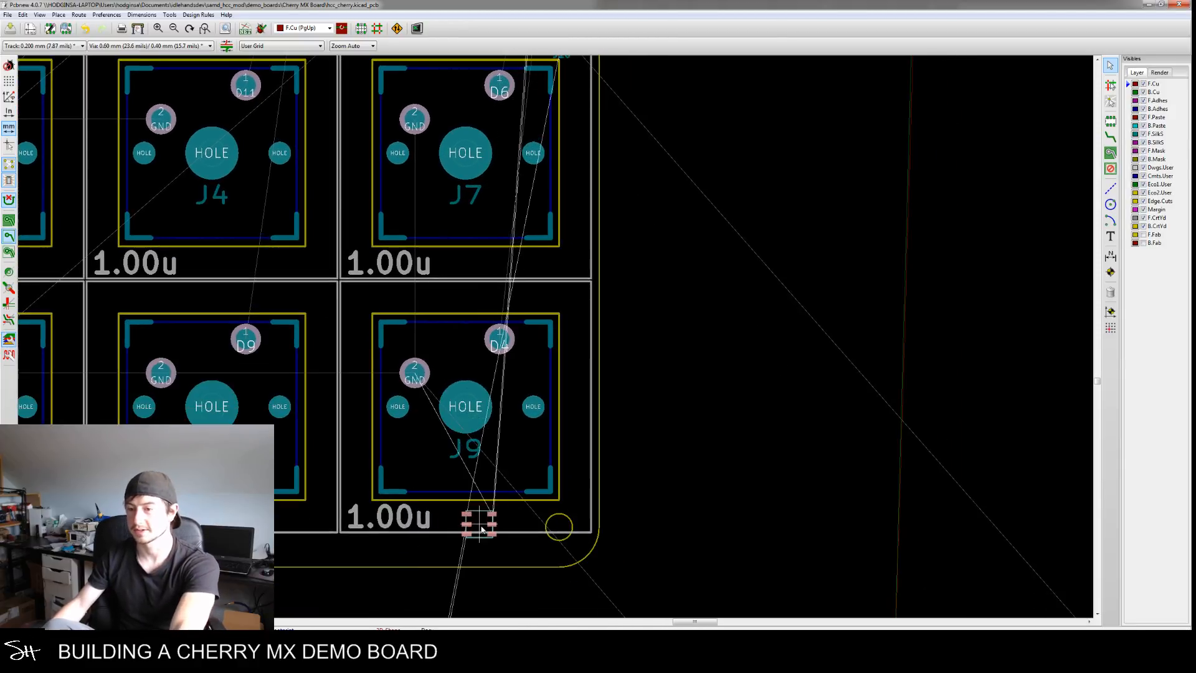
{"action": "scroll", "coordinate": [475, 515], "scroll_direction": "up", "scroll_amount": 3}
{"action": "left_click", "coordinate": [474, 509]}
{"action": "middle_click_drag", "start_coordinate": [475, 511], "coordinate": [472, 395]}
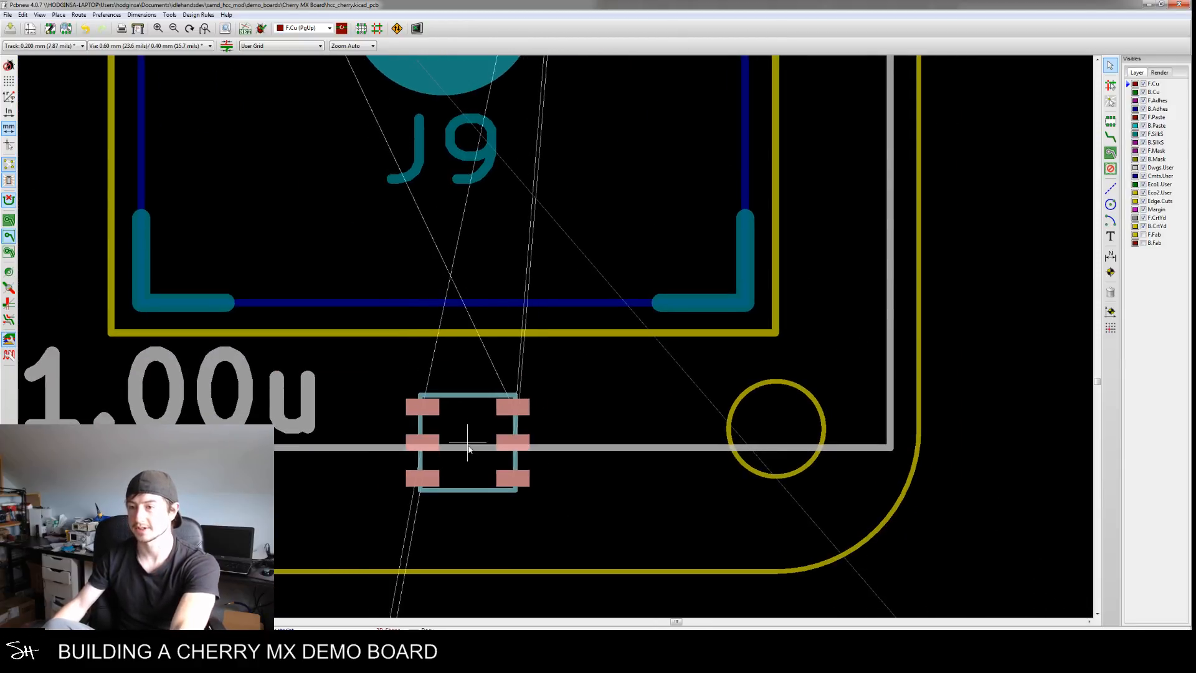
{"action": "scroll", "coordinate": [468, 436], "scroll_direction": "down", "scroll_amount": 3}
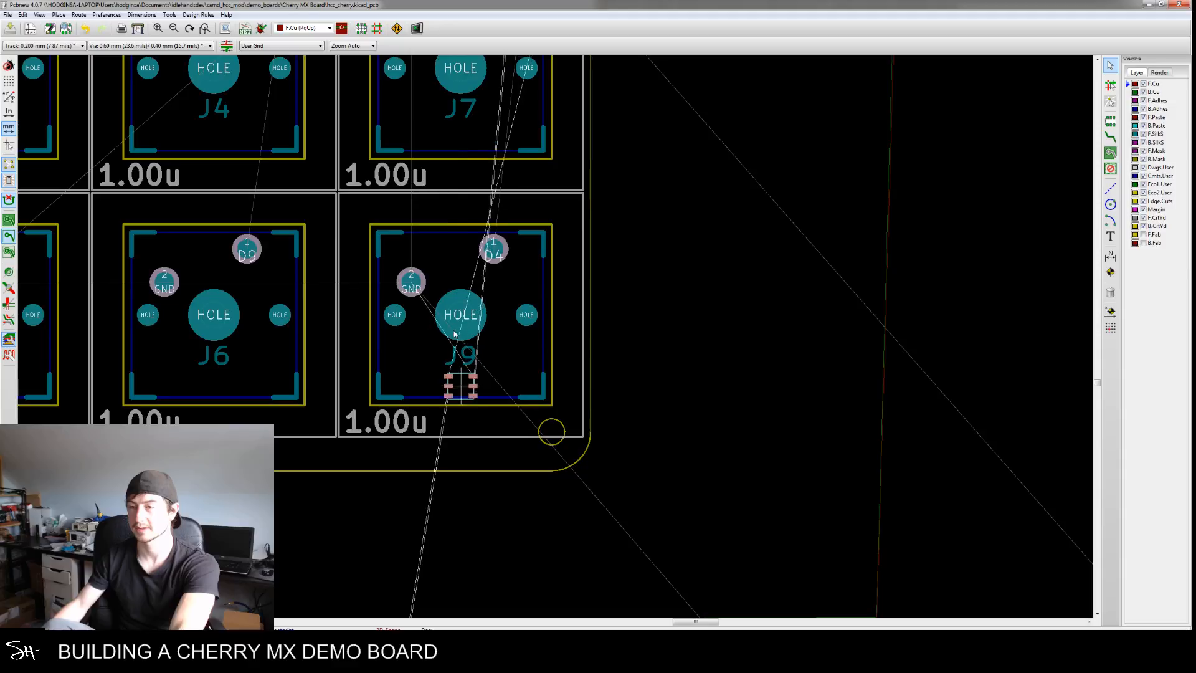
{"action": "middle_click_drag", "start_coordinate": [462, 207], "coordinate": [448, 274]}
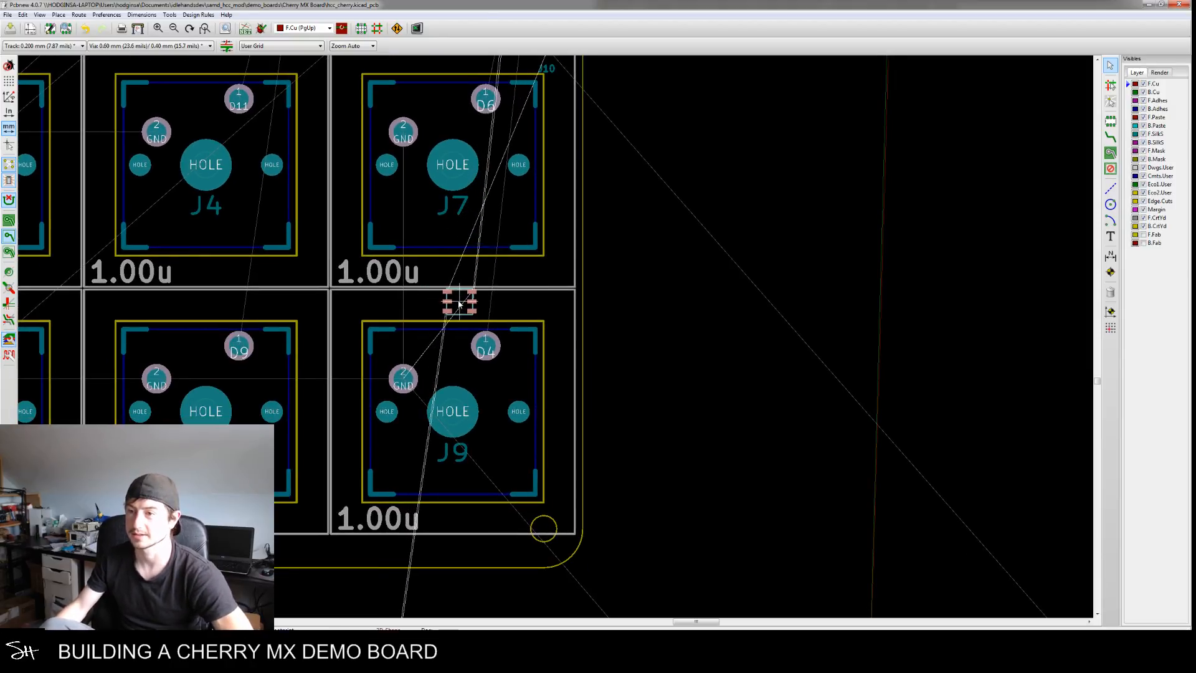
{"action": "scroll", "coordinate": [452, 302], "scroll_direction": "up", "scroll_amount": 3}
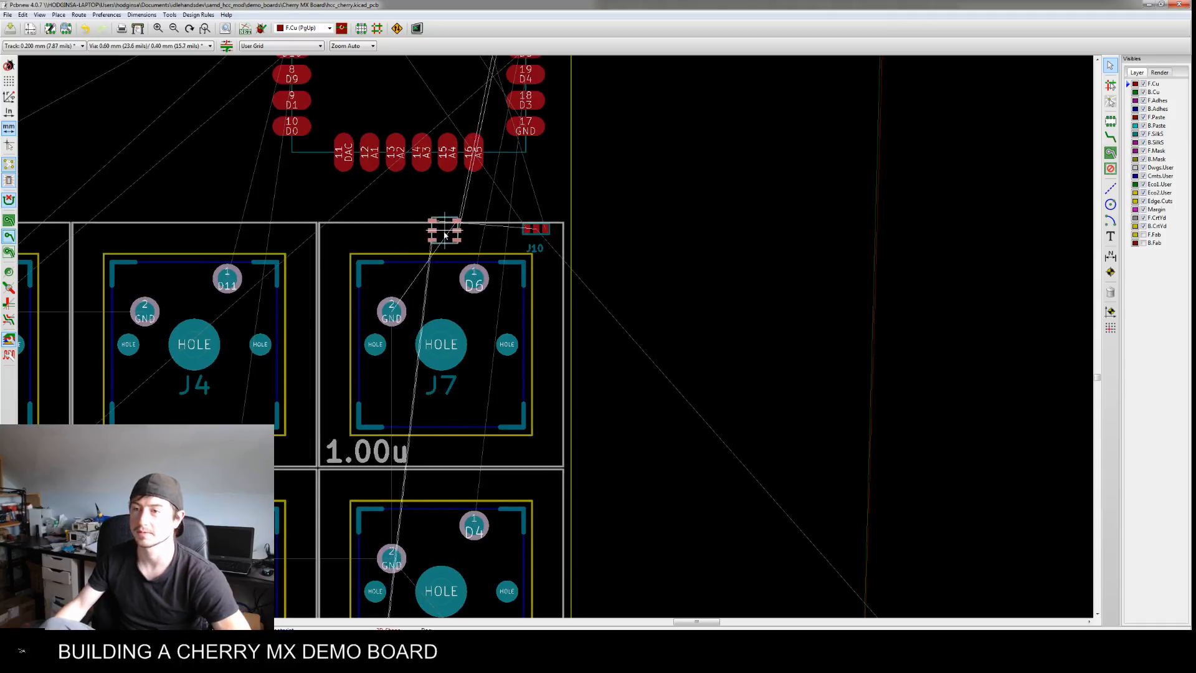
Move the second LED of the chain from the off-board group to the middle of key J4's upper edge, level with J7's LED
{"action": "scroll", "coordinate": [445, 234], "scroll_direction": "down", "scroll_amount": 5}
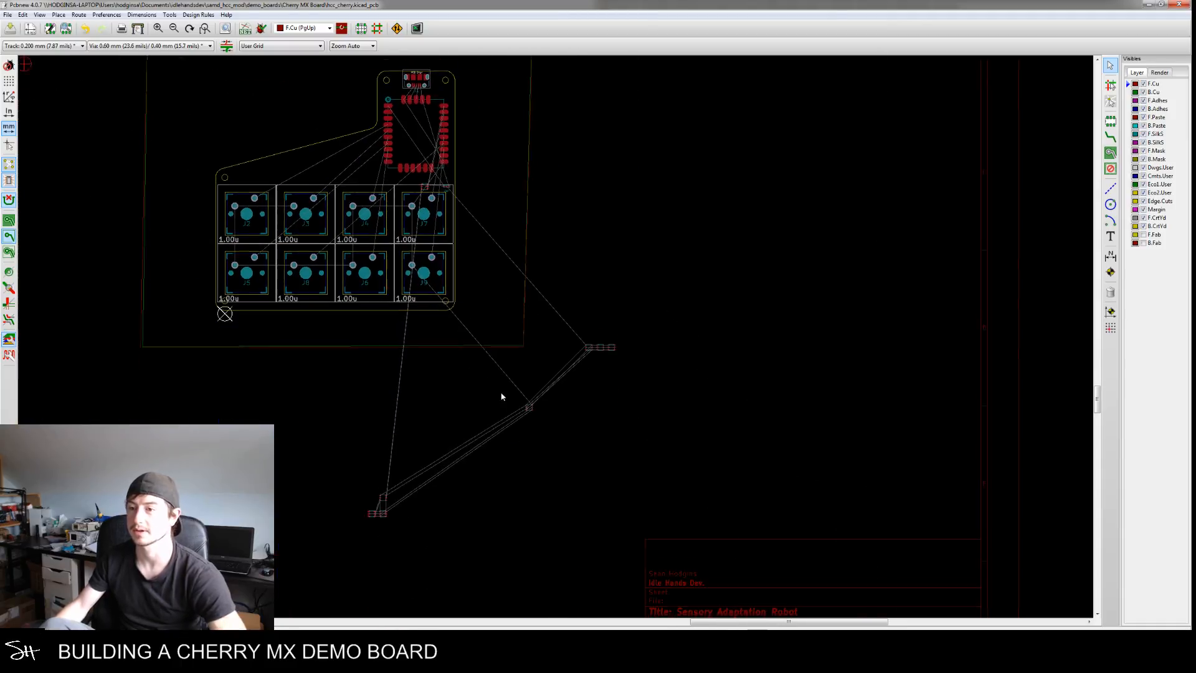
{"action": "scroll", "coordinate": [384, 479], "scroll_direction": "up", "scroll_amount": 4}
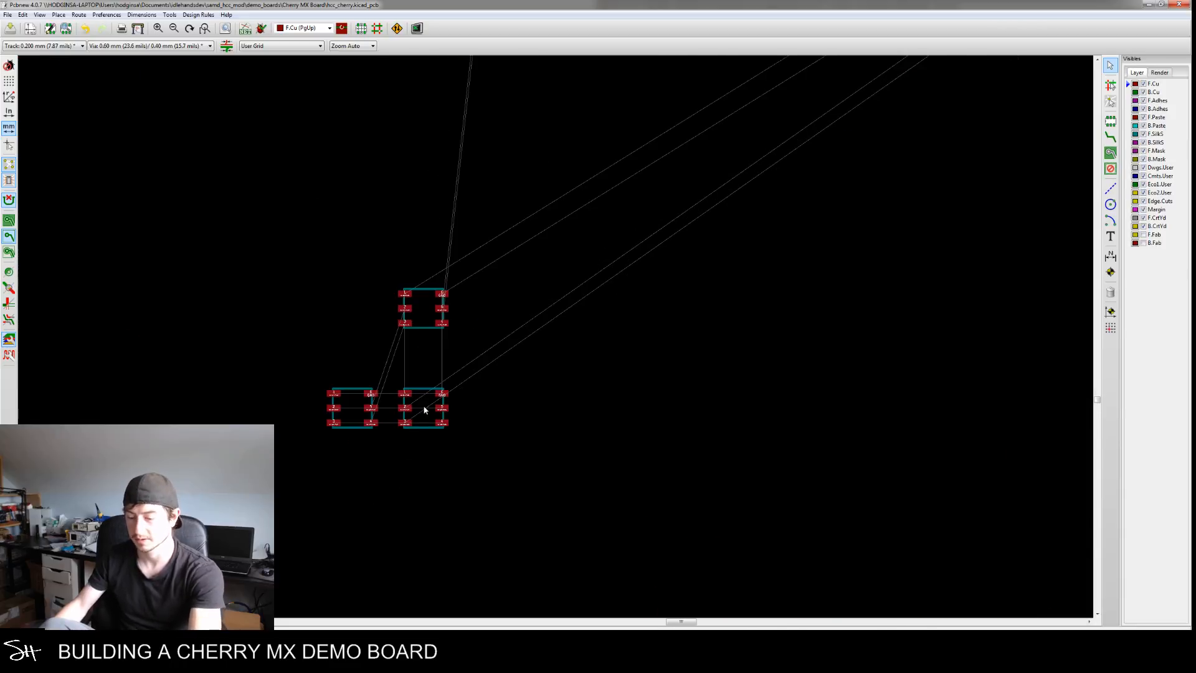
{"action": "scroll", "coordinate": [355, 181], "scroll_direction": "down", "scroll_amount": 5}
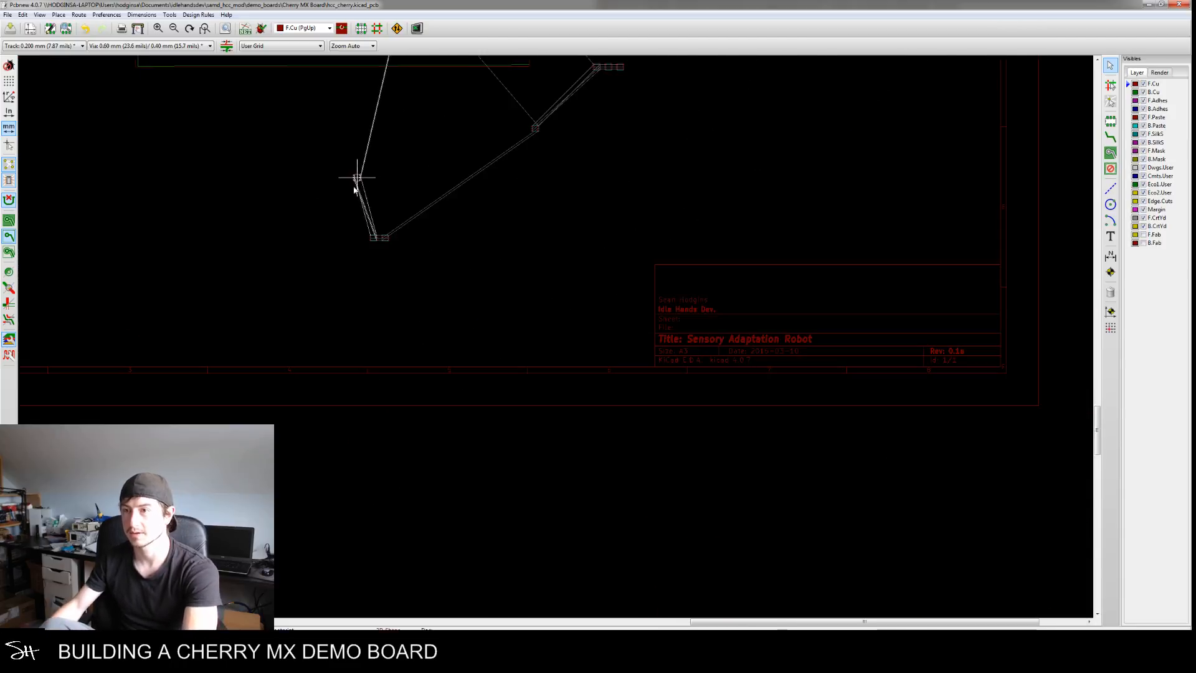
{"action": "scroll", "coordinate": [397, 191], "scroll_direction": "up", "scroll_amount": 6}
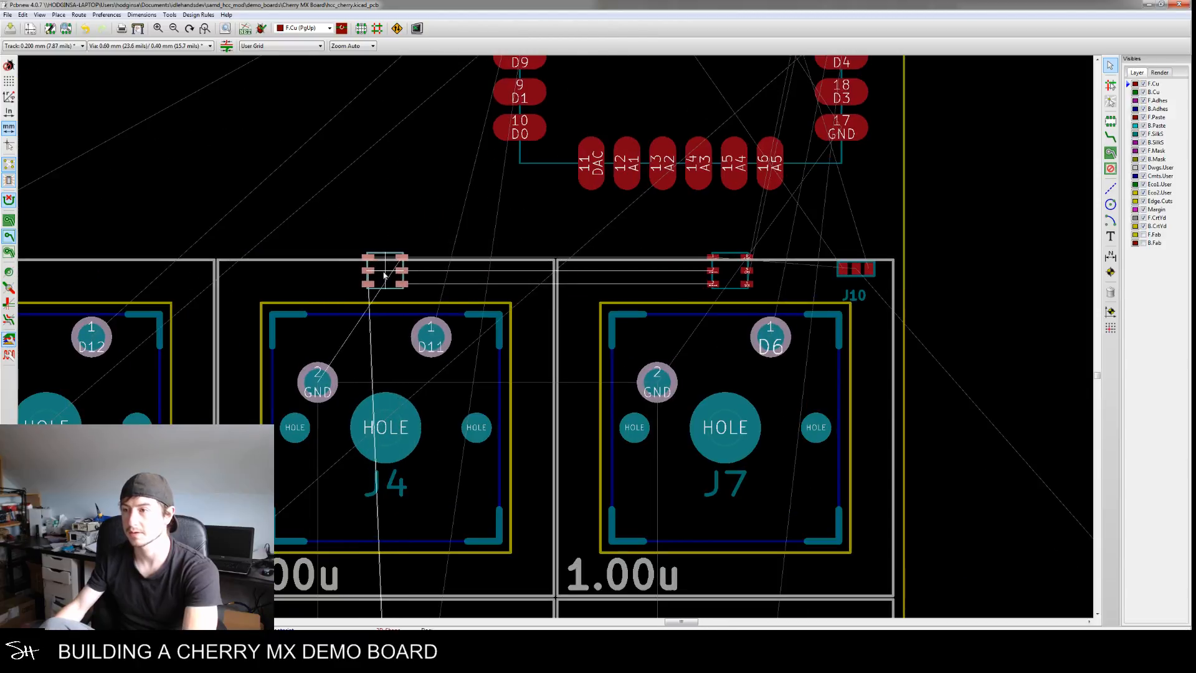
{"action": "left_click", "coordinate": [384, 273]}
Move the third LED of the chain onto the board, centring it on key J3's upper edge level with J4's LED
{"action": "scroll", "coordinate": [414, 352], "scroll_direction": "down", "scroll_amount": 6}
{"action": "middle_click_drag", "start_coordinate": [426, 608], "coordinate": [441, 313]}
{"action": "scroll", "coordinate": [441, 313], "scroll_direction": "down", "scroll_amount": 2}
{"action": "key", "text": "m"}
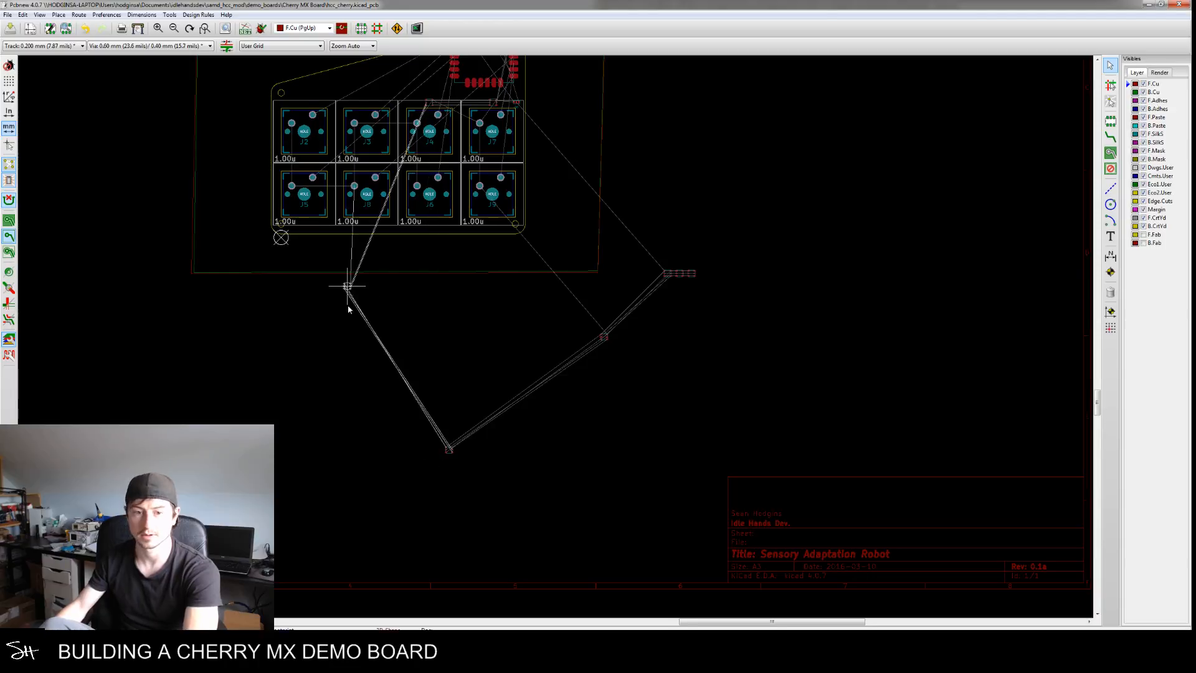
{"action": "middle_click_drag", "start_coordinate": [346, 287], "coordinate": [369, 435]}
{"action": "scroll", "coordinate": [373, 305], "scroll_direction": "up", "scroll_amount": 5}
{"action": "middle_click_drag", "start_coordinate": [419, 296], "coordinate": [393, 426]}
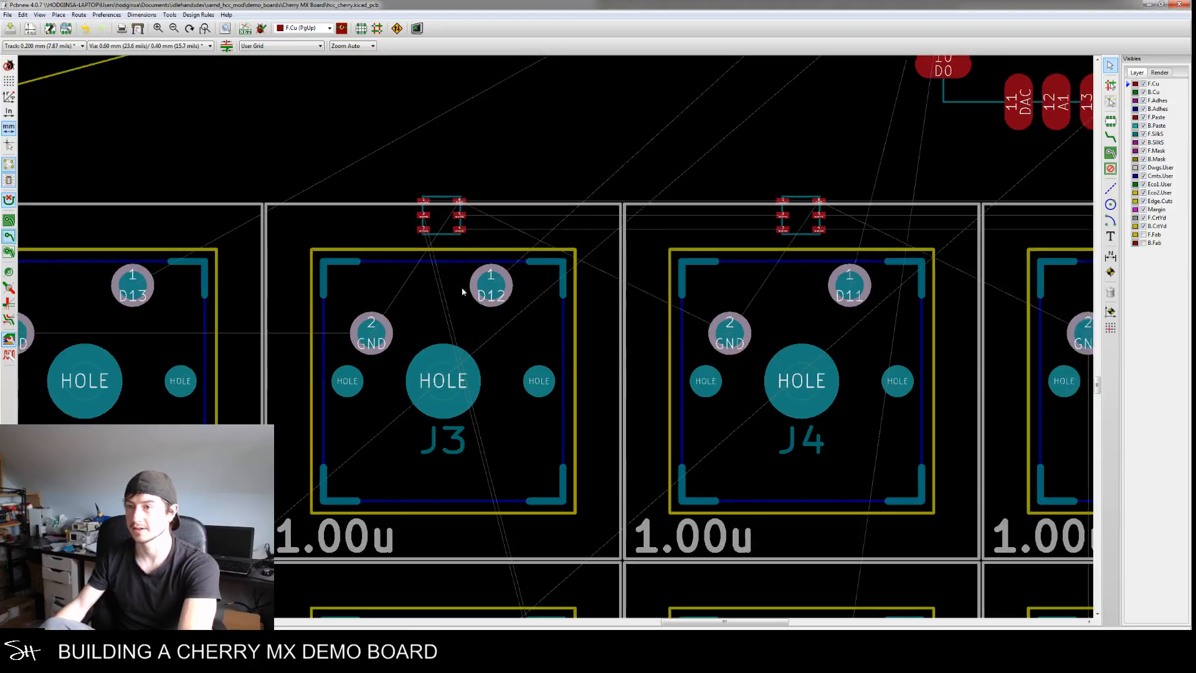
Place the fourth LED of the chain on key J2's upper edge, level with J3's LED
{"action": "scroll", "coordinate": [467, 286], "scroll_direction": "down", "scroll_amount": 4}
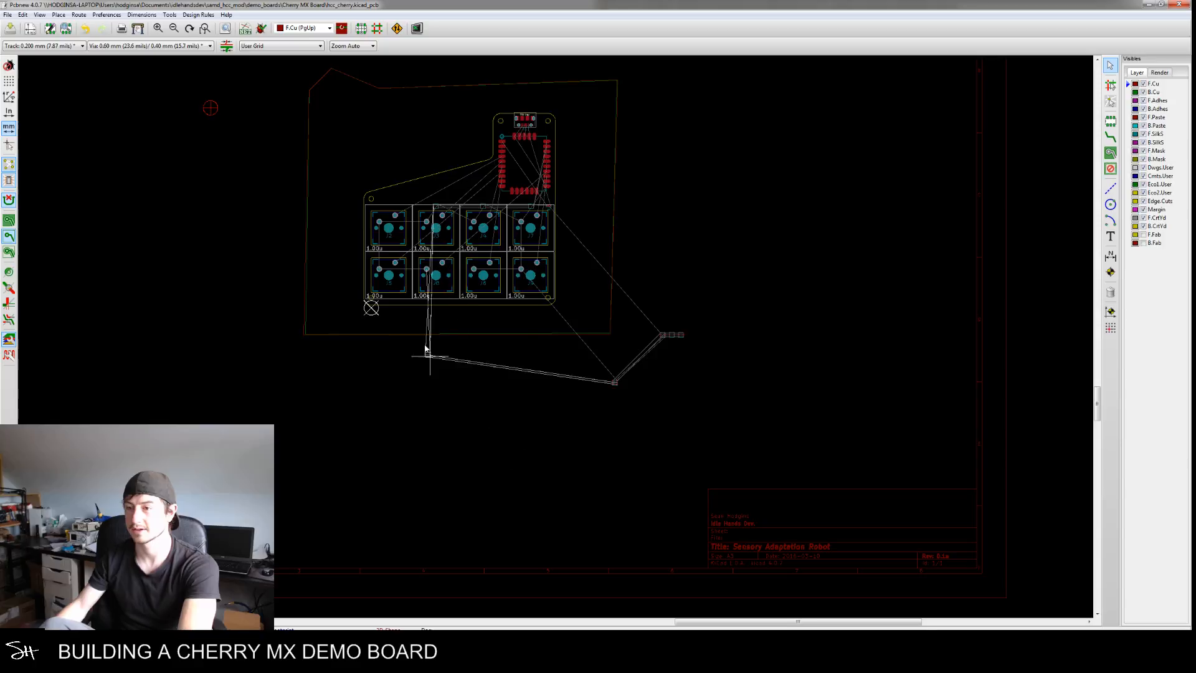
{"action": "scroll", "coordinate": [400, 200], "scroll_direction": "up", "scroll_amount": 5}
{"action": "scroll", "coordinate": [395, 176], "scroll_direction": "up", "scroll_amount": 2}
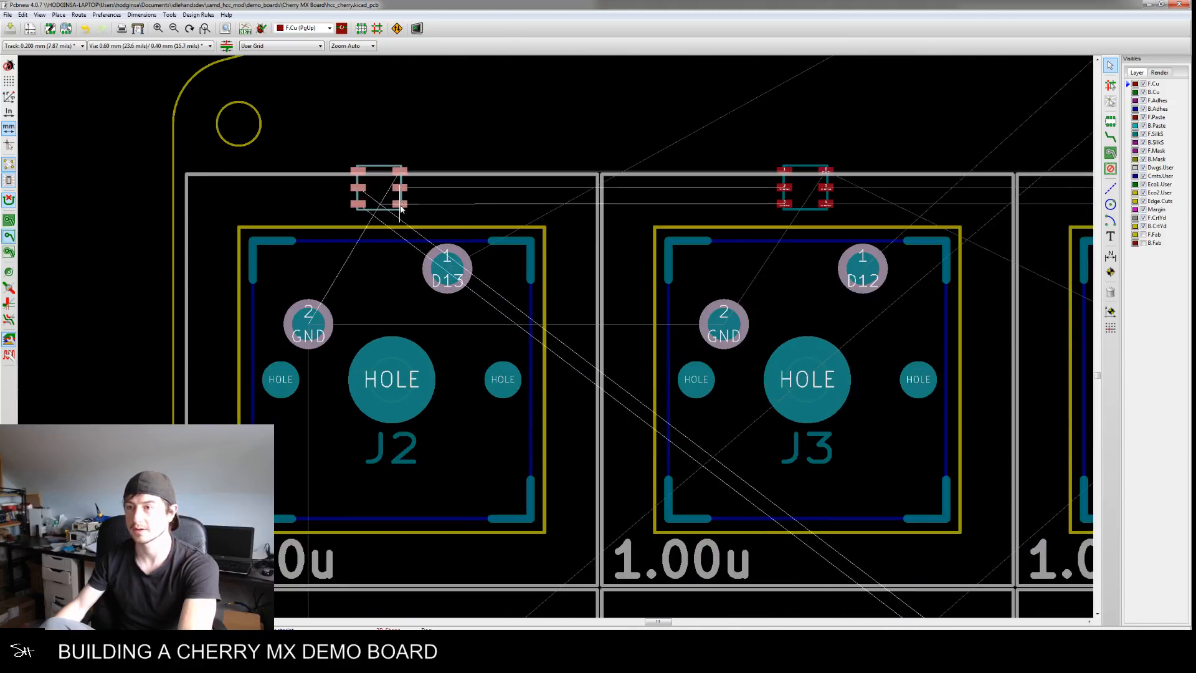
{"action": "left_click", "coordinate": [400, 209]}
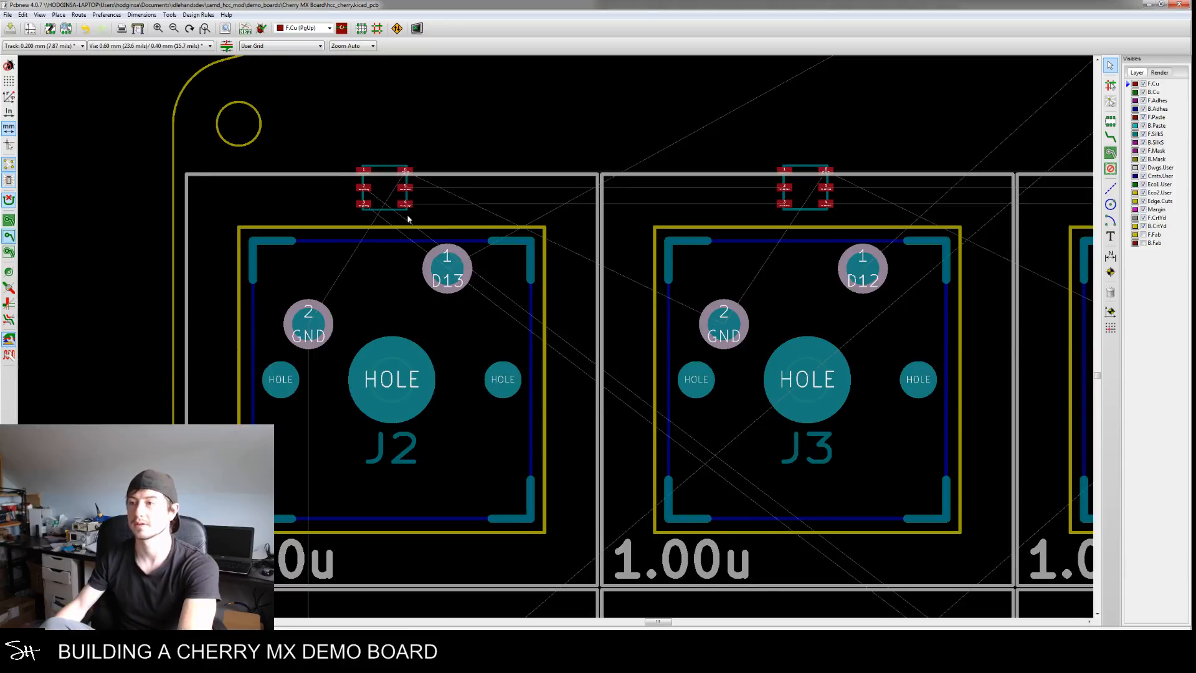
Move the fifth LED of the chain to key J5's upper edge below J2, rotated 180 degrees
{"action": "scroll", "coordinate": [405, 215], "scroll_direction": "down", "scroll_amount": 4}
{"action": "scroll", "coordinate": [461, 304], "scroll_direction": "up", "scroll_amount": 2}
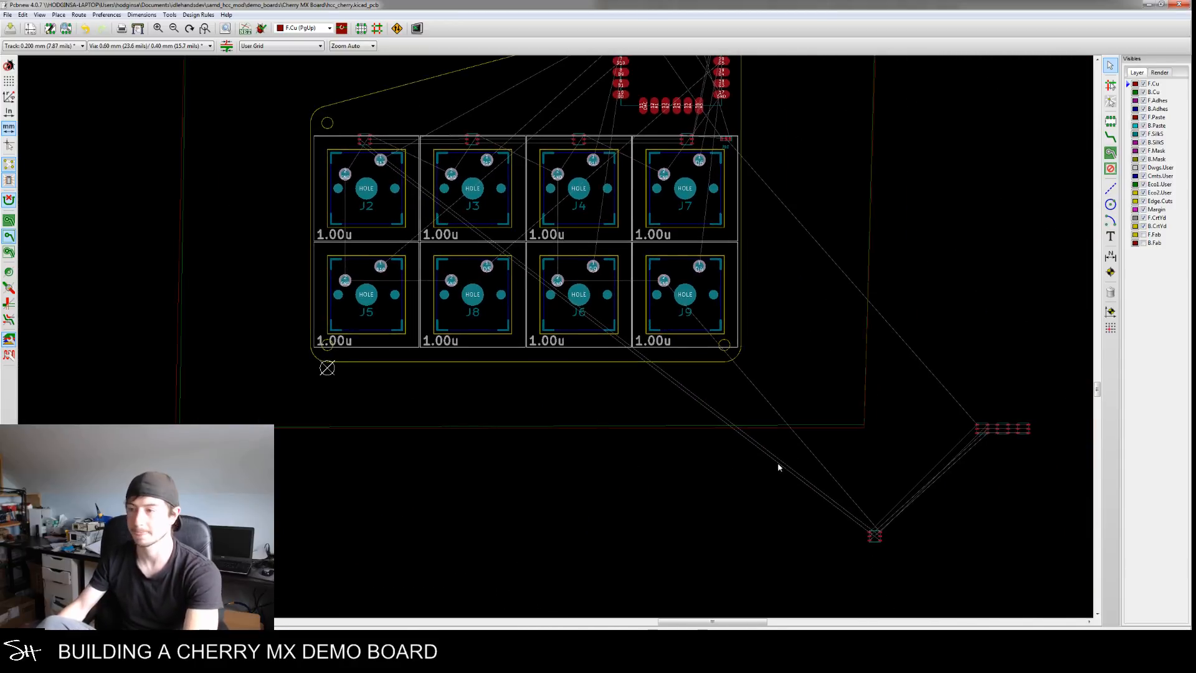
{"action": "key", "text": "m"}
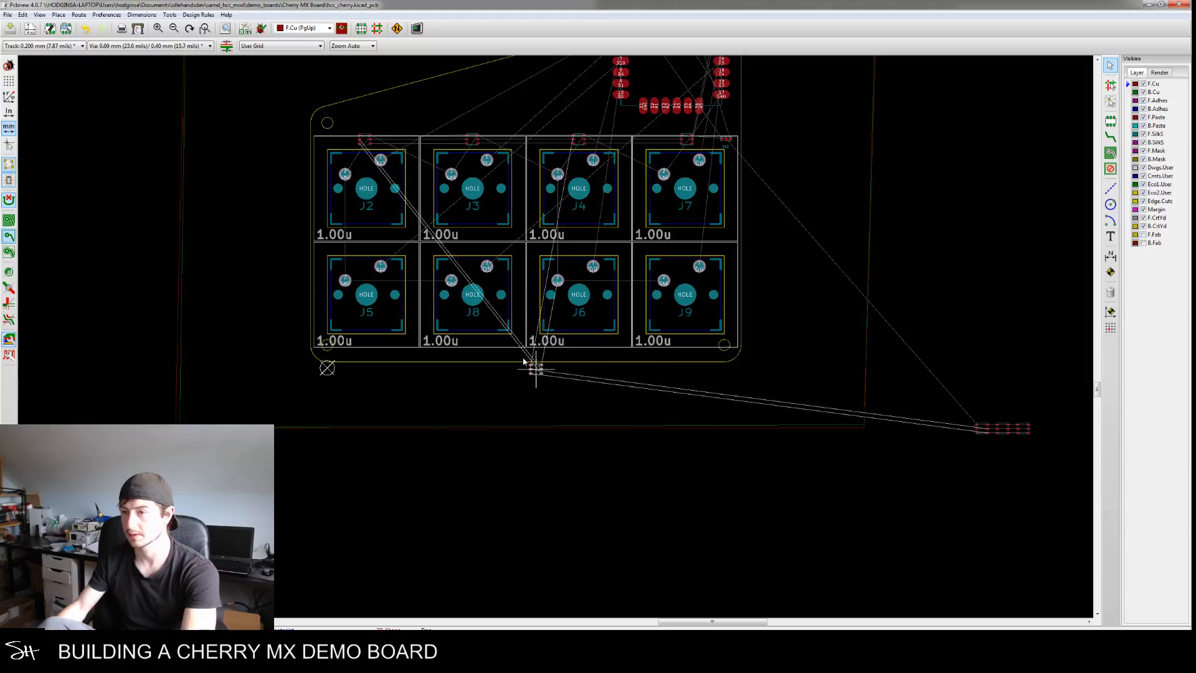
{"action": "scroll", "coordinate": [380, 266], "scroll_direction": "up", "scroll_amount": 3}
{"action": "scroll", "coordinate": [360, 223], "scroll_direction": "up", "scroll_amount": 1}
{"action": "middle_click_drag", "start_coordinate": [332, 206], "coordinate": [405, 348]}
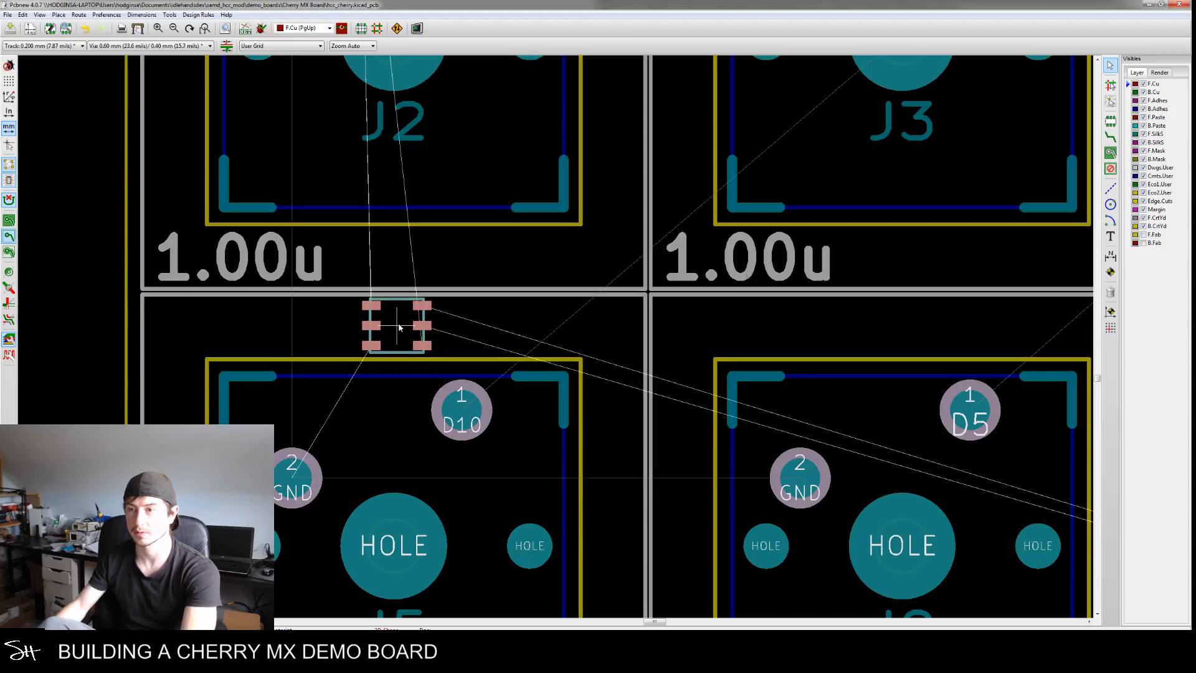
{"action": "scroll", "coordinate": [399, 328], "scroll_direction": "down", "scroll_amount": 1}
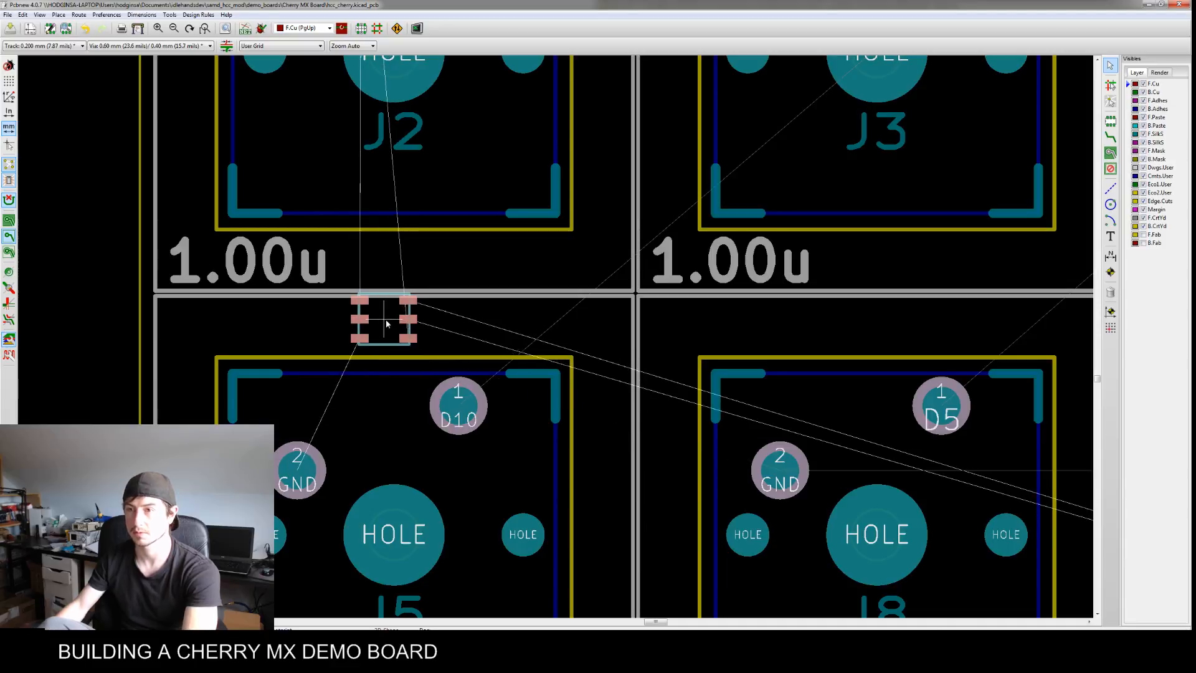
{"action": "left_click", "coordinate": [390, 322]}
Bring the sixth LED of the chain from outside the board to key J8's upper edge
{"action": "scroll", "coordinate": [388, 322], "scroll_direction": "down", "scroll_amount": 2}
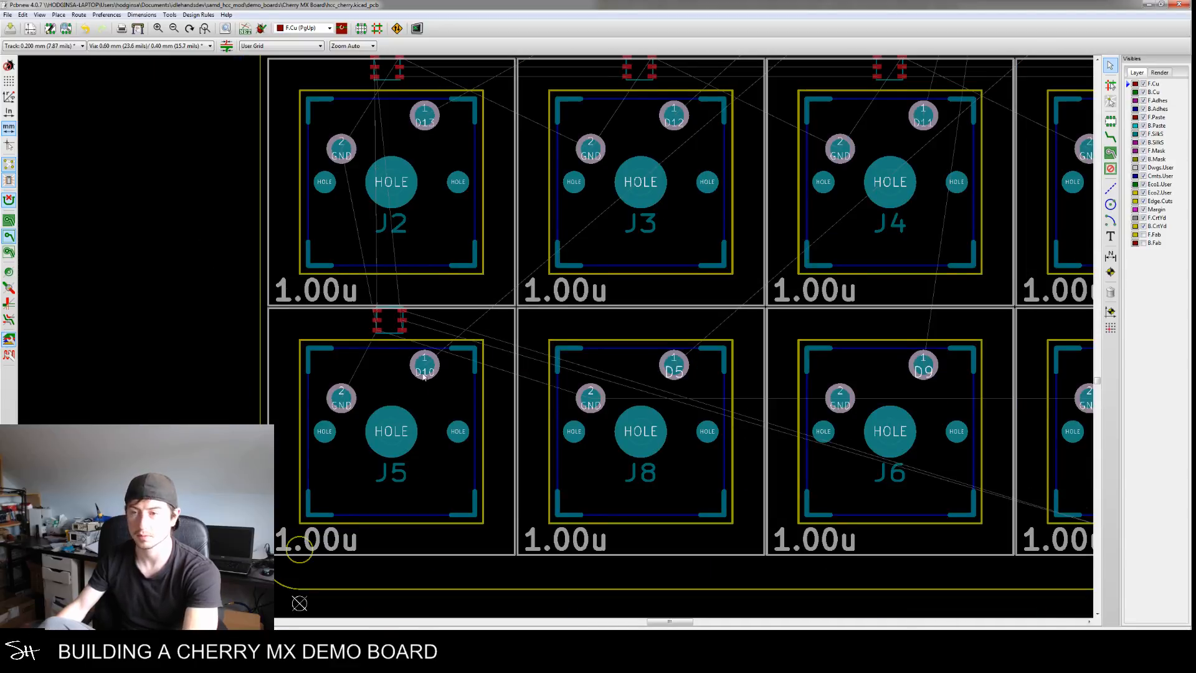
{"action": "scroll", "coordinate": [422, 390], "scroll_direction": "down", "scroll_amount": 4}
{"action": "scroll", "coordinate": [849, 488], "scroll_direction": "up", "scroll_amount": 4}
{"action": "key", "text": "m"}
{"action": "mouse_move", "coordinate": [448, 441]}
{"action": "middle_mouse_down"}
{"action": "mouse_move", "coordinate": [531, 431]}
{"action": "mouse_move", "coordinate": [776, 455]}
{"action": "middle_mouse_up"}
{"action": "mouse_move", "coordinate": [390, 338]}
{"action": "middle_mouse_down"}
{"action": "mouse_move", "coordinate": [695, 458]}
{"action": "mouse_move", "coordinate": [602, 433]}
{"action": "middle_mouse_up"}
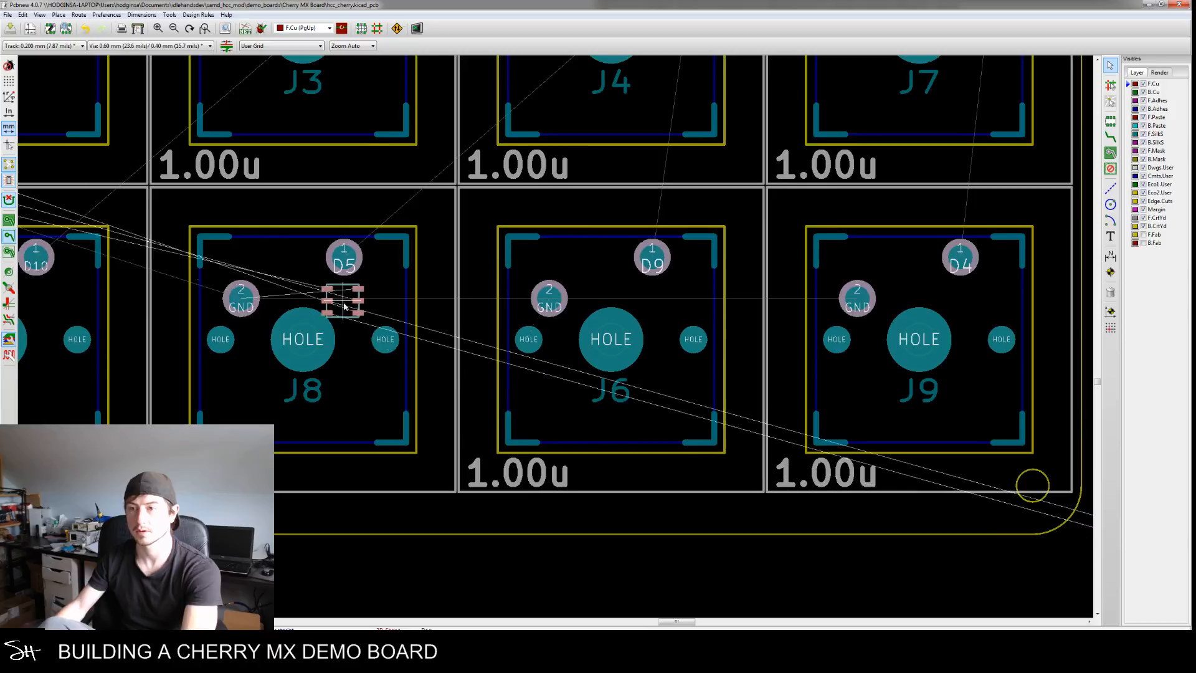
{"action": "middle_click_drag", "start_coordinate": [330, 302], "coordinate": [530, 372]}
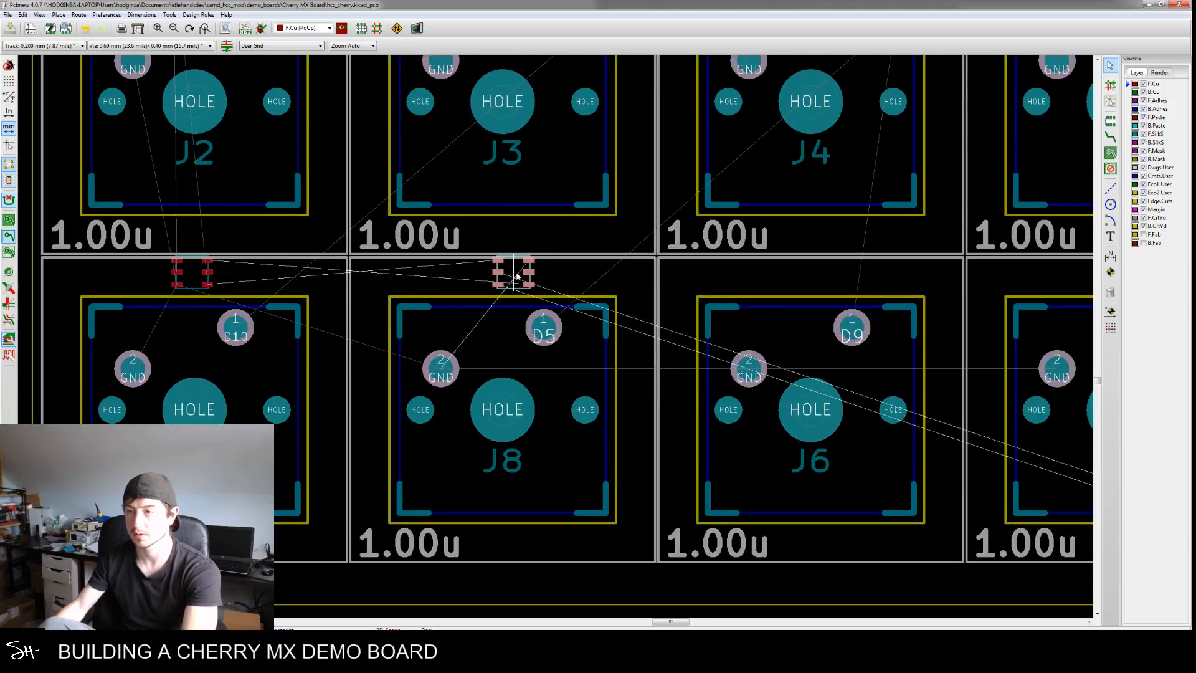
Rotate J8's LED by 180 degrees and place it level with J5's LED, so their connecting nets run uncrossed
{"action": "scroll", "coordinate": [510, 274], "scroll_direction": "up", "scroll_amount": 2}
{"action": "middle_click_drag", "start_coordinate": [468, 275], "coordinate": [697, 286]}
{"action": "middle_click_drag", "start_coordinate": [433, 306], "coordinate": [668, 287]}
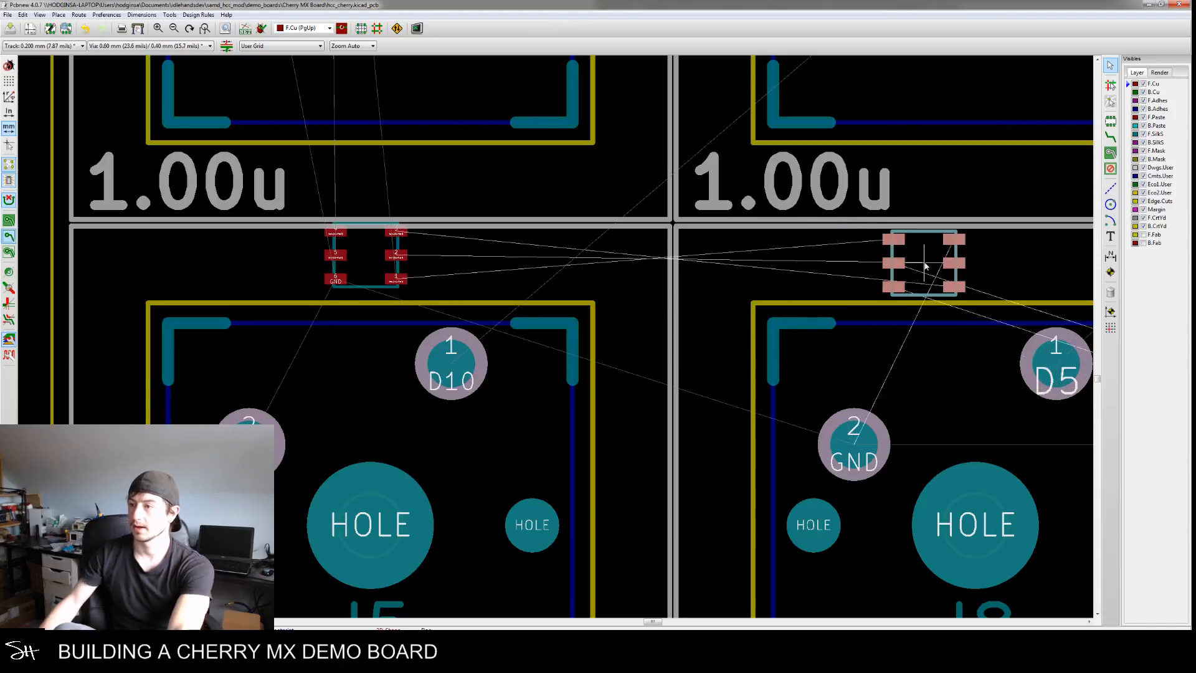
{"action": "middle_click_drag", "start_coordinate": [922, 261], "coordinate": [838, 265]}
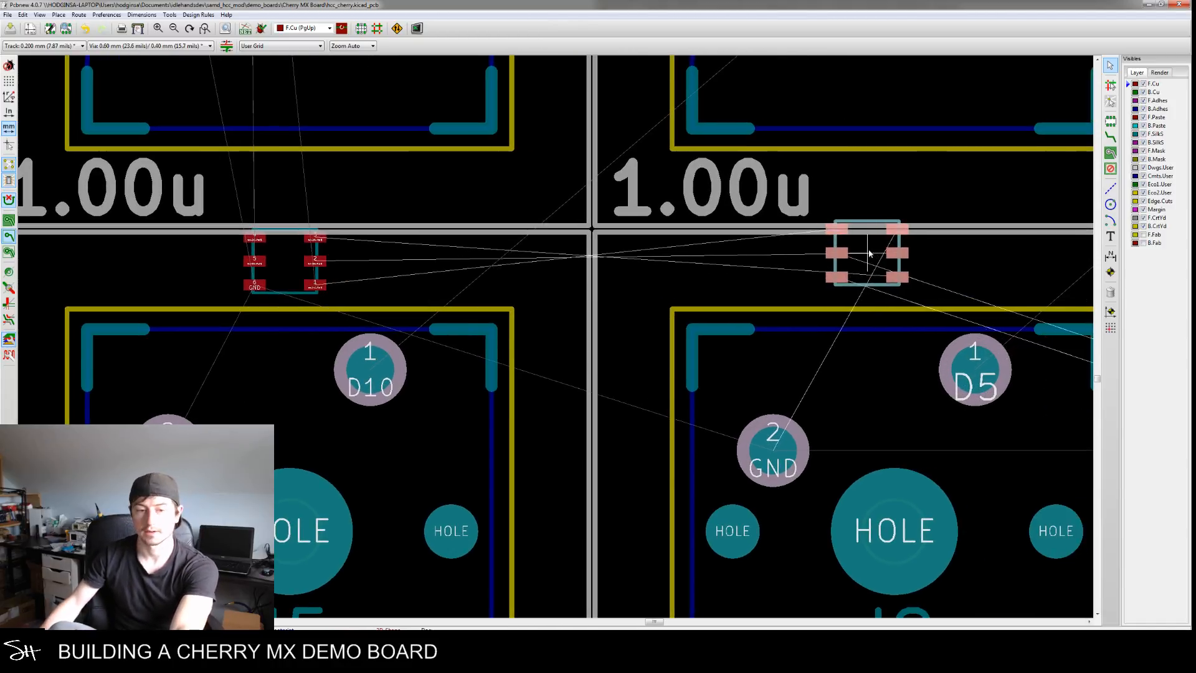
{"action": "scroll", "coordinate": [863, 287], "scroll_direction": "down", "scroll_amount": 2}
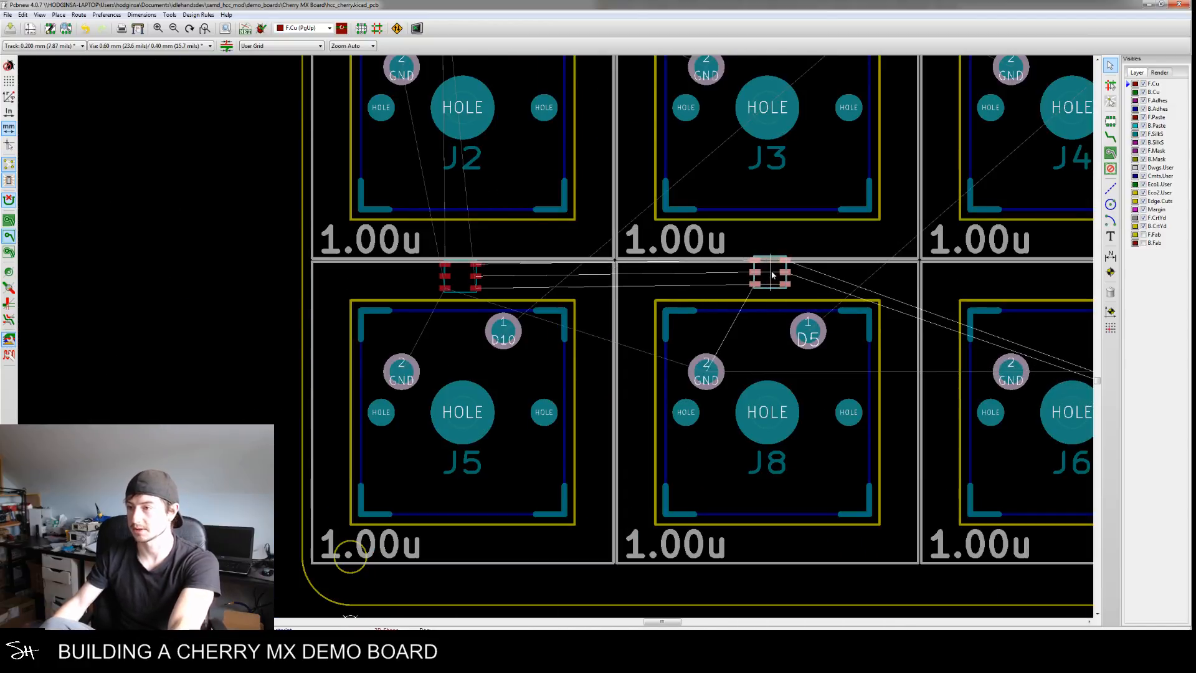
{"action": "scroll", "coordinate": [768, 277], "scroll_direction": "up", "scroll_amount": 2}
{"action": "left_click", "coordinate": [770, 275]}
Move the seventh LED of the chain to key J6's upper edge, rotated 180 degrees and level with J8's LED
{"action": "scroll", "coordinate": [673, 381], "scroll_direction": "down", "scroll_amount": 4}
{"action": "middle_click_drag", "start_coordinate": [919, 425], "coordinate": [721, 389]}
{"action": "key", "text": "m"}
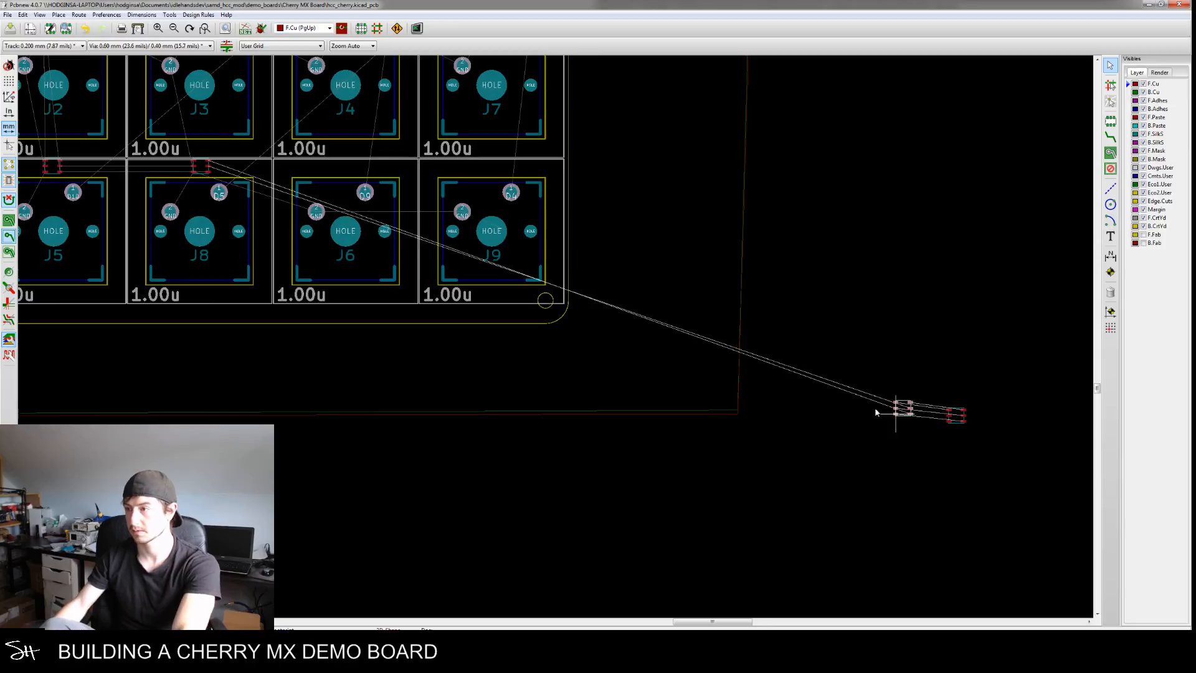
{"action": "scroll", "coordinate": [628, 349], "scroll_direction": "up", "scroll_amount": 3}
{"action": "key", "text": "r"}
{"action": "key", "text": "r"}
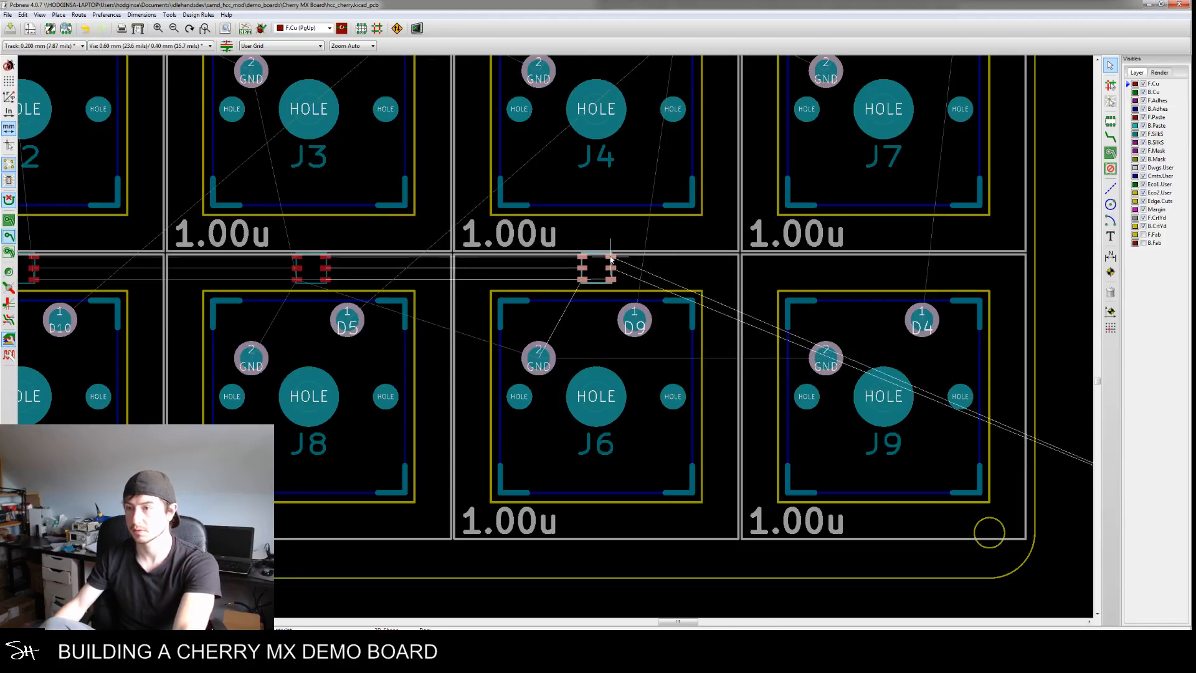
{"action": "left_click", "coordinate": [607, 256]}
Move the last LED of the chain to key J9's upper edge, rotated 180 degrees and level with J6's LED
{"action": "scroll", "coordinate": [737, 390], "scroll_direction": "down", "scroll_amount": 3}
{"action": "middle_click_drag", "start_coordinate": [1025, 501], "coordinate": [772, 433]}
{"action": "scroll", "coordinate": [770, 428], "scroll_direction": "up", "scroll_amount": 3}
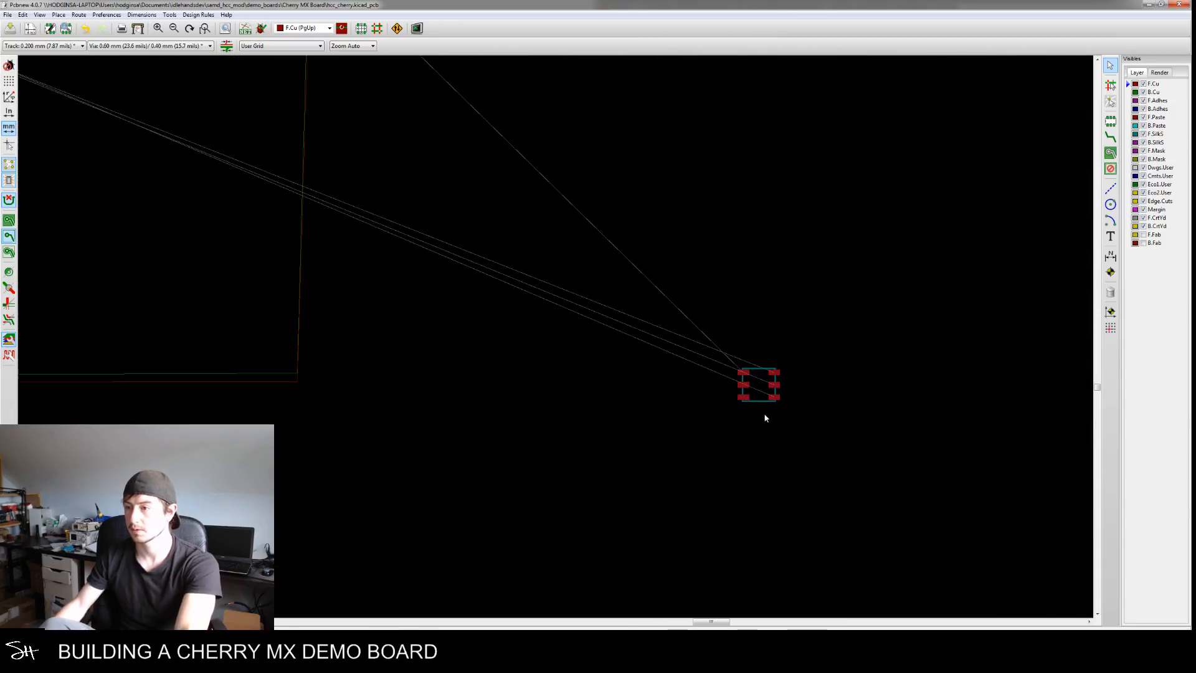
{"action": "key", "text": "m"}
{"action": "scroll", "coordinate": [587, 334], "scroll_direction": "down", "scroll_amount": 3}
{"action": "scroll", "coordinate": [366, 294], "scroll_direction": "up", "scroll_amount": 4}
{"action": "scroll", "coordinate": [473, 352], "scroll_direction": "up", "scroll_amount": 2}
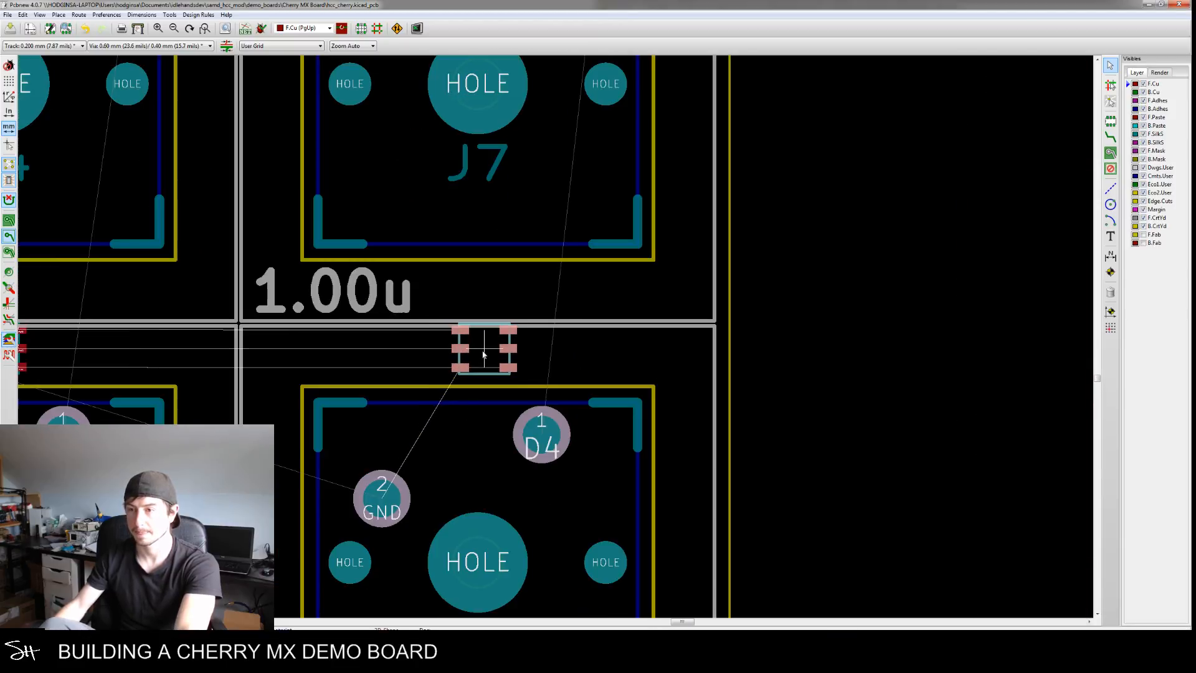
{"action": "scroll", "coordinate": [483, 354], "scroll_direction": "down", "scroll_amount": 5}
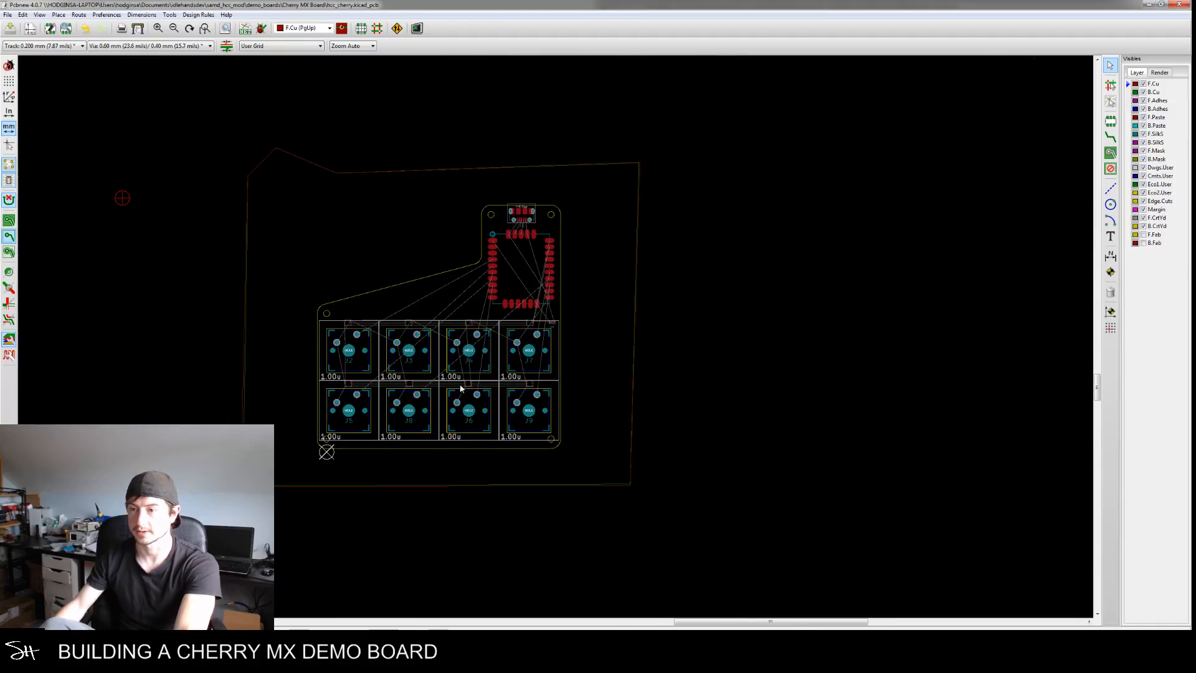
Open jumper J10's footprint in the Footprint Editor
{"action": "middle_click_drag", "start_coordinate": [544, 466], "coordinate": [654, 376]}
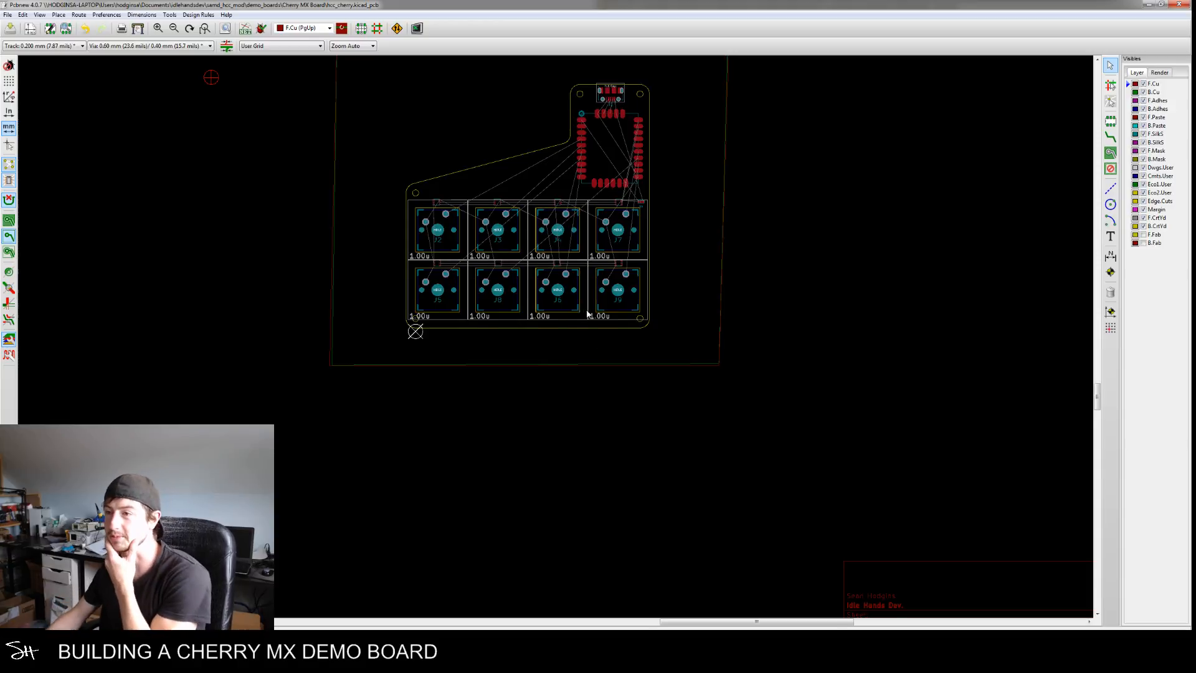
{"action": "scroll", "coordinate": [591, 313], "scroll_direction": "up", "scroll_amount": 5}
{"action": "scroll", "coordinate": [635, 338], "scroll_direction": "up", "scroll_amount": 2}
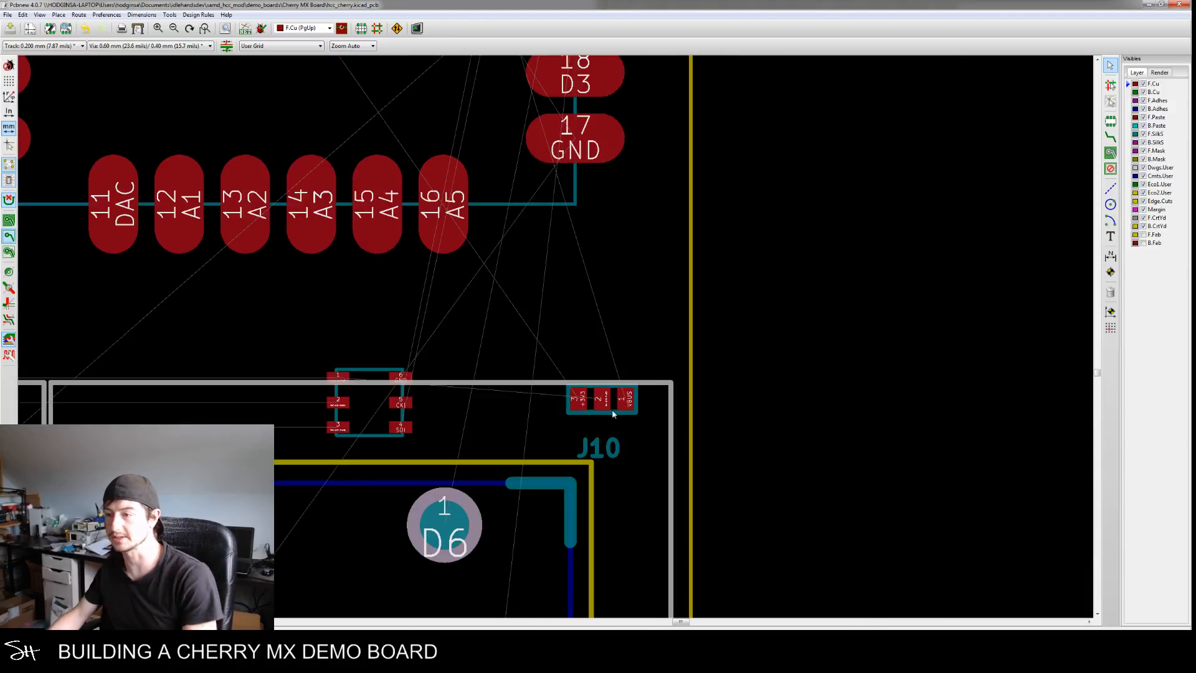
{"action": "left_click", "coordinate": [539, 581]}
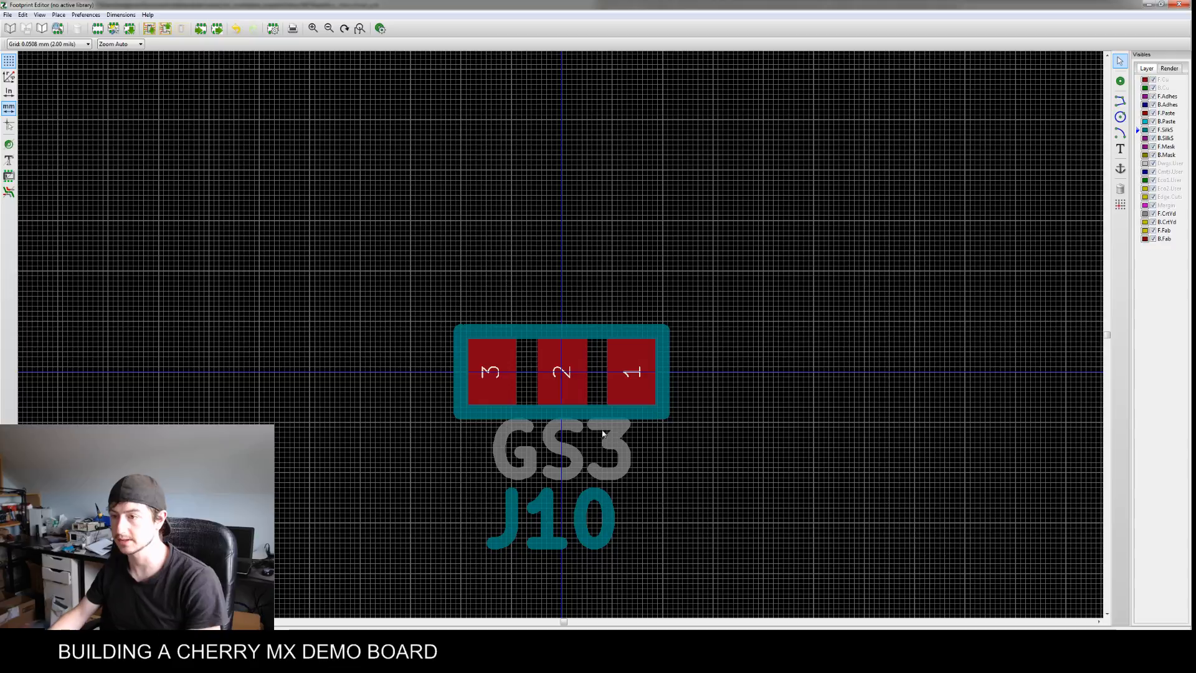
Set the Y size of J10's pad 3 to 1 mm
{"action": "double_click", "coordinate": [492, 371]}
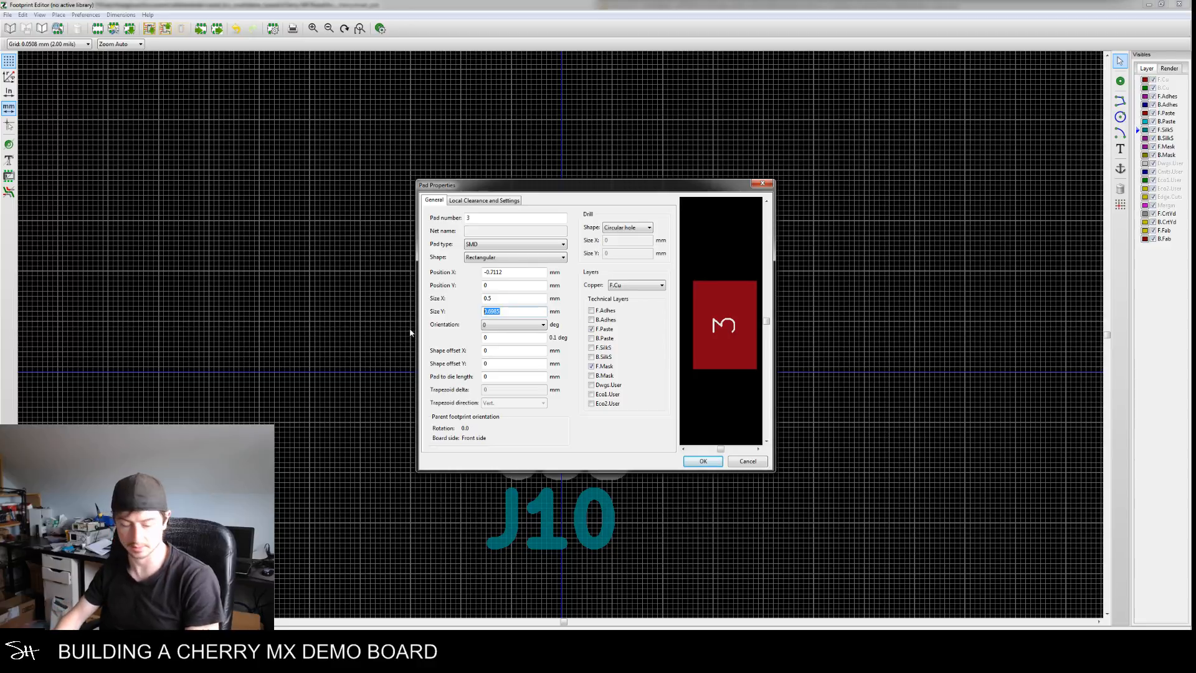
{"action": "type", "text": "1"}
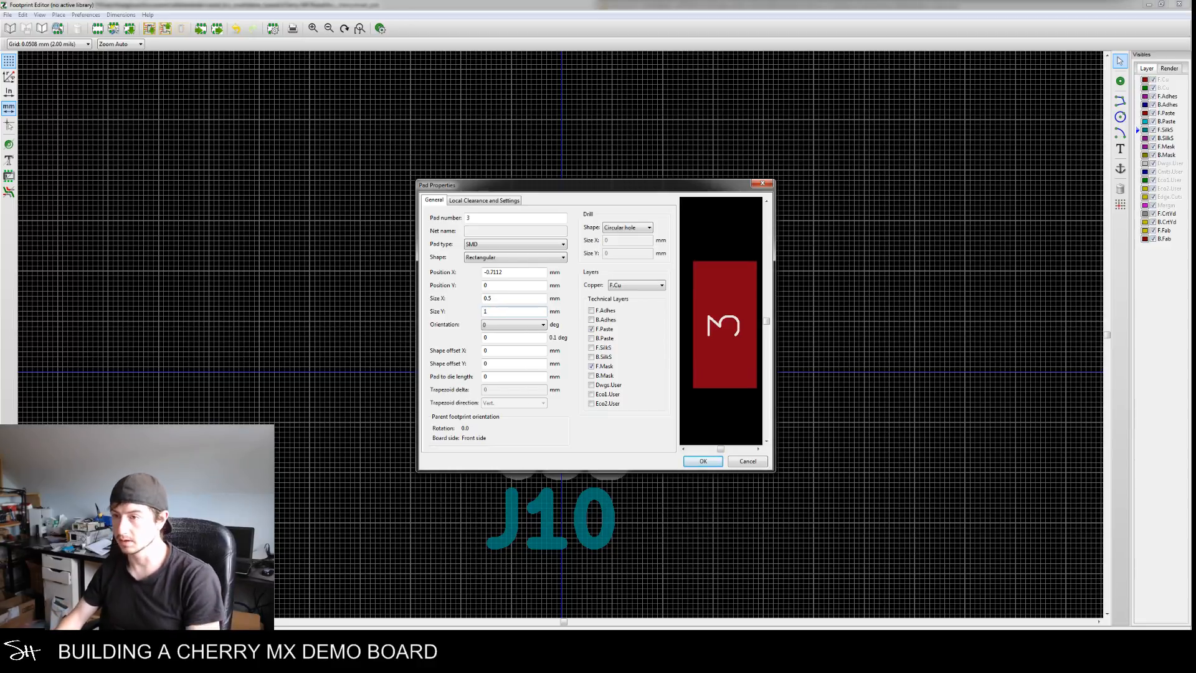
{"action": "key", "text": "Return"}
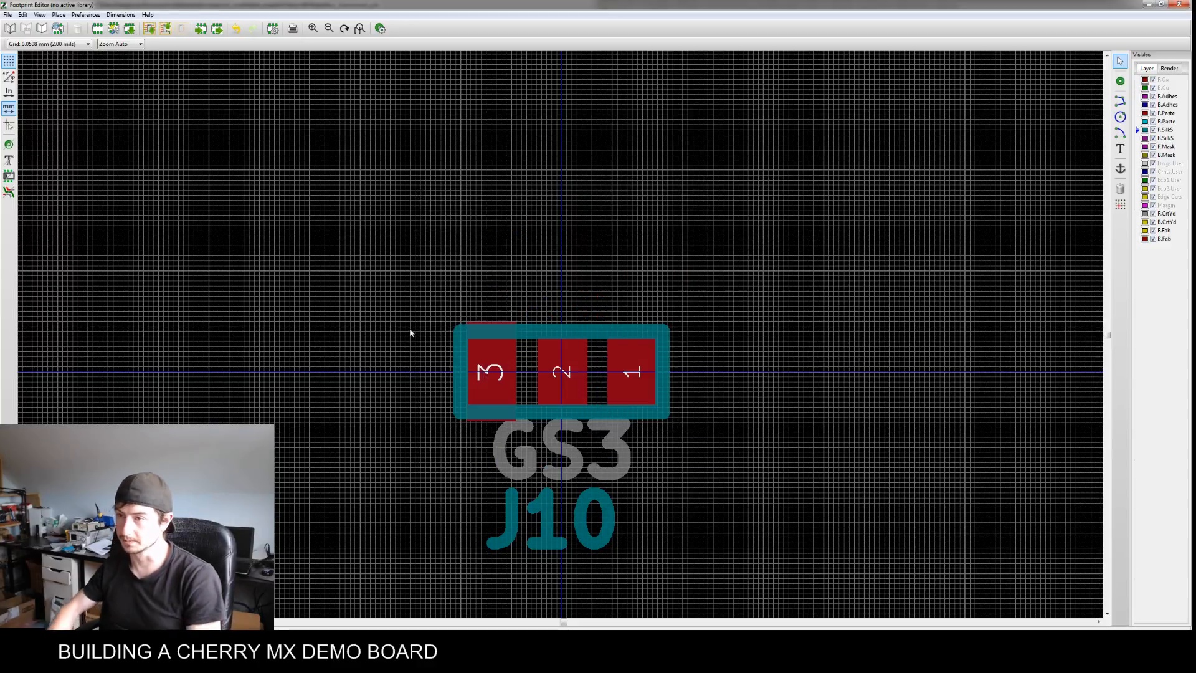
Resize pad 3 to 1 mm in X by 1.5 mm in Y and shift it outward, clear of pad 2
{"action": "double_click", "coordinate": [506, 366]}
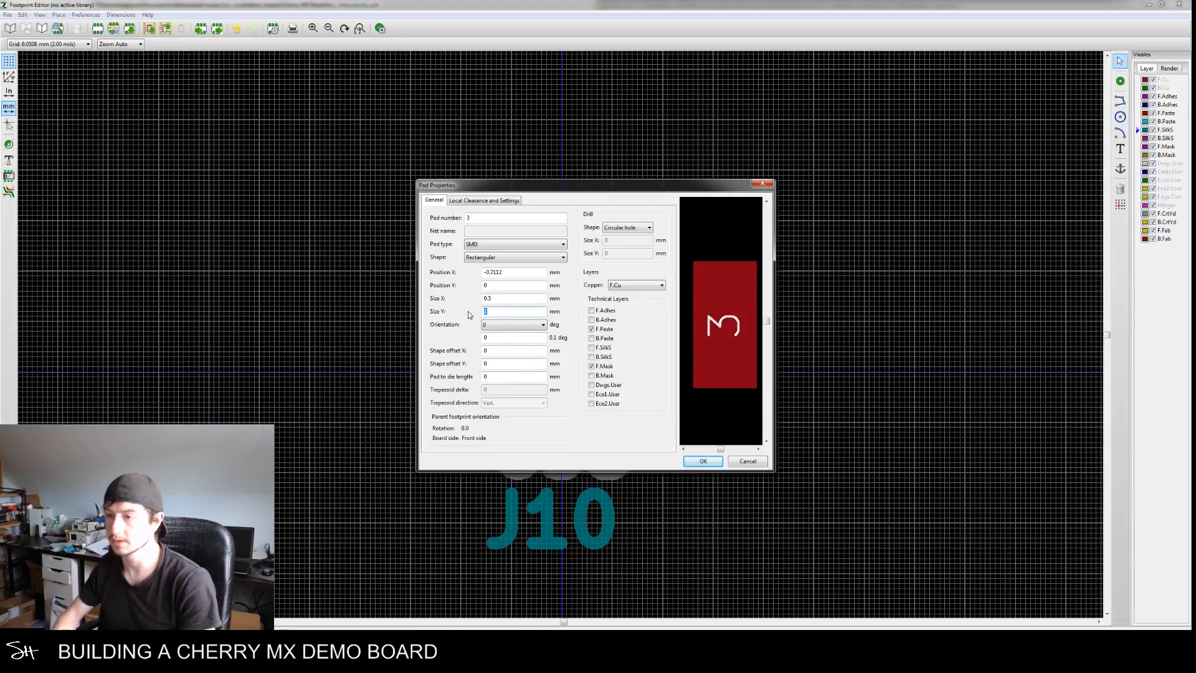
{"action": "type", "text": "1.5"}
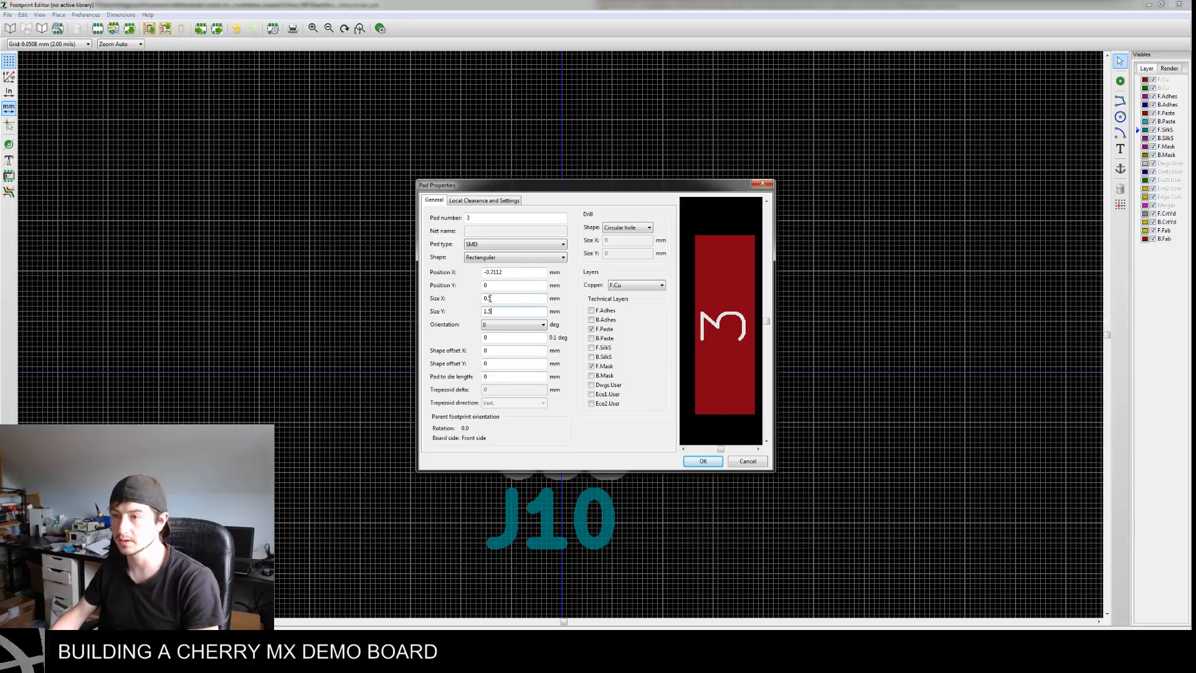
{"action": "key", "text": "Return"}
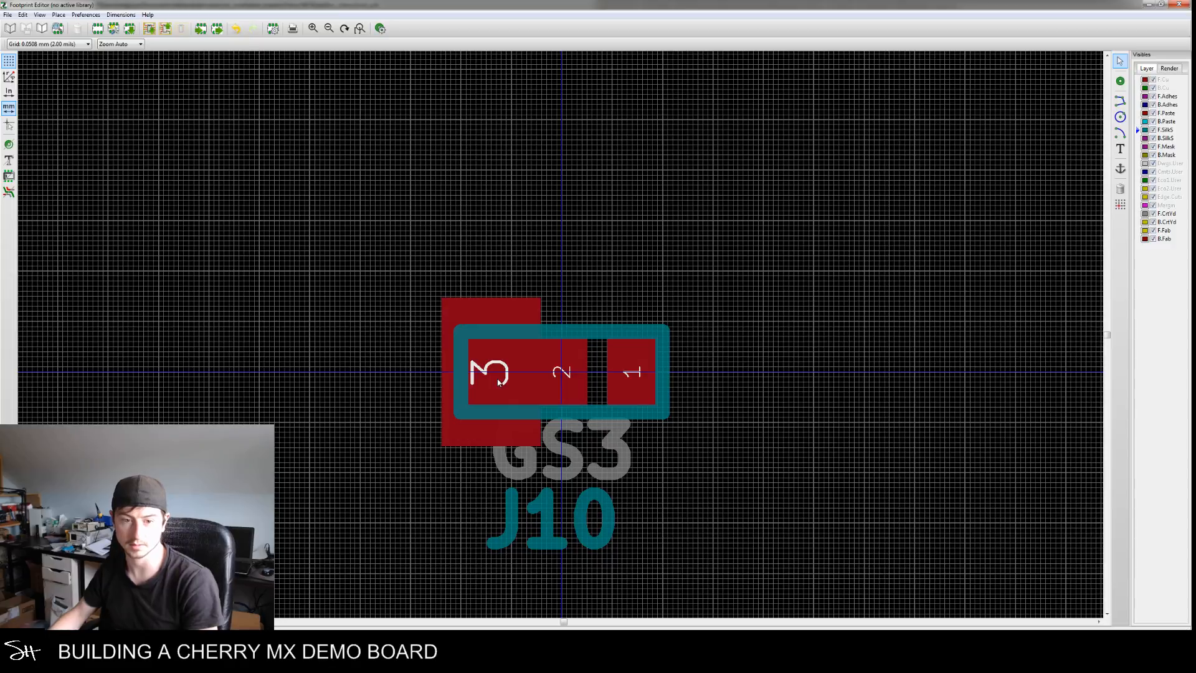
{"action": "key", "text": "m"}
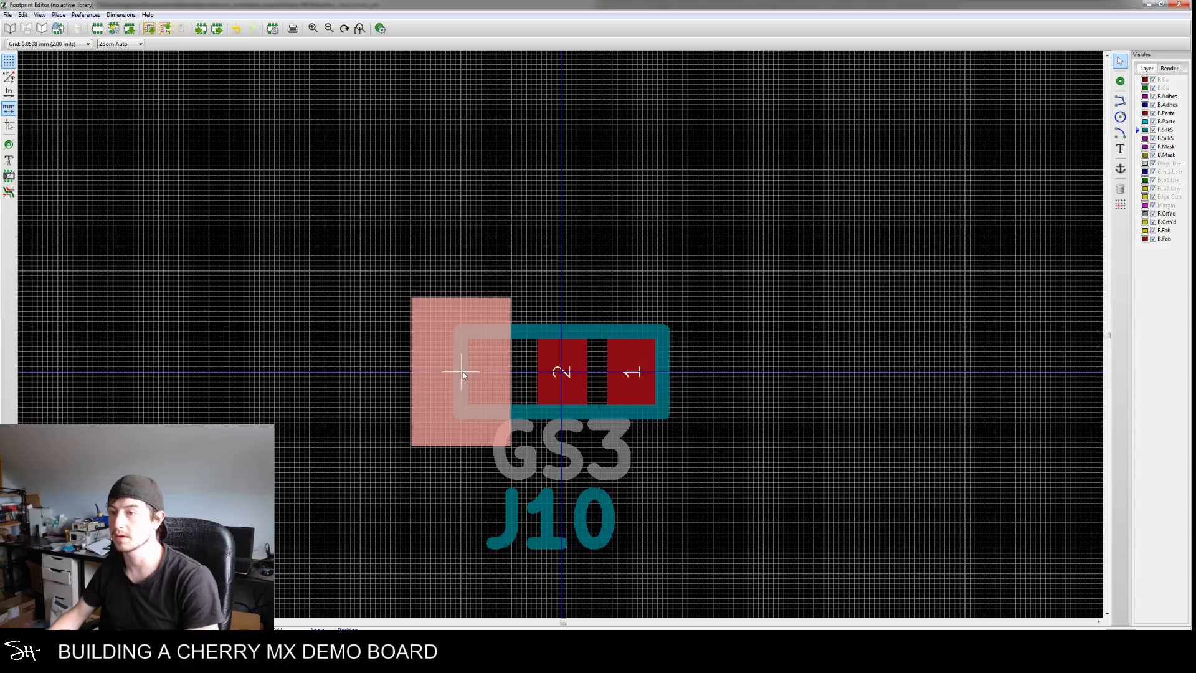
{"action": "left_click", "coordinate": [469, 374]}
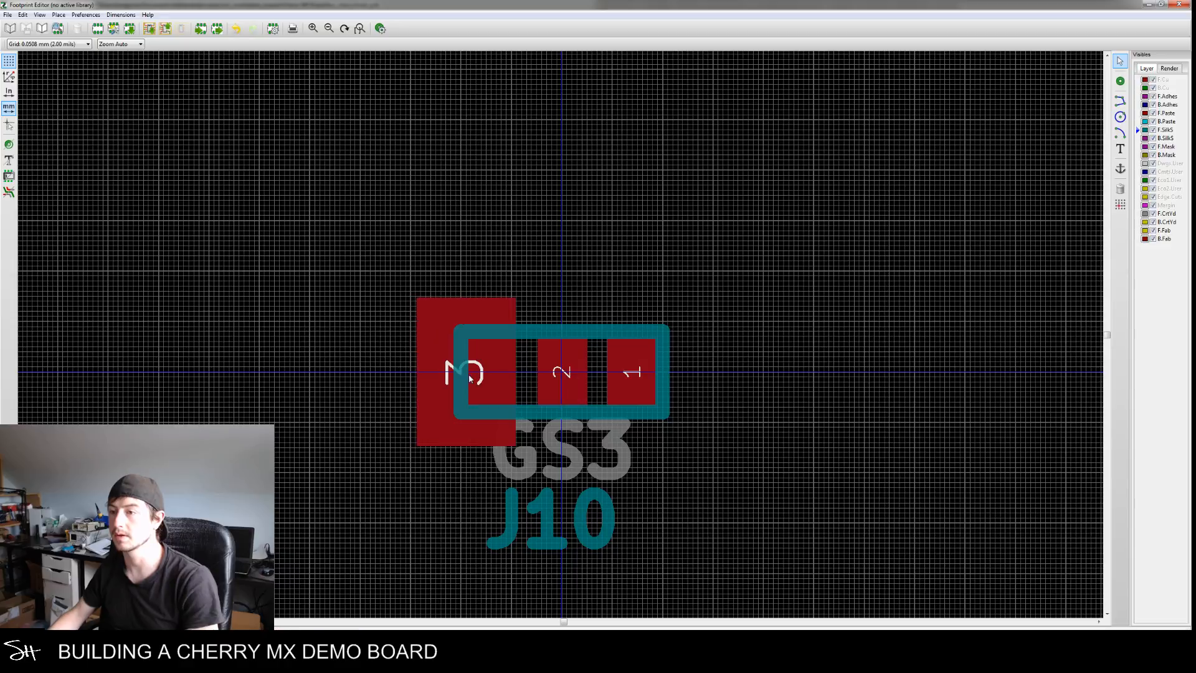
Resize pad 1 to 1 mm in X by 1.5 mm in Y and shift it outward, clear of pad 2
{"action": "double_click", "coordinate": [630, 367]}
{"action": "double_click", "coordinate": [492, 311]}
{"action": "type", "text": "1.5"}
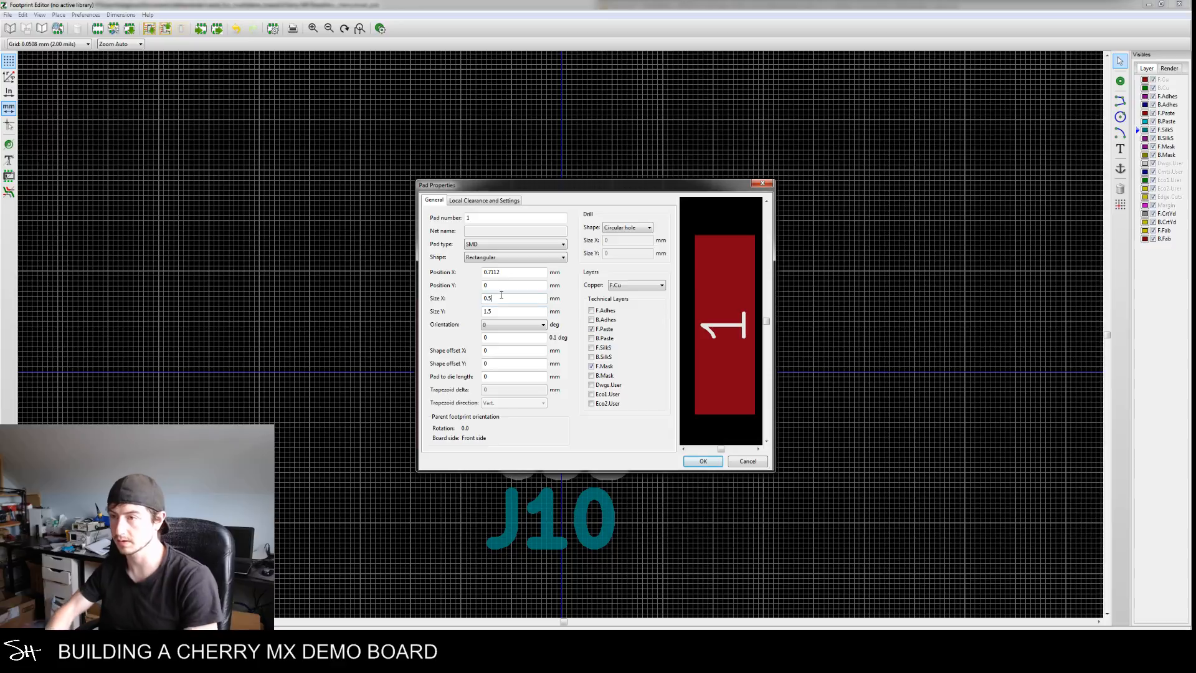
{"action": "double_click", "coordinate": [501, 297]}
{"action": "type", "text": "1"}
{"action": "key", "text": "Return"}
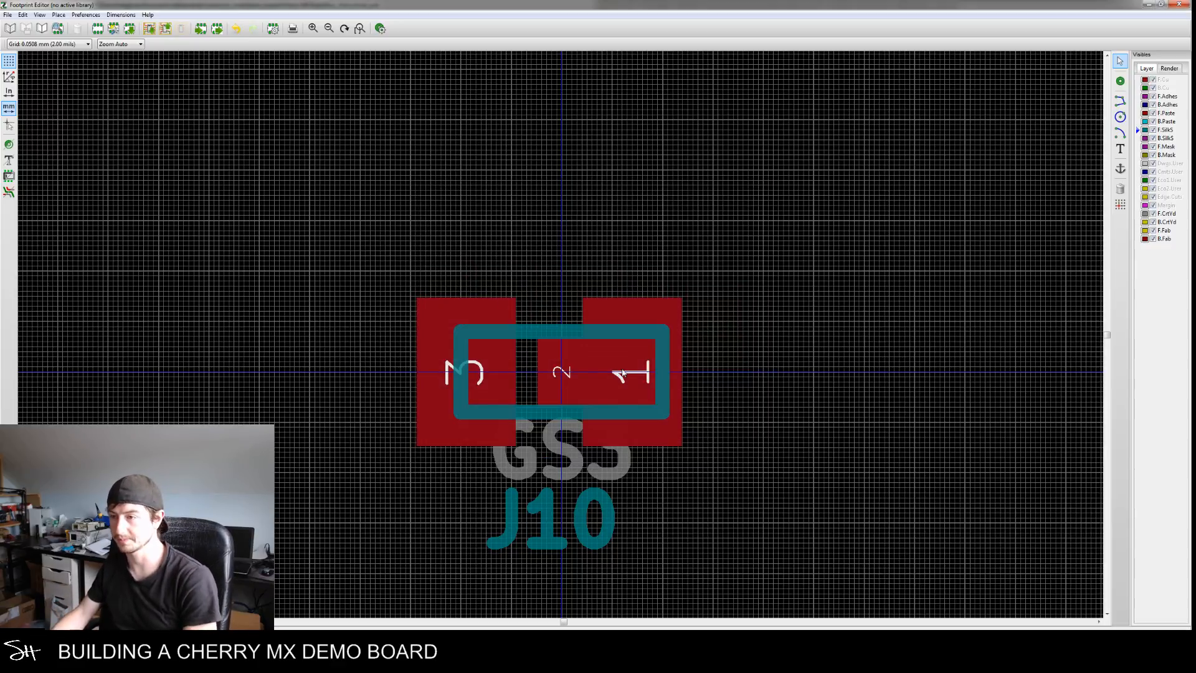
{"action": "left_click", "coordinate": [641, 315]}
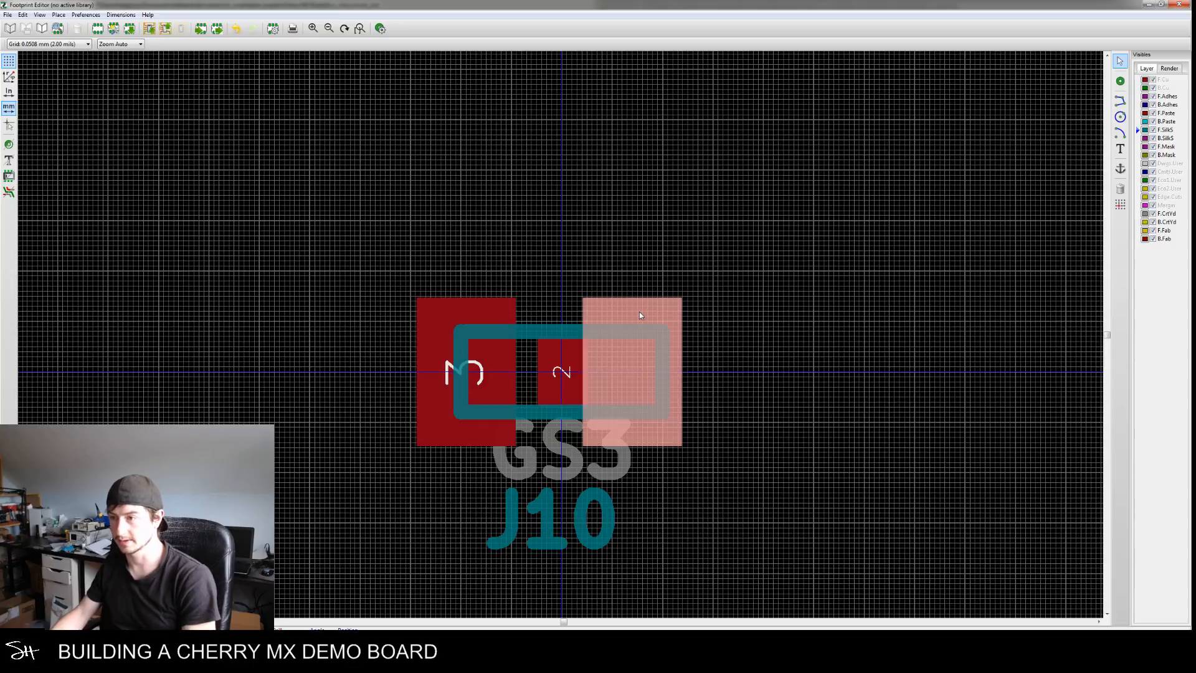
{"action": "key", "text": "m"}
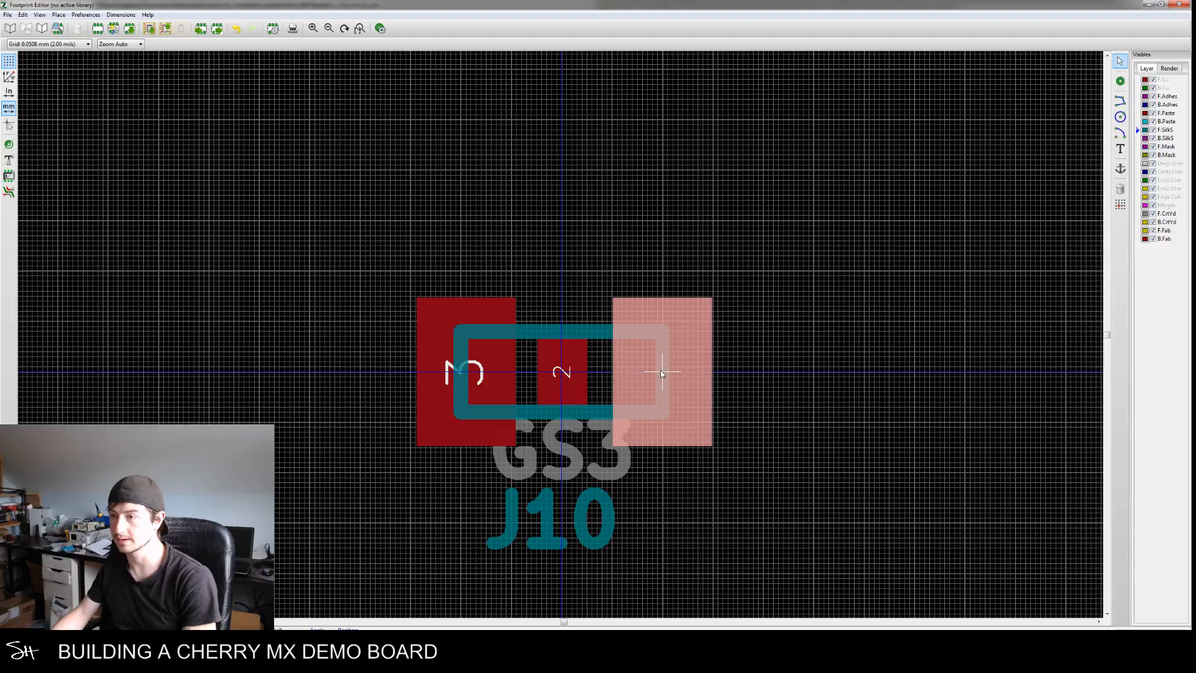
{"action": "left_click", "coordinate": [662, 374]}
Set pad 2's Y size to 1.5 mm to match the outer pads
{"action": "left_click", "coordinate": [570, 377]}
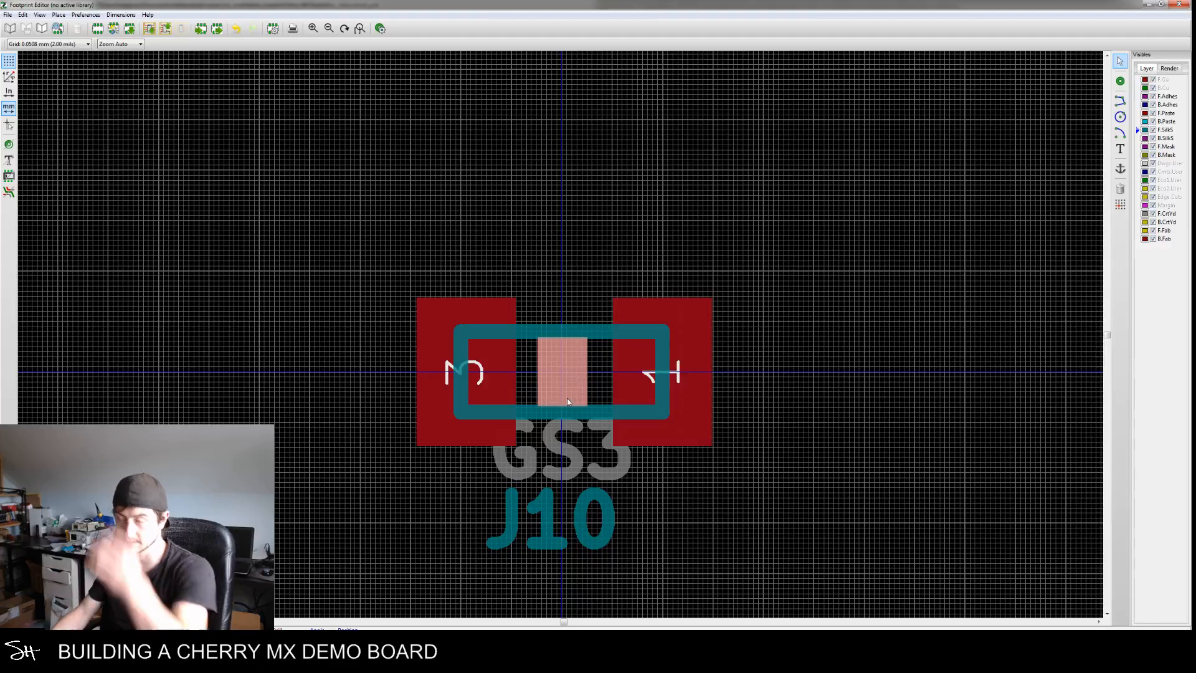
{"action": "double_click", "coordinate": [567, 371]}
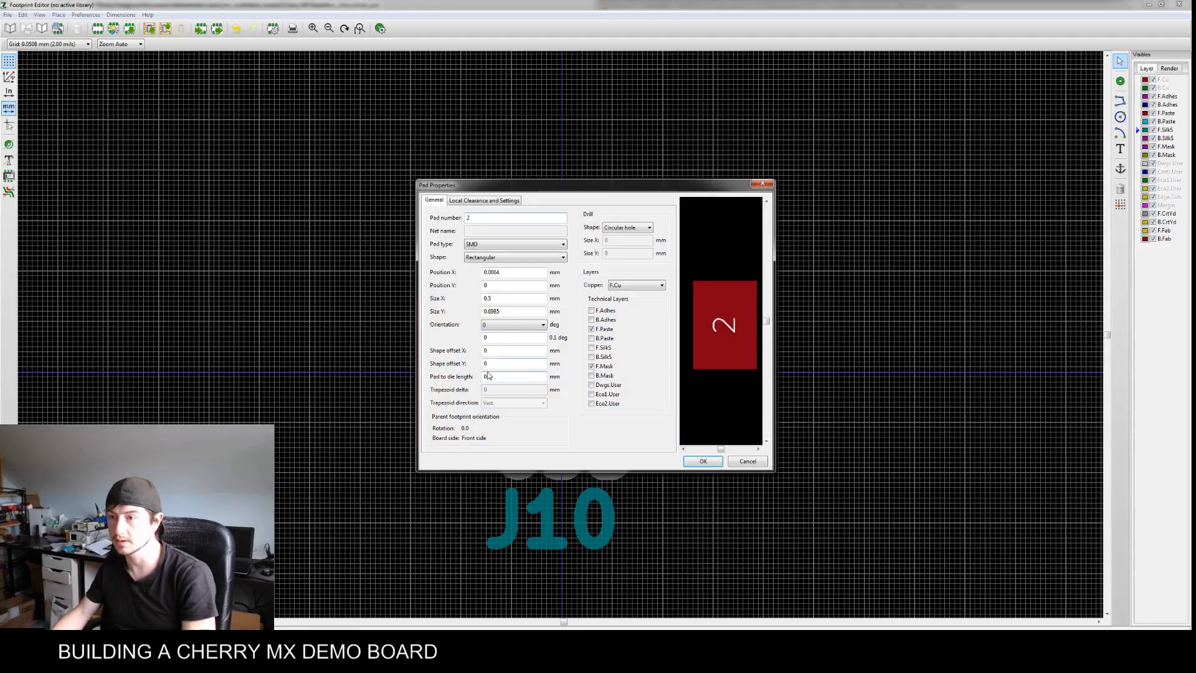
{"action": "left_click_drag", "start_coordinate": [506, 311], "coordinate": [470, 311]}
{"action": "type", "text": "1.5"}
{"action": "key", "text": "Return"}
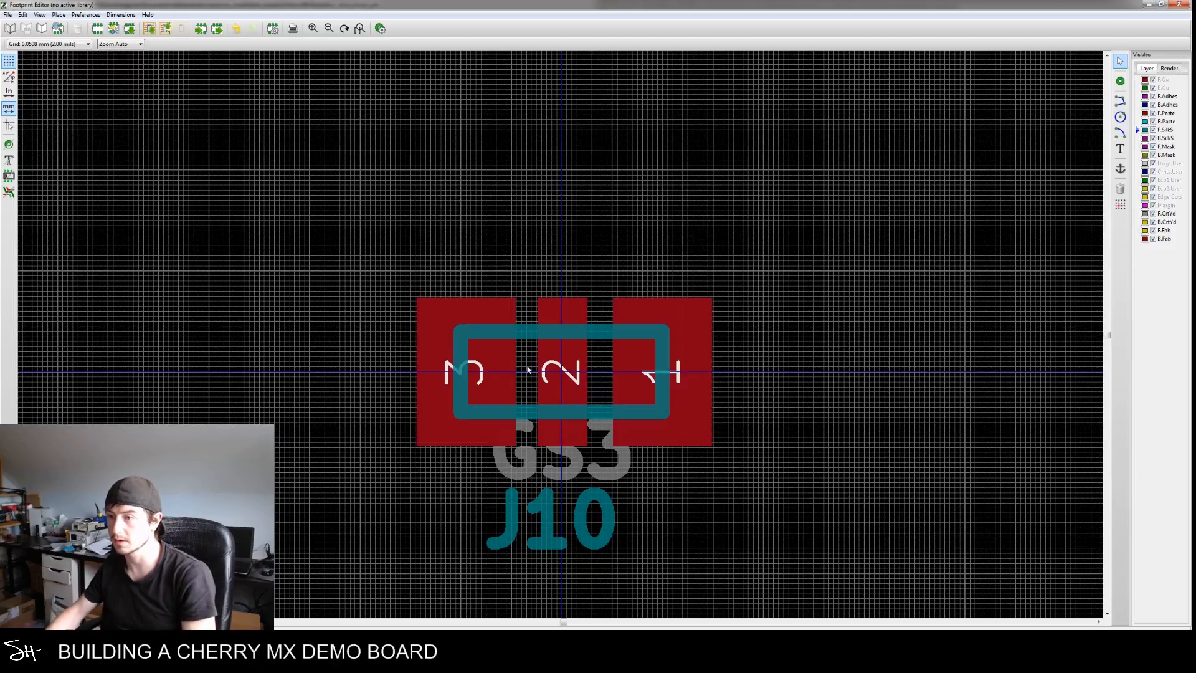
Move the silkscreen outline's upper line just above the pads and extend both ends past pads 3 and 1
{"action": "middle_click_drag", "start_coordinate": [556, 402], "coordinate": [556, 300]}
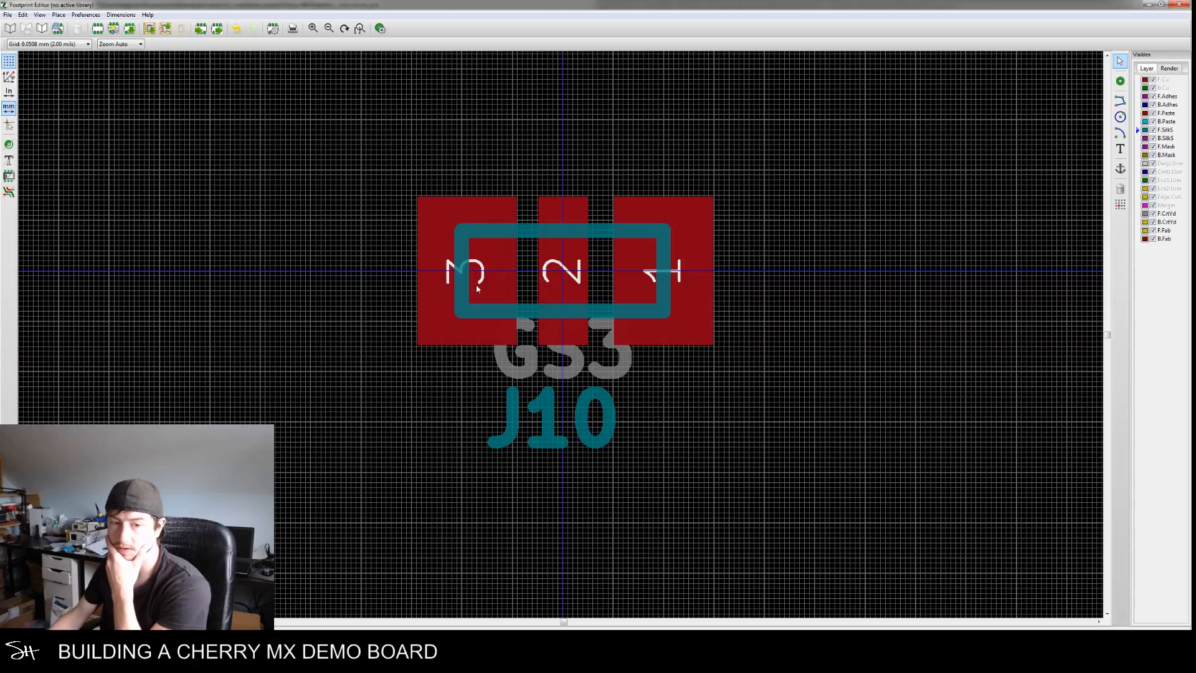
{"action": "left_click_drag", "start_coordinate": [467, 230], "coordinate": [463, 195]}
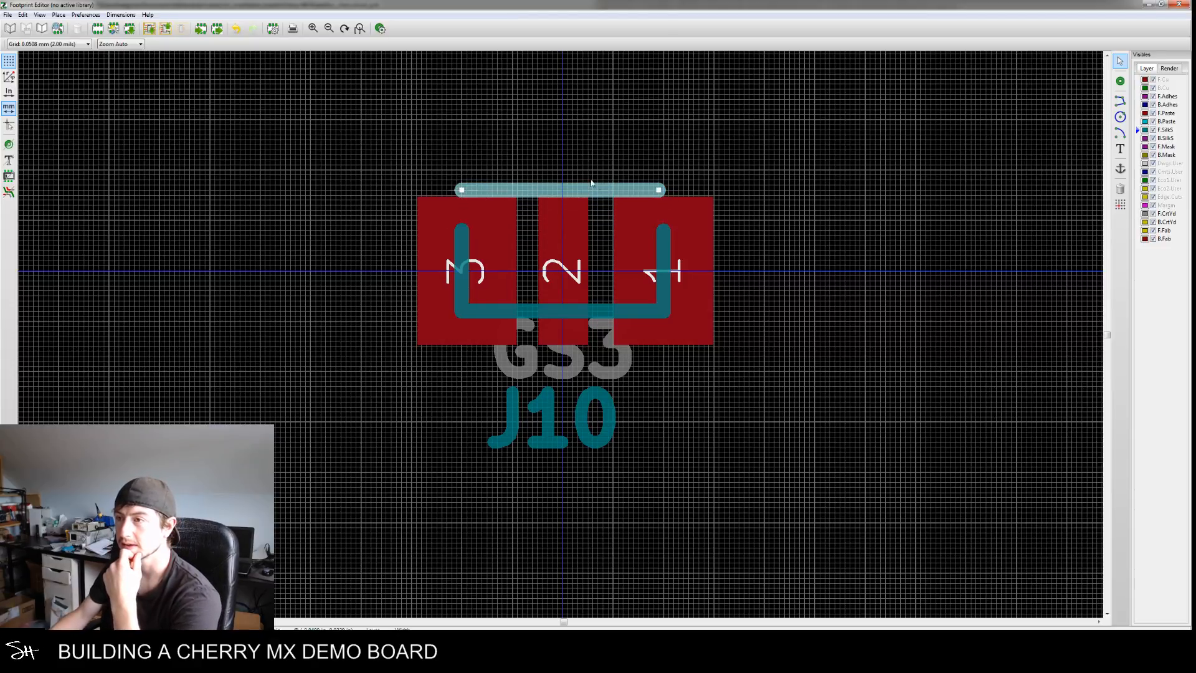
{"action": "left_click_drag", "start_coordinate": [661, 194], "coordinate": [715, 192]}
{"action": "left_click_drag", "start_coordinate": [452, 194], "coordinate": [411, 193]}
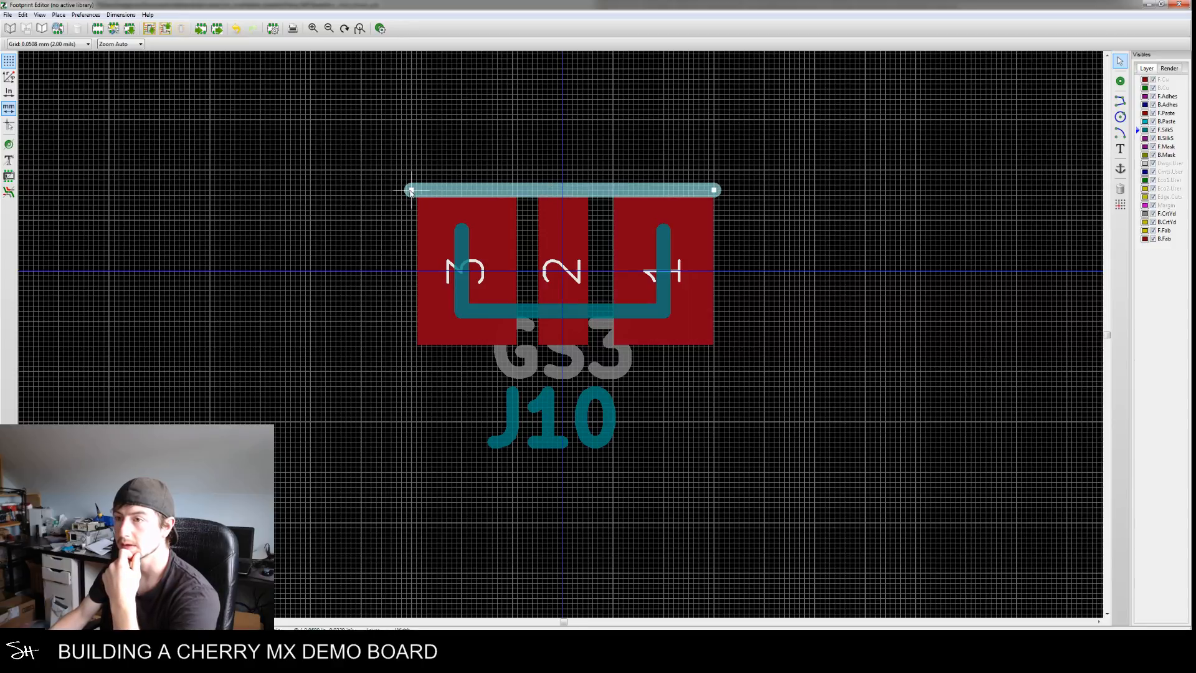
{"action": "left_click_drag", "start_coordinate": [716, 191], "coordinate": [721, 190]}
Move the silkscreen line on pad 1 to that pad's outer edge and stretch it to just below the pads
{"action": "left_click", "coordinate": [667, 260]}
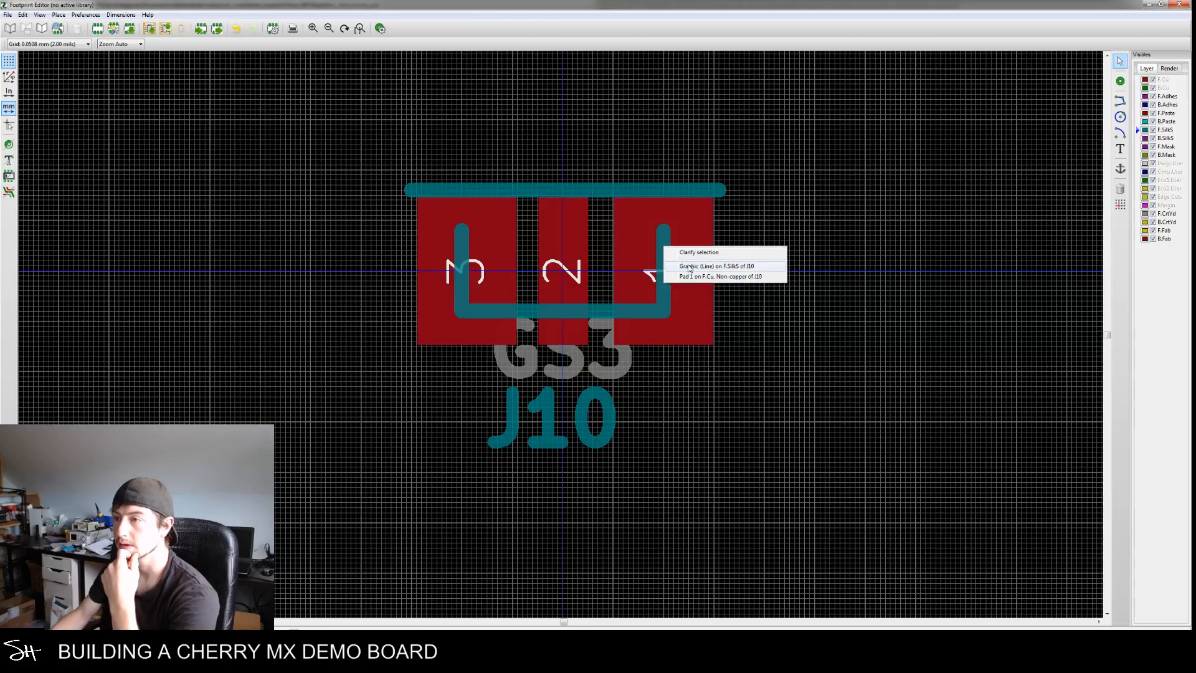
{"action": "left_click", "coordinate": [687, 278]}
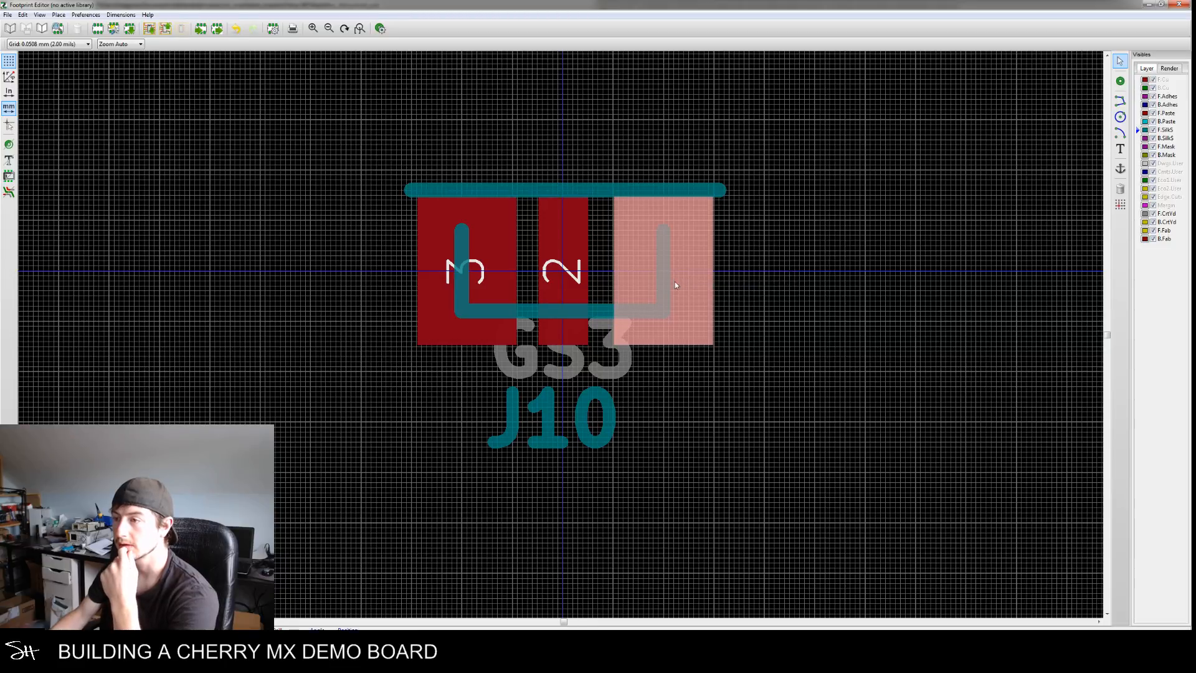
{"action": "left_click", "coordinate": [666, 268]}
{"action": "left_click", "coordinate": [686, 280]}
{"action": "left_click_drag", "start_coordinate": [664, 264], "coordinate": [718, 190]}
{"action": "left_click_drag", "start_coordinate": [720, 274], "coordinate": [722, 354]}
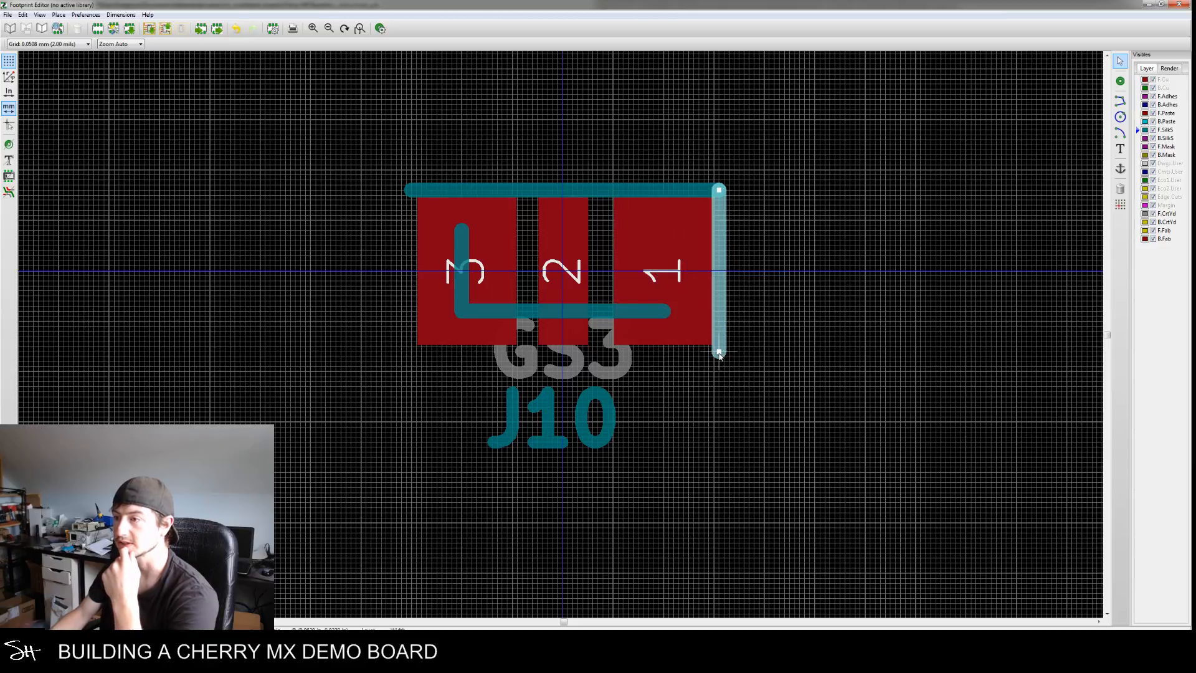
Move the outline's lower line just below the pads, joined to the line beside pad 1, and extend it past pad 3
{"action": "left_click", "coordinate": [598, 311]}
{"action": "left_click_drag", "start_coordinate": [669, 311], "coordinate": [721, 352]}
{"action": "left_click", "coordinate": [720, 353]}
{"action": "left_click_drag", "start_coordinate": [517, 354], "coordinate": [408, 354]}
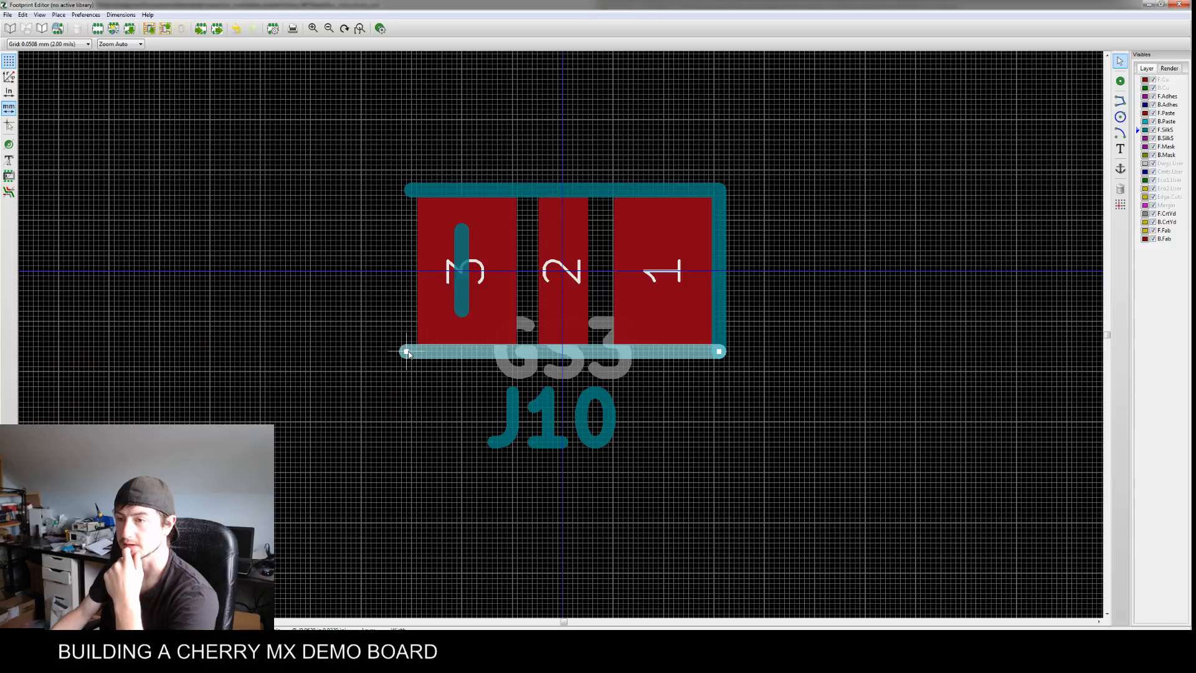
Move the silkscreen line on pad 3 to that pad's outer edge, stretch it to the upper line, and trim the lower line's overhang
{"action": "left_click", "coordinate": [462, 293]}
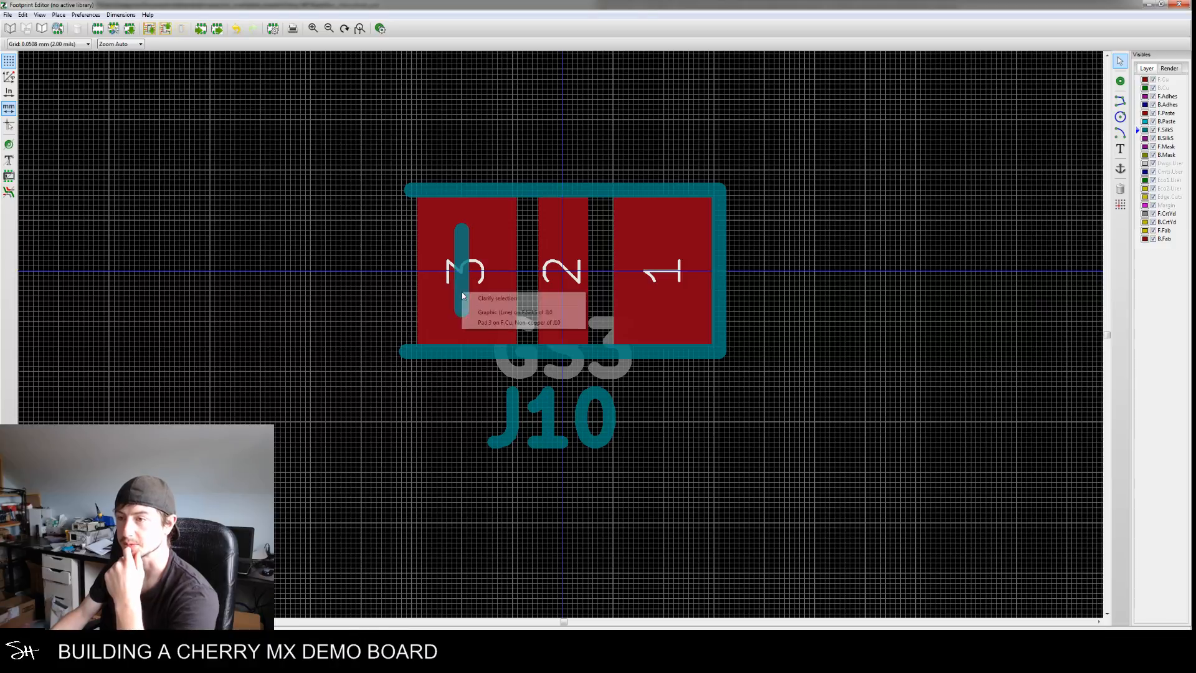
{"action": "left_click", "coordinate": [487, 313]}
{"action": "key", "text": "m"}
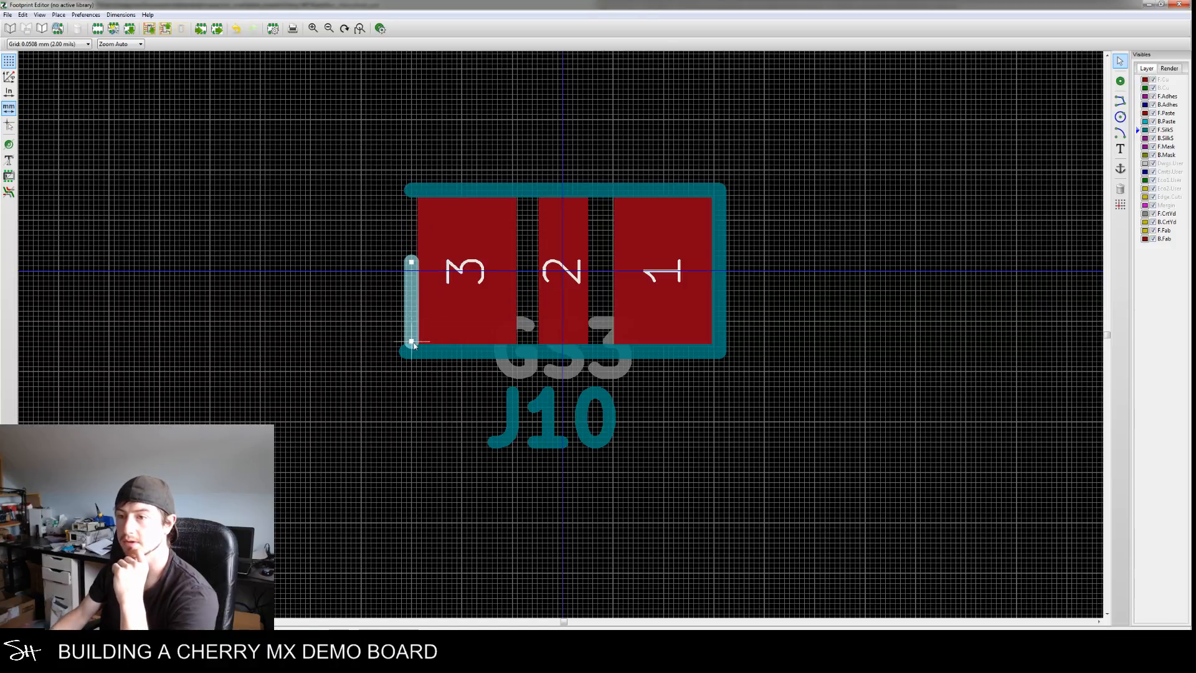
{"action": "left_click", "coordinate": [411, 352]}
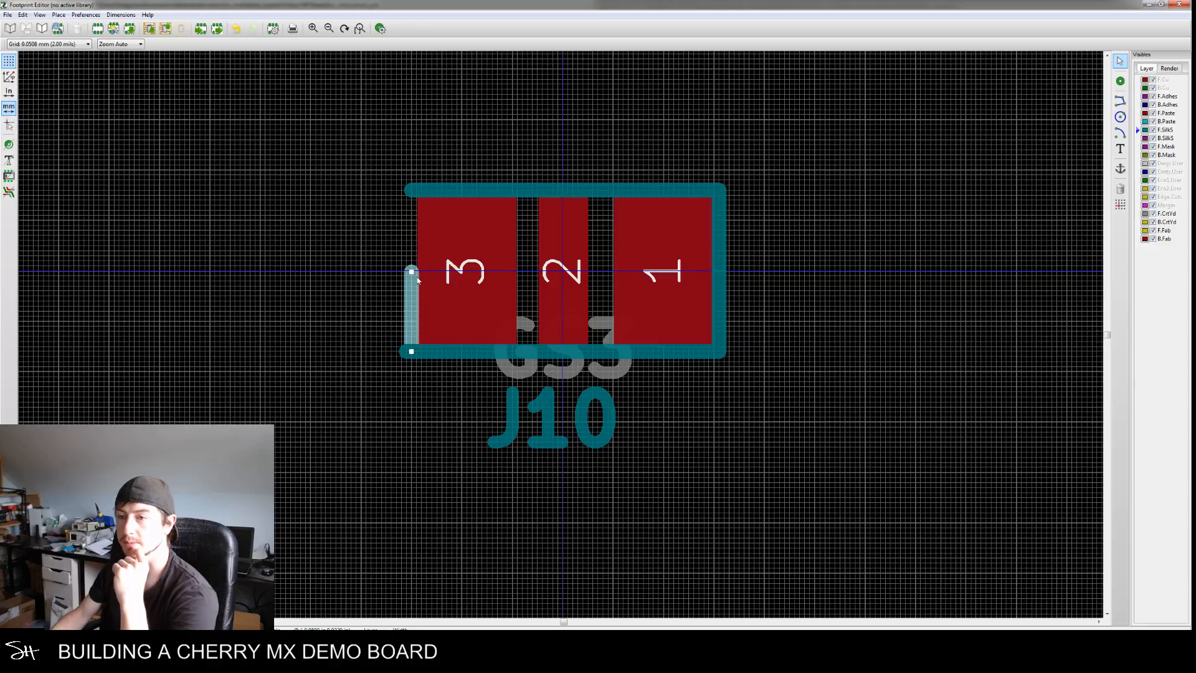
{"action": "left_click_drag", "start_coordinate": [411, 272], "coordinate": [412, 194]}
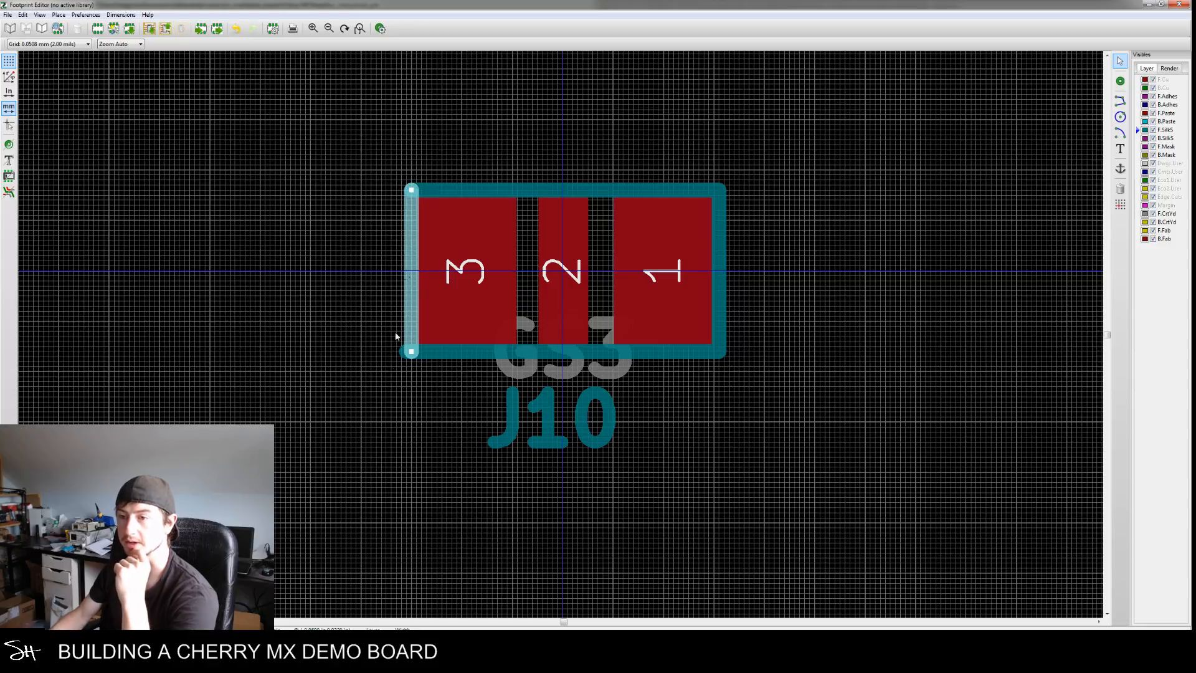
{"action": "left_click", "coordinate": [404, 354]}
{"action": "left_click_drag", "start_coordinate": [402, 354], "coordinate": [411, 352]}
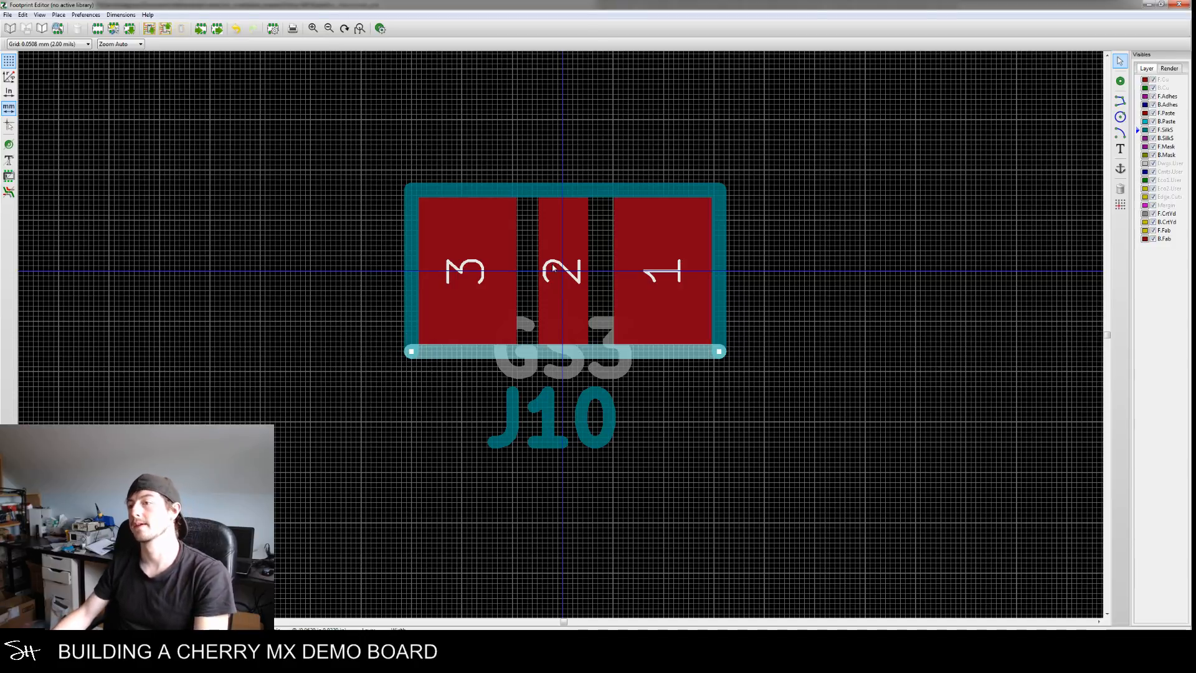
Set pad 2's X size to 0.75 mm
{"action": "left_click", "coordinate": [550, 267]}
{"action": "double_click", "coordinate": [558, 259]}
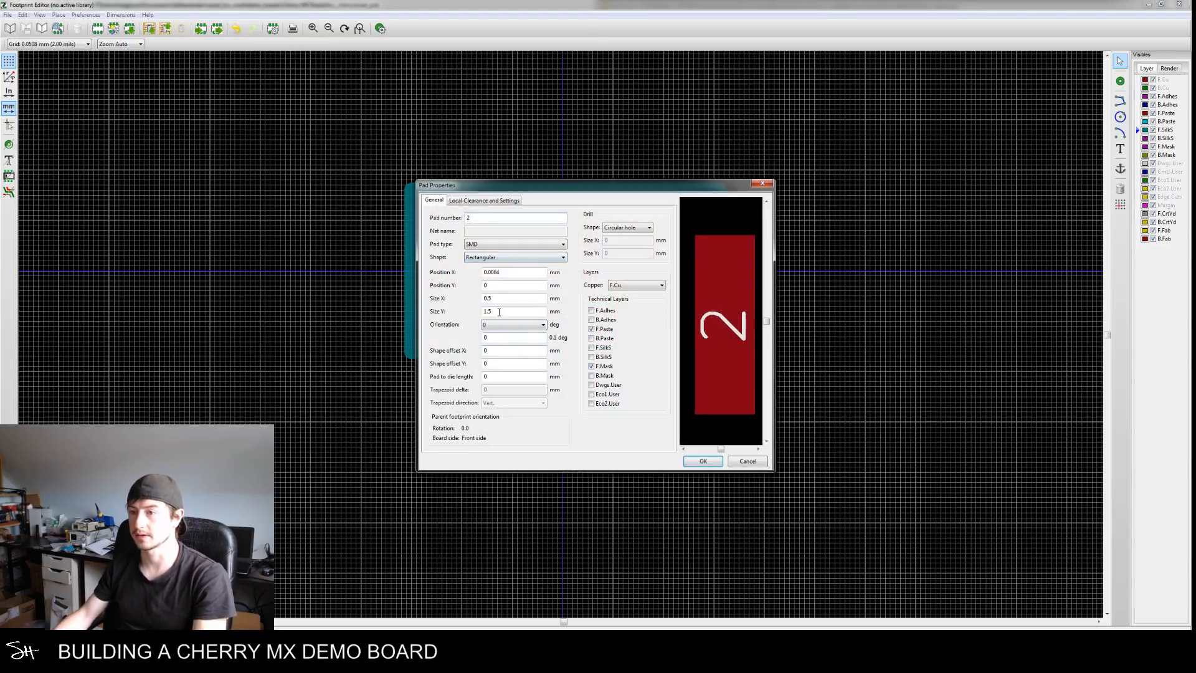
{"action": "key", "text": "BackSpace"}
{"action": "type", "text": "75"}
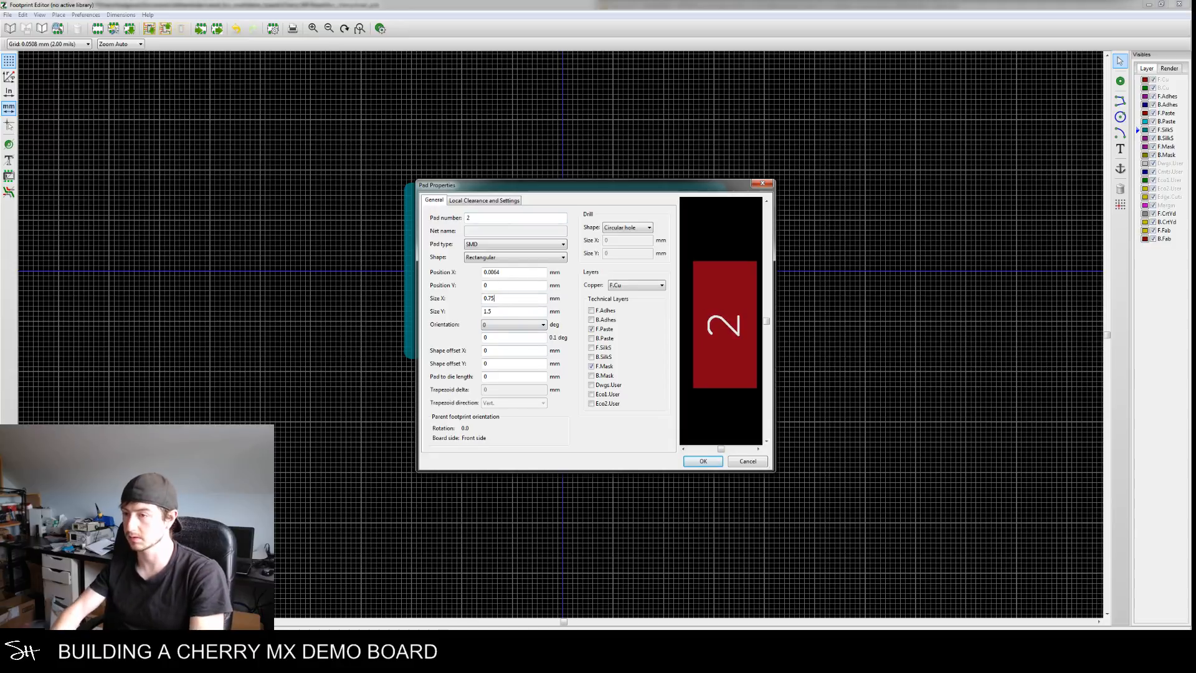
{"action": "key", "text": "Return"}
Move pad 1 slightly outward along the horizontal axis to widen its gap to pad 2
{"action": "left_click", "coordinate": [651, 245]}
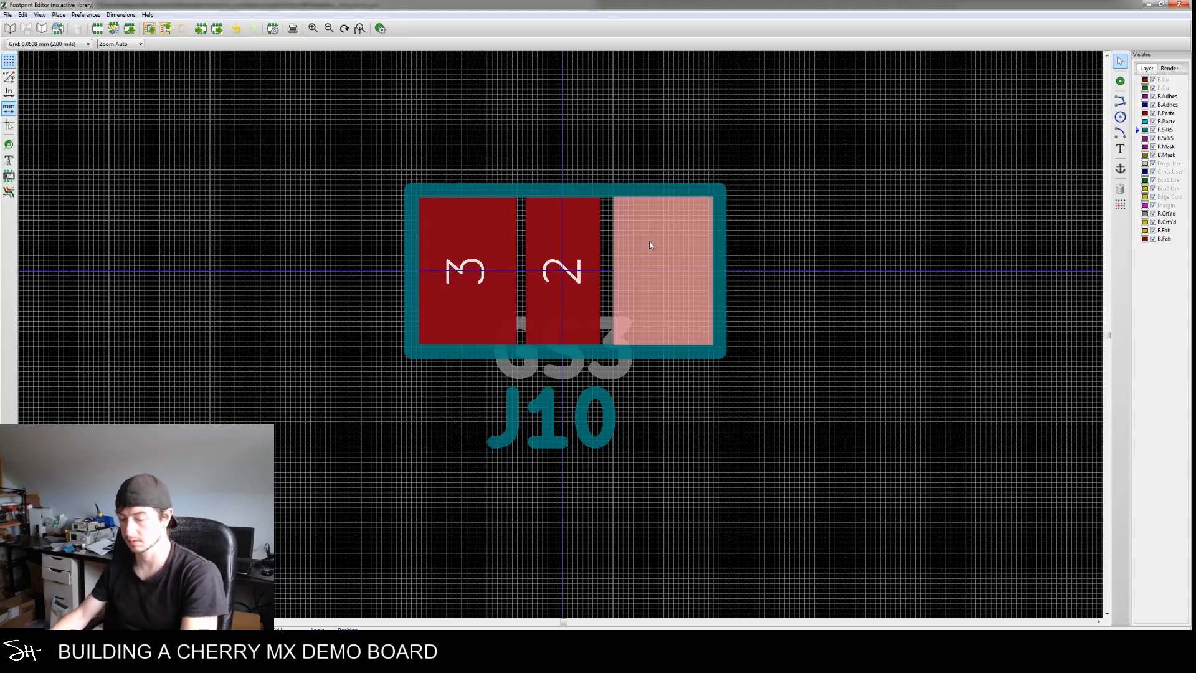
{"action": "key", "text": "m"}
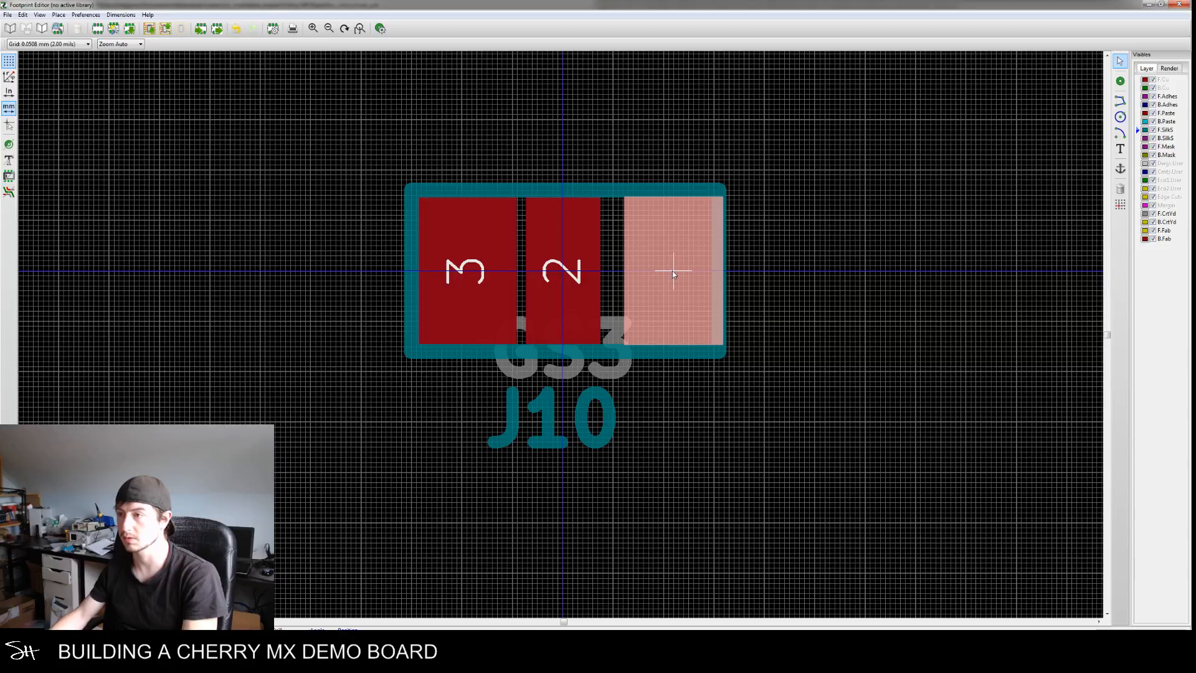
{"action": "left_click", "coordinate": [673, 272]}
Move pad 3 outward along the horizontal axis to widen its gap to pad 2
{"action": "left_click", "coordinate": [408, 271]}
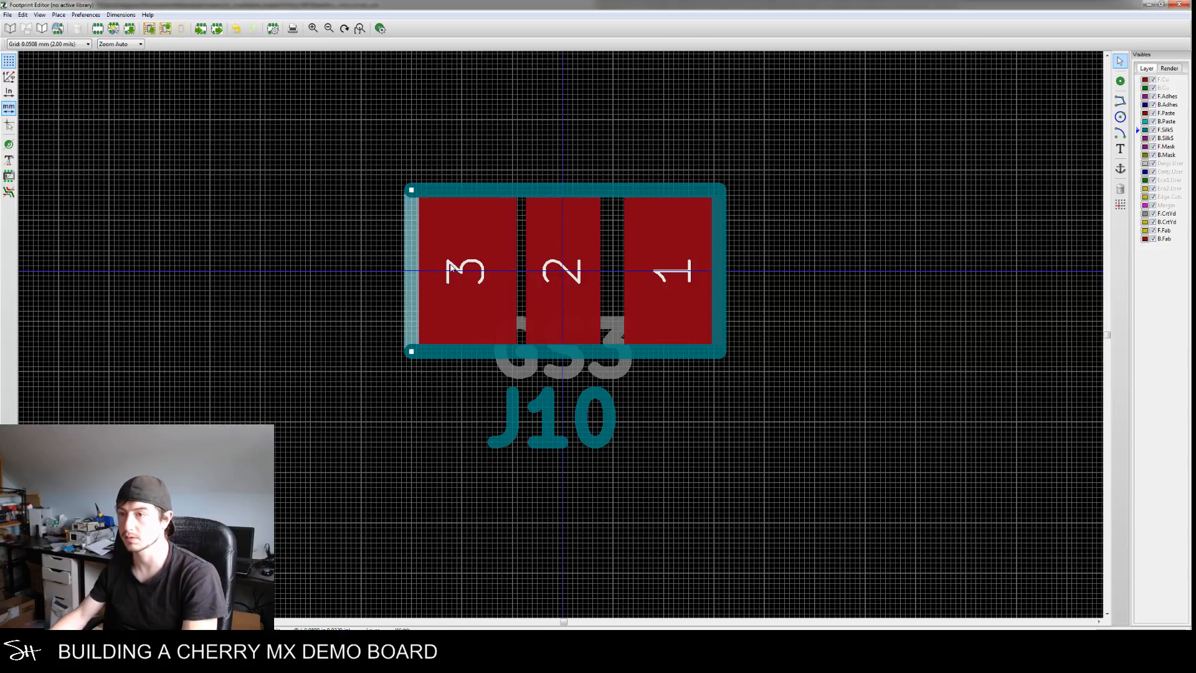
{"action": "left_click", "coordinate": [451, 263]}
{"action": "key", "text": "m"}
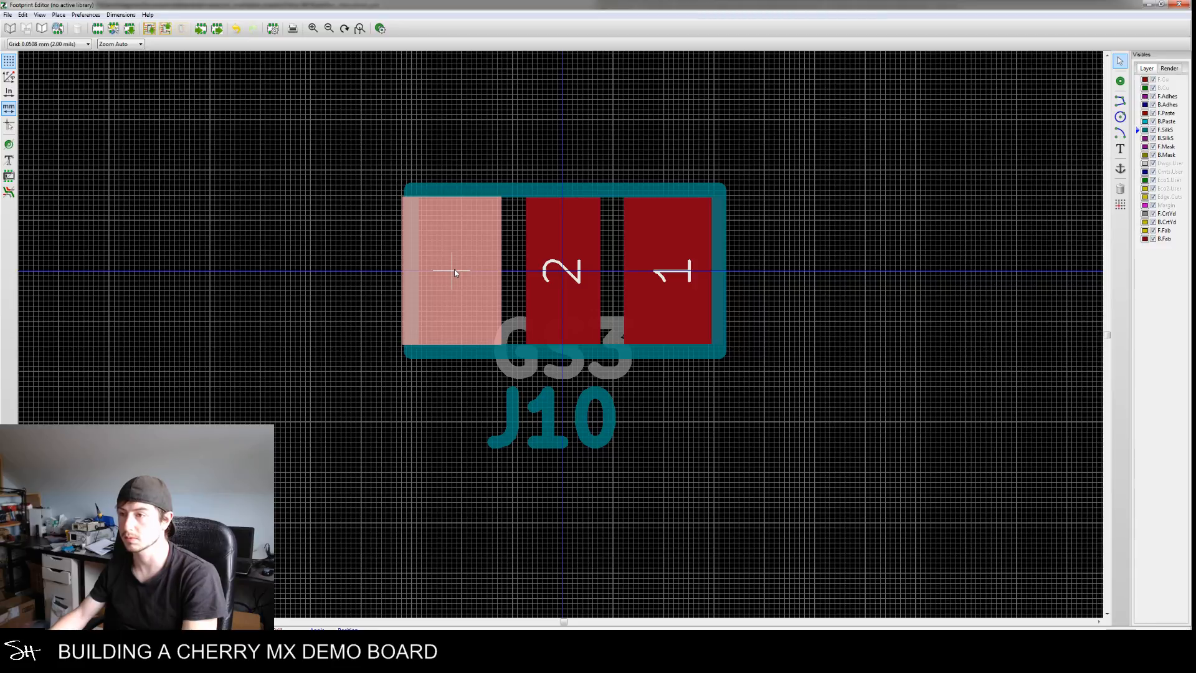
{"action": "left_click", "coordinate": [455, 272]}
{"action": "scroll", "coordinate": [708, 399], "scroll_direction": "down", "scroll_amount": 4}
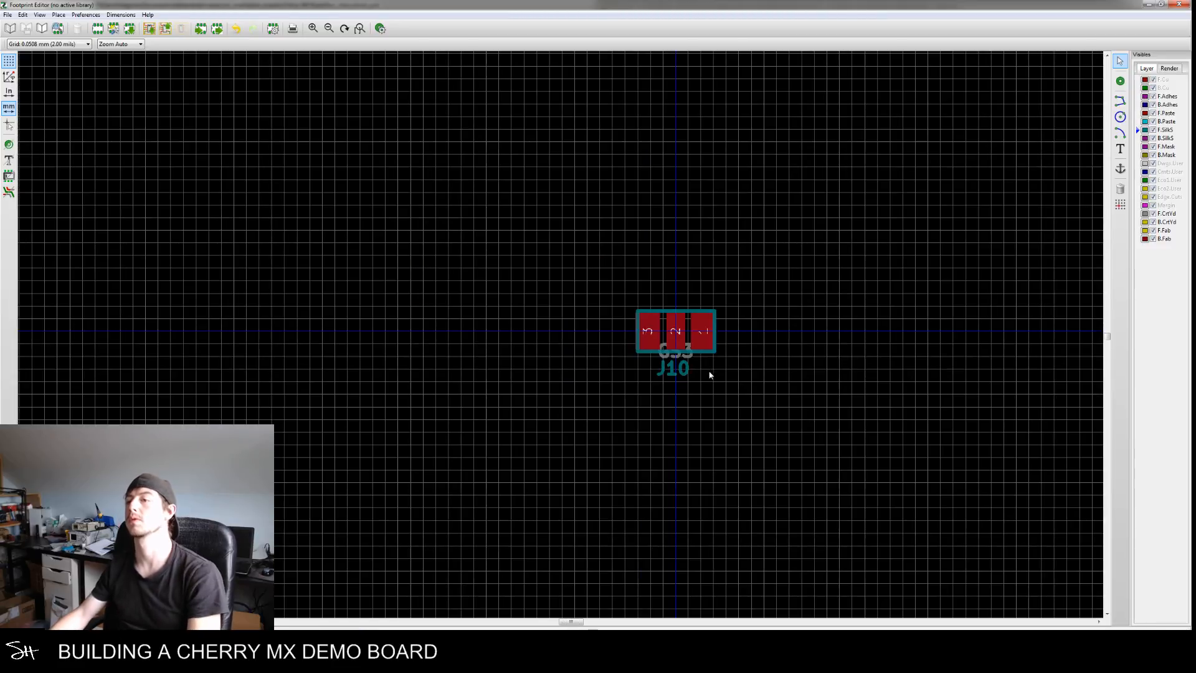
{"action": "scroll", "coordinate": [692, 349], "scroll_direction": "up", "scroll_amount": 4}
{"action": "scroll", "coordinate": [663, 301], "scroll_direction": "up", "scroll_amount": 2}
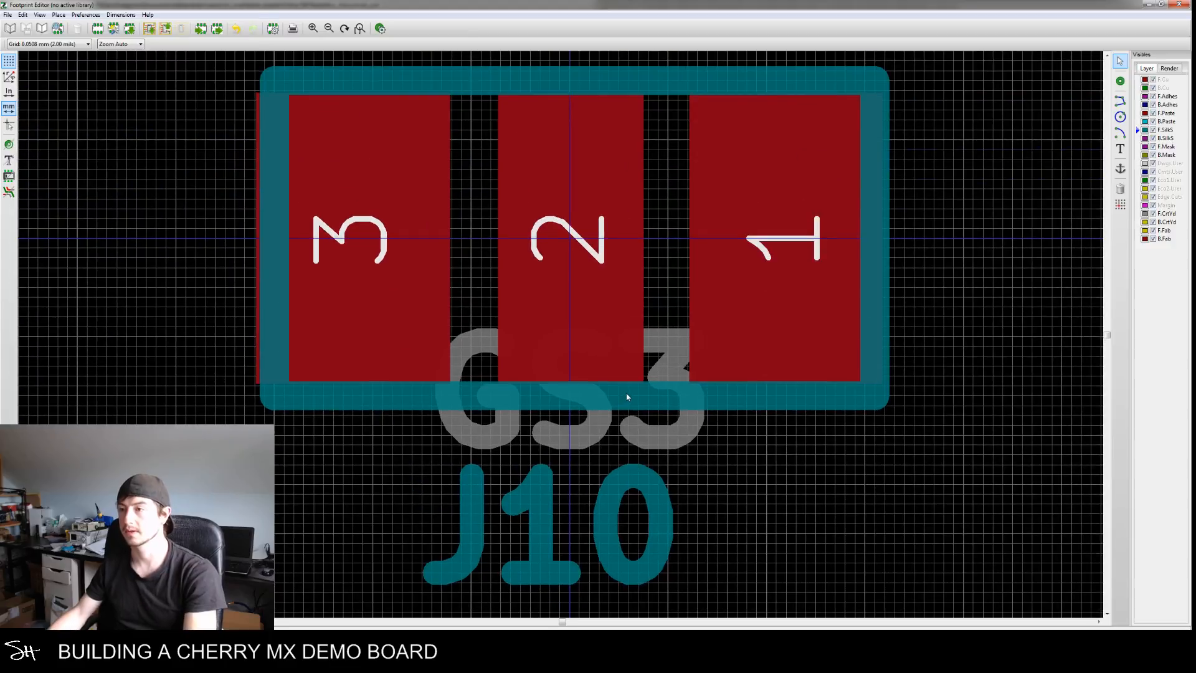
{"action": "scroll", "coordinate": [623, 395], "scroll_direction": "down", "scroll_amount": 4}
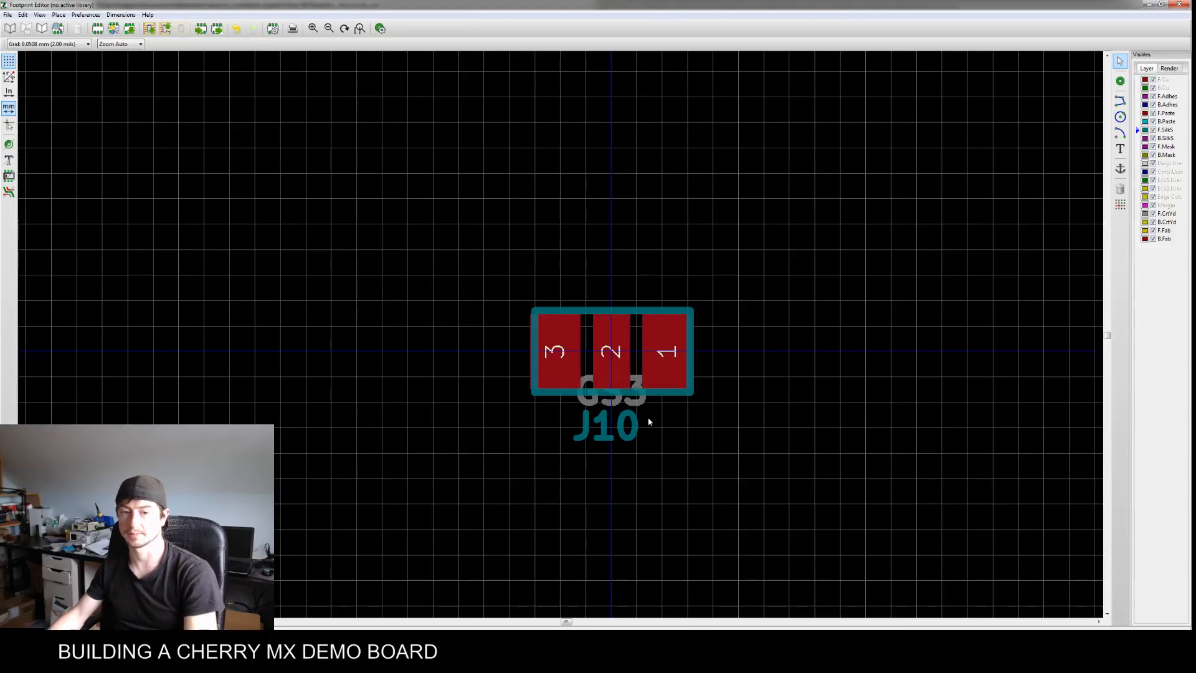
{"action": "middle_click_drag", "start_coordinate": [759, 387], "coordinate": [759, 405]}
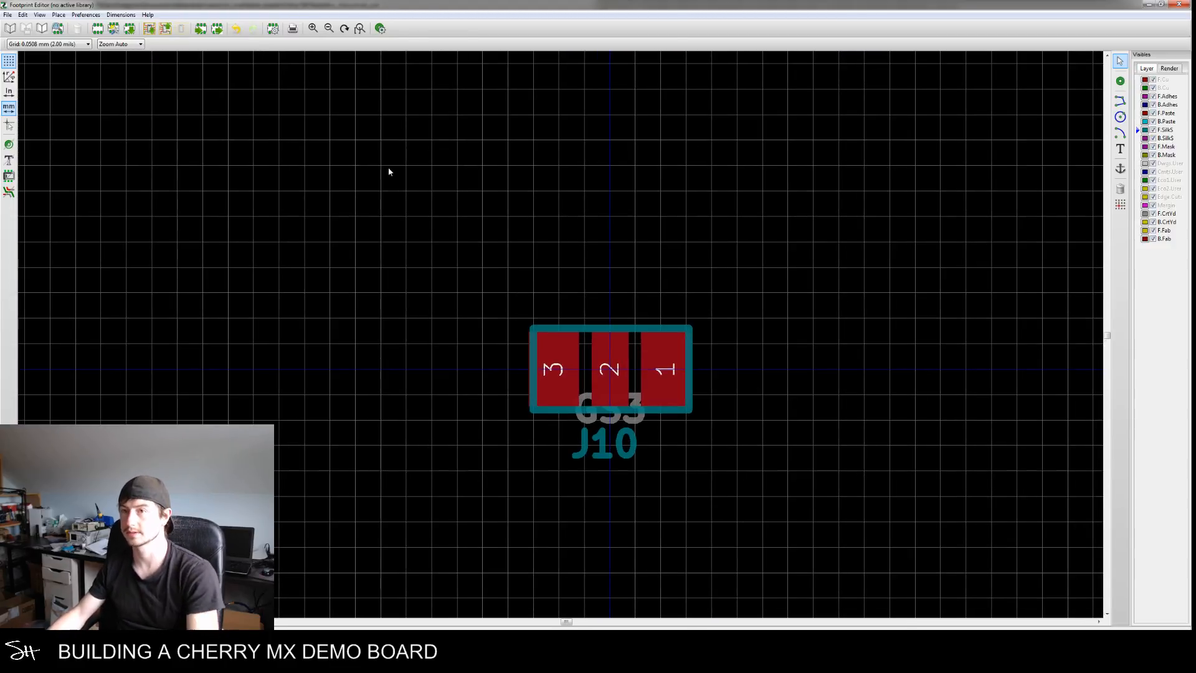
Export the footprint over the existing 3WAY_JUMPER_SMD.kicad_mod and close the footprint editor
{"action": "left_click", "coordinate": [216, 30]}
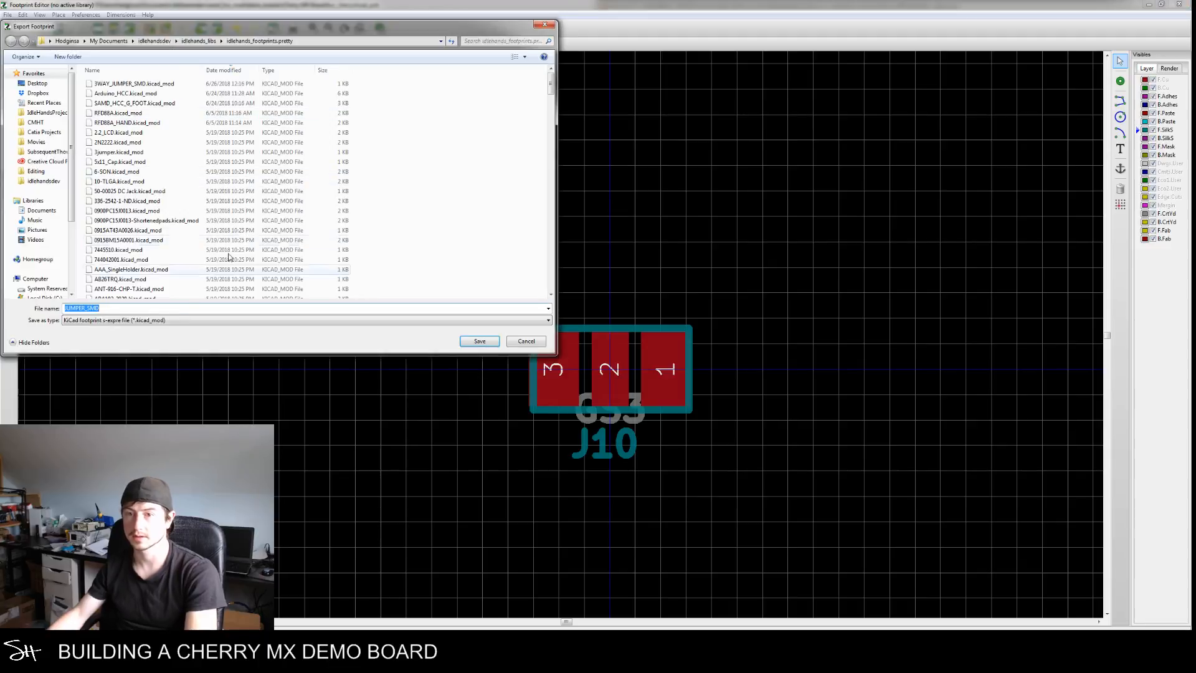
{"action": "left_click", "coordinate": [134, 84]}
{"action": "left_click", "coordinate": [480, 341]}
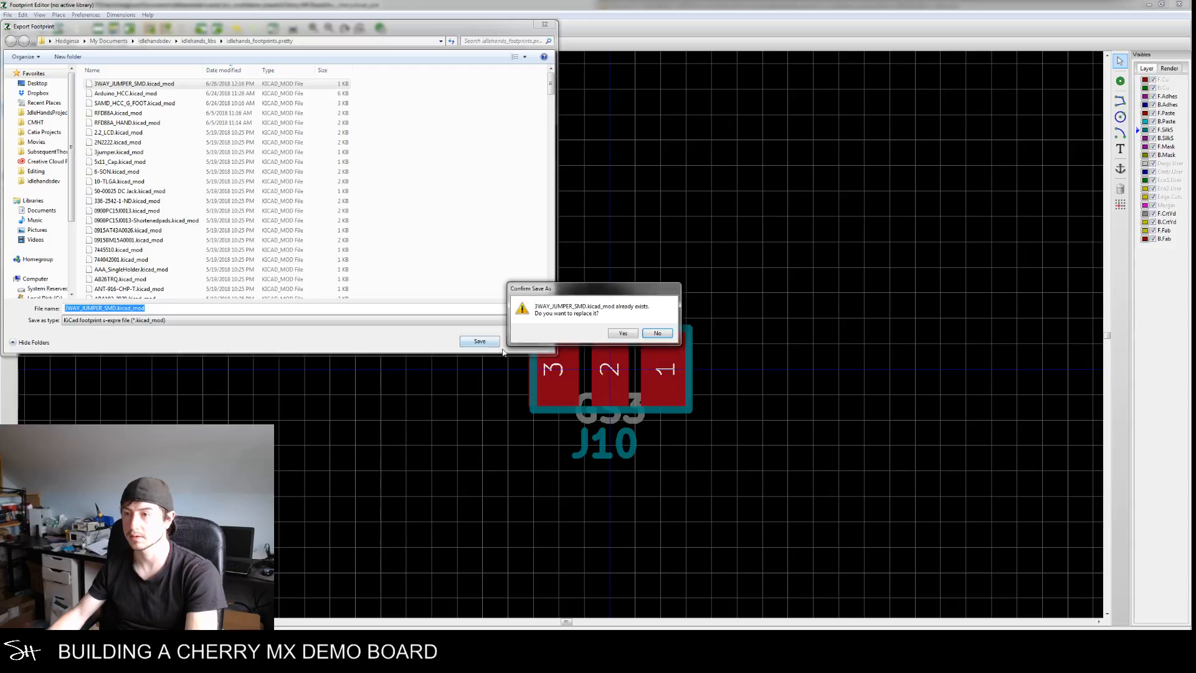
{"action": "left_click", "coordinate": [620, 334]}
{"action": "left_click", "coordinate": [679, 352]}
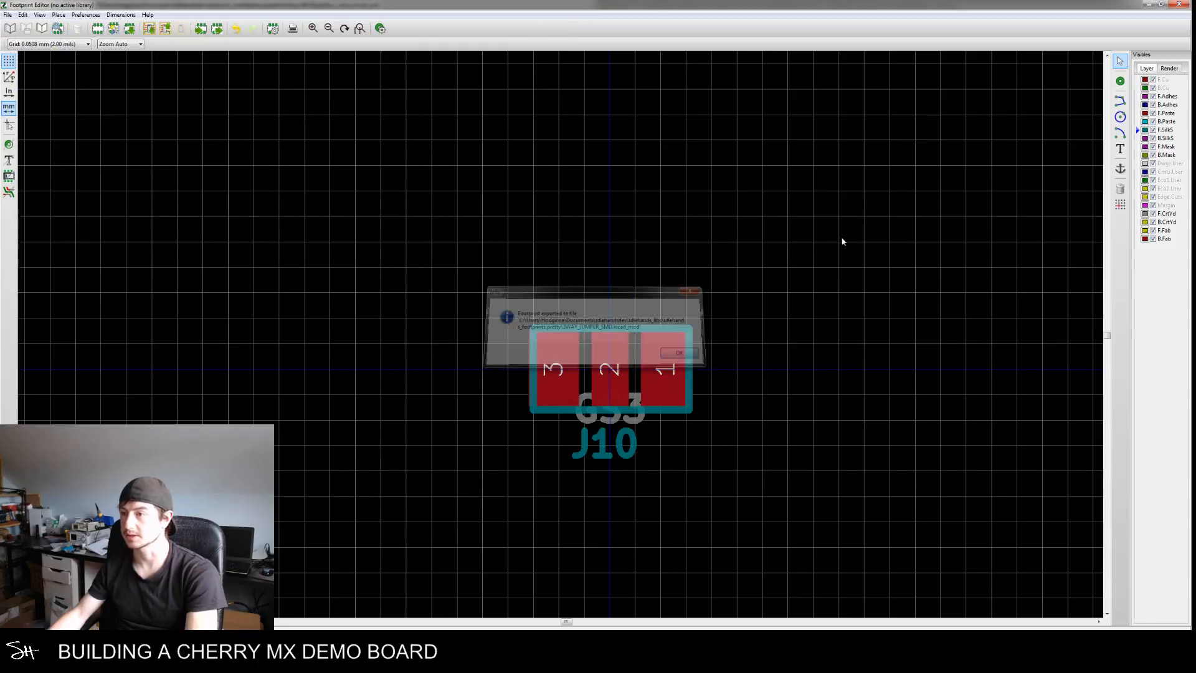
{"action": "left_click", "coordinate": [1179, 5]}
{"action": "left_click", "coordinate": [616, 346]}
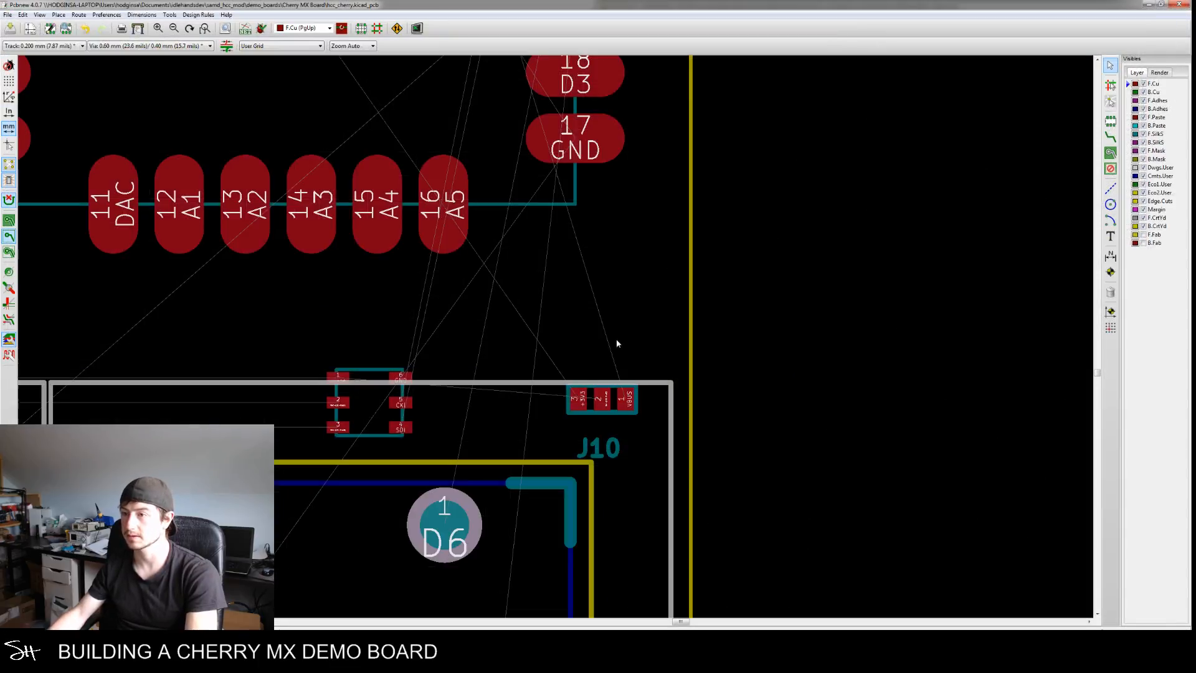
Update J10 on the board with the revised 3WAY_JUMPER_SMD footprint using Change Footprint
{"action": "double_click", "coordinate": [660, 413]}
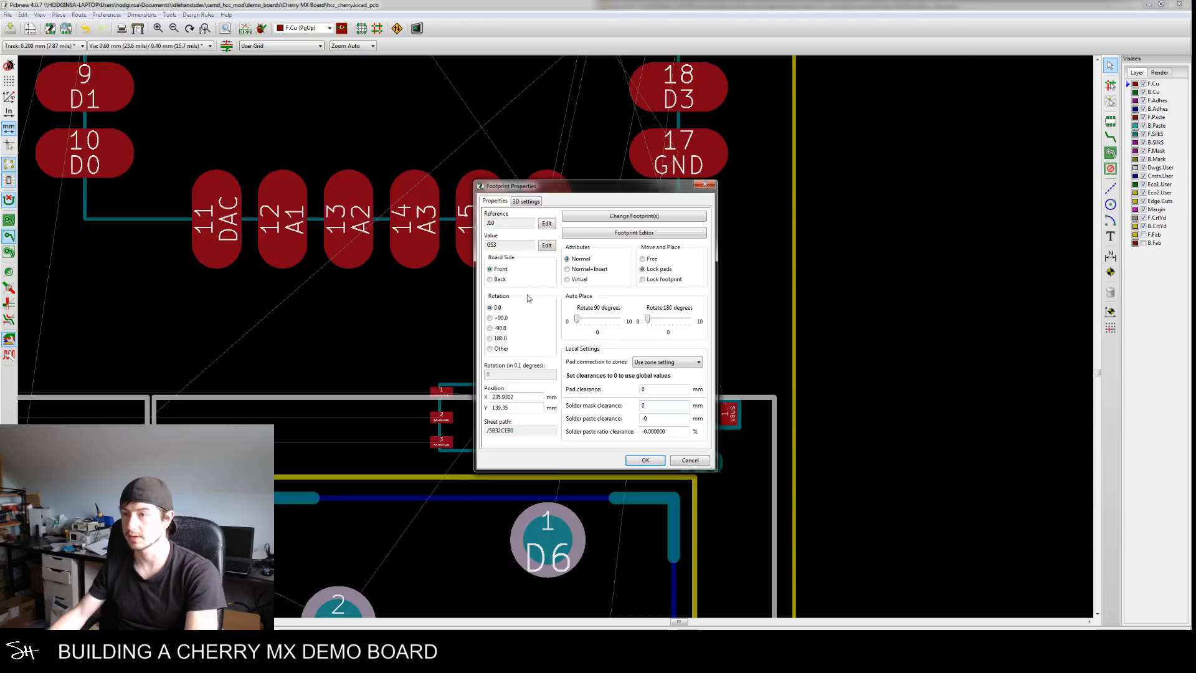
{"action": "left_click", "coordinate": [634, 216]}
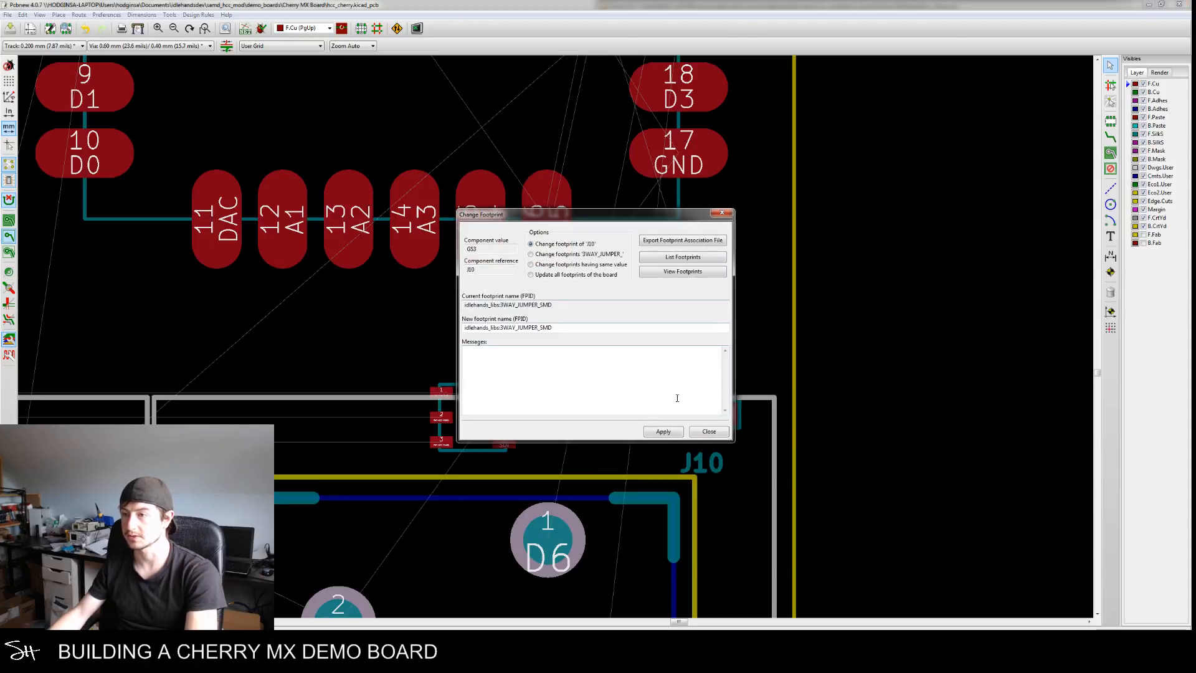
{"action": "left_click", "coordinate": [679, 431]}
{"action": "left_click", "coordinate": [709, 432]}
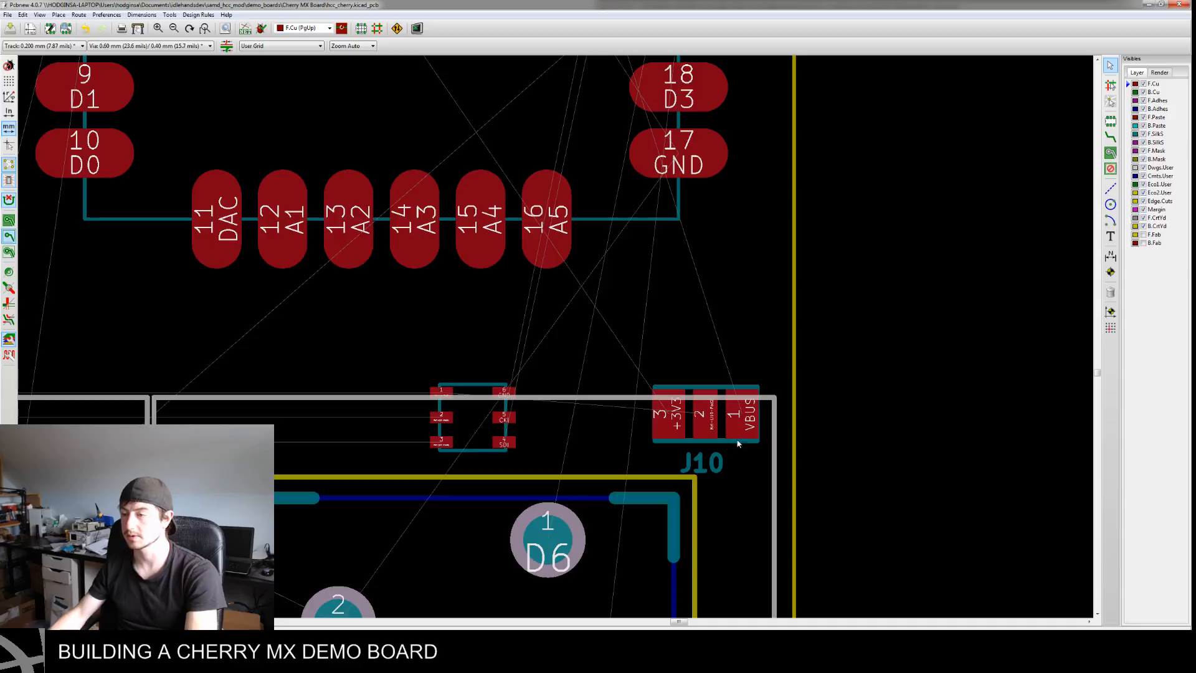
{"action": "middle_click_drag", "start_coordinate": [705, 444], "coordinate": [683, 419]}
{"action": "scroll", "coordinate": [681, 432], "scroll_direction": "up", "scroll_amount": 1}
{"action": "scroll", "coordinate": [681, 432], "scroll_direction": "up", "scroll_amount": 2}
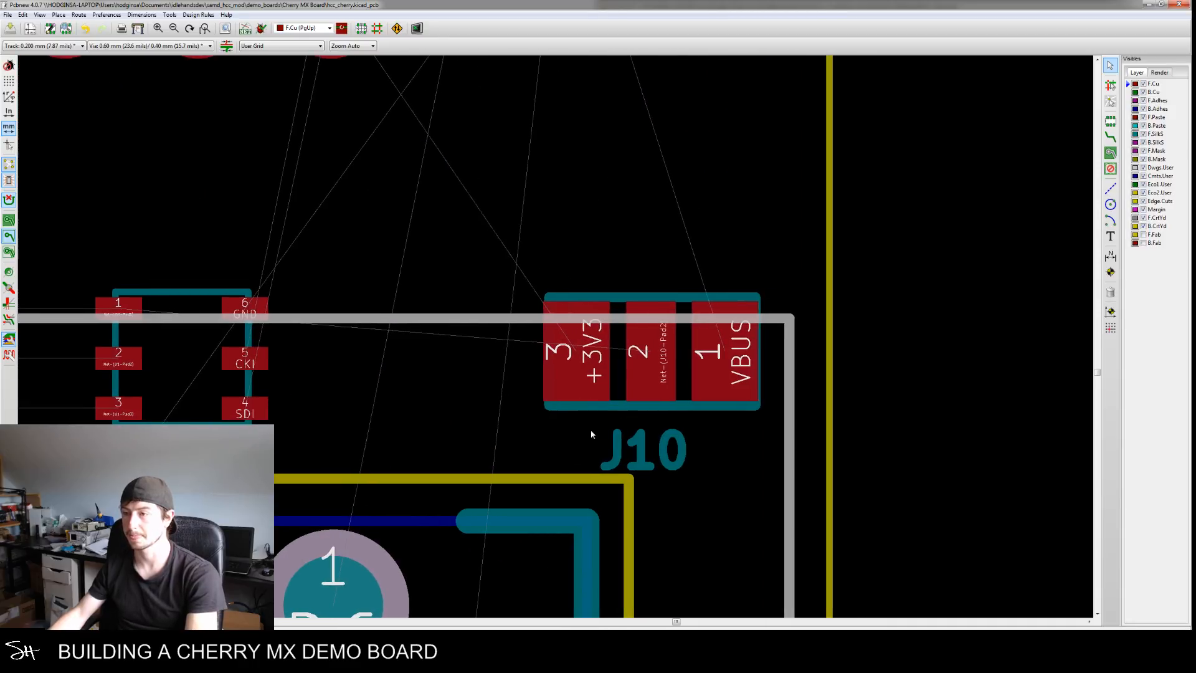
{"action": "middle_click_drag", "start_coordinate": [611, 399], "coordinate": [682, 379]}
{"action": "scroll", "coordinate": [681, 381], "scroll_direction": "down", "scroll_amount": 1}
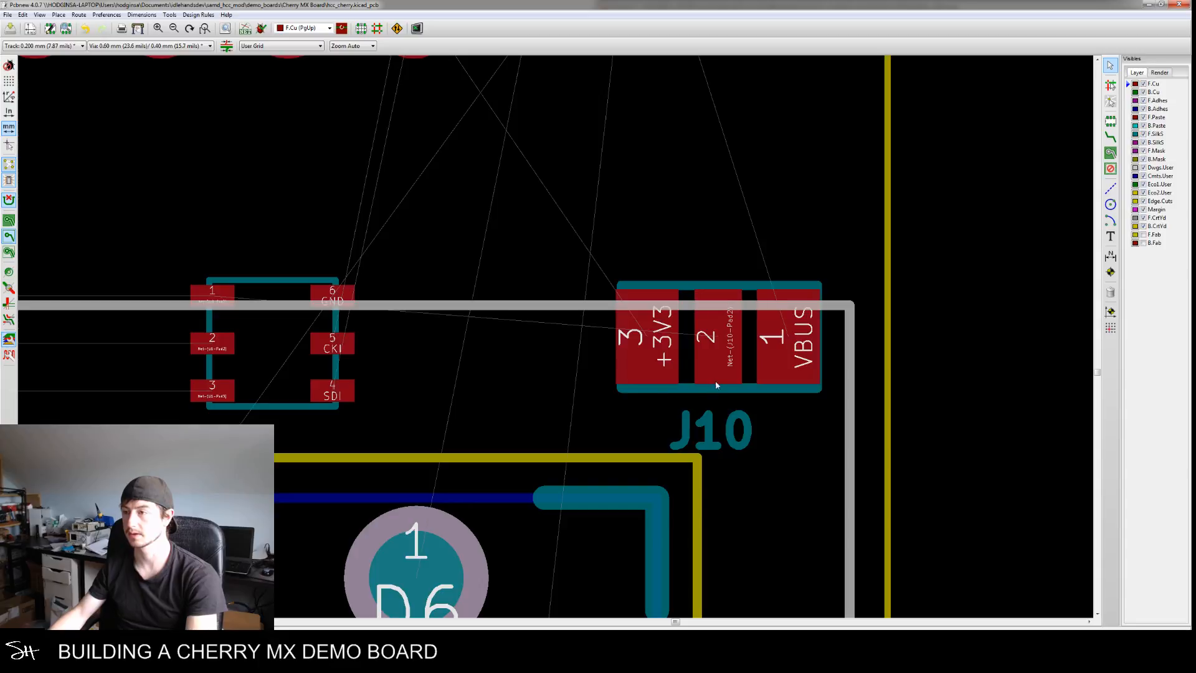
{"action": "left_click", "coordinate": [686, 367]}
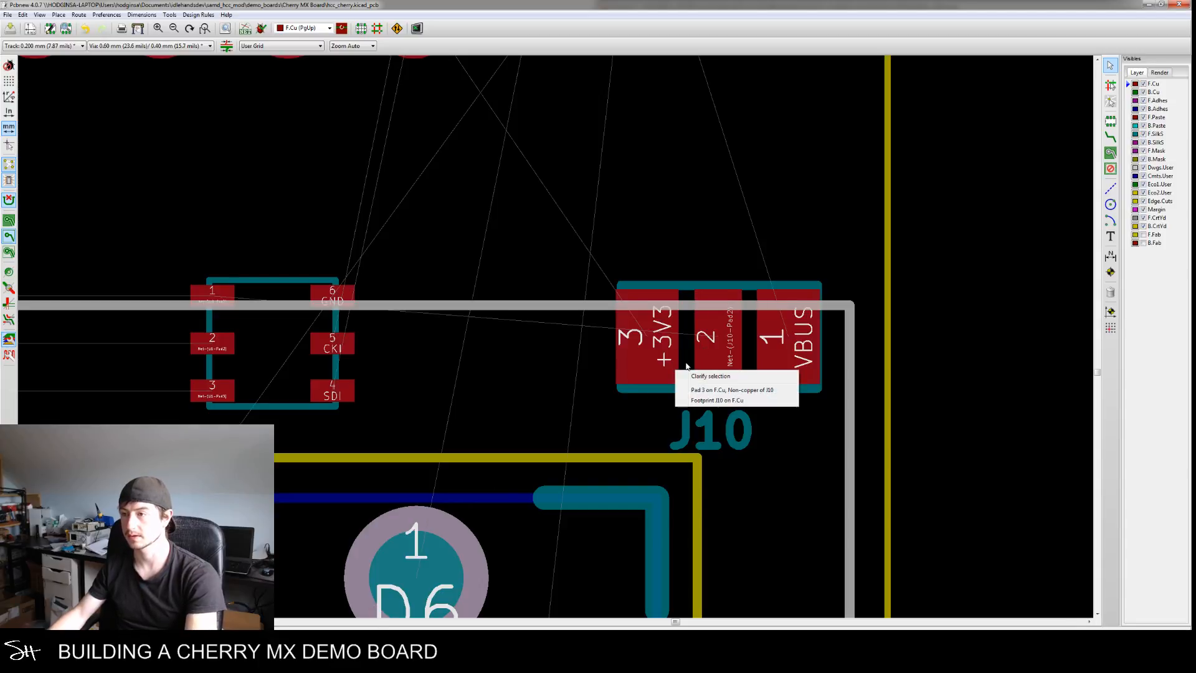
{"action": "left_click", "coordinate": [697, 392]}
{"action": "key", "text": "Escape"}
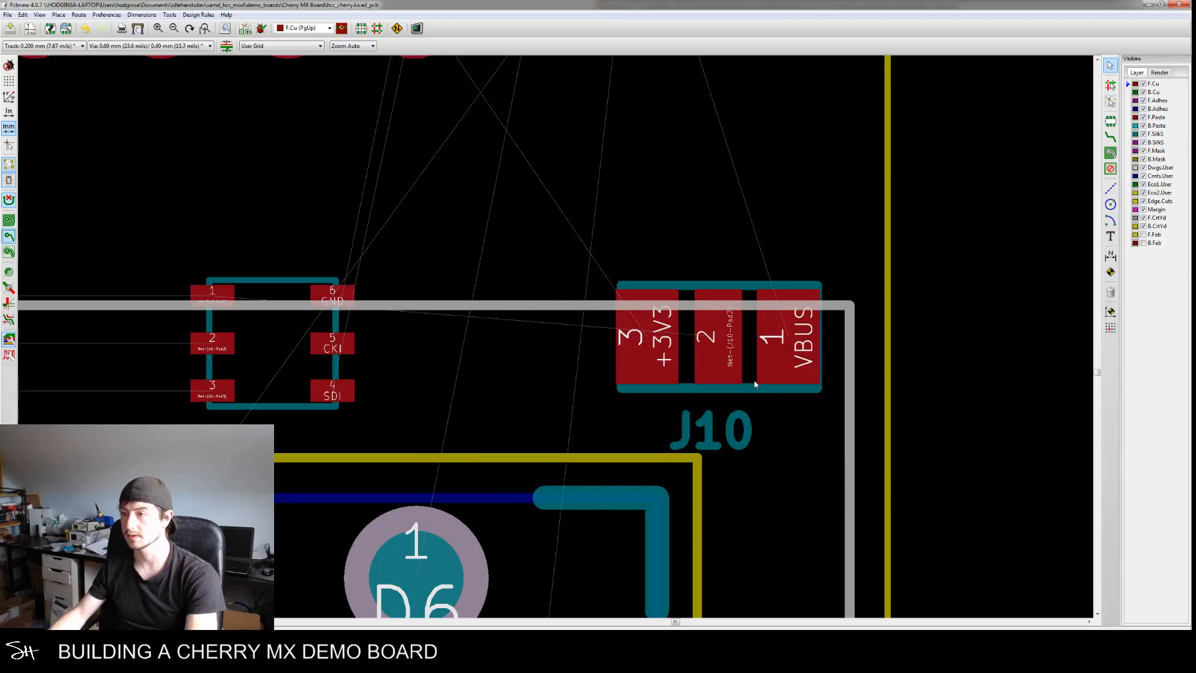
Open J10 in the footprint editor and shift pad 3 slightly inward toward pad 2 along the horizontal axis
{"action": "double_click", "coordinate": [747, 386]}
{"action": "left_click", "coordinate": [630, 233]}
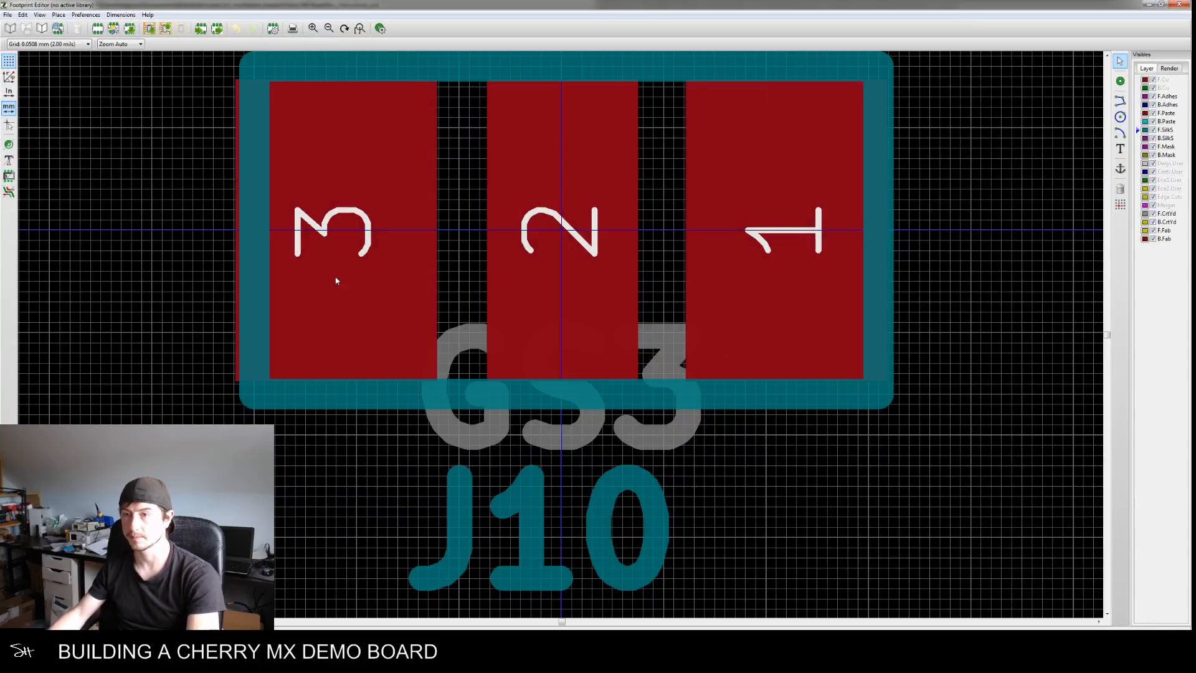
{"action": "key", "text": "m"}
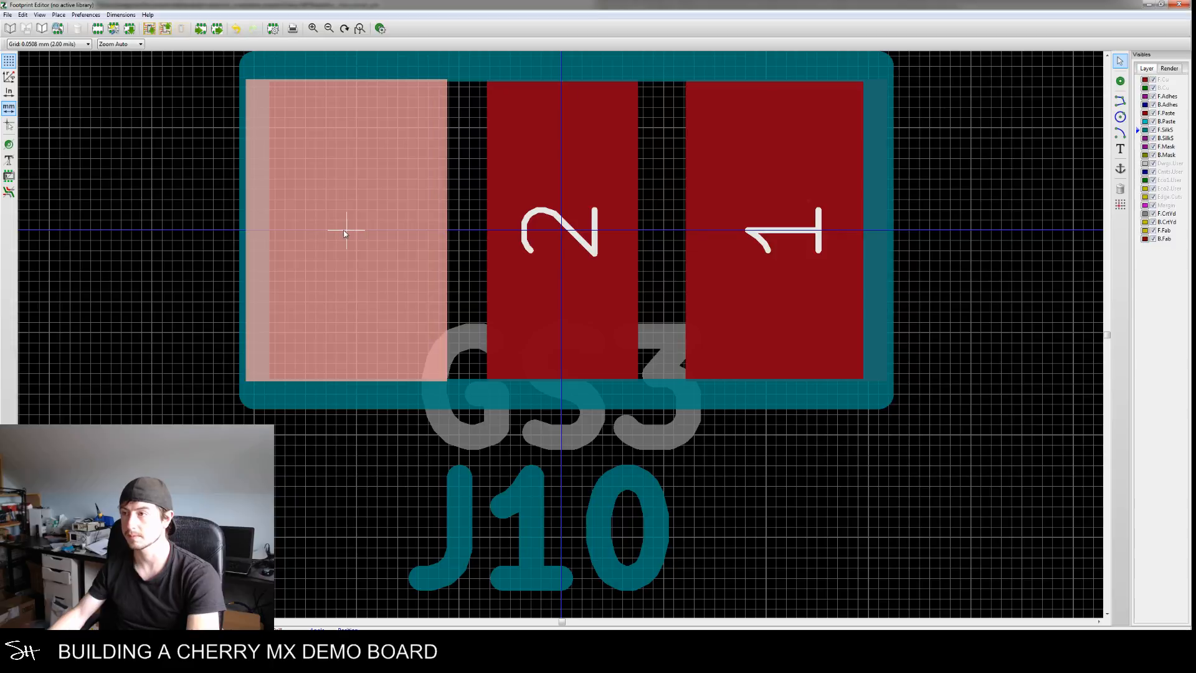
{"action": "left_click", "coordinate": [346, 234]}
{"action": "scroll", "coordinate": [357, 395], "scroll_direction": "down", "scroll_amount": 2}
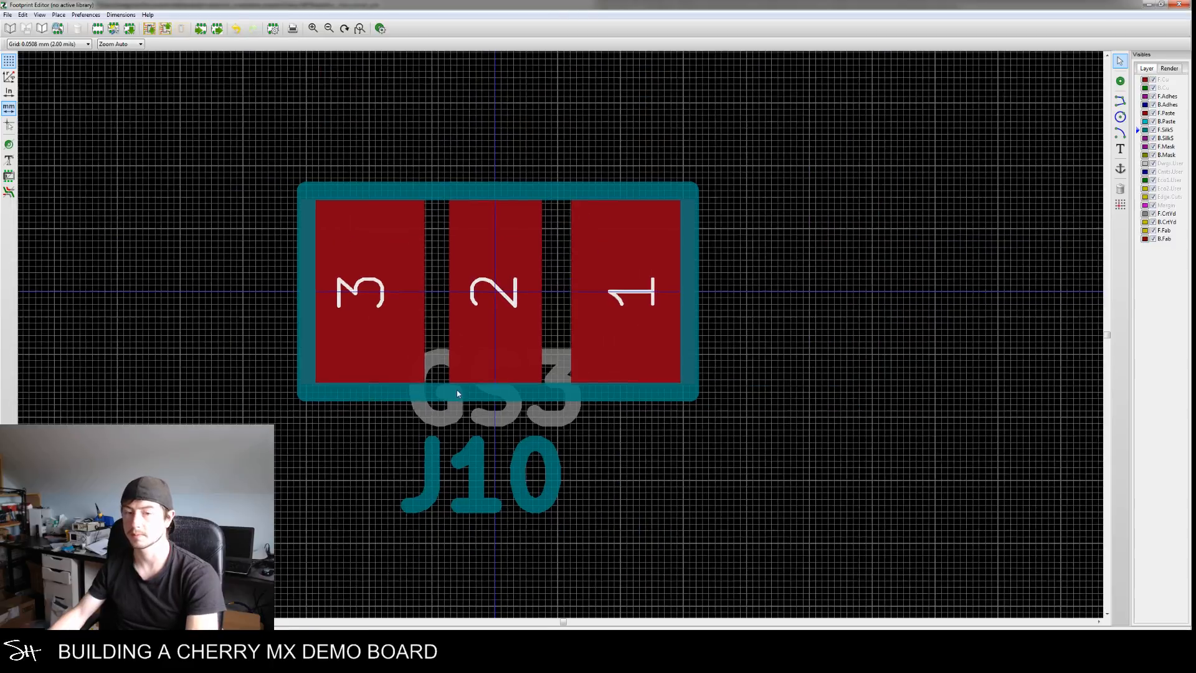
{"action": "scroll", "coordinate": [812, 392], "scroll_direction": "down", "scroll_amount": 1}
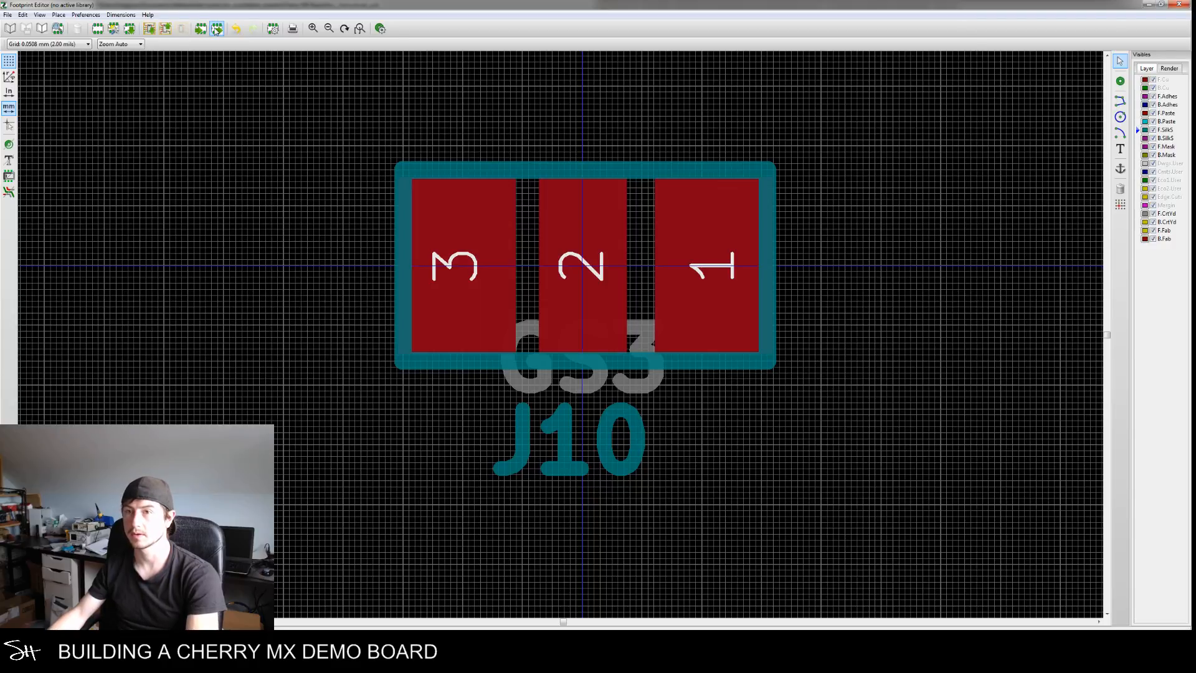
Overwrite 3WAY_JUMPER_SMD.kicad_mod with the adjusted footprint and return to the board layout
{"action": "left_click", "coordinate": [216, 29]}
{"action": "left_click", "coordinate": [479, 341]}
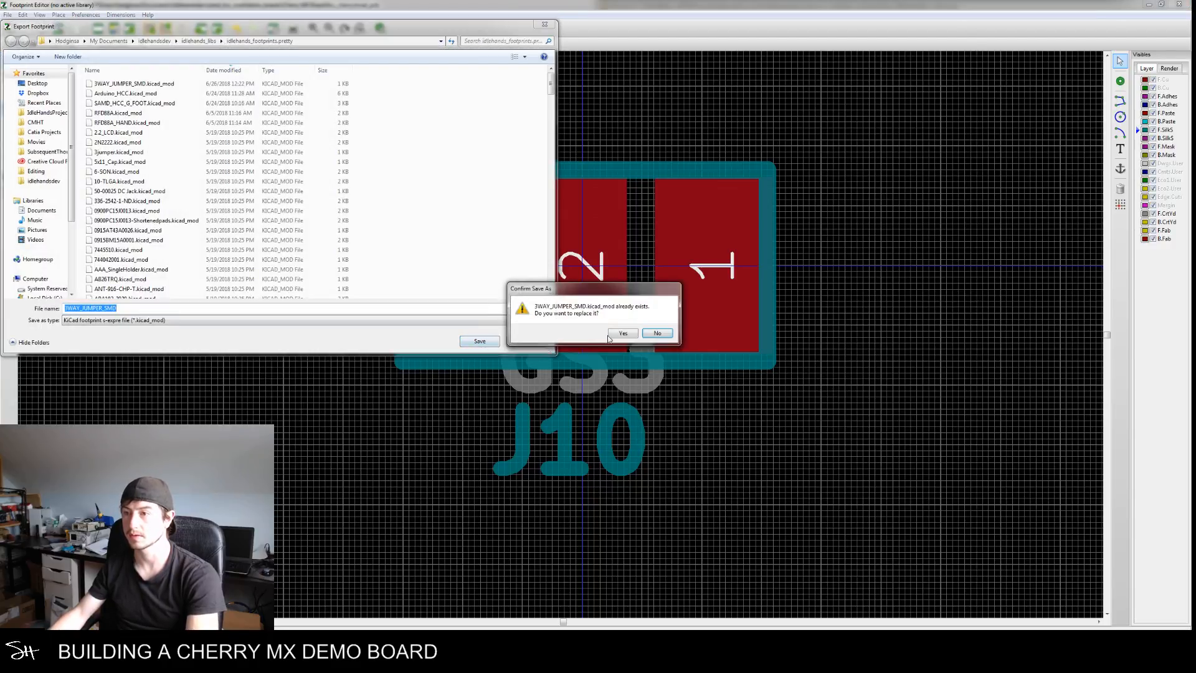
{"action": "left_click", "coordinate": [623, 333]}
{"action": "key", "text": "Return"}
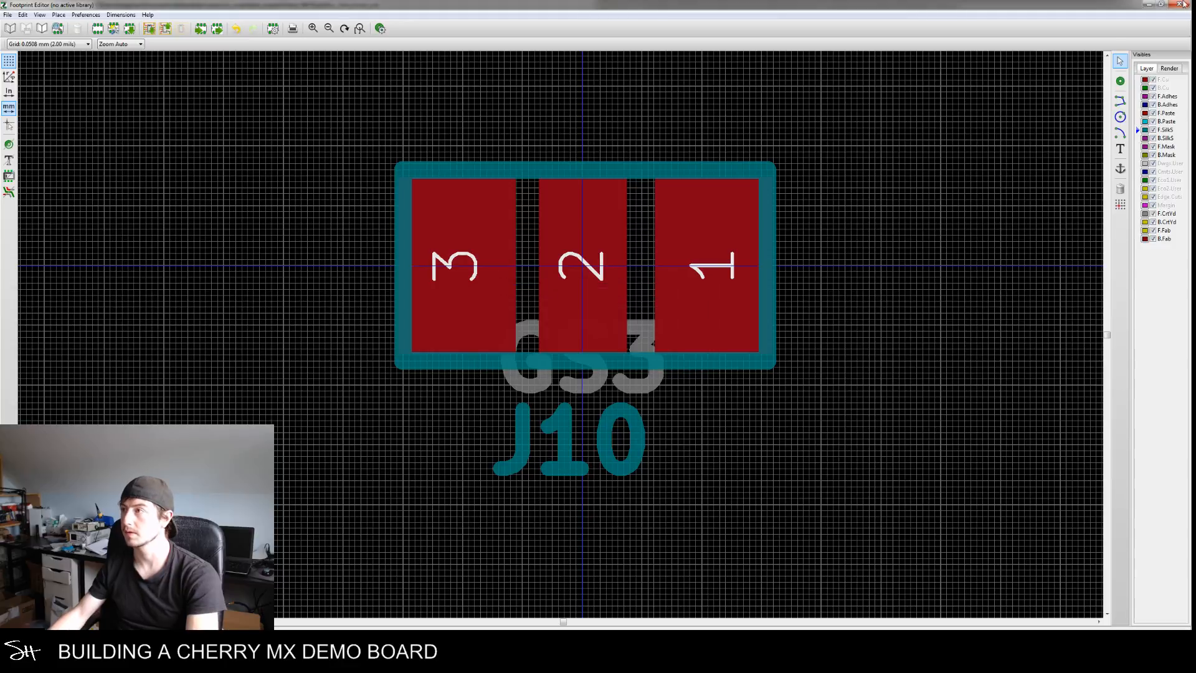
{"action": "left_click", "coordinate": [1187, 7]}
{"action": "left_click", "coordinate": [619, 344]}
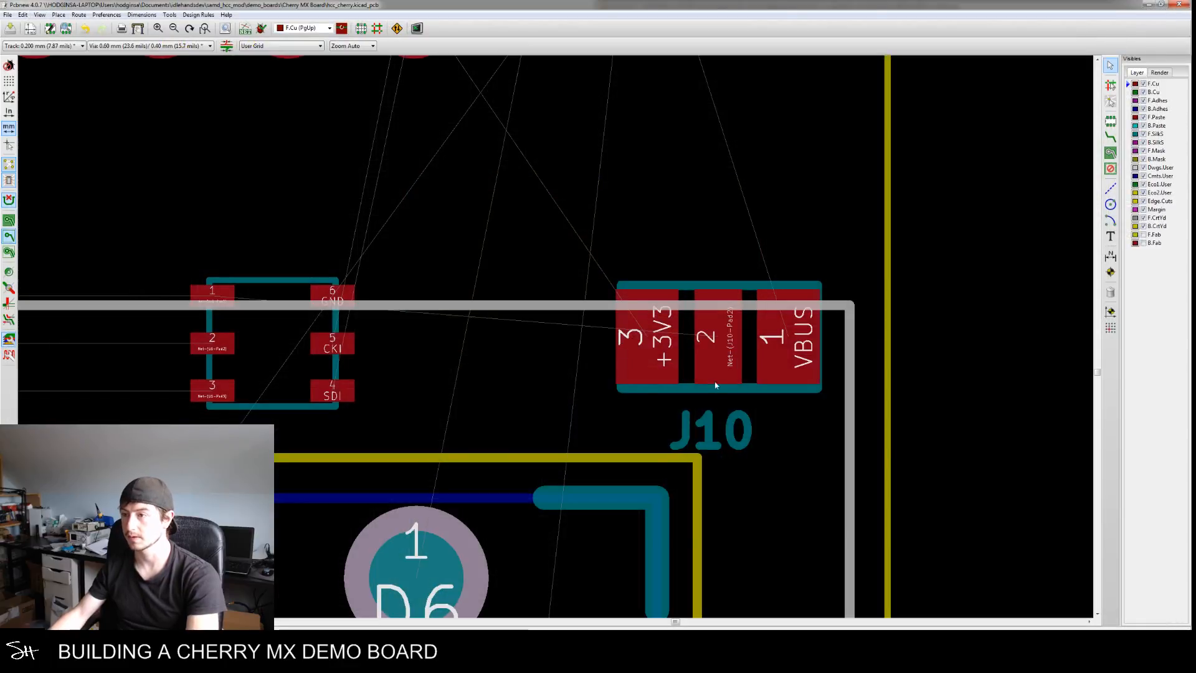
Reload the 3WAY_JUMPER_SMD footprint for J10 only through its footprint properties
{"action": "left_click", "coordinate": [717, 365]}
{"action": "left_click", "coordinate": [758, 396]}
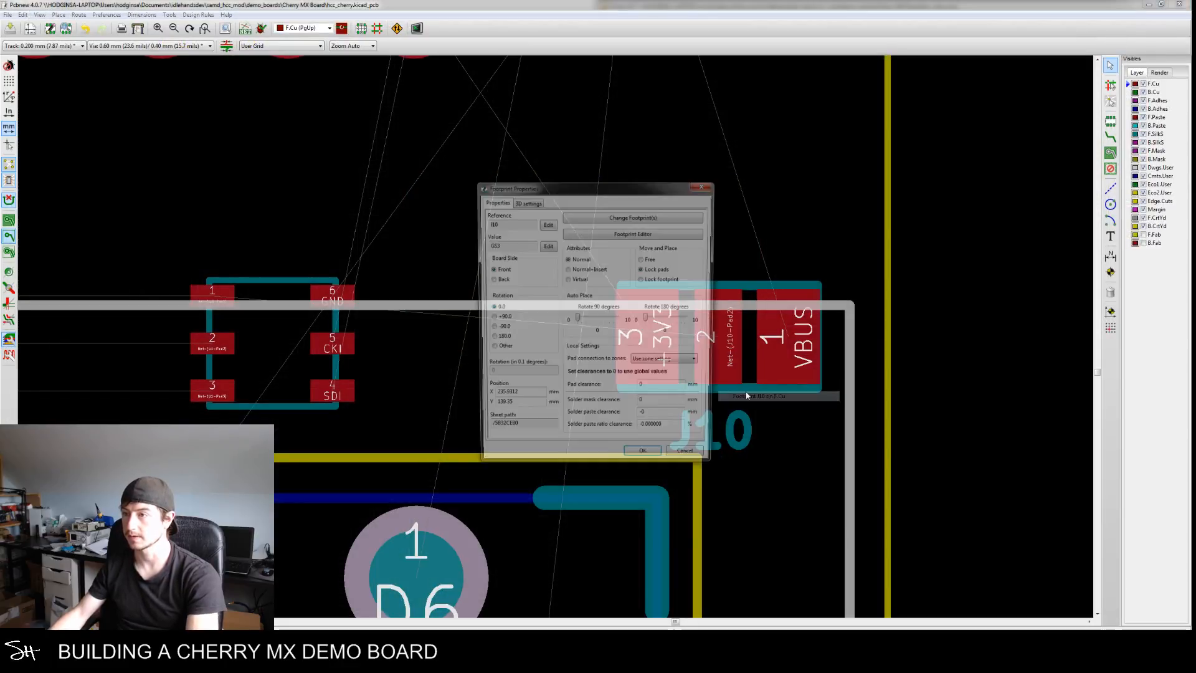
{"action": "left_click", "coordinate": [634, 215]}
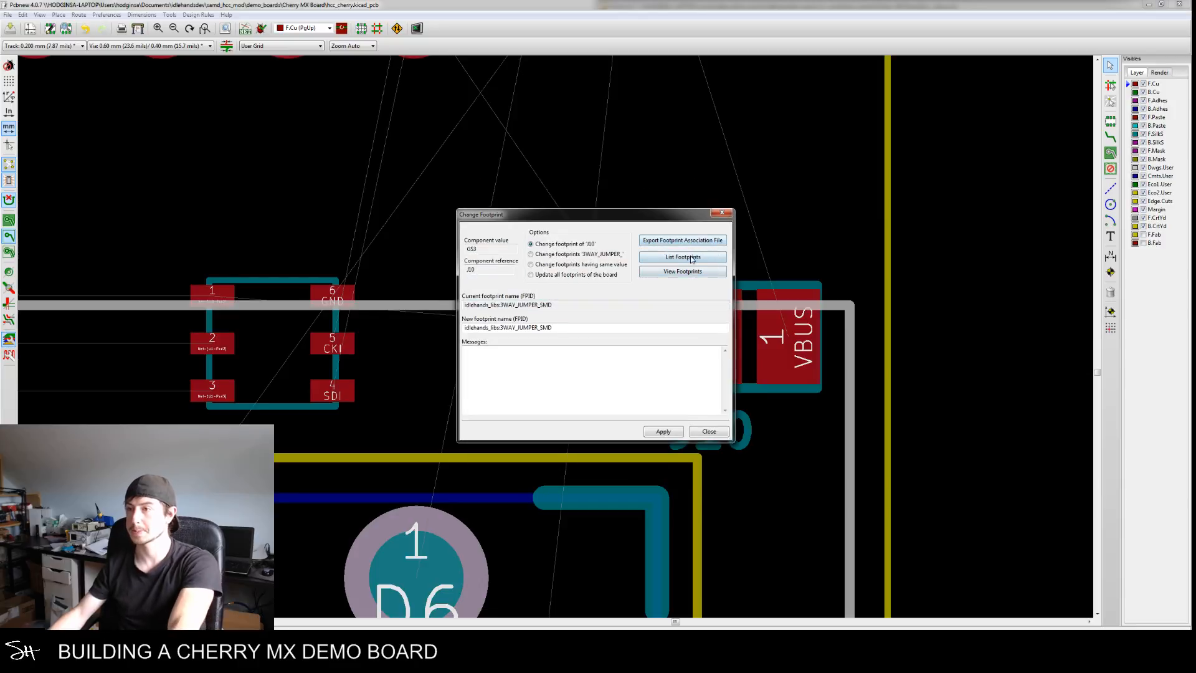
{"action": "left_click", "coordinate": [663, 431]}
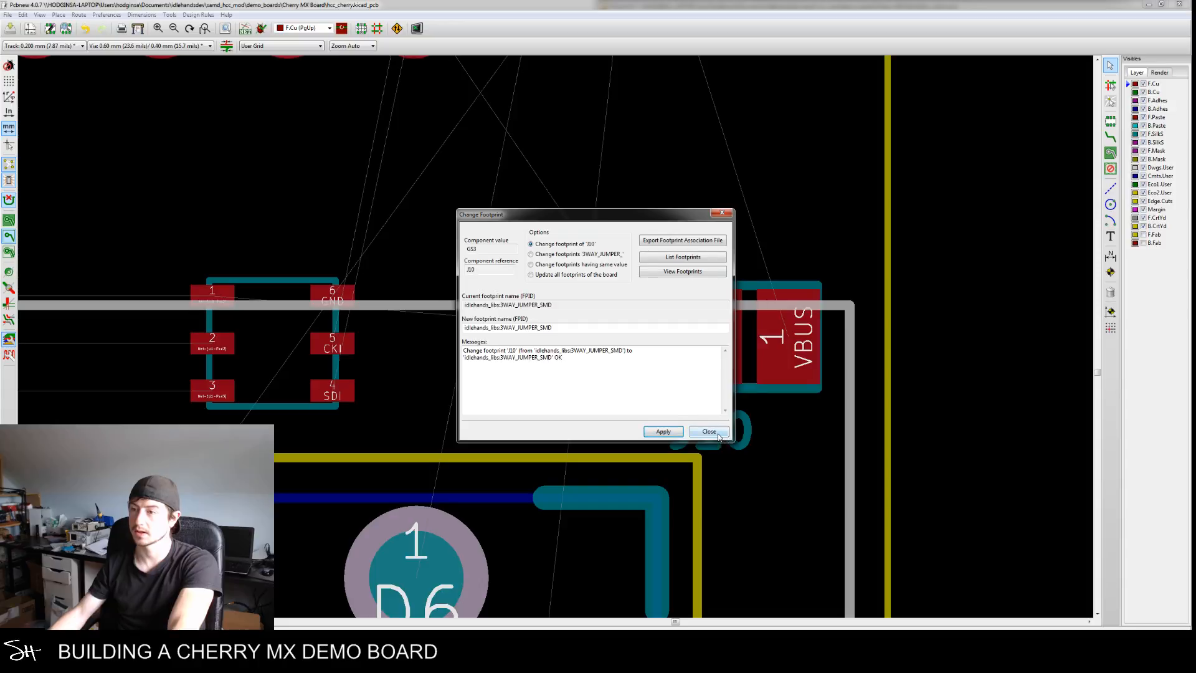
{"action": "left_click", "coordinate": [709, 431]}
Rotate jumper J10 by 180 degrees and place it just below the controller's pad 17 (GND), above switch J7
{"action": "scroll", "coordinate": [698, 430], "scroll_direction": "down", "scroll_amount": 2}
{"action": "scroll", "coordinate": [644, 462], "scroll_direction": "down", "scroll_amount": 4}
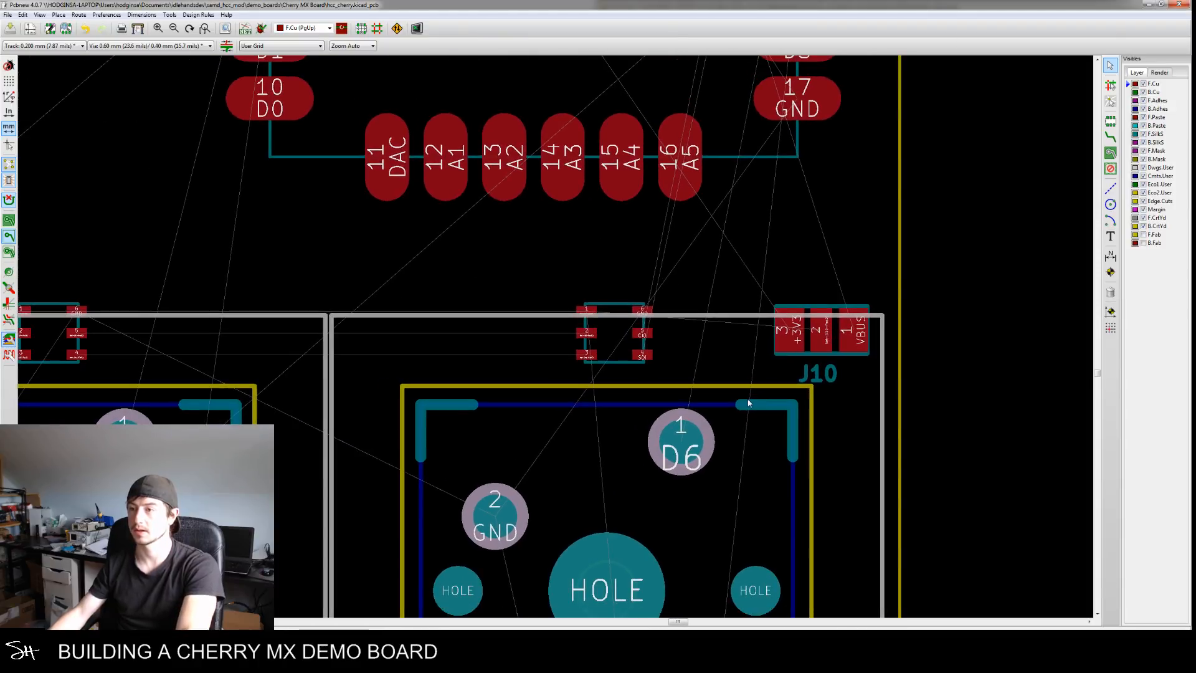
{"action": "scroll", "coordinate": [722, 408], "scroll_direction": "up", "scroll_amount": 2}
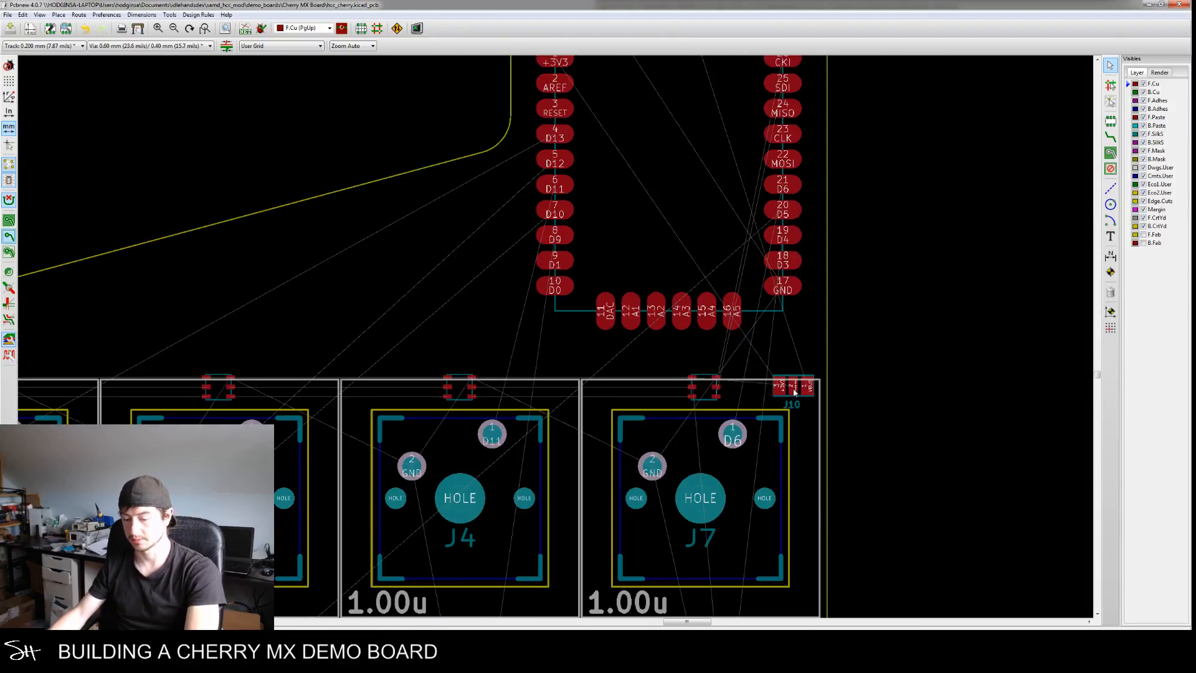
{"action": "left_click", "coordinate": [793, 390]}
{"action": "left_click", "coordinate": [828, 419]}
{"action": "key", "text": "r"}
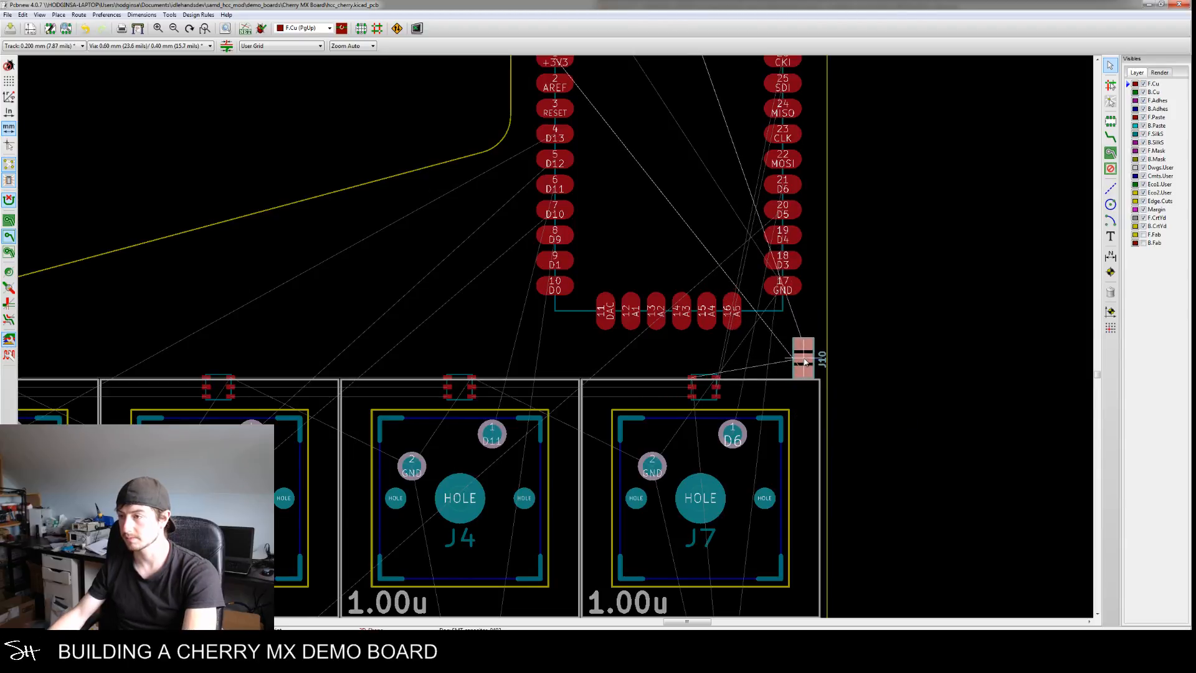
{"action": "key", "text": "r"}
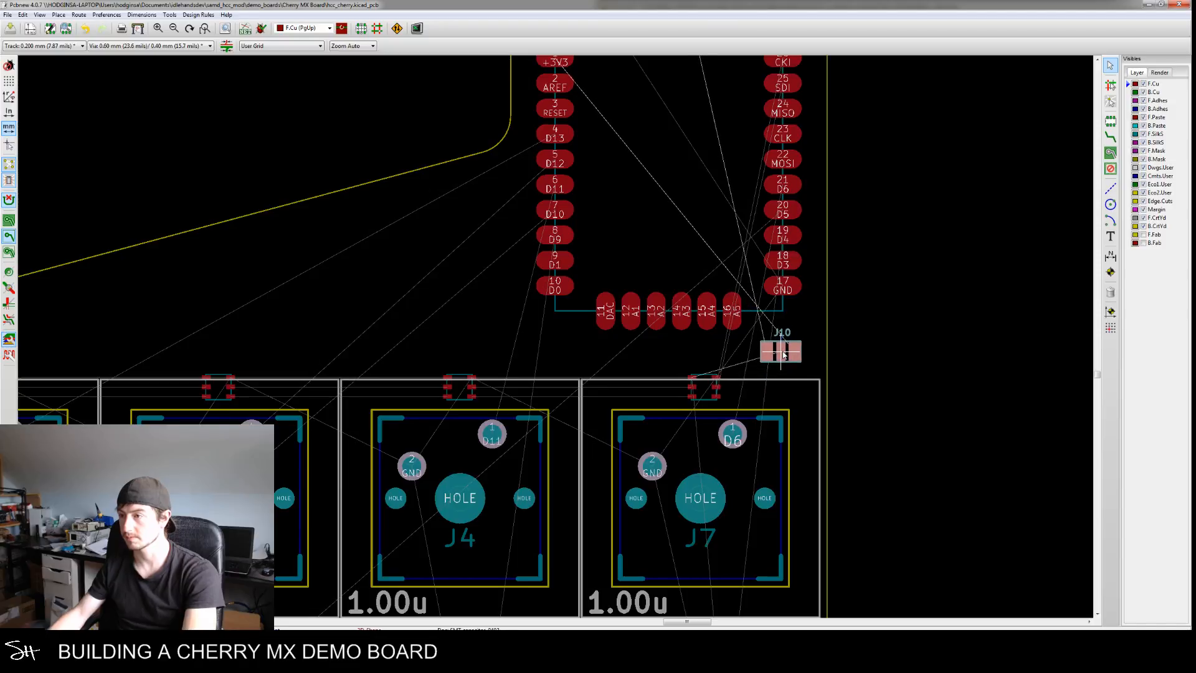
{"action": "left_click", "coordinate": [785, 353]}
{"action": "scroll", "coordinate": [717, 386], "scroll_direction": "down", "scroll_amount": 5}
{"action": "scroll", "coordinate": [637, 424], "scroll_direction": "up", "scroll_amount": 4}
{"action": "scroll", "coordinate": [641, 424], "scroll_direction": "down", "scroll_amount": 1}
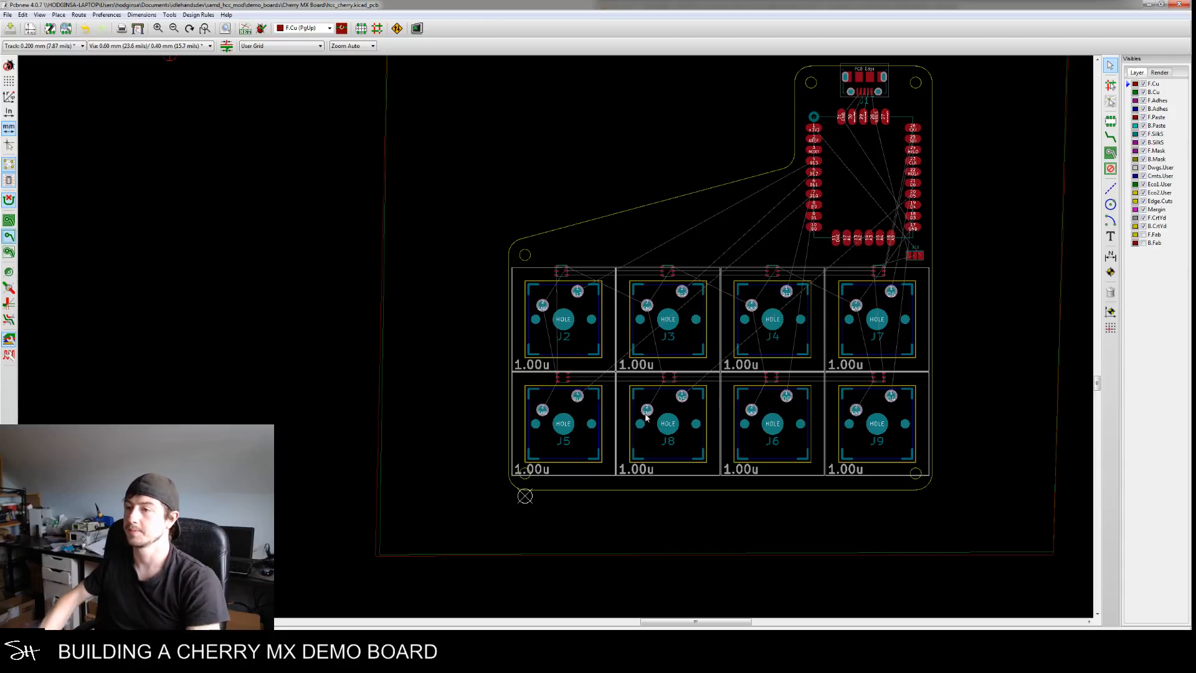
{"action": "scroll", "coordinate": [639, 286], "scroll_direction": "up", "scroll_amount": 4}
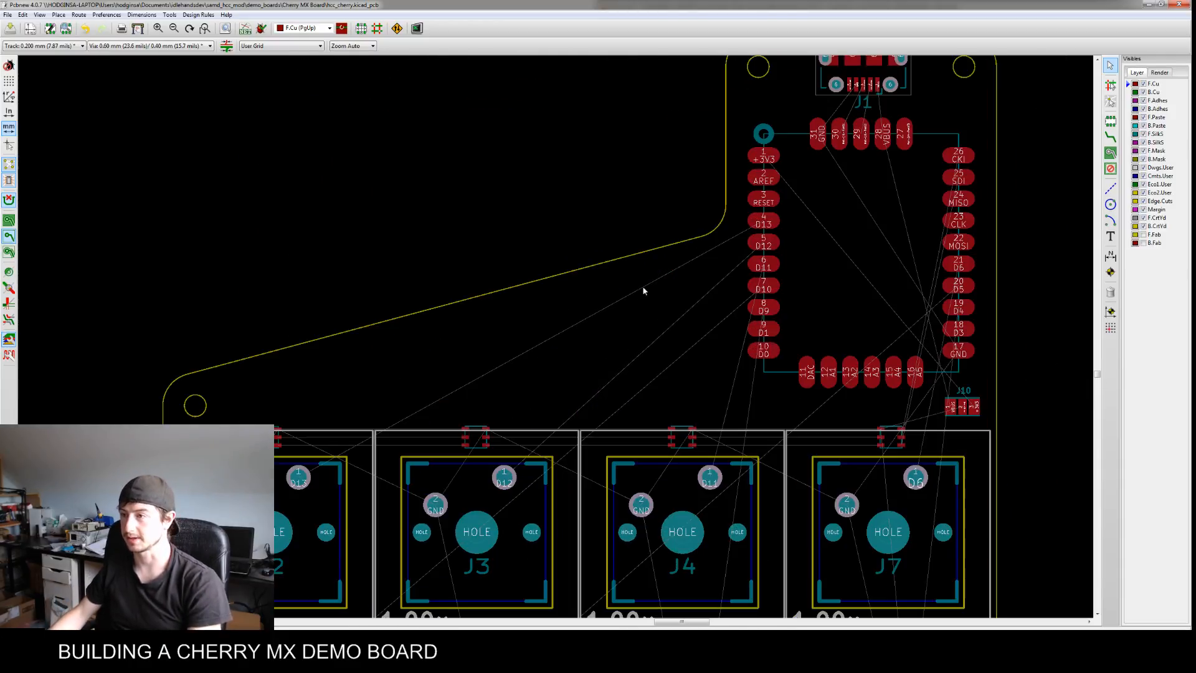
{"action": "middle_click_drag", "start_coordinate": [633, 282], "coordinate": [556, 277]}
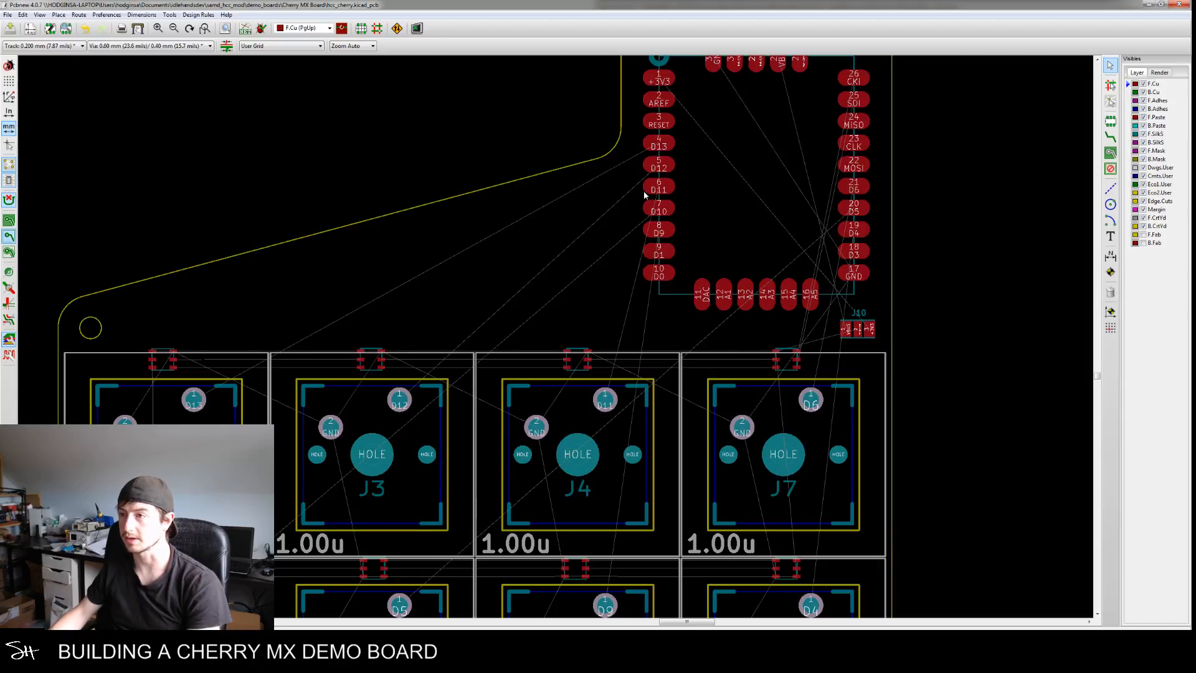
{"action": "middle_click_drag", "start_coordinate": [843, 456], "coordinate": [849, 398]}
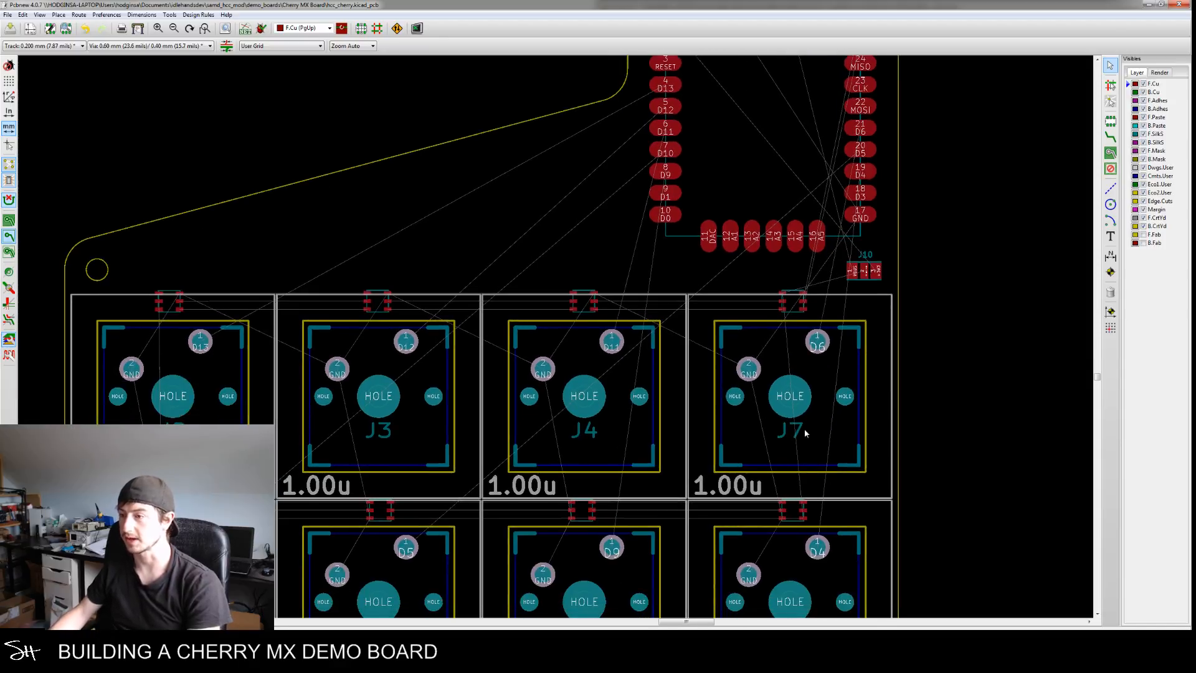
Route 0.400 mm front-copper tracks from J2 pad 1 to controller pad D13 and from J3 pad 1 to controller pad D12
{"action": "middle_click_drag", "start_coordinate": [829, 441], "coordinate": [781, 516]}
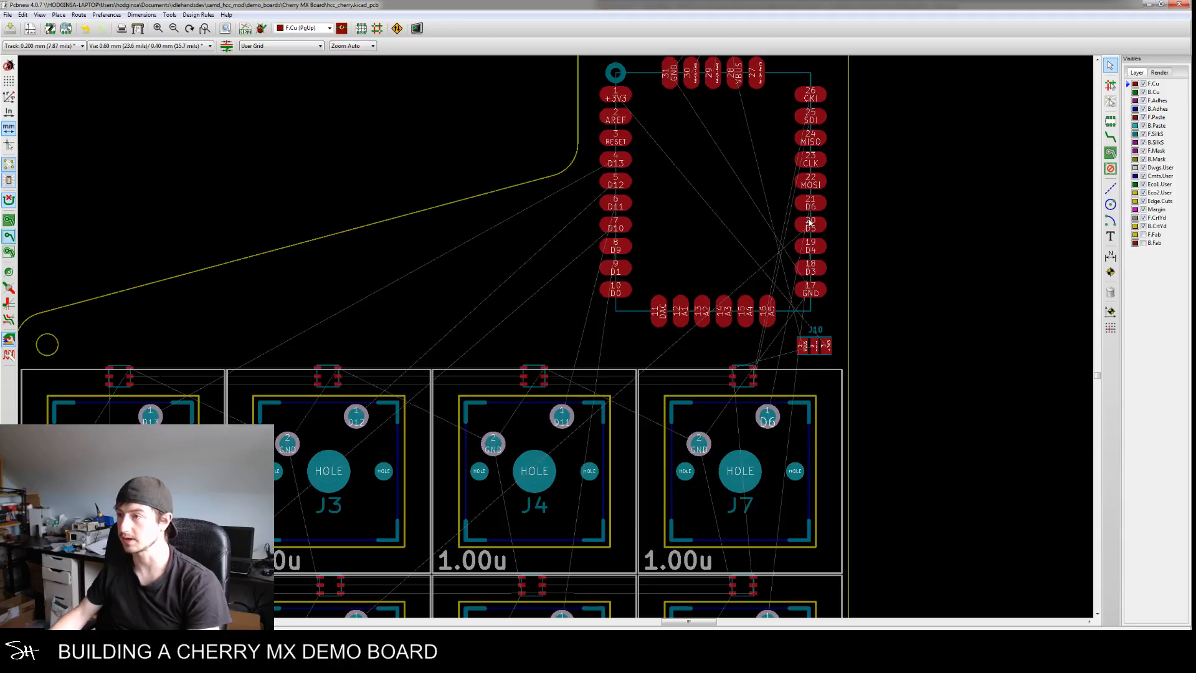
{"action": "middle_click_drag", "start_coordinate": [698, 358], "coordinate": [808, 205]}
{"action": "mouse_move", "coordinate": [702, 314]}
{"action": "middle_mouse_down"}
{"action": "mouse_move", "coordinate": [723, 261]}
{"action": "mouse_move", "coordinate": [806, 232]}
{"action": "mouse_move", "coordinate": [792, 414]}
{"action": "middle_mouse_up"}
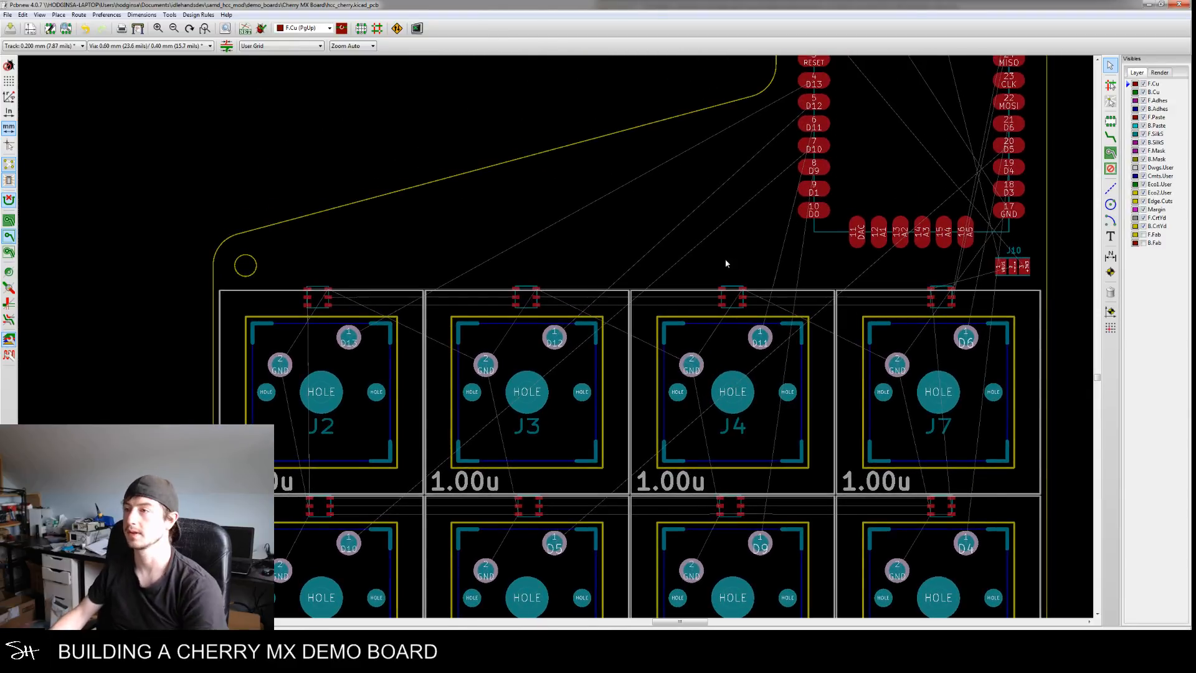
{"action": "middle_click_drag", "start_coordinate": [705, 261], "coordinate": [683, 372]}
{"action": "left_click", "coordinate": [1110, 136]}
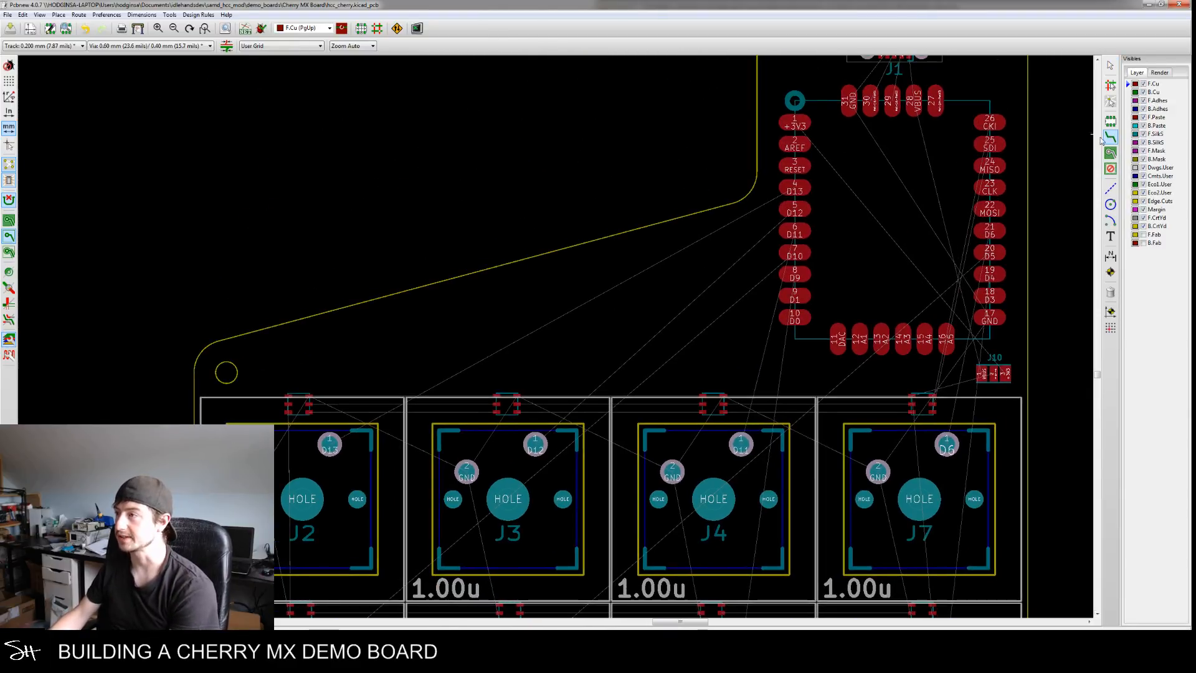
{"action": "left_click", "coordinate": [70, 47]}
{"action": "left_click", "coordinate": [53, 67]}
{"action": "left_click", "coordinate": [330, 445]}
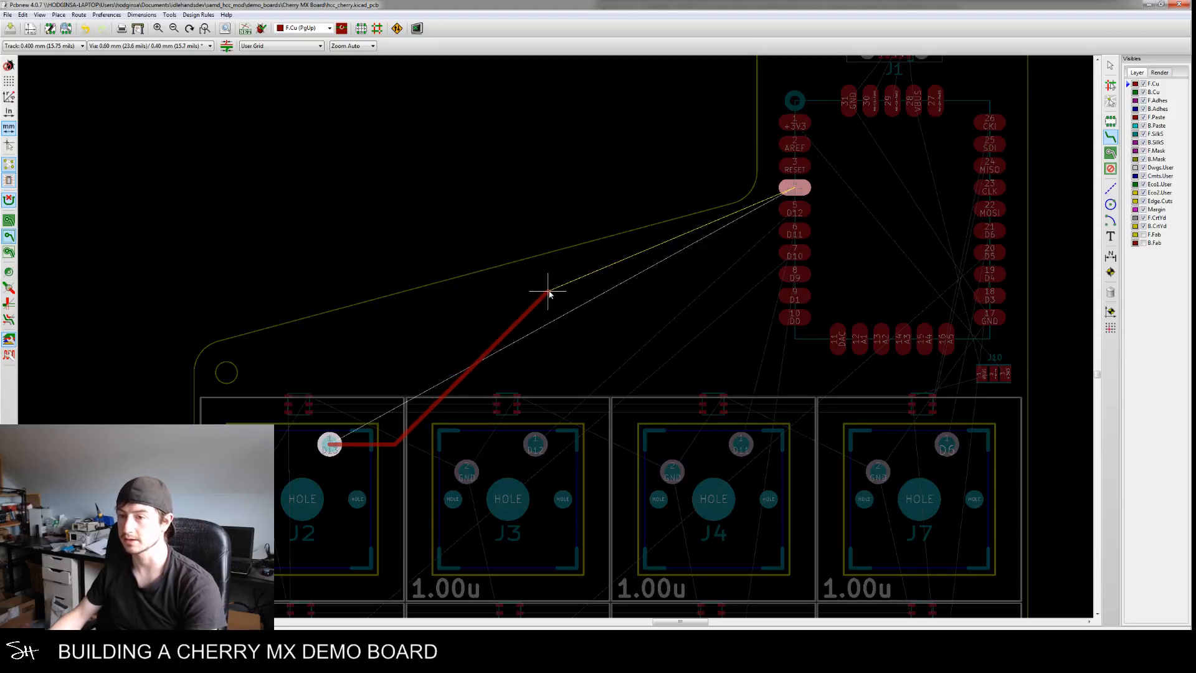
{"action": "key", "text": "ctrl+comma"}
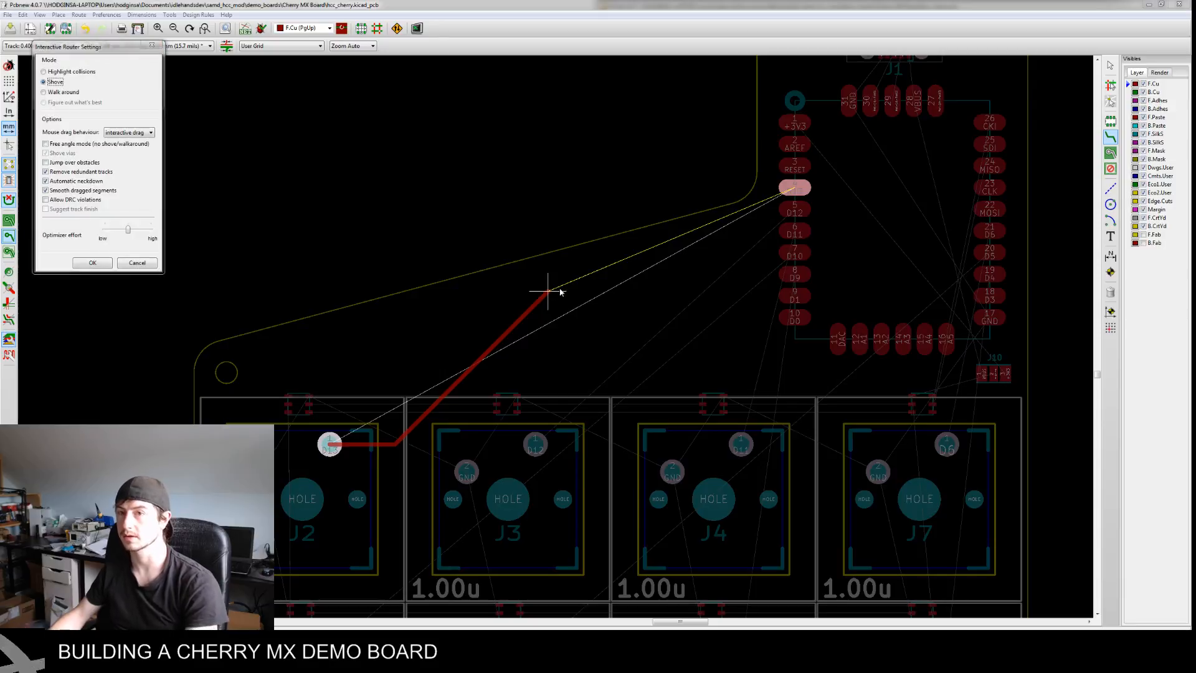
{"action": "key", "text": "Return"}
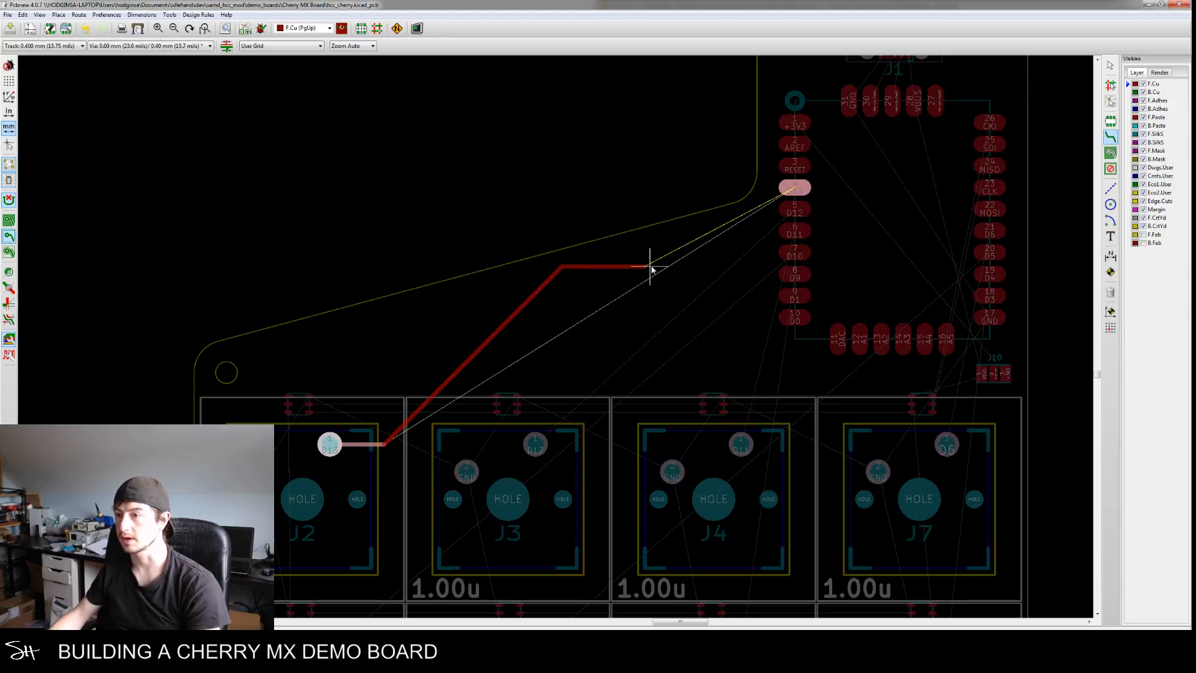
{"action": "left_click", "coordinate": [654, 275]}
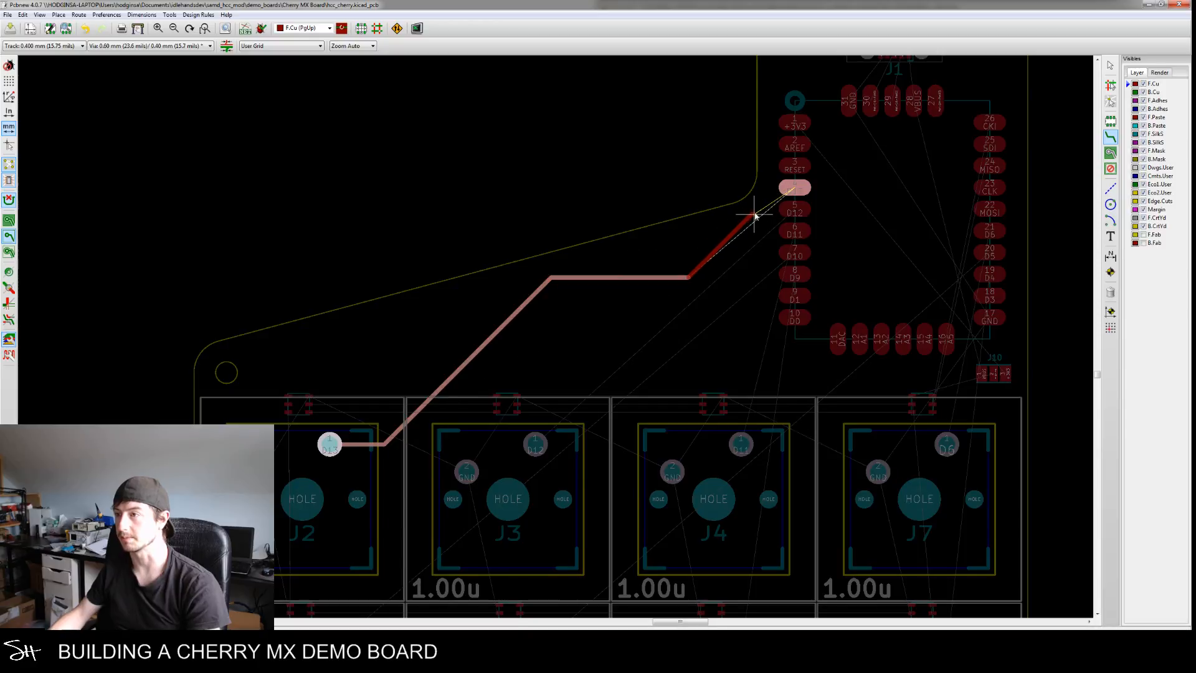
{"action": "left_click", "coordinate": [788, 189]}
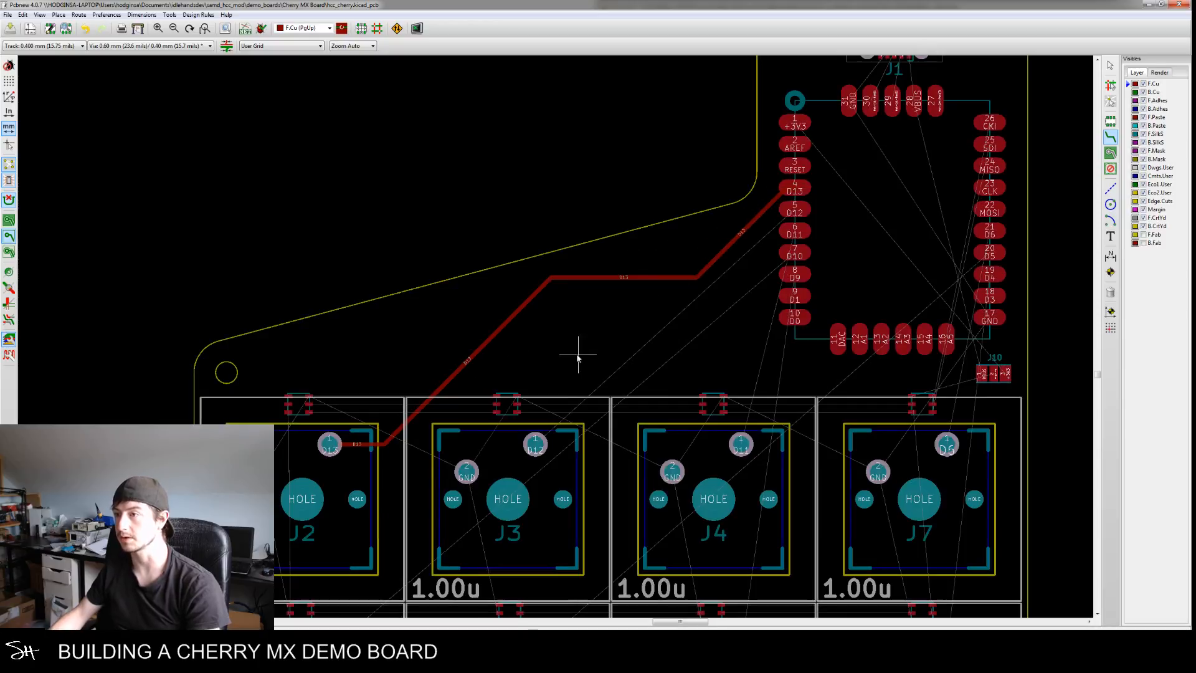
{"action": "left_click", "coordinate": [535, 444]}
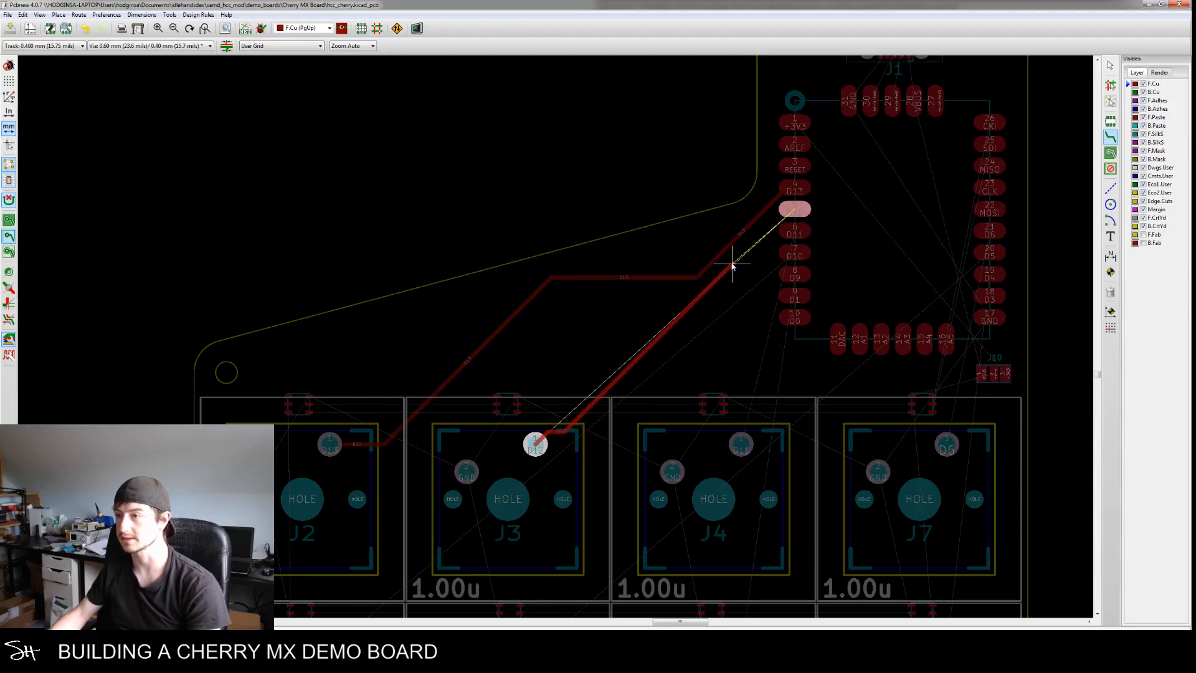
{"action": "left_click", "coordinate": [793, 213]}
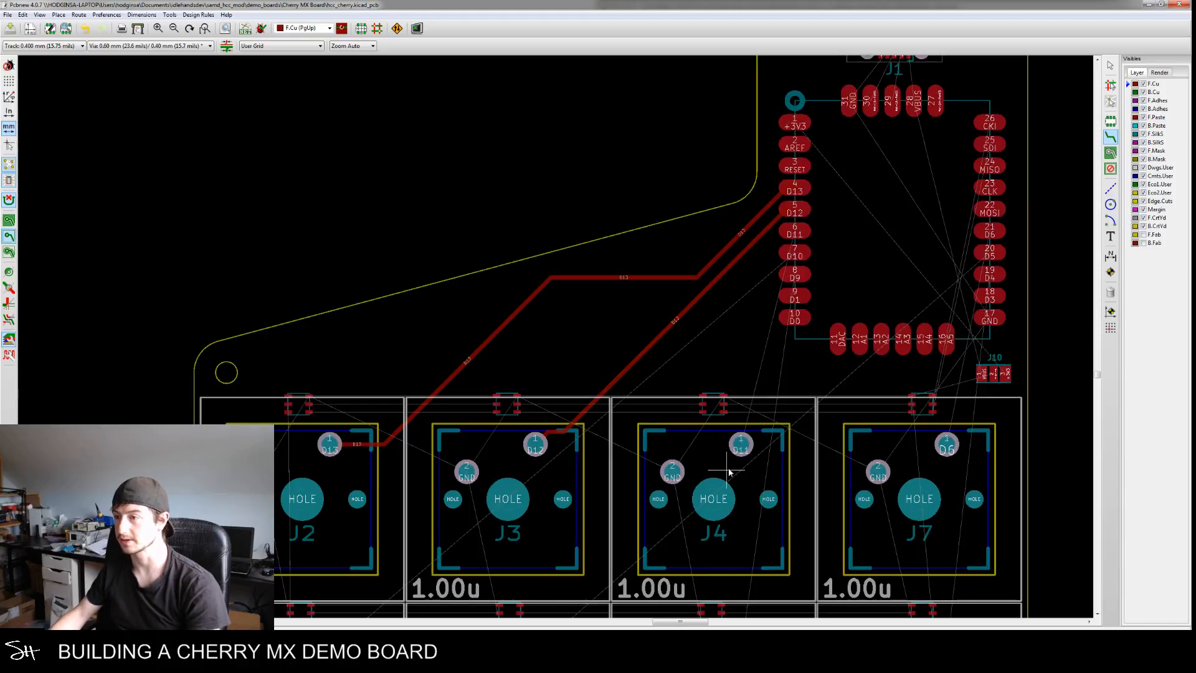
{"action": "scroll", "coordinate": [603, 342], "scroll_direction": "down", "scroll_amount": 2}
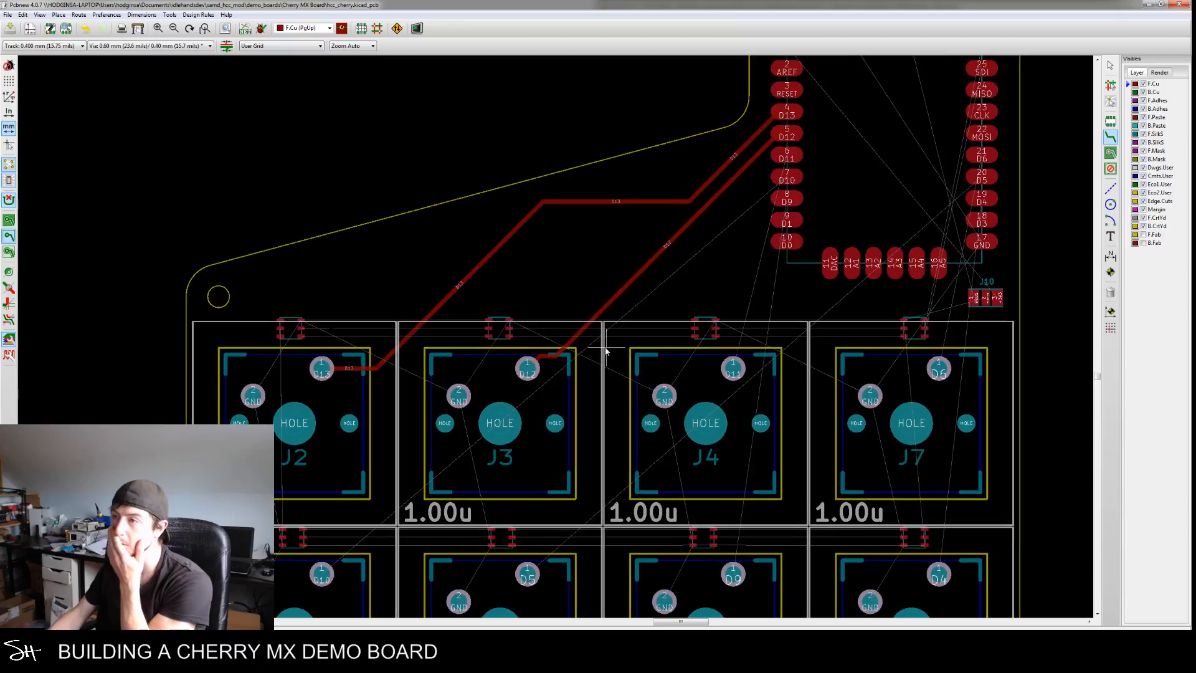
{"action": "scroll", "coordinate": [561, 349], "scroll_direction": "down", "scroll_amount": 2}
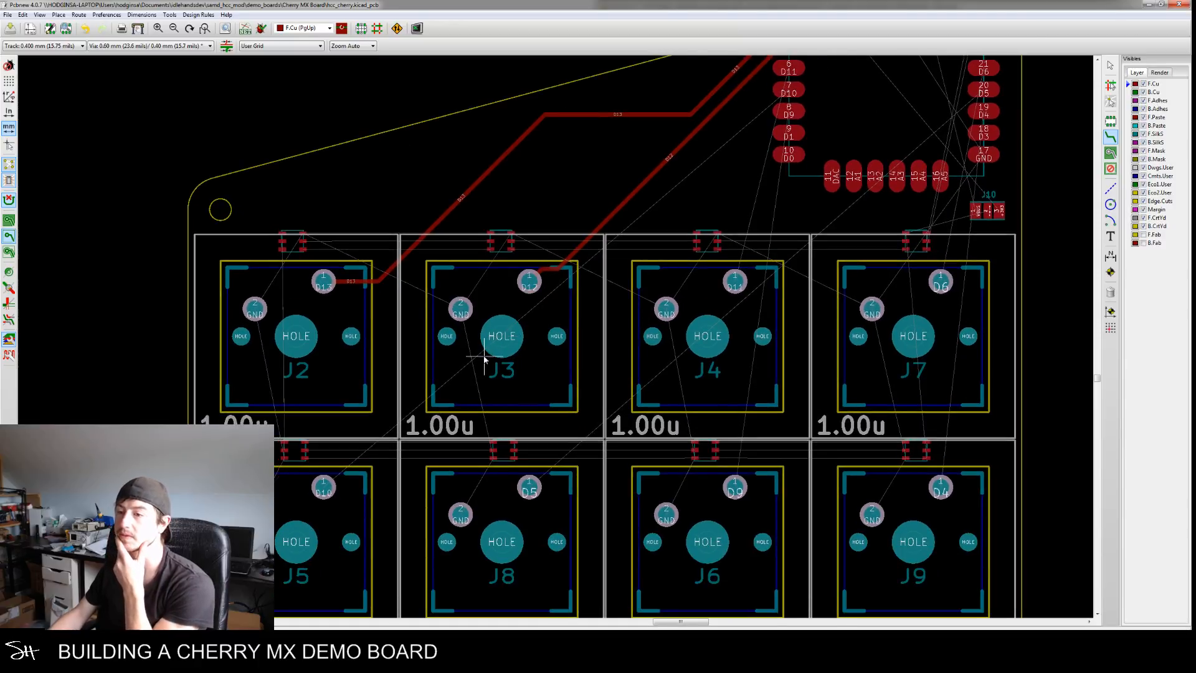
{"action": "middle_click_drag", "start_coordinate": [484, 363], "coordinate": [428, 410]}
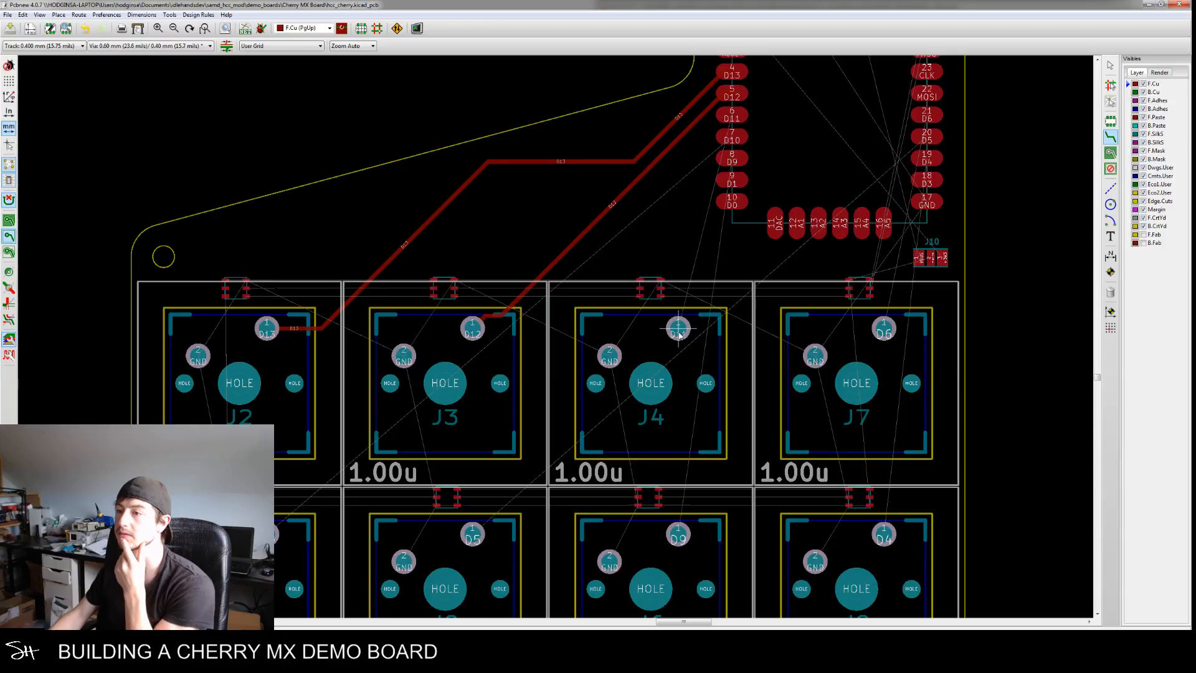
{"action": "left_click", "coordinate": [678, 330]}
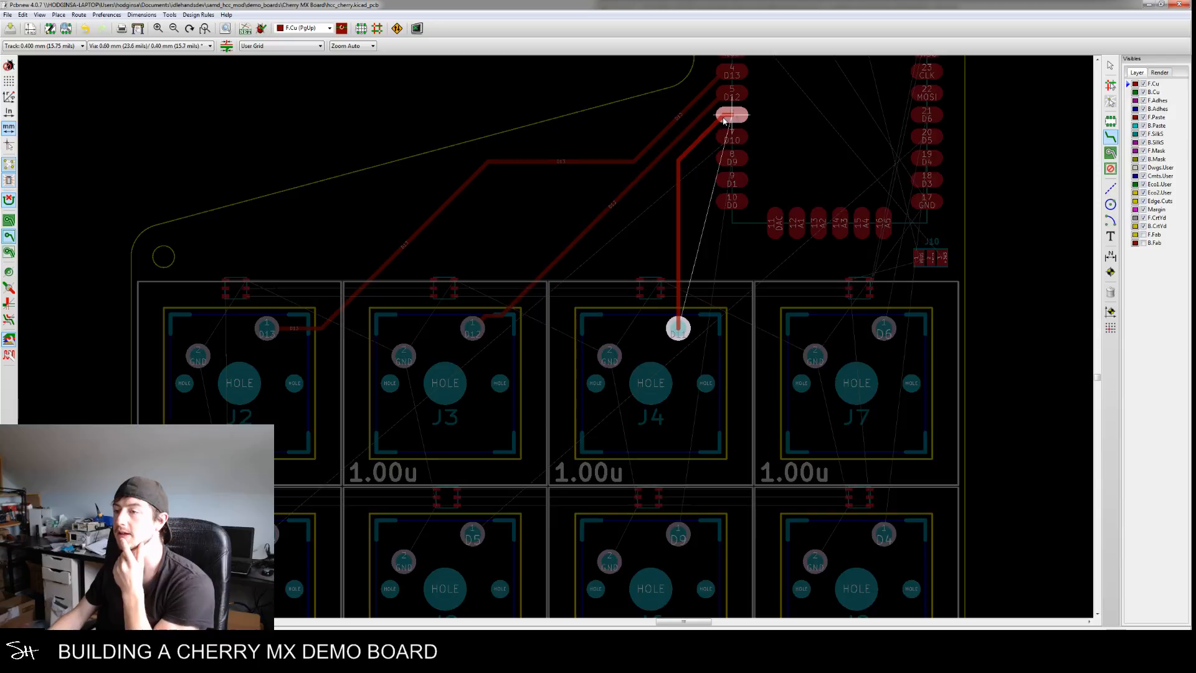
{"action": "key", "text": "Escape"}
{"action": "key", "text": "Escape"}
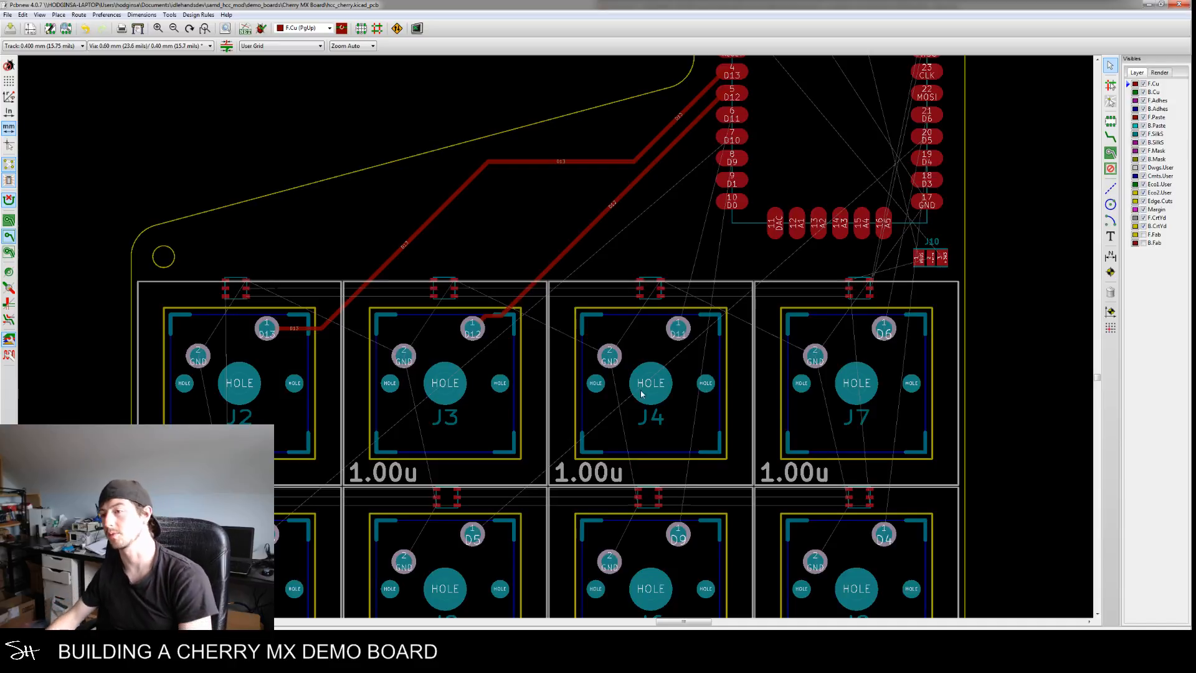
Undo the D13 and D12 tracks between switches J2 and J3 and the controller
{"action": "middle_click_drag", "start_coordinate": [643, 386], "coordinate": [694, 315]}
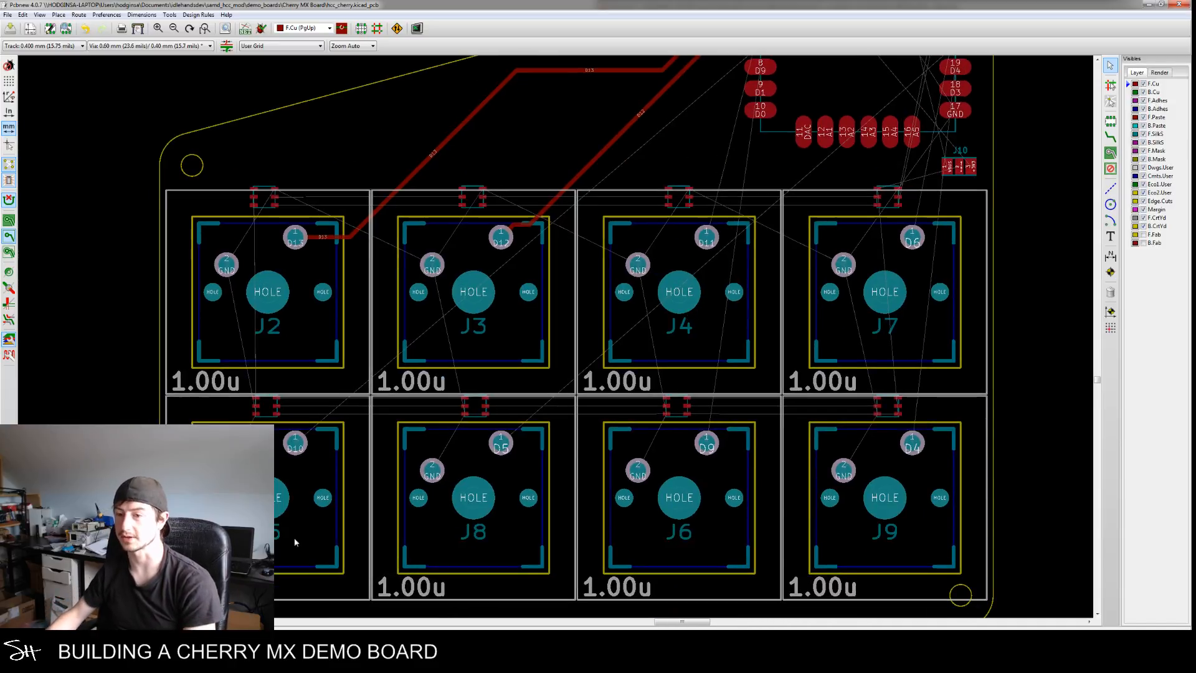
{"action": "middle_click_drag", "start_coordinate": [339, 465], "coordinate": [296, 497]}
{"action": "middle_click_drag", "start_coordinate": [617, 242], "coordinate": [562, 341]}
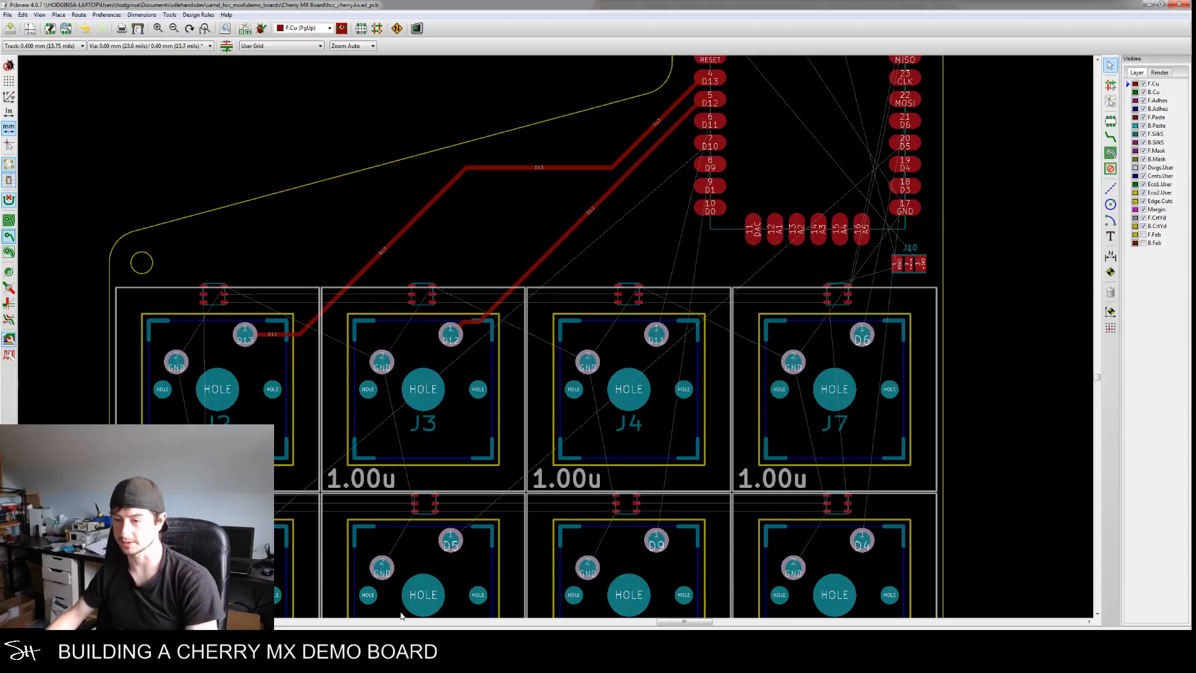
{"action": "middle_click_drag", "start_coordinate": [403, 482], "coordinate": [432, 465]}
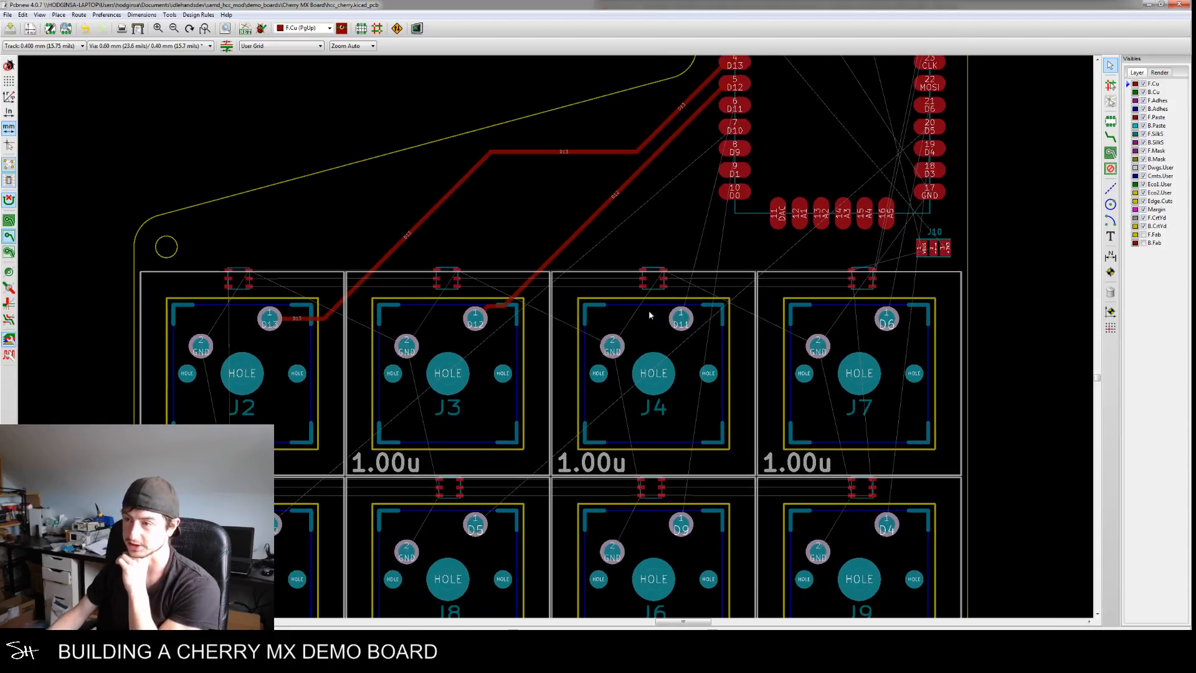
{"action": "middle_click_drag", "start_coordinate": [478, 479], "coordinate": [515, 414]}
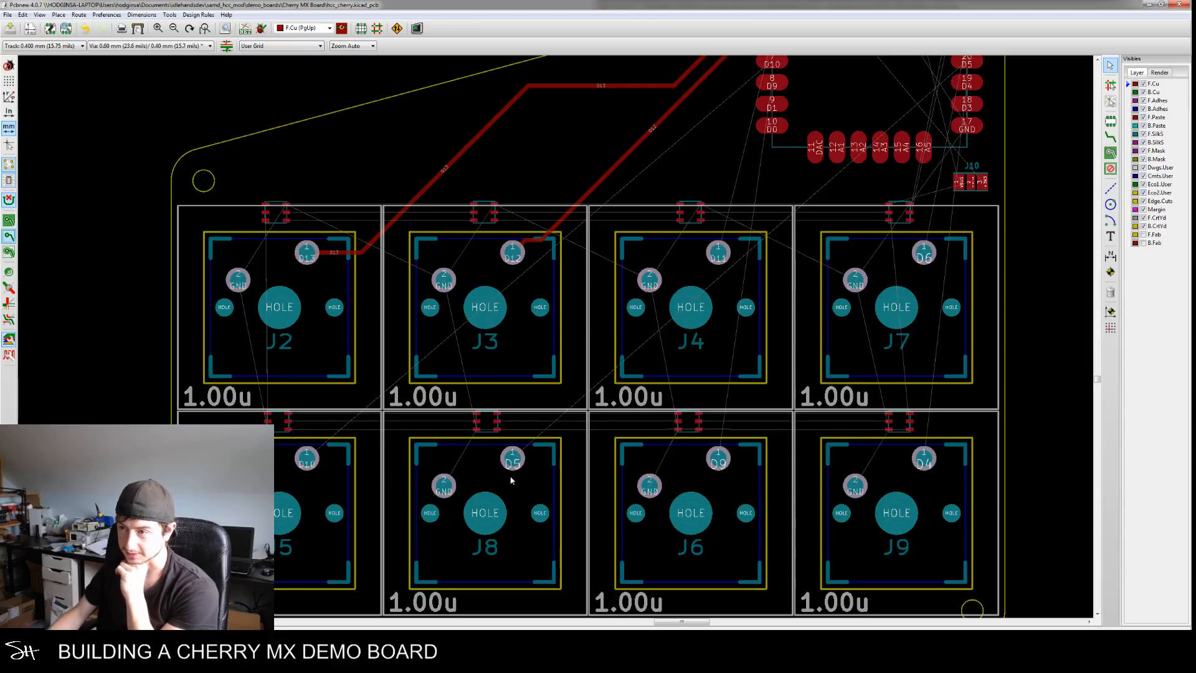
{"action": "middle_click_drag", "start_coordinate": [612, 313], "coordinate": [621, 431]}
{"action": "middle_click_drag", "start_coordinate": [625, 383], "coordinate": [628, 320]}
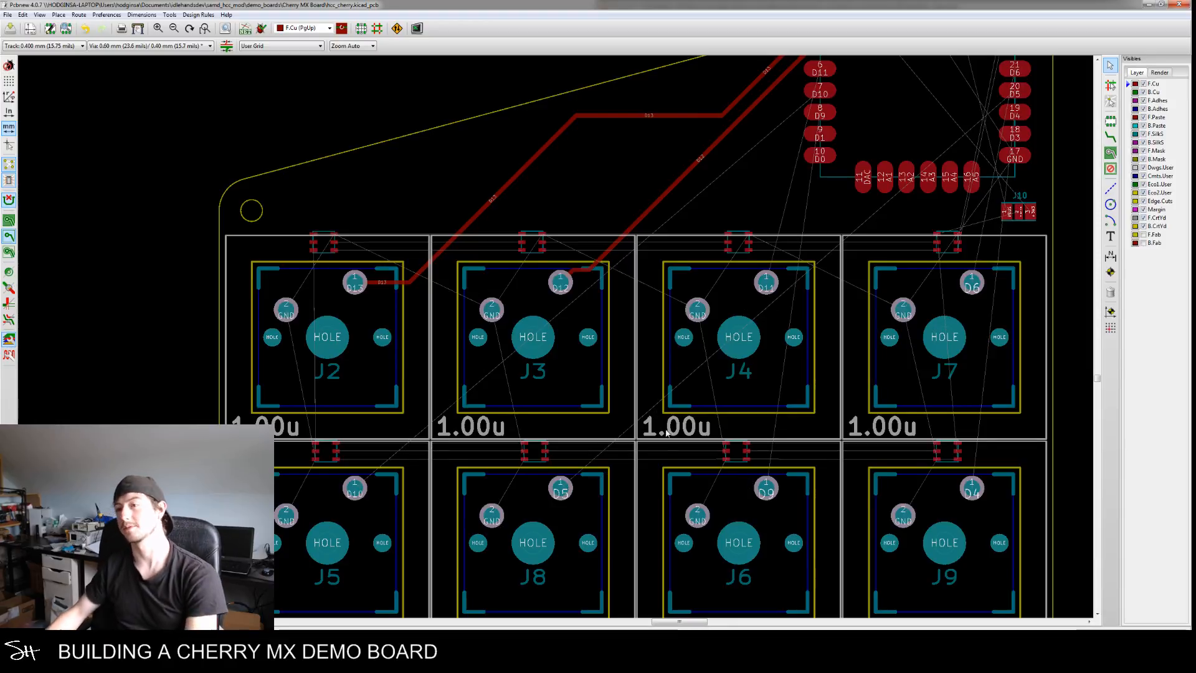
{"action": "scroll", "coordinate": [628, 367], "scroll_direction": "down", "scroll_amount": 1}
{"action": "scroll", "coordinate": [629, 365], "scroll_direction": "up", "scroll_amount": 1}
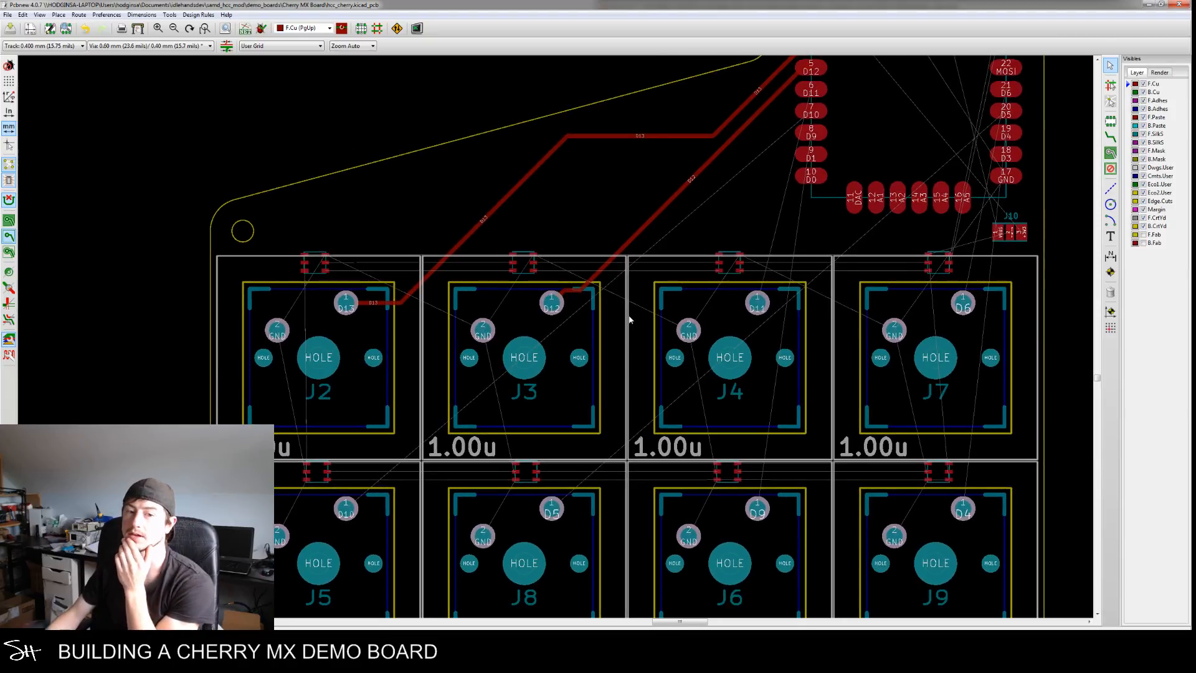
{"action": "middle_click_drag", "start_coordinate": [615, 346], "coordinate": [573, 390]}
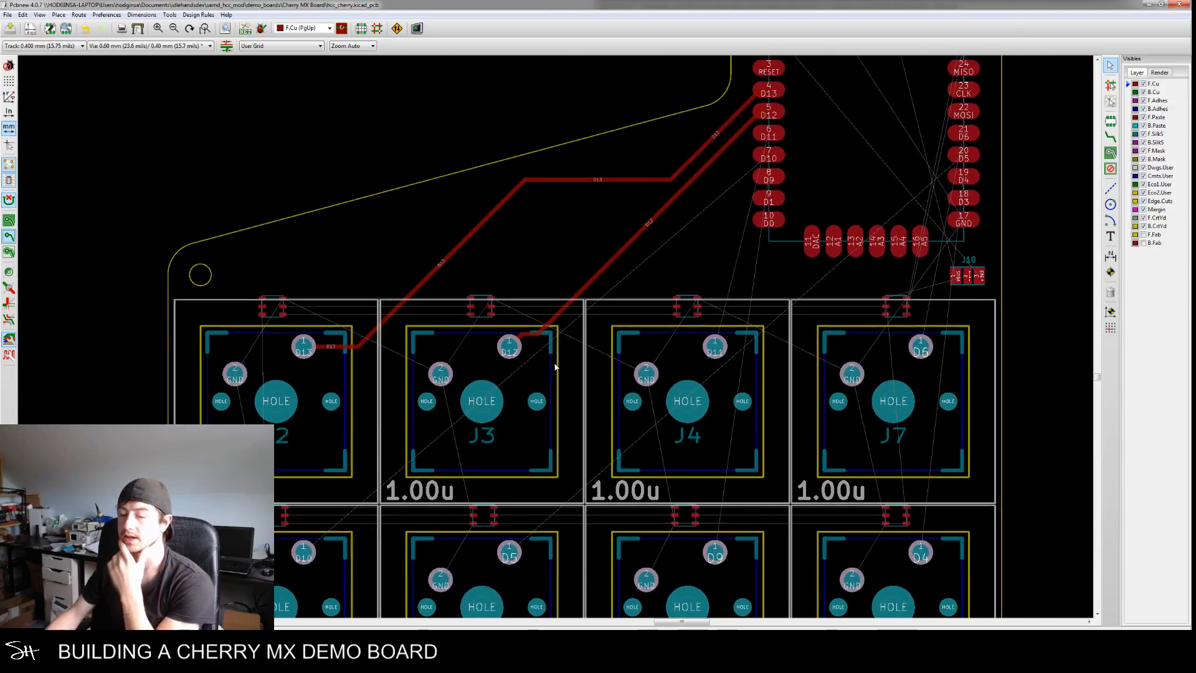
{"action": "key", "text": "ctrl+z"}
{"action": "key", "text": "ctrl+z"}
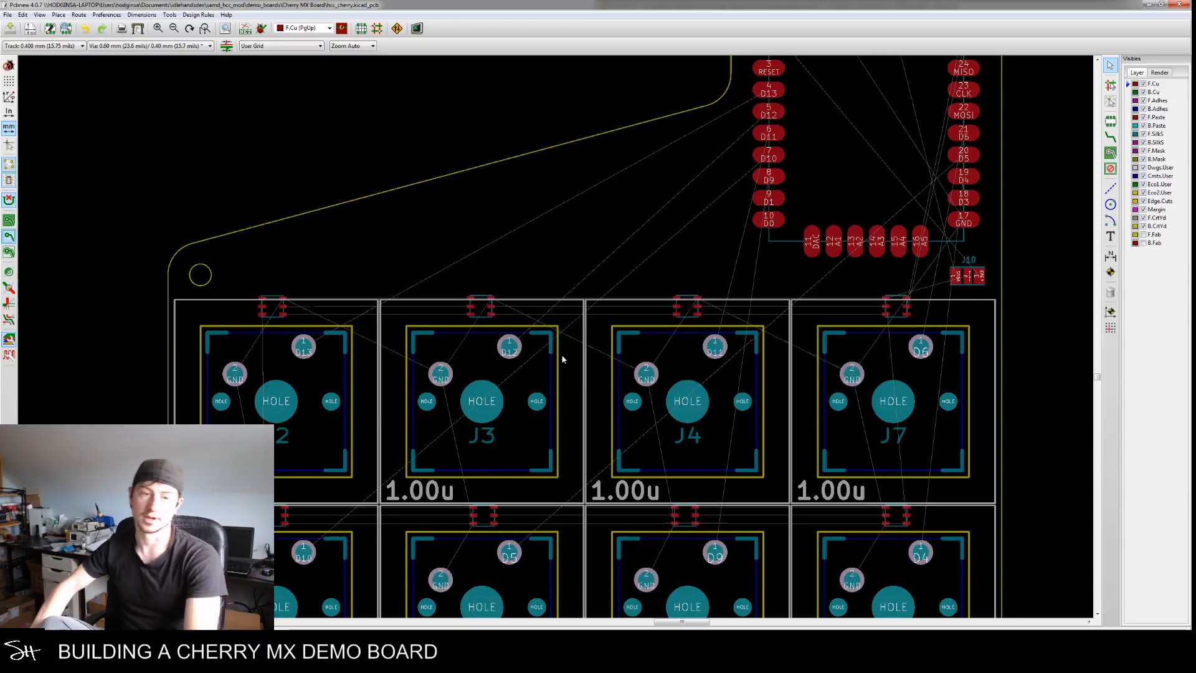
Examine the area between the controller's lower pads and switch J7, and the unrouted connections across the whole board
{"action": "middle_click_drag", "start_coordinate": [670, 315], "coordinate": [568, 376]}
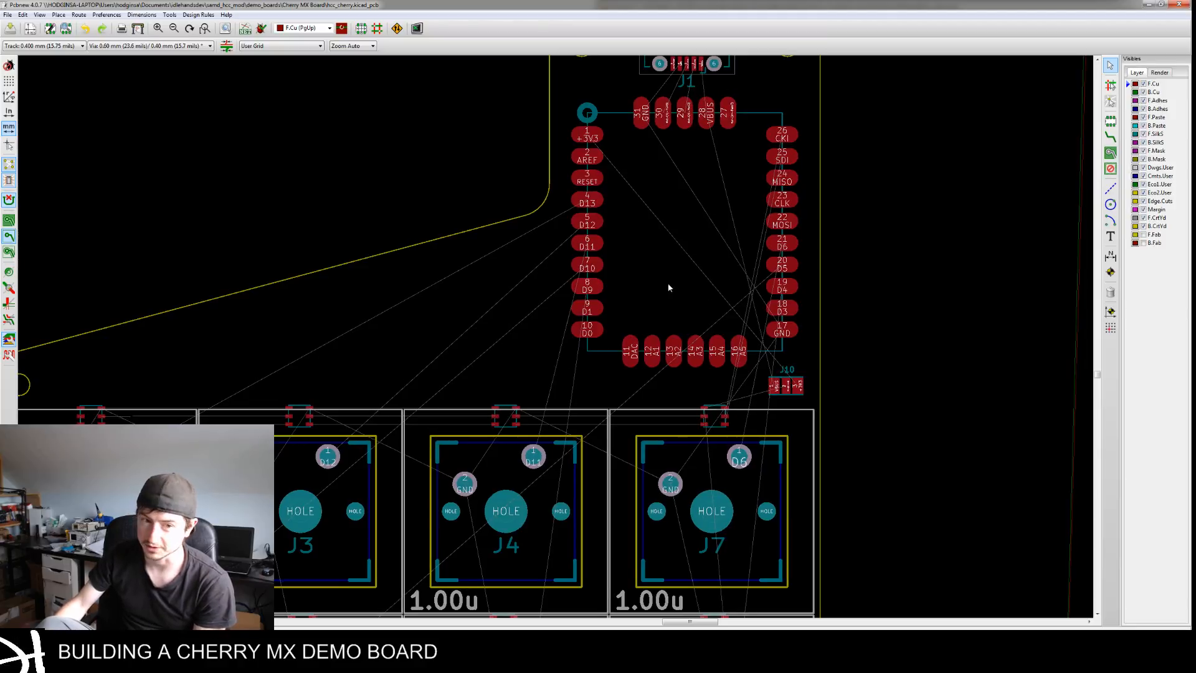
{"action": "scroll", "coordinate": [719, 380], "scroll_direction": "up", "scroll_amount": 5}
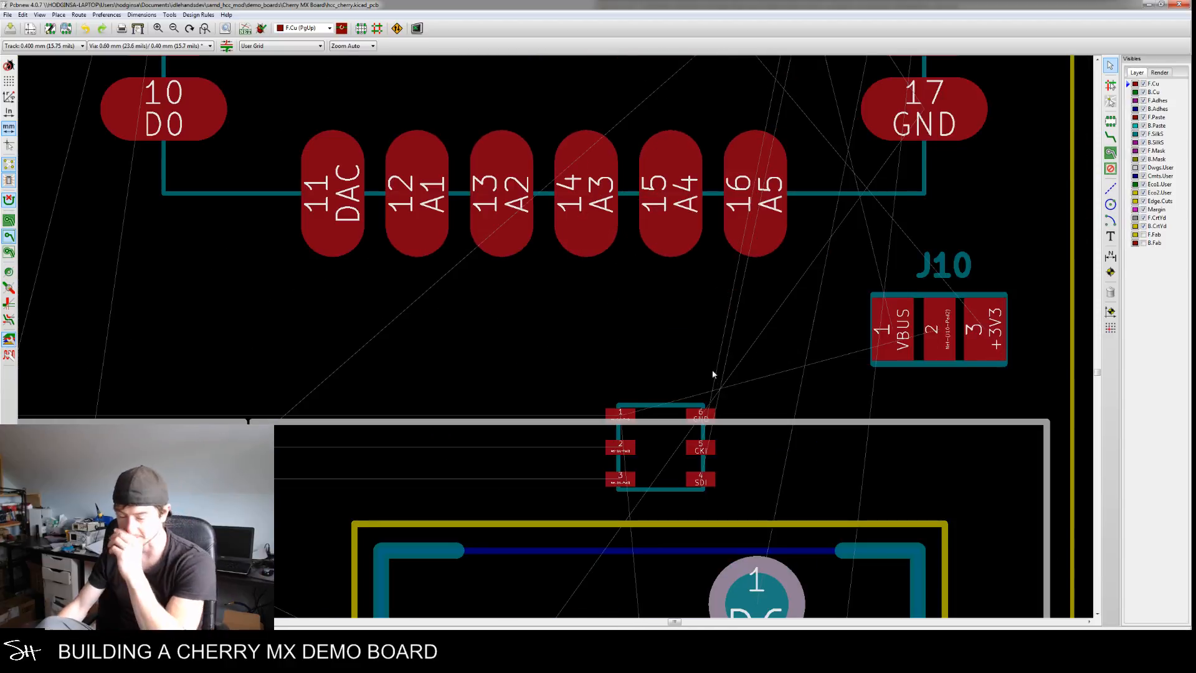
{"action": "scroll", "coordinate": [505, 360], "scroll_direction": "down", "scroll_amount": 5}
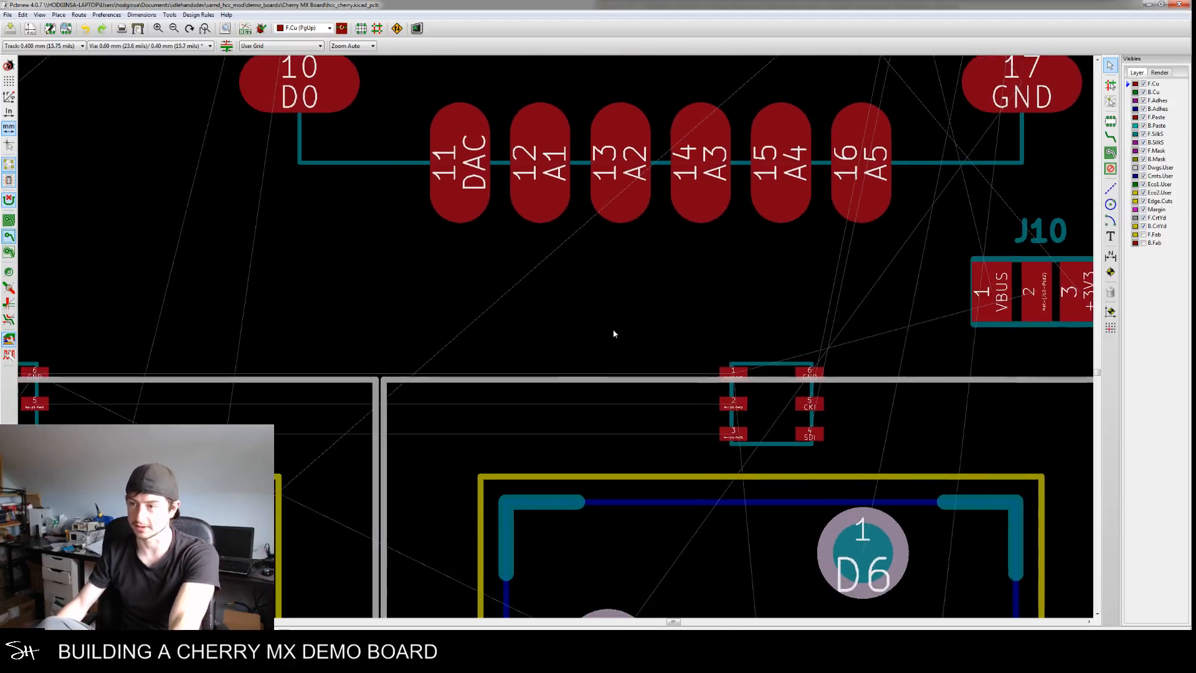
{"action": "scroll", "coordinate": [678, 378], "scroll_direction": "up", "scroll_amount": 1}
{"action": "scroll", "coordinate": [678, 378], "scroll_direction": "down", "scroll_amount": 2}
{"action": "middle_click_drag", "start_coordinate": [598, 406], "coordinate": [707, 307]}
{"action": "middle_click_drag", "start_coordinate": [651, 407], "coordinate": [699, 347]}
{"action": "scroll", "coordinate": [548, 342], "scroll_direction": "down", "scroll_amount": 3}
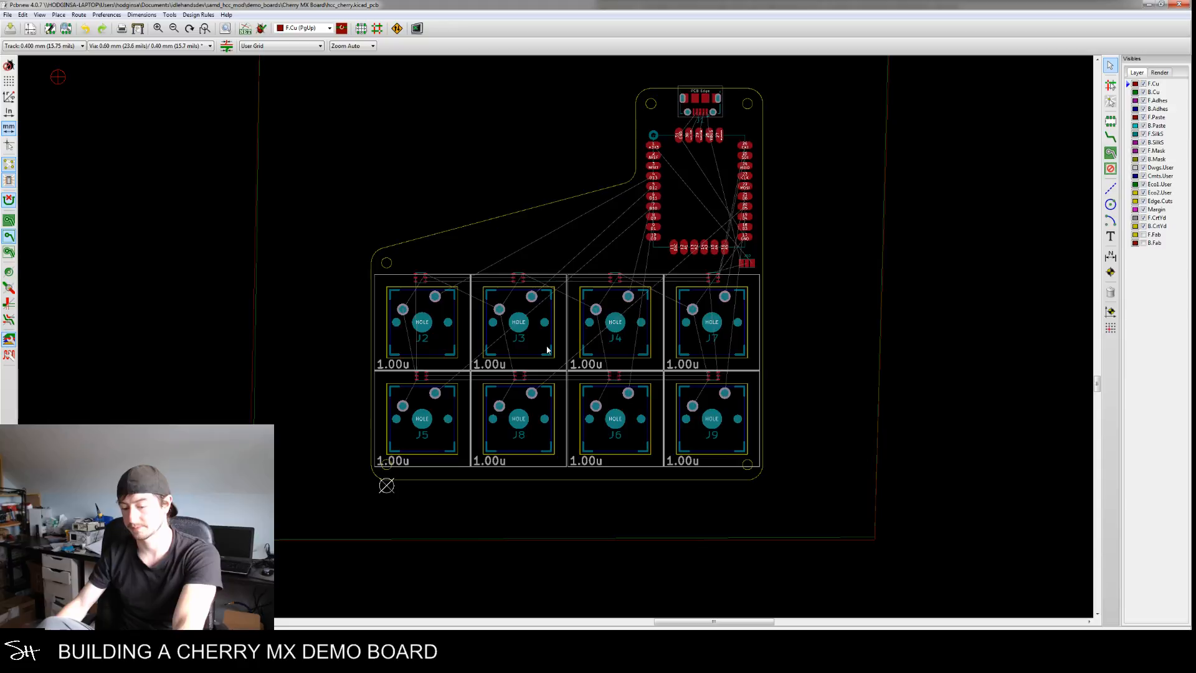
{"action": "middle_click_drag", "start_coordinate": [569, 364], "coordinate": [560, 379]}
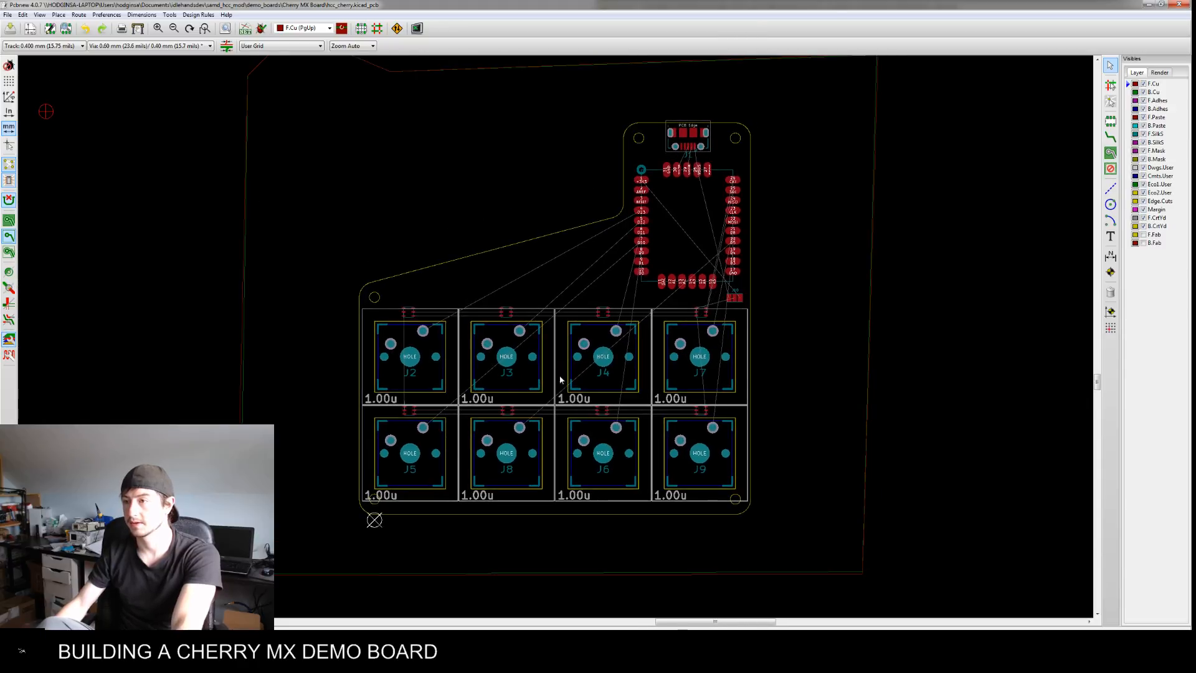
{"action": "scroll", "coordinate": [642, 334], "scroll_direction": "up", "scroll_amount": 3}
{"action": "scroll", "coordinate": [330, 347], "scroll_direction": "down", "scroll_amount": 1}
{"action": "scroll", "coordinate": [468, 380], "scroll_direction": "down", "scroll_amount": 2}
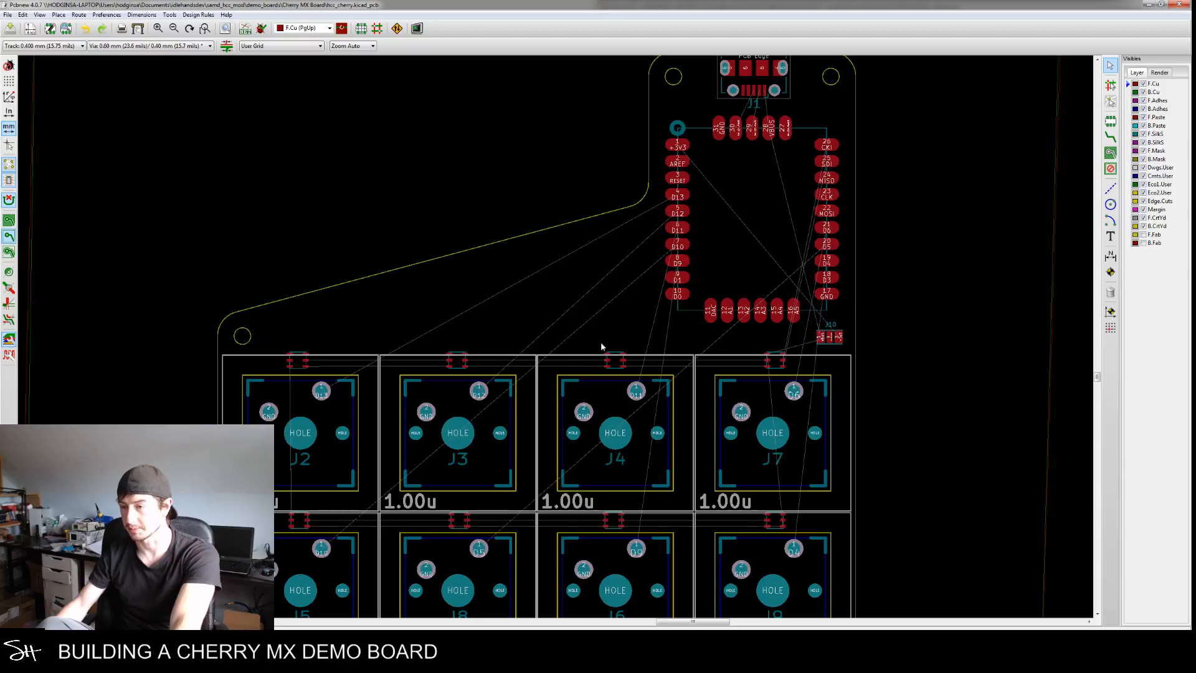
{"action": "scroll", "coordinate": [737, 344], "scroll_direction": "down", "scroll_amount": 1}
Inspect the unrouted connections between the controller's lower pads, jumper J10 and the LED above switch J7
{"action": "middle_click_drag", "start_coordinate": [738, 345], "coordinate": [656, 316]}
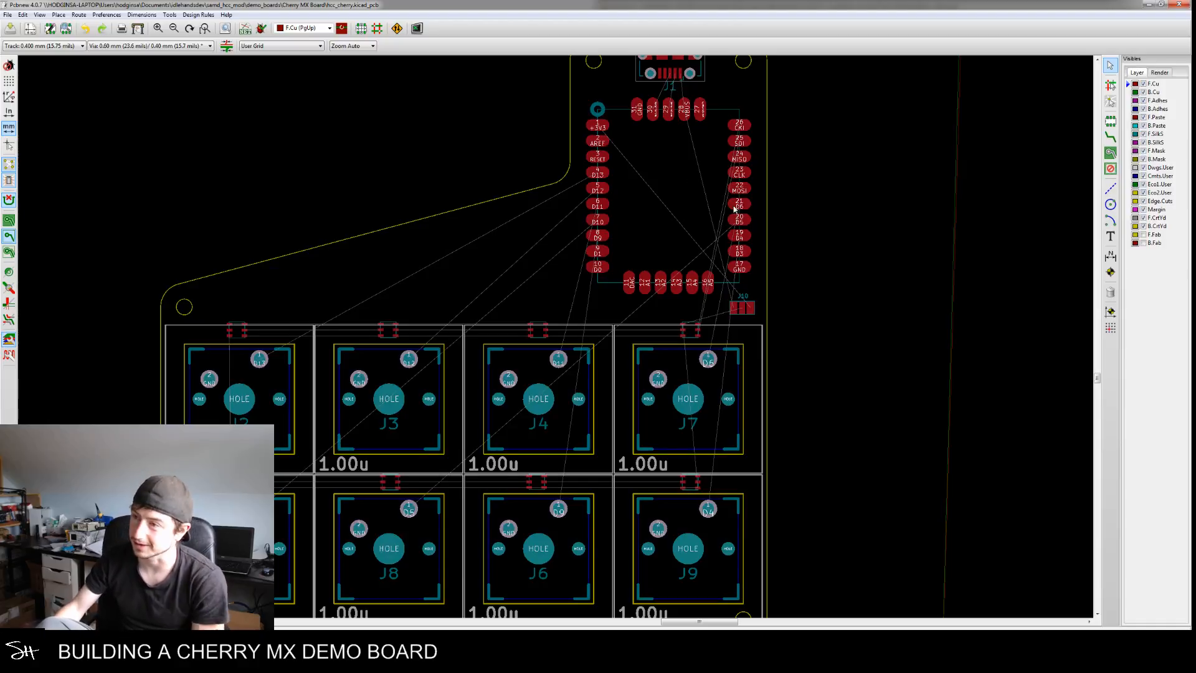
{"action": "middle_click_drag", "start_coordinate": [707, 255], "coordinate": [650, 322]}
{"action": "scroll", "coordinate": [651, 322], "scroll_direction": "up", "scroll_amount": 3}
{"action": "middle_click_drag", "start_coordinate": [697, 376], "coordinate": [647, 332]}
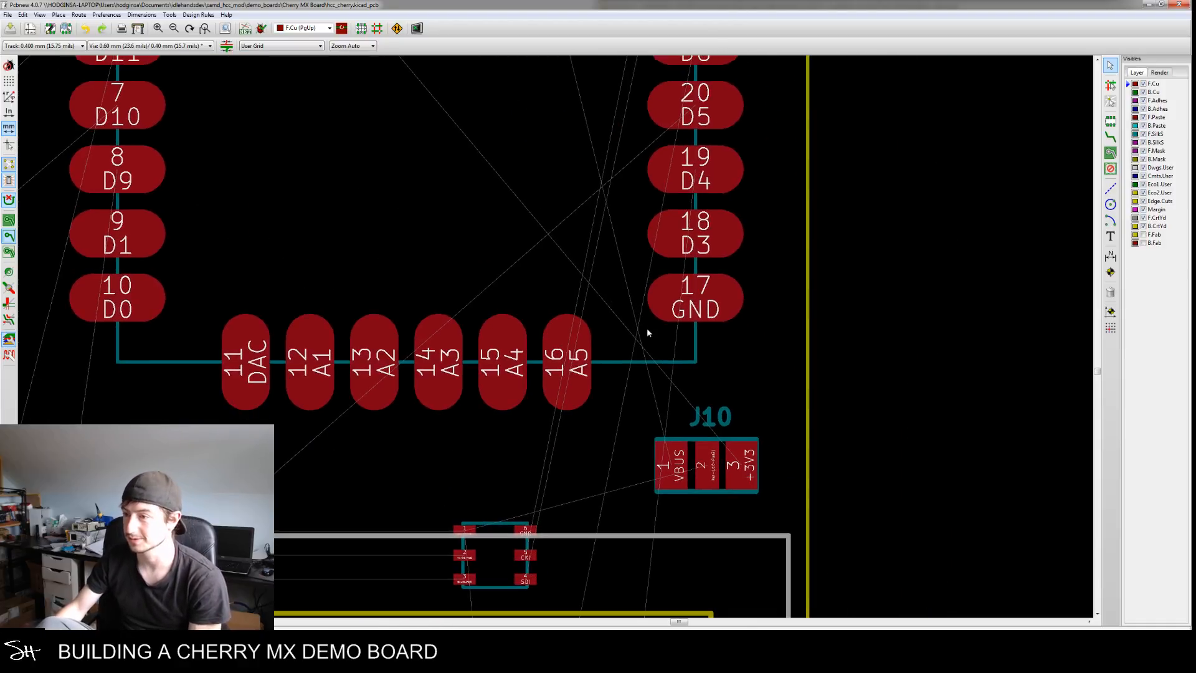
{"action": "scroll", "coordinate": [639, 359], "scroll_direction": "down", "scroll_amount": 1}
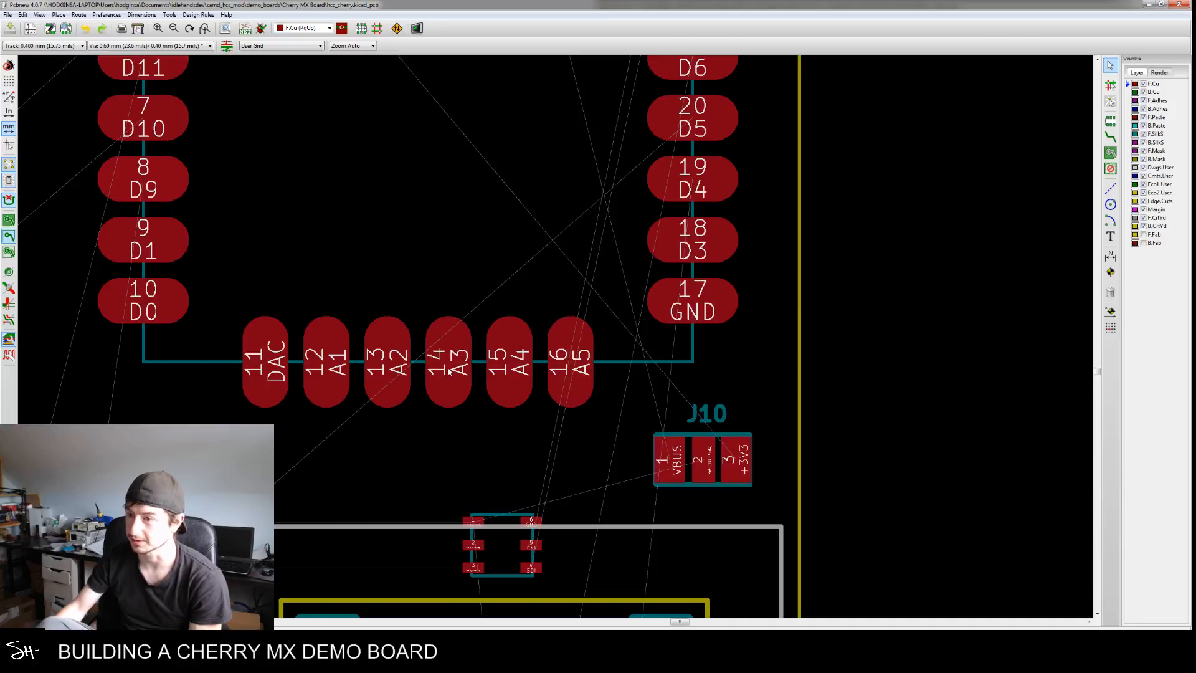
{"action": "middle_click_drag", "start_coordinate": [527, 457], "coordinate": [483, 402]}
{"action": "scroll", "coordinate": [483, 401], "scroll_direction": "down", "scroll_amount": 1}
{"action": "mouse_move", "coordinate": [523, 514]}
{"action": "middle_mouse_down"}
{"action": "mouse_move", "coordinate": [544, 435]}
{"action": "mouse_move", "coordinate": [677, 392]}
{"action": "middle_mouse_up"}
{"action": "mouse_move", "coordinate": [549, 417]}
{"action": "middle_mouse_down"}
{"action": "mouse_move", "coordinate": [650, 415]}
{"action": "mouse_move", "coordinate": [572, 404]}
{"action": "middle_mouse_up"}
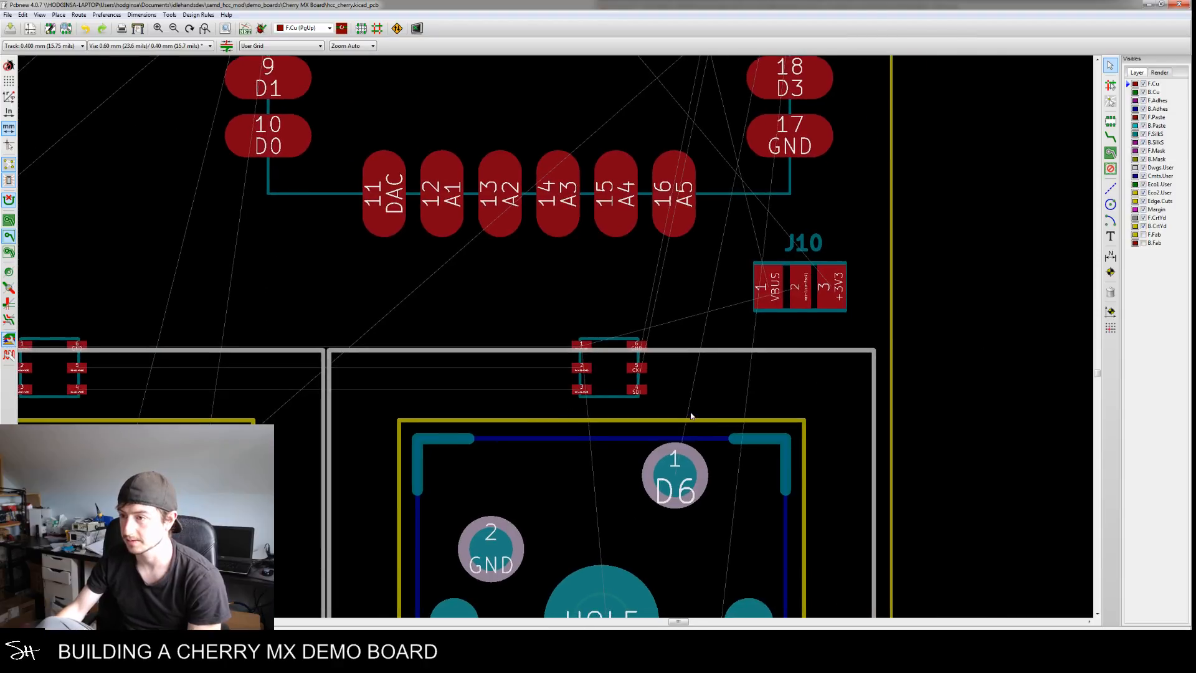
Set the routing track width to 0.200 mm
{"action": "middle_click_drag", "start_coordinate": [692, 417], "coordinate": [745, 342]}
{"action": "left_click", "coordinate": [1112, 138]}
{"action": "left_click", "coordinate": [43, 47]}
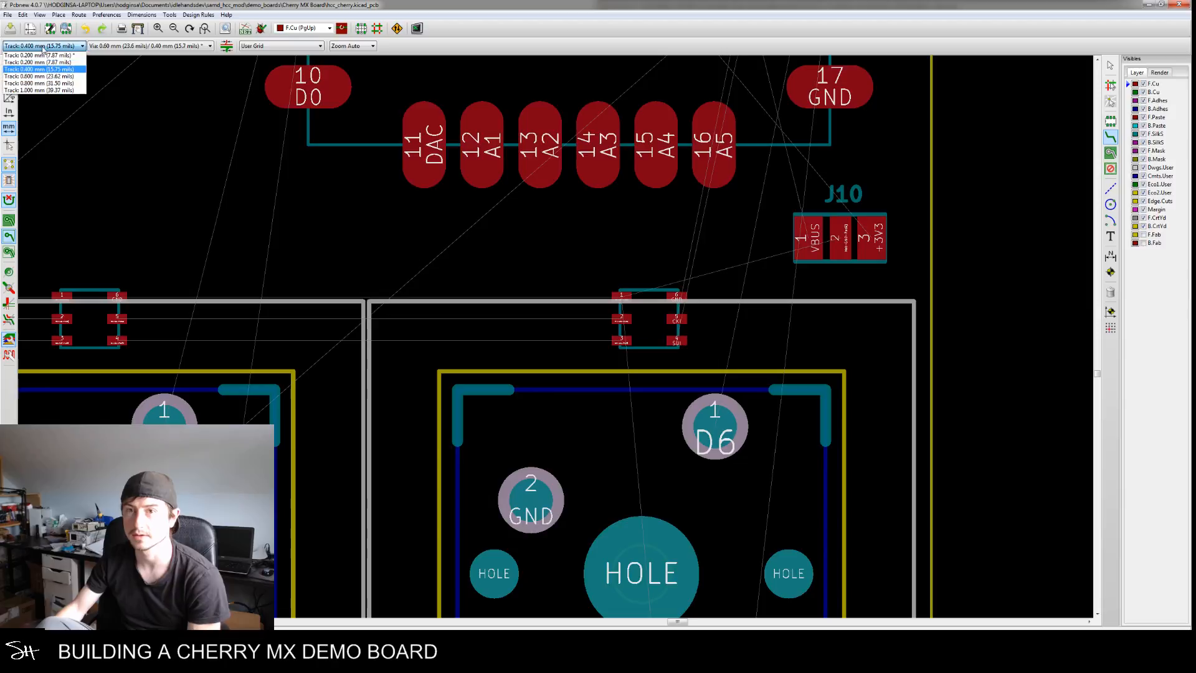
{"action": "left_click", "coordinate": [38, 62]}
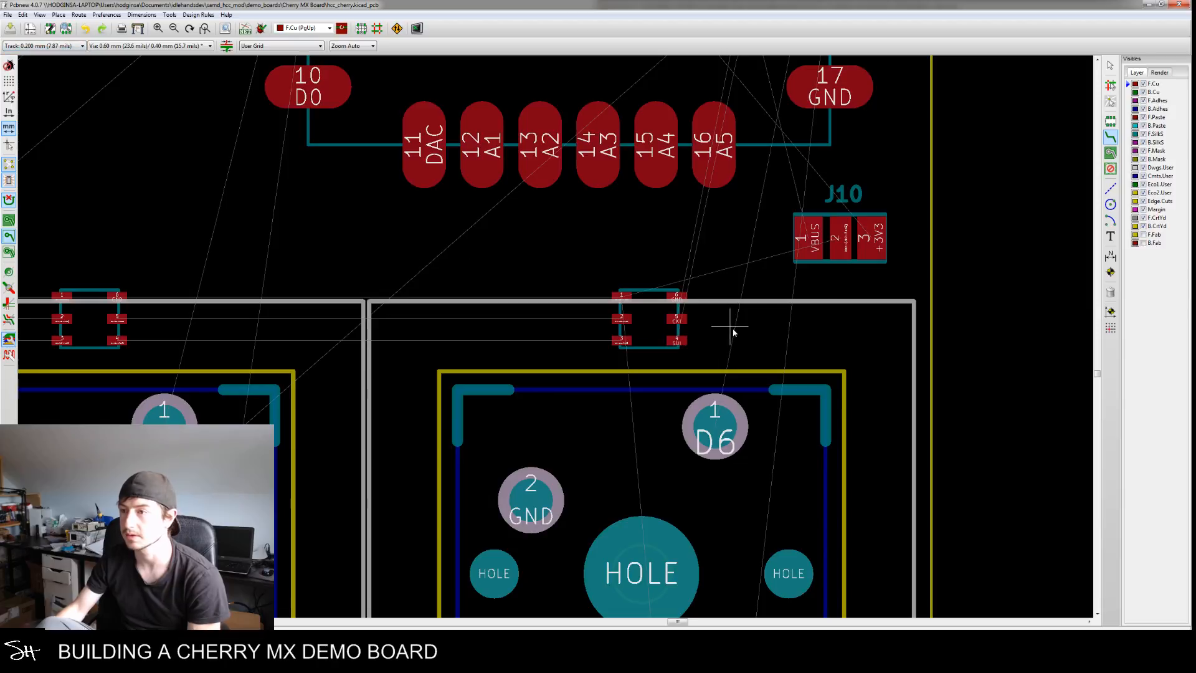
Try to route a front-copper track from J10 pad 2 through pad 1 of the LED above J7 toward the LED above J4, and undo it
{"action": "left_click", "coordinate": [846, 240]}
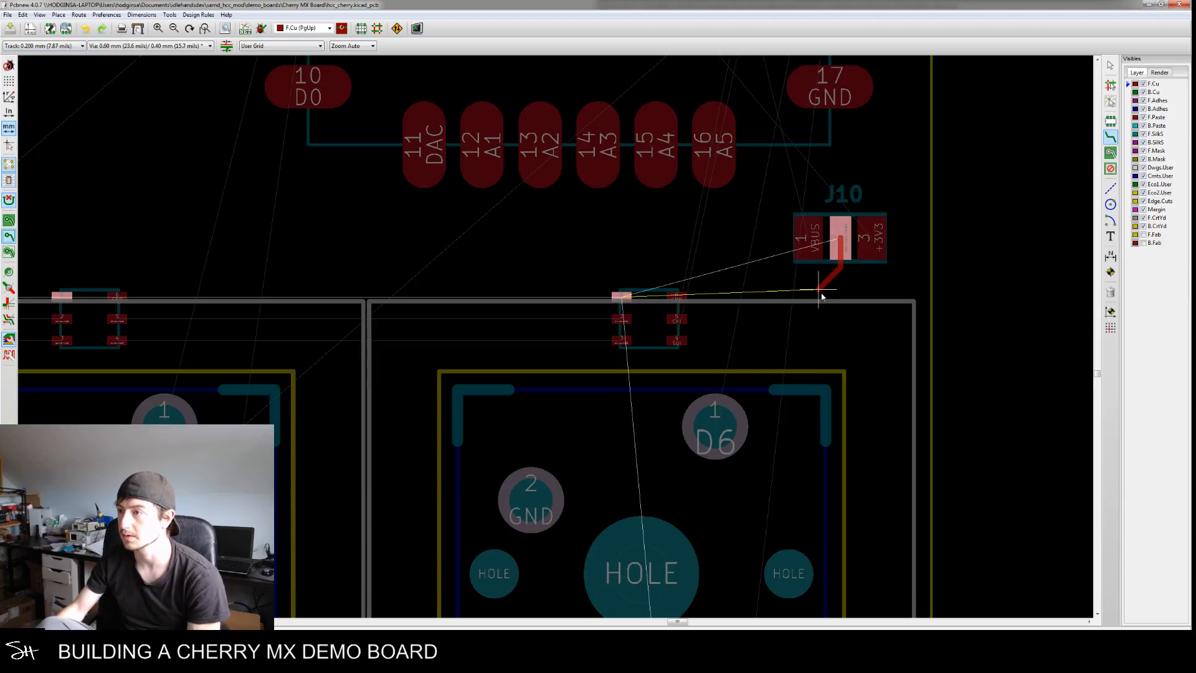
{"action": "left_click", "coordinate": [614, 300]}
{"action": "left_click", "coordinate": [614, 300]}
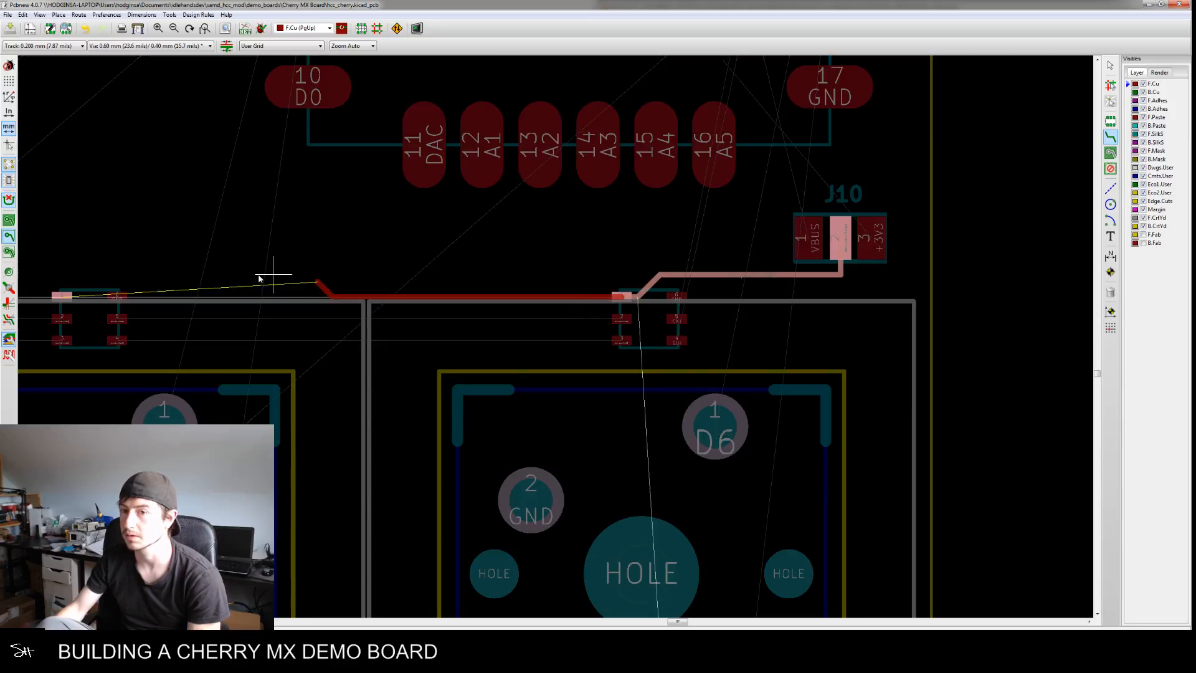
{"action": "middle_click_drag", "start_coordinate": [212, 266], "coordinate": [337, 261]}
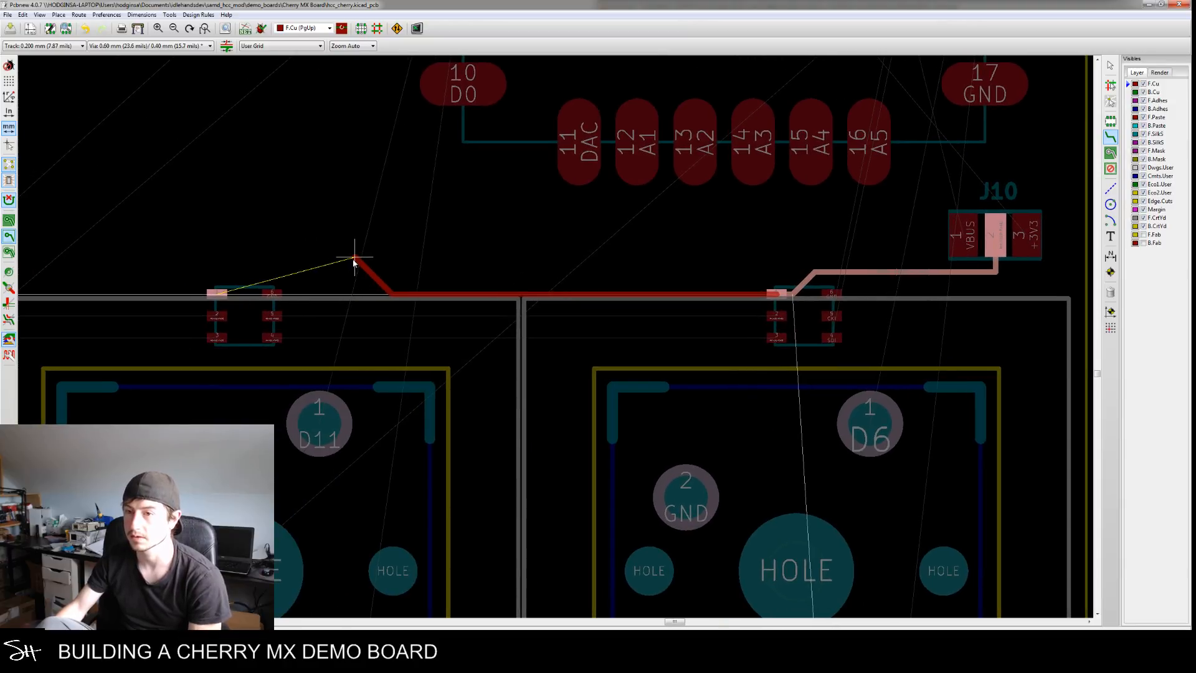
{"action": "left_click", "coordinate": [350, 266]}
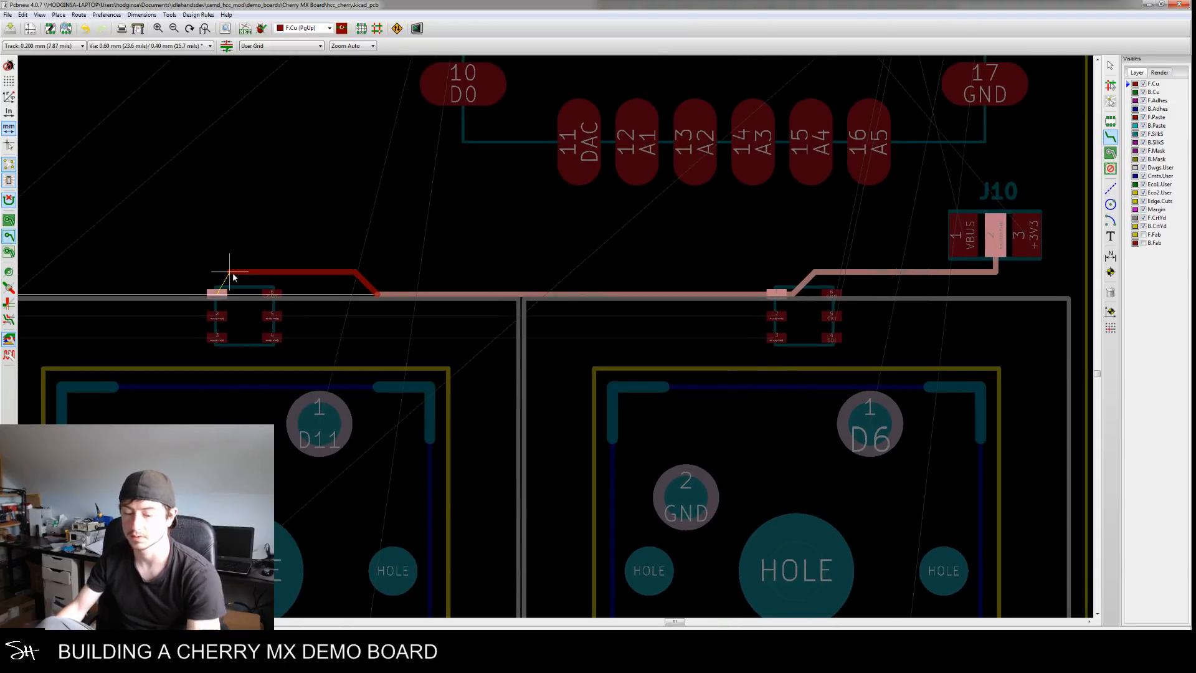
{"action": "key", "text": "Escape"}
{"action": "key", "text": "Escape"}
{"action": "key", "text": "ctrl+z"}
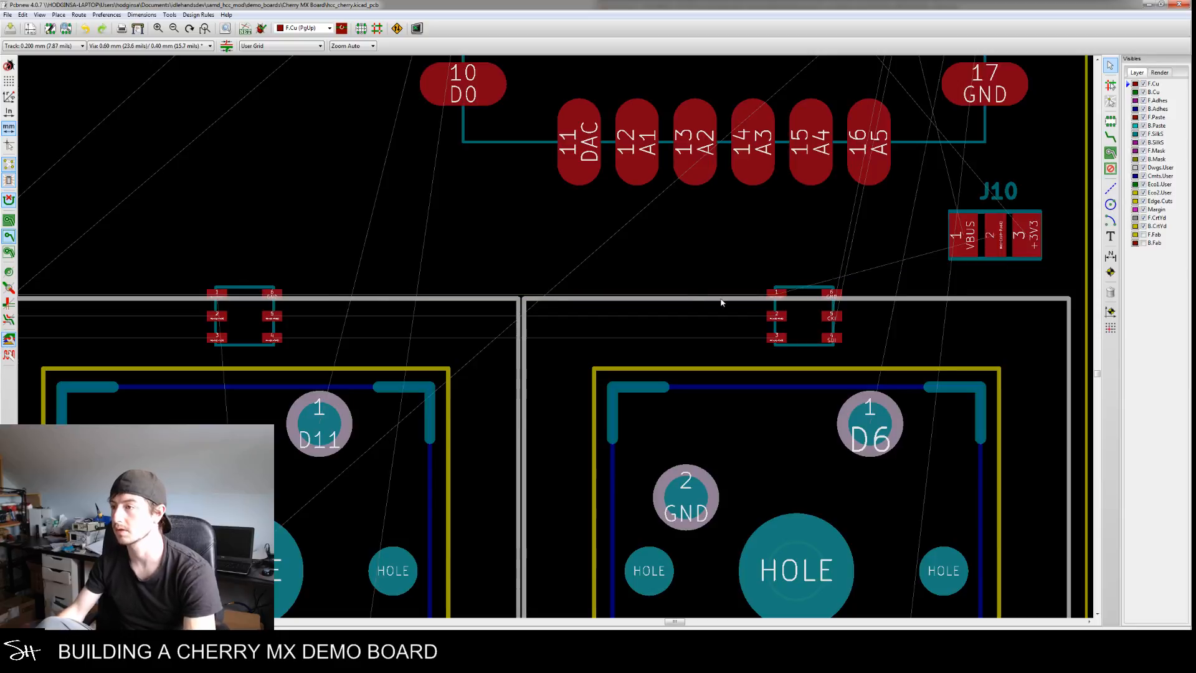
Route a 0.200 mm front-copper track from J10 pad 2 along above the upper LED row to pad 1 of the LED above J2
{"action": "left_click", "coordinate": [1110, 136]}
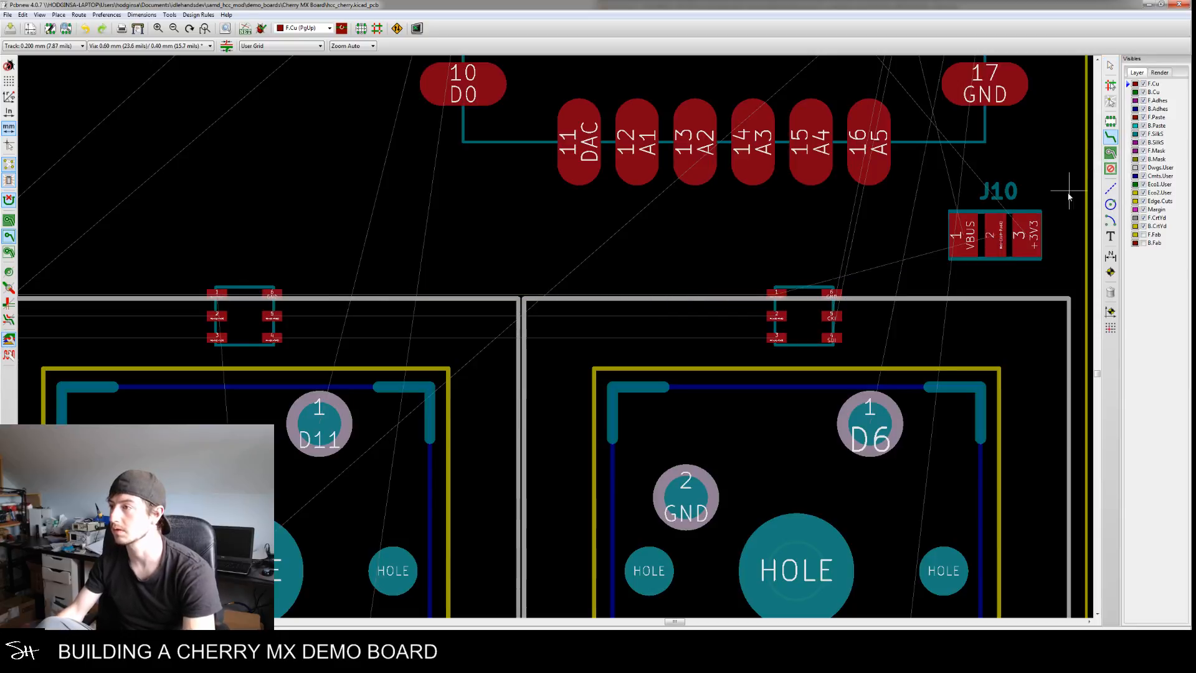
{"action": "left_click", "coordinate": [995, 235]}
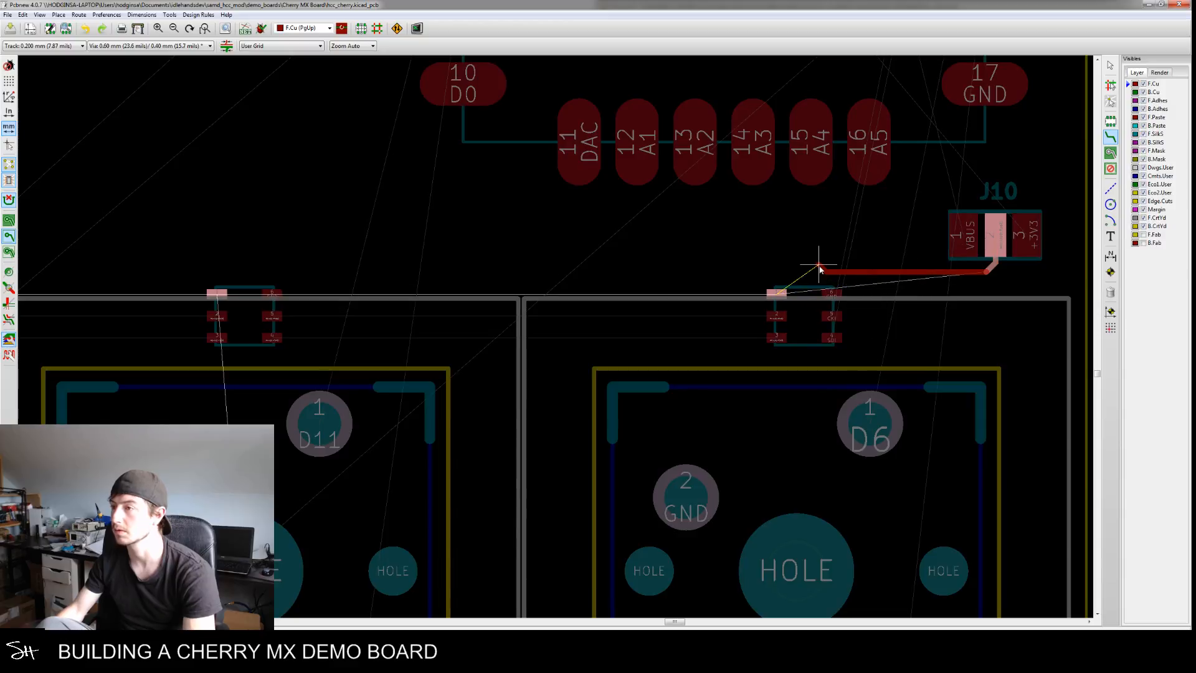
{"action": "middle_click_drag", "start_coordinate": [419, 274], "coordinate": [688, 259]}
{"action": "middle_click_drag", "start_coordinate": [448, 250], "coordinate": [749, 236]}
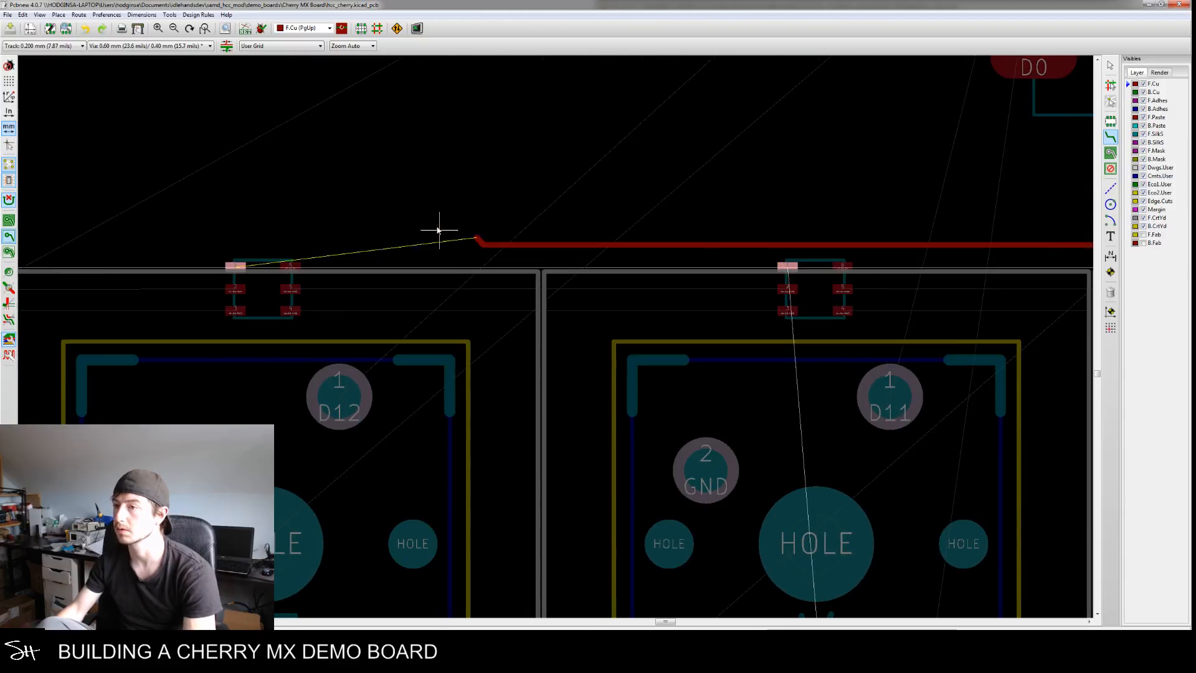
{"action": "middle_click_drag", "start_coordinate": [245, 226], "coordinate": [565, 213]}
{"action": "middle_click_drag", "start_coordinate": [301, 219], "coordinate": [475, 219]}
{"action": "middle_click_drag", "start_coordinate": [208, 219], "coordinate": [331, 228]}
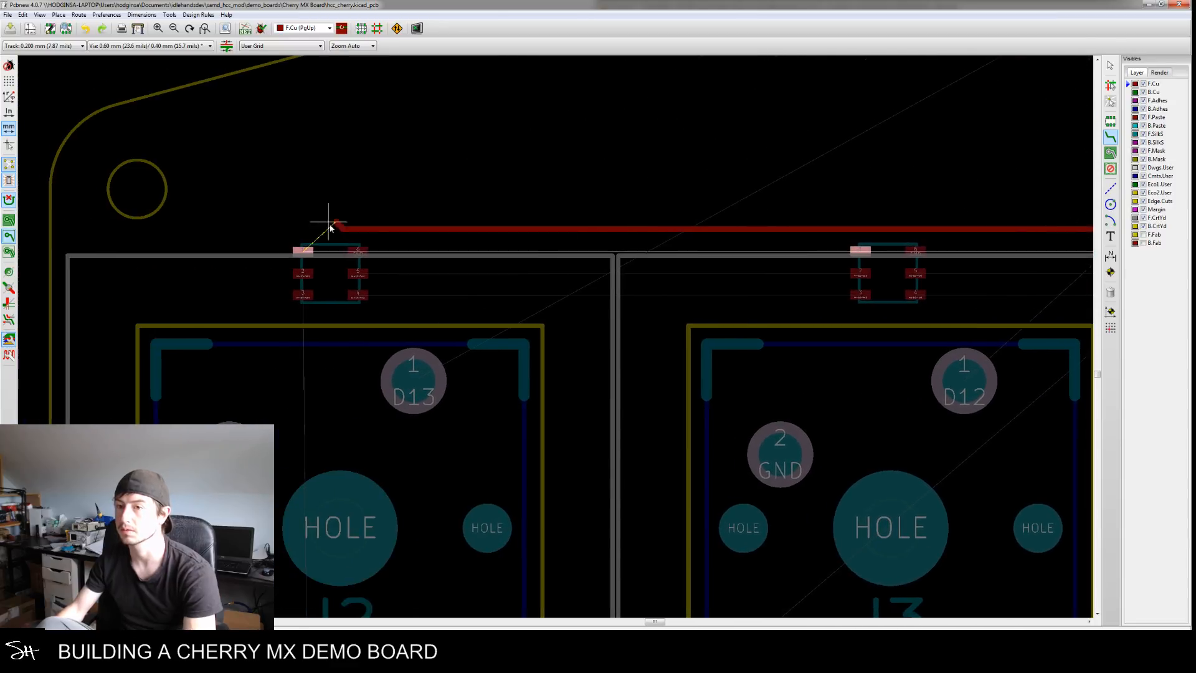
{"action": "double_click", "coordinate": [303, 252]}
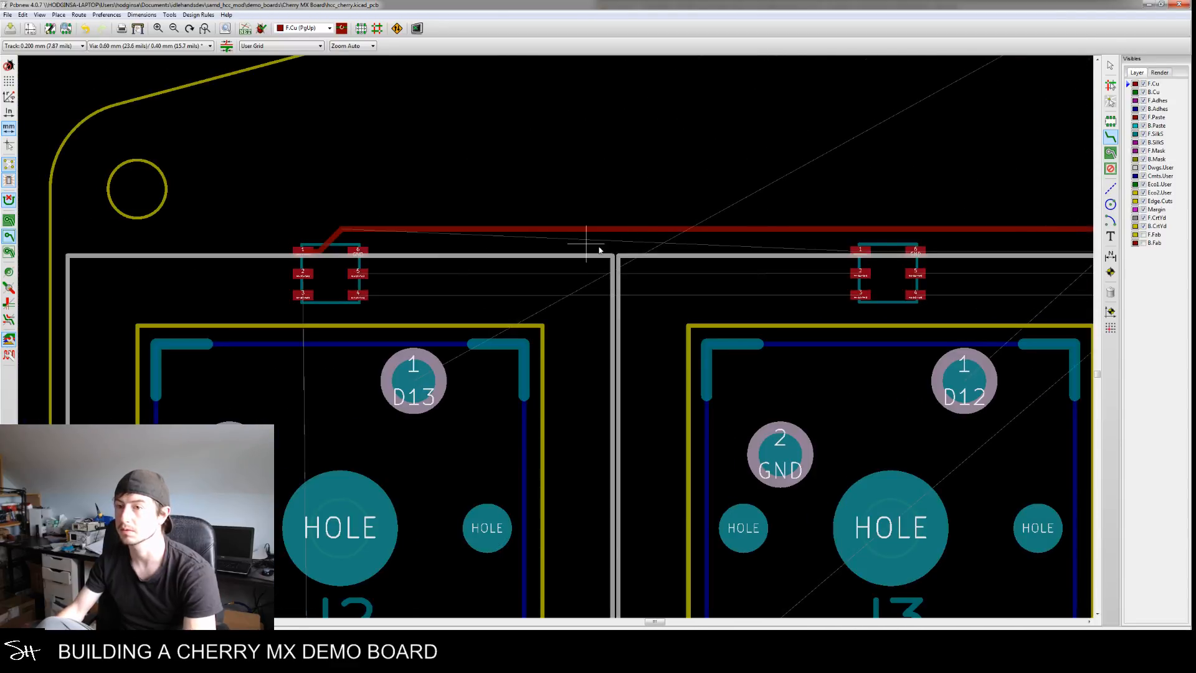
Connect pad 1 of the LED above J3 straight up to the J10 pad 2 track
{"action": "left_click", "coordinate": [857, 252]}
{"action": "double_click", "coordinate": [859, 230]}
{"action": "scroll", "coordinate": [958, 256], "scroll_direction": "down", "scroll_amount": 1}
{"action": "middle_click_drag", "start_coordinate": [958, 256], "coordinate": [666, 248]}
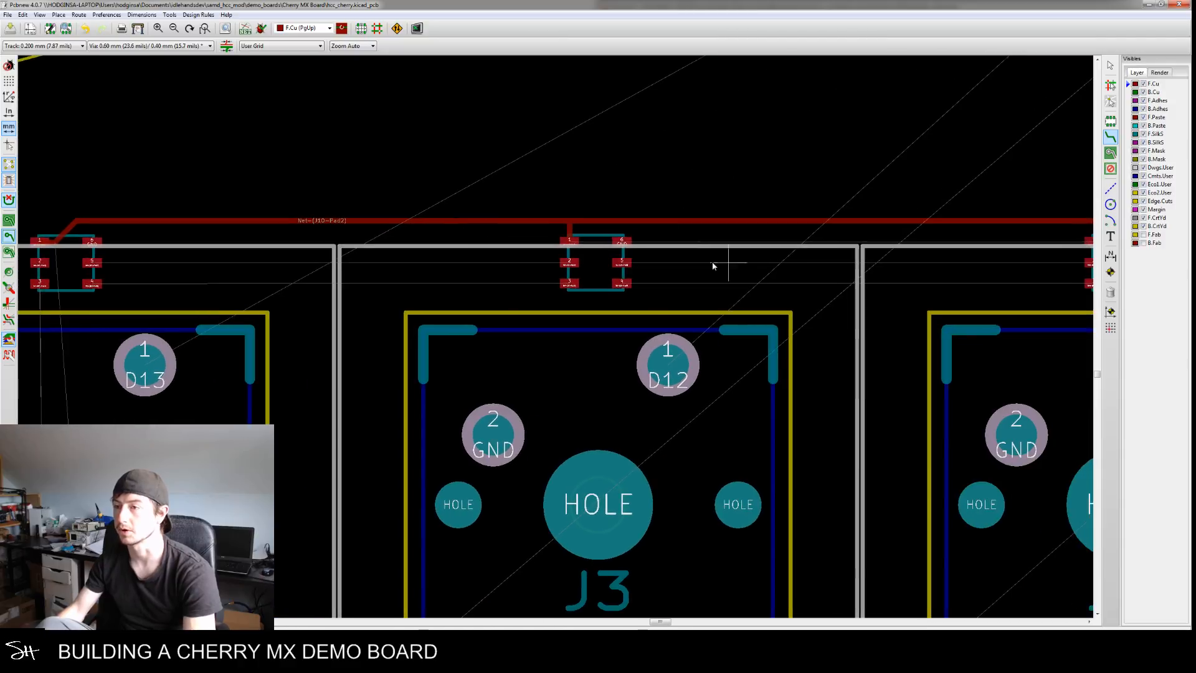
{"action": "scroll", "coordinate": [582, 217], "scroll_direction": "up", "scroll_amount": 4}
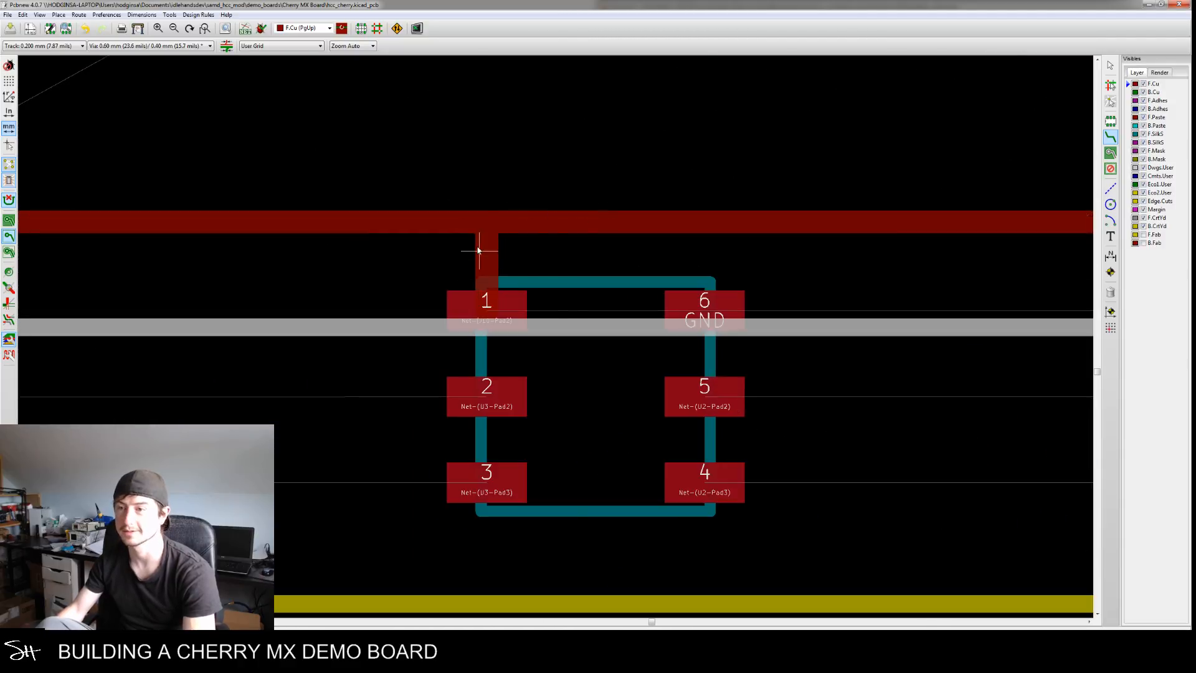
{"action": "scroll", "coordinate": [480, 262], "scroll_direction": "down", "scroll_amount": 5}
Try a short branch from pad 1 of the LED above J4 to the J10 pad 2 track, and undo it
{"action": "scroll", "coordinate": [584, 268], "scroll_direction": "up", "scroll_amount": 5}
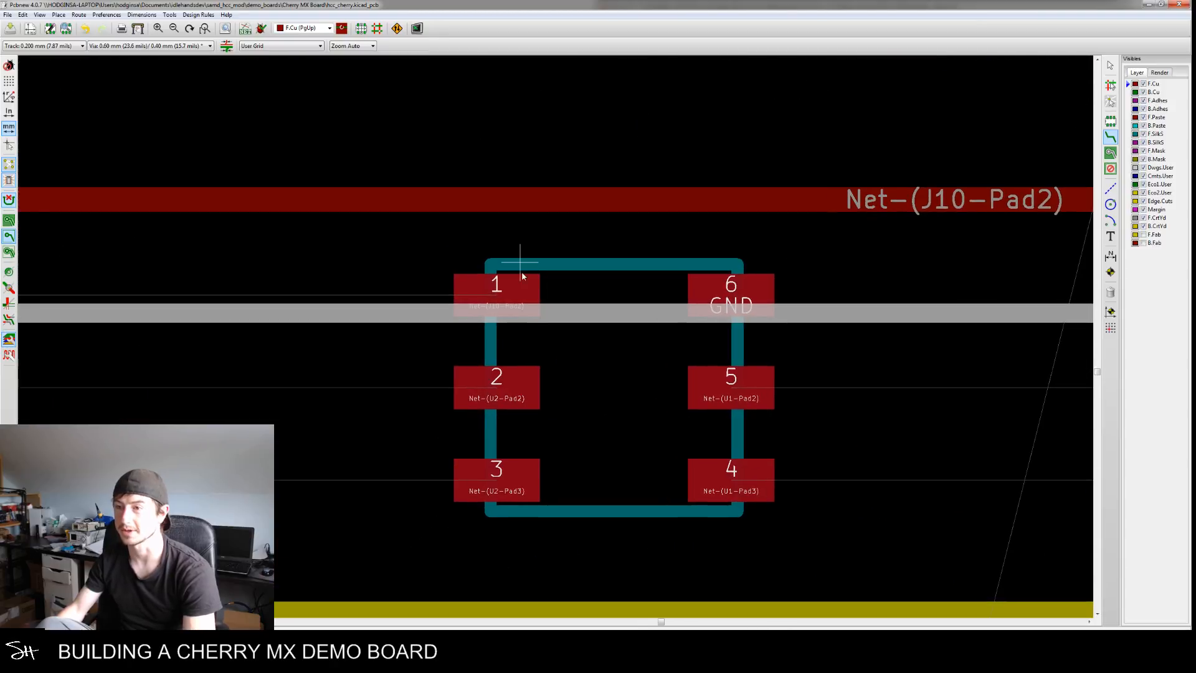
{"action": "left_click", "coordinate": [497, 286]}
{"action": "left_click", "coordinate": [503, 211]}
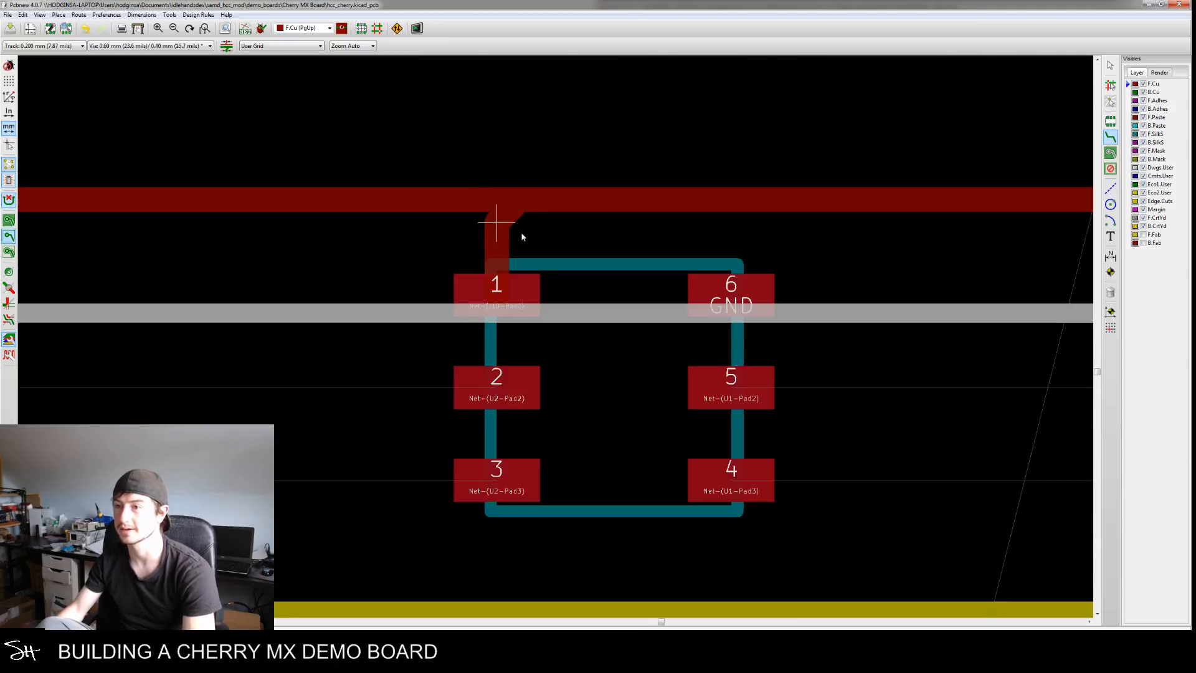
{"action": "key", "text": "Escape"}
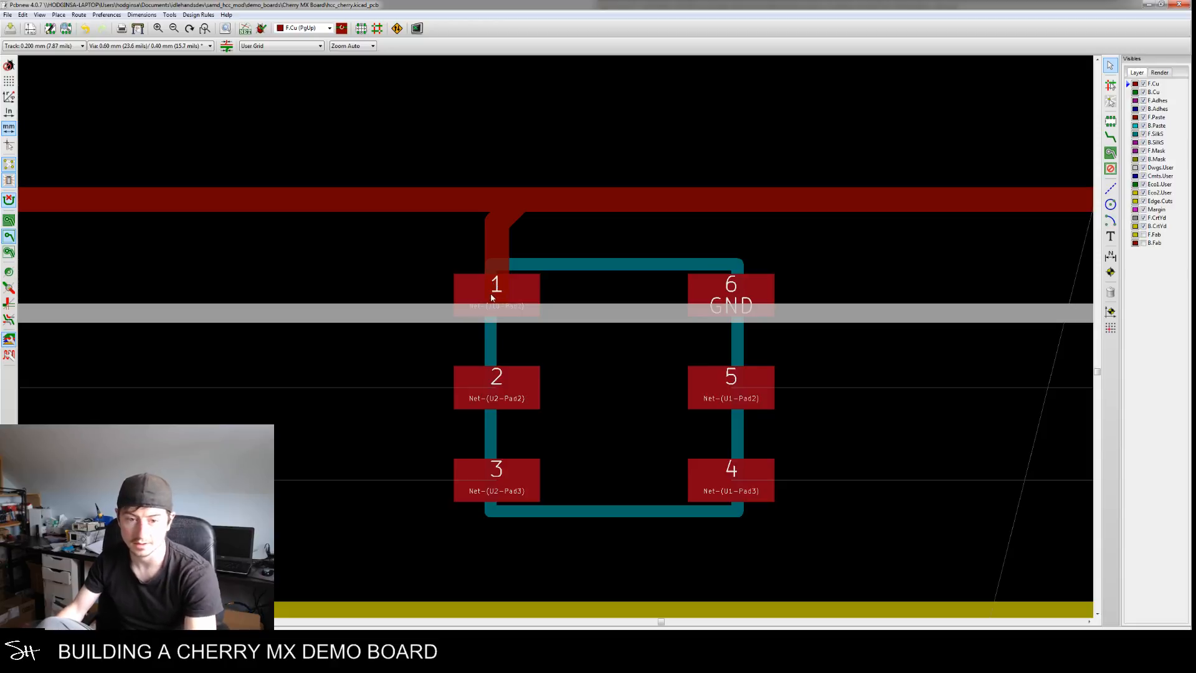
{"action": "key", "text": "ctrl+z"}
Connect pad 1 of the LEDs above J4 and J7 to the J10 pad 2 track with angled front-copper branches
{"action": "left_click", "coordinate": [1111, 139]}
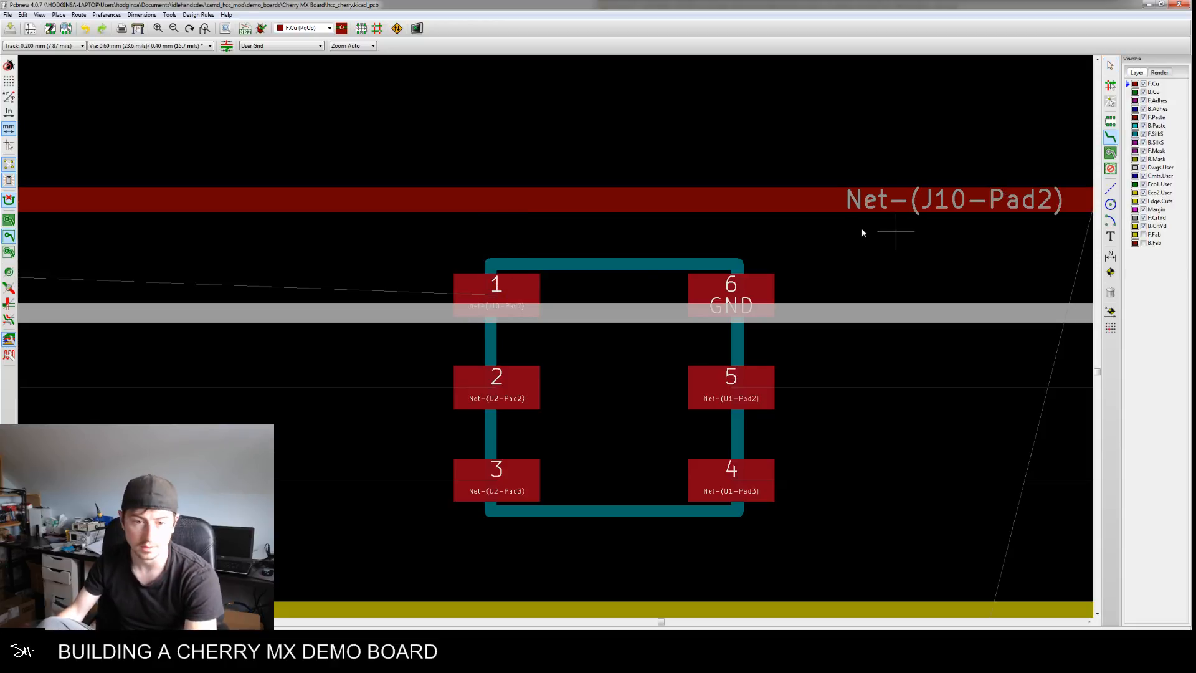
{"action": "left_click", "coordinate": [500, 288]}
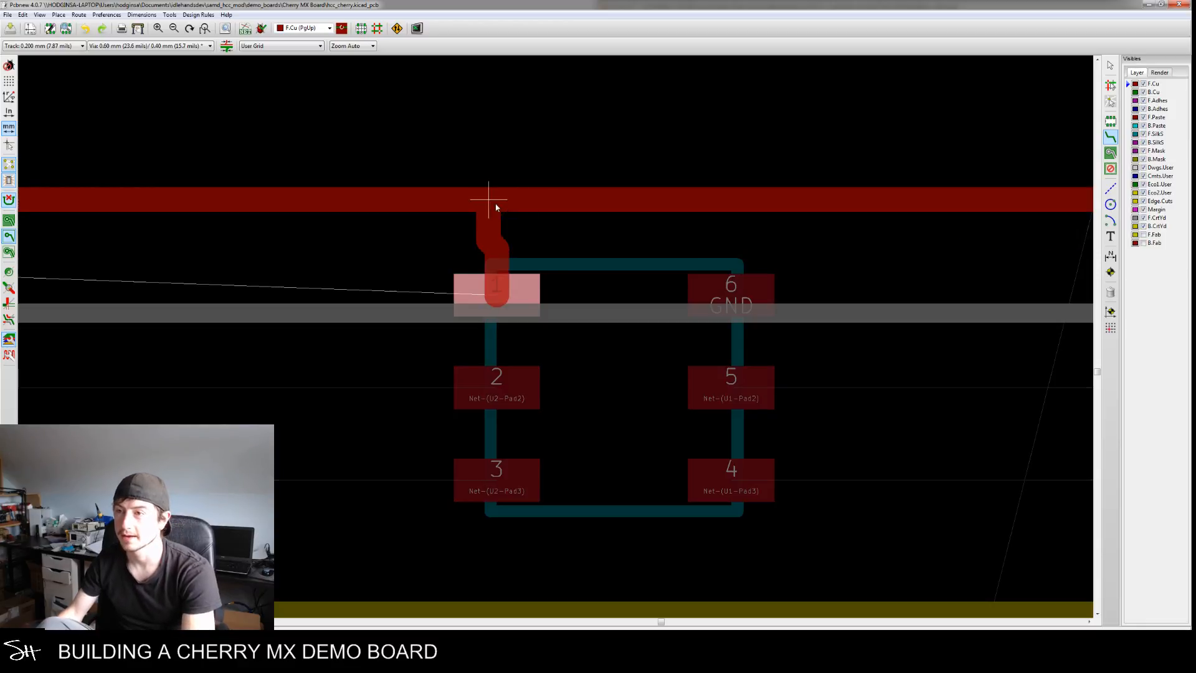
{"action": "double_click", "coordinate": [590, 205]}
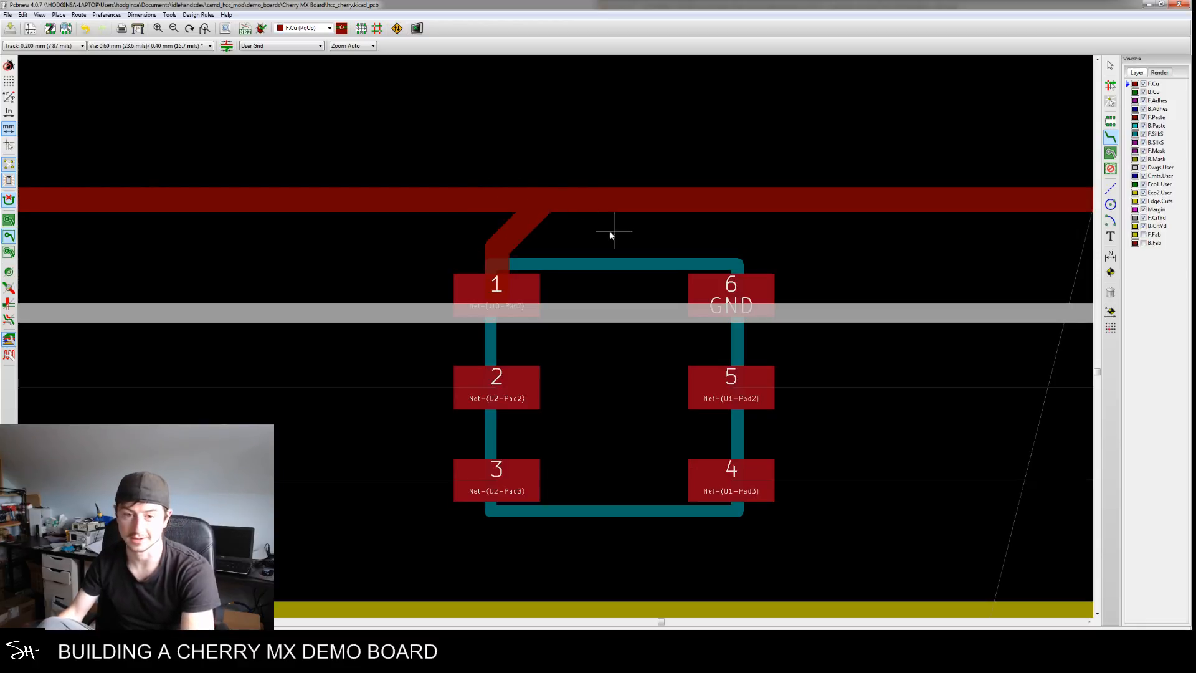
{"action": "scroll", "coordinate": [688, 313], "scroll_direction": "down", "scroll_amount": 4}
{"action": "scroll", "coordinate": [697, 350], "scroll_direction": "down", "scroll_amount": 3}
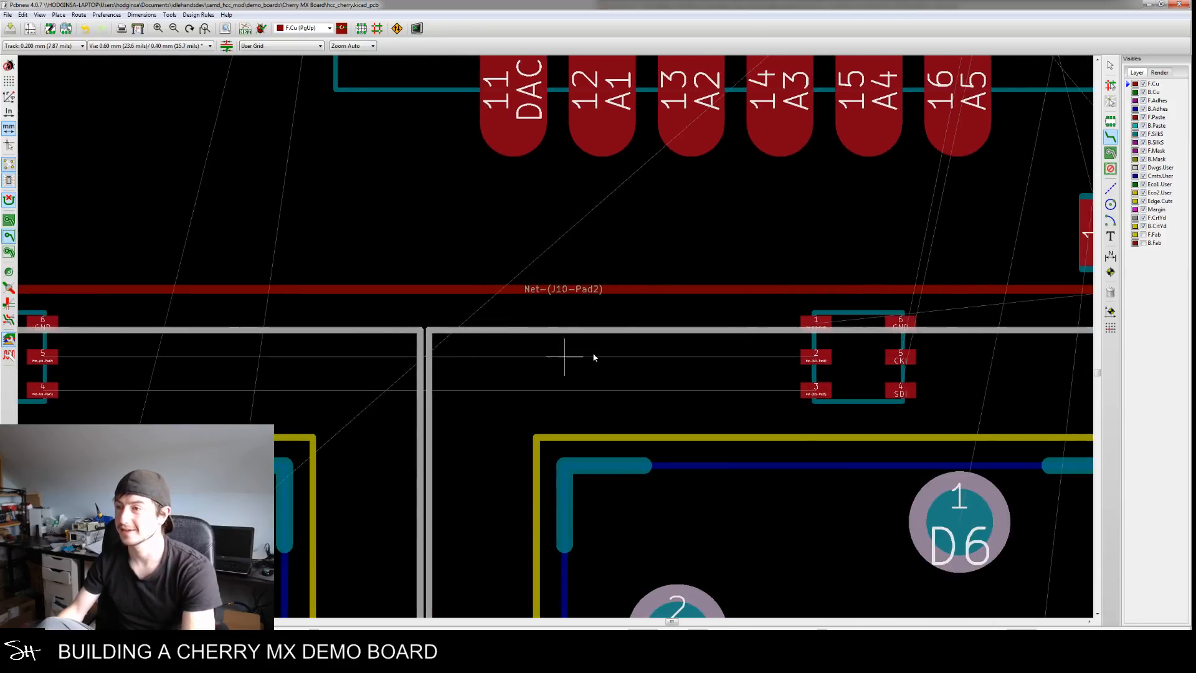
{"action": "scroll", "coordinate": [635, 348], "scroll_direction": "up", "scroll_amount": 3}
{"action": "left_click", "coordinate": [684, 306]}
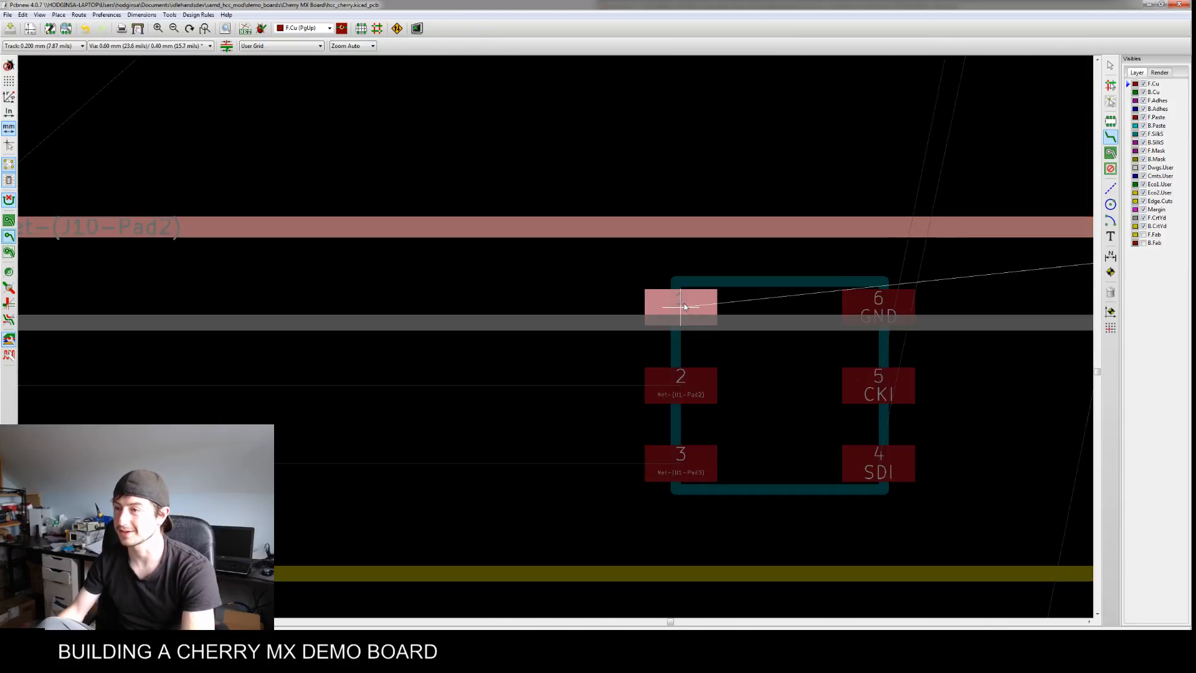
{"action": "double_click", "coordinate": [761, 227]}
Examine the LEDs above the lower switch row and the remaining unrouted connections across the whole board
{"action": "scroll", "coordinate": [746, 300], "scroll_direction": "down", "scroll_amount": 1}
{"action": "middle_click_drag", "start_coordinate": [354, 392], "coordinate": [642, 340]}
{"action": "middle_click_drag", "start_coordinate": [457, 349], "coordinate": [529, 338]}
{"action": "middle_click_drag", "start_coordinate": [414, 508], "coordinate": [485, 282]}
{"action": "middle_click_drag", "start_coordinate": [496, 462], "coordinate": [521, 319]}
{"action": "scroll", "coordinate": [522, 319], "scroll_direction": "down", "scroll_amount": 1}
{"action": "middle_click_drag", "start_coordinate": [429, 414], "coordinate": [481, 366]}
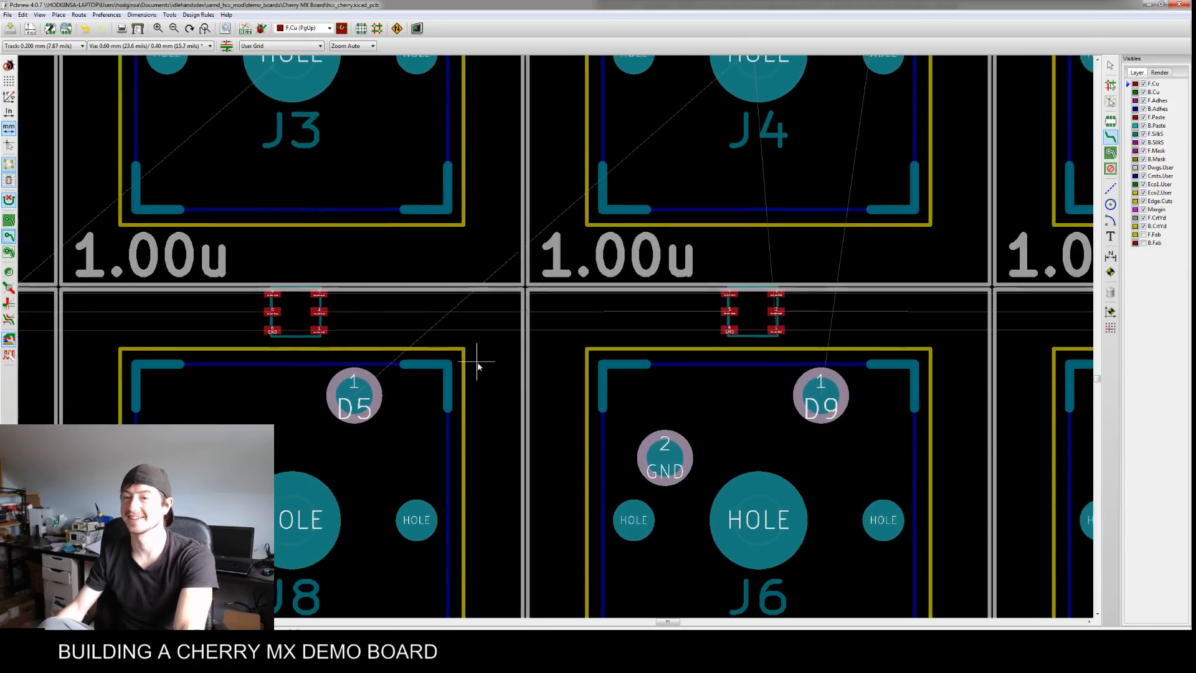
{"action": "scroll", "coordinate": [472, 366], "scroll_direction": "down", "scroll_amount": 4}
{"action": "middle_click_drag", "start_coordinate": [588, 360], "coordinate": [584, 388]}
{"action": "middle_click_drag", "start_coordinate": [408, 372], "coordinate": [468, 316]}
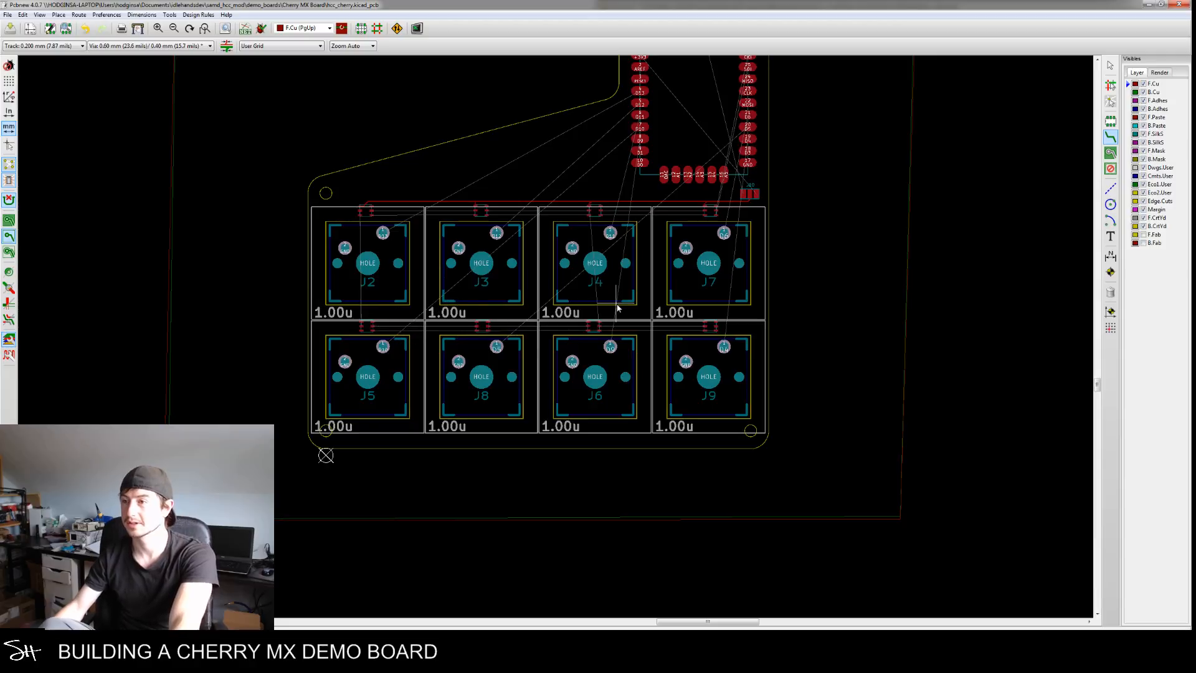
{"action": "scroll", "coordinate": [710, 324], "scroll_direction": "down", "scroll_amount": 2}
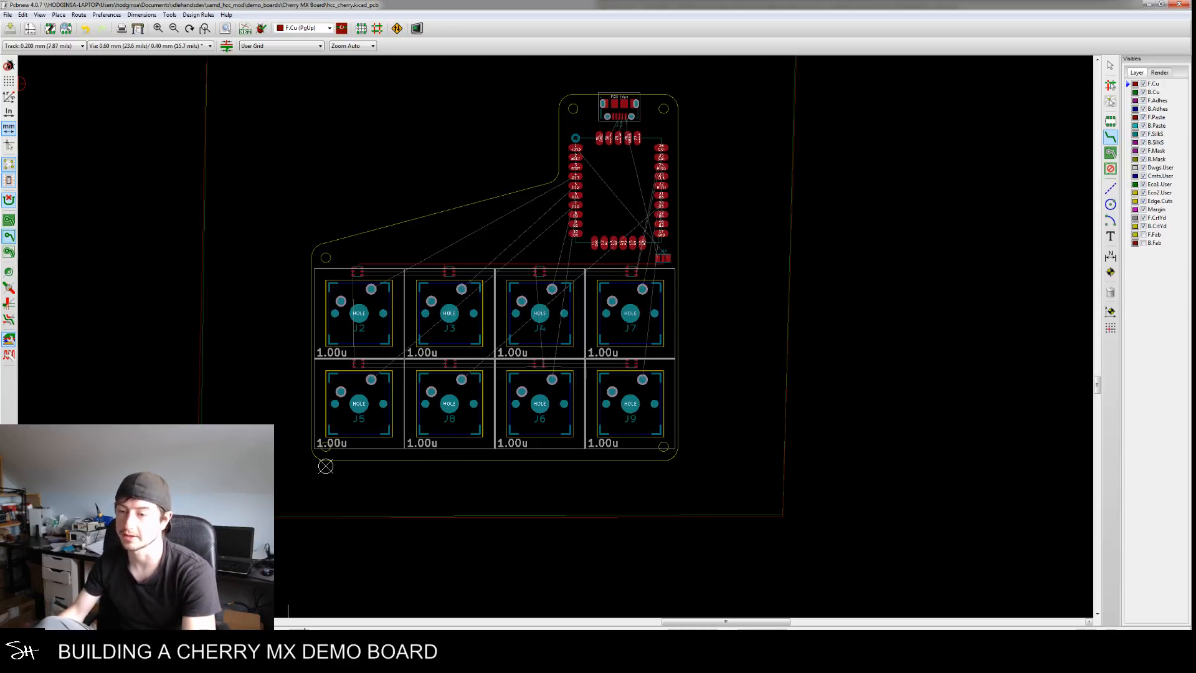
Switch to the schematic editor and examine the APA102 LED chain and its supply through jumper J10
{"action": "left_click", "coordinate": [311, 642]}
{"action": "left_click", "coordinate": [347, 624]}
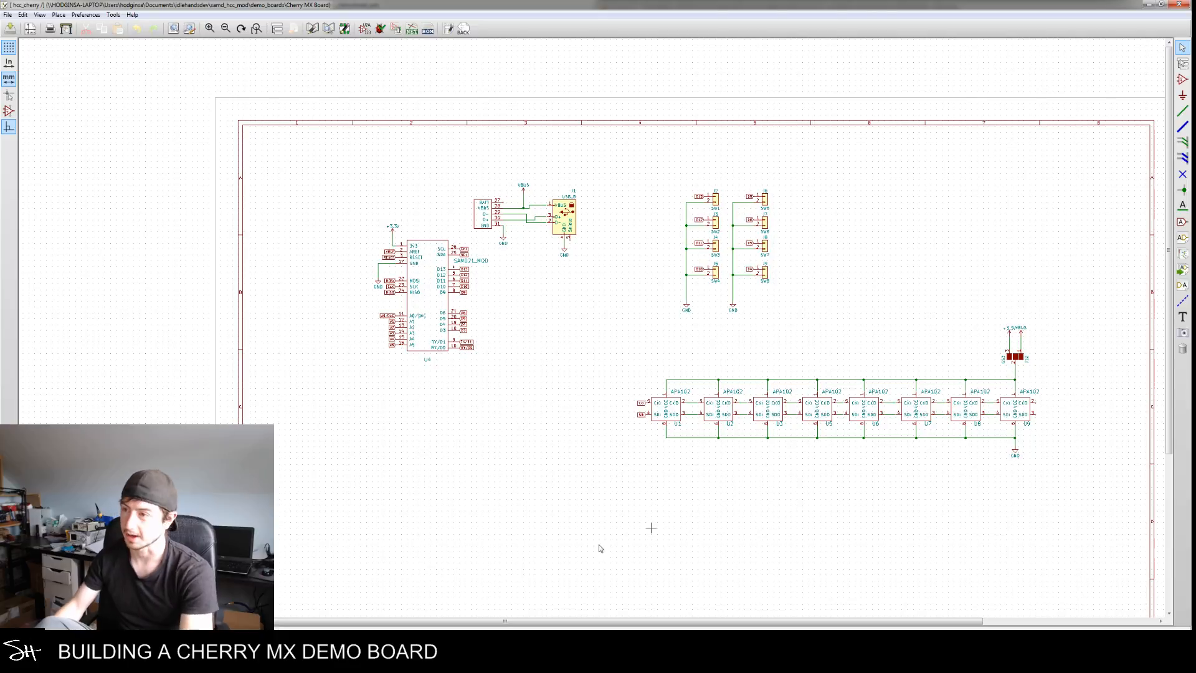
{"action": "scroll", "coordinate": [750, 501], "scroll_direction": "down", "scroll_amount": 1}
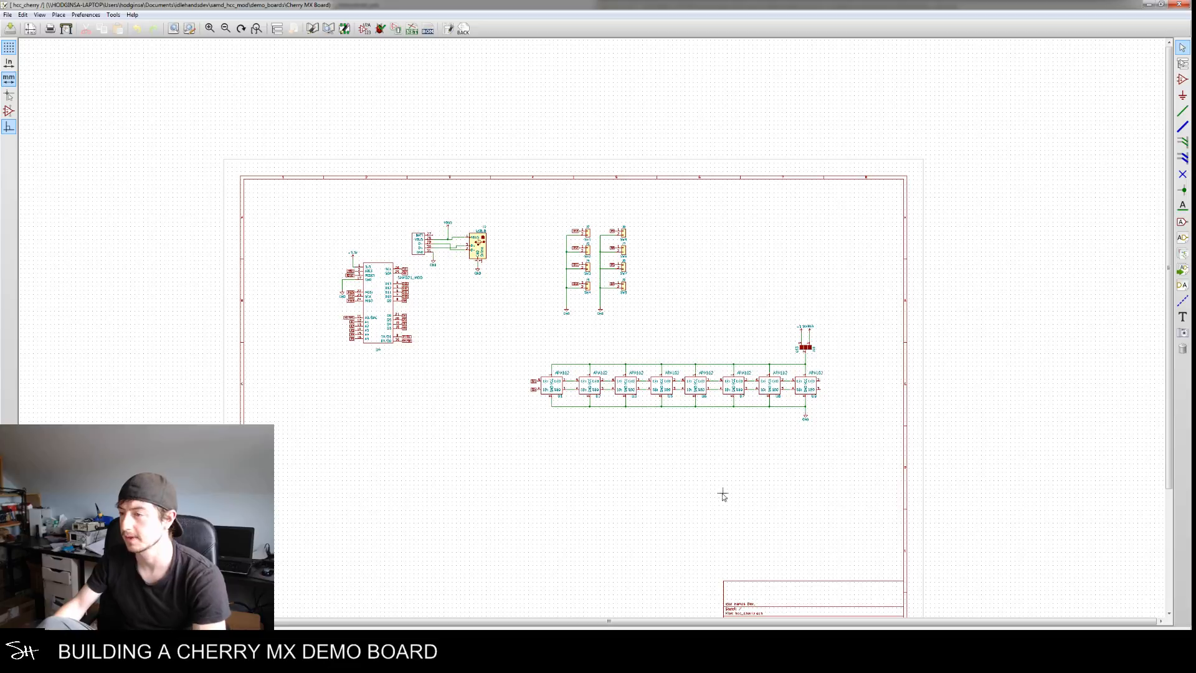
{"action": "scroll", "coordinate": [773, 440], "scroll_direction": "down", "scroll_amount": 1}
{"action": "scroll", "coordinate": [675, 446], "scroll_direction": "up", "scroll_amount": 2}
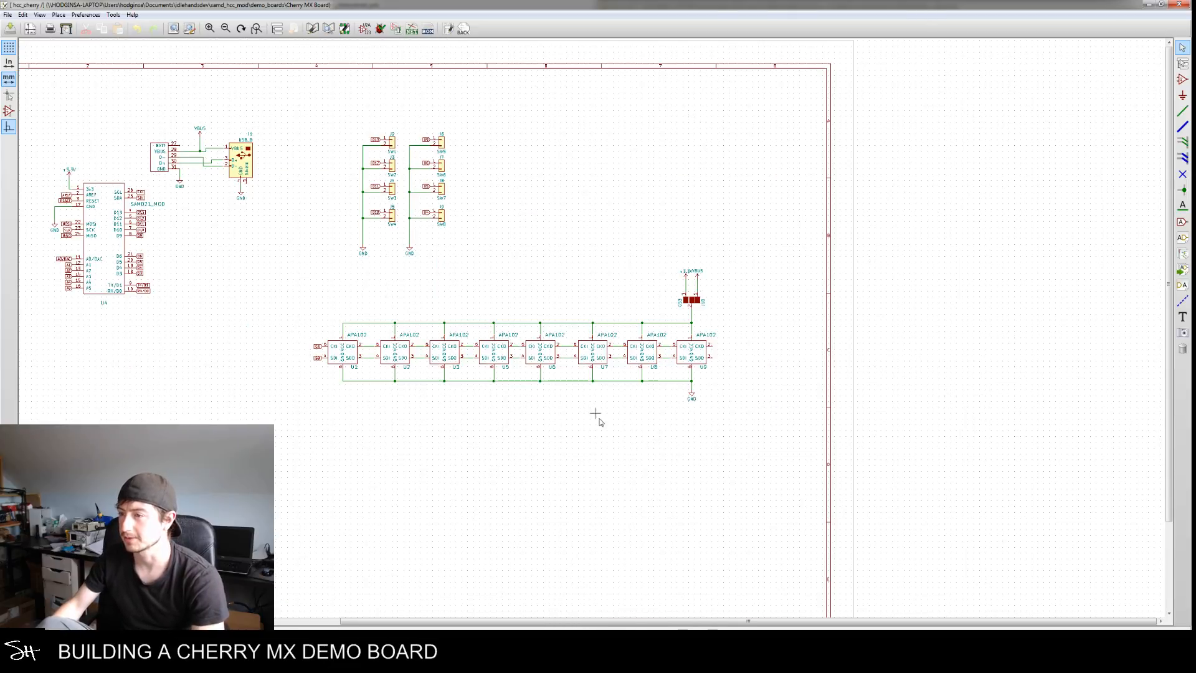
{"action": "scroll", "coordinate": [690, 475], "scroll_direction": "down", "scroll_amount": 1}
{"action": "scroll", "coordinate": [675, 440], "scroll_direction": "up", "scroll_amount": 2}
{"action": "scroll", "coordinate": [601, 374], "scroll_direction": "down", "scroll_amount": 2}
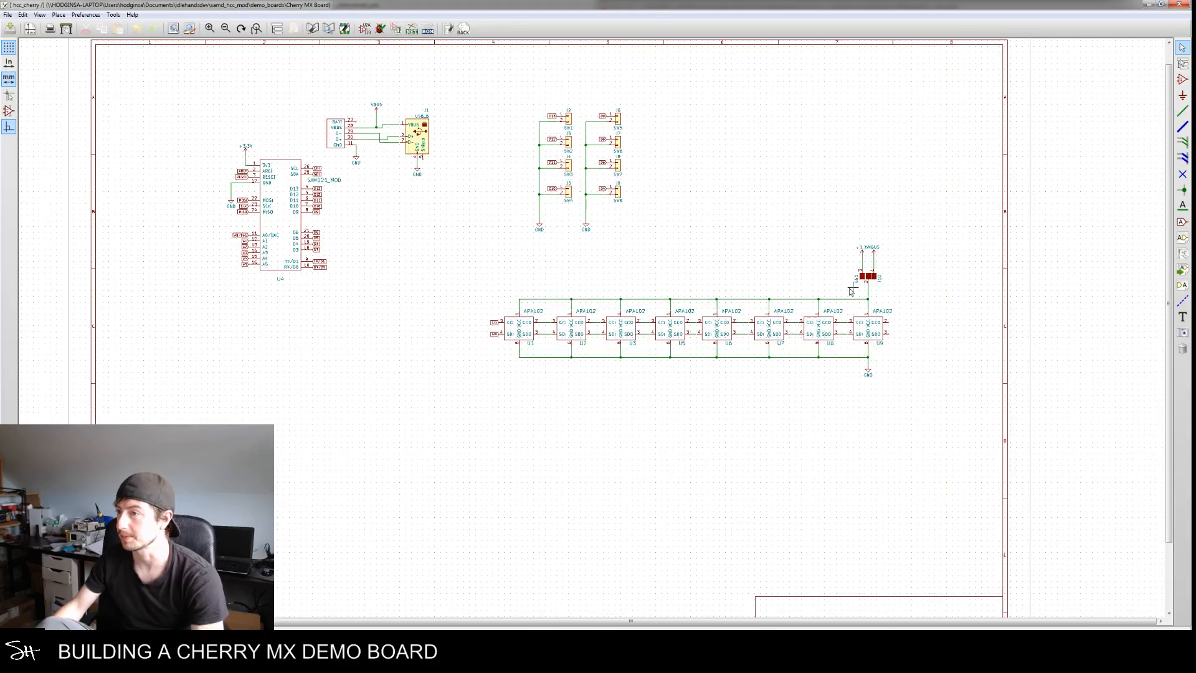
Place two unpolarised C_Small capacitors side by side next to the last APA102, U9
{"action": "left_click", "coordinate": [1183, 80]}
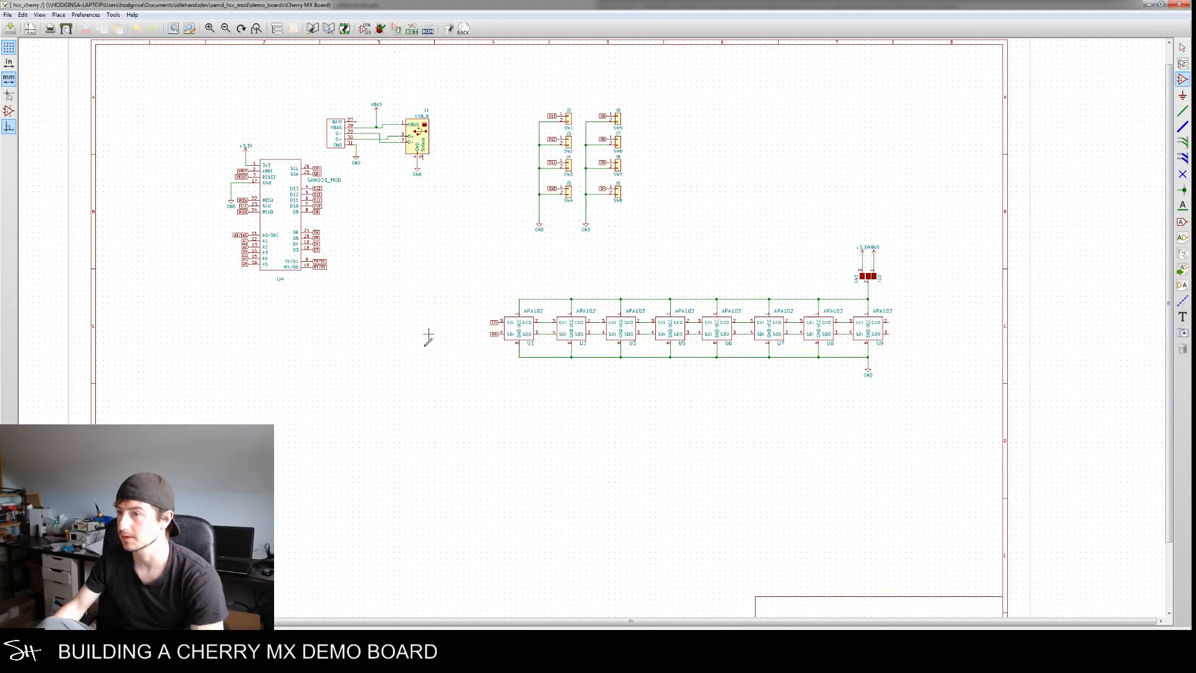
{"action": "left_click", "coordinate": [446, 323]}
{"action": "type", "text": "capa"}
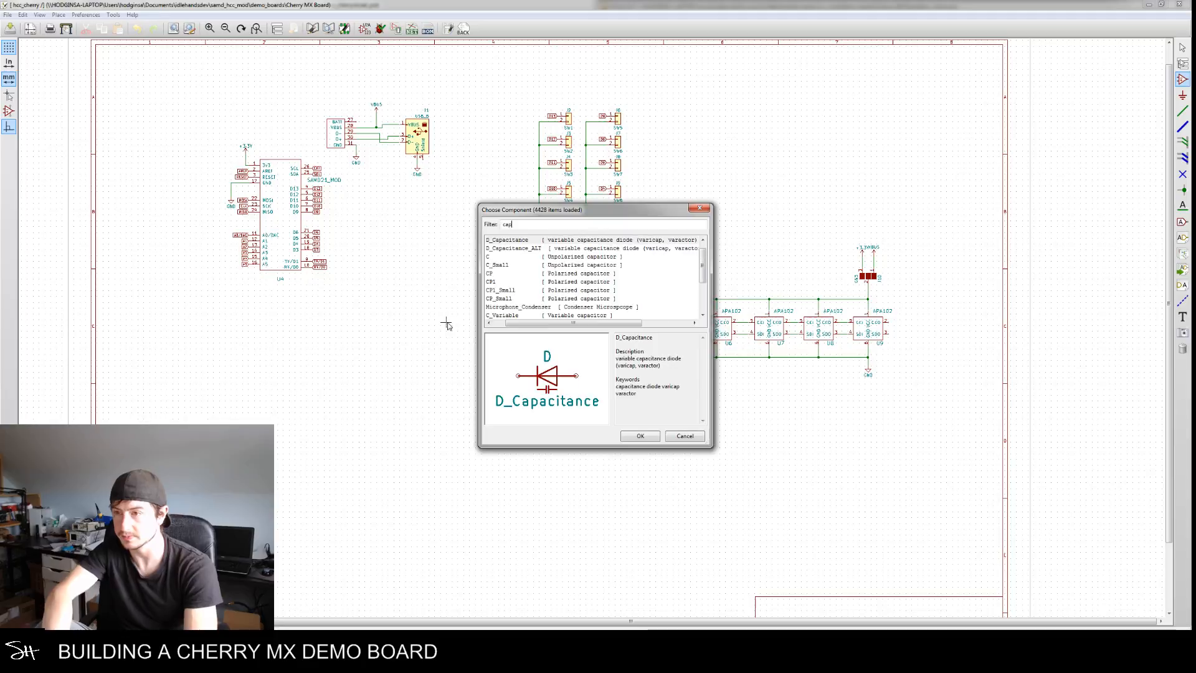
{"action": "left_click", "coordinate": [509, 259]}
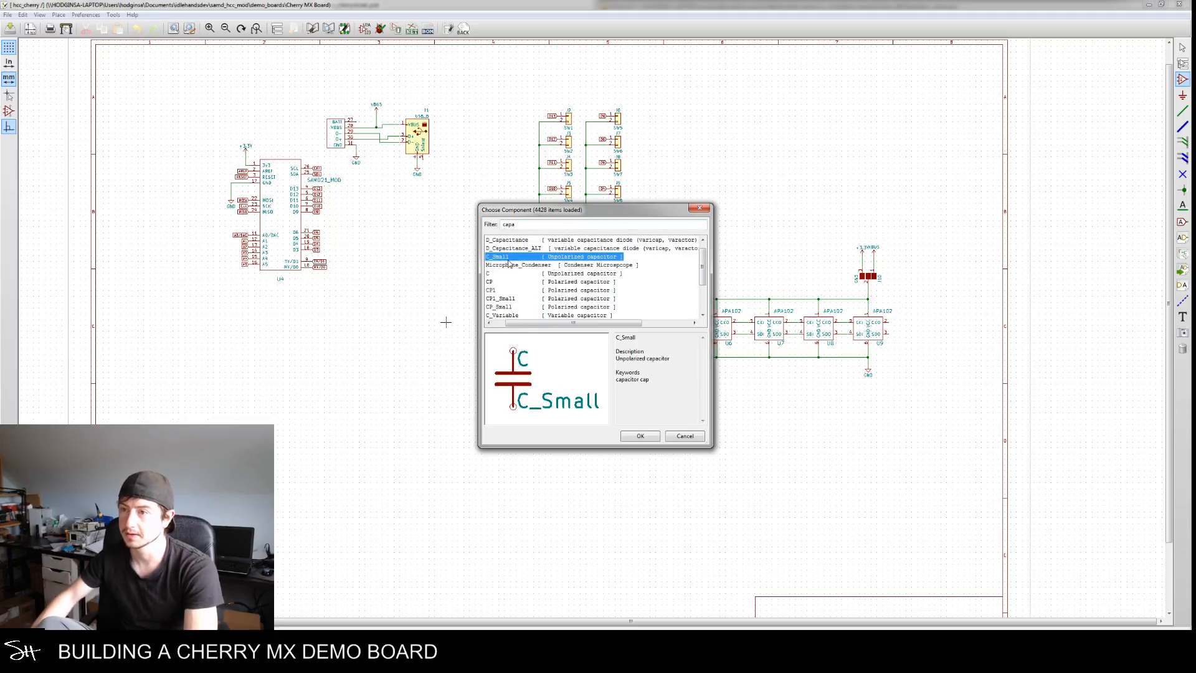
{"action": "left_click", "coordinate": [642, 436]}
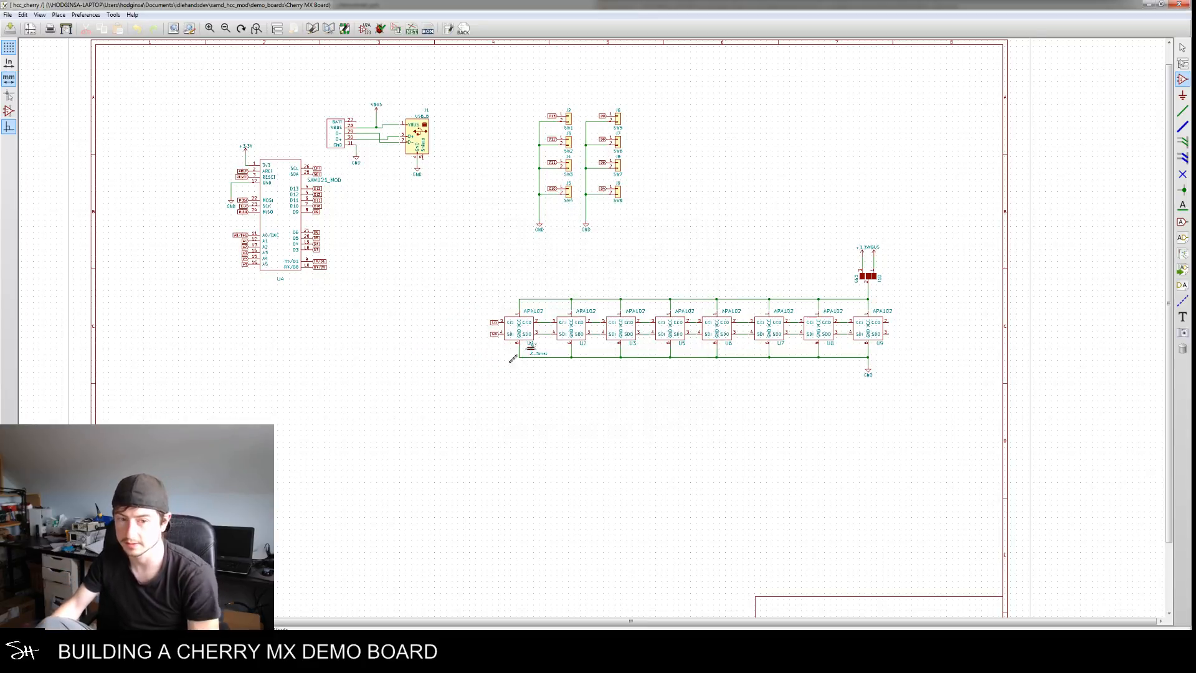
{"action": "left_click", "coordinate": [910, 328]}
{"action": "left_click", "coordinate": [925, 325]}
Set the value of the capacitor nearest U9 to 1uF
{"action": "scroll", "coordinate": [915, 332], "scroll_direction": "up", "scroll_amount": 3}
{"action": "key", "text": "v"}
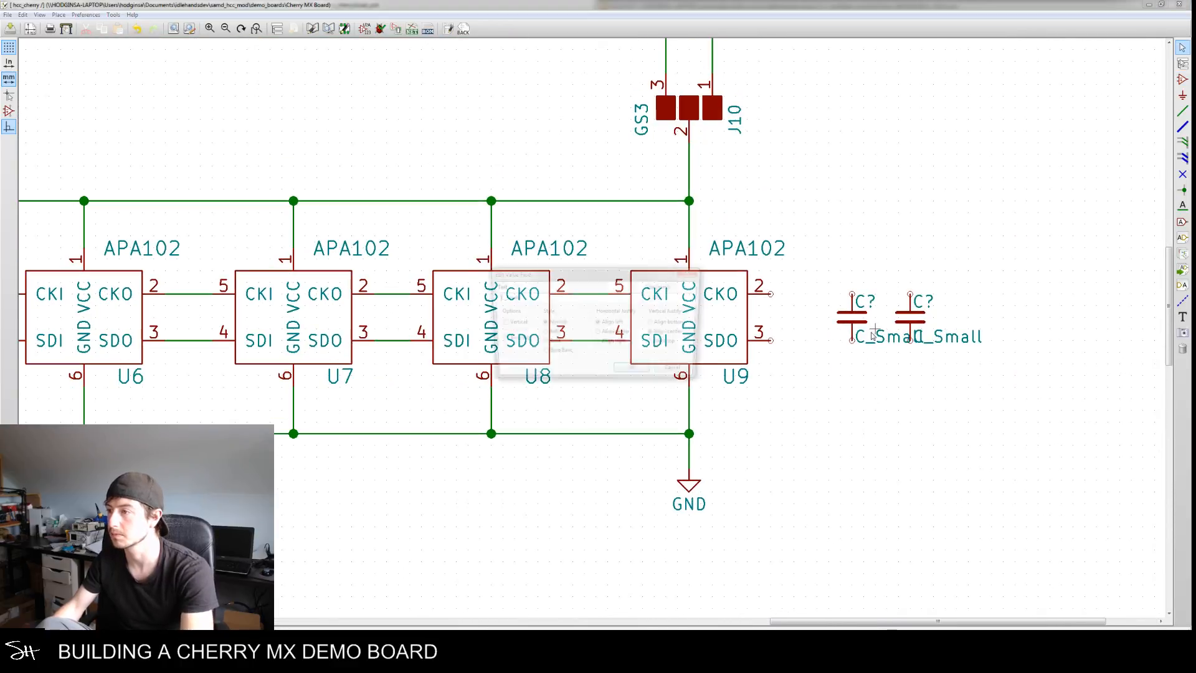
{"action": "double_click", "coordinate": [536, 299]}
{"action": "type", "text": "1"}
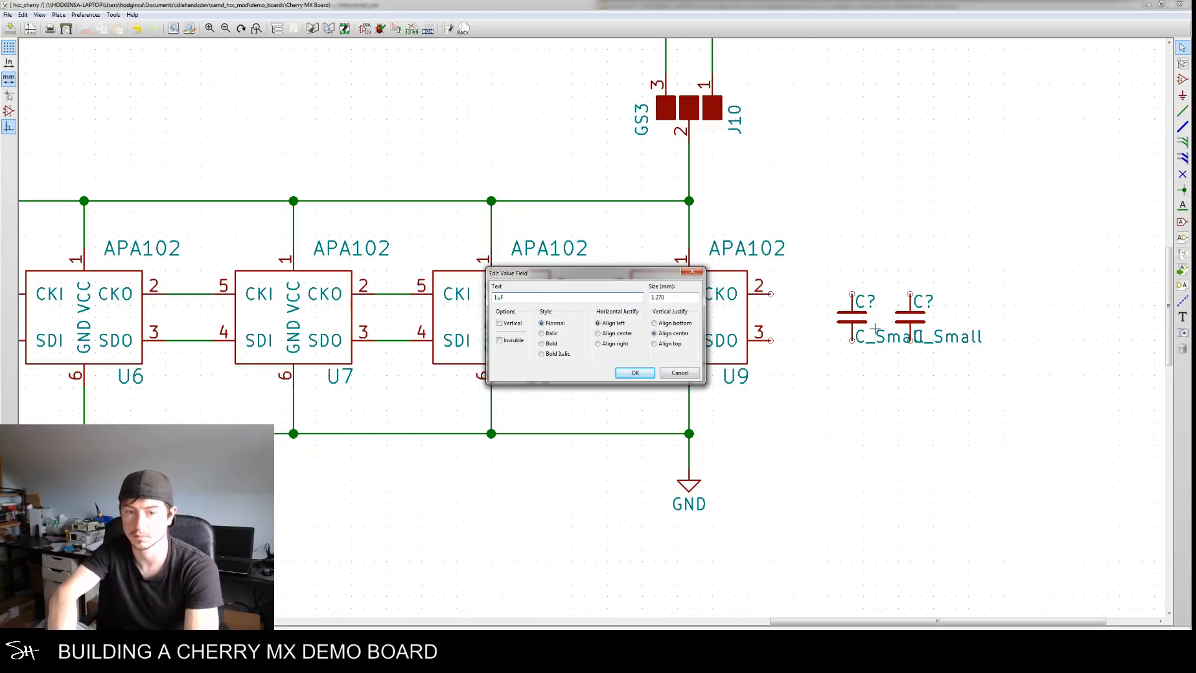
{"action": "type", "text": "uF"}
{"action": "key", "text": "Return"}
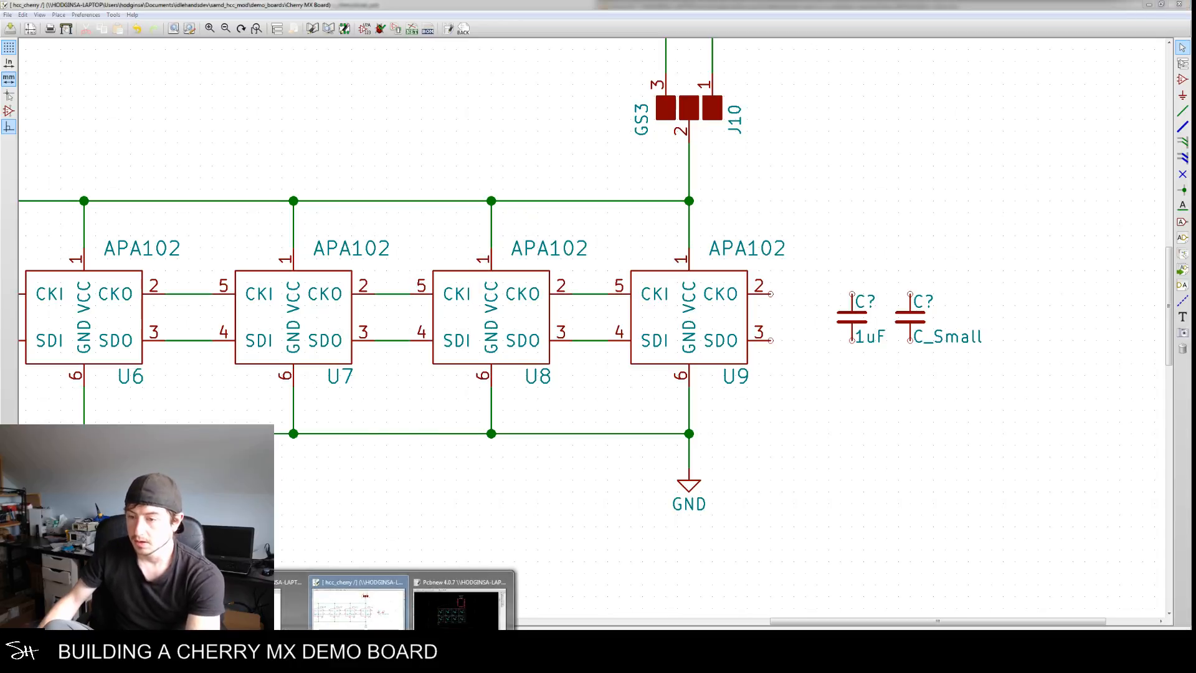
Switch to the PCB editor and draw two short sample front-copper tracks in empty board space, one with a right-angle bend, one with a 45-degree bend
{"action": "left_click", "coordinate": [460, 600]}
{"action": "scroll", "coordinate": [457, 462], "scroll_direction": "up", "scroll_amount": 3}
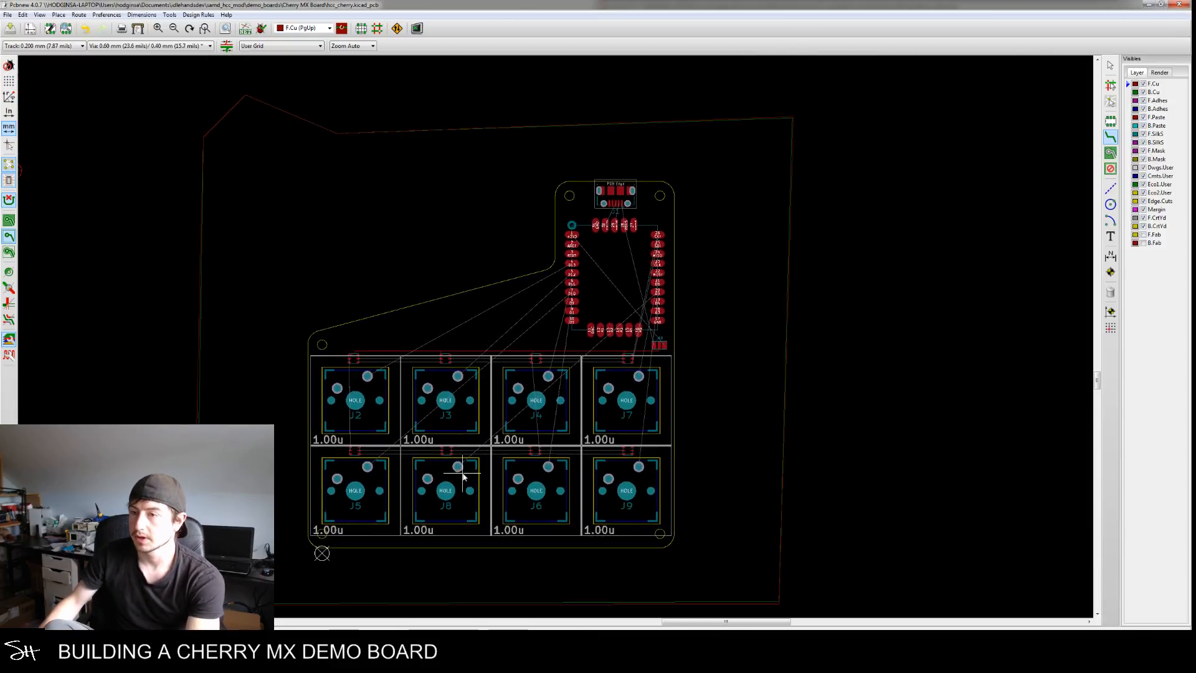
{"action": "scroll", "coordinate": [493, 390], "scroll_direction": "up", "scroll_amount": 3}
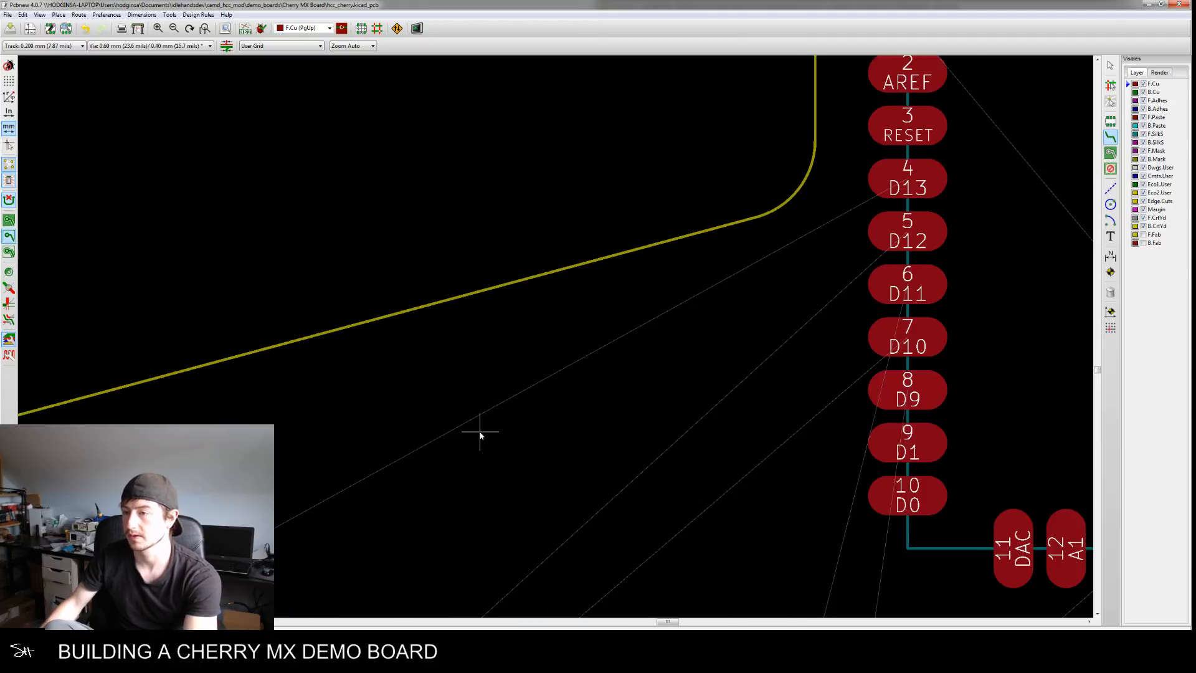
{"action": "middle_click_drag", "start_coordinate": [517, 413], "coordinate": [542, 339]}
{"action": "left_click", "coordinate": [468, 391]}
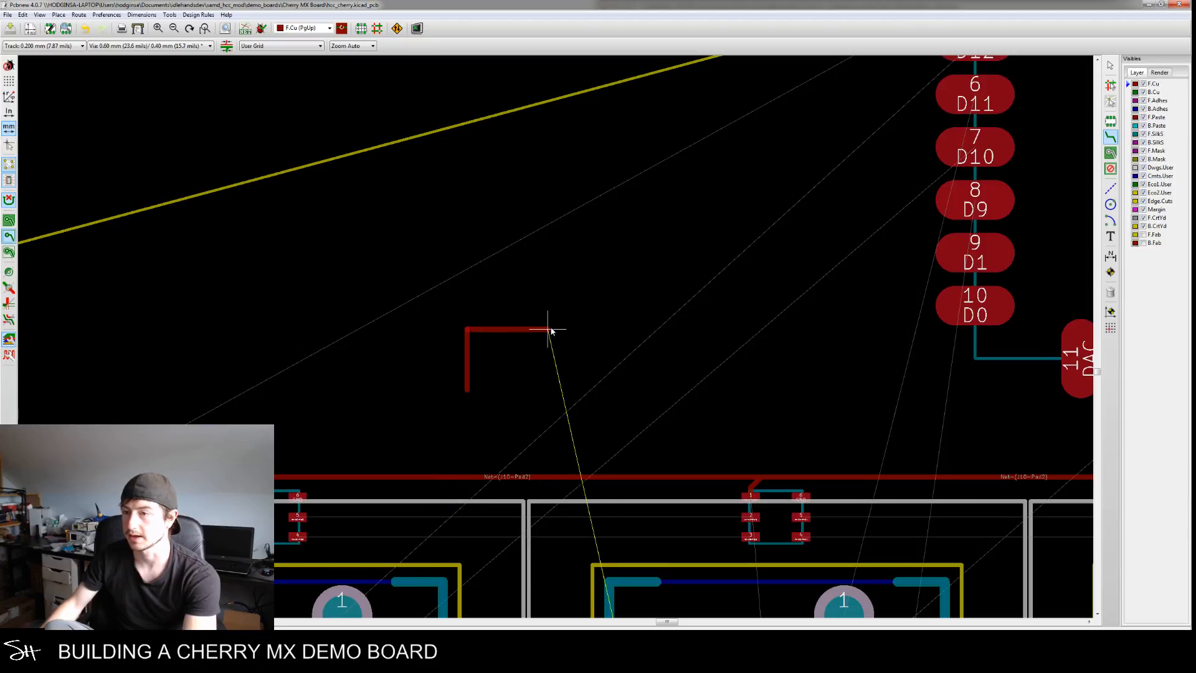
{"action": "scroll", "coordinate": [492, 368], "scroll_direction": "up", "scroll_amount": 2}
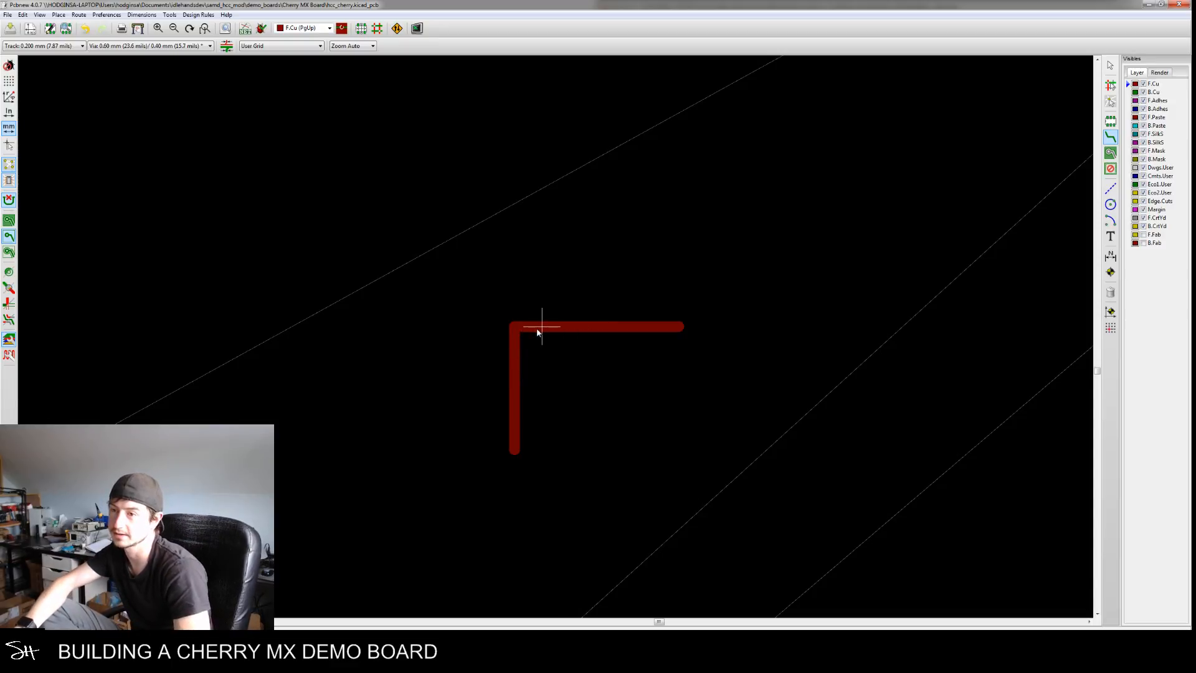
{"action": "left_click", "coordinate": [350, 411]}
{"action": "left_click", "coordinate": [425, 261]}
{"action": "key", "text": "Escape"}
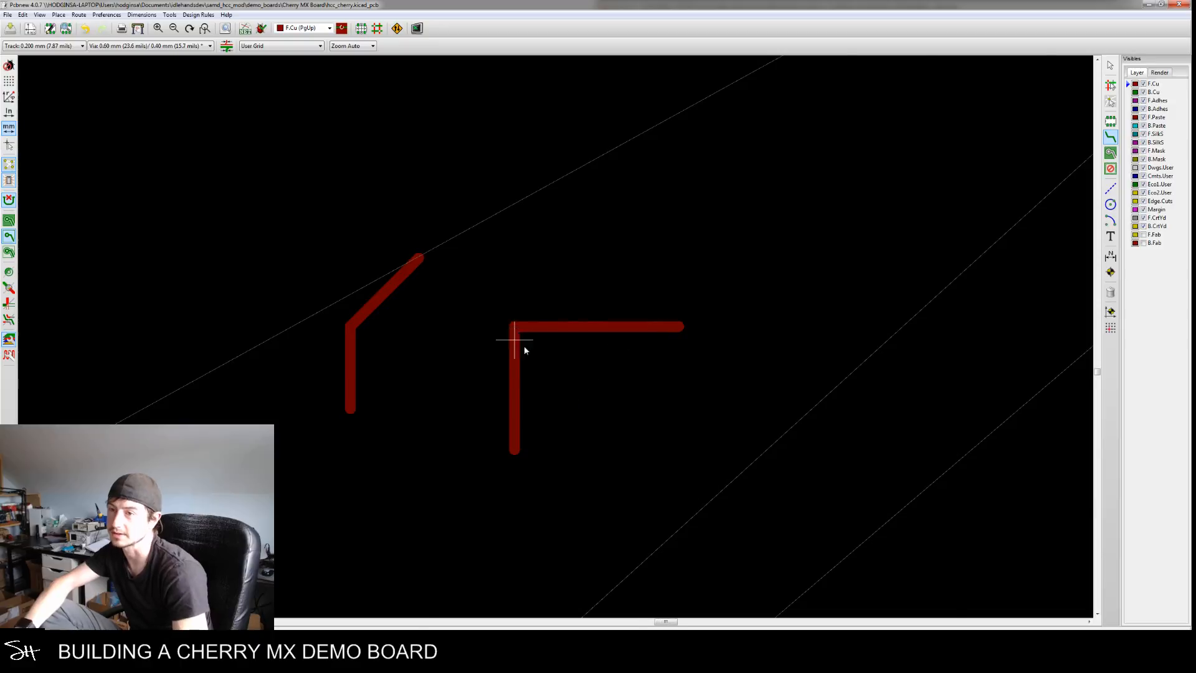
Compare the sample tracks with the angled LED supply branches and delete both samples from the board
{"action": "scroll", "coordinate": [525, 350], "scroll_direction": "down", "scroll_amount": 5}
{"action": "scroll", "coordinate": [573, 382], "scroll_direction": "up", "scroll_amount": 4}
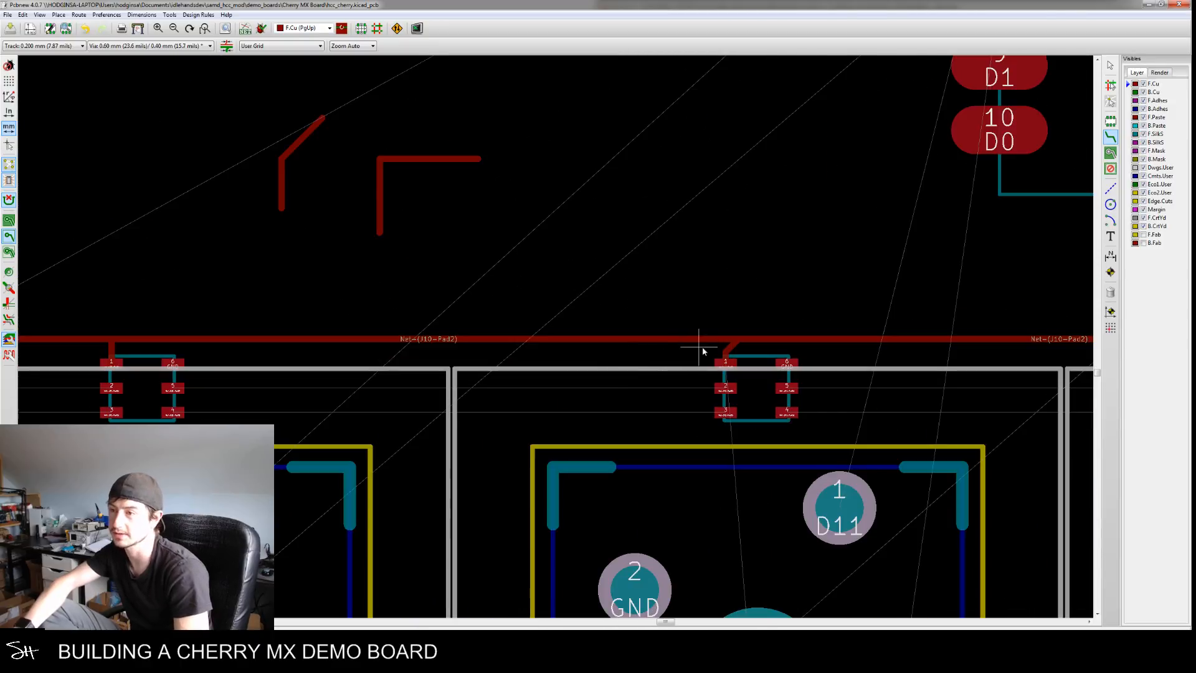
{"action": "scroll", "coordinate": [703, 352], "scroll_direction": "up", "scroll_amount": 3}
{"action": "scroll", "coordinate": [344, 408], "scroll_direction": "down", "scroll_amount": 2}
{"action": "scroll", "coordinate": [406, 395], "scroll_direction": "down", "scroll_amount": 5}
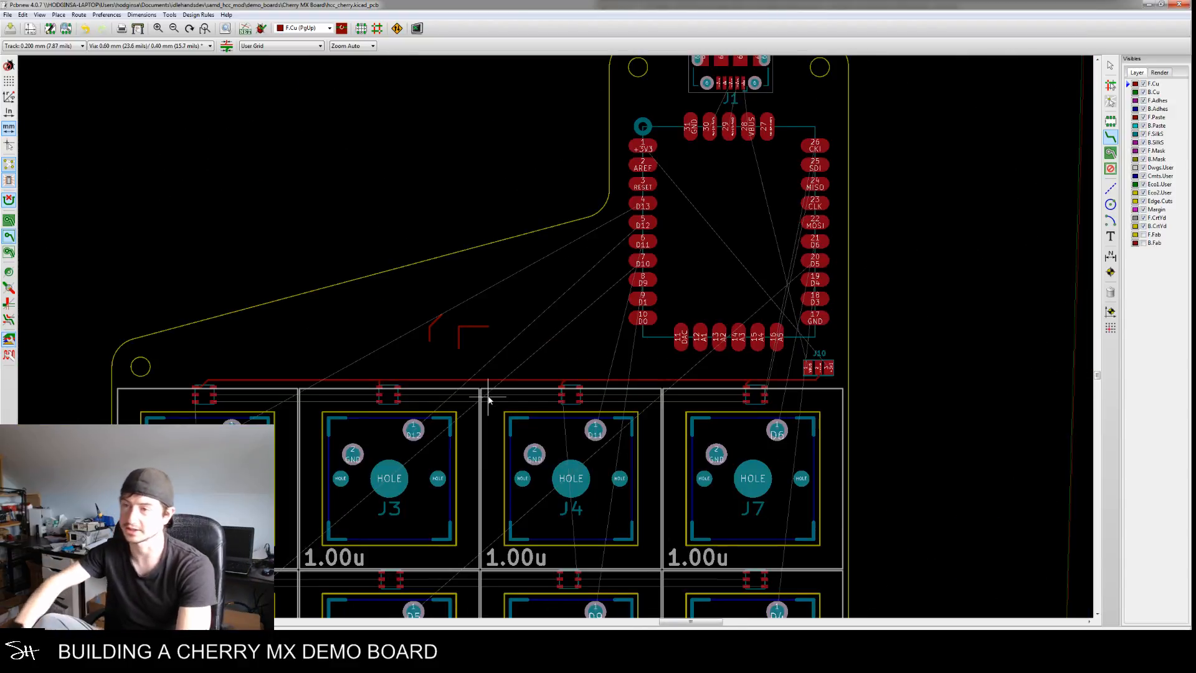
{"action": "scroll", "coordinate": [481, 350], "scroll_direction": "up", "scroll_amount": 3}
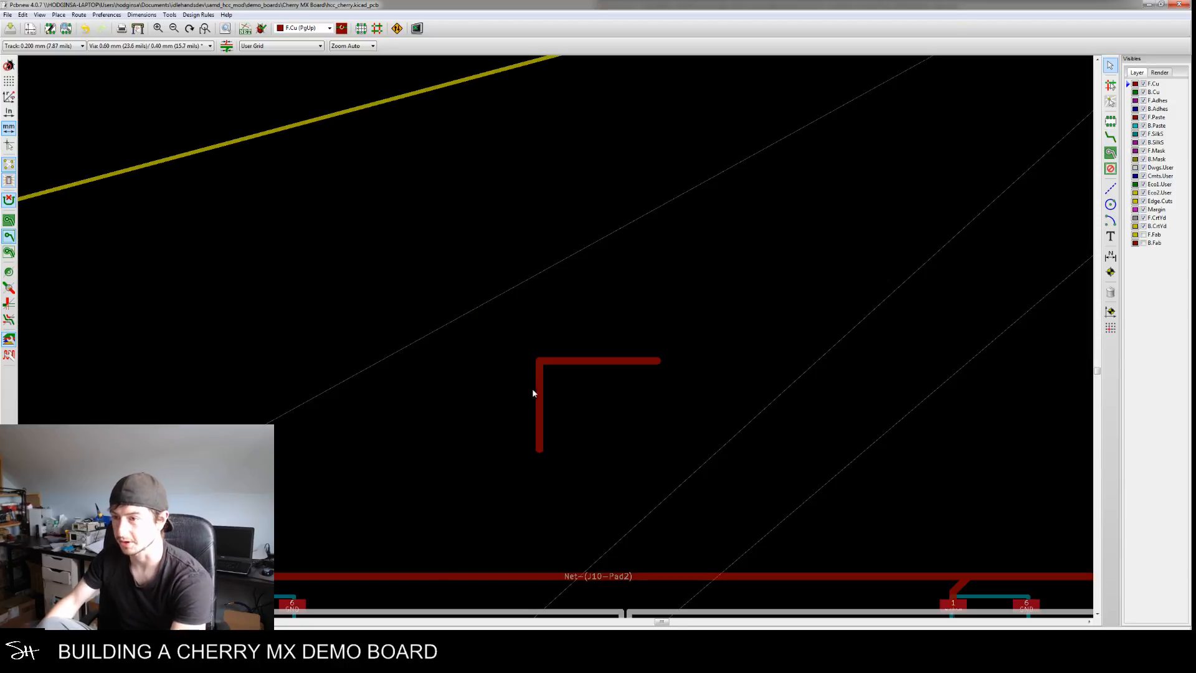
{"action": "key", "text": "Delete"}
{"action": "key", "text": "Delete"}
{"action": "scroll", "coordinate": [570, 374], "scroll_direction": "down", "scroll_amount": 5}
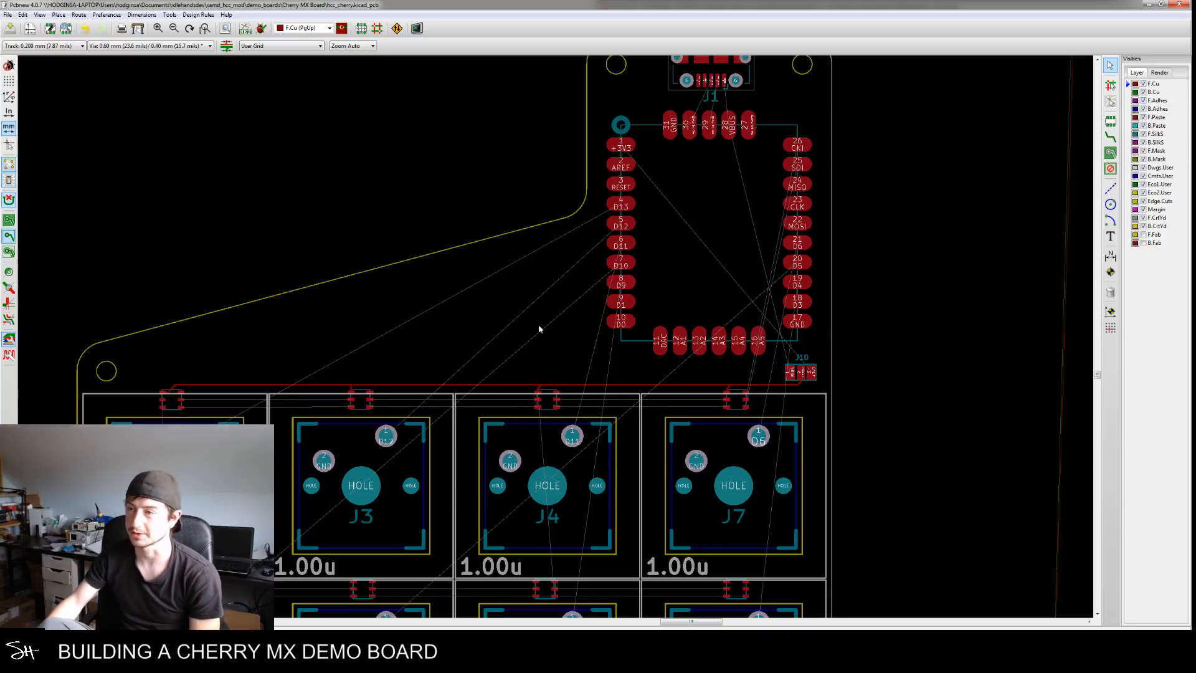
Switch back to the schematic editor at the two capacitors beside U9
{"action": "middle_click_drag", "start_coordinate": [538, 324], "coordinate": [546, 380]}
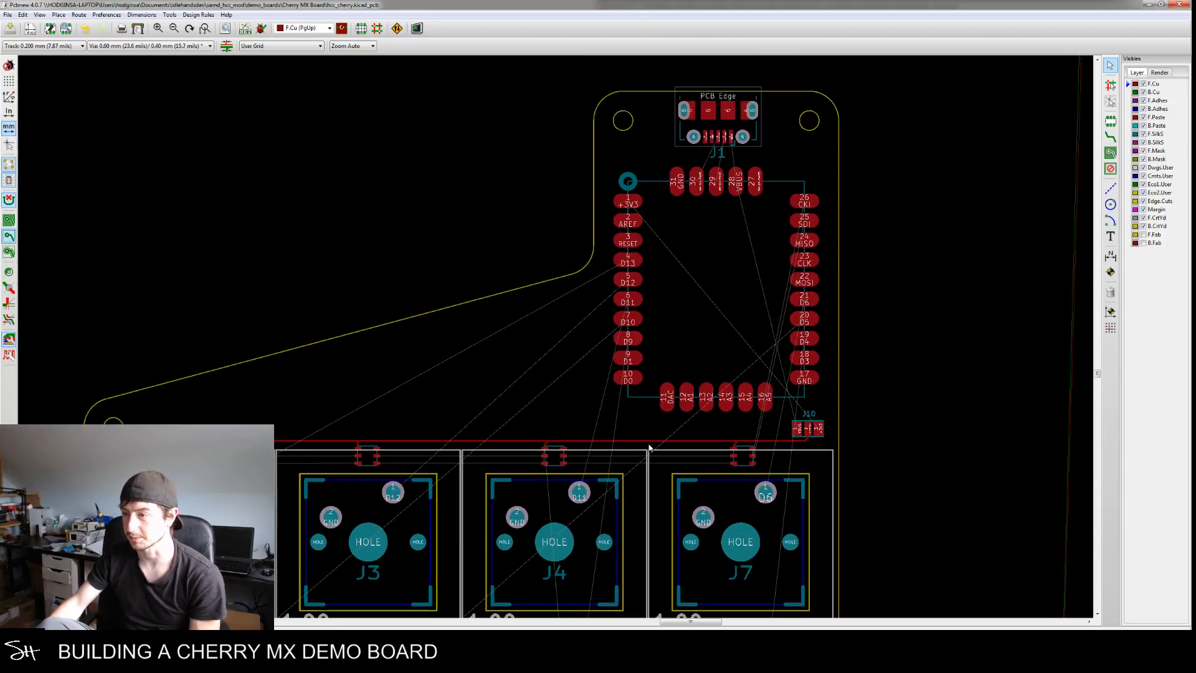
{"action": "middle_click_drag", "start_coordinate": [736, 495], "coordinate": [603, 418]}
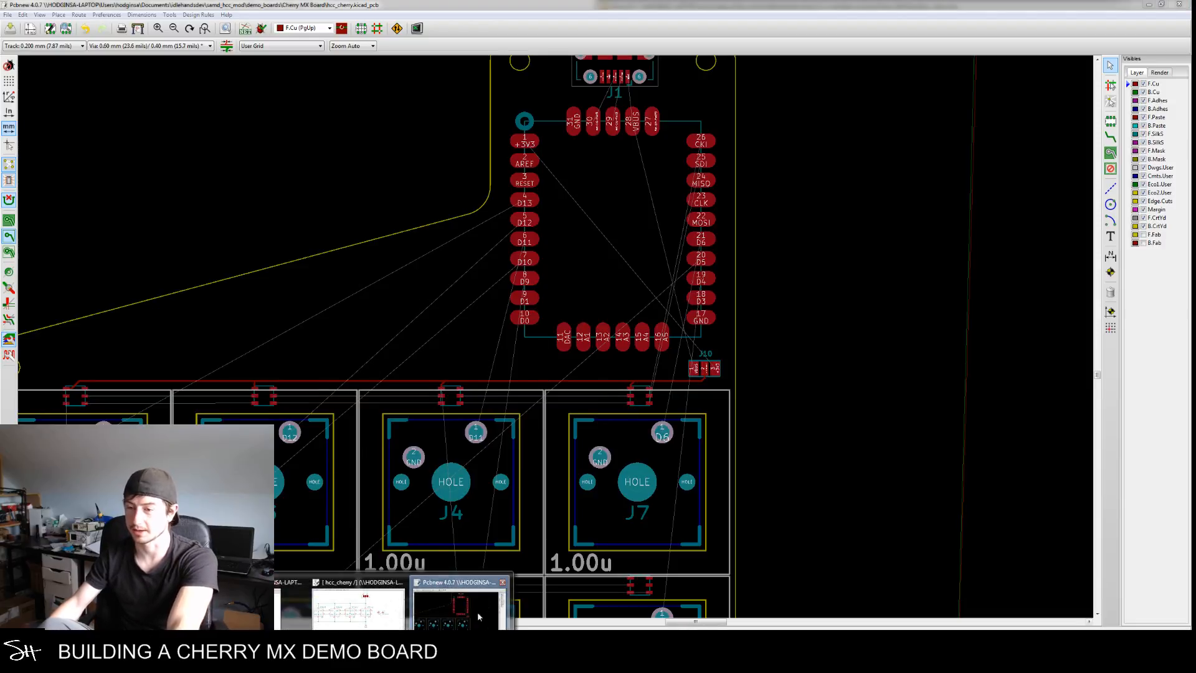
{"action": "left_click", "coordinate": [337, 608]}
{"action": "middle_click_drag", "start_coordinate": [786, 357], "coordinate": [759, 410]}
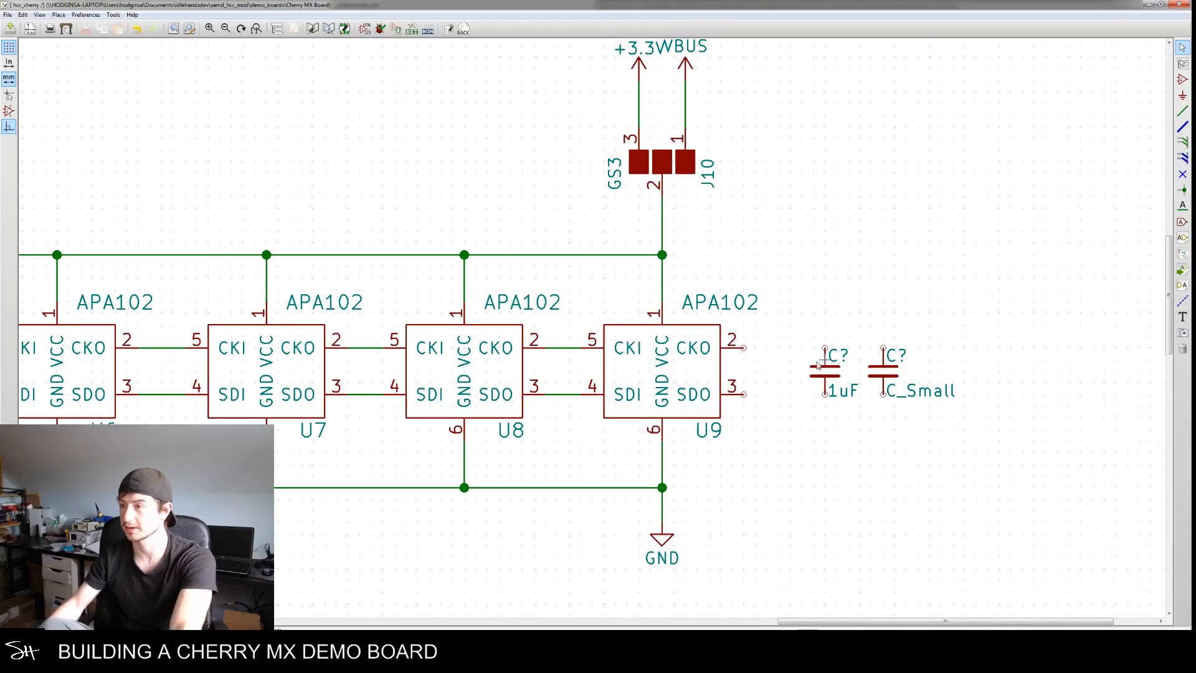
{"action": "key", "text": "m"}
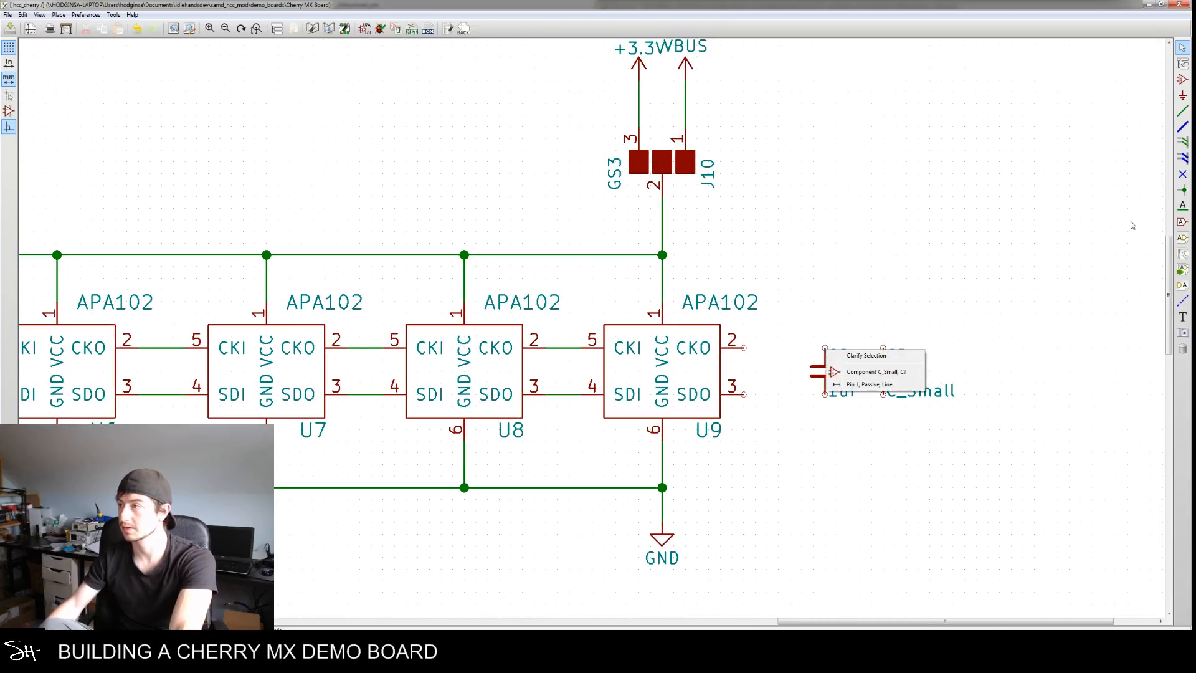
{"action": "left_click", "coordinate": [1176, 119]}
{"action": "key", "text": "e"}
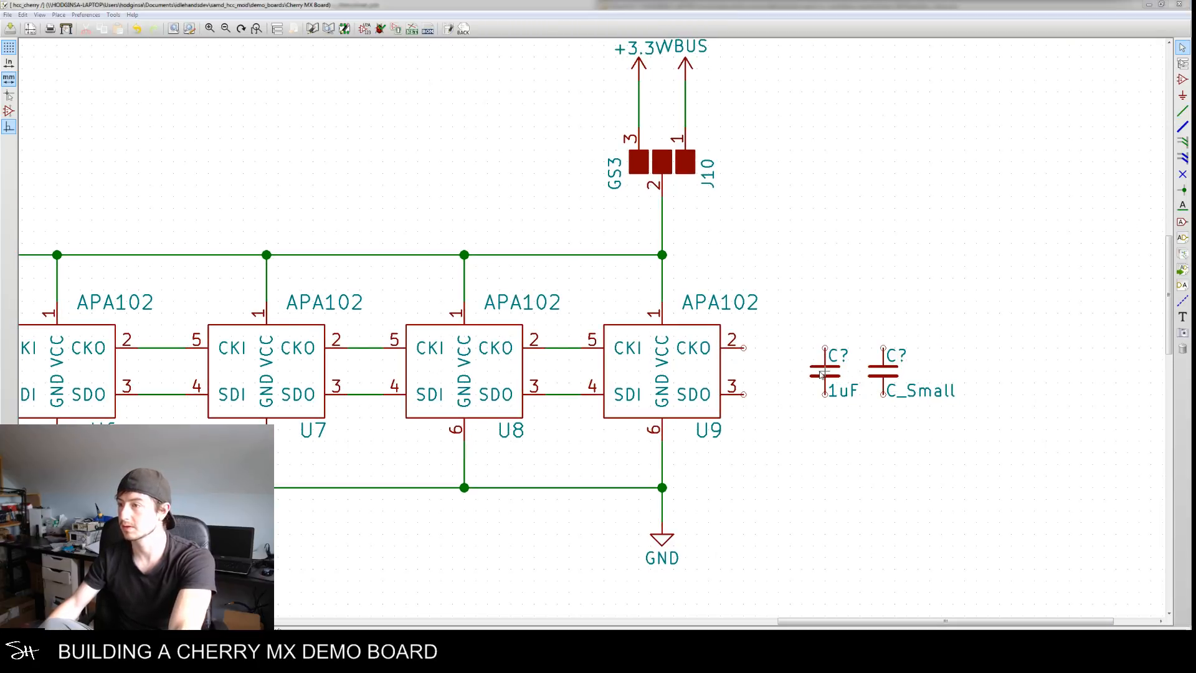
{"action": "key", "text": "Escape"}
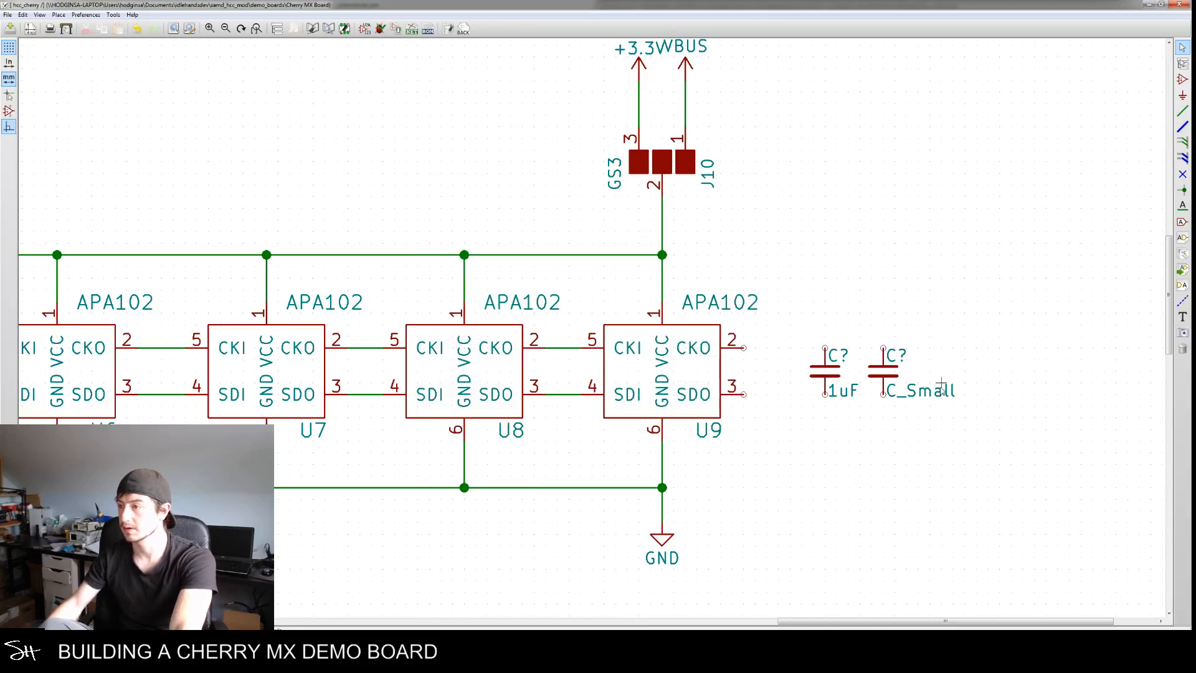
Set the value of the second capacitor, farther from U9, to 1uF
{"action": "key", "text": "v"}
{"action": "key", "text": "ctrl+a"}
{"action": "type", "text": "1uF"}
{"action": "key", "text": "Return"}
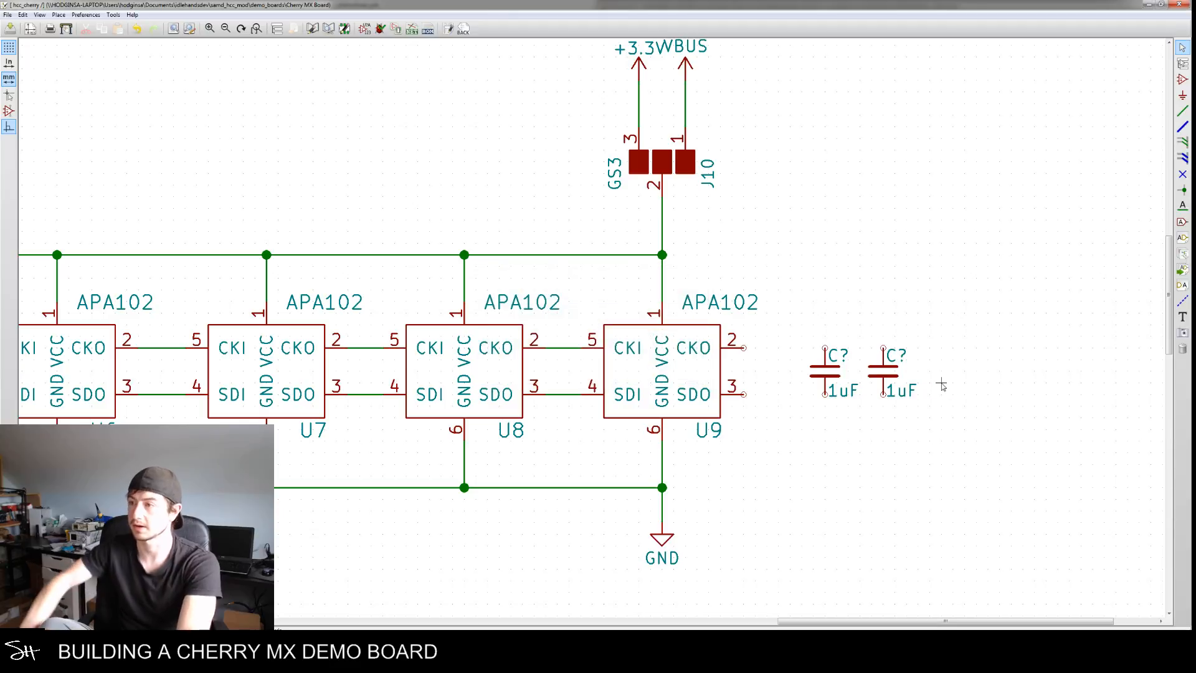
Wire the upper pins of both 1uF capacitors to the APA102 VCC line coming from J10 pin 2
{"action": "left_click", "coordinate": [1182, 112]}
{"action": "left_click", "coordinate": [663, 254]}
{"action": "left_click", "coordinate": [826, 348]}
{"action": "left_click", "coordinate": [826, 254]}
{"action": "left_click", "coordinate": [884, 348]}
Wire the lower pins of both 1uF capacitors to the APA102 GND line below U9
{"action": "left_click", "coordinate": [662, 487]}
{"action": "left_click", "coordinate": [825, 394]}
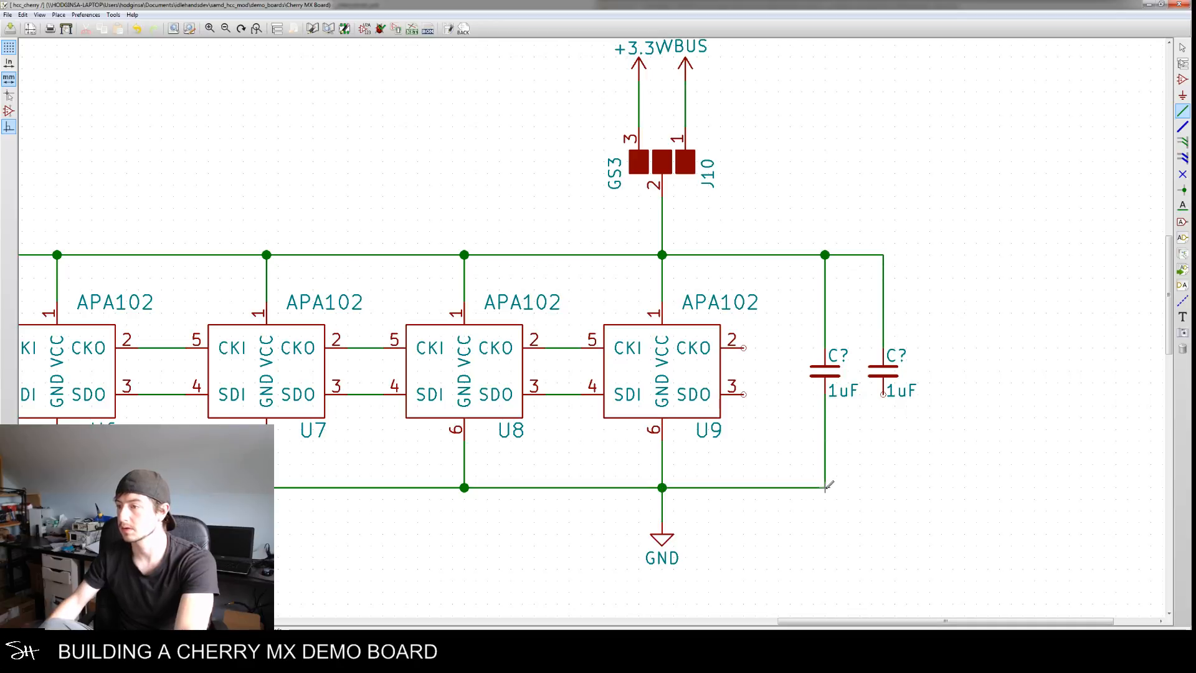
{"action": "left_click", "coordinate": [825, 487]}
{"action": "left_click", "coordinate": [883, 395]}
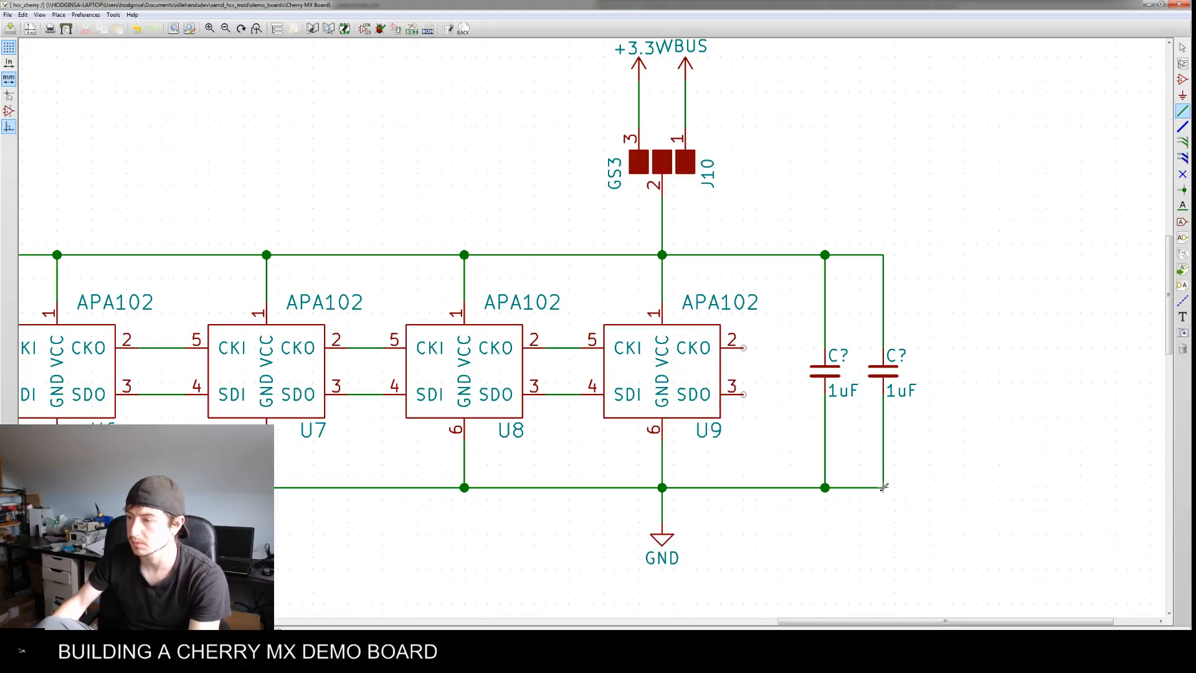
Generate the Pcbnew netlist, annotating only the unannotated components in the entire schematic, sorted by X position
{"action": "scroll", "coordinate": [996, 383], "scroll_direction": "down", "scroll_amount": 1}
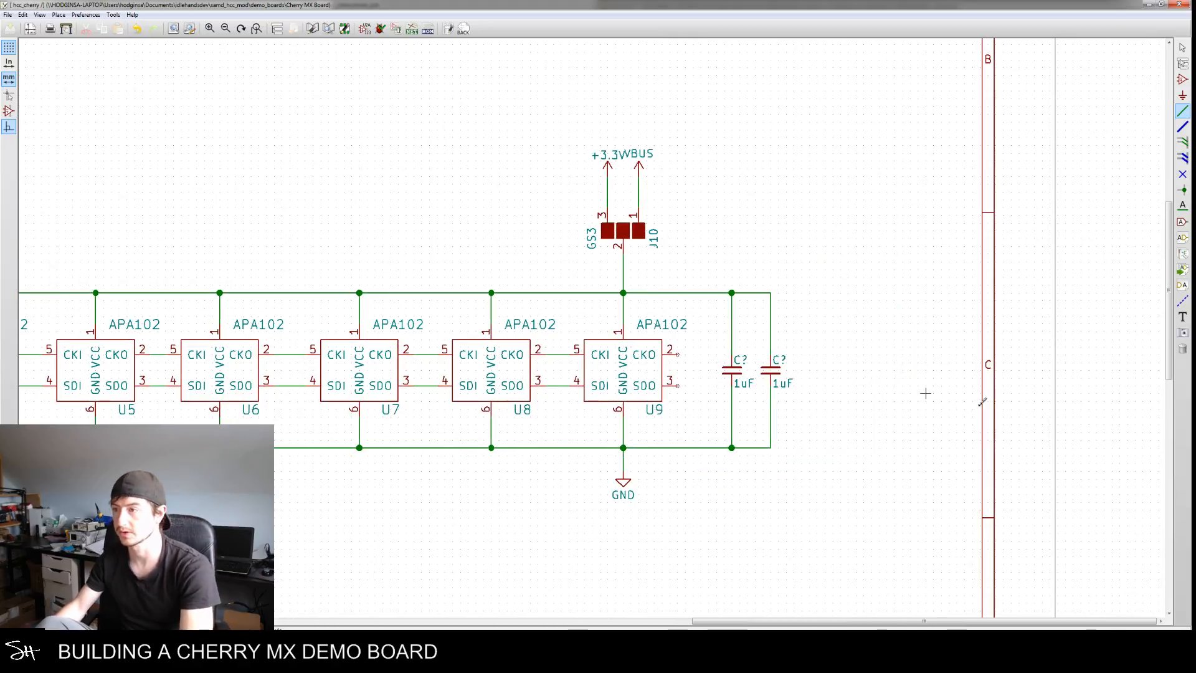
{"action": "left_click", "coordinate": [385, 30]}
{"action": "left_click", "coordinate": [680, 283]}
{"action": "left_click", "coordinate": [953, 589]}
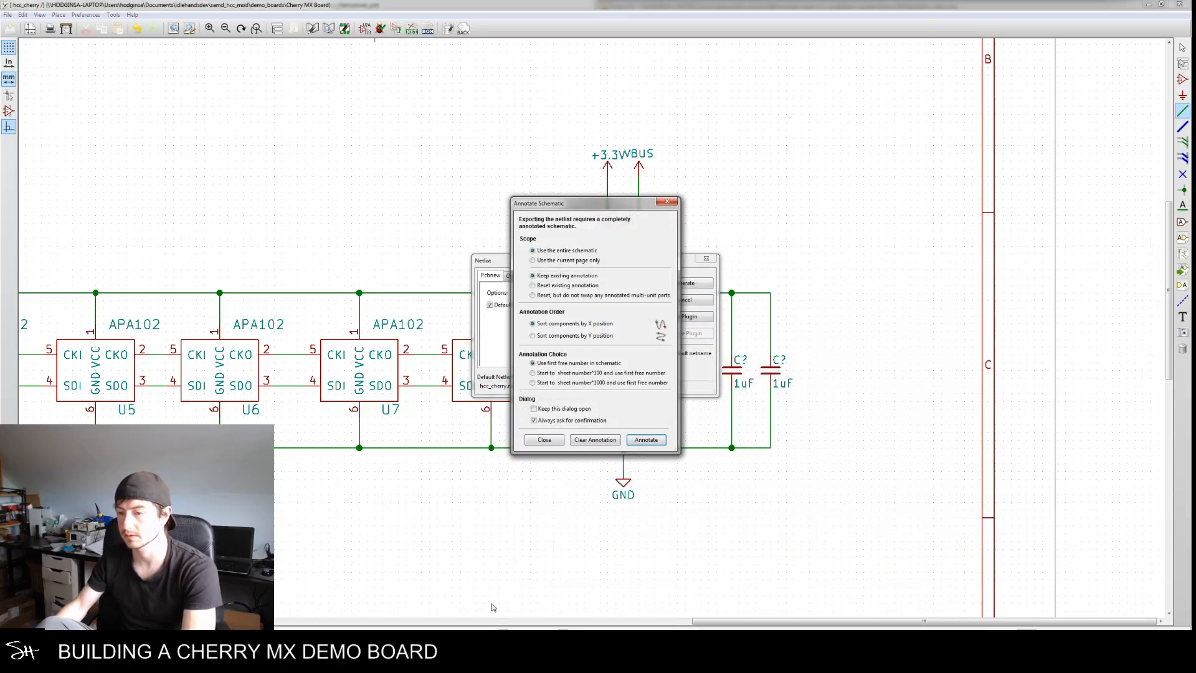
{"action": "left_click", "coordinate": [637, 440]}
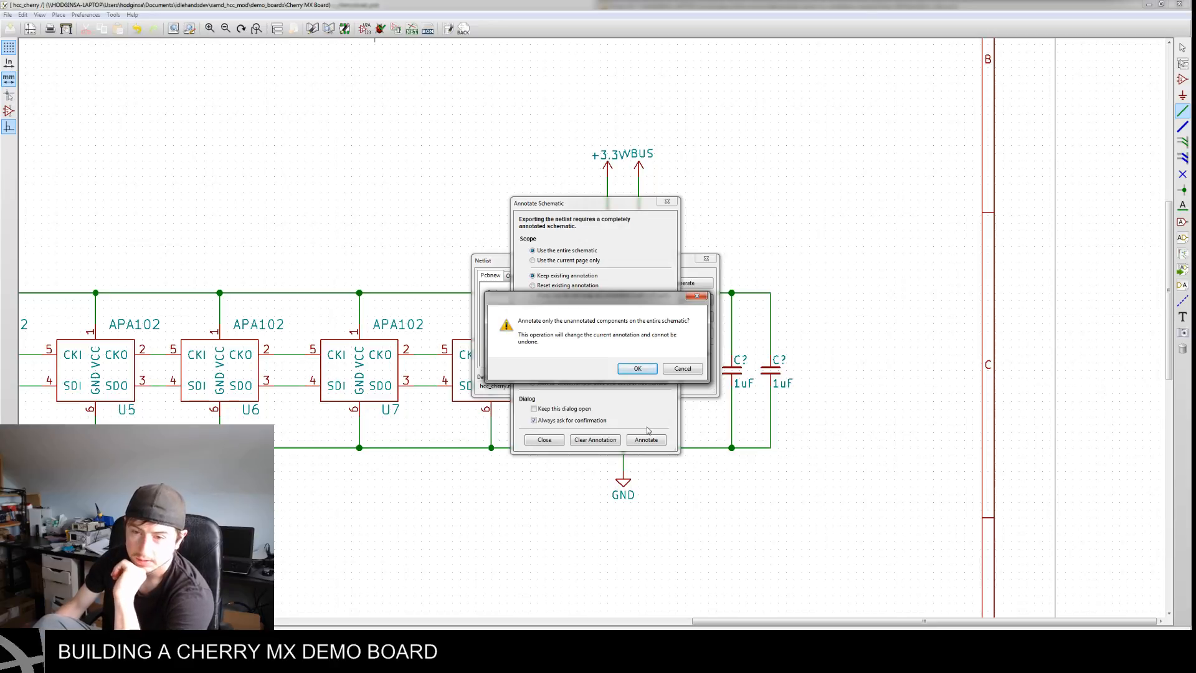
{"action": "left_click", "coordinate": [638, 368]}
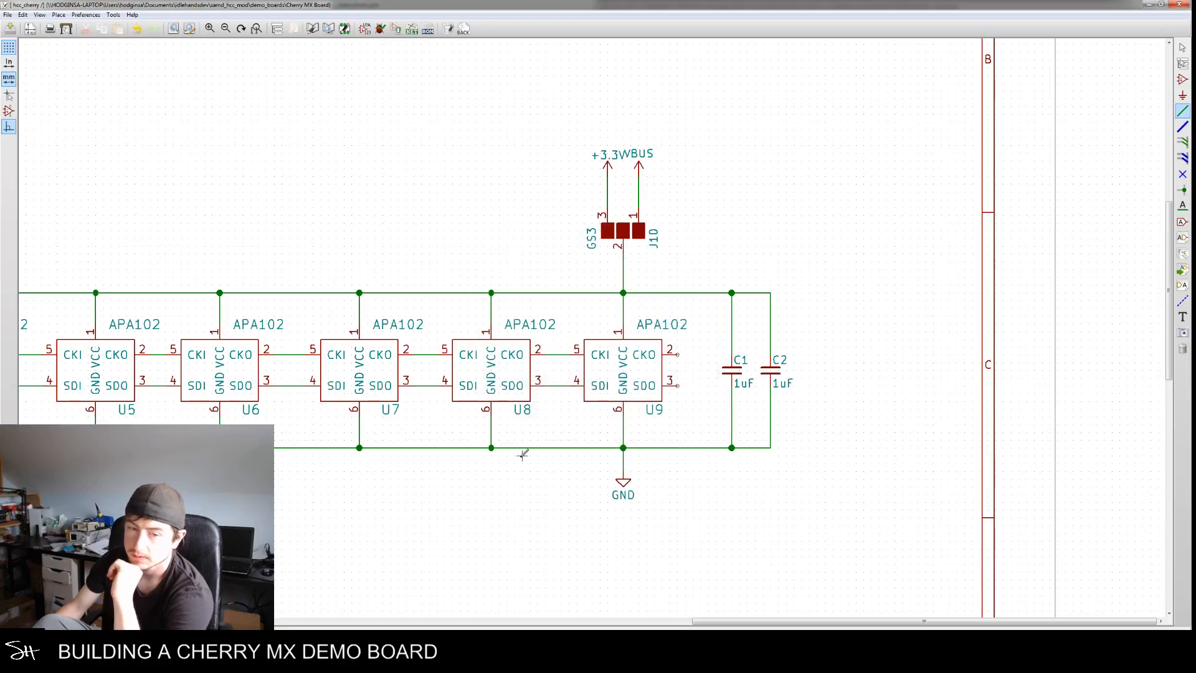
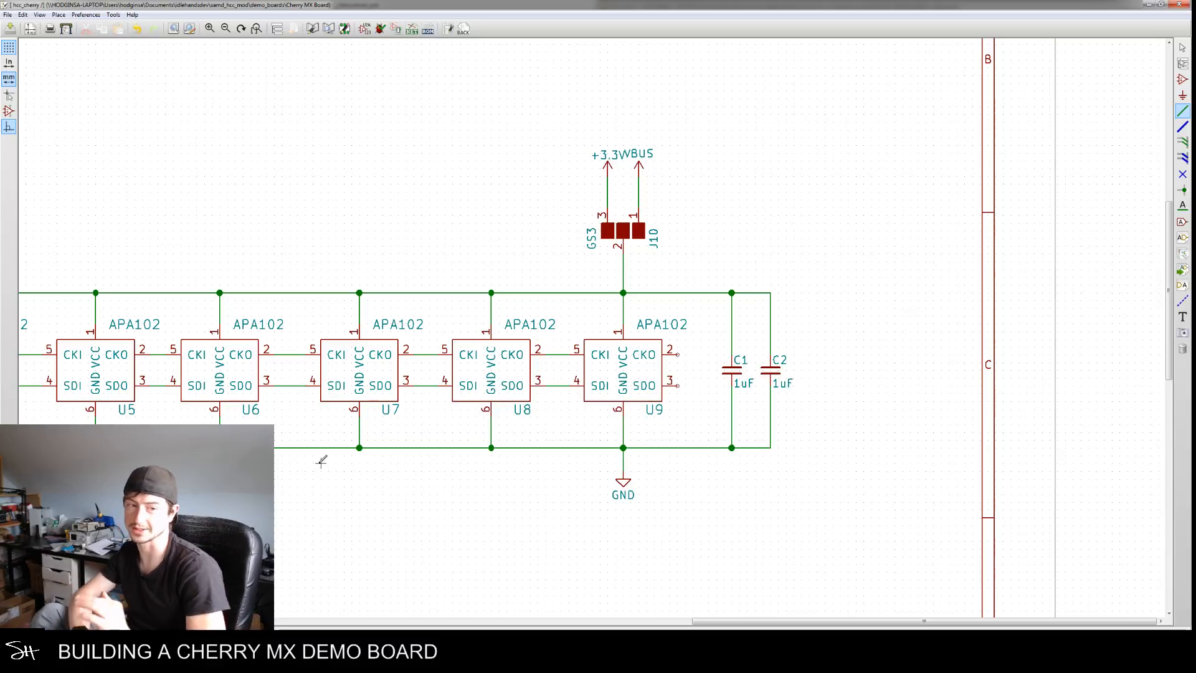
Switch to the PCB editor and examine the switch grid and the area around J7 and J10
{"action": "middle_click_drag", "start_coordinate": [447, 494], "coordinate": [506, 466]}
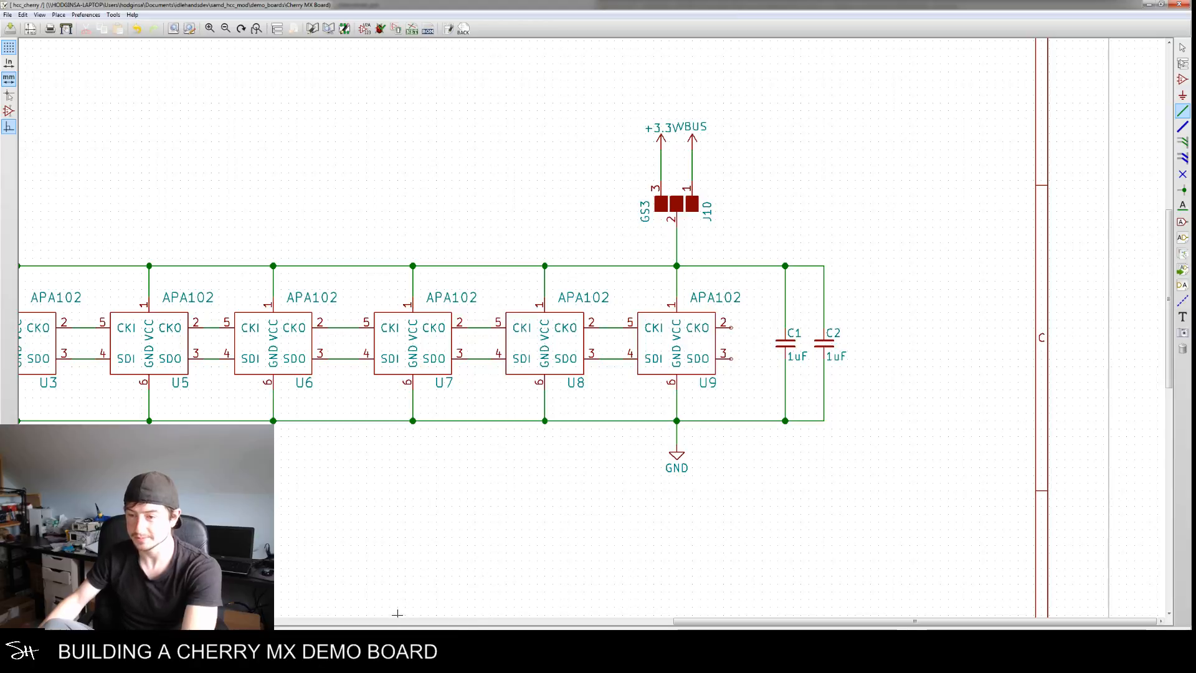
{"action": "left_click", "coordinate": [358, 662]}
{"action": "left_click", "coordinate": [470, 616]}
{"action": "middle_click_drag", "start_coordinate": [437, 509], "coordinate": [513, 408]}
{"action": "middle_click_drag", "start_coordinate": [387, 542], "coordinate": [418, 477]}
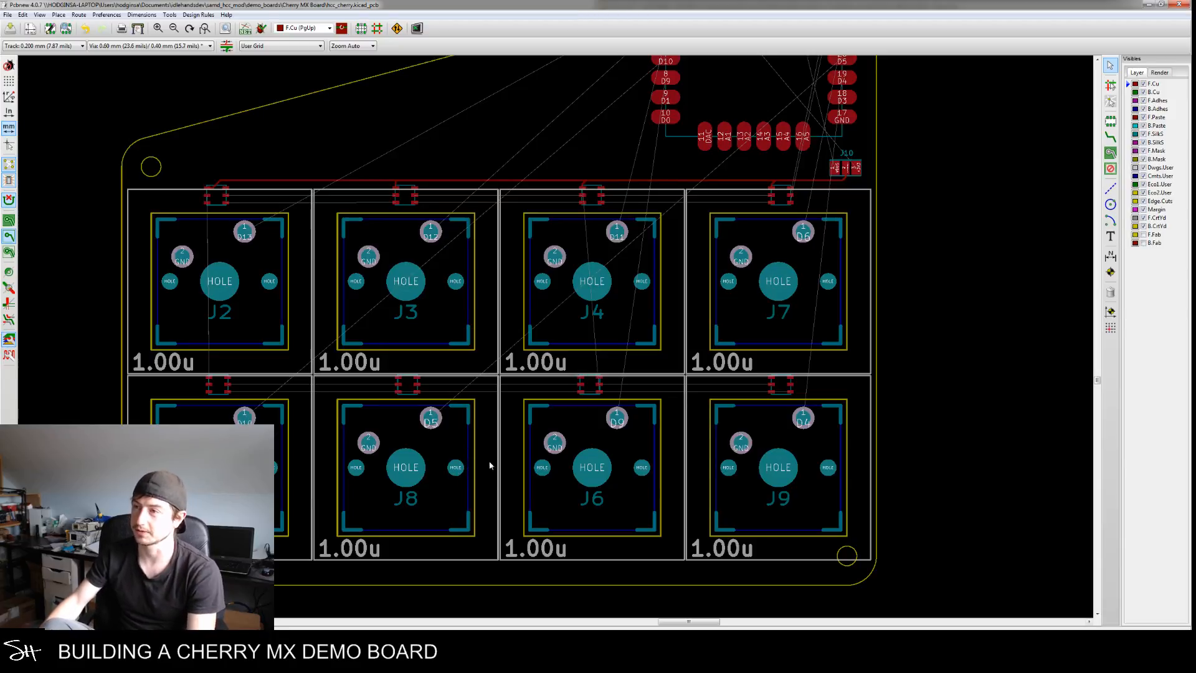
{"action": "middle_click_drag", "start_coordinate": [537, 411], "coordinate": [513, 437]}
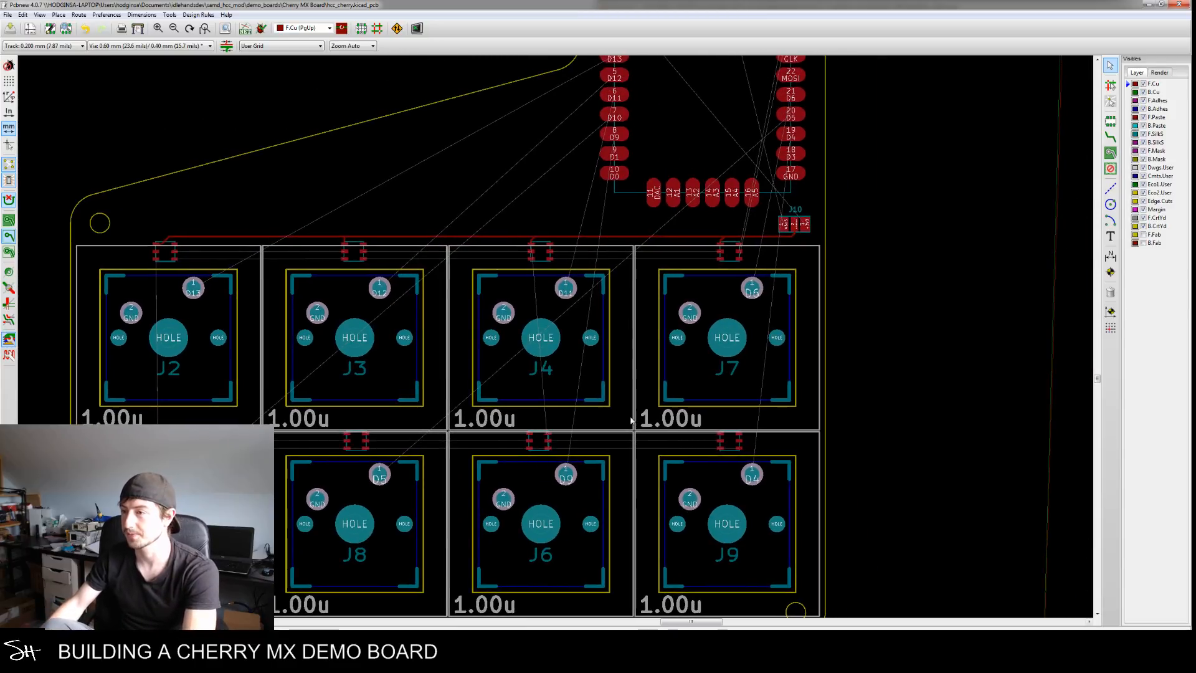
{"action": "middle_click_drag", "start_coordinate": [689, 469], "coordinate": [675, 430]}
{"action": "scroll", "coordinate": [675, 429], "scroll_direction": "up", "scroll_amount": 3}
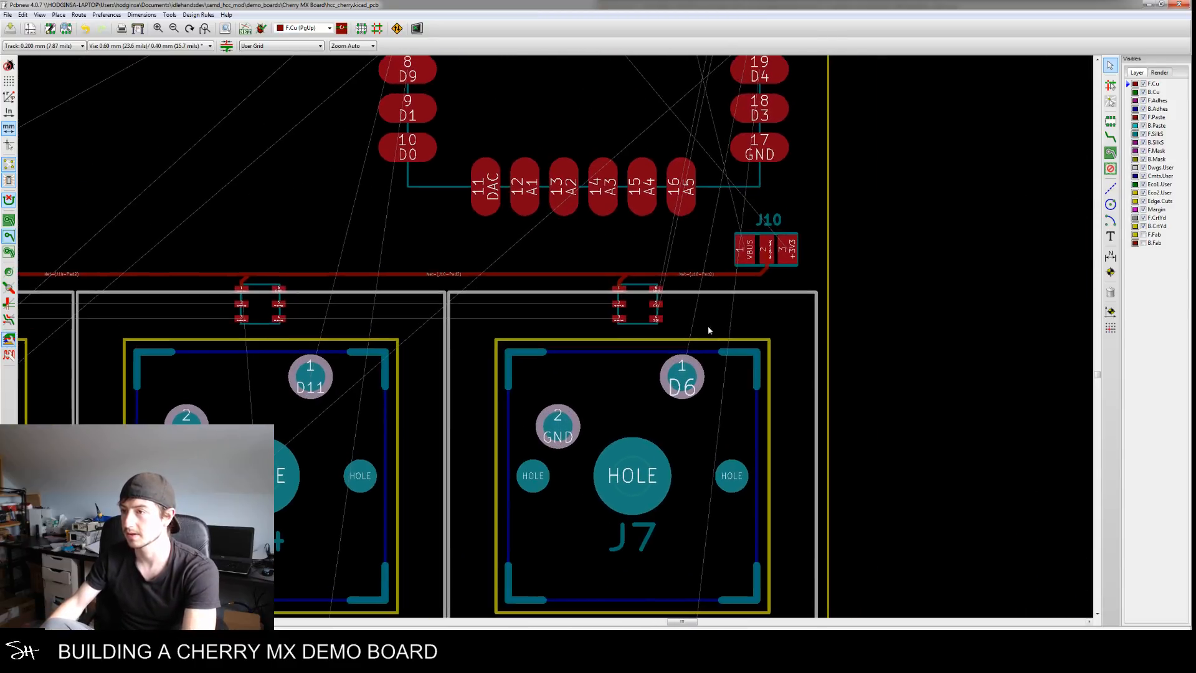
{"action": "scroll", "coordinate": [727, 318], "scroll_direction": "up", "scroll_amount": 1}
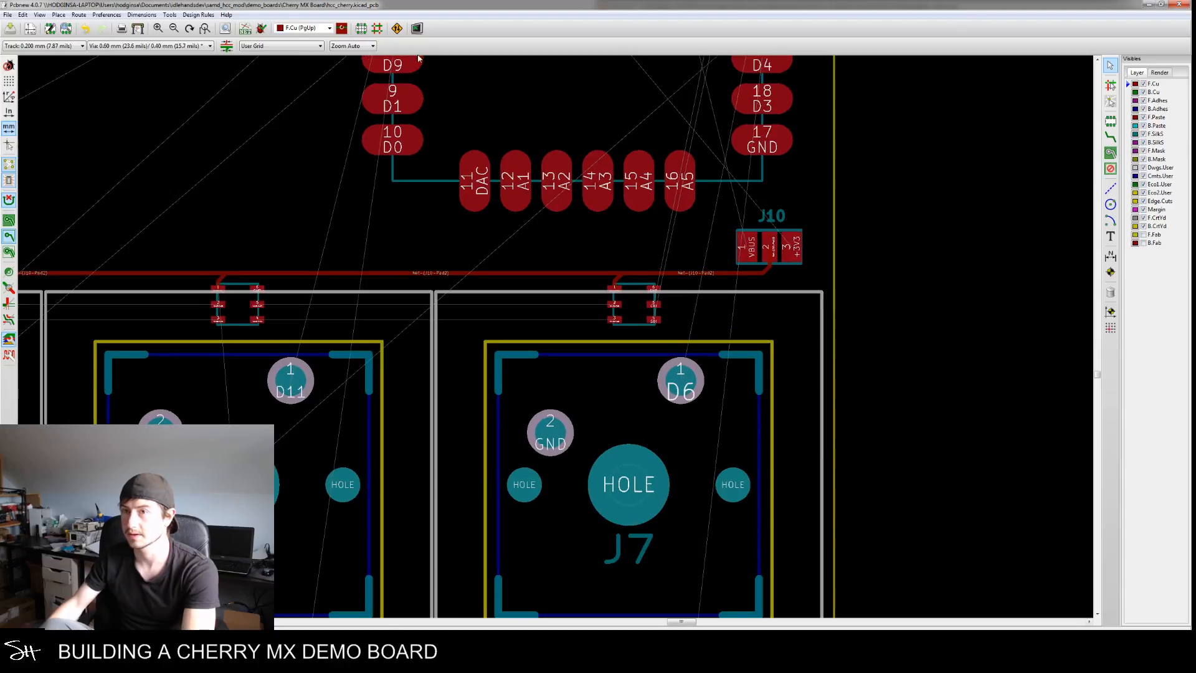
Return to the schematic editor and open CvPcb to associate footprints with the schematic components
{"action": "left_click", "coordinate": [363, 658]}
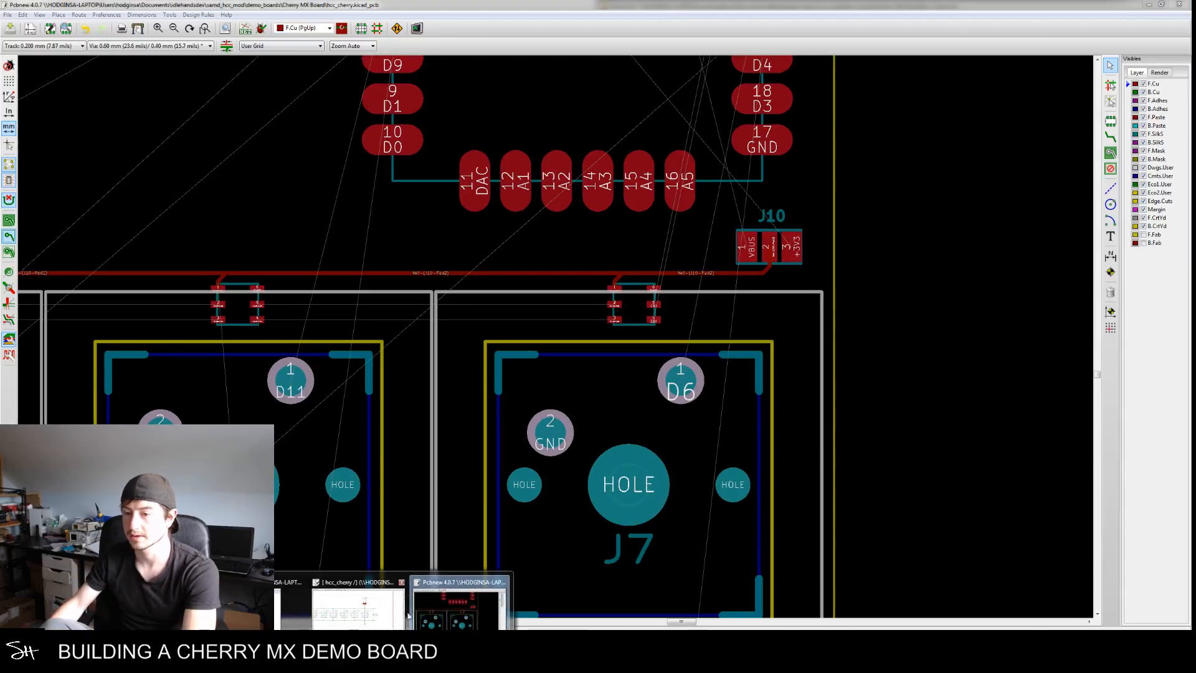
{"action": "left_click", "coordinate": [371, 604]}
{"action": "left_click", "coordinate": [449, 29]}
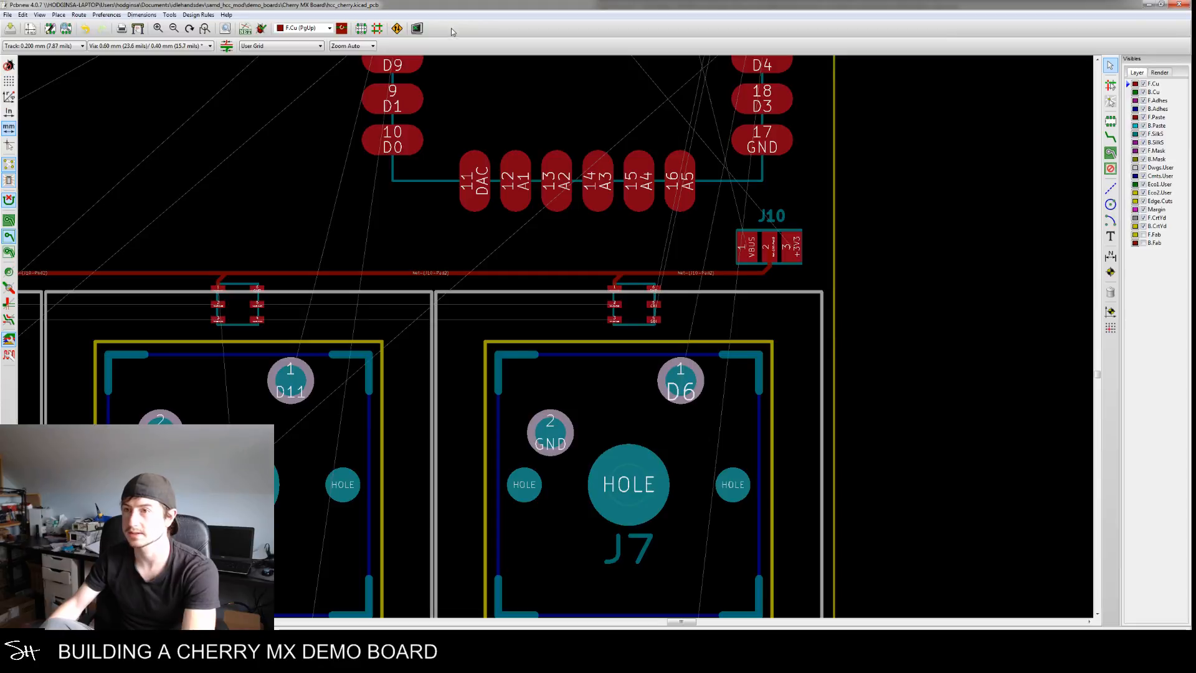
{"action": "left_click", "coordinate": [374, 658]}
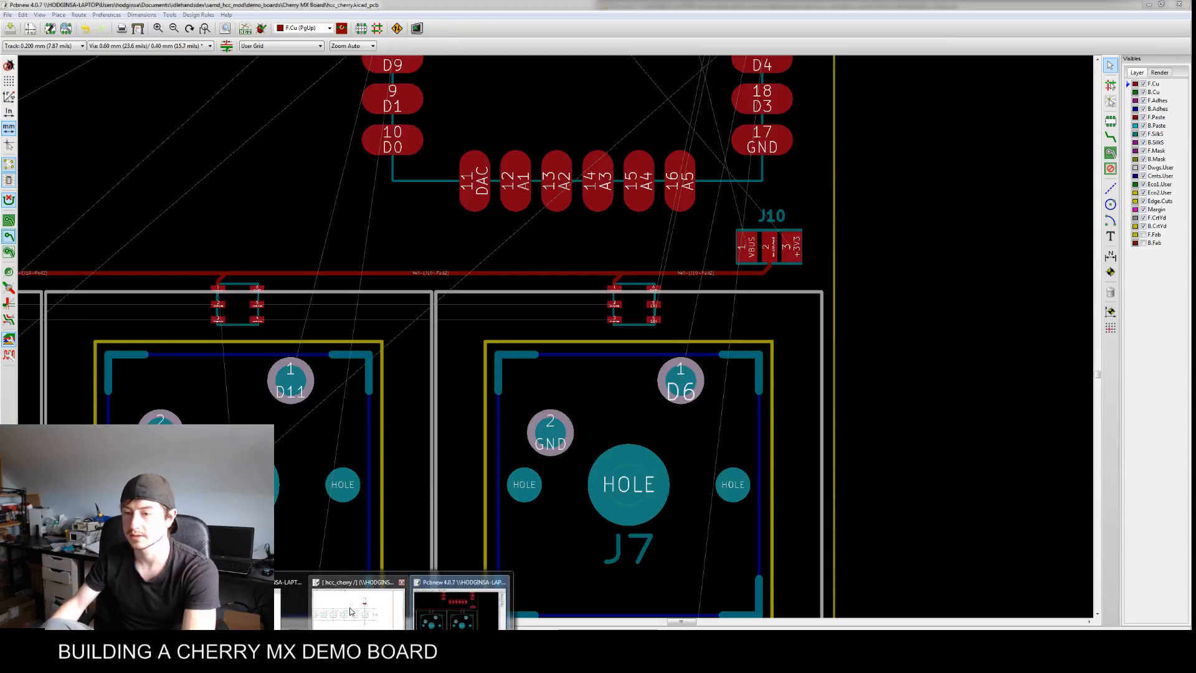
{"action": "left_click", "coordinate": [355, 601]}
{"action": "left_click", "coordinate": [395, 29]}
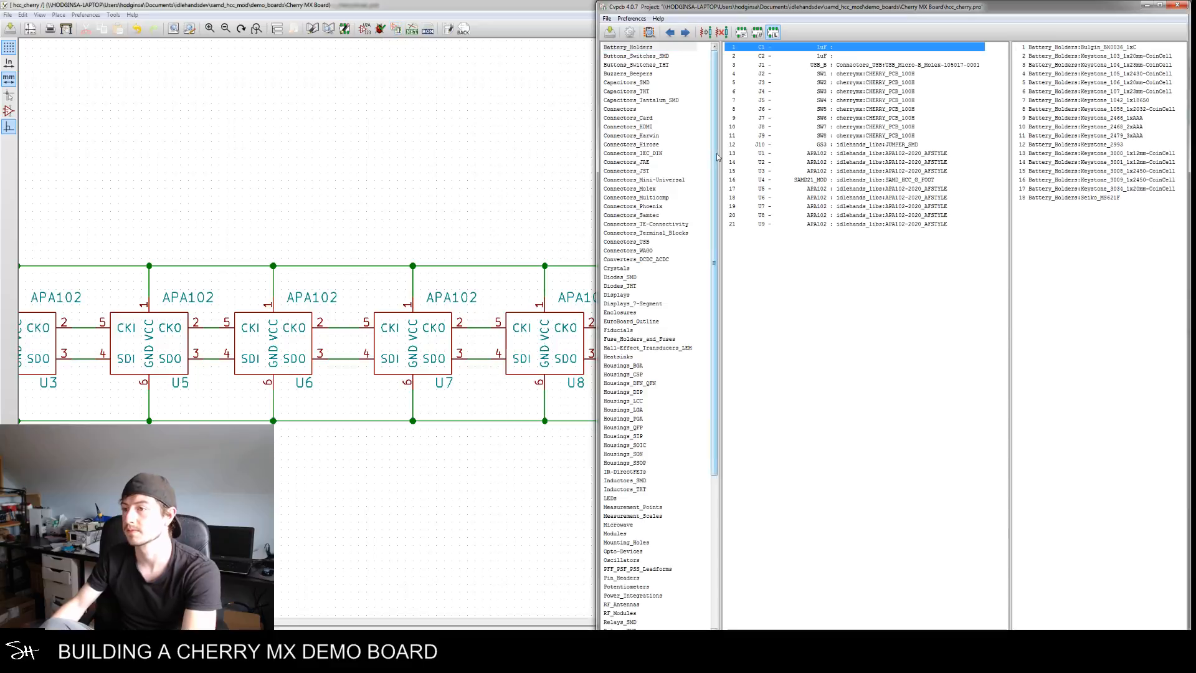
Assign the Capacitors_SMD:C_0805 footprint to both 1uF capacitors, C1 and C2, and close the footprint association window
{"action": "left_click", "coordinate": [640, 86]}
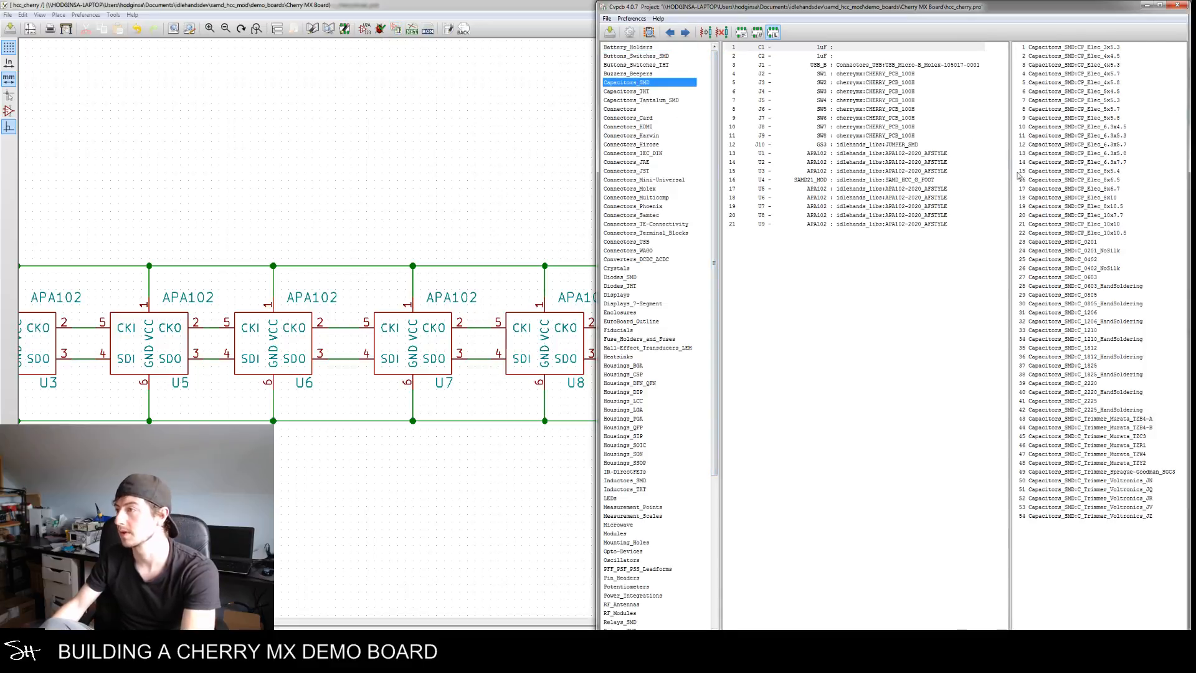
{"action": "left_click", "coordinate": [1069, 303]}
{"action": "key", "text": "Up"}
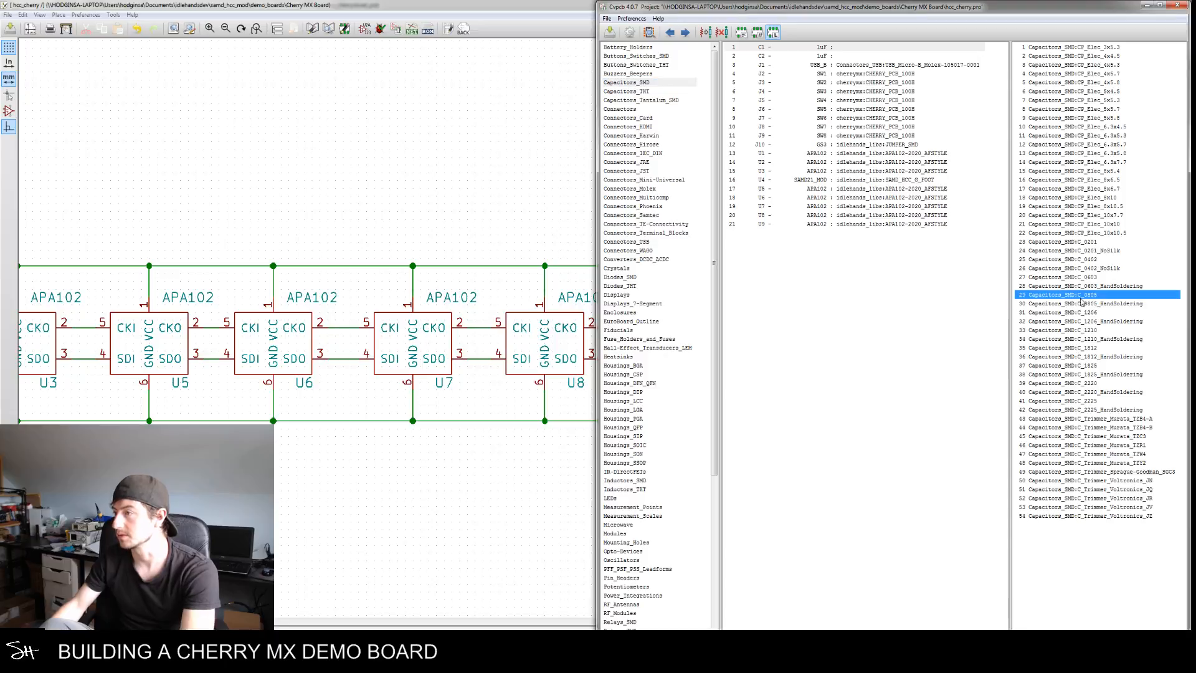
{"action": "key", "text": "Return"}
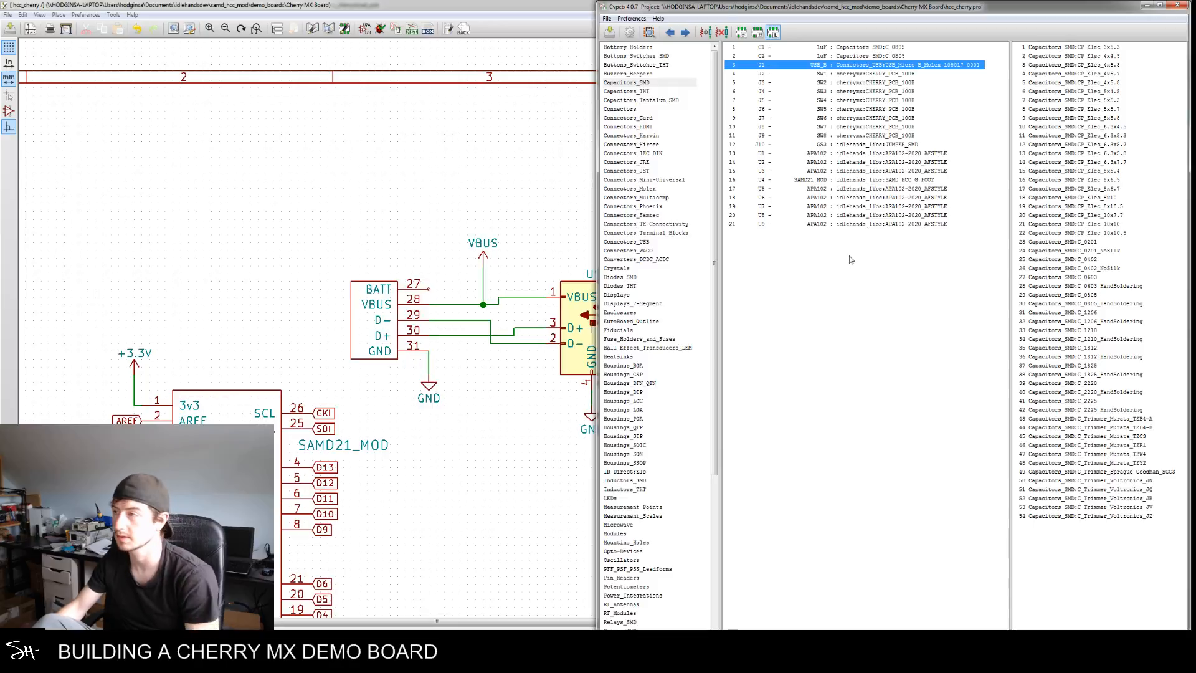
{"action": "left_click", "coordinate": [875, 366]}
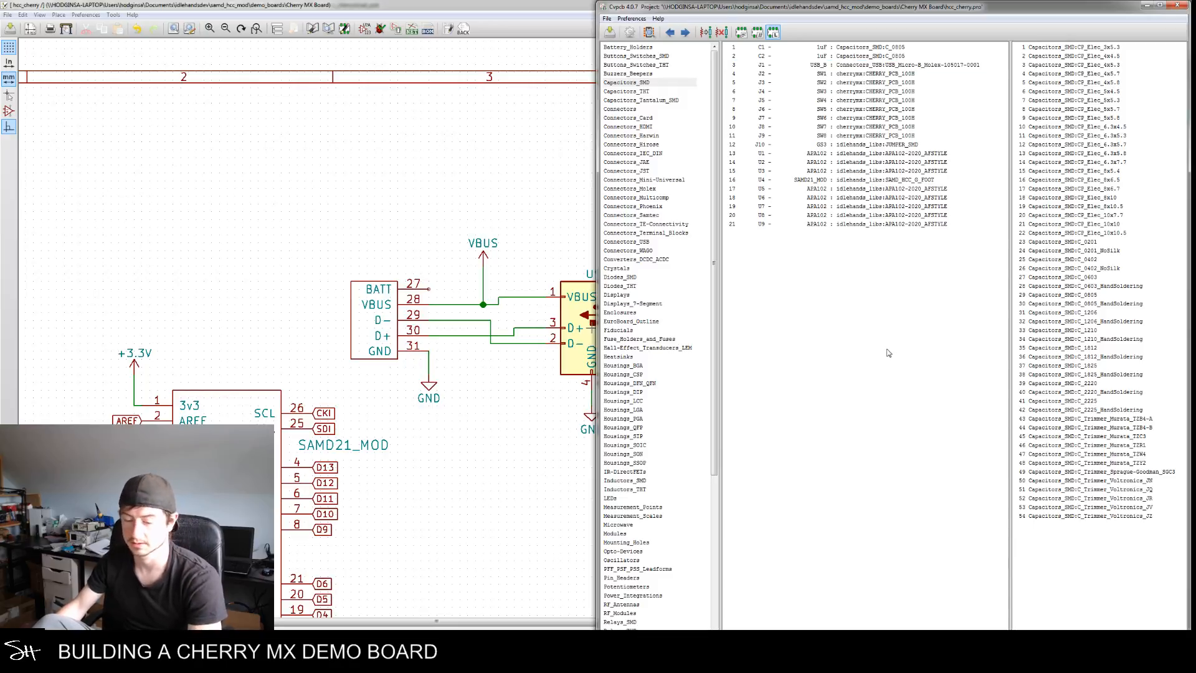
{"action": "left_click", "coordinate": [1178, 5]}
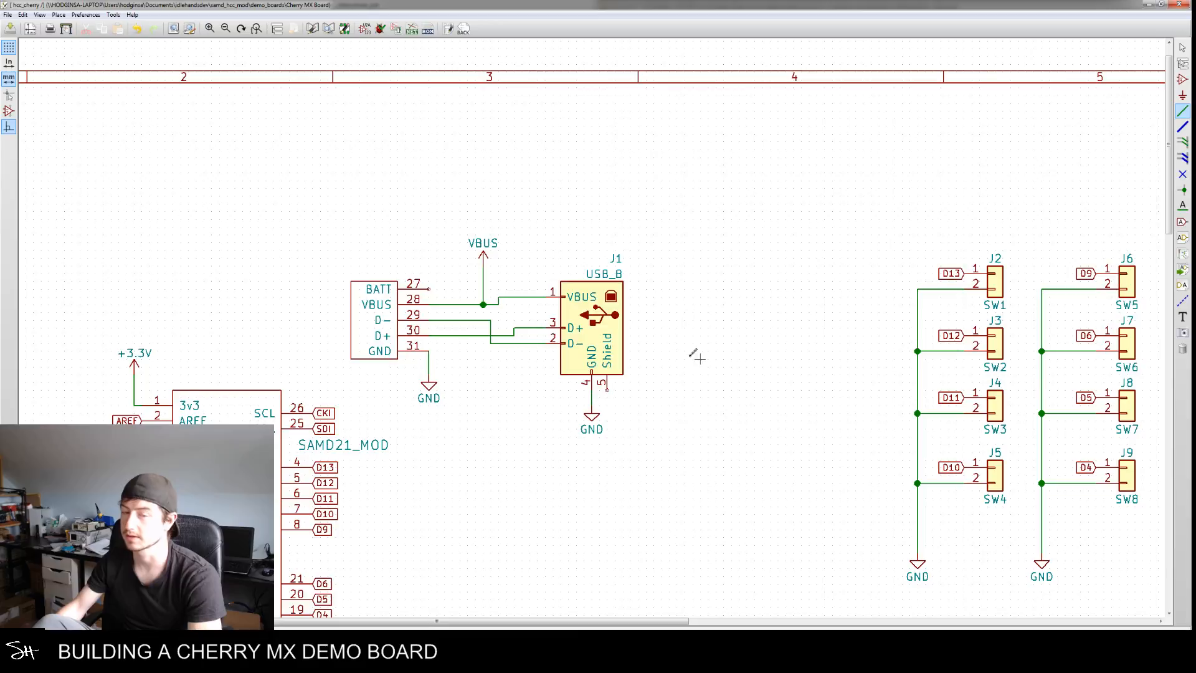
Generate the Pcbnew netlist in the default format and save it as hcc_cherry in the Cherry MX Board folder
{"action": "scroll", "coordinate": [691, 350], "scroll_direction": "down", "scroll_amount": 1}
{"action": "scroll", "coordinate": [660, 303], "scroll_direction": "down", "scroll_amount": 3}
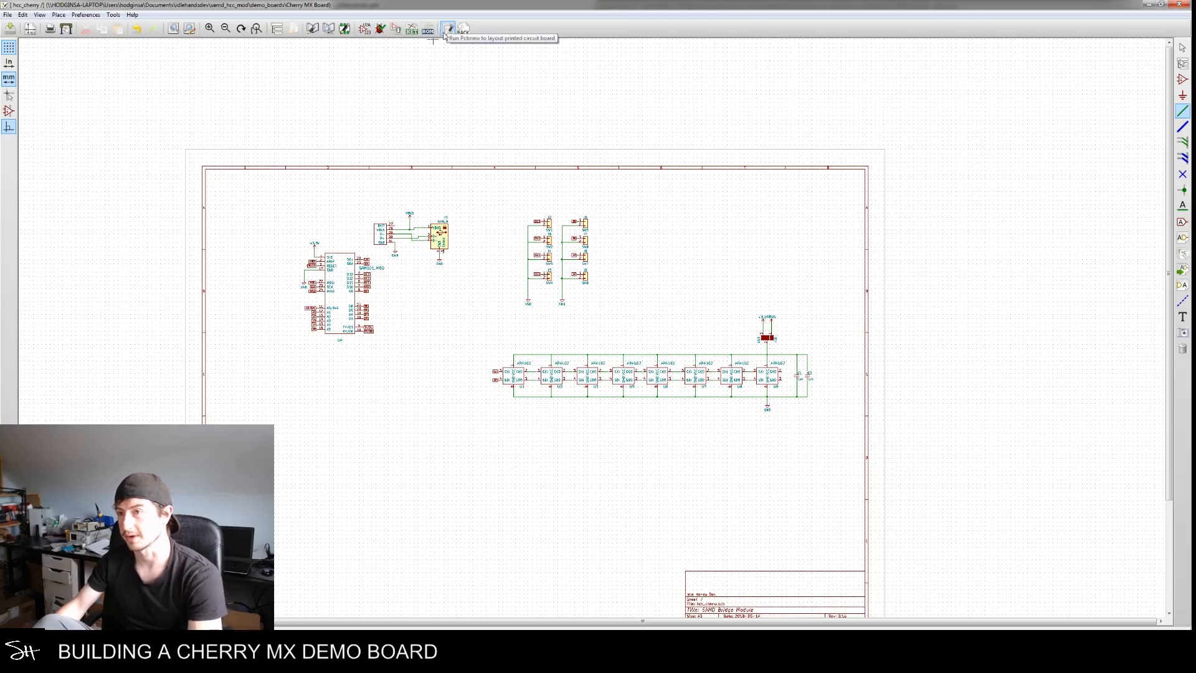
{"action": "left_click", "coordinate": [411, 28]}
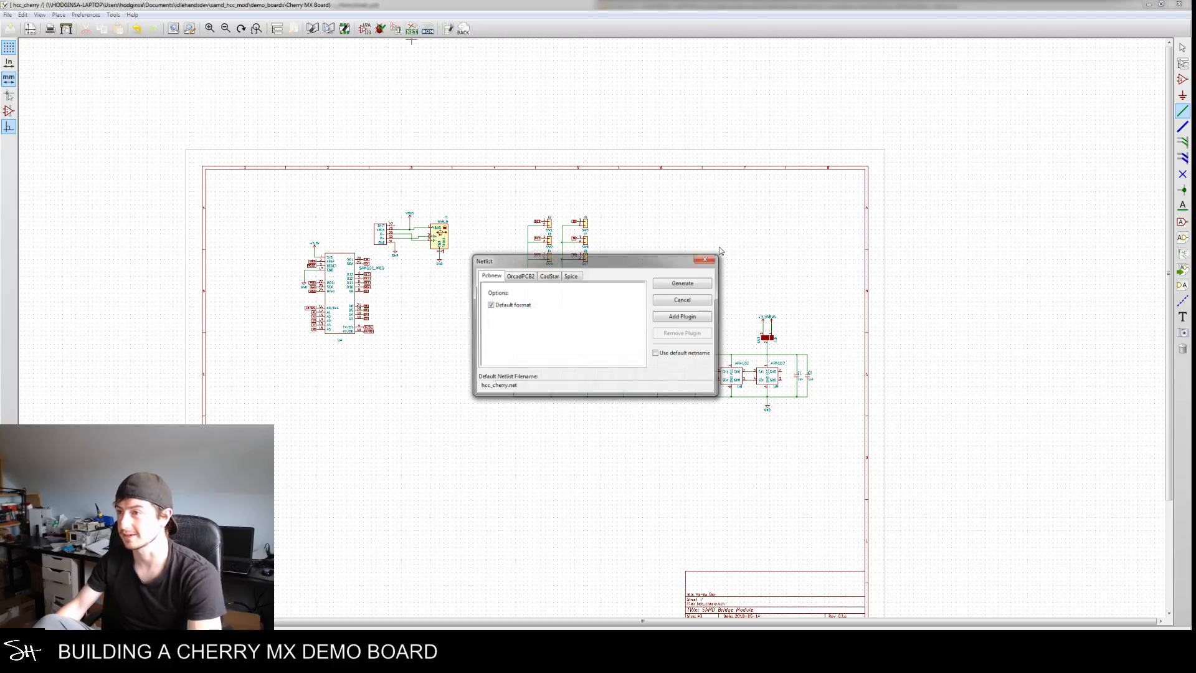
{"action": "left_click", "coordinate": [673, 284]}
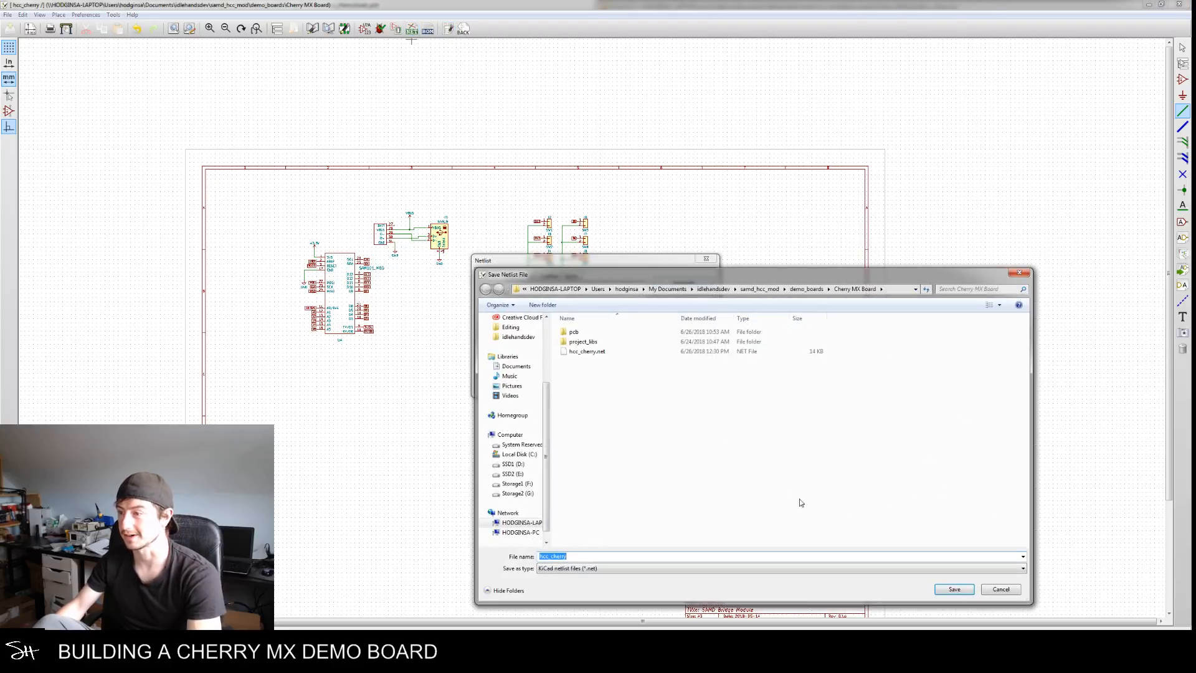
{"action": "left_click", "coordinate": [952, 589]}
Switch to the PCB editor and read the current netlist into the board
{"action": "left_click", "coordinate": [447, 29]}
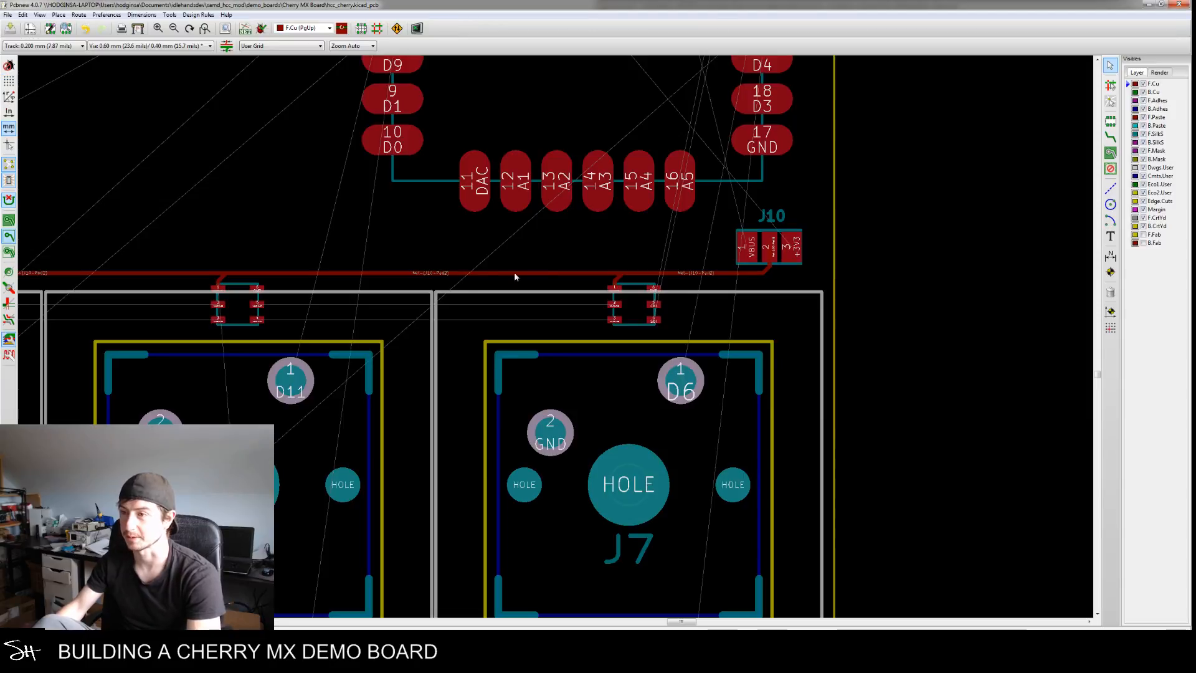
{"action": "middle_click_drag", "start_coordinate": [506, 276], "coordinate": [565, 255]}
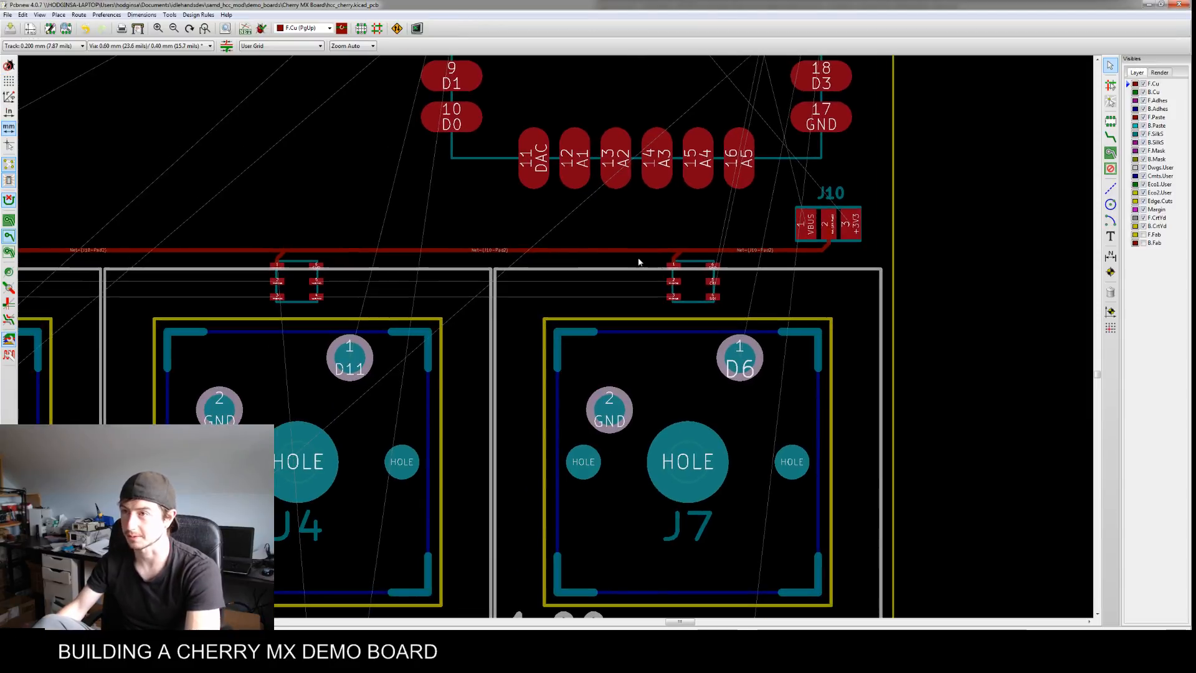
{"action": "left_click", "coordinate": [245, 28]}
{"action": "left_click", "coordinate": [958, 218]}
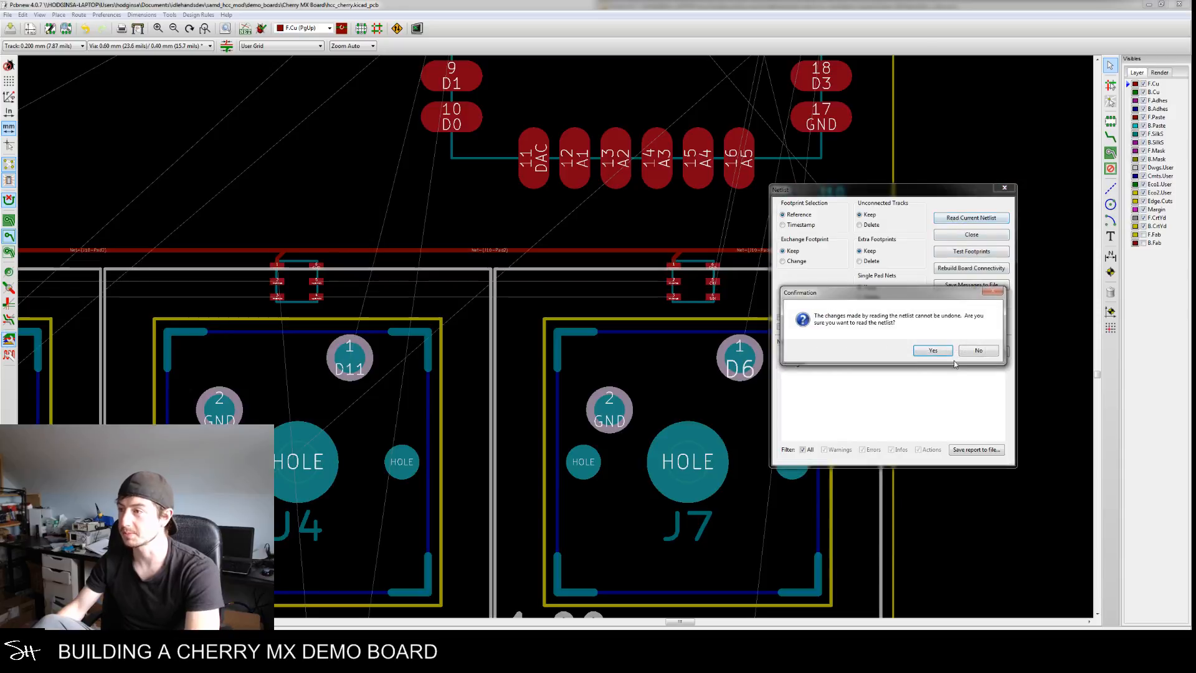
{"action": "left_click", "coordinate": [933, 350]}
{"action": "left_click", "coordinate": [1004, 188]}
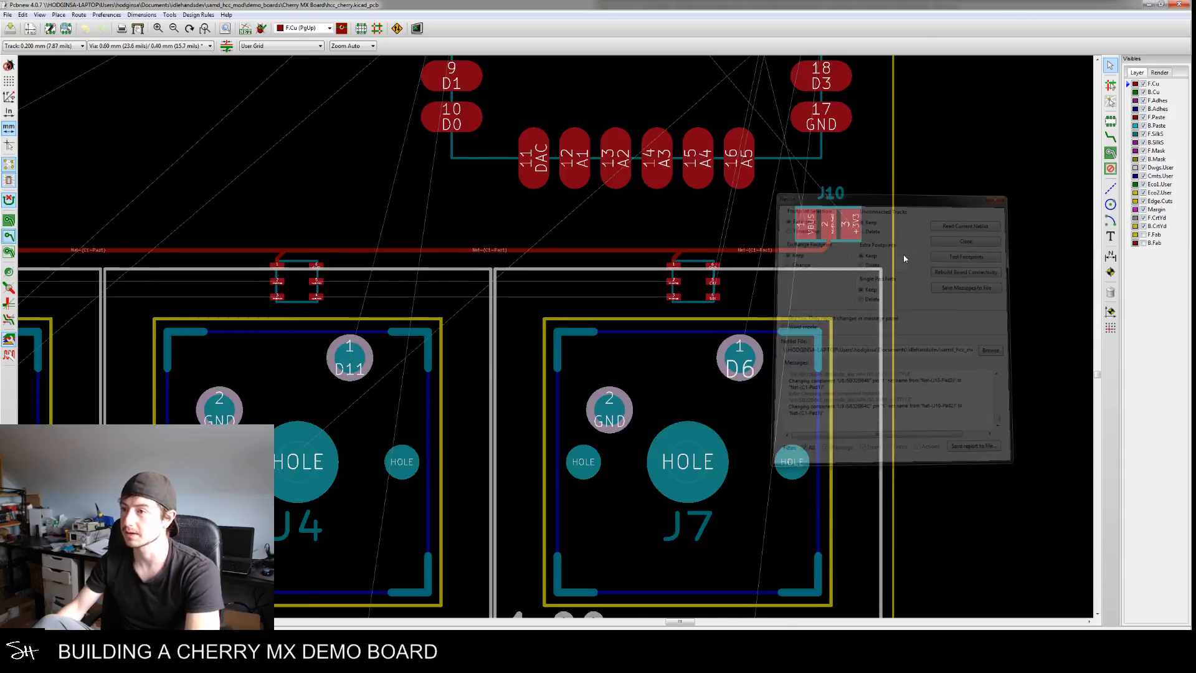
Move capacitor C1 from below the board to the outer side of the LED above J2, upright with its GND pad down
{"action": "scroll", "coordinate": [548, 342], "scroll_direction": "down", "scroll_amount": 4}
{"action": "middle_click_drag", "start_coordinate": [539, 348], "coordinate": [563, 264]}
{"action": "scroll", "coordinate": [464, 483], "scroll_direction": "up", "scroll_amount": 5}
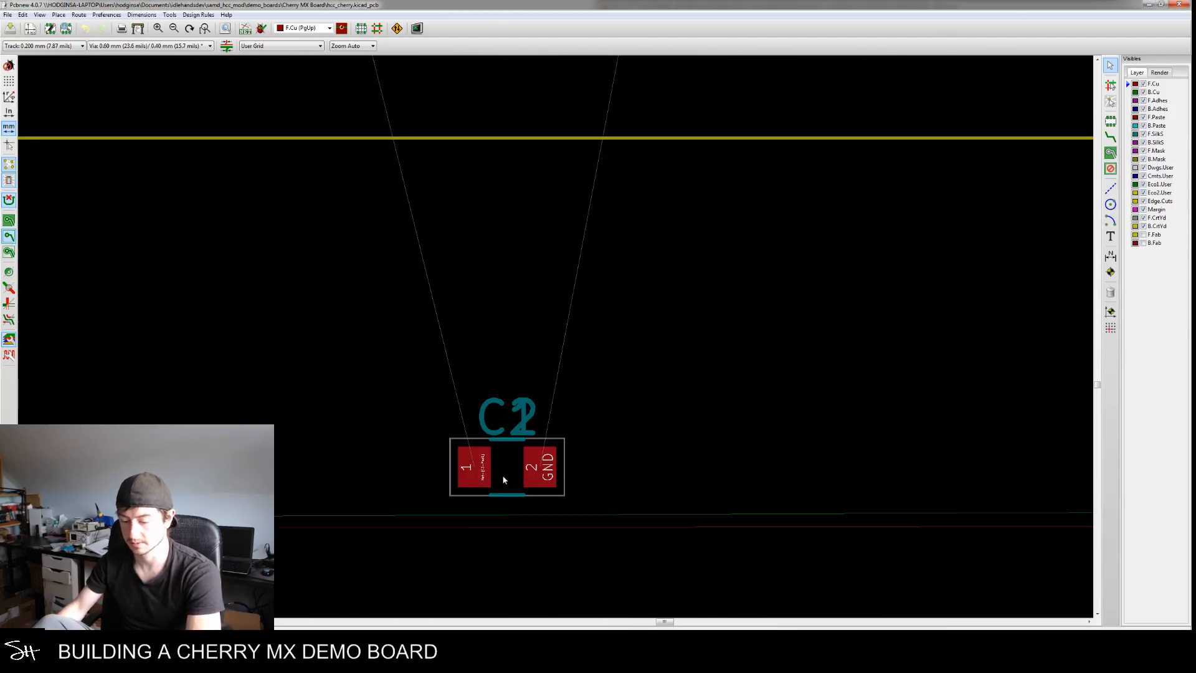
{"action": "key", "text": "m"}
{"action": "left_click", "coordinate": [543, 503]}
{"action": "scroll", "coordinate": [550, 396], "scroll_direction": "down", "scroll_amount": 4}
{"action": "middle_click_drag", "start_coordinate": [701, 261], "coordinate": [586, 396]}
{"action": "middle_click_drag", "start_coordinate": [672, 280], "coordinate": [604, 376]}
{"action": "scroll", "coordinate": [639, 242], "scroll_direction": "up", "scroll_amount": 4}
{"action": "middle_click_drag", "start_coordinate": [629, 228], "coordinate": [602, 284]}
{"action": "key", "text": "r"}
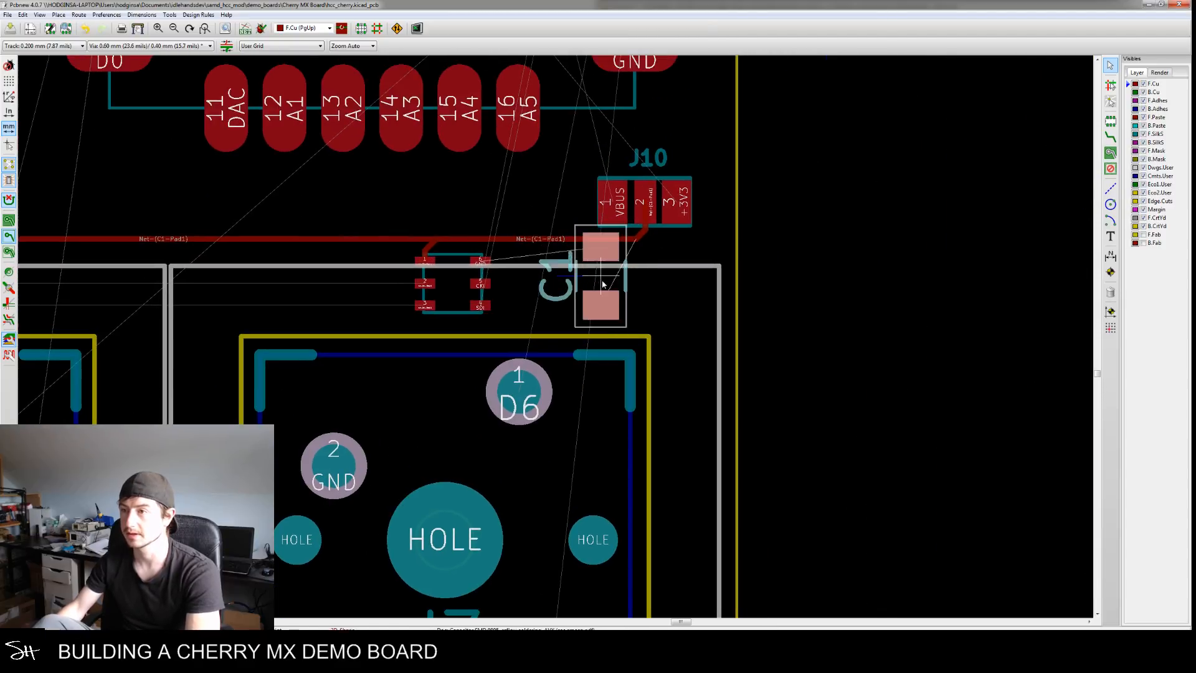
{"action": "scroll", "coordinate": [524, 274], "scroll_direction": "down", "scroll_amount": 3}
{"action": "middle_click_drag", "start_coordinate": [494, 272], "coordinate": [646, 271]}
{"action": "middle_click_drag", "start_coordinate": [380, 259], "coordinate": [614, 260]}
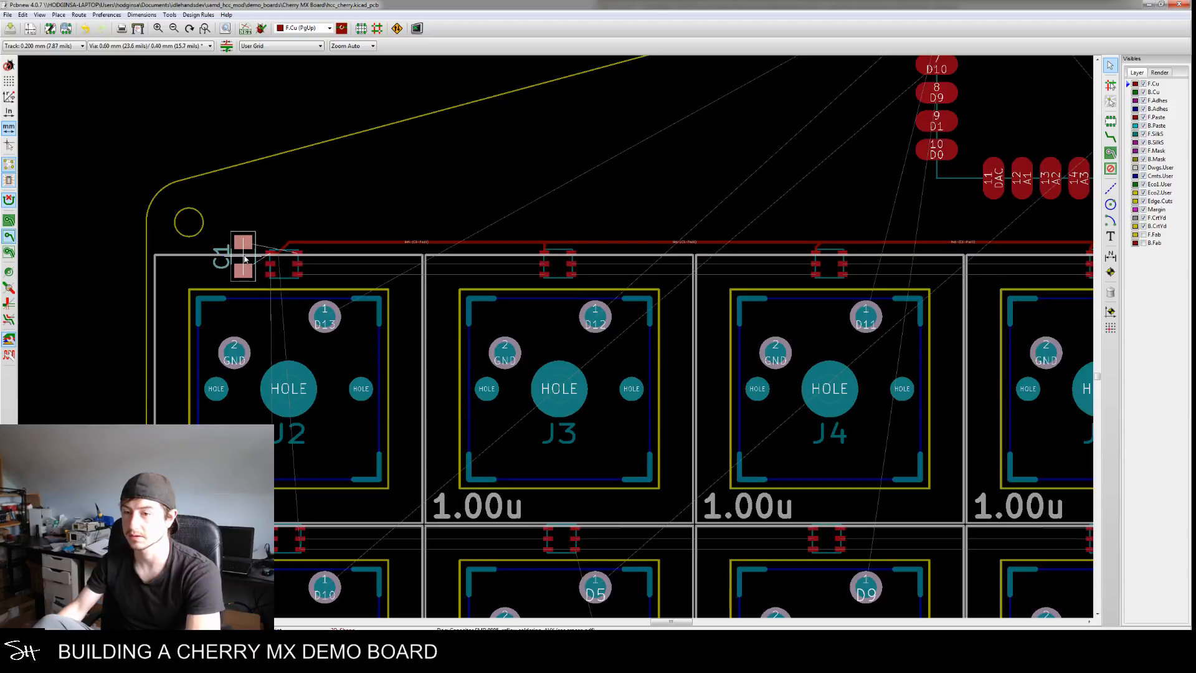
{"action": "key", "text": "r"}
{"action": "key", "text": "r"}
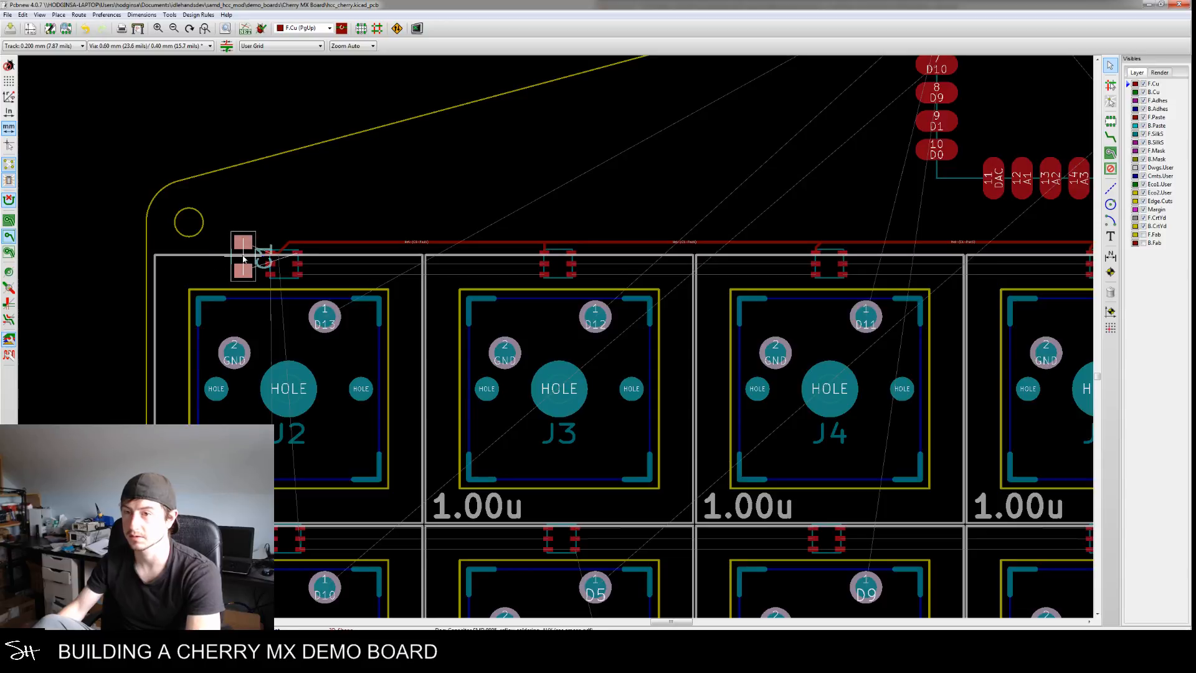
{"action": "left_click", "coordinate": [240, 258]}
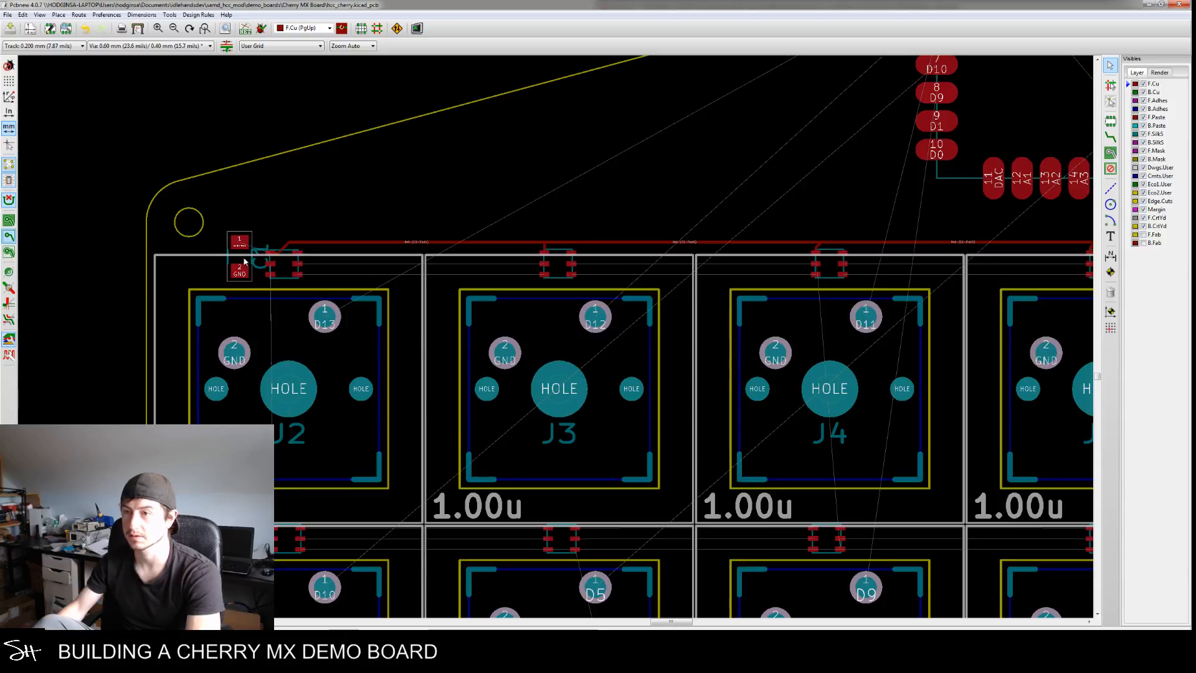
Move capacitor C2 from below the board to the outer side of the LED above J9, upright with its GND pad up
{"action": "scroll", "coordinate": [385, 341], "scroll_direction": "down", "scroll_amount": 1}
{"action": "middle_click_drag", "start_coordinate": [505, 382], "coordinate": [586, 400]}
{"action": "middle_click_drag", "start_coordinate": [728, 393], "coordinate": [870, 381]}
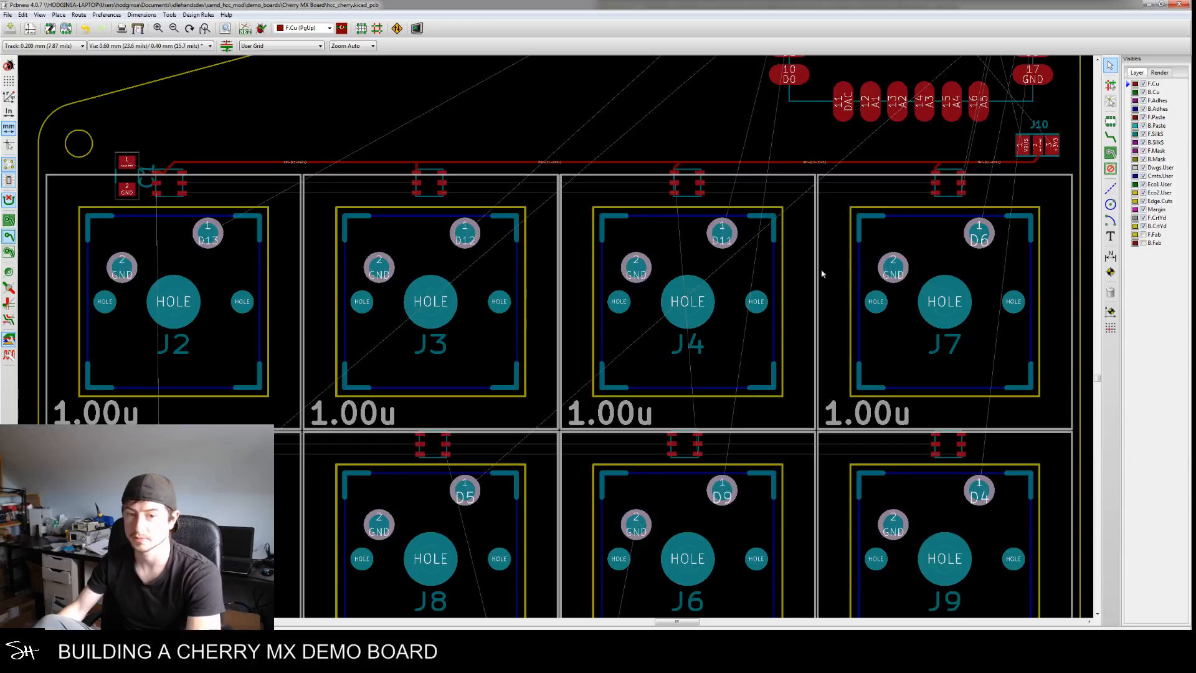
{"action": "scroll", "coordinate": [702, 349], "scroll_direction": "down", "scroll_amount": 2}
{"action": "scroll", "coordinate": [531, 470], "scroll_direction": "down", "scroll_amount": 1}
{"action": "middle_click_drag", "start_coordinate": [532, 471], "coordinate": [527, 350]}
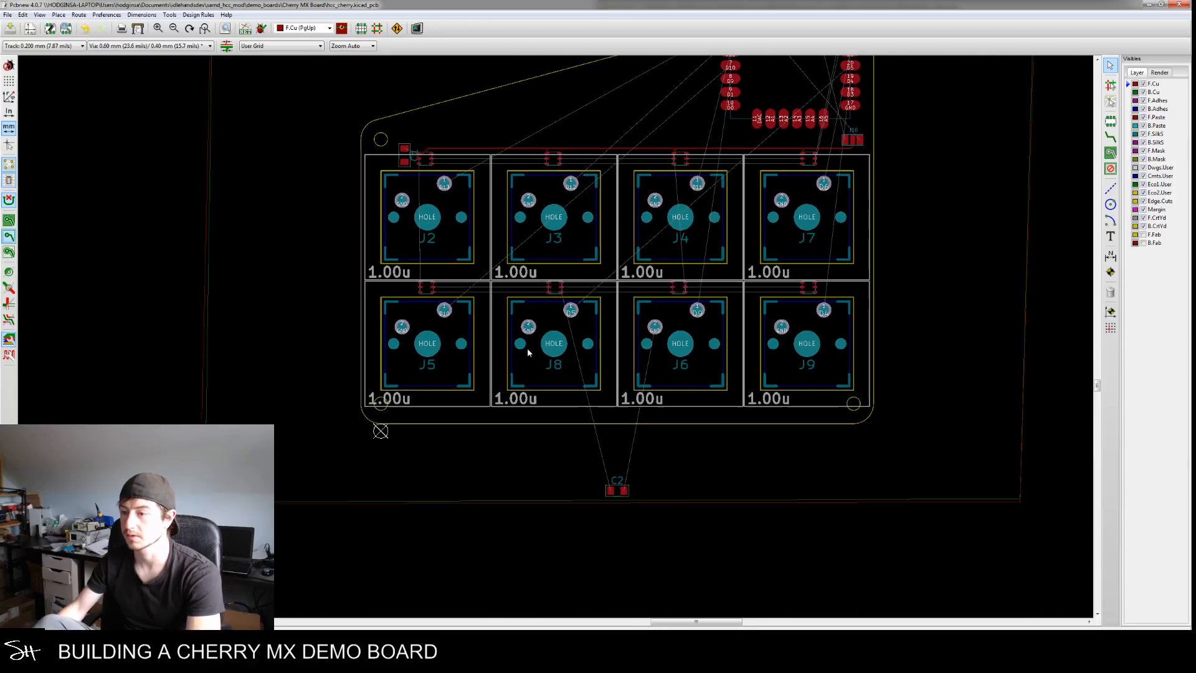
{"action": "left_click", "coordinate": [611, 492]}
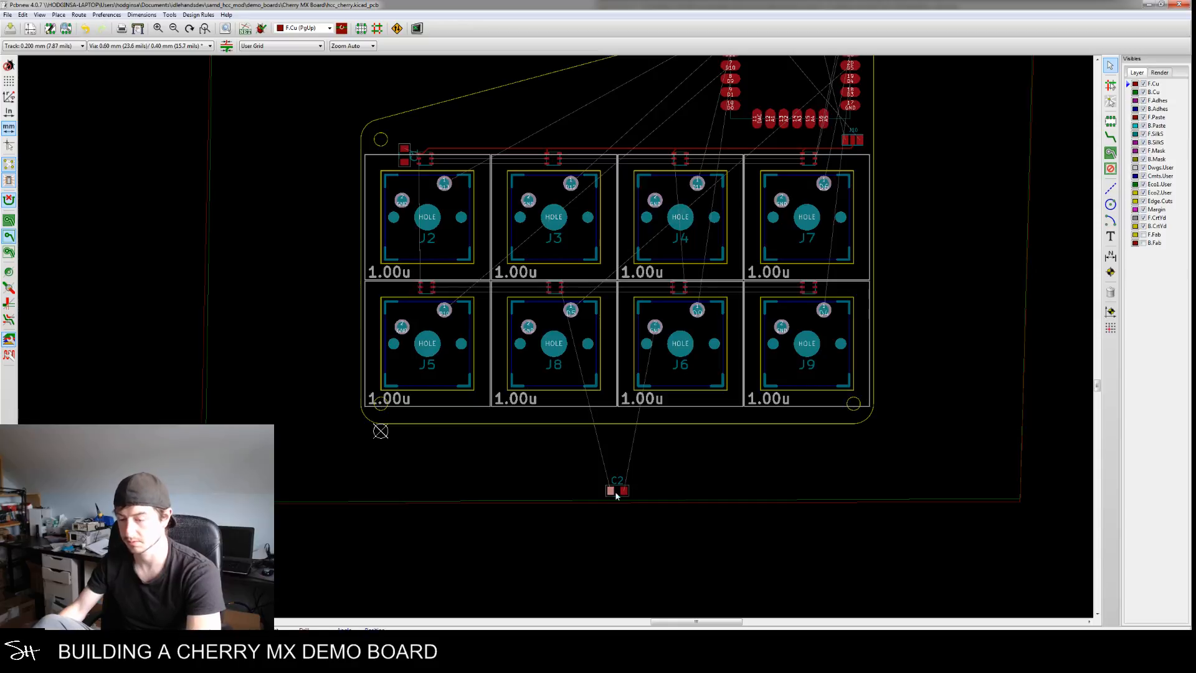
{"action": "key", "text": "m"}
{"action": "scroll", "coordinate": [817, 279], "scroll_direction": "up", "scroll_amount": 4}
{"action": "key", "text": "r"}
{"action": "middle_click_drag", "start_coordinate": [936, 280], "coordinate": [786, 336]}
{"action": "key", "text": "r"}
{"action": "key", "text": "r"}
{"action": "key", "text": "r"}
{"action": "key", "text": "r"}
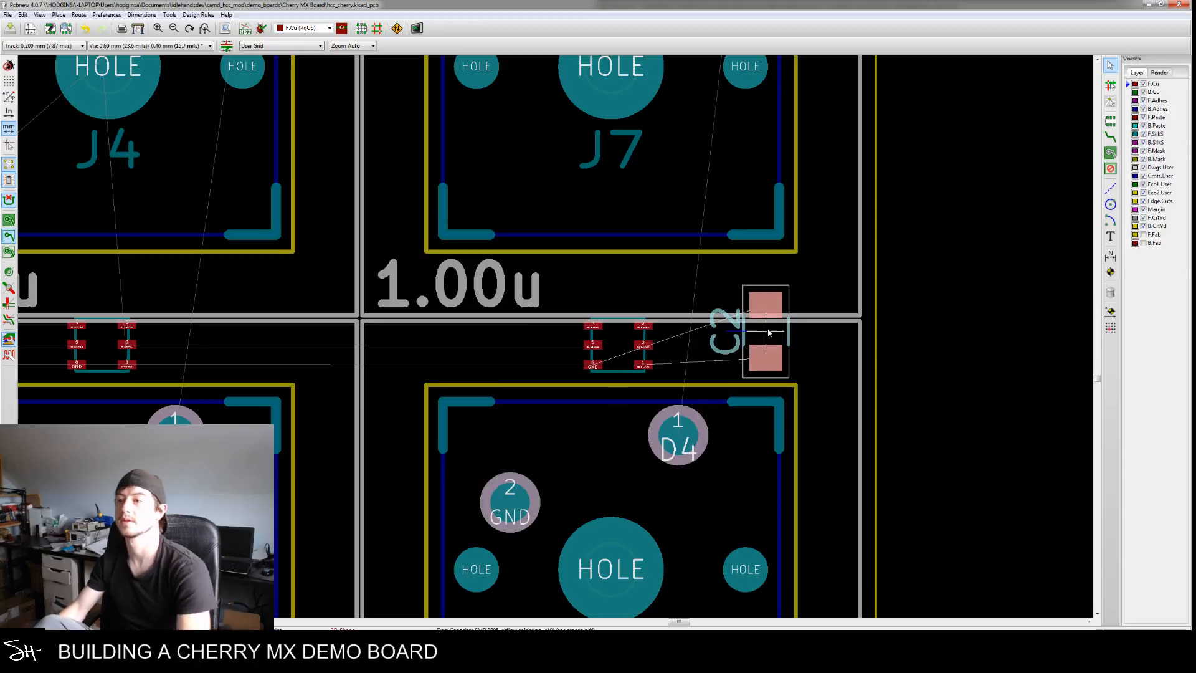
{"action": "left_click", "coordinate": [771, 335]}
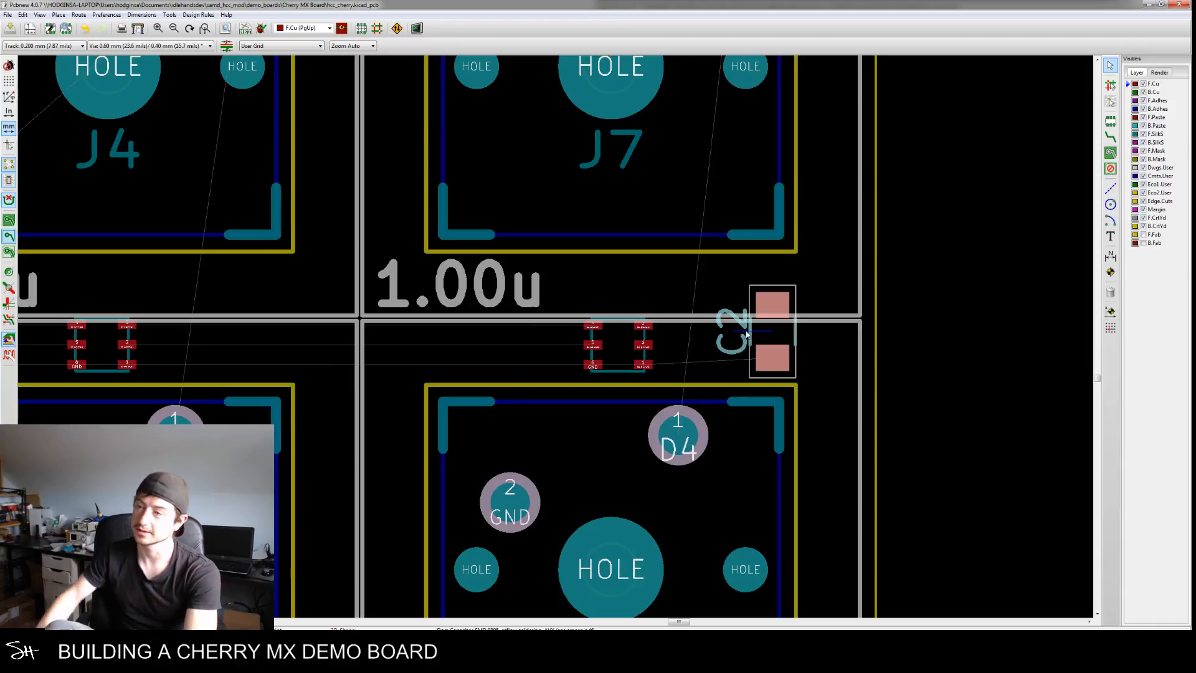
Try to route a front copper track from pad 1 of the LED above J2 to pad 1 of C1
{"action": "scroll", "coordinate": [746, 335], "scroll_direction": "down", "scroll_amount": 3}
{"action": "scroll", "coordinate": [733, 342], "scroll_direction": "down", "scroll_amount": 3}
{"action": "scroll", "coordinate": [480, 232], "scroll_direction": "up", "scroll_amount": 3}
{"action": "scroll", "coordinate": [394, 255], "scroll_direction": "up", "scroll_amount": 2}
{"action": "scroll", "coordinate": [393, 254], "scroll_direction": "down", "scroll_amount": 2}
{"action": "scroll", "coordinate": [533, 258], "scroll_direction": "up", "scroll_amount": 5}
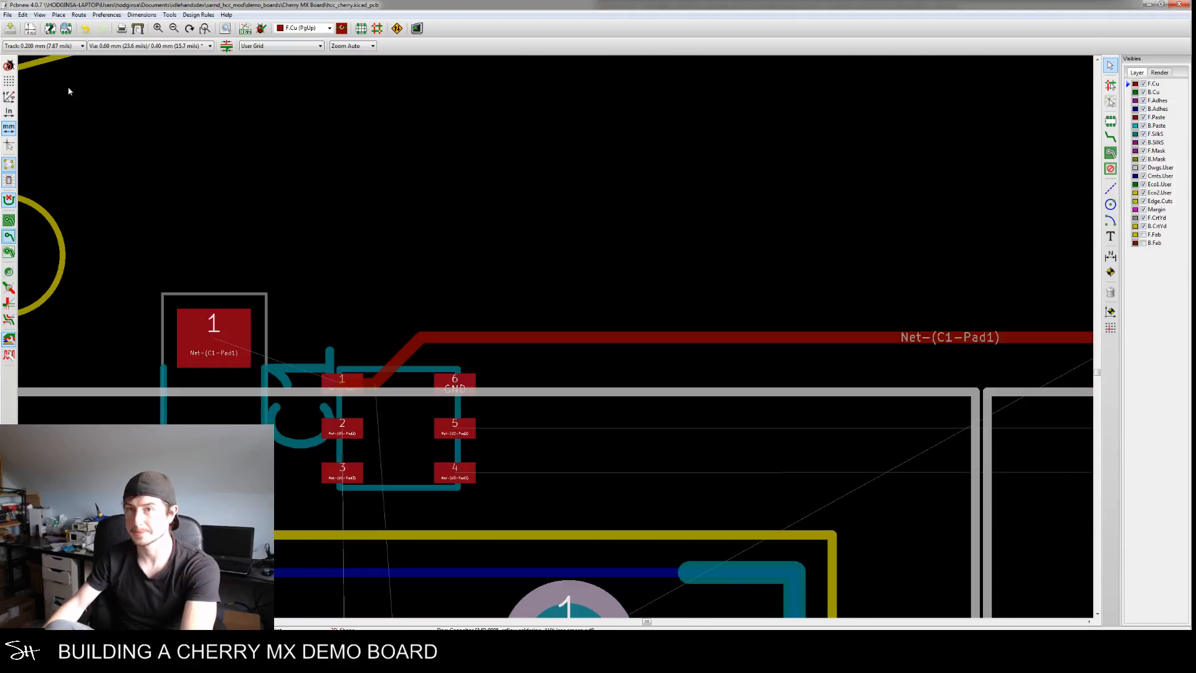
{"action": "left_click", "coordinate": [1111, 138]}
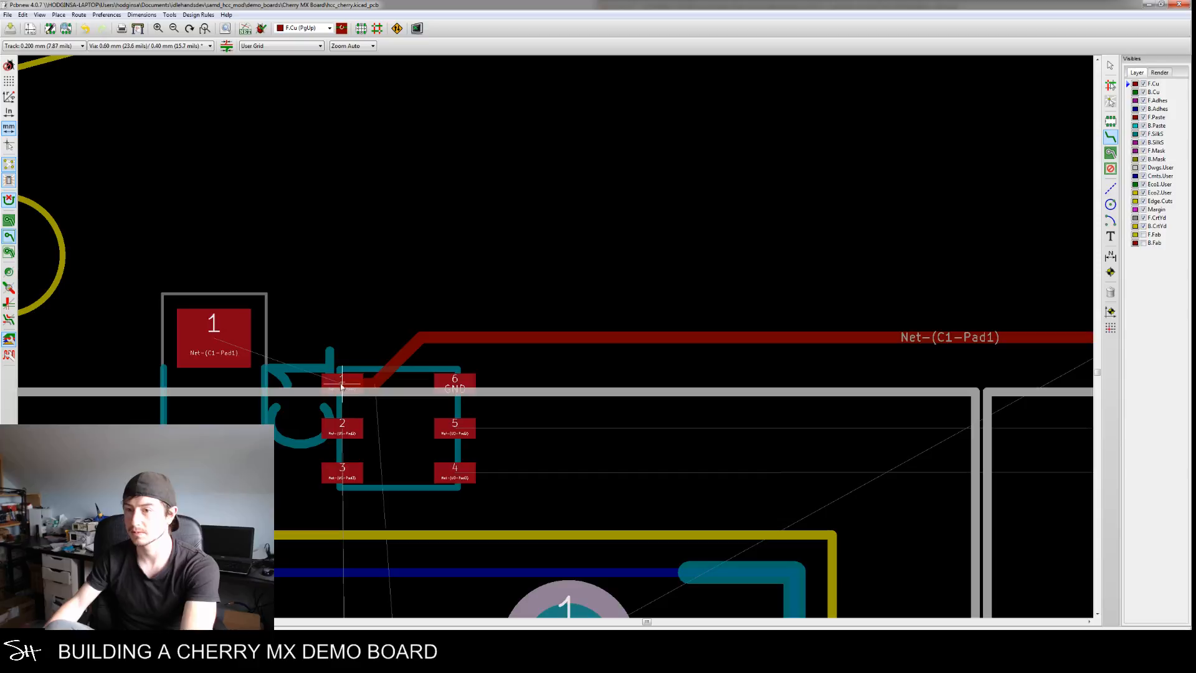
{"action": "left_click", "coordinate": [342, 384]}
{"action": "left_click", "coordinate": [229, 335]}
{"action": "key", "text": "Escape"}
{"action": "key", "text": "ctrl+z"}
Route a front copper track from pad 1 of C1 to pad 1 of the LED above J2
{"action": "key", "text": "x"}
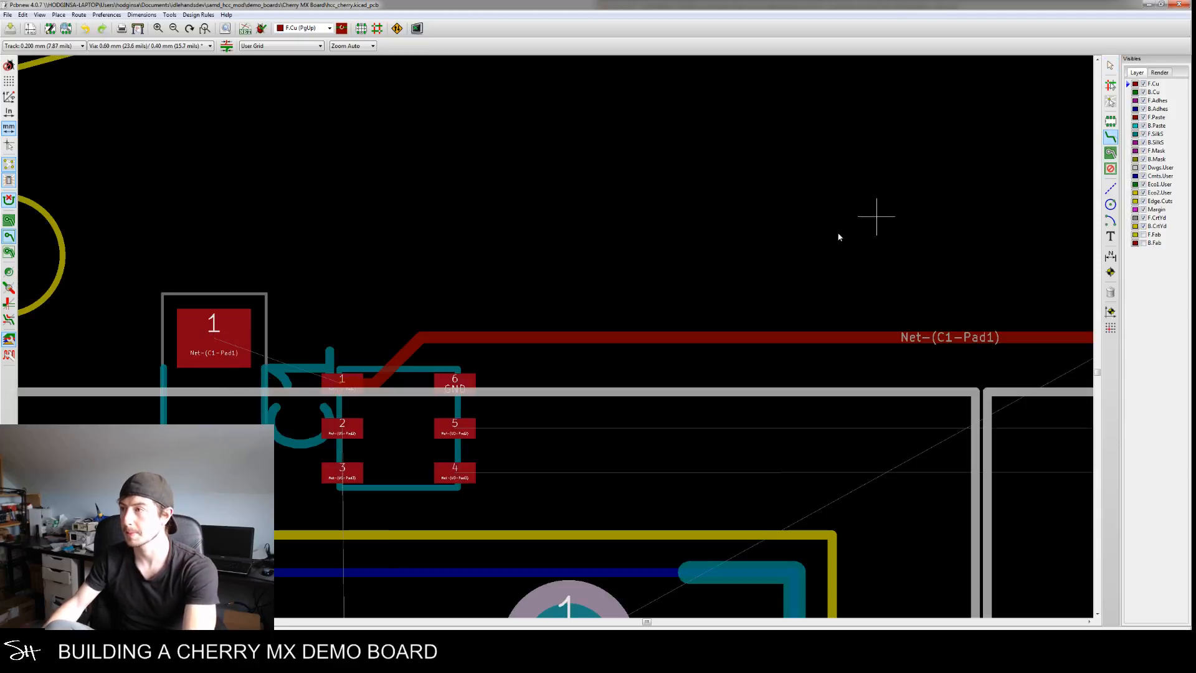
{"action": "left_click", "coordinate": [223, 347]}
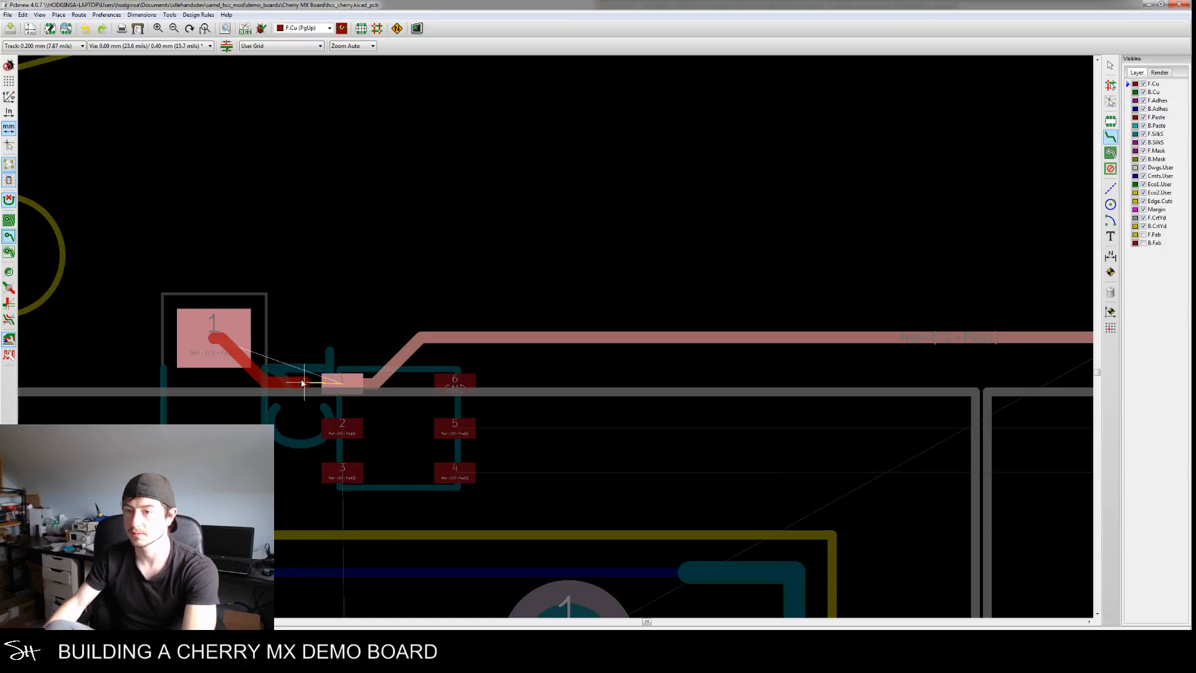
{"action": "left_click", "coordinate": [344, 382]}
{"action": "middle_click_drag", "start_coordinate": [267, 400], "coordinate": [319, 381]}
{"action": "key", "text": "Escape"}
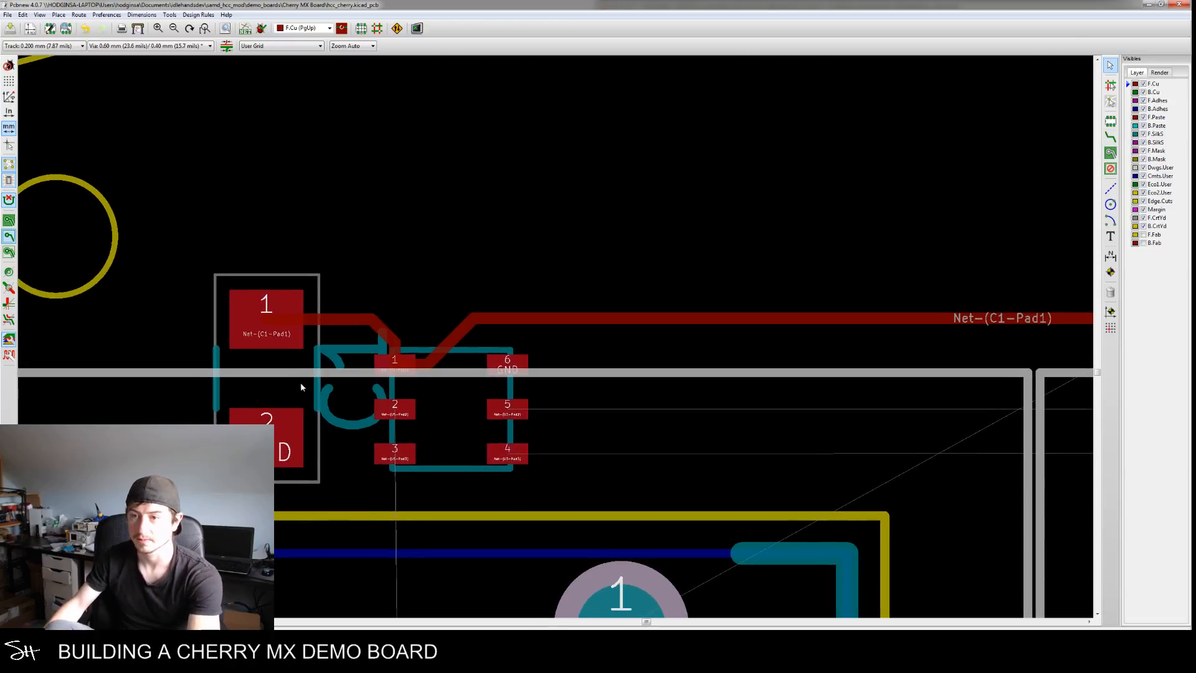
Rotate the C1 reference text to horizontal and place it just above the capacitor
{"action": "scroll", "coordinate": [324, 383], "scroll_direction": "up", "scroll_amount": 2}
{"action": "key", "text": "m"}
{"action": "key", "text": "r"}
{"action": "scroll", "coordinate": [268, 182], "scroll_direction": "down", "scroll_amount": 2}
{"action": "left_click", "coordinate": [294, 231]}
Rotate the C2 reference text to horizontal and place it beside the capacitor's pad 1, towards the board edge
{"action": "scroll", "coordinate": [403, 330], "scroll_direction": "down", "scroll_amount": 4}
{"action": "middle_click_drag", "start_coordinate": [614, 353], "coordinate": [459, 318]}
{"action": "middle_click_drag", "start_coordinate": [575, 381], "coordinate": [495, 355]}
{"action": "scroll", "coordinate": [483, 358], "scroll_direction": "down", "scroll_amount": 3}
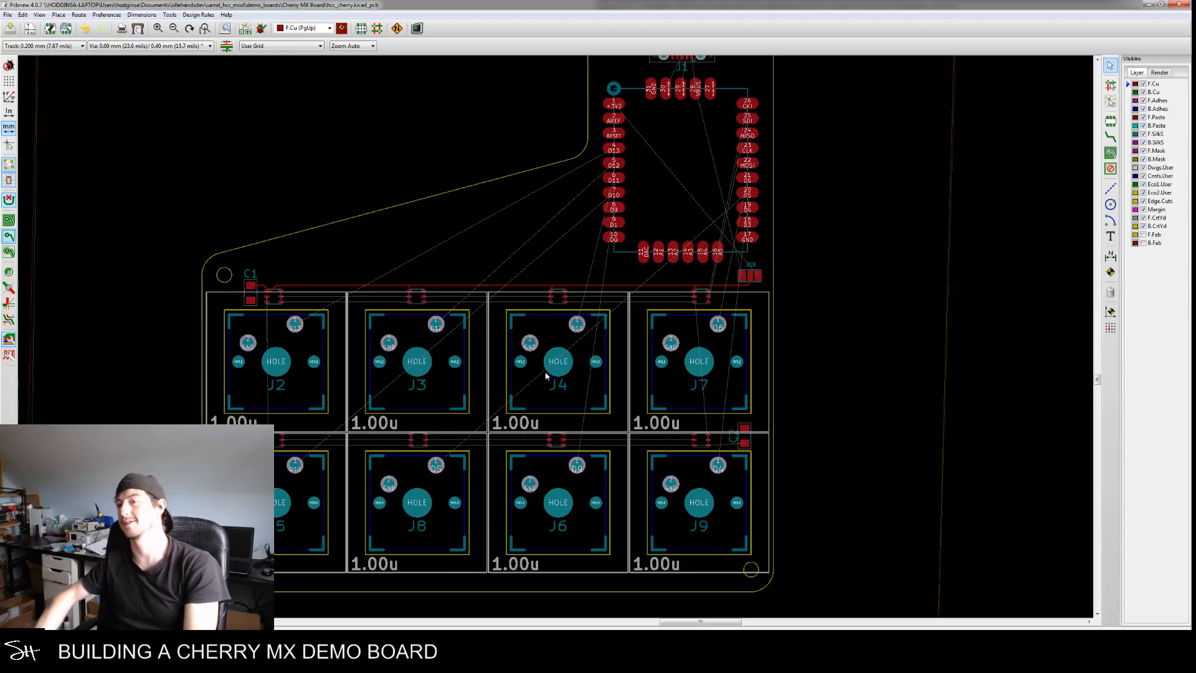
{"action": "scroll", "coordinate": [806, 448], "scroll_direction": "up", "scroll_amount": 5}
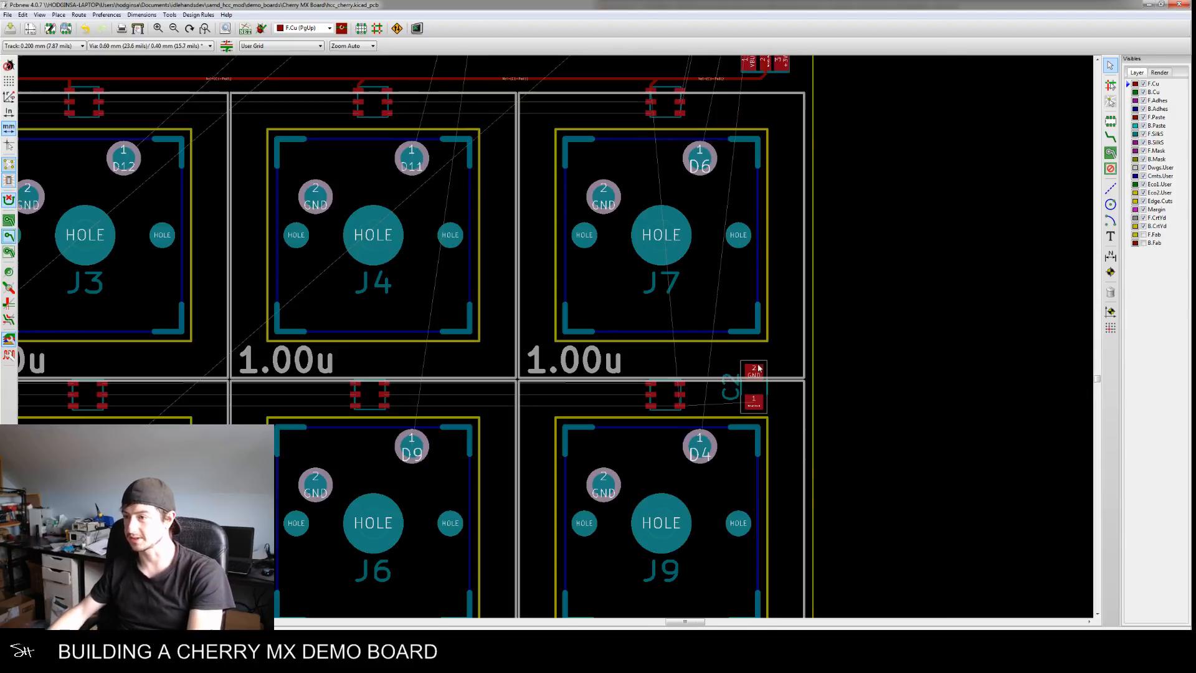
{"action": "key", "text": "m"}
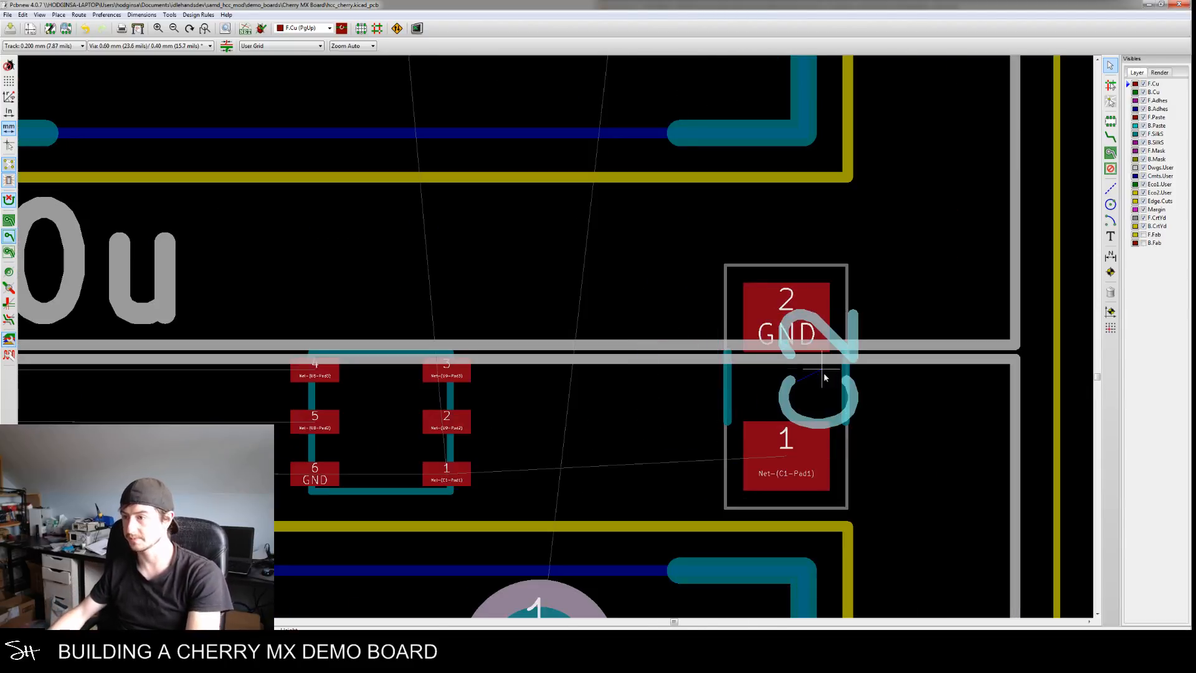
{"action": "key", "text": "r"}
{"action": "left_click", "coordinate": [916, 464]}
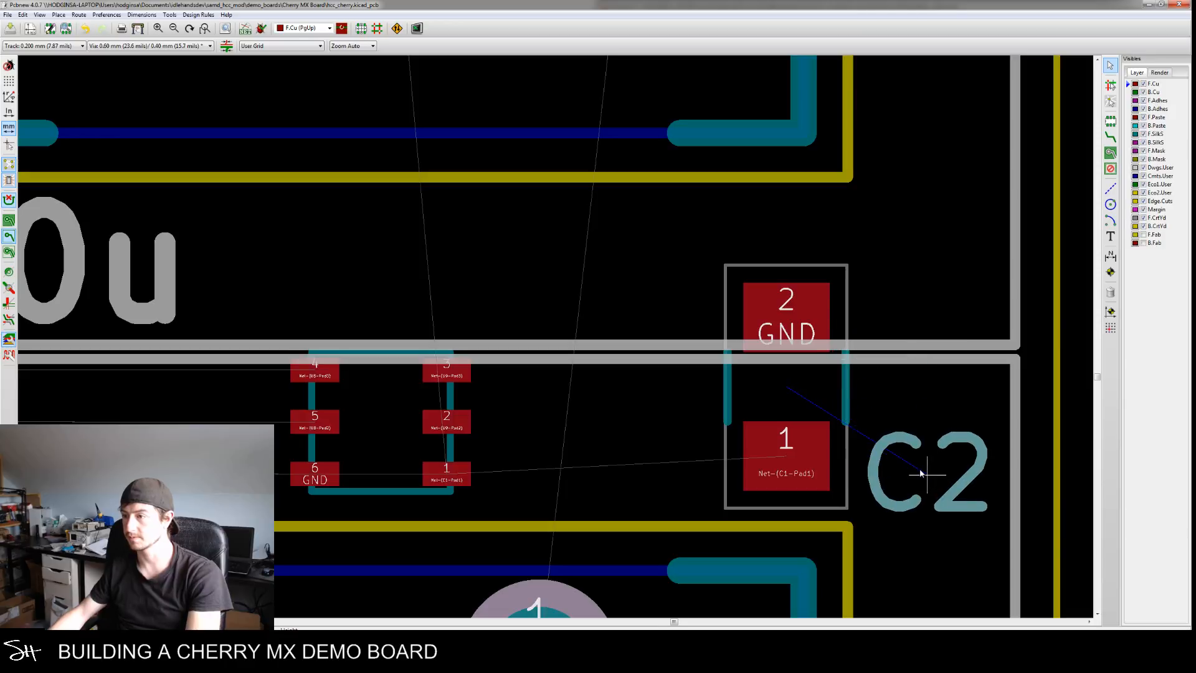
Examine the whole board layout, the module's pins and the connections around jumper J10
{"action": "scroll", "coordinate": [665, 395], "scroll_direction": "down", "scroll_amount": 3}
{"action": "middle_click_drag", "start_coordinate": [679, 364], "coordinate": [741, 387]}
{"action": "scroll", "coordinate": [668, 387], "scroll_direction": "down", "scroll_amount": 5}
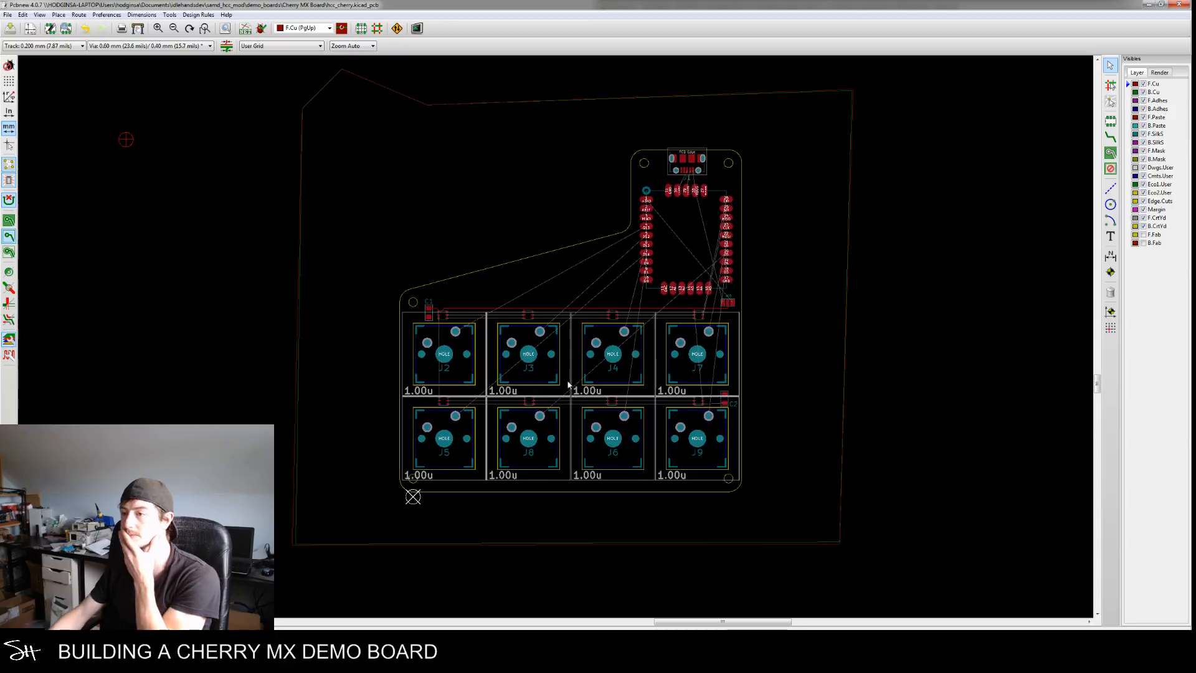
{"action": "scroll", "coordinate": [674, 372], "scroll_direction": "up", "scroll_amount": 4}
{"action": "middle_click_drag", "start_coordinate": [675, 371], "coordinate": [494, 427]}
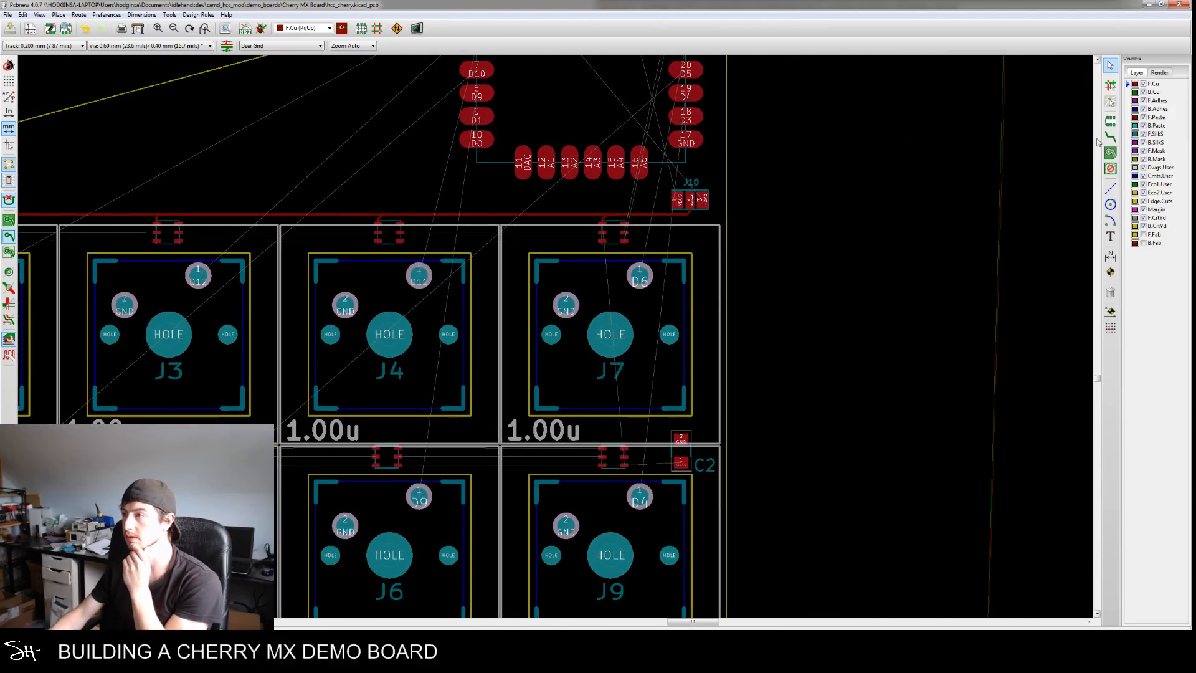
{"action": "middle_click_drag", "start_coordinate": [658, 254], "coordinate": [637, 353]}
{"action": "middle_click_drag", "start_coordinate": [647, 300], "coordinate": [651, 347]}
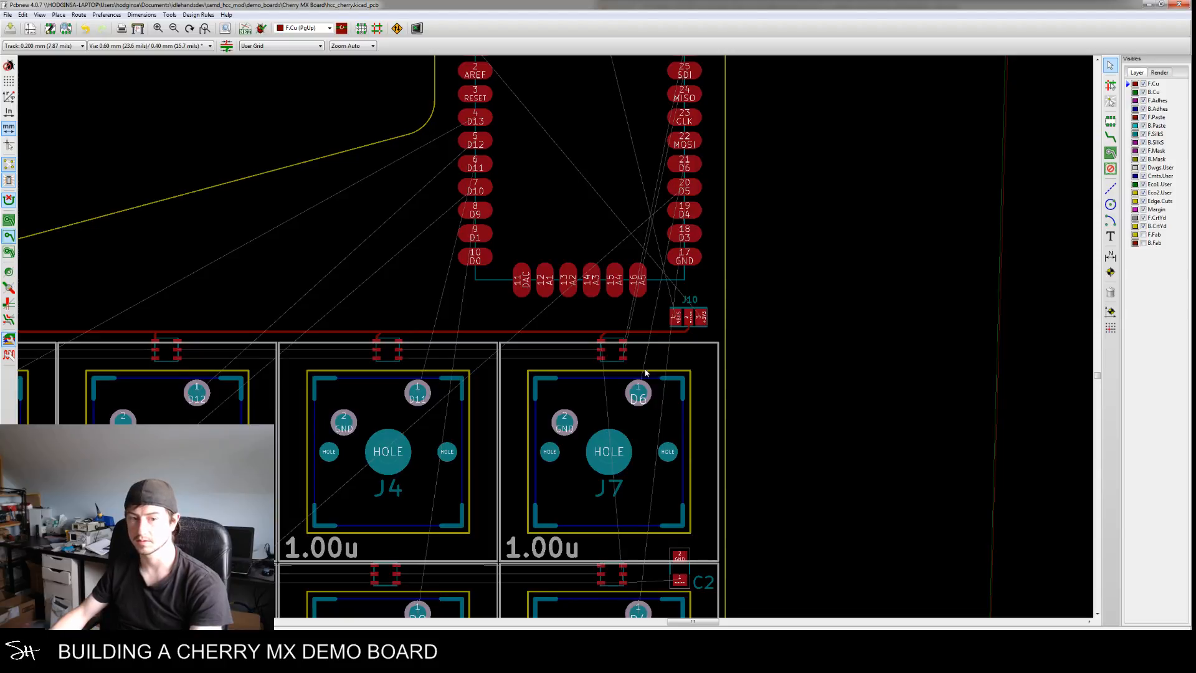
{"action": "scroll", "coordinate": [656, 314], "scroll_direction": "up", "scroll_amount": 4}
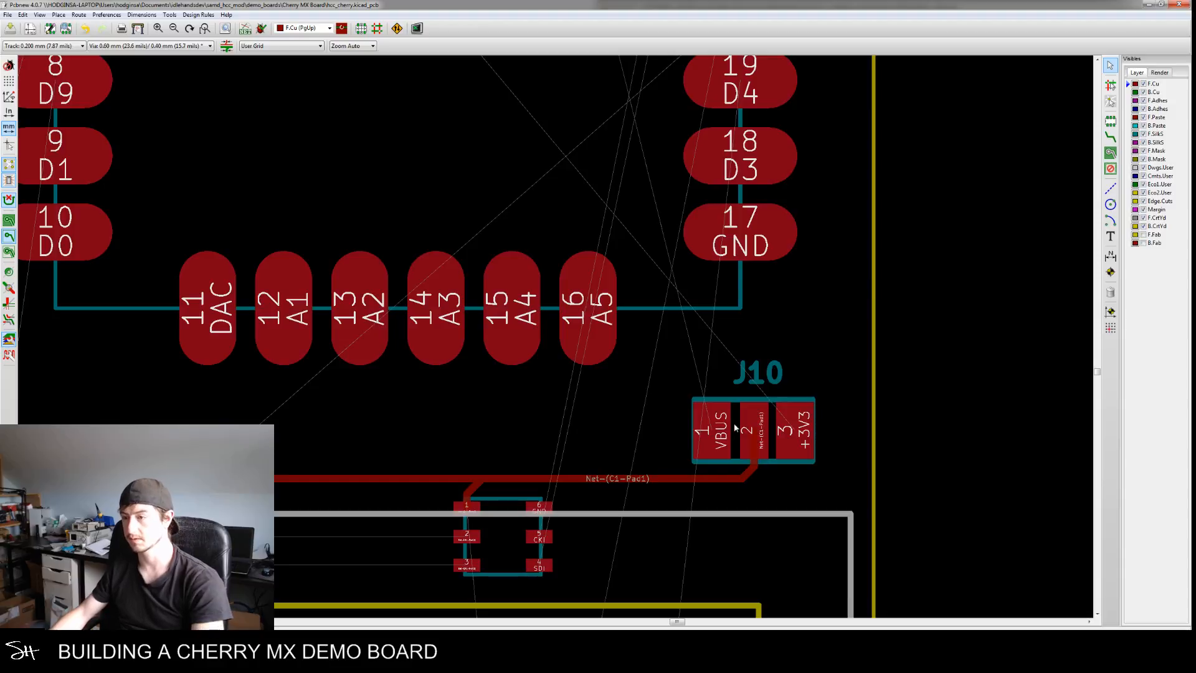
Route a front copper track from module pad 25 (SDI) along the board edge, around J10, to the SDI pad of the LED below it
{"action": "middle_click_drag", "start_coordinate": [672, 415], "coordinate": [718, 377]}
{"action": "scroll", "coordinate": [673, 358], "scroll_direction": "down", "scroll_amount": 3}
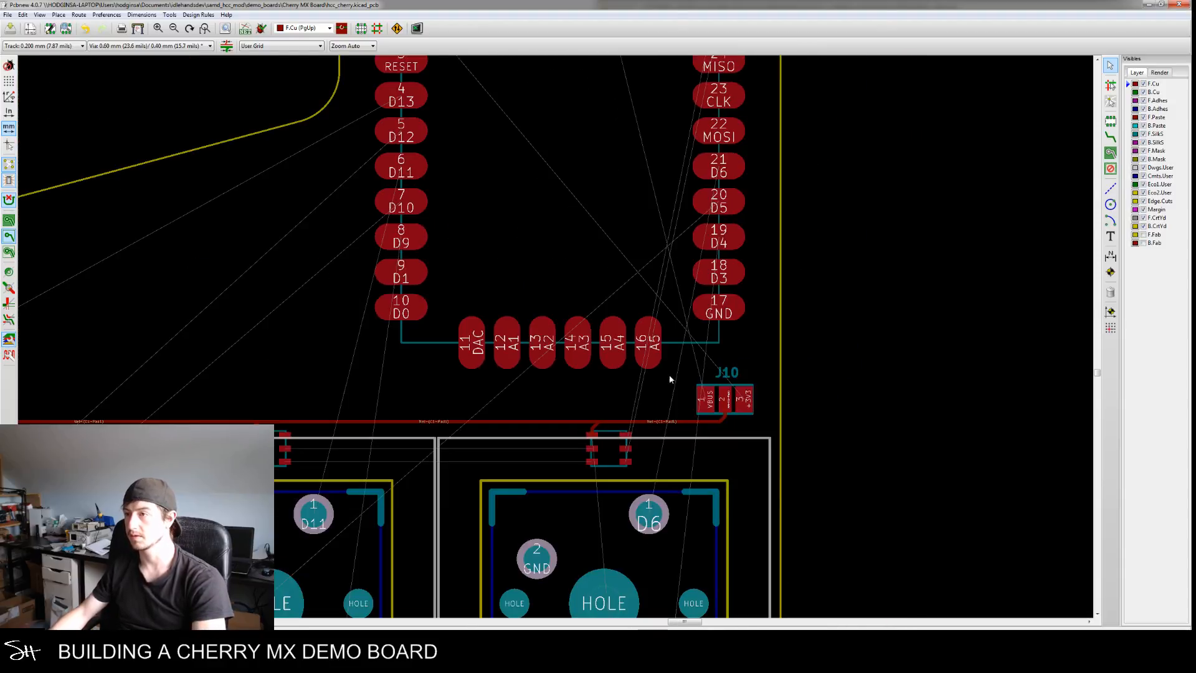
{"action": "middle_click_drag", "start_coordinate": [656, 398], "coordinate": [612, 523]}
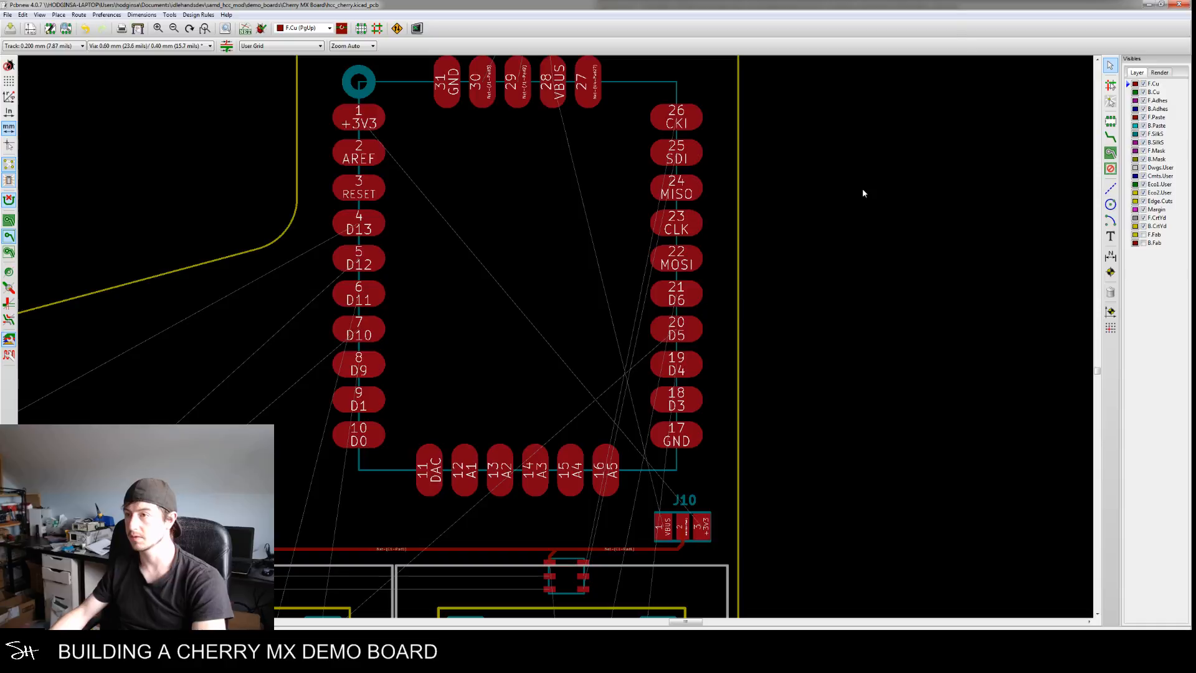
{"action": "left_click", "coordinate": [1111, 136]}
{"action": "left_click", "coordinate": [677, 152]}
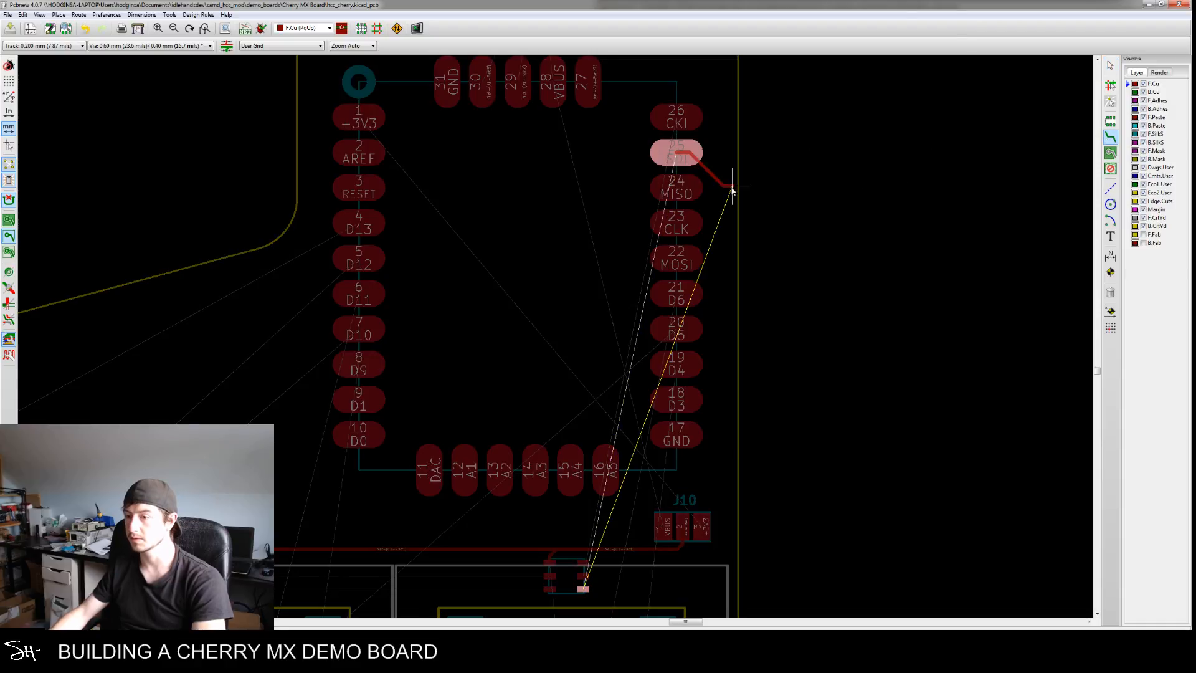
{"action": "middle_click_drag", "start_coordinate": [724, 244], "coordinate": [734, 186]}
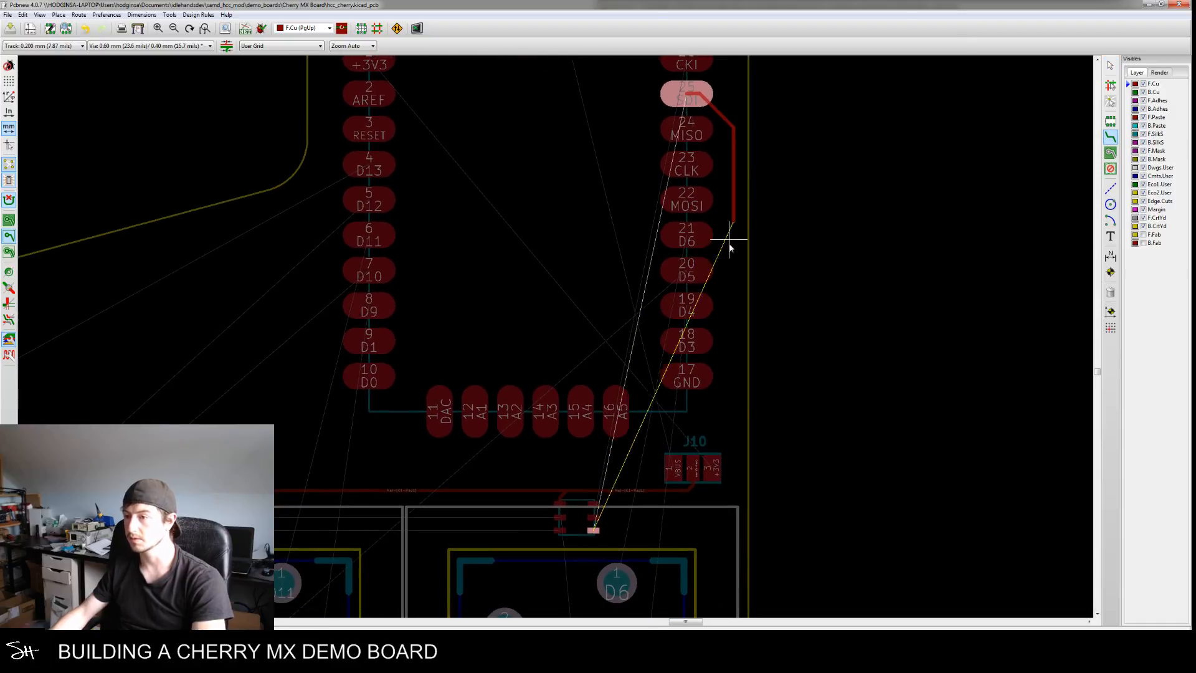
{"action": "scroll", "coordinate": [738, 510], "scroll_direction": "down", "scroll_amount": 1}
{"action": "middle_click_drag", "start_coordinate": [738, 510], "coordinate": [742, 428]}
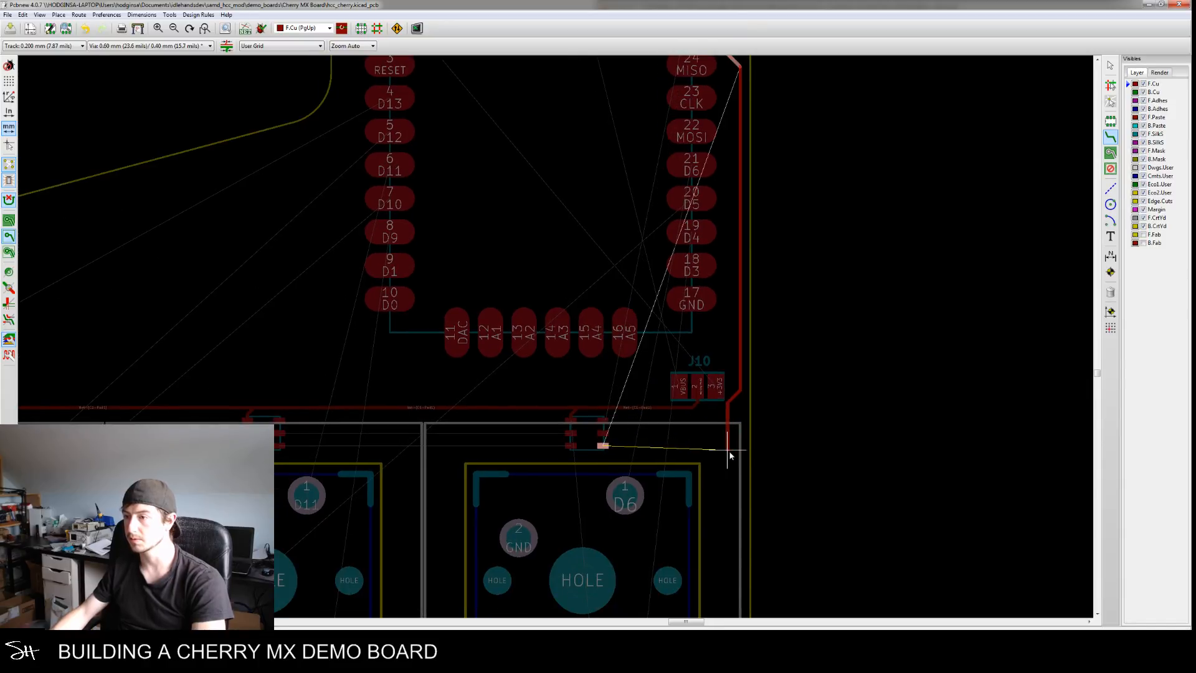
{"action": "left_click", "coordinate": [740, 438]}
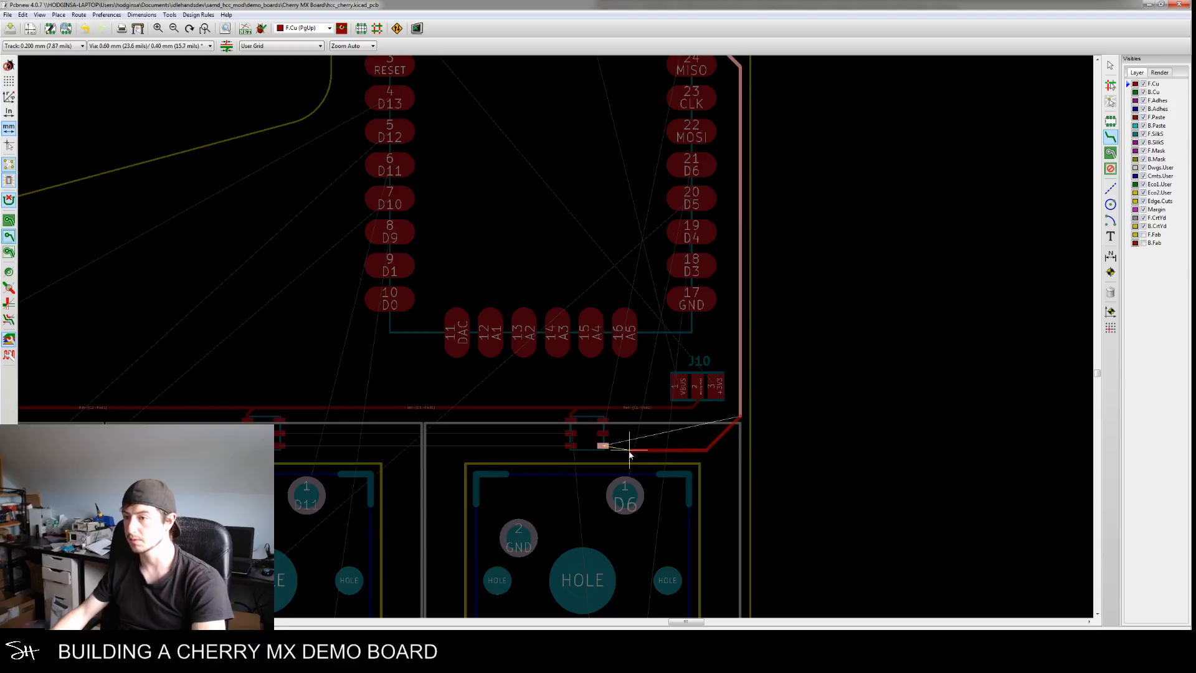
{"action": "left_click", "coordinate": [605, 447]}
Run a front copper track from module pad 26 (CKI) down inside the pad column, then diagonally past pad 17 to J10's outer corner
{"action": "middle_click_drag", "start_coordinate": [650, 431], "coordinate": [632, 479]}
{"action": "middle_click_drag", "start_coordinate": [670, 349], "coordinate": [658, 363]}
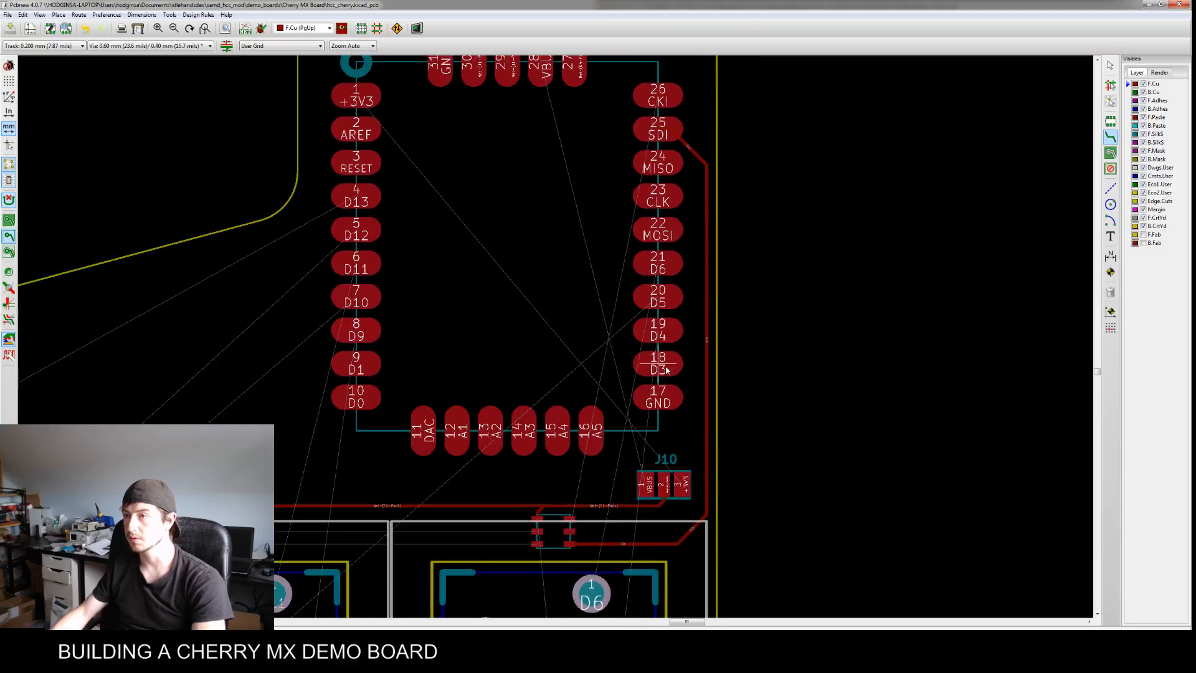
{"action": "middle_click_drag", "start_coordinate": [659, 100], "coordinate": [659, 120]}
{"action": "left_click", "coordinate": [659, 118]}
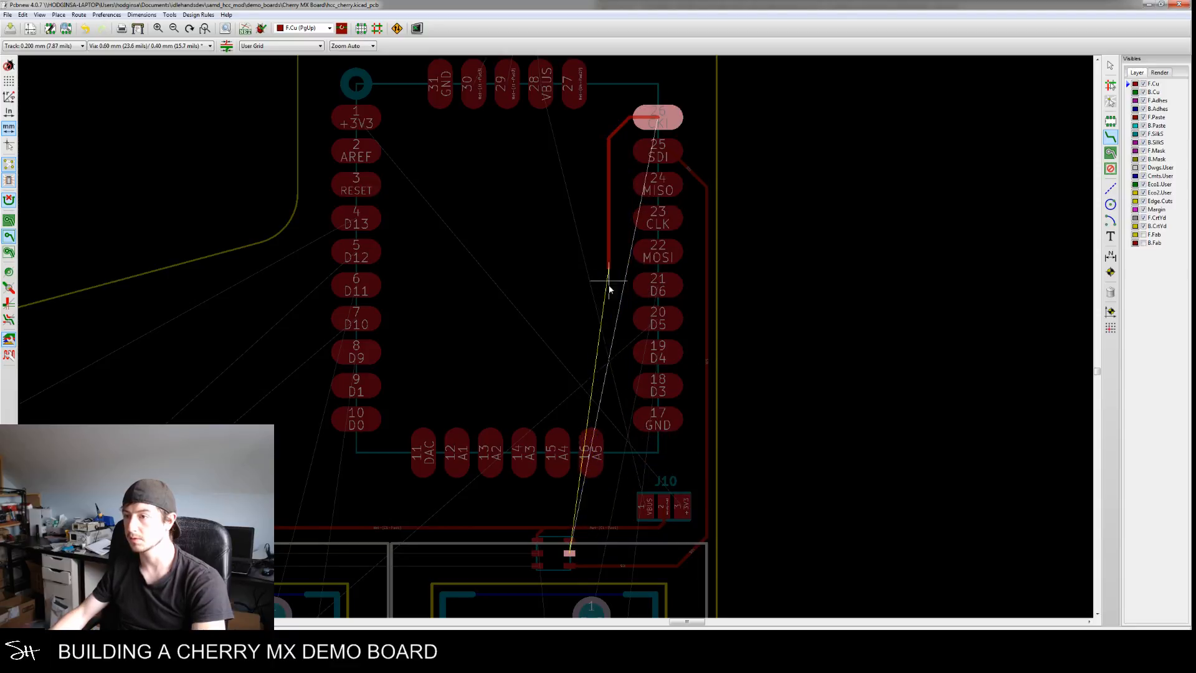
{"action": "left_click", "coordinate": [660, 461]}
{"action": "left_click", "coordinate": [698, 490]}
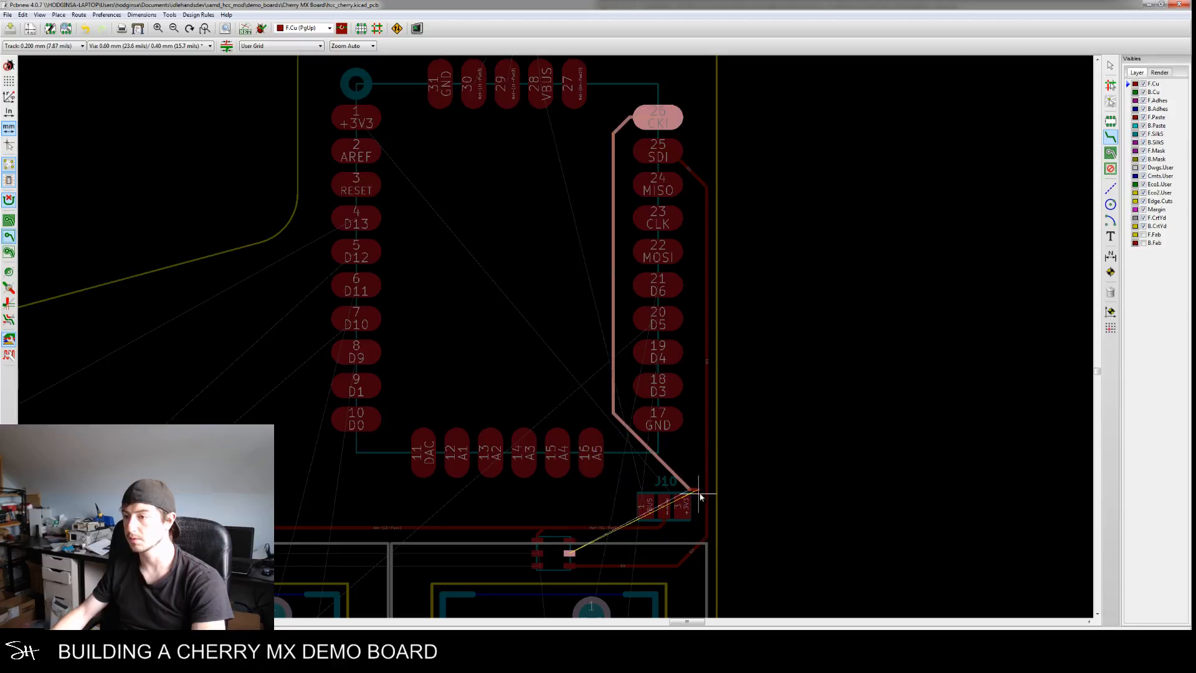
{"action": "middle_click_drag", "start_coordinate": [697, 531], "coordinate": [703, 485]}
Set the interactive router mode to Walk around
{"action": "key", "text": "ctrl+comma"}
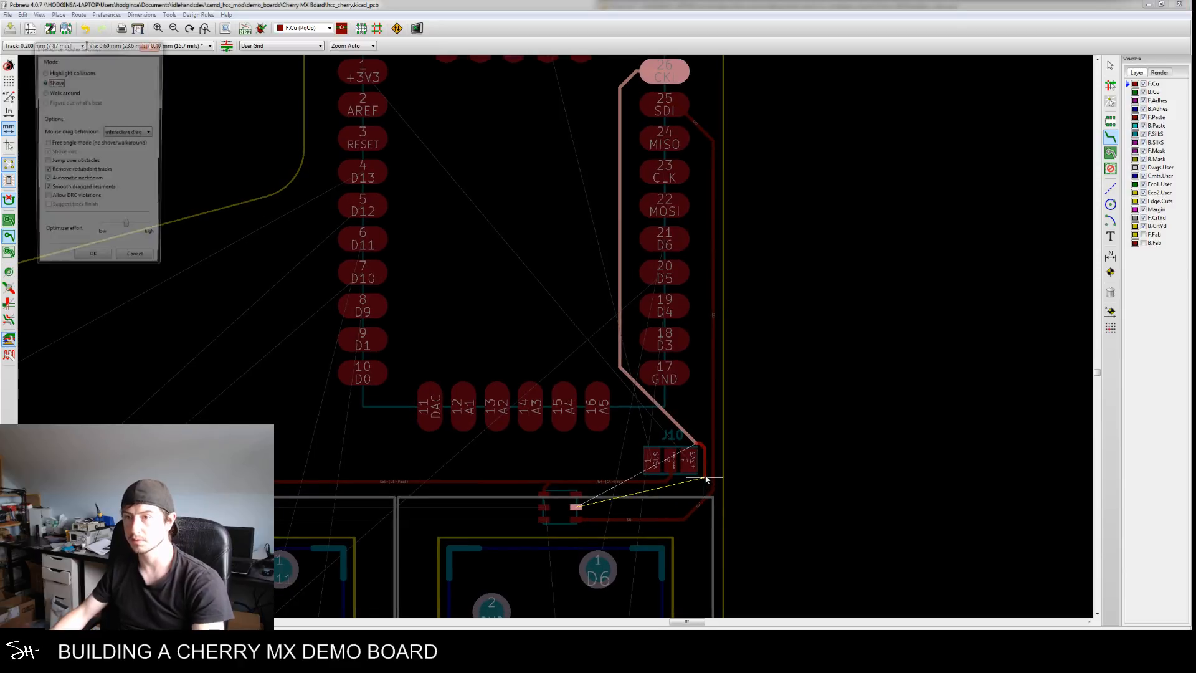
{"action": "left_click", "coordinate": [59, 93]}
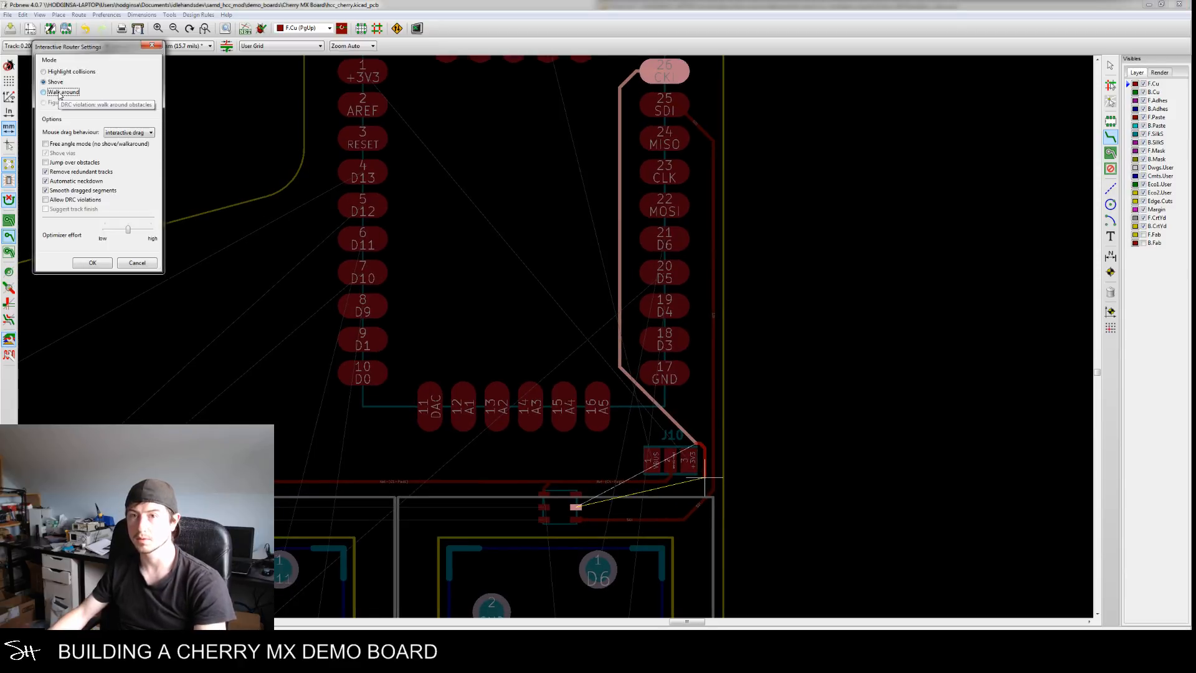
{"action": "left_click", "coordinate": [92, 262]}
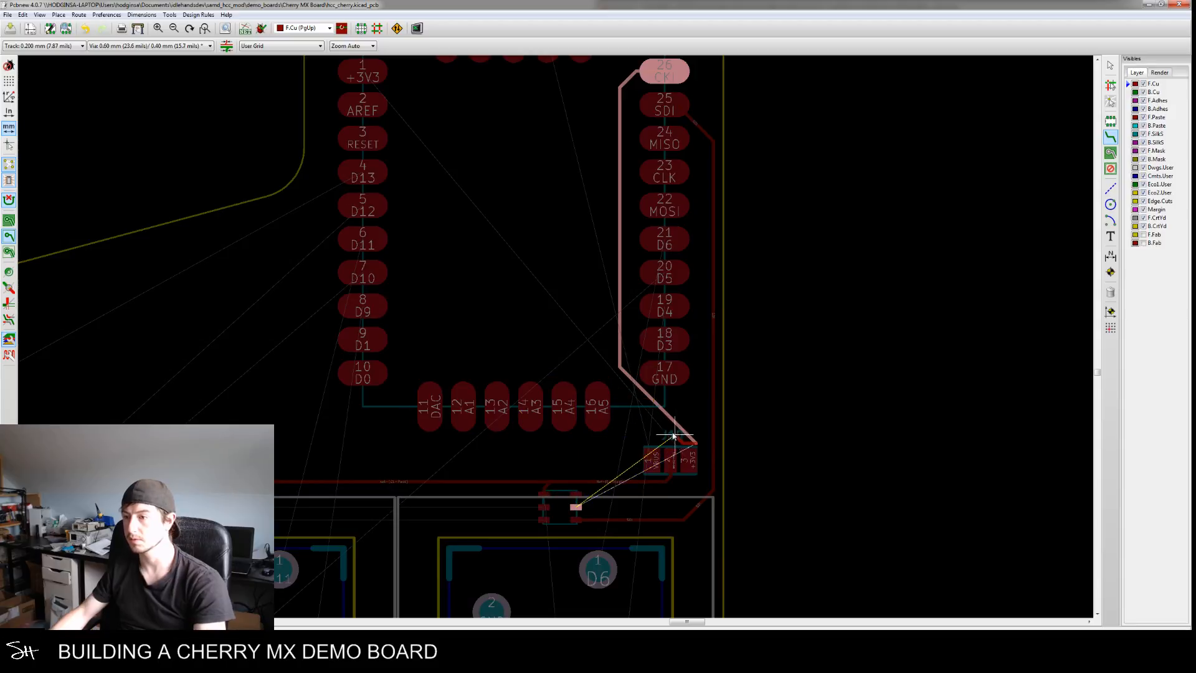
Abandon the track being routed and delete the existing CKI segments running from pad 26 towards J10
{"action": "key", "text": "Escape"}
{"action": "key", "text": "Escape"}
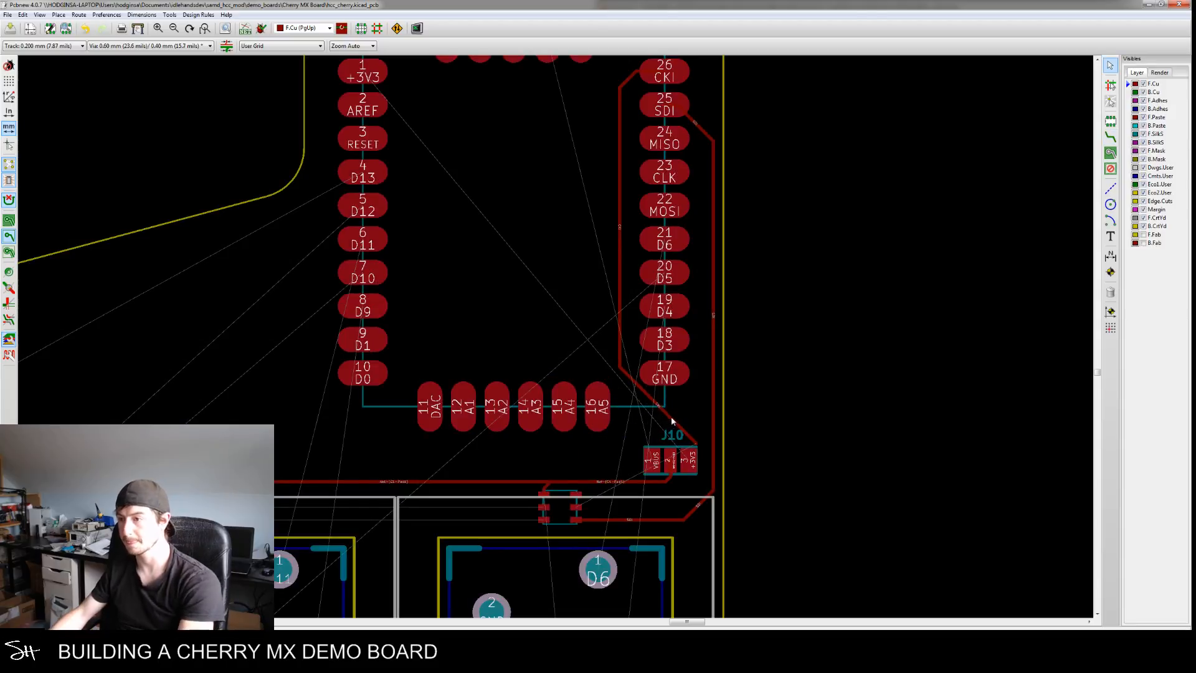
{"action": "key", "text": "Delete"}
{"action": "scroll", "coordinate": [604, 373], "scroll_direction": "up", "scroll_amount": 1}
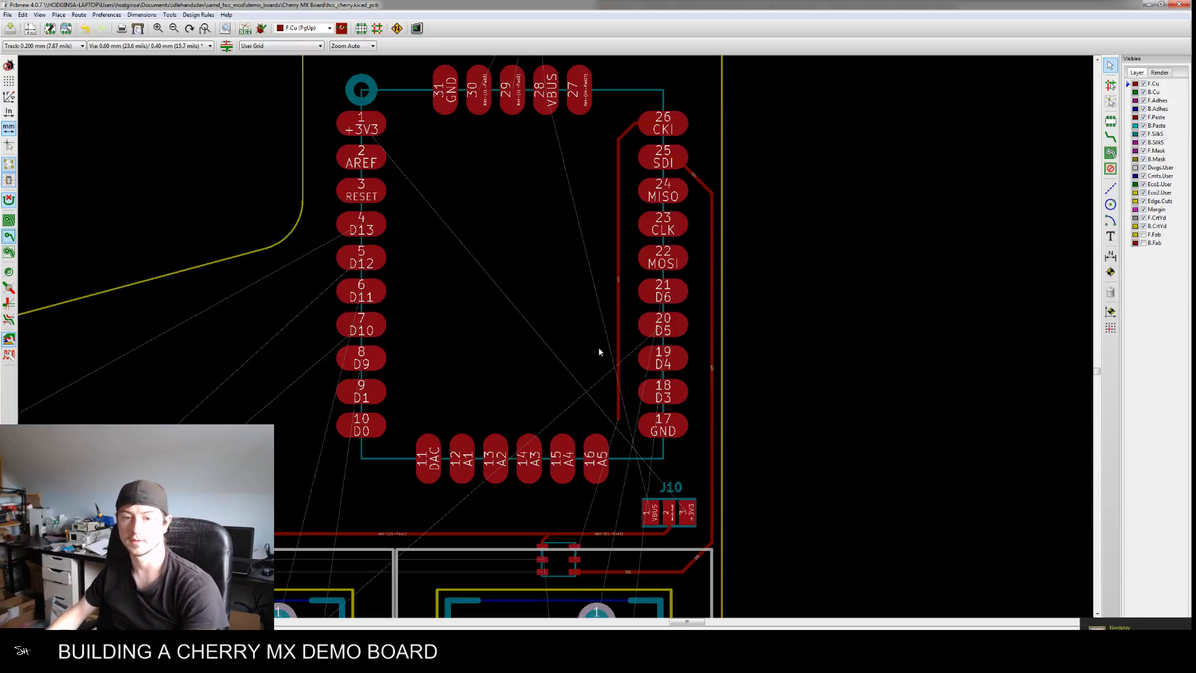
{"action": "scroll", "coordinate": [635, 335], "scroll_direction": "up", "scroll_amount": 1}
{"action": "scroll", "coordinate": [689, 280], "scroll_direction": "down", "scroll_amount": 1}
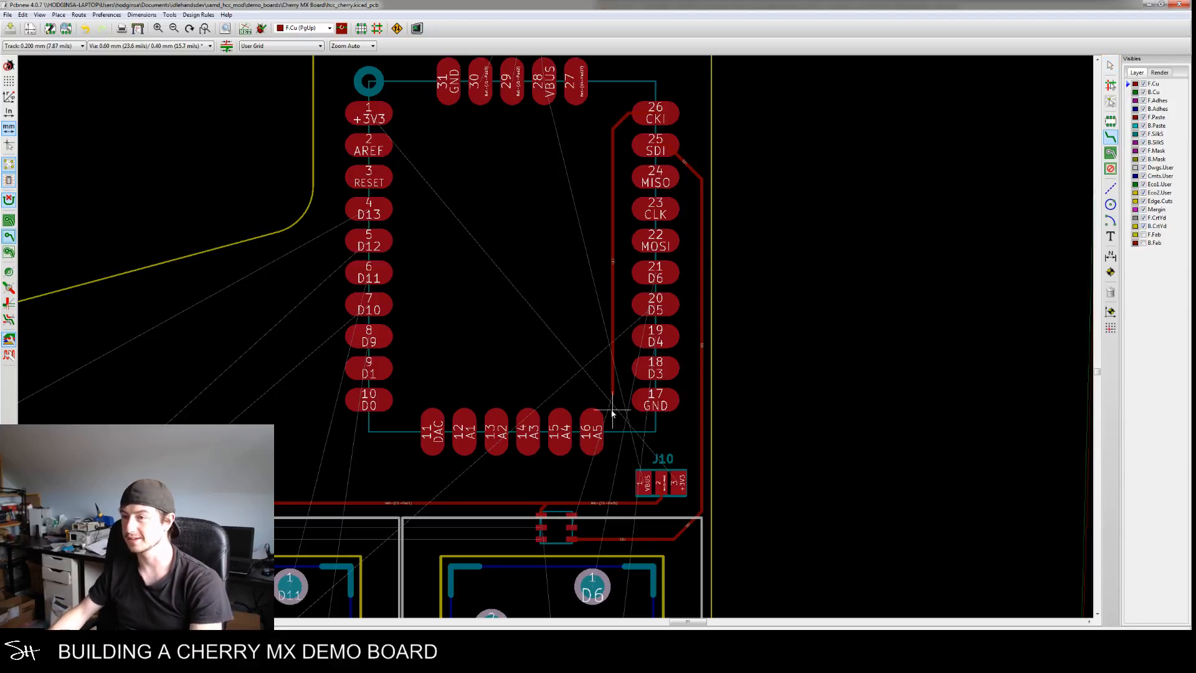
{"action": "key", "text": "Delete"}
{"action": "left_click", "coordinate": [1110, 137]}
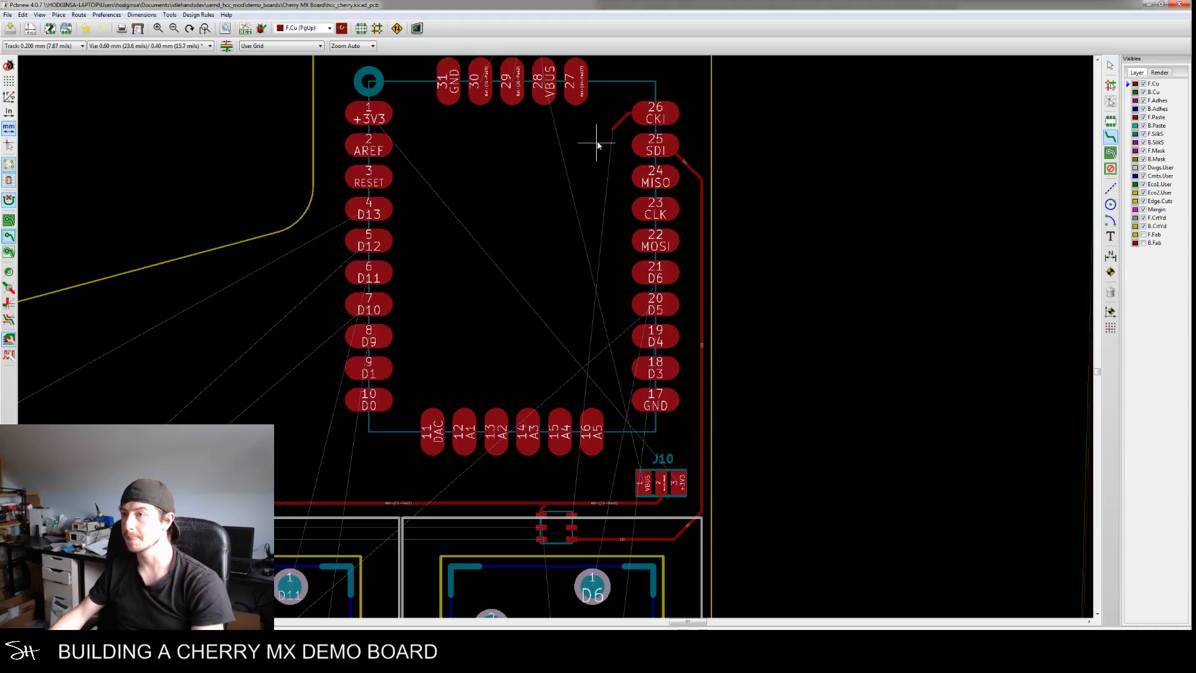
{"action": "left_click", "coordinate": [616, 122]}
{"action": "key", "text": "Escape"}
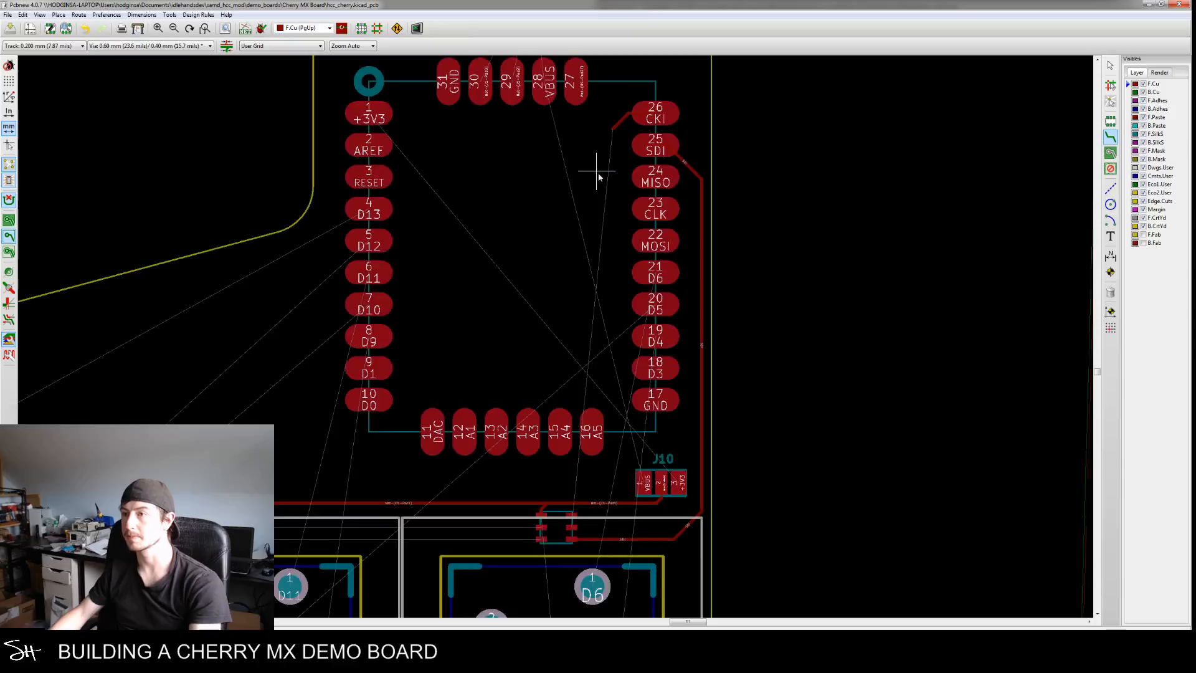
{"action": "key", "text": "Escape"}
{"action": "key", "text": "Delete"}
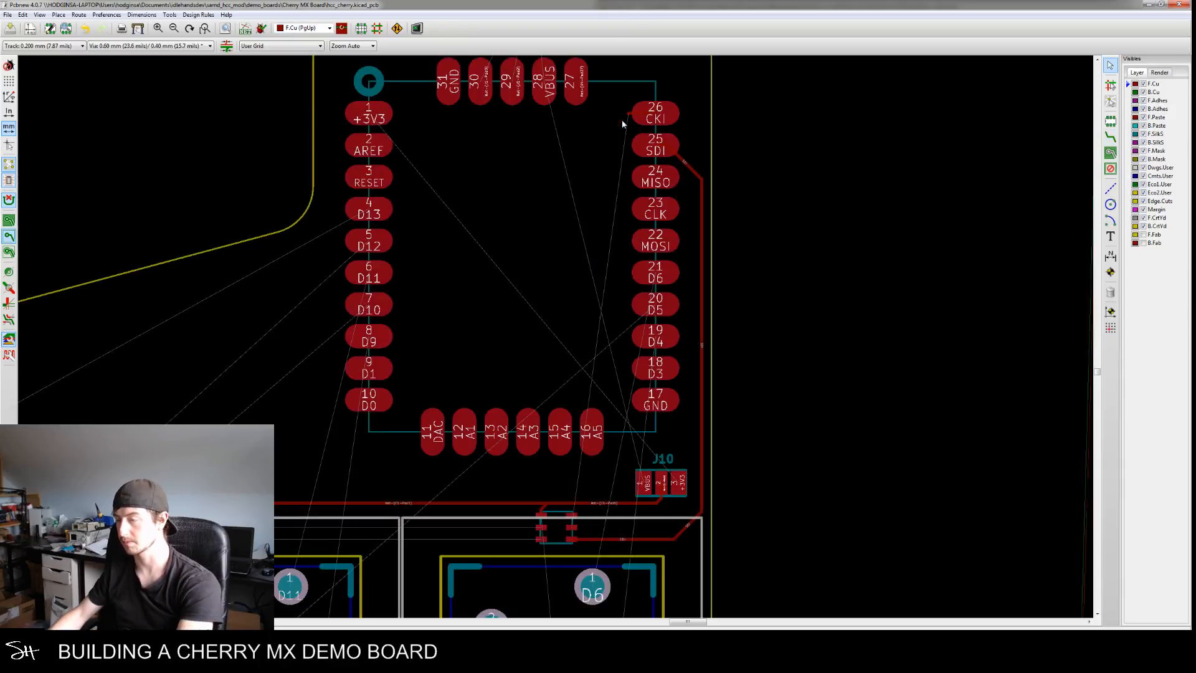
Examine the unrouted connections between the microcontroller pads, J10 and the six-pad parts above both rows of switches
{"action": "scroll", "coordinate": [609, 334], "scroll_direction": "down", "scroll_amount": 1}
{"action": "middle_click_drag", "start_coordinate": [592, 447], "coordinate": [590, 360]}
{"action": "middle_click_drag", "start_coordinate": [583, 424], "coordinate": [623, 291]}
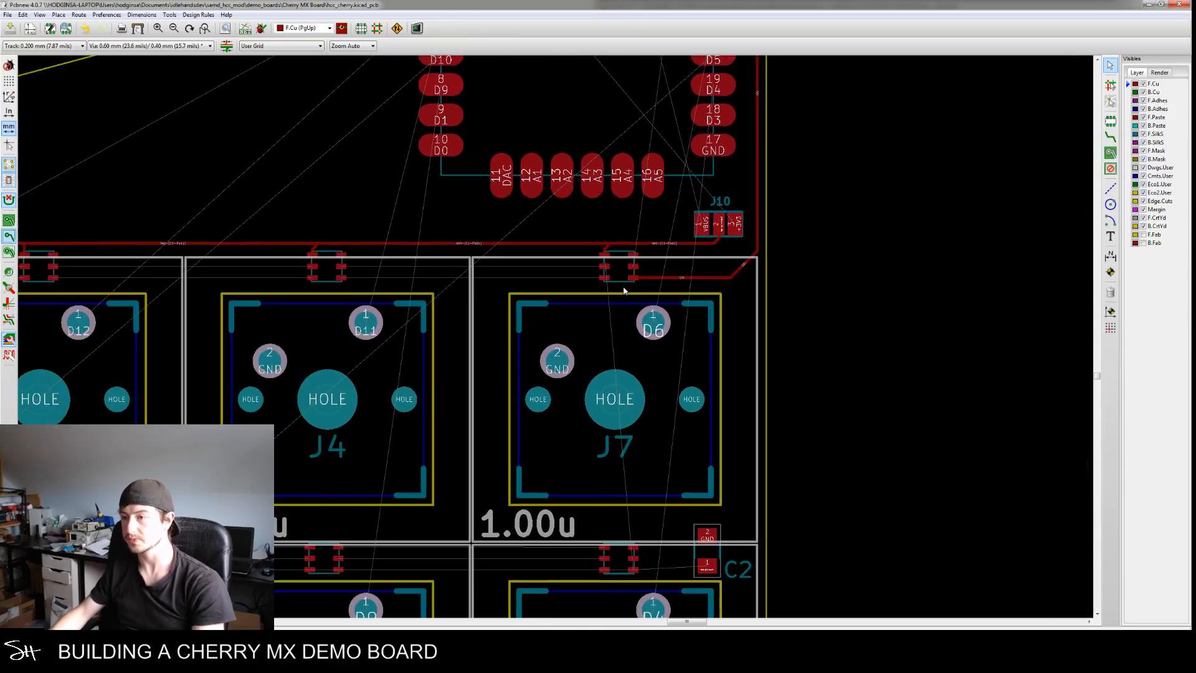
{"action": "middle_click_drag", "start_coordinate": [615, 335], "coordinate": [772, 266]}
{"action": "middle_click_drag", "start_coordinate": [580, 329], "coordinate": [555, 437]}
{"action": "middle_click_drag", "start_coordinate": [605, 361], "coordinate": [571, 312]}
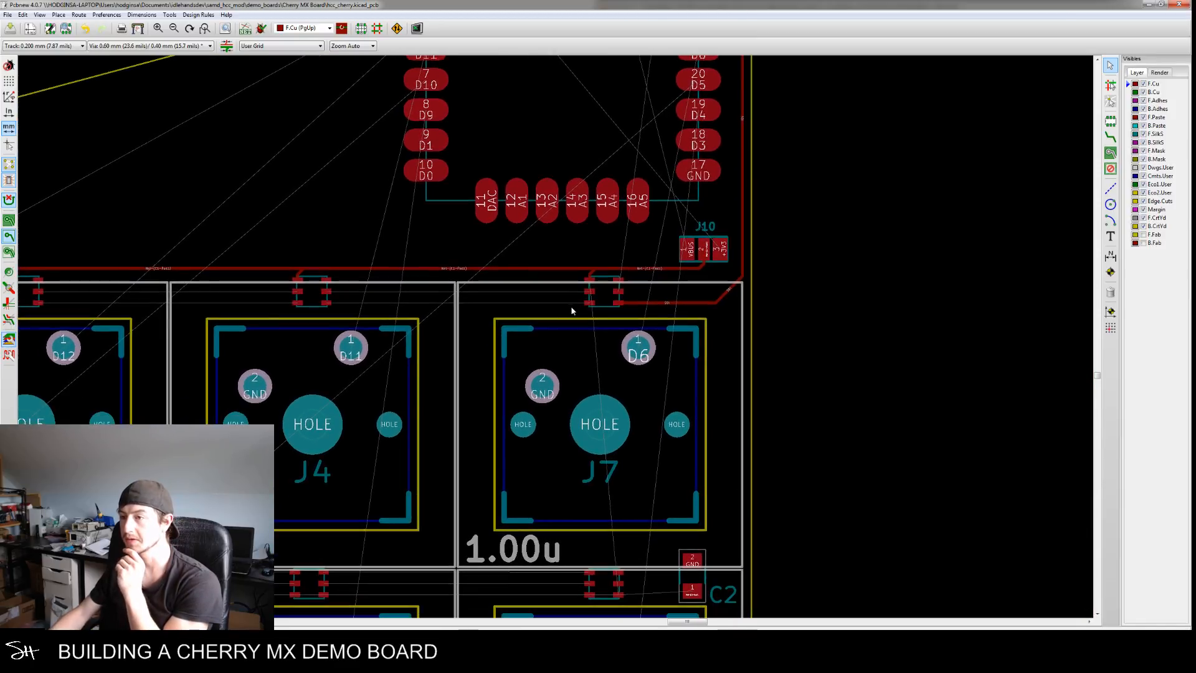
{"action": "middle_click_drag", "start_coordinate": [647, 231], "coordinate": [724, 213]}
{"action": "scroll", "coordinate": [724, 213], "scroll_direction": "down", "scroll_amount": 3}
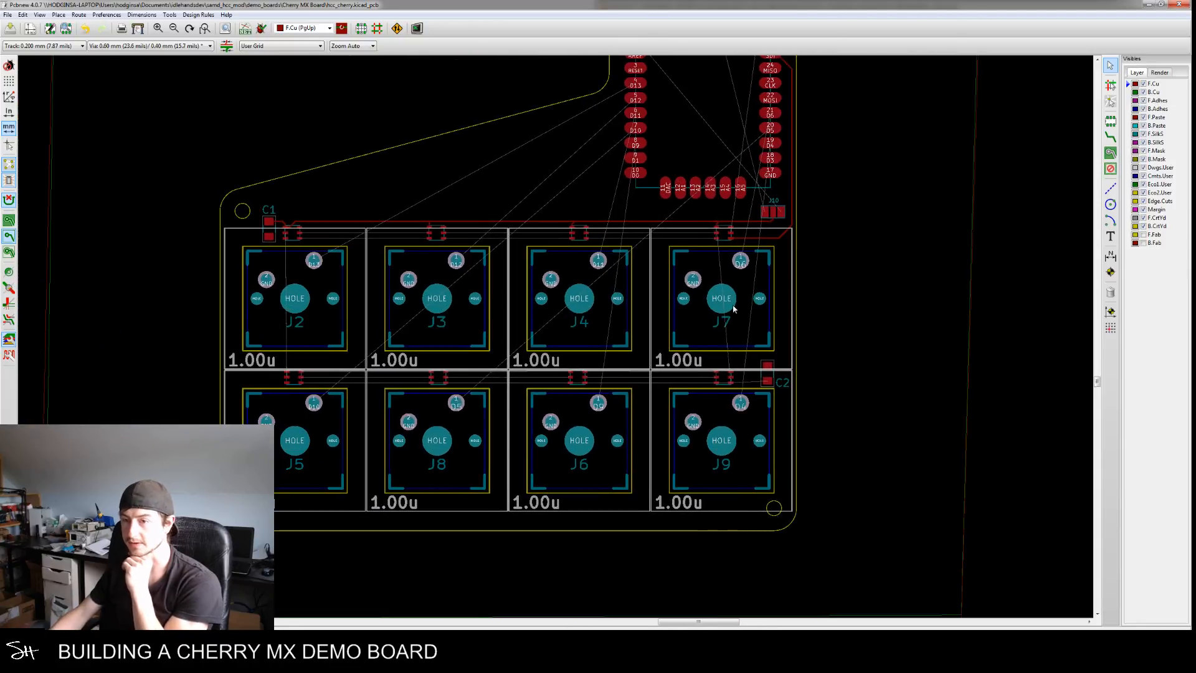
{"action": "scroll", "coordinate": [437, 282], "scroll_direction": "up", "scroll_amount": 4}
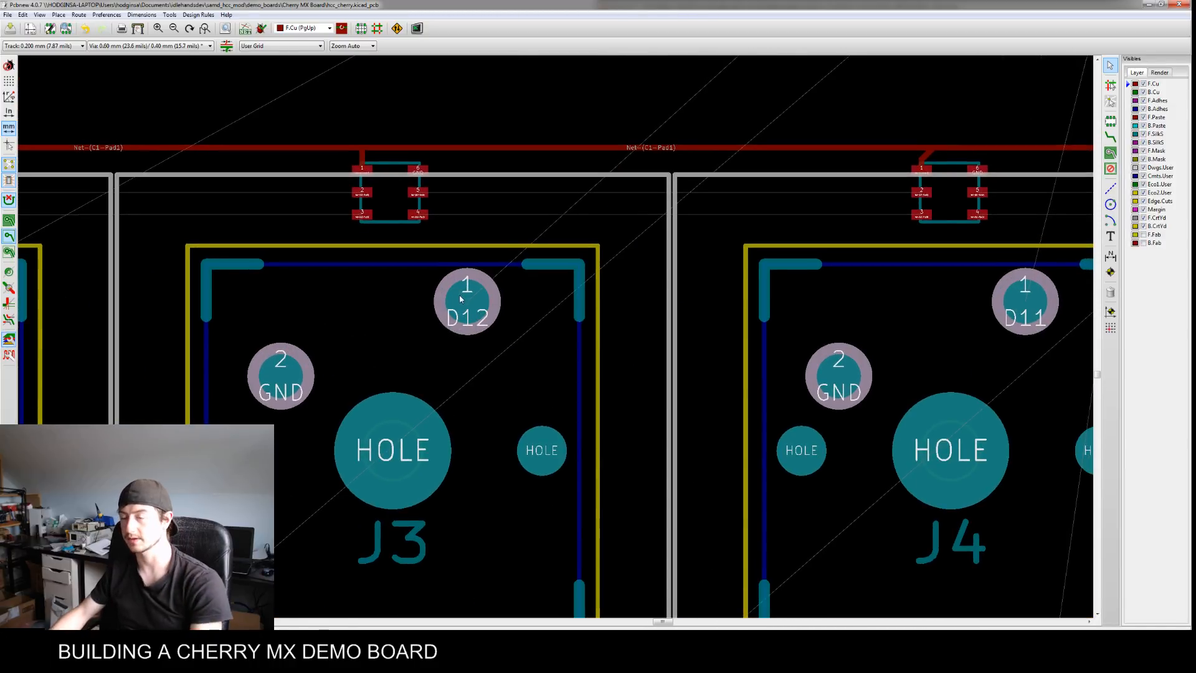
{"action": "scroll", "coordinate": [461, 306], "scroll_direction": "down", "scroll_amount": 4}
{"action": "middle_click_drag", "start_coordinate": [606, 341], "coordinate": [503, 397]}
Route the CKI track on F.Cu from pad 26 diagonally past pad 17, around J10, to pad 5 of the six-pad part above J7
{"action": "left_click", "coordinate": [1110, 137]}
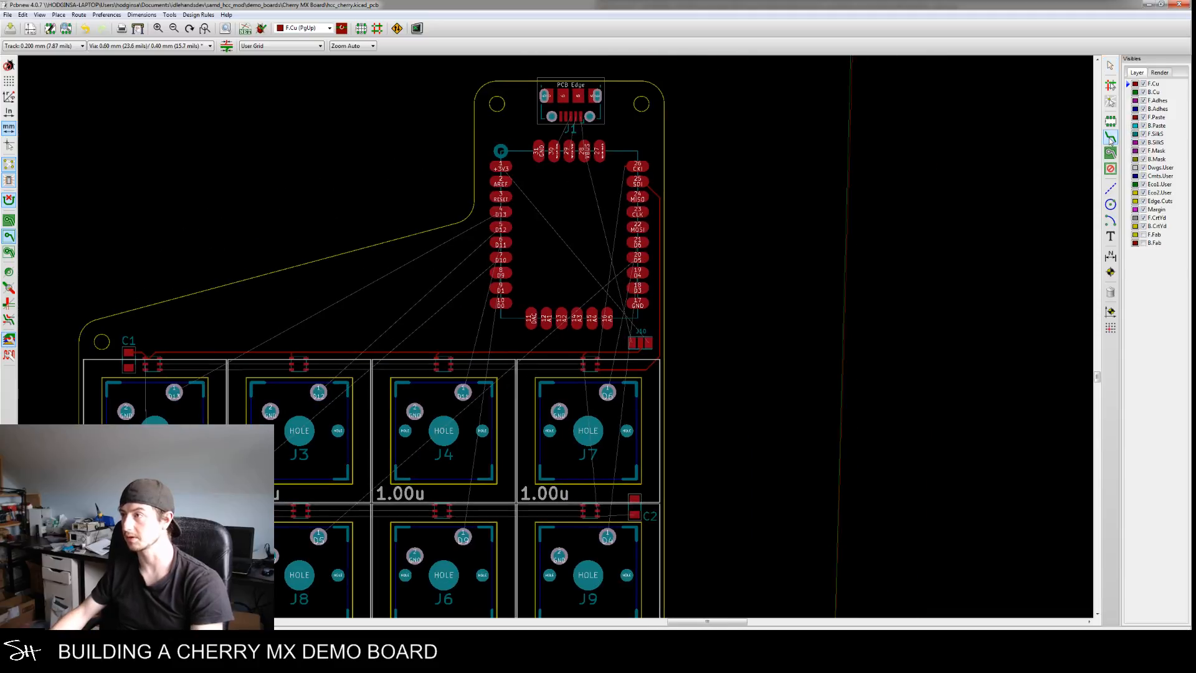
{"action": "scroll", "coordinate": [624, 167], "scroll_direction": "up", "scroll_amount": 4}
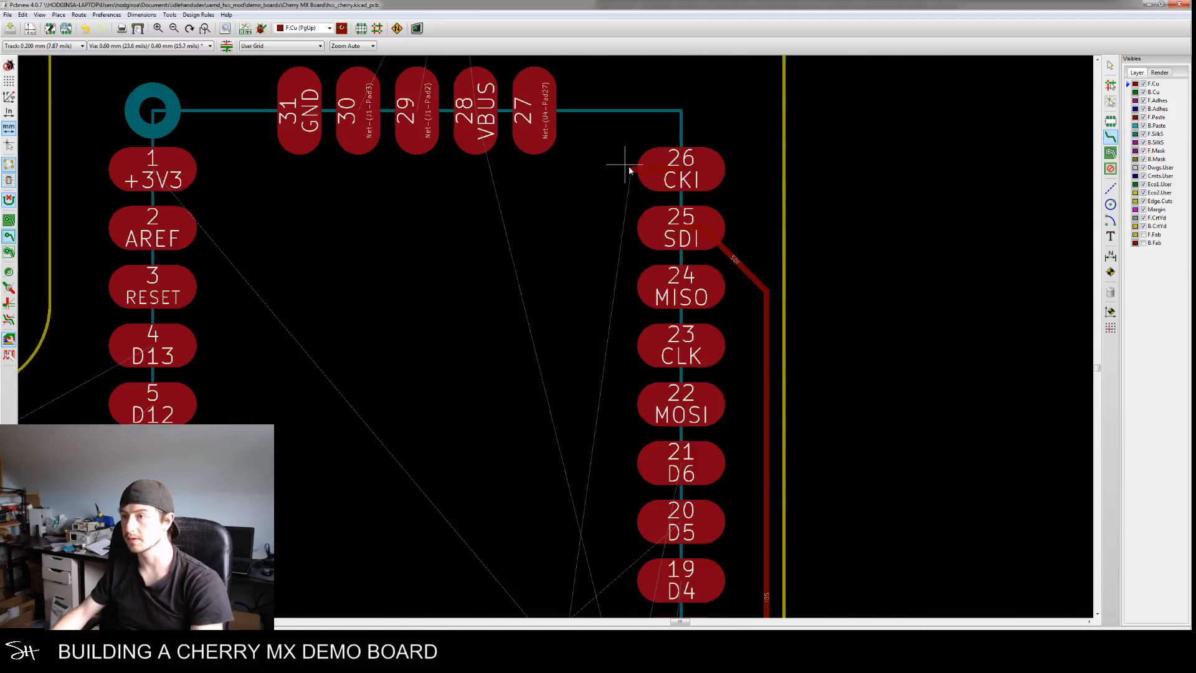
{"action": "left_click", "coordinate": [631, 169]}
{"action": "middle_click_drag", "start_coordinate": [569, 249], "coordinate": [569, 187]}
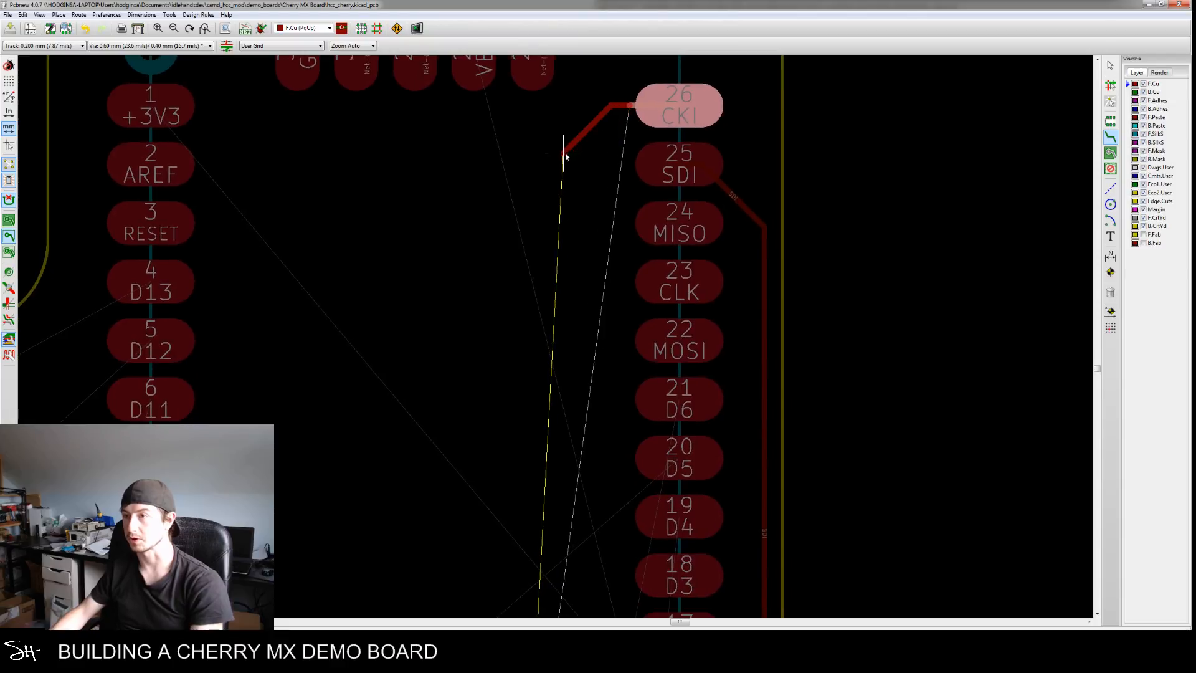
{"action": "scroll", "coordinate": [554, 153], "scroll_direction": "down", "scroll_amount": 4}
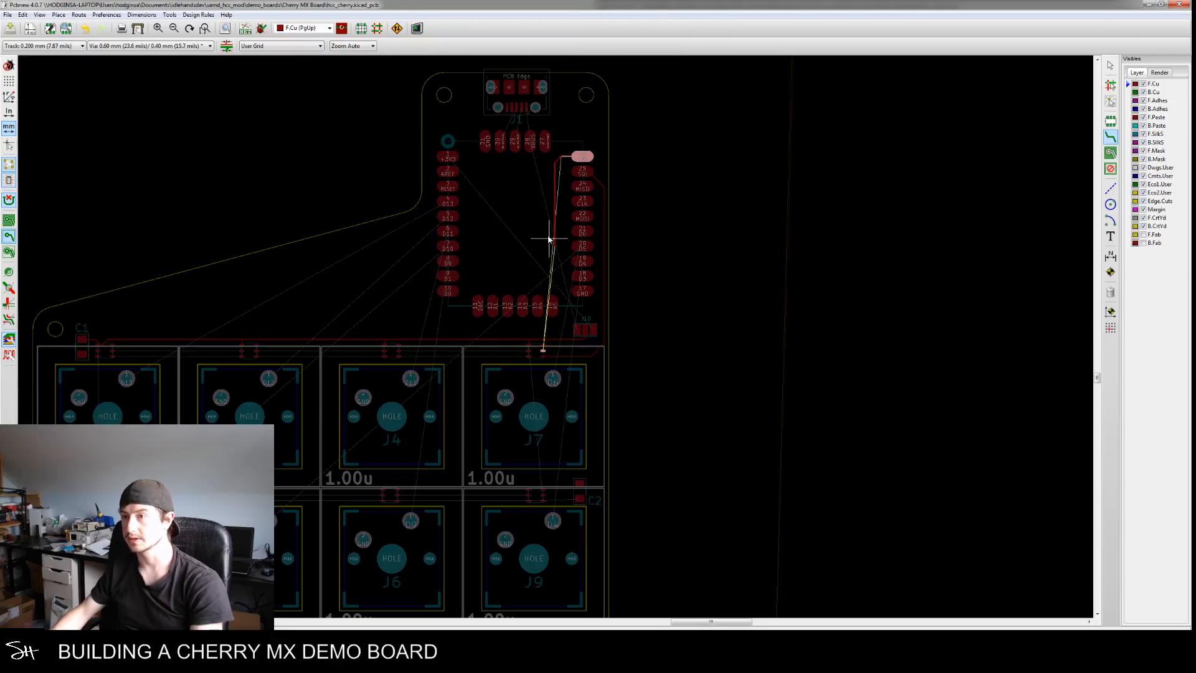
{"action": "left_click", "coordinate": [568, 305]}
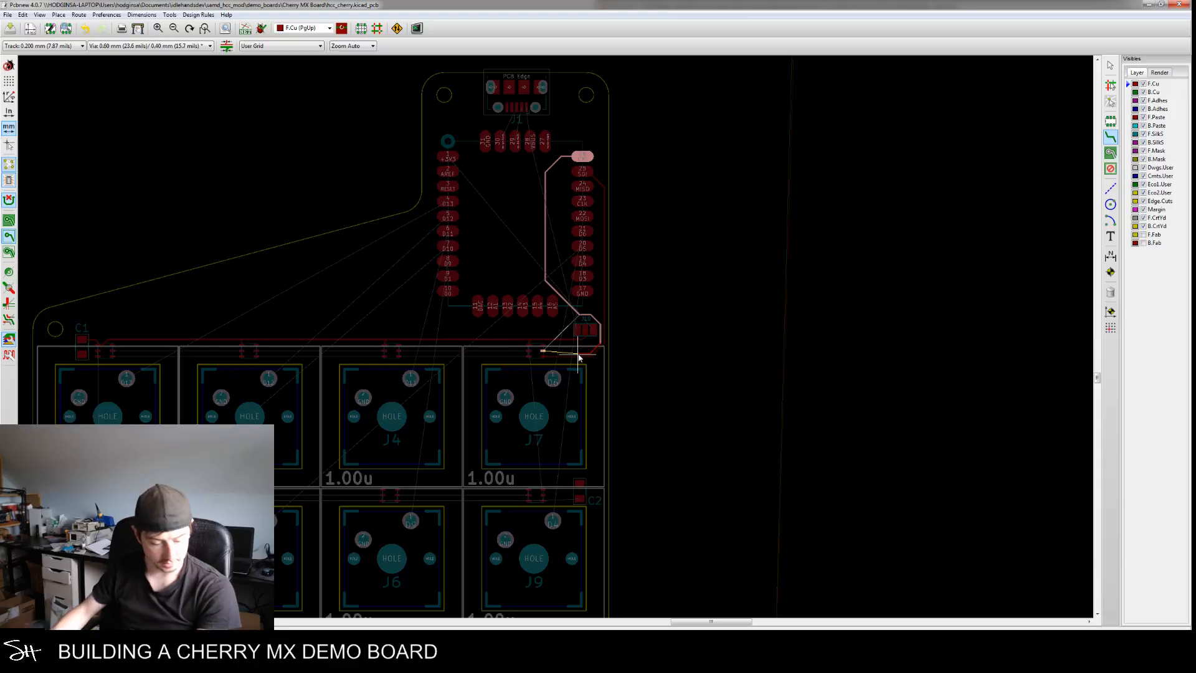
{"action": "scroll", "coordinate": [578, 357], "scroll_direction": "up", "scroll_amount": 6}
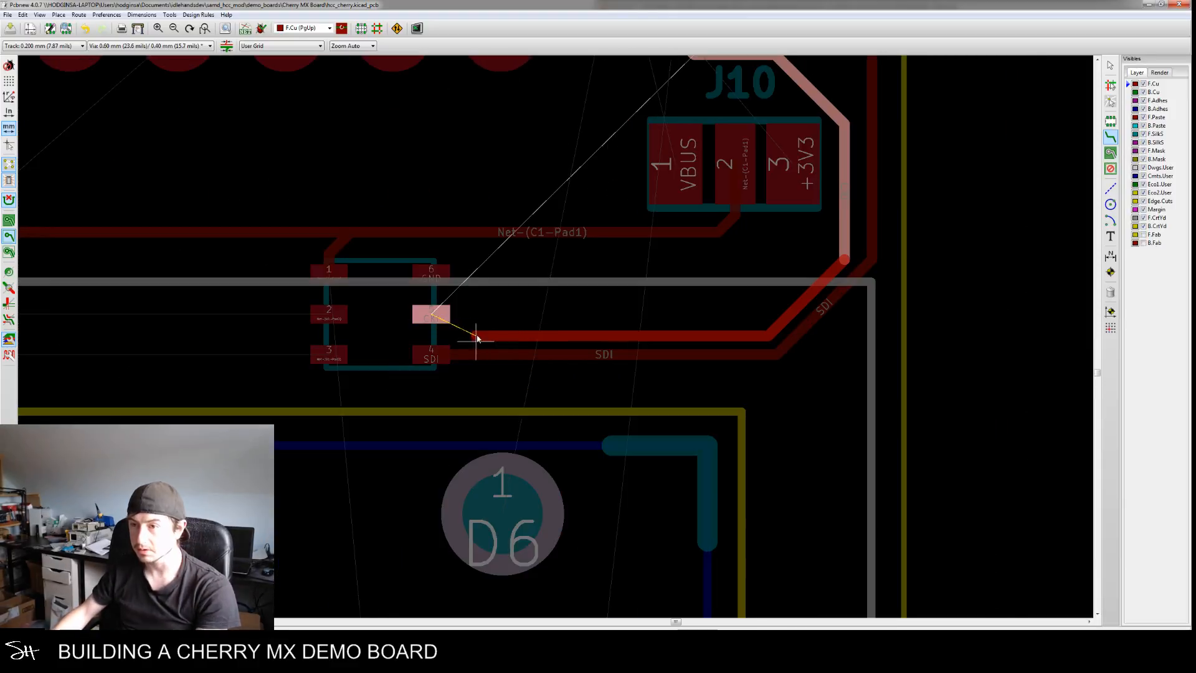
{"action": "left_click", "coordinate": [432, 316]}
{"action": "middle_click_drag", "start_coordinate": [532, 321], "coordinate": [601, 304]}
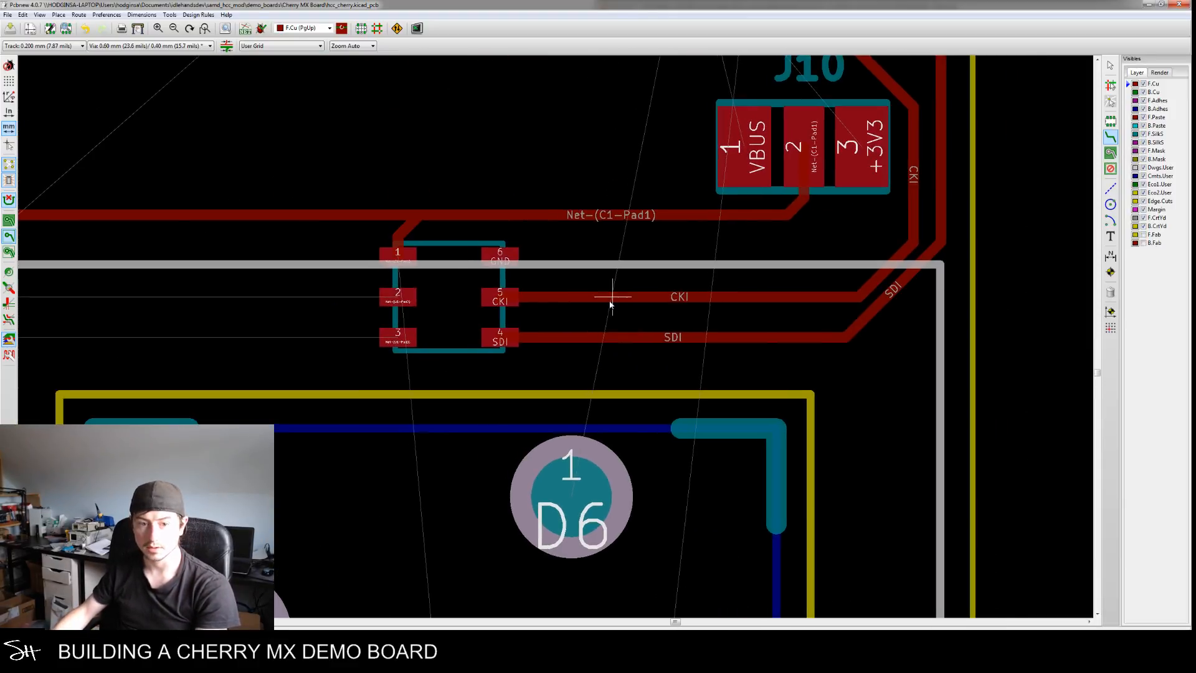
Inspect the CKI and SDI tracks around J10 and the remaining unrouted connections near J7
{"action": "scroll", "coordinate": [641, 296], "scroll_direction": "down", "scroll_amount": 4}
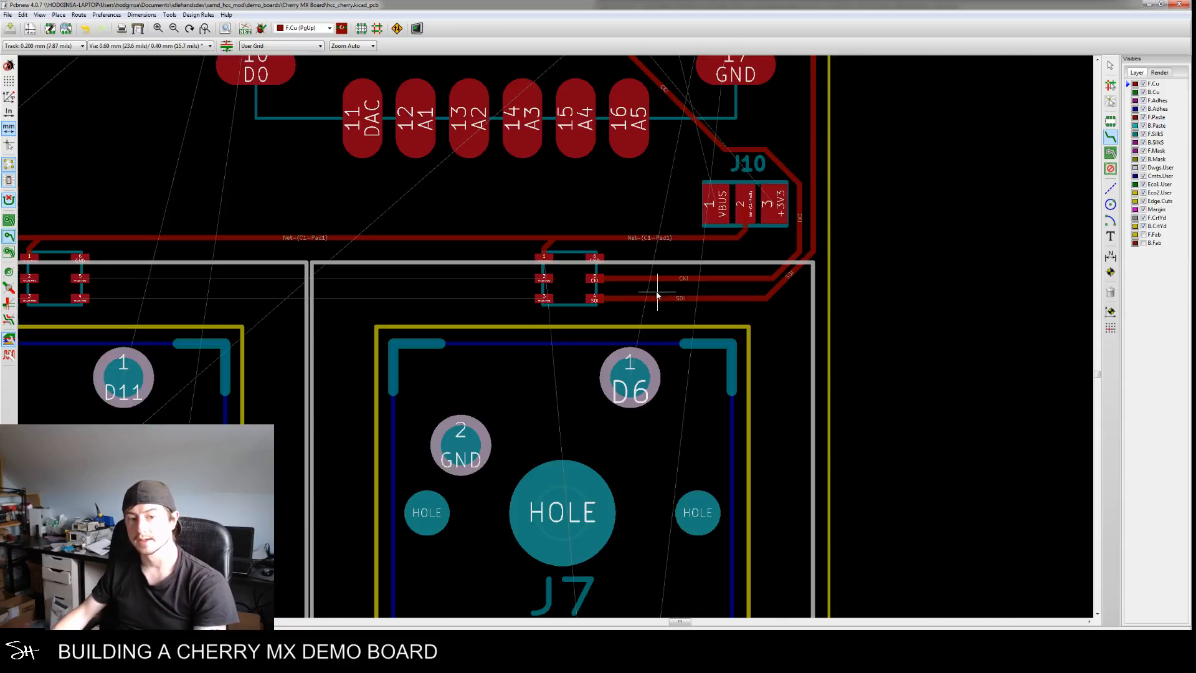
{"action": "middle_click_drag", "start_coordinate": [655, 290], "coordinate": [636, 375]}
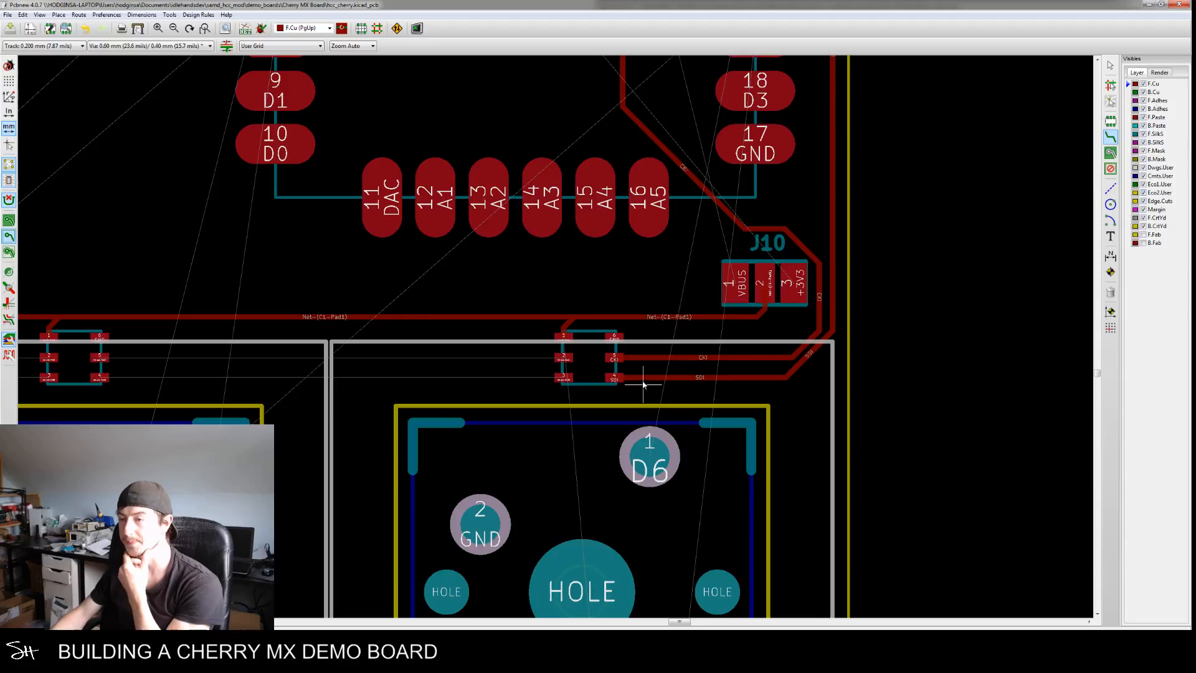
{"action": "scroll", "coordinate": [644, 384], "scroll_direction": "down", "scroll_amount": 4}
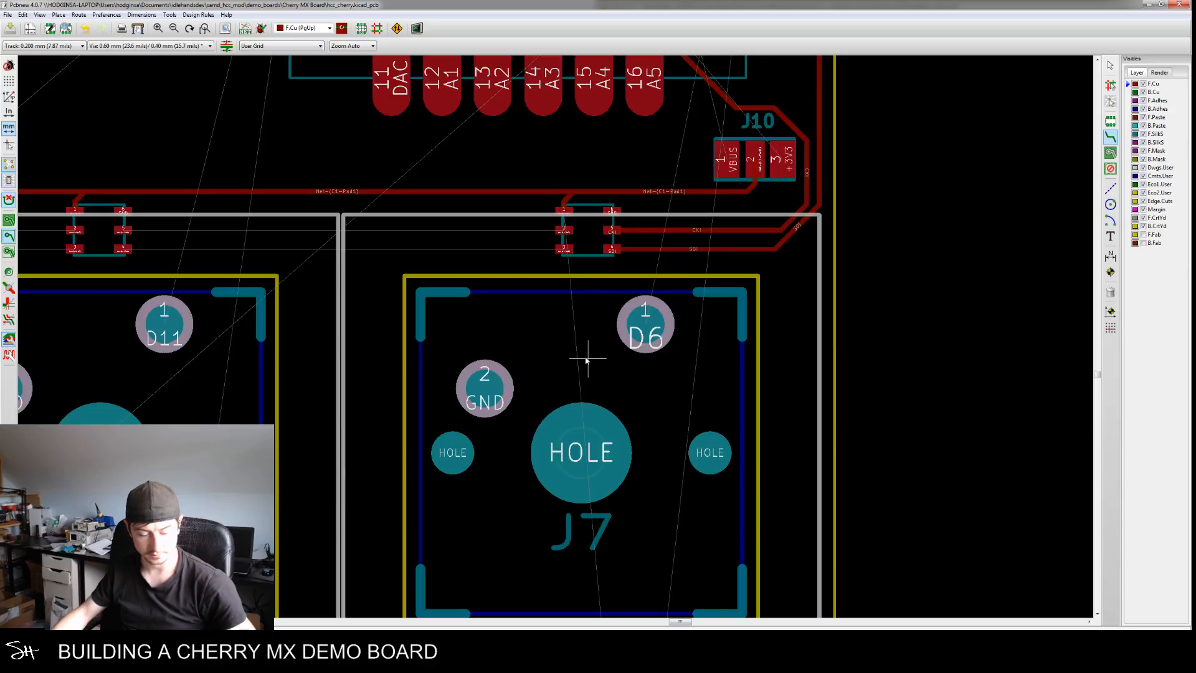
{"action": "scroll", "coordinate": [585, 347], "scroll_direction": "up", "scroll_amount": 5}
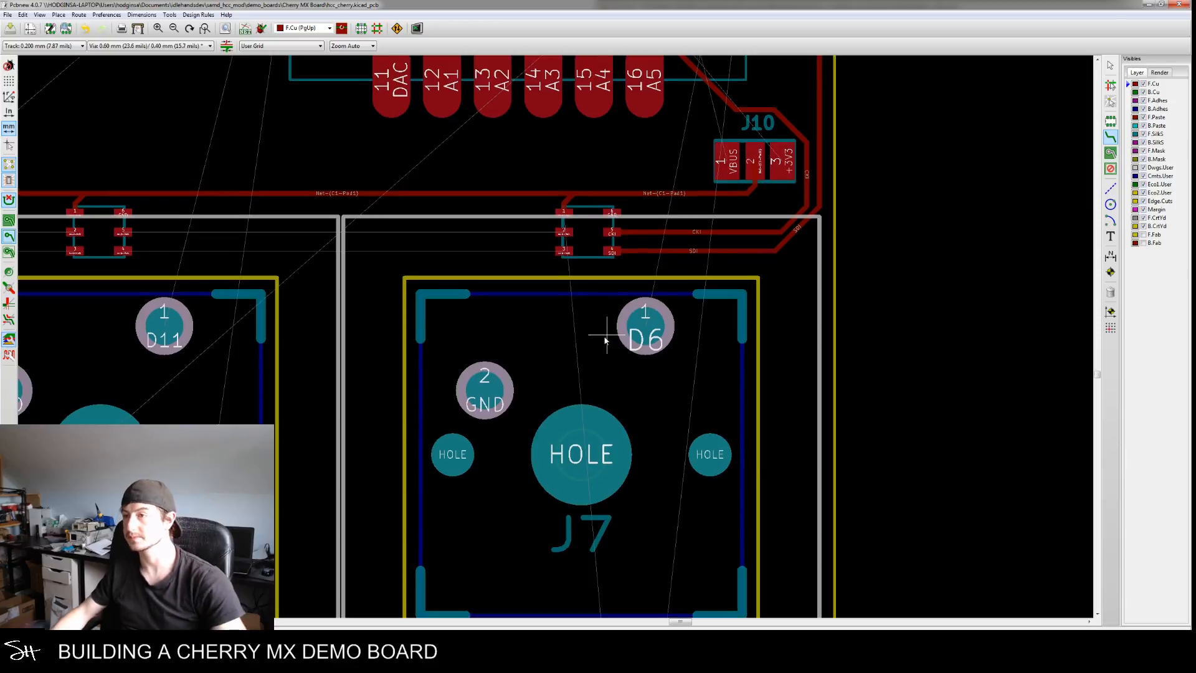
{"action": "scroll", "coordinate": [568, 400], "scroll_direction": "up", "scroll_amount": 5}
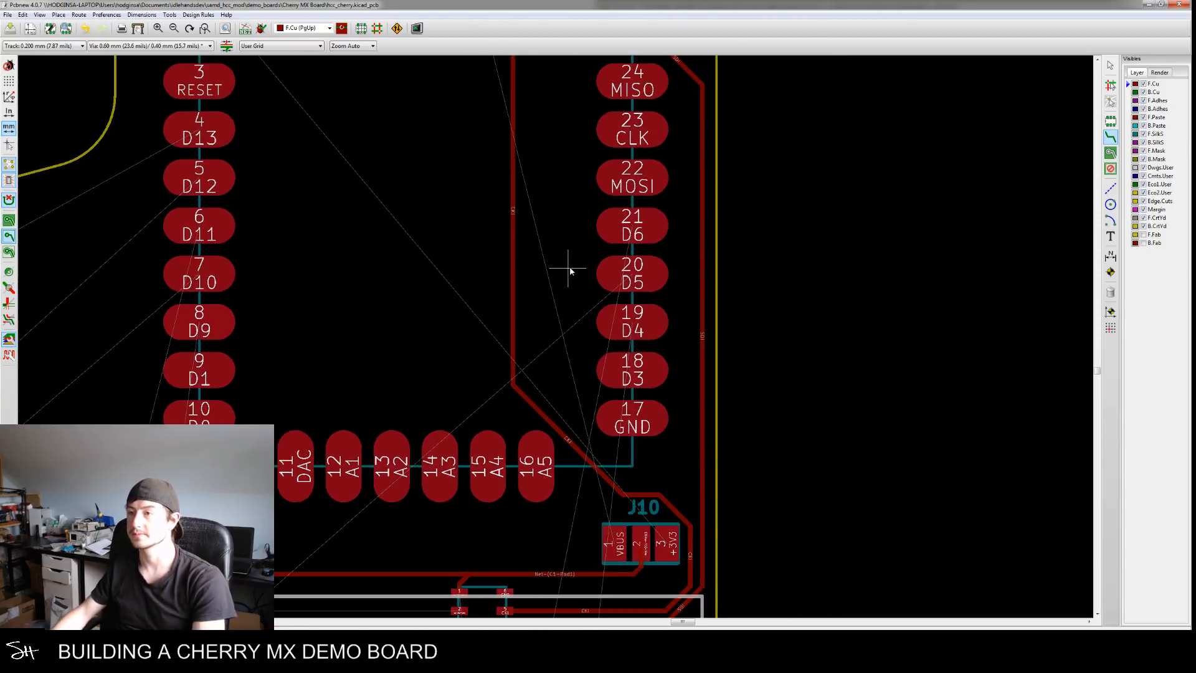
{"action": "scroll", "coordinate": [564, 321], "scroll_direction": "down", "scroll_amount": 5}
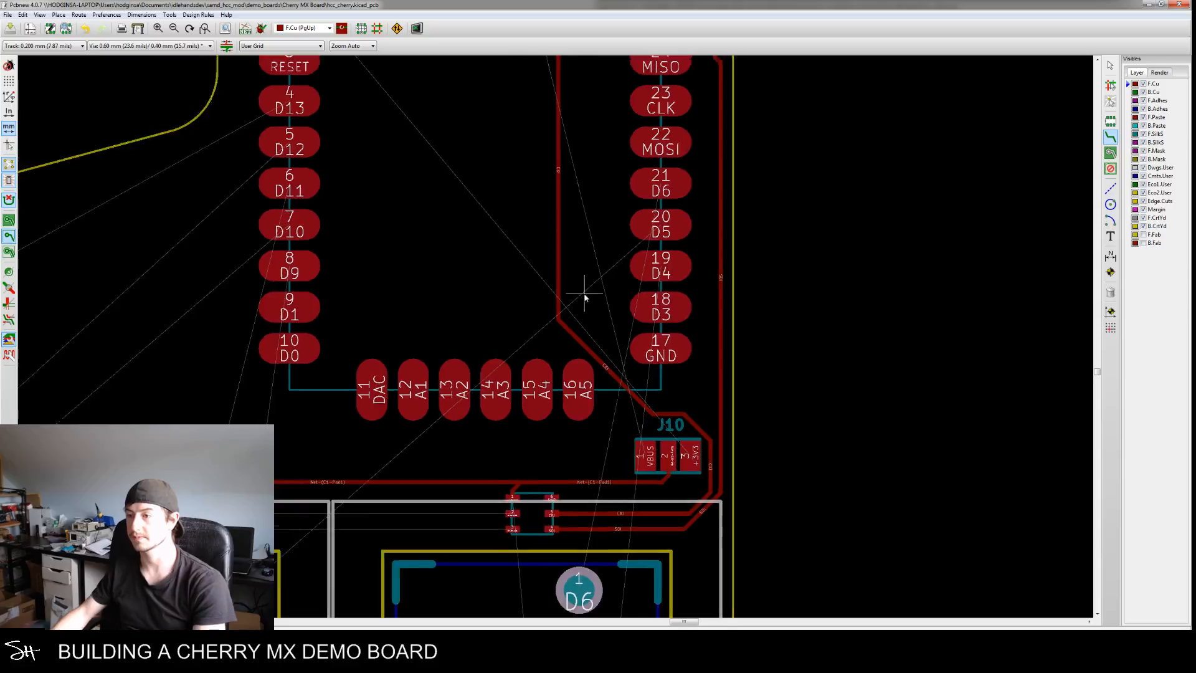
{"action": "scroll", "coordinate": [575, 291], "scroll_direction": "down", "scroll_amount": 3}
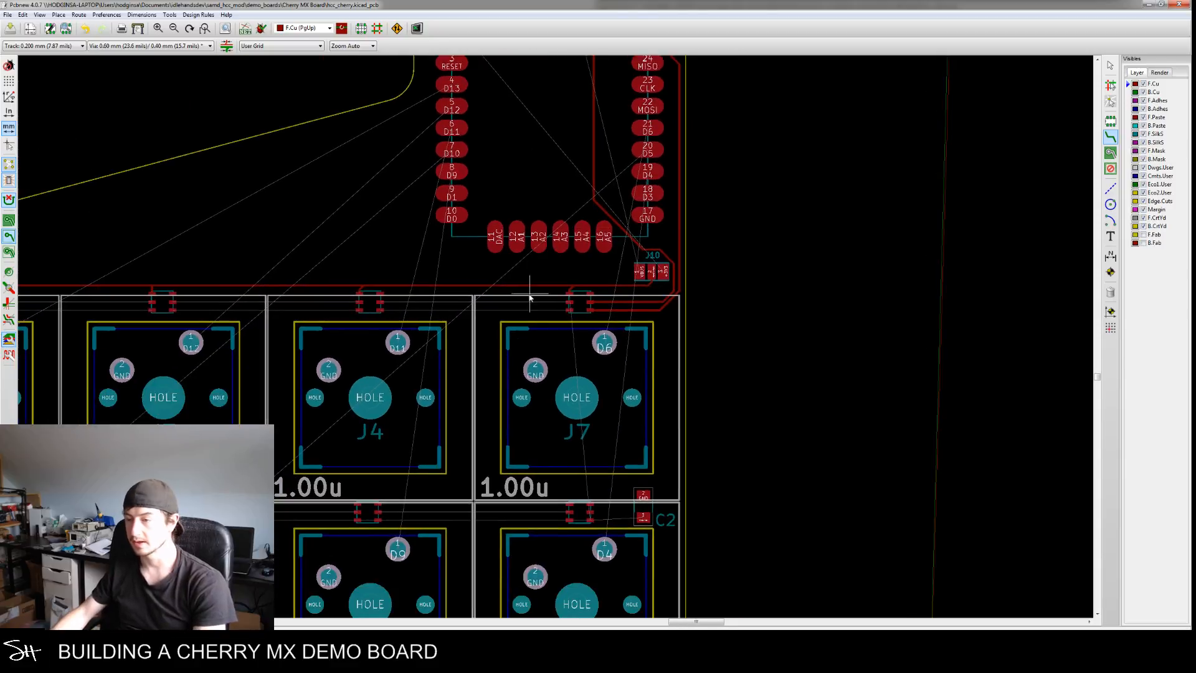
{"action": "scroll", "coordinate": [543, 367], "scroll_direction": "down", "scroll_amount": 2}
{"action": "scroll", "coordinate": [601, 326], "scroll_direction": "up", "scroll_amount": 4}
{"action": "scroll", "coordinate": [744, 232], "scroll_direction": "up", "scroll_amount": 4}
{"action": "scroll", "coordinate": [707, 254], "scroll_direction": "down", "scroll_amount": 1}
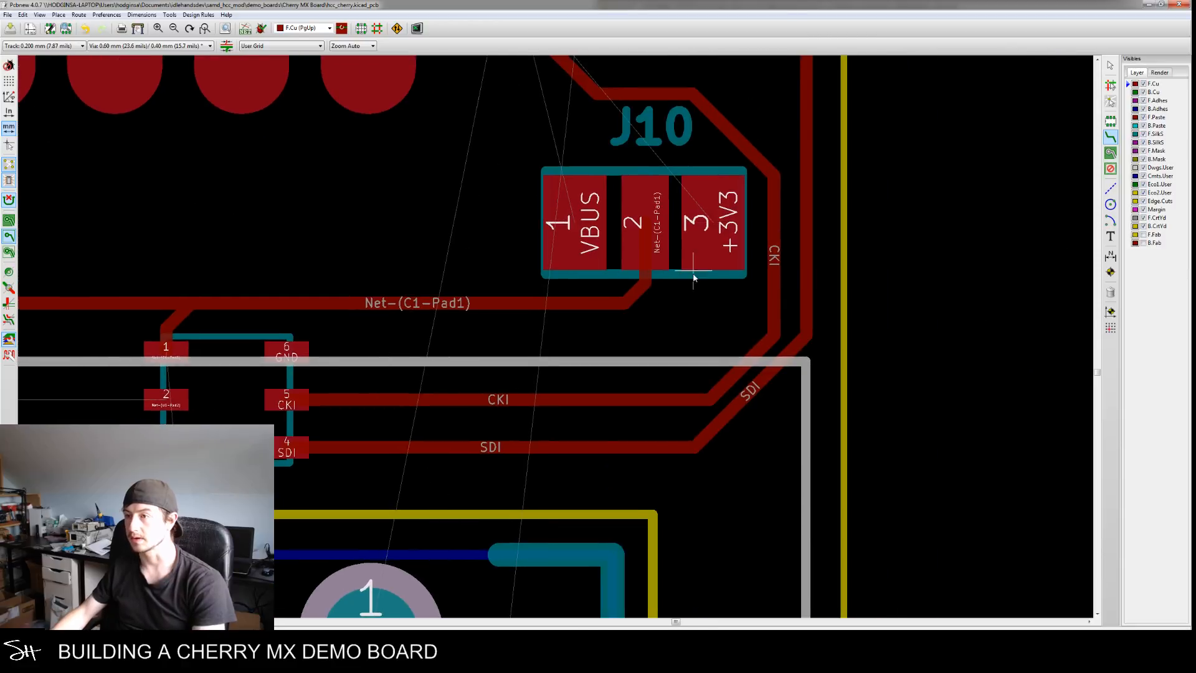
Branch Net-(C1-Pad1) below J10 through vias and B.Cu to C2 pad 1, and connect that pad to pad 1 of the six-pad part above J9
{"action": "left_click", "coordinate": [627, 303]}
{"action": "key", "text": "v"}
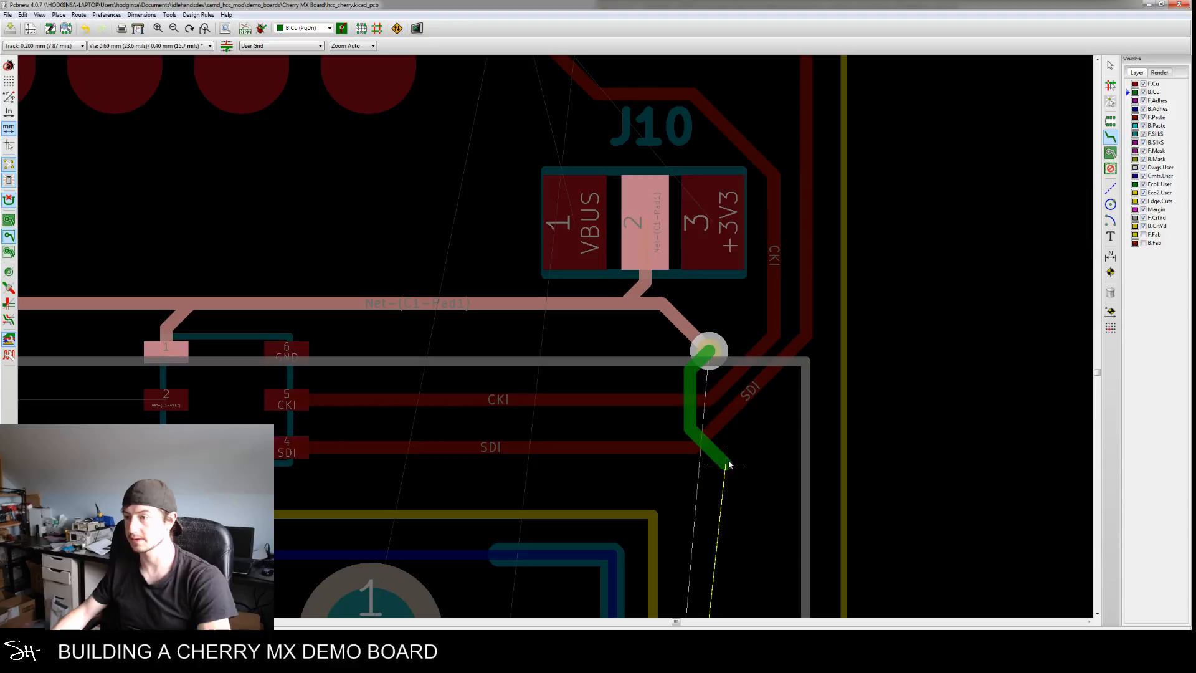
{"action": "scroll", "coordinate": [729, 464], "scroll_direction": "down", "scroll_amount": 2, "text": "shift"}
{"action": "scroll", "coordinate": [739, 296], "scroll_direction": "down", "scroll_amount": 3}
{"action": "middle_click_drag", "start_coordinate": [713, 512], "coordinate": [699, 342]}
{"action": "scroll", "coordinate": [699, 342], "scroll_direction": "down", "scroll_amount": 1}
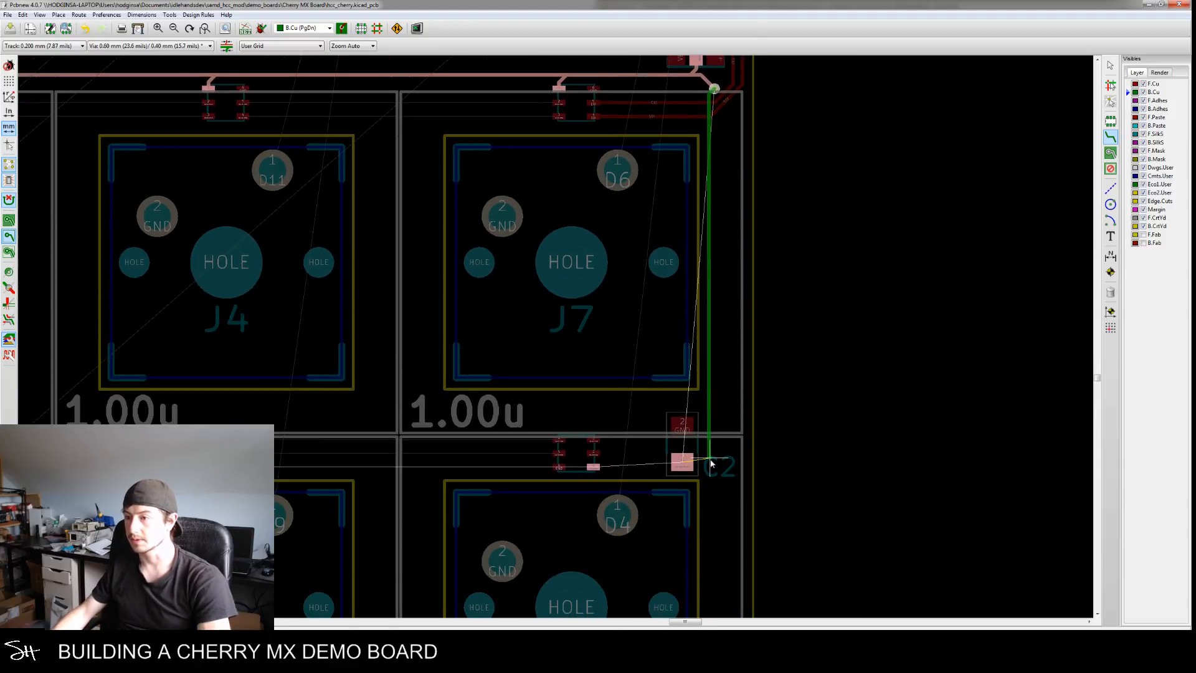
{"action": "key", "text": "v"}
{"action": "left_click", "coordinate": [681, 464]}
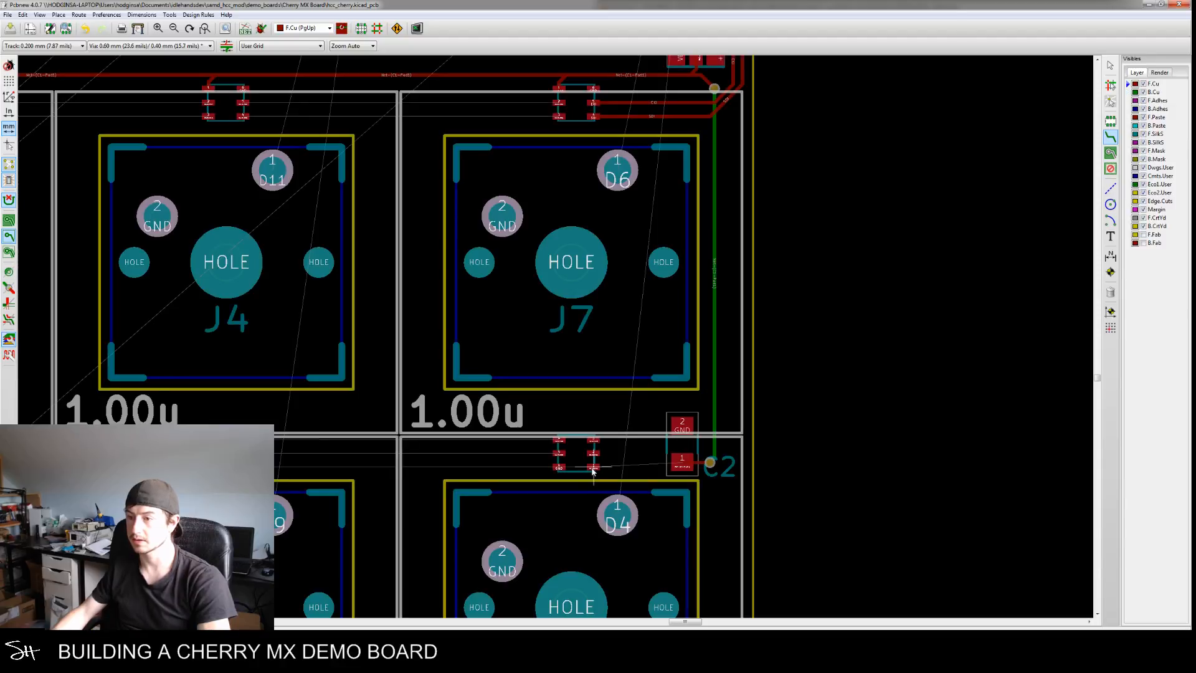
{"action": "left_click", "coordinate": [592, 468]}
{"action": "left_click", "coordinate": [689, 467]}
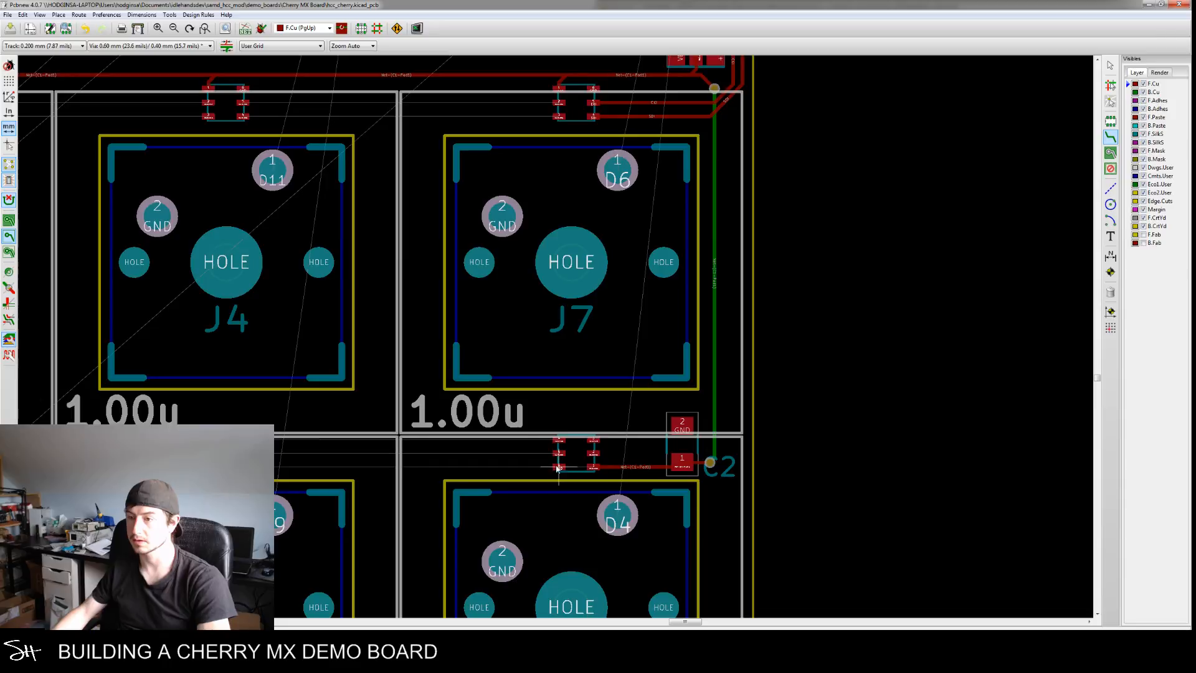
Route a short GND stub from pad 6 of the six-pad part above J9 and end it with a via
{"action": "scroll", "coordinate": [556, 467], "scroll_direction": "up", "scroll_amount": 4}
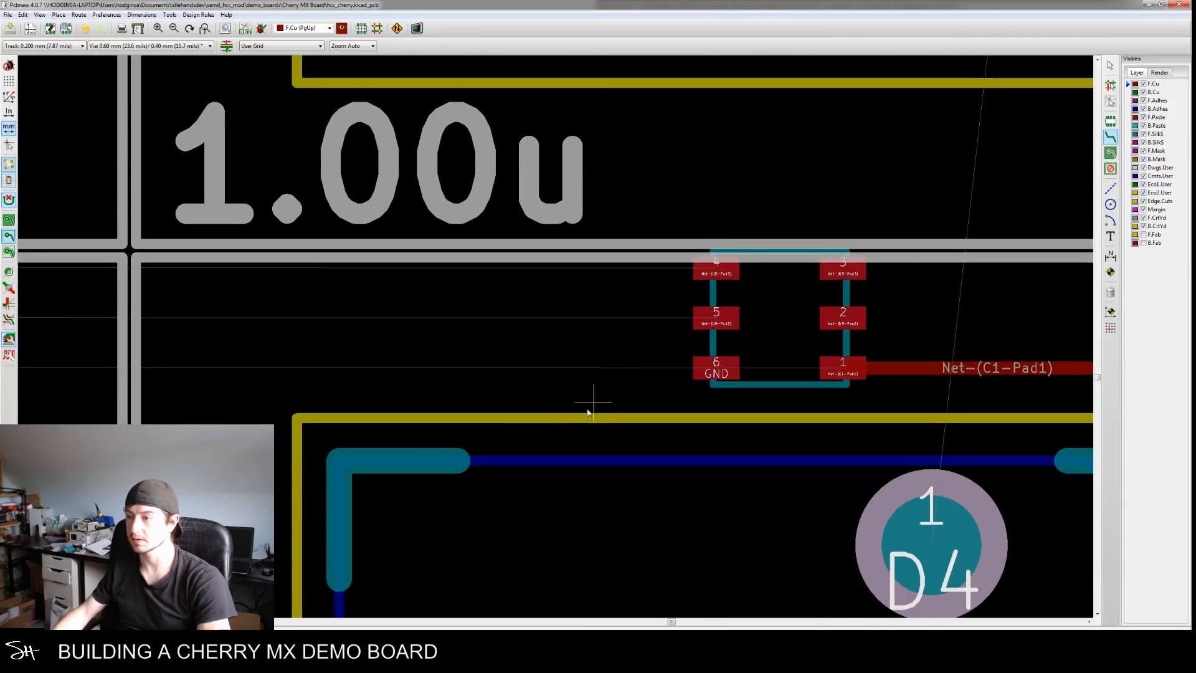
{"action": "scroll", "coordinate": [613, 405], "scroll_direction": "down", "scroll_amount": 3}
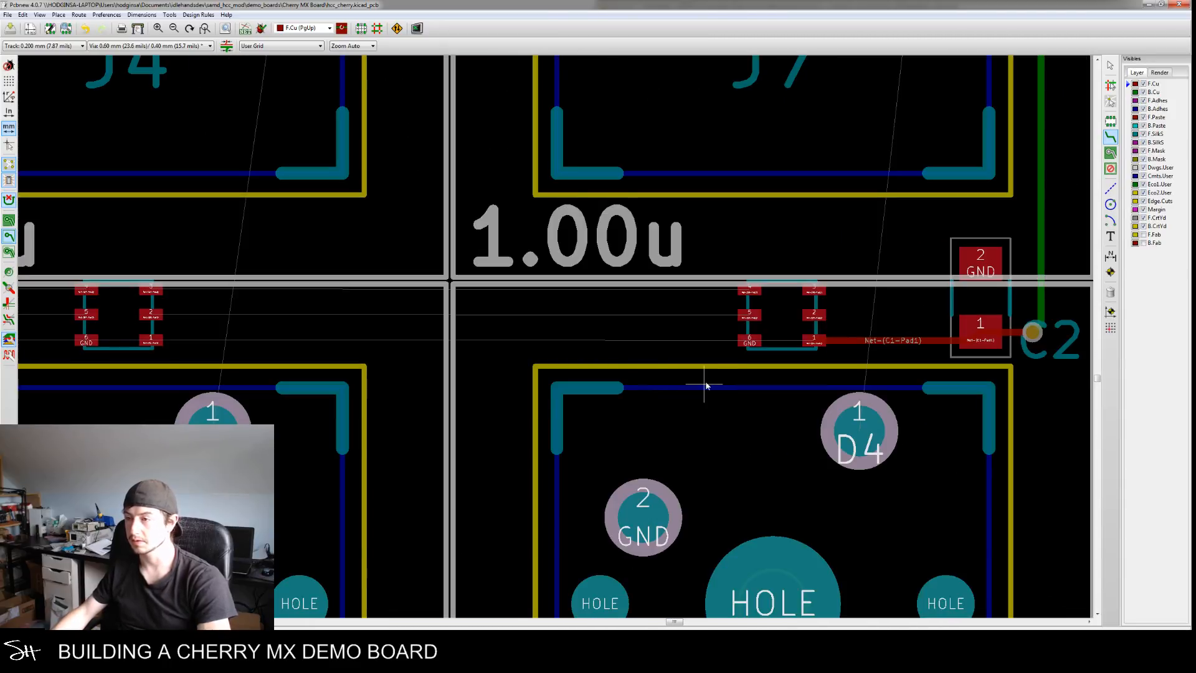
{"action": "left_click", "coordinate": [749, 341]}
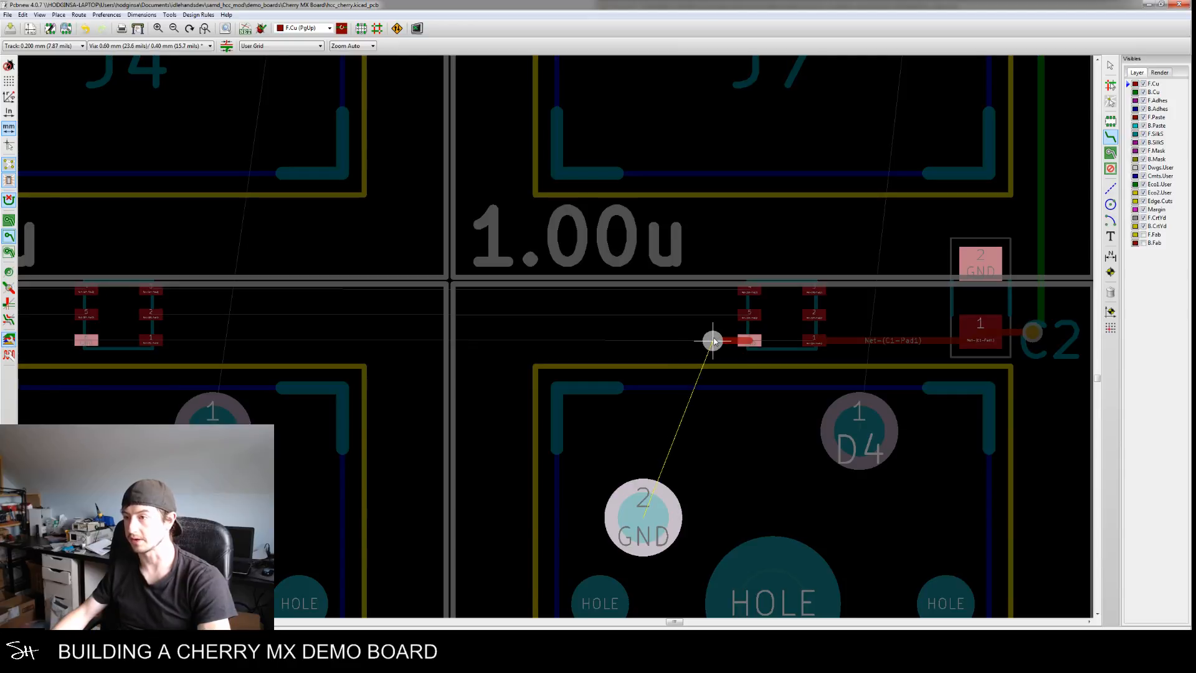
{"action": "key", "text": "v"}
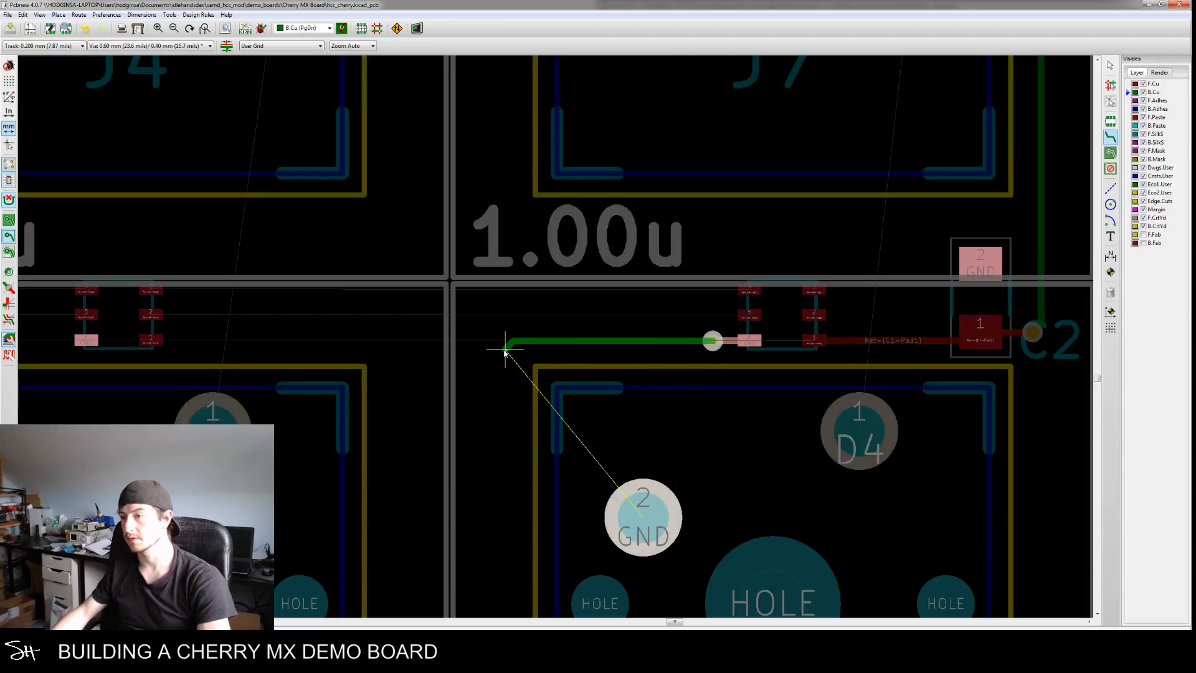
{"action": "key", "text": "Escape"}
Route short F.Cu GND stubs from pad 6 of the six-pad parts above J6 and J8, ending each with a via
{"action": "middle_click_drag", "start_coordinate": [418, 349], "coordinate": [665, 343]}
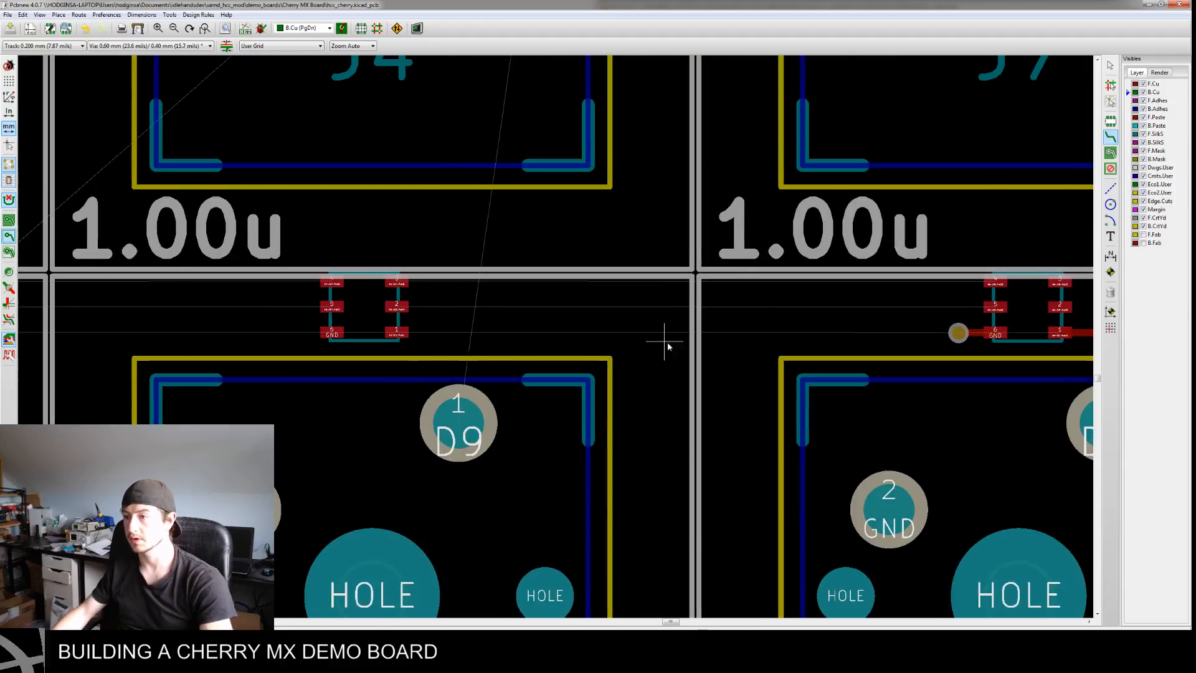
{"action": "left_click", "coordinate": [333, 337]}
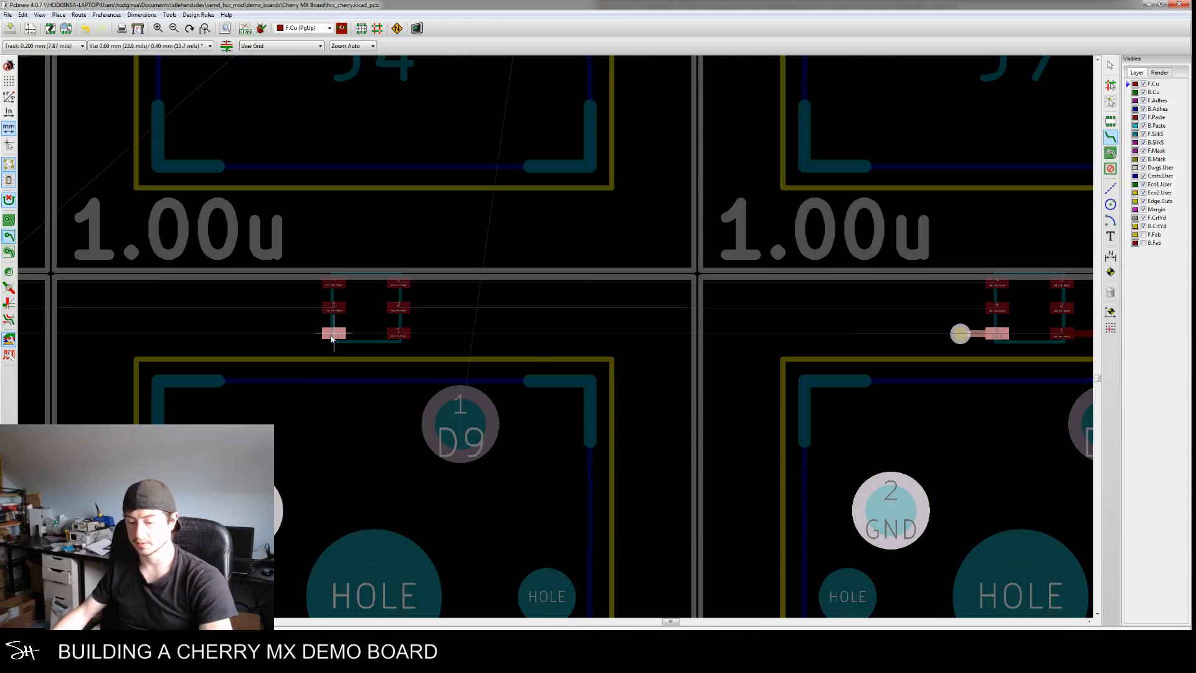
{"action": "left_click", "coordinate": [296, 337]}
{"action": "key", "text": "Escape"}
{"action": "middle_click_drag", "start_coordinate": [239, 343], "coordinate": [602, 334]}
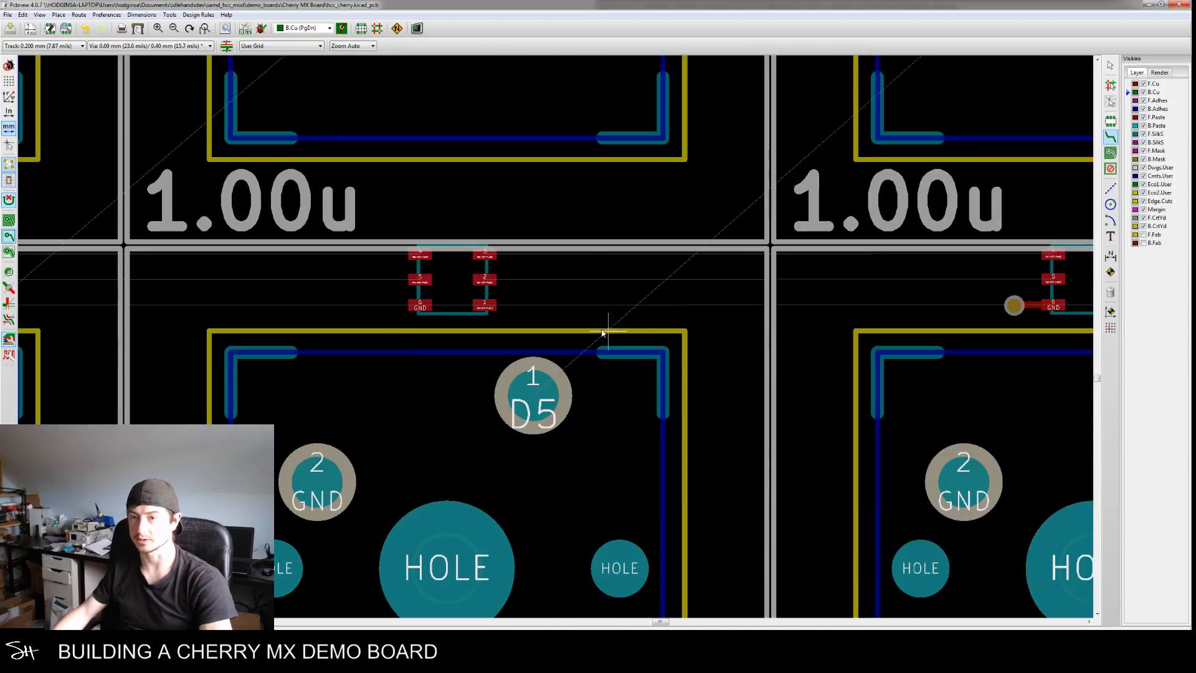
{"action": "left_click", "coordinate": [416, 314]}
{"action": "key", "text": "v"}
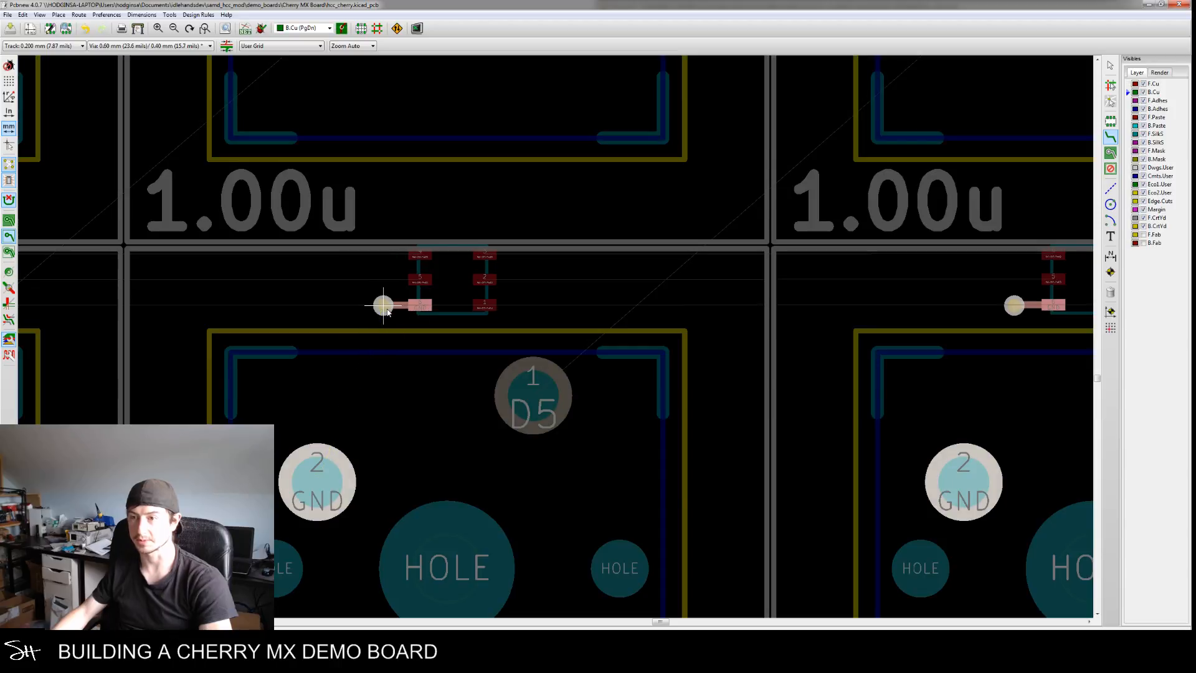
{"action": "key", "text": "Escape"}
Add a short GND stub with an end via to pad 6 of the six-pad part above J5
{"action": "middle_click_drag", "start_coordinate": [279, 324], "coordinate": [603, 327]}
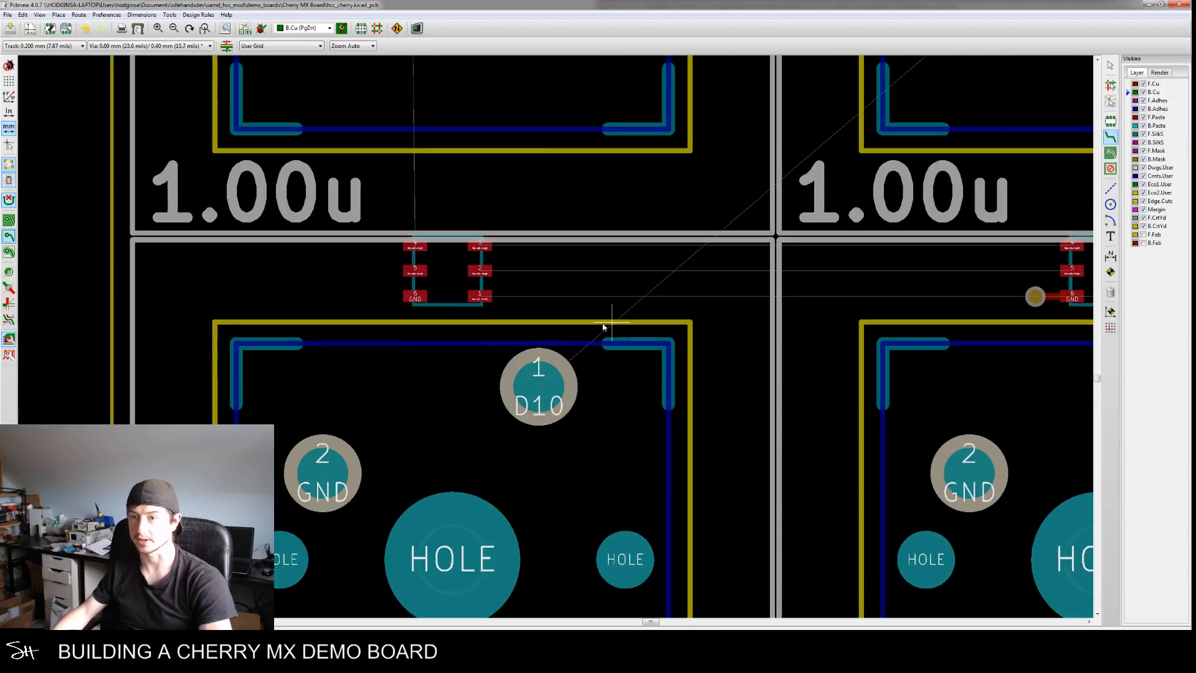
{"action": "left_click", "coordinate": [416, 297]}
{"action": "key", "text": "v"}
{"action": "key", "text": "Escape"}
Route a short F.Cu GND stub from pad 6 of the six-pad part beside C1 and end it with a via
{"action": "middle_click_drag", "start_coordinate": [464, 219], "coordinate": [460, 405]}
{"action": "middle_click_drag", "start_coordinate": [443, 267], "coordinate": [446, 464]}
{"action": "middle_click_drag", "start_coordinate": [430, 275], "coordinate": [432, 460]}
{"action": "middle_click_drag", "start_coordinate": [416, 263], "coordinate": [414, 359]}
{"action": "scroll", "coordinate": [440, 307], "scroll_direction": "up", "scroll_amount": 2}
{"action": "left_click", "coordinate": [454, 281]}
{"action": "key", "text": "v"}
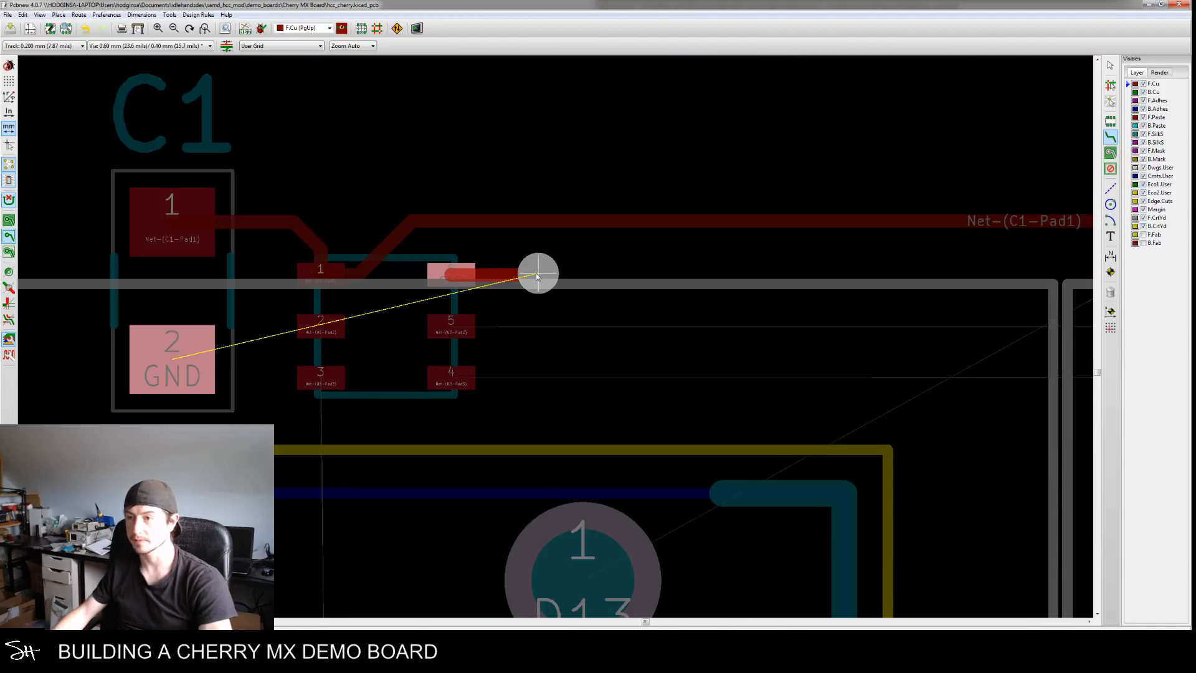
{"action": "key", "text": "Escape"}
Route a short GND stub from pad 6 of the six-pad part above J3, ending in a via
{"action": "scroll", "coordinate": [922, 275], "scroll_direction": "down", "scroll_amount": 1}
{"action": "middle_click_drag", "start_coordinate": [922, 275], "coordinate": [366, 289]}
{"action": "middle_click_drag", "start_coordinate": [961, 303], "coordinate": [513, 299]}
{"action": "left_click", "coordinate": [731, 286]}
{"action": "key", "text": "v"}
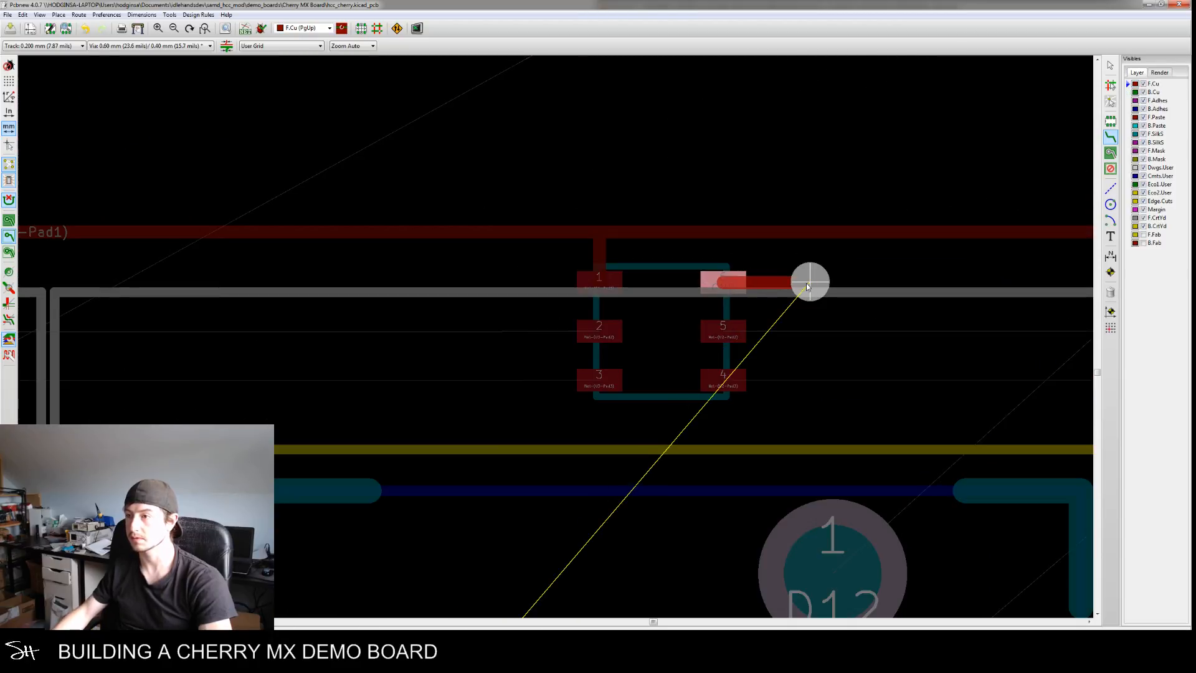
{"action": "key", "text": "Escape"}
Route a short GND stub from pad 6 of the six-pad part above J4, ending in a via
{"action": "scroll", "coordinate": [828, 292], "scroll_direction": "down", "scroll_amount": 3}
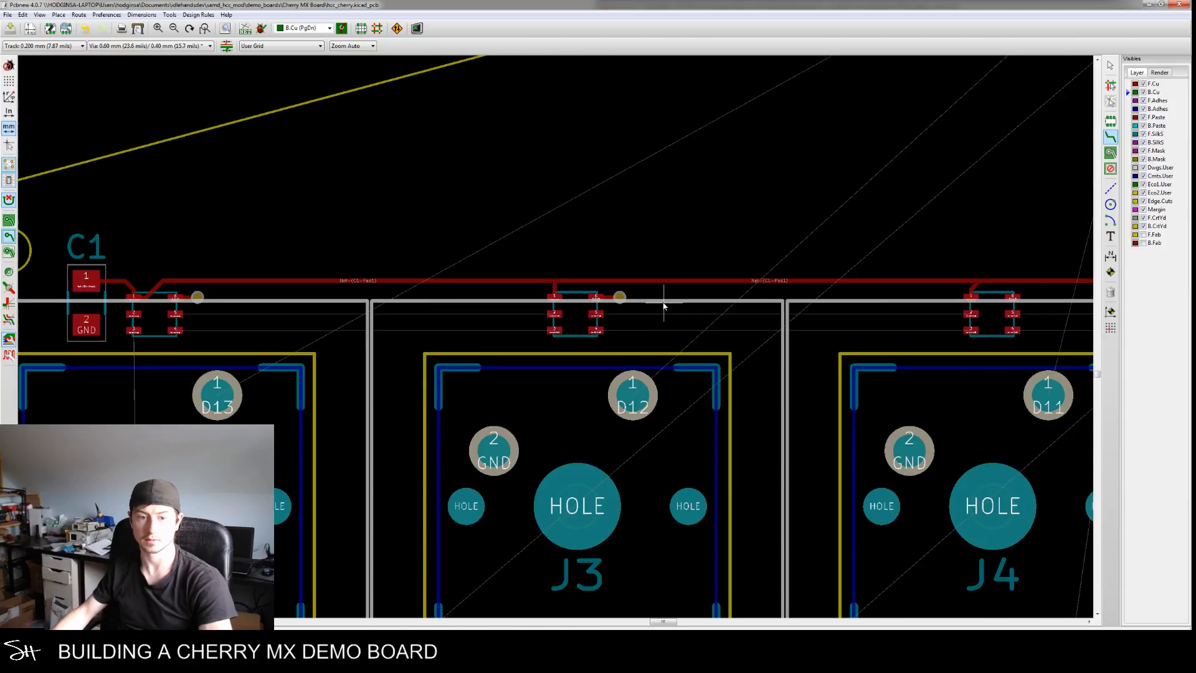
{"action": "scroll", "coordinate": [860, 310], "scroll_direction": "up", "scroll_amount": 4}
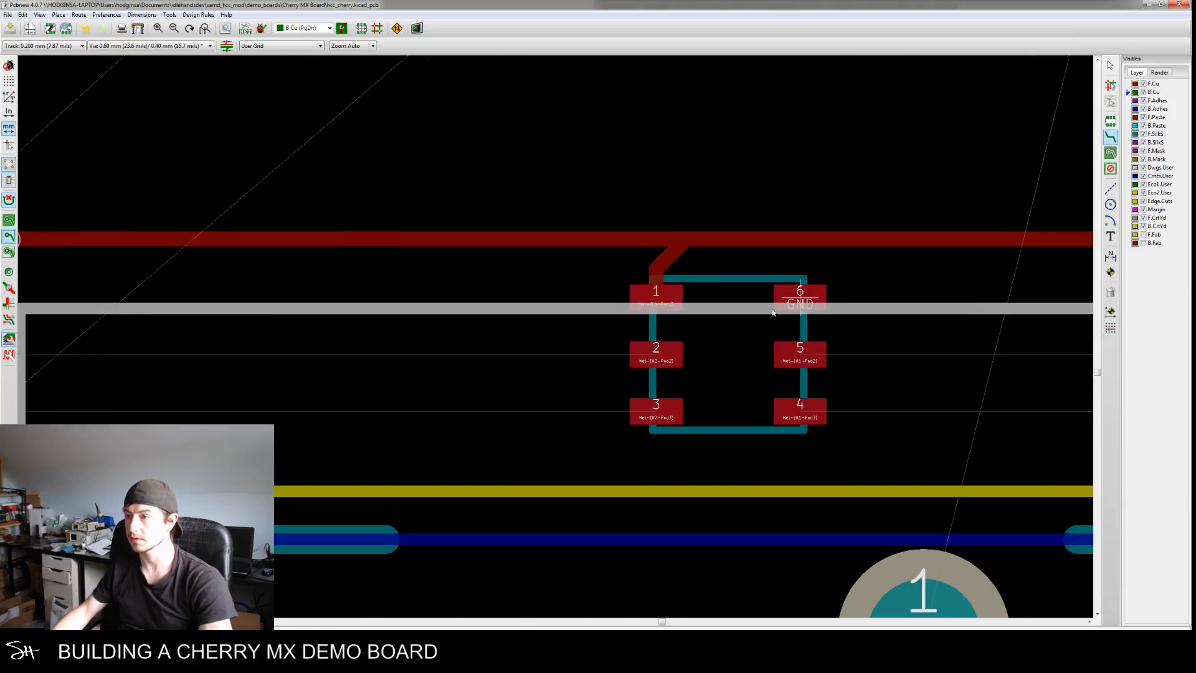
{"action": "left_click", "coordinate": [655, 310]}
{"action": "left_click", "coordinate": [751, 304]}
{"action": "key", "text": "Escape"}
Route a short GND stub from pad 6 of the six-pad part above J7, ending in a via
{"action": "scroll", "coordinate": [812, 323], "scroll_direction": "down", "scroll_amount": 3}
{"action": "middle_click_drag", "start_coordinate": [829, 332], "coordinate": [611, 334]}
{"action": "scroll", "coordinate": [614, 330], "scroll_direction": "up", "scroll_amount": 3}
{"action": "left_click", "coordinate": [617, 314]}
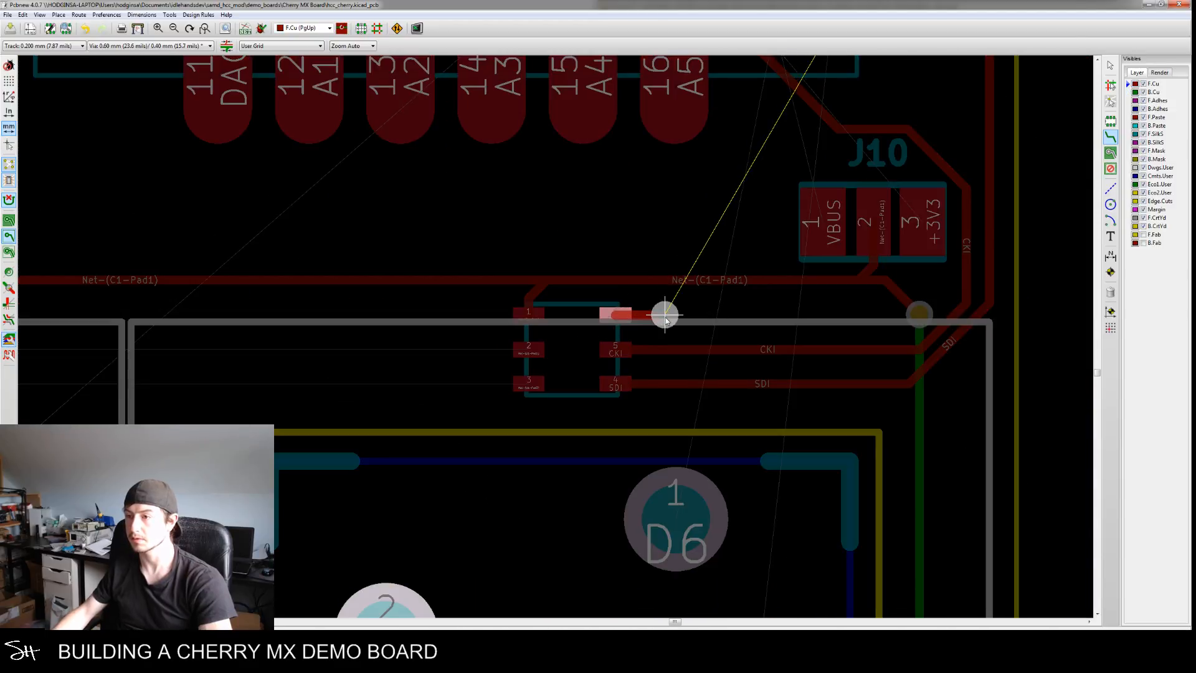
{"action": "left_click", "coordinate": [676, 315]}
{"action": "key", "text": "Escape"}
Route Net-(C1-Pad1) on F.Cu from pad 1 of the part above J6, passing below the GND via, to pad 1 of the part above J9
{"action": "middle_click_drag", "start_coordinate": [572, 408], "coordinate": [623, 315]}
{"action": "scroll", "coordinate": [669, 316], "scroll_direction": "down", "scroll_amount": 3}
{"action": "middle_click_drag", "start_coordinate": [663, 408], "coordinate": [646, 345]}
{"action": "scroll", "coordinate": [695, 386], "scroll_direction": "up", "scroll_amount": 2}
{"action": "middle_click_drag", "start_coordinate": [534, 427], "coordinate": [619, 387]}
{"action": "scroll", "coordinate": [619, 387], "scroll_direction": "up", "scroll_amount": 2}
{"action": "middle_click_drag", "start_coordinate": [514, 383], "coordinate": [705, 348]}
{"action": "left_click", "coordinate": [239, 283]}
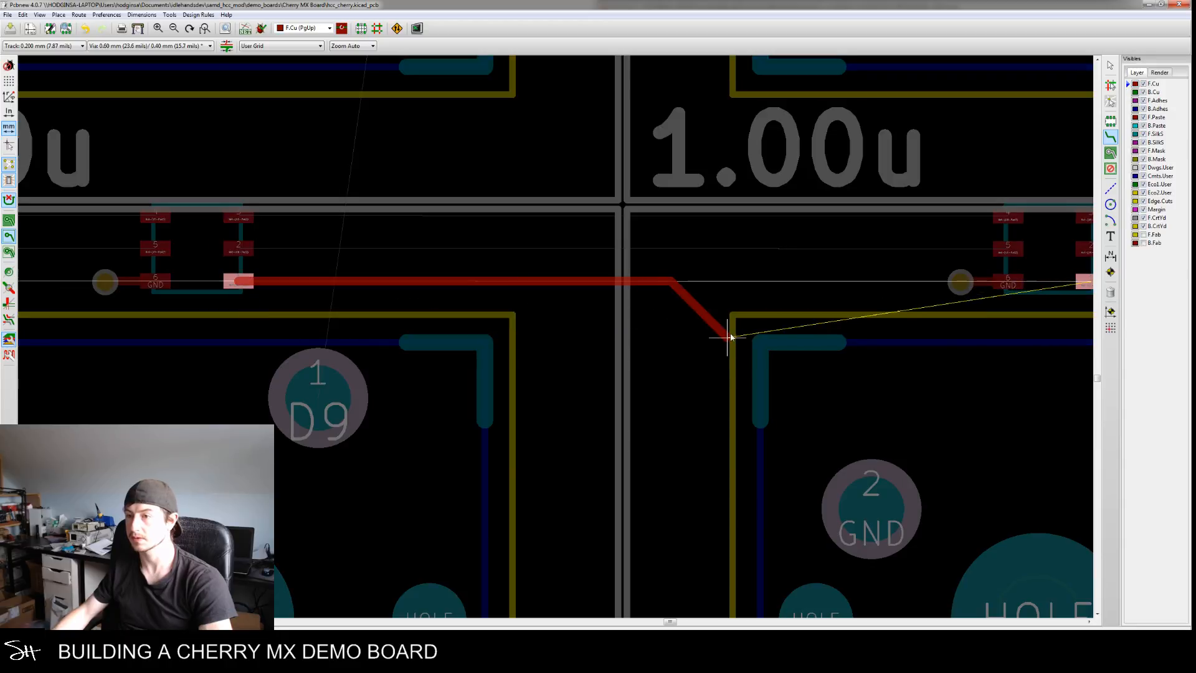
{"action": "middle_click_drag", "start_coordinate": [832, 341], "coordinate": [649, 339]}
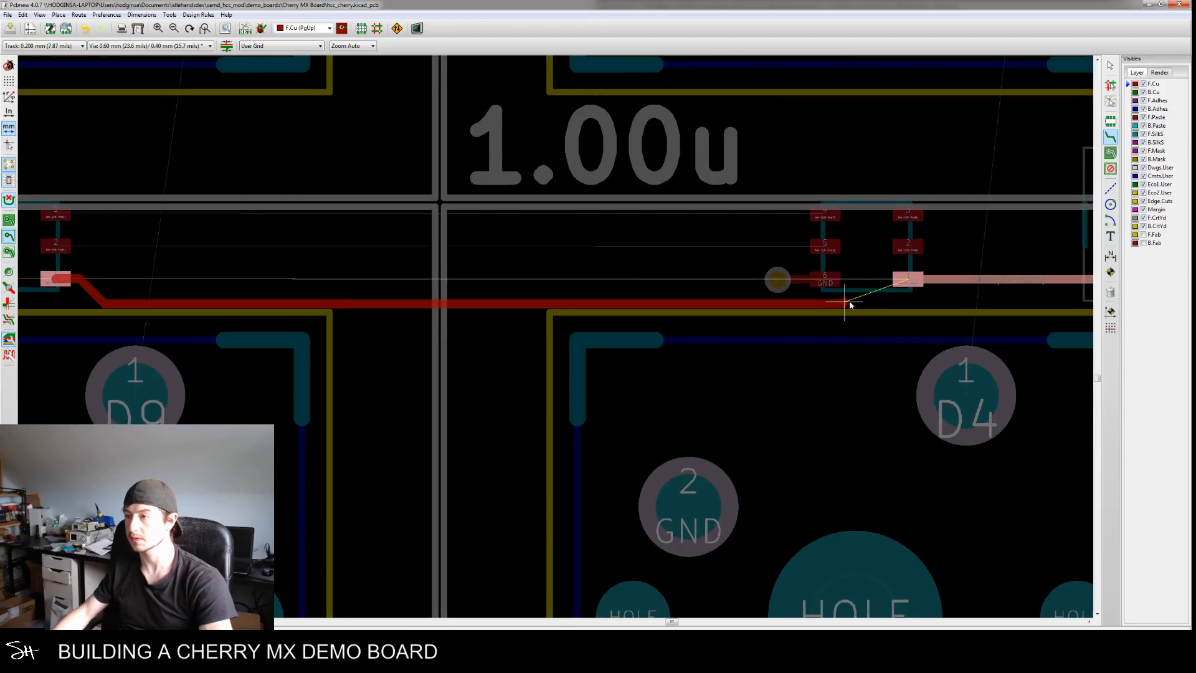
{"action": "left_click", "coordinate": [909, 282]}
Extend Net-(C1-Pad1) on F.Cu from pad 1 of the part above J6 to pad 1 of the part above J8
{"action": "middle_click_drag", "start_coordinate": [564, 335], "coordinate": [841, 321]}
{"action": "middle_click_drag", "start_coordinate": [503, 328], "coordinate": [836, 336]}
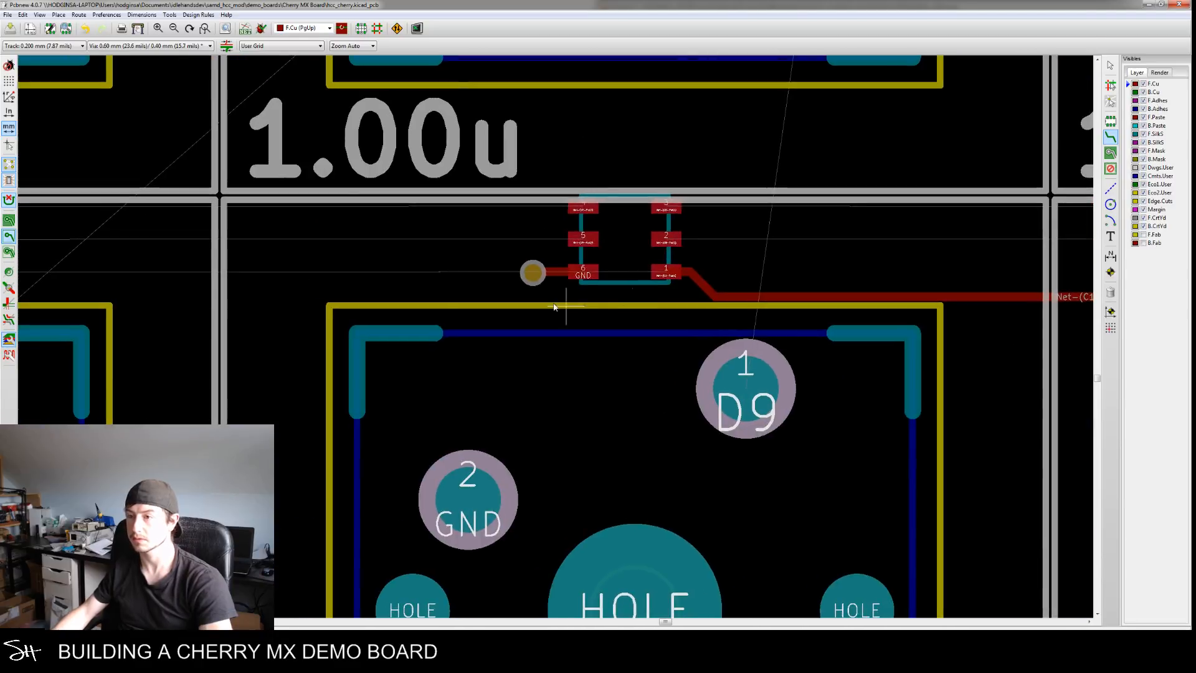
{"action": "left_click", "coordinate": [666, 275]}
{"action": "middle_click_drag", "start_coordinate": [290, 318], "coordinate": [549, 319]}
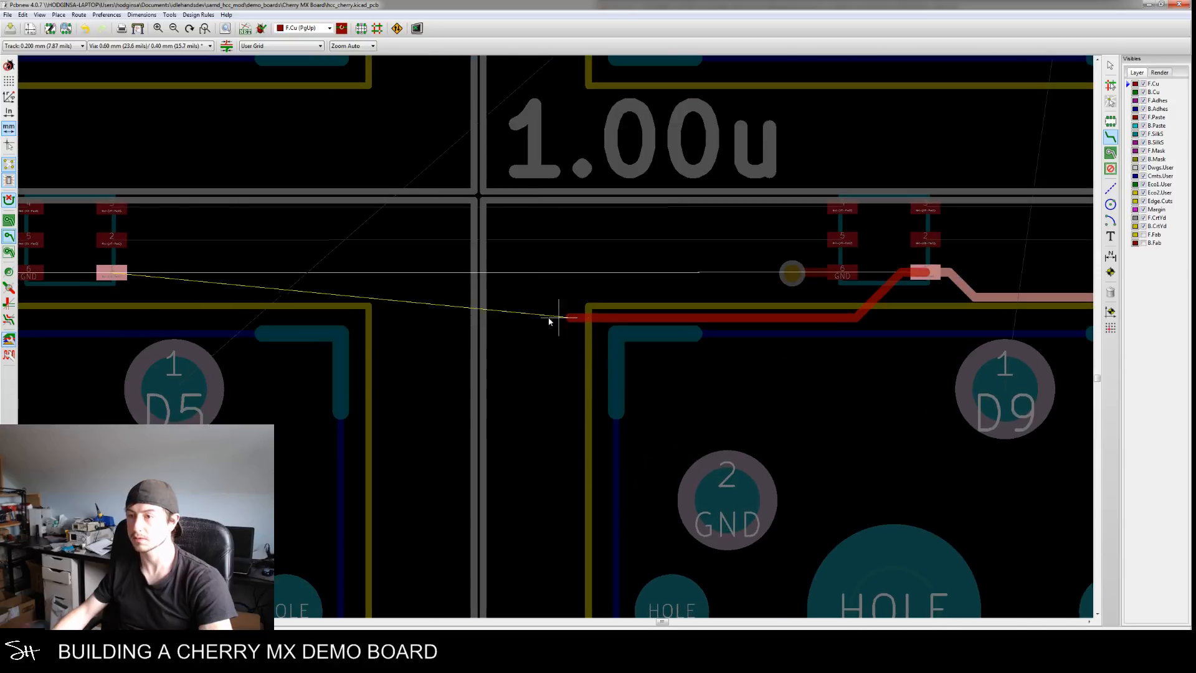
{"action": "middle_click_drag", "start_coordinate": [201, 308], "coordinate": [316, 299]}
{"action": "left_click", "coordinate": [220, 270]}
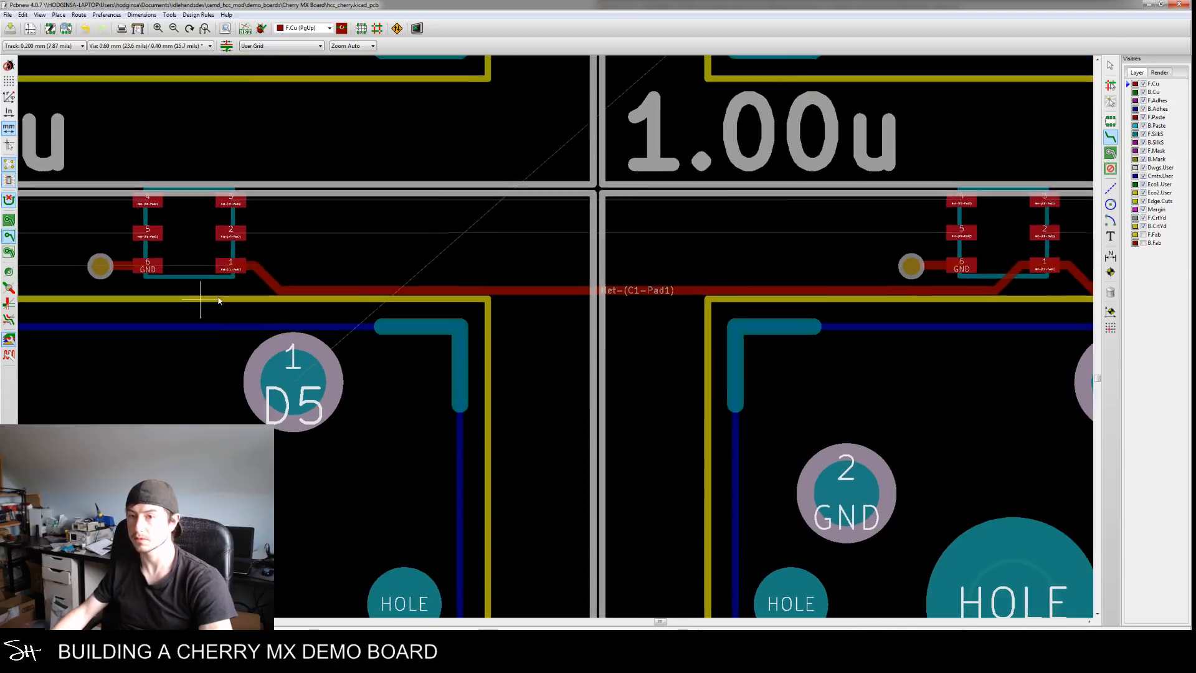
Extend Net-(C1-Pad1) on F.Cu from pad 1 of the part above J8 to pad 1 of the part above J5
{"action": "middle_click_drag", "start_coordinate": [225, 287], "coordinate": [603, 300]}
{"action": "left_click", "coordinate": [610, 284]}
{"action": "middle_click_drag", "start_coordinate": [365, 305], "coordinate": [587, 307]}
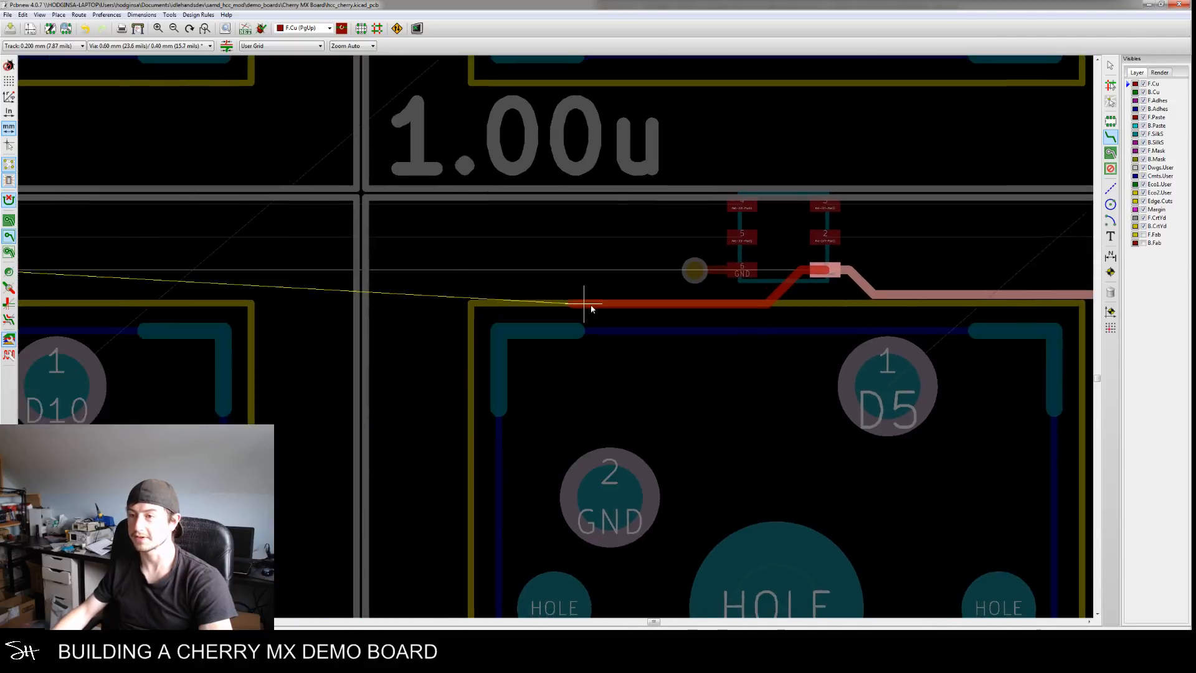
{"action": "middle_click_drag", "start_coordinate": [409, 301], "coordinate": [542, 302]}
{"action": "middle_click_drag", "start_coordinate": [202, 282], "coordinate": [246, 283]}
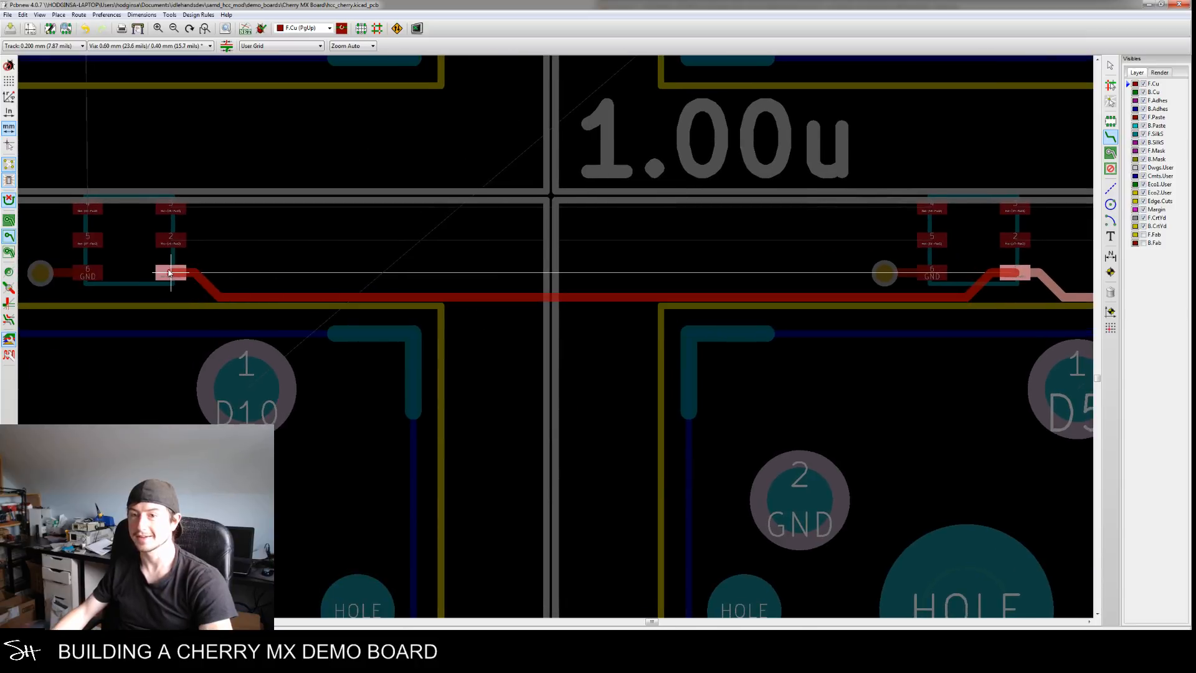
{"action": "left_click", "coordinate": [170, 273]}
Examine the whole board, the area around C1 and the part above J7 for remaining unrouted connections
{"action": "scroll", "coordinate": [296, 274], "scroll_direction": "down", "scroll_amount": 3}
{"action": "scroll", "coordinate": [359, 310], "scroll_direction": "down", "scroll_amount": 3}
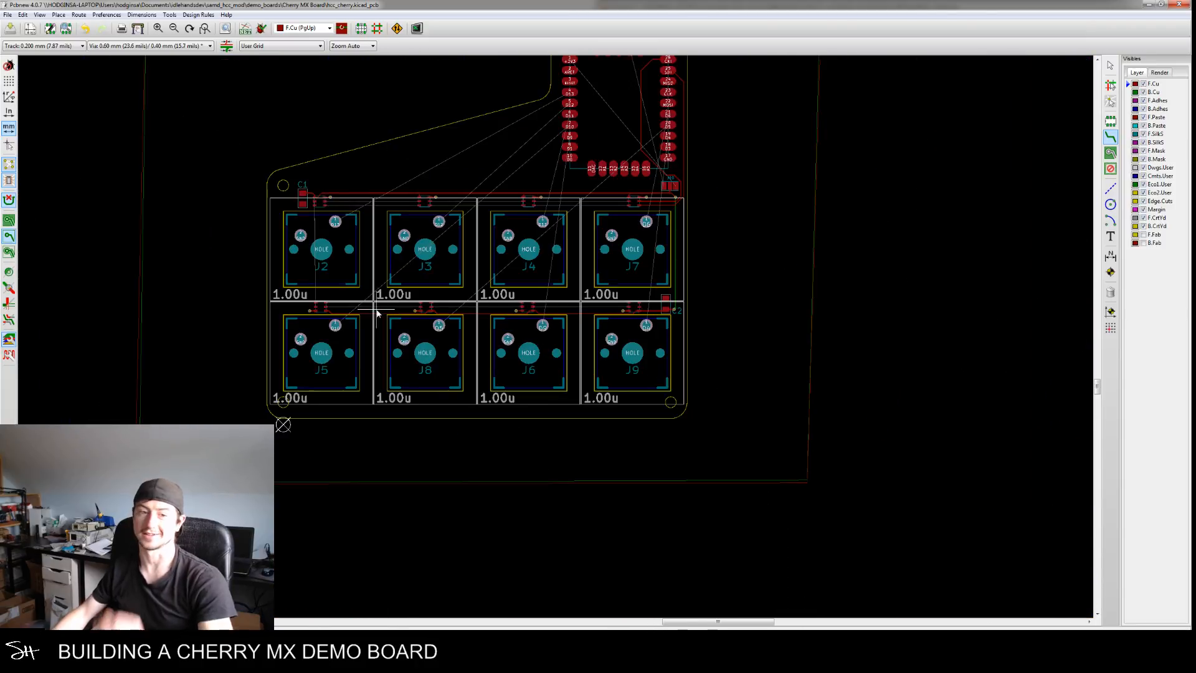
{"action": "middle_click_drag", "start_coordinate": [409, 316], "coordinate": [445, 359]}
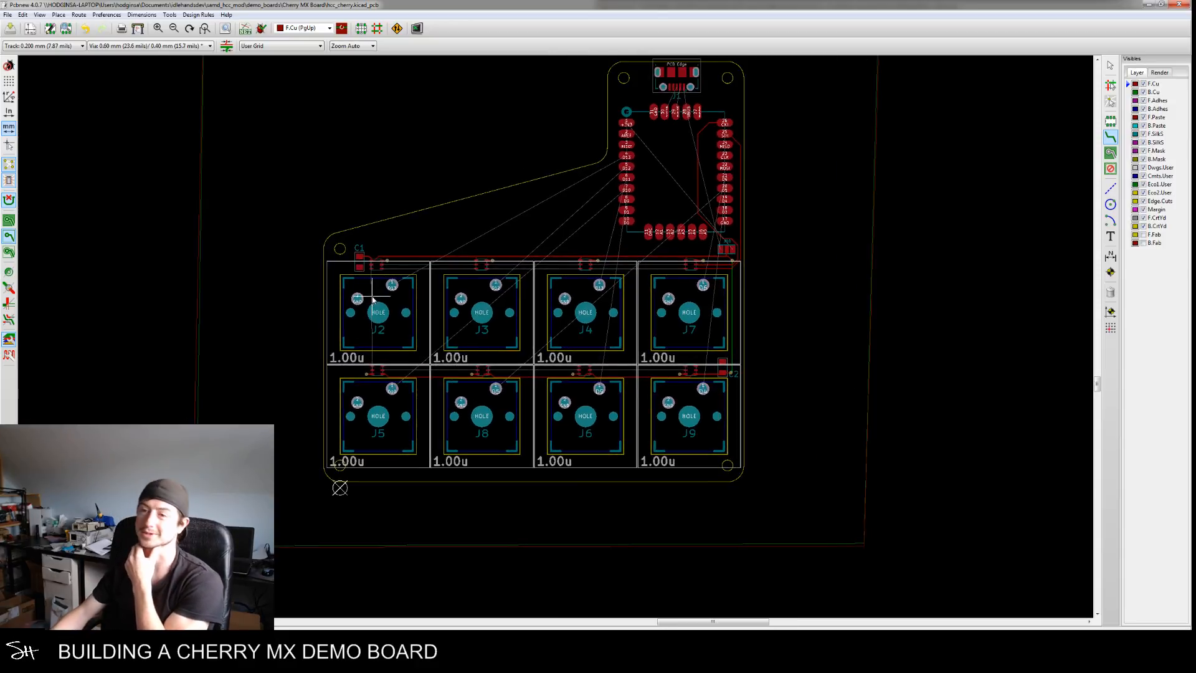
{"action": "scroll", "coordinate": [372, 299], "scroll_direction": "up", "scroll_amount": 5}
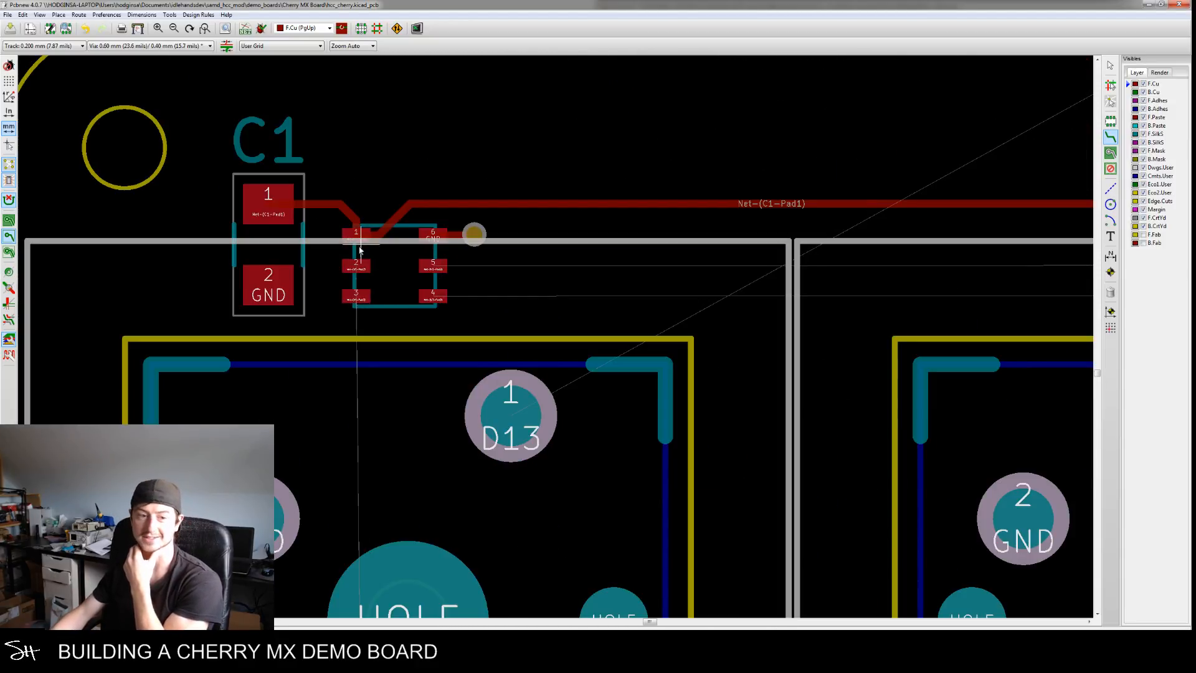
{"action": "scroll", "coordinate": [785, 283], "scroll_direction": "down", "scroll_amount": 5}
{"action": "middle_click_drag", "start_coordinate": [853, 316], "coordinate": [536, 323]}
{"action": "scroll", "coordinate": [735, 296], "scroll_direction": "down", "scroll_amount": 1}
{"action": "scroll", "coordinate": [765, 296], "scroll_direction": "up", "scroll_amount": 4}
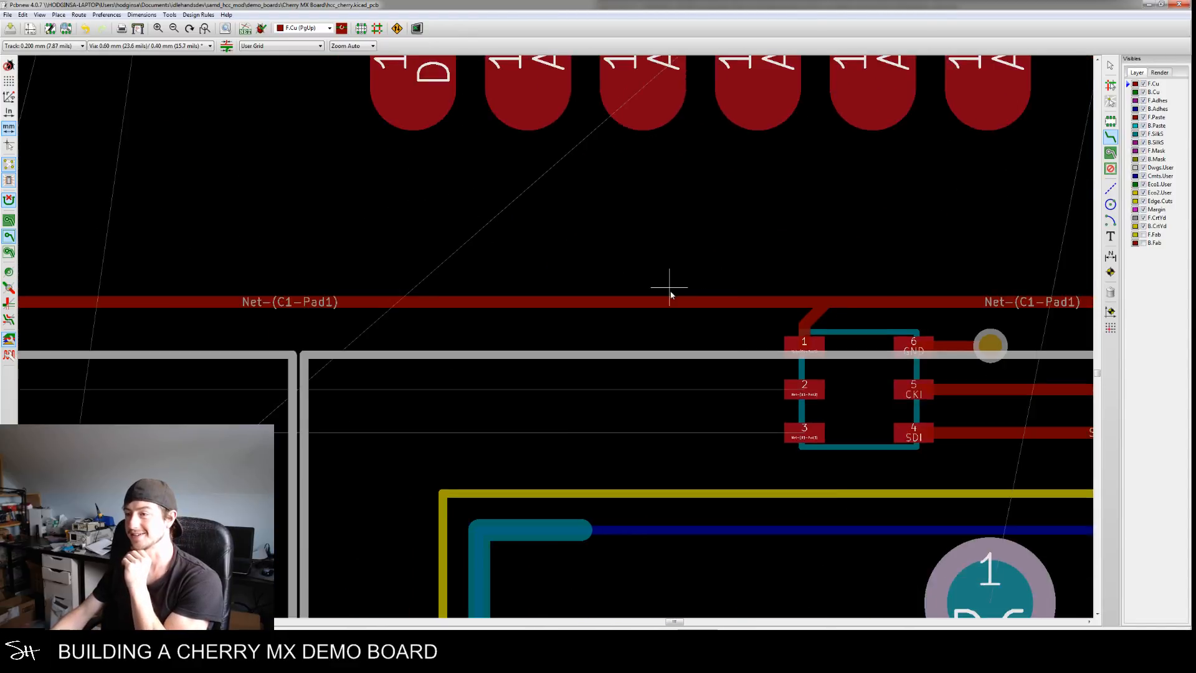
Route F.Cu tracks from pads 2 and 3 of the part above J7 to pads 5 and 4 of the part above J4
{"action": "scroll", "coordinate": [667, 287], "scroll_direction": "down", "scroll_amount": 2}
{"action": "scroll", "coordinate": [698, 304], "scroll_direction": "up", "scroll_amount": 2}
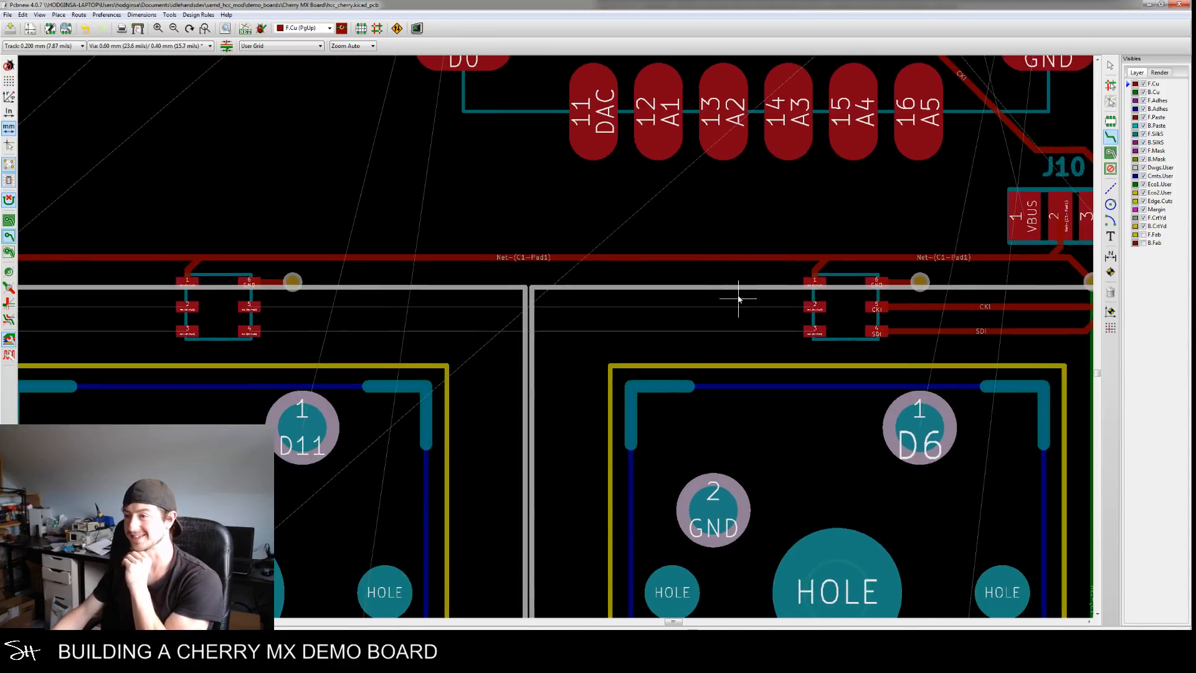
{"action": "left_click", "coordinate": [814, 307]}
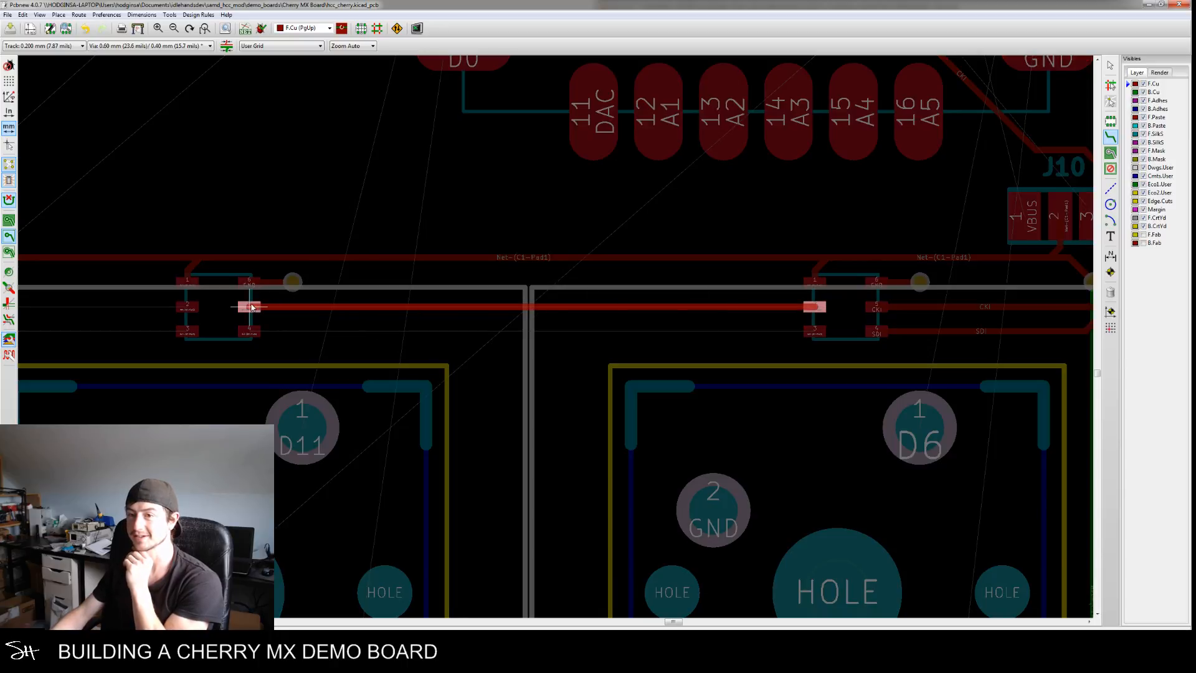
{"action": "left_click", "coordinate": [252, 307]}
{"action": "left_click", "coordinate": [814, 333]}
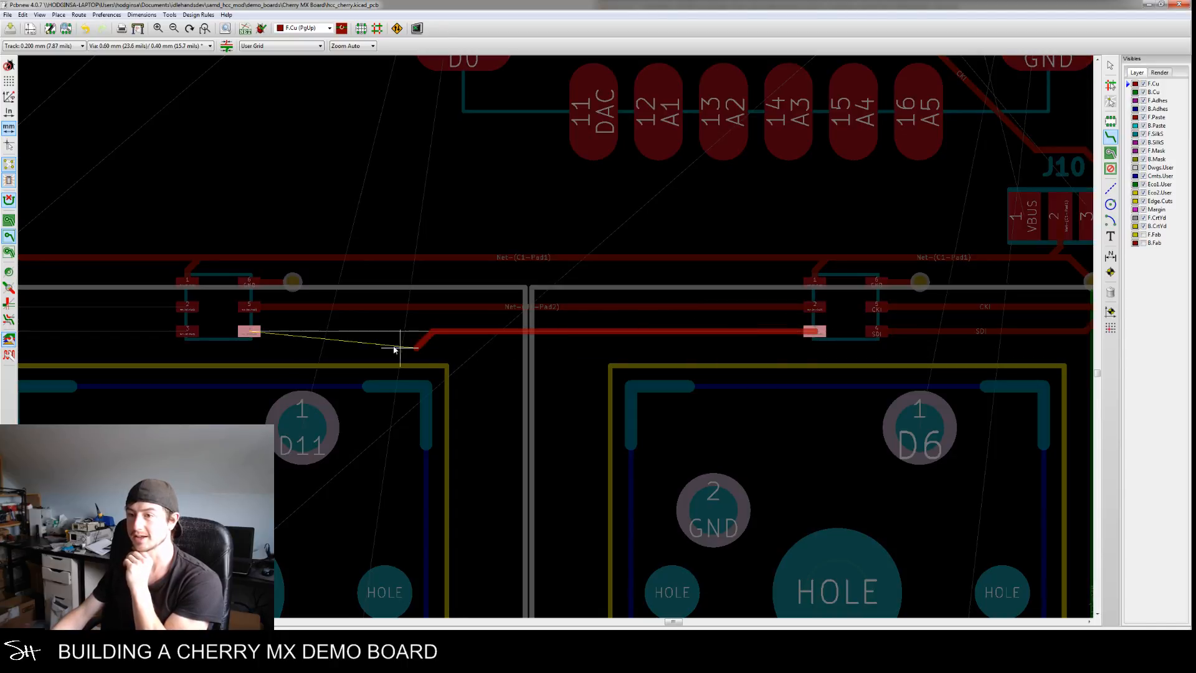
{"action": "left_click", "coordinate": [256, 335]}
Route F.Cu tracks from pads 2 and 3 of the part above J4 to pads 5 and 4 of the part above J3
{"action": "middle_click_drag", "start_coordinate": [367, 351], "coordinate": [685, 343]}
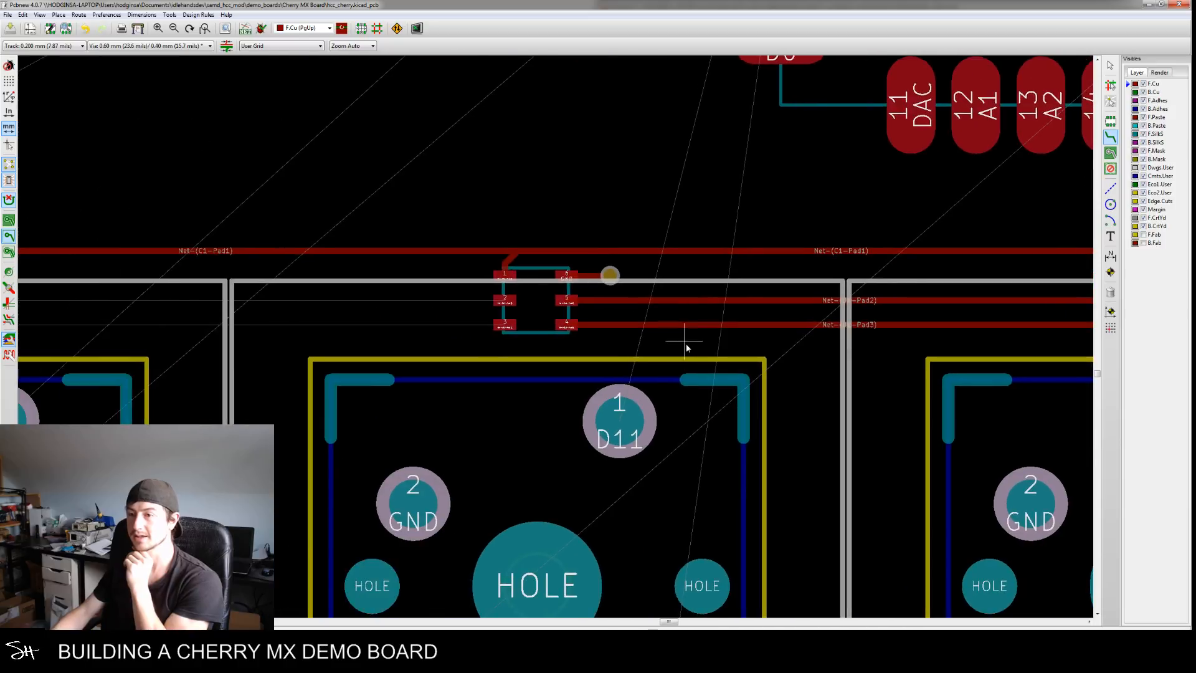
{"action": "middle_click_drag", "start_coordinate": [393, 347], "coordinate": [717, 337]}
{"action": "left_click", "coordinate": [829, 287]}
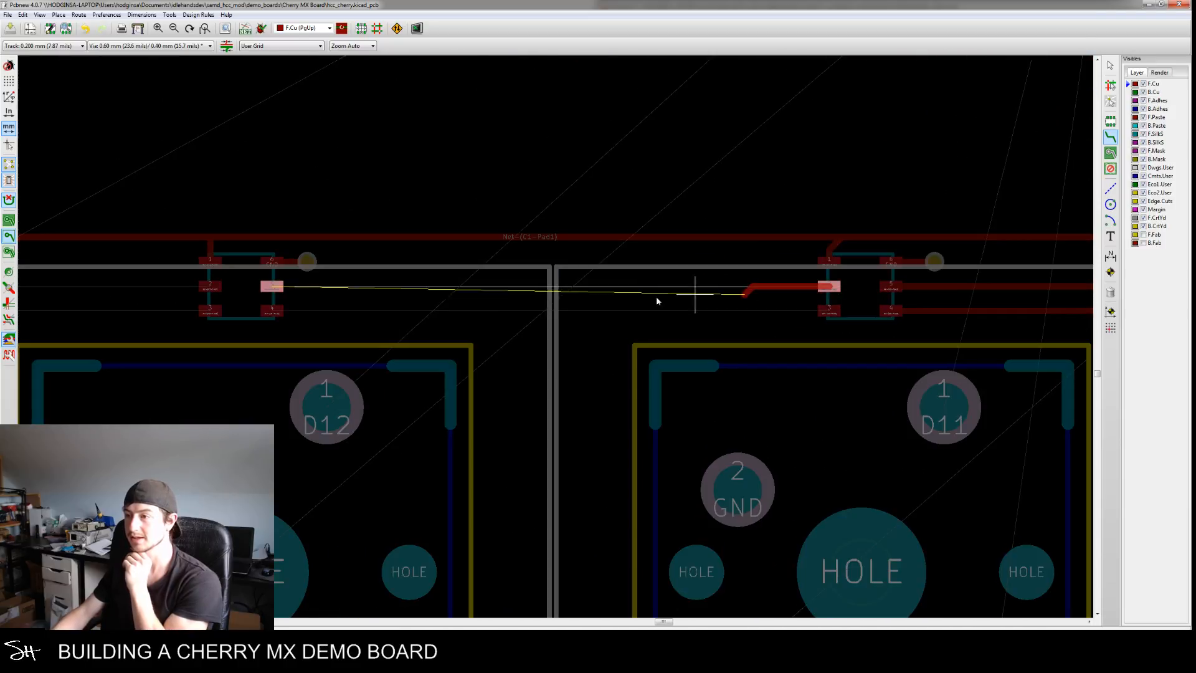
{"action": "left_click", "coordinate": [274, 288]}
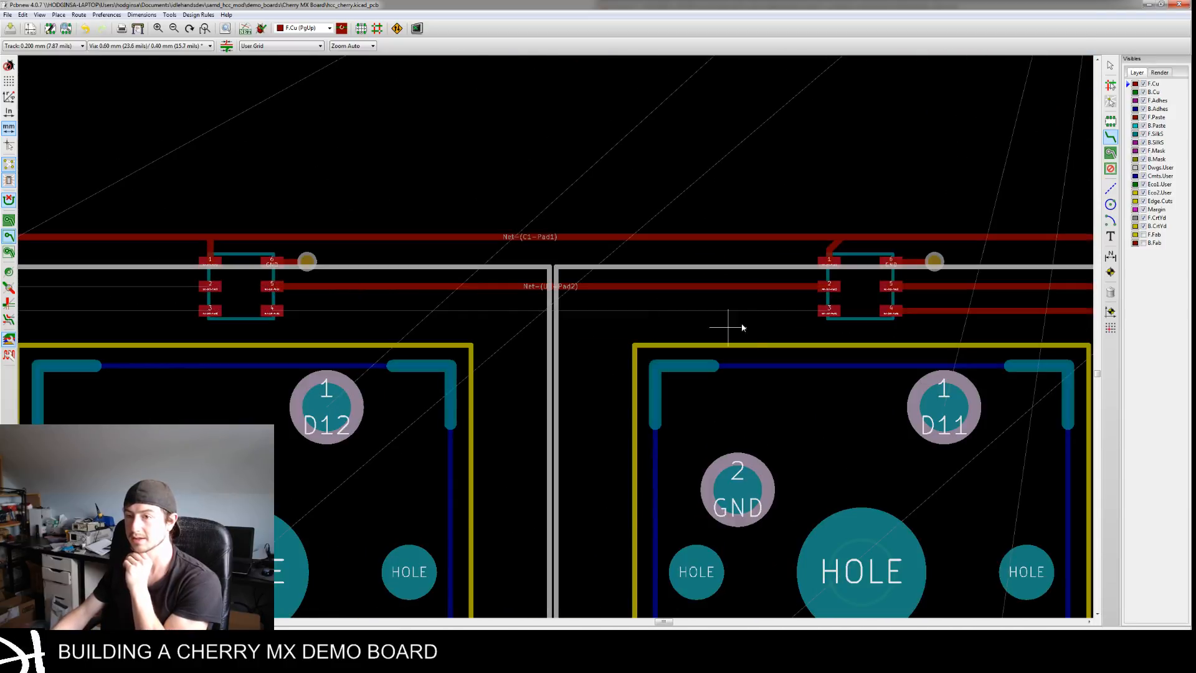
{"action": "left_click", "coordinate": [818, 318]}
{"action": "left_click", "coordinate": [271, 313]}
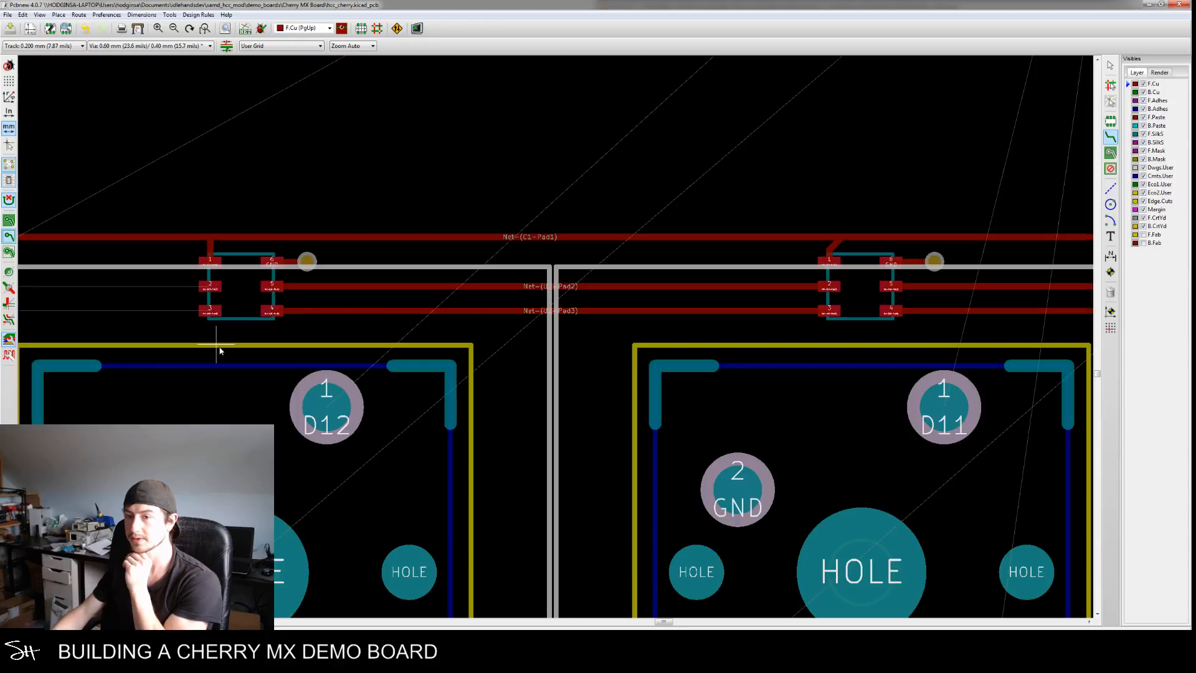
Route F.Cu tracks from pads 2 and 3 of the part above J3 to pads 5 and 4 of the part above J2
{"action": "middle_click_drag", "start_coordinate": [237, 342], "coordinate": [683, 342]}
{"action": "middle_click_drag", "start_coordinate": [494, 347], "coordinate": [722, 339]}
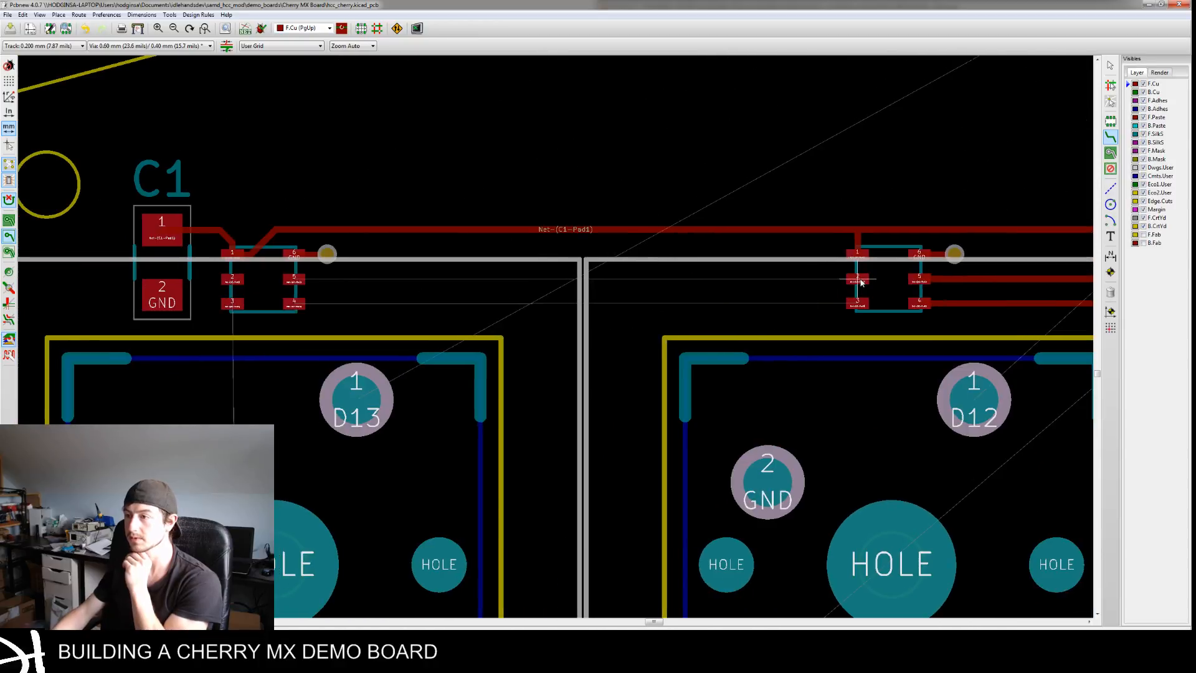
{"action": "left_click", "coordinate": [849, 282]}
{"action": "left_click", "coordinate": [296, 280]}
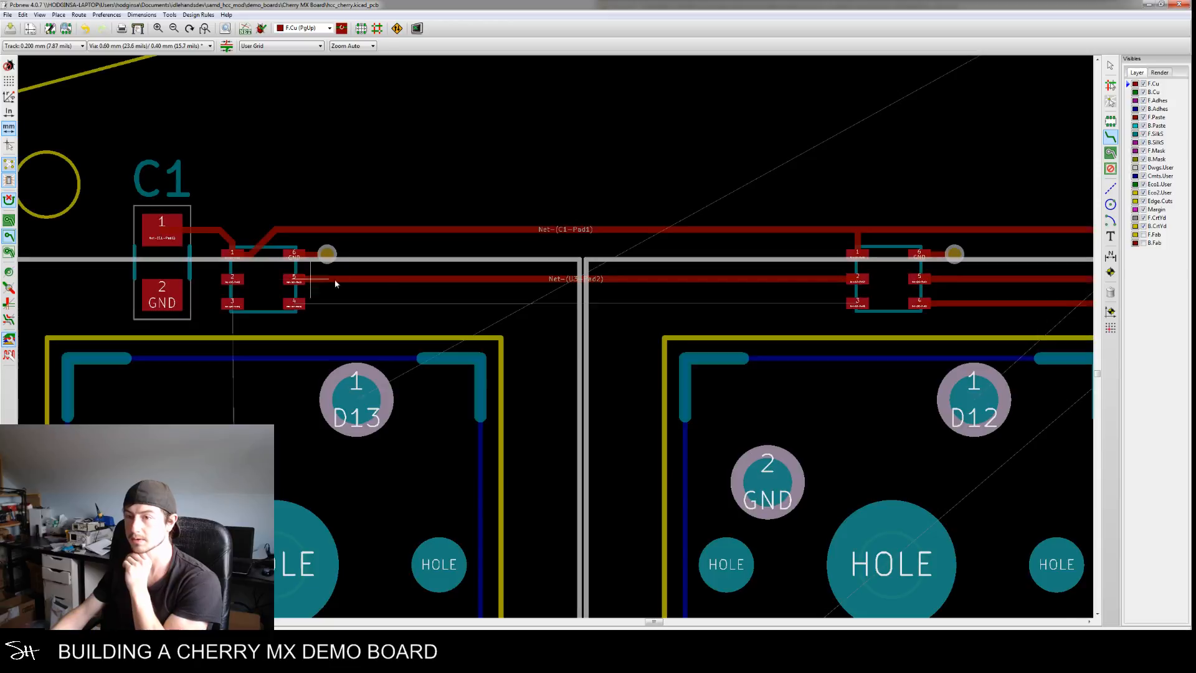
{"action": "left_click", "coordinate": [854, 307]}
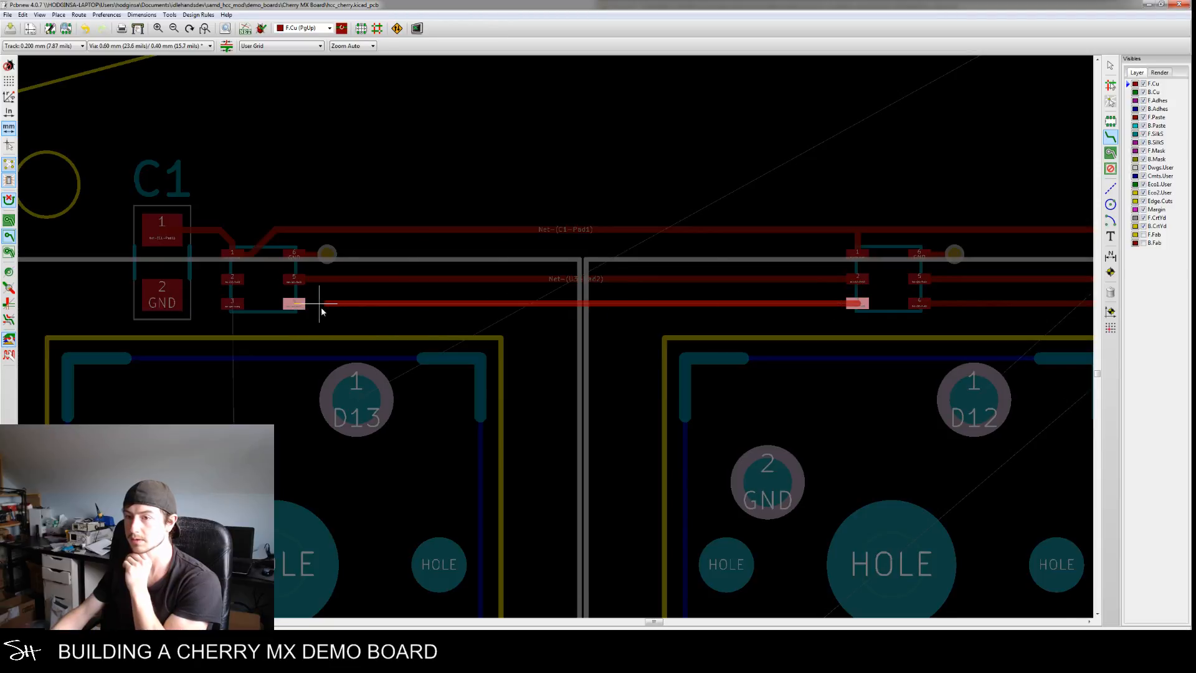
{"action": "left_click", "coordinate": [293, 305]}
Move C1 up beside the corner mounting hole, clear of the six-pad part, and rotate it horizontal with pad 1 on the hole side
{"action": "middle_click_drag", "start_coordinate": [283, 317], "coordinate": [526, 294]}
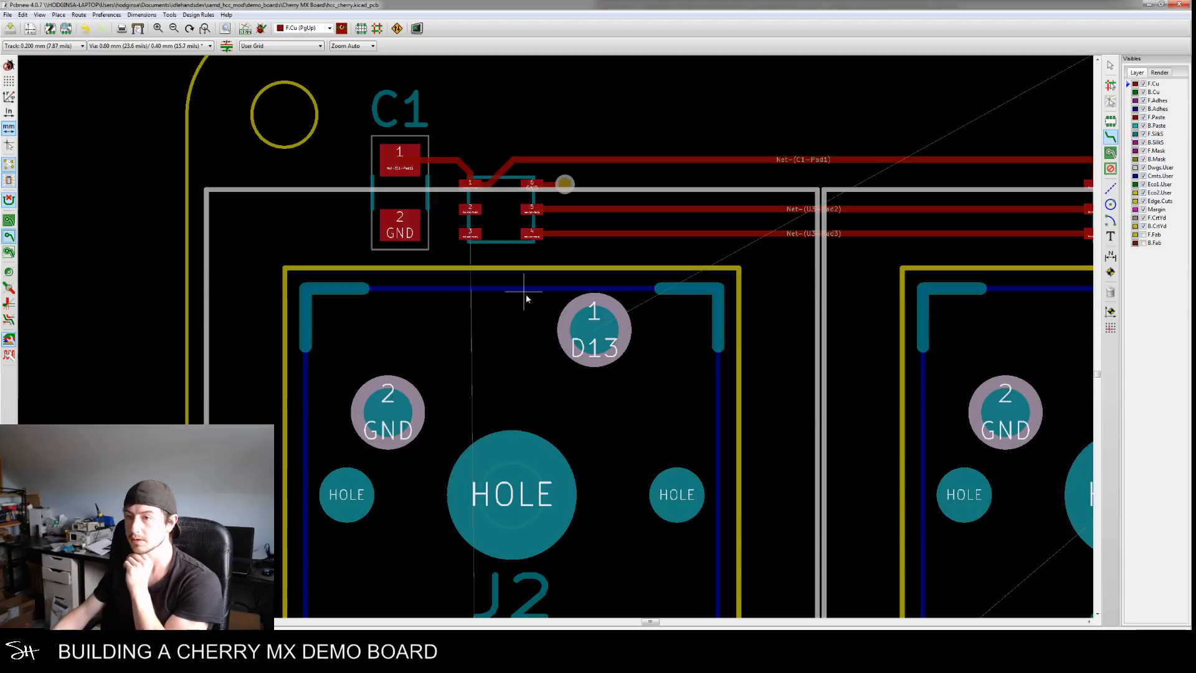
{"action": "middle_click_drag", "start_coordinate": [440, 301], "coordinate": [581, 334]}
{"action": "scroll", "coordinate": [607, 260], "scroll_direction": "down", "scroll_amount": 1}
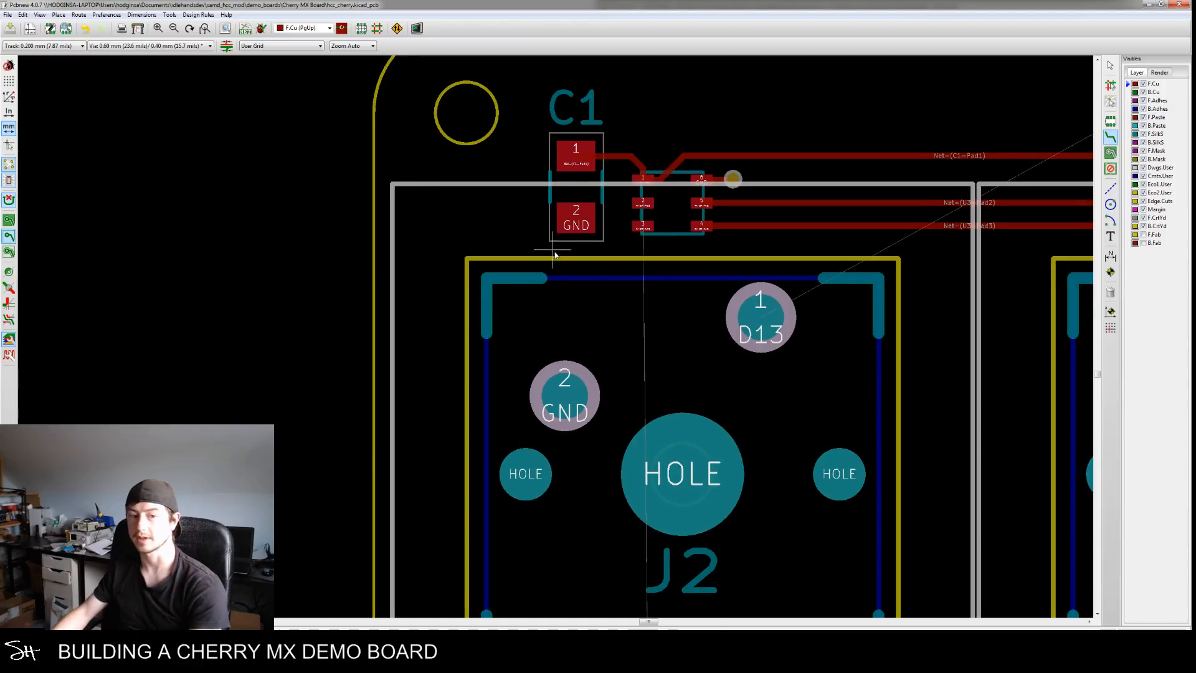
{"action": "middle_click_drag", "start_coordinate": [587, 186], "coordinate": [596, 299]}
{"action": "key", "text": "Escape"}
{"action": "left_click_drag", "start_coordinate": [582, 286], "coordinate": [630, 188]}
{"action": "key", "text": "r"}
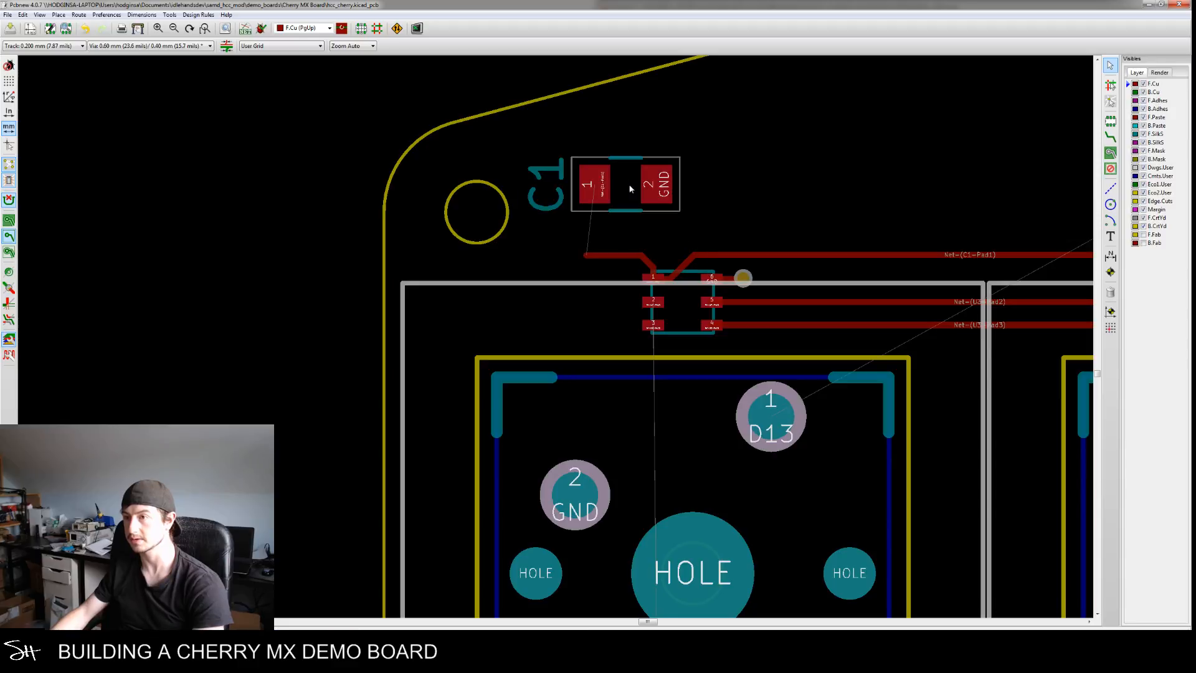
Rotate the C1 reference text to read horizontally and place it centred above the capacitor
{"action": "key", "text": "m"}
{"action": "key", "text": "r"}
{"action": "left_click", "coordinate": [634, 129]}
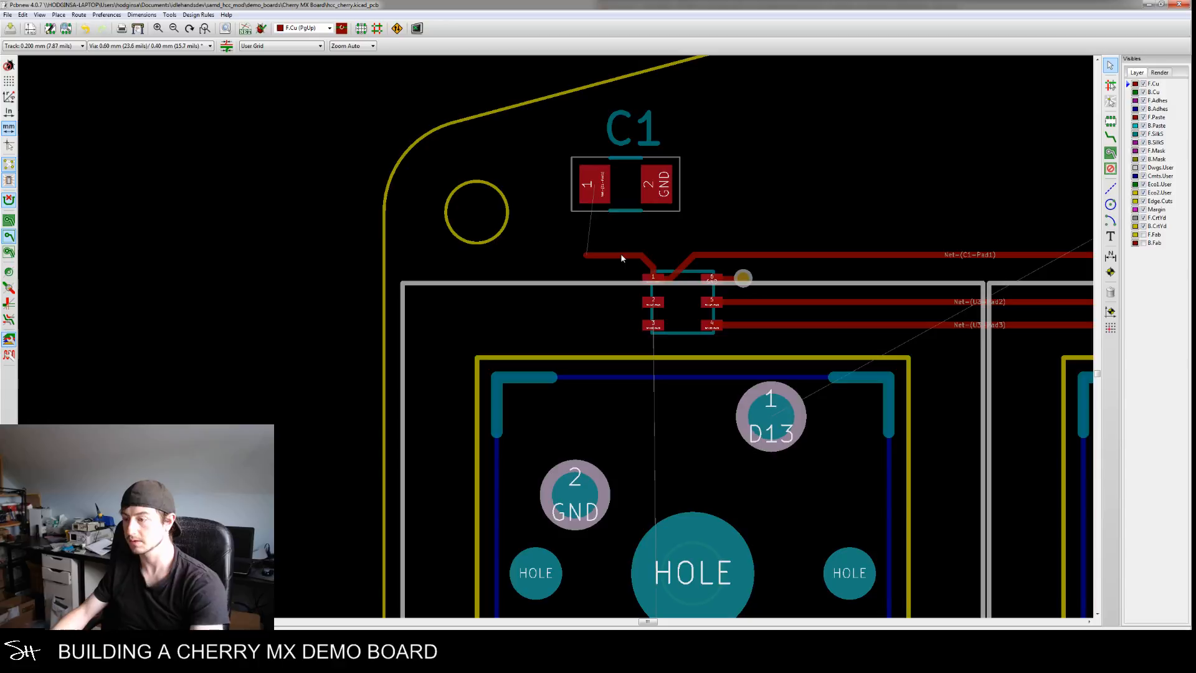
Delete the Net-(C1-Pad1) track segments along the upper row of six-pad parts, from C1 across to J10 pad 2
{"action": "key", "text": "Delete"}
{"action": "middle_click_drag", "start_coordinate": [872, 238], "coordinate": [679, 247]}
{"action": "middle_click_drag", "start_coordinate": [1004, 254], "coordinate": [640, 256]}
{"action": "key", "text": "Delete"}
{"action": "key", "text": "Delete"}
{"action": "middle_click_drag", "start_coordinate": [1070, 240], "coordinate": [612, 238]}
{"action": "key", "text": "Delete"}
{"action": "middle_click_drag", "start_coordinate": [888, 252], "coordinate": [617, 245]}
{"action": "middle_click_drag", "start_coordinate": [1007, 240], "coordinate": [633, 248]}
{"action": "key", "text": "Delete"}
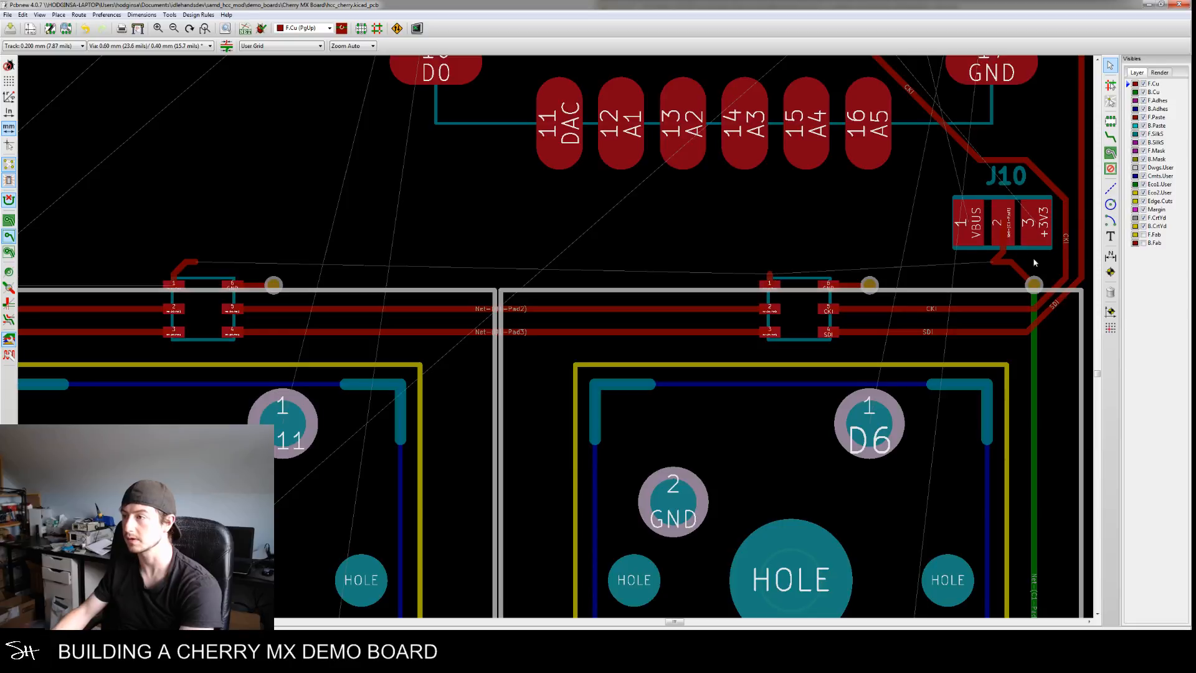
{"action": "key", "text": "Delete"}
{"action": "key", "text": "Delete"}
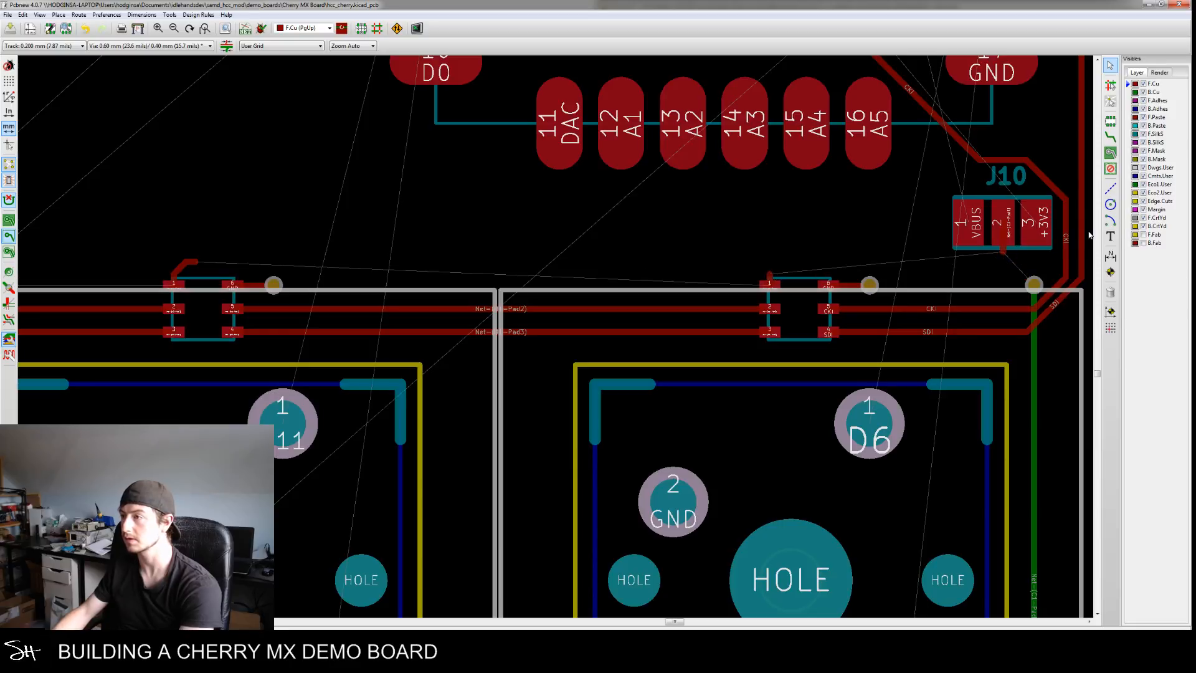
Route an F.Cu track from J10 pad 2 to pad 1 of the part above J7
{"action": "left_click", "coordinate": [1110, 136]}
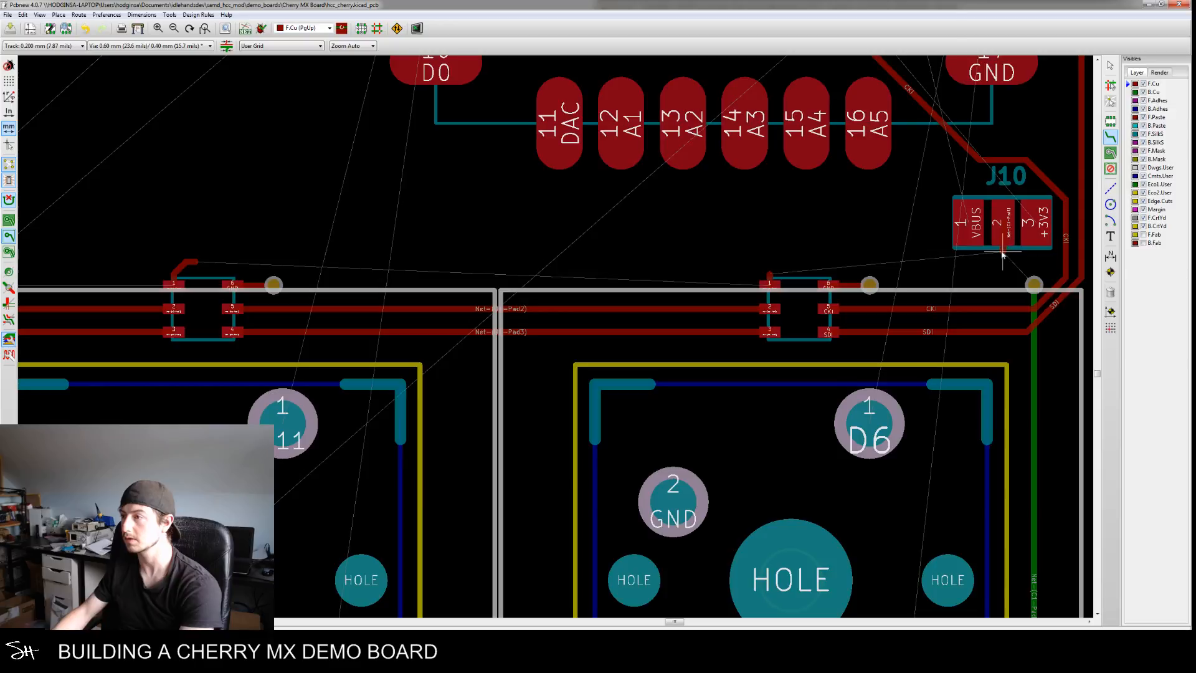
{"action": "left_click", "coordinate": [1002, 252]}
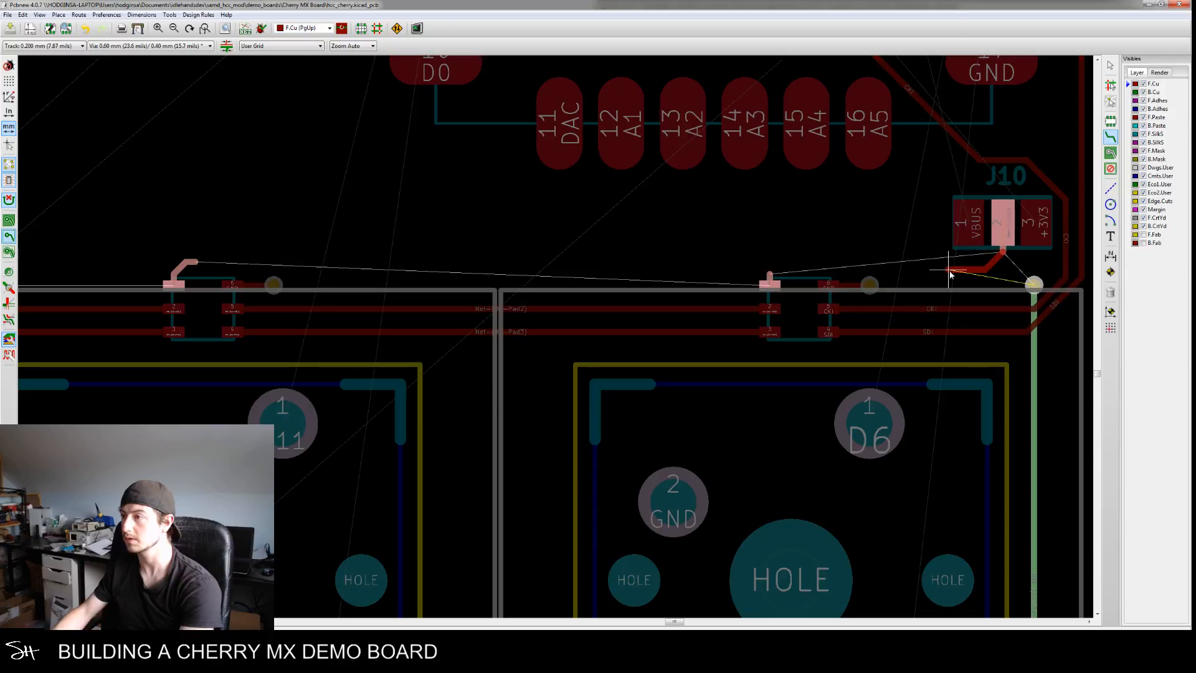
{"action": "left_click", "coordinate": [769, 286]}
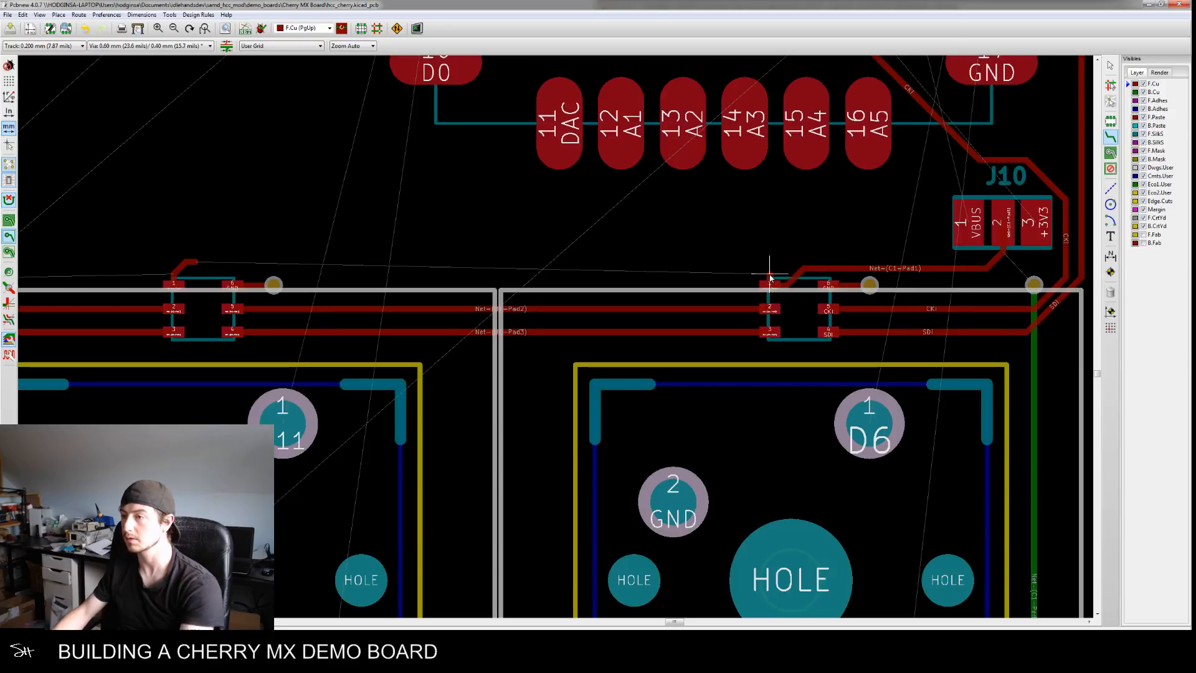
{"action": "key", "text": "Escape"}
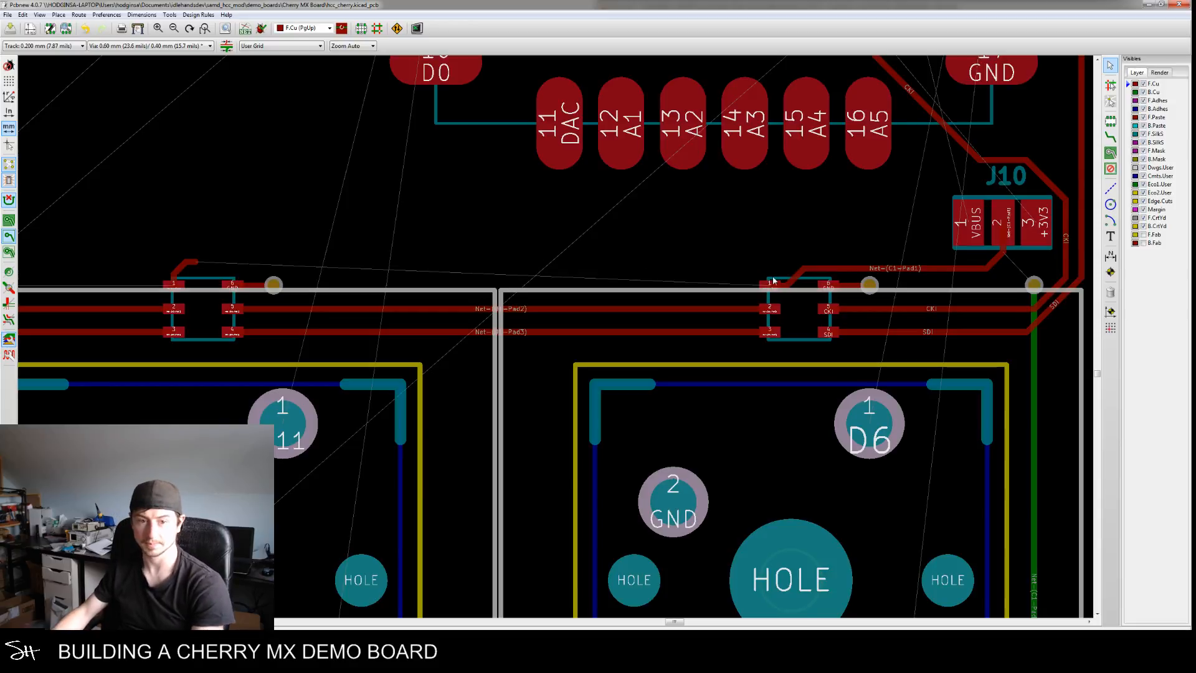
Route an F.Cu track from pad 1 of the part above J7 to pad 1 of the part above J4, and delete the leftover stub there
{"action": "left_click", "coordinate": [770, 286]}
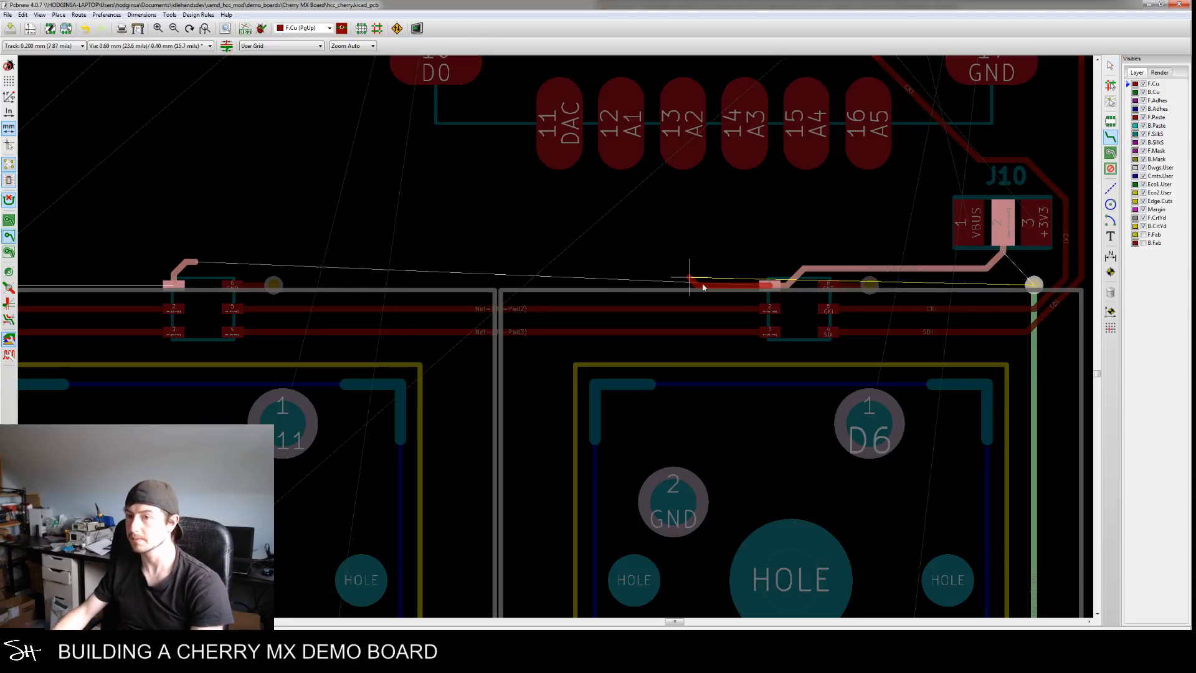
{"action": "middle_click_drag", "start_coordinate": [216, 278], "coordinate": [518, 264]}
{"action": "left_click", "coordinate": [215, 288]}
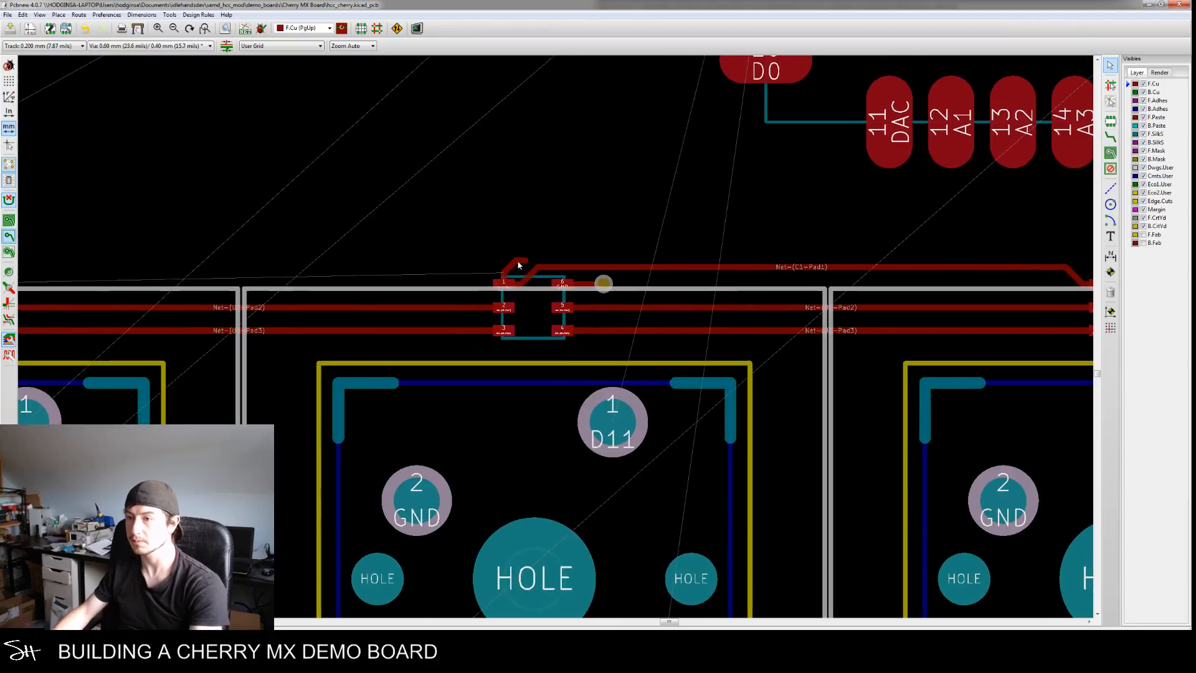
{"action": "key", "text": "Delete"}
{"action": "left_click", "coordinate": [528, 277]}
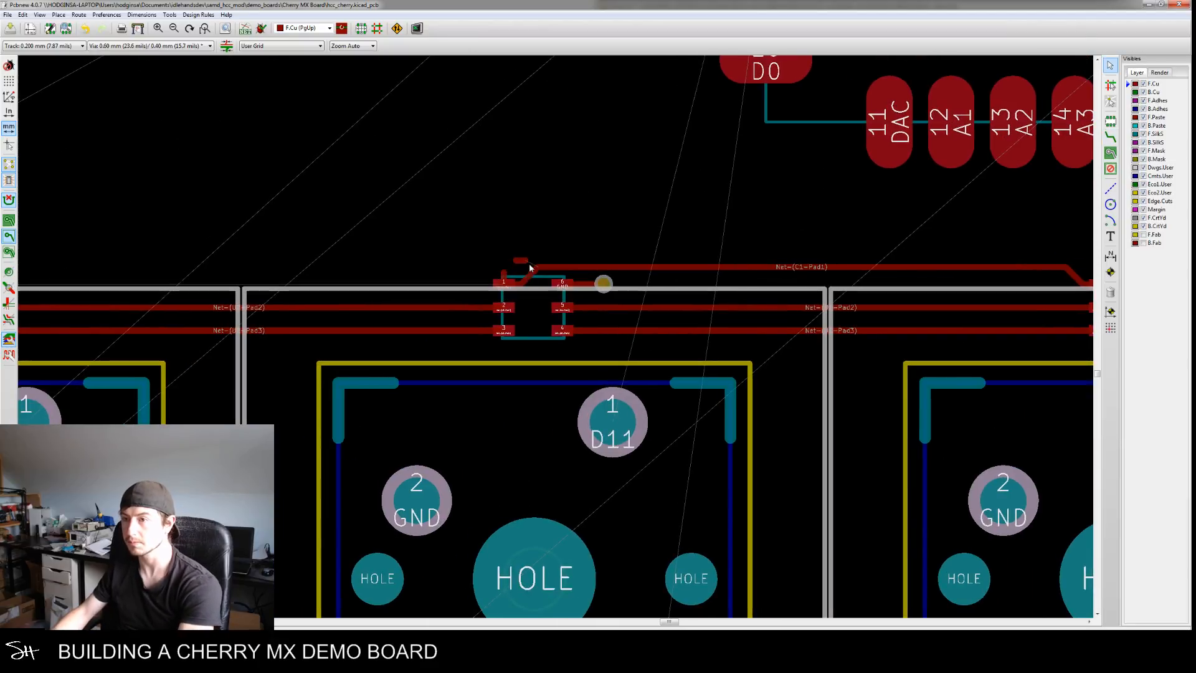
Continue the Net-(C1-Pad1) track from pad 1 of the part above J4 through pad 1 above J3 to pad 1 above J2
{"action": "middle_click_drag", "start_coordinate": [454, 287], "coordinate": [1037, 264]}
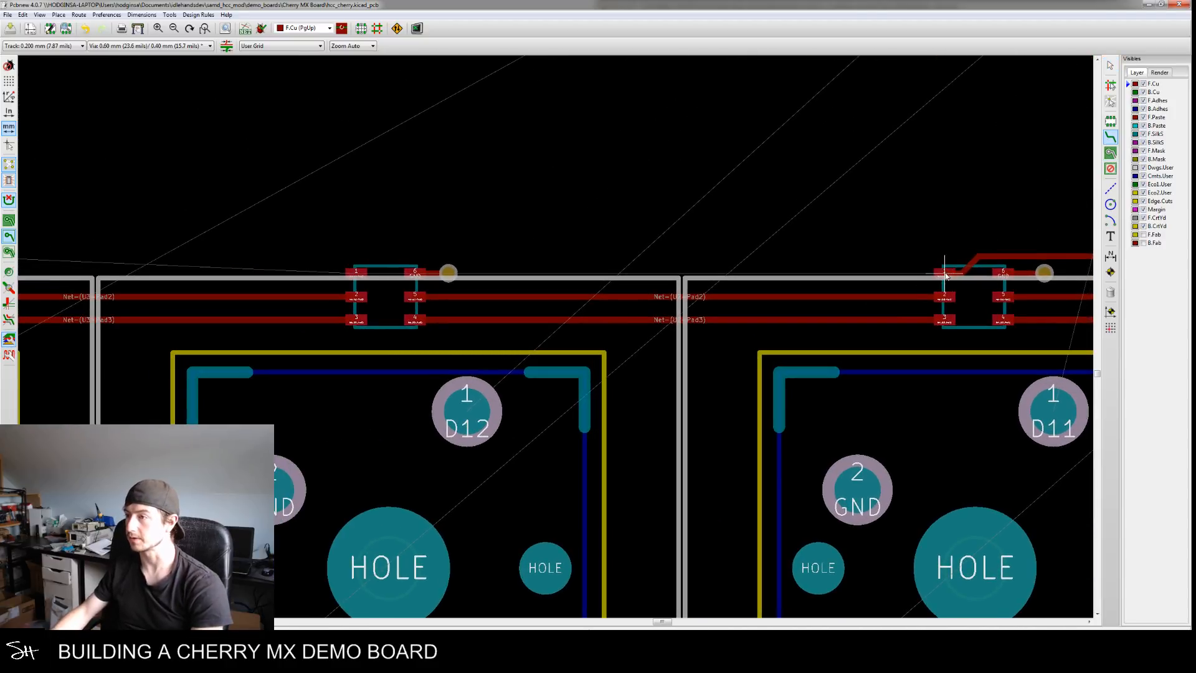
{"action": "left_click", "coordinate": [945, 275]}
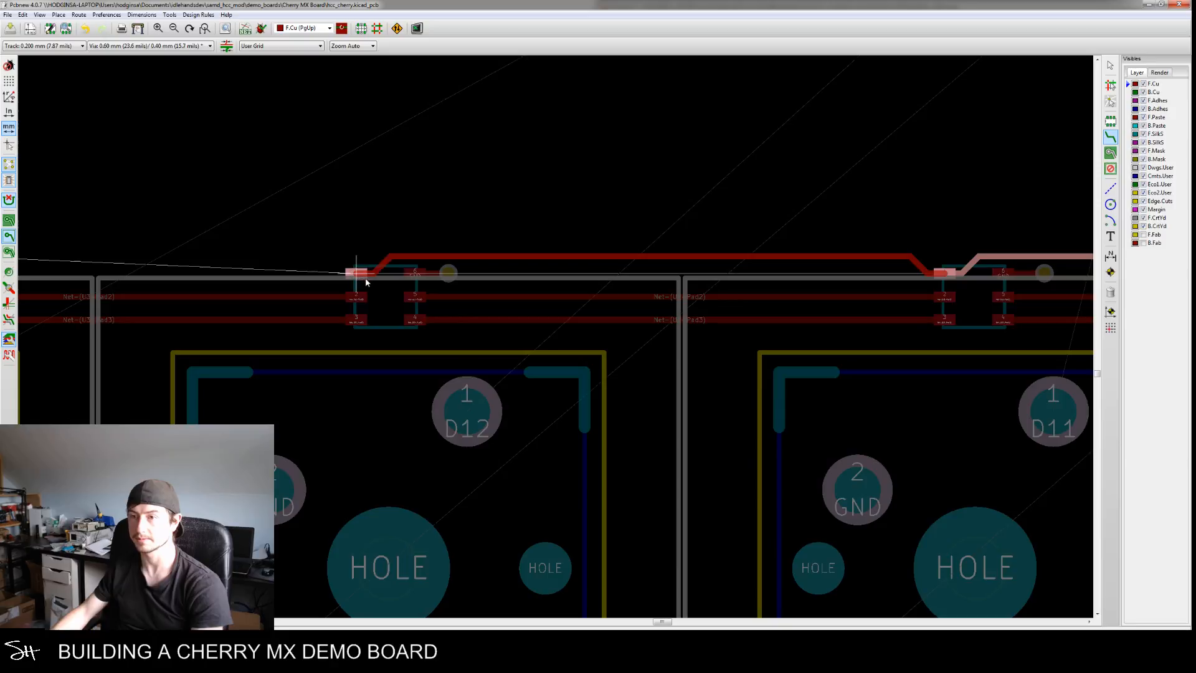
{"action": "left_click", "coordinate": [354, 278]}
{"action": "middle_click_drag", "start_coordinate": [353, 278], "coordinate": [738, 266]}
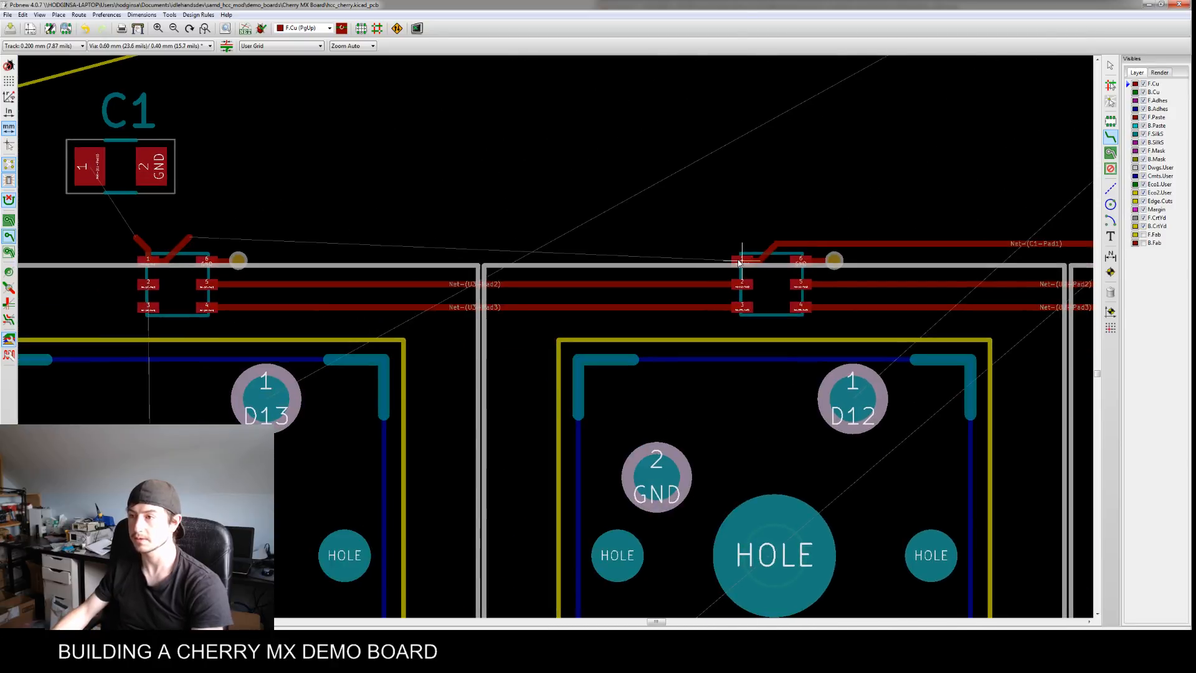
{"action": "left_click", "coordinate": [738, 261]}
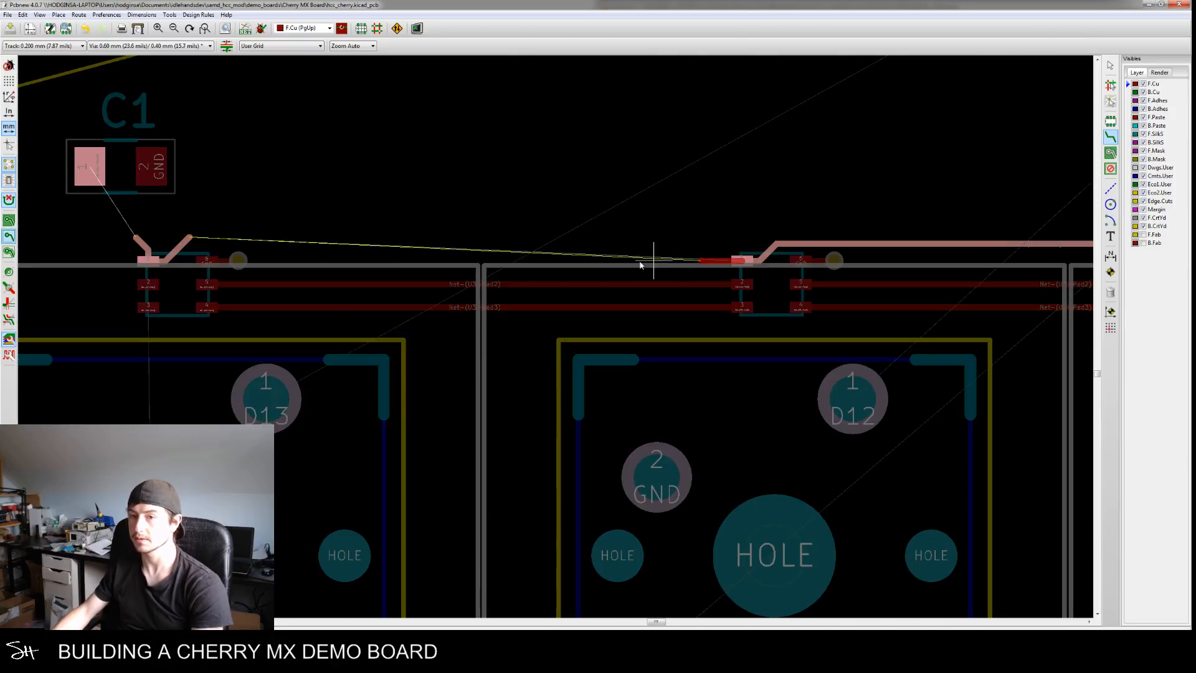
{"action": "left_click", "coordinate": [165, 261]}
Delete the leftover track stub on pad 1 of the part above J2, on the side facing C1
{"action": "middle_click_drag", "start_coordinate": [182, 260], "coordinate": [340, 265]}
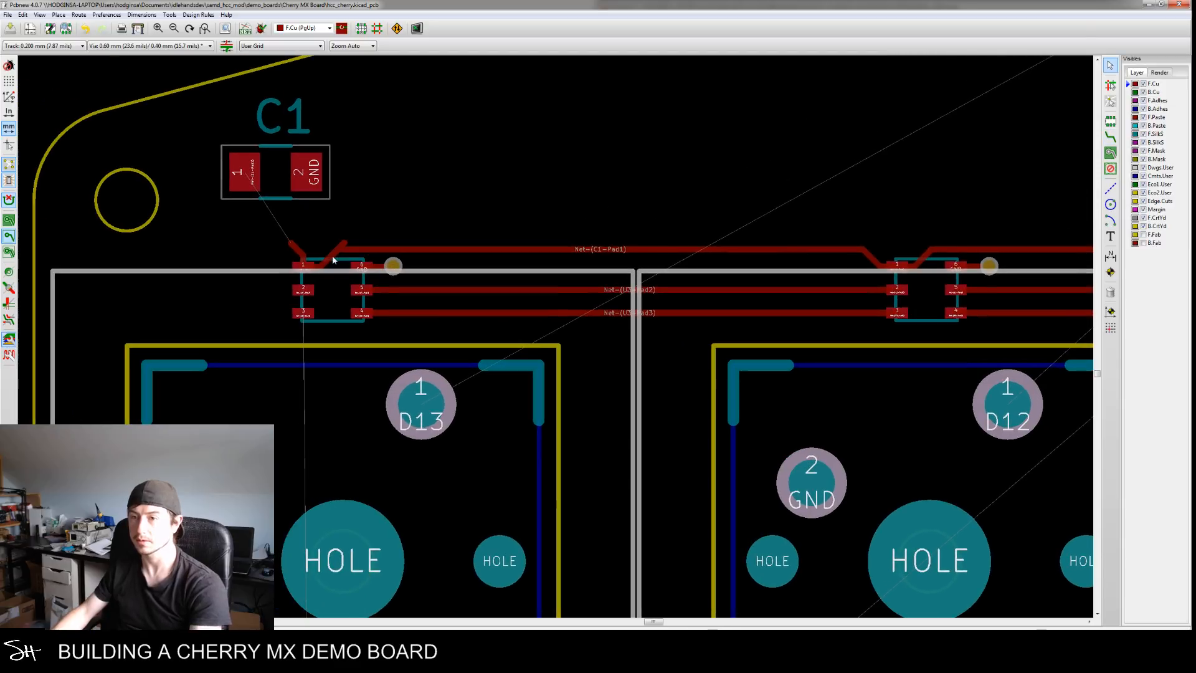
{"action": "scroll", "coordinate": [339, 247], "scroll_direction": "up", "scroll_amount": 1}
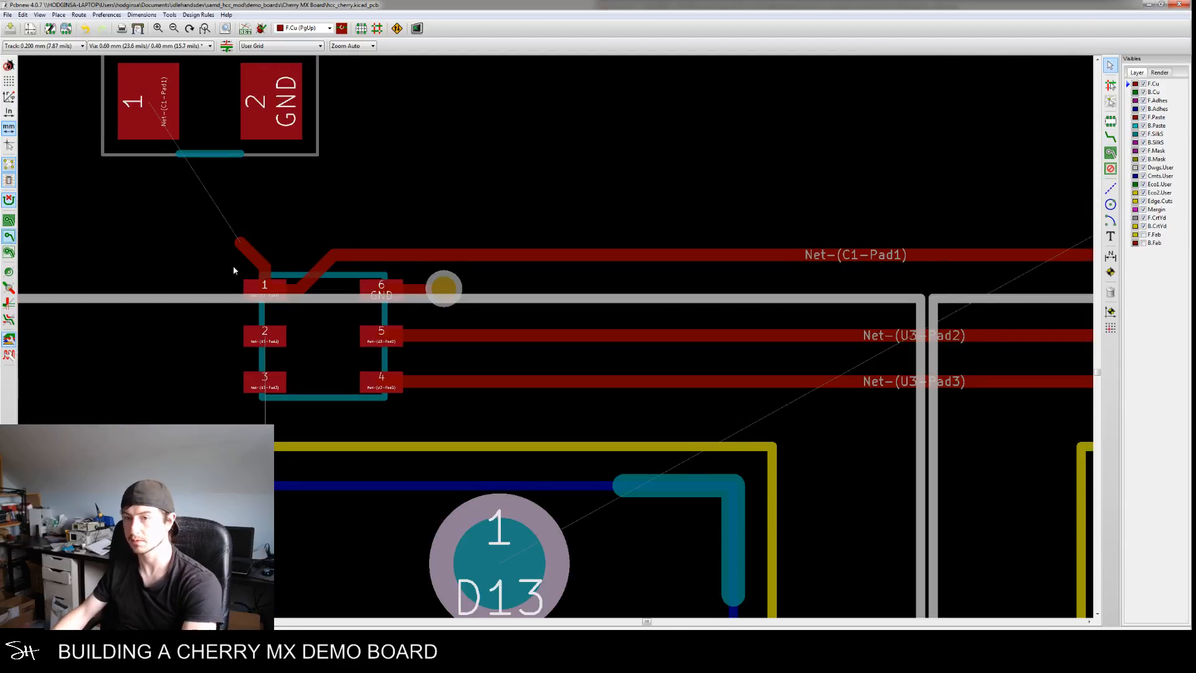
{"action": "scroll", "coordinate": [233, 265], "scroll_direction": "up", "scroll_amount": 1}
{"action": "middle_click_drag", "start_coordinate": [232, 266], "coordinate": [434, 290]}
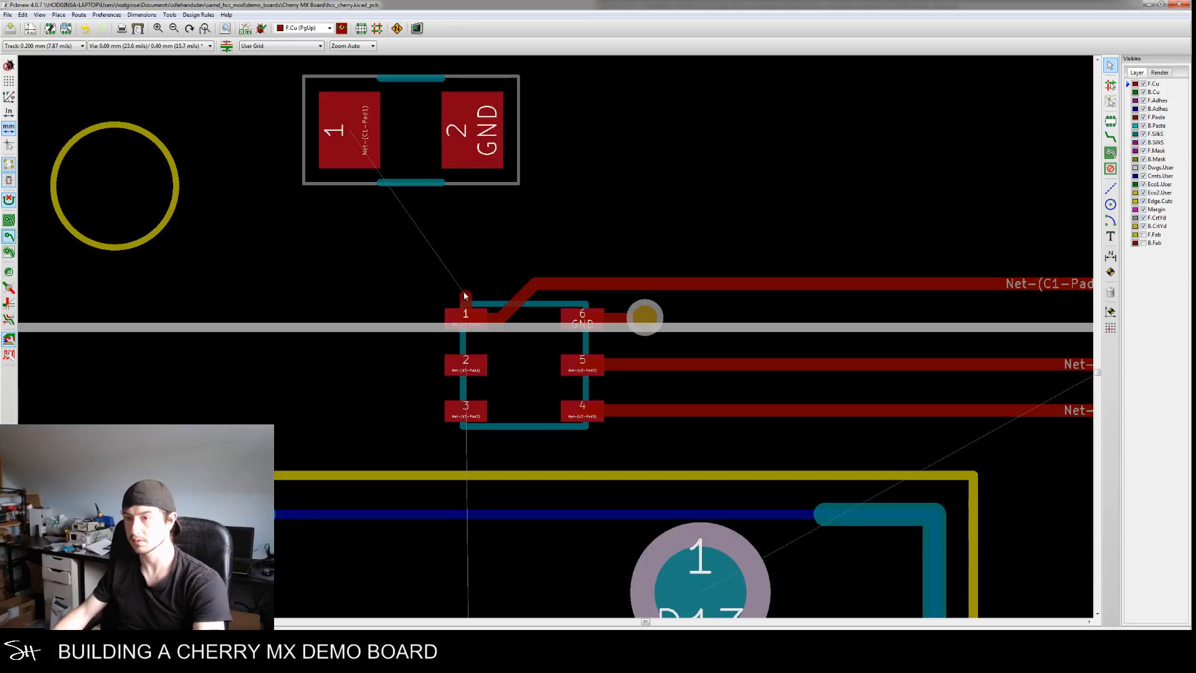
{"action": "key", "text": "Delete"}
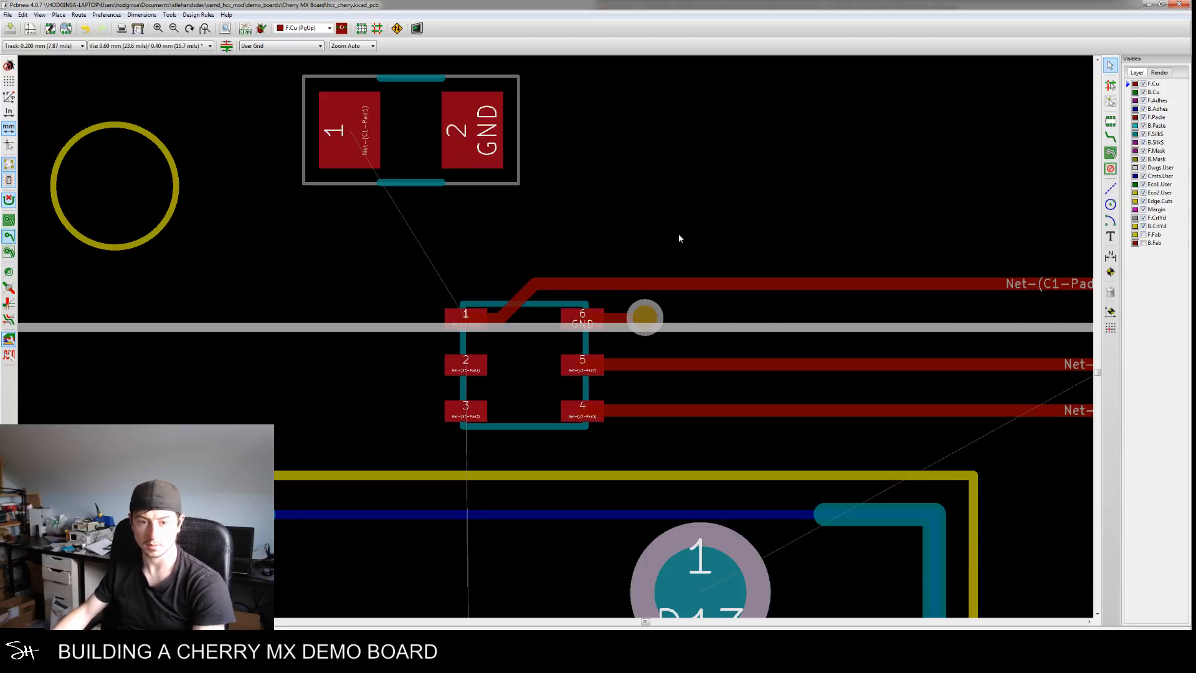
Route an F.Cu track from pad 1 of the part above J2 to C1 pad 1
{"action": "left_click", "coordinate": [1112, 139]}
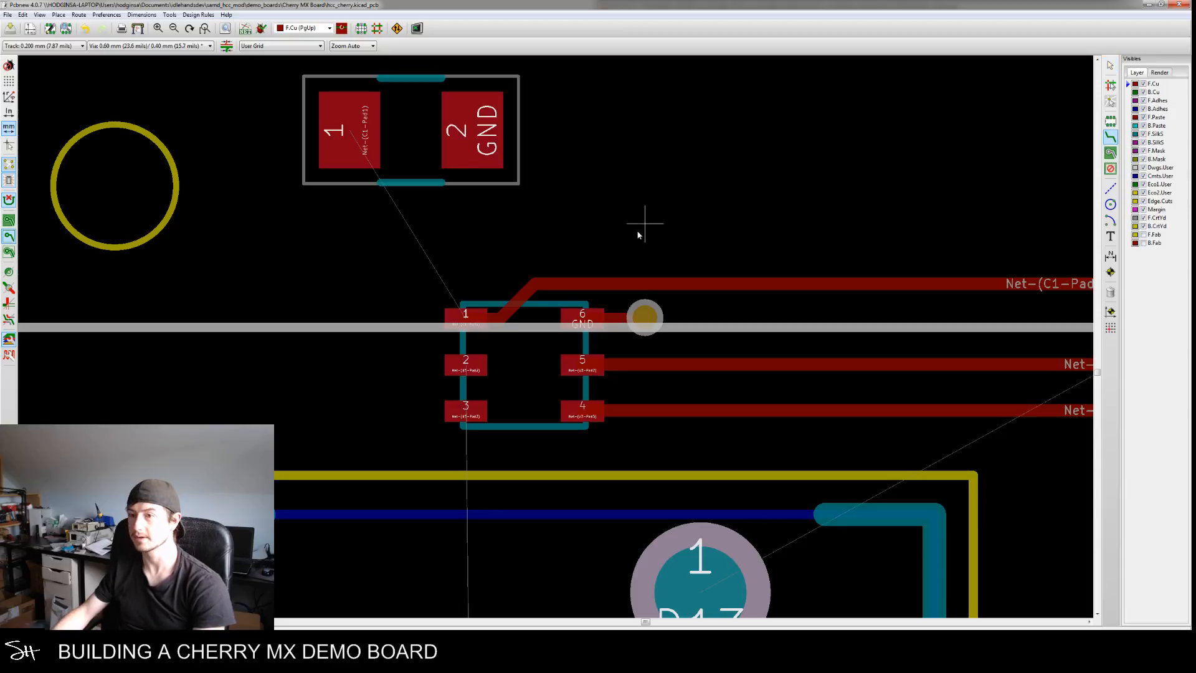
{"action": "left_click", "coordinate": [477, 318]}
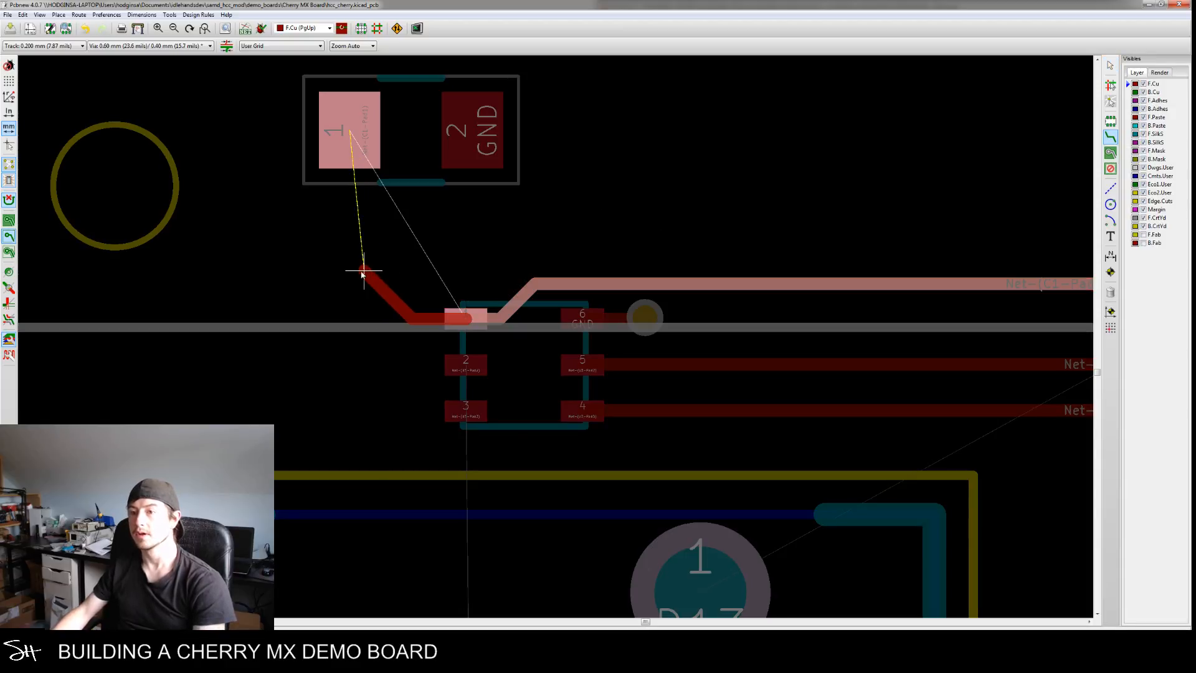
{"action": "left_click", "coordinate": [347, 139]}
Route two parallel F.Cu tracks around J2 on its board-edge side, joining pads 3 and 2 of the part above to pads 4 and 5 of the part below
{"action": "scroll", "coordinate": [421, 246], "scroll_direction": "down", "scroll_amount": 3}
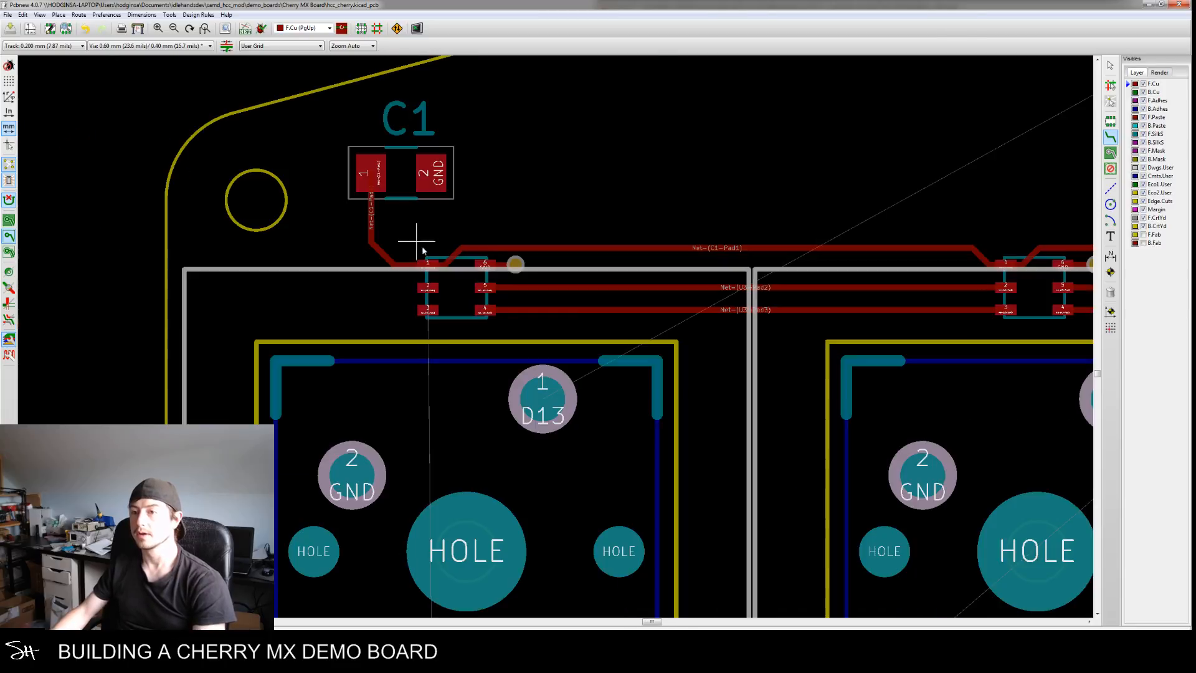
{"action": "scroll", "coordinate": [444, 299], "scroll_direction": "down", "scroll_amount": 2}
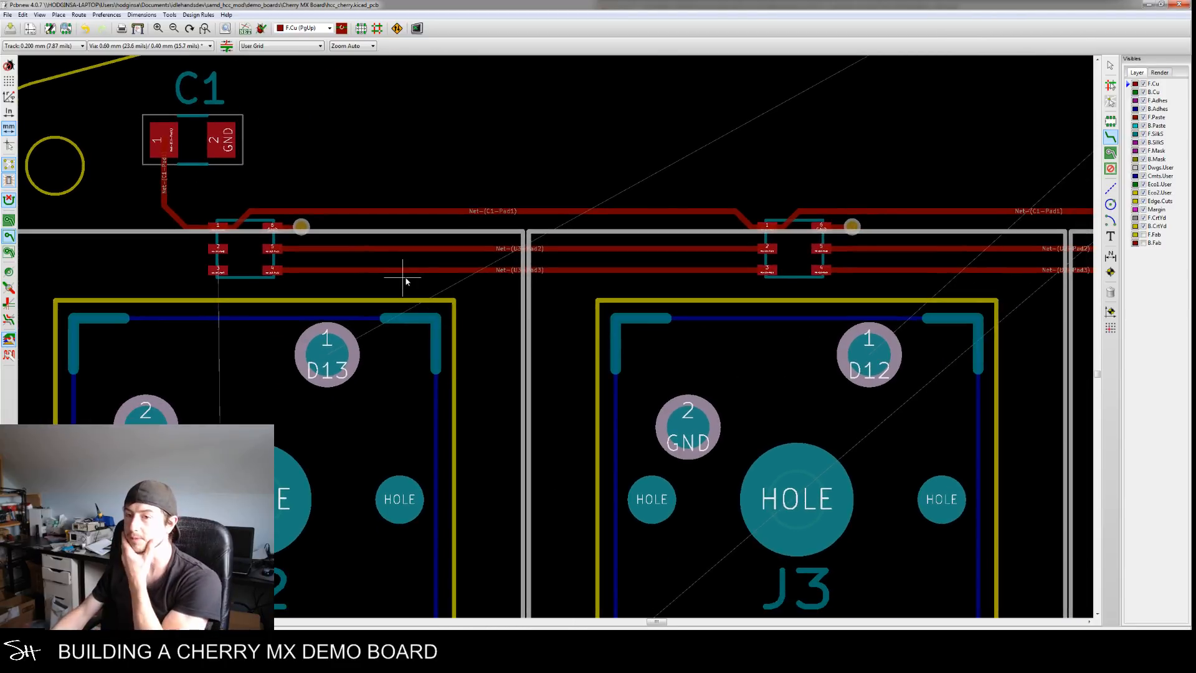
{"action": "scroll", "coordinate": [717, 253], "scroll_direction": "down", "scroll_amount": 3}
{"action": "scroll", "coordinate": [833, 214], "scroll_direction": "down", "scroll_amount": 2}
{"action": "scroll", "coordinate": [818, 173], "scroll_direction": "up", "scroll_amount": 4}
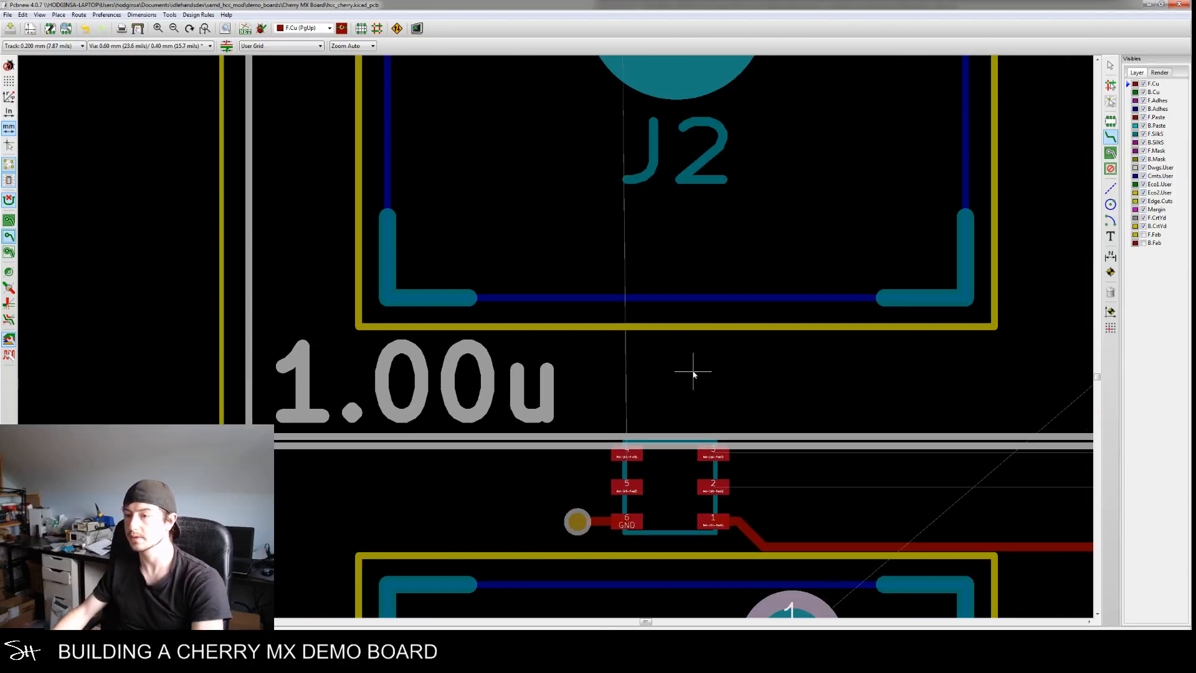
{"action": "middle_click_drag", "start_coordinate": [693, 372], "coordinate": [717, 435]}
{"action": "left_click", "coordinate": [679, 540]}
{"action": "middle_click_drag", "start_coordinate": [507, 355], "coordinate": [521, 409]}
{"action": "scroll", "coordinate": [555, 378], "scroll_direction": "down", "scroll_amount": 2}
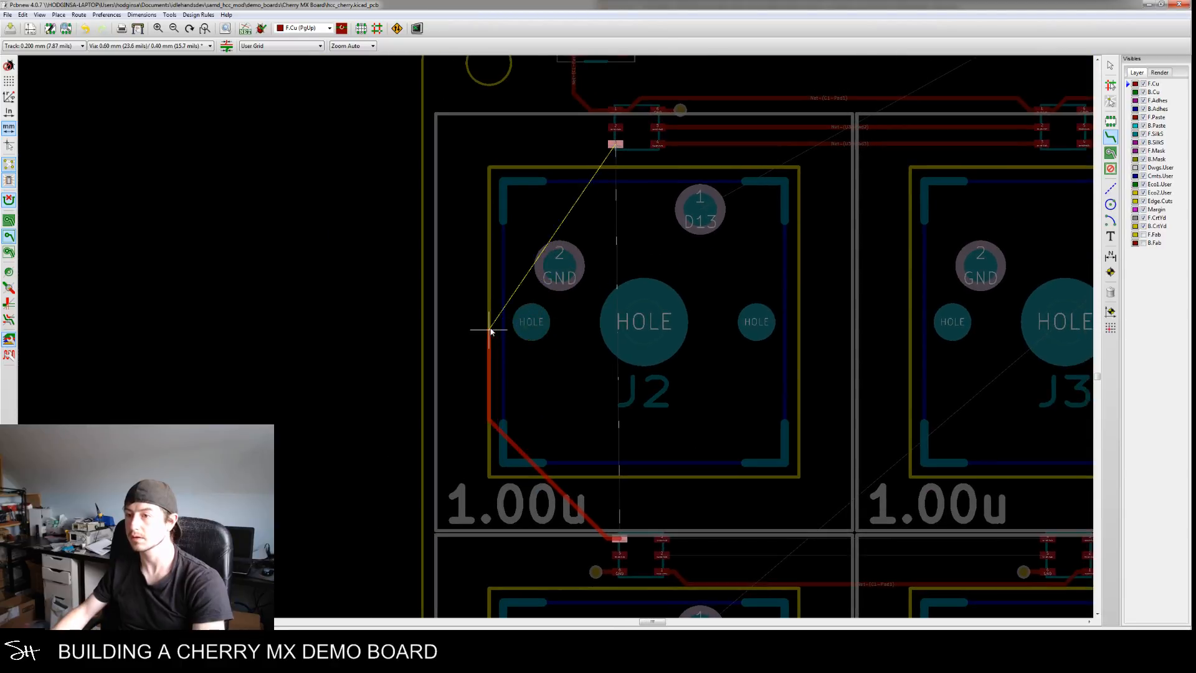
{"action": "left_click", "coordinate": [536, 175]}
{"action": "left_click", "coordinate": [616, 144]}
{"action": "left_click", "coordinate": [615, 127]}
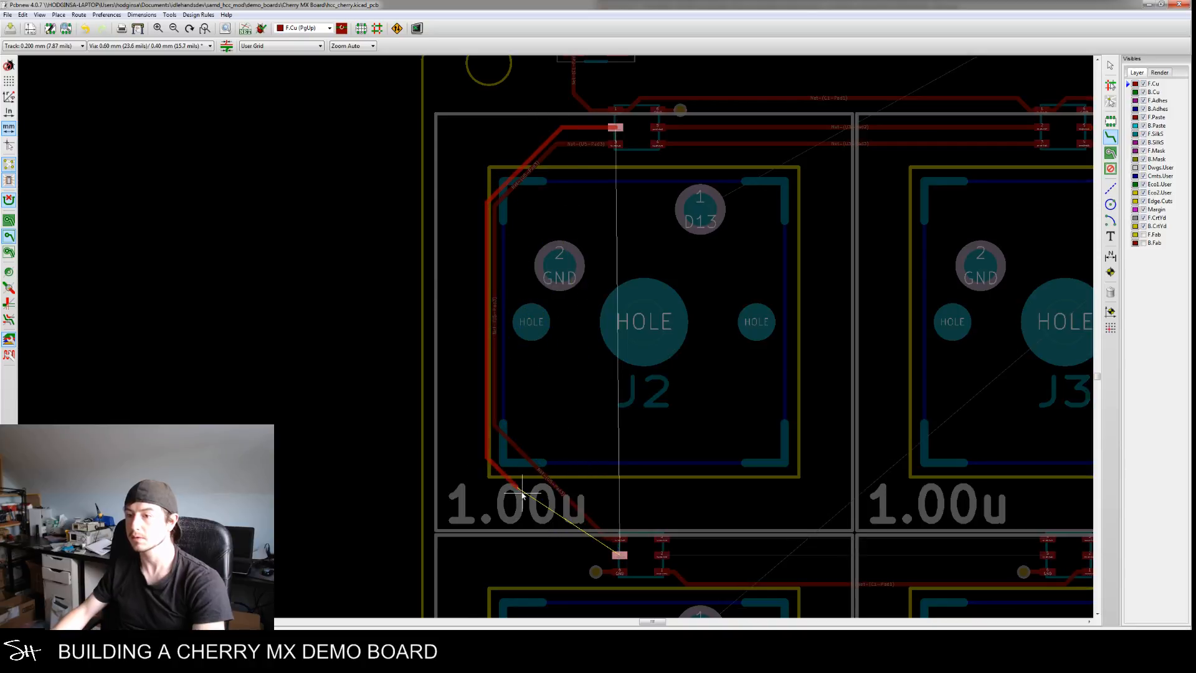
{"action": "left_click", "coordinate": [620, 557]}
Route F.Cu tracks from pads 3 and 2 of the part below J2 to pads 4 and 5 of the part below J3
{"action": "middle_click_drag", "start_coordinate": [704, 532], "coordinate": [359, 402]}
{"action": "scroll", "coordinate": [355, 407], "scroll_direction": "down", "scroll_amount": 1}
{"action": "scroll", "coordinate": [358, 416], "scroll_direction": "up", "scroll_amount": 2}
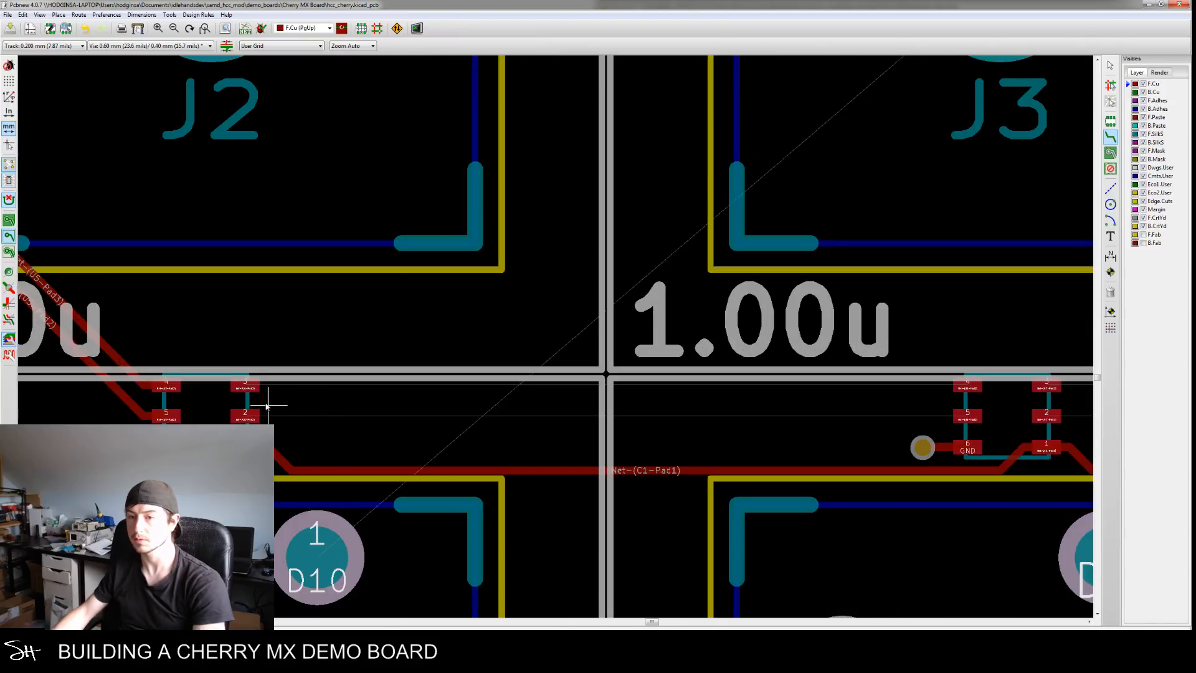
{"action": "left_click", "coordinate": [246, 390]}
{"action": "left_click", "coordinate": [967, 386]}
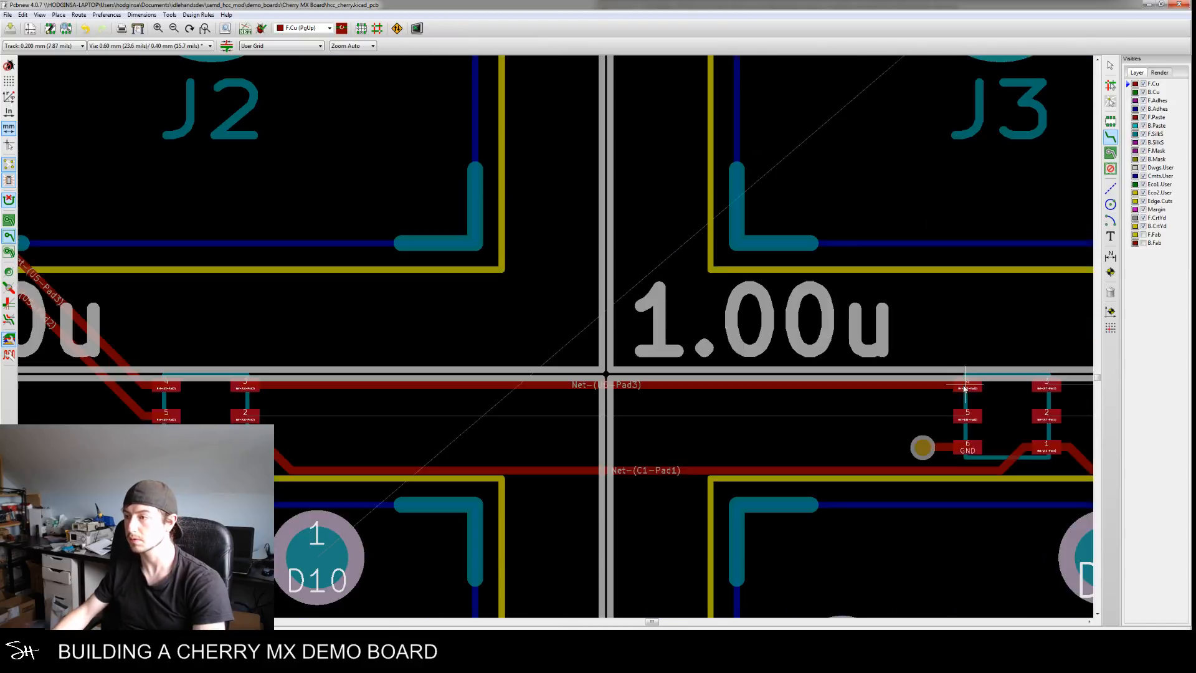
{"action": "left_click", "coordinate": [246, 418]}
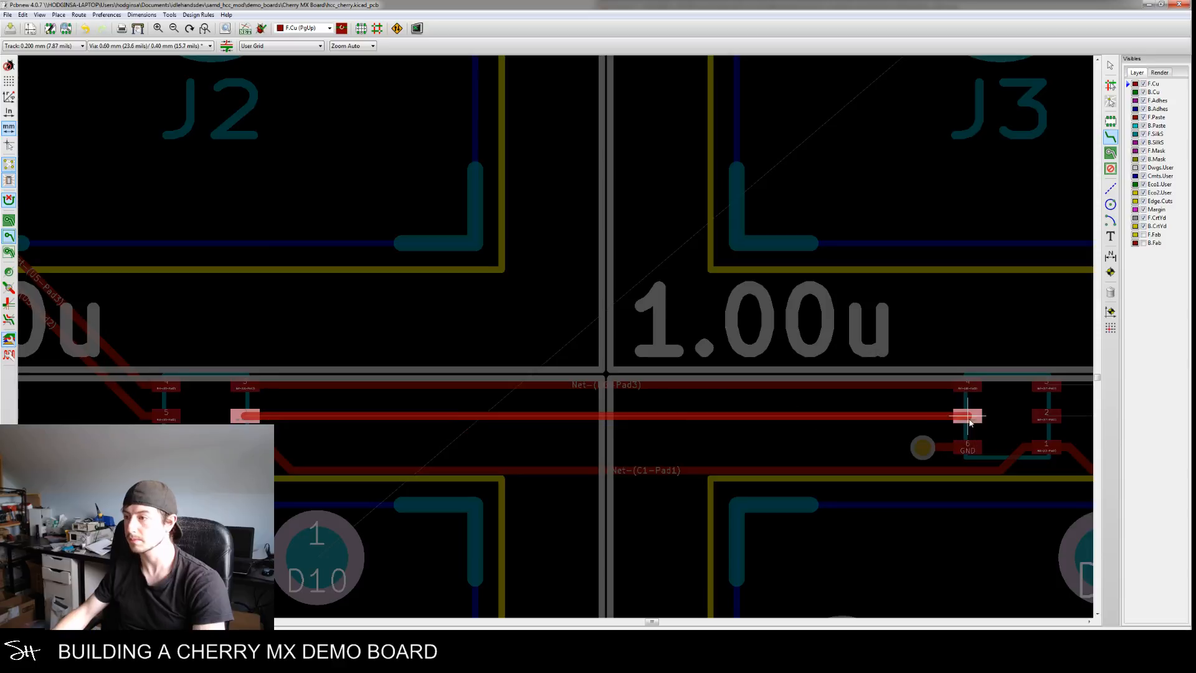
{"action": "left_click", "coordinate": [968, 416]}
Route F.Cu tracks from pads 3 and 2 of the part below J3 to pads 4 and 5 of the part below J4
{"action": "scroll", "coordinate": [725, 409], "scroll_direction": "down", "scroll_amount": 2}
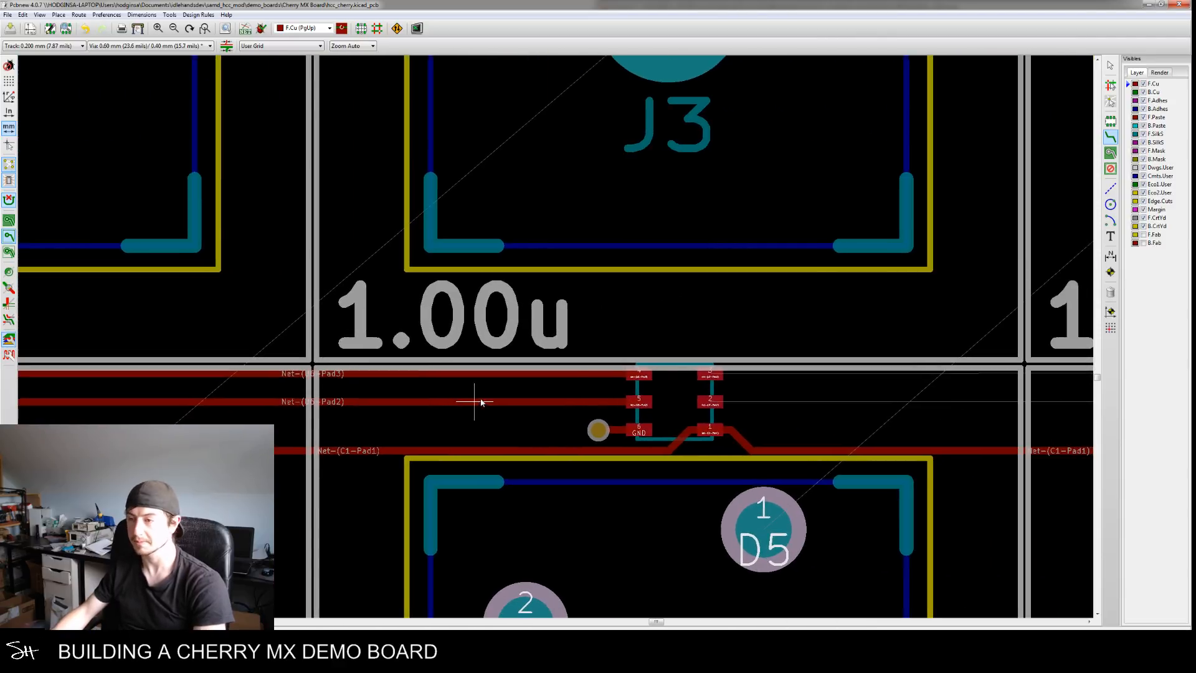
{"action": "scroll", "coordinate": [785, 408], "scroll_direction": "down", "scroll_amount": 1}
{"action": "middle_click_drag", "start_coordinate": [609, 415], "coordinate": [547, 426]}
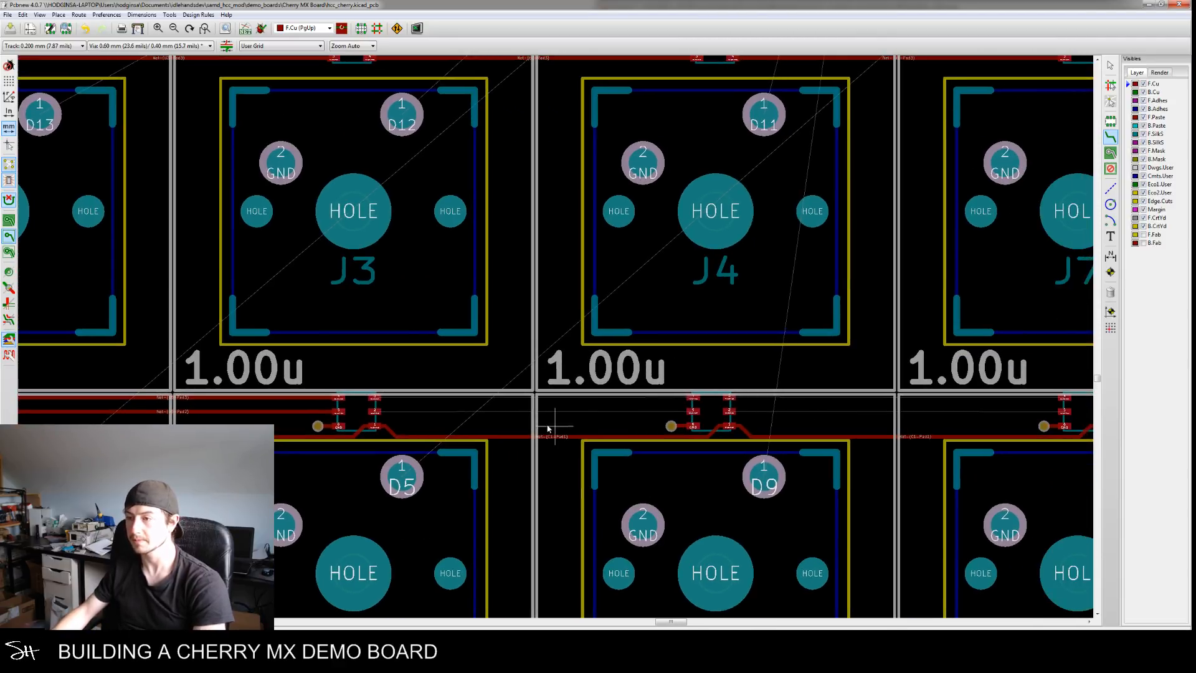
{"action": "left_click", "coordinate": [374, 398]}
{"action": "left_click", "coordinate": [694, 398]}
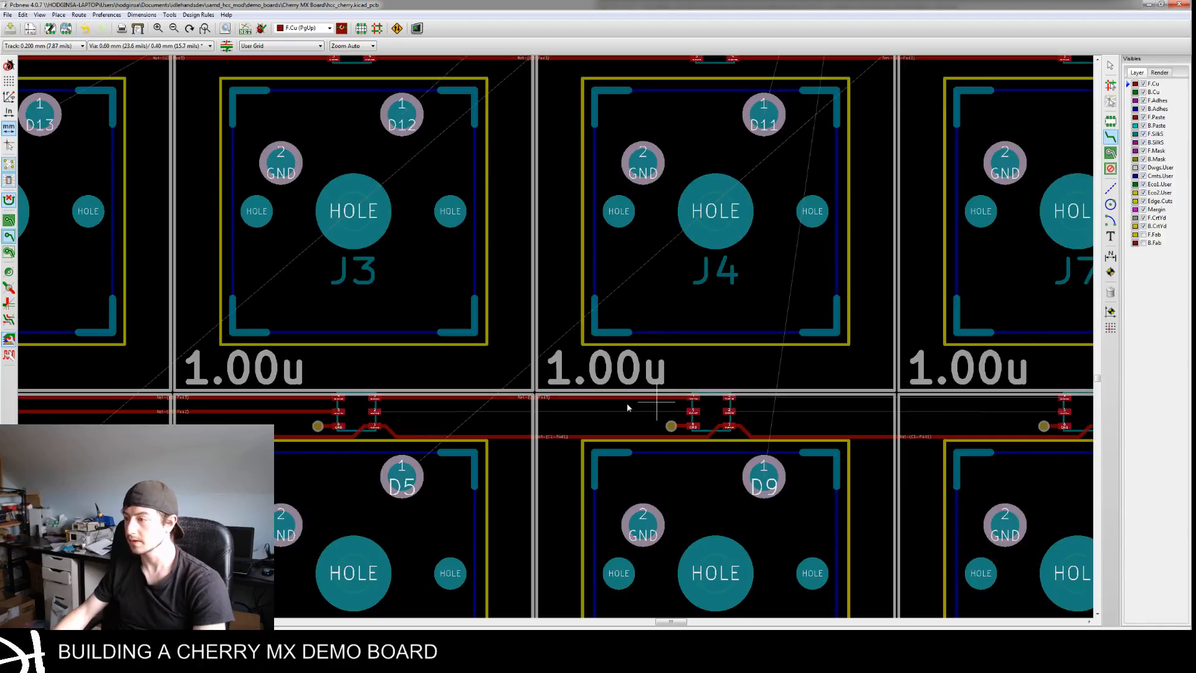
{"action": "left_click", "coordinate": [374, 412]}
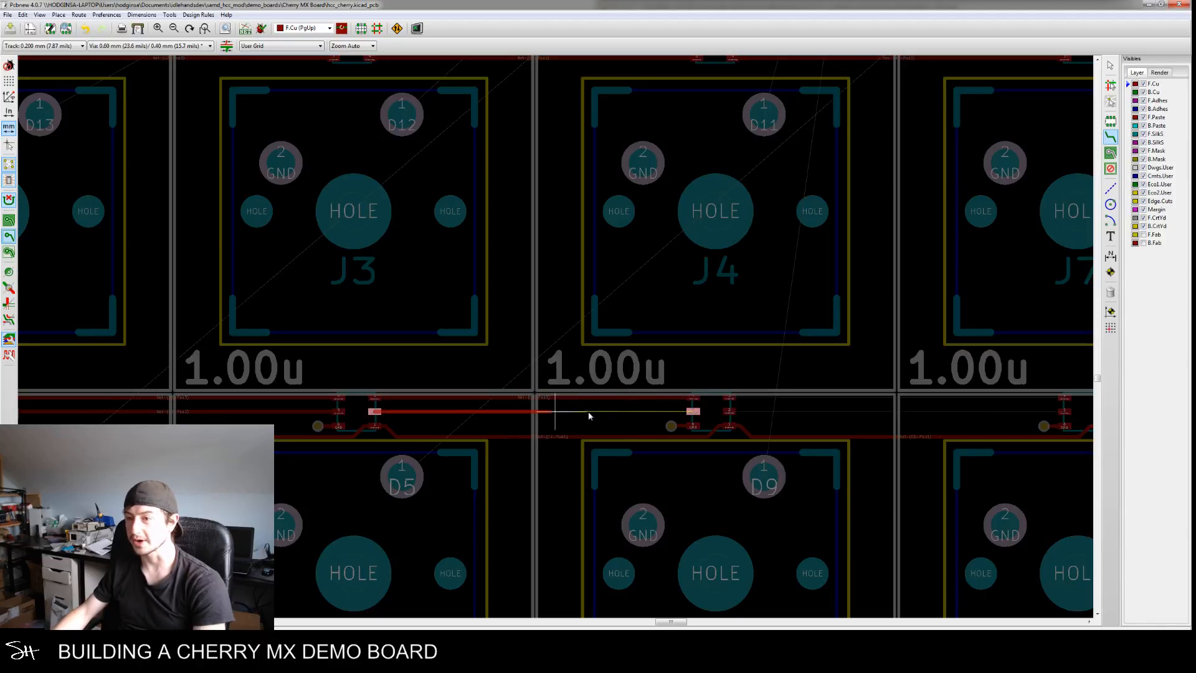
{"action": "left_click", "coordinate": [697, 412]}
Route F.Cu tracks from pads 3 and 2 of the part below J4 to pads 4 and 5 of the part below J7
{"action": "scroll", "coordinate": [862, 428], "scroll_direction": "down", "scroll_amount": 1}
{"action": "middle_click_drag", "start_coordinate": [864, 430], "coordinate": [459, 425]}
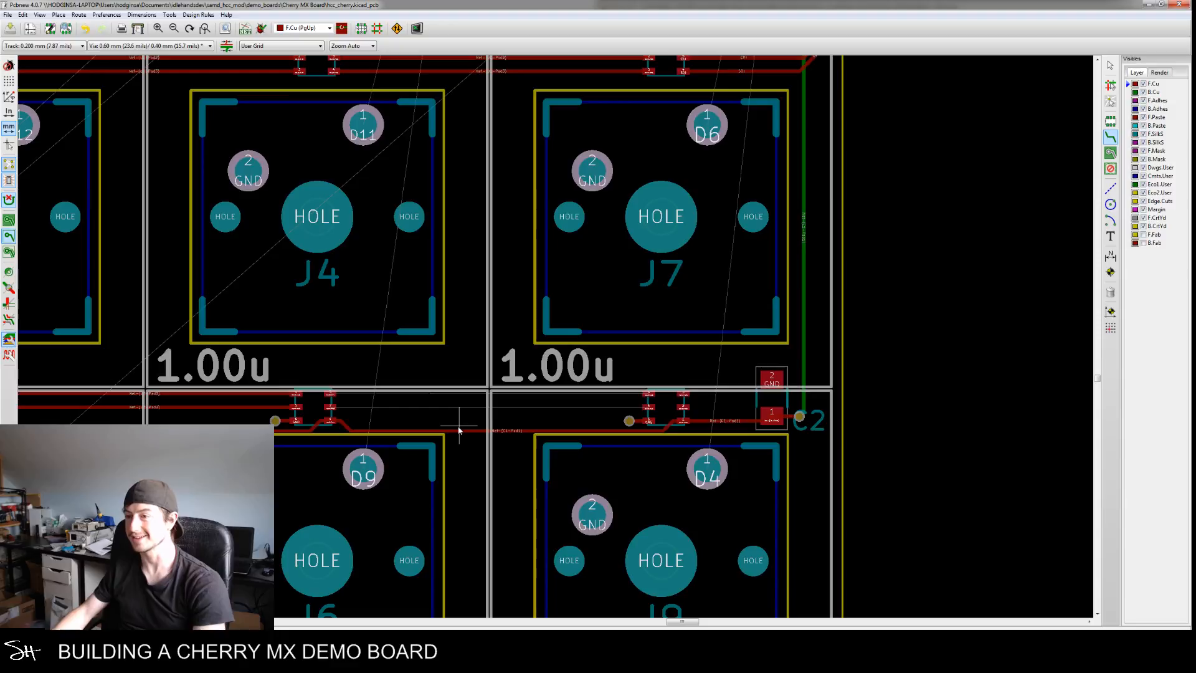
{"action": "left_click", "coordinate": [330, 393]}
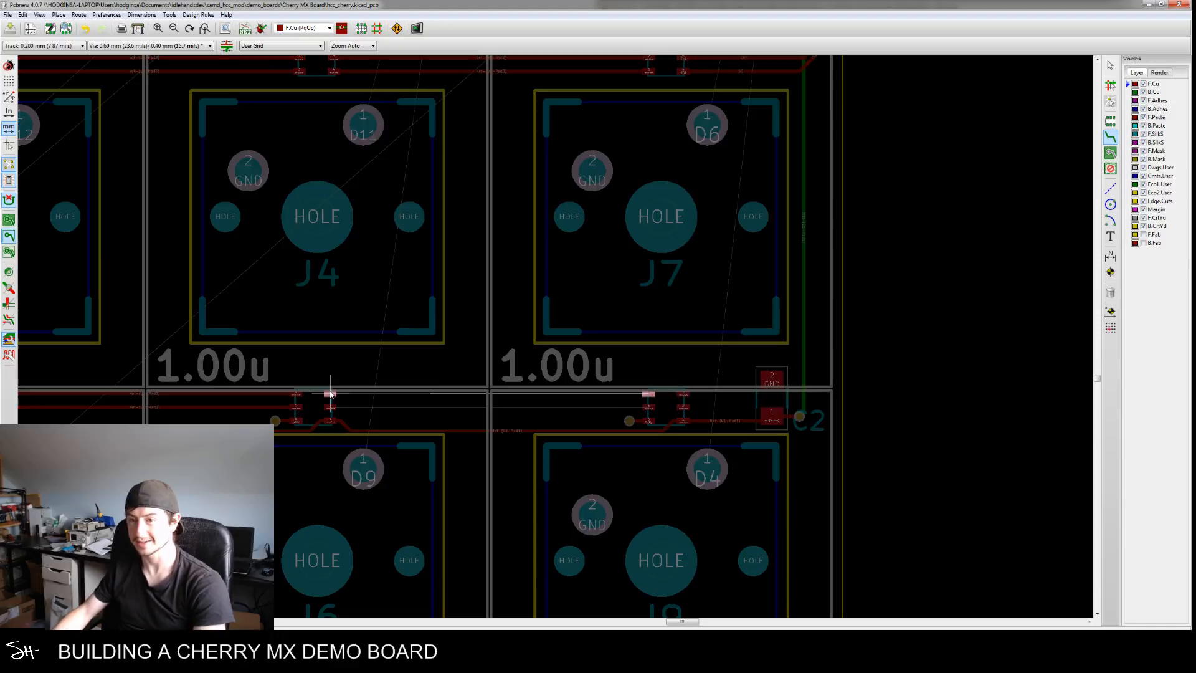
{"action": "left_click", "coordinate": [651, 394]}
{"action": "left_click", "coordinate": [334, 408]}
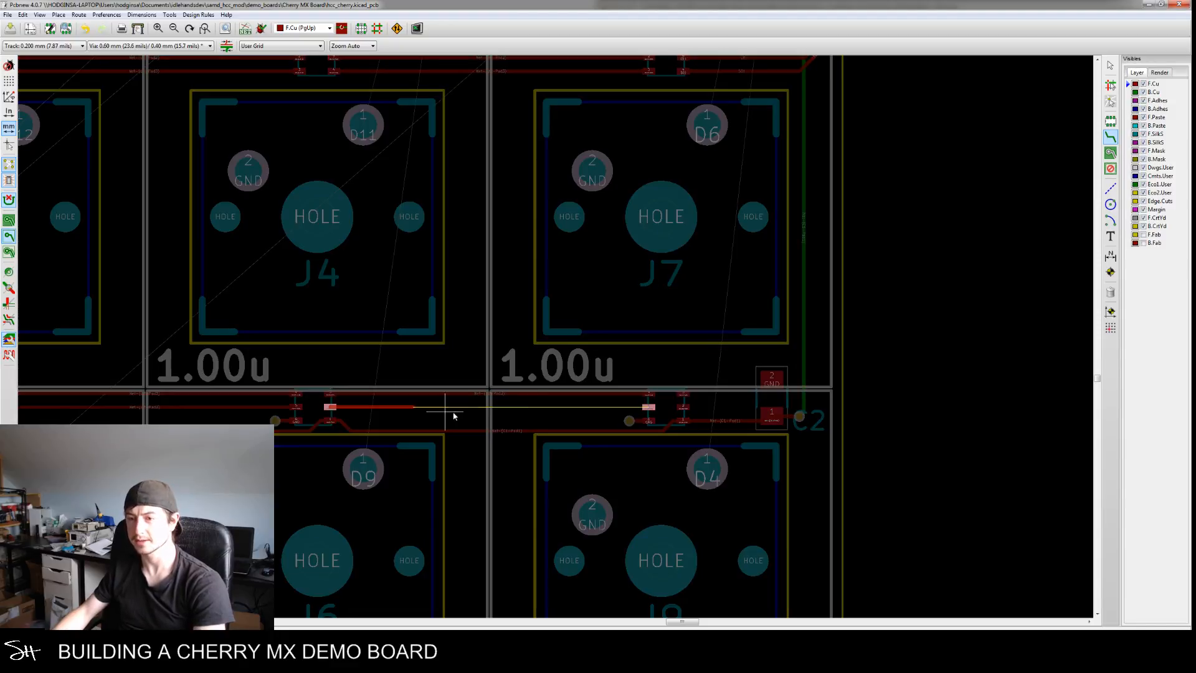
{"action": "left_click", "coordinate": [651, 407]}
{"action": "scroll", "coordinate": [651, 407], "scroll_direction": "down", "scroll_amount": 4}
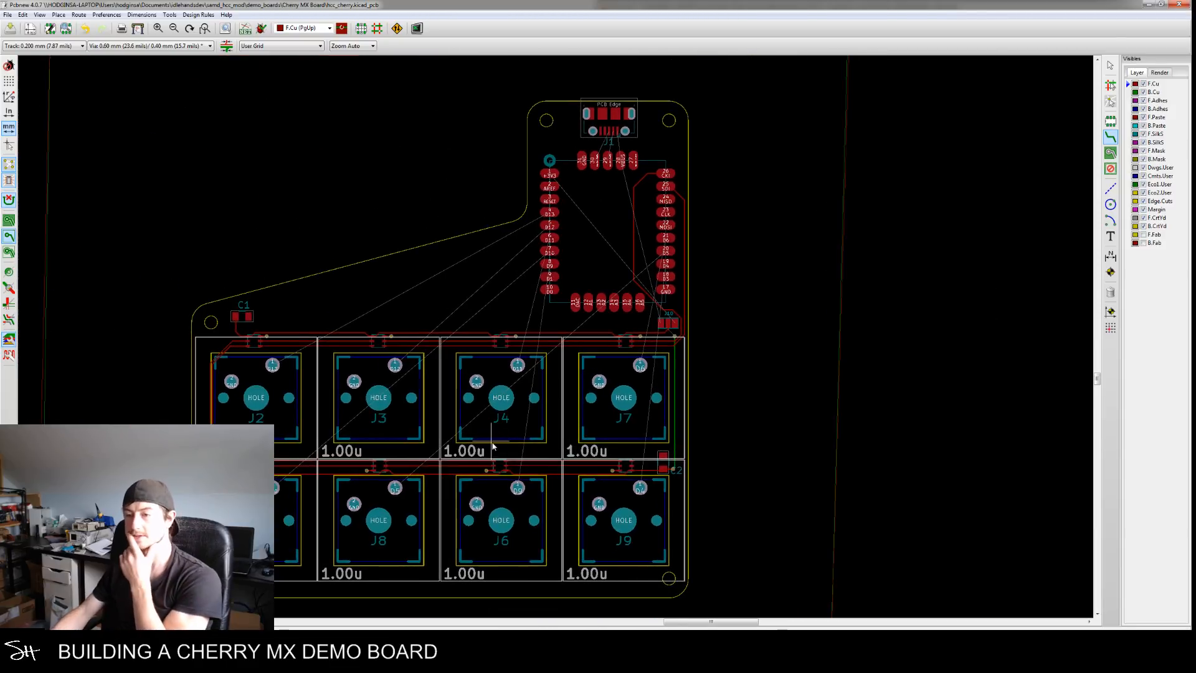
Route F.Cu tracks from J1 pads 3, 2 and 1 to microcontroller pads 30, 29 and 28 (VBUS)
{"action": "scroll", "coordinate": [484, 438], "scroll_direction": "down", "scroll_amount": 2}
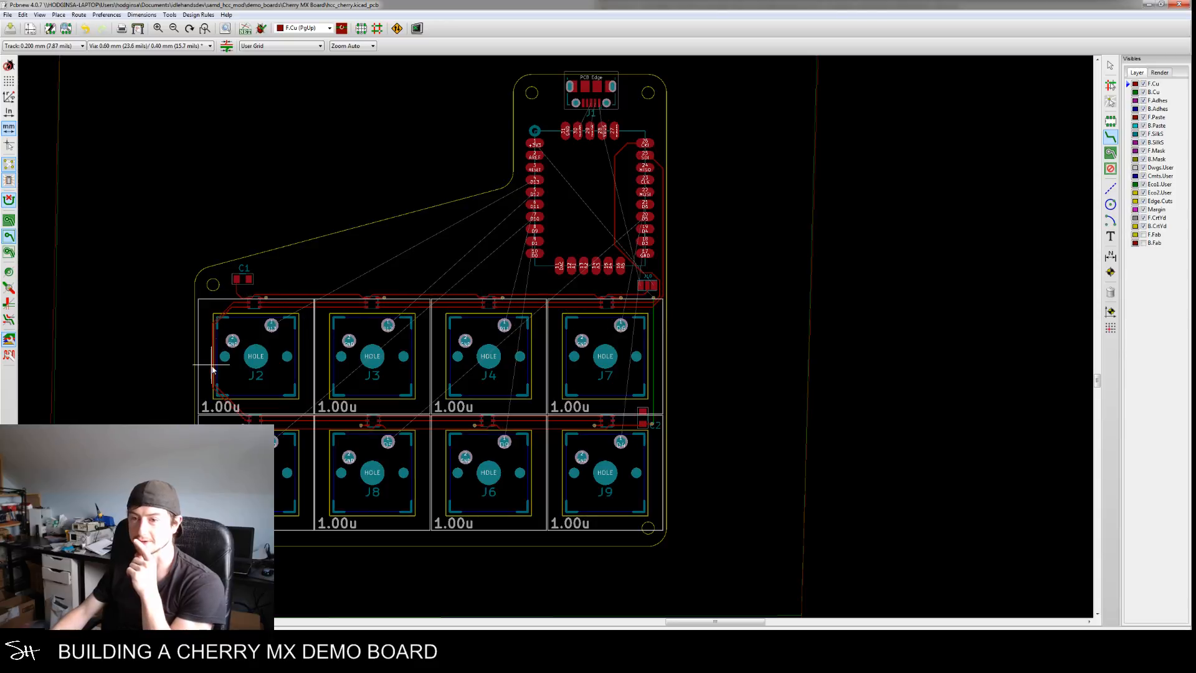
{"action": "scroll", "coordinate": [577, 421], "scroll_direction": "up", "scroll_amount": 3}
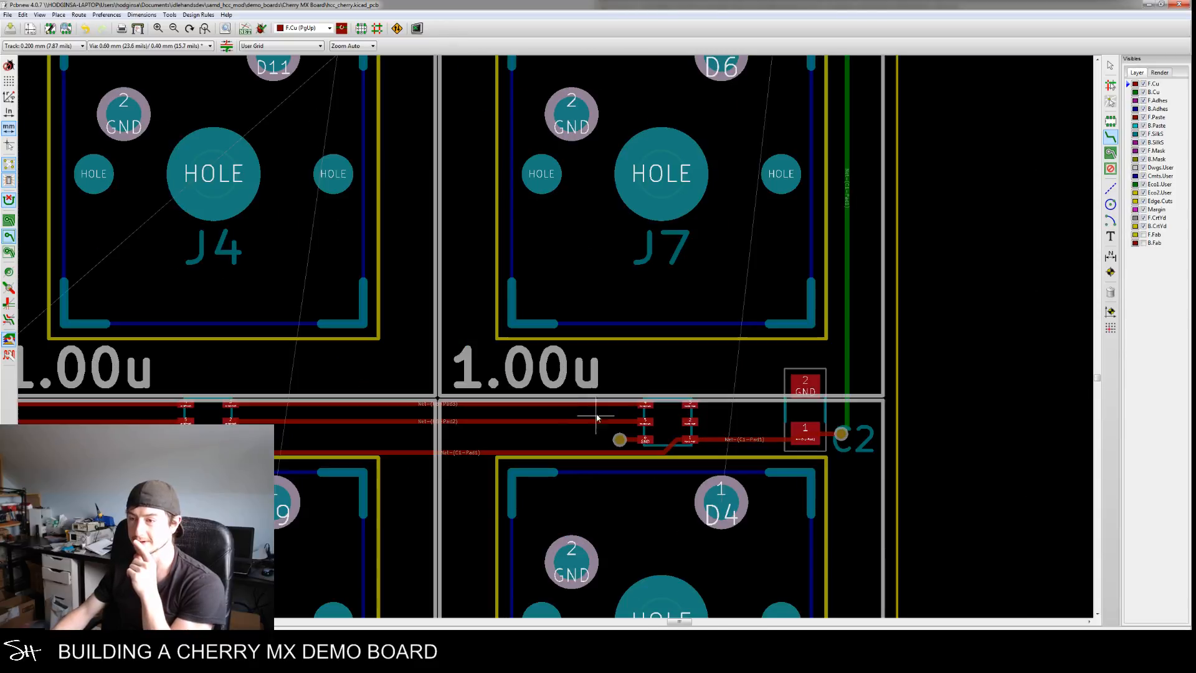
{"action": "middle_click_drag", "start_coordinate": [440, 344], "coordinate": [487, 440]}
{"action": "scroll", "coordinate": [489, 430], "scroll_direction": "down", "scroll_amount": 3}
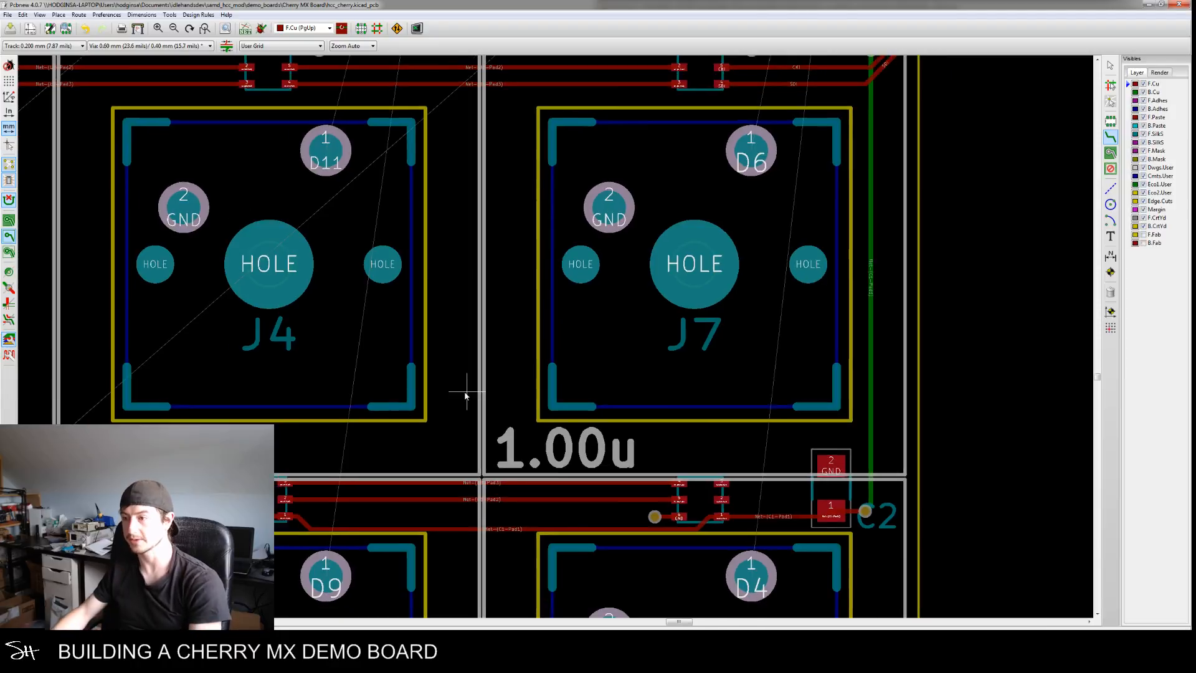
{"action": "middle_click_drag", "start_coordinate": [499, 251], "coordinate": [486, 429]}
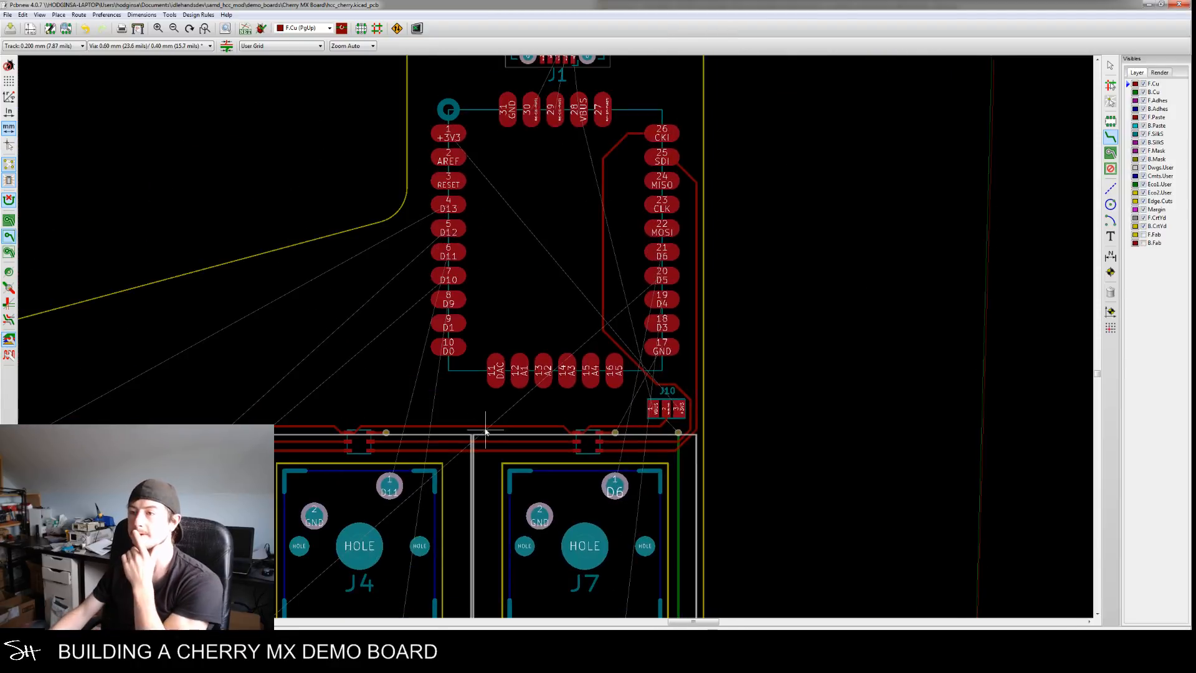
{"action": "middle_click_drag", "start_coordinate": [450, 315], "coordinate": [453, 359]}
{"action": "scroll", "coordinate": [518, 266], "scroll_direction": "up", "scroll_amount": 4}
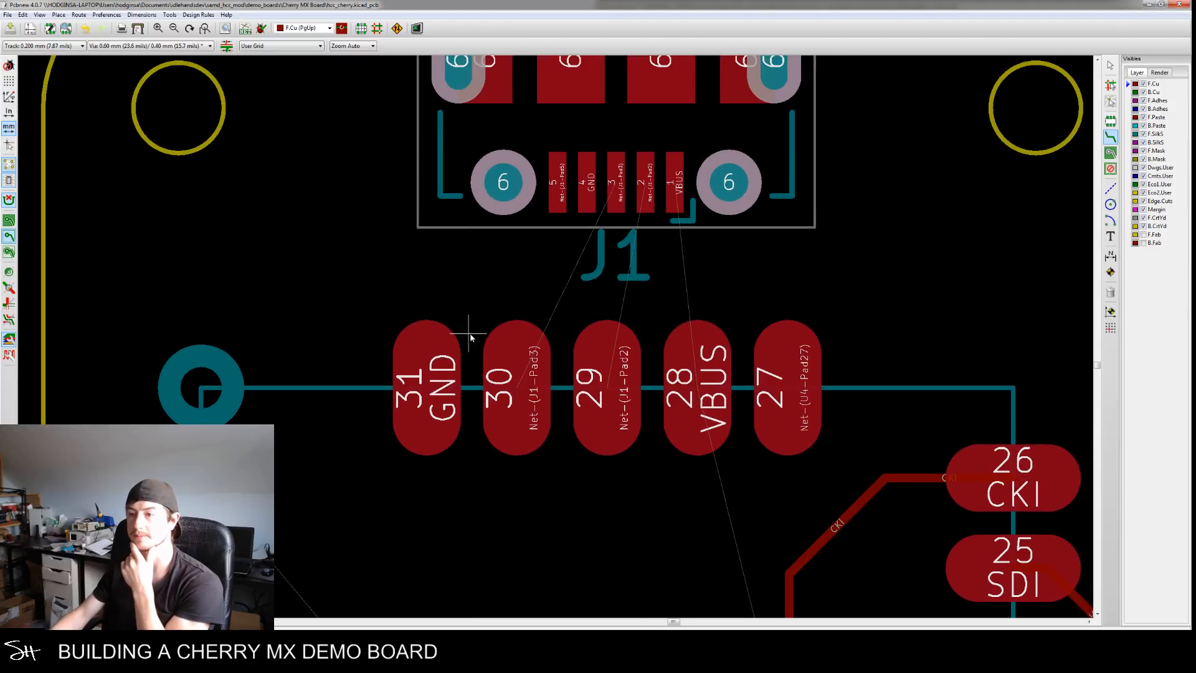
{"action": "left_click", "coordinate": [618, 195]}
{"action": "left_click", "coordinate": [529, 339]}
{"action": "left_click", "coordinate": [645, 187]}
{"action": "left_click", "coordinate": [605, 352]}
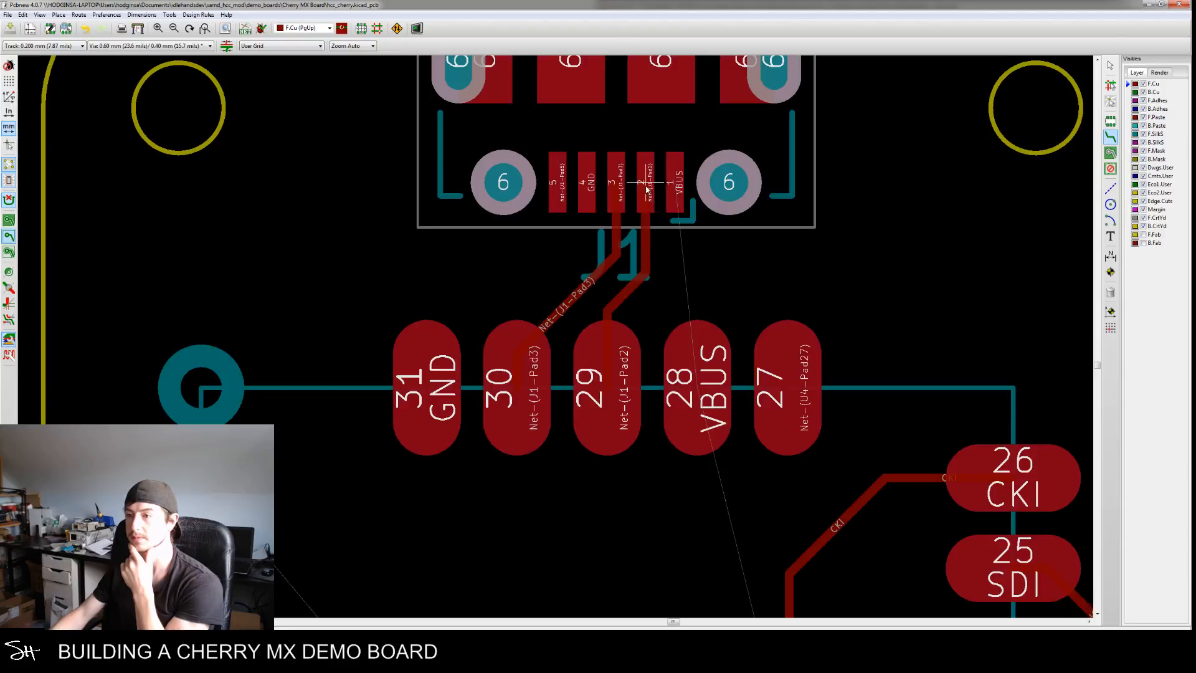
{"action": "left_click", "coordinate": [694, 367]}
{"action": "left_click", "coordinate": [675, 187]}
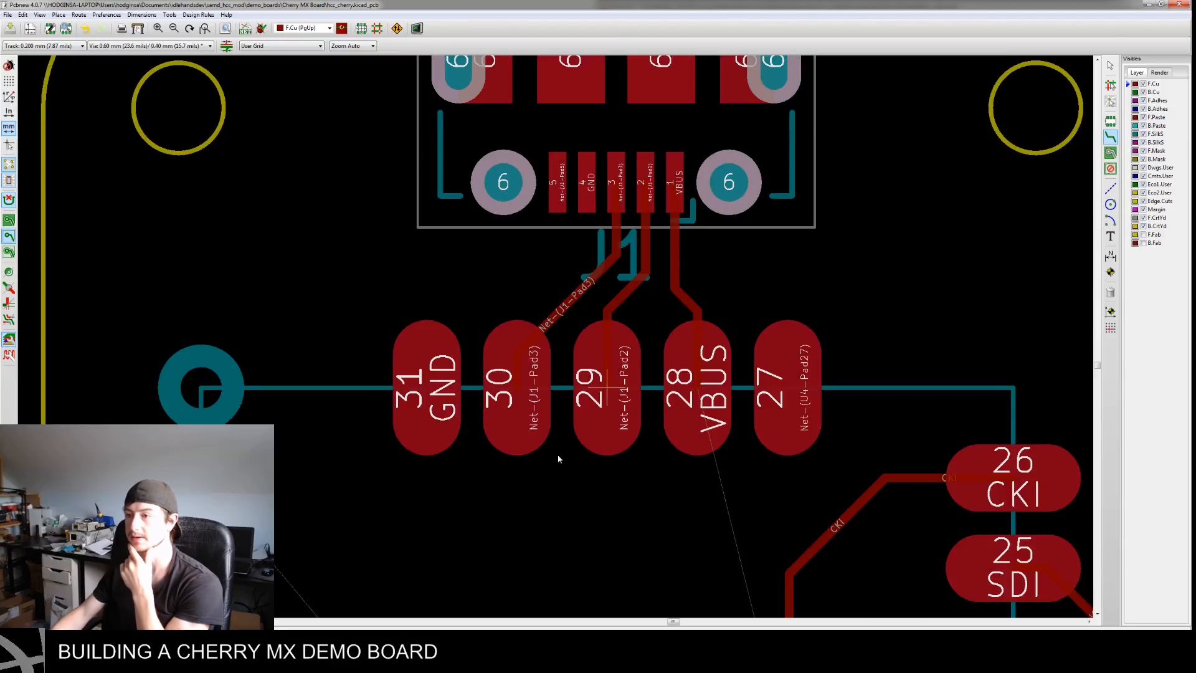
Examine the remaining unrouted connections around the microcontroller, from its +3V3 pad down to J10
{"action": "middle_click_drag", "start_coordinate": [538, 484], "coordinate": [425, 311]}
{"action": "scroll", "coordinate": [450, 328], "scroll_direction": "down", "scroll_amount": 2}
{"action": "middle_click_drag", "start_coordinate": [547, 548], "coordinate": [499, 275]}
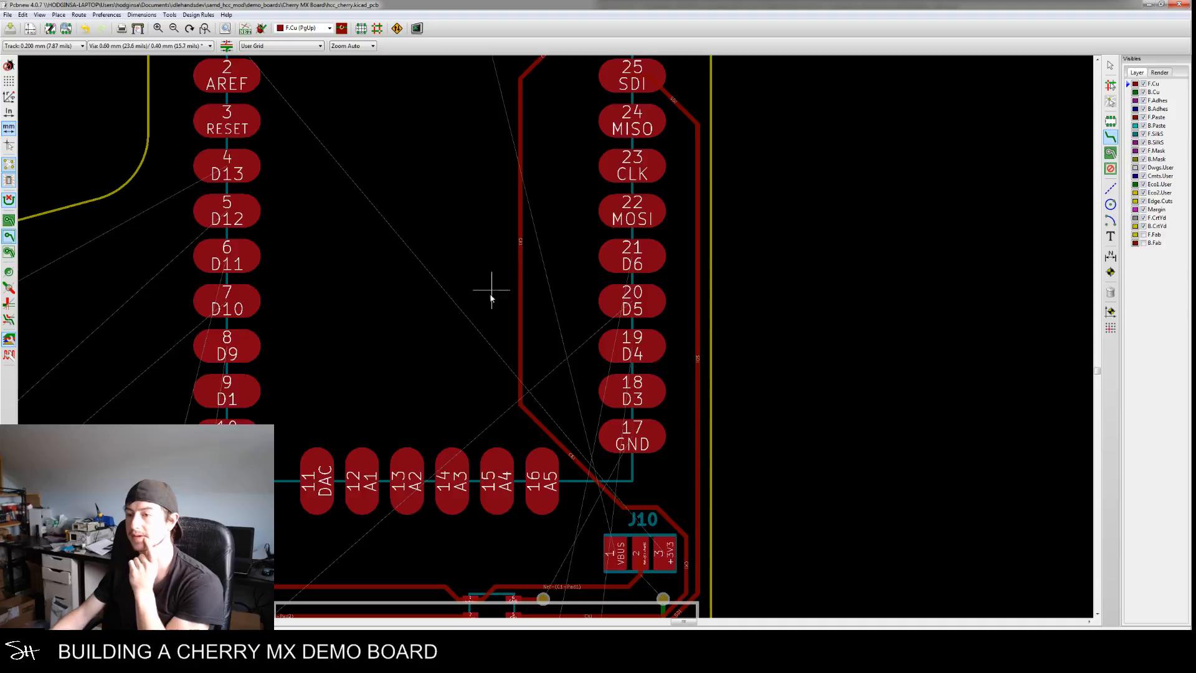
{"action": "middle_click_drag", "start_coordinate": [471, 313], "coordinate": [532, 303]}
{"action": "middle_click_drag", "start_coordinate": [467, 333], "coordinate": [562, 269]}
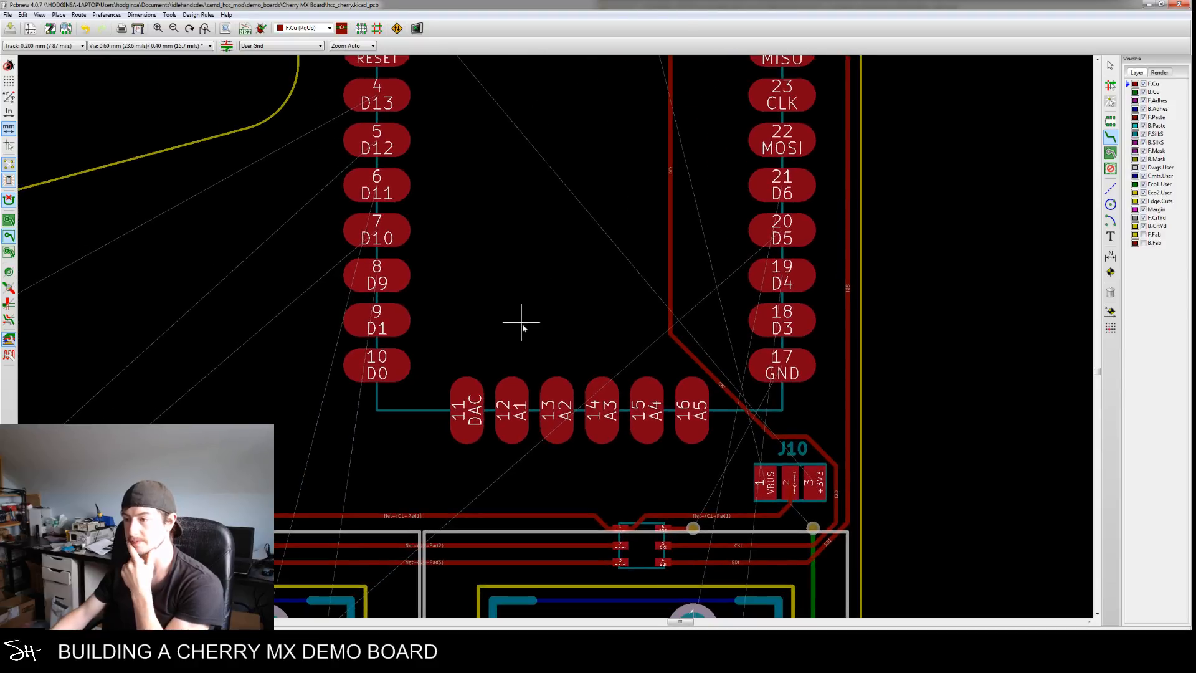
{"action": "middle_click_drag", "start_coordinate": [548, 343], "coordinate": [550, 272]}
{"action": "middle_click_drag", "start_coordinate": [491, 305], "coordinate": [573, 366]}
{"action": "scroll", "coordinate": [530, 394], "scroll_direction": "down", "scroll_amount": 1}
{"action": "mouse_move", "coordinate": [555, 286]}
{"action": "middle_mouse_down"}
{"action": "mouse_move", "coordinate": [560, 370]}
{"action": "mouse_move", "coordinate": [542, 280]}
{"action": "middle_mouse_up"}
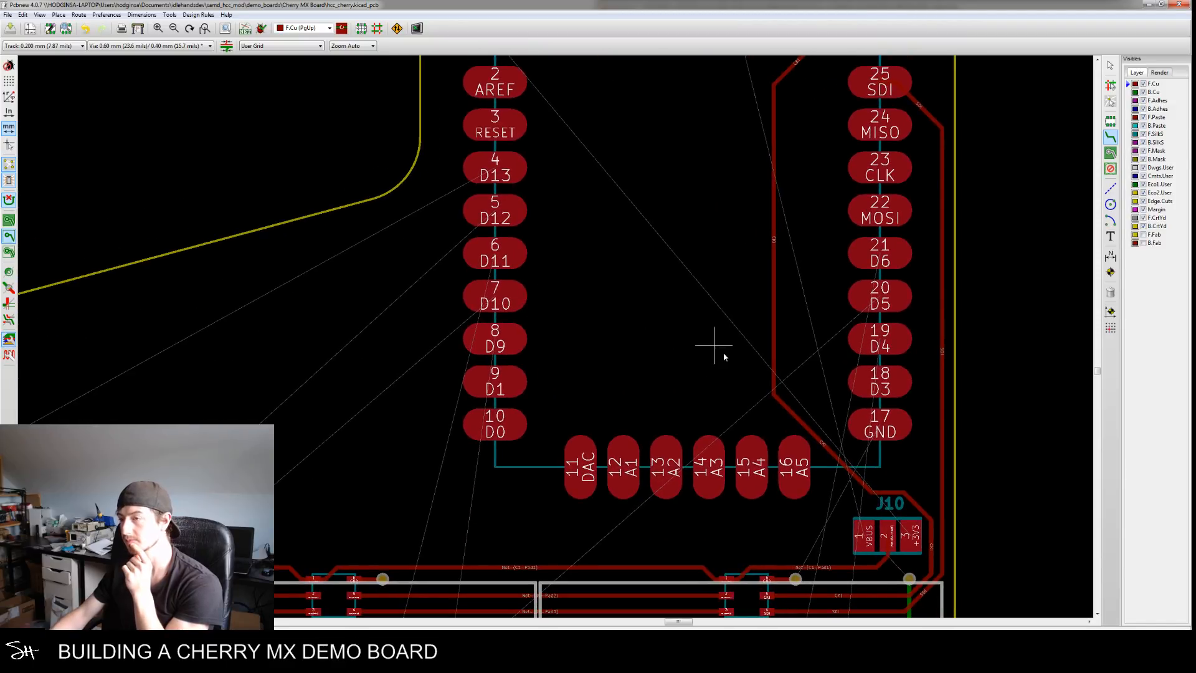
{"action": "middle_click_drag", "start_coordinate": [584, 168], "coordinate": [544, 268]}
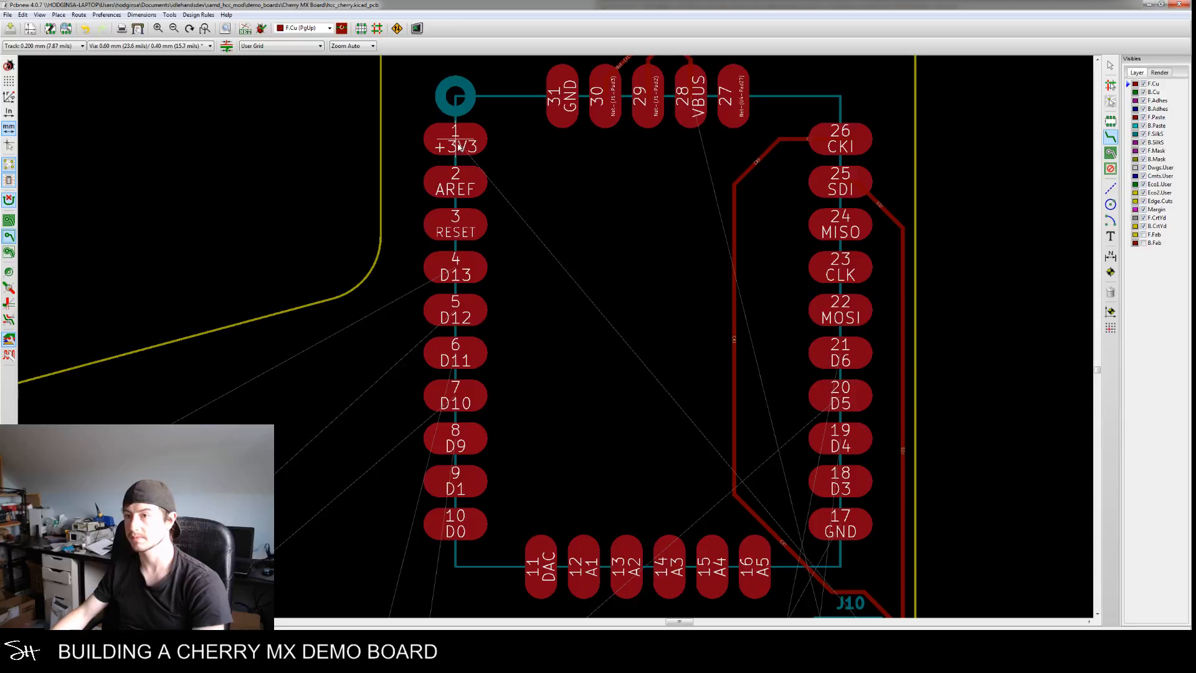
{"action": "middle_click_drag", "start_coordinate": [614, 318], "coordinate": [560, 187]}
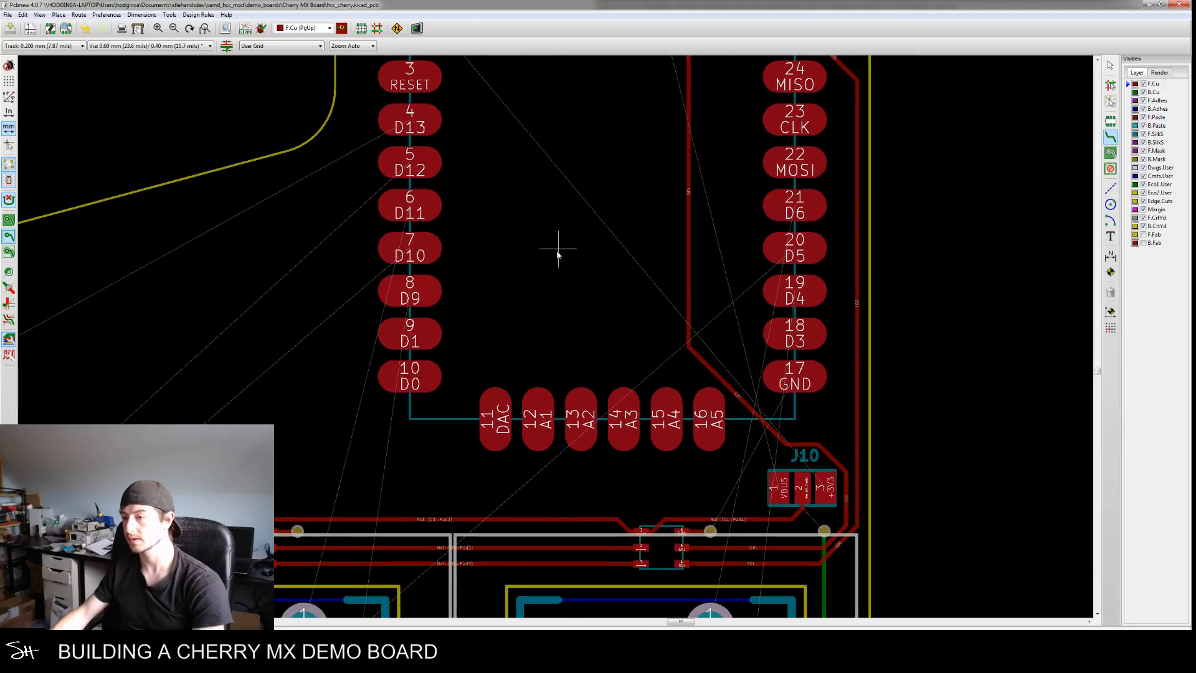
{"action": "middle_click_drag", "start_coordinate": [562, 230], "coordinate": [566, 267]}
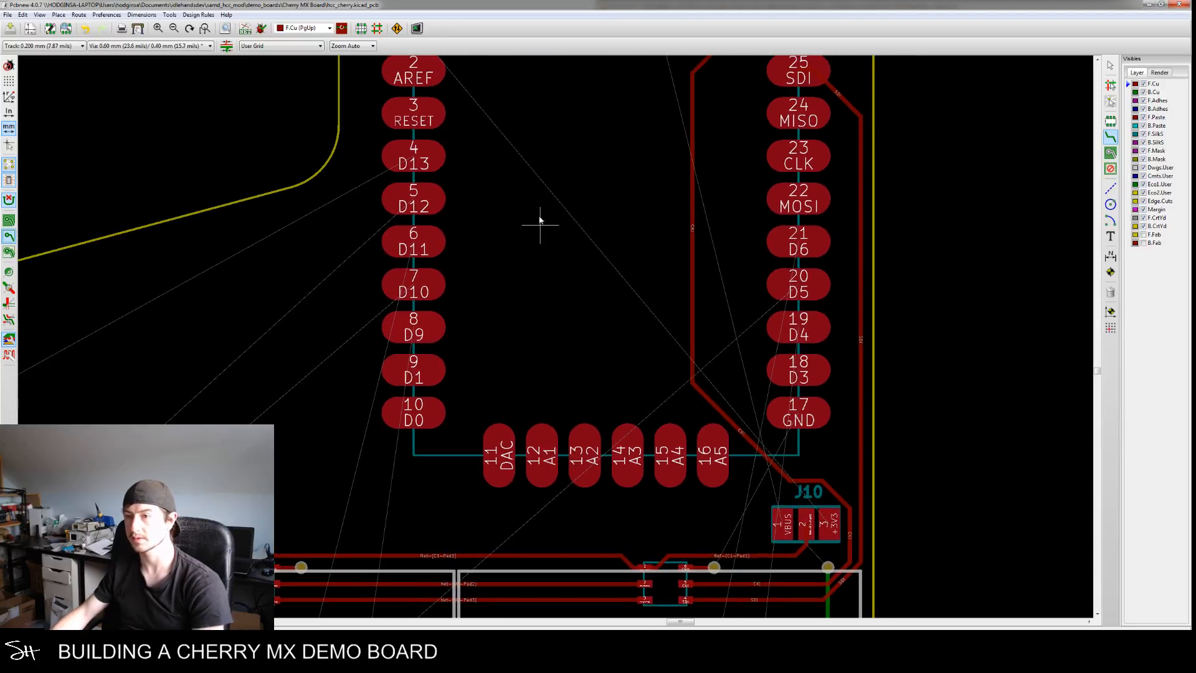
{"action": "middle_click_drag", "start_coordinate": [509, 173], "coordinate": [516, 287]}
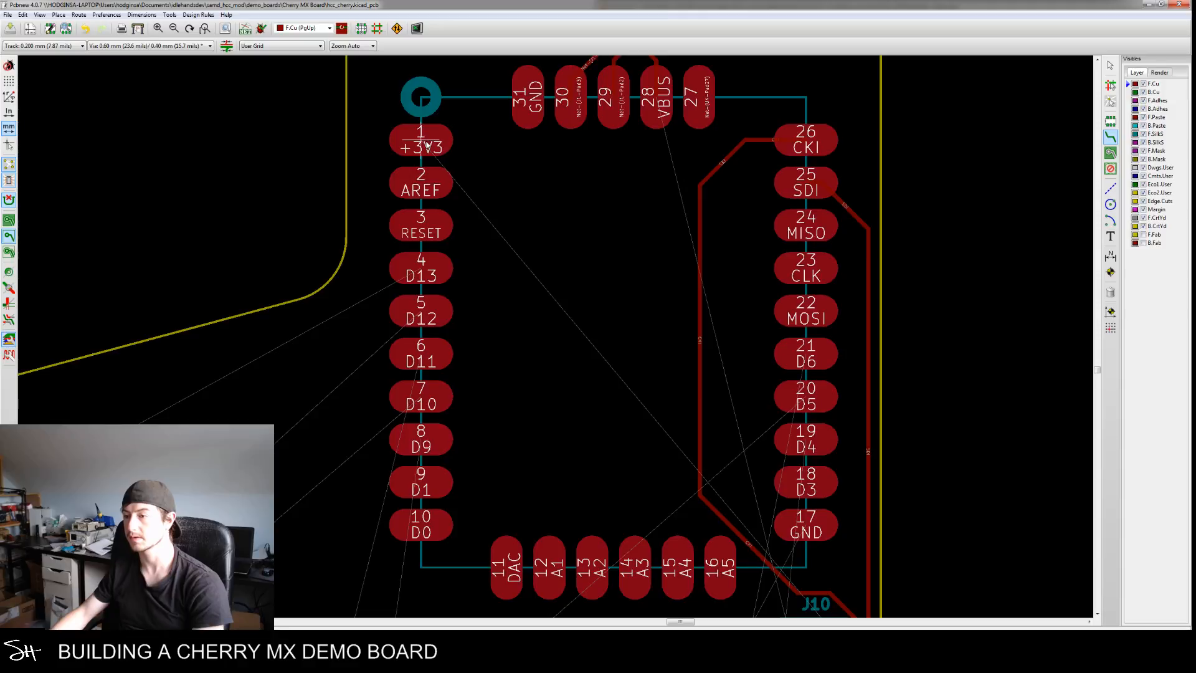
{"action": "middle_click_drag", "start_coordinate": [564, 369], "coordinate": [534, 312]}
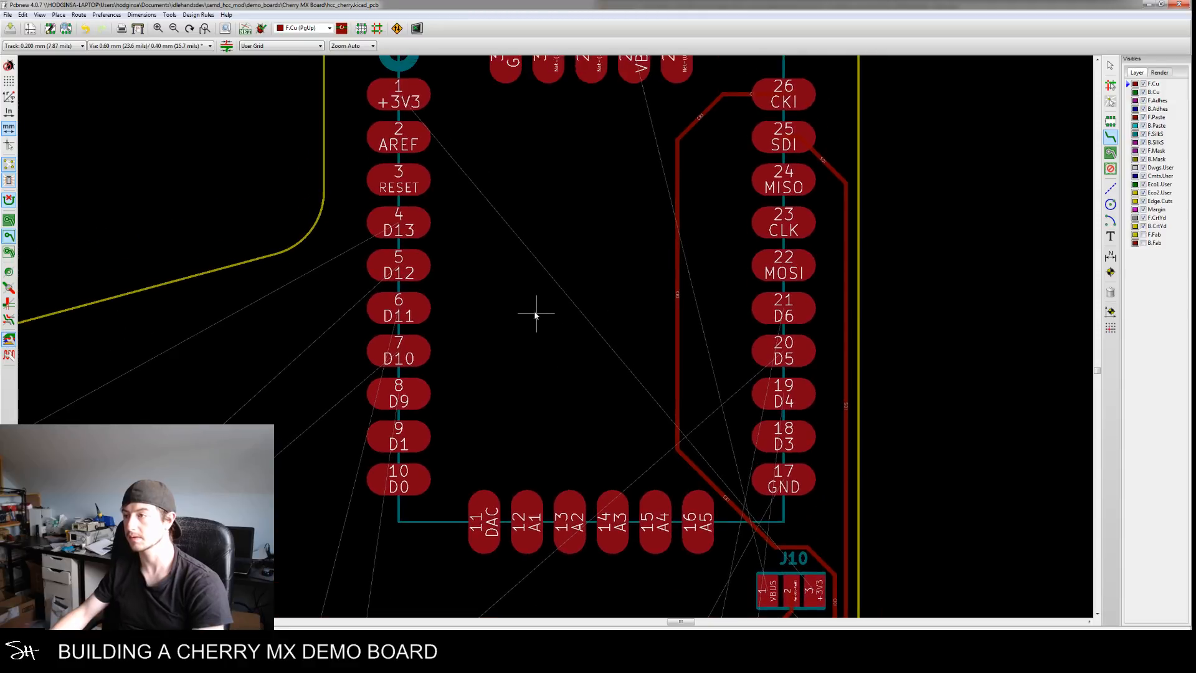
{"action": "middle_click_drag", "start_coordinate": [504, 232], "coordinate": [505, 263]}
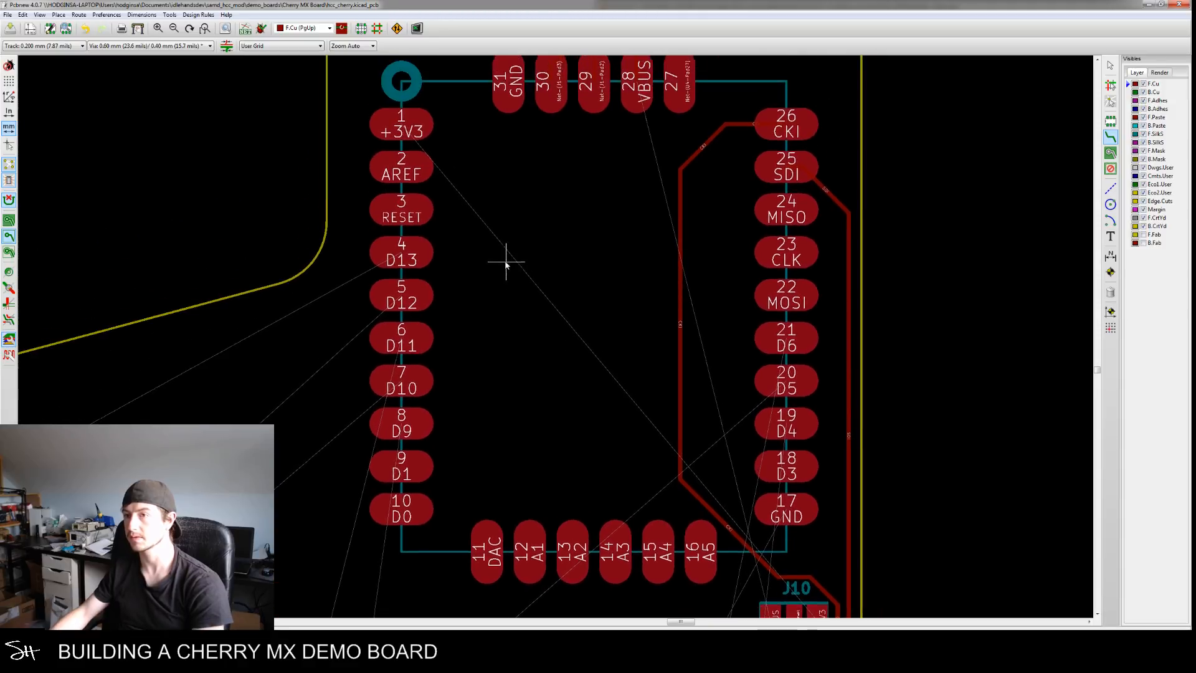
Set the interactive router mode to Shove while trying to route the +3V3 pad towards J10 pad 3, and abandon the track
{"action": "left_click", "coordinate": [401, 129]}
{"action": "key", "text": "ctrl+comma"}
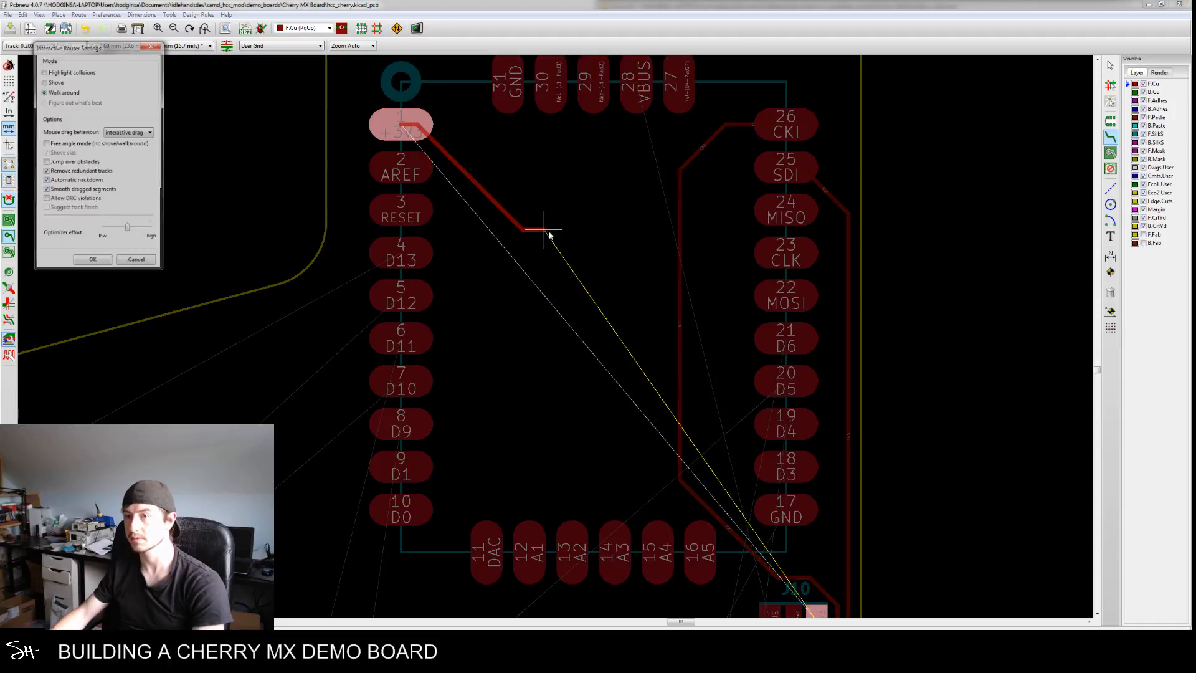
{"action": "left_click", "coordinate": [90, 262]}
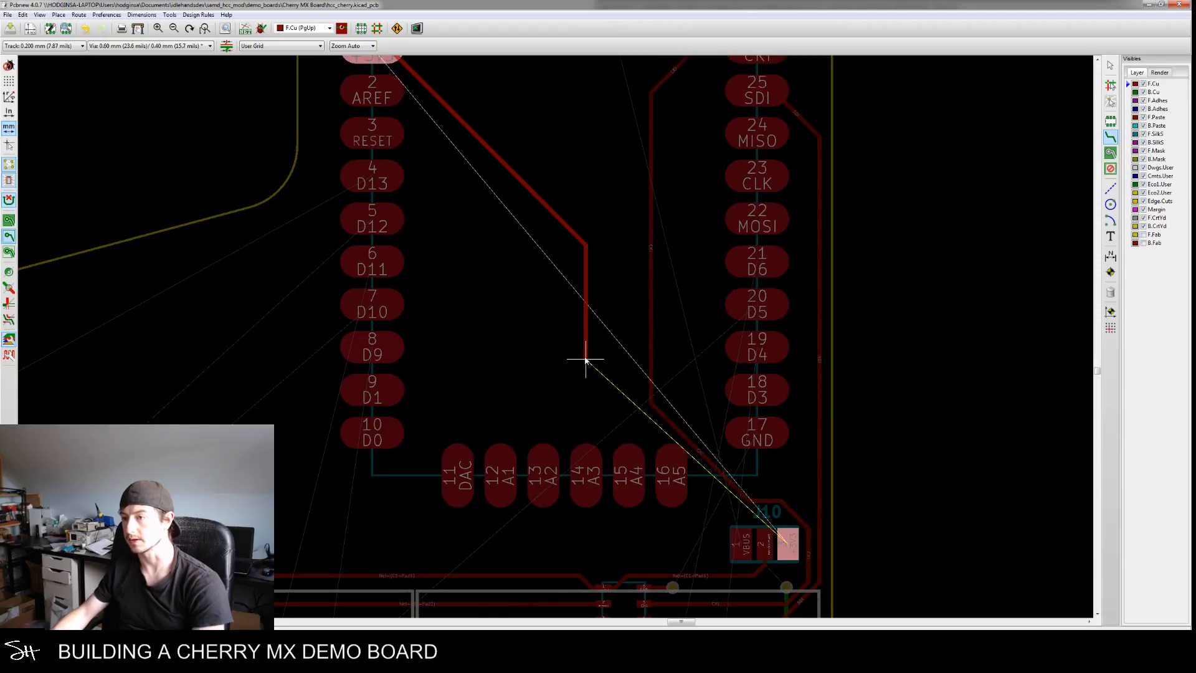
{"action": "key", "text": "ctrl+comma"}
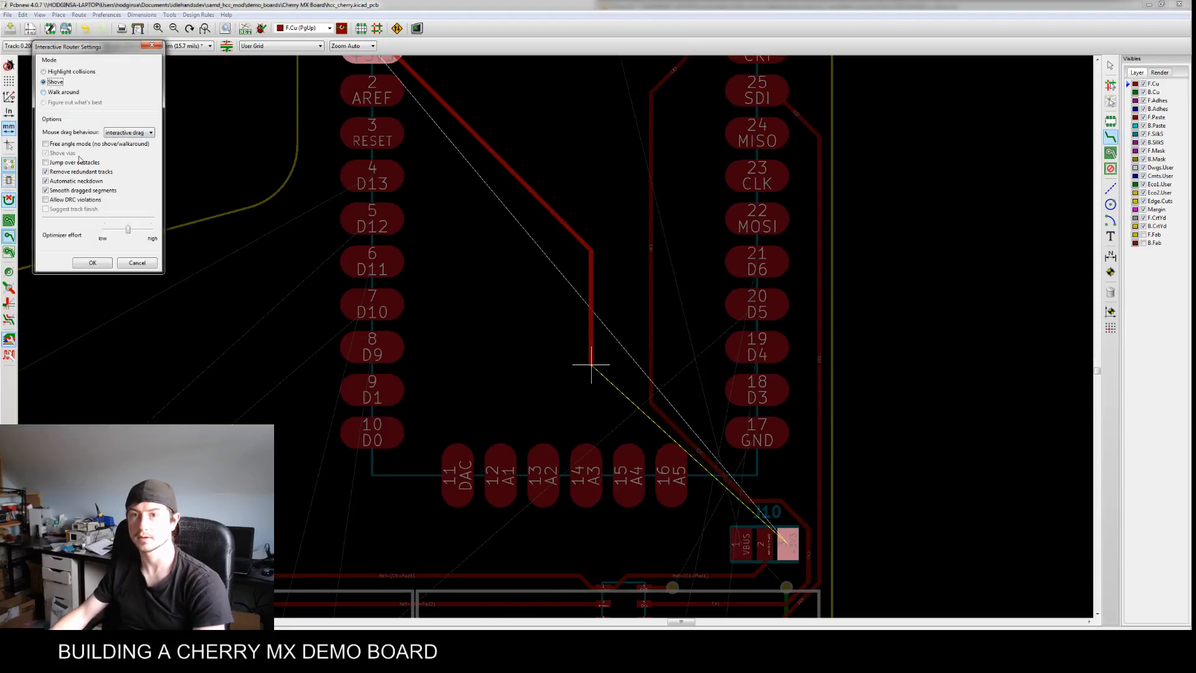
{"action": "left_click", "coordinate": [93, 264]}
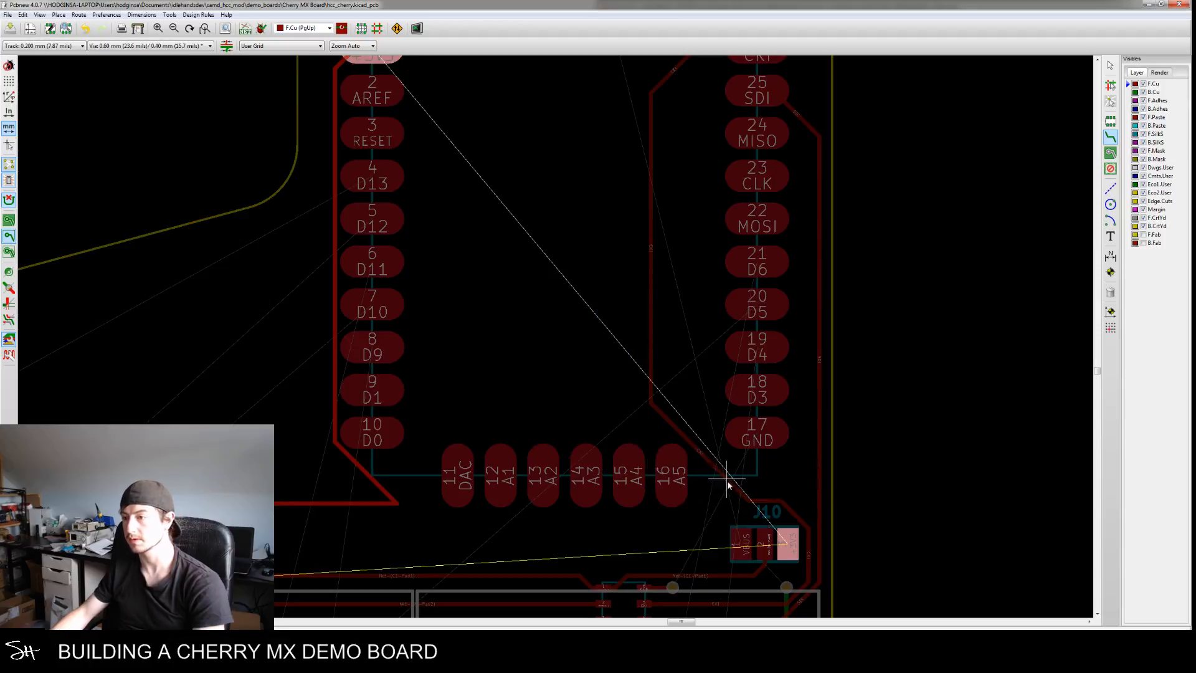
{"action": "key", "text": "Escape"}
{"action": "key", "text": "Escape"}
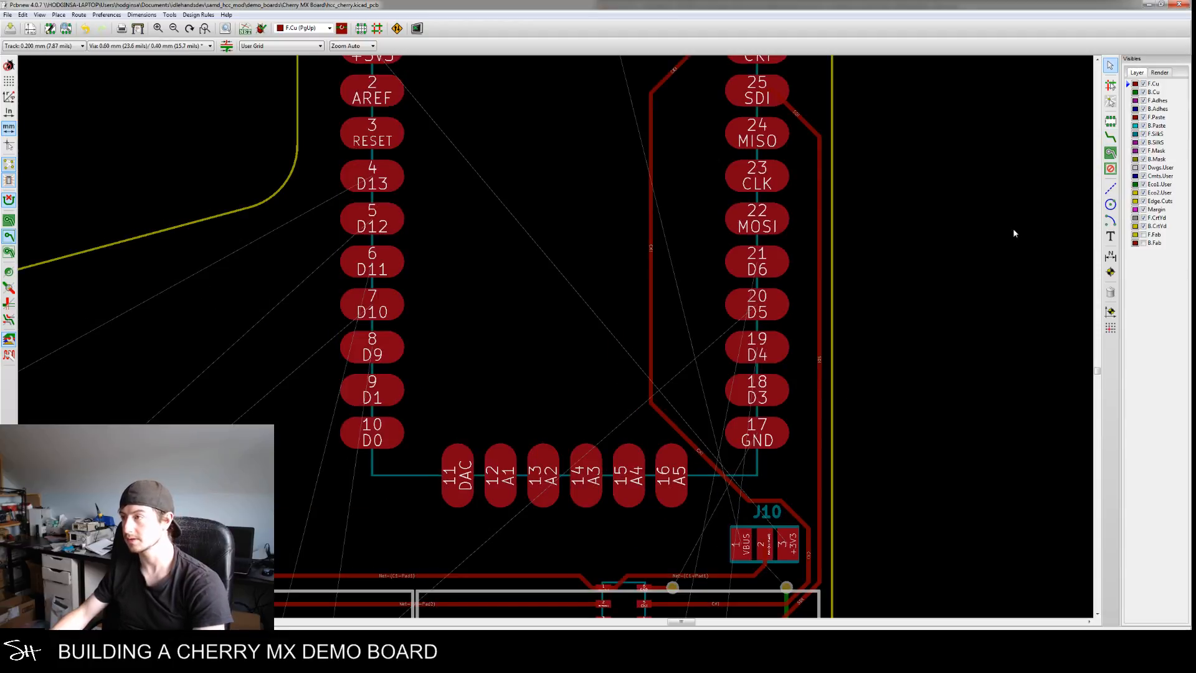
Reroute the long vertical run of the CKI track closer to the microcontroller's pad column 17 to 26
{"action": "left_click", "coordinate": [1111, 137]}
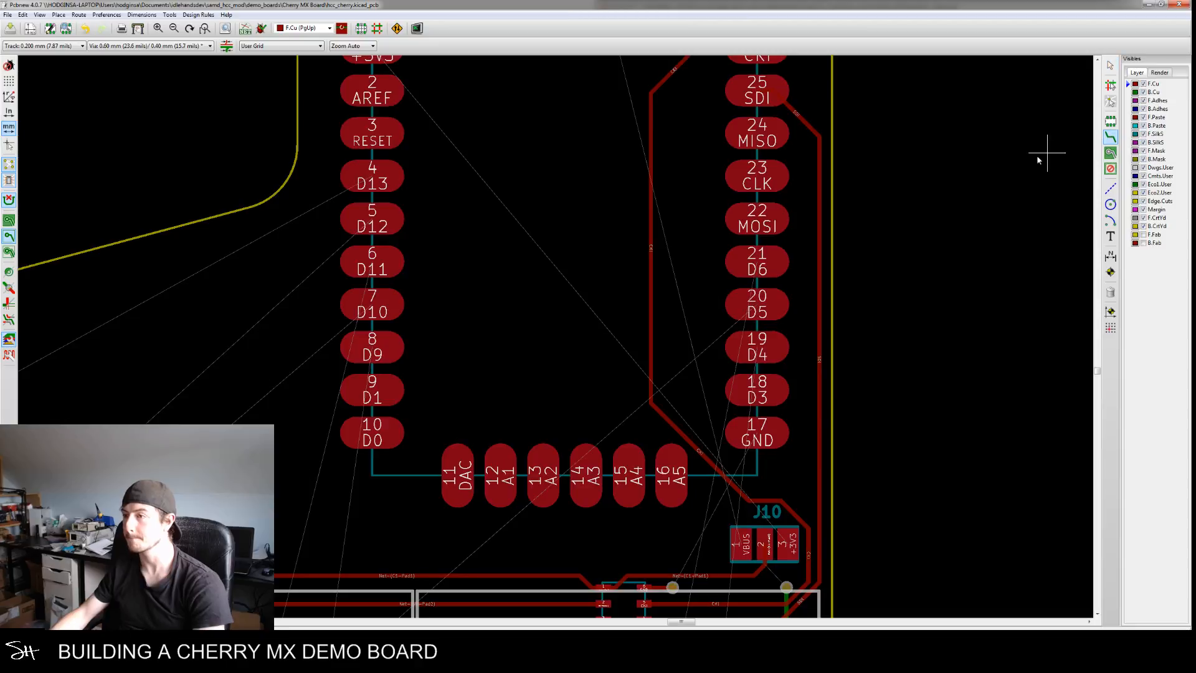
{"action": "left_click", "coordinate": [759, 505]}
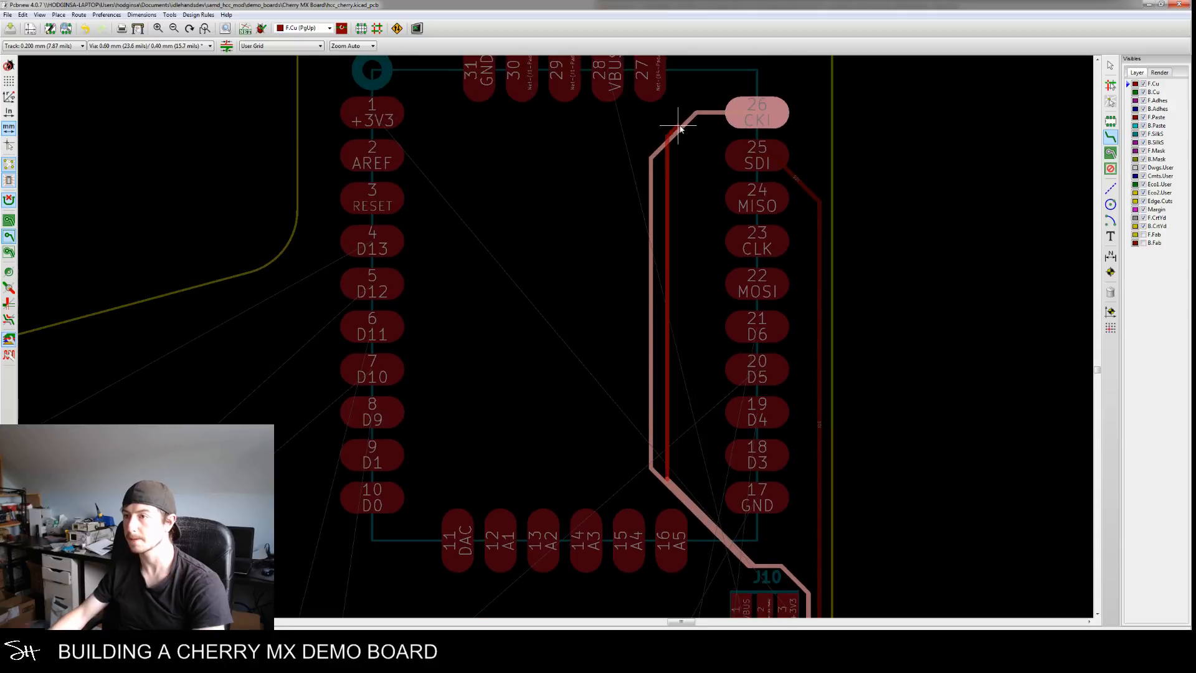
{"action": "left_click", "coordinate": [684, 123]}
Examine the overall board layout, including the corner below J5 and the switch rows
{"action": "middle_click_drag", "start_coordinate": [567, 338], "coordinate": [558, 188]}
{"action": "middle_click_drag", "start_coordinate": [612, 377], "coordinate": [586, 444]}
{"action": "scroll", "coordinate": [583, 416], "scroll_direction": "down", "scroll_amount": 1}
{"action": "mouse_move", "coordinate": [581, 398]}
{"action": "middle_mouse_down"}
{"action": "mouse_move", "coordinate": [585, 350]}
{"action": "mouse_move", "coordinate": [575, 371]}
{"action": "mouse_move", "coordinate": [596, 307]}
{"action": "mouse_move", "coordinate": [590, 352]}
{"action": "mouse_move", "coordinate": [634, 295]}
{"action": "mouse_move", "coordinate": [595, 346]}
{"action": "mouse_move", "coordinate": [592, 381]}
{"action": "mouse_move", "coordinate": [566, 346]}
{"action": "mouse_move", "coordinate": [533, 374]}
{"action": "mouse_move", "coordinate": [598, 383]}
{"action": "middle_mouse_up"}
{"action": "scroll", "coordinate": [498, 404], "scroll_direction": "down", "scroll_amount": 4}
{"action": "middle_click_drag", "start_coordinate": [550, 420], "coordinate": [567, 373]}
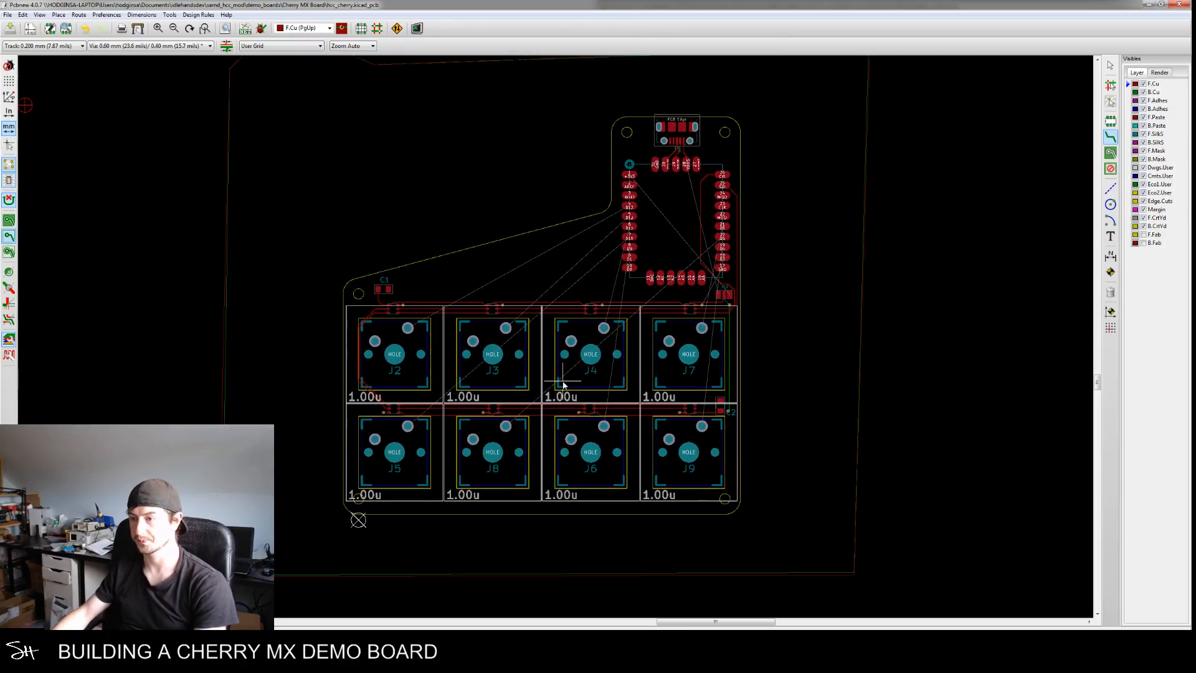
{"action": "middle_click_drag", "start_coordinate": [472, 486], "coordinate": [440, 395]}
{"action": "scroll", "coordinate": [390, 406], "scroll_direction": "up", "scroll_amount": 5}
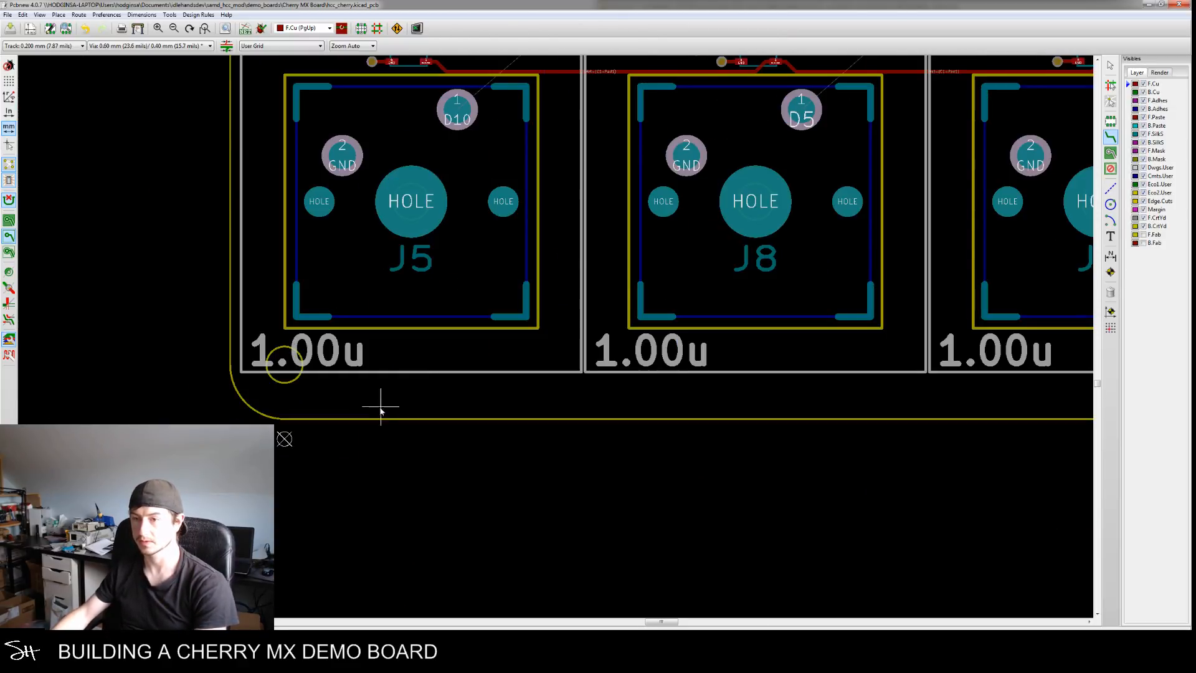
{"action": "scroll", "coordinate": [440, 435], "scroll_direction": "down", "scroll_amount": 5}
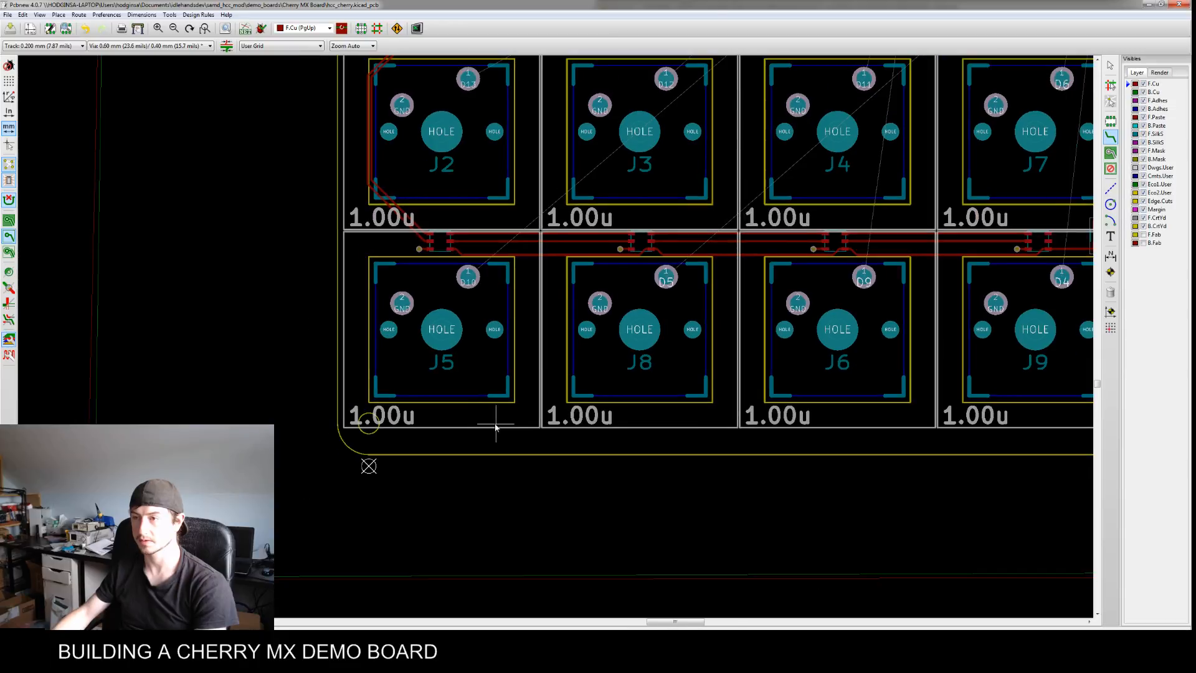
{"action": "middle_click_drag", "start_coordinate": [588, 461], "coordinate": [549, 499]}
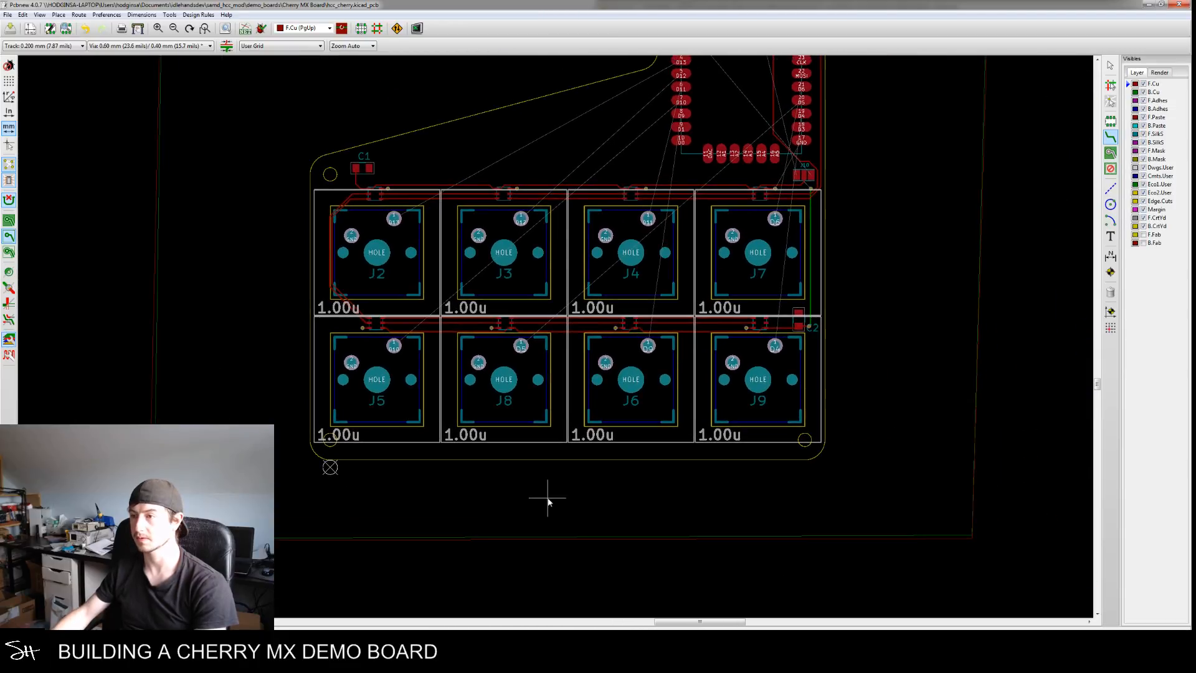
Make the 1.00u footprint texts of J9, J6, J8 and J5 invisible
{"action": "double_click", "coordinate": [728, 447]}
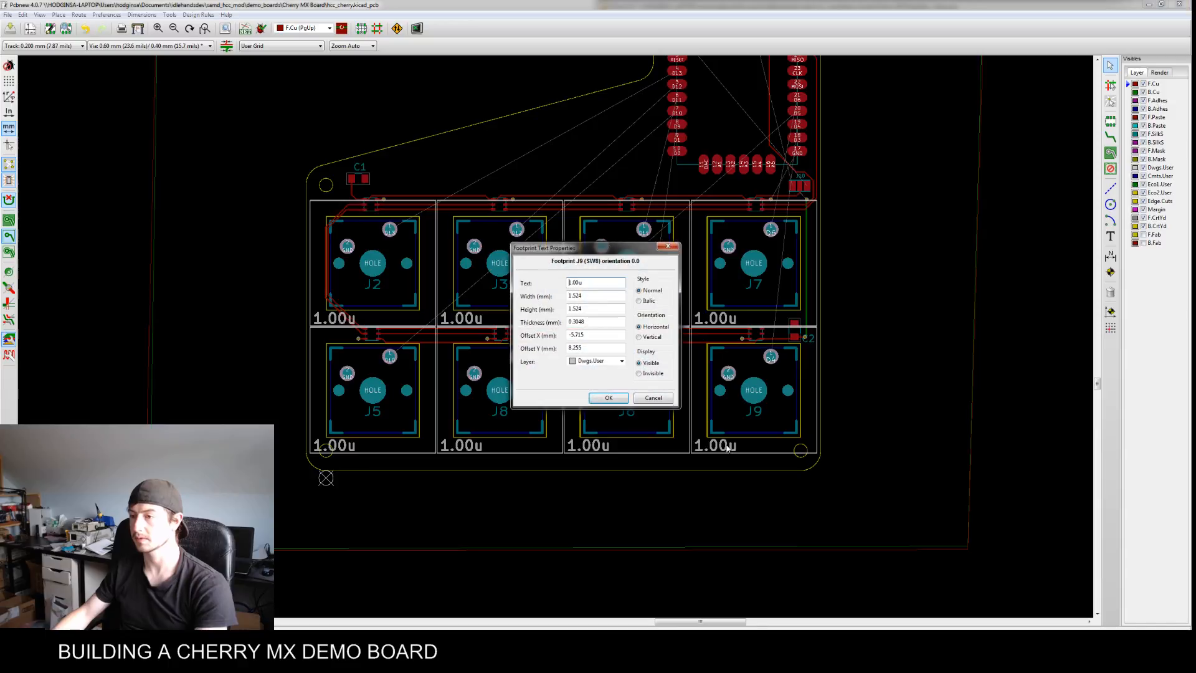
{"action": "left_click", "coordinate": [609, 398]}
{"action": "double_click", "coordinate": [594, 441]}
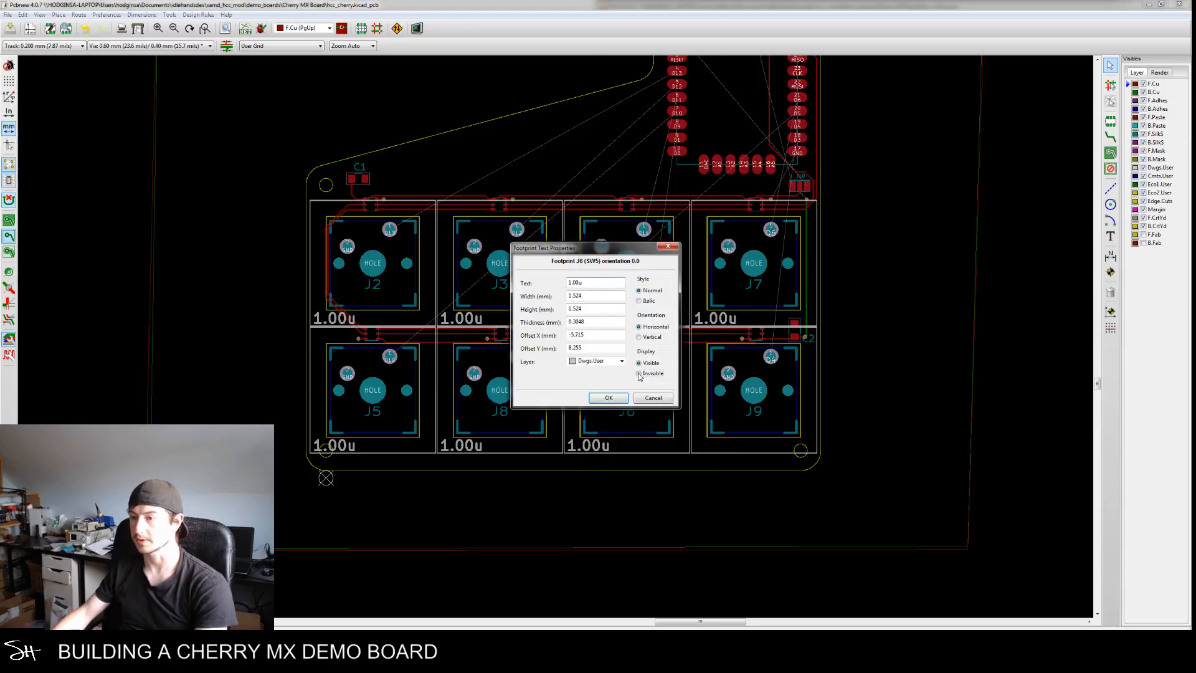
{"action": "left_click", "coordinate": [614, 399]}
{"action": "double_click", "coordinate": [475, 445]}
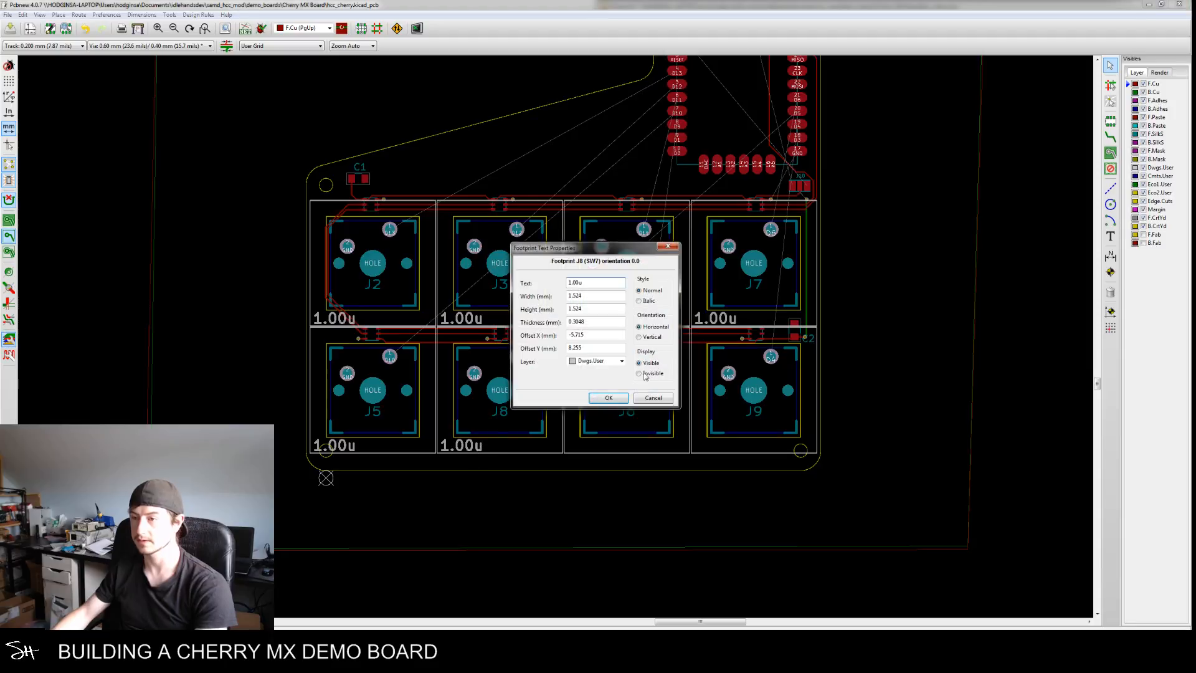
{"action": "left_click", "coordinate": [607, 397]}
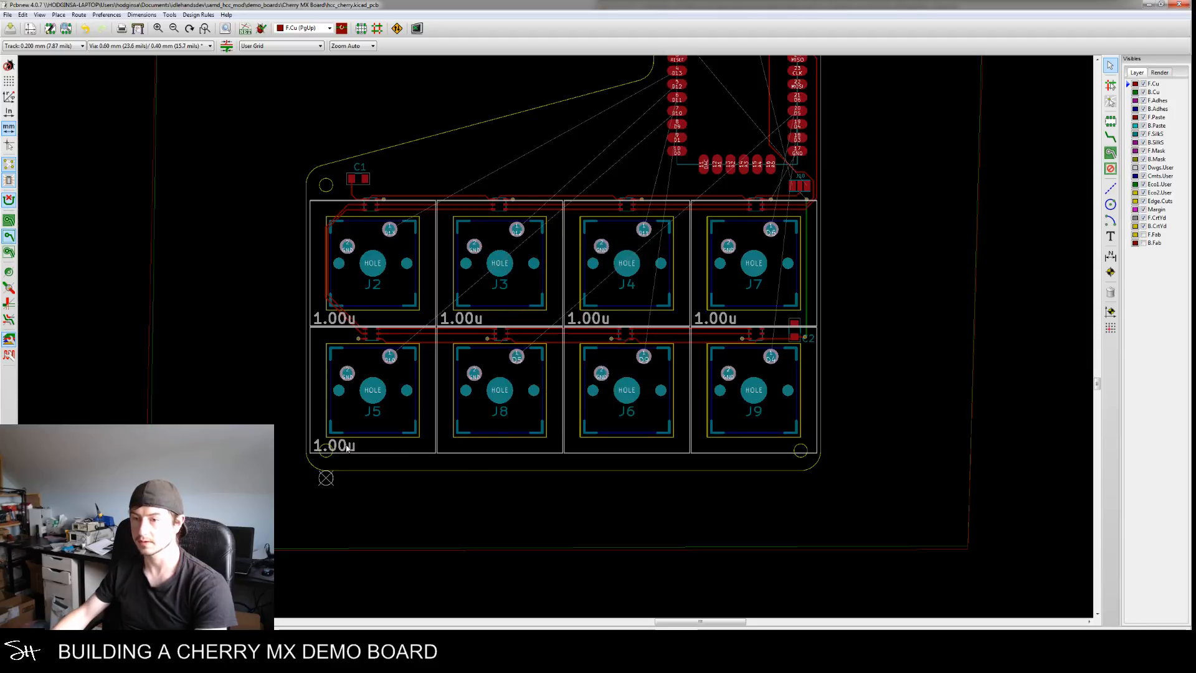
{"action": "double_click", "coordinate": [347, 446]}
{"action": "left_click", "coordinate": [650, 373]}
{"action": "left_click", "coordinate": [608, 397]}
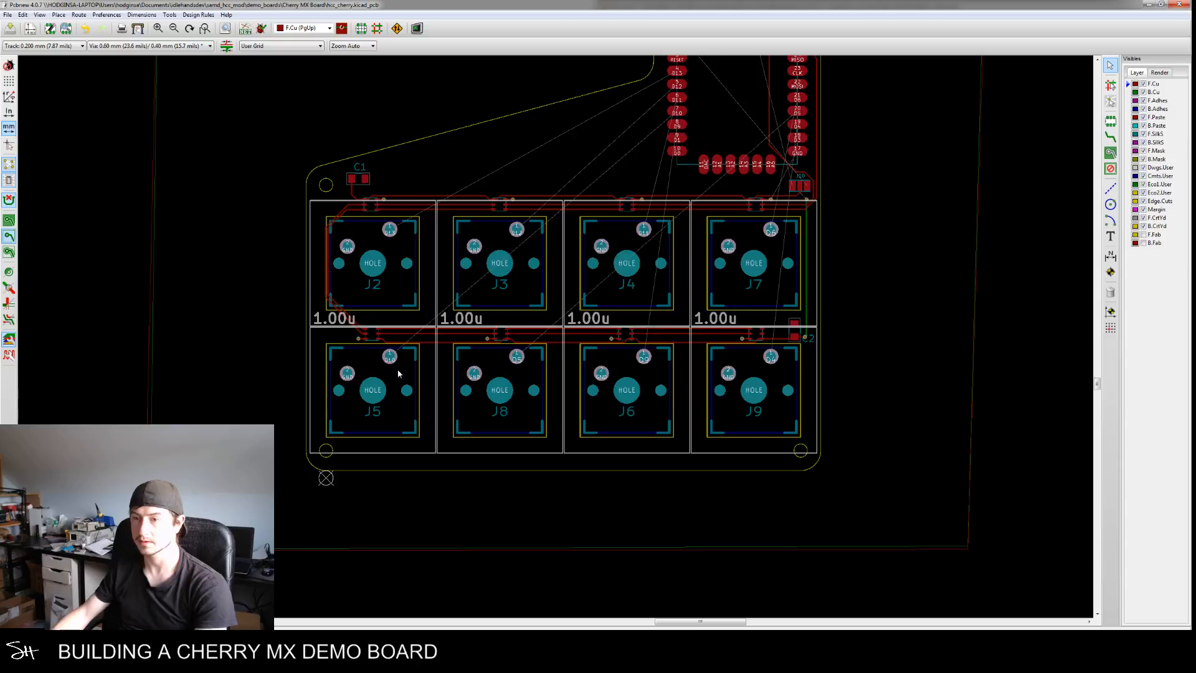
Make the 1.00u footprint texts of J2 and J3 invisible
{"action": "double_click", "coordinate": [337, 321]}
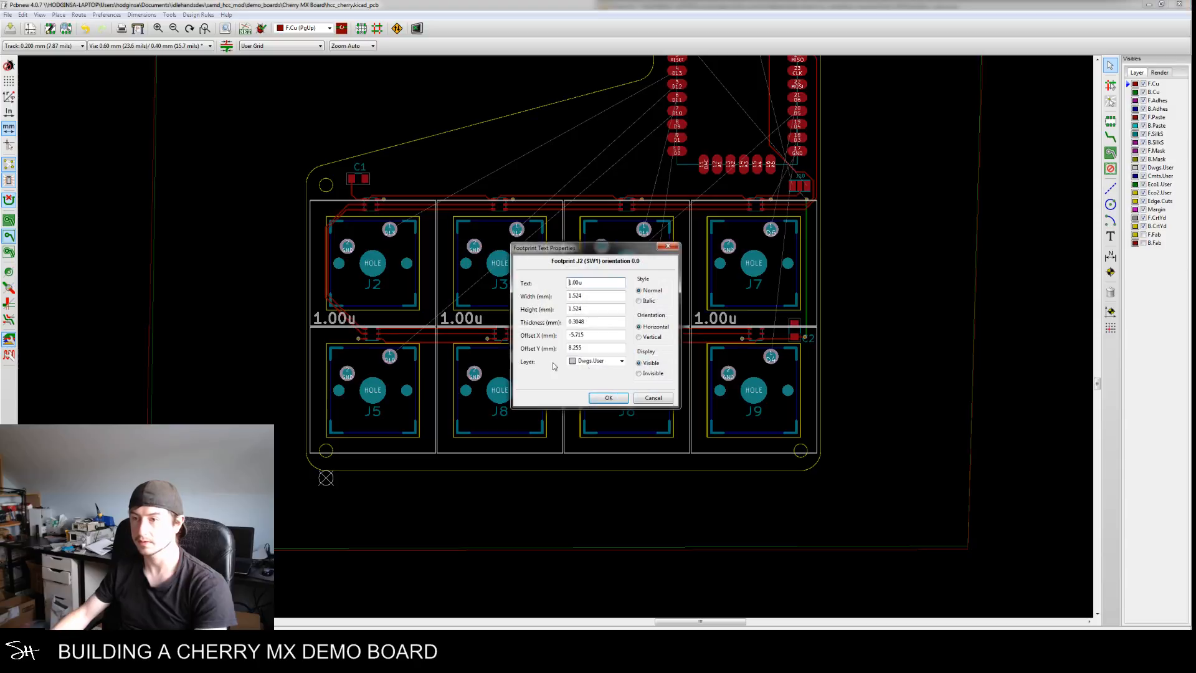
{"action": "left_click", "coordinate": [593, 399]}
{"action": "double_click", "coordinate": [472, 321]}
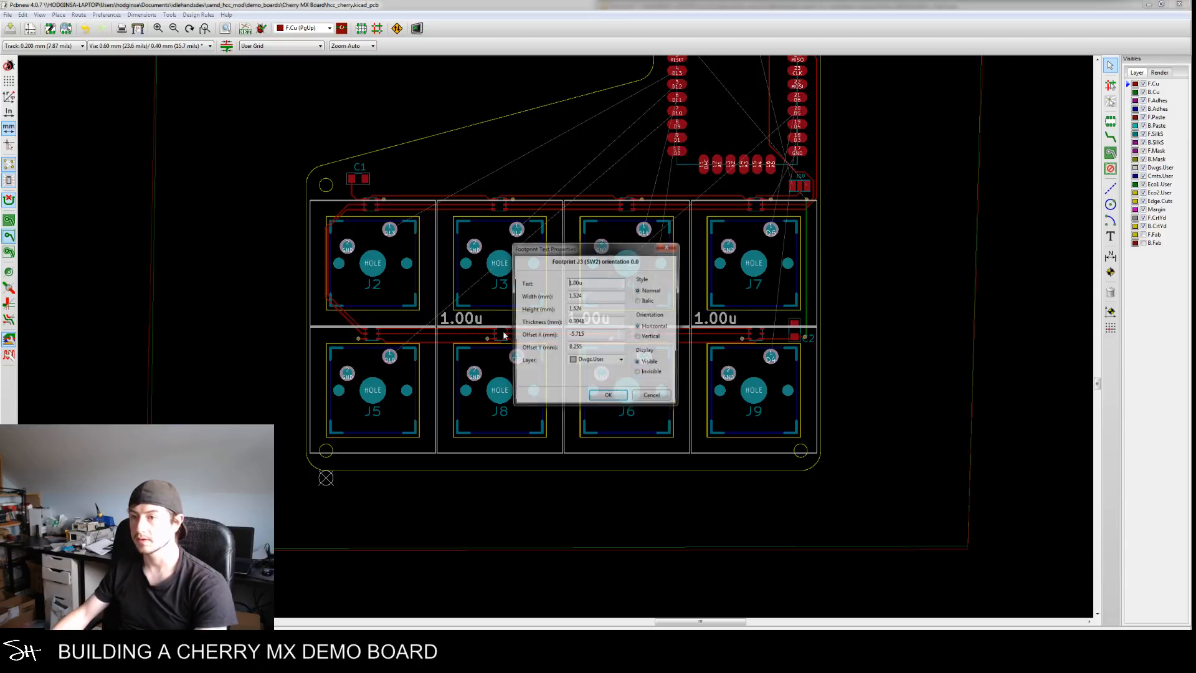
{"action": "left_click", "coordinate": [608, 398]}
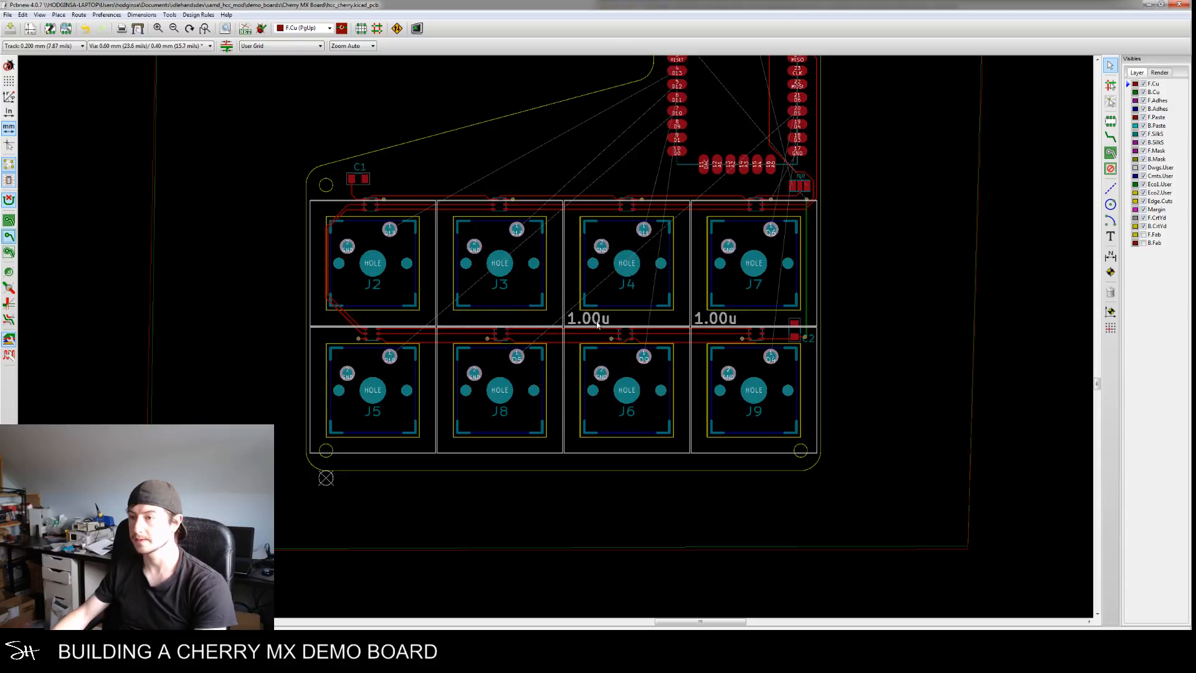
Make the 1.00u footprint texts of J4 and J7 invisible
{"action": "double_click", "coordinate": [589, 318]}
{"action": "left_click", "coordinate": [609, 398]}
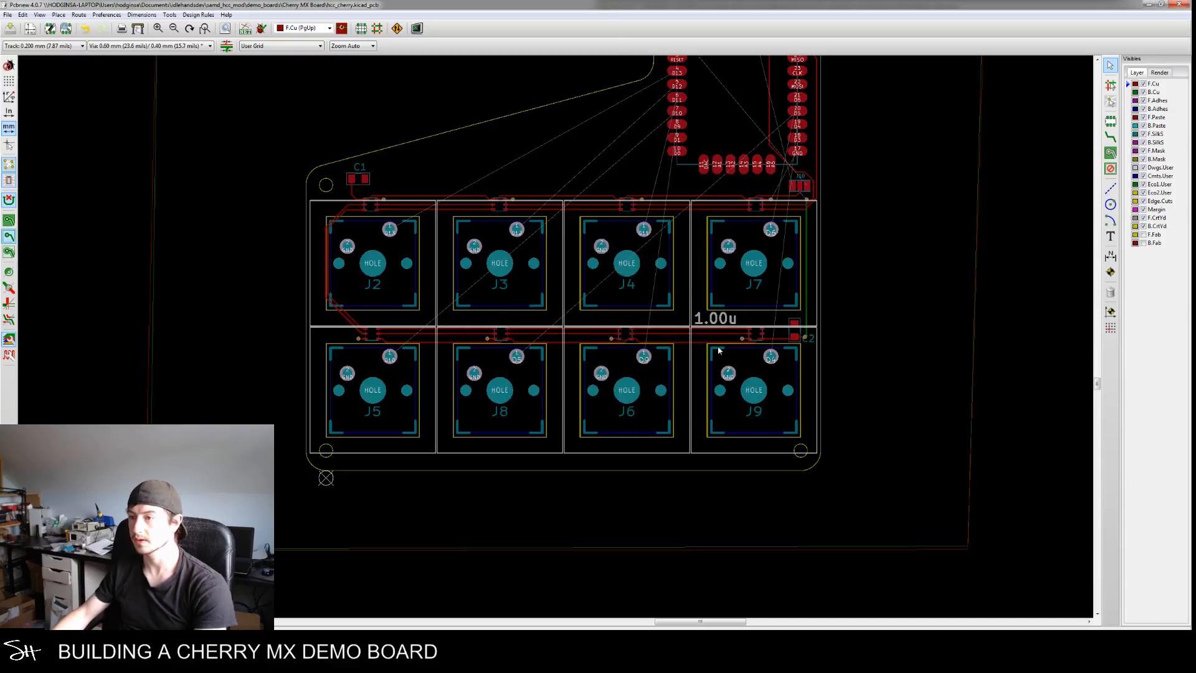
{"action": "double_click", "coordinate": [715, 319]}
{"action": "left_click", "coordinate": [639, 373]}
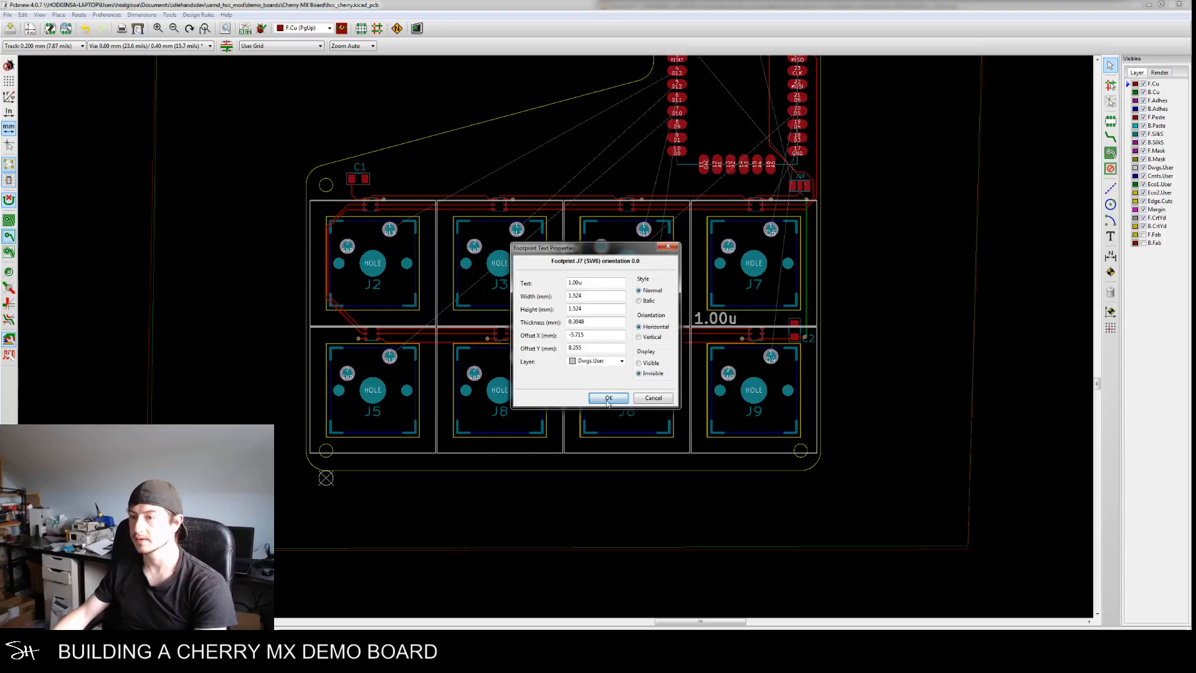
{"action": "left_click", "coordinate": [608, 398]}
Examine the mounting hole and rounded board corner below J5
{"action": "scroll", "coordinate": [619, 529], "scroll_direction": "up", "scroll_amount": 5}
{"action": "mouse_move", "coordinate": [605, 404]}
{"action": "middle_mouse_down"}
{"action": "mouse_move", "coordinate": [600, 449]}
{"action": "mouse_move", "coordinate": [590, 387]}
{"action": "mouse_move", "coordinate": [603, 343]}
{"action": "mouse_move", "coordinate": [590, 390]}
{"action": "middle_mouse_up"}
{"action": "middle_click_drag", "start_coordinate": [575, 440], "coordinate": [488, 387]}
{"action": "middle_click_drag", "start_coordinate": [486, 444], "coordinate": [479, 388]}
{"action": "scroll", "coordinate": [456, 411], "scroll_direction": "up", "scroll_amount": 1}
{"action": "scroll", "coordinate": [330, 458], "scroll_direction": "up", "scroll_amount": 2}
{"action": "middle_click_drag", "start_coordinate": [349, 441], "coordinate": [455, 368]}
{"action": "scroll", "coordinate": [370, 446], "scroll_direction": "up", "scroll_amount": 3}
{"action": "middle_click_drag", "start_coordinate": [408, 421], "coordinate": [529, 470]}
{"action": "scroll", "coordinate": [529, 470], "scroll_direction": "down", "scroll_amount": 1}
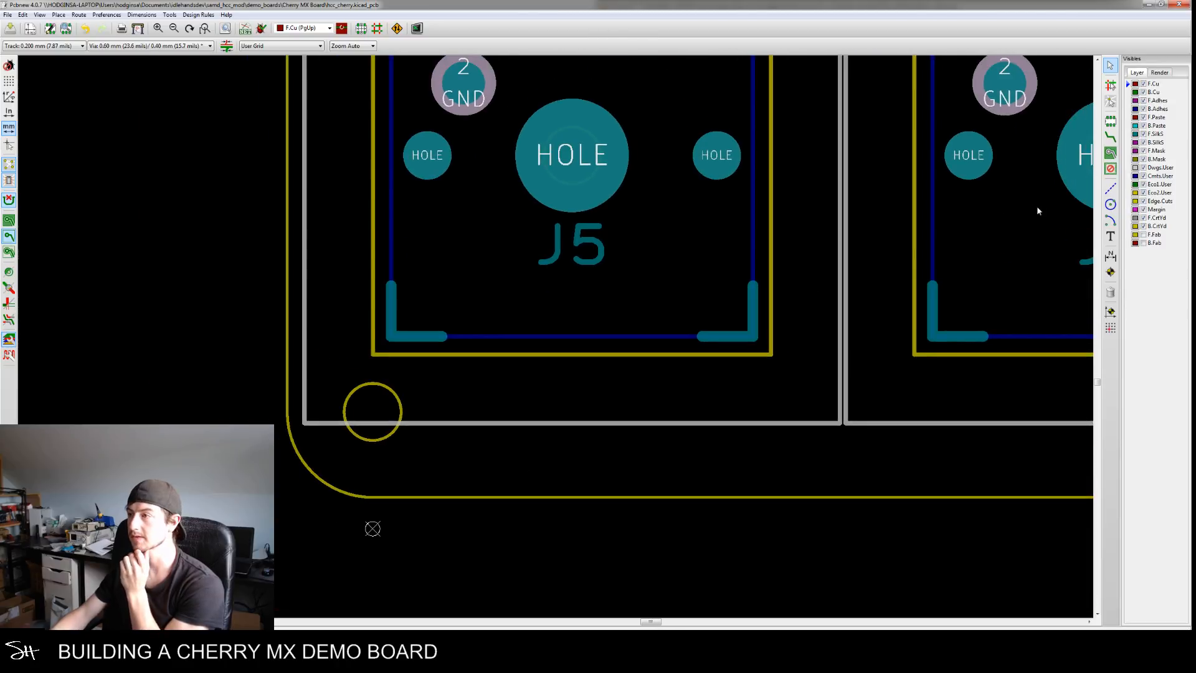
{"action": "left_click", "coordinate": [1112, 206]}
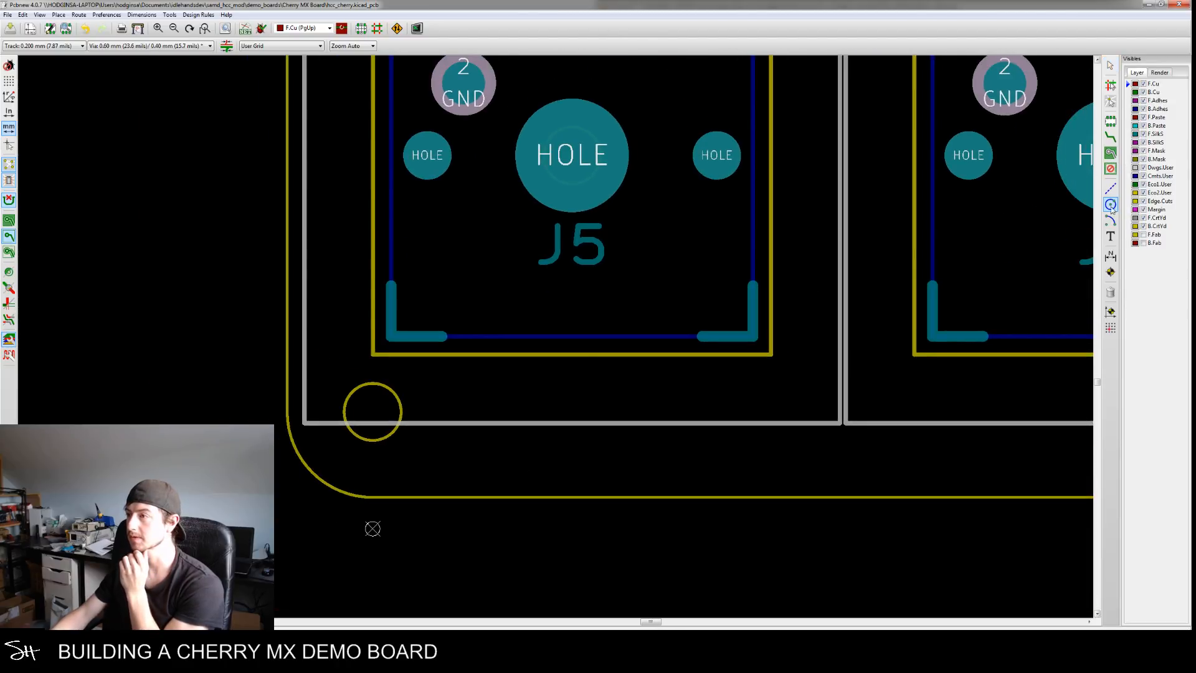
{"action": "left_click", "coordinate": [373, 417]}
{"action": "left_click", "coordinate": [640, 349]}
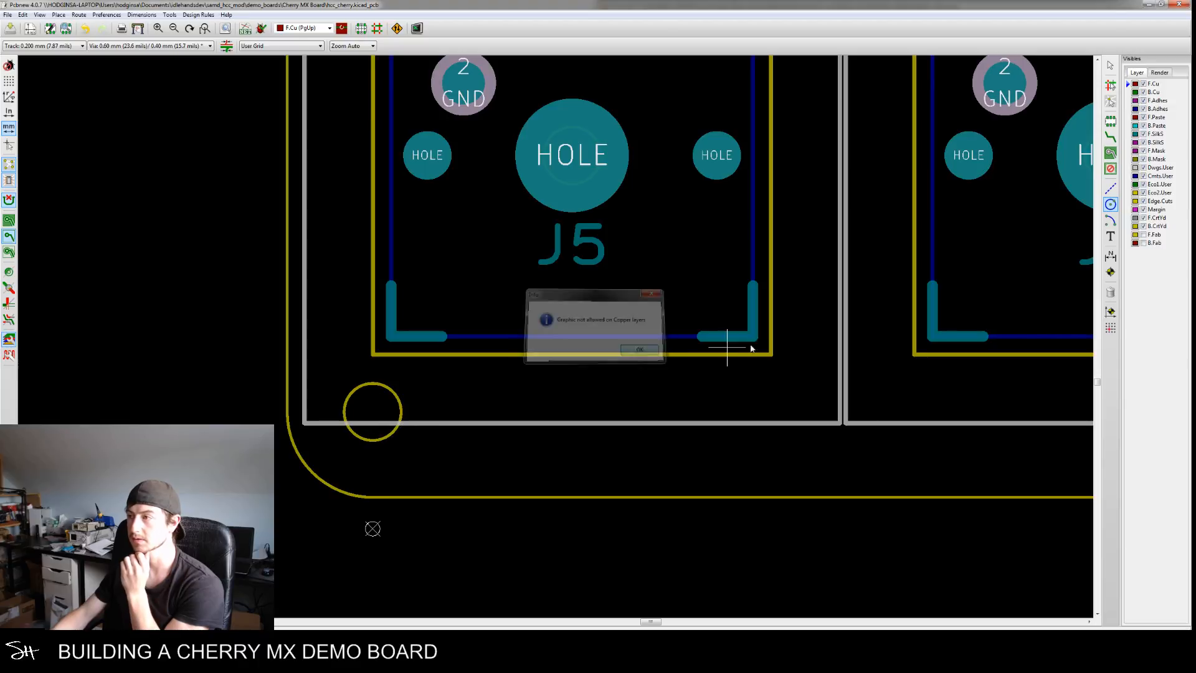
Make Dwgs.User the active layer and try a circle concentric with the mounting hole below J5
{"action": "left_click", "coordinate": [1160, 167]}
{"action": "left_click", "coordinate": [1110, 204]}
{"action": "left_click", "coordinate": [1112, 206]}
{"action": "left_click", "coordinate": [373, 412]}
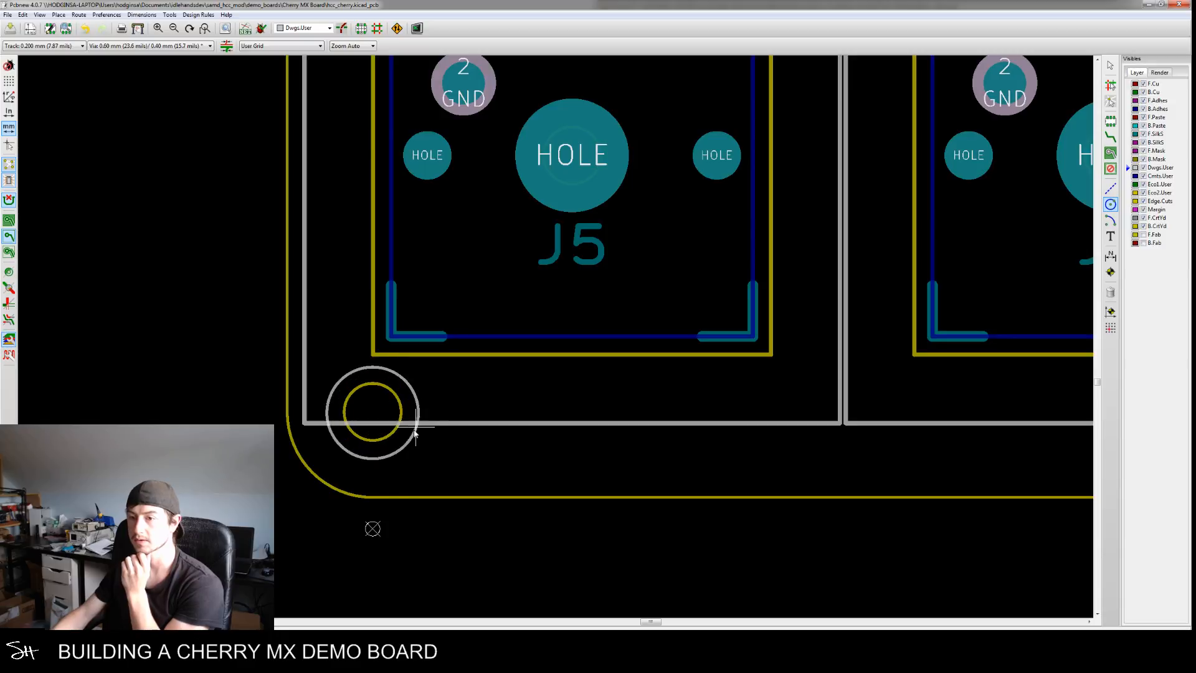
{"action": "left_click", "coordinate": [422, 436]}
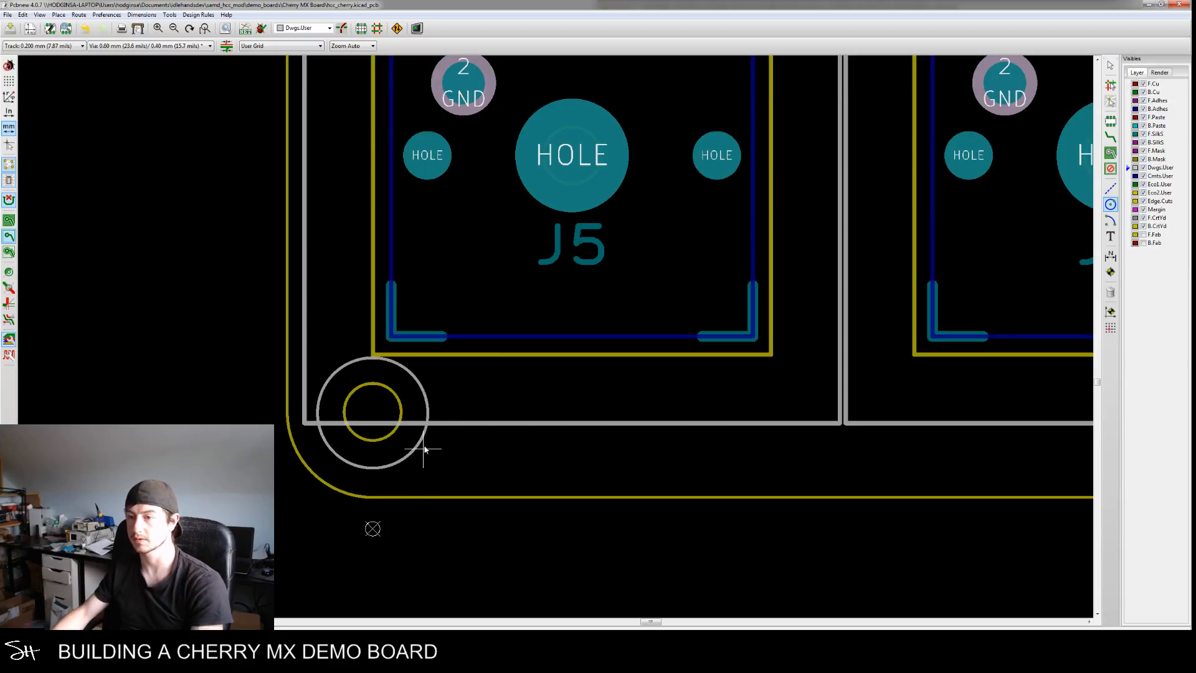
{"action": "double_click", "coordinate": [422, 445]}
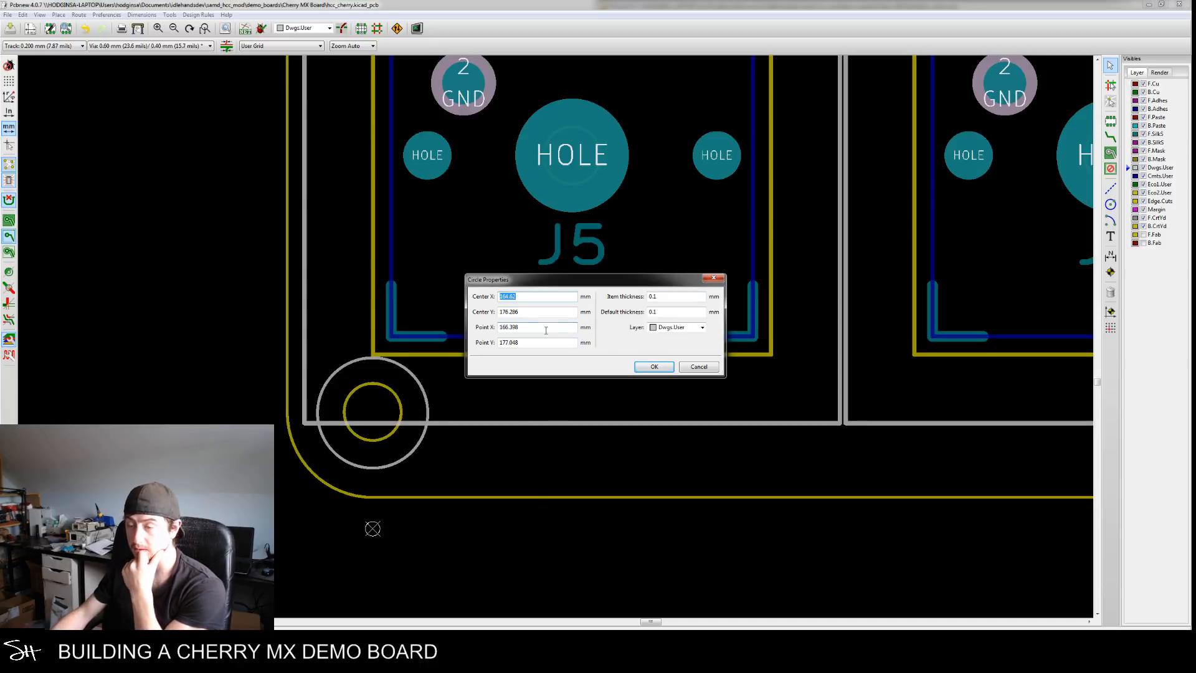
{"action": "left_click", "coordinate": [698, 367]}
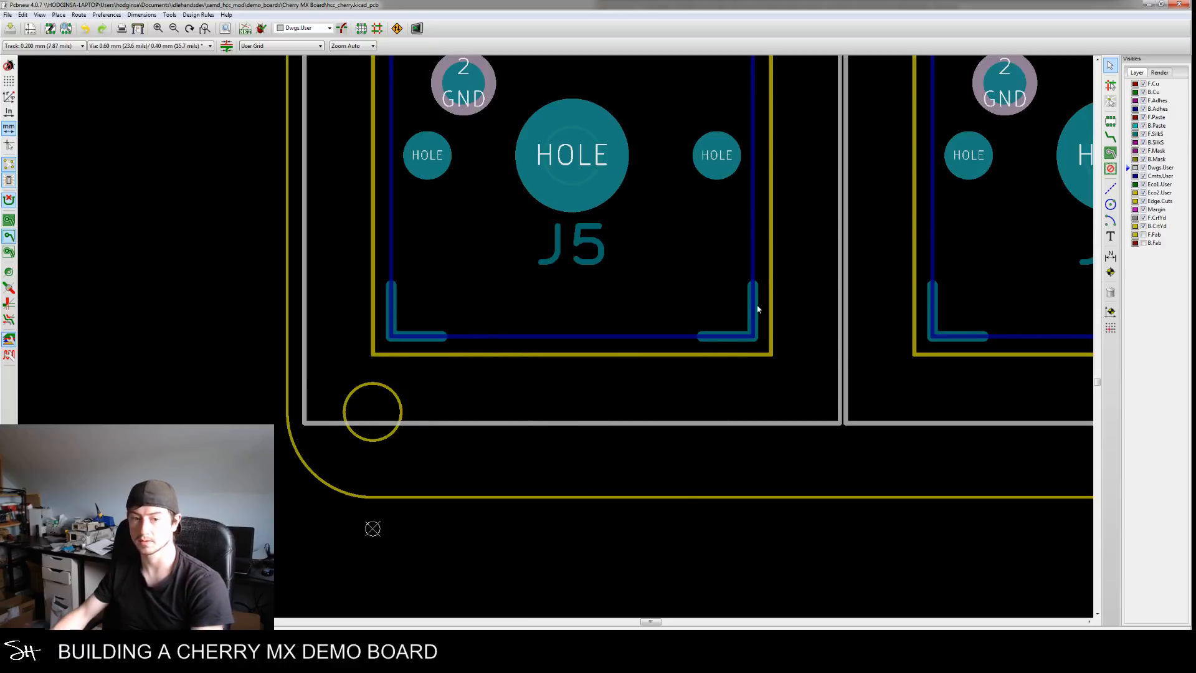
Draw a circle on Dwgs.User centred on the mounting hole below J5 and set its Point X to 166.122 mm
{"action": "left_click", "coordinate": [1112, 204]}
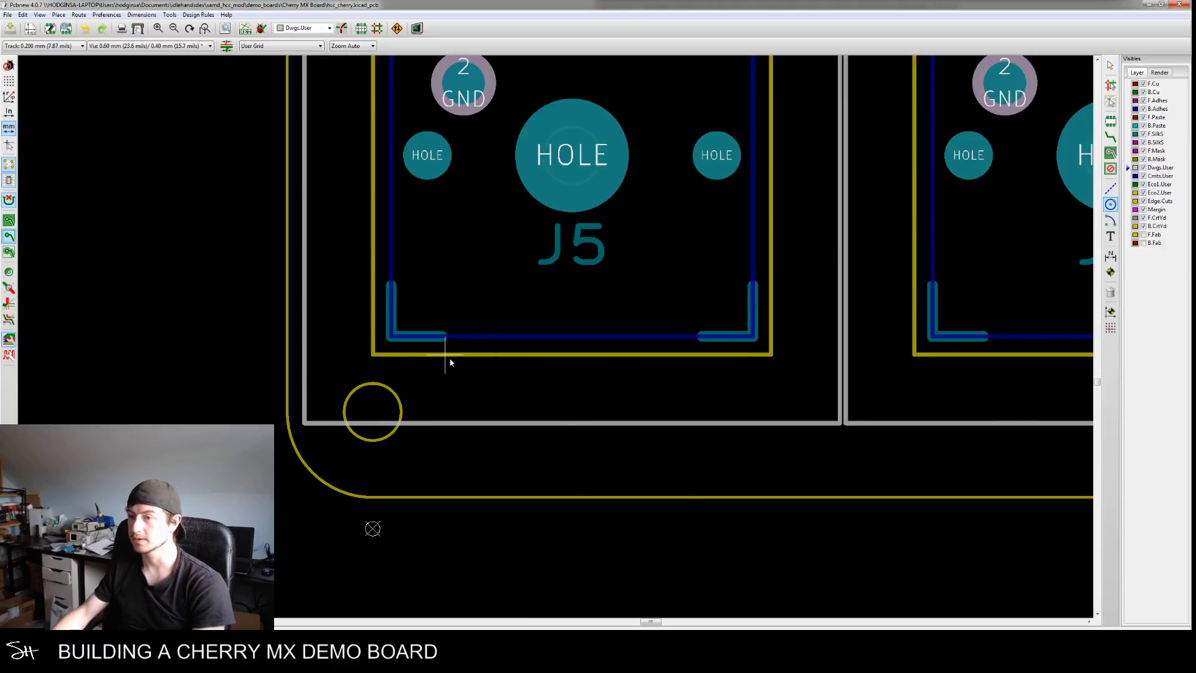
{"action": "left_click", "coordinate": [372, 412]}
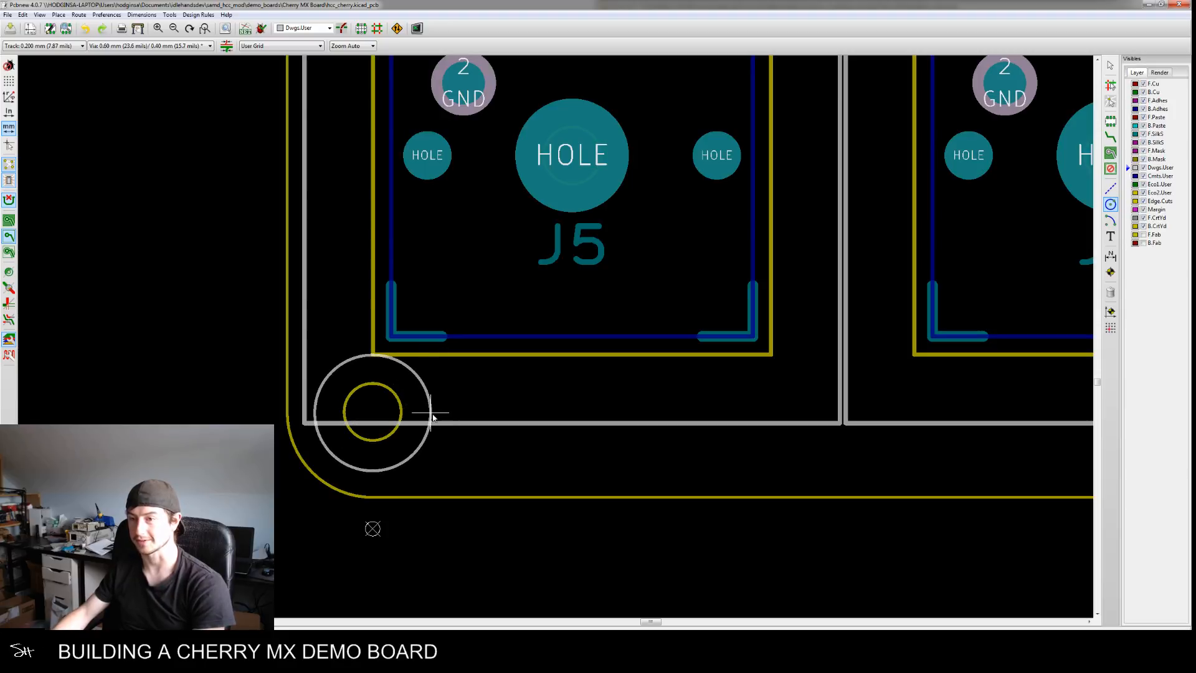
{"action": "left_click", "coordinate": [431, 466]}
{"action": "double_click", "coordinate": [423, 447]}
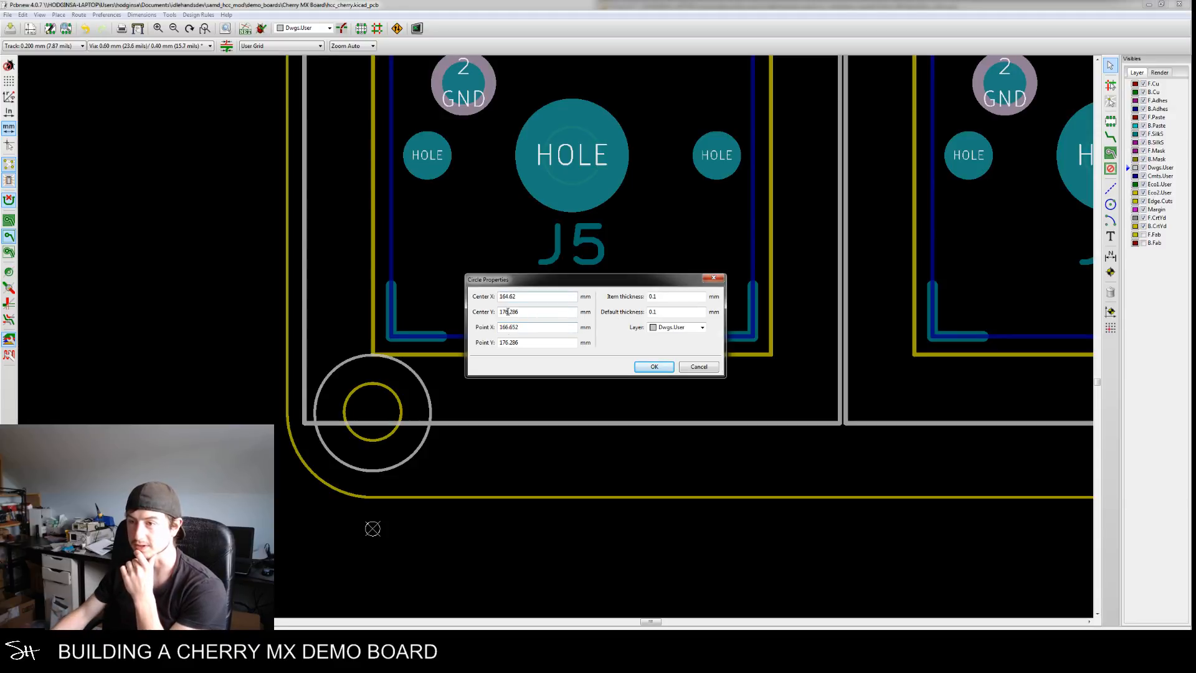
{"action": "left_click", "coordinate": [507, 326]}
{"action": "type", "text": "6.5"}
{"action": "key", "text": "BackSpace"}
{"action": "type", "text": "122"}
{"action": "key", "text": "Return"}
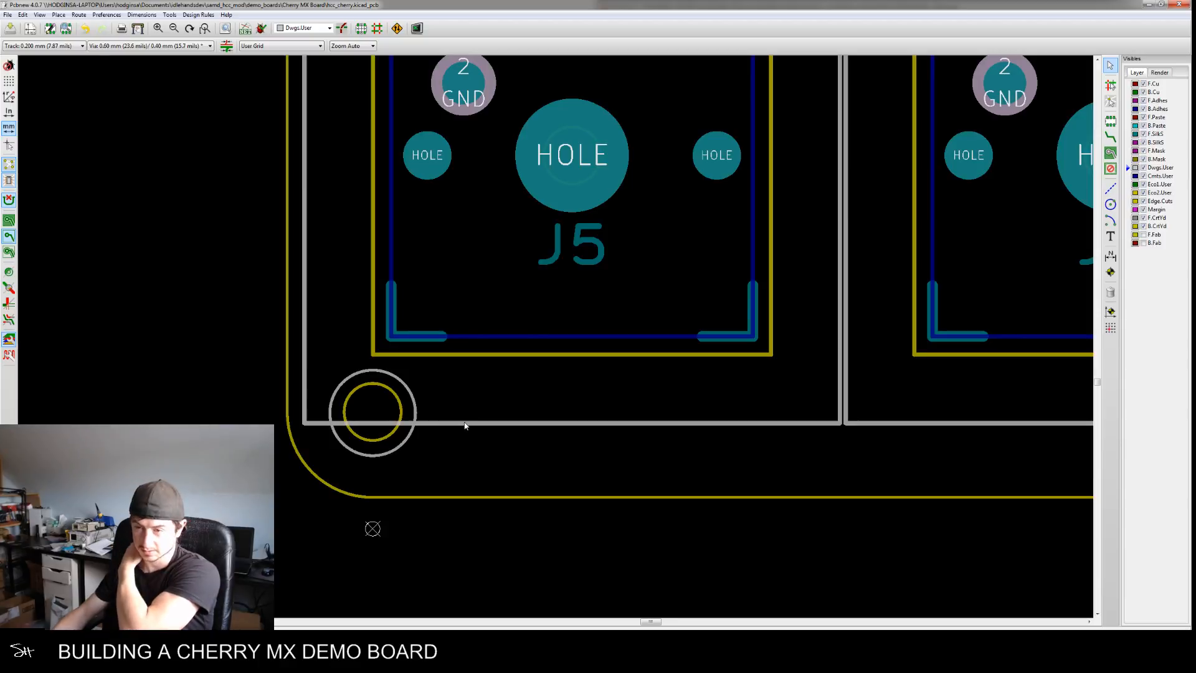
Examine the clearance between the circle around the mounting hole and J5's footprint outline and the board edge
{"action": "scroll", "coordinate": [492, 436], "scroll_direction": "down", "scroll_amount": 3}
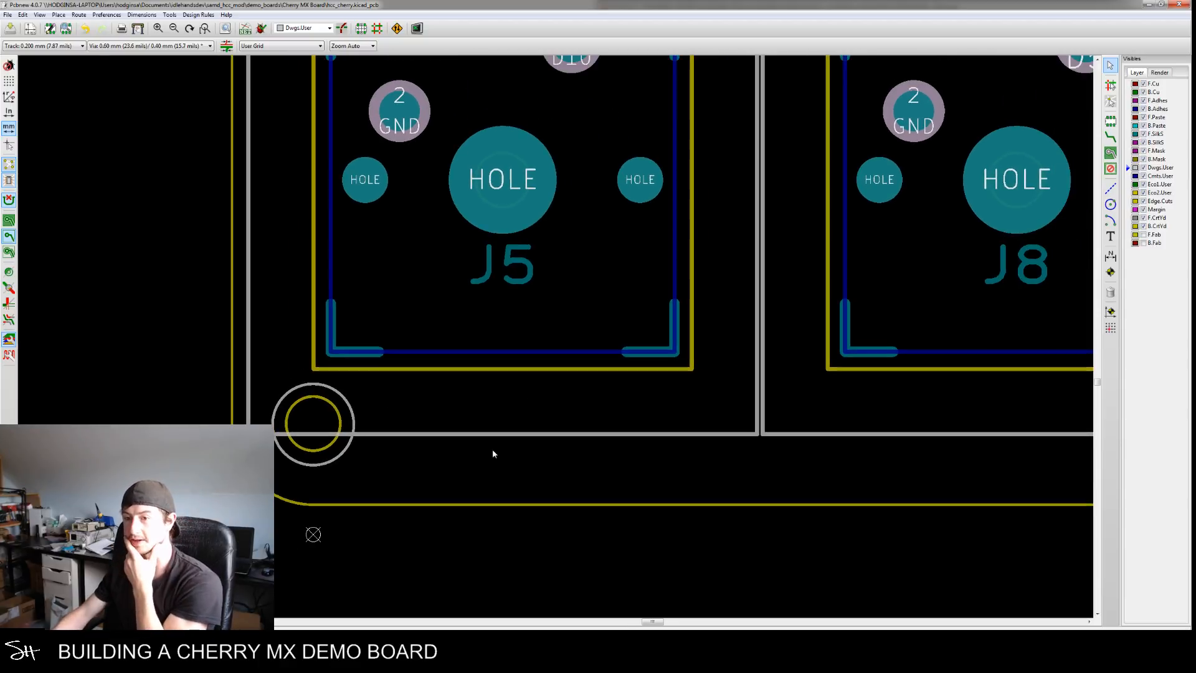
{"action": "scroll", "coordinate": [399, 377], "scroll_direction": "up", "scroll_amount": 4}
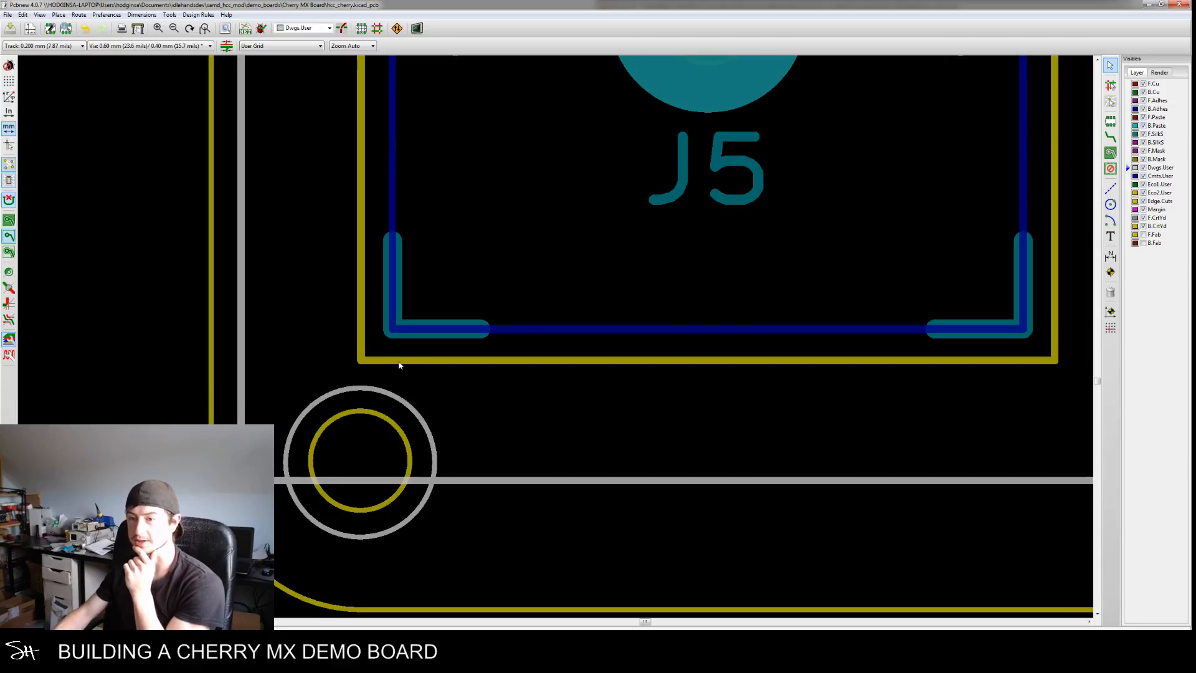
{"action": "scroll", "coordinate": [515, 320], "scroll_direction": "down", "scroll_amount": 3}
{"action": "scroll", "coordinate": [488, 315], "scroll_direction": "up", "scroll_amount": 3}
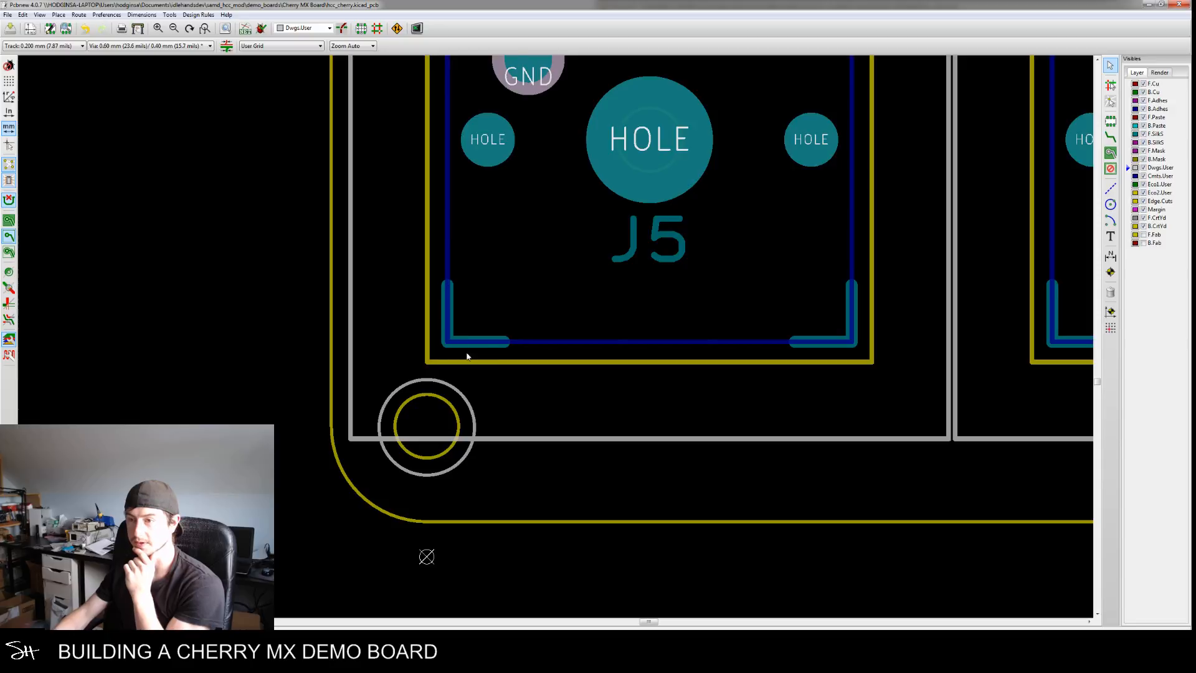
{"action": "scroll", "coordinate": [454, 357], "scroll_direction": "down", "scroll_amount": 3}
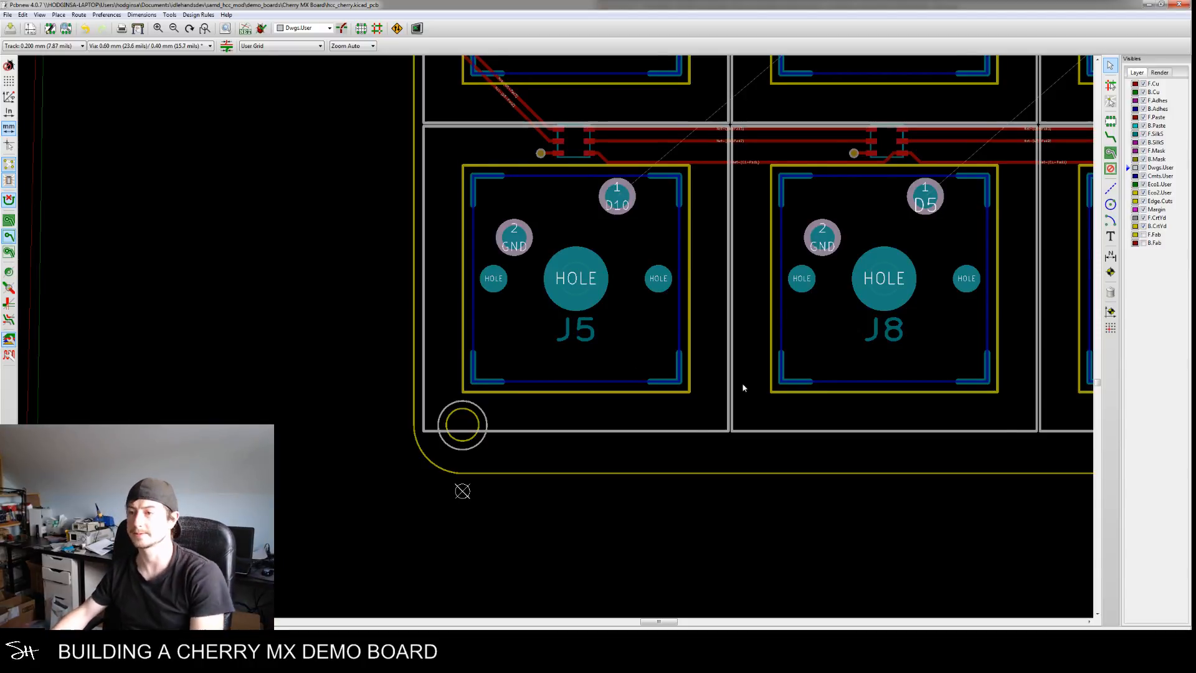
{"action": "scroll", "coordinate": [635, 343], "scroll_direction": "down", "scroll_amount": 1}
{"action": "scroll", "coordinate": [635, 343], "scroll_direction": "down", "scroll_amount": 5}
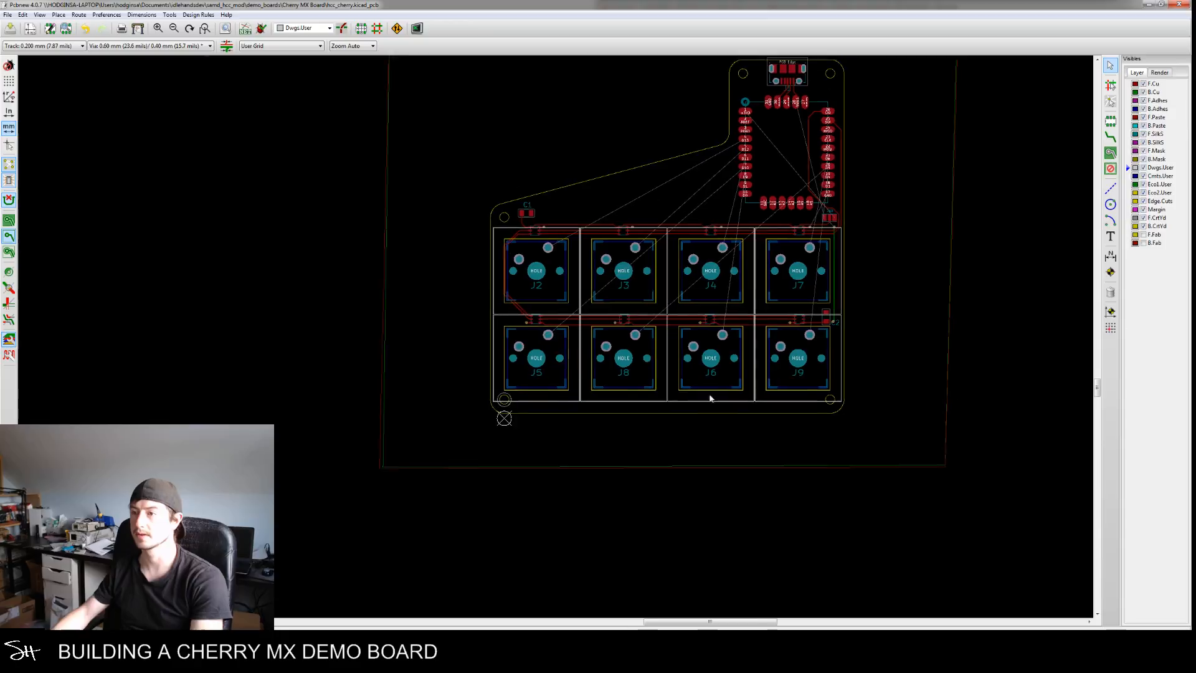
{"action": "scroll", "coordinate": [490, 428], "scroll_direction": "up", "scroll_amount": 4}
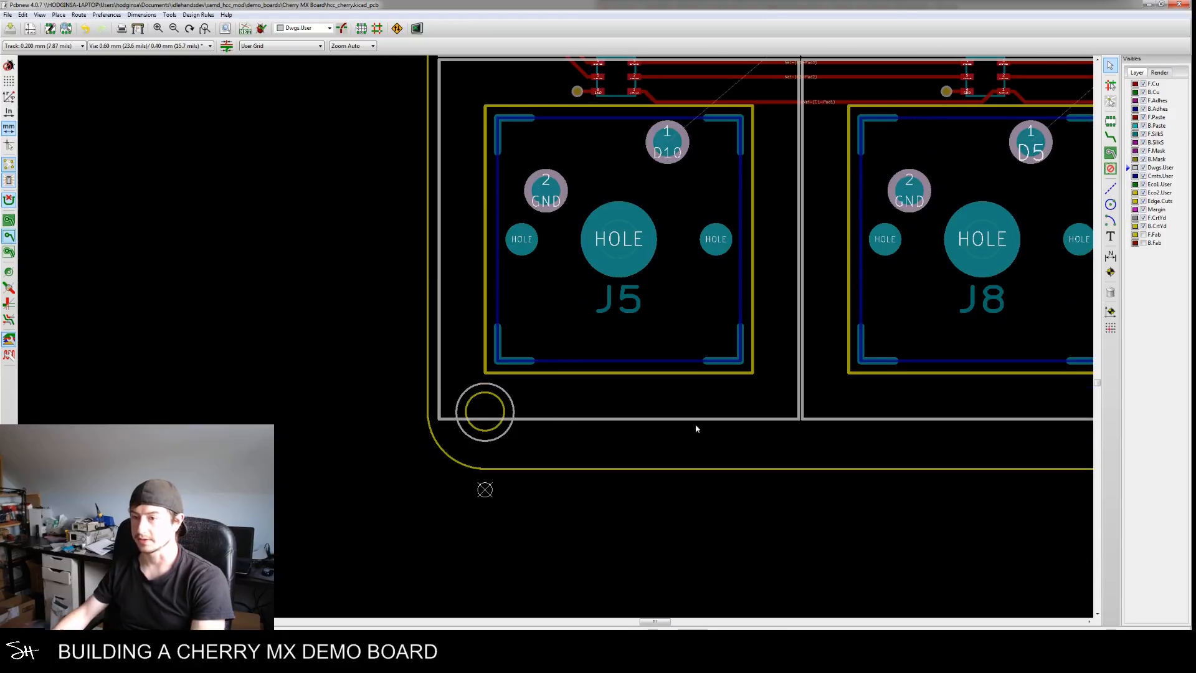
{"action": "scroll", "coordinate": [661, 430], "scroll_direction": "down", "scroll_amount": 5}
{"action": "scroll", "coordinate": [635, 427], "scroll_direction": "up", "scroll_amount": 6}
{"action": "scroll", "coordinate": [534, 427], "scroll_direction": "down", "scroll_amount": 2}
{"action": "scroll", "coordinate": [534, 427], "scroll_direction": "down", "scroll_amount": 3}
{"action": "scroll", "coordinate": [332, 330], "scroll_direction": "up", "scroll_amount": 3}
{"action": "scroll", "coordinate": [332, 330], "scroll_direction": "up", "scroll_amount": 2}
{"action": "scroll", "coordinate": [554, 311], "scroll_direction": "down", "scroll_amount": 3}
{"action": "scroll", "coordinate": [780, 332], "scroll_direction": "up", "scroll_amount": 1}
Examine both switch rows and their unrouted connections up to the microcontroller
{"action": "middle_click_drag", "start_coordinate": [583, 343], "coordinate": [468, 341]}
{"action": "scroll", "coordinate": [729, 336], "scroll_direction": "down", "scroll_amount": 1}
{"action": "middle_click_drag", "start_coordinate": [729, 336], "coordinate": [571, 341]}
{"action": "middle_click_drag", "start_coordinate": [517, 510], "coordinate": [584, 355]}
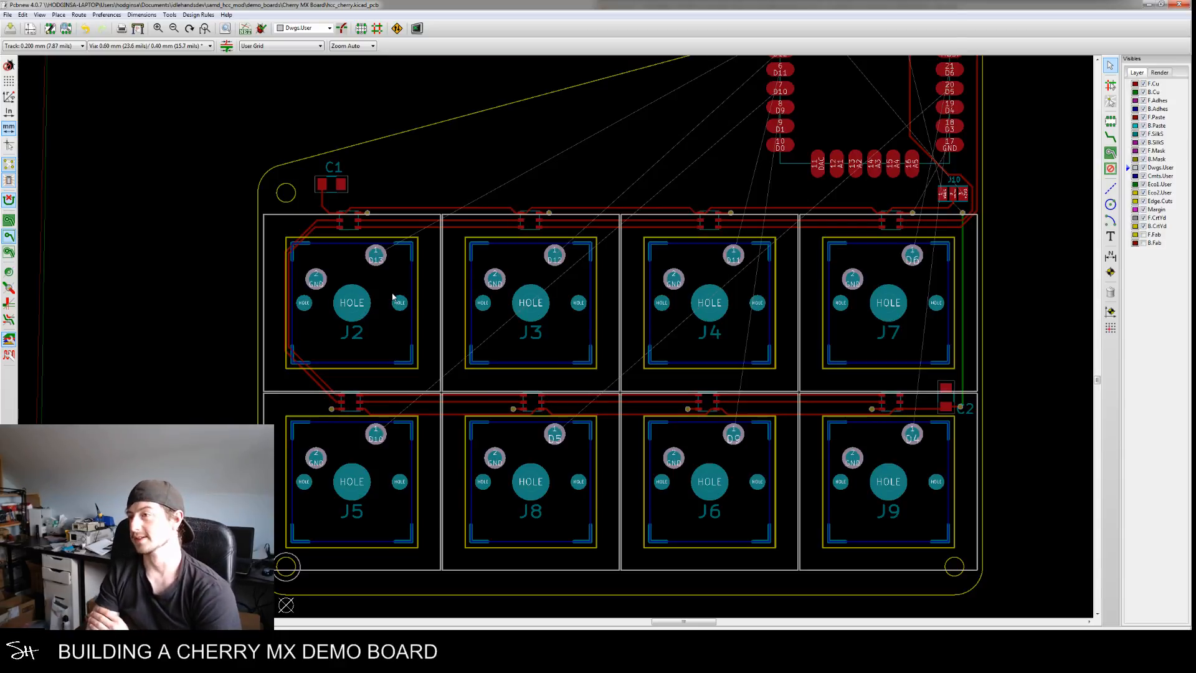
{"action": "middle_click_drag", "start_coordinate": [592, 203], "coordinate": [531, 350]}
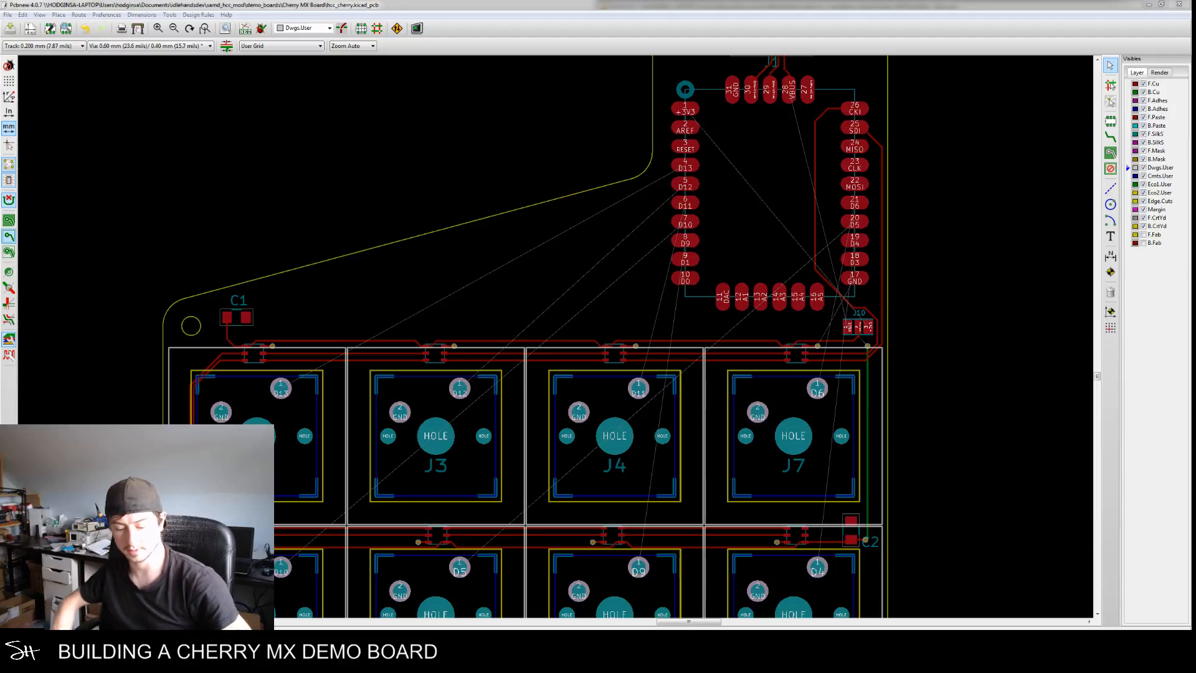
{"action": "scroll", "coordinate": [390, 268], "scroll_direction": "down", "scroll_amount": 2}
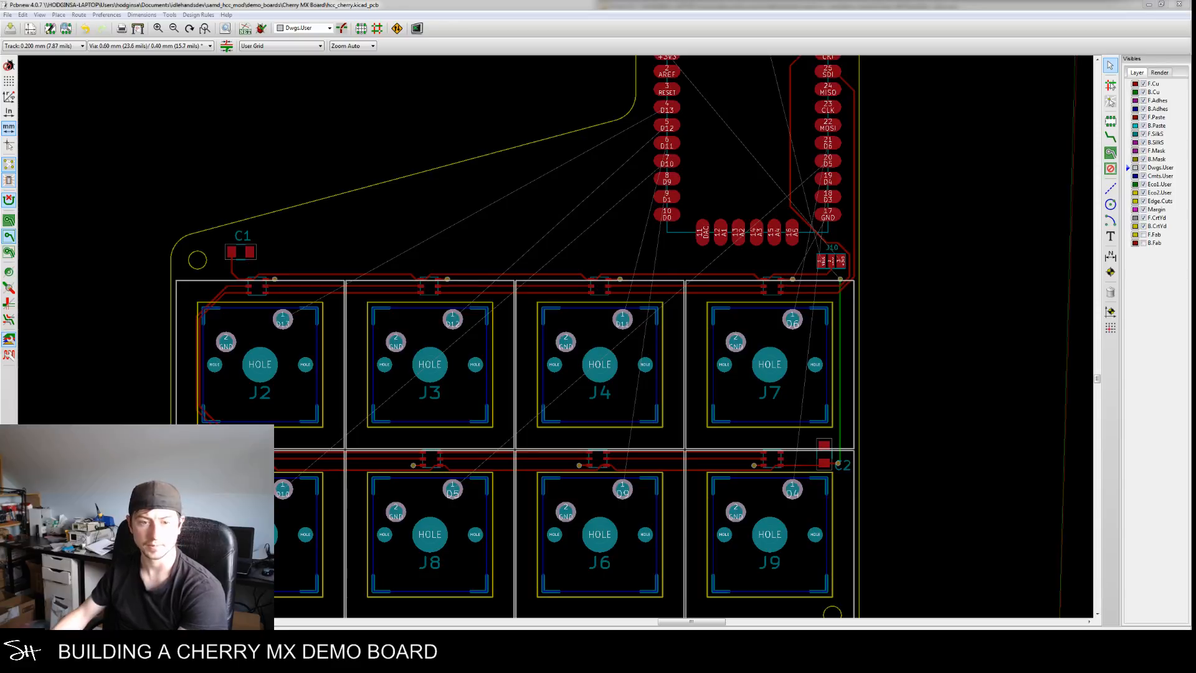
{"action": "middle_click_drag", "start_coordinate": [566, 318], "coordinate": [659, 198]}
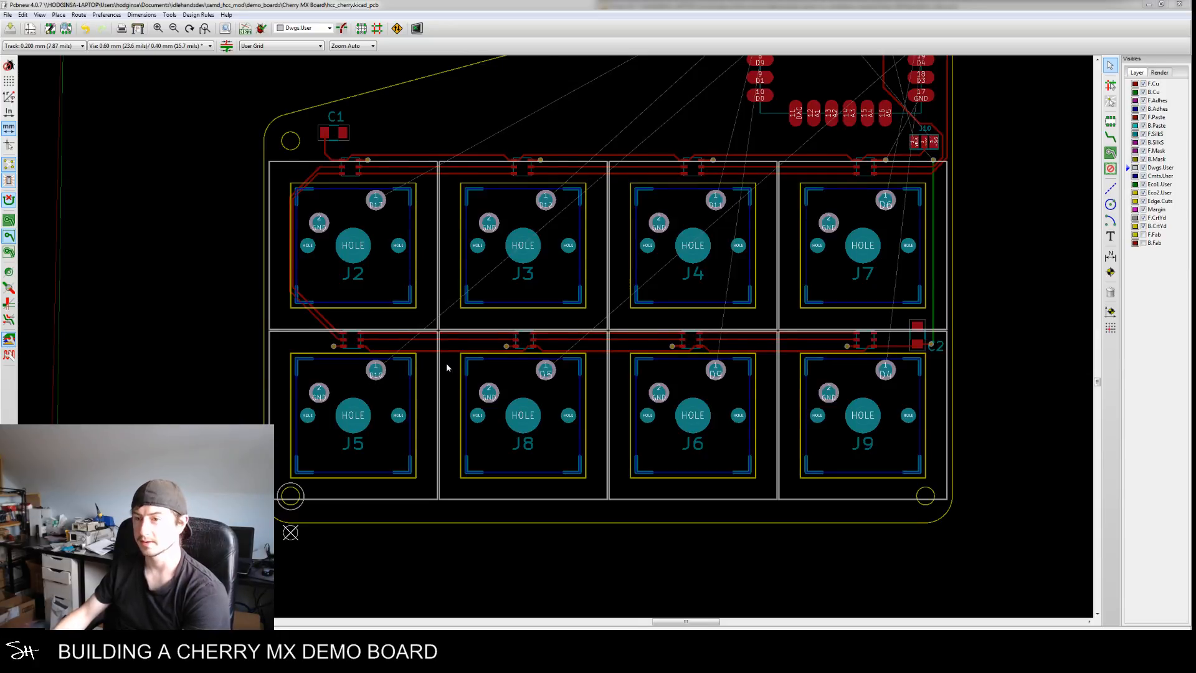
{"action": "scroll", "coordinate": [386, 419], "scroll_direction": "up", "scroll_amount": 3}
{"action": "mouse_move", "coordinate": [382, 422]}
{"action": "middle_mouse_down"}
{"action": "mouse_move", "coordinate": [465, 409]}
{"action": "mouse_move", "coordinate": [456, 356]}
{"action": "mouse_move", "coordinate": [425, 389]}
{"action": "middle_mouse_up"}
{"action": "scroll", "coordinate": [424, 389], "scroll_direction": "down", "scroll_amount": 1}
{"action": "scroll", "coordinate": [425, 391], "scroll_direction": "down", "scroll_amount": 5}
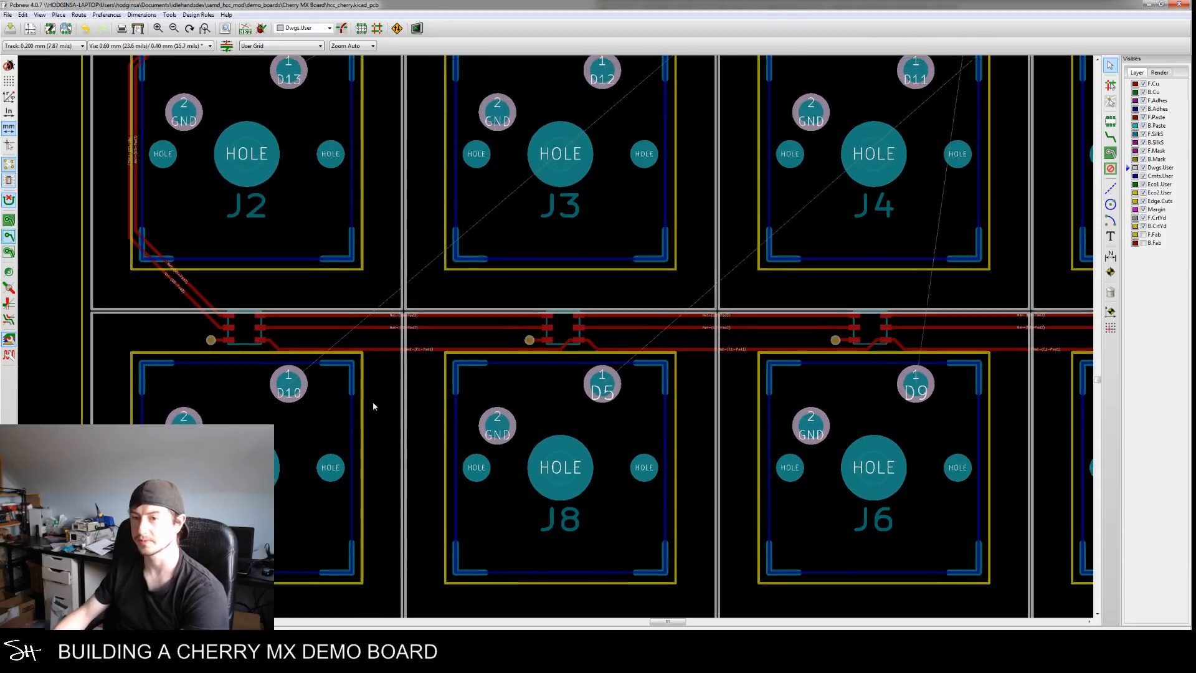
Examine the tracks and six-pad parts along the J2 to J7 row, including the area around C1
{"action": "middle_click_drag", "start_coordinate": [456, 433], "coordinate": [443, 438]}
{"action": "scroll", "coordinate": [417, 377], "scroll_direction": "up", "scroll_amount": 4}
{"action": "middle_click_drag", "start_coordinate": [420, 374], "coordinate": [365, 406]}
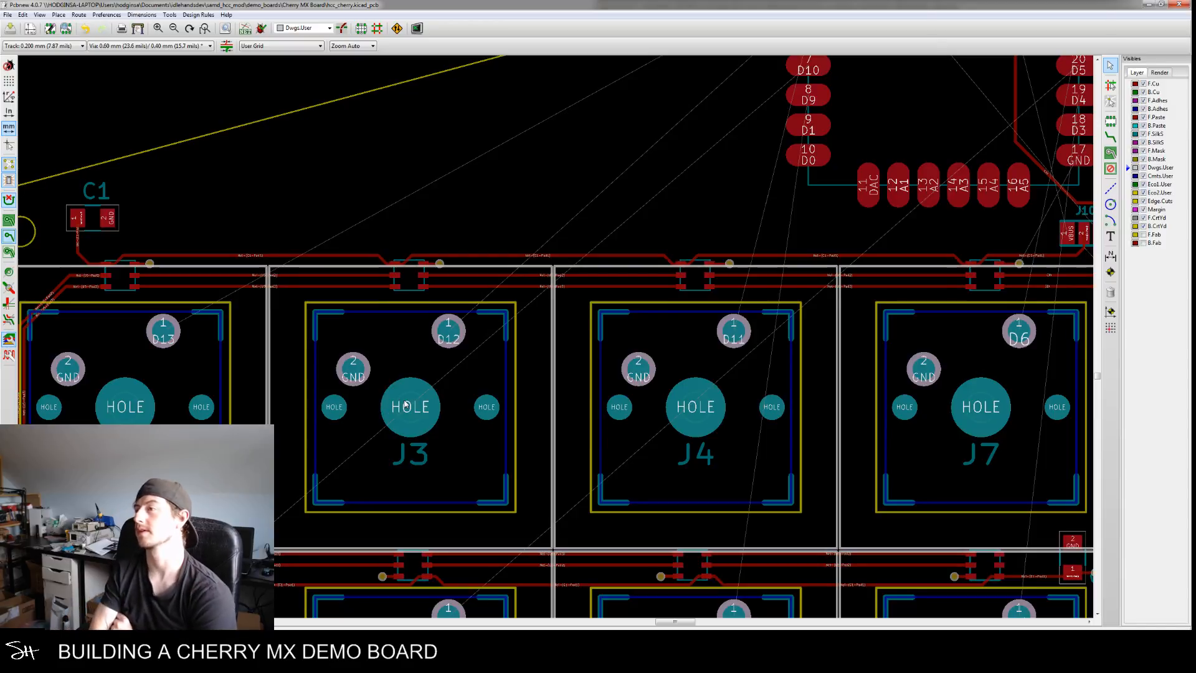
{"action": "middle_click_drag", "start_coordinate": [601, 331], "coordinate": [447, 455]}
{"action": "middle_click_drag", "start_coordinate": [501, 346], "coordinate": [570, 337]}
{"action": "middle_click_drag", "start_coordinate": [445, 408], "coordinate": [631, 321]}
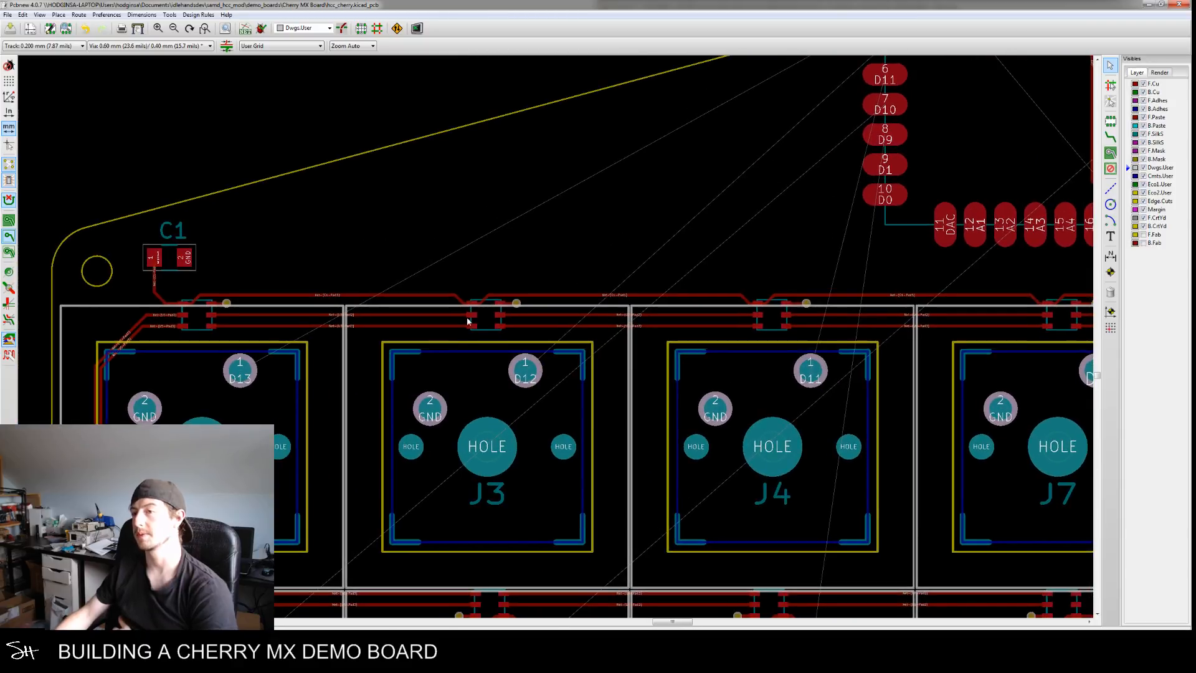
{"action": "middle_click_drag", "start_coordinate": [449, 312], "coordinate": [420, 387]}
{"action": "middle_click_drag", "start_coordinate": [571, 321], "coordinate": [642, 280]}
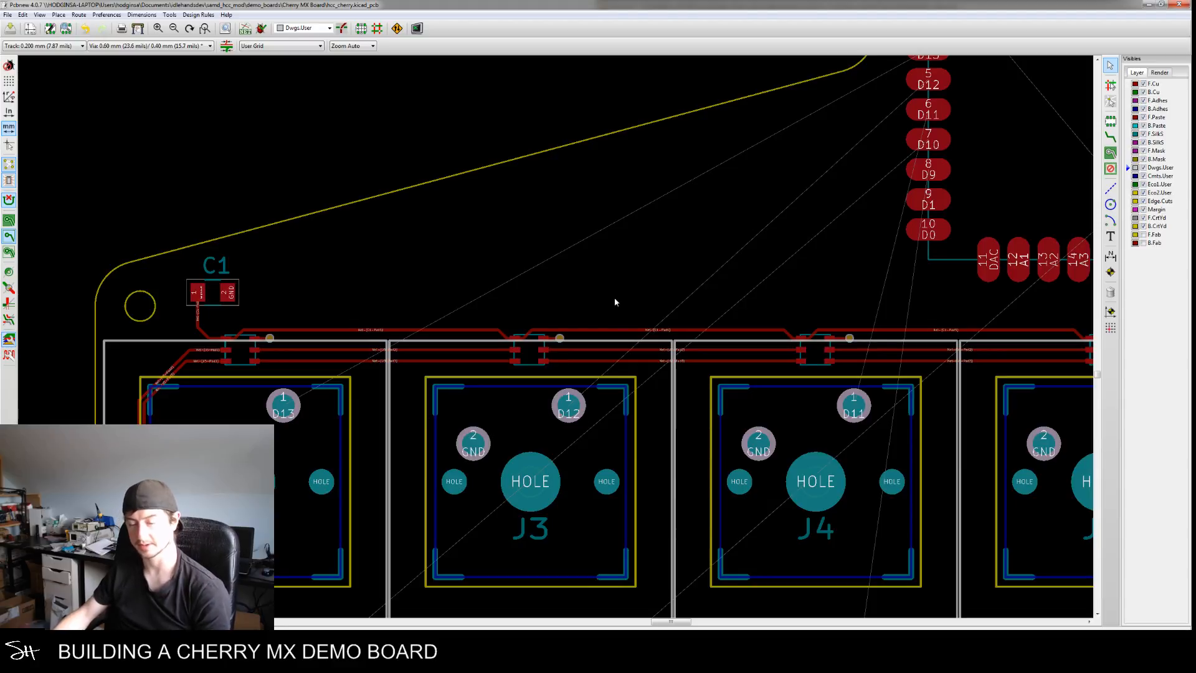
{"action": "middle_click_drag", "start_coordinate": [694, 409], "coordinate": [666, 328]}
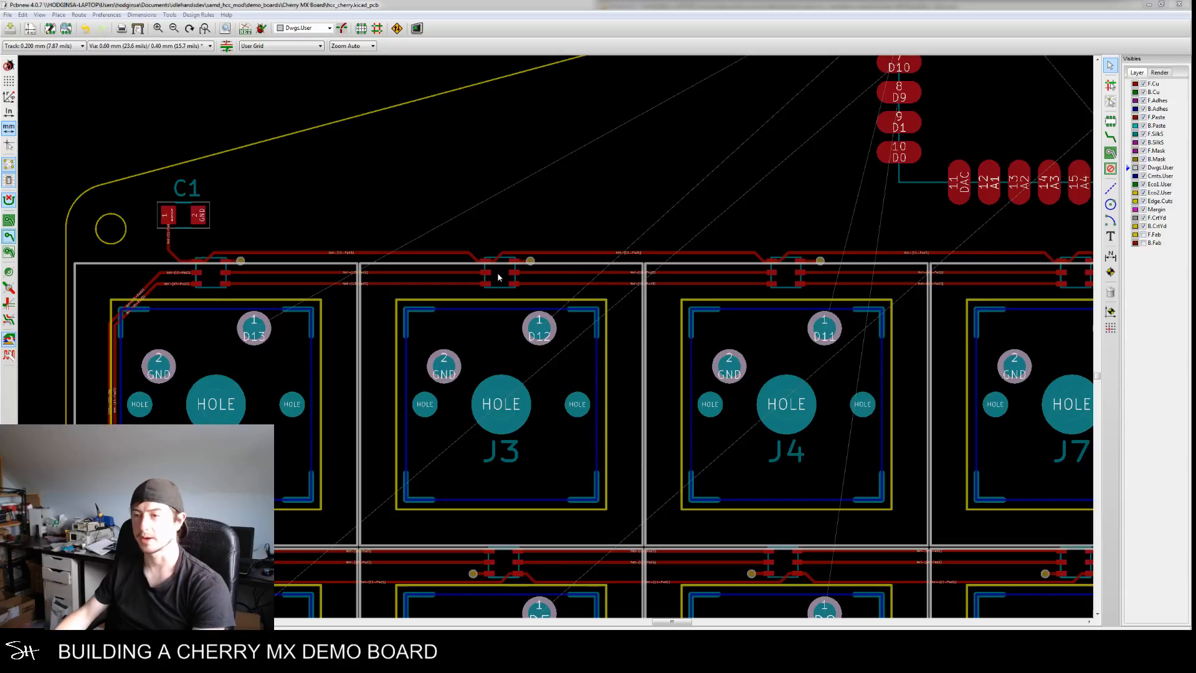
Review the whole board outline, switch grid and remaining unrouted microcontroller connections
{"action": "scroll", "coordinate": [707, 280], "scroll_direction": "down", "scroll_amount": 2}
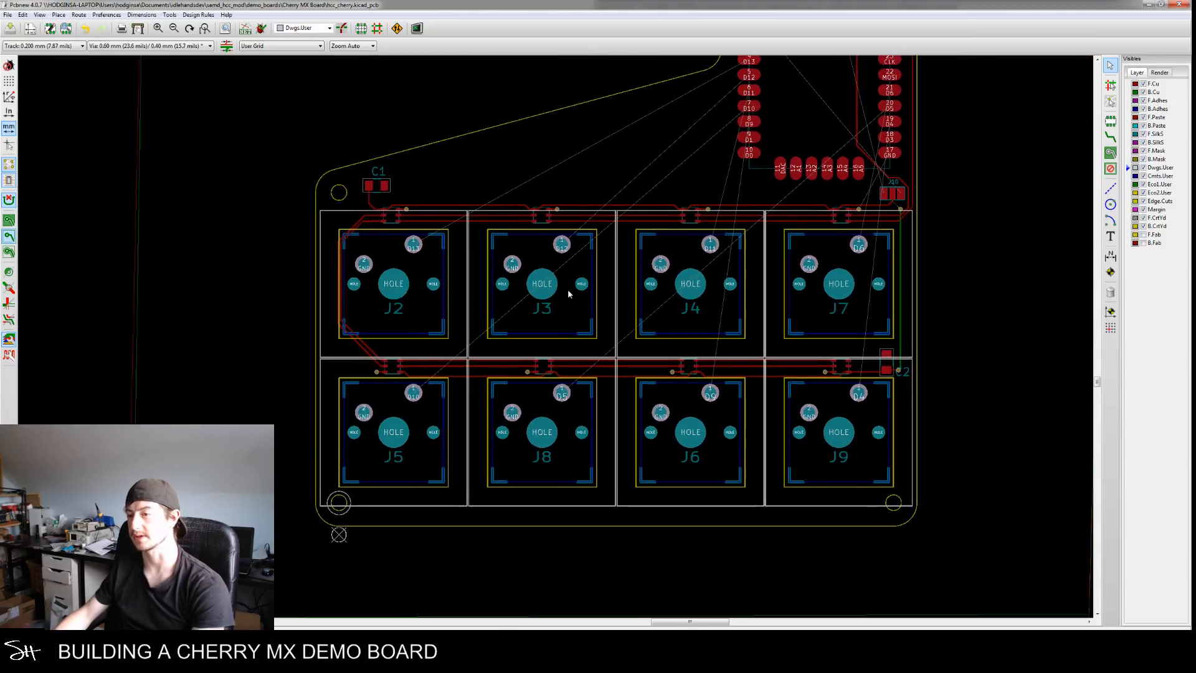
{"action": "middle_click_drag", "start_coordinate": [572, 288], "coordinate": [587, 361]}
{"action": "middle_click_drag", "start_coordinate": [644, 302], "coordinate": [587, 314]}
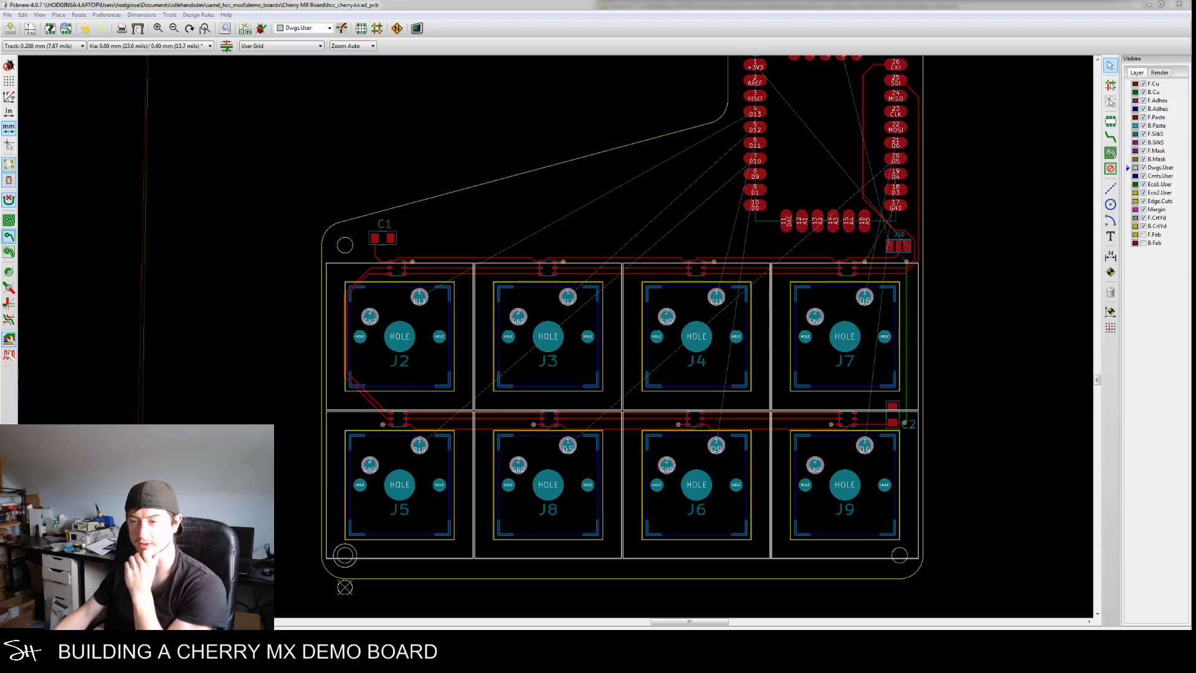
{"action": "scroll", "coordinate": [578, 338], "scroll_direction": "down", "scroll_amount": 4}
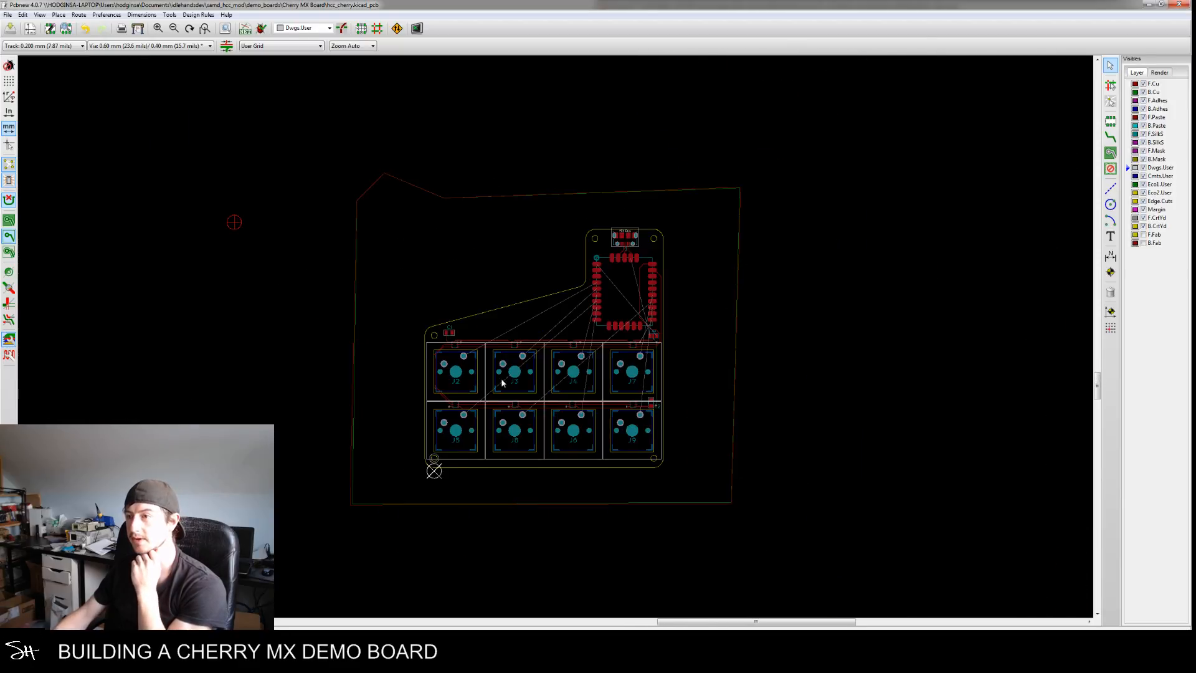
{"action": "scroll", "coordinate": [501, 382], "scroll_direction": "up", "scroll_amount": 5}
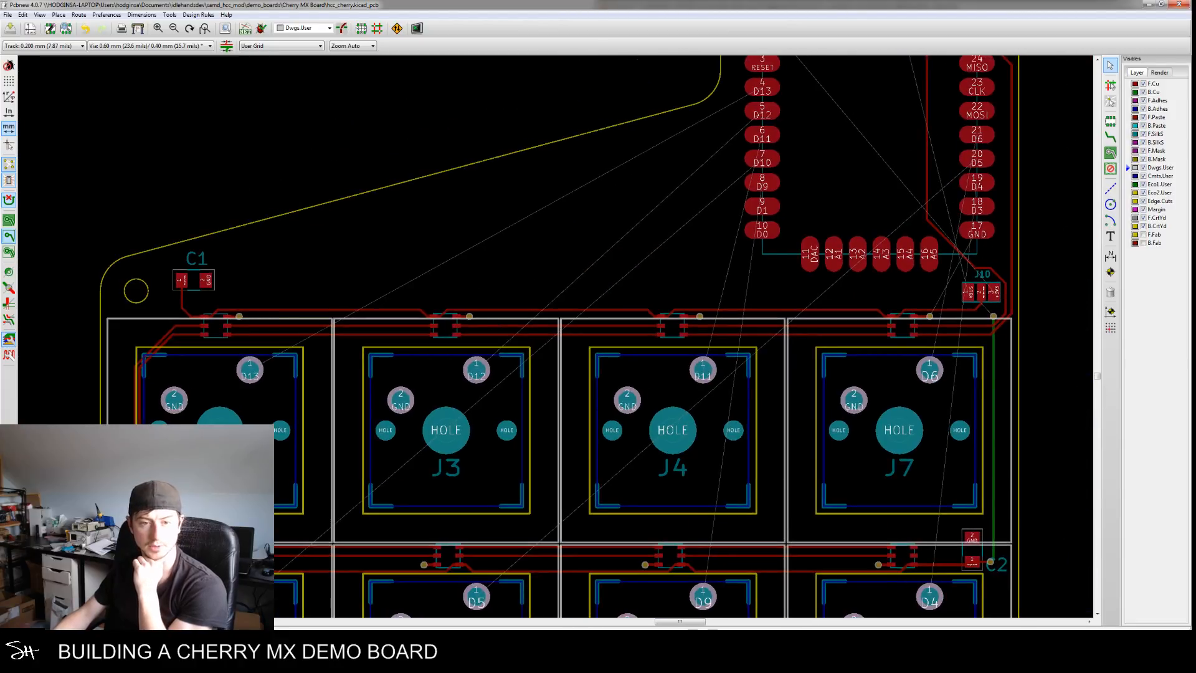
{"action": "scroll", "coordinate": [555, 336], "scroll_direction": "down", "scroll_amount": 1}
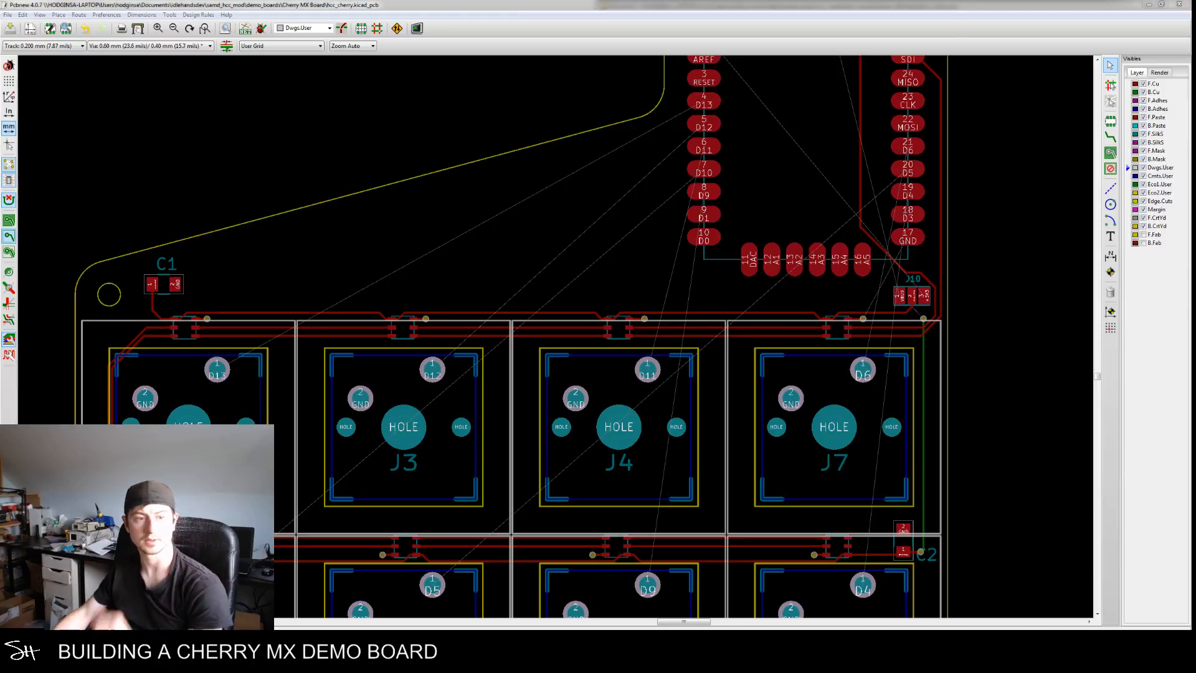
{"action": "scroll", "coordinate": [631, 285], "scroll_direction": "down", "scroll_amount": 1}
{"action": "scroll", "coordinate": [631, 286], "scroll_direction": "down", "scroll_amount": 2}
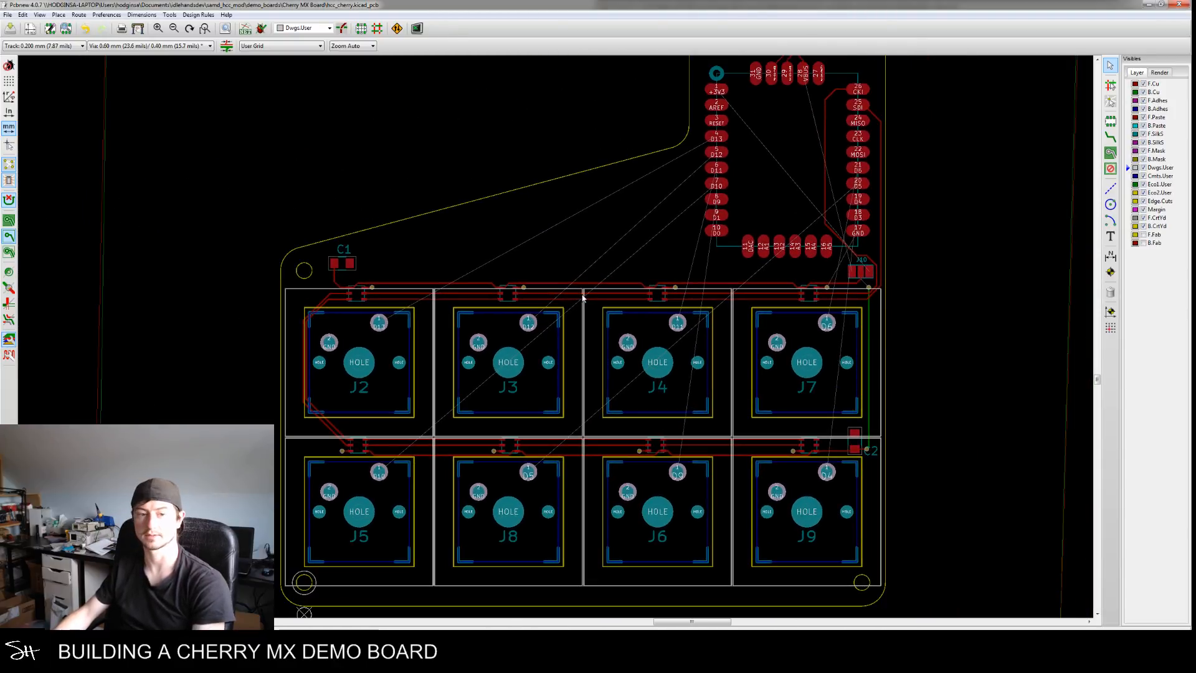
{"action": "middle_click_drag", "start_coordinate": [501, 293], "coordinate": [456, 323]}
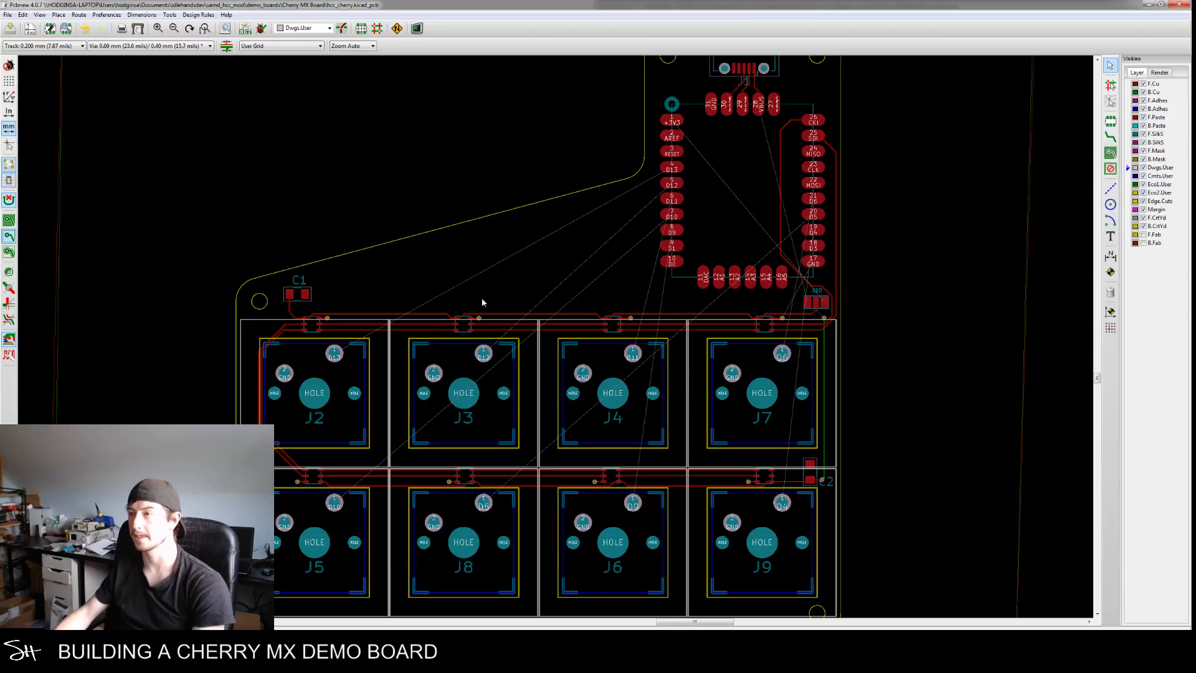
{"action": "key", "text": "Page_Down"}
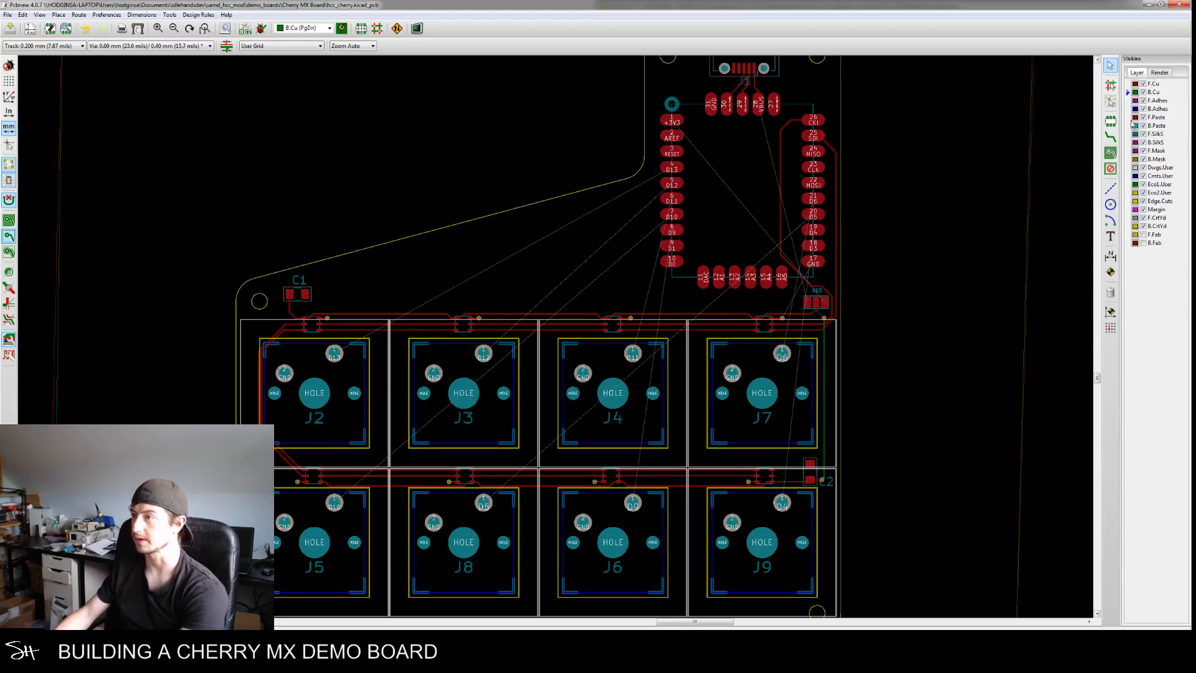
{"action": "left_click", "coordinate": [1110, 136]}
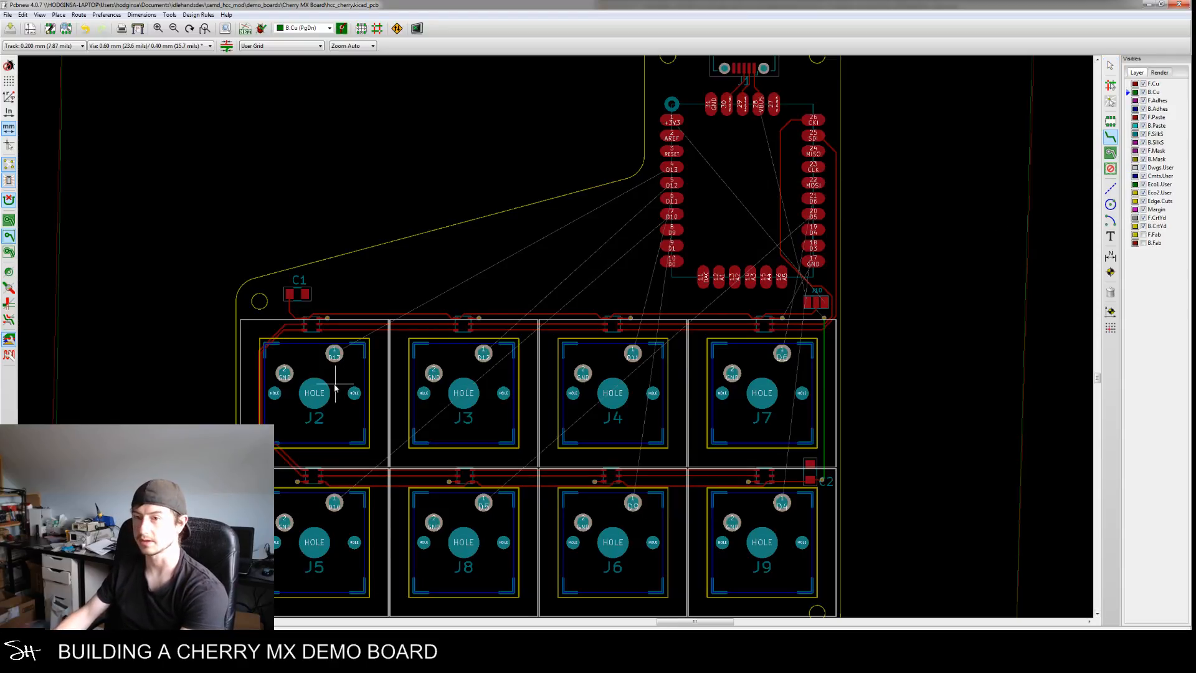
{"action": "left_click", "coordinate": [334, 353]}
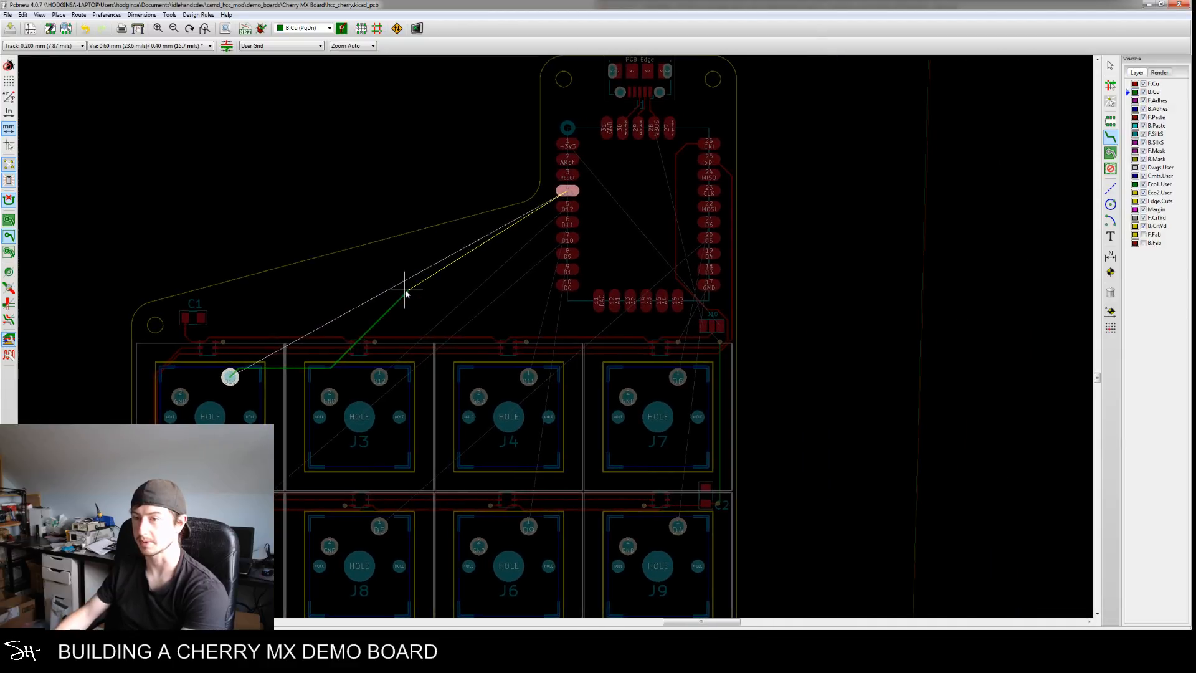
{"action": "key", "text": "Escape"}
{"action": "key", "text": "Escape"}
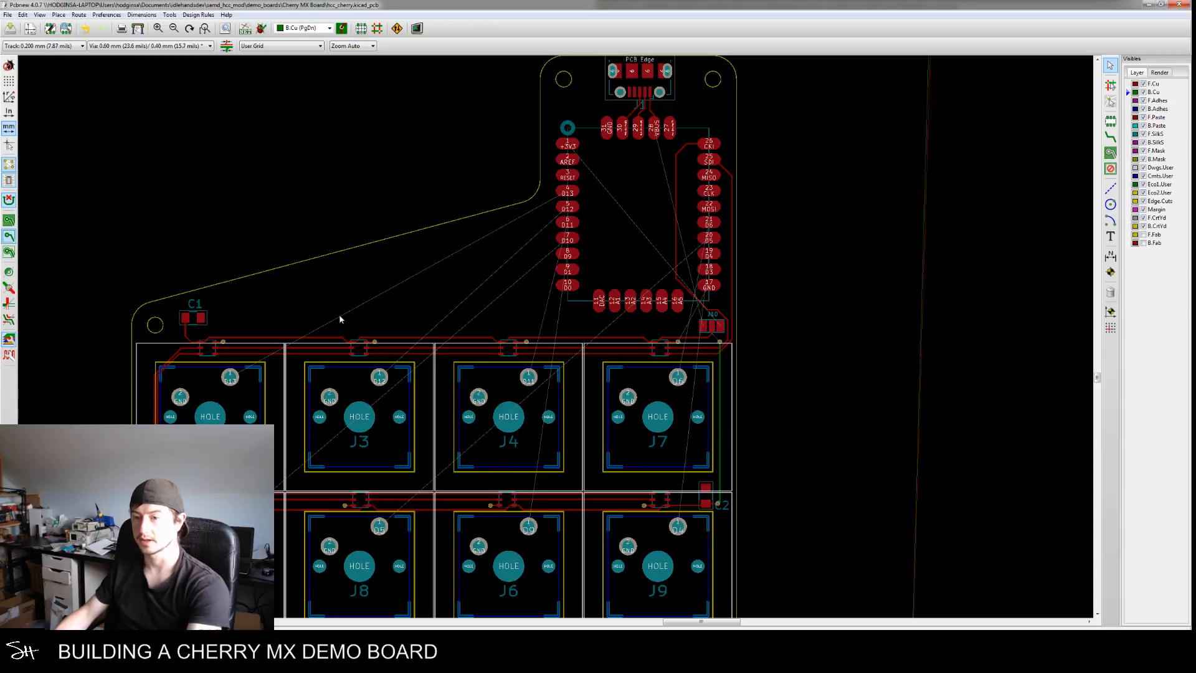
Switch to the hcc_cherry schematic and swap two switch labels, putting D10 on J4 and D11 on J5
{"action": "middle_click_drag", "start_coordinate": [335, 474], "coordinate": [476, 357]}
{"action": "middle_click_drag", "start_coordinate": [426, 490], "coordinate": [459, 467]}
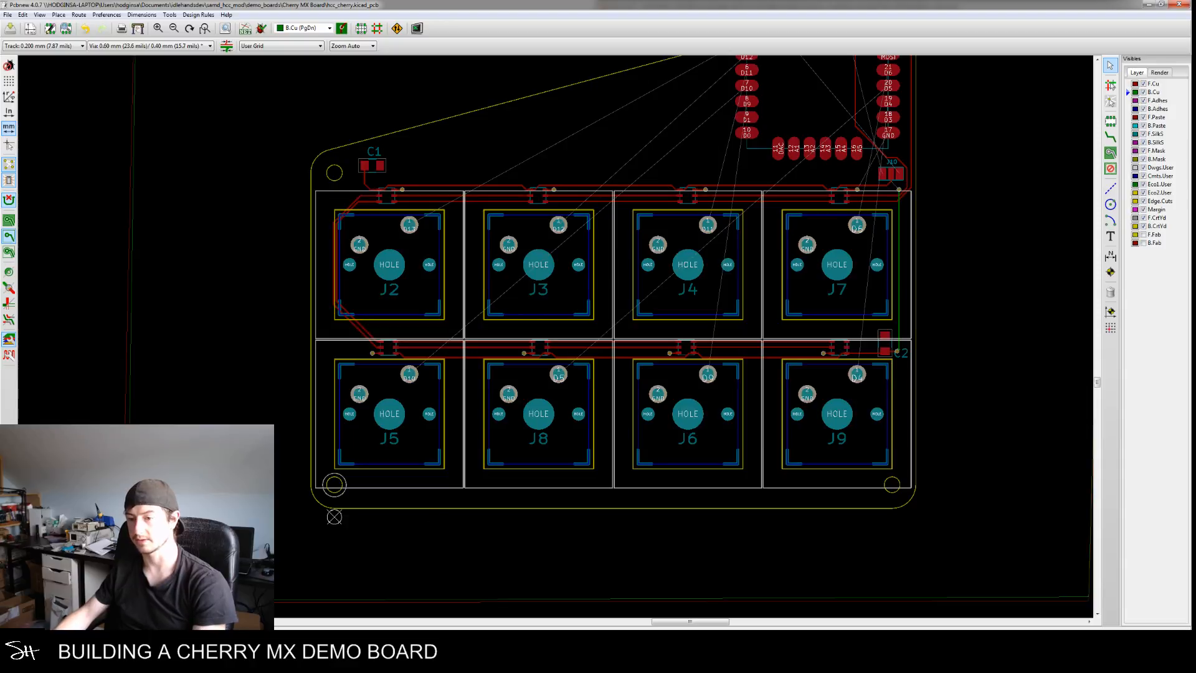
{"action": "left_click", "coordinate": [360, 661]}
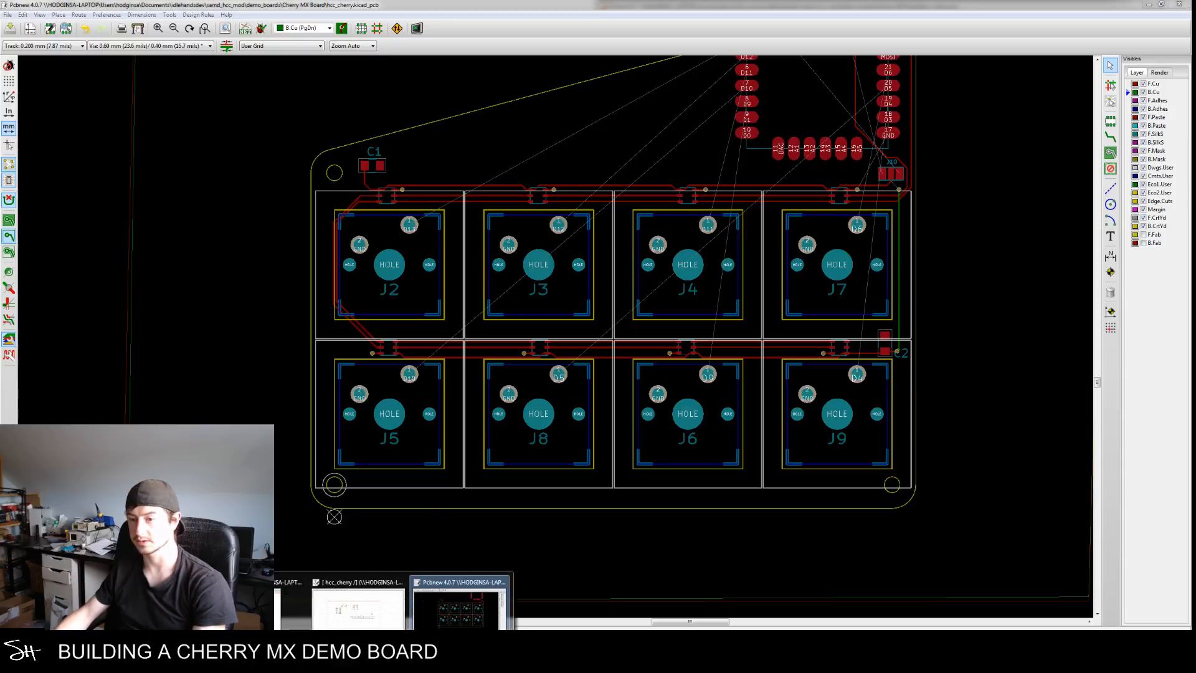
{"action": "left_click", "coordinate": [360, 607]}
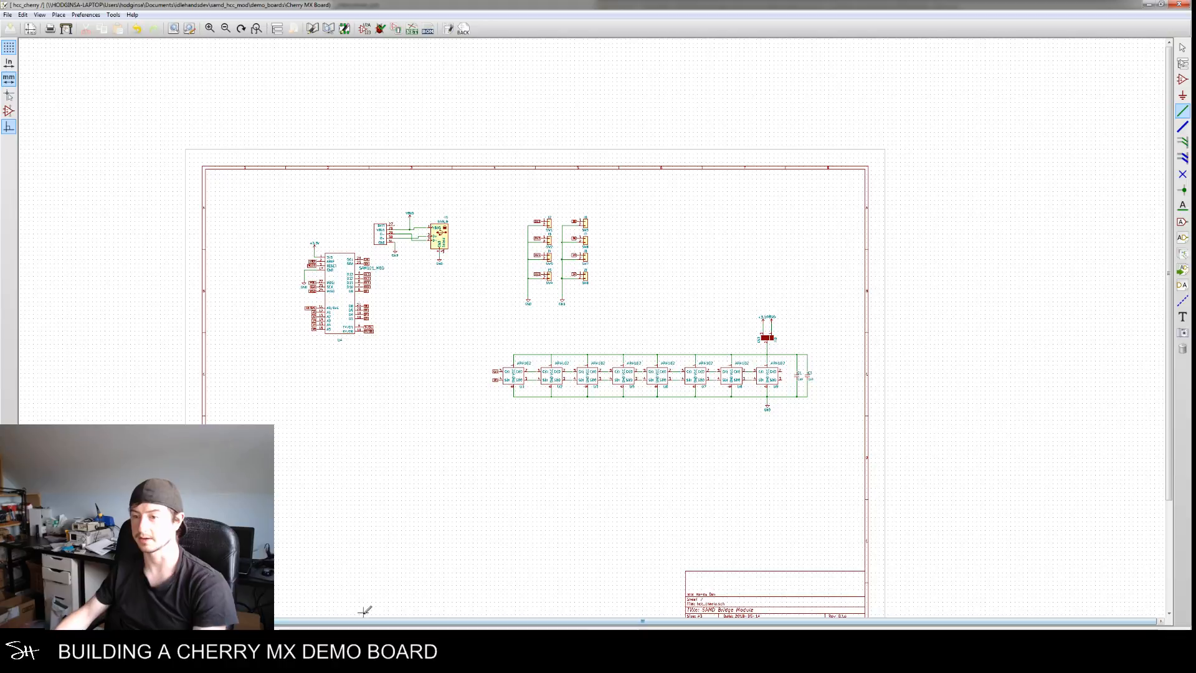
{"action": "scroll", "coordinate": [570, 413], "scroll_direction": "up", "scroll_amount": 1}
{"action": "scroll", "coordinate": [526, 224], "scroll_direction": "up", "scroll_amount": 3}
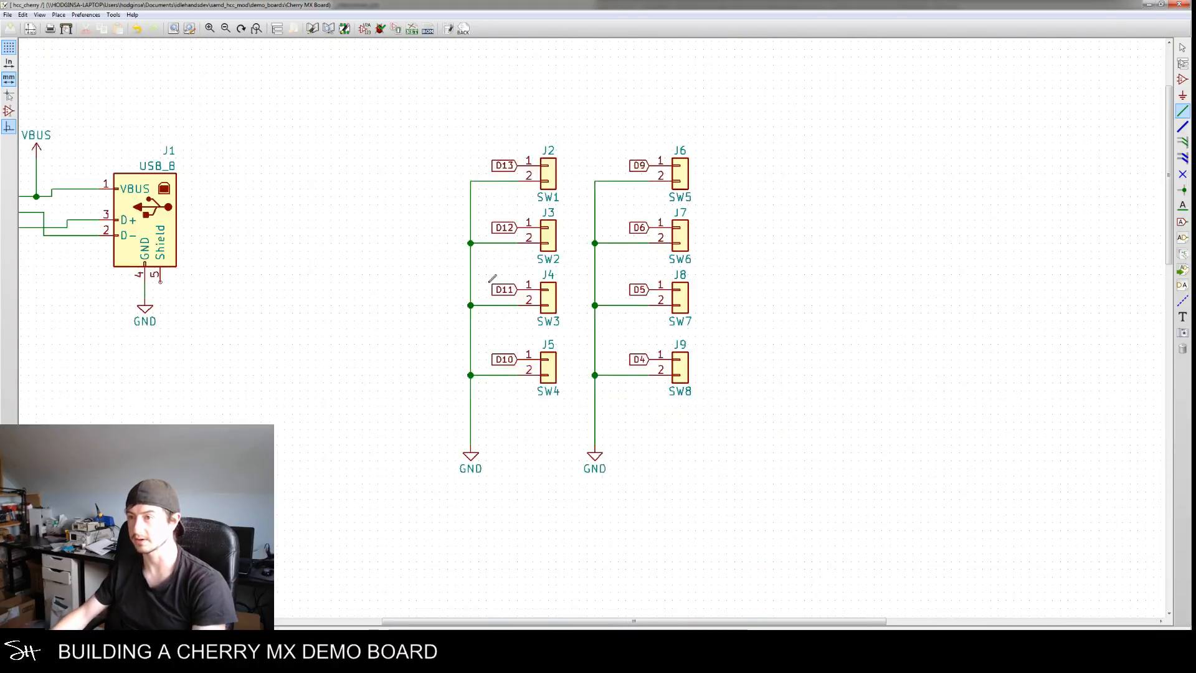
{"action": "key", "text": "Escape"}
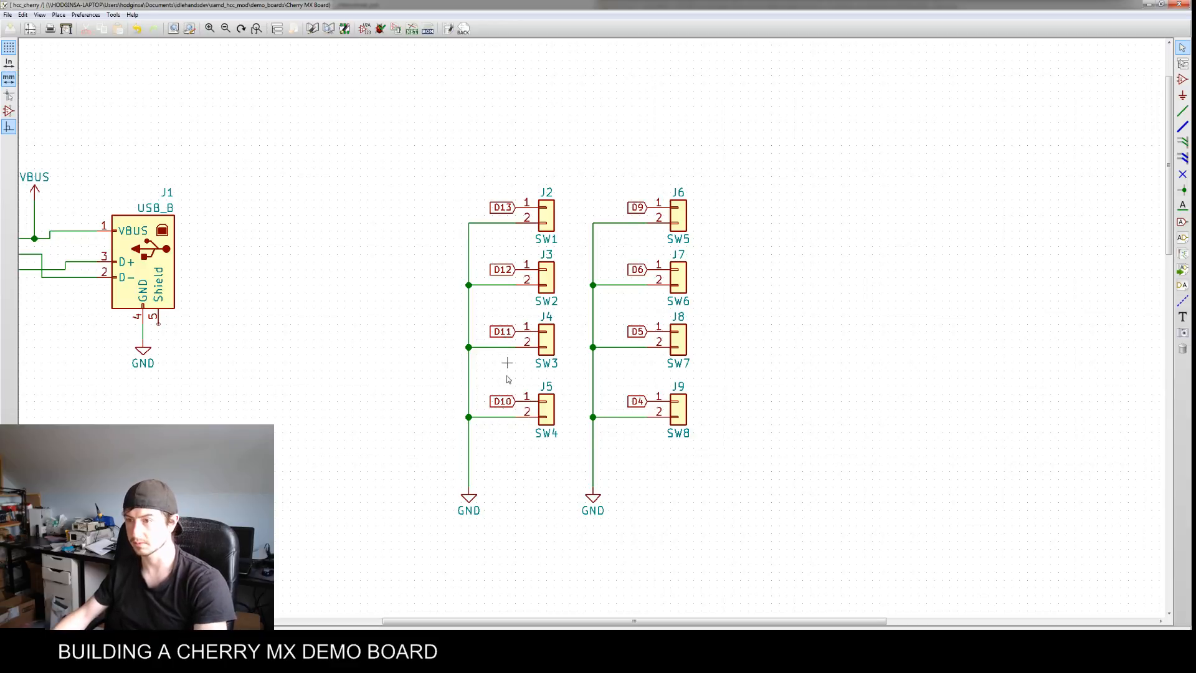
{"action": "key", "text": "m"}
{"action": "left_click", "coordinate": [525, 464]}
{"action": "key", "text": "m"}
{"action": "left_click", "coordinate": [516, 331]}
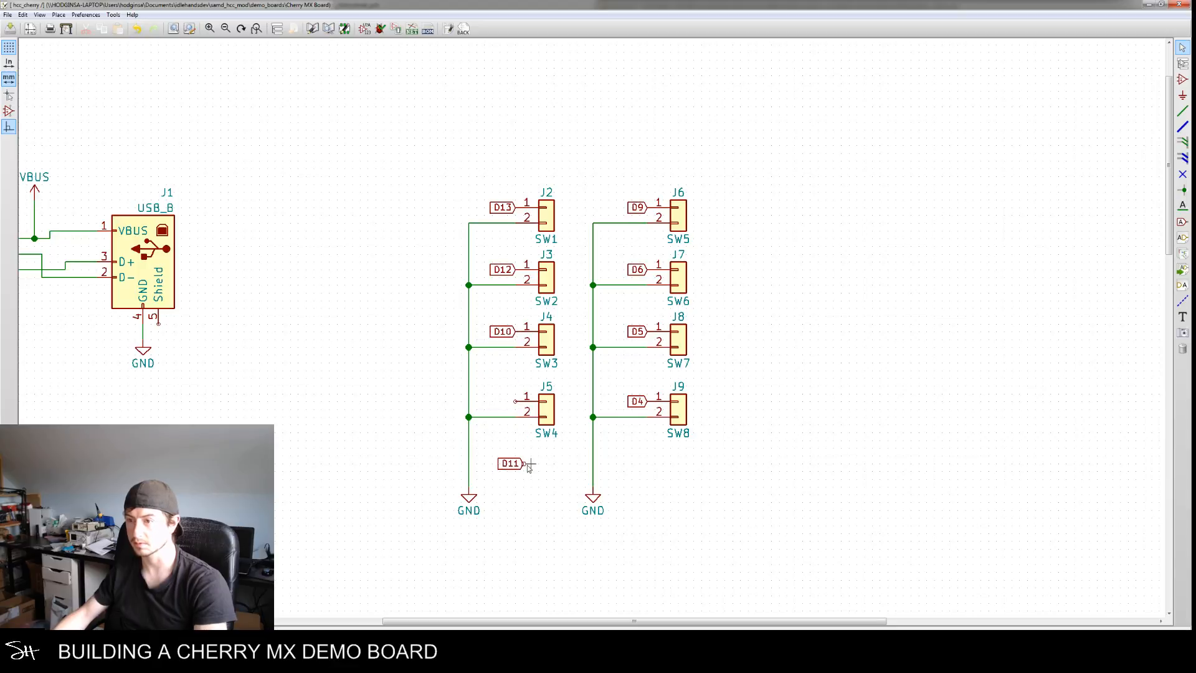
{"action": "key", "text": "m"}
{"action": "left_click", "coordinate": [516, 401]}
Swap the labels of J4 and J8, putting D5 on J4 and D10 on J8
{"action": "key", "text": "m"}
{"action": "left_click", "coordinate": [510, 308]}
{"action": "key", "text": "m"}
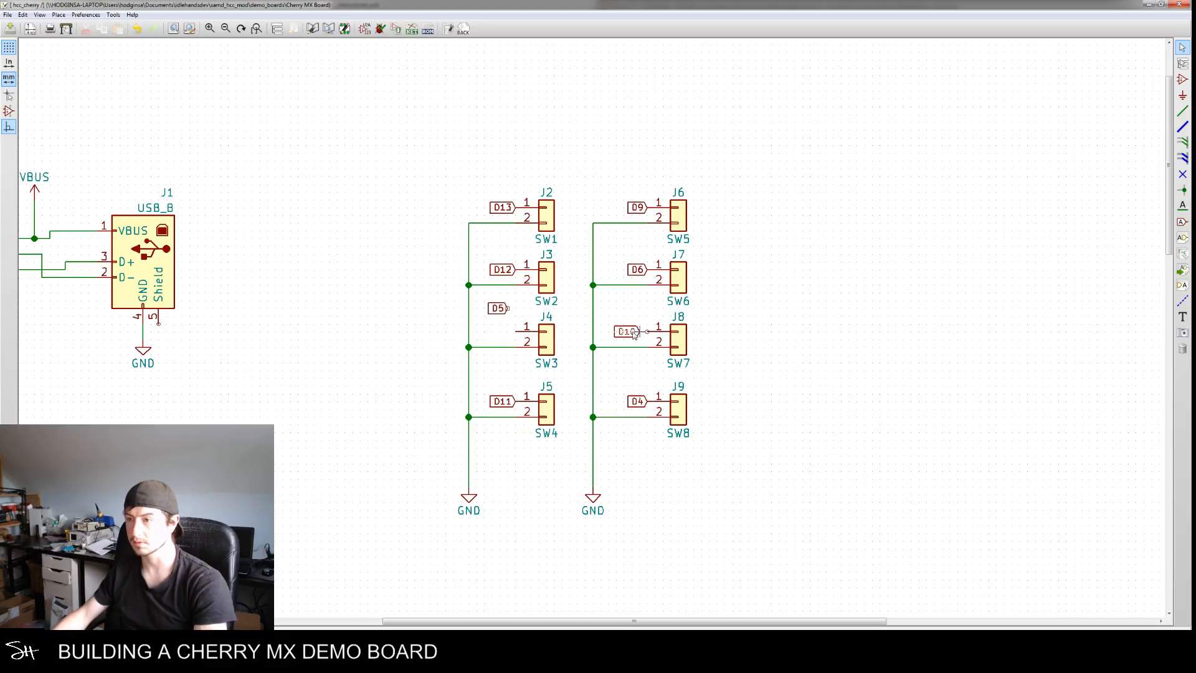
{"action": "left_click", "coordinate": [646, 331]}
{"action": "key", "text": "m"}
{"action": "left_click", "coordinate": [518, 333]}
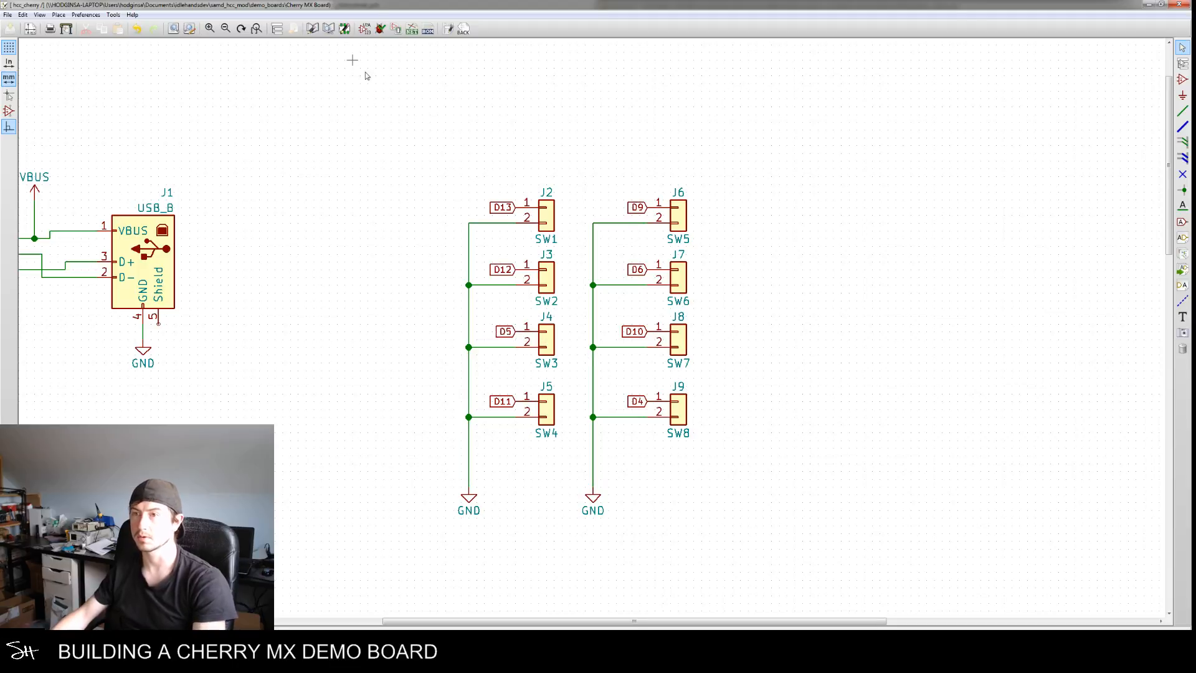
Generate the schematic's netlist and save it as hcc_cherry in the Cherry MX Board folder
{"action": "left_click", "coordinate": [412, 30]}
{"action": "left_click", "coordinate": [680, 288]}
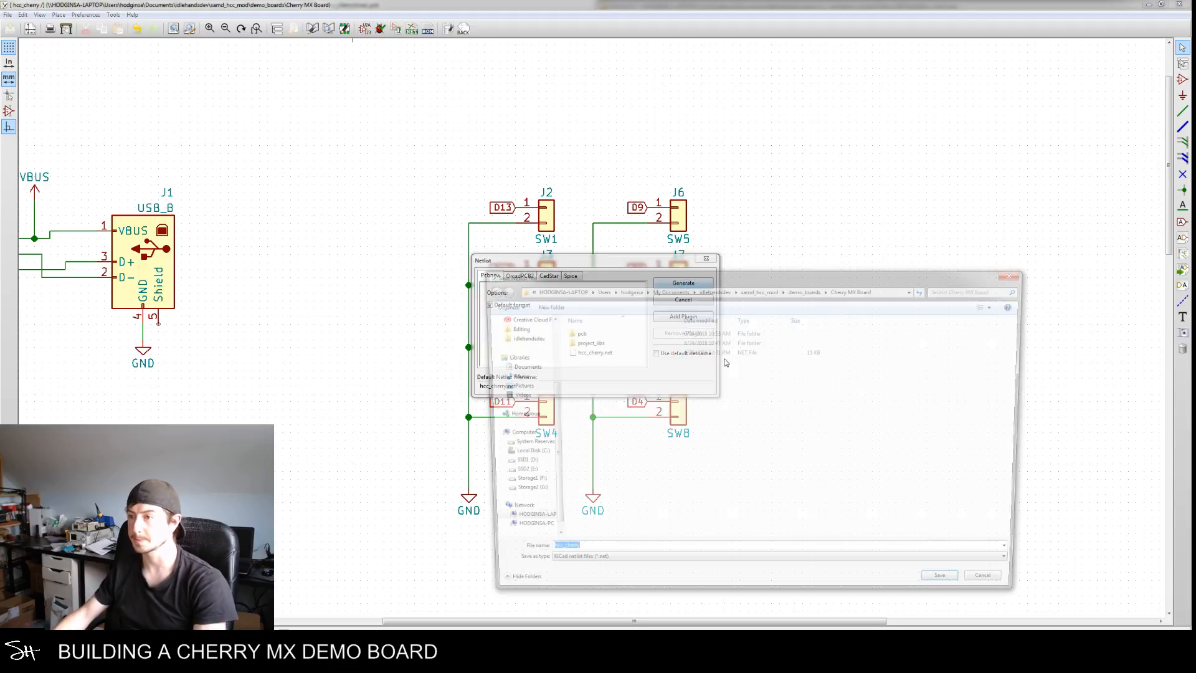
{"action": "left_click", "coordinate": [954, 589]}
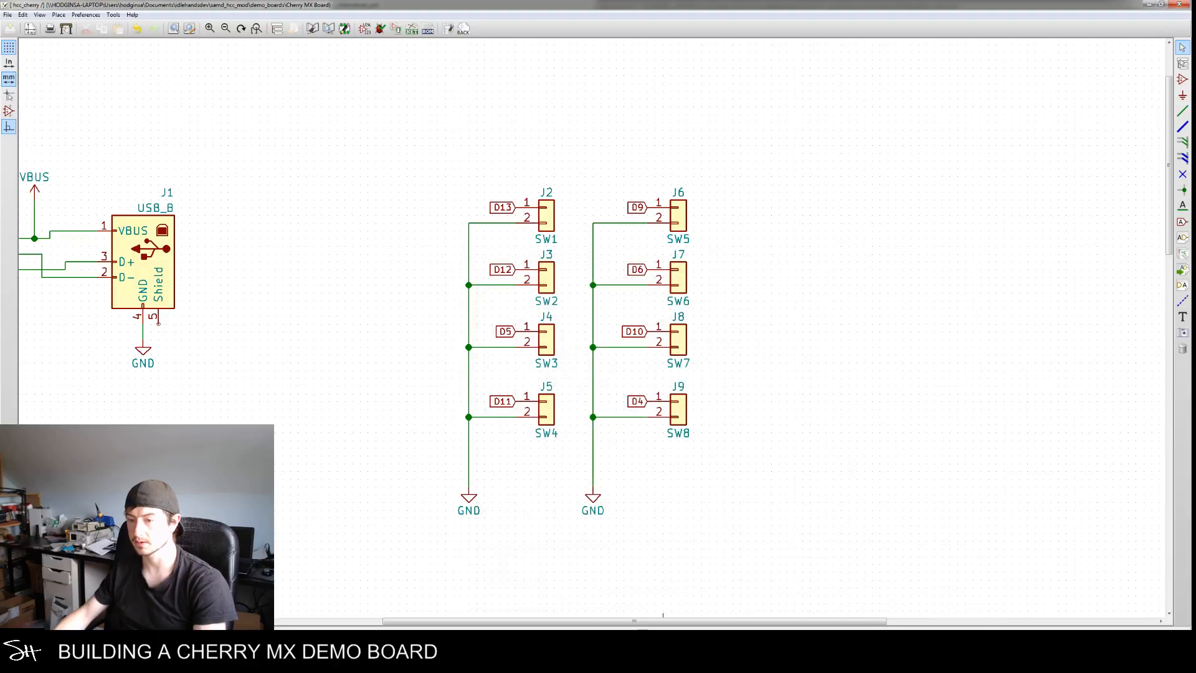
Switch to the board in Pcbnew and read the current netlist to update its connections
{"action": "left_click", "coordinate": [459, 599]}
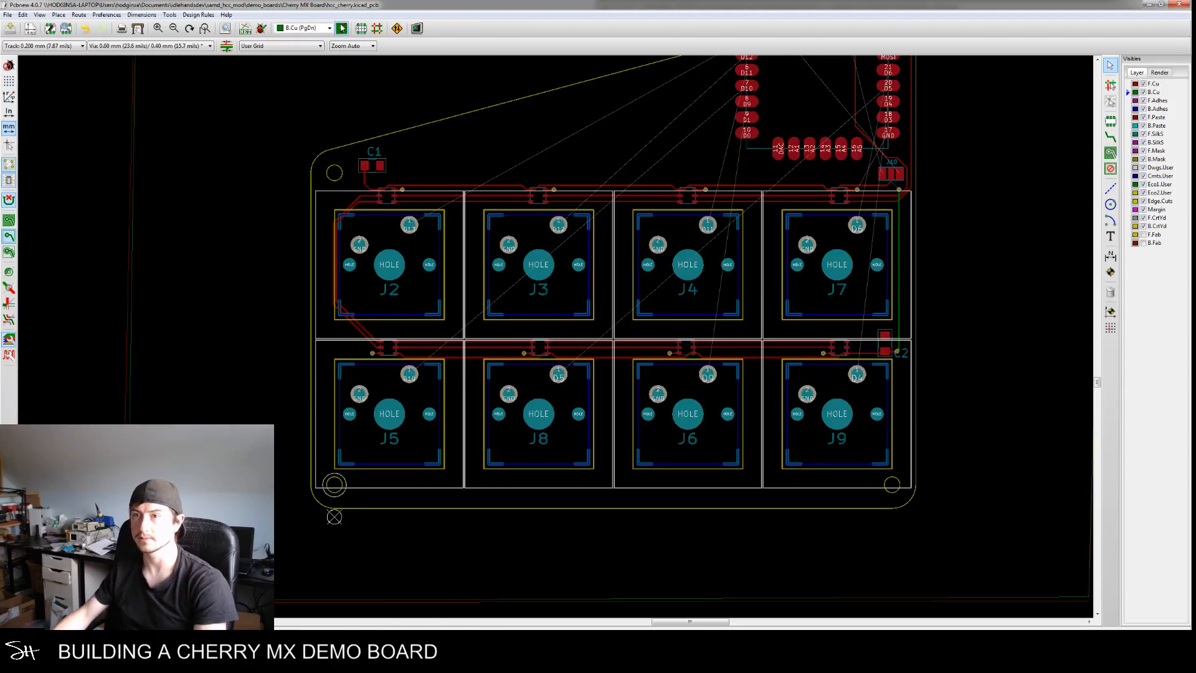
{"action": "left_click", "coordinate": [245, 29]}
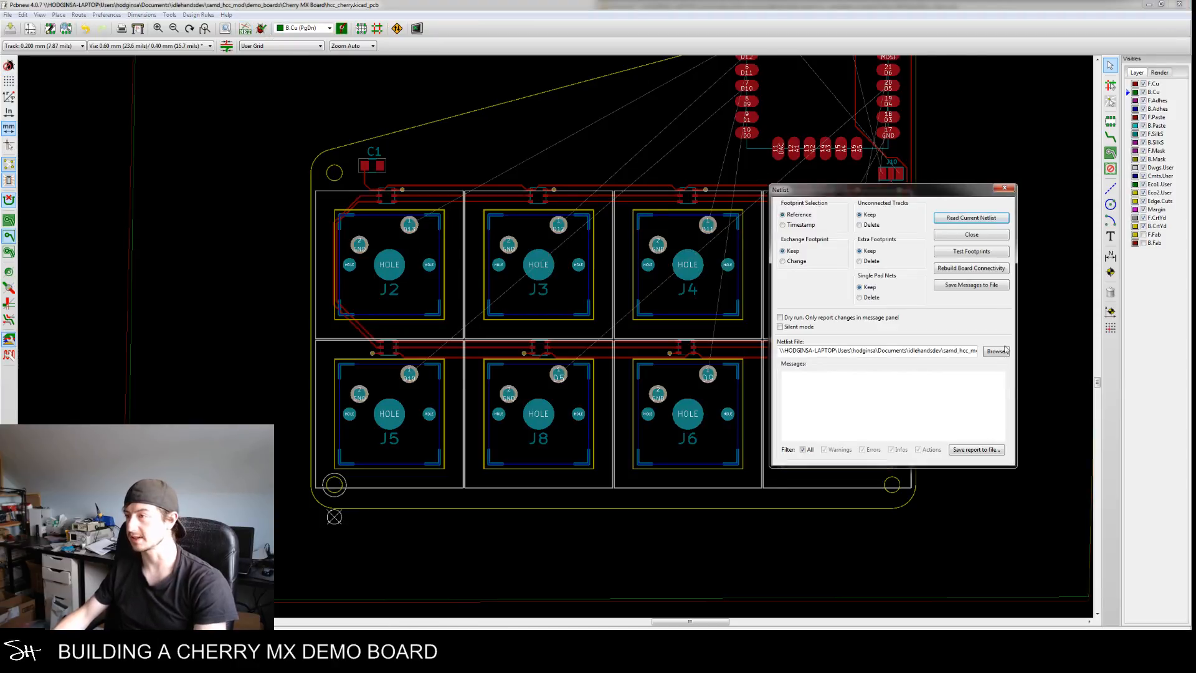
{"action": "left_click", "coordinate": [971, 217]}
{"action": "left_click", "coordinate": [942, 351]}
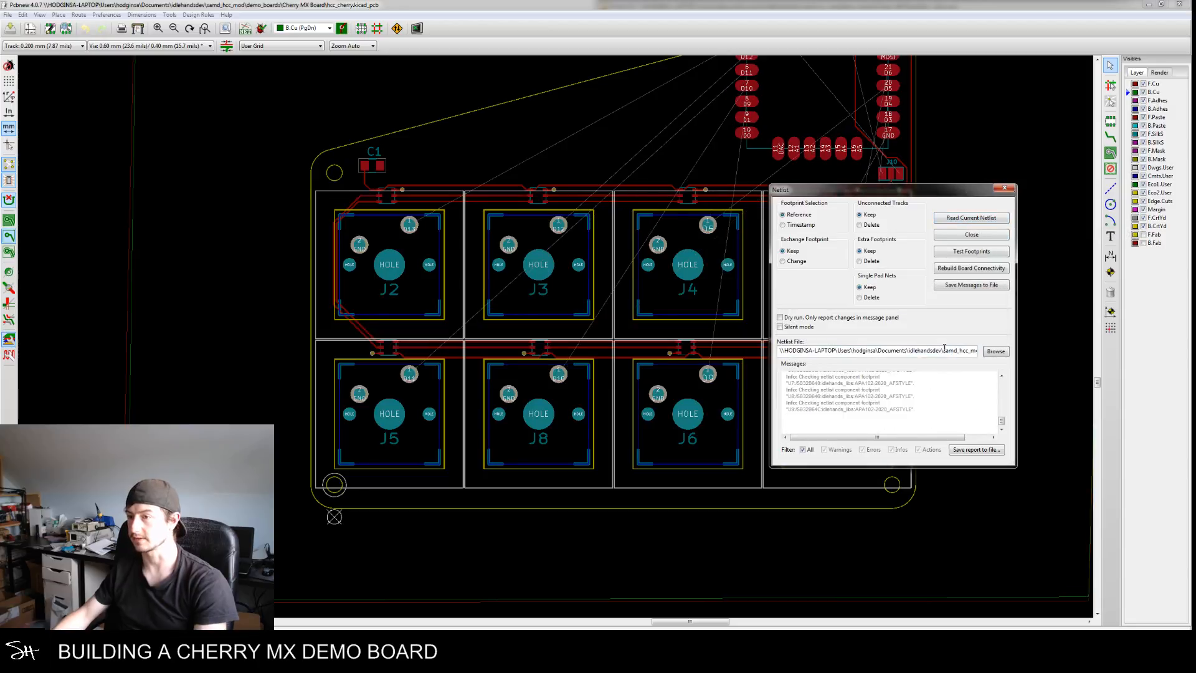
{"action": "left_click", "coordinate": [971, 234]}
{"action": "scroll", "coordinate": [583, 336], "scroll_direction": "up", "scroll_amount": 5}
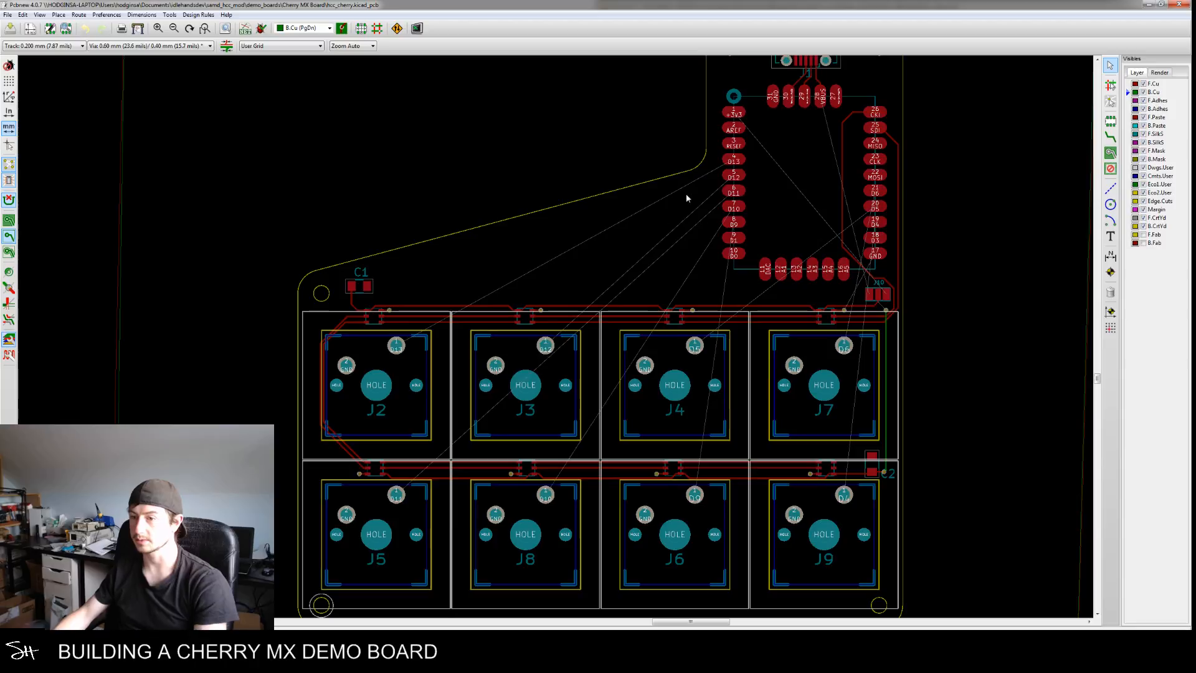
{"action": "middle_click_drag", "start_coordinate": [669, 244], "coordinate": [510, 182]}
{"action": "middle_click_drag", "start_coordinate": [505, 273], "coordinate": [499, 309]}
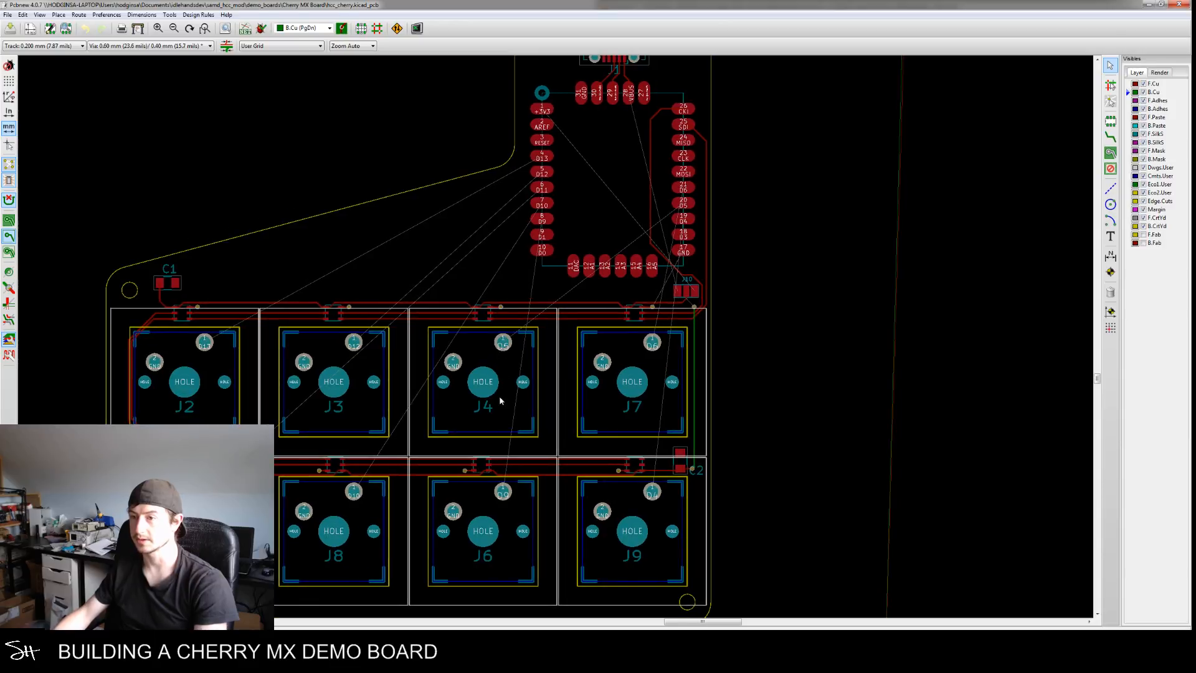
{"action": "middle_click_drag", "start_coordinate": [619, 382], "coordinate": [618, 403]}
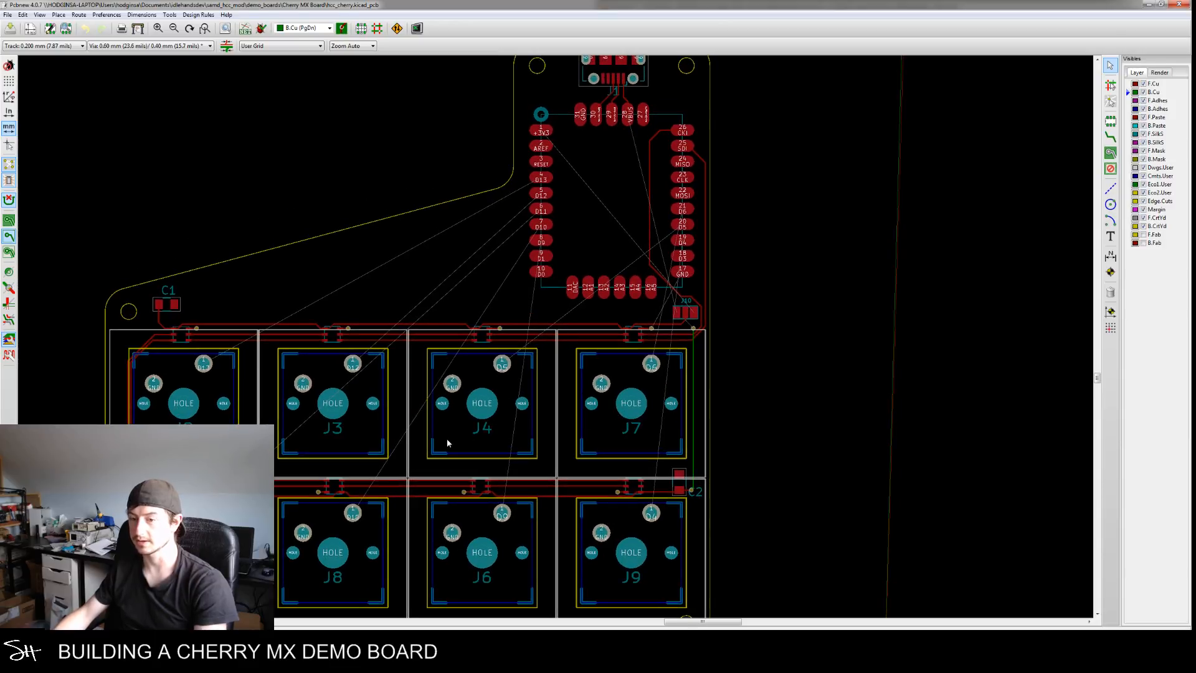
Return to the schematic and swap the labels of J4 and J6, putting D5 on J6 and D9 on J4
{"action": "left_click", "coordinate": [367, 661]}
{"action": "left_click", "coordinate": [374, 599]}
{"action": "scroll", "coordinate": [653, 269], "scroll_direction": "up", "scroll_amount": 1}
{"action": "scroll", "coordinate": [616, 339], "scroll_direction": "down", "scroll_amount": 1}
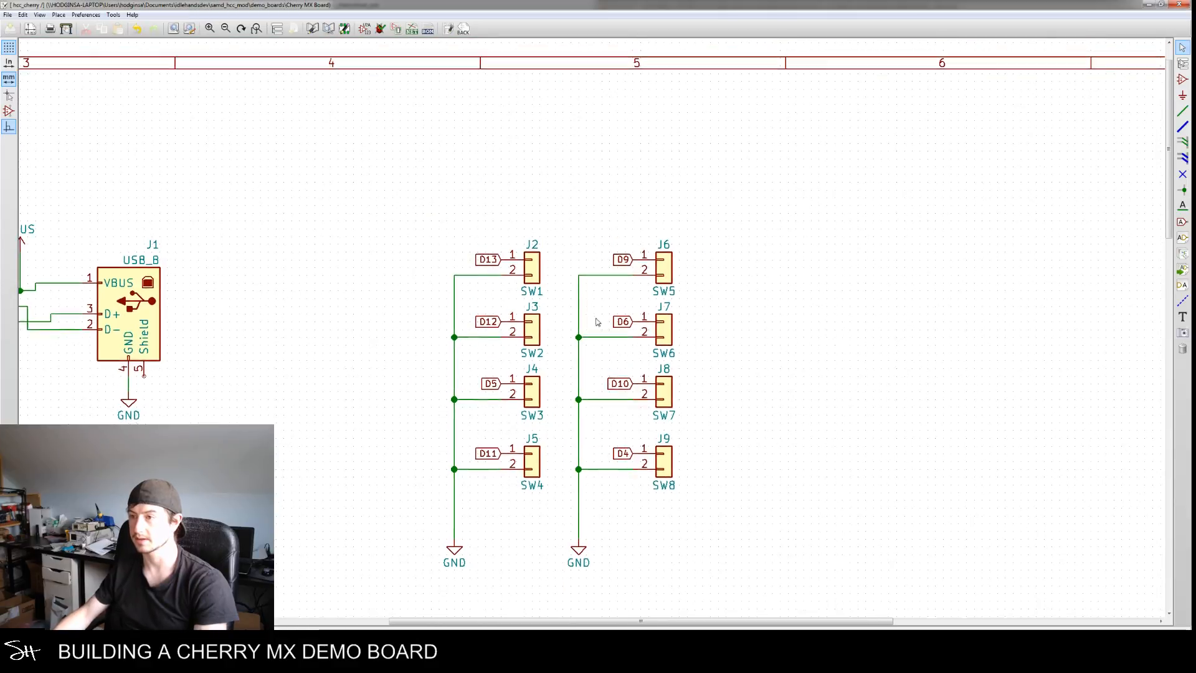
{"action": "left_click", "coordinate": [632, 259]}
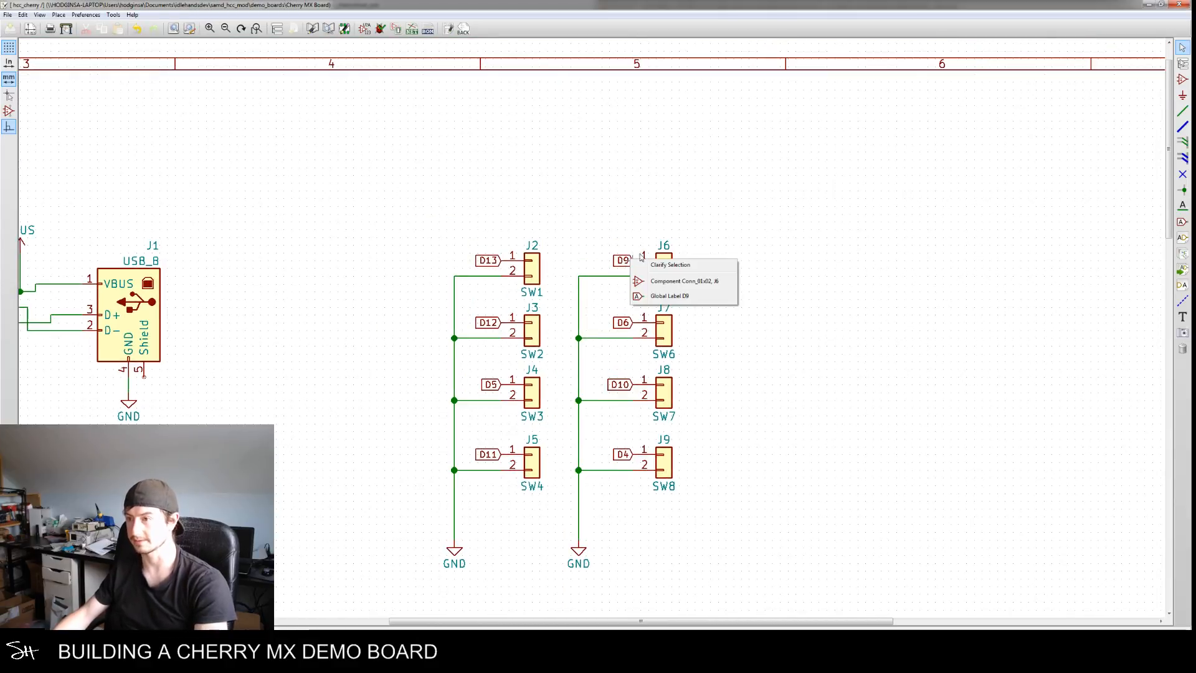
{"action": "left_click", "coordinate": [656, 298]}
{"action": "left_click", "coordinate": [766, 385]}
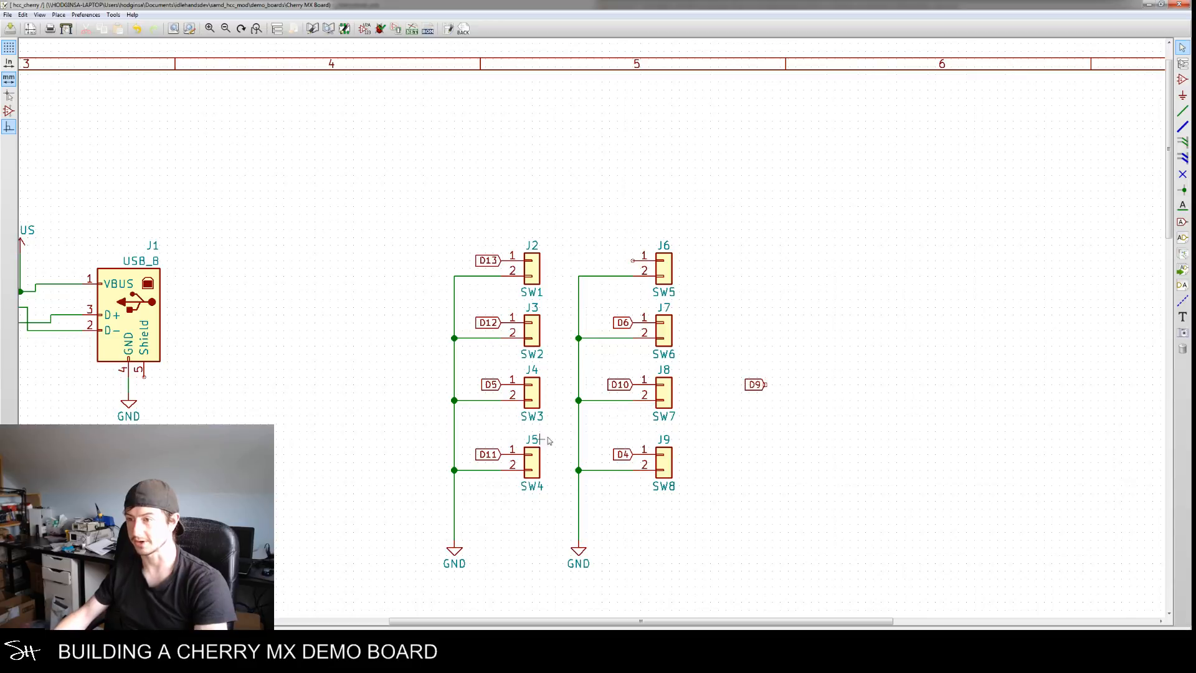
{"action": "key", "text": "m"}
{"action": "left_click", "coordinate": [633, 262]}
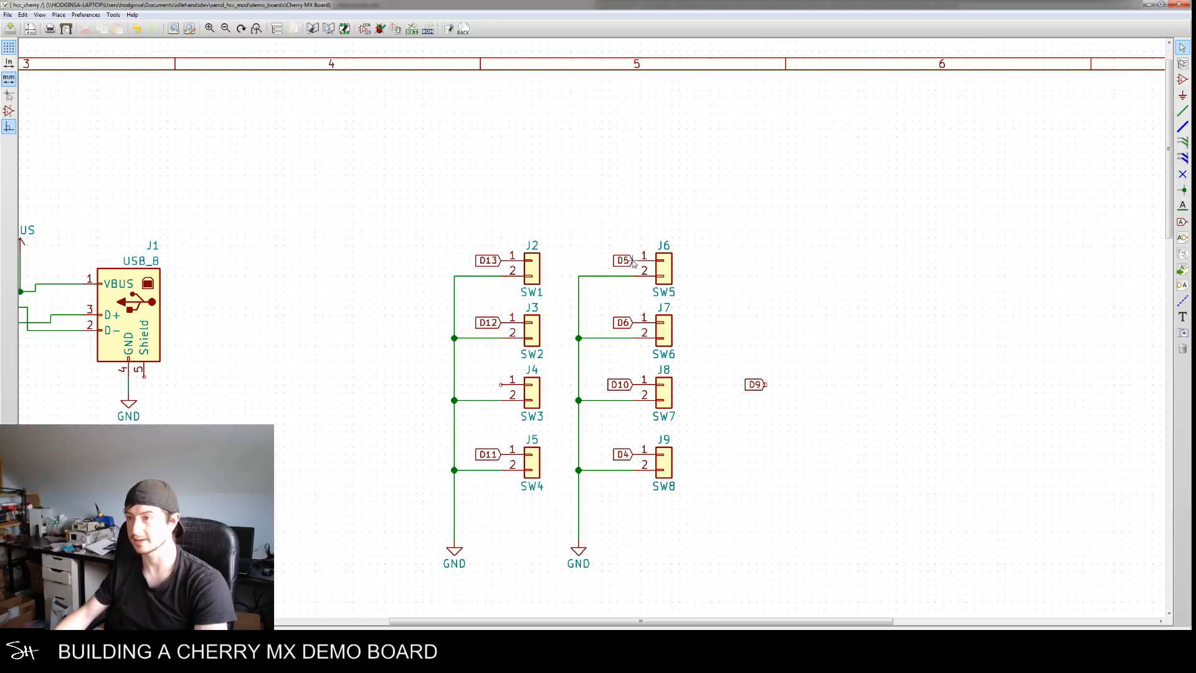
{"action": "key", "text": "m"}
{"action": "left_click", "coordinate": [502, 385]}
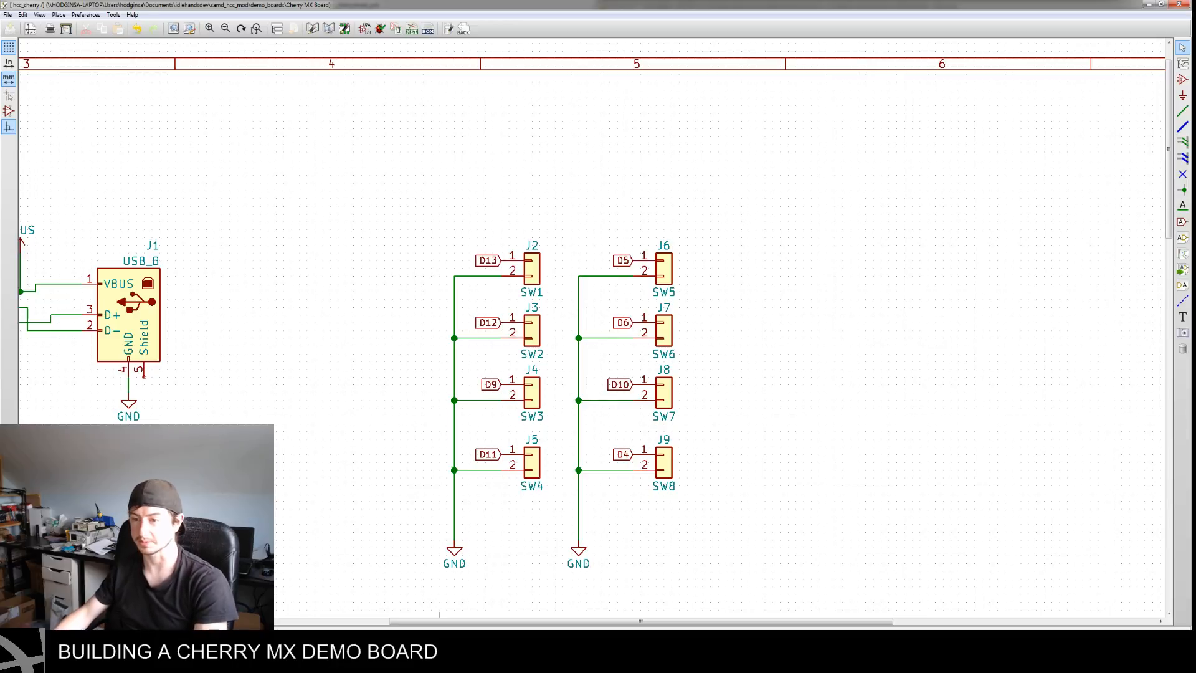
Switch to the board and examine the unrouted connections between the switches and the microcontroller for crossings
{"action": "left_click", "coordinate": [397, 642]}
{"action": "left_click", "coordinate": [460, 606]}
{"action": "middle_click_drag", "start_coordinate": [695, 390], "coordinate": [735, 397]}
{"action": "scroll", "coordinate": [774, 317], "scroll_direction": "up", "scroll_amount": 2}
{"action": "middle_click_drag", "start_coordinate": [775, 317], "coordinate": [775, 385]}
{"action": "scroll", "coordinate": [760, 408], "scroll_direction": "down", "scroll_amount": 3}
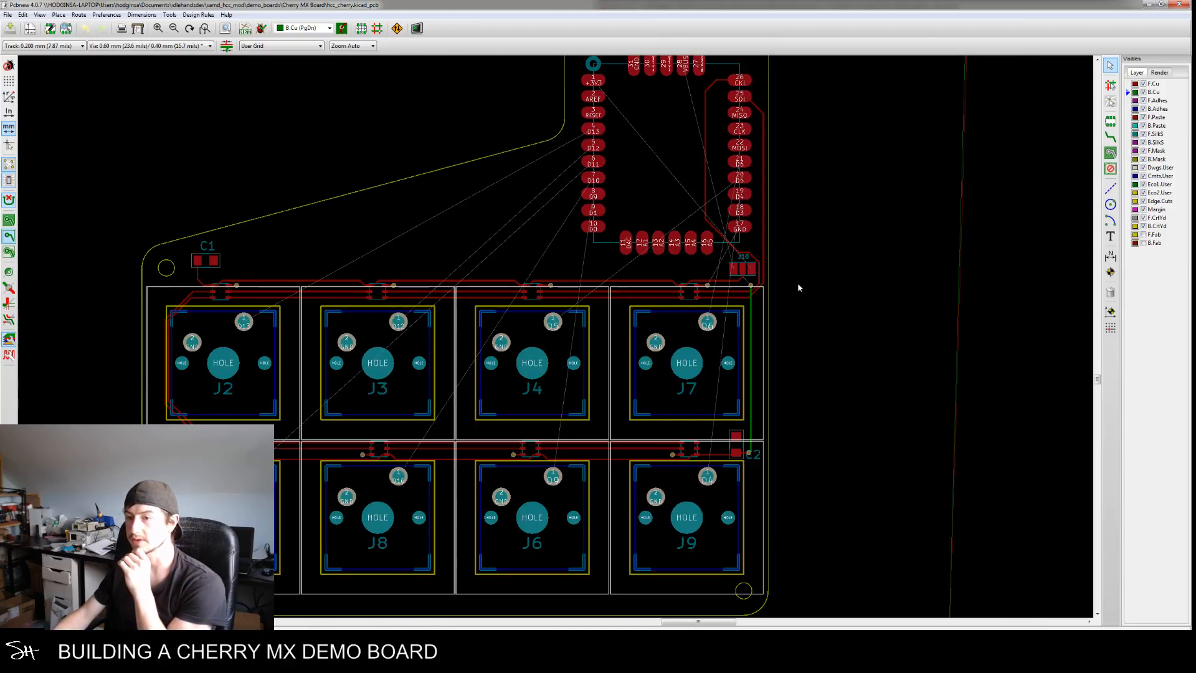
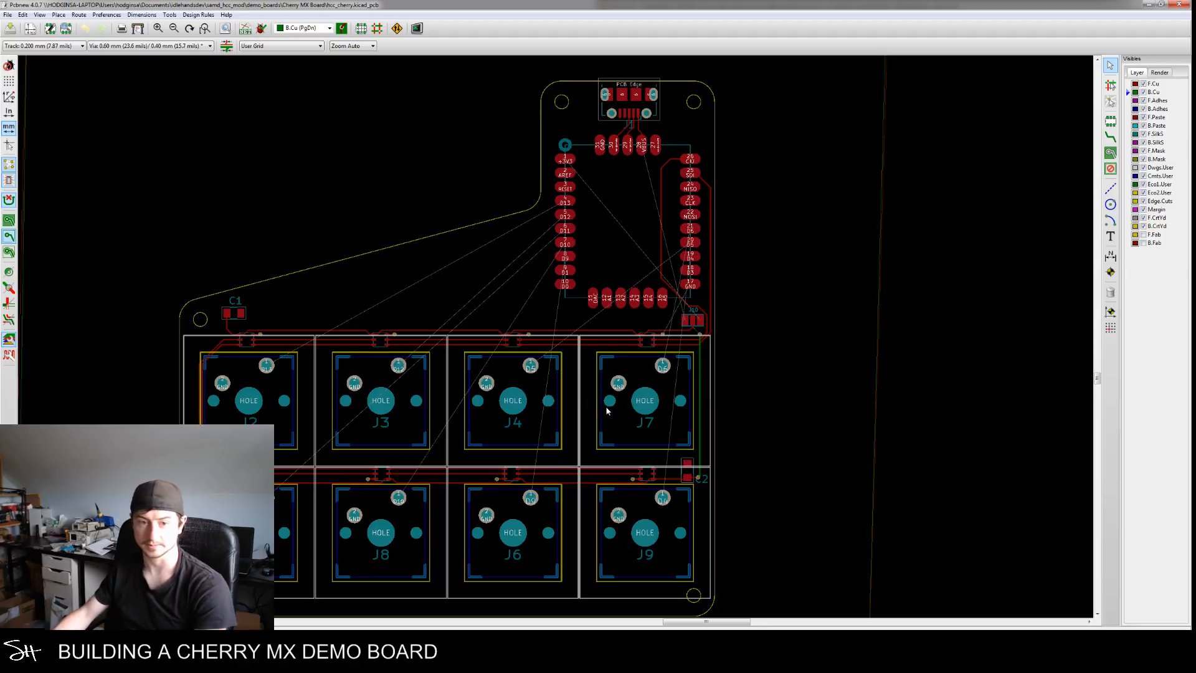
{"action": "middle_click_drag", "start_coordinate": [472, 427], "coordinate": [561, 398]}
{"action": "scroll", "coordinate": [559, 406], "scroll_direction": "up", "scroll_amount": 1}
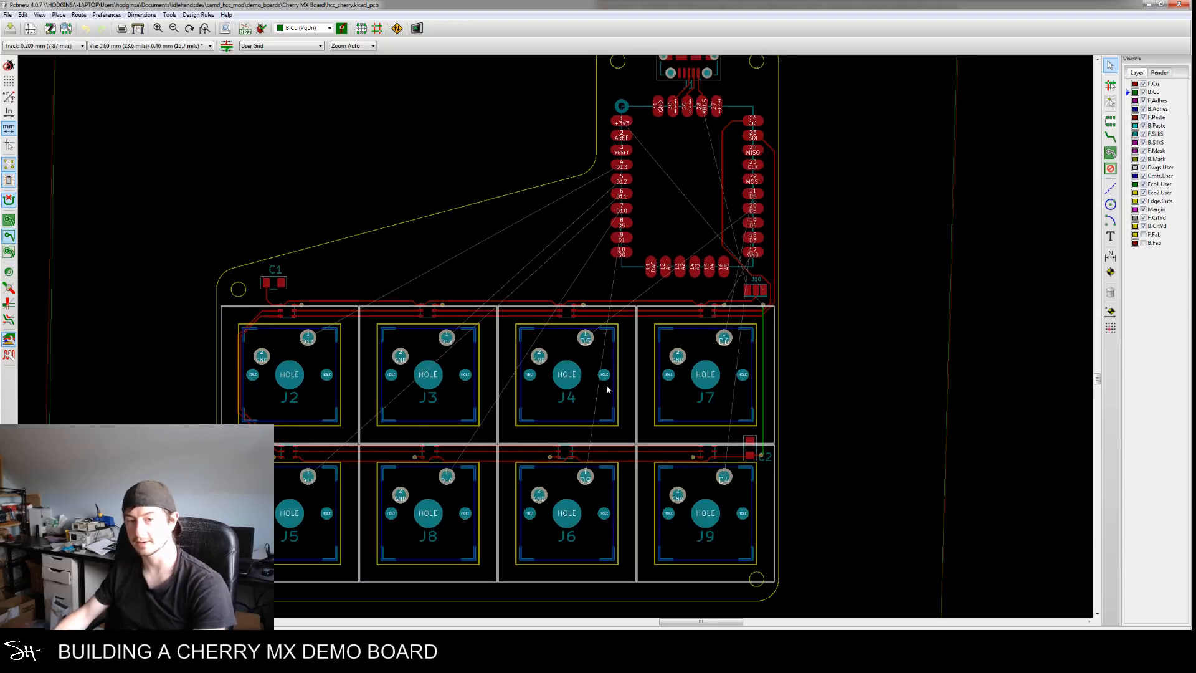
{"action": "scroll", "coordinate": [775, 427], "scroll_direction": "down", "scroll_amount": 1}
{"action": "scroll", "coordinate": [649, 405], "scroll_direction": "up", "scroll_amount": 2}
{"action": "scroll", "coordinate": [650, 405], "scroll_direction": "down", "scroll_amount": 3}
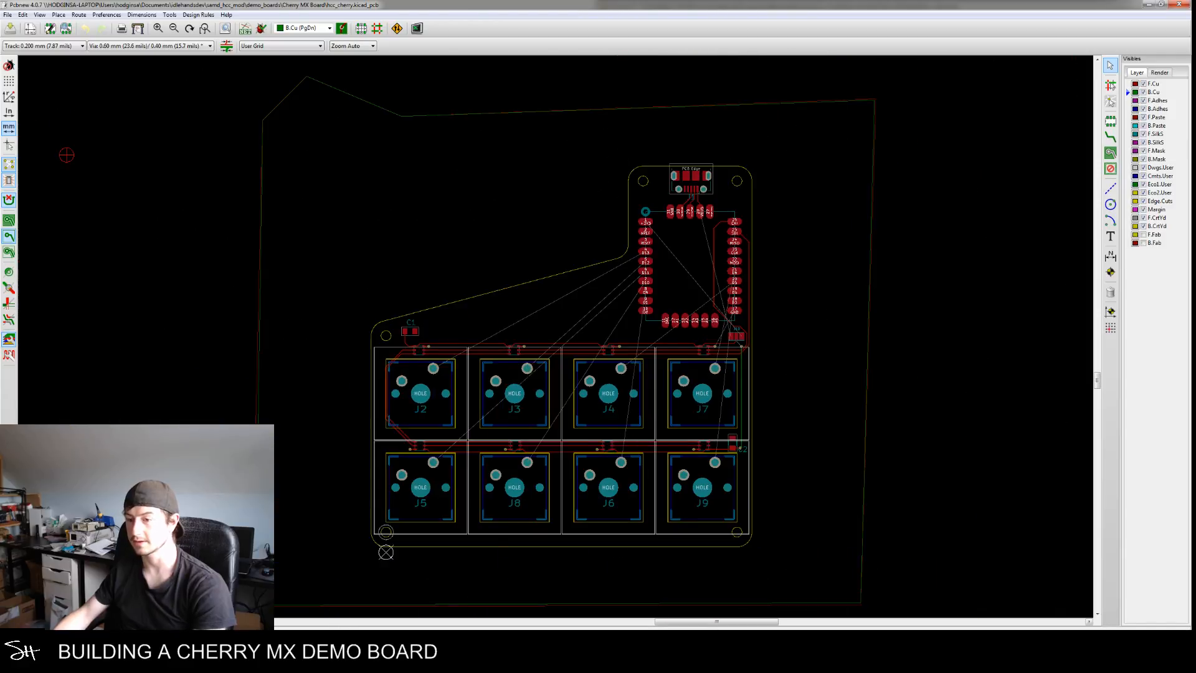
Return to the schematic and swap the labels of J6 and J7, putting D5 on J7 and D6 on J6
{"action": "left_click", "coordinate": [357, 612]}
{"action": "middle_click_drag", "start_coordinate": [544, 450], "coordinate": [542, 411]}
{"action": "middle_click_drag", "start_coordinate": [574, 333], "coordinate": [569, 375]}
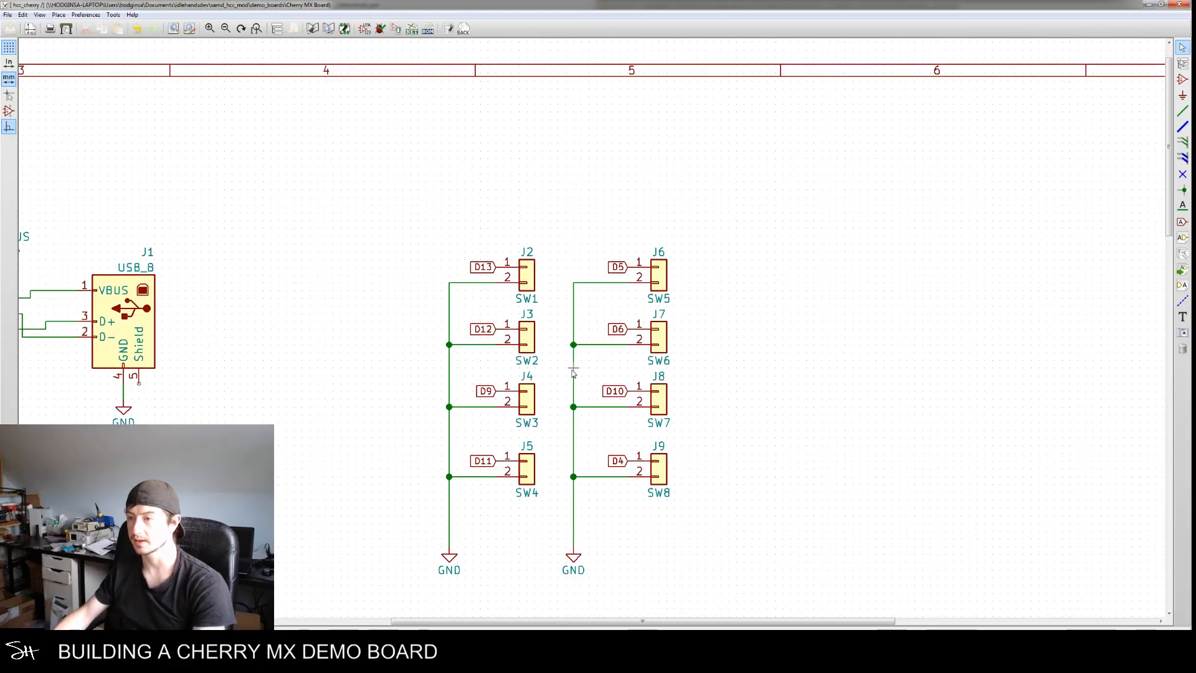
{"action": "right_click", "coordinate": [627, 332]}
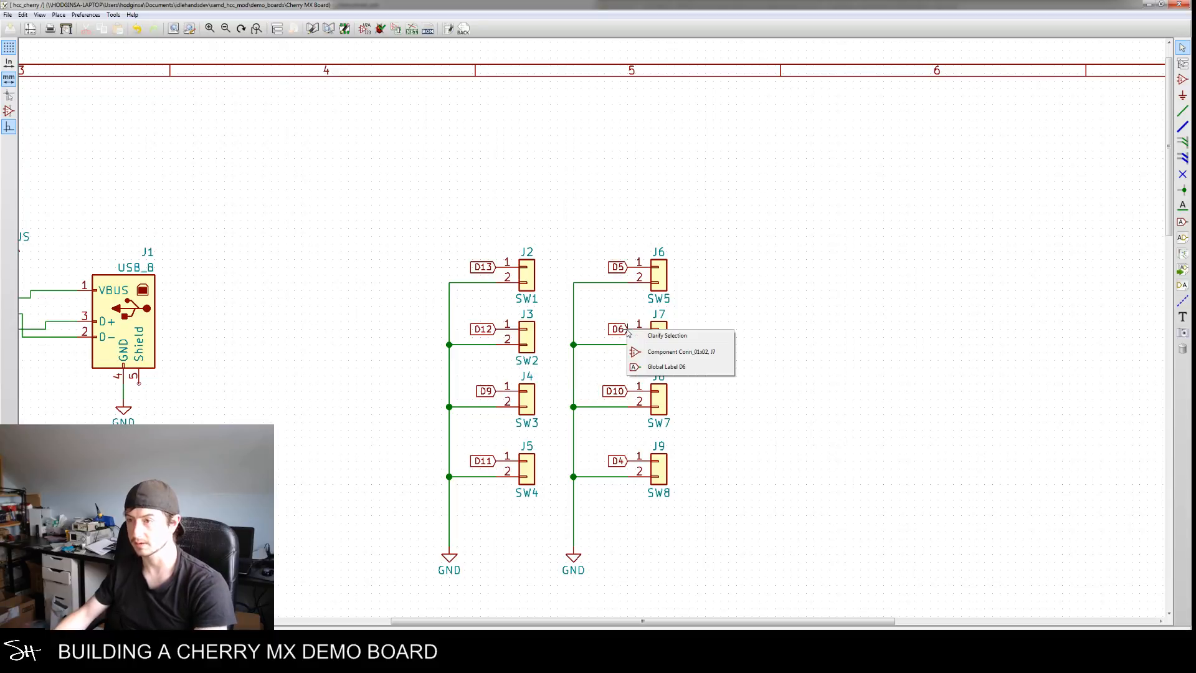
{"action": "left_click", "coordinate": [654, 367]}
{"action": "right_click", "coordinate": [627, 267]}
{"action": "left_click", "coordinate": [654, 302]}
{"action": "left_click", "coordinate": [628, 329]}
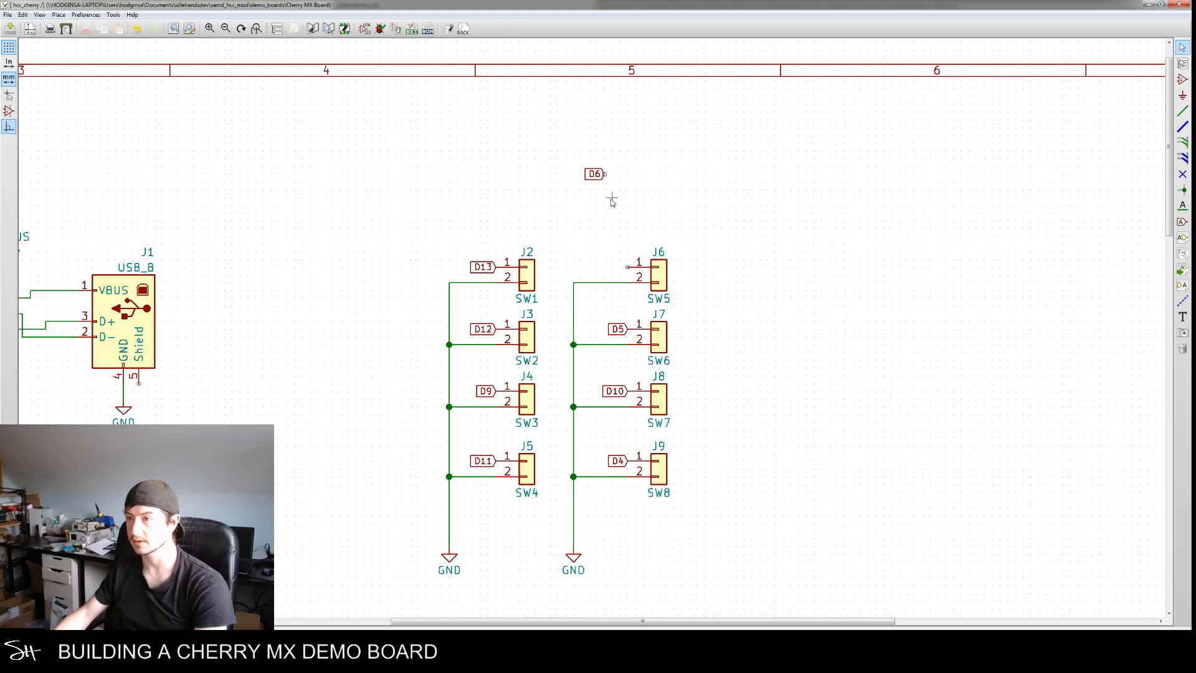
{"action": "left_click", "coordinate": [628, 266]}
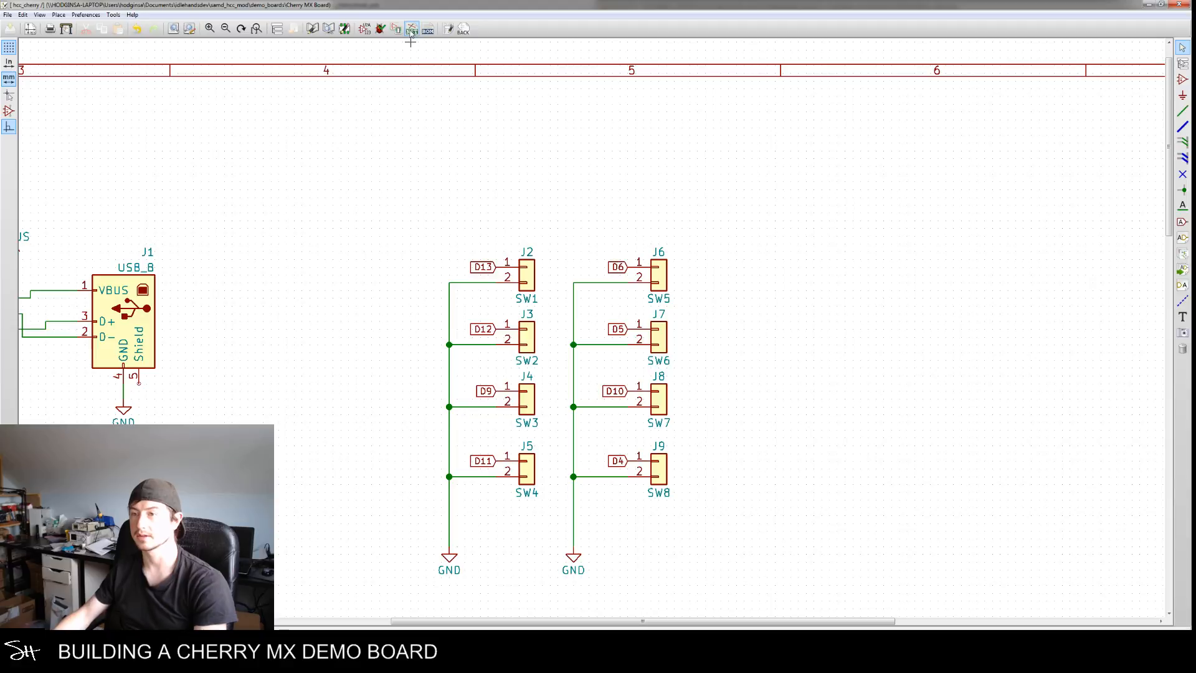
{"action": "middle_click_drag", "start_coordinate": [381, 248], "coordinate": [467, 186]}
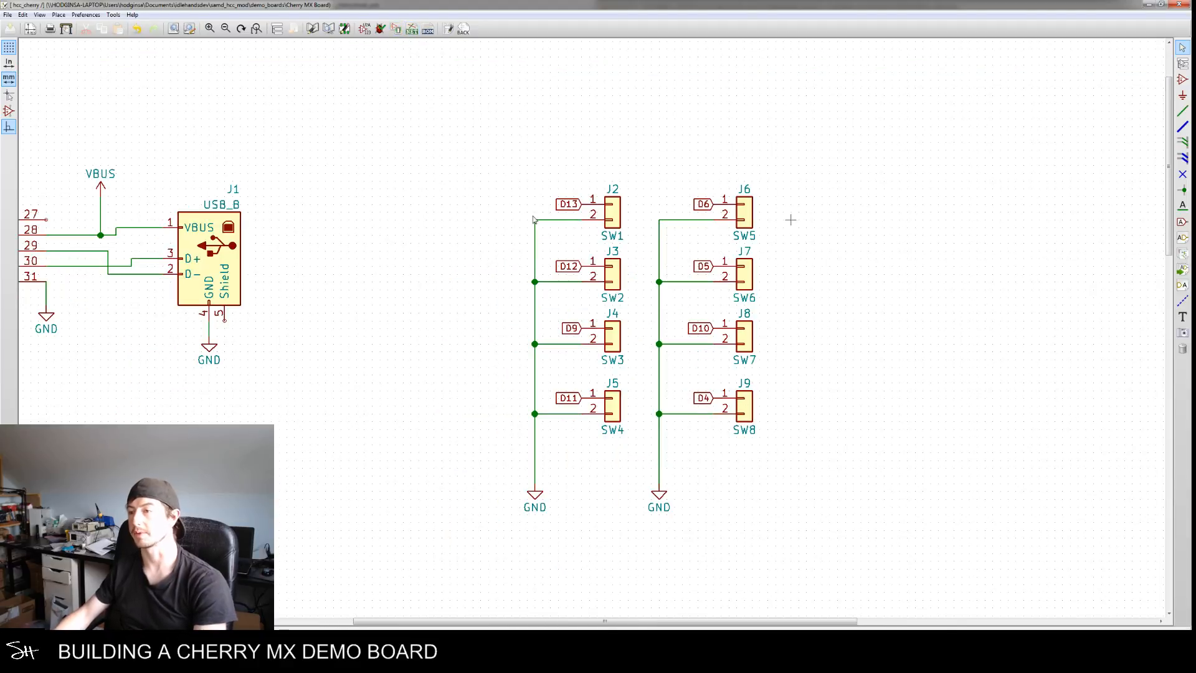
{"action": "scroll", "coordinate": [533, 219], "scroll_direction": "down", "scroll_amount": 2}
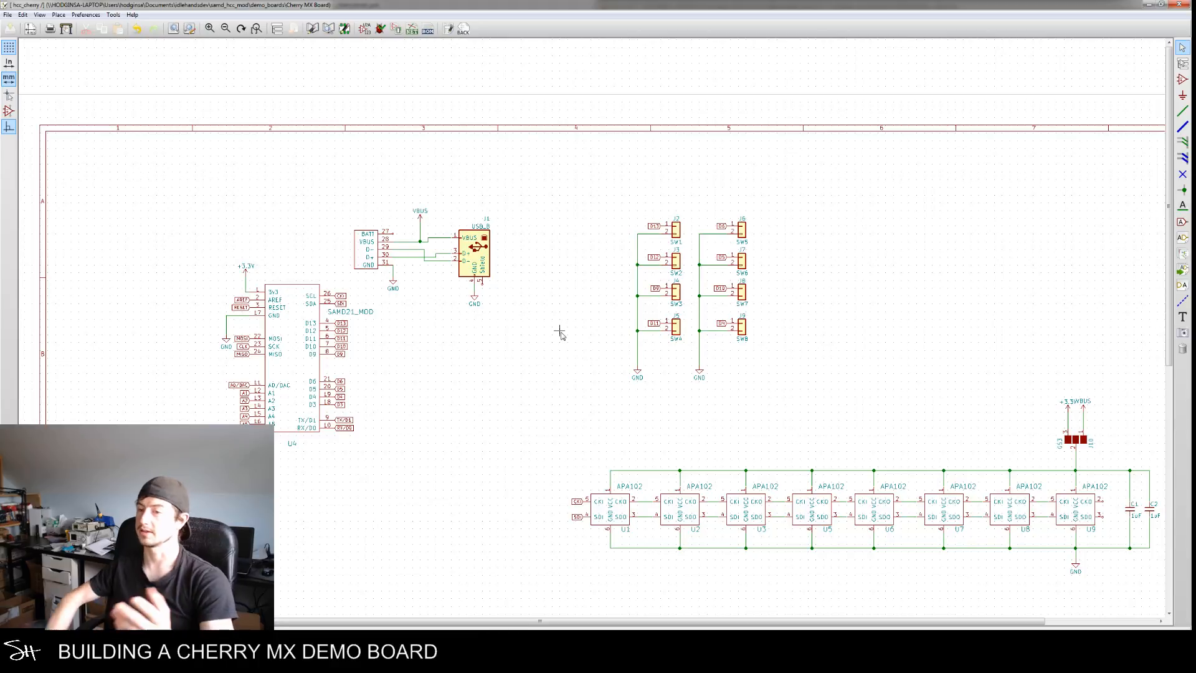
Generate the schematic's netlist and save it over hcc_cherry.net
{"action": "left_click", "coordinate": [412, 28]}
{"action": "left_click", "coordinate": [683, 283]}
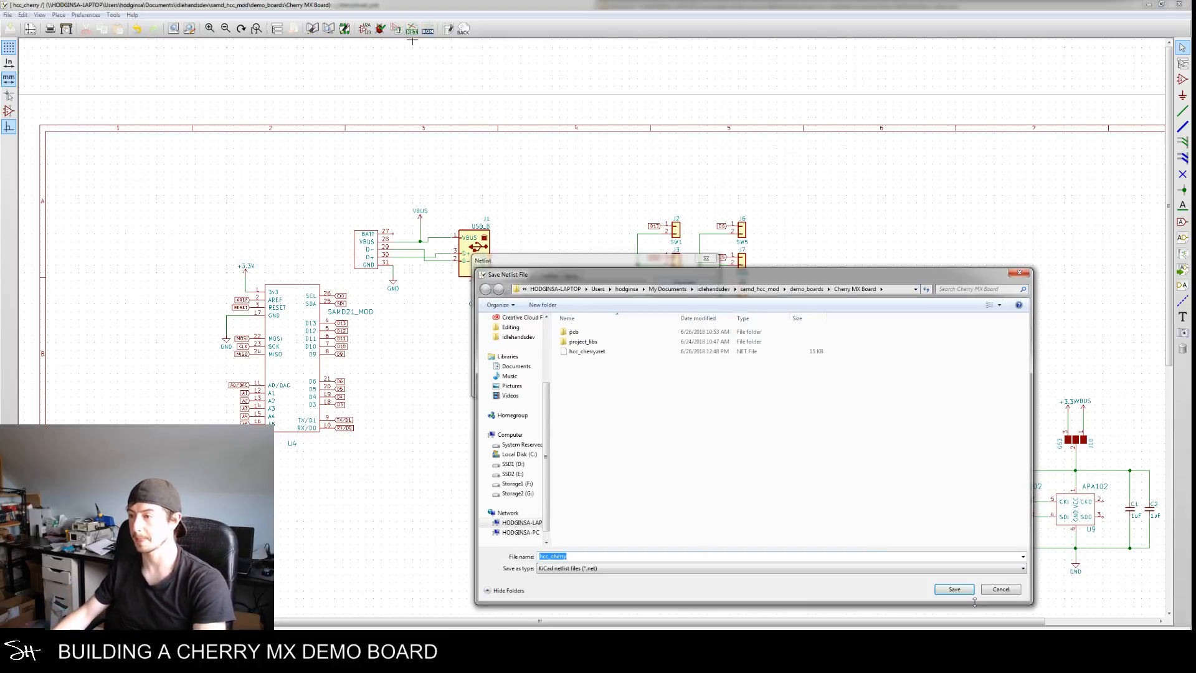
{"action": "left_click", "coordinate": [954, 590]}
Switch to the board in Pcbnew and read the current netlist to apply the swapped switch connections
{"action": "left_click", "coordinate": [453, 617]}
{"action": "middle_click_drag", "start_coordinate": [673, 387], "coordinate": [670, 330]}
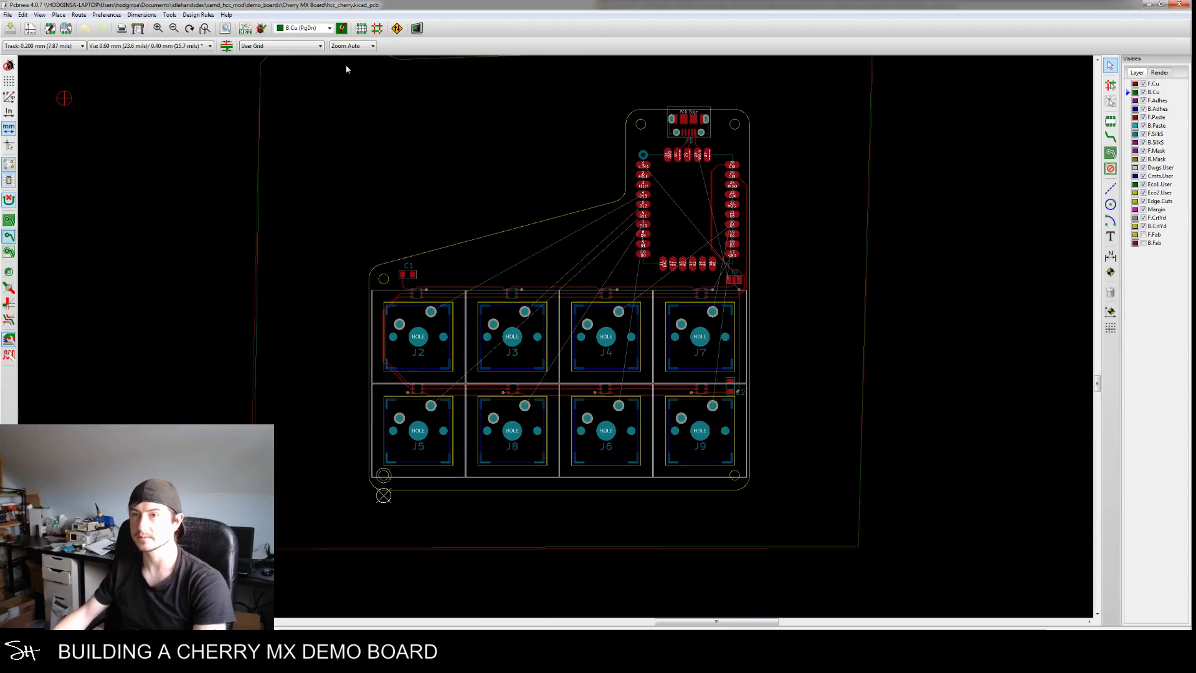
{"action": "left_click", "coordinate": [246, 31]}
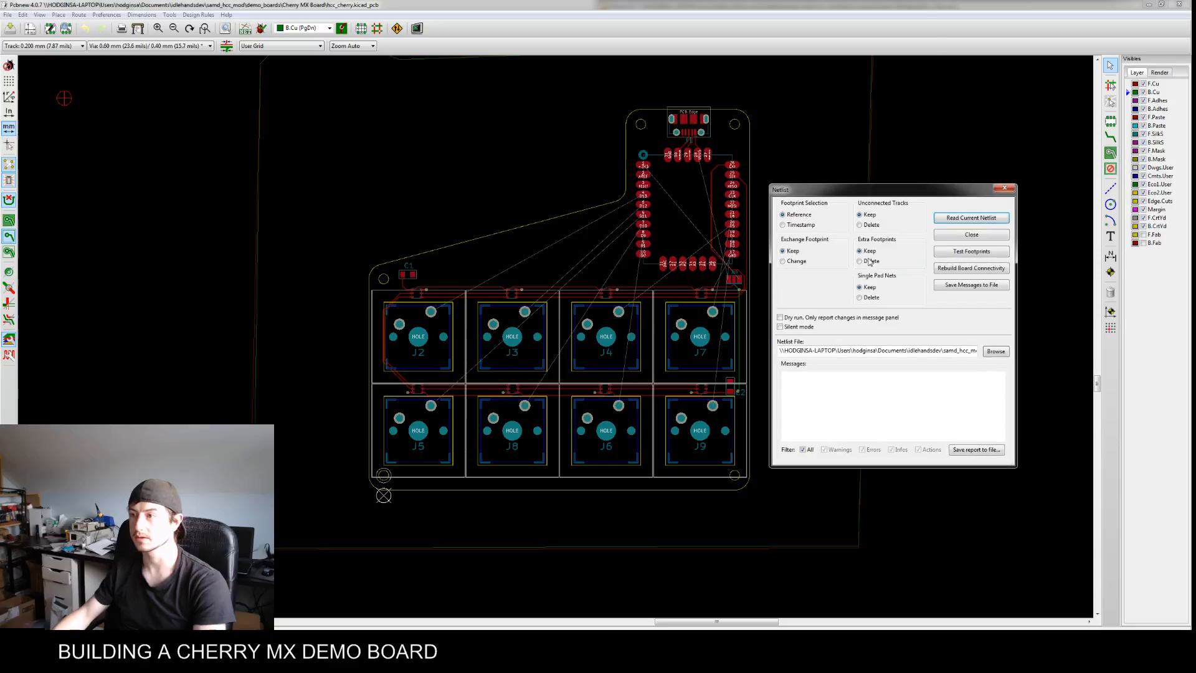
{"action": "left_click", "coordinate": [937, 217]}
{"action": "left_click", "coordinate": [932, 351]}
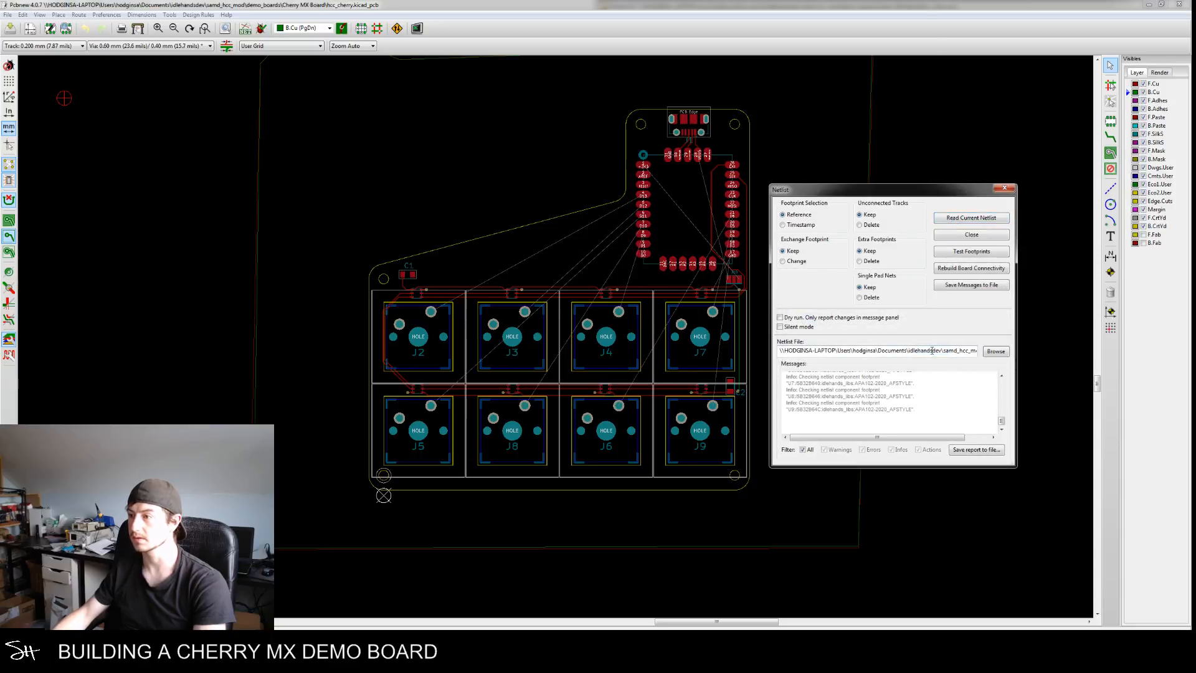
{"action": "left_click", "coordinate": [1004, 187]}
Route J2's D13 pad to the microcontroller's D13 pin with a 0.400 mm track on B.Cu, finishing through a via on F.Cu
{"action": "scroll", "coordinate": [547, 334], "scroll_direction": "up", "scroll_amount": 4}
{"action": "scroll", "coordinate": [457, 360], "scroll_direction": "down", "scroll_amount": 3}
{"action": "middle_click_drag", "start_coordinate": [457, 360], "coordinate": [440, 336]}
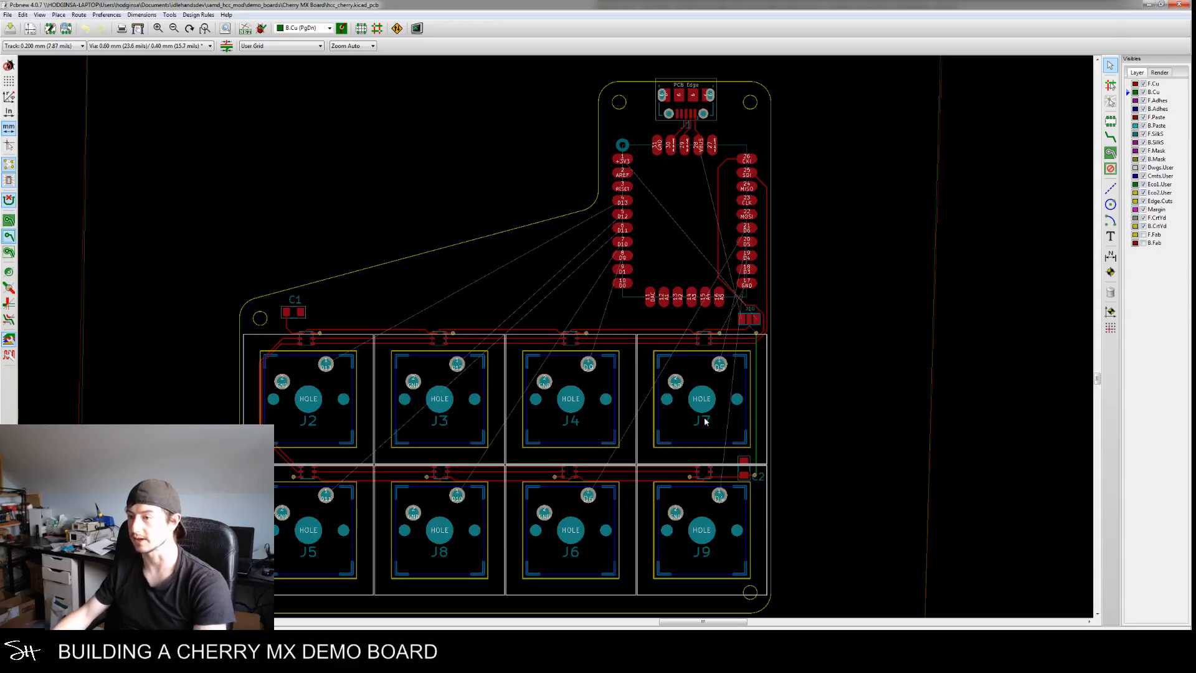
{"action": "scroll", "coordinate": [623, 280], "scroll_direction": "up", "scroll_amount": 3}
{"action": "key", "text": "x"}
{"action": "left_click", "coordinate": [56, 45]}
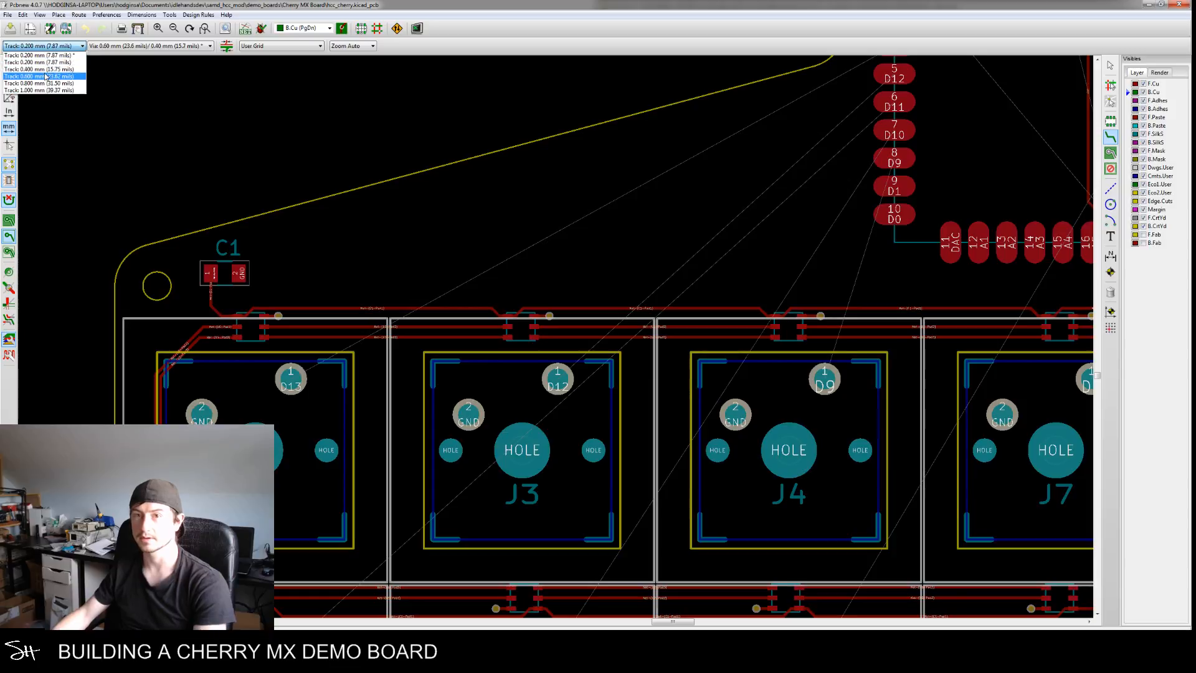
{"action": "left_click", "coordinate": [45, 69]}
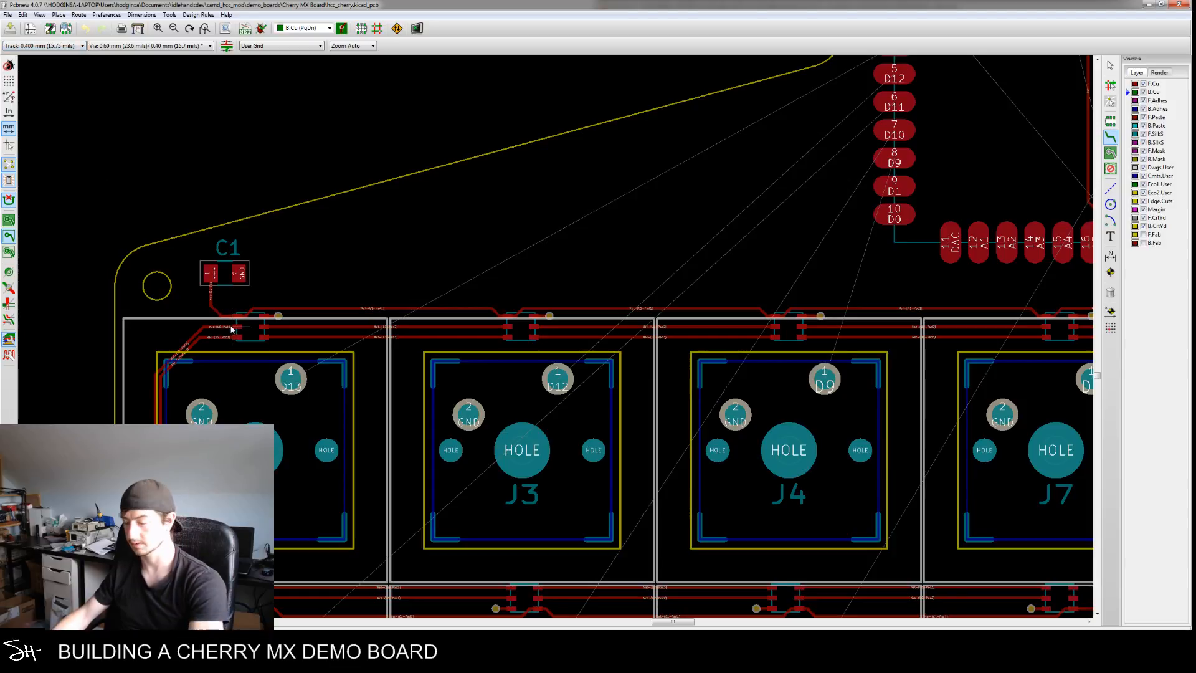
{"action": "left_click", "coordinate": [290, 378]}
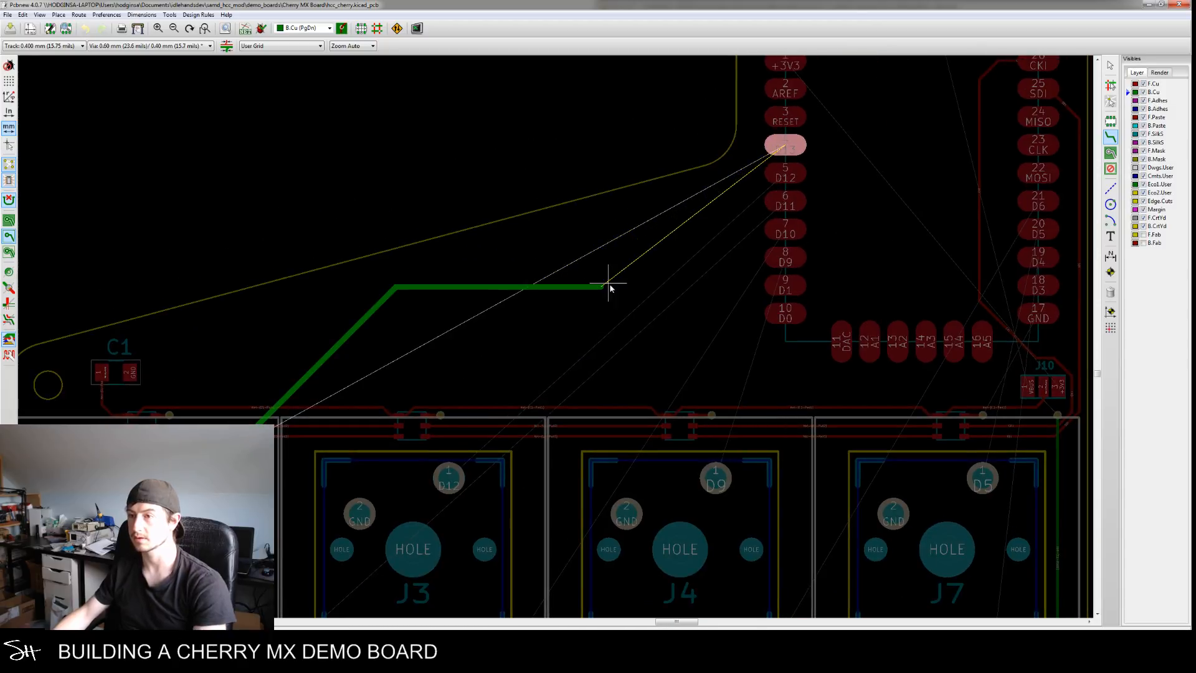
{"action": "left_click", "coordinate": [616, 272]}
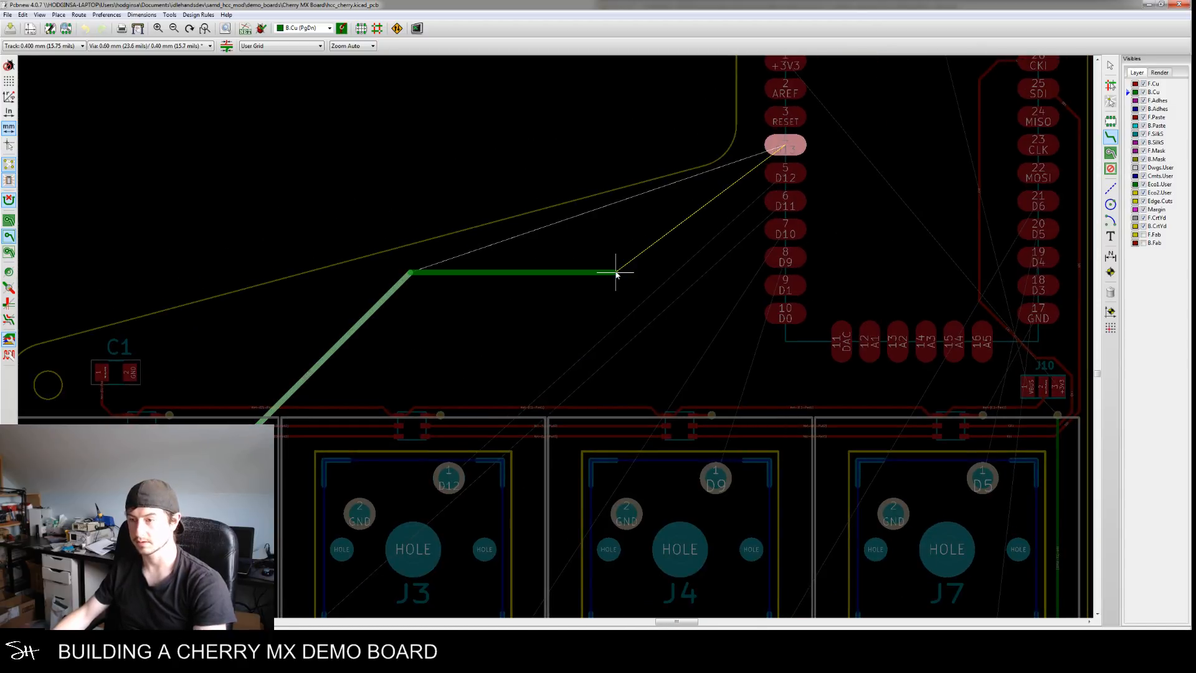
{"action": "key", "text": "v"}
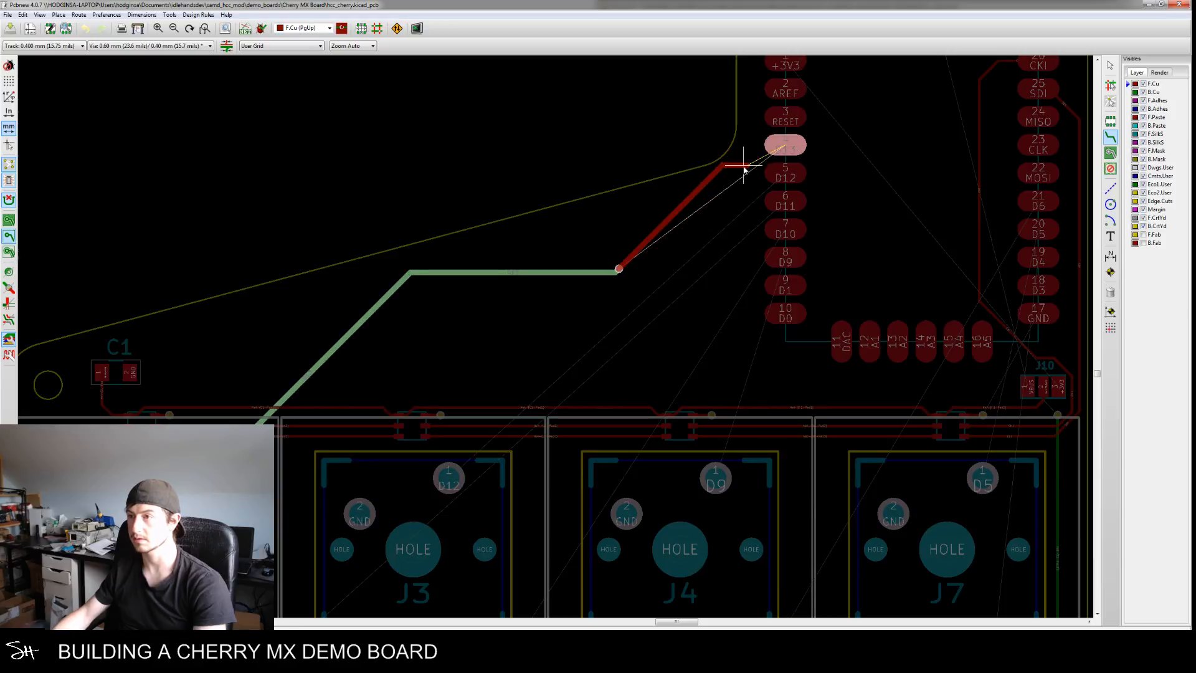
{"action": "left_click", "coordinate": [783, 147]}
Route J3's D12 pad to the microcontroller's D12 pin, starting on B.Cu and finishing through a via on F.Cu
{"action": "middle_click_drag", "start_coordinate": [583, 290], "coordinate": [509, 291]}
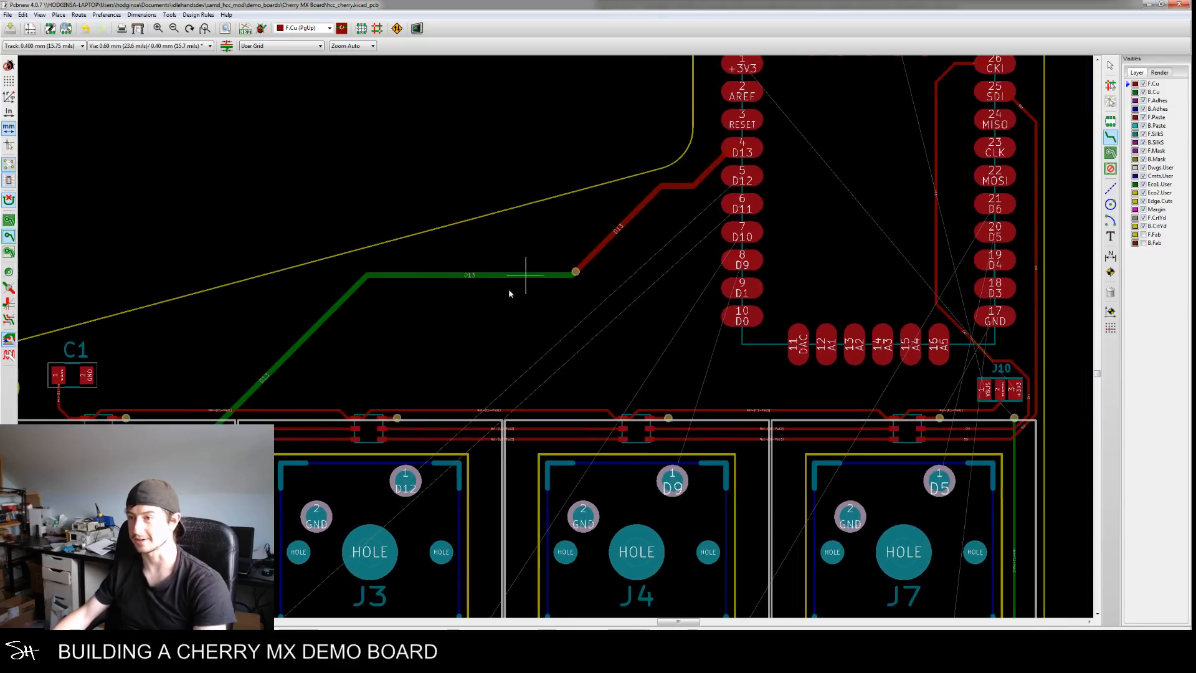
{"action": "left_click", "coordinate": [412, 471]}
{"action": "key", "text": "Escape"}
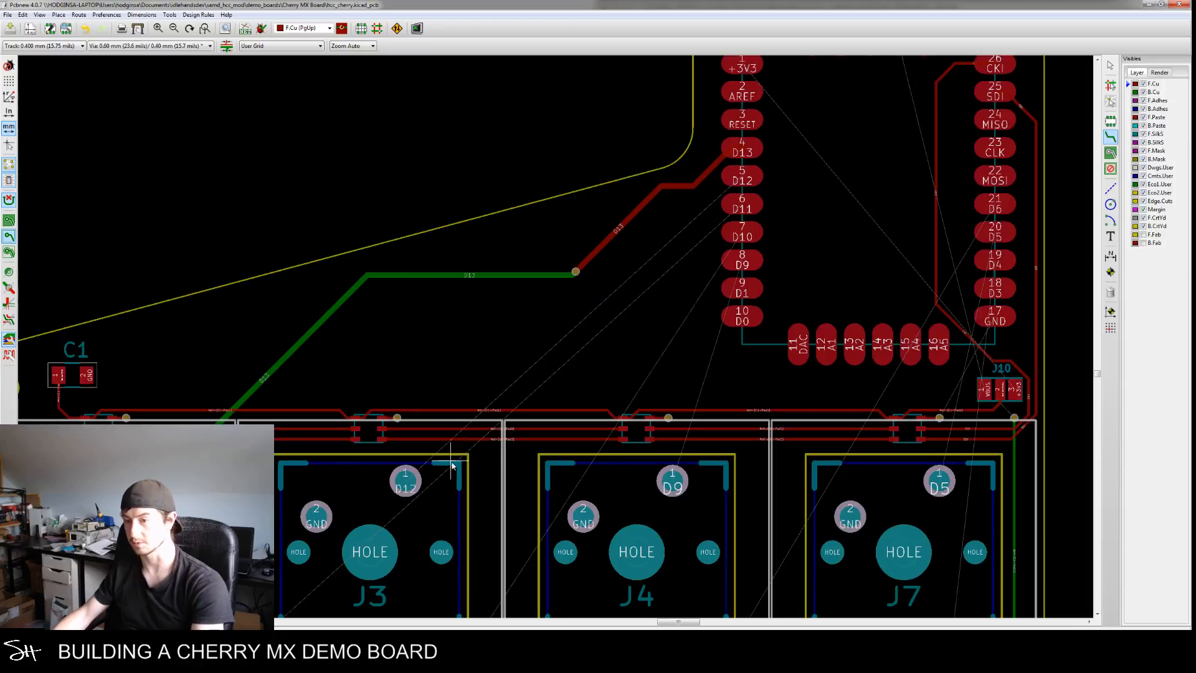
{"action": "key", "text": "Page_Down"}
{"action": "left_click", "coordinate": [406, 479]}
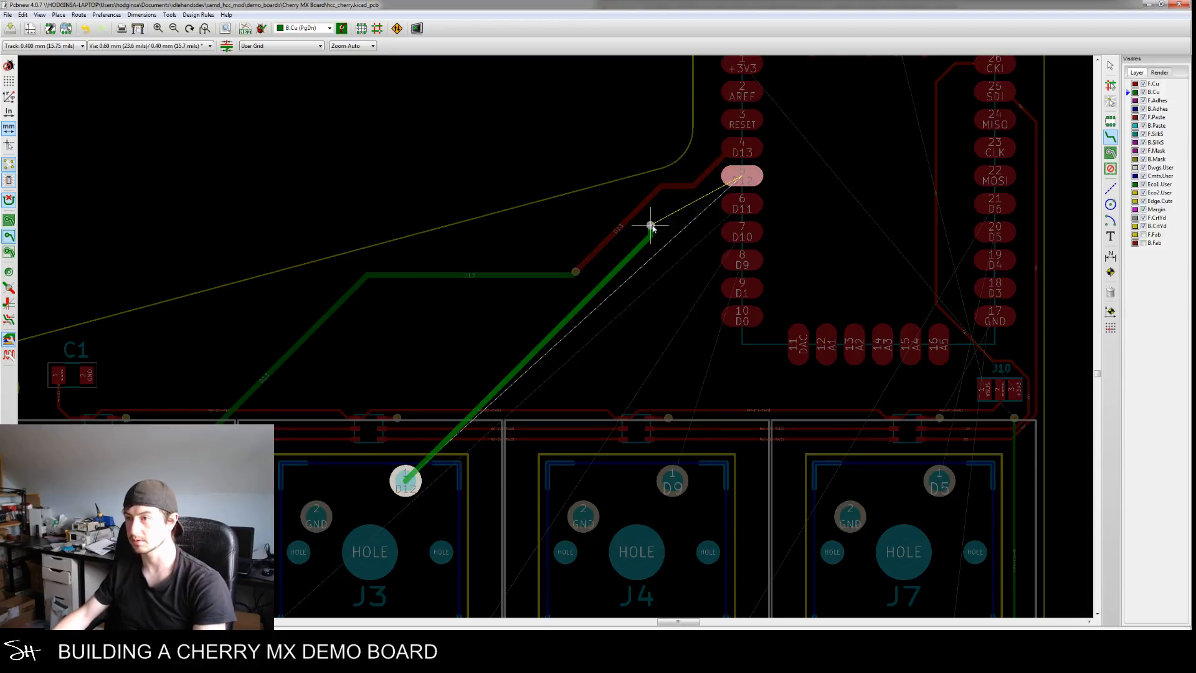
{"action": "key", "text": "v"}
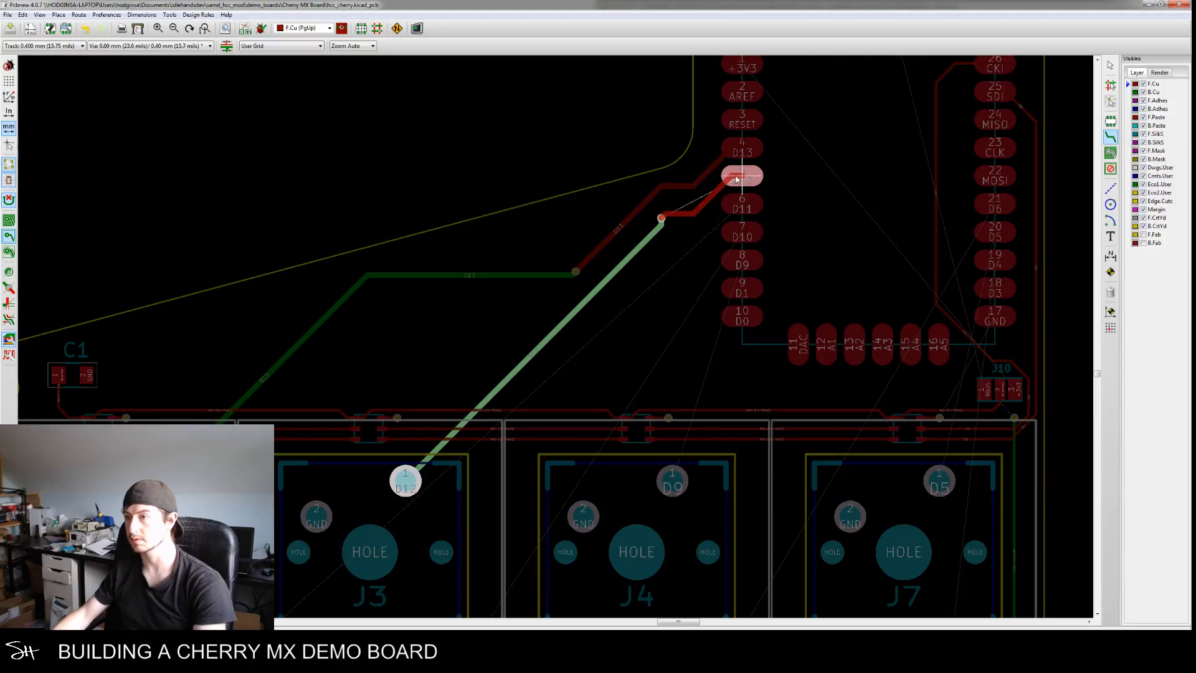
{"action": "left_click", "coordinate": [737, 179]}
Route J5's D11 pad on B.Cu past J3's centre hole, then through a via on F.Cu to the microcontroller's D11 pin
{"action": "scroll", "coordinate": [624, 279], "scroll_direction": "down", "scroll_amount": 1}
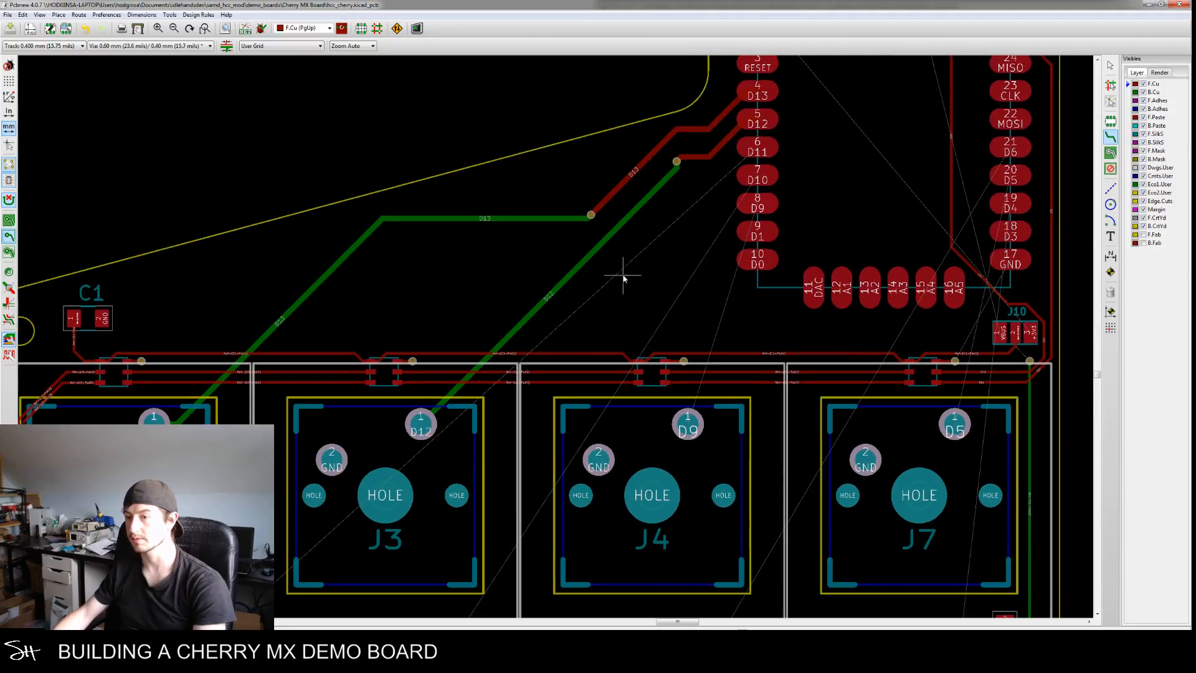
{"action": "scroll", "coordinate": [510, 393], "scroll_direction": "down", "scroll_amount": 4}
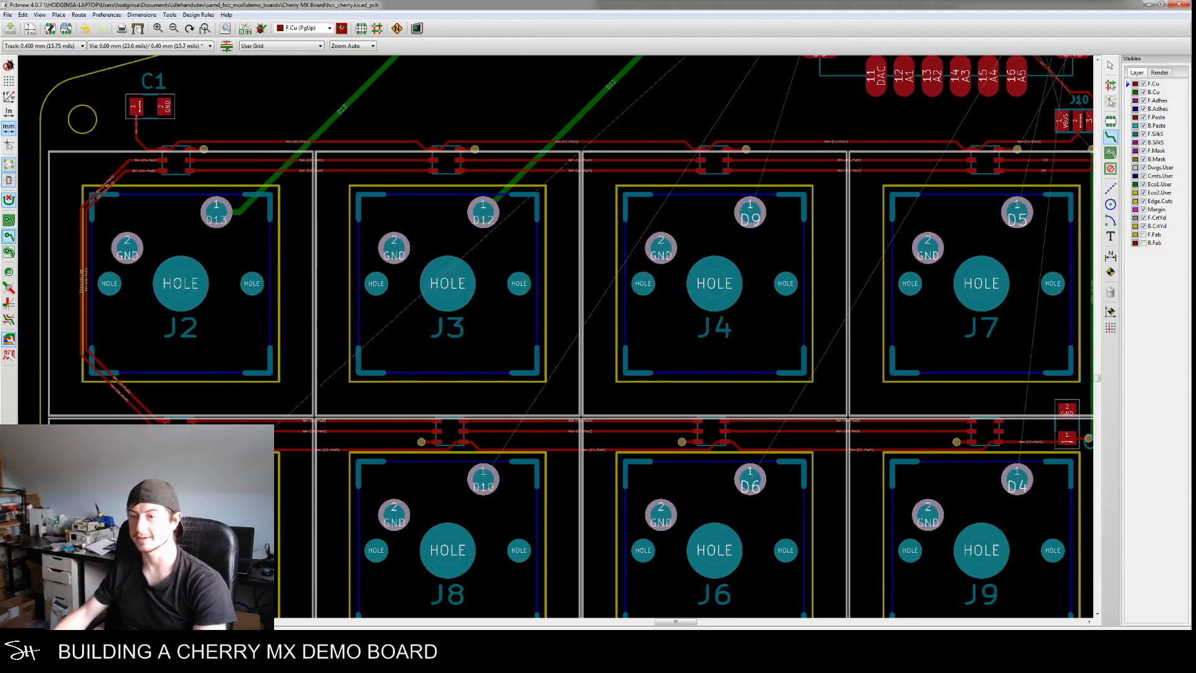
{"action": "key", "text": "Page_Down"}
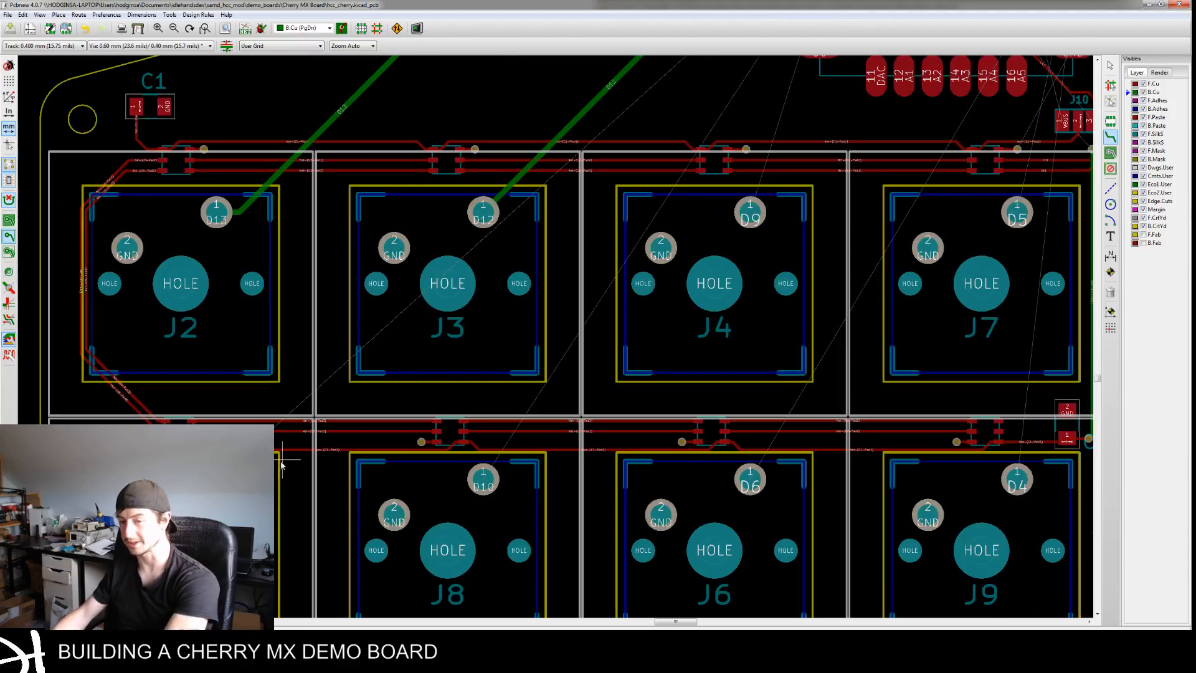
{"action": "left_click", "coordinate": [282, 464]}
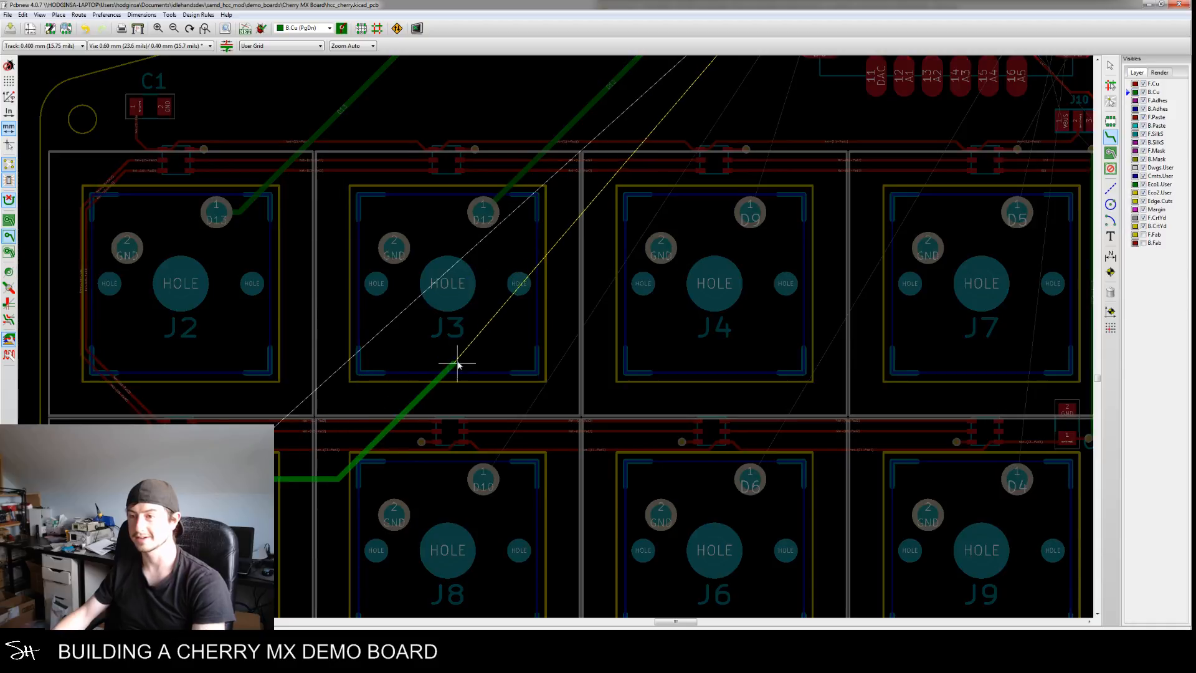
{"action": "middle_click_drag", "start_coordinate": [525, 252], "coordinate": [459, 339]}
{"action": "middle_click_drag", "start_coordinate": [577, 207], "coordinate": [542, 265]}
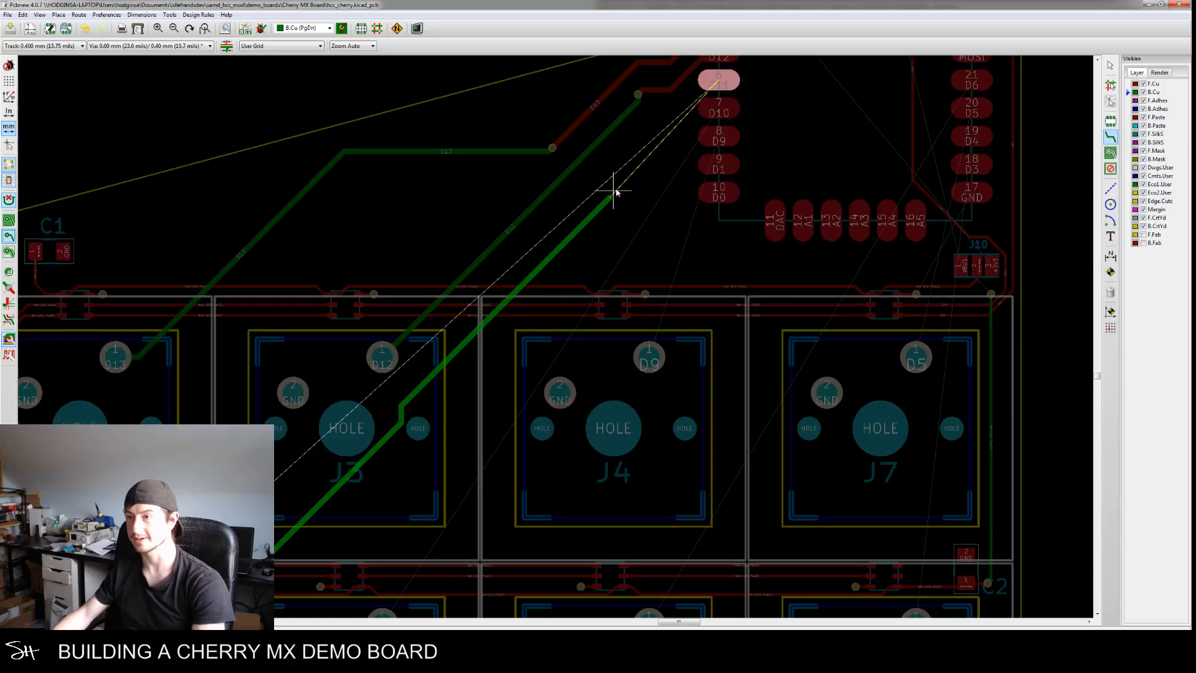
{"action": "key", "text": "v"}
{"action": "left_click", "coordinate": [652, 126]}
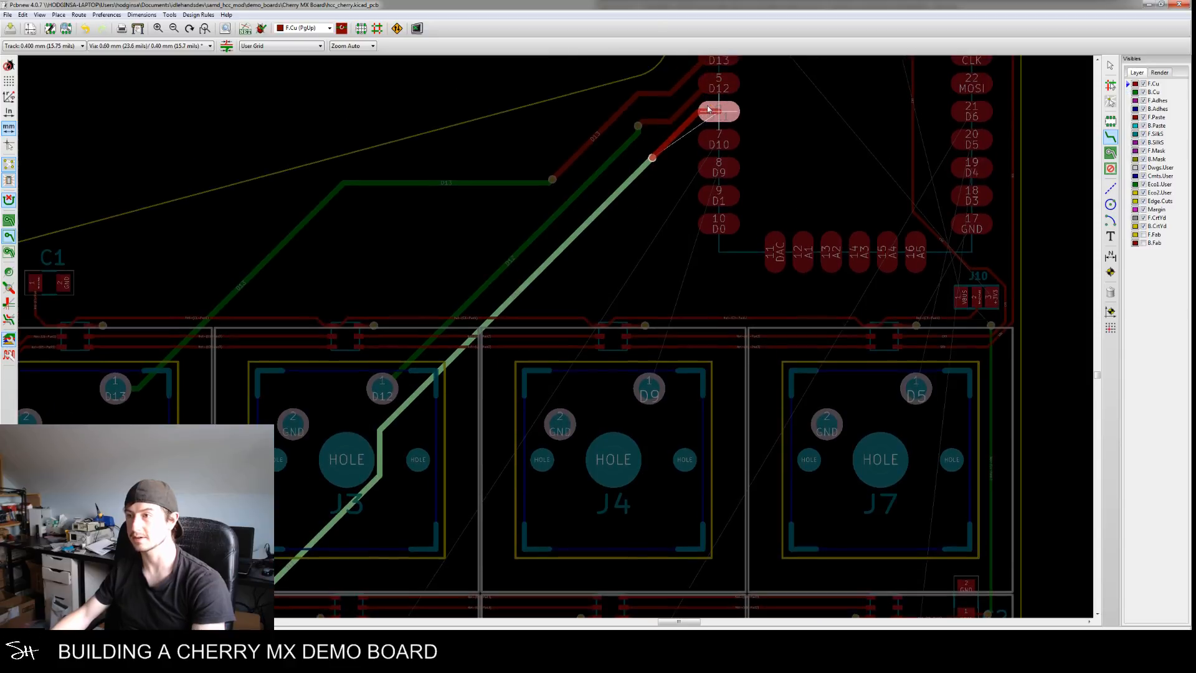
{"action": "left_click", "coordinate": [710, 111]}
Route J8's D10 pad on B.Cu alongside the D11 track, then through a via on F.Cu to the microcontroller's D10 pin
{"action": "middle_click_drag", "start_coordinate": [602, 268], "coordinate": [627, 208]}
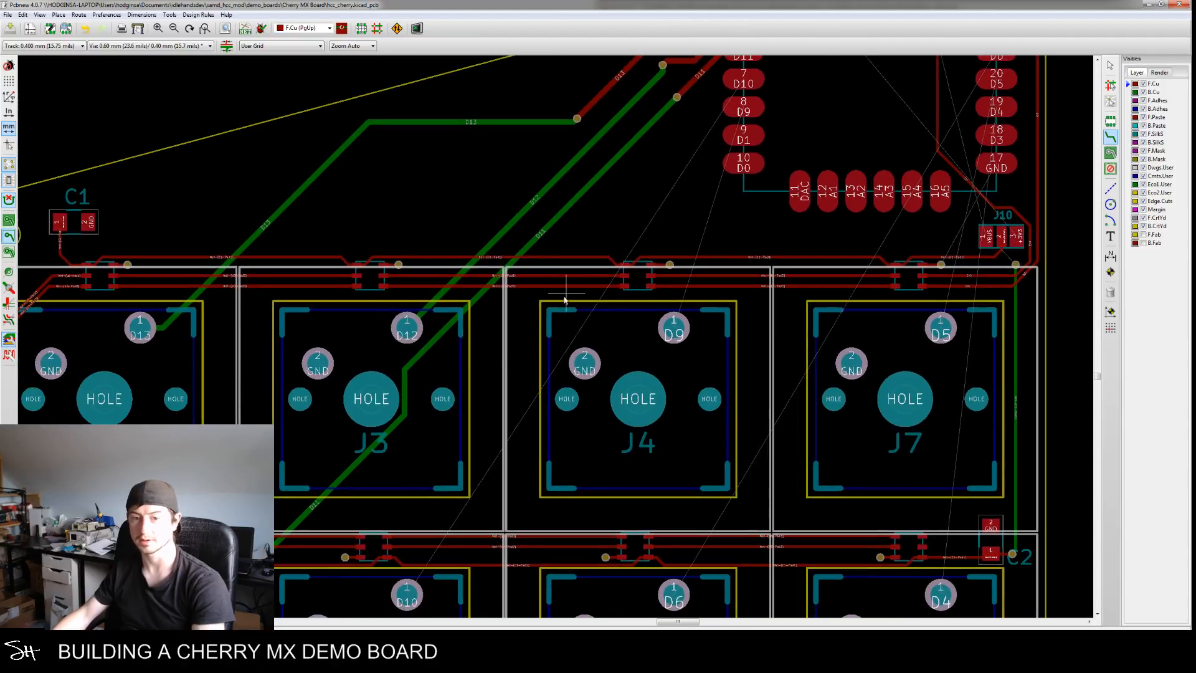
{"action": "middle_click_drag", "start_coordinate": [565, 300], "coordinate": [542, 267]}
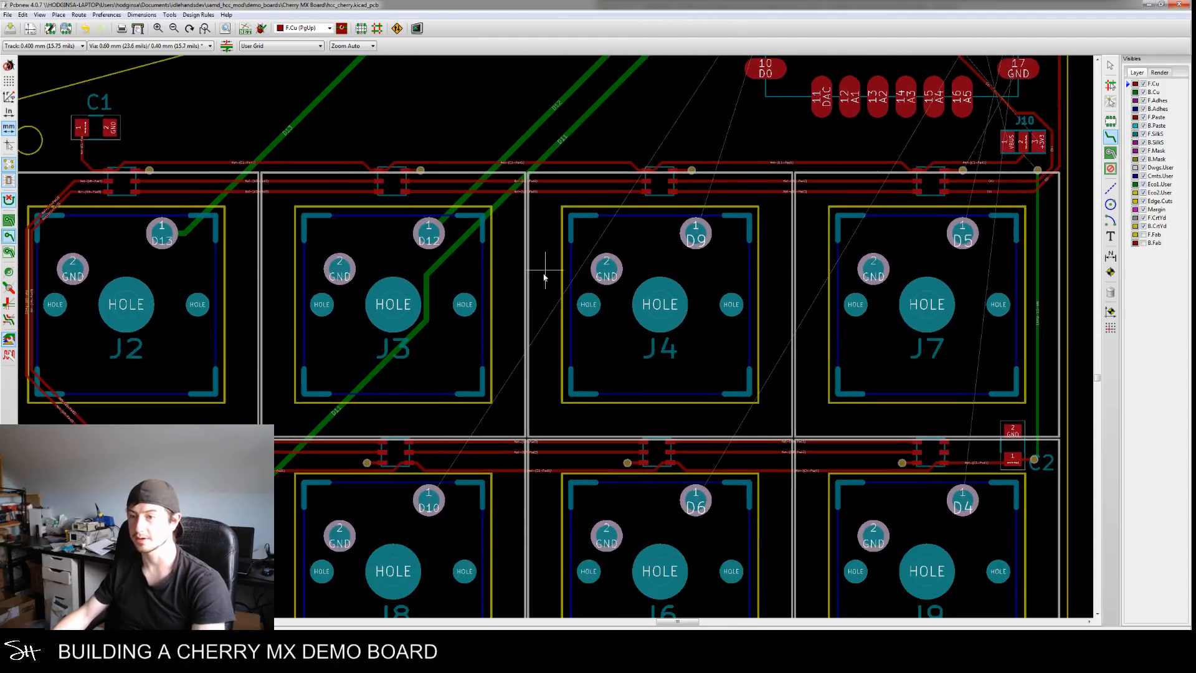
{"action": "left_click", "coordinate": [429, 508]}
{"action": "key", "text": "Escape"}
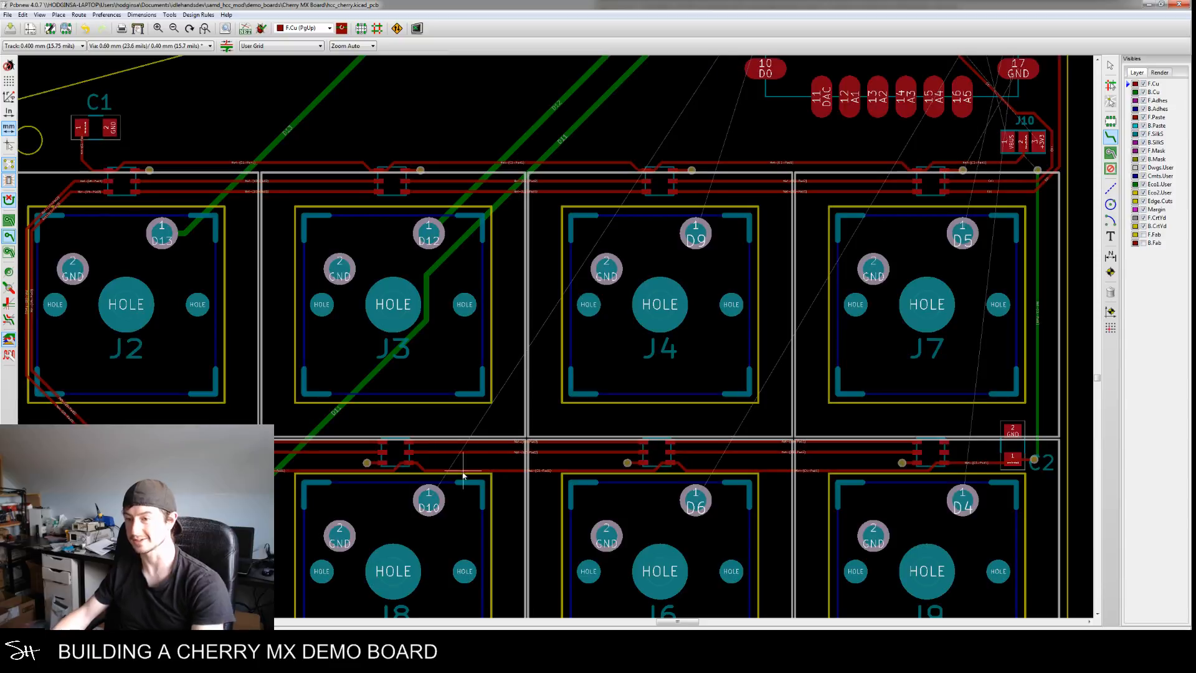
{"action": "key", "text": "Page_Down"}
{"action": "left_click", "coordinate": [429, 500]}
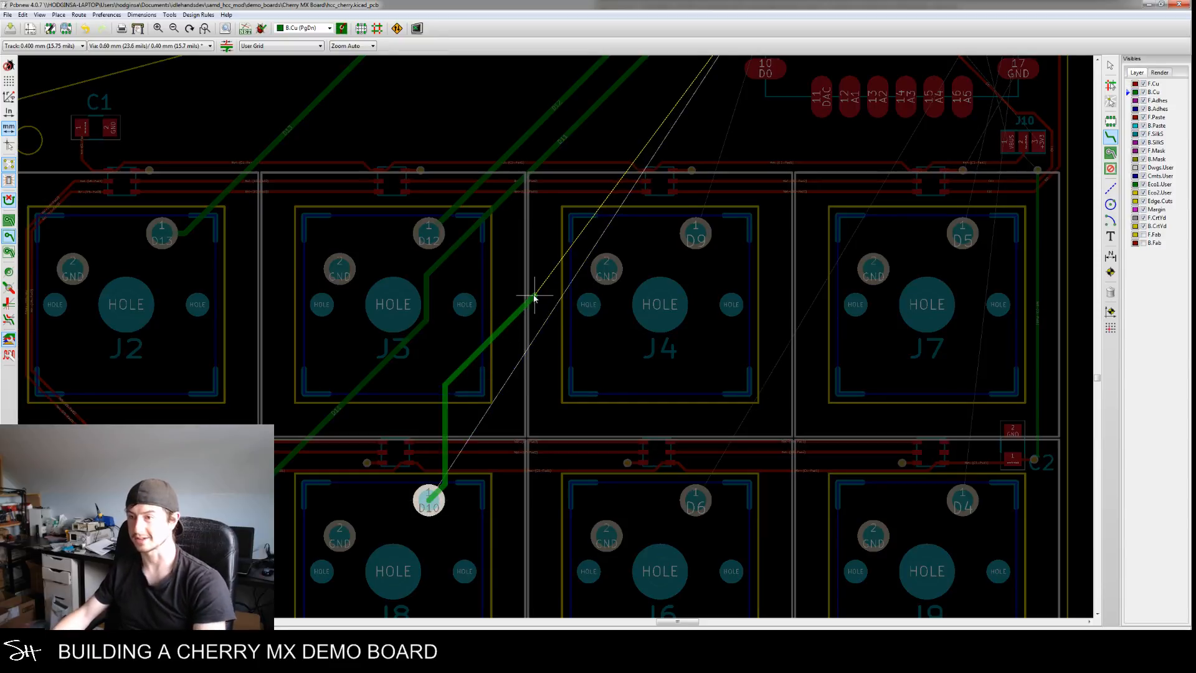
{"action": "middle_click_drag", "start_coordinate": [535, 297], "coordinate": [483, 384]}
{"action": "middle_click_drag", "start_coordinate": [523, 335], "coordinate": [499, 378]}
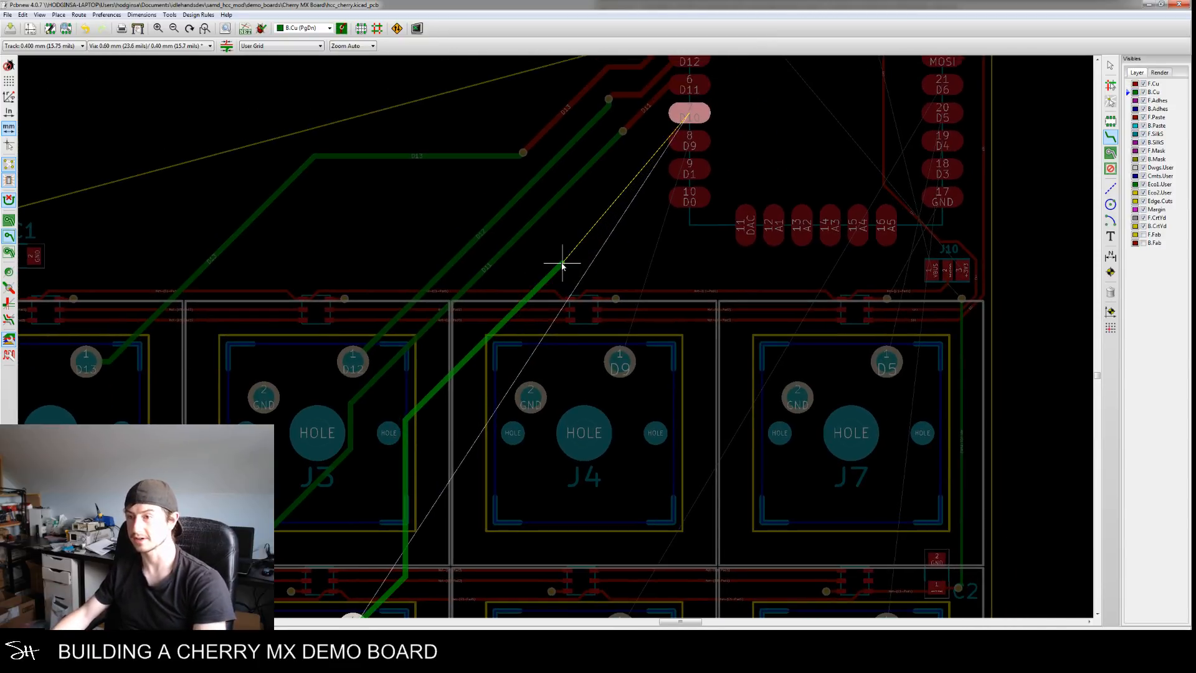
{"action": "key", "text": "v"}
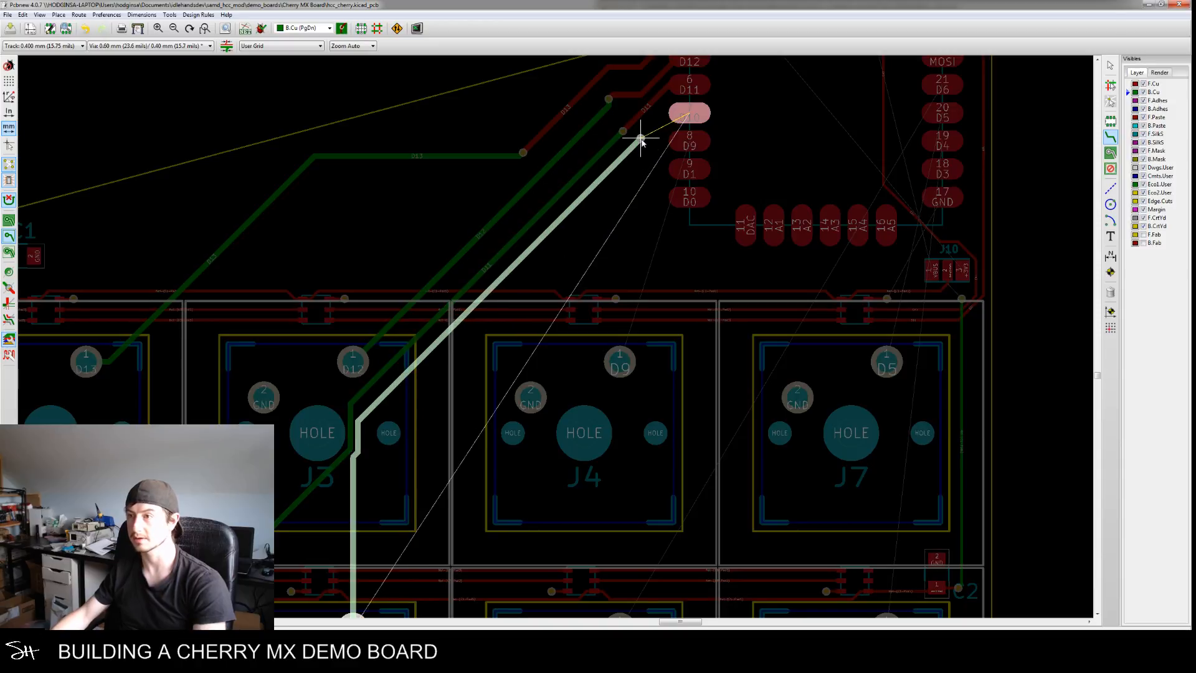
{"action": "left_click", "coordinate": [641, 141]}
{"action": "left_click", "coordinate": [685, 117]}
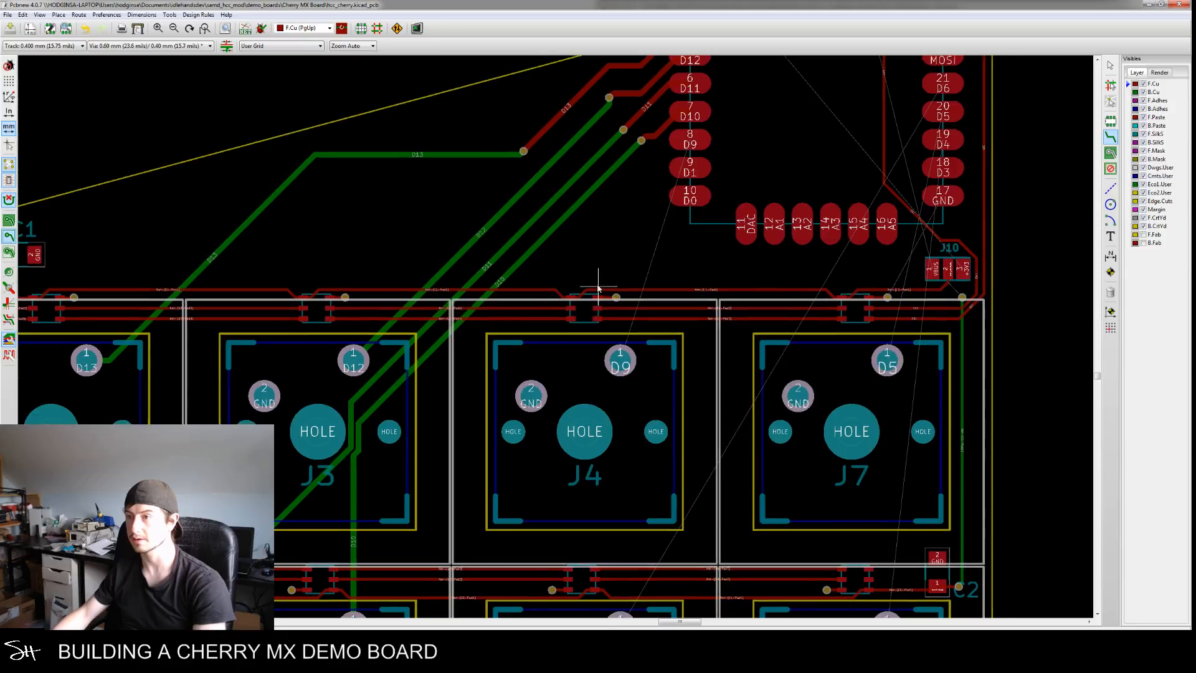
Confirm the router's Walk around mode and route J4's D9 pad on B.Cu, finishing through a via on F.Cu at the microcontroller's D9 pin
{"action": "middle_click_drag", "start_coordinate": [589, 304], "coordinate": [602, 260]}
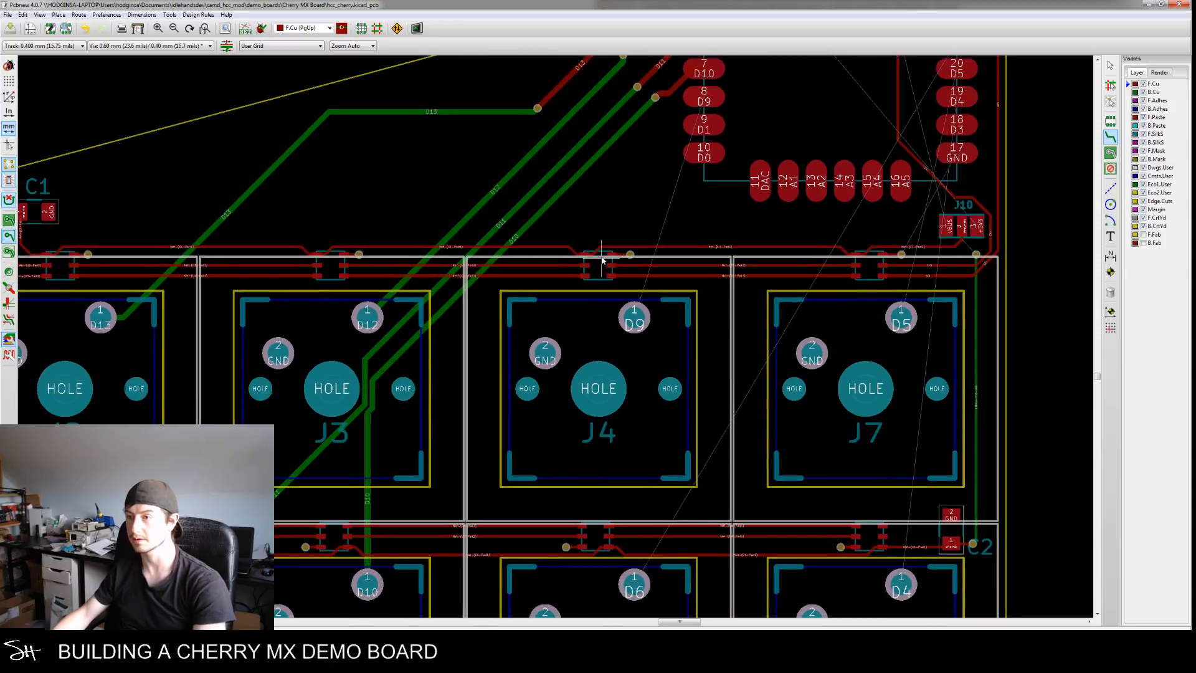
{"action": "key", "text": "Page_Down"}
{"action": "left_click", "coordinate": [635, 318]}
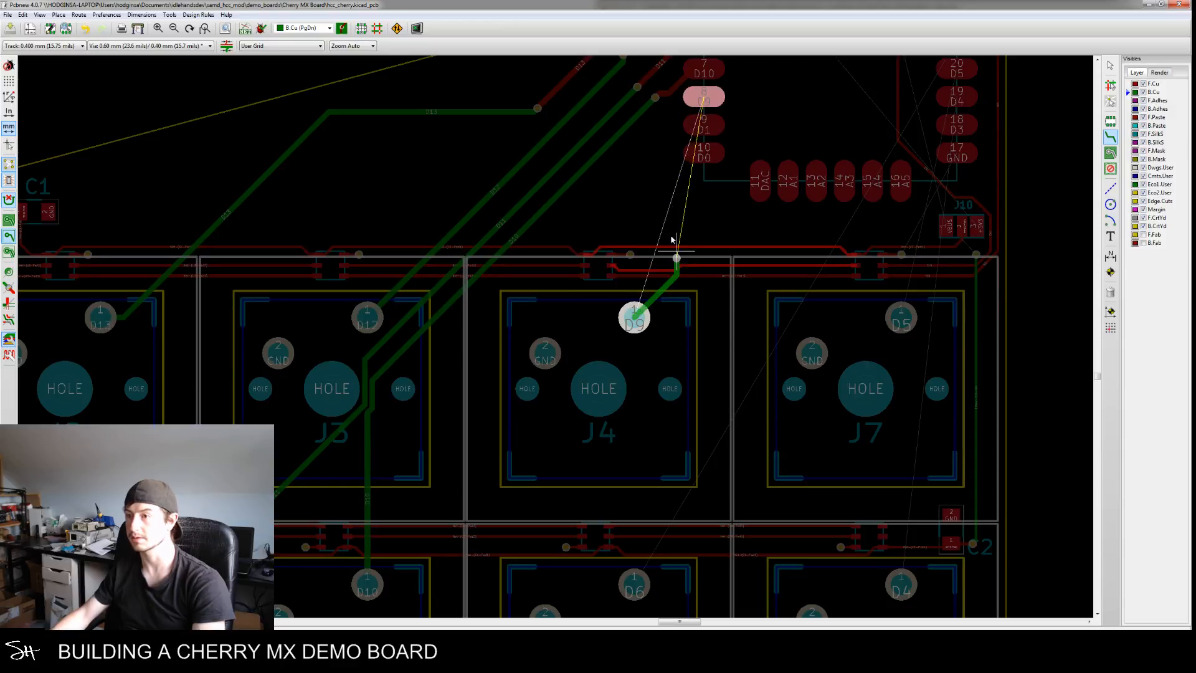
{"action": "key", "text": "Escape"}
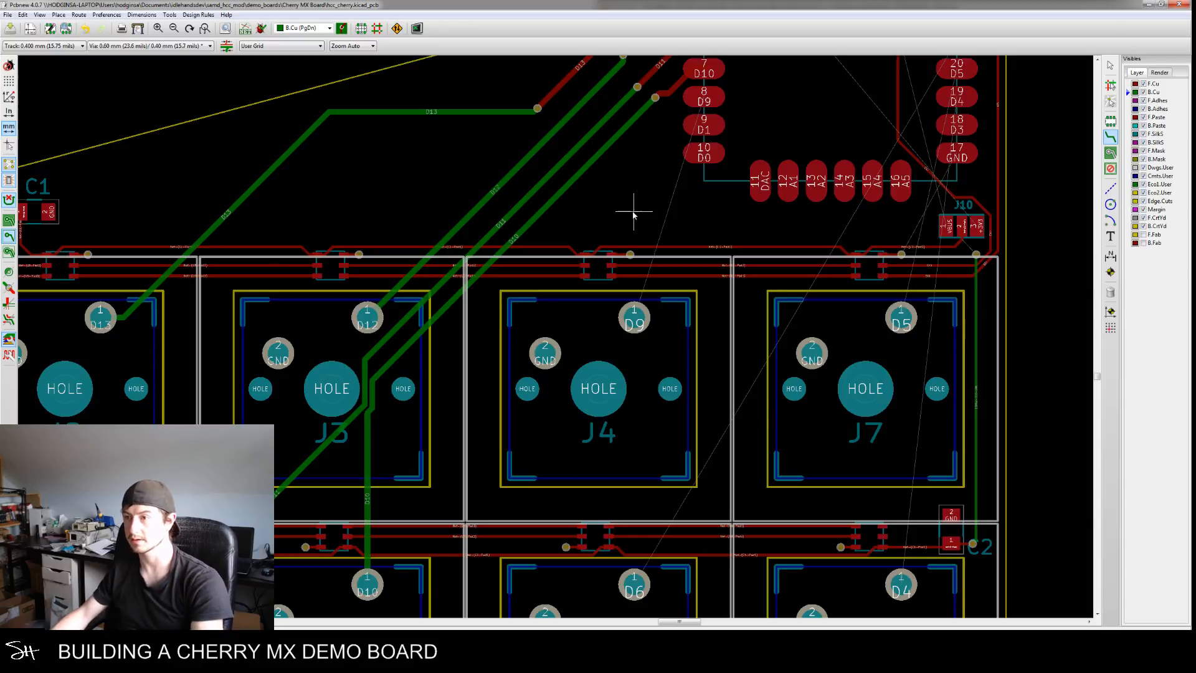
{"action": "key", "text": "ctrl+comma"}
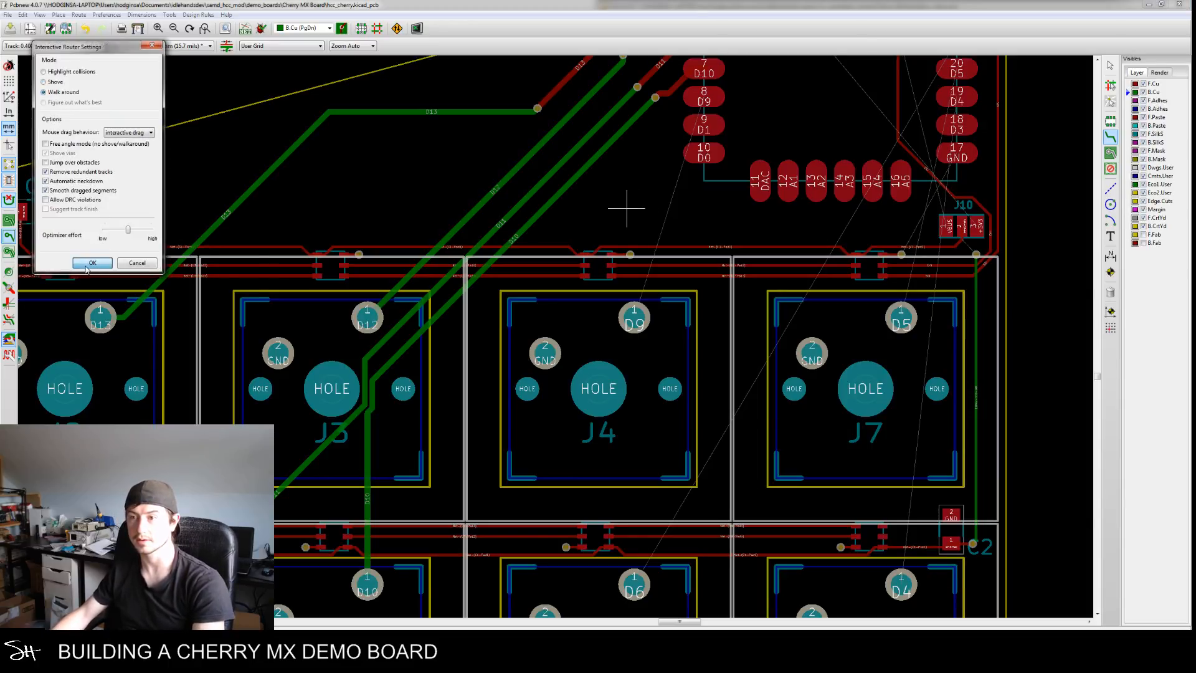
{"action": "left_click", "coordinate": [91, 263]}
{"action": "left_click", "coordinate": [633, 317]}
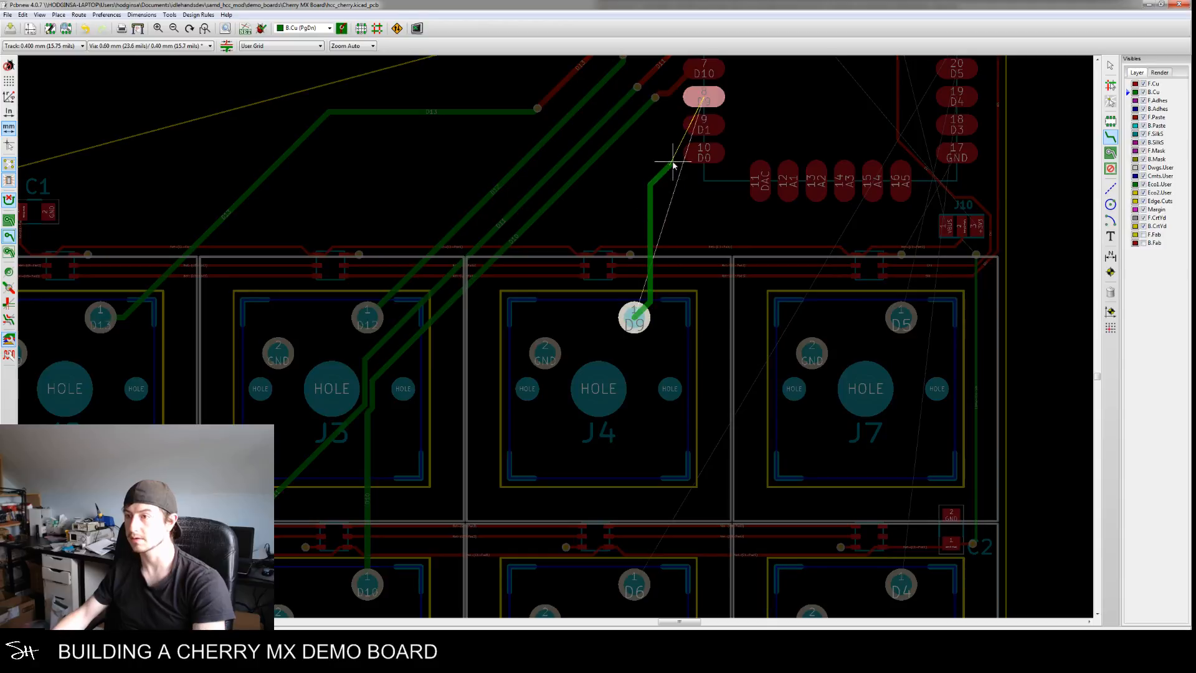
{"action": "key", "text": "v"}
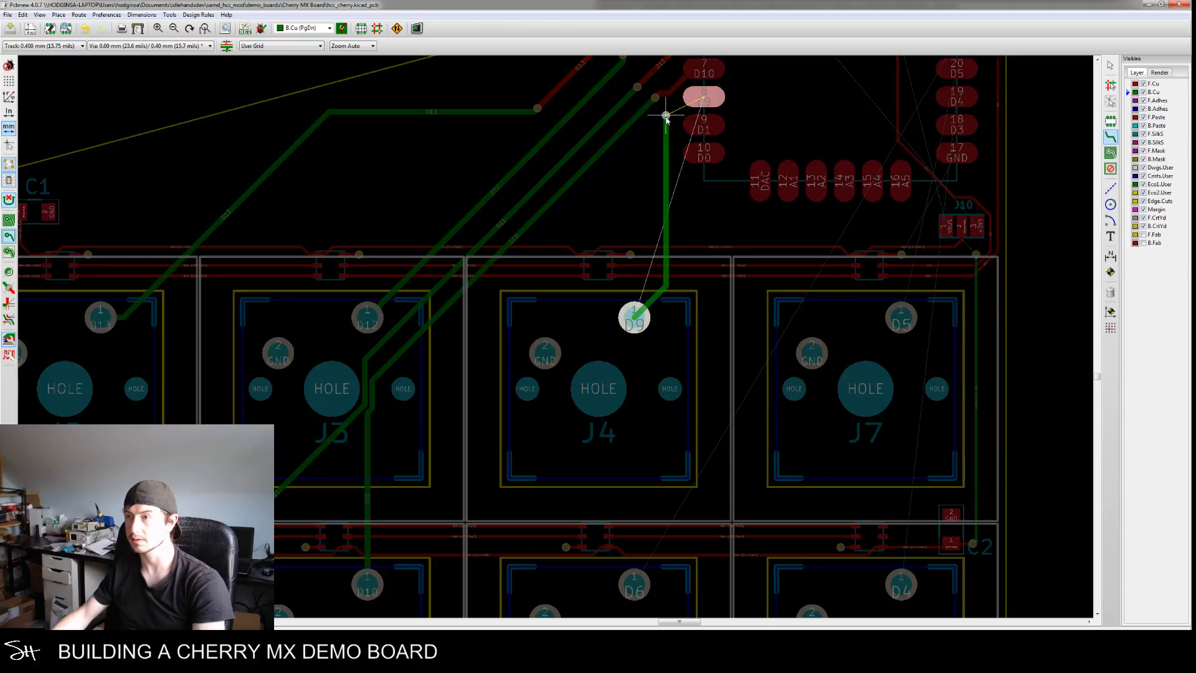
{"action": "left_click", "coordinate": [666, 123]}
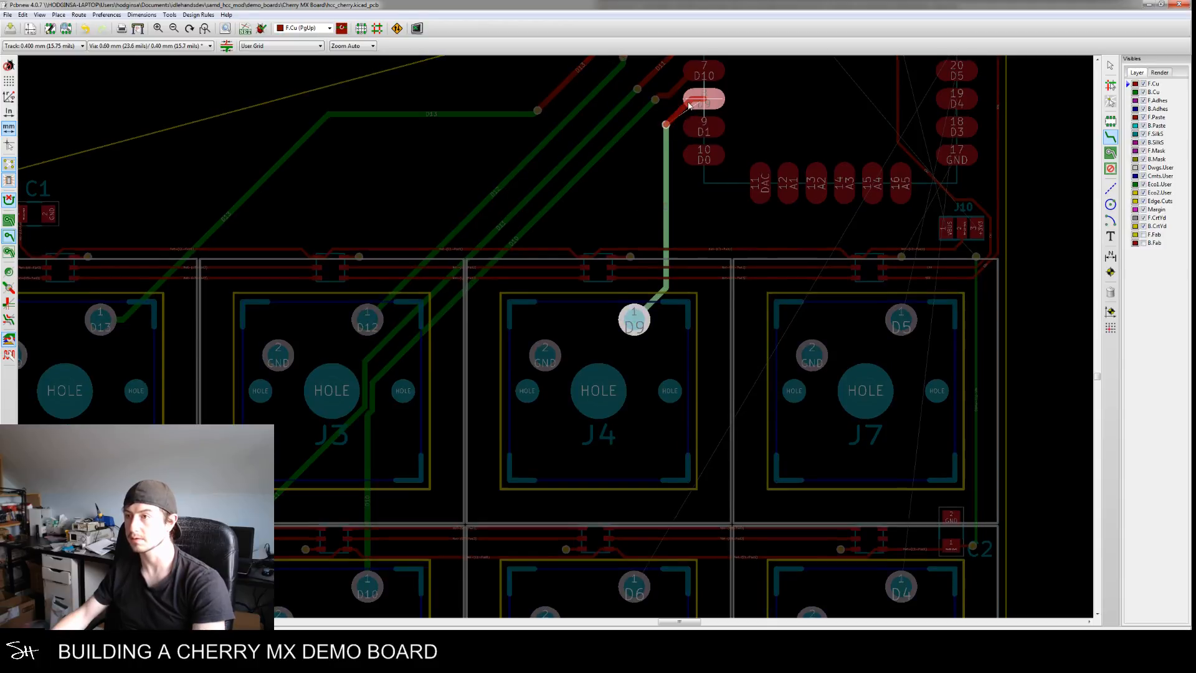
{"action": "left_click", "coordinate": [723, 144]}
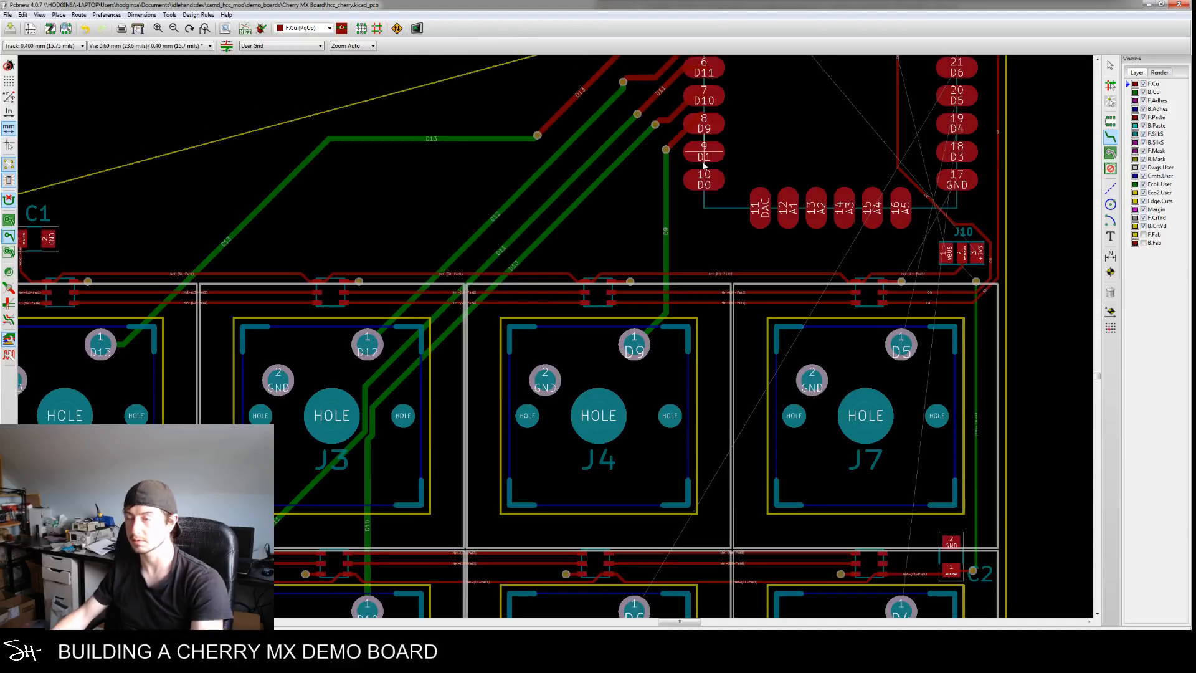
Undo the last D9 route and reroute J4's D9 pad on B.Cu, then through a via on F.Cu to the microcontroller's D9 pin
{"action": "key", "text": "ctrl+z"}
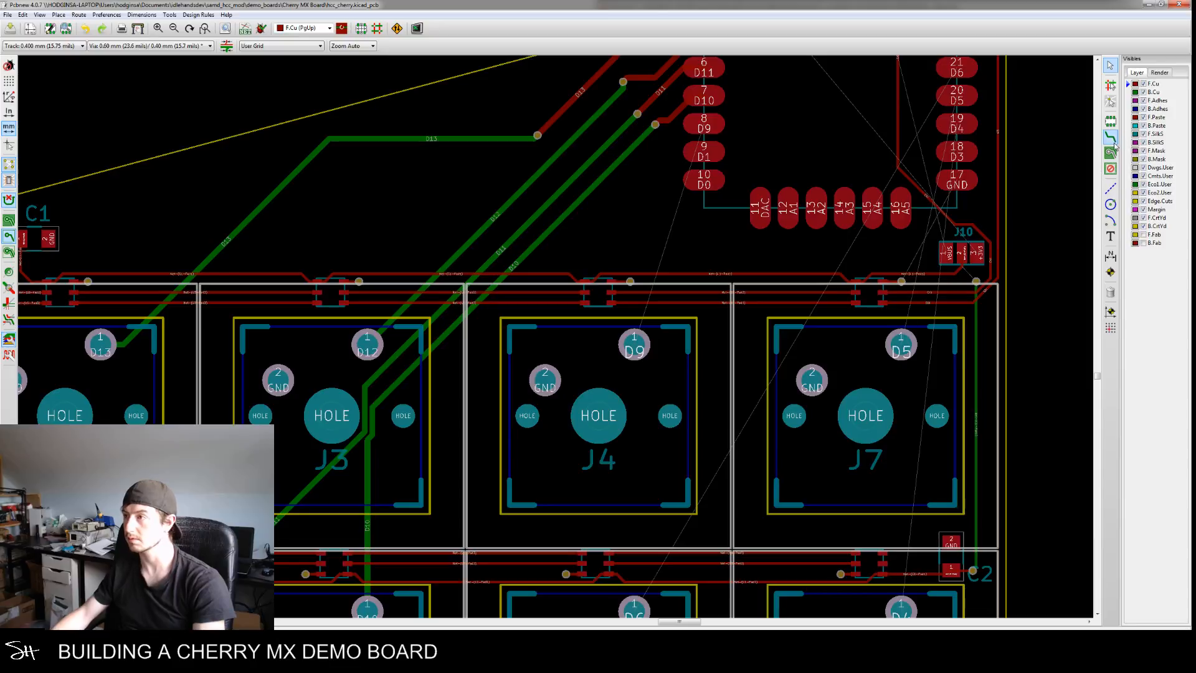
{"action": "left_click", "coordinate": [634, 345]}
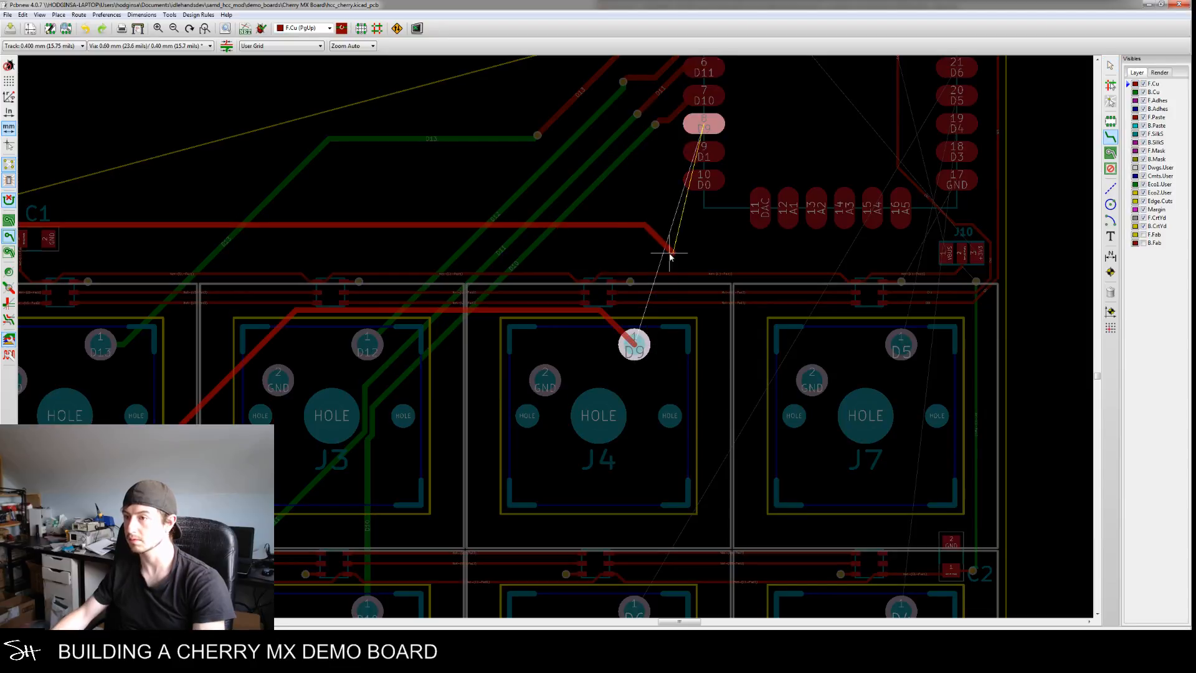
{"action": "key", "text": "Escape"}
{"action": "key", "text": "Page_Down"}
{"action": "left_click", "coordinate": [634, 345]}
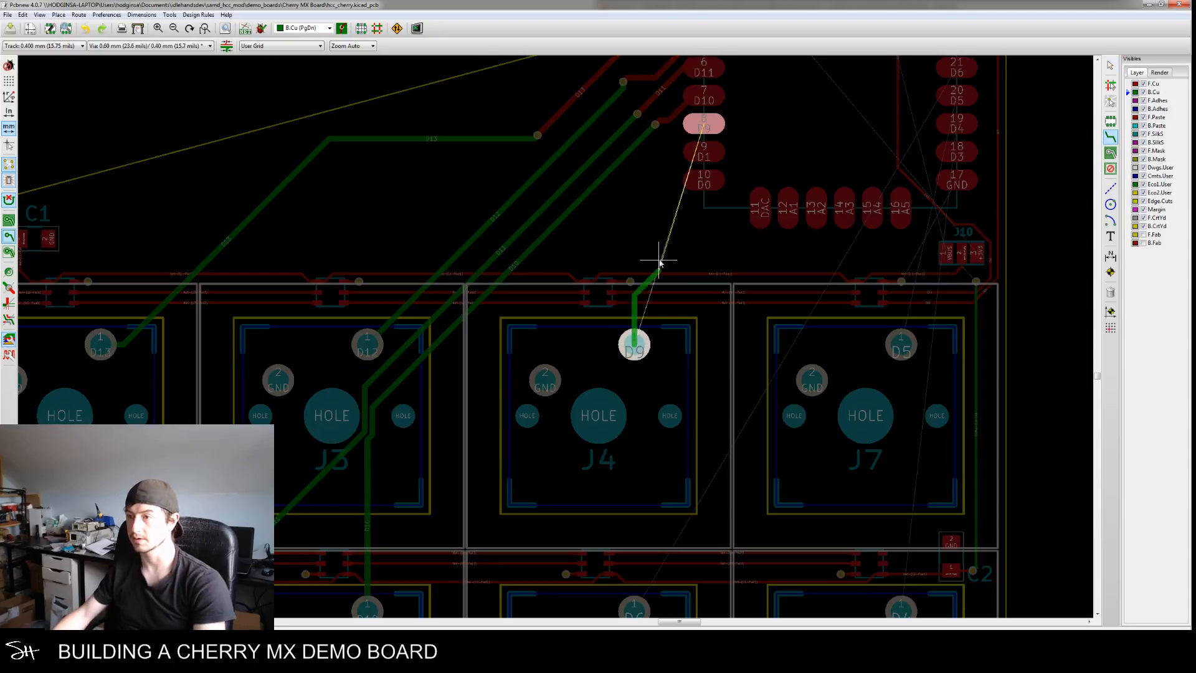
{"action": "left_click", "coordinate": [659, 168]}
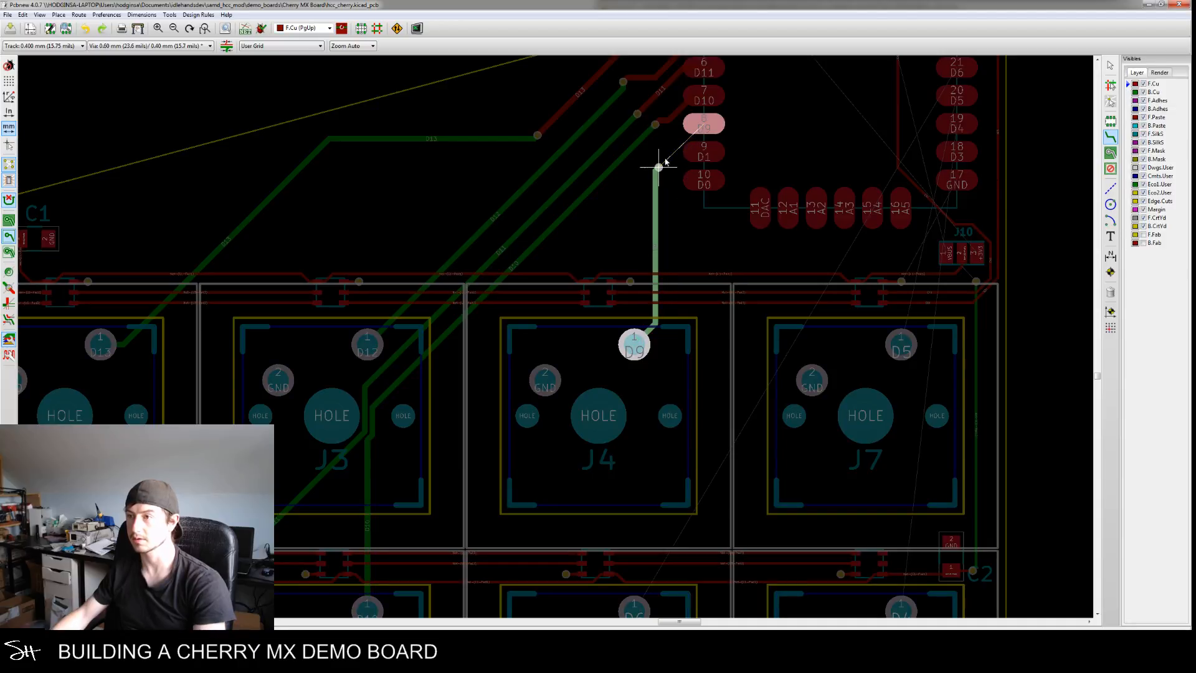
{"action": "left_click", "coordinate": [697, 128]}
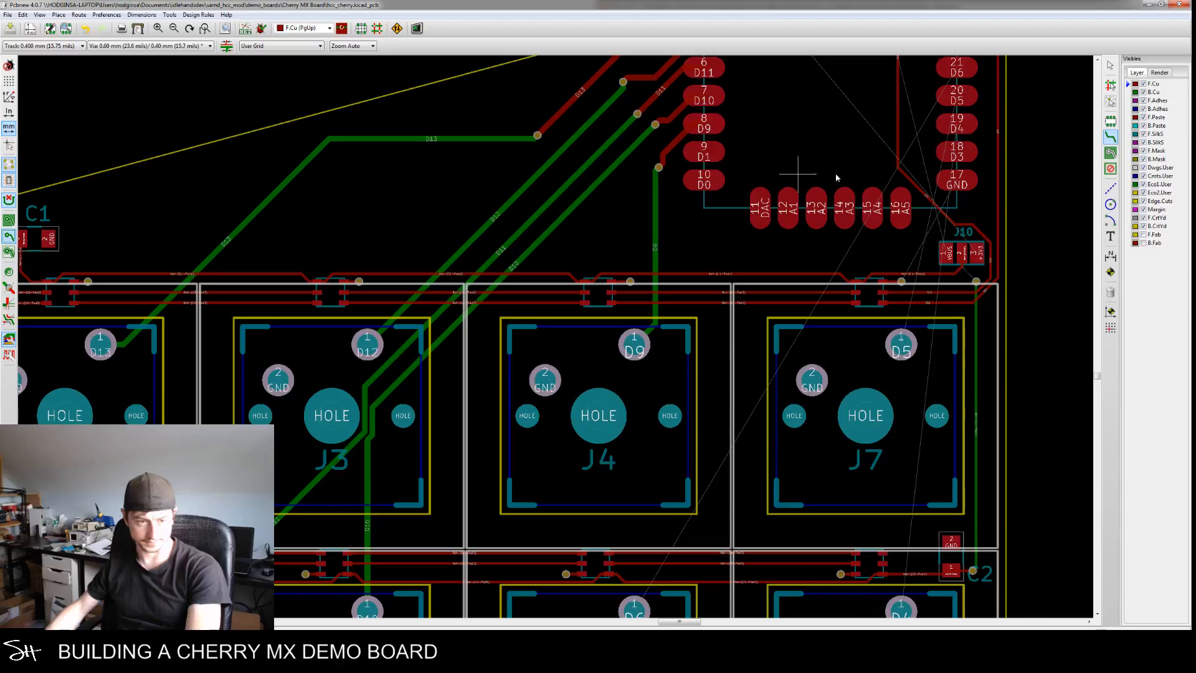
Route J6's D6 pad on B.Cu past J4 and diagonally under the microcontroller, then through a via on F.Cu to its D6 pin
{"action": "middle_click_drag", "start_coordinate": [782, 308], "coordinate": [679, 225]}
{"action": "middle_click_drag", "start_coordinate": [601, 333], "coordinate": [533, 436]}
{"action": "scroll", "coordinate": [529, 438], "scroll_direction": "down", "scroll_amount": 3, "text": "shift"}
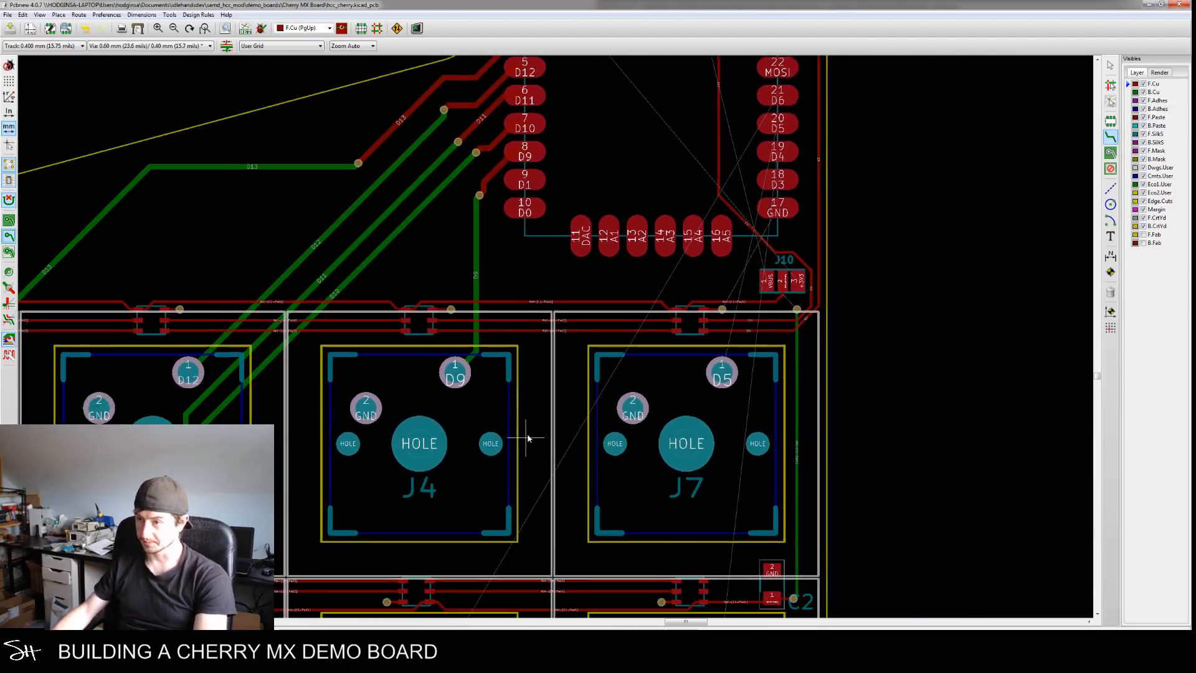
{"action": "left_click", "coordinate": [791, 270]}
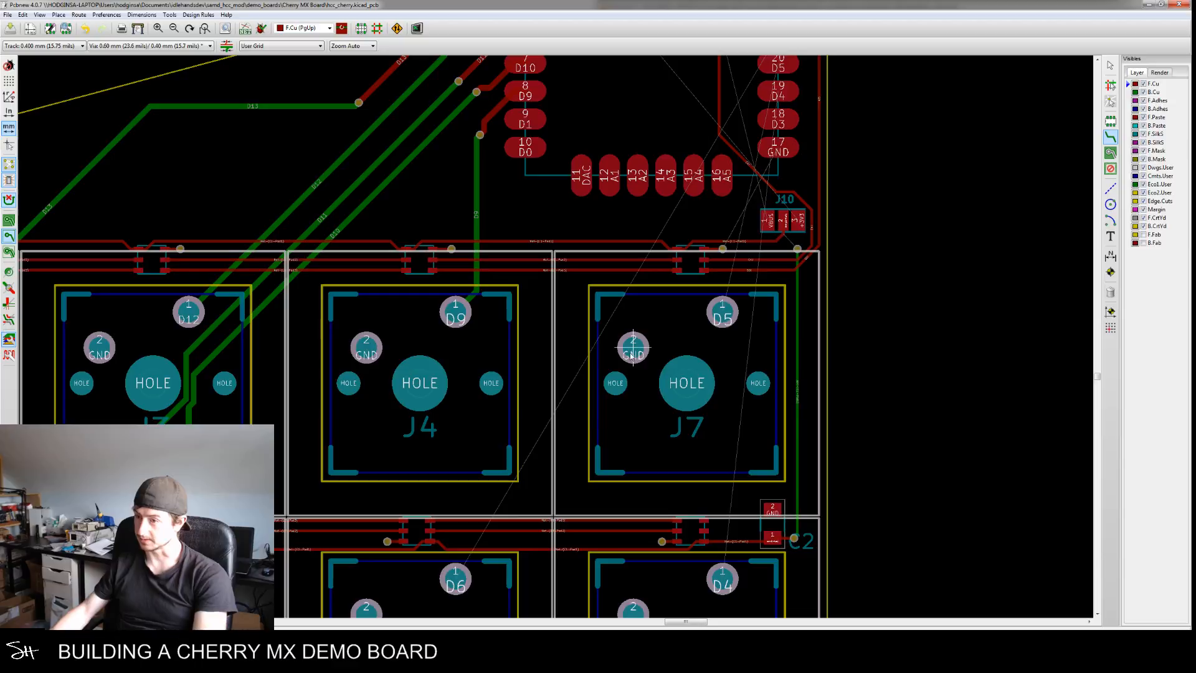
{"action": "left_click", "coordinate": [457, 579]}
{"action": "key", "text": "Escape"}
{"action": "key", "text": "Page_Down"}
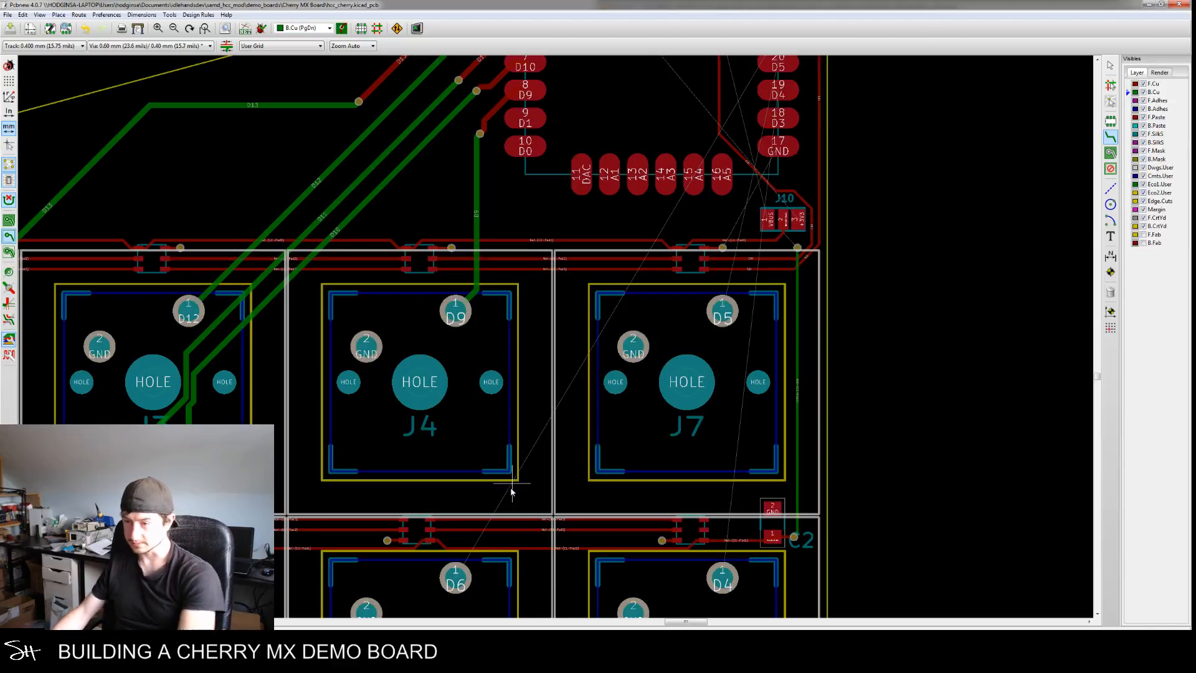
{"action": "left_click", "coordinate": [456, 587]}
{"action": "middle_click_drag", "start_coordinate": [564, 280], "coordinate": [524, 345]}
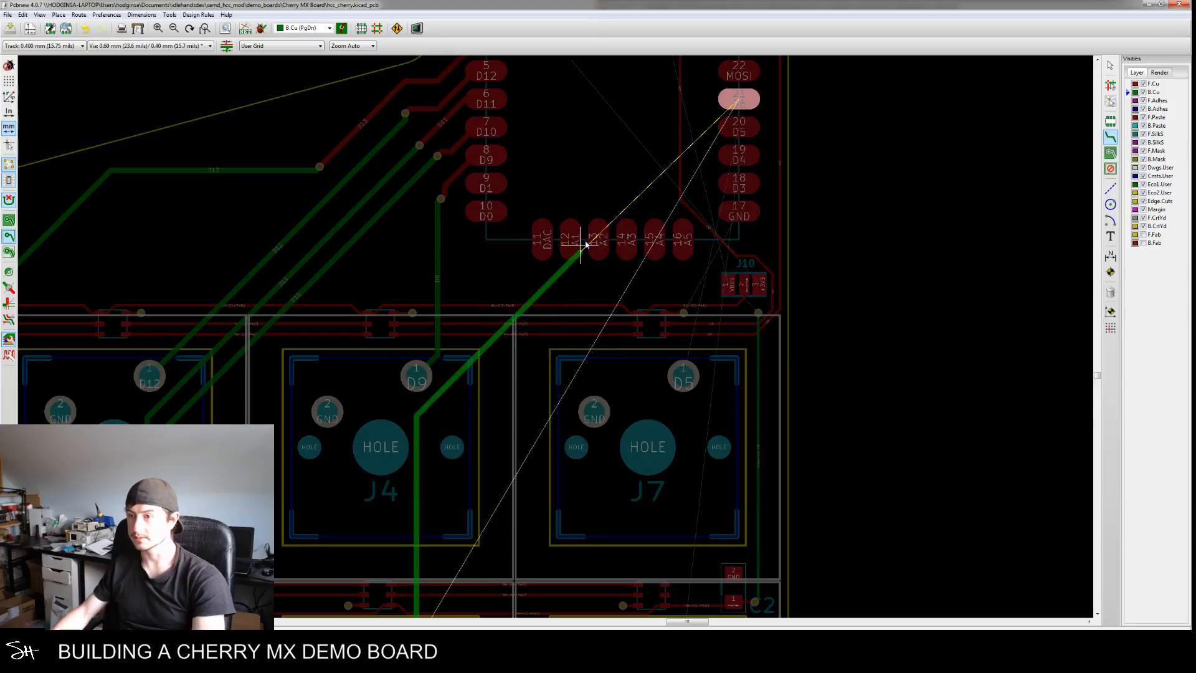
{"action": "middle_click_drag", "start_coordinate": [633, 152], "coordinate": [603, 186]}
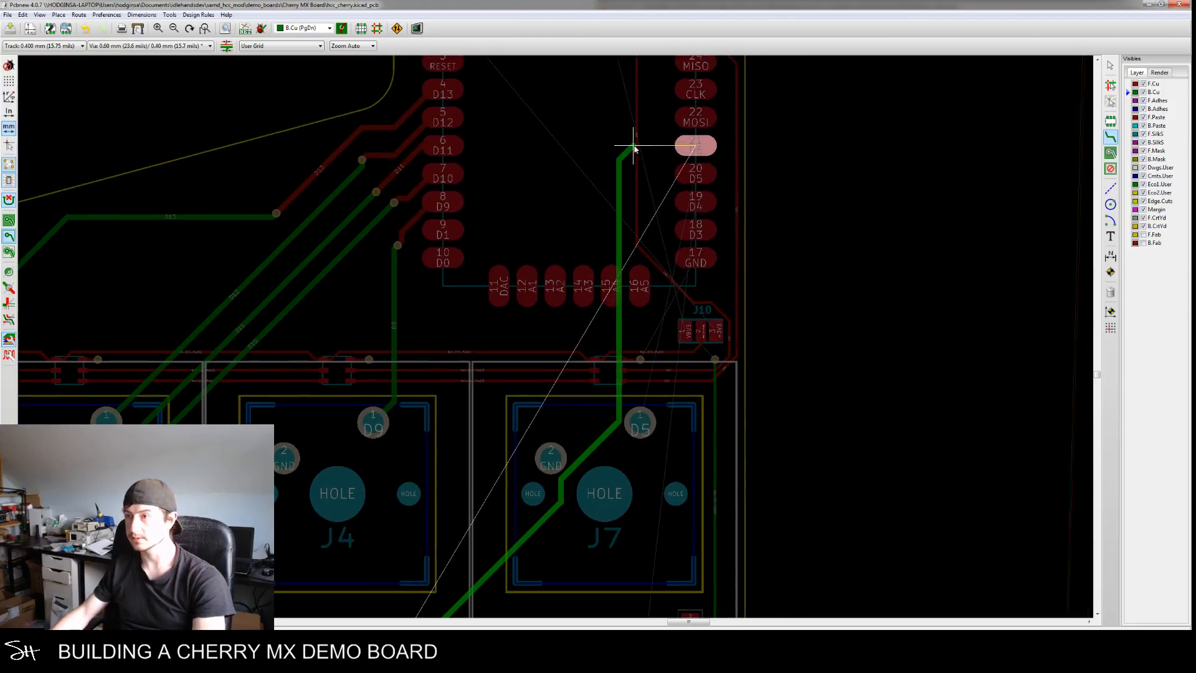
{"action": "key", "text": "v"}
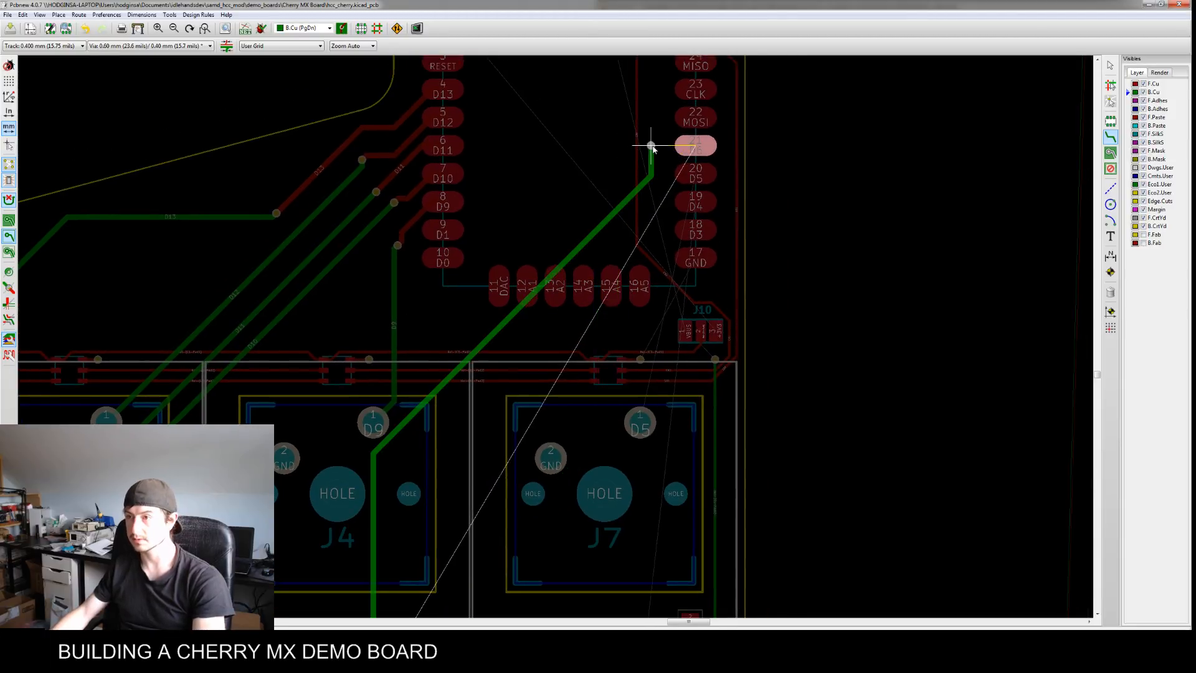
{"action": "left_click", "coordinate": [691, 148]}
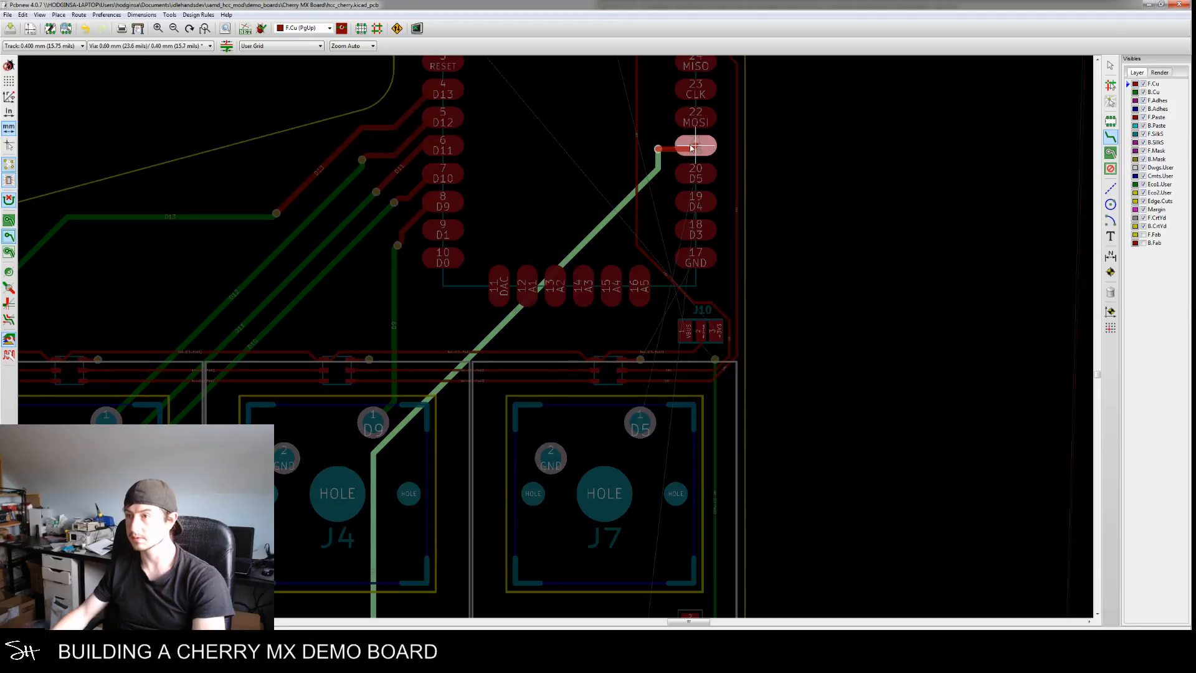
{"action": "left_click", "coordinate": [696, 148]}
Route J7's D5 pad on B.Cu up past J10, then through a via on F.Cu to the microcontroller's D5 pin
{"action": "middle_click_drag", "start_coordinate": [468, 446], "coordinate": [488, 339]}
{"action": "key", "text": "Page_Down"}
{"action": "middle_click_drag", "start_coordinate": [603, 314], "coordinate": [477, 490]}
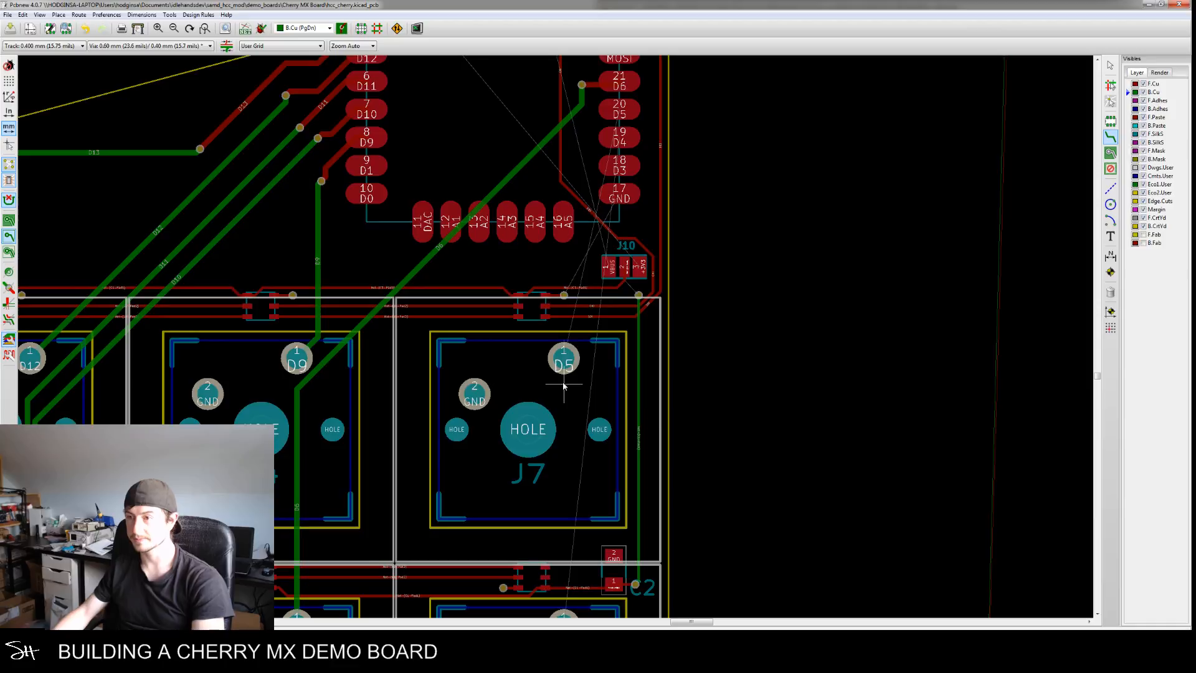
{"action": "left_click", "coordinate": [567, 360]}
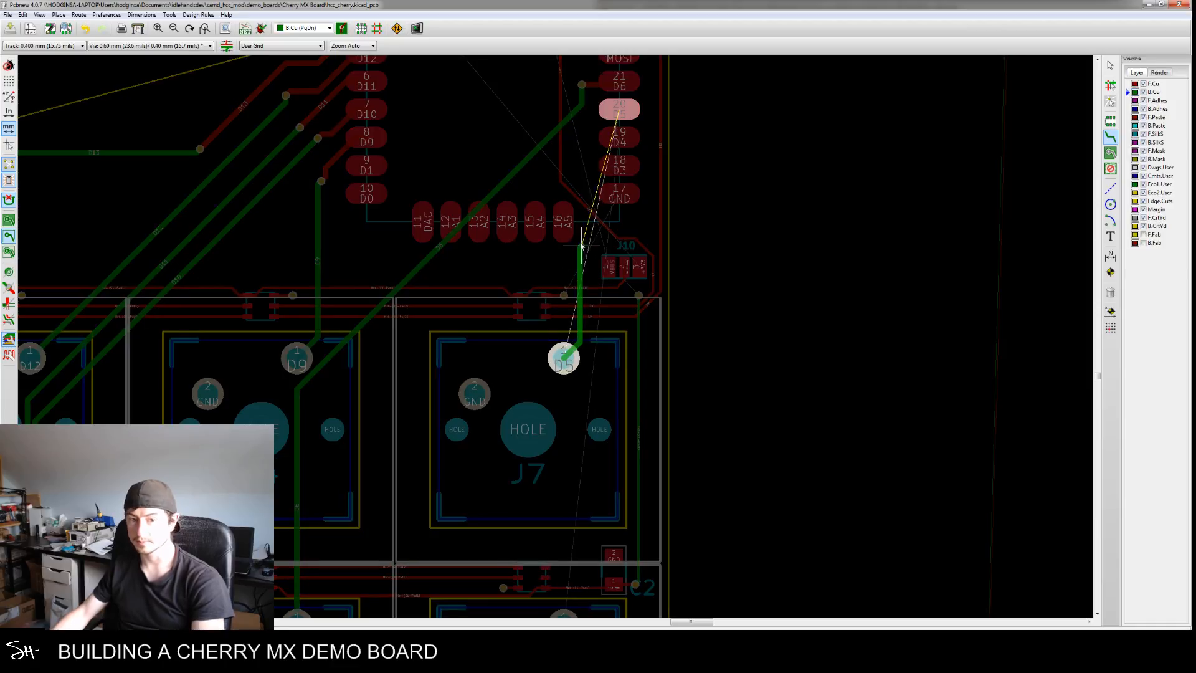
{"action": "middle_click_drag", "start_coordinate": [576, 169], "coordinate": [555, 229]}
{"action": "key", "text": "v"}
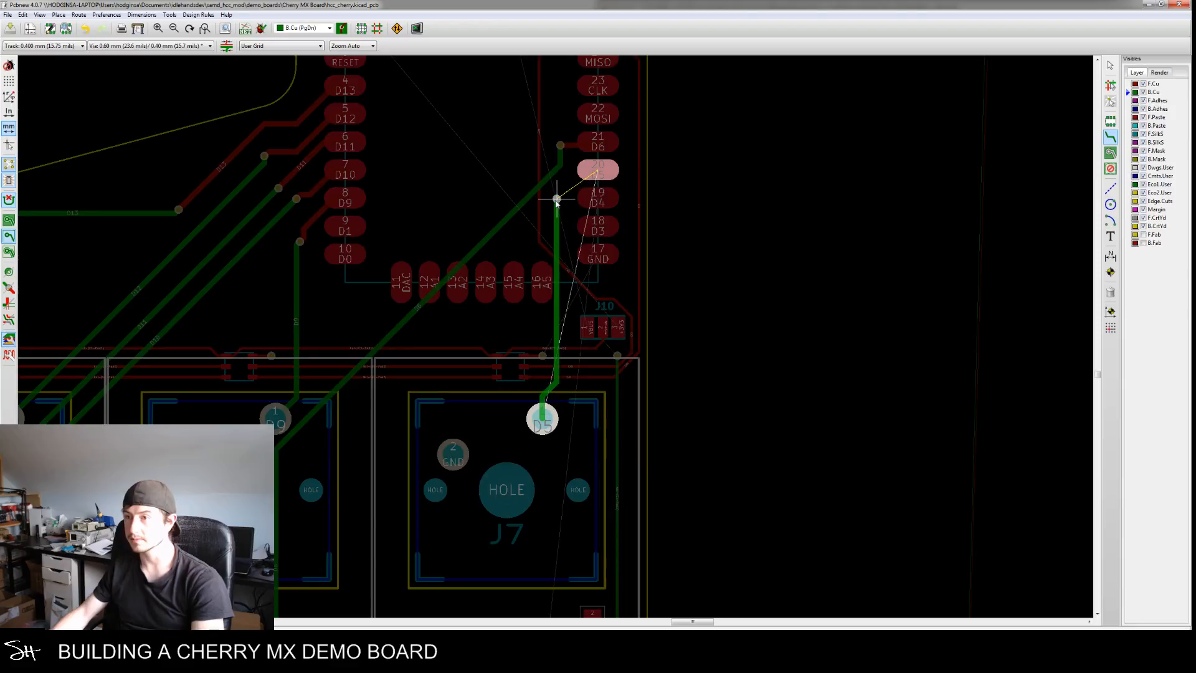
{"action": "left_click", "coordinate": [558, 200]}
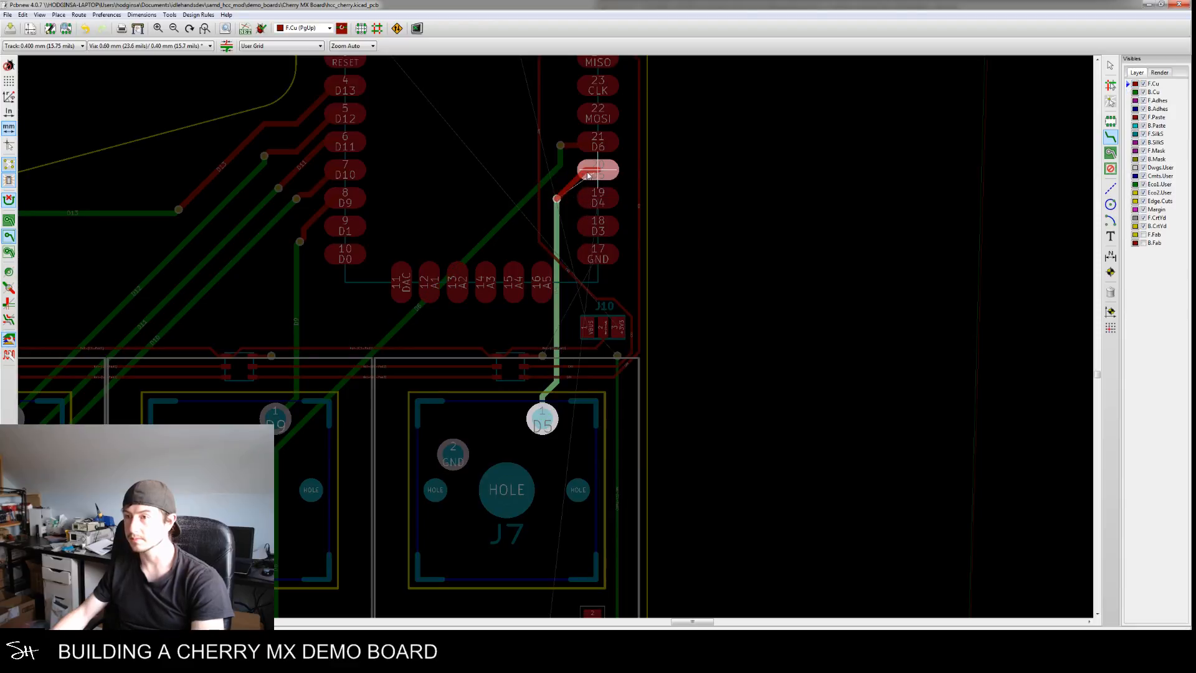
{"action": "left_click", "coordinate": [591, 173]}
Route J9's D4 pad on B.Cu through J7's footprint beside the D5 track, then through a via on F.Cu to the microcontroller's D4 pin
{"action": "middle_click_drag", "start_coordinate": [540, 363], "coordinate": [533, 279]}
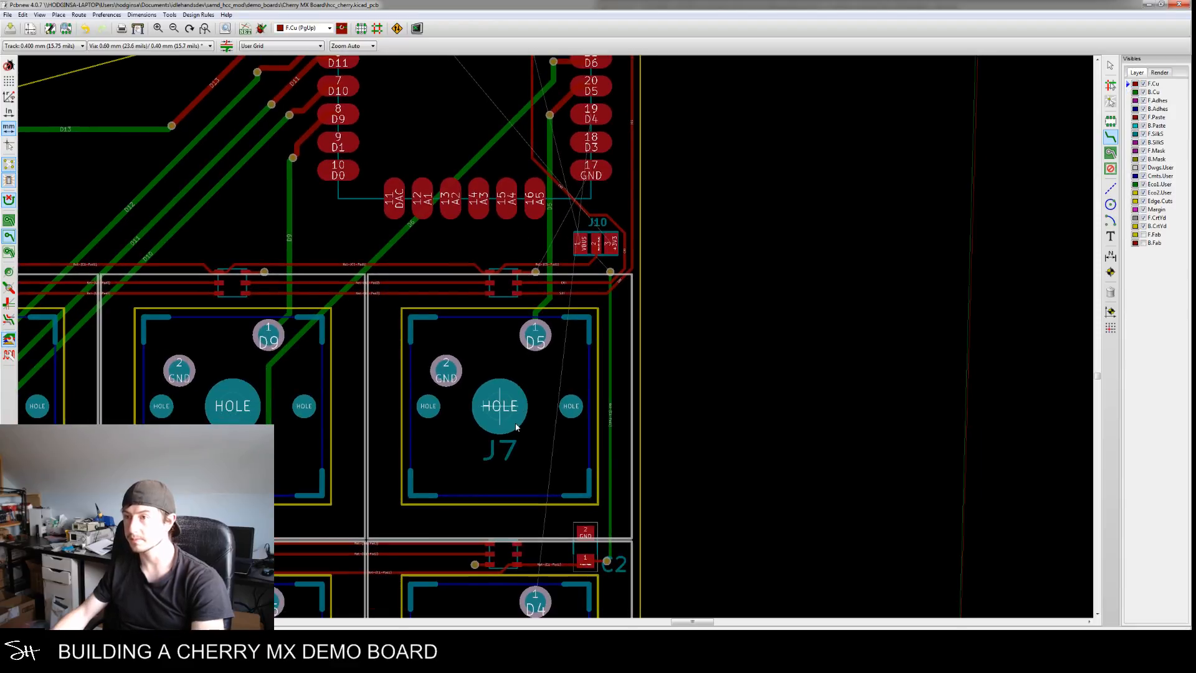
{"action": "middle_click_drag", "start_coordinate": [534, 604], "coordinate": [539, 492]}
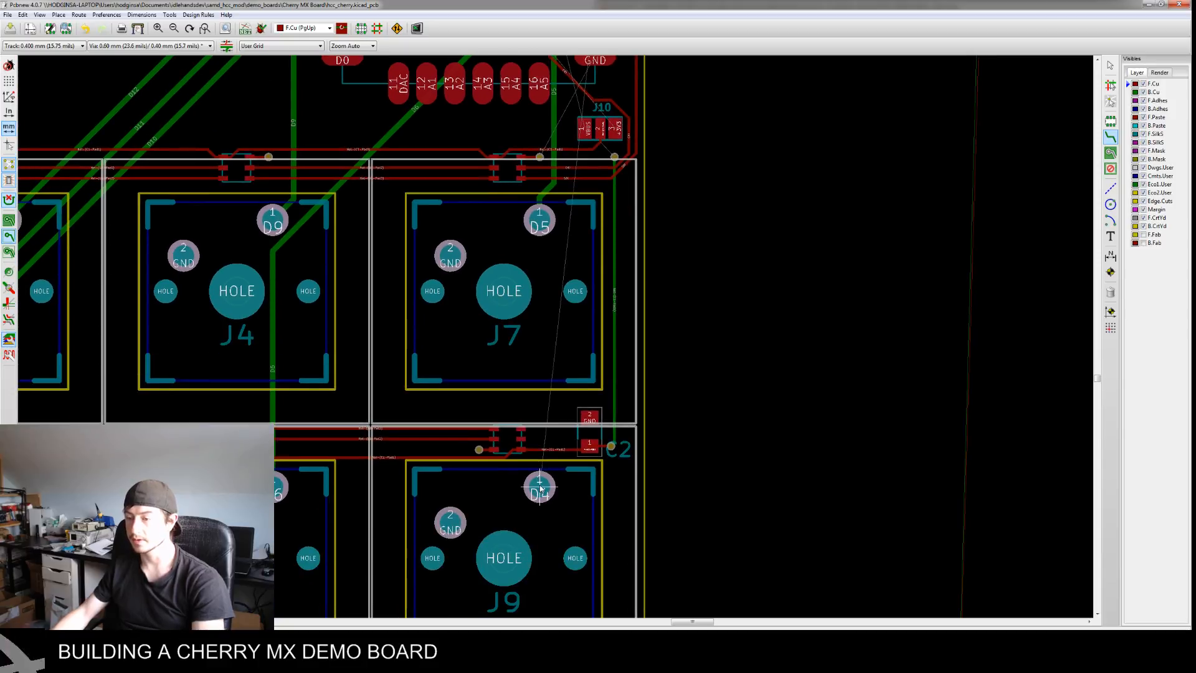
{"action": "key", "text": "Page_Down"}
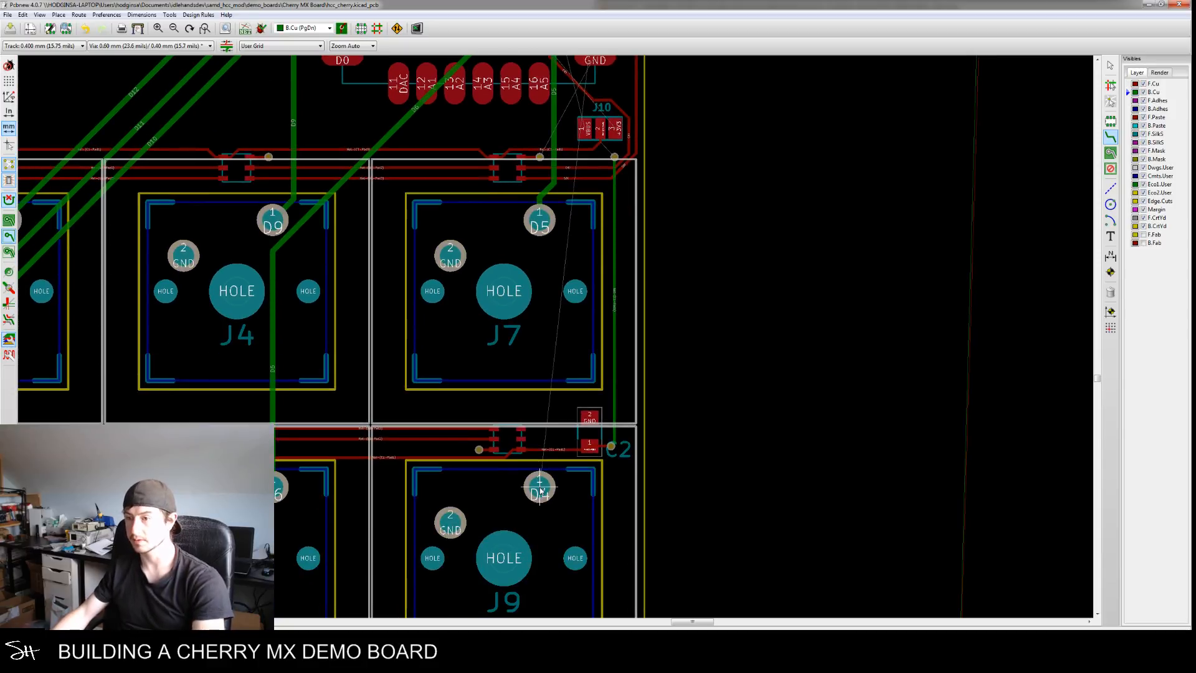
{"action": "left_click", "coordinate": [540, 489]}
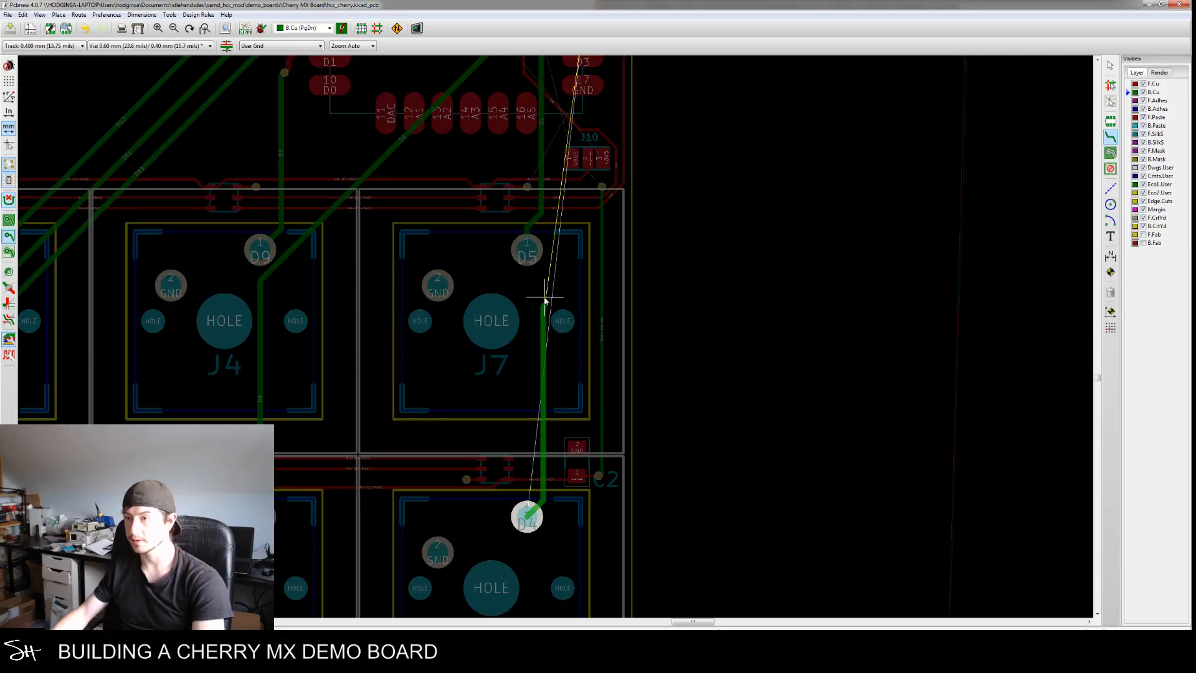
{"action": "middle_click_drag", "start_coordinate": [564, 244], "coordinate": [546, 323]}
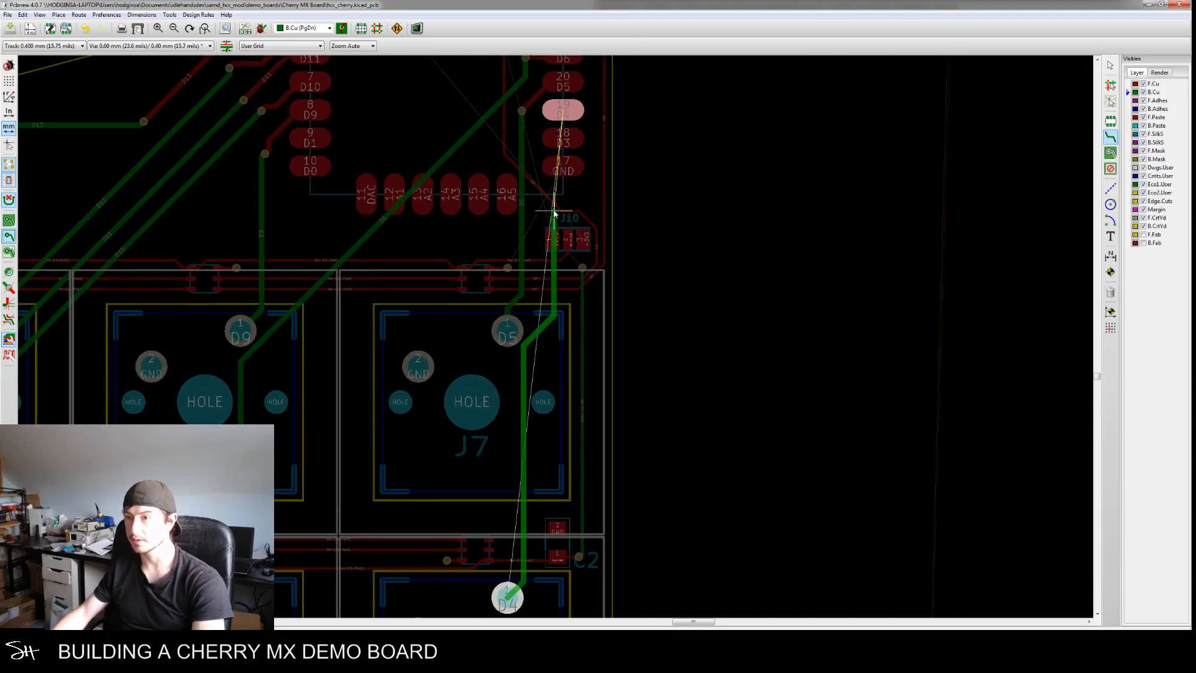
{"action": "key", "text": "v"}
{"action": "left_click", "coordinate": [533, 125]}
{"action": "left_click", "coordinate": [558, 115]}
Shift the vertical D11 and D10 track segments away from J3's centre hole, midway toward its small side hole
{"action": "middle_click_drag", "start_coordinate": [514, 216], "coordinate": [662, 389]}
{"action": "middle_click_drag", "start_coordinate": [565, 345], "coordinate": [657, 285]}
{"action": "scroll", "coordinate": [657, 285], "scroll_direction": "down", "scroll_amount": 2}
{"action": "middle_click_drag", "start_coordinate": [540, 448], "coordinate": [574, 408]}
{"action": "middle_click_drag", "start_coordinate": [570, 350], "coordinate": [561, 402]}
{"action": "scroll", "coordinate": [561, 402], "scroll_direction": "up", "scroll_amount": 3}
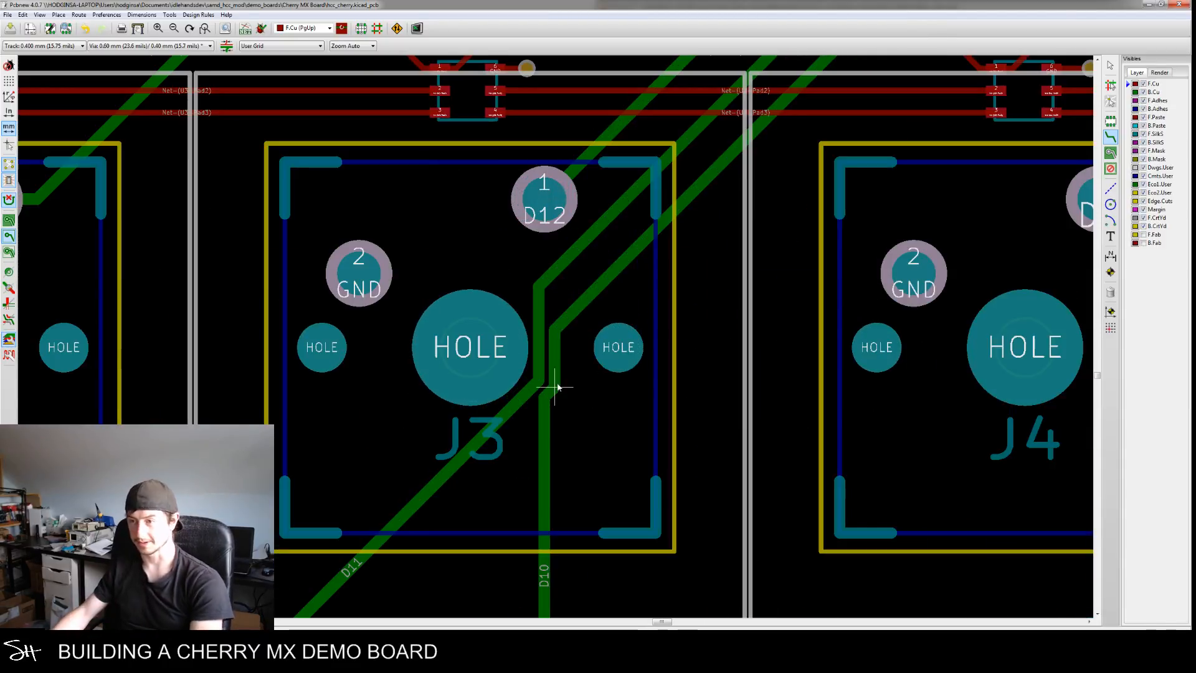
{"action": "left_click_drag", "start_coordinate": [559, 369], "coordinate": [562, 325]}
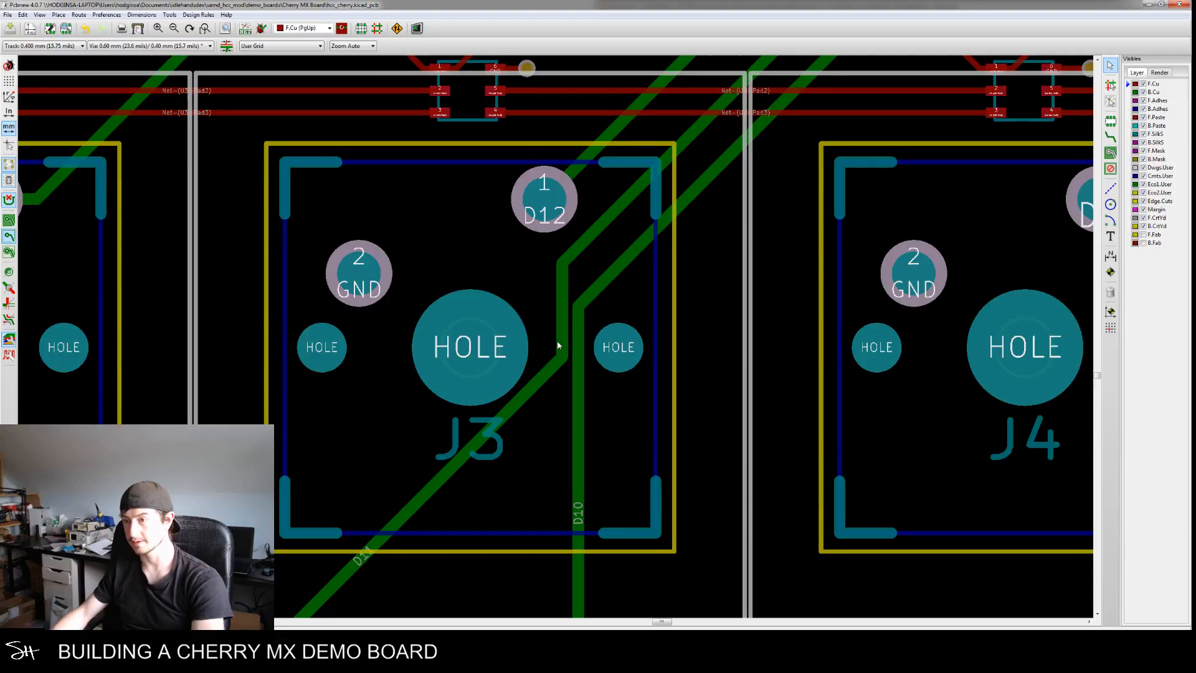
Move the diagonal D12 and D11 segments closer to the D10 track, and shift the D13 diagonal toward them
{"action": "scroll", "coordinate": [538, 382], "scroll_direction": "down", "scroll_amount": 2}
{"action": "middle_click_drag", "start_coordinate": [504, 449], "coordinate": [515, 478]}
{"action": "middle_click_drag", "start_coordinate": [630, 357], "coordinate": [542, 514]}
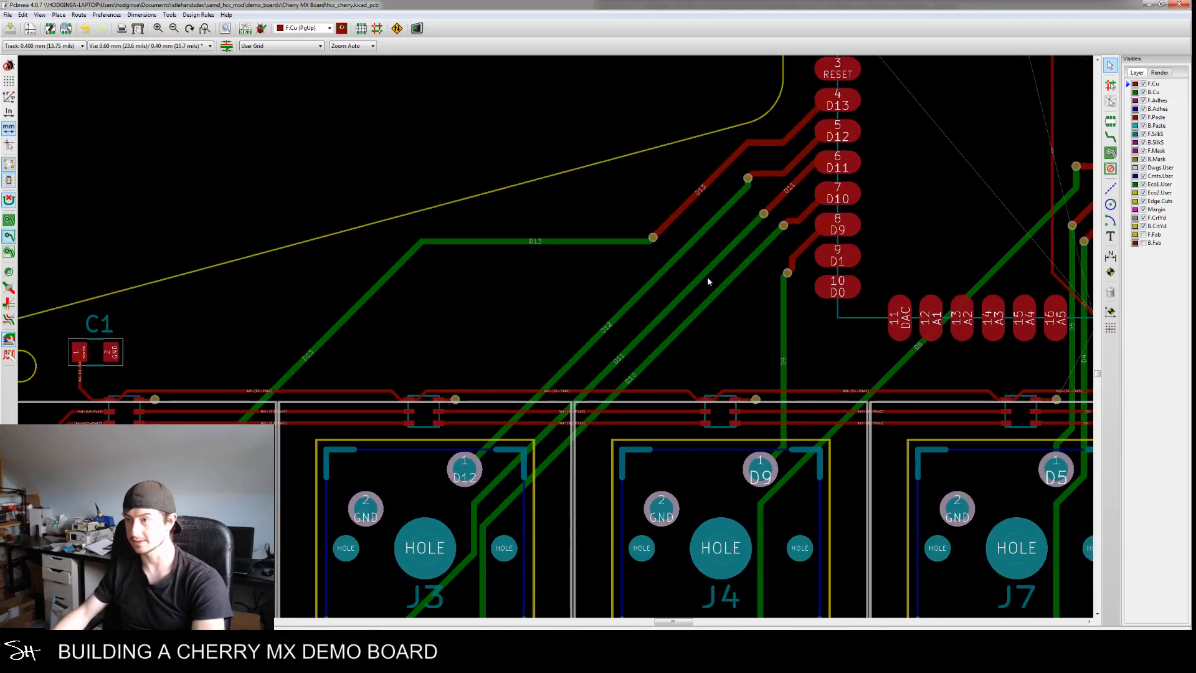
{"action": "mouse_move", "coordinate": [708, 273]}
{"action": "left_mouse_down"}
{"action": "mouse_move", "coordinate": [710, 286]}
{"action": "mouse_move", "coordinate": [690, 248]}
{"action": "mouse_move", "coordinate": [694, 258]}
{"action": "left_mouse_up"}
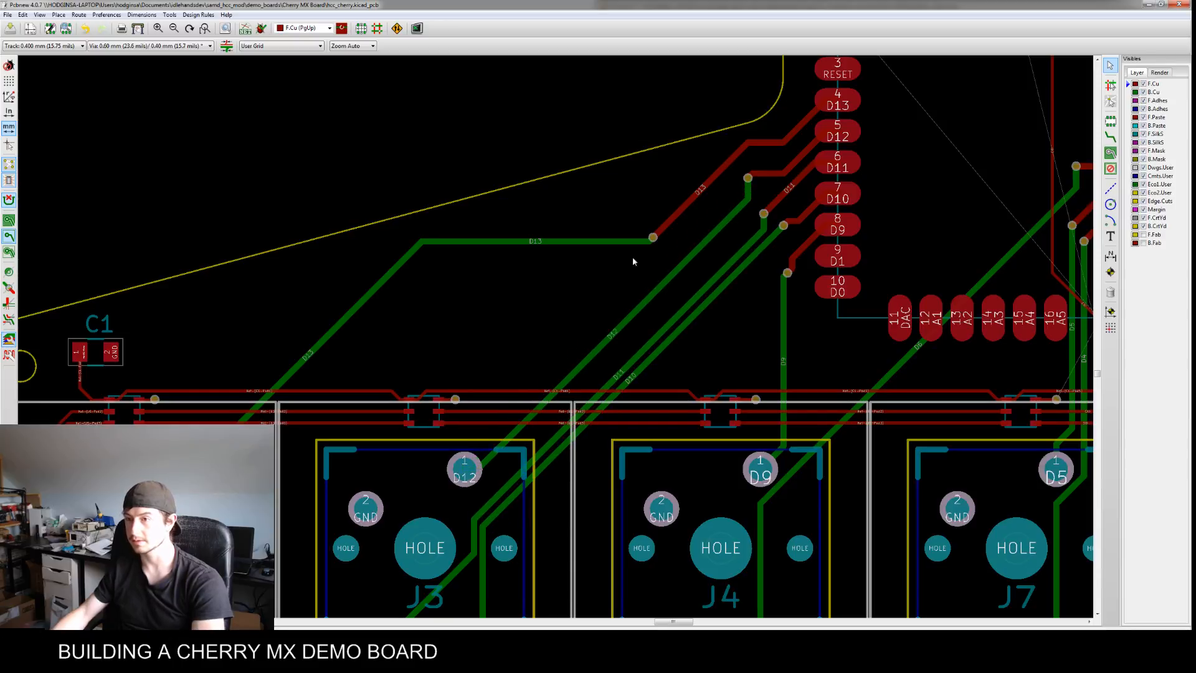
{"action": "left_click_drag", "start_coordinate": [407, 260], "coordinate": [476, 291]}
{"action": "middle_click_drag", "start_coordinate": [466, 317], "coordinate": [499, 285]}
Review the whole routed layout with B.Cu active, open the 3D viewer, and inspect the board's front and back
{"action": "key", "text": "Page_Down"}
{"action": "scroll", "coordinate": [524, 365], "scroll_direction": "down", "scroll_amount": 3}
{"action": "middle_click_drag", "start_coordinate": [602, 416], "coordinate": [602, 336]}
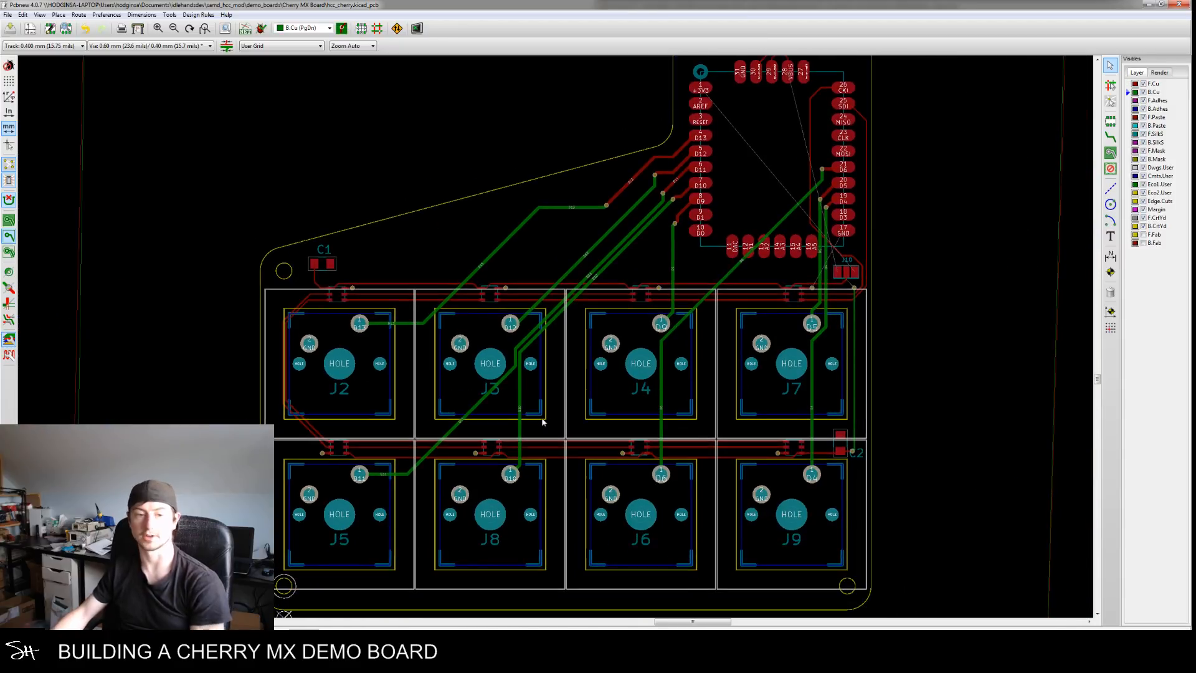
{"action": "middle_click_drag", "start_coordinate": [546, 401], "coordinate": [517, 385]}
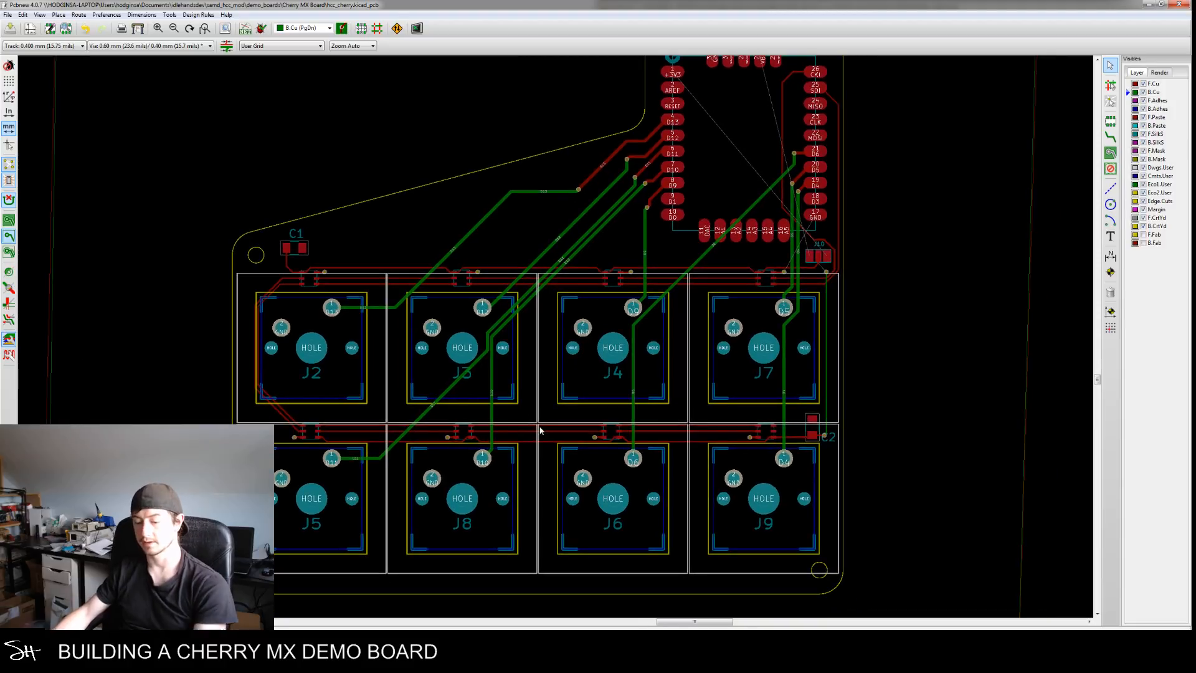
{"action": "left_click", "coordinate": [39, 15]}
{"action": "left_click", "coordinate": [61, 71]}
{"action": "left_click_drag", "start_coordinate": [503, 341], "coordinate": [548, 423]}
{"action": "scroll", "coordinate": [563, 340], "scroll_direction": "up", "scroll_amount": 8}
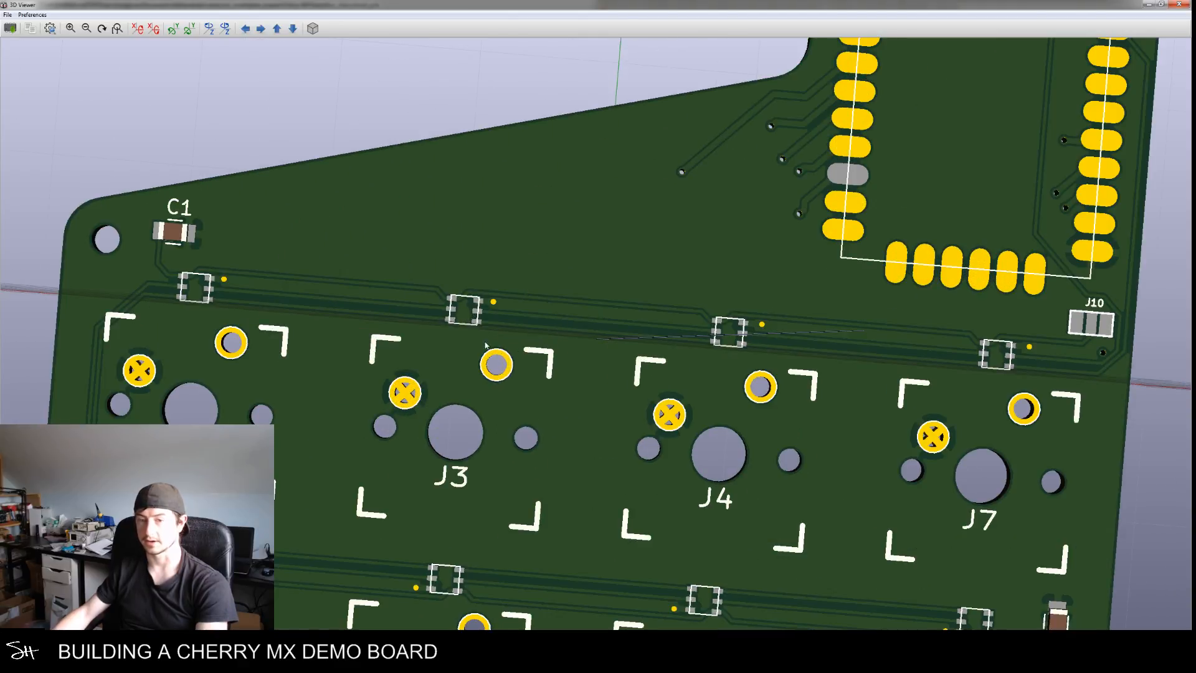
{"action": "left_click_drag", "start_coordinate": [461, 336], "coordinate": [821, 343]}
{"action": "scroll", "coordinate": [821, 343], "scroll_direction": "down", "scroll_amount": 2}
{"action": "left_click_drag", "start_coordinate": [596, 354], "coordinate": [738, 387]}
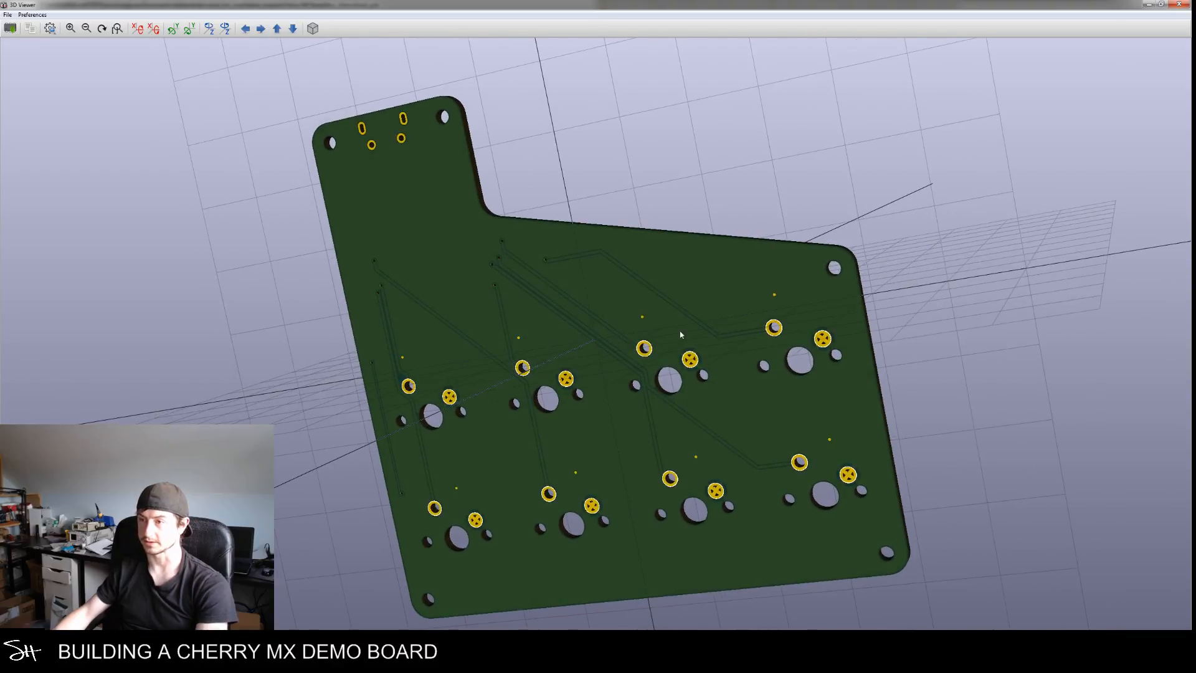
{"action": "left_click_drag", "start_coordinate": [443, 307], "coordinate": [777, 321]}
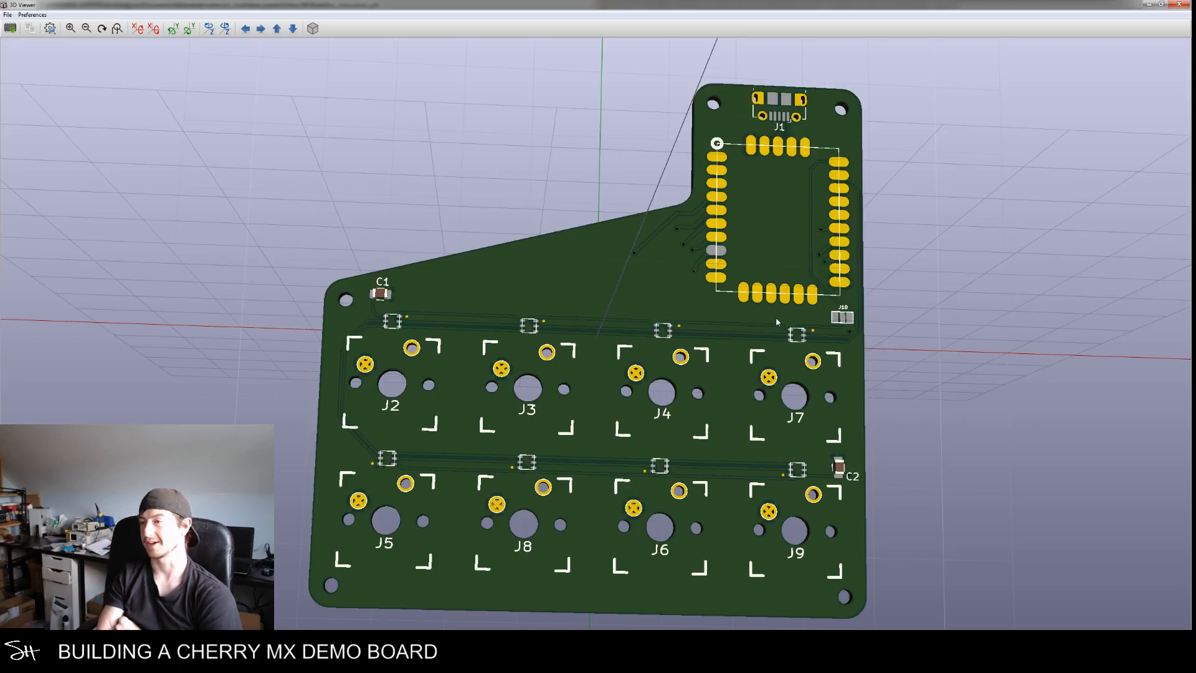
Inspect the board front in the 3D viewer, focusing on the microcontroller pads and the area around J4 and J7
{"action": "scroll", "coordinate": [776, 316], "scroll_direction": "up", "scroll_amount": 4}
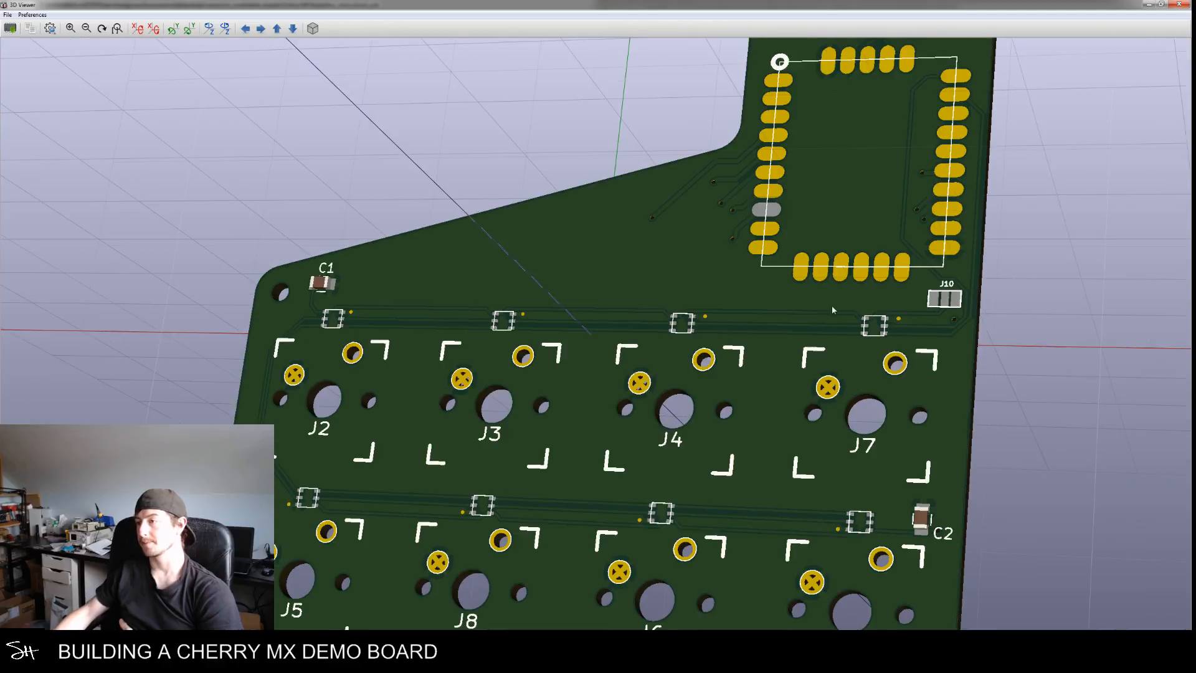
{"action": "middle_click_drag", "start_coordinate": [832, 306], "coordinate": [743, 309]}
{"action": "left_click_drag", "start_coordinate": [761, 341], "coordinate": [687, 390]}
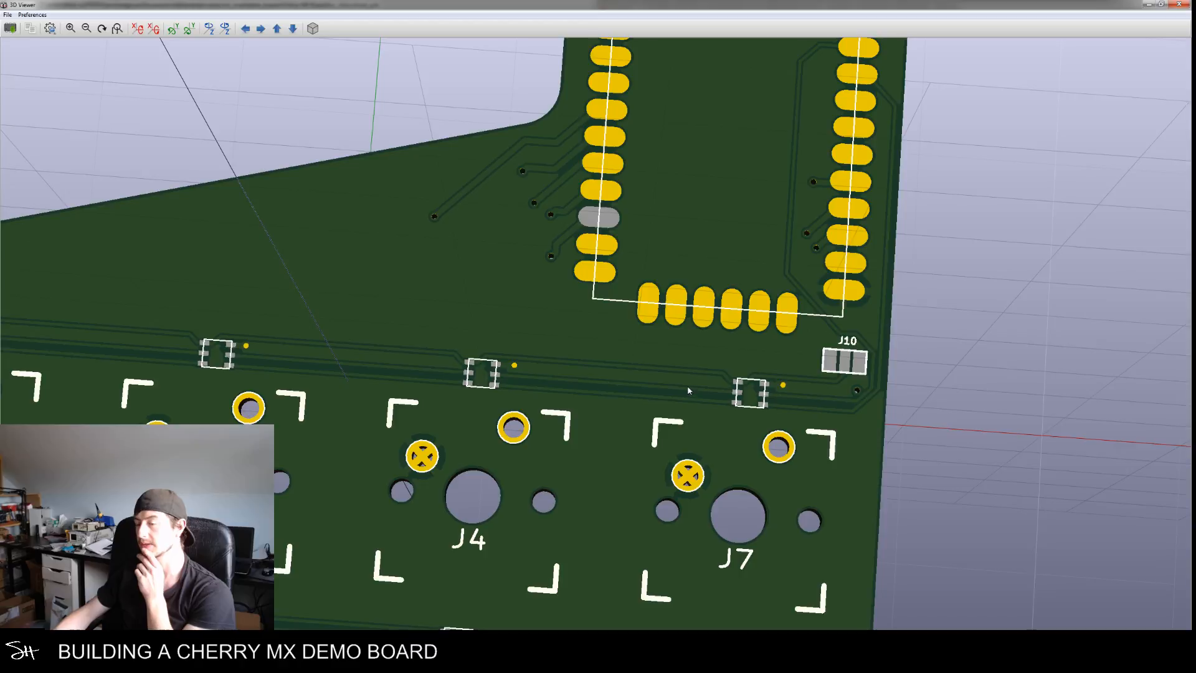
{"action": "left_click_drag", "start_coordinate": [627, 414], "coordinate": [647, 428]}
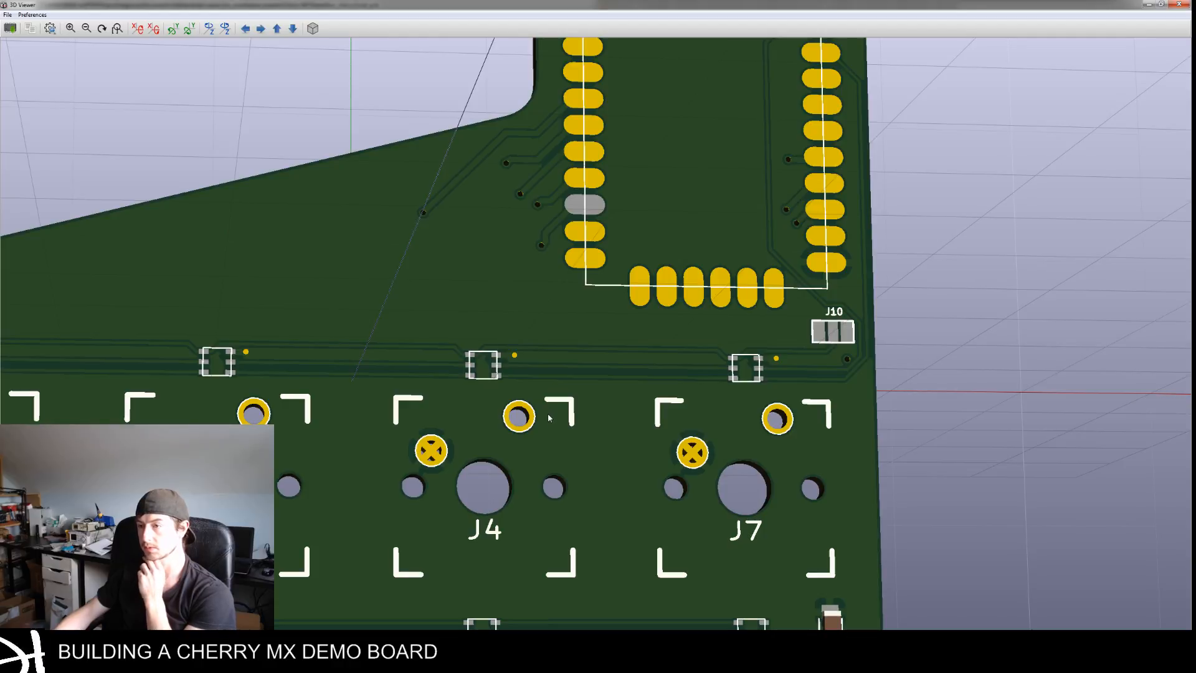
{"action": "scroll", "coordinate": [399, 442], "scroll_direction": "down", "scroll_amount": 3}
{"action": "left_click_drag", "start_coordinate": [446, 433], "coordinate": [434, 361]}
{"action": "scroll", "coordinate": [477, 408], "scroll_direction": "down", "scroll_amount": 3}
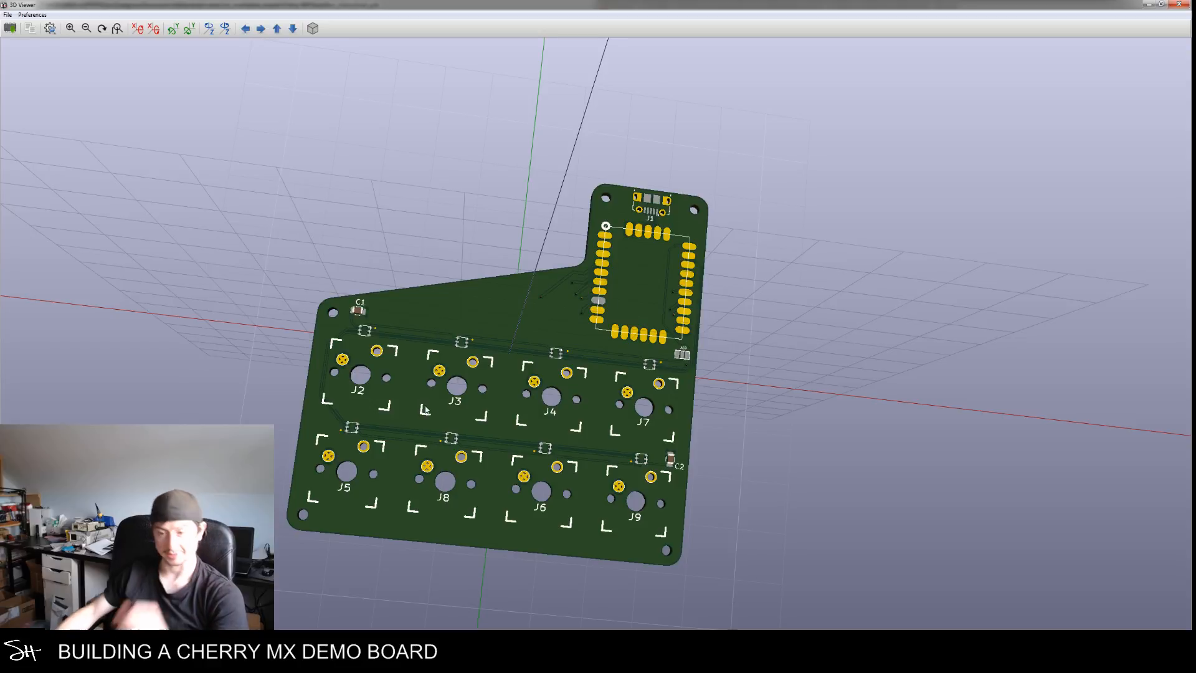
Switch back to the Pcbnew layout, shift the D13 diagonal on B.Cu toward the D12 track, and delete that segment
{"action": "left_click", "coordinate": [410, 657]}
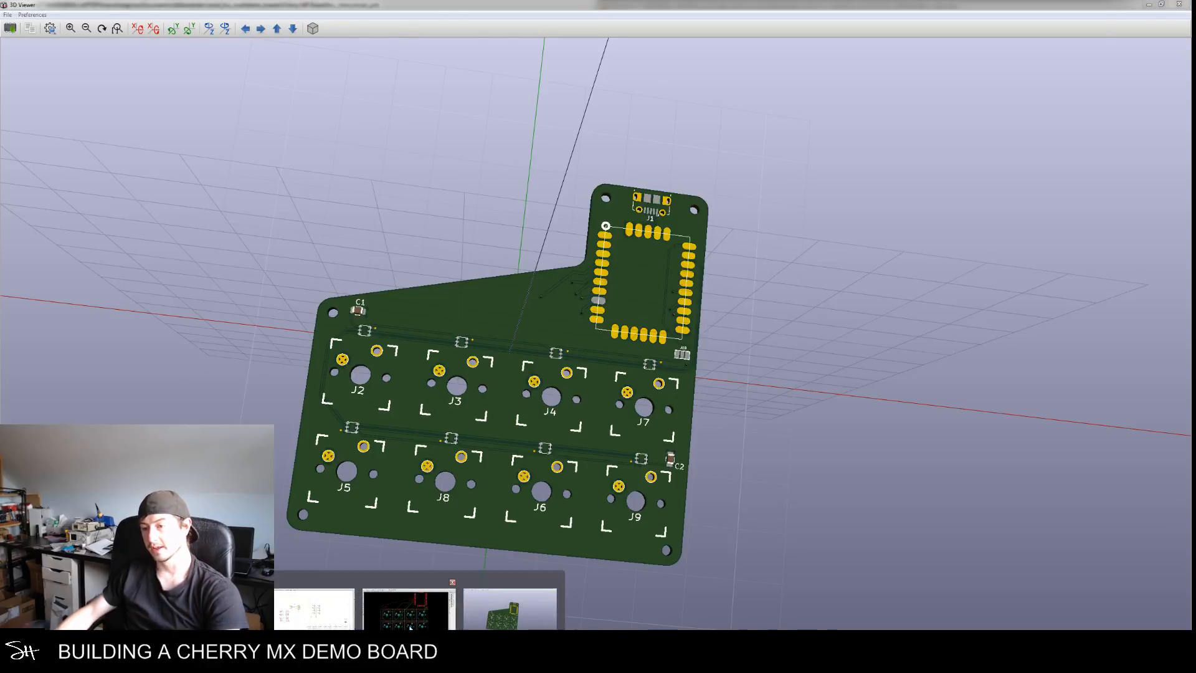
{"action": "left_click", "coordinate": [411, 605]}
{"action": "middle_click_drag", "start_coordinate": [546, 340], "coordinate": [538, 429]}
{"action": "scroll", "coordinate": [496, 345], "scroll_direction": "up", "scroll_amount": 2}
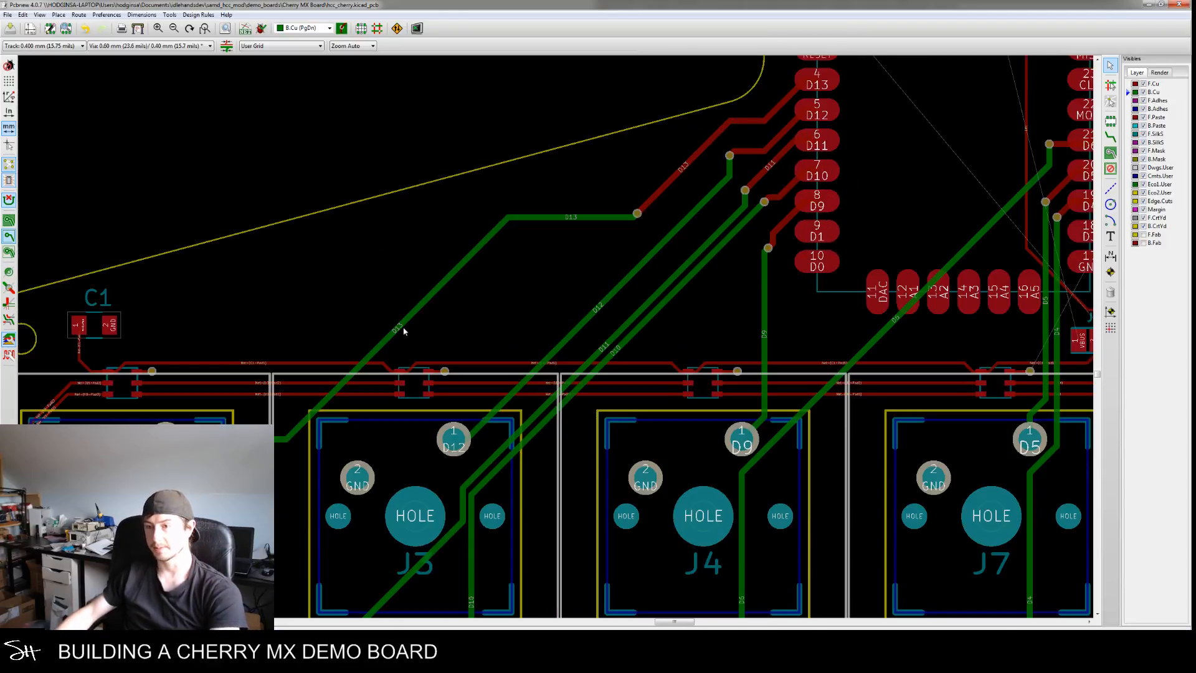
{"action": "mouse_move", "coordinate": [399, 331]}
{"action": "left_mouse_down"}
{"action": "mouse_move", "coordinate": [489, 347]}
{"action": "mouse_move", "coordinate": [445, 331]}
{"action": "left_mouse_up"}
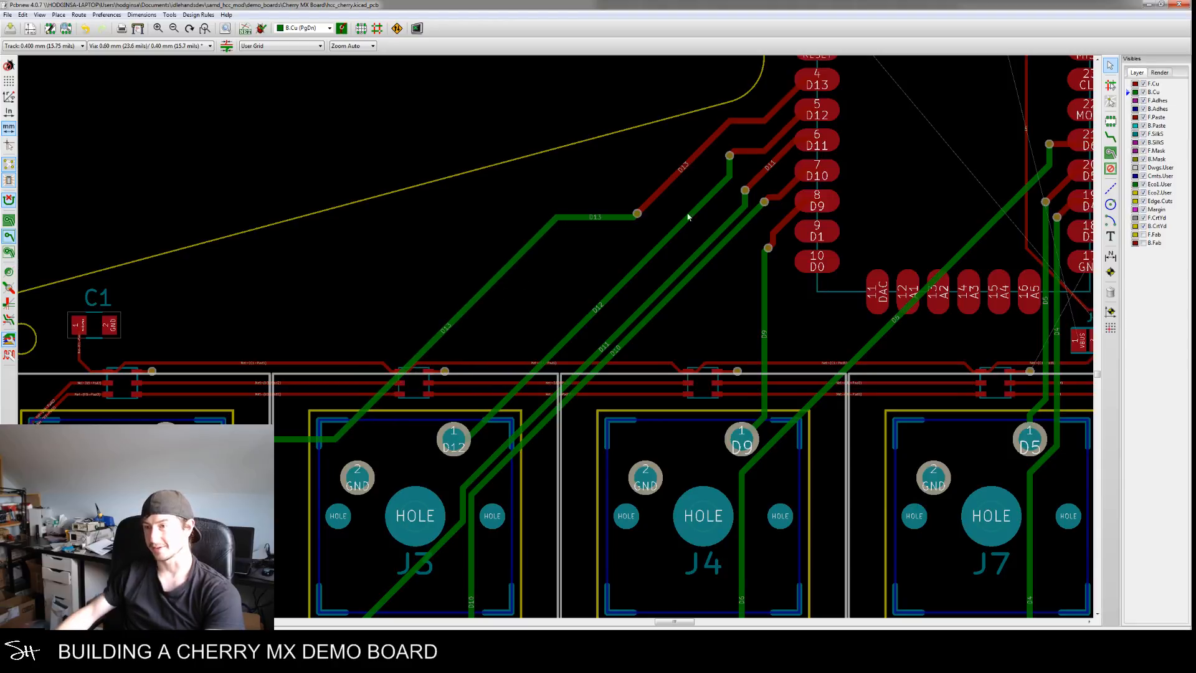
{"action": "key", "text": "Delete"}
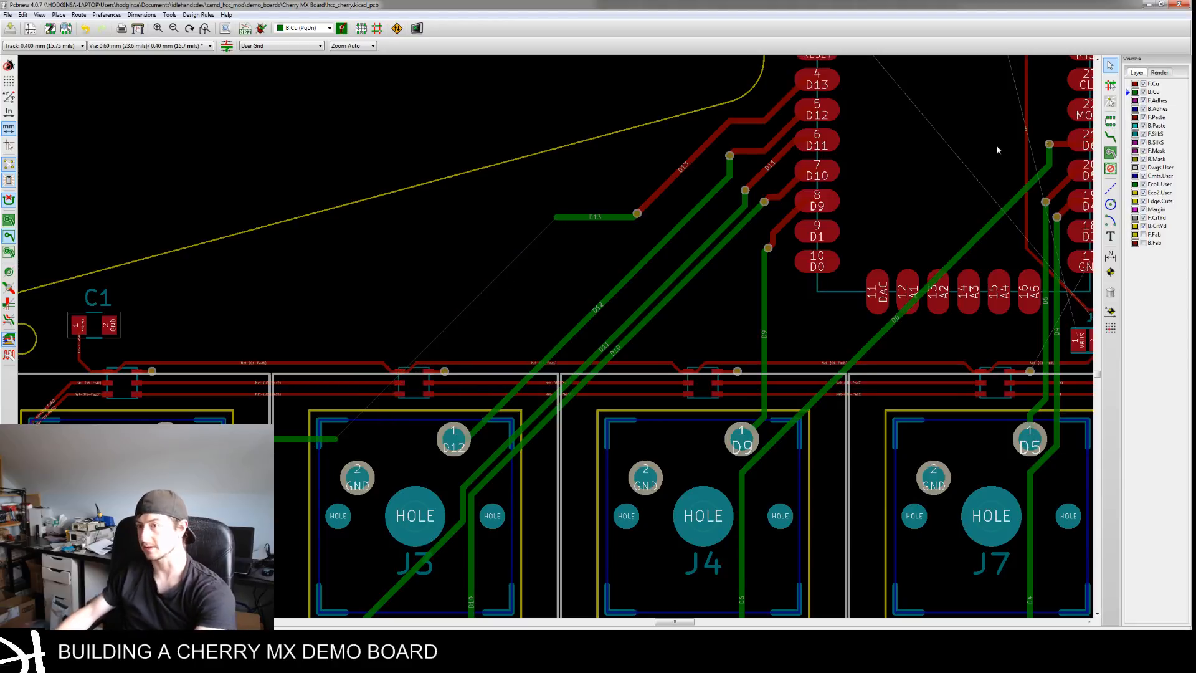
Reroute D13 on B.Cu from J2's horizontal track diagonally straight to the D13 via, and remove the leftover horizontal stub
{"action": "left_click", "coordinate": [1111, 137]}
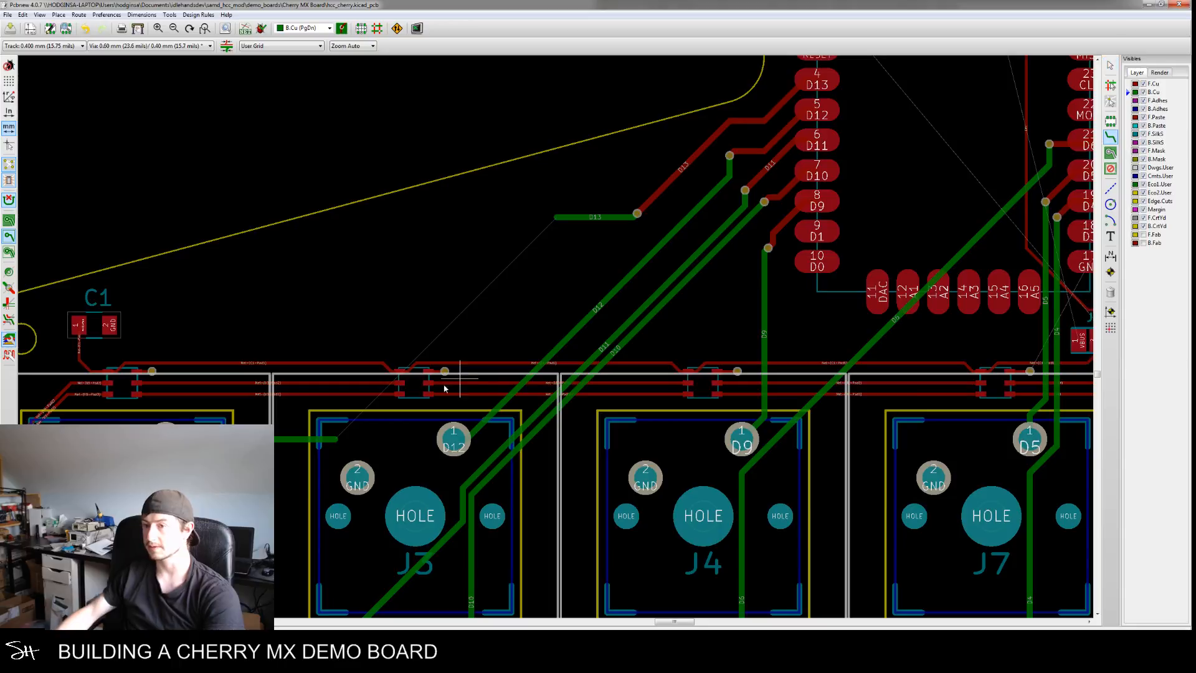
{"action": "left_click", "coordinate": [337, 439]}
{"action": "left_click", "coordinate": [458, 391]}
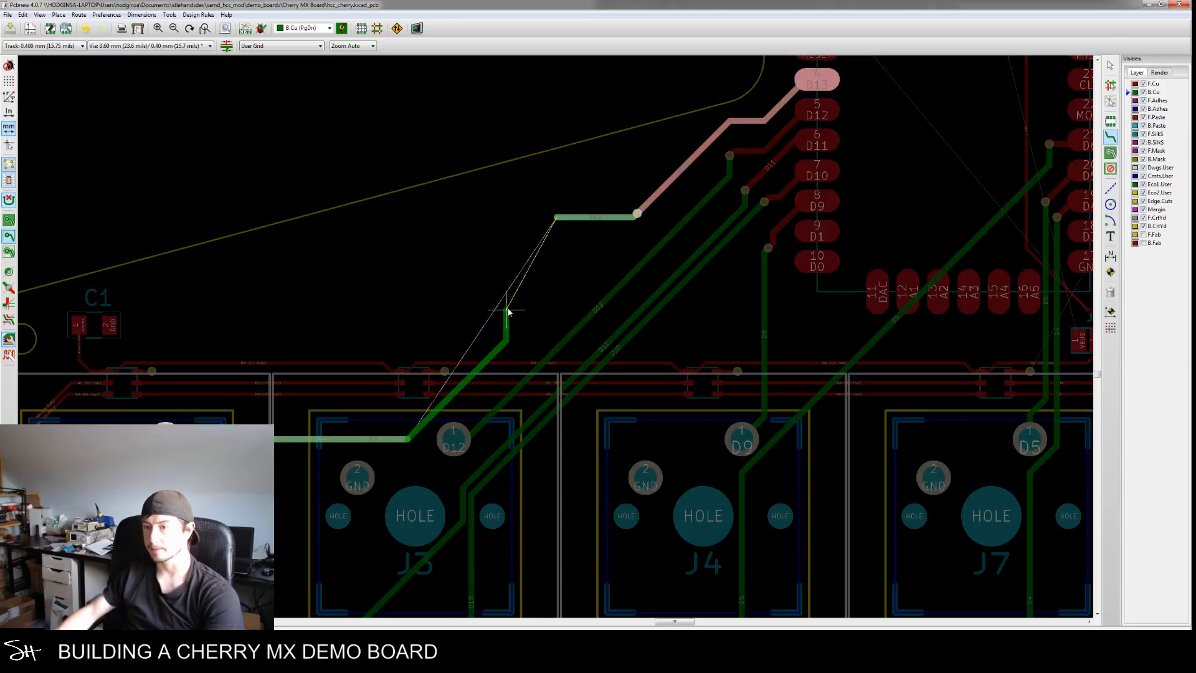
{"action": "left_click", "coordinate": [636, 214]}
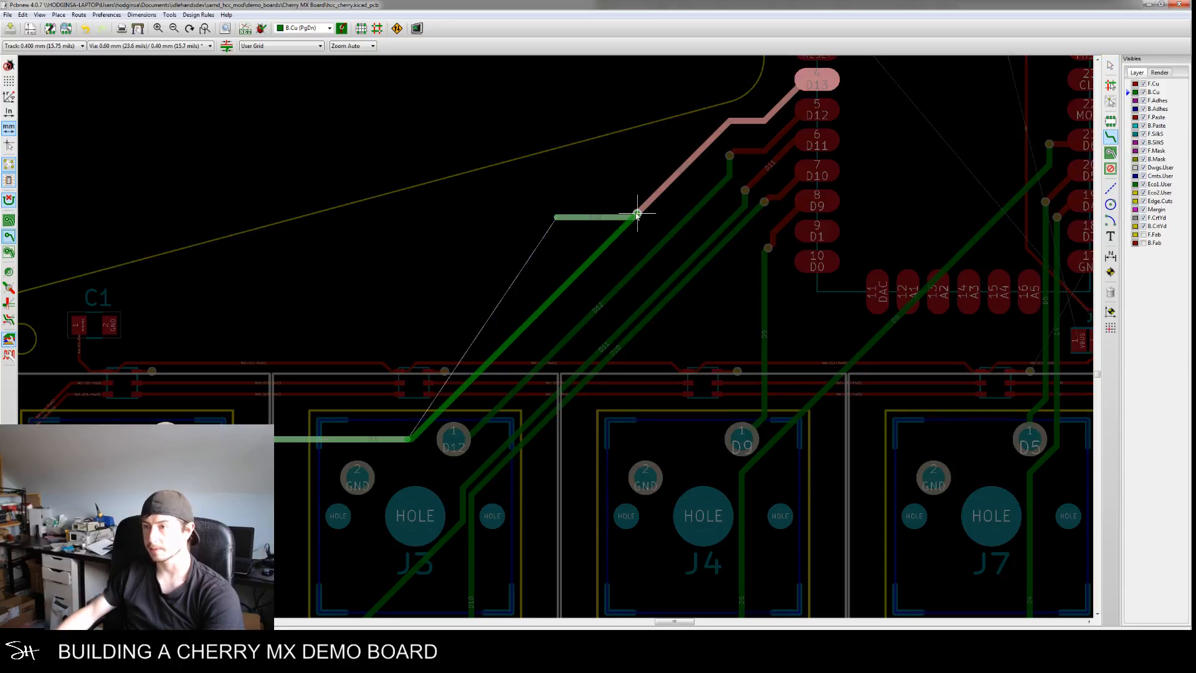
{"action": "key", "text": "Escape"}
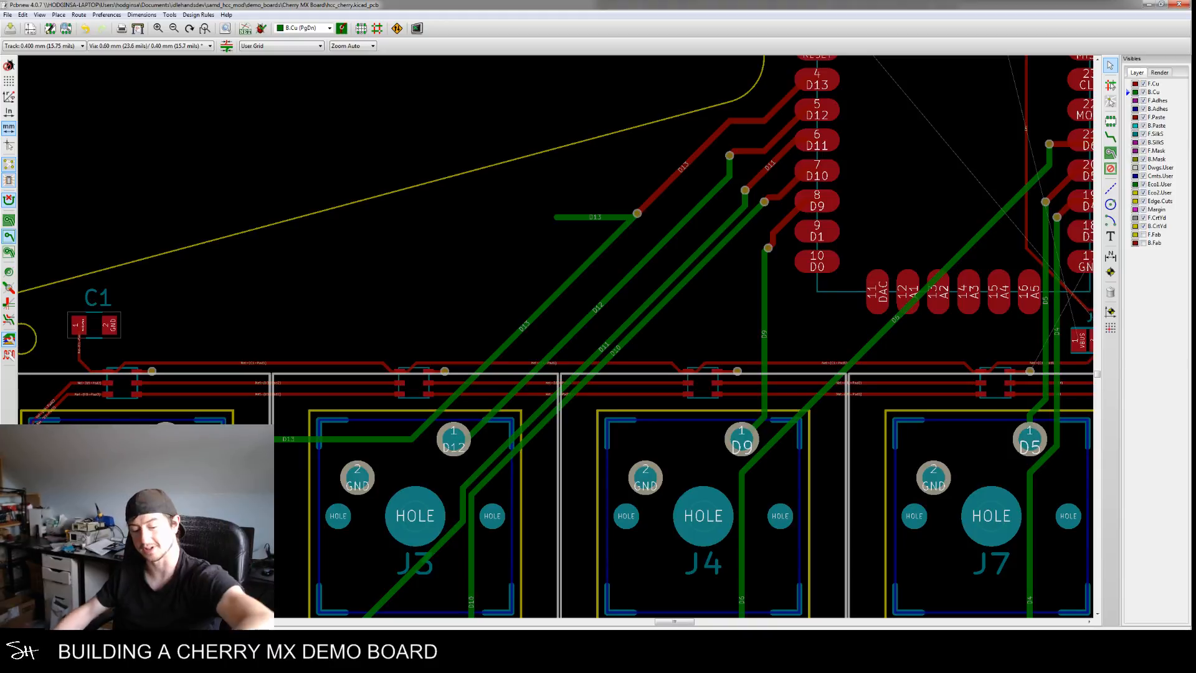
{"action": "middle_click_drag", "start_coordinate": [567, 265], "coordinate": [544, 303]}
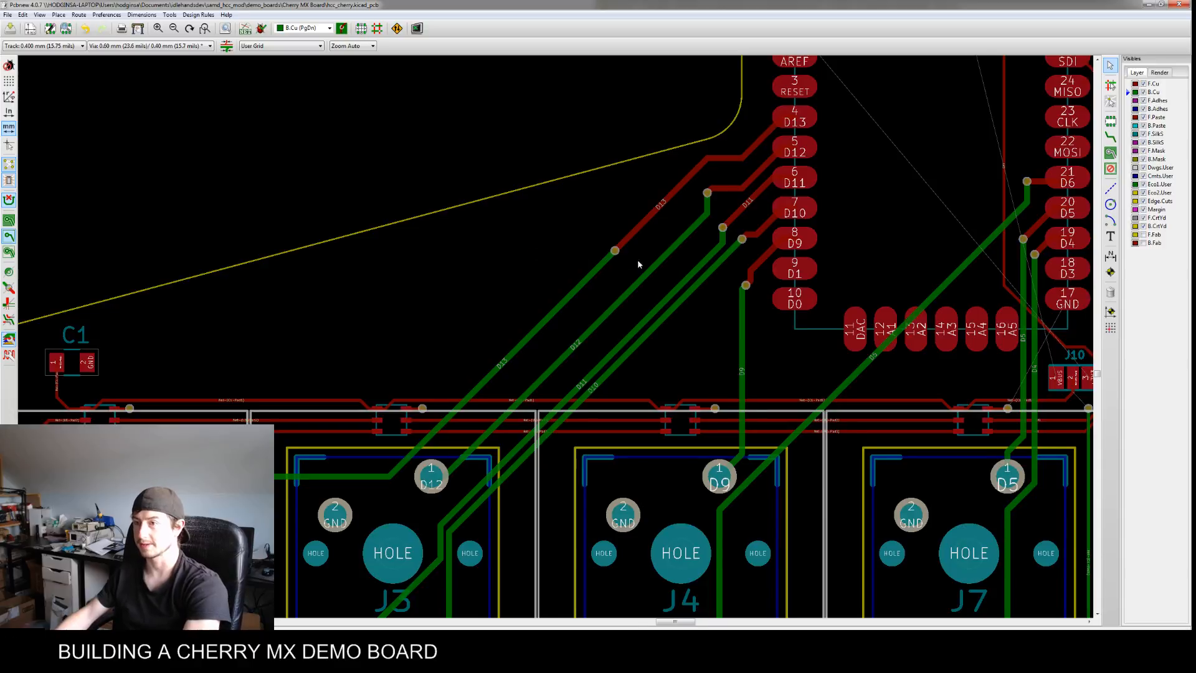
Delete the D12 via near the microcontroller together with its horizontal F.Cu segment and short vertical B.Cu segment
{"action": "scroll", "coordinate": [637, 260], "scroll_direction": "down", "scroll_amount": 3}
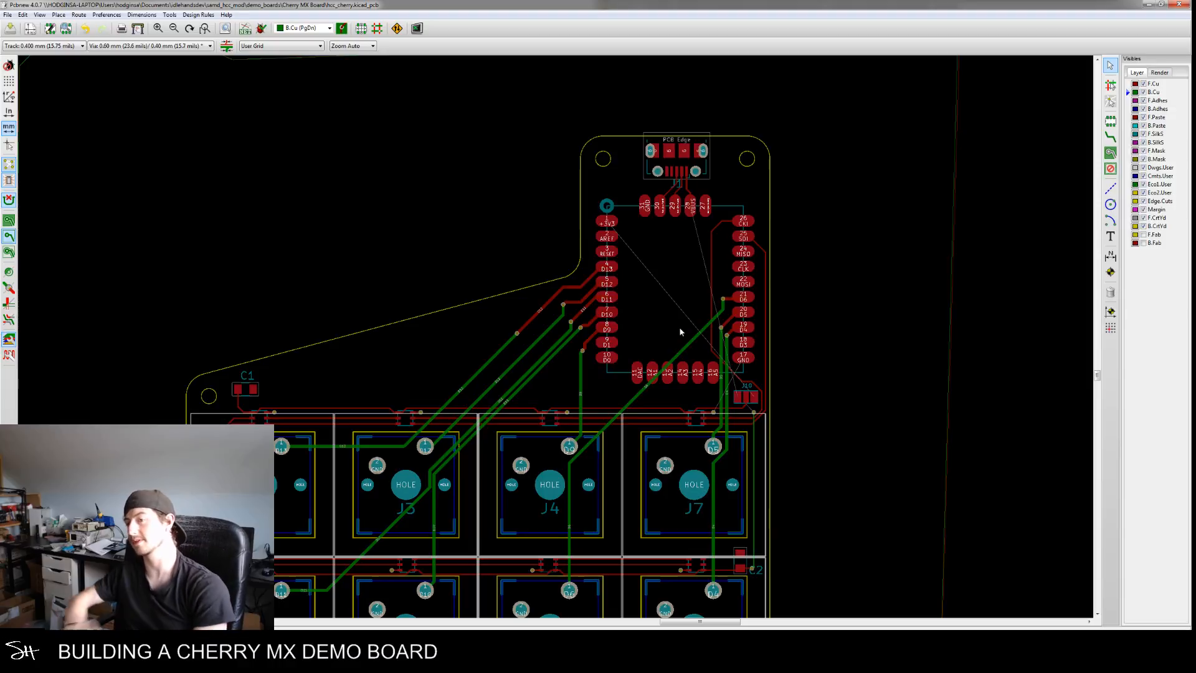
{"action": "scroll", "coordinate": [682, 322], "scroll_direction": "up", "scroll_amount": 5}
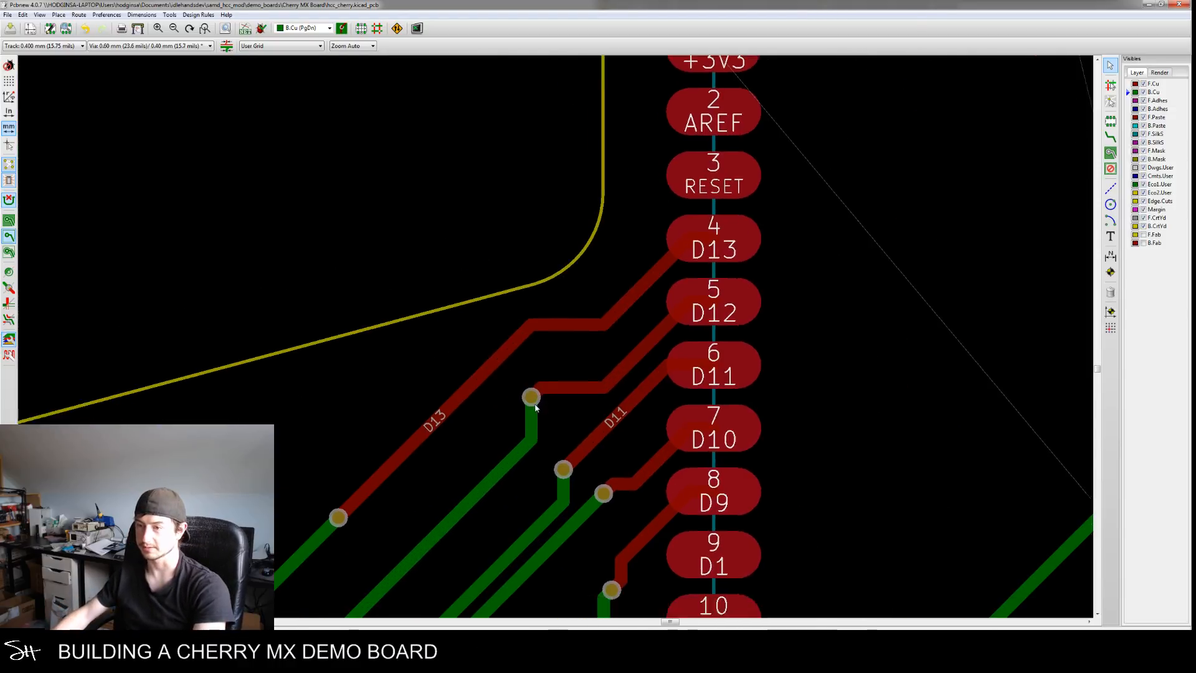
{"action": "scroll", "coordinate": [559, 438], "scroll_direction": "down", "scroll_amount": 1}
{"action": "middle_click_drag", "start_coordinate": [549, 452], "coordinate": [611, 371]}
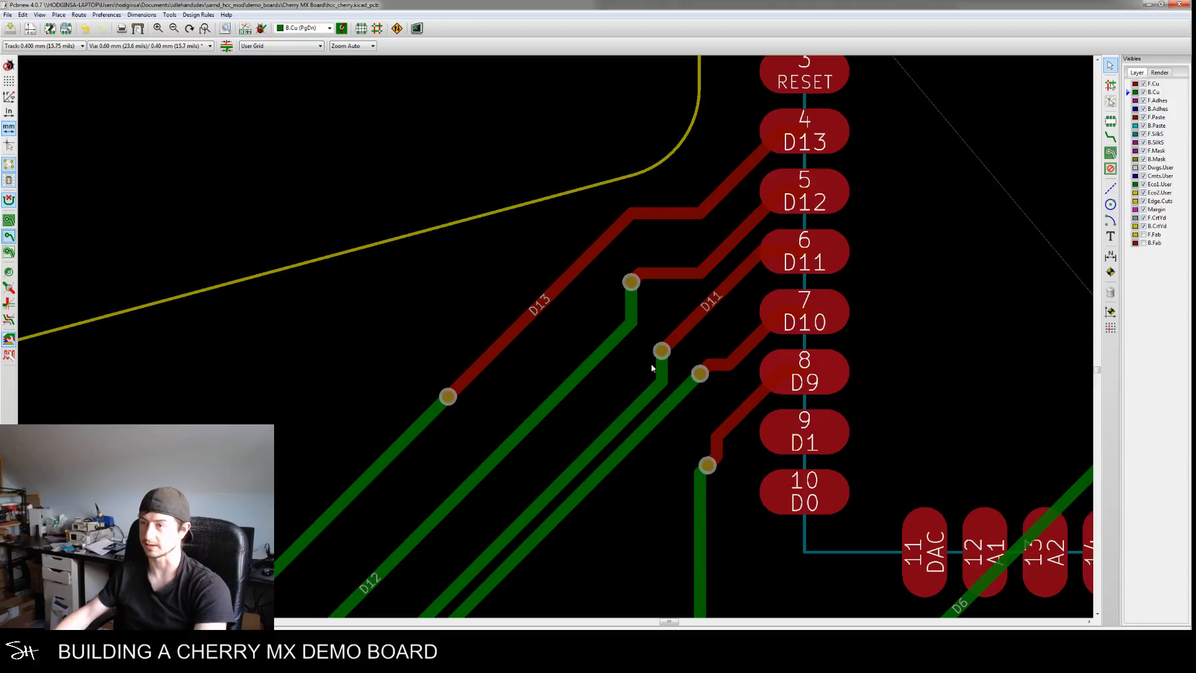
{"action": "left_click", "coordinate": [638, 285]}
{"action": "left_click", "coordinate": [670, 309]}
{"action": "key", "text": "BackSpace"}
{"action": "key", "text": "BackSpace"}
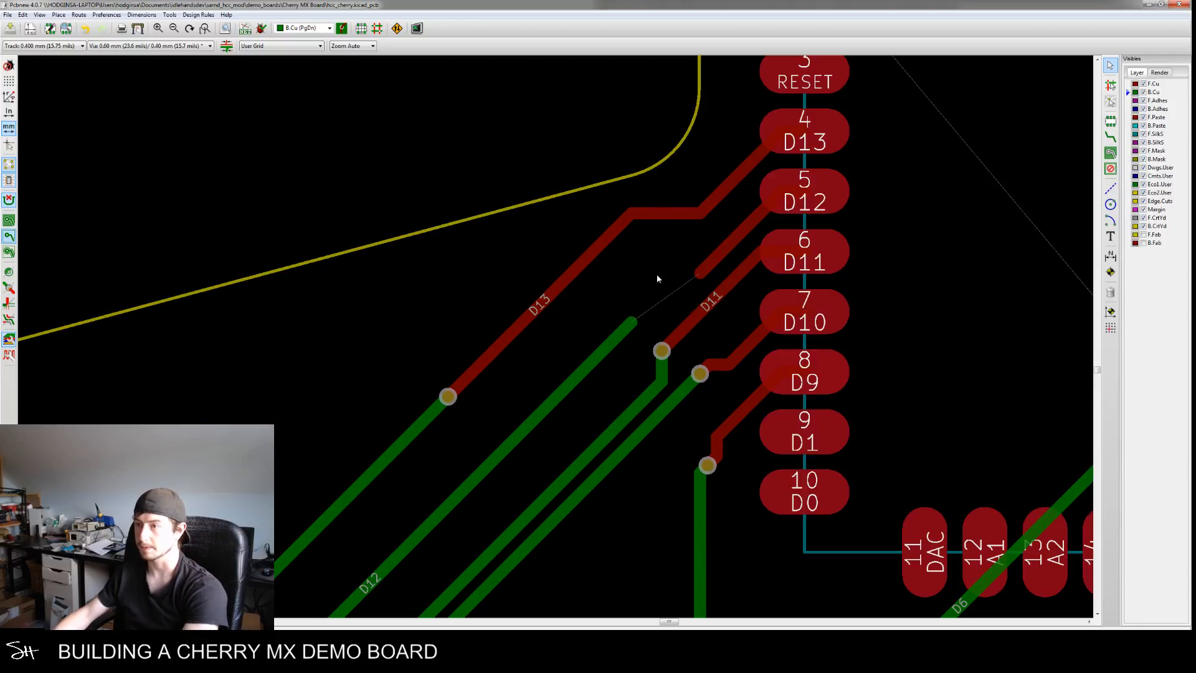
Route D12 on B.Cu from its open diagonal end to the F.Cu segment of pin D12, joining them with a via
{"action": "left_click", "coordinate": [1108, 135]}
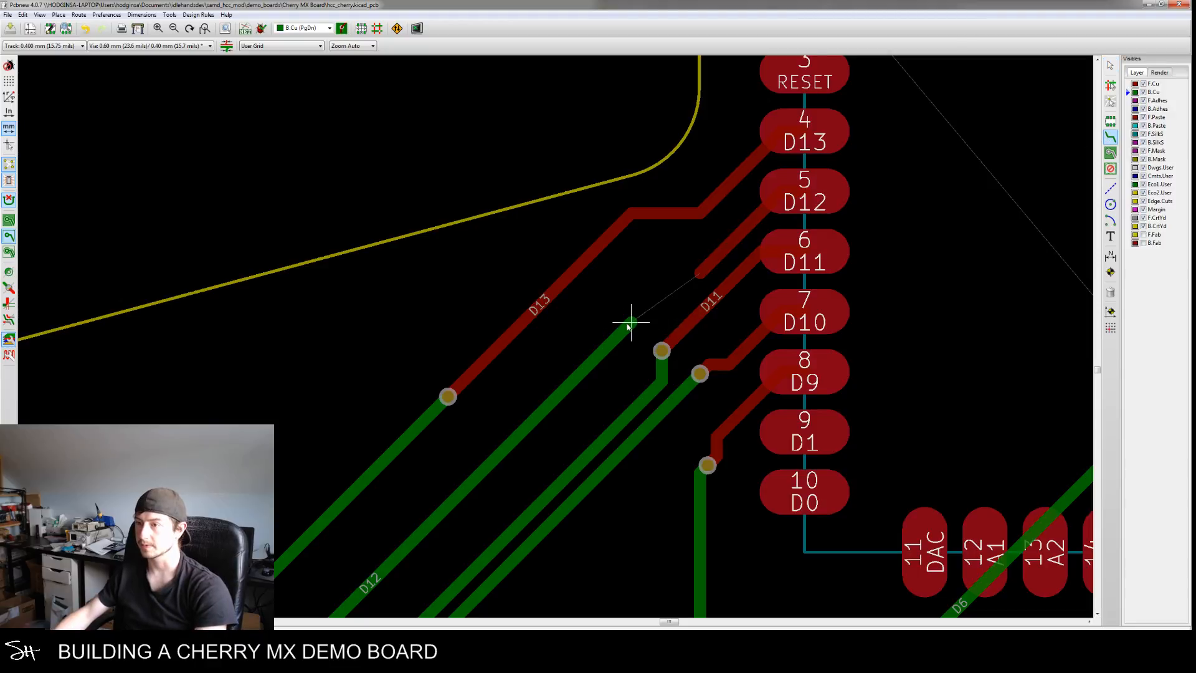
{"action": "left_click", "coordinate": [631, 322]}
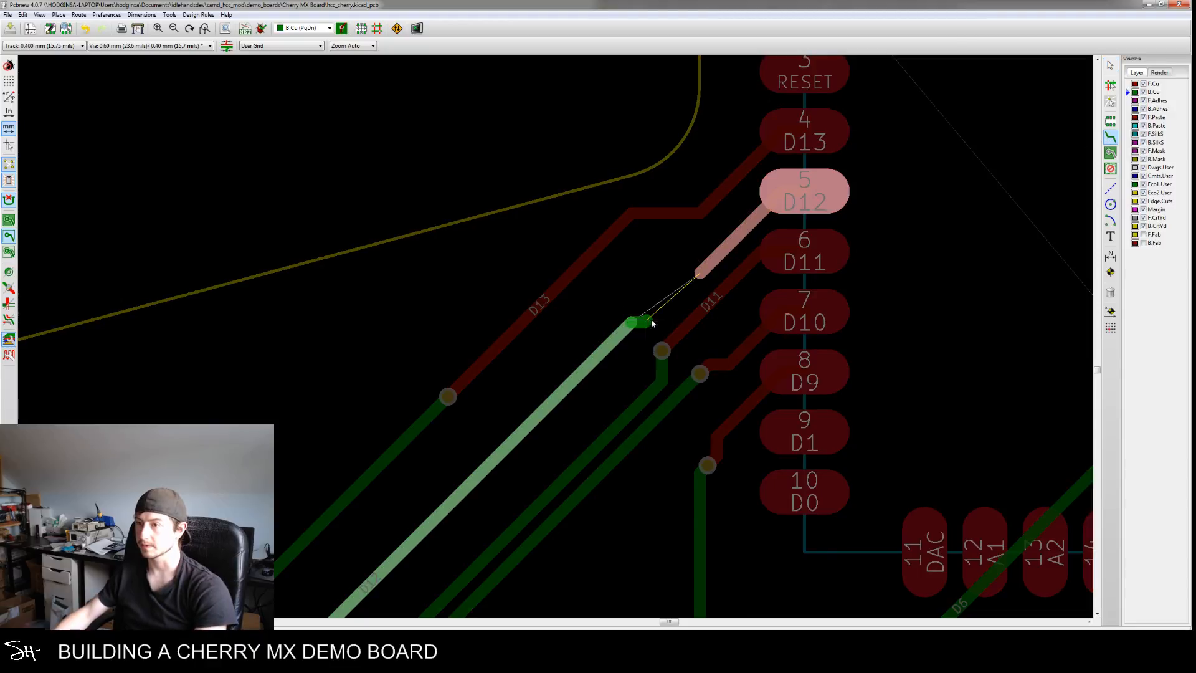
{"action": "left_click", "coordinate": [700, 272]}
{"action": "scroll", "coordinate": [582, 285], "scroll_direction": "down", "scroll_amount": 3}
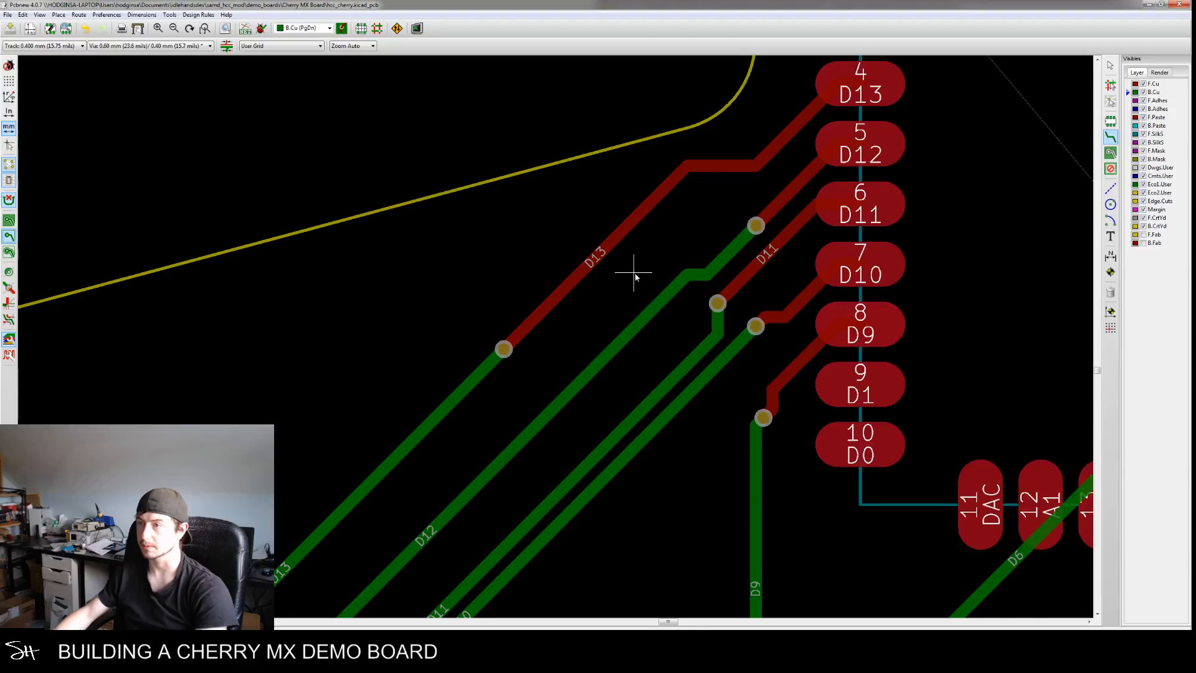
{"action": "scroll", "coordinate": [640, 370], "scroll_direction": "down", "scroll_amount": 5}
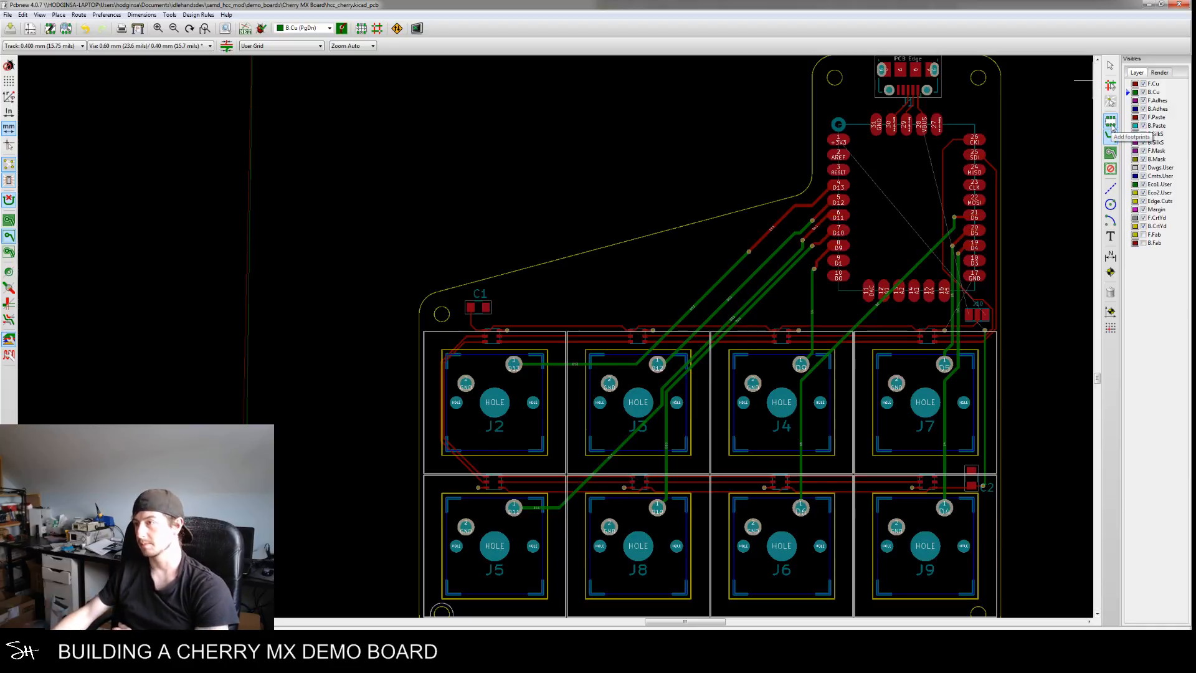
Start adding a footprint above J3, open the footprint library browser, and look through the idlehands_libs library
{"action": "left_click", "coordinate": [1112, 122]}
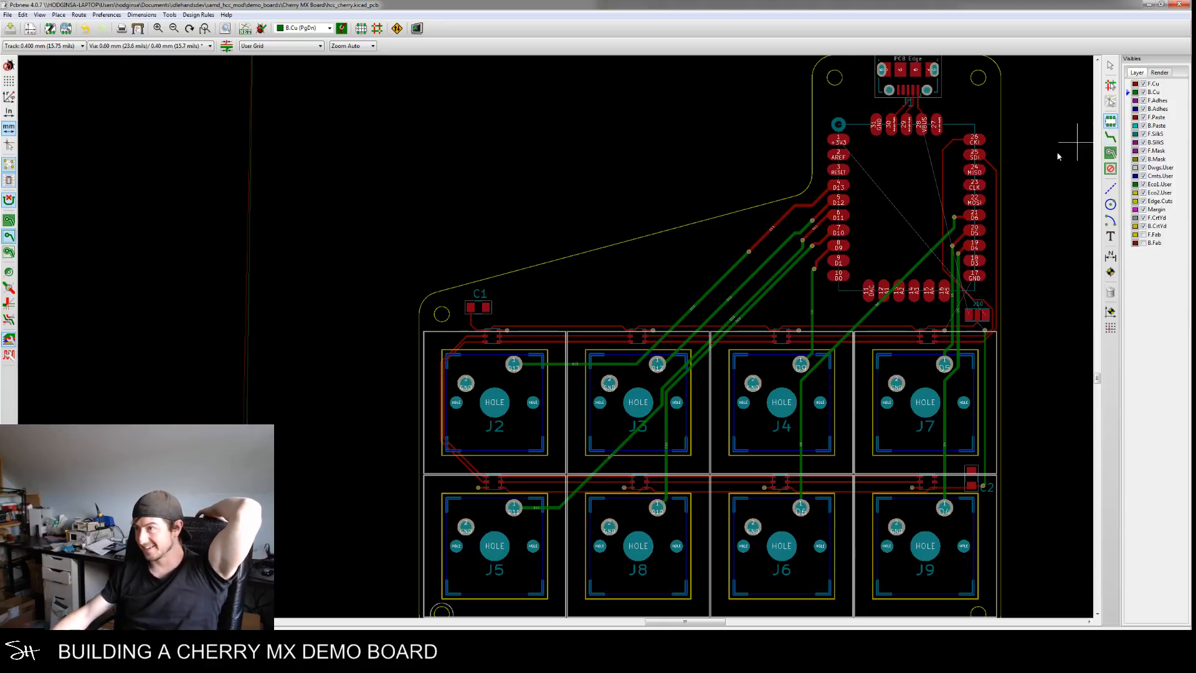
{"action": "left_click", "coordinate": [607, 275]}
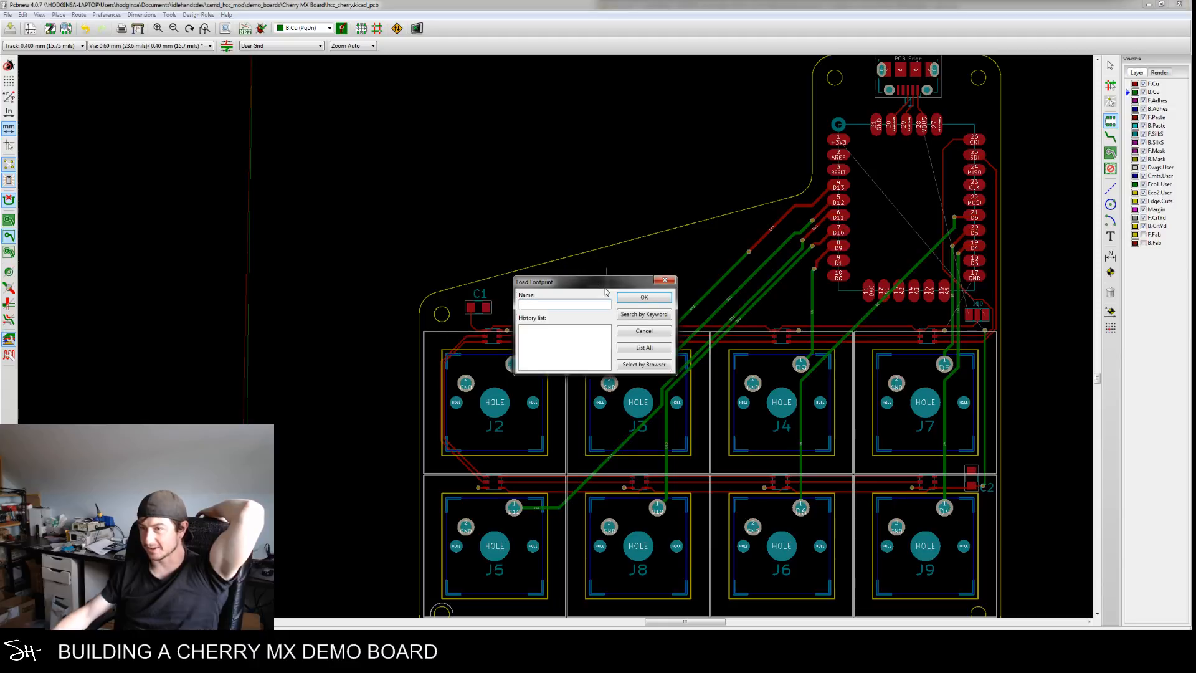
{"action": "left_click", "coordinate": [644, 364]}
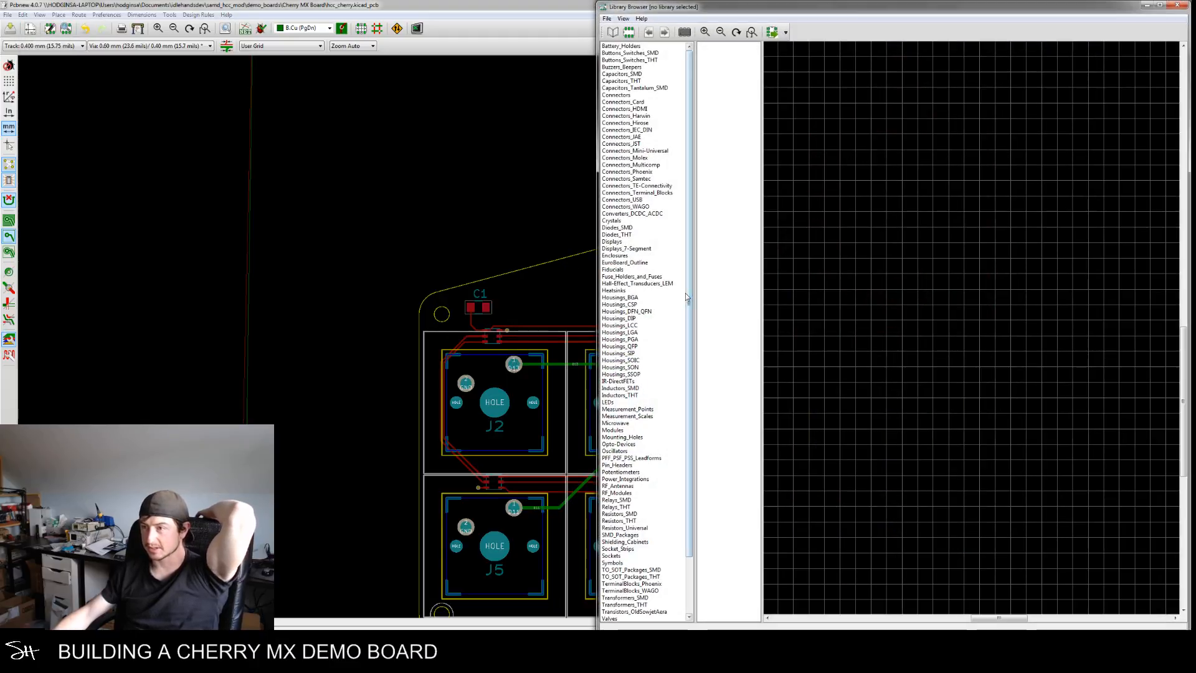
{"action": "scroll", "coordinate": [676, 389], "scroll_direction": "down", "scroll_amount": 3}
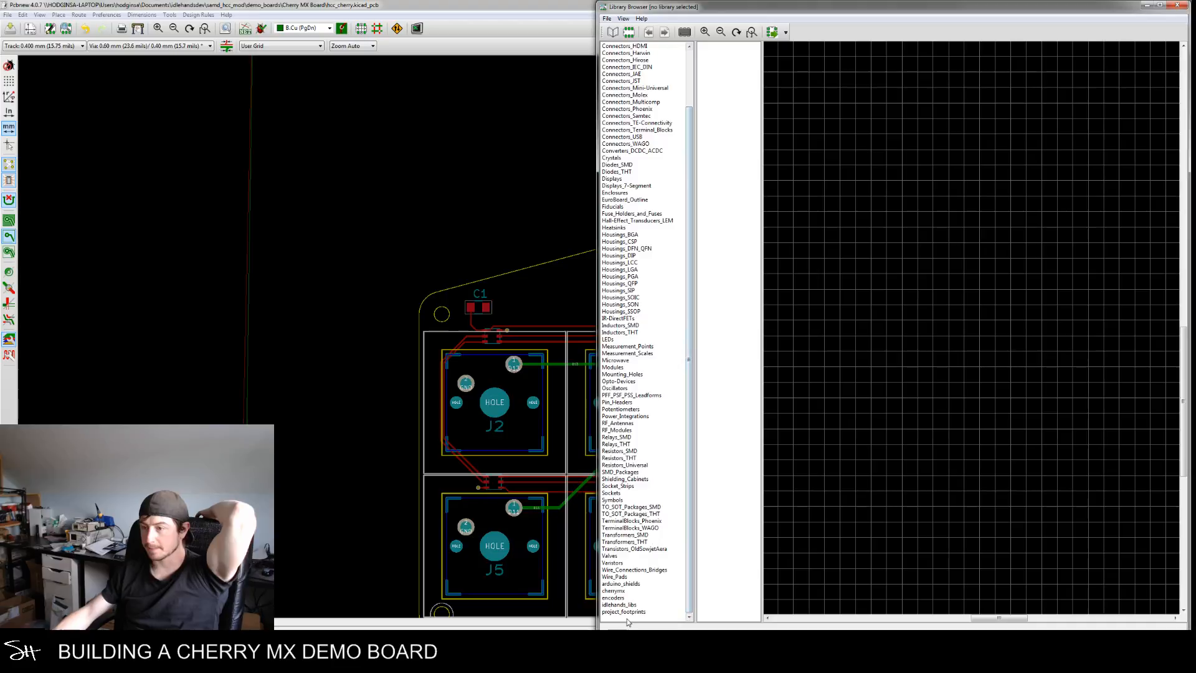
{"action": "left_click", "coordinate": [619, 604]}
{"action": "left_click_drag", "start_coordinate": [760, 170], "coordinate": [762, 342]}
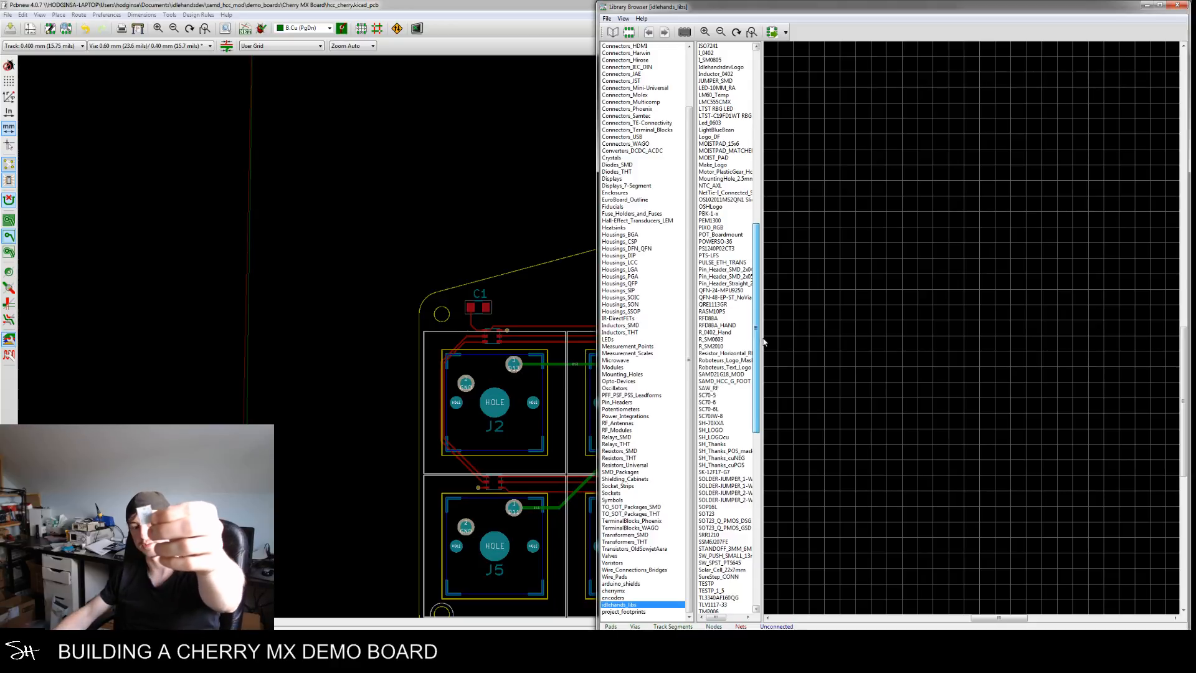
{"action": "left_click_drag", "start_coordinate": [764, 342], "coordinate": [759, 437]}
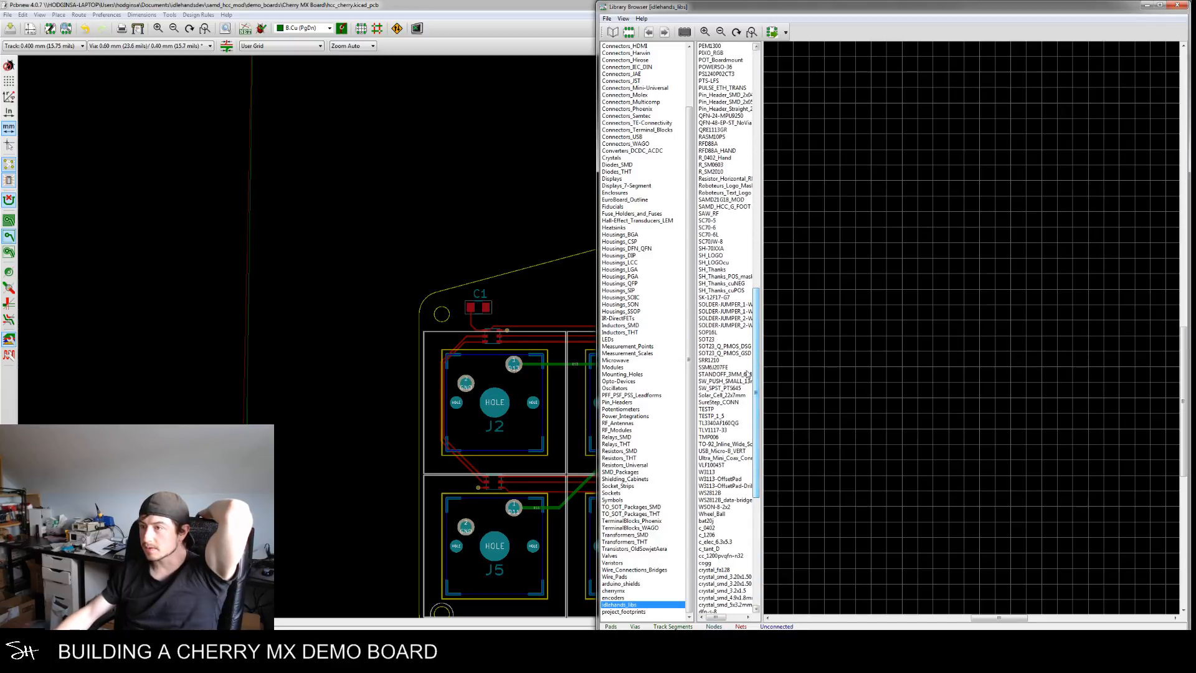
Preview the SH_LOGO and SH_Thanks footprints, reselect SH_LOGO, and close the library browser
{"action": "left_click", "coordinate": [714, 257]}
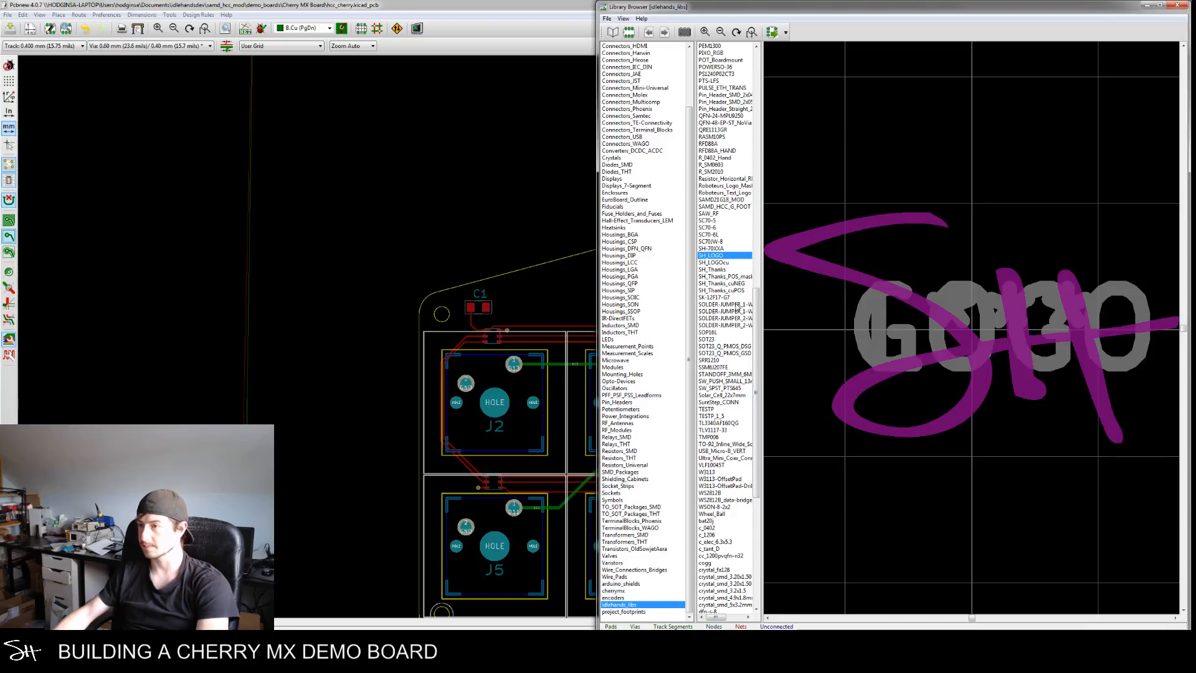
{"action": "left_click", "coordinate": [735, 270]}
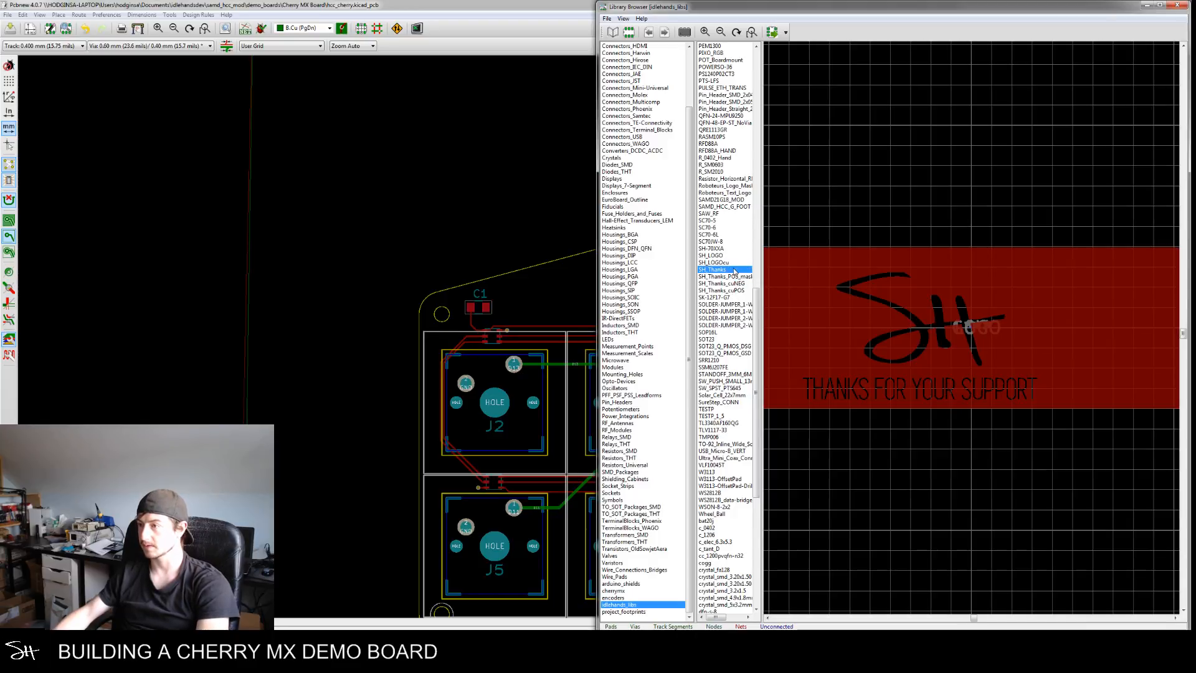
{"action": "left_click", "coordinate": [729, 262]}
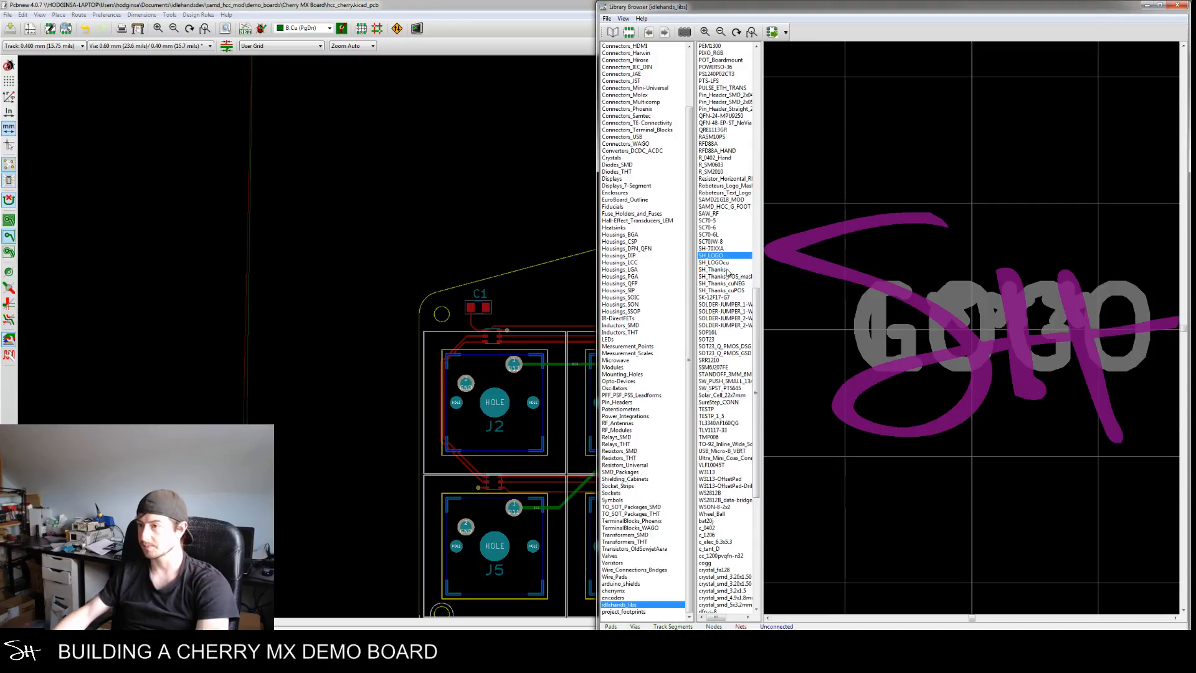
{"action": "left_click", "coordinate": [726, 256]}
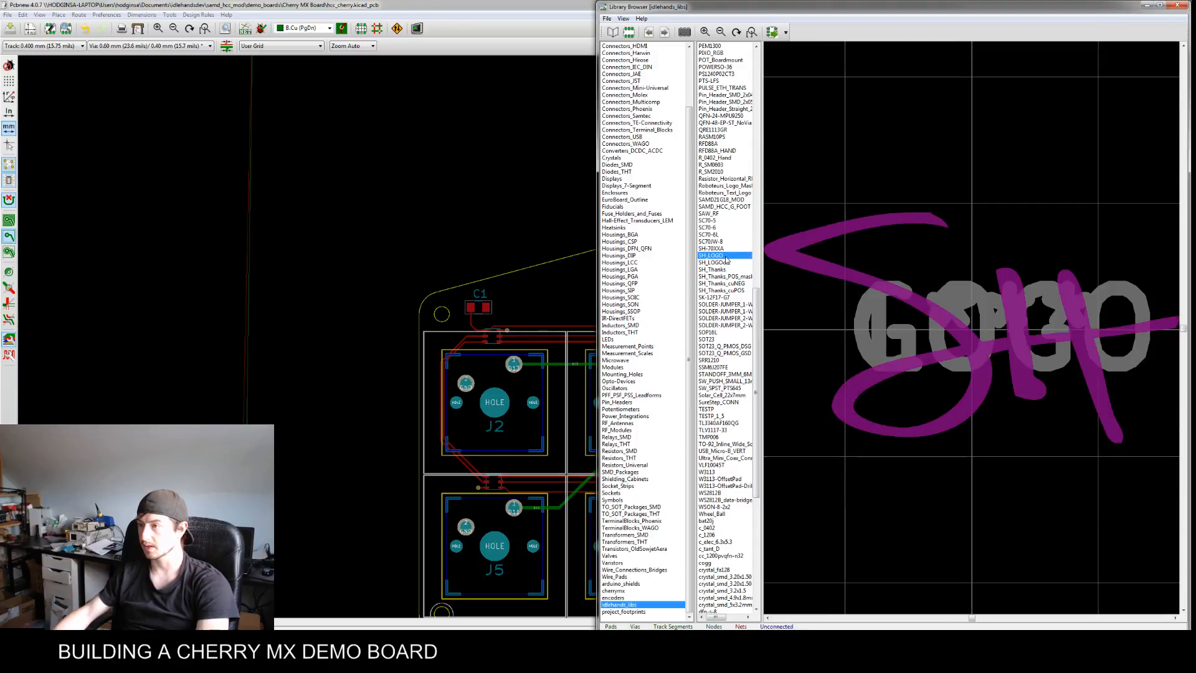
{"action": "left_click", "coordinate": [1177, 6]}
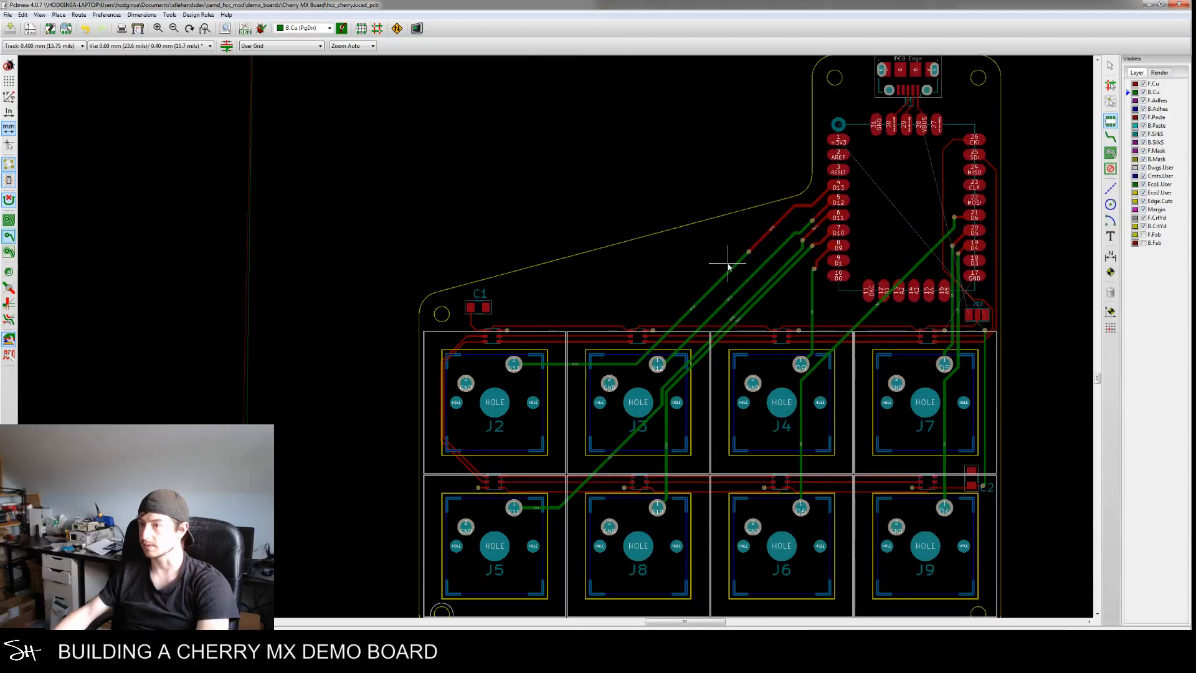
{"action": "left_click", "coordinate": [1108, 176]}
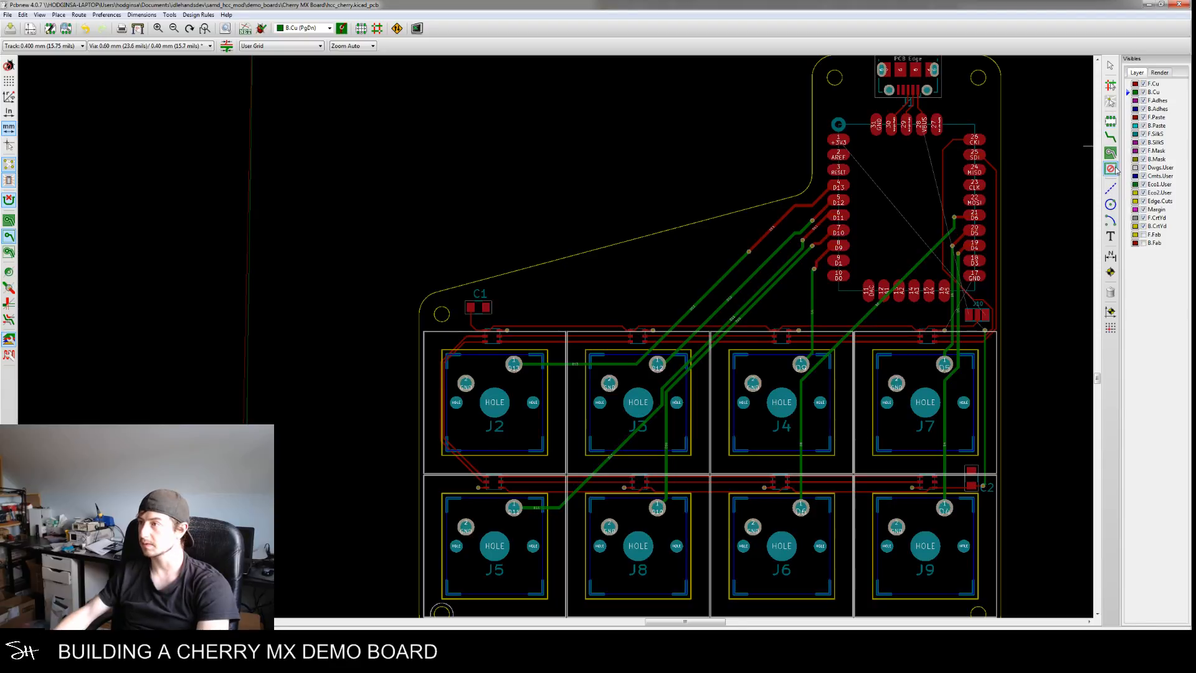
{"action": "left_click", "coordinate": [539, 275]}
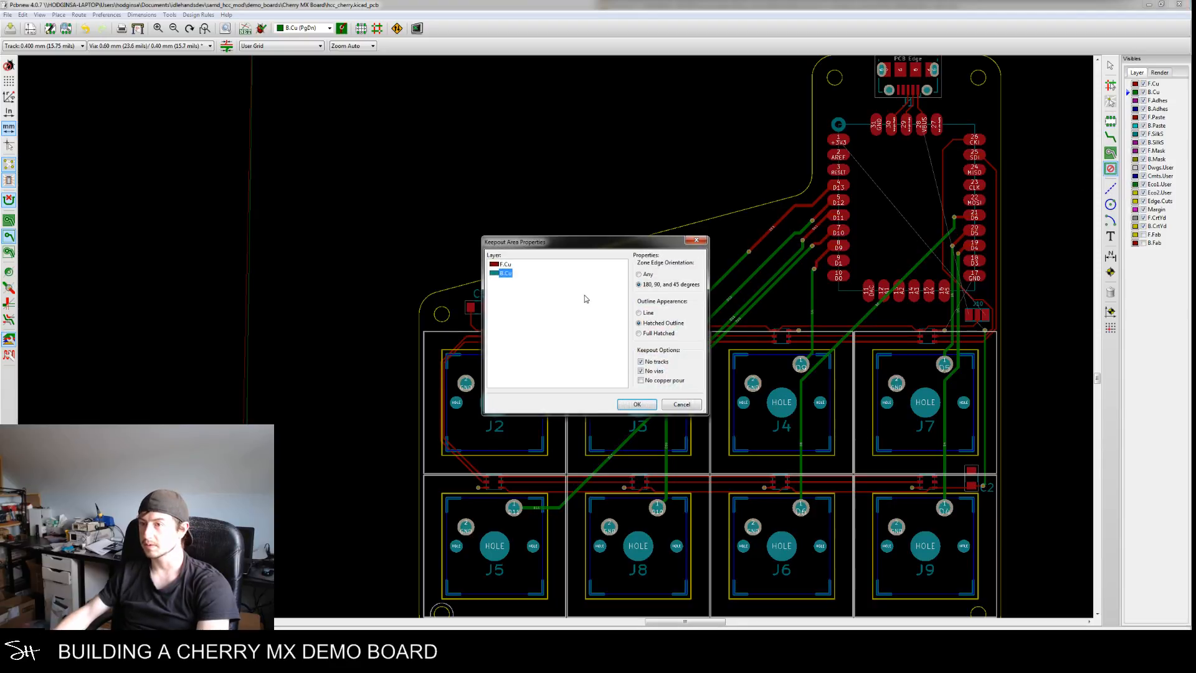
{"action": "left_click", "coordinate": [682, 405]}
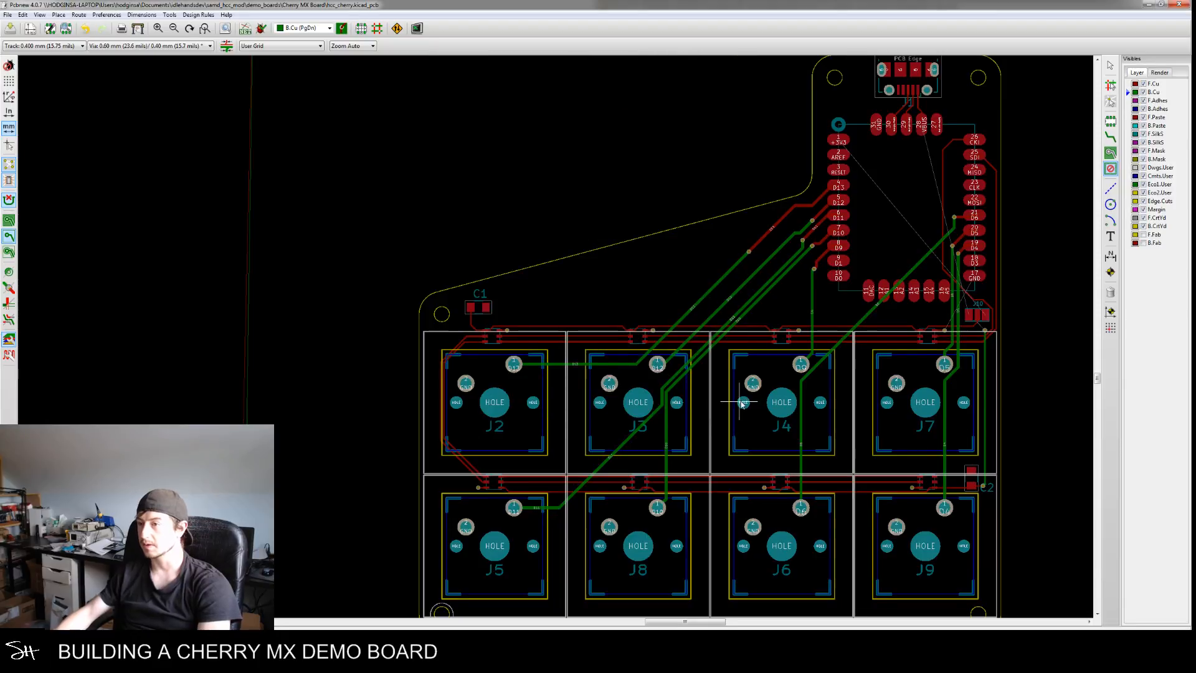
Start adding a footprint in the empty area above J3 and open the footprint library browser
{"action": "scroll", "coordinate": [686, 346], "scroll_direction": "down", "scroll_amount": 2}
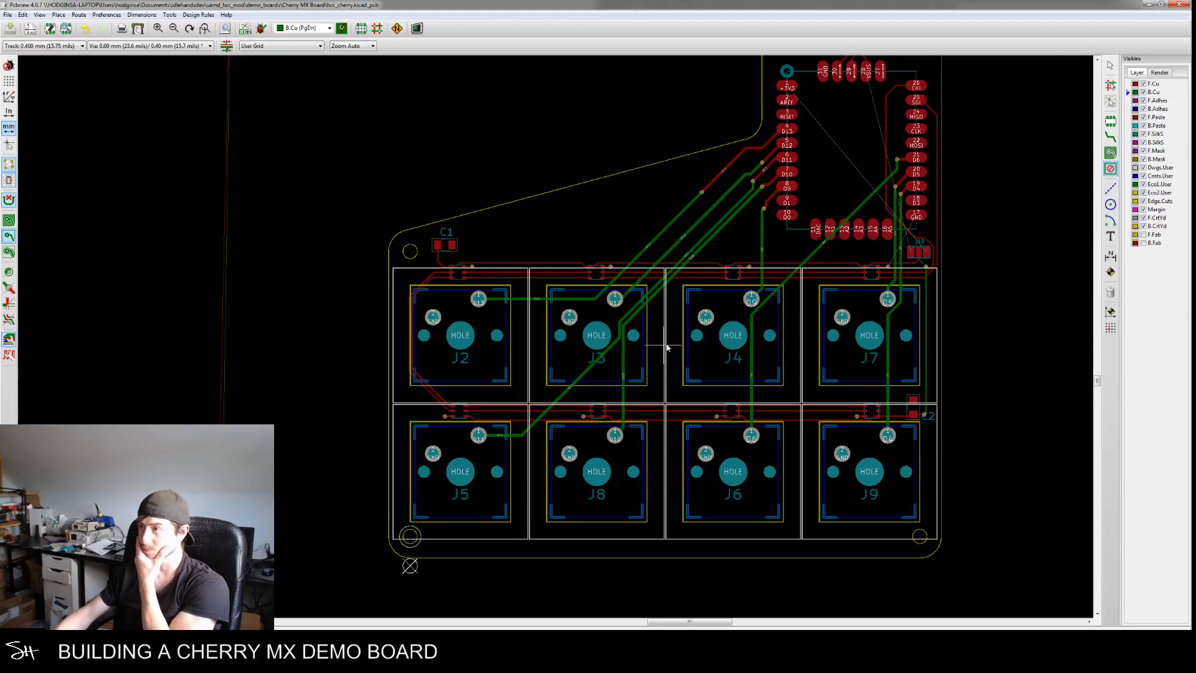
{"action": "middle_click_drag", "start_coordinate": [542, 279], "coordinate": [515, 309]}
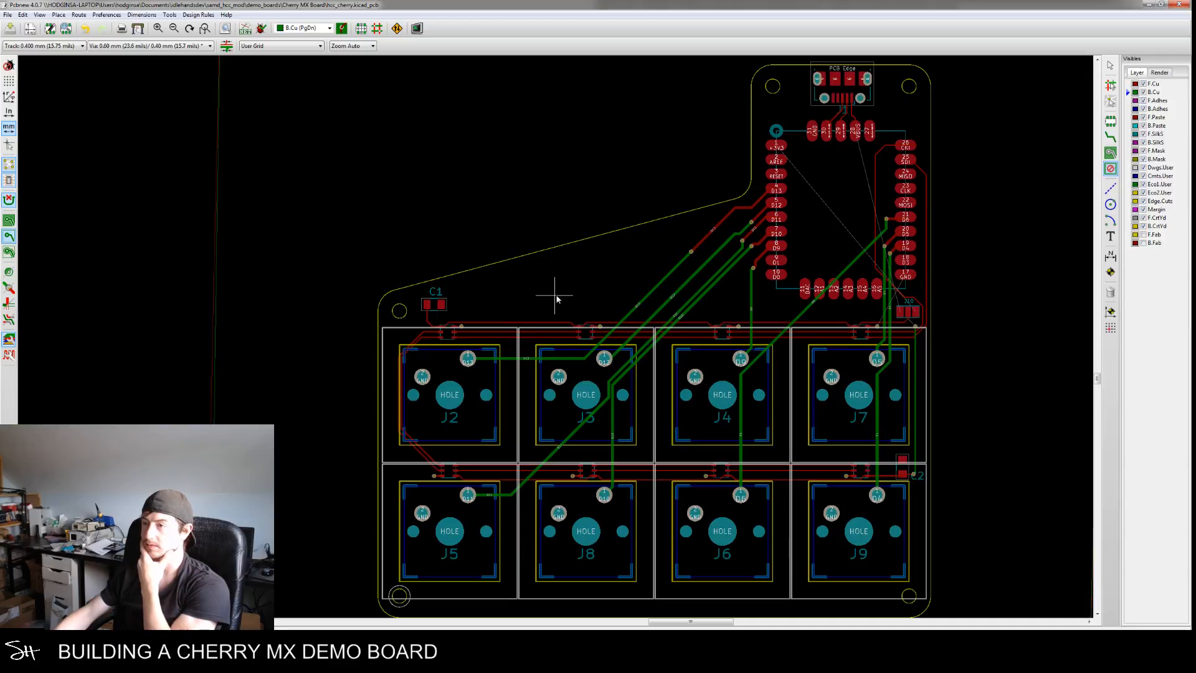
{"action": "scroll", "coordinate": [580, 300], "scroll_direction": "down", "scroll_amount": 1}
{"action": "middle_click_drag", "start_coordinate": [576, 303], "coordinate": [564, 348]}
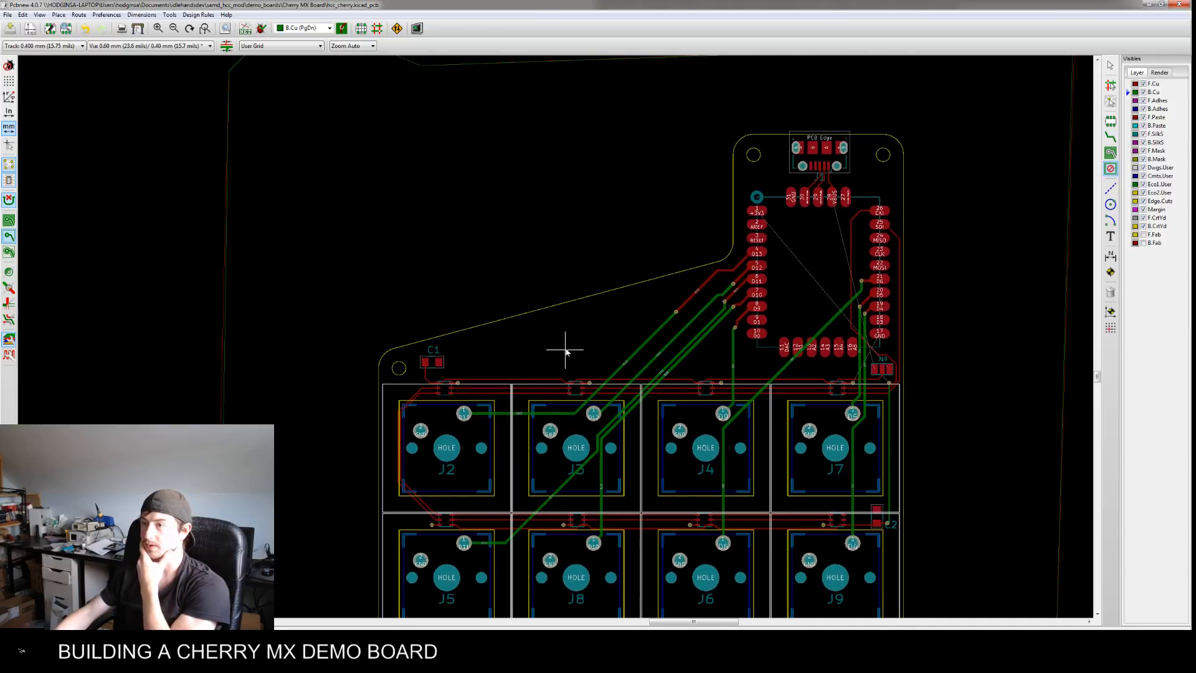
{"action": "left_click", "coordinate": [1112, 123]}
{"action": "left_click", "coordinate": [615, 183]}
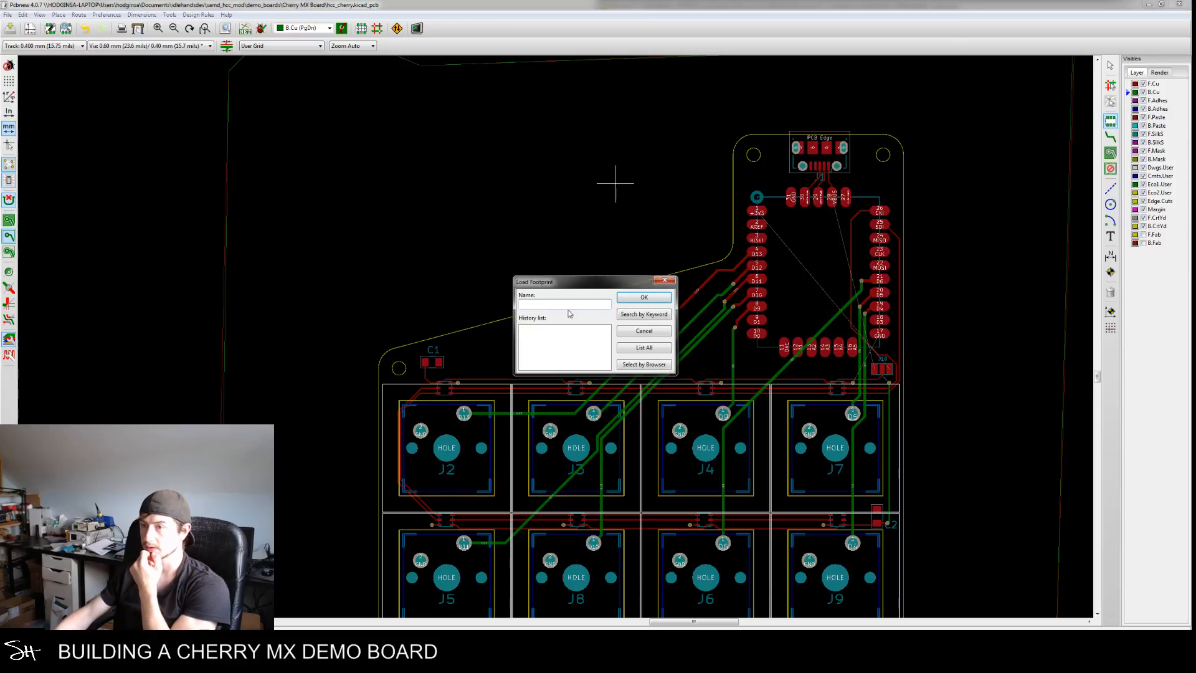
{"action": "left_click", "coordinate": [638, 364]}
{"action": "scroll", "coordinate": [755, 434], "scroll_direction": "down", "scroll_amount": 5}
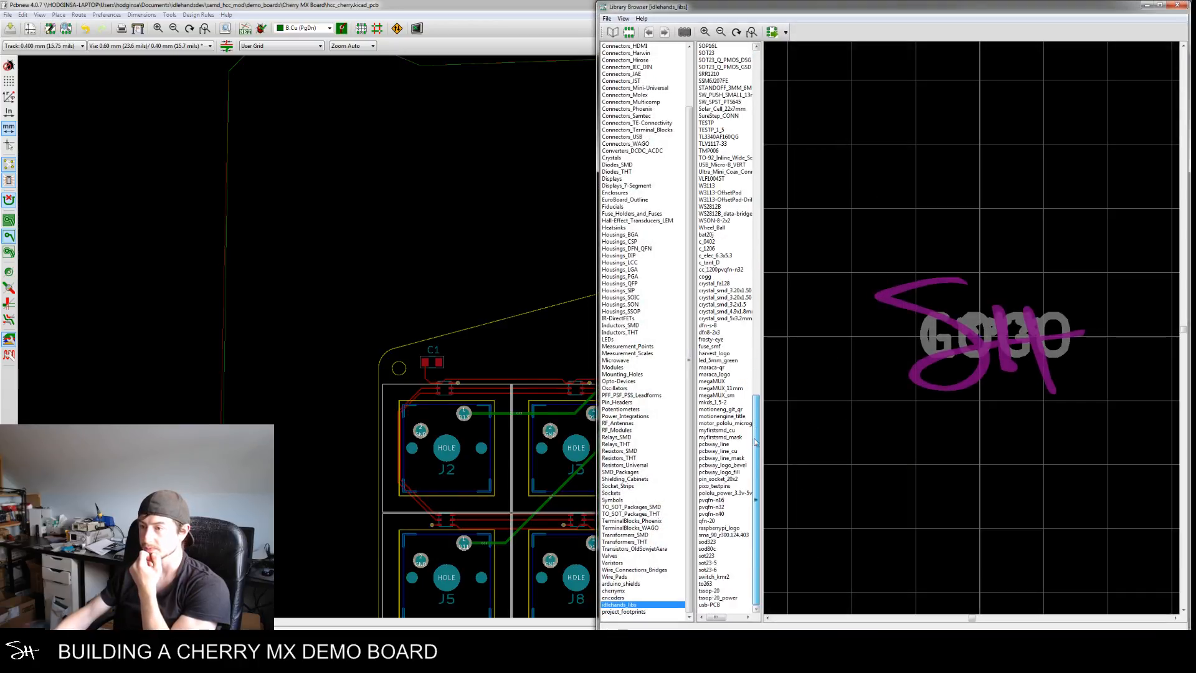
Compare the SH logo footprints in idlehands_libs and place SH_LOGO on the board beside C1, above J2 and J3
{"action": "left_click_drag", "start_coordinate": [755, 434], "coordinate": [762, 315]}
{"action": "left_click", "coordinate": [713, 227]}
{"action": "left_click", "coordinate": [713, 242]}
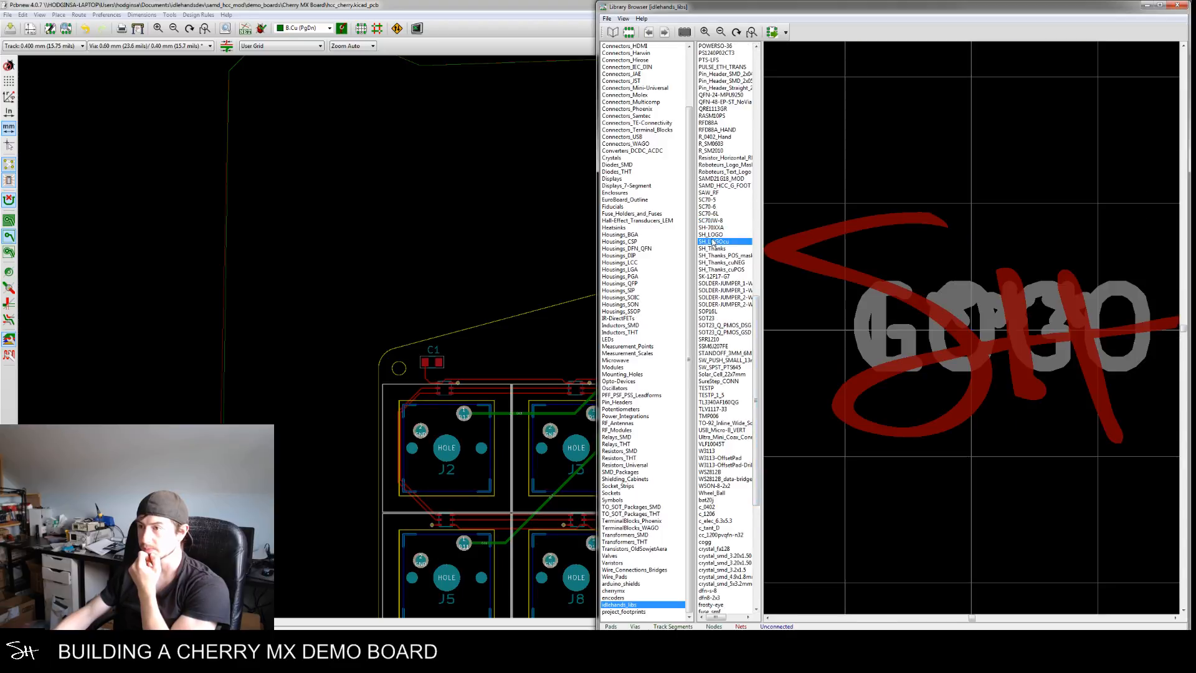
{"action": "left_click", "coordinate": [716, 235]}
{"action": "double_click", "coordinate": [718, 235]}
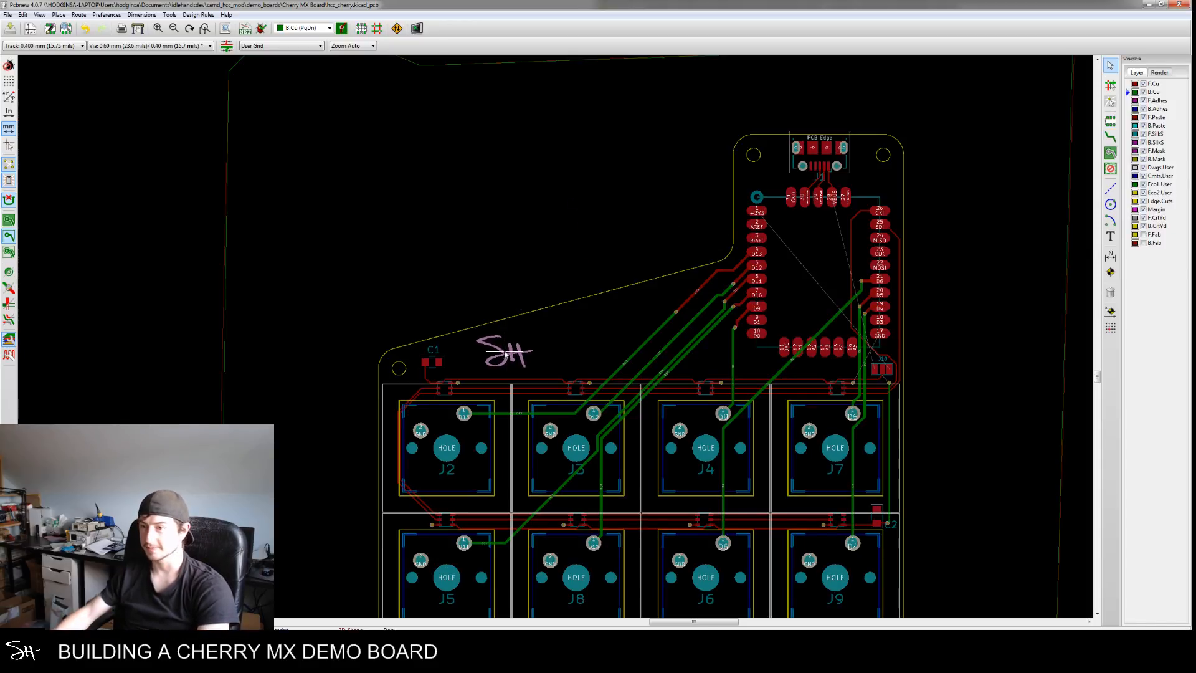
{"action": "left_click", "coordinate": [494, 358]}
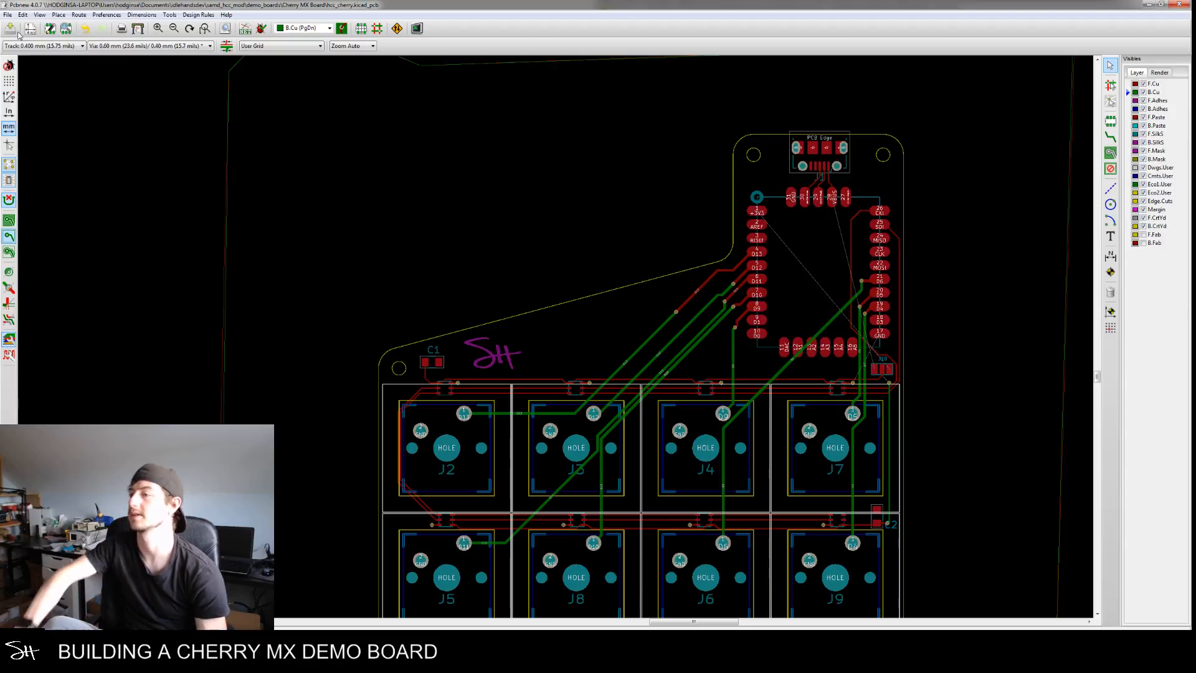
Rotate J10 by 180 degrees so its +3V3 pad faces the left side of the board
{"action": "scroll", "coordinate": [743, 269], "scroll_direction": "up", "scroll_amount": 5}
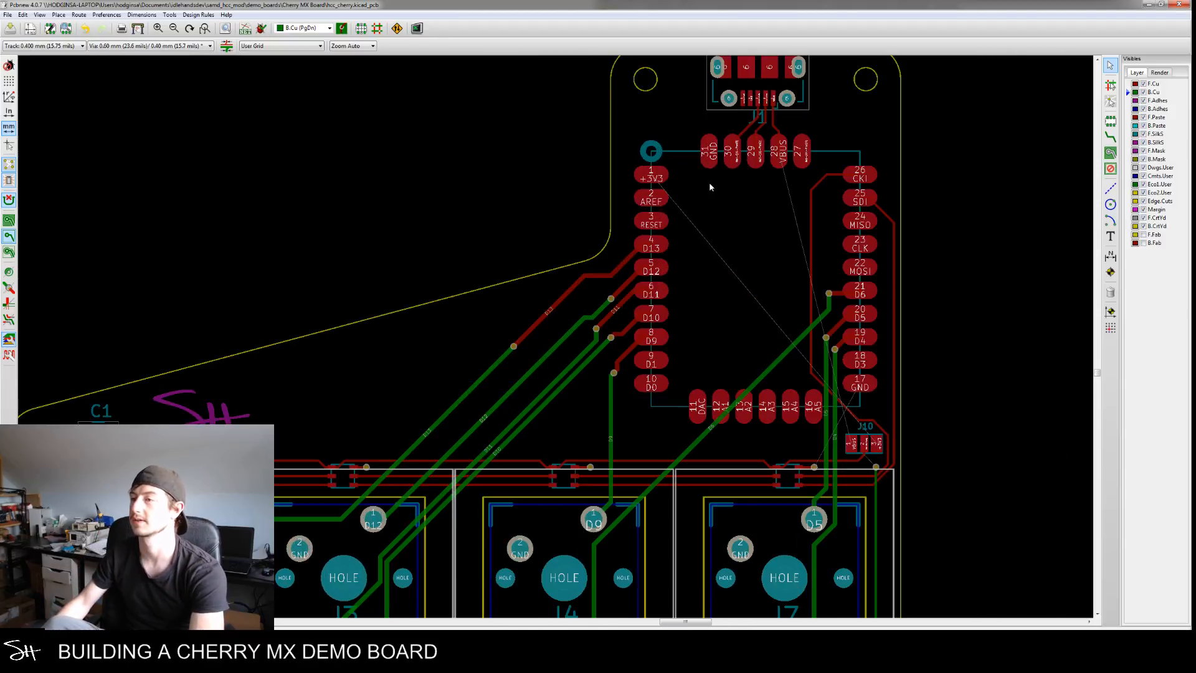
{"action": "scroll", "coordinate": [701, 249], "scroll_direction": "up", "scroll_amount": 3}
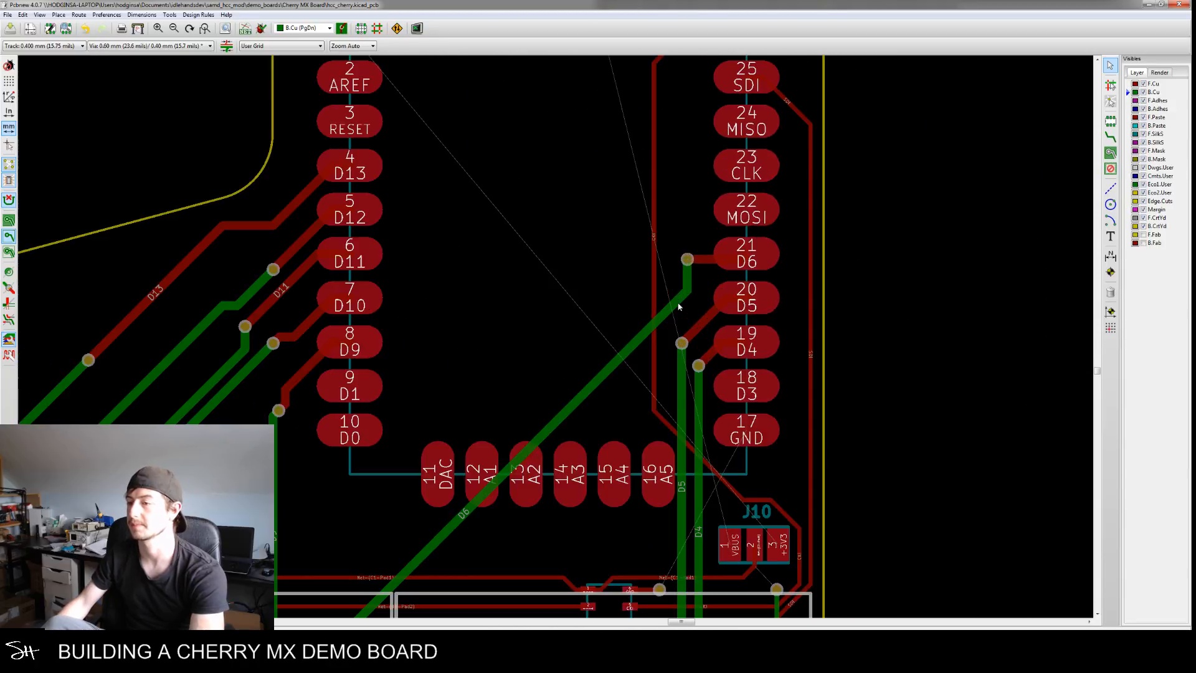
{"action": "middle_click_drag", "start_coordinate": [644, 224], "coordinate": [718, 304]}
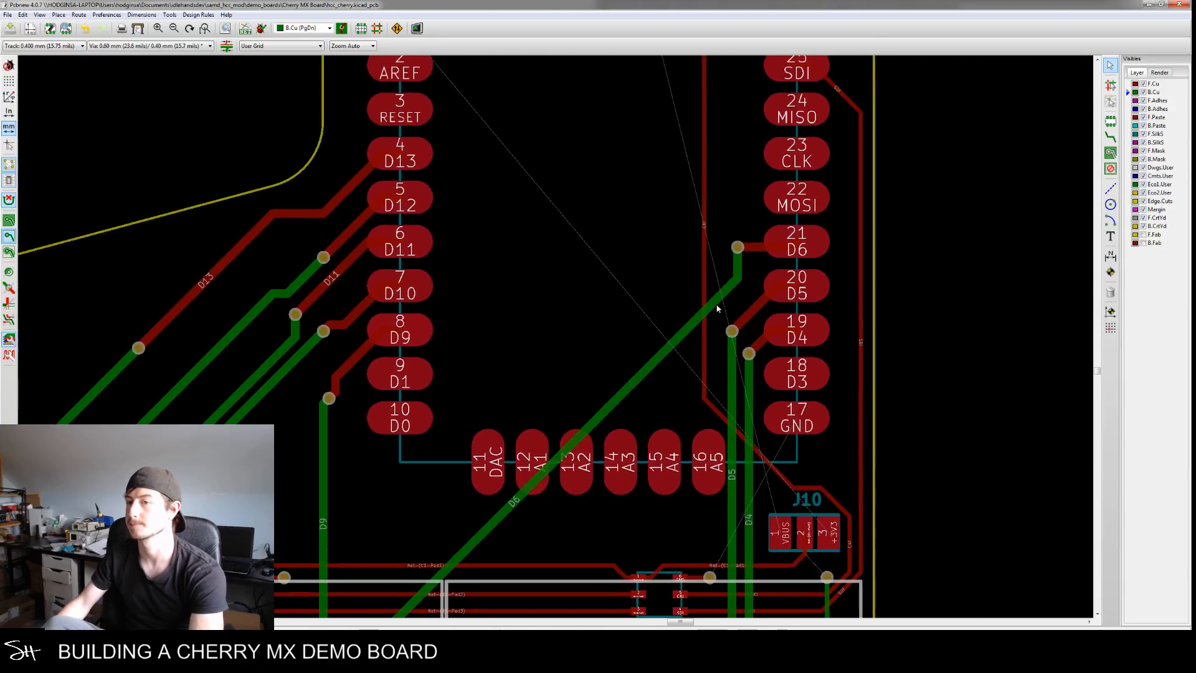
{"action": "middle_click_drag", "start_coordinate": [642, 277], "coordinate": [658, 251]}
{"action": "middle_click_drag", "start_coordinate": [633, 366], "coordinate": [592, 419]}
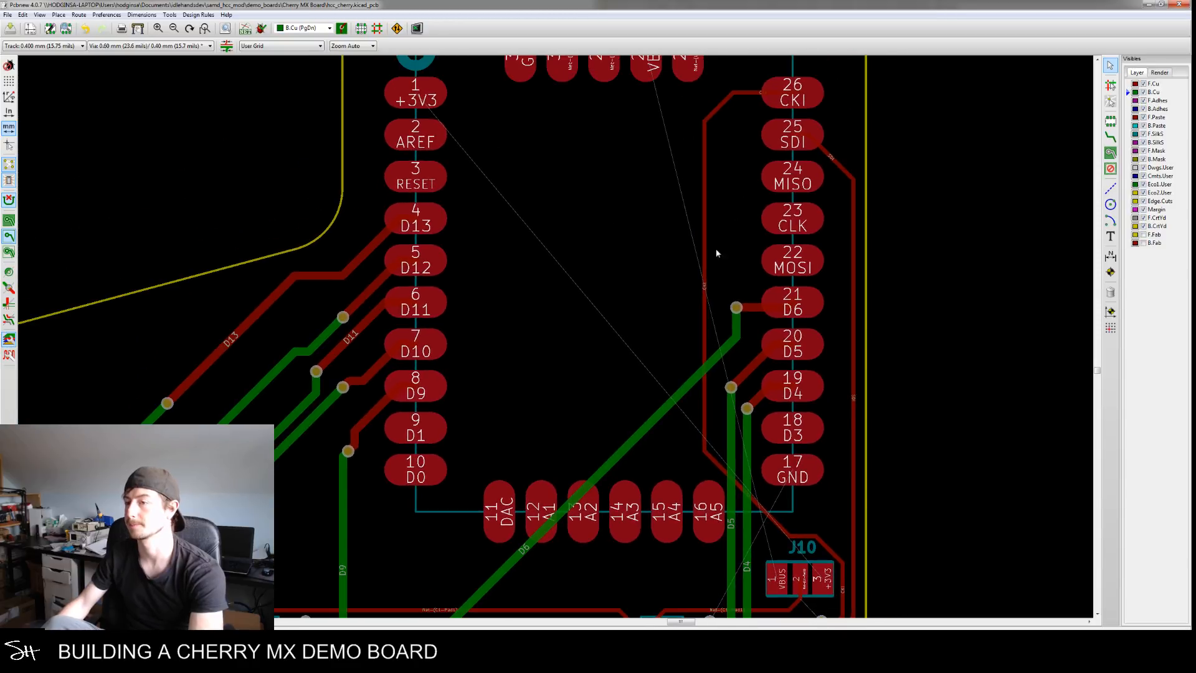
{"action": "scroll", "coordinate": [646, 299], "scroll_direction": "down", "scroll_amount": 2, "text": "shift"}
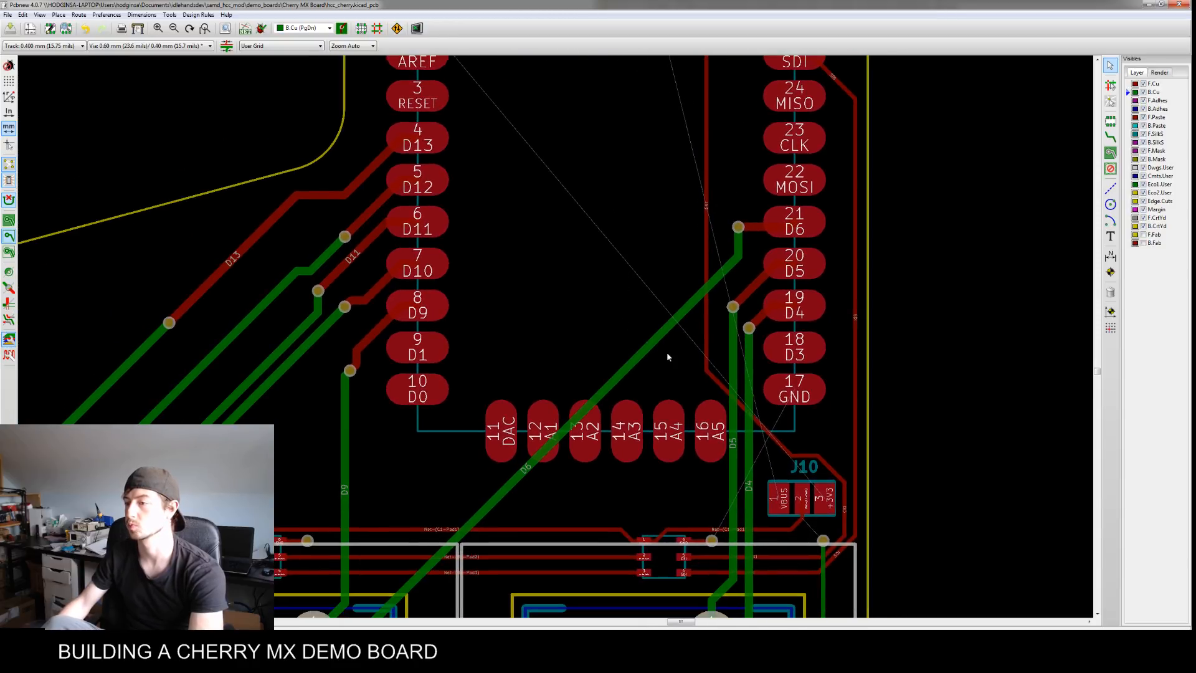
{"action": "scroll", "coordinate": [685, 386], "scroll_direction": "down", "scroll_amount": 1, "text": "shift"}
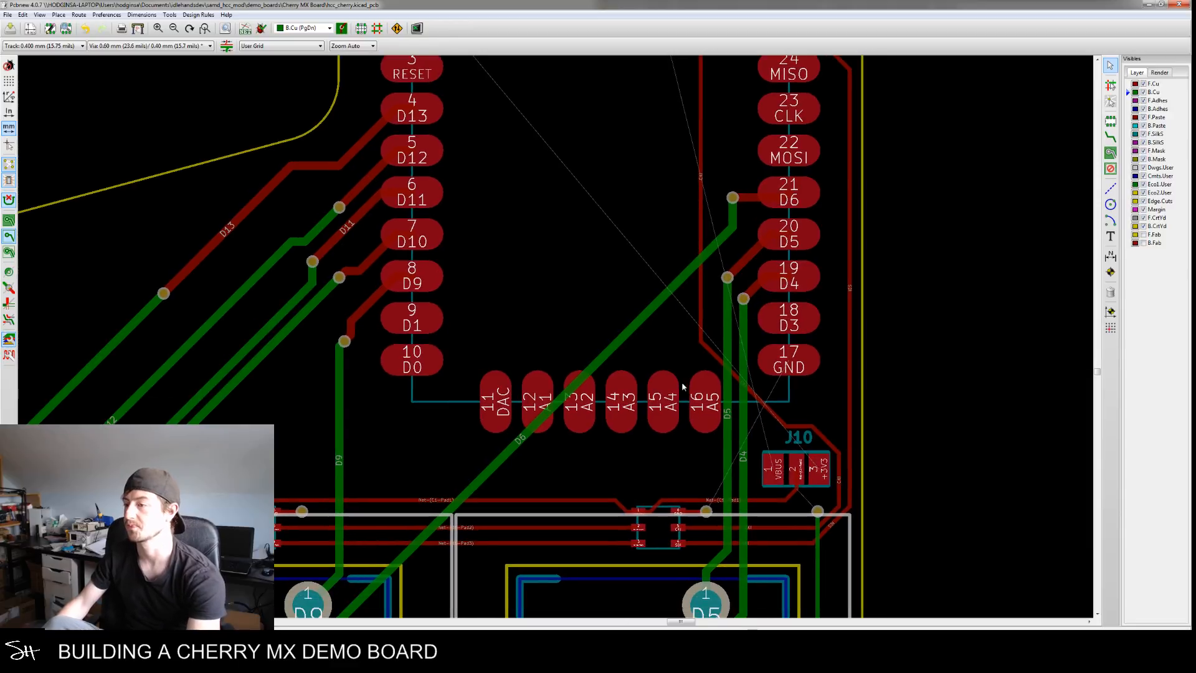
{"action": "left_click", "coordinate": [796, 467]}
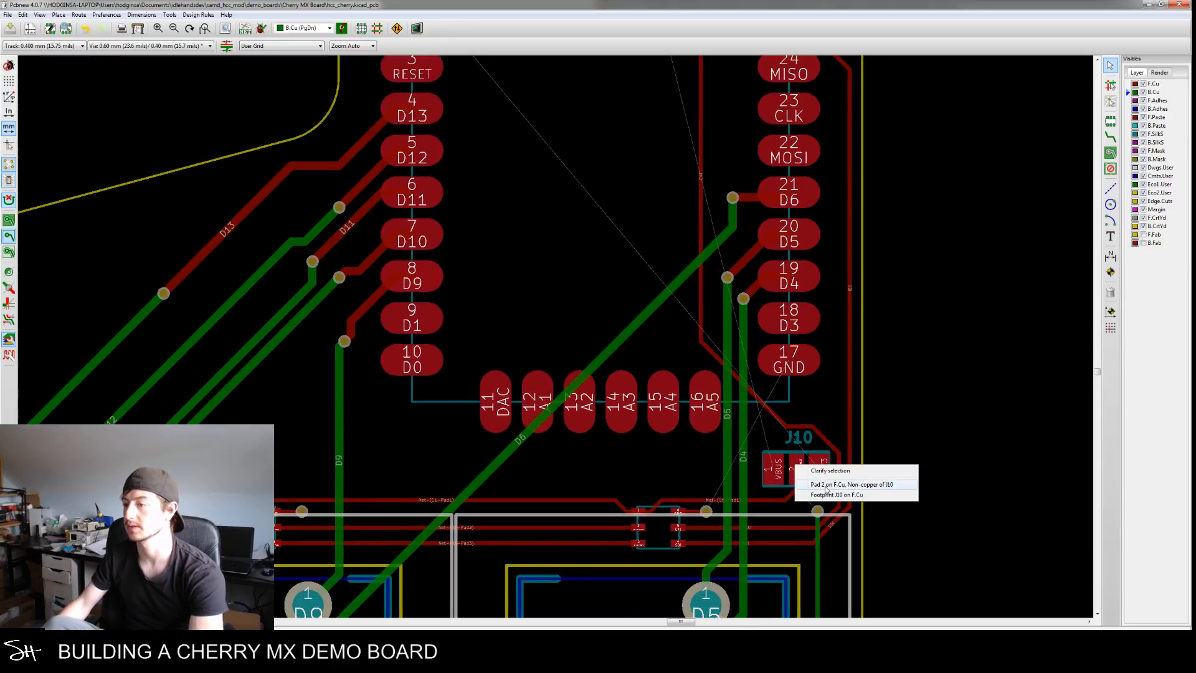
{"action": "left_click", "coordinate": [826, 487]}
{"action": "key", "text": "r"}
{"action": "left_click", "coordinate": [822, 488]}
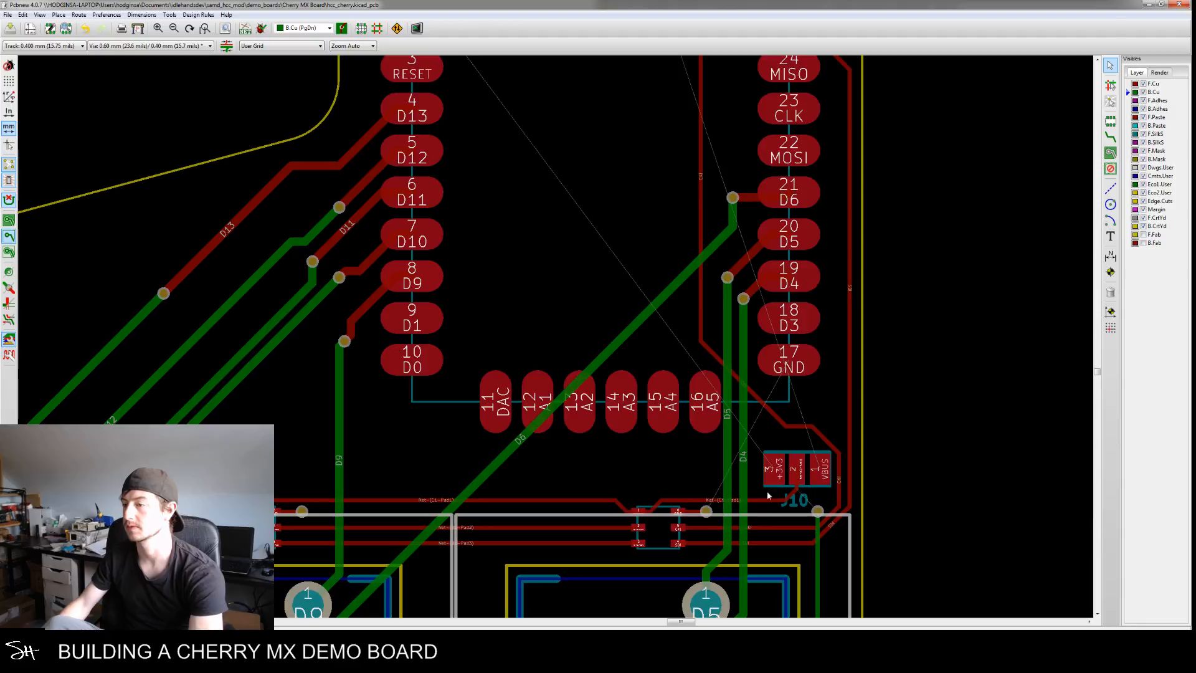
Route +3V3 on F.Cu from microcontroller pin 1 down inside the left pin row and across to J10 pad 3
{"action": "middle_click_drag", "start_coordinate": [697, 433], "coordinate": [739, 437]}
{"action": "scroll", "coordinate": [739, 440], "scroll_direction": "down", "scroll_amount": 1}
{"action": "middle_click_drag", "start_coordinate": [852, 239], "coordinate": [951, 258]}
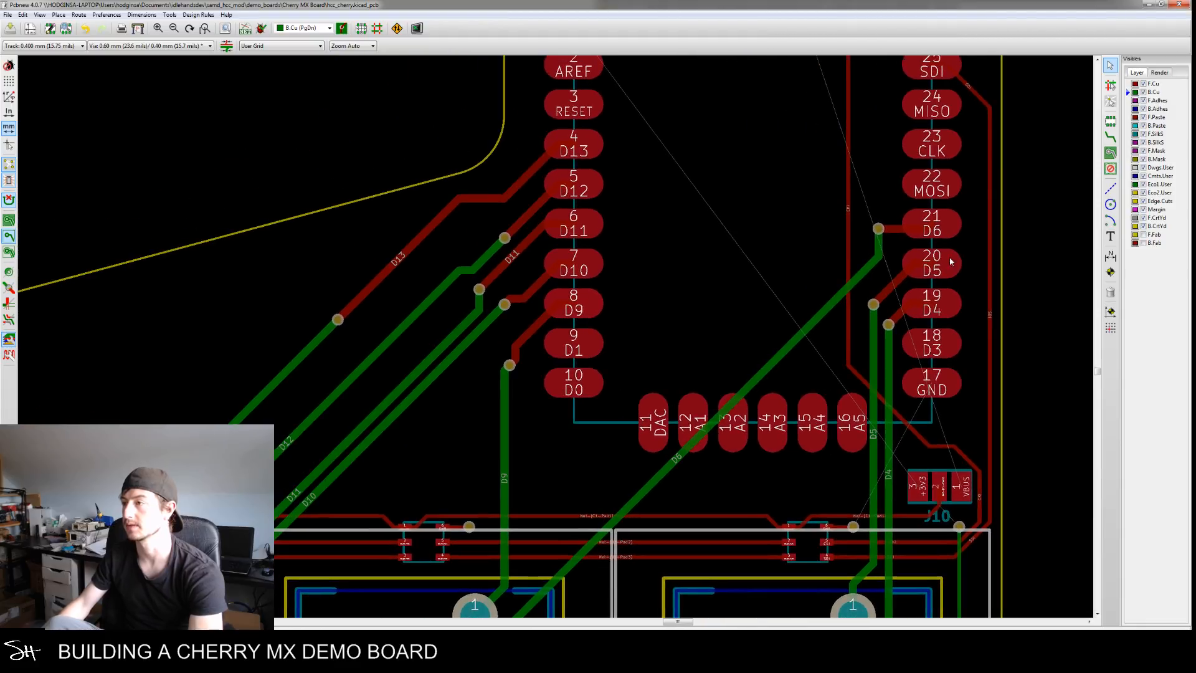
{"action": "left_click", "coordinate": [1112, 138]}
{"action": "scroll", "coordinate": [861, 209], "scroll_direction": "down", "scroll_amount": 1}
{"action": "scroll", "coordinate": [791, 210], "scroll_direction": "down", "scroll_amount": 1}
{"action": "middle_click_drag", "start_coordinate": [673, 215], "coordinate": [659, 268]}
{"action": "key", "text": "Page_Up"}
{"action": "left_click", "coordinate": [602, 61]}
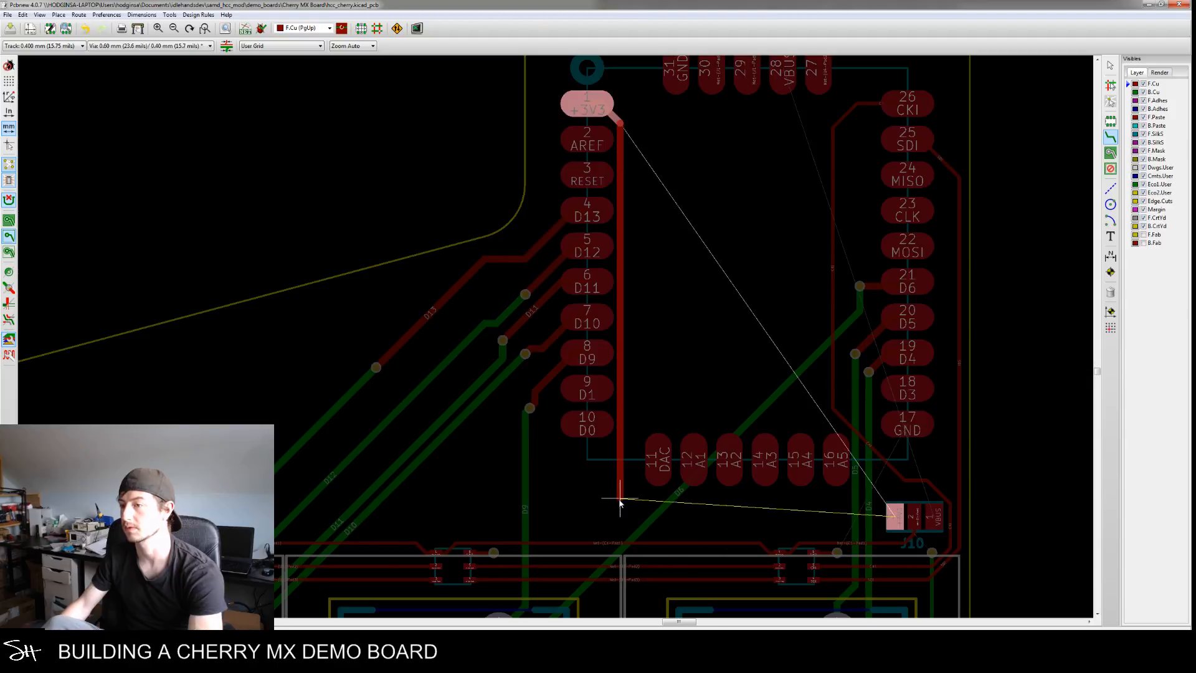
{"action": "left_click", "coordinate": [658, 529]}
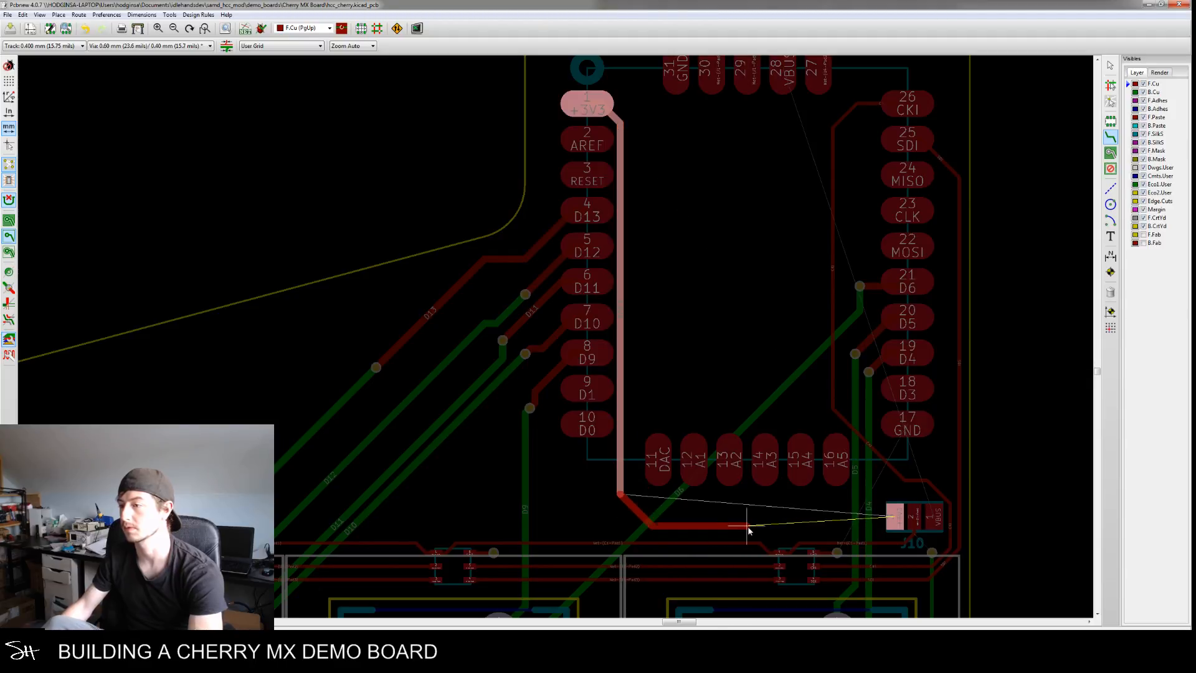
{"action": "left_click", "coordinate": [895, 522]}
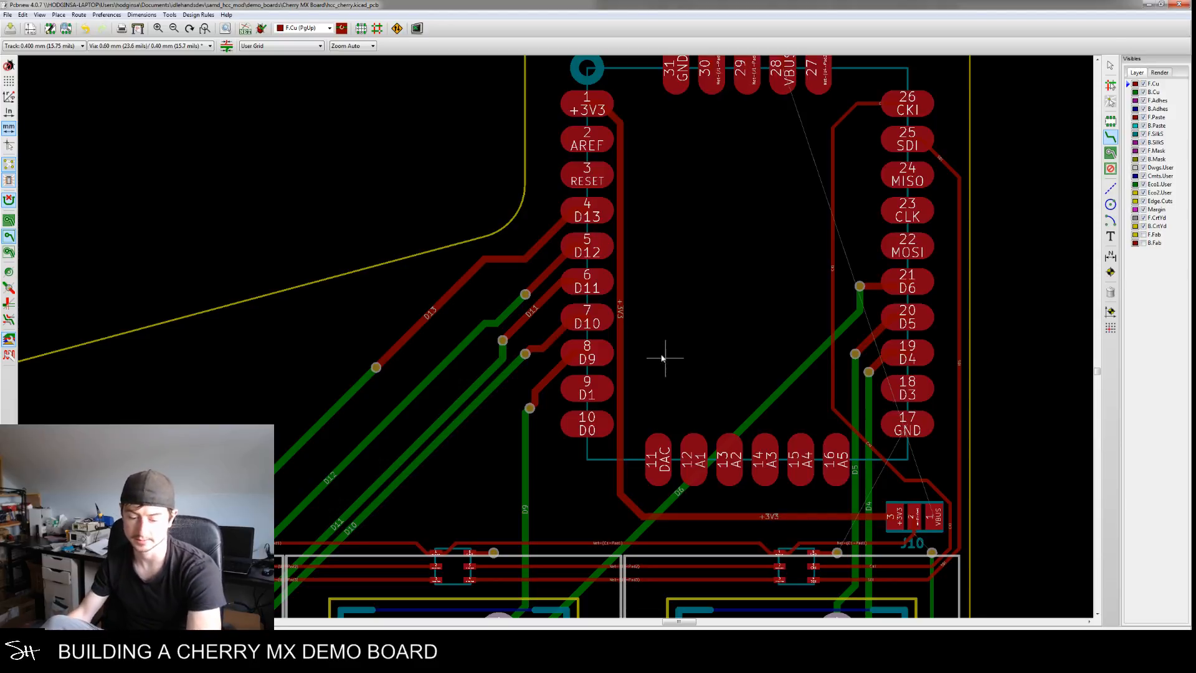
Route VBUS on F.Cu from microcontroller pin 28 to J10 pad 1, running parallel to the inside of the +3V3 track
{"action": "scroll", "coordinate": [723, 299], "scroll_direction": "up", "scroll_amount": 2}
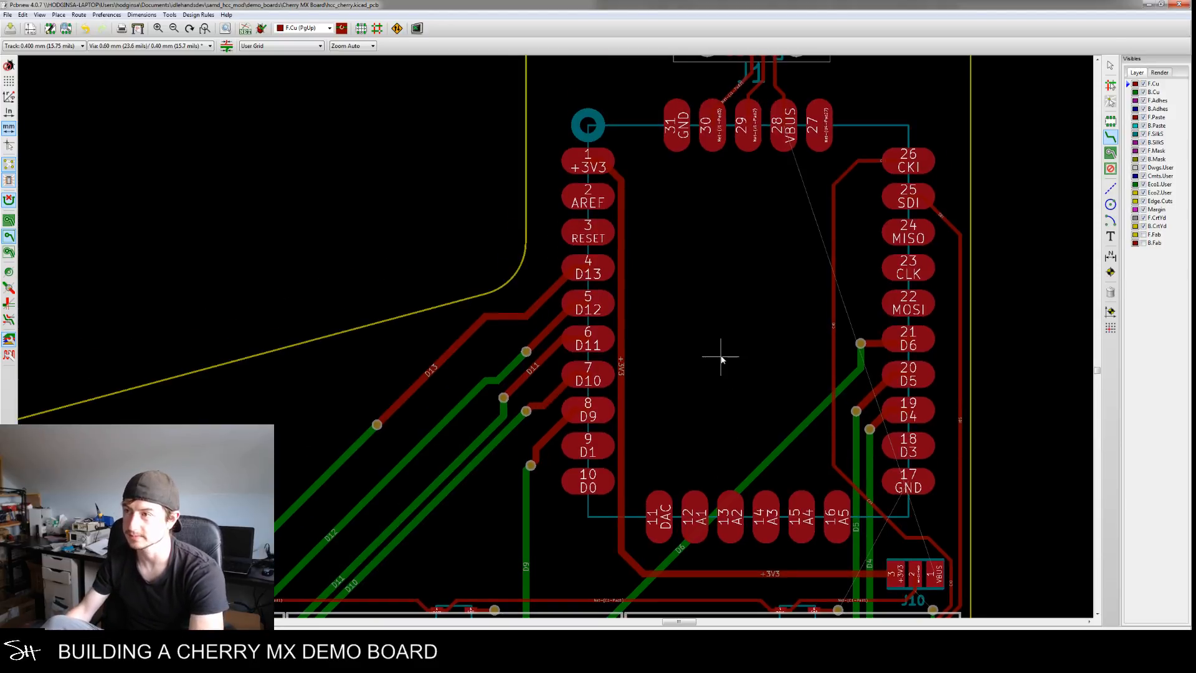
{"action": "left_click", "coordinate": [788, 132]}
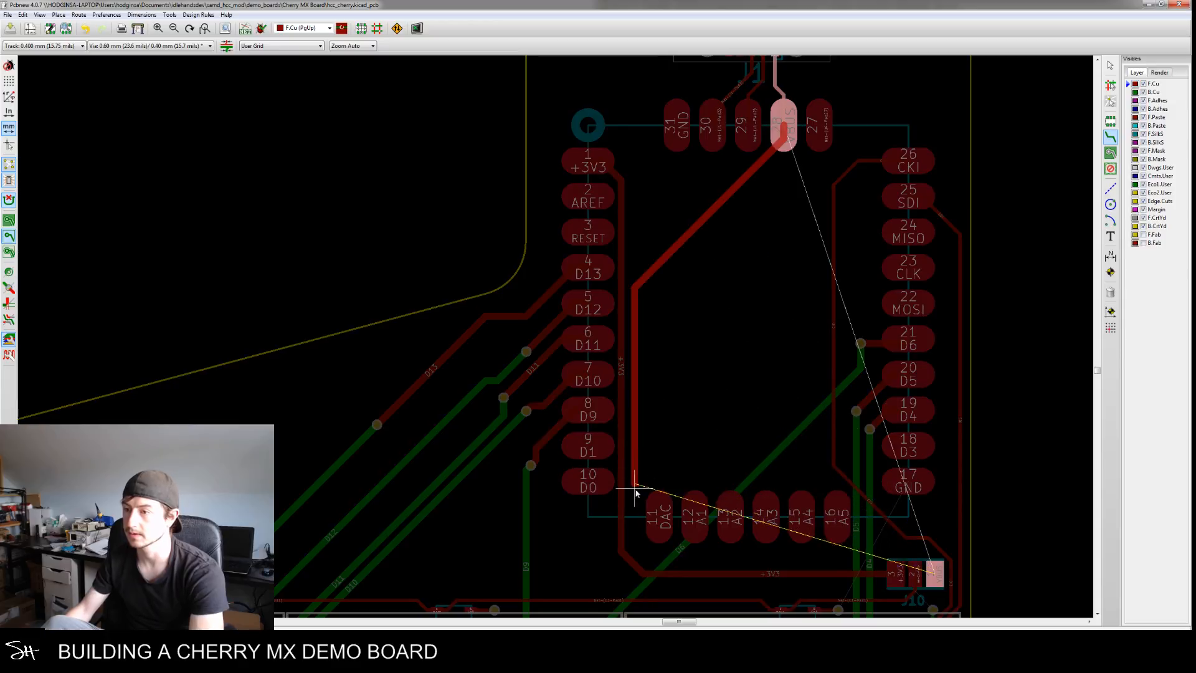
{"action": "left_click", "coordinate": [637, 551]}
{"action": "left_click", "coordinate": [652, 561]}
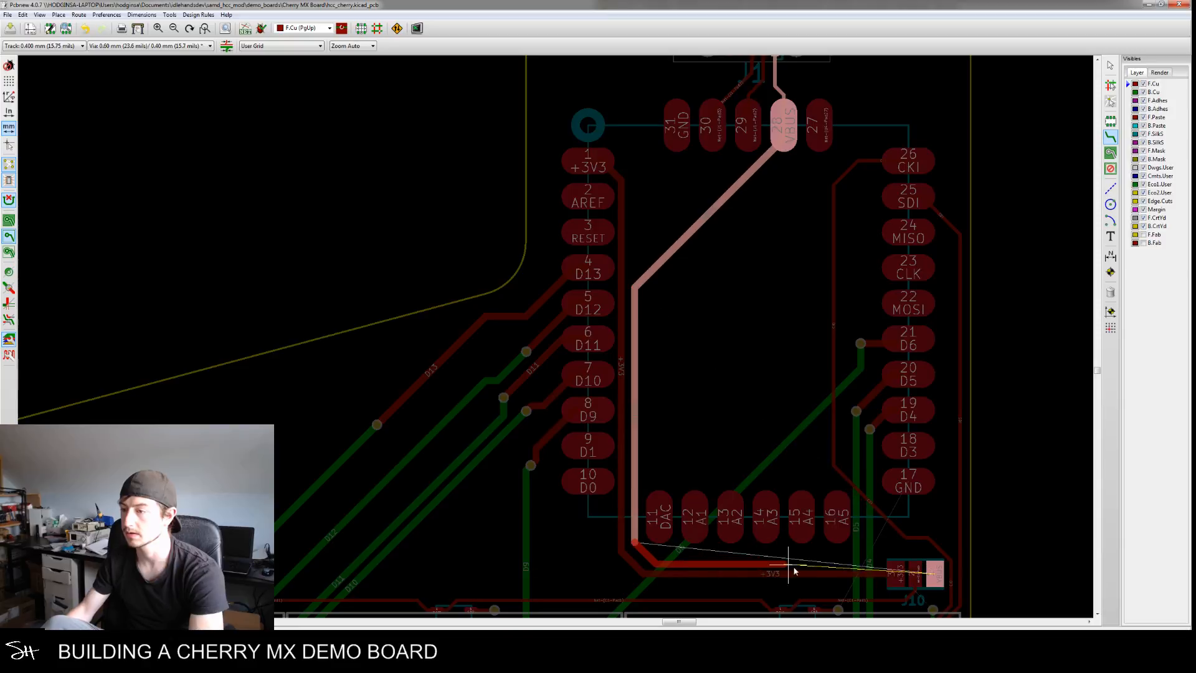
{"action": "left_click", "coordinate": [936, 566]}
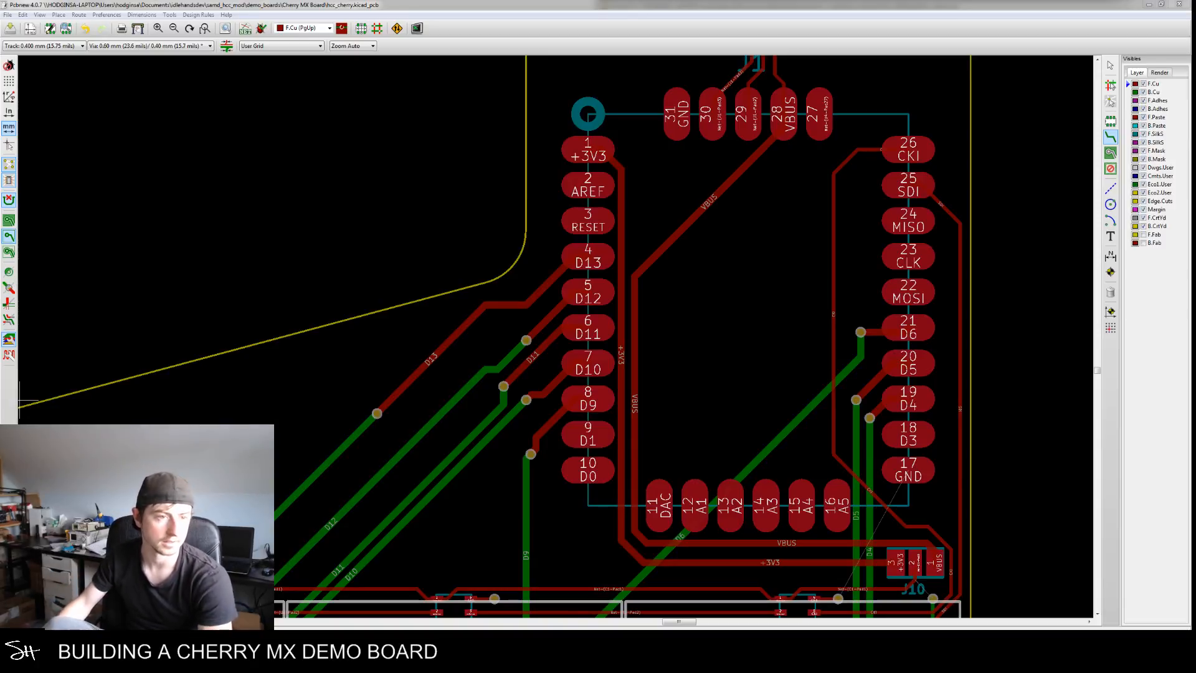
Review the routed board around the switches and microcontroller, and save it
{"action": "scroll", "coordinate": [366, 339], "scroll_direction": "down", "scroll_amount": 3}
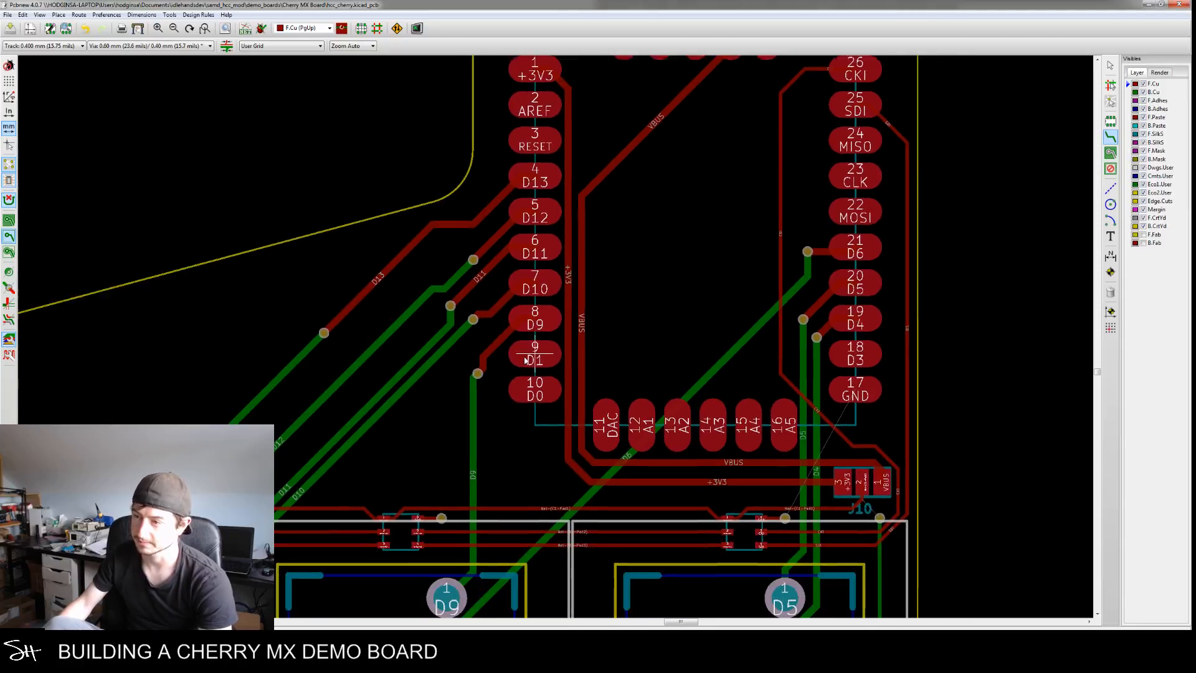
{"action": "scroll", "coordinate": [516, 375], "scroll_direction": "down", "scroll_amount": 4}
{"action": "scroll", "coordinate": [564, 354], "scroll_direction": "up", "scroll_amount": 3}
{"action": "scroll", "coordinate": [563, 353], "scroll_direction": "up", "scroll_amount": 2}
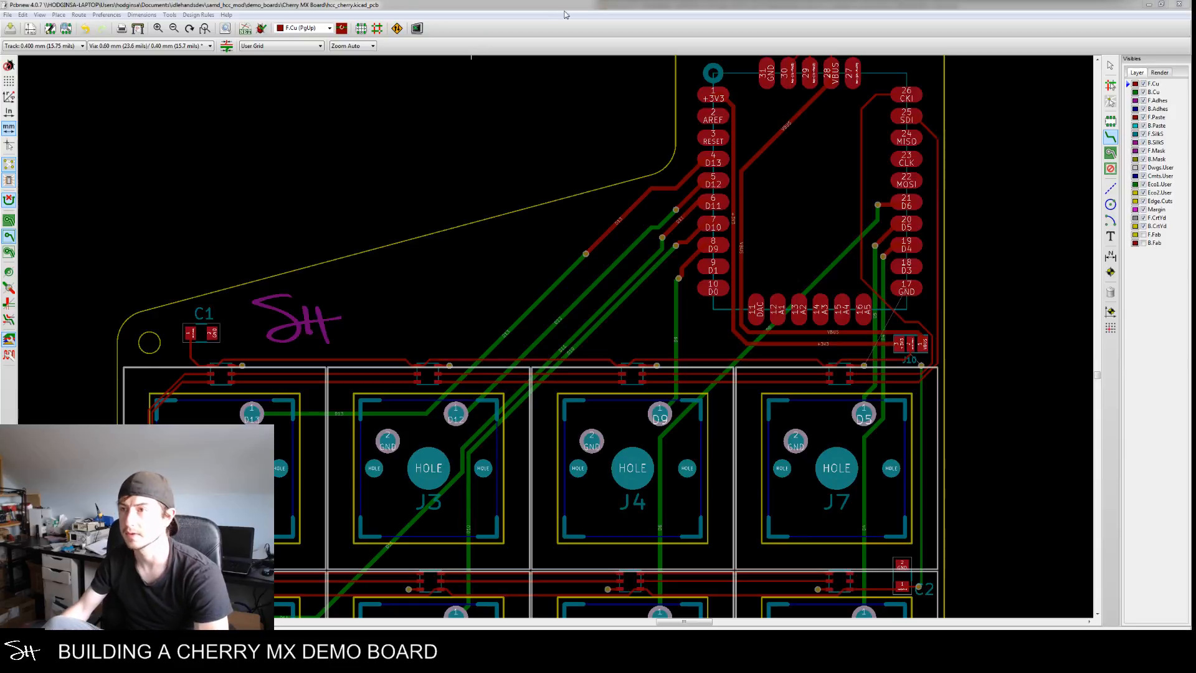
{"action": "scroll", "coordinate": [570, 386], "scroll_direction": "down", "scroll_amount": 1}
{"action": "middle_click_drag", "start_coordinate": [573, 383], "coordinate": [613, 347]}
{"action": "key", "text": "ctrl+s"}
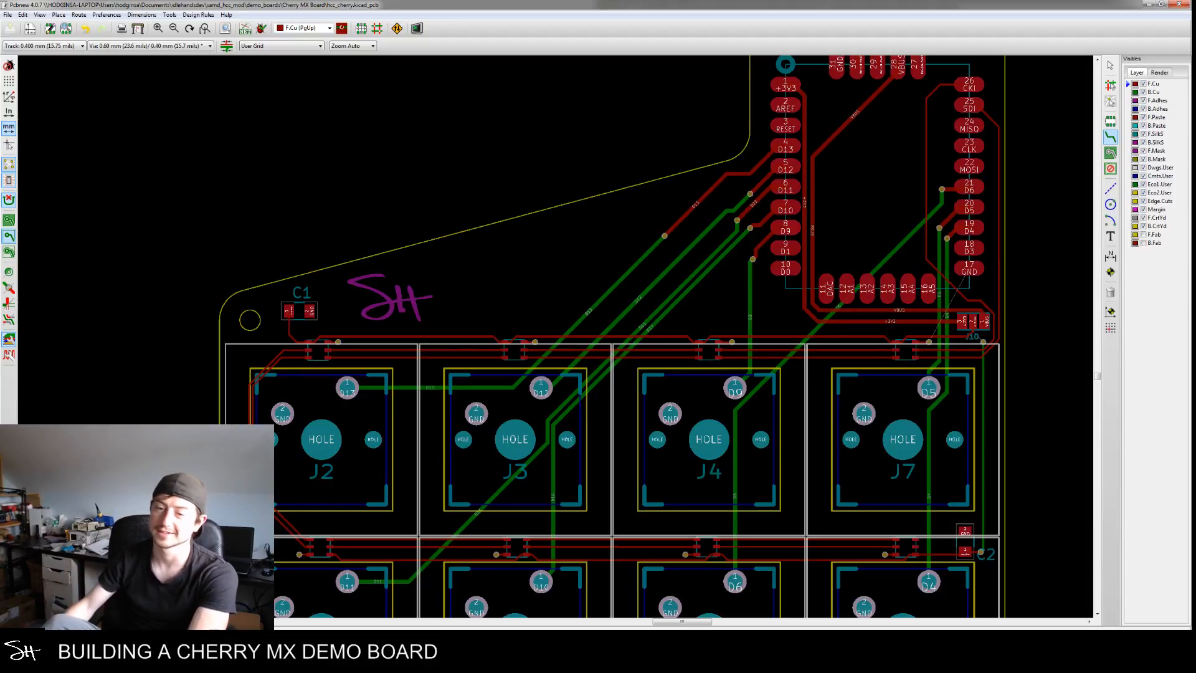
Switch to Chrome and search Google for "godzilla" in a new tab
{"action": "left_click", "coordinate": [187, 659]}
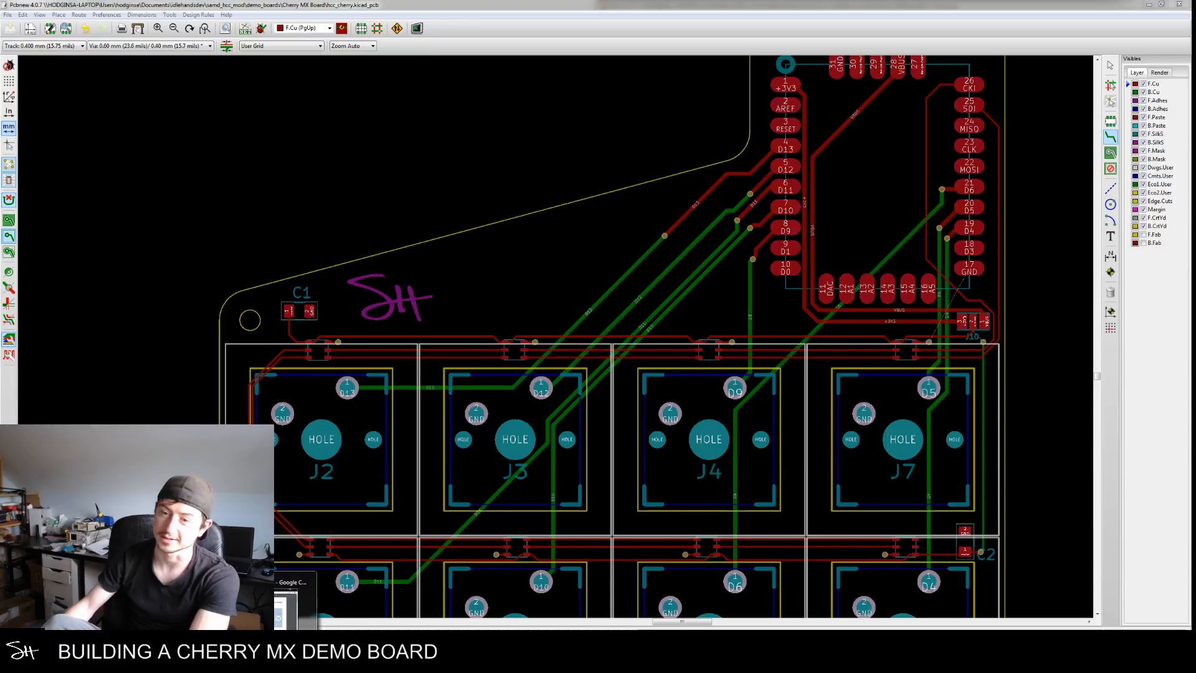
{"action": "left_click", "coordinate": [293, 597]}
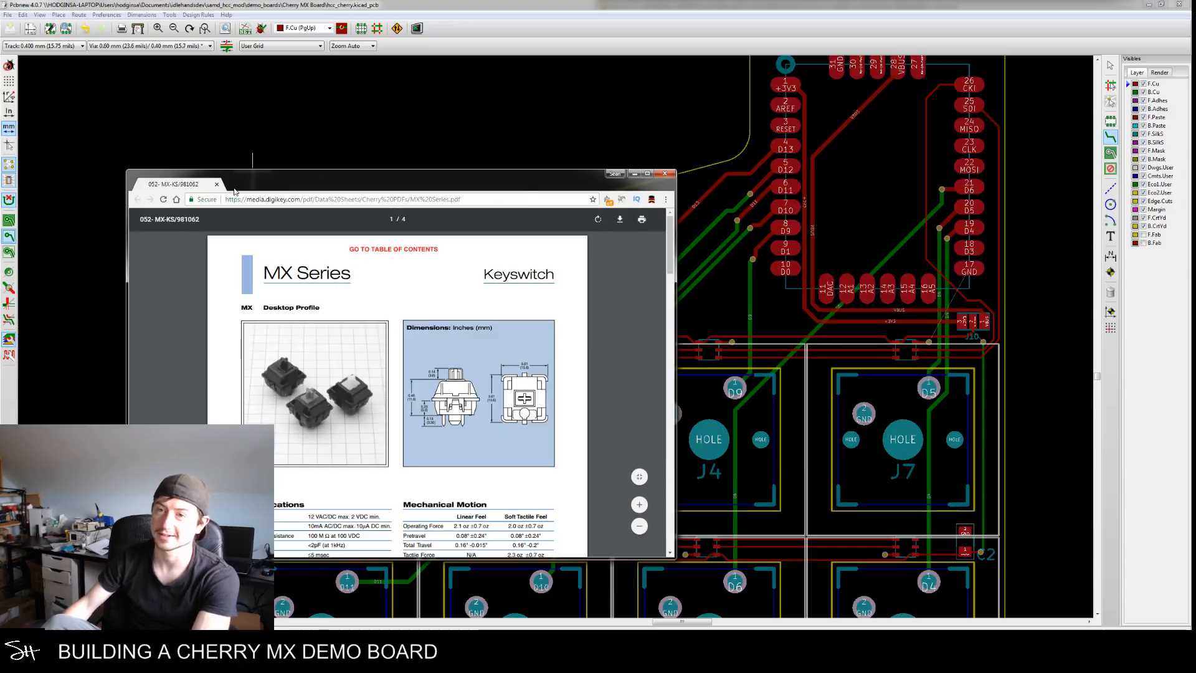
{"action": "left_click", "coordinate": [233, 184]}
{"action": "type", "text": "godzilla"}
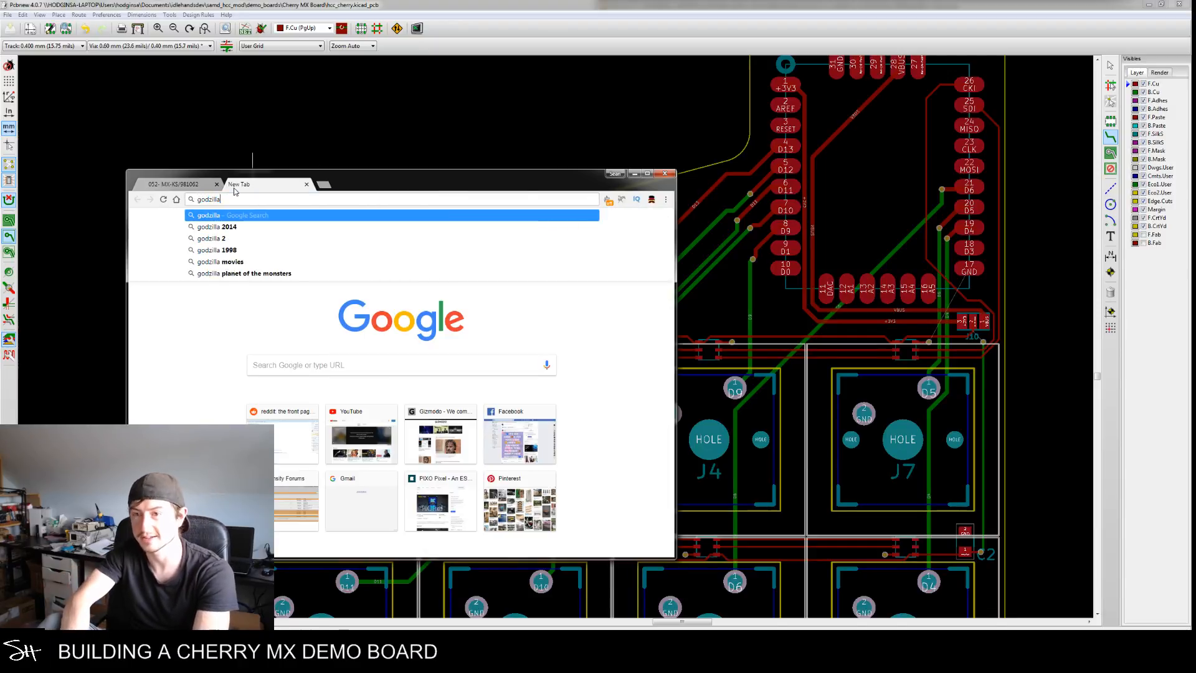
{"action": "key", "text": "Return"}
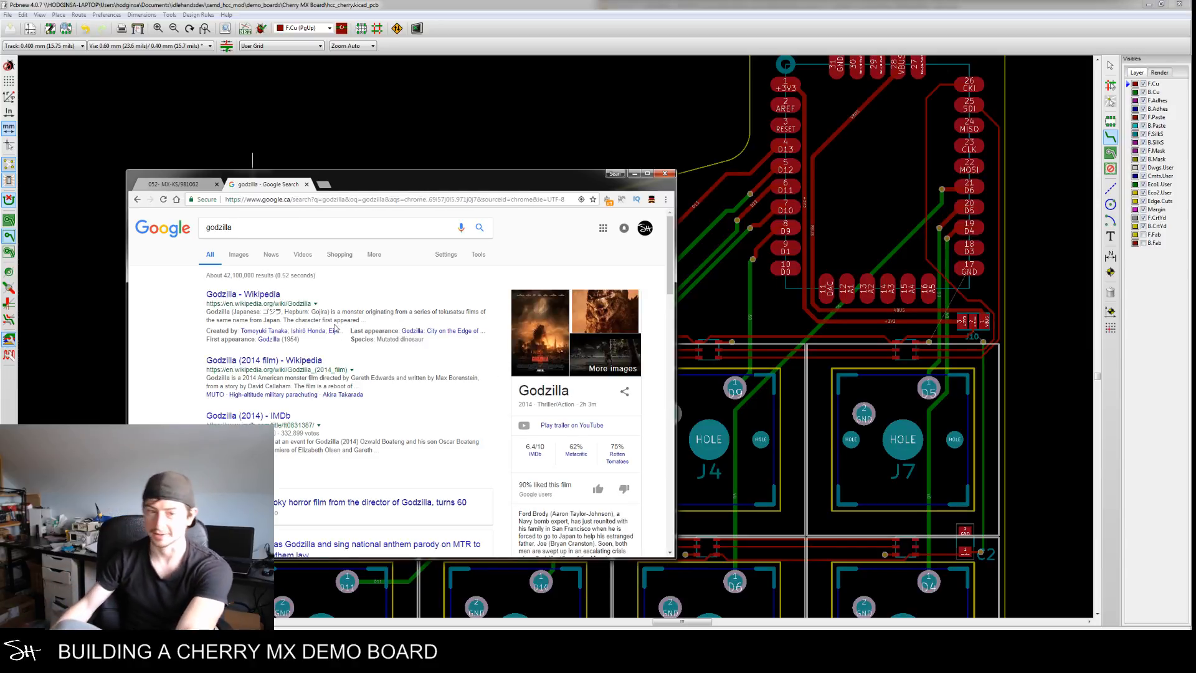
Show the image results for godzilla and look through them for suitable board artwork
{"action": "left_click", "coordinate": [238, 255]}
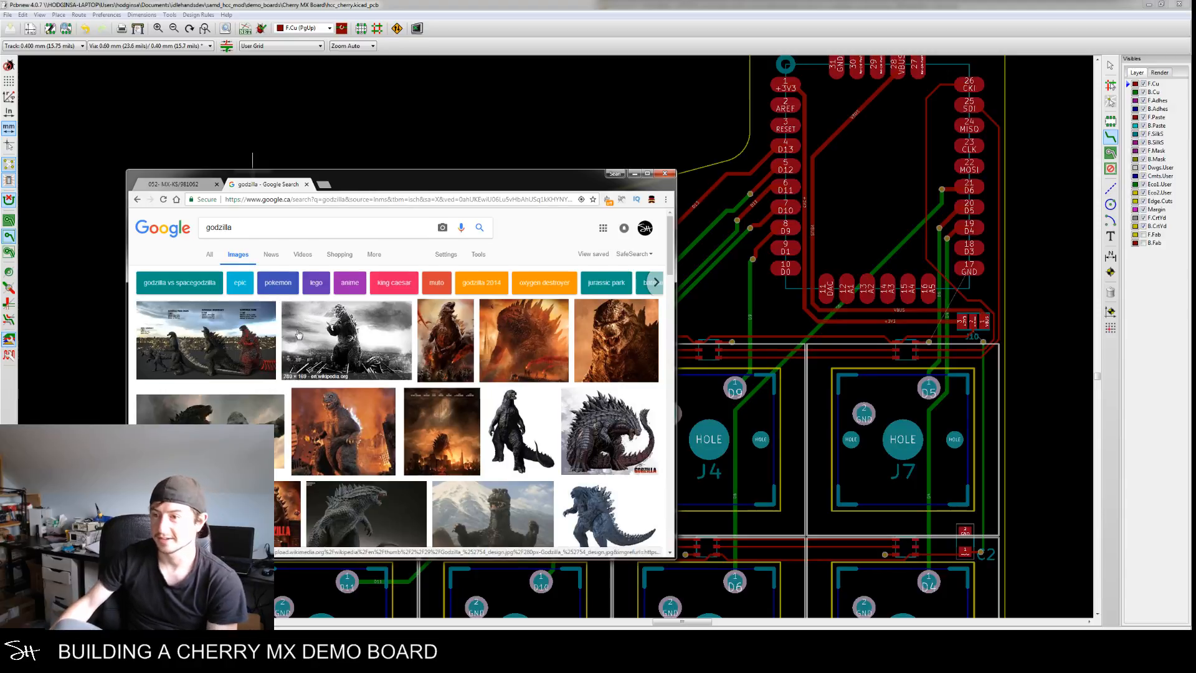
{"action": "scroll", "coordinate": [287, 333], "scroll_direction": "down", "scroll_amount": 1}
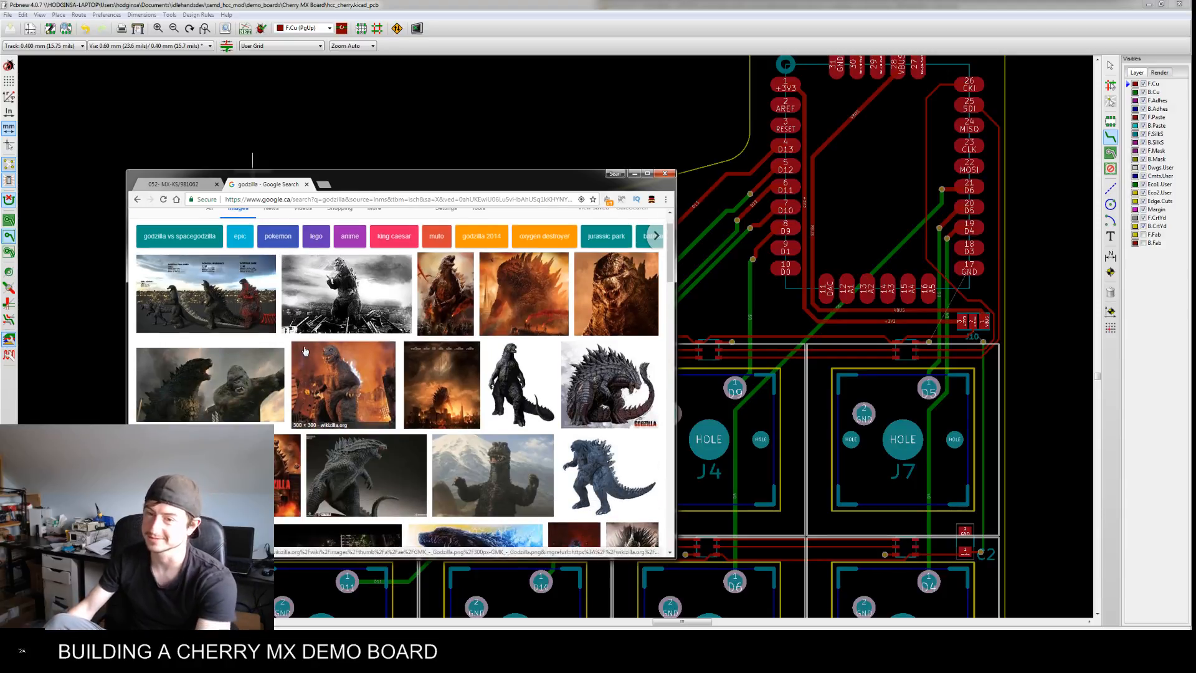
{"action": "scroll", "coordinate": [300, 355], "scroll_direction": "down", "scroll_amount": 1}
{"action": "scroll", "coordinate": [300, 355], "scroll_direction": "down", "scroll_amount": 1}
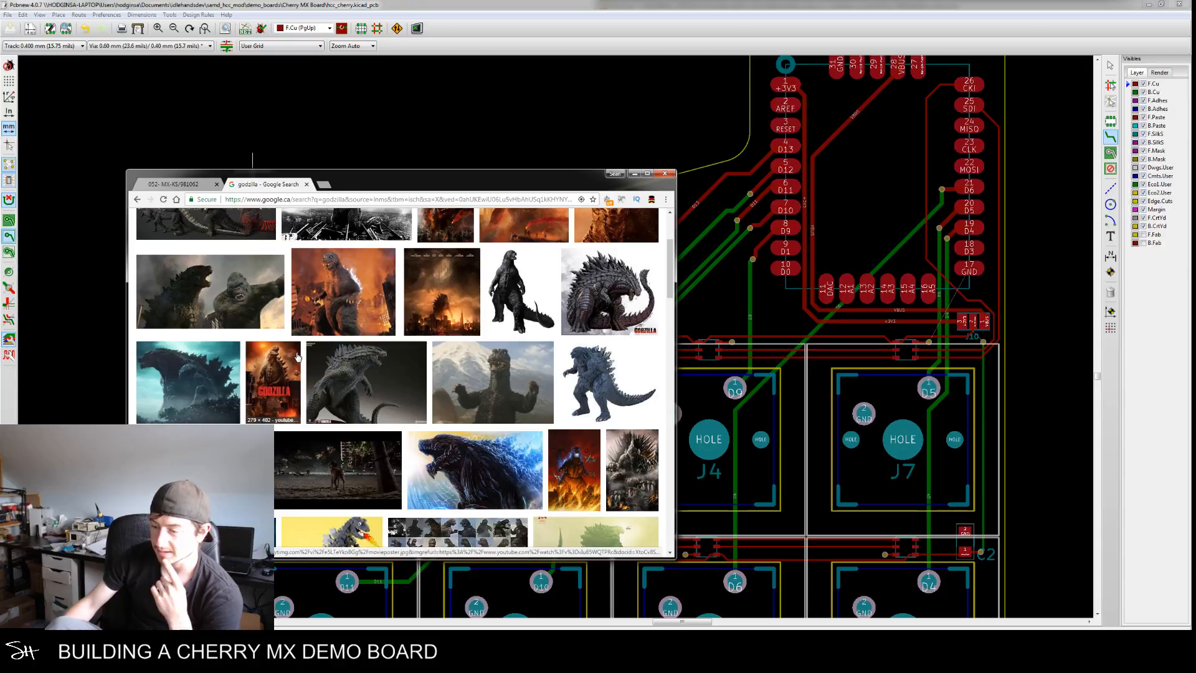
{"action": "scroll", "coordinate": [298, 356], "scroll_direction": "up", "scroll_amount": 3}
{"action": "scroll", "coordinate": [302, 344], "scroll_direction": "down", "scroll_amount": 1}
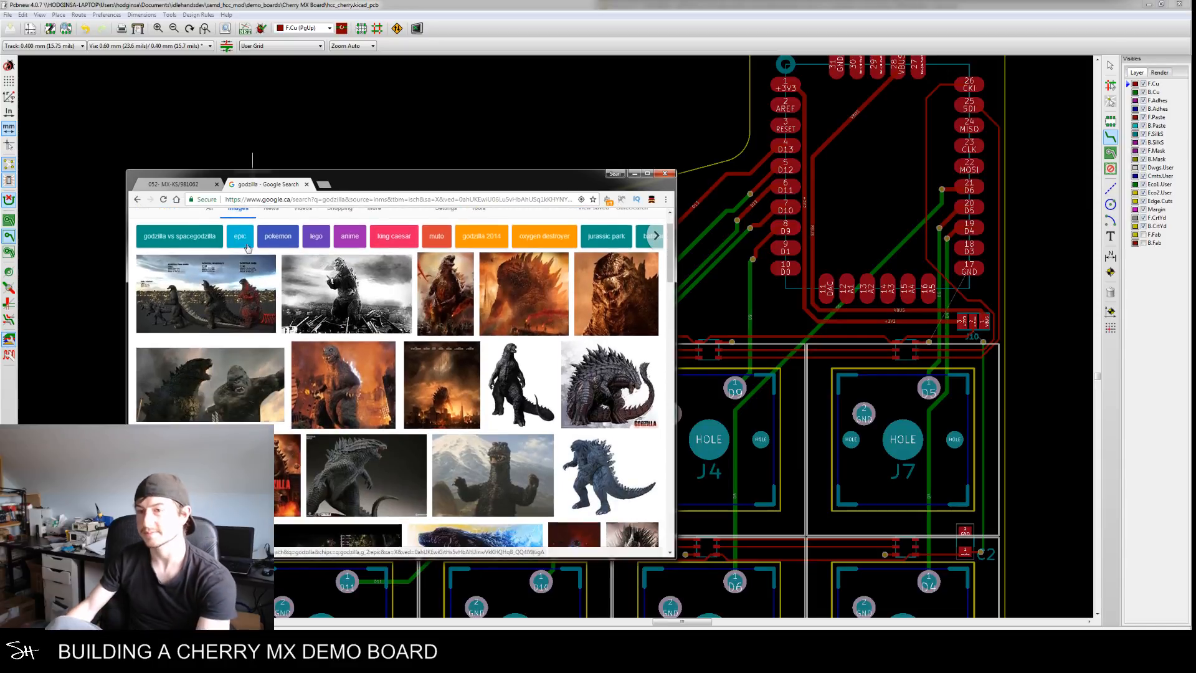
Change the Google image search to "godzilla classic"
{"action": "scroll", "coordinate": [299, 343], "scroll_direction": "up", "scroll_amount": 1}
{"action": "left_click", "coordinate": [244, 227]}
{"action": "type", "text": "classic"}
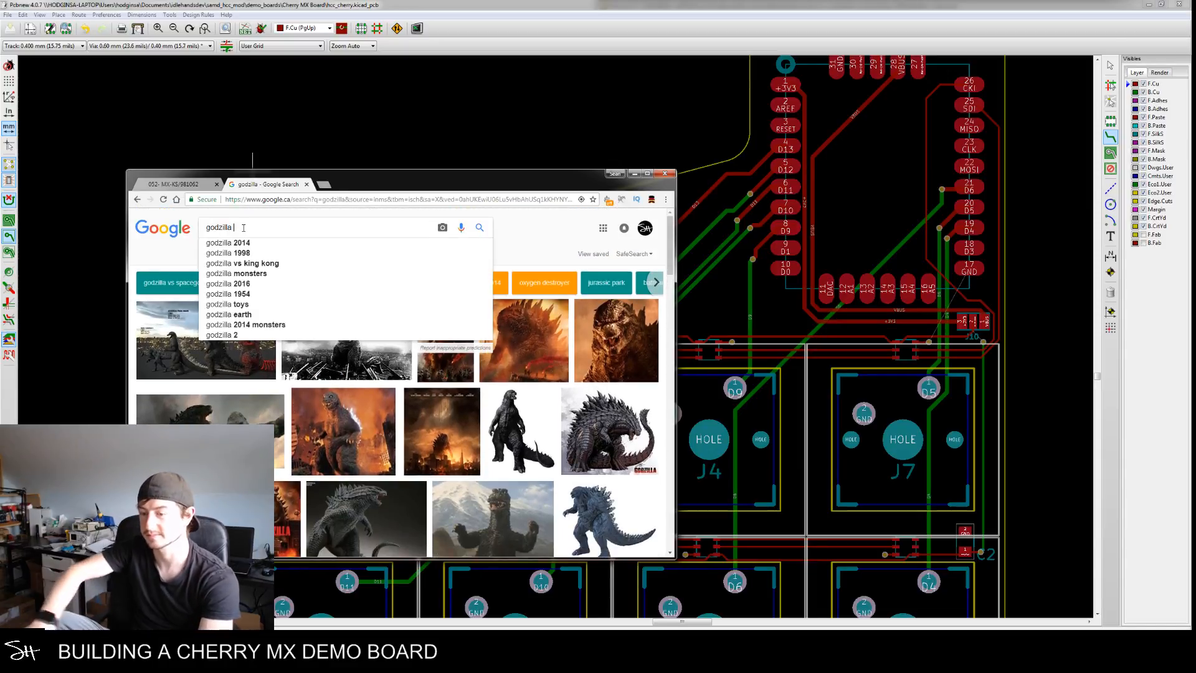
{"action": "key", "text": "Return"}
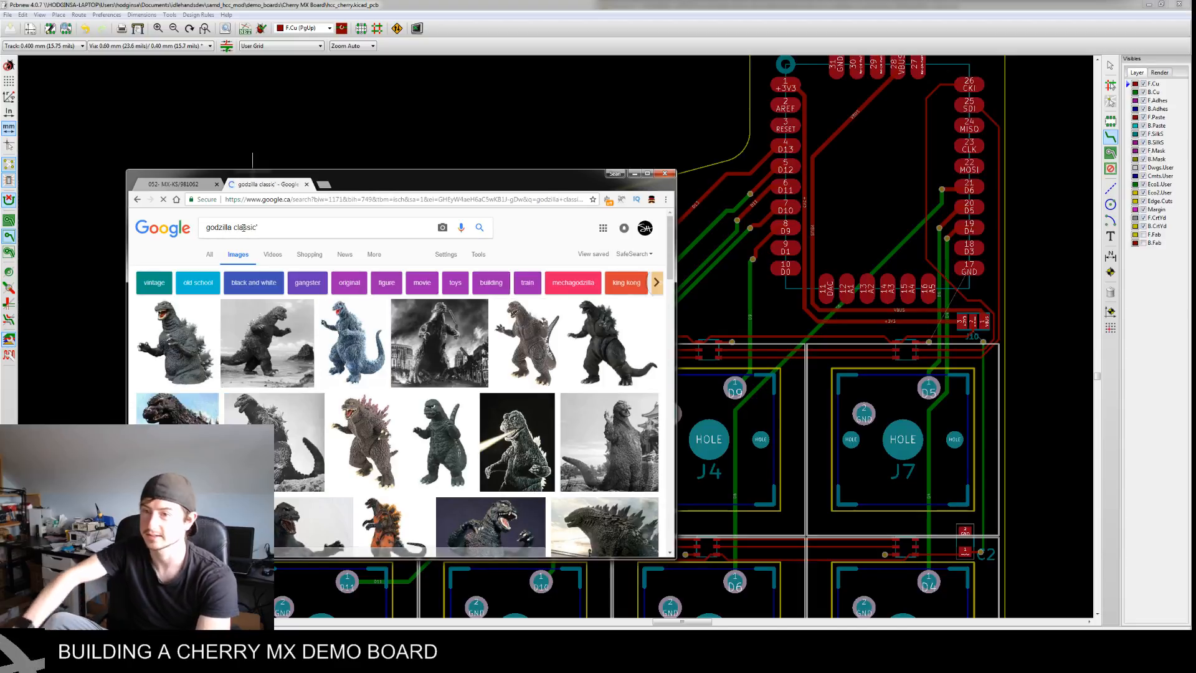
Open the preview of the Godzilla Coin Bank Statue image and copy the image
{"action": "left_click", "coordinate": [180, 332]}
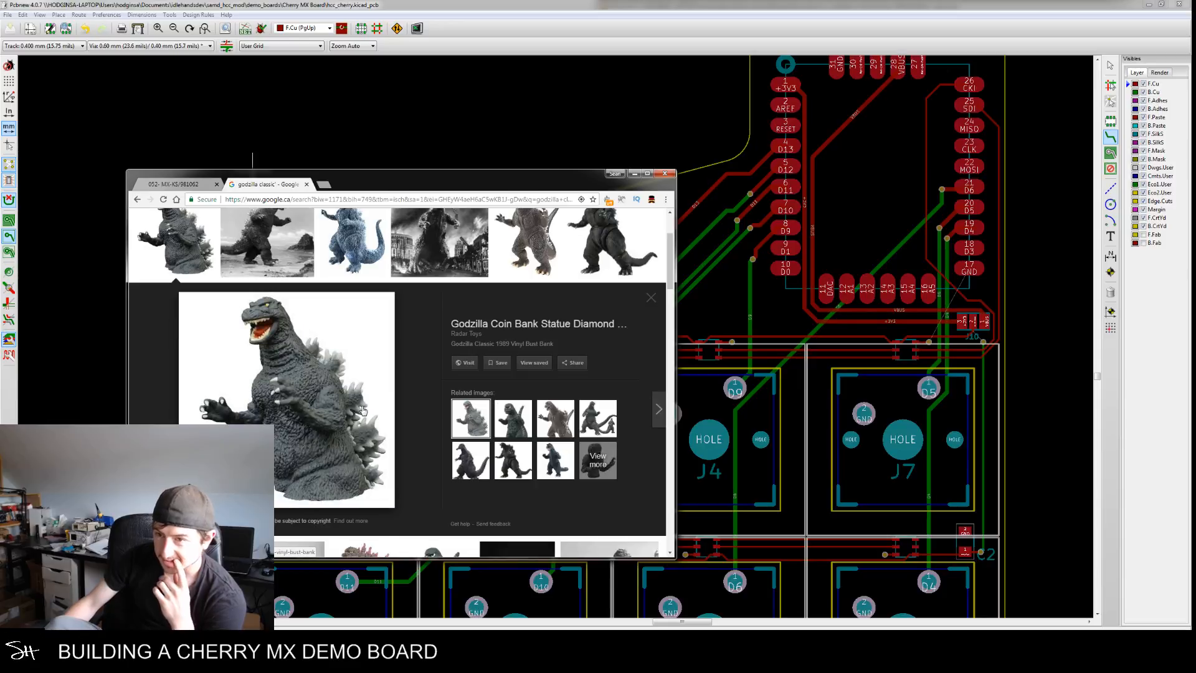
{"action": "scroll", "coordinate": [355, 405], "scroll_direction": "up", "scroll_amount": 3}
{"action": "scroll", "coordinate": [340, 401], "scroll_direction": "down", "scroll_amount": 3}
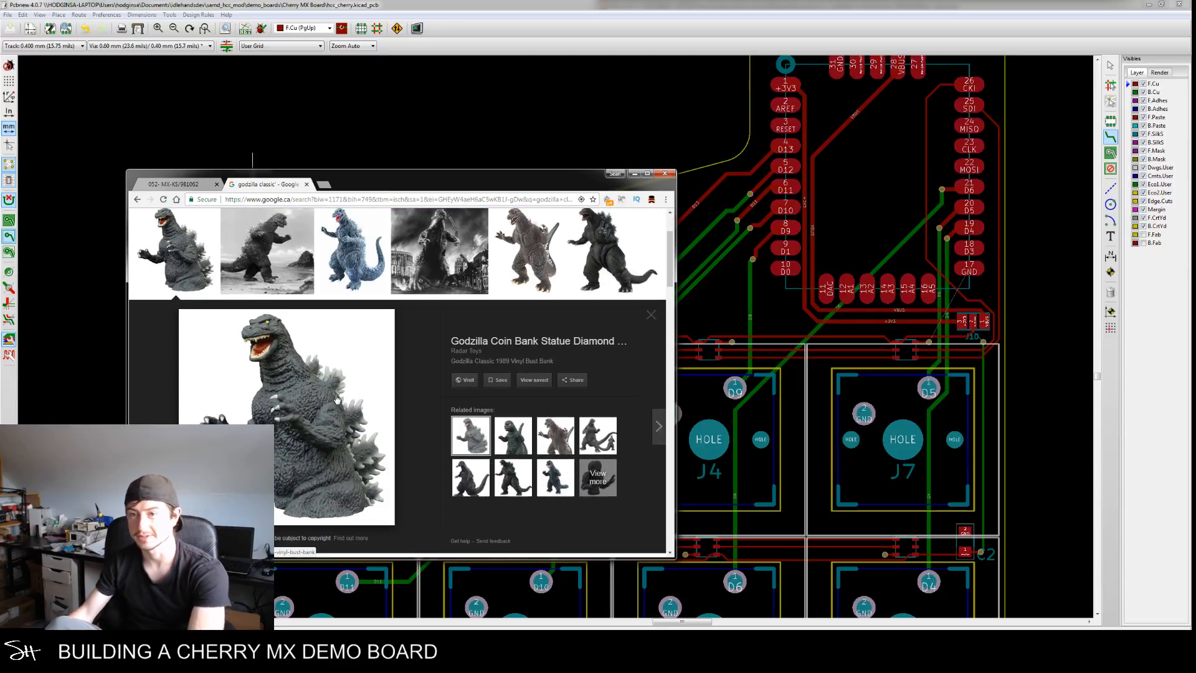
{"action": "right_click", "coordinate": [301, 371]}
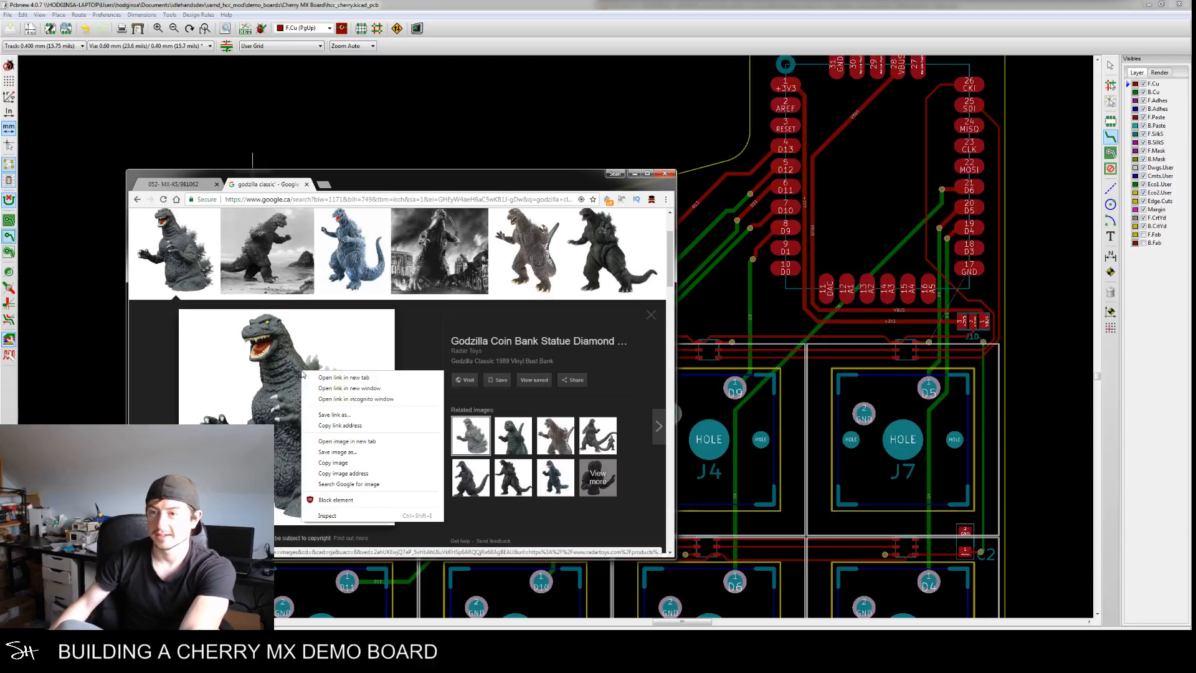
{"action": "left_click", "coordinate": [333, 463]}
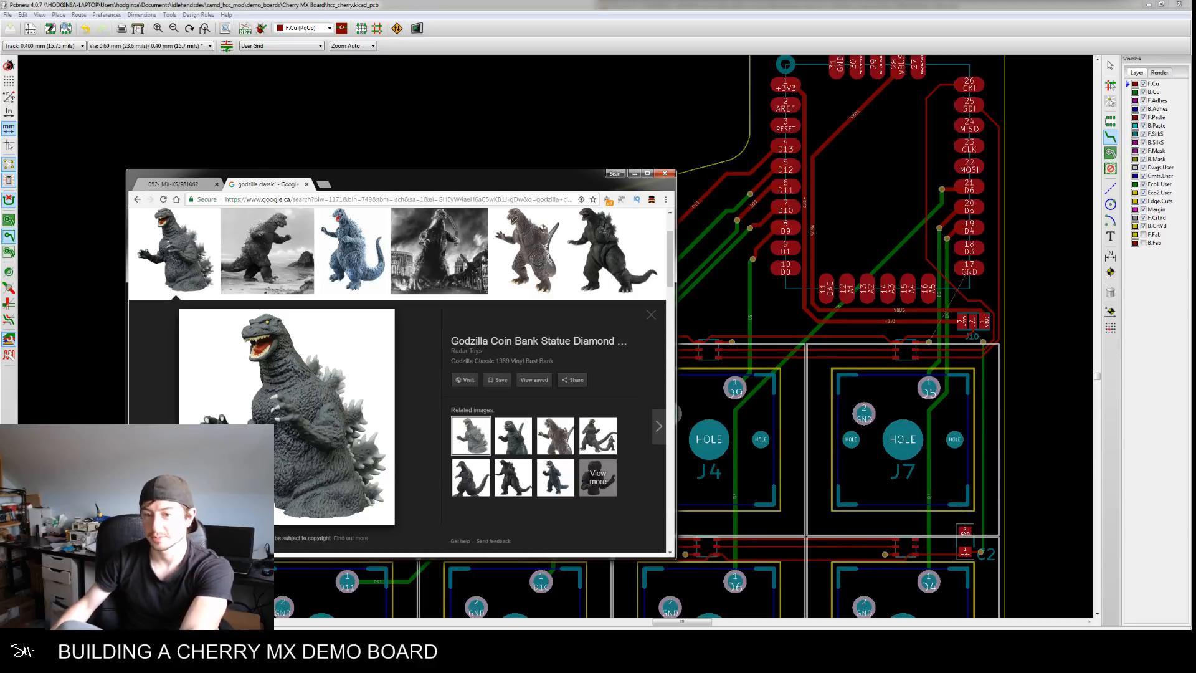
Launch Photoshop and start setting up a new document
{"action": "key", "text": "super"}
{"action": "key", "text": "Return"}
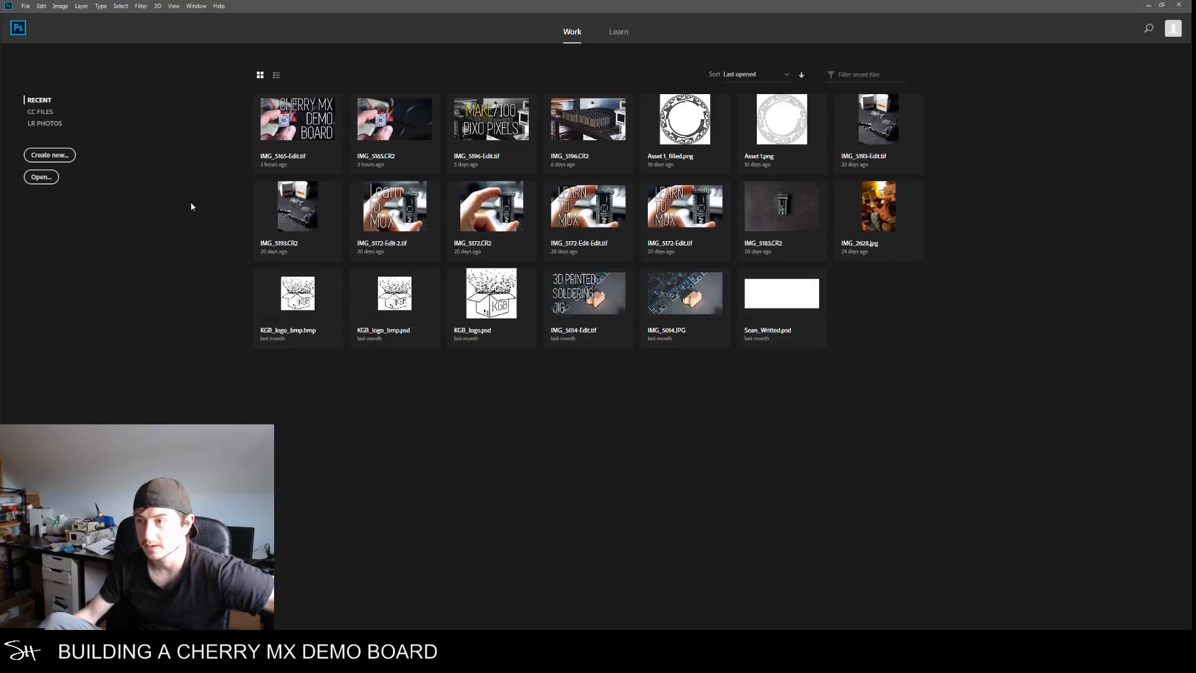
{"action": "left_click", "coordinate": [22, 6]}
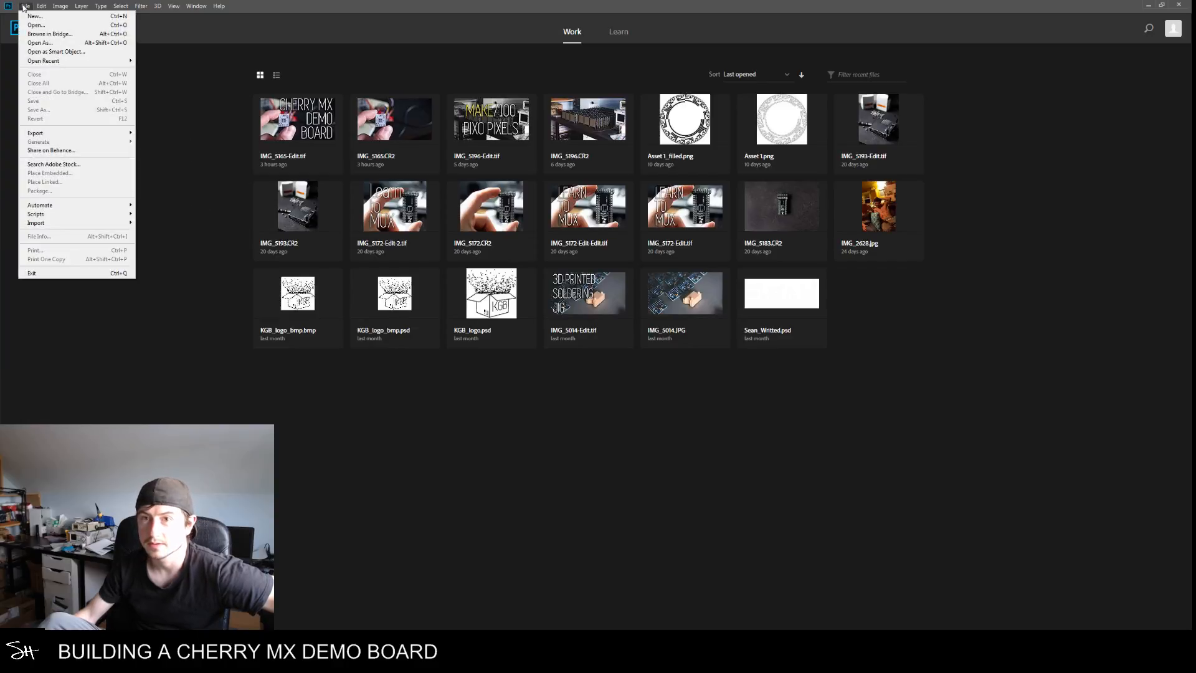
{"action": "left_click", "coordinate": [24, 7]}
{"action": "left_click", "coordinate": [24, 9]}
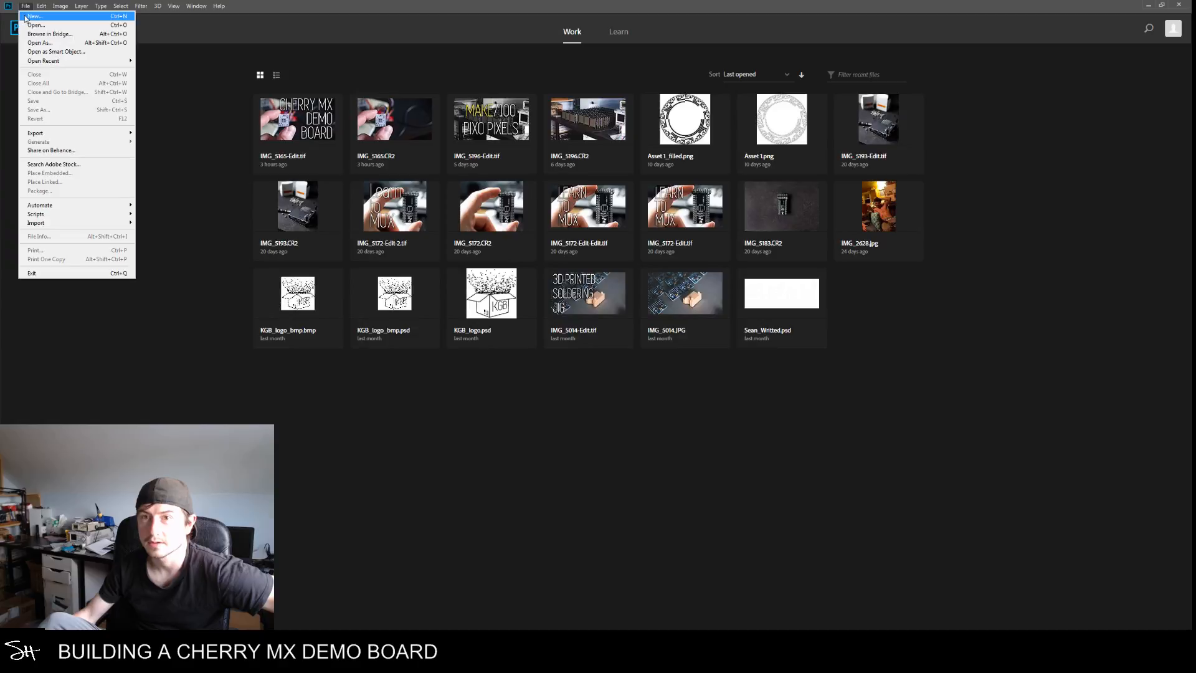
{"action": "left_click", "coordinate": [32, 16]}
{"action": "left_click_drag", "start_coordinate": [570, 200], "coordinate": [609, 92]}
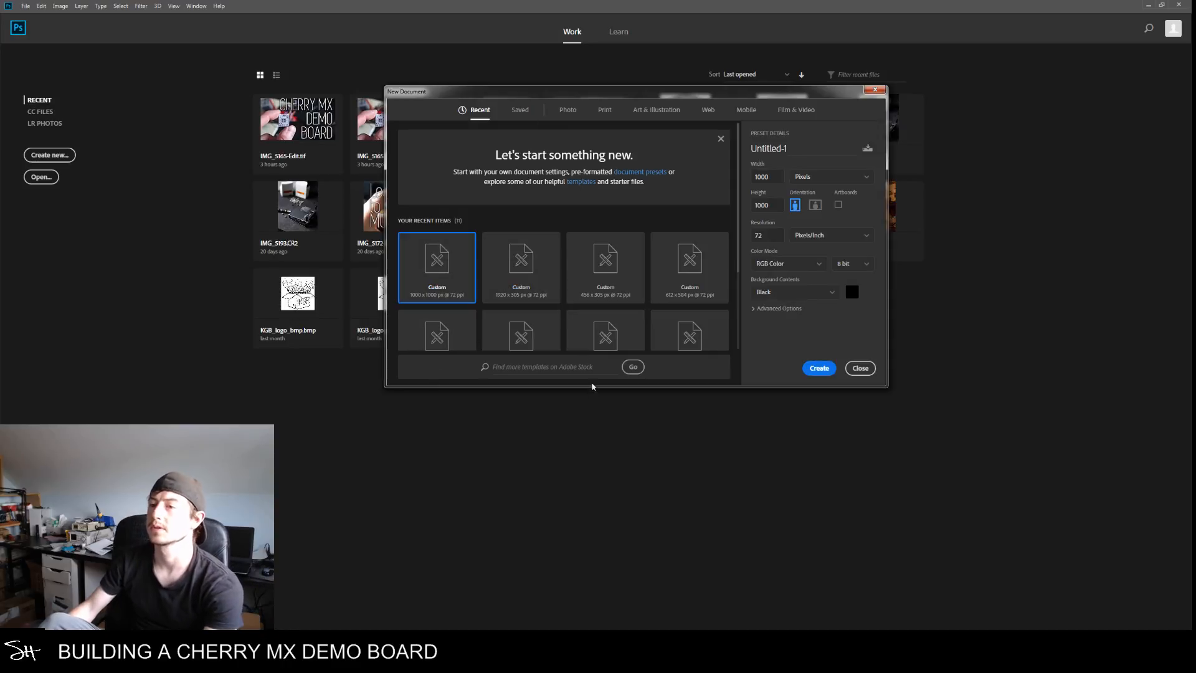
Set the new document's resolution to 1600 pixels/centimeter
{"action": "double_click", "coordinate": [765, 235]}
{"action": "type", "text": "300"}
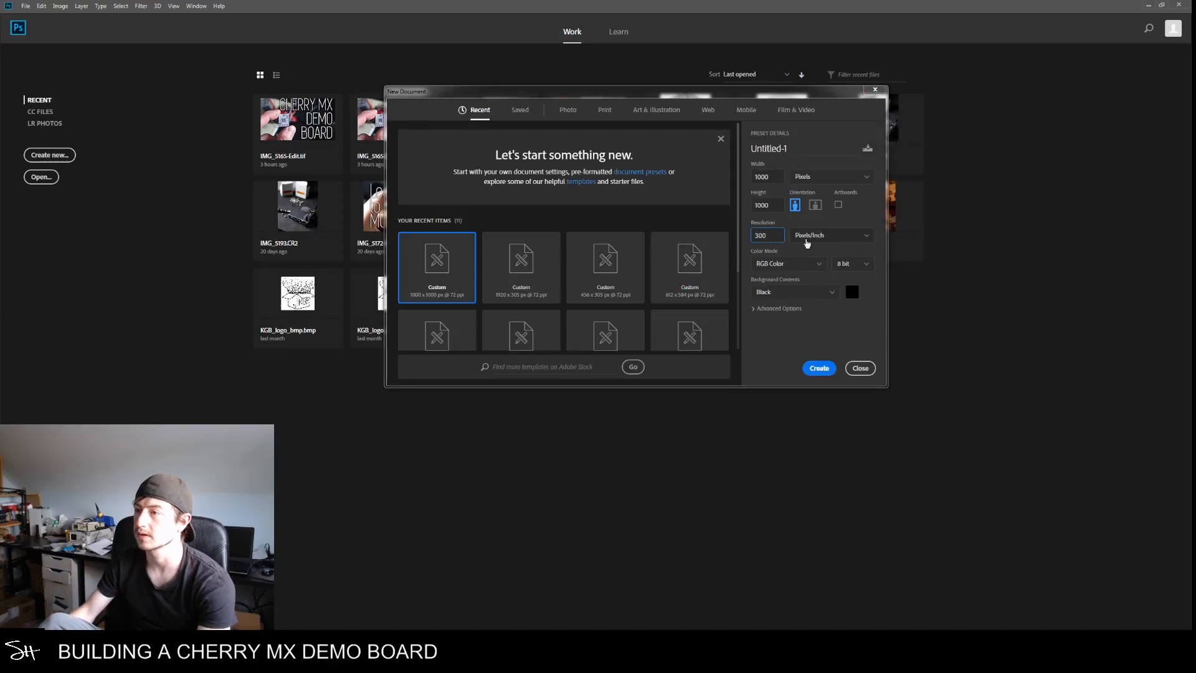
{"action": "key", "text": "BackSpace"}
{"action": "key", "text": "BackSpace"}
{"action": "key", "text": "BackSpace"}
{"action": "type", "text": "1600"}
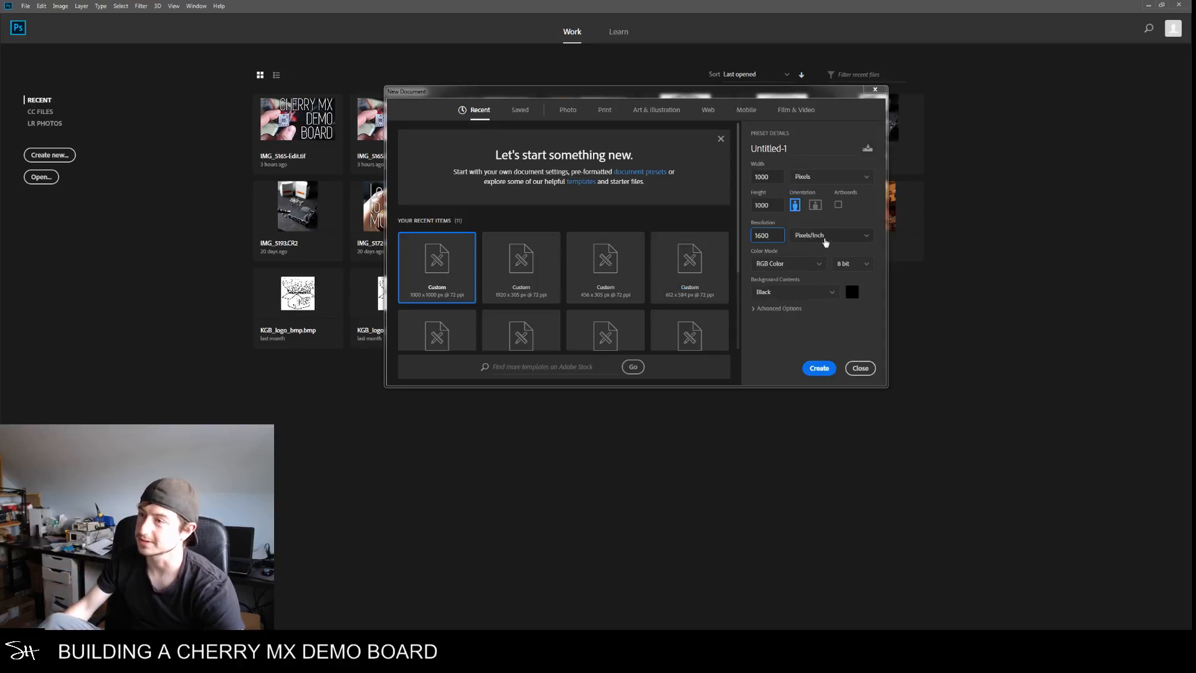
{"action": "left_click", "coordinate": [825, 236]}
{"action": "left_click", "coordinate": [823, 267]}
{"action": "double_click", "coordinate": [765, 235]}
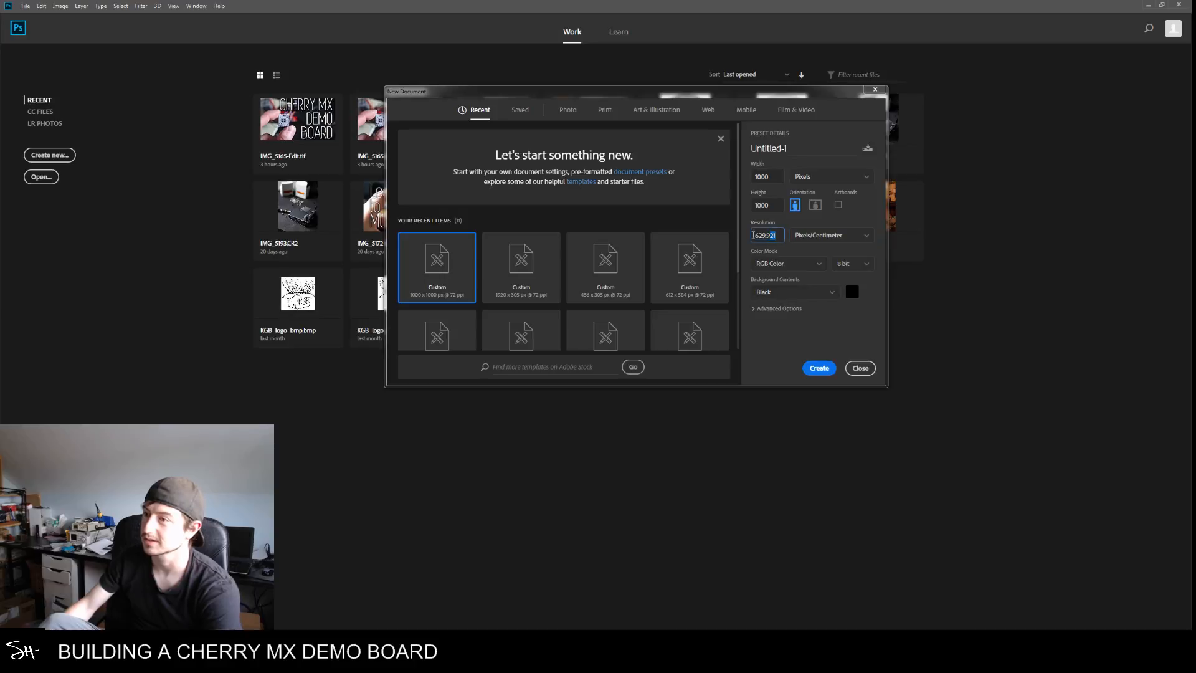
{"action": "type", "text": "1600"}
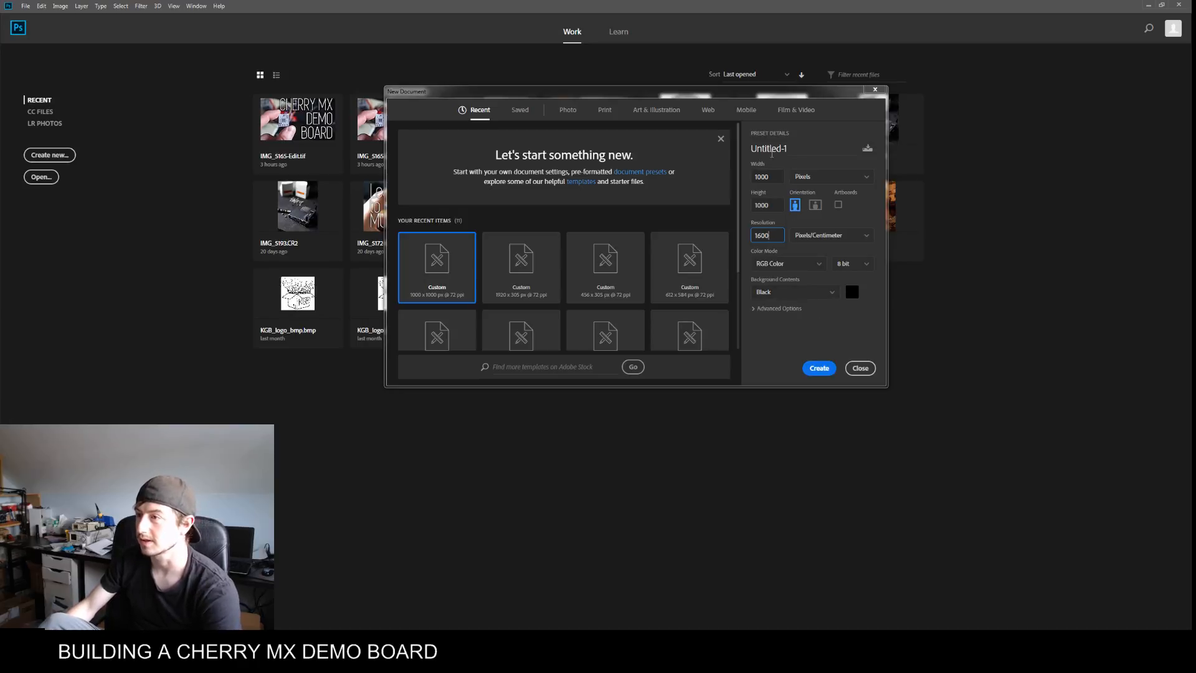
Set the new document's width and height units to centimeters
{"action": "left_click", "coordinate": [810, 177]}
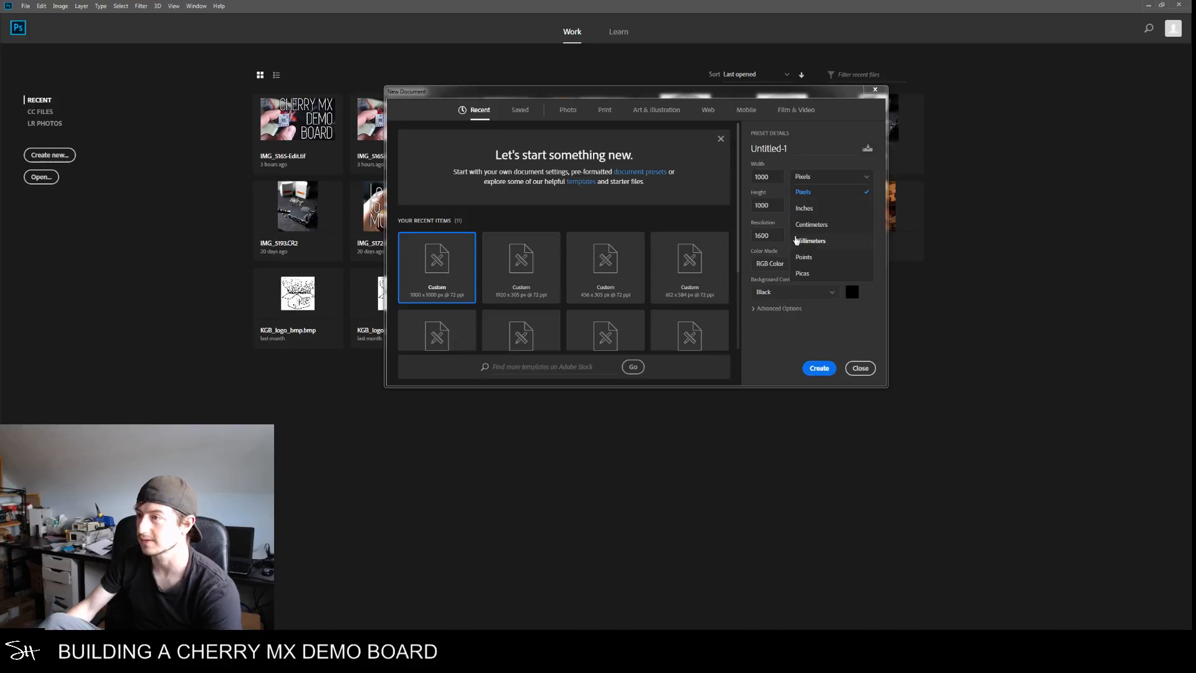
{"action": "left_click", "coordinate": [812, 225]}
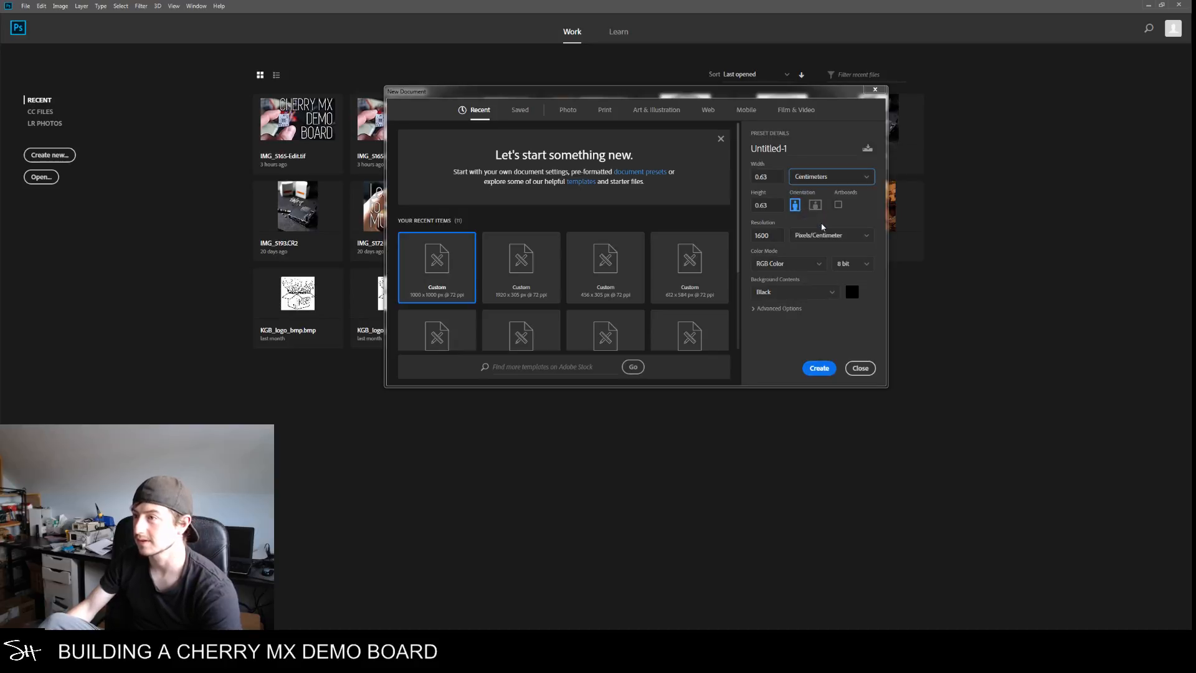
{"action": "double_click", "coordinate": [773, 178]}
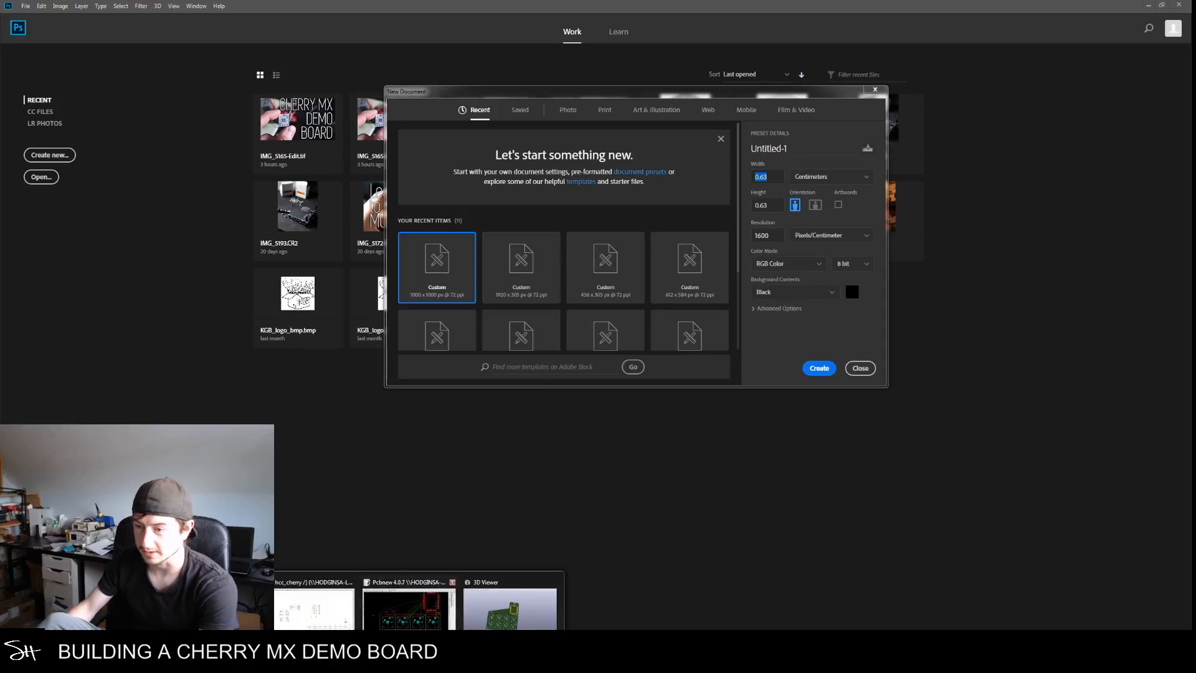
Switch to Pcbnew, choose the Dimension tool and make Cmts.User the active layer
{"action": "left_click", "coordinate": [416, 611]}
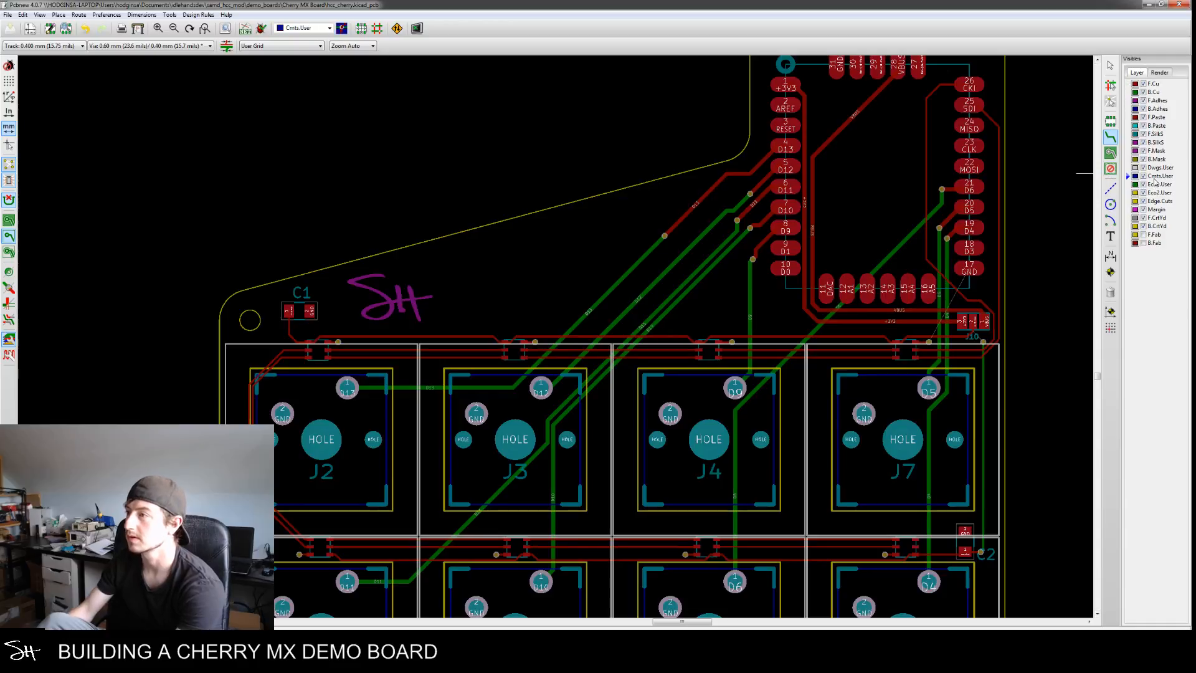
{"action": "left_click", "coordinate": [638, 330]}
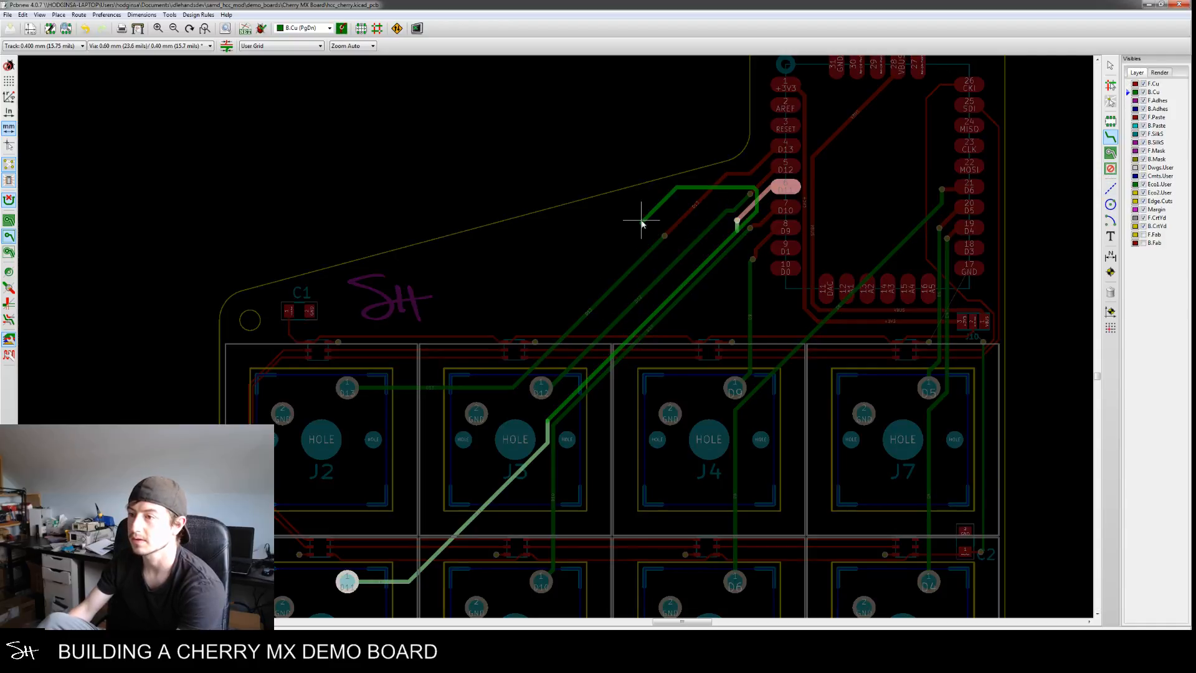
{"action": "key", "text": "Escape"}
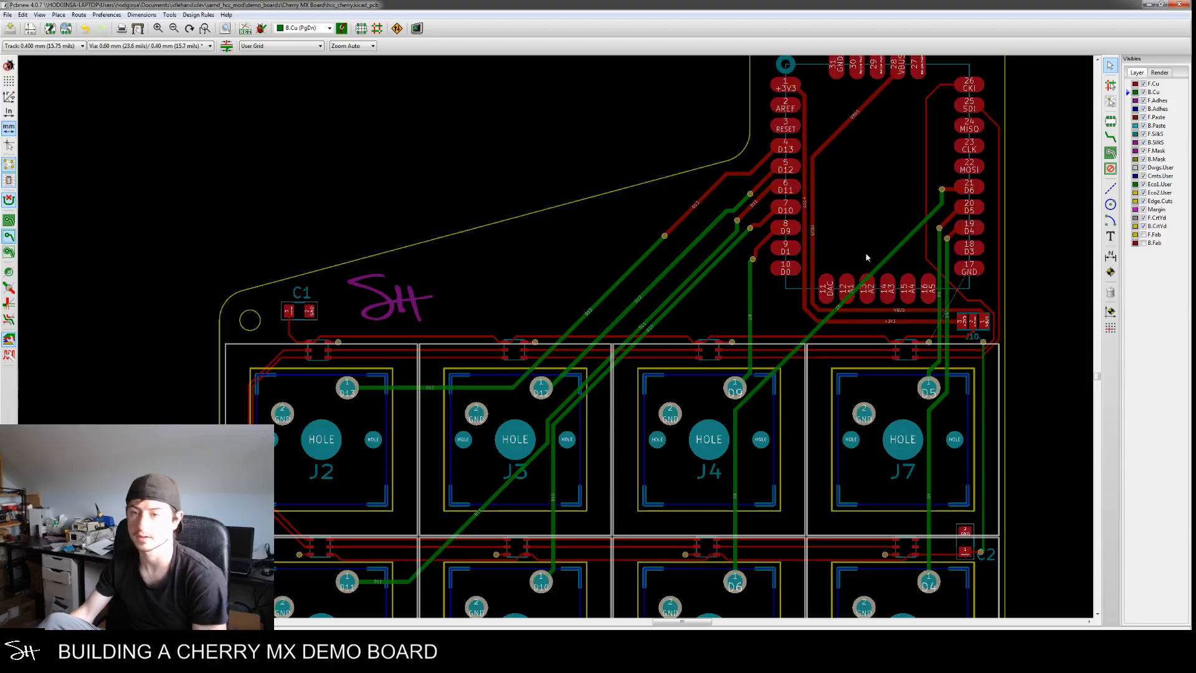
{"action": "left_click", "coordinate": [1111, 257]}
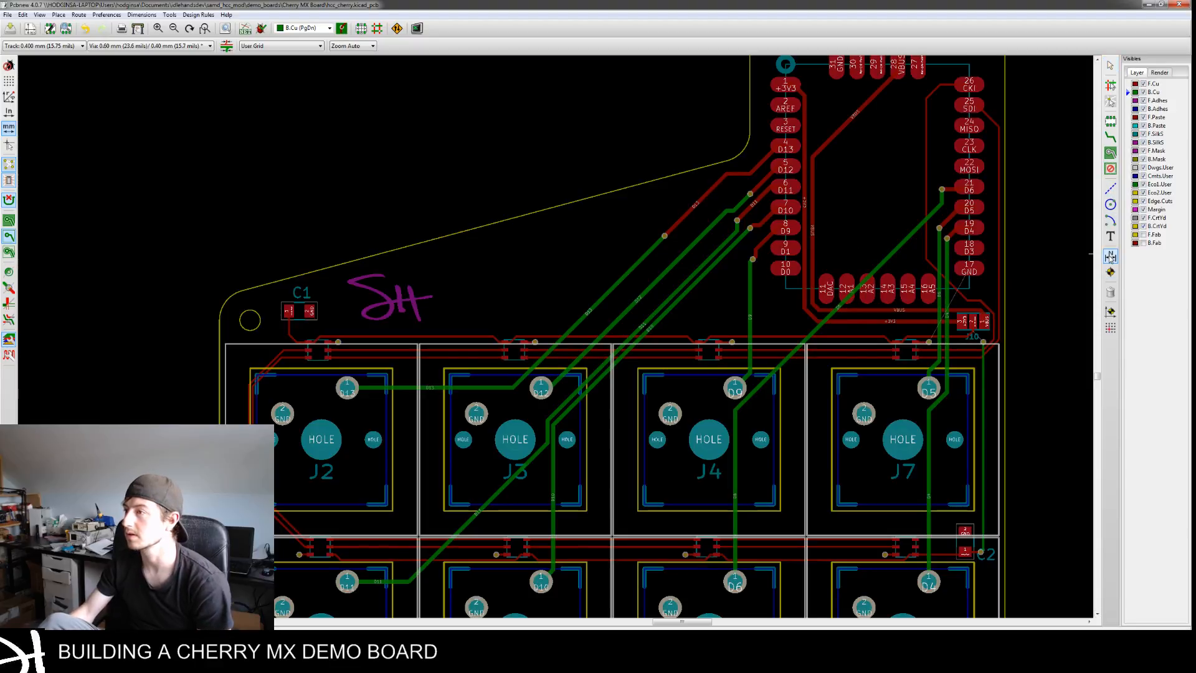
{"action": "left_click", "coordinate": [625, 323]}
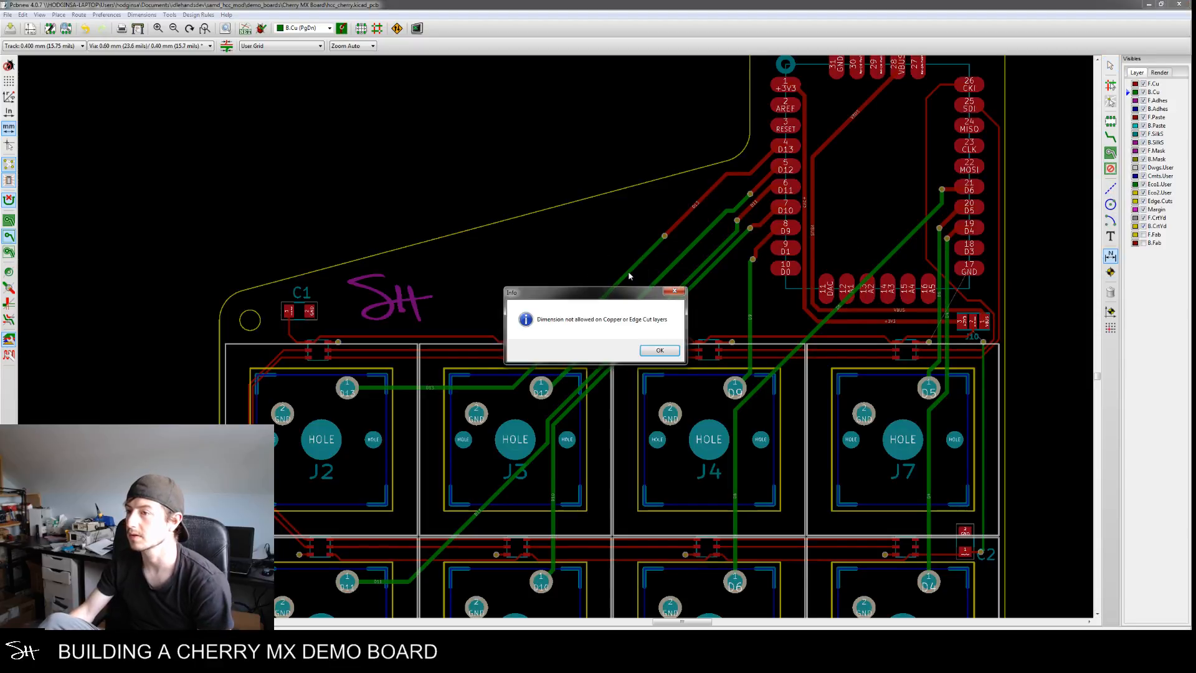
{"action": "left_click", "coordinate": [654, 351]}
{"action": "left_click", "coordinate": [1158, 176]}
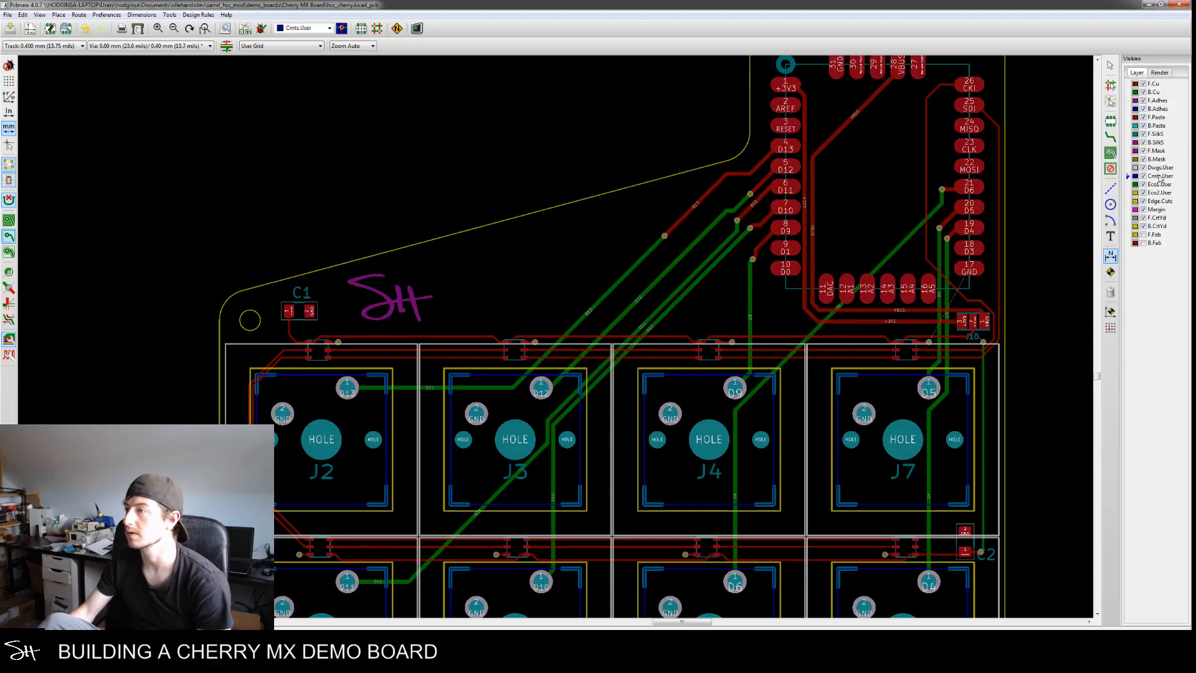
Measure the height of the free board area between the switch grid and the slanted edge, without placing the dimension
{"action": "left_click", "coordinate": [642, 326]}
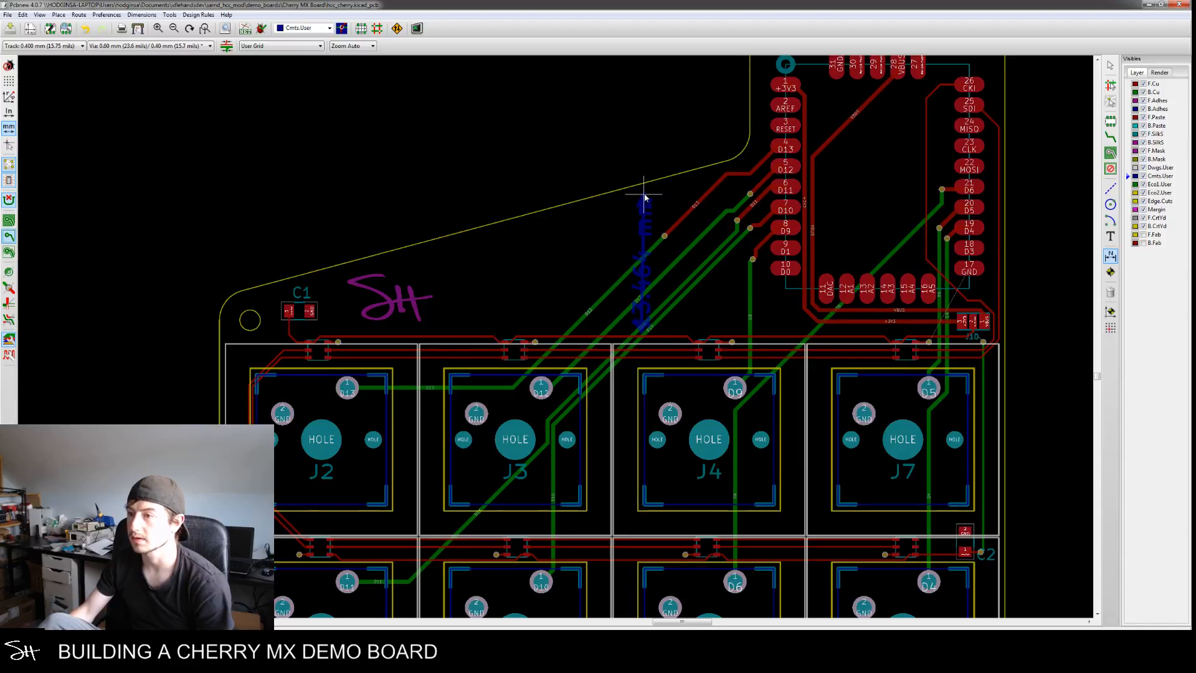
{"action": "scroll", "coordinate": [646, 199], "scroll_direction": "up", "scroll_amount": 3}
{"action": "scroll", "coordinate": [648, 196], "scroll_direction": "down", "scroll_amount": 5}
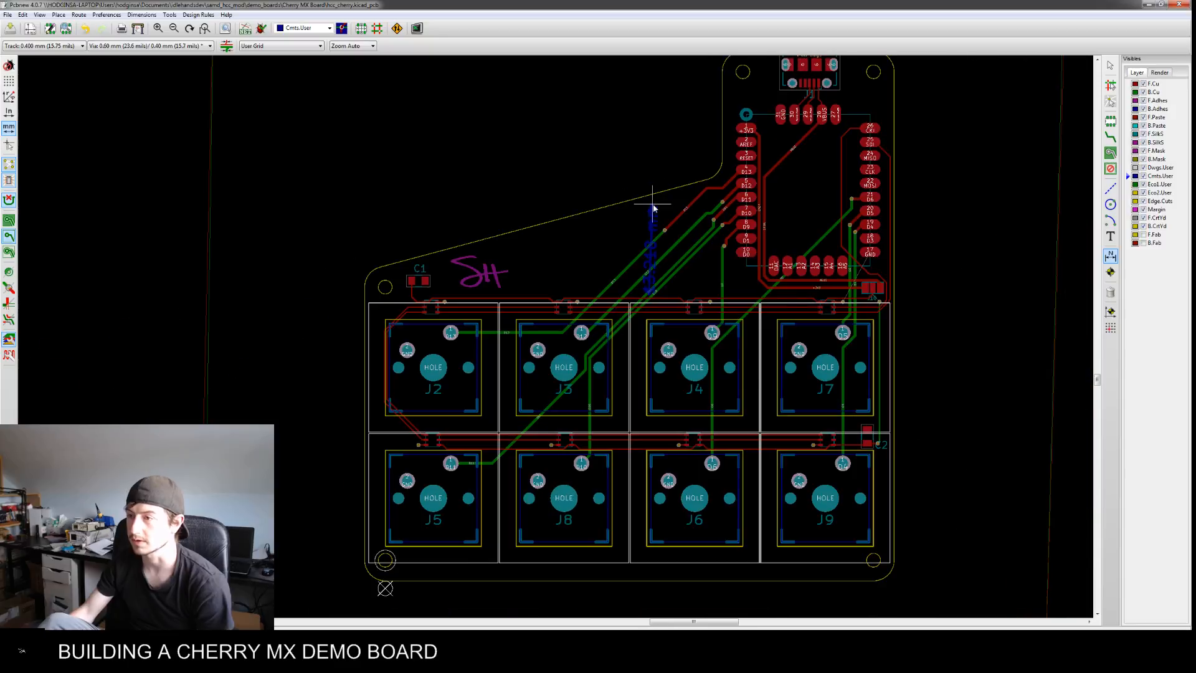
{"action": "middle_click_drag", "start_coordinate": [652, 204], "coordinate": [643, 223]}
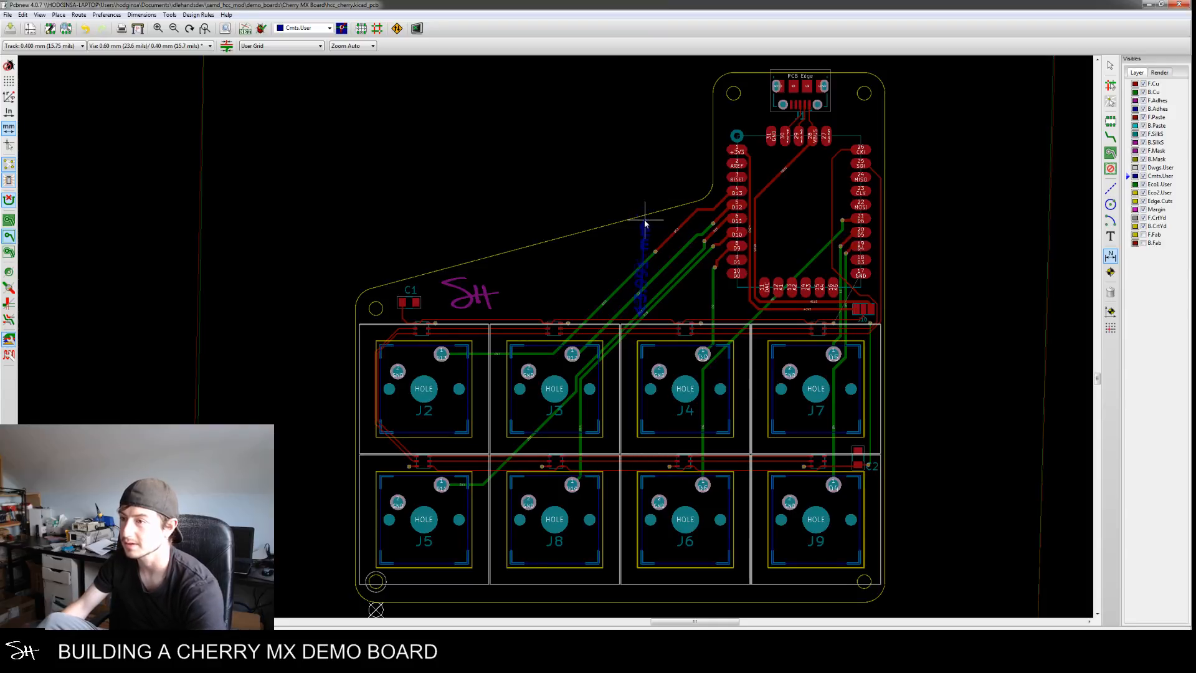
{"action": "scroll", "coordinate": [641, 228], "scroll_direction": "up", "scroll_amount": 6}
{"action": "scroll", "coordinate": [636, 241], "scroll_direction": "down", "scroll_amount": 5}
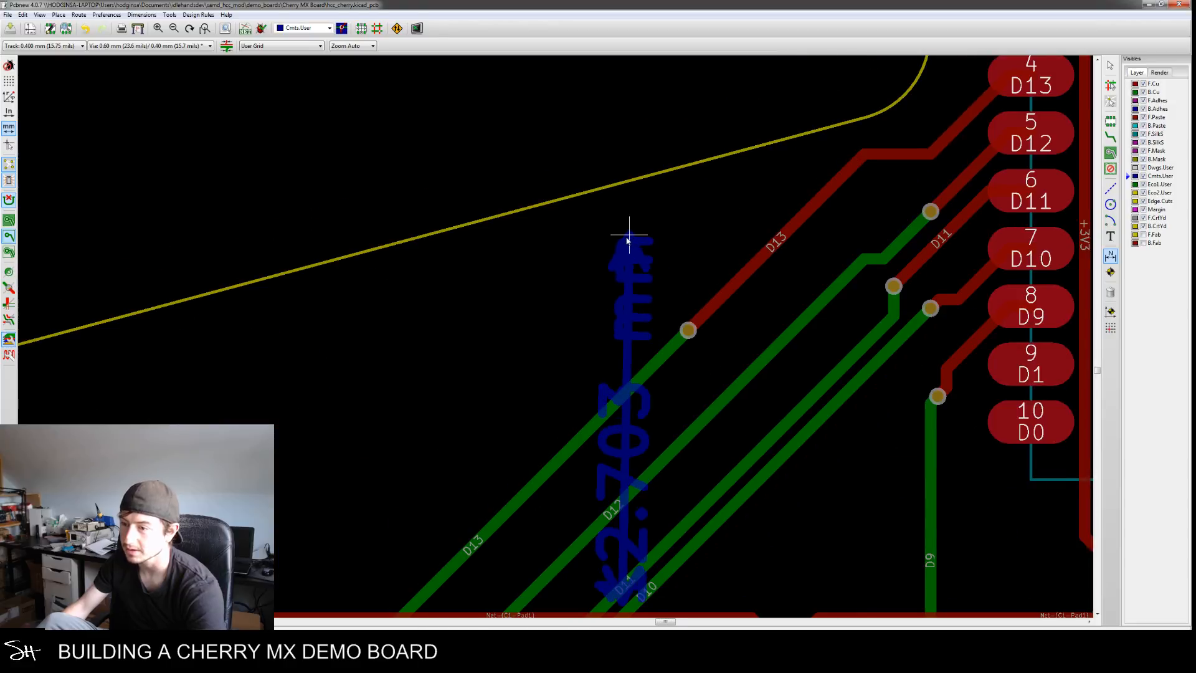
{"action": "scroll", "coordinate": [626, 235], "scroll_direction": "down", "scroll_amount": 2}
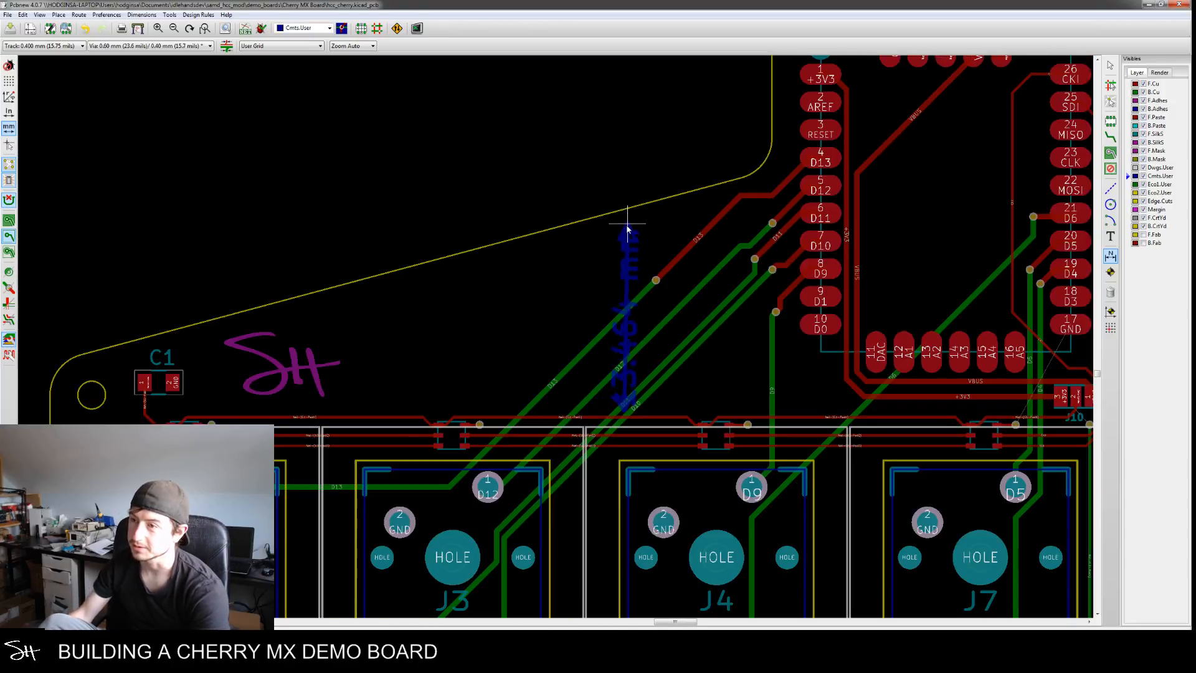
{"action": "key", "text": "Escape"}
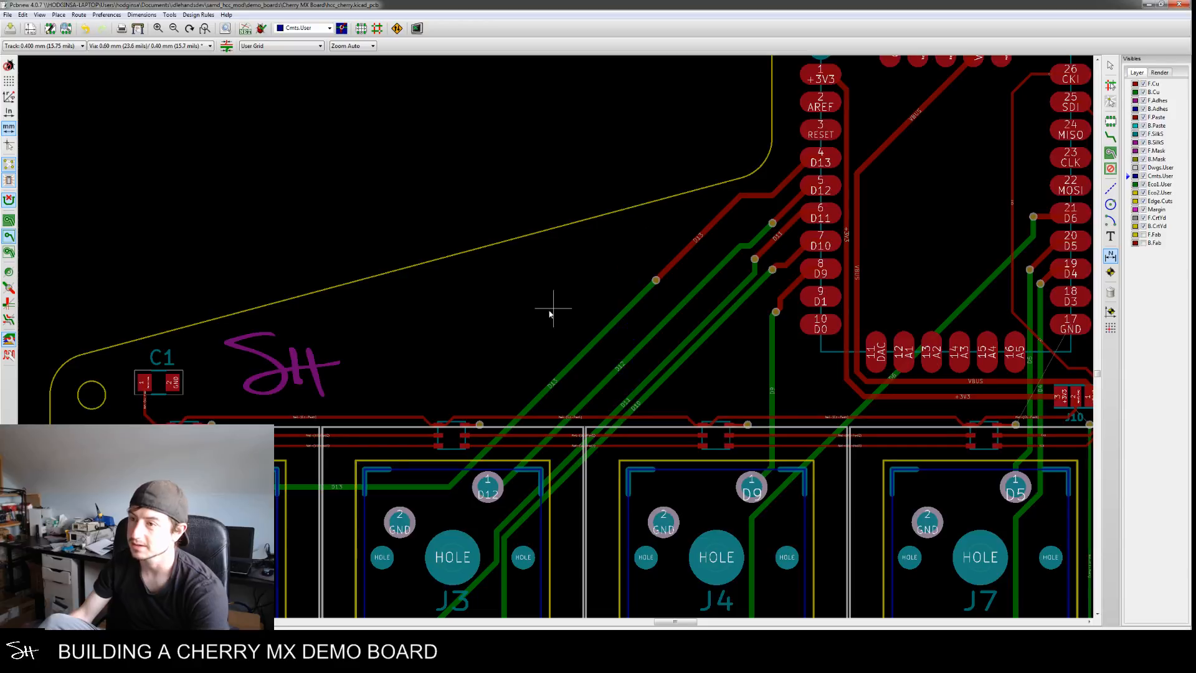
Measure the horizontal width available for the artwork beside the SH logo, without placing the dimension
{"action": "left_click", "coordinate": [471, 332]}
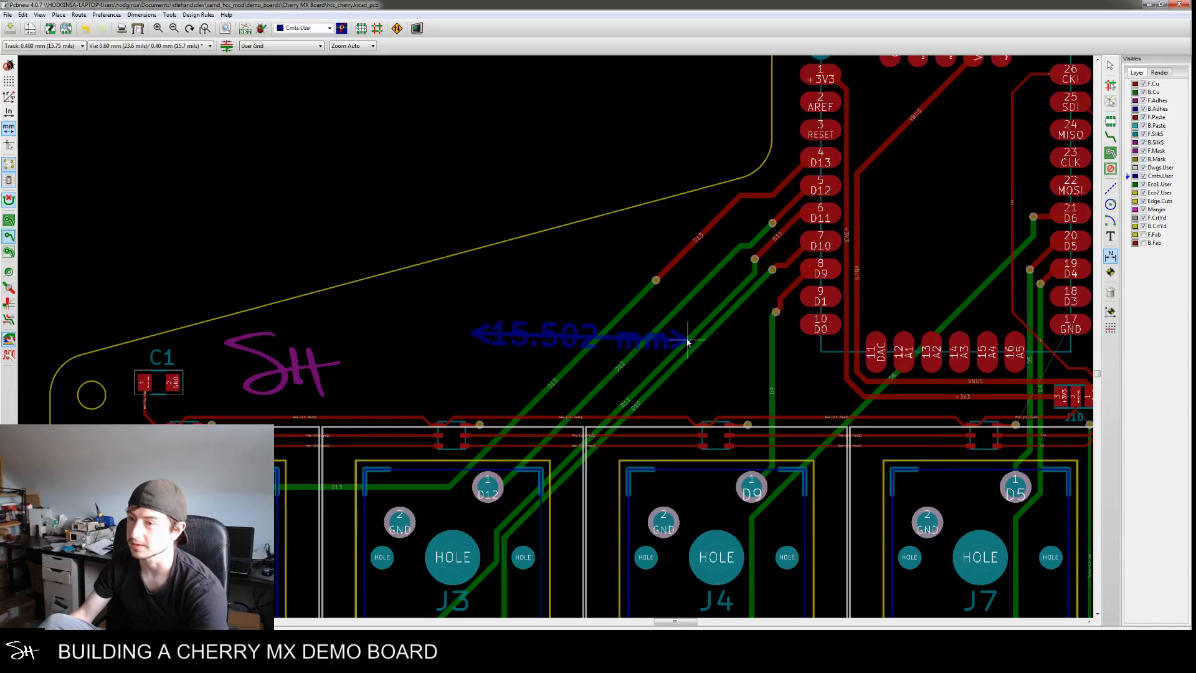
{"action": "key", "text": "Escape"}
{"action": "scroll", "coordinate": [467, 489], "scroll_direction": "down", "scroll_amount": 3}
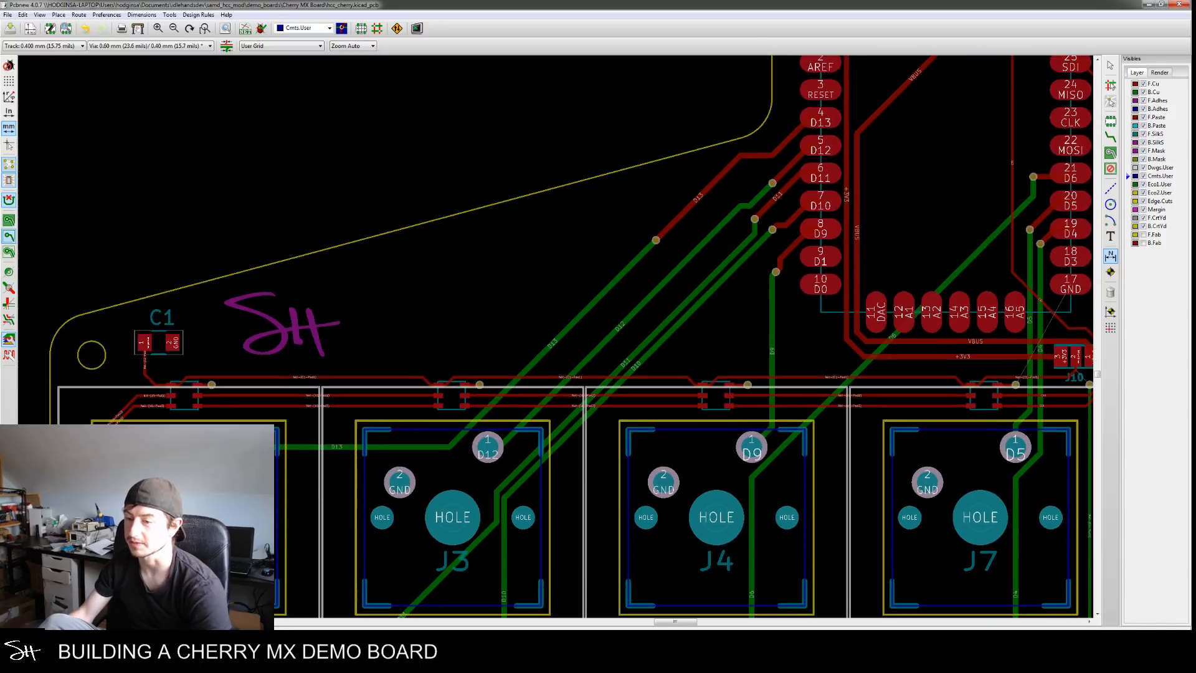
{"action": "key", "text": "Escape"}
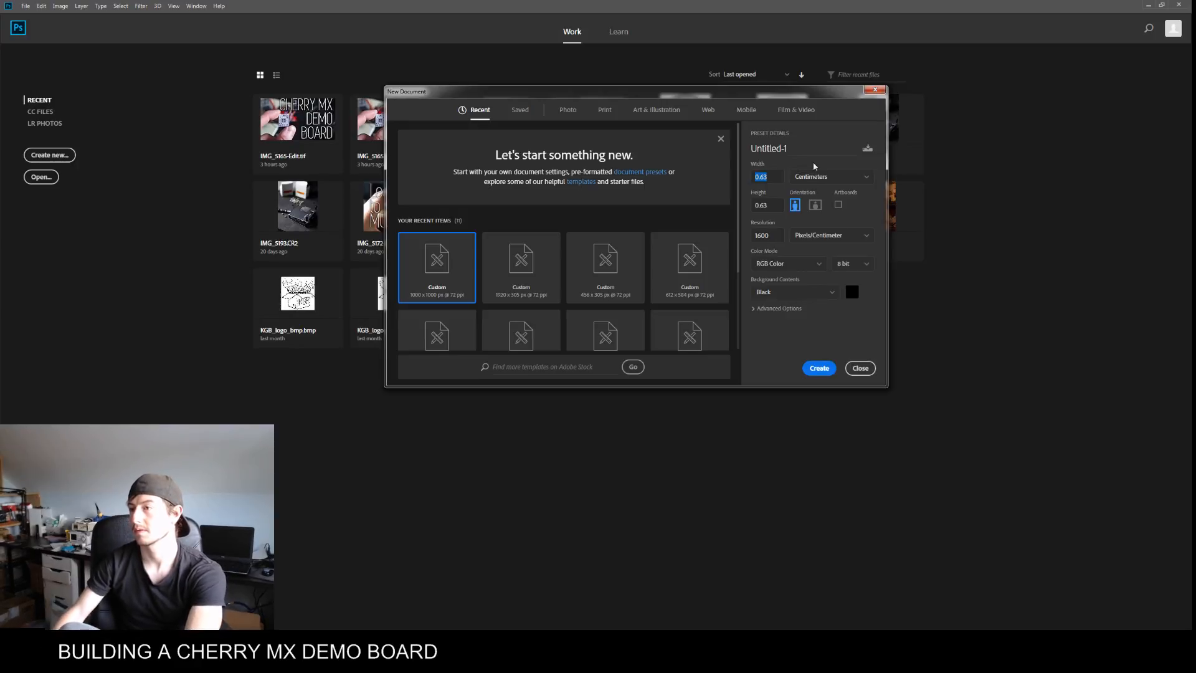
Back in Photoshop, set the document size to 1.5 cm wide by 1.3 cm high and create it
{"action": "left_click_drag", "start_coordinate": [774, 179], "coordinate": [721, 180]}
{"action": "type", "text": "1.5"}
{"action": "key", "text": "Tab"}
{"action": "type", "text": "1.3"}
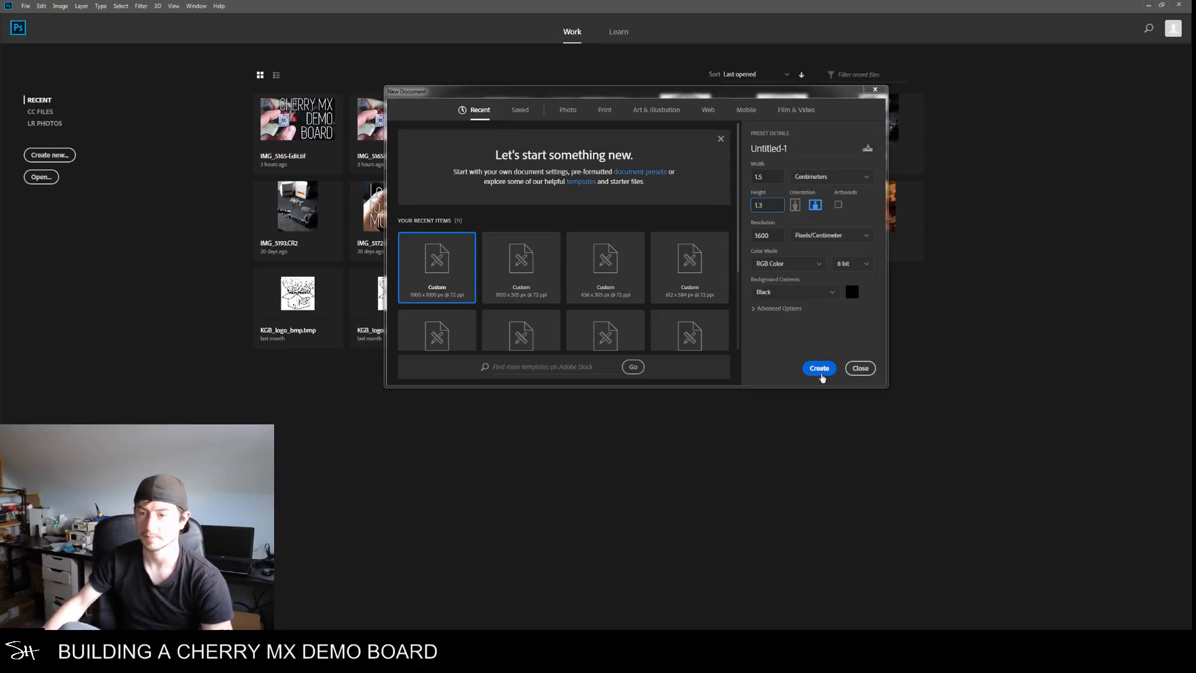
{"action": "left_click", "coordinate": [820, 374]}
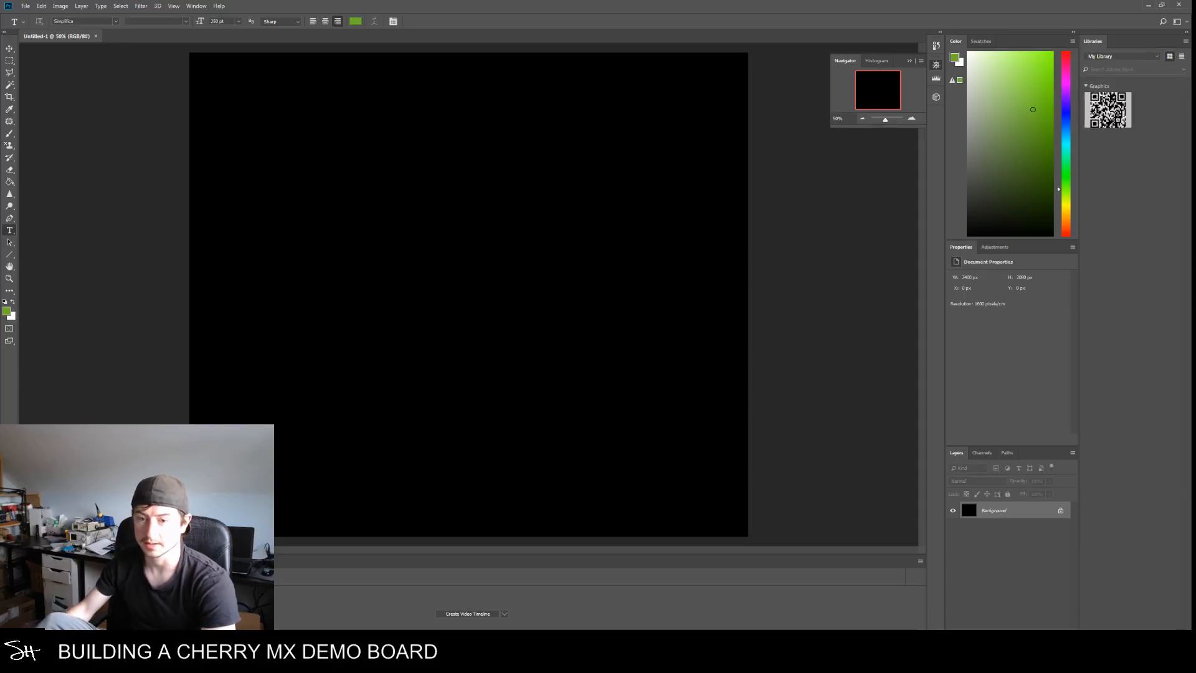
Copy the large Godzilla coin bank image from the Chrome search results and paste it into the new Photoshop document
{"action": "mouse_move", "coordinate": [249, 659]}
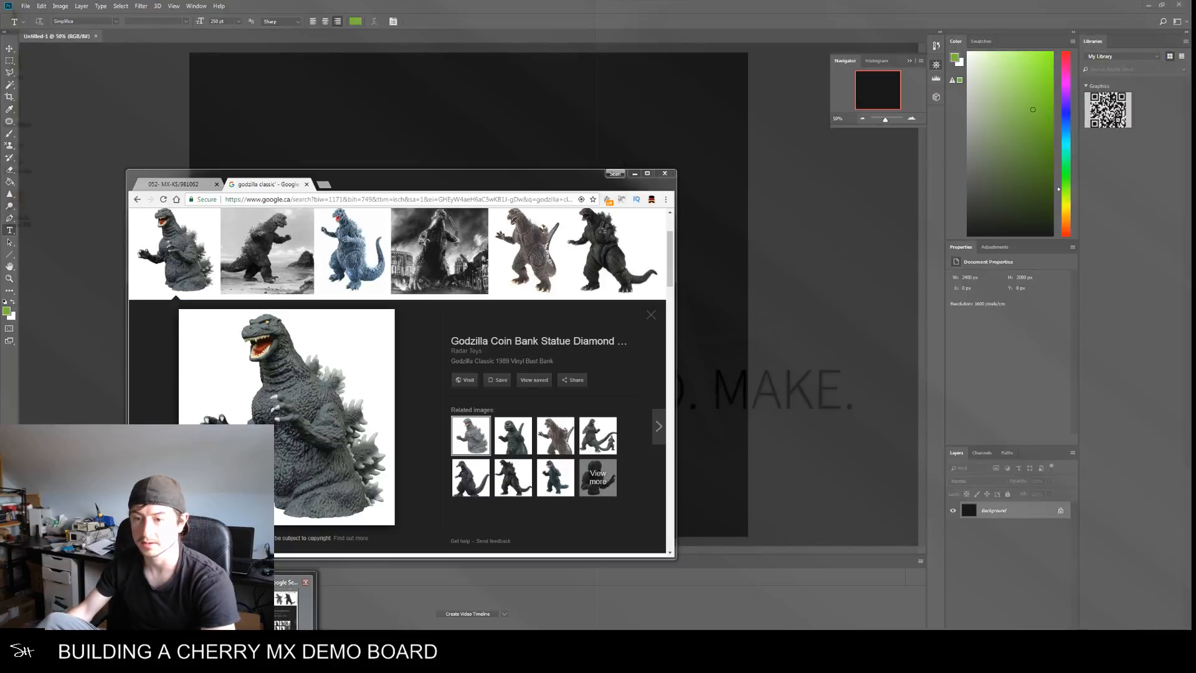
{"action": "left_click", "coordinate": [290, 601]}
{"action": "right_click", "coordinate": [321, 386]}
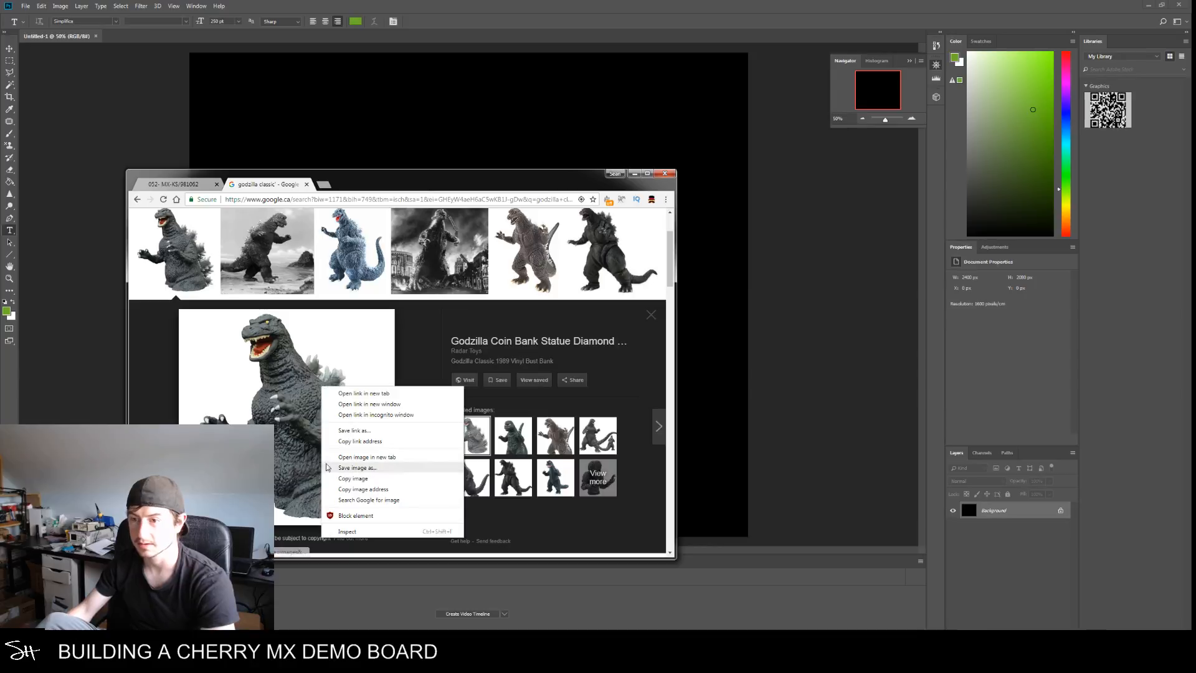
{"action": "left_click", "coordinate": [349, 490]}
{"action": "left_click", "coordinate": [198, 30]}
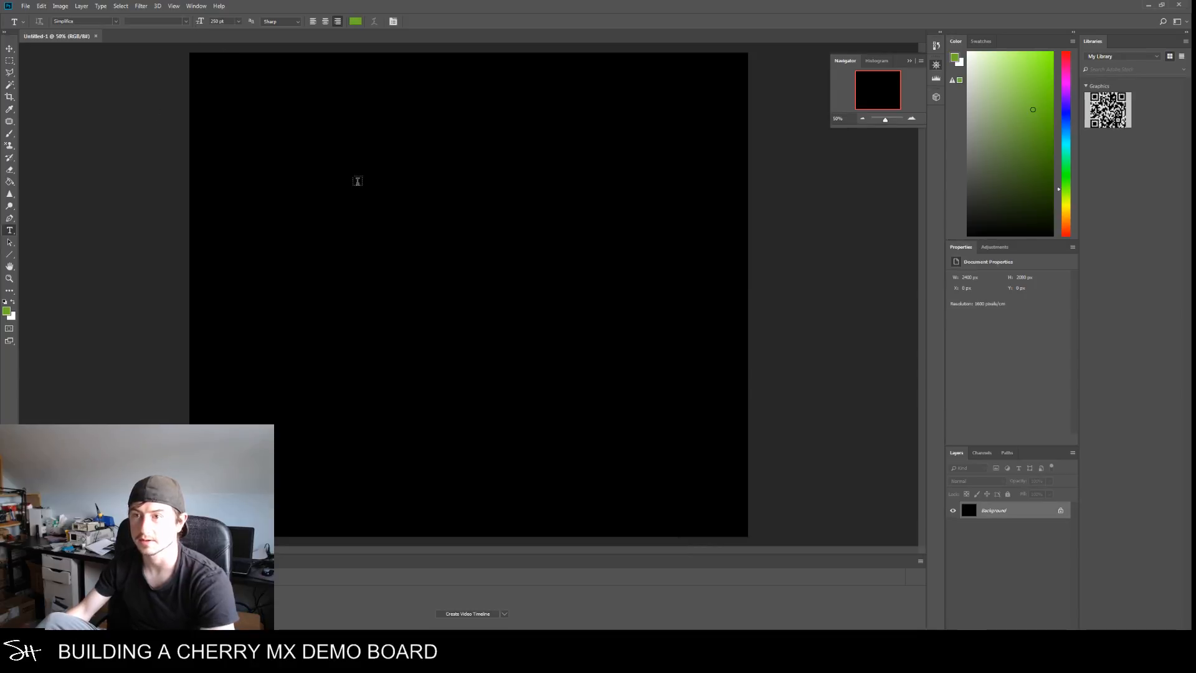
{"action": "key", "text": "ctrl+v"}
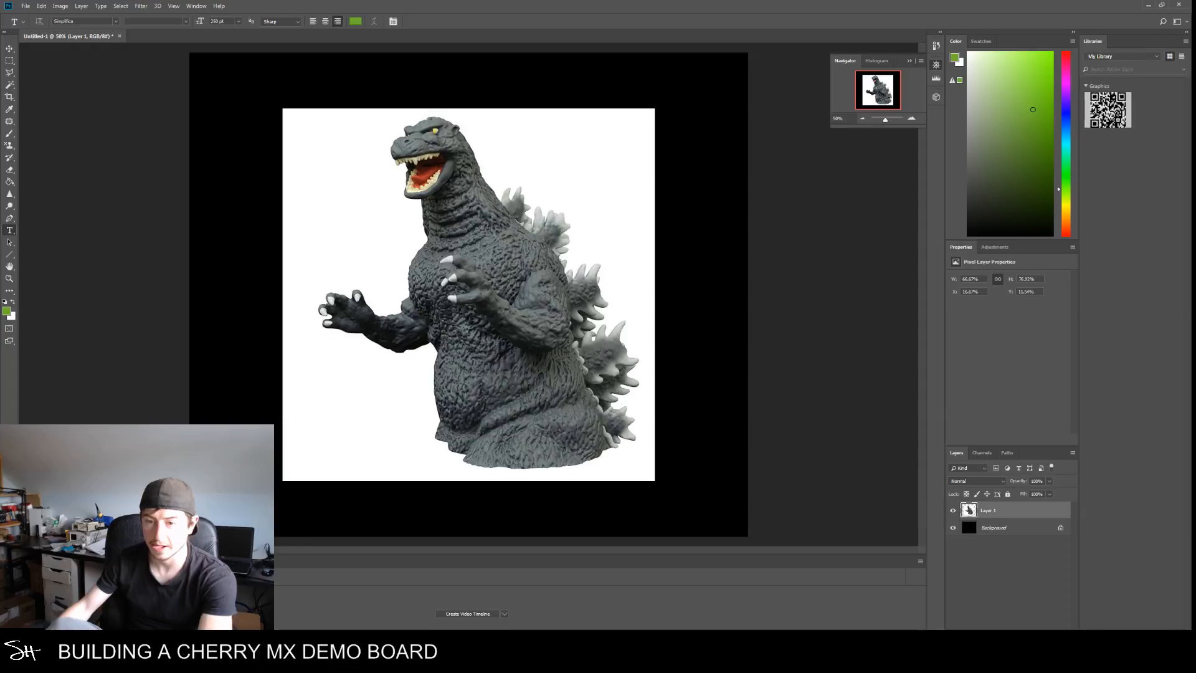
Return to Chrome and replace the image search query with "cartoon flamethrower"
{"action": "mouse_move", "coordinate": [249, 651]}
{"action": "left_click", "coordinate": [255, 601]}
{"action": "scroll", "coordinate": [274, 280], "scroll_direction": "up", "scroll_amount": 2}
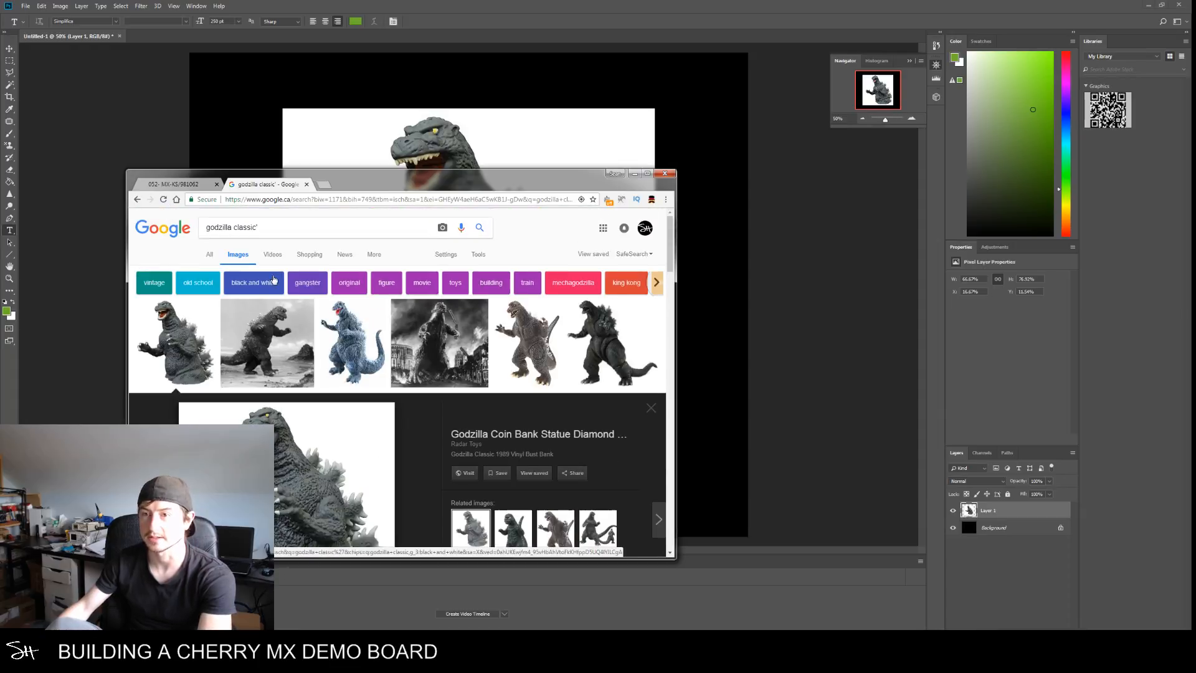
{"action": "triple_click", "coordinate": [249, 227]}
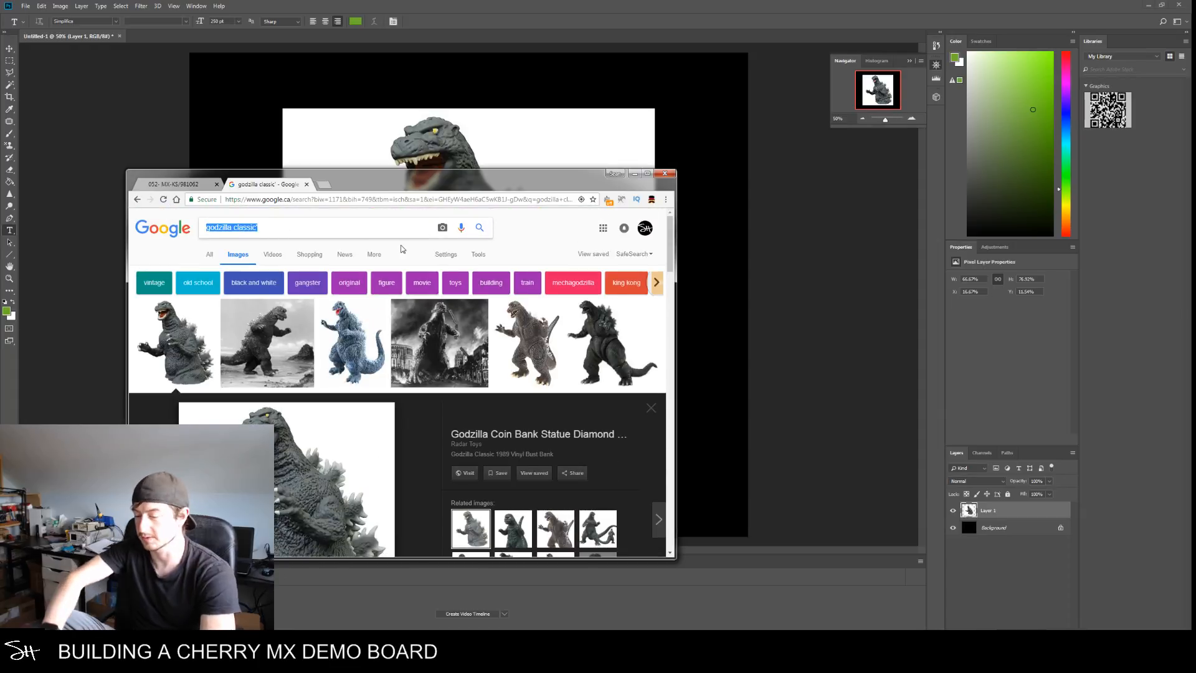
{"action": "key", "text": "Right"}
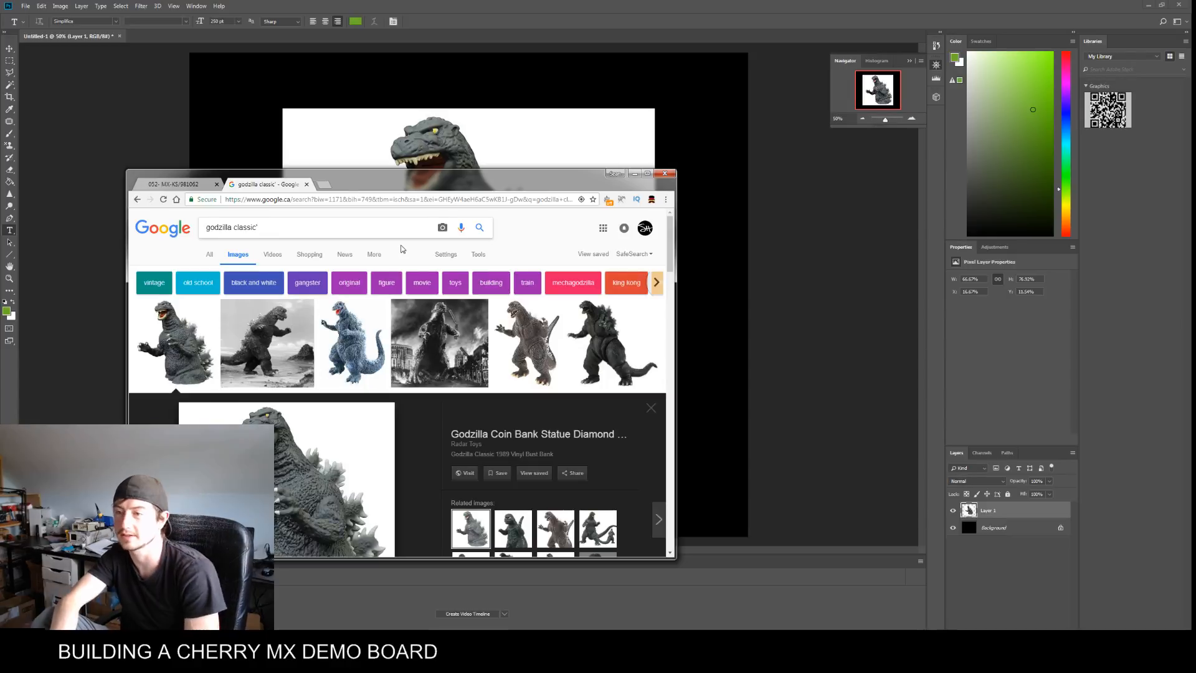
{"action": "key", "text": "BackSpace"}
{"action": "key", "text": "BackSpace"}
{"action": "key", "text": "BackSpace"}
{"action": "key", "text": "BackSpace"}
{"action": "key", "text": "BackSpace"}
{"action": "key", "text": "BackSpace"}
{"action": "key", "text": "BackSpace"}
{"action": "key", "text": "BackSpace"}
{"action": "key", "text": "BackSpace"}
{"action": "key", "text": "BackSpace"}
{"action": "key", "text": "BackSpace"}
{"action": "key", "text": "BackSpace"}
{"action": "key", "text": "BackSpace"}
{"action": "key", "text": "BackSpace"}
{"action": "key", "text": "BackSpace"}
{"action": "key", "text": "BackSpace"}
{"action": "key", "text": "BackSpace"}
{"action": "type", "text": "cartoon flamethrower"}
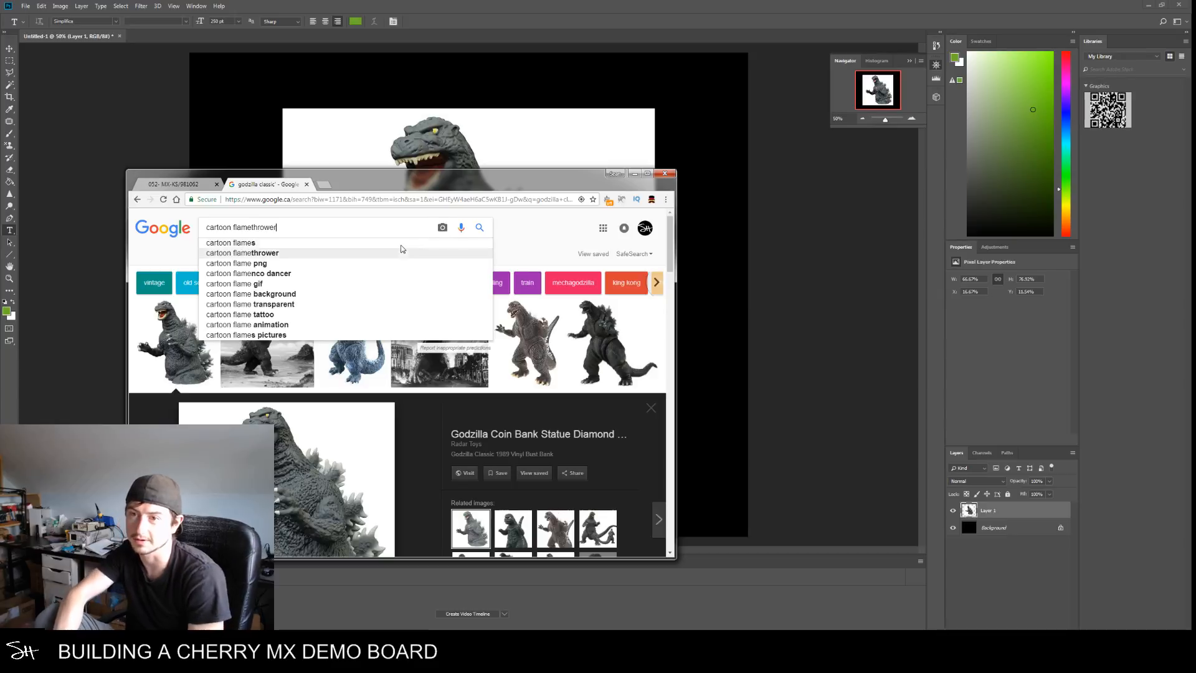
{"action": "left_click", "coordinate": [402, 250]}
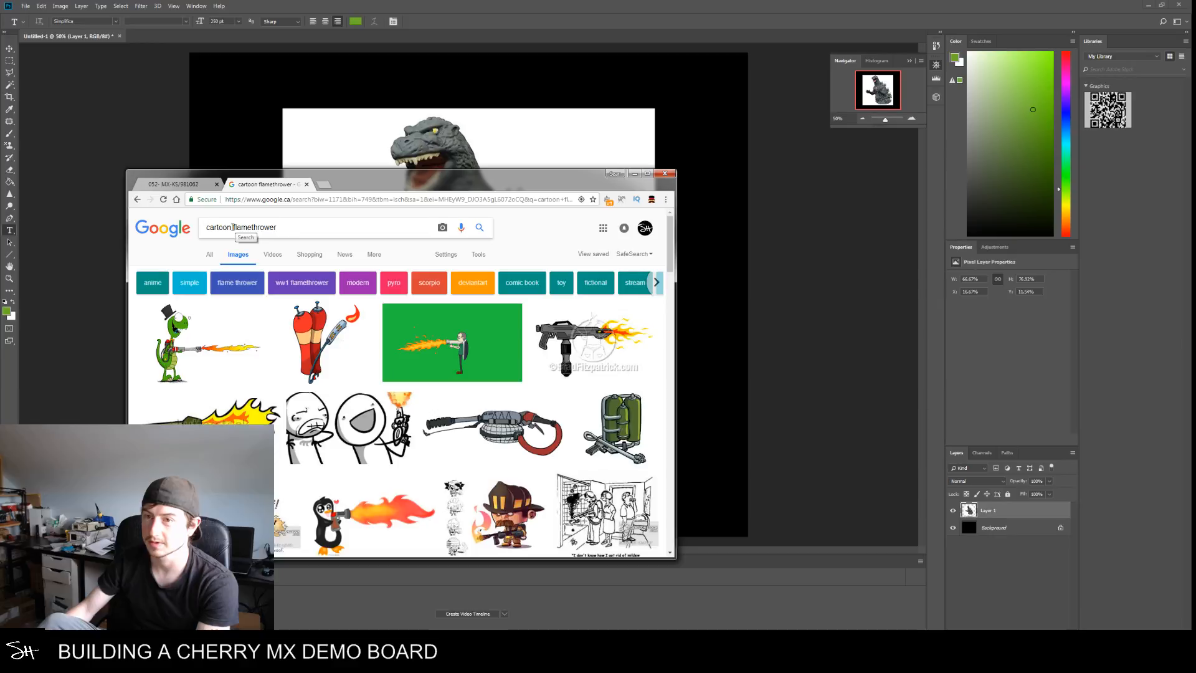
Look through the cartoon flamethrower image results for a flame that suits the Godzilla artwork
{"action": "scroll", "coordinate": [498, 376], "scroll_direction": "down", "scroll_amount": 4}
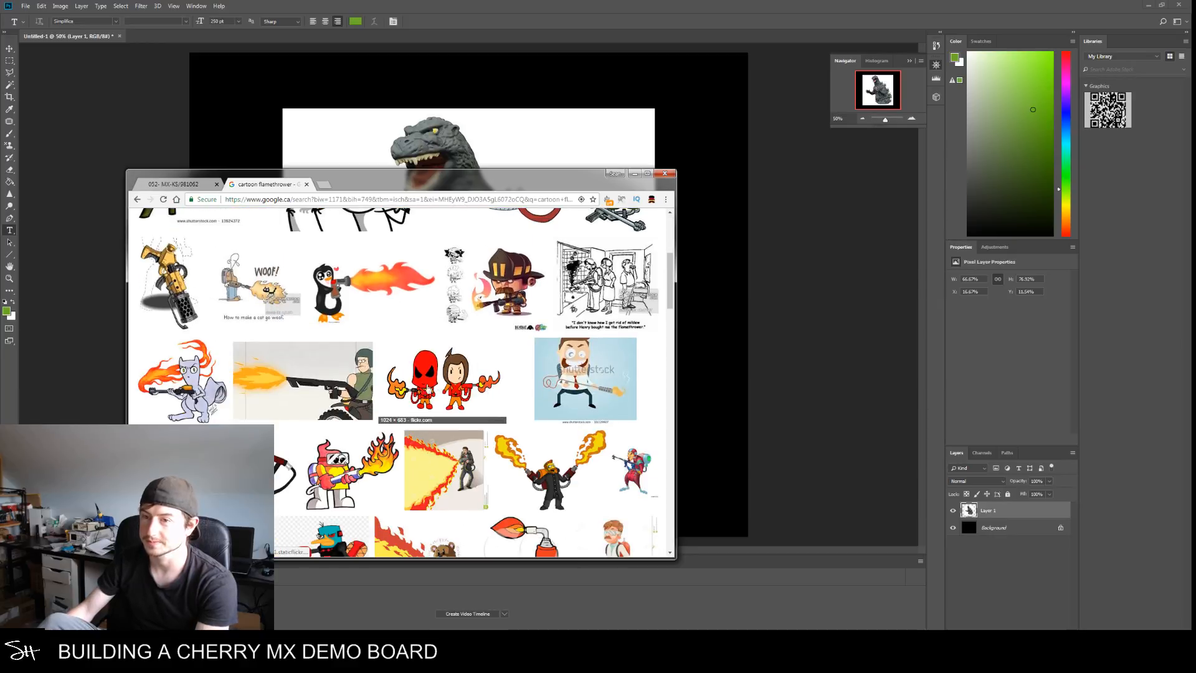
{"action": "scroll", "coordinate": [330, 340], "scroll_direction": "down", "scroll_amount": 1}
{"action": "scroll", "coordinate": [353, 370], "scroll_direction": "up", "scroll_amount": 2}
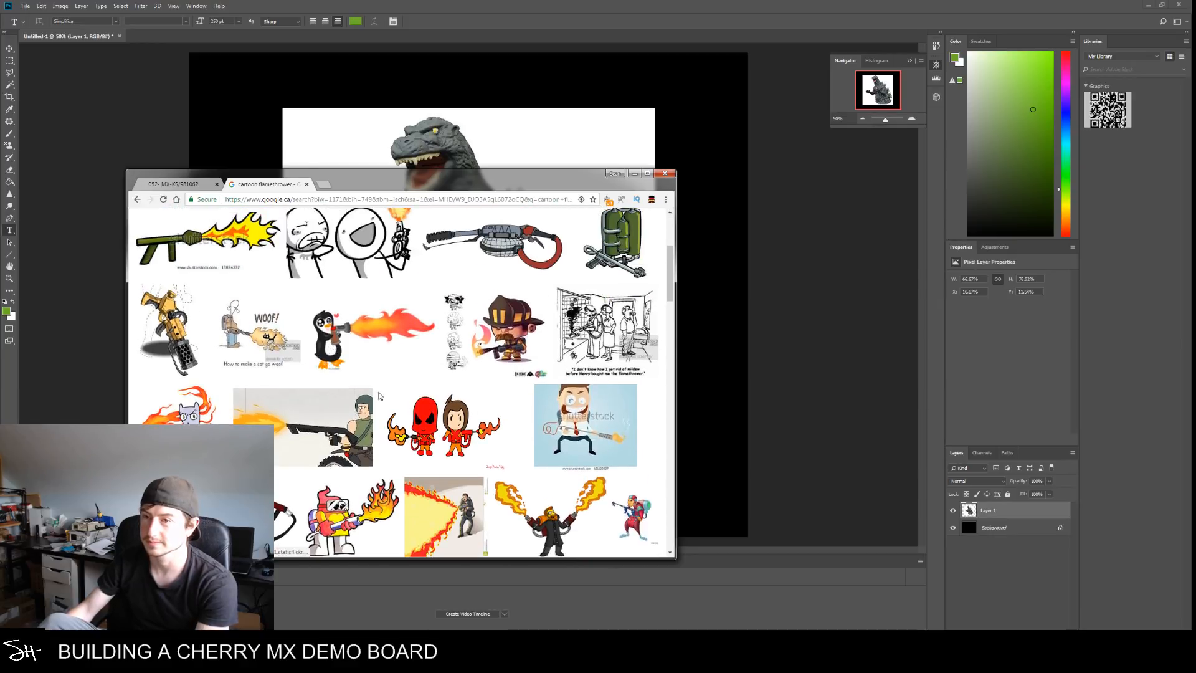
Search Google Images for "cartoon flame" instead of the flamethrower query
{"action": "scroll", "coordinate": [354, 370], "scroll_direction": "up", "scroll_amount": 3}
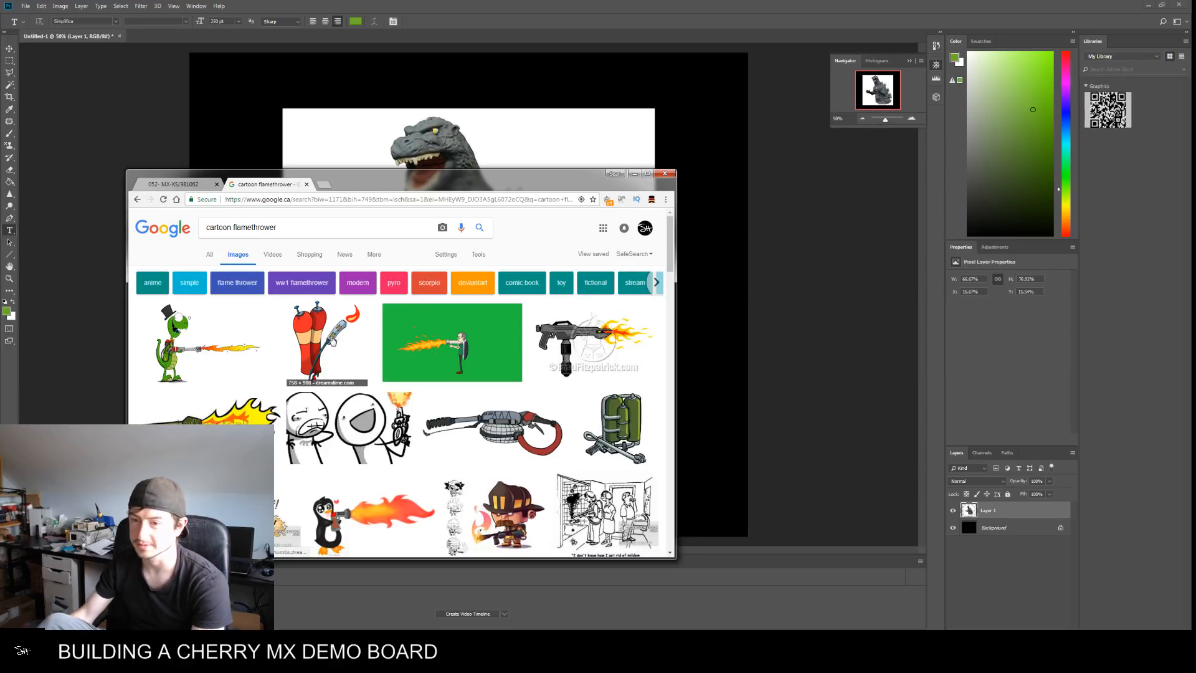
{"action": "left_click_drag", "start_coordinate": [251, 227], "coordinate": [280, 227]}
{"action": "key", "text": "BackSpace"}
{"action": "key", "text": "Return"}
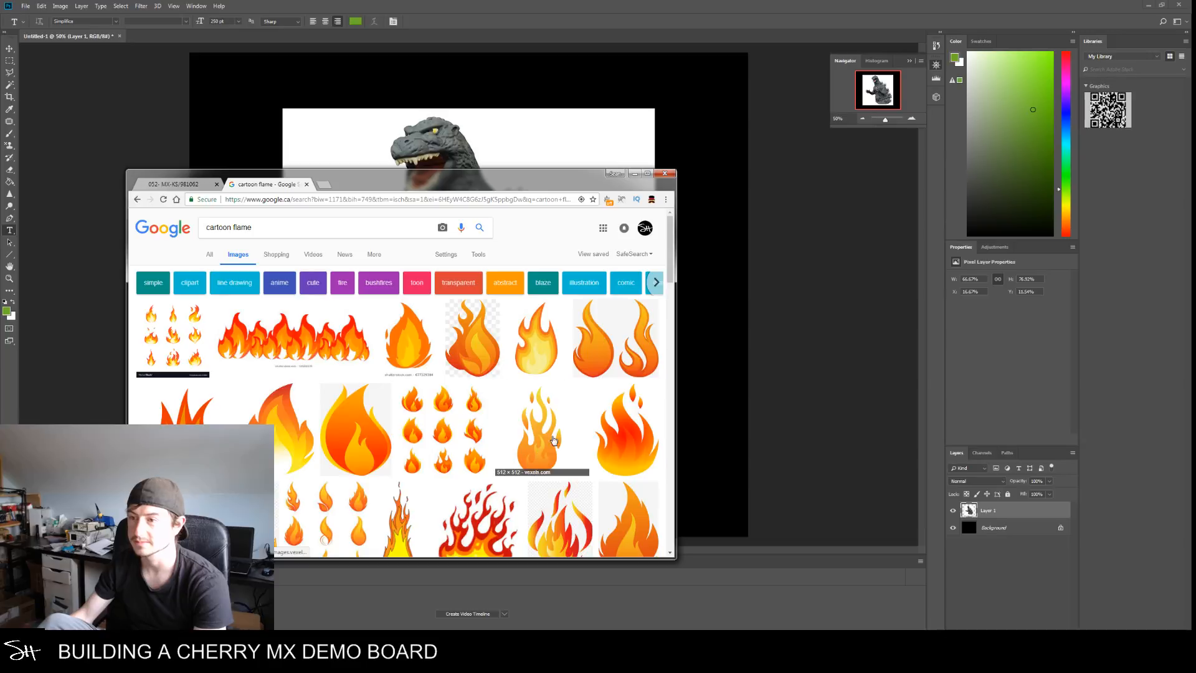
Preview the single orange Pngtree flame and the VectorStock set of nine cartoon flames among the image results
{"action": "left_click", "coordinate": [468, 339]}
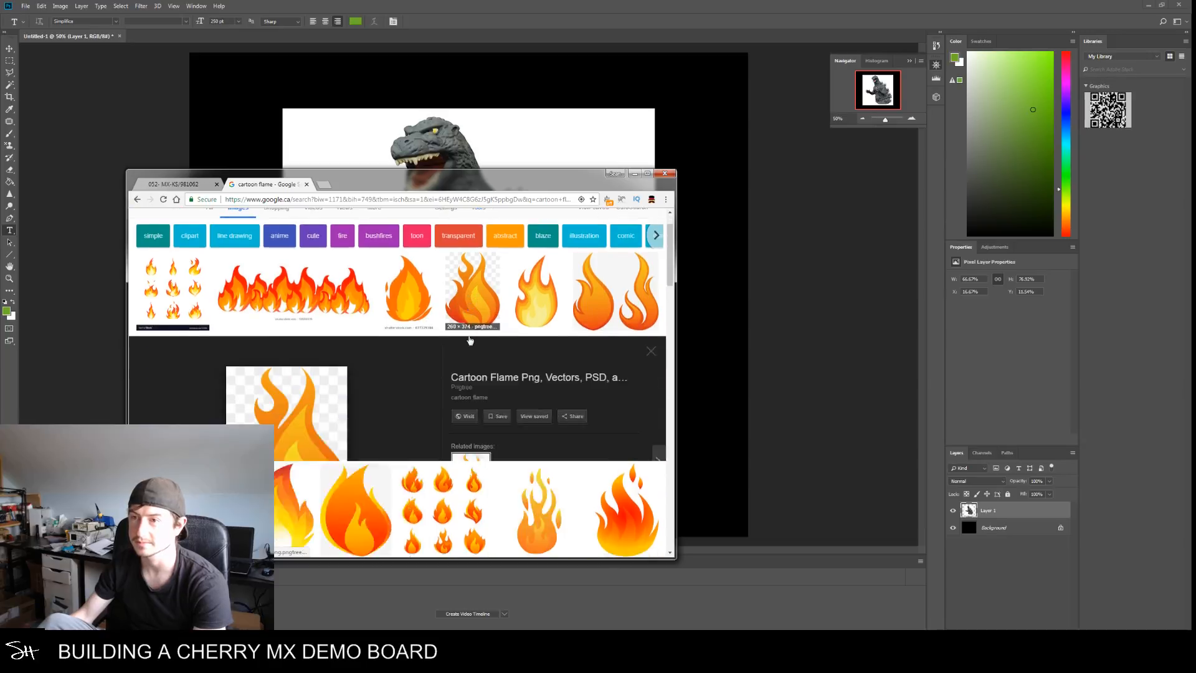
{"action": "right_click", "coordinate": [267, 388]}
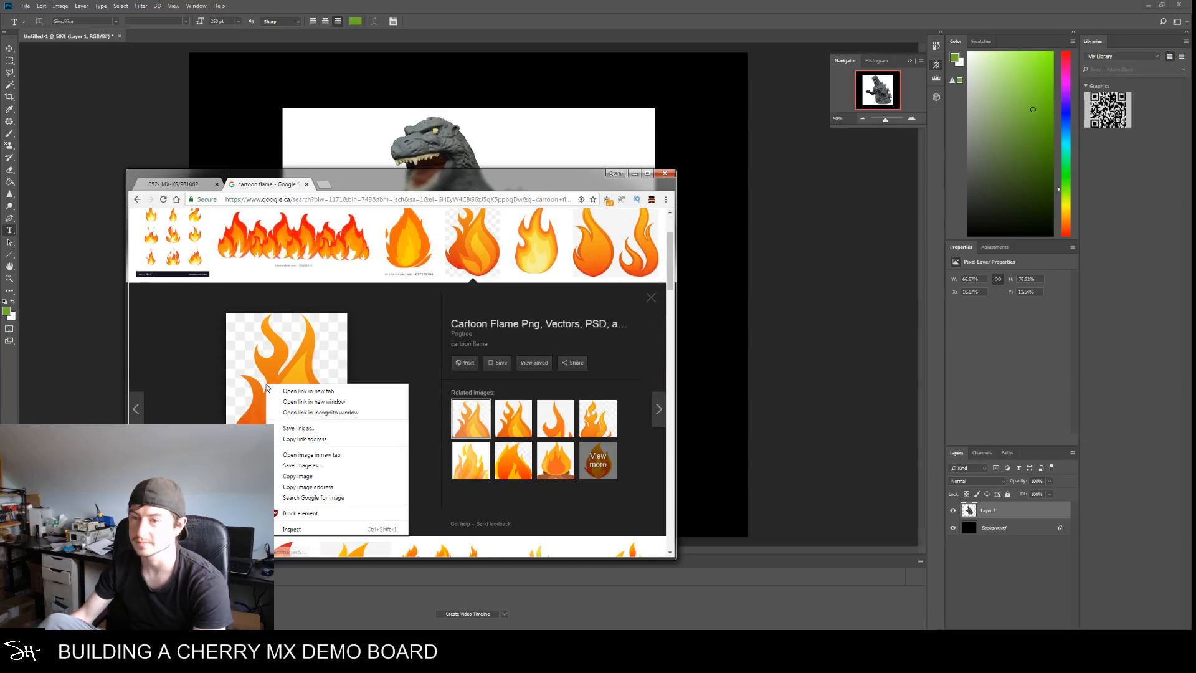
{"action": "left_click", "coordinate": [383, 319]}
{"action": "scroll", "coordinate": [380, 319], "scroll_direction": "up", "scroll_amount": 2}
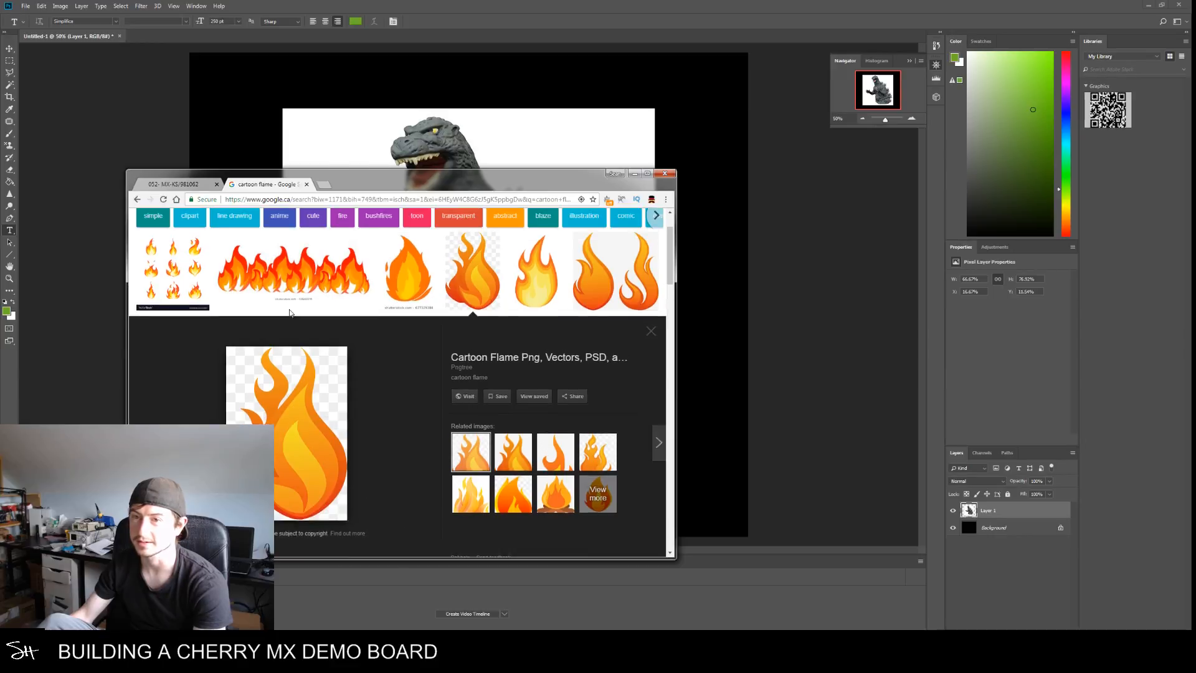
{"action": "left_click", "coordinate": [181, 331]}
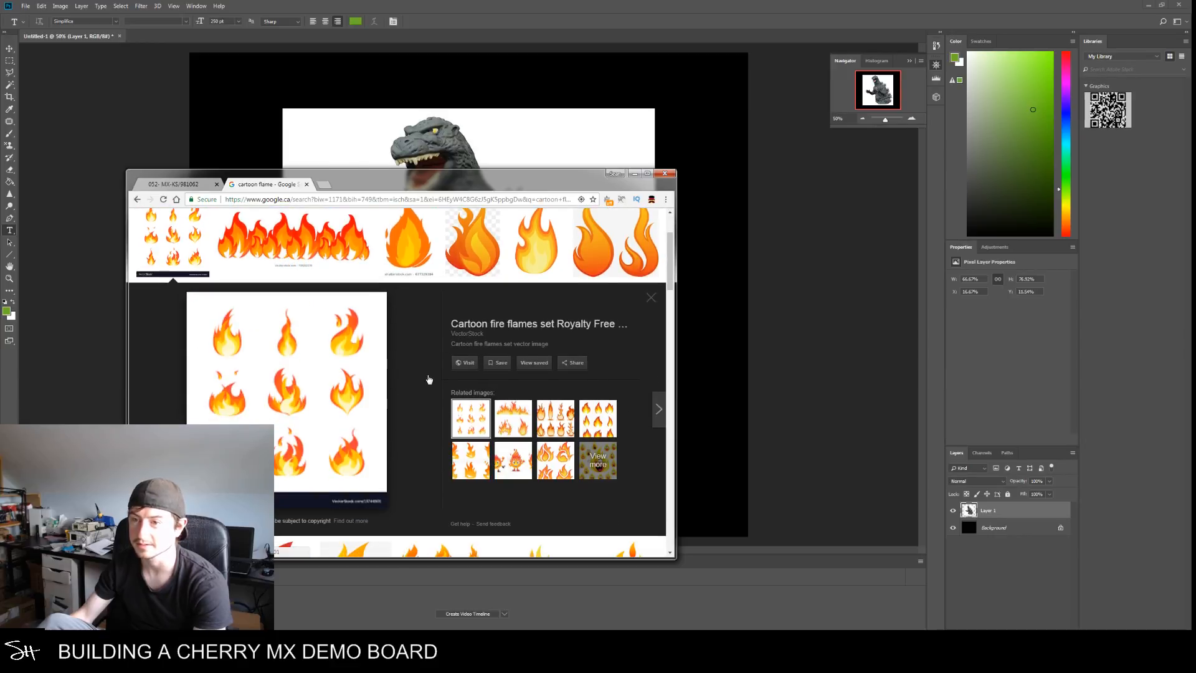
{"action": "scroll", "coordinate": [423, 388], "scroll_direction": "up", "scroll_amount": 3}
{"action": "scroll", "coordinate": [417, 436], "scroll_direction": "down", "scroll_amount": 2}
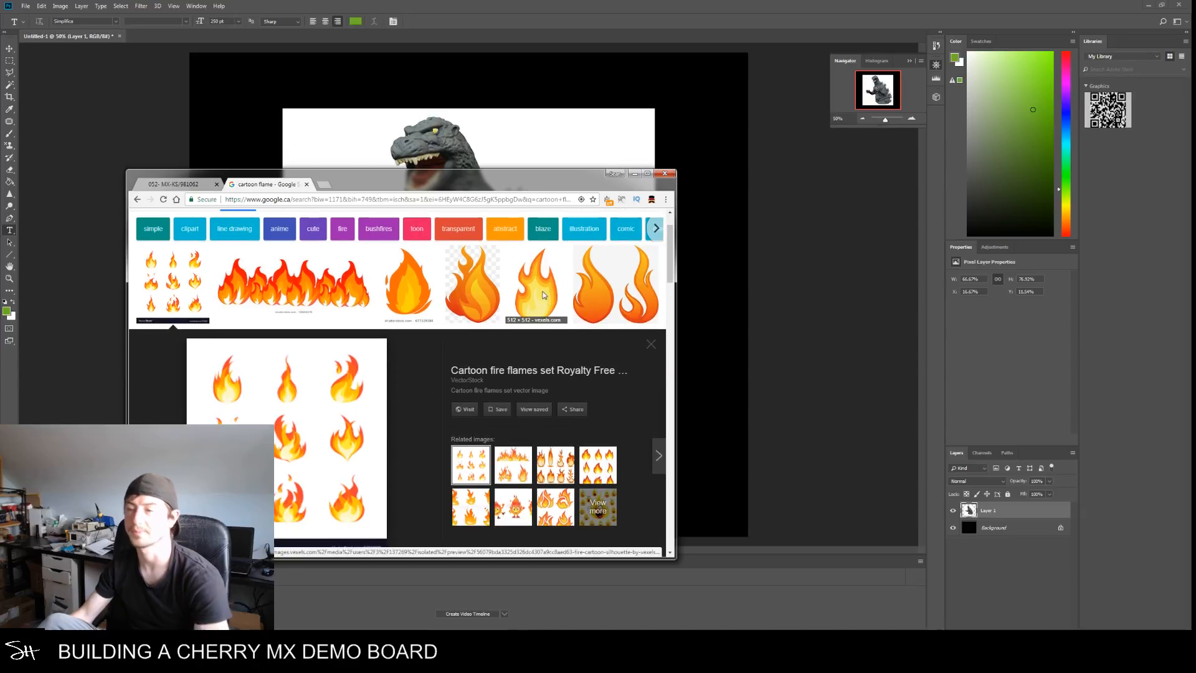
Copy the "Fire cartoon silhouette" image from the results and paste it into the Godzilla document in Photoshop as a new layer
{"action": "left_click", "coordinate": [544, 296]}
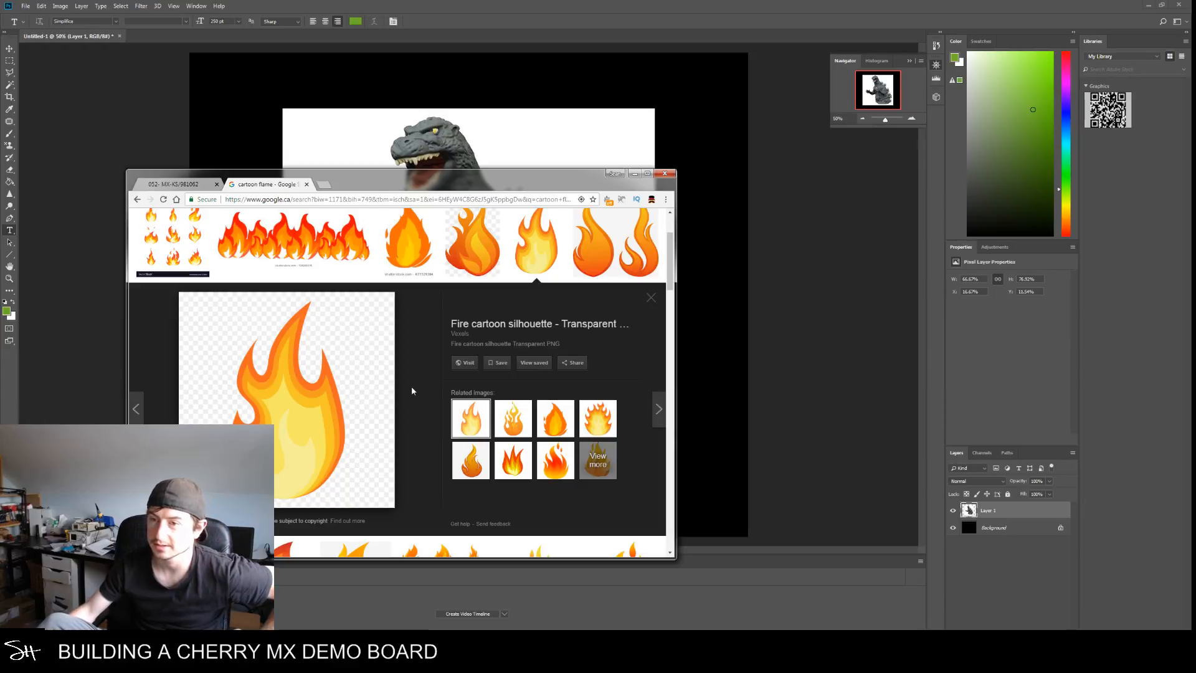
{"action": "right_click", "coordinate": [281, 384]}
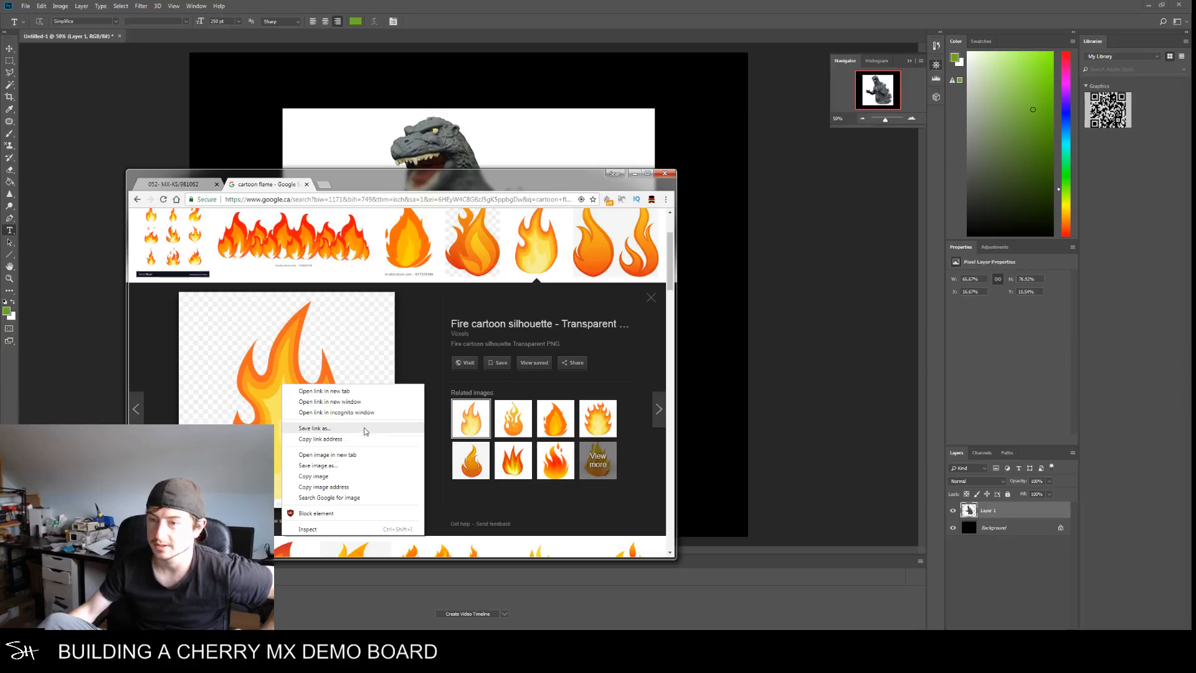
{"action": "left_click", "coordinate": [339, 477]}
{"action": "key", "text": "alt+Tab"}
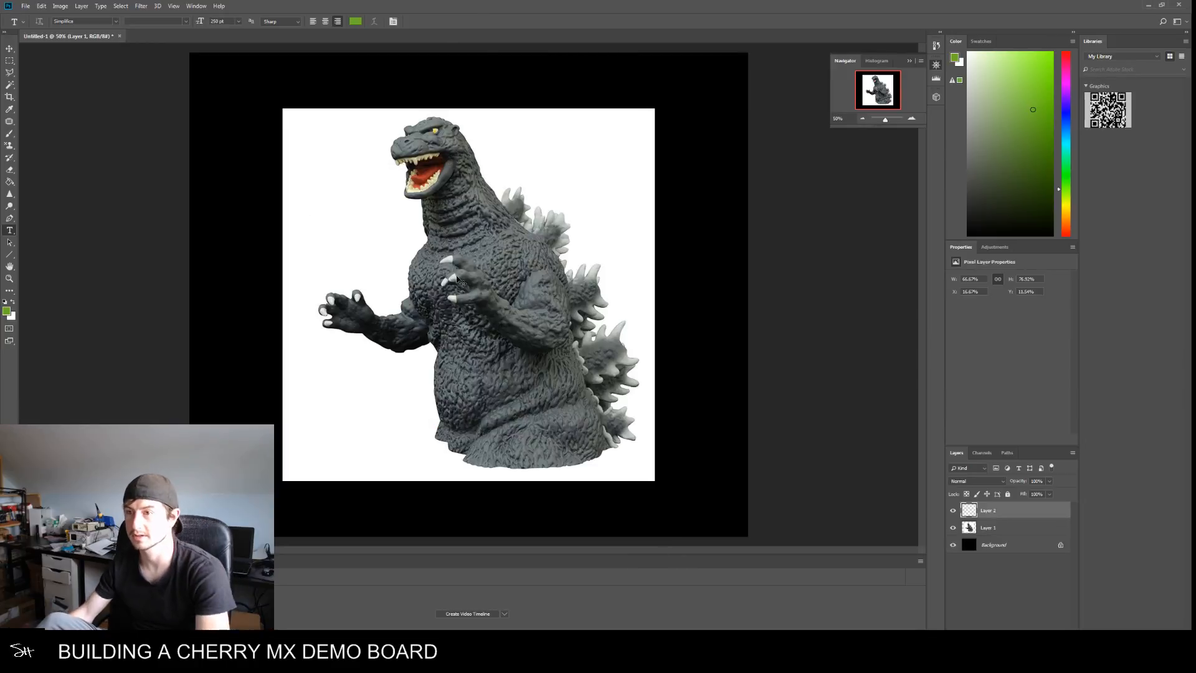
{"action": "key", "text": "ctrl+v"}
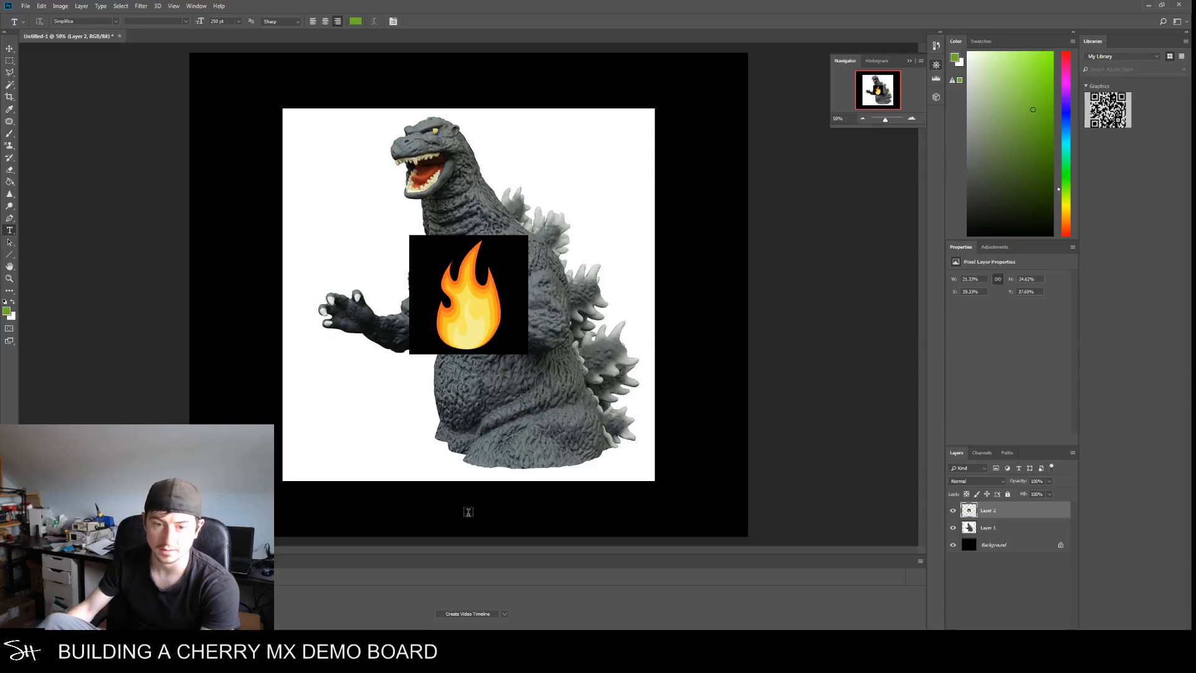
Check the document's canvas size in centimeters without changing its dimensions
{"action": "left_click", "coordinate": [62, 6]}
{"action": "mouse_move", "coordinate": [92, 37]}
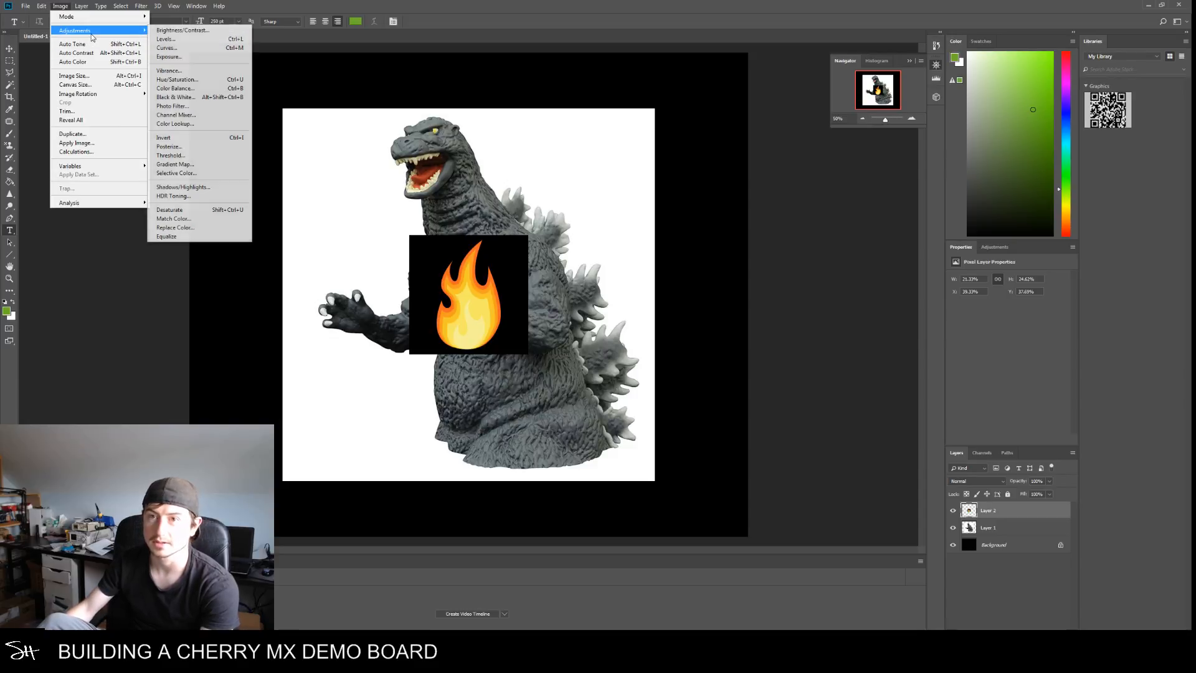
{"action": "left_click", "coordinate": [76, 85]}
{"action": "left_click", "coordinate": [627, 228]}
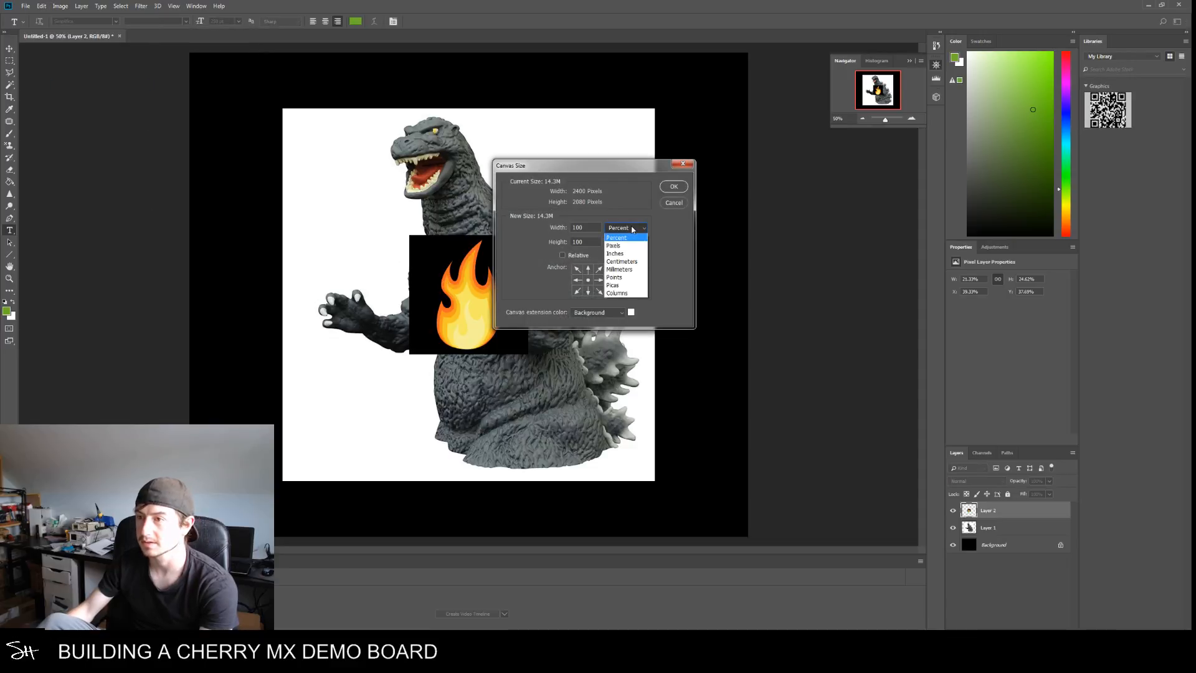
{"action": "left_click", "coordinate": [625, 262]}
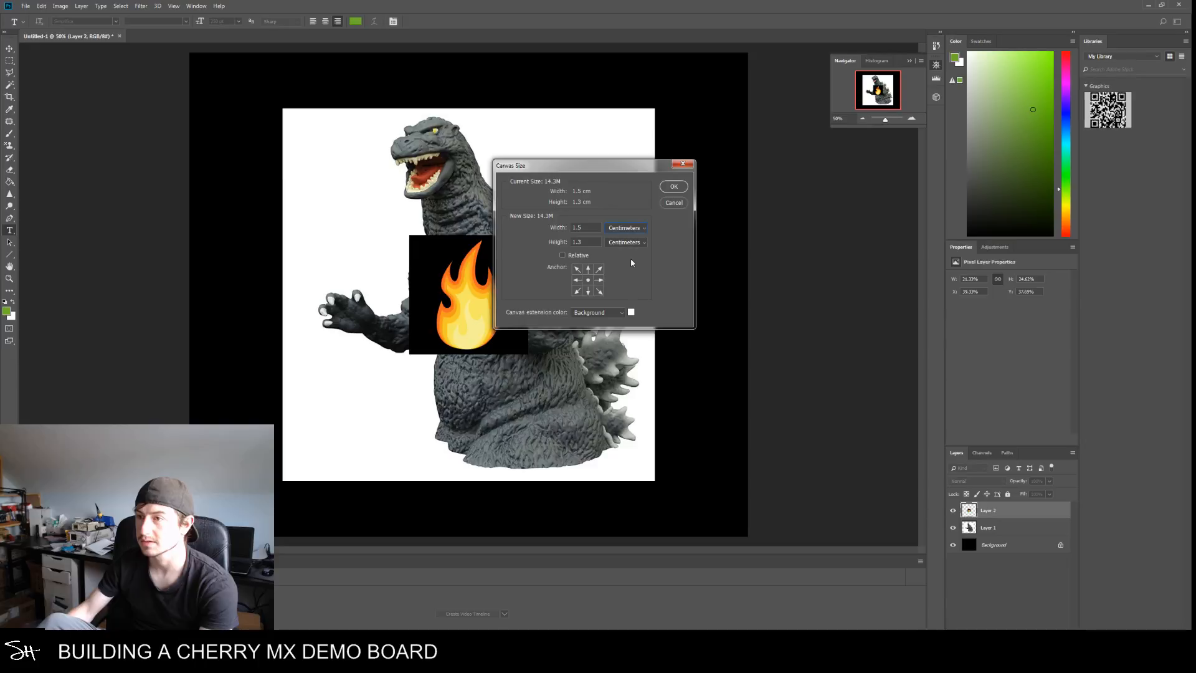
{"action": "left_click", "coordinate": [673, 186]}
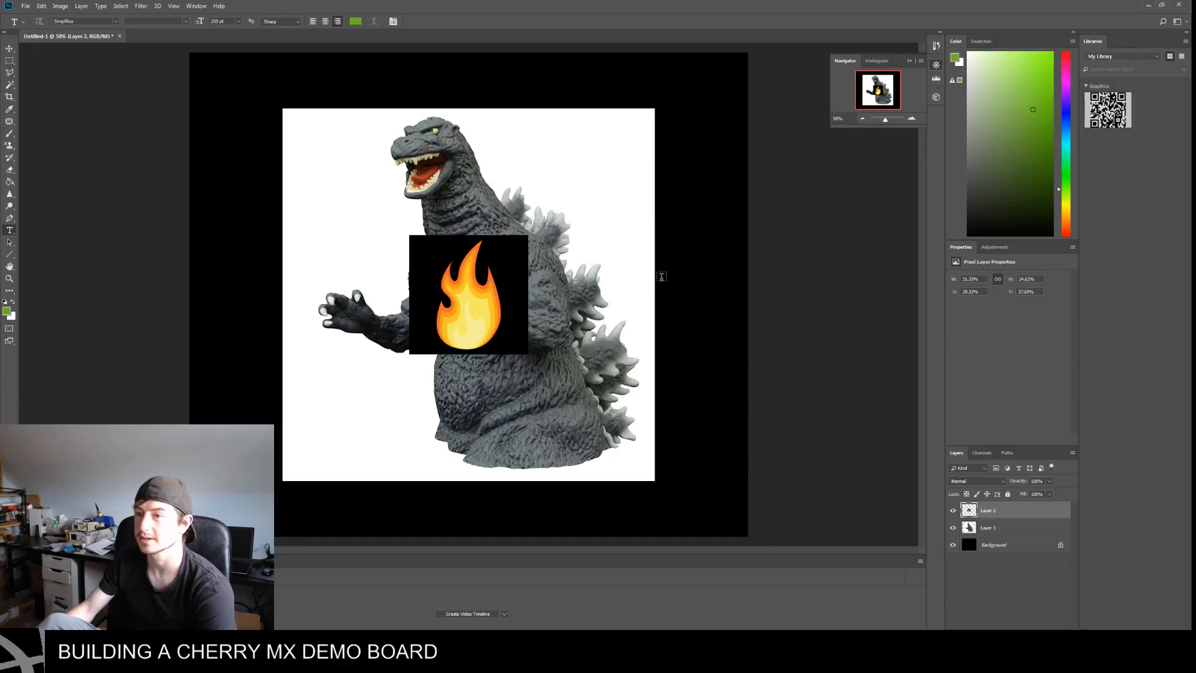
{"action": "right_click", "coordinate": [482, 291]}
{"action": "left_click", "coordinate": [1006, 526]}
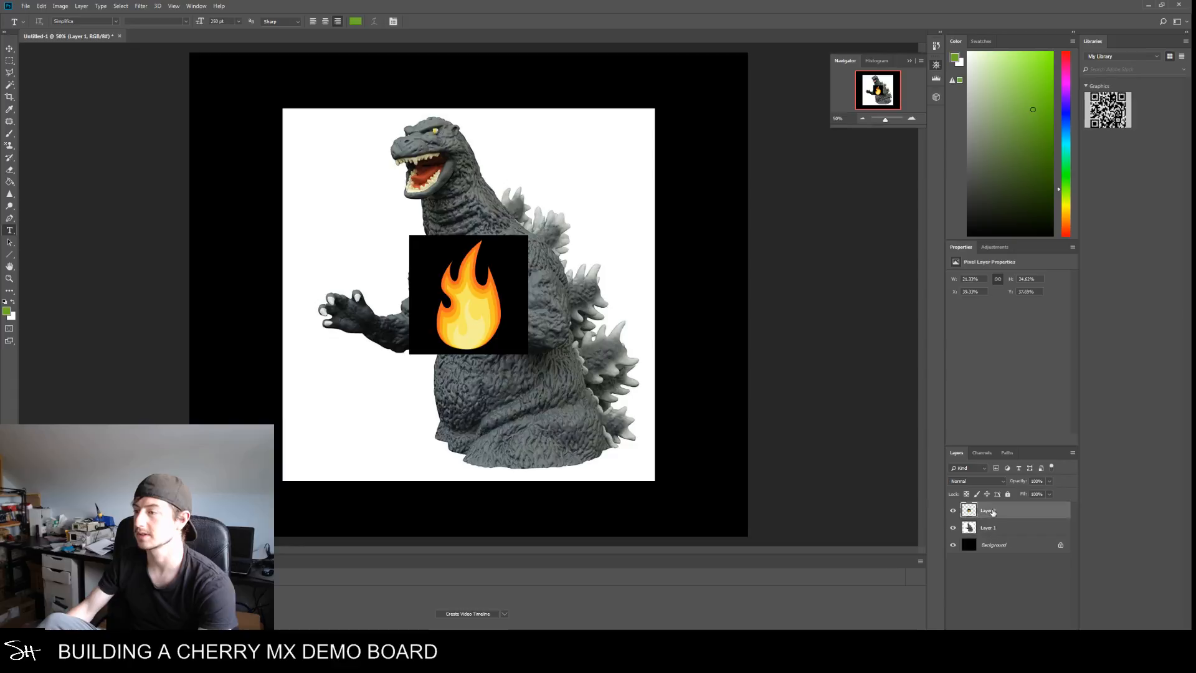
{"action": "left_click", "coordinate": [10, 61]}
{"action": "left_click", "coordinate": [120, 6]}
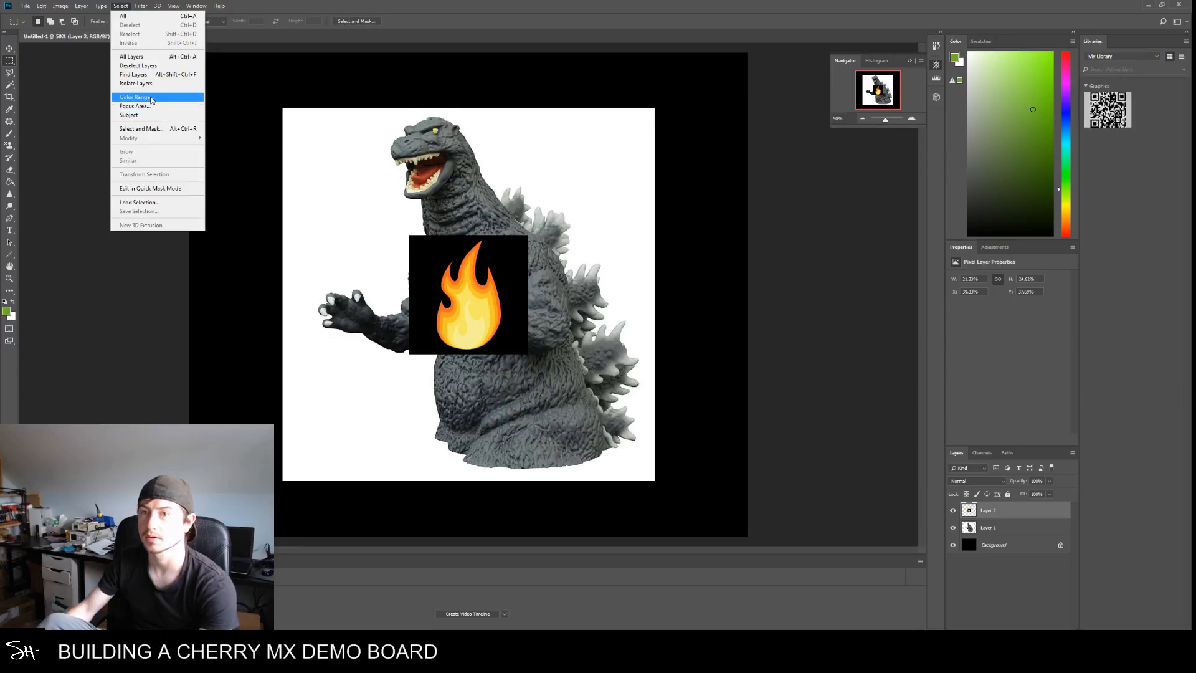
{"action": "mouse_move", "coordinate": [61, 6]}
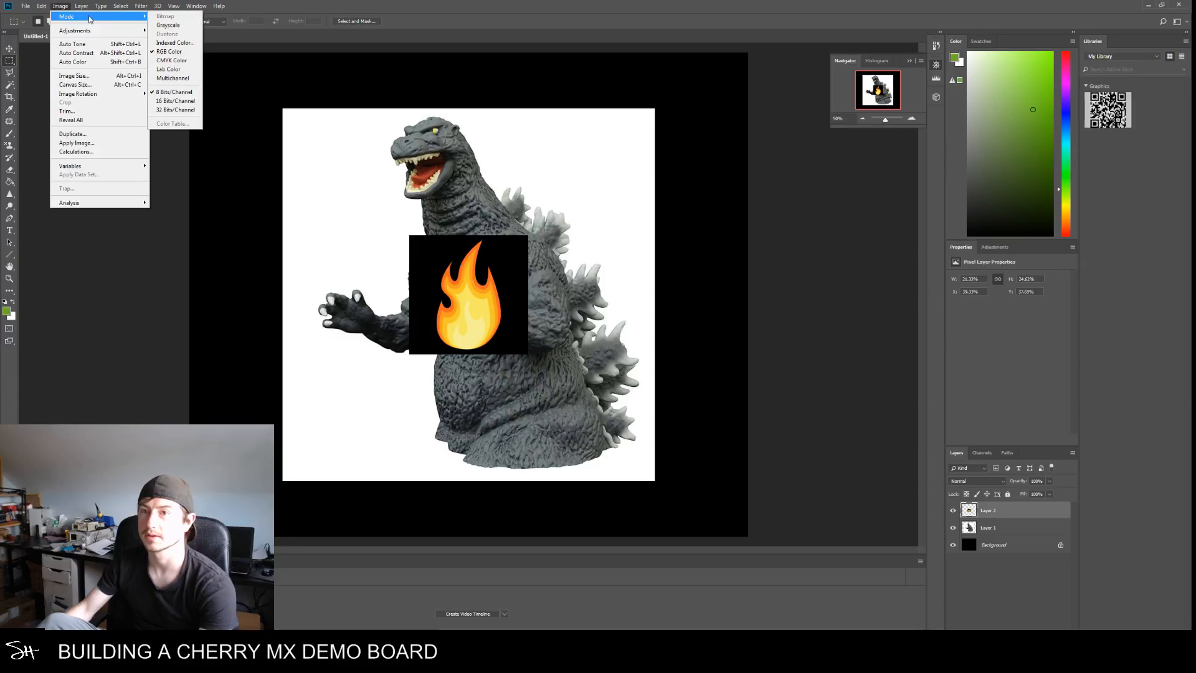
{"action": "left_click", "coordinate": [820, 410]}
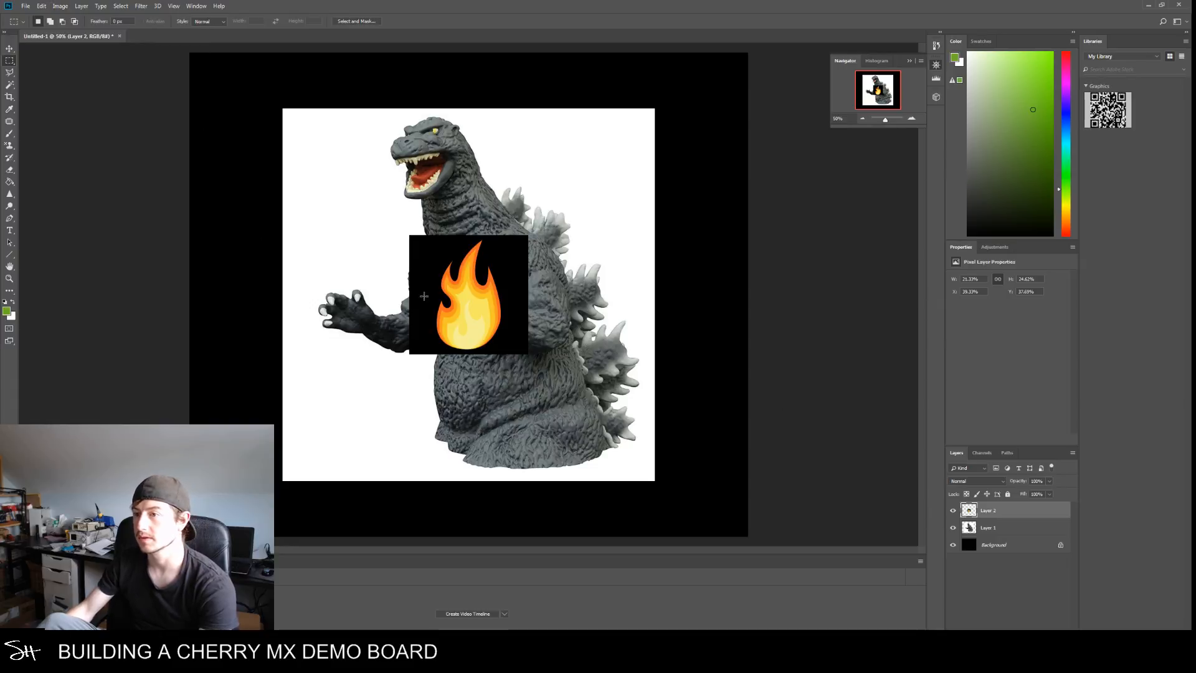
Select the black background around the flame on Layer 2 with the Magic Wand, delete it and deselect
{"action": "left_click", "coordinate": [10, 84]}
{"action": "left_click", "coordinate": [514, 271]}
{"action": "key", "text": "Delete"}
{"action": "key", "text": "ctrl+d"}
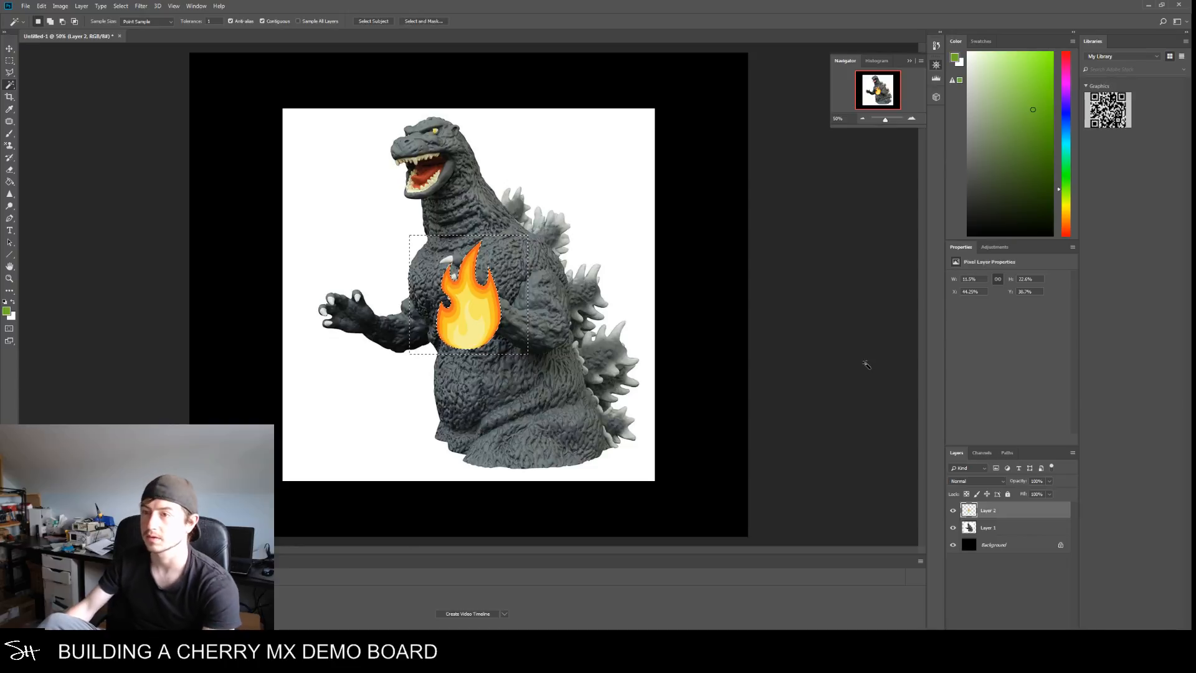
Free-transform the flame to about 81% width, rotate it to point outward, and place its round end at Godzilla's mouth
{"action": "right_click", "coordinate": [471, 306]}
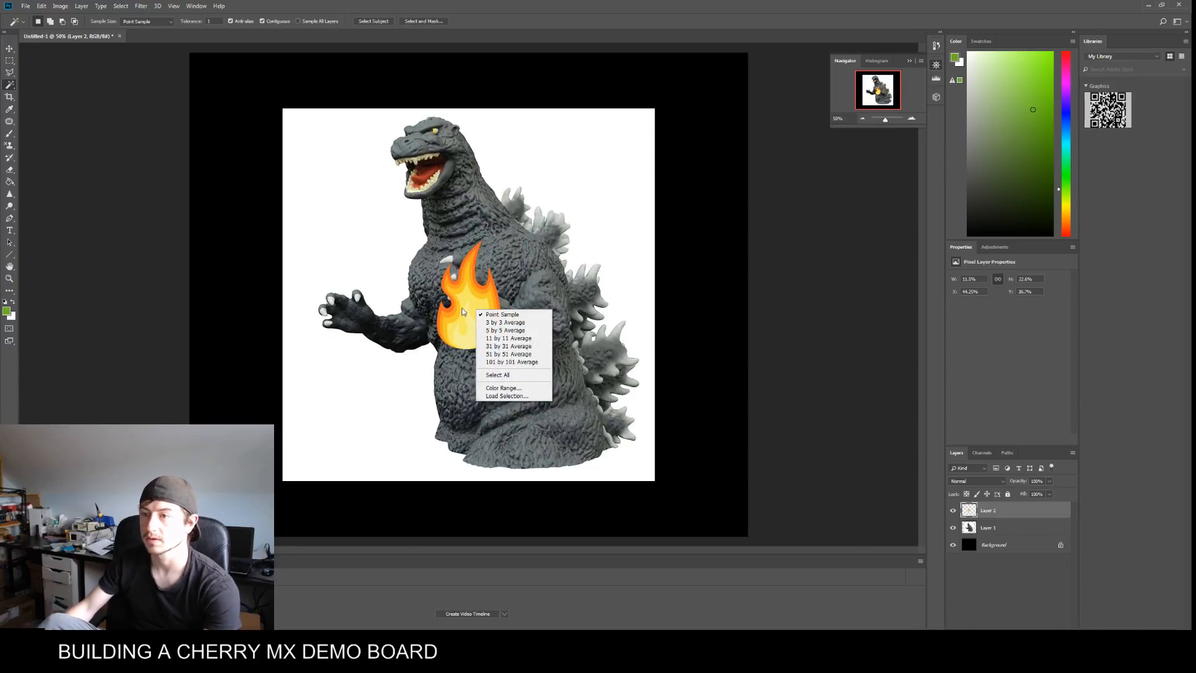
{"action": "left_click", "coordinate": [2, 54]}
{"action": "left_click", "coordinate": [9, 61]}
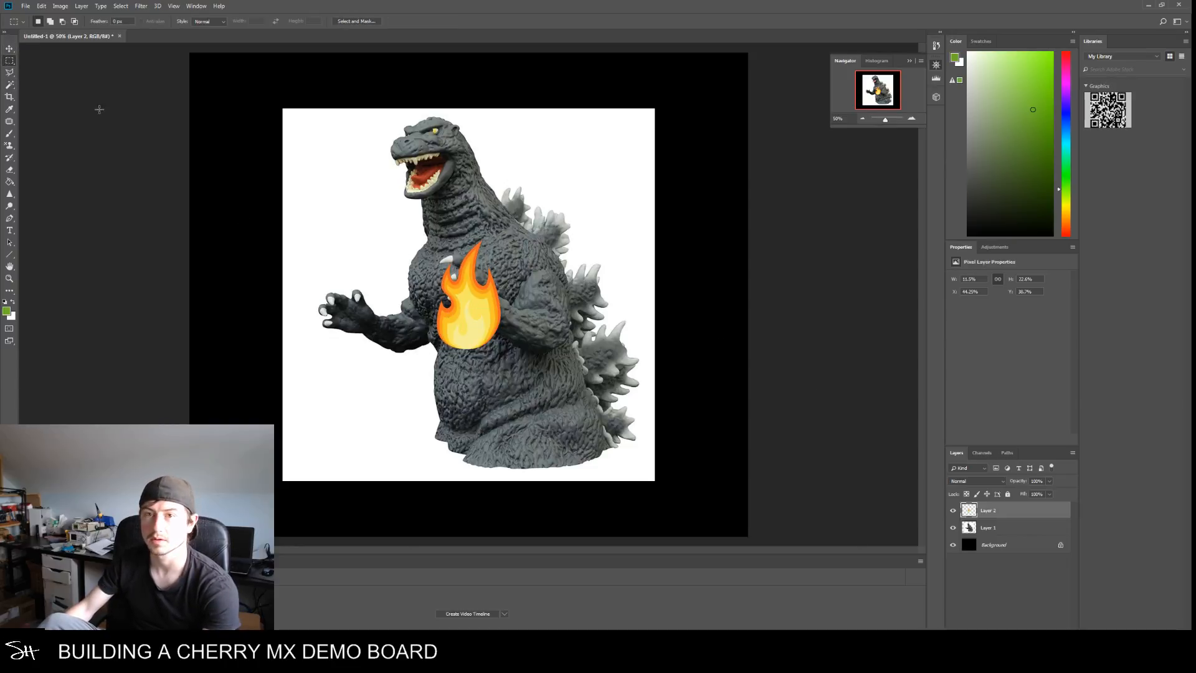
{"action": "right_click", "coordinate": [481, 306]}
{"action": "left_click", "coordinate": [542, 387]}
{"action": "left_click_drag", "start_coordinate": [514, 229], "coordinate": [334, 263]}
{"action": "left_click_drag", "start_coordinate": [453, 262], "coordinate": [422, 207]}
{"action": "left_click_drag", "start_coordinate": [357, 195], "coordinate": [370, 190]}
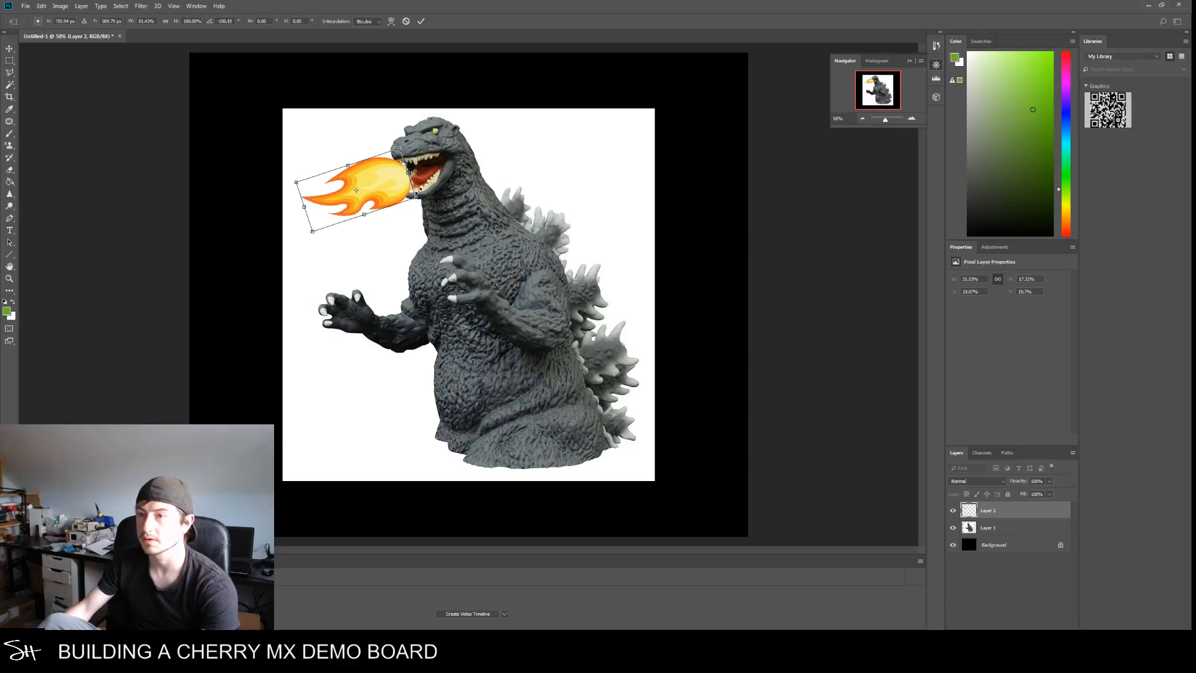
{"action": "left_click", "coordinate": [418, 22]}
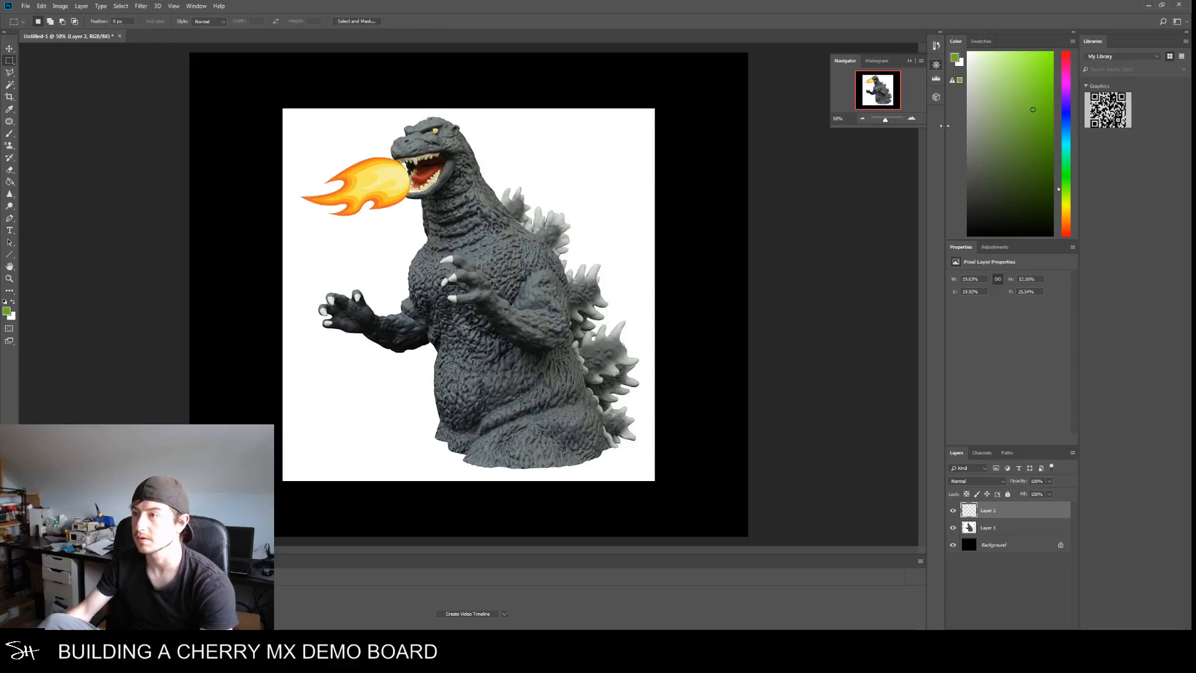
Move the flame slightly outward and down so its round end sits just in front of Godzilla's open mouth
{"action": "left_click_drag", "start_coordinate": [883, 120], "coordinate": [871, 83]}
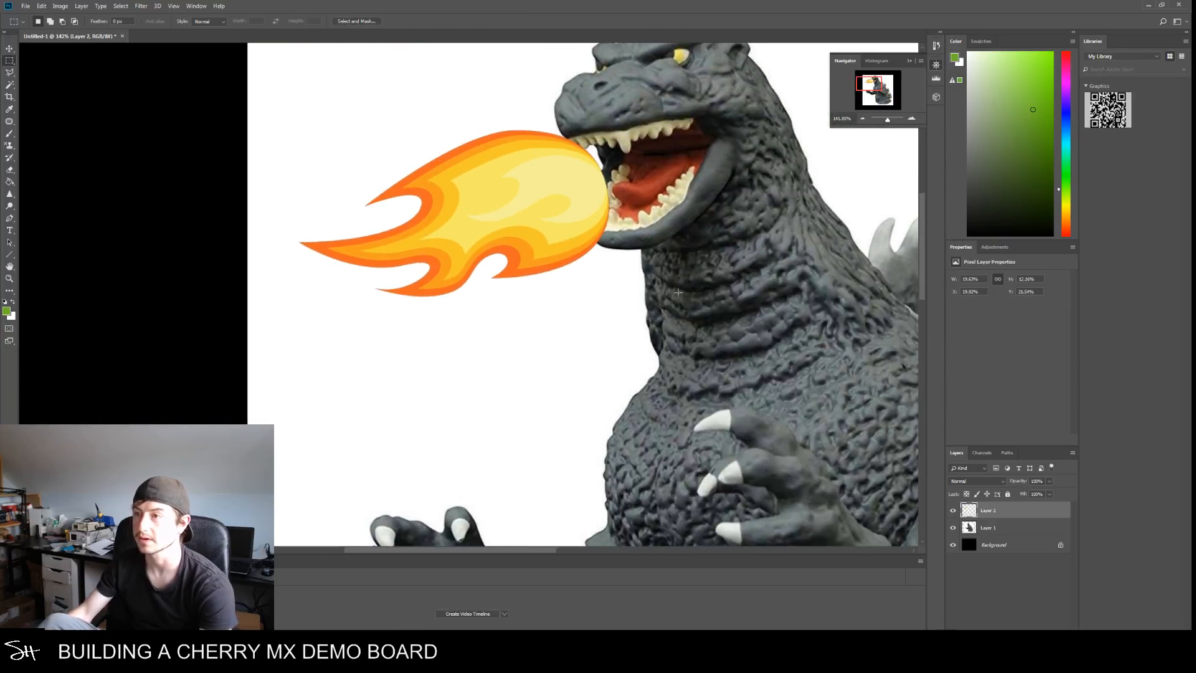
{"action": "left_click_drag", "start_coordinate": [887, 119], "coordinate": [886, 119]}
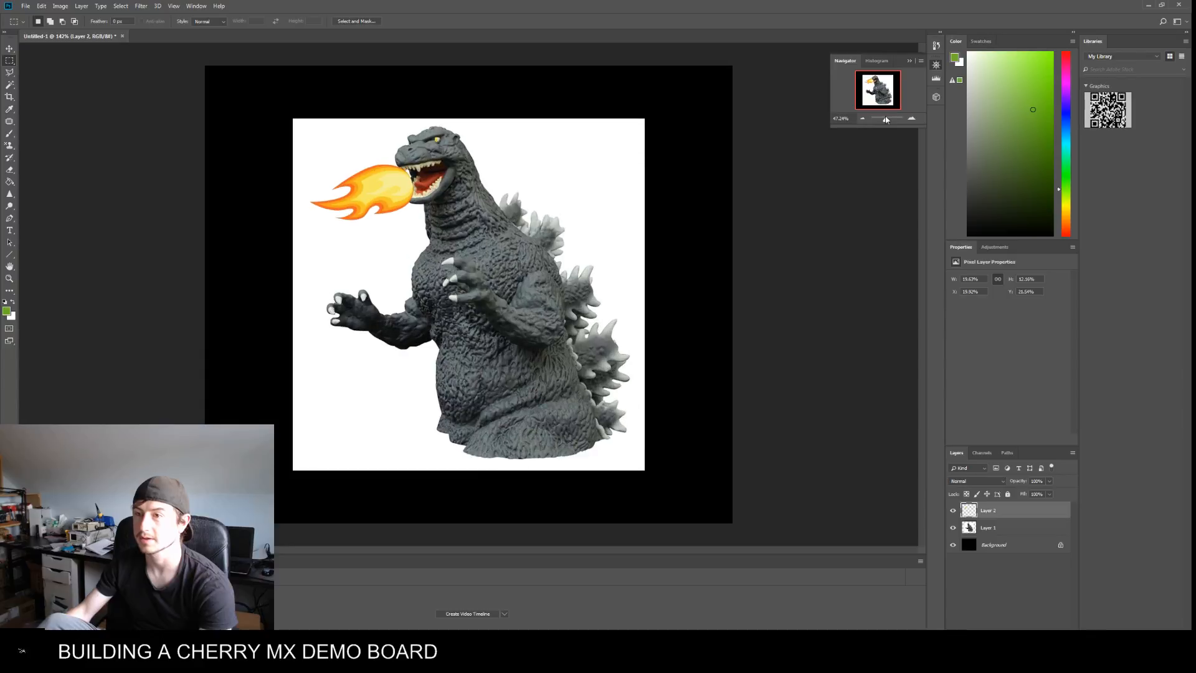
{"action": "left_click_drag", "start_coordinate": [382, 186], "coordinate": [378, 192]}
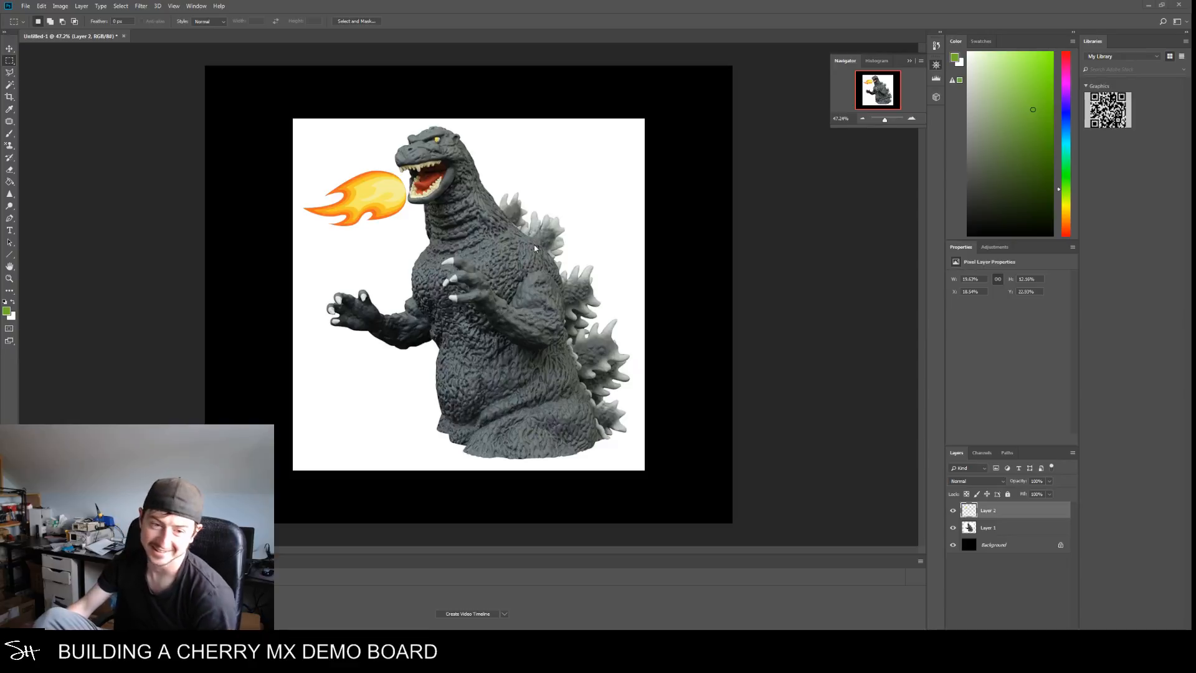
{"action": "left_click_drag", "start_coordinate": [387, 193], "coordinate": [388, 190], "text": "ctrl"}
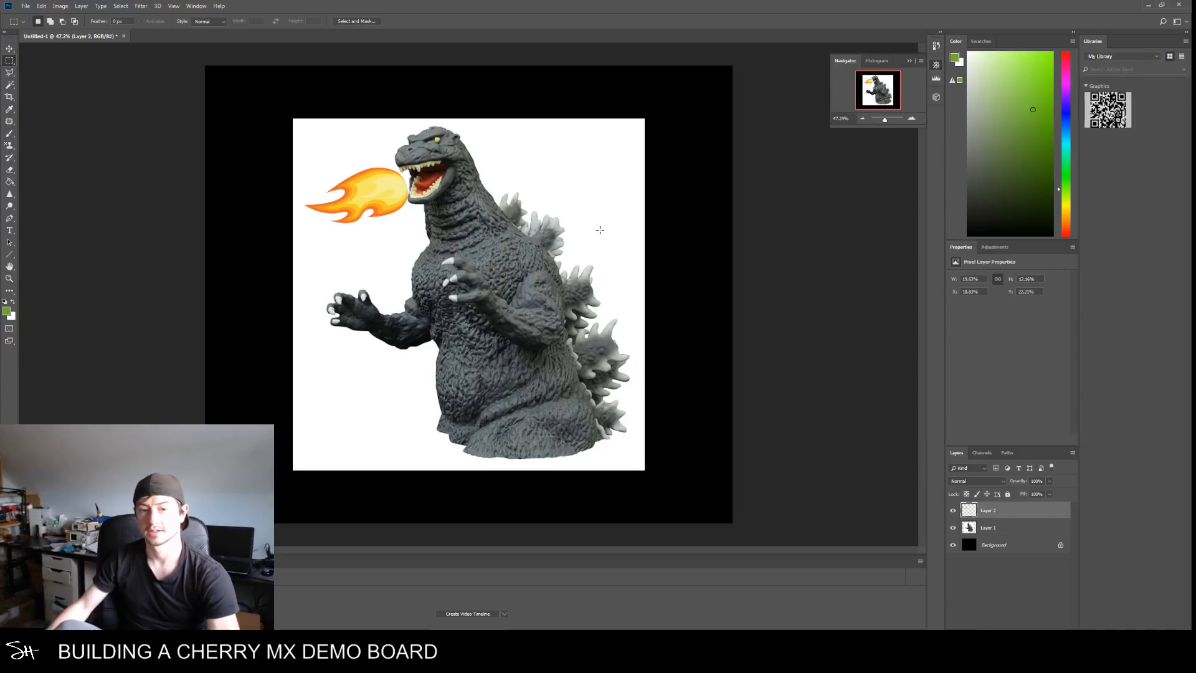
Free-transform the Godzilla image on Layer 1 to about 151% and move it so its top edge meets the canvas top
{"action": "left_click", "coordinate": [970, 528]}
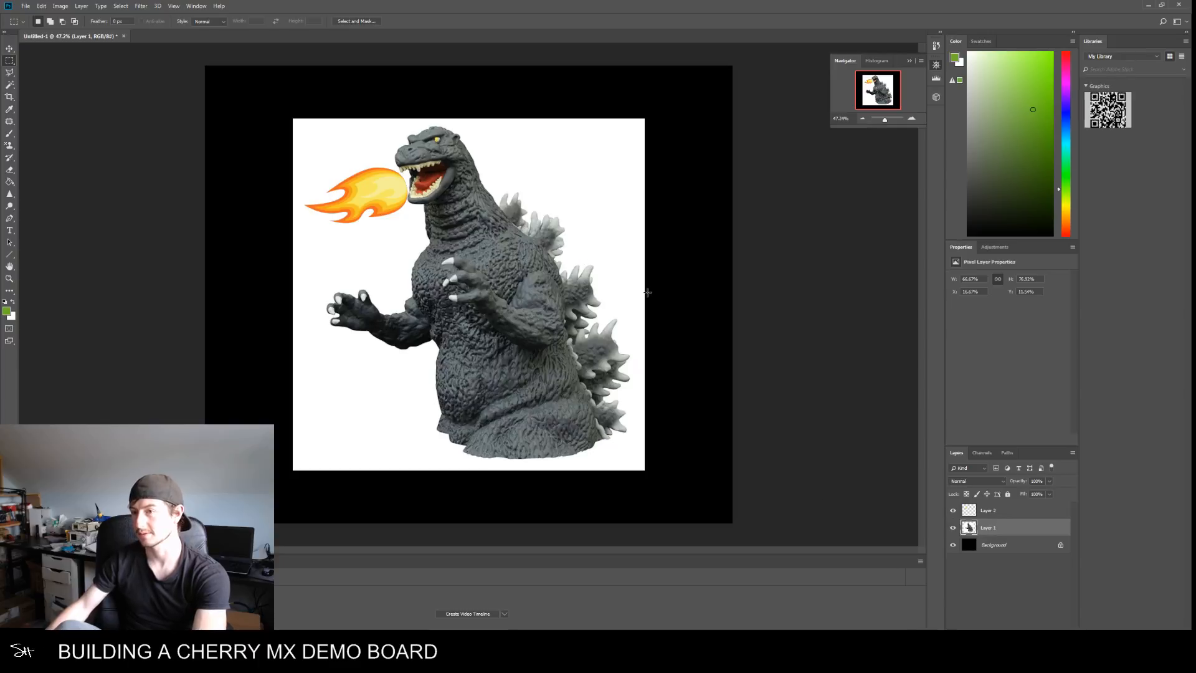
{"action": "right_click", "coordinate": [984, 529]}
{"action": "key", "text": "Escape"}
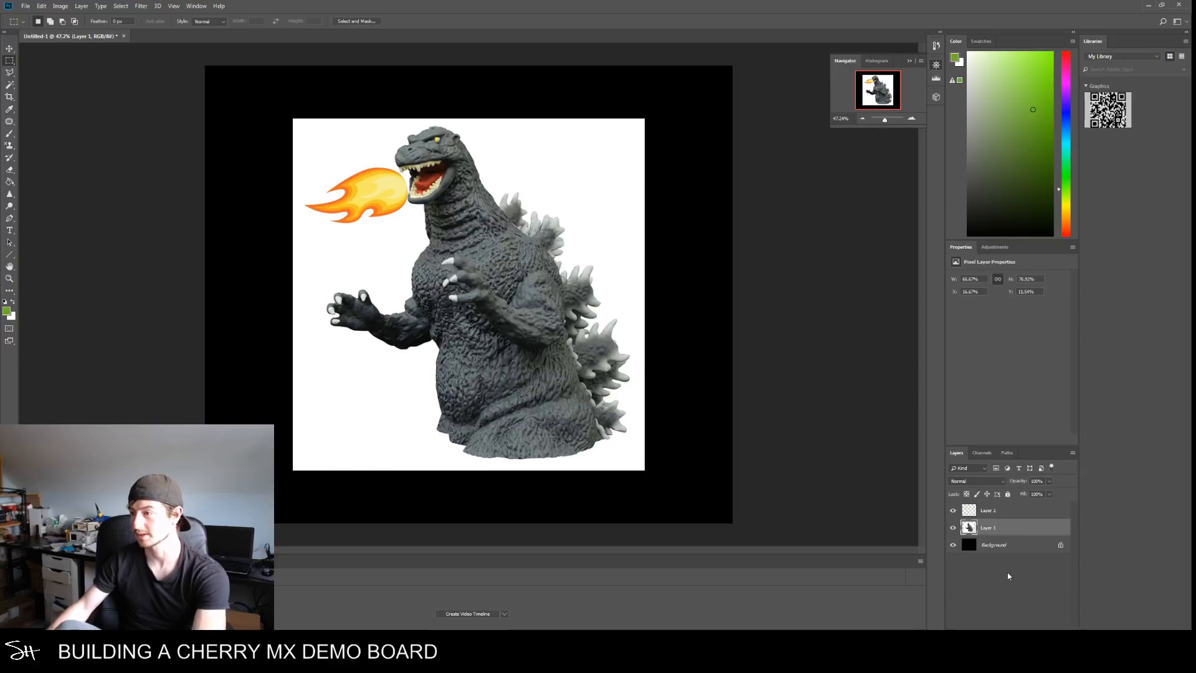
{"action": "right_click", "coordinate": [516, 269]}
{"action": "left_click", "coordinate": [556, 346]}
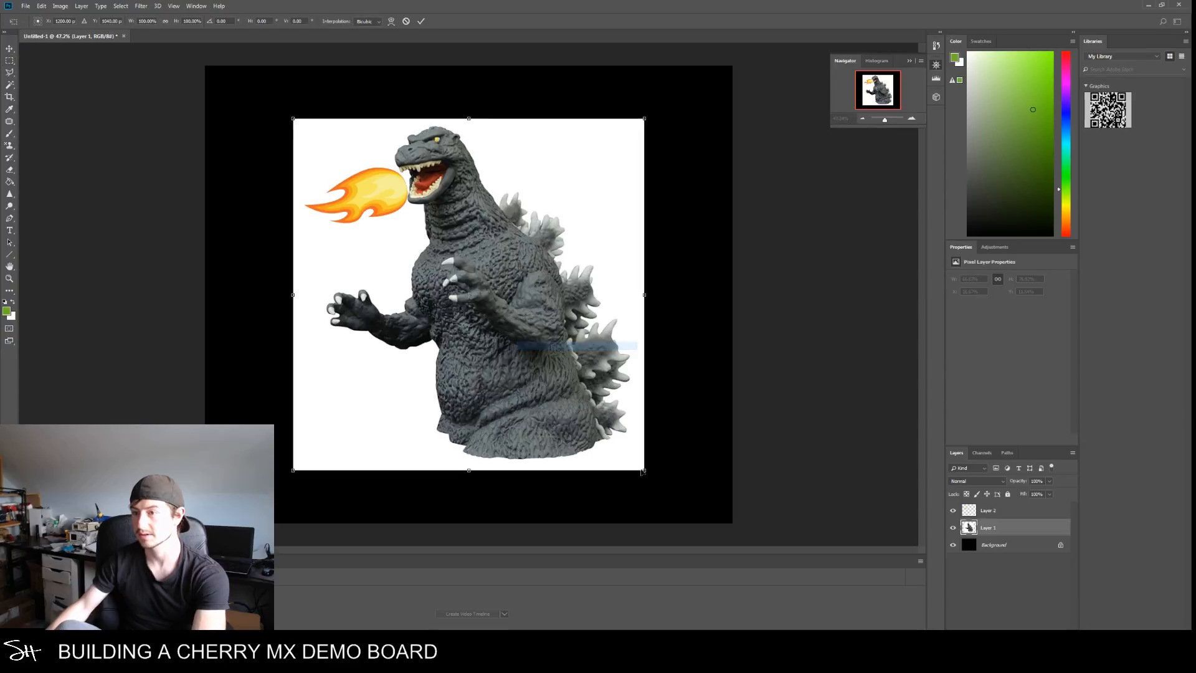
{"action": "left_click_drag", "start_coordinate": [644, 471], "coordinate": [883, 596]}
{"action": "left_click_drag", "start_coordinate": [567, 415], "coordinate": [448, 367]}
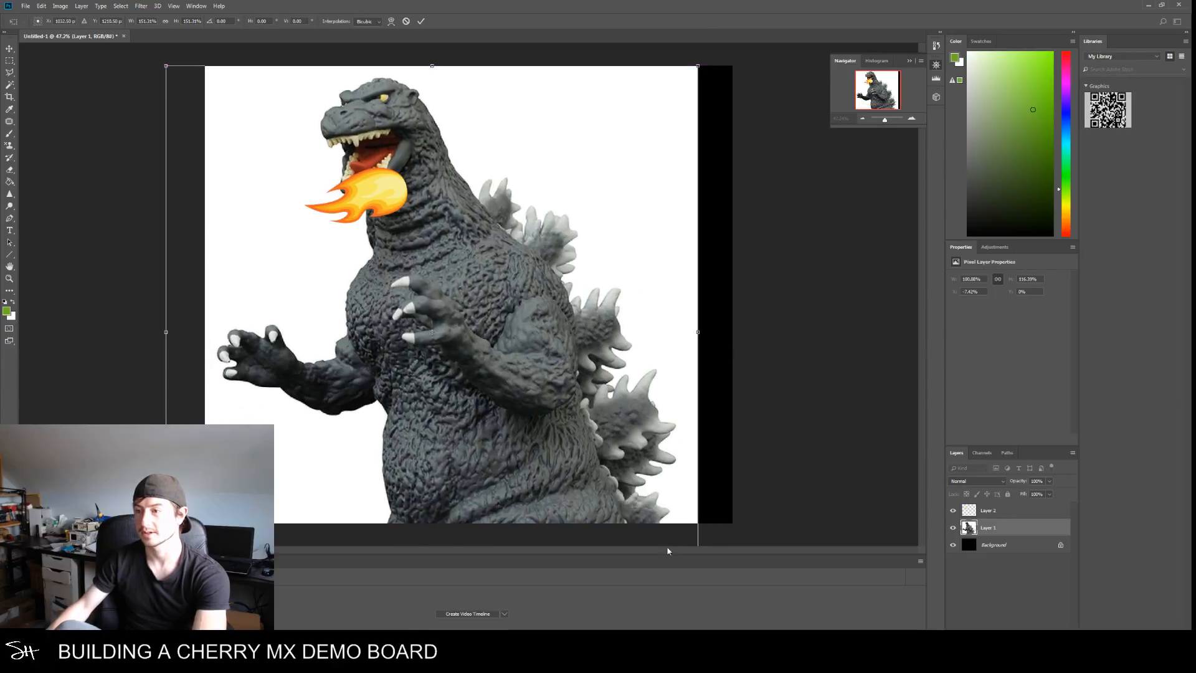
Enlarge the Godzilla image further to about 203% so it covers the whole canvas, and apply the transform
{"action": "left_click_drag", "start_coordinate": [884, 122], "coordinate": [882, 122]}
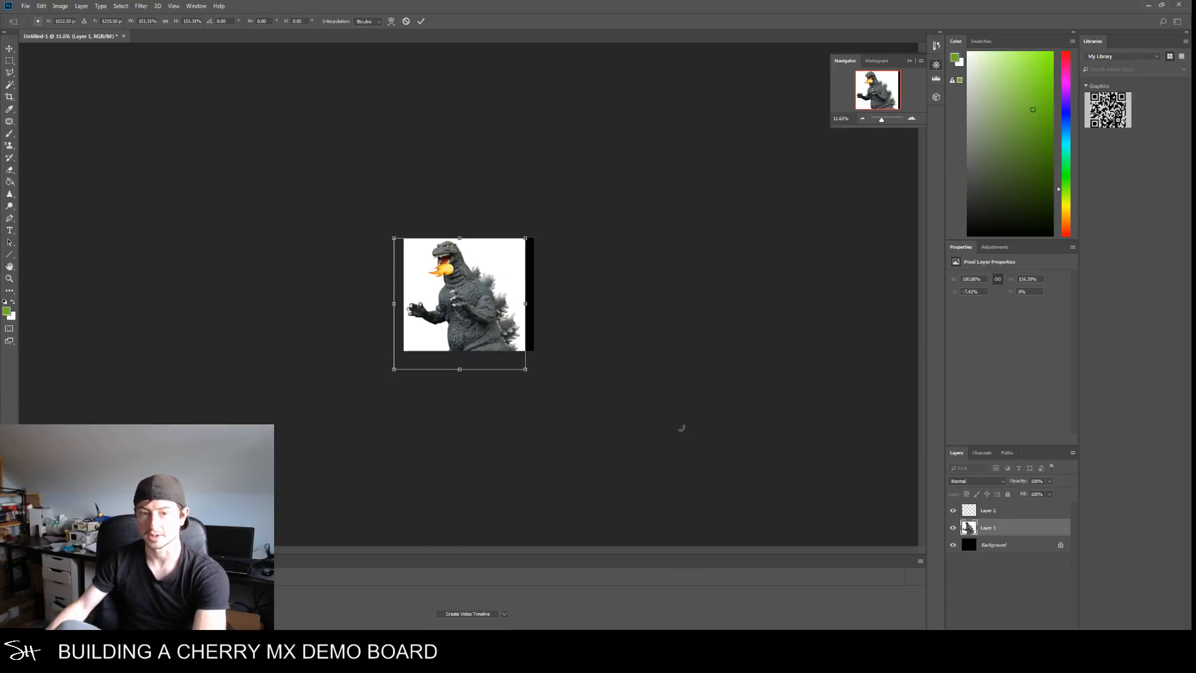
{"action": "left_click_drag", "start_coordinate": [527, 368], "coordinate": [585, 403]}
{"action": "left_click_drag", "start_coordinate": [462, 368], "coordinate": [466, 367]}
{"action": "left_click_drag", "start_coordinate": [882, 121], "coordinate": [885, 120]}
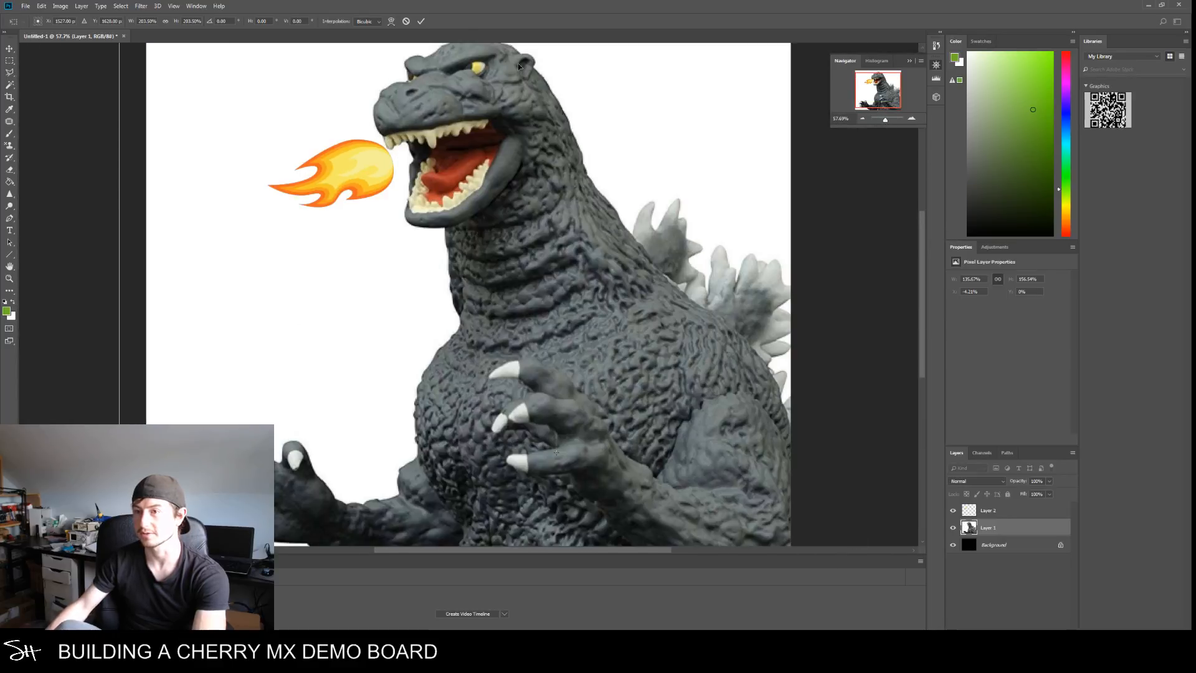
{"action": "left_click", "coordinate": [426, 20]}
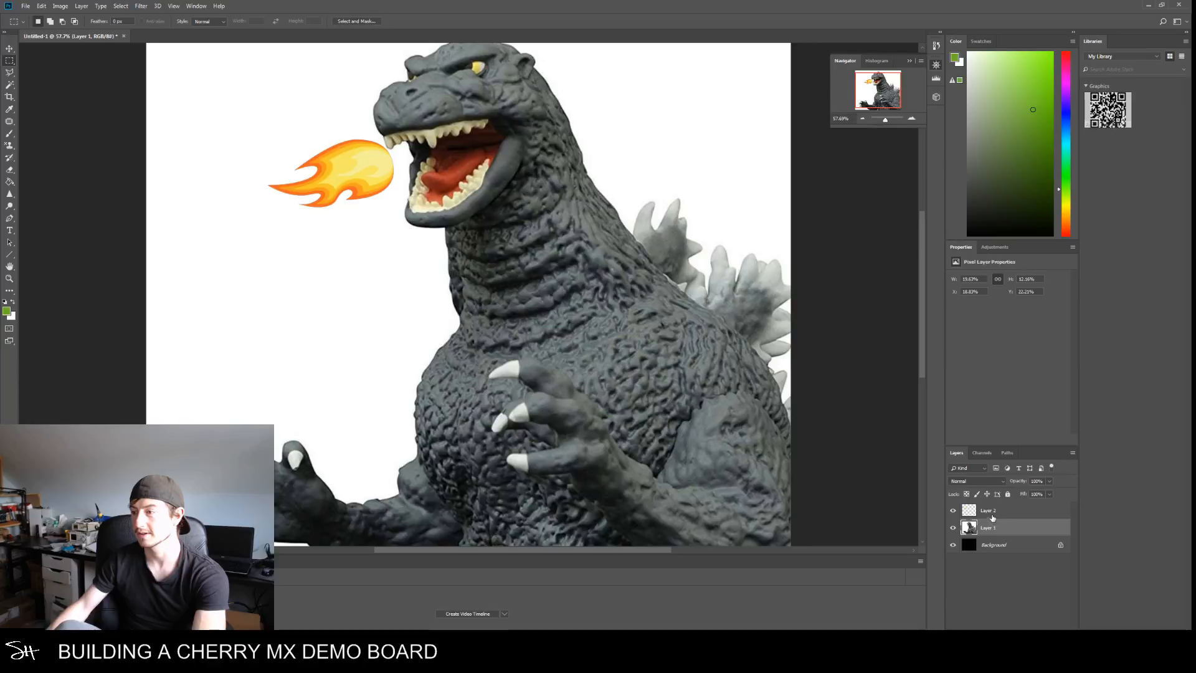
Start warping the flame on Layer 2 and pull the tail's lower corner outward and down
{"action": "key", "text": "alt+bracketright"}
{"action": "right_click", "coordinate": [345, 173]}
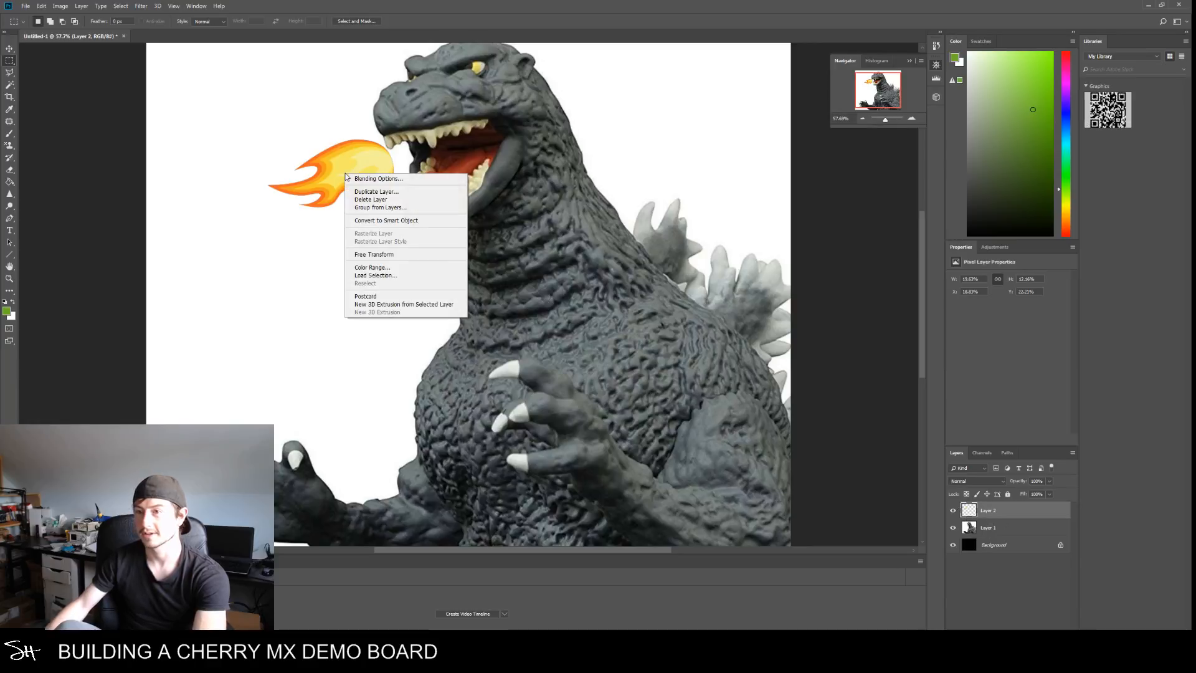
{"action": "left_click", "coordinate": [374, 252]}
{"action": "right_click", "coordinate": [316, 177]}
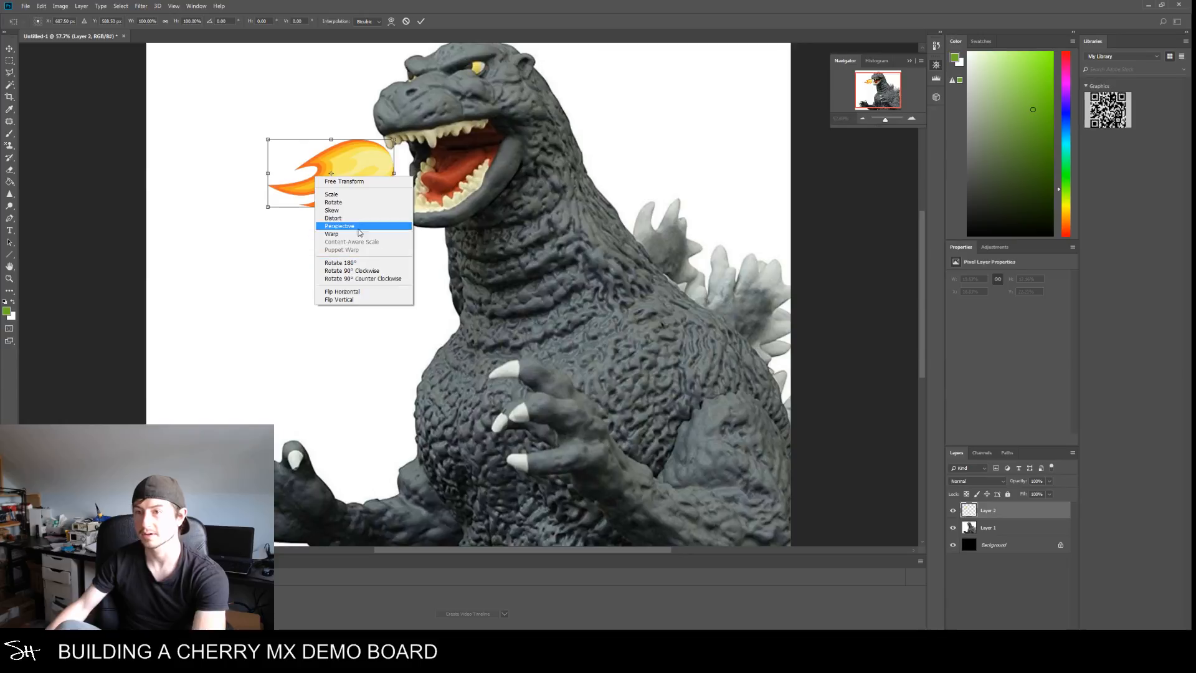
{"action": "left_click", "coordinate": [336, 234]}
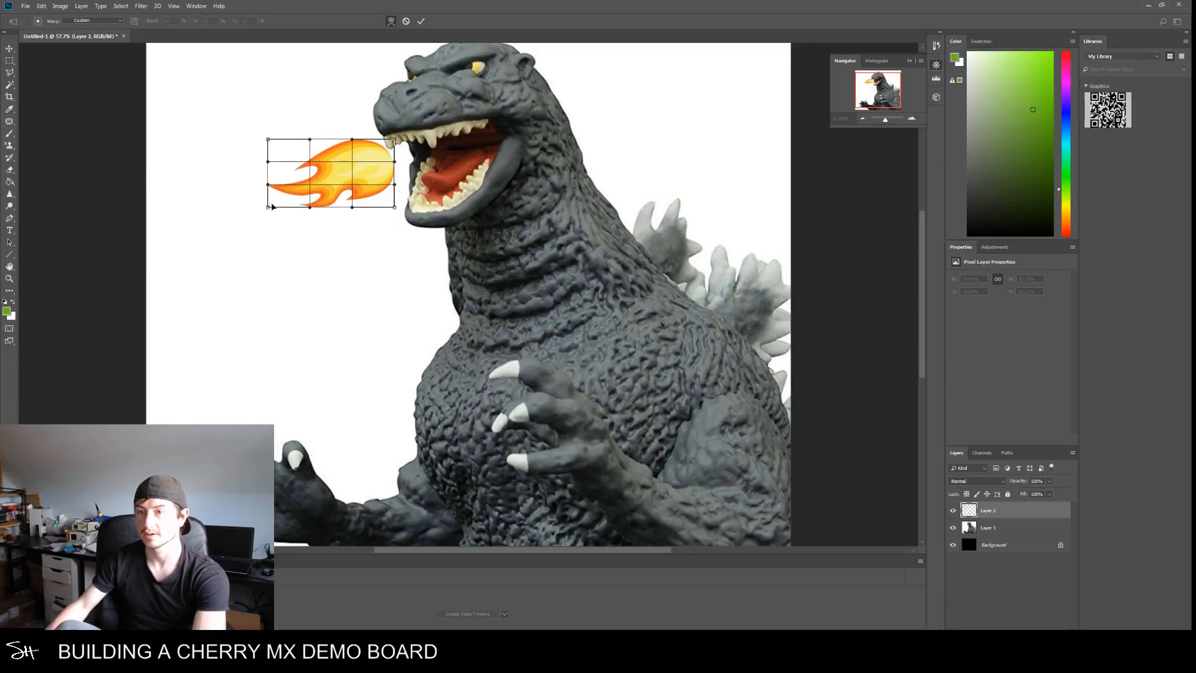
{"action": "left_click_drag", "start_coordinate": [269, 210], "coordinate": [227, 235]}
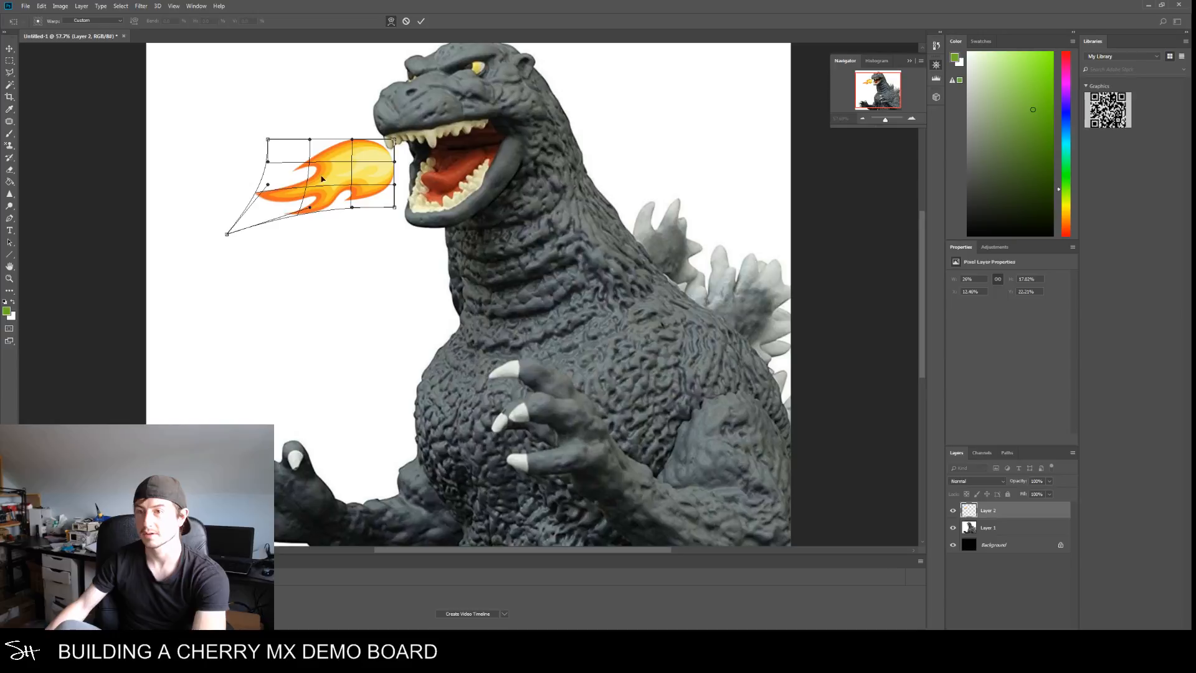
Reshape the flame's warp curves so the tail stretches into a longer, slimmer point and the body bends slightly downward
{"action": "left_click_drag", "start_coordinate": [267, 164], "coordinate": [288, 178]}
{"action": "left_click_drag", "start_coordinate": [351, 215], "coordinate": [329, 226]}
{"action": "left_click_drag", "start_coordinate": [352, 141], "coordinate": [364, 157]}
{"action": "left_click_drag", "start_coordinate": [266, 187], "coordinate": [169, 208]}
{"action": "mouse_move", "coordinate": [328, 219]}
{"action": "left_mouse_down"}
{"action": "mouse_move", "coordinate": [295, 255]}
{"action": "mouse_move", "coordinate": [309, 207]}
{"action": "left_mouse_up"}
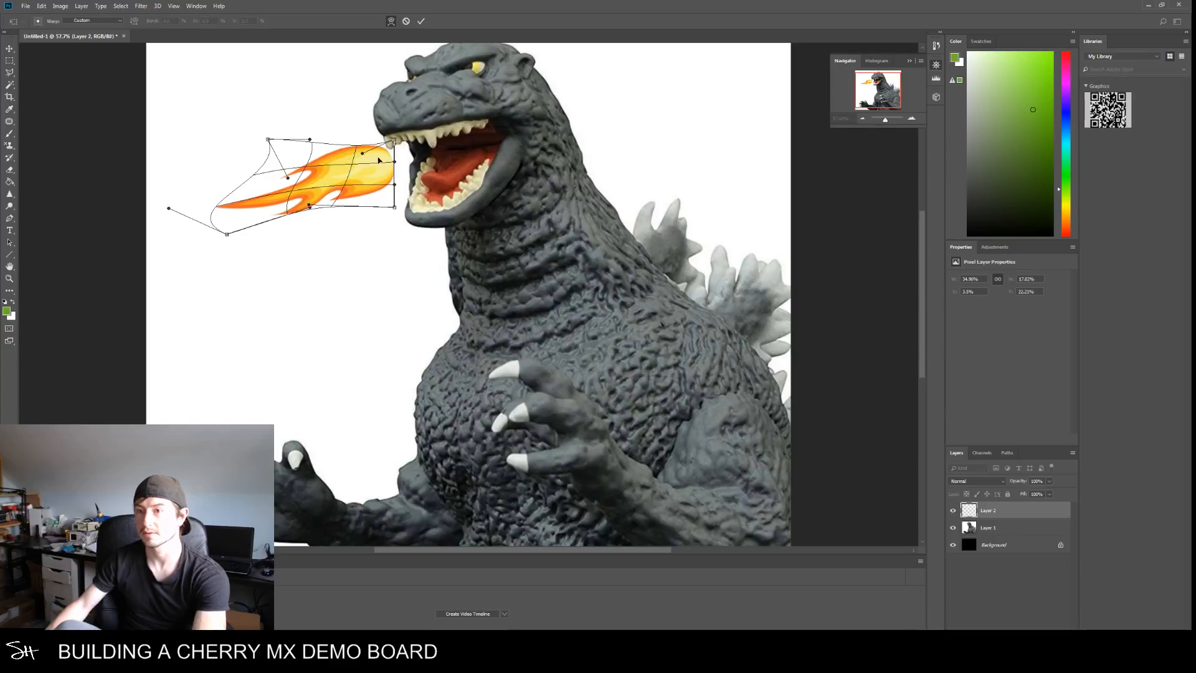
Shift the warped flame against Godzilla's mouth, spread the corners of its mouth end, and pull its lower edge toward the tail
{"action": "left_click_drag", "start_coordinate": [371, 175], "coordinate": [386, 190]}
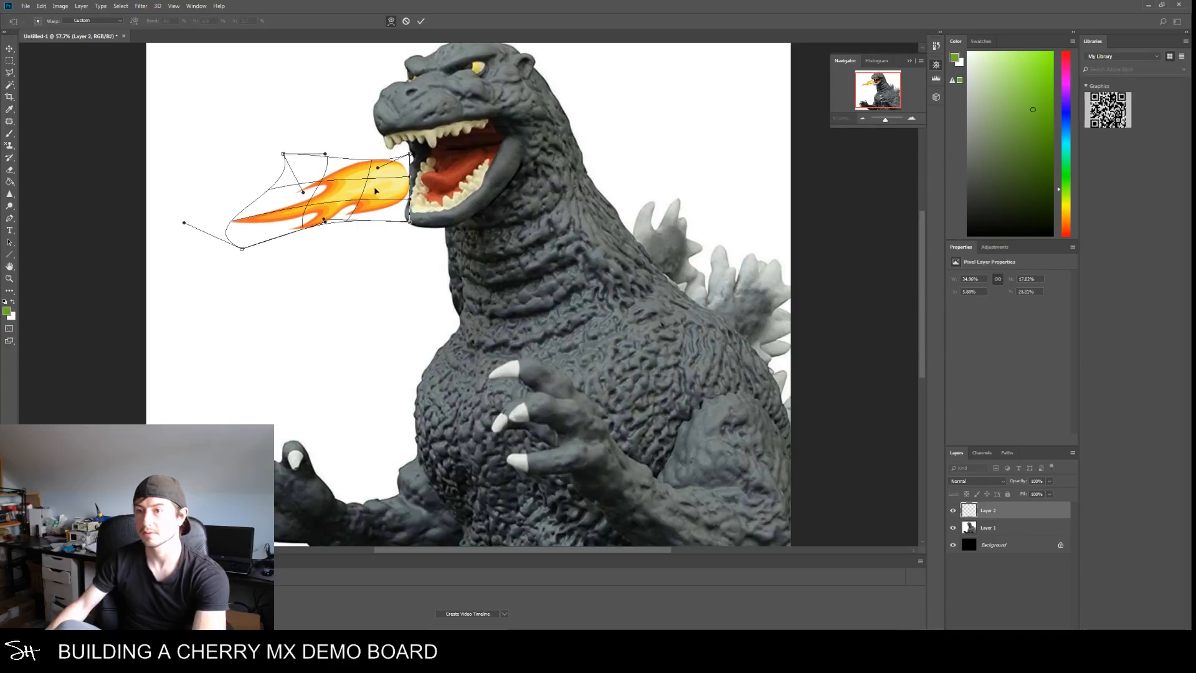
{"action": "mouse_move", "coordinate": [284, 156]}
{"action": "left_mouse_down"}
{"action": "mouse_move", "coordinate": [248, 145]}
{"action": "mouse_move", "coordinate": [281, 150]}
{"action": "left_mouse_up"}
{"action": "left_click_drag", "start_coordinate": [405, 150], "coordinate": [416, 131]}
{"action": "left_click_drag", "start_coordinate": [409, 221], "coordinate": [413, 228]}
{"action": "left_click_drag", "start_coordinate": [327, 226], "coordinate": [252, 266]}
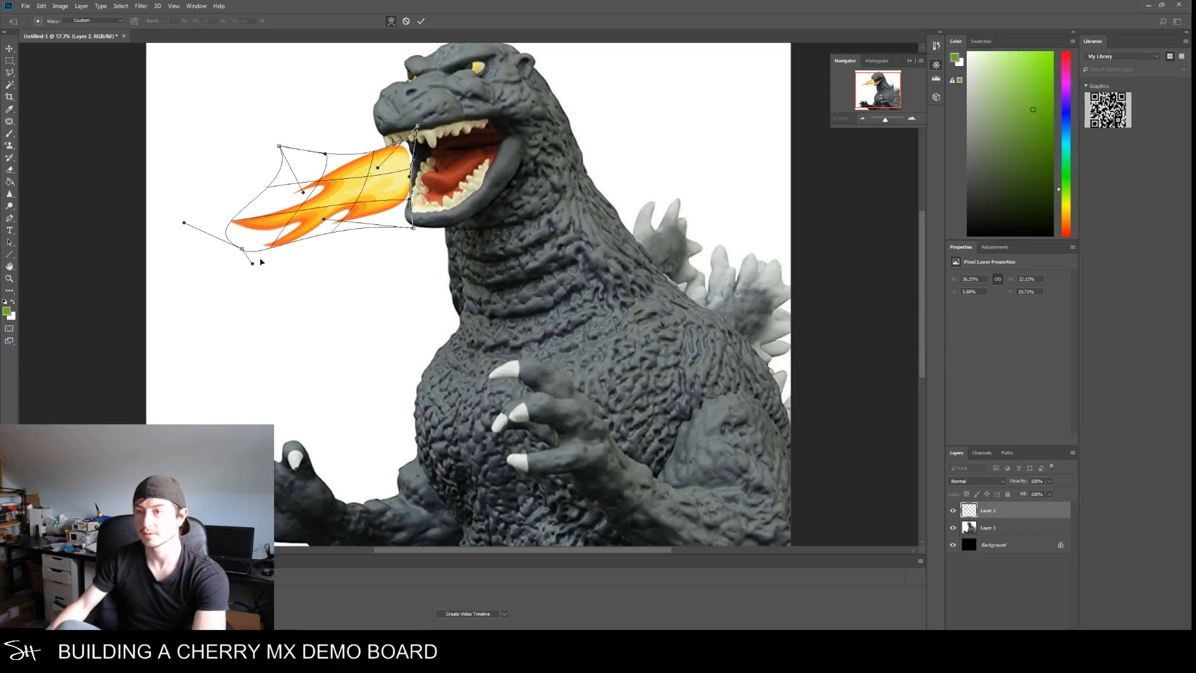
Stretch the flame's tail out to the canvas edge, nudge the flame into the mouth, and arch its upper edge
{"action": "left_click_drag", "start_coordinate": [279, 145], "coordinate": [142, 154]}
{"action": "left_click_drag", "start_coordinate": [235, 252], "coordinate": [210, 239]}
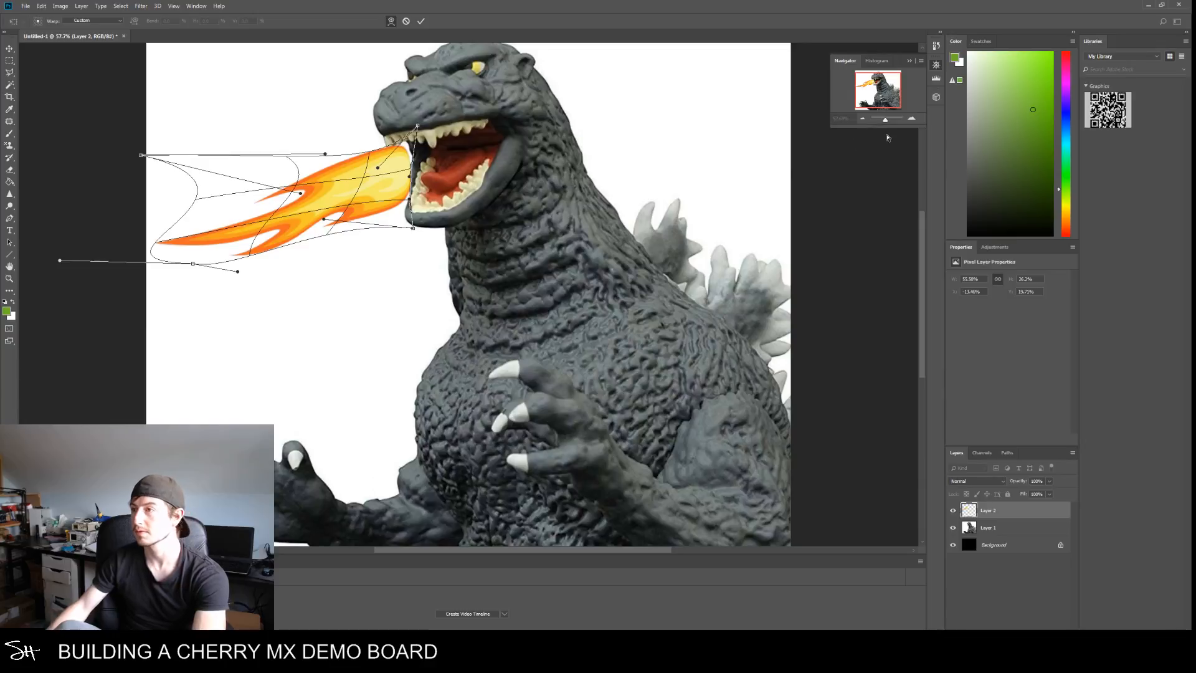
{"action": "mouse_move", "coordinate": [371, 185]}
{"action": "left_mouse_down"}
{"action": "mouse_move", "coordinate": [365, 195]}
{"action": "mouse_move", "coordinate": [374, 194]}
{"action": "left_mouse_up"}
{"action": "left_click_drag", "start_coordinate": [328, 162], "coordinate": [231, 133]}
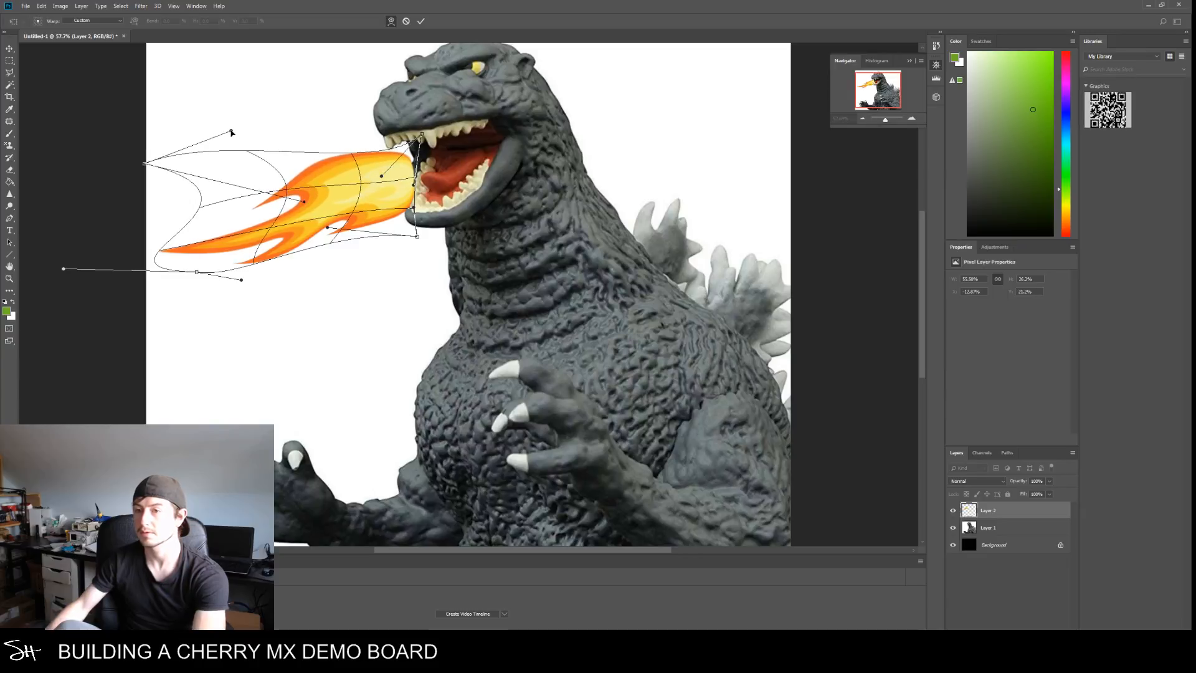
Lengthen the flame's body toward the forked tail tips, fine-tune its mouth end and position, and apply the warp
{"action": "left_click_drag", "start_coordinate": [255, 195], "coordinate": [204, 207]}
{"action": "mouse_move", "coordinate": [313, 236]}
{"action": "left_mouse_down"}
{"action": "mouse_move", "coordinate": [282, 269]}
{"action": "mouse_move", "coordinate": [331, 241]}
{"action": "left_mouse_up"}
{"action": "left_click_drag", "start_coordinate": [418, 236], "coordinate": [420, 228]}
{"action": "left_click_drag", "start_coordinate": [278, 158], "coordinate": [280, 161]}
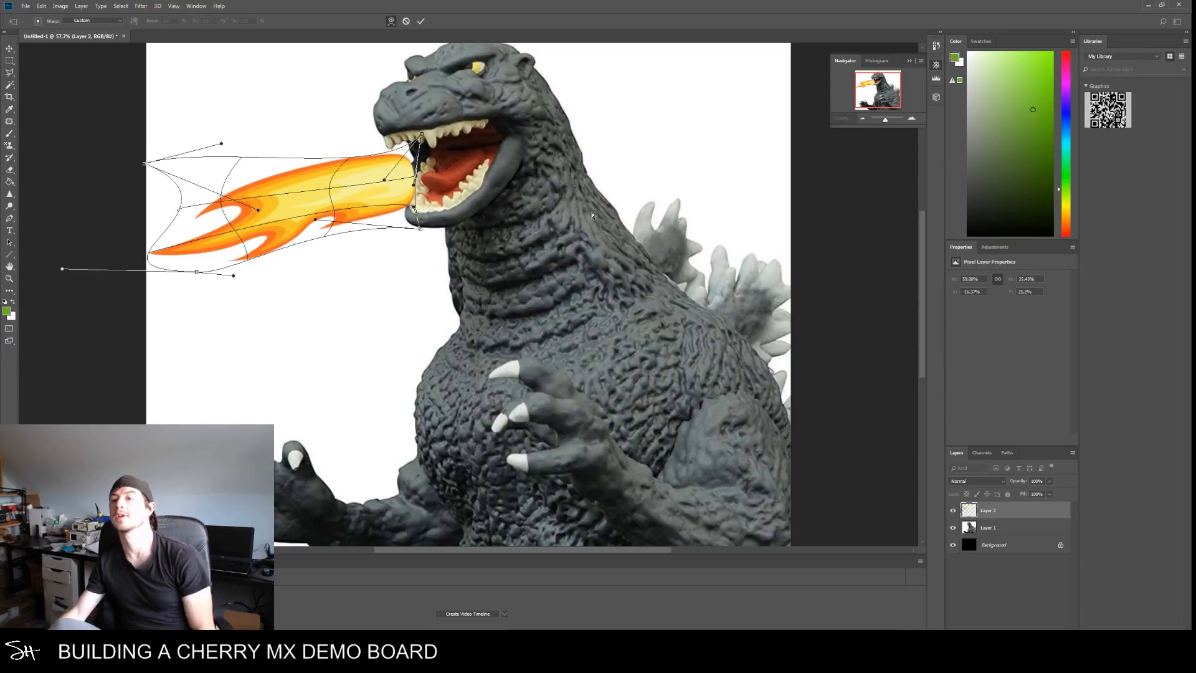
{"action": "left_click_drag", "start_coordinate": [384, 206], "coordinate": [377, 209]}
{"action": "left_click_drag", "start_coordinate": [155, 266], "coordinate": [165, 273]}
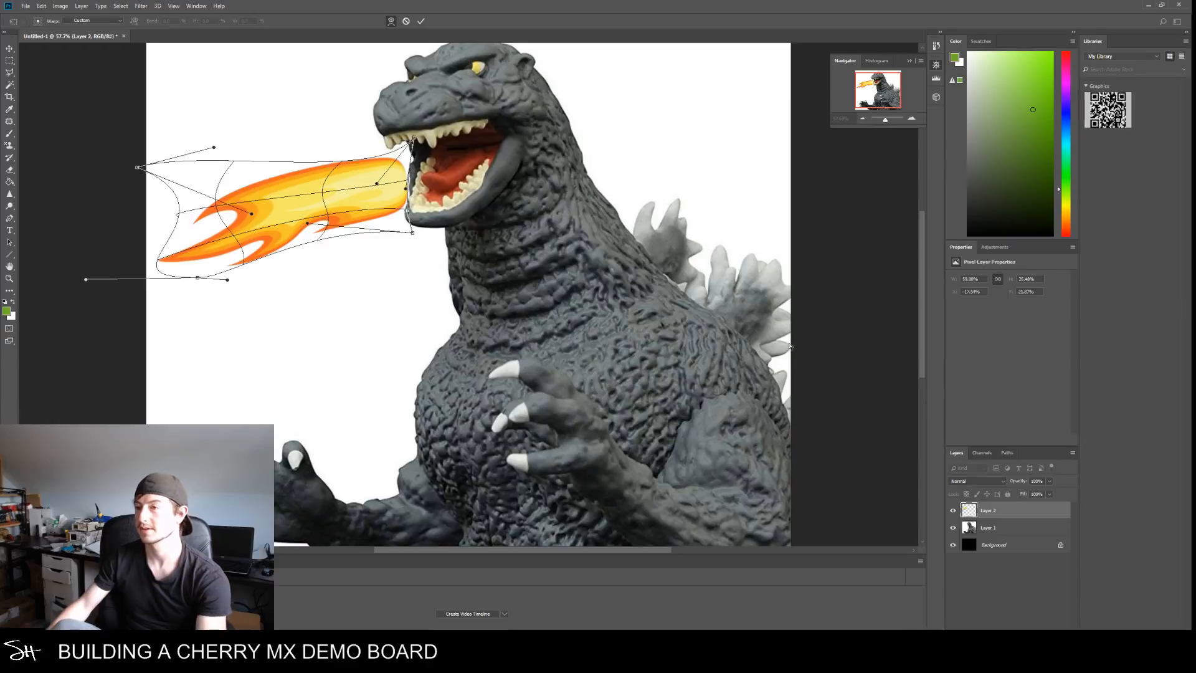
{"action": "left_click_drag", "start_coordinate": [875, 90], "coordinate": [874, 88]}
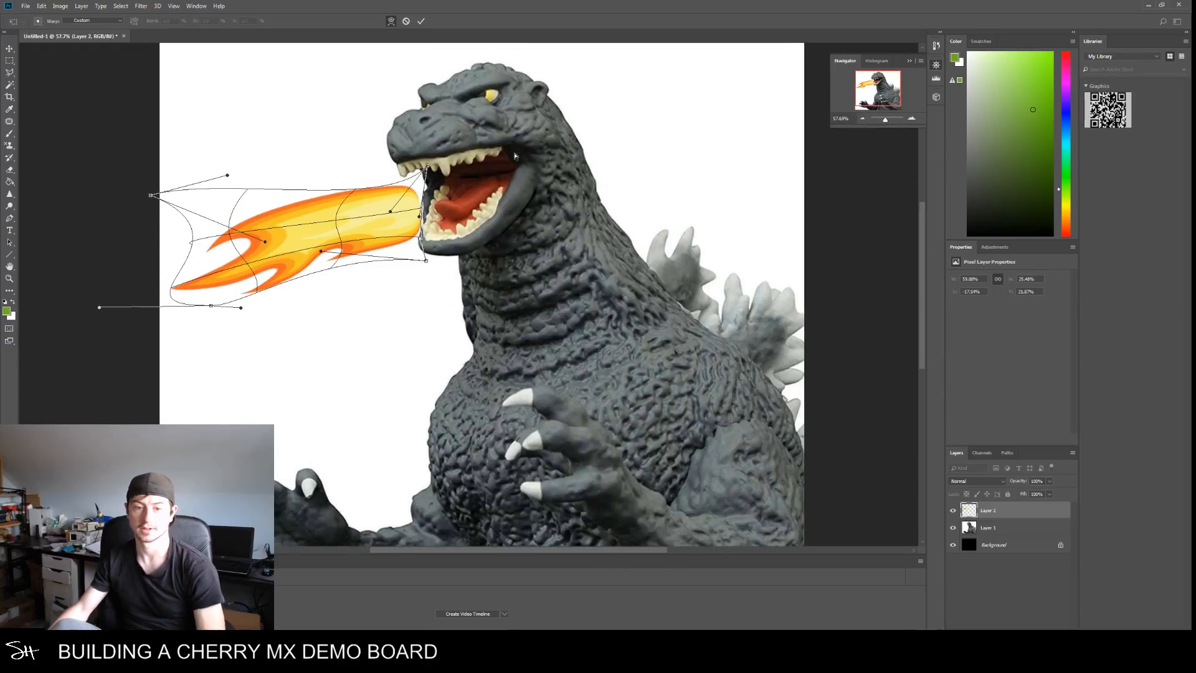
{"action": "left_click", "coordinate": [421, 21]}
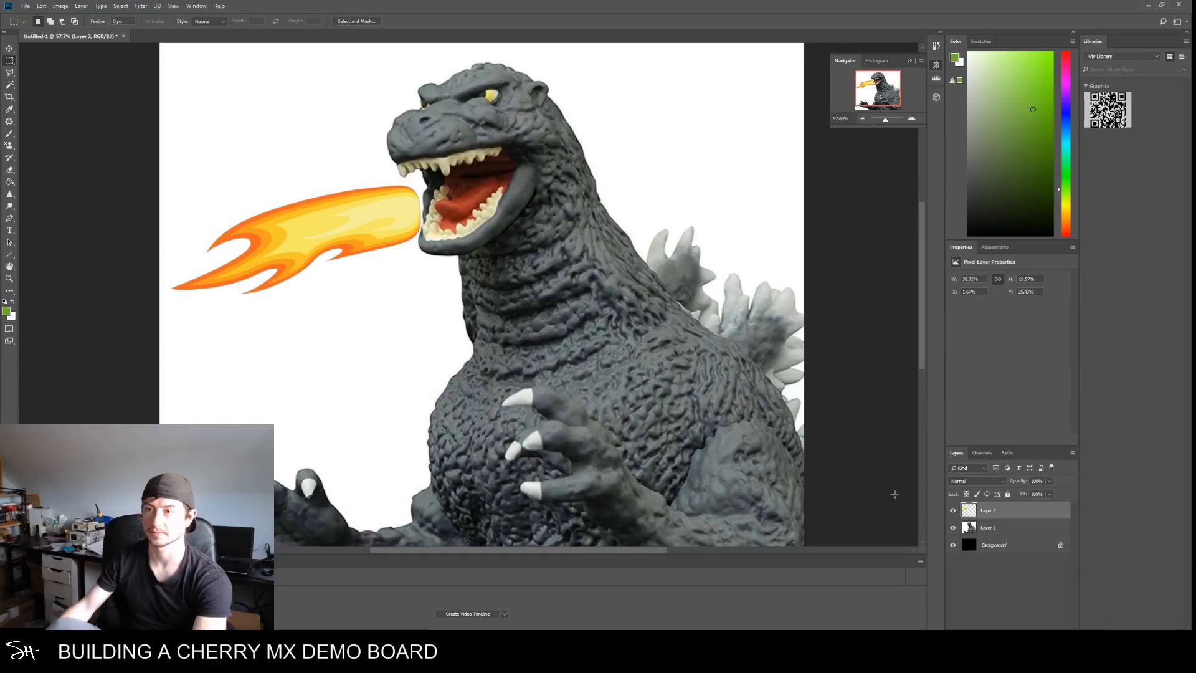
Move the flame slightly inward so its blunt end sits inside Godzilla's open mouth, and inspect the placement up close
{"action": "left_click_drag", "start_coordinate": [890, 123], "coordinate": [885, 122]}
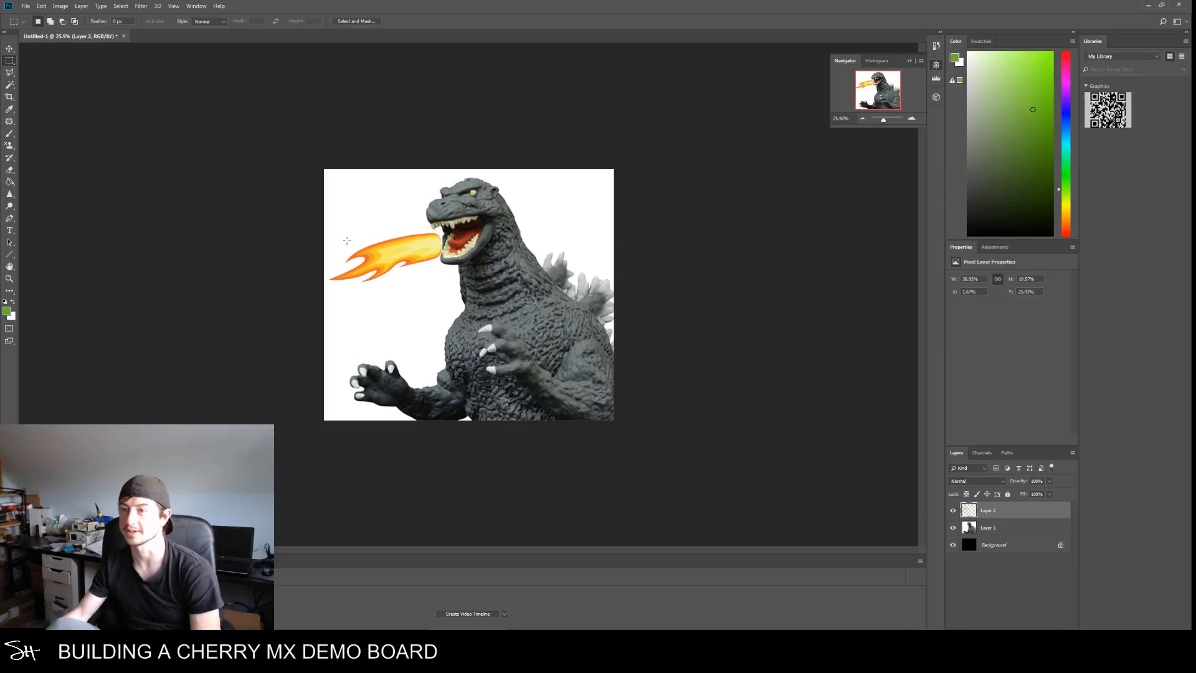
{"action": "left_click_drag", "start_coordinate": [419, 248], "coordinate": [427, 246], "text": "ctrl"}
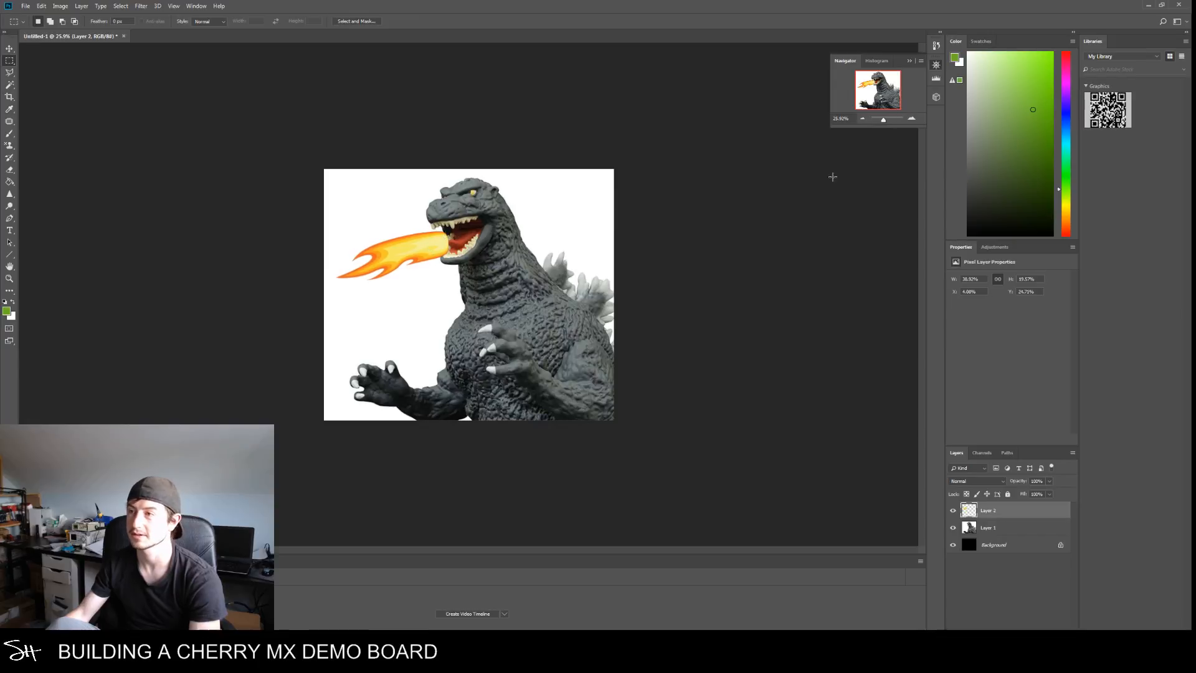
{"action": "left_click_drag", "start_coordinate": [883, 120], "coordinate": [861, 80]}
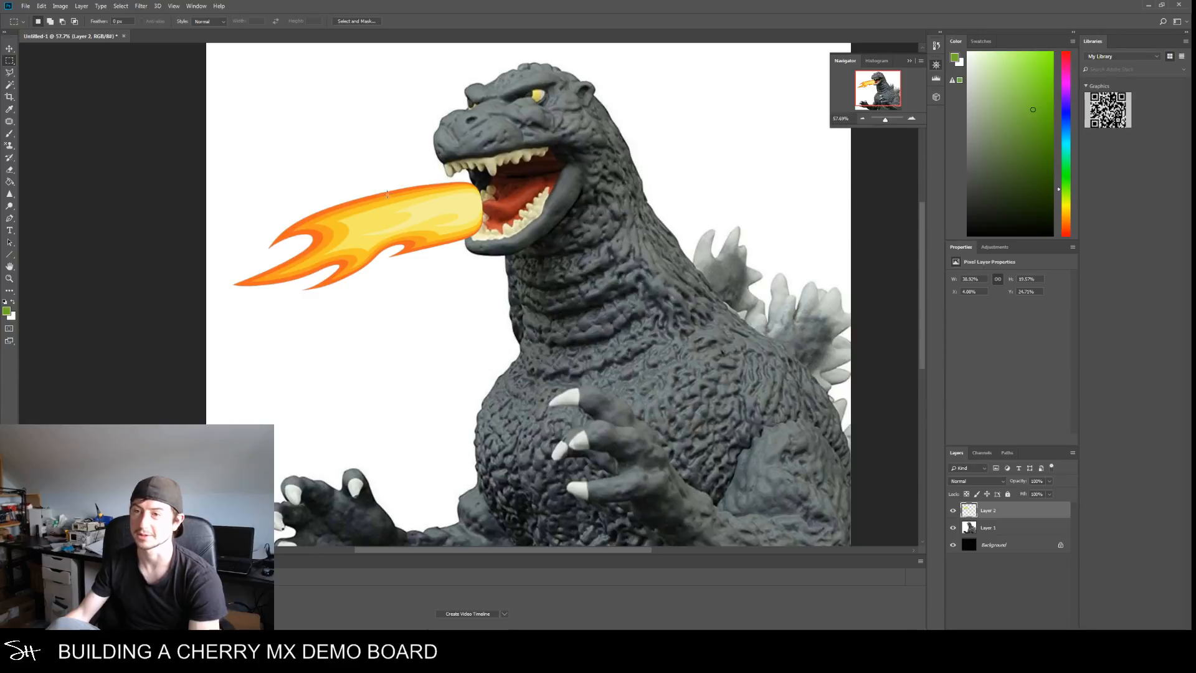
{"action": "left_click_drag", "start_coordinate": [885, 119], "coordinate": [887, 122]}
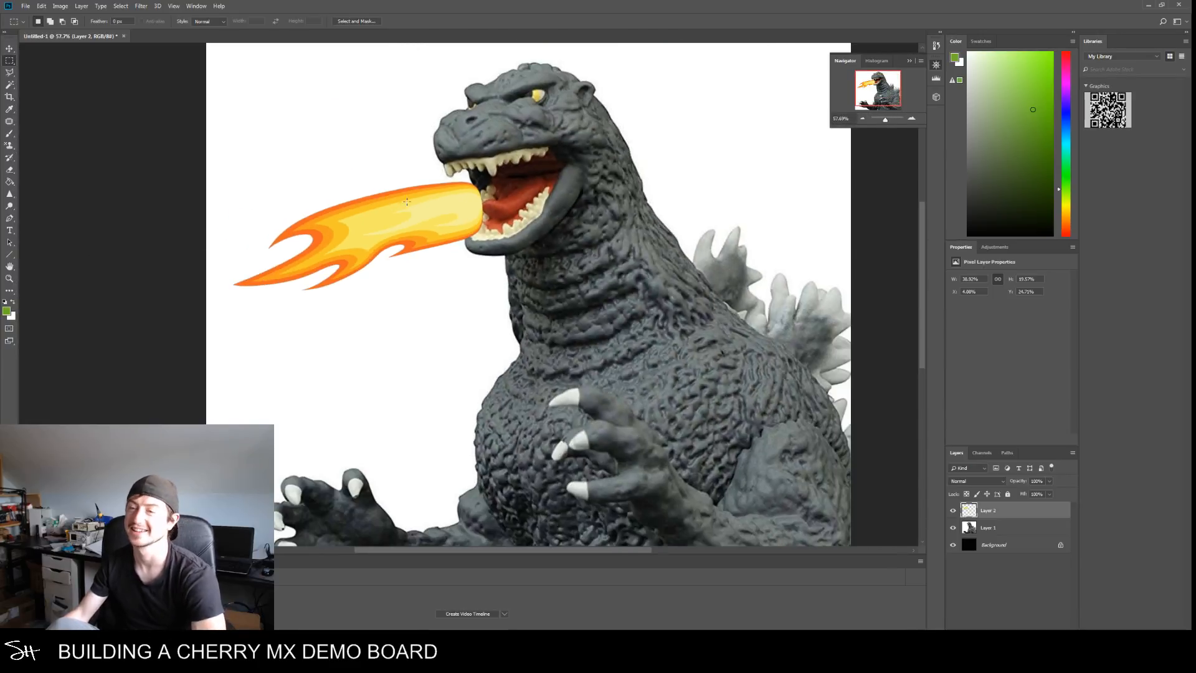
Convert the document to Grayscale mode, flattening the layers and discarding the color information
{"action": "left_click", "coordinate": [39, 5]}
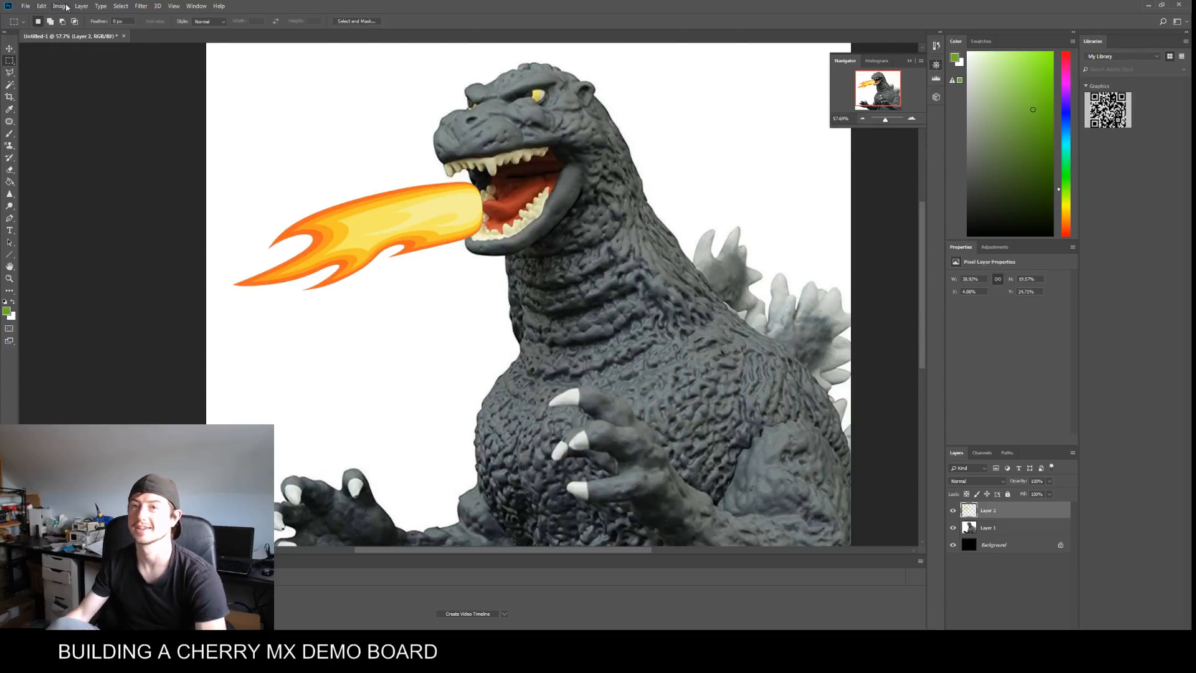
{"action": "left_click", "coordinate": [993, 573]}
{"action": "left_click", "coordinate": [988, 527]}
{"action": "left_click", "coordinate": [992, 513], "text": "shift"}
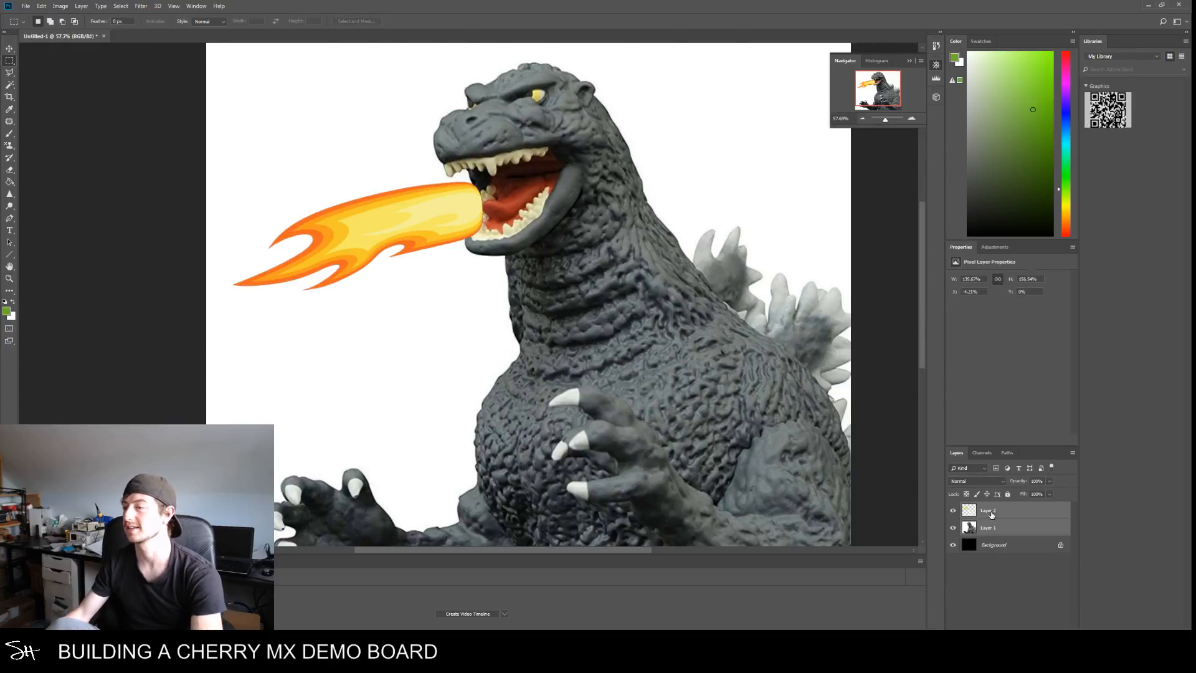
{"action": "left_click", "coordinate": [1014, 573]}
{"action": "left_click", "coordinate": [61, 6]}
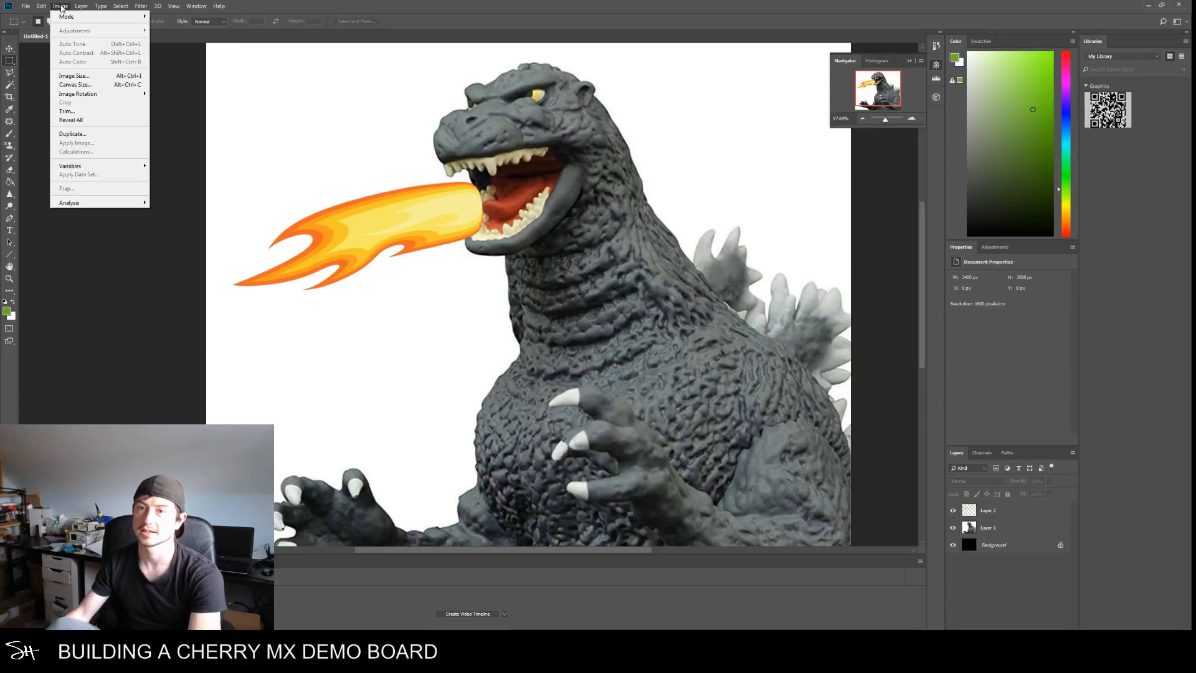
{"action": "mouse_move", "coordinate": [95, 17]}
{"action": "left_click", "coordinate": [176, 25]}
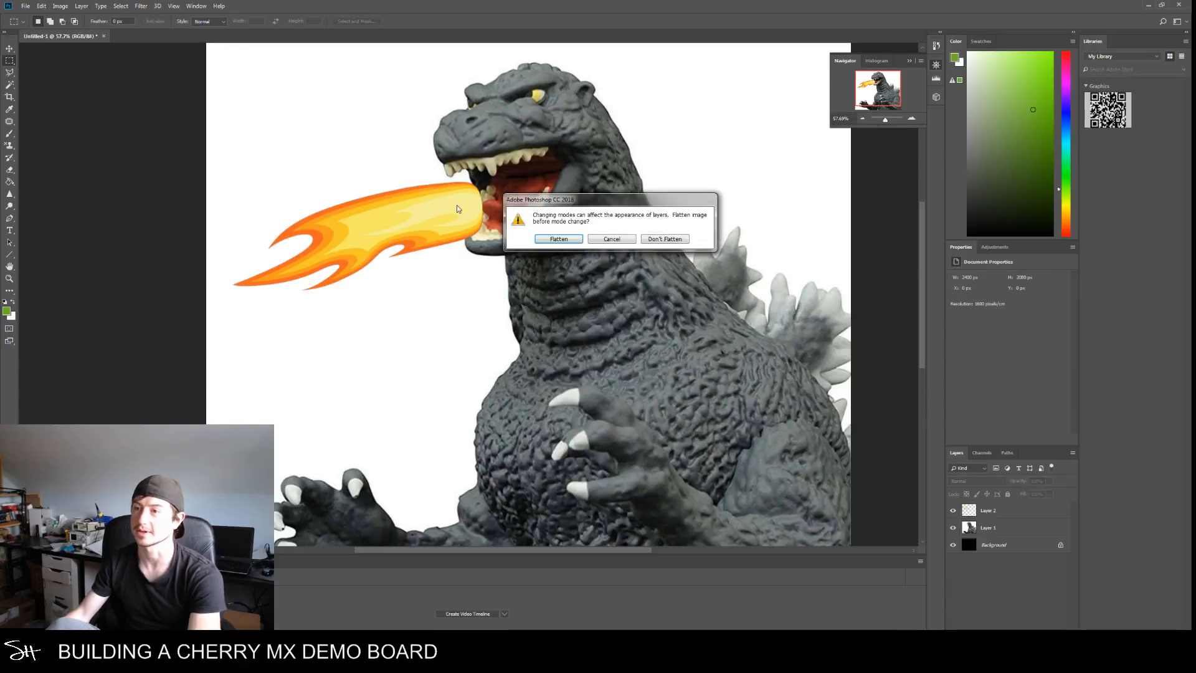
{"action": "left_click", "coordinate": [559, 239]}
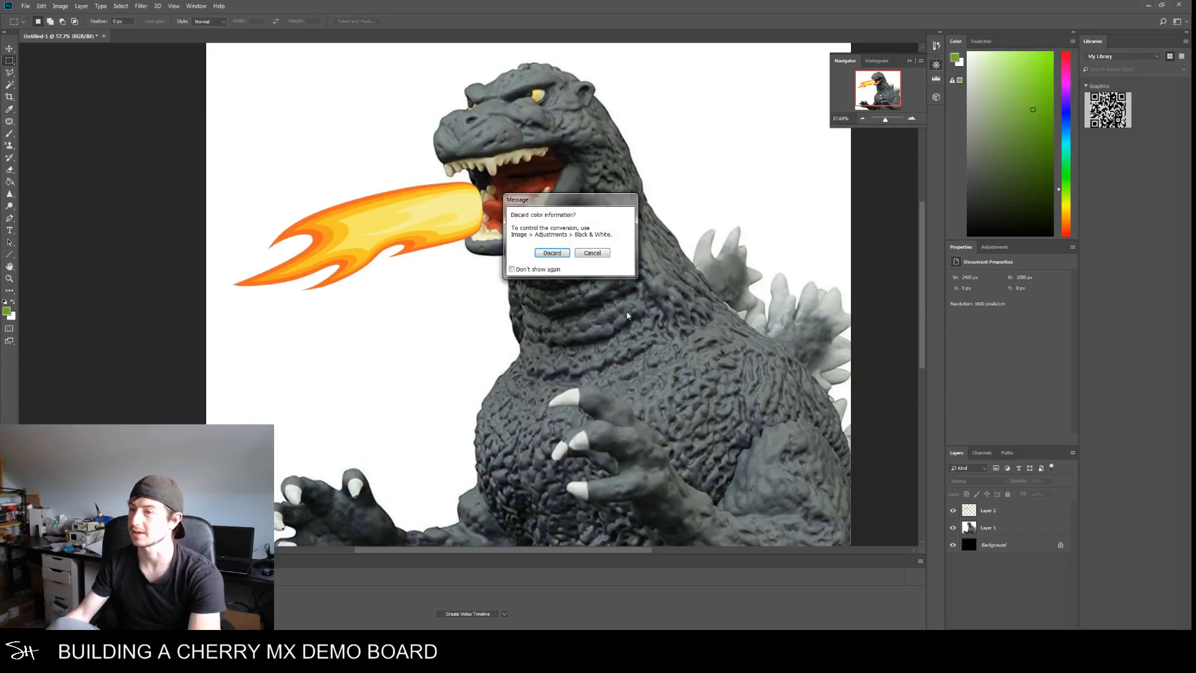
{"action": "left_click", "coordinate": [552, 253]}
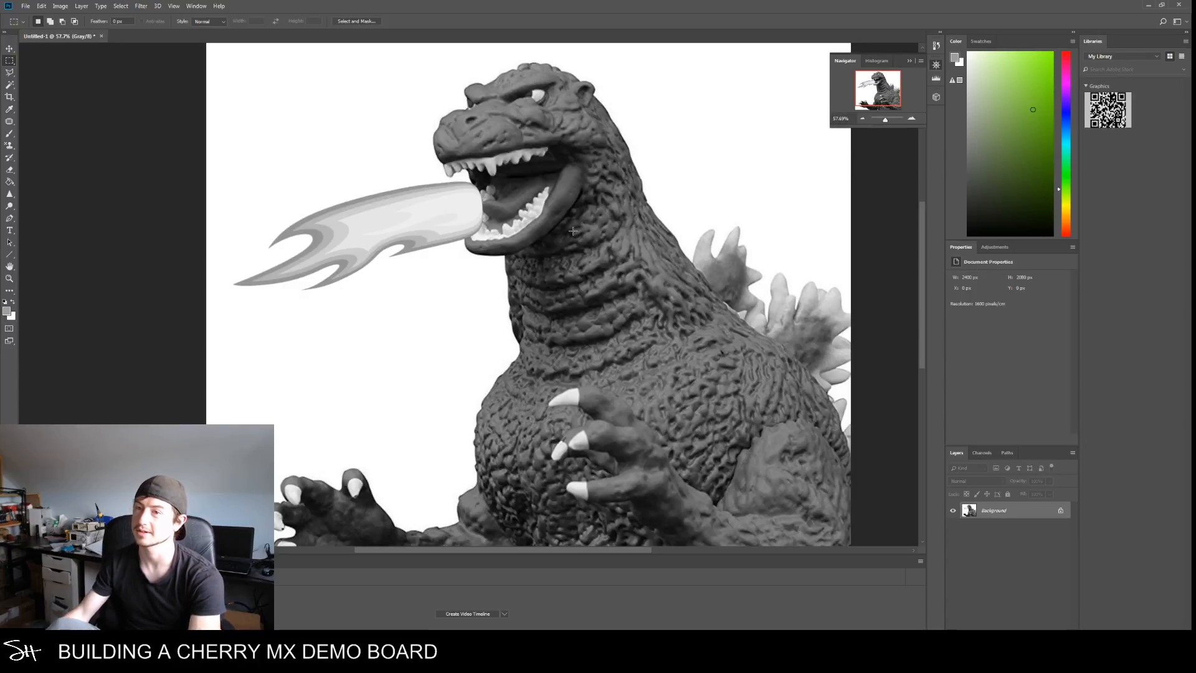
Try converting the grayscale image to a bitmap at 1600 pixels/inch with the 50% Threshold method, and undo the conversion
{"action": "left_click_drag", "start_coordinate": [885, 119], "coordinate": [884, 120]}
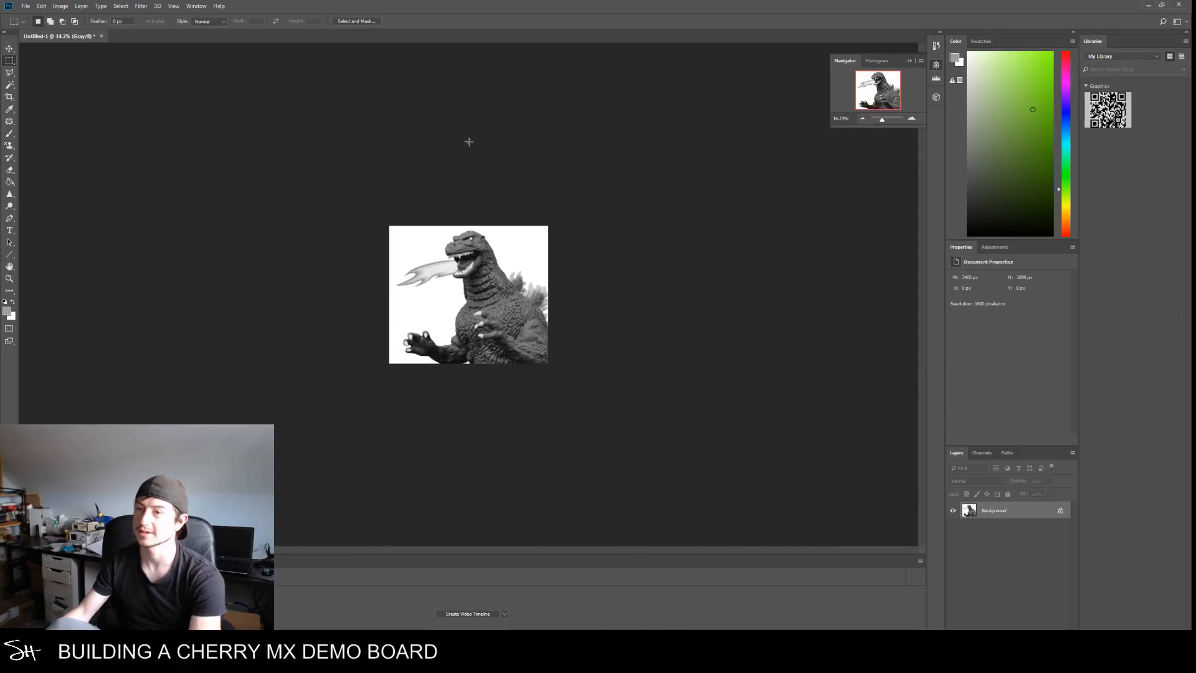
{"action": "left_click_drag", "start_coordinate": [882, 119], "coordinate": [884, 120]}
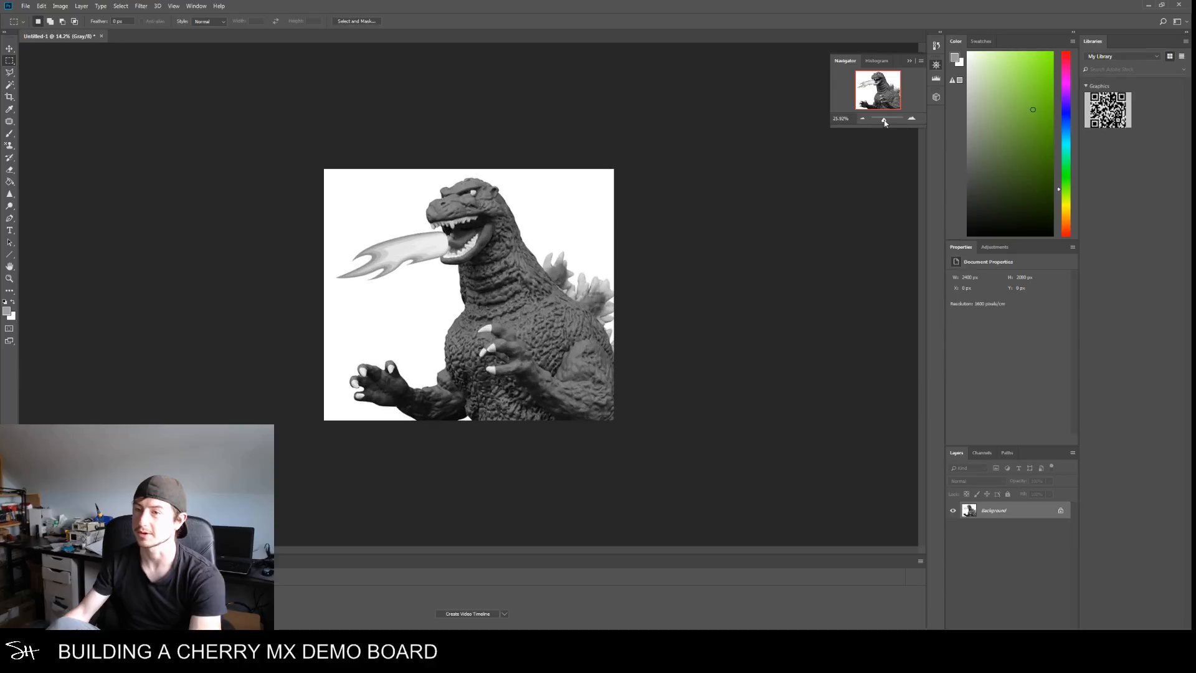
{"action": "left_click", "coordinate": [59, 6]}
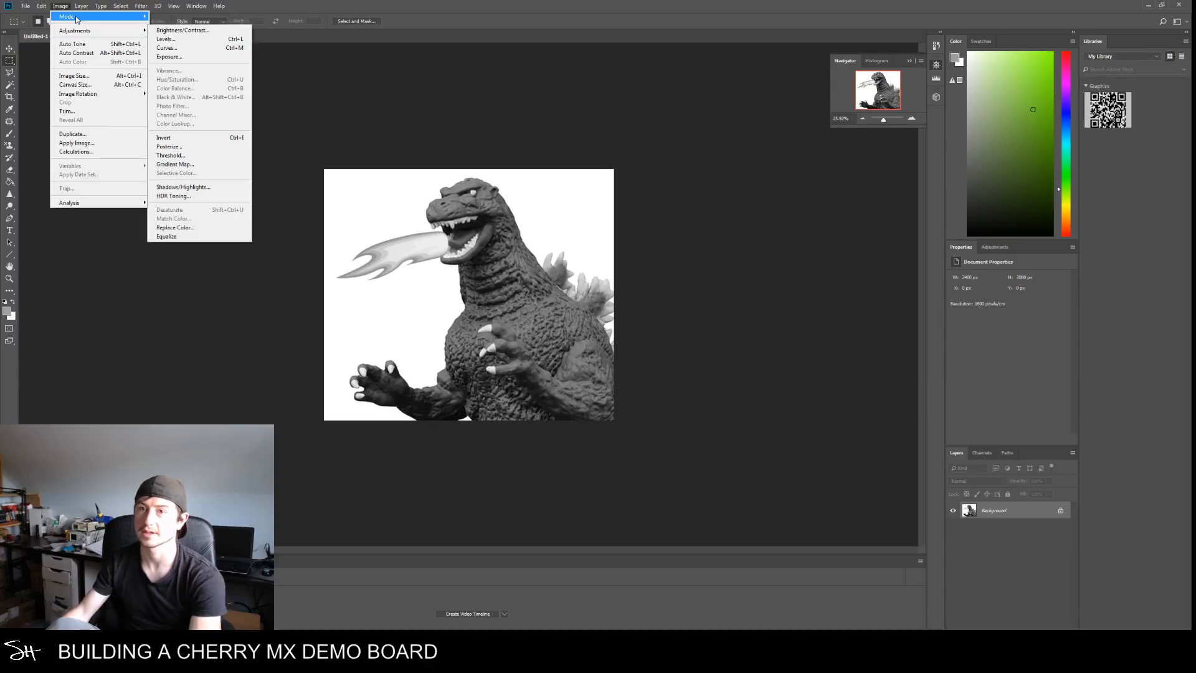
{"action": "mouse_move", "coordinate": [77, 19]}
{"action": "left_click", "coordinate": [167, 17]}
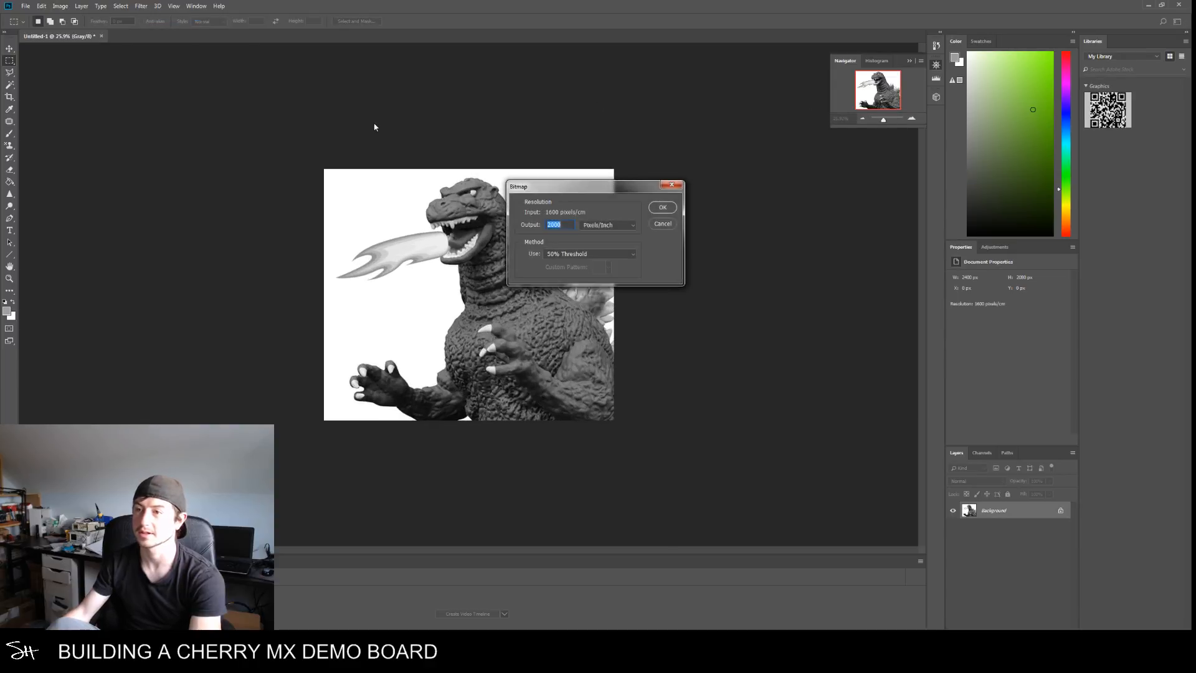
{"action": "left_click", "coordinate": [595, 253]}
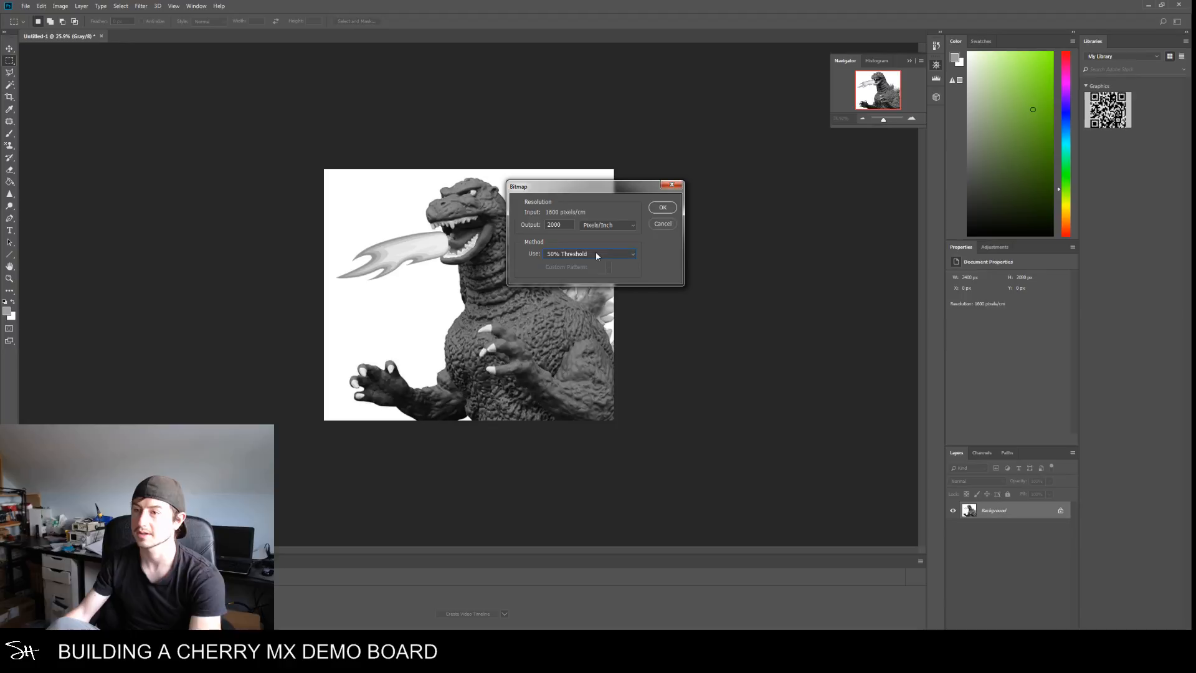
{"action": "double_click", "coordinate": [569, 225]}
{"action": "type", "text": "1600"}
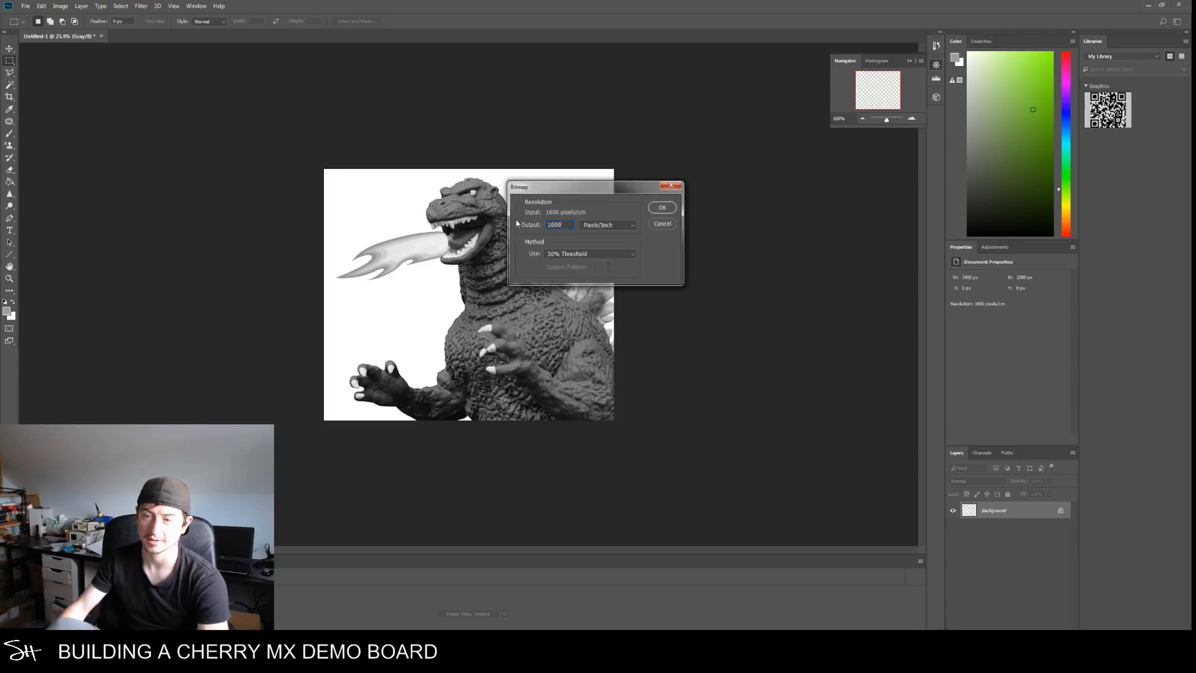
{"action": "key", "text": "Return"}
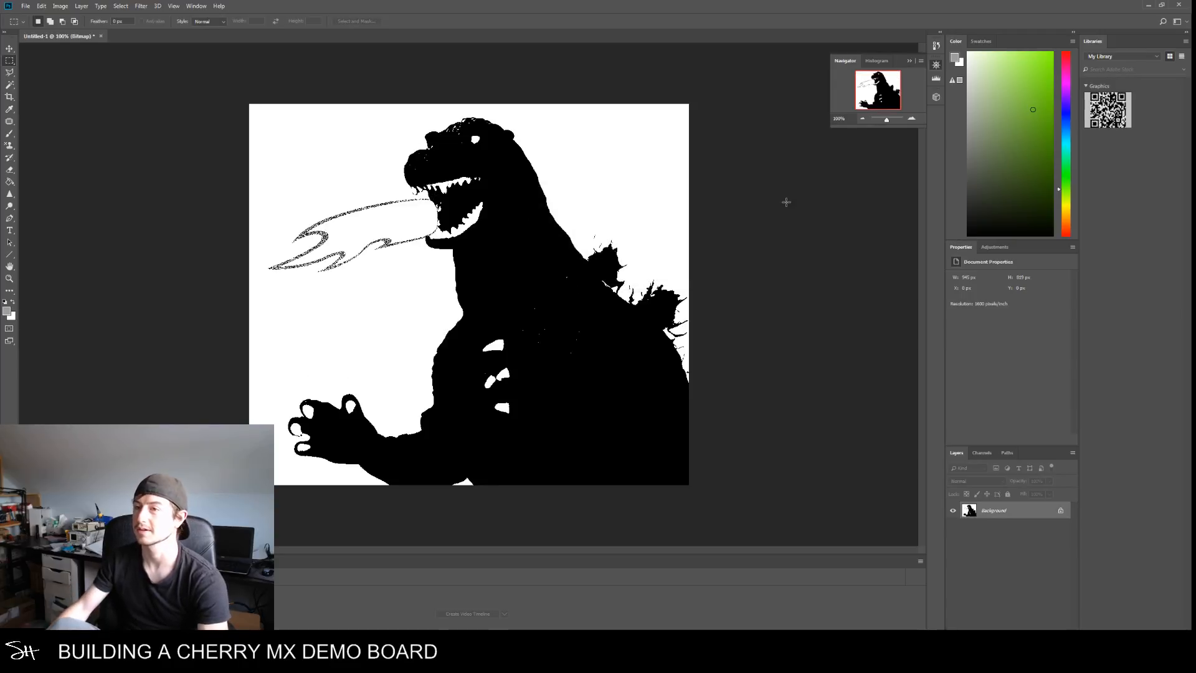
{"action": "key", "text": "ctrl+z"}
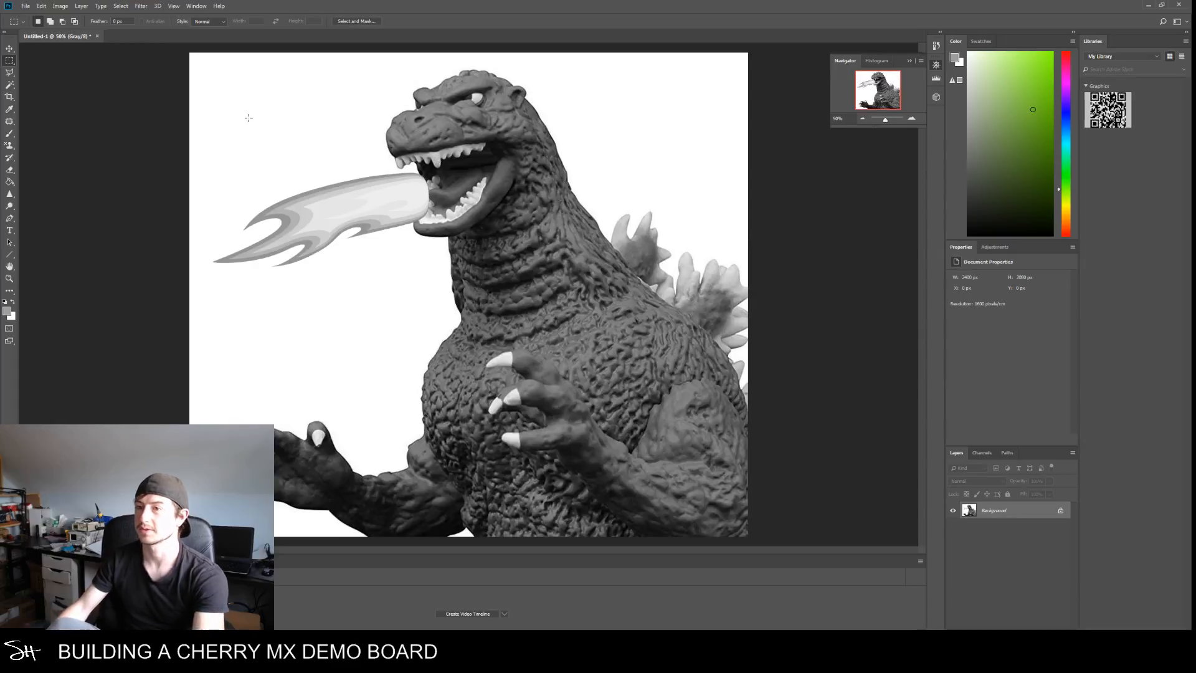
Convert the grayscale image to Bitmap mode at 1600 pixels/inch using the Diffusion Dither method
{"action": "left_click", "coordinate": [60, 6]}
{"action": "mouse_move", "coordinate": [100, 31]}
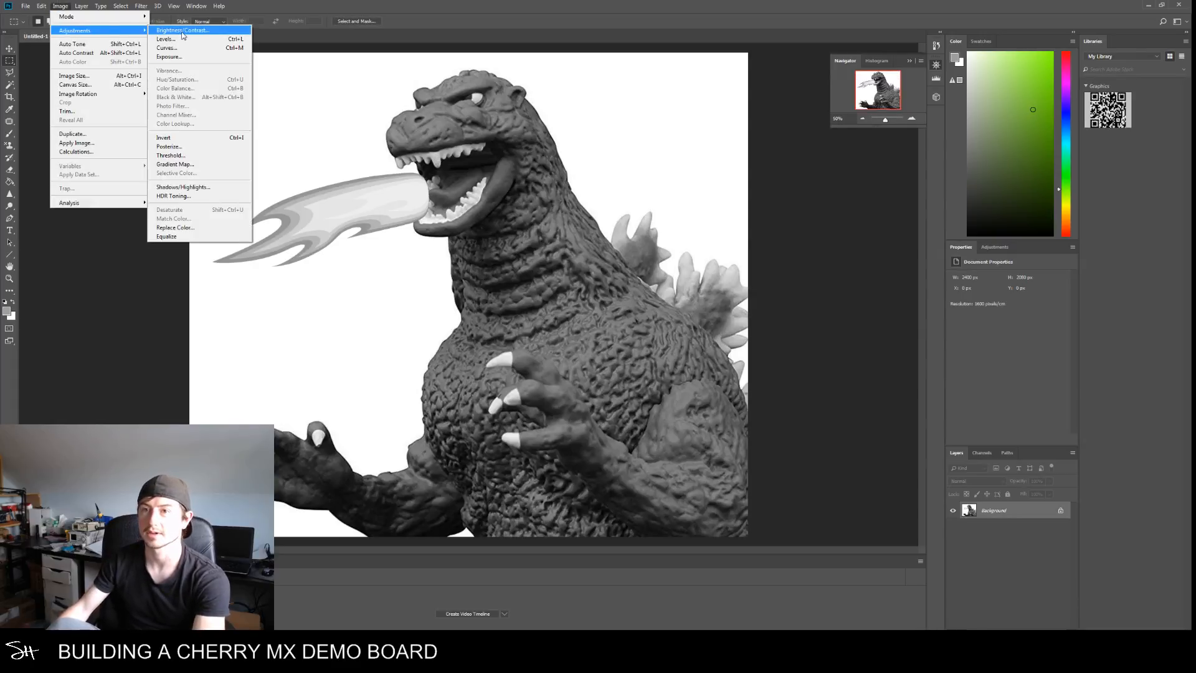
{"action": "mouse_move", "coordinate": [70, 16]}
{"action": "left_click", "coordinate": [163, 18]}
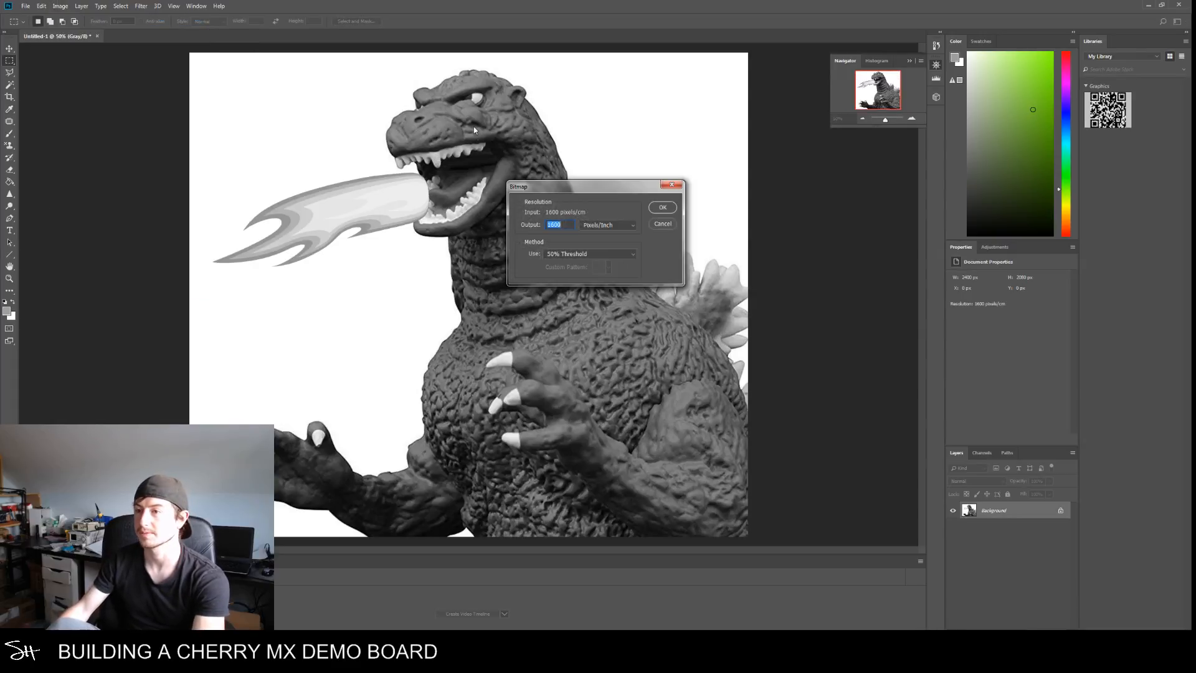
{"action": "left_click", "coordinate": [602, 256]}
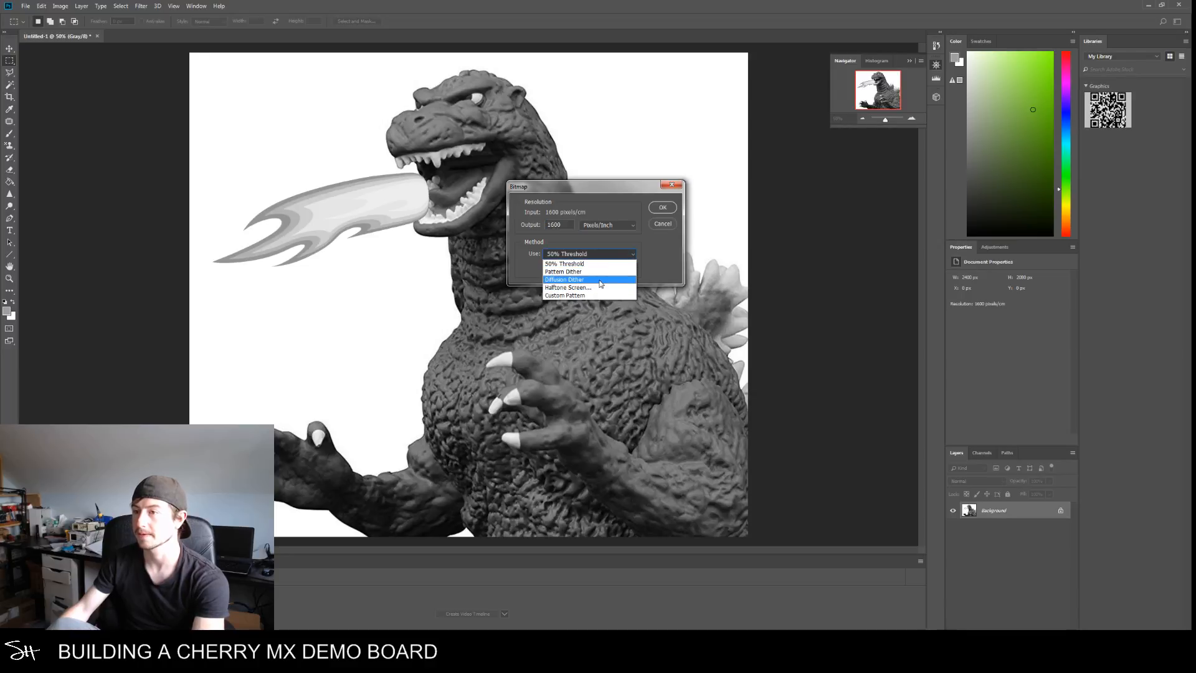
{"action": "left_click", "coordinate": [601, 280]}
{"action": "left_click", "coordinate": [663, 208]}
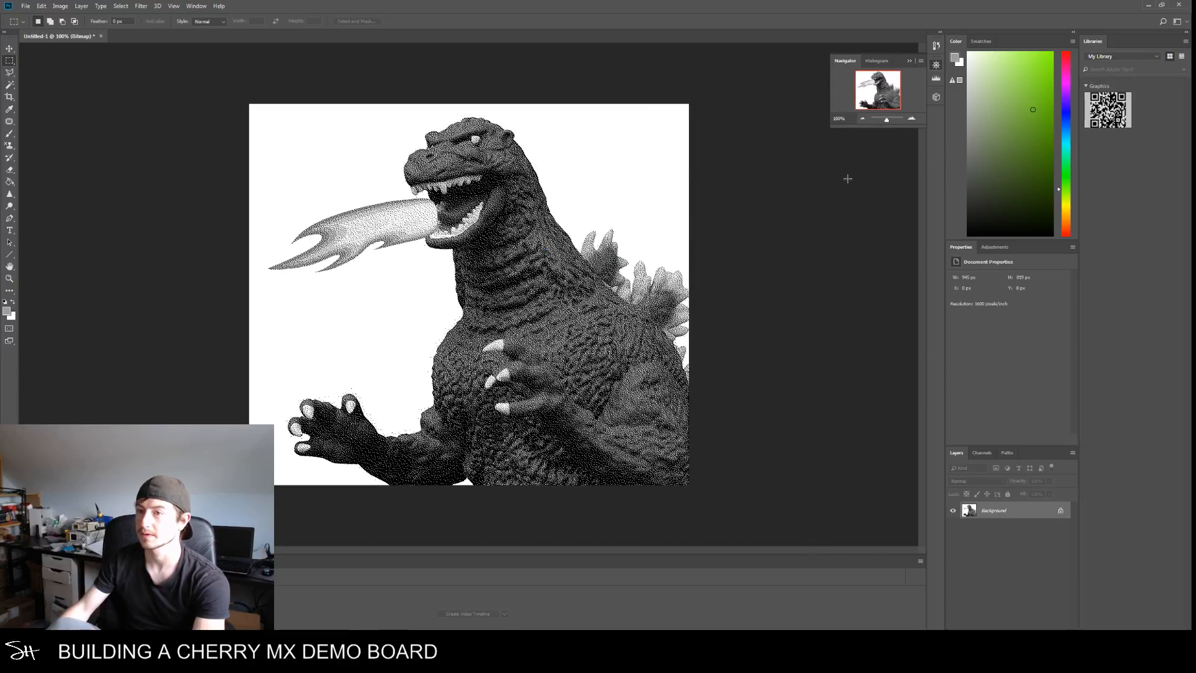
Revert the bitmap conversion to the layered RGB image and move the flame out of Godzilla's mouth, just in front of it
{"action": "left_click_drag", "start_coordinate": [887, 121], "coordinate": [891, 123]}
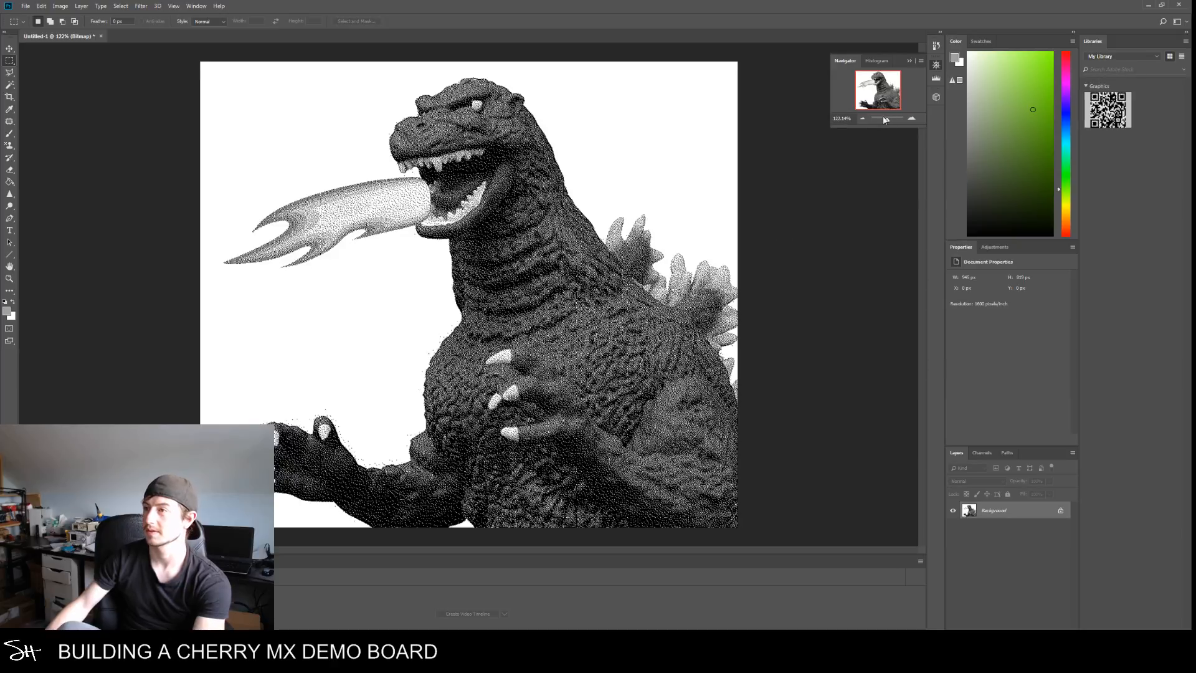
{"action": "left_click_drag", "start_coordinate": [886, 120], "coordinate": [887, 120]}
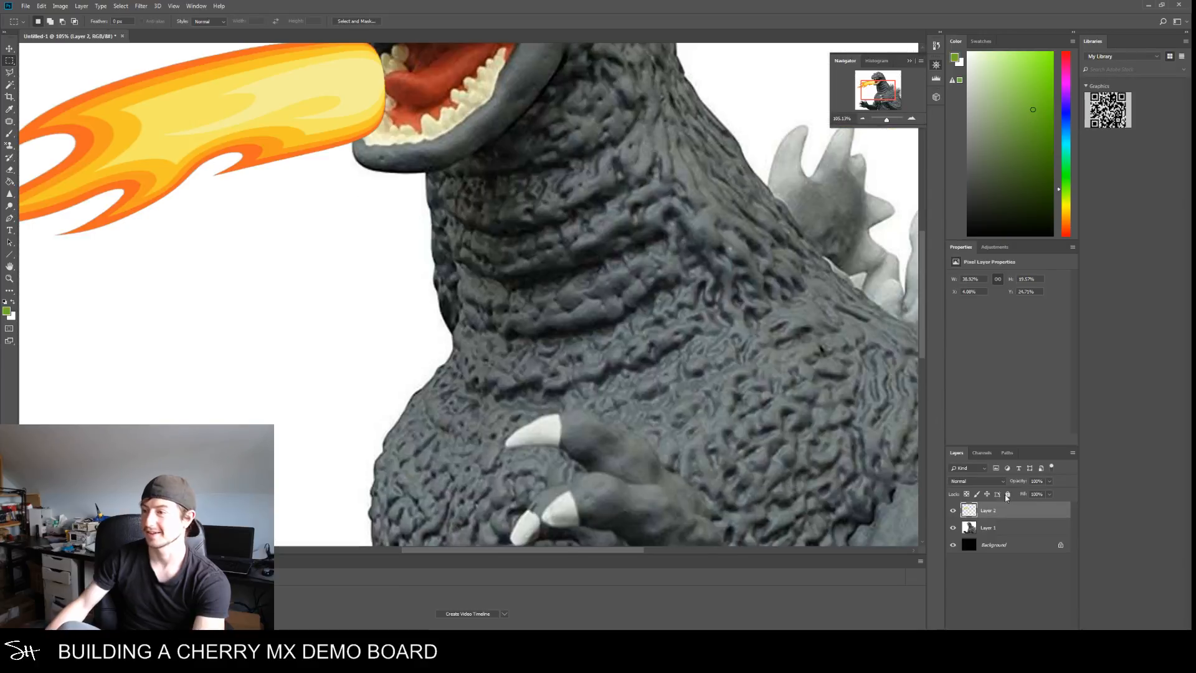
{"action": "left_click_drag", "start_coordinate": [226, 99], "coordinate": [179, 113], "text": "ctrl"}
{"action": "left_click_drag", "start_coordinate": [887, 120], "coordinate": [885, 121]}
{"action": "right_click", "coordinate": [321, 191]}
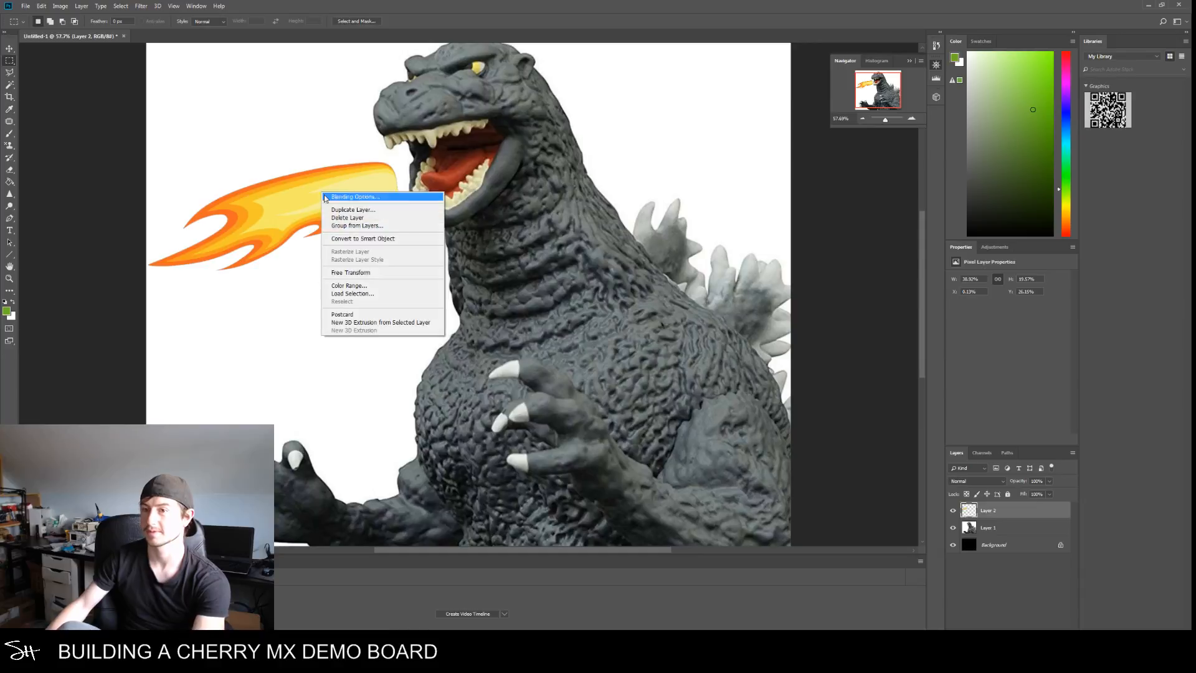
{"action": "left_click", "coordinate": [274, 204]}
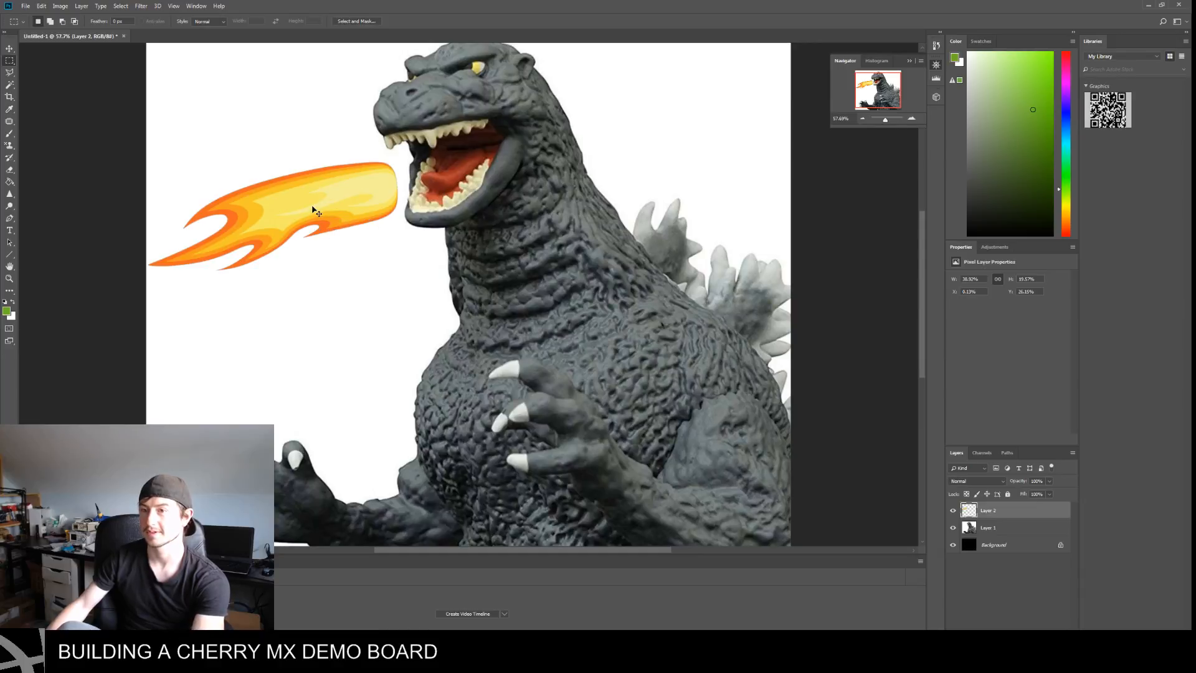
{"action": "left_click_drag", "start_coordinate": [314, 210], "coordinate": [317, 203], "text": "ctrl"}
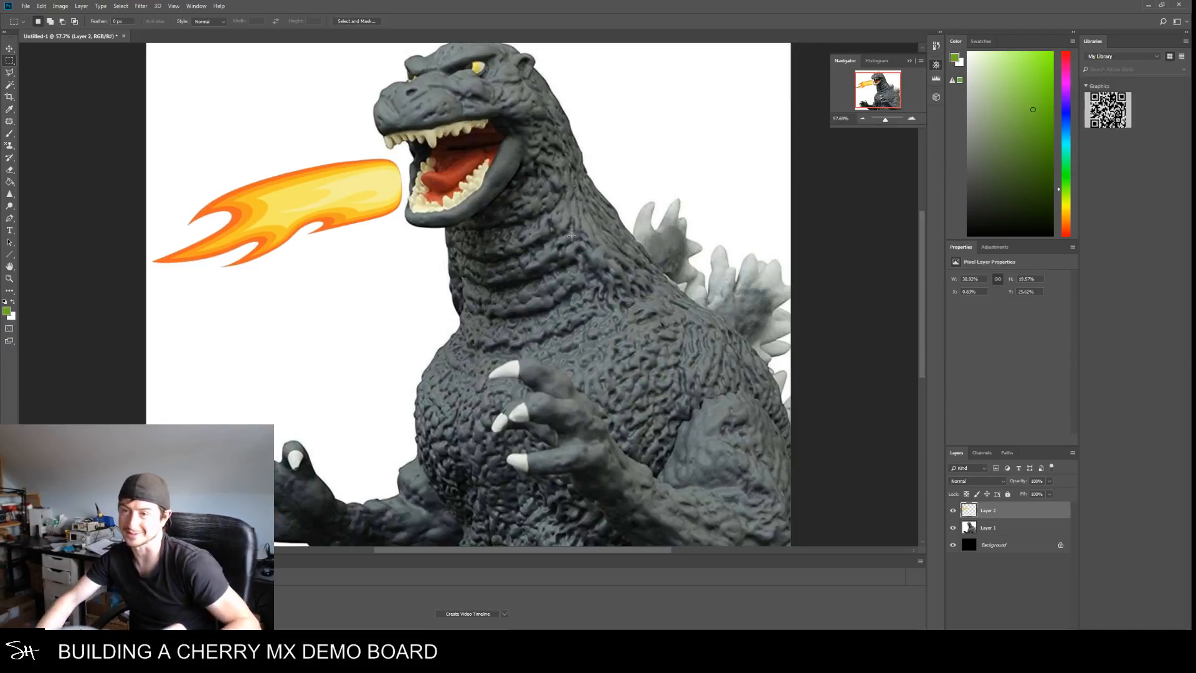
{"action": "left_click", "coordinate": [61, 7]}
{"action": "mouse_move", "coordinate": [69, 34]}
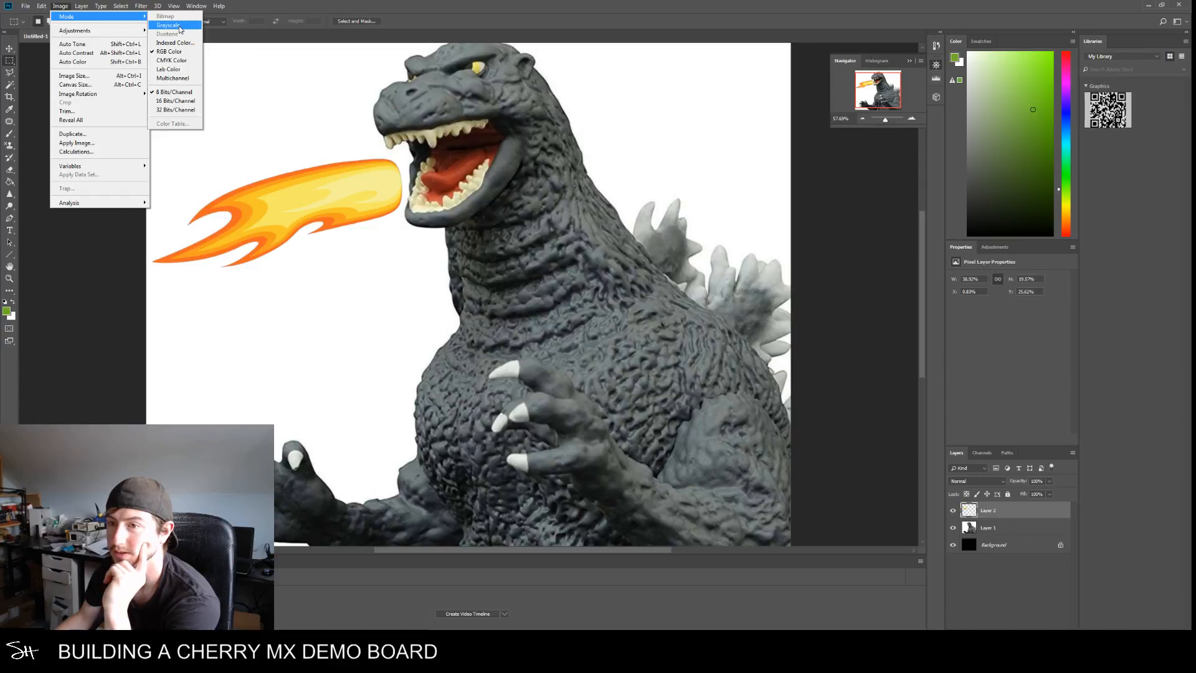
{"action": "left_click", "coordinate": [180, 28]}
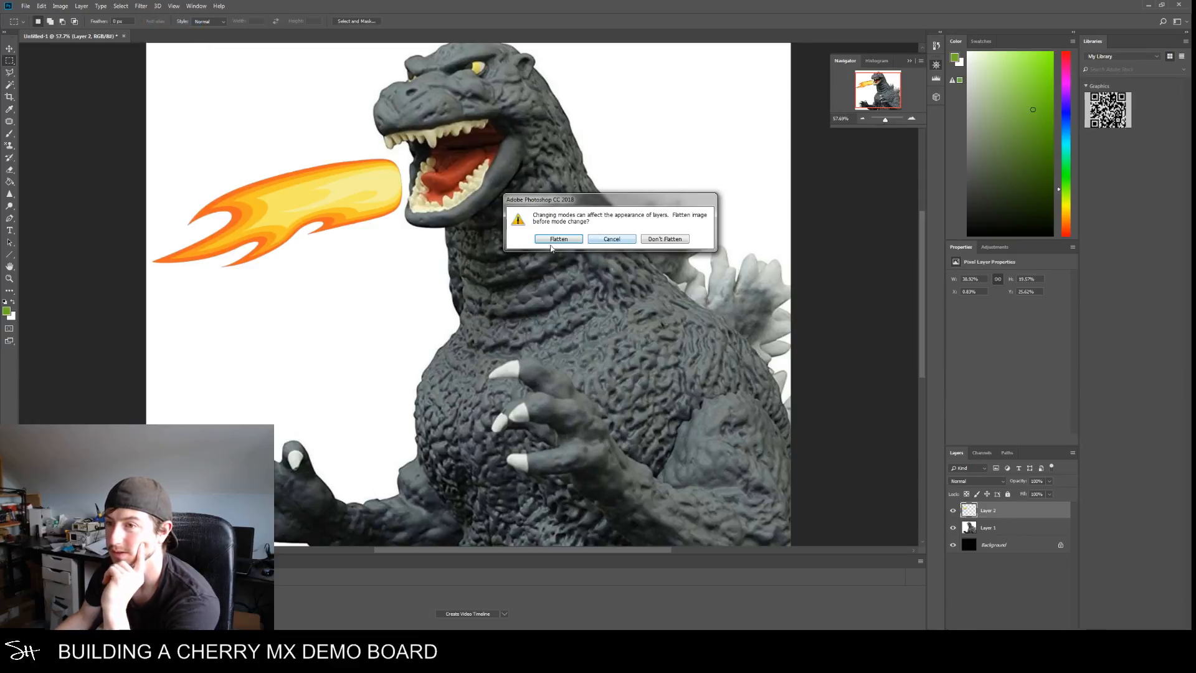
{"action": "left_click", "coordinate": [616, 241]}
Select the strip across the bottom of the image with a rectangular marquee, and clear the selection
{"action": "left_click_drag", "start_coordinate": [885, 119], "coordinate": [883, 119]}
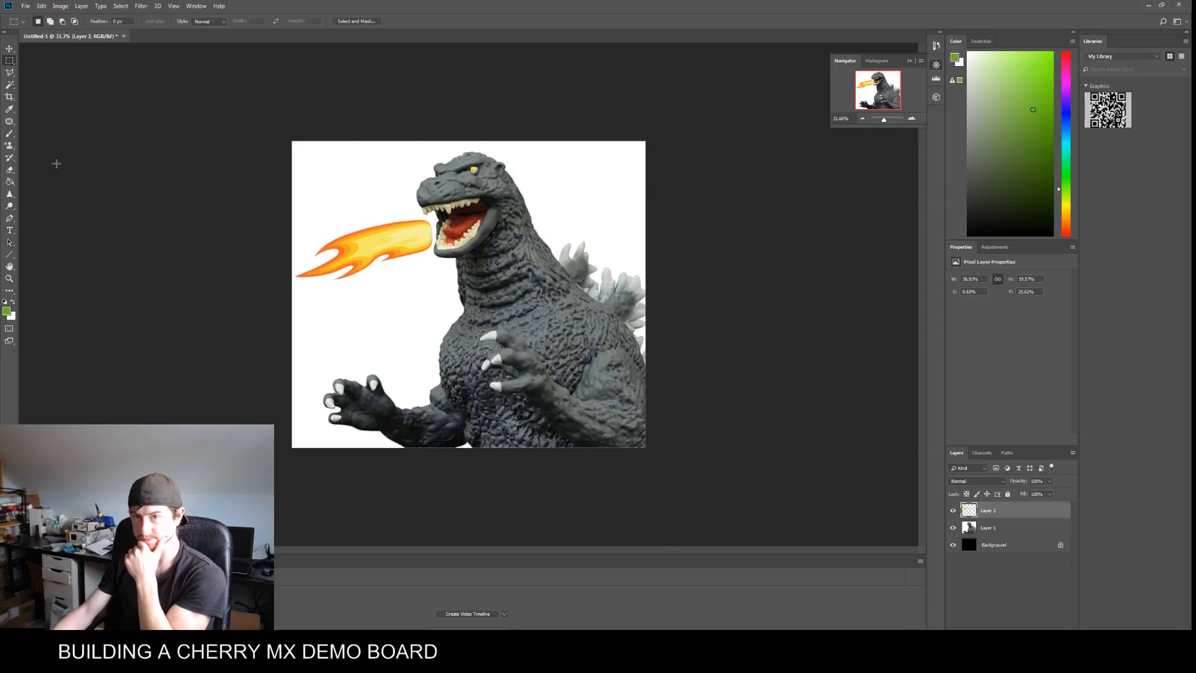
{"action": "left_click_drag", "start_coordinate": [257, 407], "coordinate": [836, 488]}
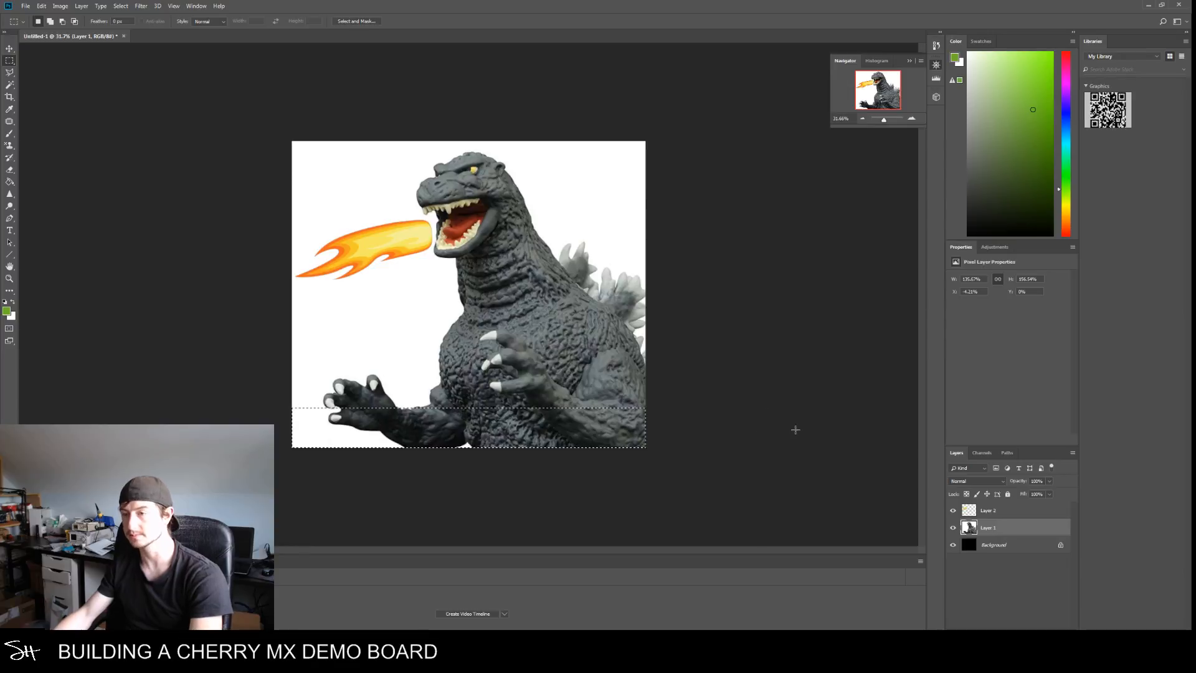
{"action": "key", "text": "ctrl+d"}
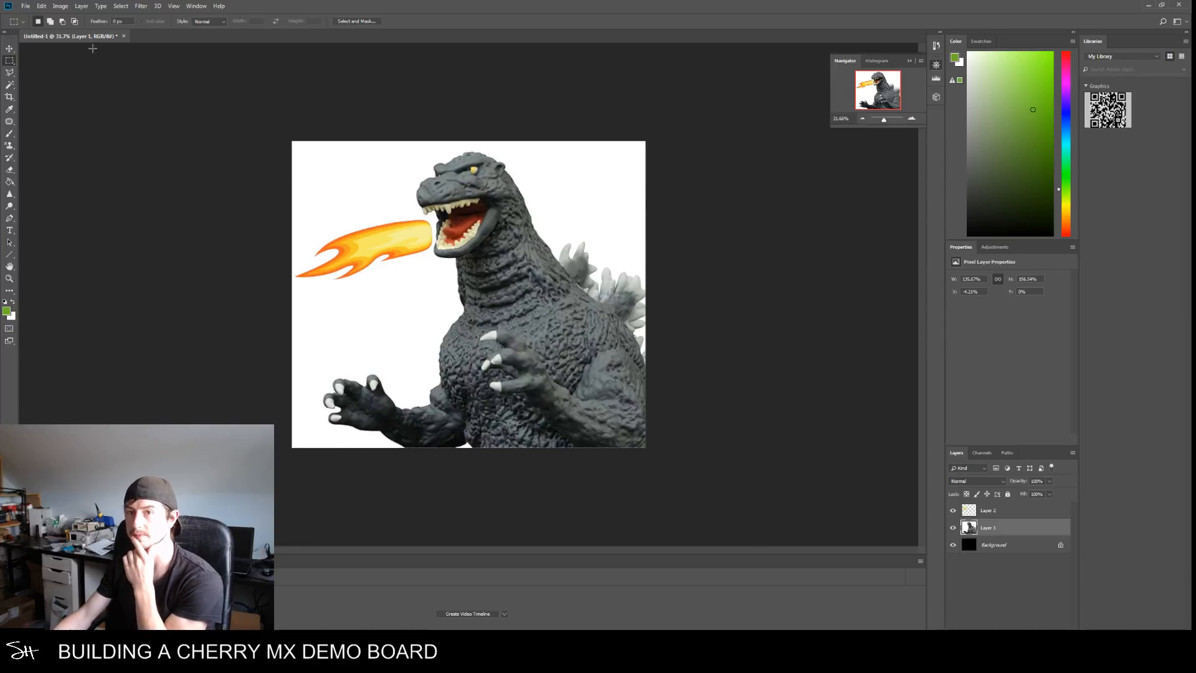
{"action": "left_click", "coordinate": [77, 7]}
{"action": "left_click", "coordinate": [76, 9]}
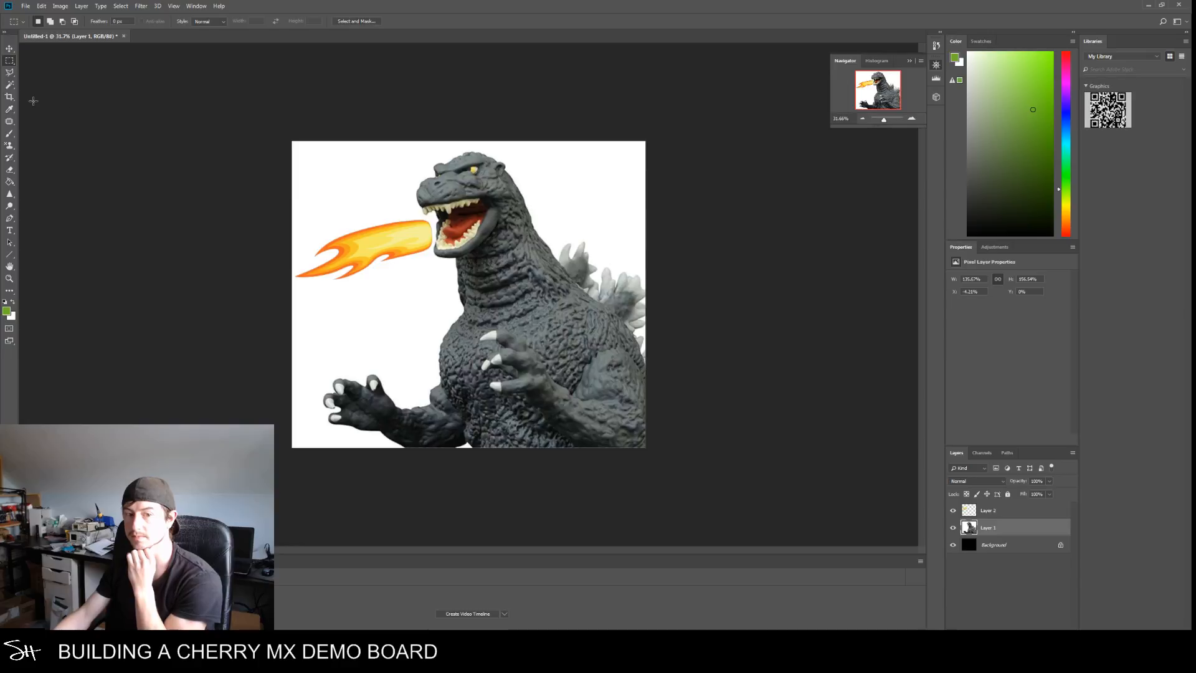
Try resizing the canvas to 1.5 × 1.5 cm with the anchor at the middle right, and undo the resize
{"action": "left_click", "coordinate": [60, 8]}
{"action": "mouse_move", "coordinate": [70, 31]}
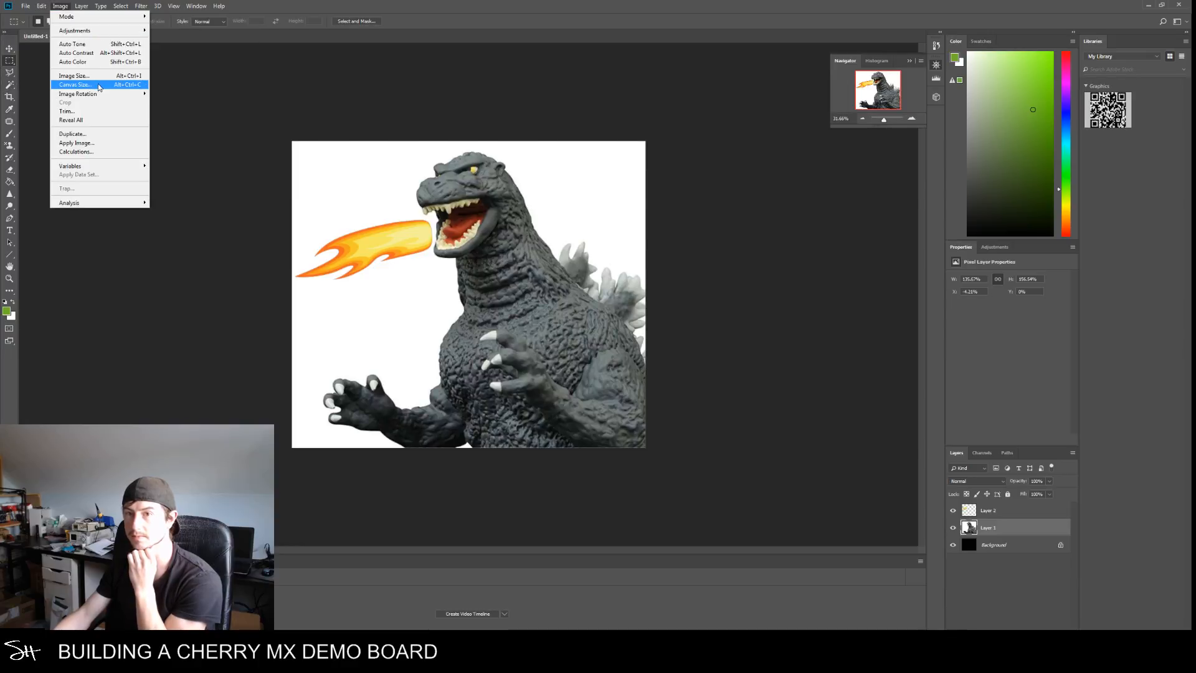
{"action": "left_click", "coordinate": [76, 84]}
{"action": "left_click", "coordinate": [625, 228]}
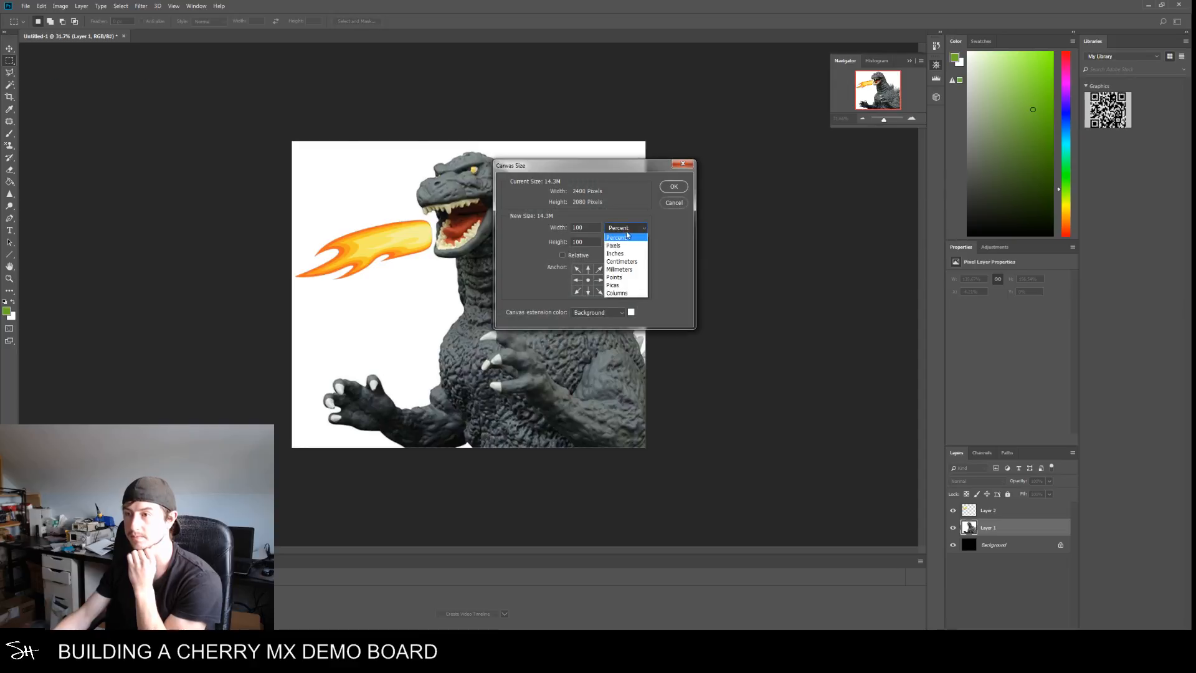
{"action": "left_click", "coordinate": [619, 238]}
{"action": "left_click", "coordinate": [622, 242]}
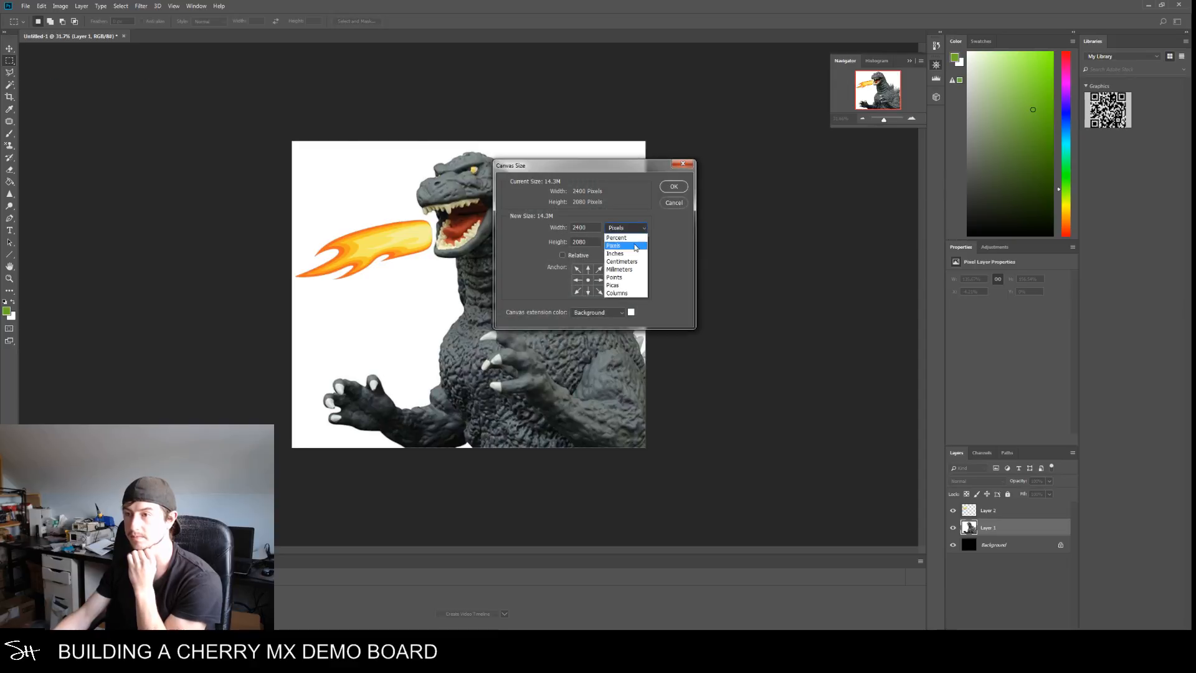
{"action": "left_click", "coordinate": [633, 261]}
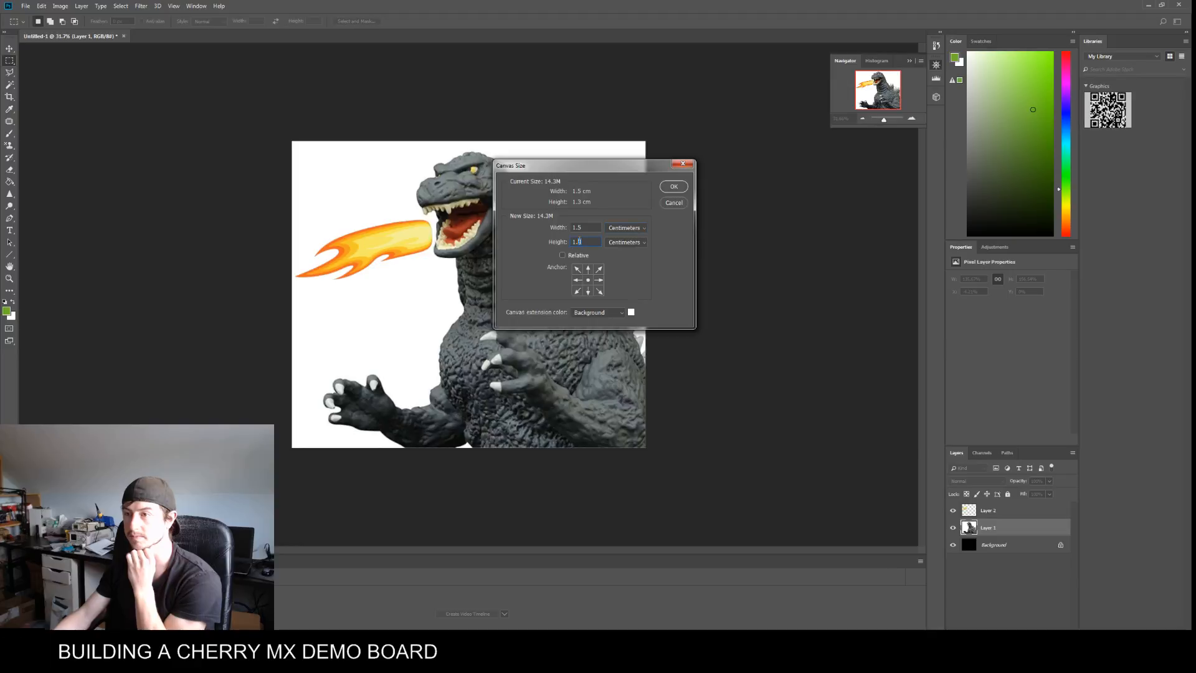
{"action": "type", "text": "5"}
{"action": "left_click", "coordinate": [599, 281]}
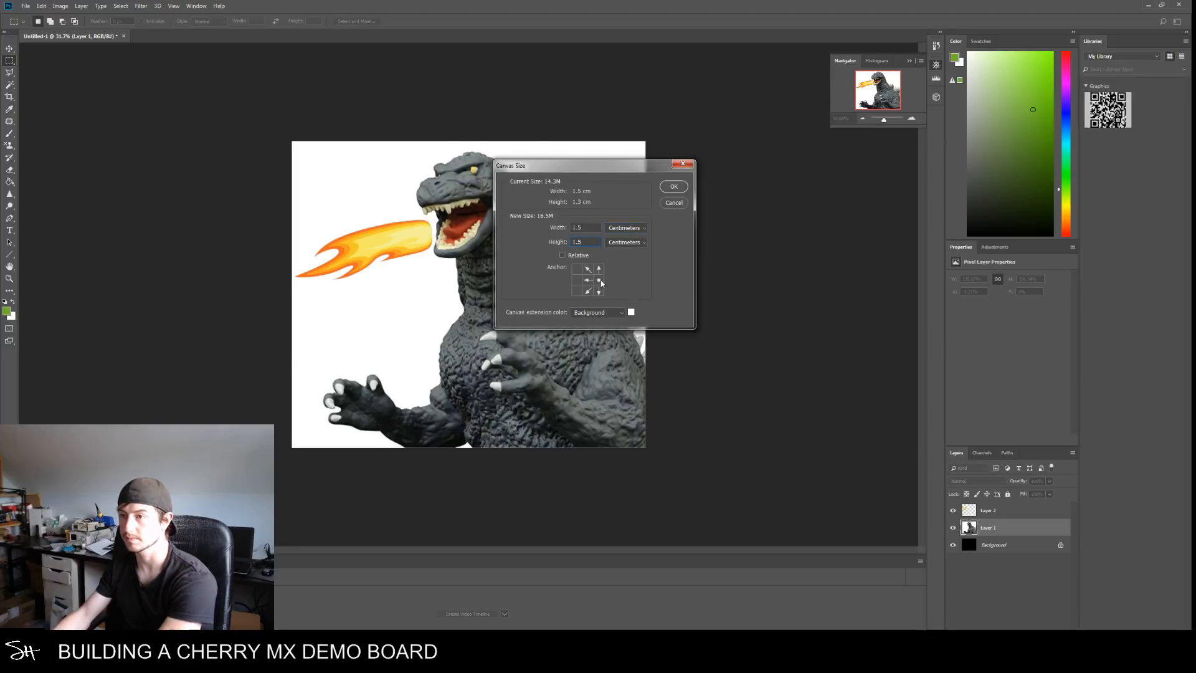
{"action": "left_click", "coordinate": [669, 189]}
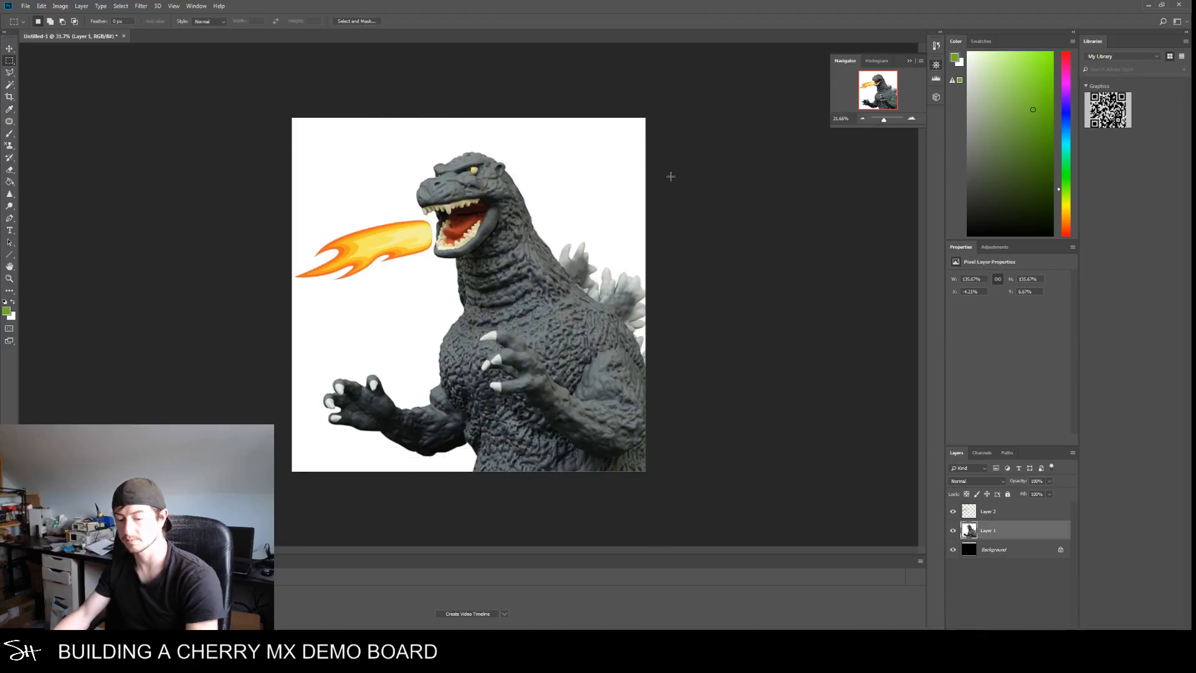
{"action": "key", "text": "ctrl+z"}
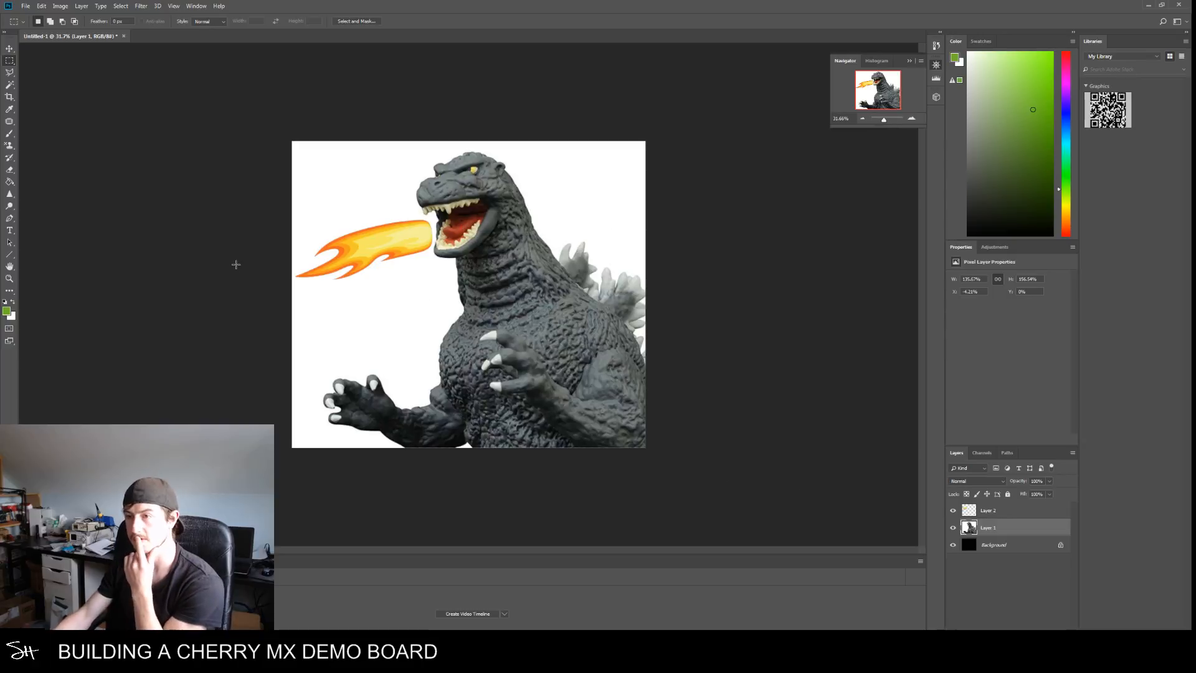
{"action": "left_click", "coordinate": [61, 6]}
{"action": "mouse_move", "coordinate": [69, 24]}
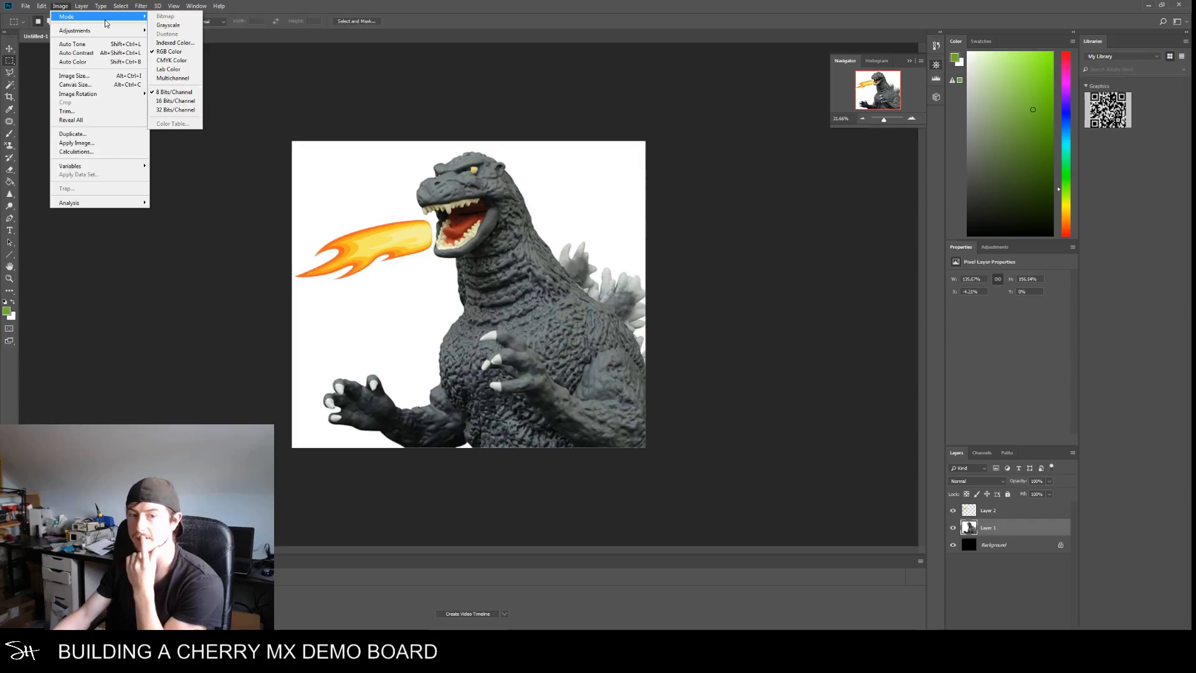
{"action": "left_click", "coordinate": [228, 370]}
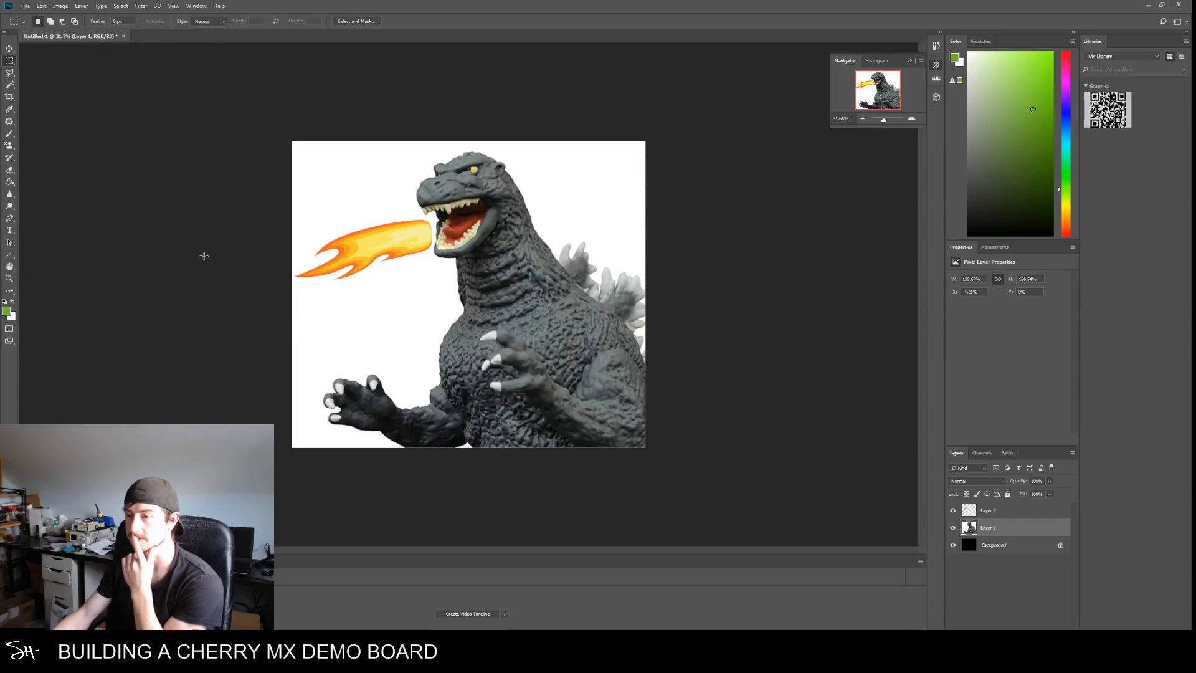
Open the canvas size settings and enter a new size of 1.7 cm width by 1.3 cm height
{"action": "left_click", "coordinate": [60, 6]}
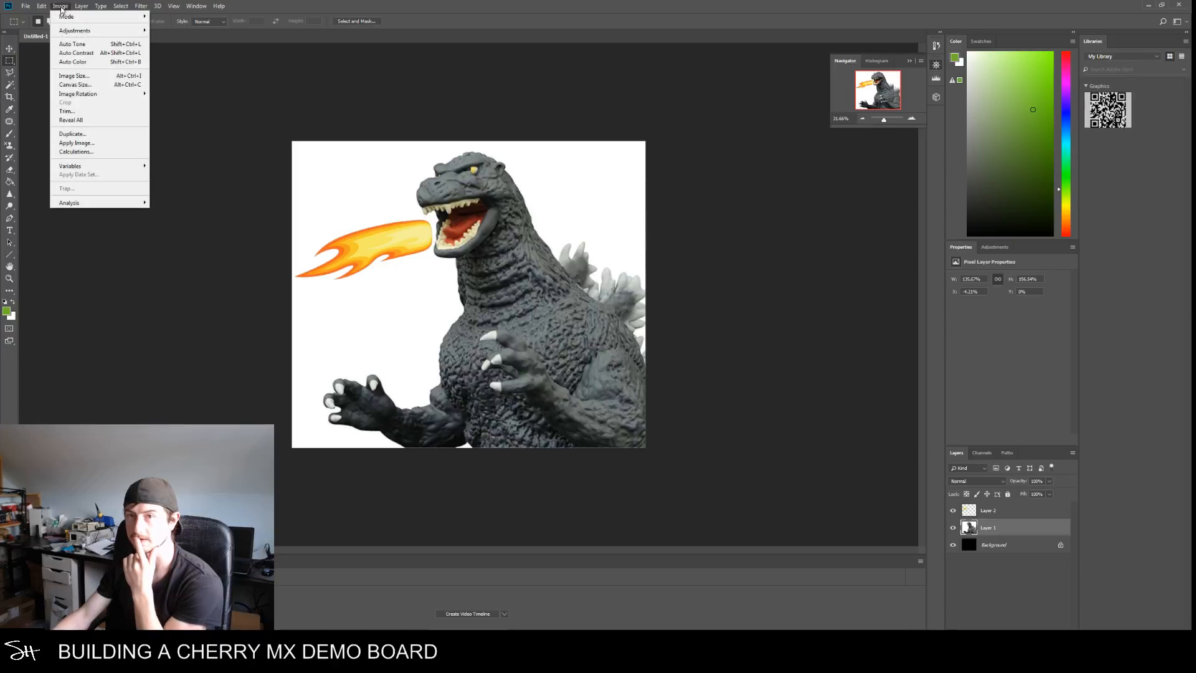
{"action": "left_click", "coordinate": [81, 84]}
{"action": "left_click", "coordinate": [627, 229]}
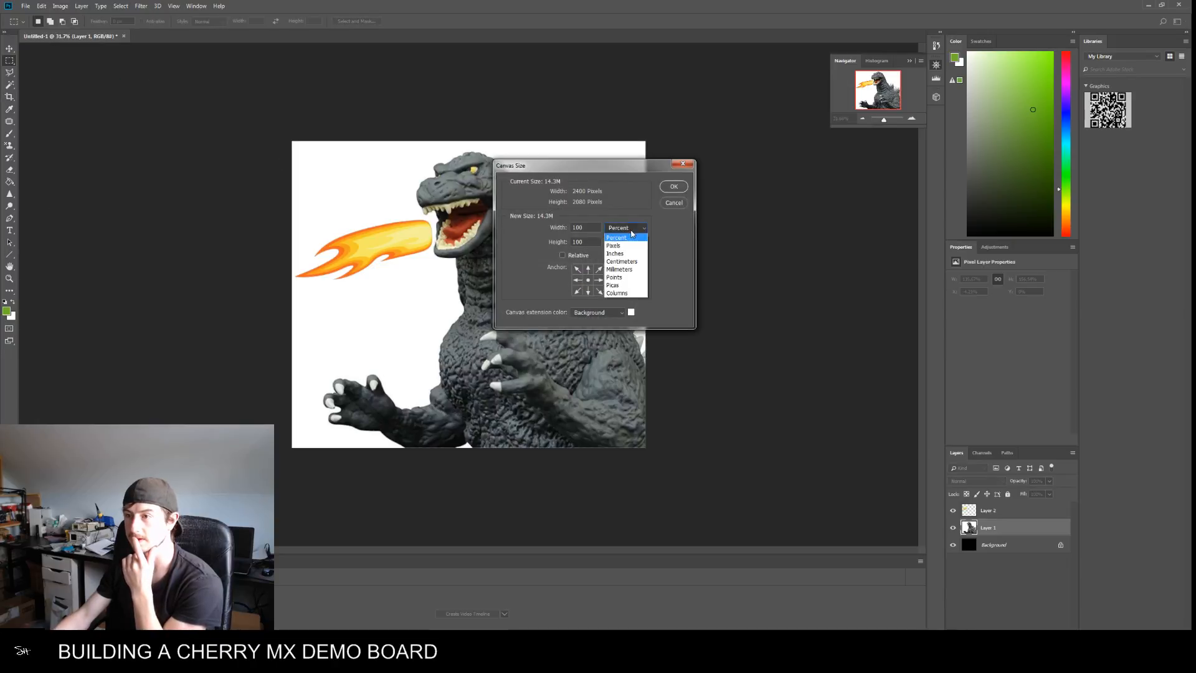
{"action": "left_click", "coordinate": [629, 261]}
{"action": "left_click", "coordinate": [587, 243]}
{"action": "key", "text": "BackSpace"}
{"action": "type", "text": ".7"}
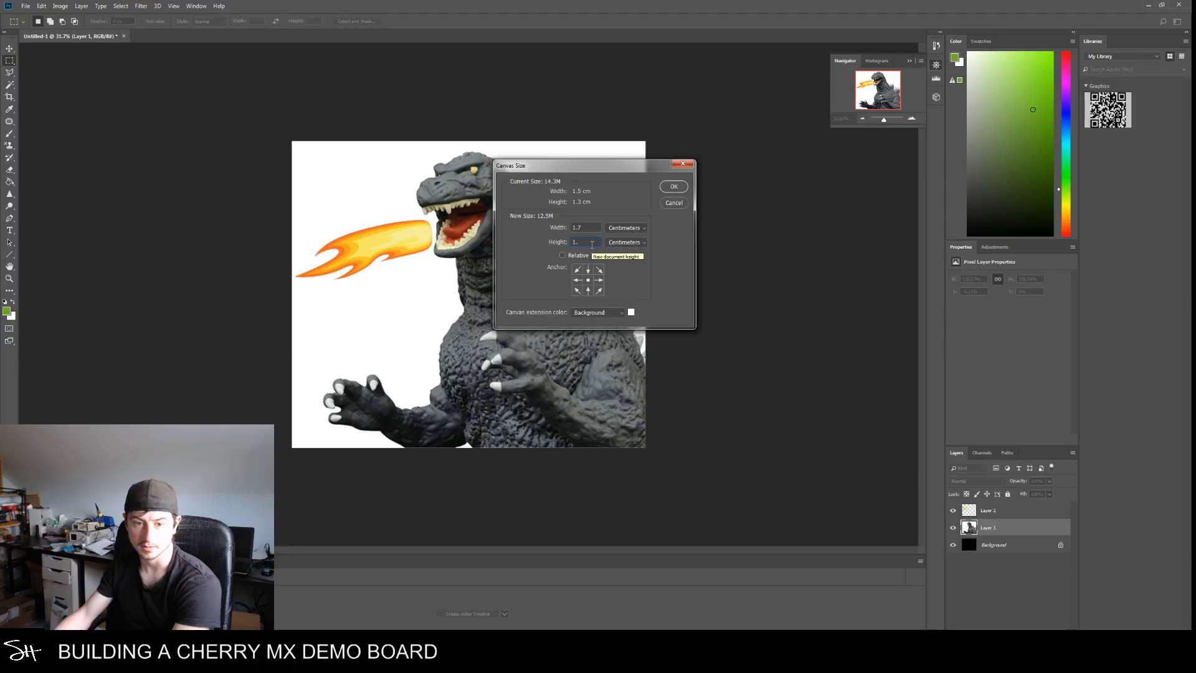
{"action": "type", "text": "3"}
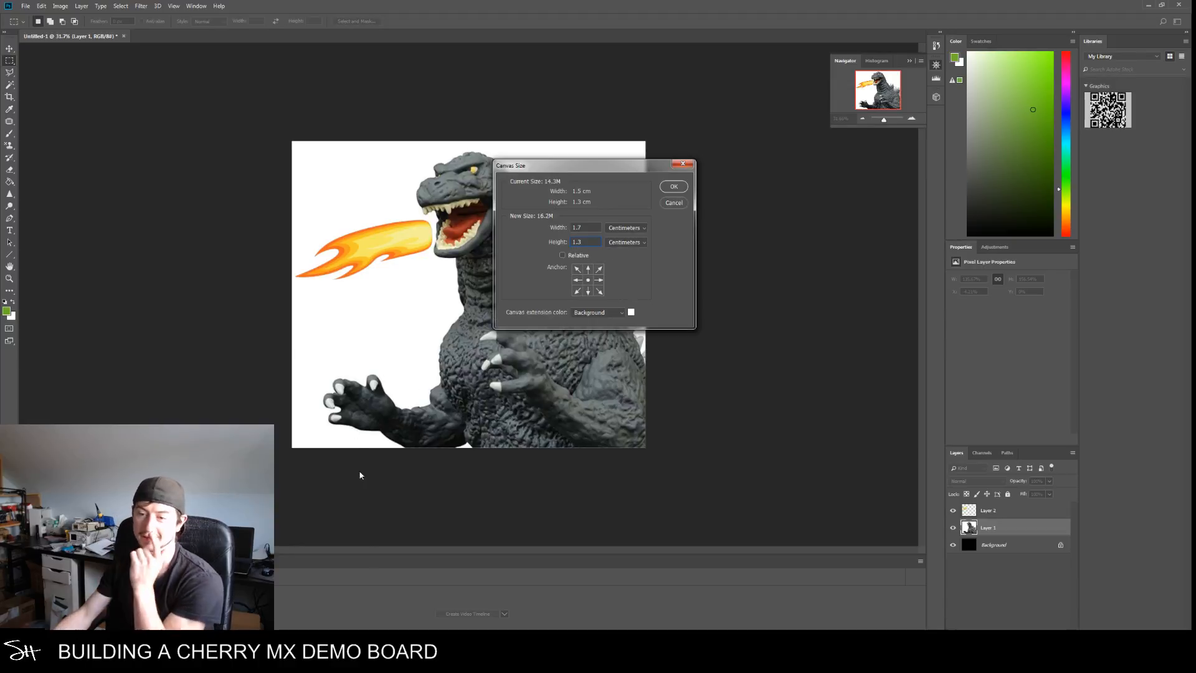
Switch to Pcbnew and its 3D Viewer to examine the free board area around the SH logo where the image could fit
{"action": "left_click", "coordinate": [362, 643]}
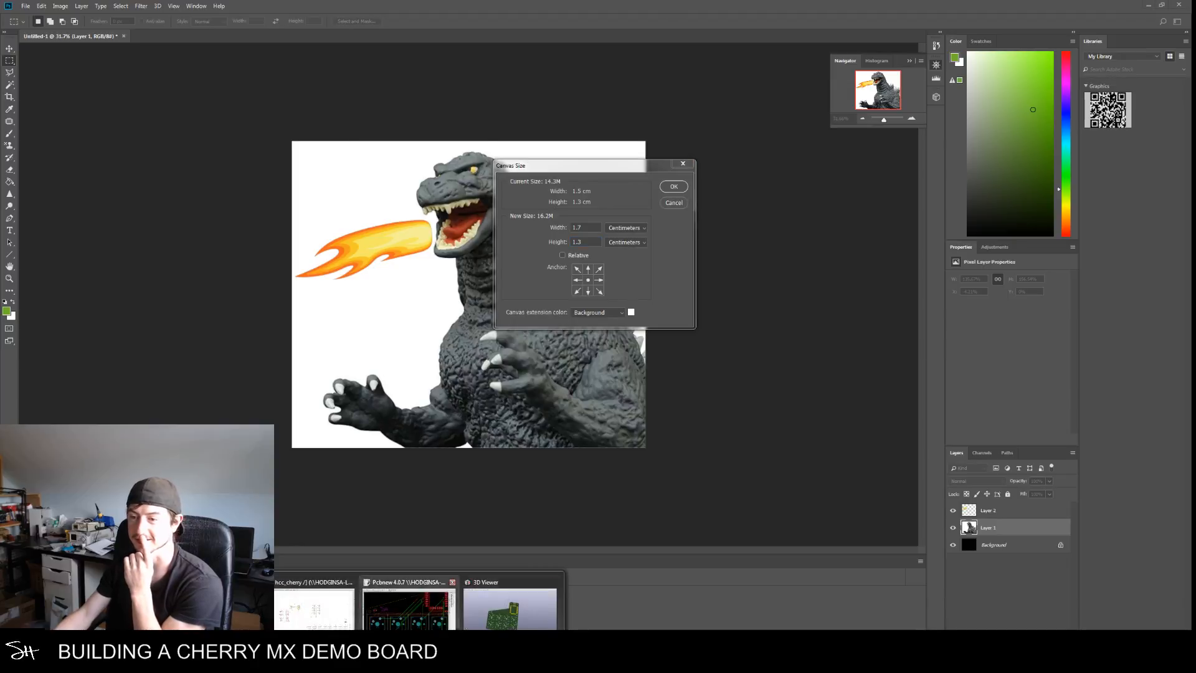
{"action": "left_click", "coordinate": [419, 601]}
{"action": "scroll", "coordinate": [525, 449], "scroll_direction": "down", "scroll_amount": 1}
{"action": "scroll", "coordinate": [524, 450], "scroll_direction": "down", "scroll_amount": 3}
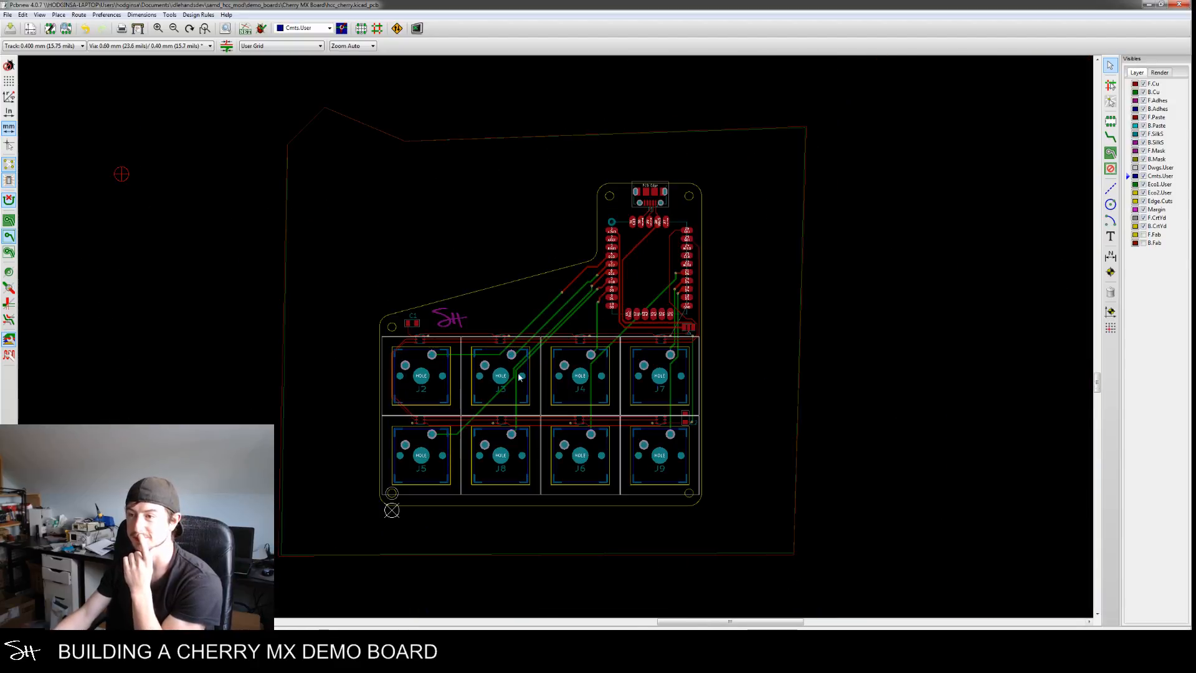
{"action": "left_click", "coordinate": [361, 643]}
{"action": "left_click", "coordinate": [511, 609]}
{"action": "left_click_drag", "start_coordinate": [449, 392], "coordinate": [508, 294]}
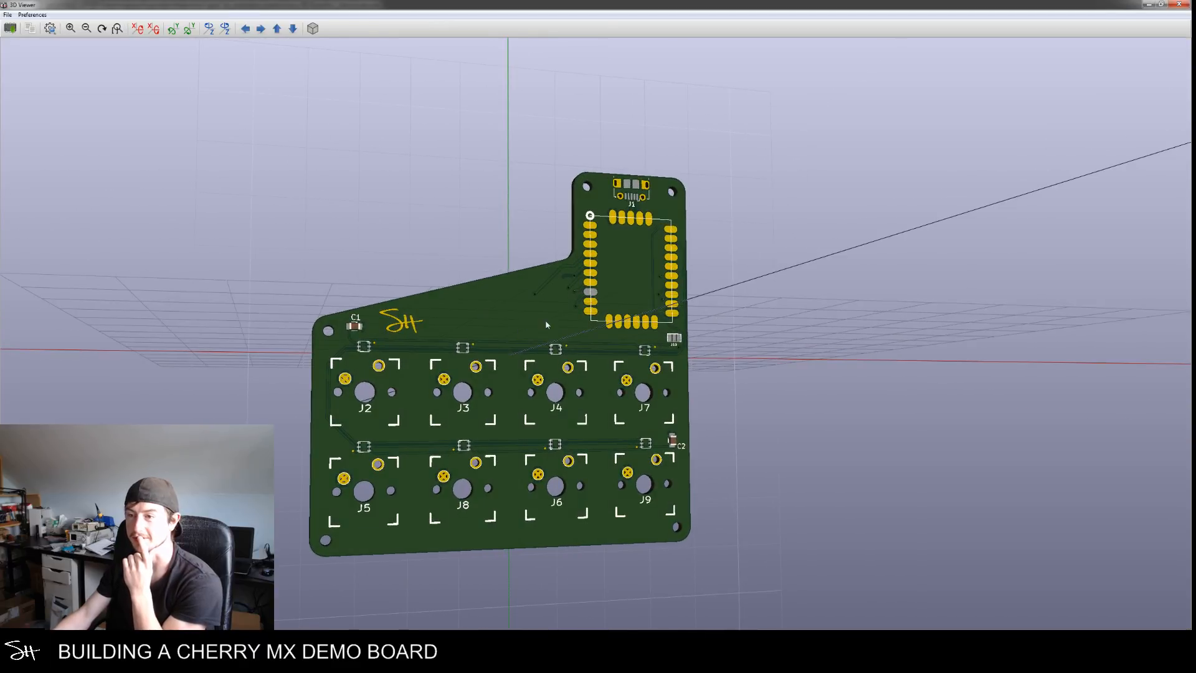
{"action": "scroll", "coordinate": [510, 334], "scroll_direction": "up", "scroll_amount": 2}
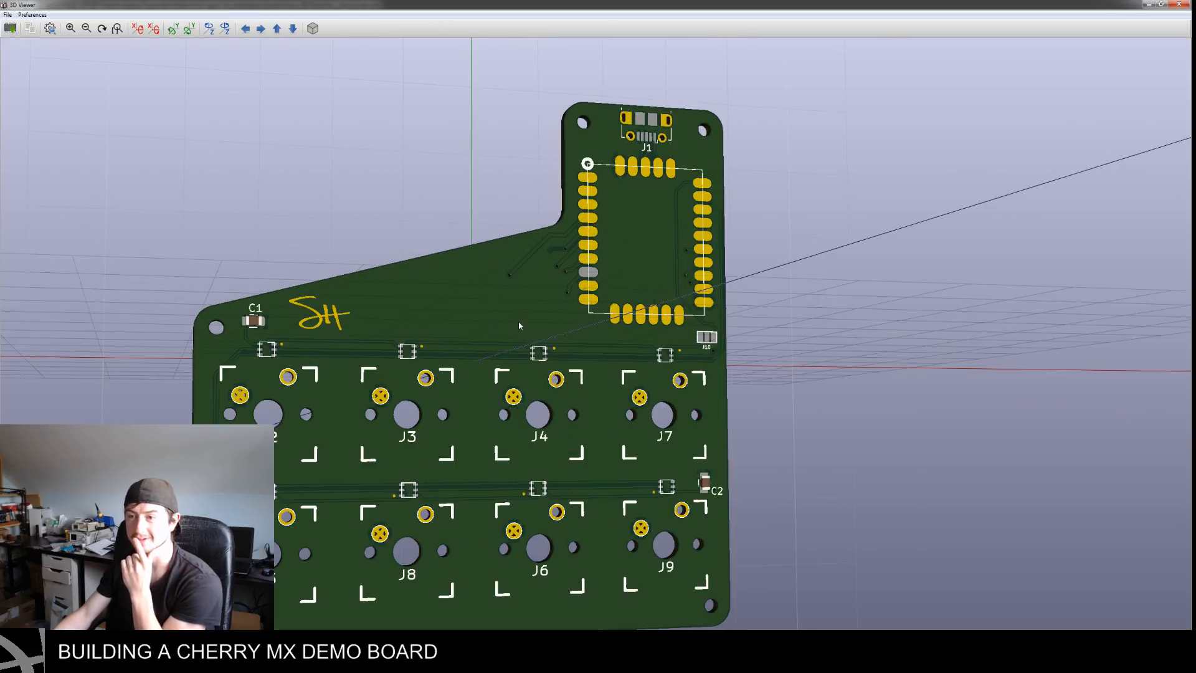
{"action": "left_click_drag", "start_coordinate": [528, 423], "coordinate": [633, 595]}
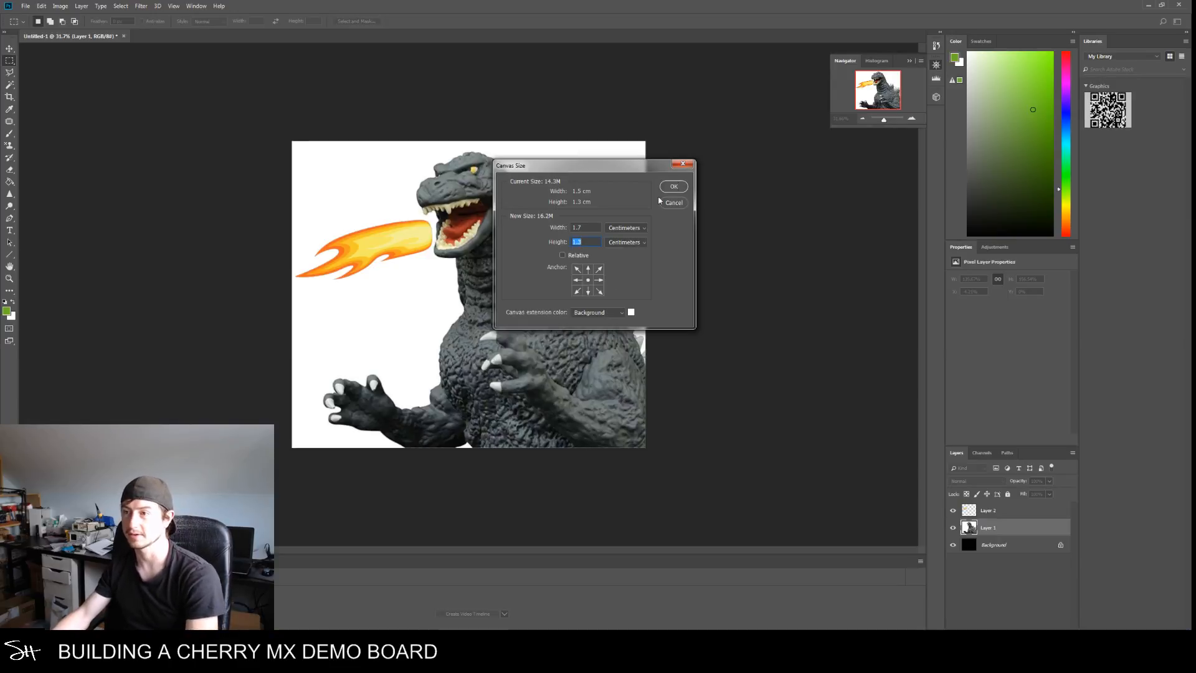
Return to Photoshop, anchor the canvas at the middle left and apply the resize so it extends to the right
{"action": "left_click", "coordinate": [578, 281]}
{"action": "left_click", "coordinate": [669, 189]}
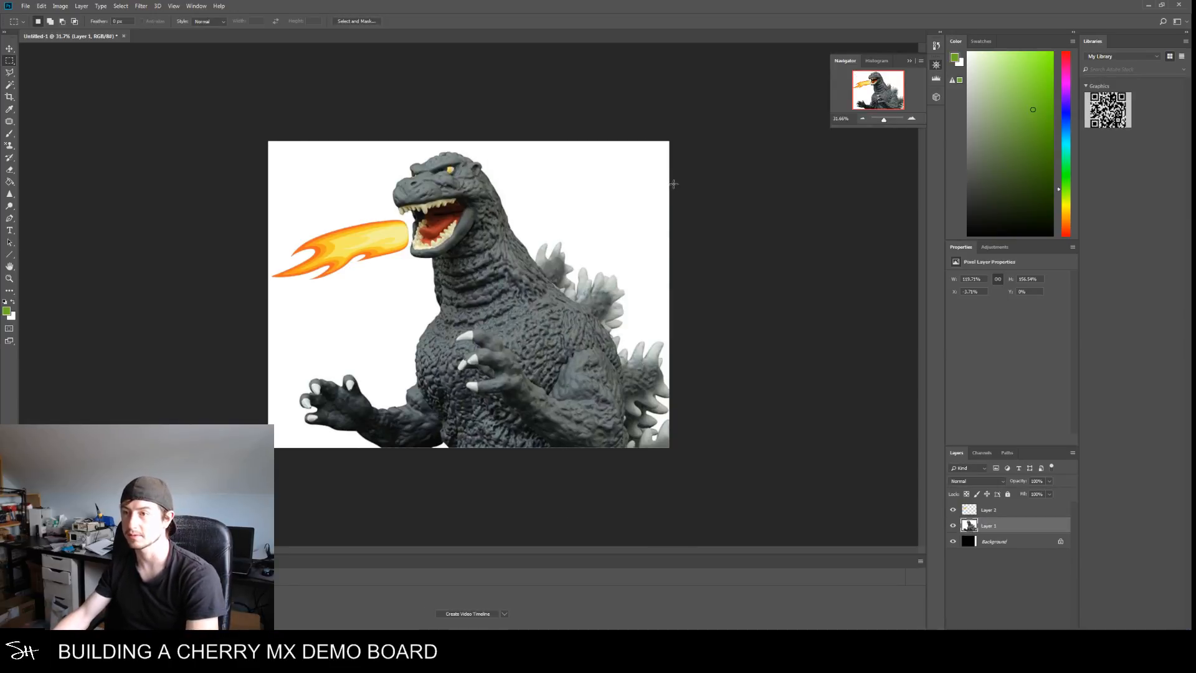
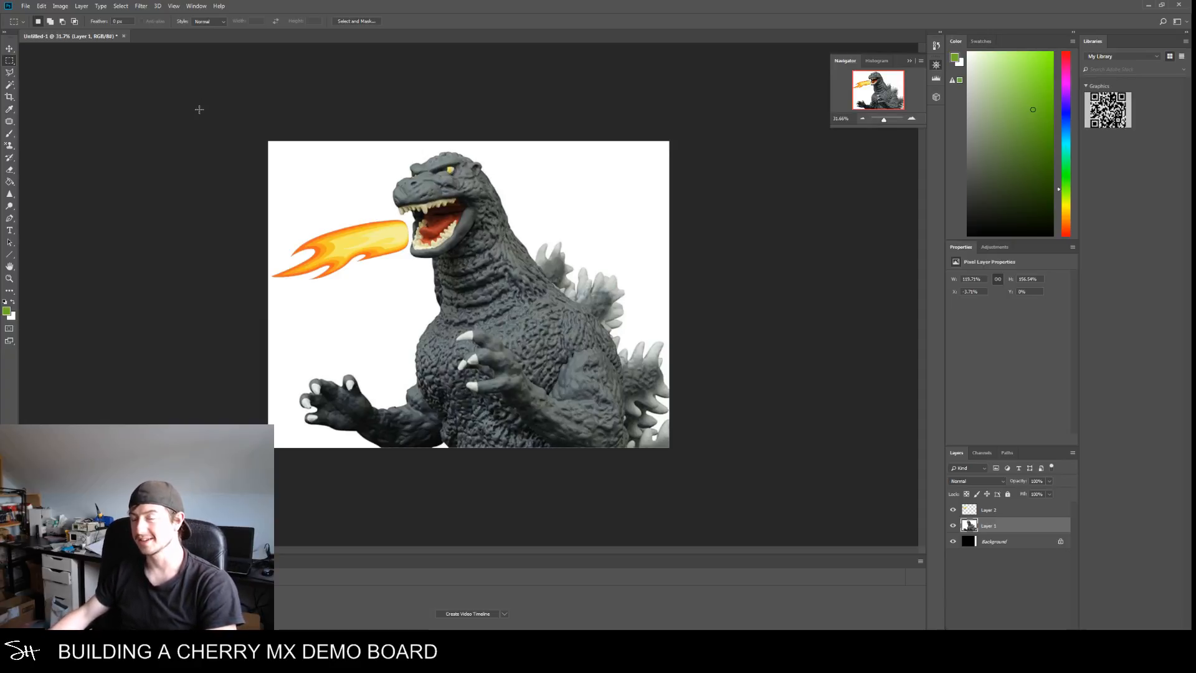
Convert the widened document to Grayscale mode, flattening the layers
{"action": "left_click", "coordinate": [61, 6]}
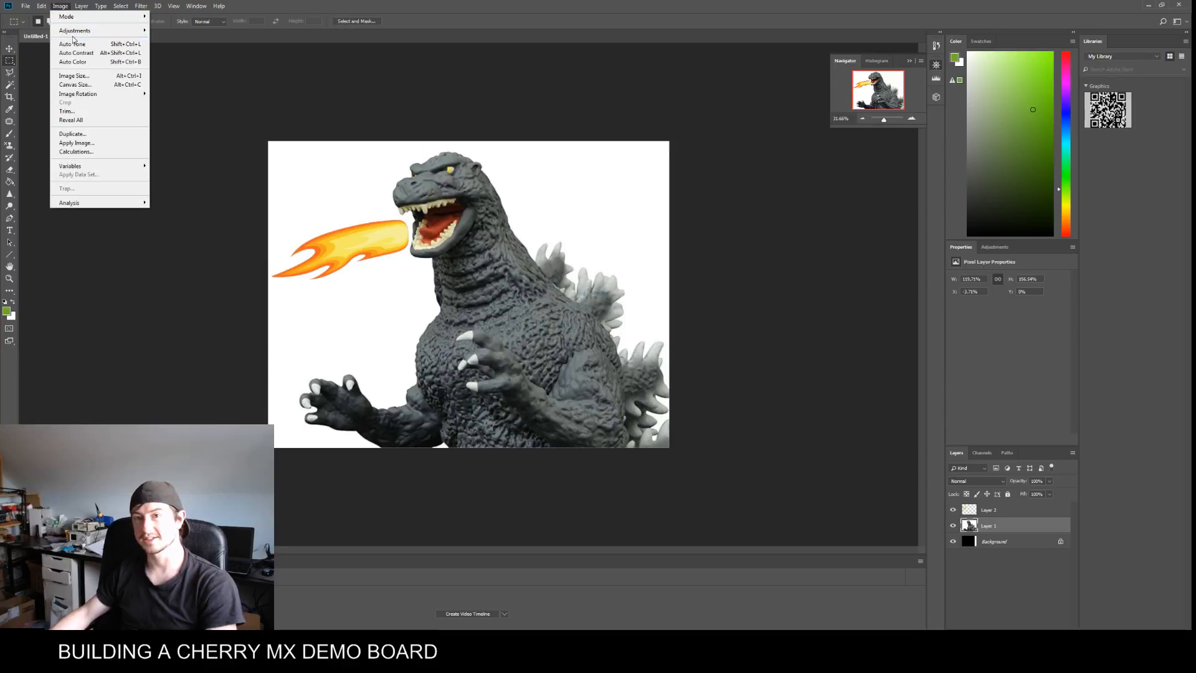
{"action": "mouse_move", "coordinate": [125, 19]}
{"action": "left_click", "coordinate": [168, 24]}
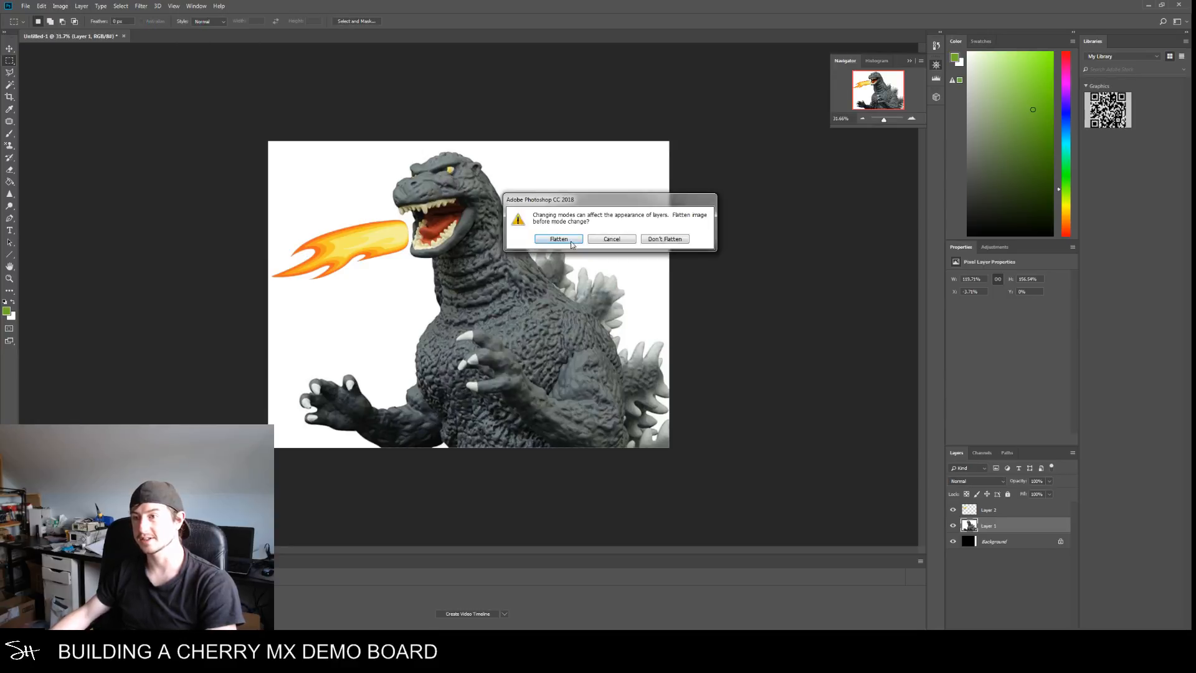
{"action": "left_click", "coordinate": [566, 254]}
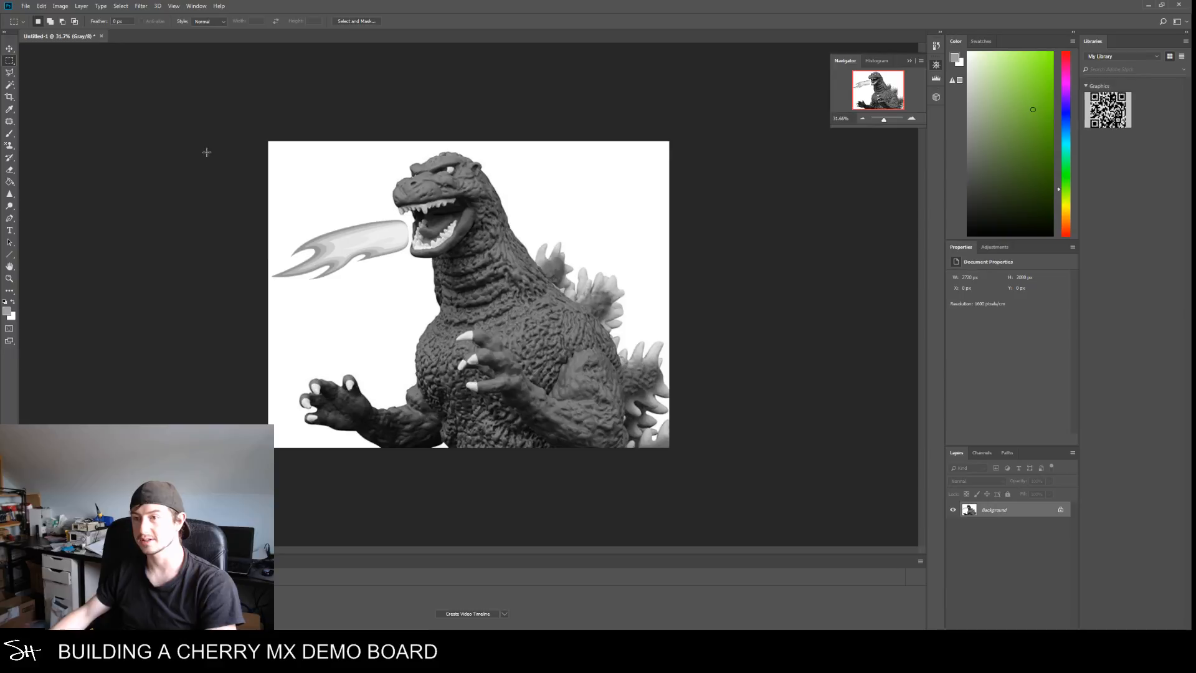
Convert the grayscale document to Bitmap mode at 1600 pixels/inch output using the Pattern Dither method
{"action": "left_click", "coordinate": [81, 7]}
{"action": "mouse_move", "coordinate": [60, 6]}
{"action": "mouse_move", "coordinate": [124, 16]}
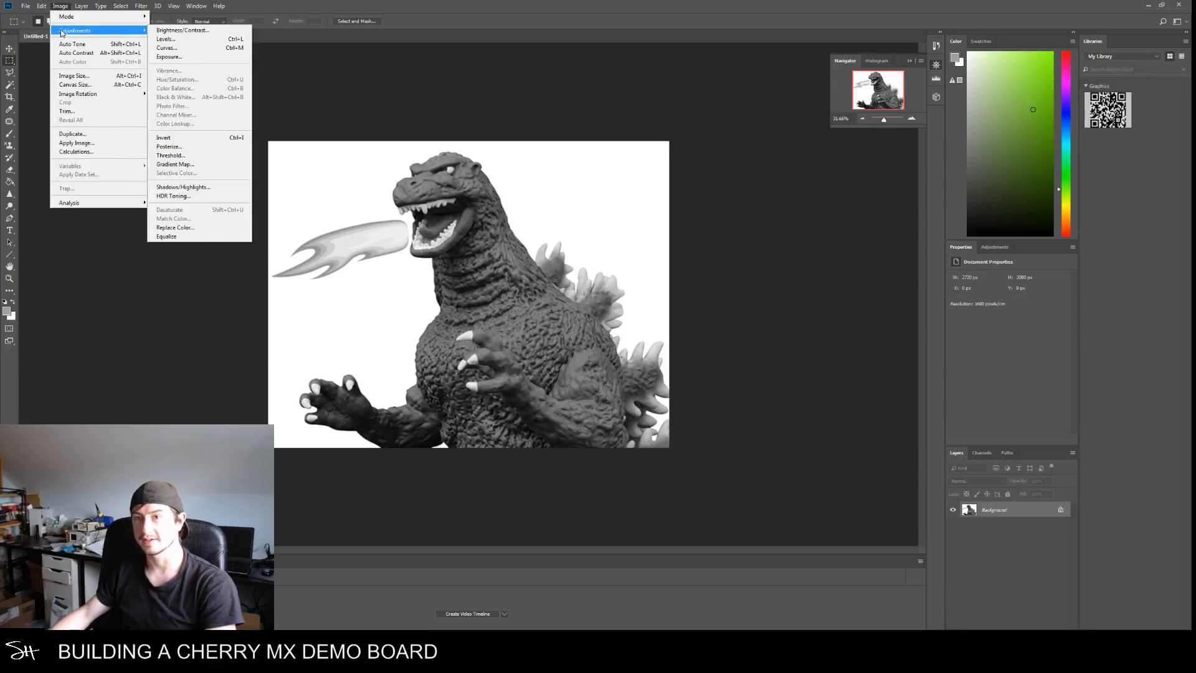
{"action": "left_click", "coordinate": [162, 17]}
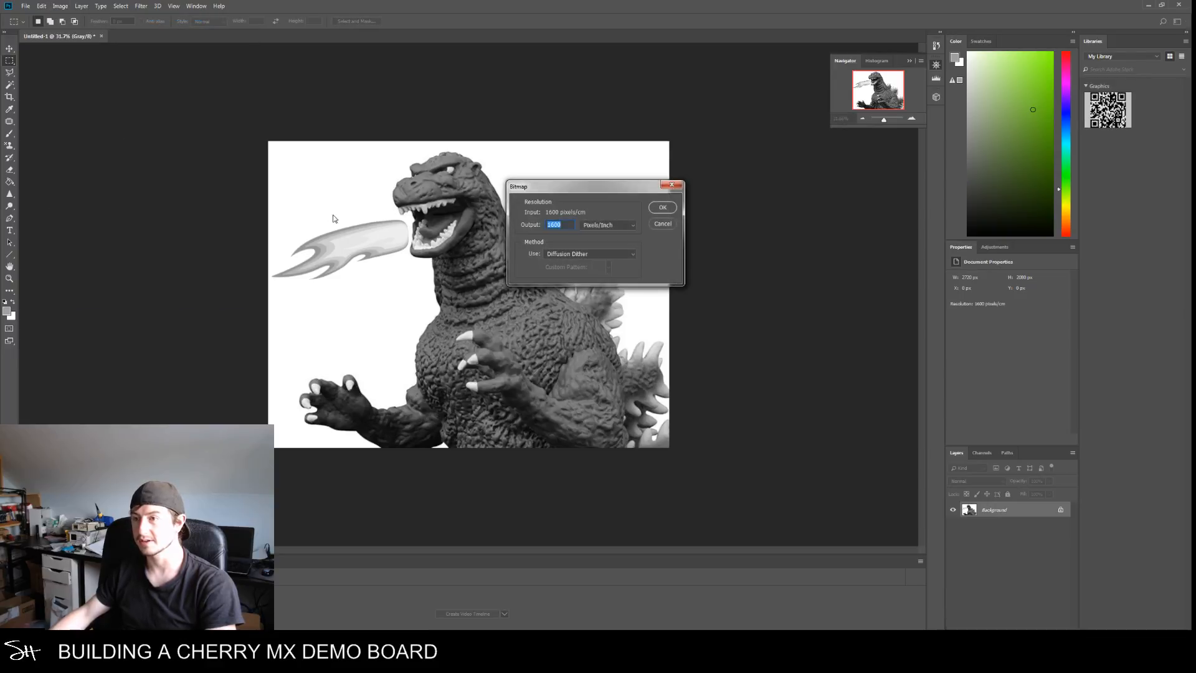
{"action": "left_click", "coordinate": [587, 254]}
{"action": "left_click", "coordinate": [586, 264]}
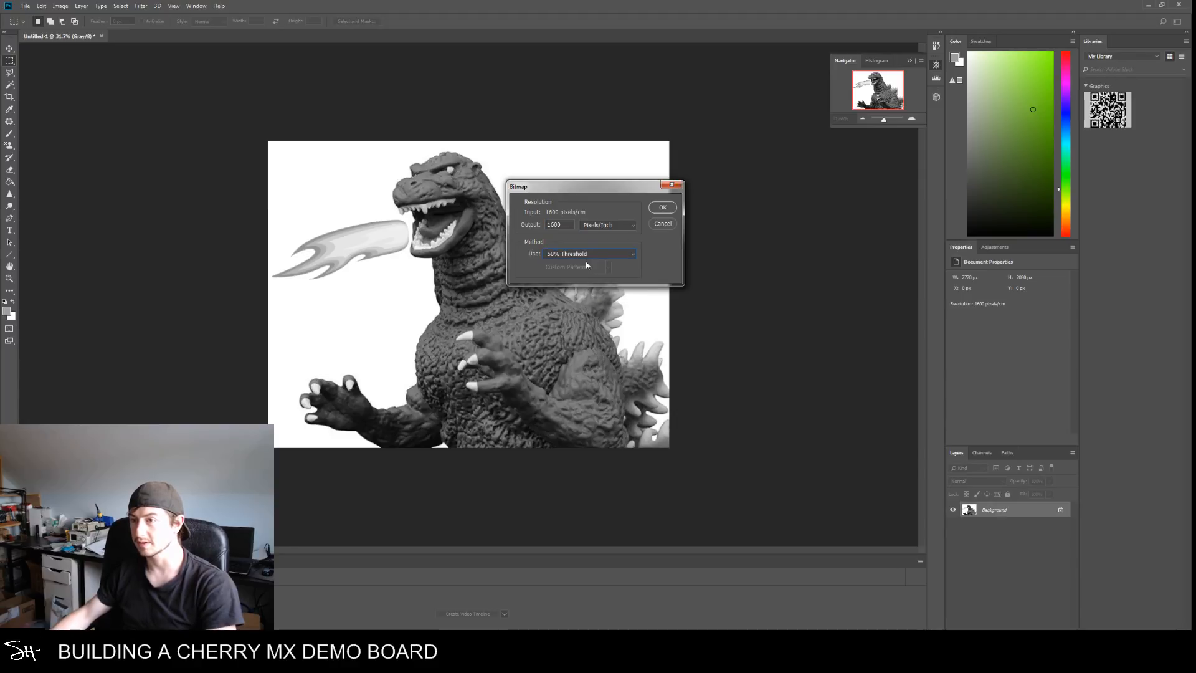
{"action": "left_click", "coordinate": [594, 253]}
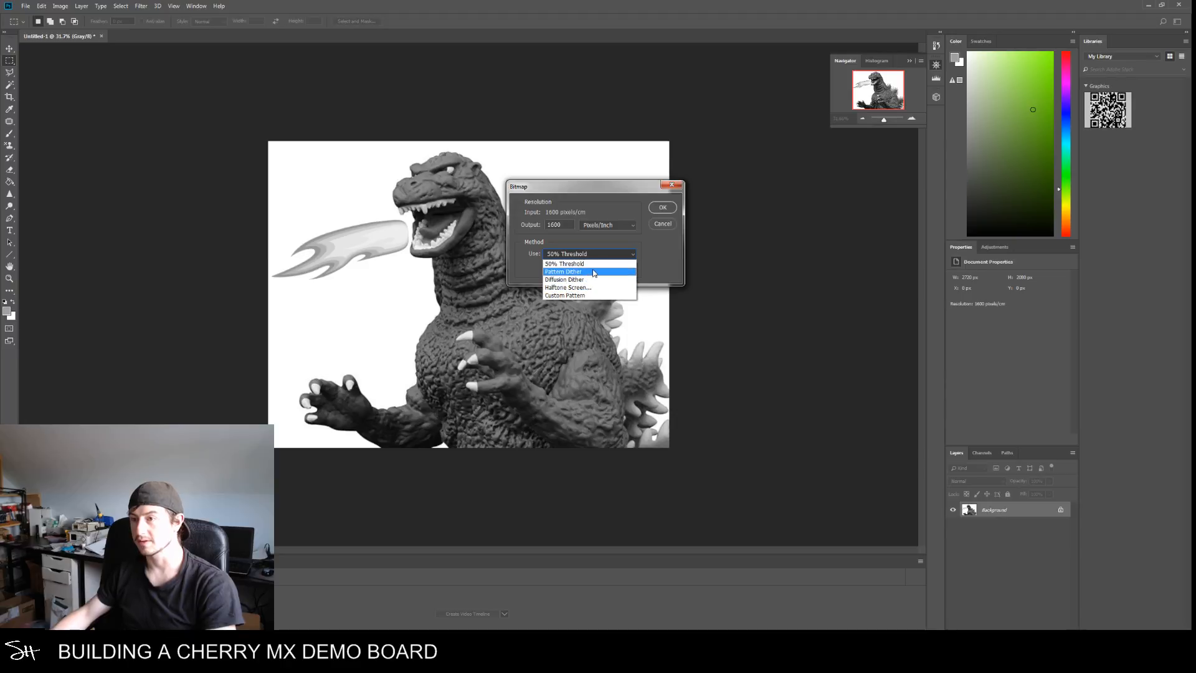
{"action": "left_click", "coordinate": [593, 272]}
{"action": "left_click", "coordinate": [661, 208]}
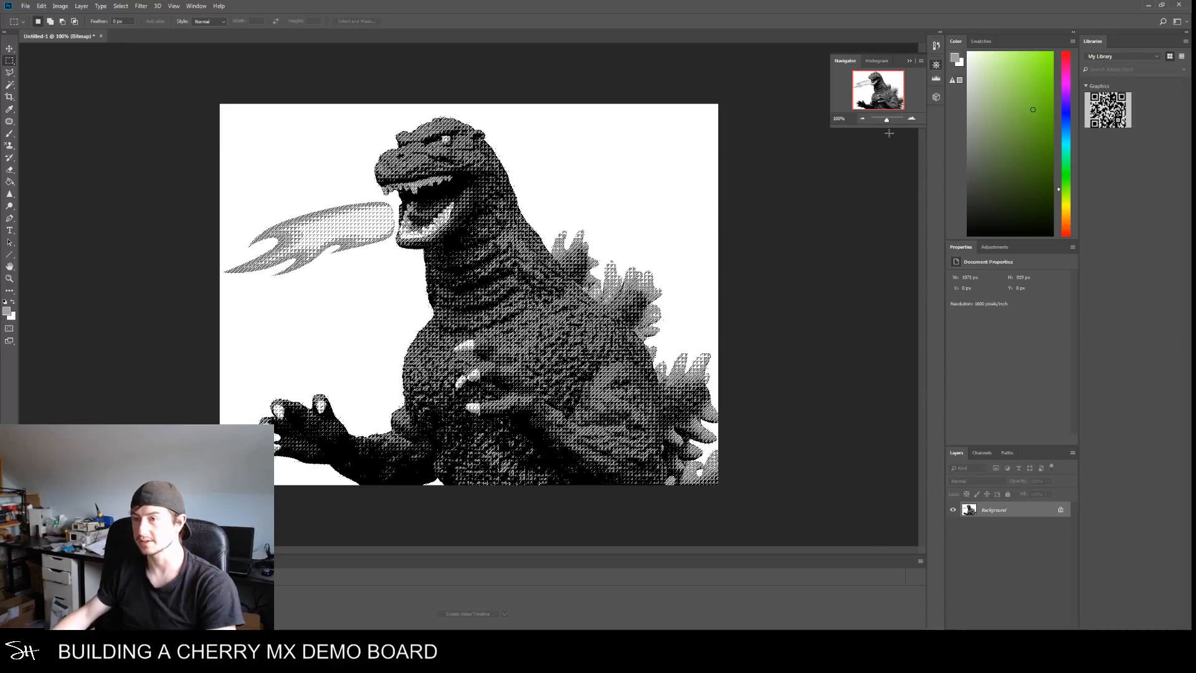
{"action": "left_click_drag", "start_coordinate": [893, 122], "coordinate": [888, 123]}
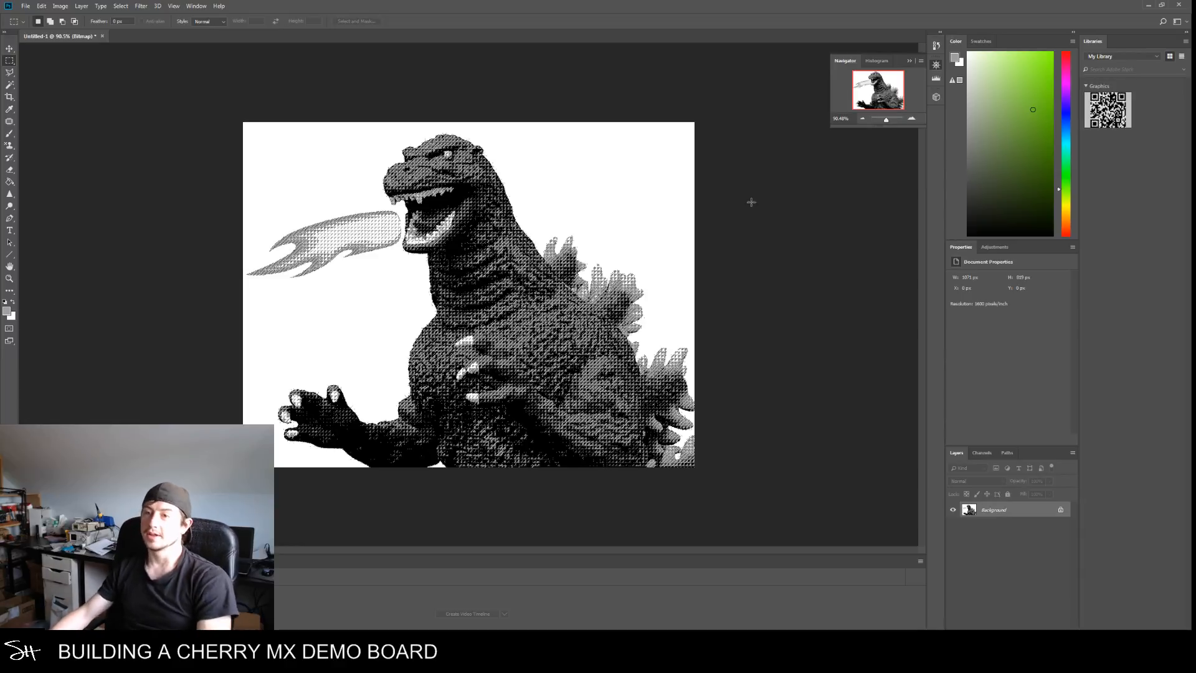
Save the dithered image to the Desktop as MODZILLA.png with the large file size (fastest saving) option
{"action": "left_click", "coordinate": [24, 6]}
{"action": "left_click", "coordinate": [52, 110]}
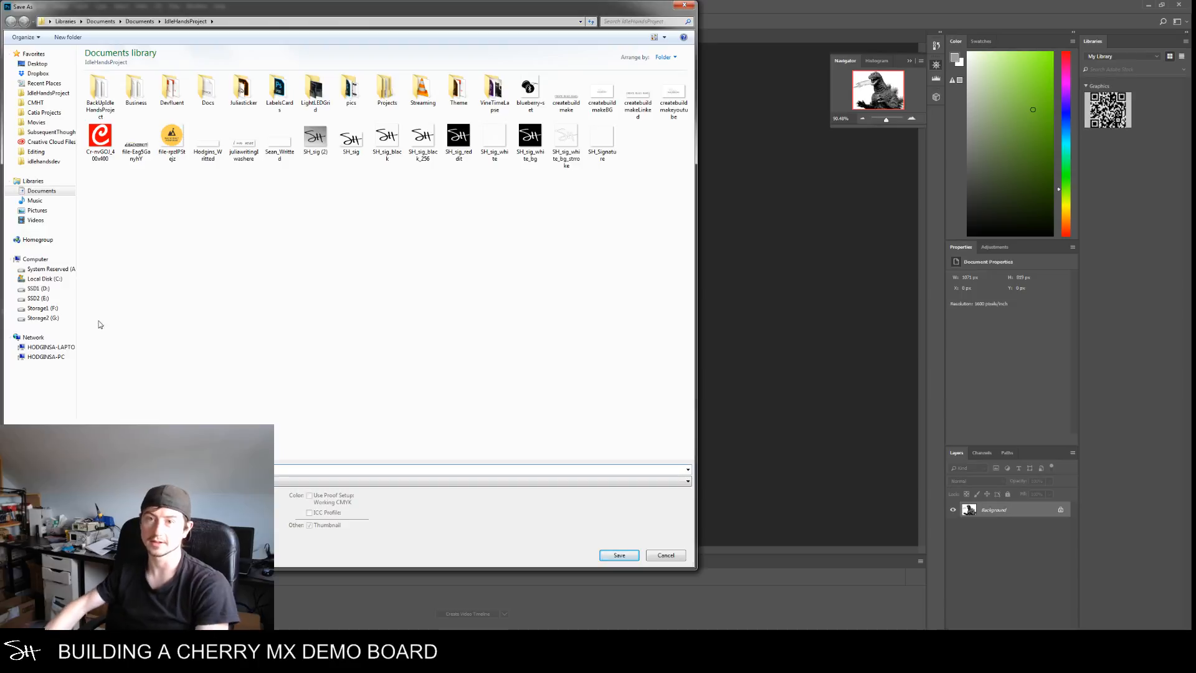
{"action": "left_click", "coordinate": [37, 64]}
{"action": "left_click", "coordinate": [619, 555]}
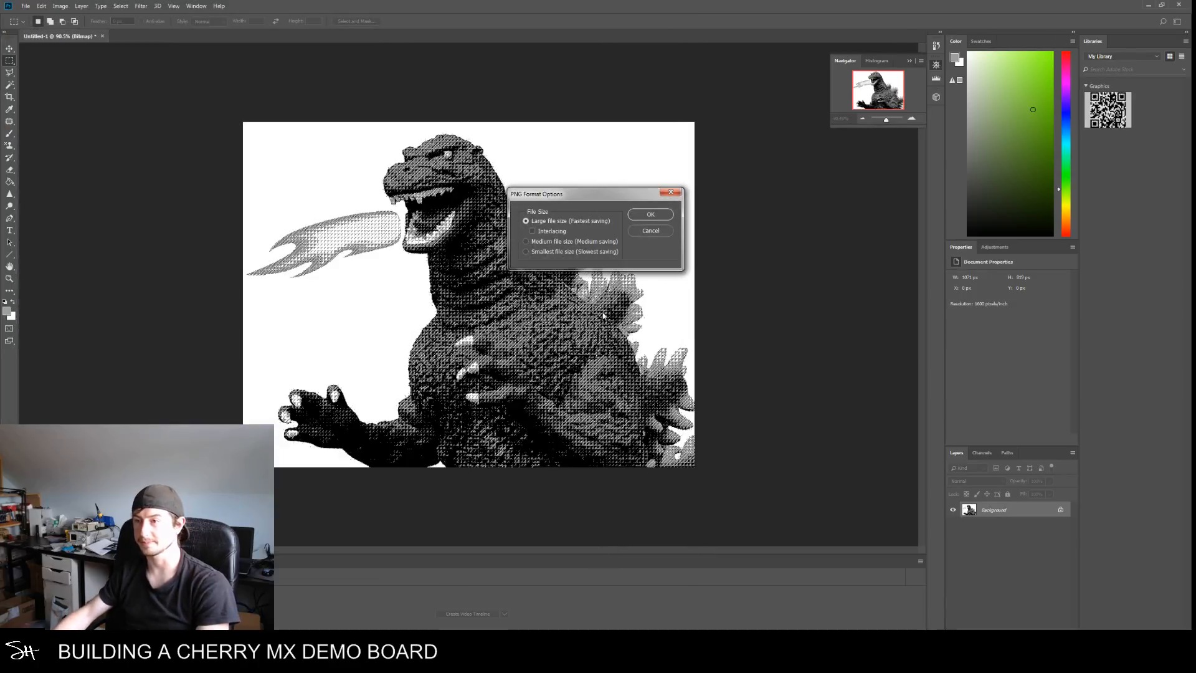
{"action": "left_click", "coordinate": [658, 214]}
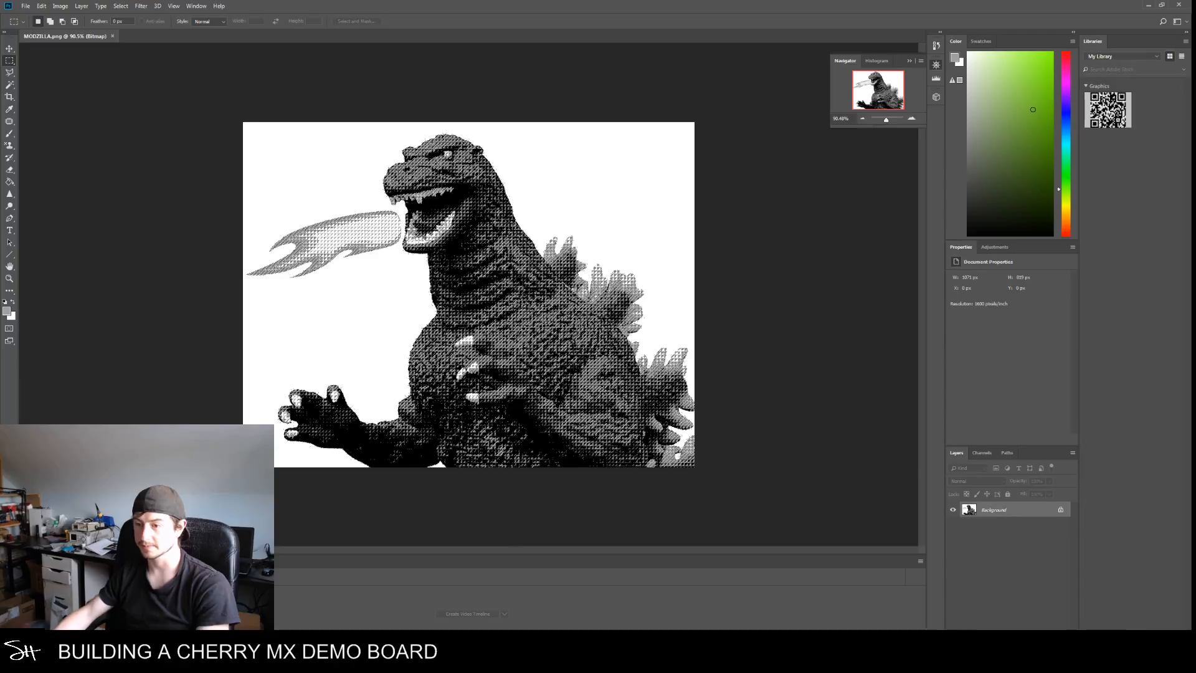
Switch to KiCad, start the Bitmap to Component Converter and load MODZILLA.png from the Desktop
{"action": "mouse_move", "coordinate": [360, 645]}
{"action": "left_click", "coordinate": [212, 601]}
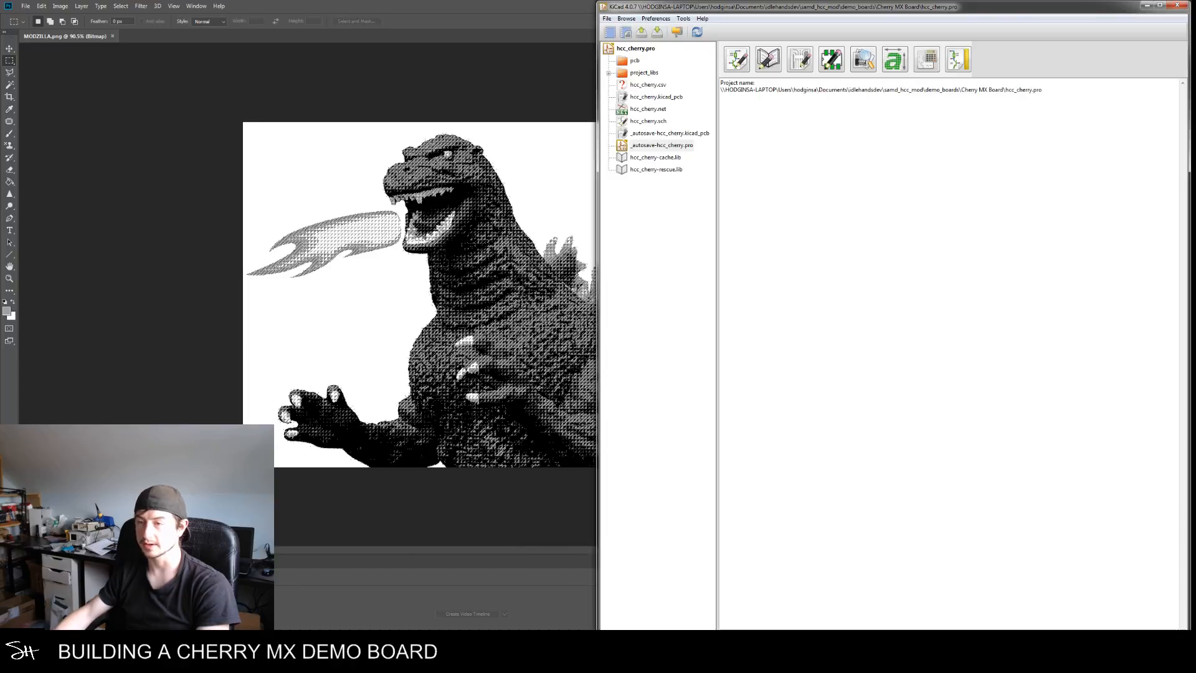
{"action": "left_click", "coordinate": [895, 59]}
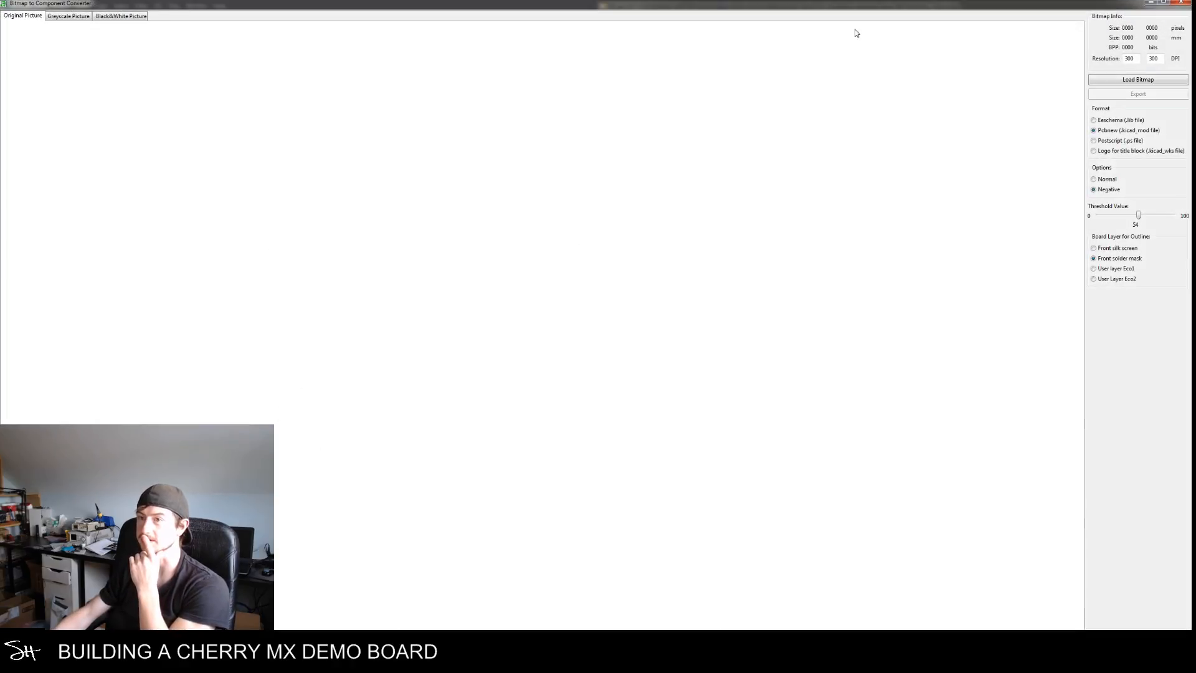
{"action": "double_click", "coordinate": [688, 5]}
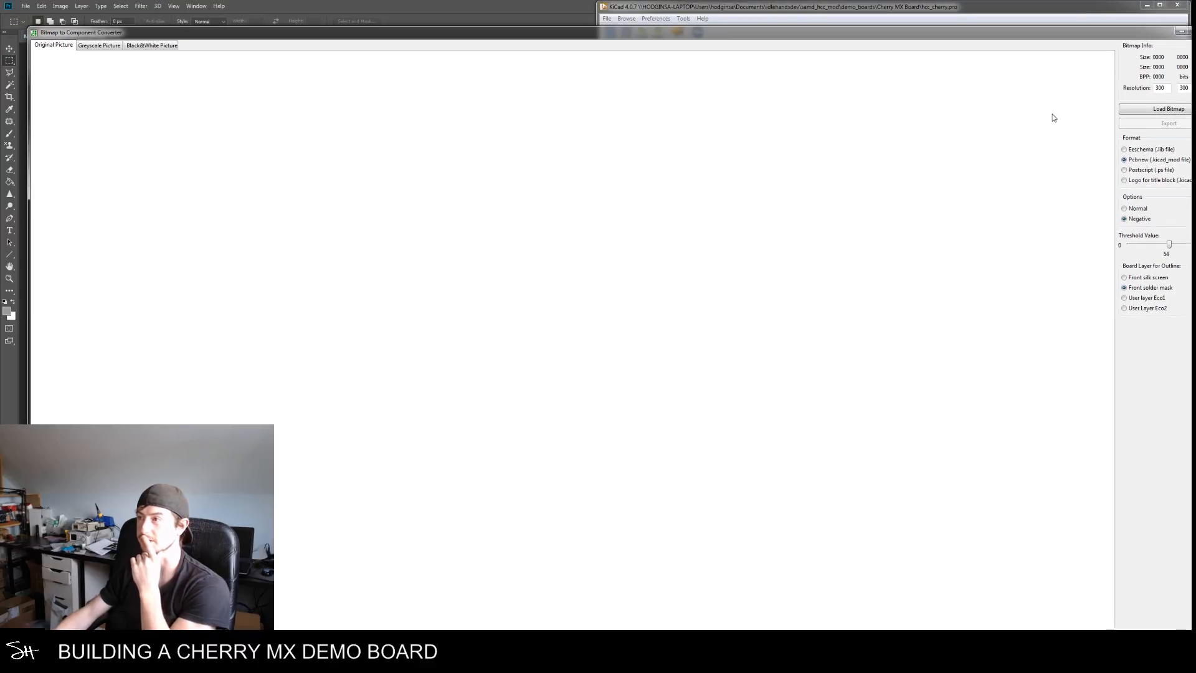
{"action": "left_click", "coordinate": [1147, 110]}
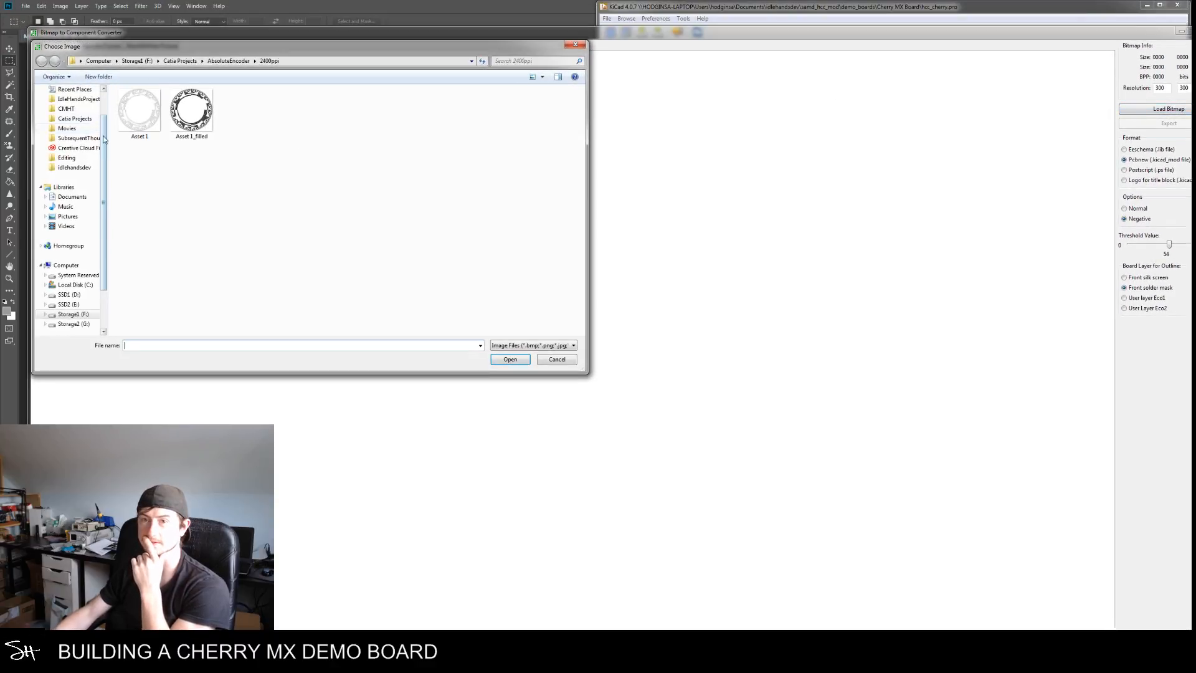
{"action": "left_click", "coordinate": [68, 103]}
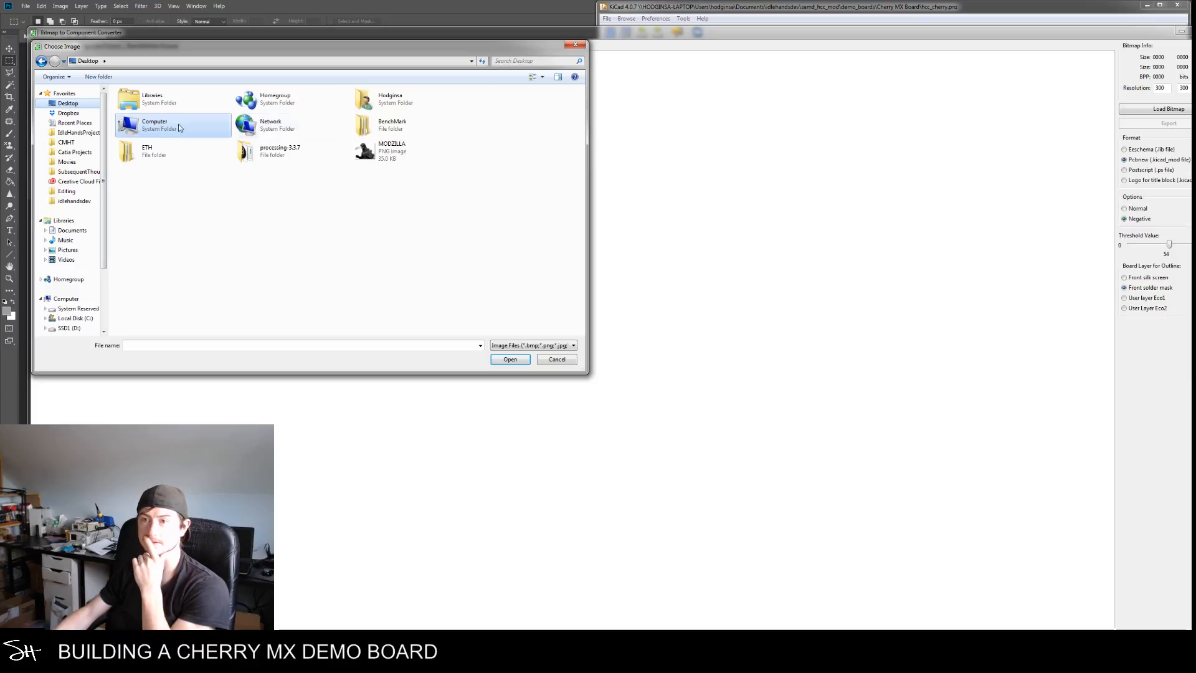
{"action": "left_click", "coordinate": [378, 156]}
{"action": "left_click", "coordinate": [511, 360]}
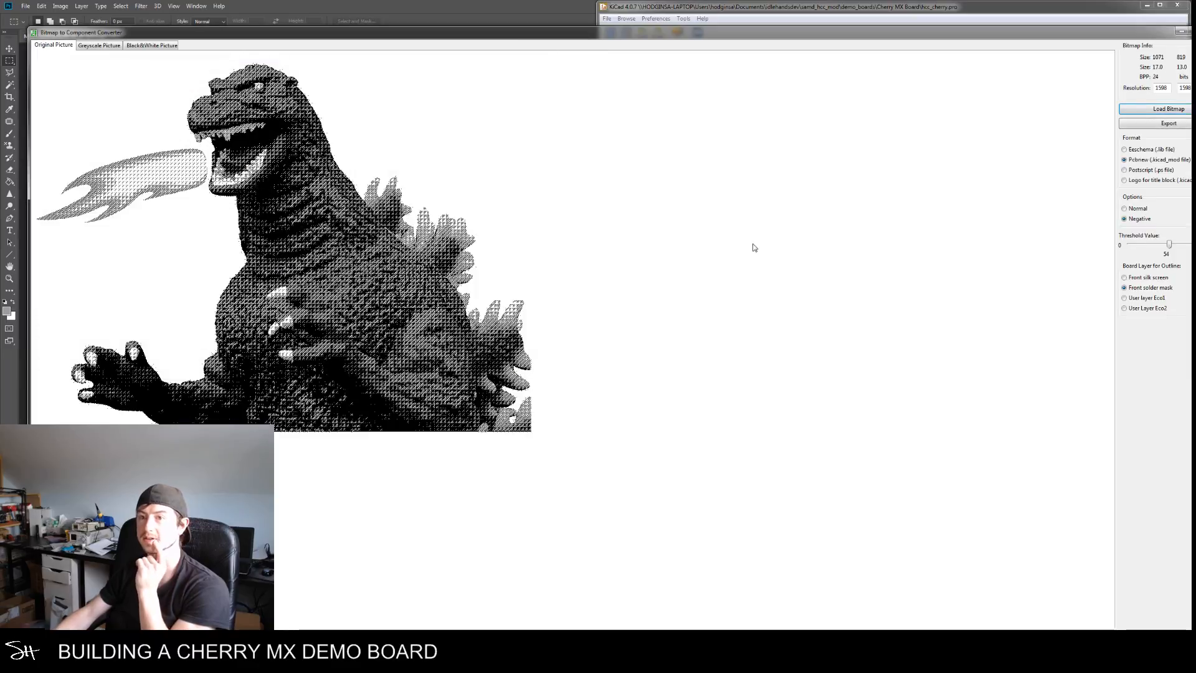
Set the bitmap resolution to 1600 × 1600 DPI and choose Front silk screen as the outline's board layer
{"action": "left_click_drag", "start_coordinate": [760, 33], "coordinate": [748, 0]}
{"action": "double_click", "coordinate": [1129, 59]}
{"action": "type", "text": "1600"}
{"action": "key", "text": "Tab"}
{"action": "type", "text": "1600"}
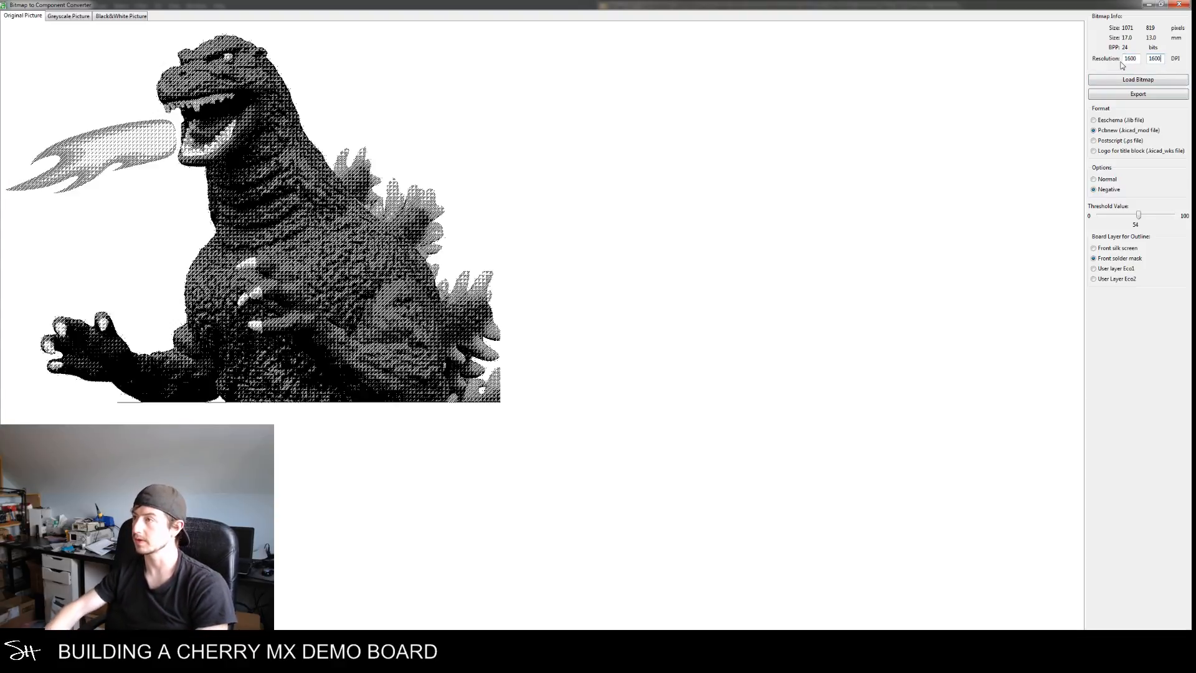
{"action": "left_click", "coordinate": [1094, 248]}
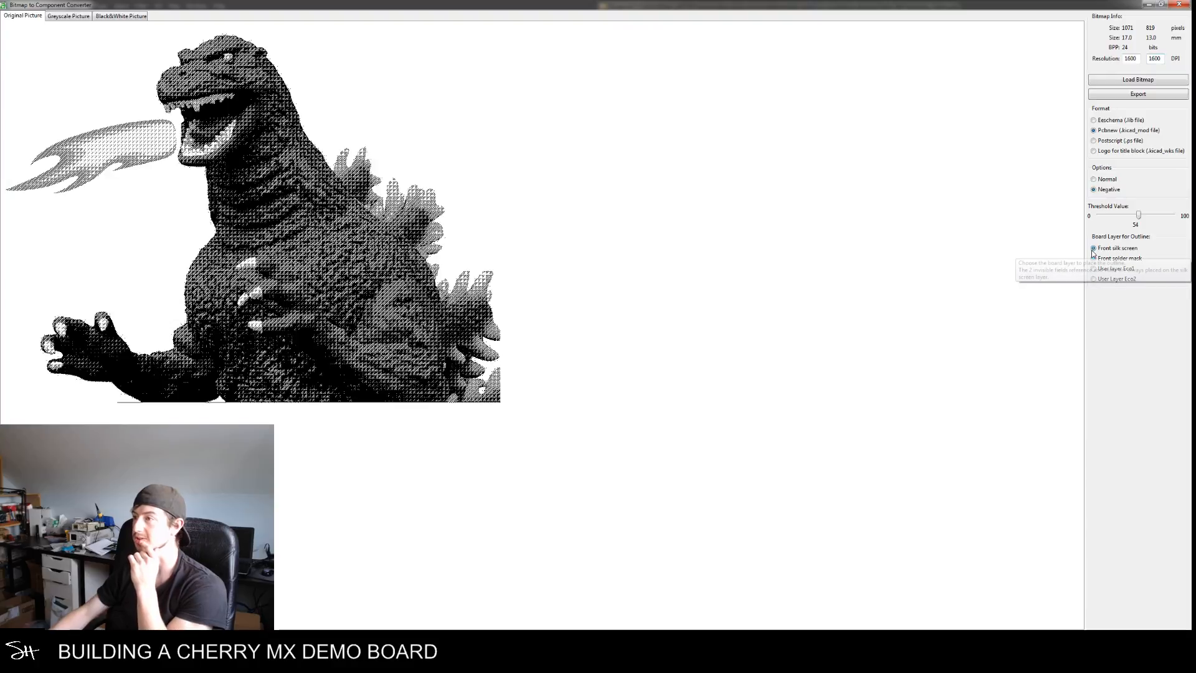
Export the footprint as MODZILLA_Logo into the idlehands_footprints.pretty folder inside idlehands_libs
{"action": "left_click", "coordinate": [1137, 94]}
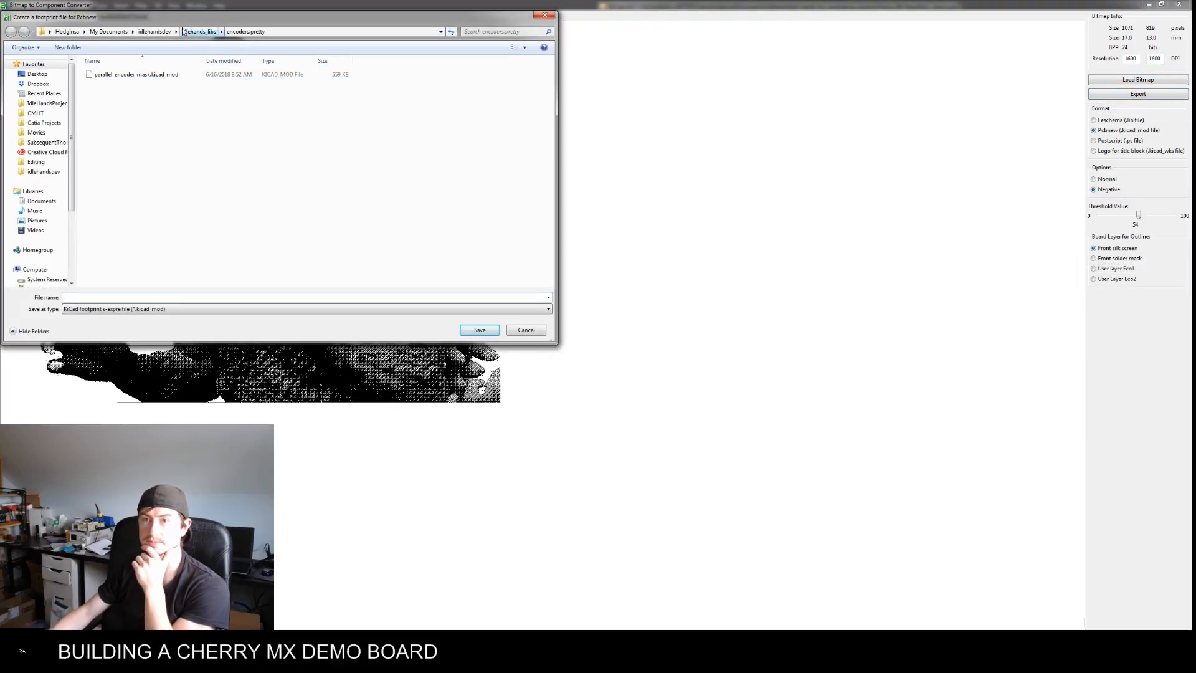
{"action": "left_click", "coordinate": [154, 31]}
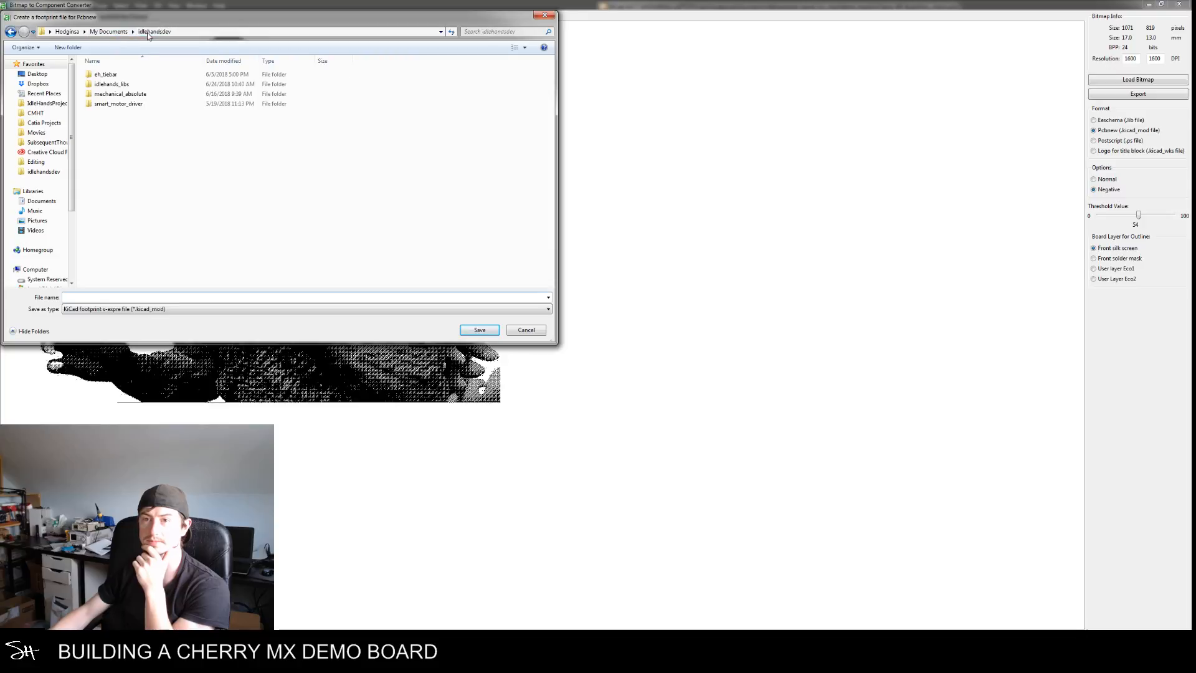
{"action": "double_click", "coordinate": [122, 84]}
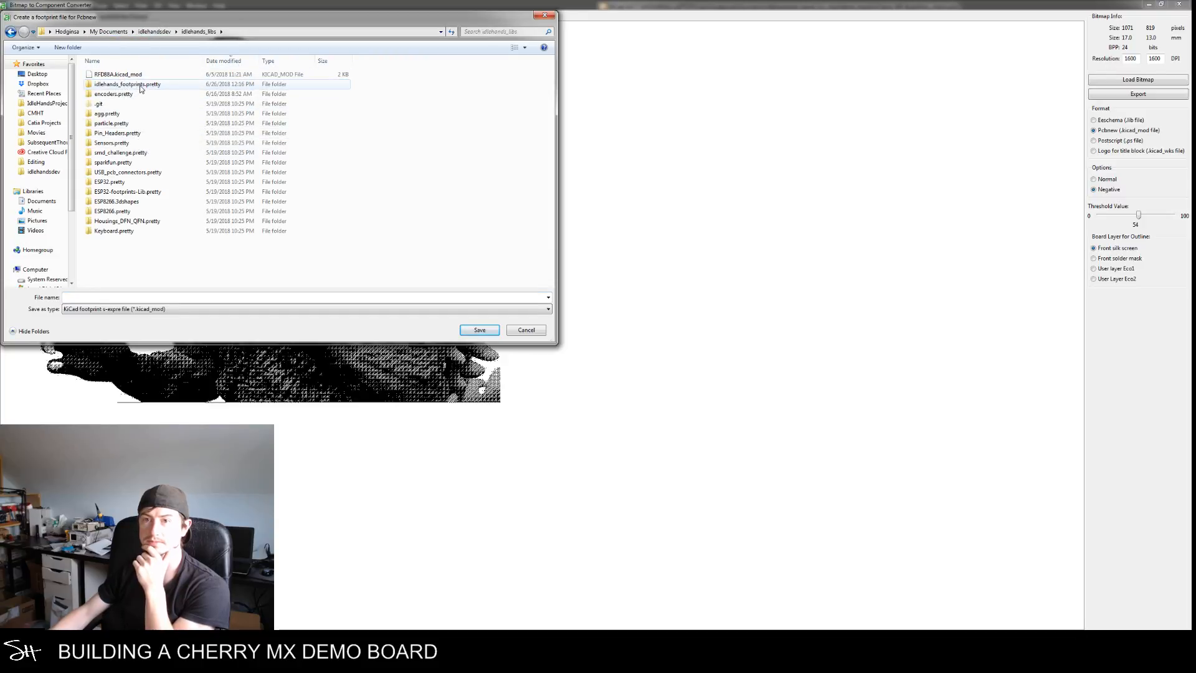
{"action": "double_click", "coordinate": [139, 85]}
{"action": "left_click", "coordinate": [144, 297]}
{"action": "type", "text": "mod"}
{"action": "key", "text": "BackSpace"}
{"action": "key", "text": "BackSpace"}
{"action": "key", "text": "BackSpace"}
{"action": "type", "text": "MODZILLA_Logo"}
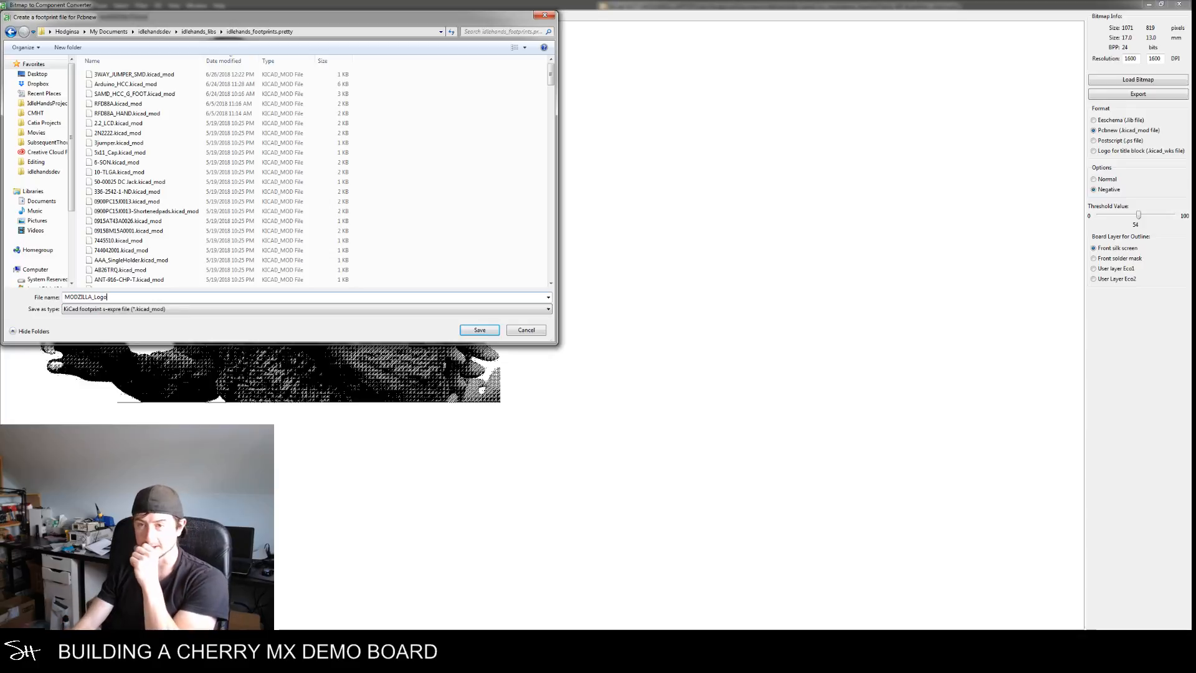
{"action": "key", "text": "Return"}
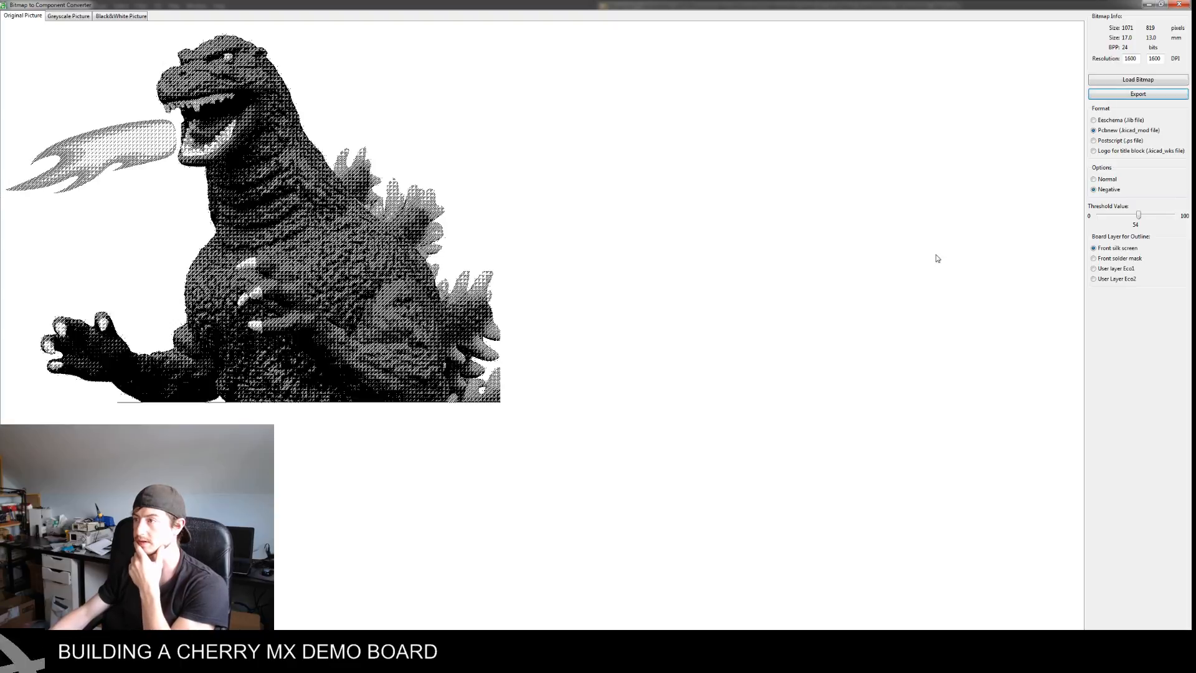
Set the conversion option to Normal with a threshold of 69, and close the board's 3D Viewer
{"action": "left_click", "coordinate": [1103, 181]}
{"action": "left_click_drag", "start_coordinate": [1135, 211], "coordinate": [1149, 214]}
{"action": "mouse_move", "coordinate": [436, 660]}
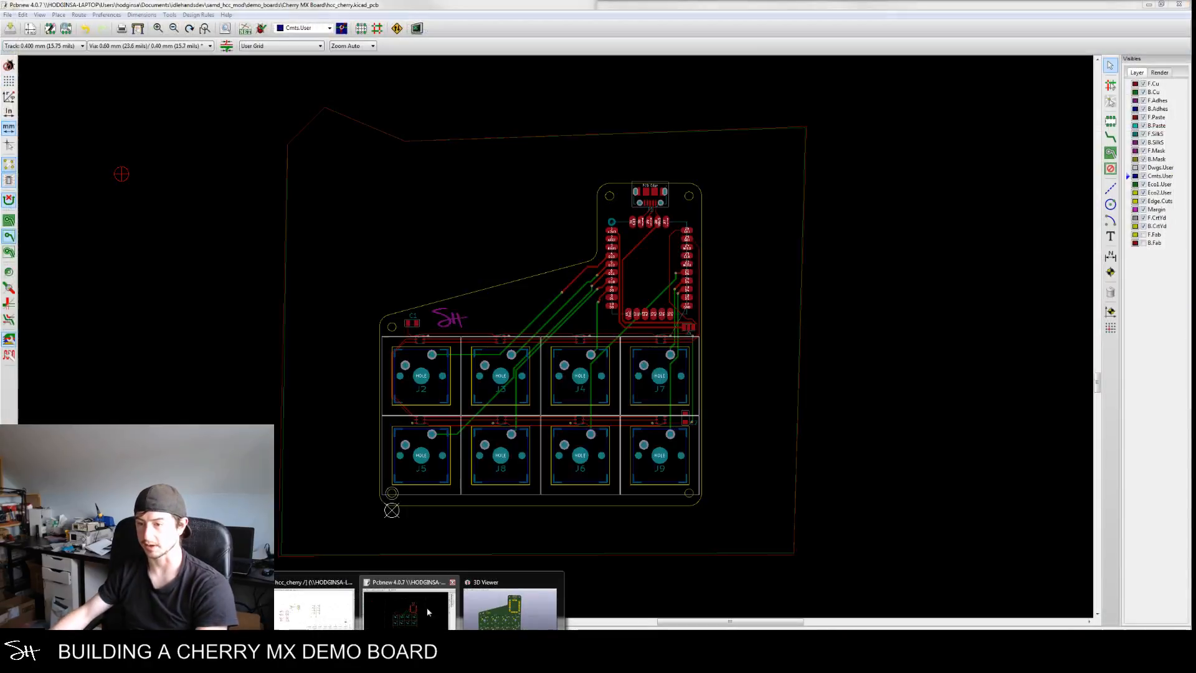
{"action": "left_click", "coordinate": [506, 612]}
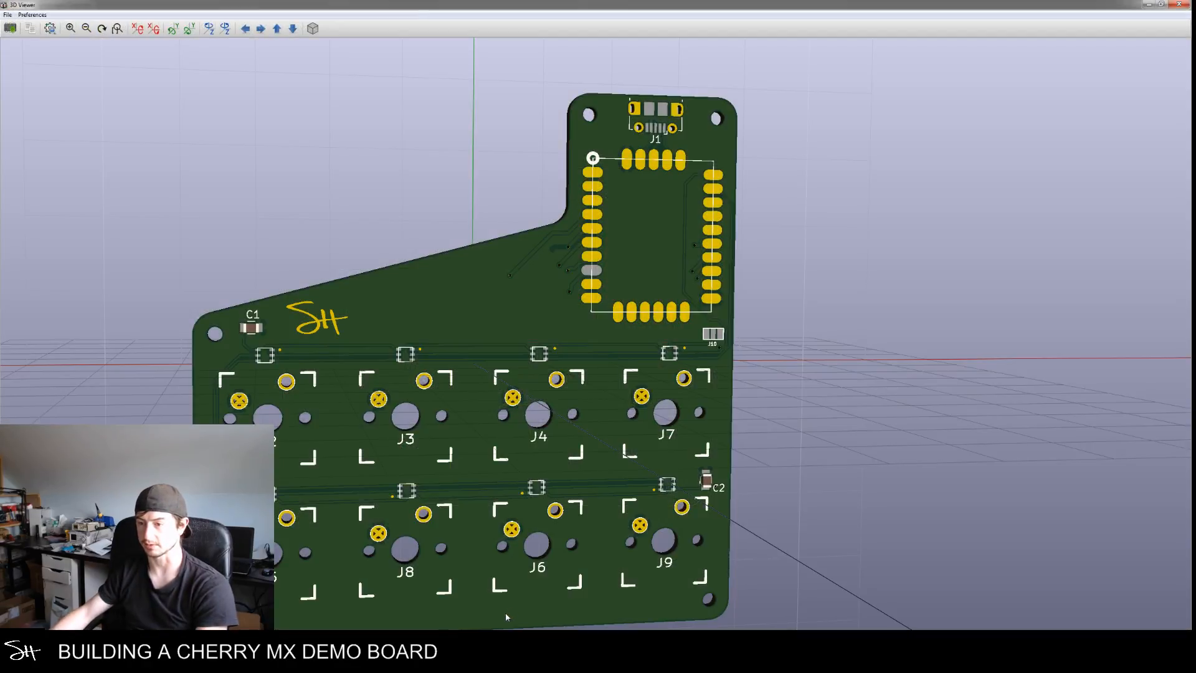
{"action": "left_click", "coordinate": [1187, 5]}
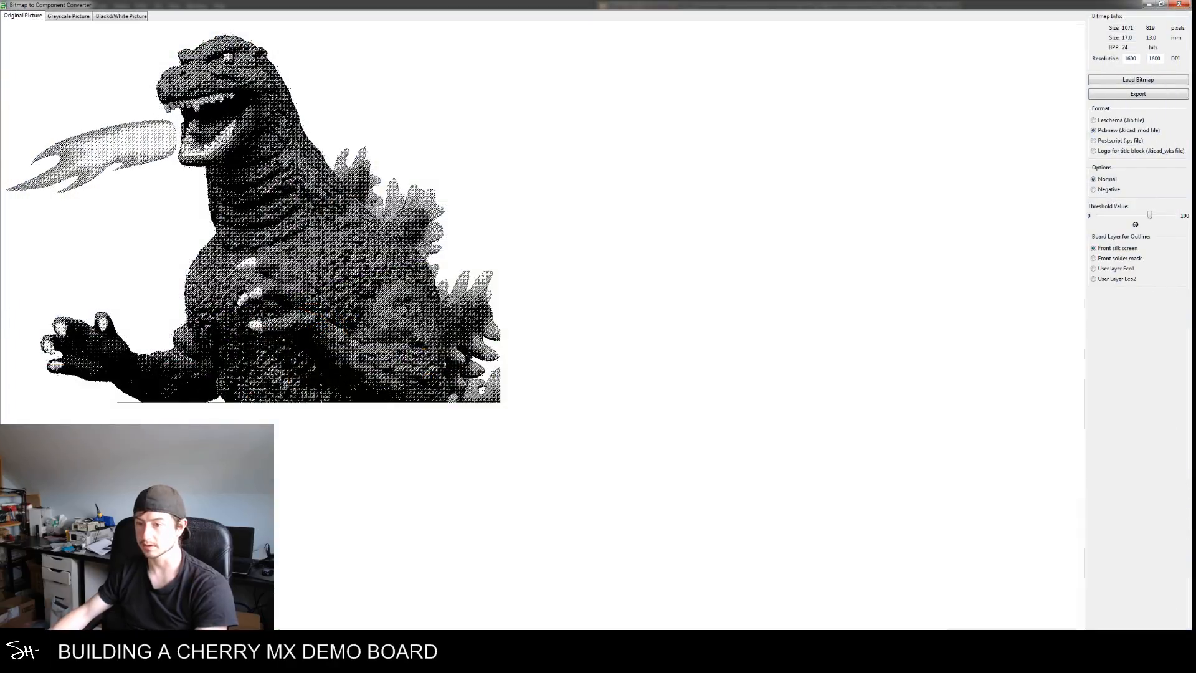
Switch to Pcbnew and try to add the MODZILLA logo footprint from idlehands_libs to the board above the SH logo
{"action": "mouse_move", "coordinate": [436, 660]}
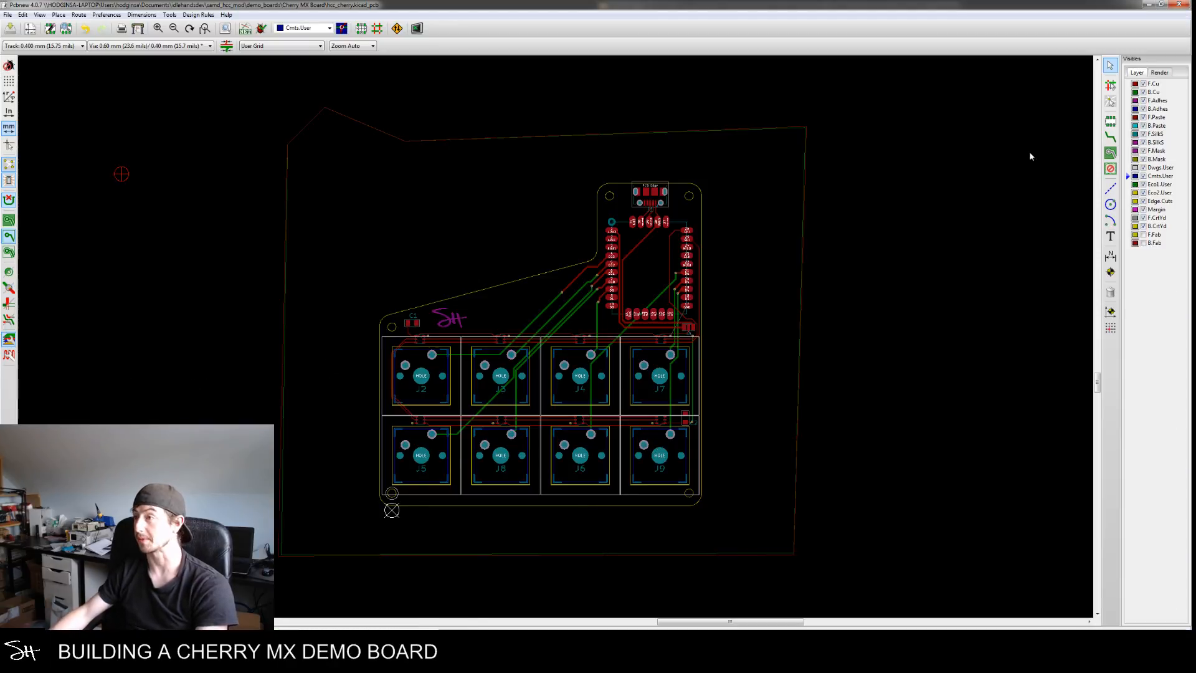
{"action": "left_click", "coordinate": [1110, 120]}
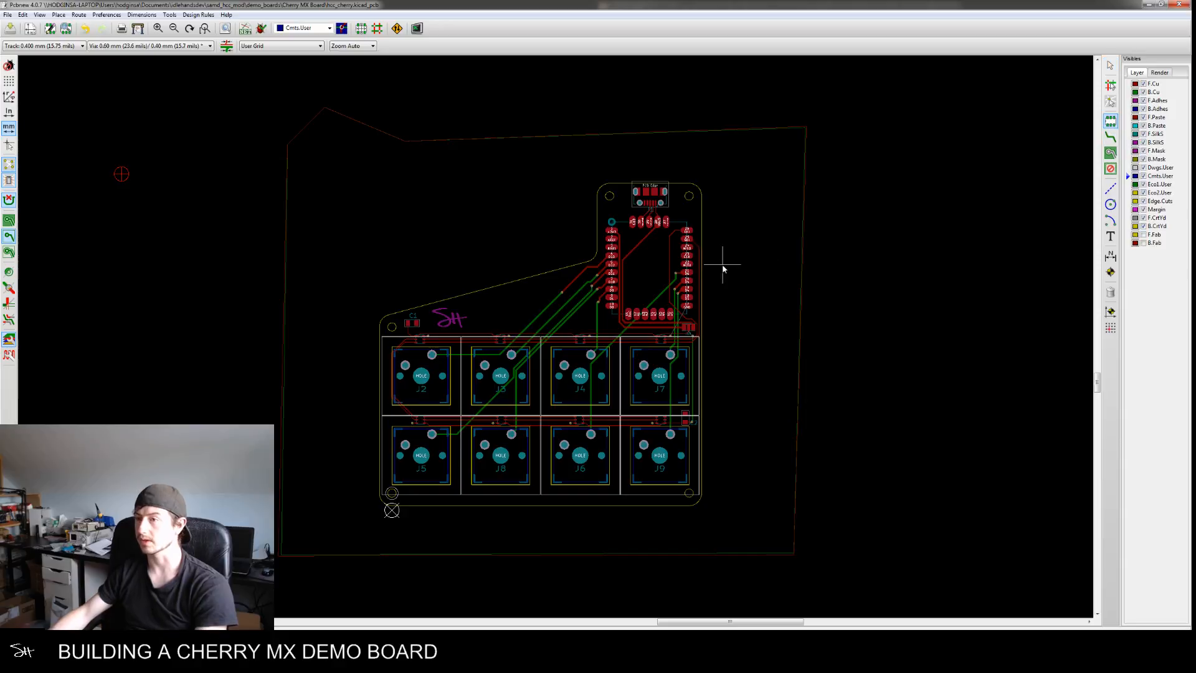
{"action": "left_click", "coordinate": [754, 294]}
{"action": "key", "text": "End"}
{"action": "key", "text": "BackSpace"}
{"action": "key", "text": "BackSpace"}
{"action": "key", "text": "BackSpace"}
{"action": "key", "text": "BackSpace"}
{"action": "key", "text": "BackSpace"}
{"action": "key", "text": "BackSpace"}
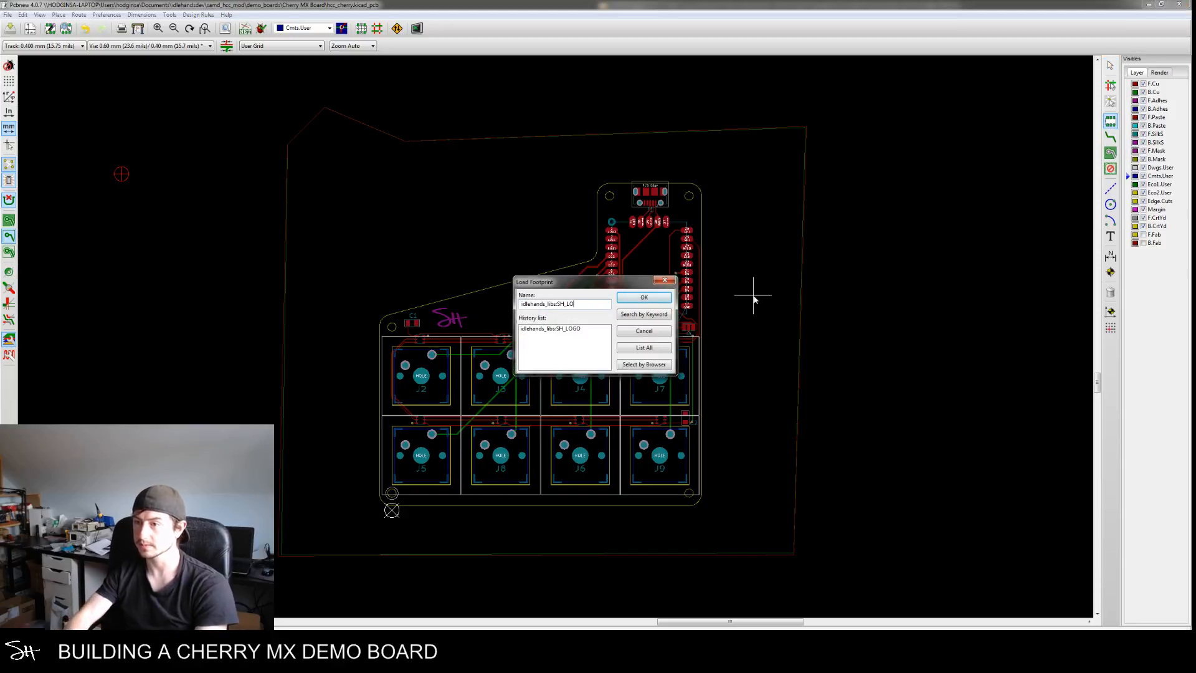
{"action": "type", "text": "MO"}
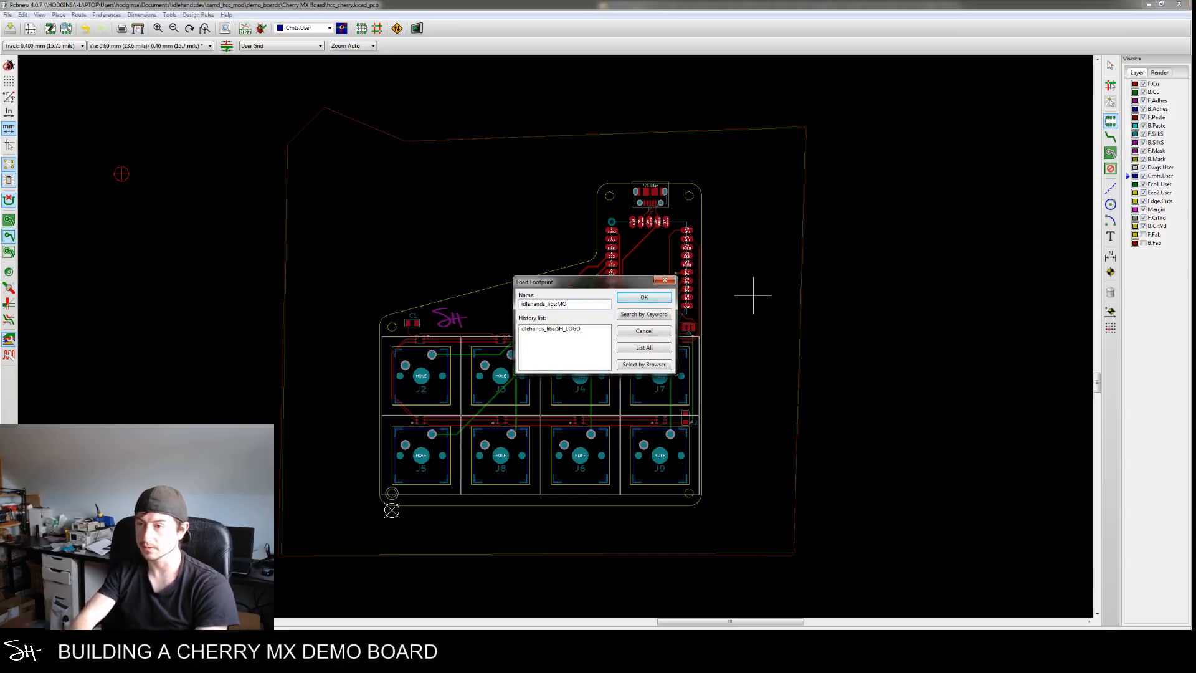
{"action": "type", "text": "DZILLA_LO"}
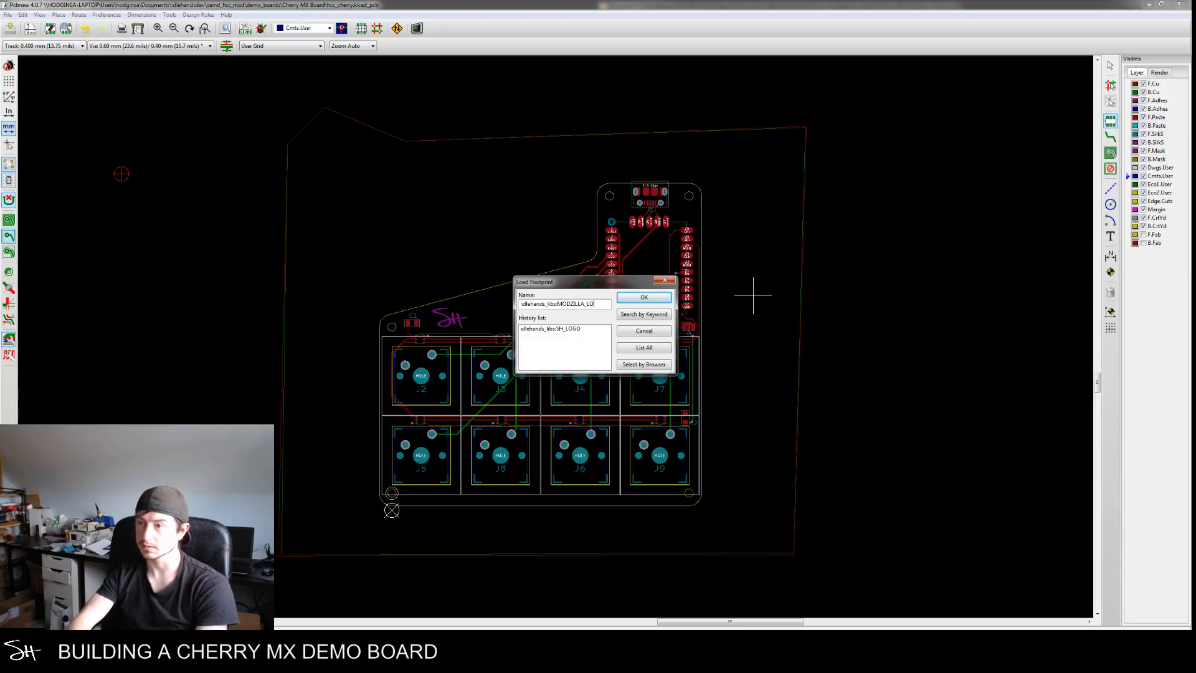
{"action": "key", "text": "Return"}
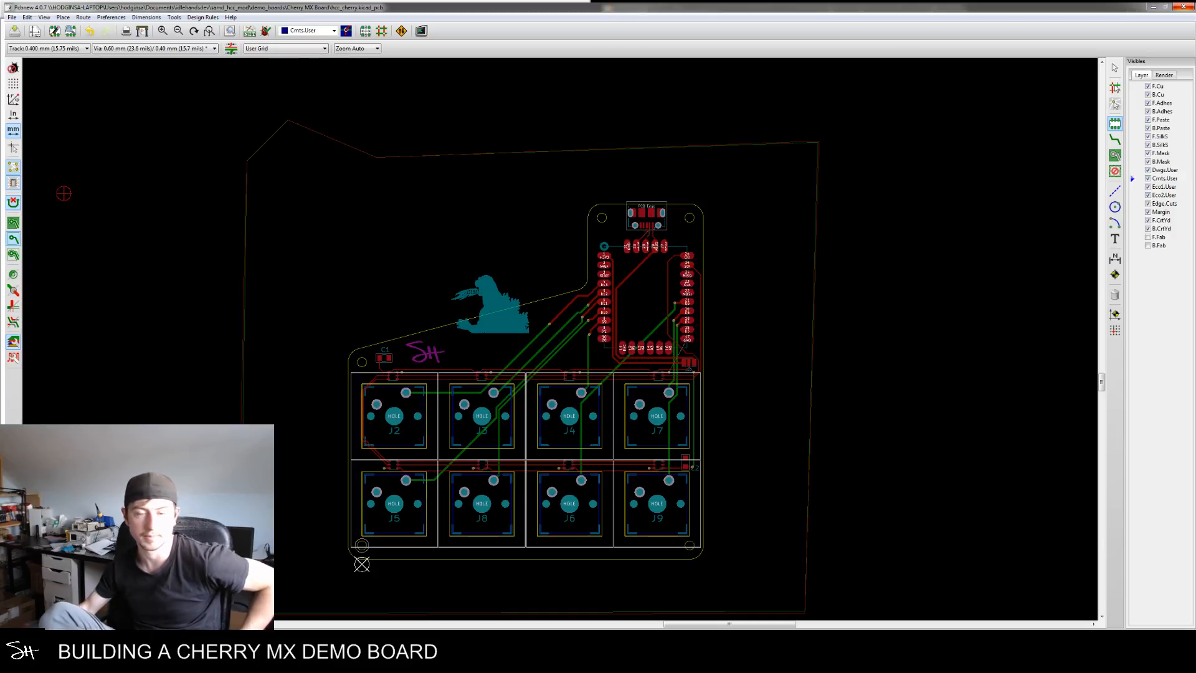
{"action": "key", "text": "Escape"}
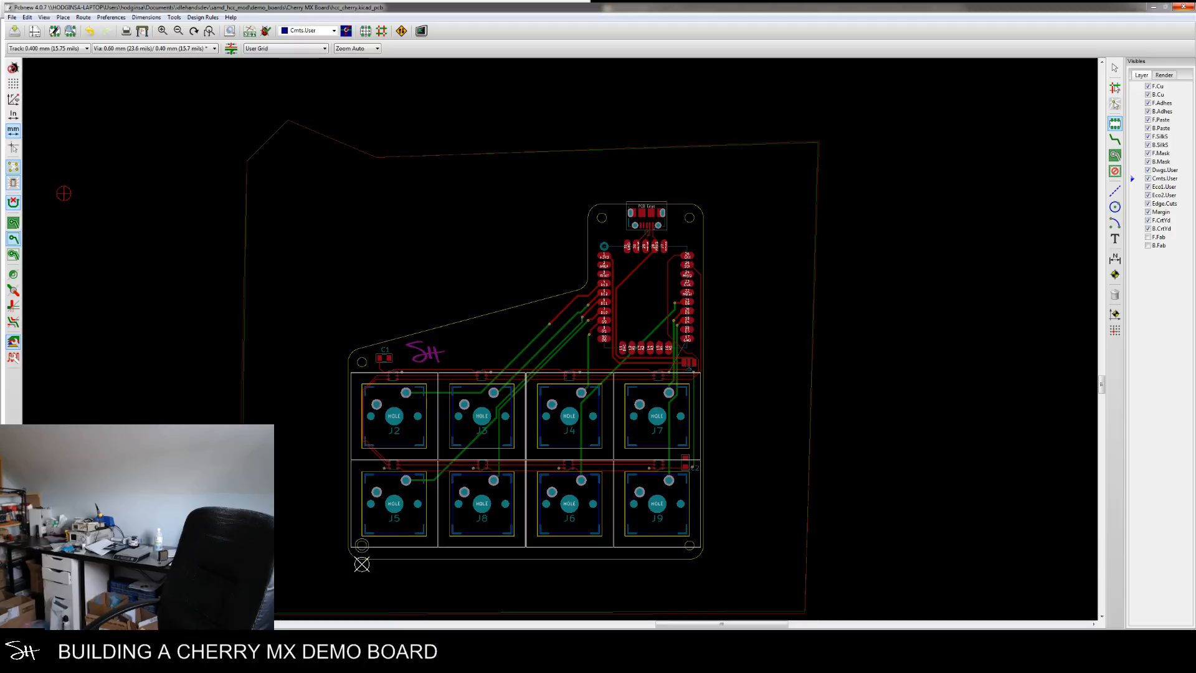
Close the Bitmap to Component Converter and return to the colour Godzilla image in Photoshop
{"action": "middle_click_drag", "start_coordinate": [64, 194], "coordinate": [136, 150]}
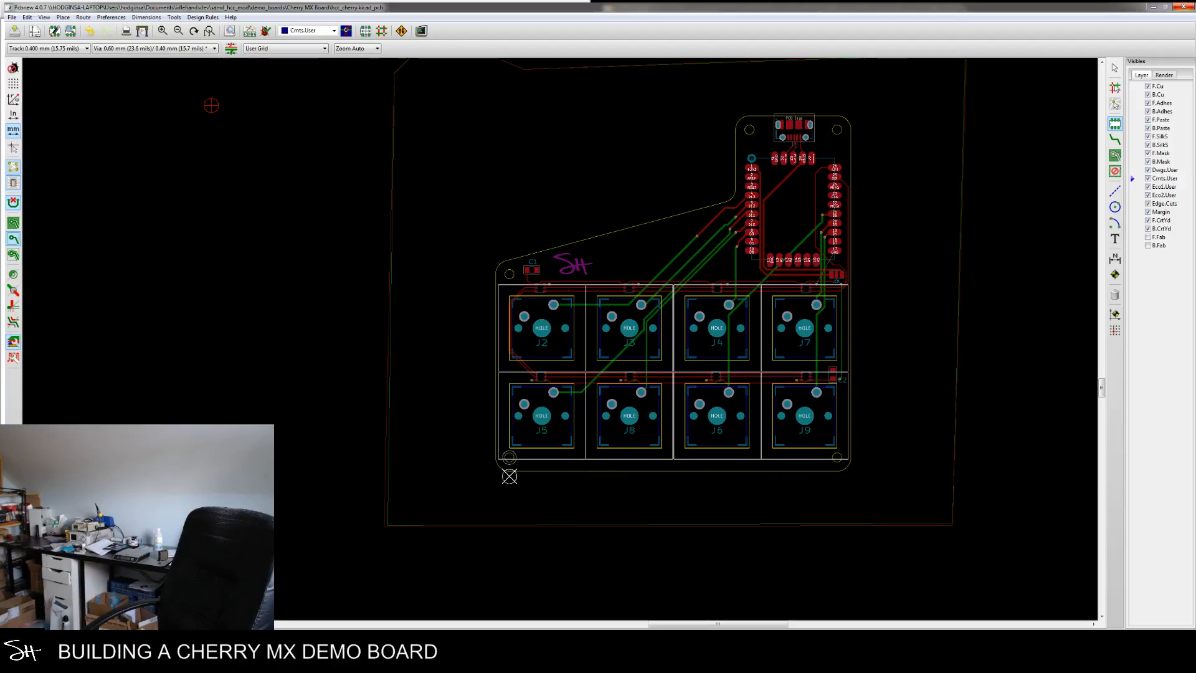
{"action": "scroll", "coordinate": [445, 248], "scroll_direction": "down", "scroll_amount": 1}
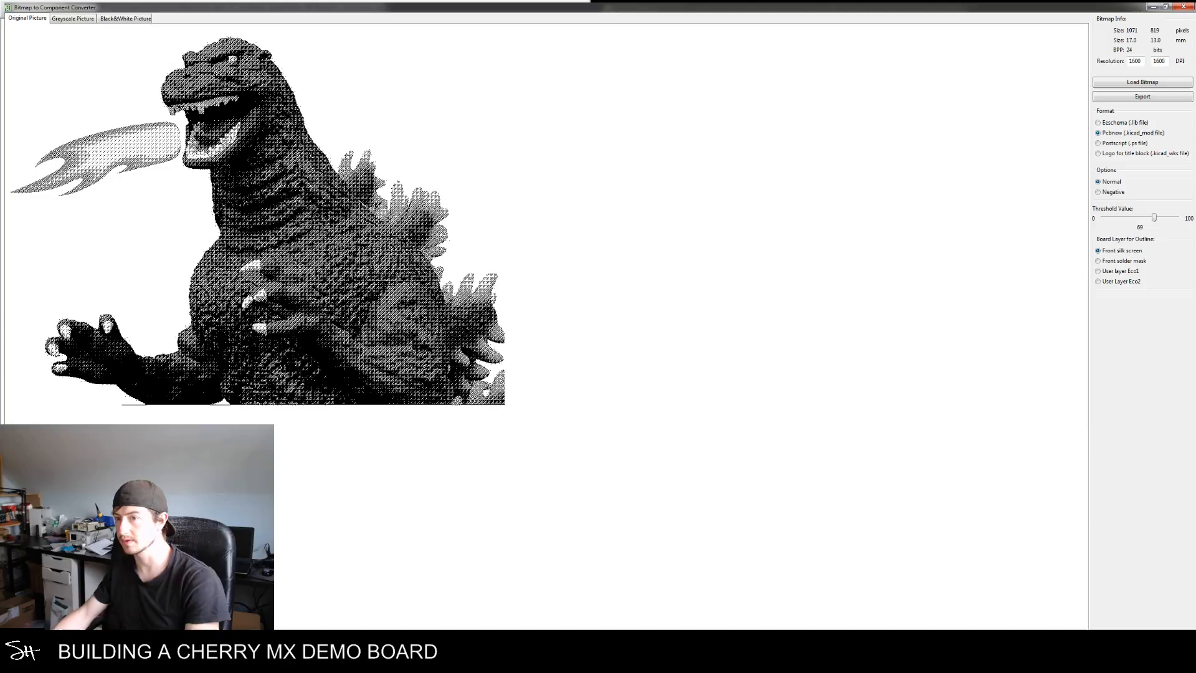
{"action": "left_click", "coordinate": [1180, 8]}
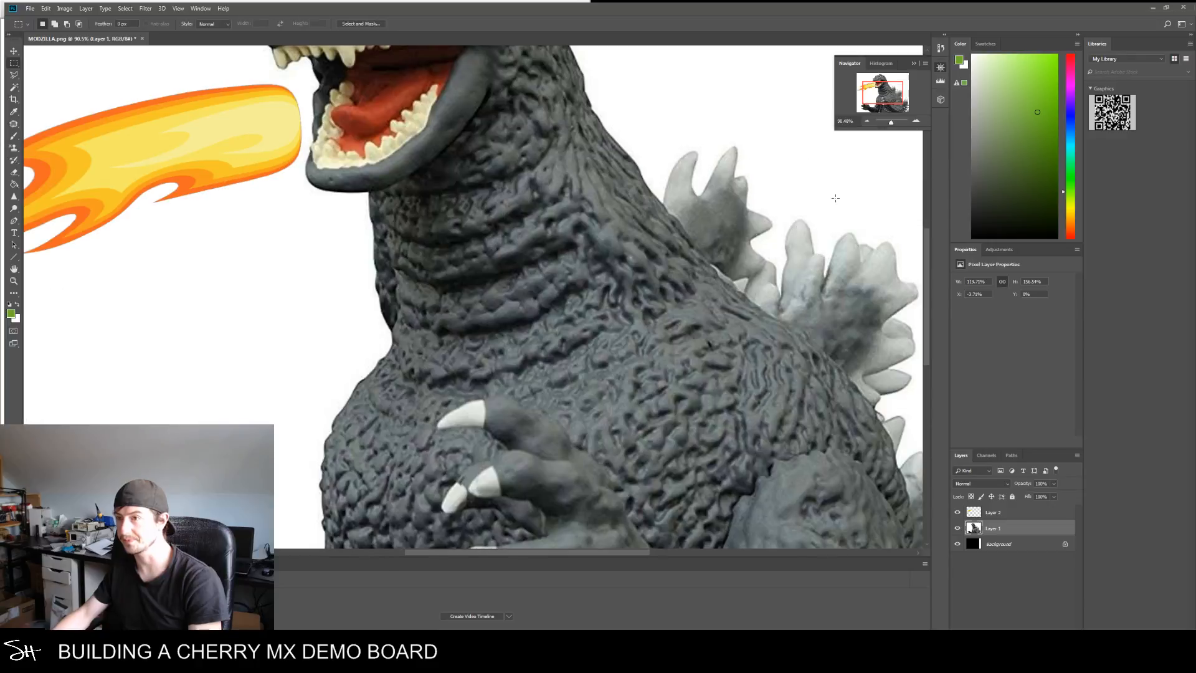
{"action": "left_click_drag", "start_coordinate": [891, 123], "coordinate": [887, 123]}
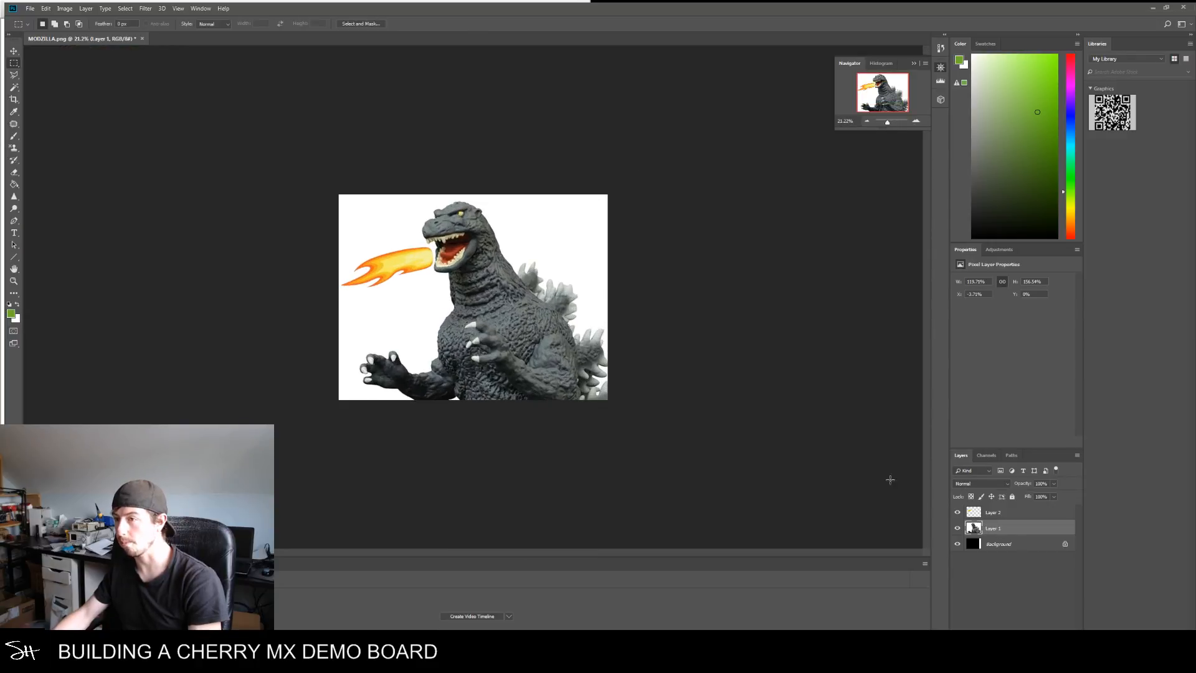
{"action": "left_click", "coordinate": [124, 8]}
{"action": "mouse_move", "coordinate": [145, 9]}
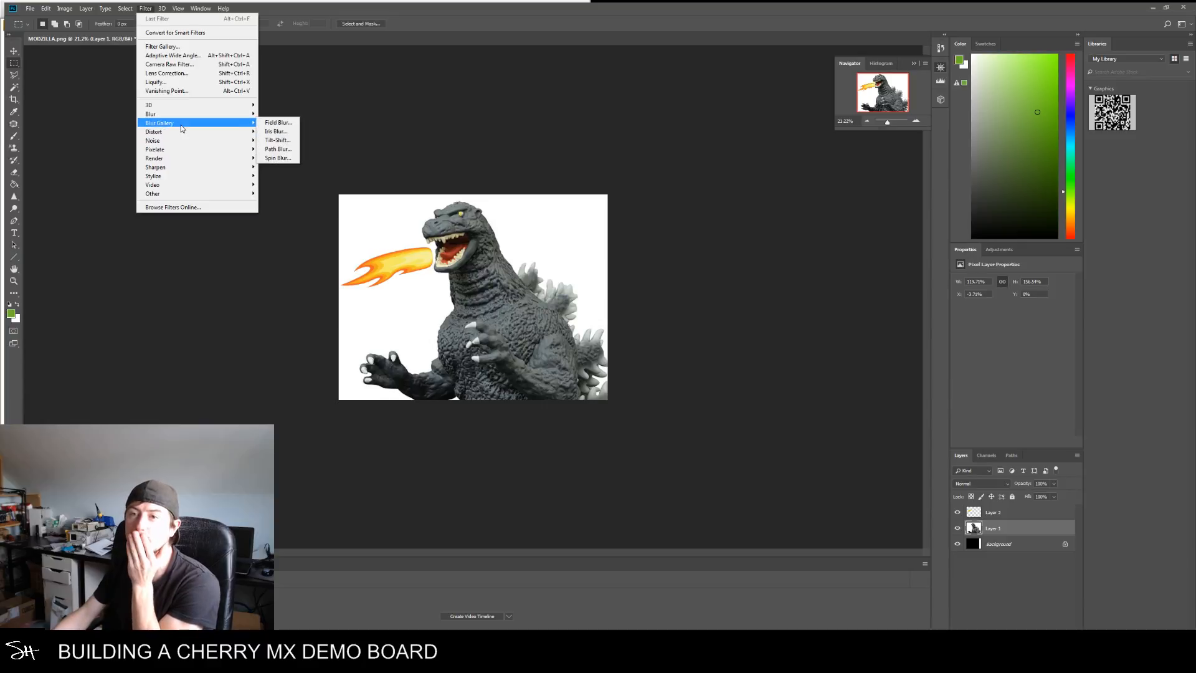
{"action": "mouse_move", "coordinate": [179, 184]}
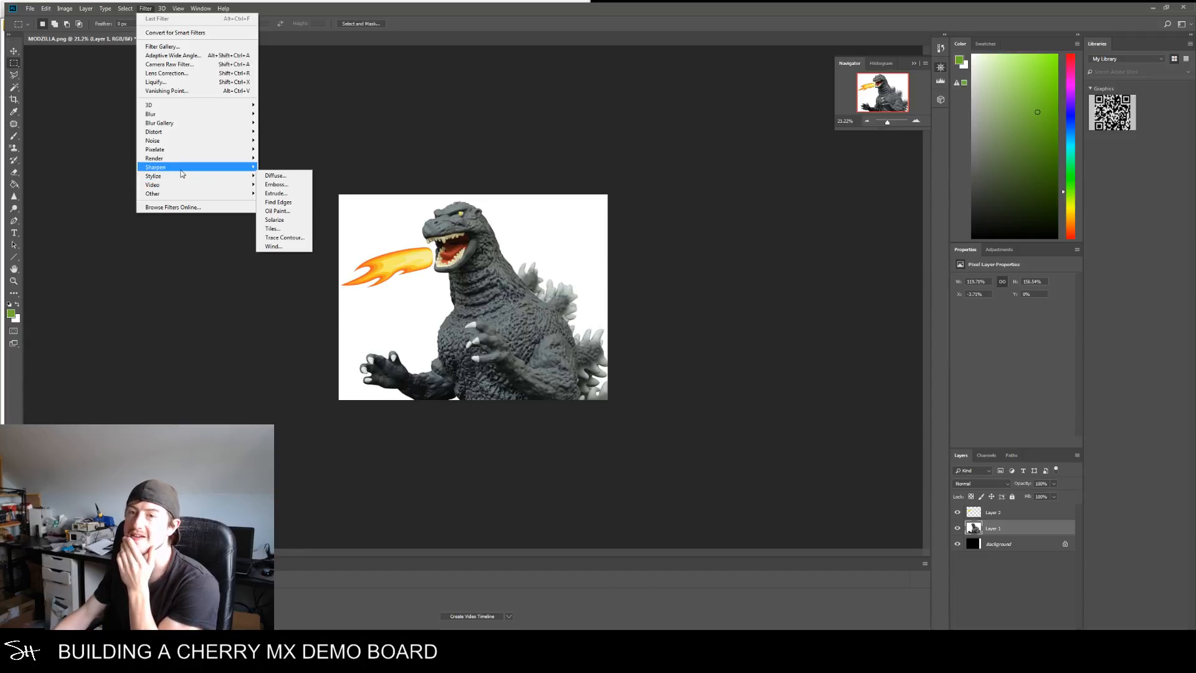
{"action": "left_click", "coordinate": [61, 10]}
{"action": "left_click", "coordinate": [52, 10]}
{"action": "left_click", "coordinate": [72, 10]}
{"action": "left_click", "coordinate": [71, 10]}
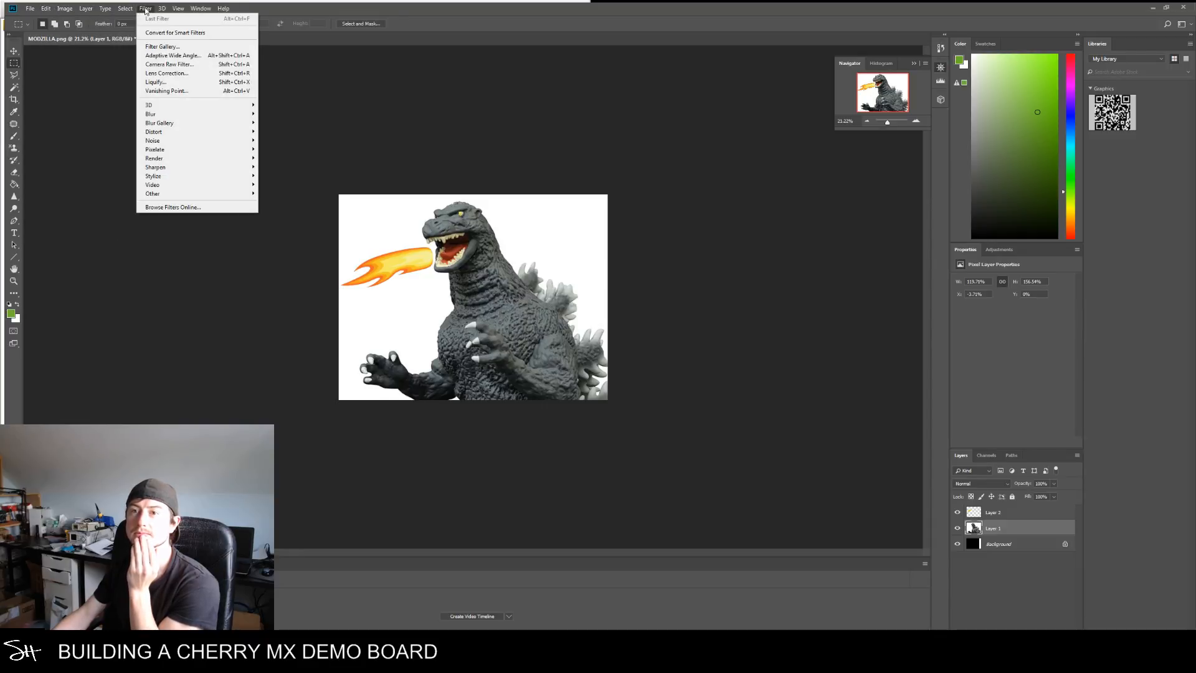
Browse the Artistic, Brush Strokes and Distort effects in the Filter Gallery for Layer 1, applying none
{"action": "left_click", "coordinate": [163, 47]}
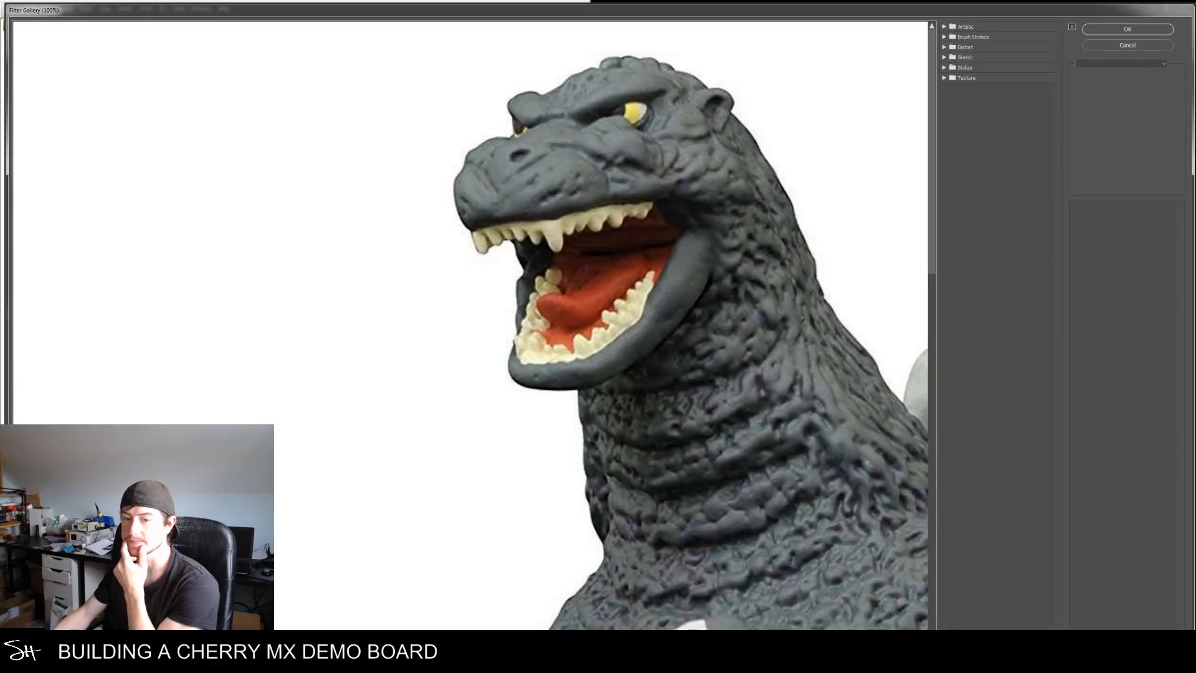
{"action": "key", "text": "ctrl+minus"}
{"action": "key", "text": "ctrl+minus"}
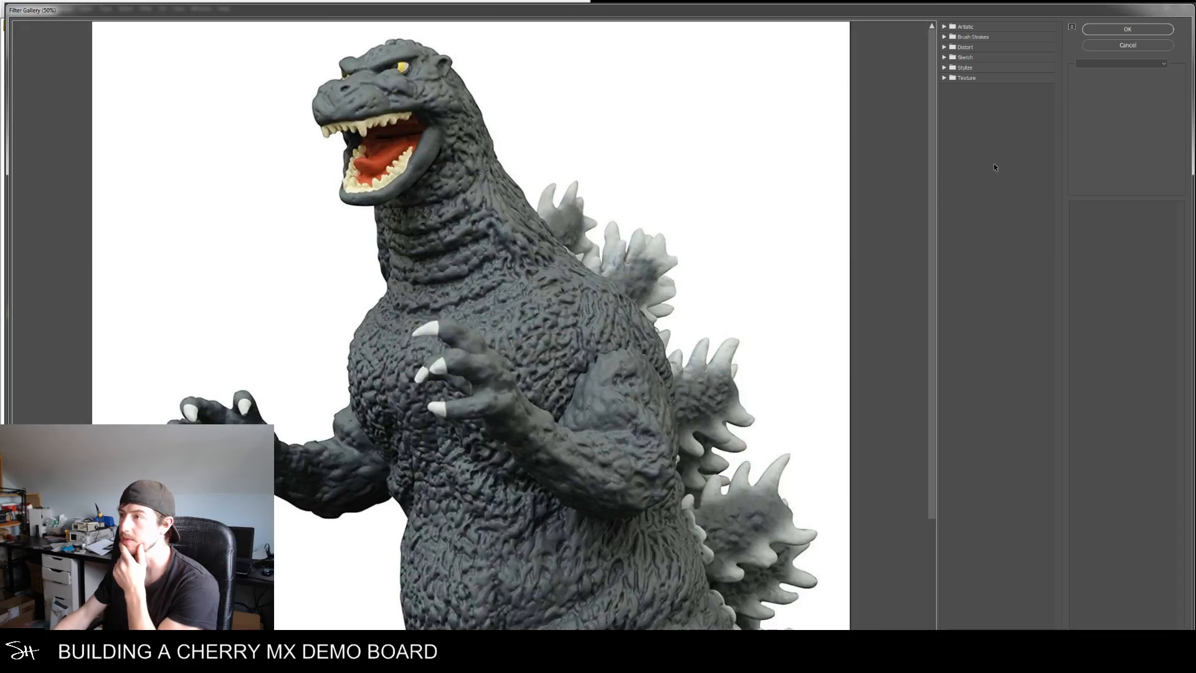
{"action": "left_click", "coordinate": [945, 27]}
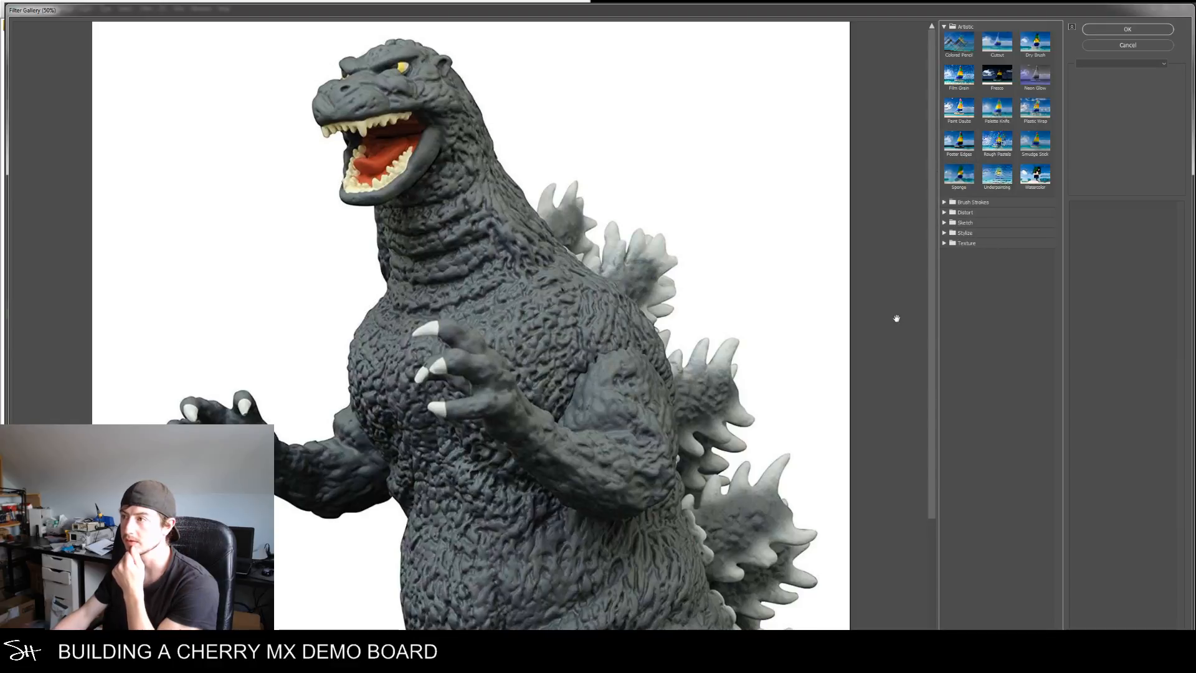
{"action": "left_click", "coordinate": [944, 202]}
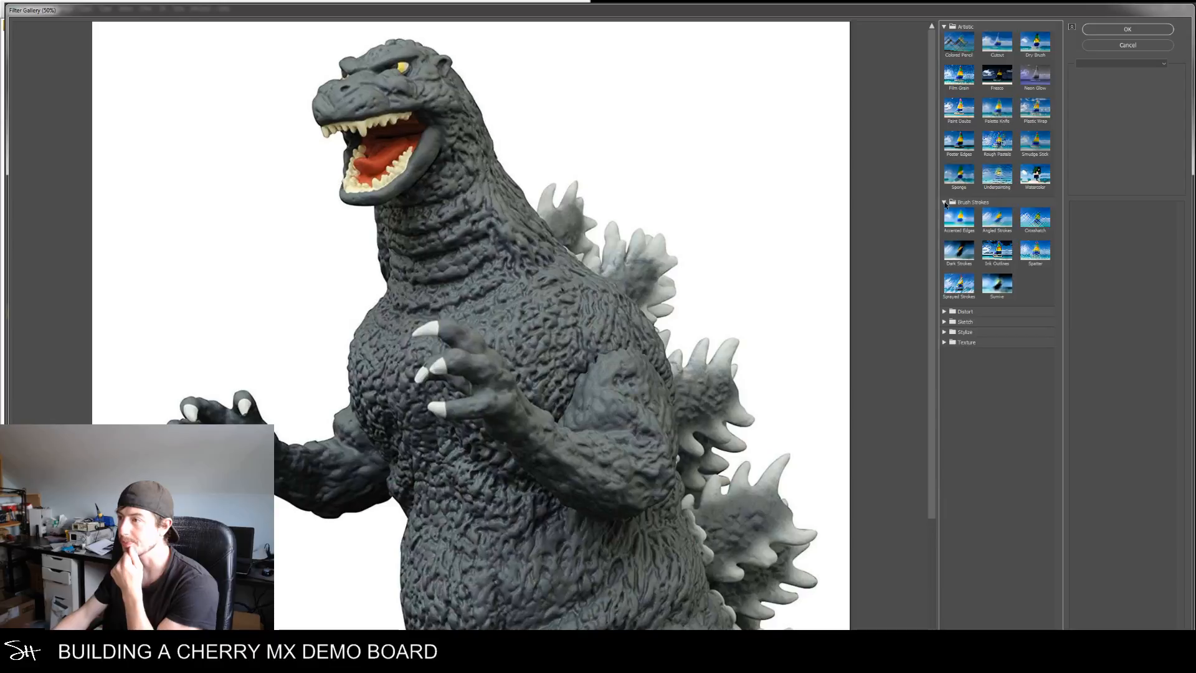
{"action": "left_click", "coordinate": [946, 311]}
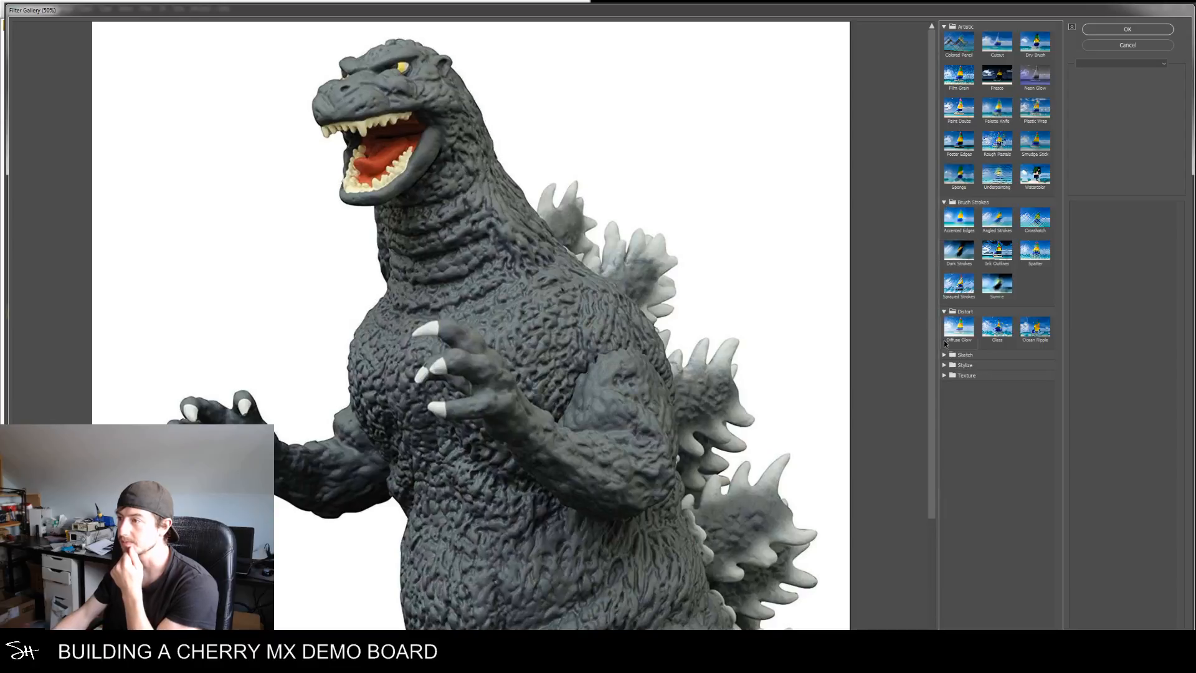
{"action": "left_click", "coordinate": [1128, 45]}
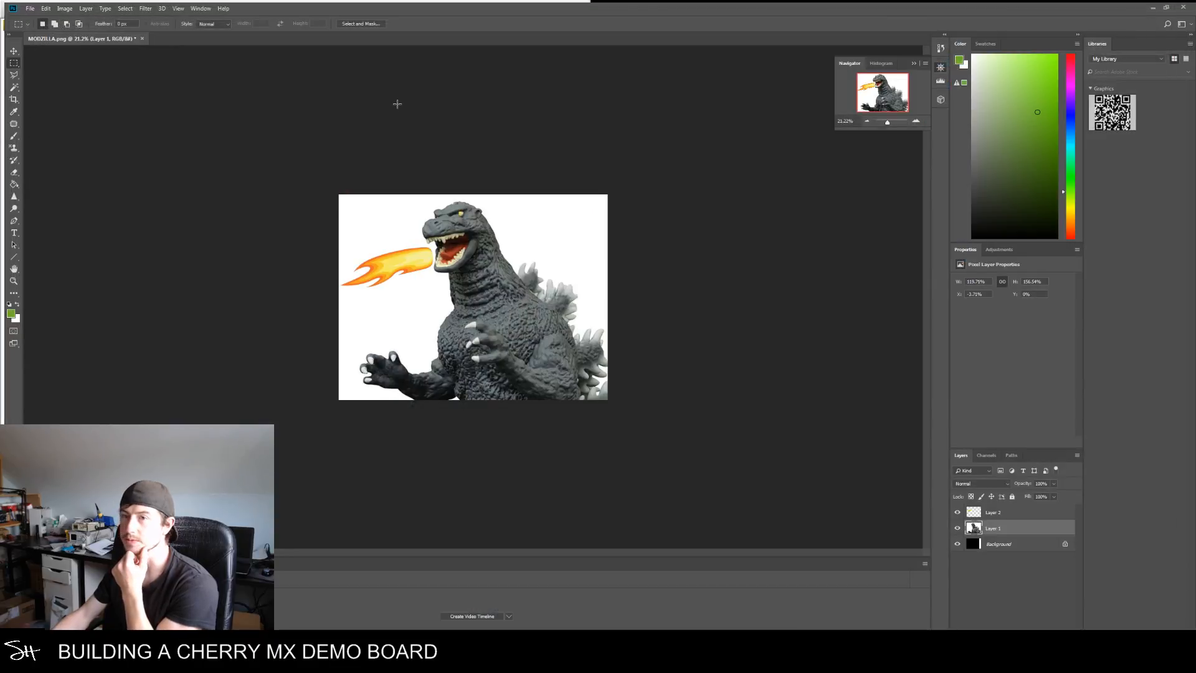
Try a Posterize adjustment on the Godzilla layer, previewing 3 and 5 levels
{"action": "left_click", "coordinate": [66, 8]}
{"action": "mouse_move", "coordinate": [72, 34]}
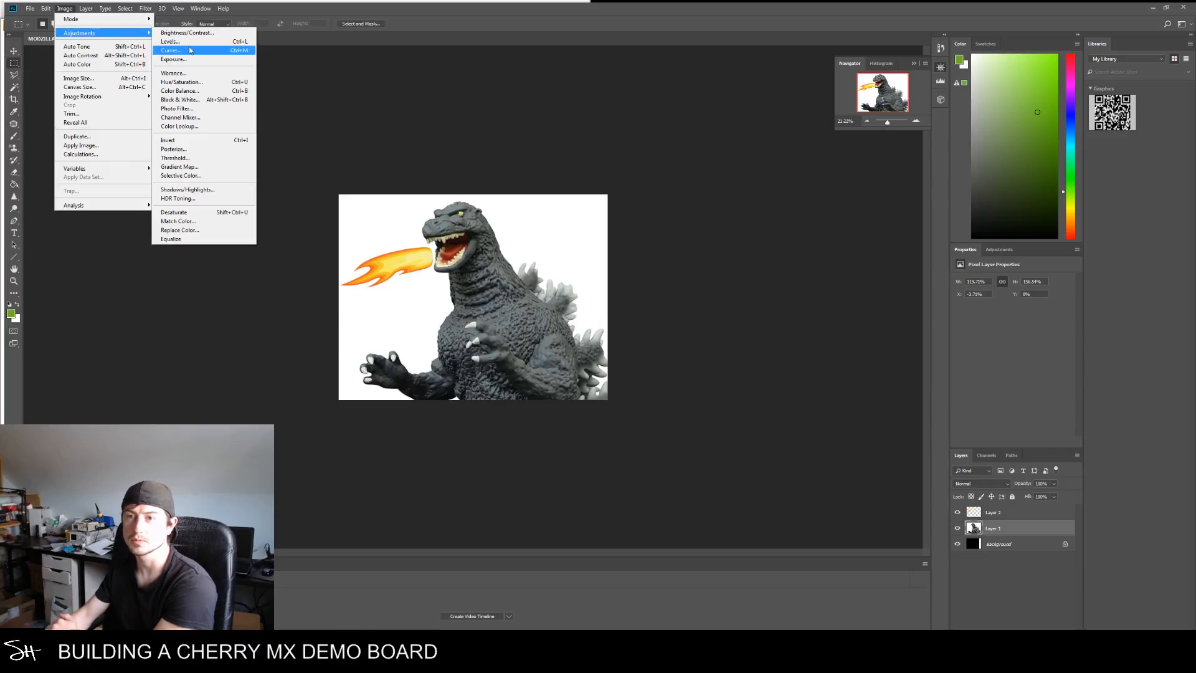
{"action": "left_click", "coordinate": [175, 149]}
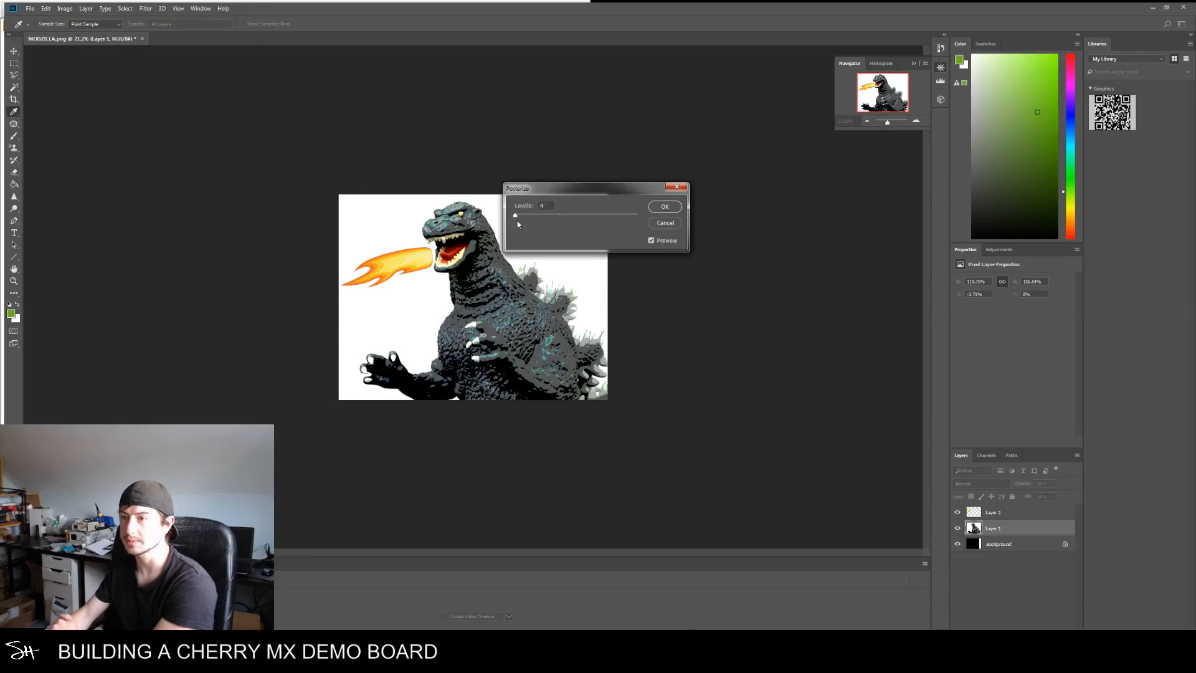
{"action": "left_click_drag", "start_coordinate": [515, 218], "coordinate": [517, 216]}
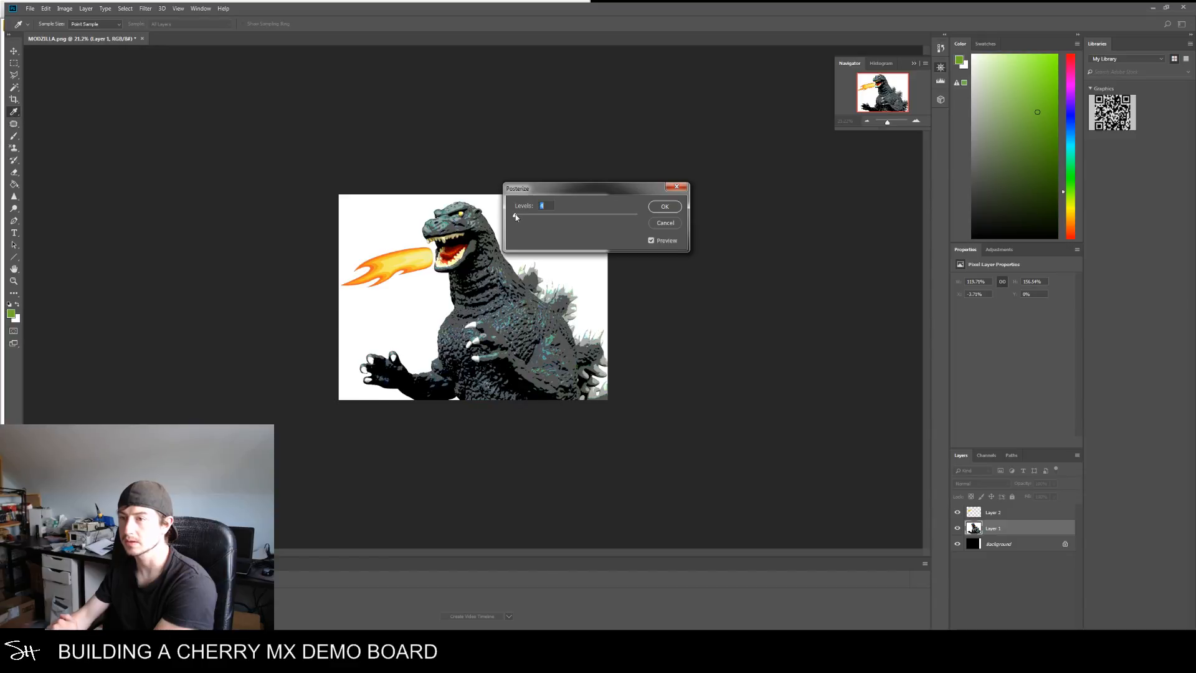
{"action": "left_click_drag", "start_coordinate": [516, 217], "coordinate": [515, 217]}
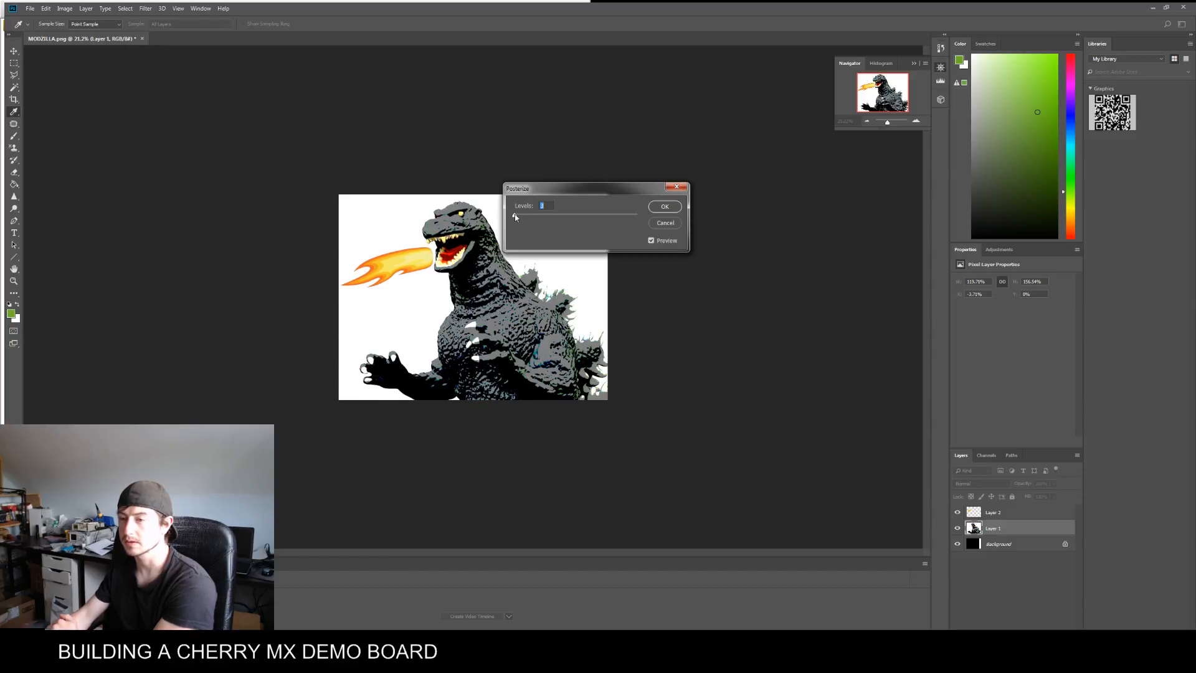
{"action": "left_click_drag", "start_coordinate": [515, 217], "coordinate": [517, 217]}
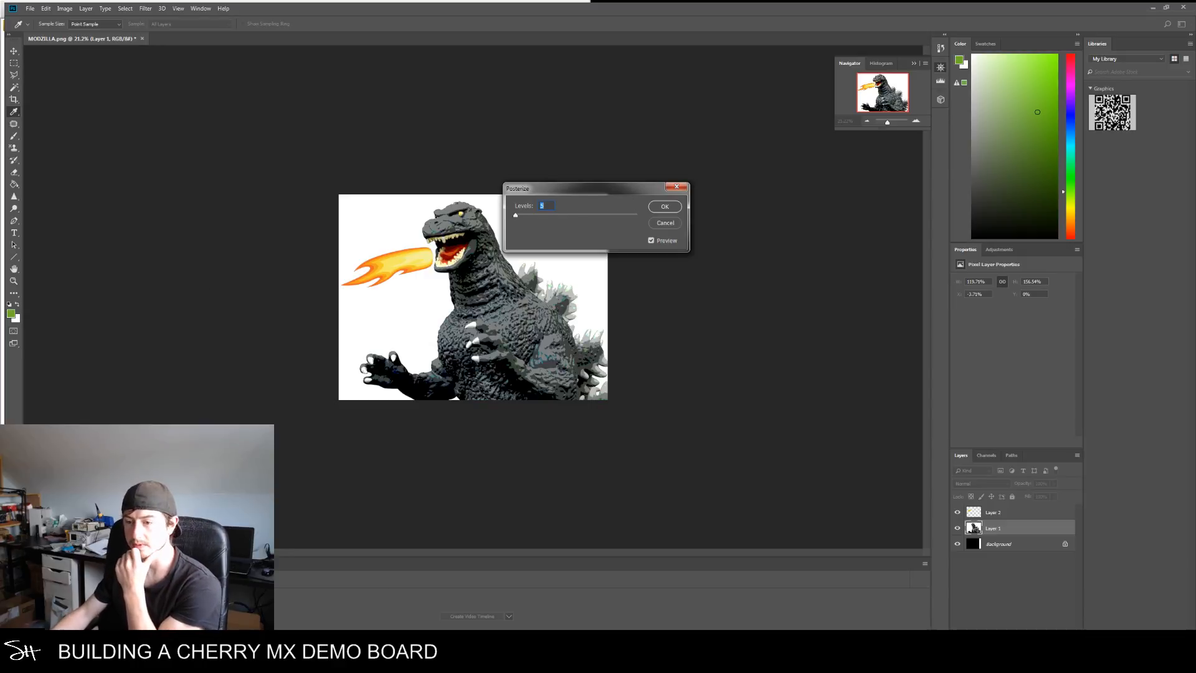
Switch to Pcbnew and force the unresponsive KiCad program to close
{"action": "left_click", "coordinate": [464, 601]}
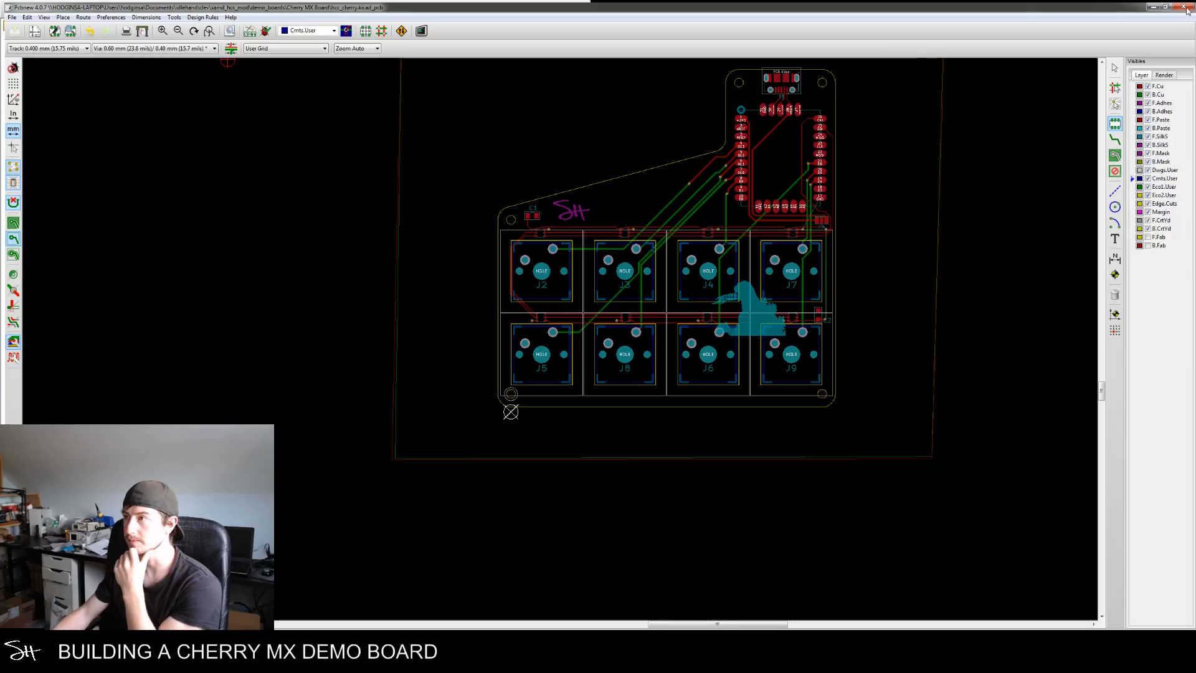
{"action": "mouse_move", "coordinate": [464, 654]}
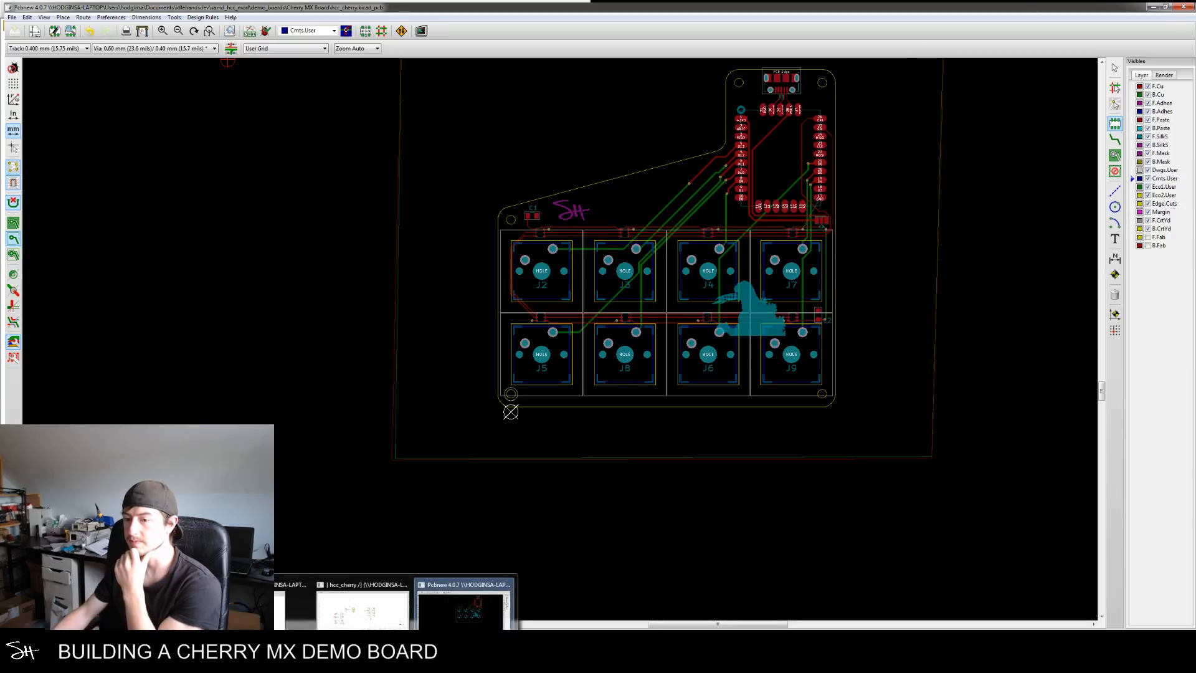
{"action": "right_click", "coordinate": [473, 610]}
{"action": "left_click", "coordinate": [491, 606]}
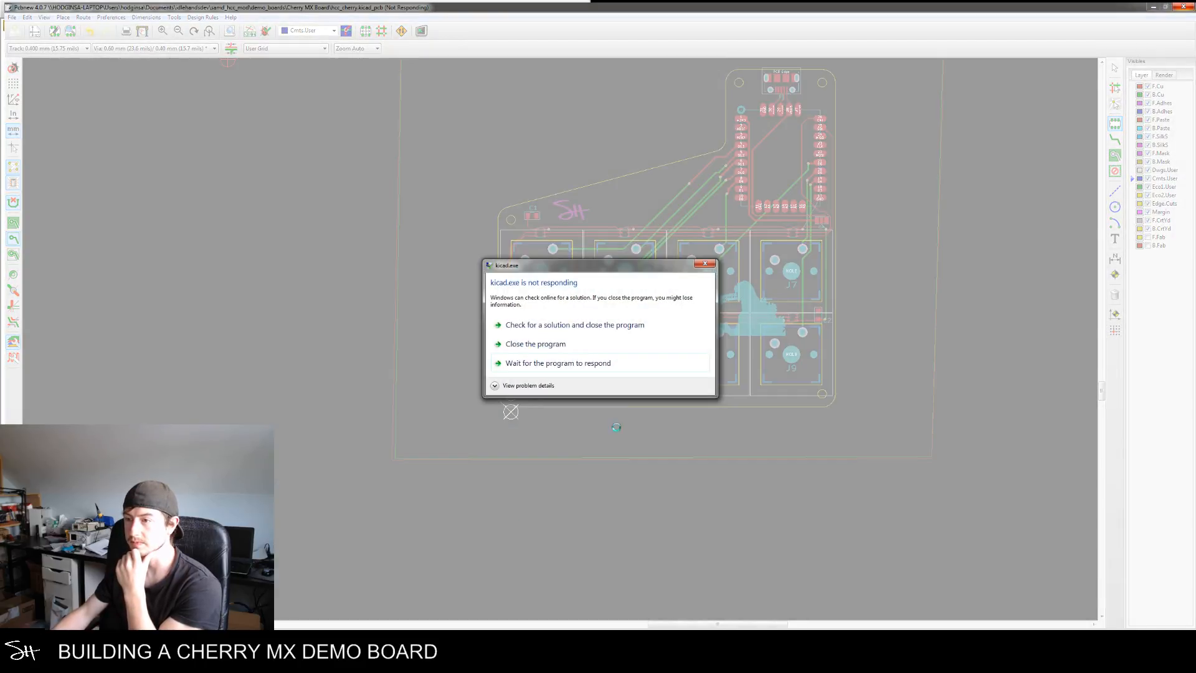
{"action": "left_click", "coordinate": [542, 344]}
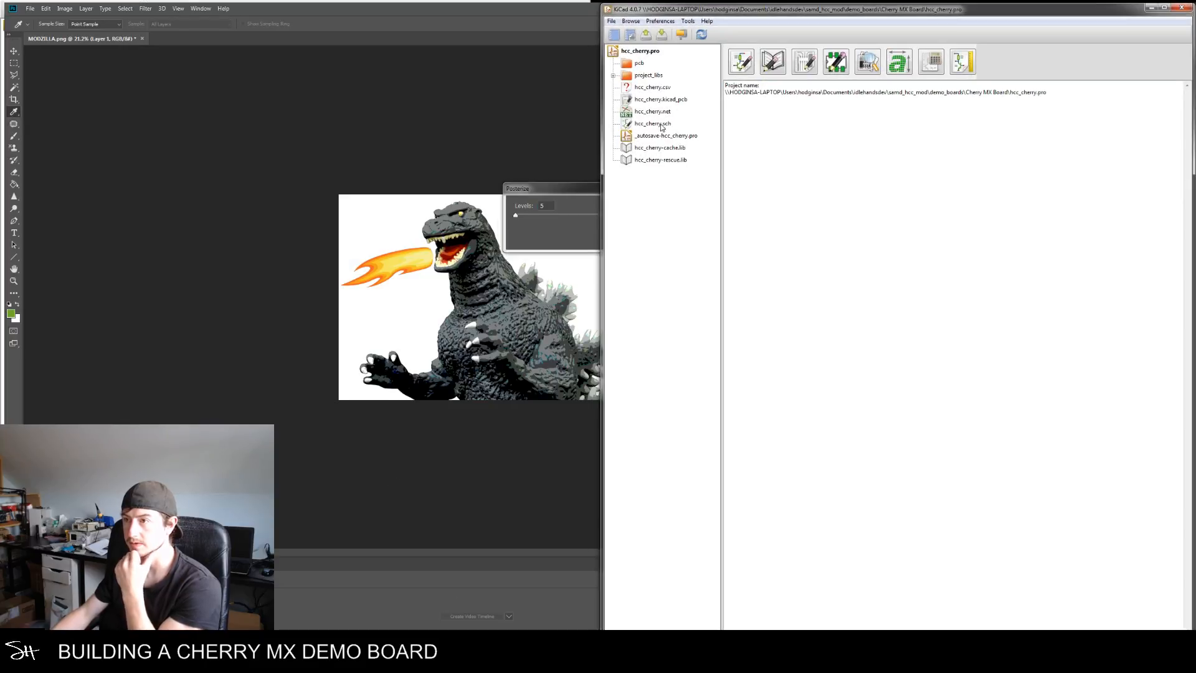
Open the hcc_cherry.sch schematic from the KiCad project and bring up its board layout in Pcbnew
{"action": "double_click", "coordinate": [661, 124]}
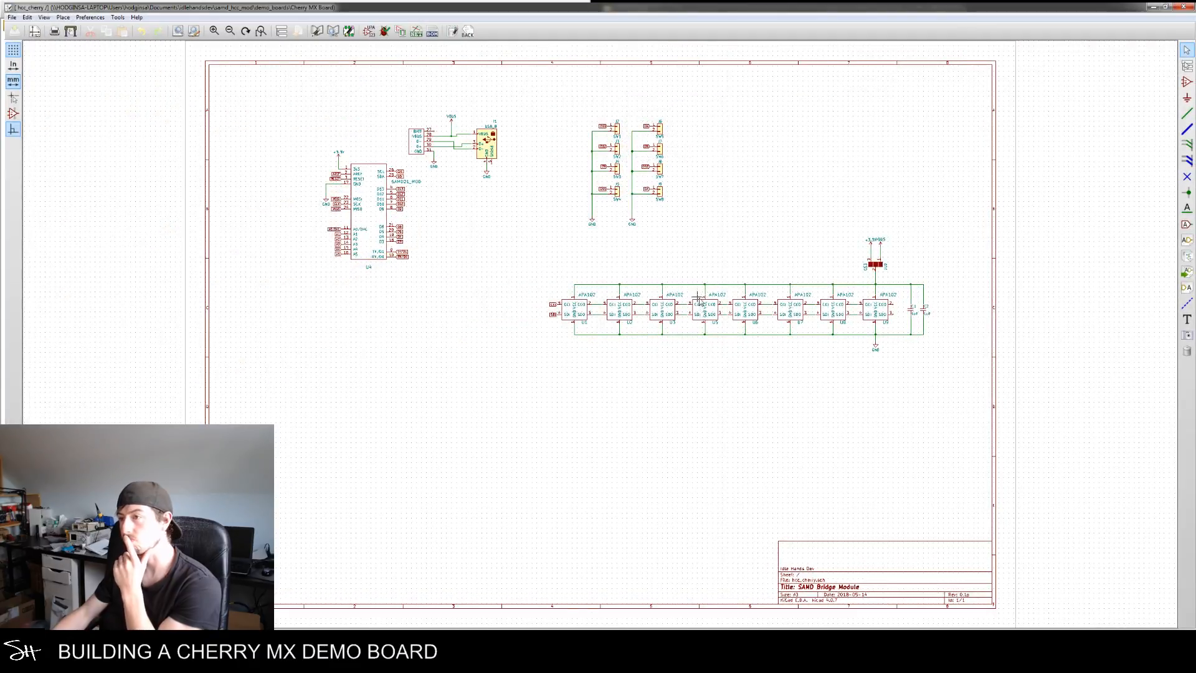
{"action": "scroll", "coordinate": [616, 215], "scroll_direction": "up", "scroll_amount": 2}
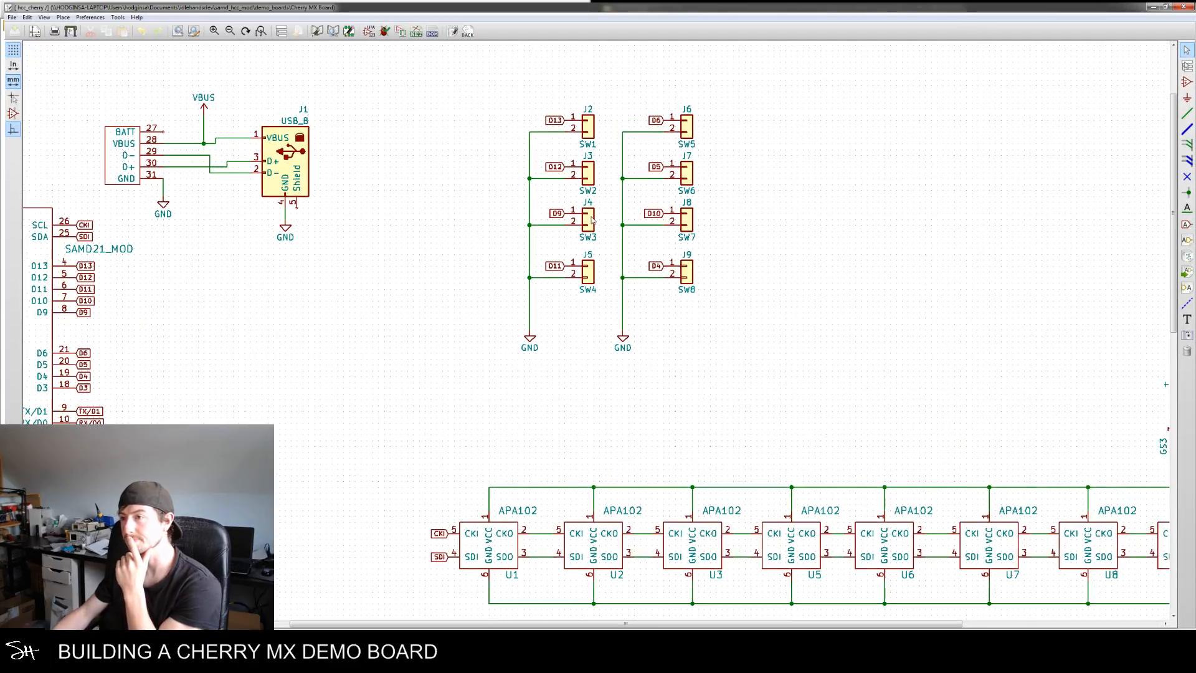
{"action": "scroll", "coordinate": [601, 314], "scroll_direction": "down", "scroll_amount": 2}
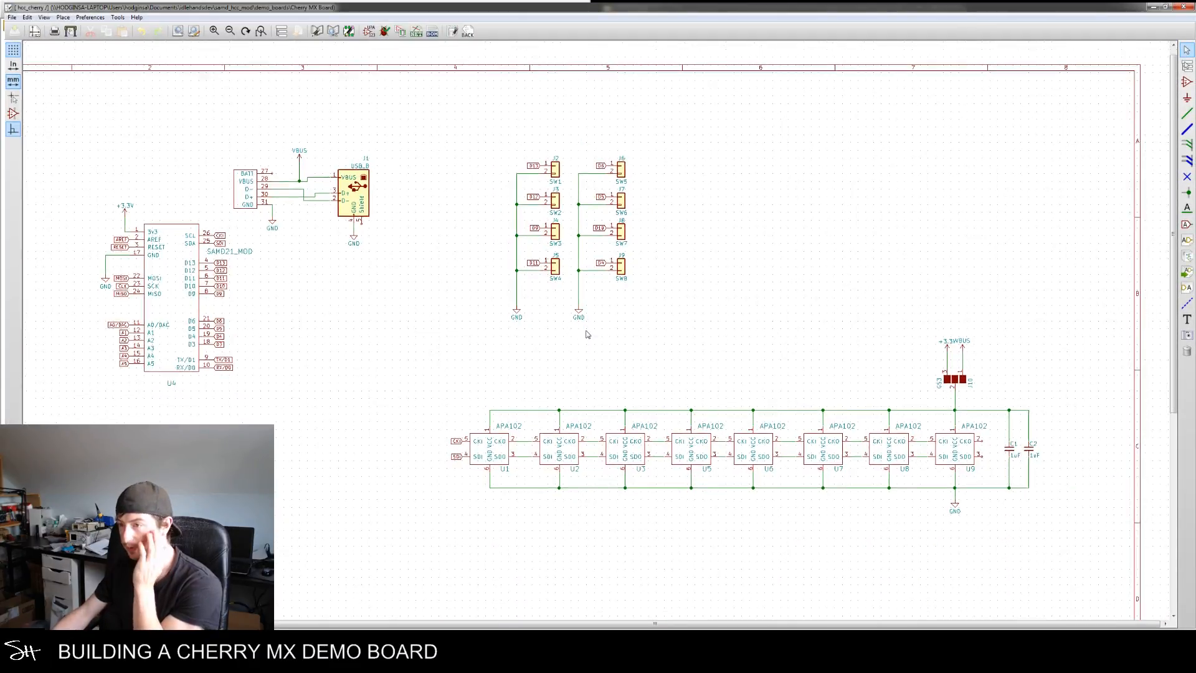
{"action": "middle_click_drag", "start_coordinate": [586, 331], "coordinate": [584, 323]}
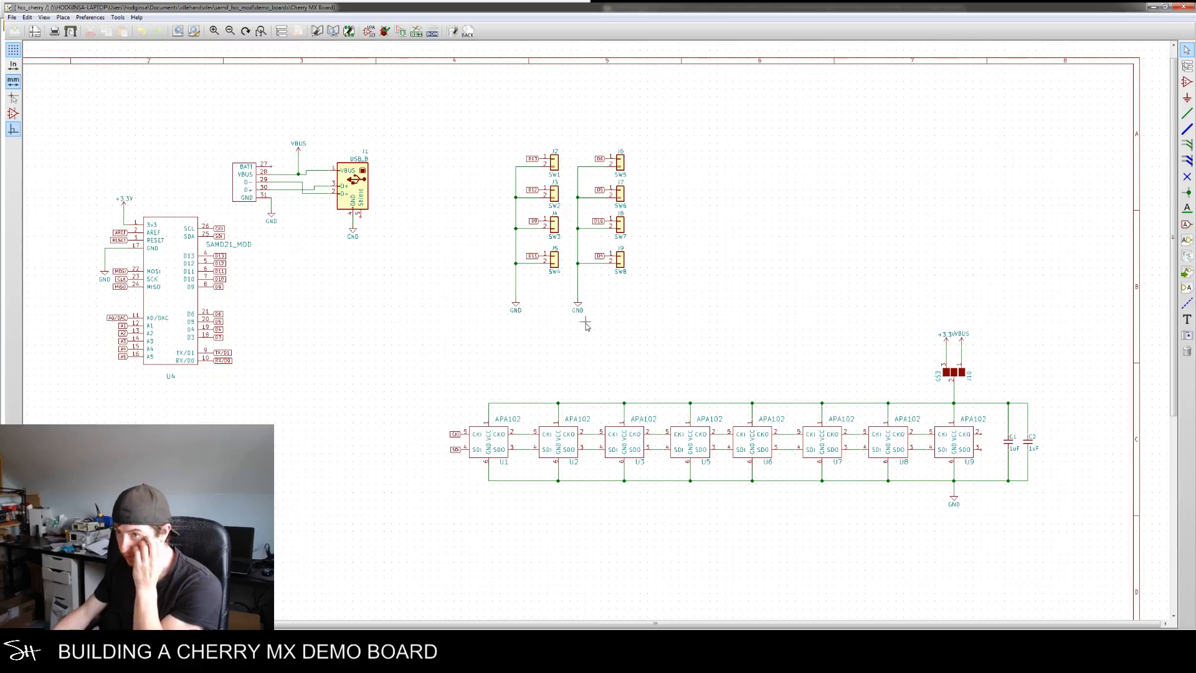
{"action": "left_click", "coordinate": [451, 36]}
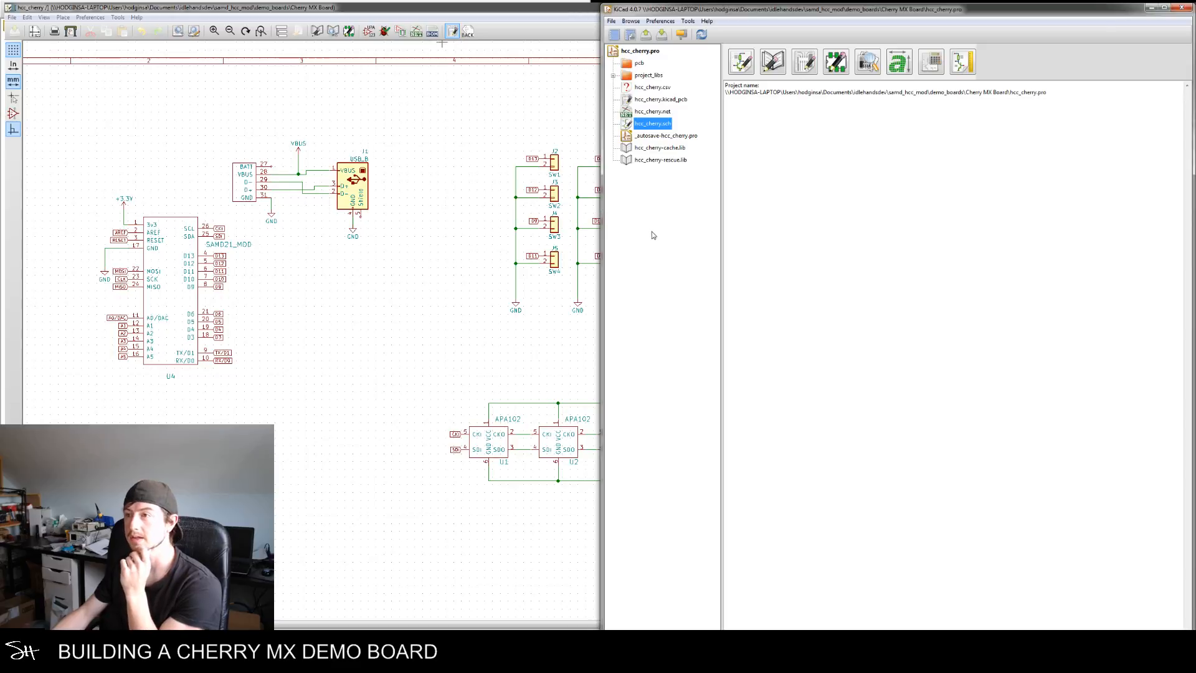
{"action": "left_click", "coordinate": [353, 556]}
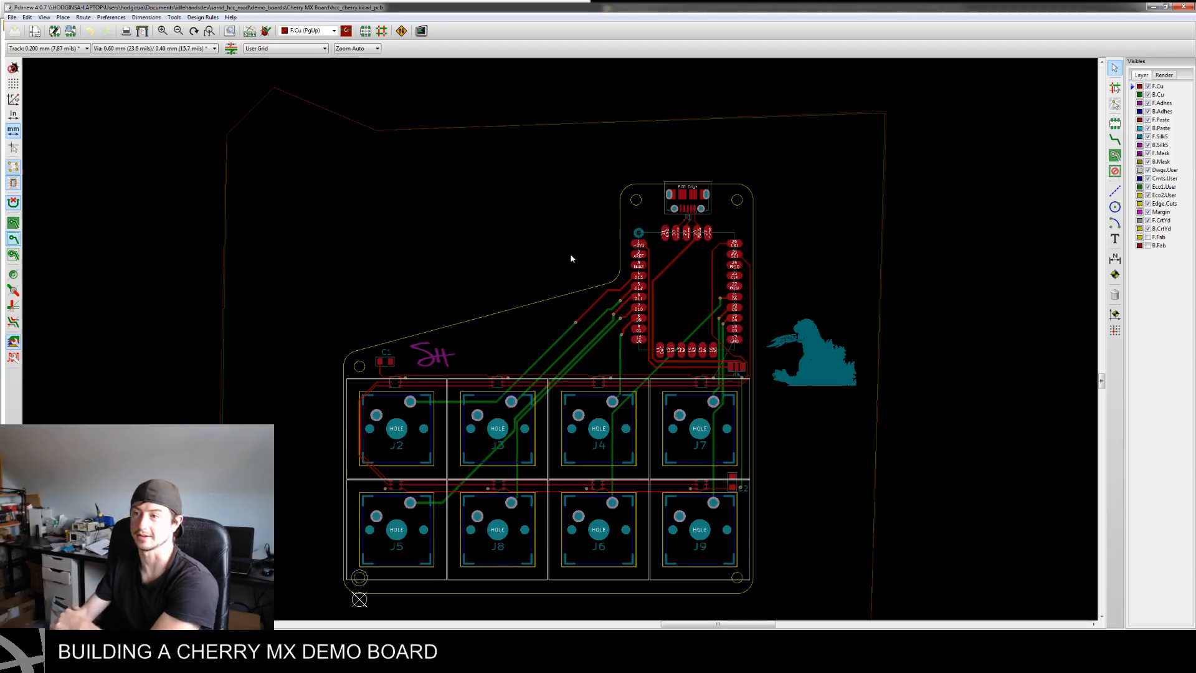
Examine the dither detail and overall size of the Godzilla silkscreen logo beside the board
{"action": "scroll", "coordinate": [807, 367], "scroll_direction": "up", "scroll_amount": 5}
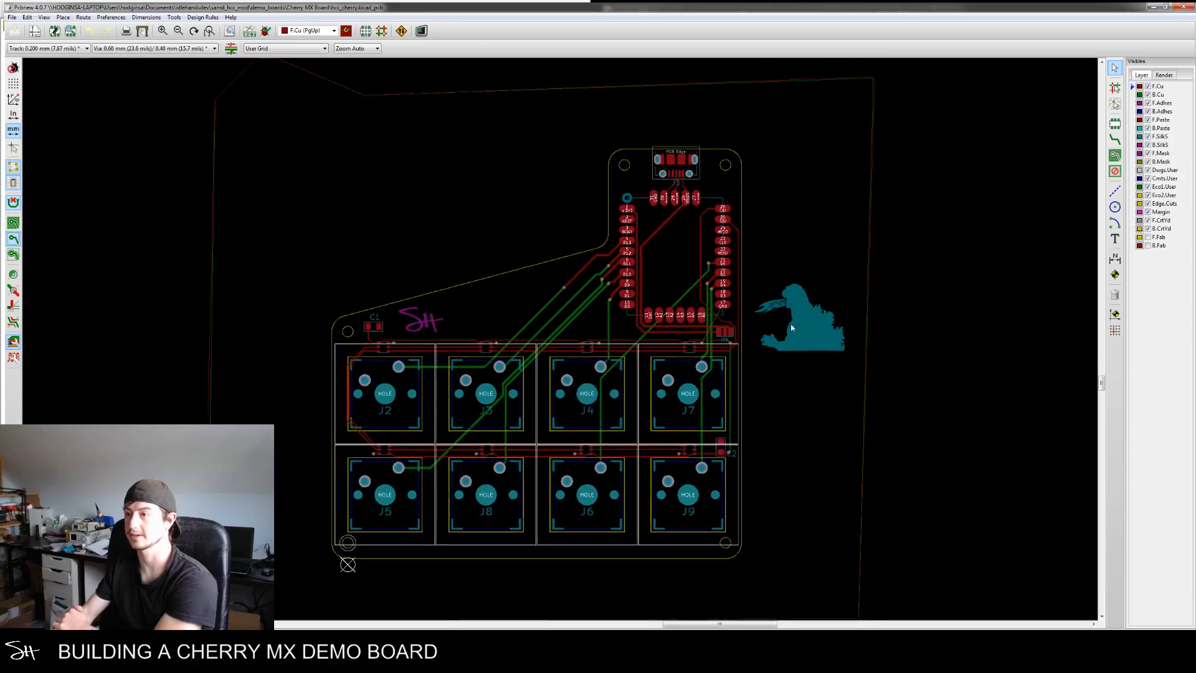
{"action": "scroll", "coordinate": [780, 323], "scroll_direction": "up", "scroll_amount": 3}
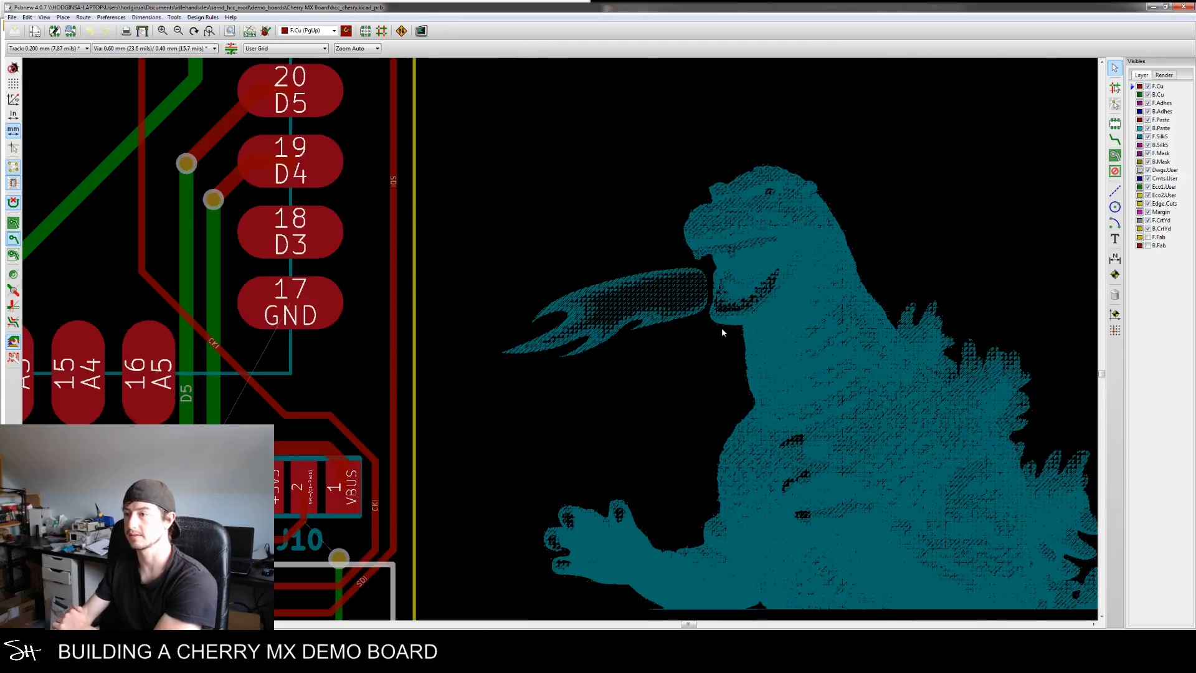
{"action": "scroll", "coordinate": [721, 327], "scroll_direction": "down", "scroll_amount": 3}
{"action": "scroll", "coordinate": [635, 319], "scroll_direction": "up", "scroll_amount": 1}
{"action": "scroll", "coordinate": [636, 322], "scroll_direction": "down", "scroll_amount": 3}
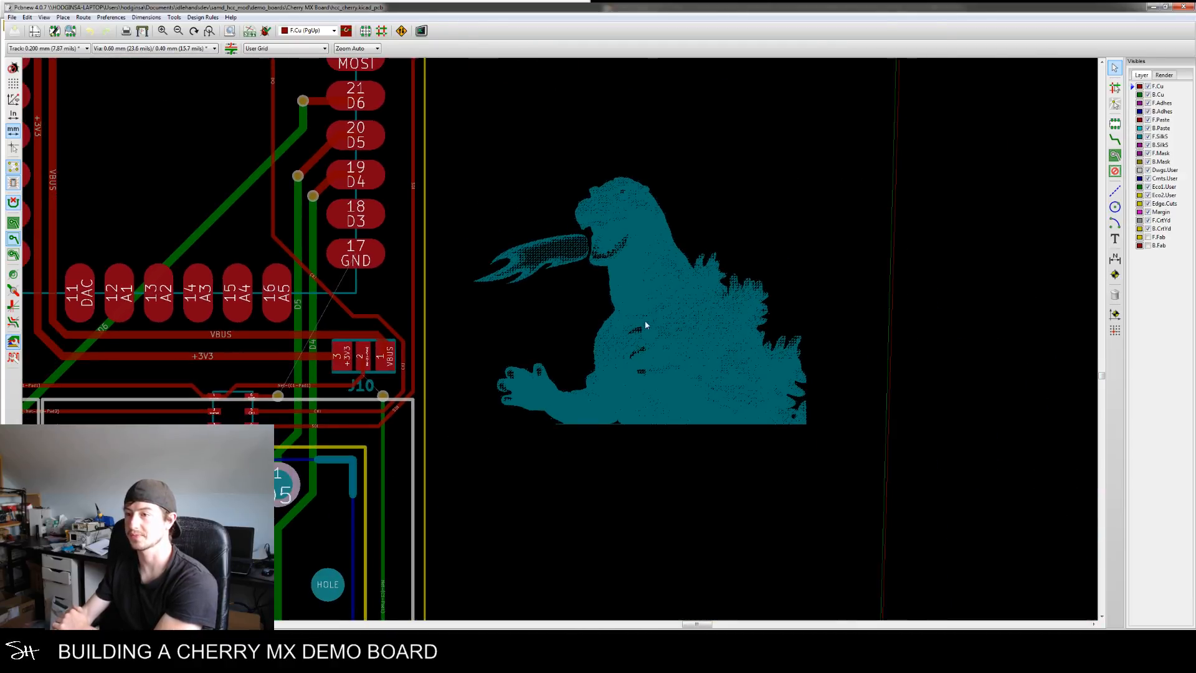
{"action": "middle_click_drag", "start_coordinate": [663, 351], "coordinate": [715, 318]}
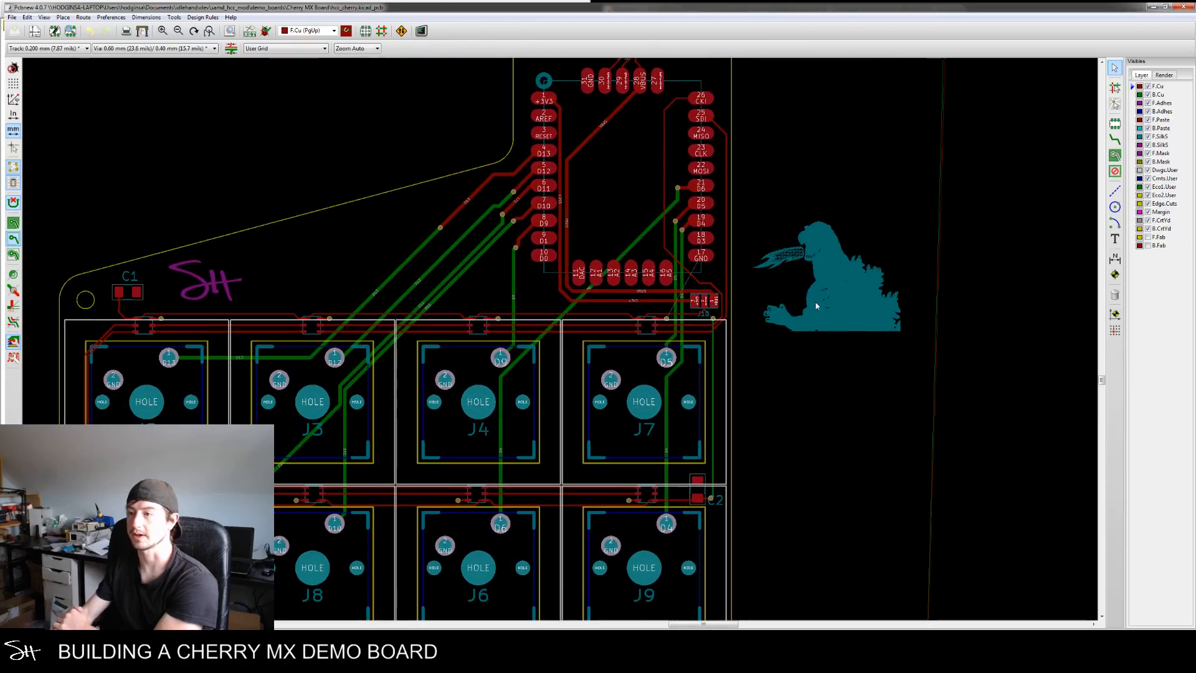
{"action": "middle_click_drag", "start_coordinate": [829, 285], "coordinate": [827, 324]}
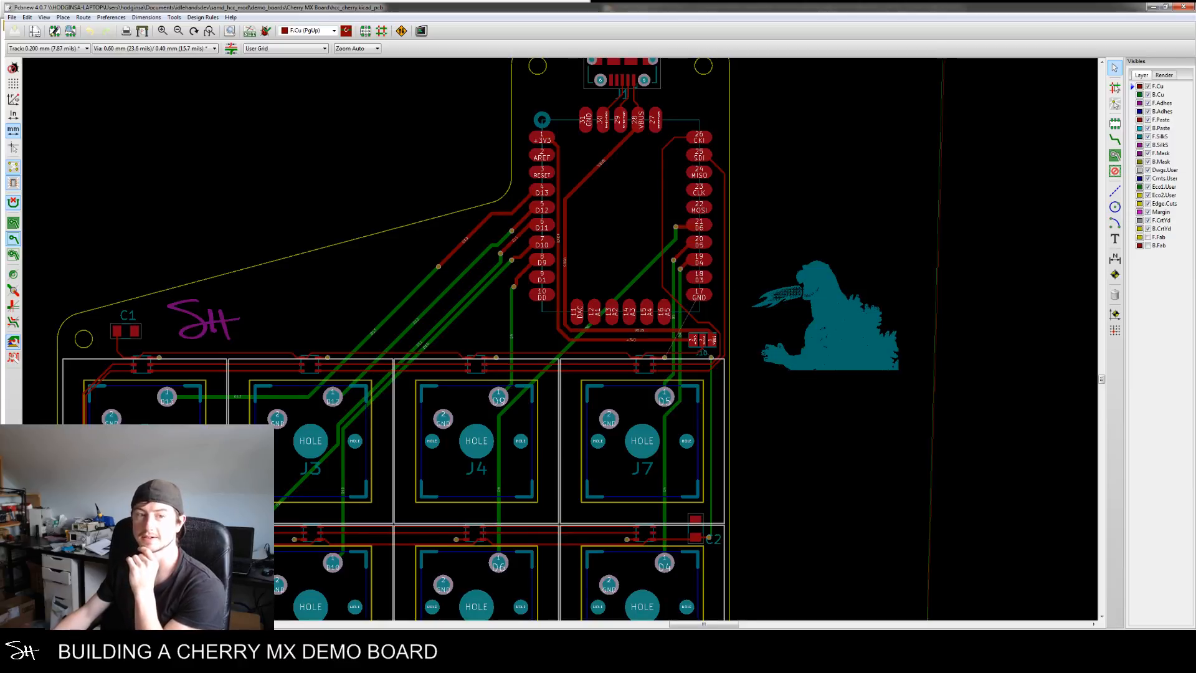
Try moving the Godzilla logo over the J4 and J7 switch positions
{"action": "left_click", "coordinate": [824, 312]}
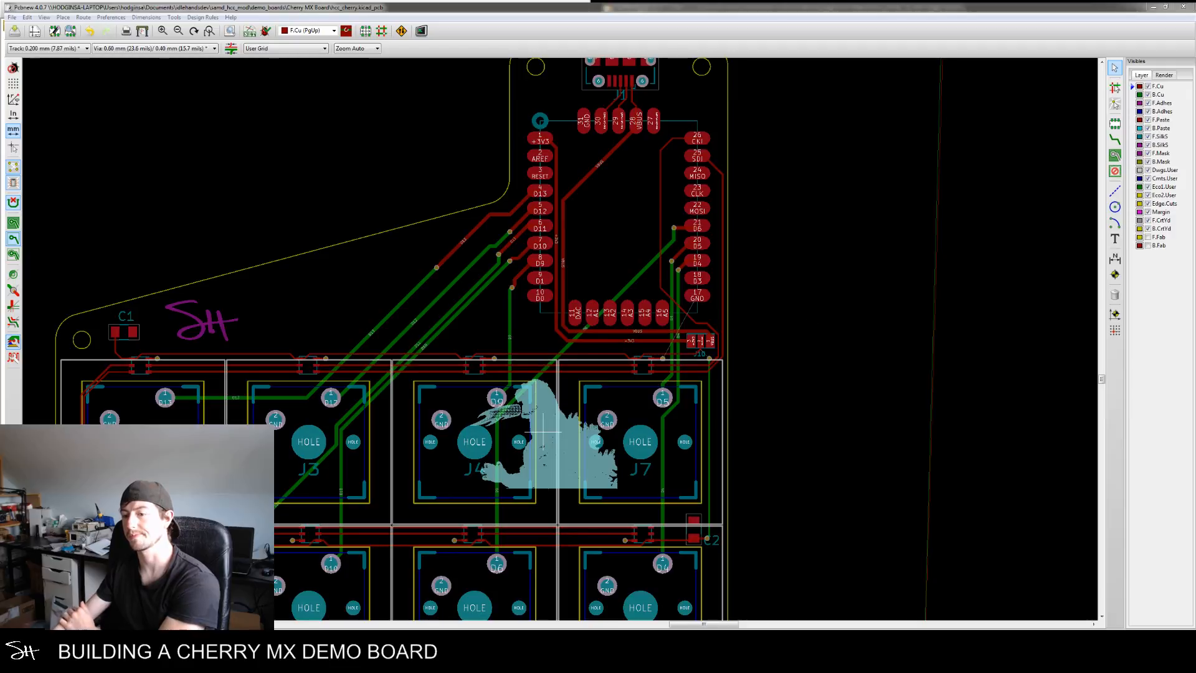
{"action": "left_click", "coordinate": [788, 368]}
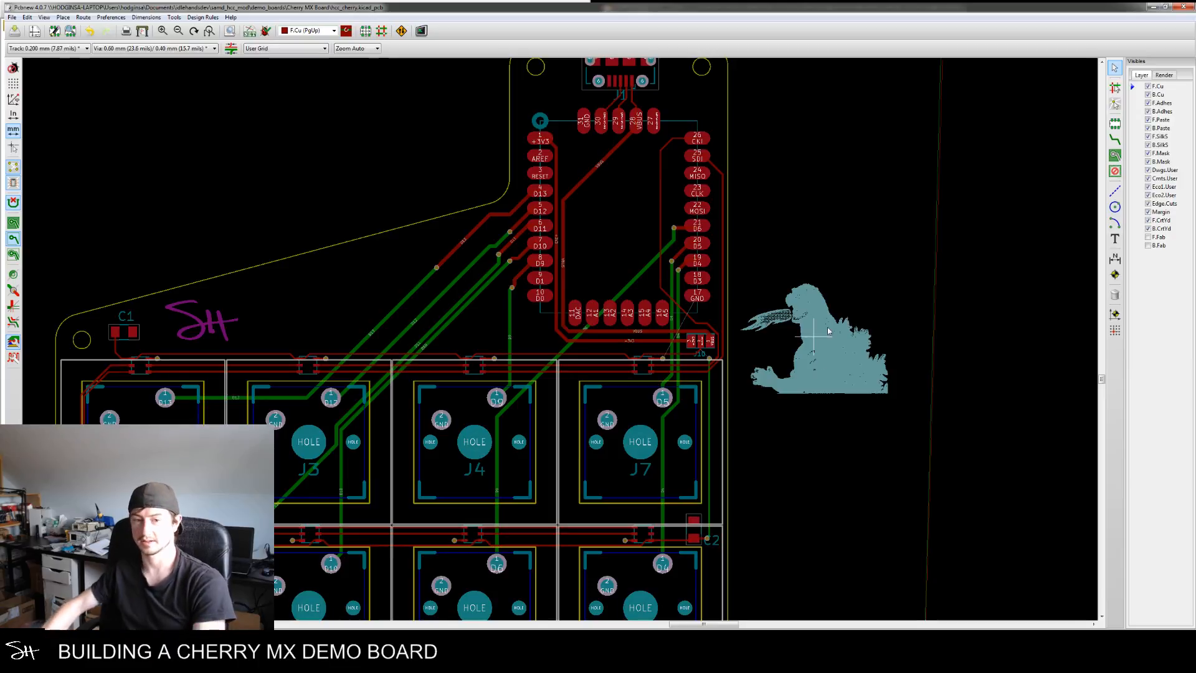
Close Pcbnew and cancel the pending Posterize adjustment in Photoshop
{"action": "left_click", "coordinate": [1181, 8]}
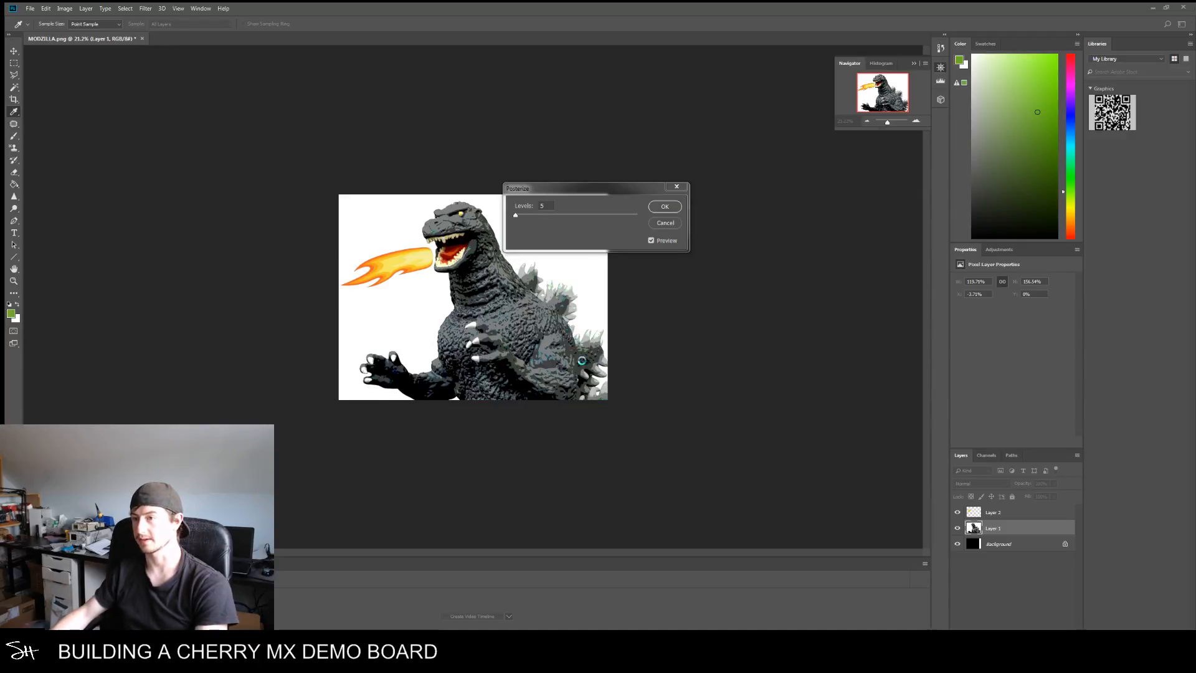
{"action": "left_click", "coordinate": [665, 223]}
{"action": "key", "text": "m"}
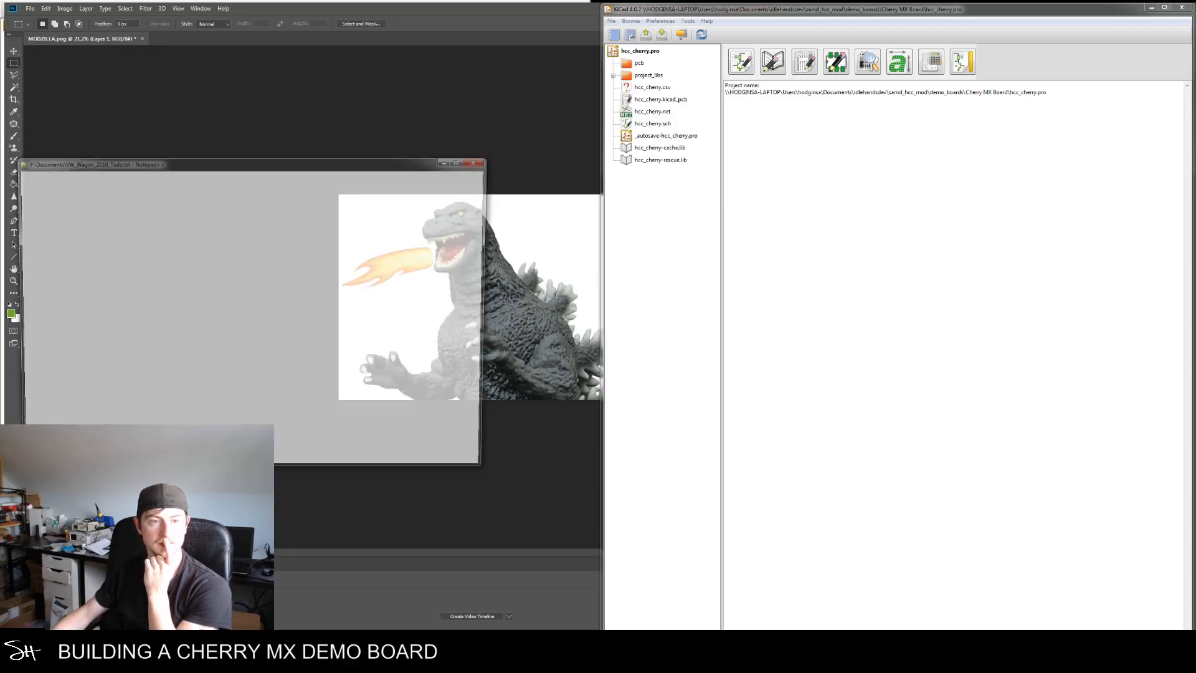
{"action": "left_click_drag", "start_coordinate": [205, 161], "coordinate": [0, 180]}
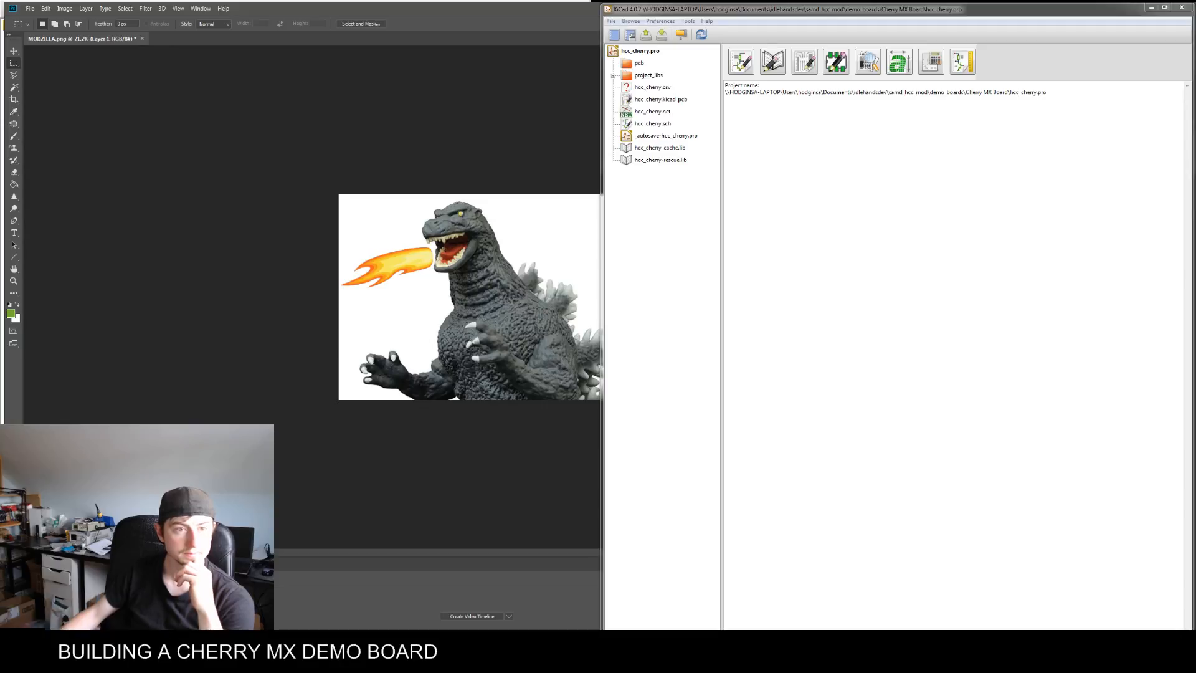
Bring hcc_cherry.kicad_pcb up in Notepad++, enlarge its window and place the Find dialog over it
{"action": "left_click_drag", "start_coordinate": [1, 180], "coordinate": [343, 77]}
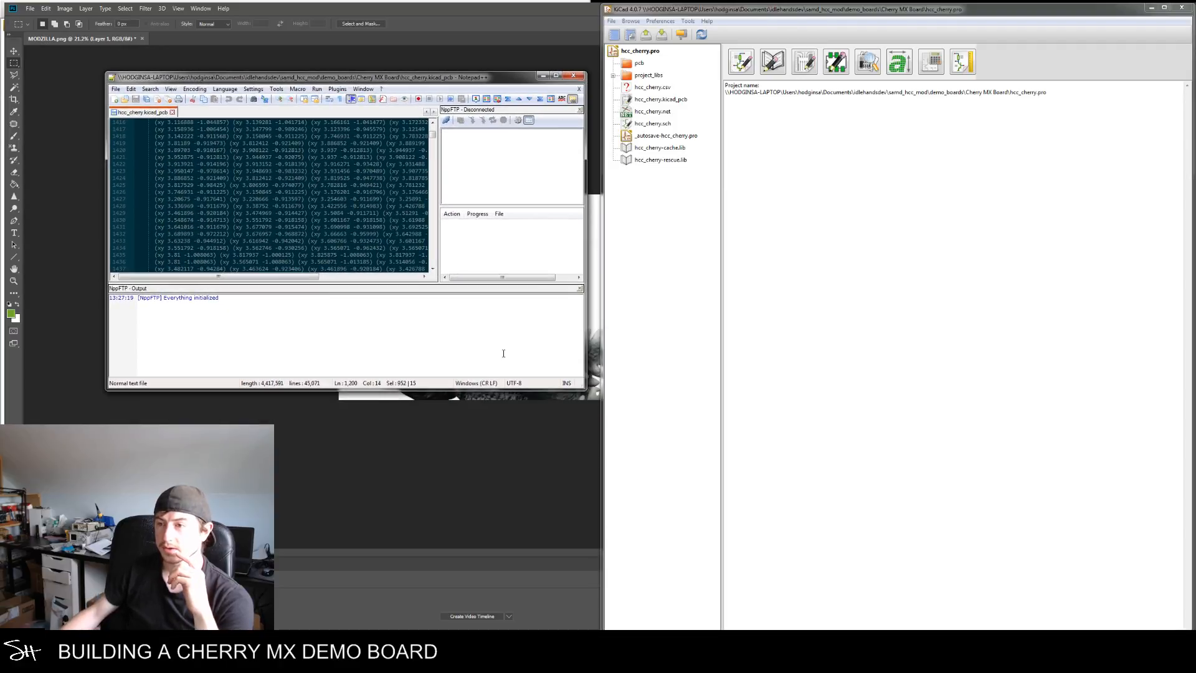
{"action": "left_click_drag", "start_coordinate": [584, 388], "coordinate": [945, 606]}
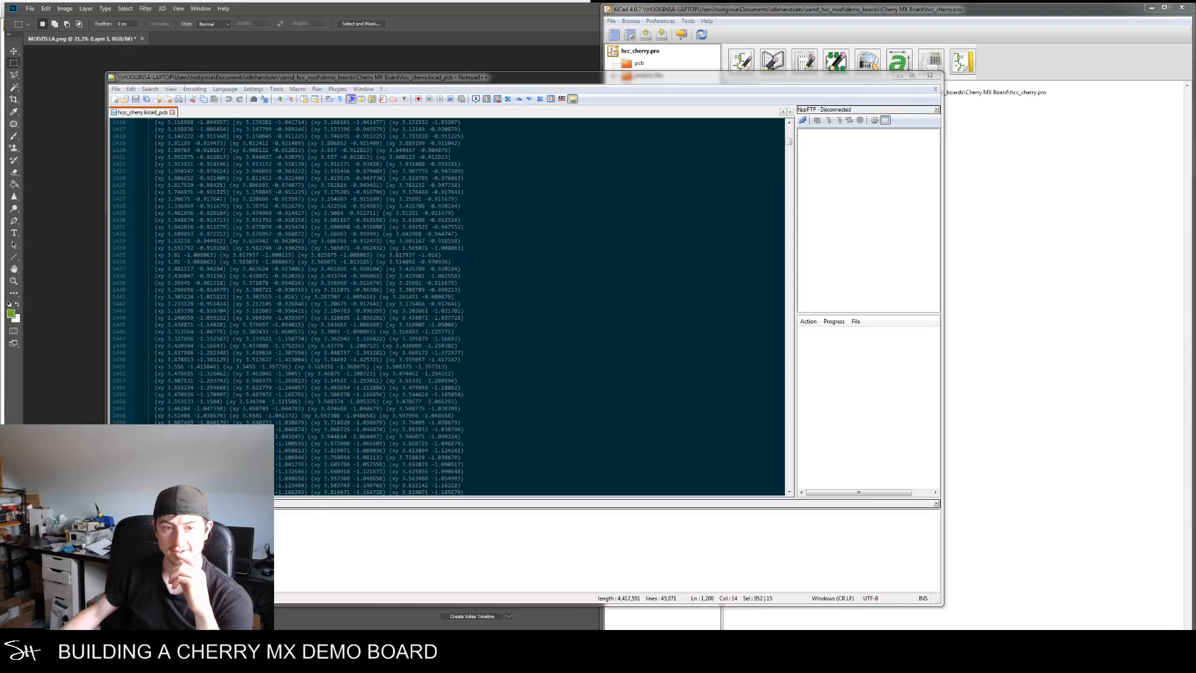
{"action": "left_click_drag", "start_coordinate": [1, 386], "coordinate": [619, 359]}
Examine the MODZILLA_Logo module's polygon data and the surrounding modules and filled polygons throughout the board file
{"action": "left_click", "coordinate": [260, 262]}
{"action": "scroll", "coordinate": [263, 278], "scroll_direction": "up", "scroll_amount": 20}
{"action": "scroll", "coordinate": [264, 278], "scroll_direction": "up", "scroll_amount": 20}
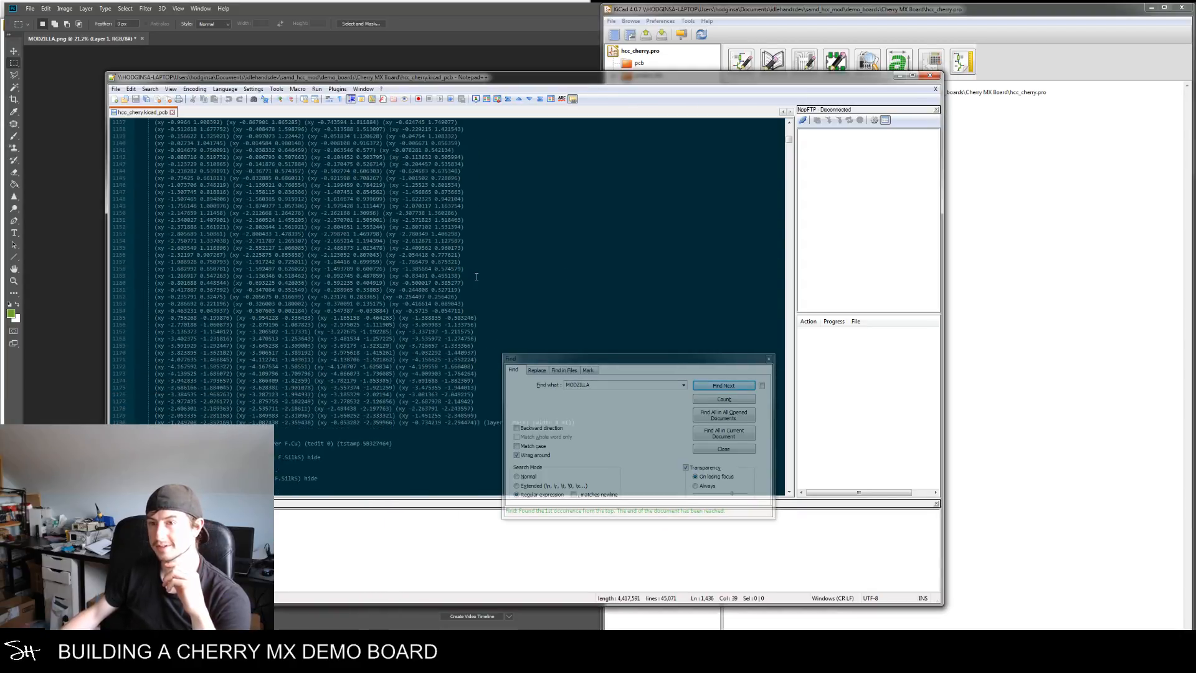
{"action": "scroll", "coordinate": [476, 275], "scroll_direction": "down", "scroll_amount": 11}
{"action": "scroll", "coordinate": [460, 274], "scroll_direction": "down", "scroll_amount": 2}
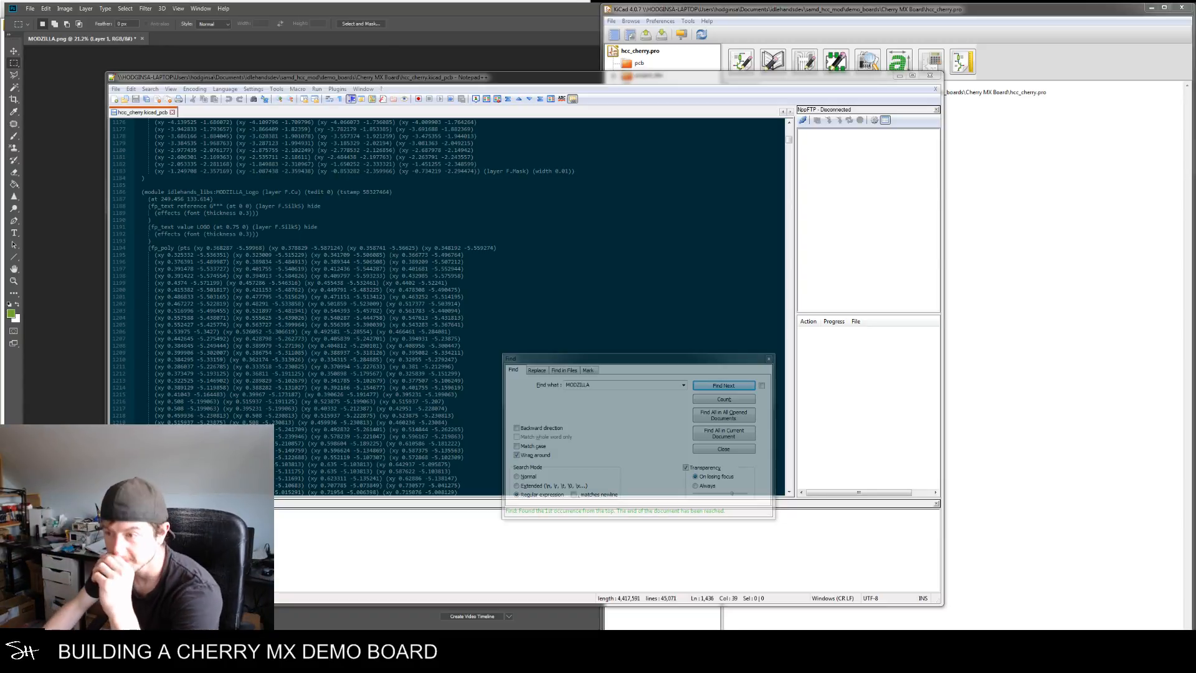
{"action": "left_click", "coordinate": [324, 338]}
{"action": "scroll", "coordinate": [325, 339], "scroll_direction": "down", "scroll_amount": 7}
{"action": "scroll", "coordinate": [320, 349], "scroll_direction": "down", "scroll_amount": 20}
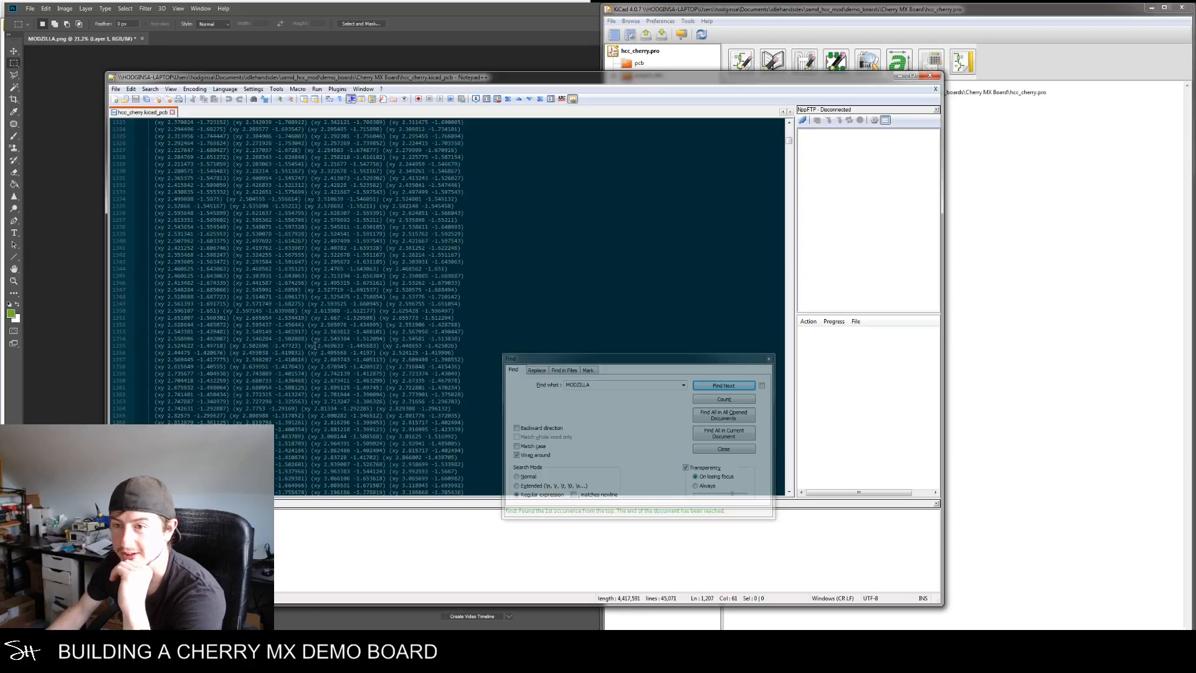
{"action": "scroll", "coordinate": [318, 364], "scroll_direction": "down", "scroll_amount": 20}
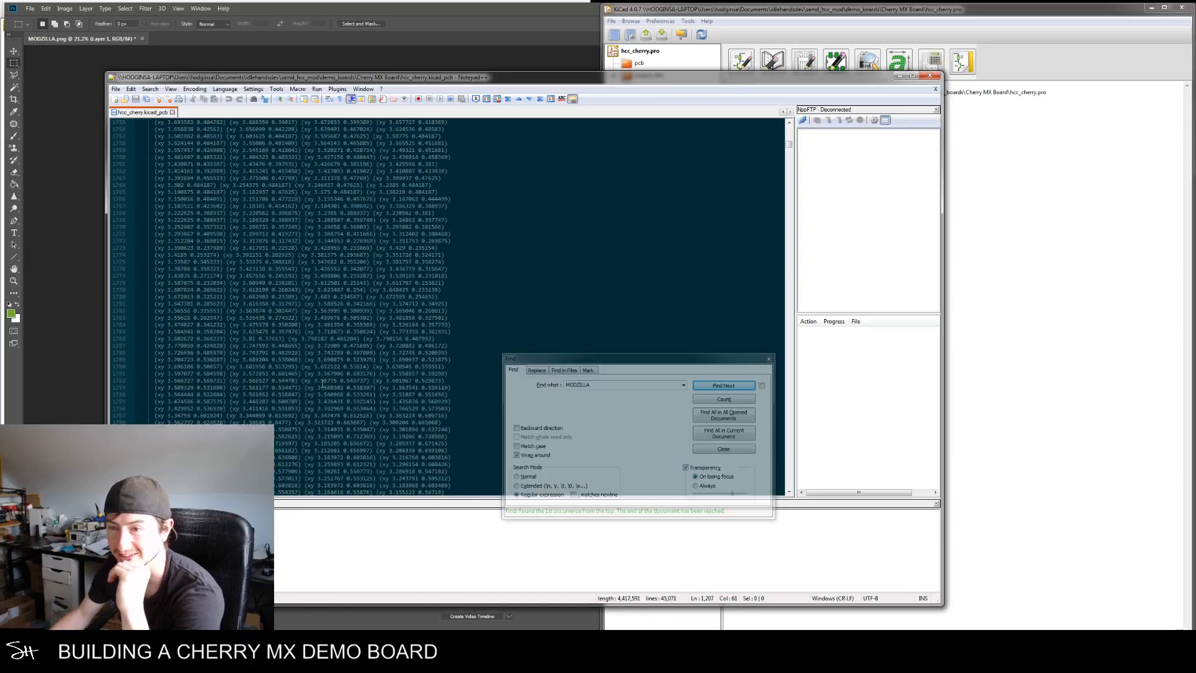
{"action": "left_click_drag", "start_coordinate": [789, 145], "coordinate": [777, 487]}
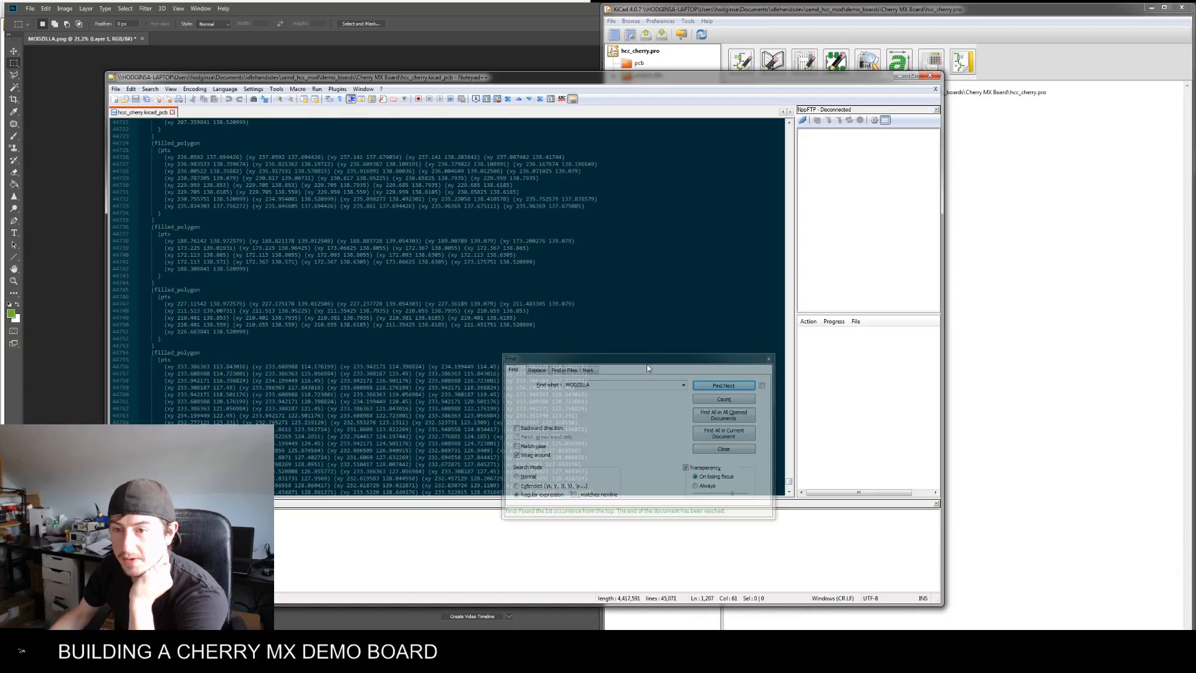
{"action": "scroll", "coordinate": [656, 293], "scroll_direction": "up", "scroll_amount": 6}
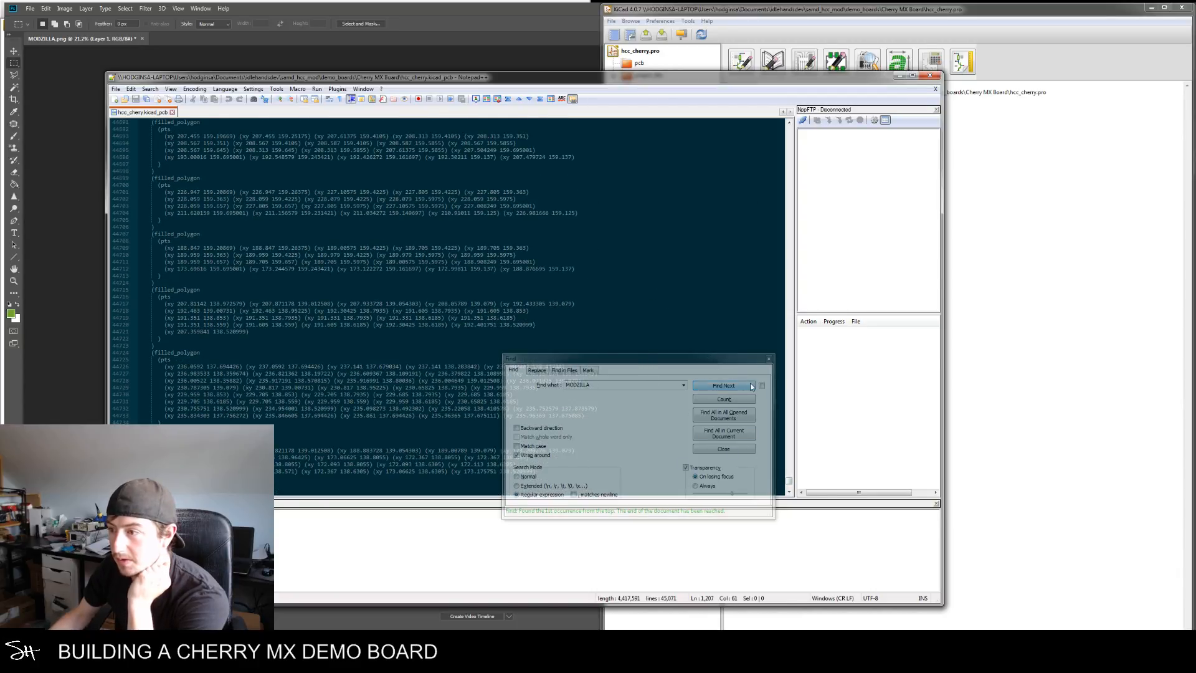
{"action": "left_click_drag", "start_coordinate": [789, 483], "coordinate": [786, 135]}
{"action": "scroll", "coordinate": [636, 237], "scroll_direction": "down", "scroll_amount": 18}
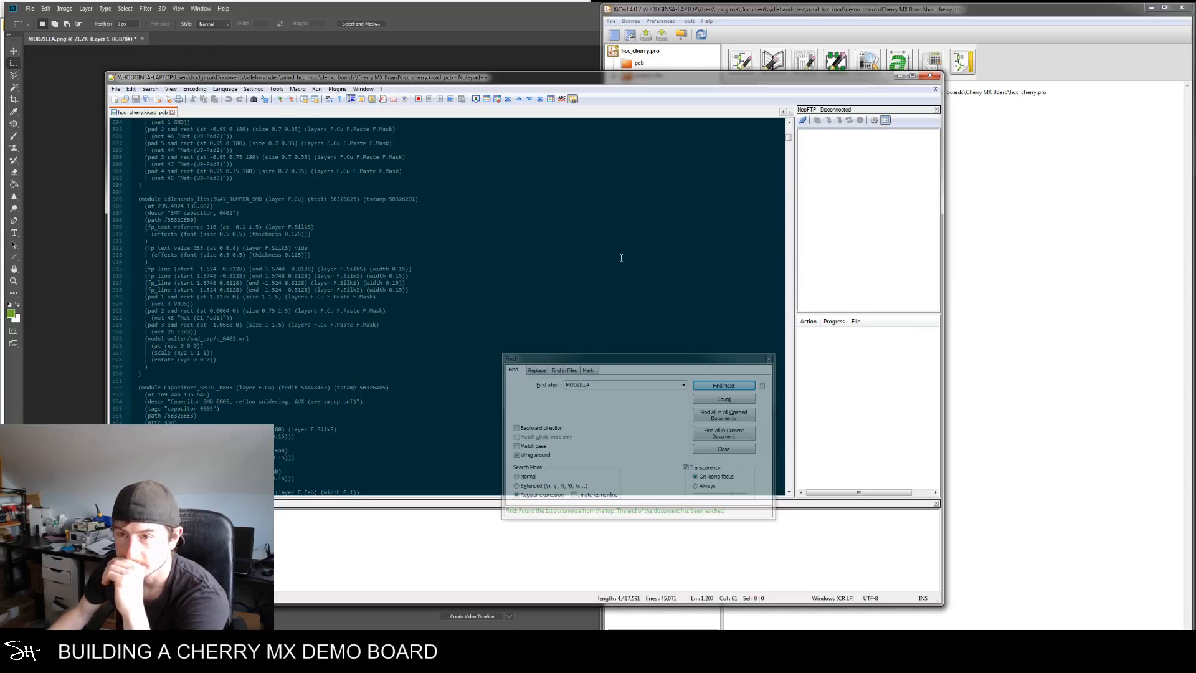
{"action": "scroll", "coordinate": [621, 257], "scroll_direction": "down", "scroll_amount": 20}
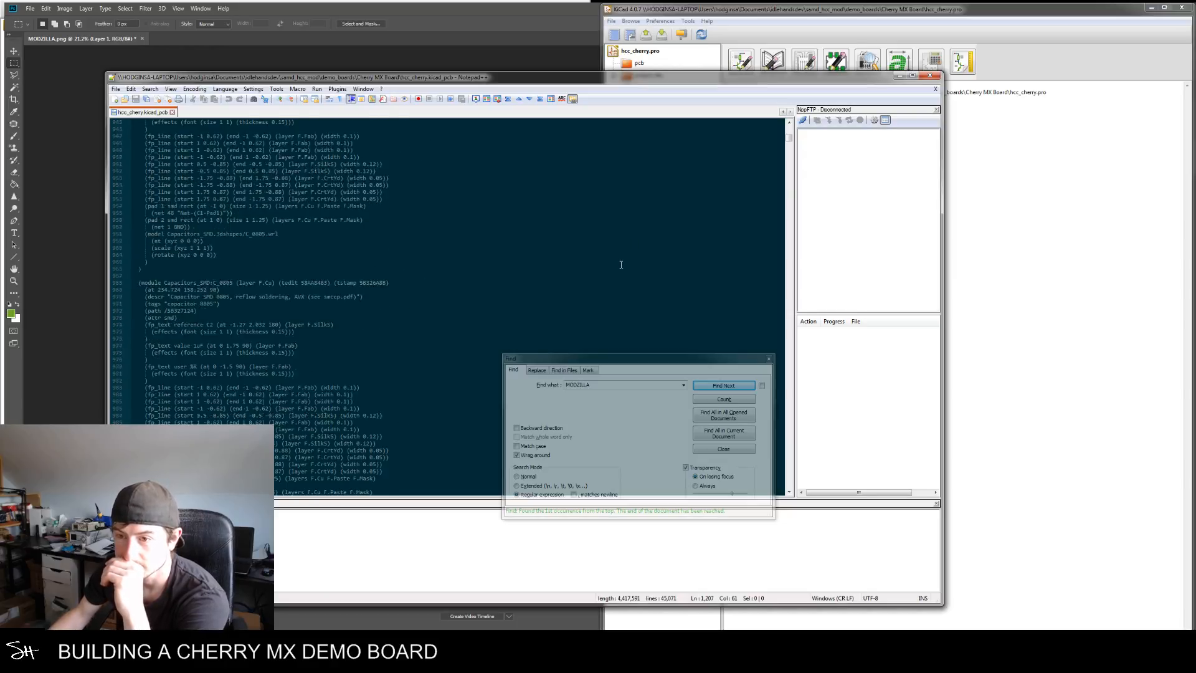
{"action": "scroll", "coordinate": [598, 265], "scroll_direction": "down", "scroll_amount": 20}
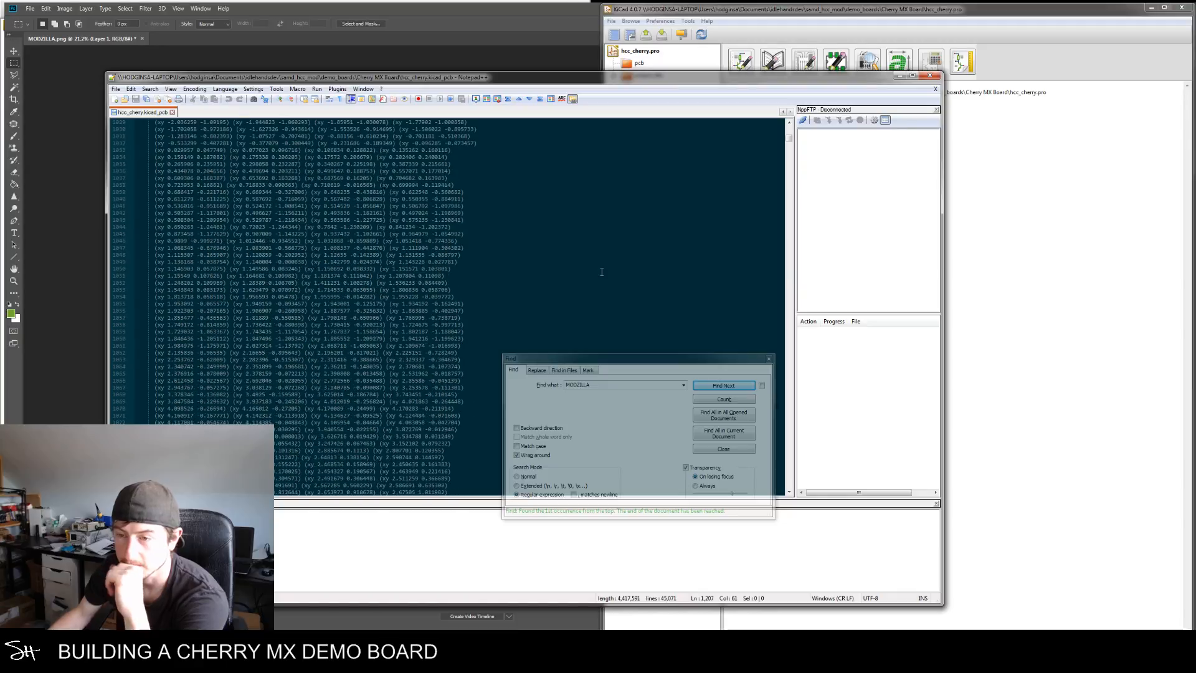
Count and find MODZILLA in the file, and try to select the whole module block from its header line downward
{"action": "left_click", "coordinate": [725, 397]}
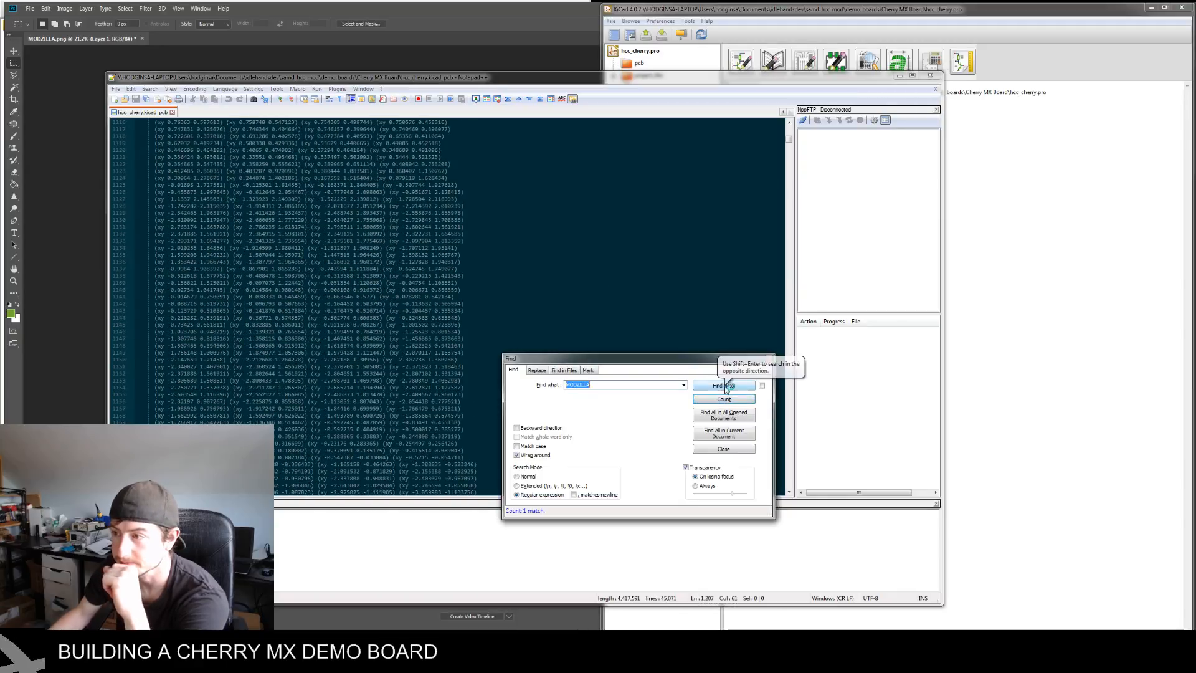
{"action": "left_click", "coordinate": [722, 389]}
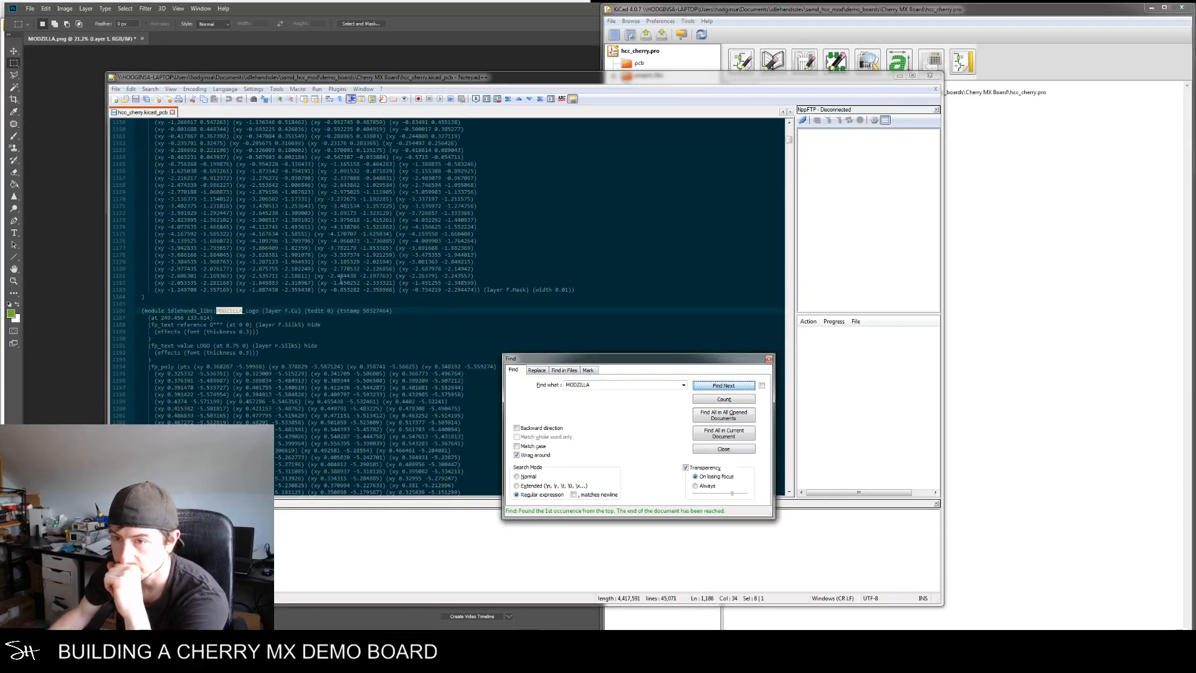
{"action": "left_click_drag", "start_coordinate": [143, 310], "coordinate": [355, 365]}
{"action": "scroll", "coordinate": [334, 346], "scroll_direction": "down", "scroll_amount": 20}
{"action": "scroll", "coordinate": [351, 359], "scroll_direction": "down", "scroll_amount": 20}
{"action": "scroll", "coordinate": [354, 360], "scroll_direction": "down", "scroll_amount": 20}
{"action": "scroll", "coordinate": [355, 365], "scroll_direction": "down", "scroll_amount": 7}
{"action": "left_click_drag", "start_coordinate": [355, 365], "coordinate": [369, 399]}
{"action": "scroll", "coordinate": [360, 380], "scroll_direction": "down", "scroll_amount": 20}
{"action": "scroll", "coordinate": [387, 508], "scroll_direction": "down", "scroll_amount": 20}
{"action": "mouse_move", "coordinate": [387, 502]}
{"action": "left_mouse_down"}
{"action": "mouse_move", "coordinate": [391, 550]}
{"action": "mouse_move", "coordinate": [401, 519]}
{"action": "left_mouse_up"}
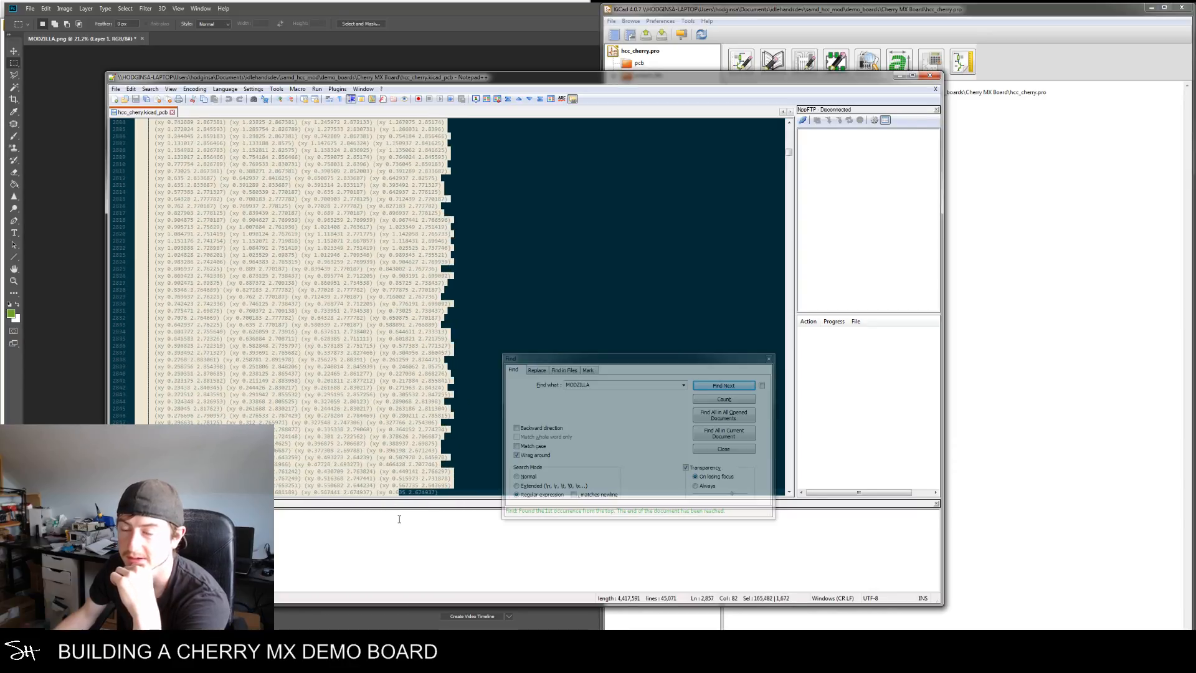
{"action": "left_click_drag", "start_coordinate": [400, 516], "coordinate": [399, 514]}
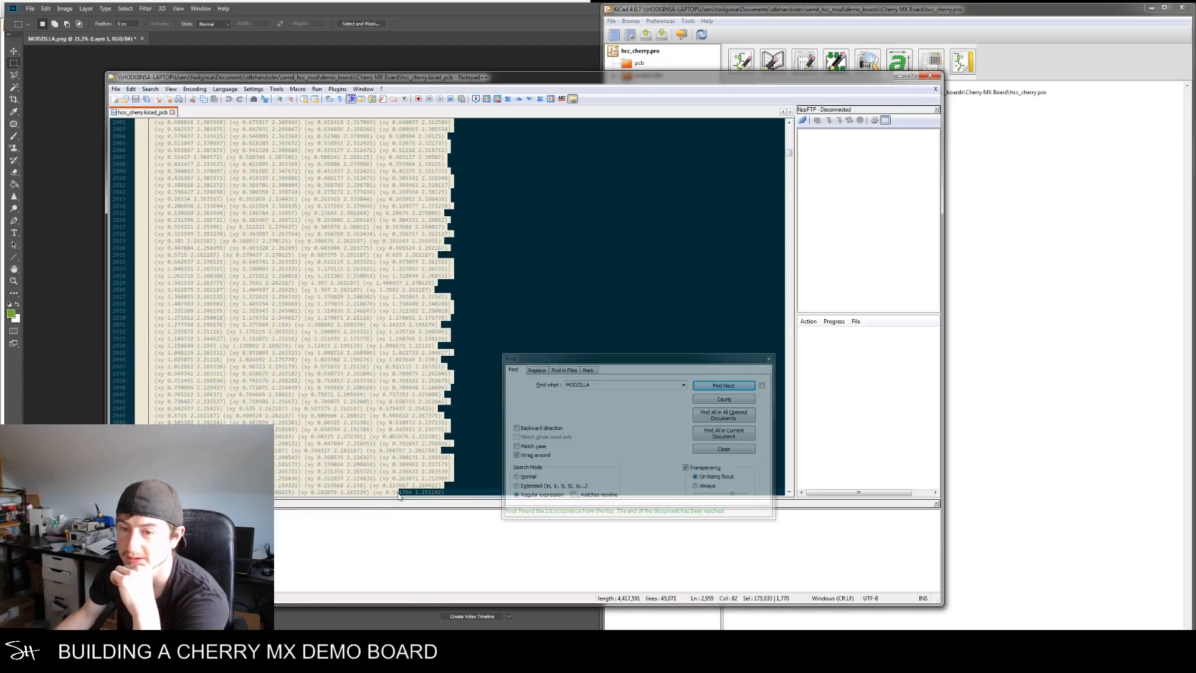
Find the MODZILLA_Logo module header again and check the bracket matching of its text entries and first fp_poly
{"action": "left_click_drag", "start_coordinate": [788, 157], "coordinate": [788, 137]}
{"action": "scroll", "coordinate": [480, 265], "scroll_direction": "up", "scroll_amount": 5}
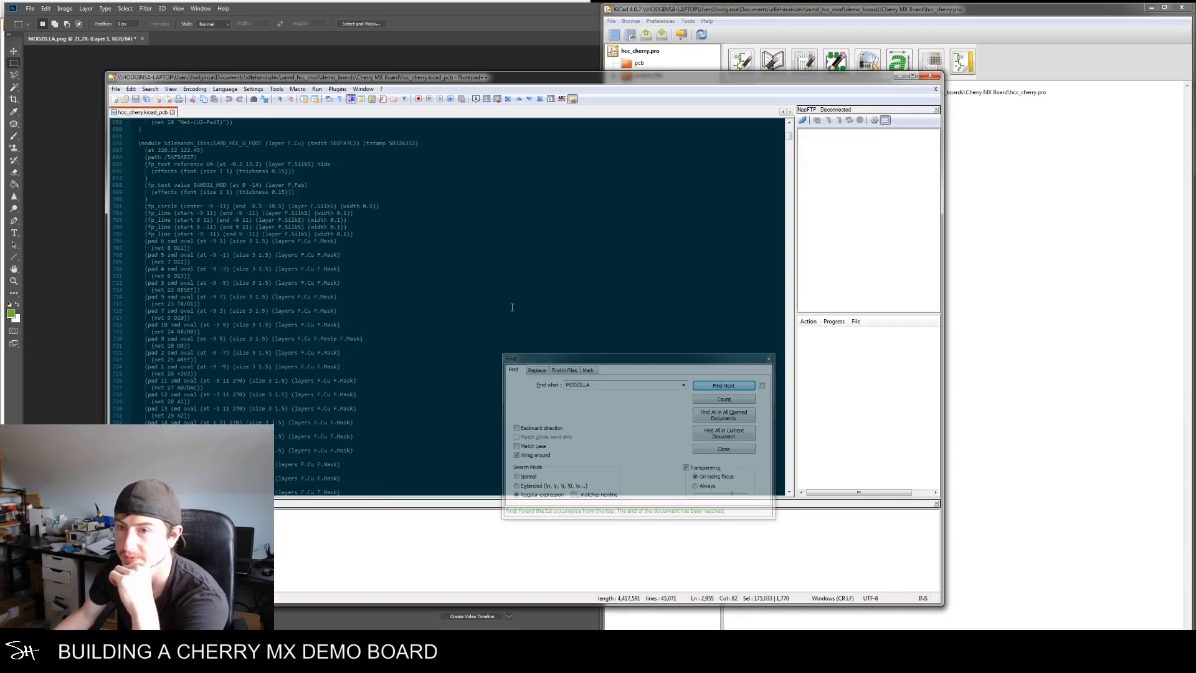
{"action": "left_click", "coordinate": [722, 387]}
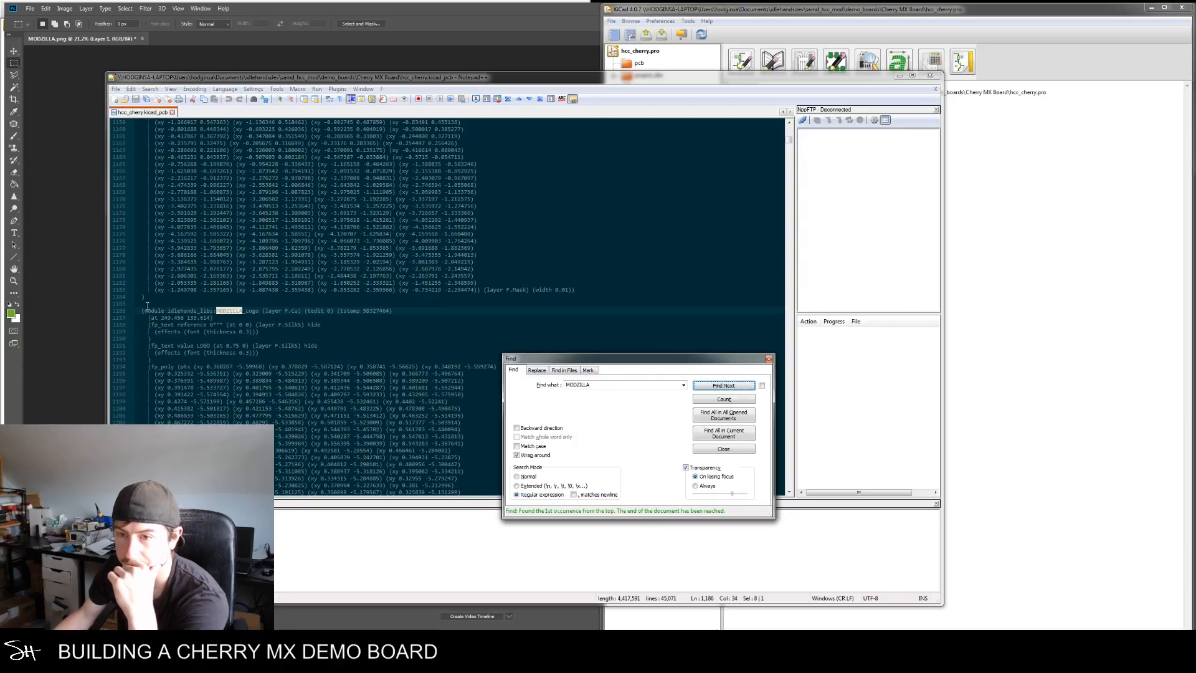
{"action": "left_click", "coordinate": [143, 311]}
{"action": "left_click", "coordinate": [149, 331]}
{"action": "left_click", "coordinate": [150, 346]}
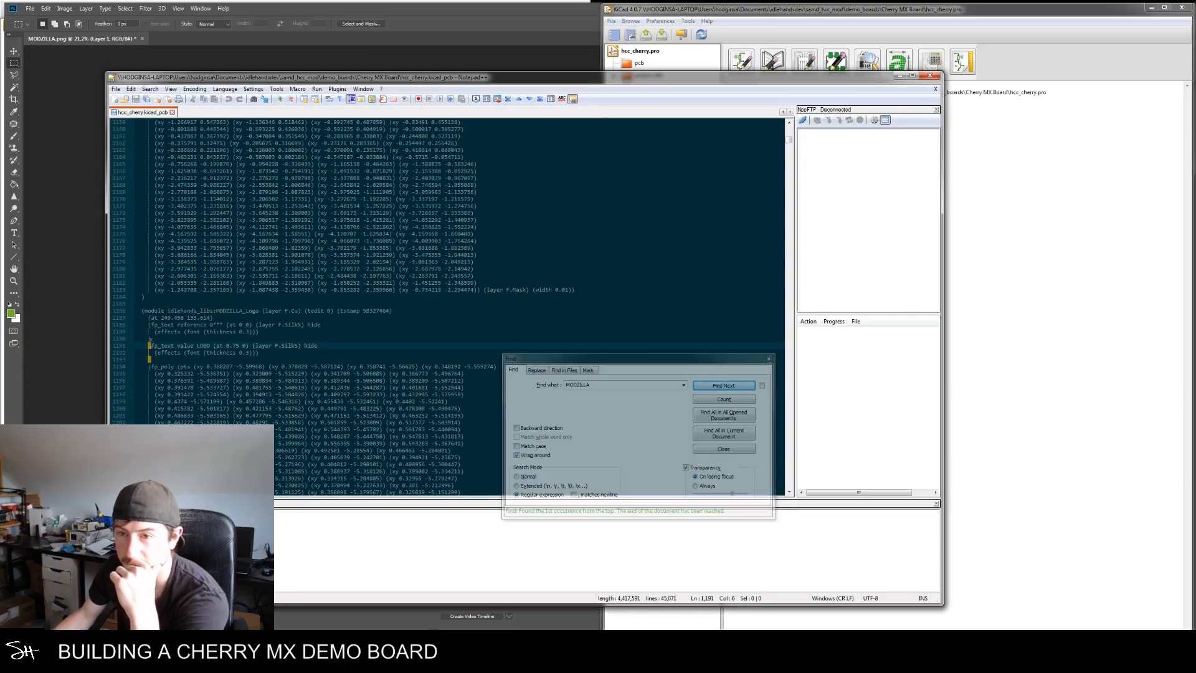
{"action": "left_click", "coordinate": [150, 325]}
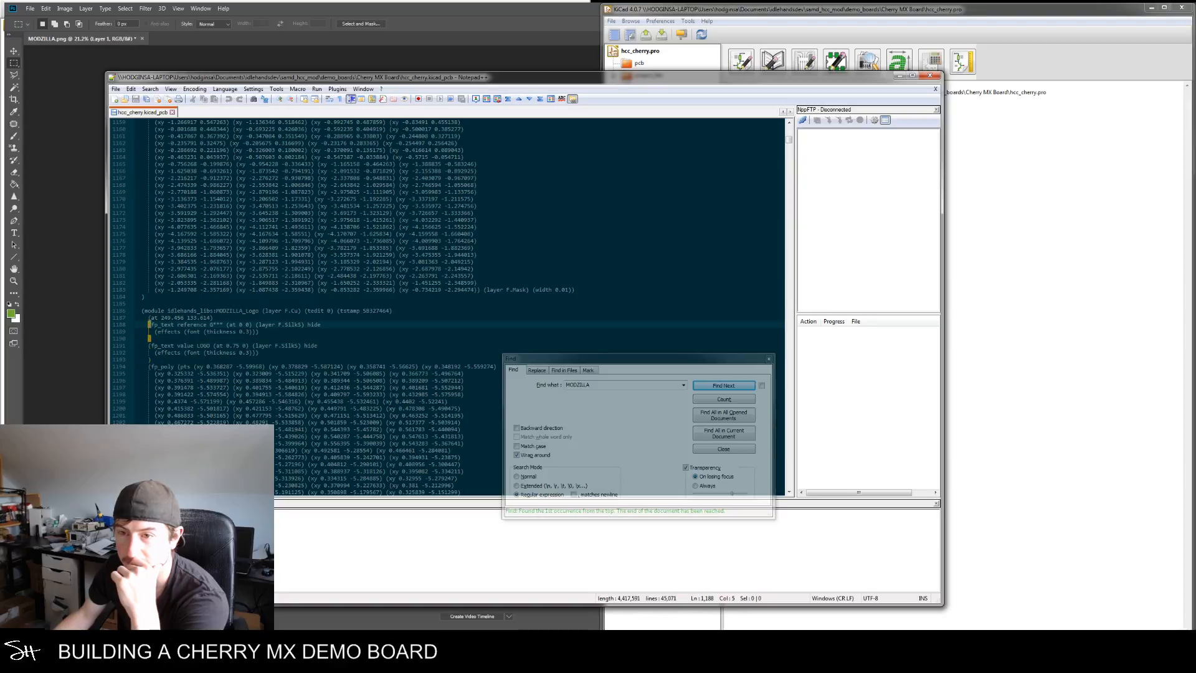
{"action": "left_click", "coordinate": [149, 367]}
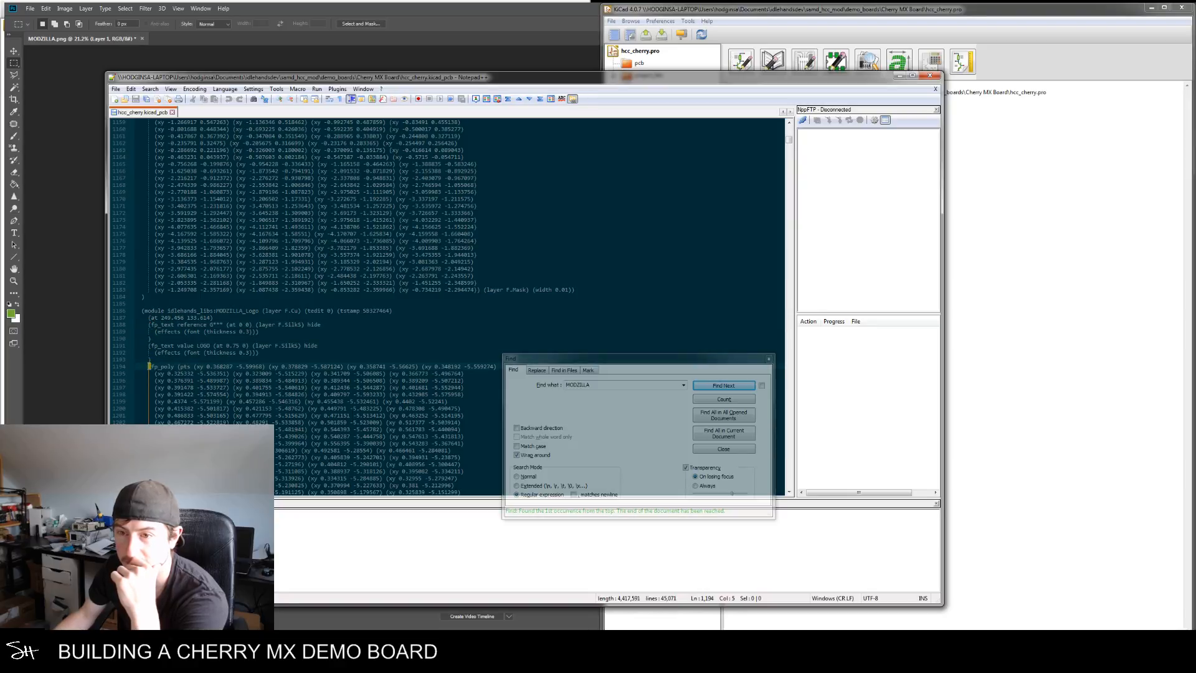
Mark the start of a selection at the module's first fp_poly entry with Begin/End Select
{"action": "scroll", "coordinate": [161, 366], "scroll_direction": "down", "scroll_amount": 5}
{"action": "key", "text": "shift+Right"}
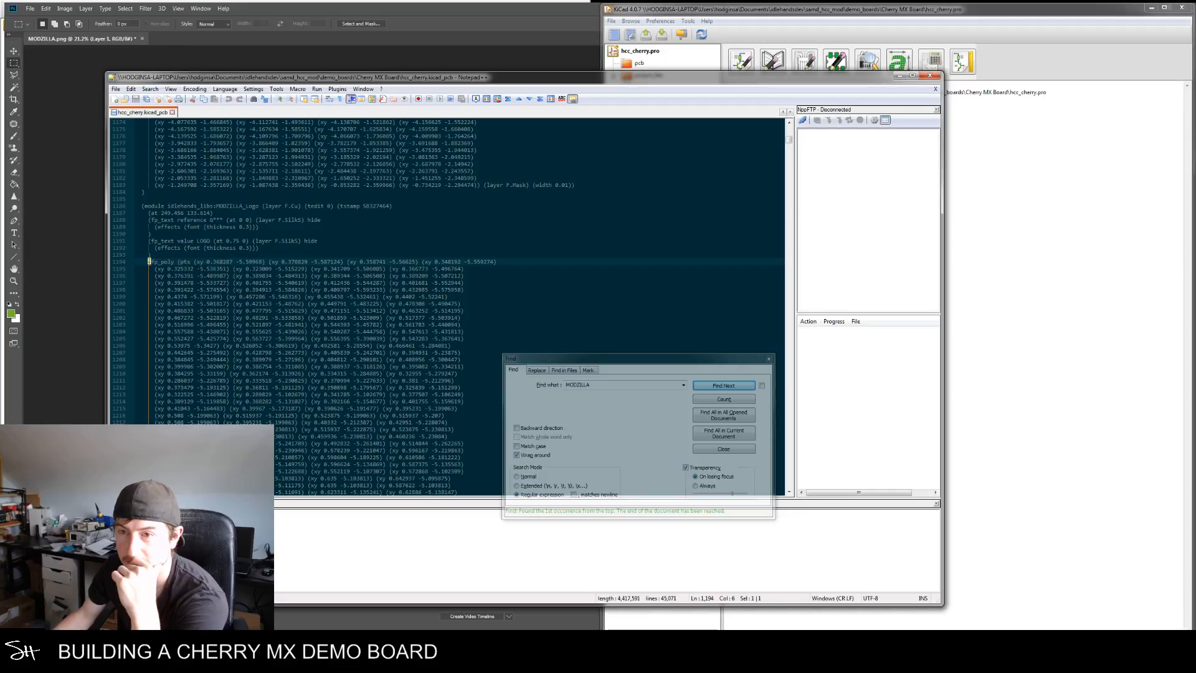
{"action": "right_click", "coordinate": [150, 263]}
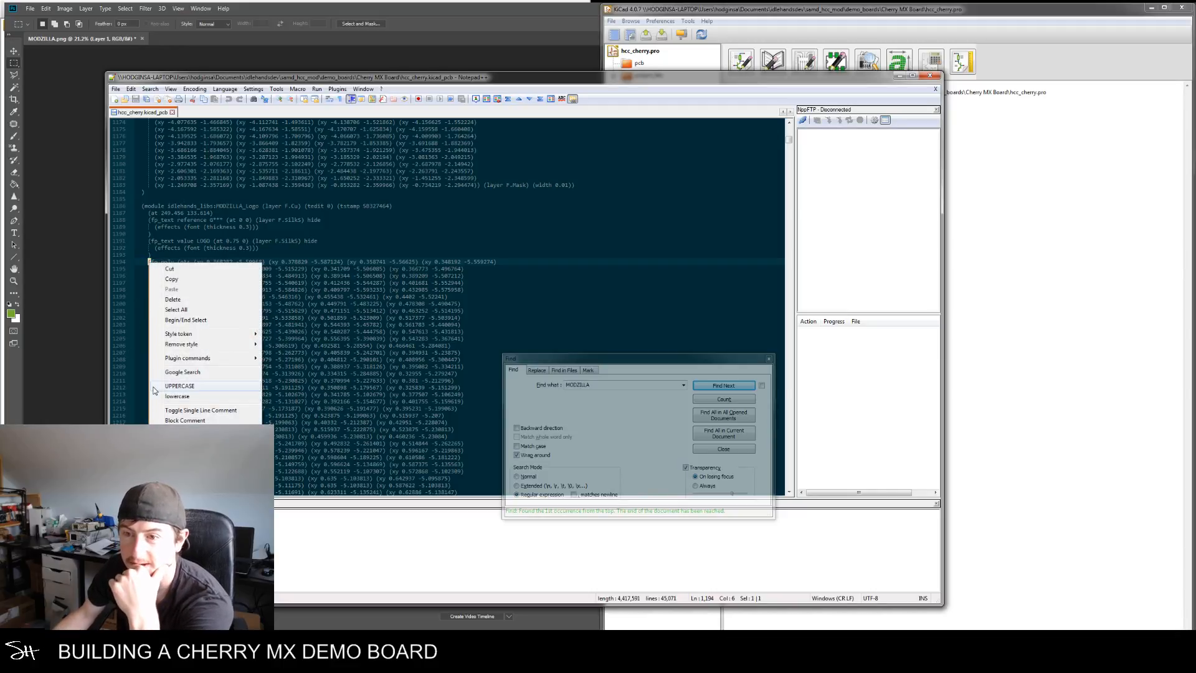
{"action": "mouse_move", "coordinate": [219, 359]}
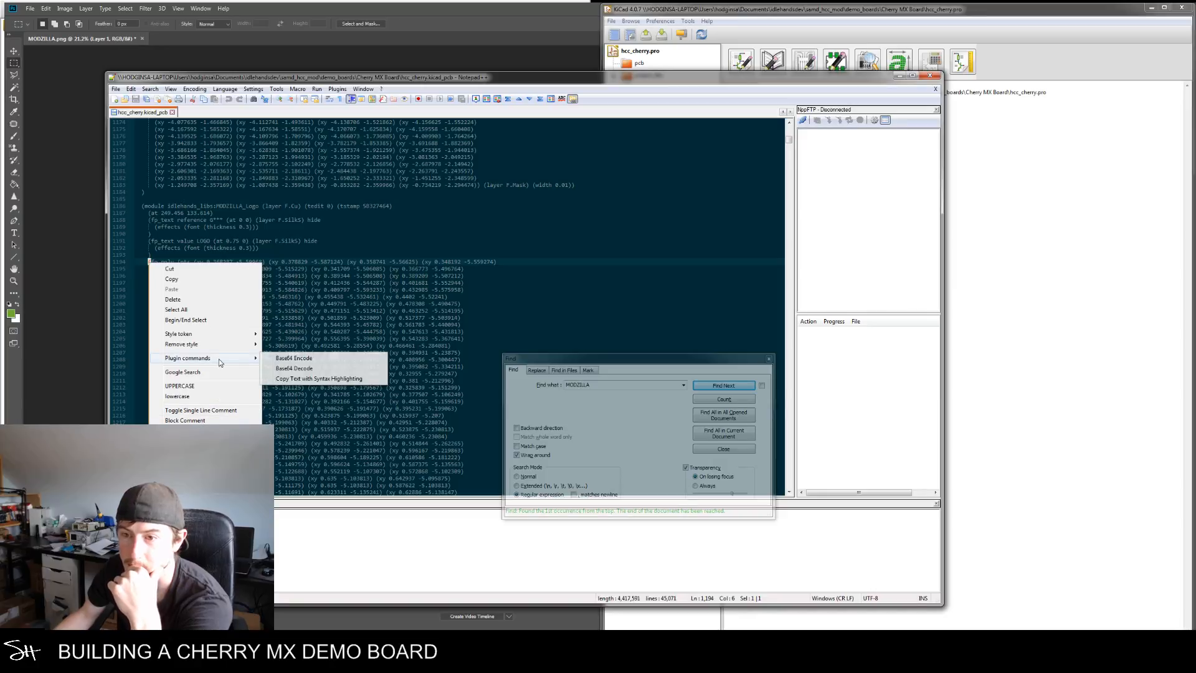
{"action": "left_click", "coordinate": [218, 319]}
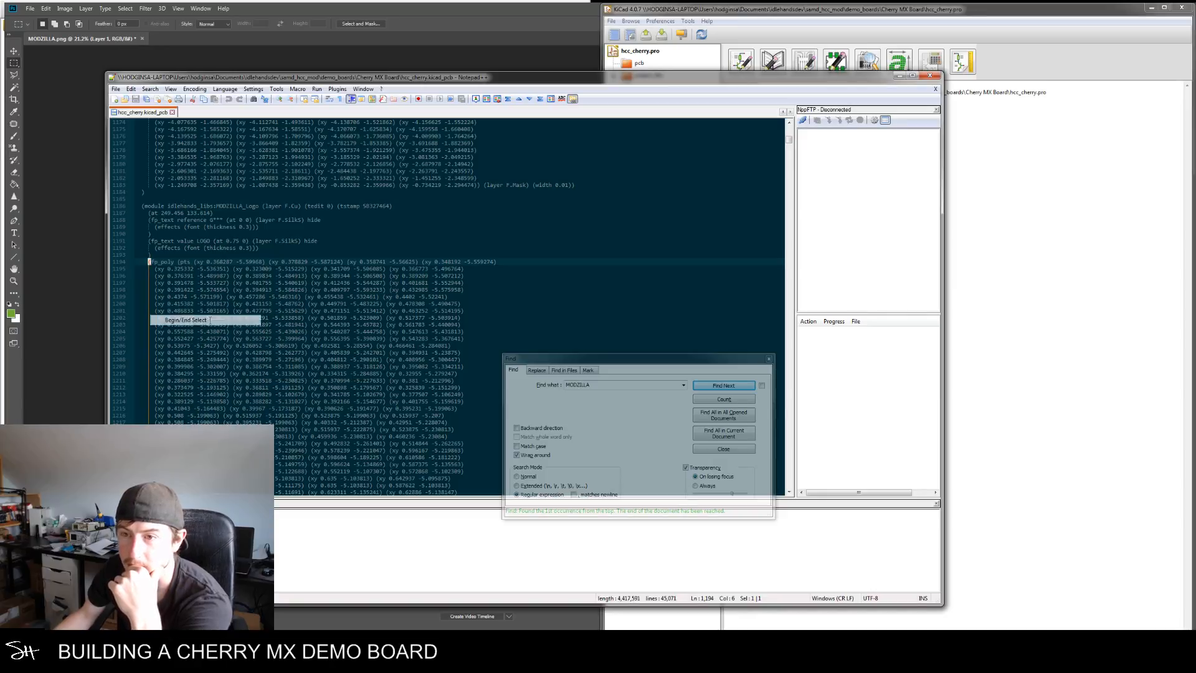
{"action": "right_click", "coordinate": [150, 265]}
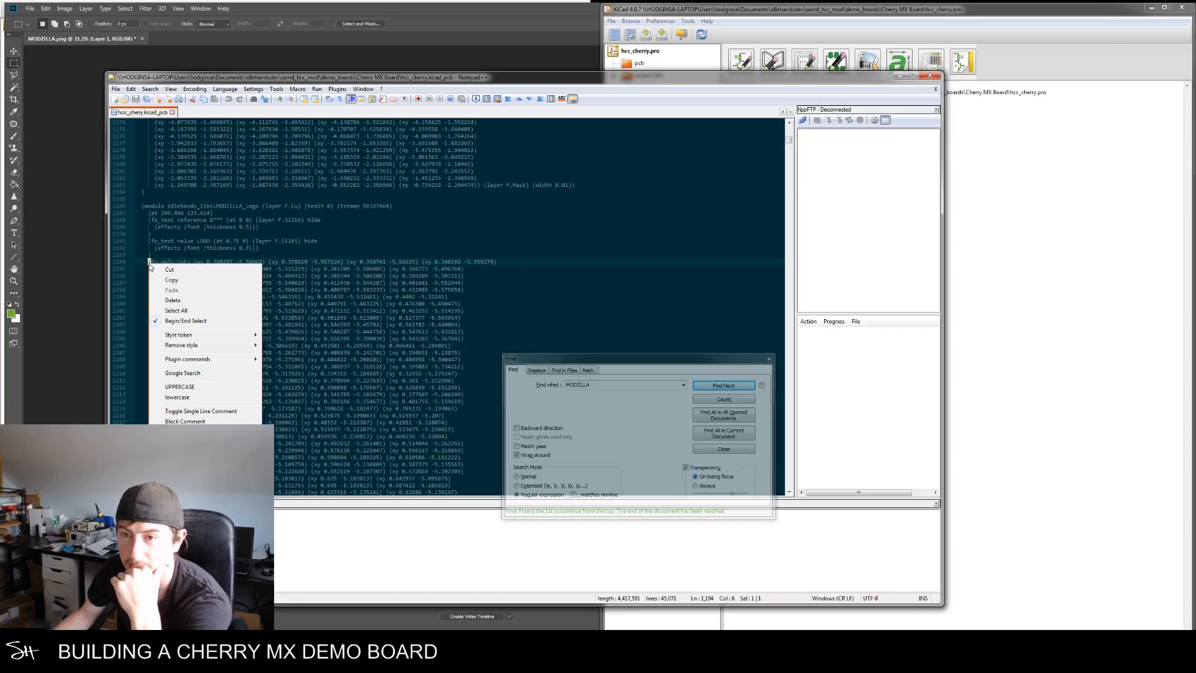
{"action": "left_click", "coordinate": [149, 262]}
{"action": "left_click", "coordinate": [149, 248]}
{"action": "left_click", "coordinate": [148, 241]}
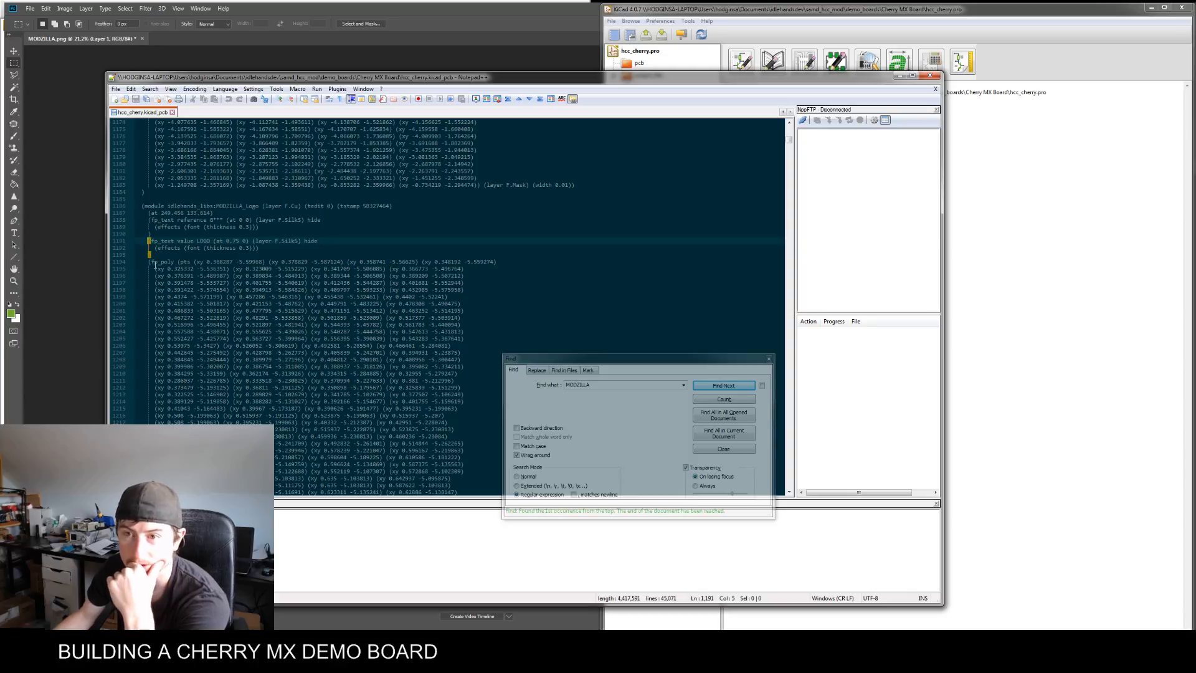
Try hiding the module's first fp_poly line and restore it
{"action": "right_click", "coordinate": [150, 262]}
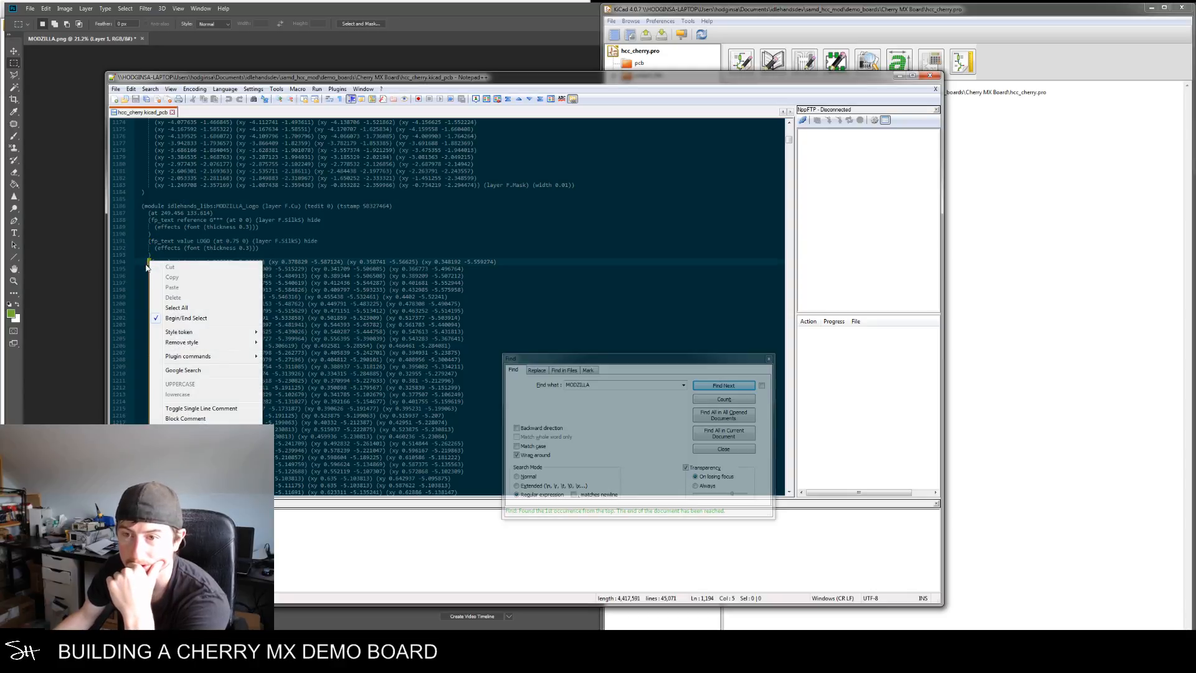
{"action": "mouse_move", "coordinate": [195, 335]}
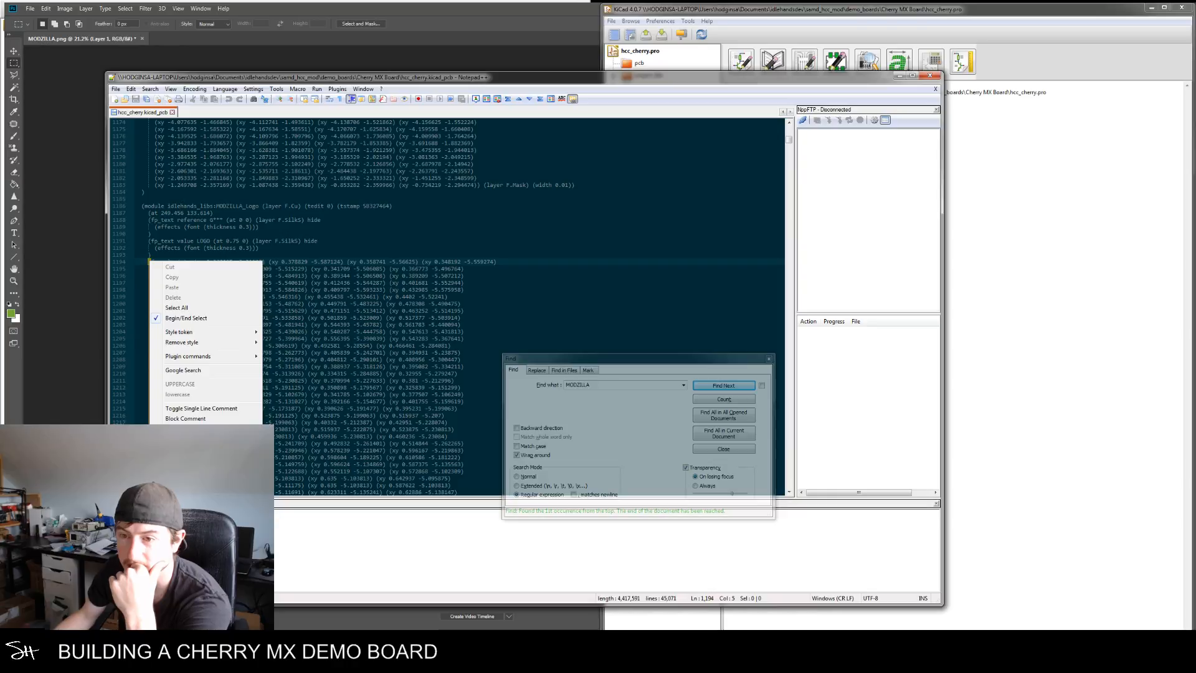
{"action": "left_click", "coordinate": [181, 443]}
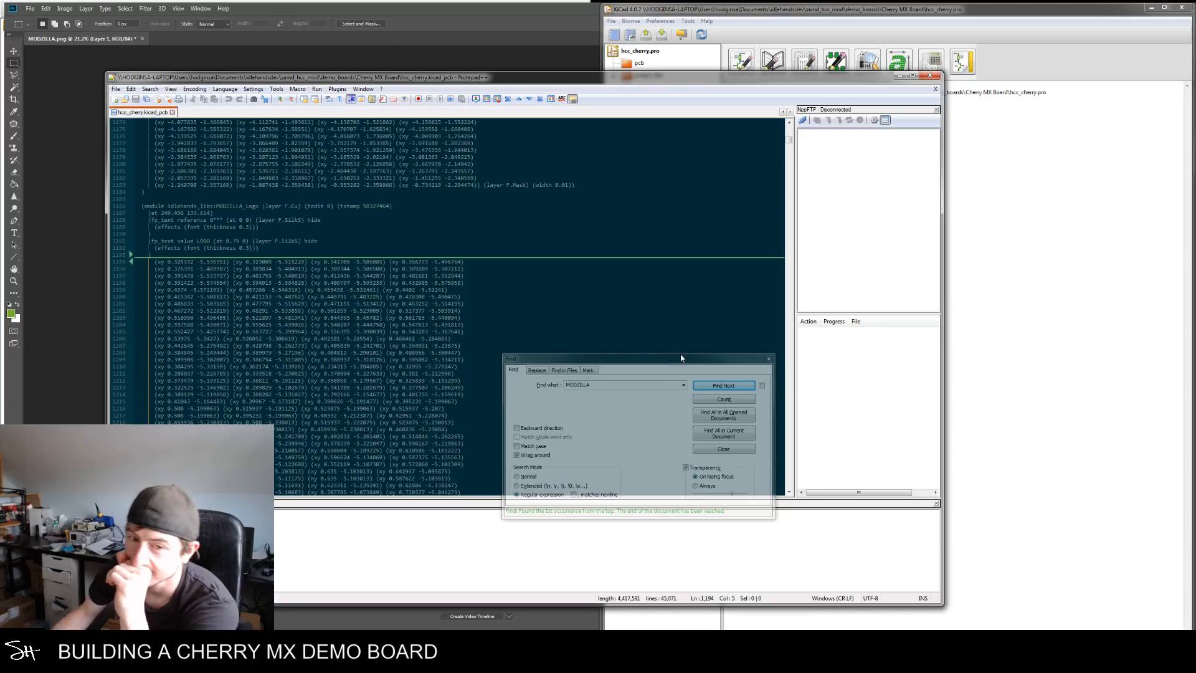
{"action": "left_click", "coordinate": [260, 318]}
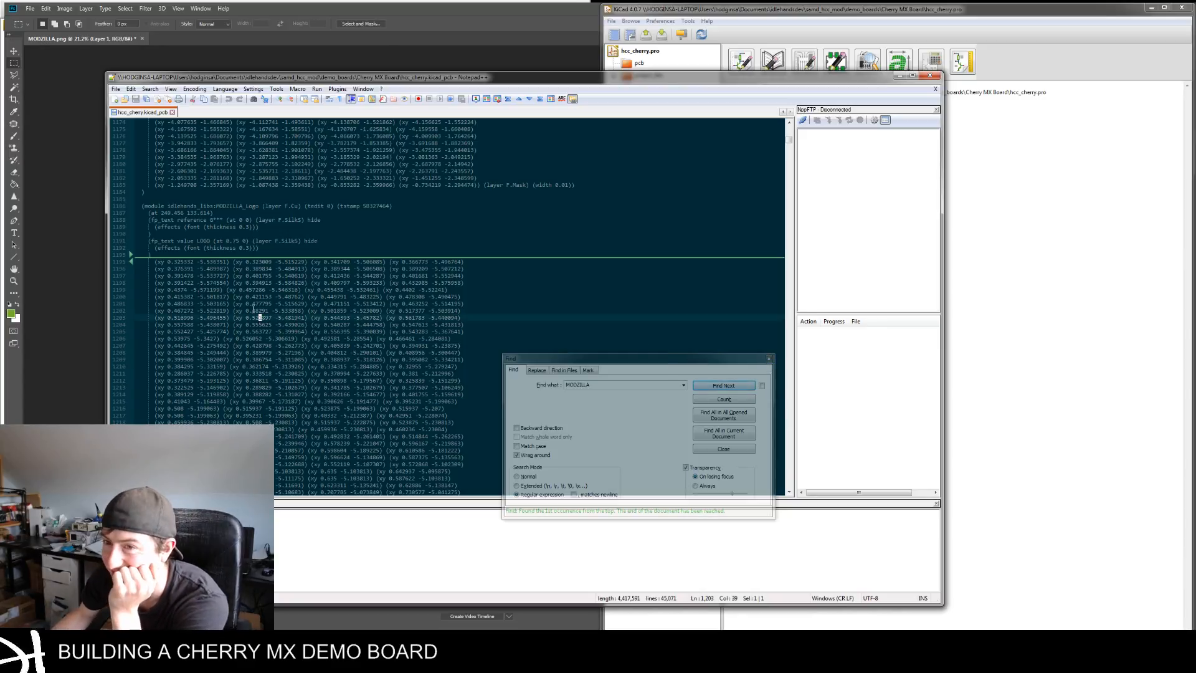
{"action": "left_click", "coordinate": [130, 261]}
{"action": "left_click", "coordinate": [150, 268]}
{"action": "key", "text": "Up"}
{"action": "right_click", "coordinate": [149, 262]}
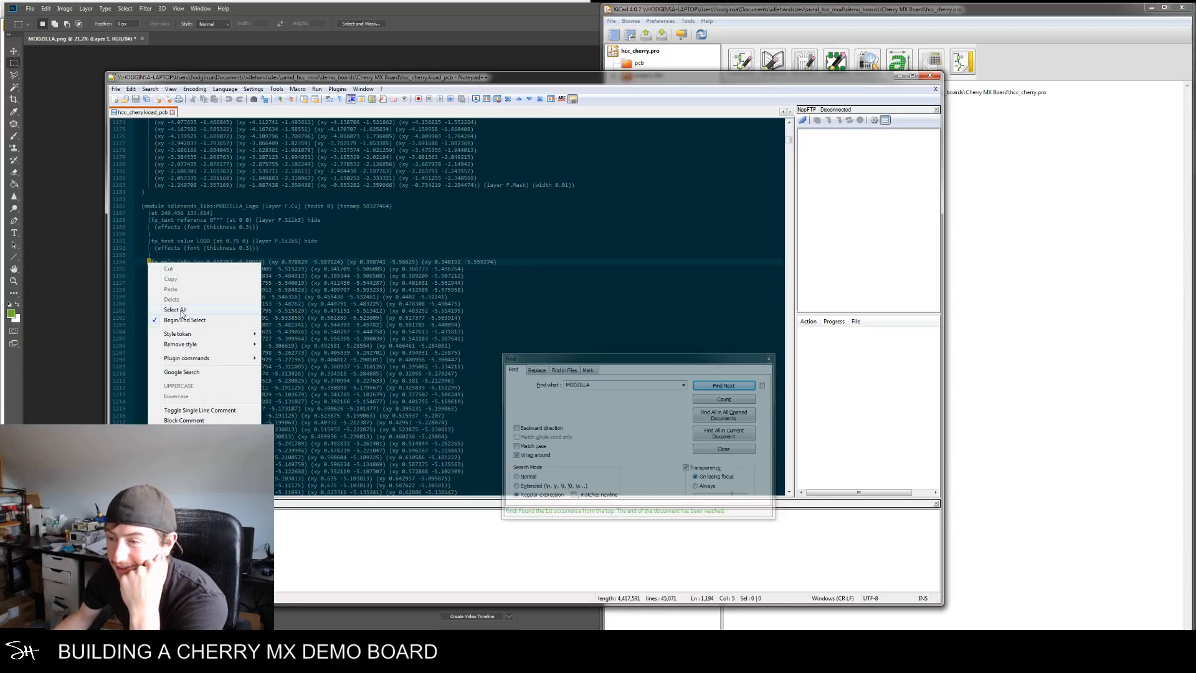
{"action": "left_click", "coordinate": [320, 312]}
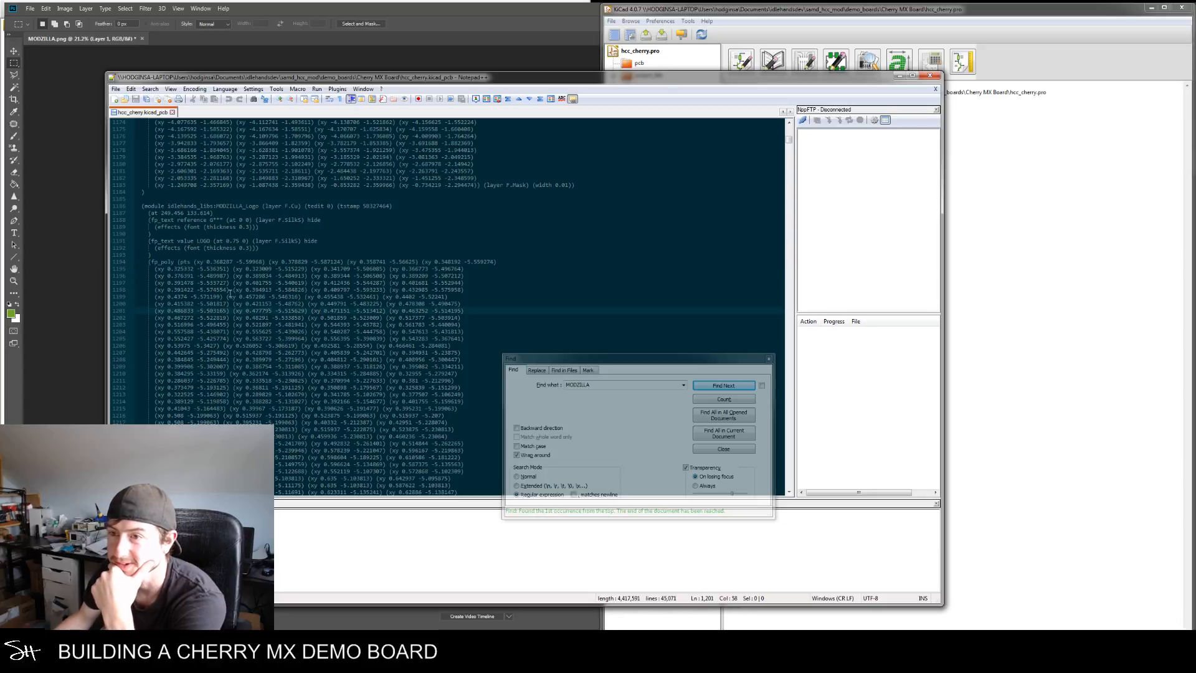
{"action": "right_click", "coordinate": [150, 262]}
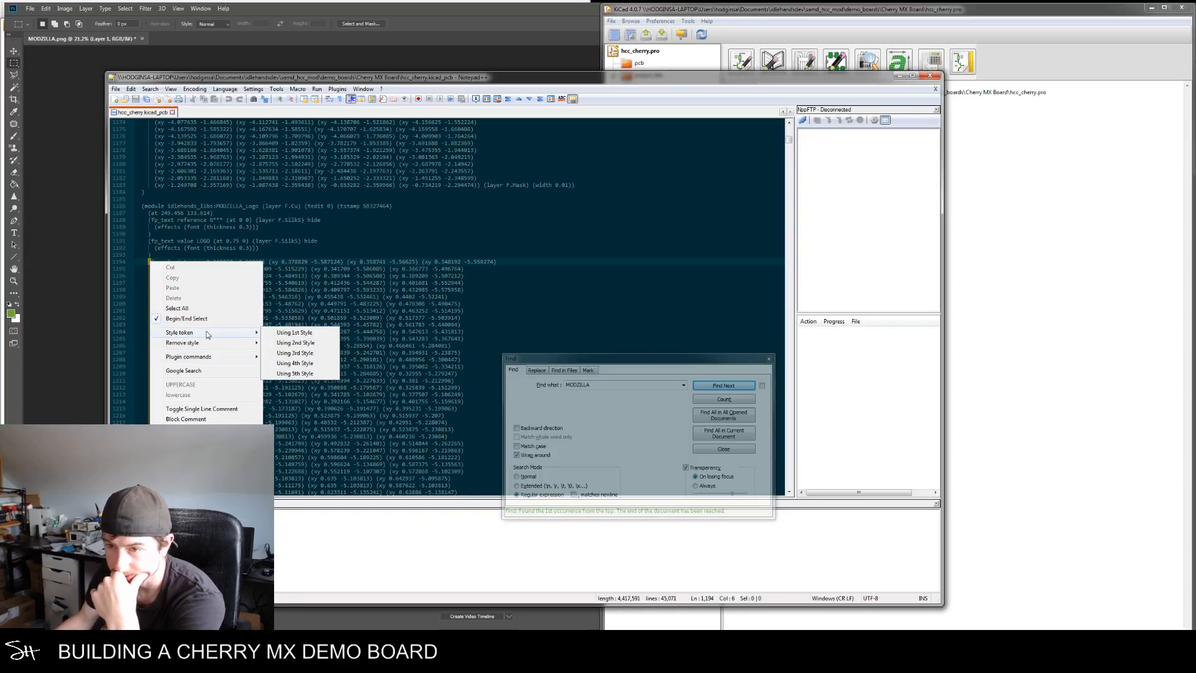
{"action": "left_click", "coordinate": [341, 304]}
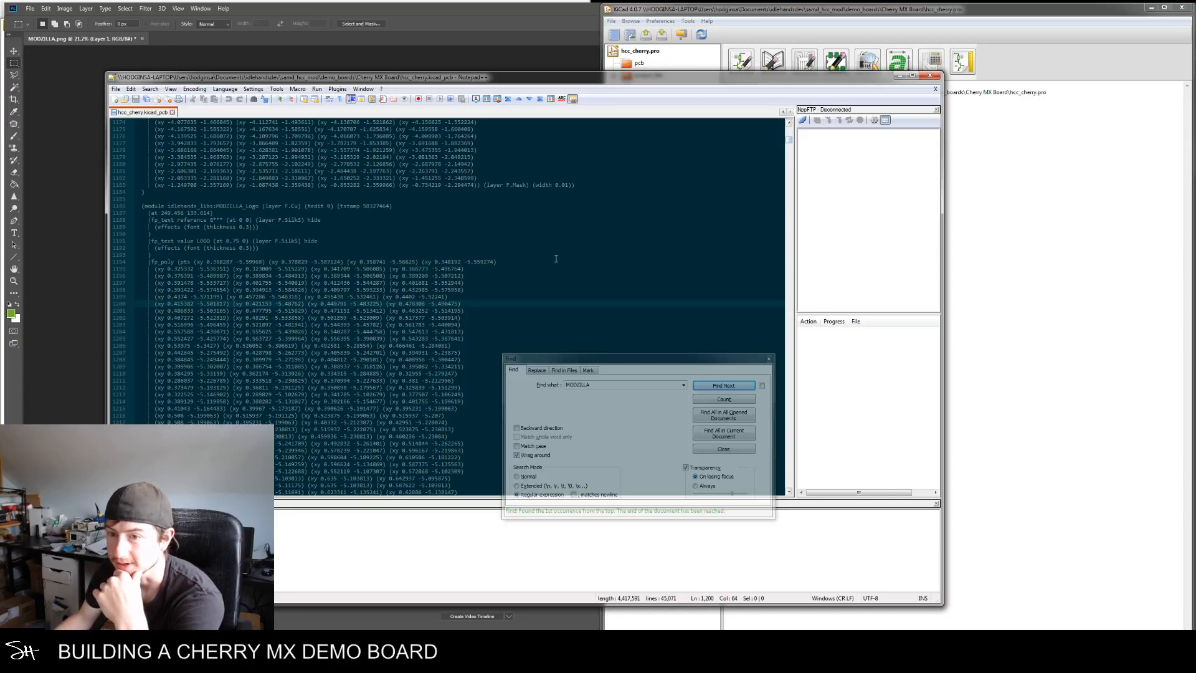
Locate the closing line of the MODZILLA_Logo module's first fp_poly and try selecting the coordinate rows directly above it
{"action": "left_click_drag", "start_coordinate": [789, 145], "coordinate": [770, 296]}
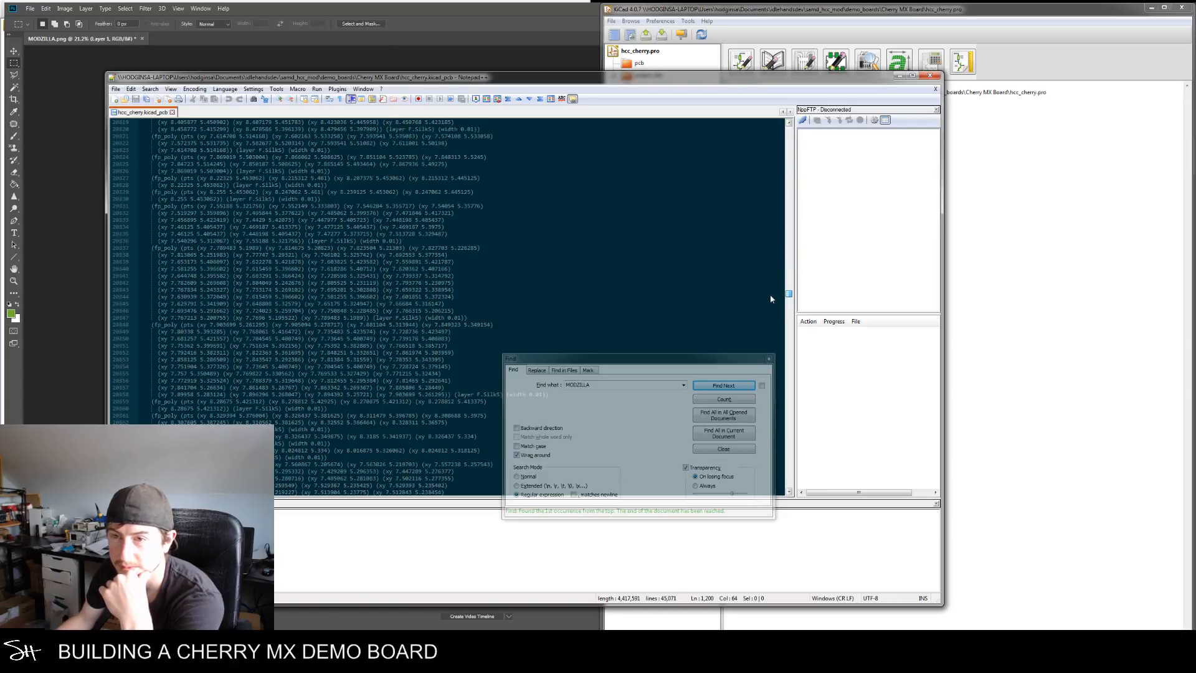
{"action": "left_click_drag", "start_coordinate": [770, 296], "coordinate": [770, 294]}
{"action": "scroll", "coordinate": [673, 264], "scroll_direction": "down", "scroll_amount": 20}
{"action": "scroll", "coordinate": [654, 275], "scroll_direction": "up", "scroll_amount": 10}
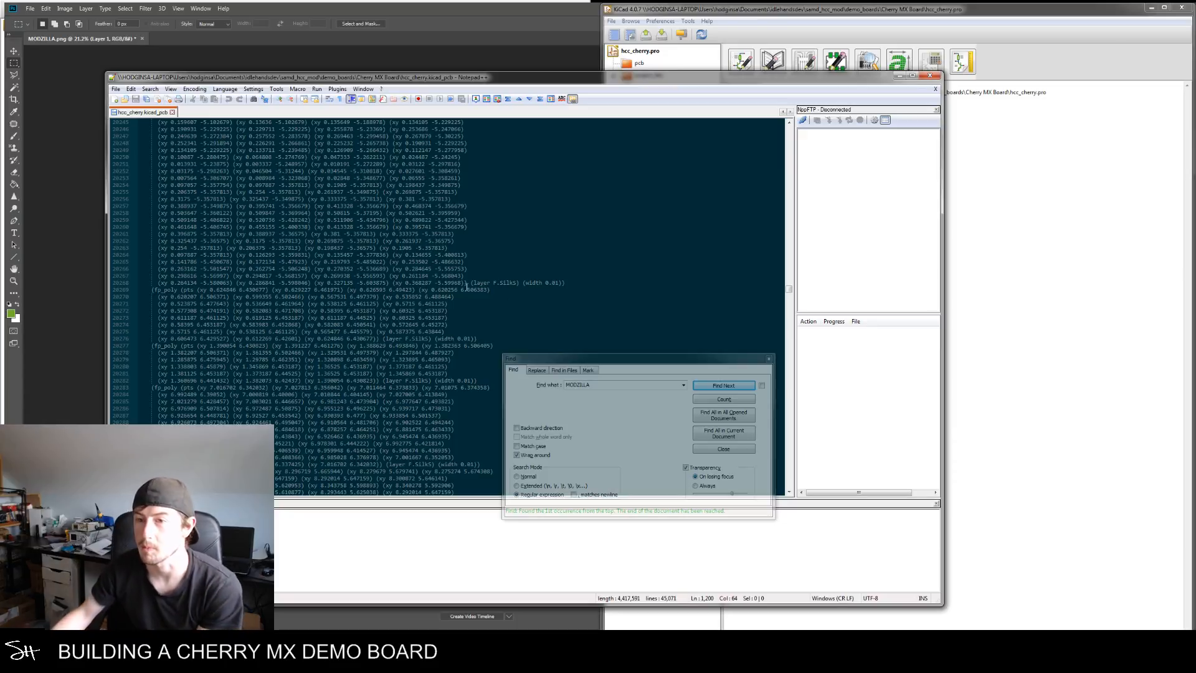
{"action": "left_click_drag", "start_coordinate": [468, 276], "coordinate": [199, 213]}
{"action": "left_click_drag", "start_coordinate": [469, 278], "coordinate": [184, 226]}
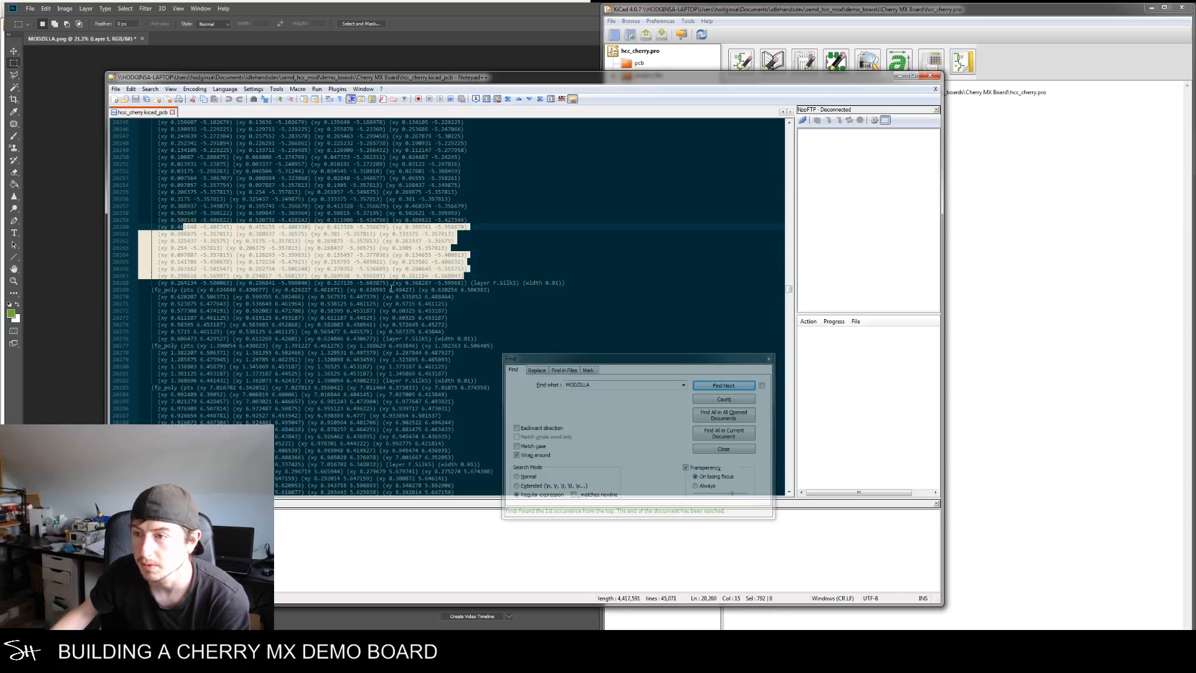
Delete lines 1194 to 20267 of the MODZILLA_Logo module's first fp_poly, including the leftover blank indentation, keeping its closing F.SilkS line
{"action": "left_click_drag", "start_coordinate": [468, 276], "coordinate": [185, 93]}
{"action": "left_click_drag", "start_coordinate": [184, 49], "coordinate": [175, 17]}
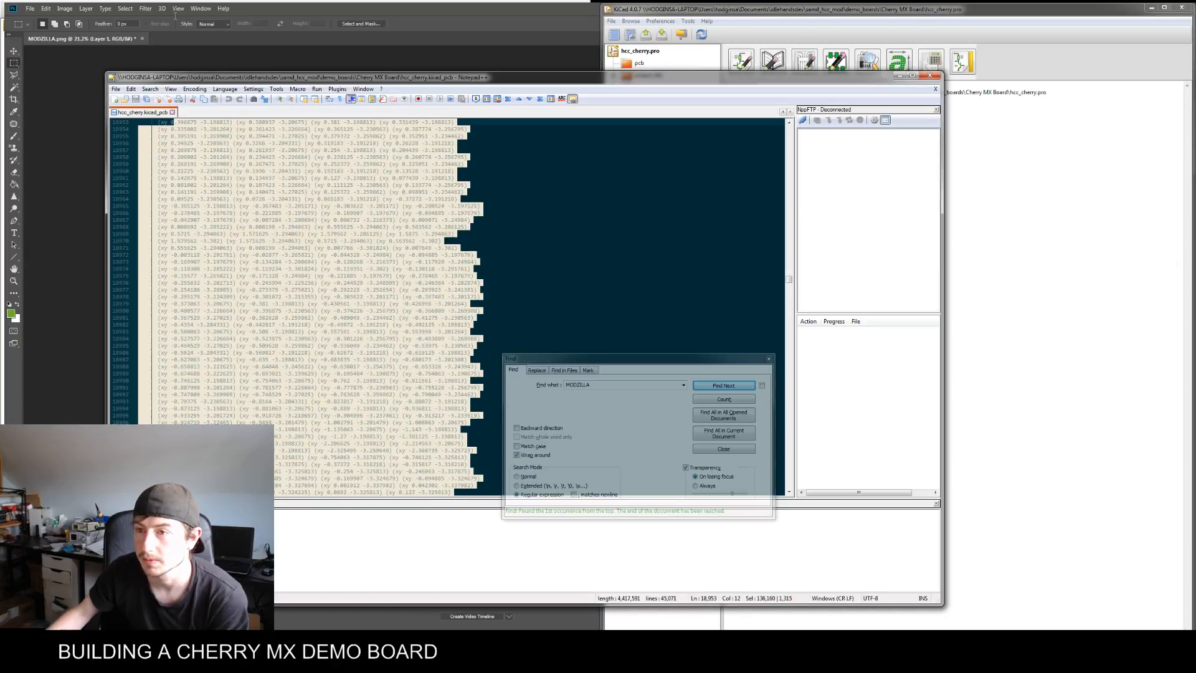
{"action": "left_click_drag", "start_coordinate": [176, 17], "coordinate": [154, 9]}
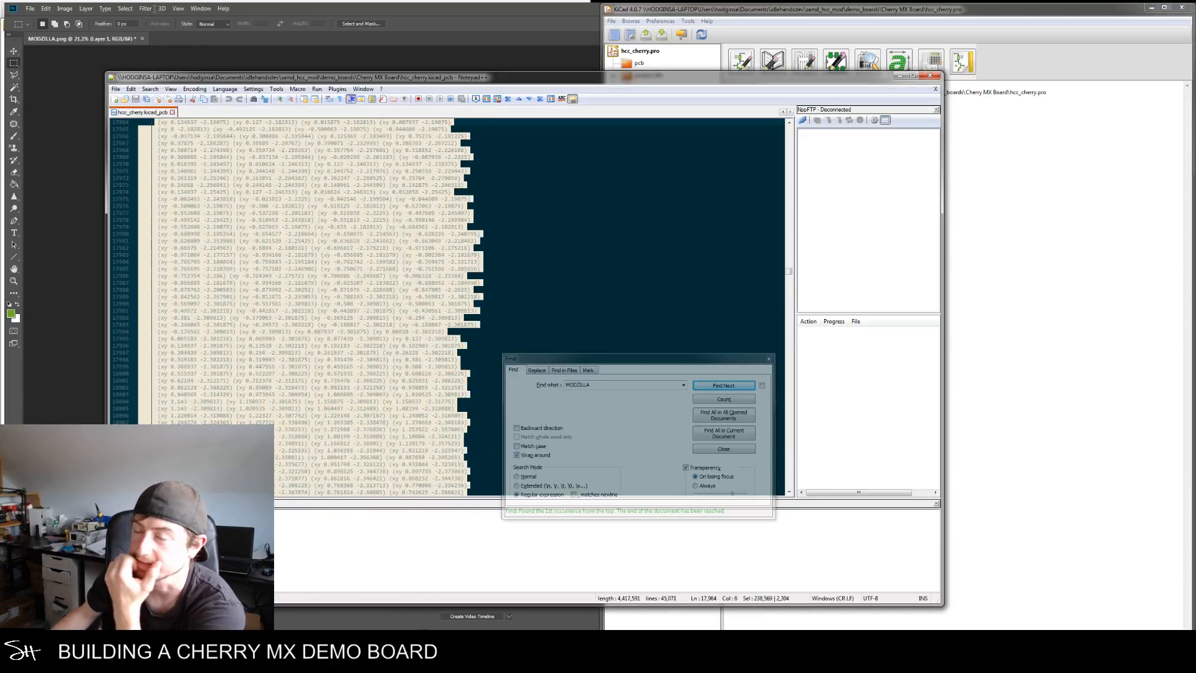
{"action": "left_click_drag", "start_coordinate": [155, 9], "coordinate": [145, 11]}
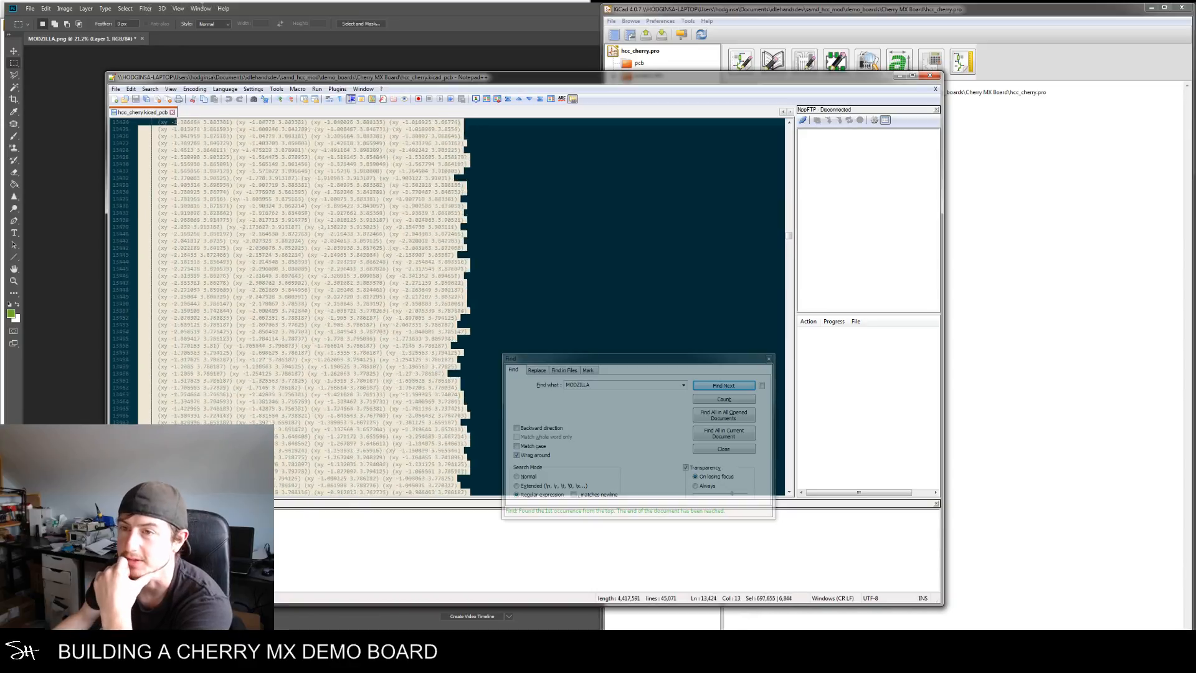
{"action": "left_click_drag", "start_coordinate": [147, 10], "coordinate": [169, 6]}
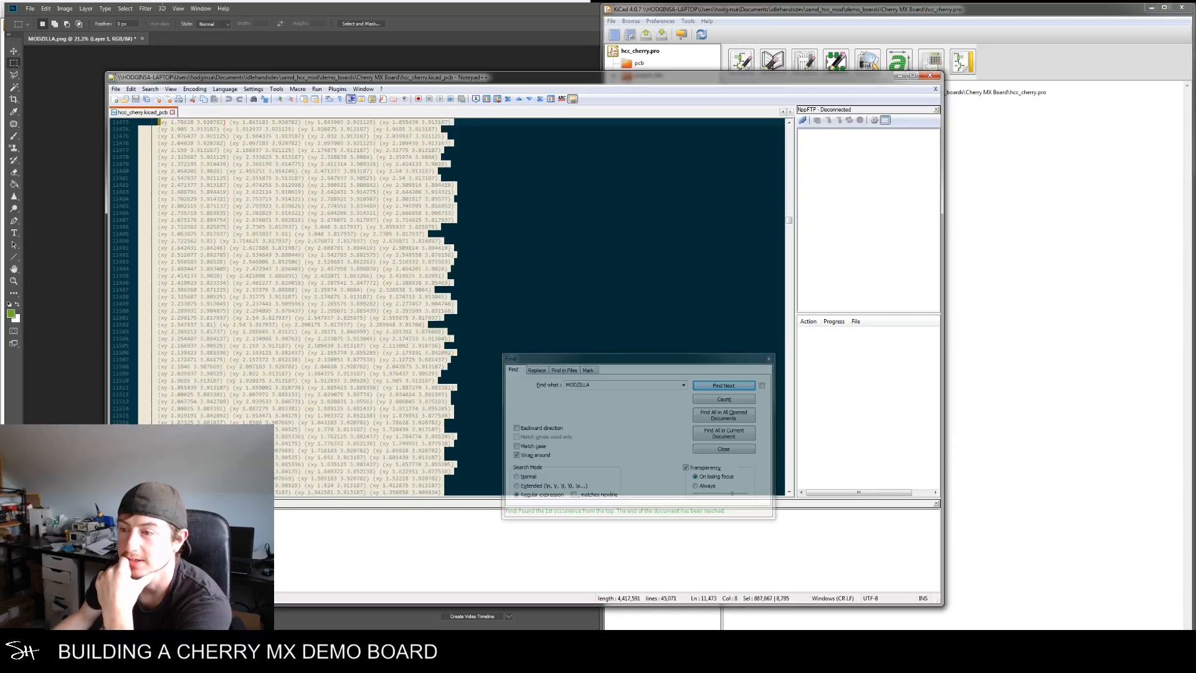
{"action": "left_click_drag", "start_coordinate": [169, 5], "coordinate": [154, 7]}
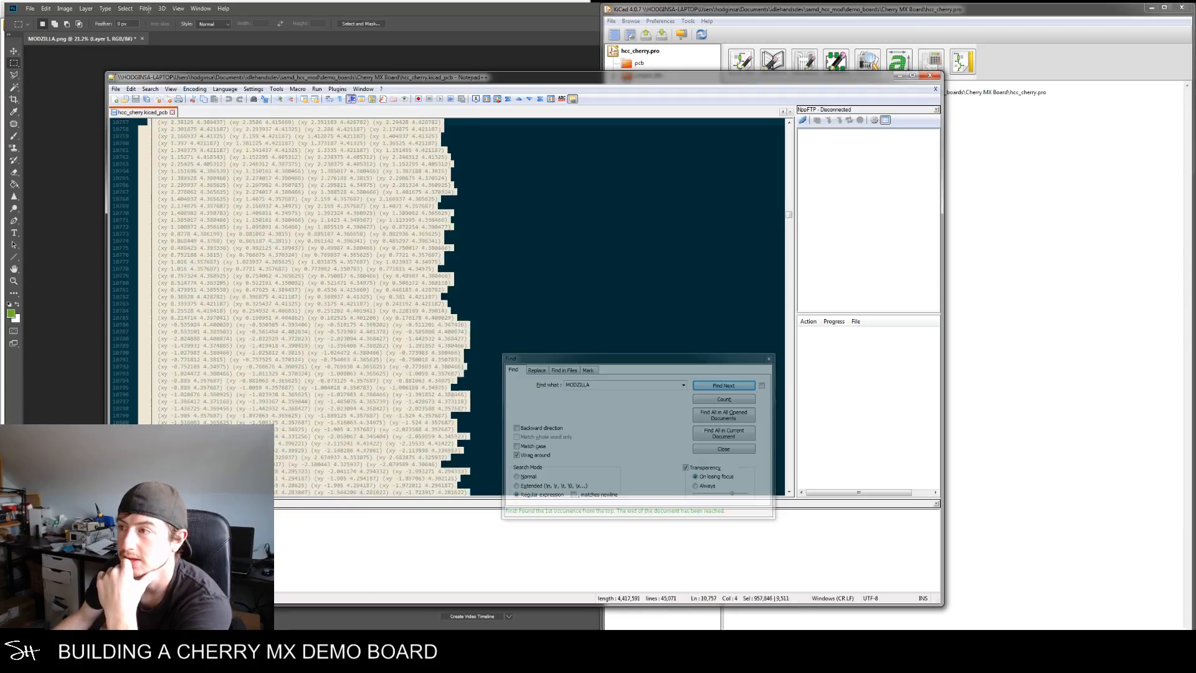
{"action": "left_click_drag", "start_coordinate": [153, 6], "coordinate": [161, 8]}
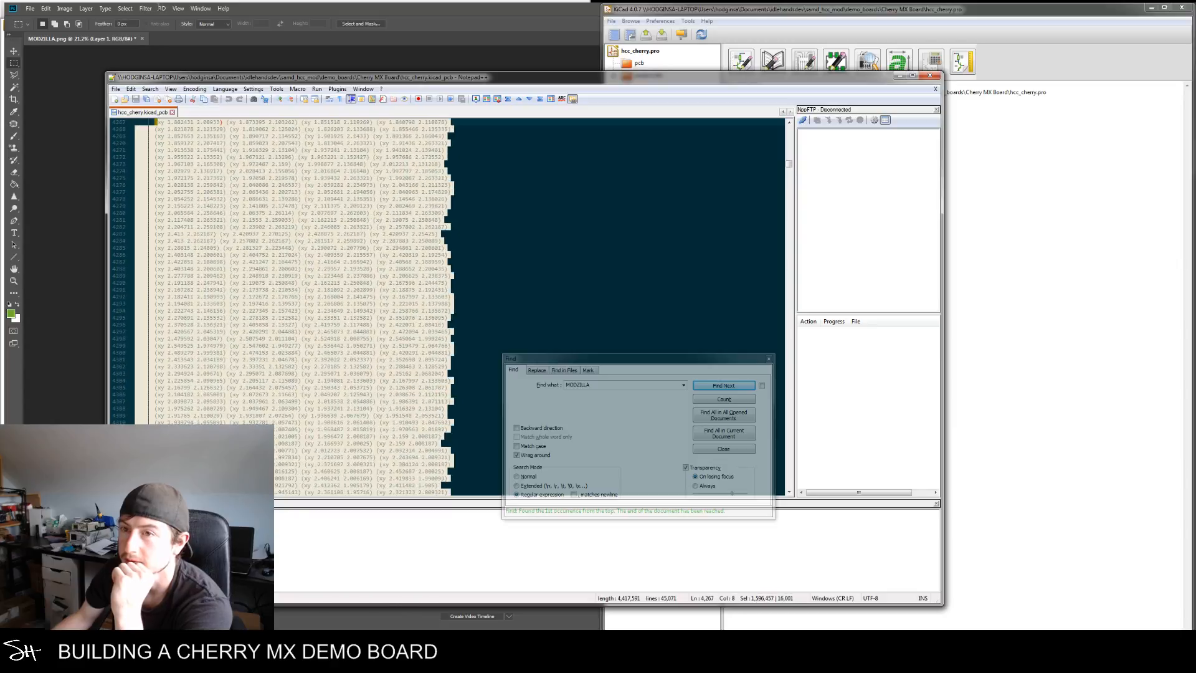
{"action": "mouse_move", "coordinate": [133, 11]}
{"action": "left_mouse_down"}
{"action": "mouse_move", "coordinate": [160, 9]}
{"action": "mouse_move", "coordinate": [148, 8]}
{"action": "left_mouse_up"}
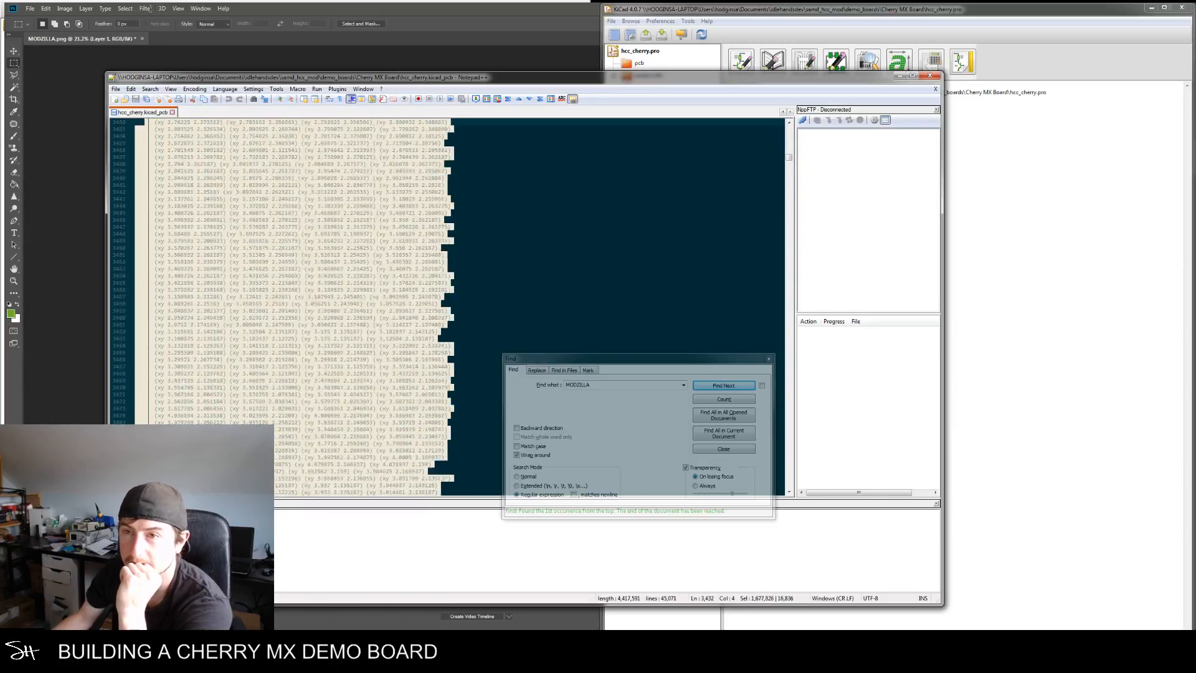
{"action": "left_click_drag", "start_coordinate": [147, 9], "coordinate": [142, 165]}
{"action": "left_click_drag", "start_coordinate": [133, 59], "coordinate": [141, 39]}
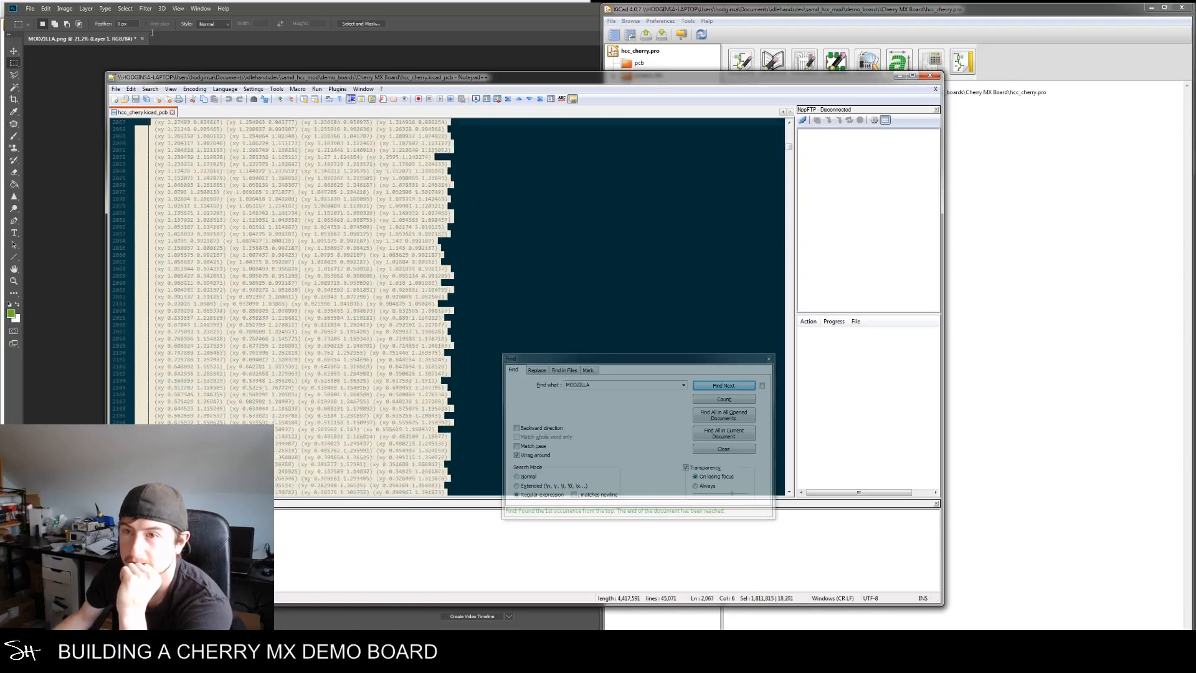
{"action": "left_click_drag", "start_coordinate": [152, 31], "coordinate": [150, 283]}
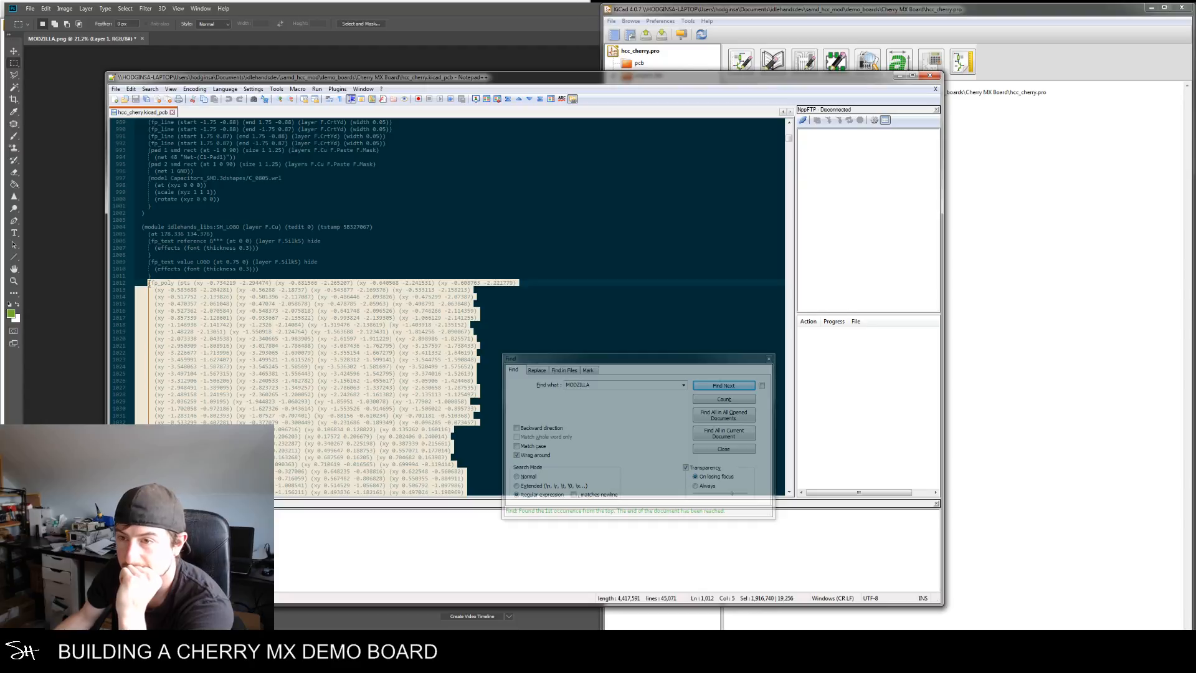
{"action": "mouse_move", "coordinate": [149, 283]}
{"action": "left_mouse_down"}
{"action": "mouse_move", "coordinate": [147, 268]}
{"action": "mouse_move", "coordinate": [147, 300]}
{"action": "mouse_move", "coordinate": [145, 182]}
{"action": "mouse_move", "coordinate": [144, 312]}
{"action": "mouse_move", "coordinate": [142, 291]}
{"action": "left_mouse_up"}
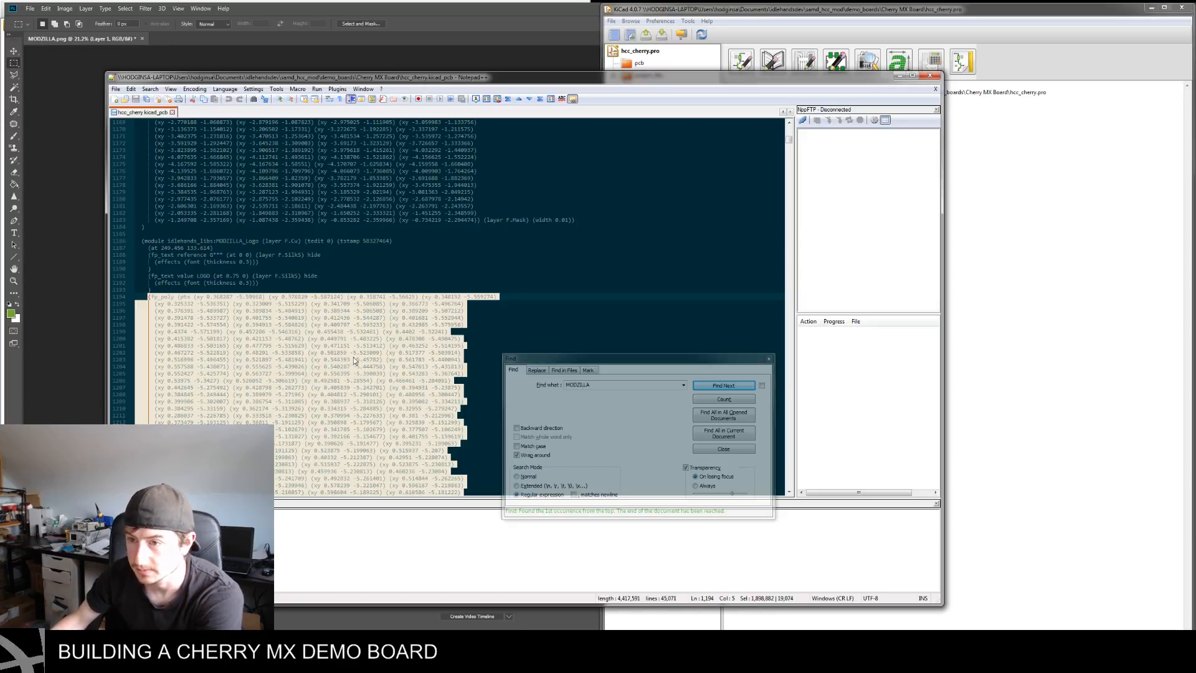
{"action": "key", "text": "Delete"}
{"action": "key", "text": "BackSpace"}
{"action": "key", "text": "BackSpace"}
{"action": "key", "text": "BackSpace"}
{"action": "key", "text": "BackSpace"}
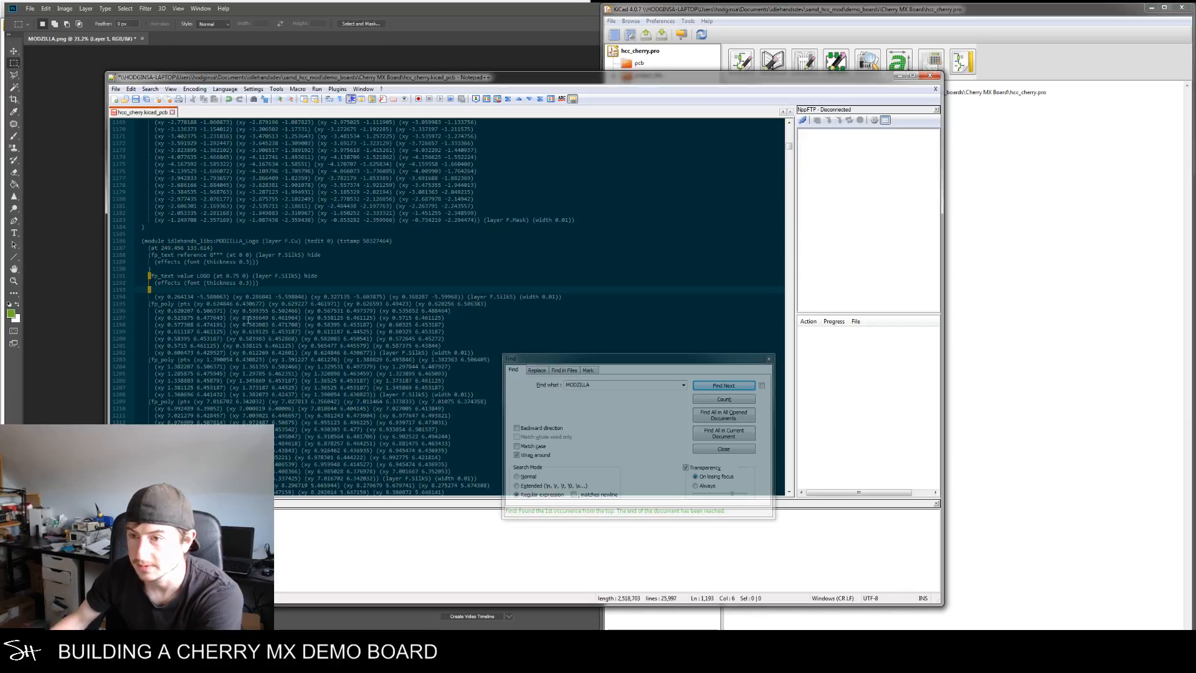
Save a copy of the edited board file as hcc_cherry_test in the Cherry MX Board folder, with the file type set to all types
{"action": "left_click", "coordinate": [116, 89]}
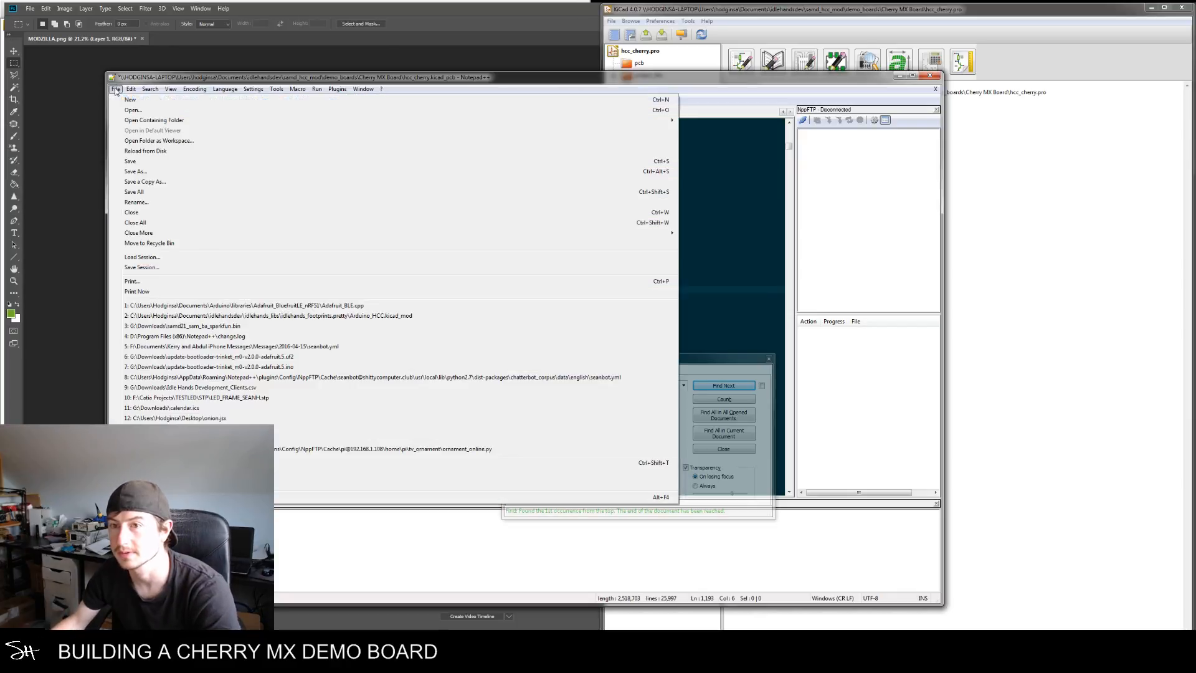
{"action": "left_click", "coordinate": [161, 182]}
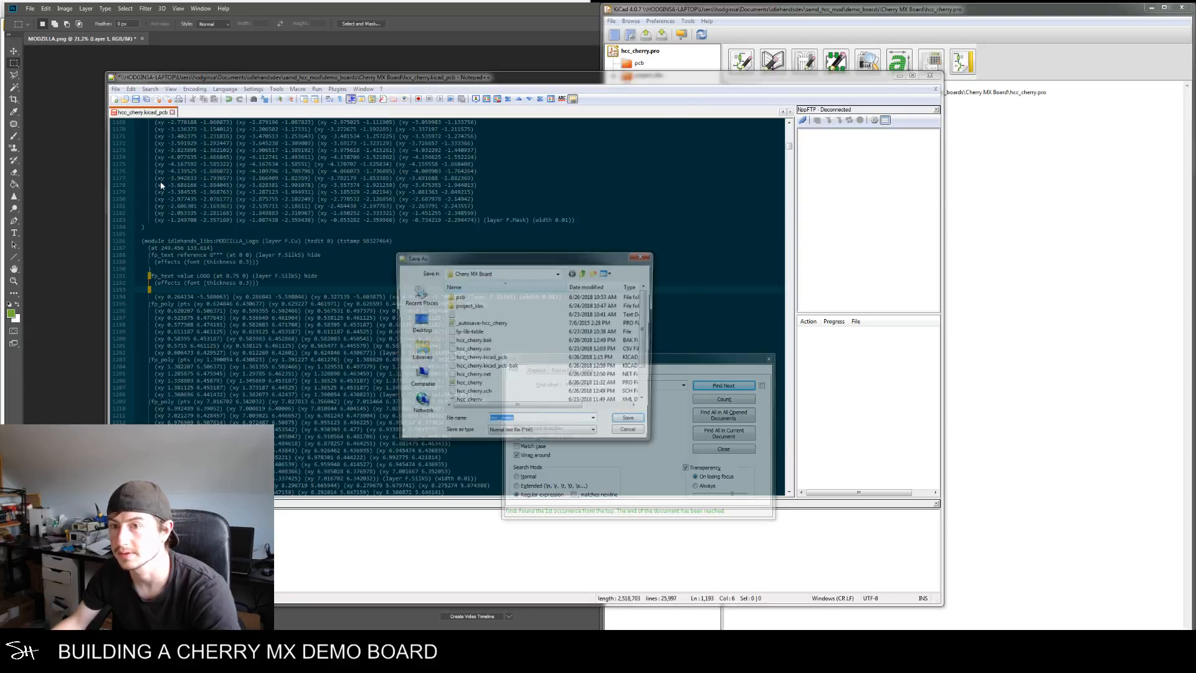
{"action": "key", "text": "End"}
{"action": "type", "text": "_test"}
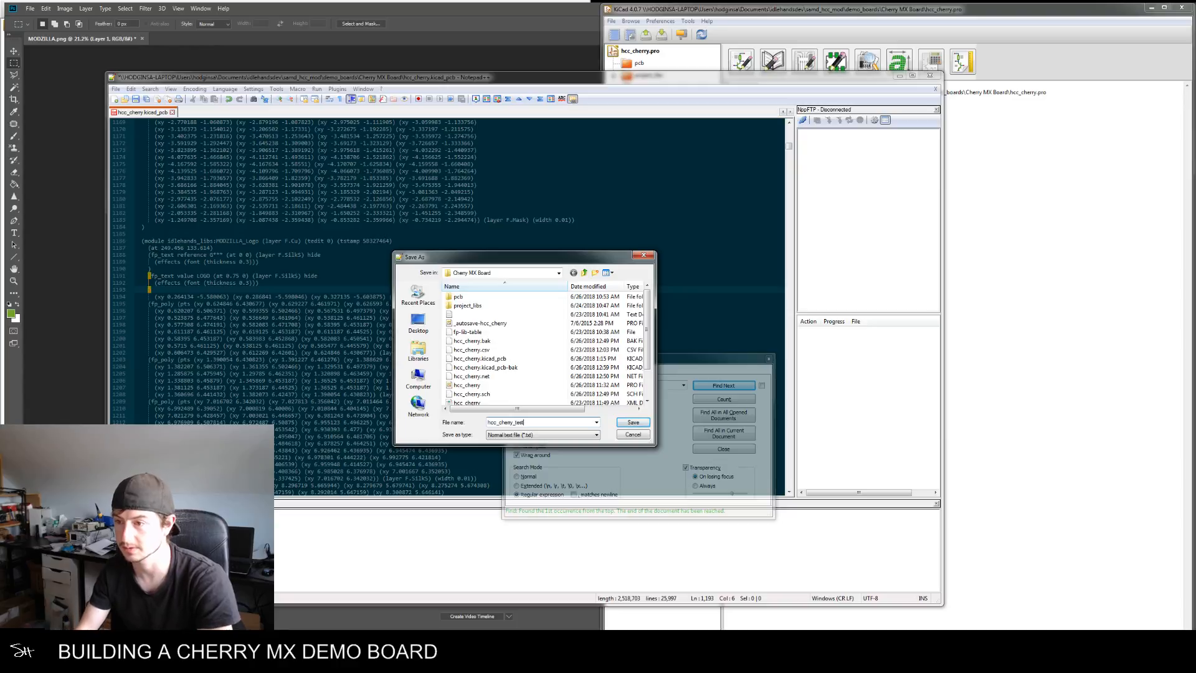
{"action": "left_click", "coordinate": [580, 435]}
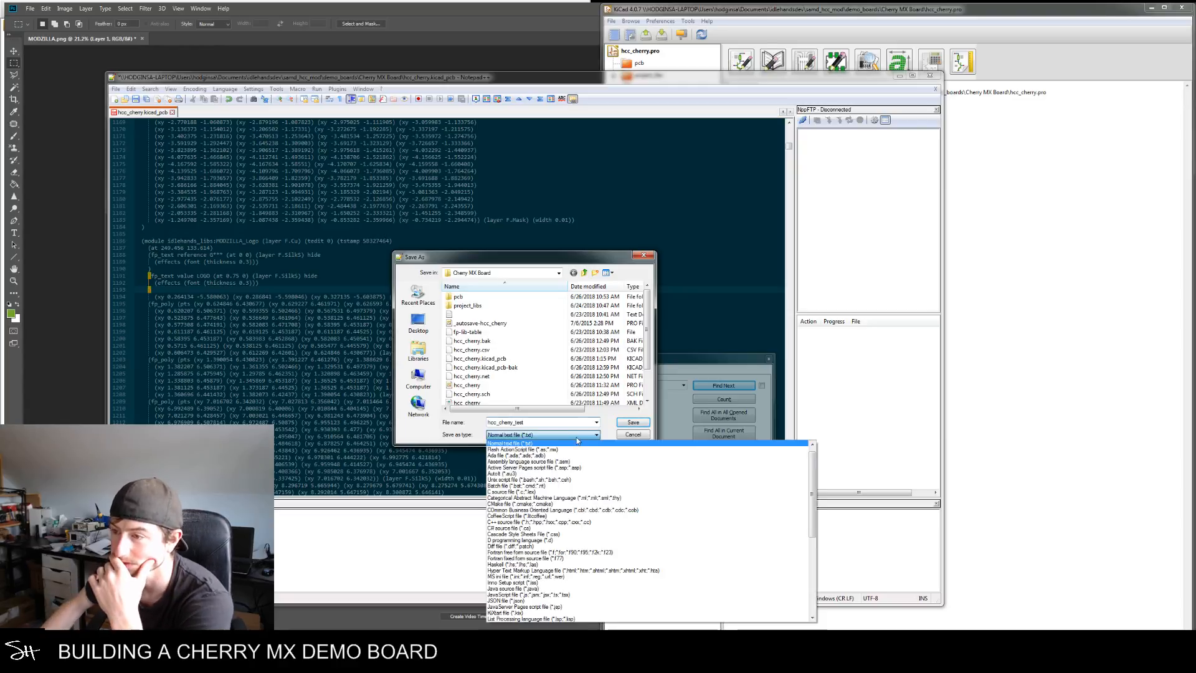
{"action": "left_click", "coordinate": [546, 443]}
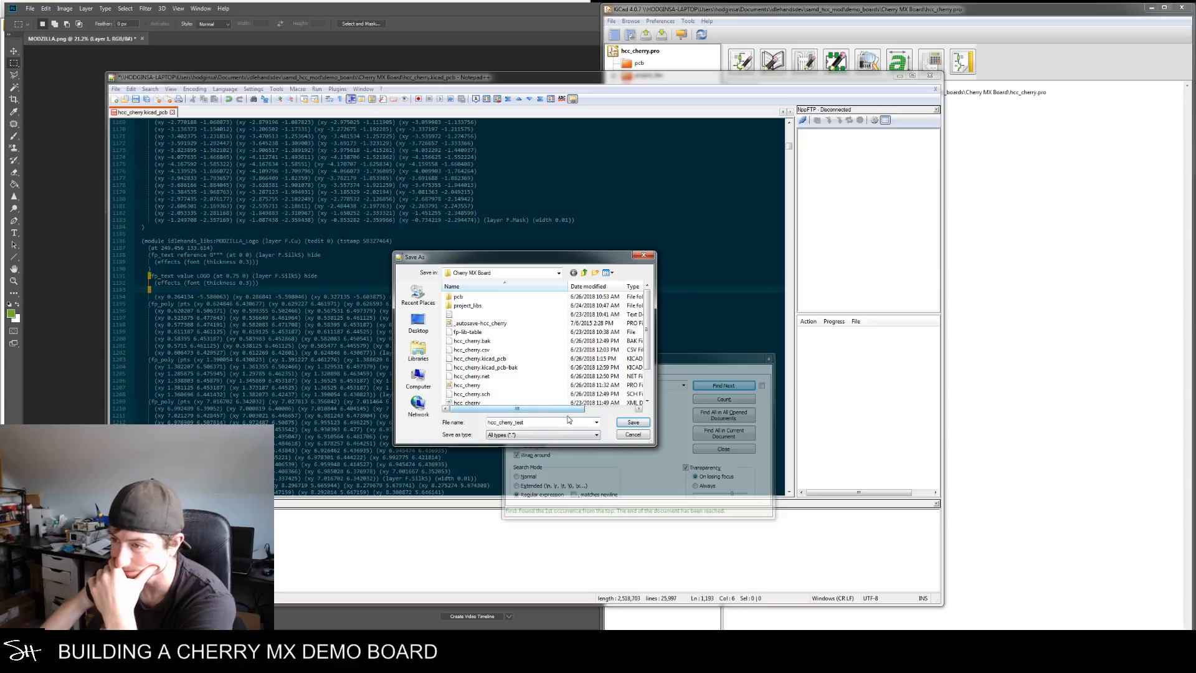
{"action": "left_click", "coordinate": [522, 360]}
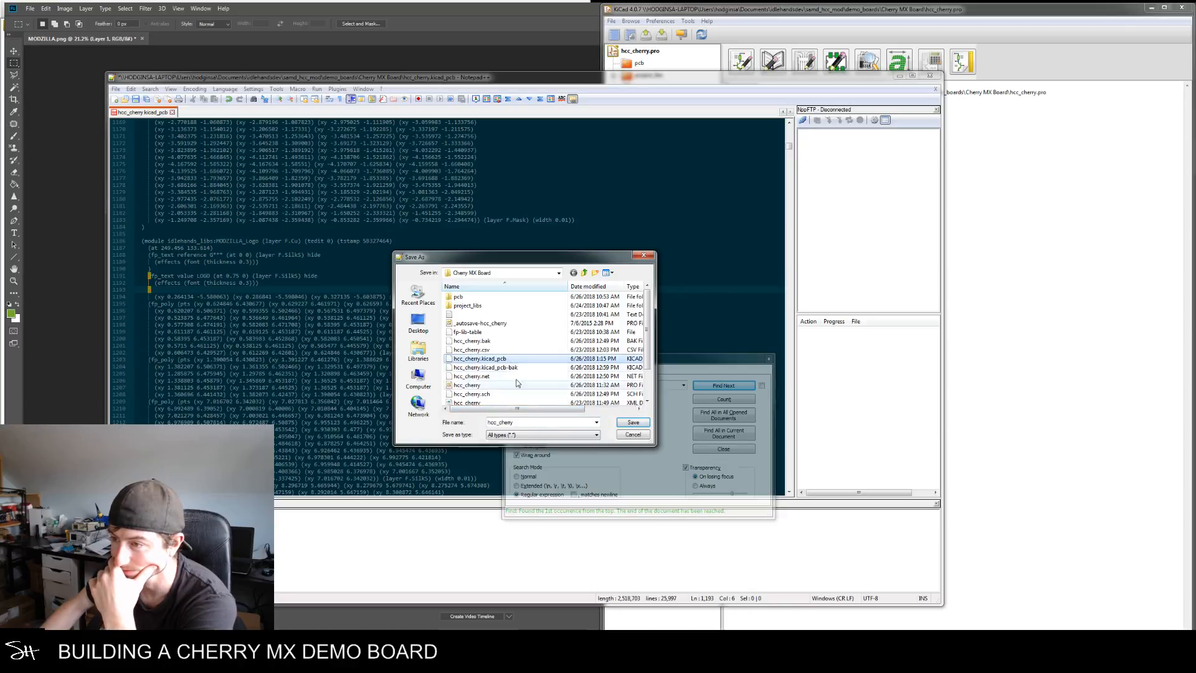
{"action": "left_click", "coordinate": [536, 423]}
{"action": "left_click", "coordinate": [541, 421]}
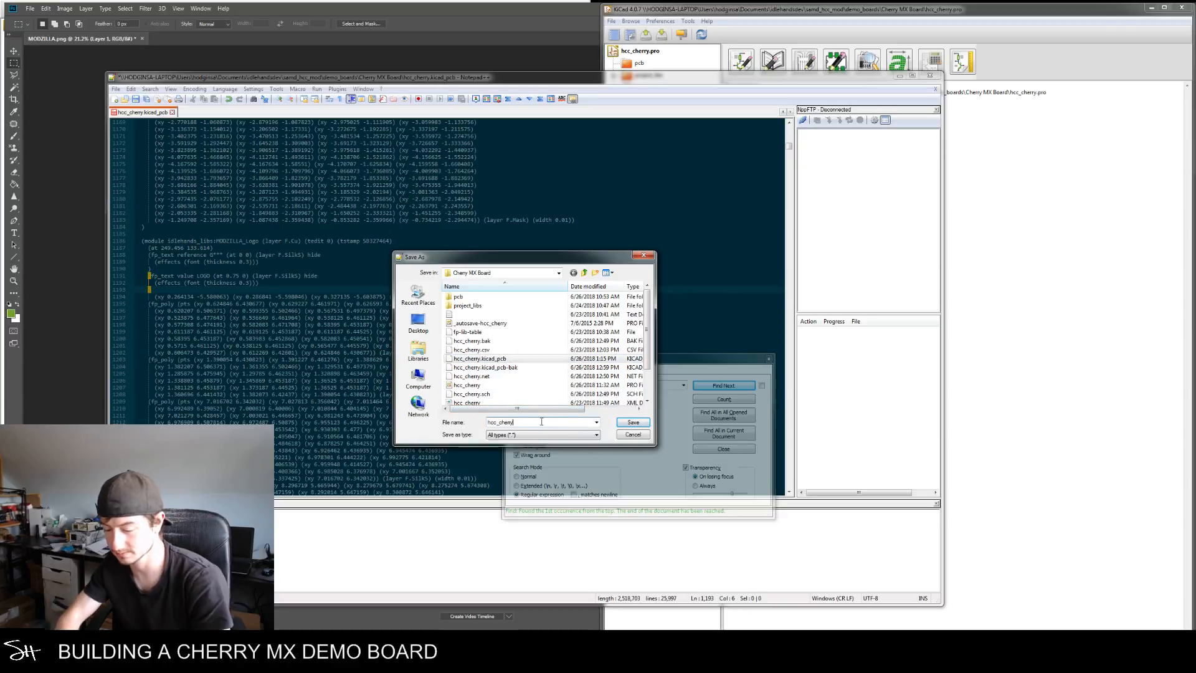
{"action": "type", "text": "_test"}
{"action": "key", "text": "Return"}
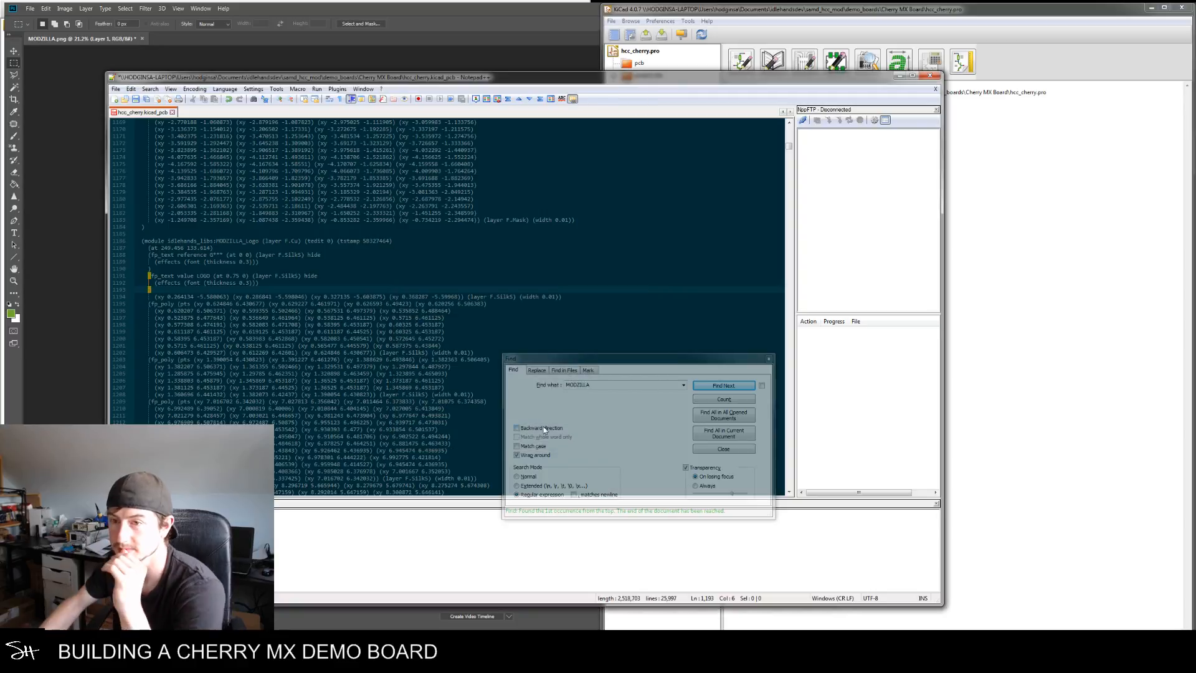
Switch to KiCad, open the hcc_cherry.sch schematic and try loading the edited board in Pcbnew from it
{"action": "key", "text": "alt+Tab"}
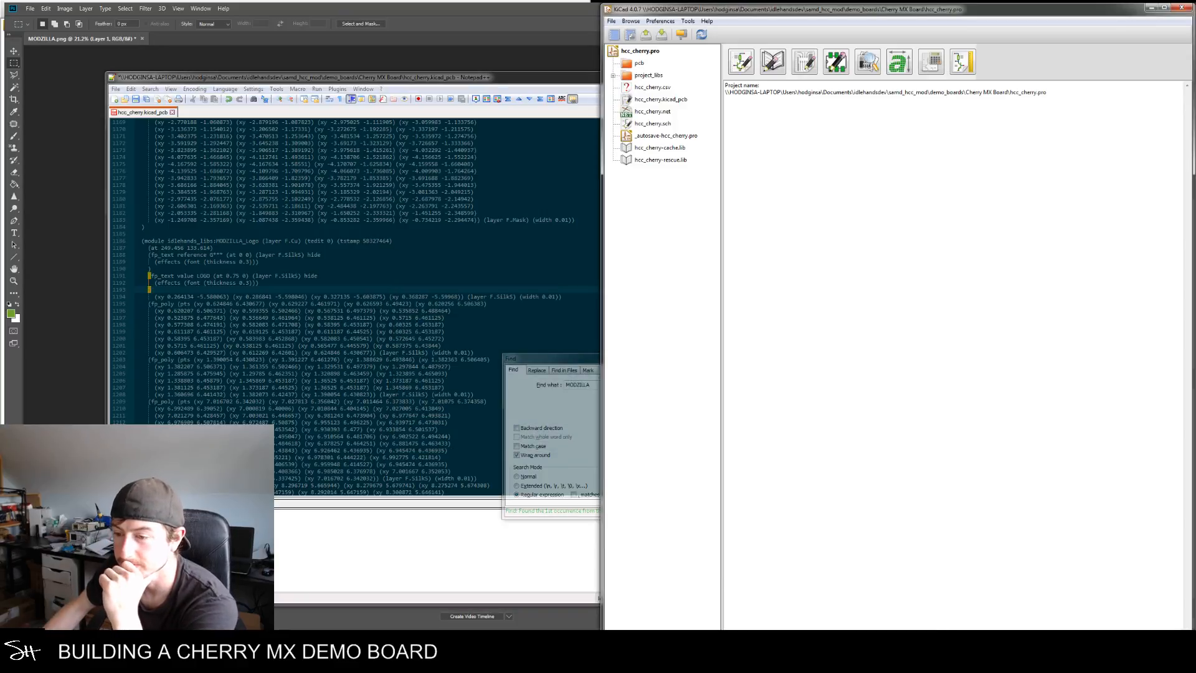
{"action": "left_click", "coordinate": [654, 124]}
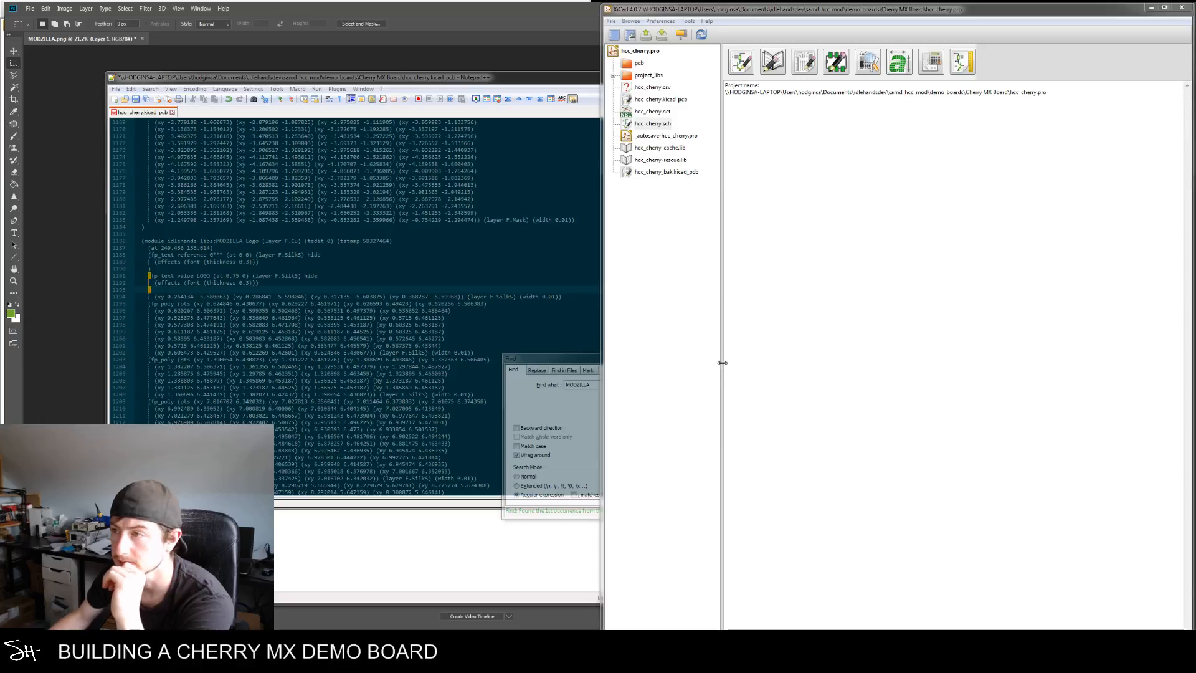
{"action": "left_click", "coordinate": [654, 124]}
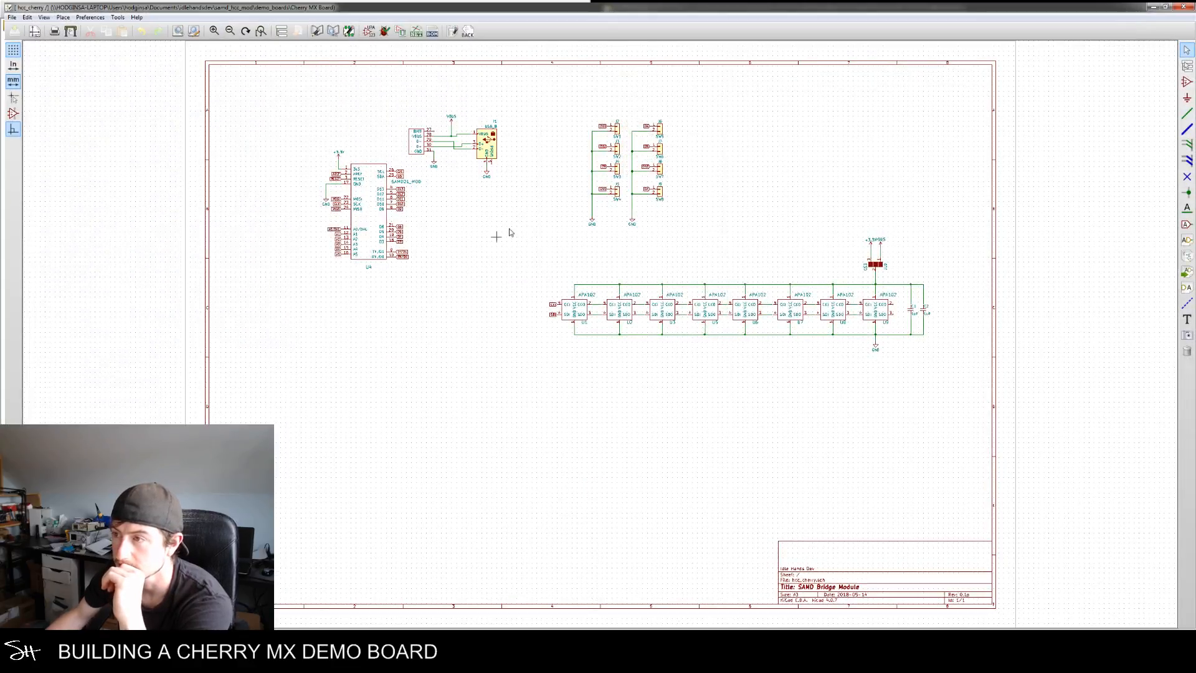
{"action": "left_click", "coordinate": [453, 31]}
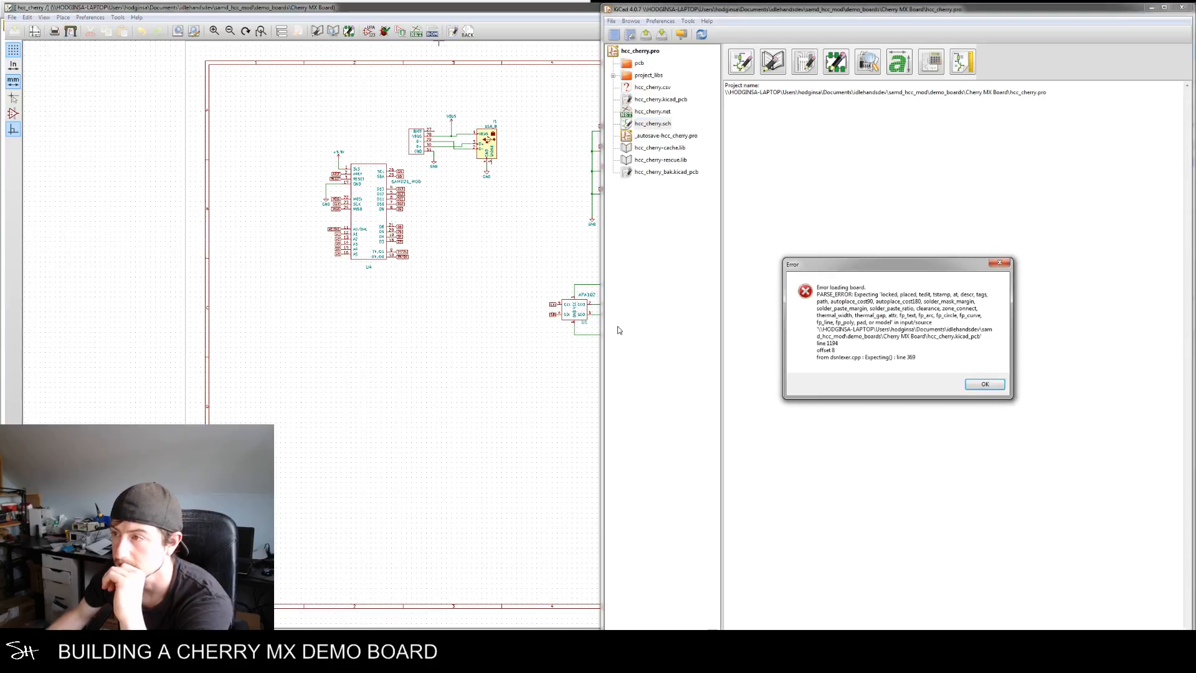
{"action": "left_click", "coordinate": [984, 386]}
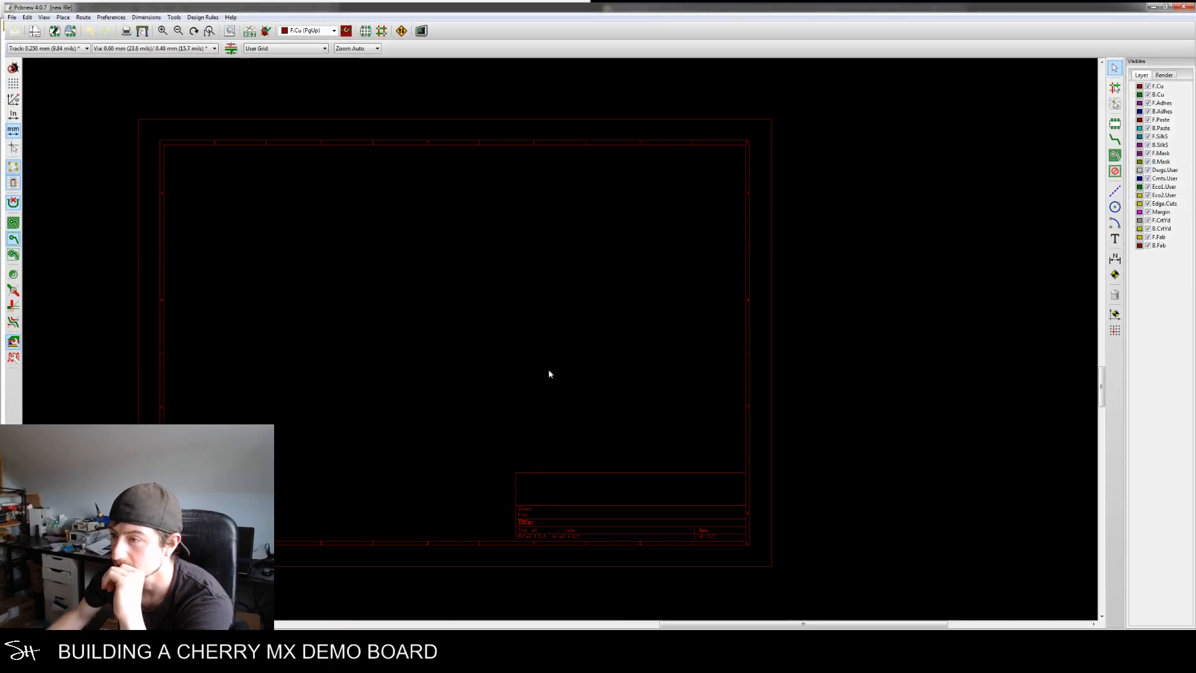
{"action": "left_click", "coordinate": [1187, 6]}
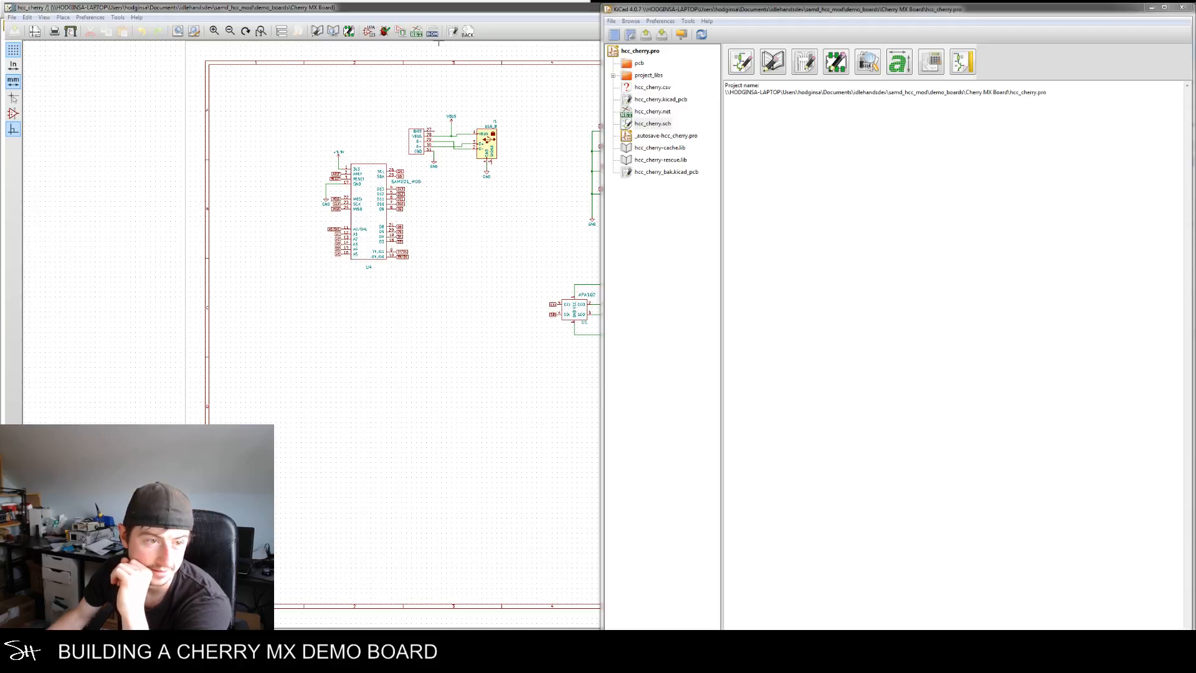
Switch back to Notepad++ and reload hcc_cherry.kicad_pcb from disk
{"action": "left_click", "coordinate": [654, 303]}
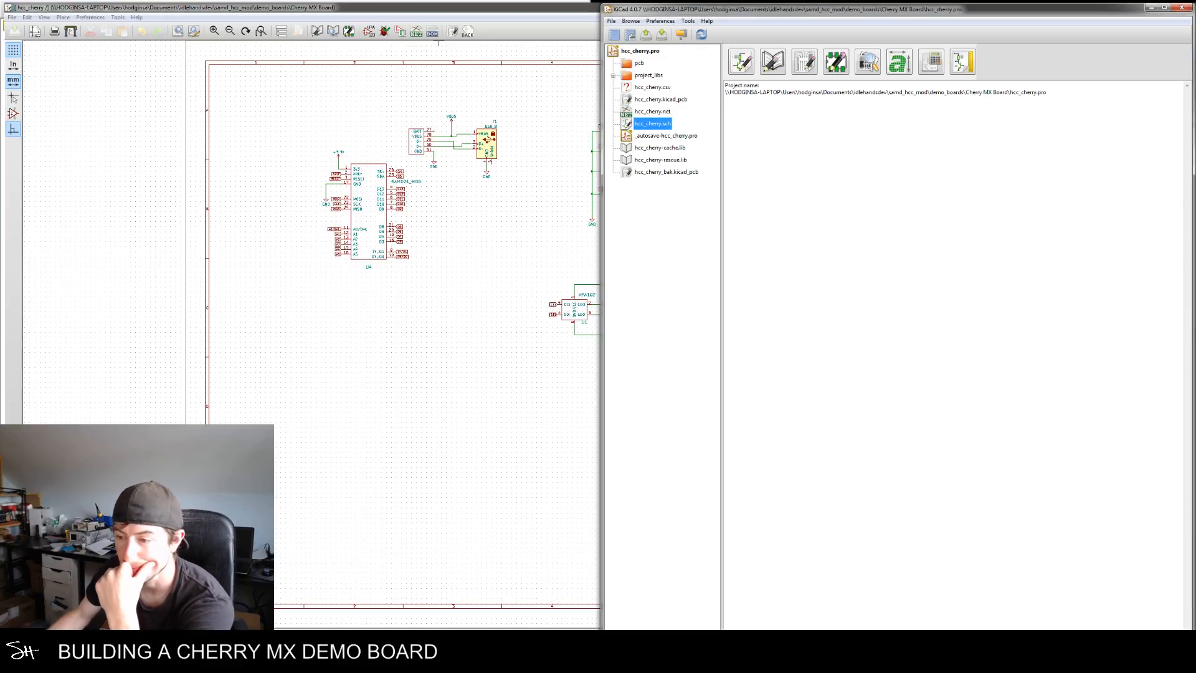
{"action": "key", "text": "alt+Tab"}
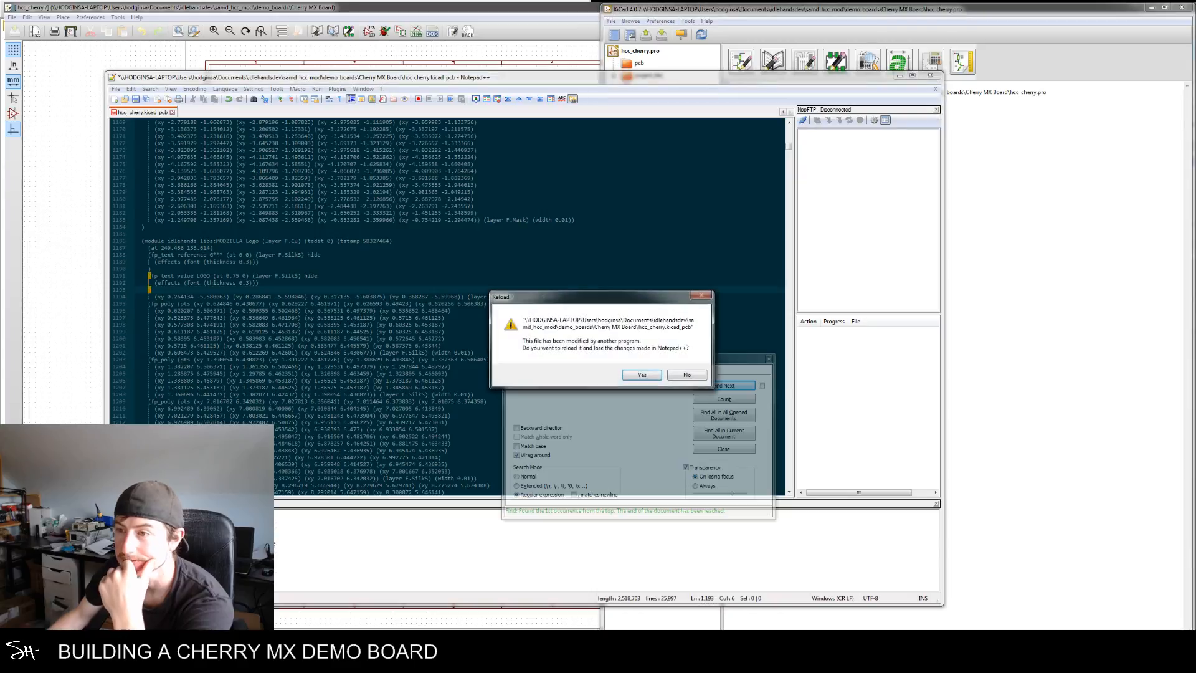
{"action": "left_click", "coordinate": [642, 374]}
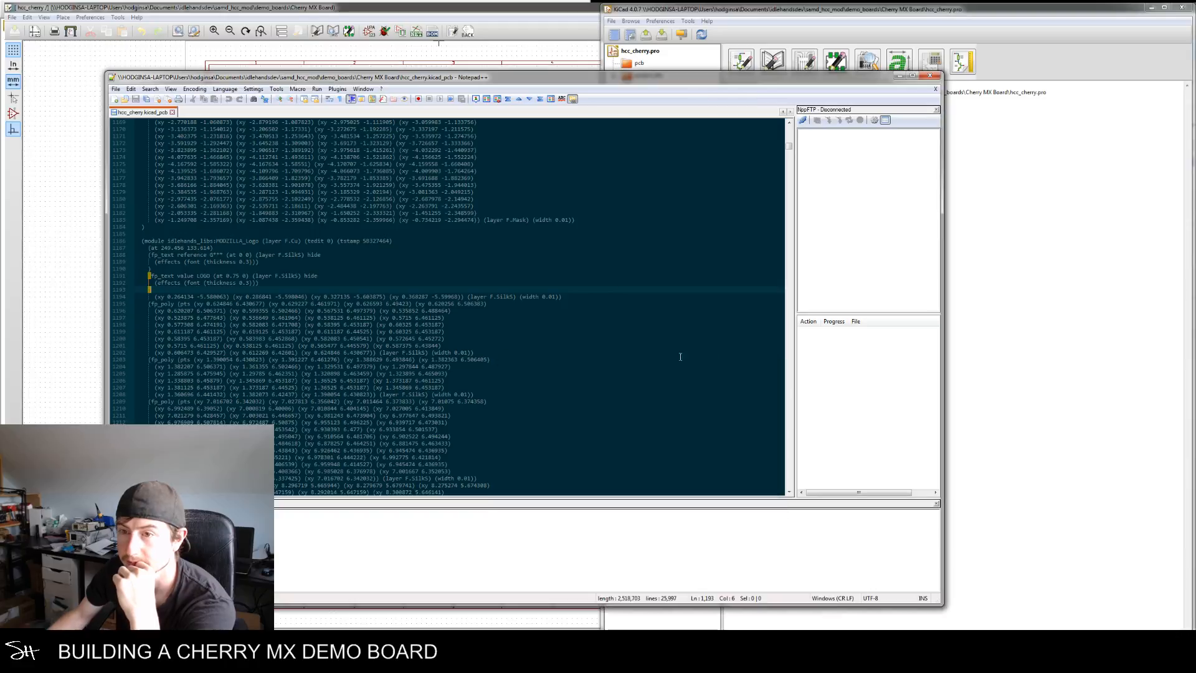
{"action": "scroll", "coordinate": [680, 357], "scroll_direction": "up", "scroll_amount": 2}
{"action": "scroll", "coordinate": [680, 357], "scroll_direction": "down", "scroll_amount": 2}
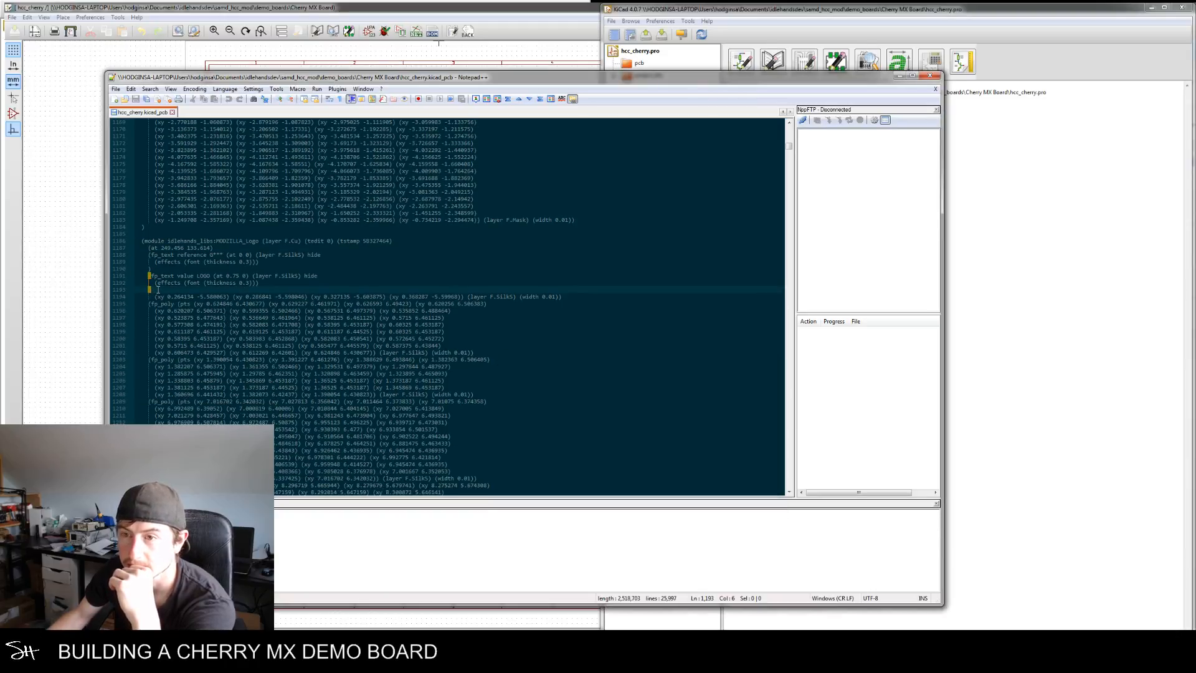
Try to select the remaining MODZILLA_Logo module block from its header line downward
{"action": "left_click_drag", "start_coordinate": [142, 240], "coordinate": [274, 498]}
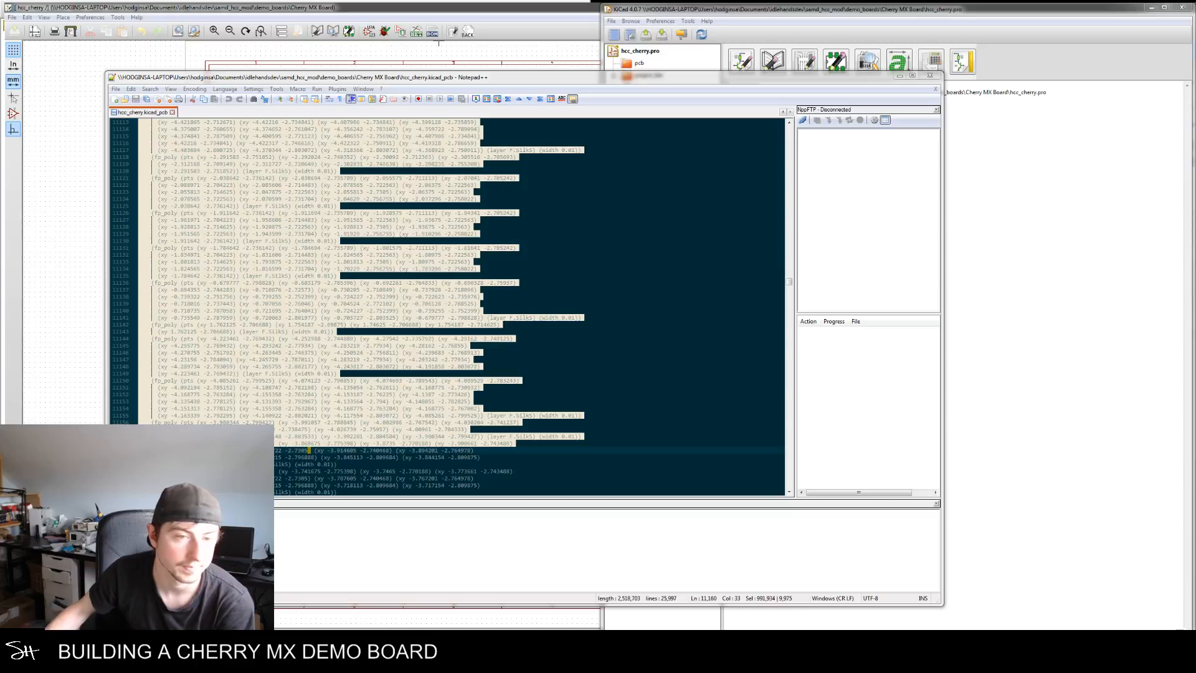
{"action": "left_click", "coordinate": [502, 223]}
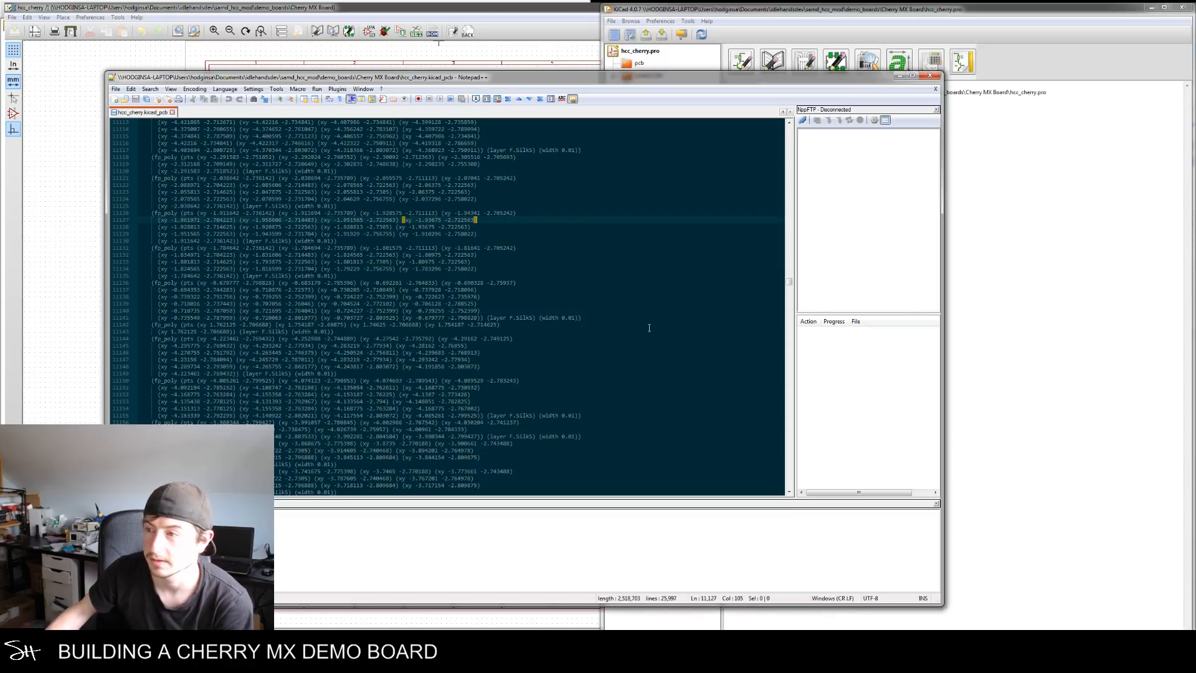
{"action": "left_click_drag", "start_coordinate": [789, 281], "coordinate": [791, 144]}
{"action": "scroll", "coordinate": [718, 224], "scroll_direction": "up", "scroll_amount": 15}
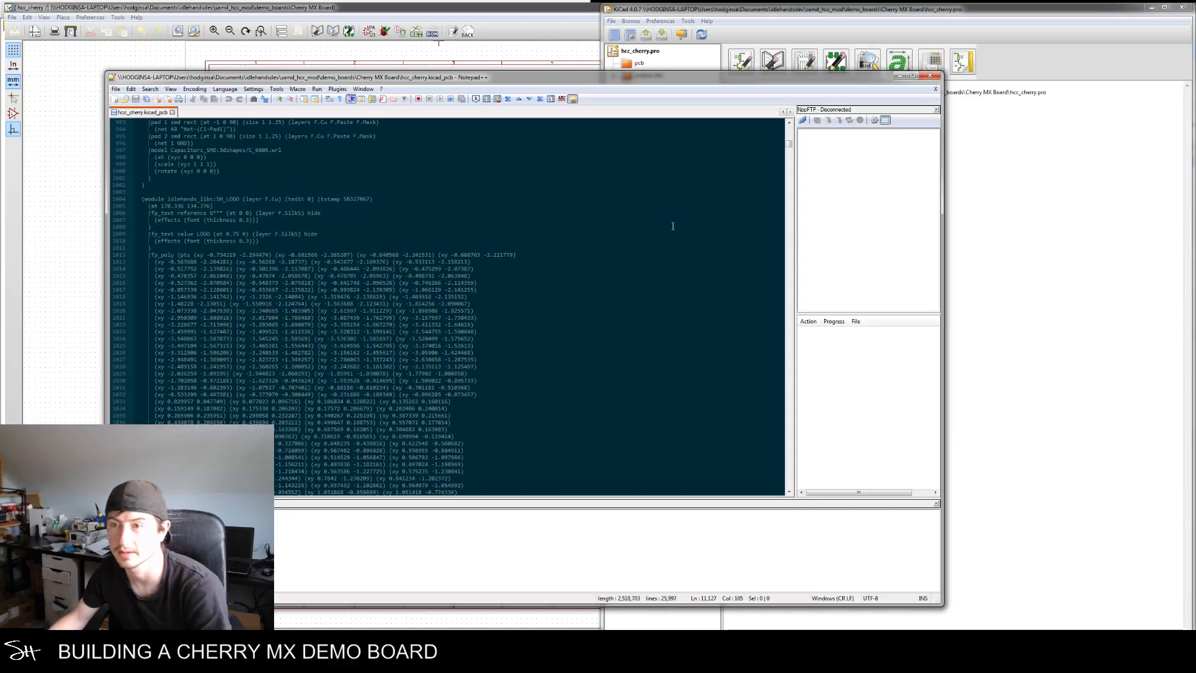
Search the board file for MODZILLA to locate the logo module, and put the text editor aside
{"action": "key", "text": "ctrl+f"}
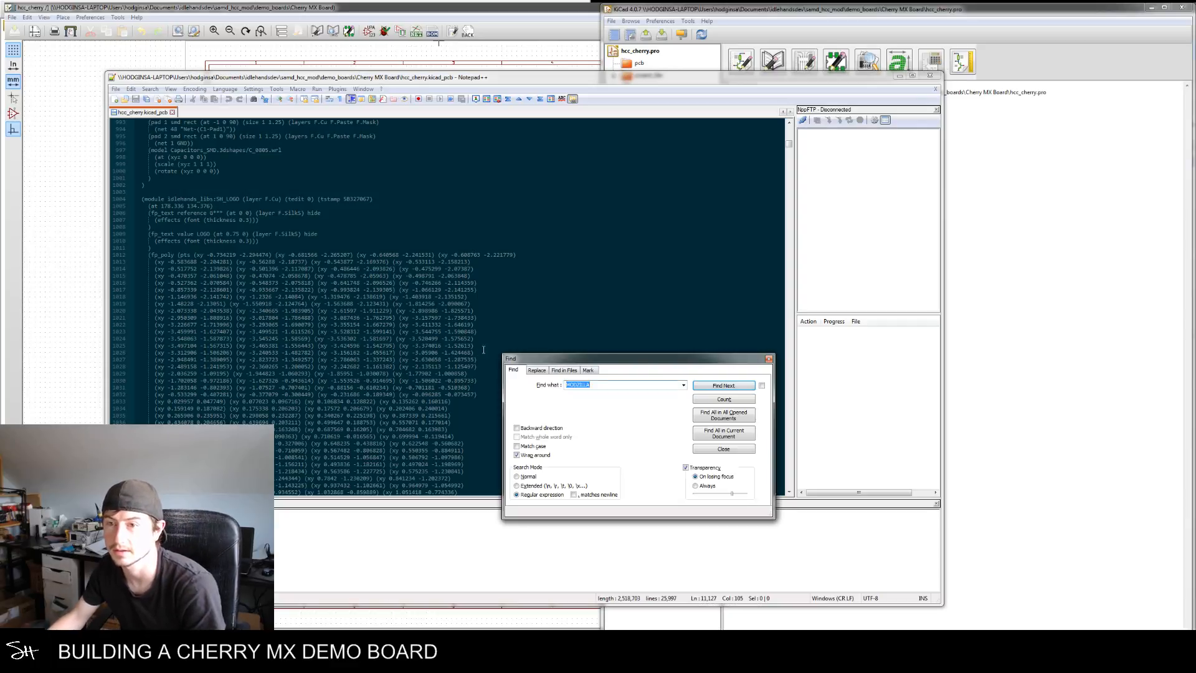
{"action": "left_click", "coordinate": [723, 385]}
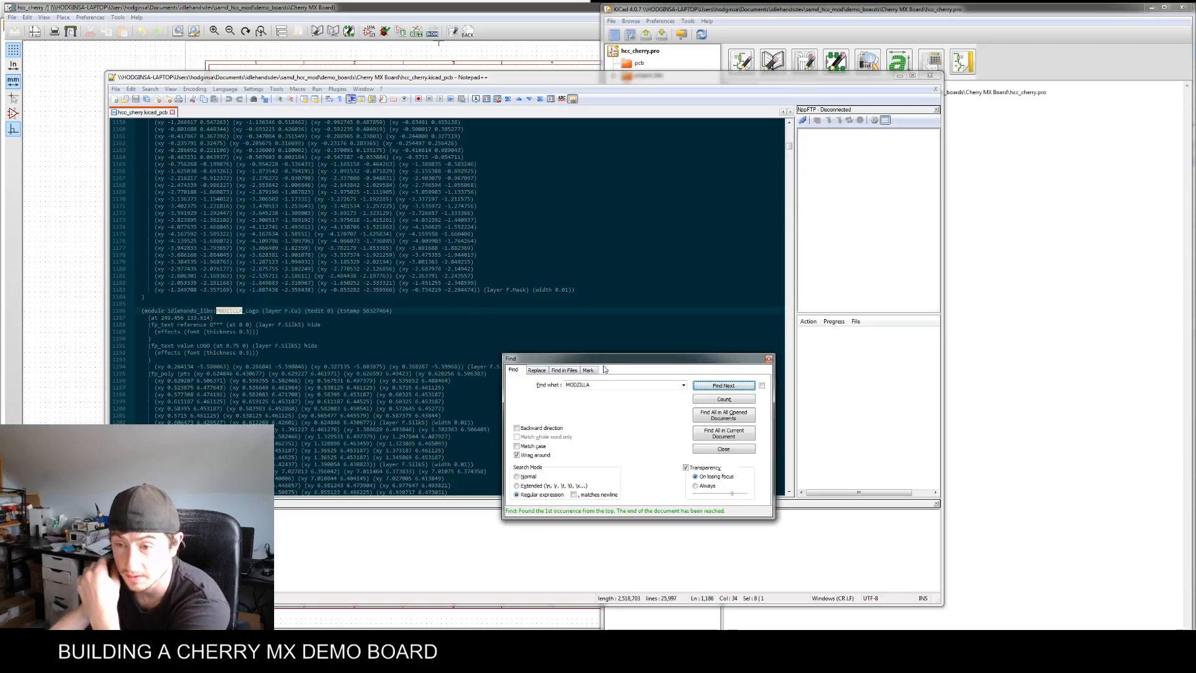
{"action": "left_click", "coordinate": [769, 360]}
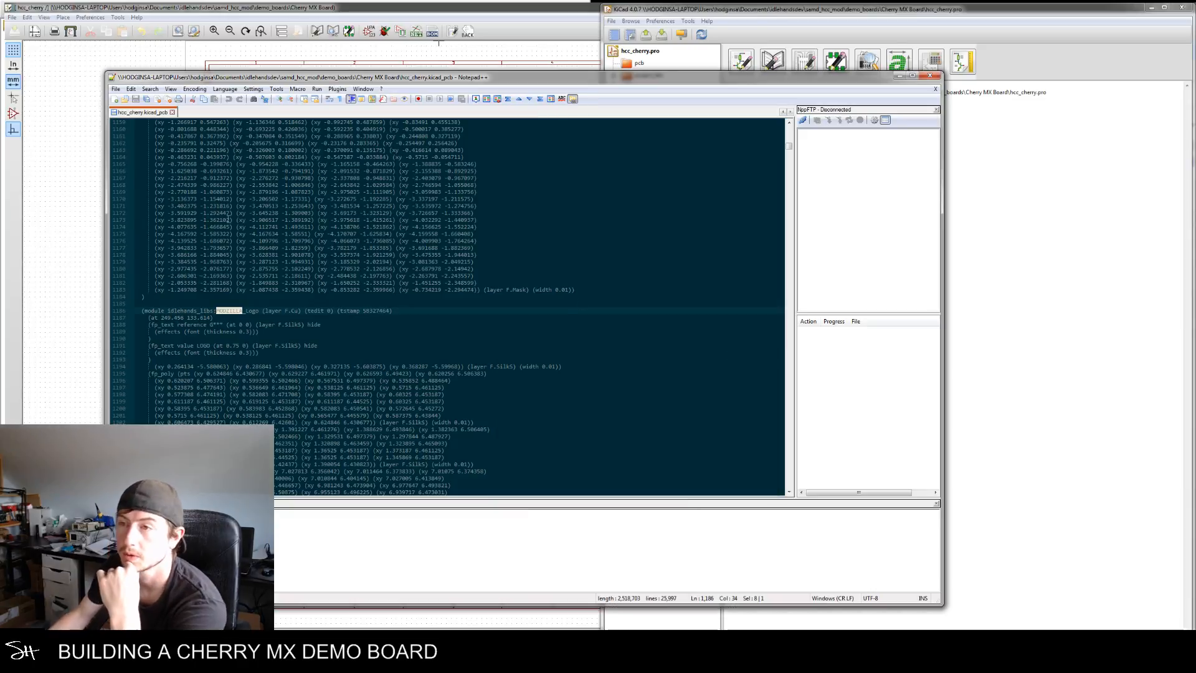
{"action": "left_click_drag", "start_coordinate": [785, 77], "coordinate": [0, 134]}
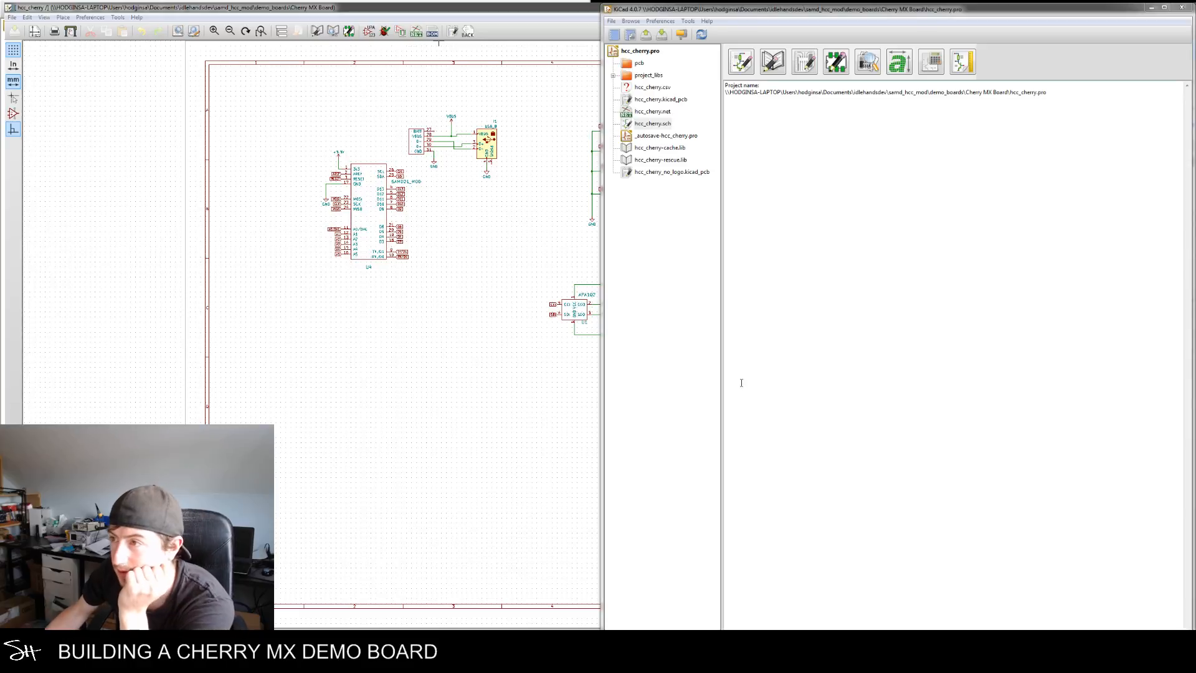
Switch to the hcc_cherry schematic and open its board layout in Pcbnew
{"action": "left_click", "coordinate": [698, 304]}
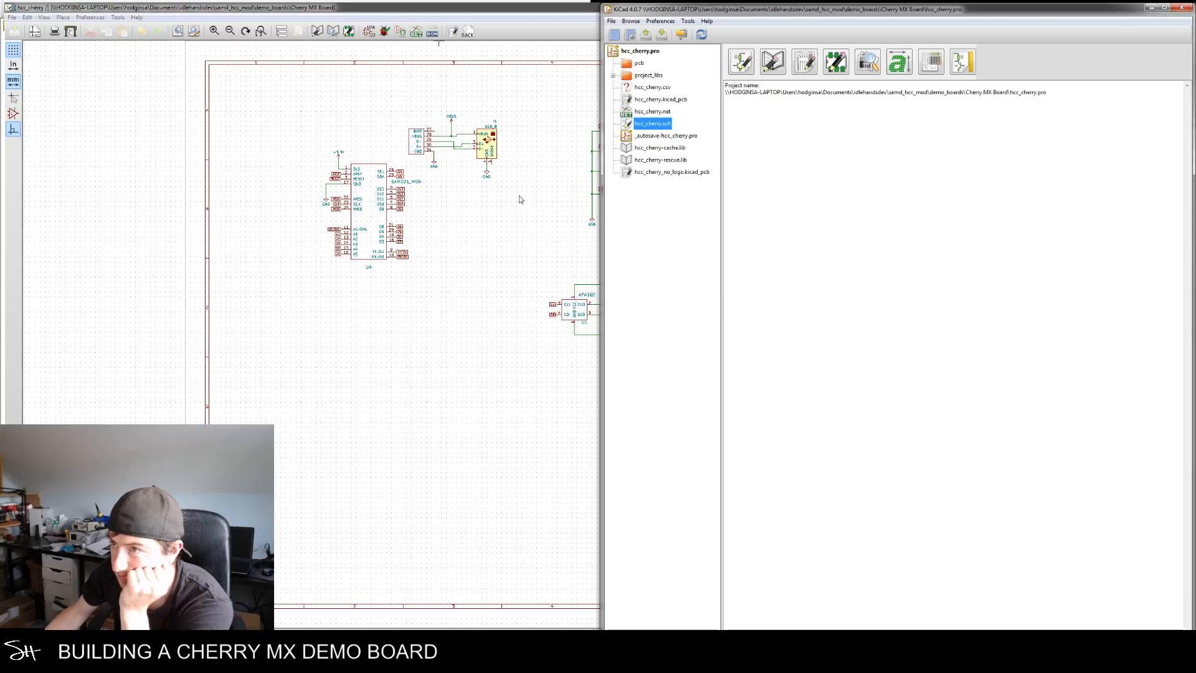
{"action": "left_click", "coordinate": [500, 197]}
{"action": "left_click", "coordinate": [454, 34]}
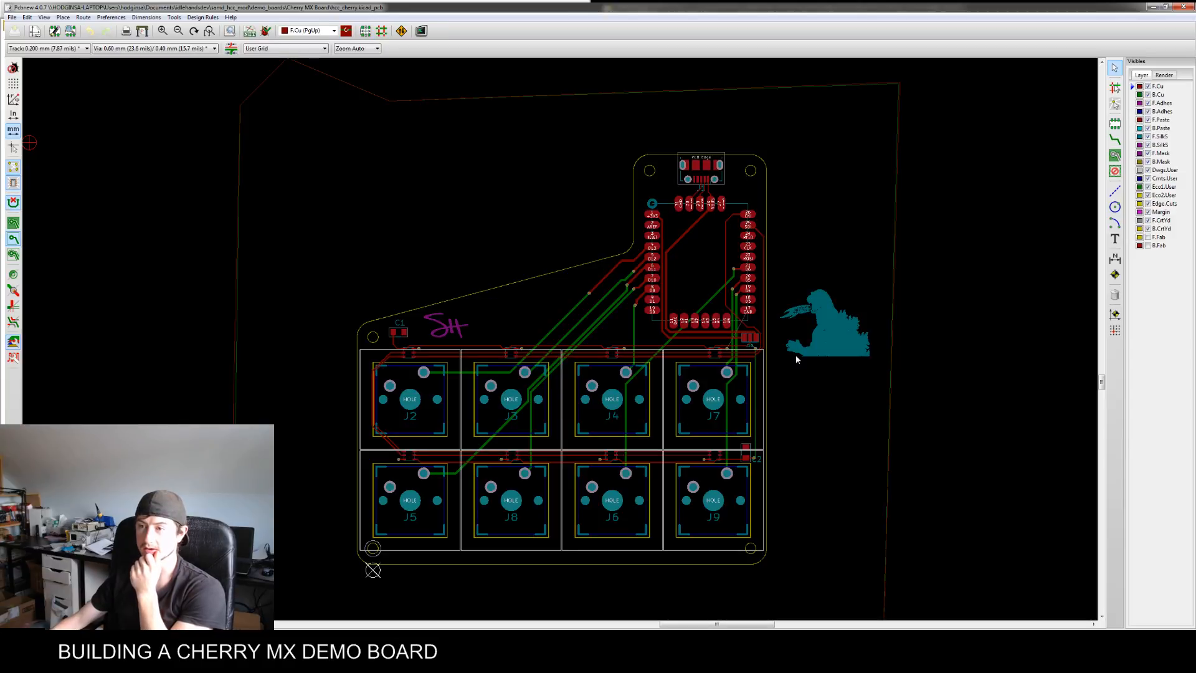
Delete the Godzilla logo footprint beside the board outline
{"action": "left_click", "coordinate": [833, 342]}
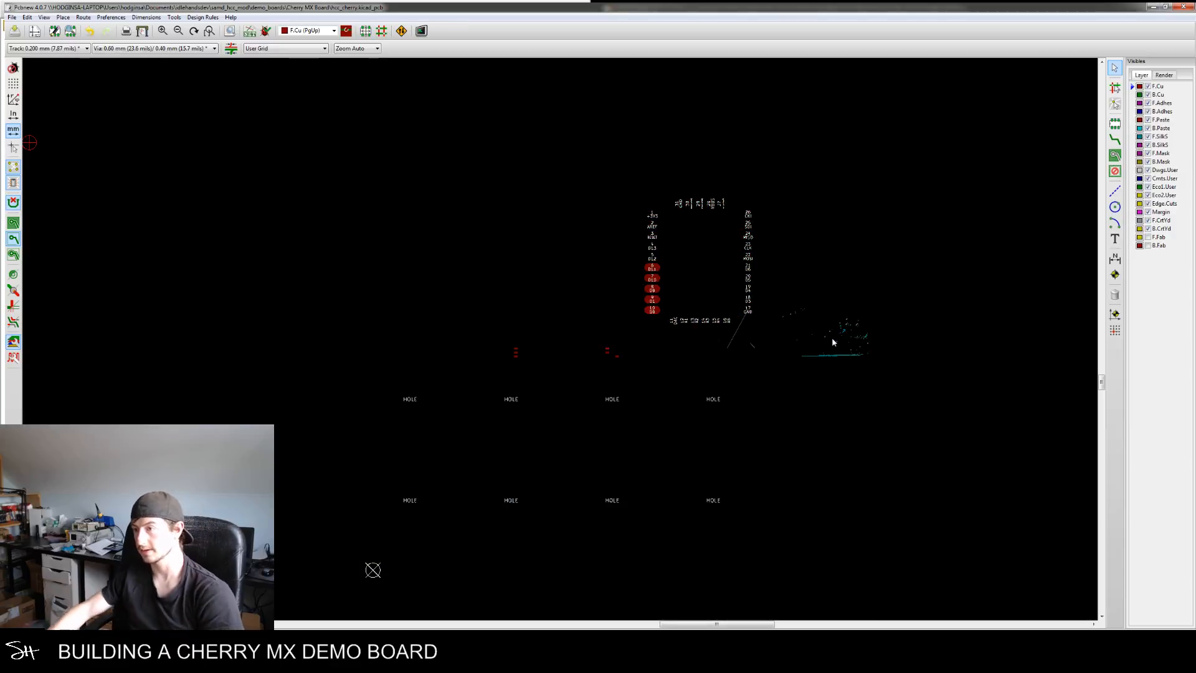
{"action": "middle_click_drag", "start_coordinate": [707, 427], "coordinate": [721, 400]}
{"action": "scroll", "coordinate": [722, 404], "scroll_direction": "up", "scroll_amount": 2}
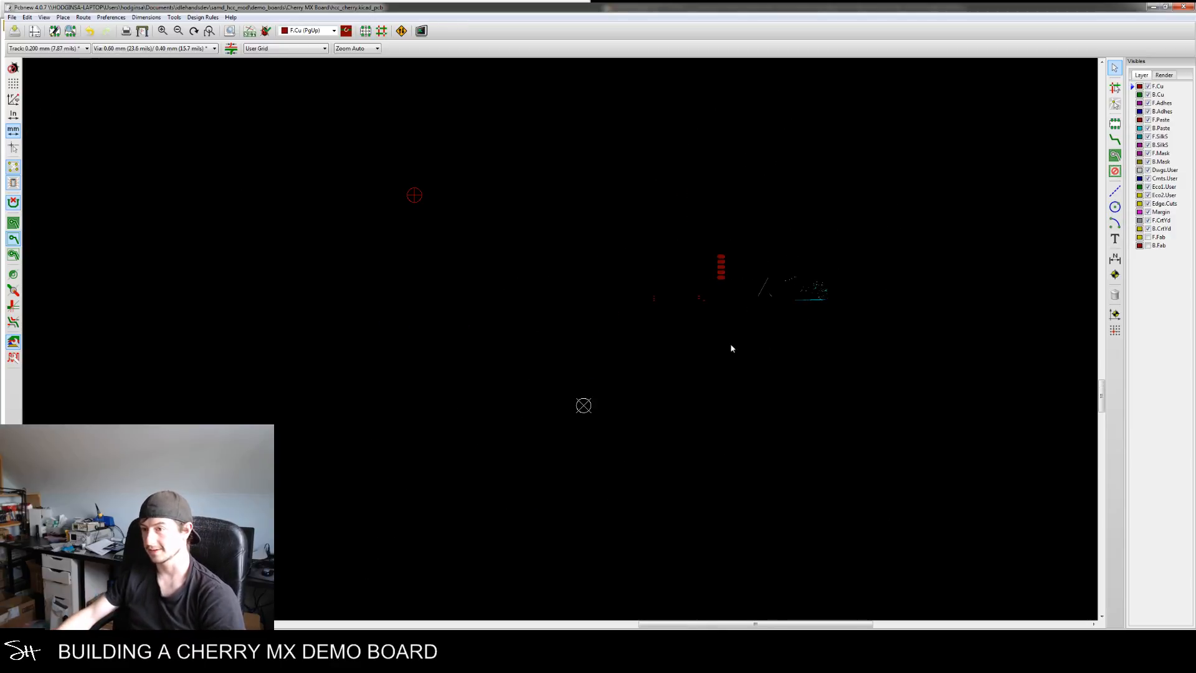
{"action": "middle_click_drag", "start_coordinate": [690, 391], "coordinate": [665, 427]}
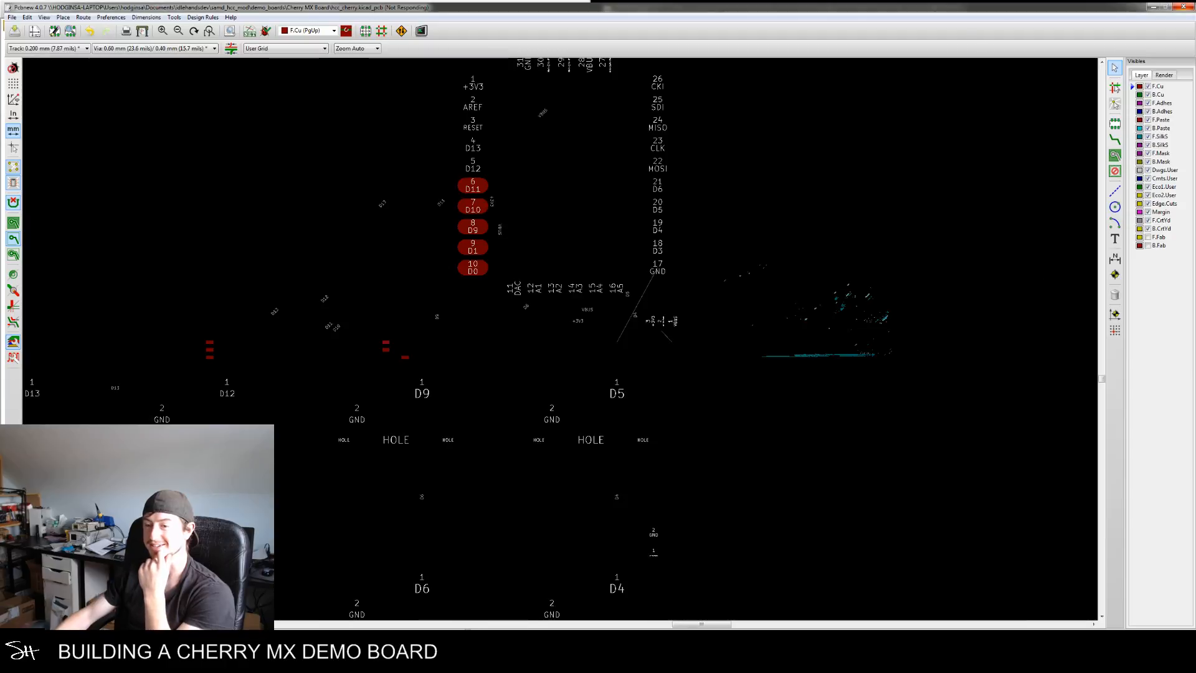
{"action": "left_click", "coordinate": [888, 362]}
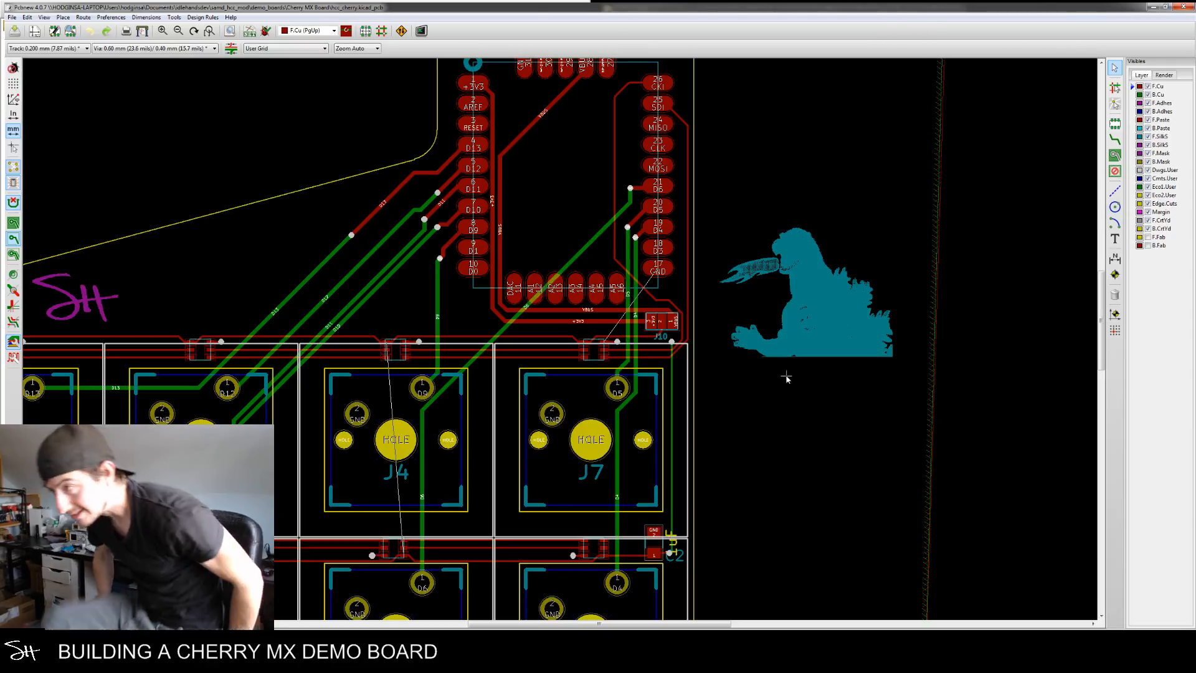
{"action": "middle_click_drag", "start_coordinate": [844, 322], "coordinate": [798, 376]}
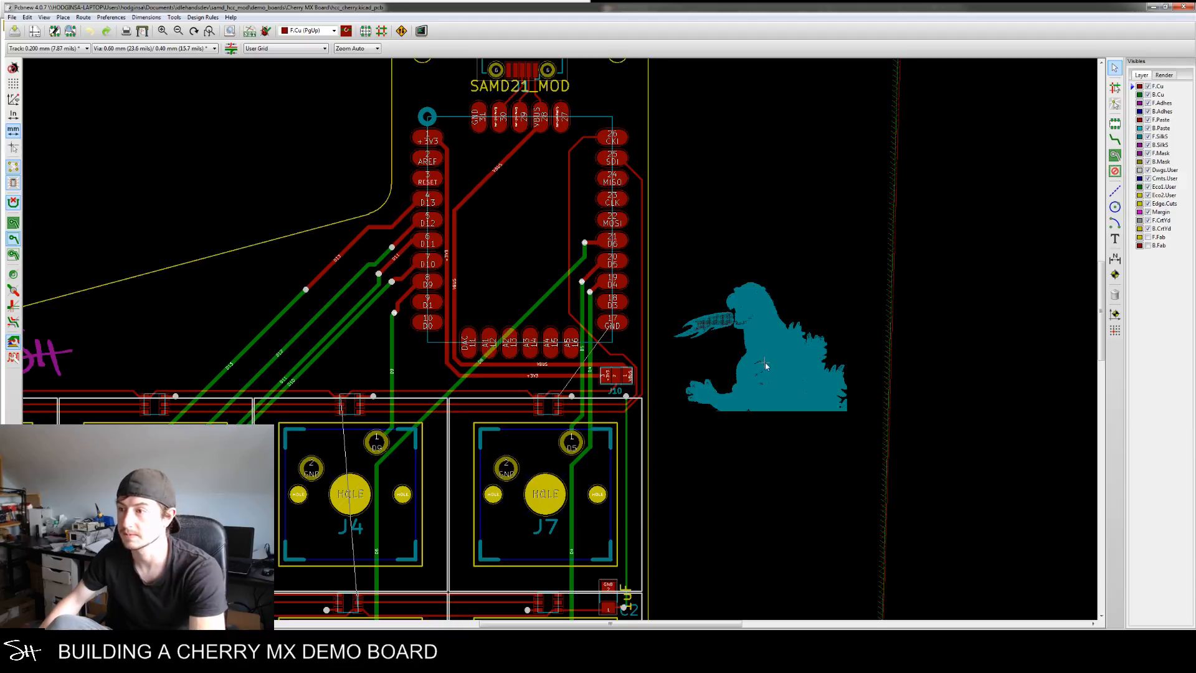
{"action": "right_click", "coordinate": [786, 382]}
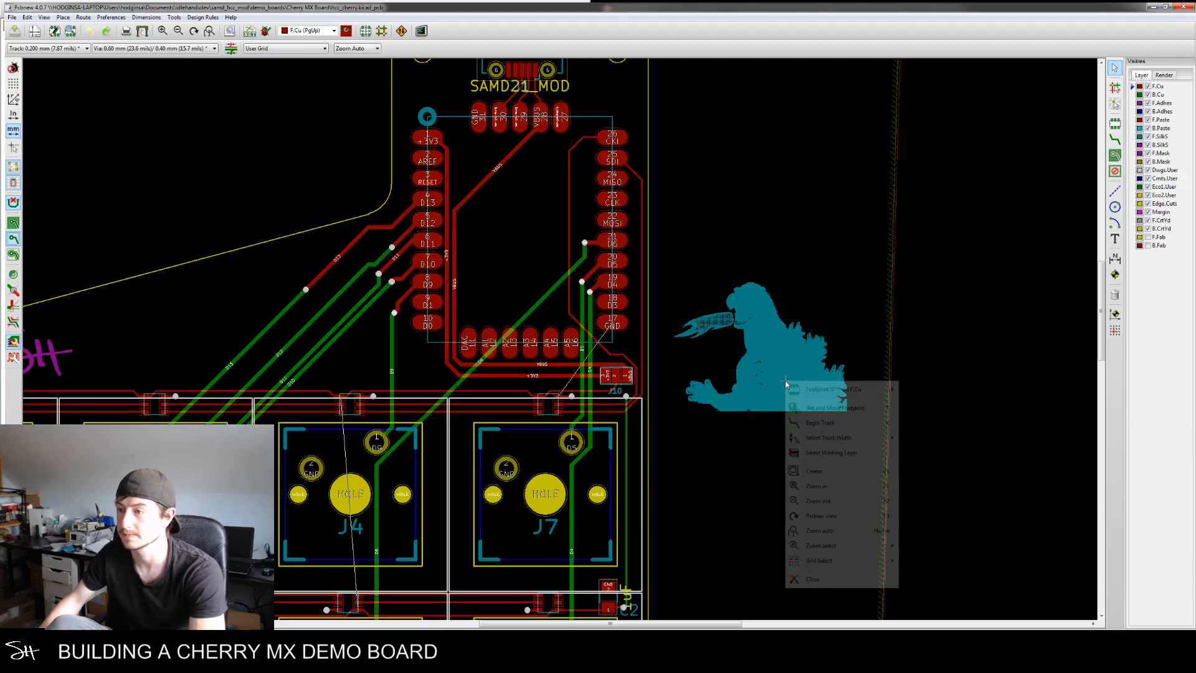
{"action": "key", "text": "Escape"}
{"action": "key", "text": "Delete"}
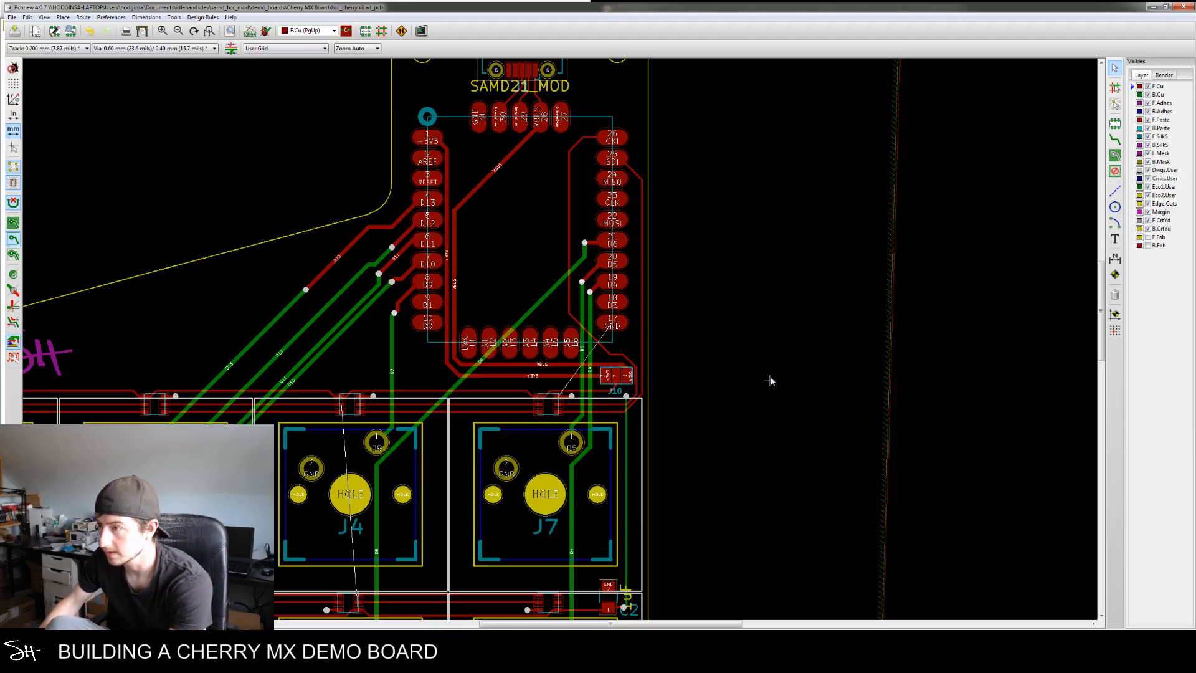
Switch the whole-board view to the OpenGL canvas
{"action": "scroll", "coordinate": [732, 395], "scroll_direction": "down", "scroll_amount": 3}
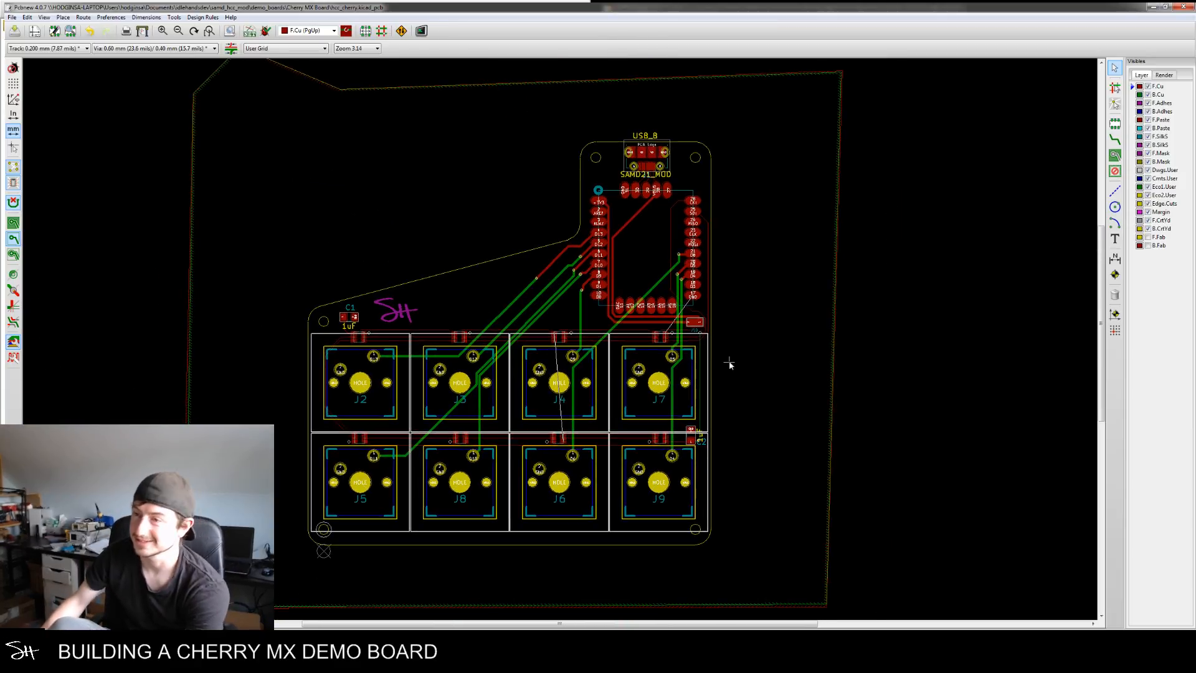
{"action": "key", "text": "F11"}
{"action": "middle_click_drag", "start_coordinate": [563, 430], "coordinate": [595, 462]}
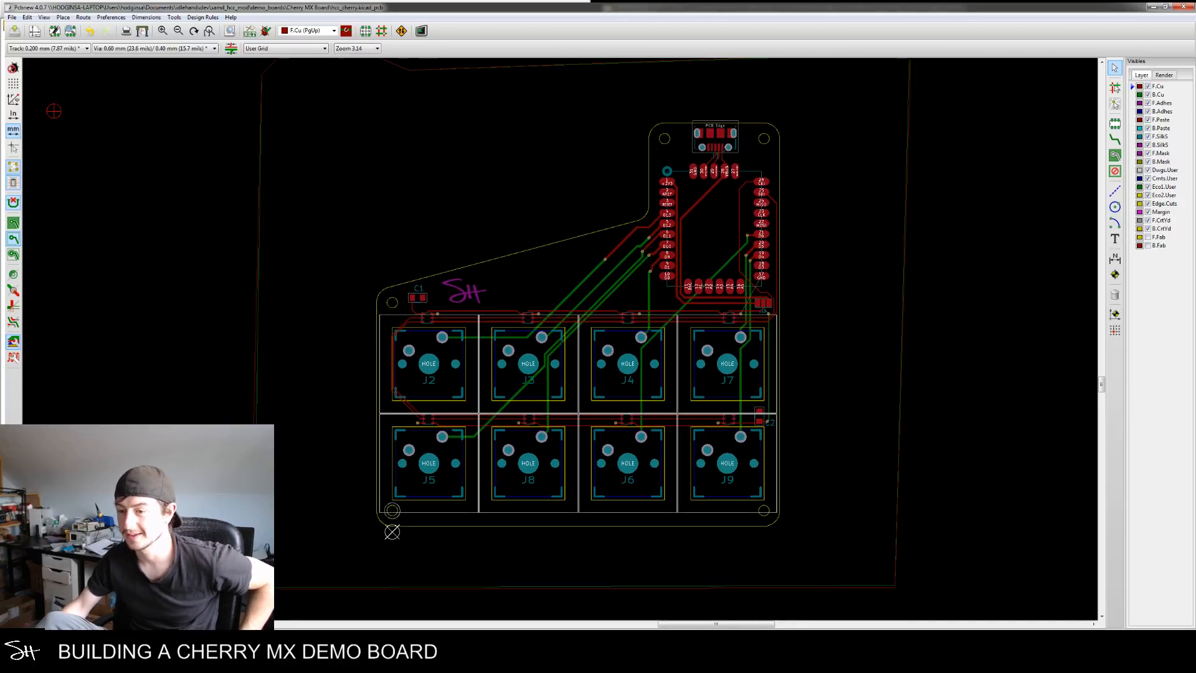
Switch to MODZILLA.png in Photoshop and apply a Threshold adjustment of about 113 to the Godzilla layer, Layer 1
{"action": "left_click", "coordinate": [363, 660]}
{"action": "mouse_move", "coordinate": [265, 614]}
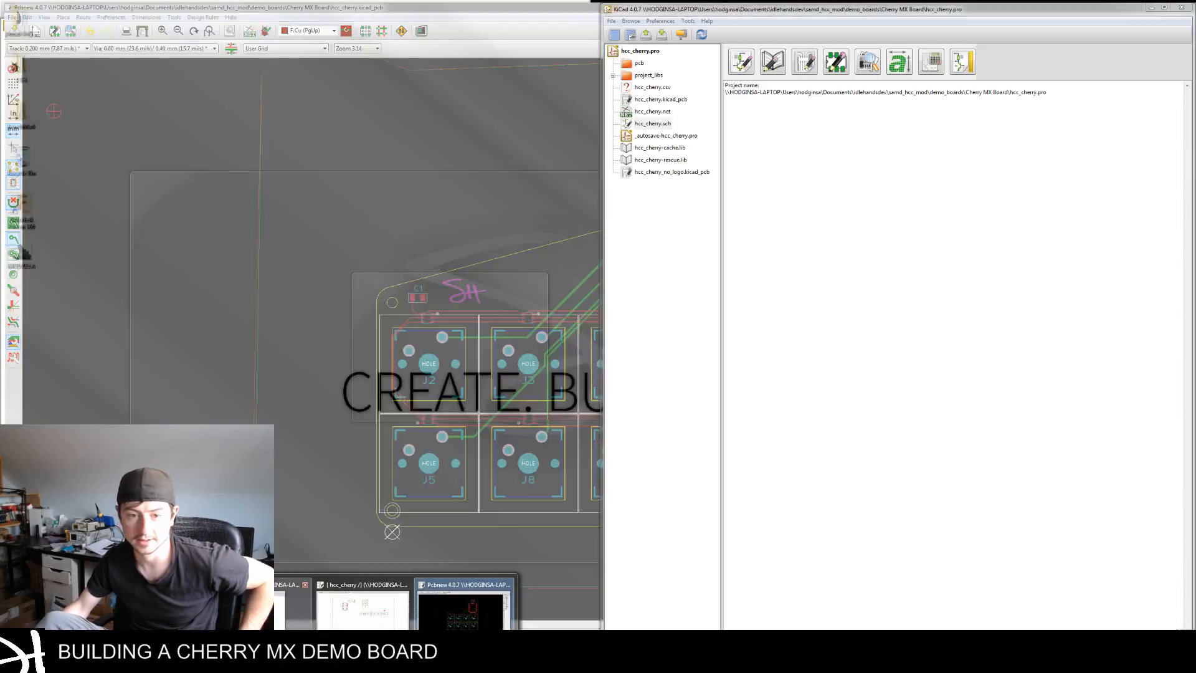
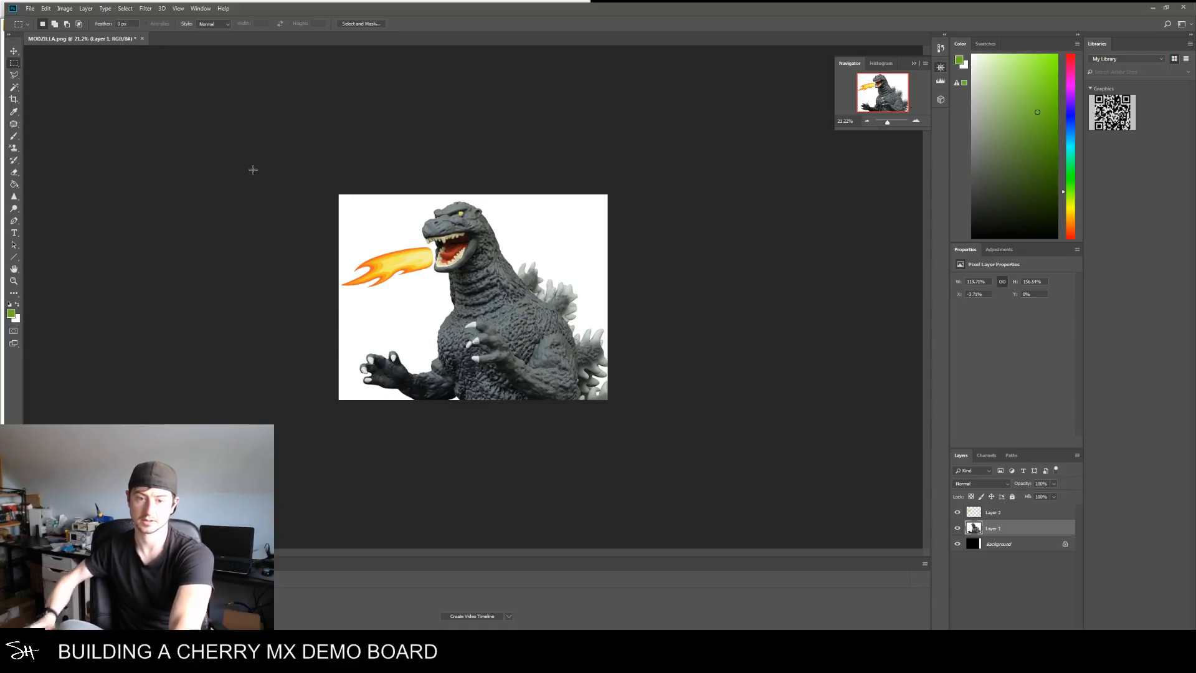
{"action": "left_click", "coordinate": [65, 8]}
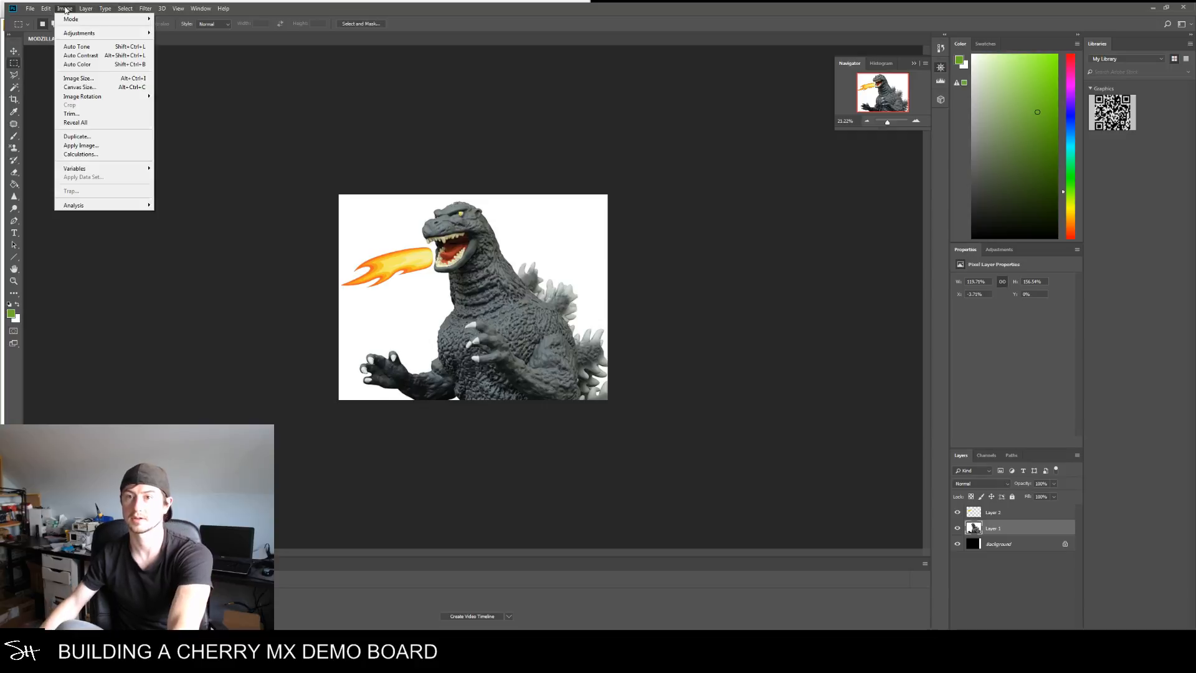
{"action": "mouse_move", "coordinate": [75, 23]}
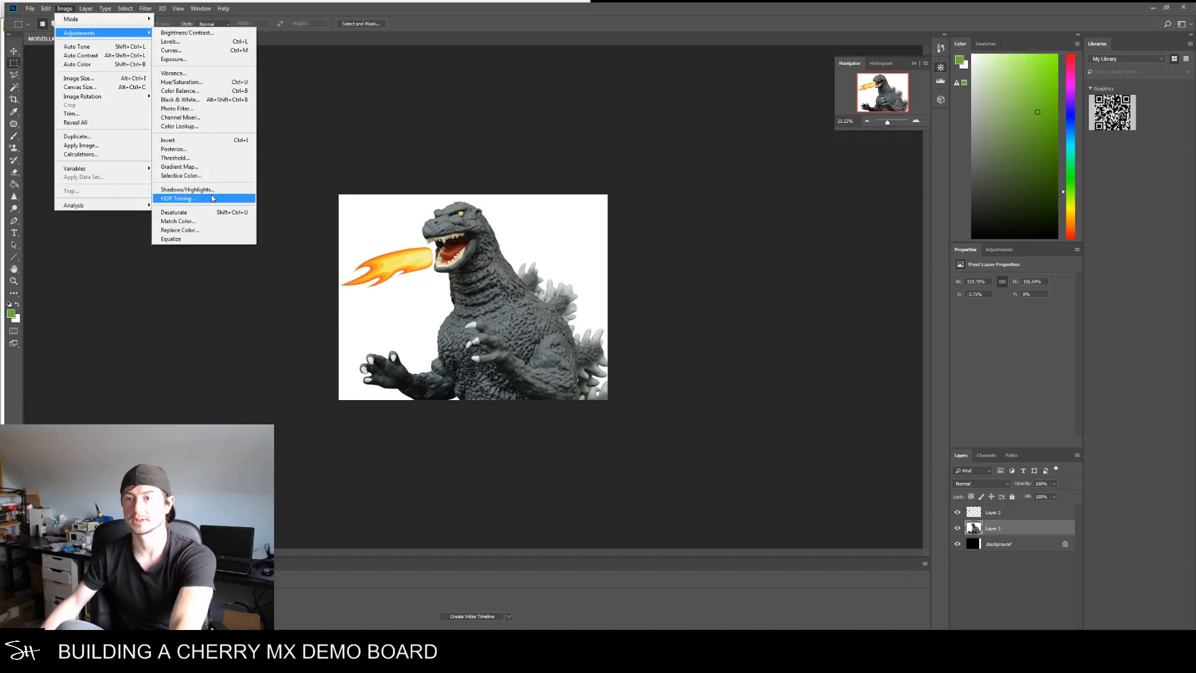
{"action": "left_click", "coordinate": [197, 158]}
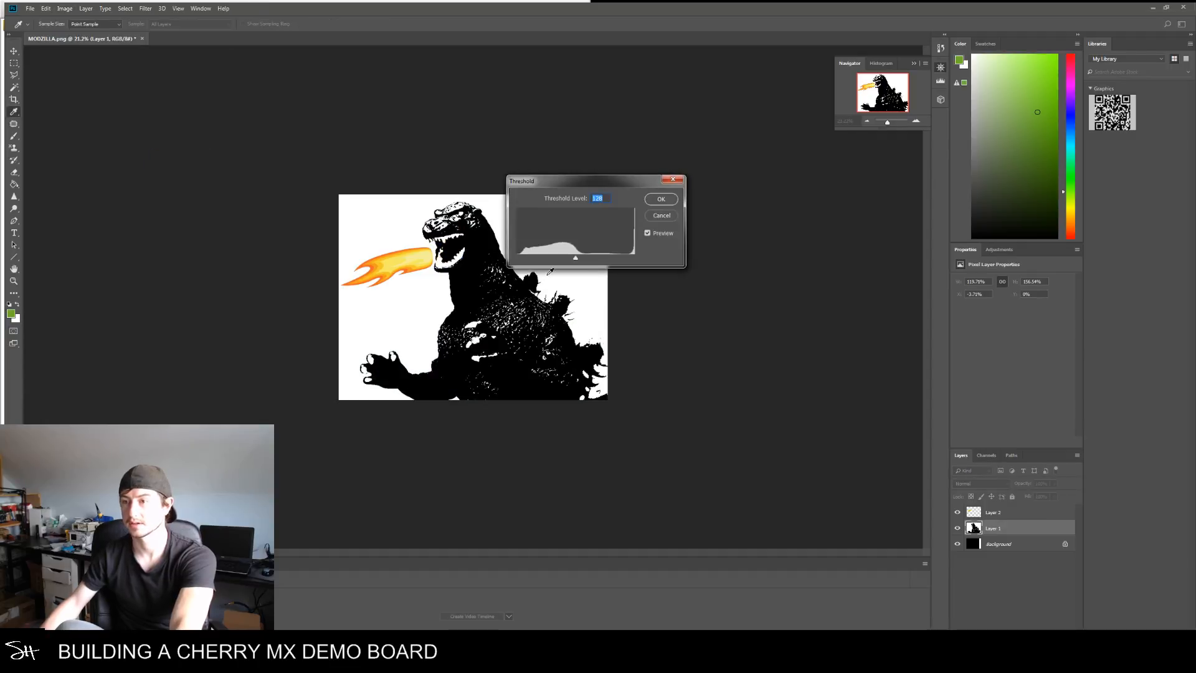
{"action": "mouse_move", "coordinate": [573, 259]}
{"action": "left_mouse_down"}
{"action": "mouse_move", "coordinate": [584, 258]}
{"action": "mouse_move", "coordinate": [560, 259]}
{"action": "mouse_move", "coordinate": [569, 264]}
{"action": "left_mouse_up"}
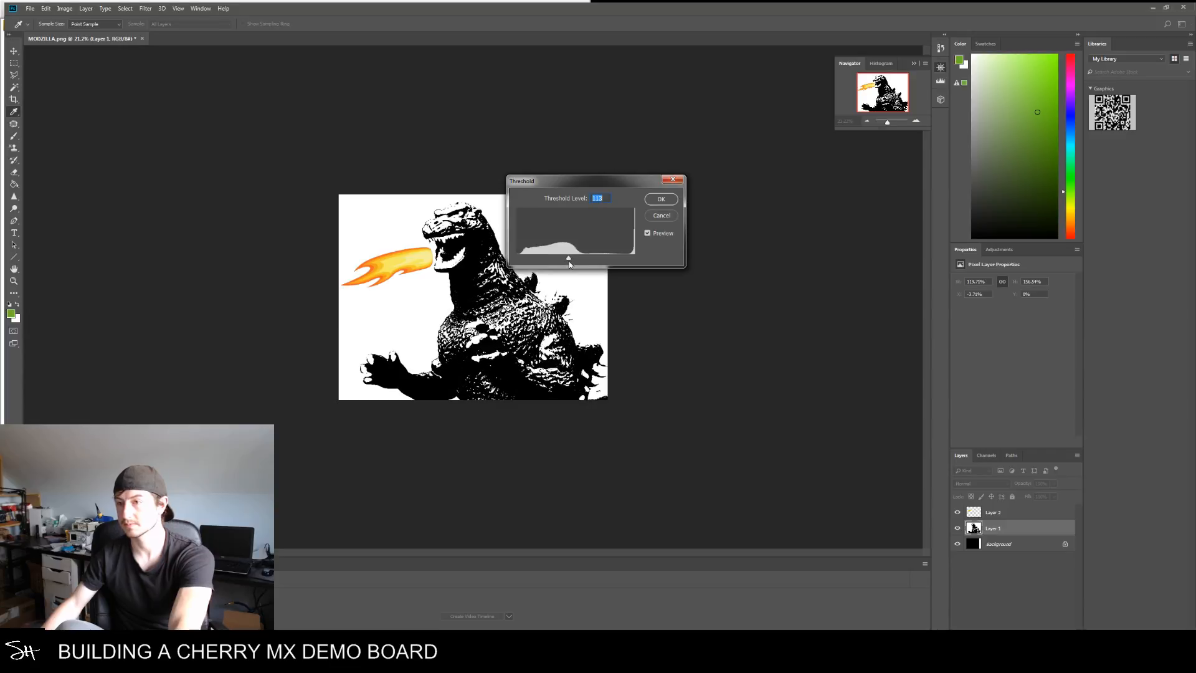
{"action": "left_click", "coordinate": [668, 204]}
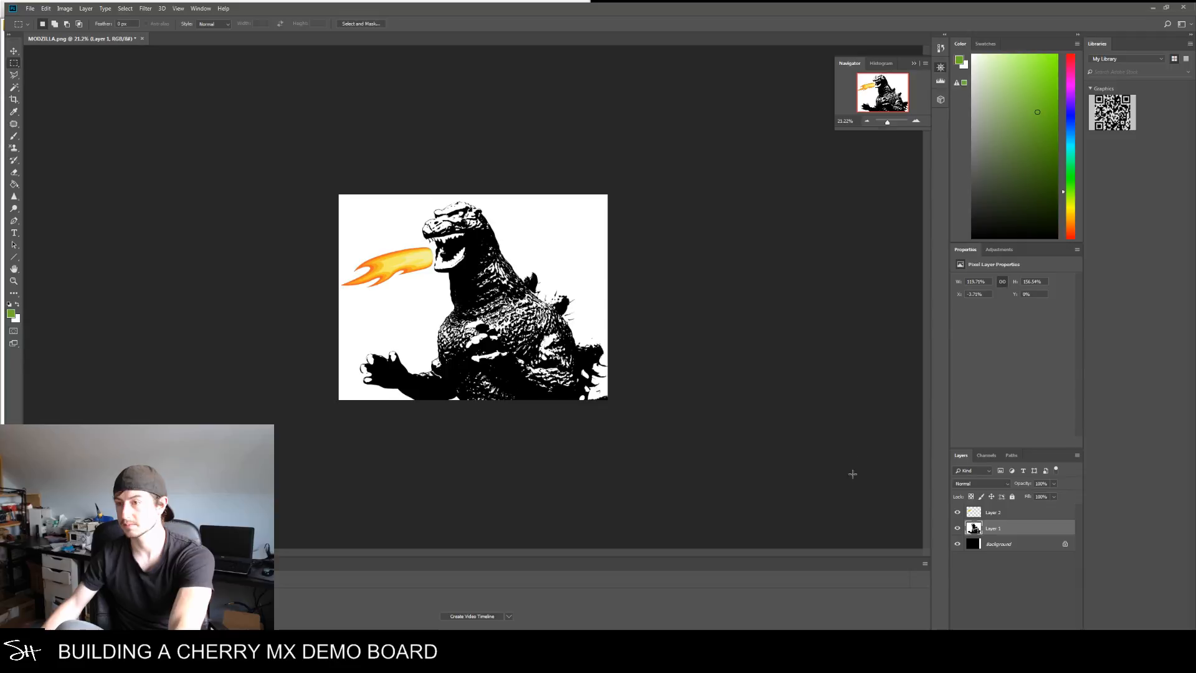
Apply a Threshold adjustment to the flame on Layer 2, raising the level until bold black flame shapes remain
{"action": "key", "text": "alt+bracketright"}
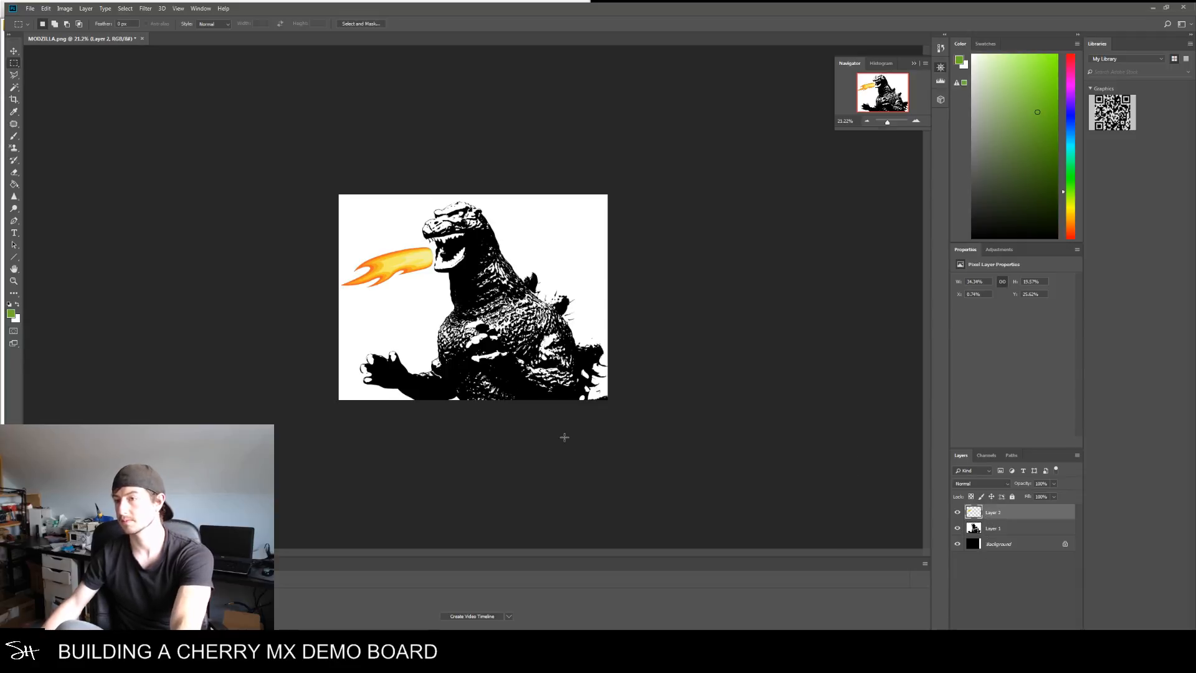
{"action": "left_click", "coordinate": [65, 9]}
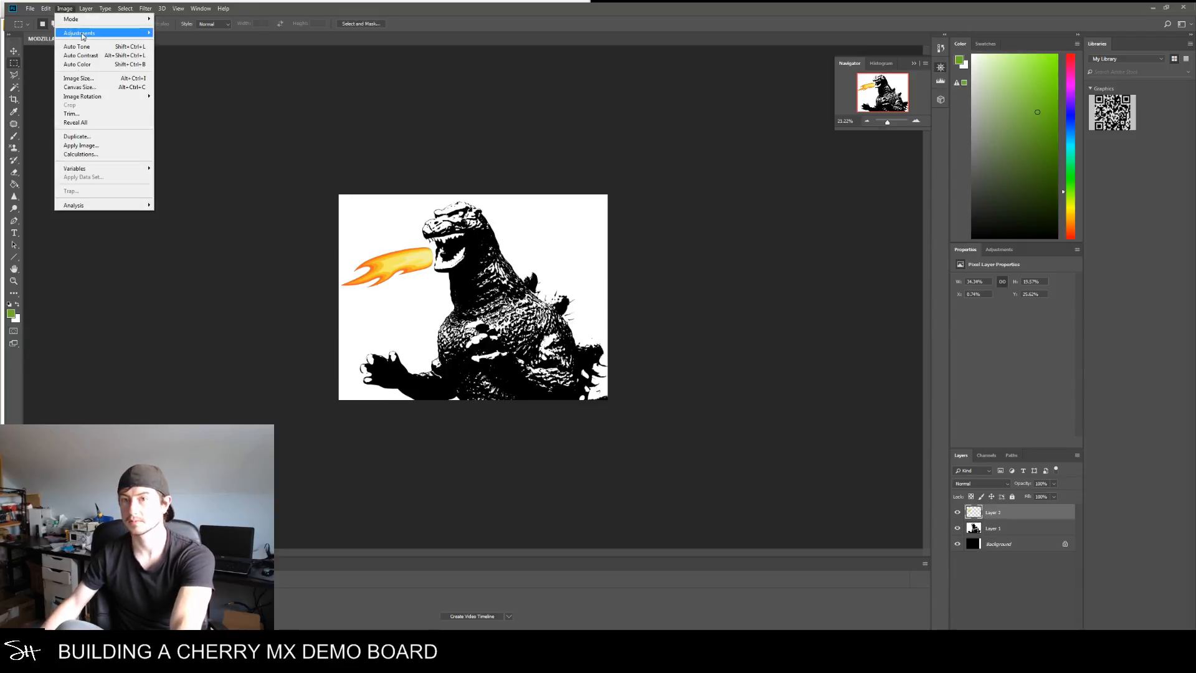
{"action": "mouse_move", "coordinate": [81, 39]}
{"action": "left_click", "coordinate": [211, 159]}
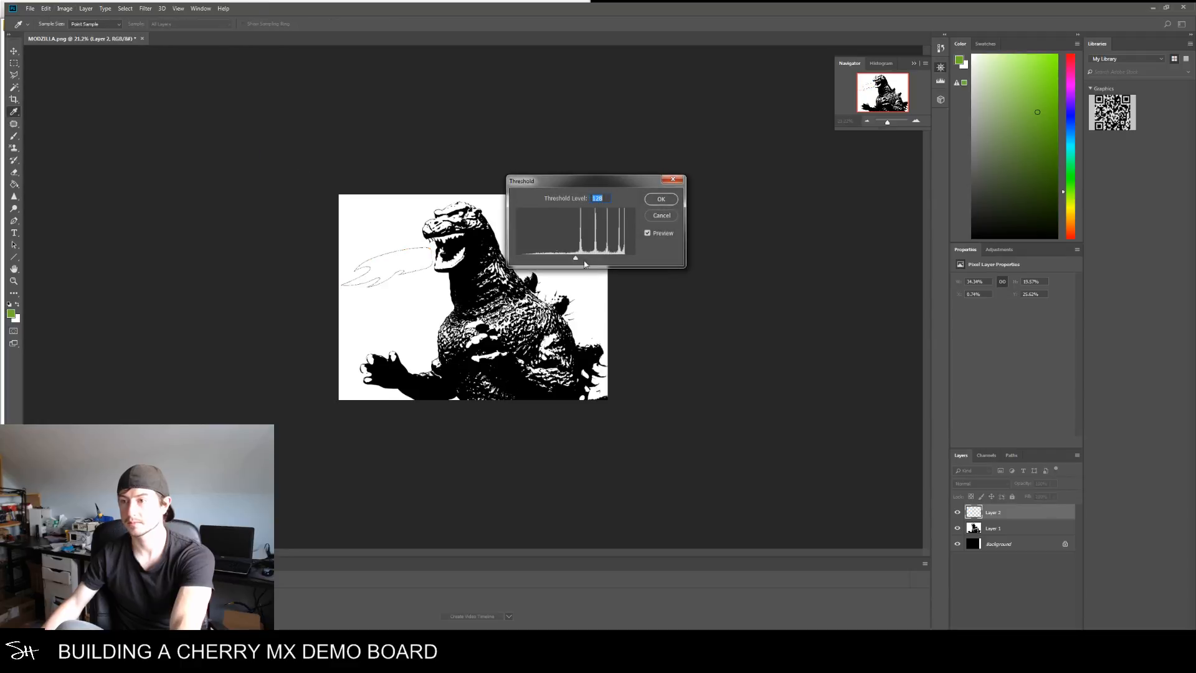
{"action": "left_click_drag", "start_coordinate": [577, 259], "coordinate": [605, 267]}
{"action": "left_click", "coordinate": [651, 199]}
{"action": "key", "text": "m"}
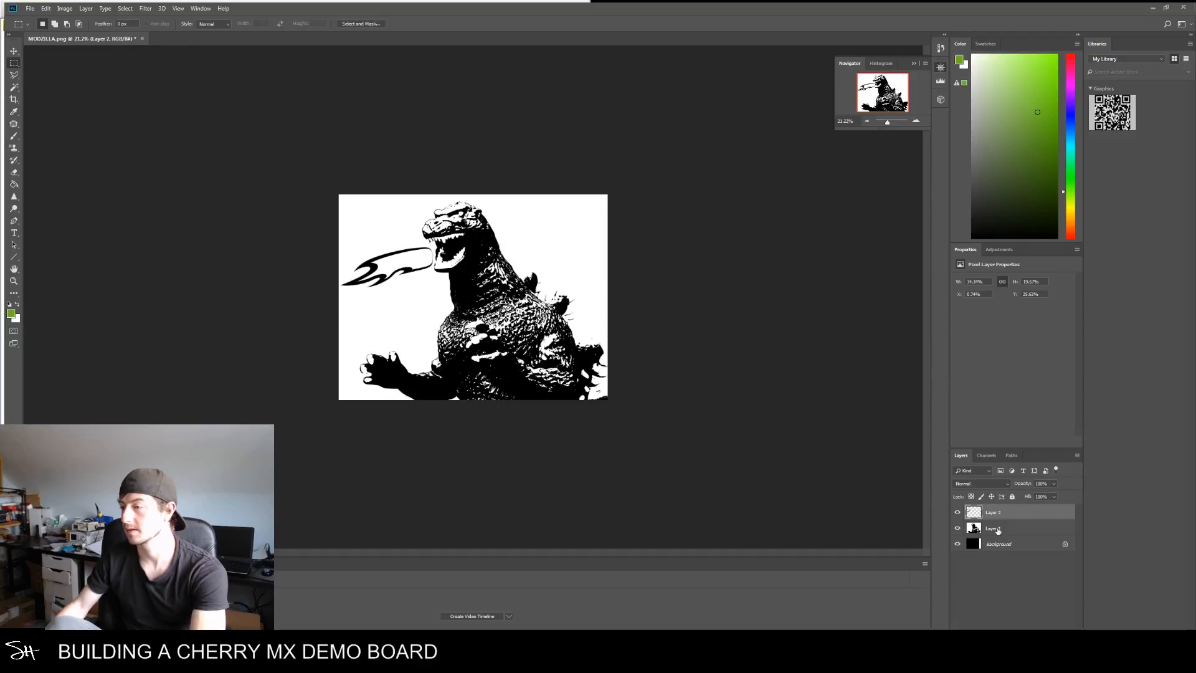
Convert the image to Grayscale mode, flattening the layers and discarding the color information
{"action": "left_click", "coordinate": [65, 8]}
{"action": "mouse_move", "coordinate": [73, 23]}
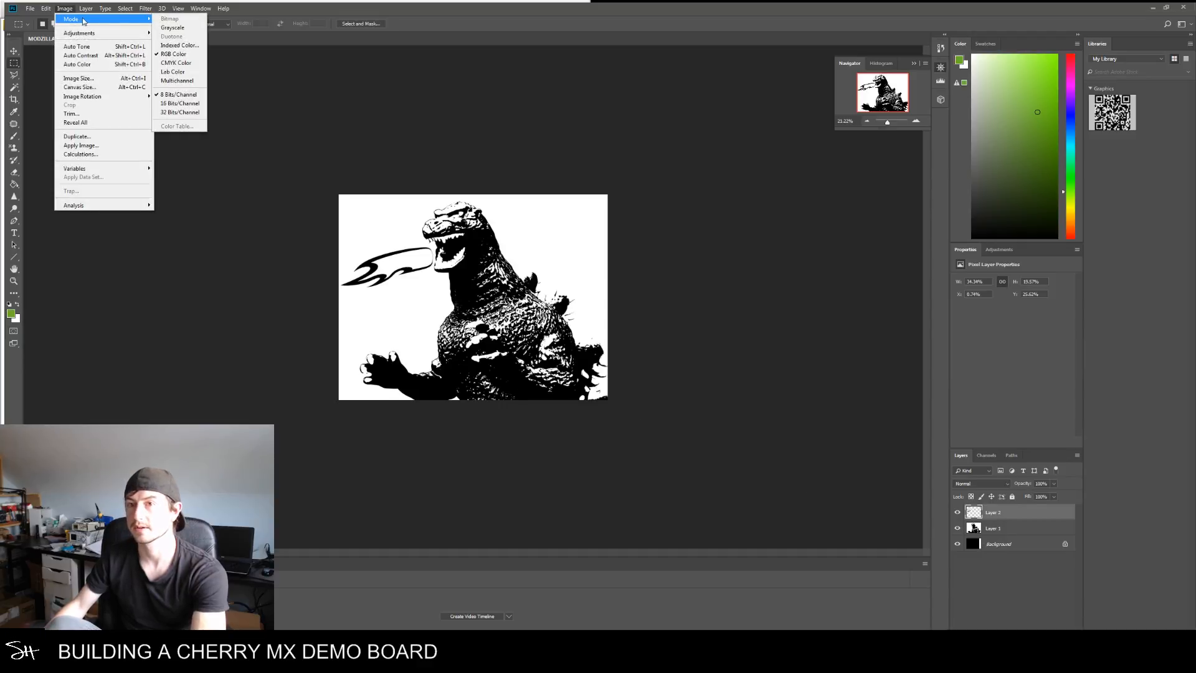
{"action": "mouse_move", "coordinate": [126, 19]}
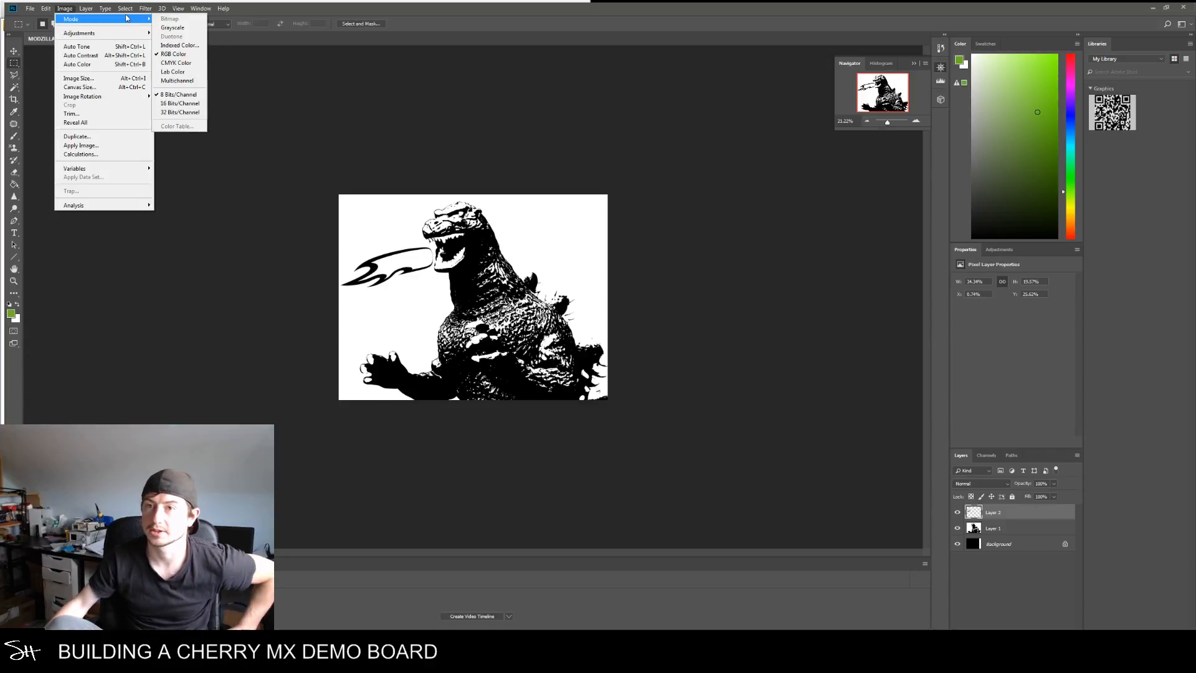
{"action": "left_click", "coordinate": [173, 28]}
{"action": "left_click", "coordinate": [562, 242]}
{"action": "left_click", "coordinate": [552, 261]}
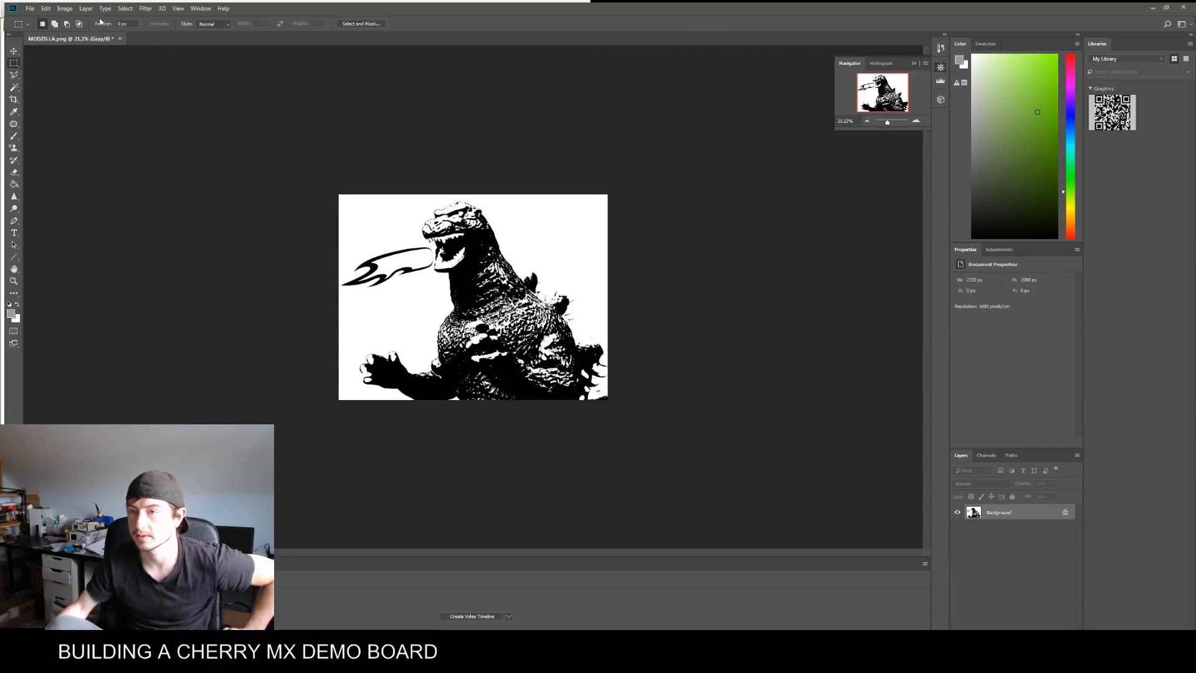
Convert the grayscale image to Bitmap mode using the 50% Threshold method
{"action": "left_click", "coordinate": [64, 9]}
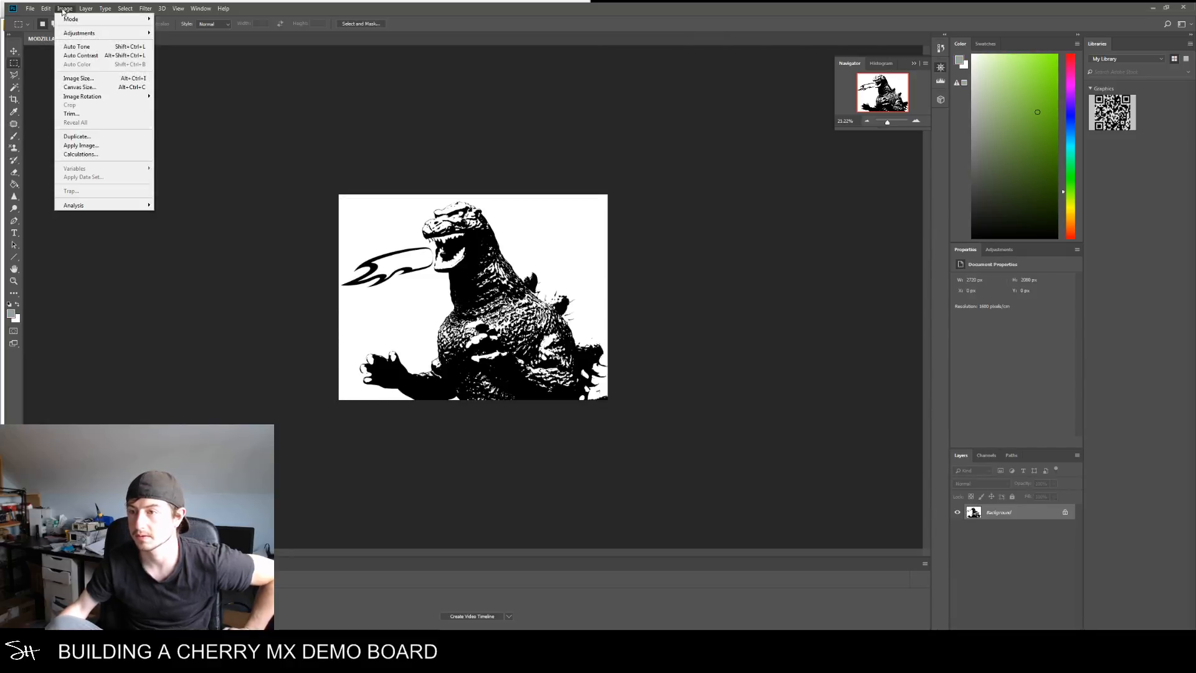
{"action": "mouse_move", "coordinate": [75, 33]}
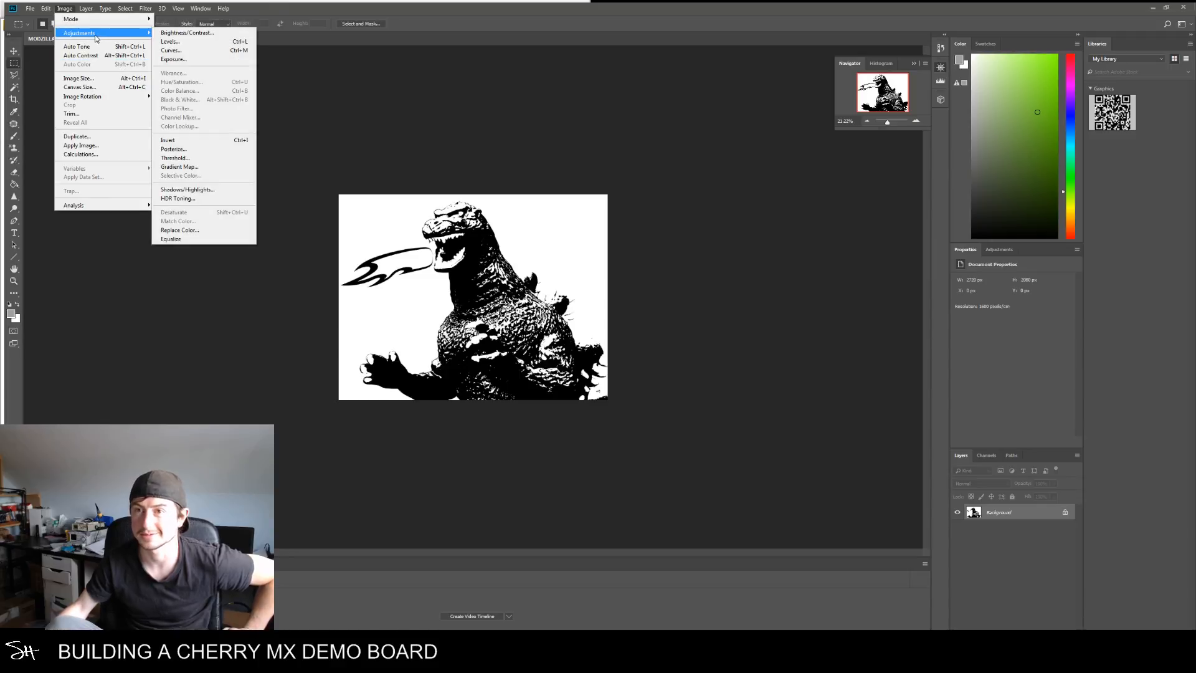
{"action": "mouse_move", "coordinate": [134, 19]}
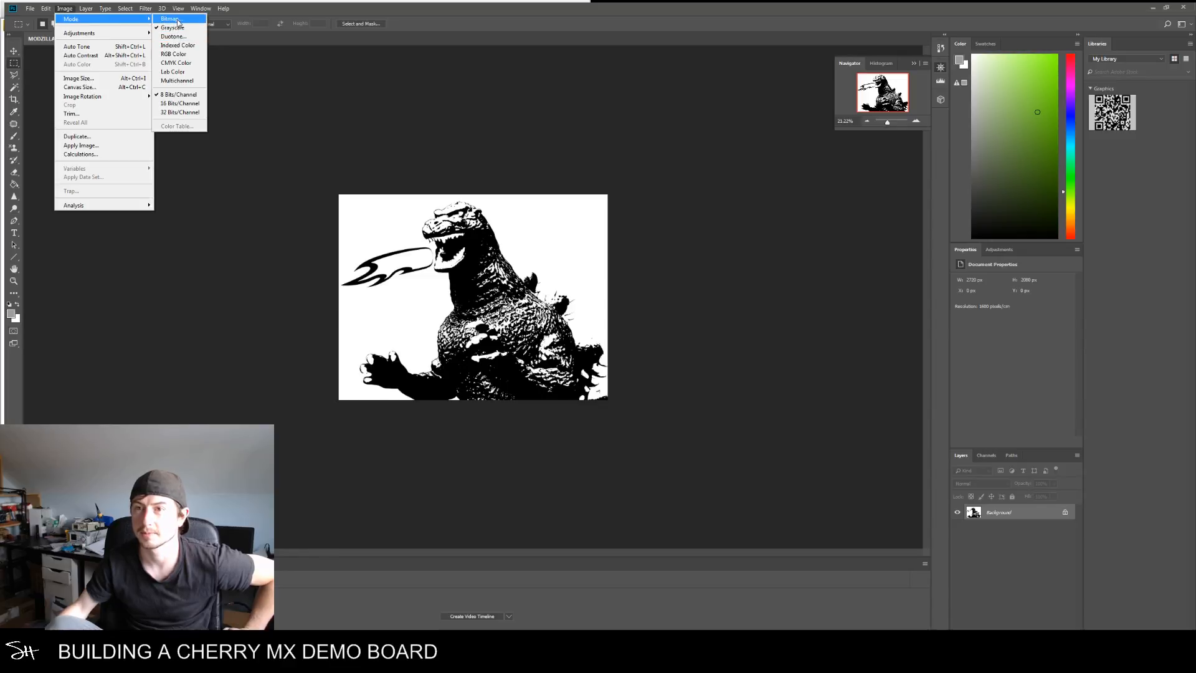
{"action": "left_click", "coordinate": [178, 21]}
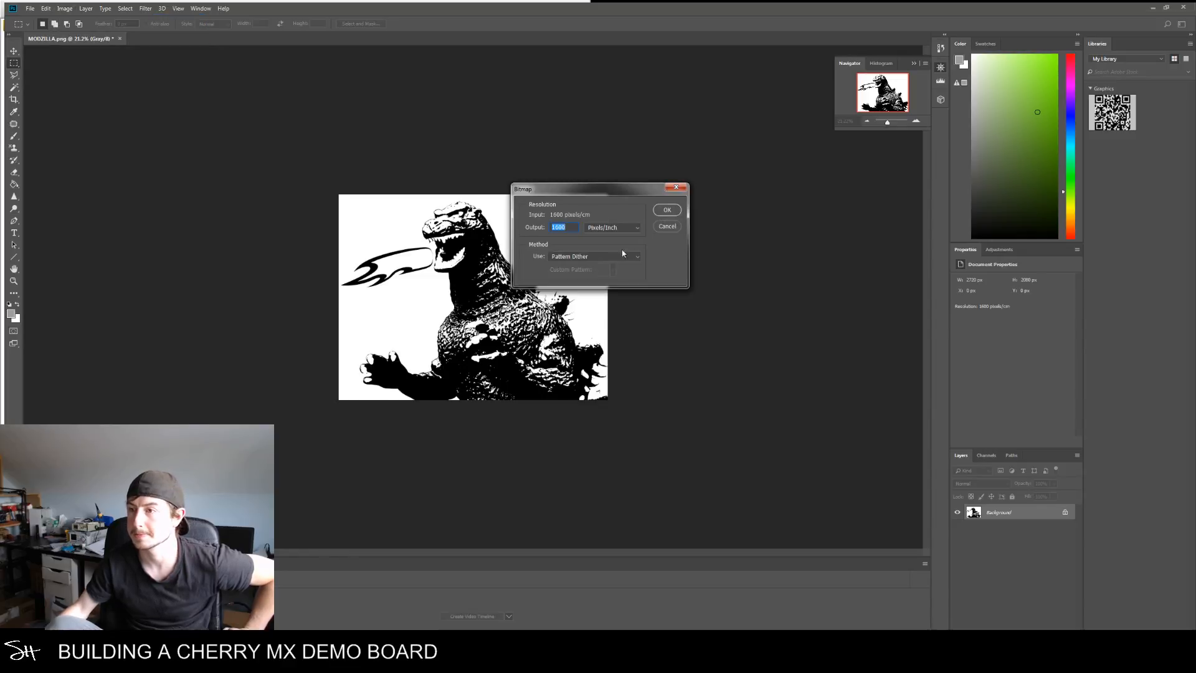
{"action": "left_click", "coordinate": [636, 256]}
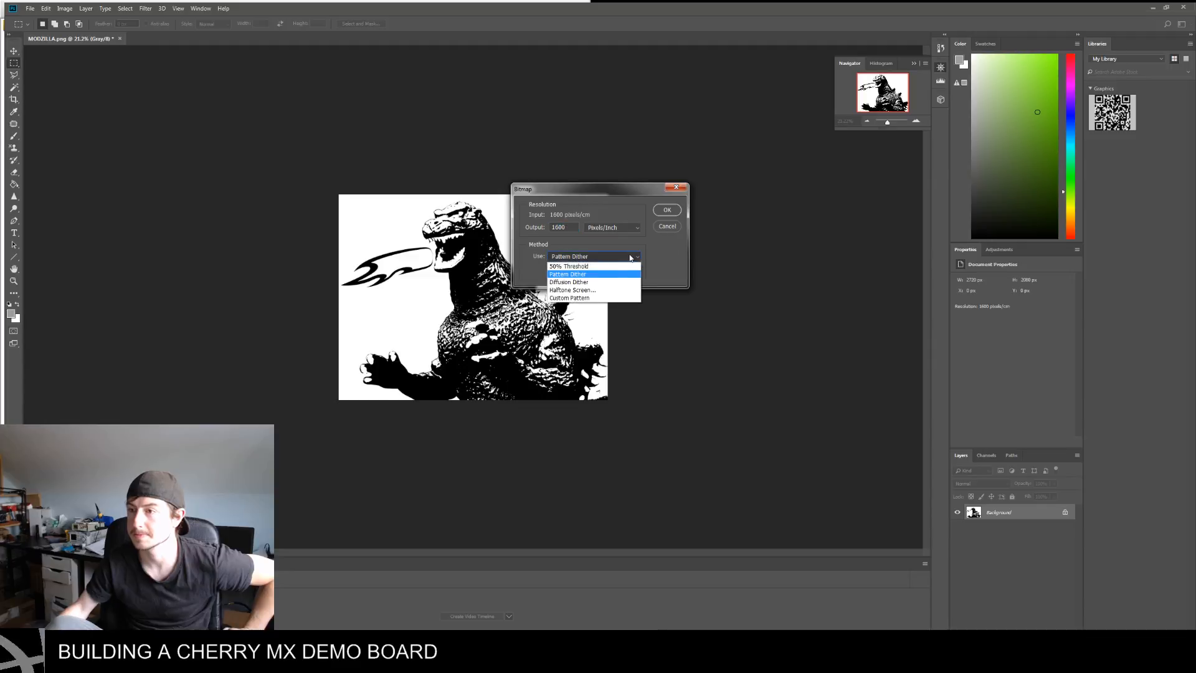
{"action": "left_click", "coordinate": [616, 266]}
{"action": "left_click", "coordinate": [667, 211]}
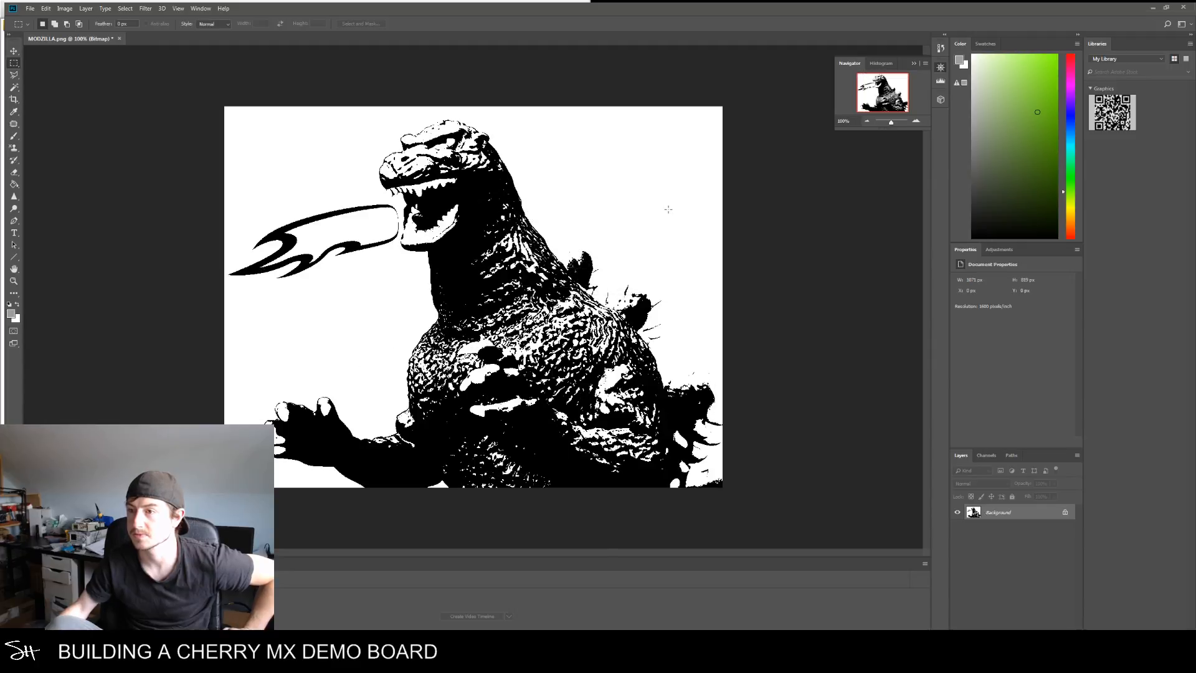
Save the black-and-white image in PNG format to the Desktop as MODZILLA.png, replacing the existing file
{"action": "left_click_drag", "start_coordinate": [890, 123], "coordinate": [890, 123]}
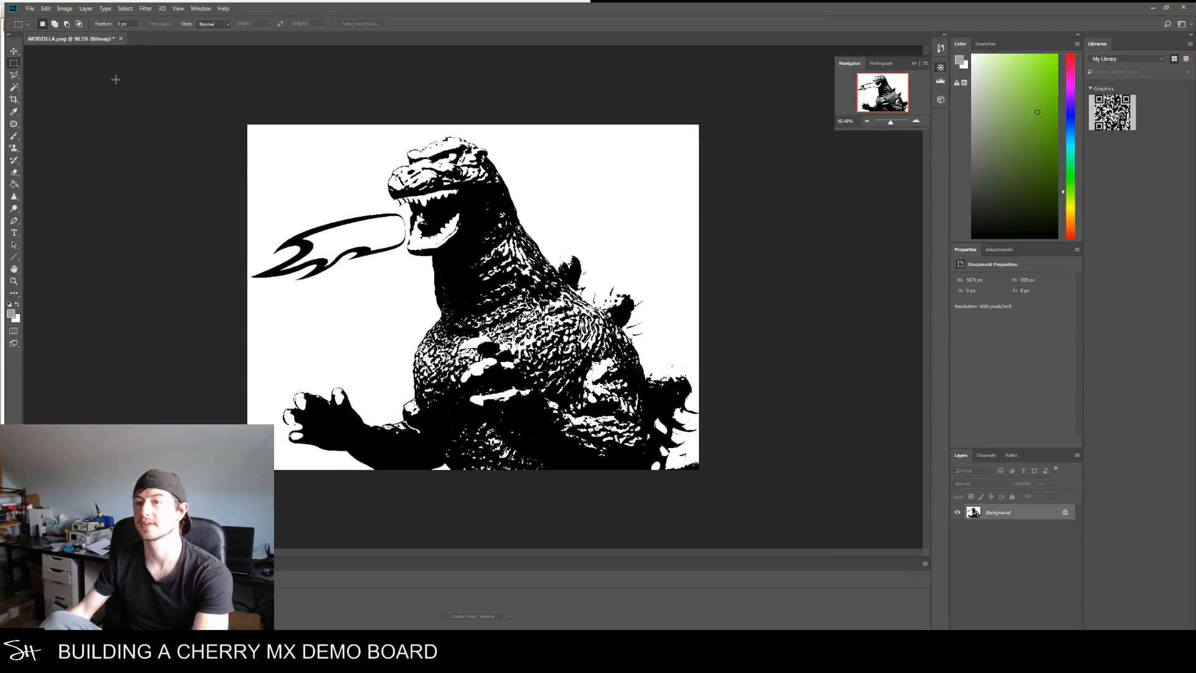
{"action": "left_click", "coordinate": [30, 8]}
{"action": "left_click", "coordinate": [43, 113]}
{"action": "left_click", "coordinate": [187, 484]}
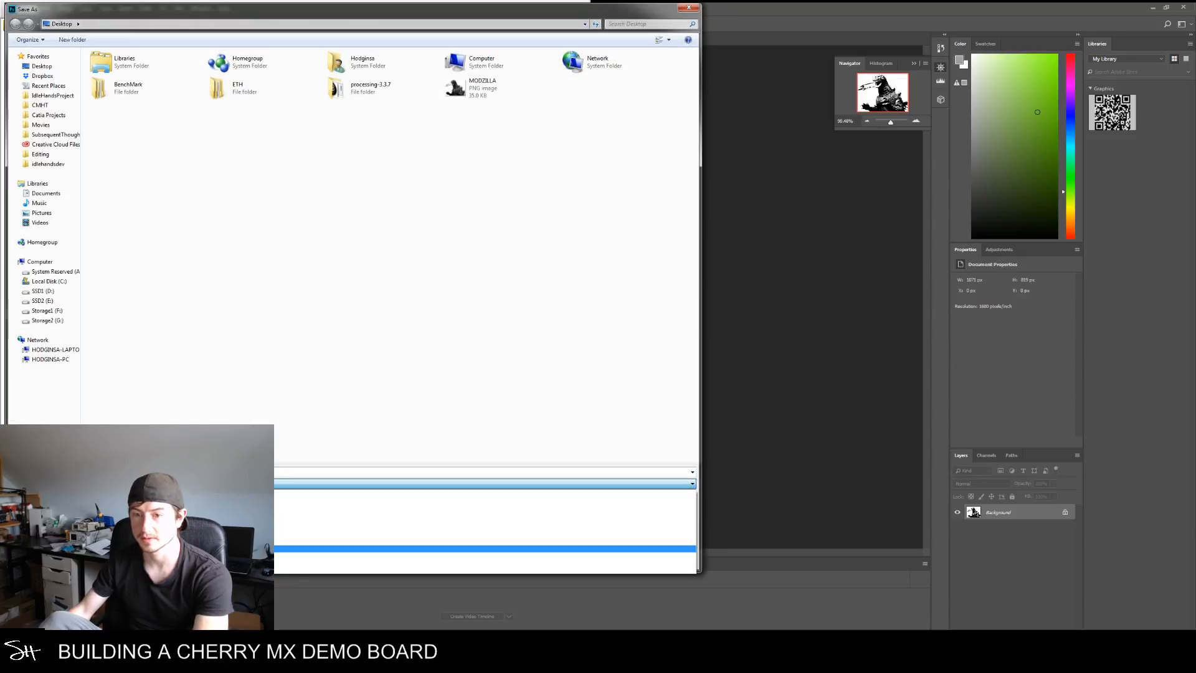
{"action": "left_click", "coordinate": [187, 548]}
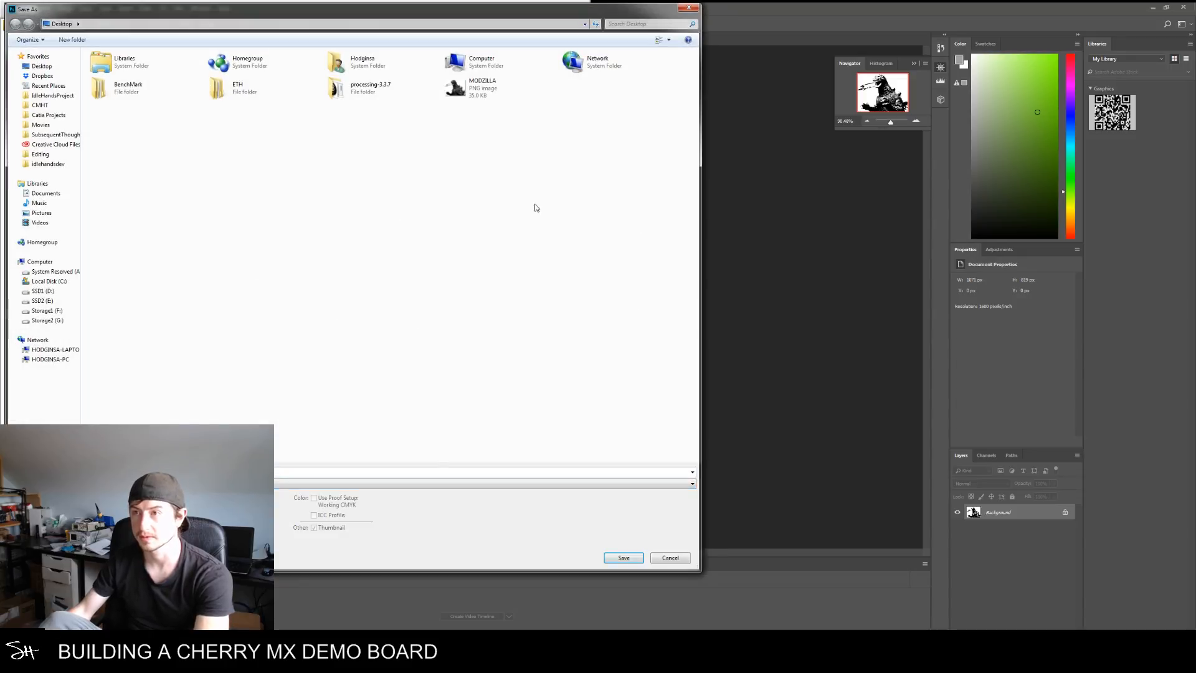
{"action": "left_click", "coordinate": [608, 553]}
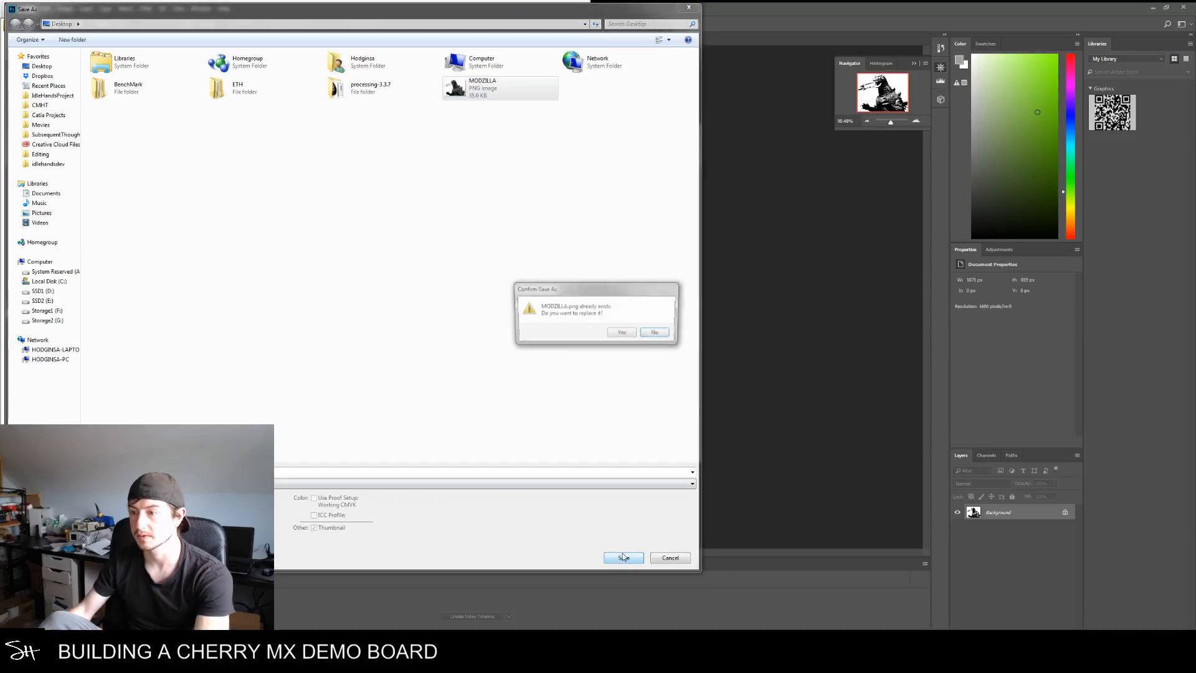
{"action": "left_click", "coordinate": [628, 335]}
{"action": "left_click", "coordinate": [655, 217]}
Switch to KiCad, load MODZILLA.png into Bitmap2Component and check its greyscale and black-and-white previews
{"action": "mouse_move", "coordinate": [372, 622]}
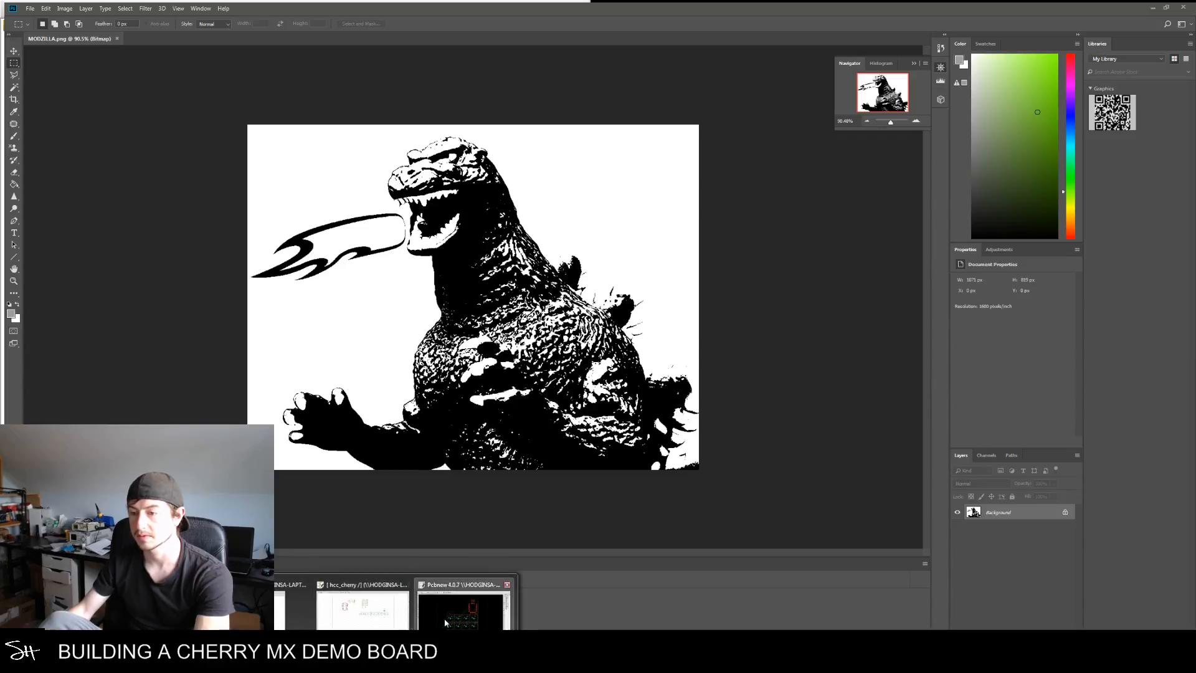
{"action": "left_click", "coordinate": [370, 587]}
{"action": "left_click", "coordinate": [908, 64]}
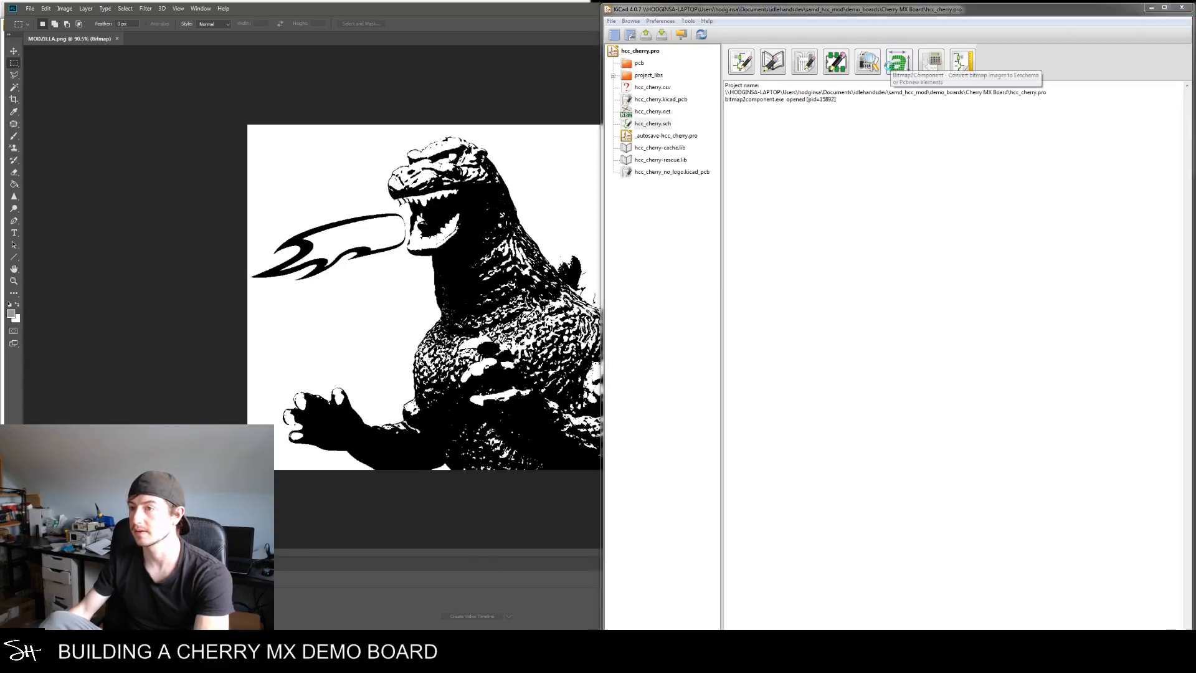
{"action": "left_click", "coordinate": [1152, 84]}
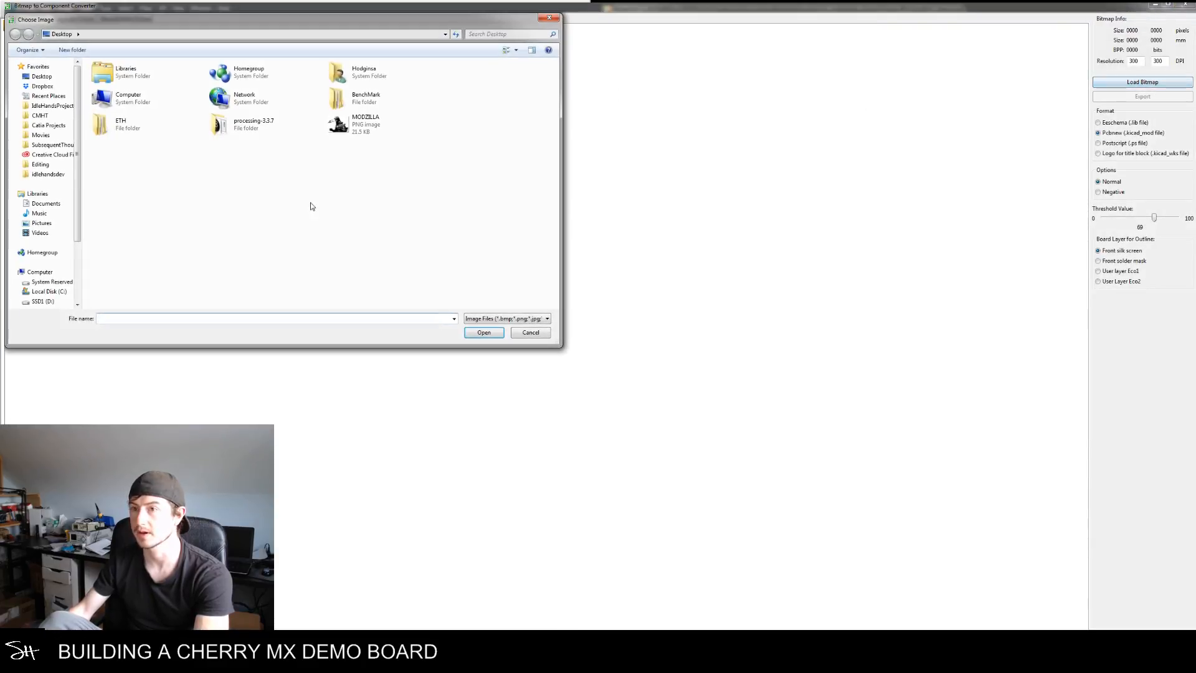
{"action": "left_click", "coordinate": [372, 124]}
{"action": "left_click", "coordinate": [485, 333]}
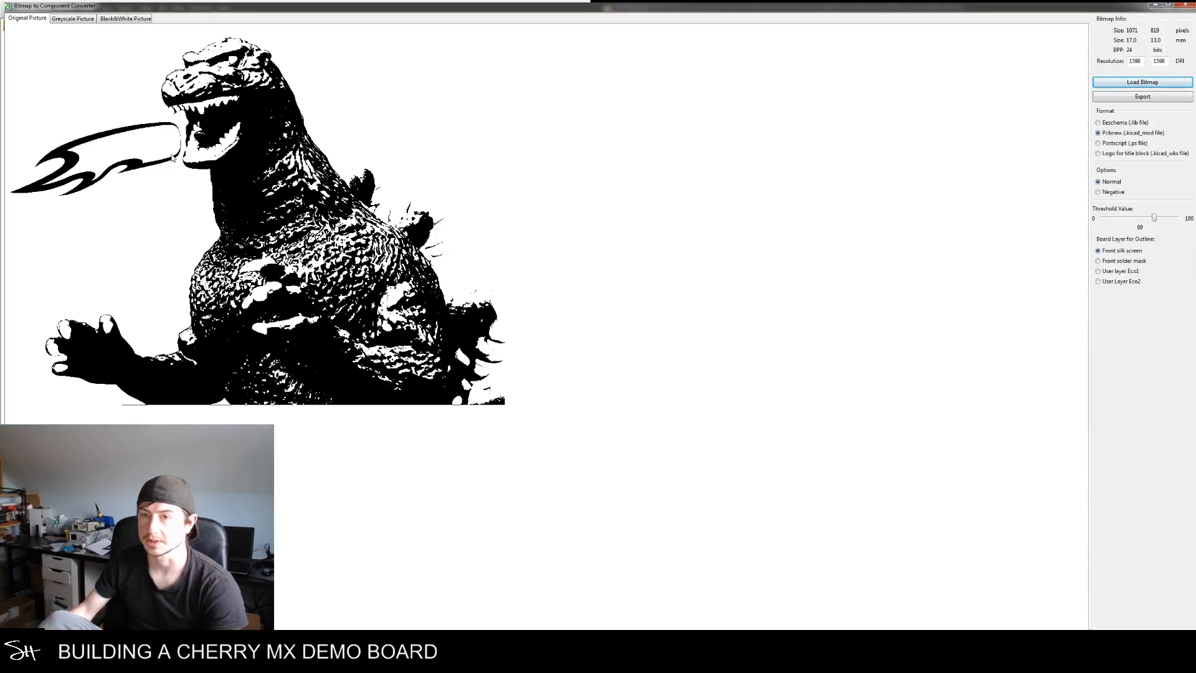
{"action": "left_click", "coordinate": [73, 18]}
{"action": "left_click", "coordinate": [125, 18]}
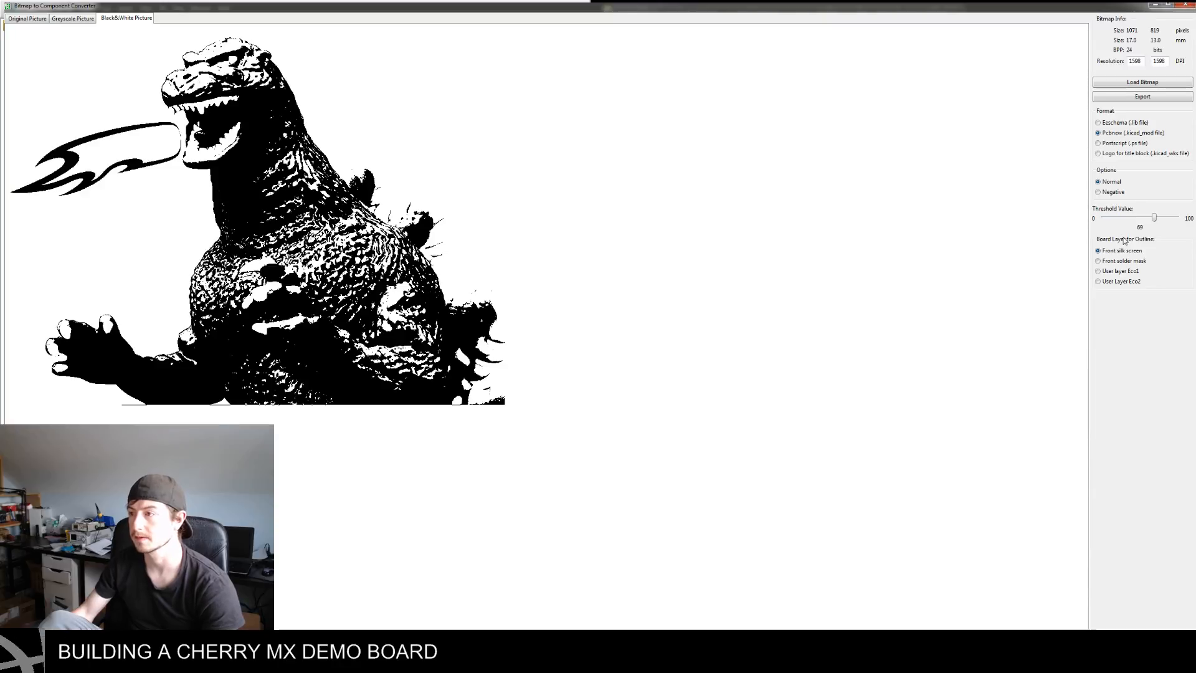
Export the normal-polarity image as a front silkscreen Pcbnew footprint, overwriting MODZILLA_Logo.kicad_mod in idlehands_footprints.pretty
{"action": "left_click", "coordinate": [1139, 99]}
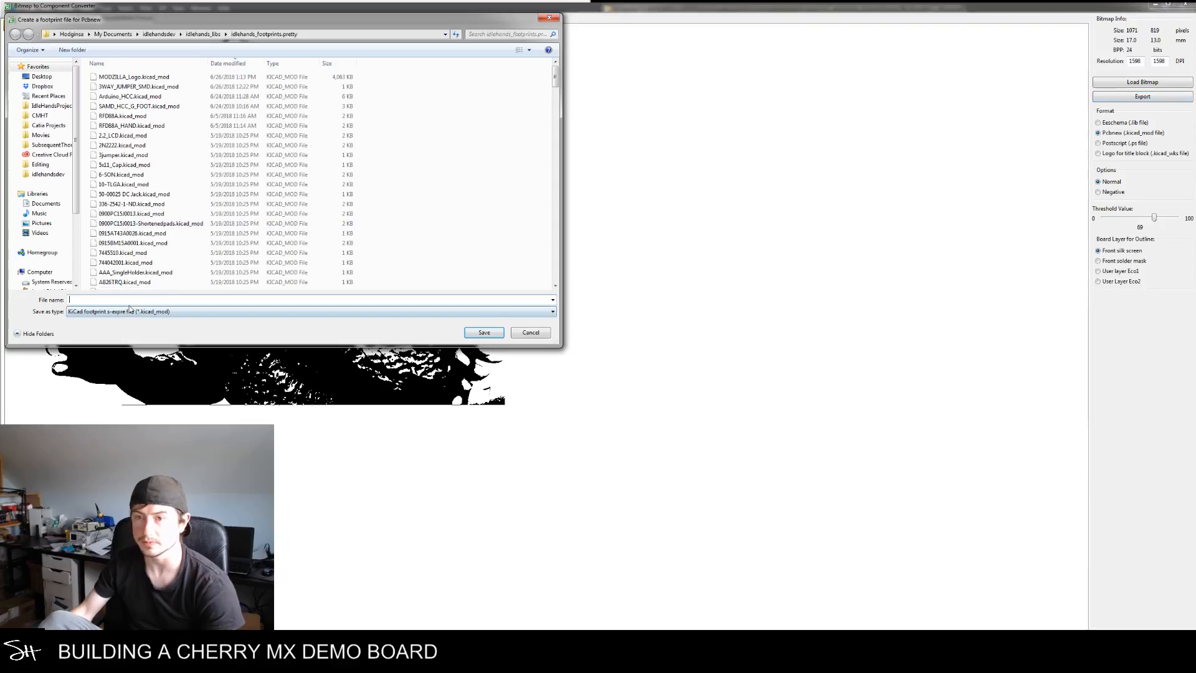
{"action": "left_click", "coordinate": [134, 77]}
{"action": "left_click", "coordinate": [484, 332]}
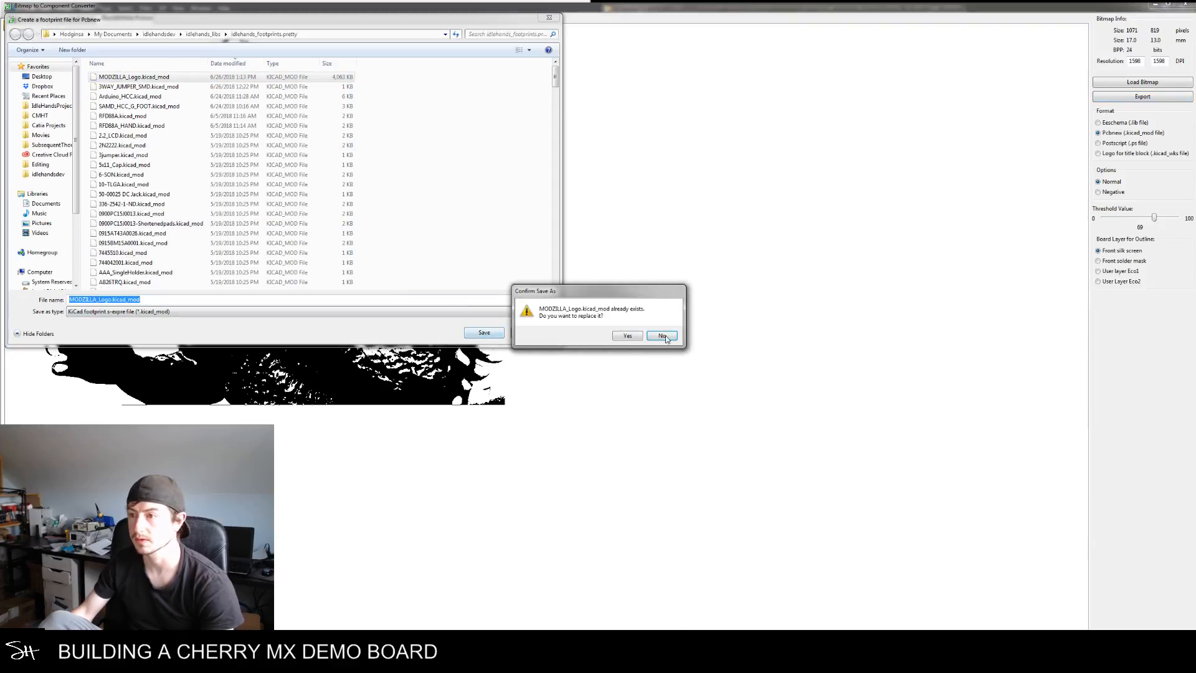
{"action": "left_click", "coordinate": [624, 336]}
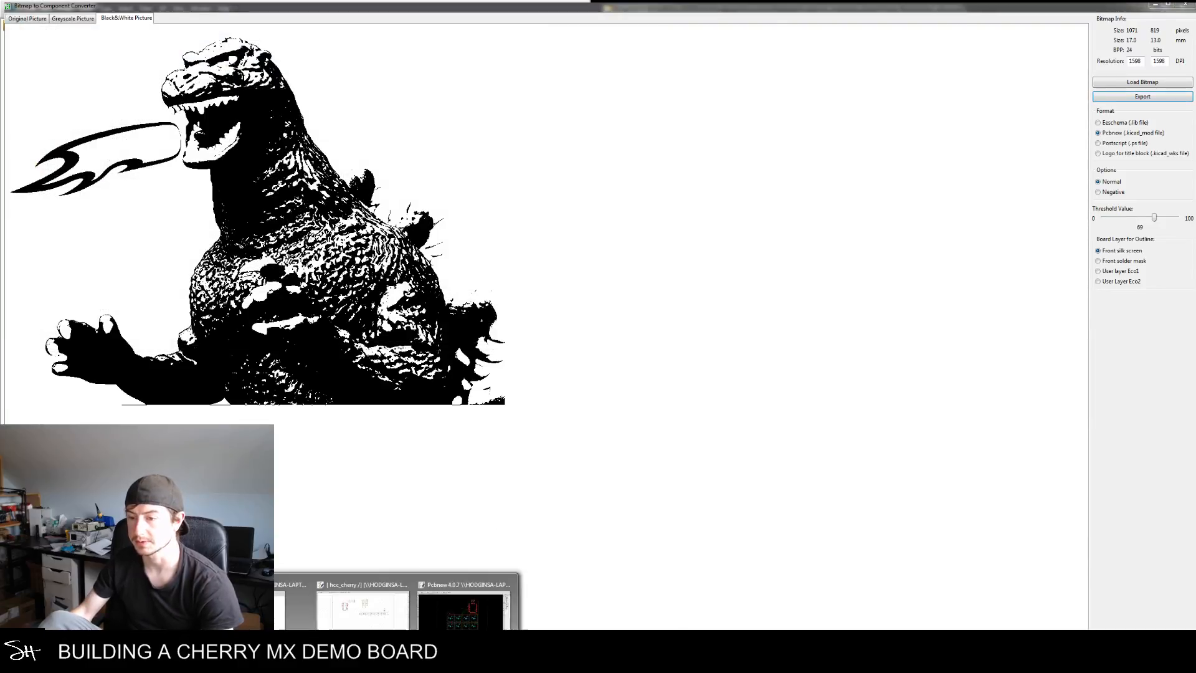
Switch to Pcbnew and preview the MODZILLA_Logo footprint from idlehands_libs in the library browser, then close the browser without placing it
{"action": "left_click", "coordinate": [432, 615]}
{"action": "middle_click_drag", "start_coordinate": [735, 348], "coordinate": [722, 346]}
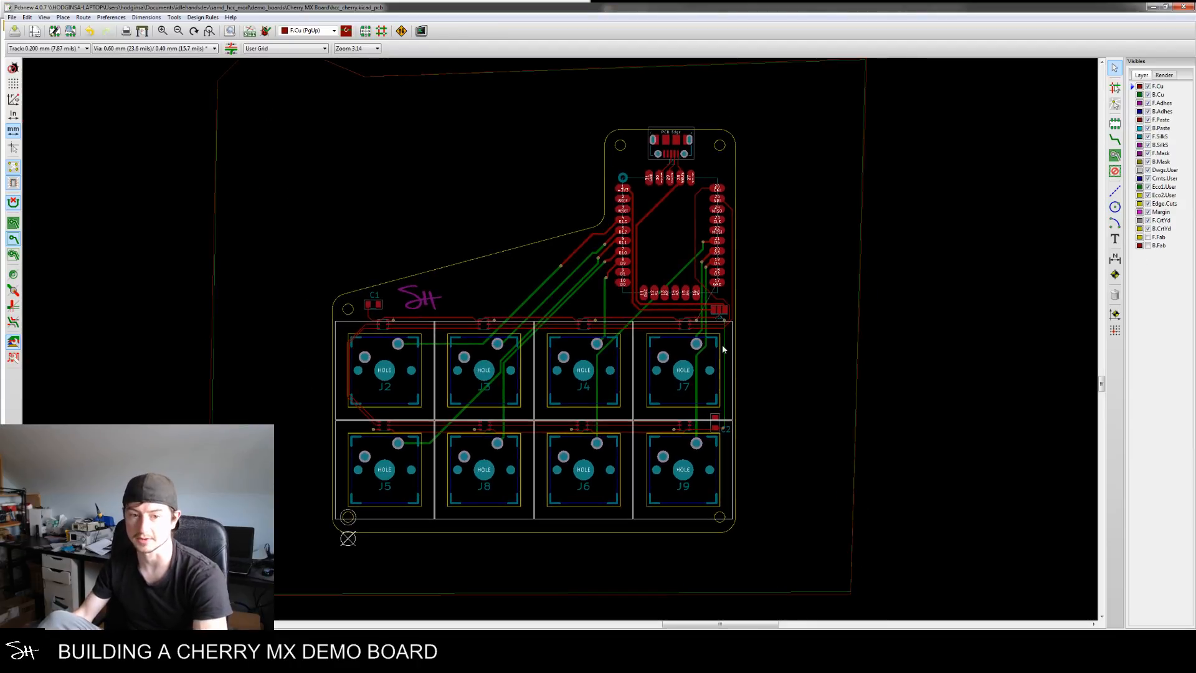
{"action": "left_click", "coordinate": [790, 294]}
{"action": "left_click", "coordinate": [649, 366]}
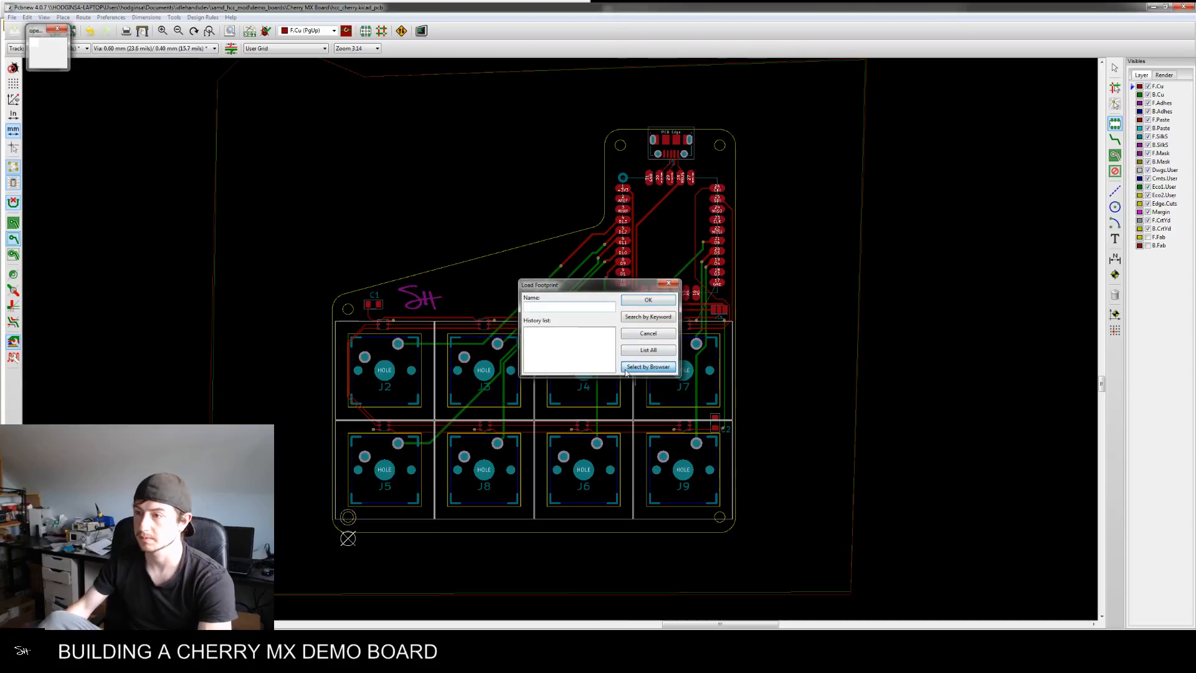
{"action": "scroll", "coordinate": [642, 492], "scroll_direction": "down", "scroll_amount": 3}
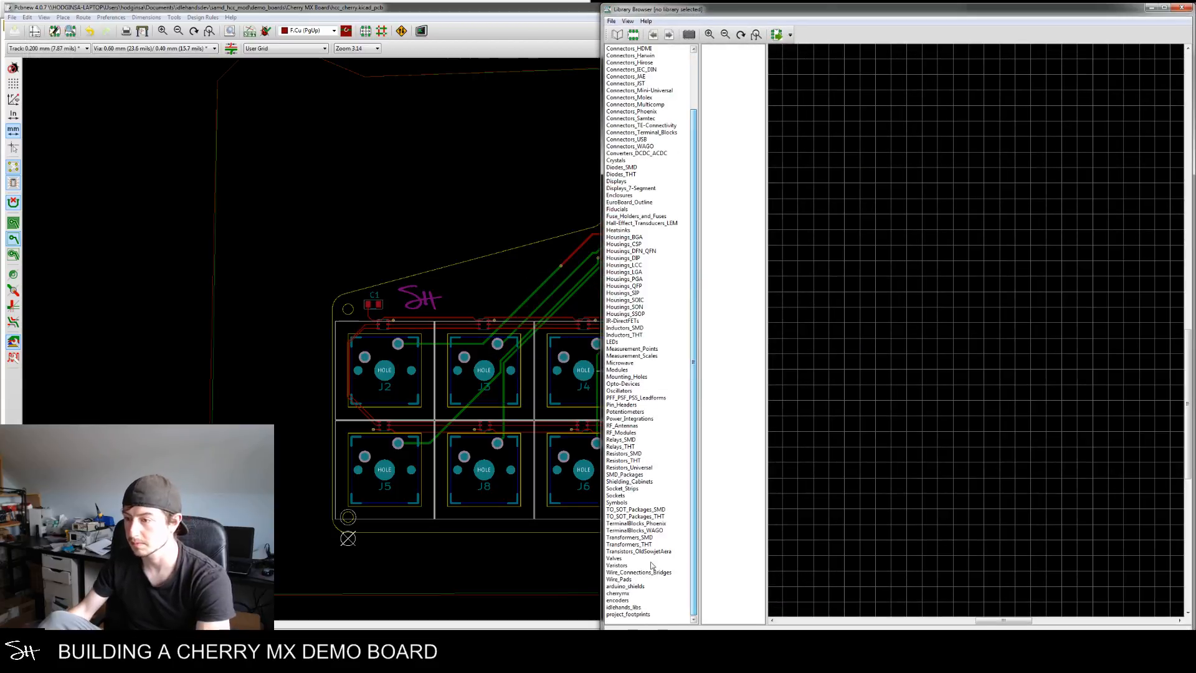
{"action": "left_click", "coordinate": [623, 606]}
{"action": "left_click_drag", "start_coordinate": [761, 137], "coordinate": [766, 321]}
{"action": "scroll", "coordinate": [756, 303], "scroll_direction": "up", "scroll_amount": 8}
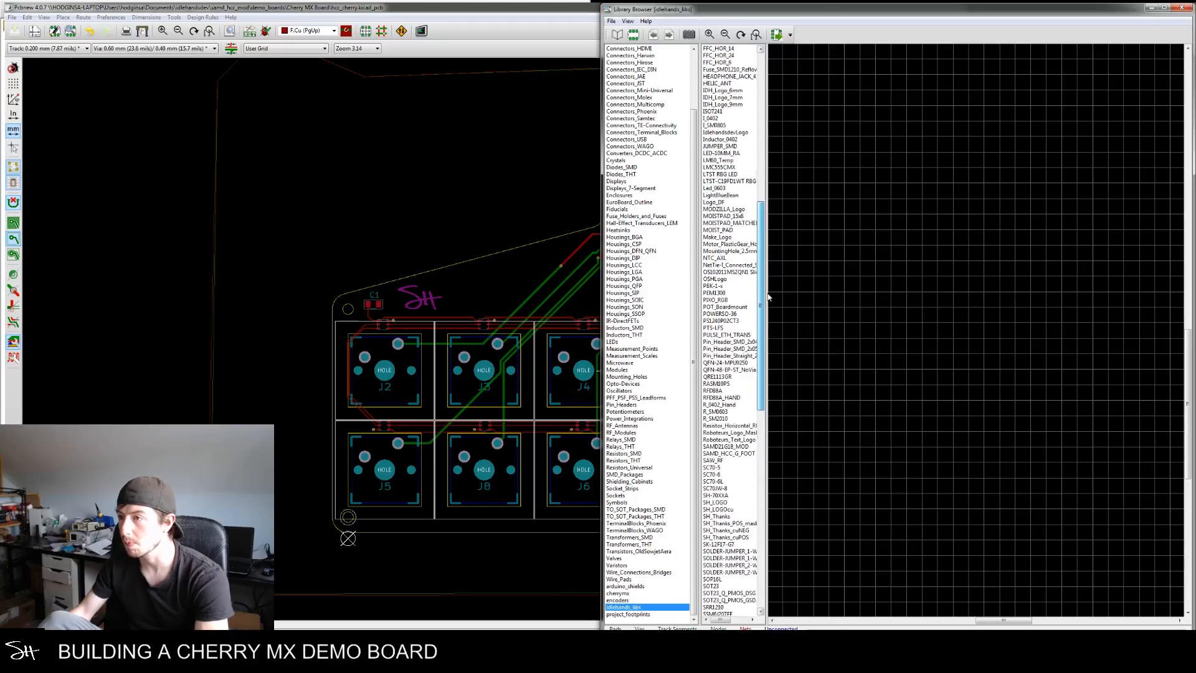
{"action": "left_click", "coordinate": [726, 286]}
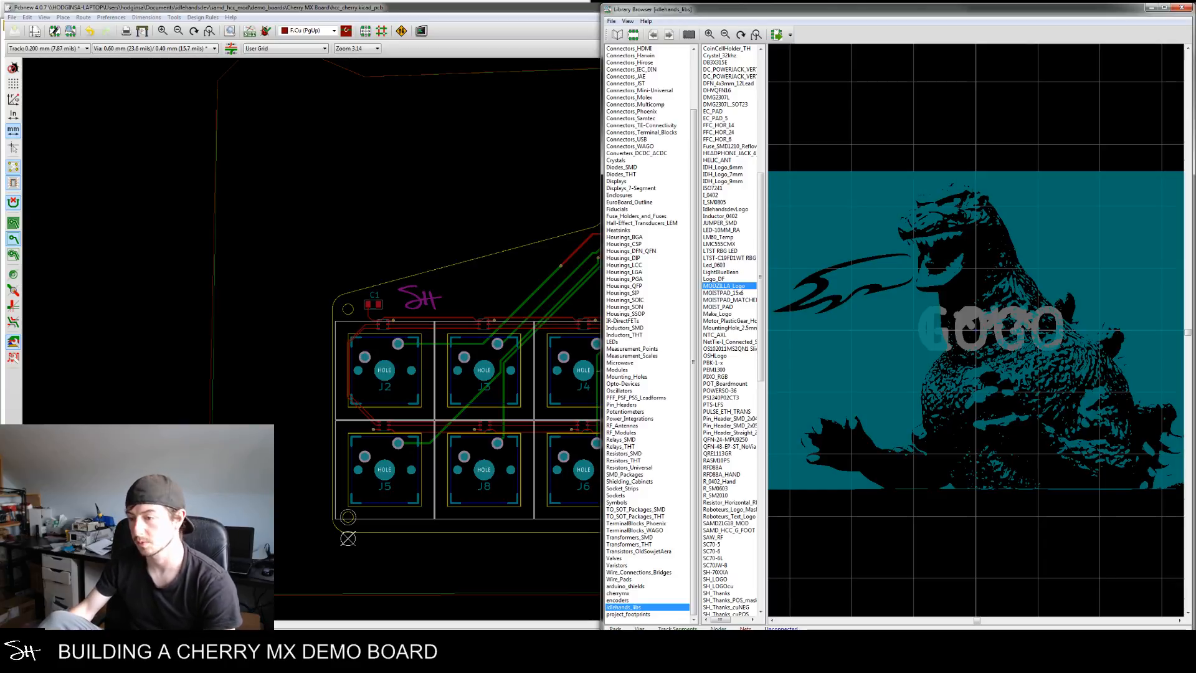
{"action": "key", "text": "alt+Tab"}
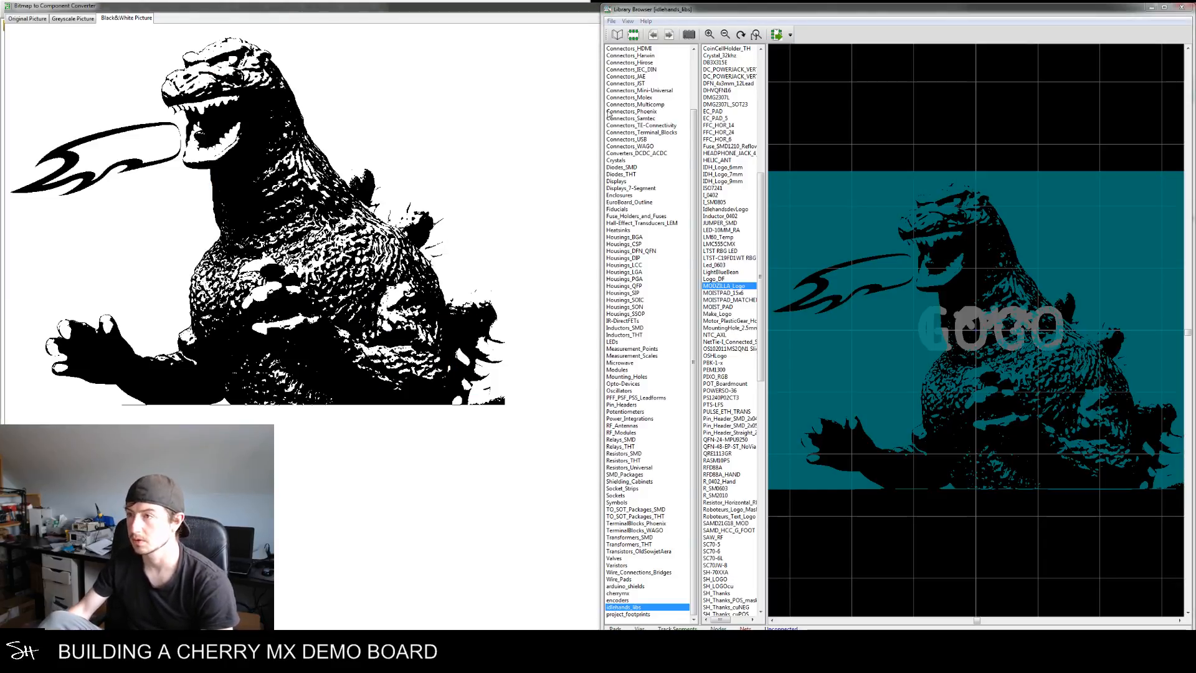
{"action": "left_click", "coordinate": [1183, 7]}
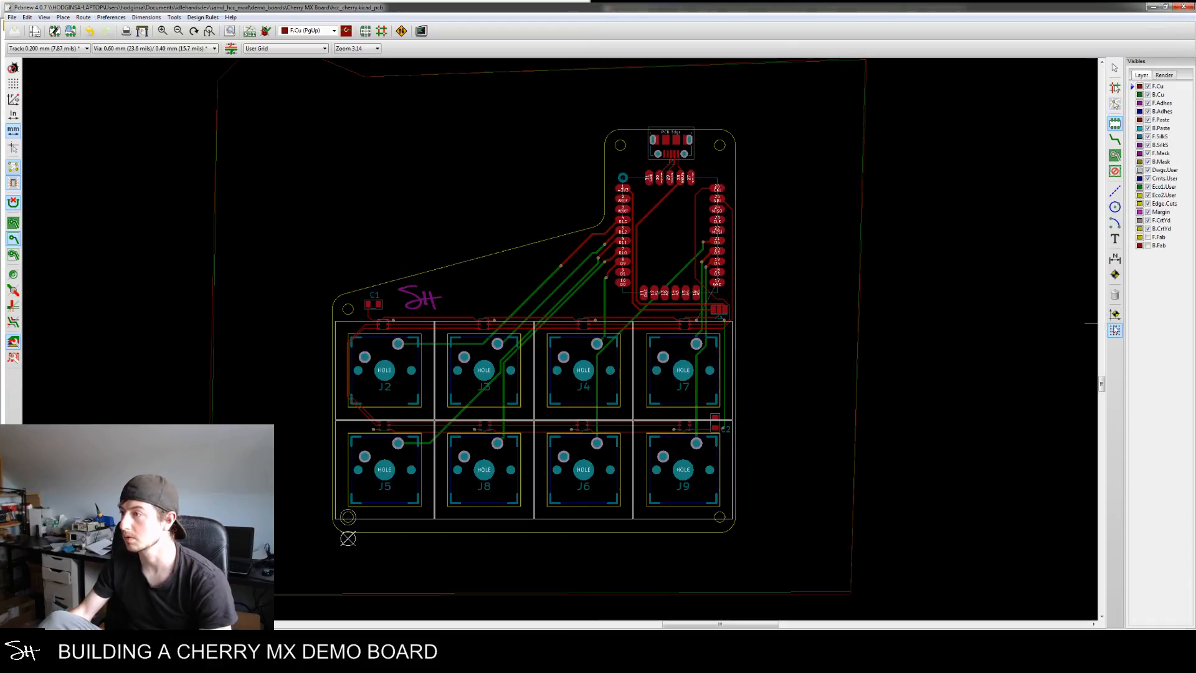
Return to the Bitmap to Component Converter, set the image to Negative and export it over MODZILLA_Logo.kicad_mod
{"action": "key", "text": "alt+Tab"}
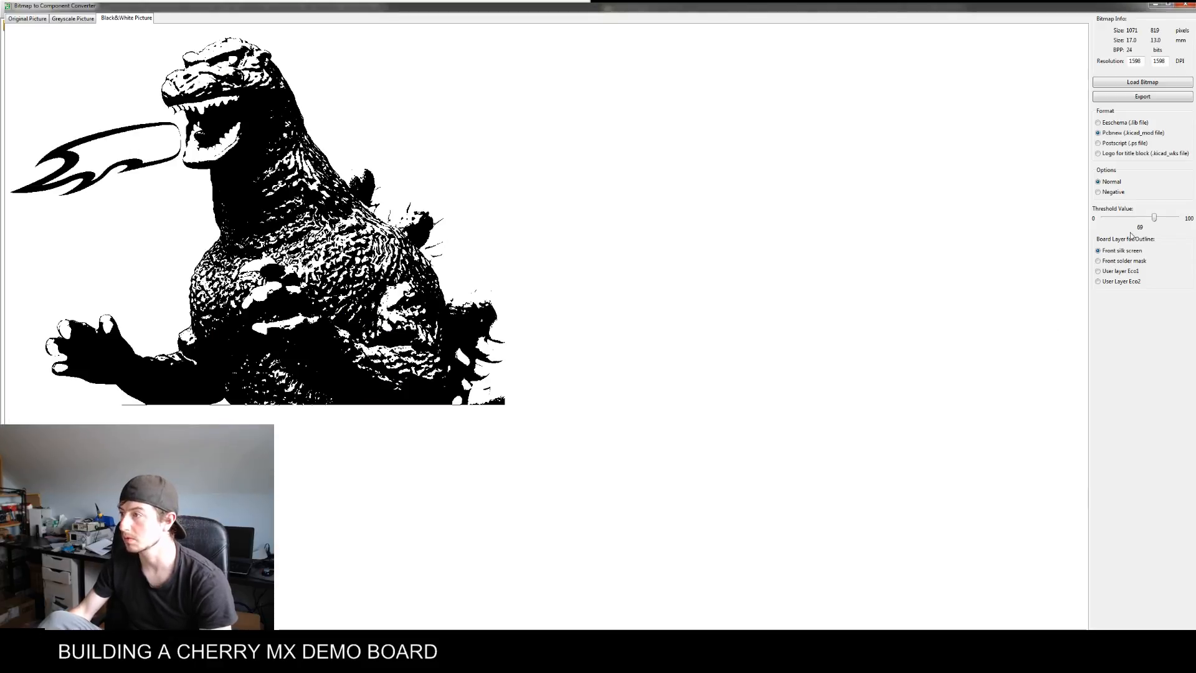
{"action": "left_click", "coordinate": [1098, 192]}
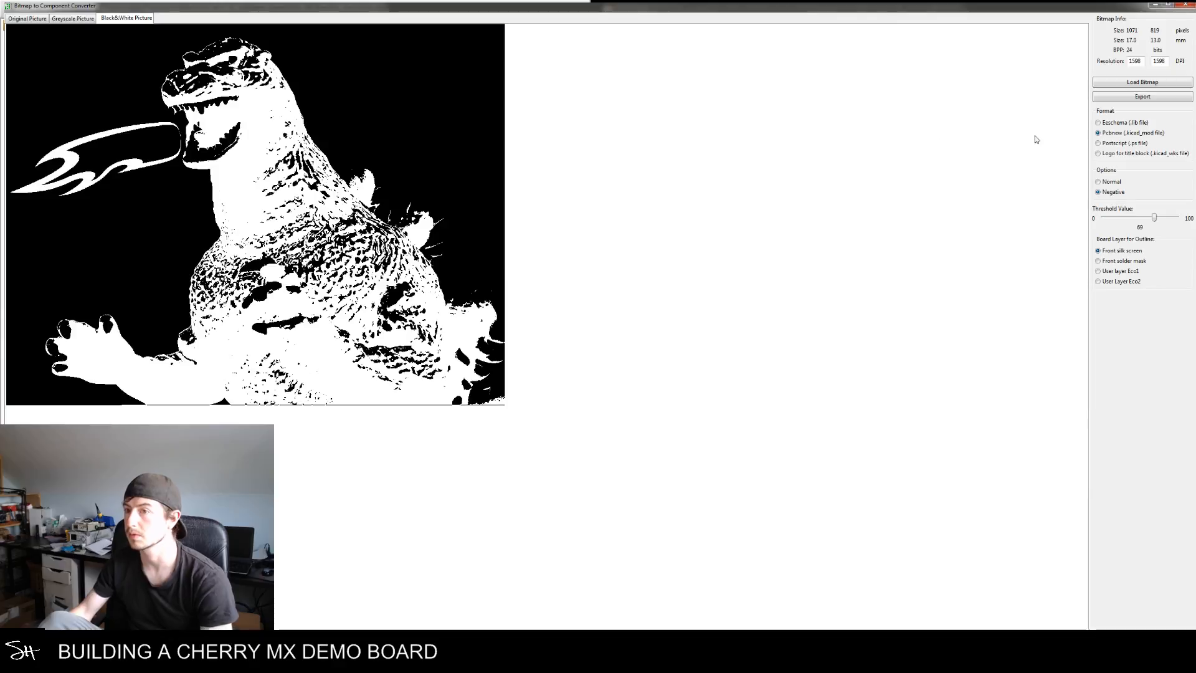
{"action": "left_click", "coordinate": [1129, 99]}
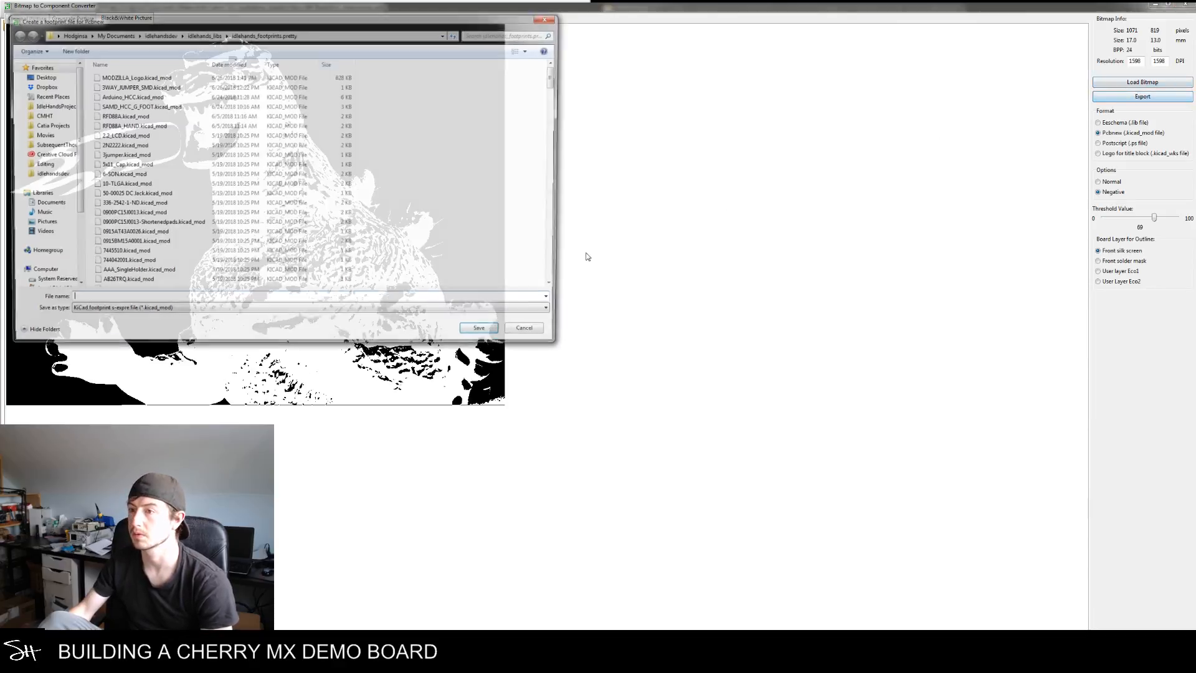
{"action": "left_click", "coordinate": [134, 76]}
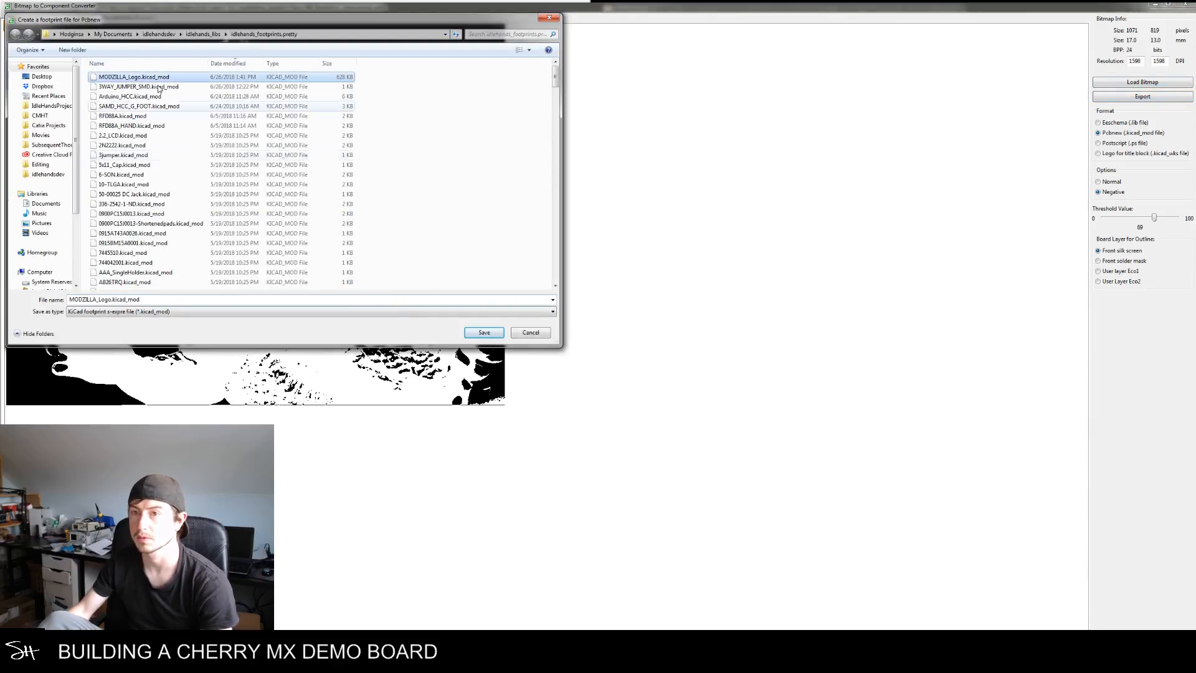
{"action": "left_click", "coordinate": [483, 333]}
{"action": "key", "text": "Return"}
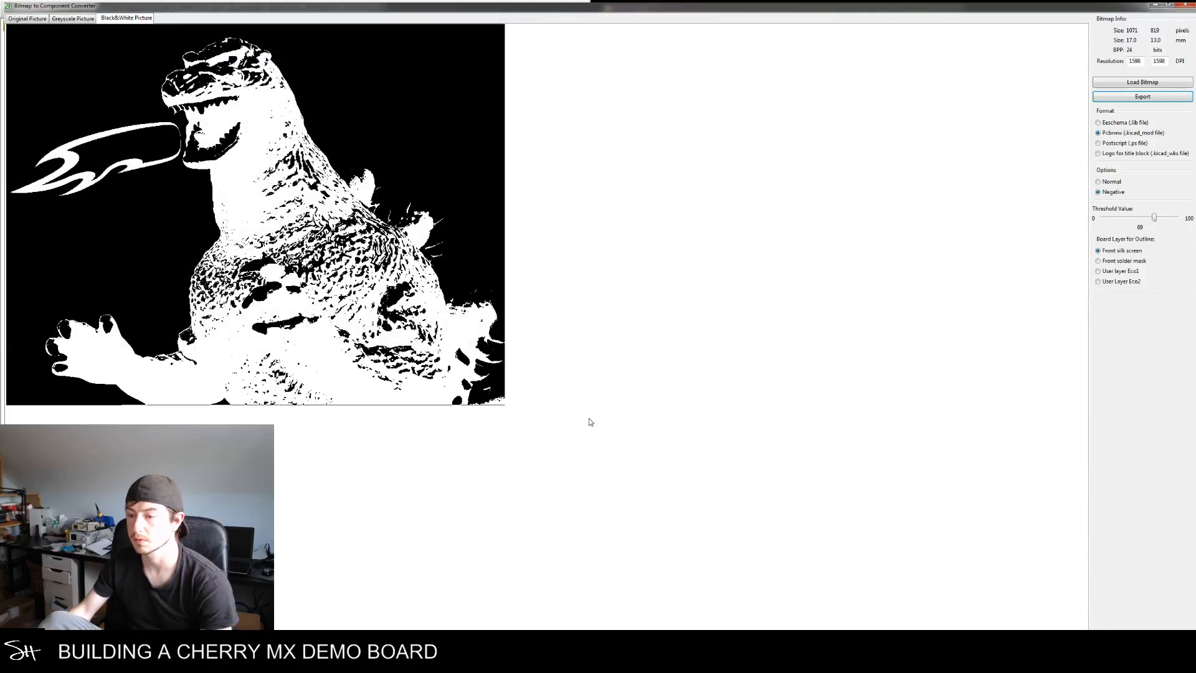
Lower the converter's threshold value to 52 and launch Bitmap2Component again from the KiCad project window
{"action": "left_click_drag", "start_coordinate": [1148, 221], "coordinate": [1142, 220]}
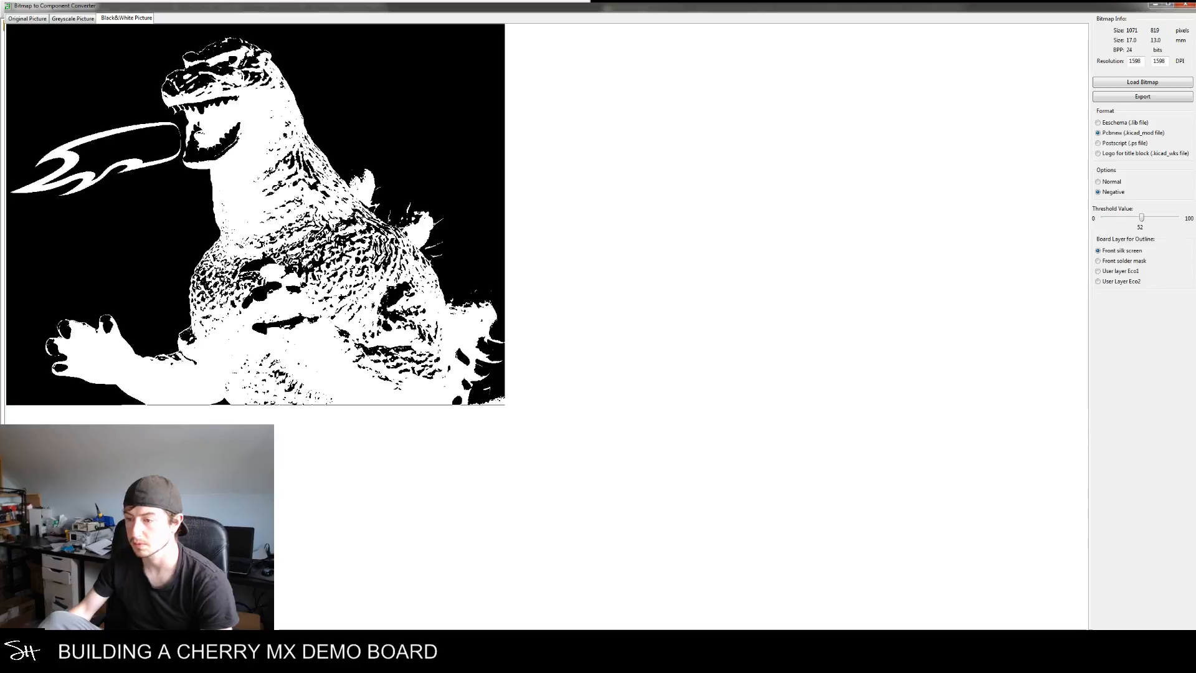
{"action": "mouse_move", "coordinate": [565, 661]}
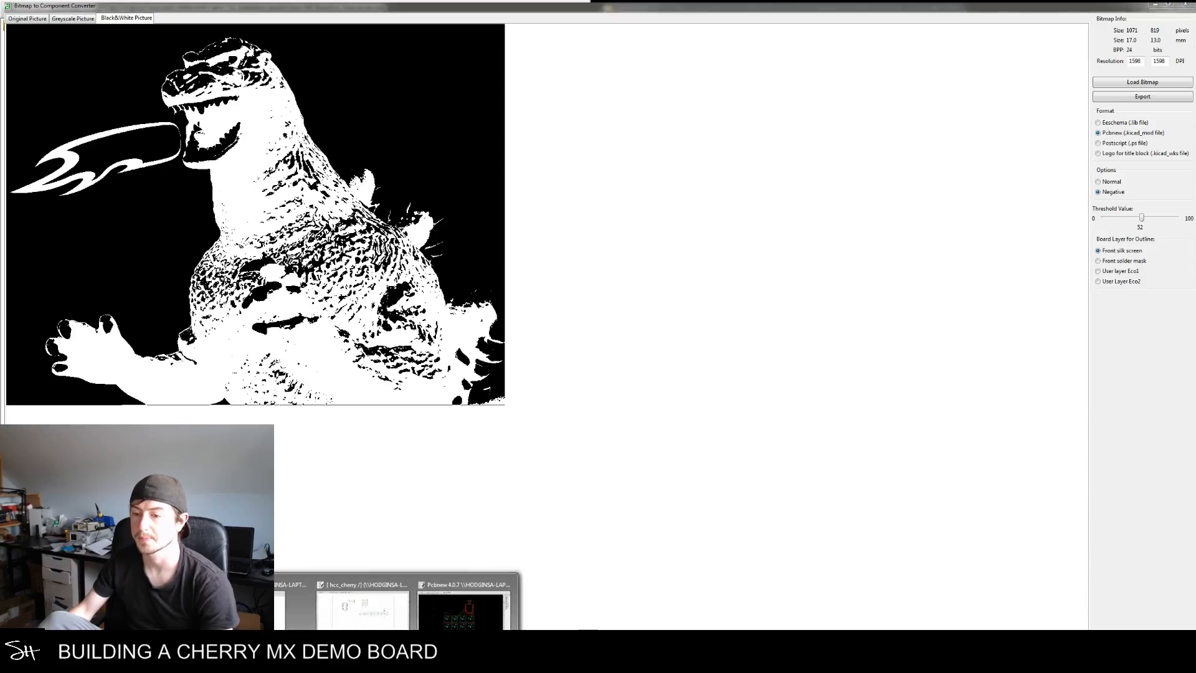
{"action": "left_click", "coordinate": [449, 607]}
{"action": "left_click", "coordinate": [368, 661]}
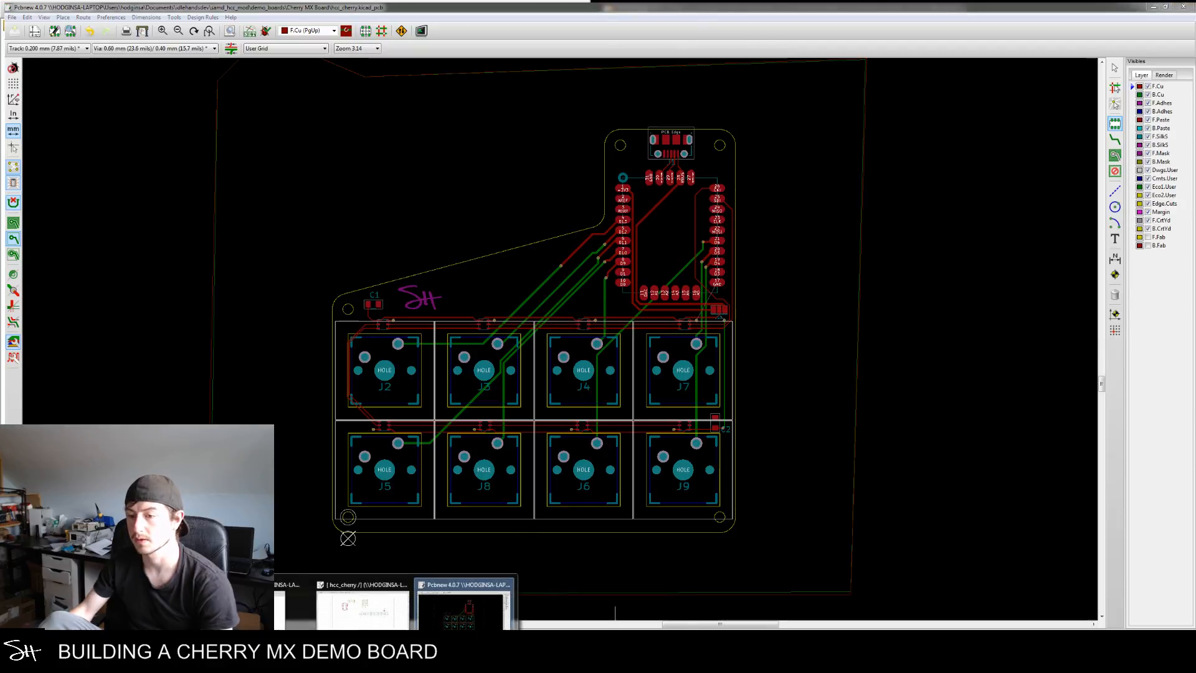
{"action": "left_click", "coordinate": [349, 604]}
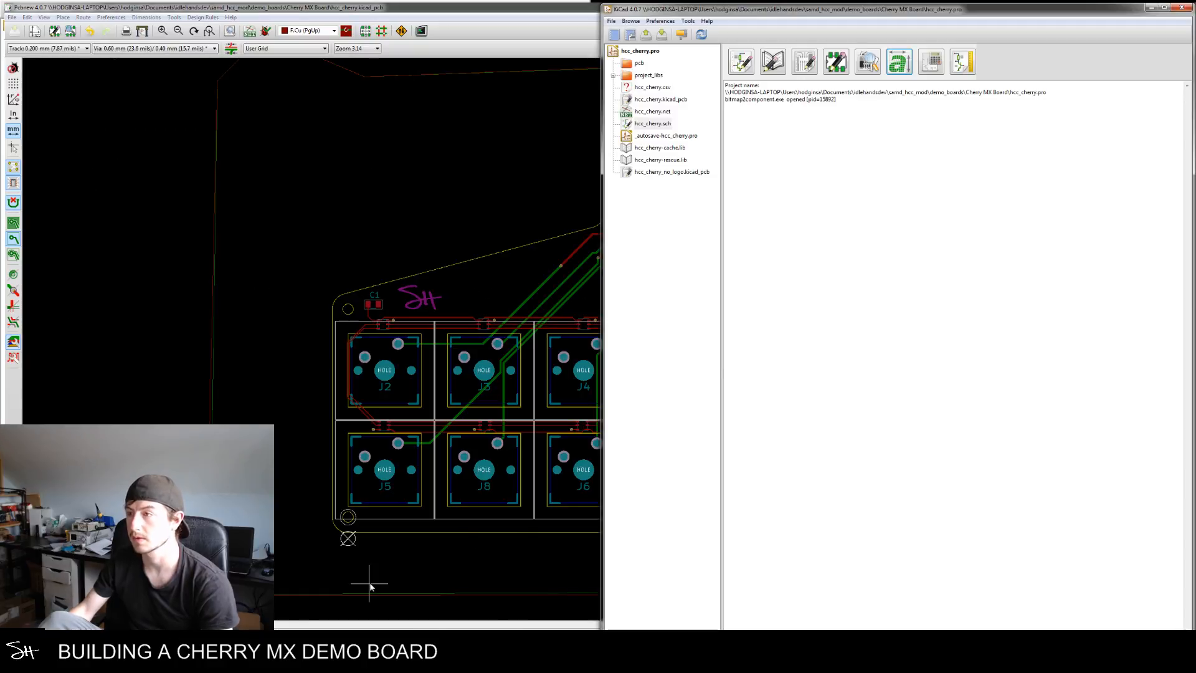
{"action": "left_click", "coordinate": [899, 63]}
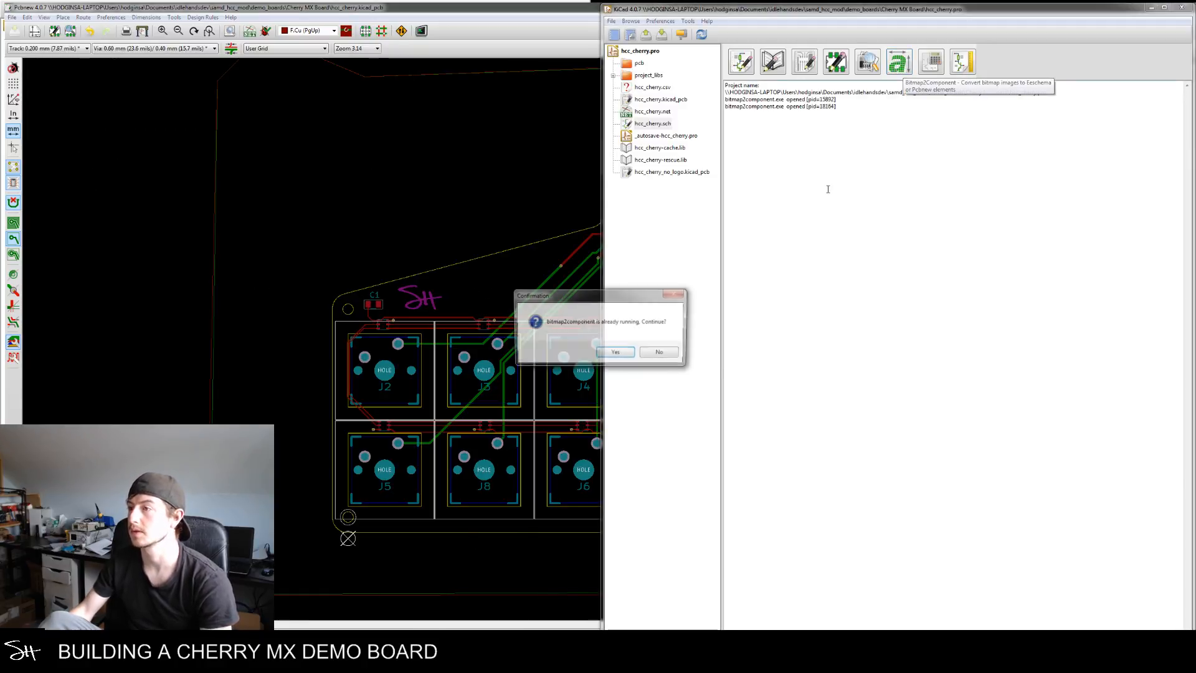
{"action": "left_click", "coordinate": [625, 358]}
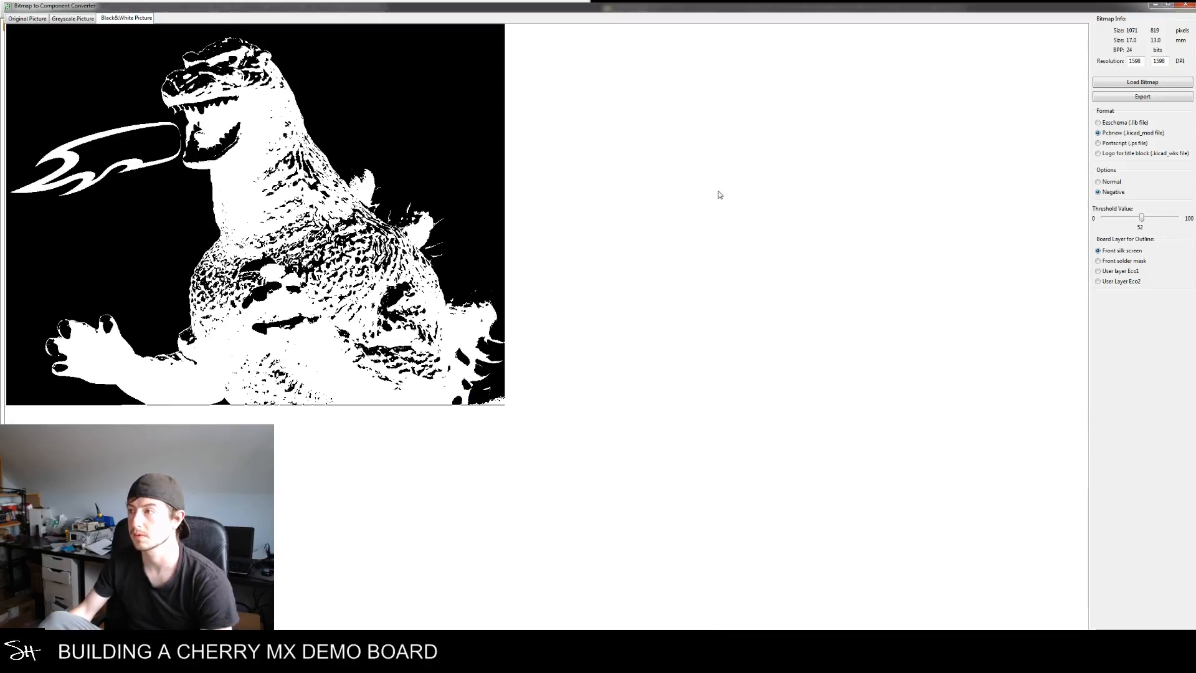
{"action": "left_click", "coordinate": [362, 642]}
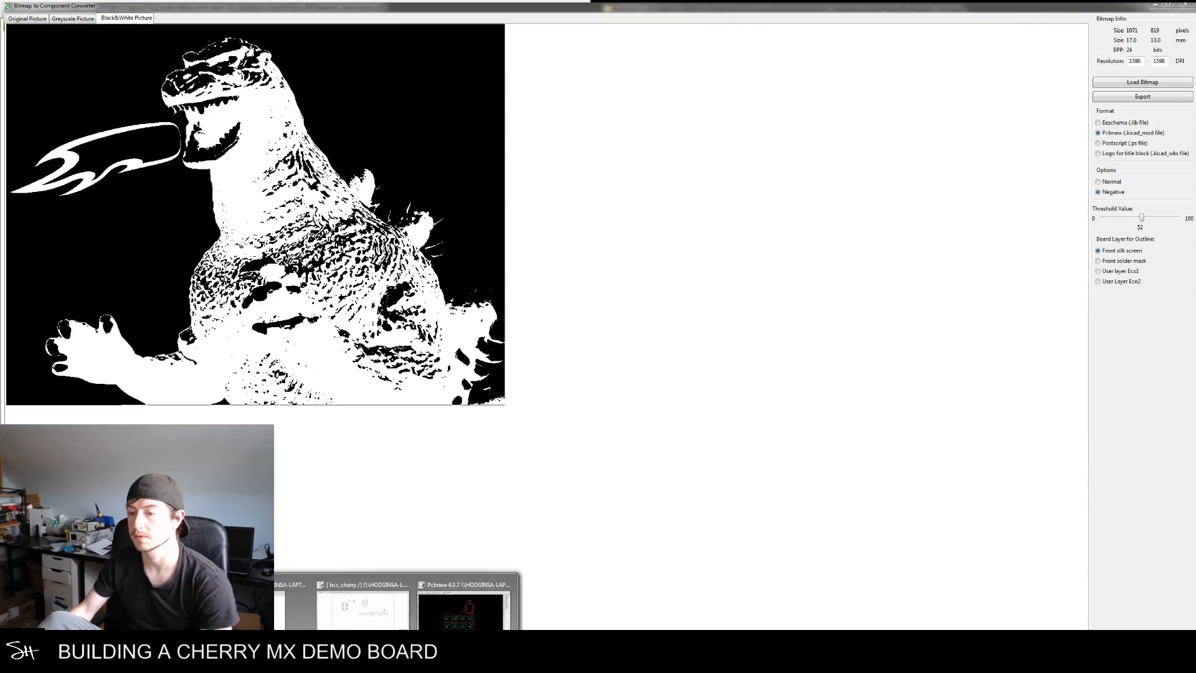
Place the MODZILLA_Logo footprint from idlehands_libs on the Pcbnew board above J3 and J4, between the SH logo and the module pads
{"action": "left_click", "coordinate": [444, 613]}
{"action": "left_click", "coordinate": [892, 270]}
{"action": "left_click", "coordinate": [644, 367]}
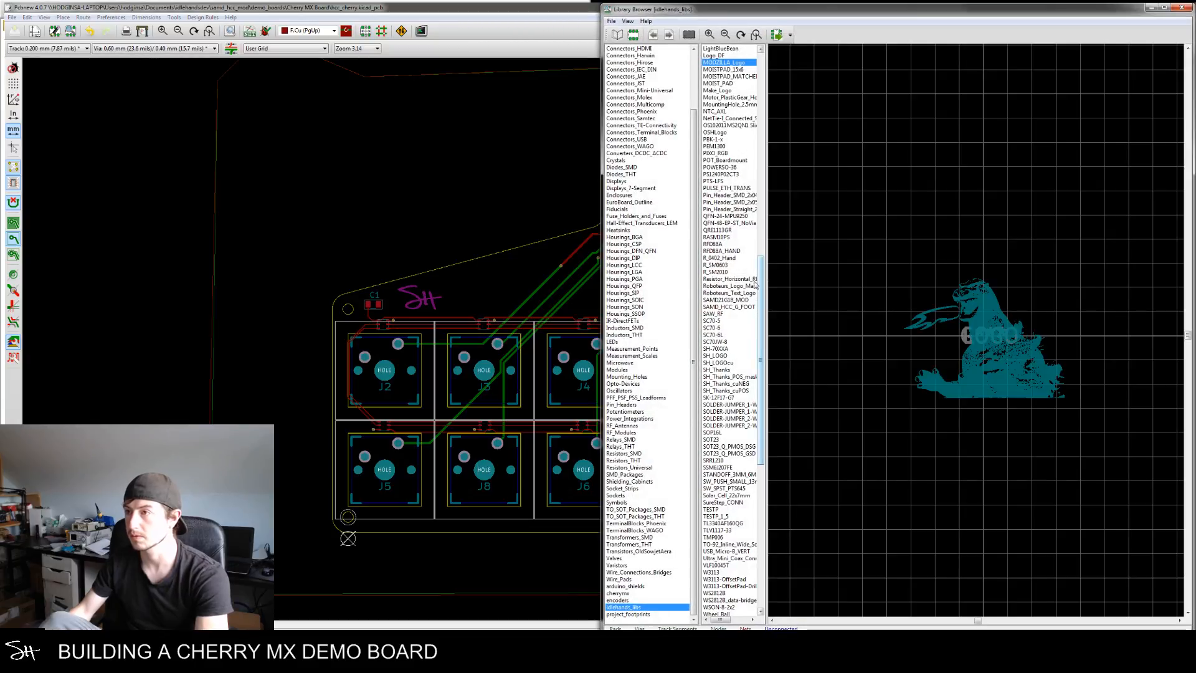
{"action": "double_click", "coordinate": [740, 63]}
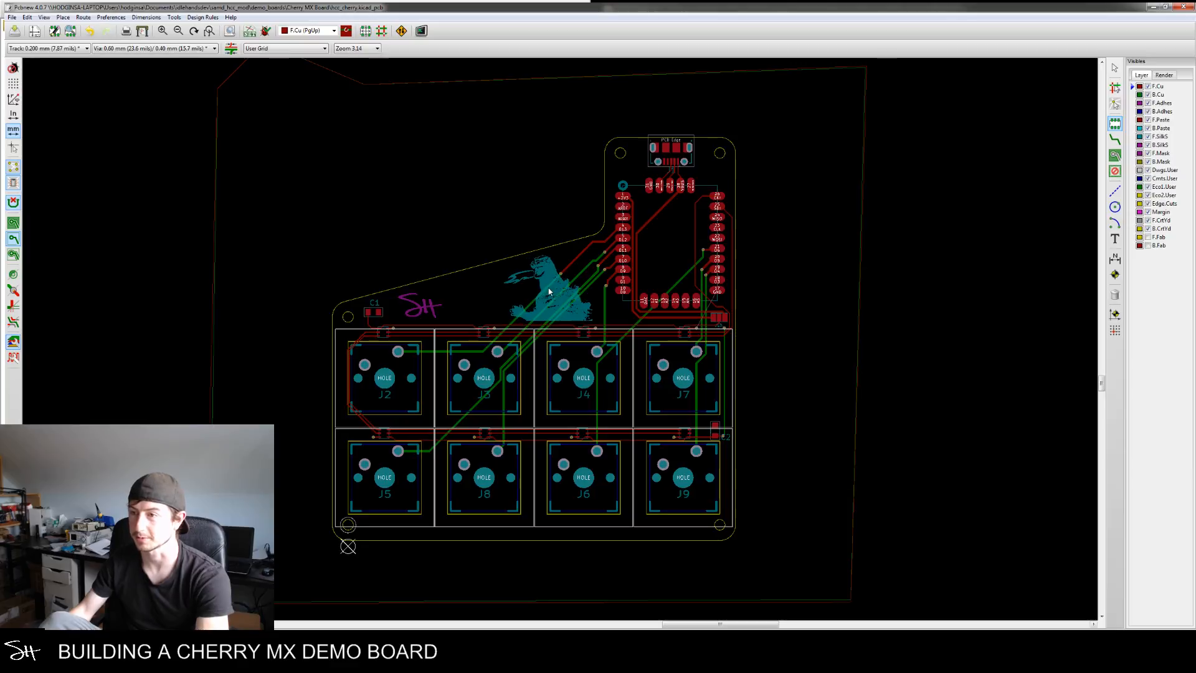
{"action": "left_click", "coordinate": [552, 295]}
{"action": "scroll", "coordinate": [536, 281], "scroll_direction": "up", "scroll_amount": 4}
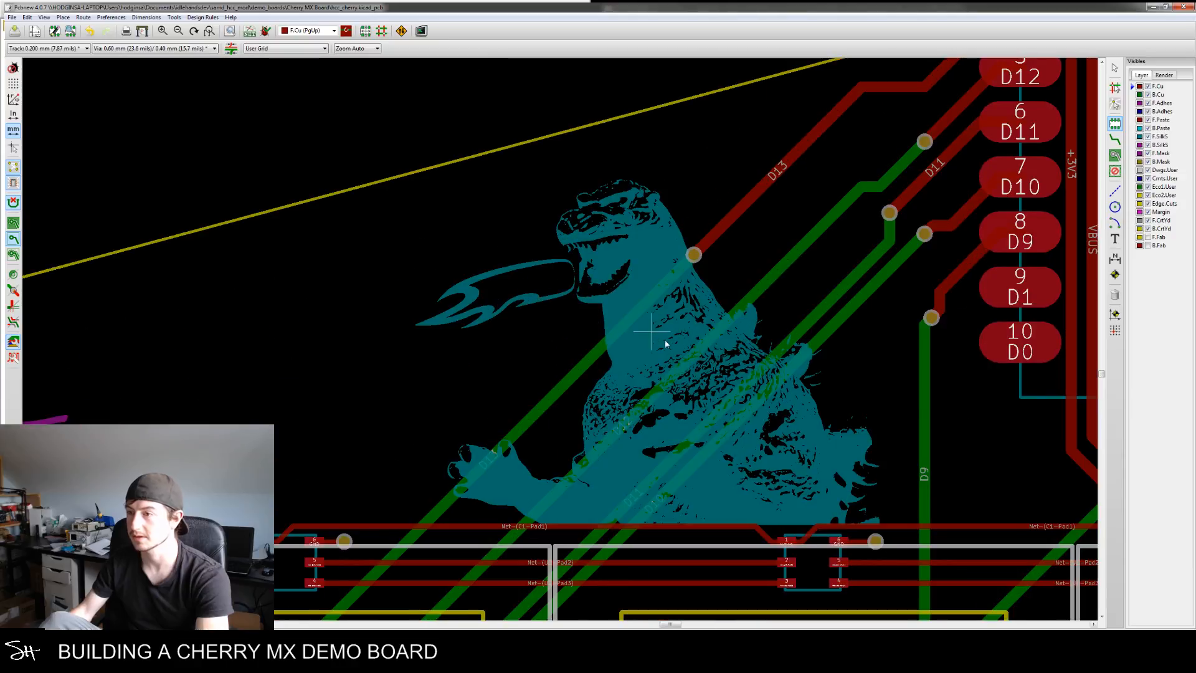
{"action": "scroll", "coordinate": [664, 338], "scroll_direction": "down", "scroll_amount": 1}
{"action": "scroll", "coordinate": [488, 339], "scroll_direction": "down", "scroll_amount": 3}
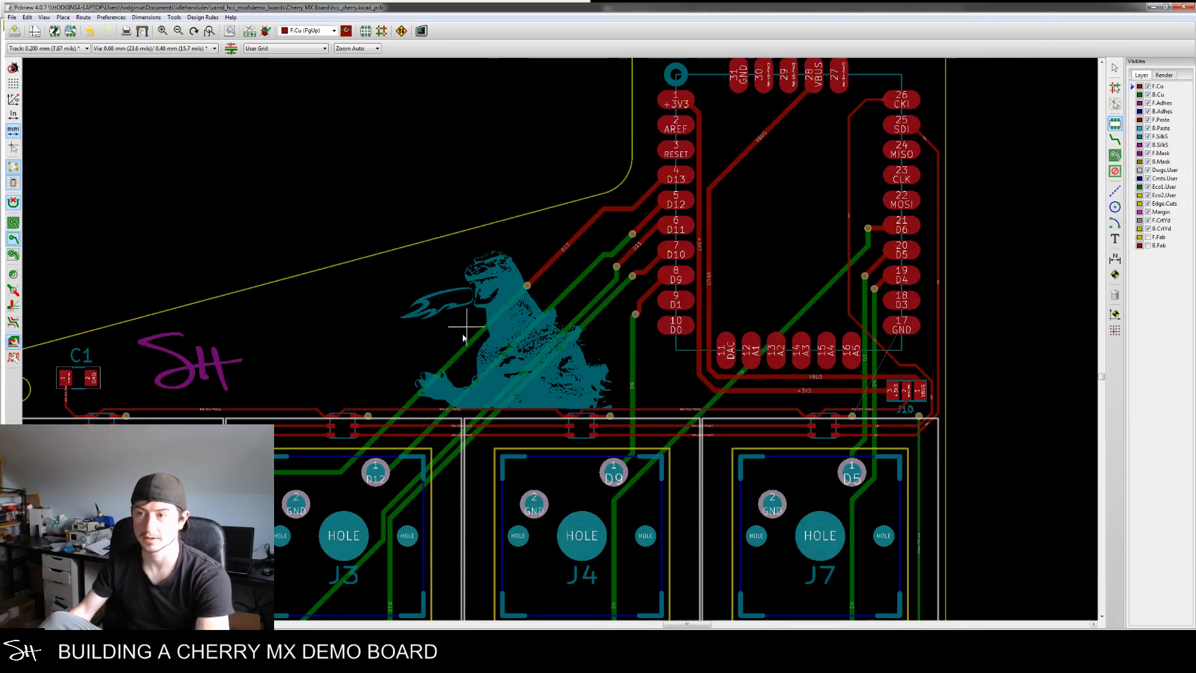
Examine the placed Godzilla logo against the SH logo, the module pads and the switch footprints below it
{"action": "scroll", "coordinate": [463, 337], "scroll_direction": "down", "scroll_amount": 2}
{"action": "scroll", "coordinate": [560, 306], "scroll_direction": "up", "scroll_amount": 2}
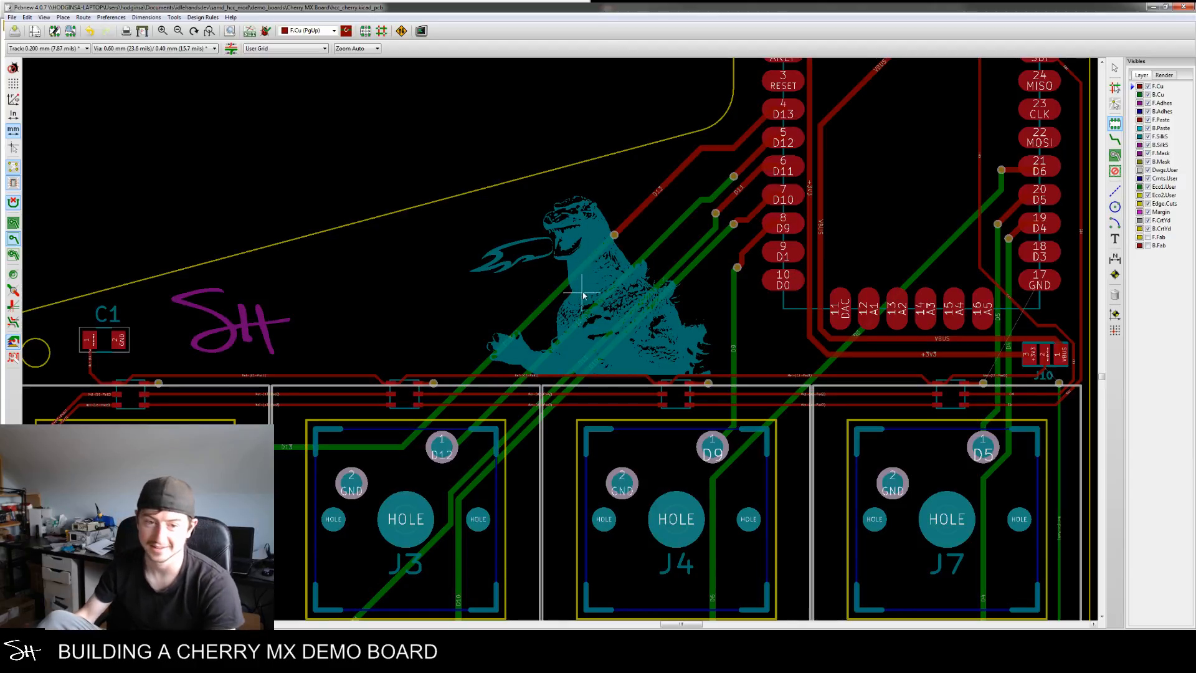
{"action": "scroll", "coordinate": [631, 302], "scroll_direction": "down", "scroll_amount": 1}
{"action": "middle_click_drag", "start_coordinate": [603, 300], "coordinate": [723, 261]}
{"action": "middle_click_drag", "start_coordinate": [643, 301], "coordinate": [629, 354]}
{"action": "scroll", "coordinate": [629, 354], "scroll_direction": "down", "scroll_amount": 1}
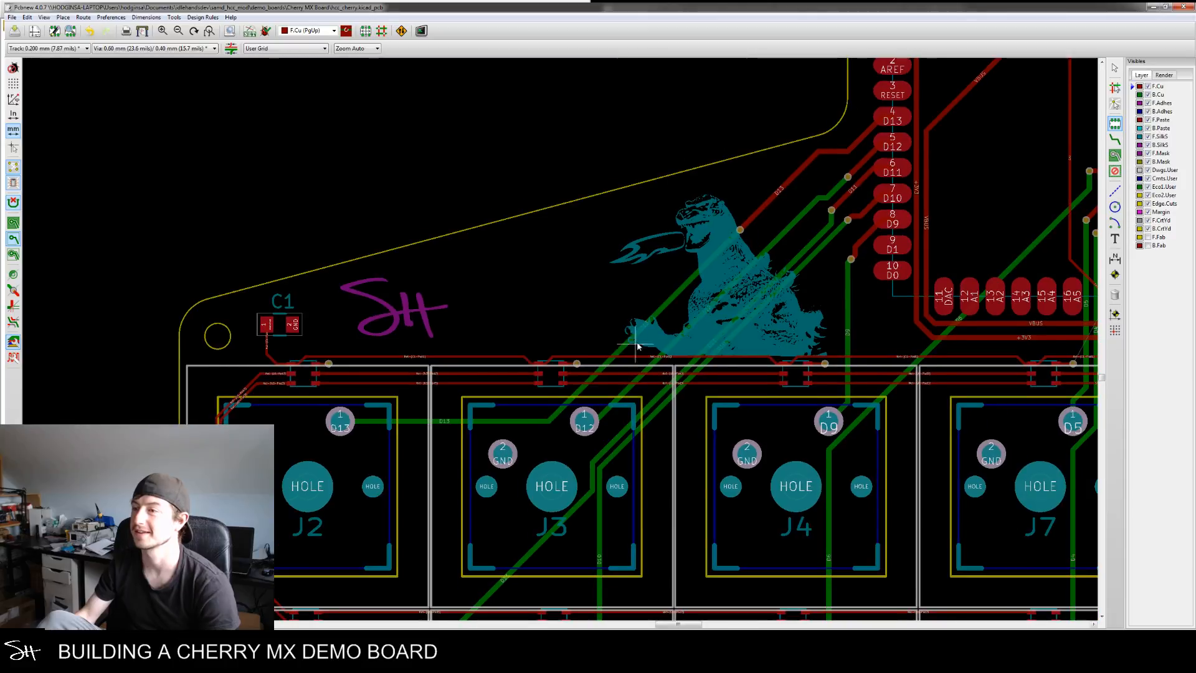
{"action": "scroll", "coordinate": [648, 337], "scroll_direction": "down", "scroll_amount": 1}
{"action": "scroll", "coordinate": [784, 301], "scroll_direction": "down", "scroll_amount": 1}
{"action": "middle_click_drag", "start_coordinate": [785, 301], "coordinate": [677, 304]}
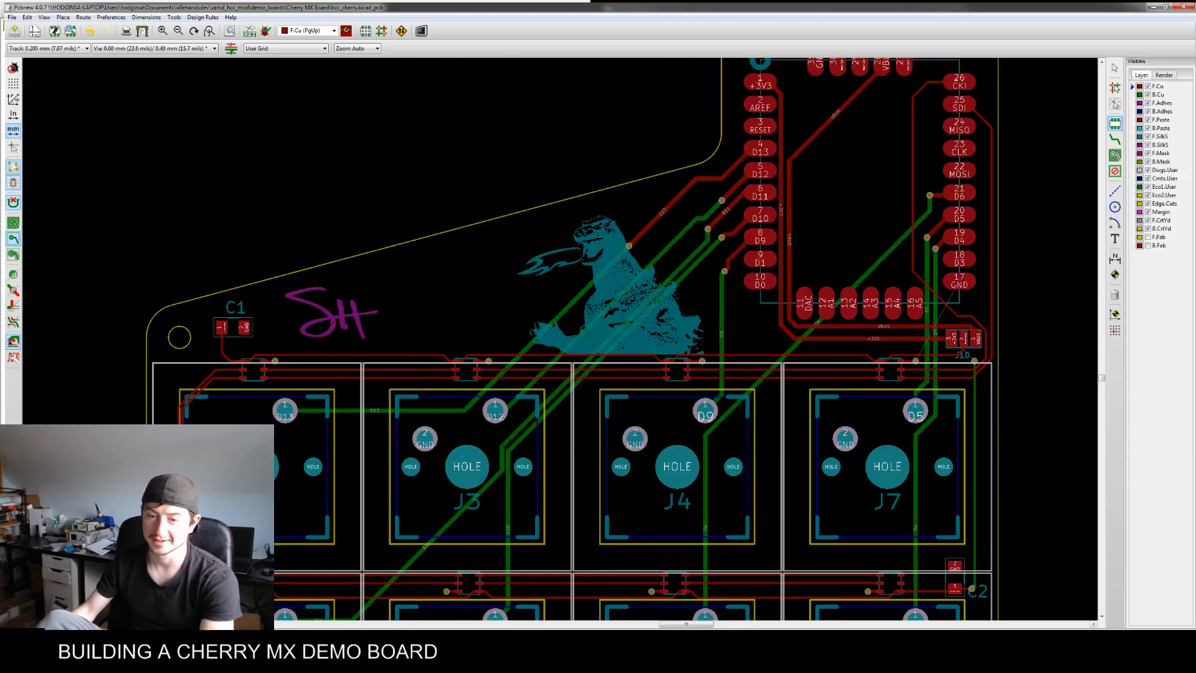
{"action": "left_click", "coordinate": [181, 661]}
{"action": "left_click", "coordinate": [256, 604]}
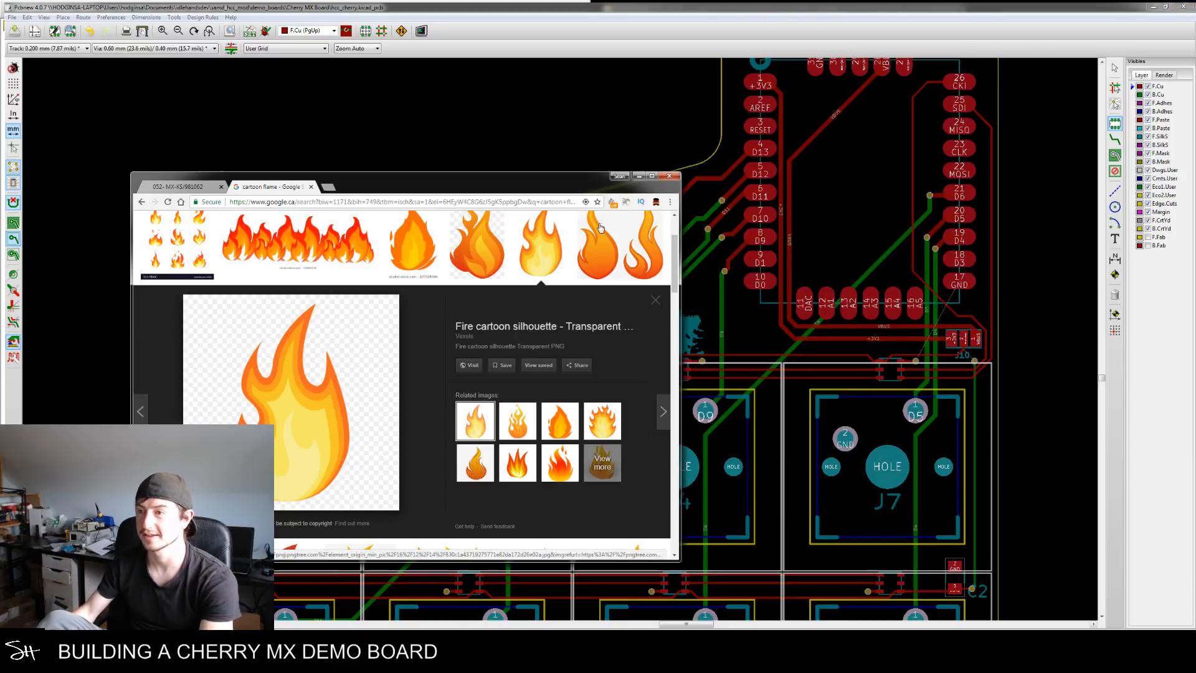
{"action": "left_click", "coordinate": [640, 176]}
Inspect the Godzilla logo's silkscreen detail up close and its size and placement on the whole board
{"action": "scroll", "coordinate": [560, 374], "scroll_direction": "down", "scroll_amount": 2}
{"action": "scroll", "coordinate": [567, 421], "scroll_direction": "down", "scroll_amount": 4}
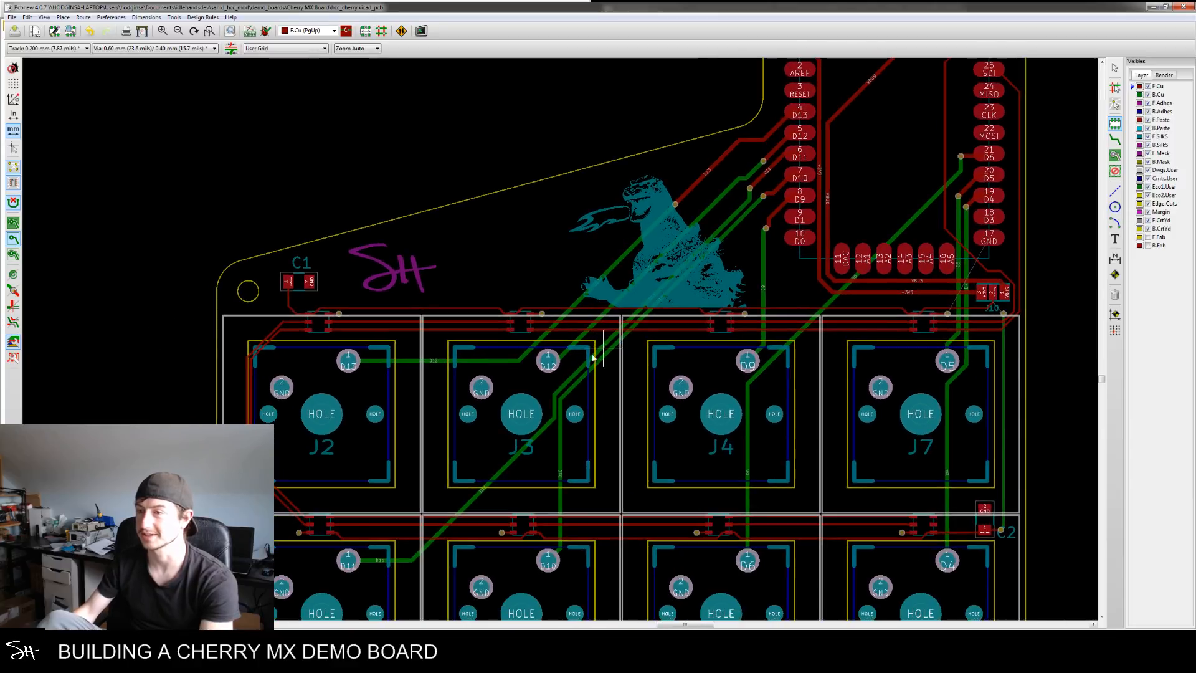
{"action": "scroll", "coordinate": [628, 347], "scroll_direction": "down", "scroll_amount": 4}
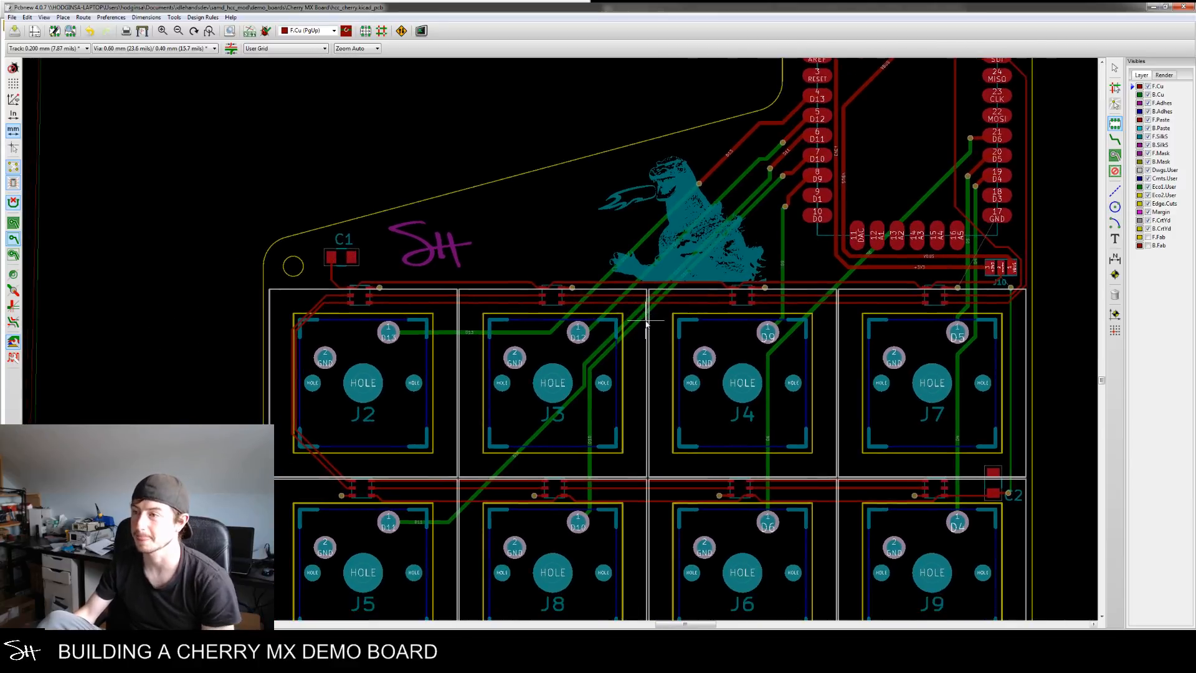
{"action": "scroll", "coordinate": [592, 414], "scroll_direction": "down", "scroll_amount": 4}
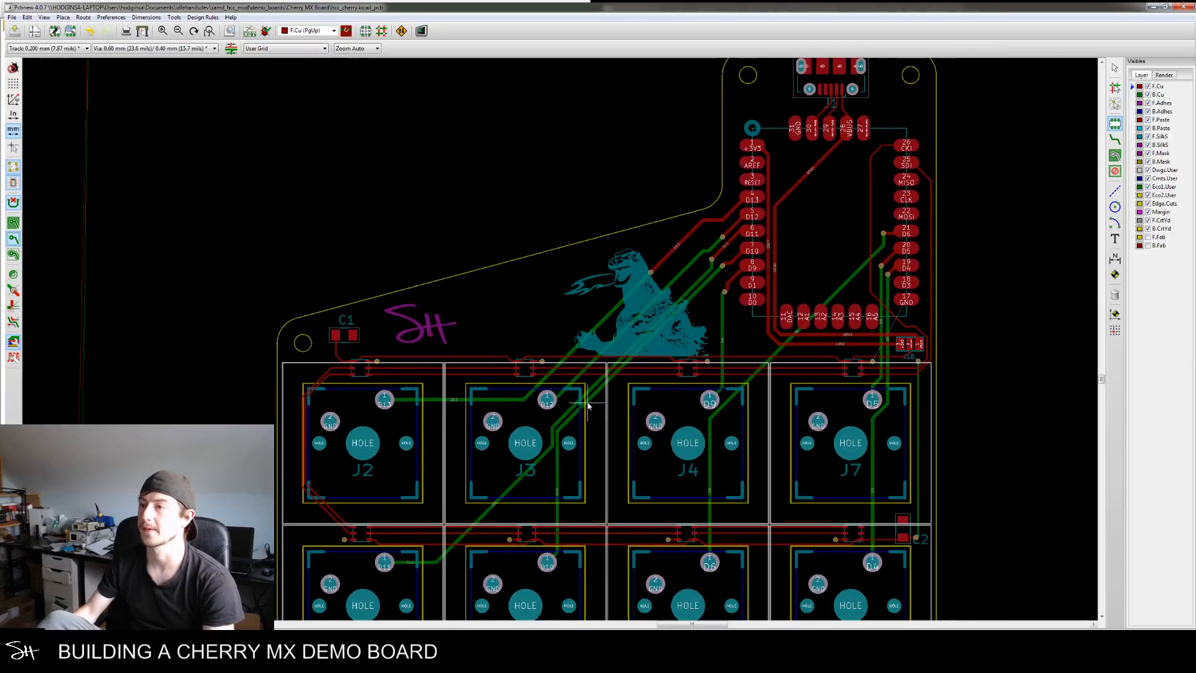
{"action": "scroll", "coordinate": [575, 394], "scroll_direction": "down", "scroll_amount": 2}
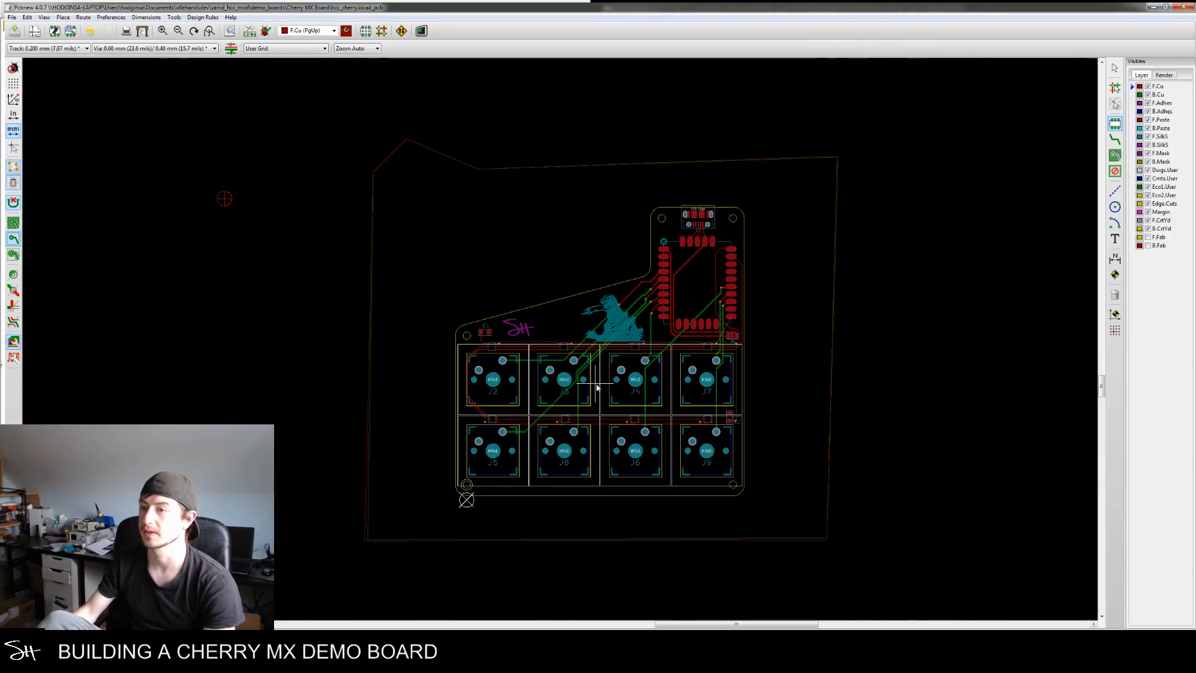
{"action": "scroll", "coordinate": [613, 324], "scroll_direction": "up", "scroll_amount": 4}
{"action": "scroll", "coordinate": [633, 385], "scroll_direction": "up", "scroll_amount": 1}
{"action": "scroll", "coordinate": [633, 385], "scroll_direction": "up", "scroll_amount": 2}
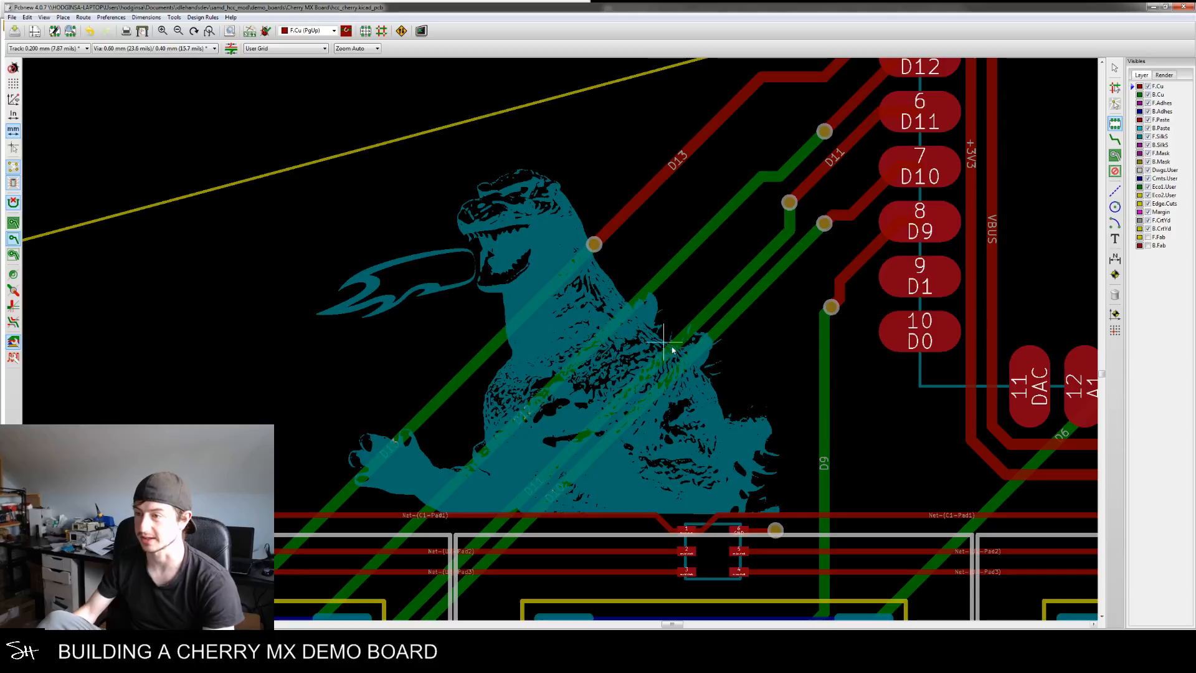
{"action": "scroll", "coordinate": [683, 399], "scroll_direction": "up", "scroll_amount": 2}
{"action": "scroll", "coordinate": [402, 386], "scroll_direction": "down", "scroll_amount": 2}
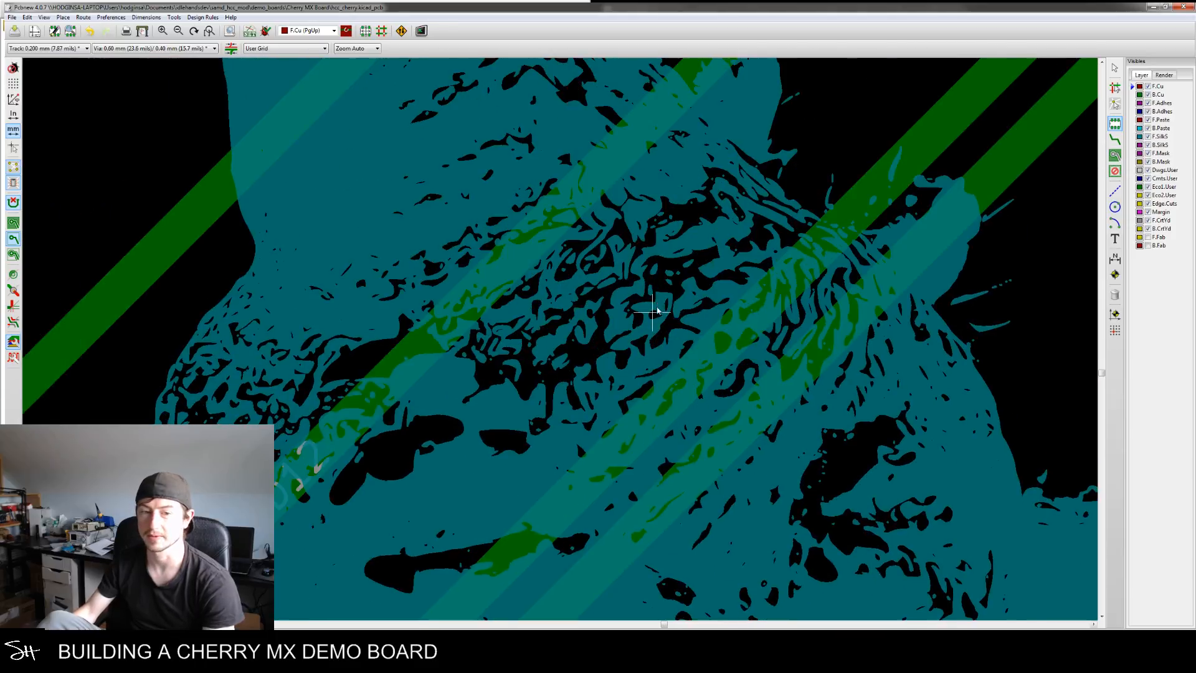
{"action": "scroll", "coordinate": [520, 269], "scroll_direction": "down", "scroll_amount": 3}
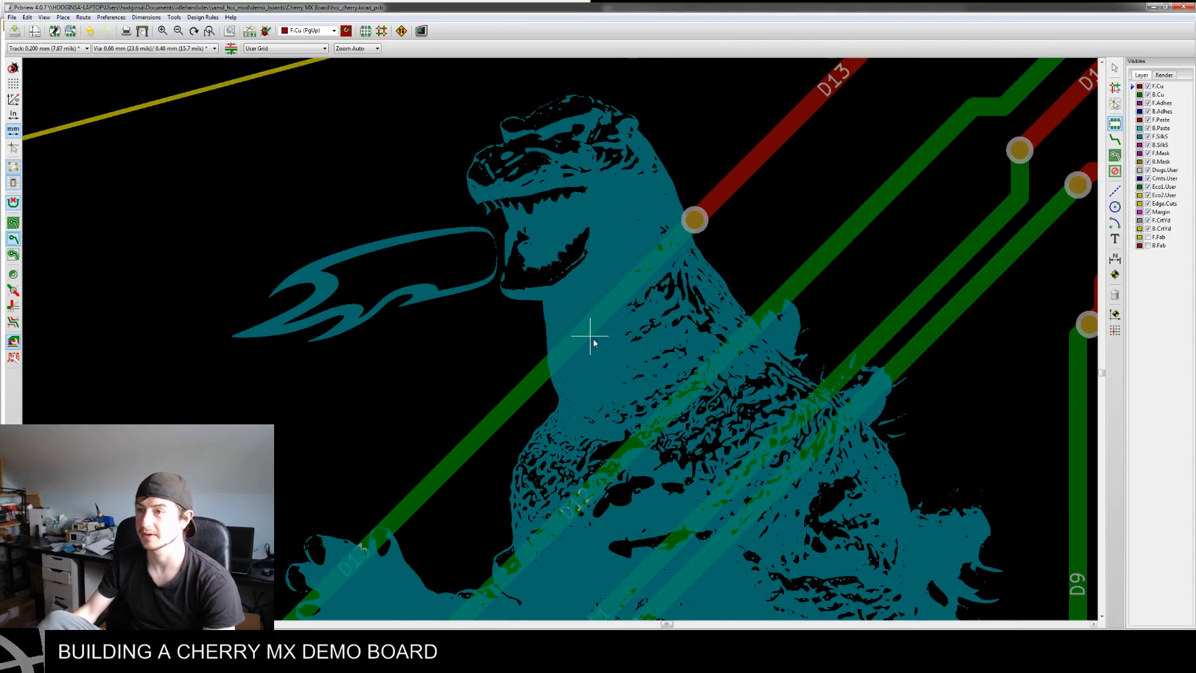
{"action": "scroll", "coordinate": [618, 375], "scroll_direction": "down", "scroll_amount": 3}
{"action": "scroll", "coordinate": [657, 292], "scroll_direction": "up", "scroll_amount": 1}
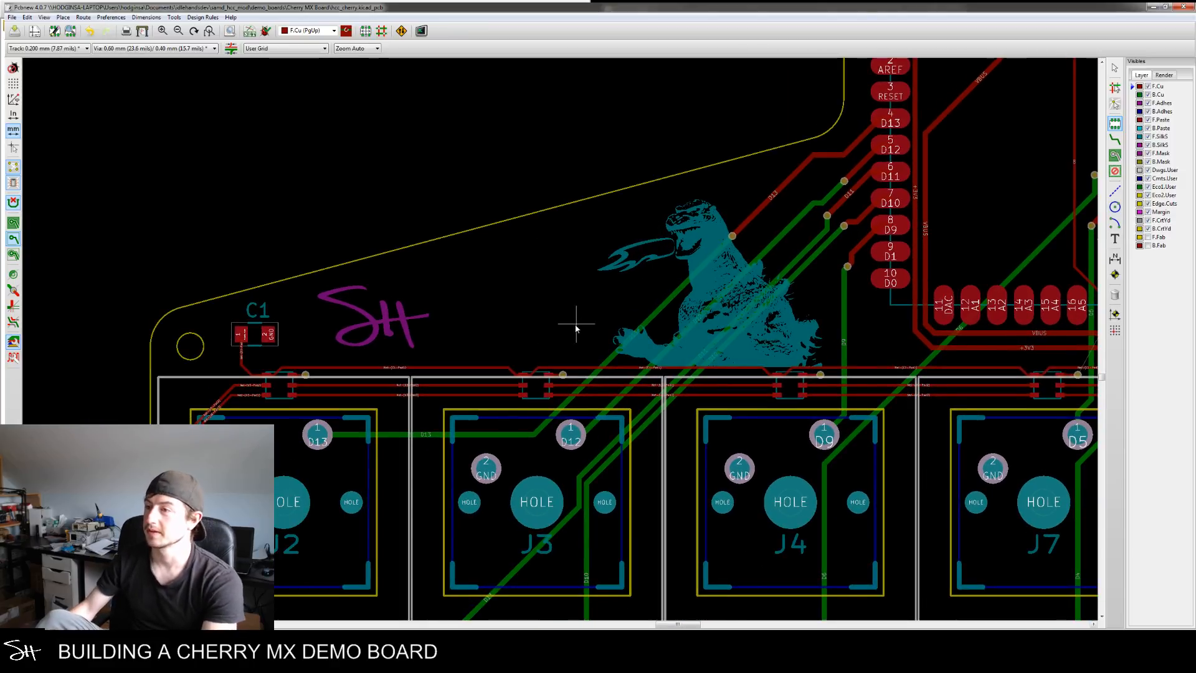
{"action": "scroll", "coordinate": [576, 328], "scroll_direction": "down", "scroll_amount": 3}
{"action": "scroll", "coordinate": [585, 327], "scroll_direction": "up", "scroll_amount": 1}
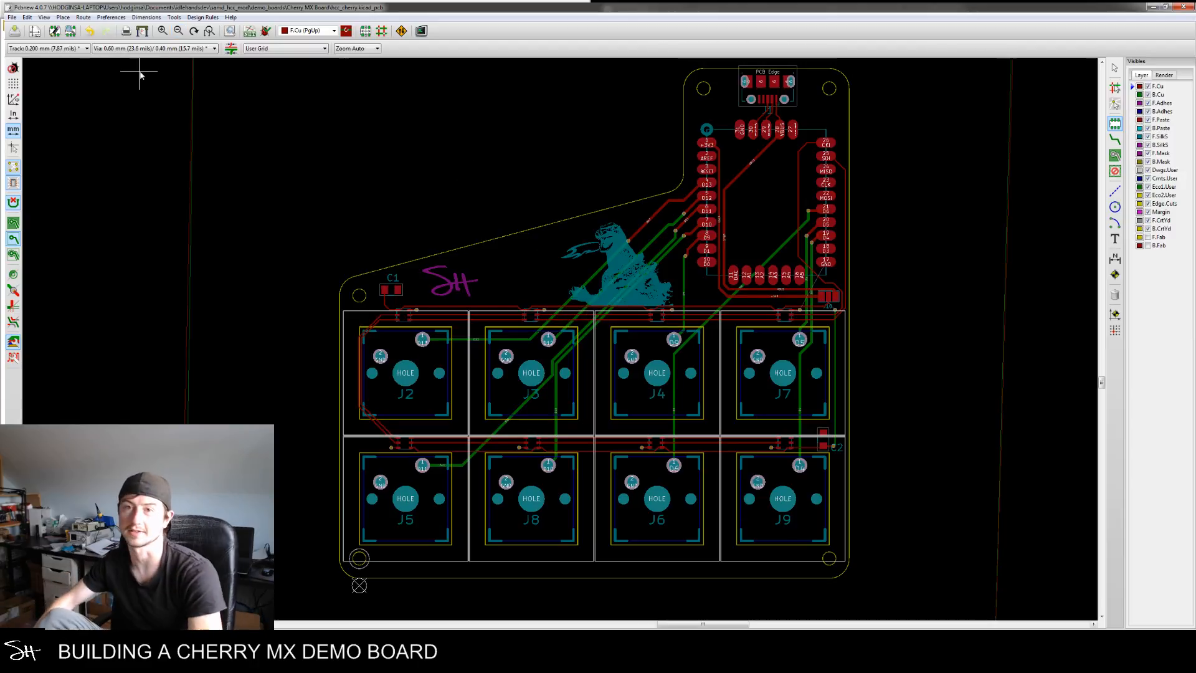
Open the board in the 3D viewer and inspect the front-side Godzilla and SH logos from several angles and distances
{"action": "left_click", "coordinate": [44, 17]}
{"action": "left_click", "coordinate": [81, 95]}
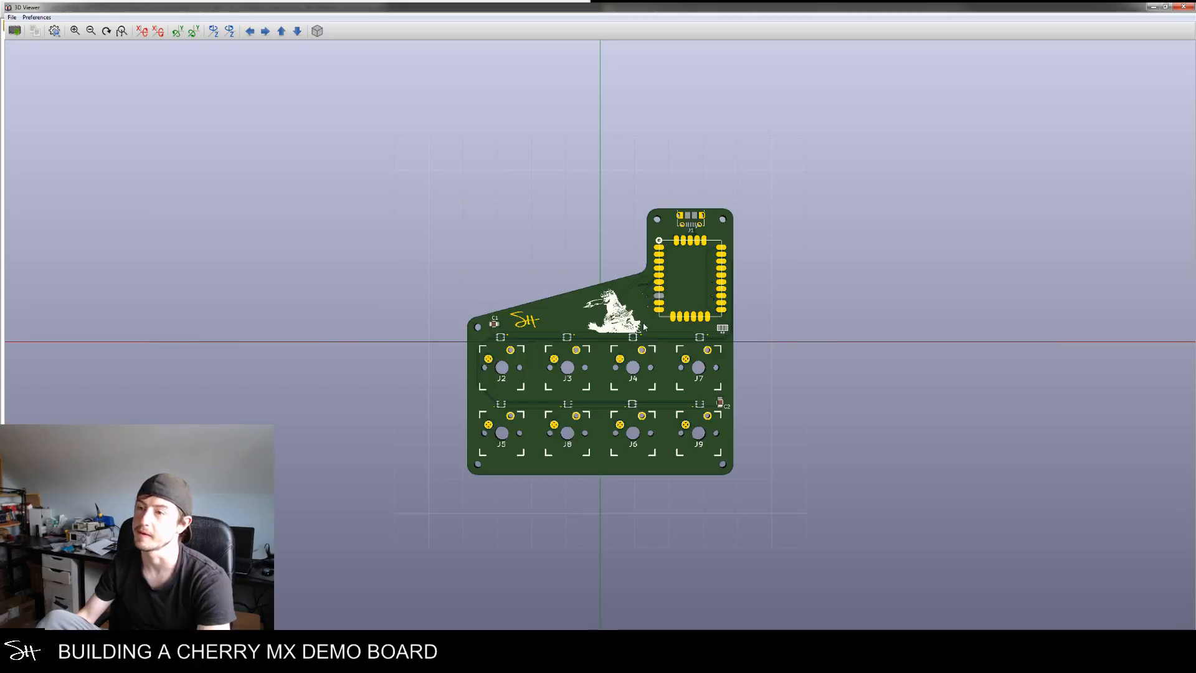
{"action": "left_click_drag", "start_coordinate": [629, 393], "coordinate": [768, 396]}
{"action": "scroll", "coordinate": [623, 364], "scroll_direction": "up", "scroll_amount": 5}
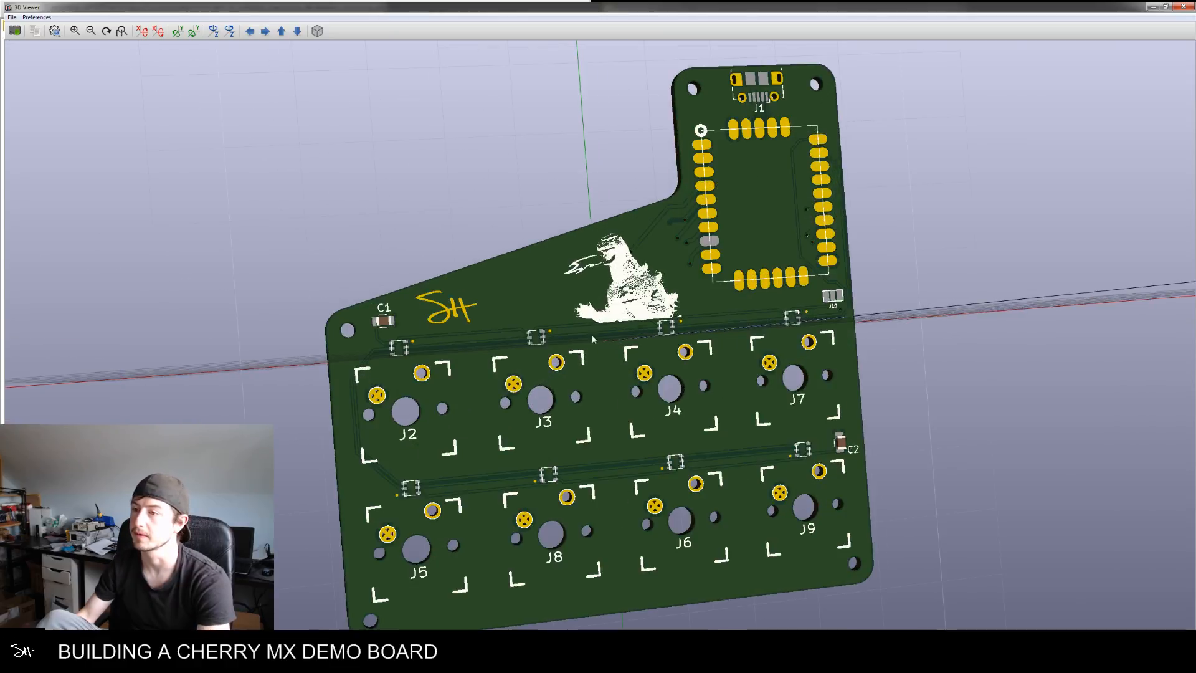
{"action": "scroll", "coordinate": [624, 364], "scroll_direction": "down", "scroll_amount": 5}
{"action": "left_click_drag", "start_coordinate": [624, 364], "coordinate": [490, 374]}
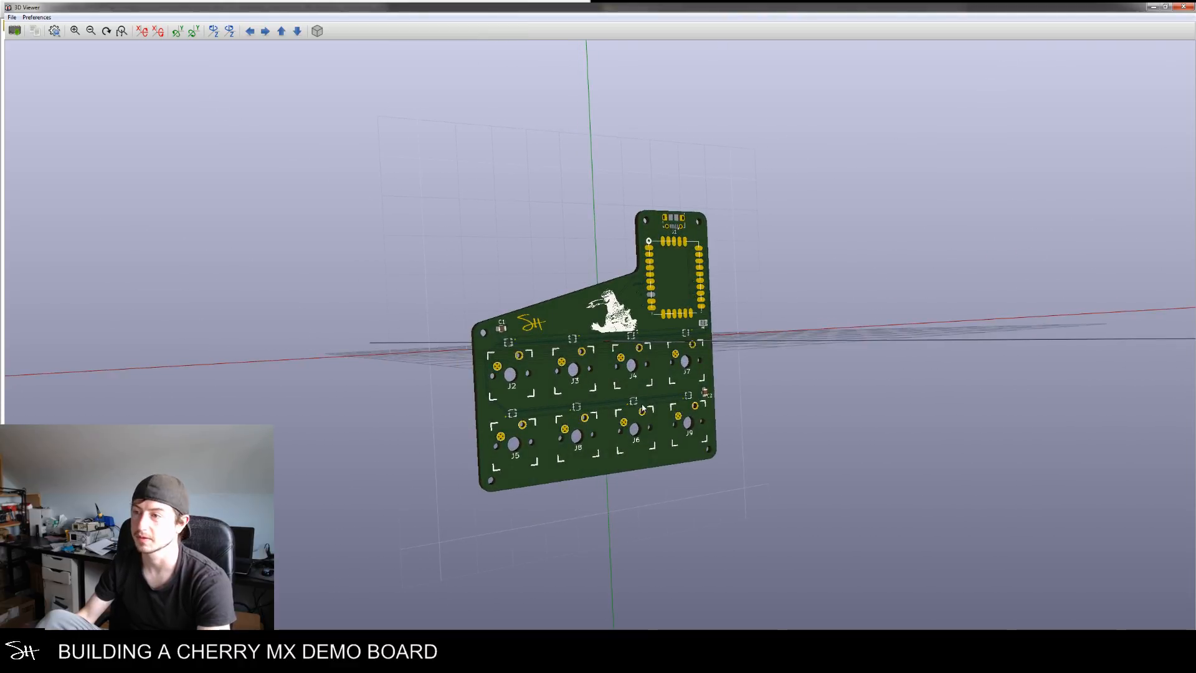
{"action": "left_click_drag", "start_coordinate": [643, 408], "coordinate": [609, 387]}
{"action": "scroll", "coordinate": [597, 371], "scroll_direction": "down", "scroll_amount": 2}
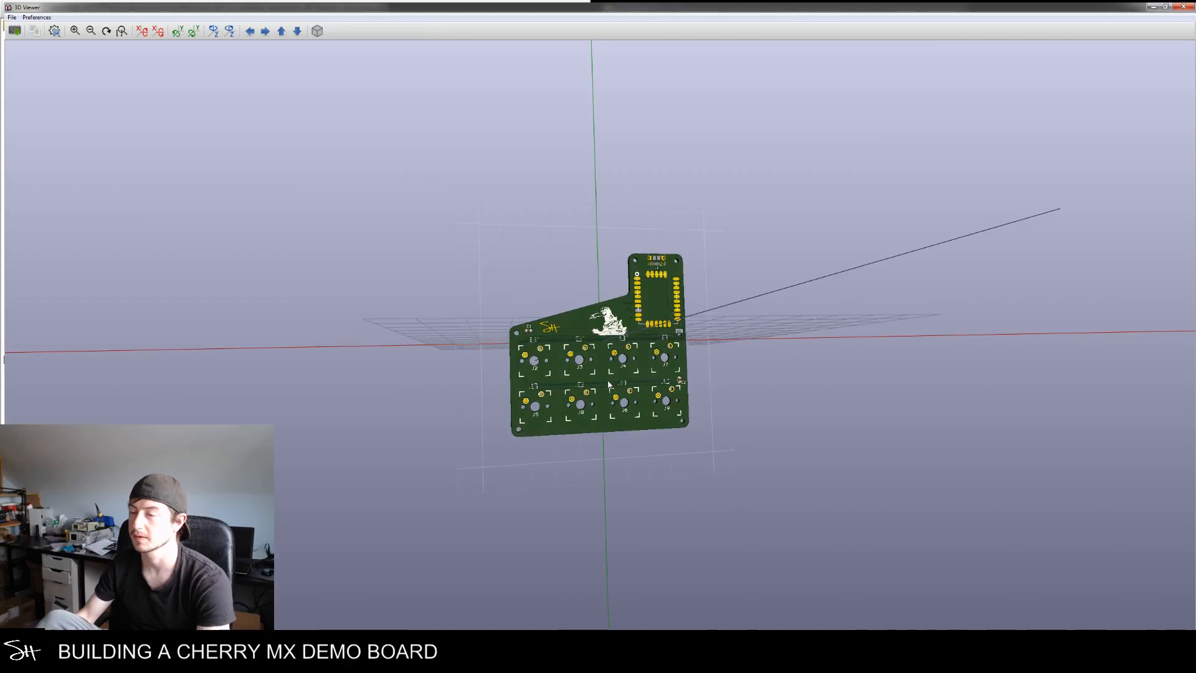
{"action": "scroll", "coordinate": [609, 387], "scroll_direction": "up", "scroll_amount": 5}
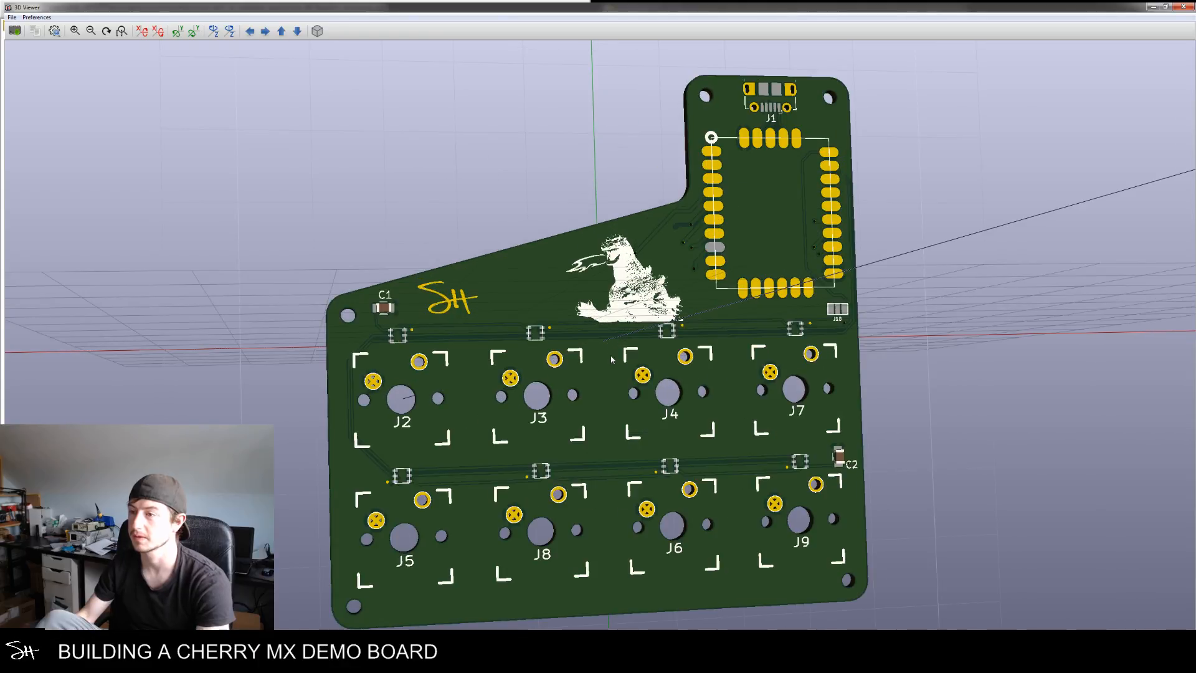
{"action": "scroll", "coordinate": [612, 364], "scroll_direction": "down", "scroll_amount": 2}
{"action": "scroll", "coordinate": [616, 368], "scroll_direction": "down", "scroll_amount": 2}
{"action": "left_click_drag", "start_coordinate": [619, 370], "coordinate": [521, 317]}
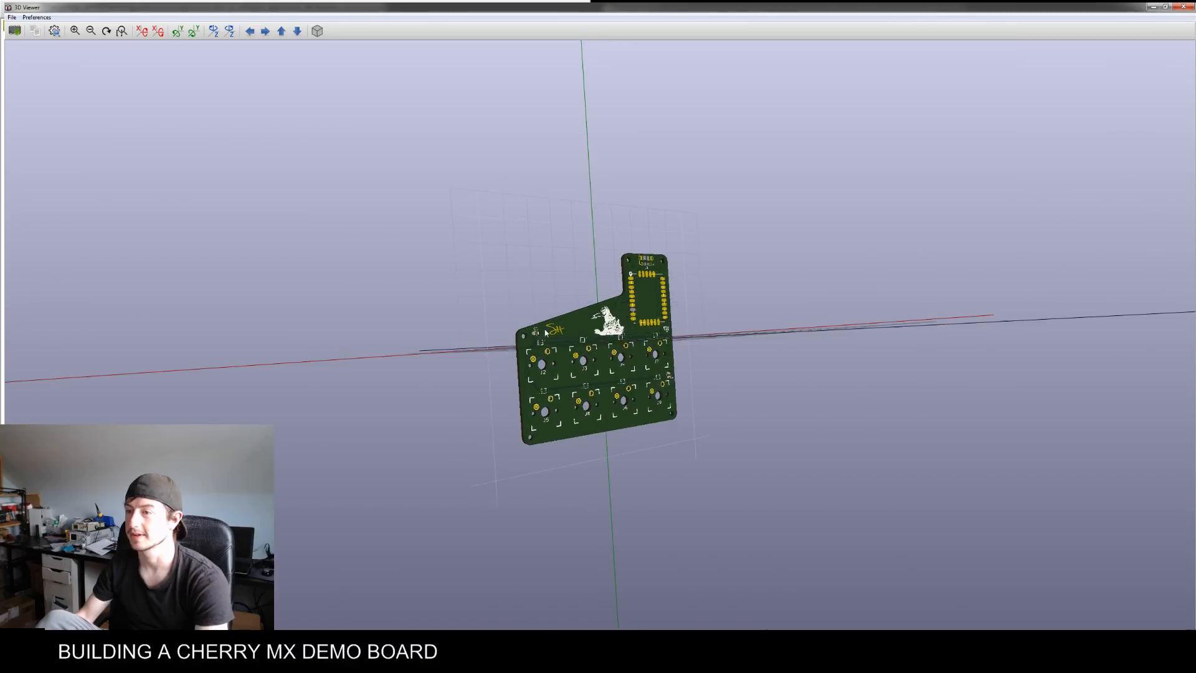
{"action": "scroll", "coordinate": [620, 388], "scroll_direction": "up", "scroll_amount": 2}
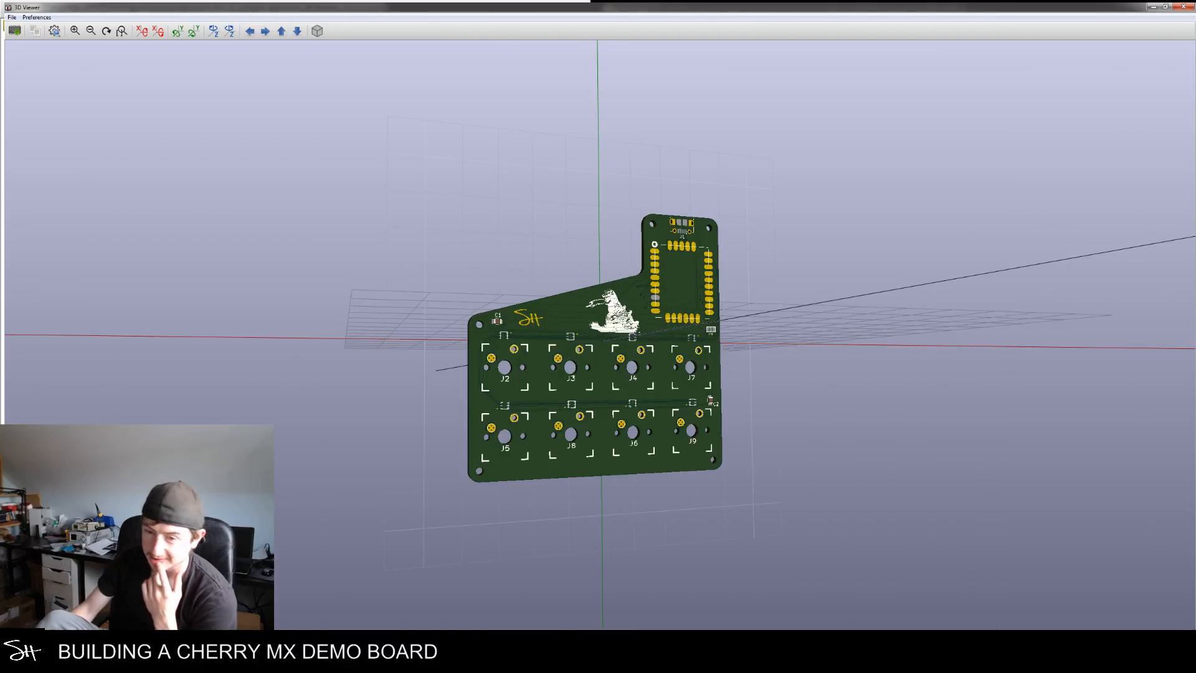
Switch to Chrome and review the cartoon flame image search used for the logo
{"action": "left_click", "coordinate": [175, 660]}
{"action": "left_click", "coordinate": [246, 613]}
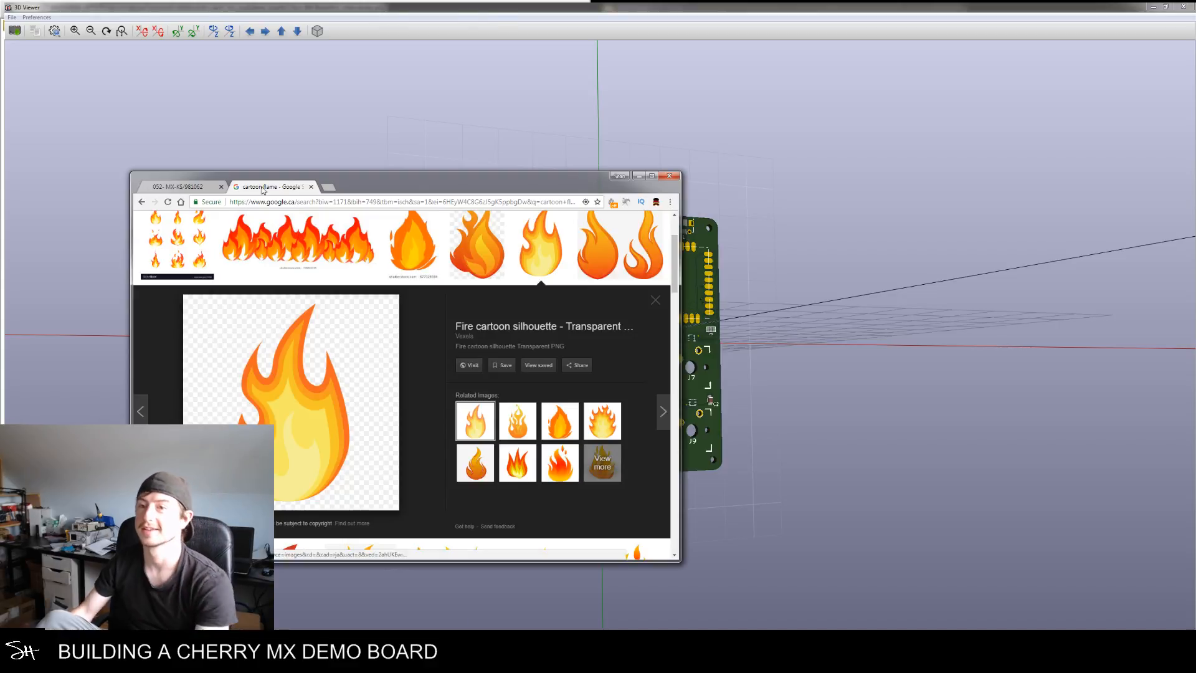
{"action": "scroll", "coordinate": [280, 253], "scroll_direction": "up", "scroll_amount": 2}
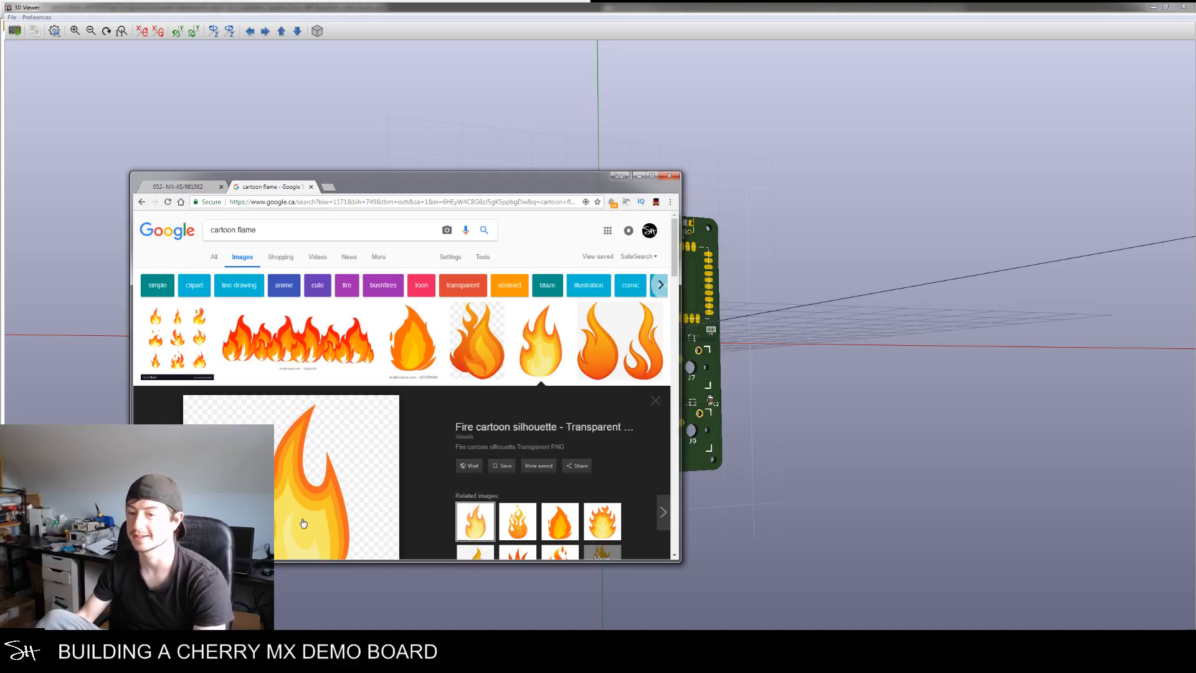
Switch to Photoshop, look over the MODZILLA.png bitmap and its image options, and close Photoshop without editing the picture
{"action": "mouse_move", "coordinate": [259, 658]}
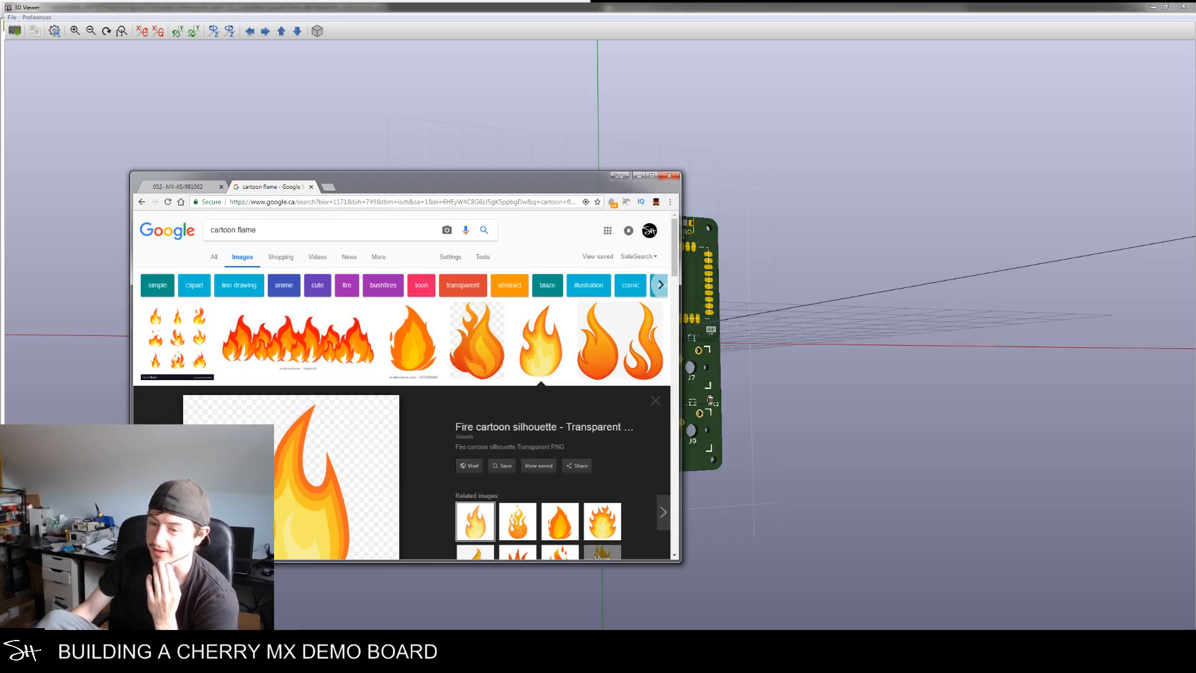
{"action": "left_click", "coordinate": [424, 658]}
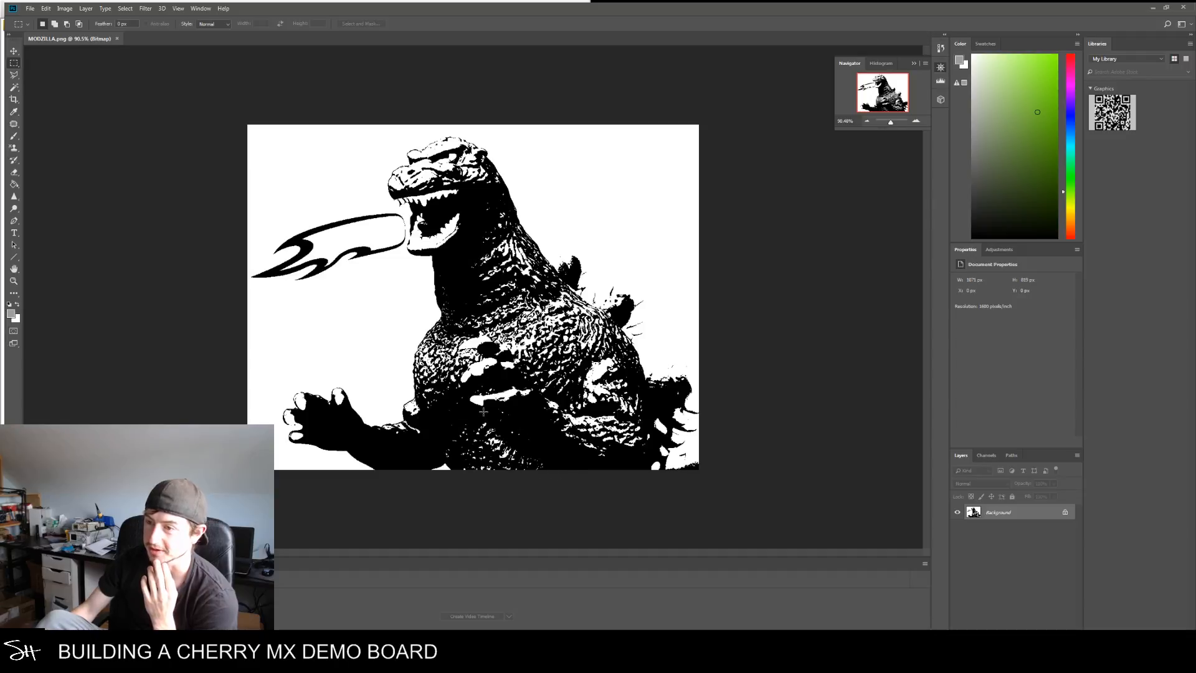
{"action": "left_click", "coordinate": [65, 8]}
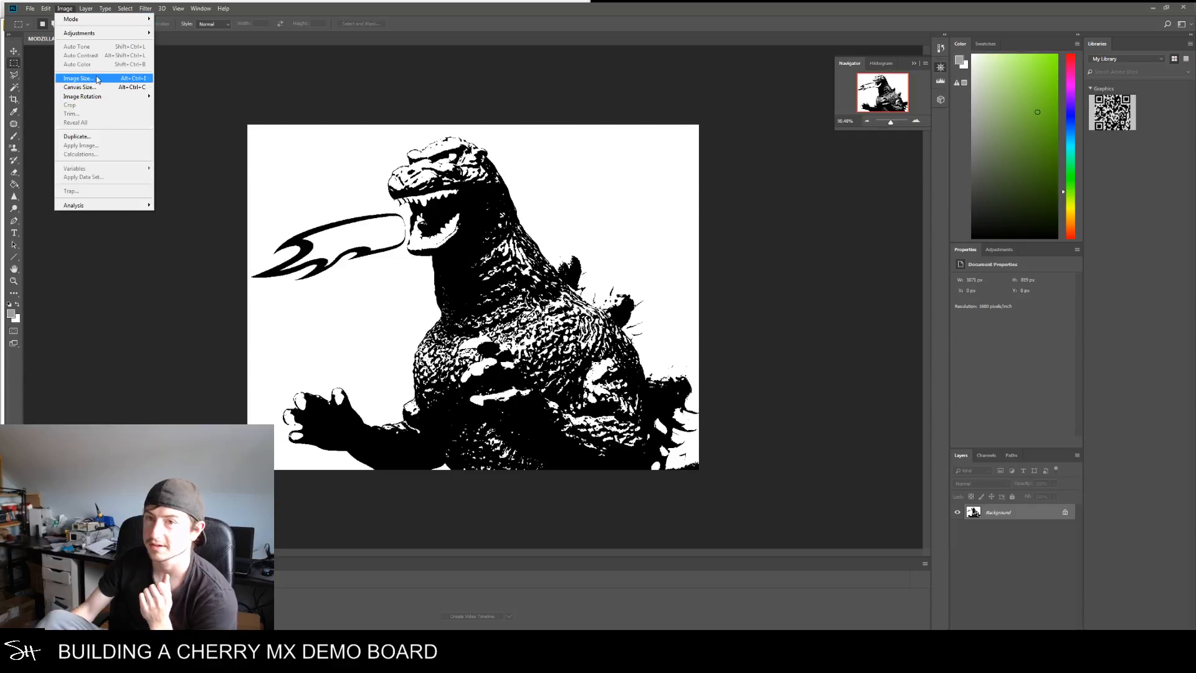
{"action": "left_click", "coordinate": [365, 8]}
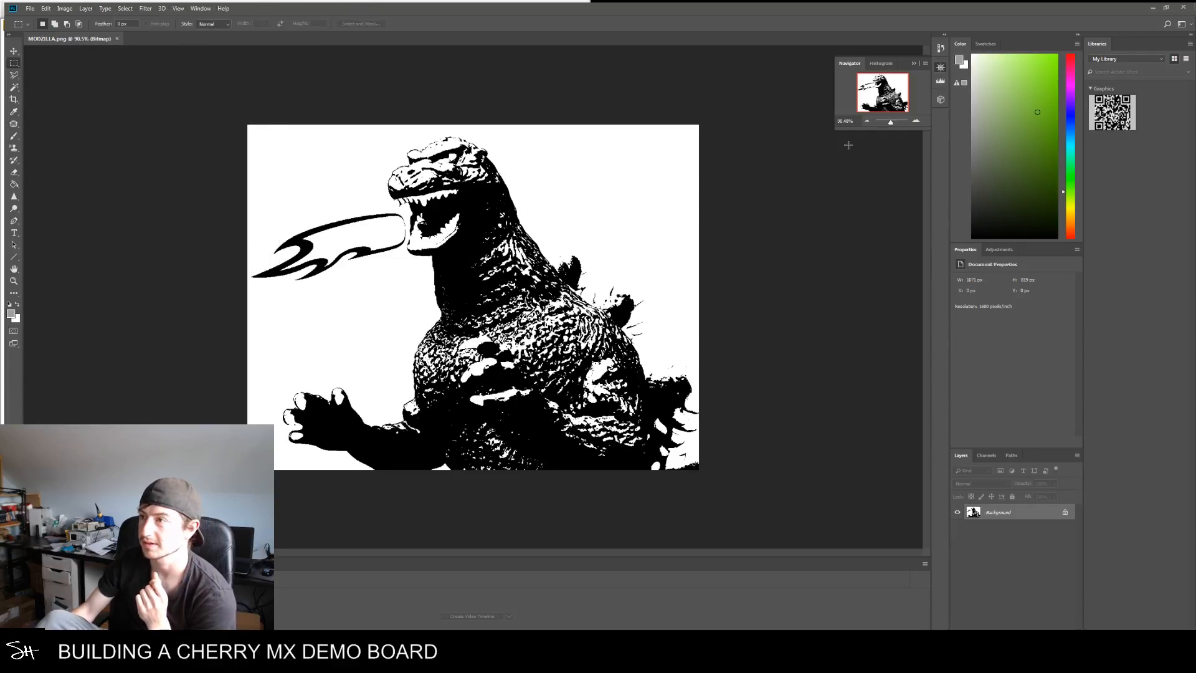
{"action": "left_click", "coordinate": [1184, 7]}
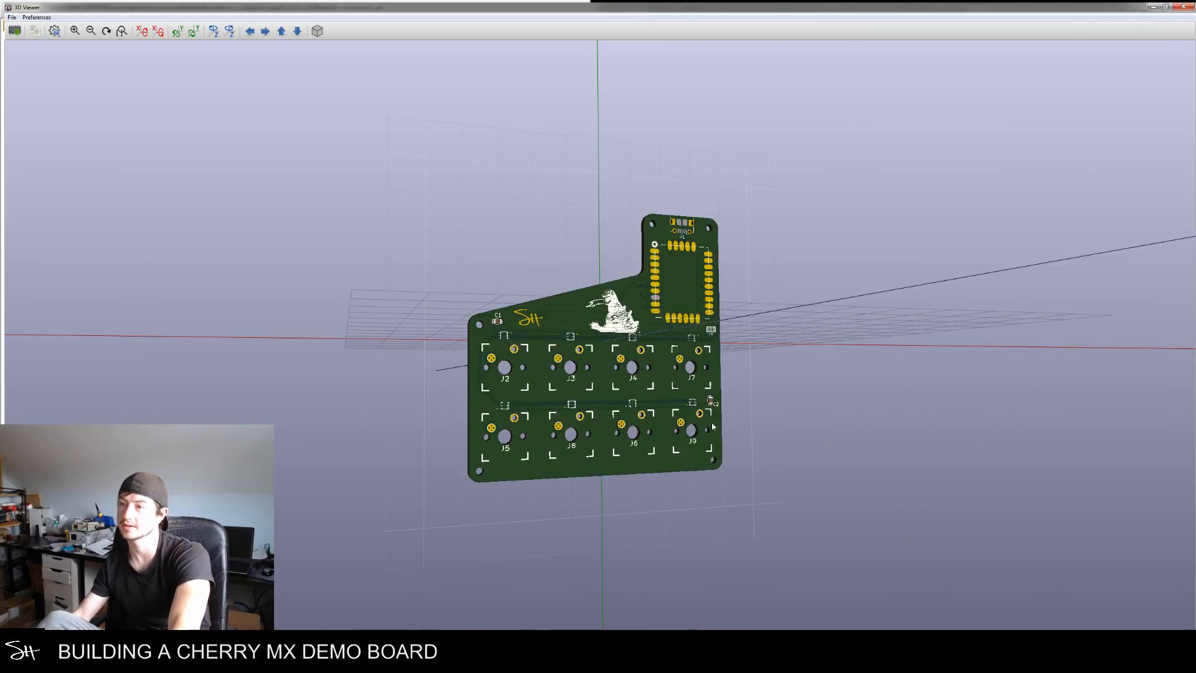
Tilt the 3D board to check its front side once more and return to the Pcbnew layout
{"action": "left_click_drag", "start_coordinate": [713, 427], "coordinate": [516, 358]}
{"action": "scroll", "coordinate": [671, 349], "scroll_direction": "up", "scroll_amount": 2}
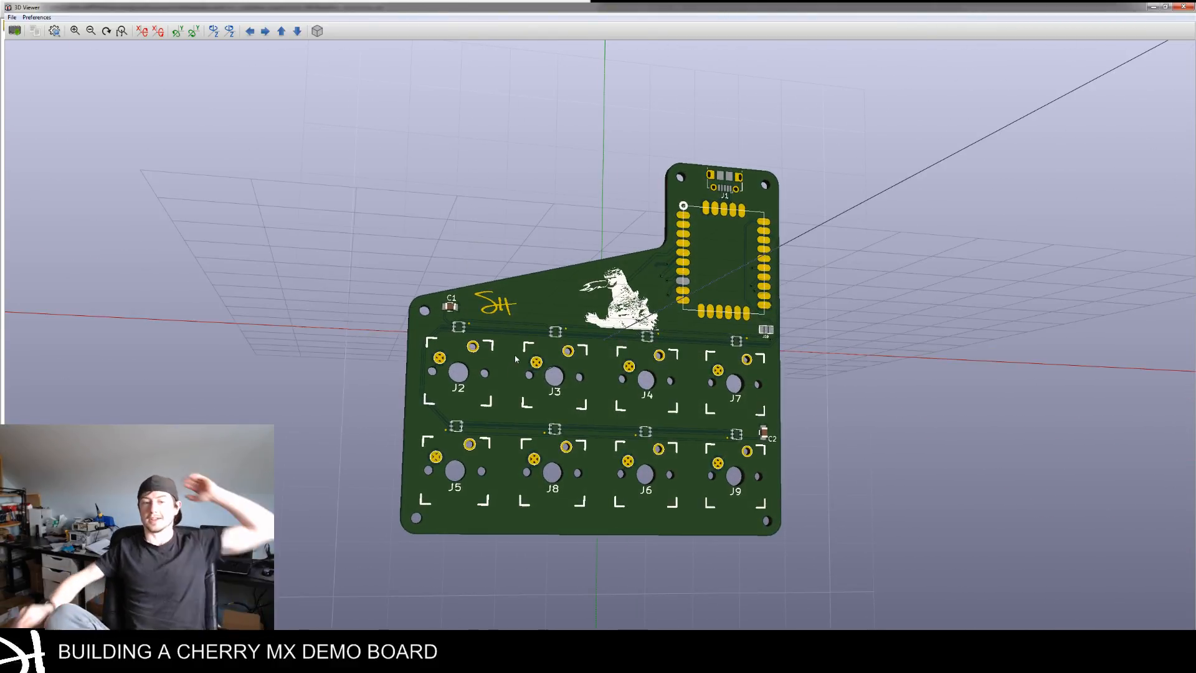
{"action": "left_click_drag", "start_coordinate": [842, 259], "coordinate": [757, 417]}
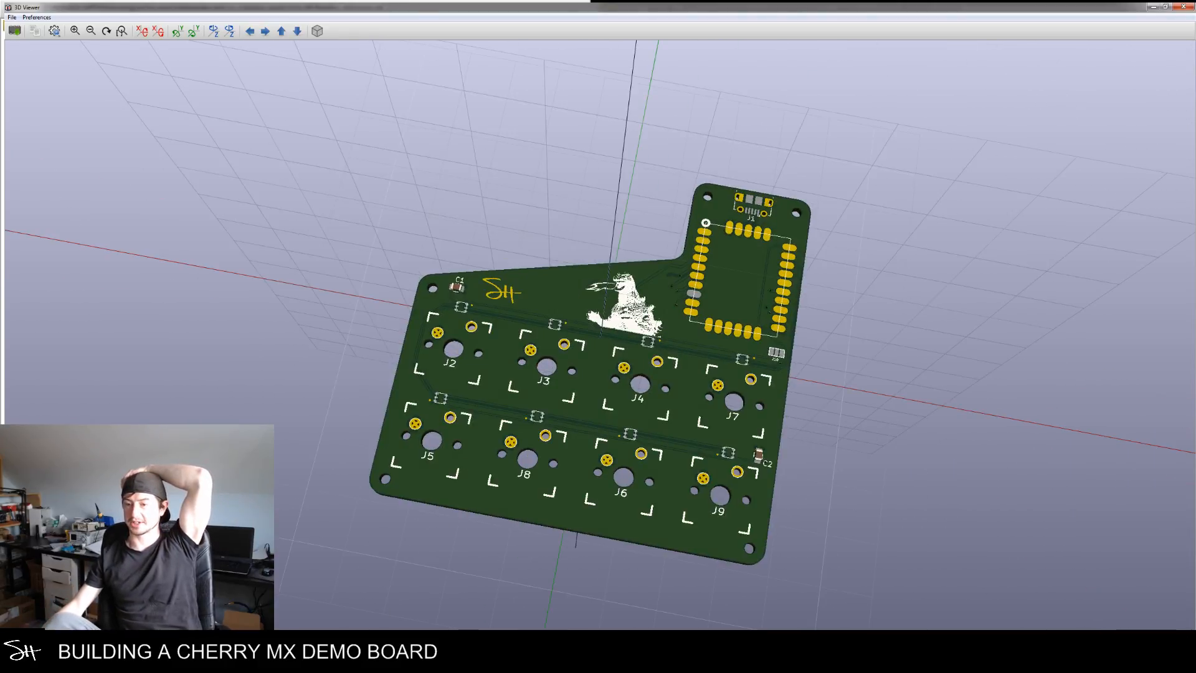
{"action": "left_click", "coordinate": [440, 599]}
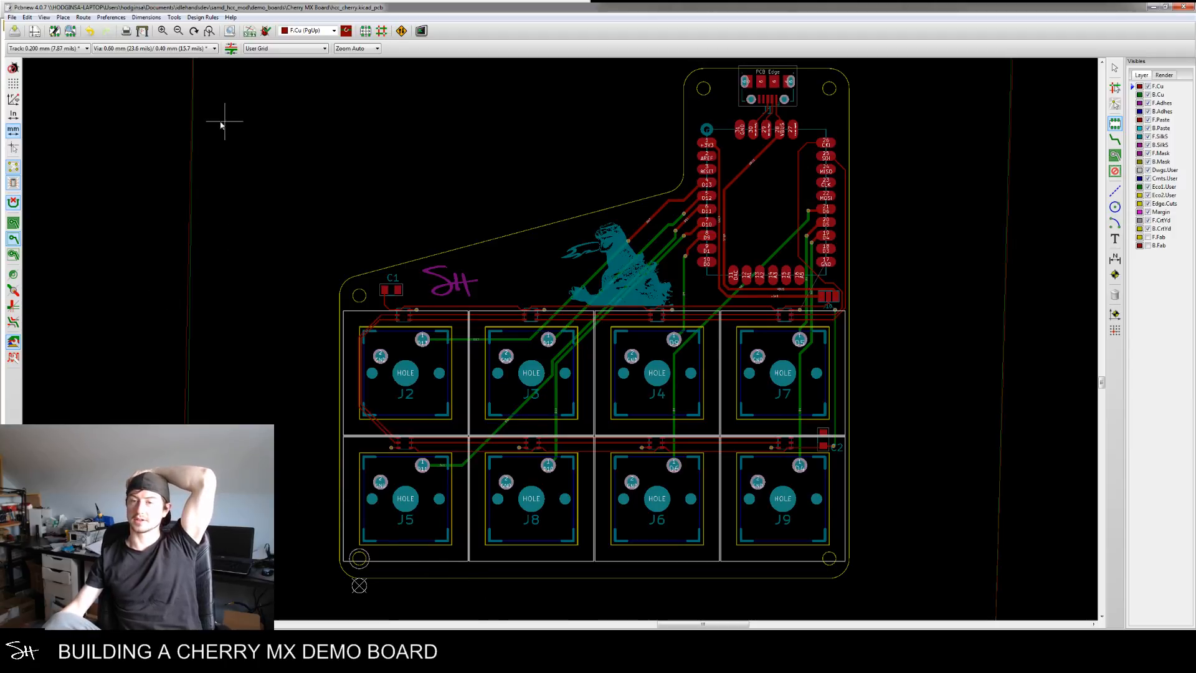
Run the design rules check on the board and go to the location of the reported track-near-via problem
{"action": "left_click", "coordinate": [148, 17]}
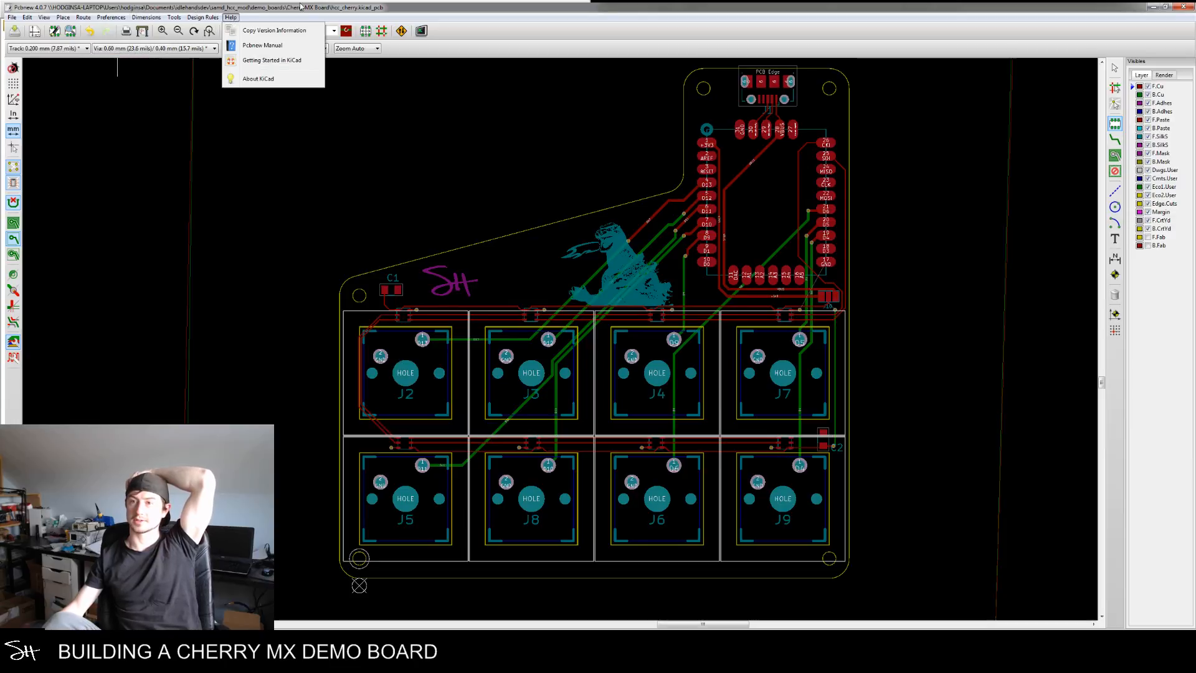
{"action": "left_click", "coordinate": [265, 31]}
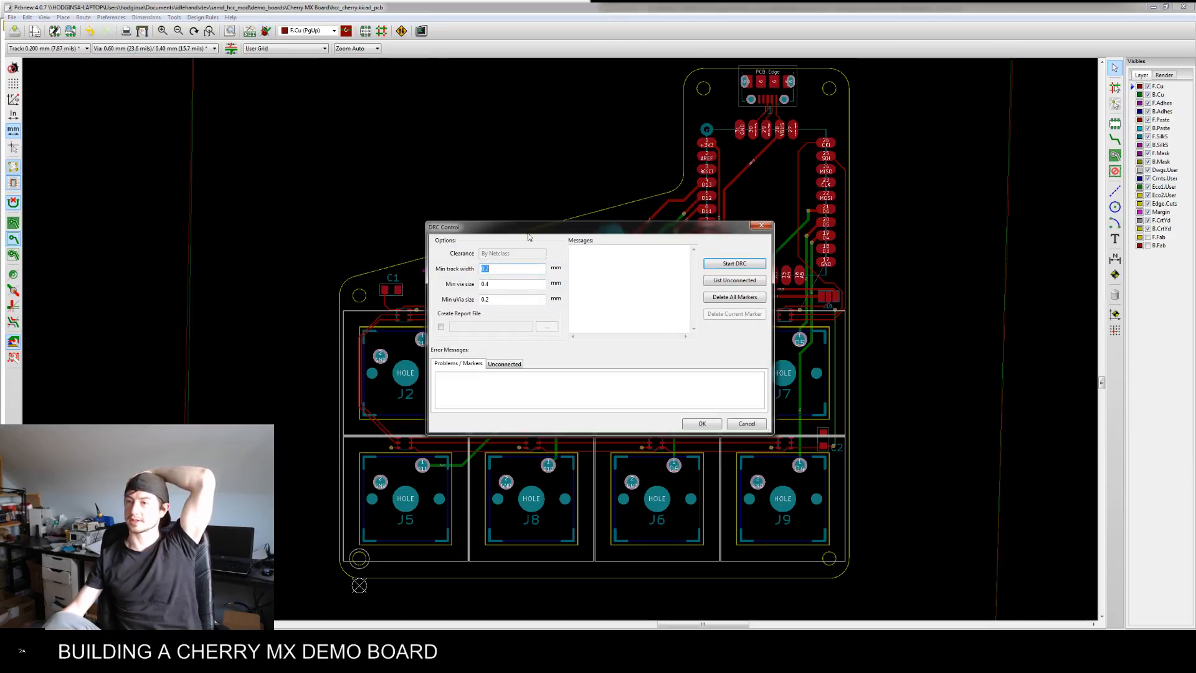
{"action": "left_click", "coordinate": [733, 265]}
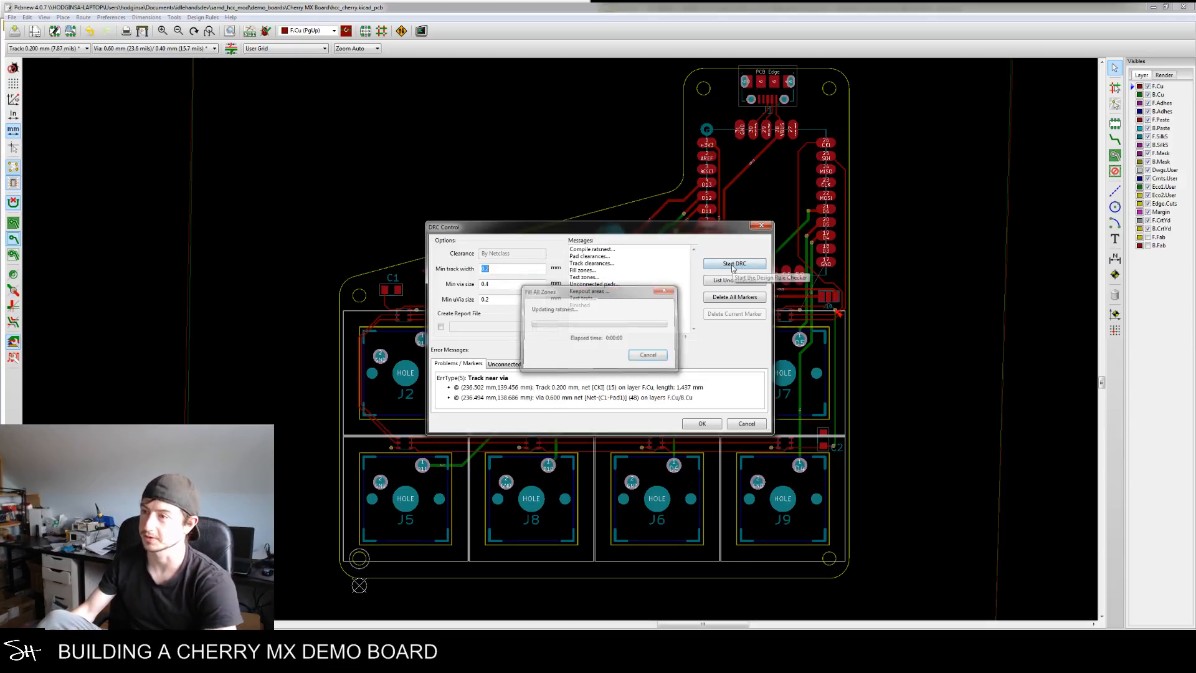
{"action": "left_click", "coordinate": [638, 398]}
{"action": "left_click_drag", "start_coordinate": [664, 237], "coordinate": [577, 216]}
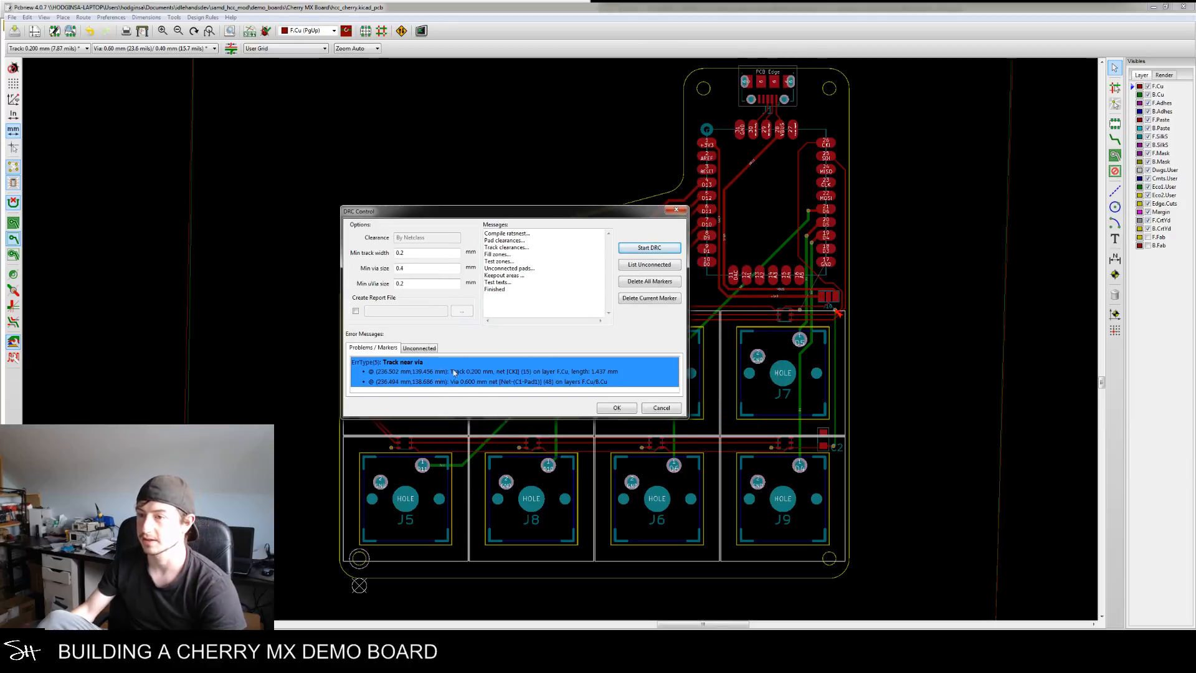
{"action": "double_click", "coordinate": [541, 381]}
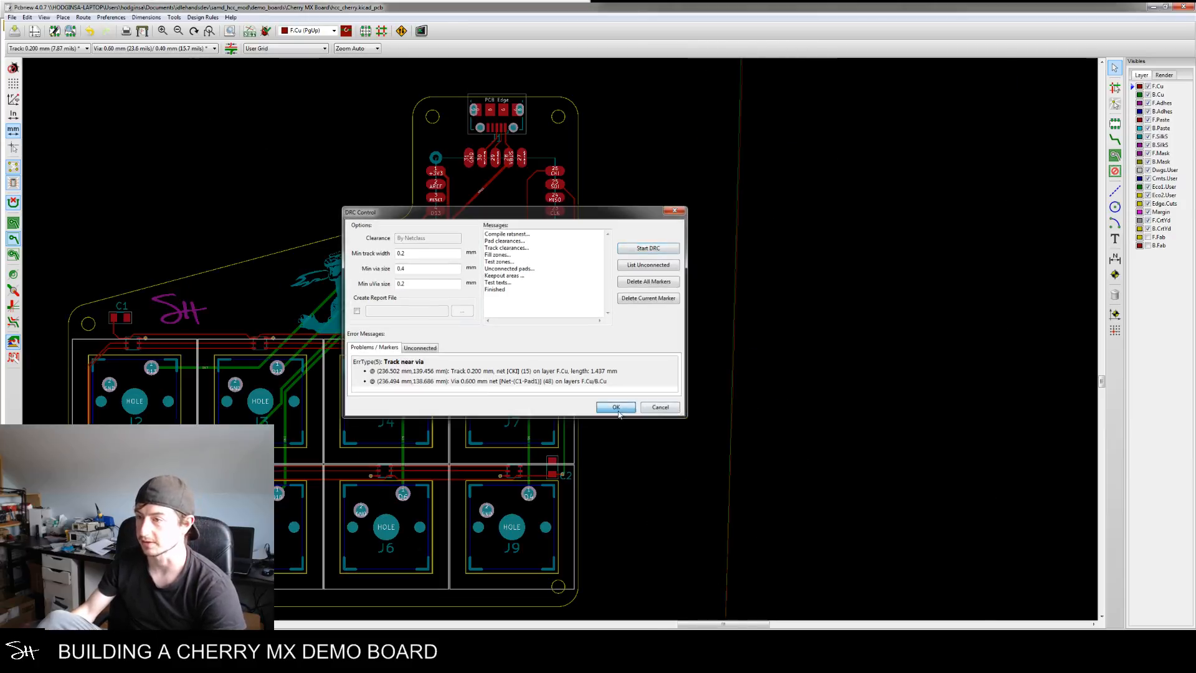
Drag the SDI and CKI tracks on F.Cu clear of the marked via below J10
{"action": "scroll", "coordinate": [562, 342], "scroll_direction": "up", "scroll_amount": 8}
{"action": "scroll", "coordinate": [603, 376], "scroll_direction": "down", "scroll_amount": 3}
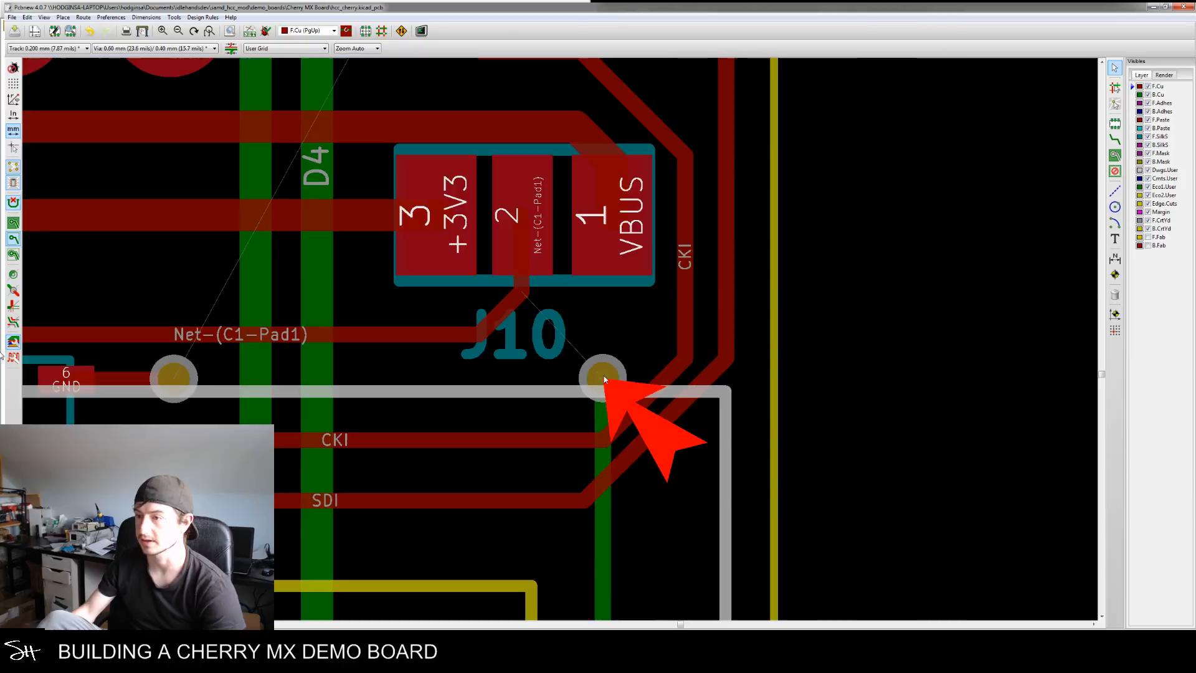
{"action": "middle_click_drag", "start_coordinate": [740, 453], "coordinate": [723, 410]}
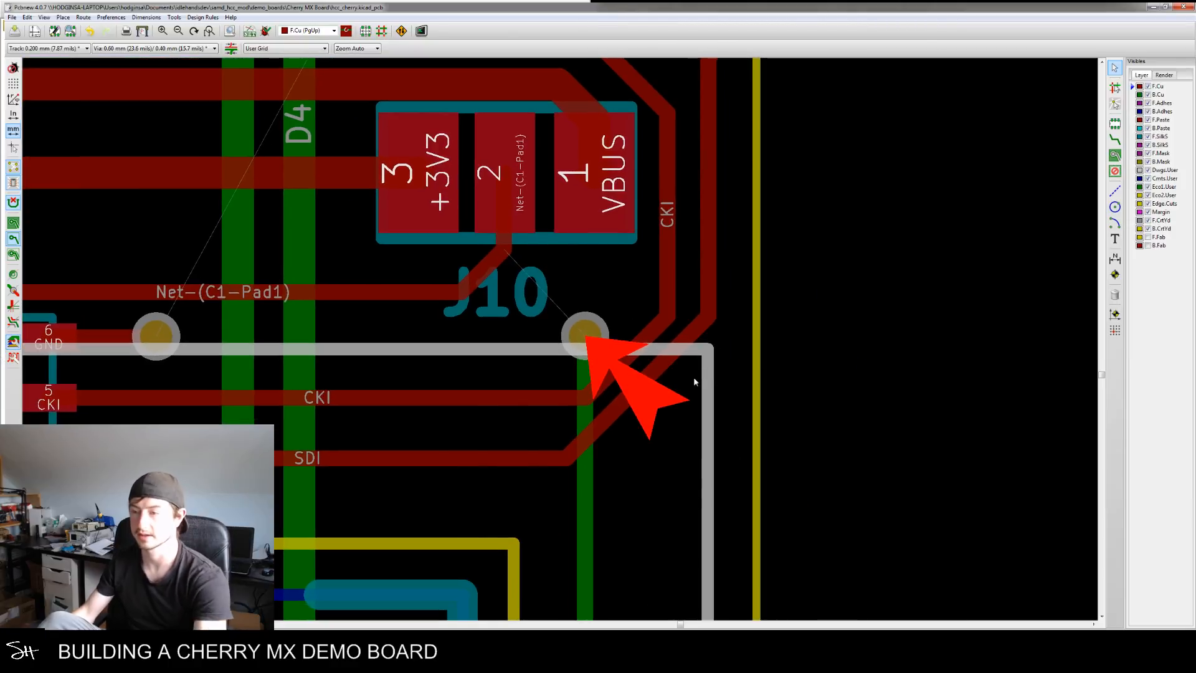
{"action": "key", "text": "d"}
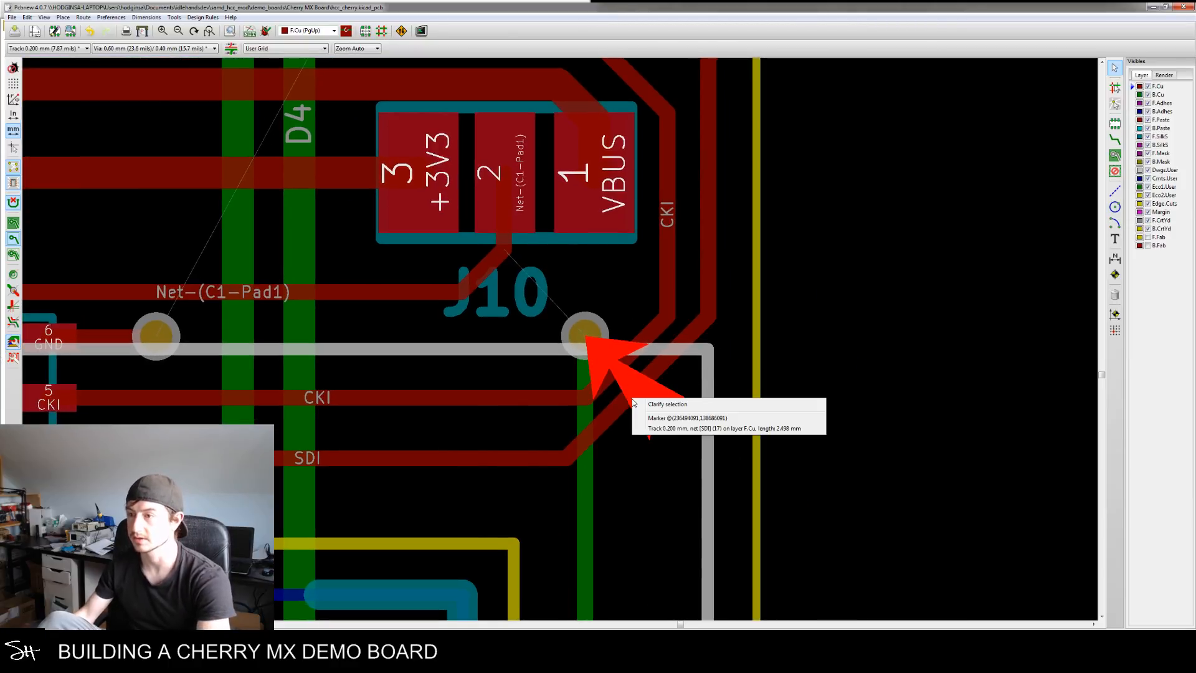
{"action": "left_click", "coordinate": [661, 428]}
{"action": "left_click", "coordinate": [644, 422]}
{"action": "key", "text": "d"}
{"action": "left_click", "coordinate": [639, 393]}
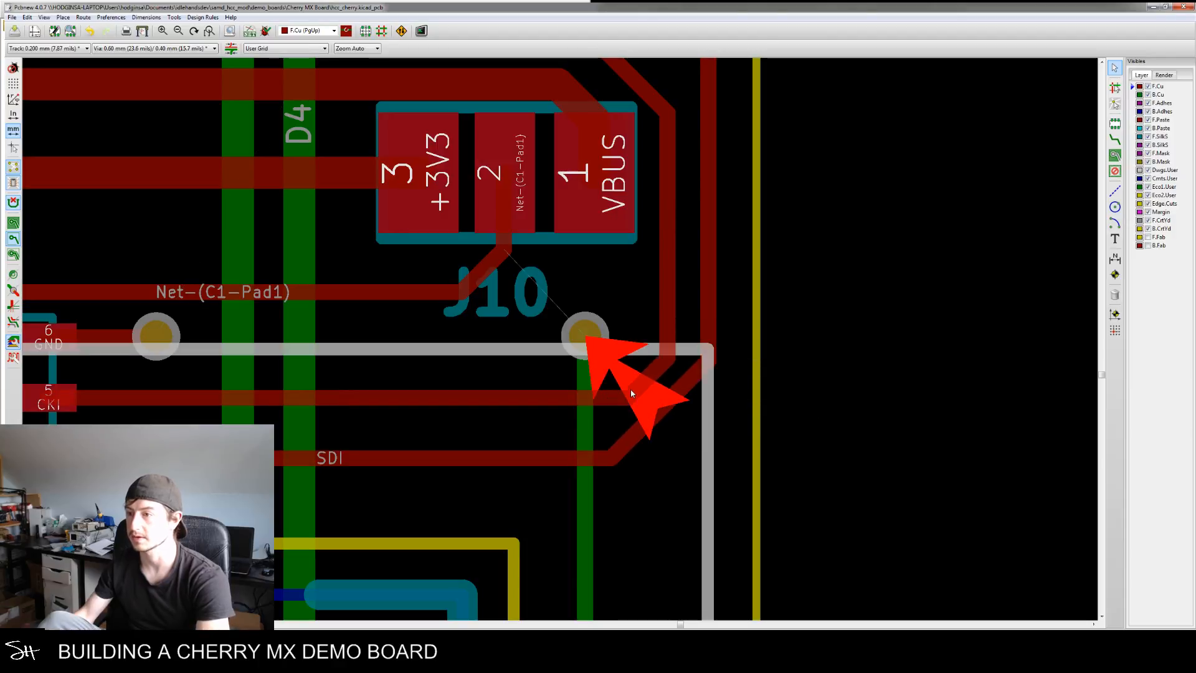
{"action": "left_click", "coordinate": [627, 392]}
List the board's unconnected pads in the design rules check and go to the entry for GND pad 17
{"action": "middle_click_drag", "start_coordinate": [558, 392], "coordinate": [620, 378]}
{"action": "scroll", "coordinate": [587, 346], "scroll_direction": "down", "scroll_amount": 1}
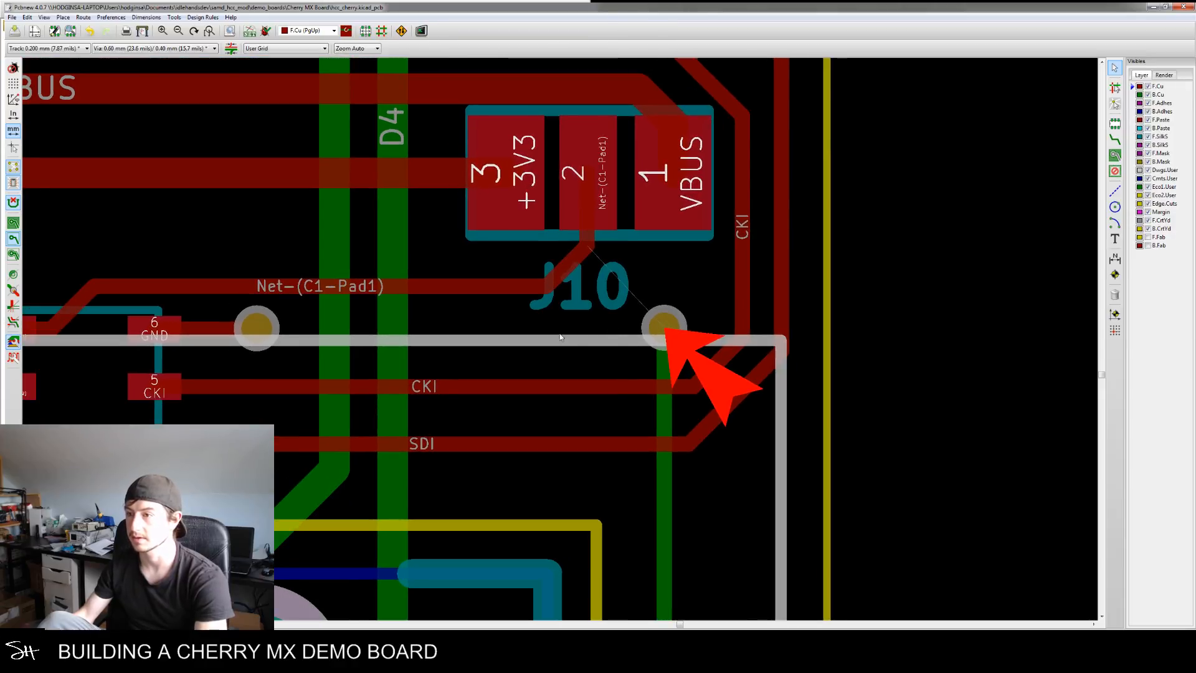
{"action": "scroll", "coordinate": [590, 347], "scroll_direction": "down", "scroll_amount": 2}
{"action": "middle_click_drag", "start_coordinate": [586, 343], "coordinate": [566, 309]}
{"action": "scroll", "coordinate": [639, 317], "scroll_direction": "up", "scroll_amount": 2}
{"action": "left_click", "coordinate": [1114, 142]}
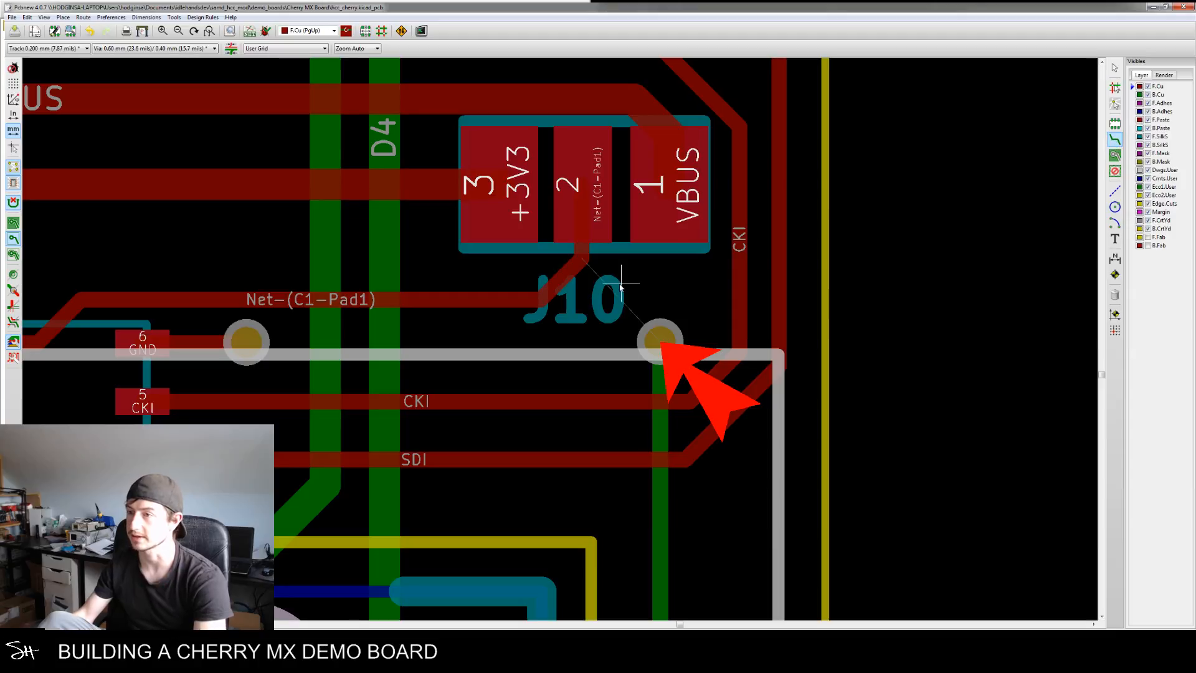
{"action": "left_click", "coordinate": [265, 31]}
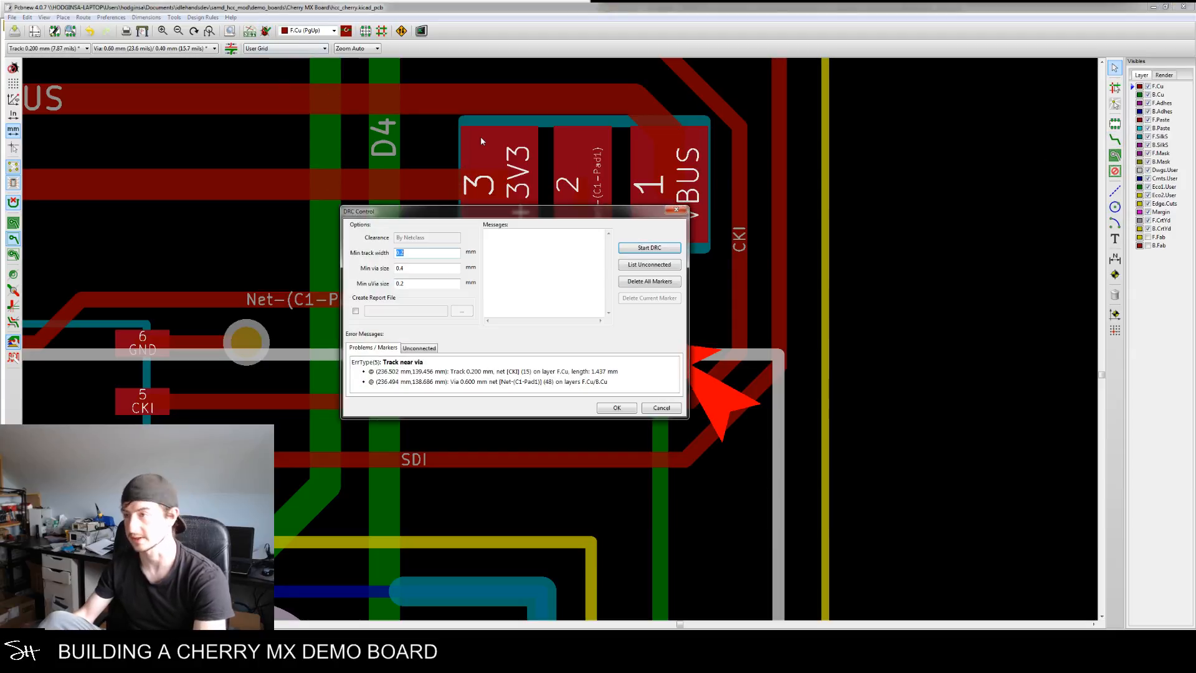
{"action": "left_click", "coordinate": [649, 264]}
{"action": "double_click", "coordinate": [561, 371]}
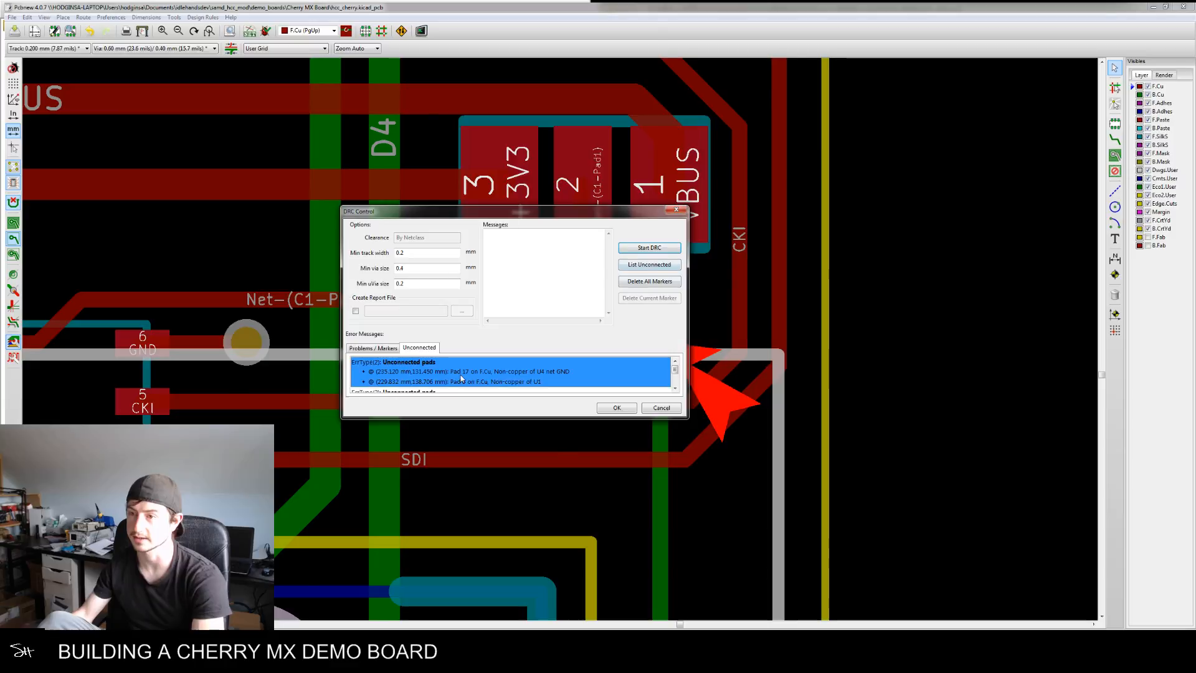
{"action": "scroll", "coordinate": [527, 337], "scroll_direction": "down", "scroll_amount": 4}
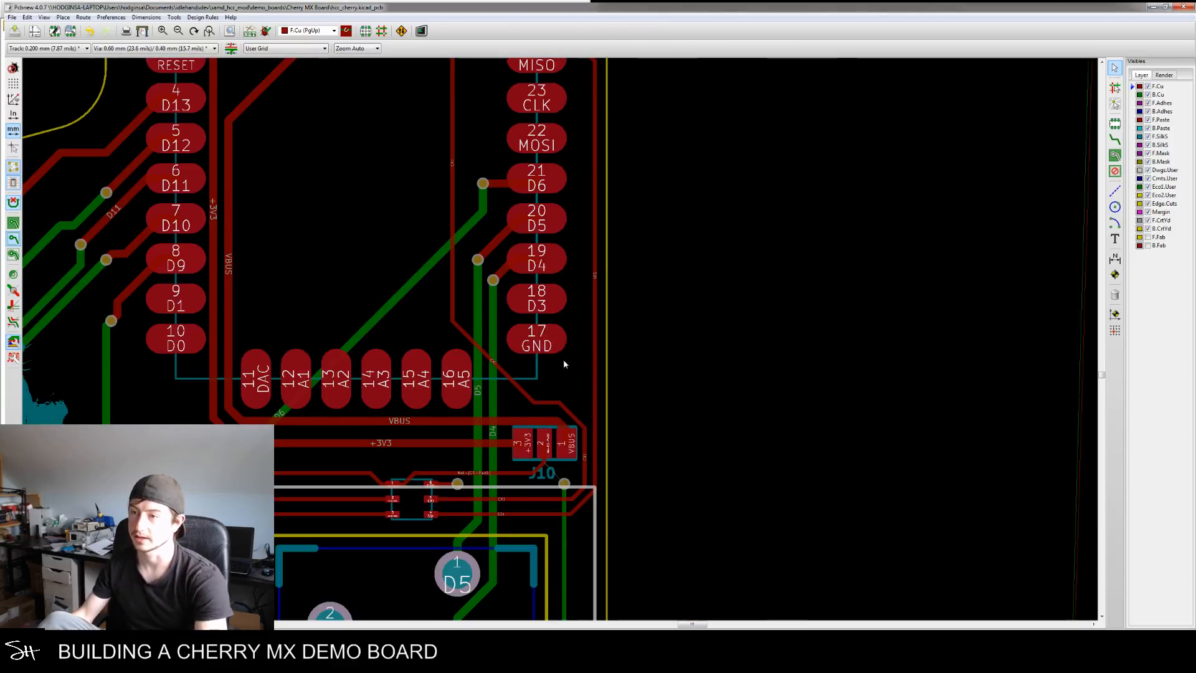
{"action": "scroll", "coordinate": [531, 342], "scroll_direction": "up", "scroll_amount": 4}
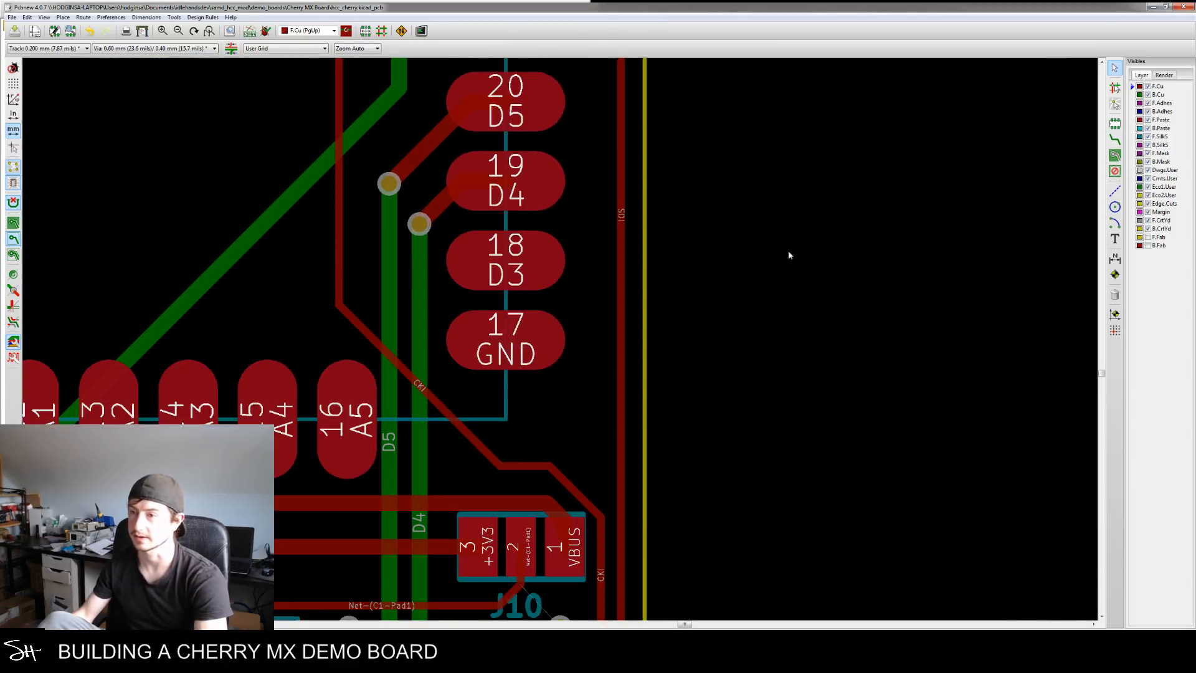
{"action": "scroll", "coordinate": [788, 256], "scroll_direction": "down", "scroll_amount": 3}
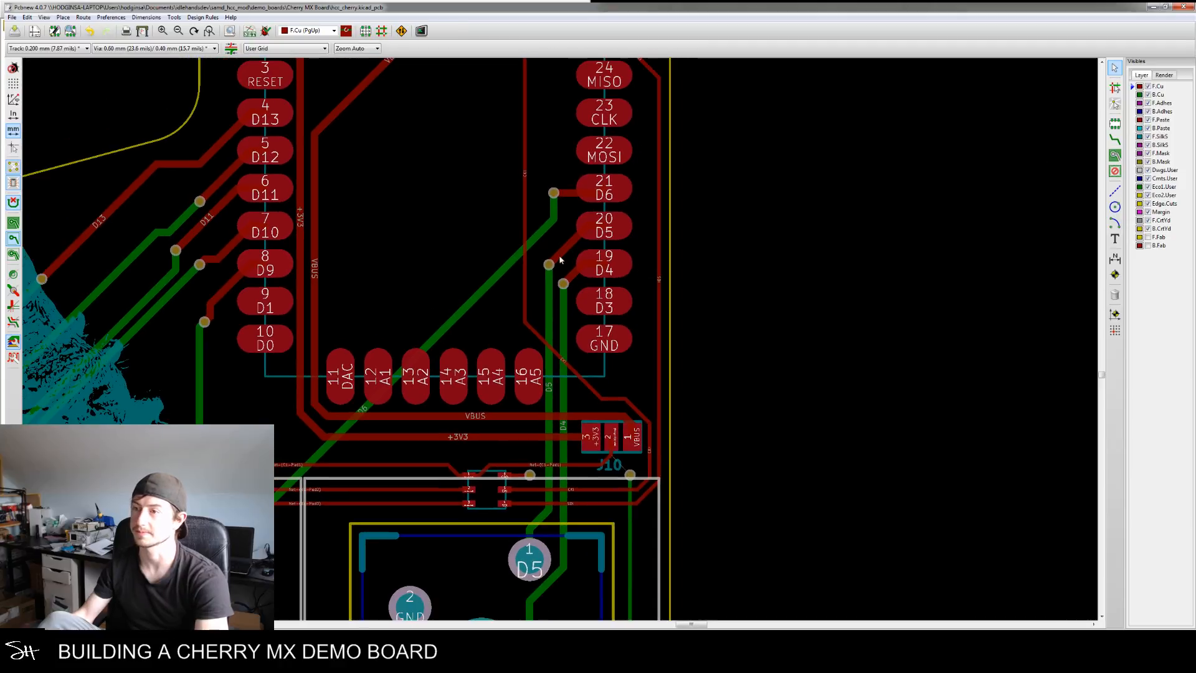
{"action": "key", "text": "Page_Down"}
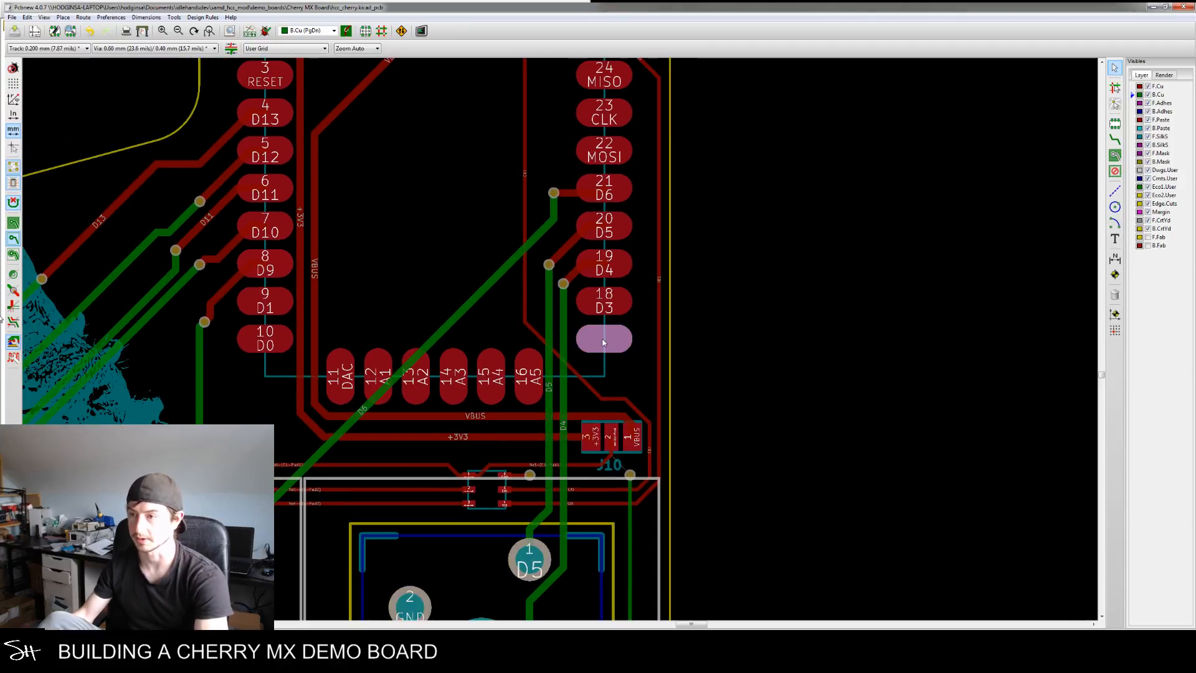
{"action": "left_click", "coordinate": [1115, 139]}
{"action": "left_click", "coordinate": [608, 338]}
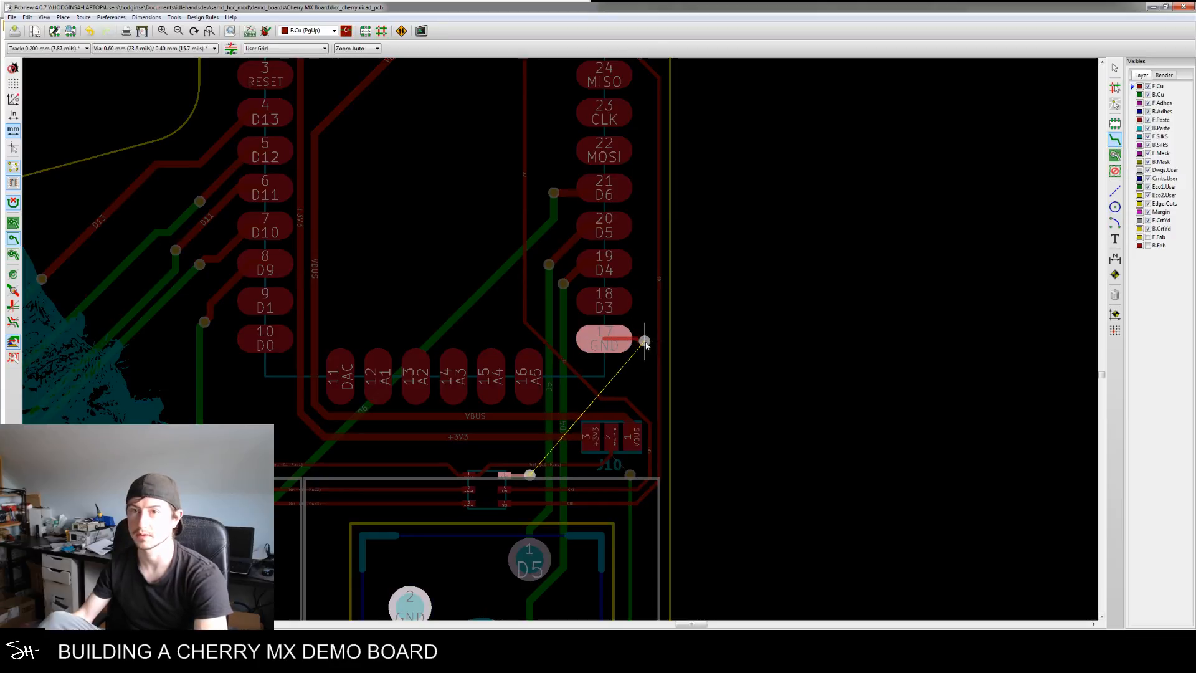
{"action": "key", "text": "Escape"}
{"action": "key", "text": "Escape"}
Route a short 0.400 mm track on F.Cu from GND pad 17 toward the board edge and end it with a via
{"action": "left_click", "coordinate": [55, 49]}
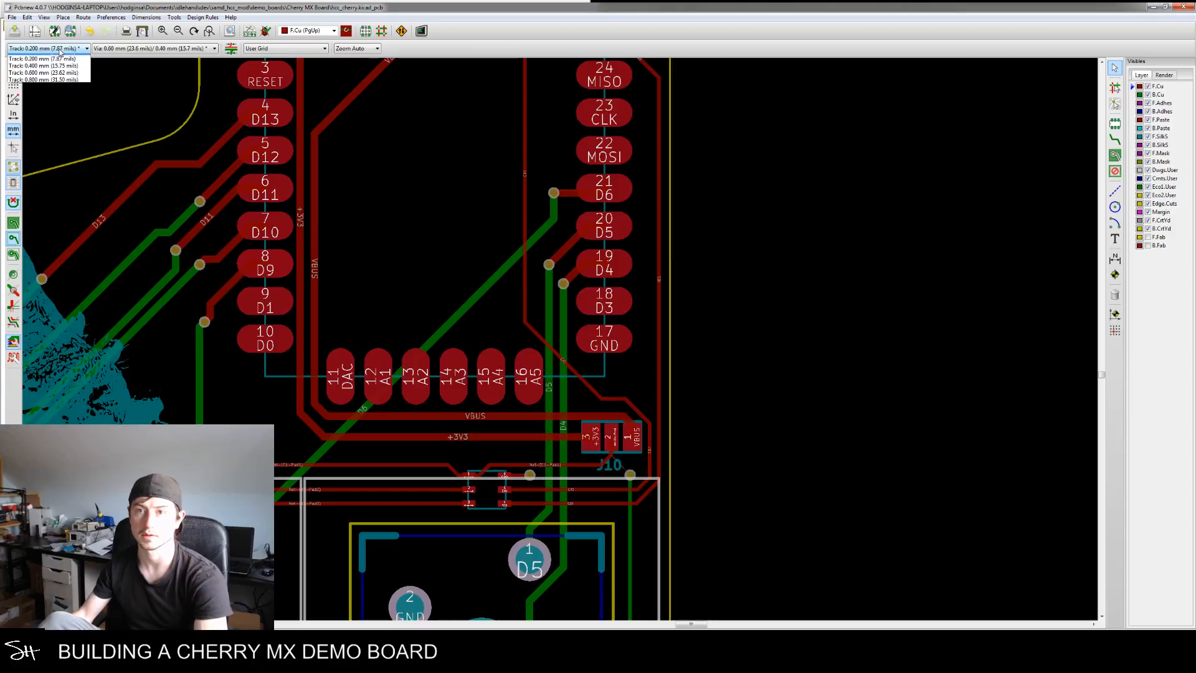
{"action": "left_click", "coordinate": [53, 72]}
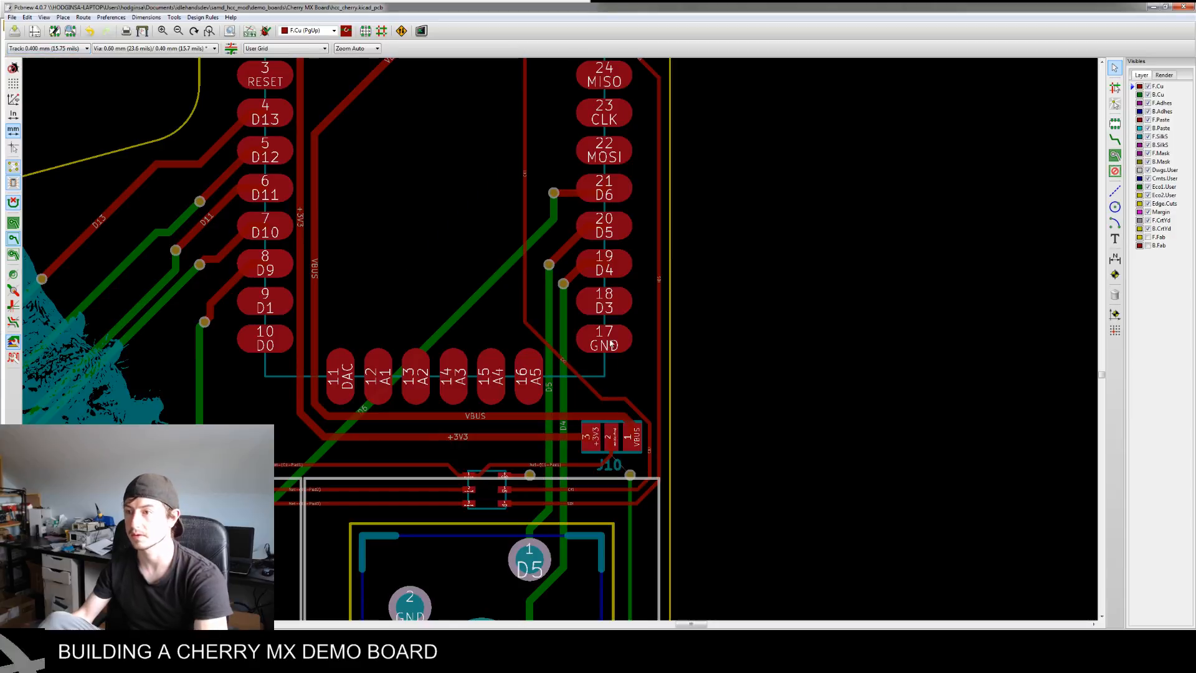
{"action": "left_click", "coordinate": [1115, 141]}
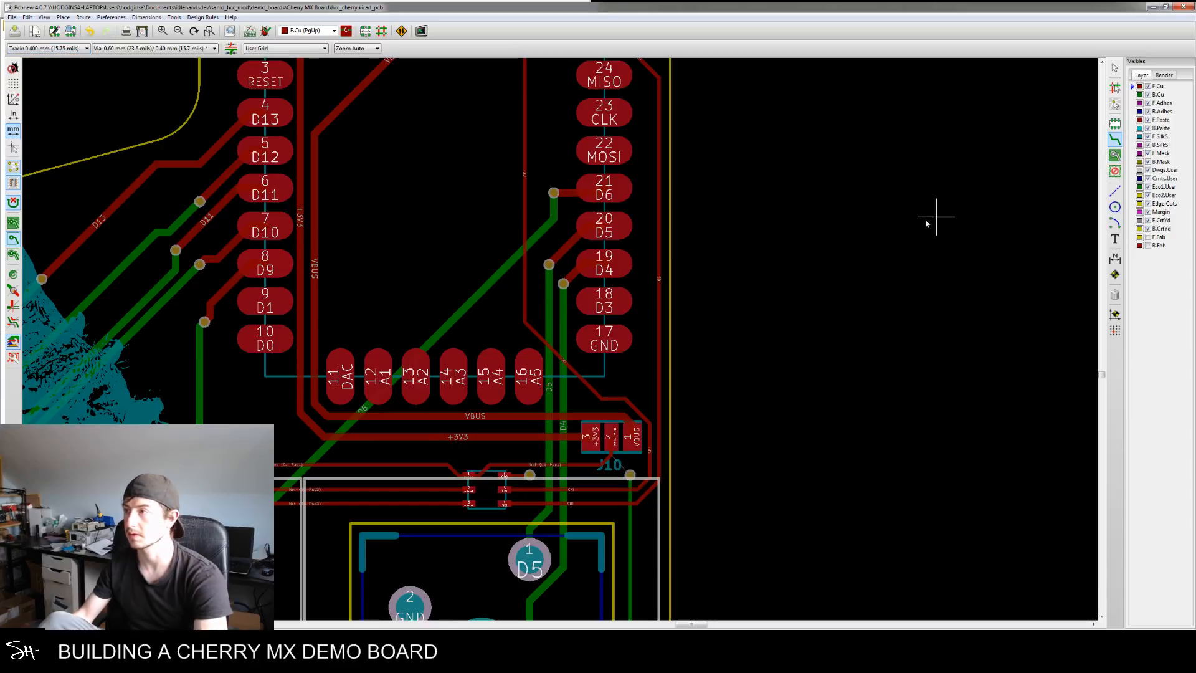
{"action": "left_click", "coordinate": [605, 339]}
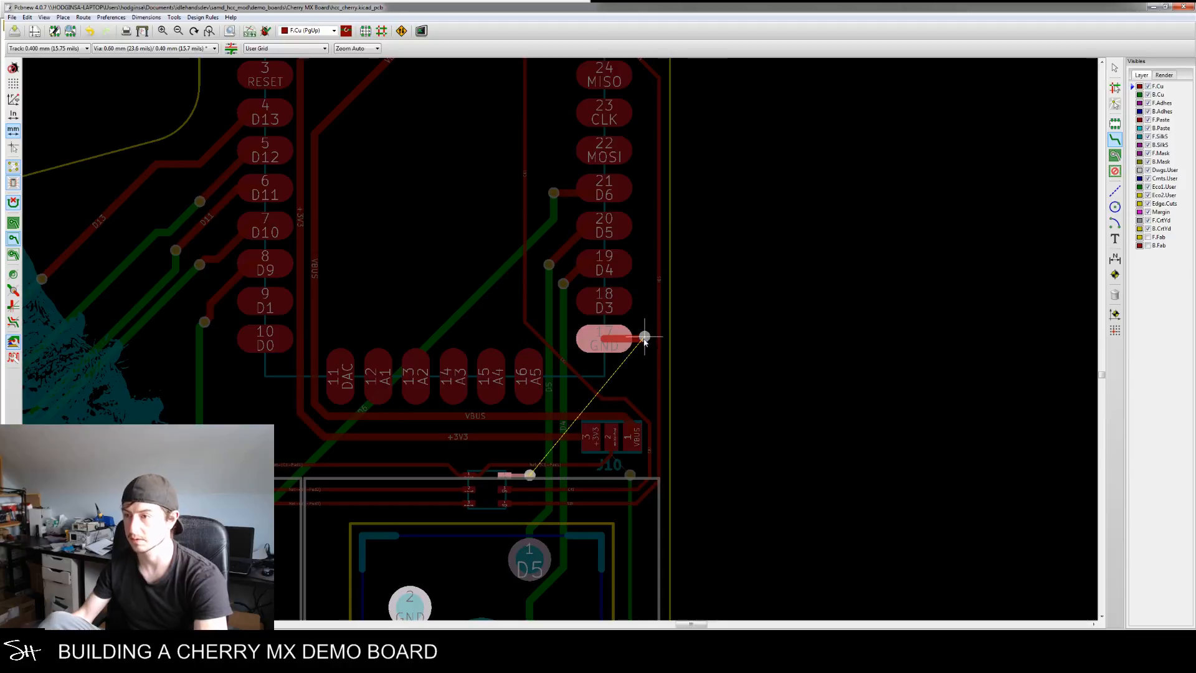
{"action": "key", "text": "Page_Down"}
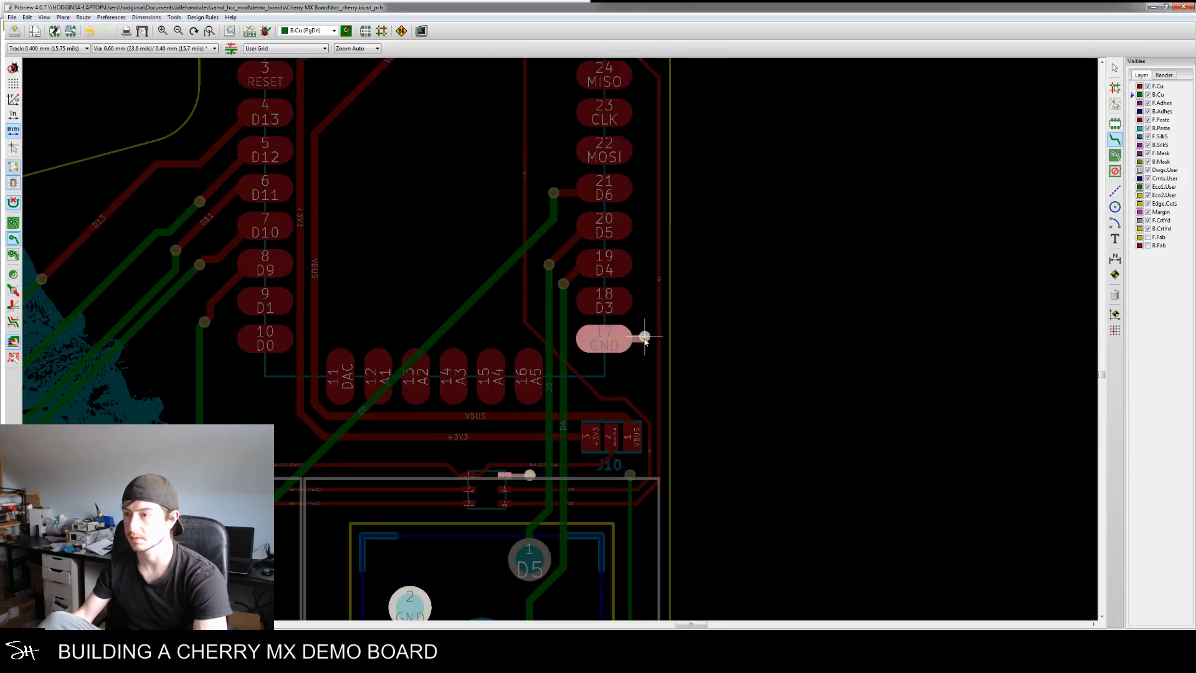
{"action": "key", "text": "Escape"}
Route a 0.200 mm F.Cu track from pad 2 of J10 to the Net-(C1-Pad1) via below it
{"action": "middle_click_drag", "start_coordinate": [631, 383], "coordinate": [630, 291]}
{"action": "scroll", "coordinate": [608, 379], "scroll_direction": "up", "scroll_amount": 1}
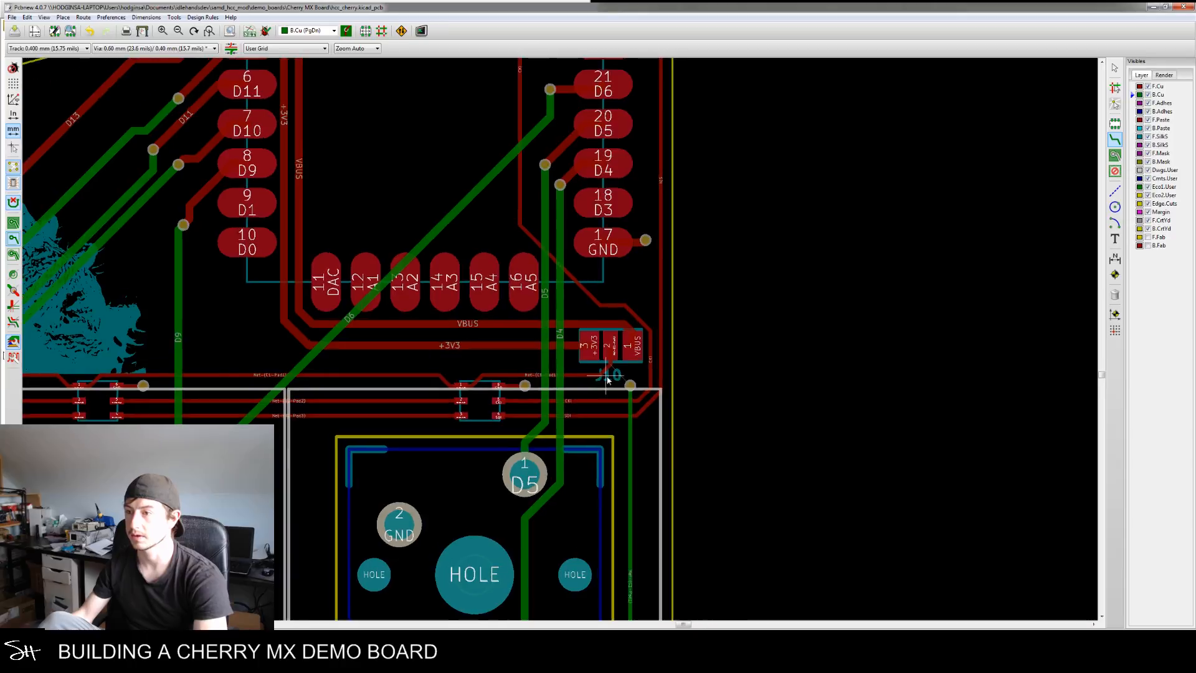
{"action": "scroll", "coordinate": [608, 379], "scroll_direction": "up", "scroll_amount": 2}
{"action": "left_click", "coordinate": [64, 49]}
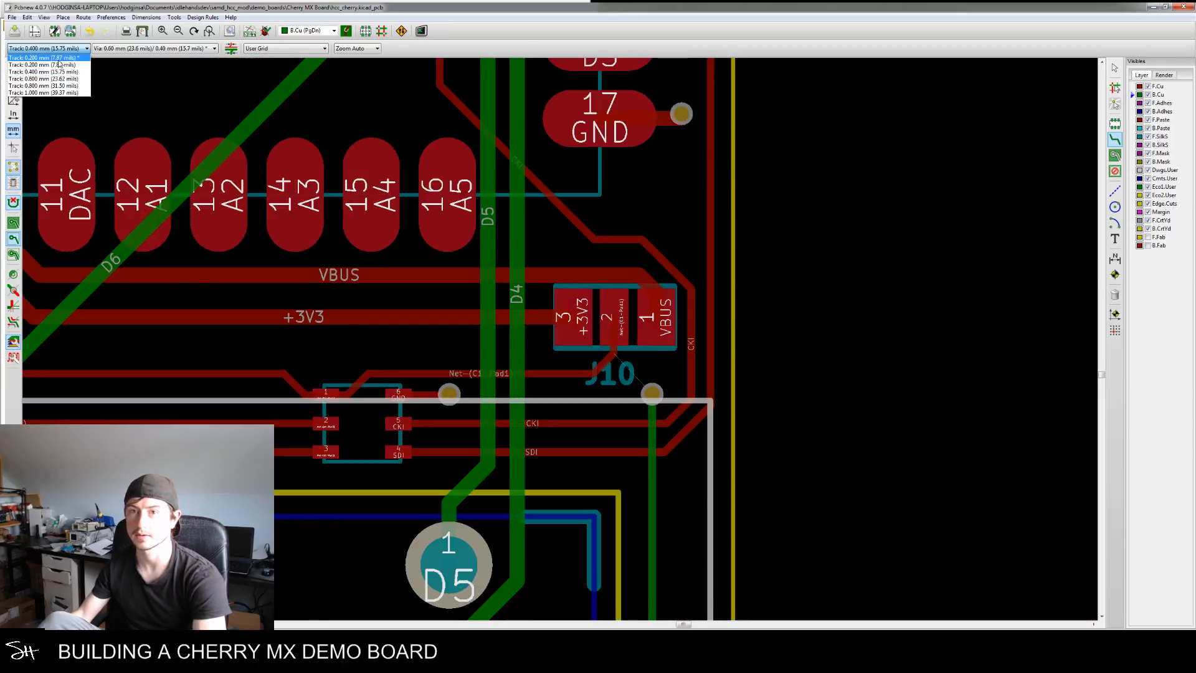
{"action": "left_click", "coordinate": [55, 64]}
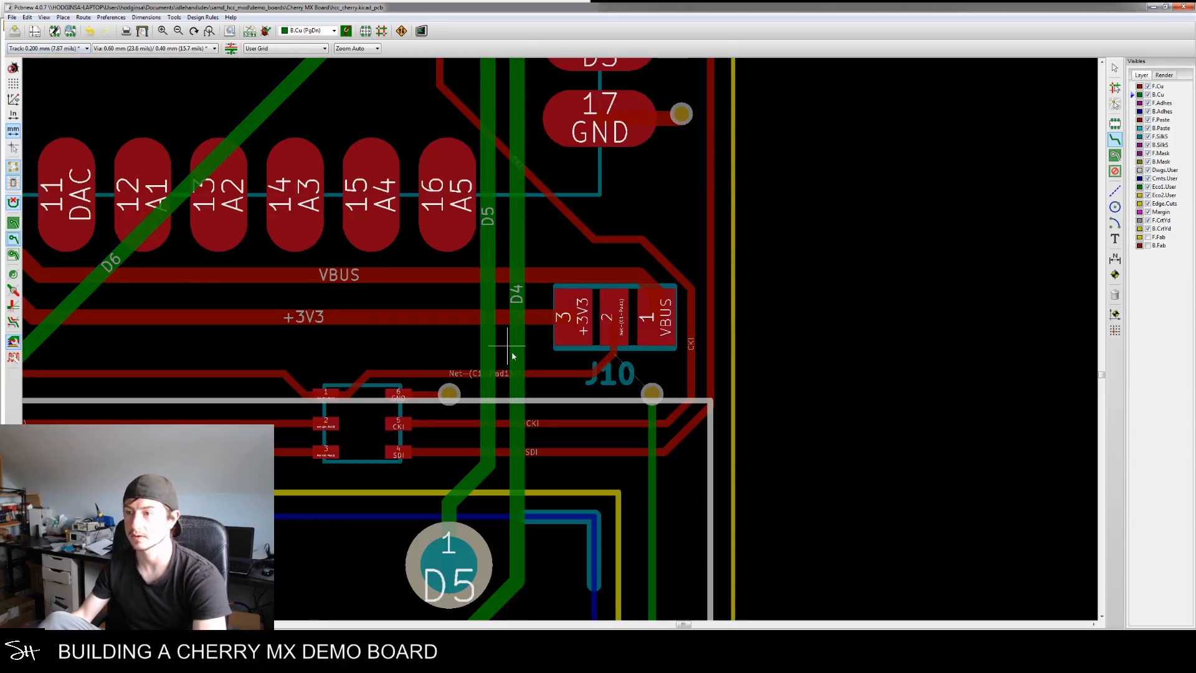
{"action": "left_click", "coordinate": [614, 342]}
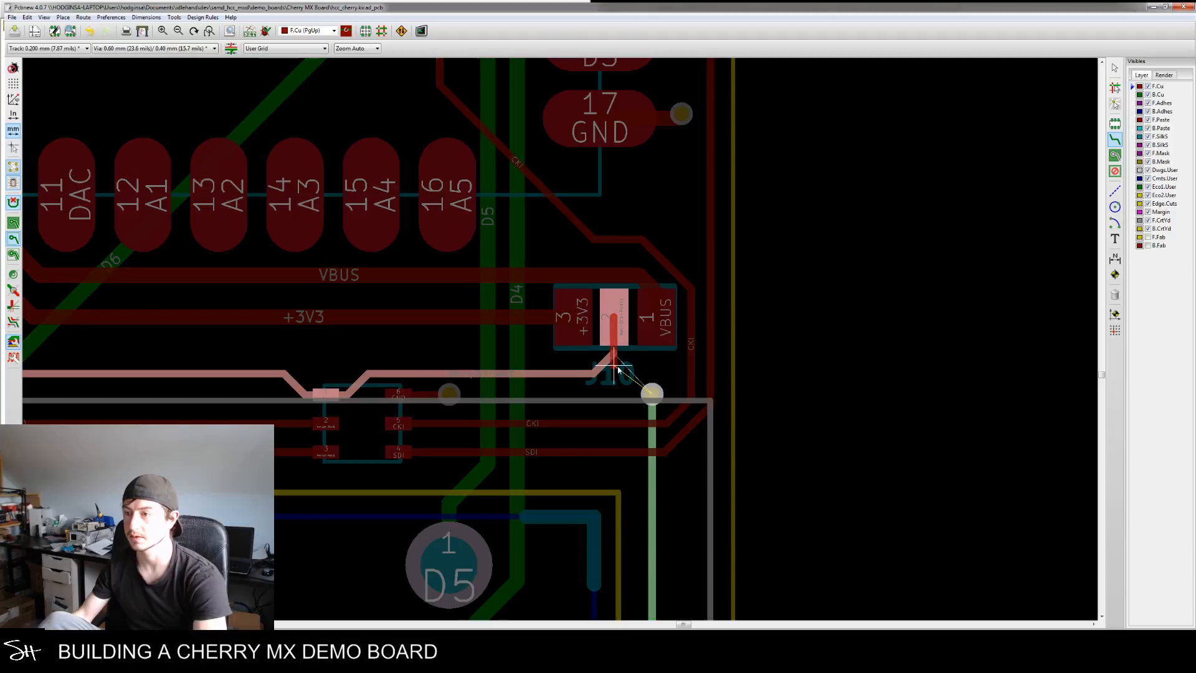
{"action": "left_click", "coordinate": [652, 398]}
{"action": "key", "text": "Page_Down"}
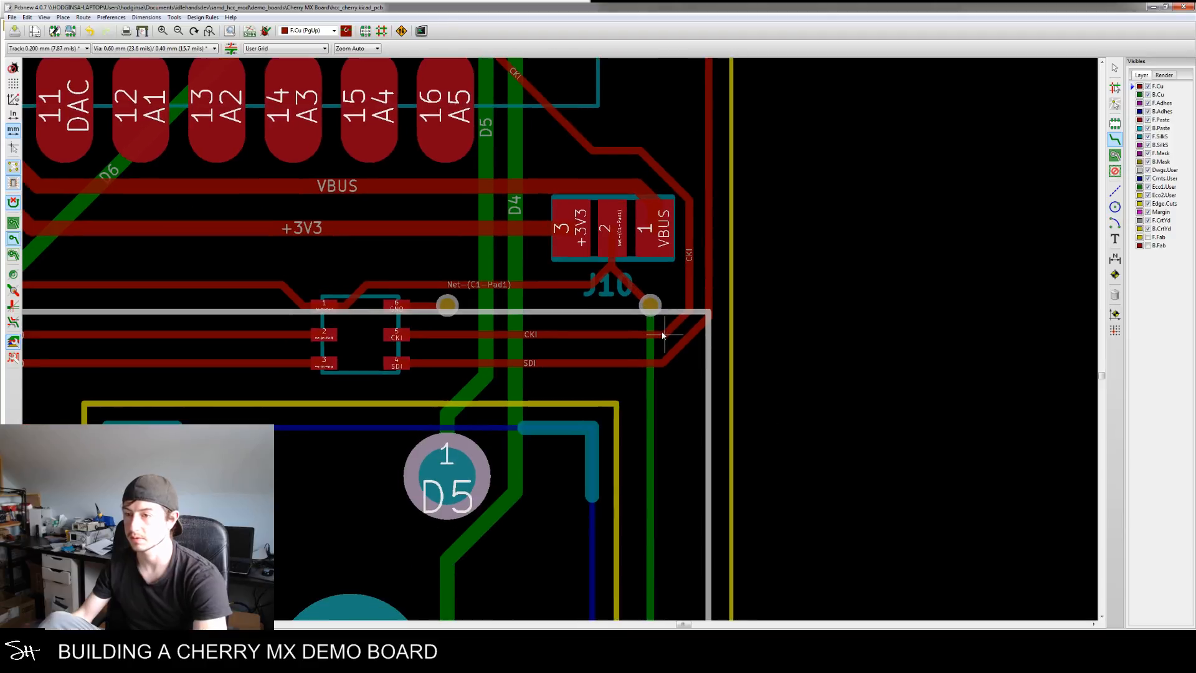
Examine the routing around the key switches, the logo and the controller footprint across the whole board
{"action": "scroll", "coordinate": [564, 364], "scroll_direction": "down", "scroll_amount": 1}
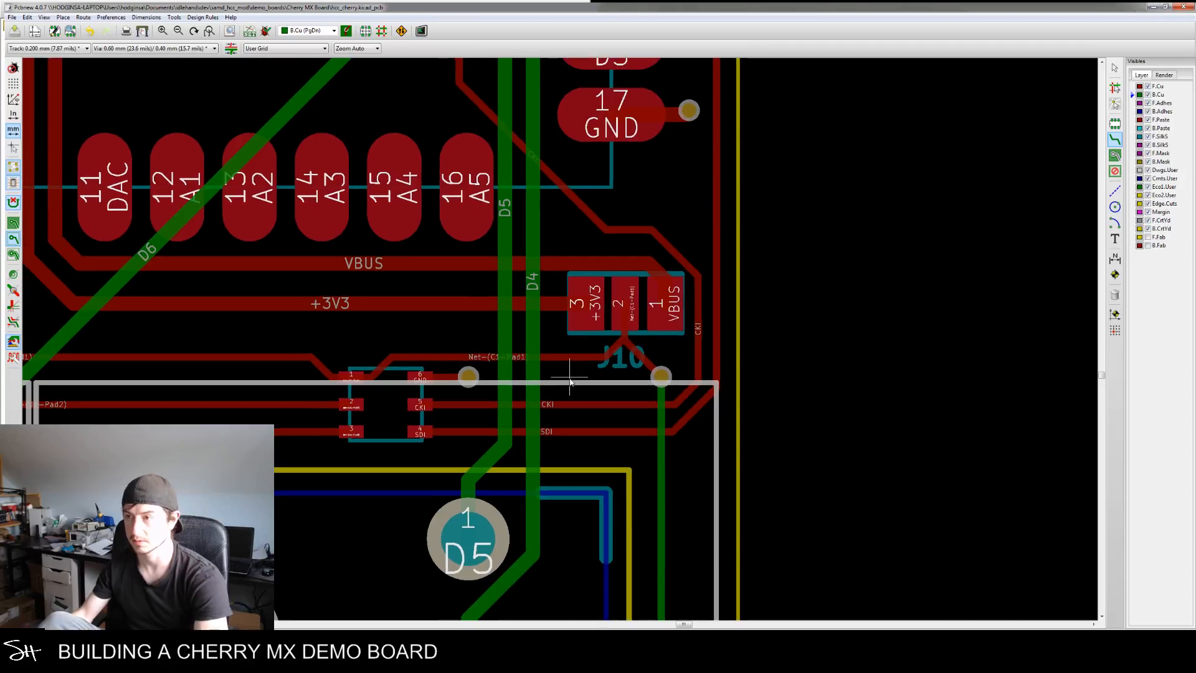
{"action": "scroll", "coordinate": [672, 354], "scroll_direction": "down", "scroll_amount": 5}
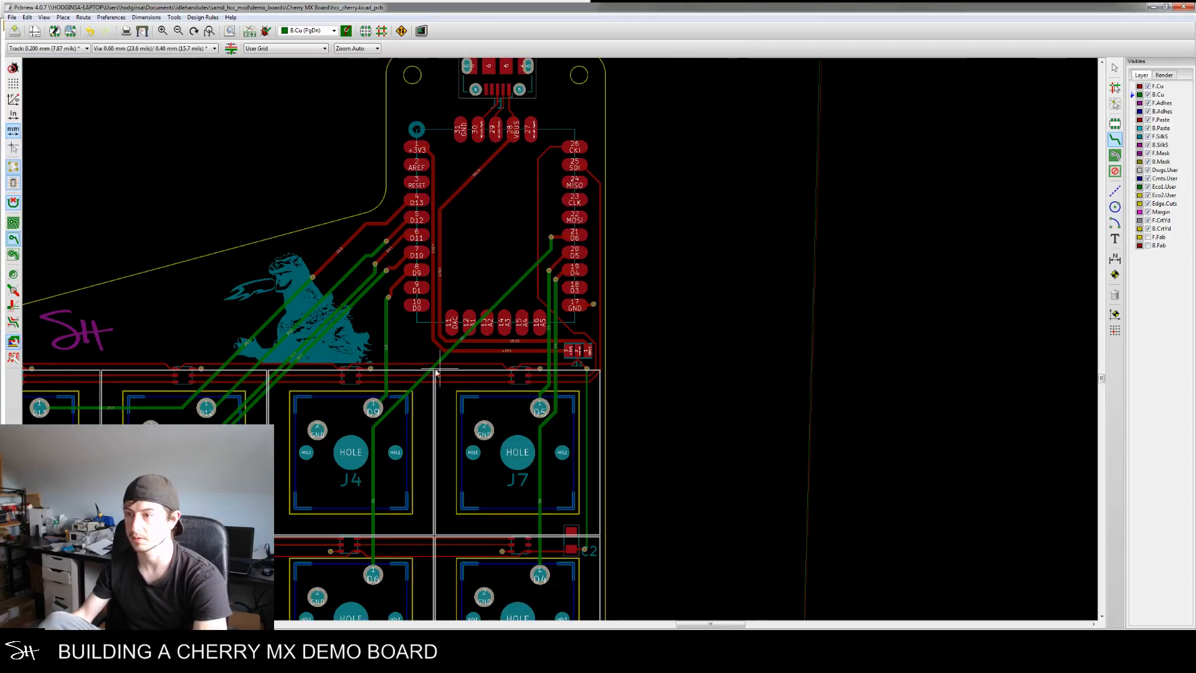
{"action": "scroll", "coordinate": [656, 369], "scroll_direction": "up", "scroll_amount": 5}
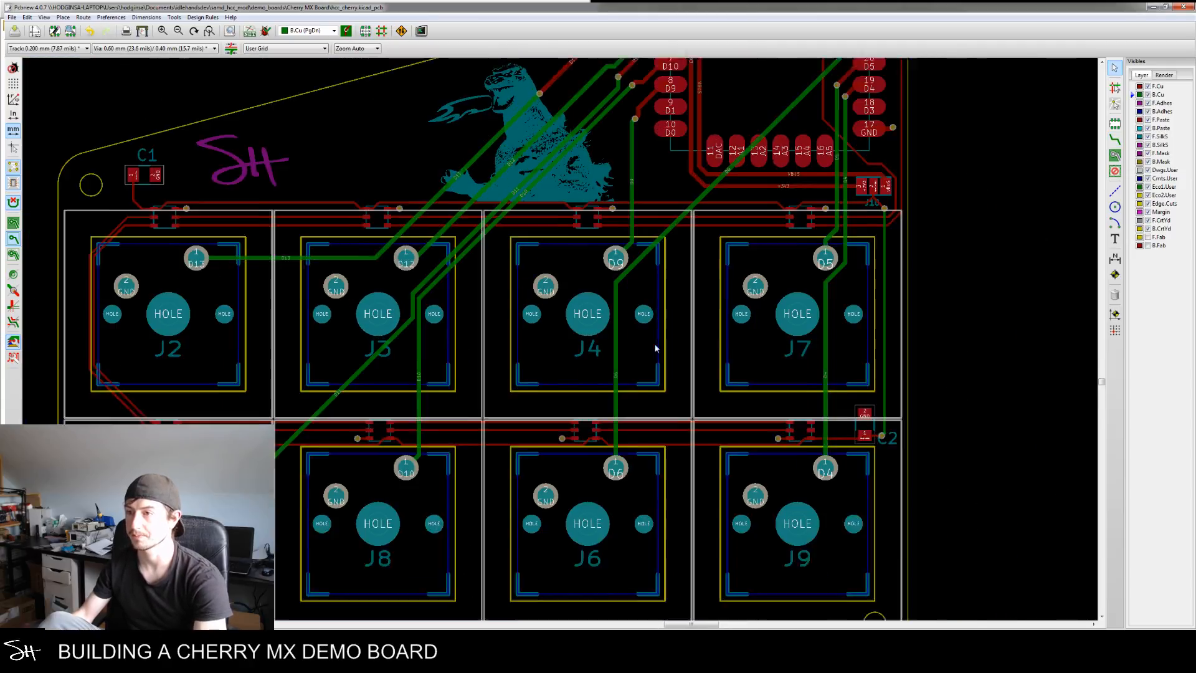
{"action": "middle_click_drag", "start_coordinate": [642, 361], "coordinate": [659, 399]}
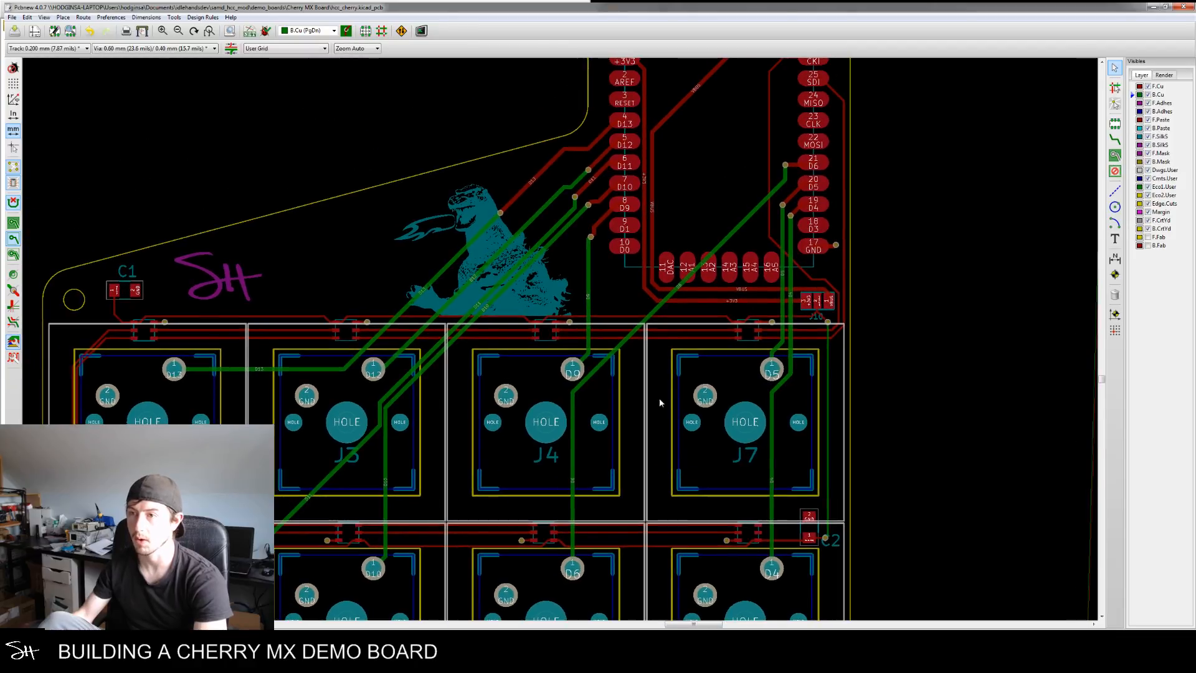
{"action": "middle_click_drag", "start_coordinate": [760, 353], "coordinate": [709, 348]}
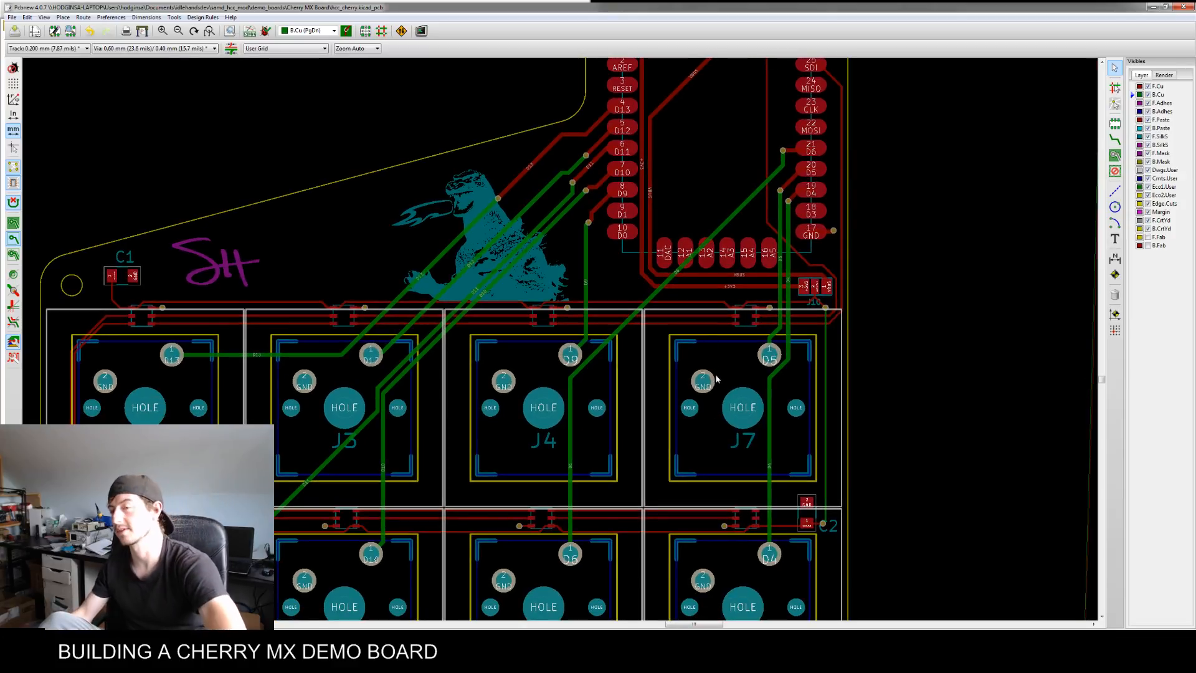
{"action": "middle_click_drag", "start_coordinate": [587, 359], "coordinate": [635, 448]}
{"action": "scroll", "coordinate": [637, 447], "scroll_direction": "down", "scroll_amount": 2}
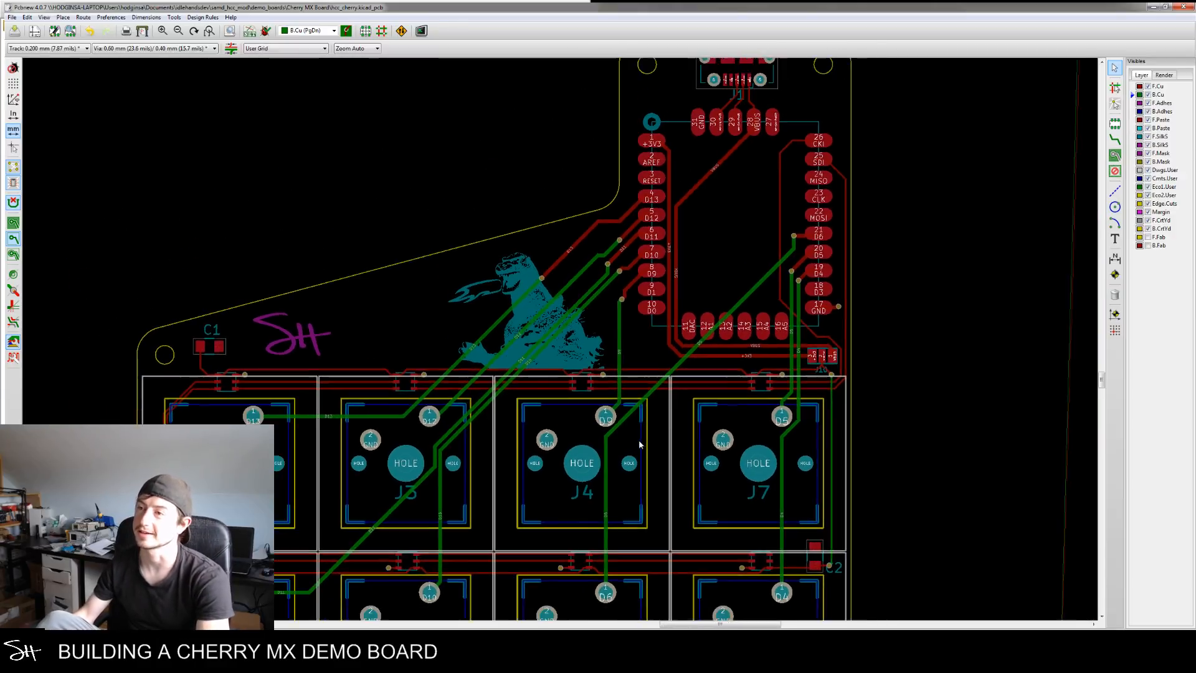
{"action": "scroll", "coordinate": [639, 444], "scroll_direction": "down", "scroll_amount": 3}
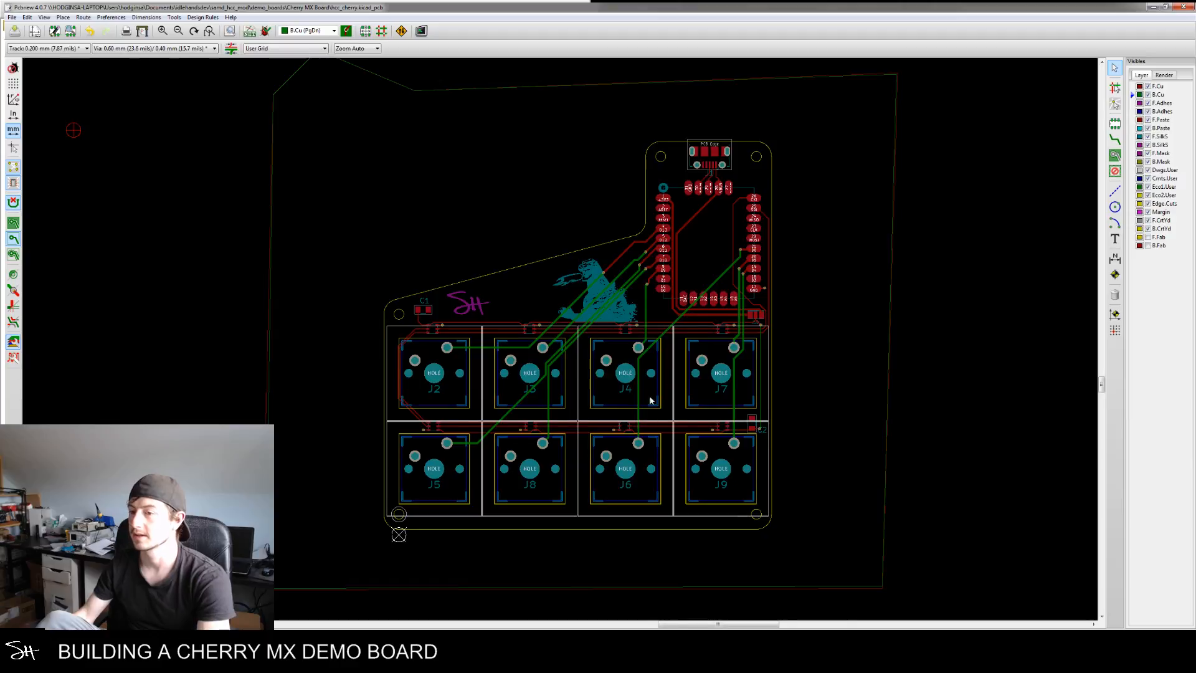
{"action": "middle_click_drag", "start_coordinate": [650, 400], "coordinate": [671, 365]}
{"action": "middle_click_drag", "start_coordinate": [671, 301], "coordinate": [645, 325]}
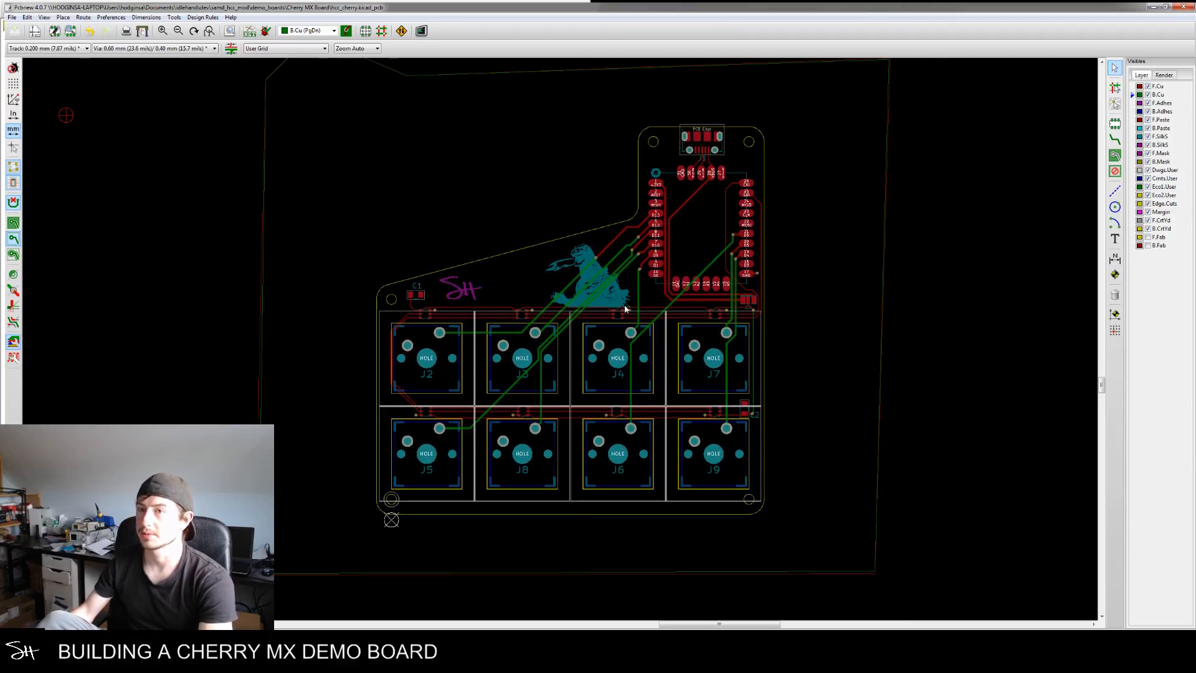
Run the design rules check again, list the unconnected pads, and close the check
{"action": "left_click", "coordinate": [266, 31]}
{"action": "left_click", "coordinate": [653, 249]}
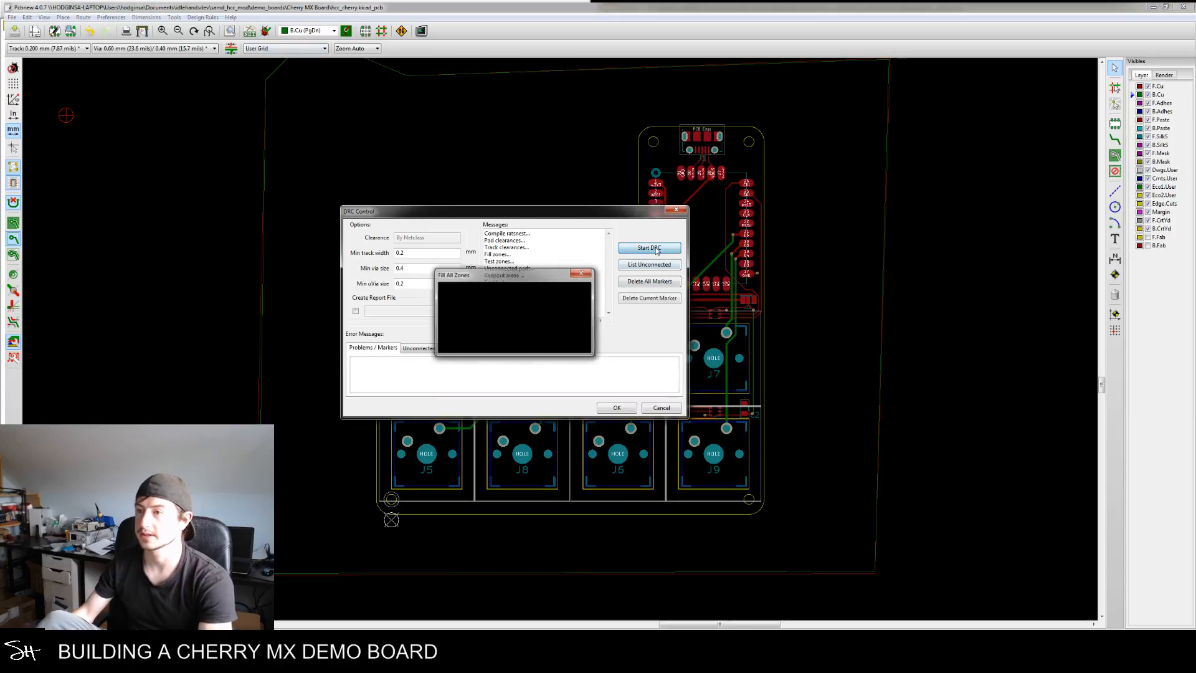
{"action": "left_click", "coordinate": [655, 265]}
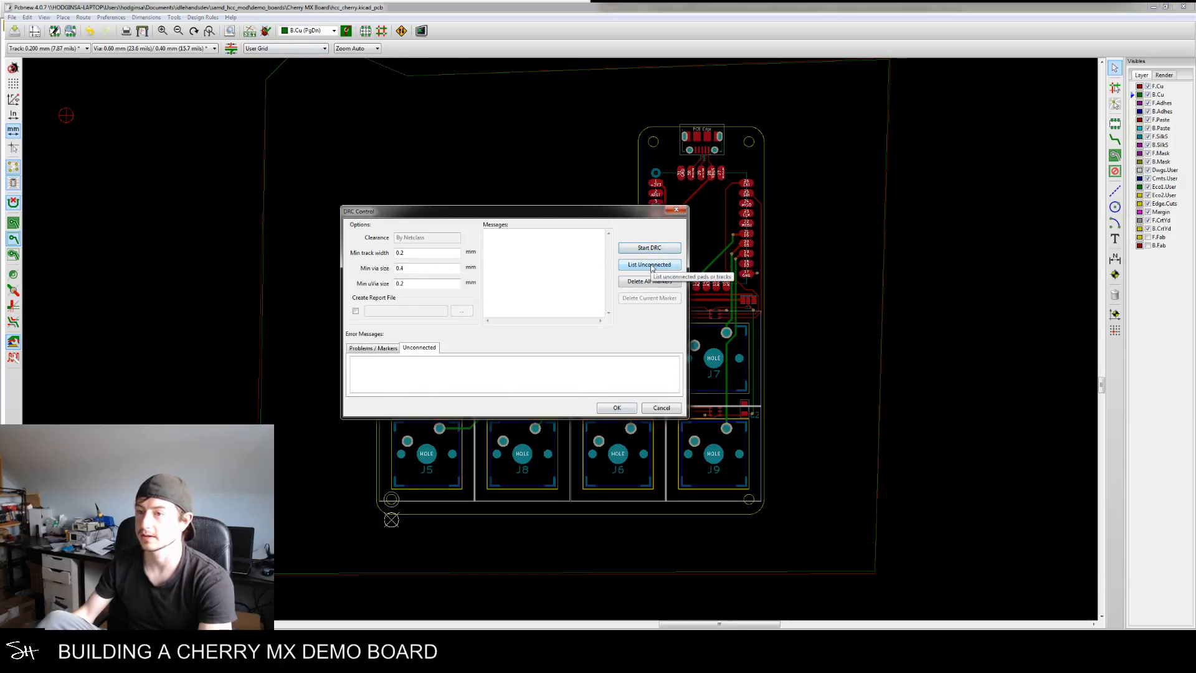
{"action": "left_click", "coordinate": [617, 408]}
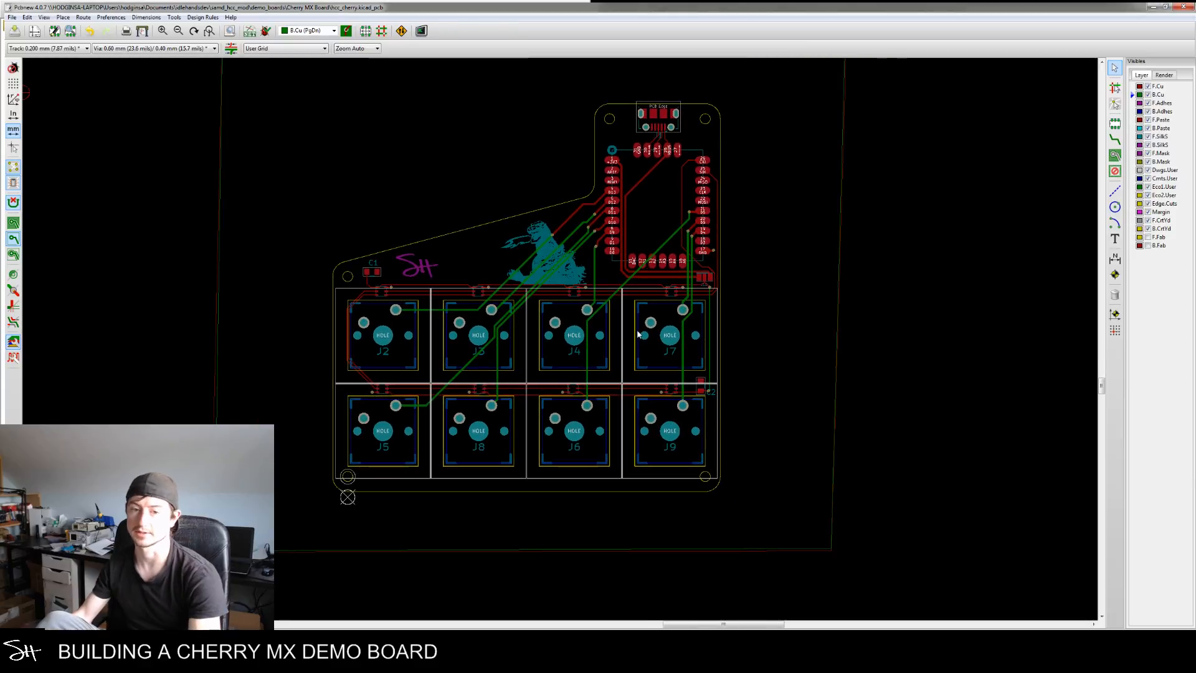
{"action": "middle_click_drag", "start_coordinate": [511, 321], "coordinate": [522, 370]}
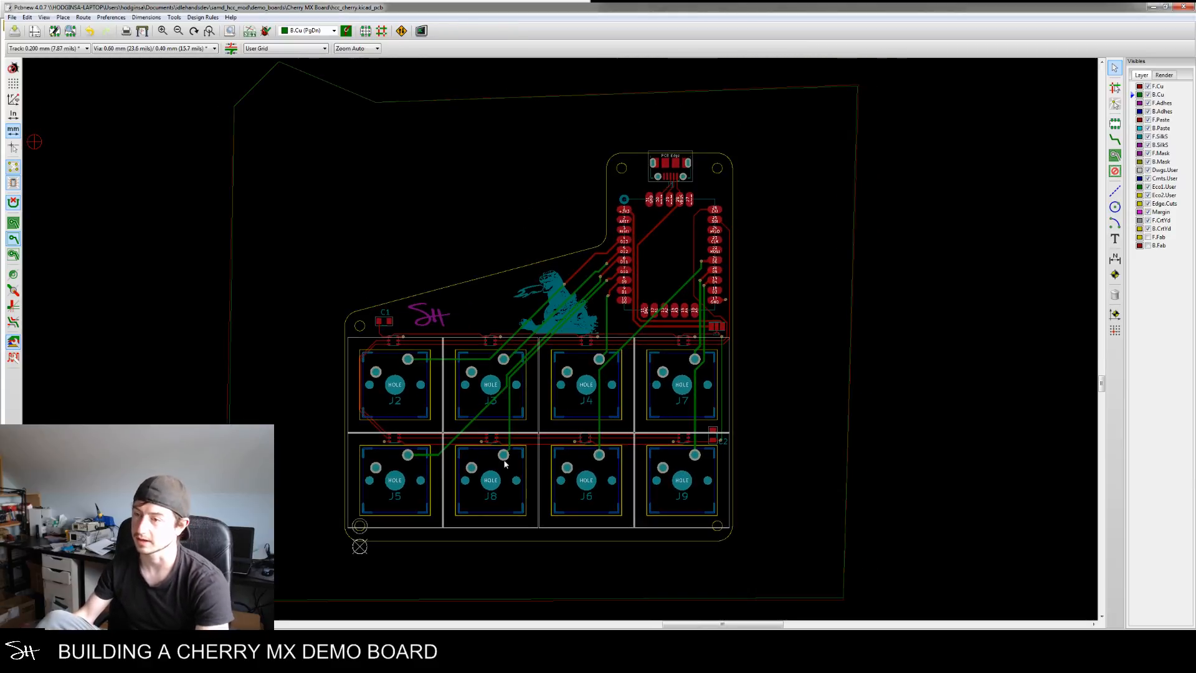
{"action": "scroll", "coordinate": [513, 430], "scroll_direction": "up", "scroll_amount": 2}
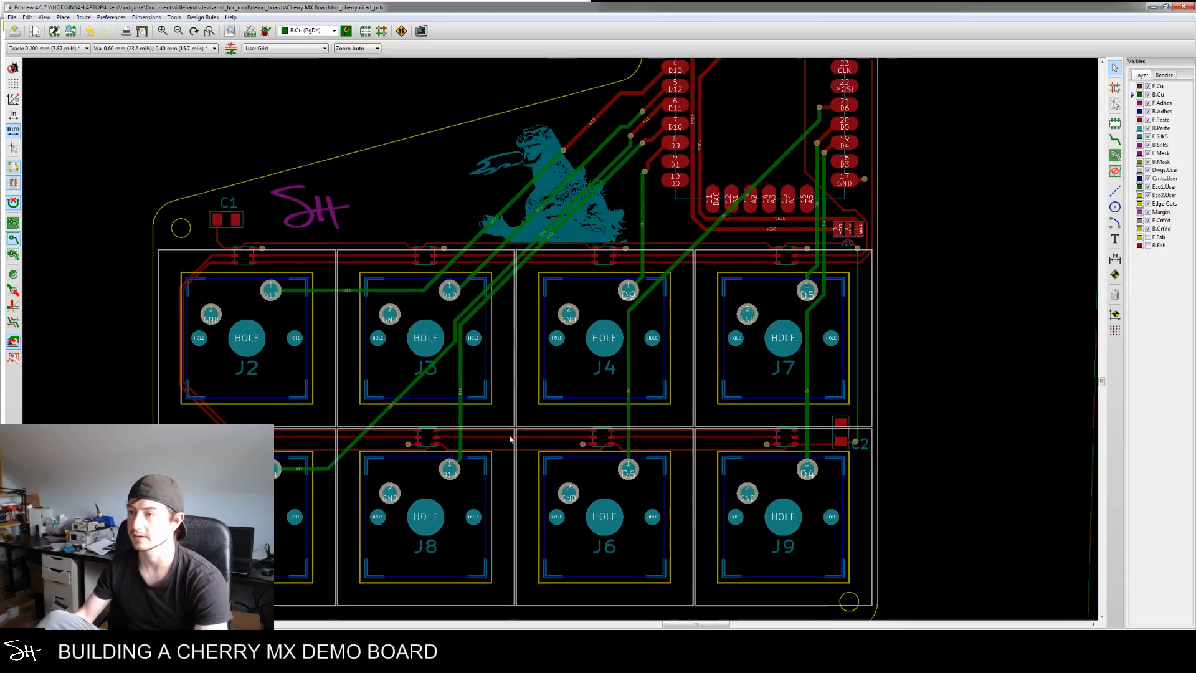
{"action": "scroll", "coordinate": [510, 427], "scroll_direction": "down", "scroll_amount": 2}
{"action": "middle_click_drag", "start_coordinate": [509, 425], "coordinate": [551, 399]}
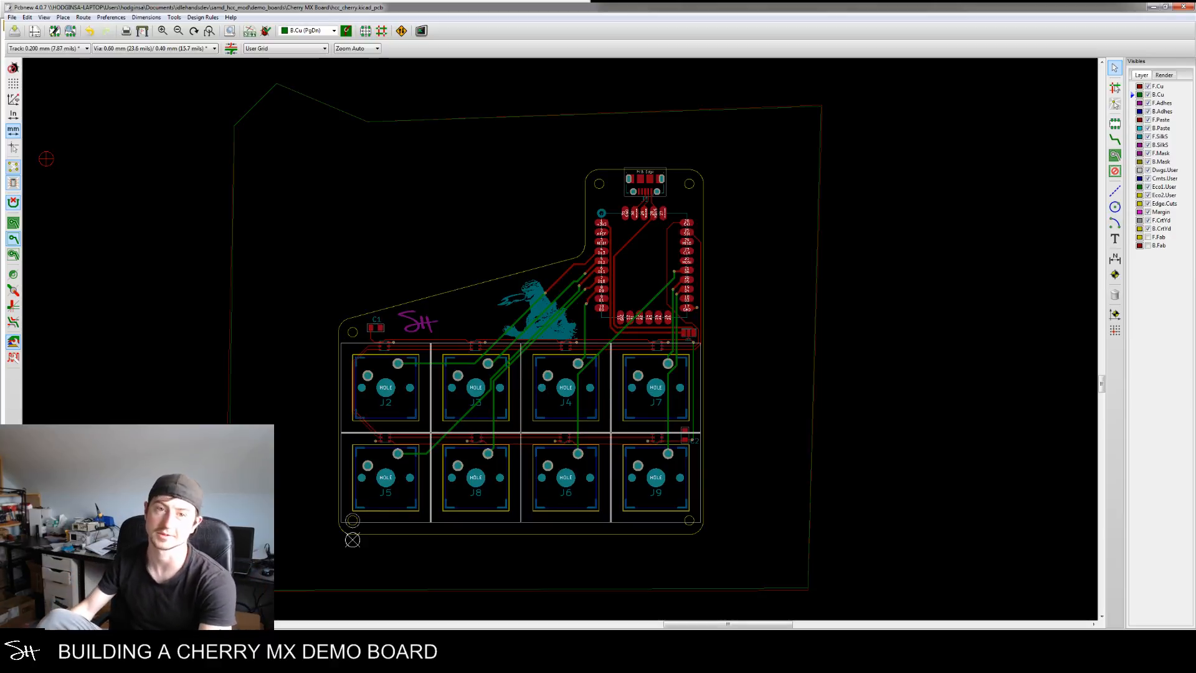
{"action": "middle_click_drag", "start_coordinate": [557, 290], "coordinate": [604, 258]}
{"action": "scroll", "coordinate": [538, 286], "scroll_direction": "down", "scroll_amount": 1}
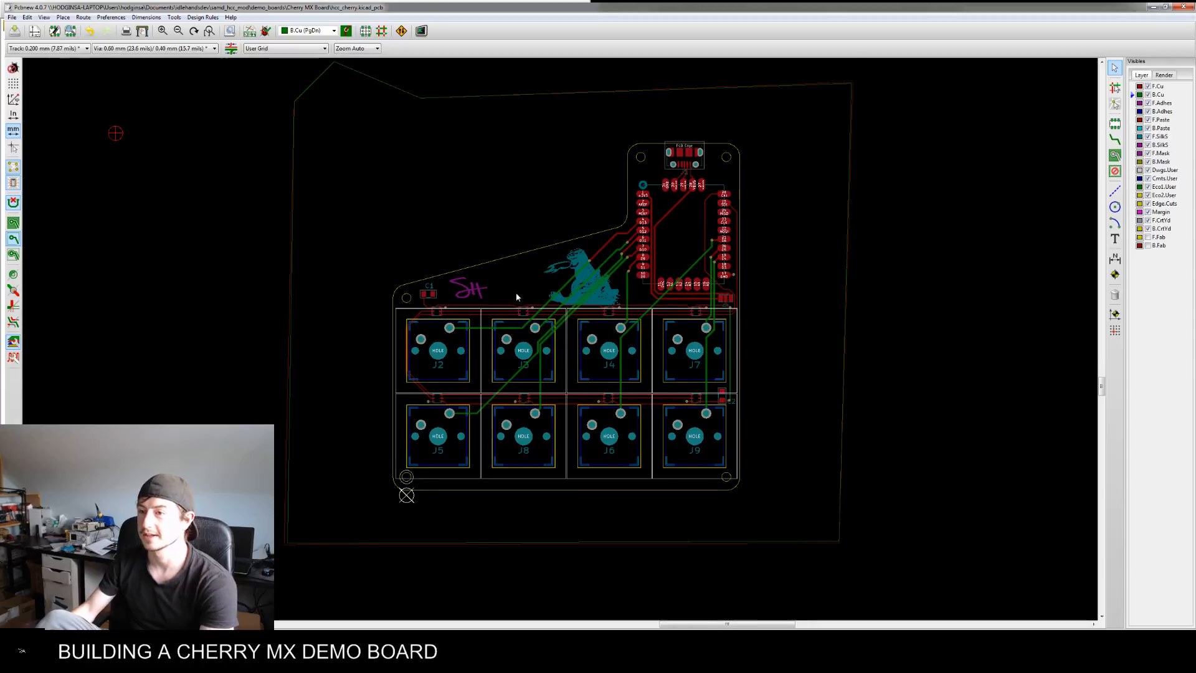
{"action": "middle_click_drag", "start_coordinate": [515, 297], "coordinate": [636, 288]}
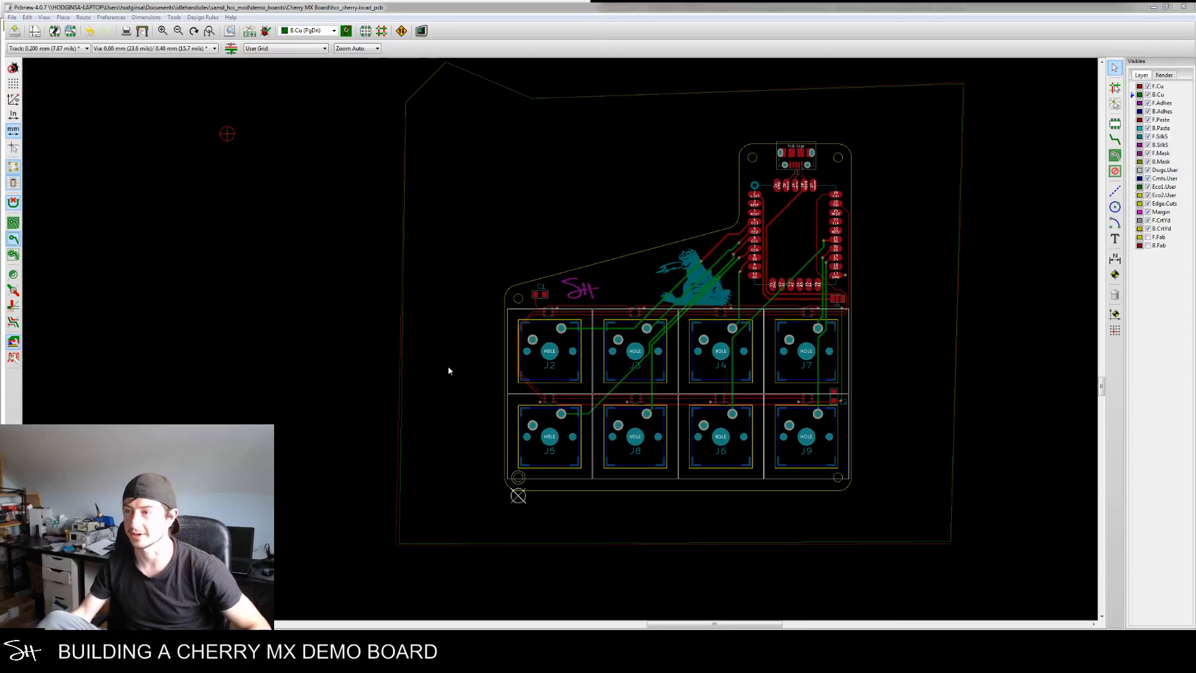
{"action": "middle_click_drag", "start_coordinate": [441, 393], "coordinate": [434, 414]}
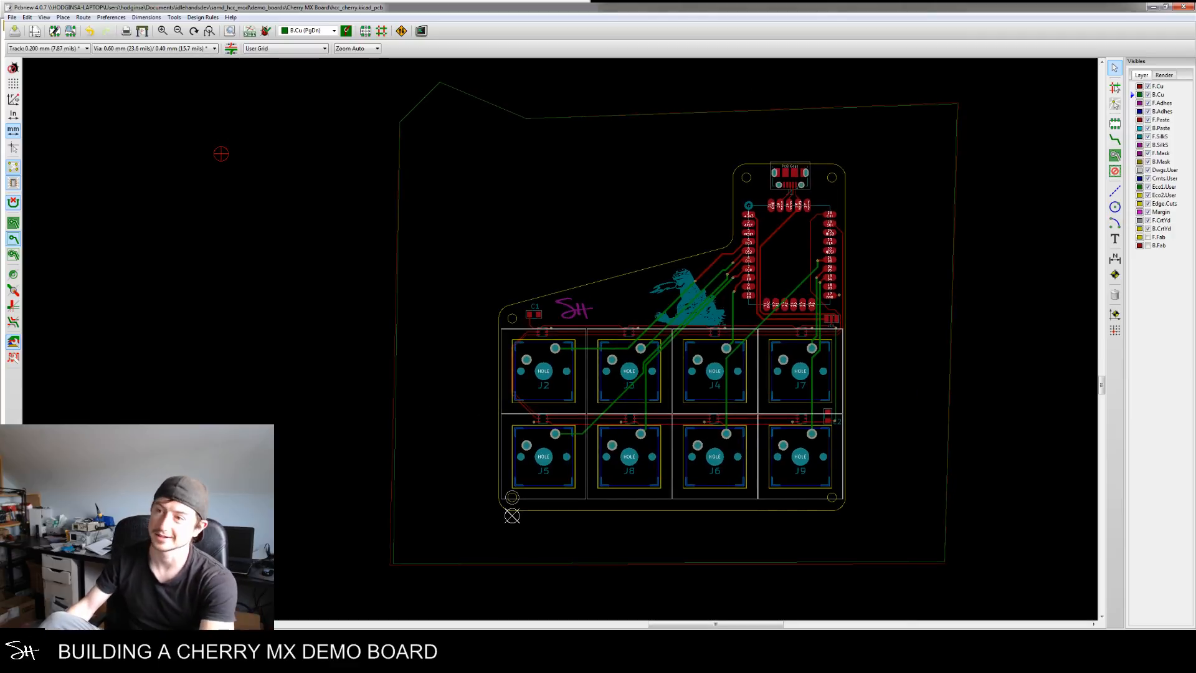